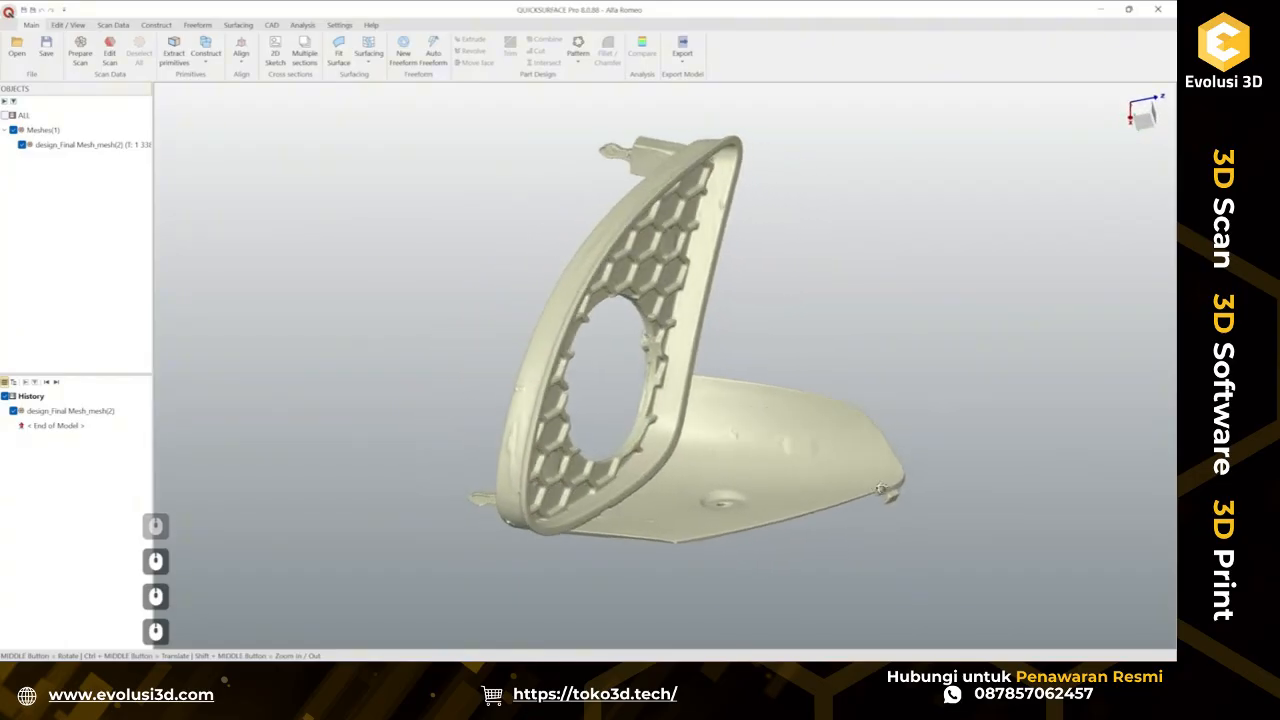
Extract a plane primitive fitted to the flat back face of the grille mesh, with deviation analysis shown.
middle_drag(914, 445, 580, 432)
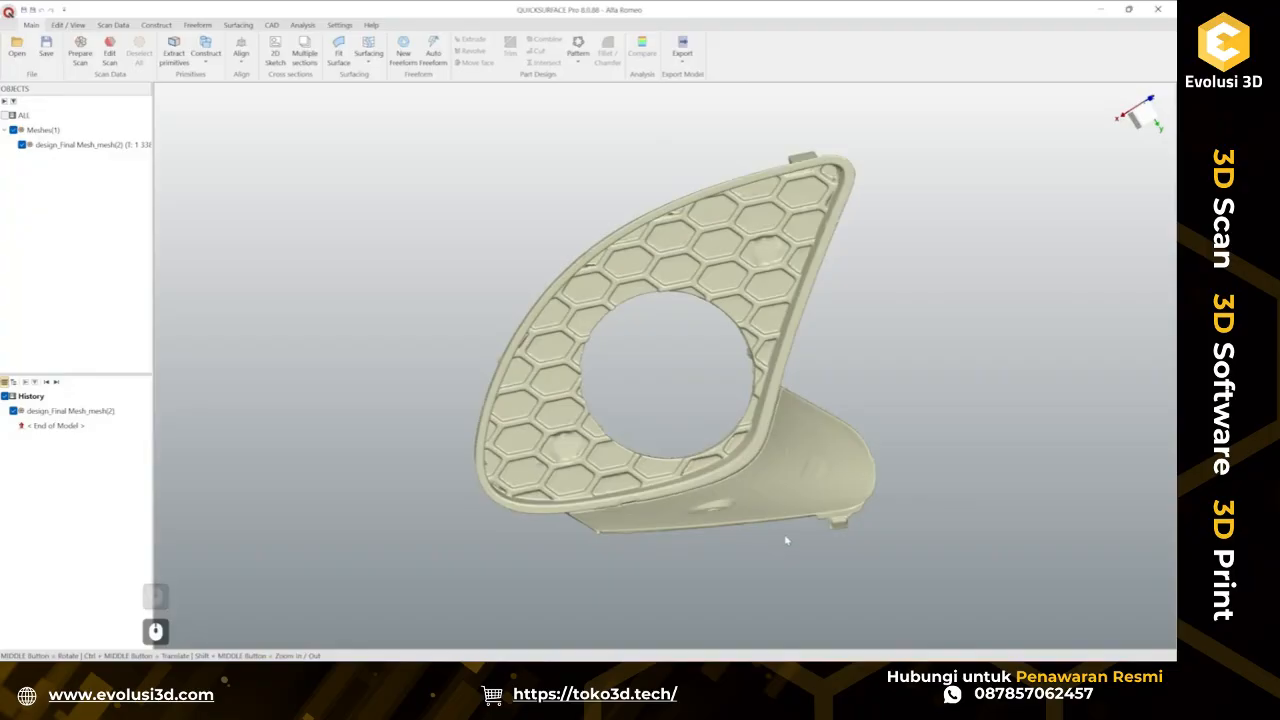
middle_drag(846, 532, 724, 442)
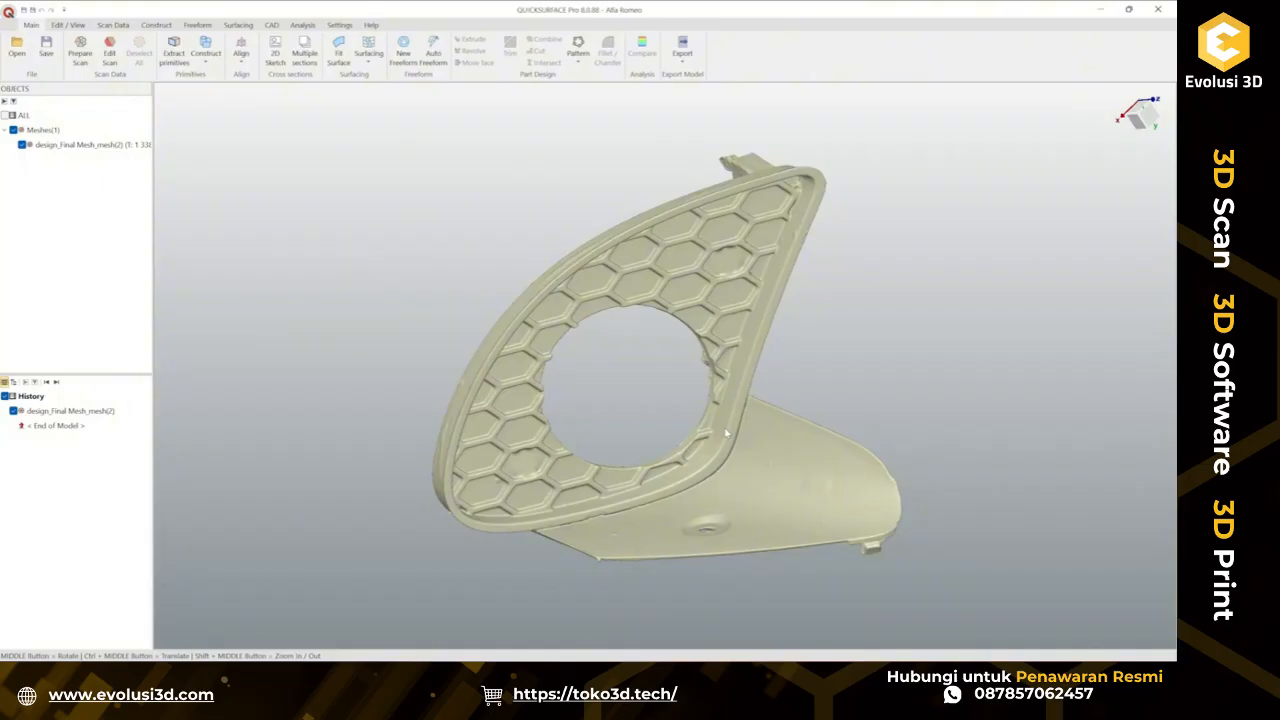
mouse_move(722, 338)
ctrl+middle_down()
mouse_move(674, 342)
mouse_move(746, 334)
mouse_move(730, 405)
mouse_move(963, 383)
mouse_move(663, 386)
mouse_move(500, 413)
mouse_move(586, 434)
mouse_move(917, 391)
mouse_move(530, 405)
ctrl+middle_up()
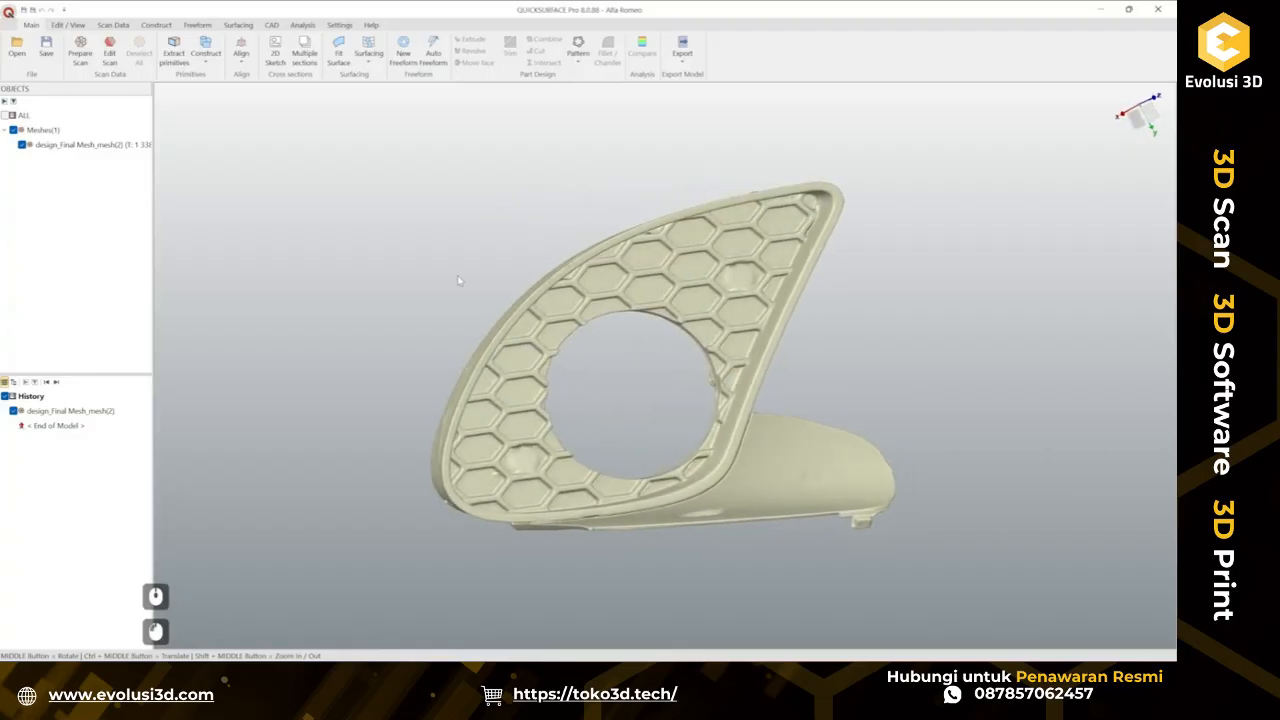
click(176, 56)
middle_drag(513, 312, 655, 410)
click(177, 134)
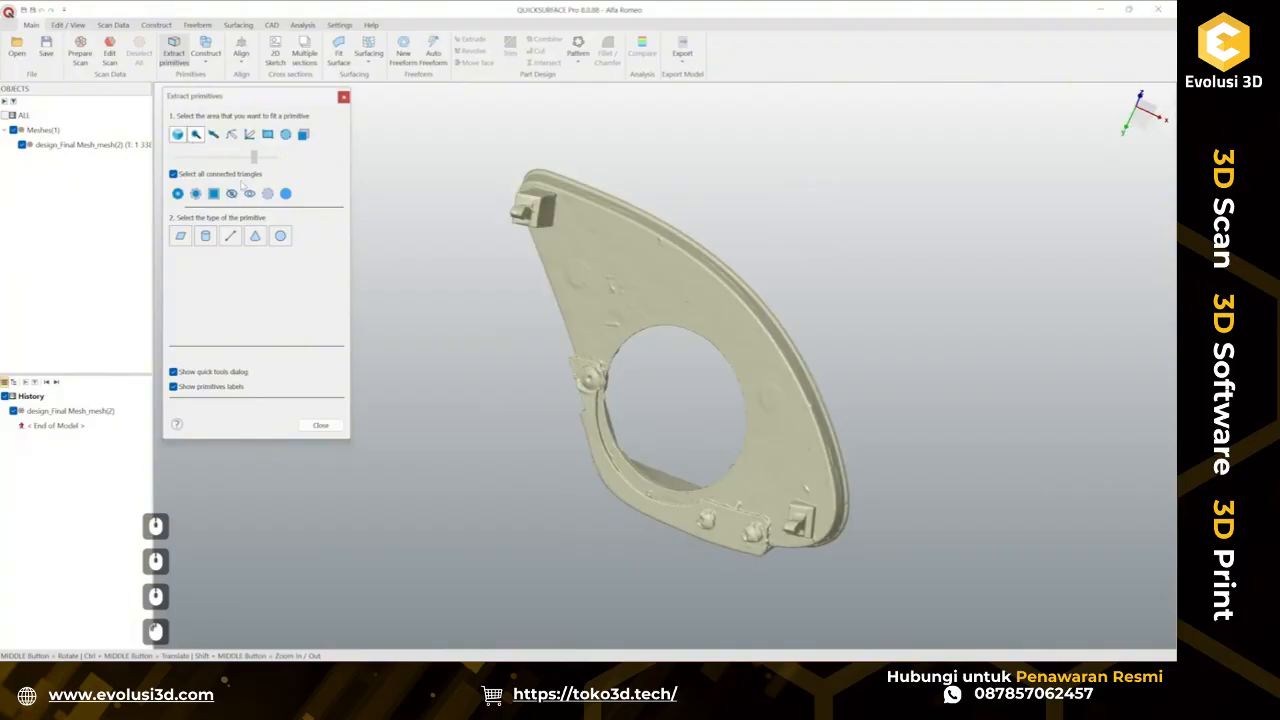
click(671, 277)
click(624, 215)
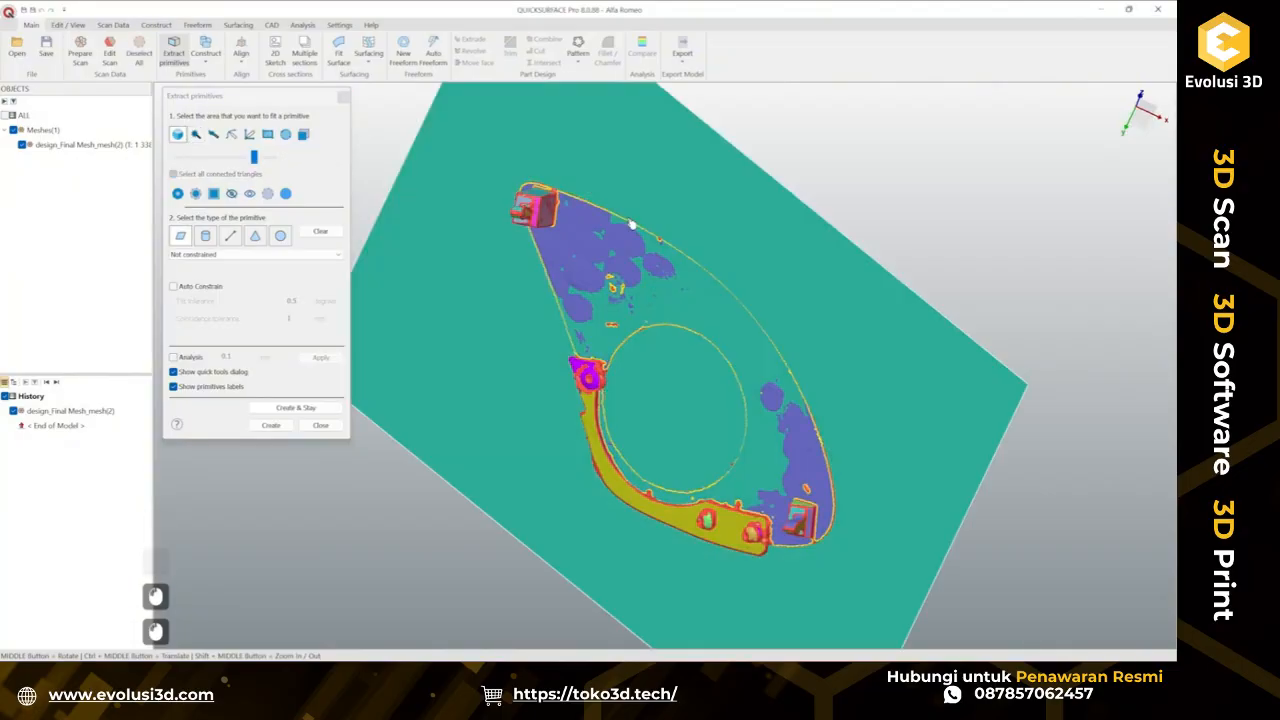
click(189, 360)
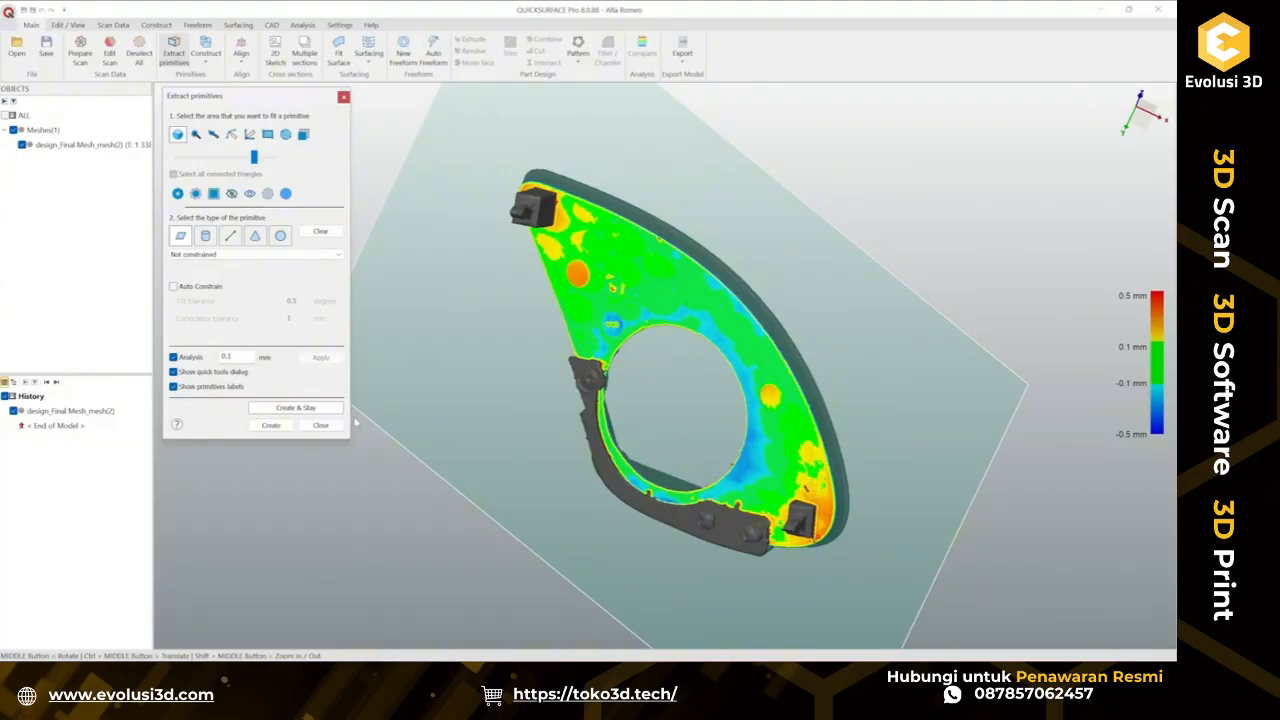
click(276, 425)
Compare the mesh against the extracted plane to inspect its deviation across the face.
click(298, 30)
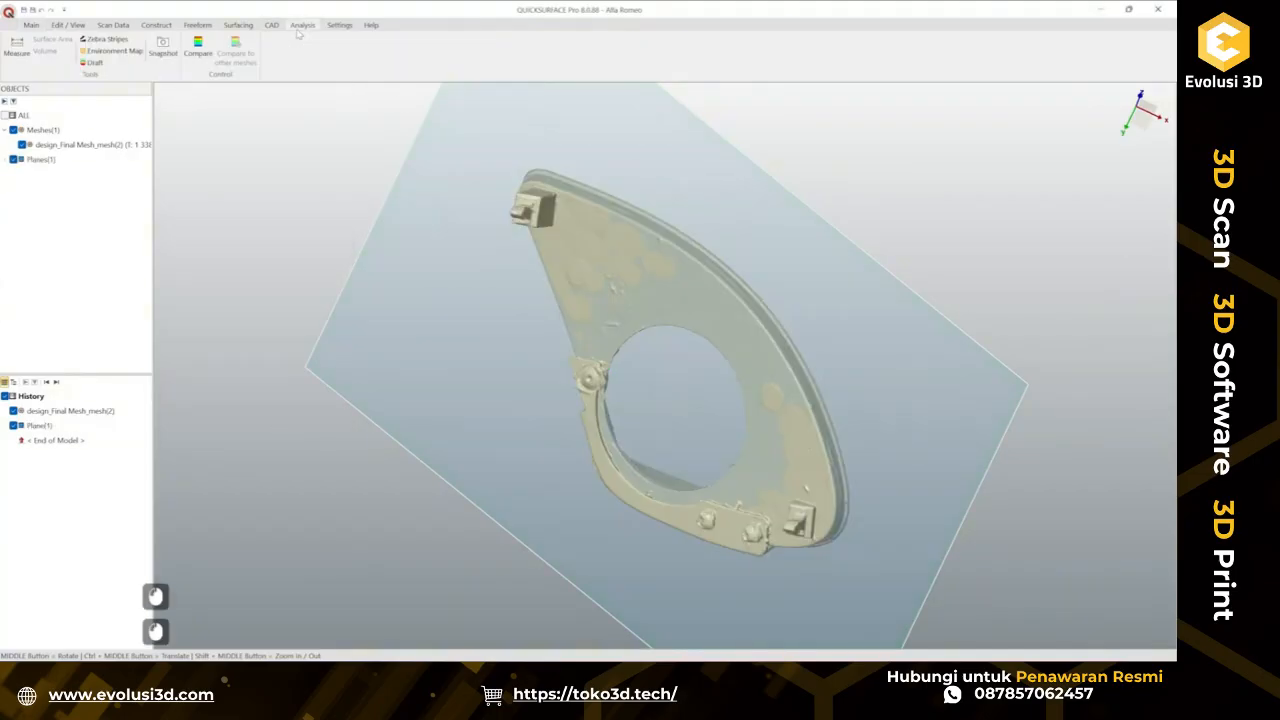
click(198, 45)
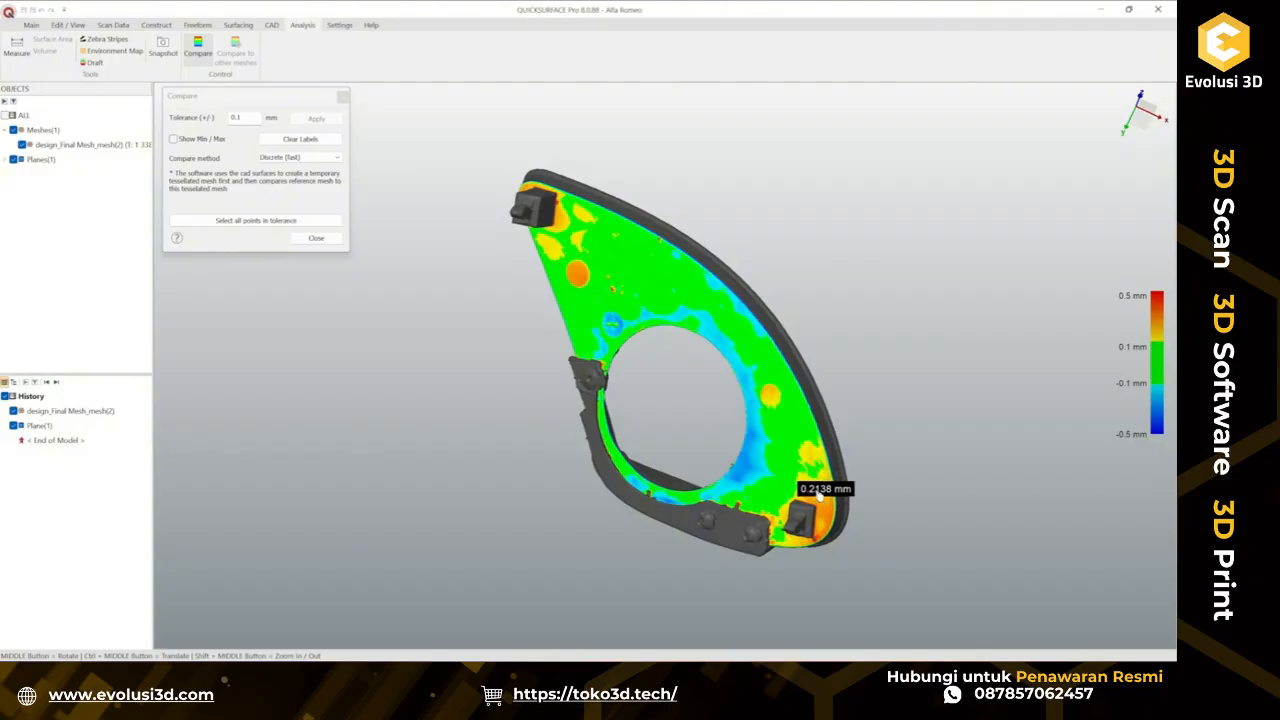
middle_drag(800, 470, 934, 446)
ctrl+middle_drag(821, 450, 769, 483)
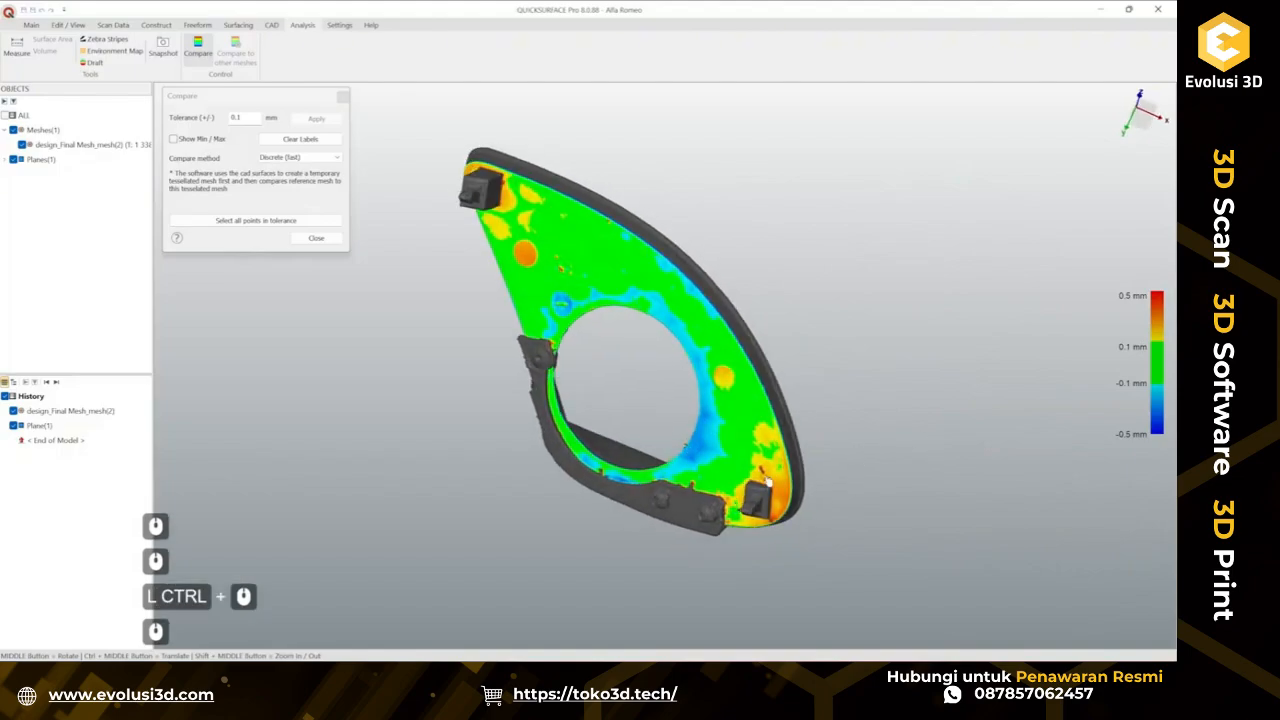
click(315, 238)
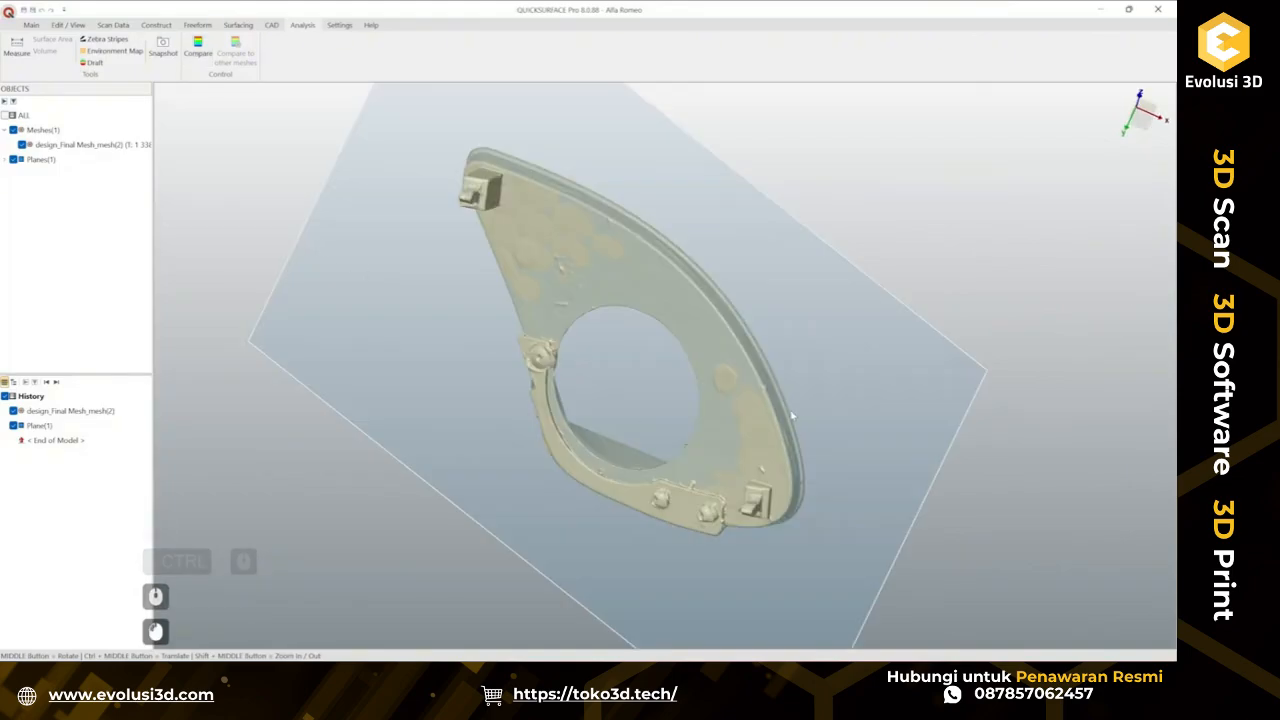
Create a 2D sketch on the extracted plane at an offset of about -1.73 mm through the grille.
middle_drag(677, 415, 709, 407)
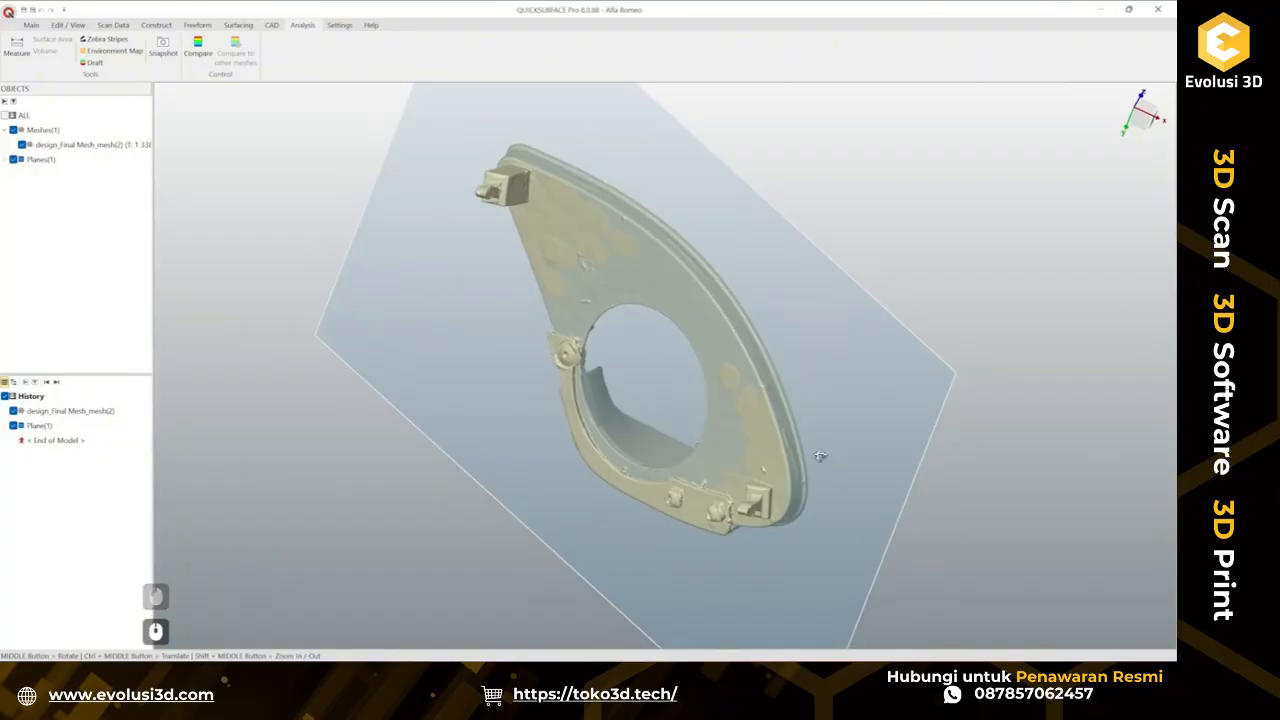
middle_drag(822, 456, 637, 443)
ctrl+middle_drag(755, 459, 475, 428)
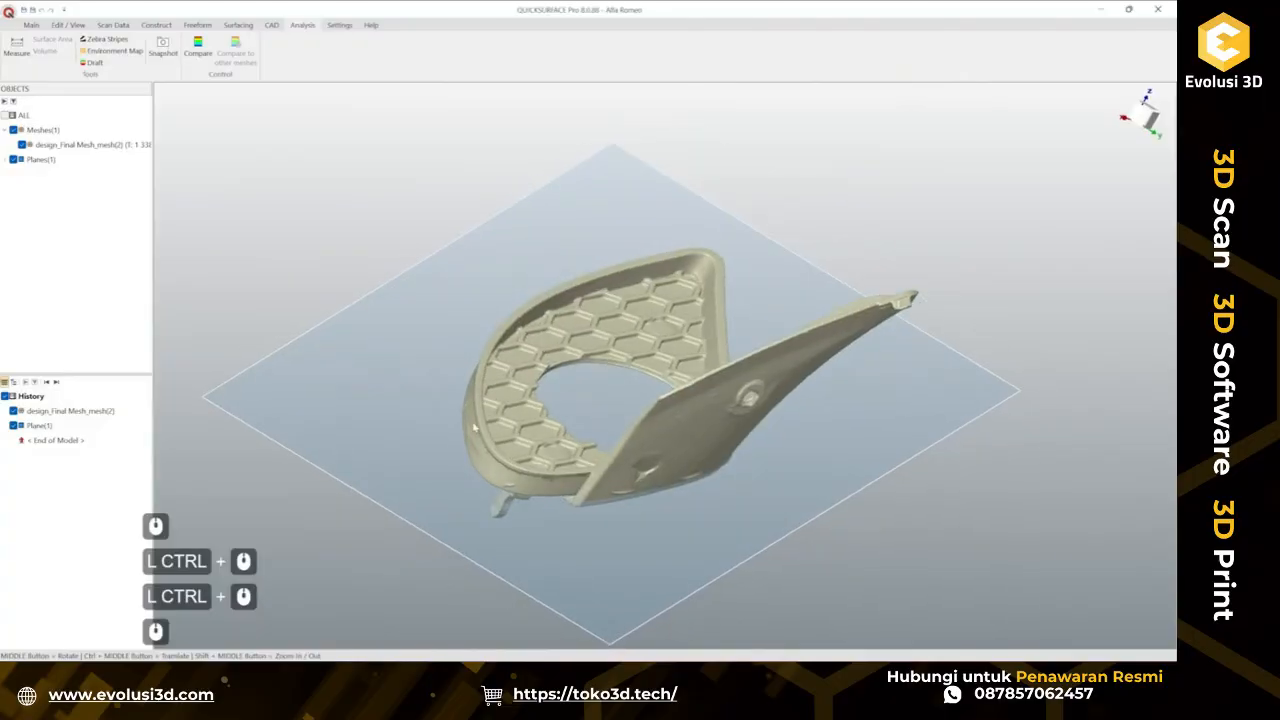
scroll(483, 476, up, 3)
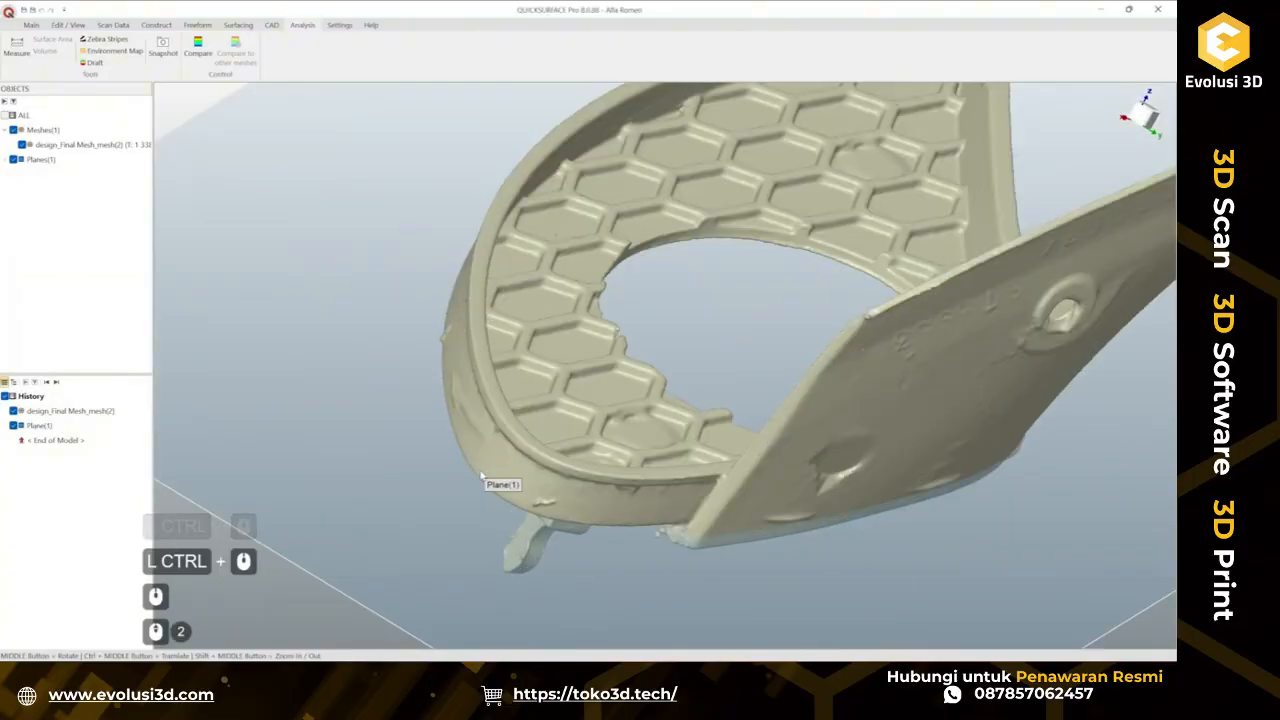
scroll(451, 308, down, 2)
click(451, 308)
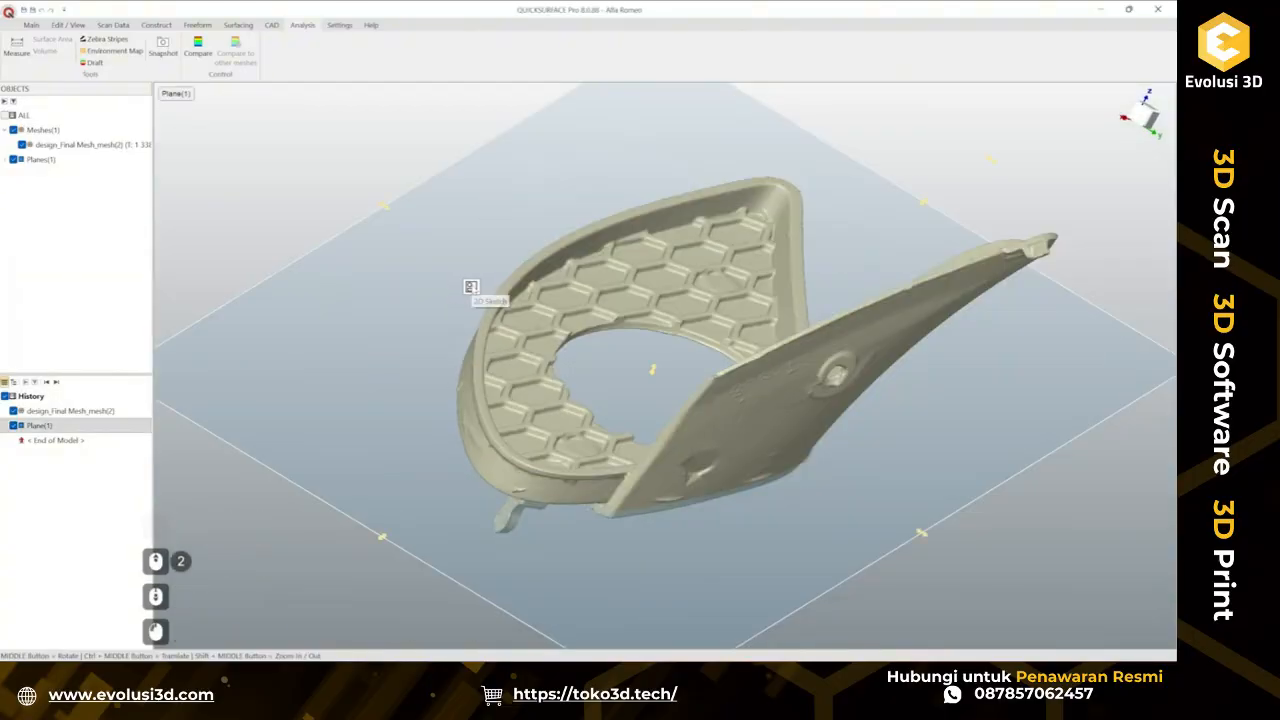
click(471, 287)
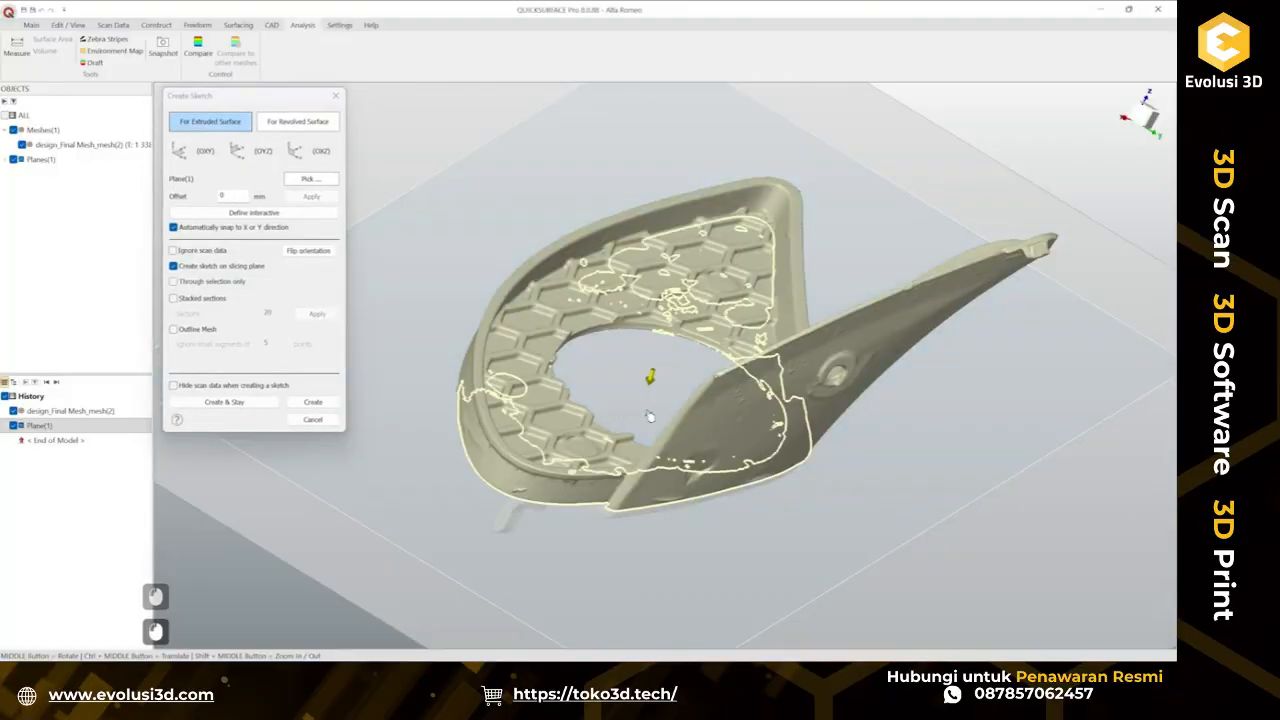
drag(649, 416, 656, 401)
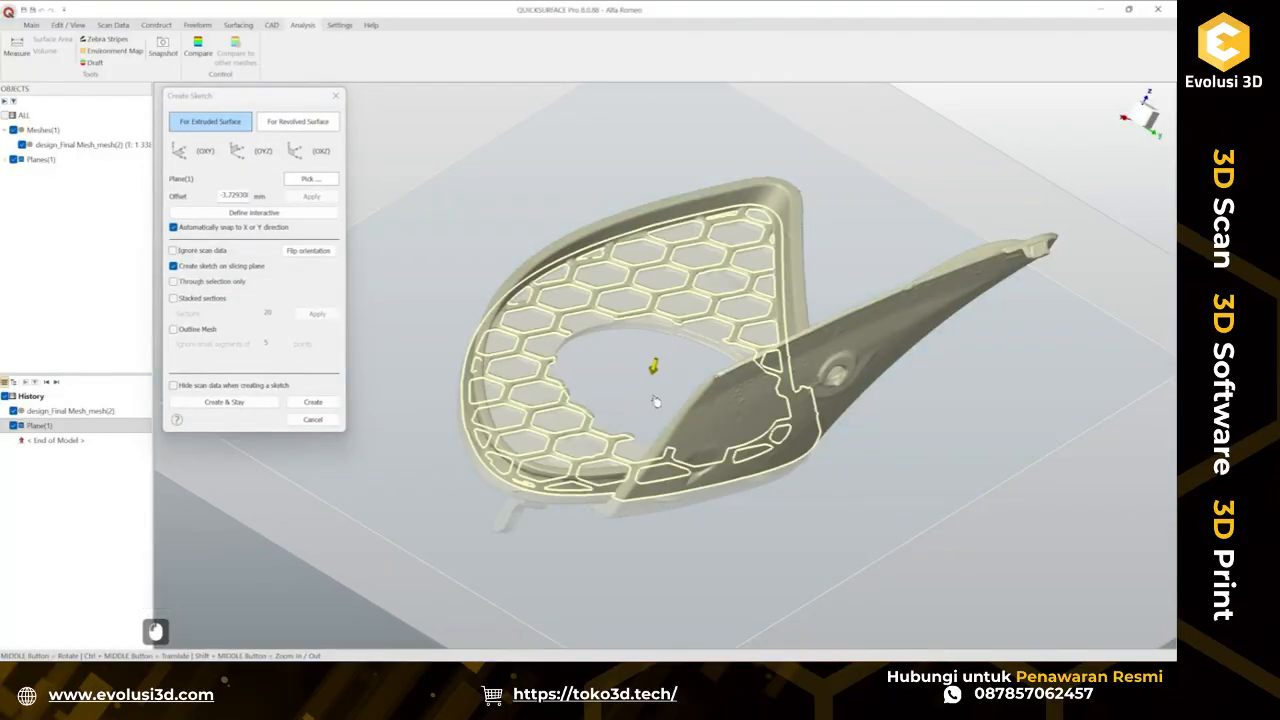
click(313, 401)
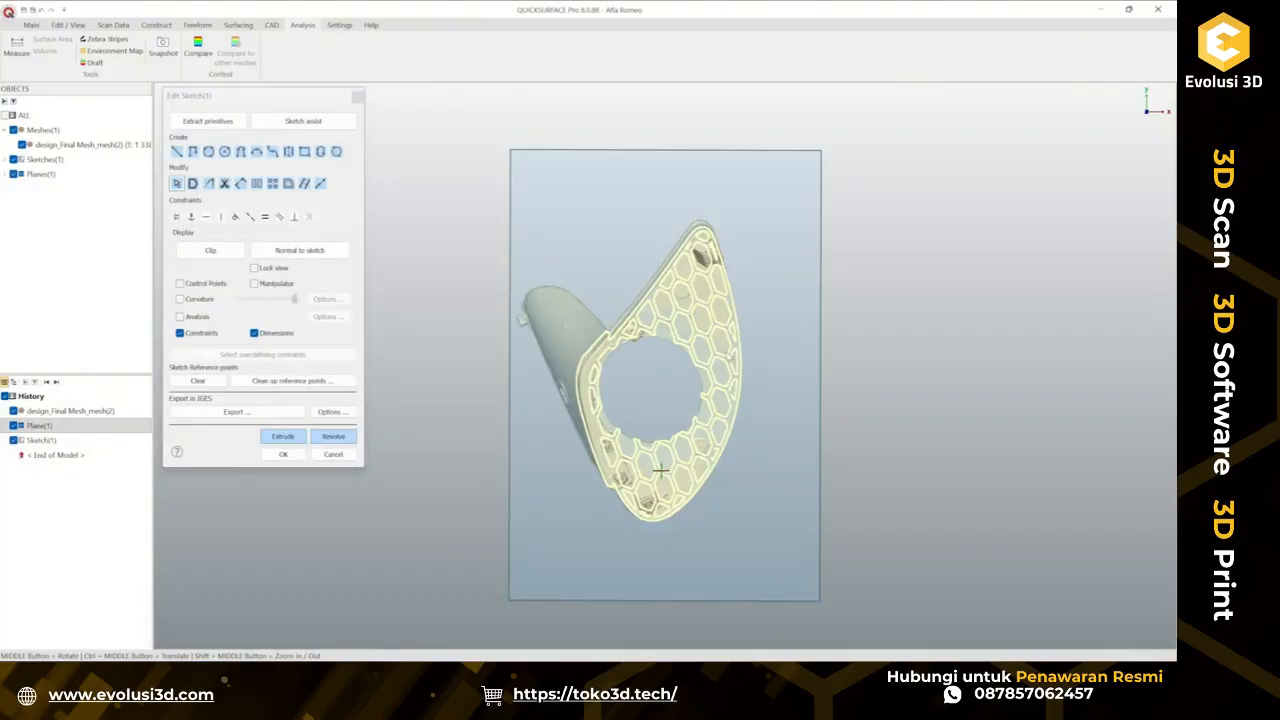
scroll(641, 537, up, 2)
click(176, 151)
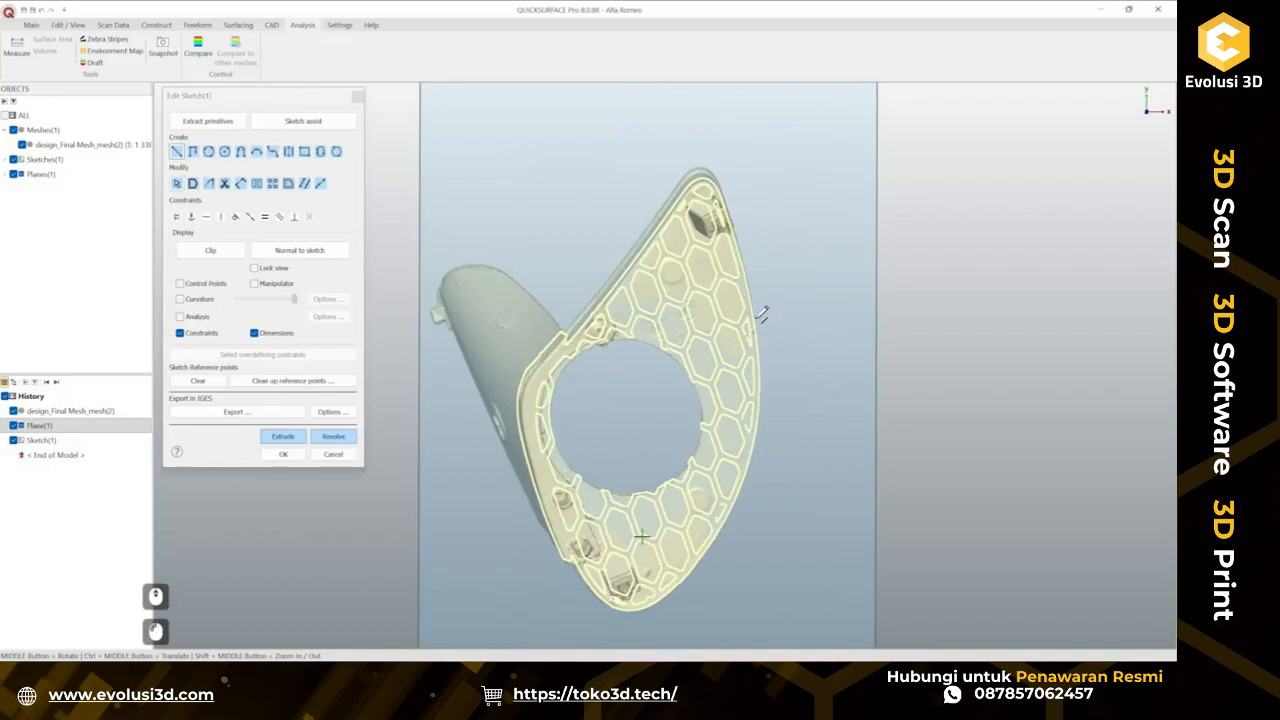
ctrl+click(661, 284)
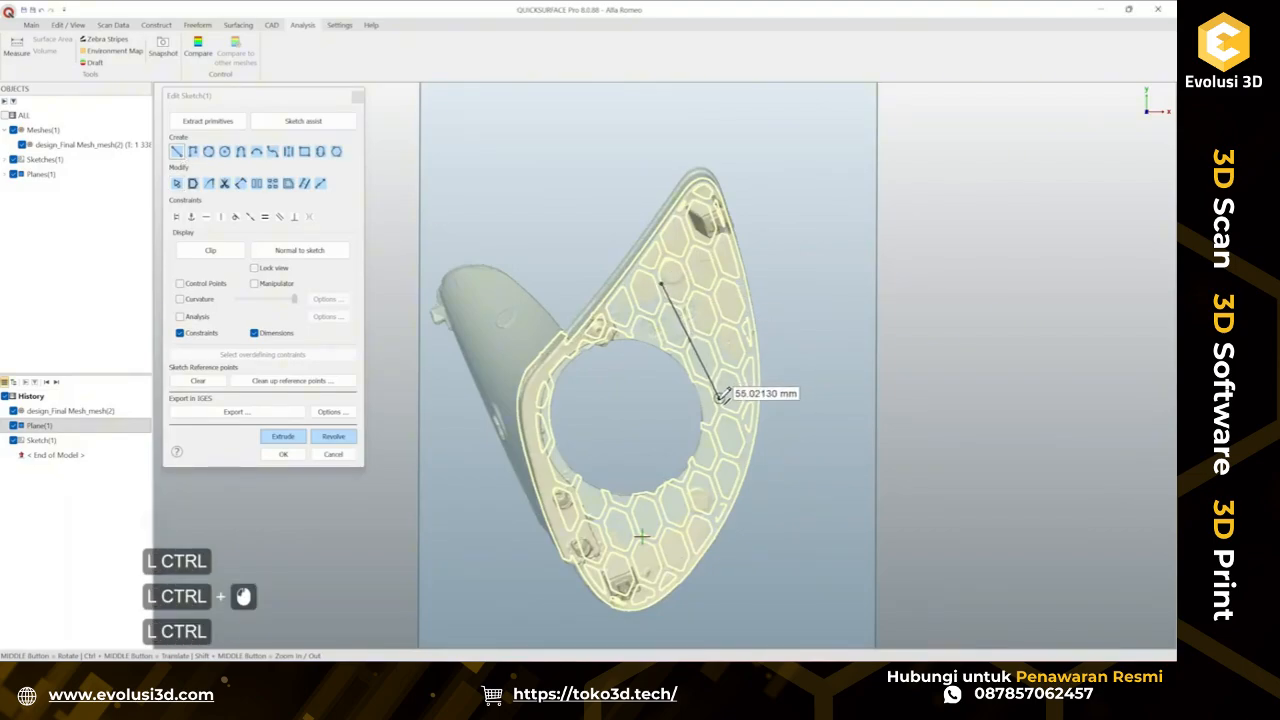
scroll(722, 398, up, 2)
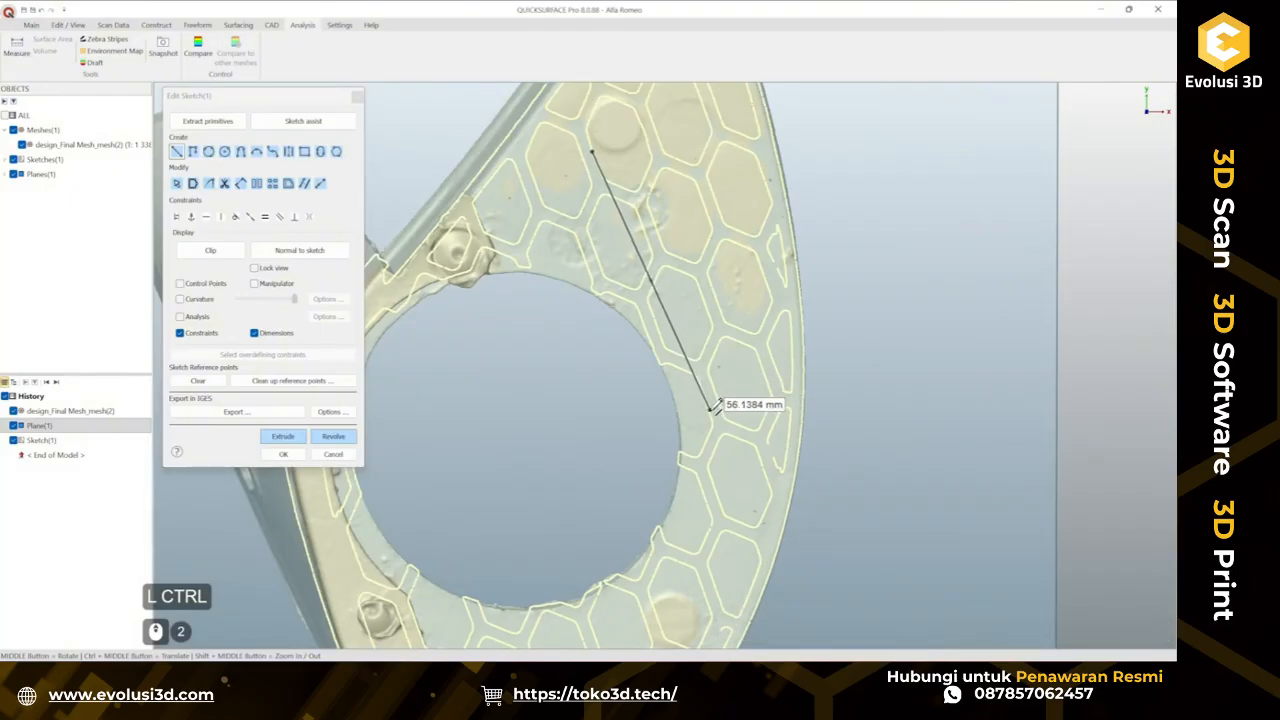
key(Escape)
key(Escape)
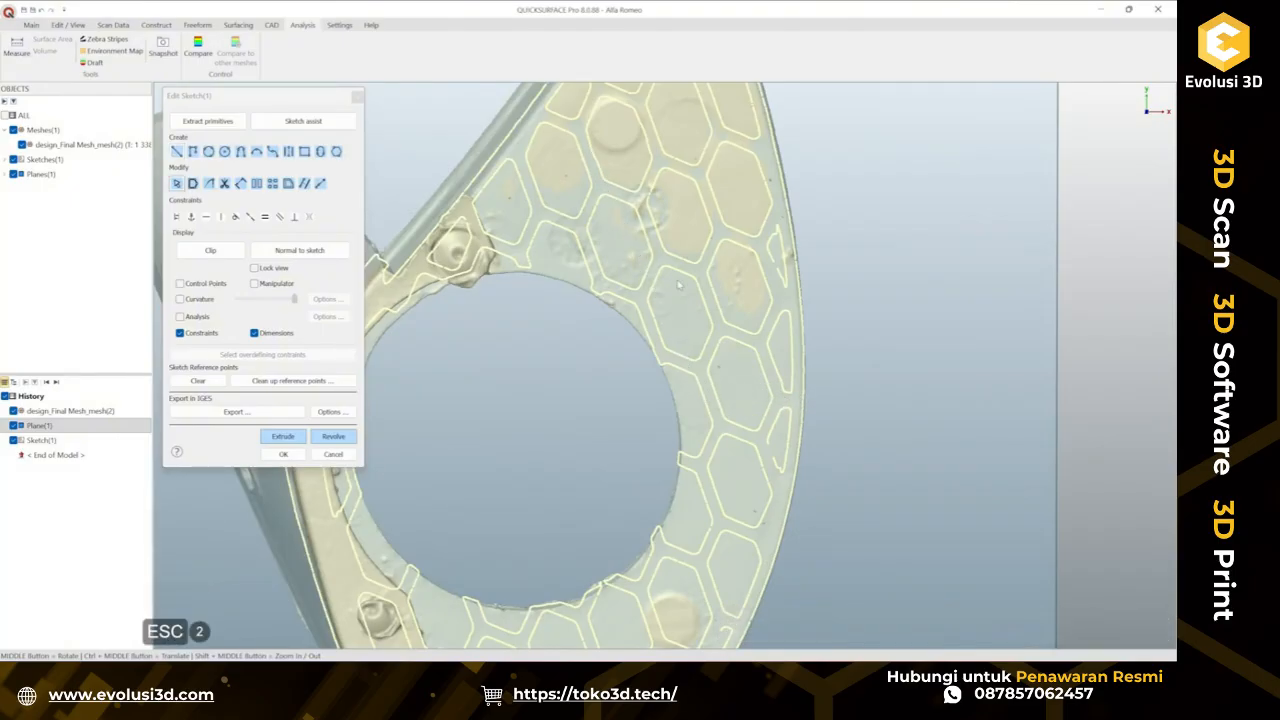
Draw a short line segment near the inner rim in the sketch and finish the sketch.
scroll(657, 330, up, 1)
key(shift)
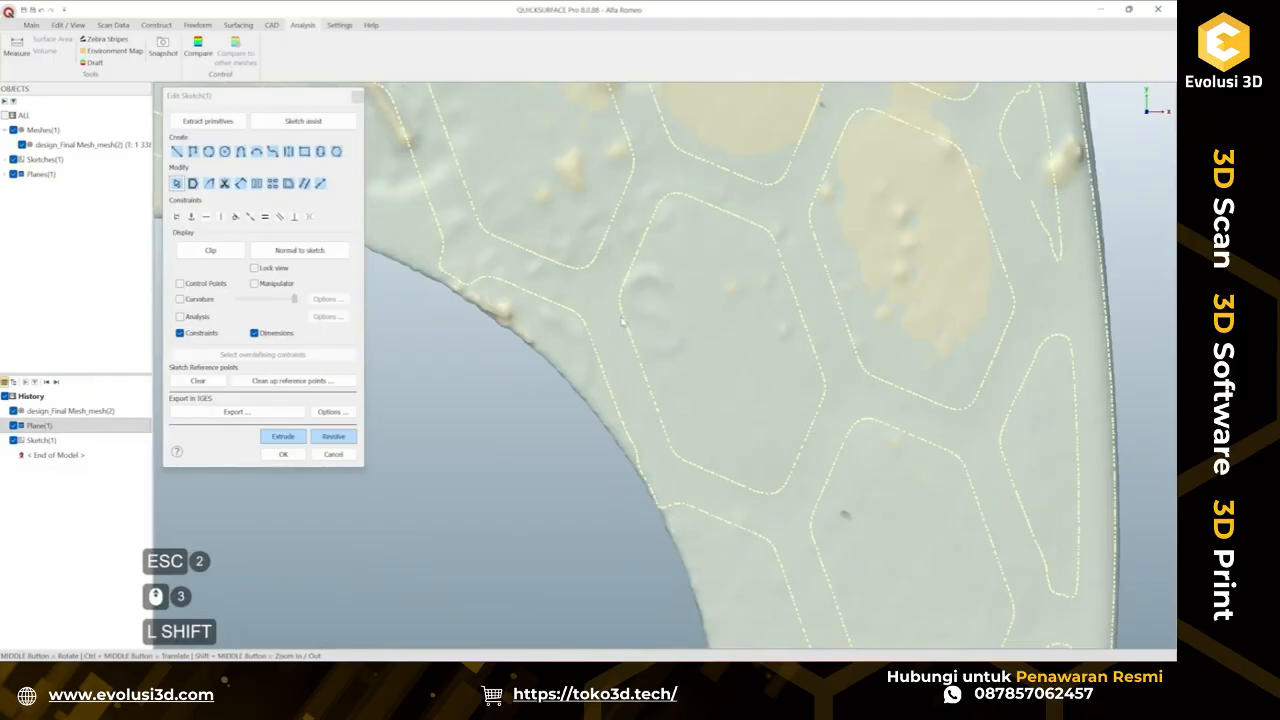
shift+drag(622, 318, 680, 428)
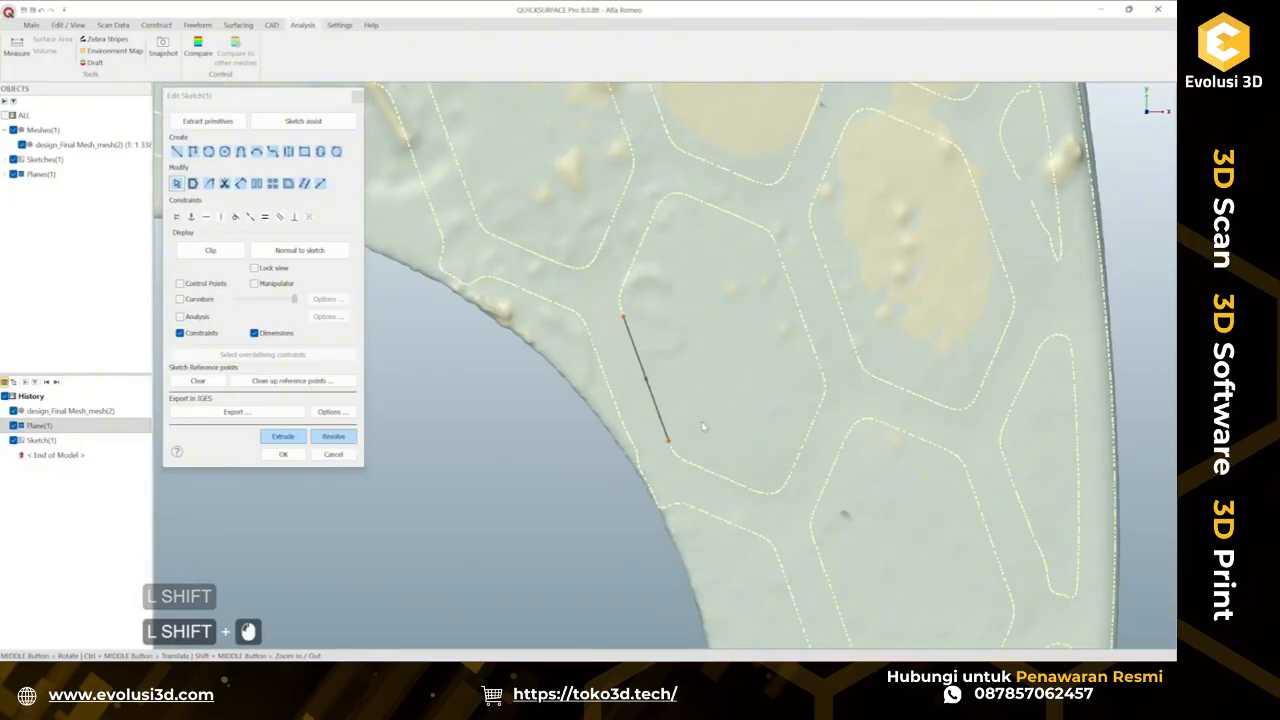
scroll(690, 405, down, 3)
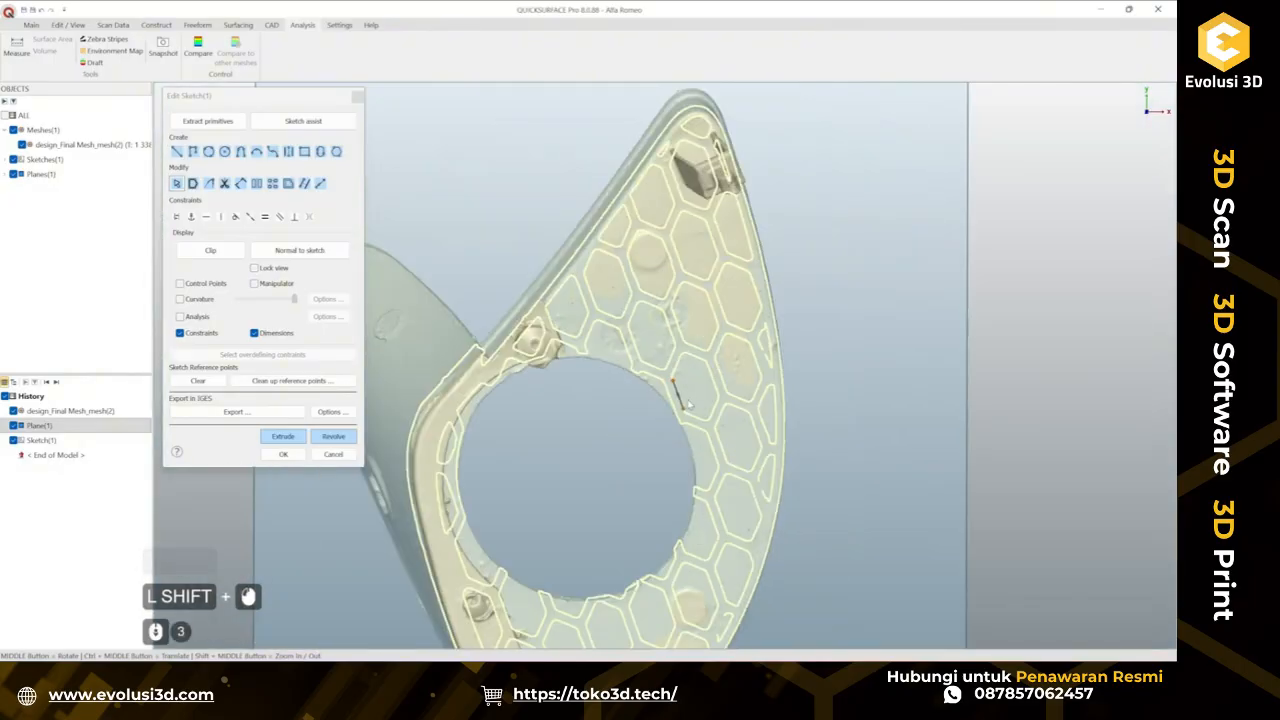
click(283, 454)
Create a second 2D sketch on the plane at an offset of about -1.2 mm.
middle_drag(873, 326, 797, 317)
scroll(774, 337, down, 3)
middle_drag(685, 342, 712, 236)
scroll(711, 312, up, 5)
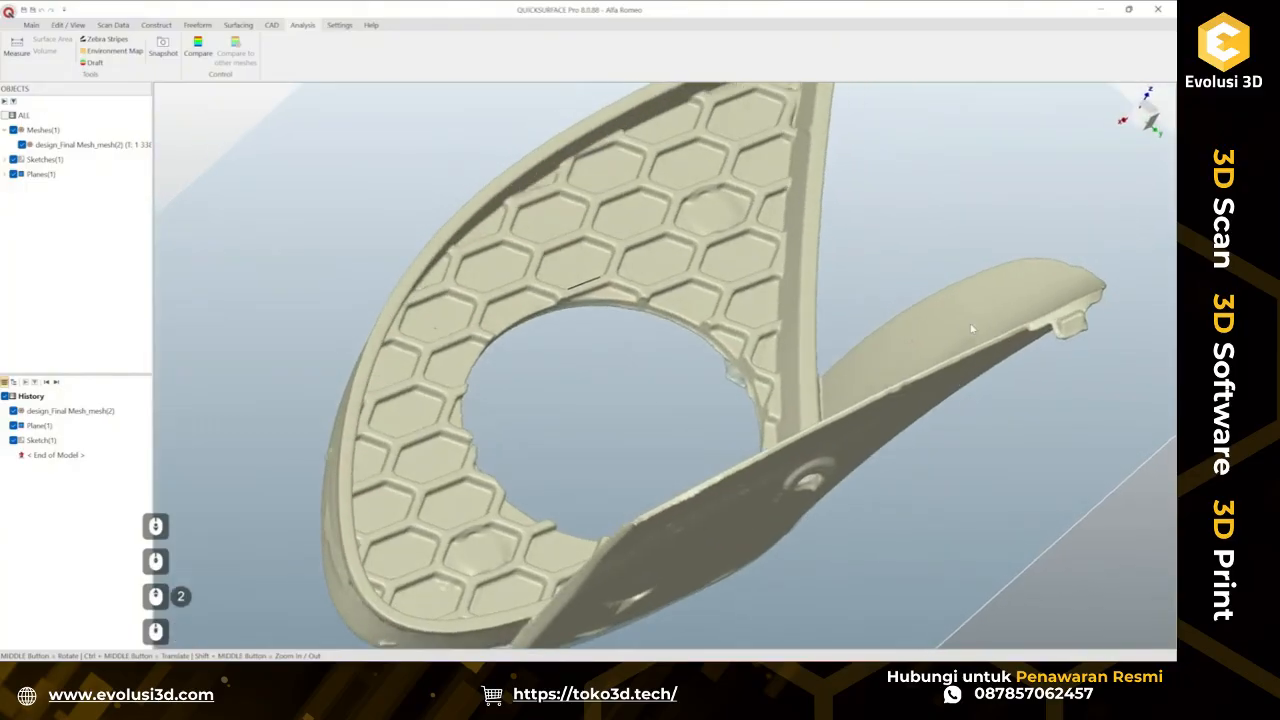
click(625, 383)
click(631, 385)
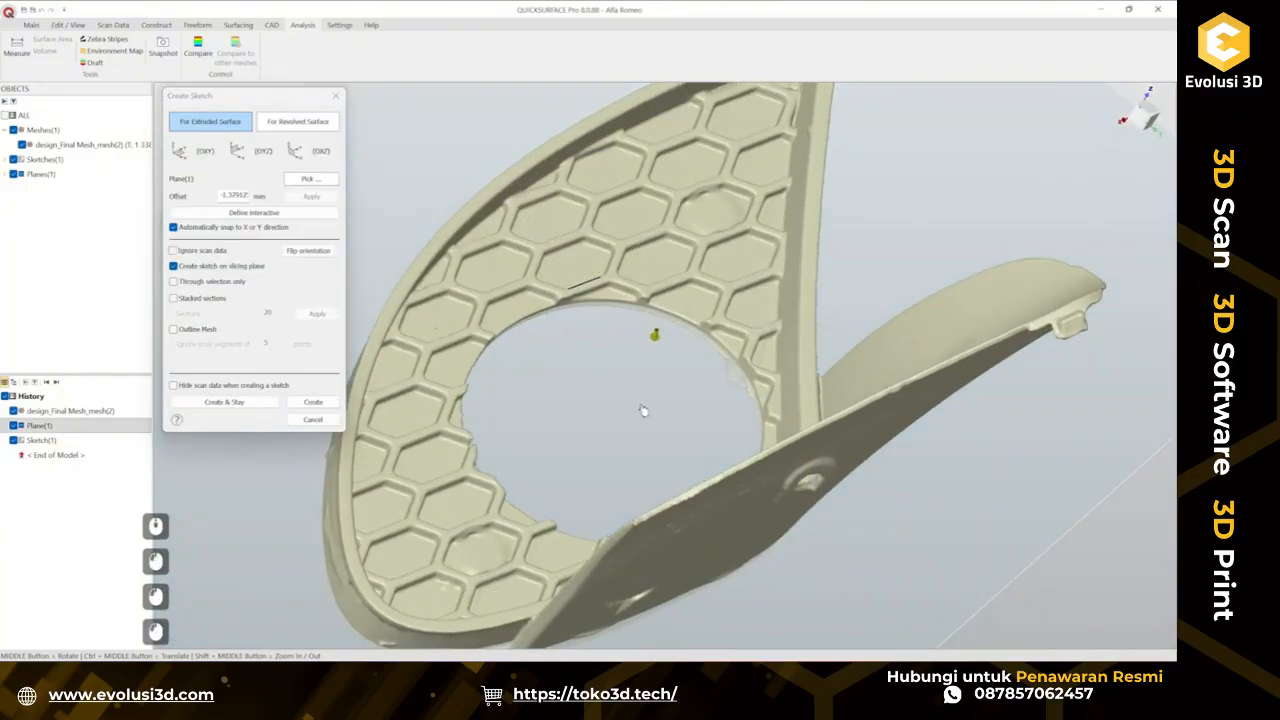
click(315, 402)
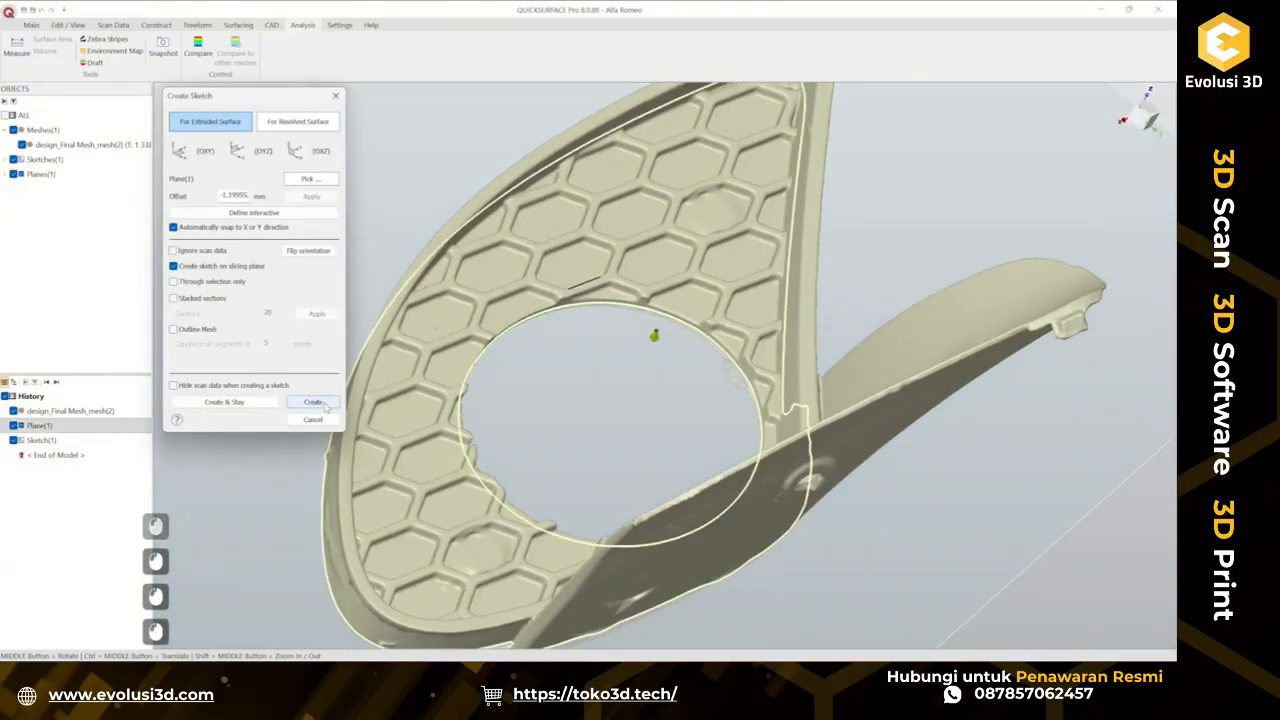
Draw a circle matching the round central opening in the second sketch and finish it.
scroll(611, 406, up, 2)
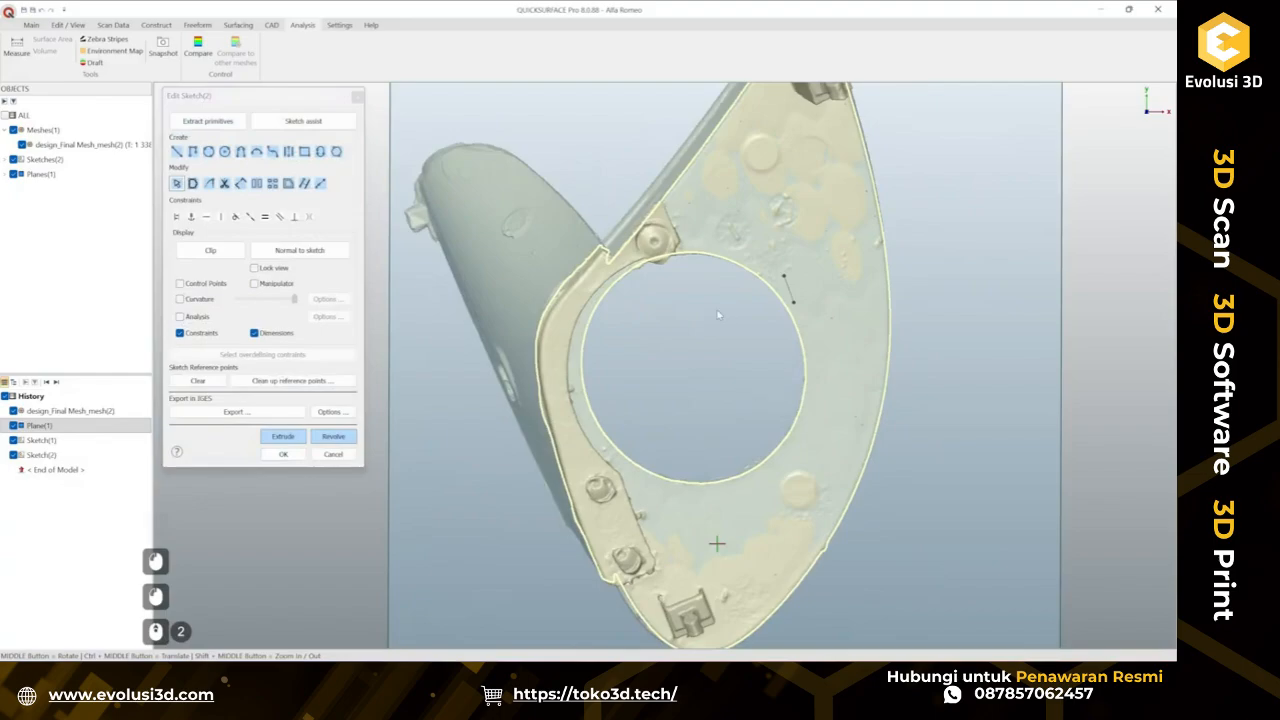
shift+drag(606, 288, 598, 300)
mouse_move(575, 378)
shift+mouse_down()
mouse_move(592, 452)
mouse_move(715, 490)
mouse_move(803, 452)
mouse_move(814, 373)
mouse_move(790, 300)
mouse_move(745, 262)
mouse_move(676, 242)
shift+mouse_up()
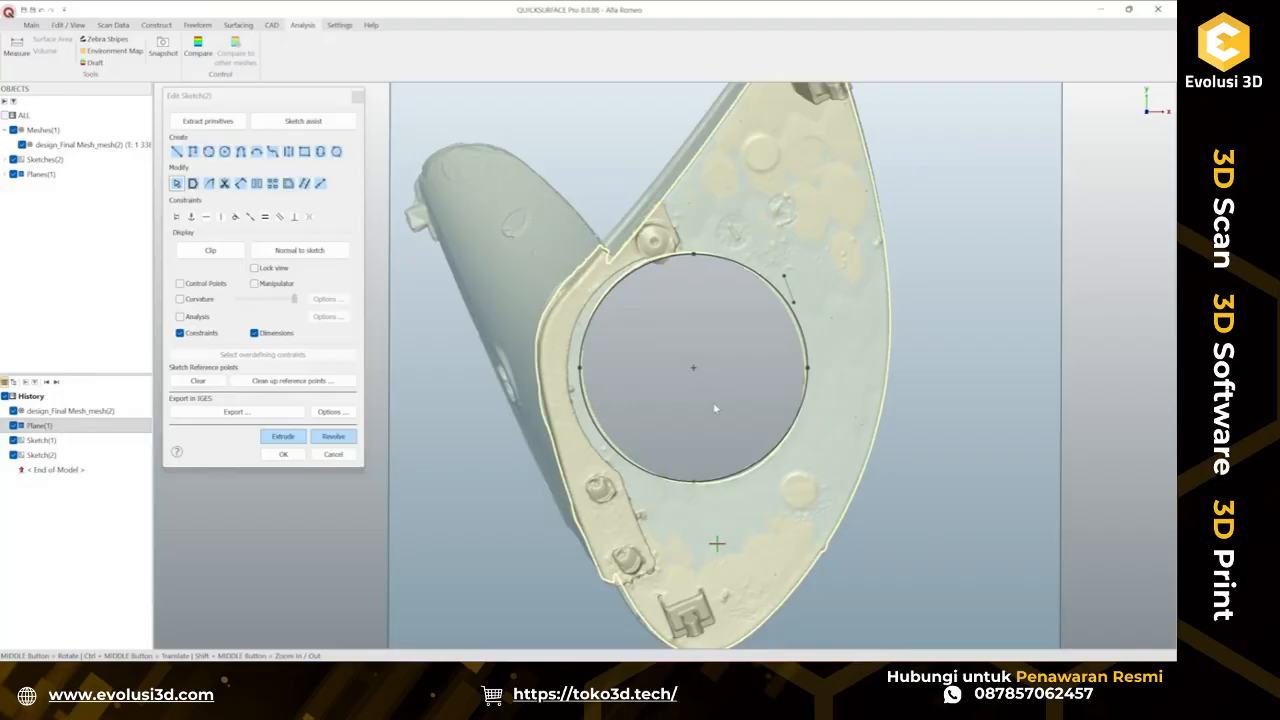
click(289, 458)
Open Align by Coordinate System and pick the extracted plane as the primary feature with Front orientation, flipping its direction.
scroll(518, 465, down, 2)
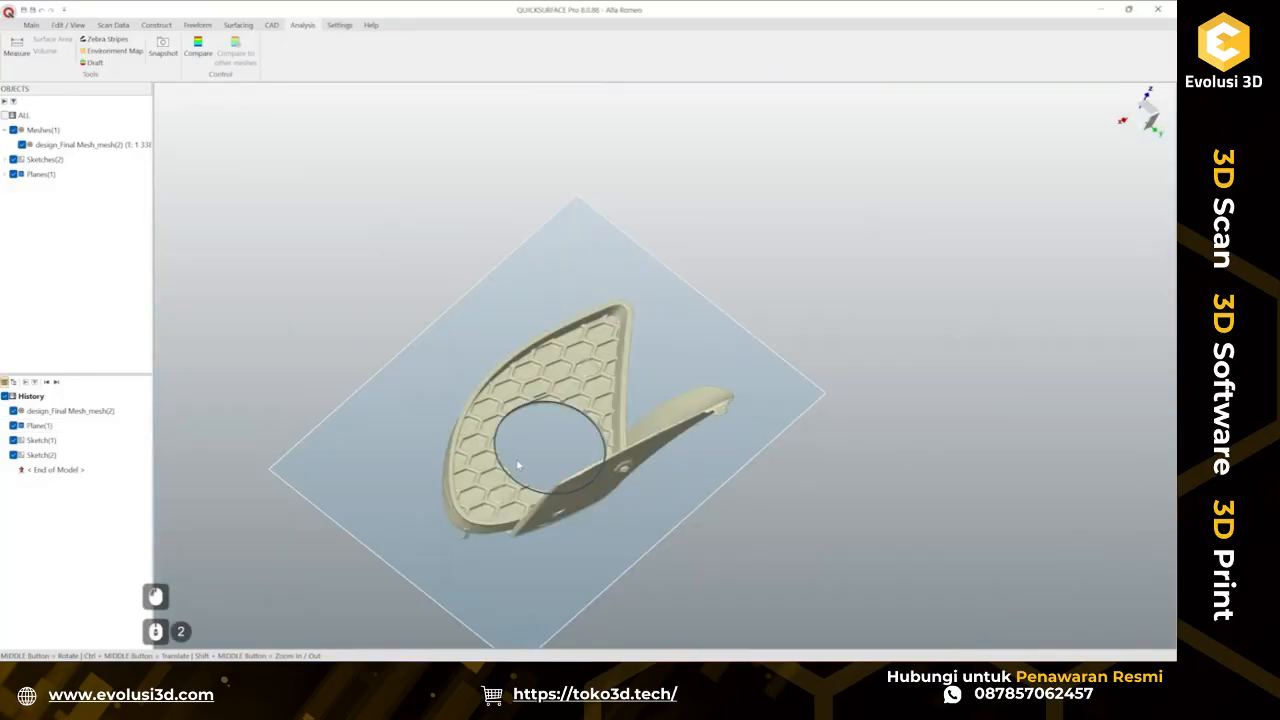
mouse_move(720, 406)
middle_down()
mouse_move(760, 494)
mouse_move(777, 620)
middle_up()
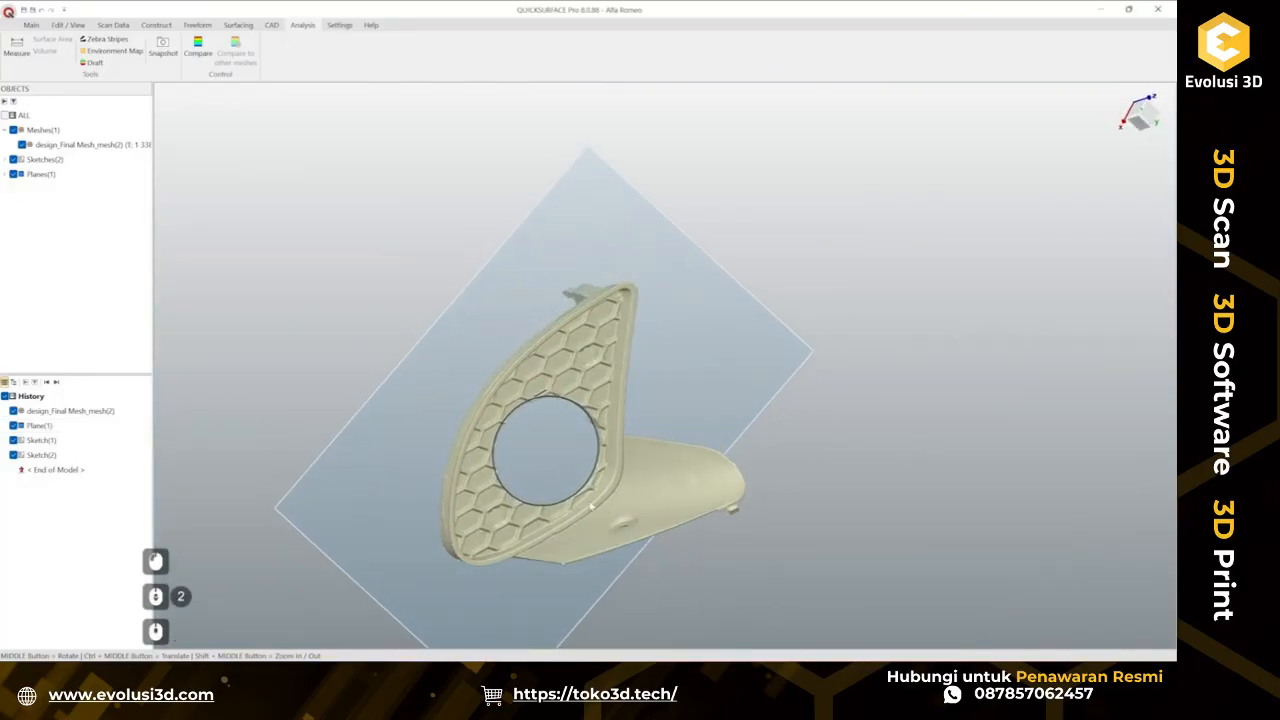
ctrl+middle_drag(591, 508, 609, 400)
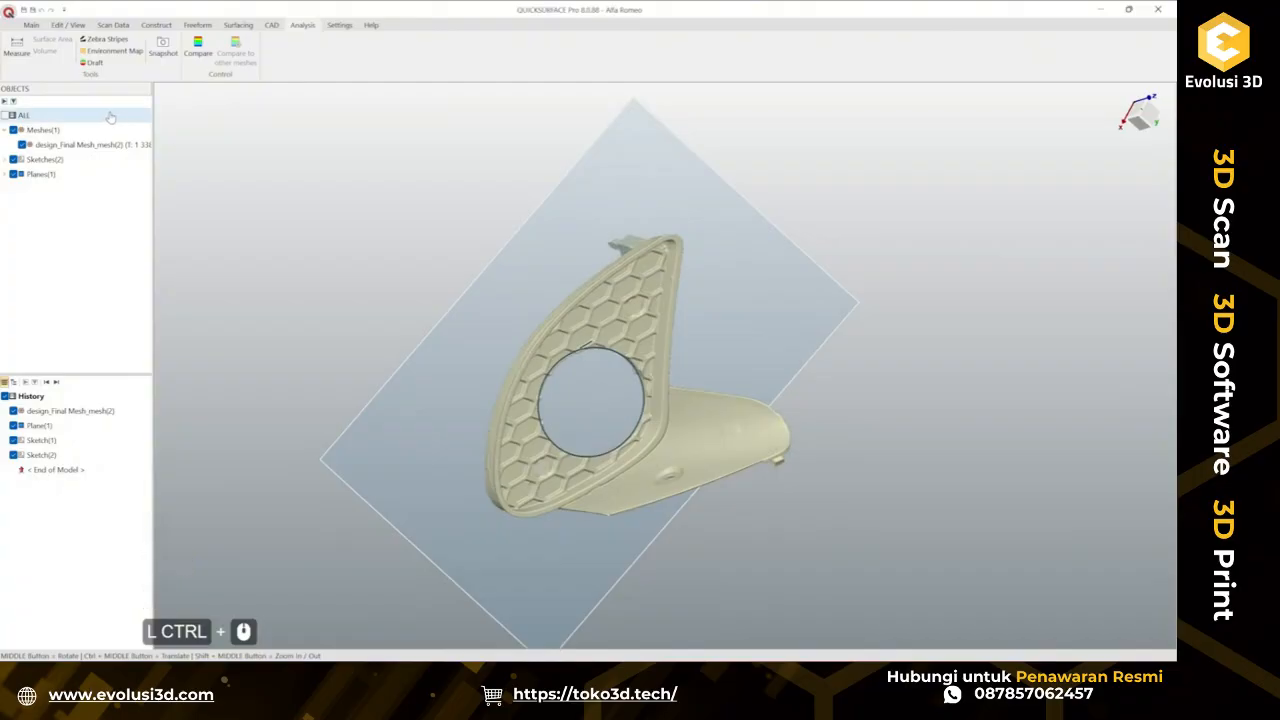
click(29, 25)
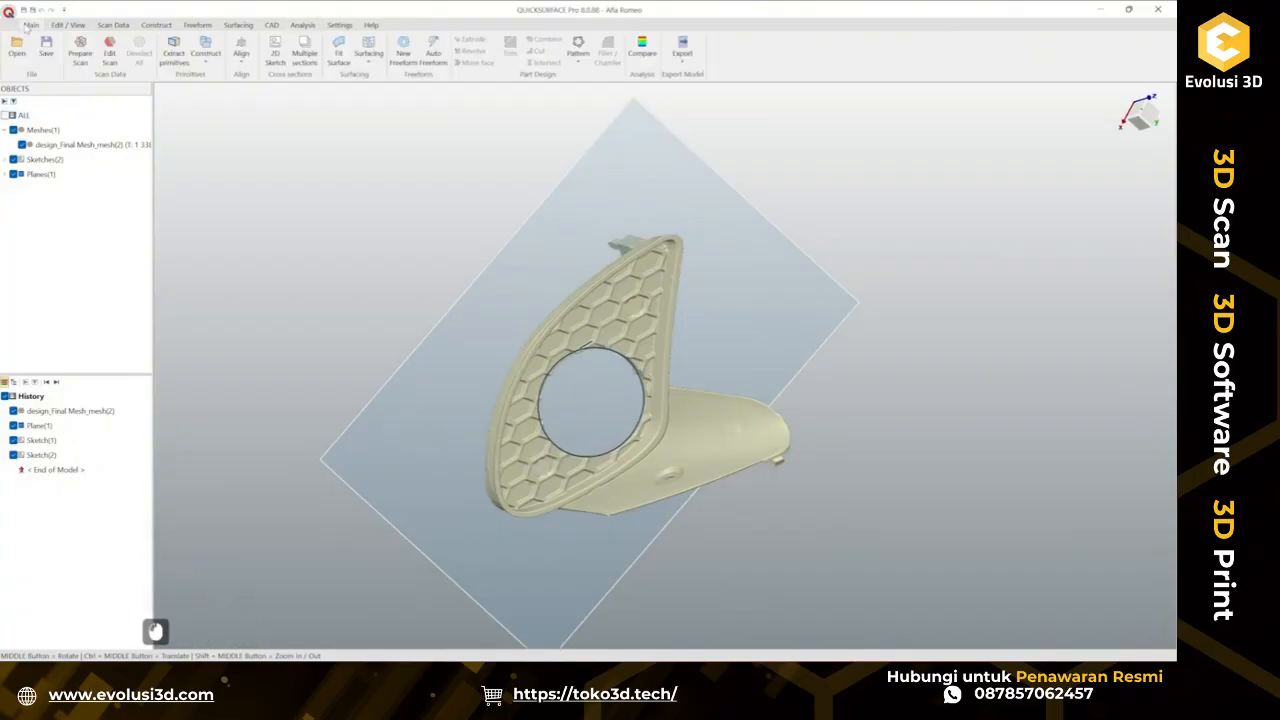
click(252, 53)
click(290, 74)
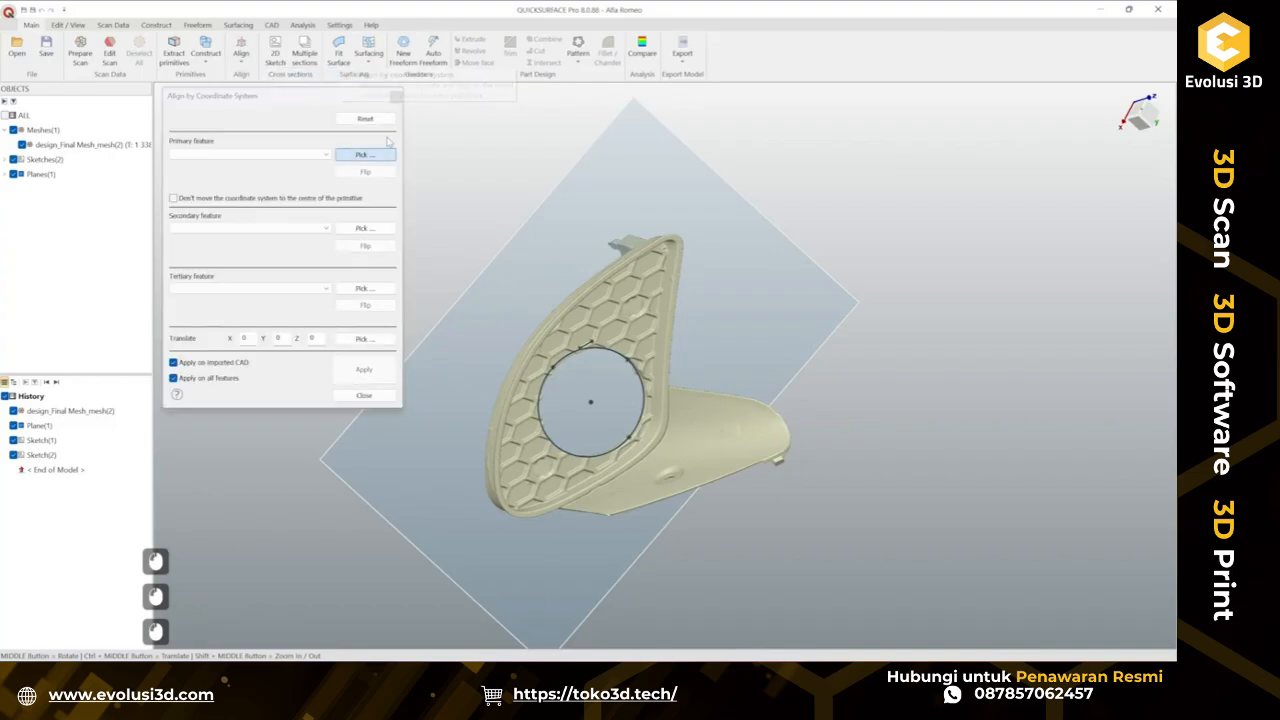
middle_drag(554, 223, 680, 203)
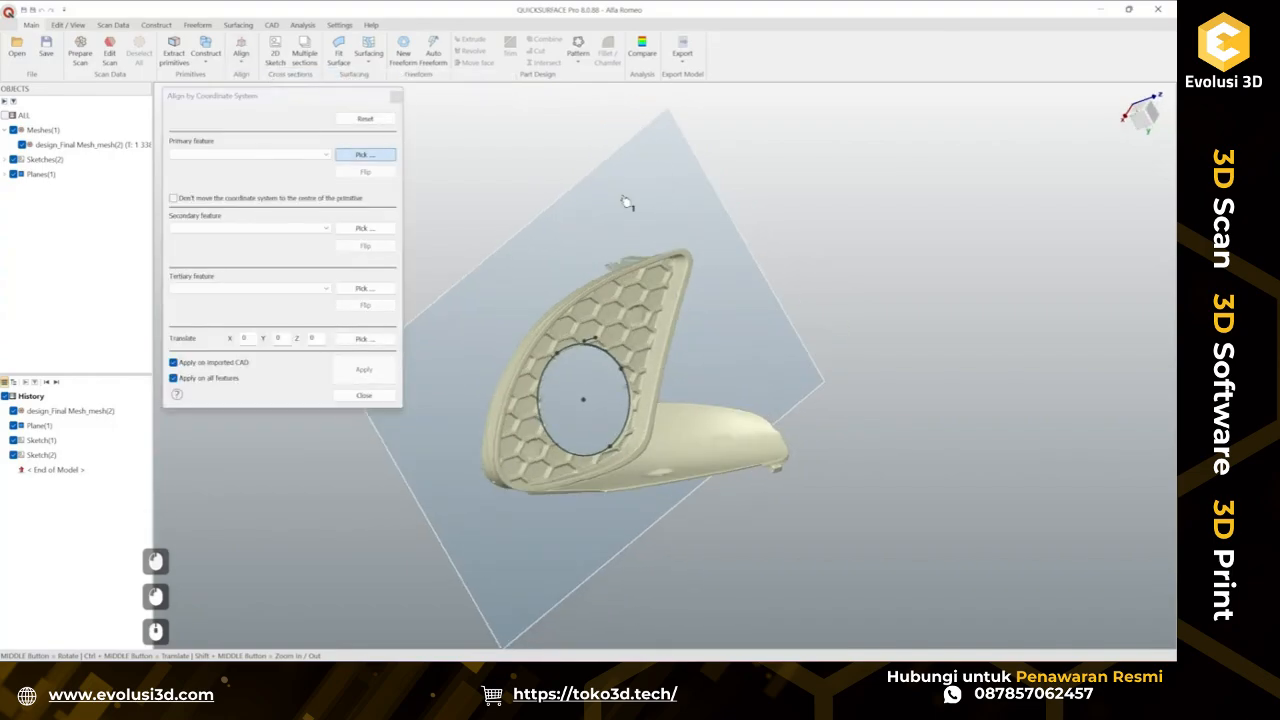
click(626, 203)
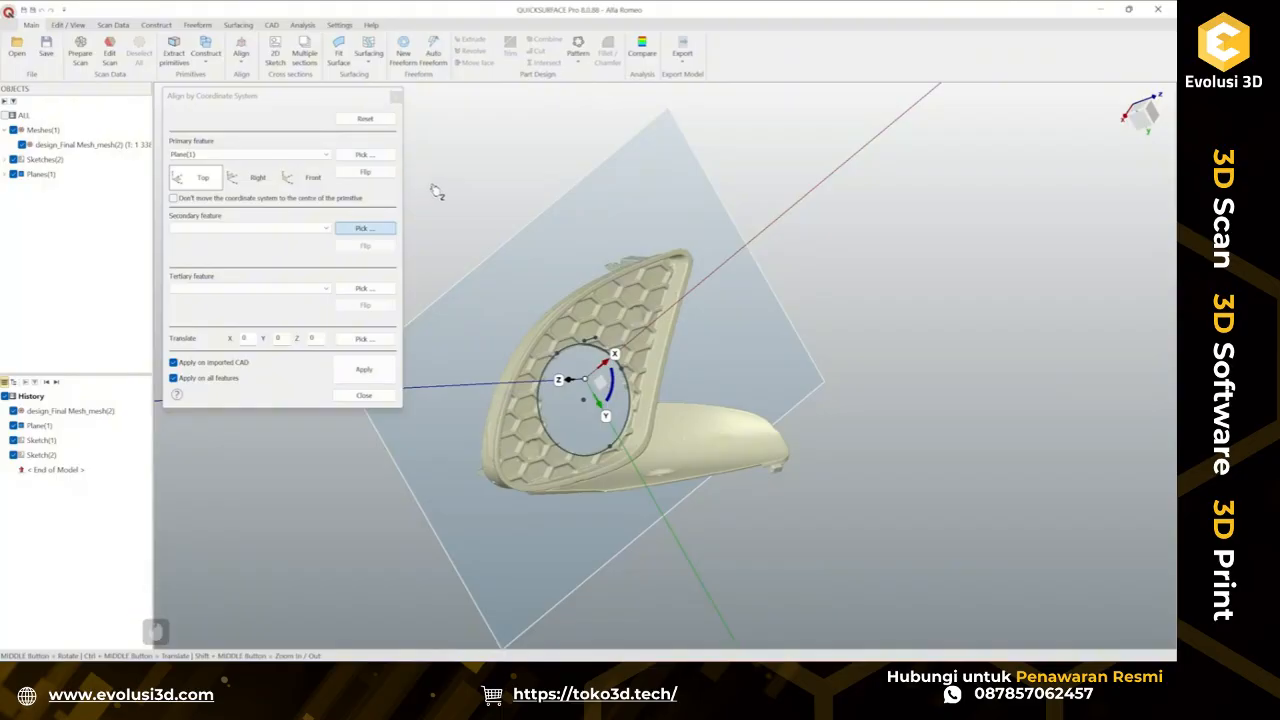
click(313, 178)
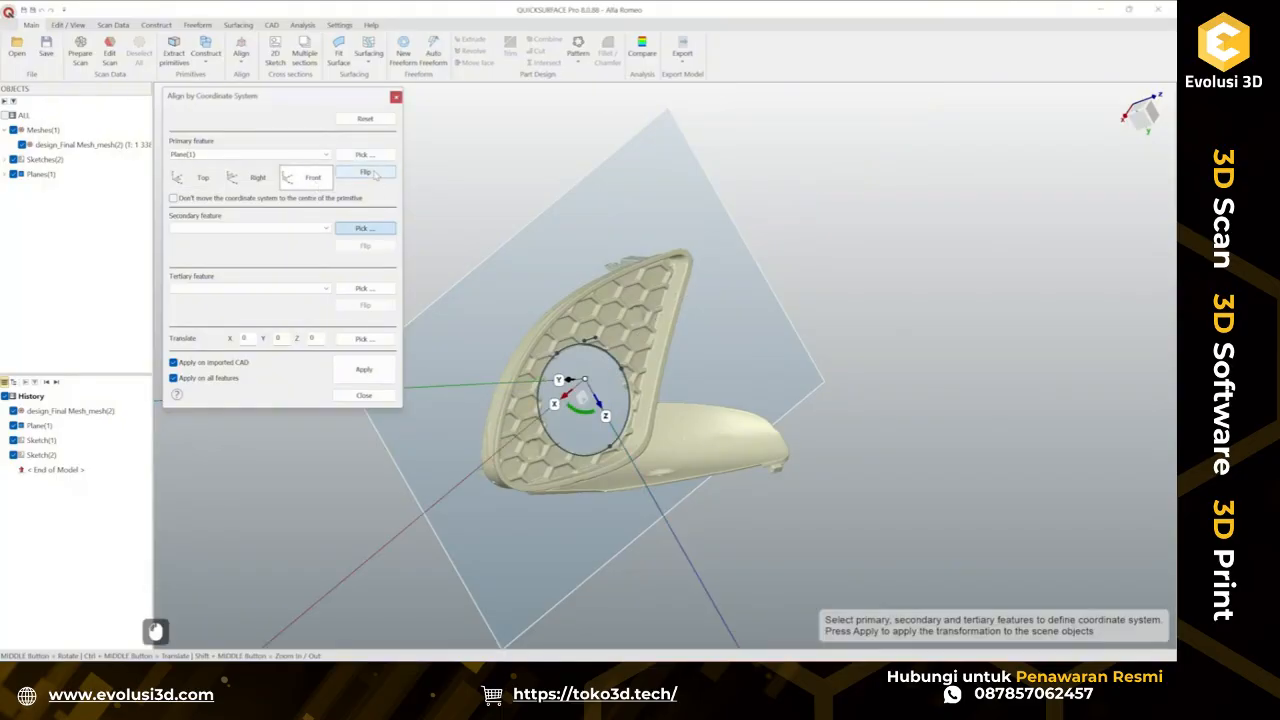
click(372, 173)
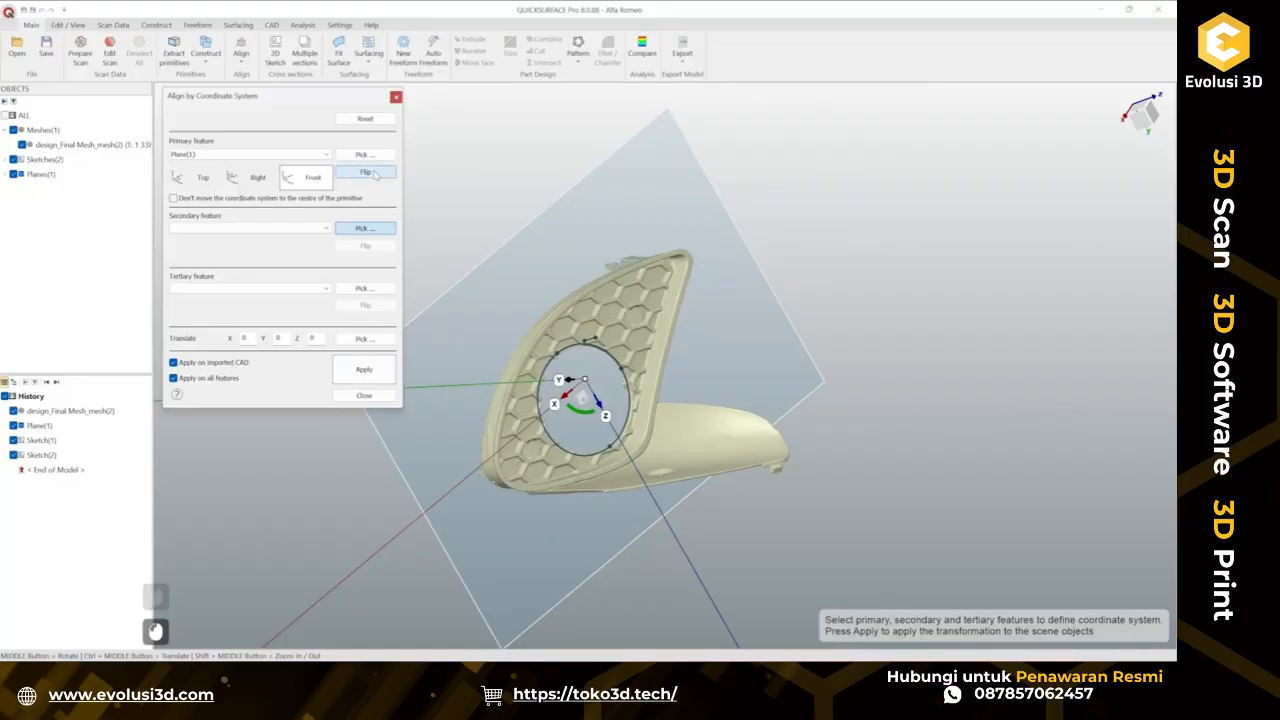
Try picking the short sketch line as the secondary feature and the circle as the tertiary feature.
middle_drag(788, 363, 614, 415)
scroll(614, 415, up, 3)
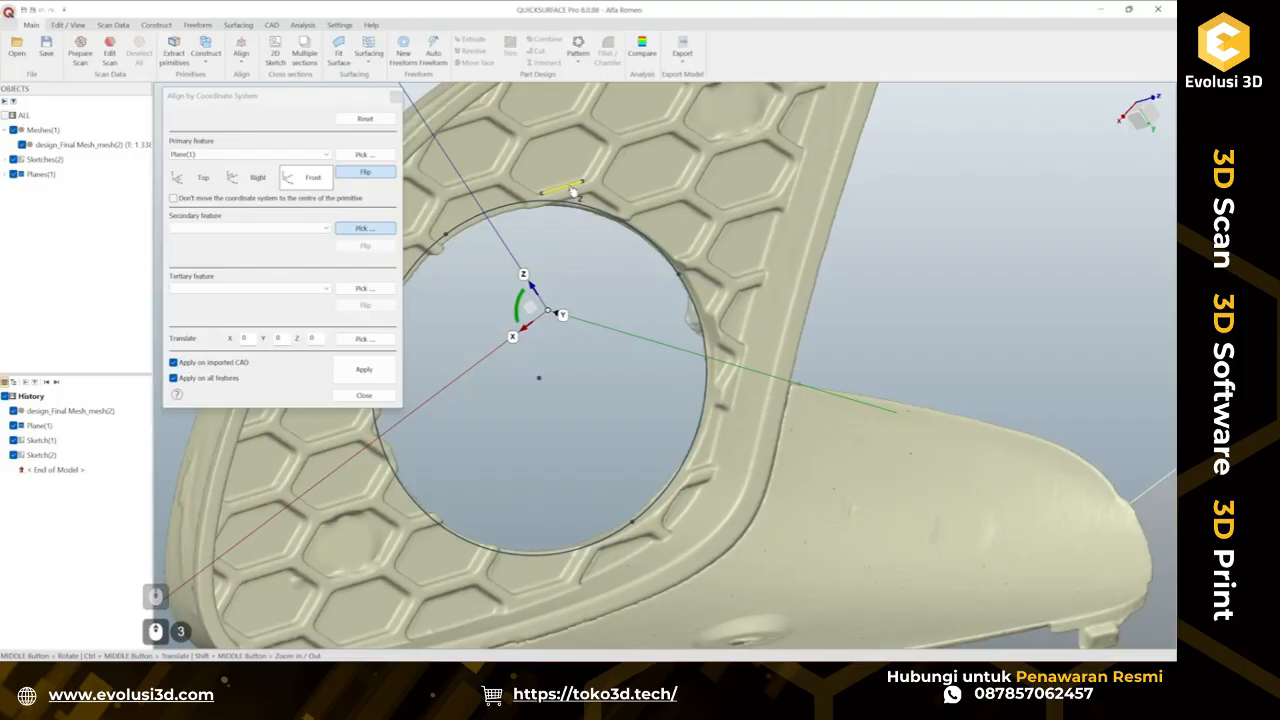
click(575, 192)
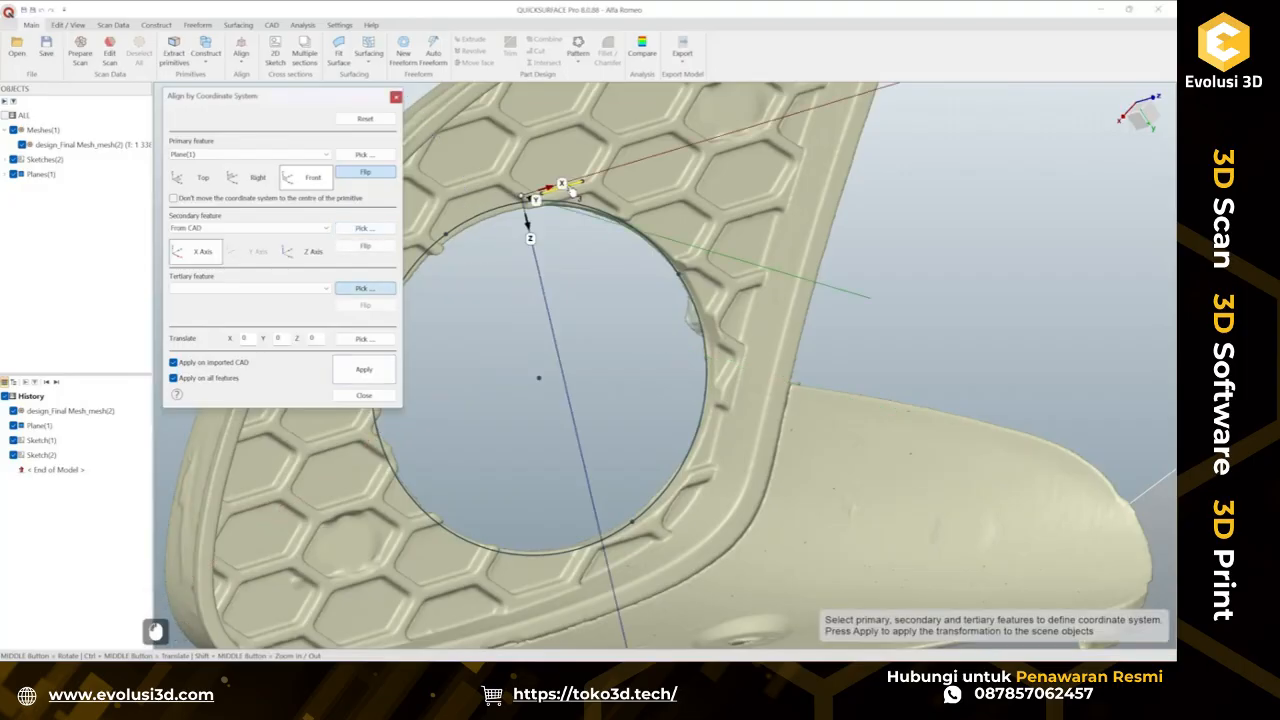
click(539, 379)
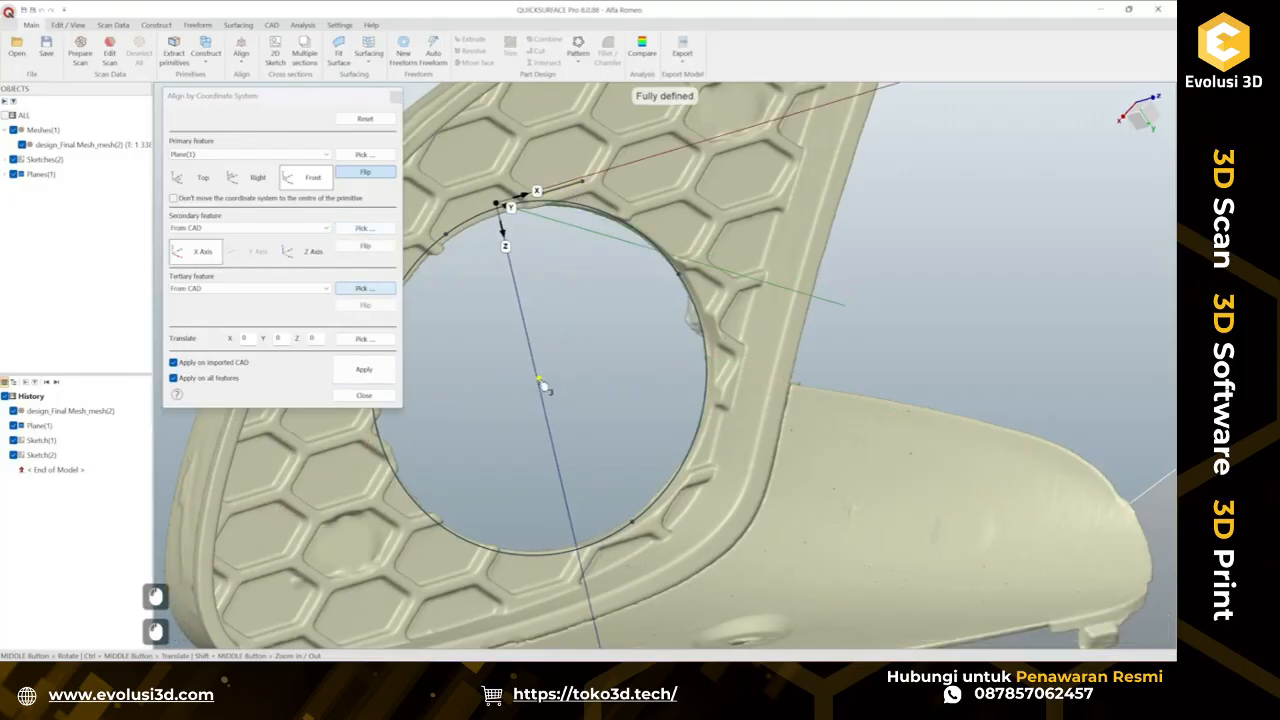
Re-pick the secondary feature as the circle sketch so the origin sits at its centre.
click(274, 231)
click(275, 231)
click(356, 231)
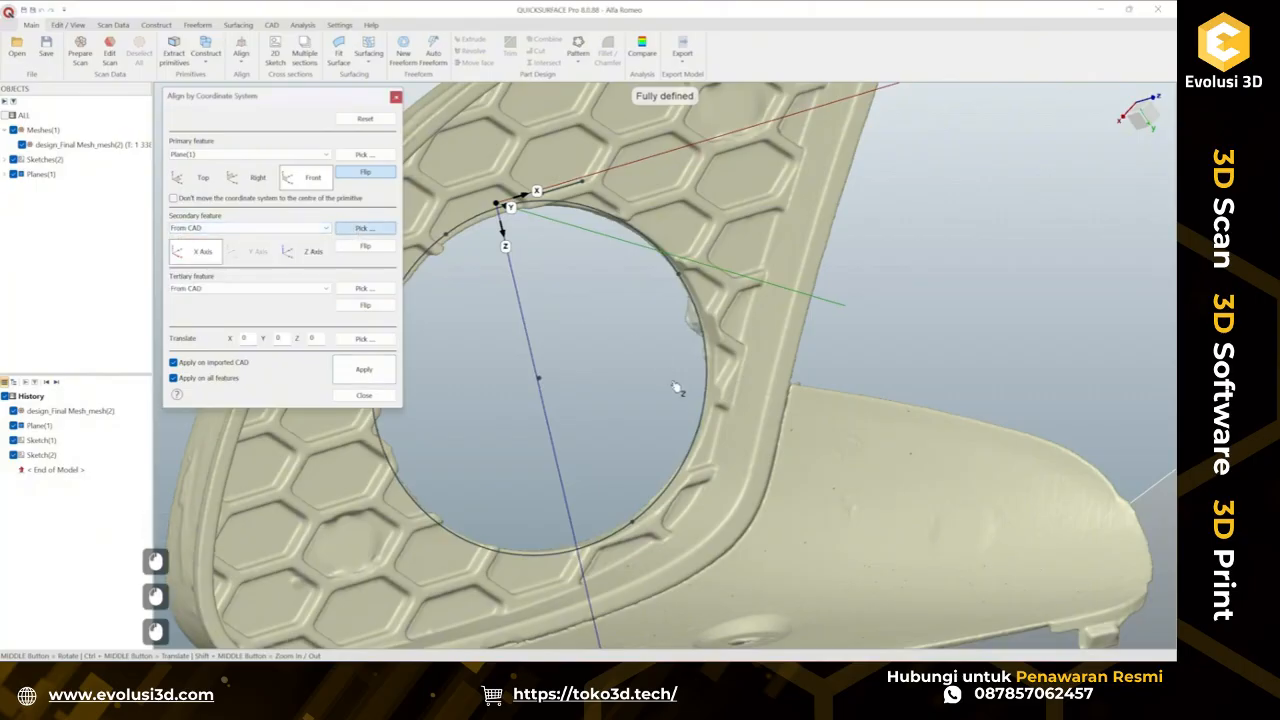
click(547, 385)
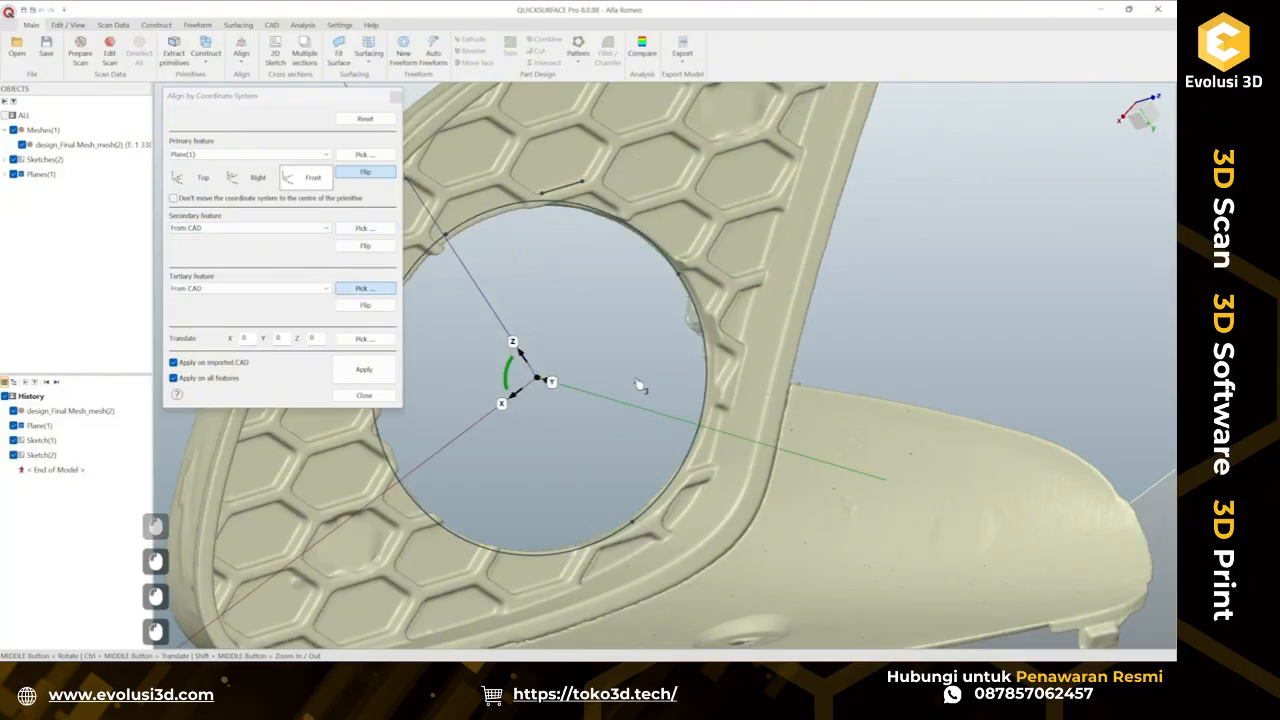
Pick the short sketch line as the tertiary feature along the X axis and apply the alignment.
click(565, 192)
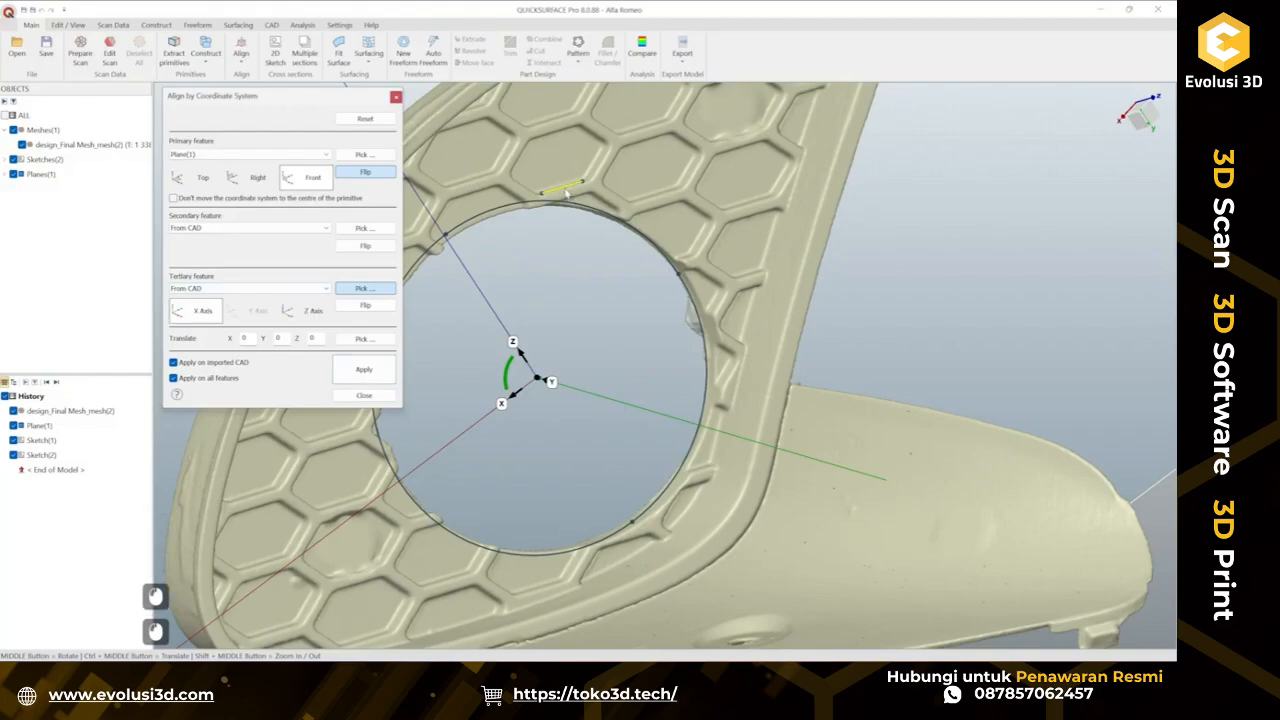
click(566, 192)
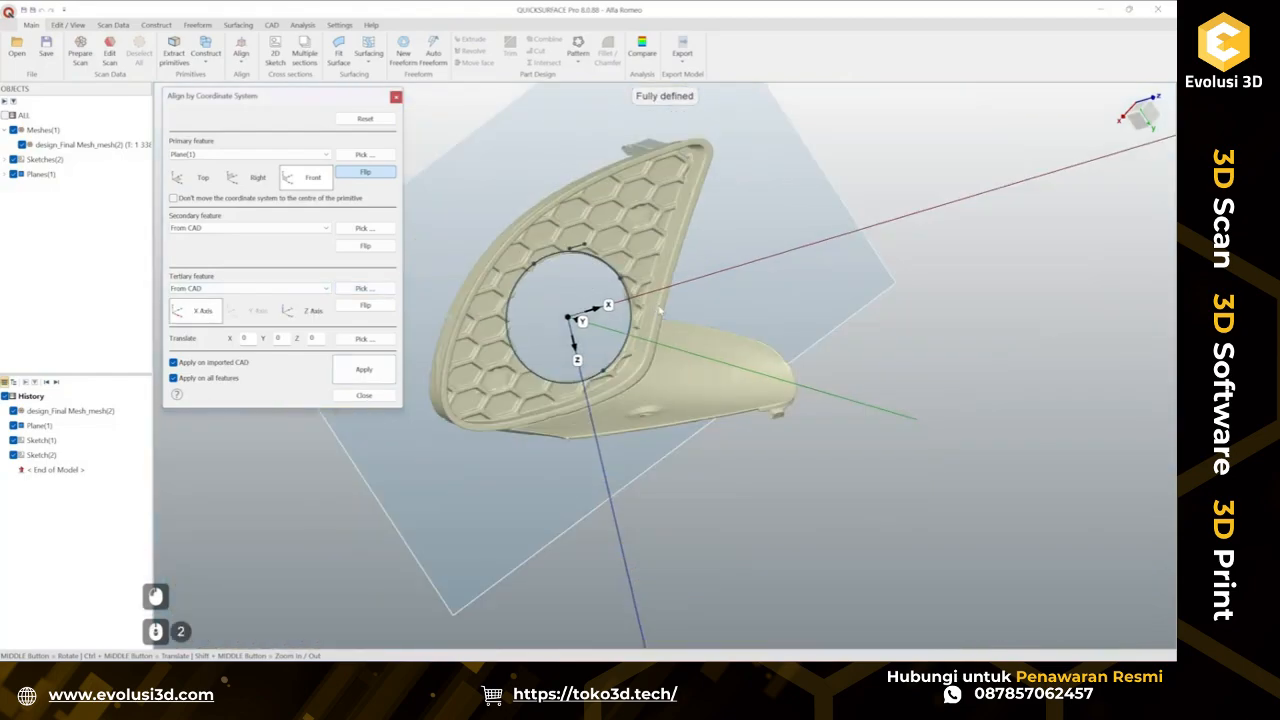
click(364, 369)
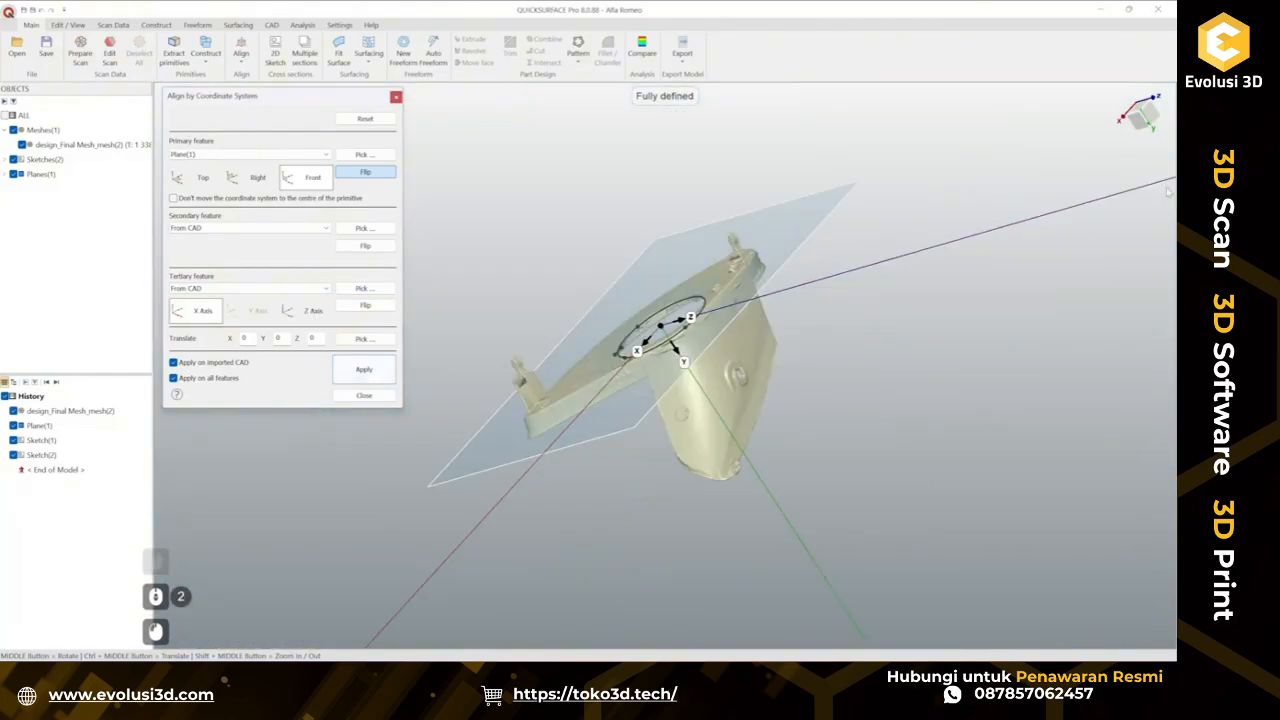
Flip the primary plane direction, reapply the alignment and close the alignment dialog.
click(1140, 115)
click(1107, 265)
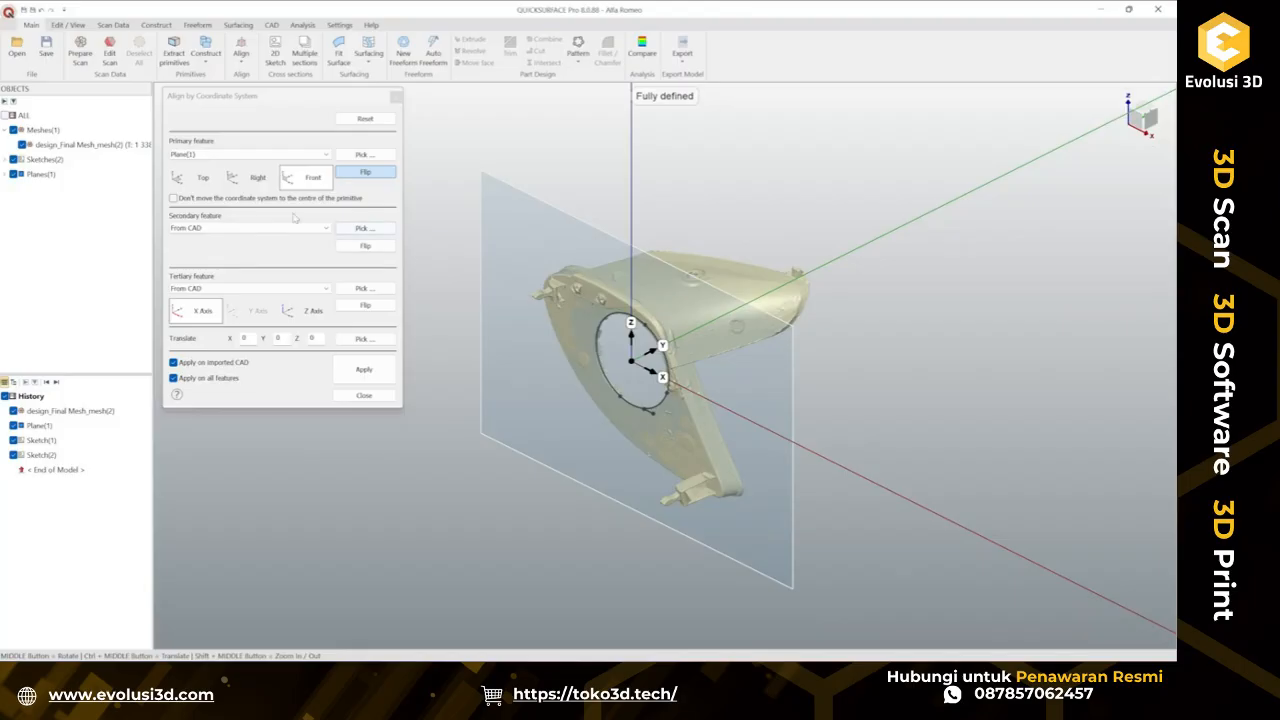
click(367, 174)
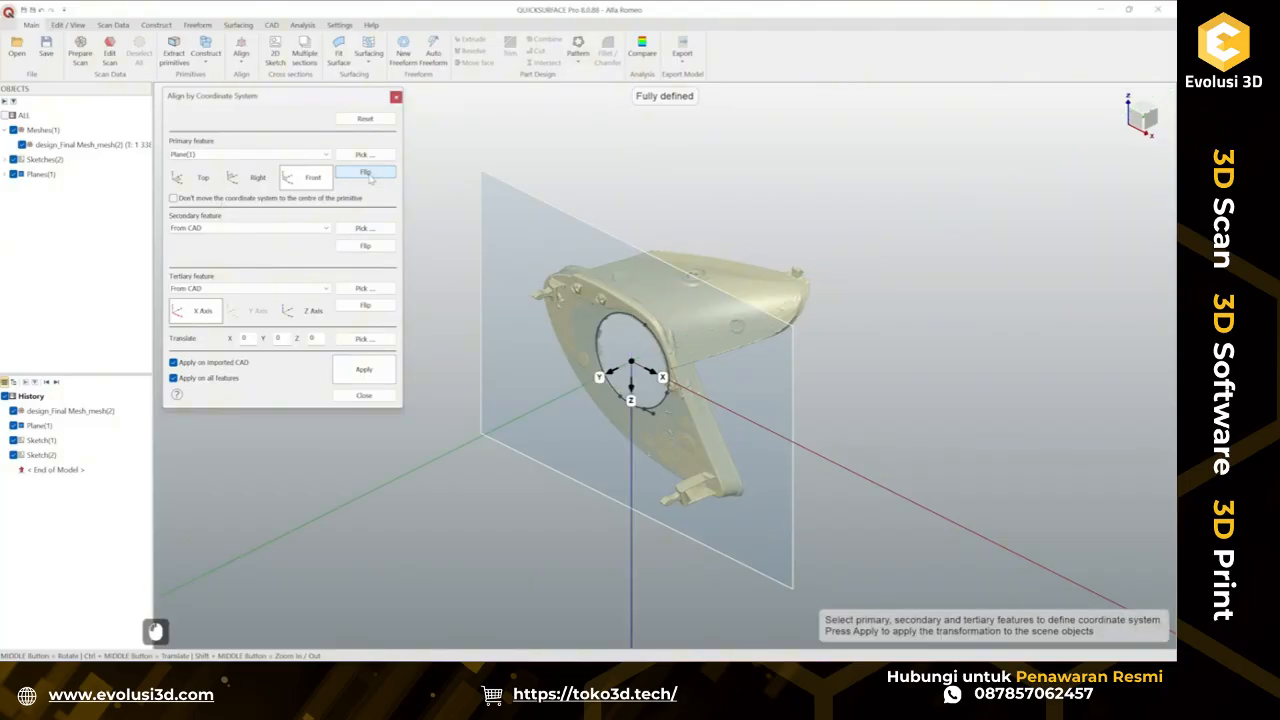
click(364, 369)
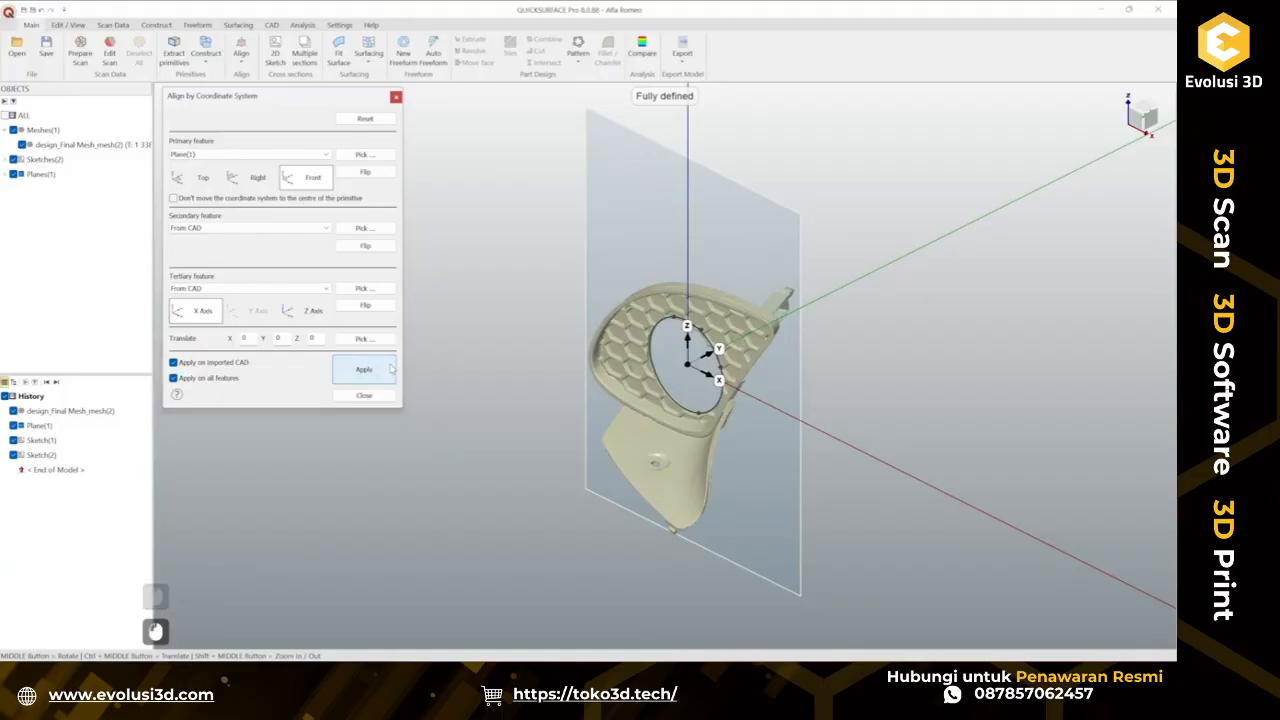
scroll(720, 449, up, 5)
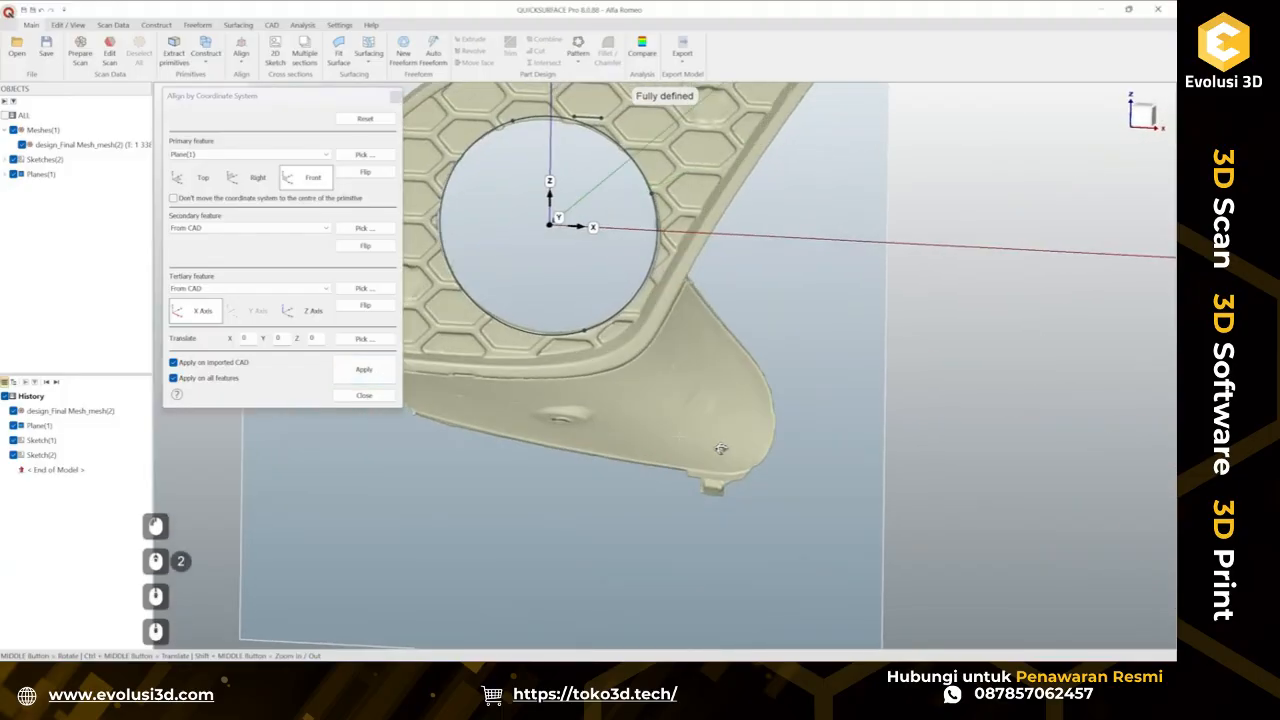
scroll(720, 449, down, 5)
scroll(622, 262, up, 3)
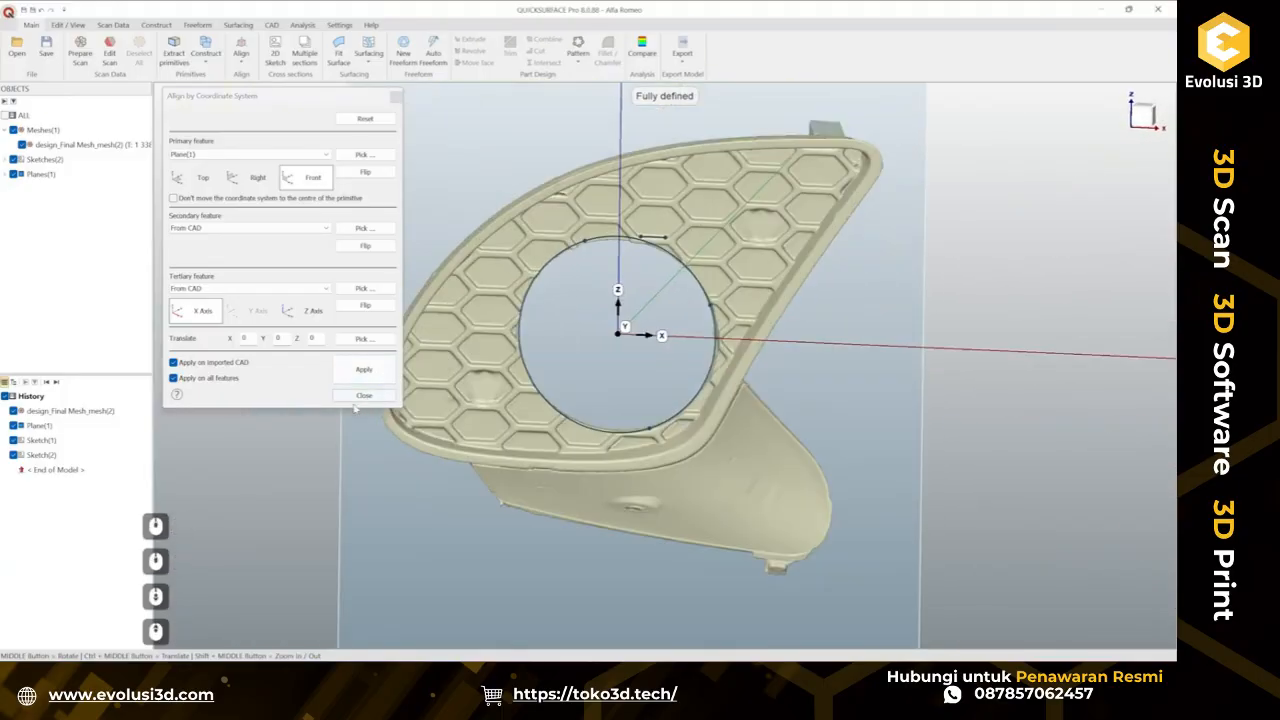
scroll(581, 444, down, 3)
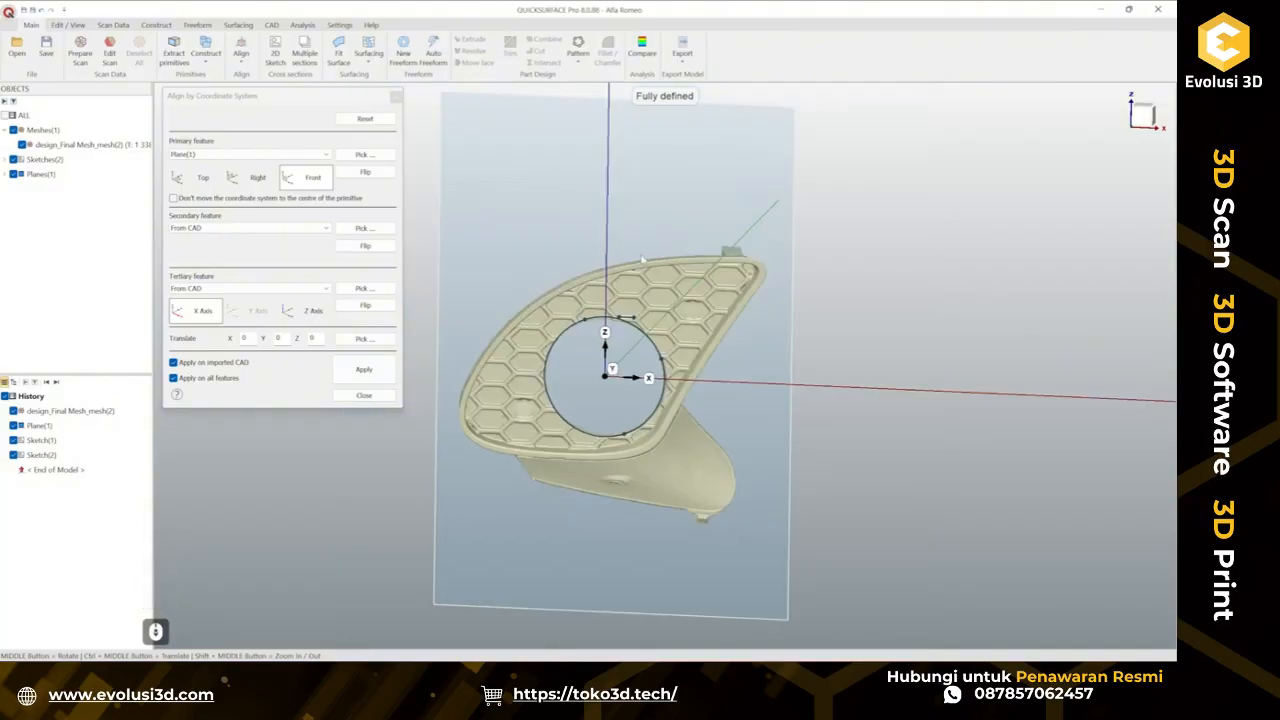
click(364, 395)
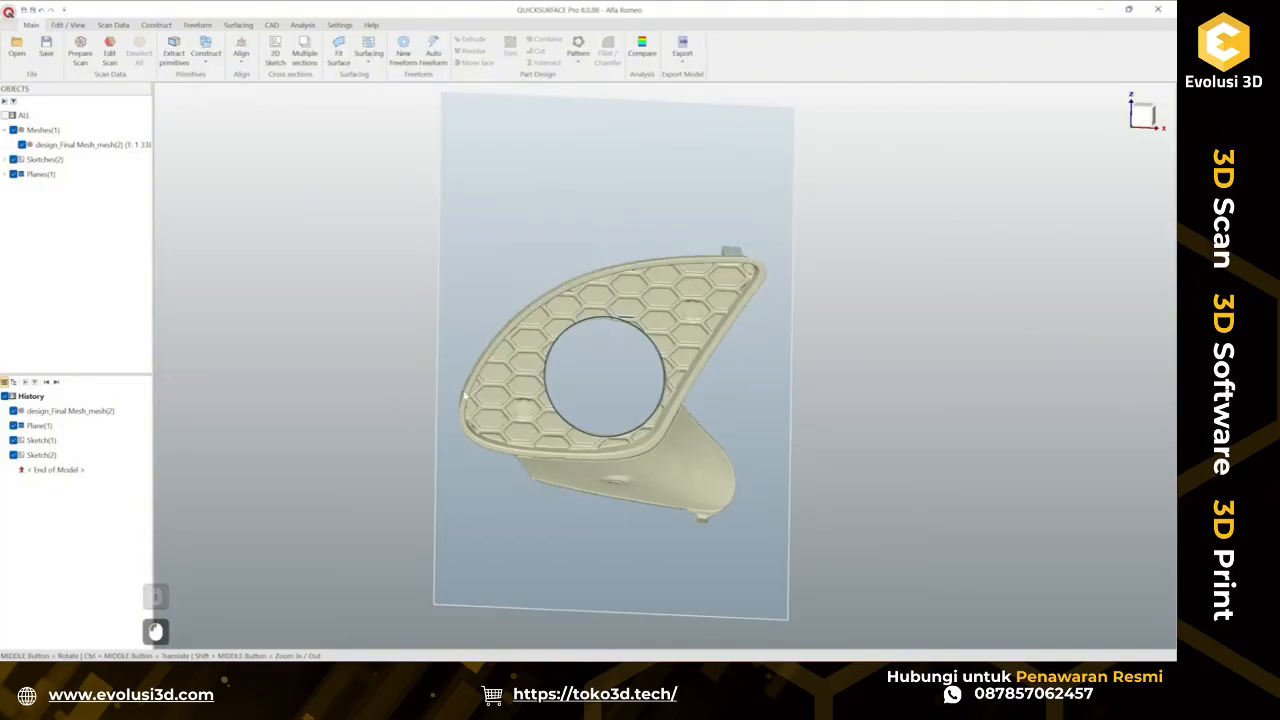
Hide the extracted plane and both sketches, leaving only the mesh visible.
right_click(671, 216)
click(693, 259)
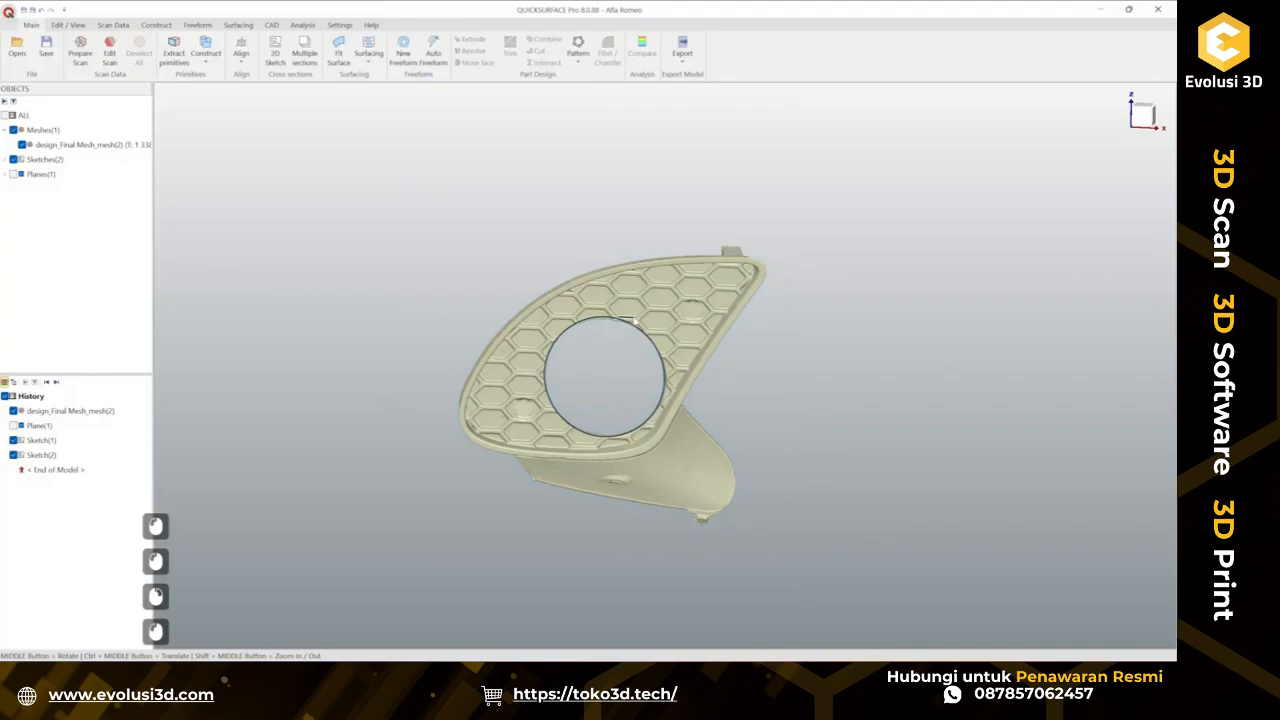
right_click(636, 318)
click(673, 372)
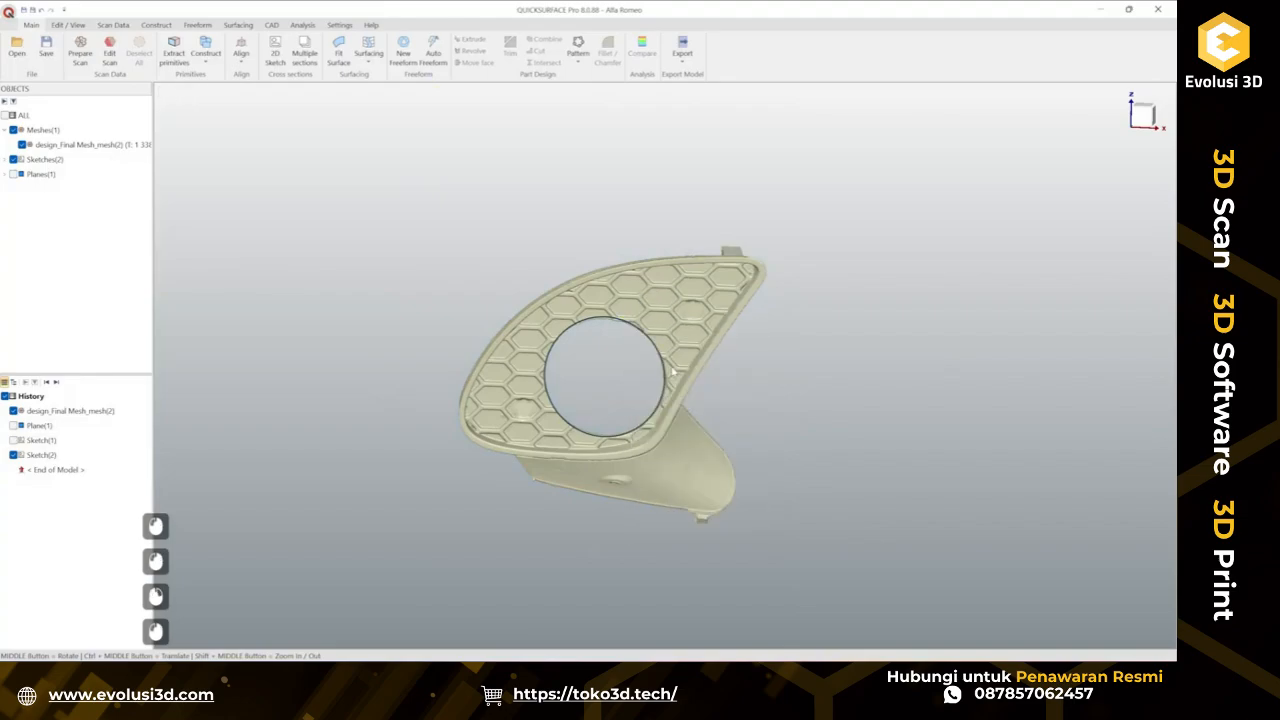
right_click(645, 334)
click(674, 376)
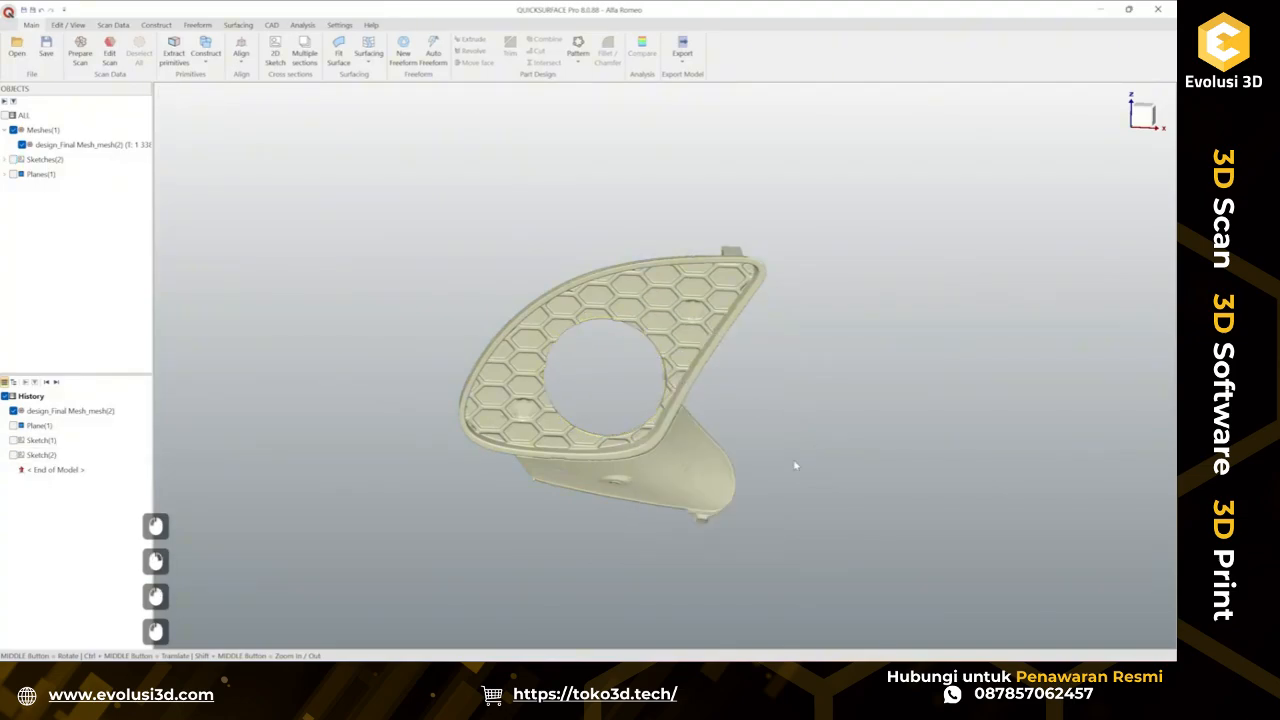
Orbit and zoom around the aligned grille mesh to inspect it from different angles.
middle_drag(796, 465, 834, 451)
scroll(680, 400, up, 5)
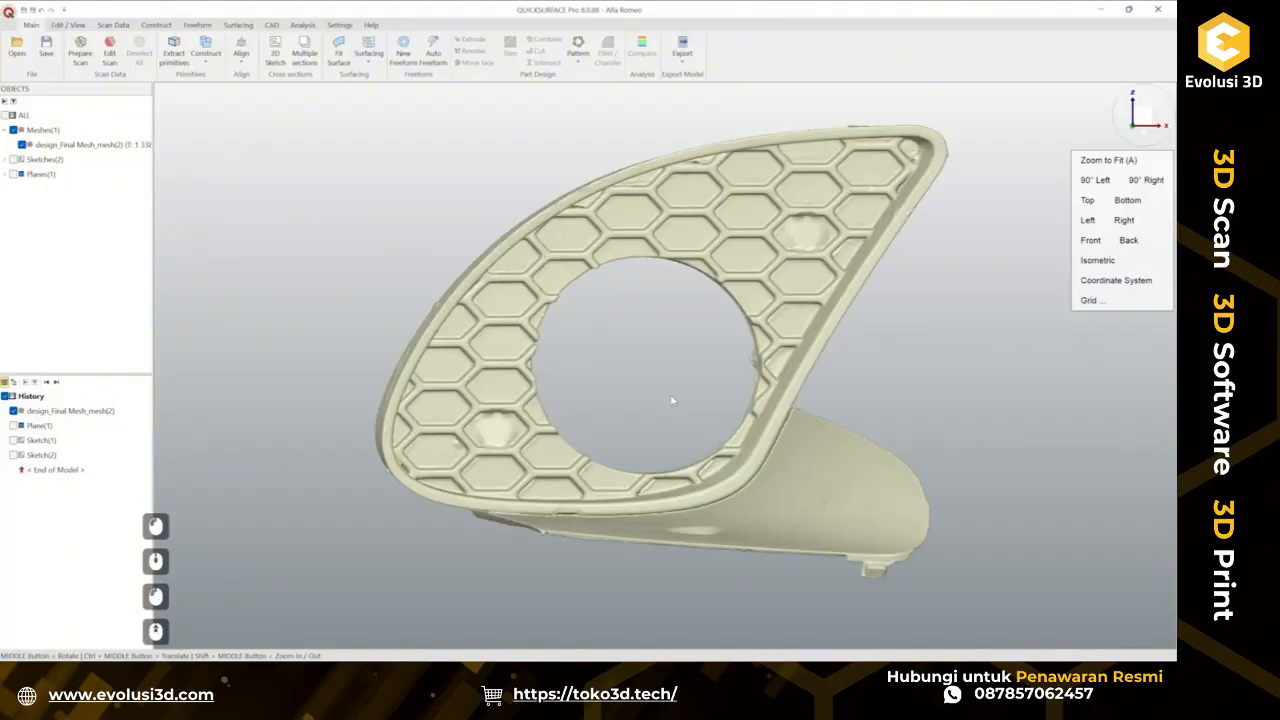
middle_drag(673, 400, 721, 340)
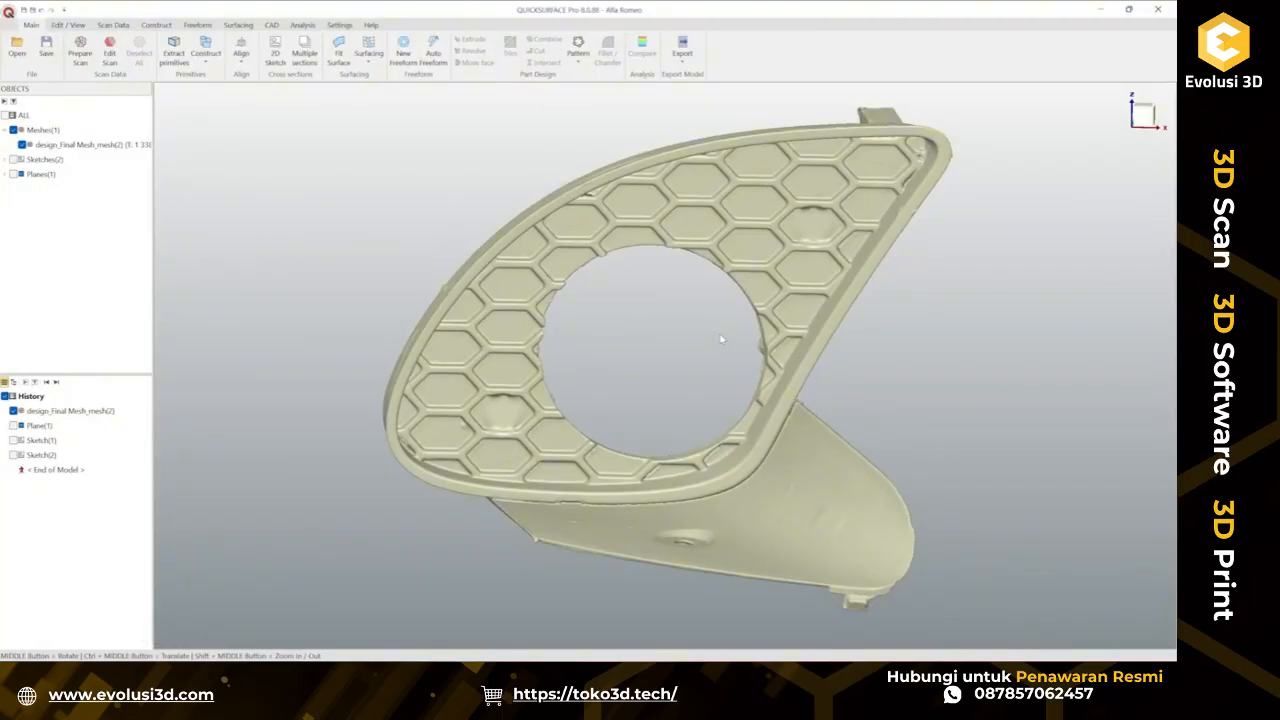
middle_drag(715, 366, 1013, 350)
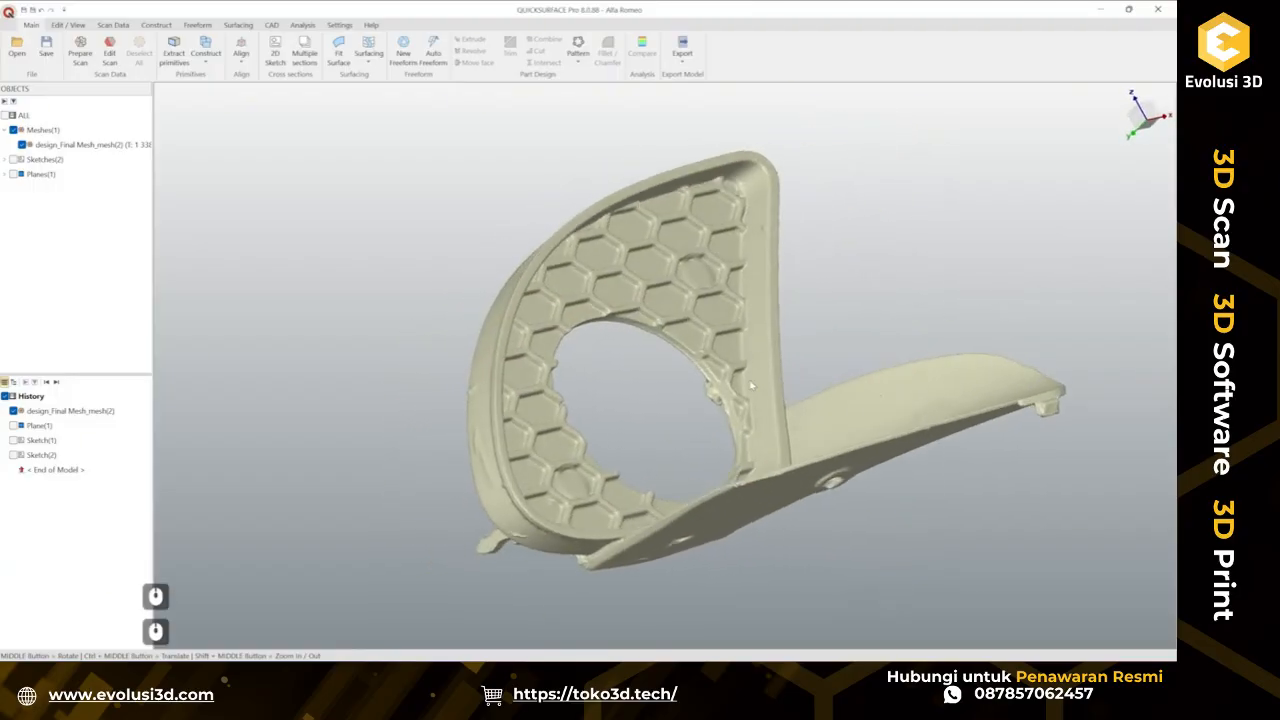
middle_drag(751, 385, 737, 531)
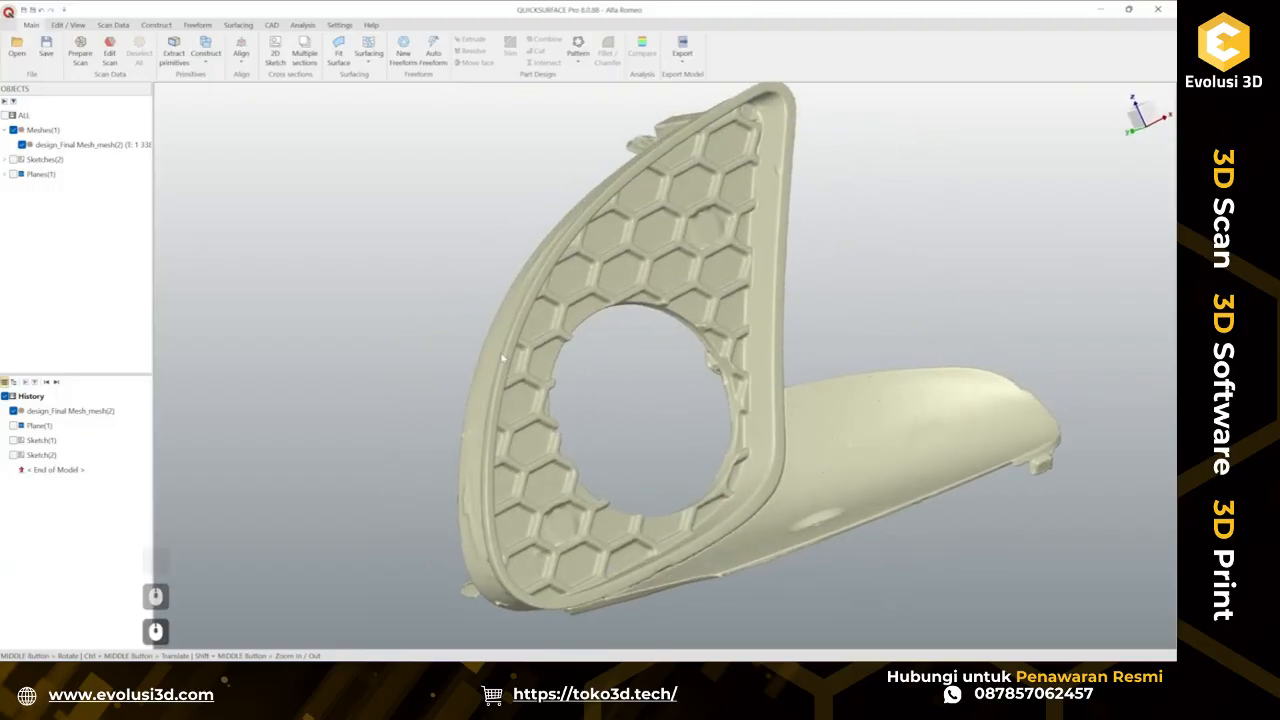
ctrl+middle_drag(576, 358, 850, 375)
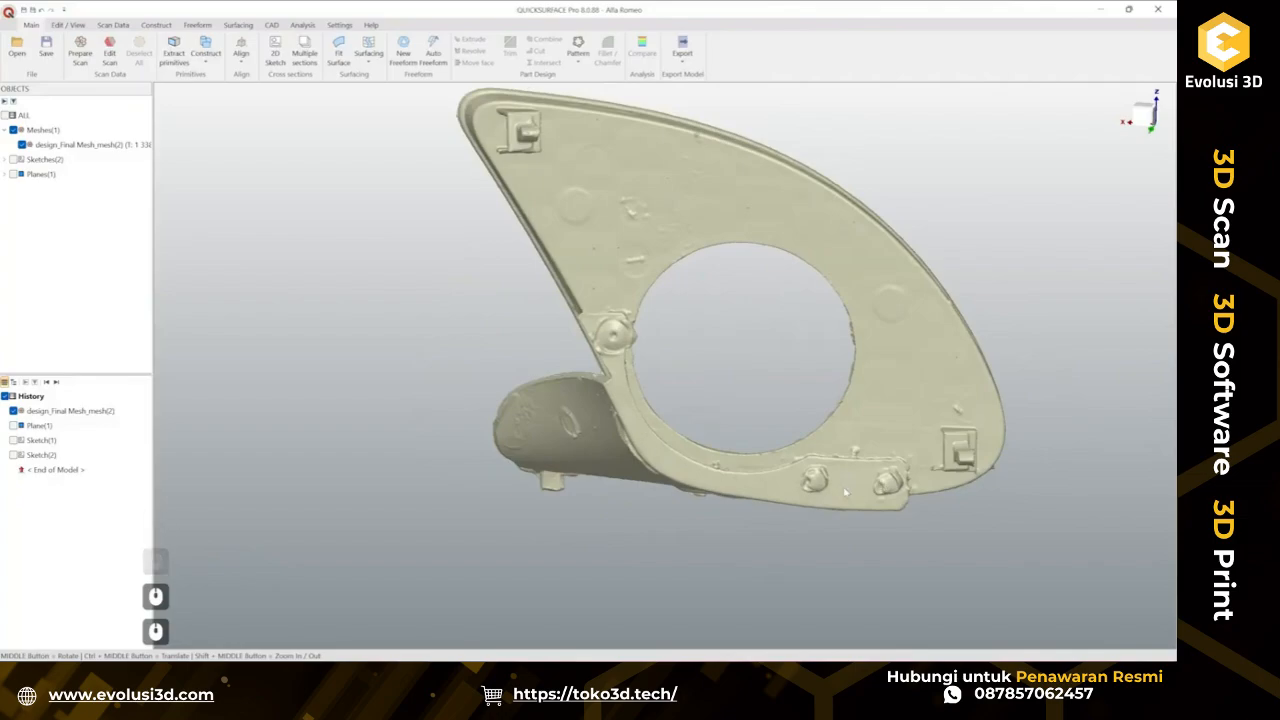
middle_drag(716, 484, 571, 391)
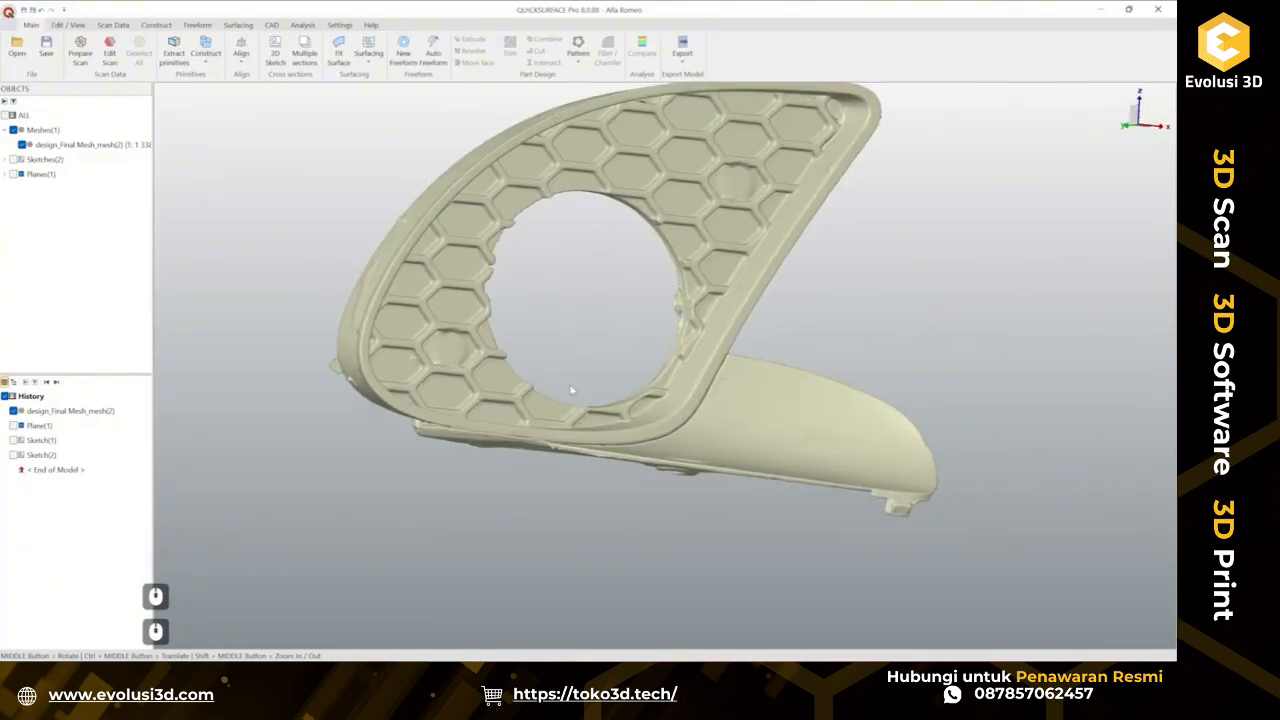
scroll(565, 440, up, 3)
middle_drag(783, 443, 375, 379)
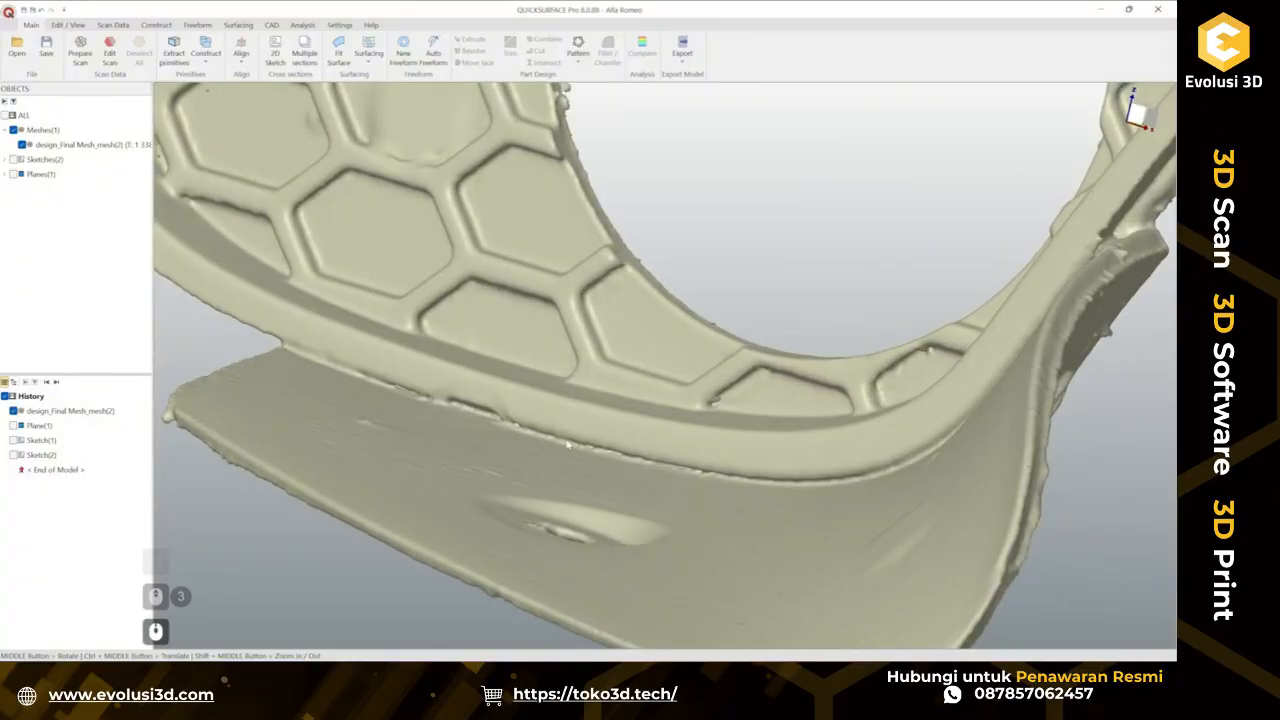
scroll(634, 461, down, 5)
middle_drag(634, 461, 996, 362)
scroll(657, 443, up, 3)
scroll(645, 383, down, 3)
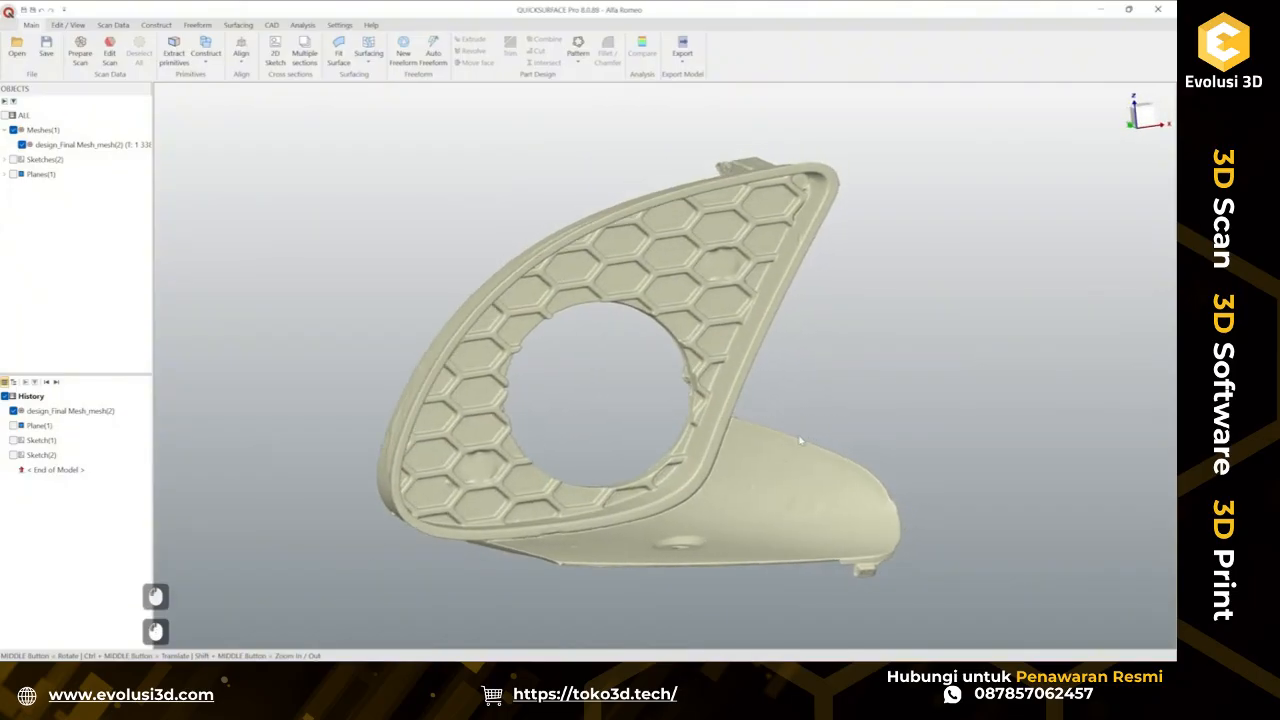
ctrl+middle_drag(760, 456, 614, 490)
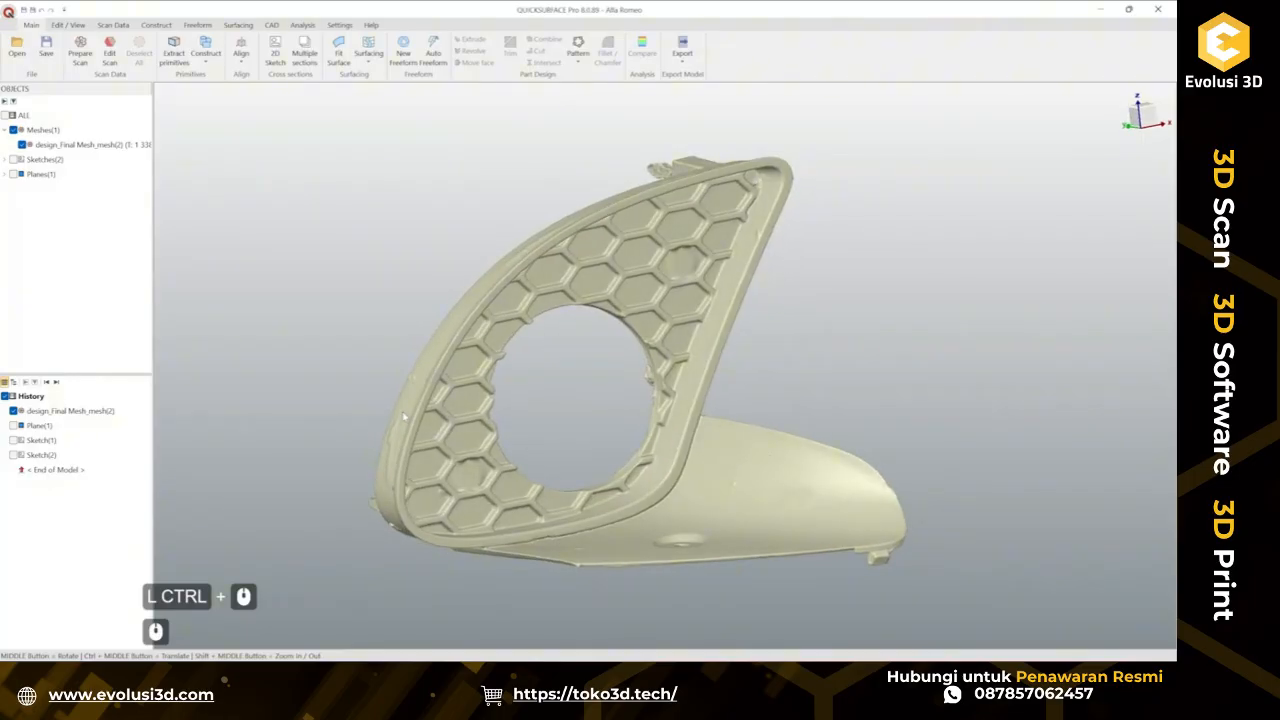
Examine the grille's inner rim, mounting tabs and side wall closely from several viewing angles.
ctrl+middle_drag(667, 458, 727, 428)
middle_drag(807, 436, 559, 470)
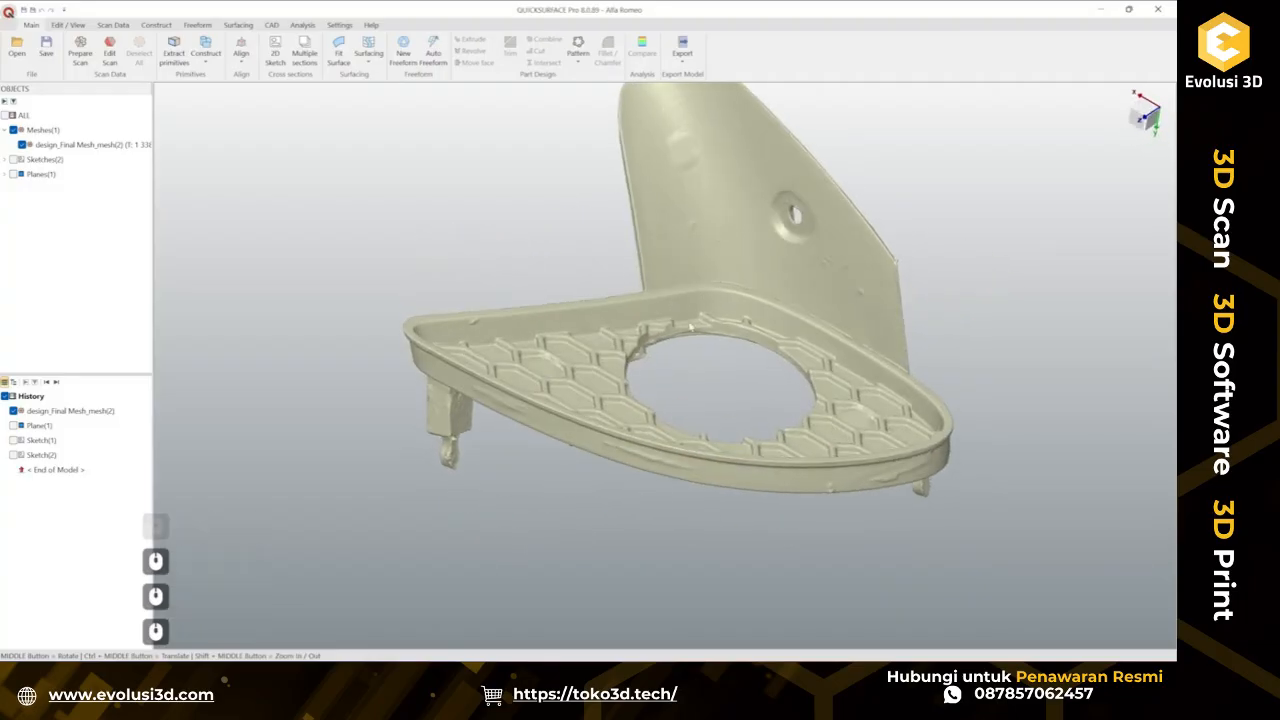
middle_drag(690, 327, 685, 480)
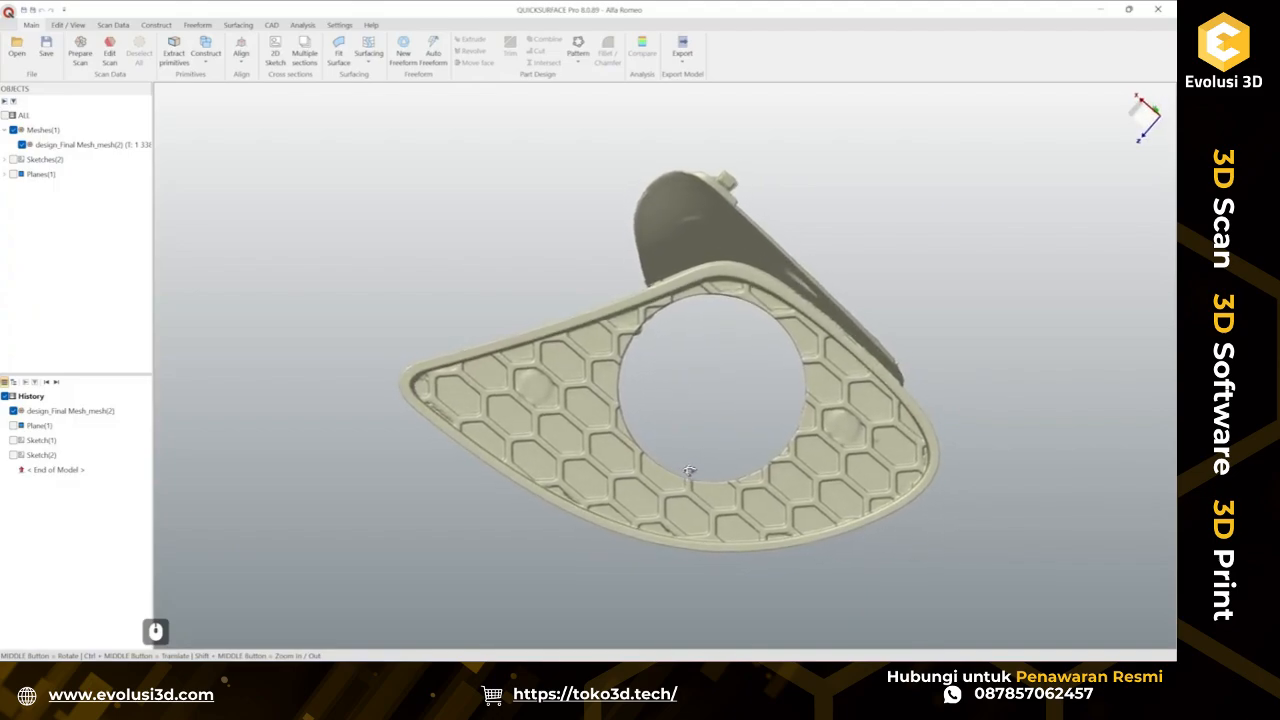
middle_drag(699, 480, 700, 489)
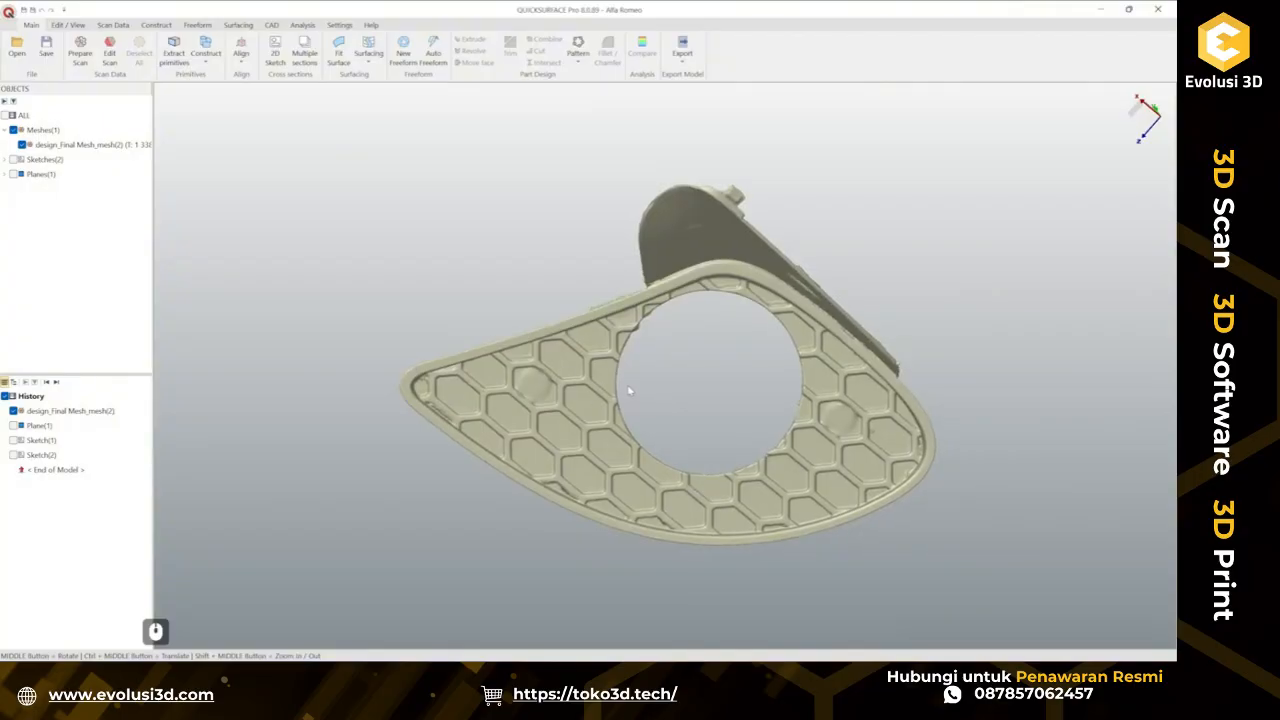
middle_drag(630, 391, 620, 312)
scroll(584, 341, up, 2)
middle_drag(611, 366, 649, 286)
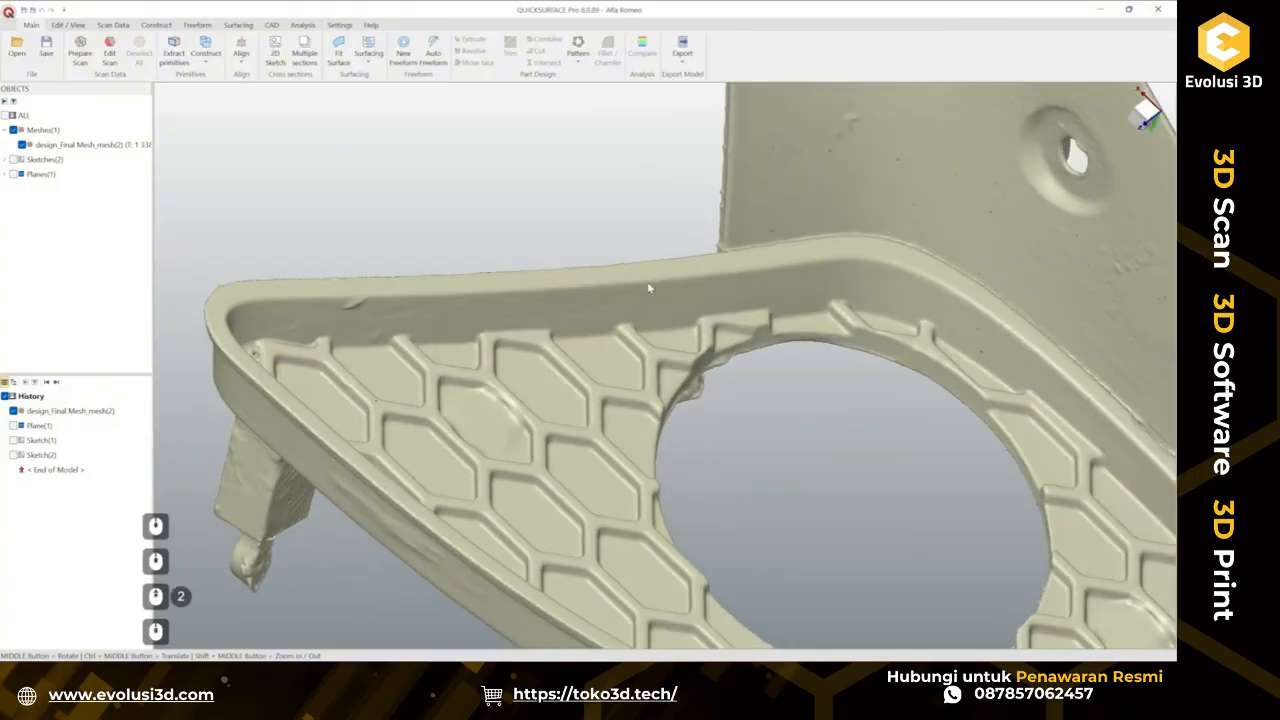
middle_drag(645, 380, 734, 394)
mouse_move(612, 415)
middle_down()
mouse_move(659, 421)
mouse_move(402, 318)
mouse_move(621, 292)
middle_up()
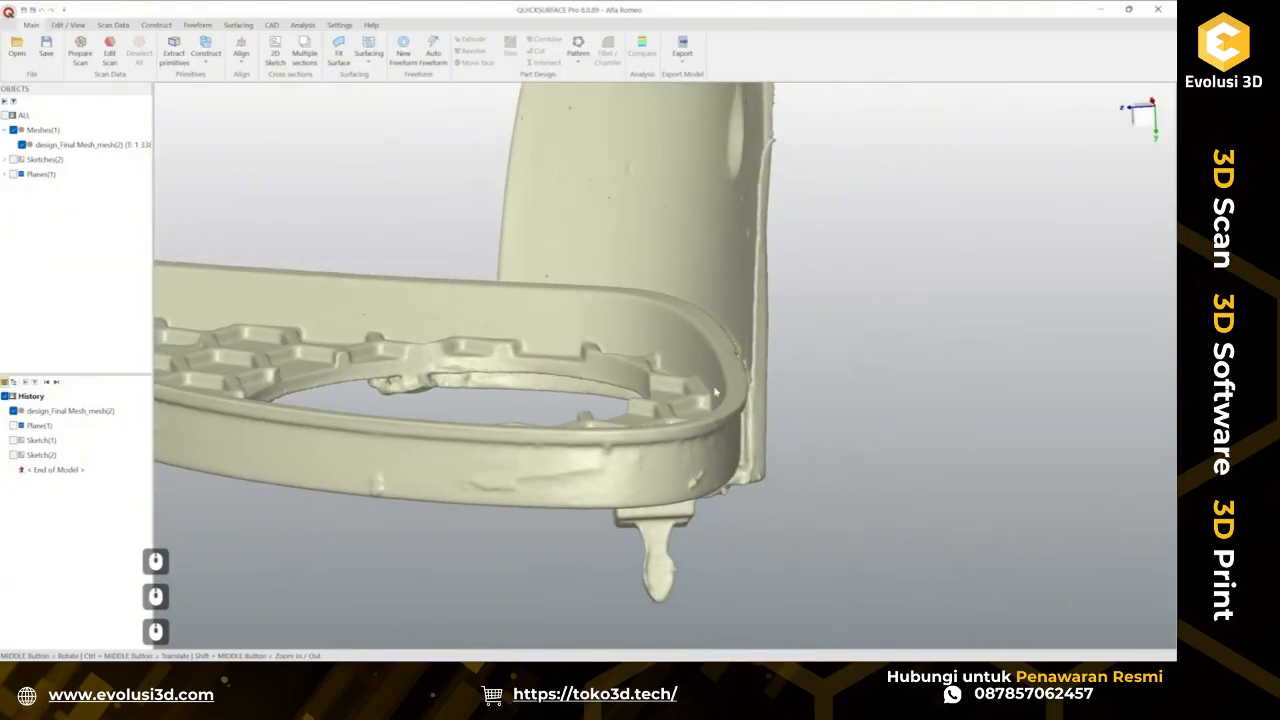
scroll(694, 401, down, 2)
middle_drag(690, 404, 580, 417)
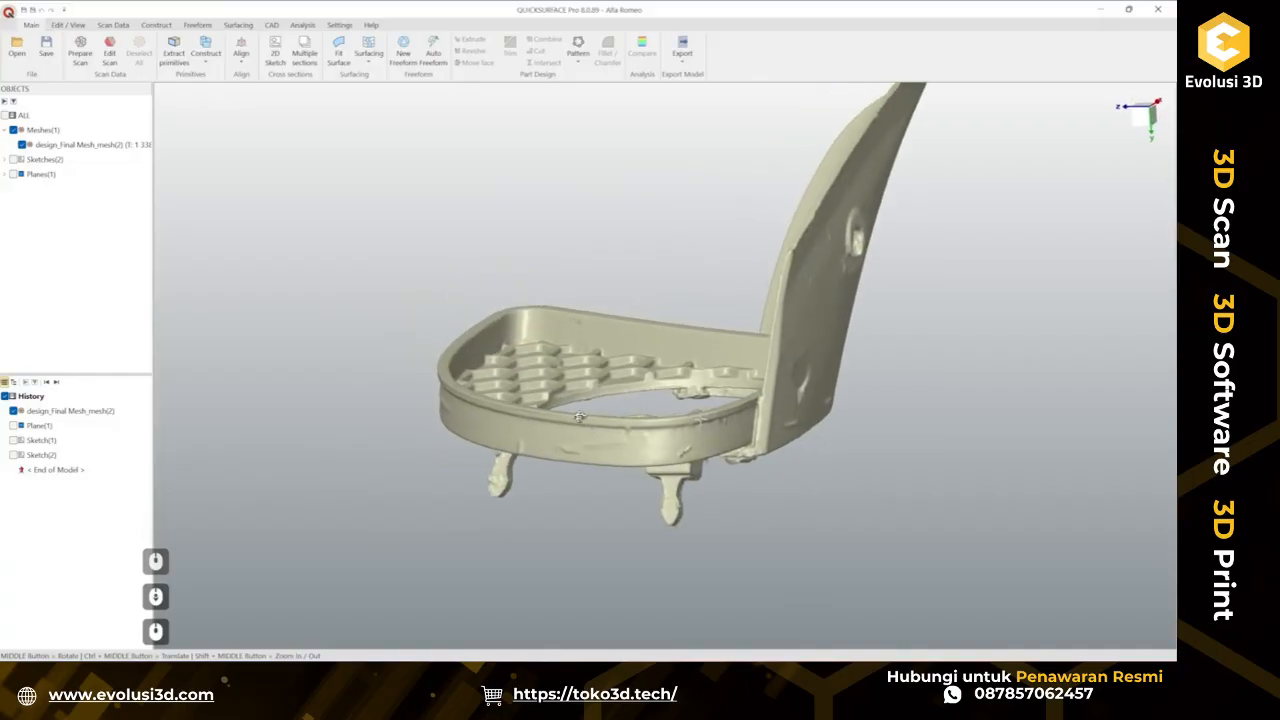
scroll(471, 325, up, 5)
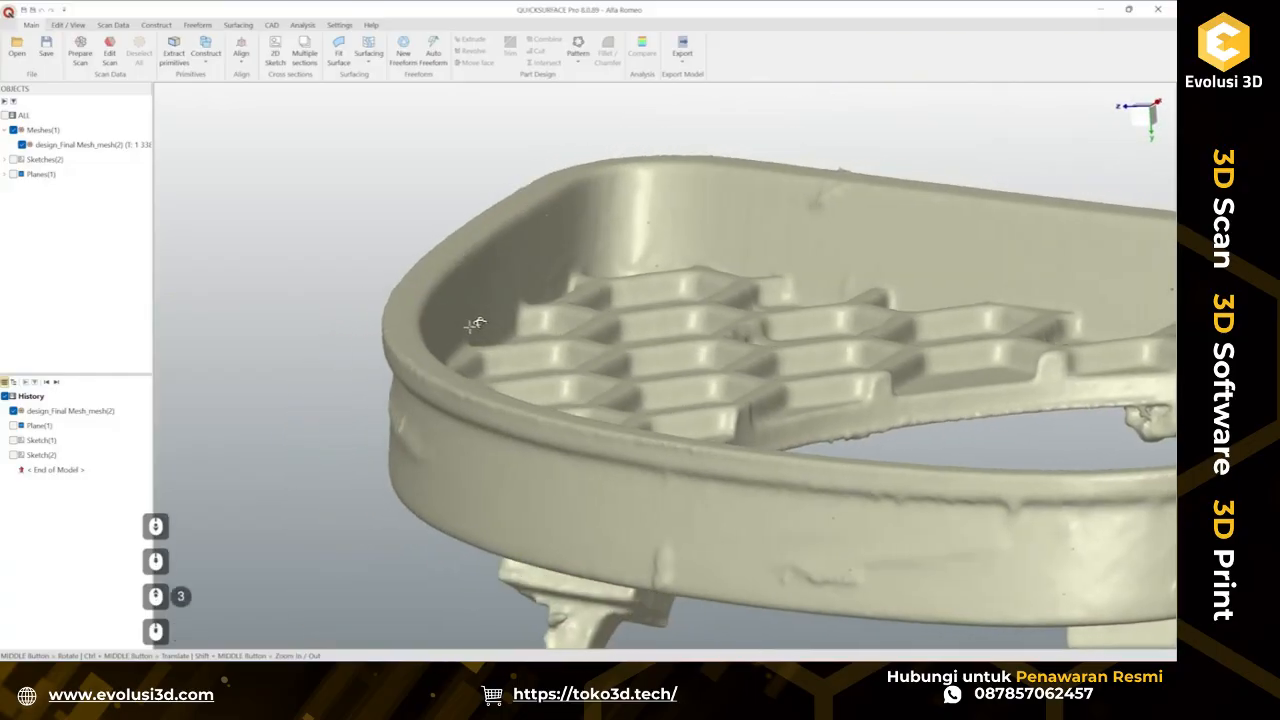
middle_drag(494, 326, 674, 449)
scroll(494, 340, down, 4)
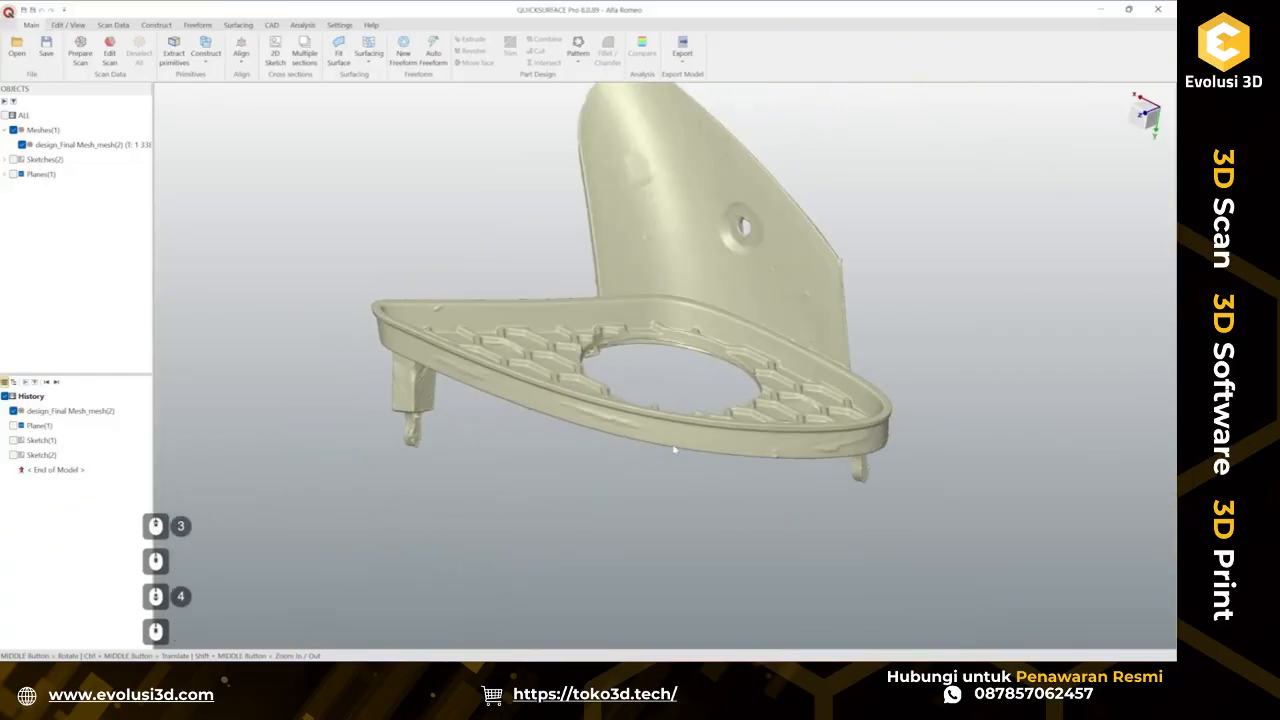
middle_drag(503, 428, 492, 469)
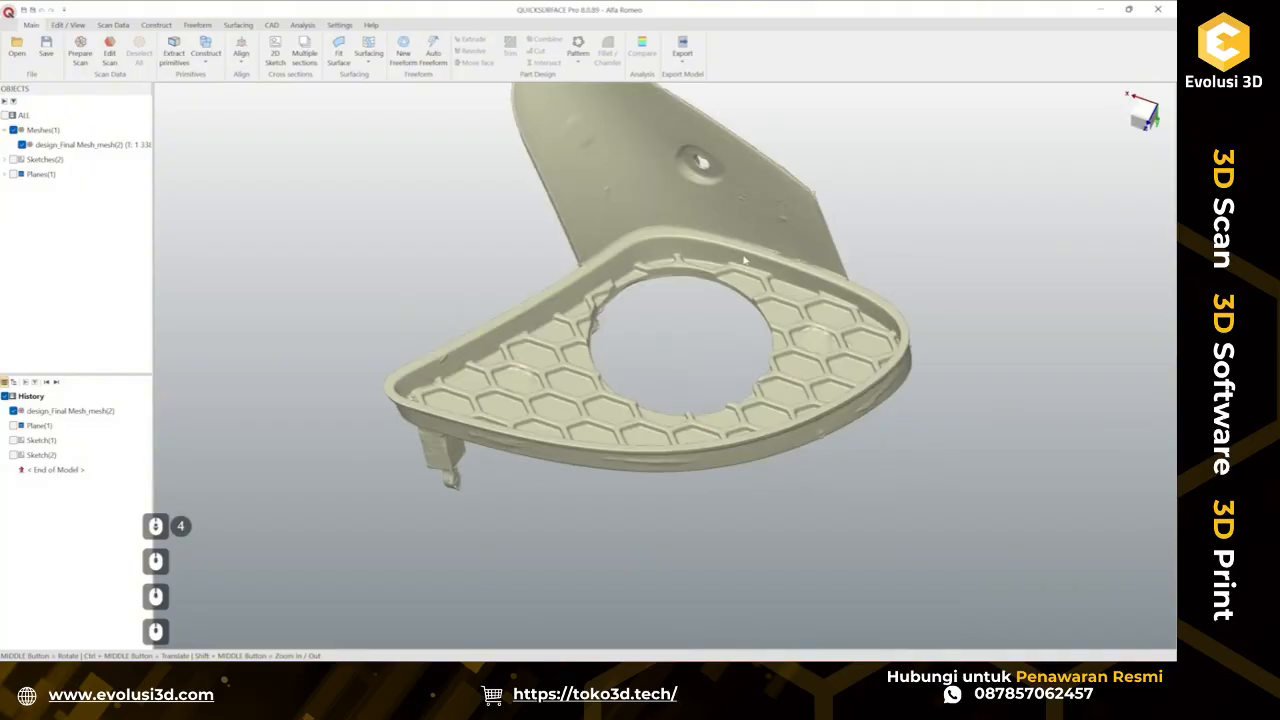
Create a 2D sketch on a plane parallel to OXZ, offset about 10.19 mm so it cuts through the grille rim.
click(275, 52)
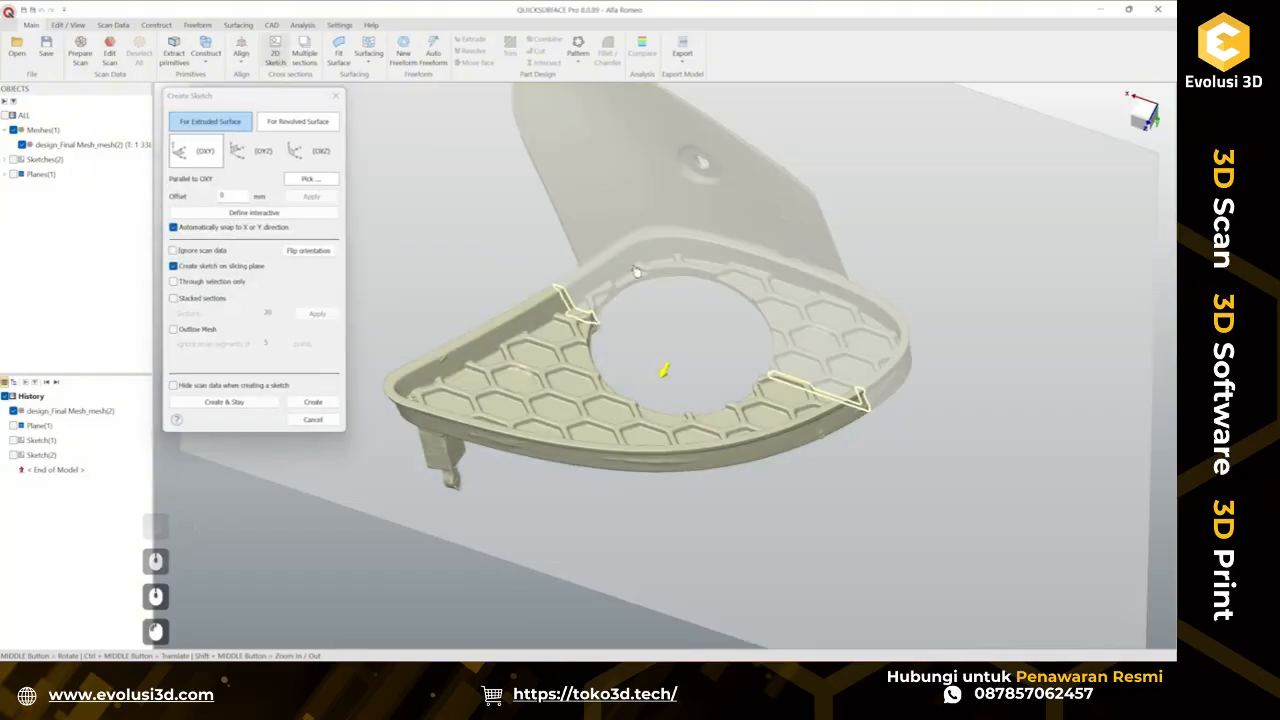
click(254, 150)
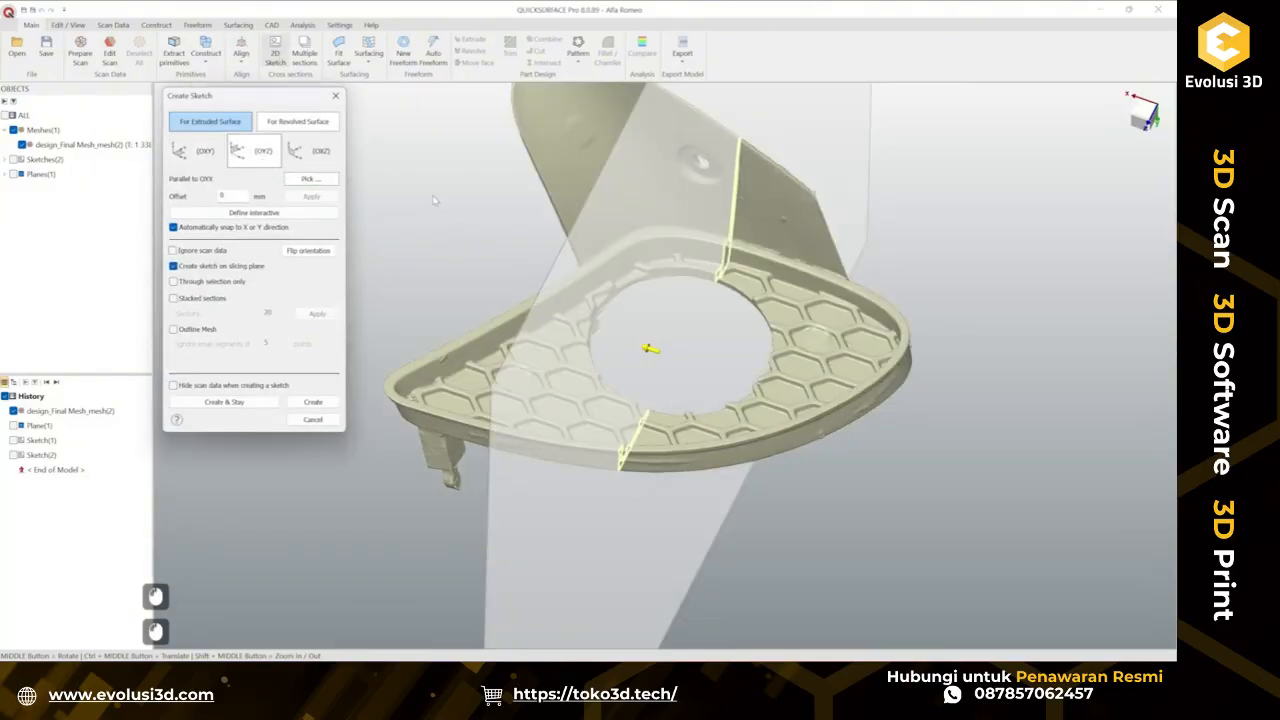
click(320, 152)
scroll(669, 261, up, 3)
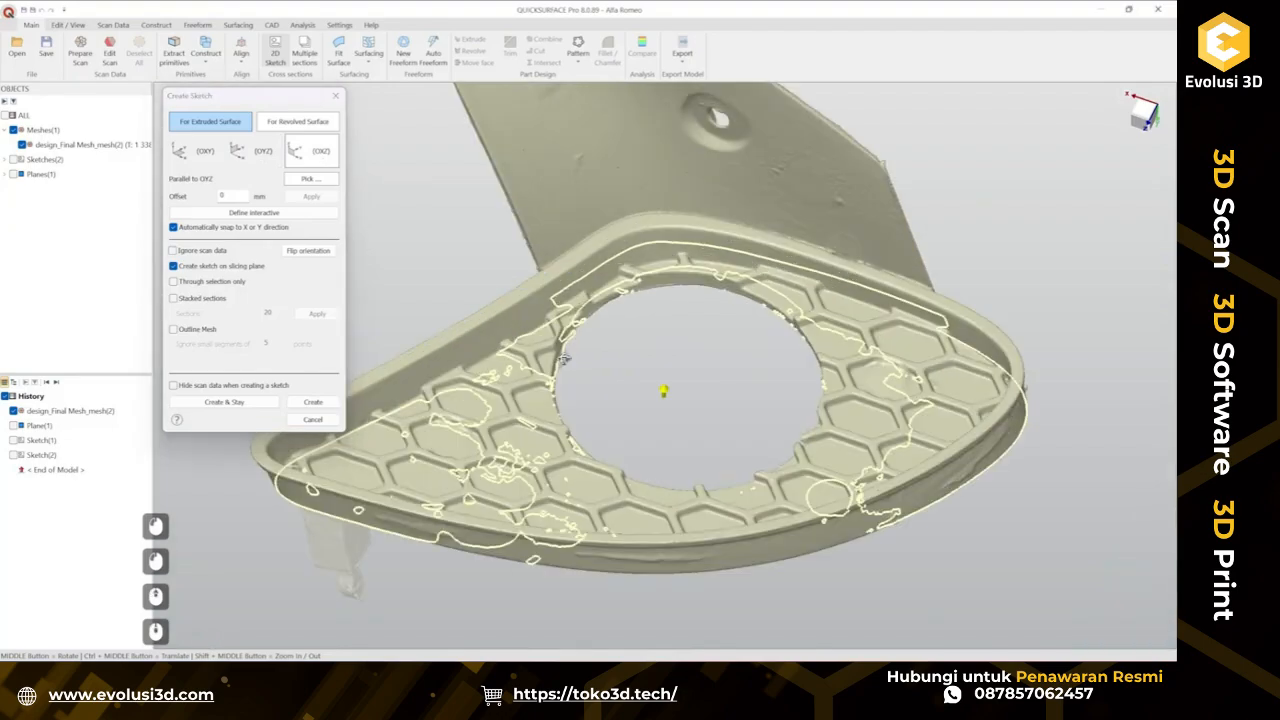
middle_drag(565, 357, 571, 165)
drag(736, 450, 755, 418)
middle_drag(612, 386, 668, 466)
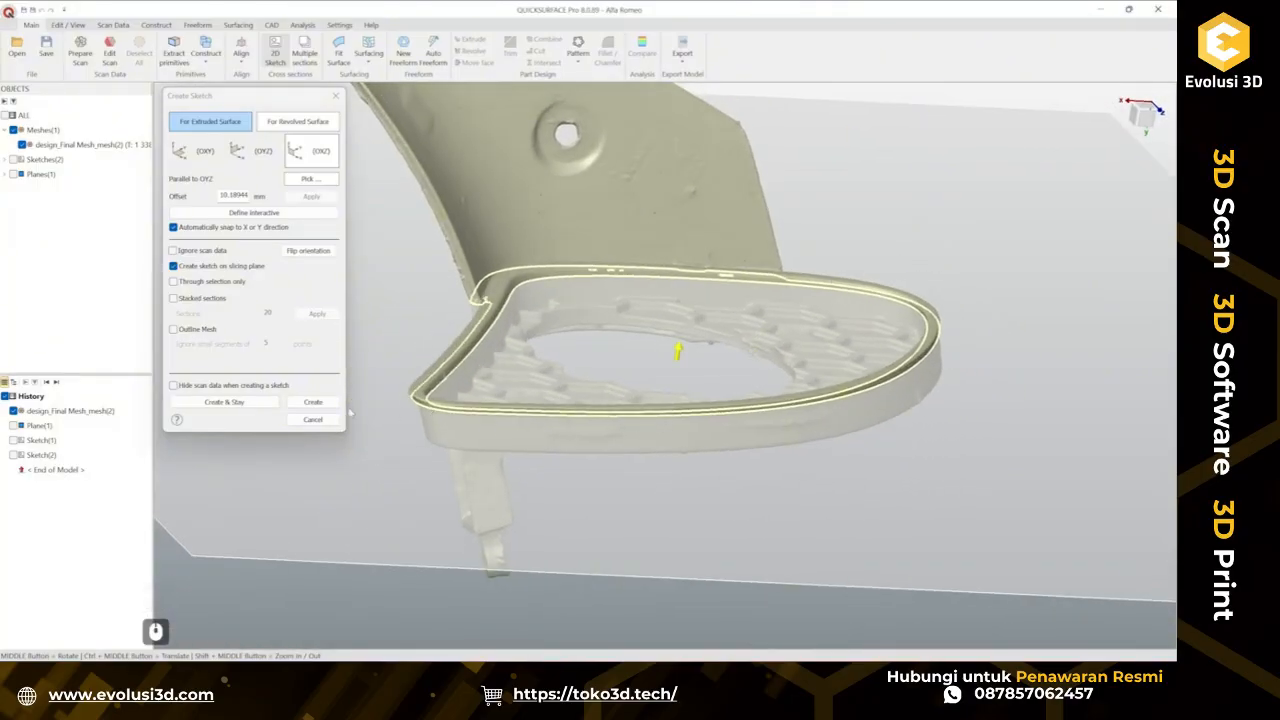
click(313, 402)
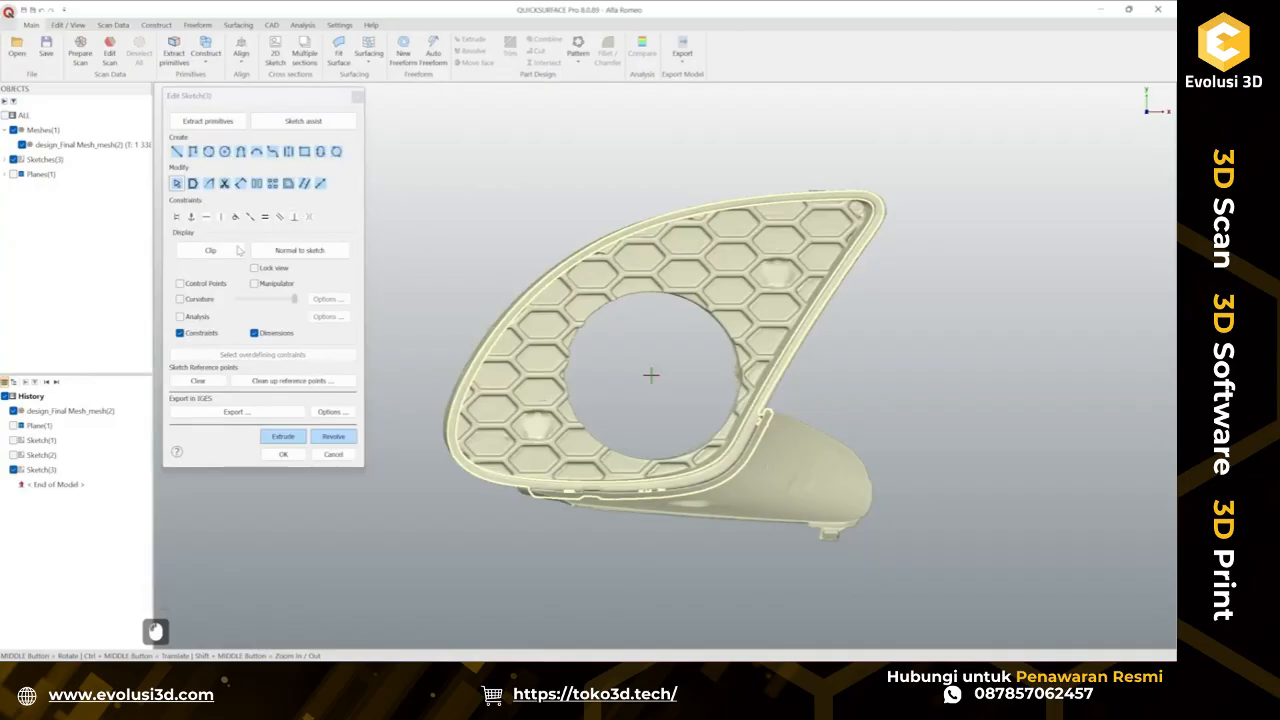
Clip the sketch view, draw a three-point arc along the rim's side wall and turn on its curve analysis.
click(212, 250)
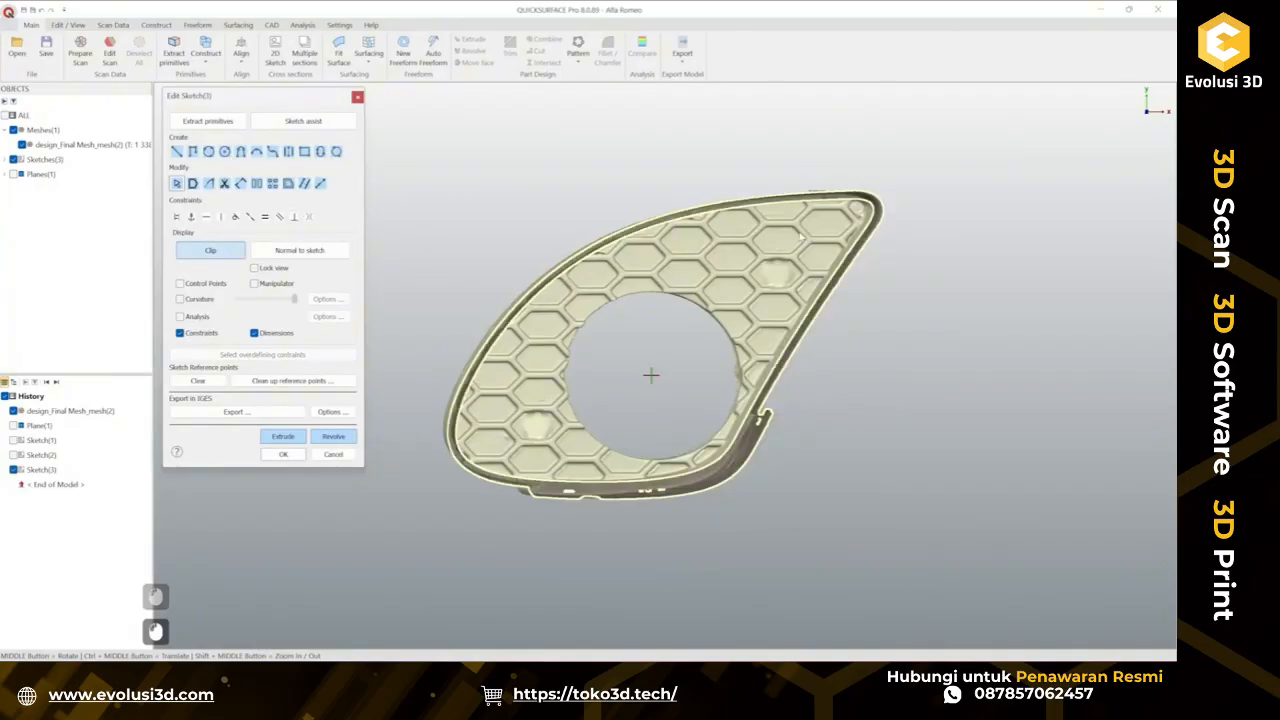
click(265, 150)
ctrl+click(862, 228)
ctrl+click(734, 440)
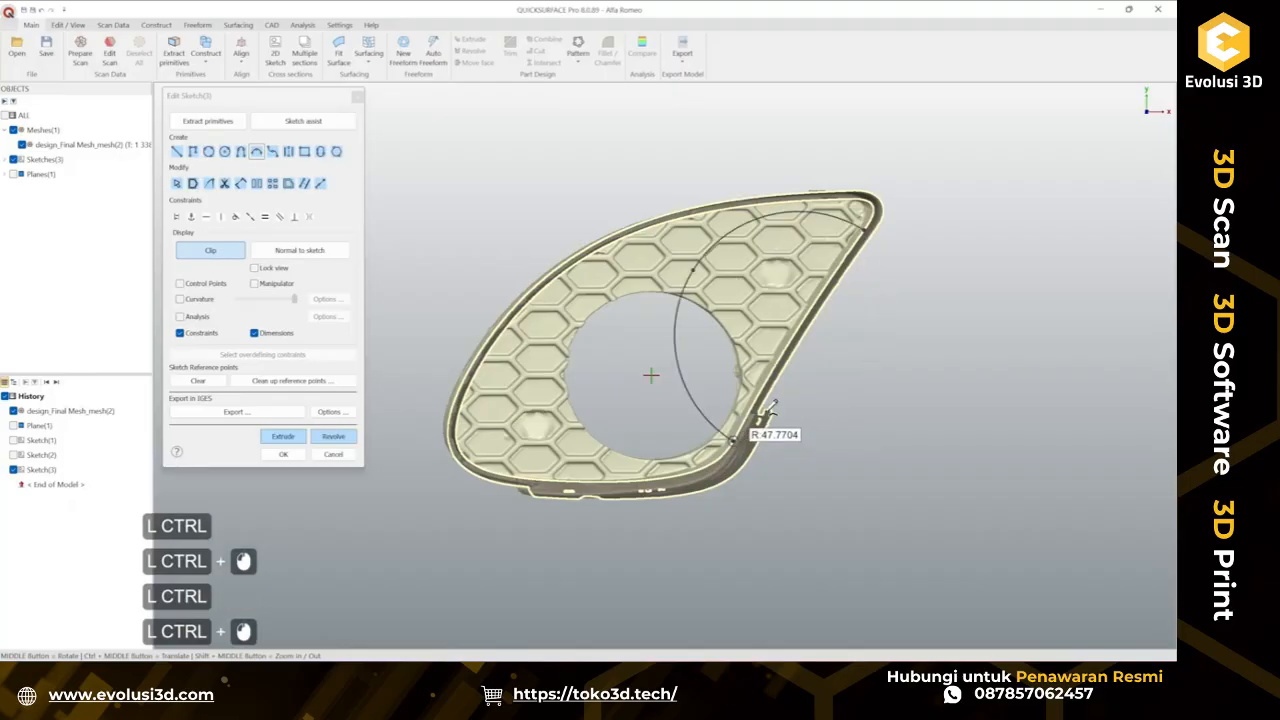
ctrl+click(812, 340)
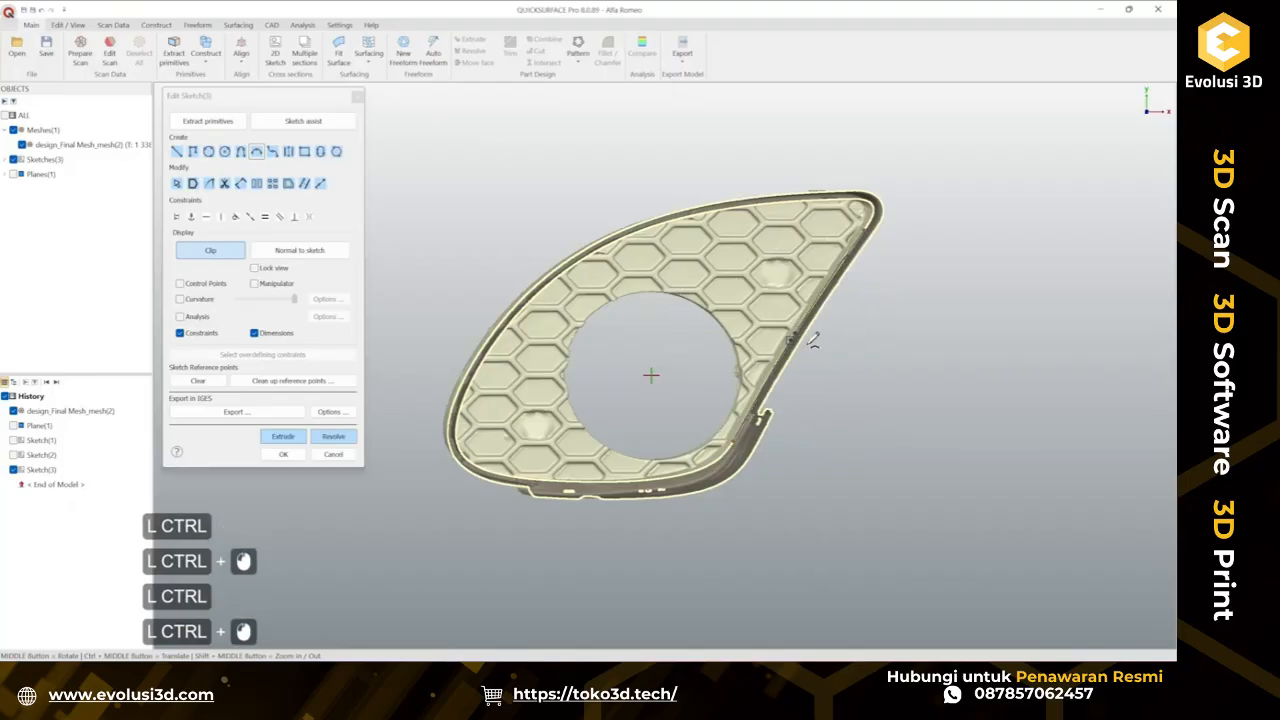
click(199, 323)
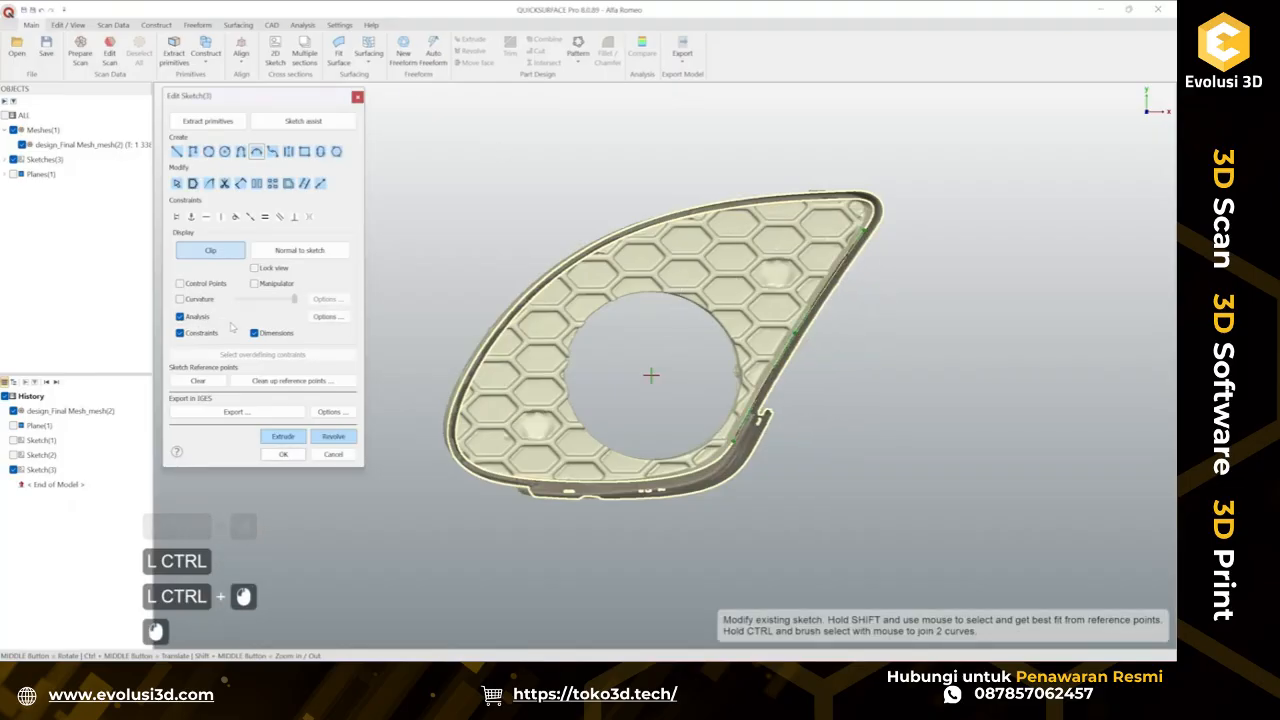
scroll(830, 314, up, 2)
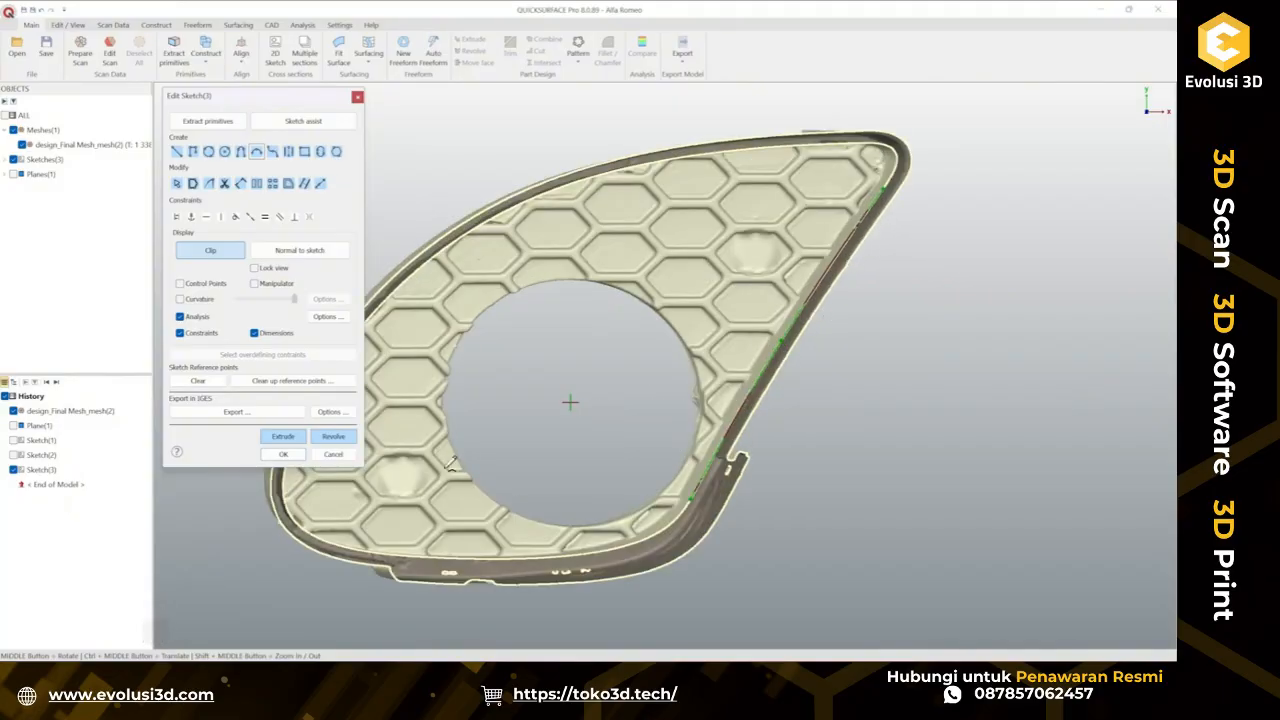
Start a two-sided extrusion of the arc and drag the second depth to about 18.79 mm.
click(294, 439)
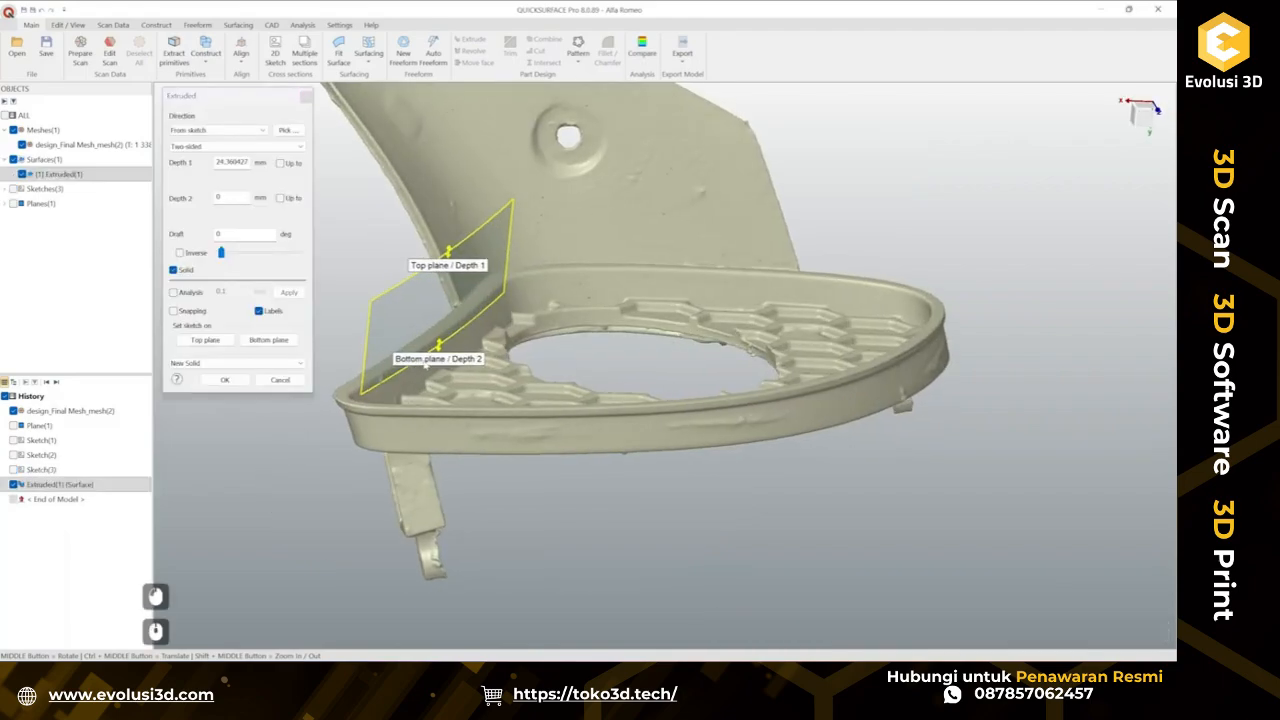
drag(444, 348, 442, 420)
scroll(590, 320, up, 4)
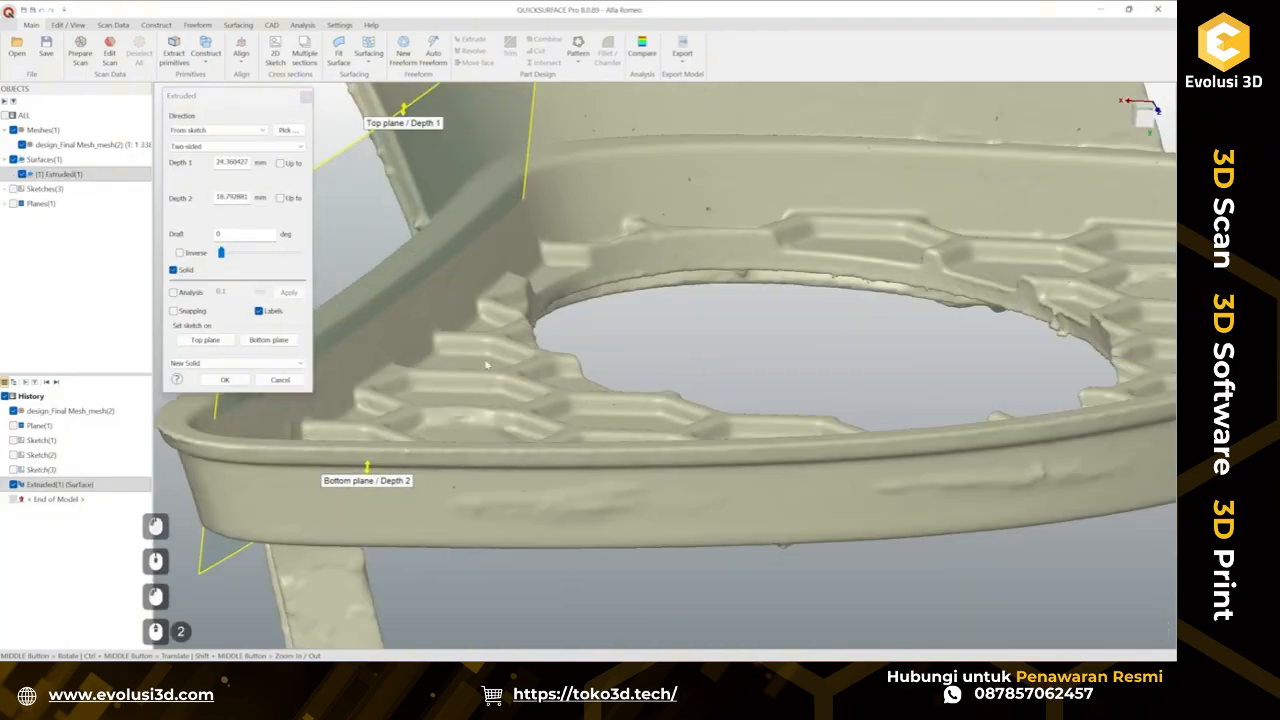
scroll(590, 320, down, 5)
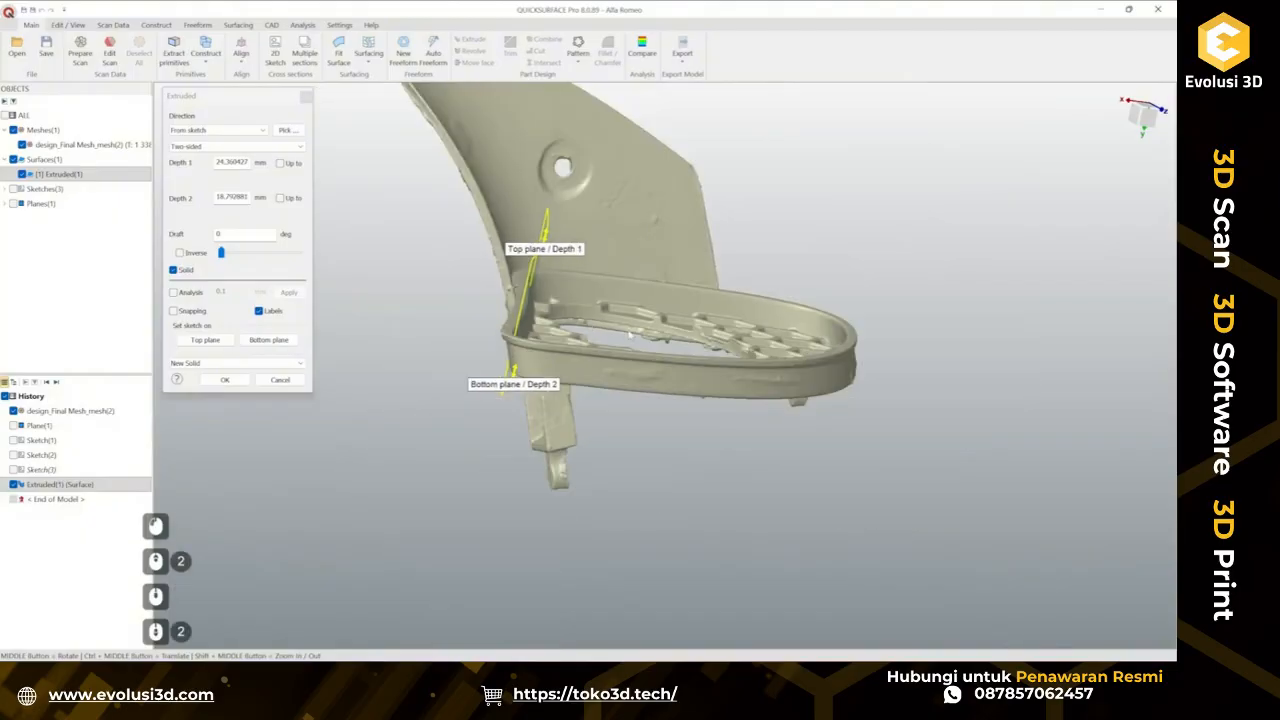
middle_drag(1070, 326, 1063, 246)
middle_drag(957, 296, 928, 369)
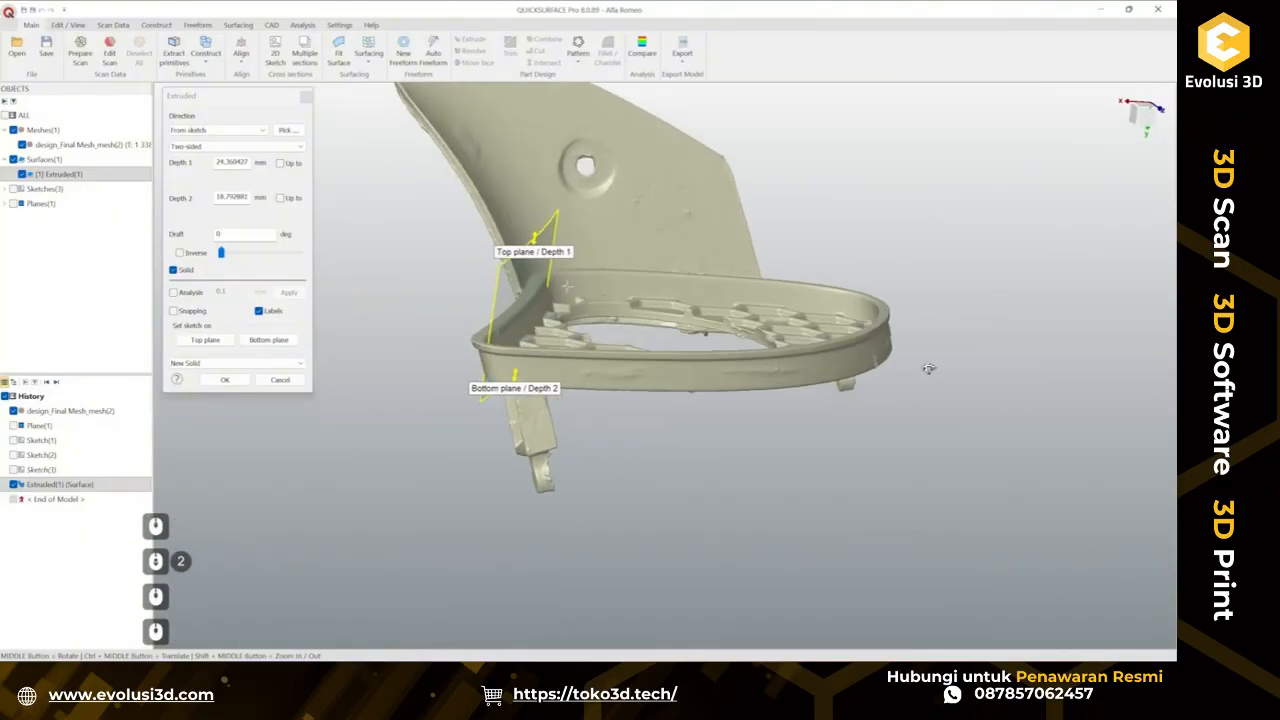
scroll(512, 307, up, 2)
scroll(512, 307, up, 3)
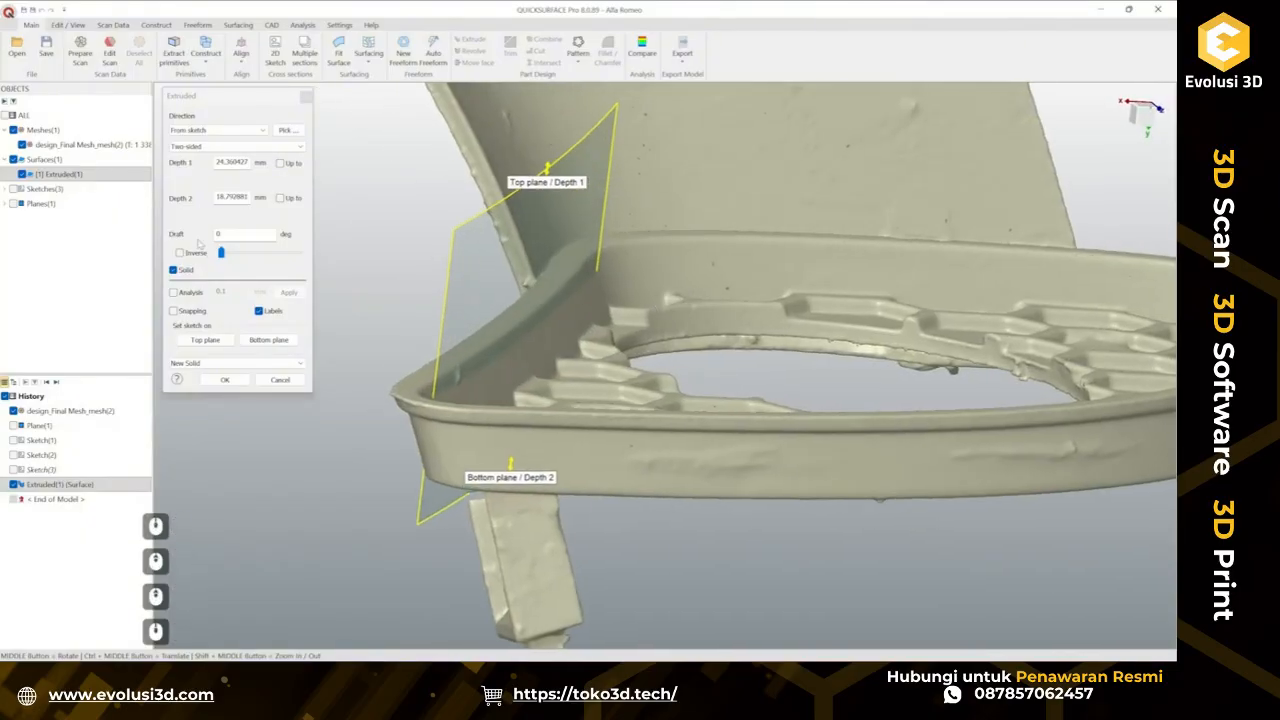
Set a 20° draft, enable deviation analysis, inspect the extrusion against the mesh and cancel the extrusion.
drag(219, 255, 285, 259)
click(174, 292)
middle_drag(571, 344, 526, 341)
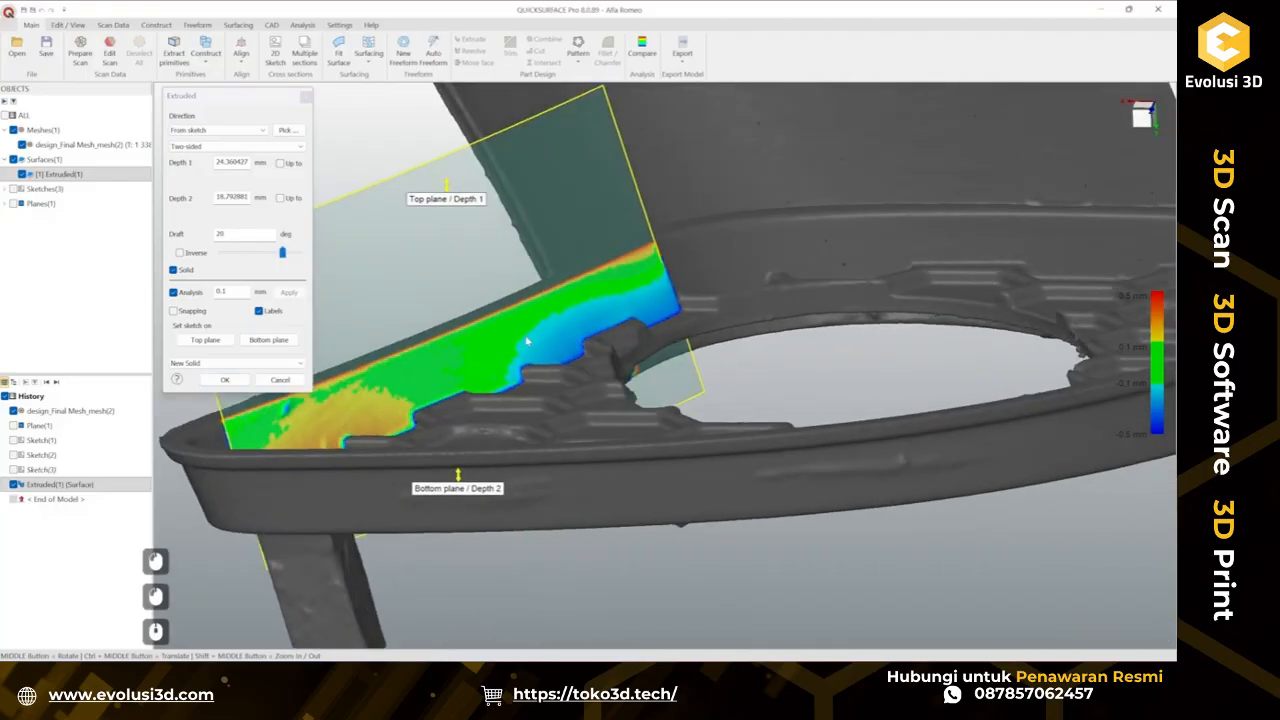
middle_drag(820, 314, 840, 420)
ctrl+middle_drag(610, 292, 658, 247)
middle_drag(641, 329, 630, 316)
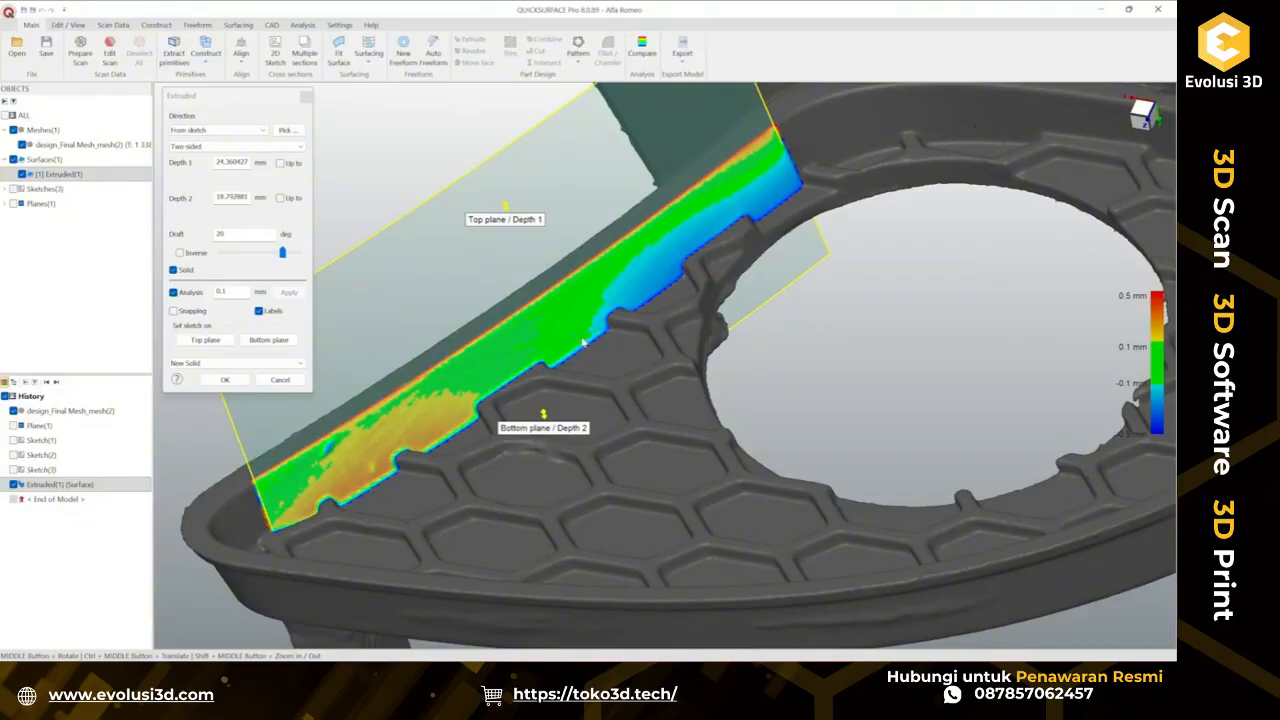
scroll(643, 349, down, 3)
ctrl+middle_drag(650, 351, 682, 343)
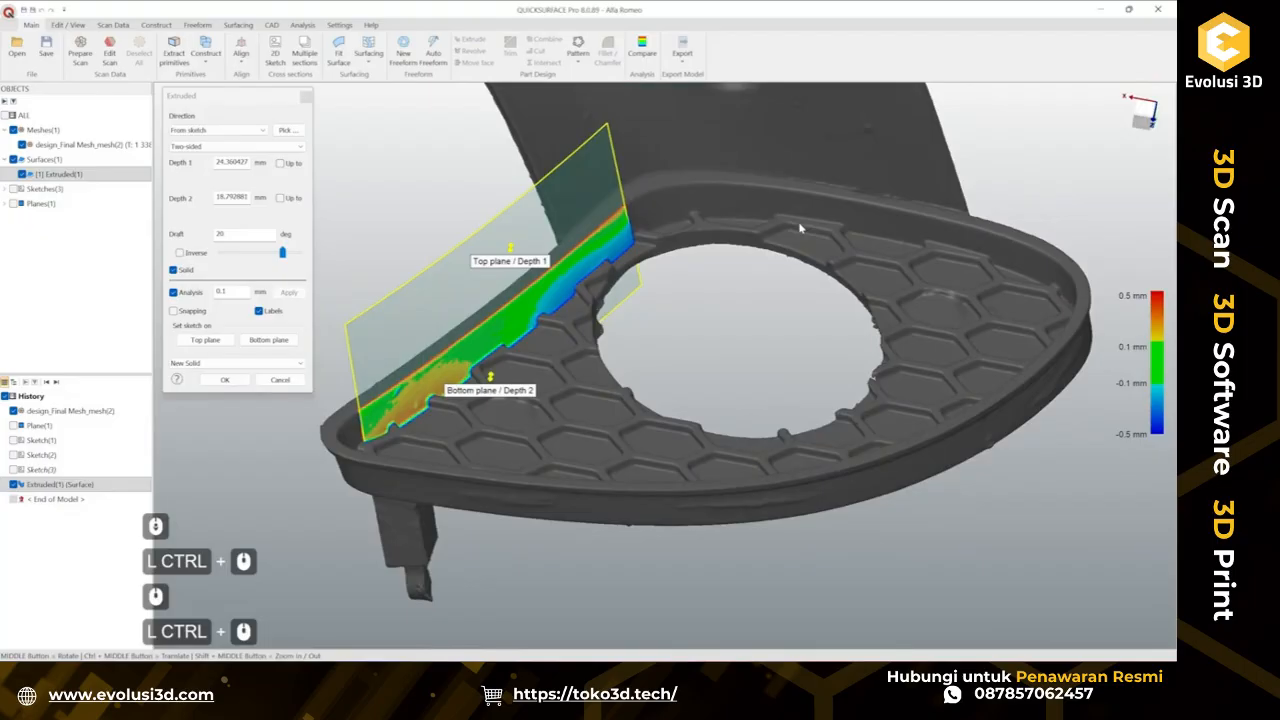
click(284, 381)
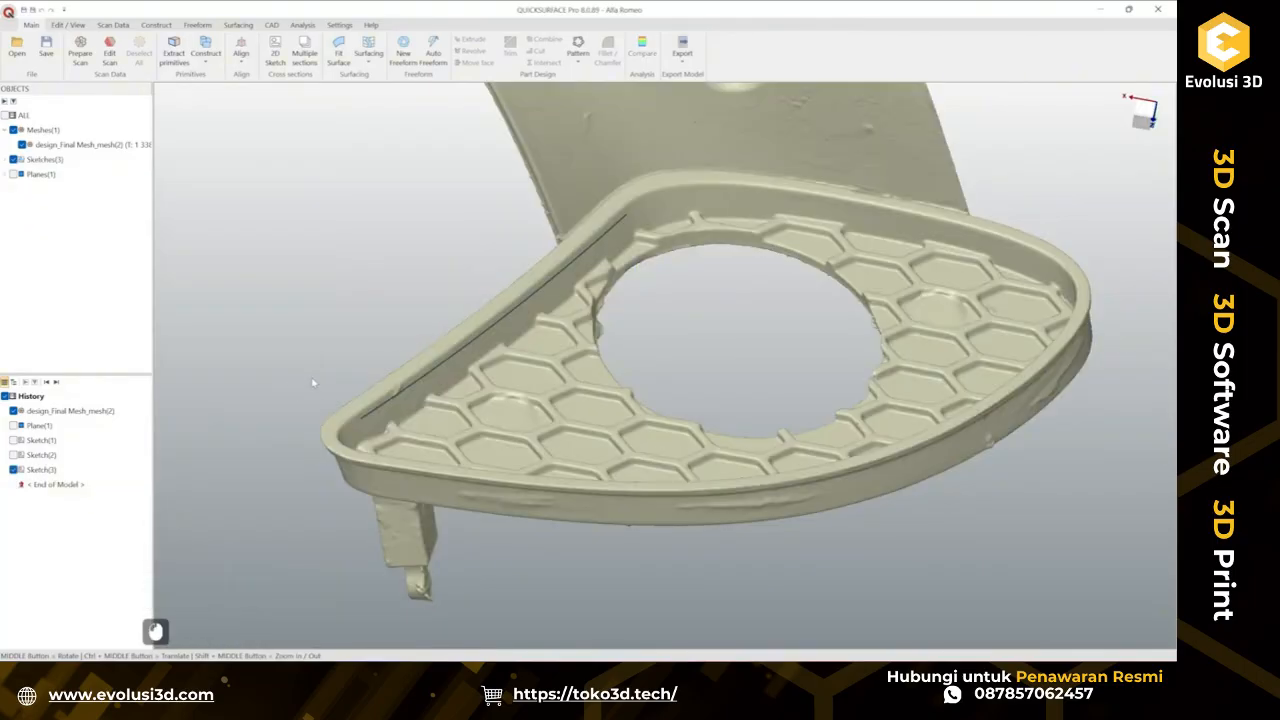
Hide the sketch lying on the grille rim.
click(492, 332)
right_click(492, 330)
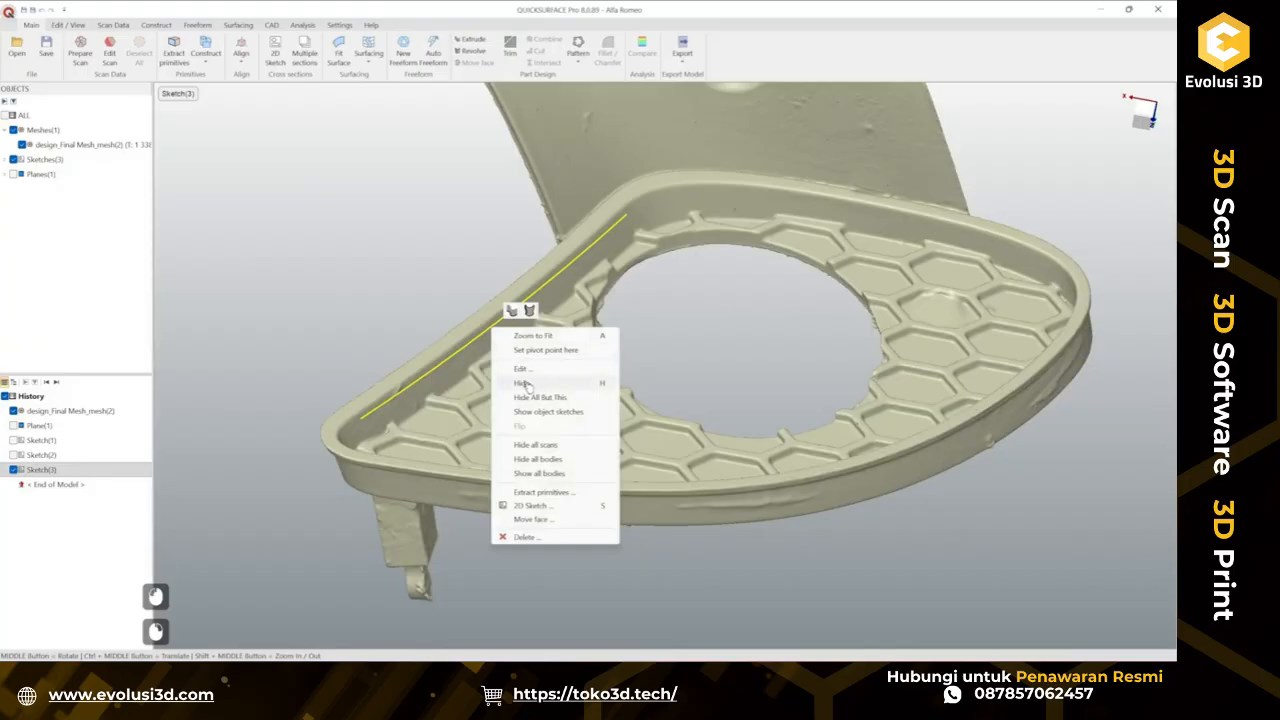
click(524, 384)
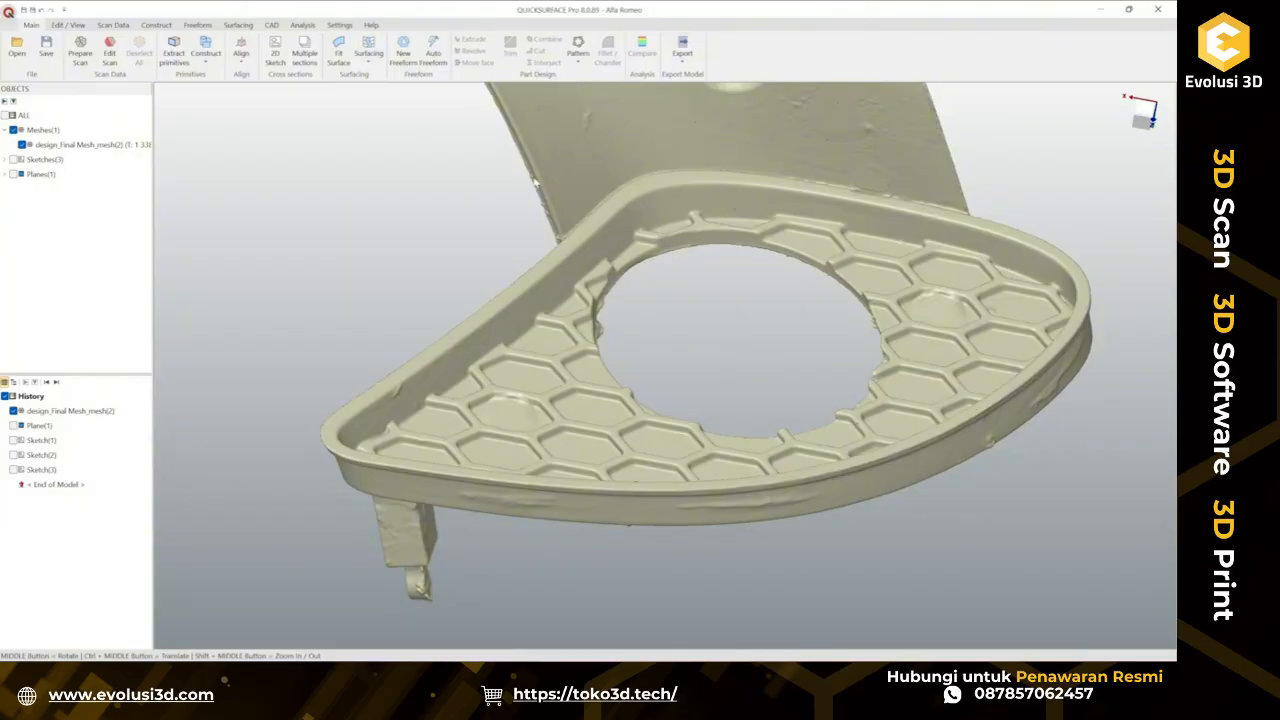
Start a new freeform and draw a four-corner surface patch along the grille's inner rim wall.
click(403, 50)
middle_drag(560, 300, 604, 332)
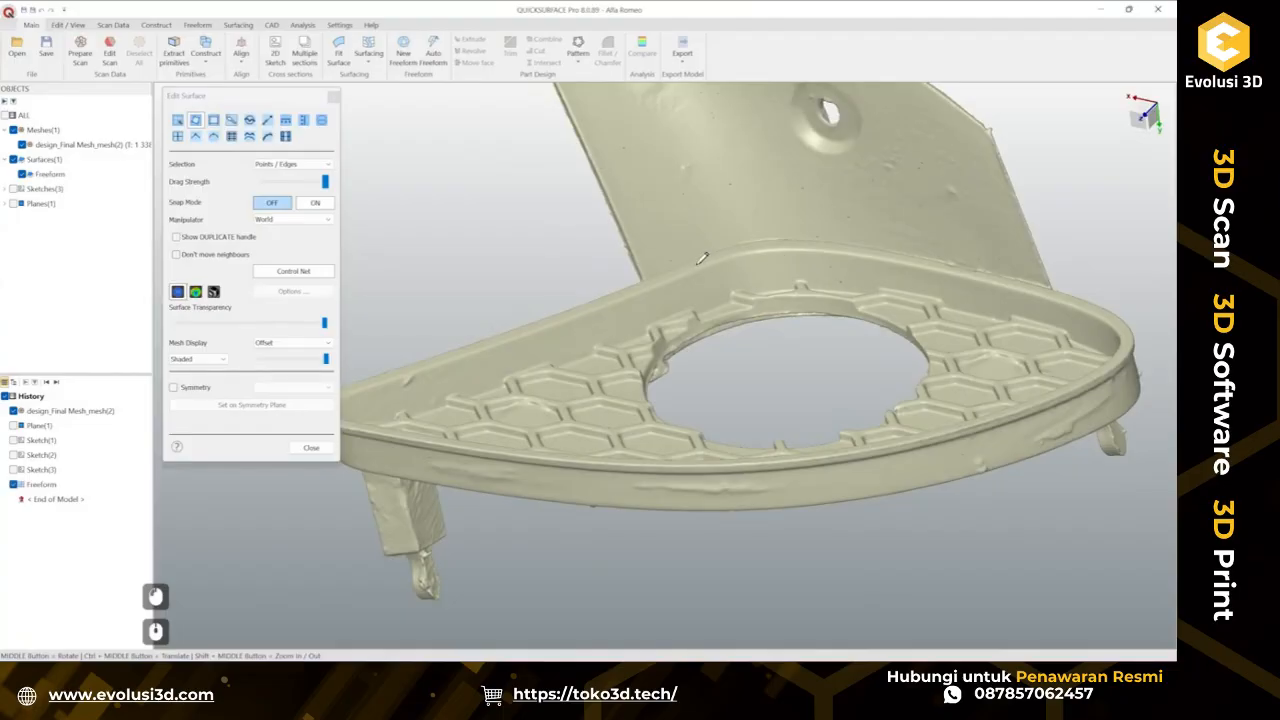
scroll(697, 264, up, 2)
click(728, 275)
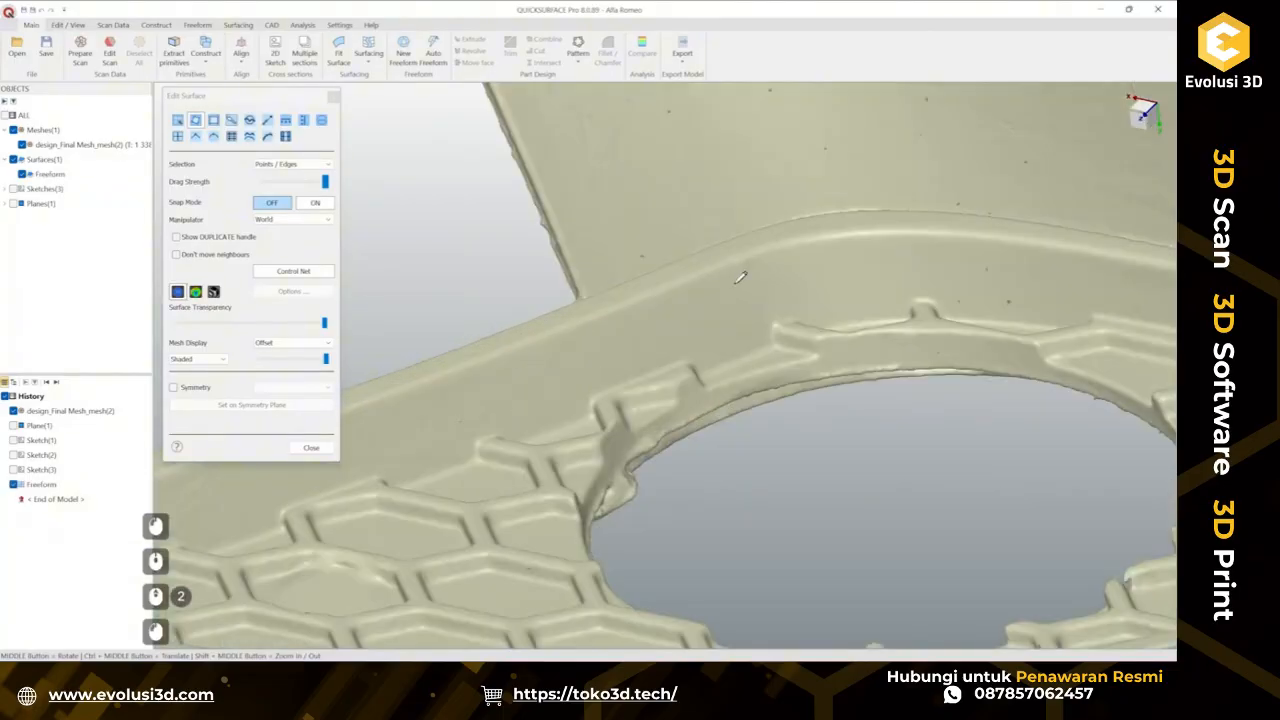
click(748, 332)
scroll(492, 429, down, 1)
ctrl+middle_drag(463, 436, 683, 349)
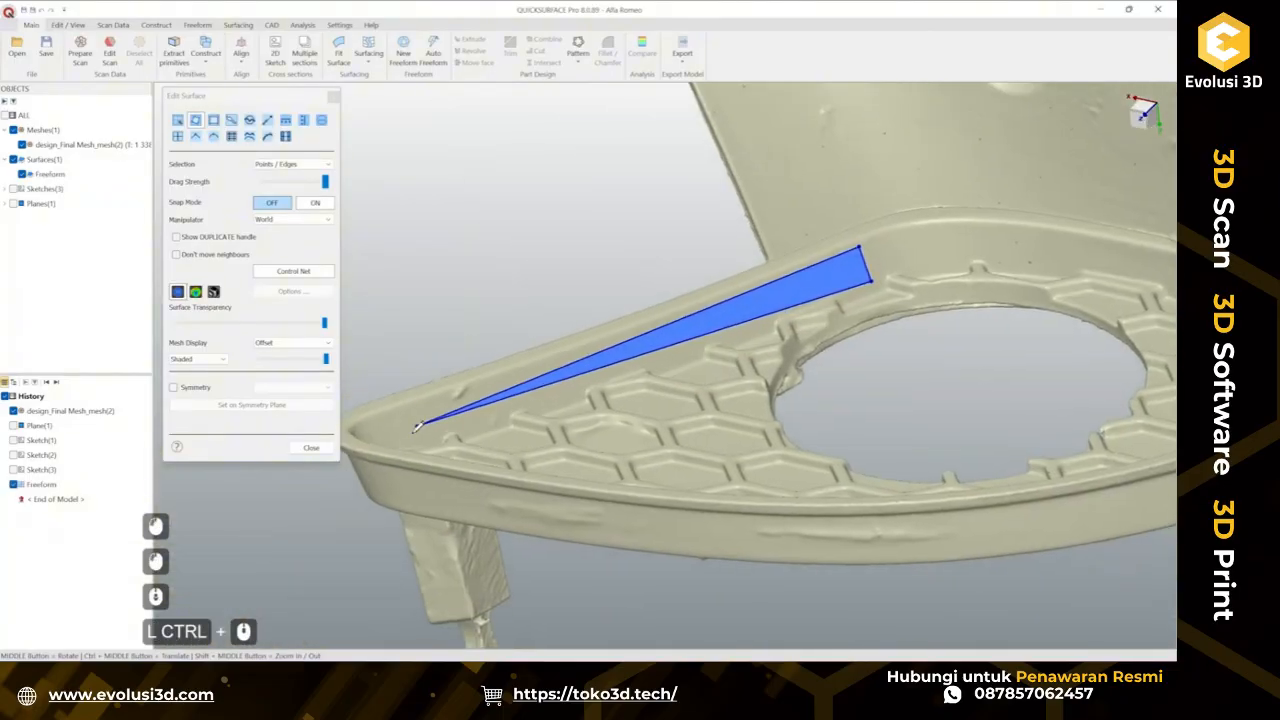
click(420, 437)
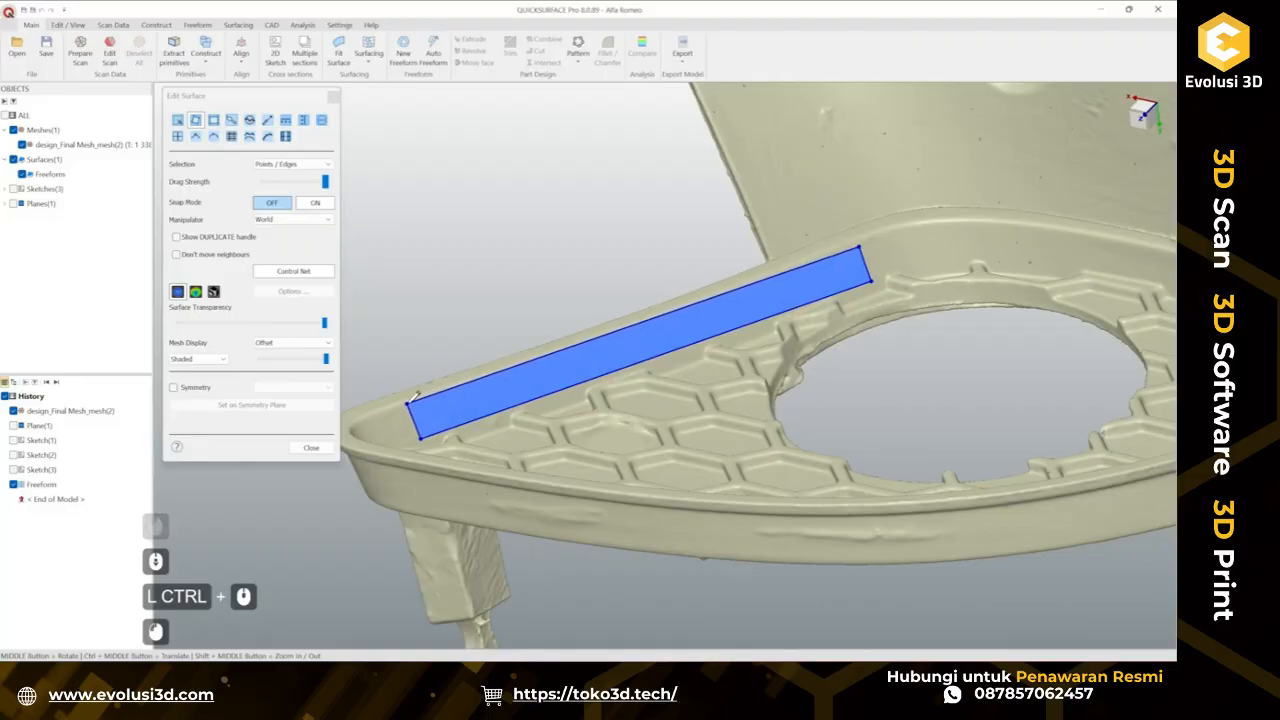
click(411, 405)
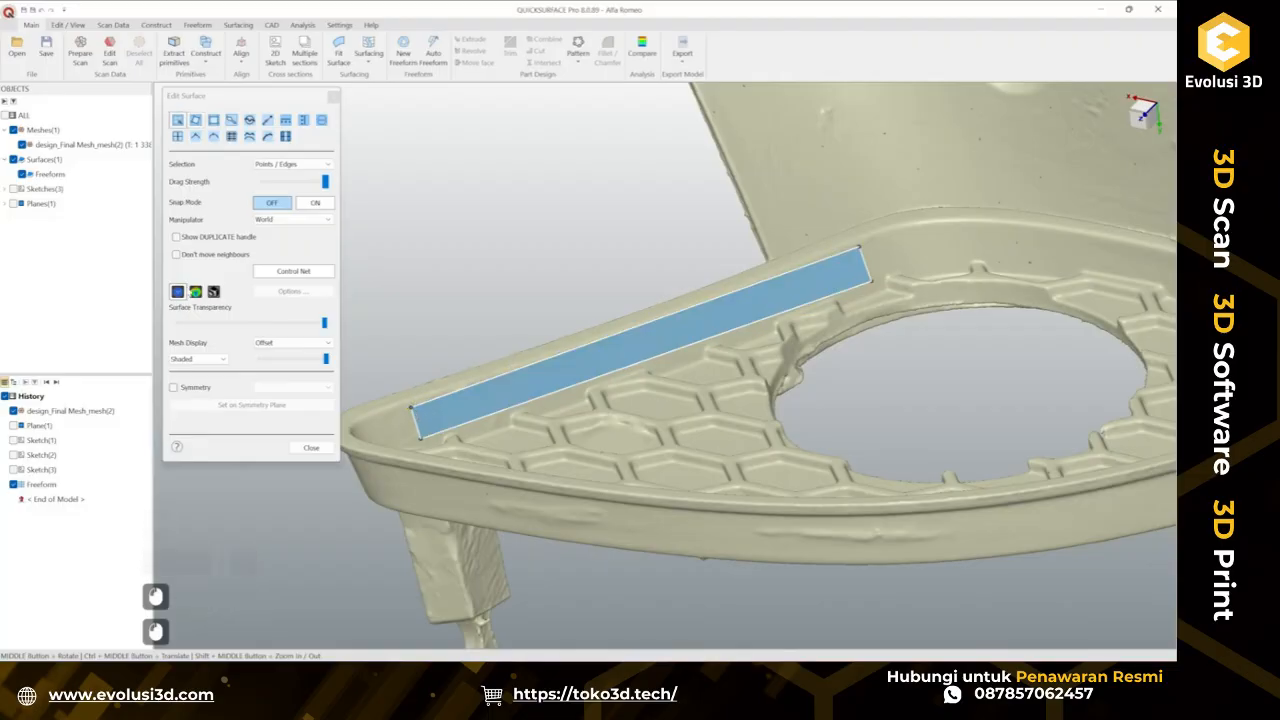
Display the patch's deviation from the mesh and subdivide the patch across its length.
click(196, 292)
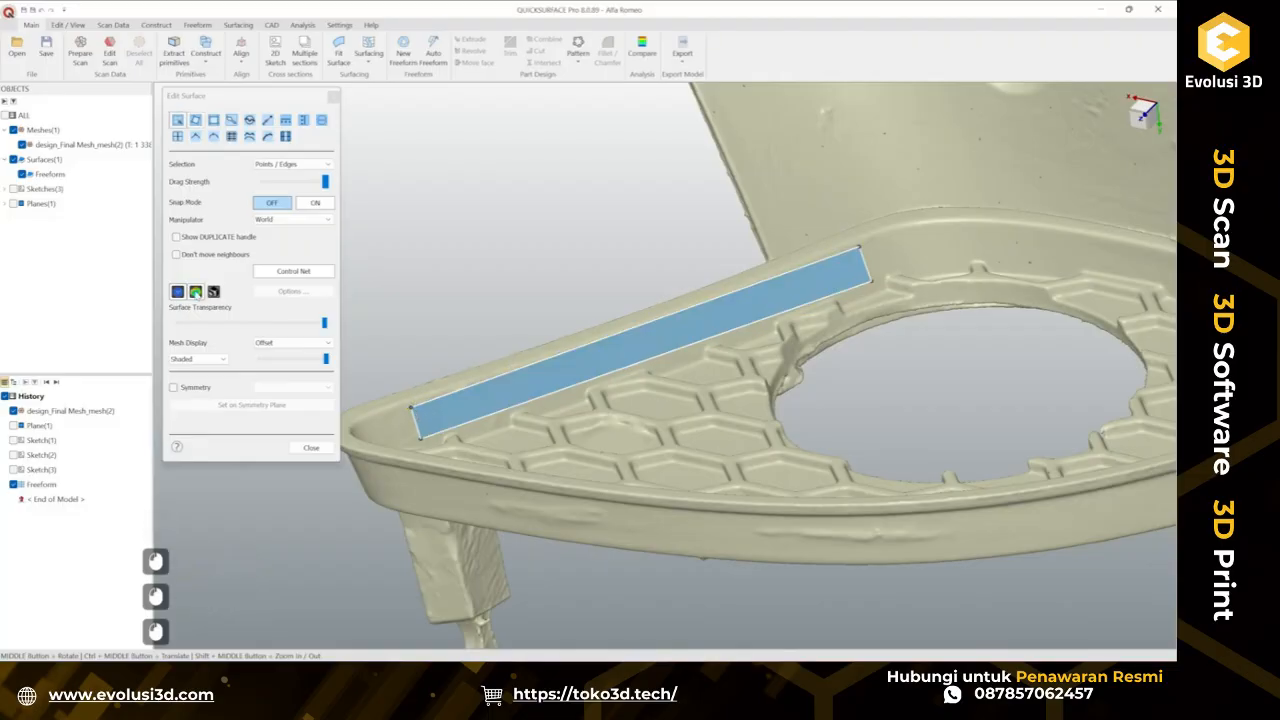
double_click(684, 315)
key(s)
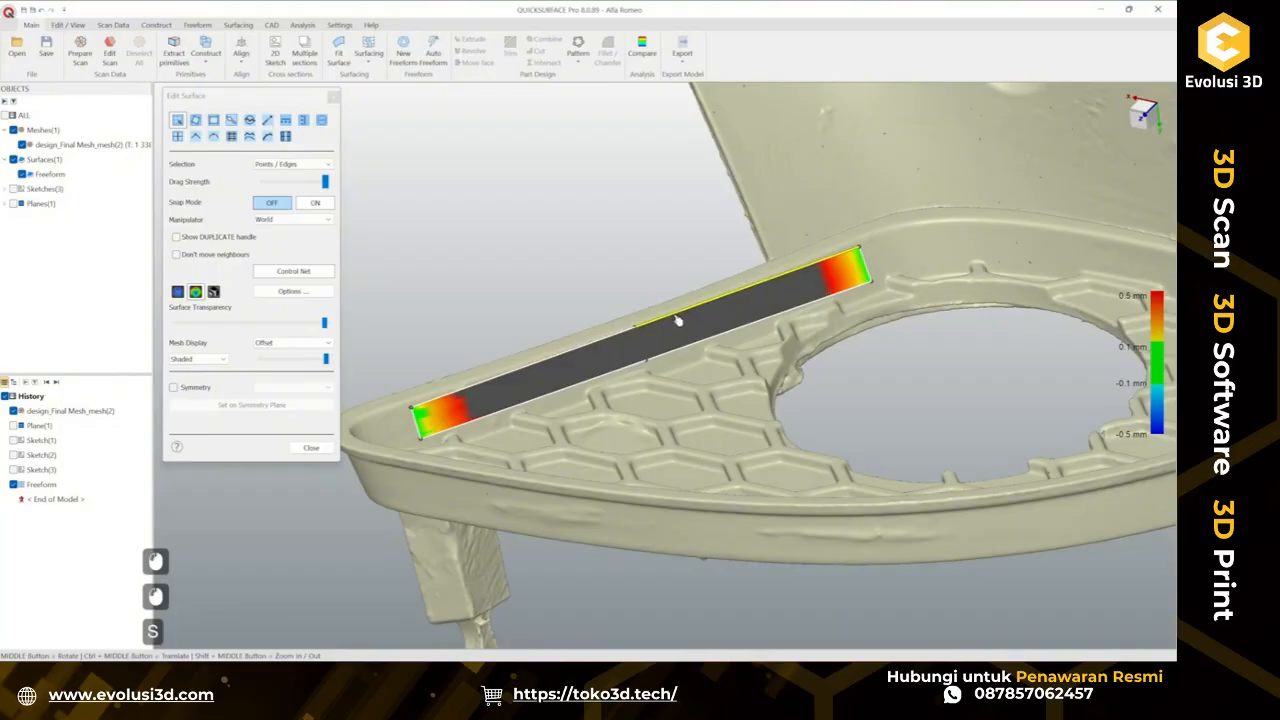
Turn on closest-point snapping and snap the patch's points onto the grille's inner rim wall.
click(314, 204)
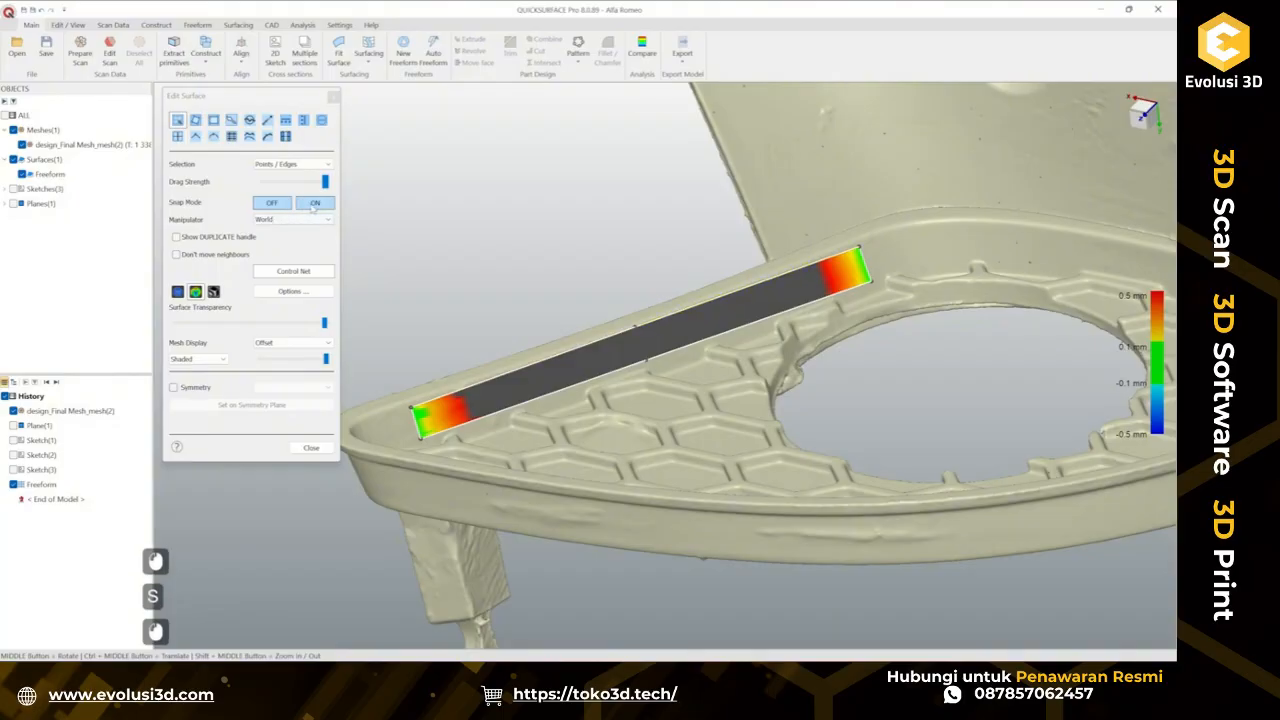
click(696, 313)
scroll(612, 373, up, 2)
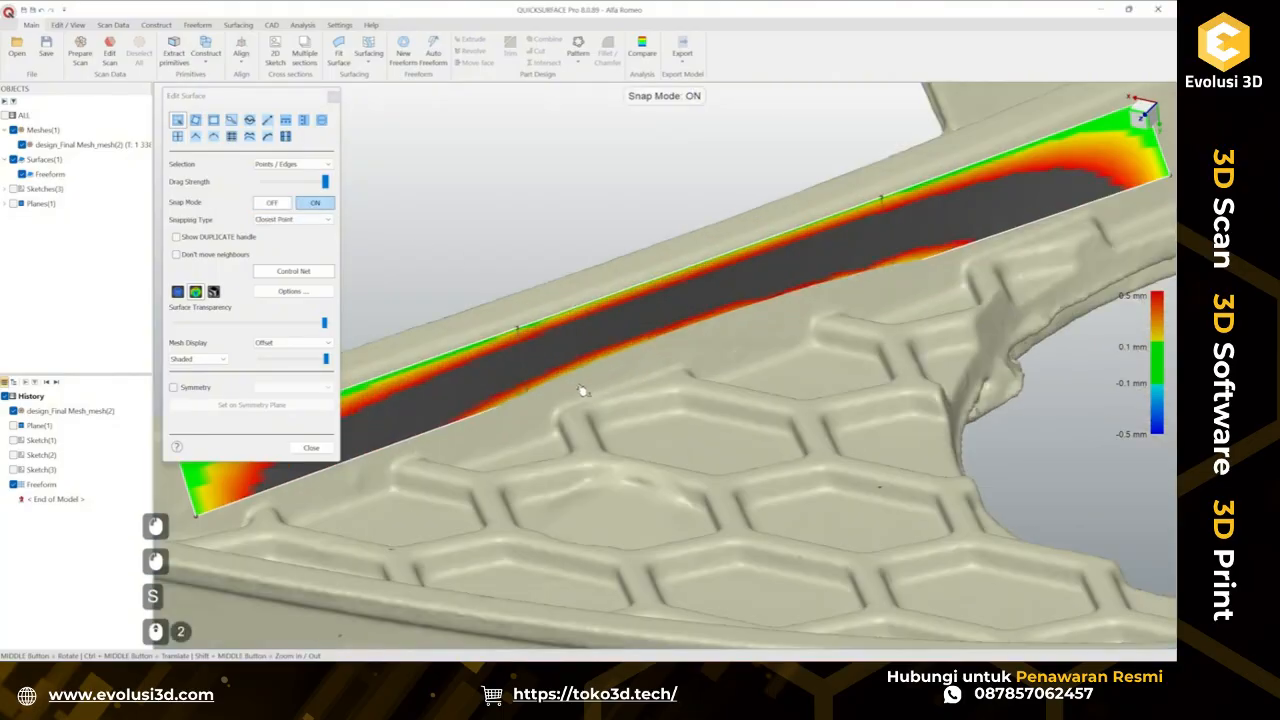
click(530, 407)
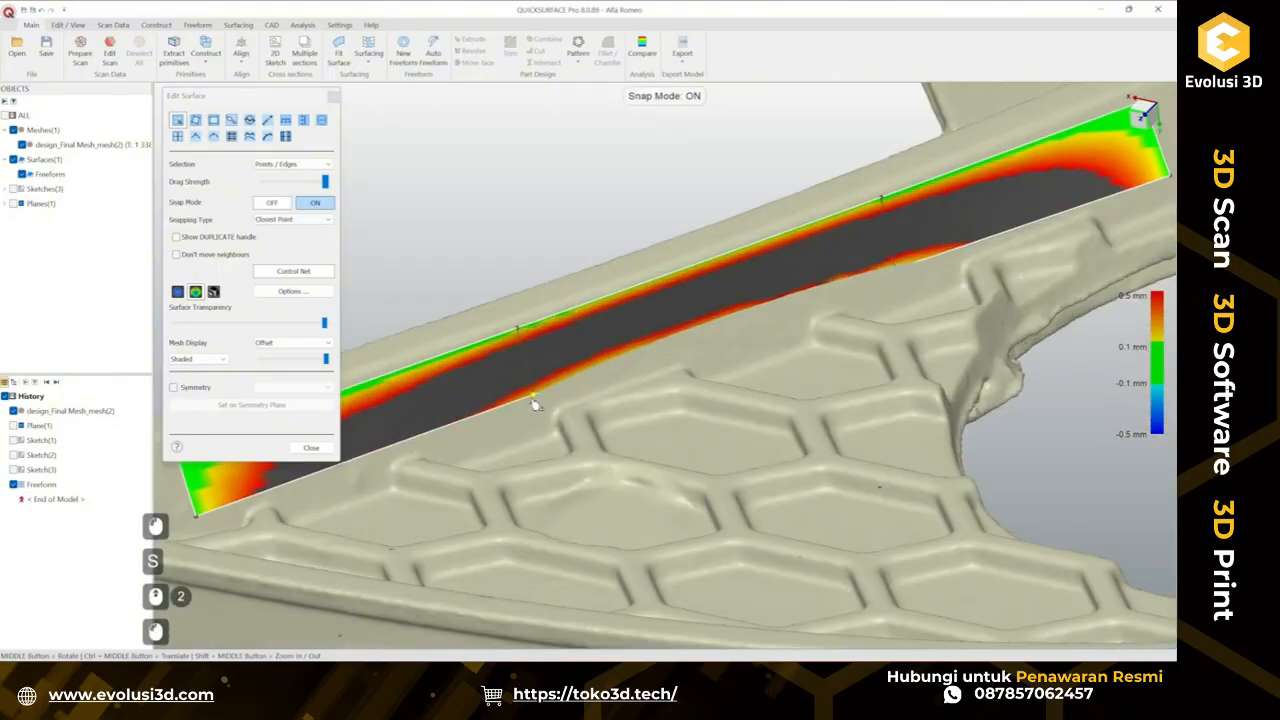
click(898, 276)
scroll(711, 323, down, 5)
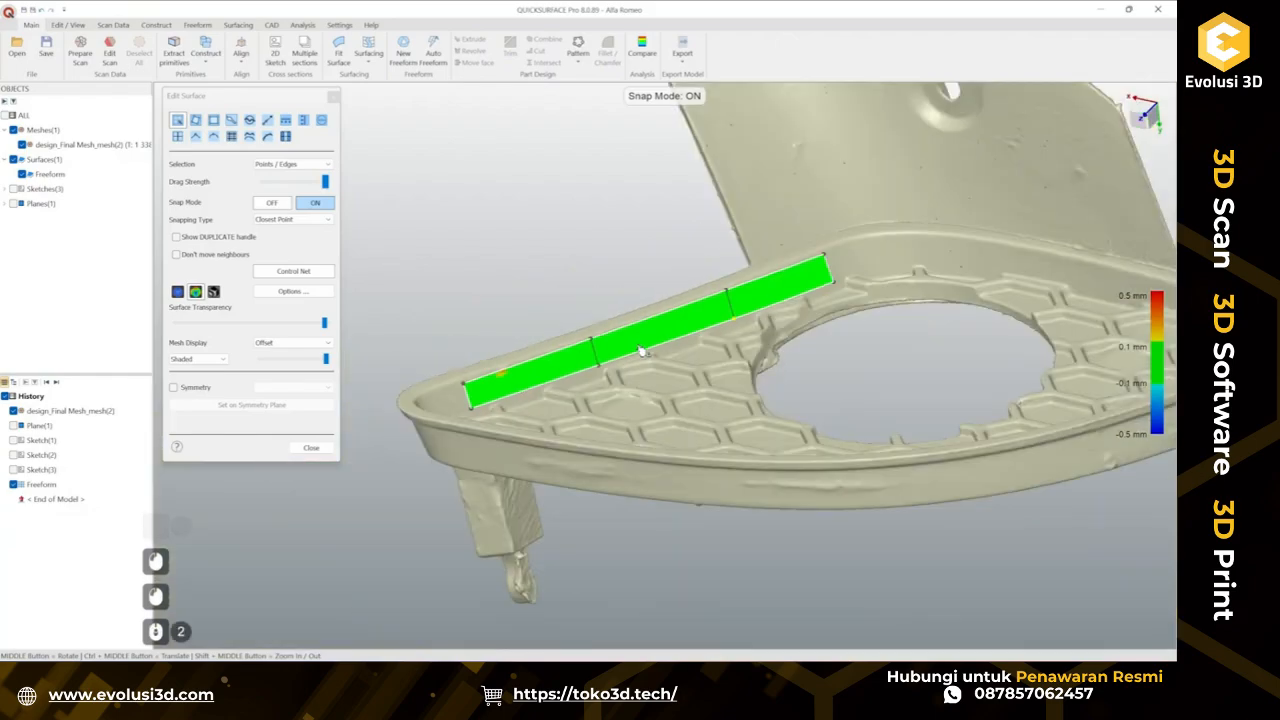
middle_drag(640, 350, 733, 293)
Extend the patch's edges beyond the rim wall at both ends, above and below, then close the surface editor.
scroll(733, 293, up, 2)
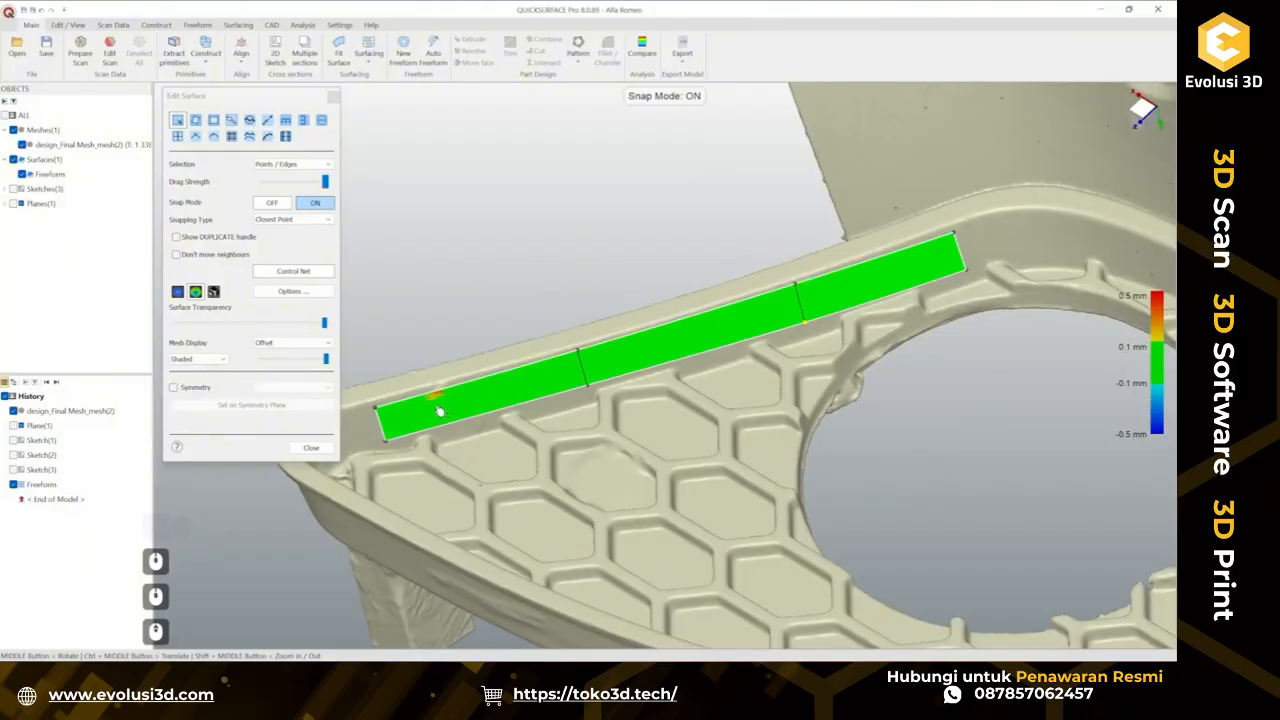
scroll(703, 393, down, 3)
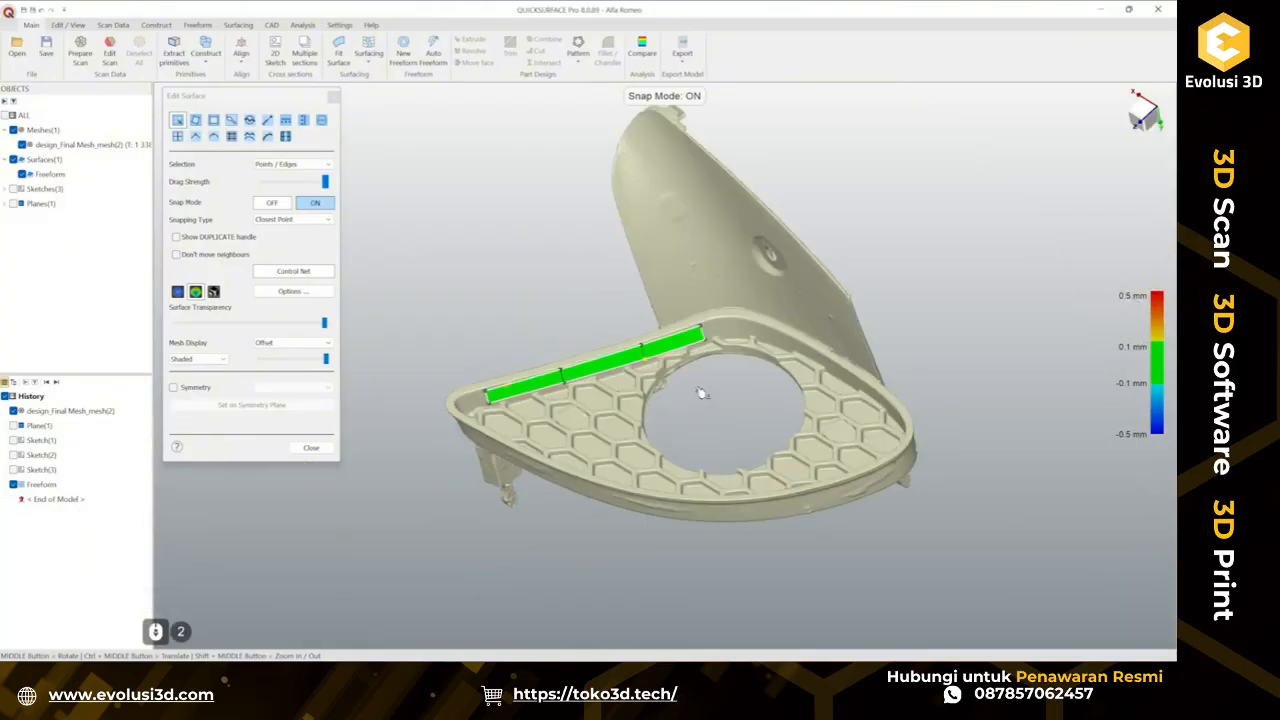
scroll(690, 385, up, 2)
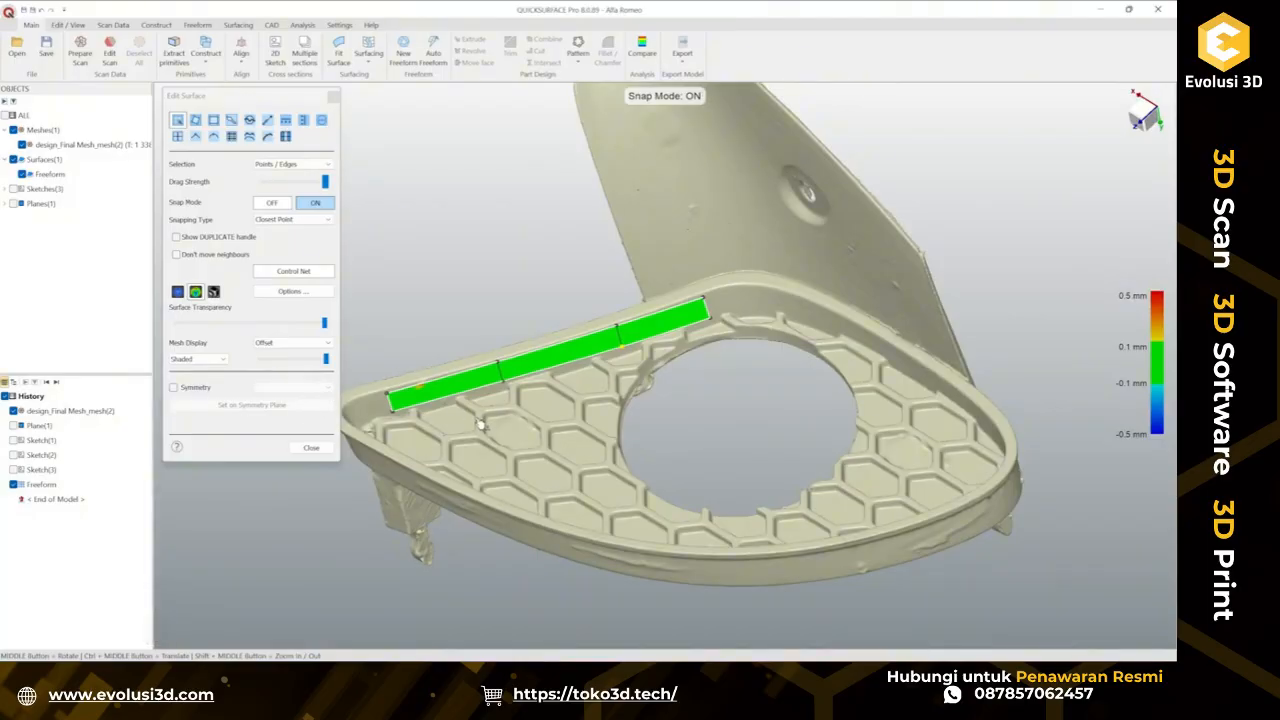
ctrl+middle_drag(480, 425, 548, 383)
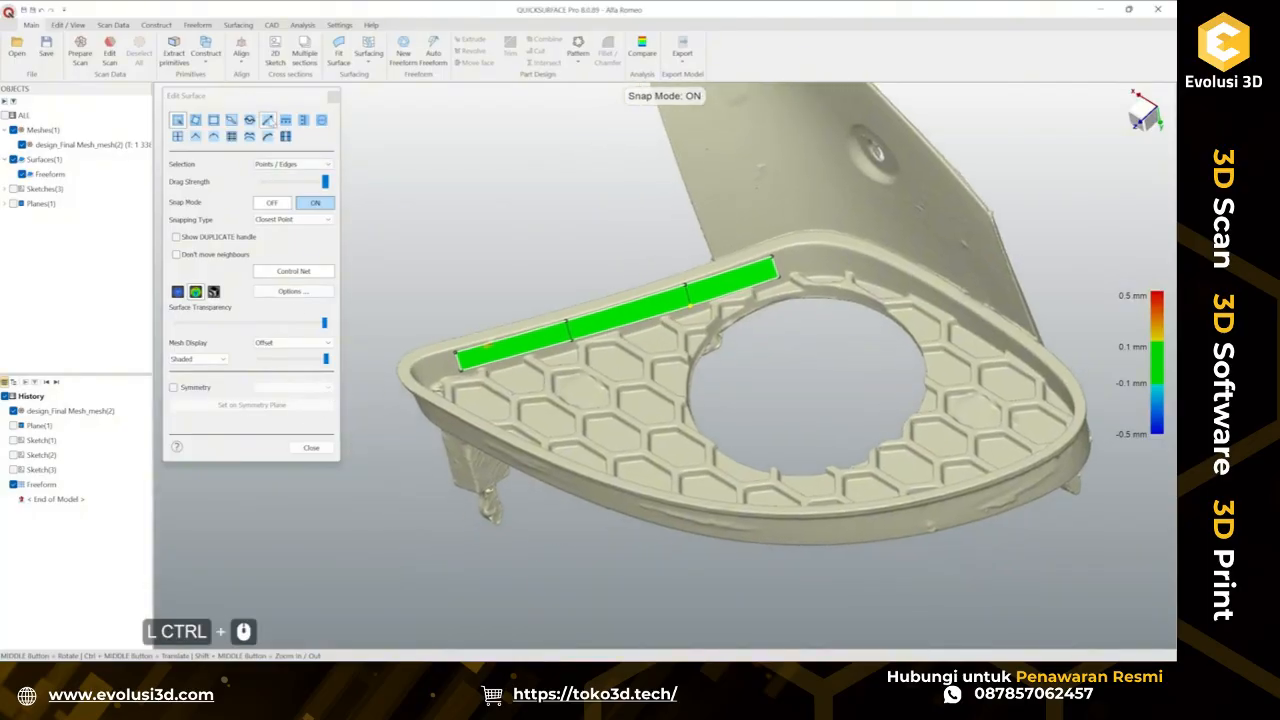
click(333, 96)
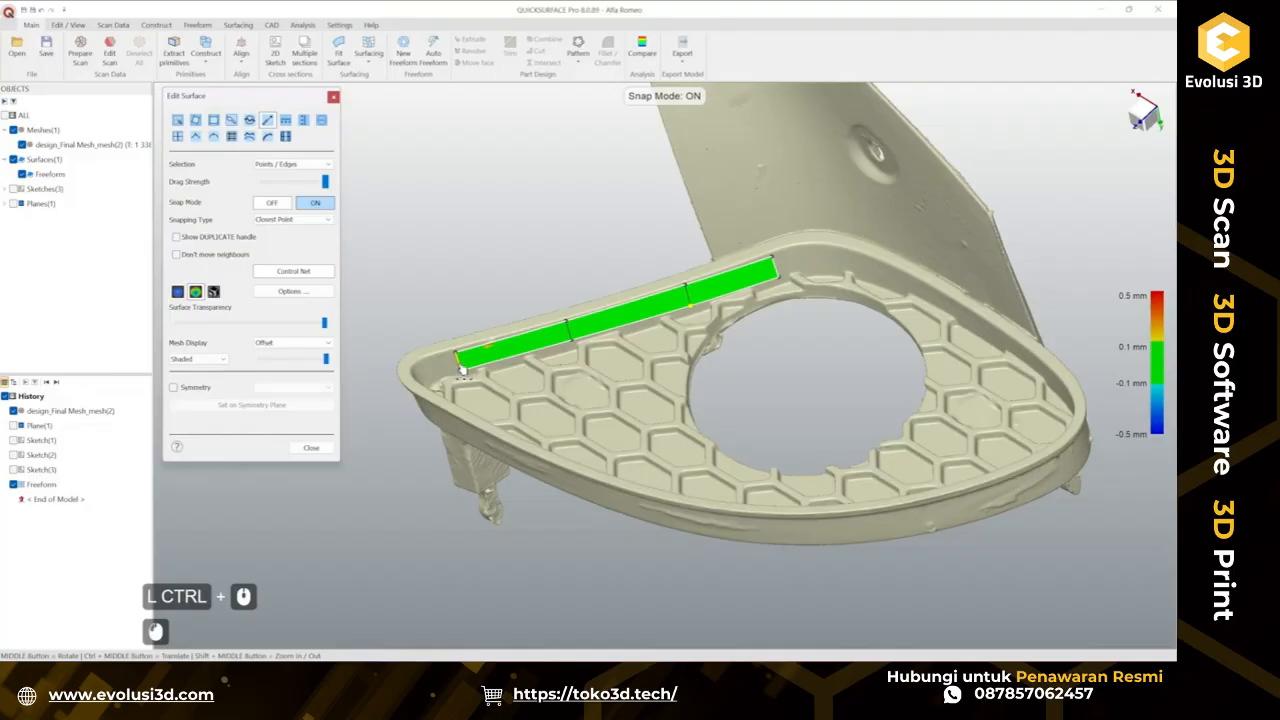
drag(462, 370, 366, 400)
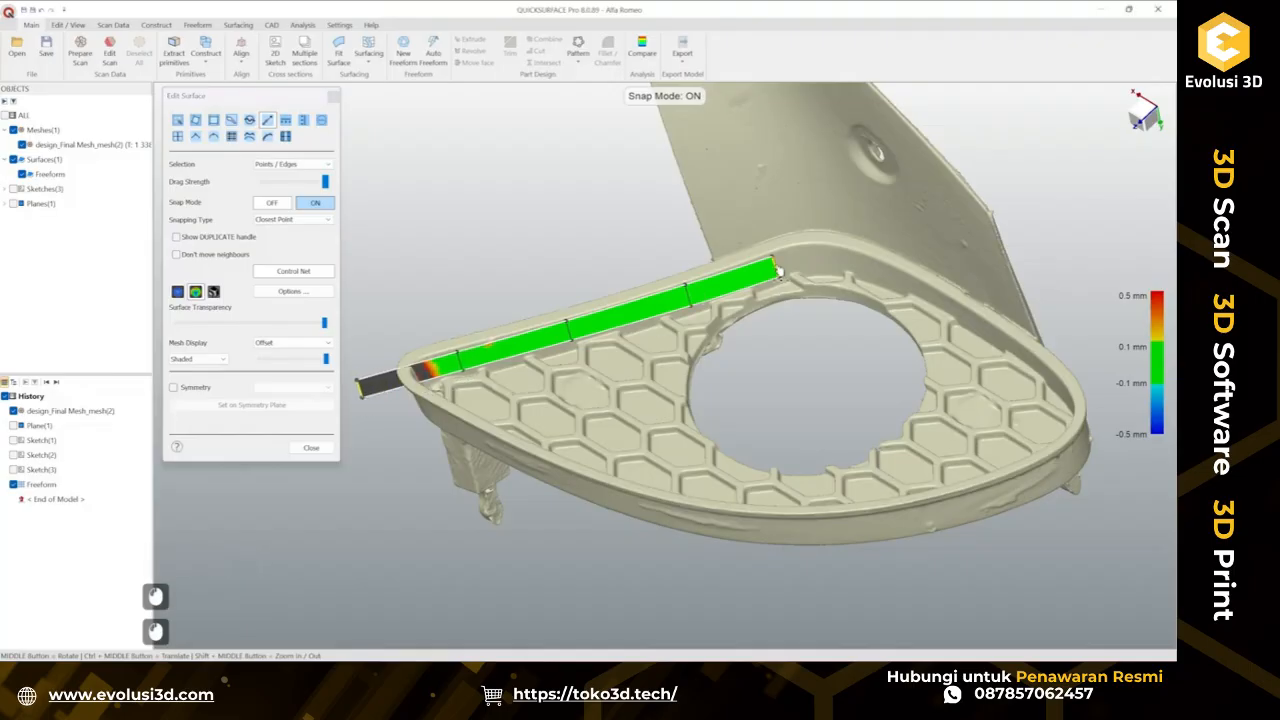
drag(779, 272, 915, 232)
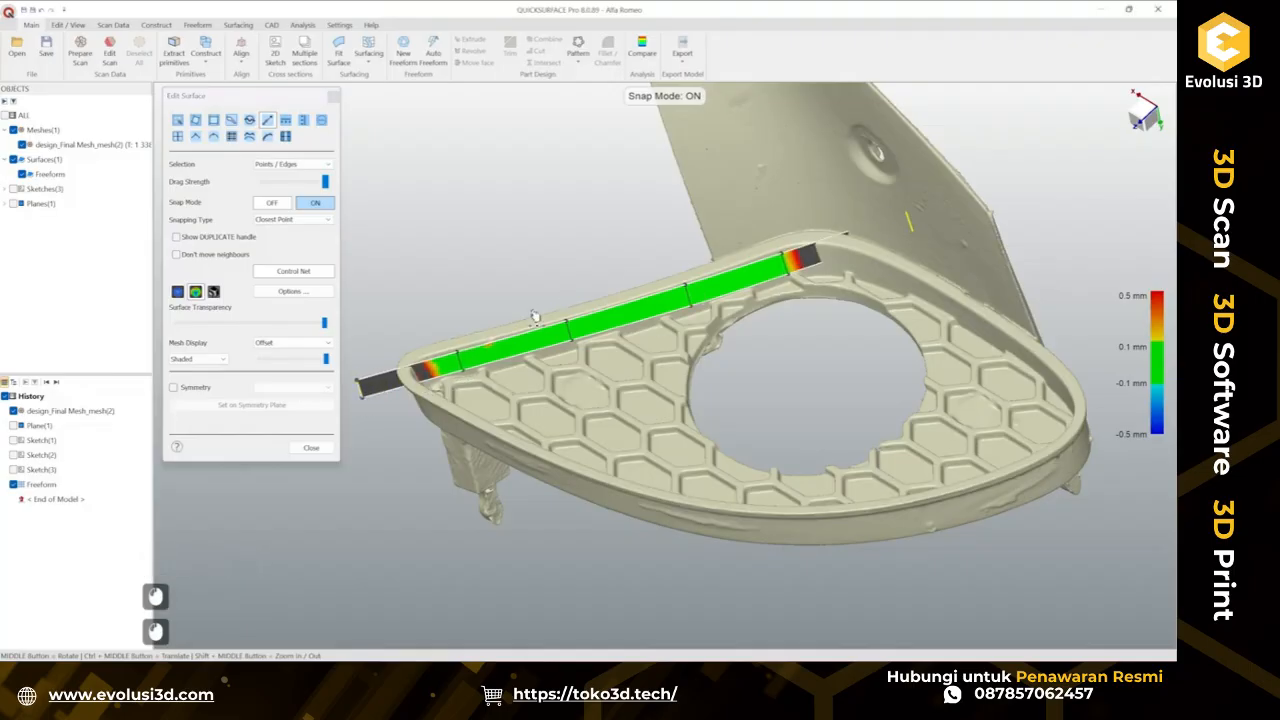
drag(537, 335, 563, 395)
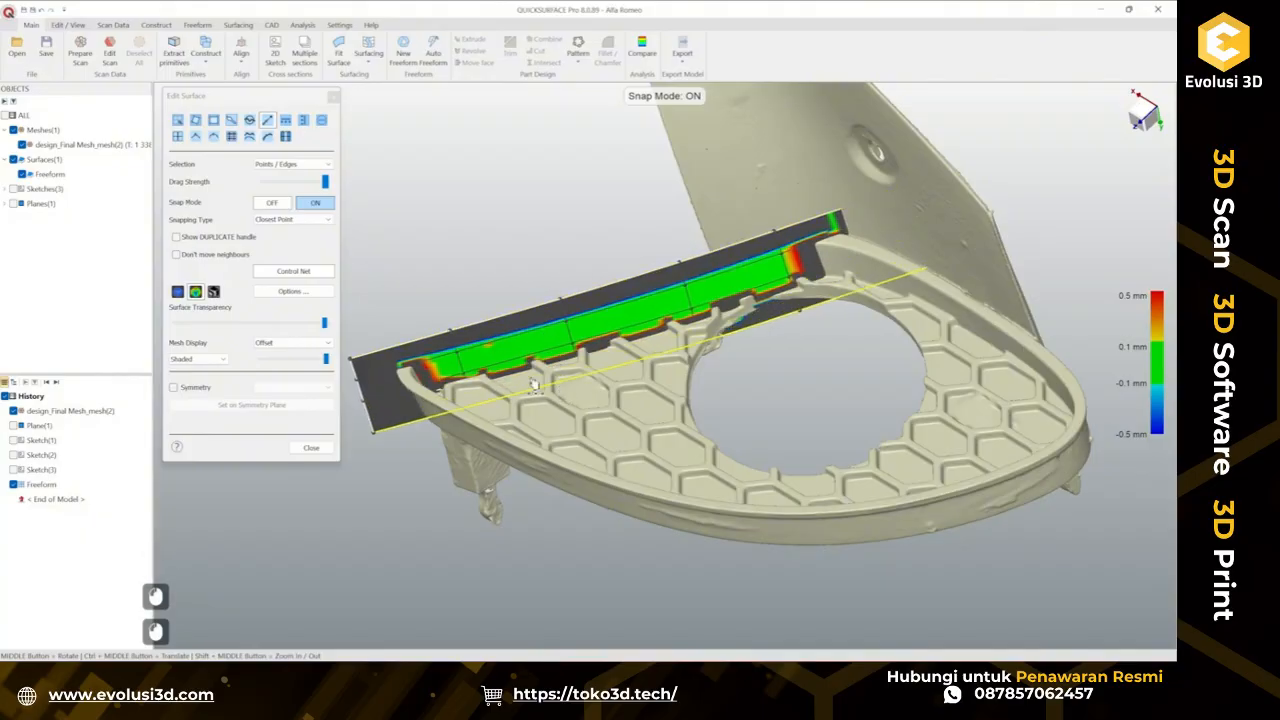
middle_drag(532, 379, 466, 428)
click(311, 448)
Hide the first freeform surface.
ctrl+middle_drag(720, 330, 568, 316)
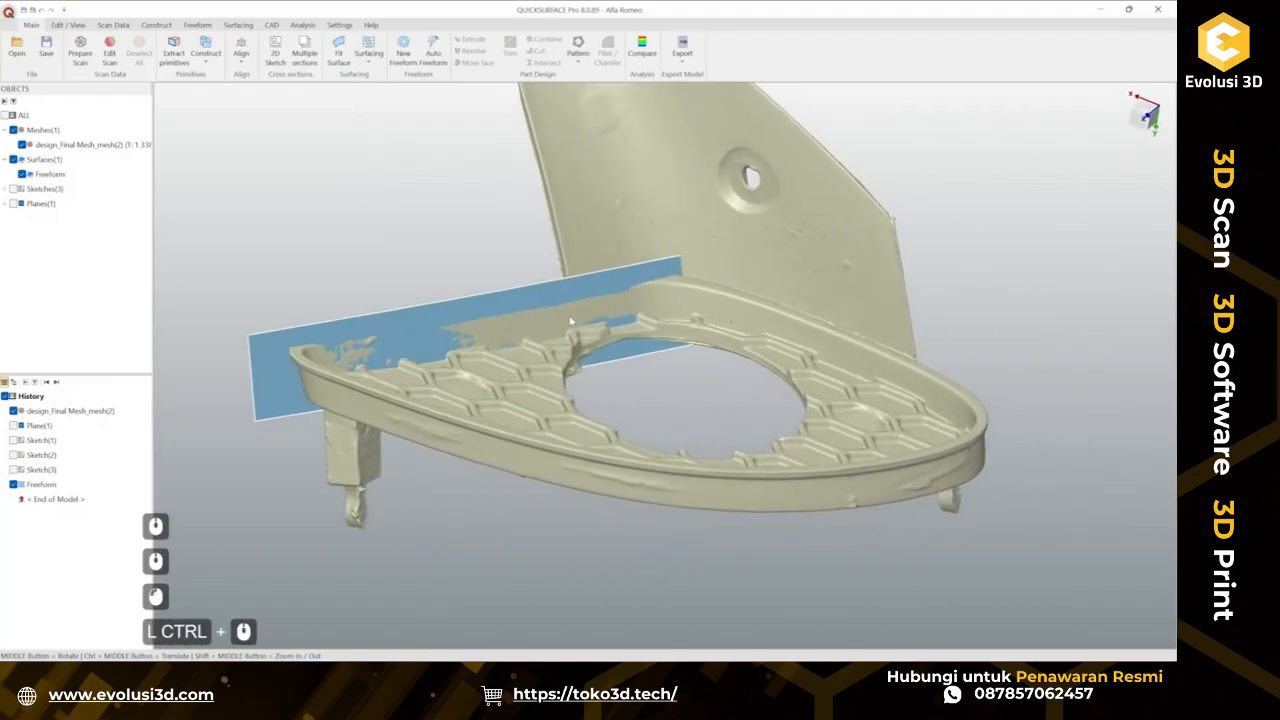
click(568, 316)
right_click(568, 316)
click(628, 370)
Start a new freeform and draw a four-corner patch along the grille's other inner rim wall.
click(403, 50)
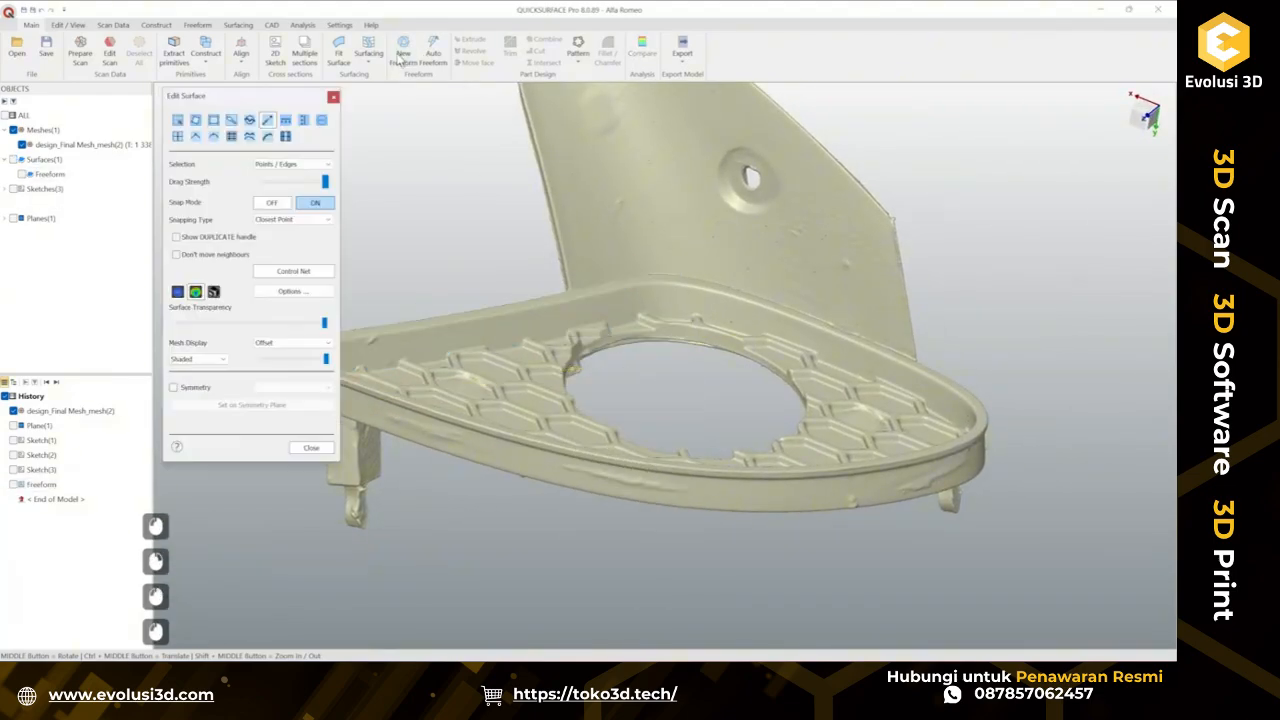
middle_drag(843, 446, 765, 495)
scroll(553, 289, up, 3)
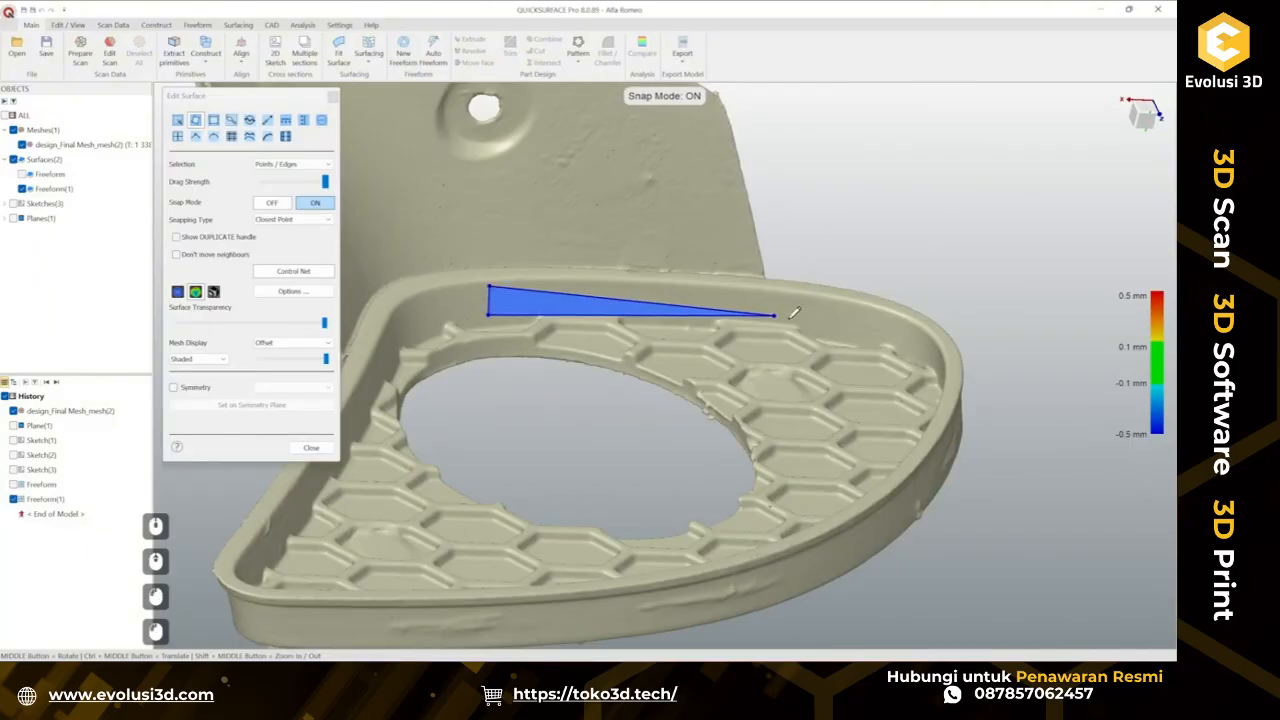
click(835, 327)
click(838, 300)
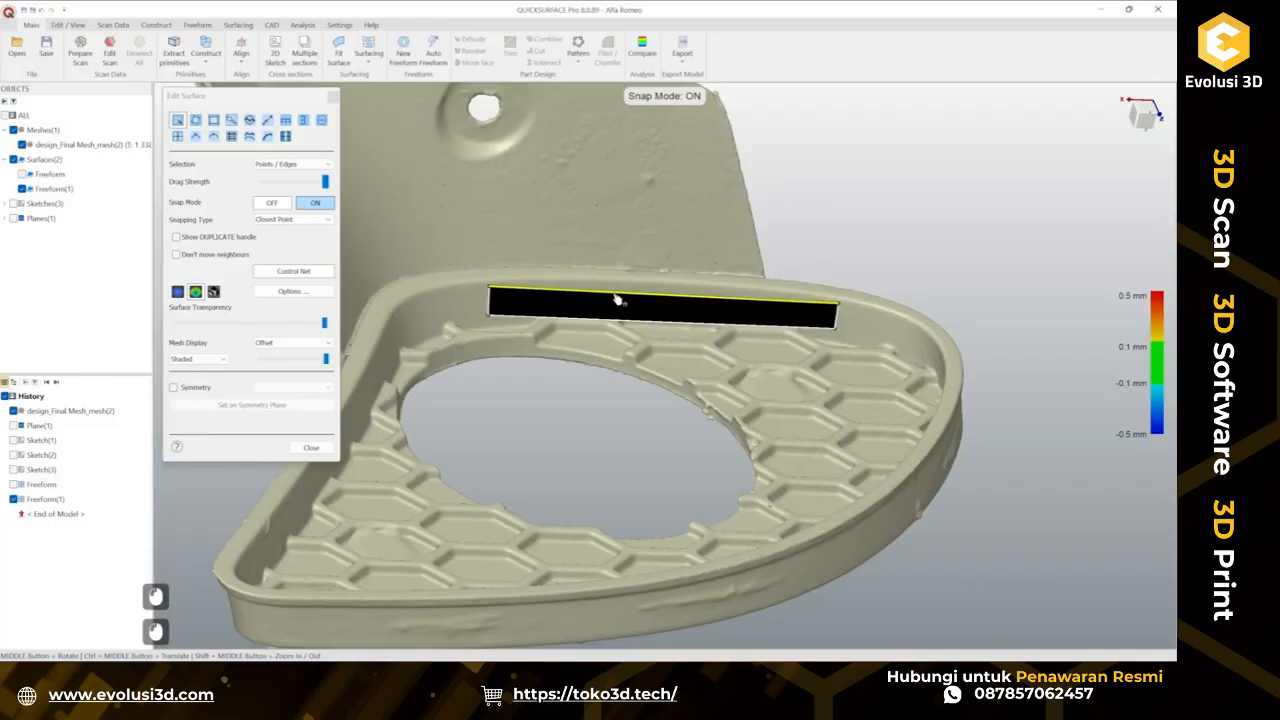
Subdivide the new patch and snap its points onto the rim wall mesh.
key(s)
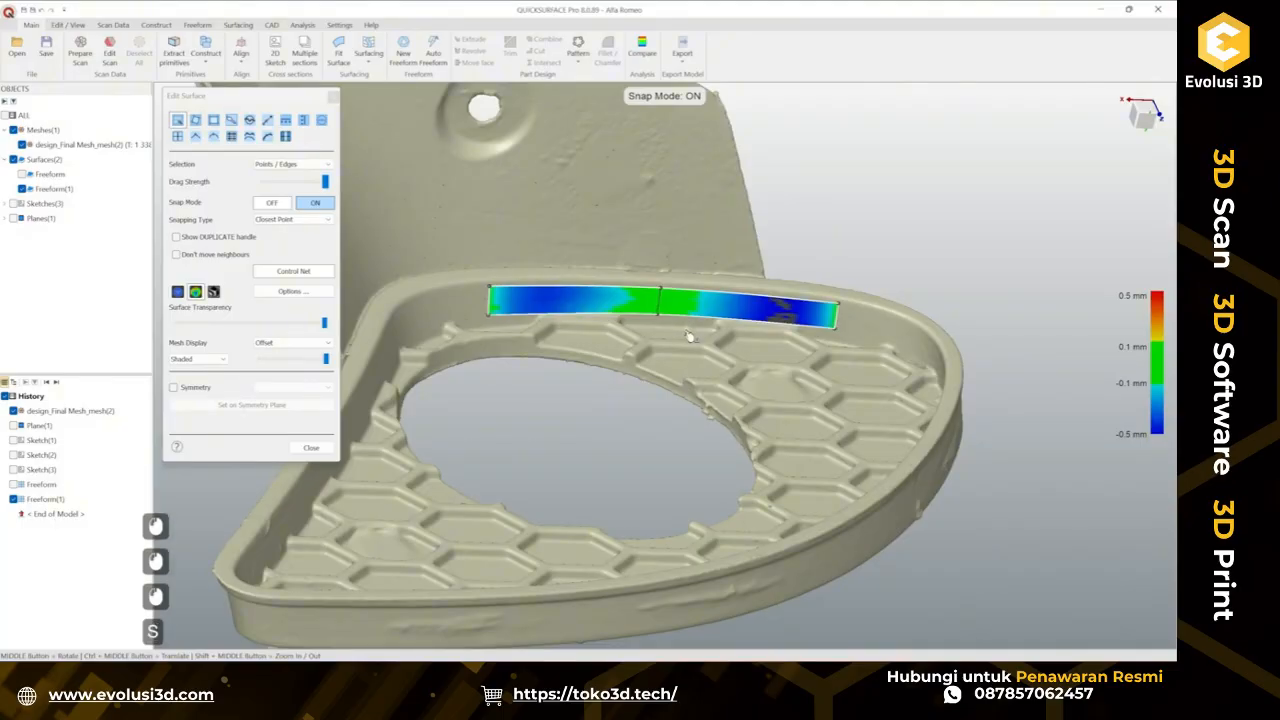
click(756, 299)
key(s)
drag(605, 308, 594, 333)
scroll(578, 304, up, 4)
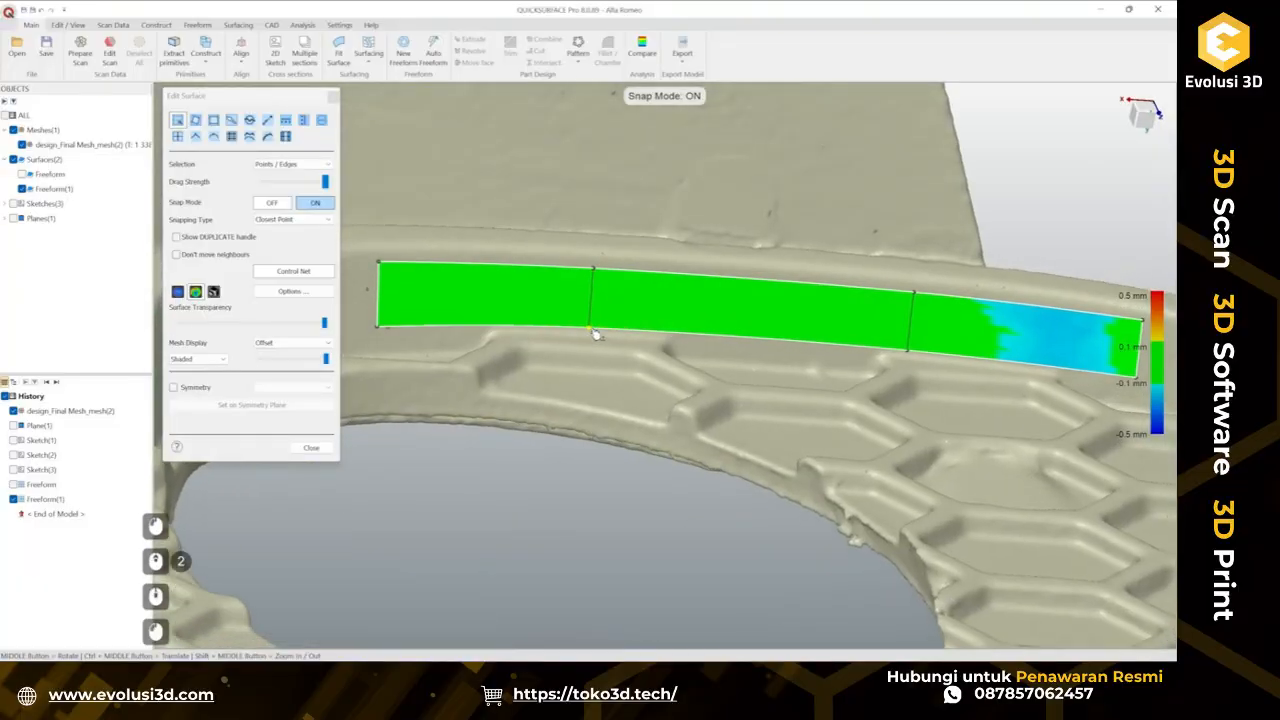
scroll(927, 327, down, 2)
scroll(960, 329, up, 2)
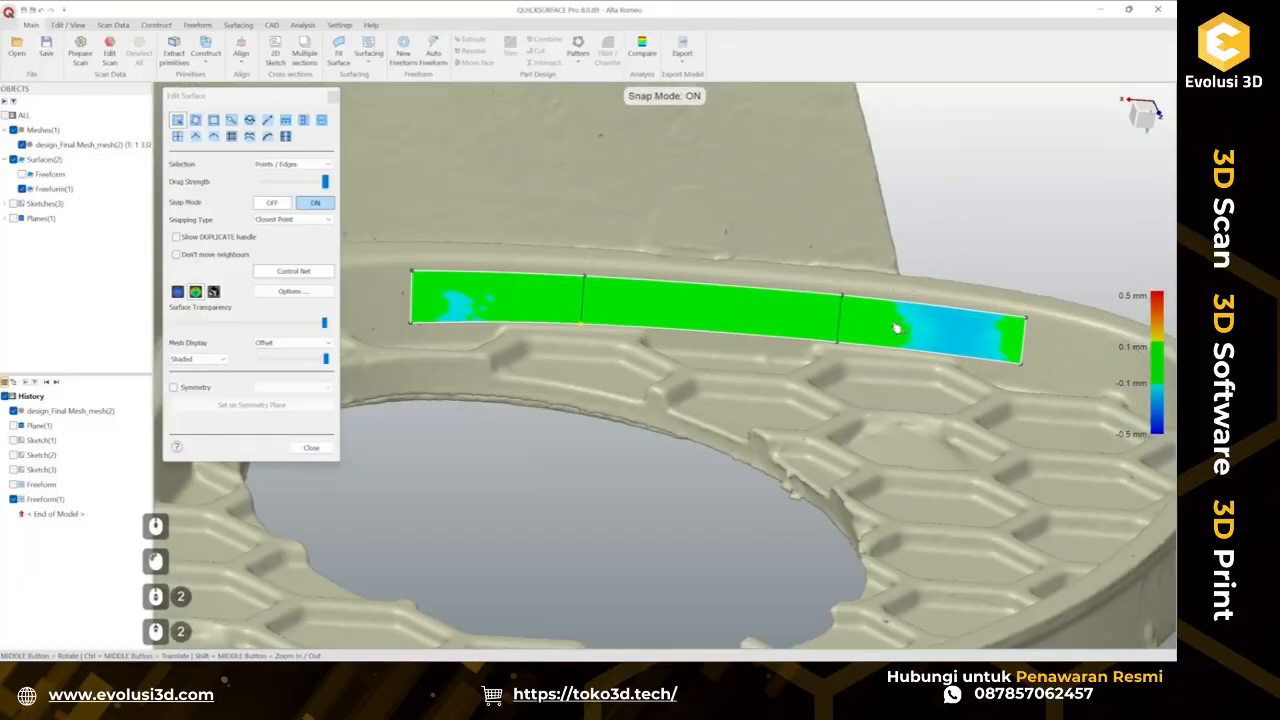
mouse_move(843, 331)
mouse_down()
mouse_move(884, 335)
mouse_move(852, 326)
mouse_up()
scroll(787, 315, down, 3)
middle_drag(787, 315, 702, 267)
Extend the new patch's edges past the rim wall at both ends, above and below, and close the editor.
click(268, 120)
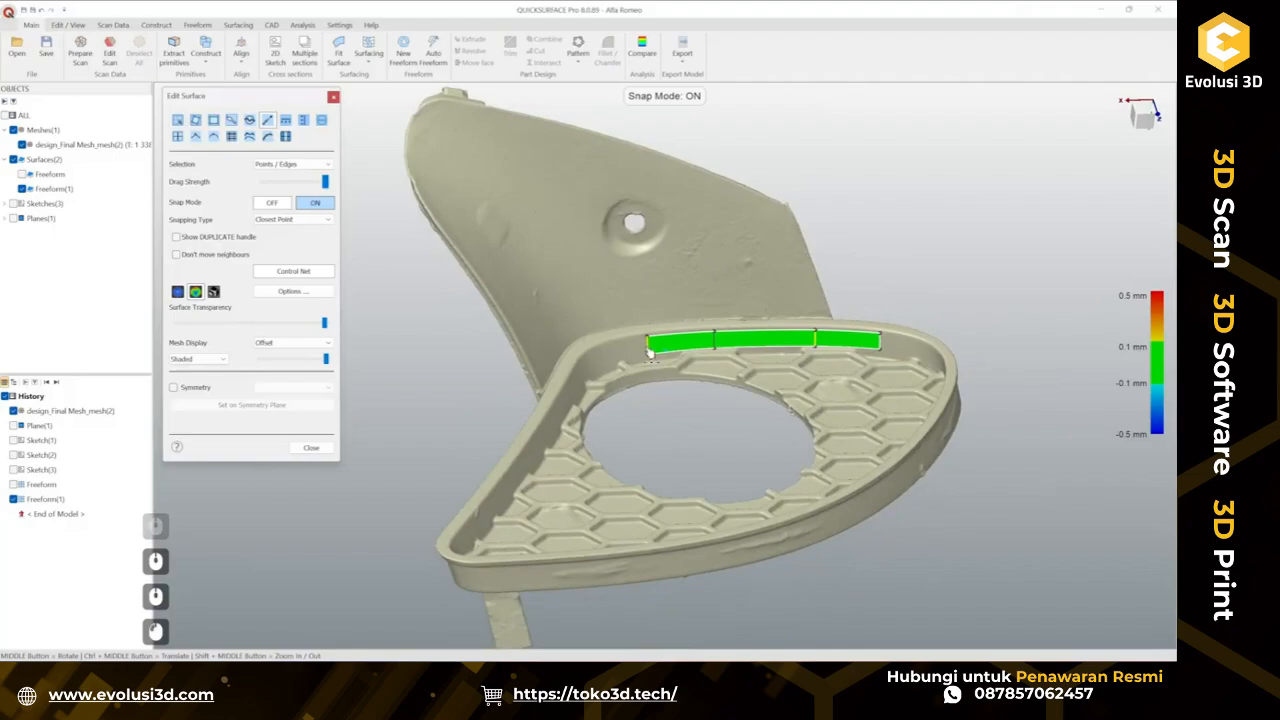
drag(650, 345, 546, 360)
drag(880, 343, 983, 347)
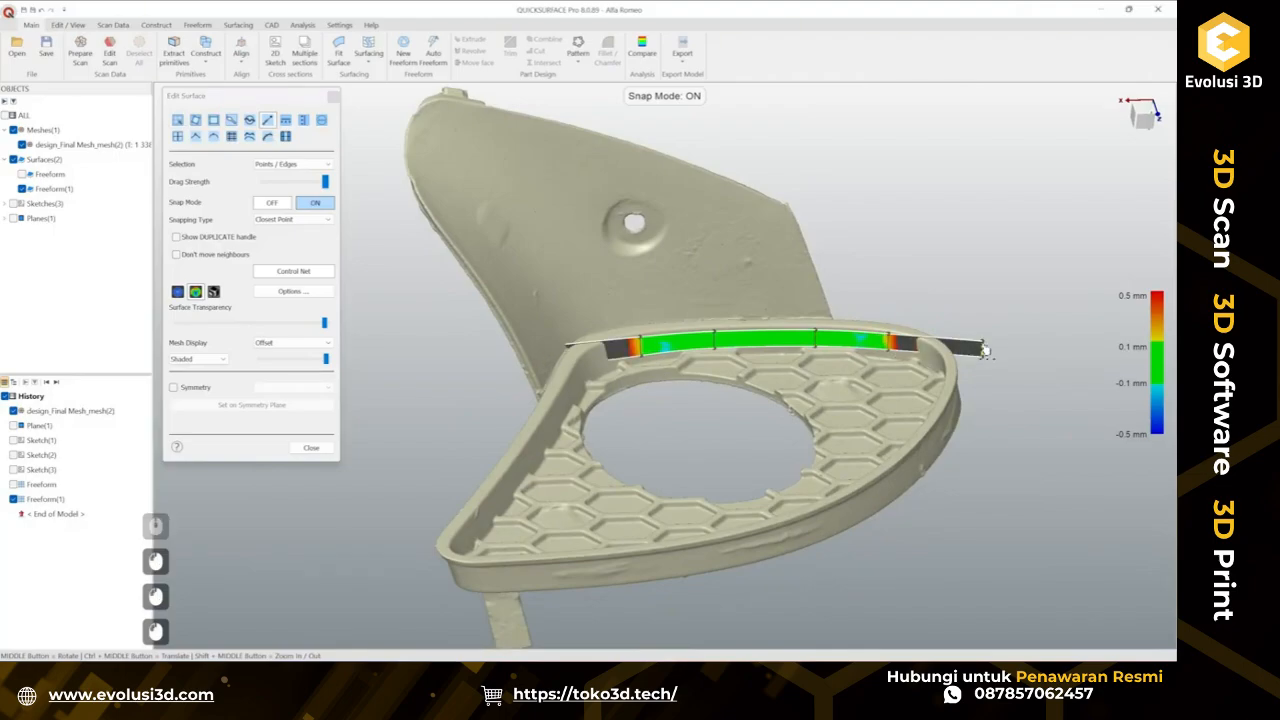
drag(758, 338, 760, 312)
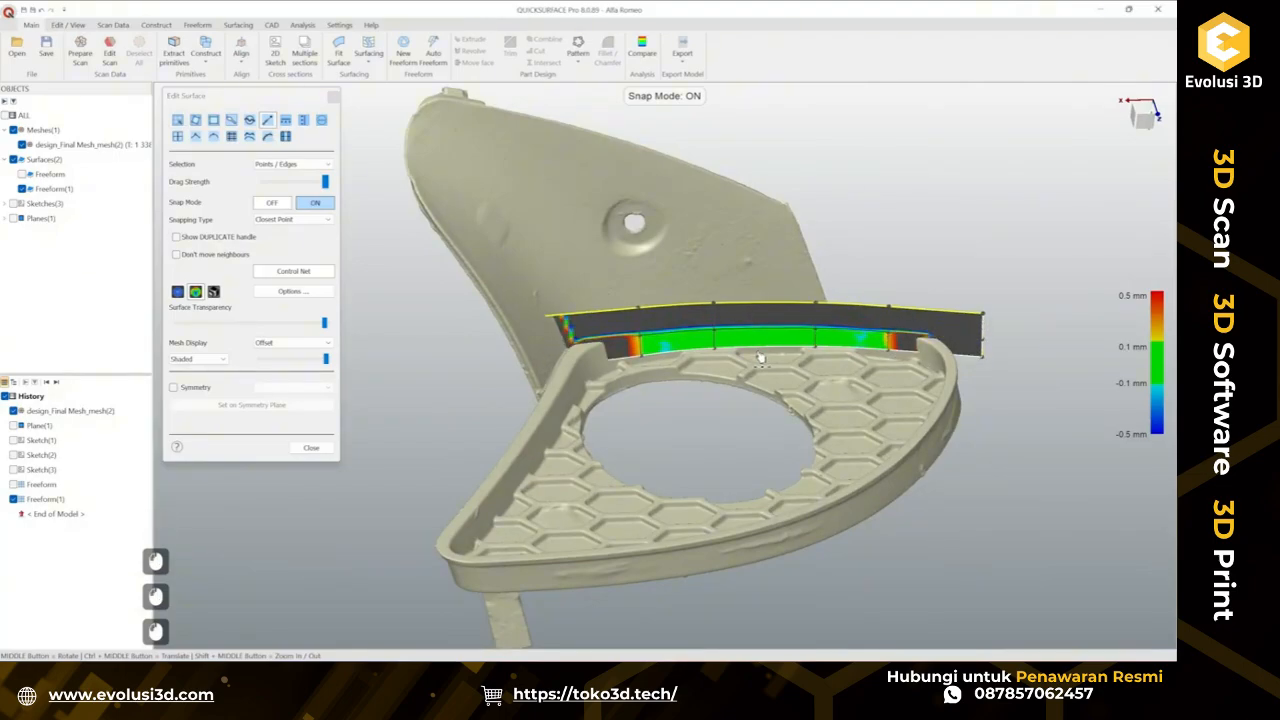
drag(760, 358, 769, 397)
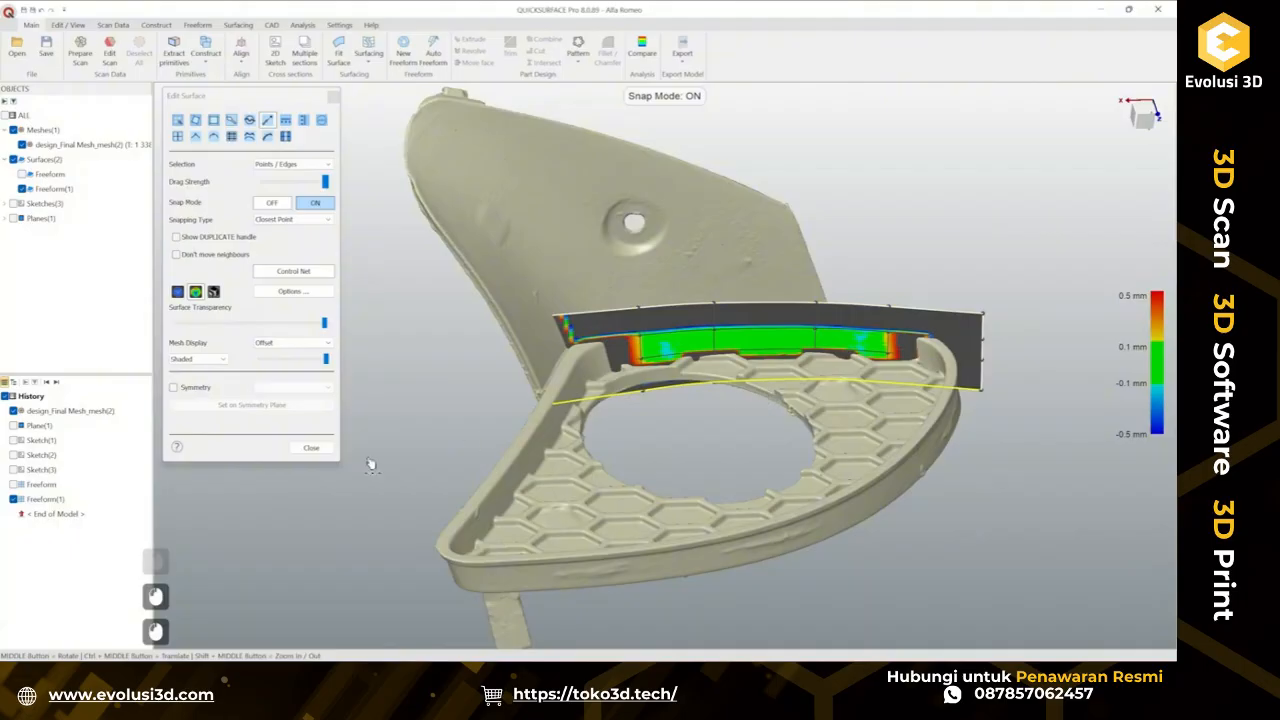
click(311, 447)
Show the first freeform surface again alongside the new one.
middle_drag(832, 424, 806, 335)
middle_drag(640, 430, 882, 488)
middle_drag(780, 471, 455, 491)
middle_drag(661, 410, 667, 465)
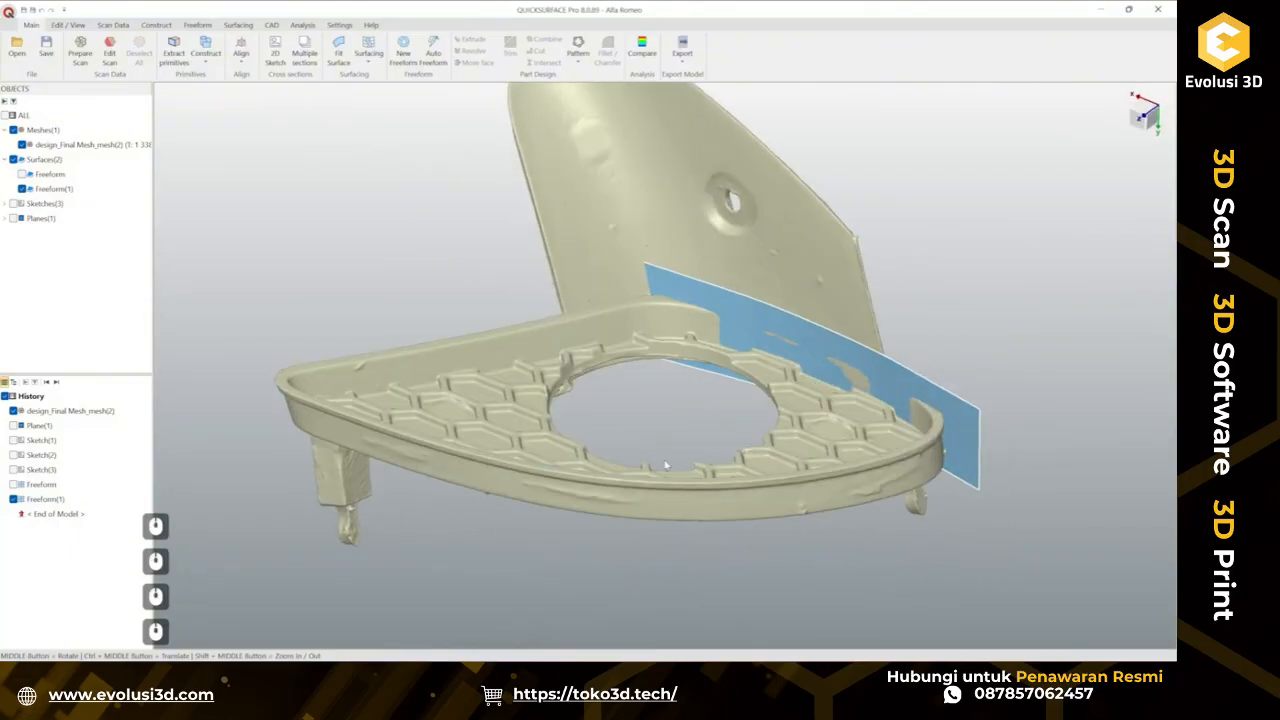
click(23, 175)
scroll(460, 254, down, 4)
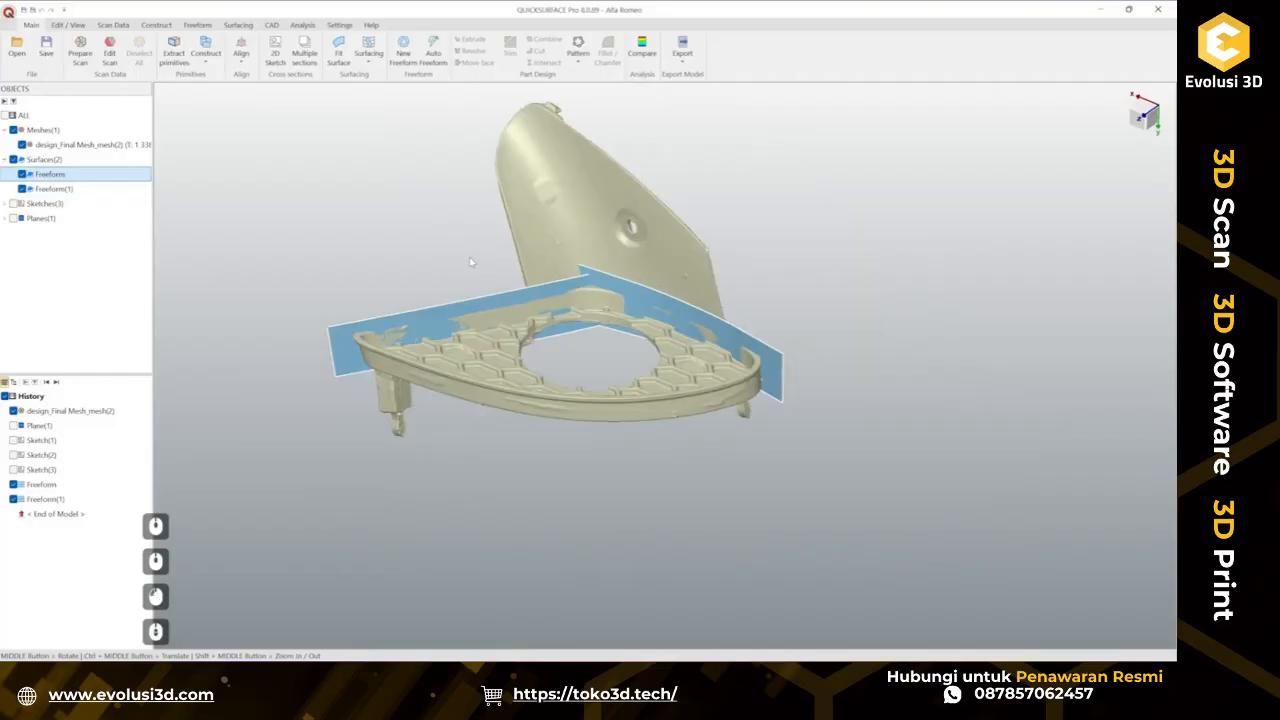
Trim the two freeform surfaces against each other, keeping the wall portions that meet at the corner.
middle_drag(430, 243, 396, 226)
drag(398, 216, 714, 392)
click(710, 370)
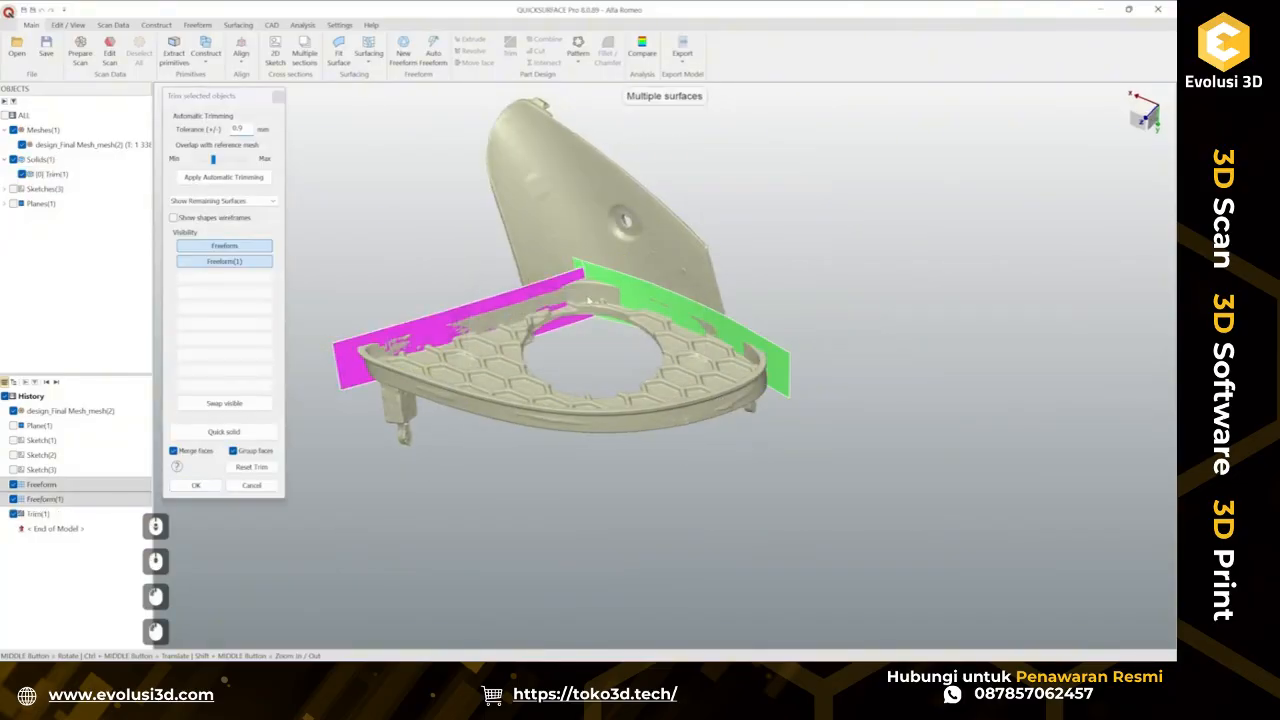
scroll(578, 264, up, 2)
click(579, 267)
middle_drag(577, 290, 432, 428)
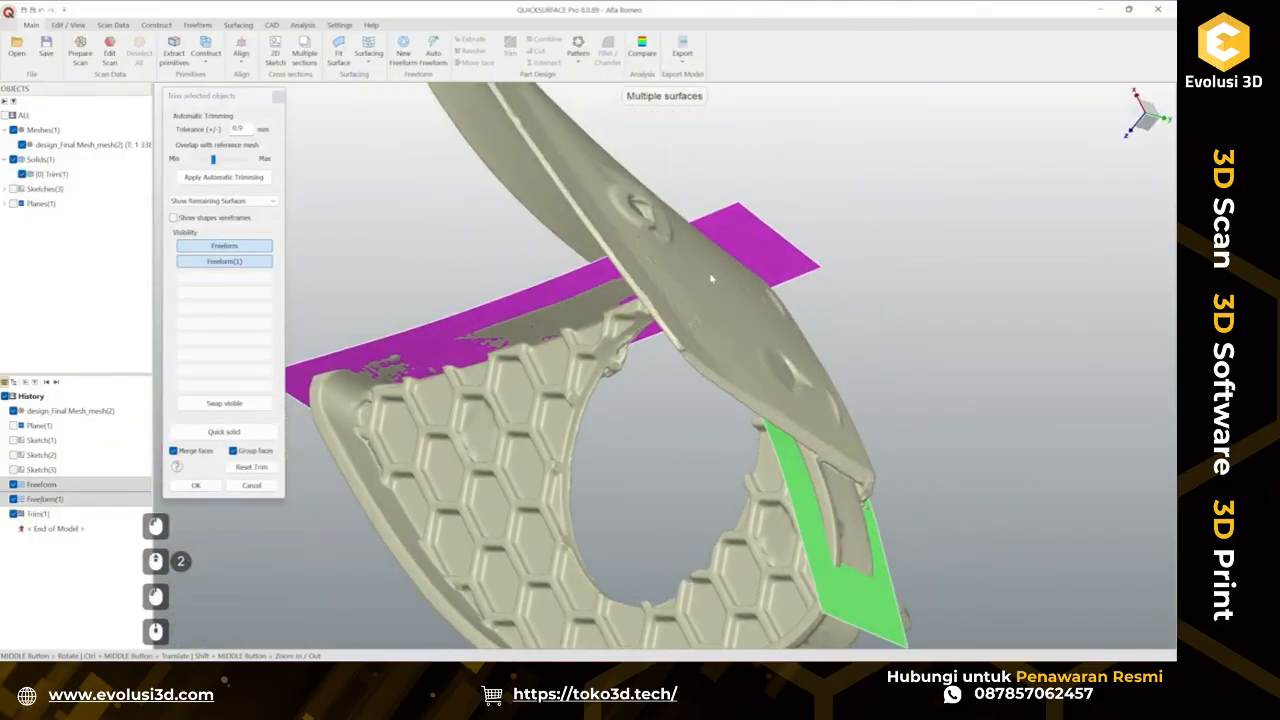
click(748, 242)
middle_drag(640, 358, 682, 124)
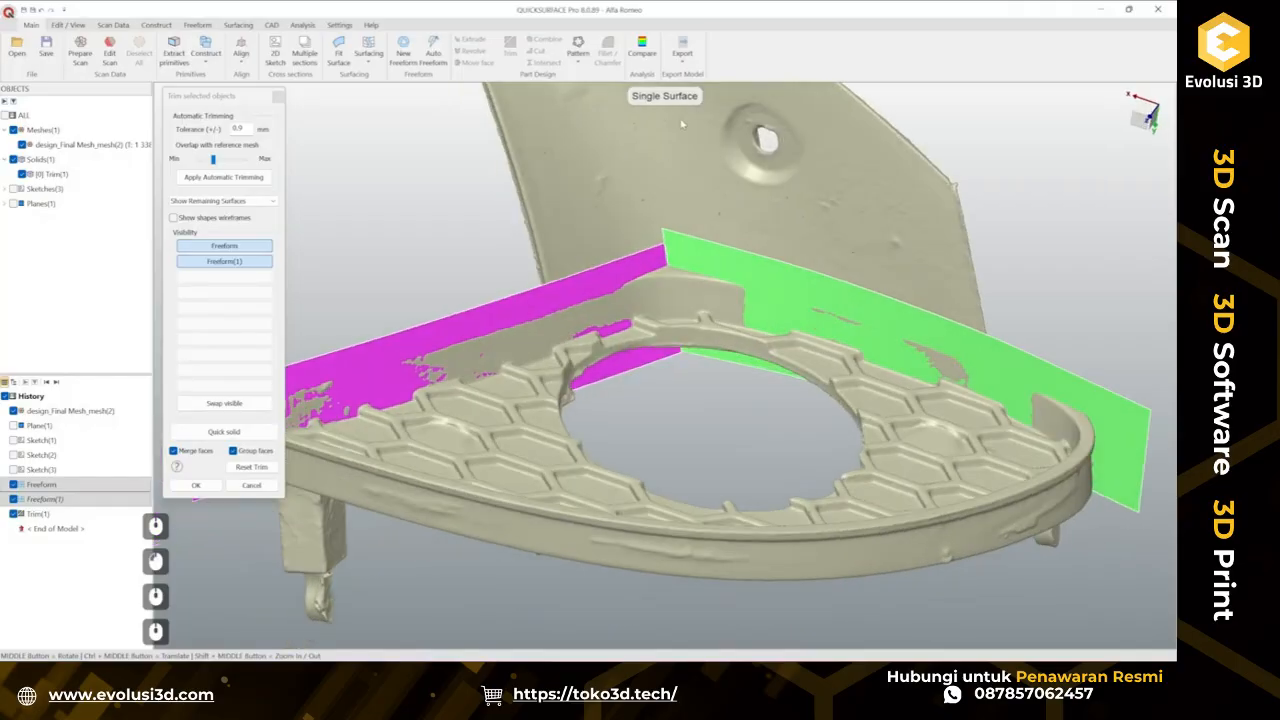
click(196, 485)
Start a fillet on the vertical corner edge where the two trimmed wall surfaces meet and enable deviation analysis against the mesh.
middle_drag(642, 356, 775, 293)
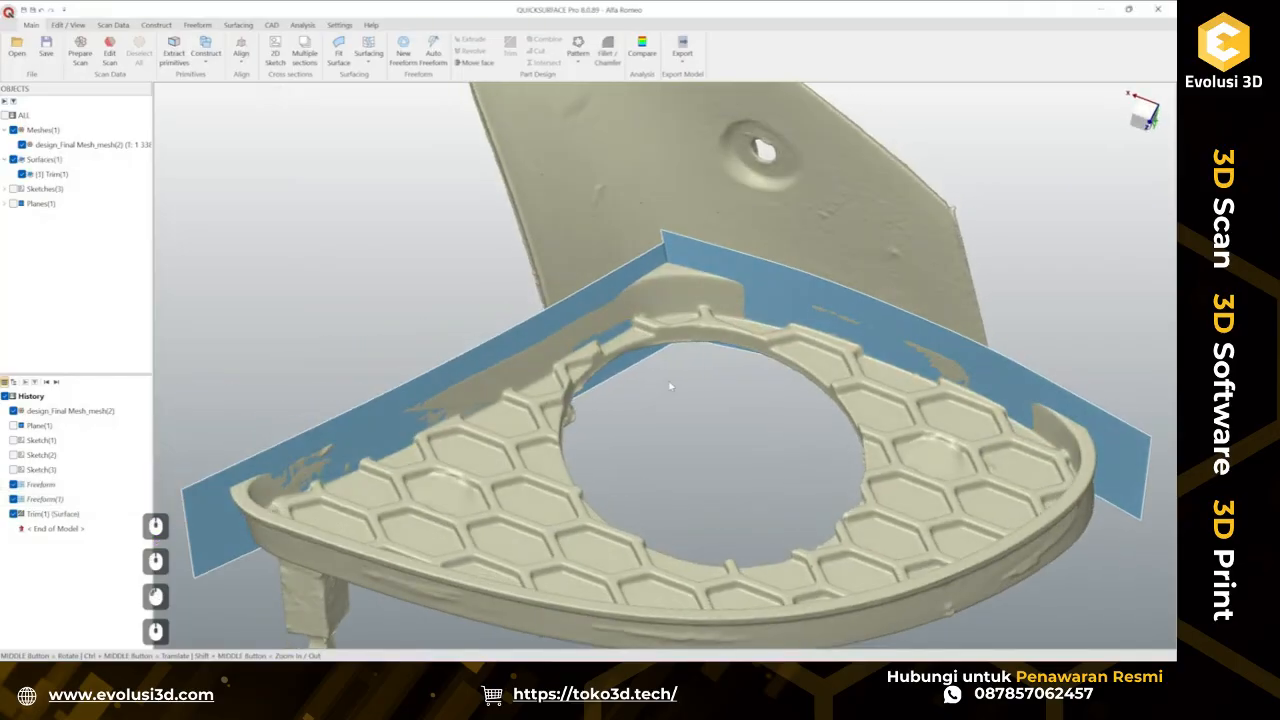
click(795, 272)
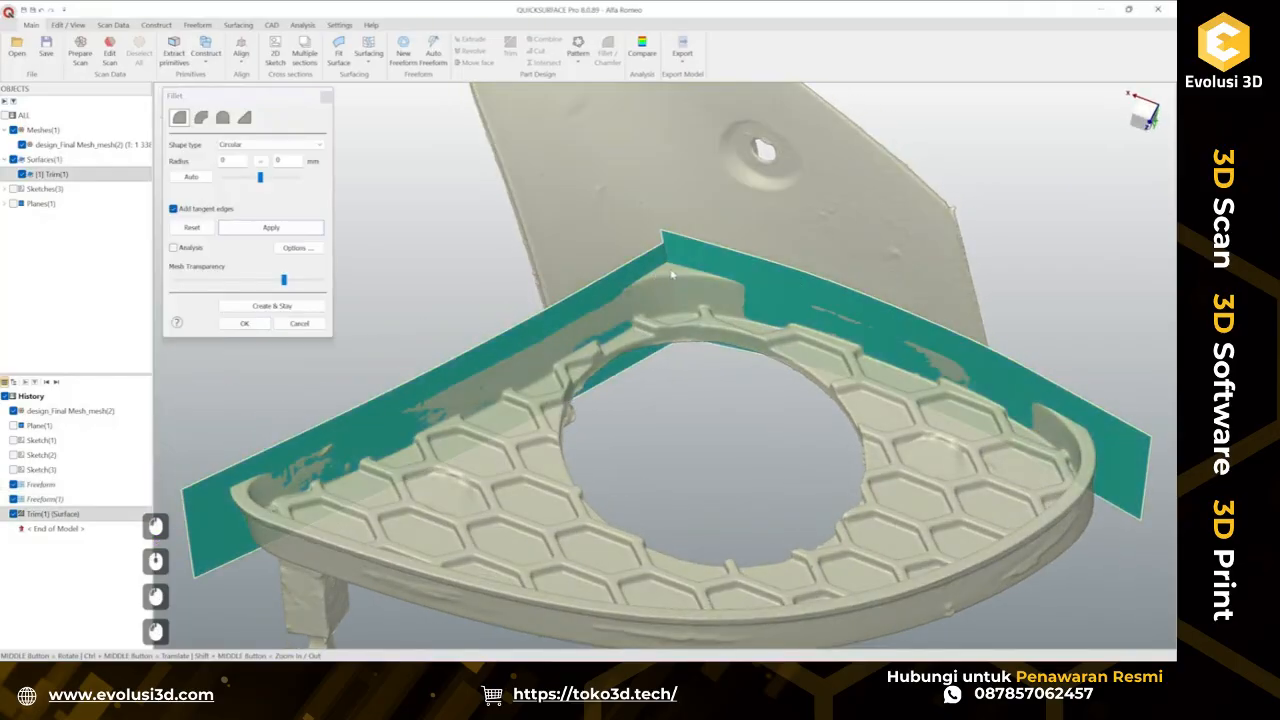
drag(697, 312, 689, 430)
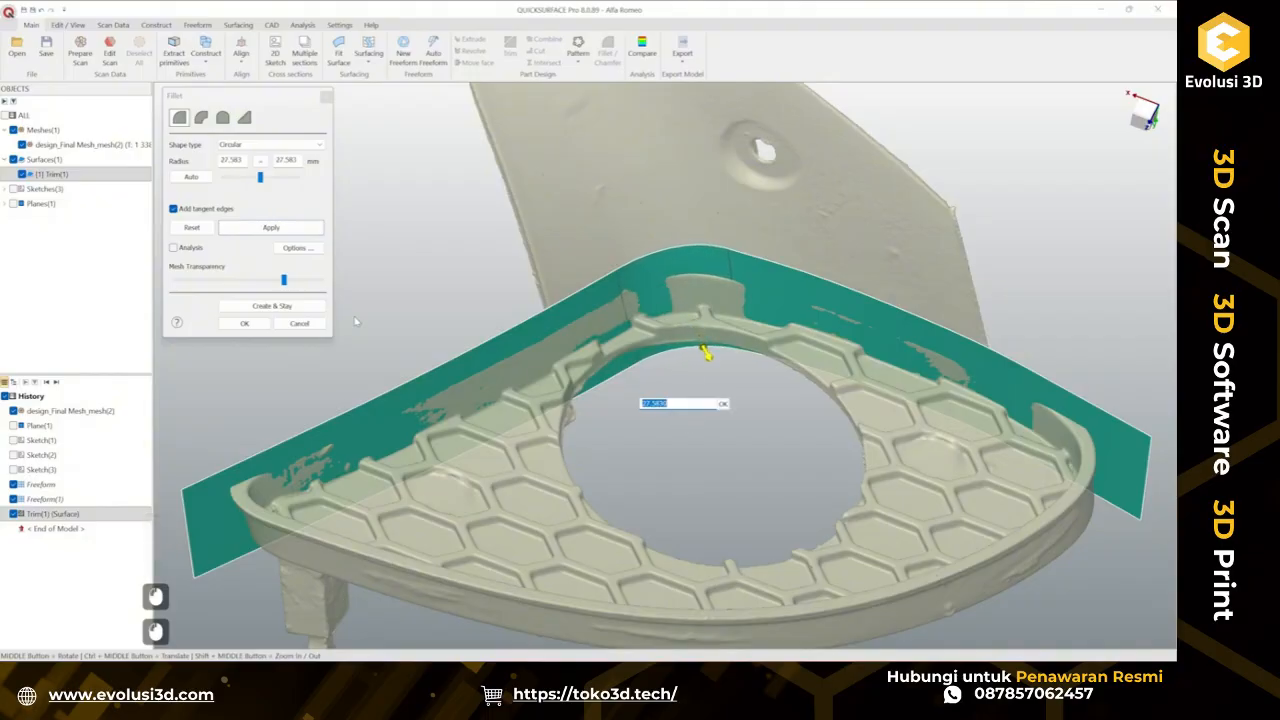
click(188, 248)
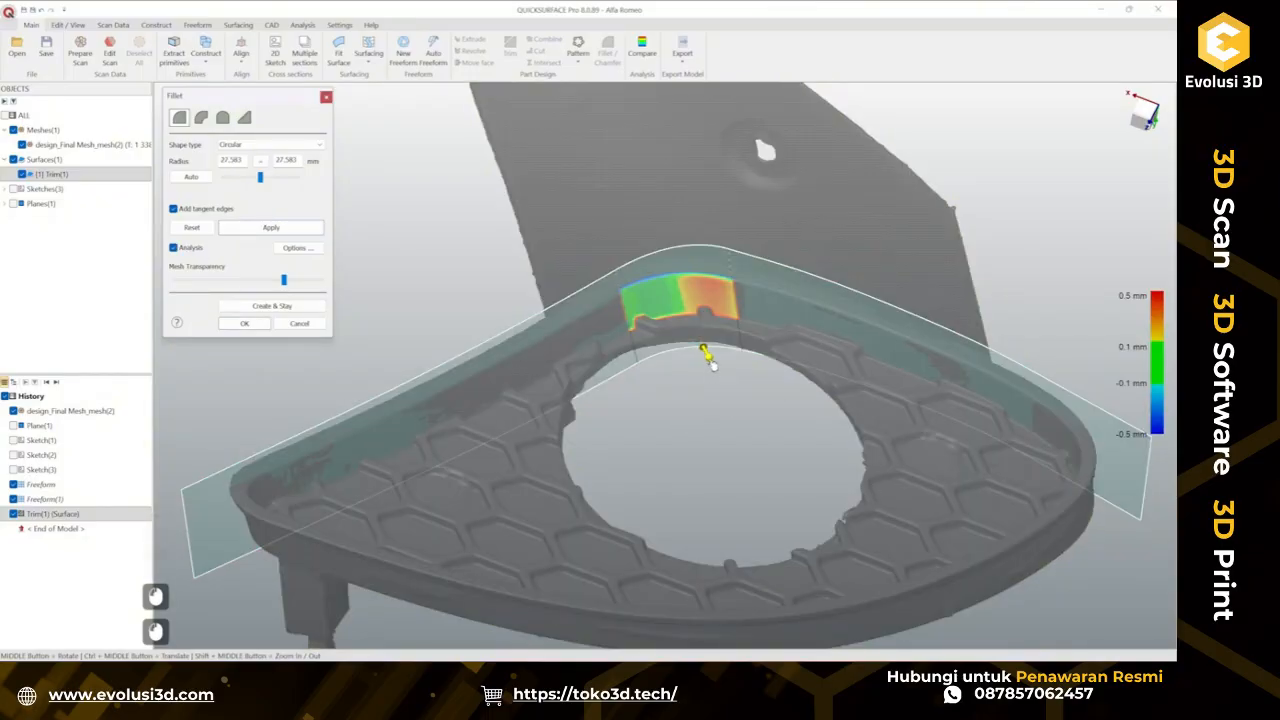
Set the fillet radius to vary from 27.903 to 29.5773 mm and confirm the fillet.
drag(712, 364, 712, 363)
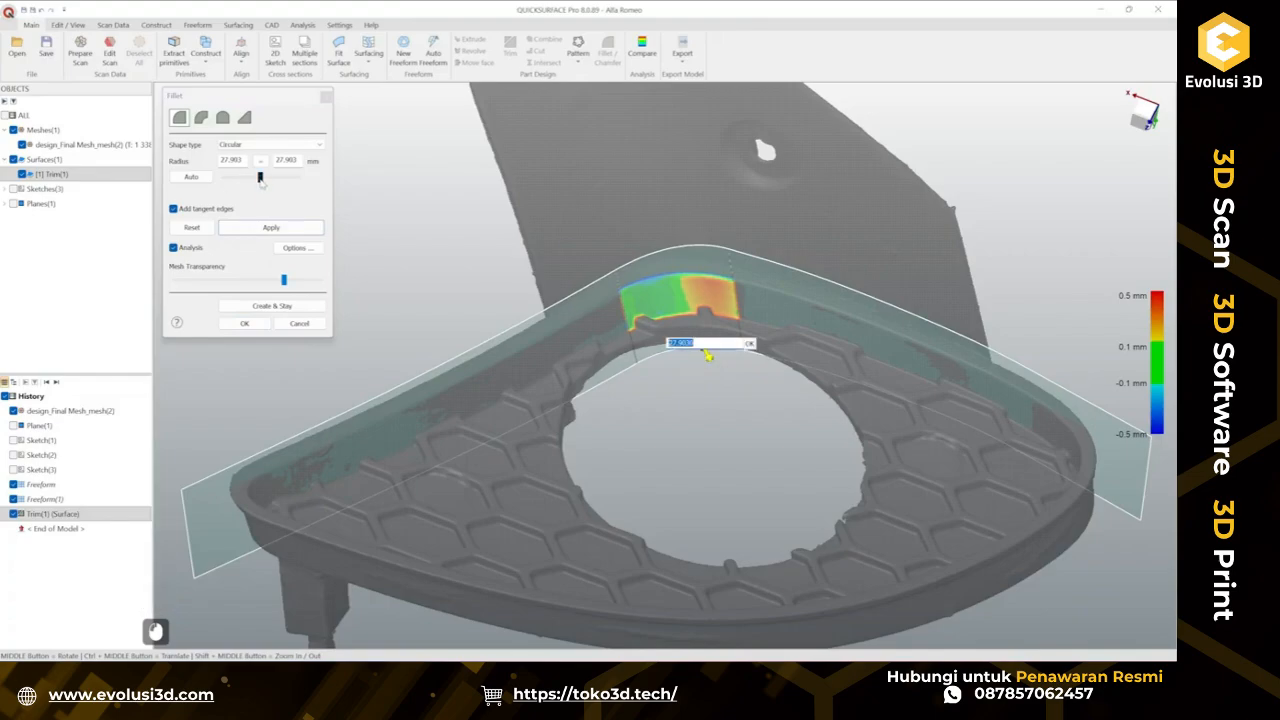
drag(260, 180, 265, 183)
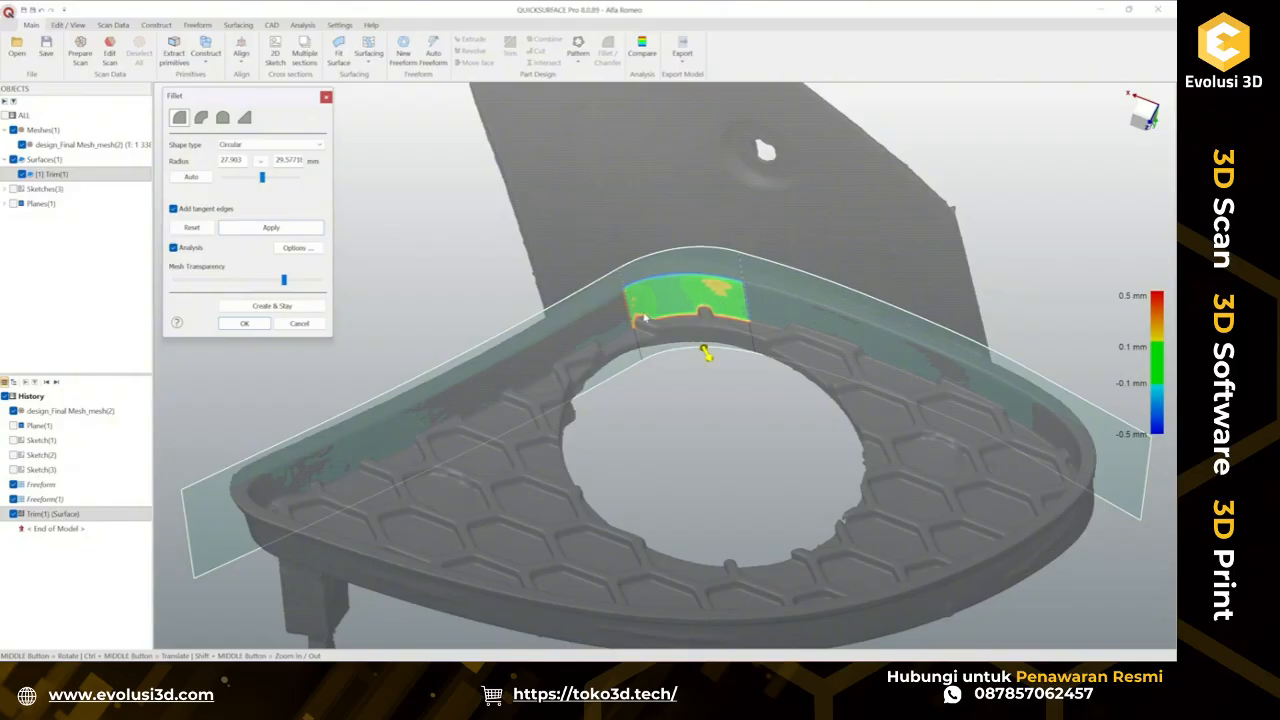
middle_drag(679, 293, 709, 462)
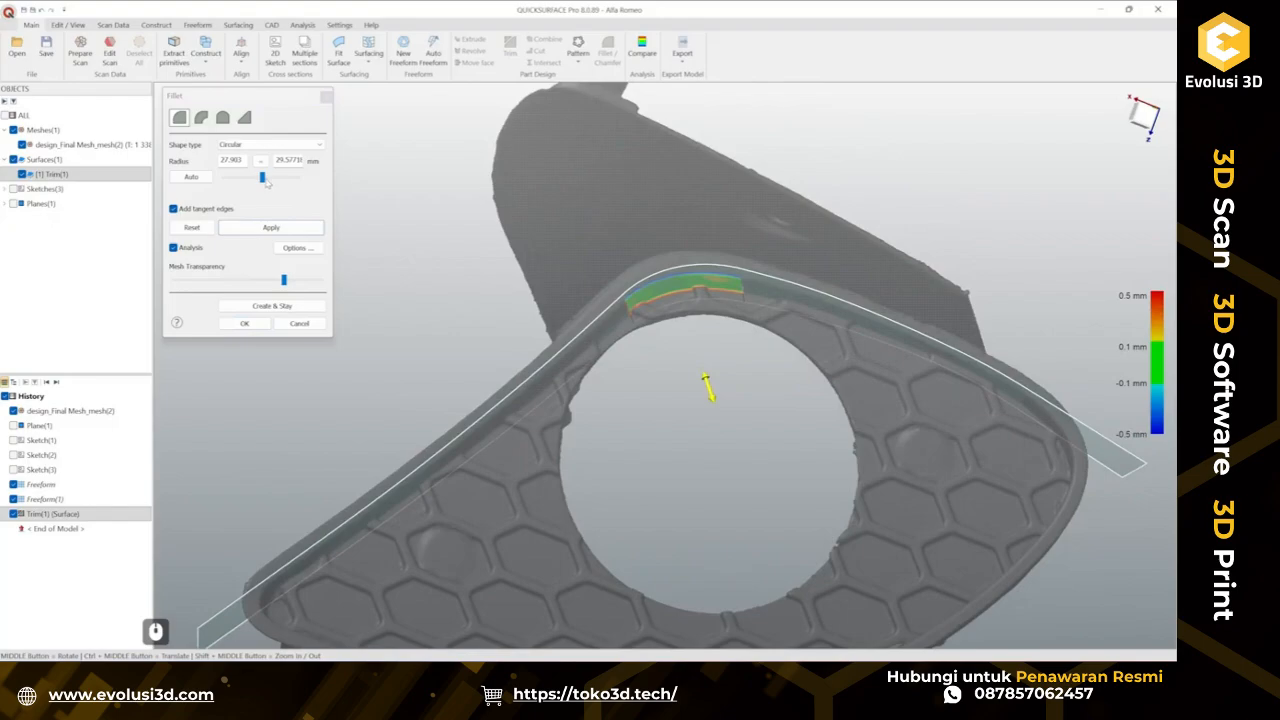
mouse_move(266, 181)
mouse_down()
mouse_move(278, 182)
mouse_move(265, 189)
mouse_up()
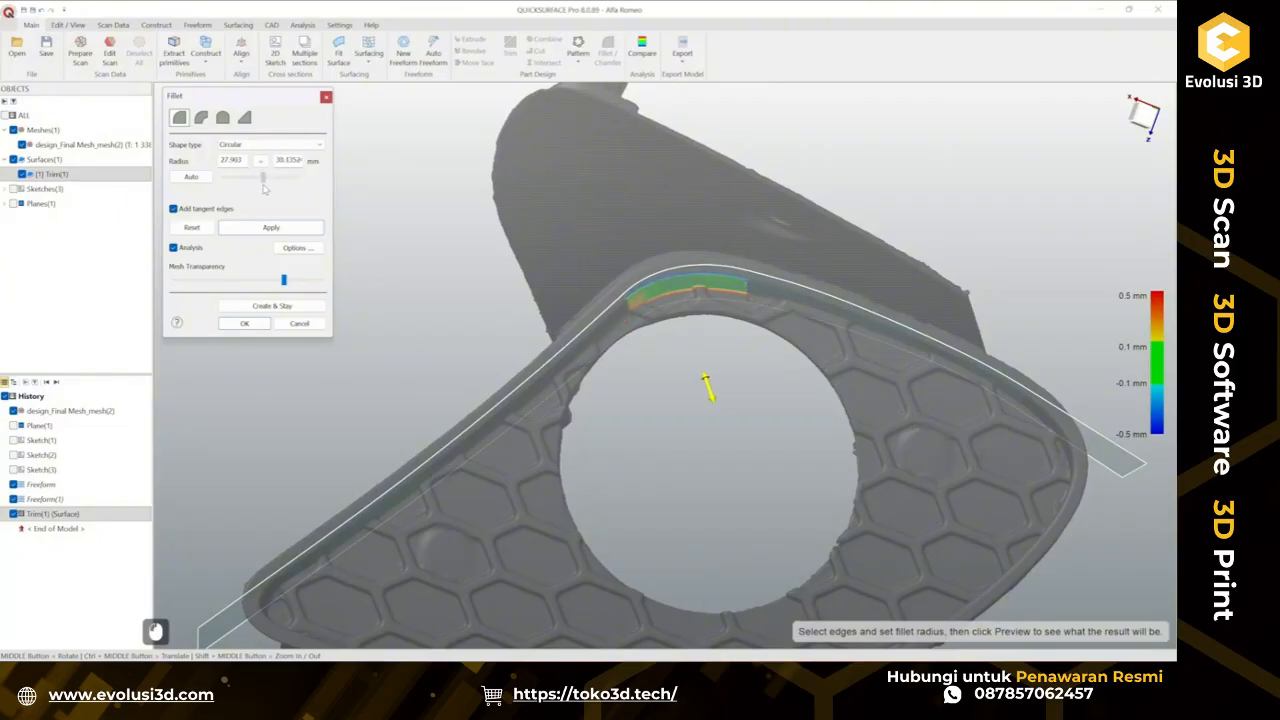
middle_drag(492, 365, 643, 456)
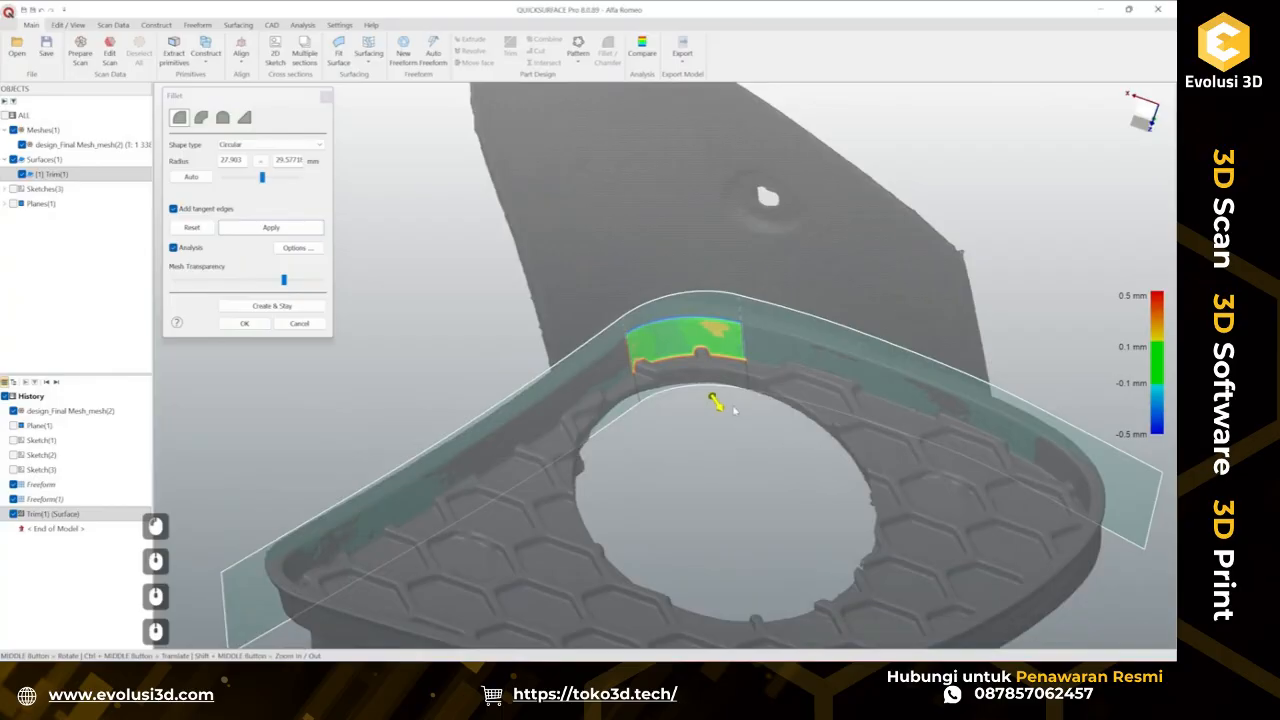
scroll(783, 447, down, 3)
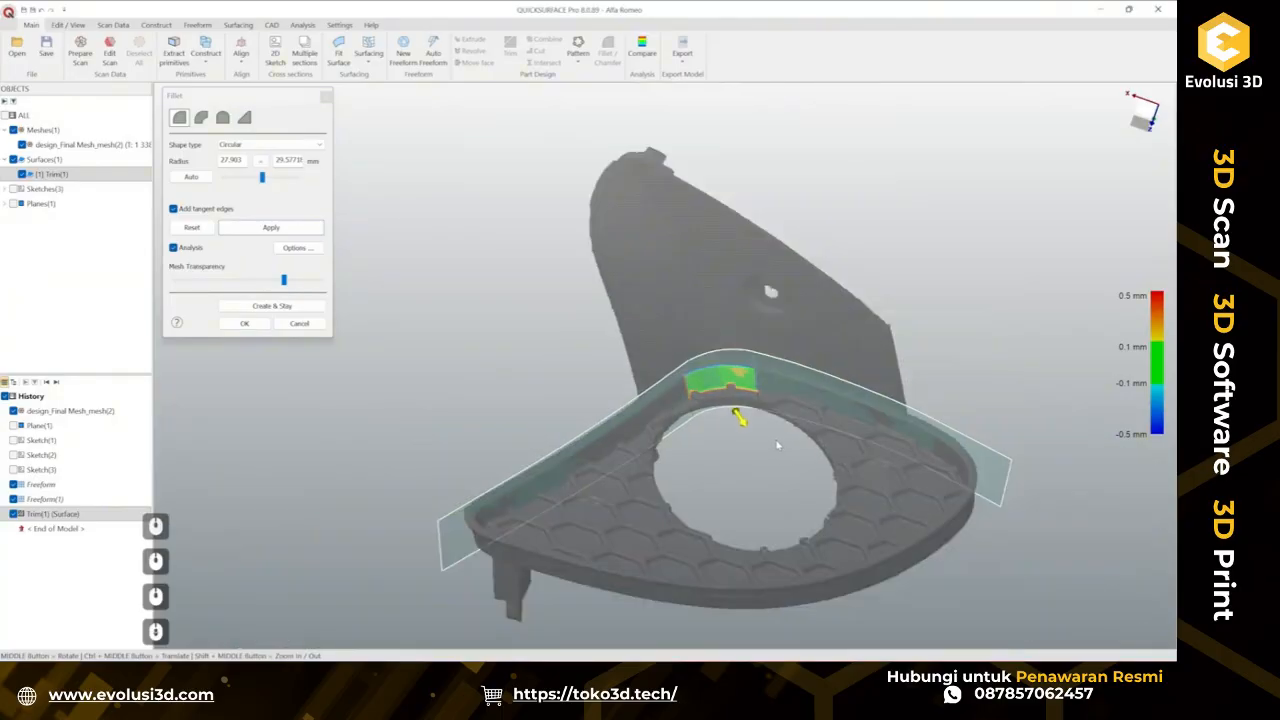
click(234, 325)
Inspect the filleted wall corner and its connected surfaces from several angles.
scroll(671, 443, down, 2)
scroll(757, 502, up, 2)
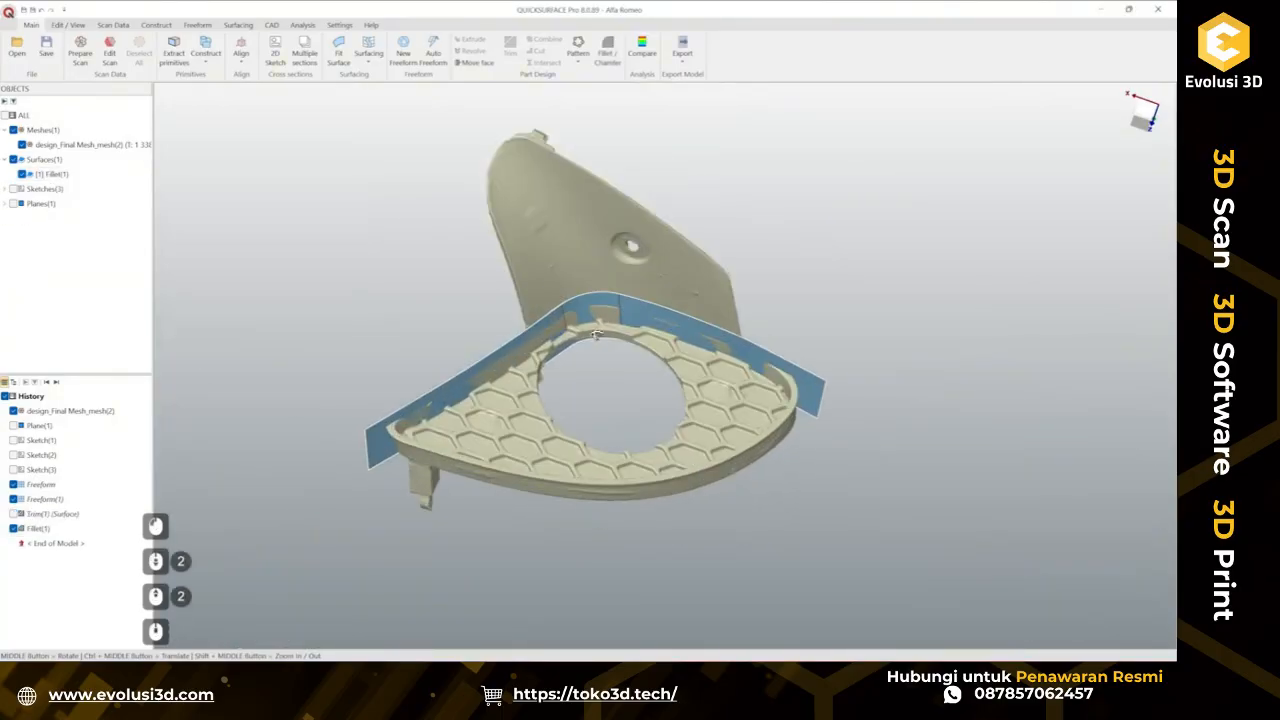
middle_drag(595, 333, 579, 241)
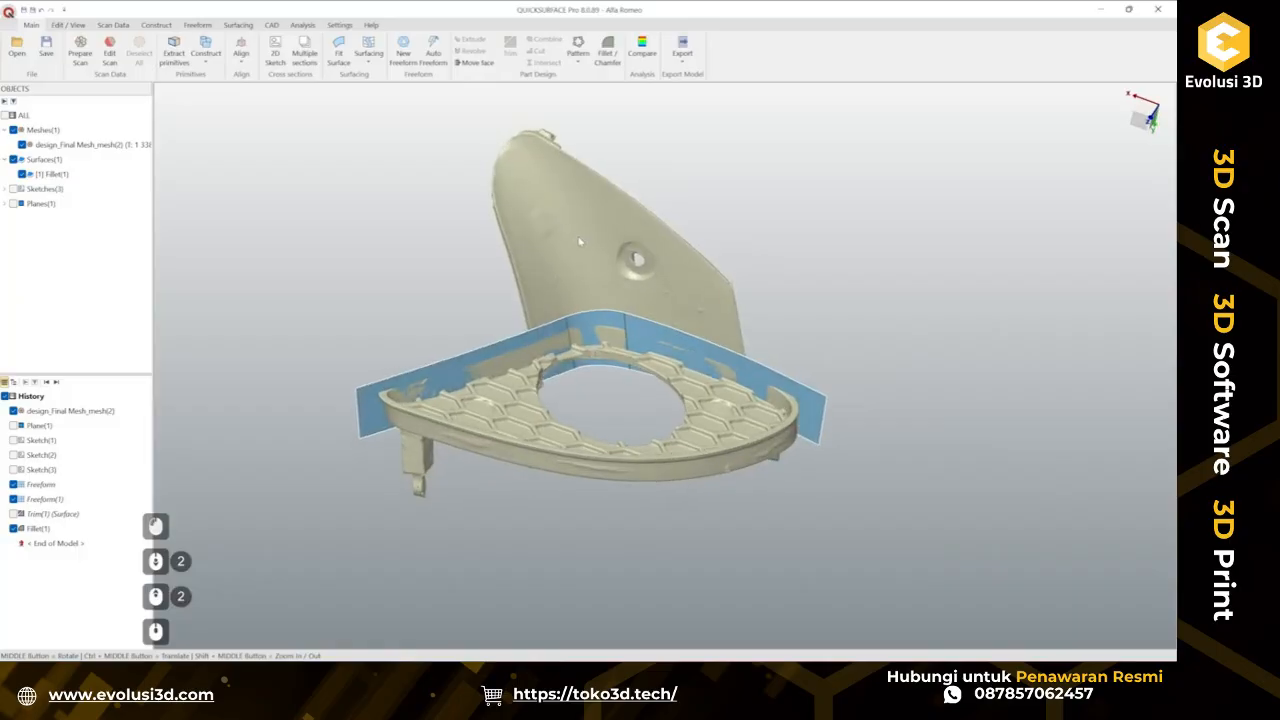
click(592, 333)
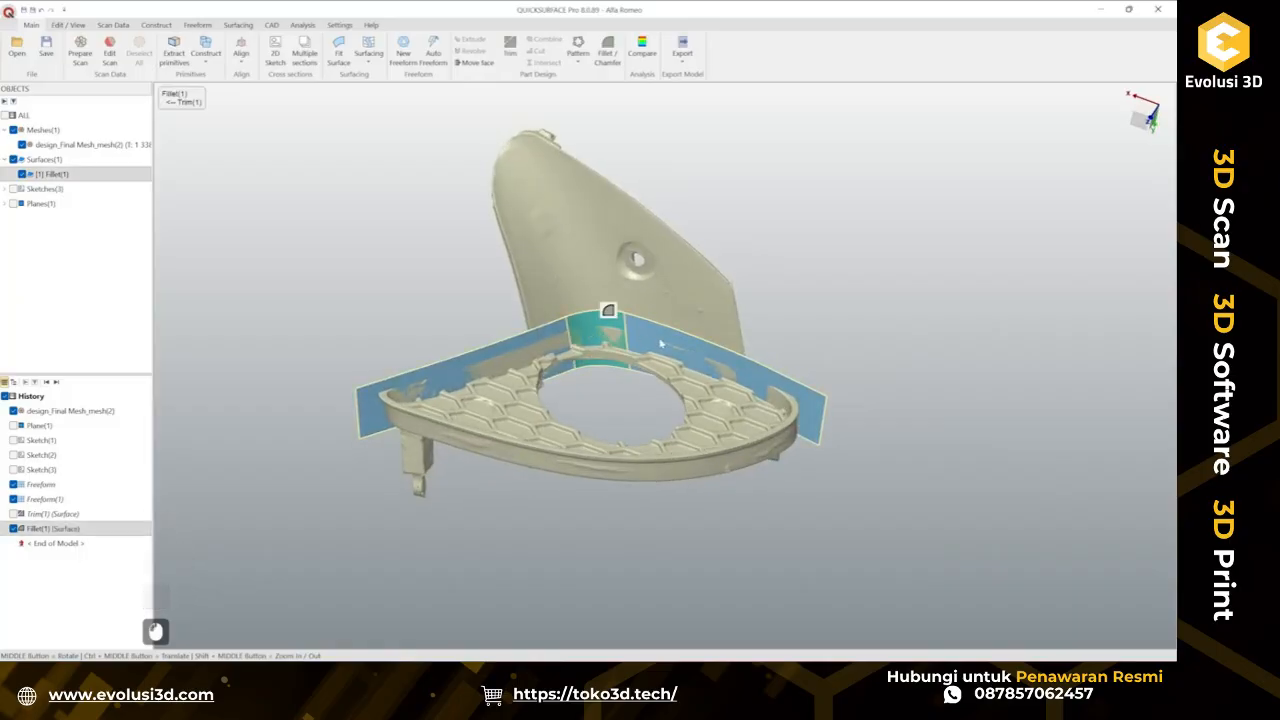
click(660, 344)
click(553, 357)
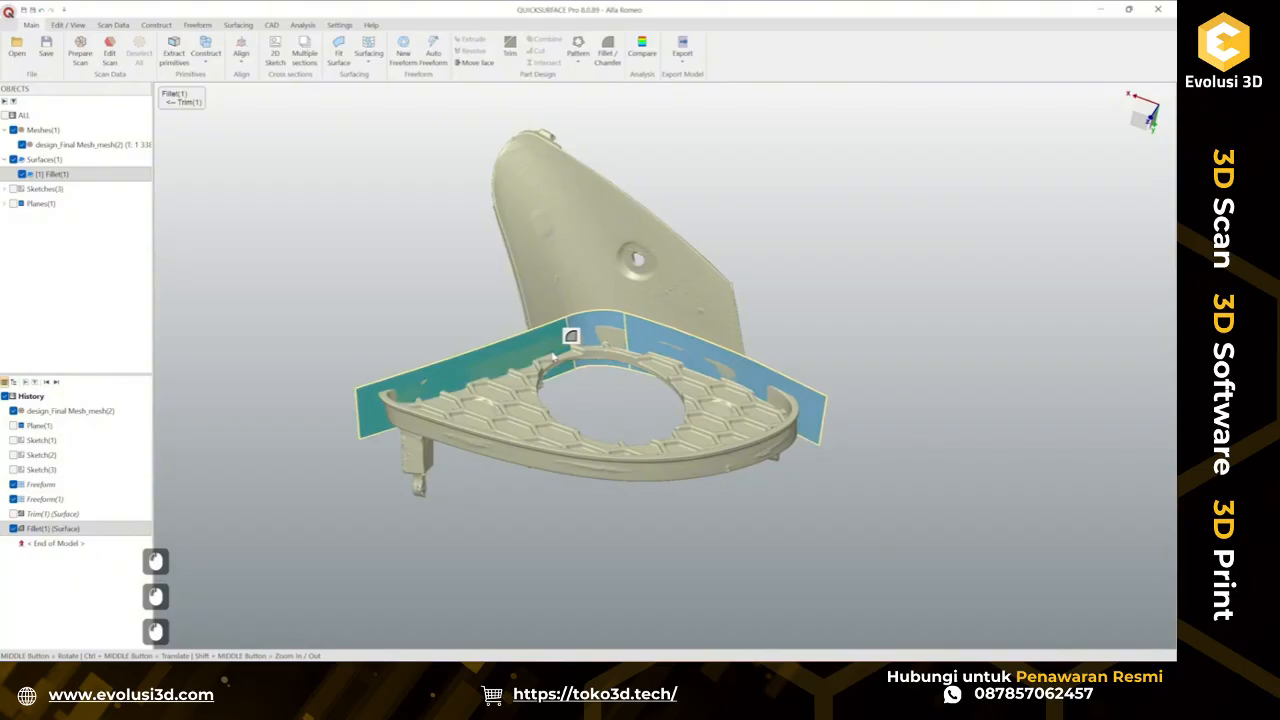
click(663, 343)
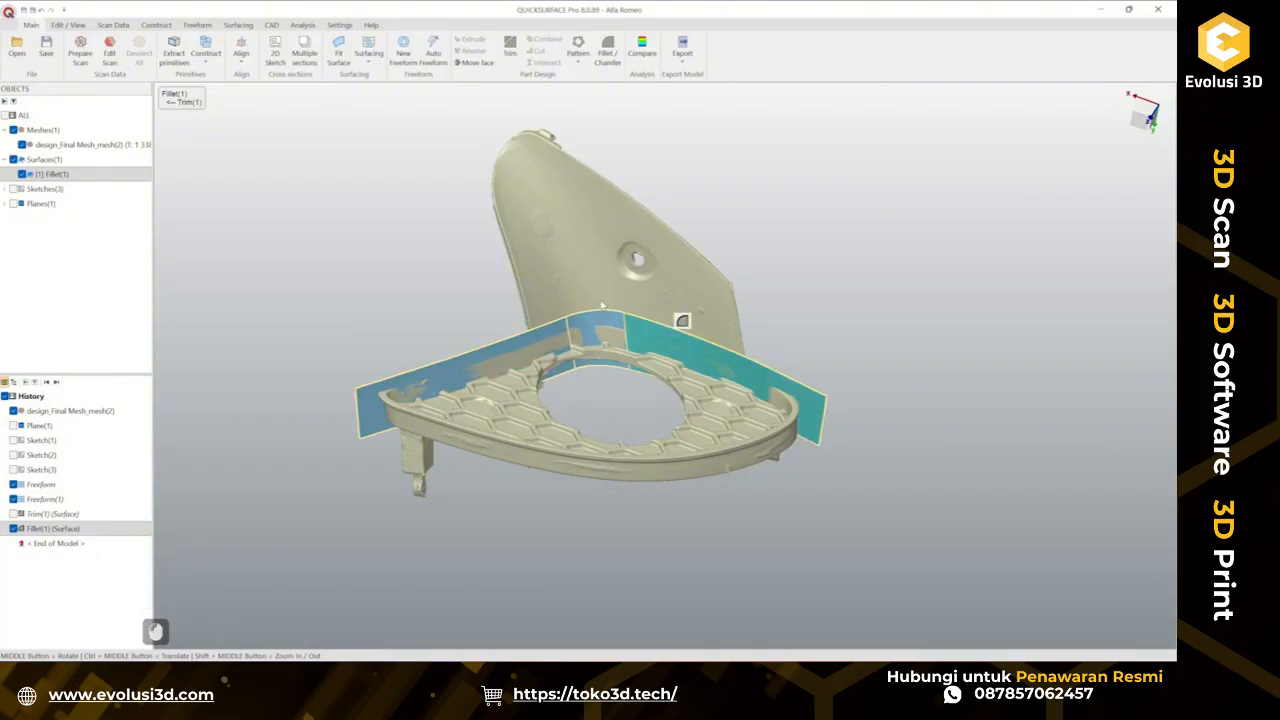
middle_drag(621, 258, 873, 355)
click(558, 505)
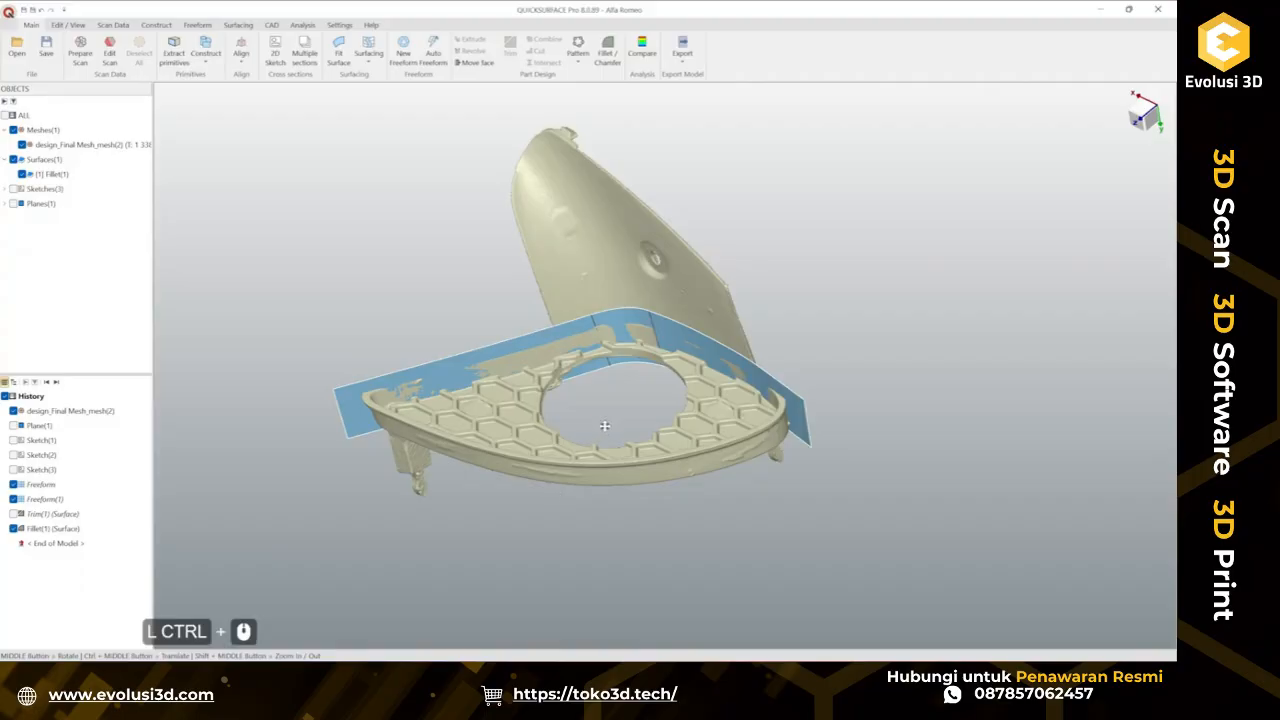
Hide the filleted wall surface to expose the rim of the mesh.
ctrl+middle_drag(604, 426, 566, 406)
middle_drag(568, 406, 597, 405)
click(512, 333)
right_click(512, 331)
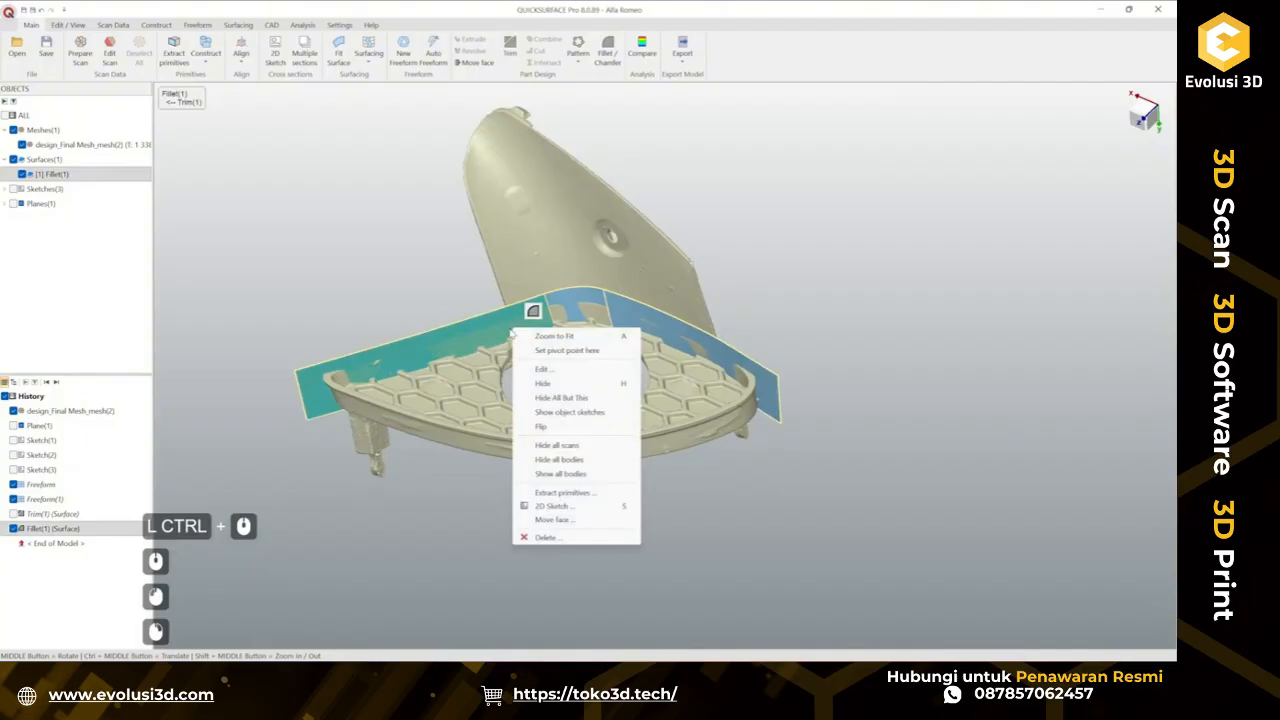
click(545, 383)
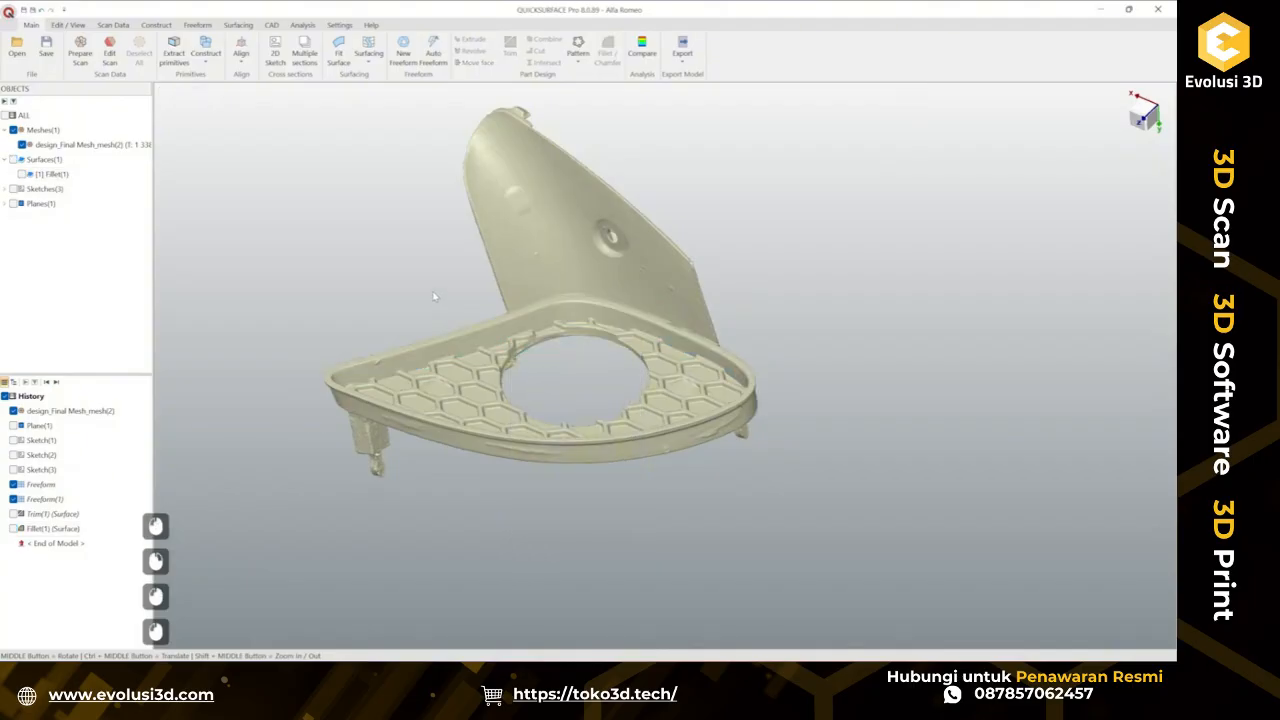
Open a 3D Sketch and start a spline snapped to the mesh along the top edge of the rim wall.
click(239, 25)
click(181, 52)
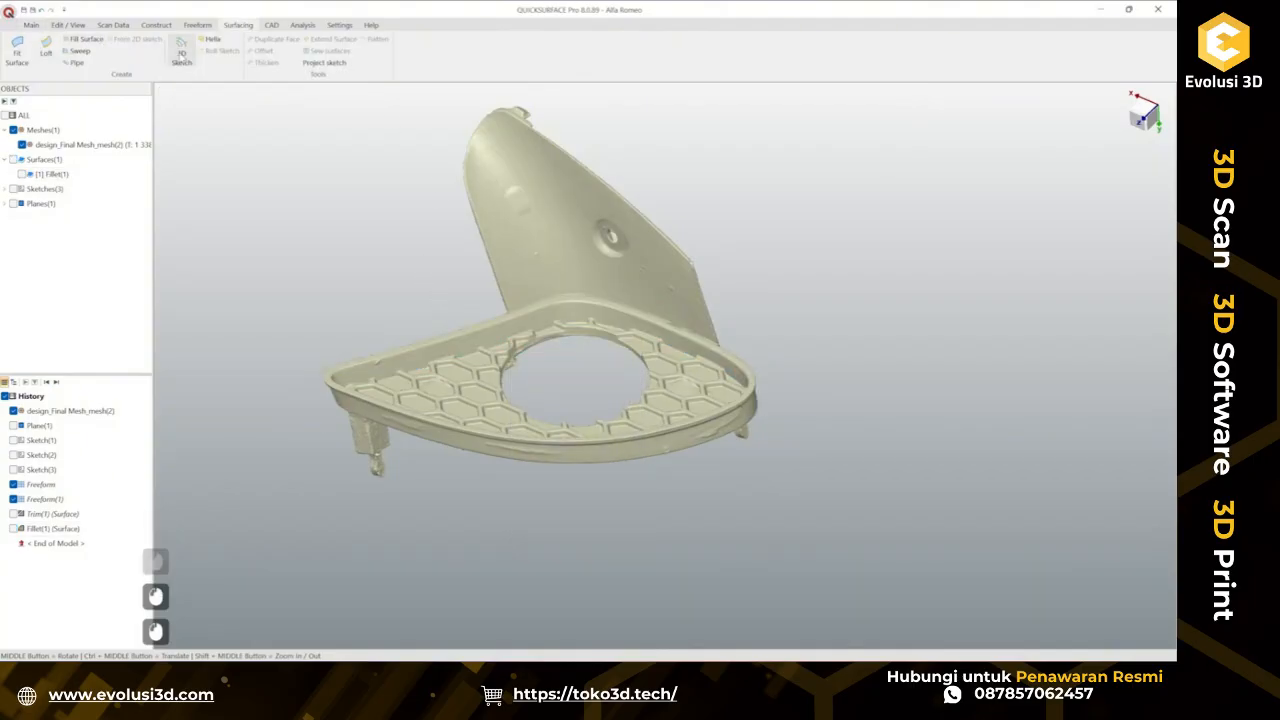
scroll(611, 296, up, 2)
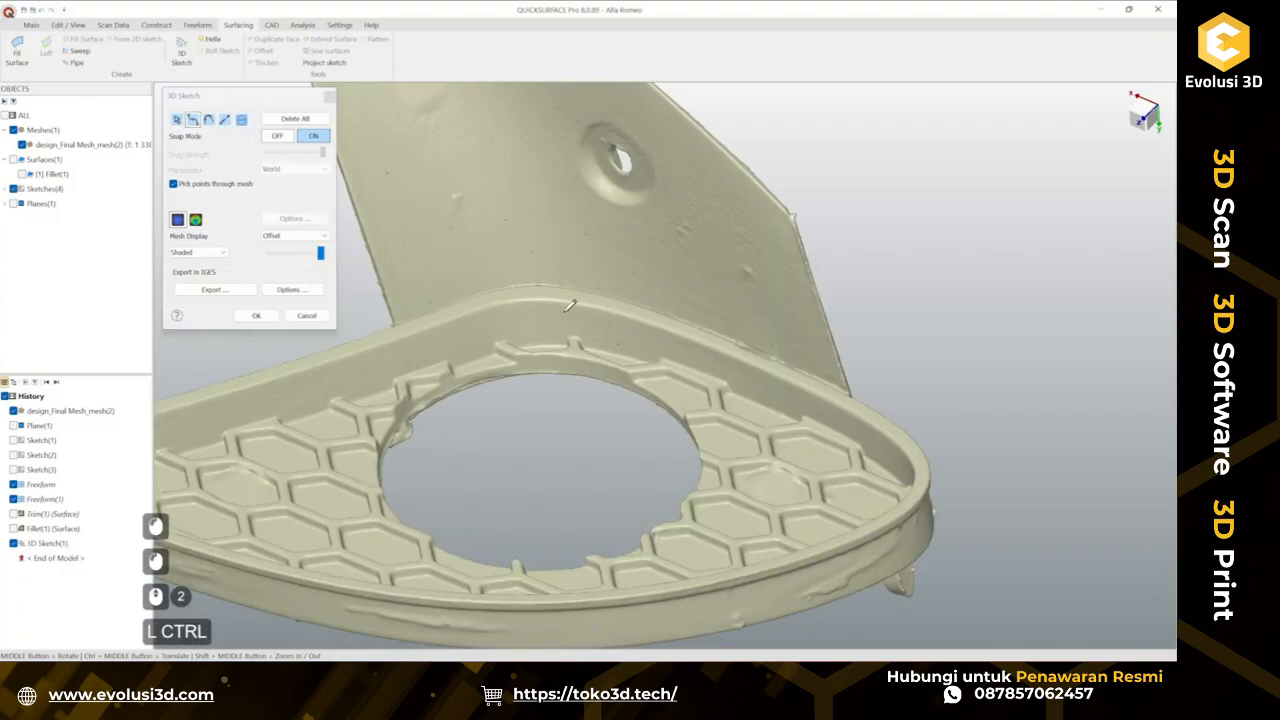
ctrl+middle_drag(586, 305, 541, 281)
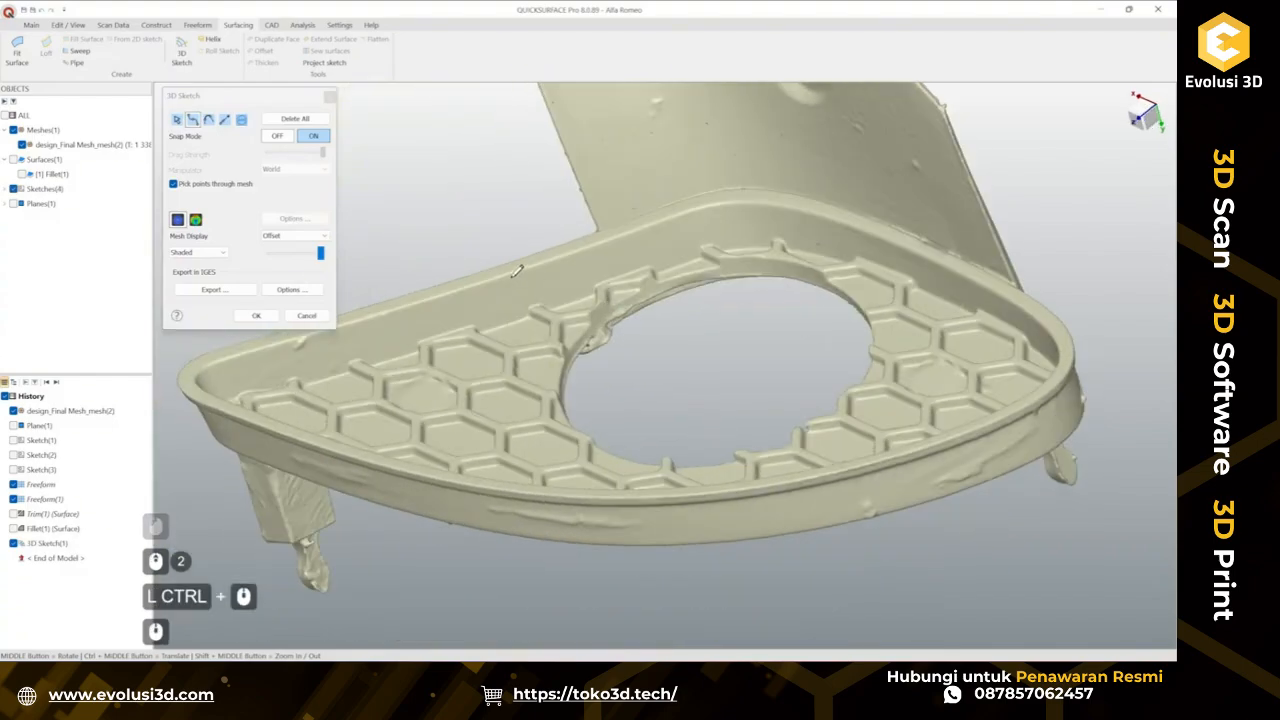
click(511, 277)
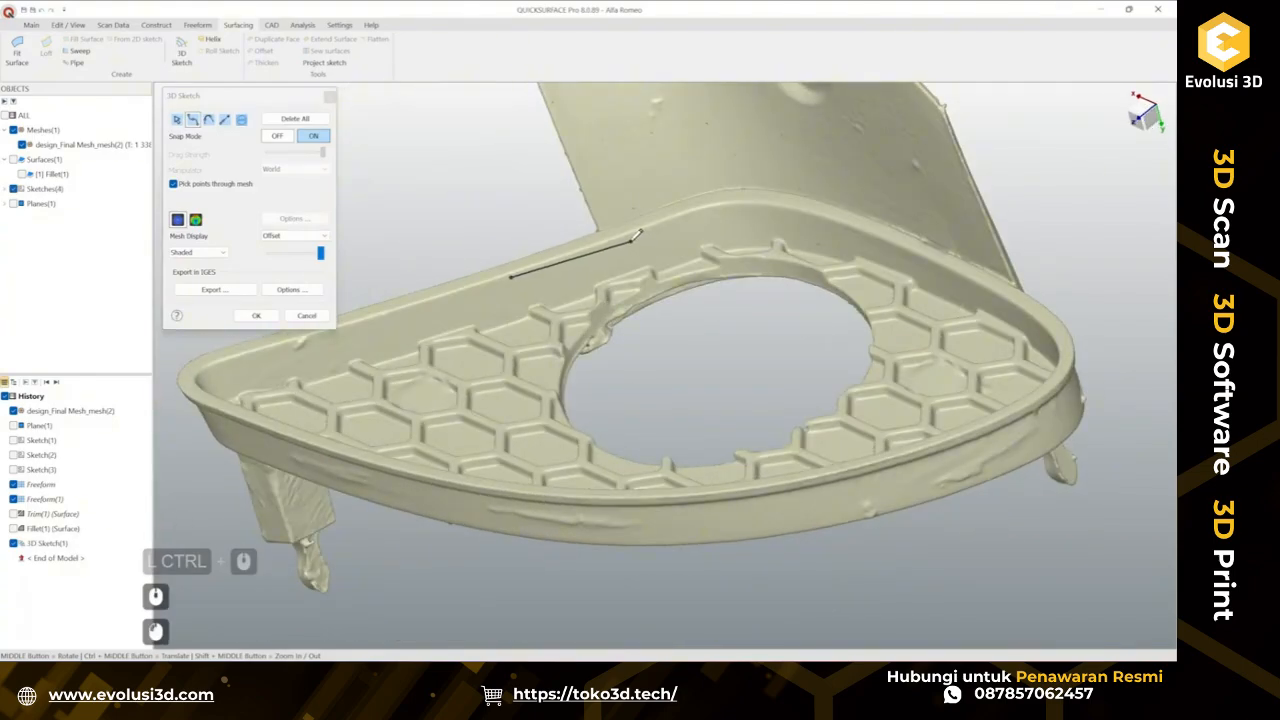
click(628, 237)
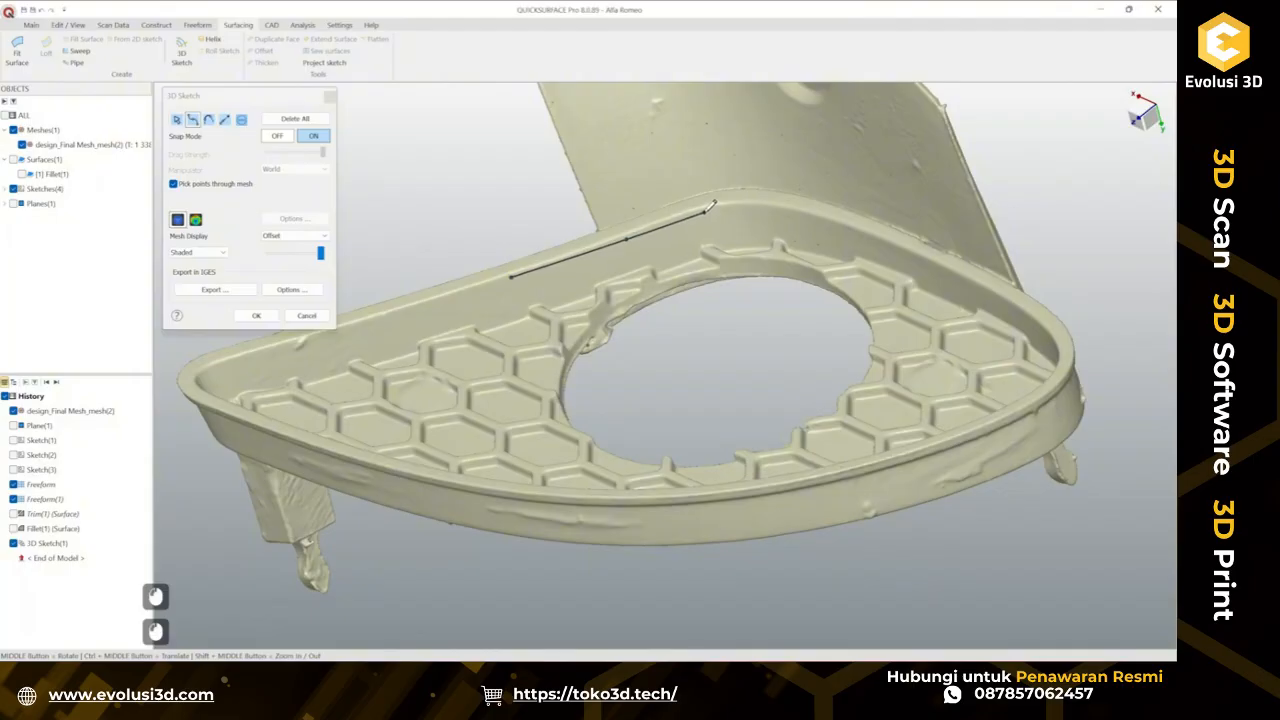
click(708, 209)
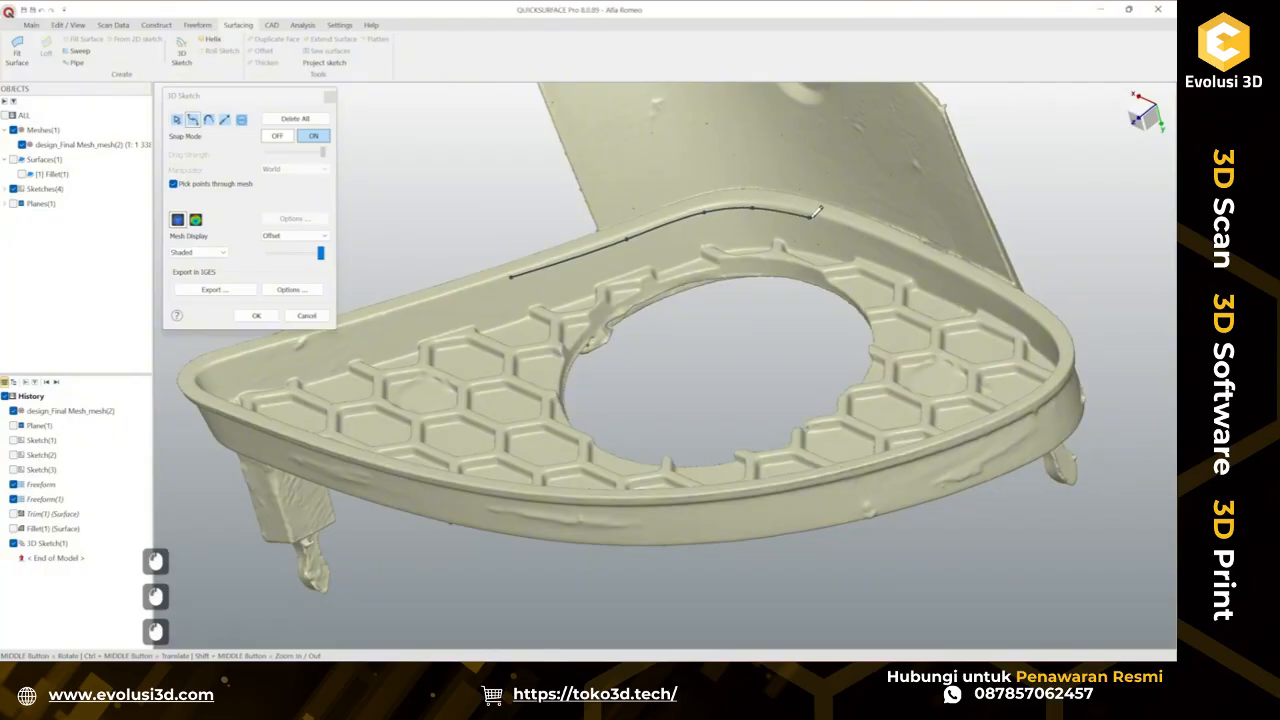
click(820, 213)
Continue the spline along the rim's top edge around the curved outer side of the grille.
mouse_move(897, 254)
middle_down()
mouse_move(822, 256)
mouse_move(840, 262)
mouse_move(653, 239)
mouse_move(707, 245)
middle_up()
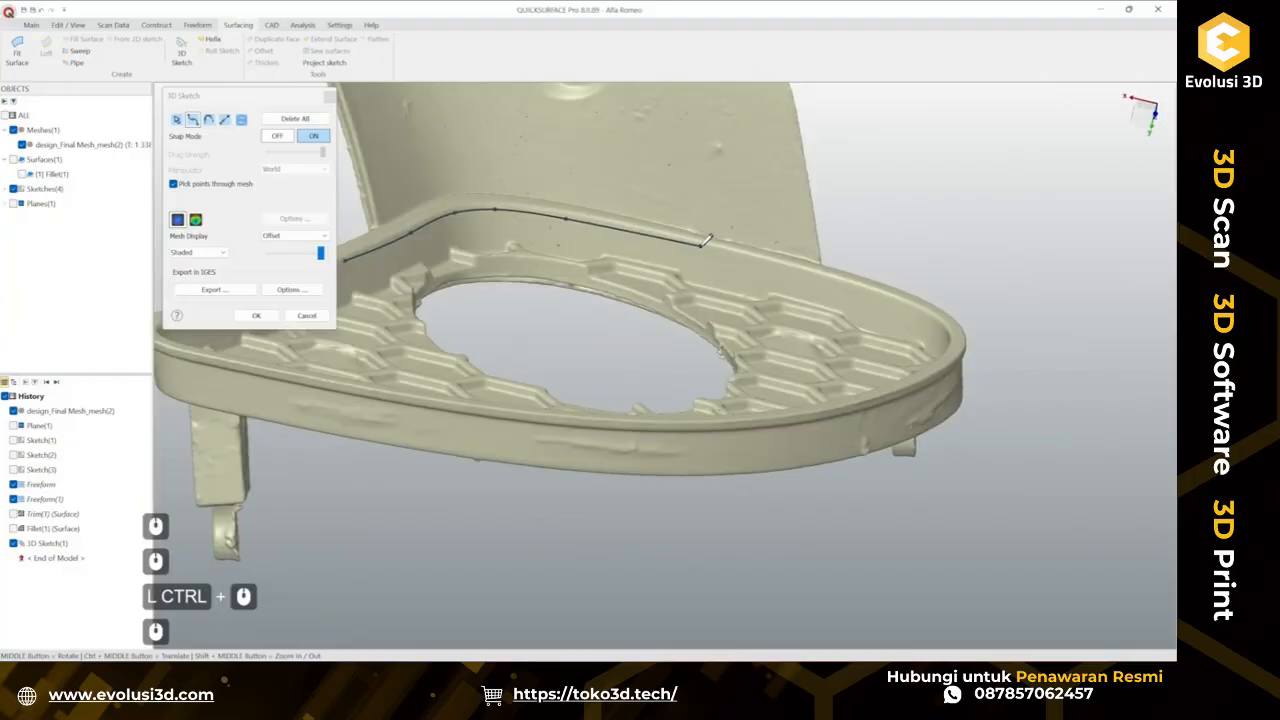
click(706, 243)
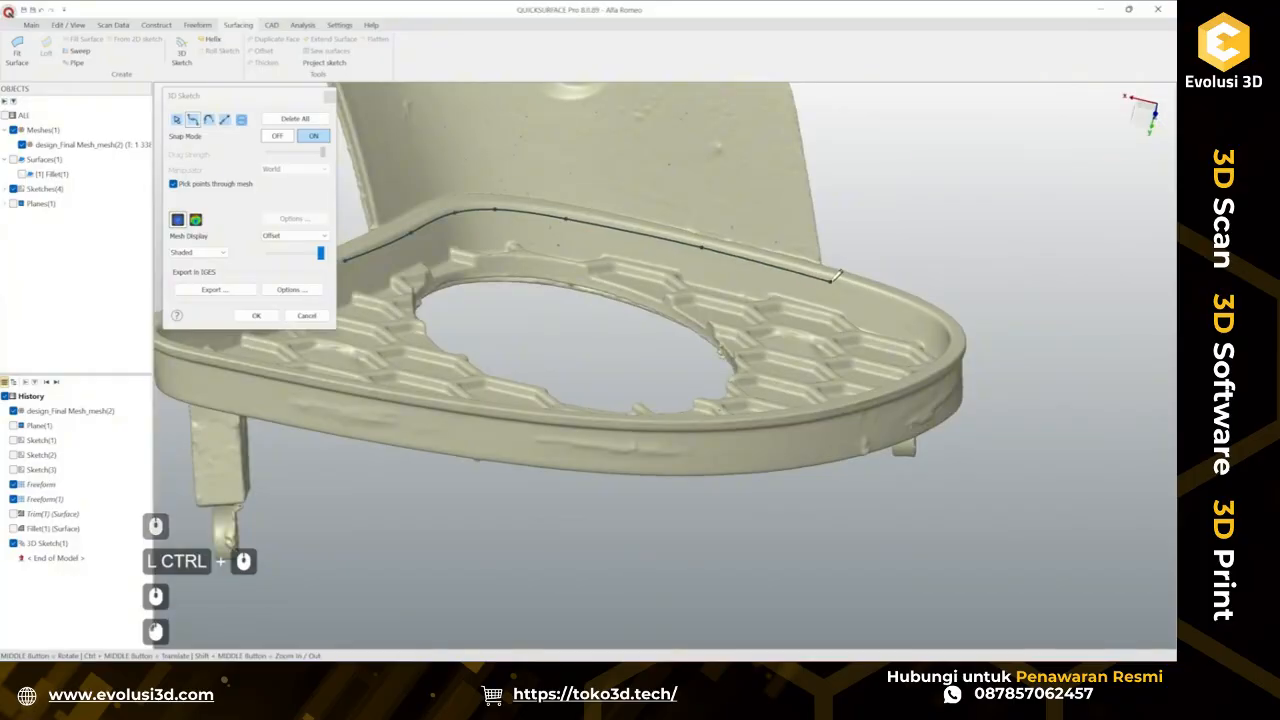
mouse_move(838, 274)
middle_down()
mouse_move(760, 240)
mouse_move(795, 266)
mouse_move(727, 258)
middle_up()
click(764, 243)
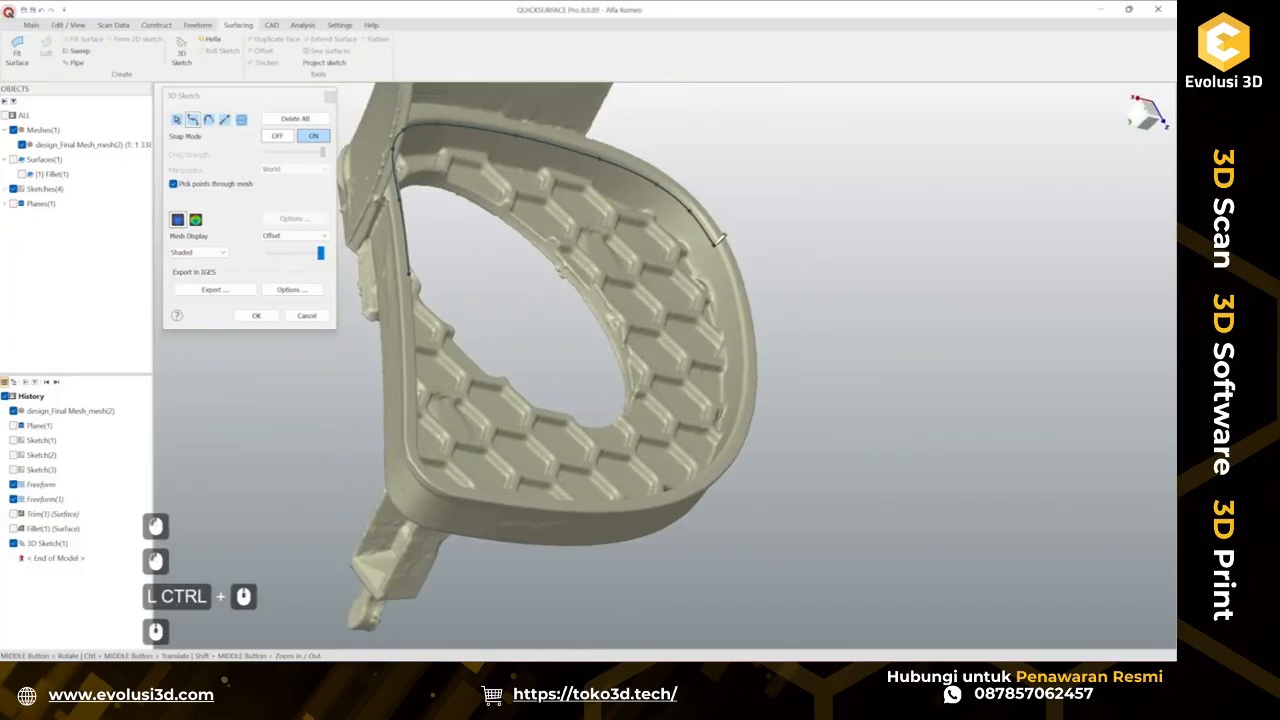
click(723, 257)
mouse_move(740, 306)
middle_down()
mouse_move(829, 366)
mouse_move(674, 236)
mouse_move(682, 302)
mouse_move(712, 315)
mouse_move(714, 295)
middle_up()
click(776, 377)
click(709, 340)
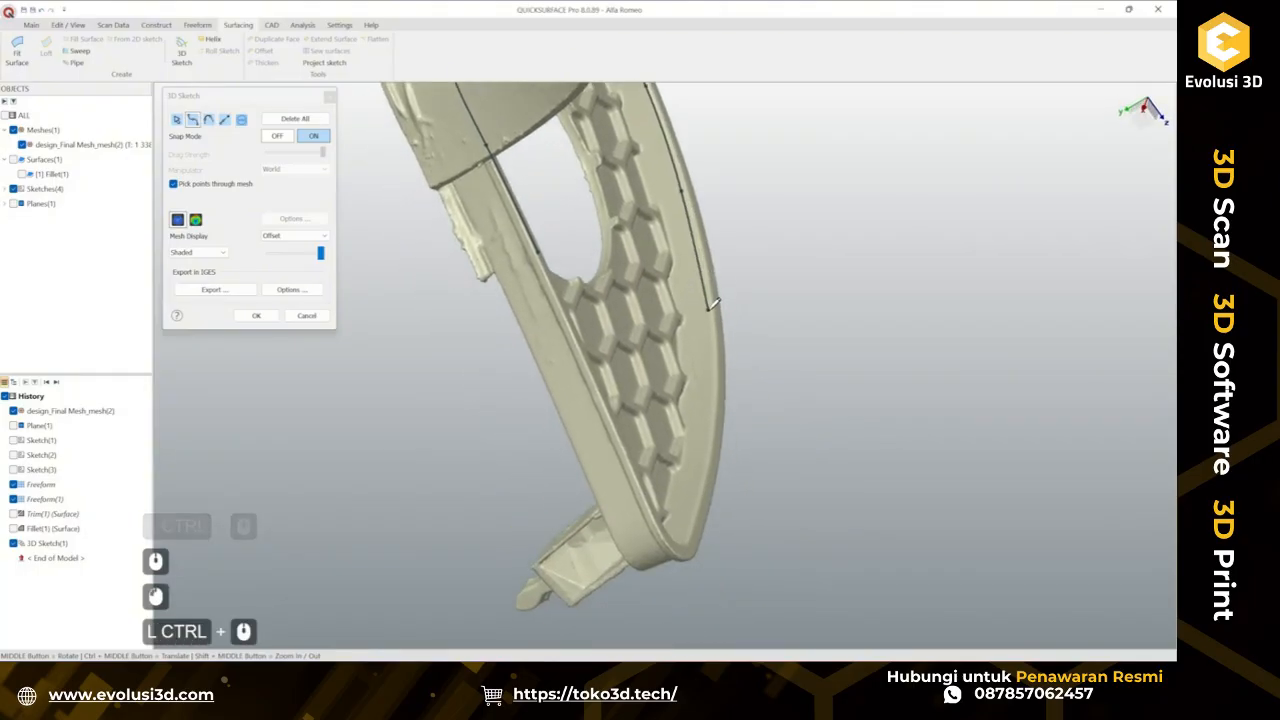
click(708, 310)
click(710, 431)
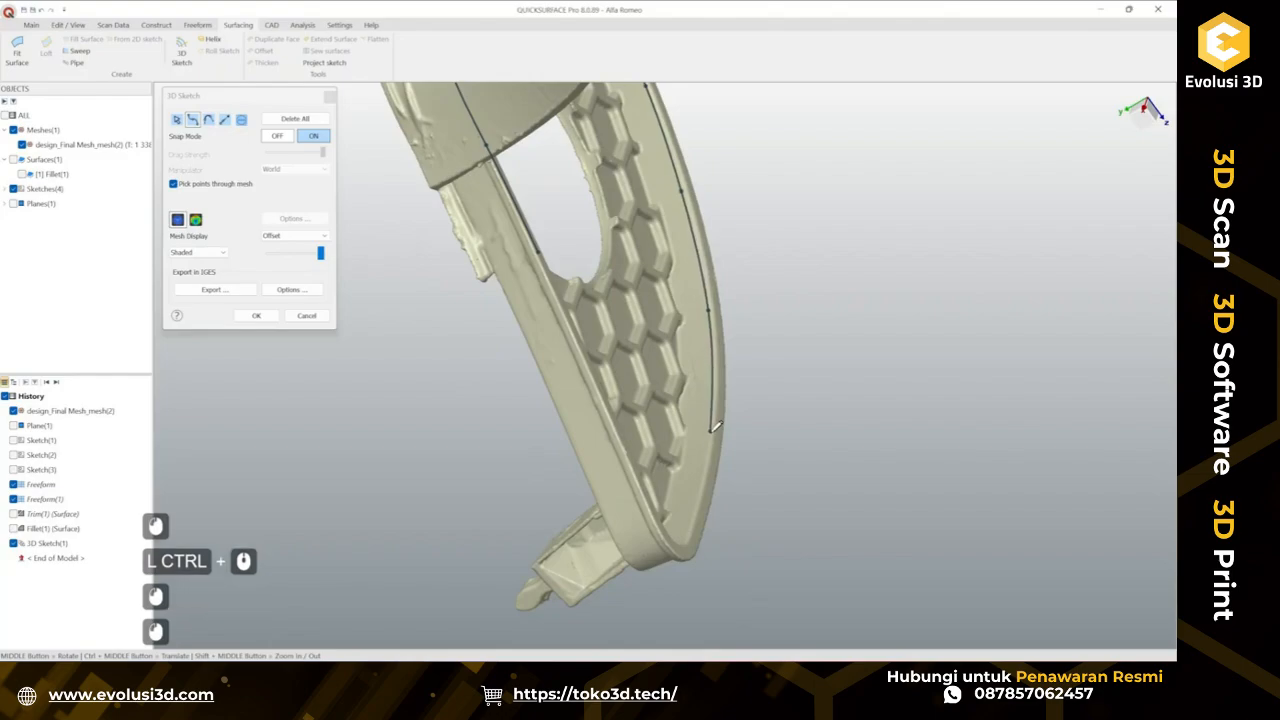
click(694, 508)
mouse_move(687, 449)
ctrl+middle_down()
mouse_move(674, 290)
mouse_move(684, 238)
ctrl+middle_up()
middle_drag(684, 238, 668, 383)
scroll(610, 425, up, 2)
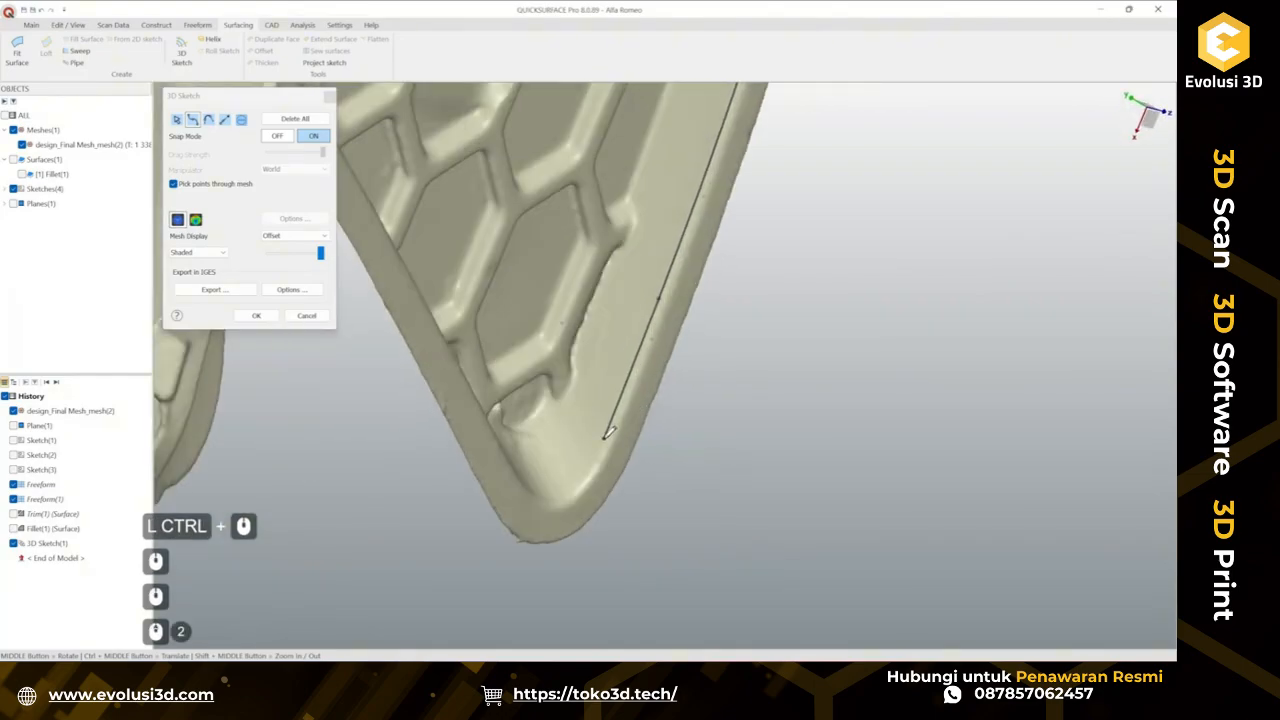
Carry the spline around the rim's pointed lower corner back toward its start, finish it, and show its deviation from the mesh.
click(599, 446)
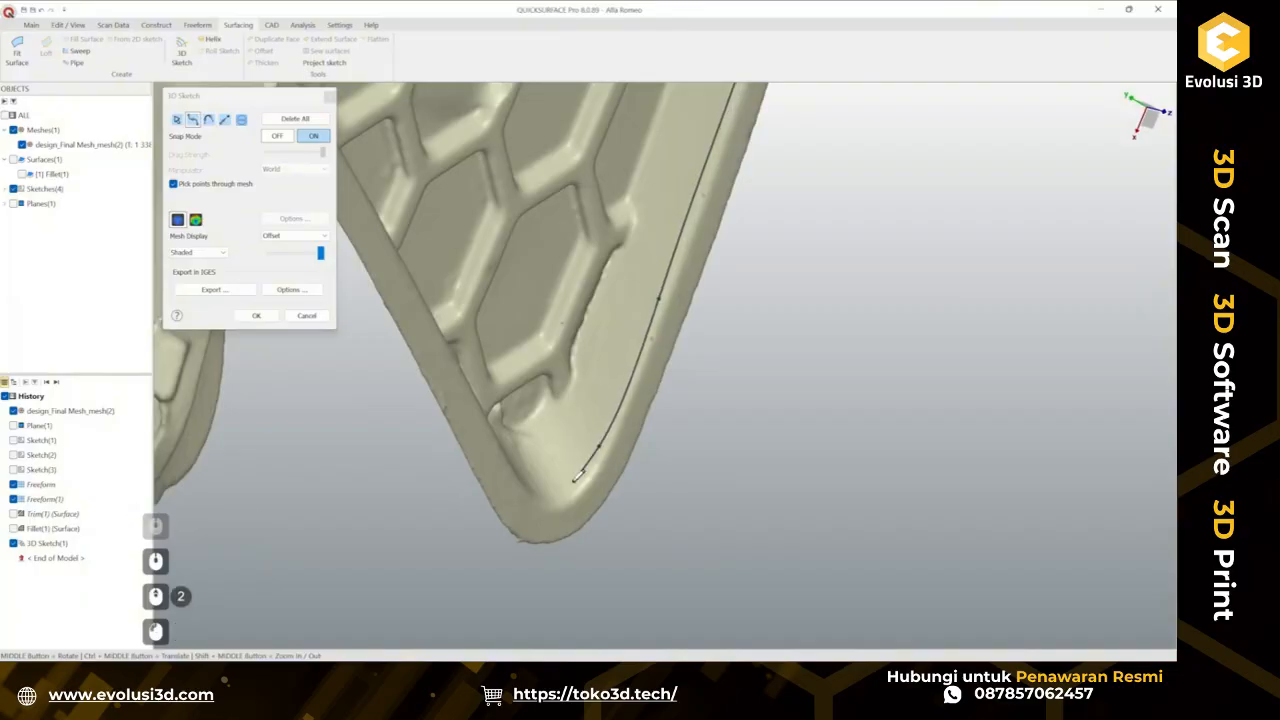
click(575, 482)
click(546, 490)
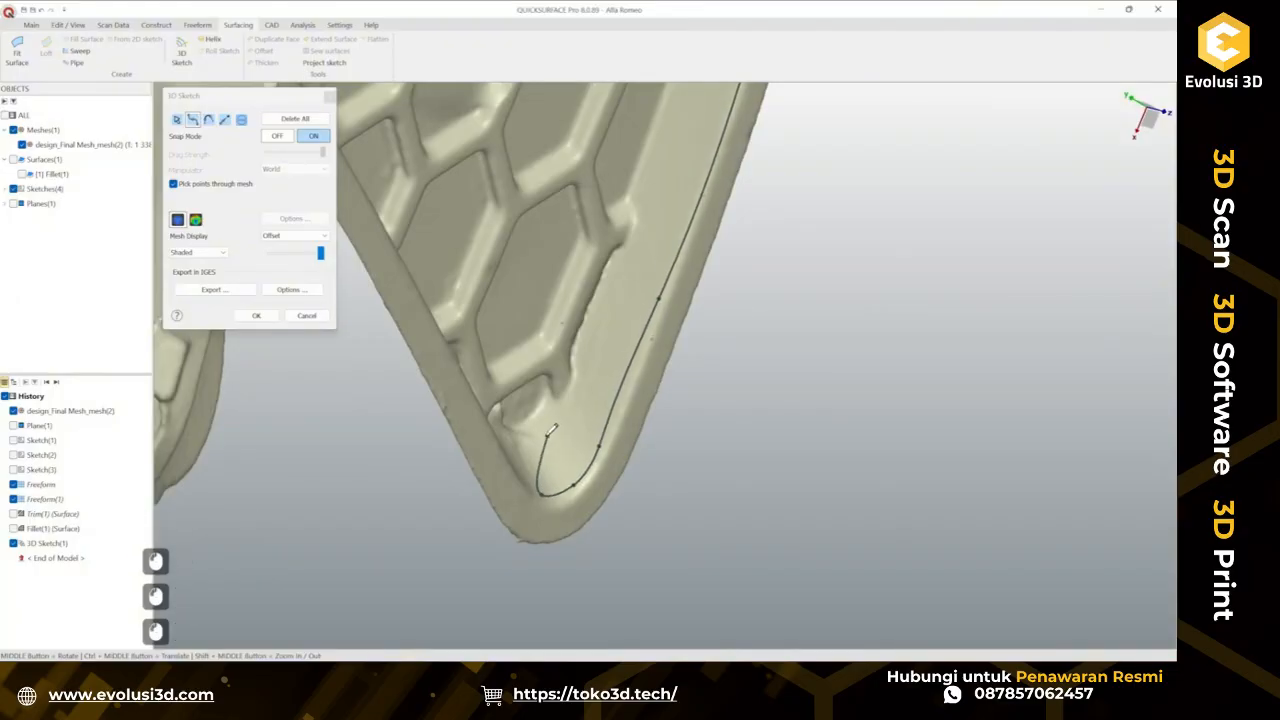
mouse_move(554, 430)
middle_down()
mouse_move(407, 434)
mouse_move(622, 328)
middle_up()
middle_drag(622, 328, 510, 225)
mouse_move(510, 225)
ctrl+middle_down()
mouse_move(558, 327)
mouse_move(540, 280)
mouse_move(475, 220)
ctrl+middle_up()
scroll(558, 327, down, 3)
scroll(517, 314, up, 2)
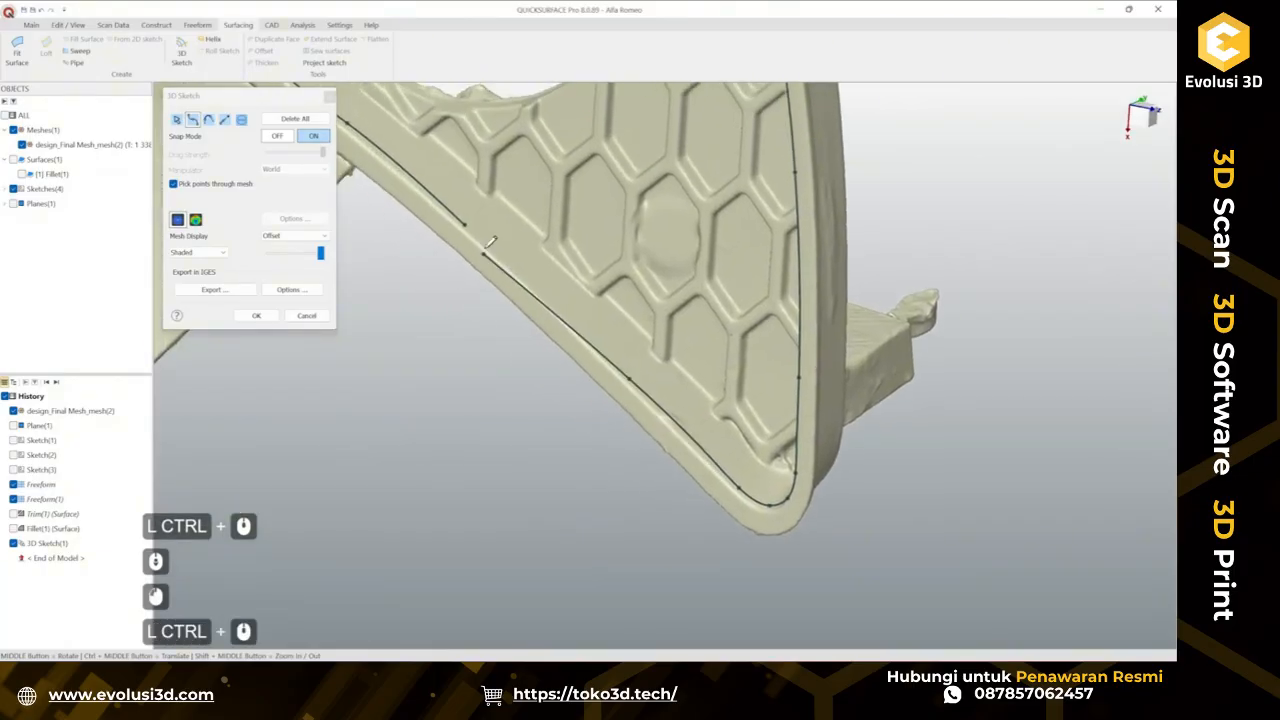
double_click(473, 220)
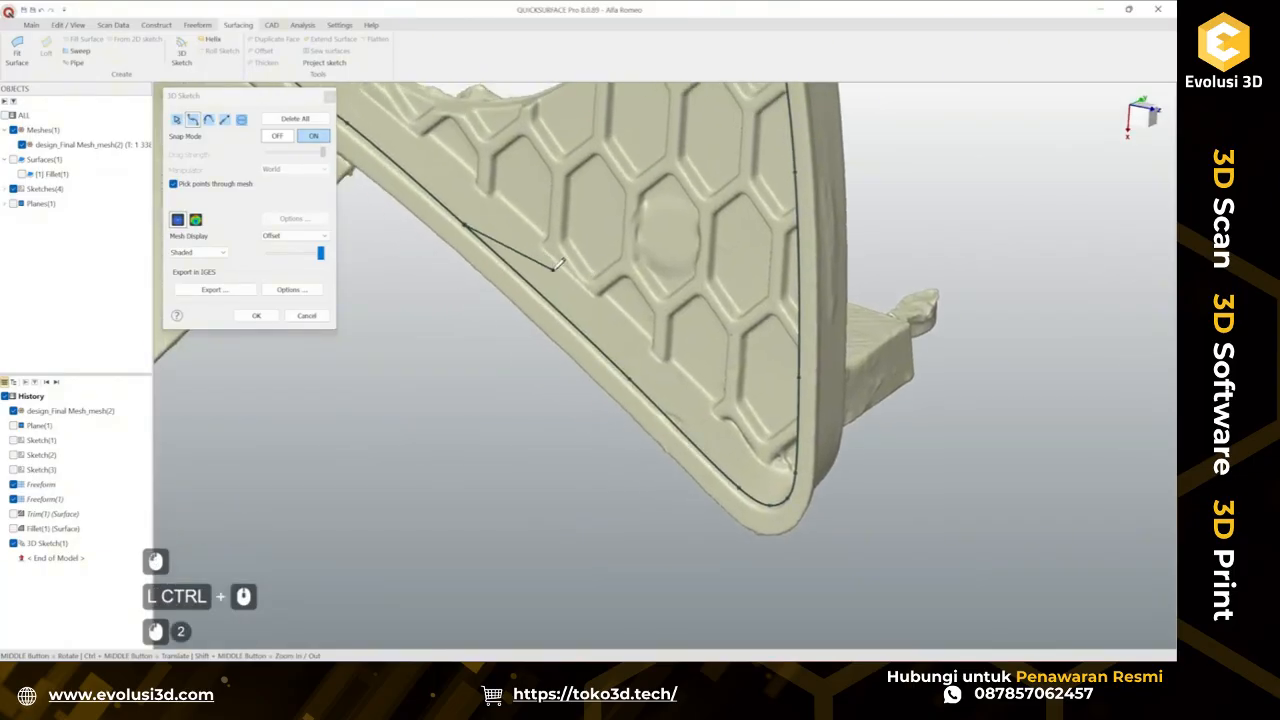
key(Escape)
click(195, 219)
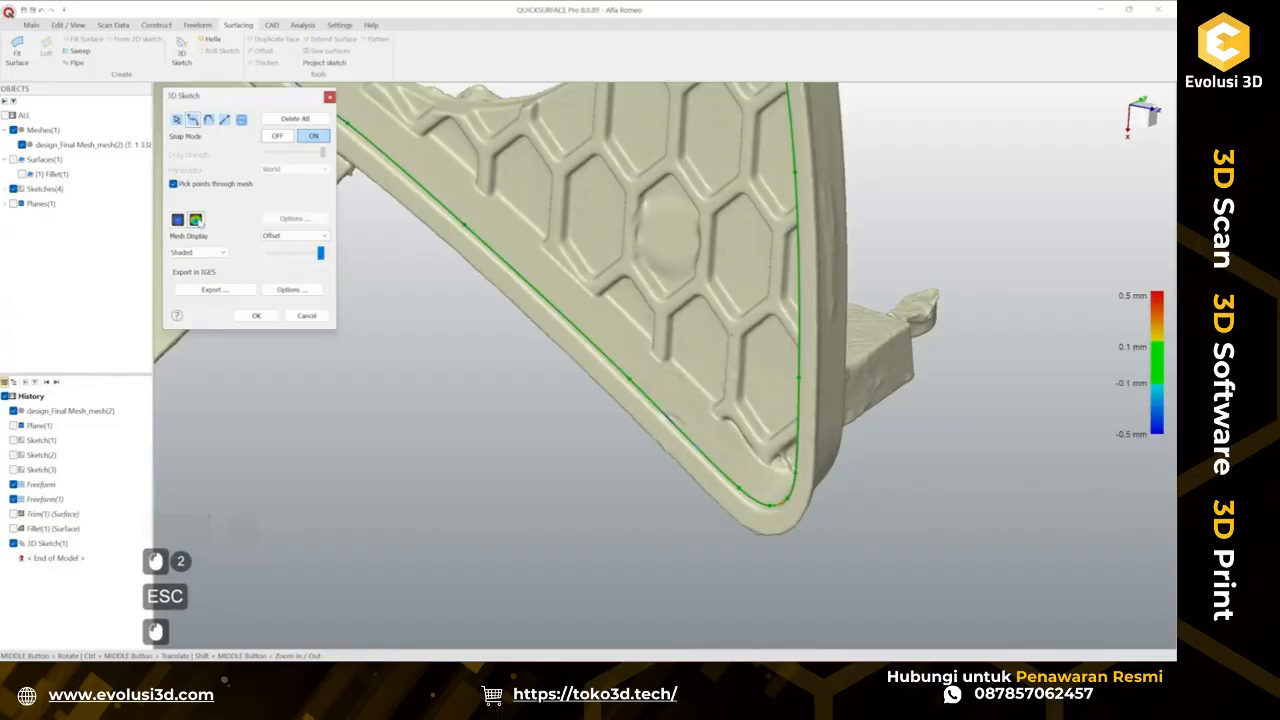
Inspect how closely the finished rim spline follows the mesh from several viewpoints around the grille.
ctrl+middle_drag(636, 356, 500, 370)
scroll(560, 330, down, 2)
middle_drag(500, 370, 586, 385)
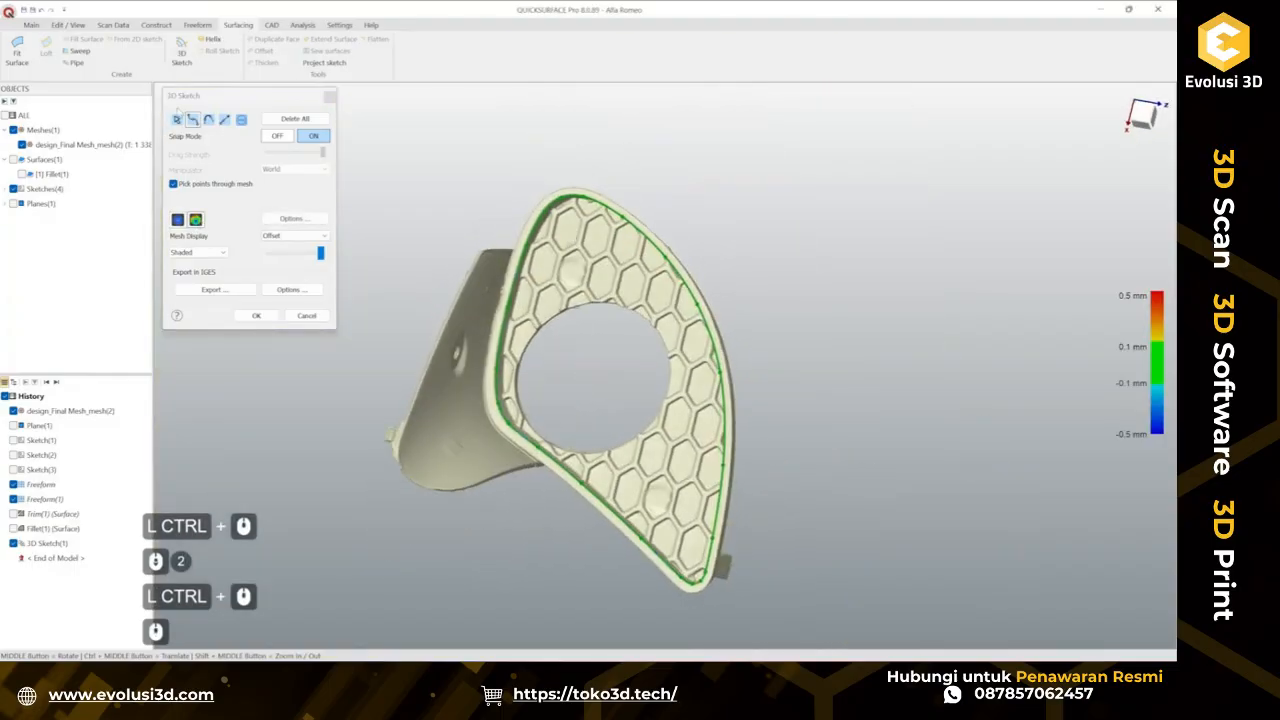
scroll(582, 267, up, 4)
middle_drag(500, 131, 710, 270)
scroll(684, 240, up, 3)
click(723, 259)
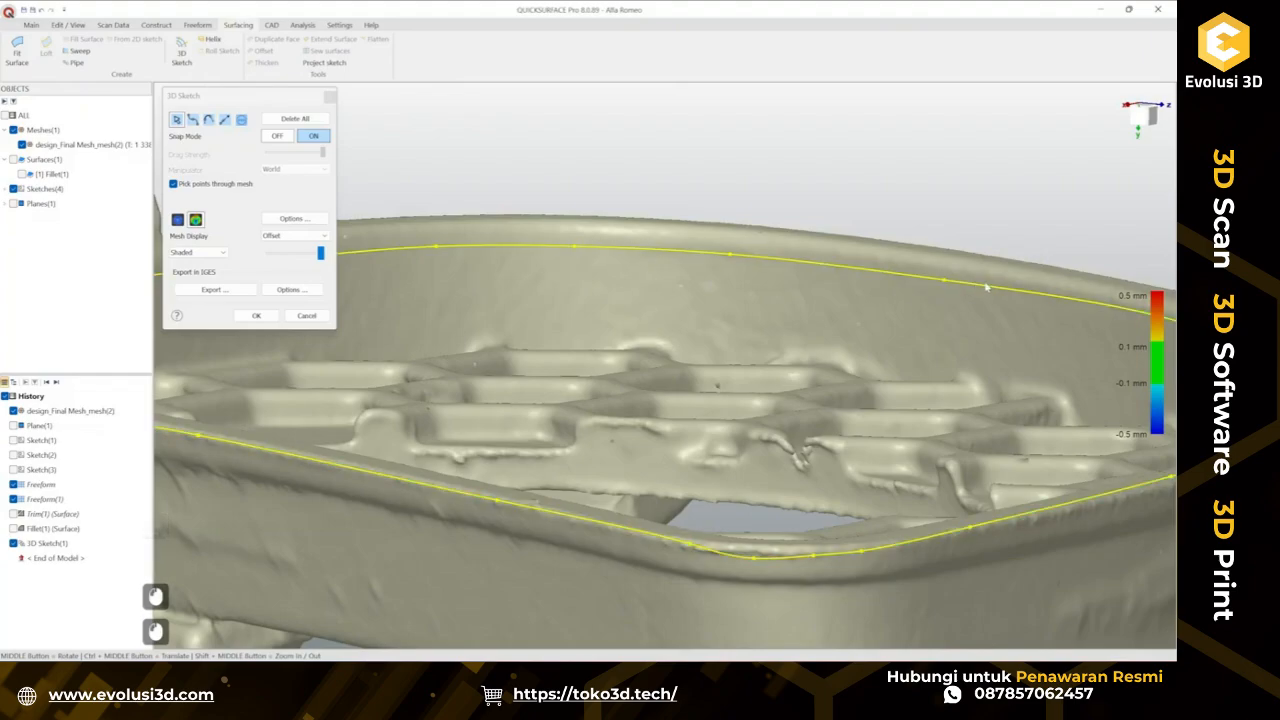
scroll(459, 250, down, 5)
ctrl+middle_drag(620, 275, 580, 289)
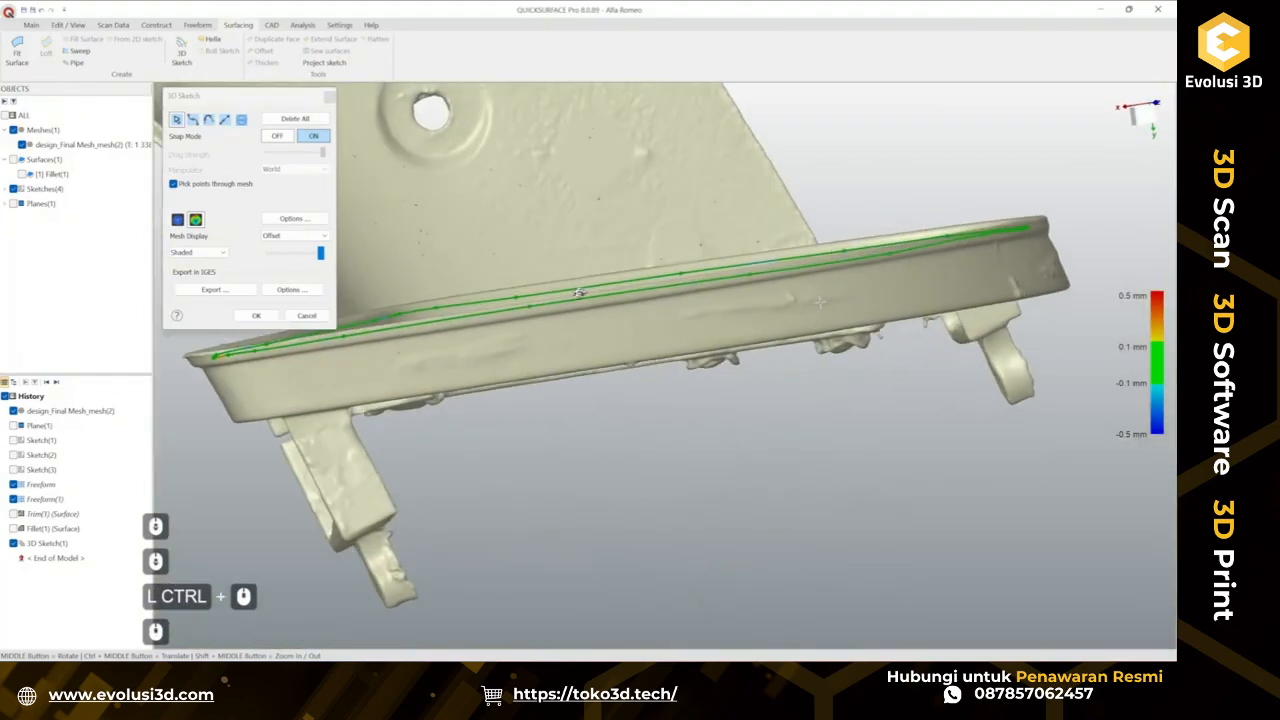
middle_drag(885, 300, 640, 360)
ctrl+middle_drag(640, 260, 644, 306)
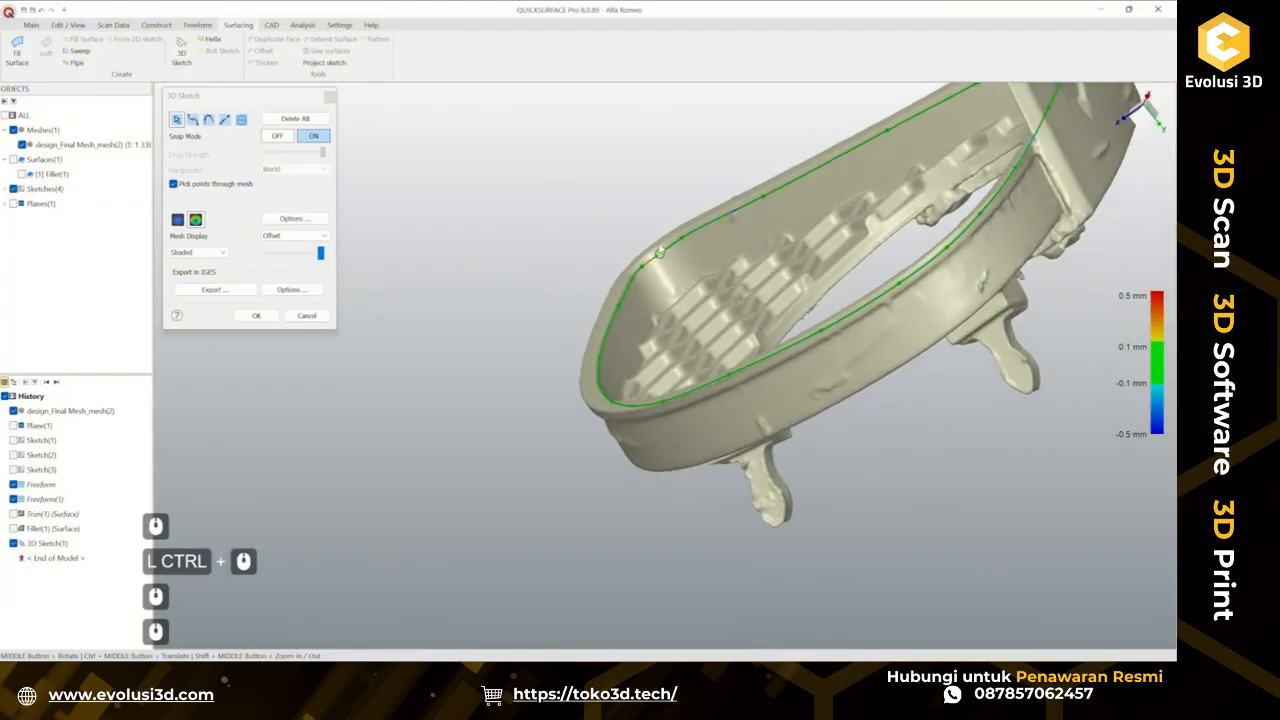
scroll(644, 306, up, 2)
scroll(657, 270, up, 2)
click(656, 269)
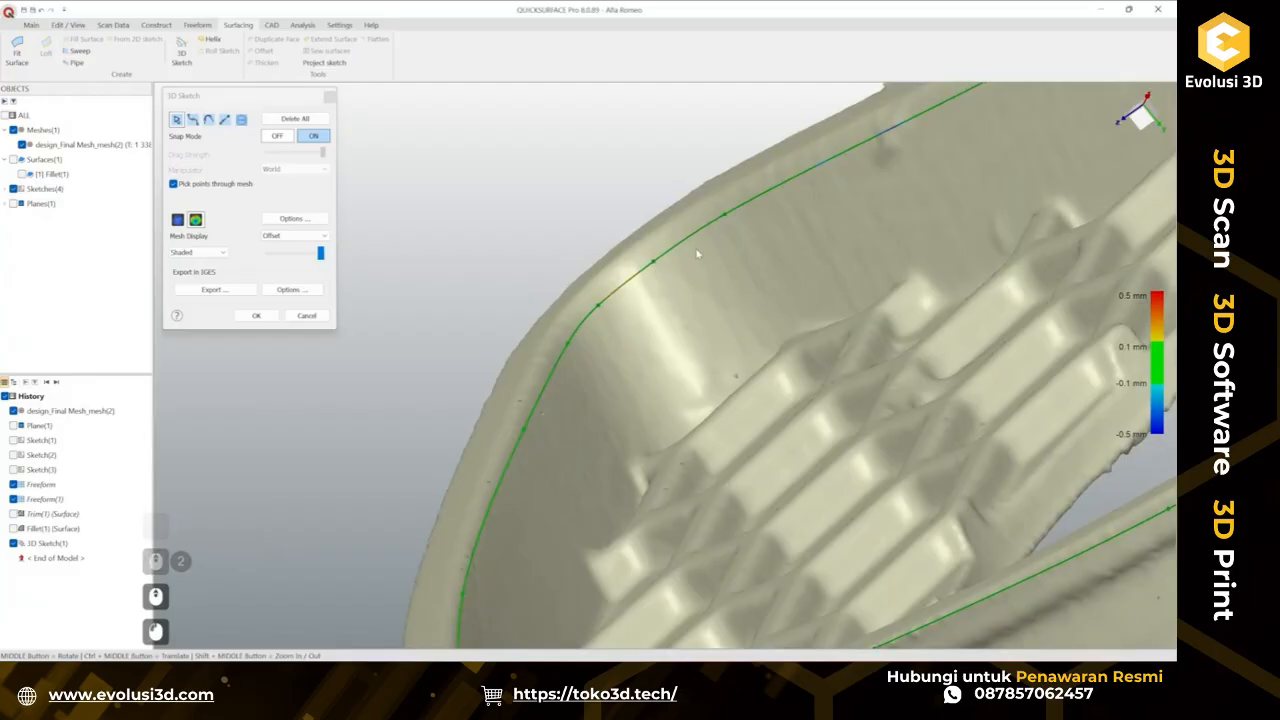
scroll(603, 346, down, 2)
middle_drag(603, 346, 636, 363)
scroll(613, 301, up, 3)
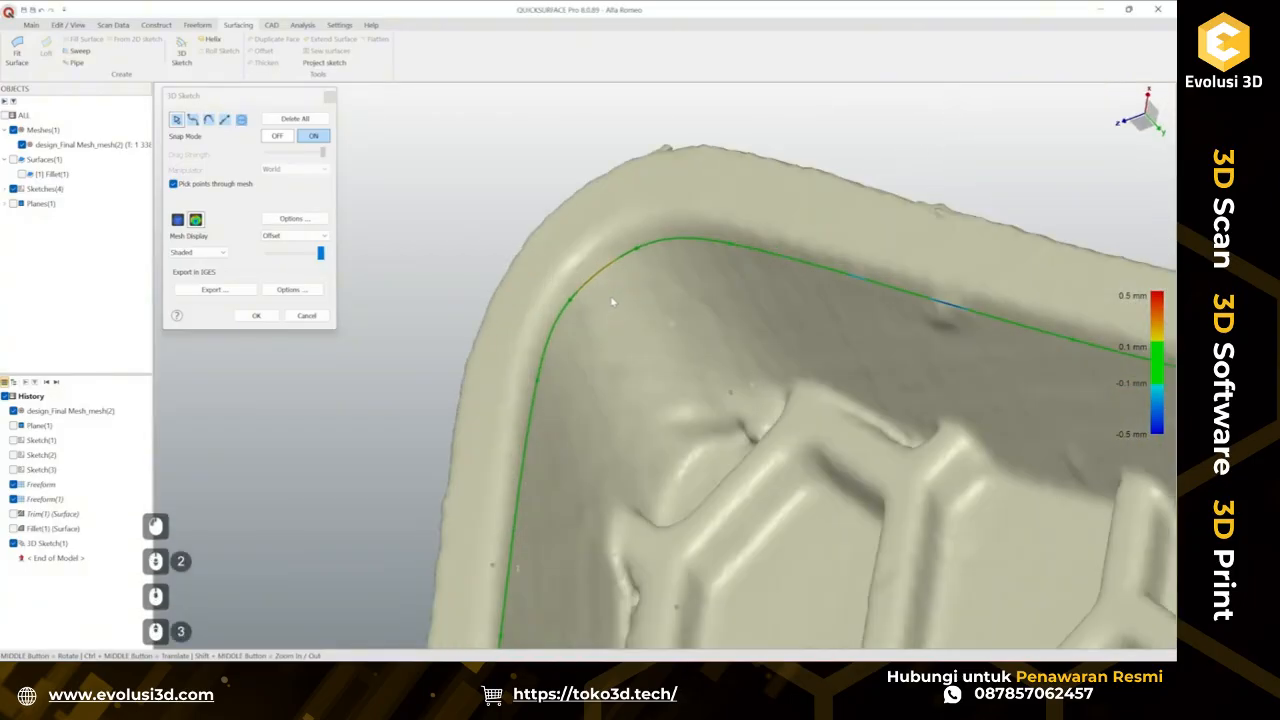
click(580, 302)
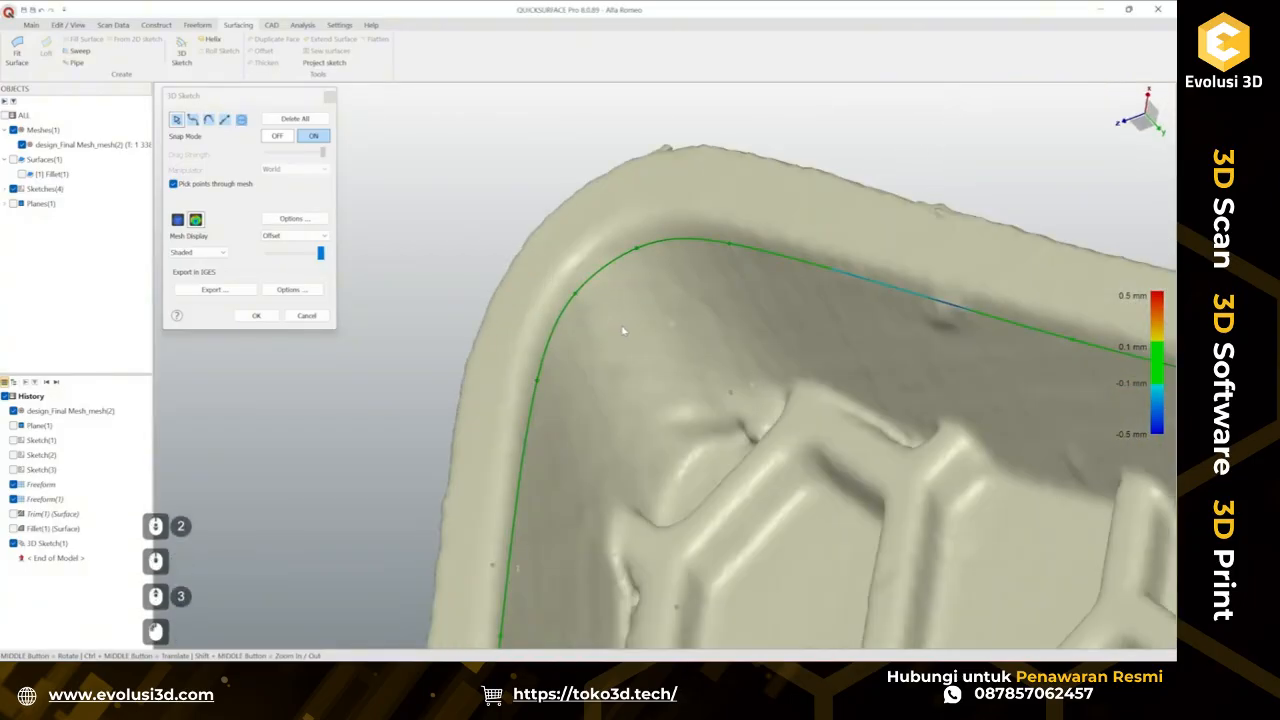
scroll(623, 330, down, 3)
ctrl+middle_drag(710, 310, 605, 275)
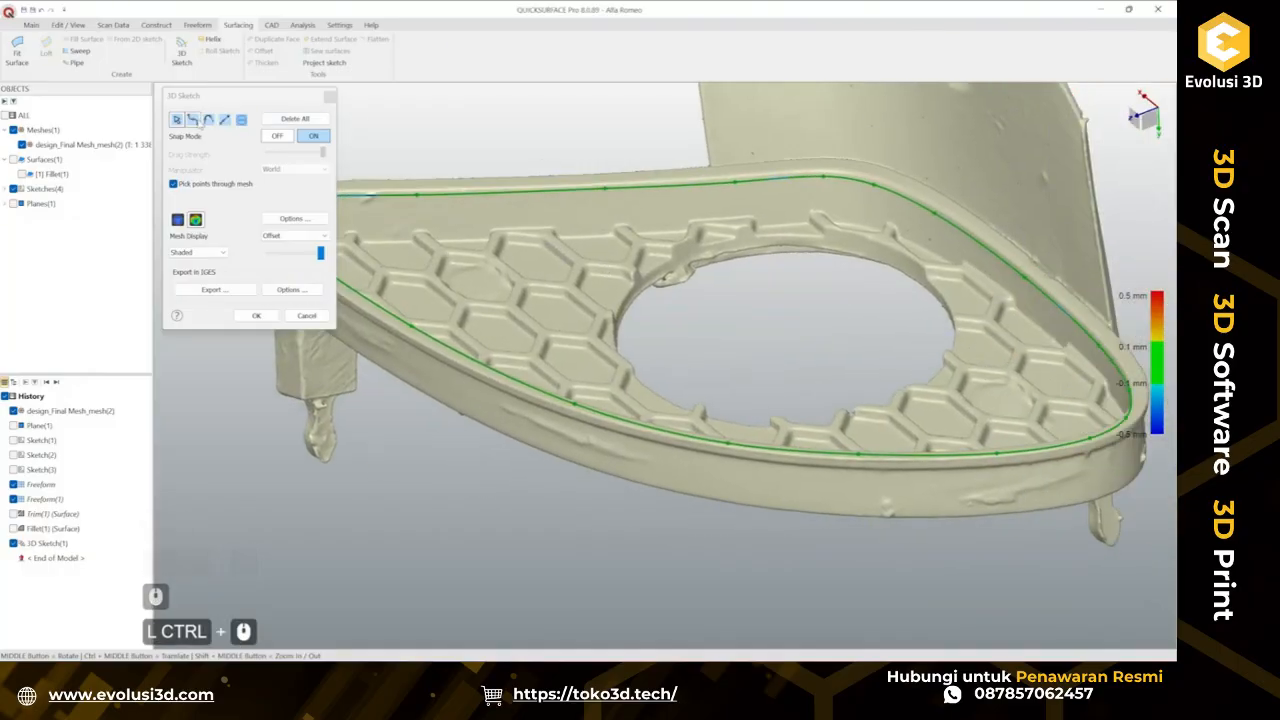
Start a second spline snapped to the mesh along the inner edge of the rim's top face.
click(199, 121)
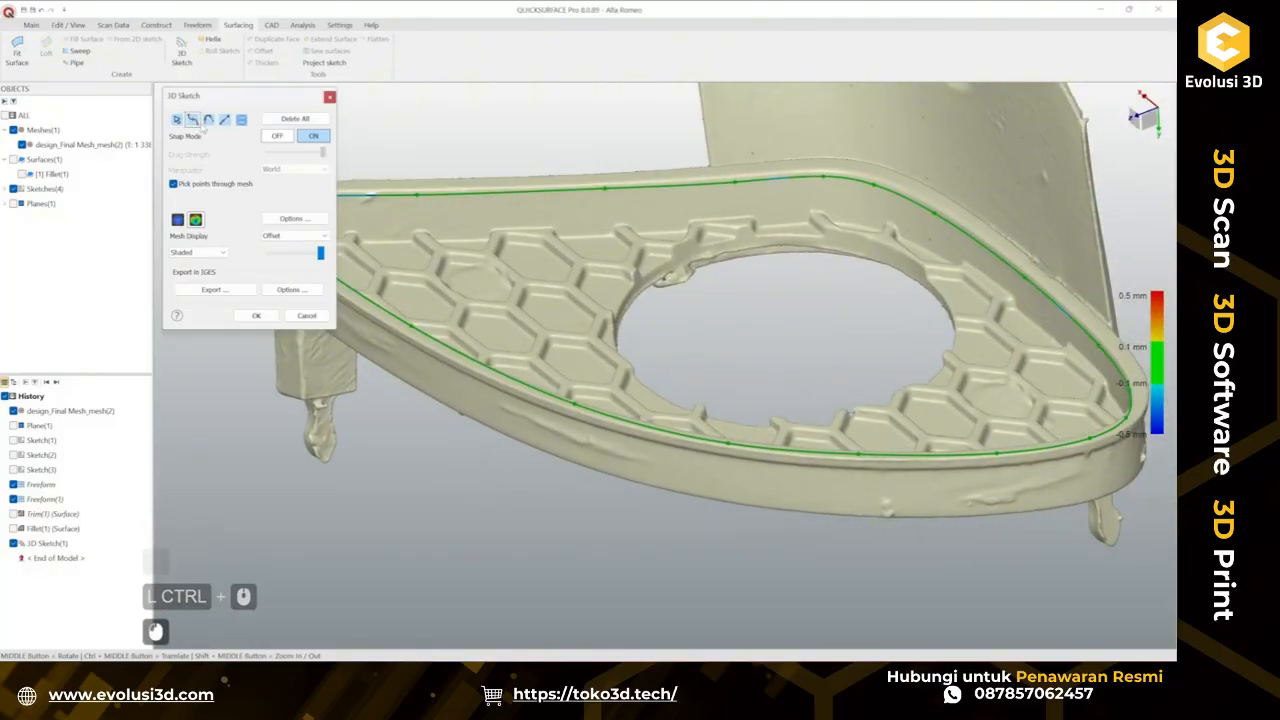
click(613, 213)
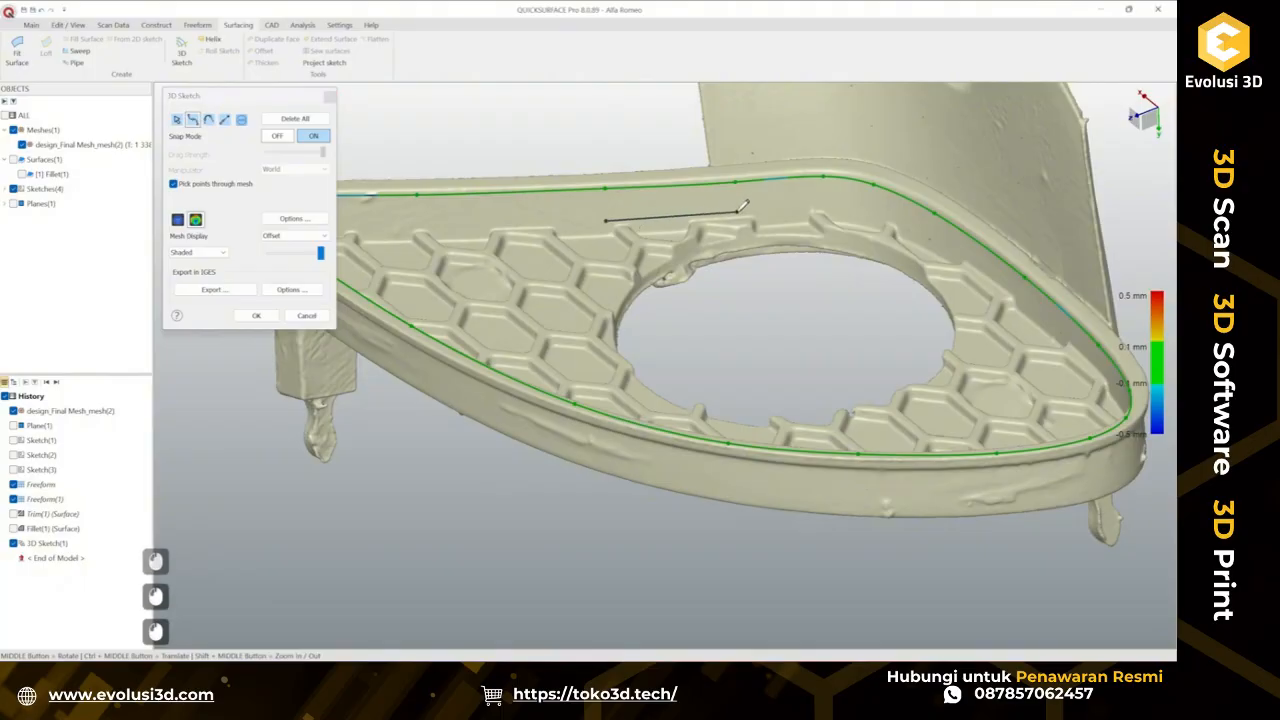
click(737, 211)
click(821, 205)
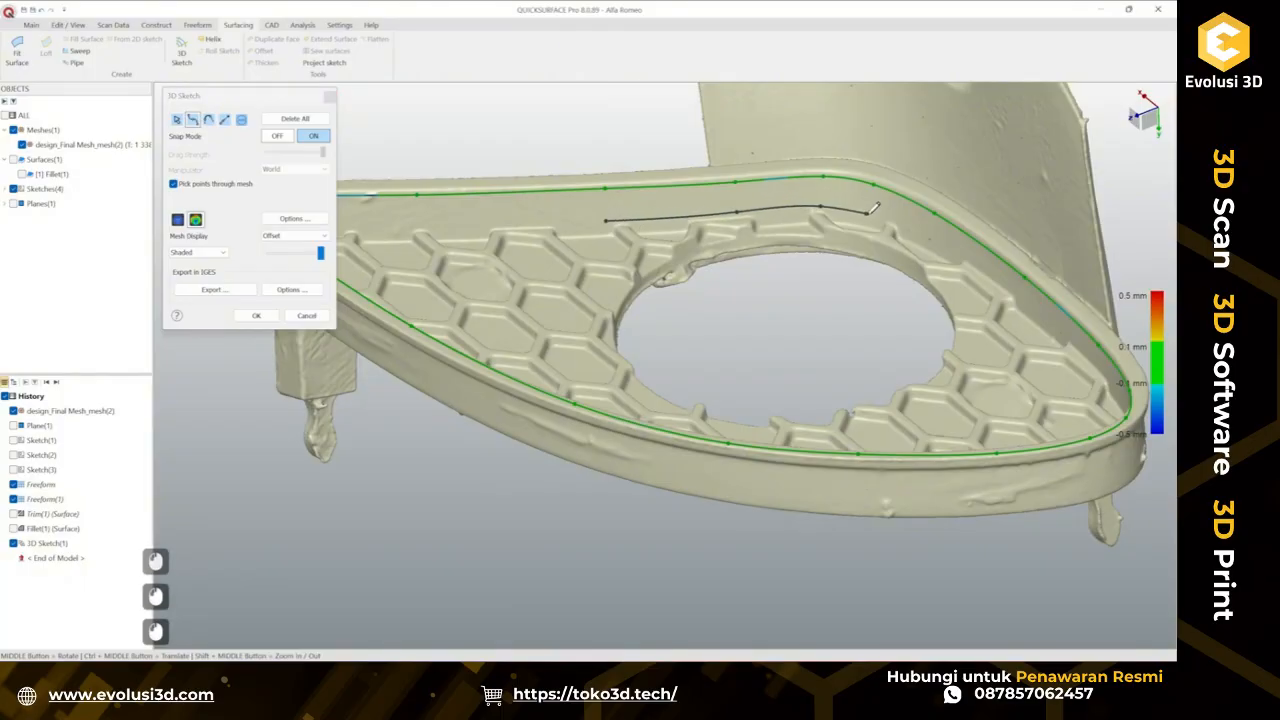
click(868, 213)
ctrl+middle_drag(930, 232, 908, 270)
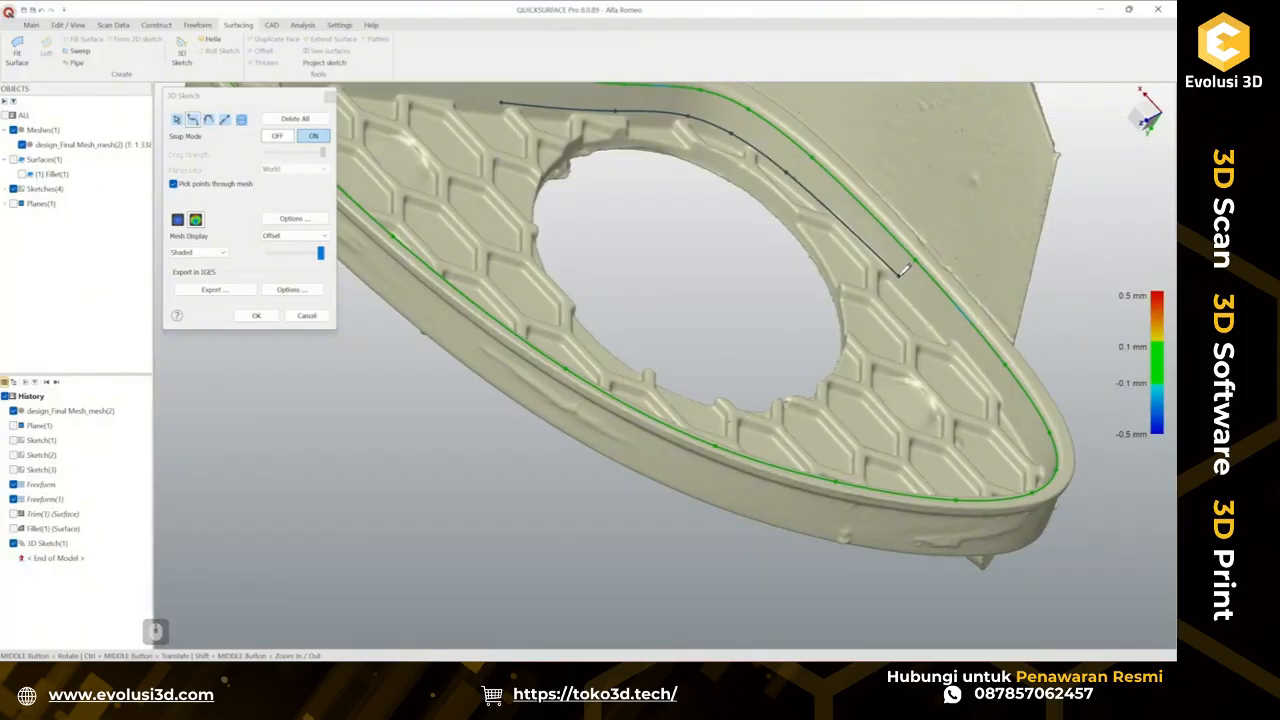
mouse_move(903, 272)
ctrl+middle_down()
mouse_move(868, 268)
mouse_move(862, 280)
ctrl+middle_up()
scroll(919, 318, up, 2)
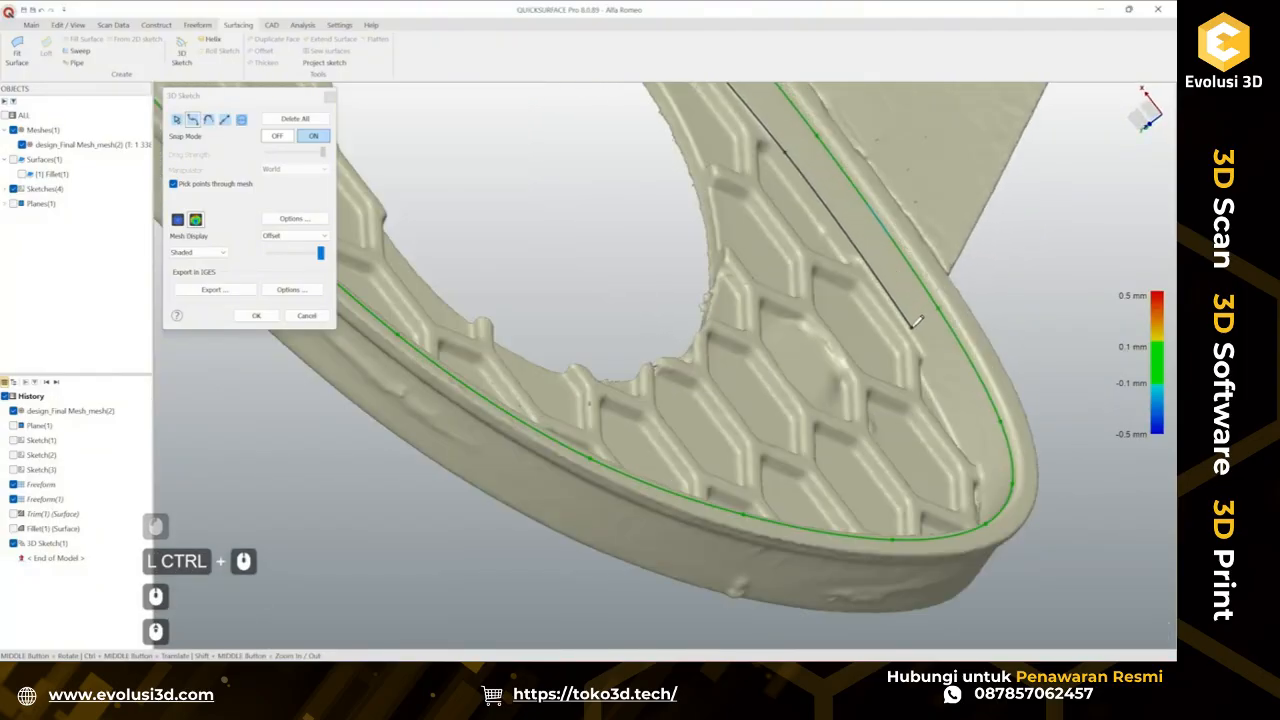
Continue the inner-edge spline down the grille's curved outer side toward the lower part of the rim.
click(912, 327)
mouse_move(927, 338)
ctrl+middle_down()
mouse_move(832, 218)
mouse_move(856, 310)
mouse_move(832, 266)
ctrl+middle_up()
click(858, 325)
middle_drag(832, 266, 842, 280)
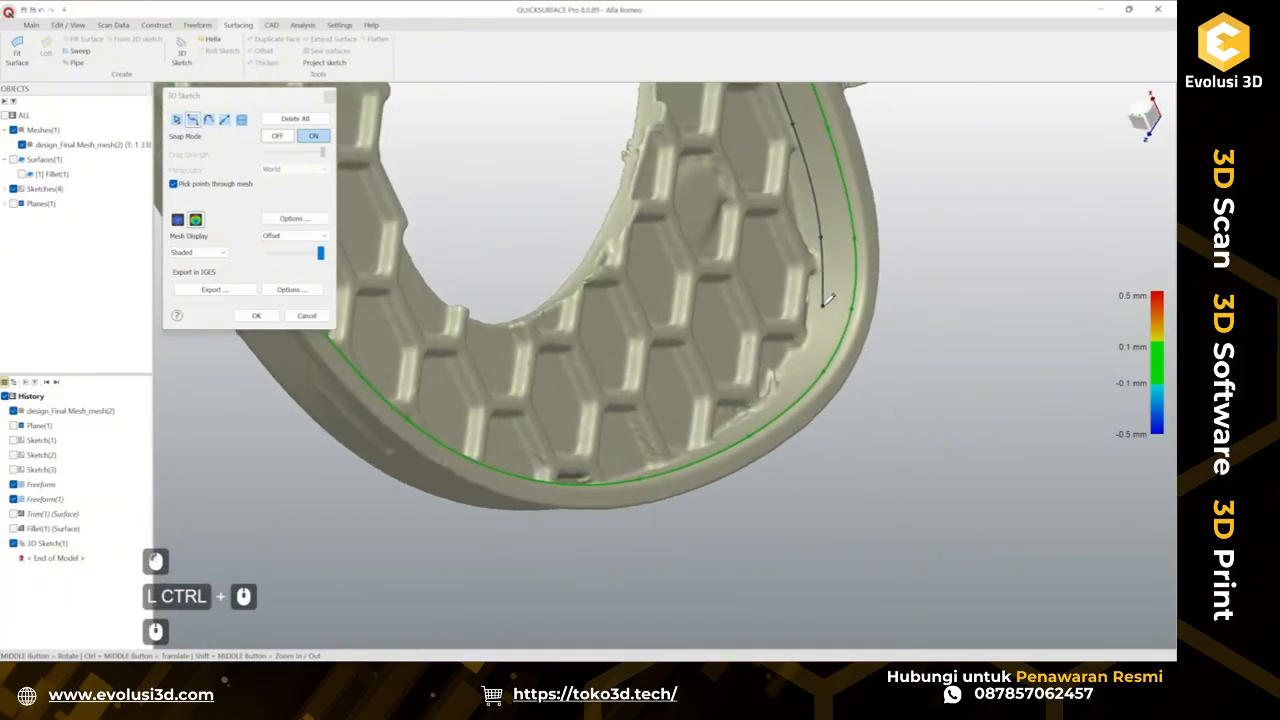
click(821, 303)
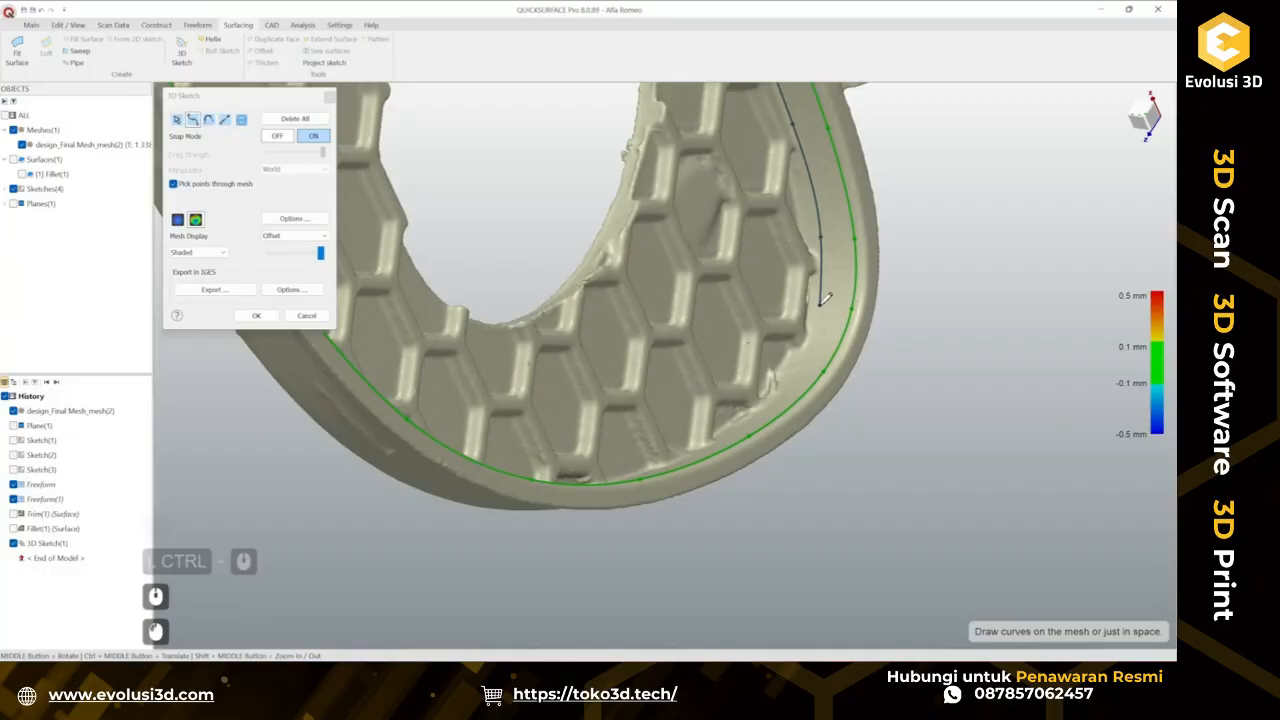
ctrl+middle_drag(824, 321, 819, 278)
middle_drag(819, 278, 835, 360)
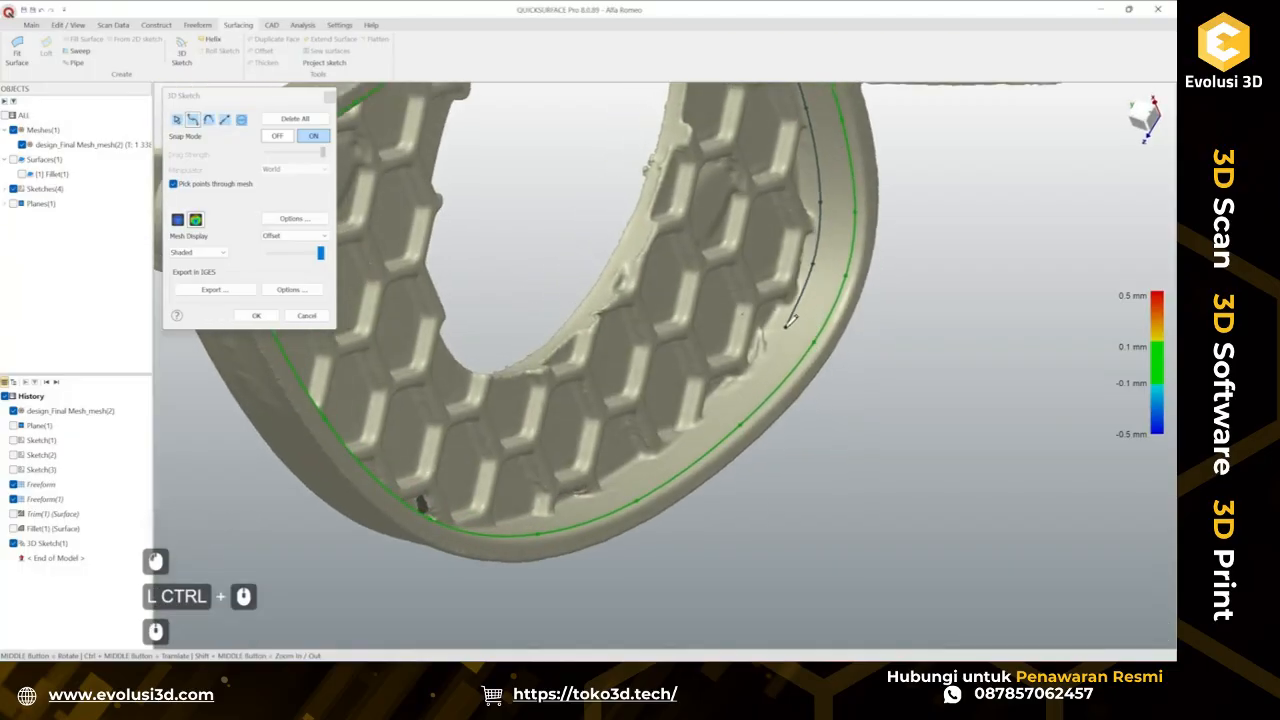
click(786, 326)
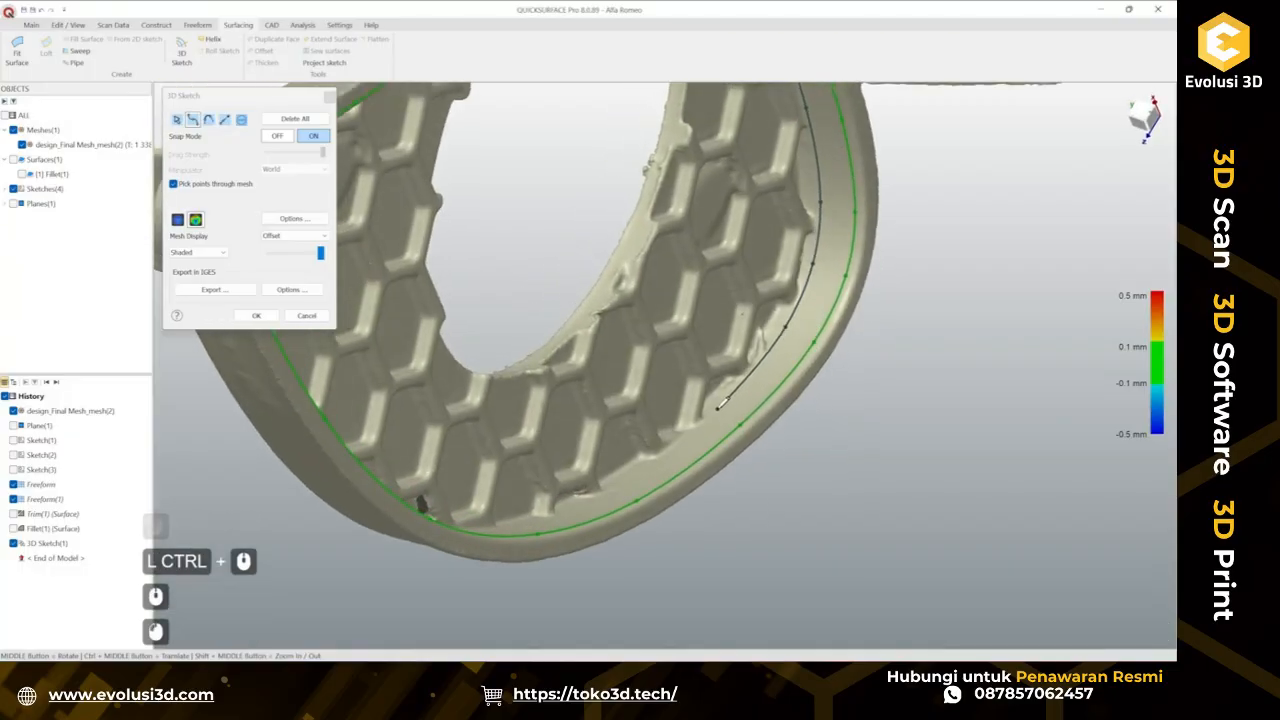
click(718, 410)
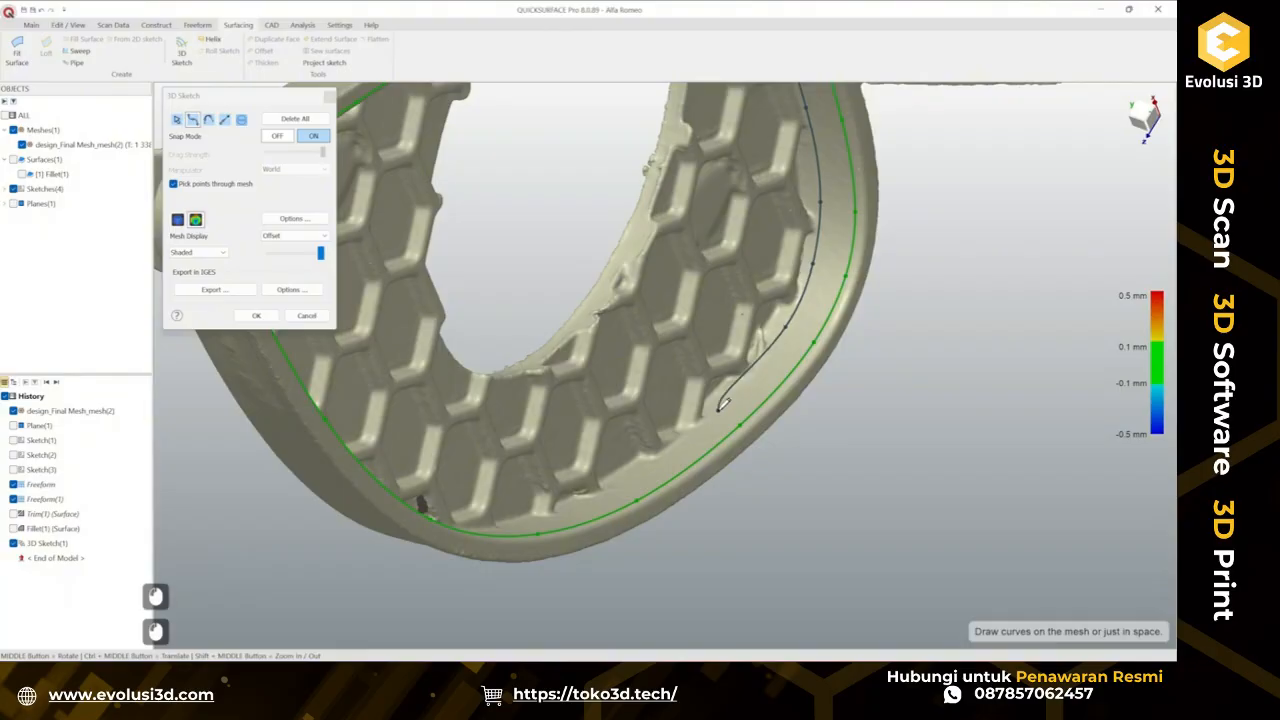
mouse_move(718, 410)
ctrl+middle_down()
mouse_move(805, 310)
mouse_move(768, 332)
ctrl+middle_up()
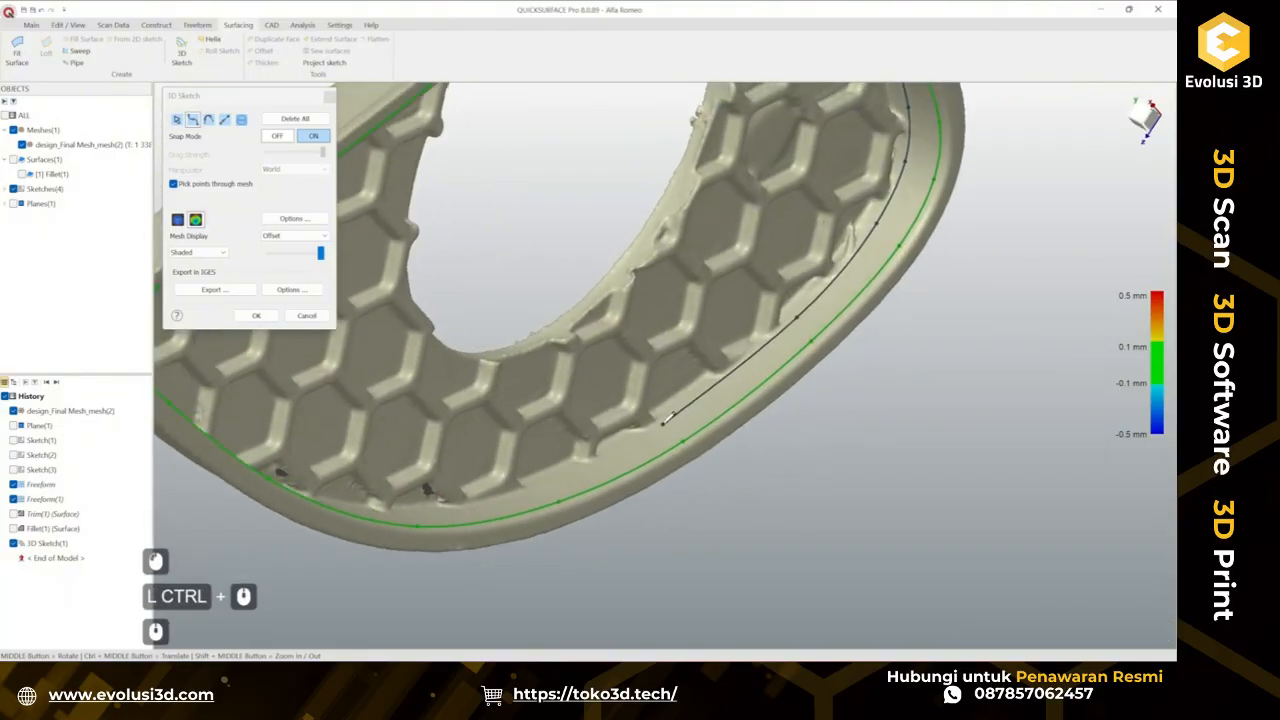
click(663, 424)
mouse_move(663, 424)
ctrl+middle_down()
mouse_move(802, 328)
mouse_move(765, 352)
ctrl+middle_up()
click(627, 428)
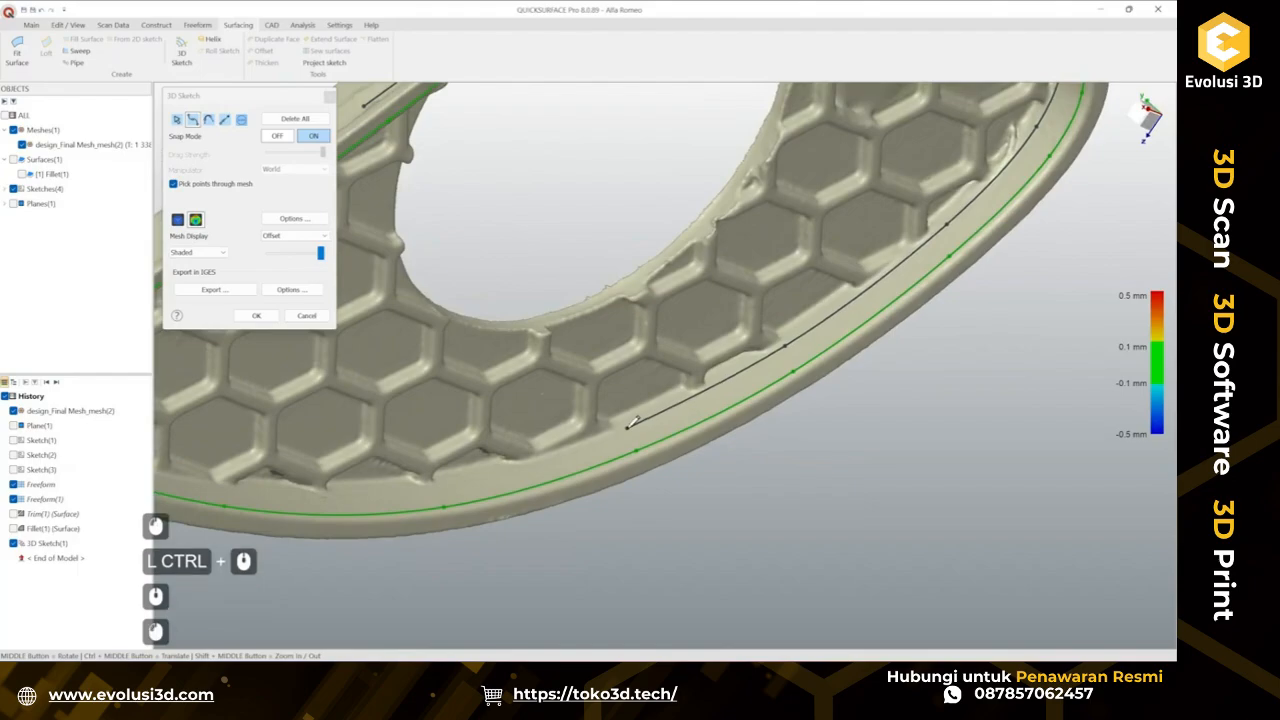
ctrl+middle_drag(574, 434, 672, 380)
mouse_move(672, 380)
middle_down()
mouse_move(655, 388)
mouse_move(903, 334)
middle_up()
click(529, 432)
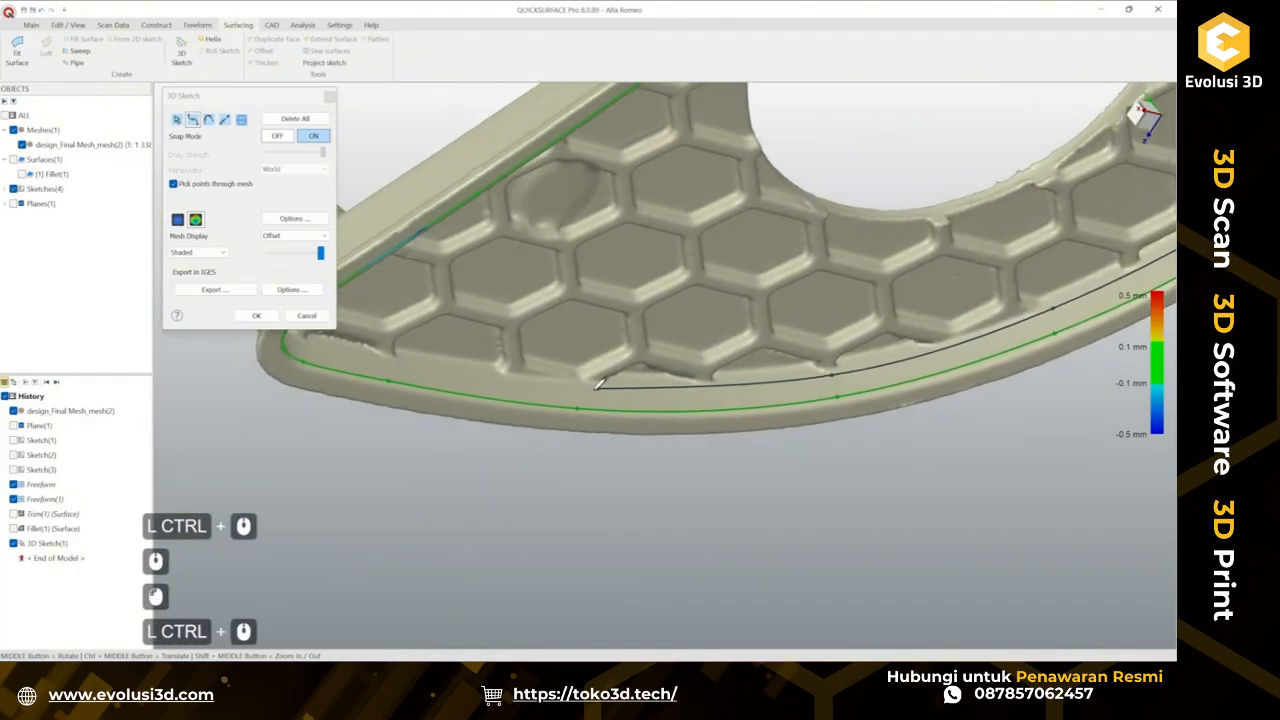
Carry the inner-edge spline around the rim's pointed lower corner back to its start and finish it.
click(583, 383)
mouse_move(589, 333)
ctrl+middle_down()
mouse_move(709, 374)
mouse_move(767, 367)
ctrl+middle_up()
middle_drag(767, 367, 650, 344)
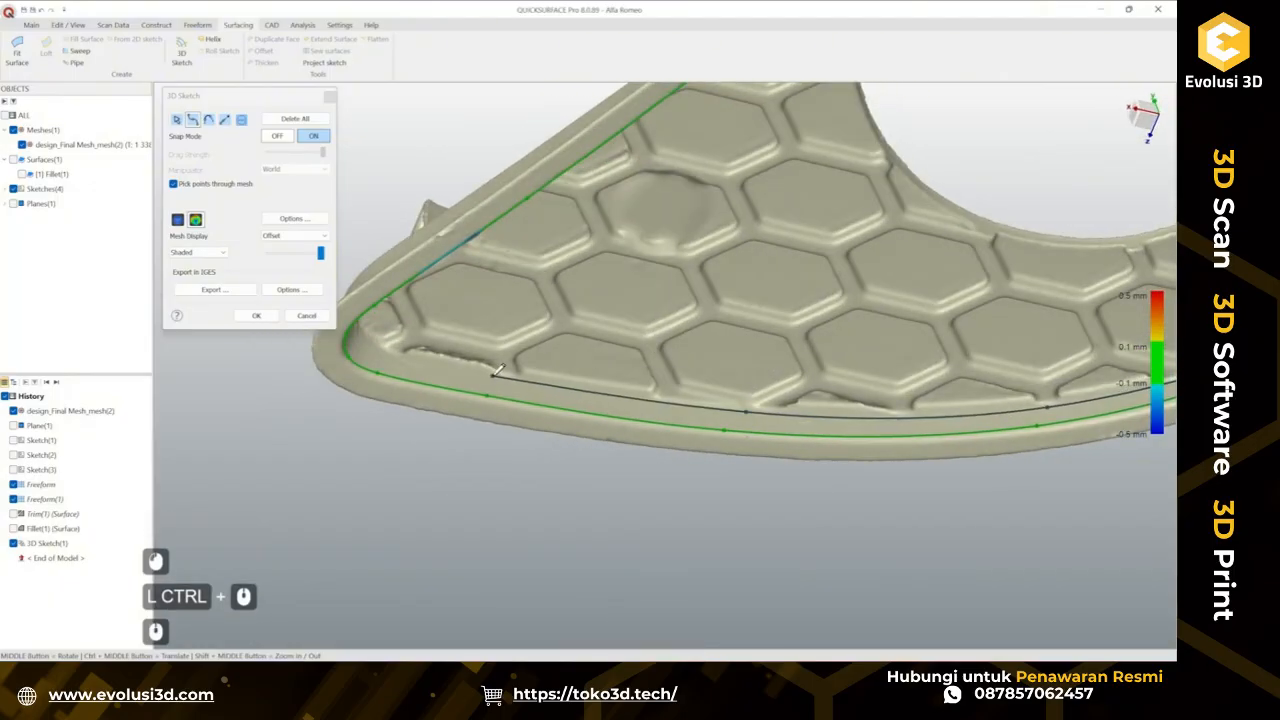
click(494, 375)
ctrl+middle_drag(625, 356, 800, 333)
middle_drag(800, 333, 735, 338)
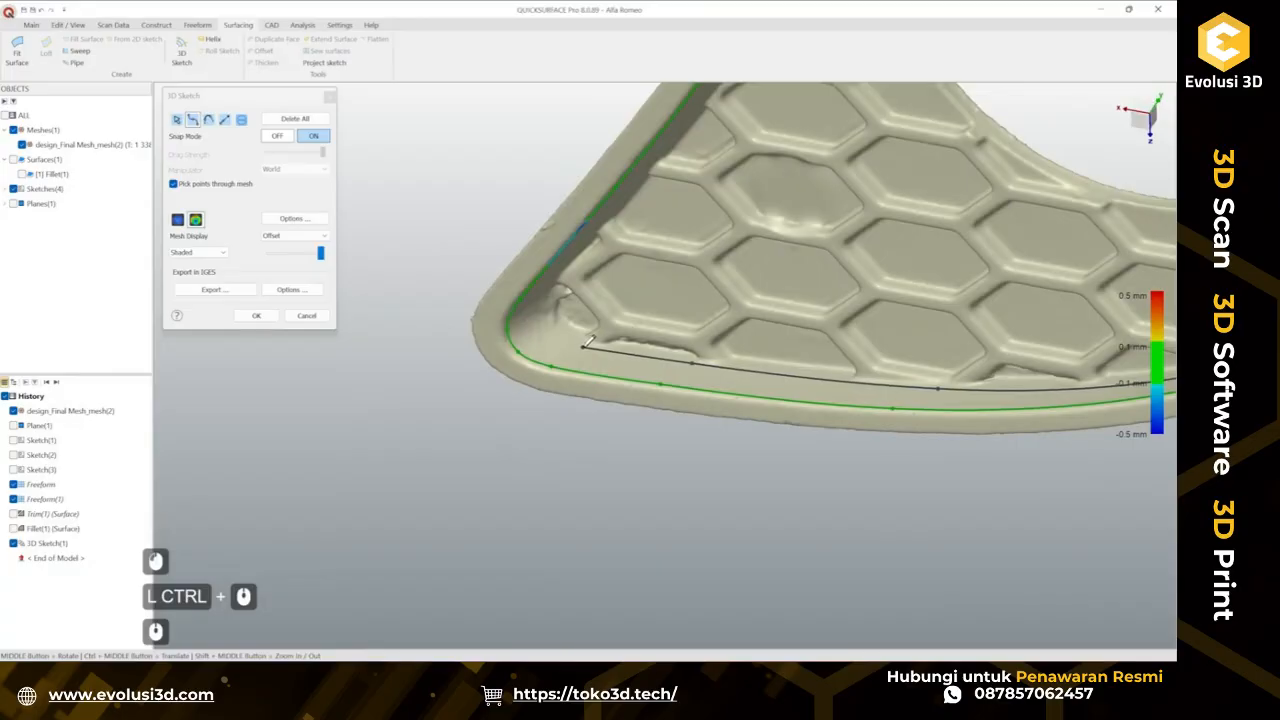
click(585, 345)
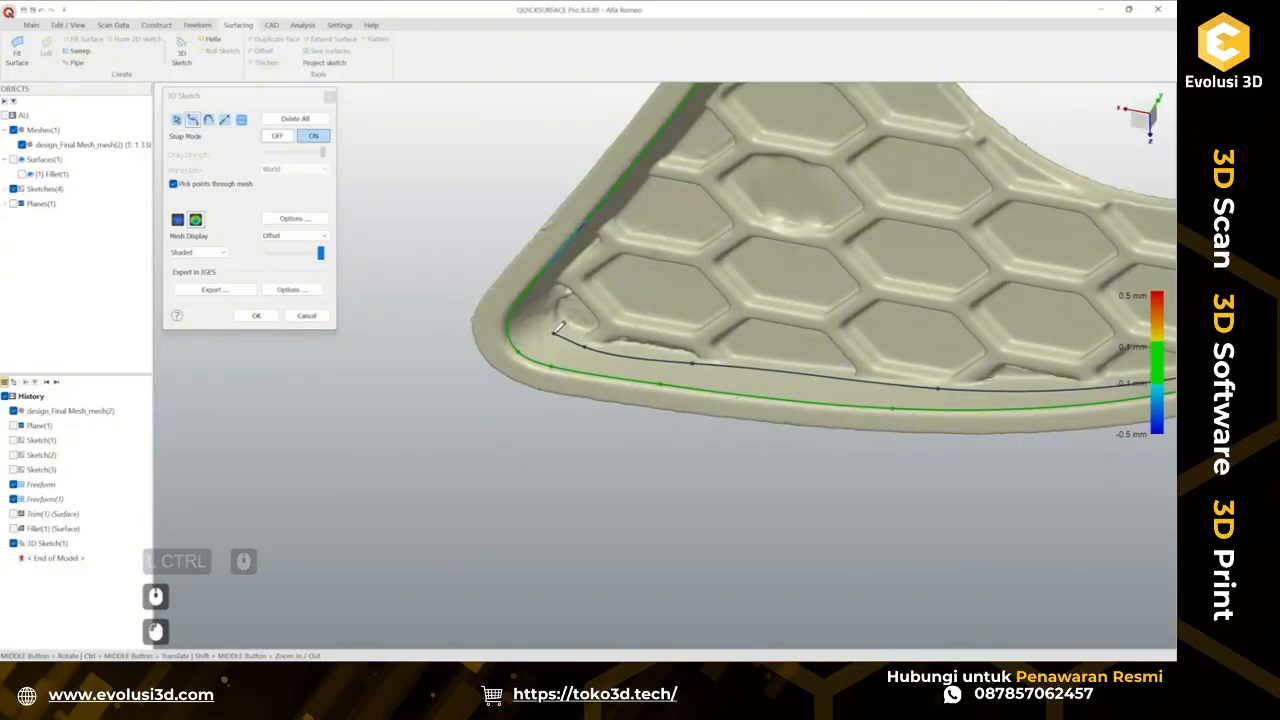
click(554, 333)
ctrl+middle_drag(512, 266, 575, 335)
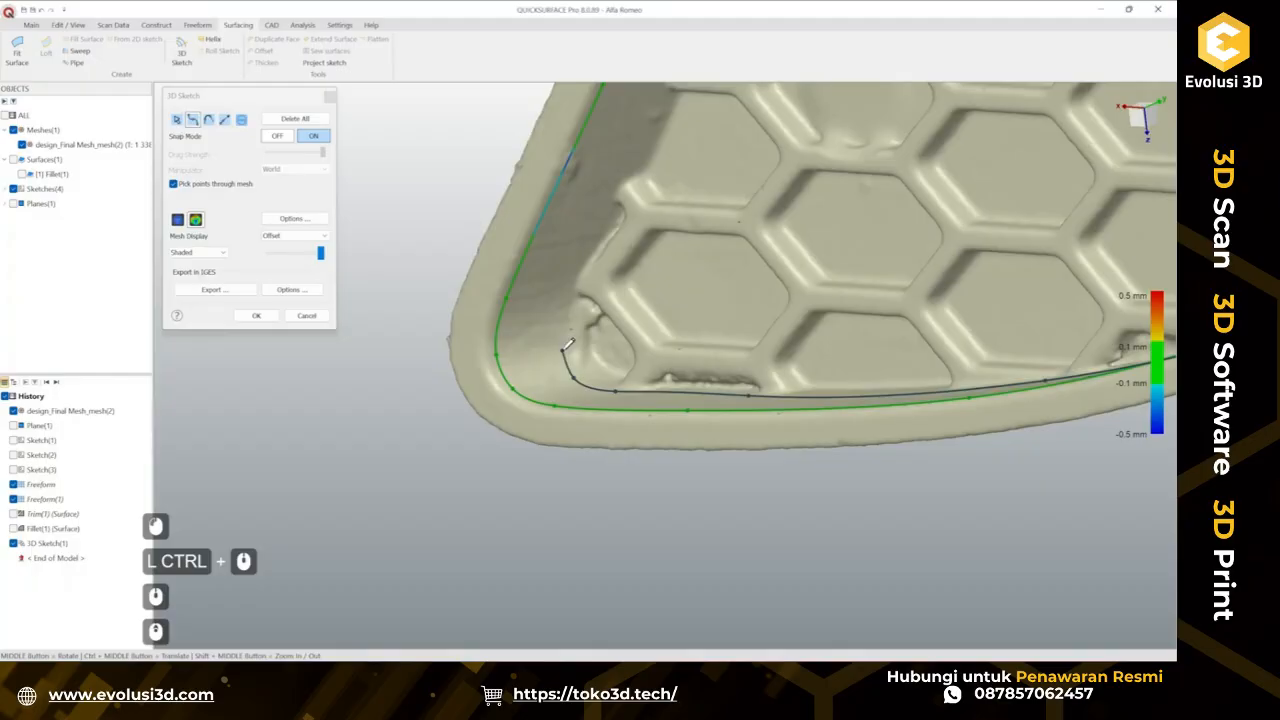
click(560, 349)
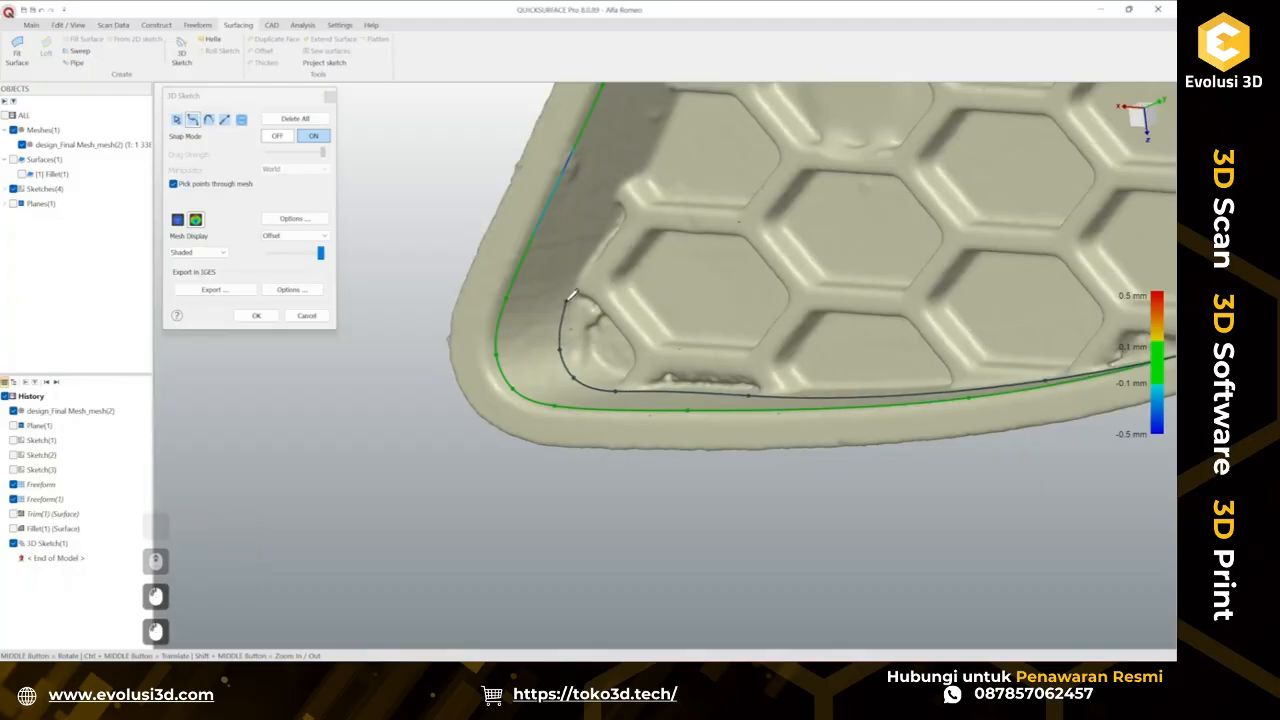
click(566, 301)
ctrl+middle_drag(644, 176, 546, 338)
middle_drag(606, 251, 562, 256)
scroll(562, 256, down, 3)
ctrl+middle_drag(616, 225, 586, 296)
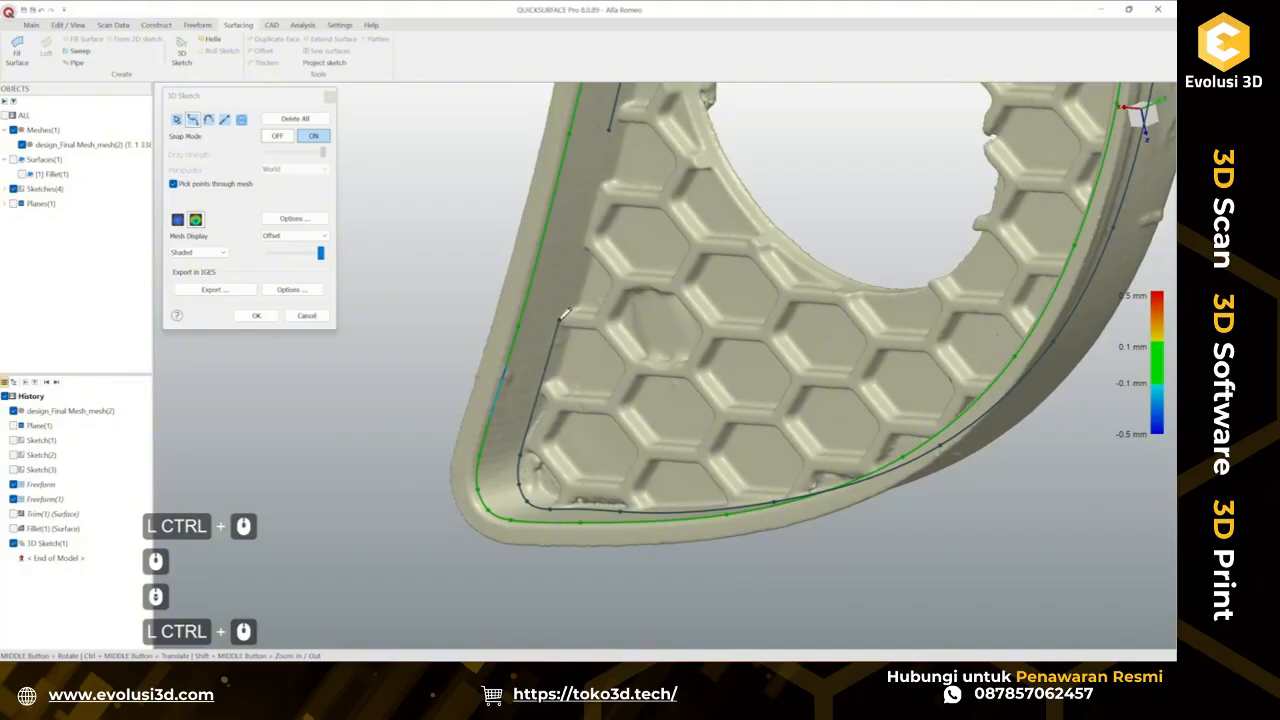
click(560, 319)
double_click(609, 130)
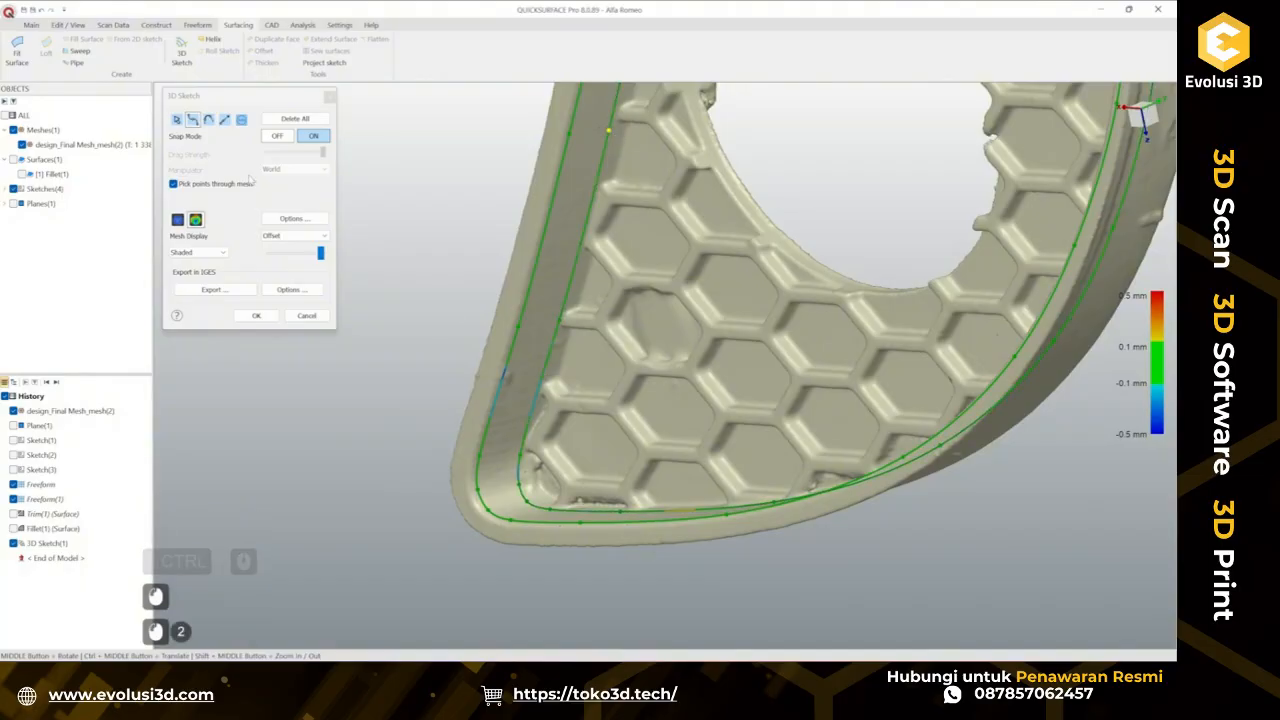
Edit the inner spline's control points at the rim corner, dragging them to fit the mesh edge more closely.
click(177, 120)
ctrl+middle_drag(648, 422, 658, 334)
mouse_move(658, 334)
middle_down()
mouse_move(581, 342)
mouse_move(694, 430)
mouse_move(448, 460)
mouse_move(592, 472)
middle_up()
scroll(581, 342, up, 2)
scroll(592, 472, up, 2)
click(589, 420)
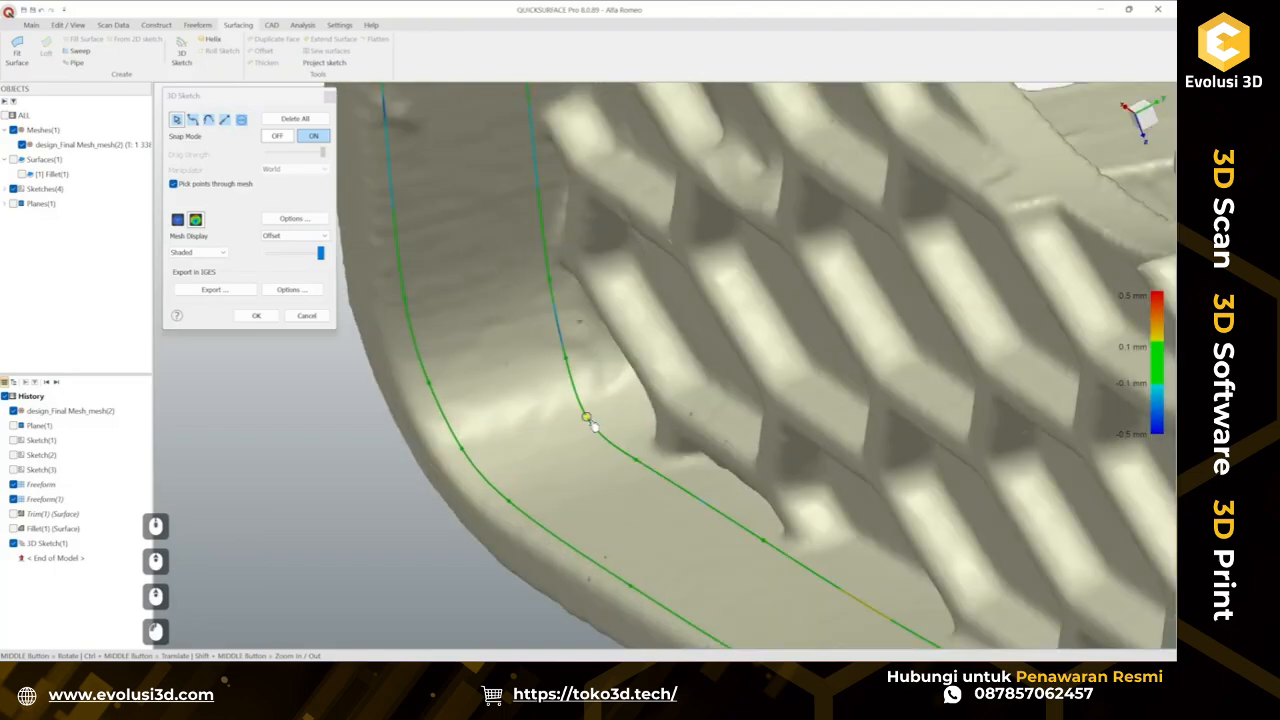
click(591, 420)
scroll(574, 372, down, 5)
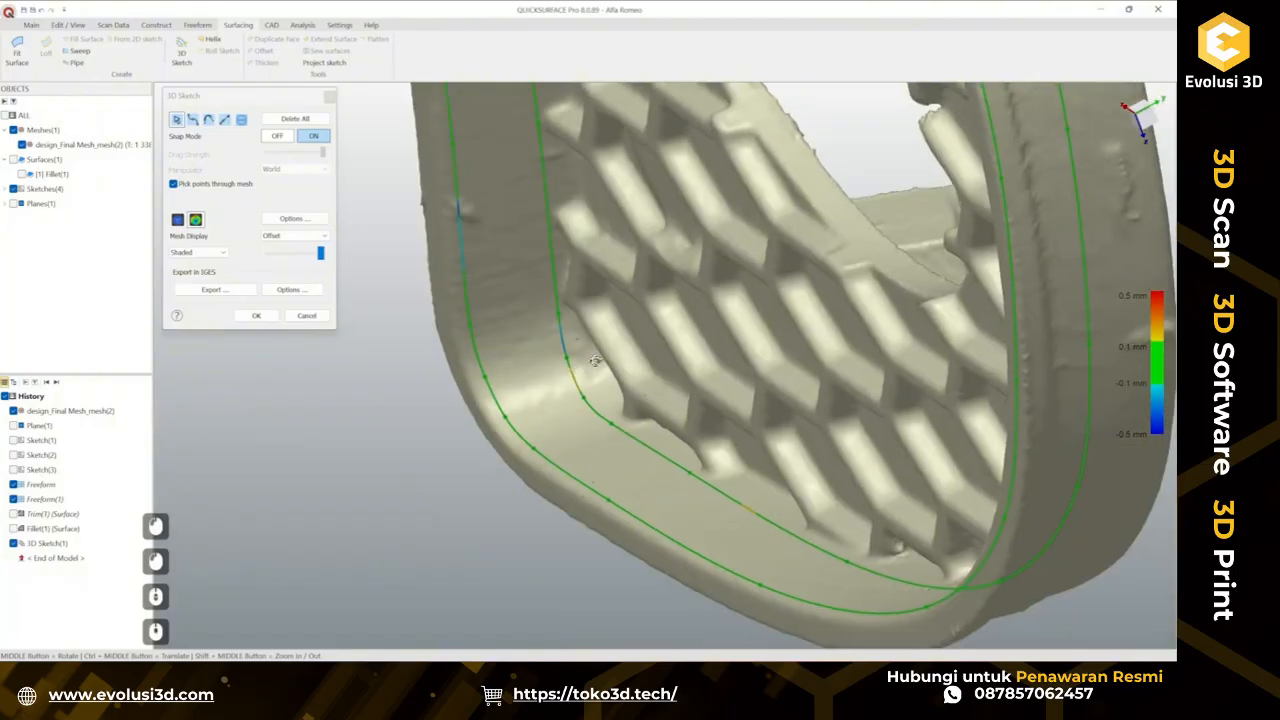
middle_drag(574, 372, 571, 338)
scroll(571, 338, up, 5)
scroll(578, 362, up, 3)
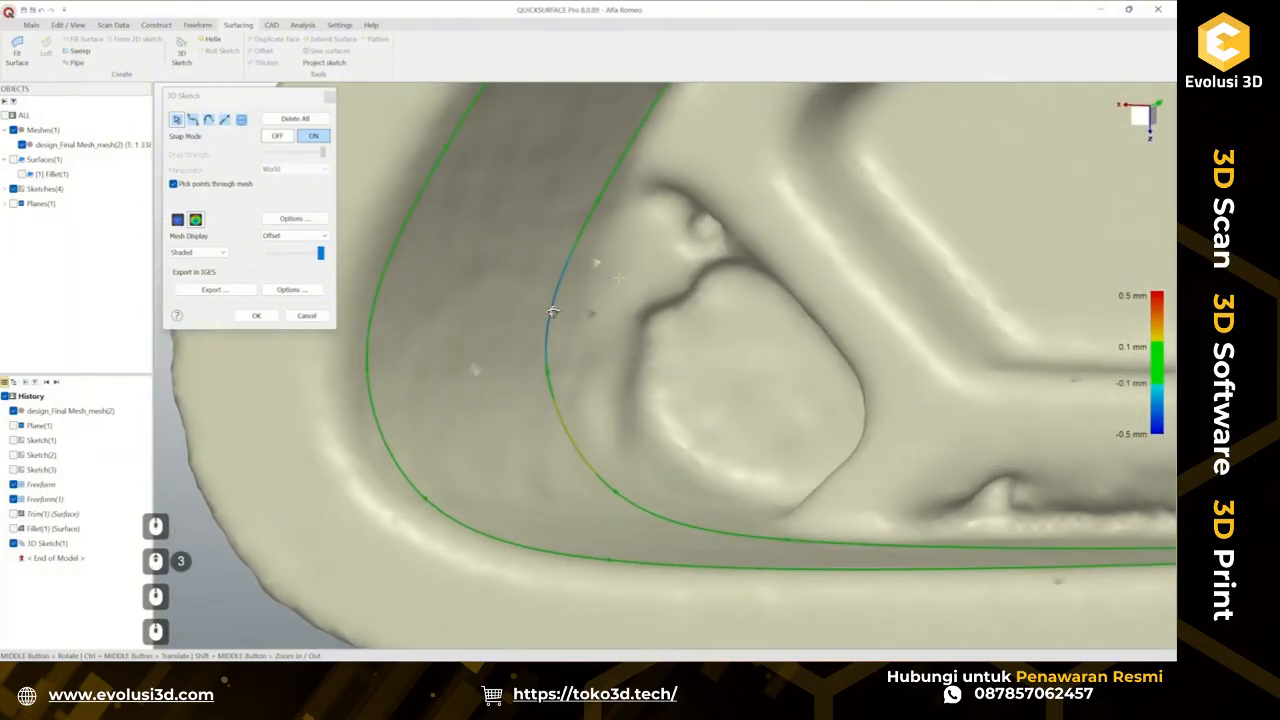
middle_drag(552, 312, 525, 313)
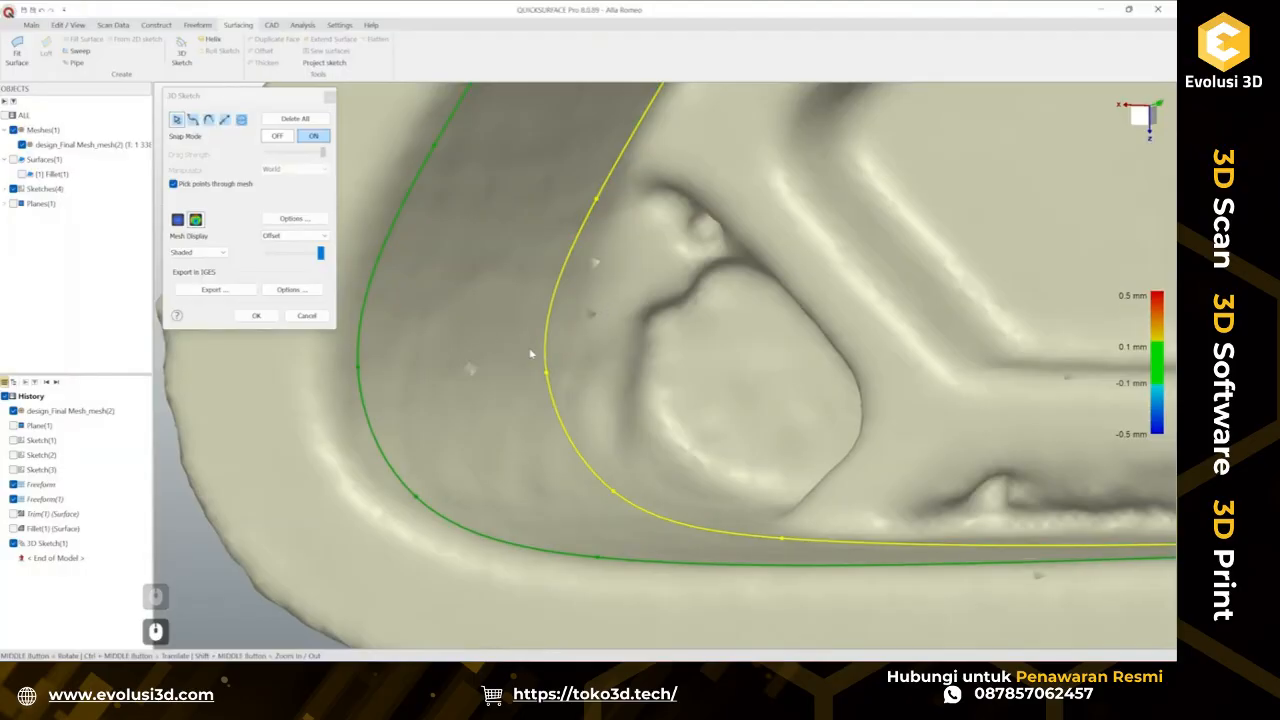
middle_drag(548, 328, 523, 336)
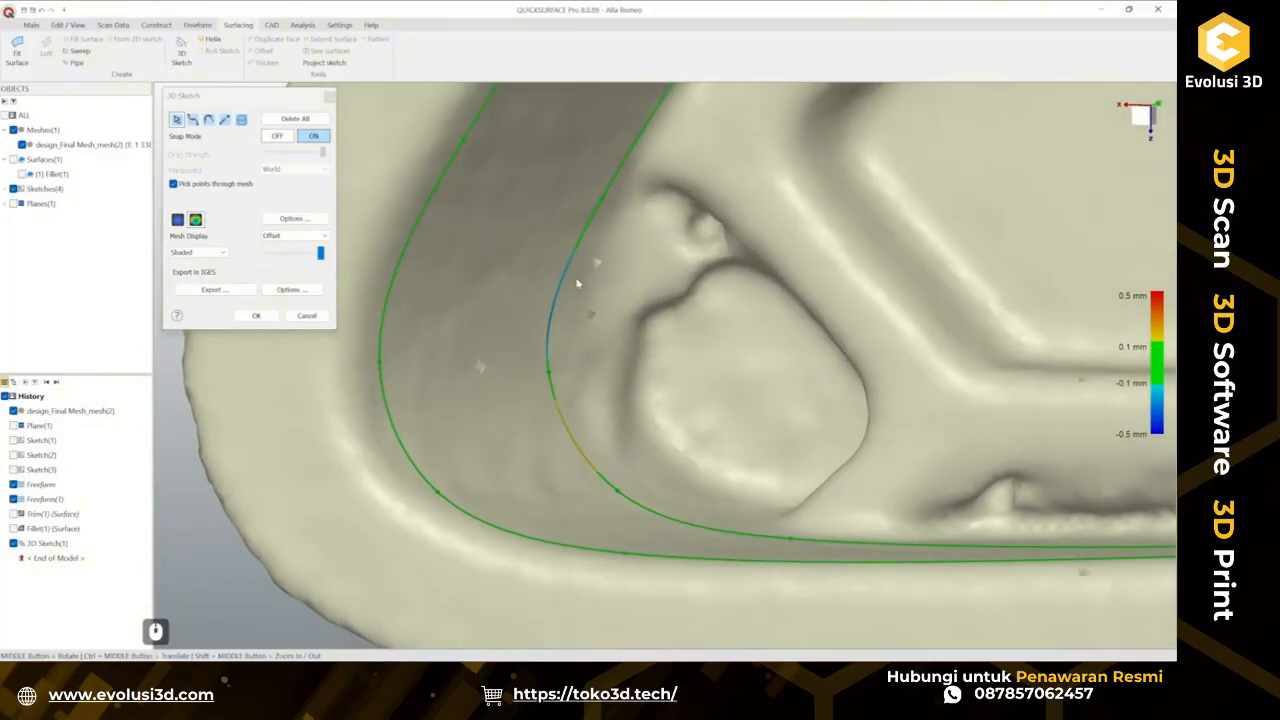
scroll(547, 312, down, 2)
scroll(540, 294, down, 2)
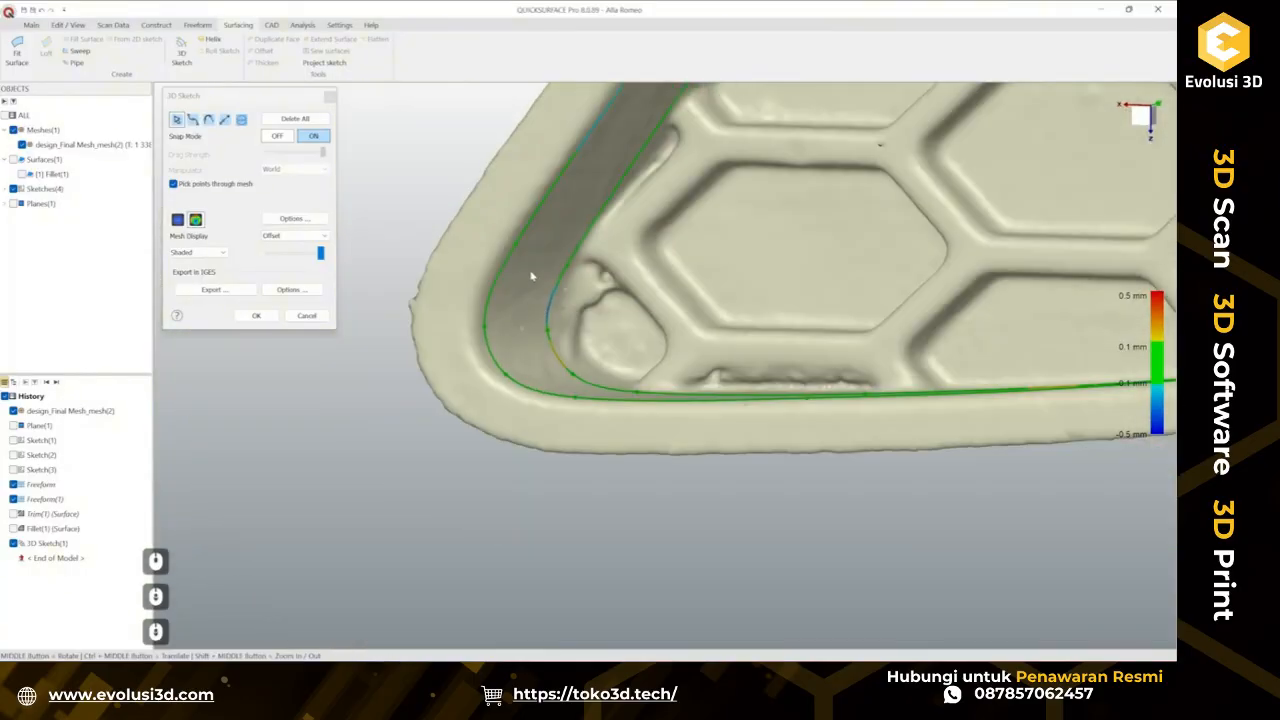
middle_drag(552, 304, 499, 347)
scroll(548, 350, up, 5)
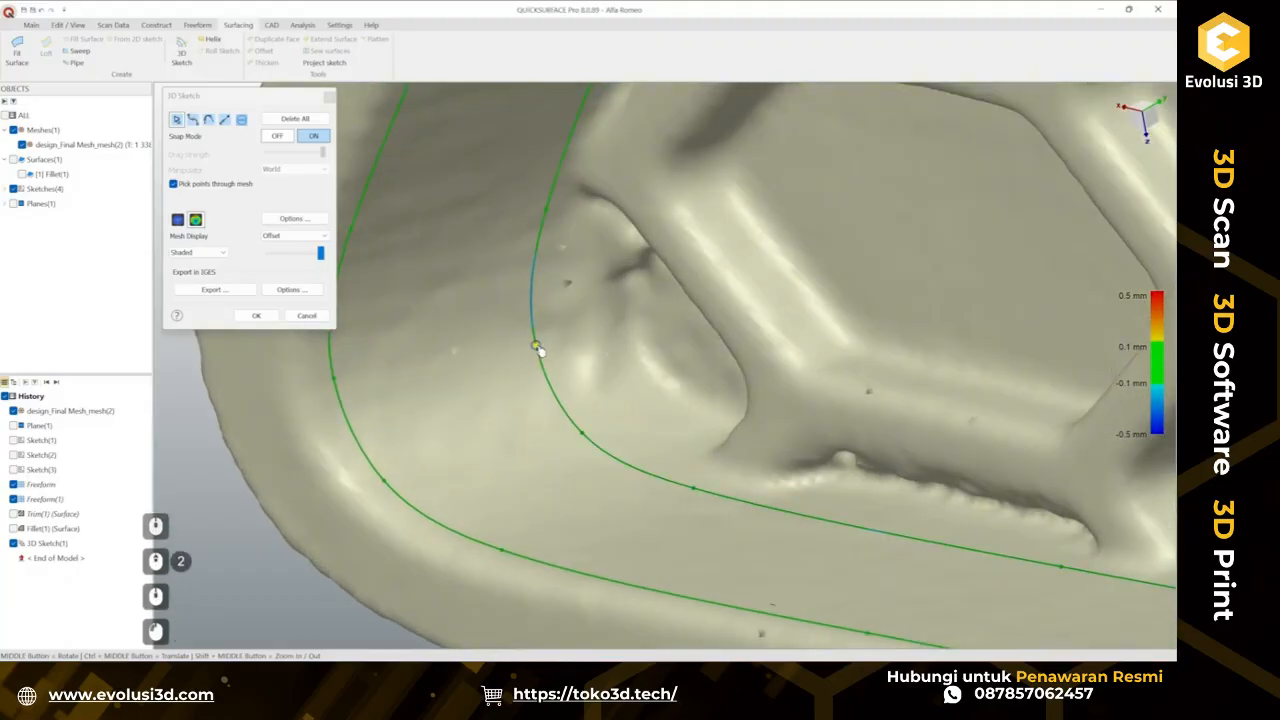
Refine the inner spline's control points along the rim's top edge to fit the mesh, then close the 3D sketch.
scroll(538, 347, down, 4)
mouse_move(538, 347)
ctrl+middle_down()
mouse_move(482, 472)
mouse_move(590, 350)
mouse_move(563, 450)
mouse_move(657, 371)
mouse_move(383, 477)
ctrl+middle_up()
ctrl+middle_drag(659, 232, 662, 350)
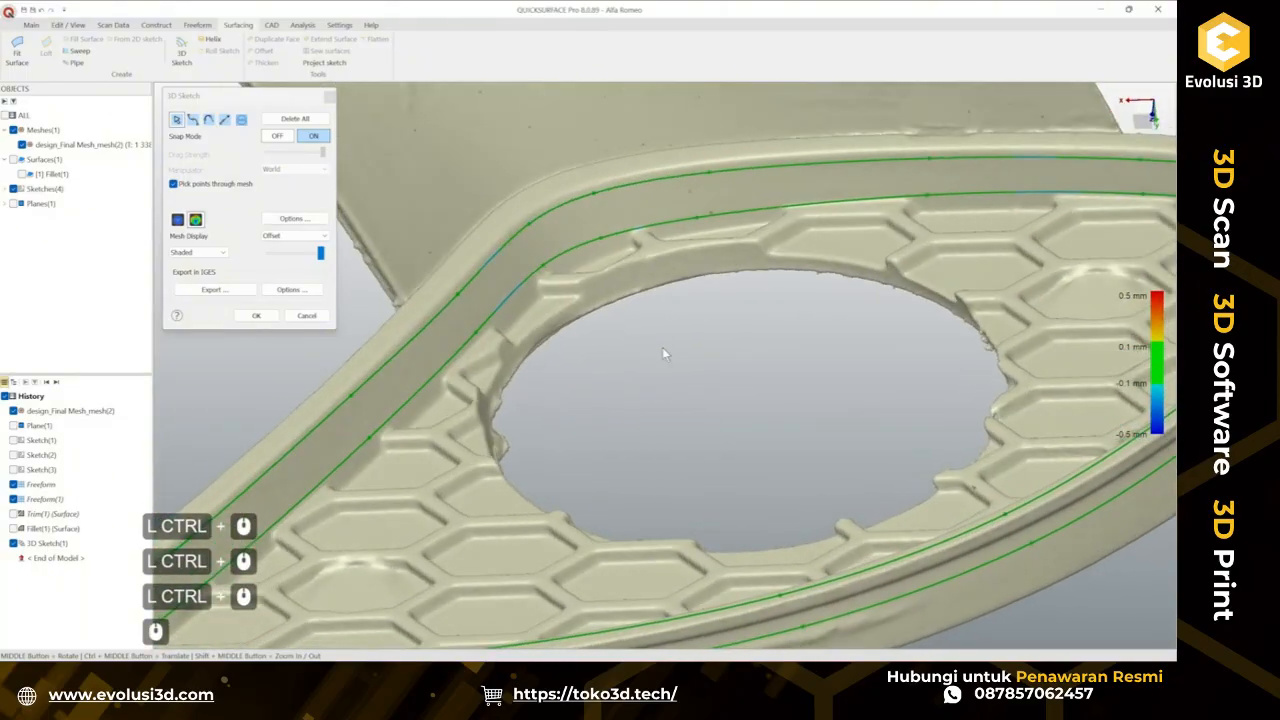
scroll(754, 359, down, 2)
ctrl+middle_drag(811, 363, 565, 372)
middle_drag(565, 372, 920, 370)
scroll(557, 314, up, 3)
middle_drag(920, 370, 715, 372)
ctrl+middle_drag(715, 372, 1030, 325)
middle_drag(1030, 325, 854, 358)
scroll(753, 296, up, 2)
click(731, 310)
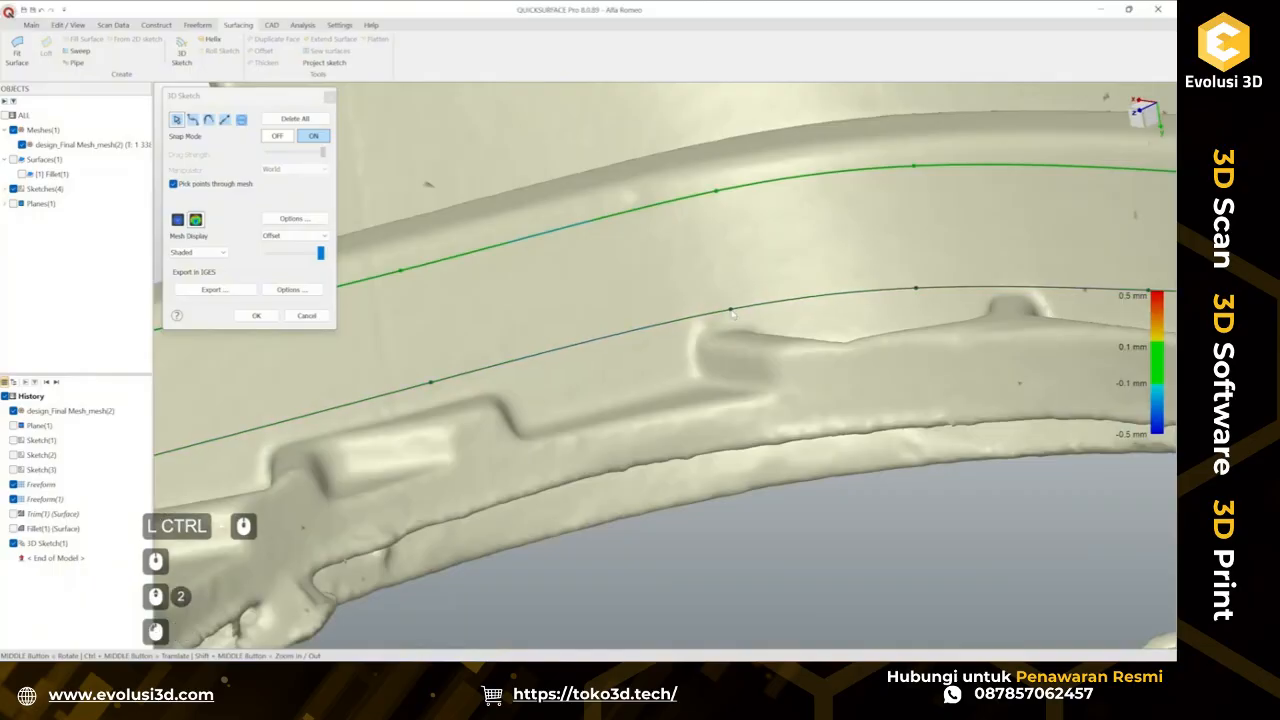
scroll(787, 315, down, 2)
ctrl+middle_drag(775, 325, 960, 277)
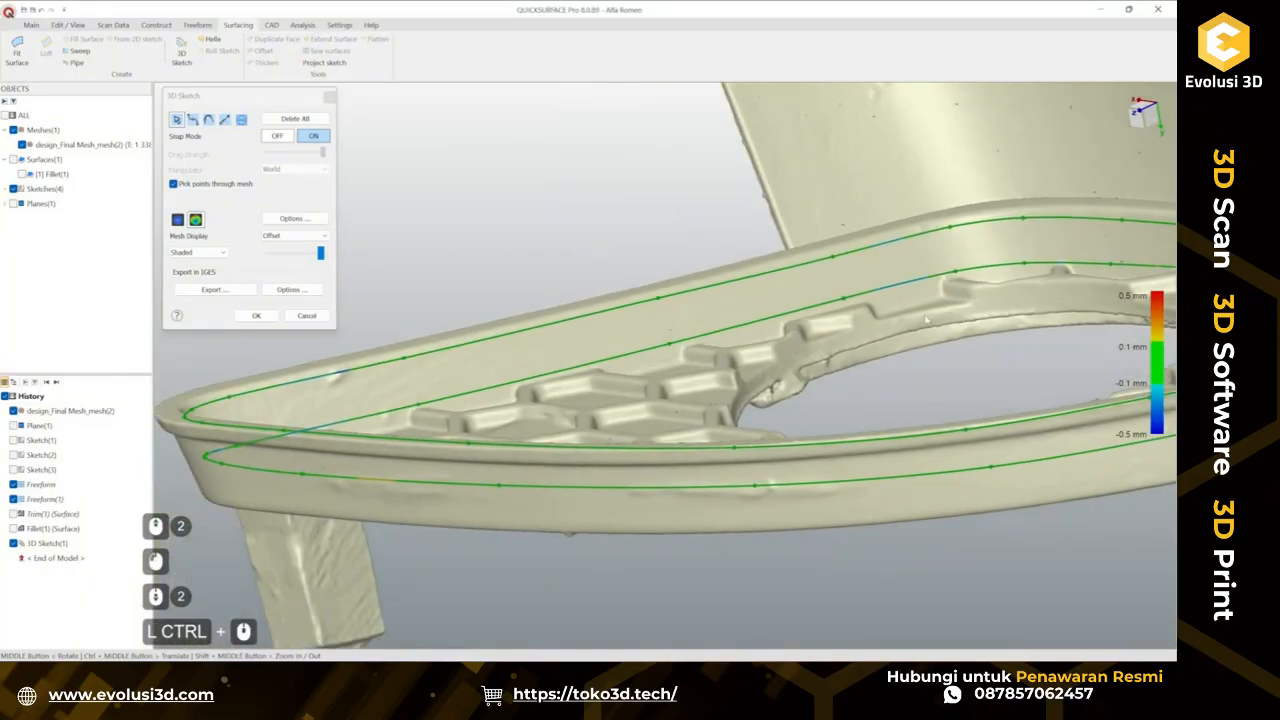
middle_drag(860, 310, 640, 365)
ctrl+middle_drag(640, 365, 555, 409)
scroll(522, 352, down, 3)
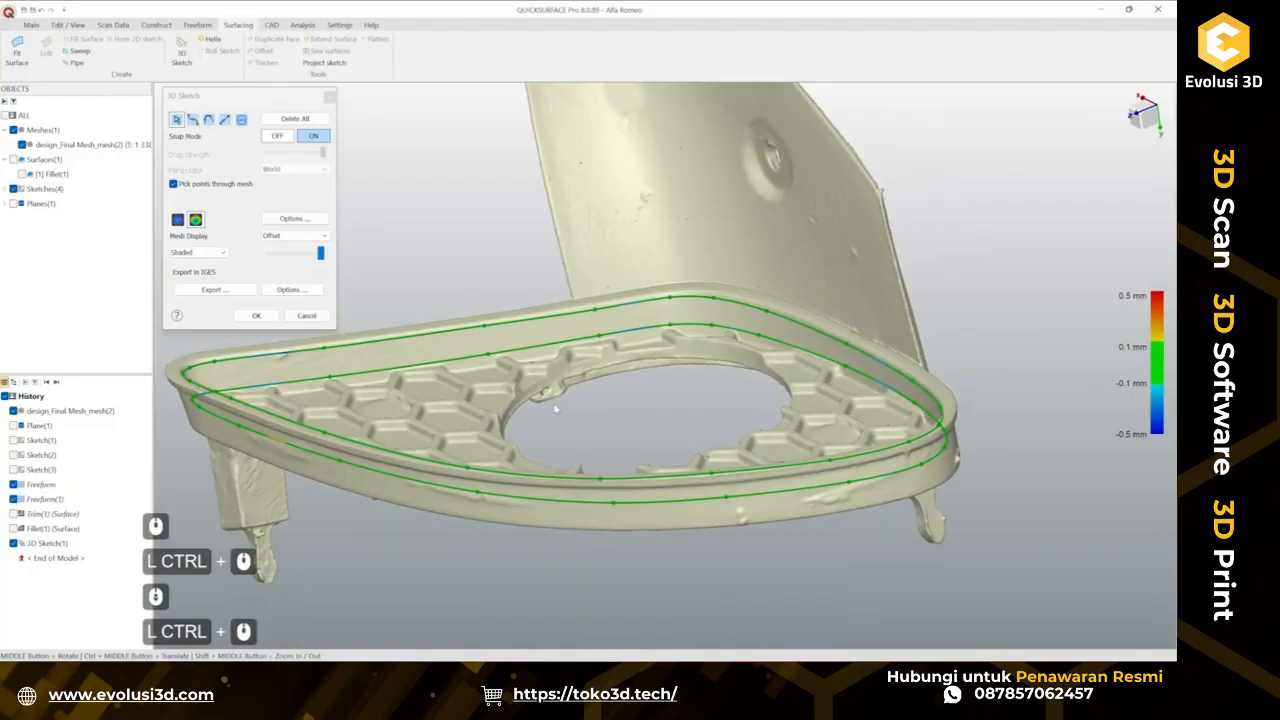
click(256, 316)
middle_drag(258, 323, 296, 248)
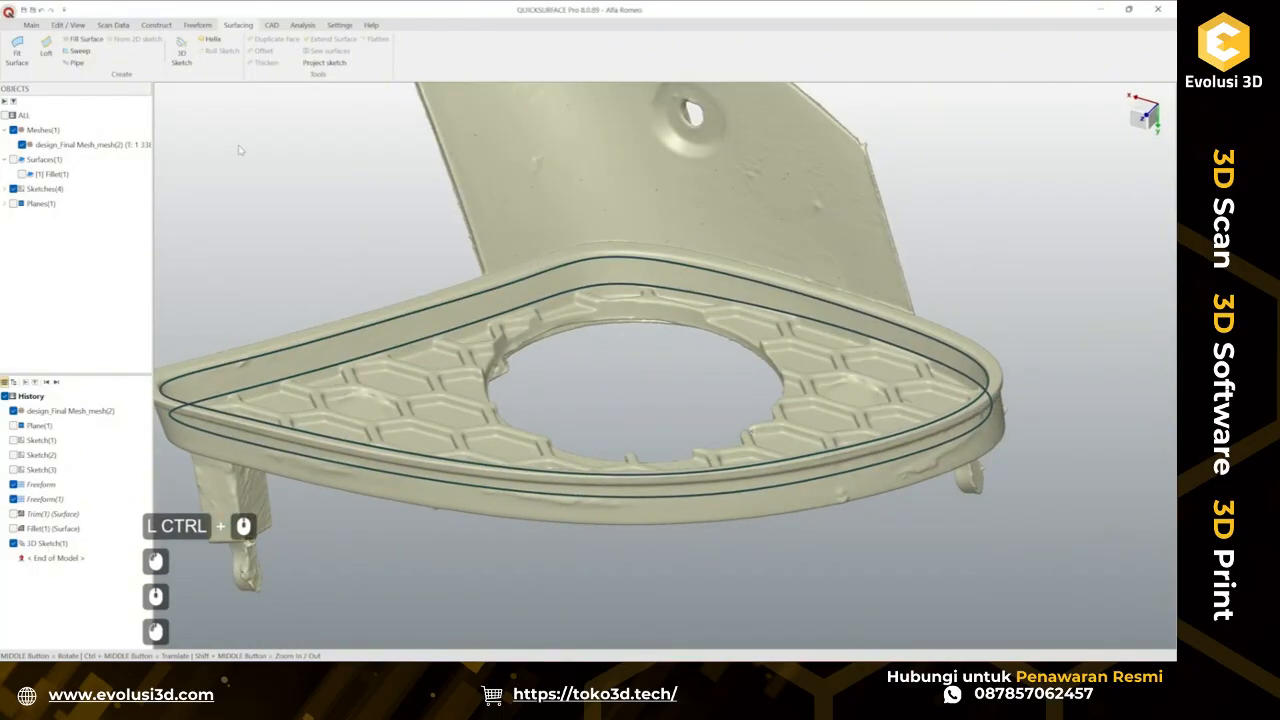
click(46, 46)
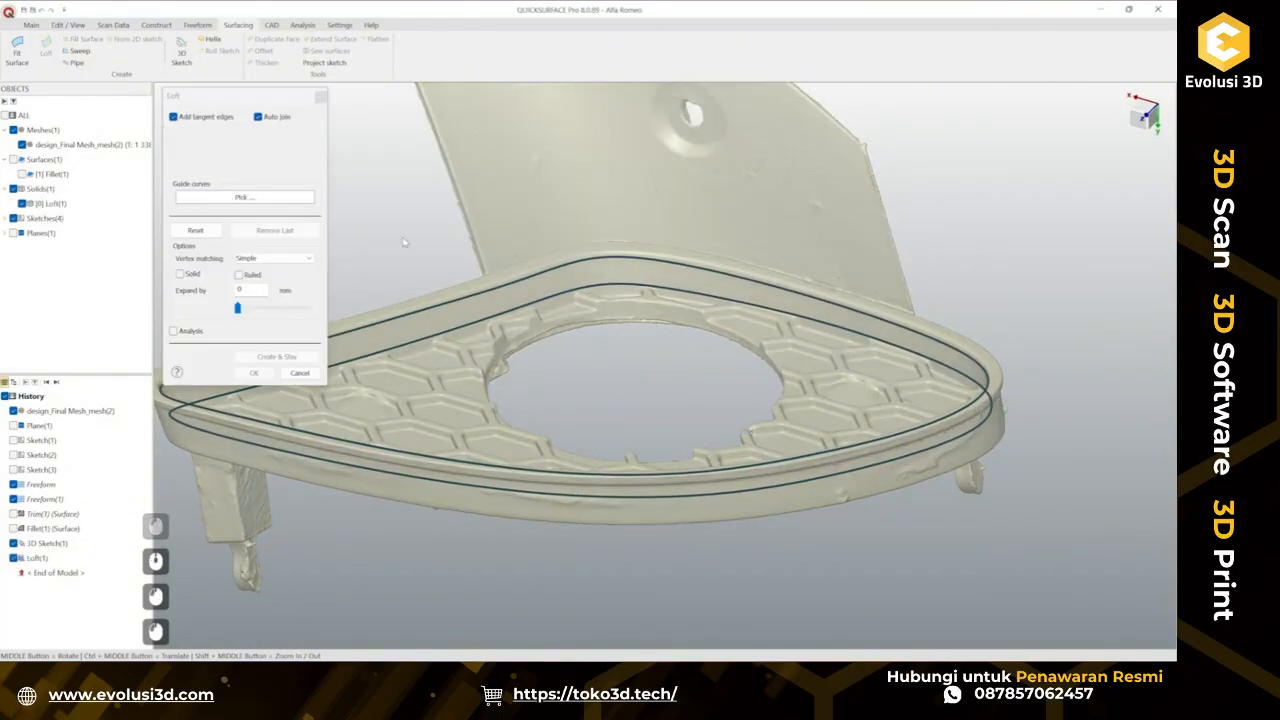
click(423, 309)
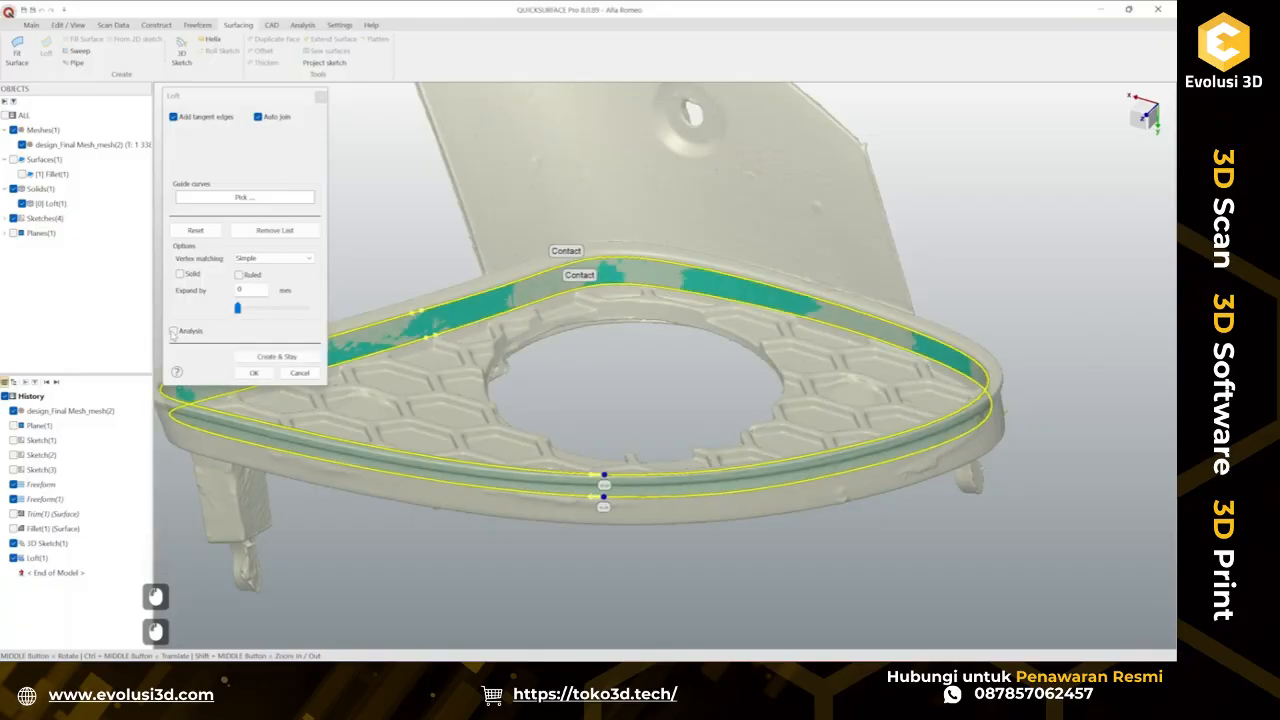
click(173, 331)
mouse_move(760, 400)
middle_down()
mouse_move(828, 387)
mouse_move(503, 299)
mouse_move(657, 264)
mouse_move(566, 300)
mouse_move(685, 272)
middle_up()
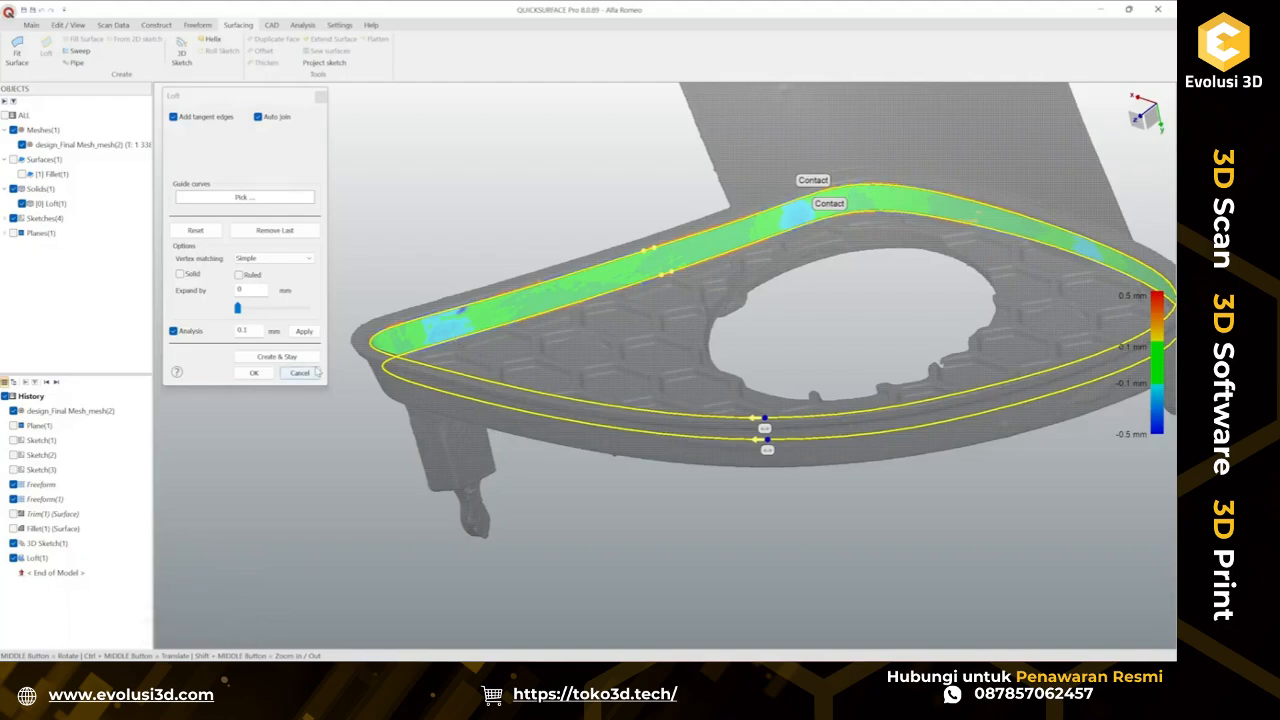
middle_drag(785, 275, 532, 361)
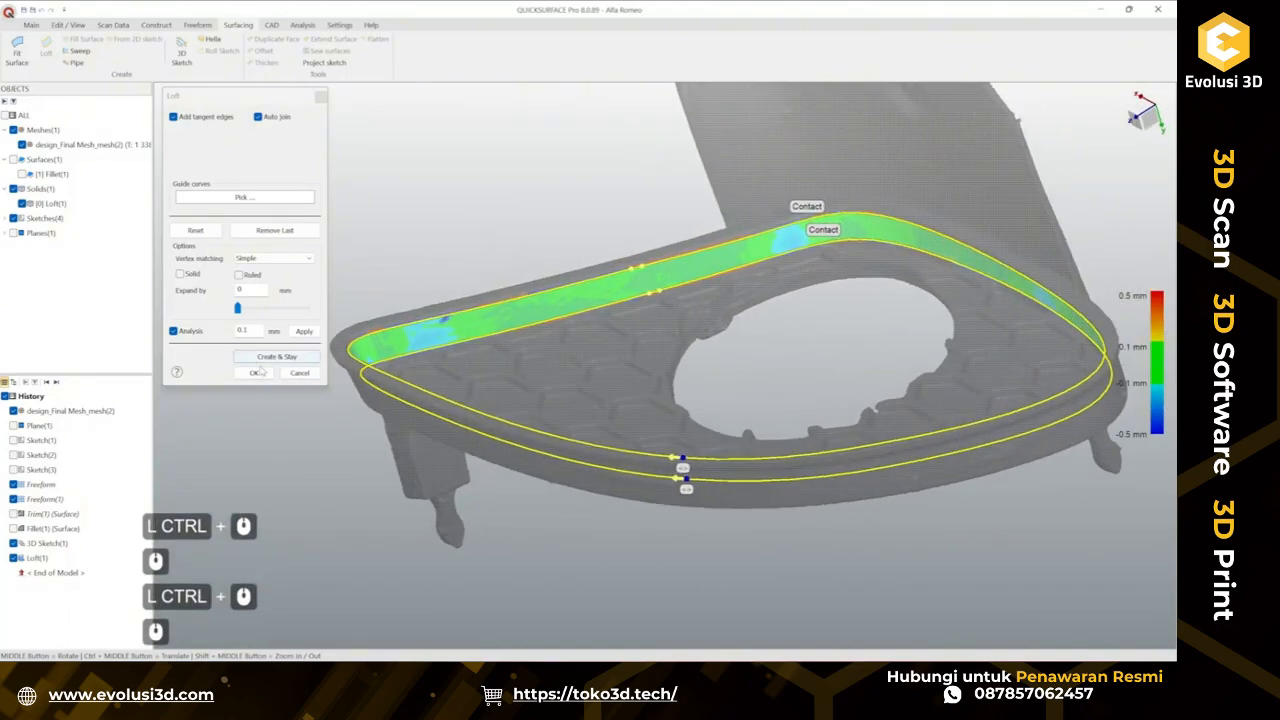
click(294, 374)
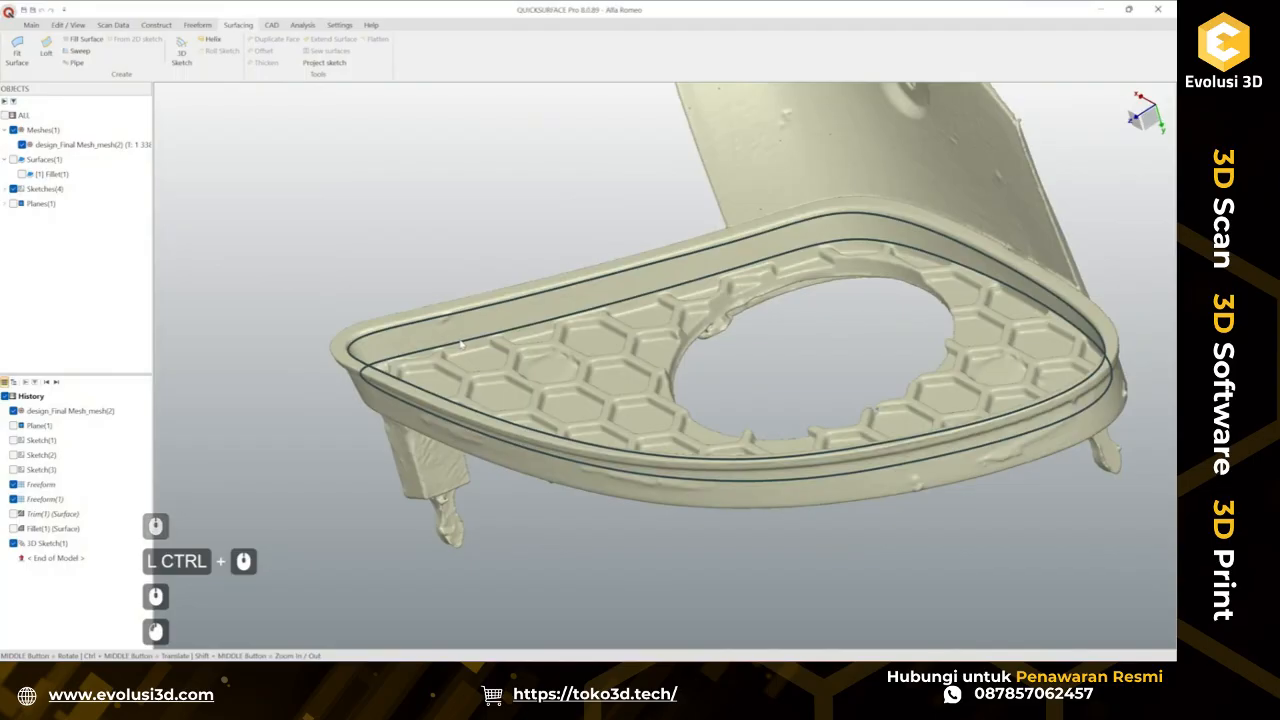
Reopen the 3D sketch and nudge spline control points at the rim's near corner closer to the mesh edges.
double_click(440, 343)
click(196, 220)
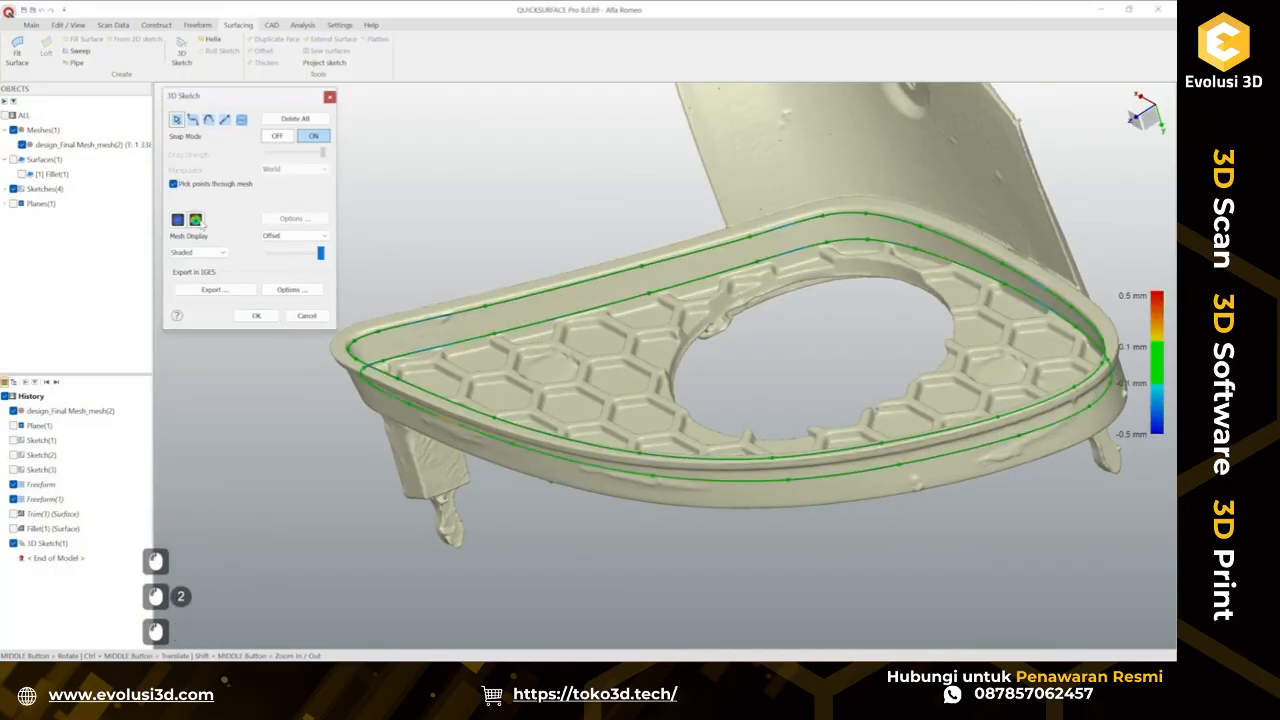
scroll(474, 328, up, 5)
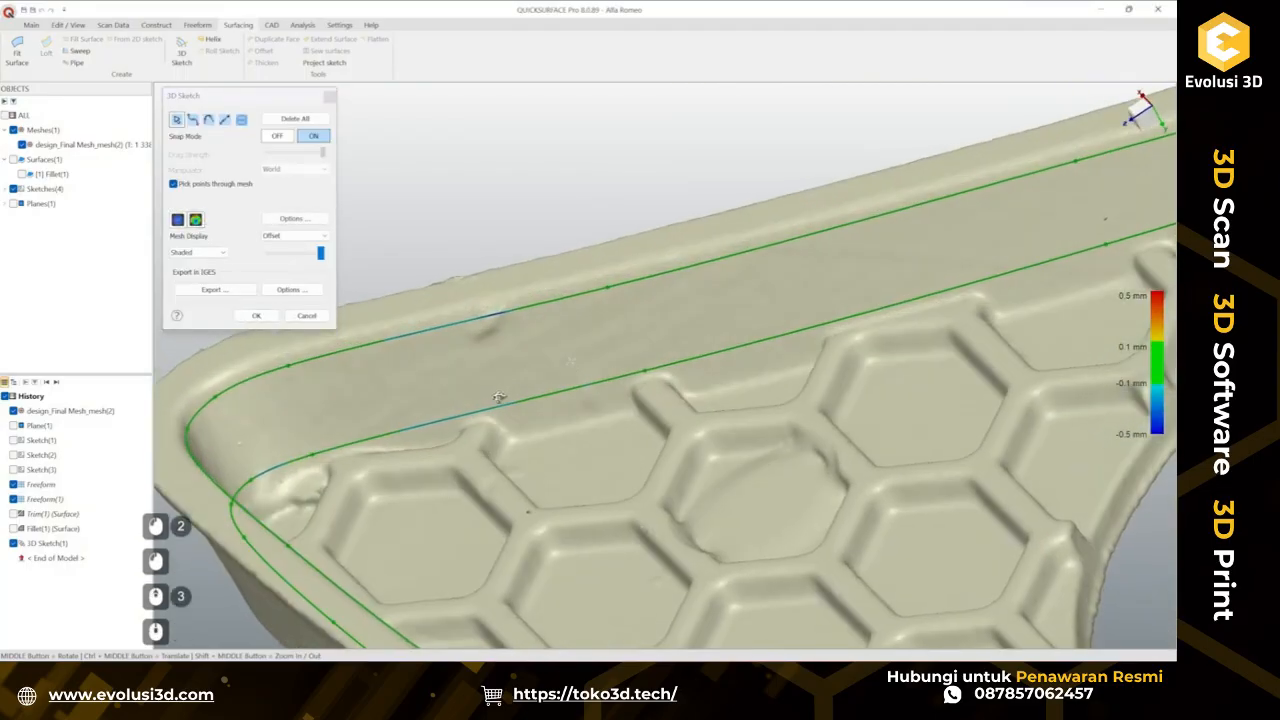
middle_drag(568, 380, 608, 382)
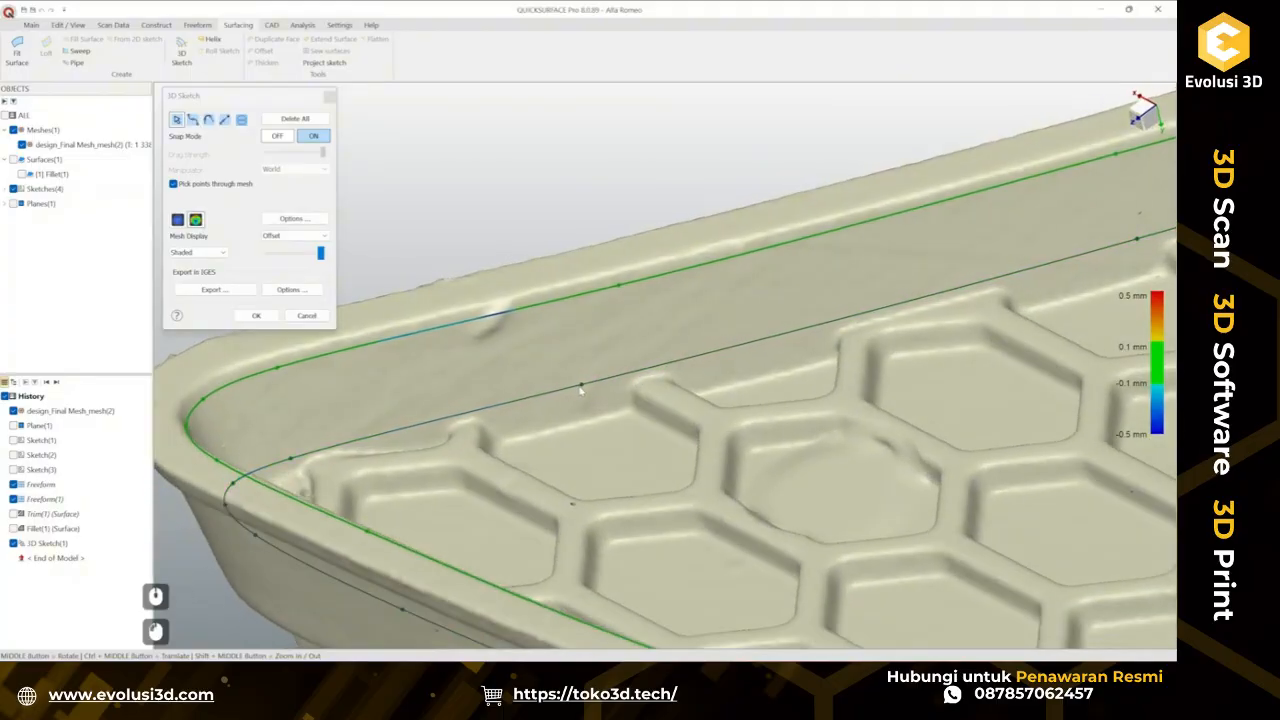
scroll(628, 395, down, 2)
scroll(603, 363, up, 2)
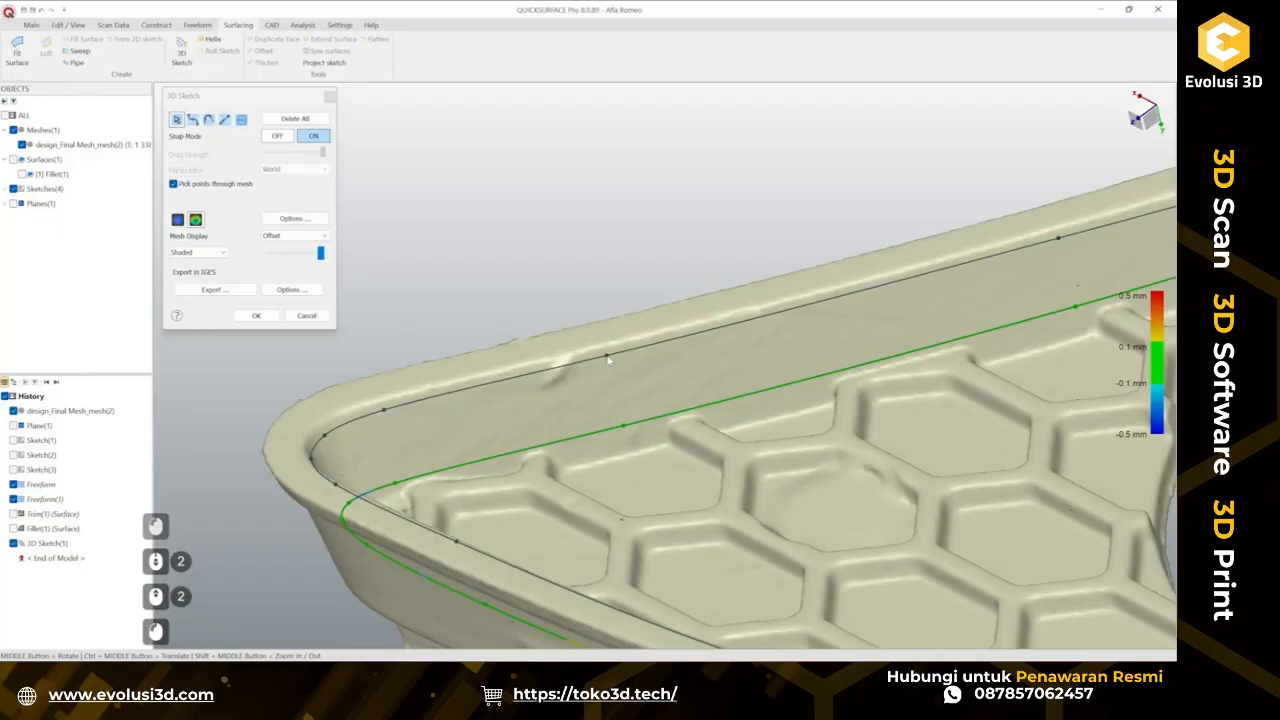
scroll(632, 370, down, 2)
ctrl+middle_drag(632, 370, 655, 372)
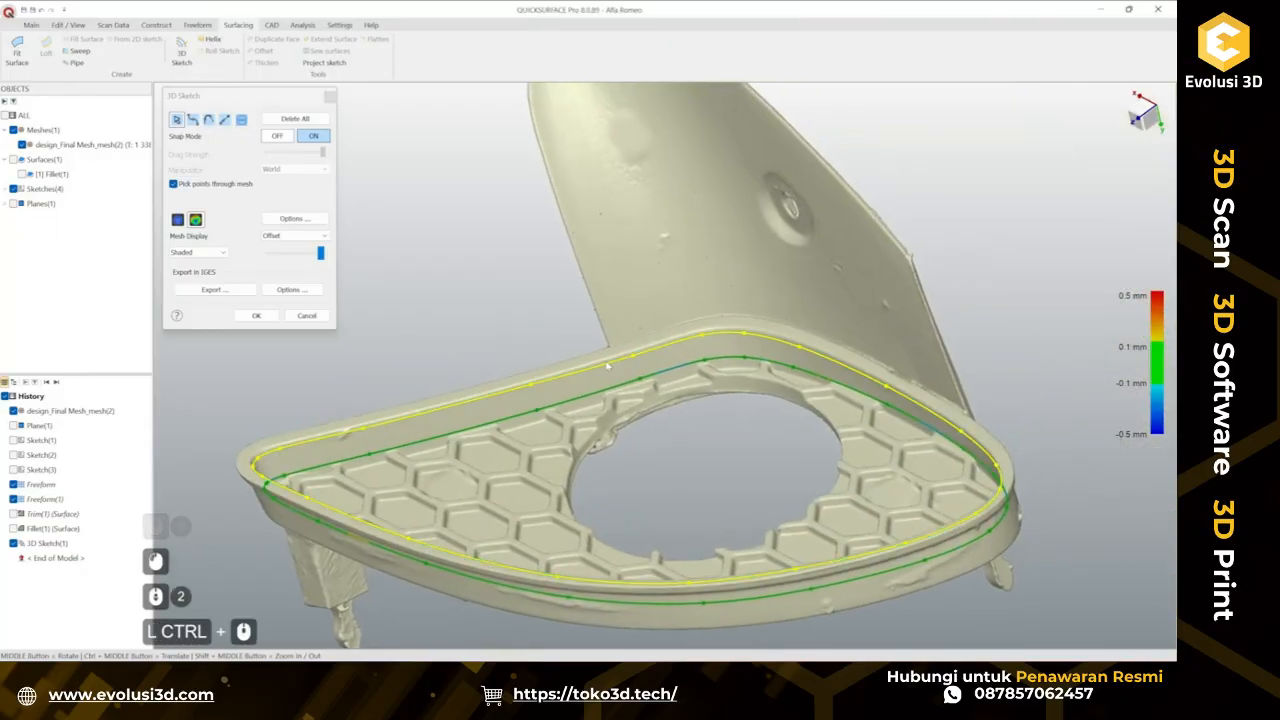
scroll(661, 371, up, 2)
click(619, 396)
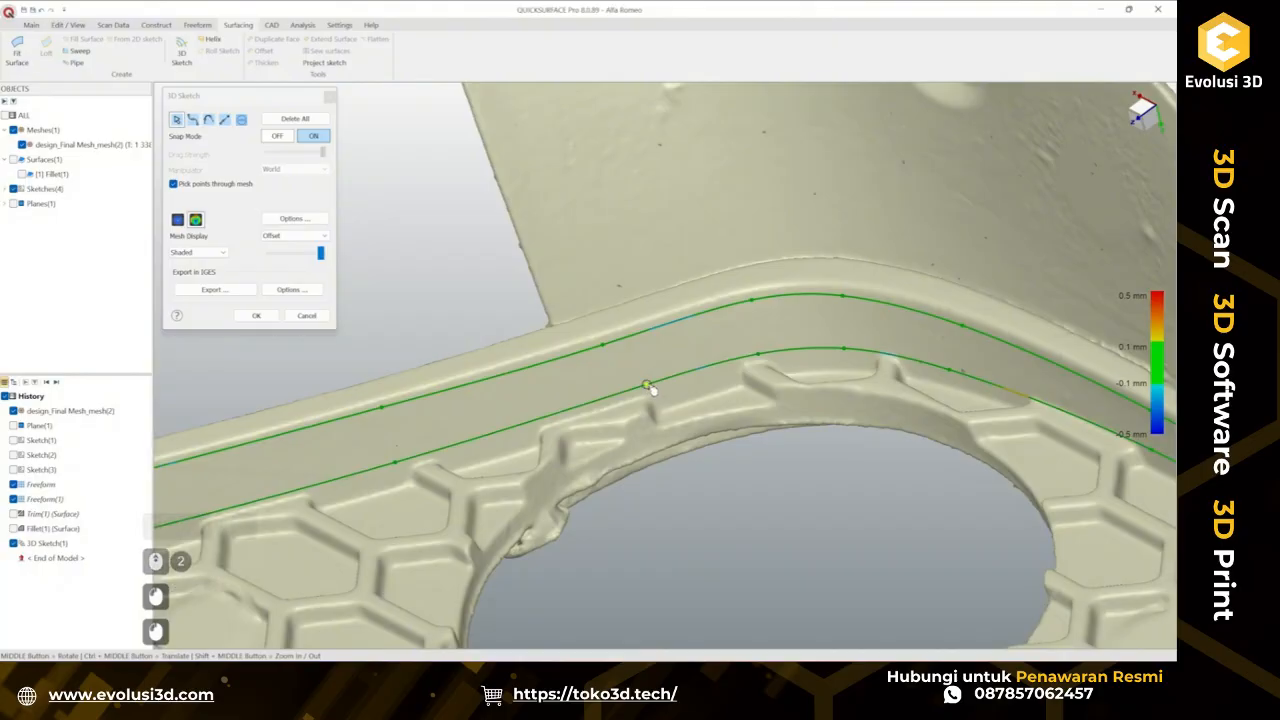
click(657, 385)
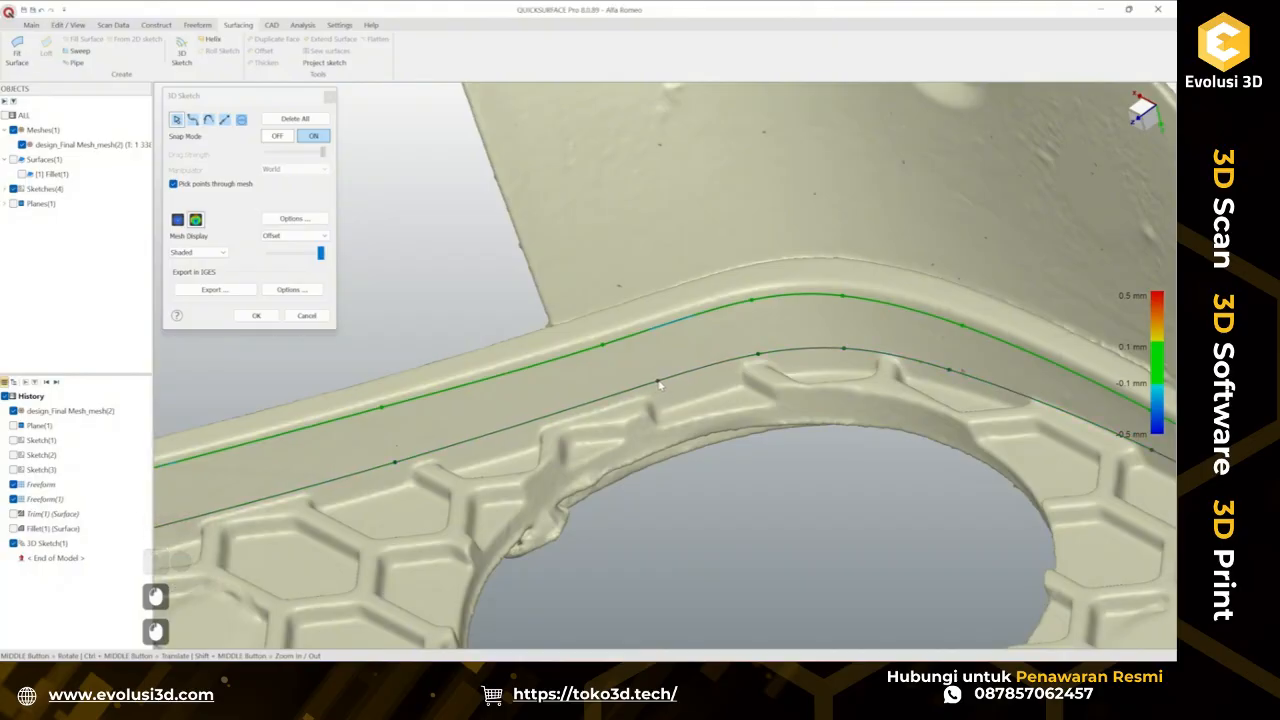
click(606, 348)
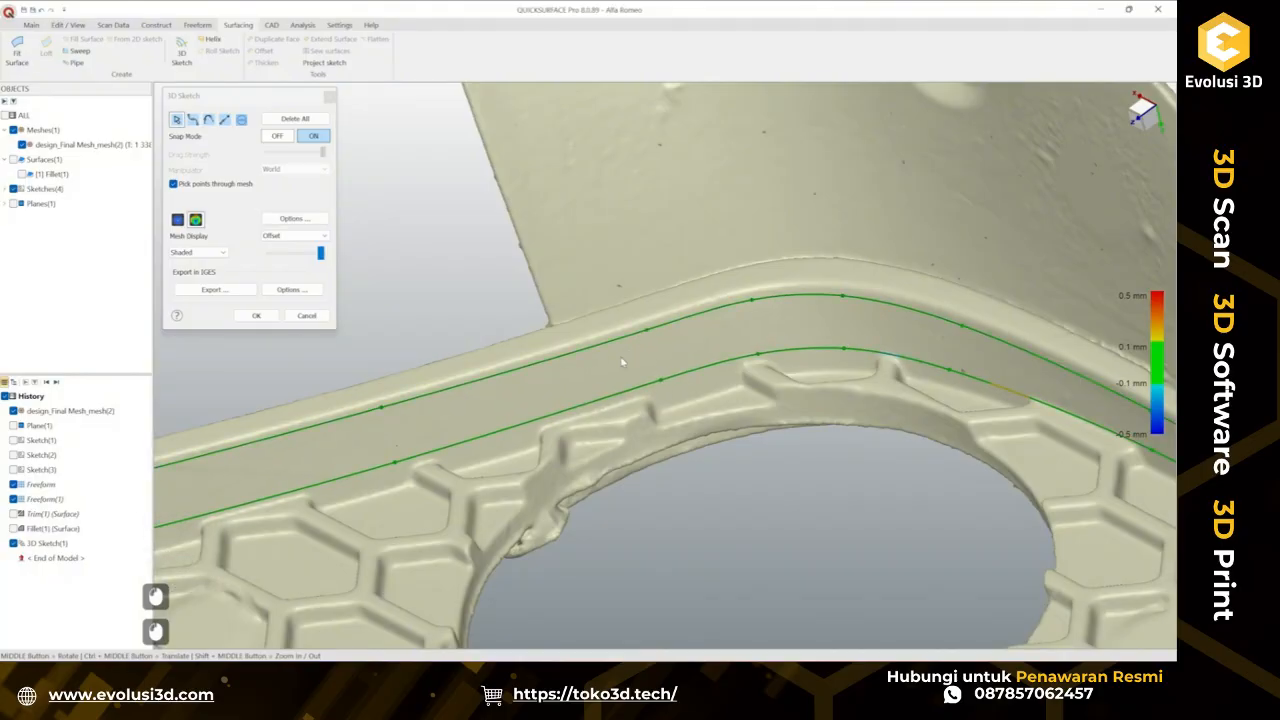
scroll(621, 362, down, 2)
ctrl+middle_drag(621, 362, 641, 378)
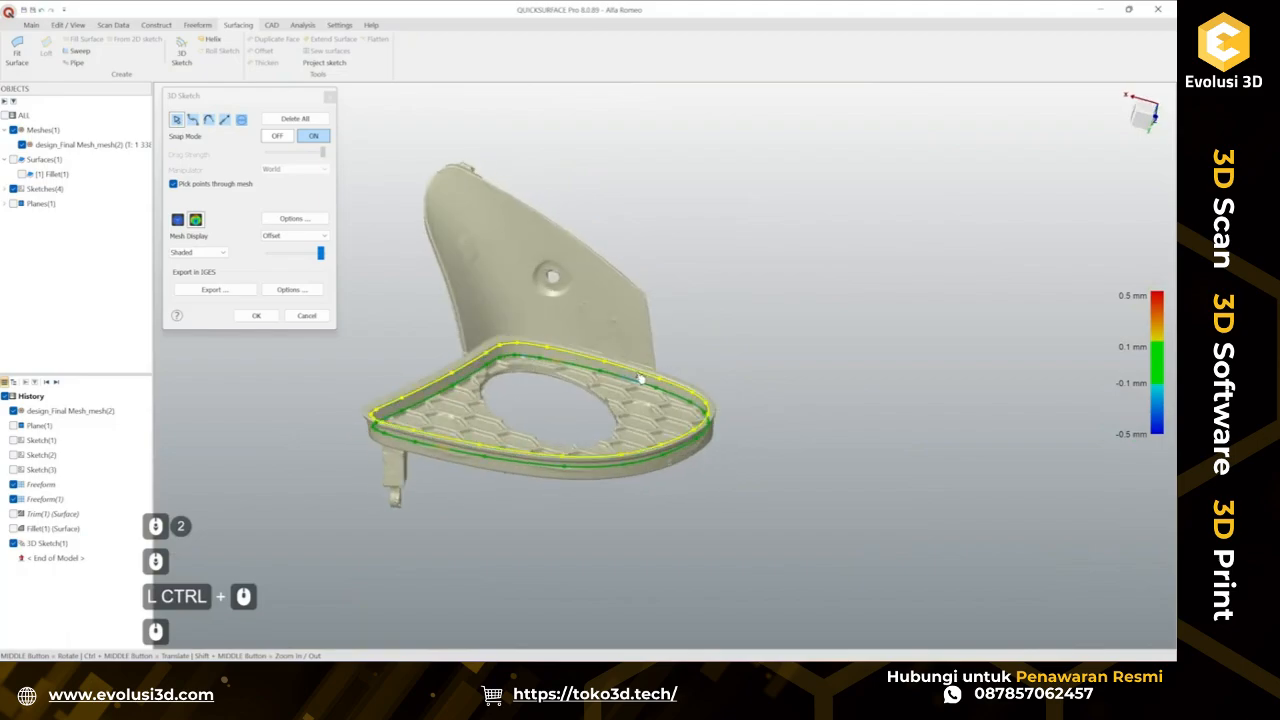
Adjust the outer spline's control points along the rim's far curved side and close the 3D sketch.
scroll(641, 378, up, 6)
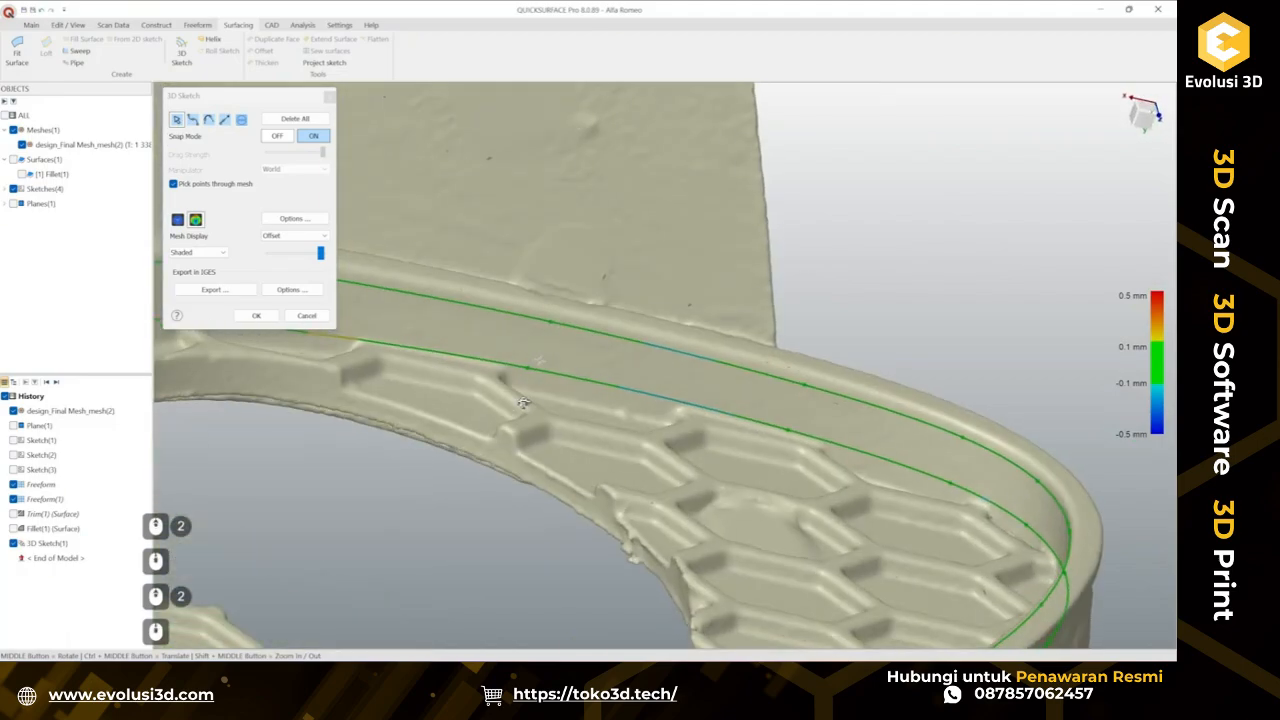
middle_drag(522, 403, 739, 404)
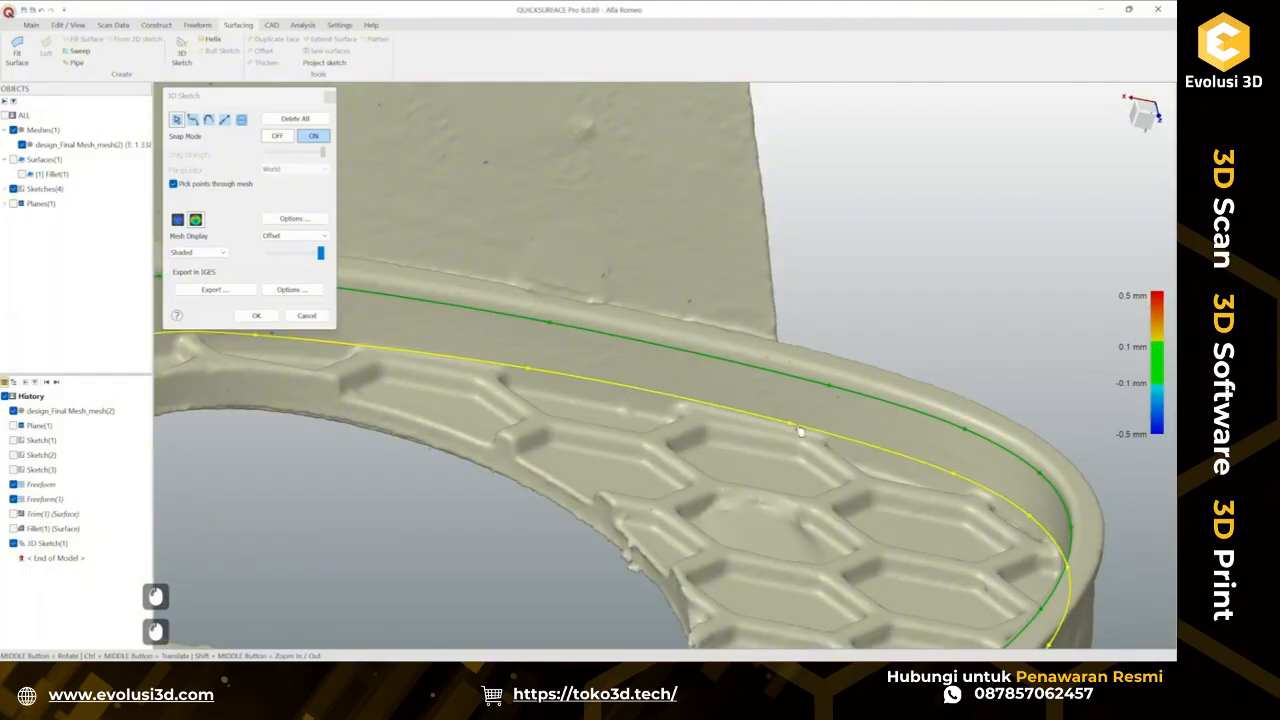
drag(792, 426, 813, 428)
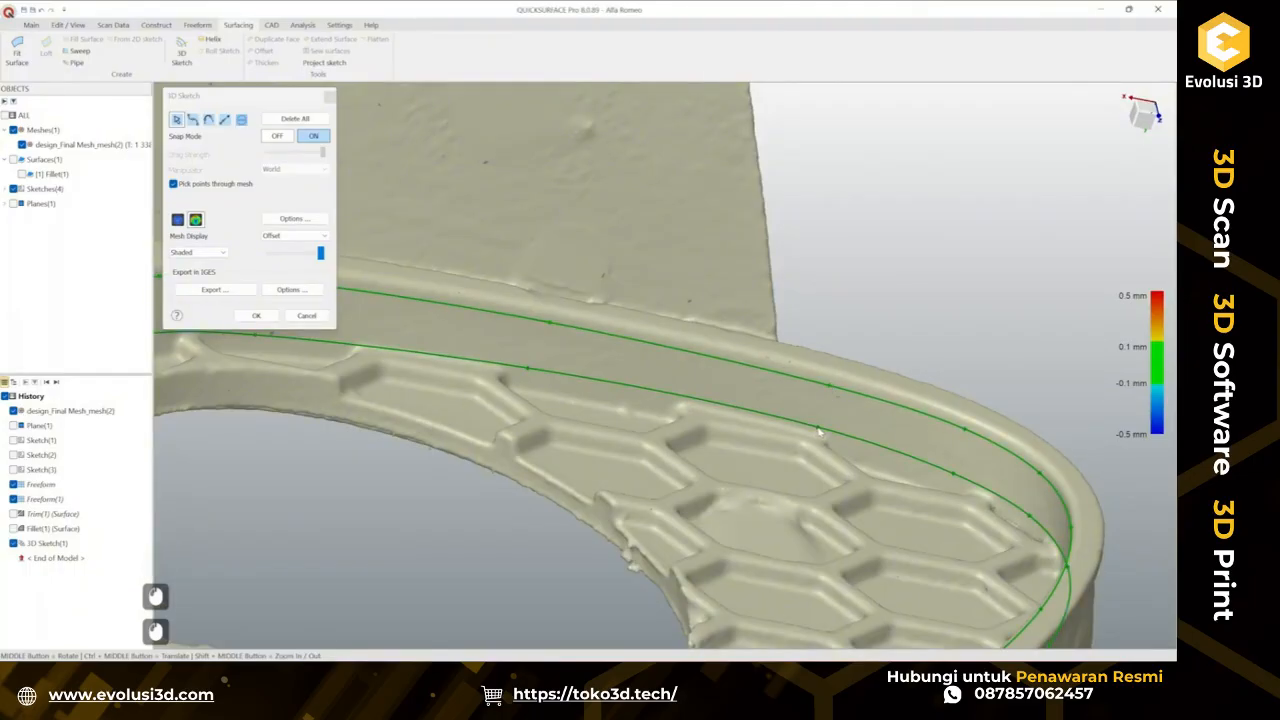
scroll(799, 415, down, 2)
middle_drag(779, 411, 767, 388)
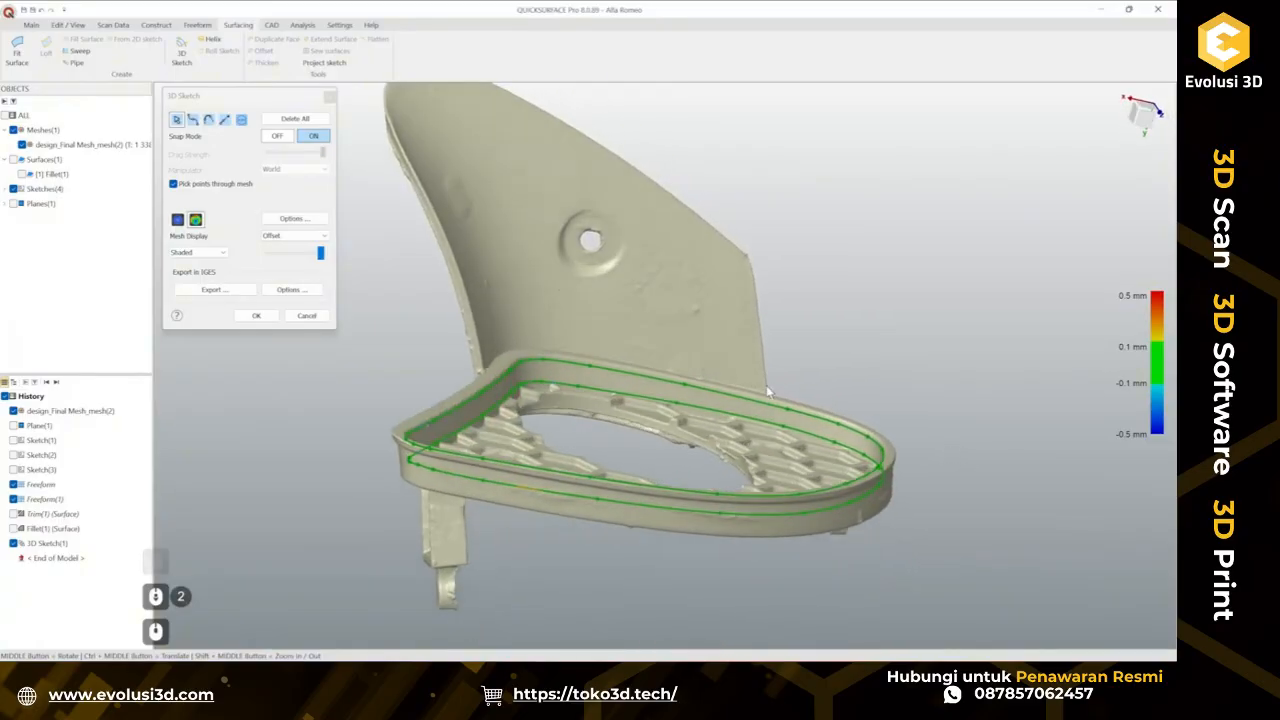
scroll(788, 412, up, 2)
scroll(790, 417, up, 2)
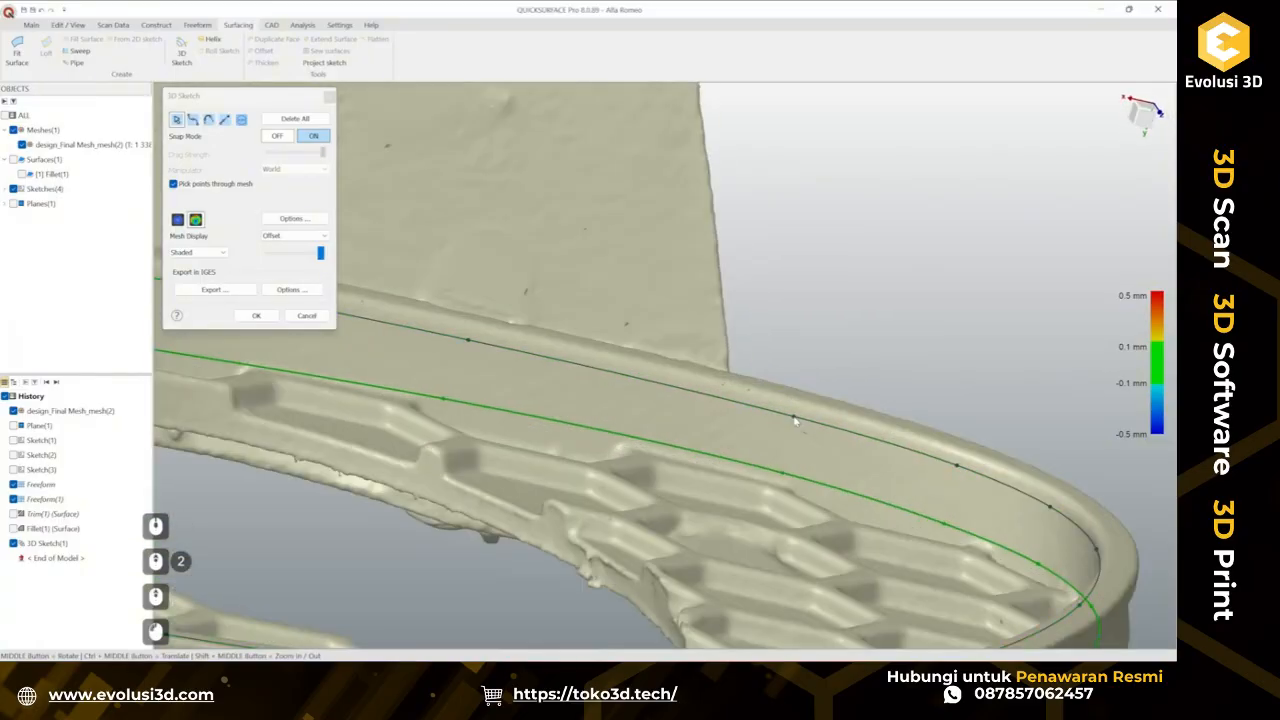
scroll(795, 422, down, 4)
ctrl+middle_drag(794, 421, 644, 410)
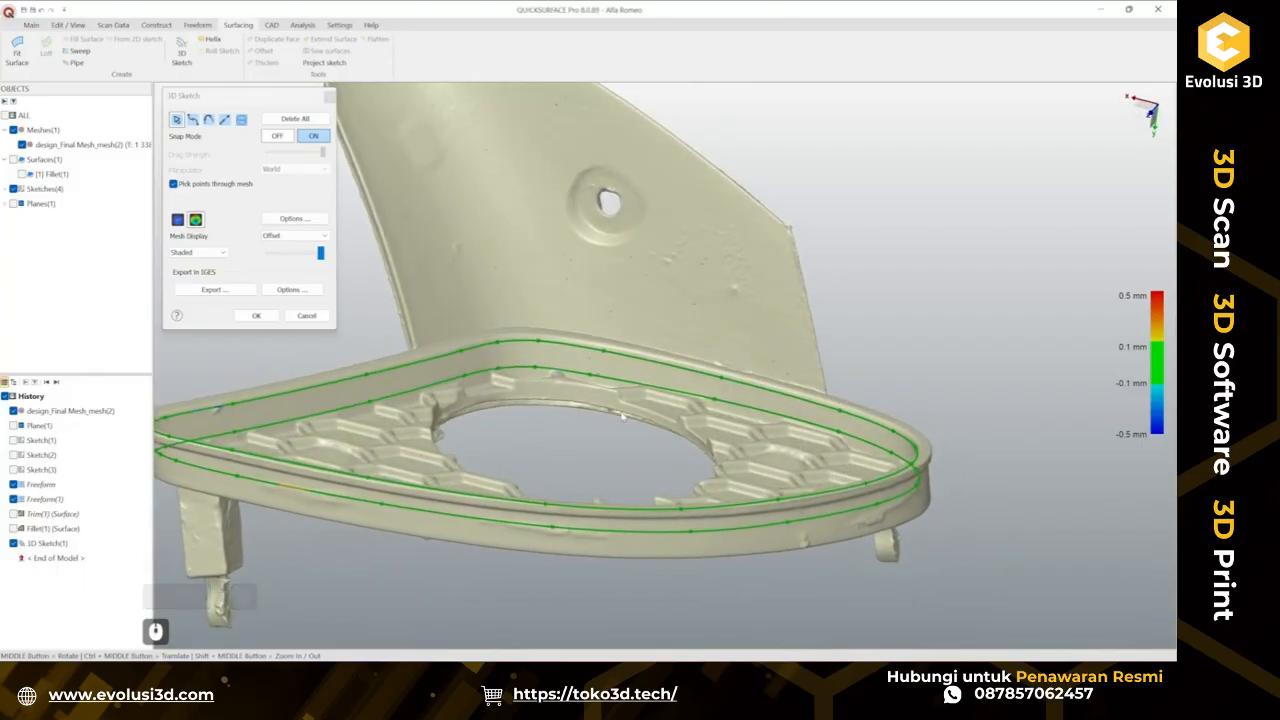
ctrl+middle_drag(592, 400, 678, 376)
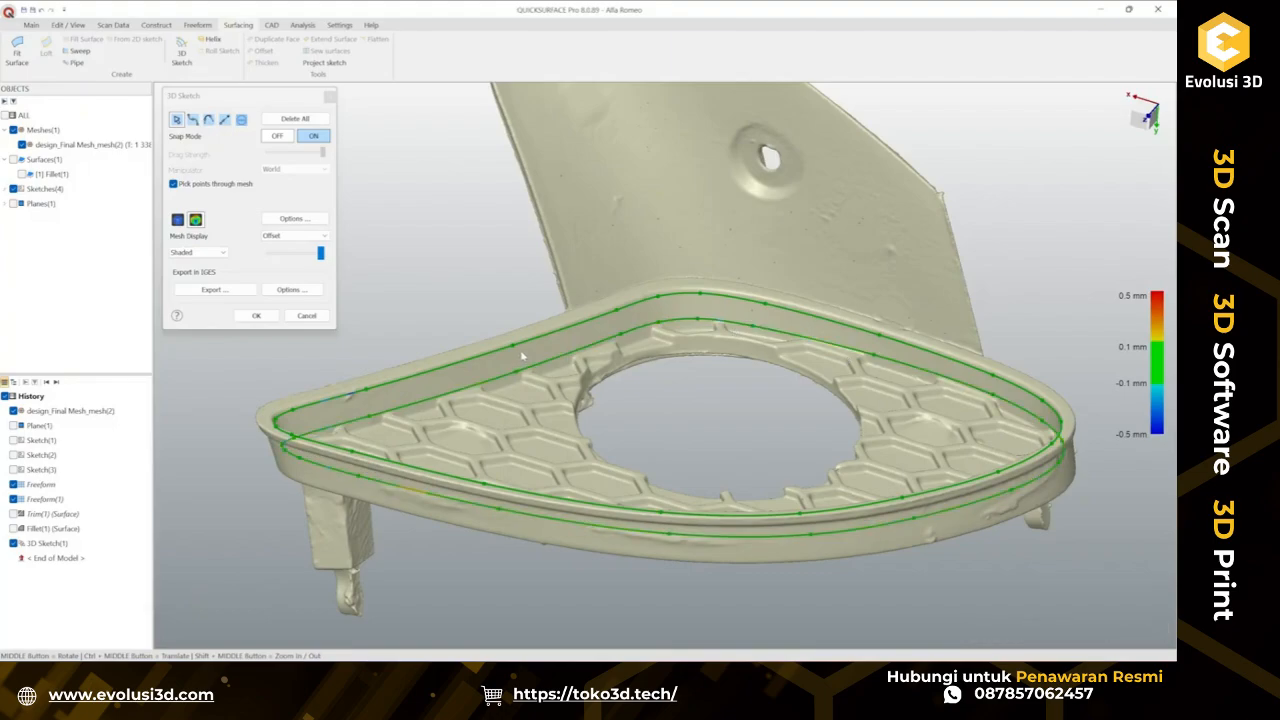
click(256, 316)
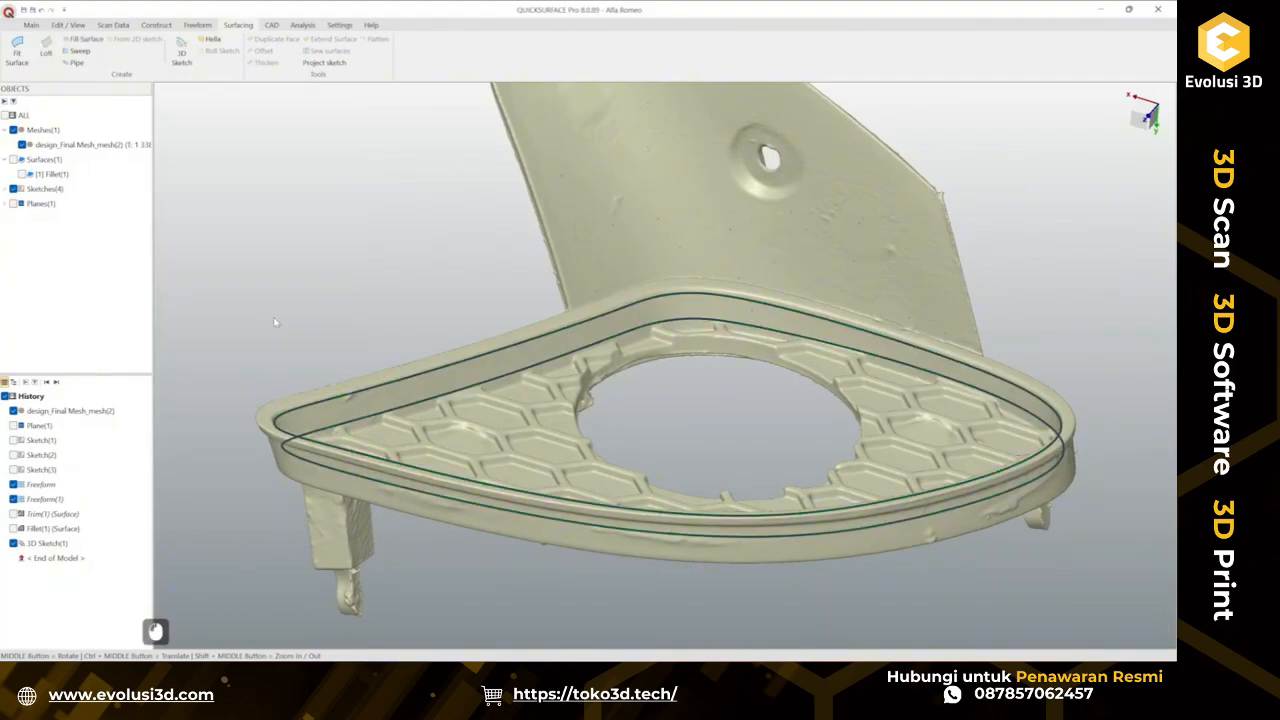
Start a Loft between the outer and inner rim splines and turn on deviation analysis.
click(45, 50)
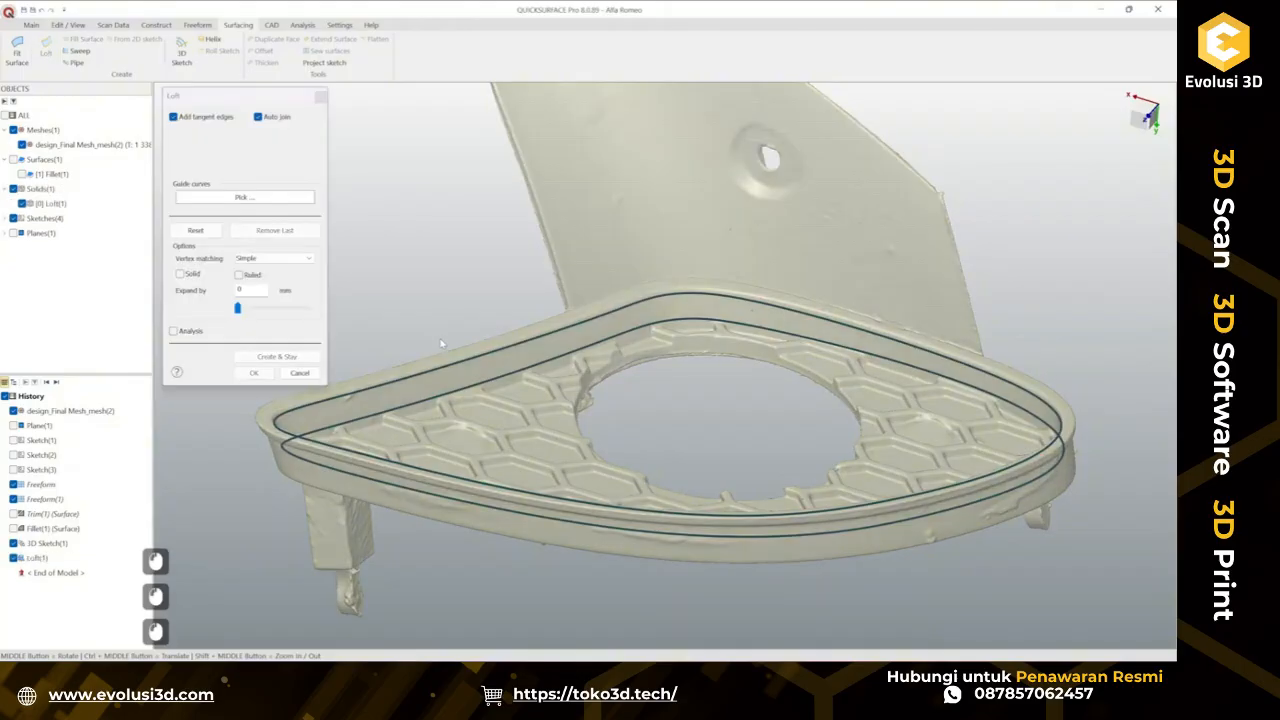
click(513, 348)
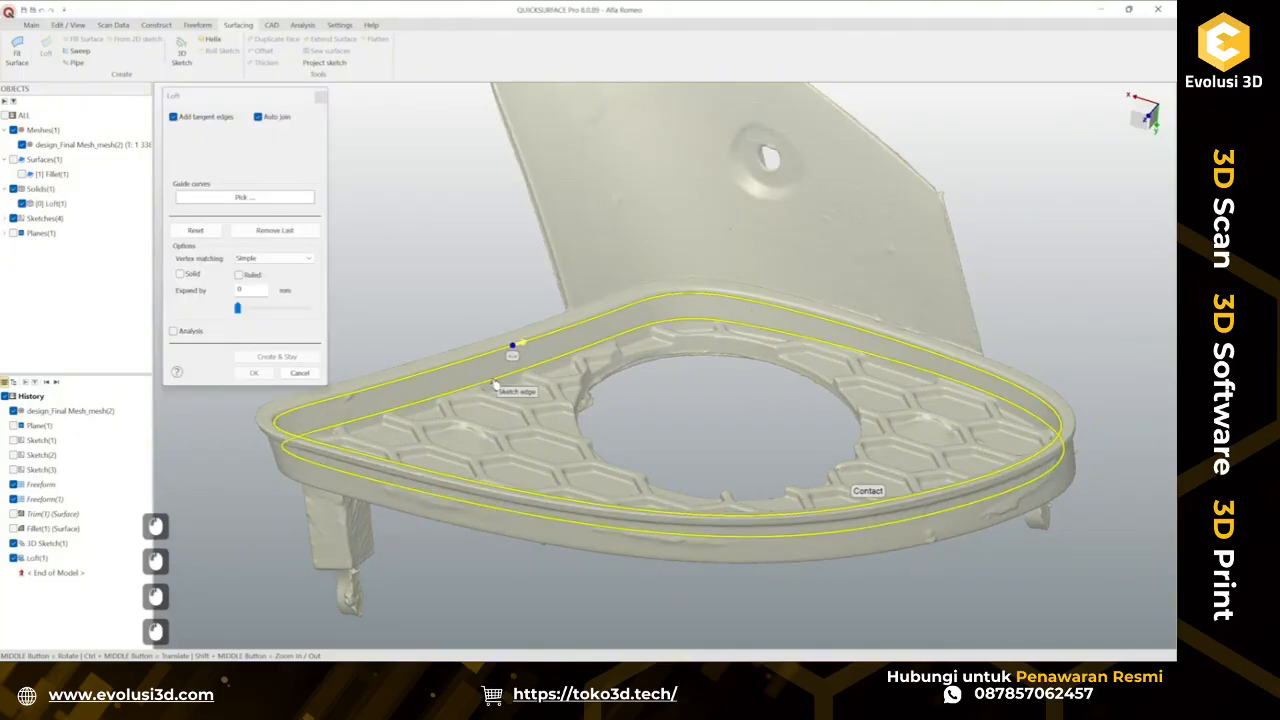
click(535, 371)
click(173, 331)
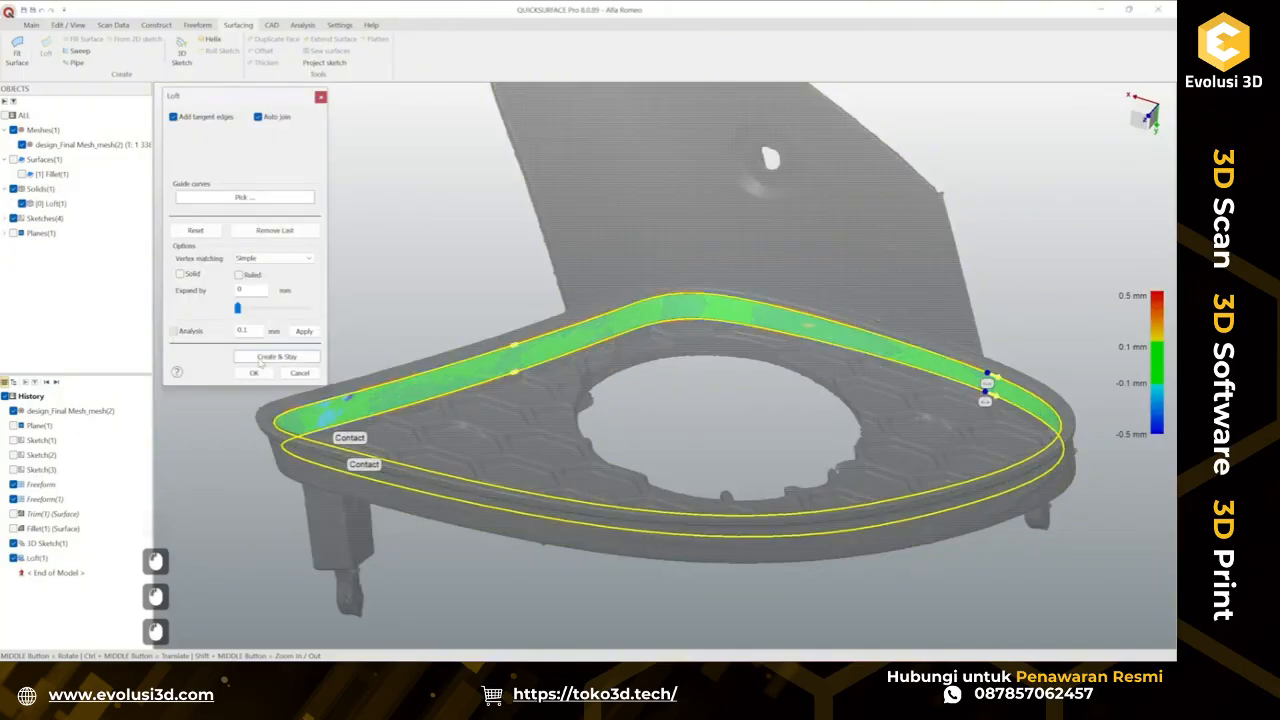
Set the loft's Expand by value to 7.1 mm.
ctrl+middle_drag(534, 470, 550, 235)
scroll(543, 245, up, 2)
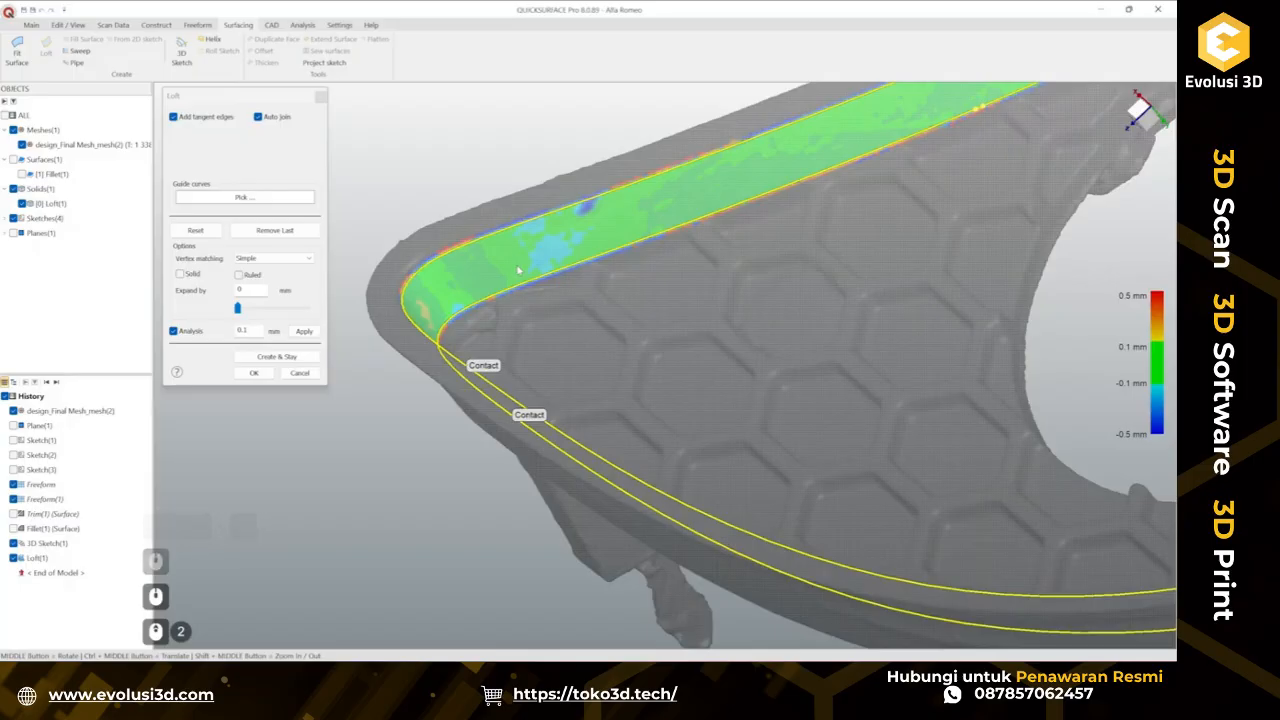
scroll(368, 342, down, 2)
ctrl+middle_drag(543, 340, 500, 392)
middle_drag(500, 392, 738, 290)
middle_drag(610, 335, 673, 293)
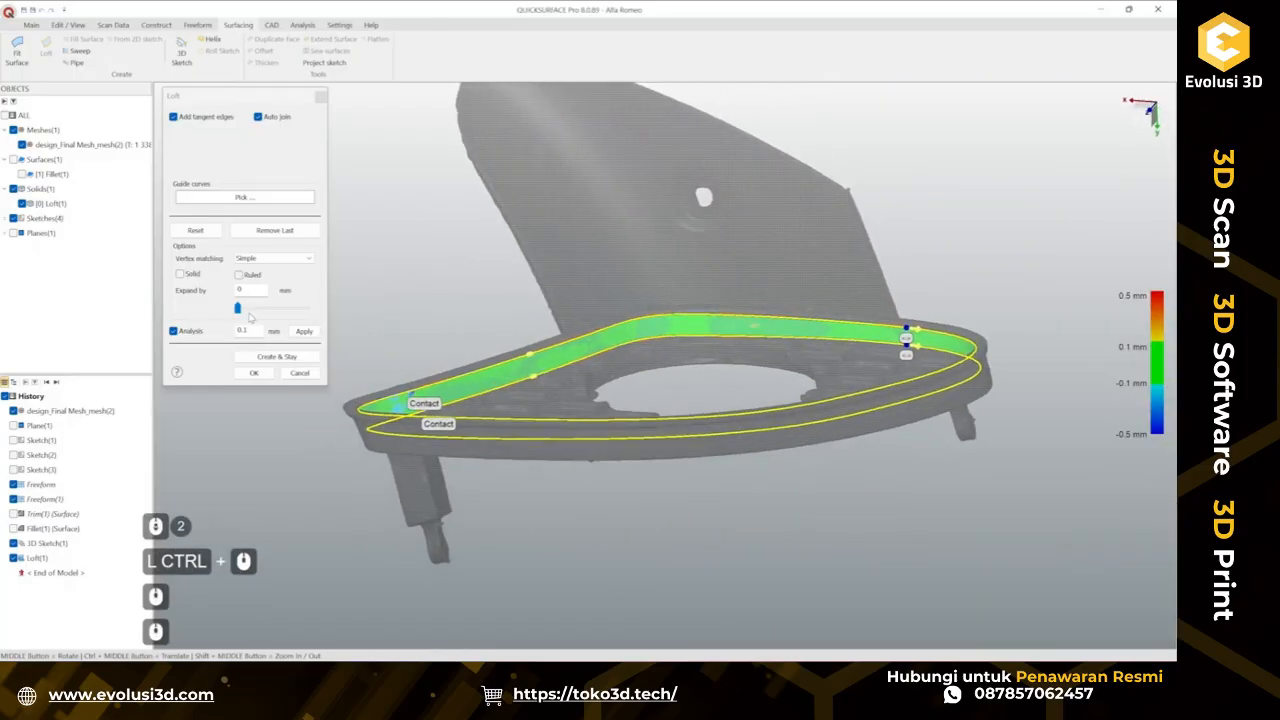
drag(238, 309, 289, 318)
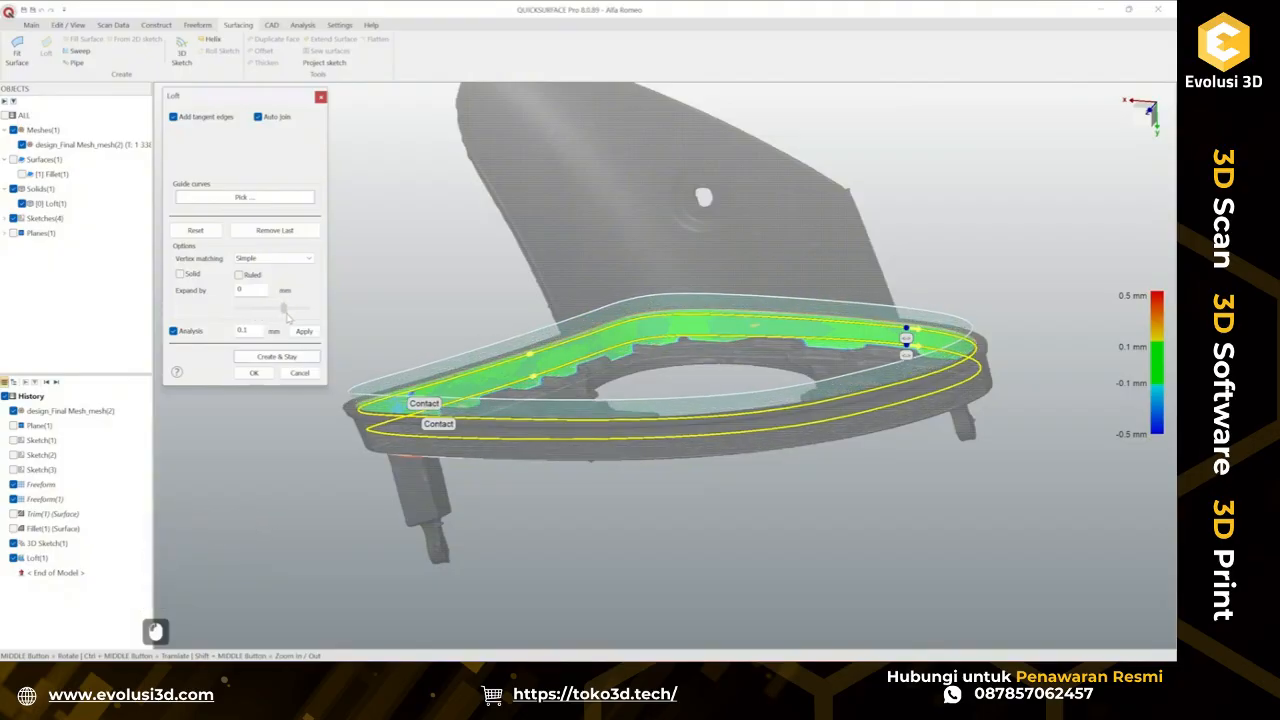
middle_drag(640, 380, 698, 366)
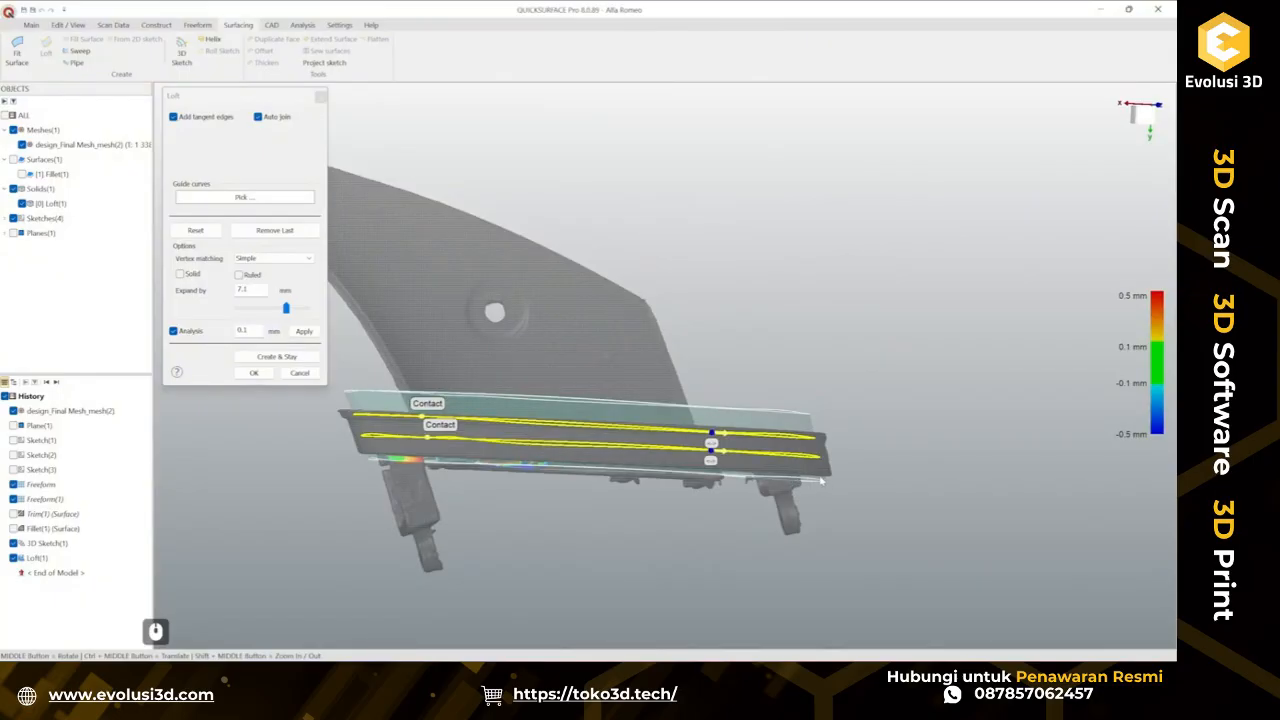
middle_drag(820, 480, 799, 423)
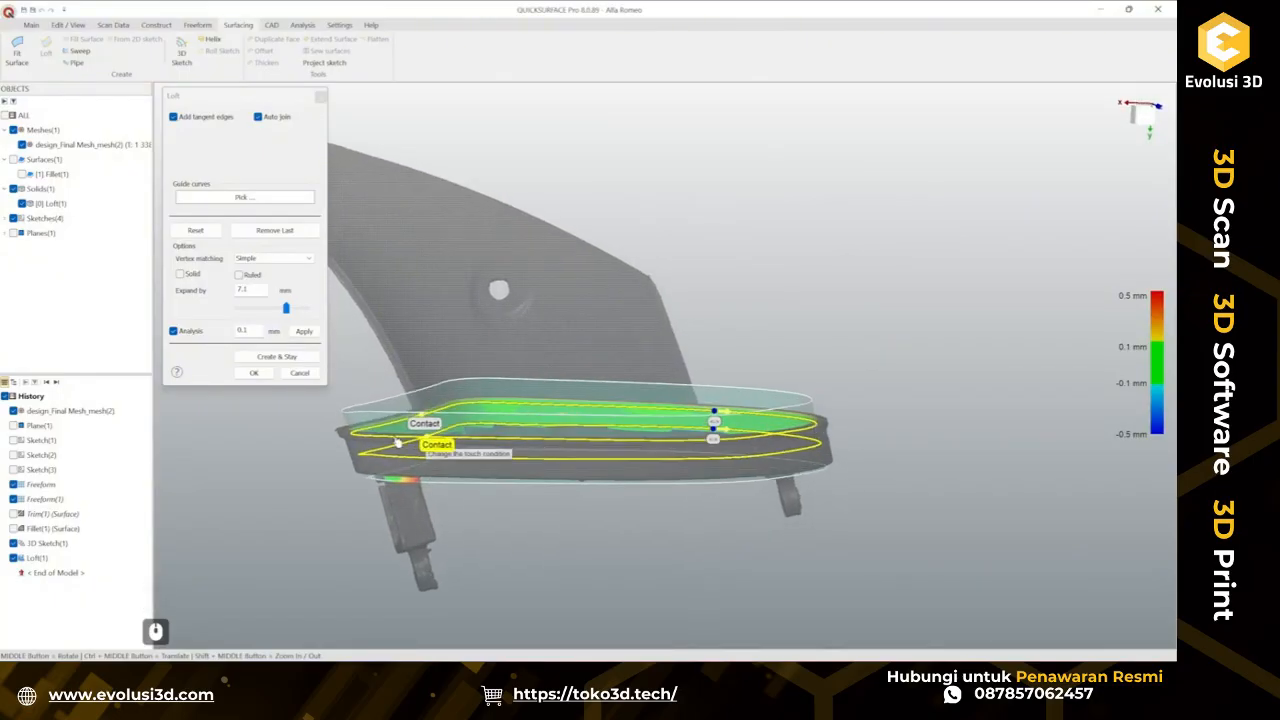
Finish the loft surface between the outer and inner rim splines and select it.
click(254, 372)
middle_drag(612, 430, 661, 430)
click(529, 364)
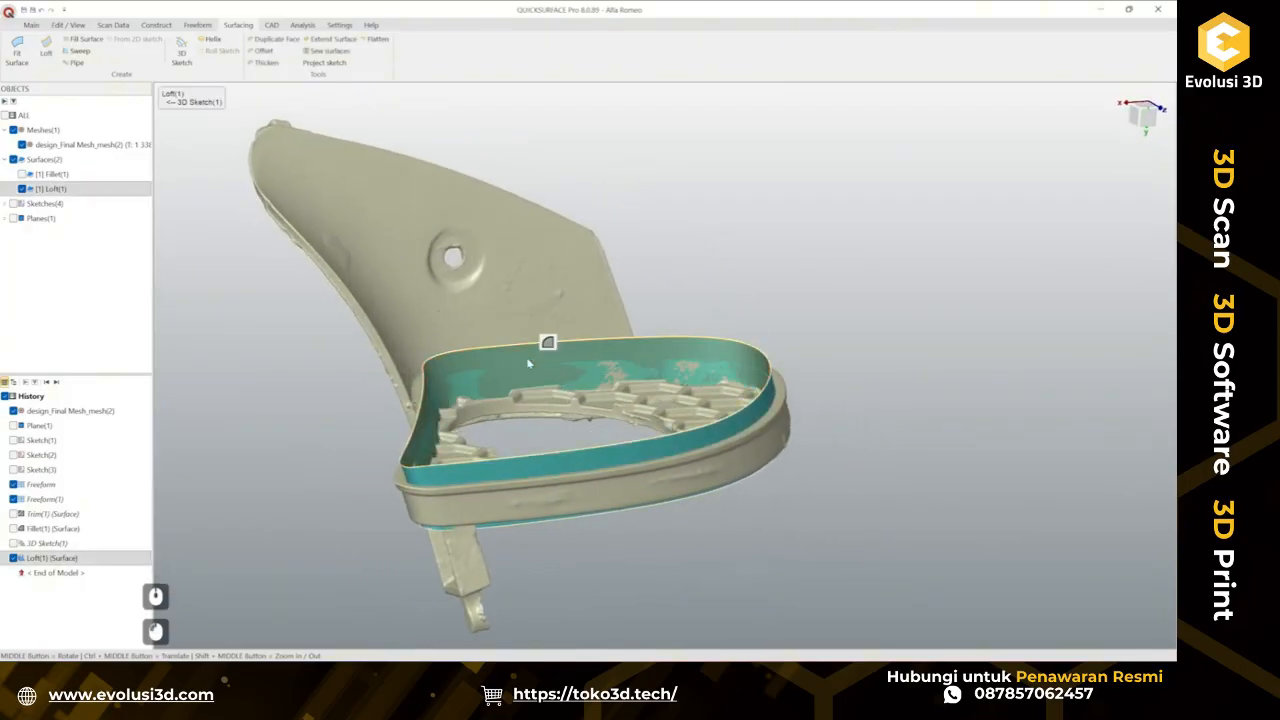
Thicken the loft surface 2.3 mm to one side, with deviation analysis turned on.
click(265, 63)
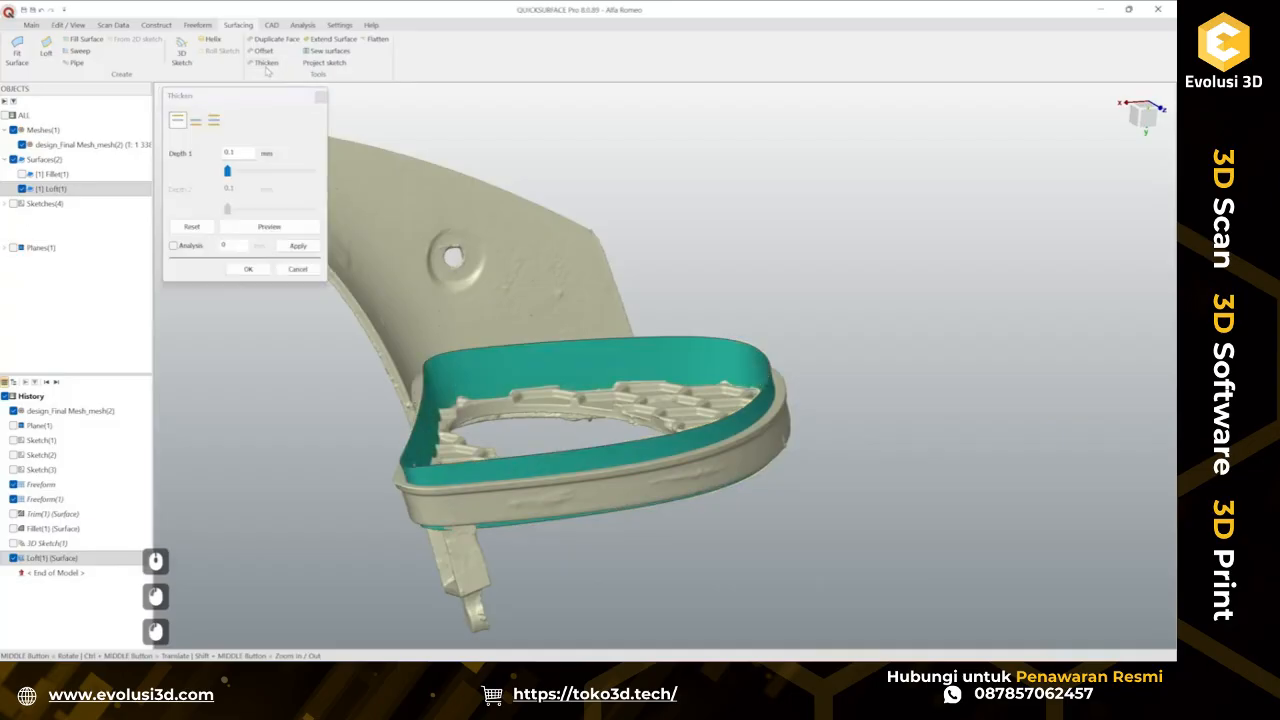
click(244, 176)
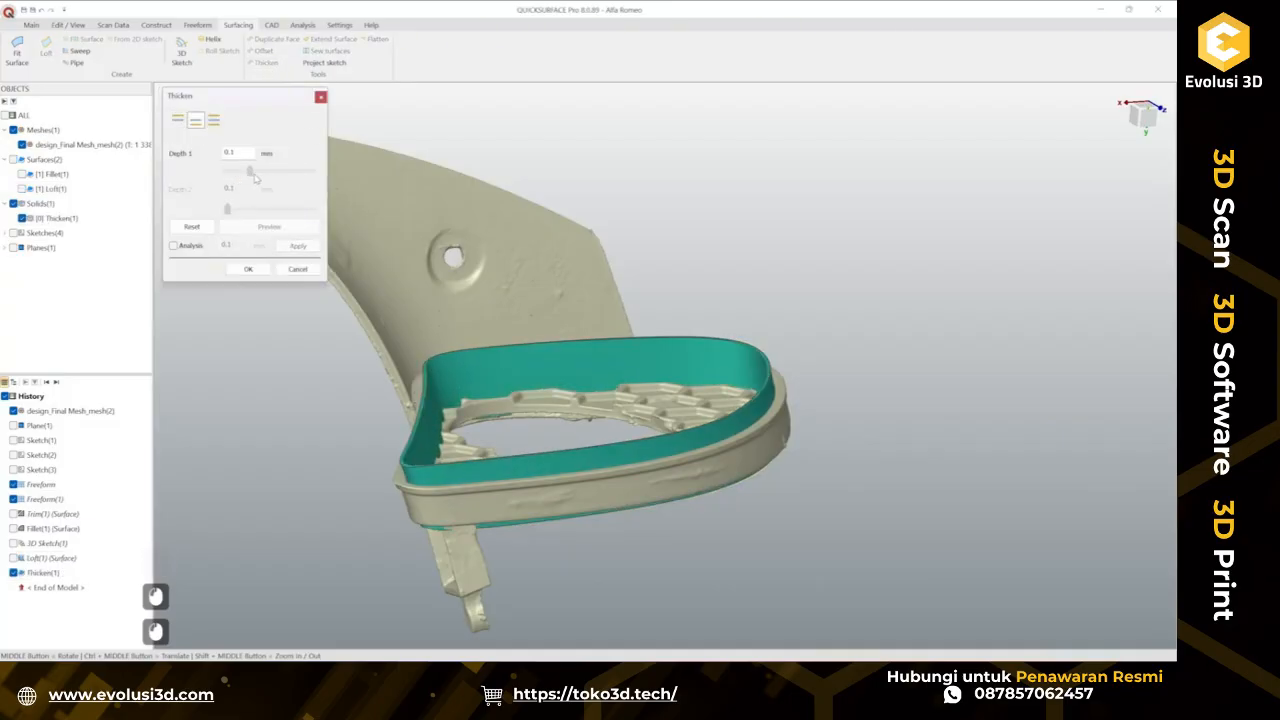
click(177, 120)
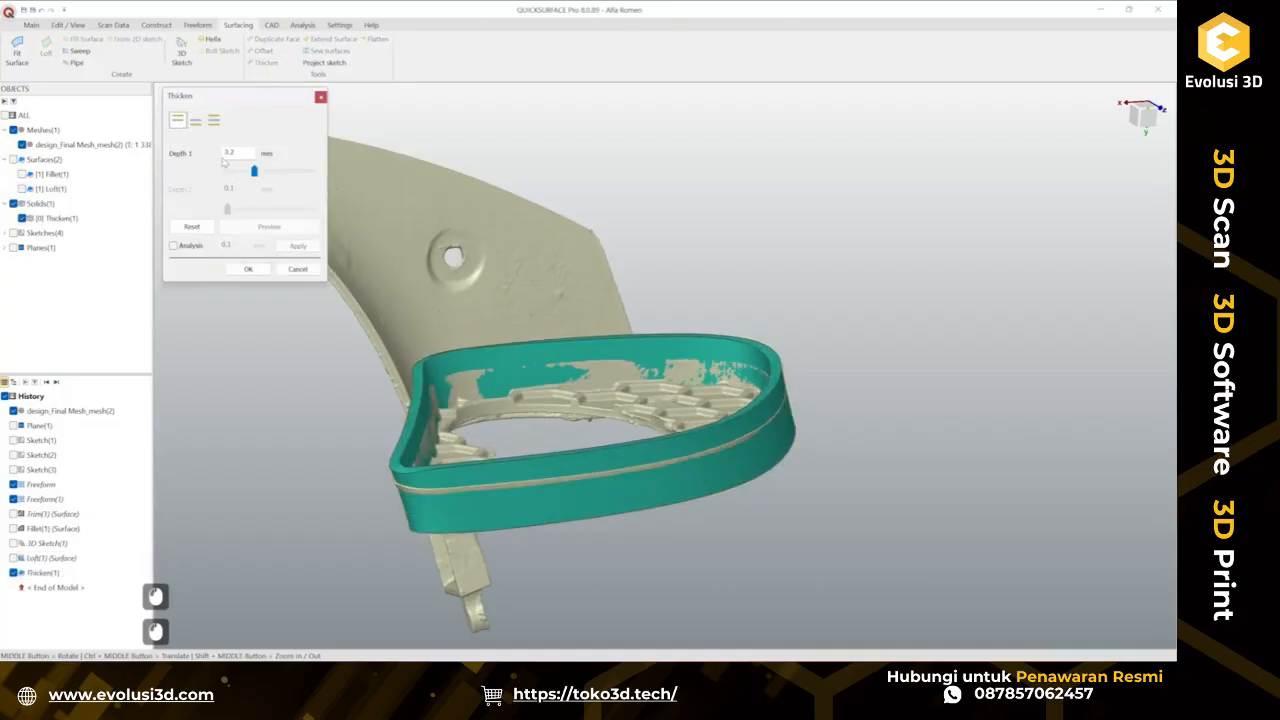
click(173, 246)
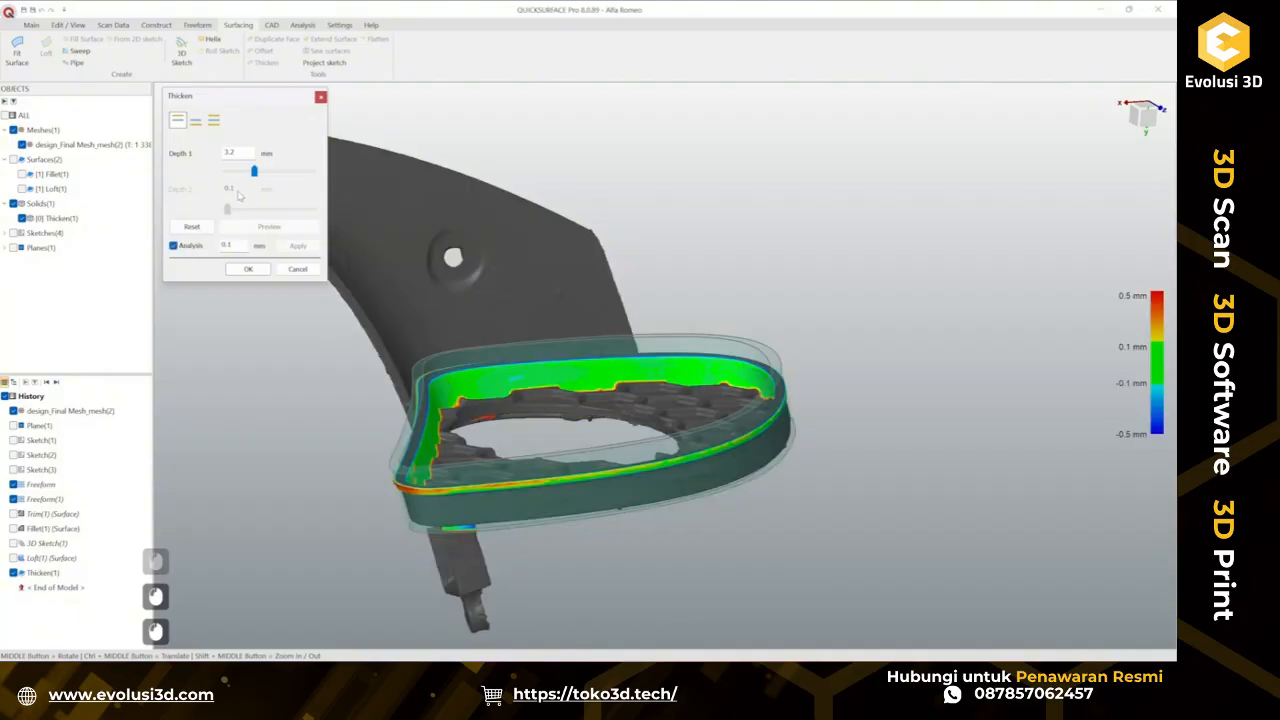
drag(252, 174, 247, 176)
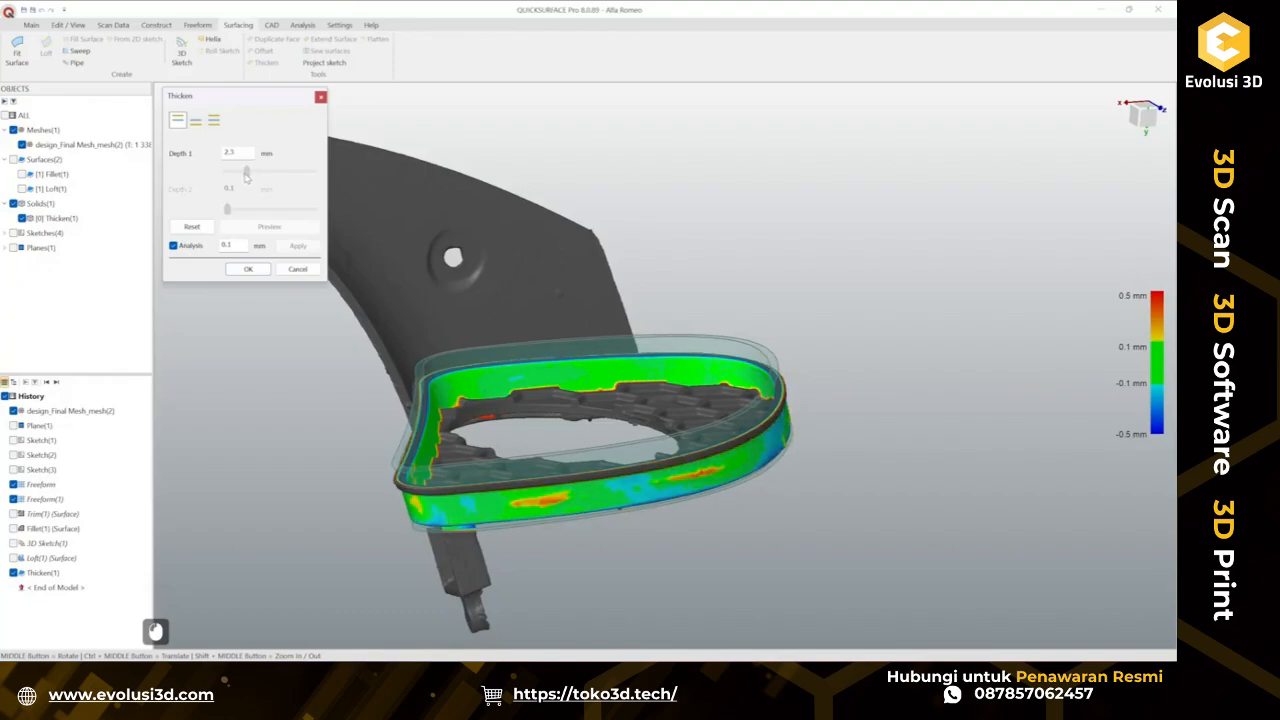
middle_drag(673, 478, 257, 351)
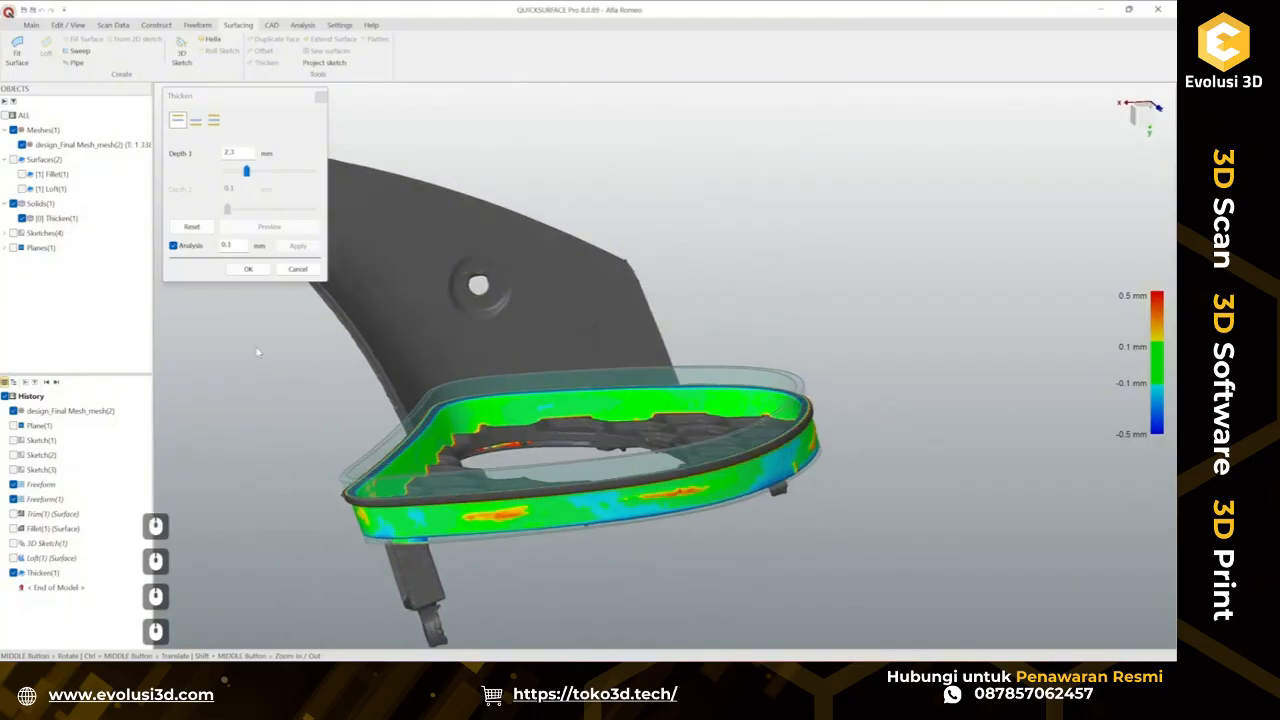
click(250, 269)
Hide the thickened rim solid to show the mesh again.
middle_drag(640, 420, 555, 456)
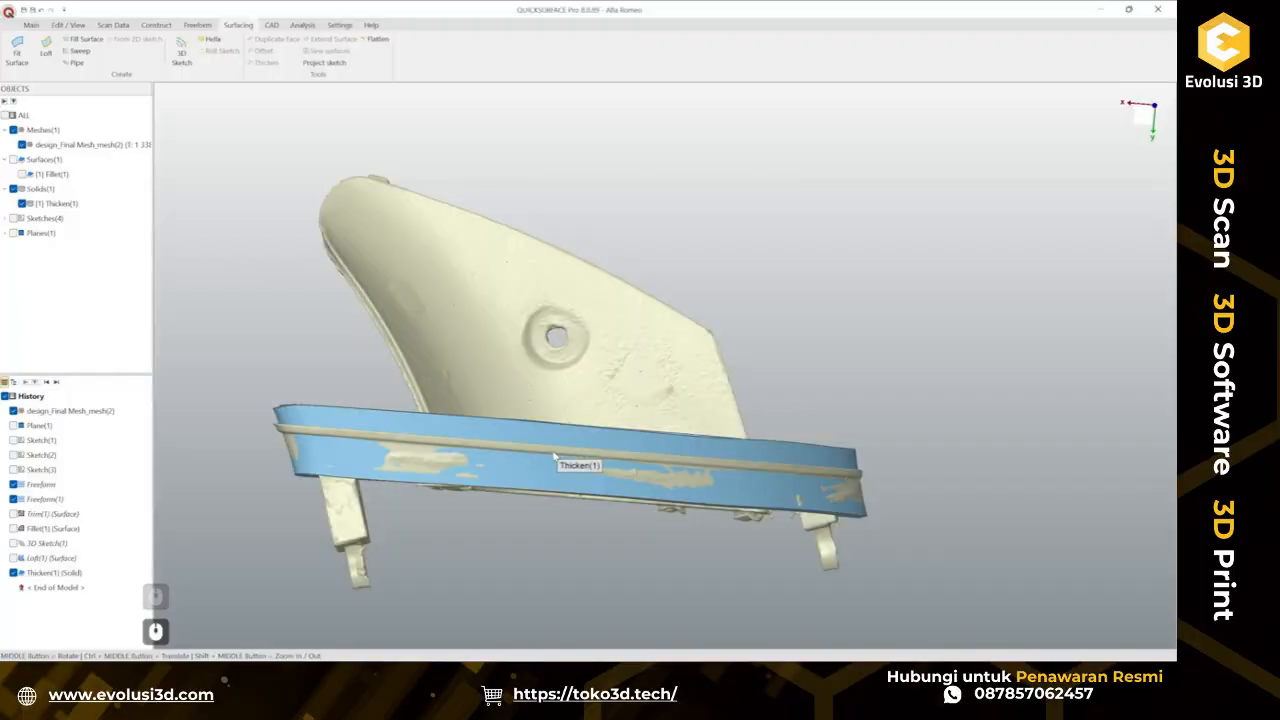
middle_drag(501, 440, 730, 412)
mouse_move(628, 422)
middle_down()
mouse_move(585, 437)
mouse_move(644, 404)
mouse_move(652, 428)
middle_up()
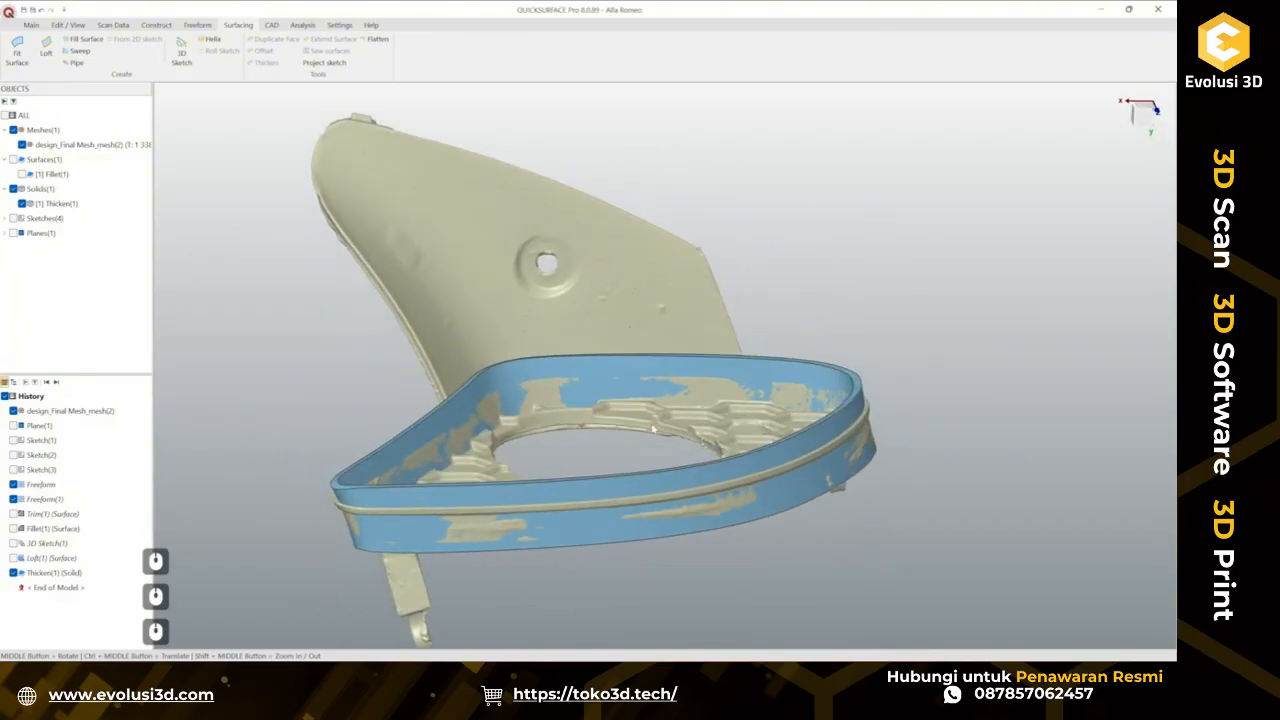
right_click(634, 378)
click(680, 433)
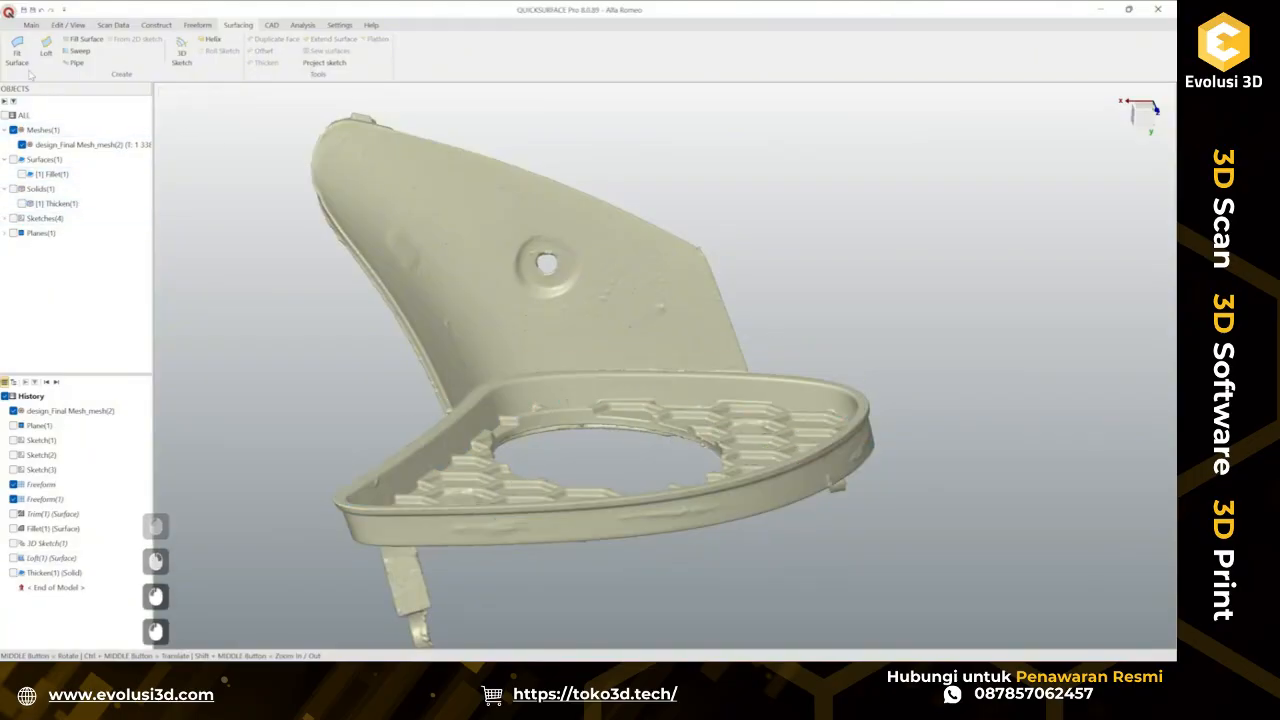
Construct a plane with a Y-axis normal, unlocked and moved to about 12.48 mm offset from the origin near the rim.
click(31, 25)
click(205, 45)
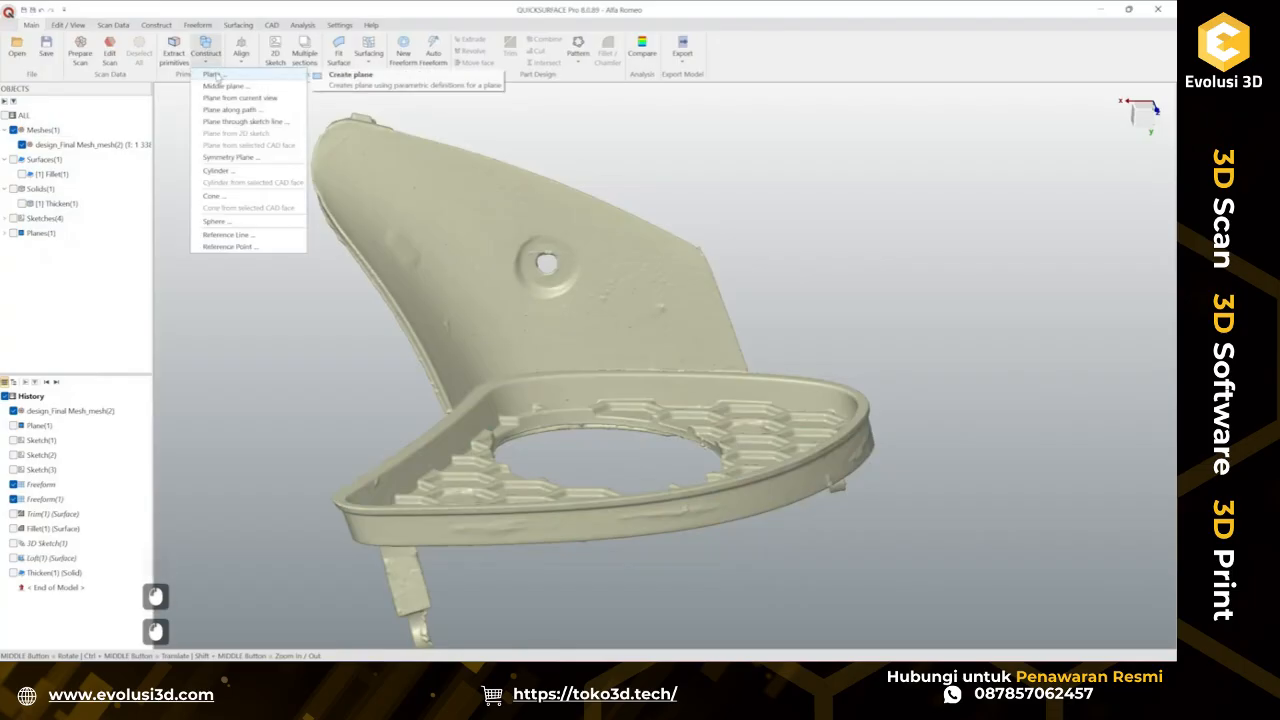
click(222, 82)
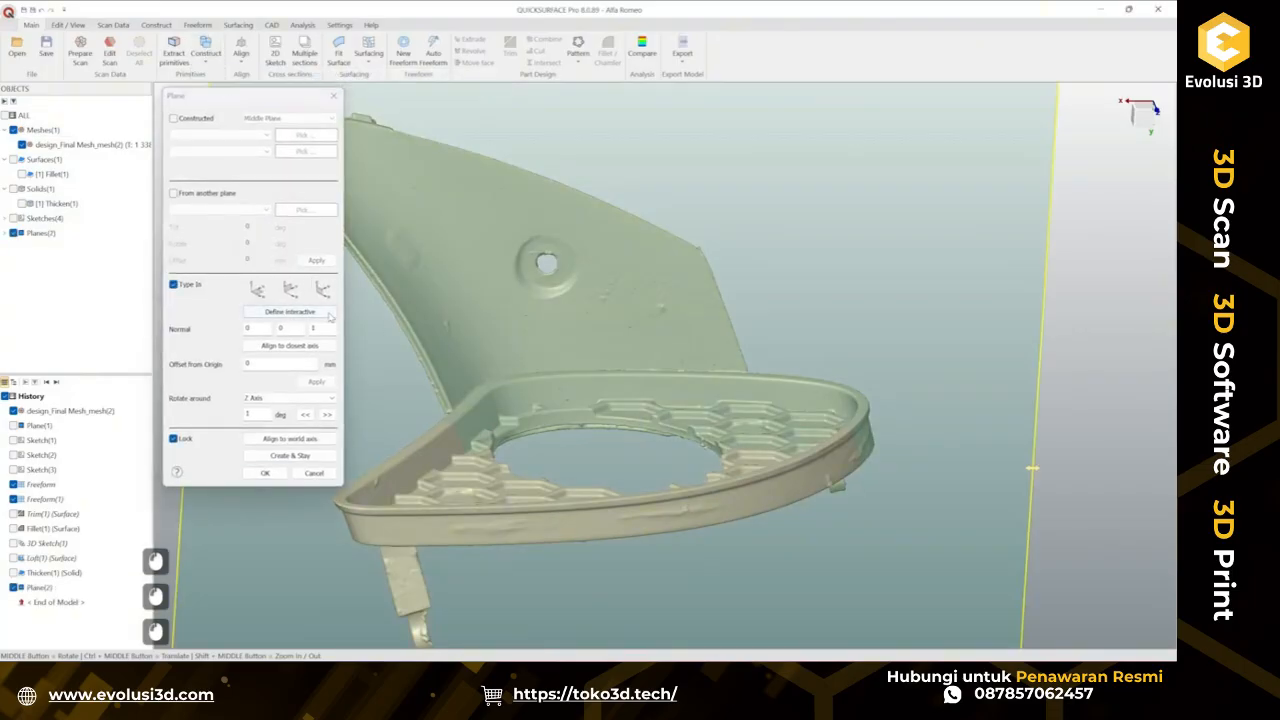
click(290, 289)
middle_drag(580, 300, 590, 340)
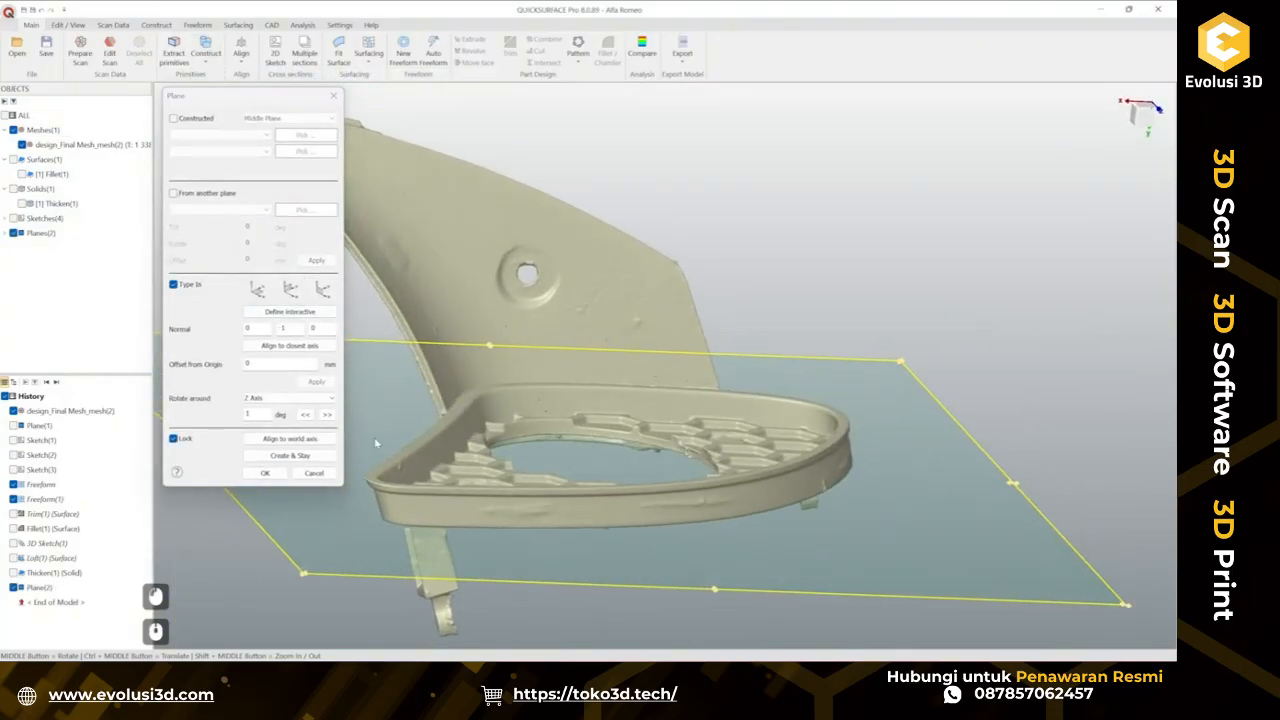
click(182, 439)
drag(603, 470, 620, 432)
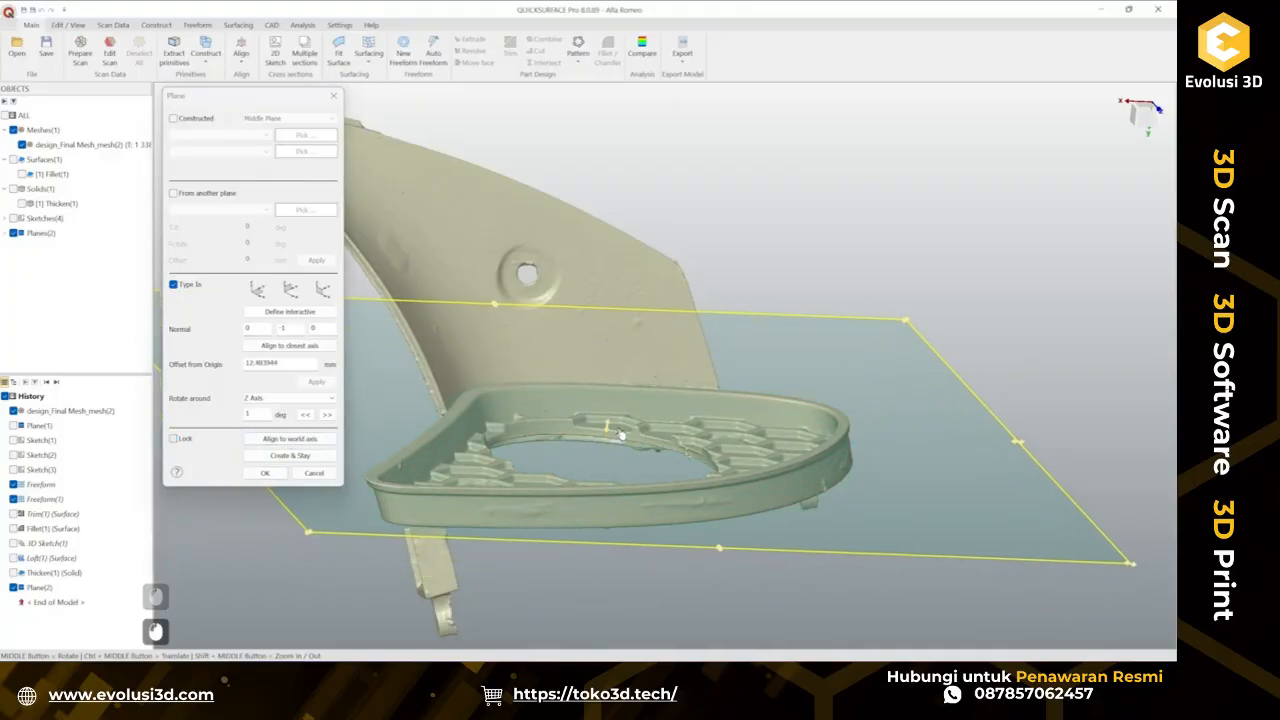
scroll(620, 433, up, 5)
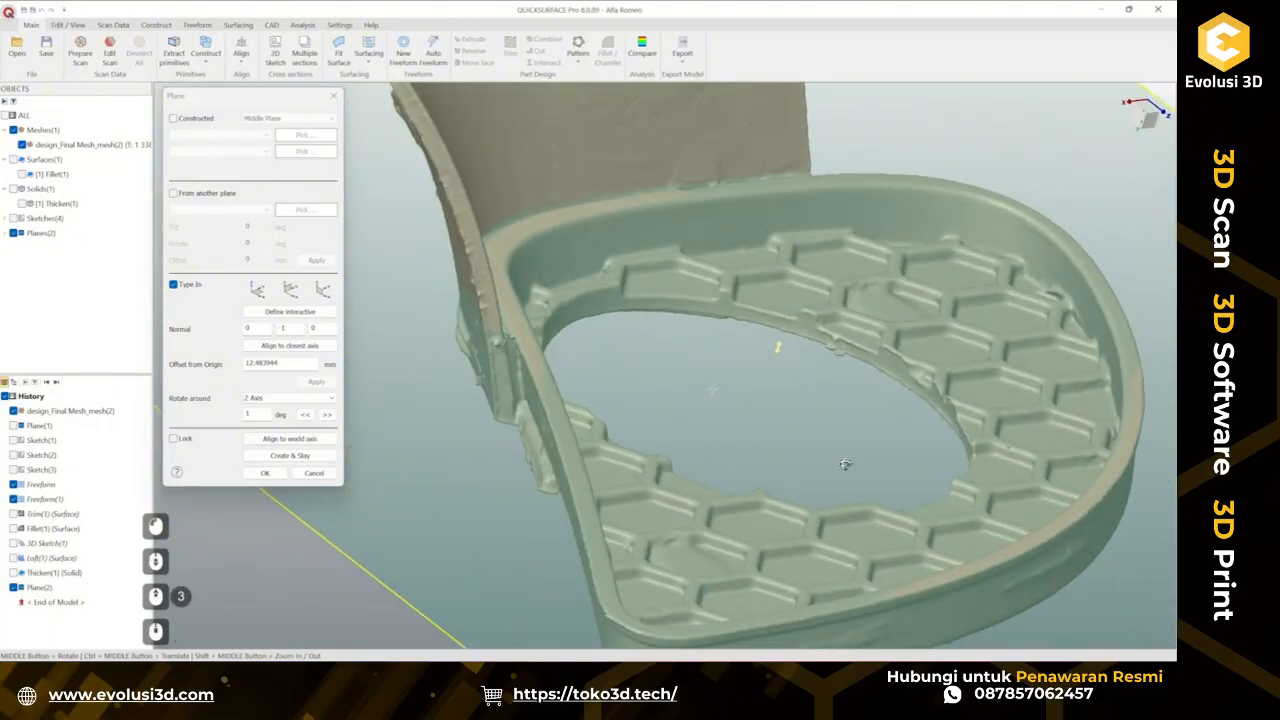
middle_drag(845, 464, 712, 427)
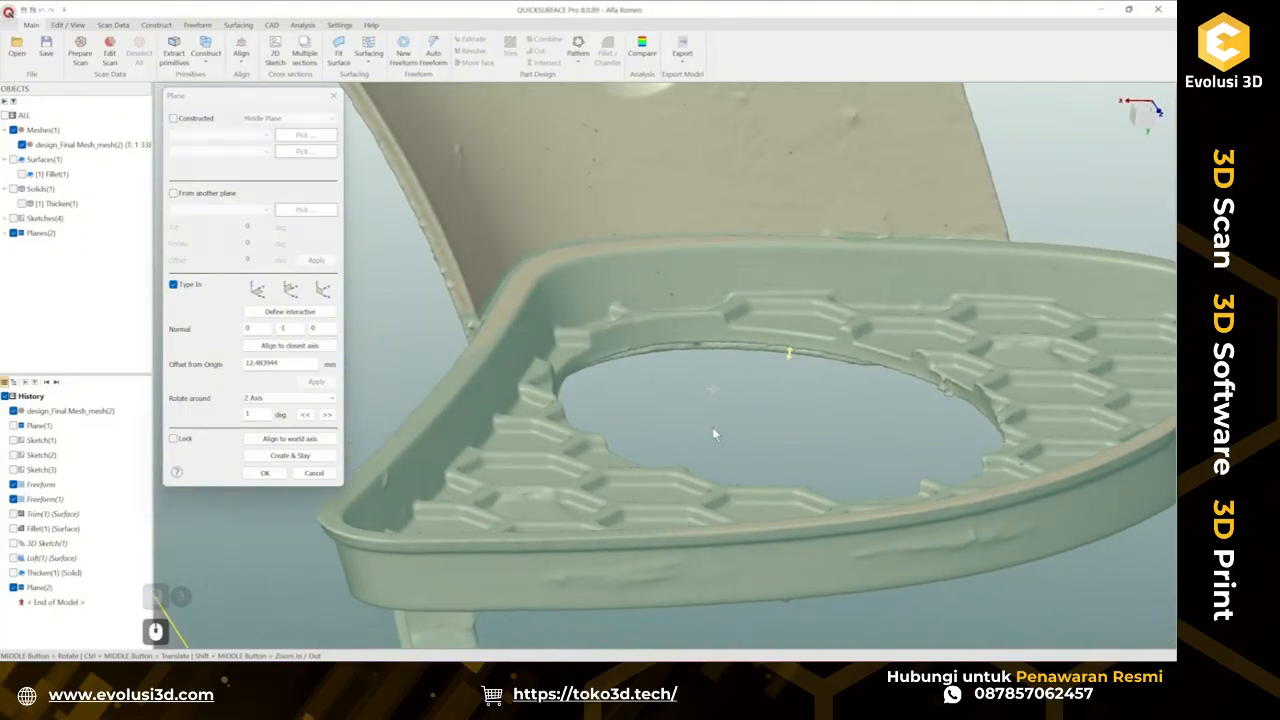
click(265, 473)
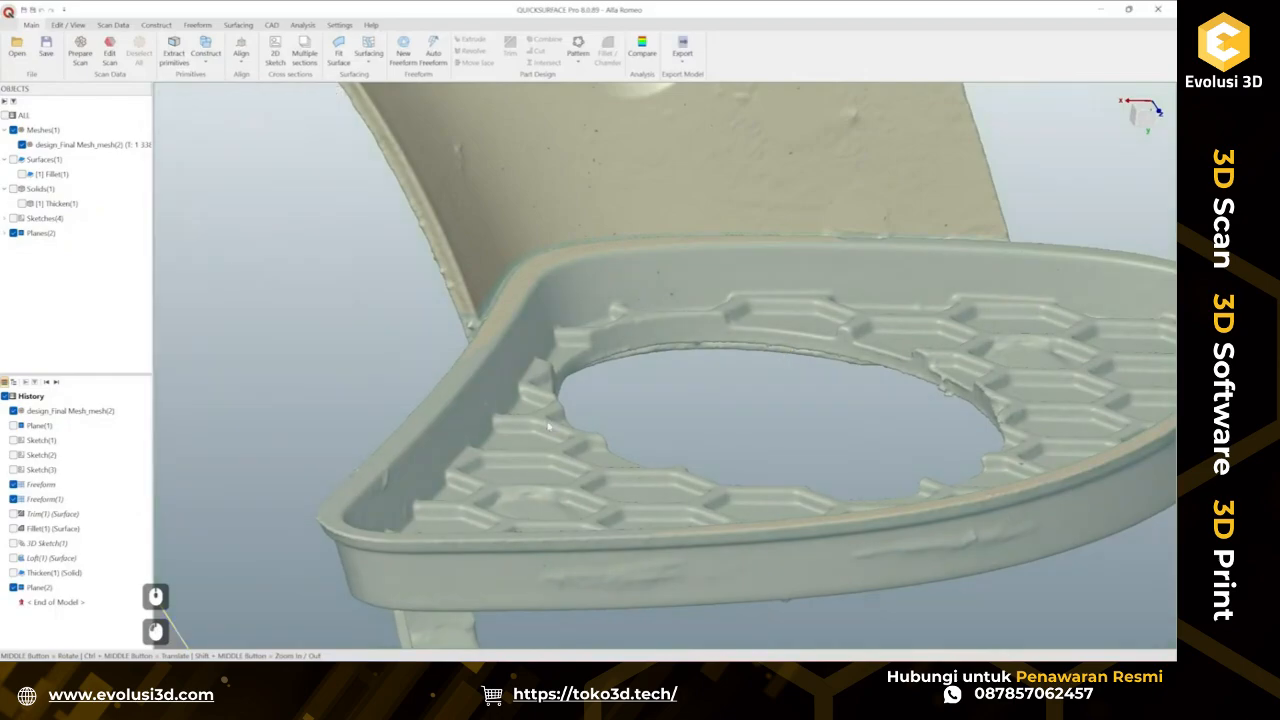
Run Compare between the CAD bodies and the mesh and inspect the deviation along the rim.
scroll(641, 440, down, 4)
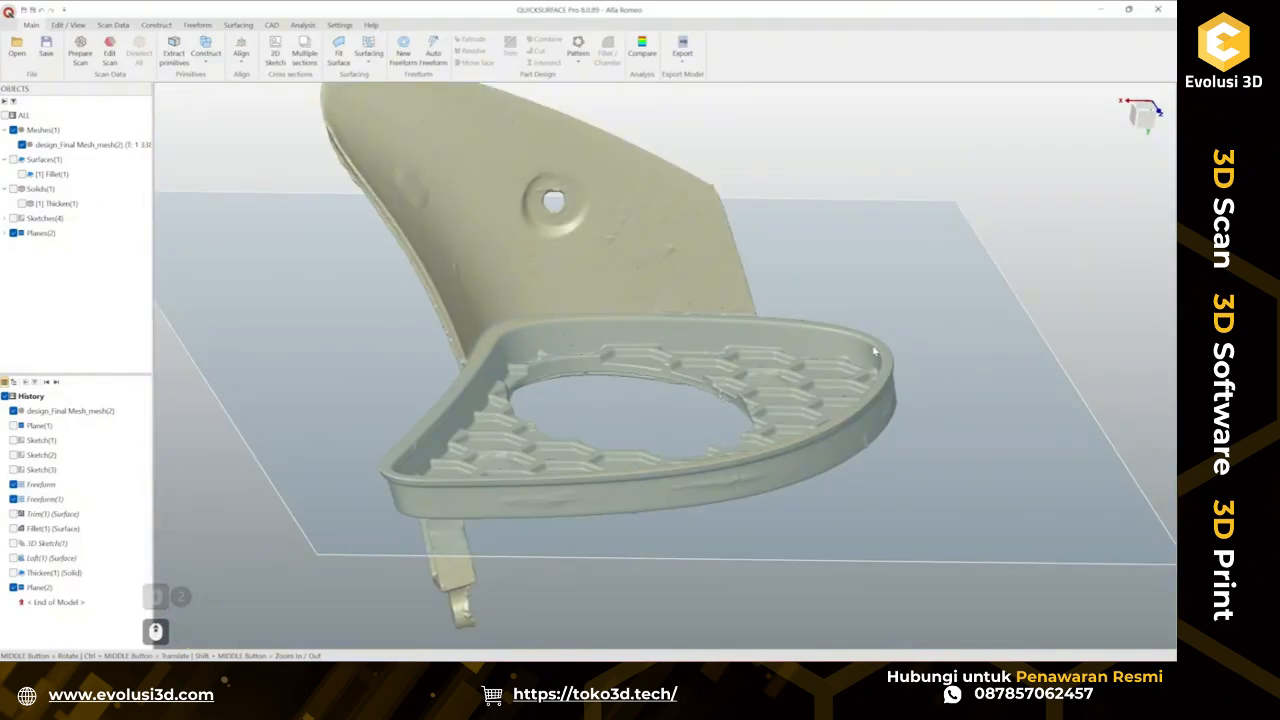
click(642, 48)
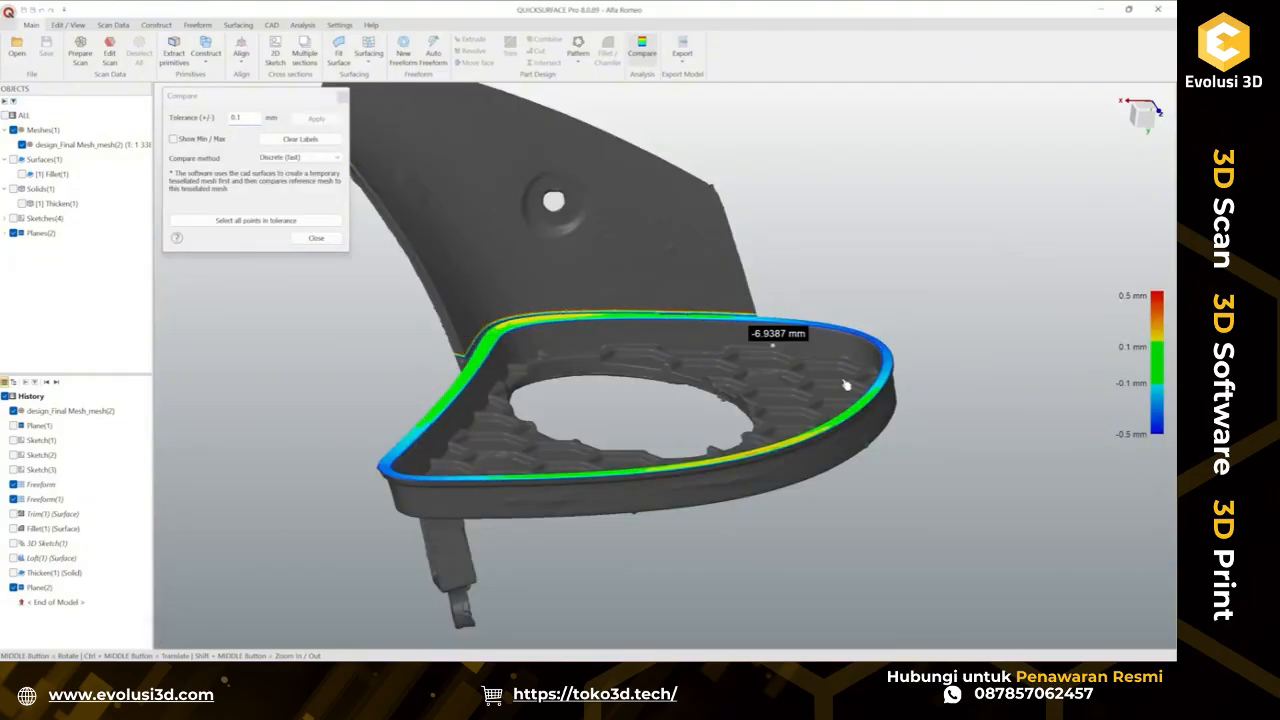
scroll(886, 355, up, 3)
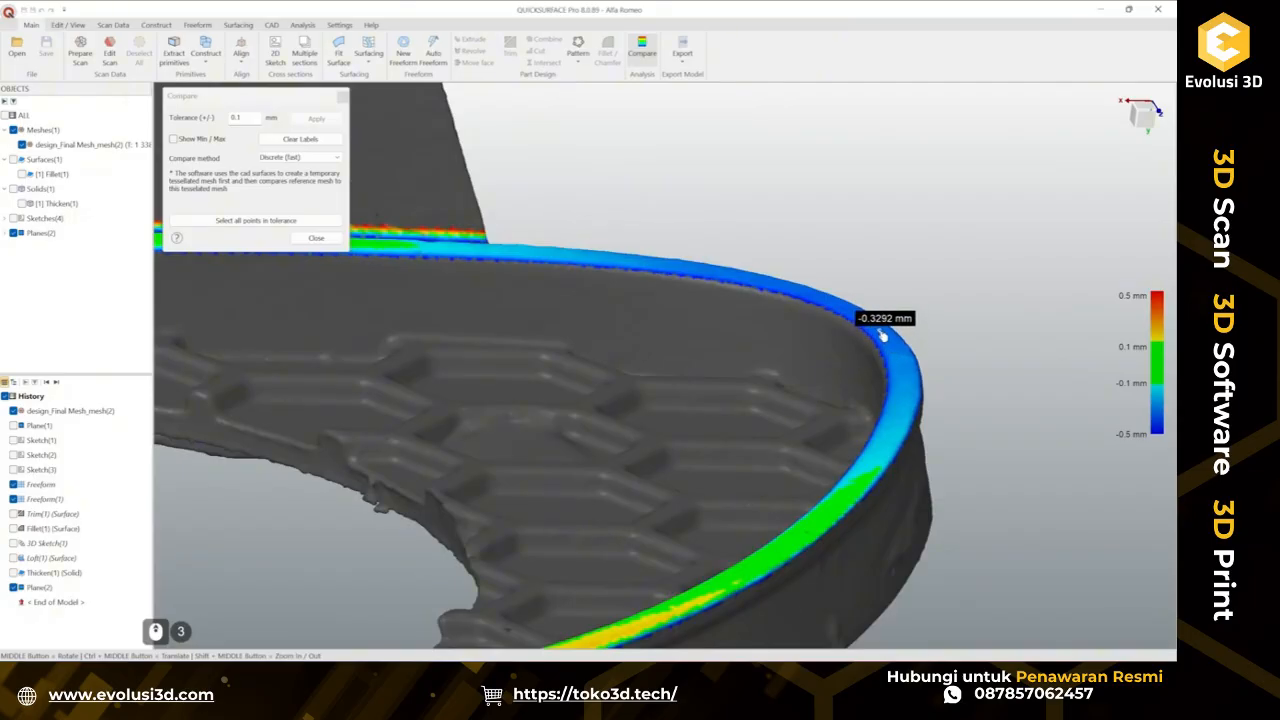
scroll(882, 338, down, 2)
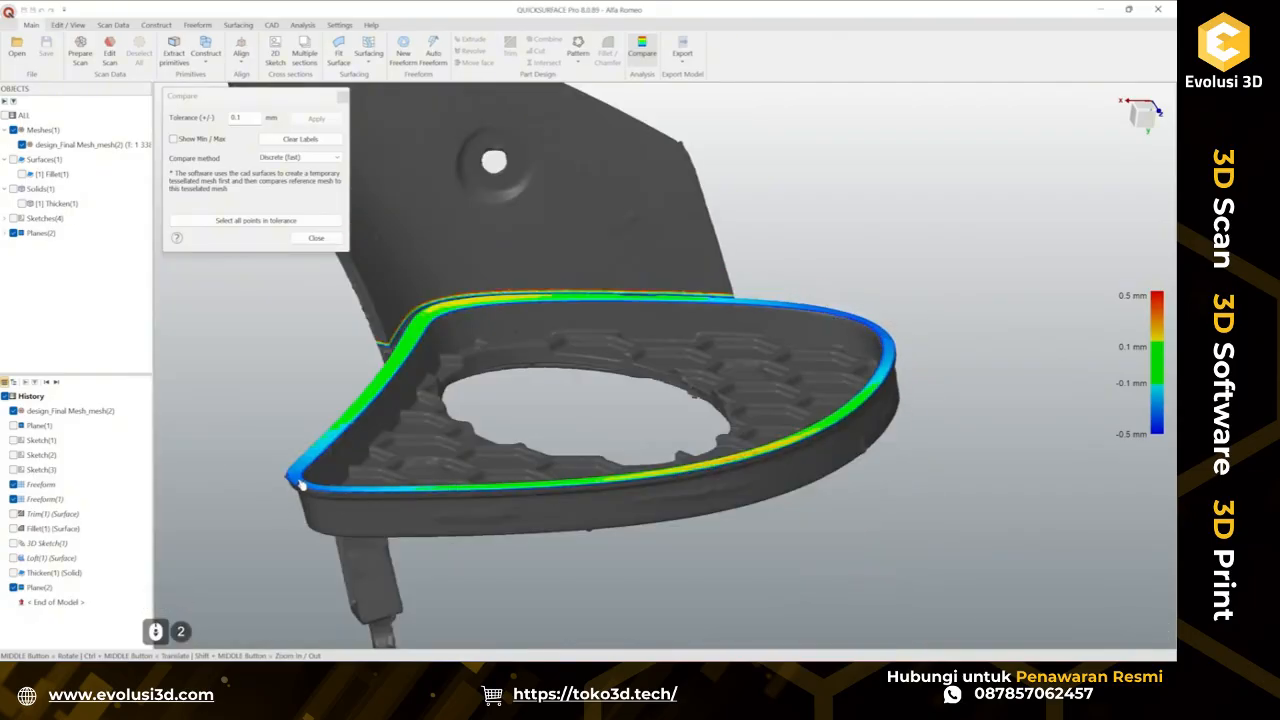
scroll(300, 484, up, 2)
scroll(300, 484, down, 2)
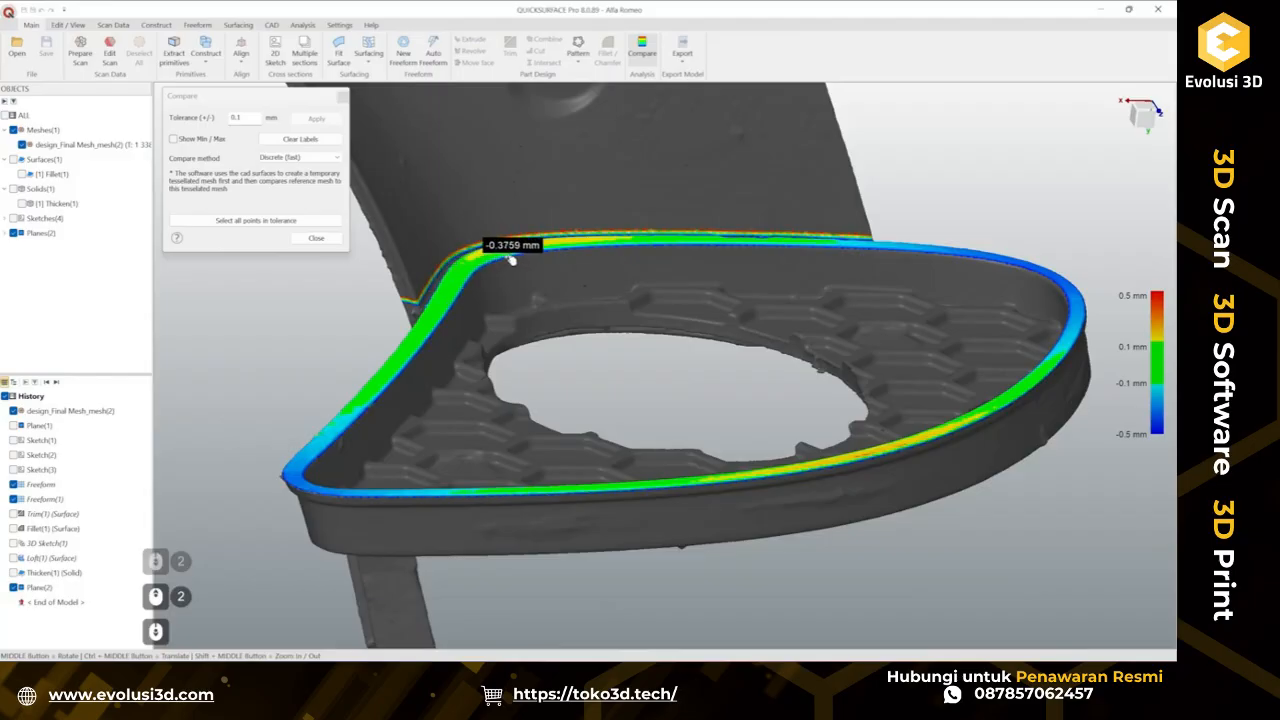
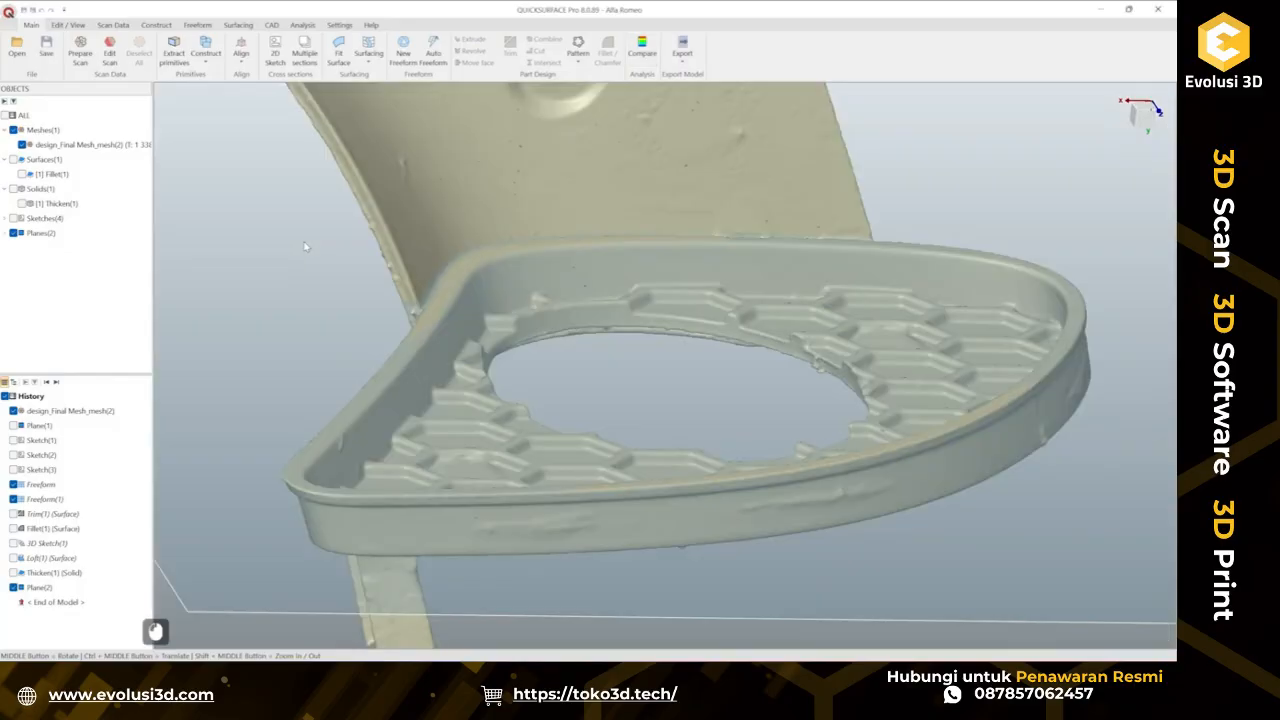
Hide the Y-normal construction plane.
middle_drag(307, 248, 657, 443)
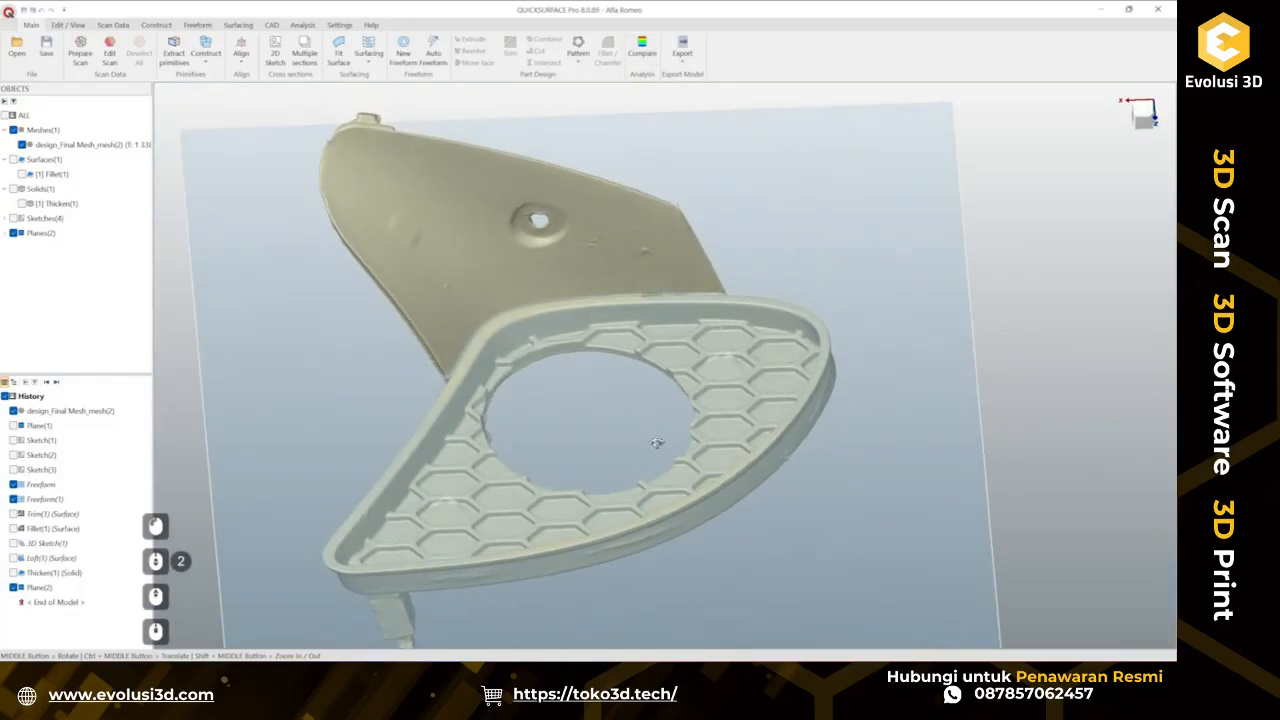
ctrl+middle_drag(751, 457, 772, 385)
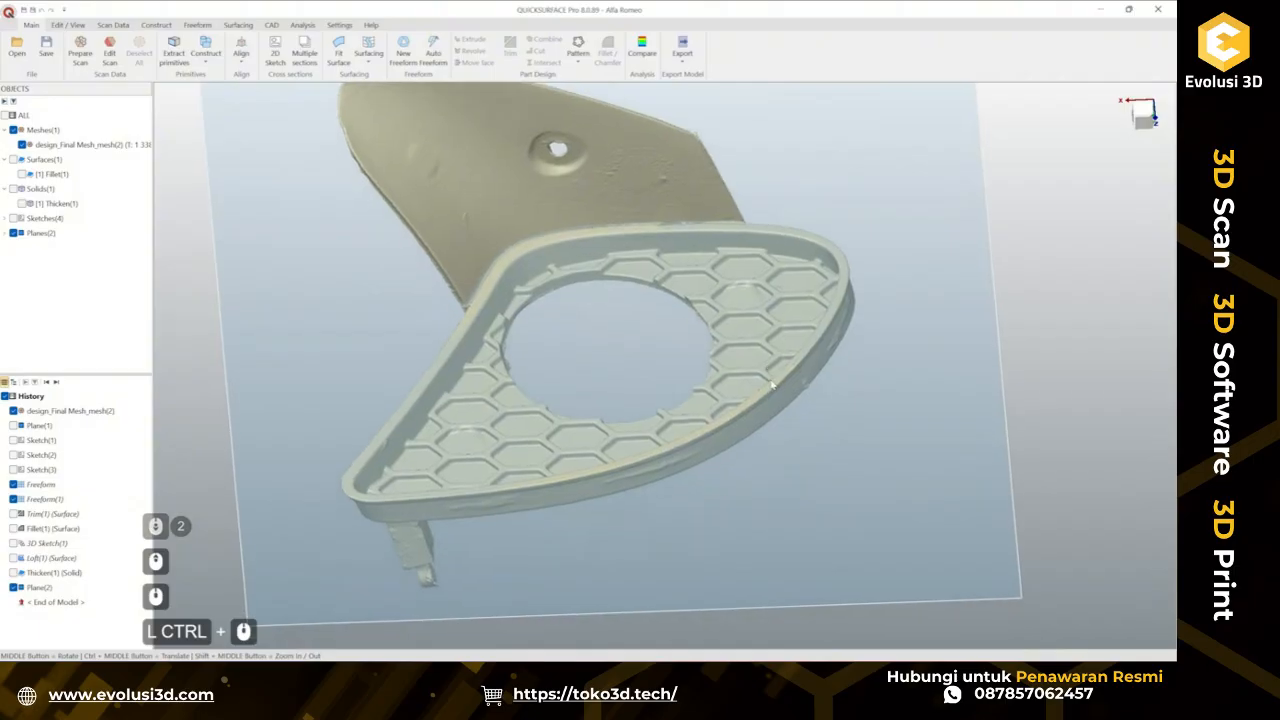
click(885, 407)
right_click(885, 407)
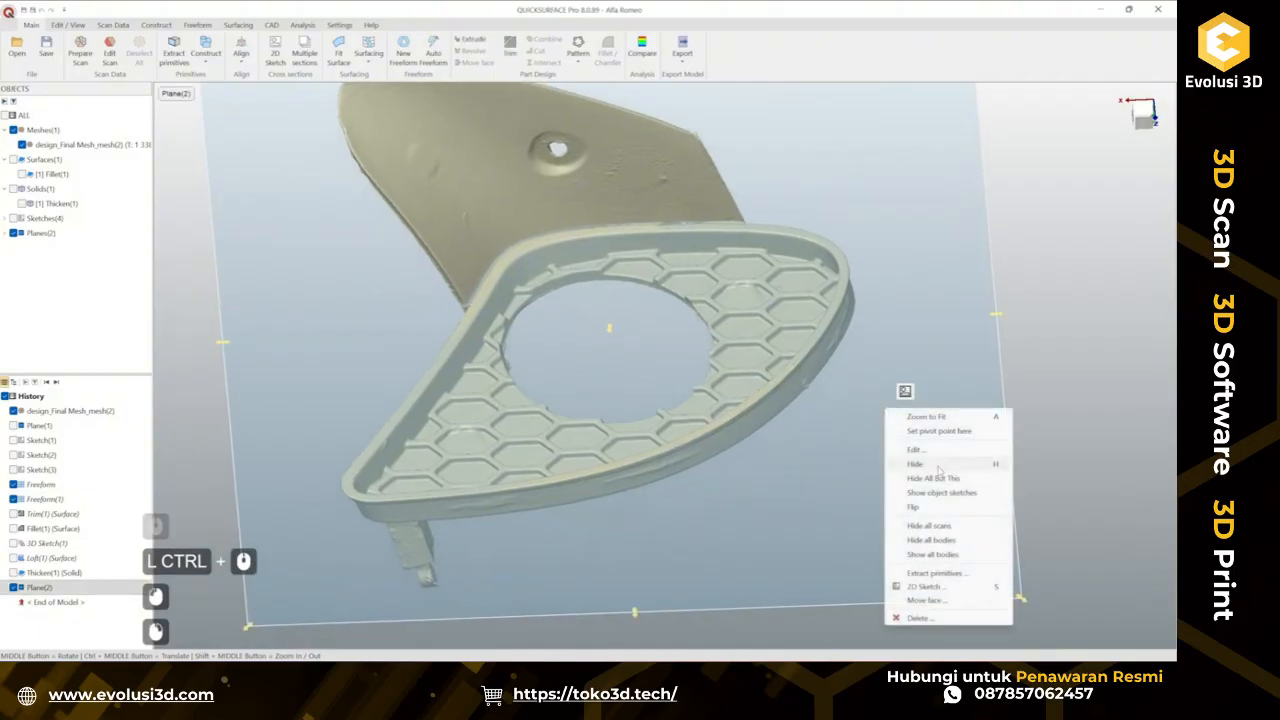
click(916, 464)
Expand the planes list and show the first construction plane.
click(5, 233)
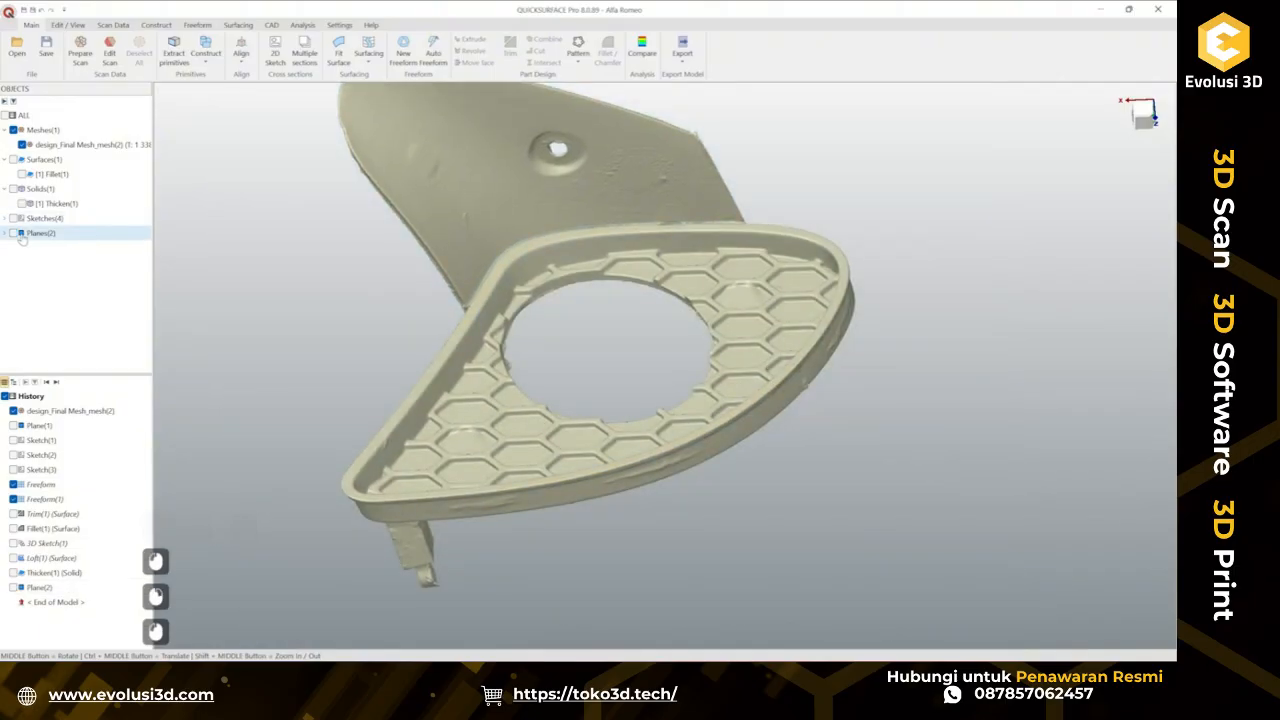
click(22, 248)
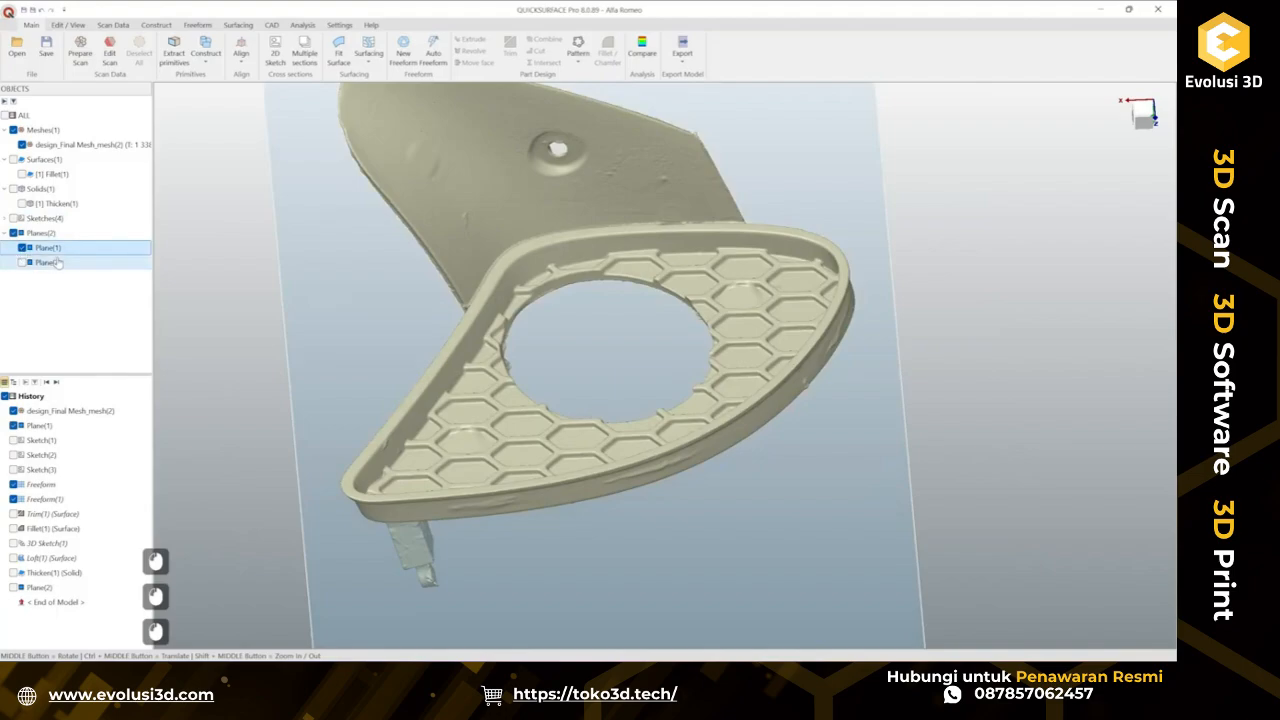
middle_drag(605, 443, 628, 136)
Compare the CAD bodies against the mesh again and inspect the deviation map around the rim.
click(642, 48)
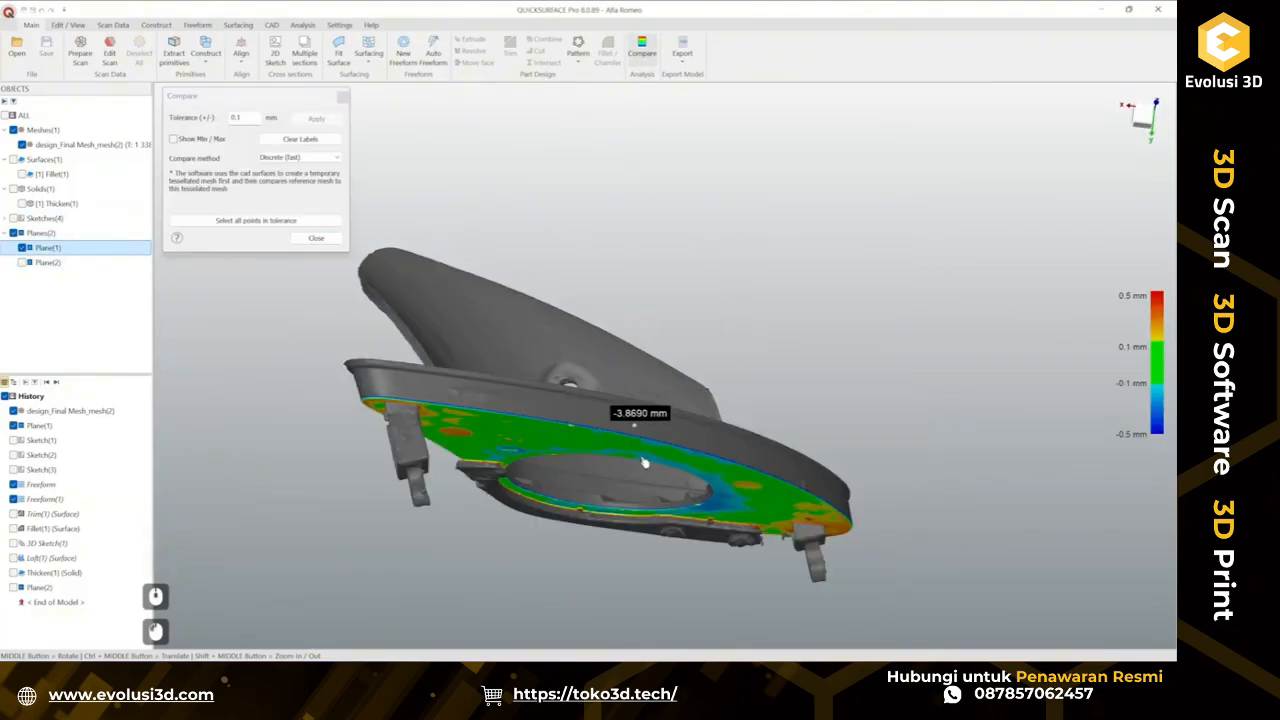
middle_drag(620, 335, 672, 339)
mouse_move(672, 339)
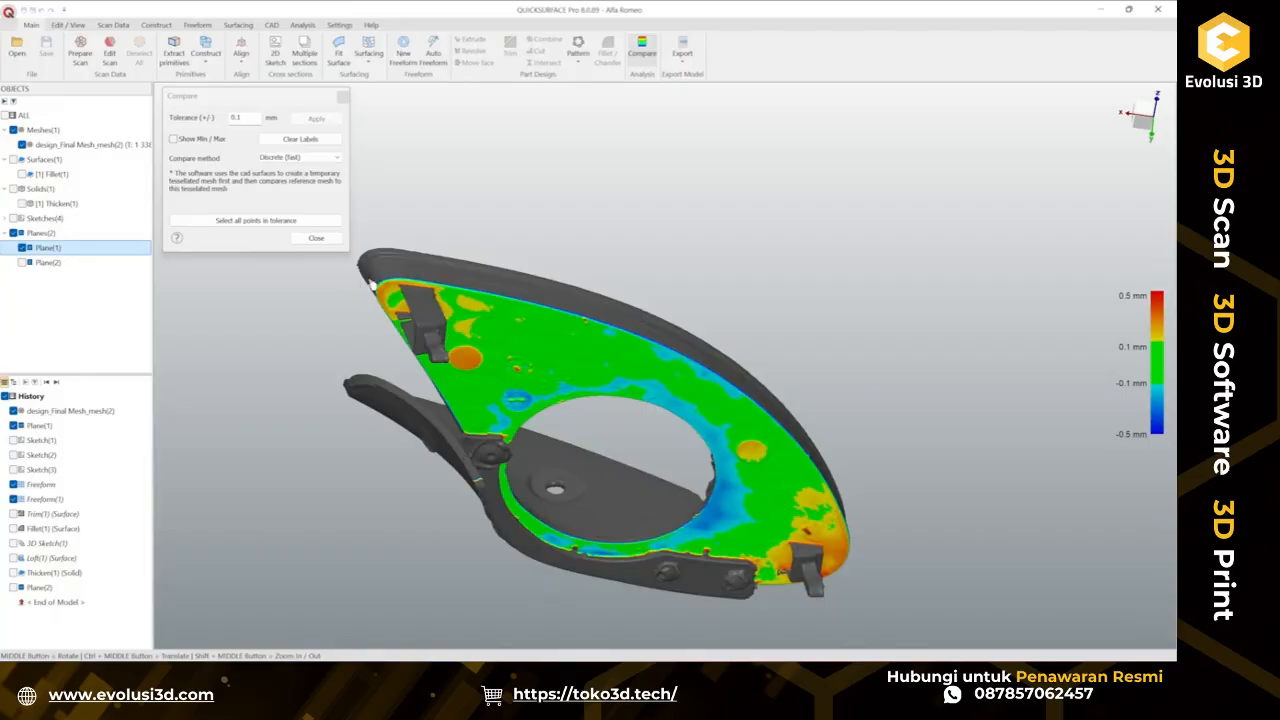
scroll(380, 278, up, 2)
scroll(391, 291, down, 5)
middle_drag(391, 291, 565, 375)
scroll(477, 349, up, 4)
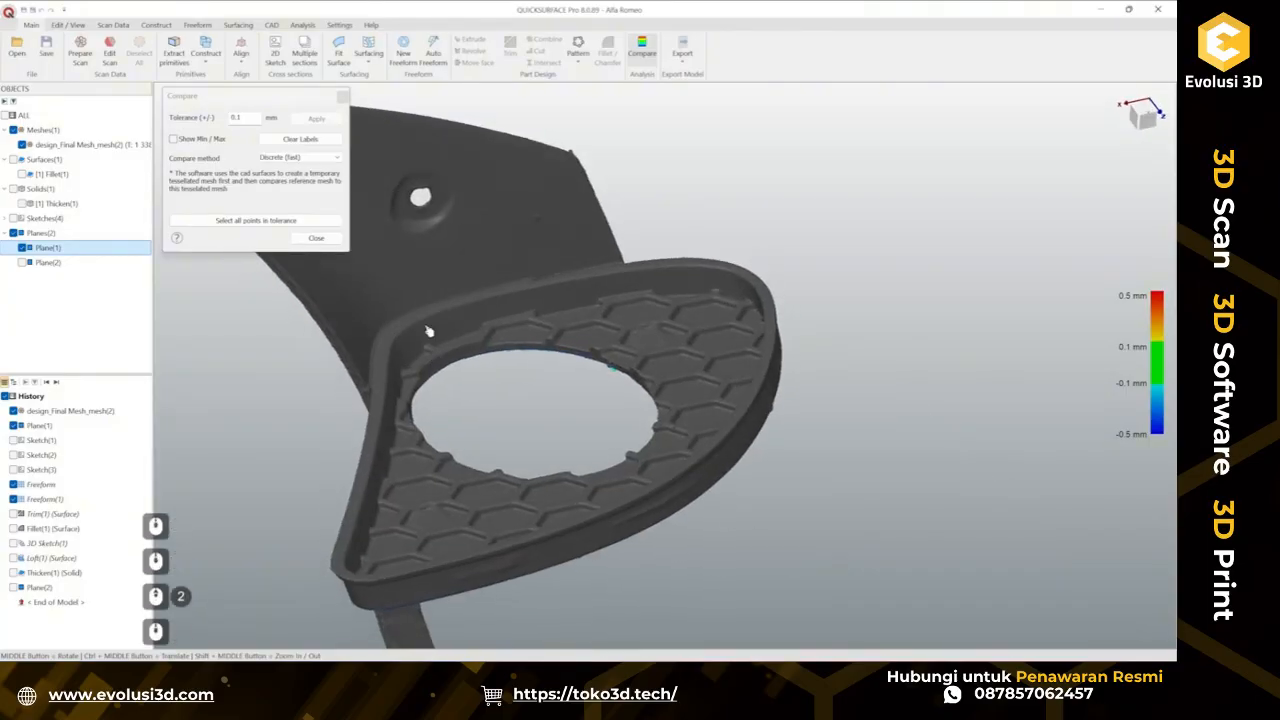
click(316, 238)
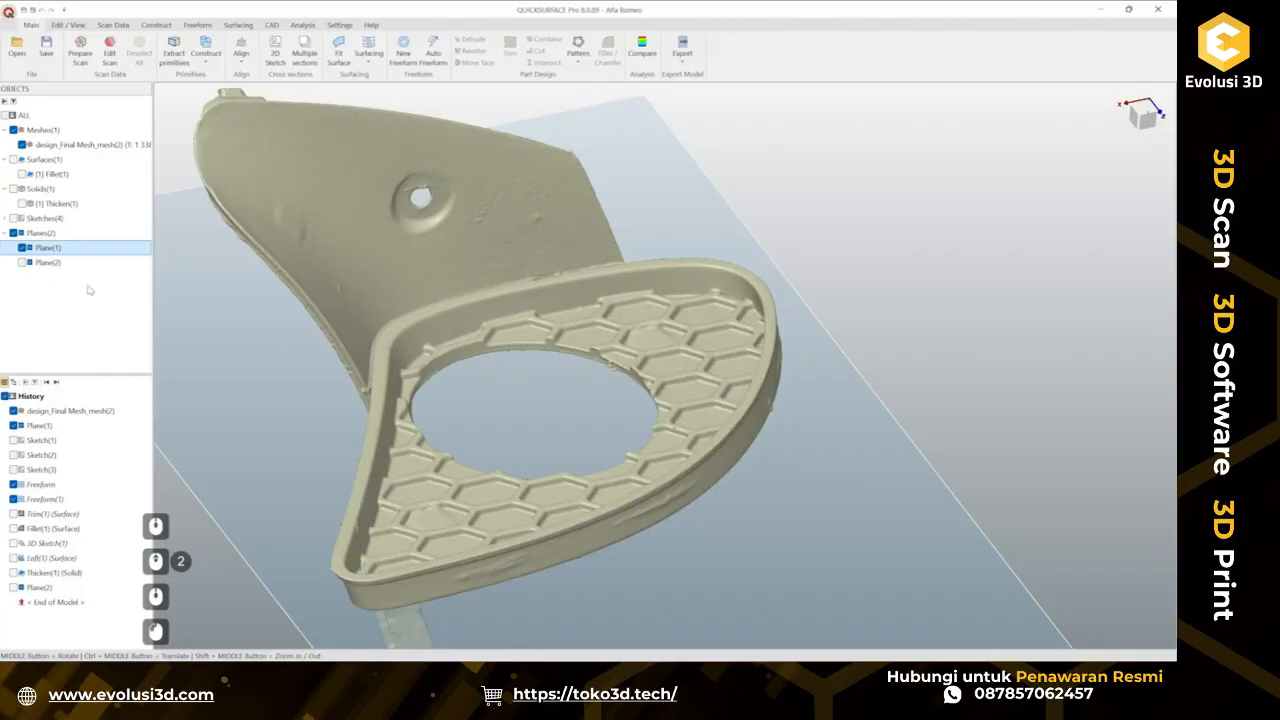
Show the Y-normal plane instead of the first plane.
click(22, 262)
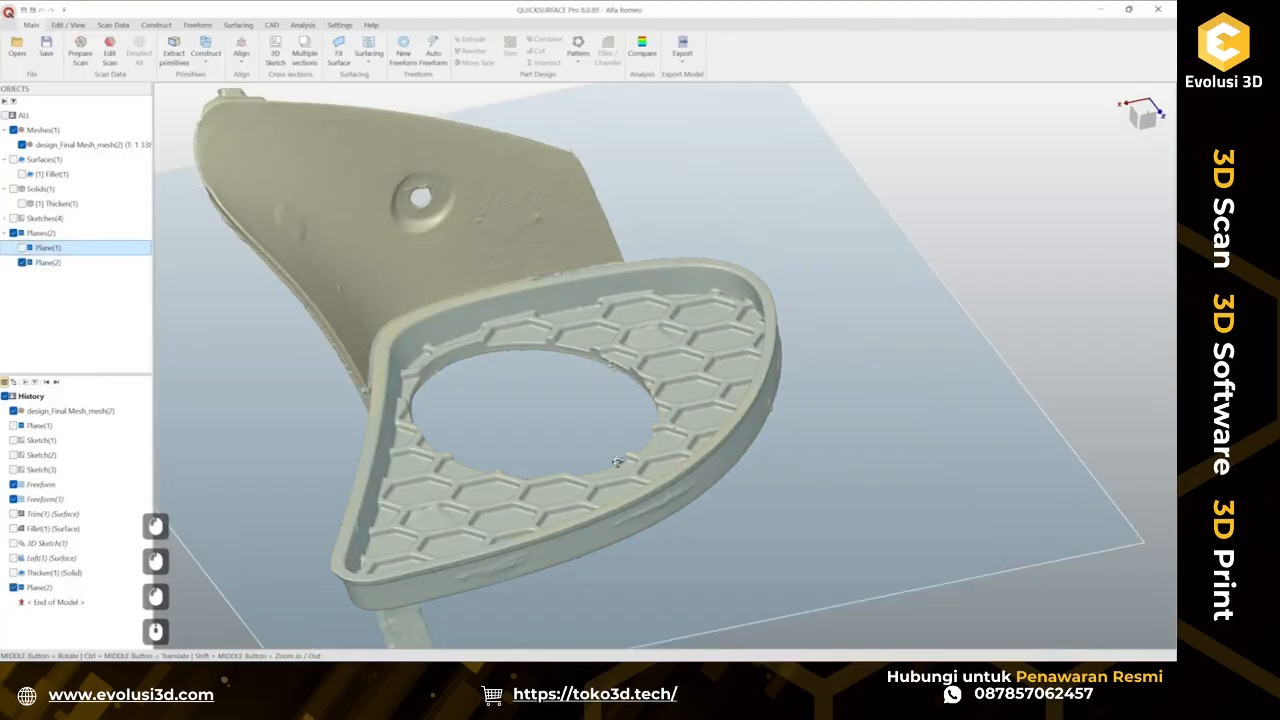
middle_drag(617, 461, 576, 383)
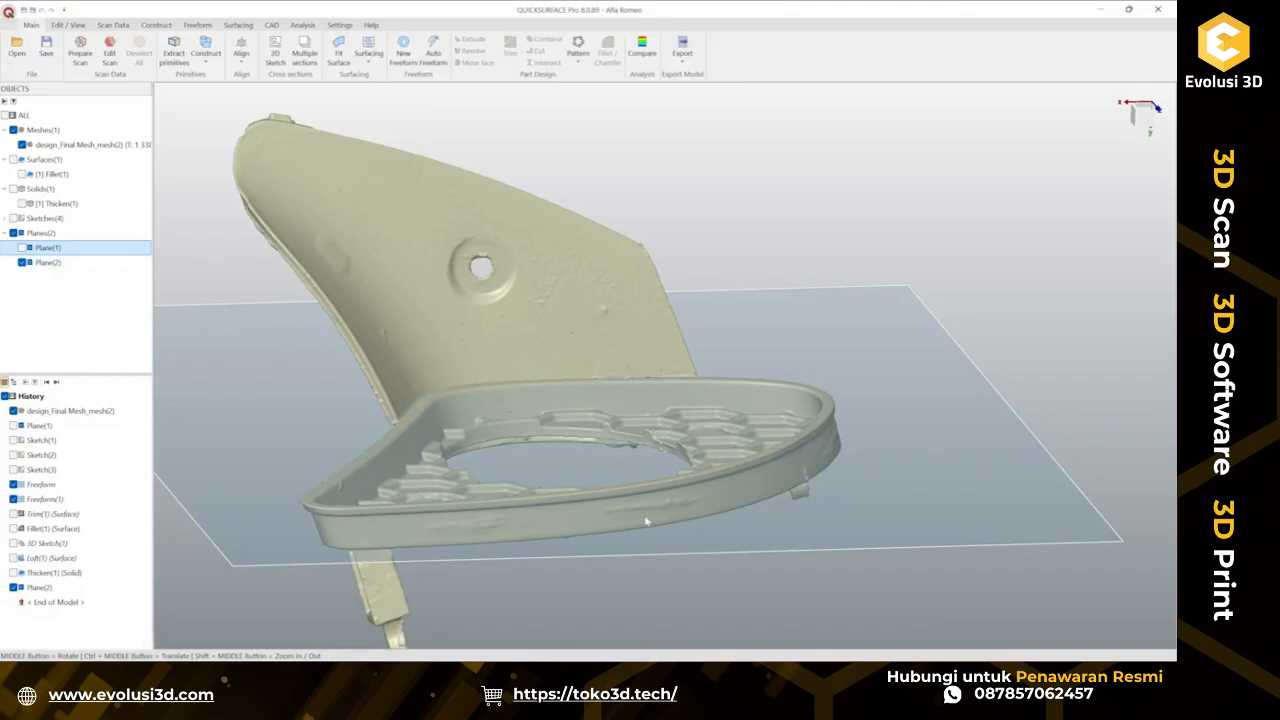
scroll(649, 521, up, 3)
middle_drag(652, 520, 736, 453)
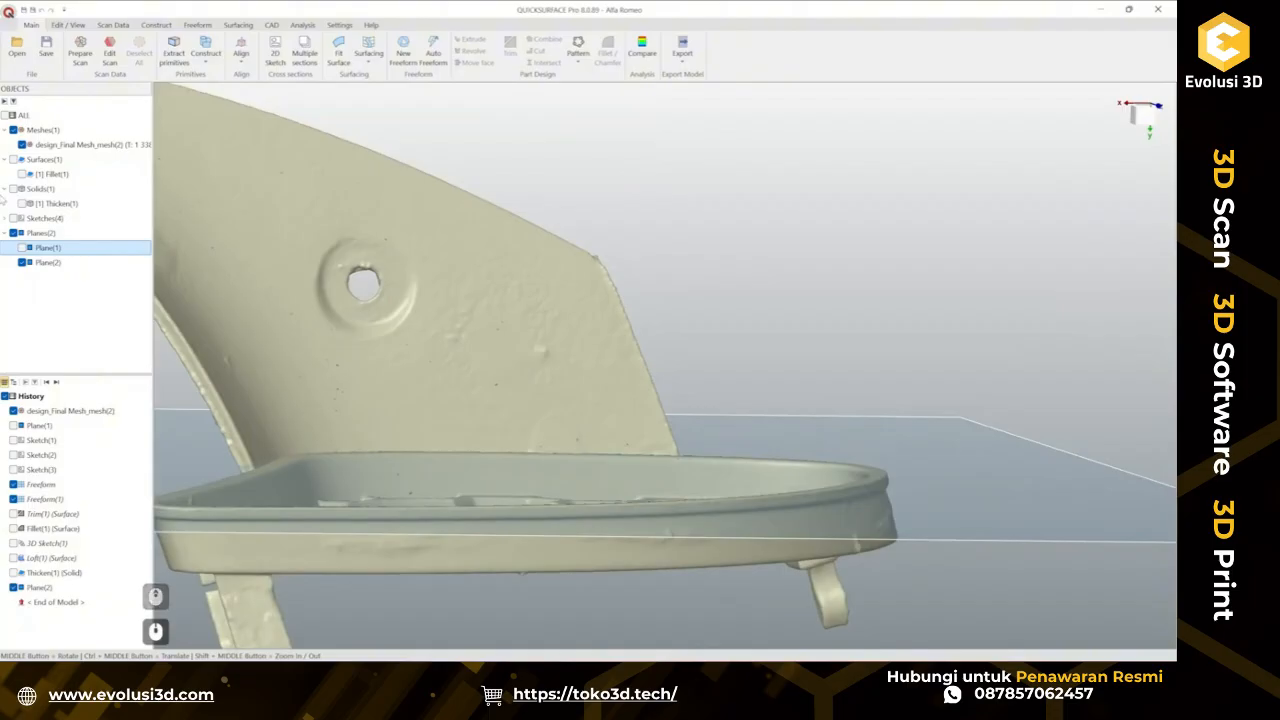
Trim the thickened rim solid with the Y-normal plane.
click(740, 452)
scroll(714, 437, down, 2)
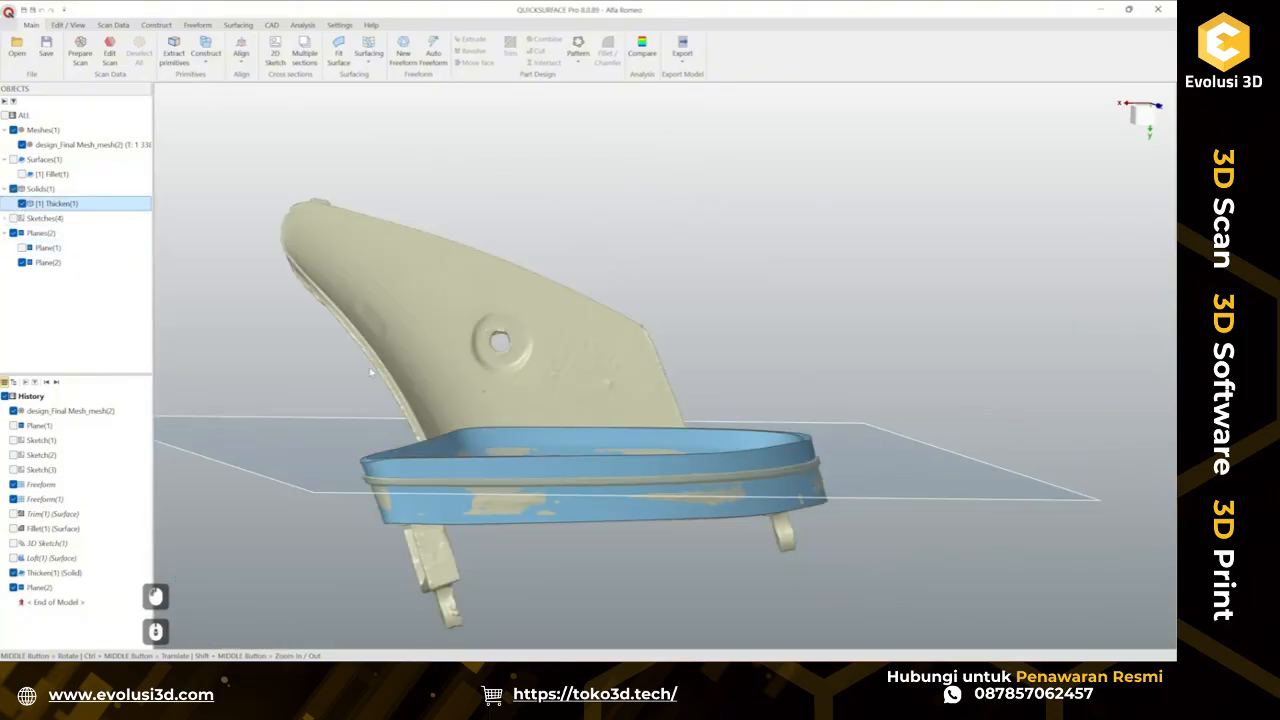
drag(283, 335, 995, 615)
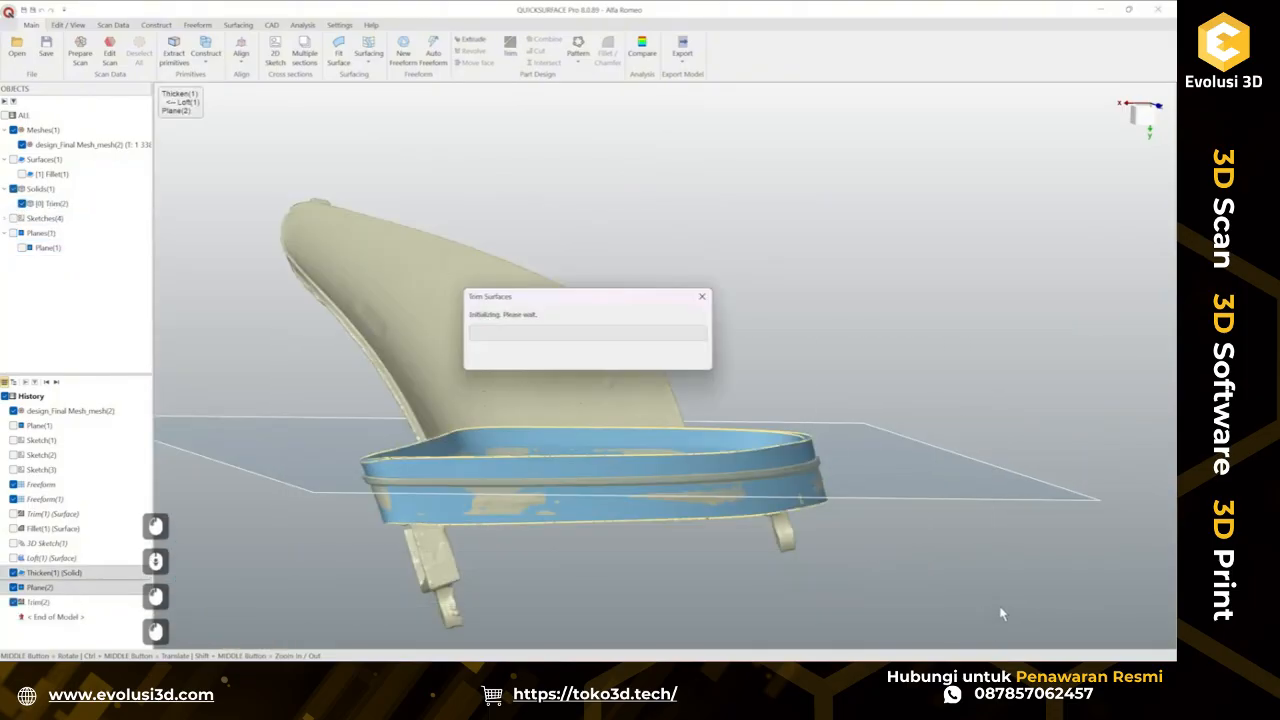
click(706, 472)
click(666, 458)
click(905, 490)
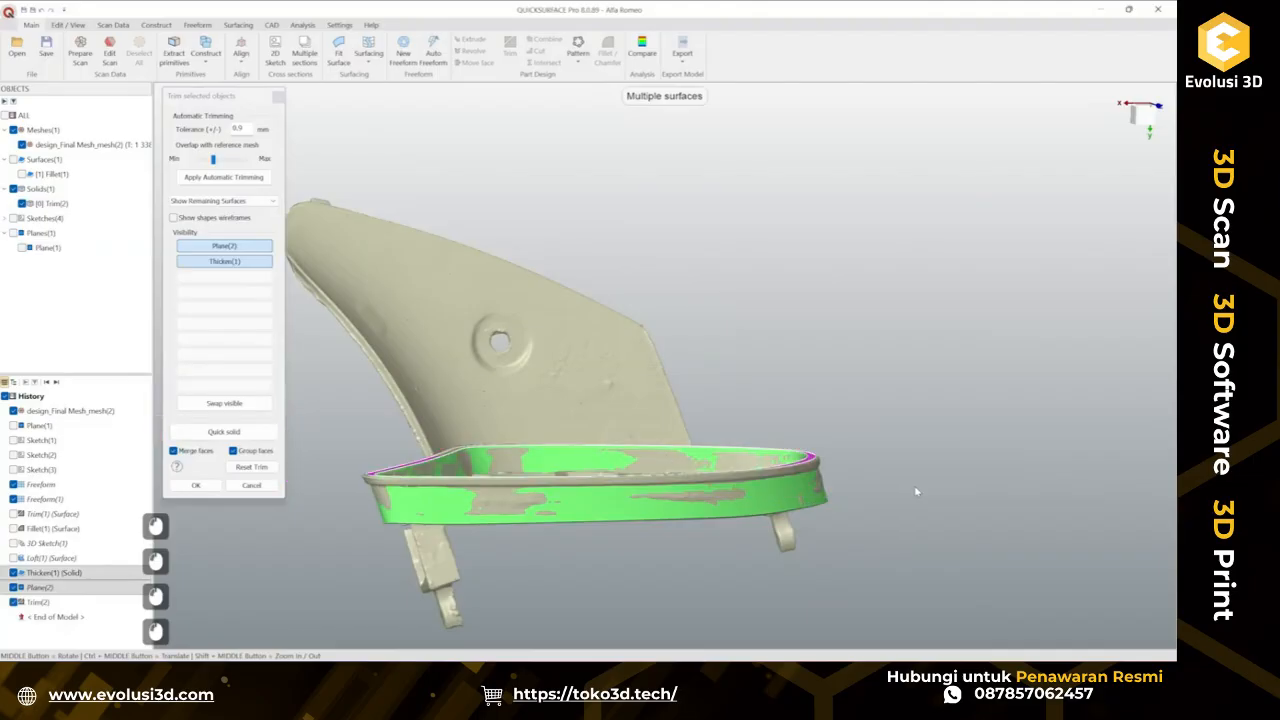
middle_drag(916, 491, 974, 553)
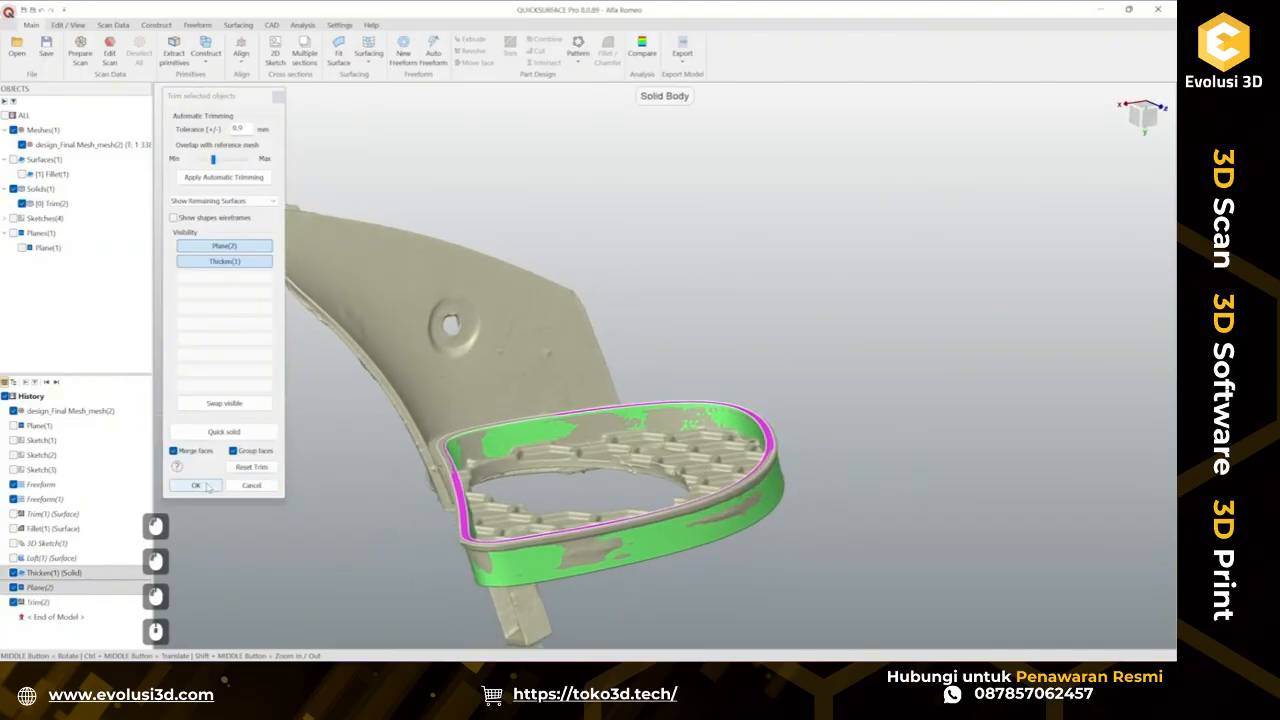
click(205, 486)
Construct a plane along the rim's edge curve at about 52.287% offset.
scroll(608, 558, up, 3)
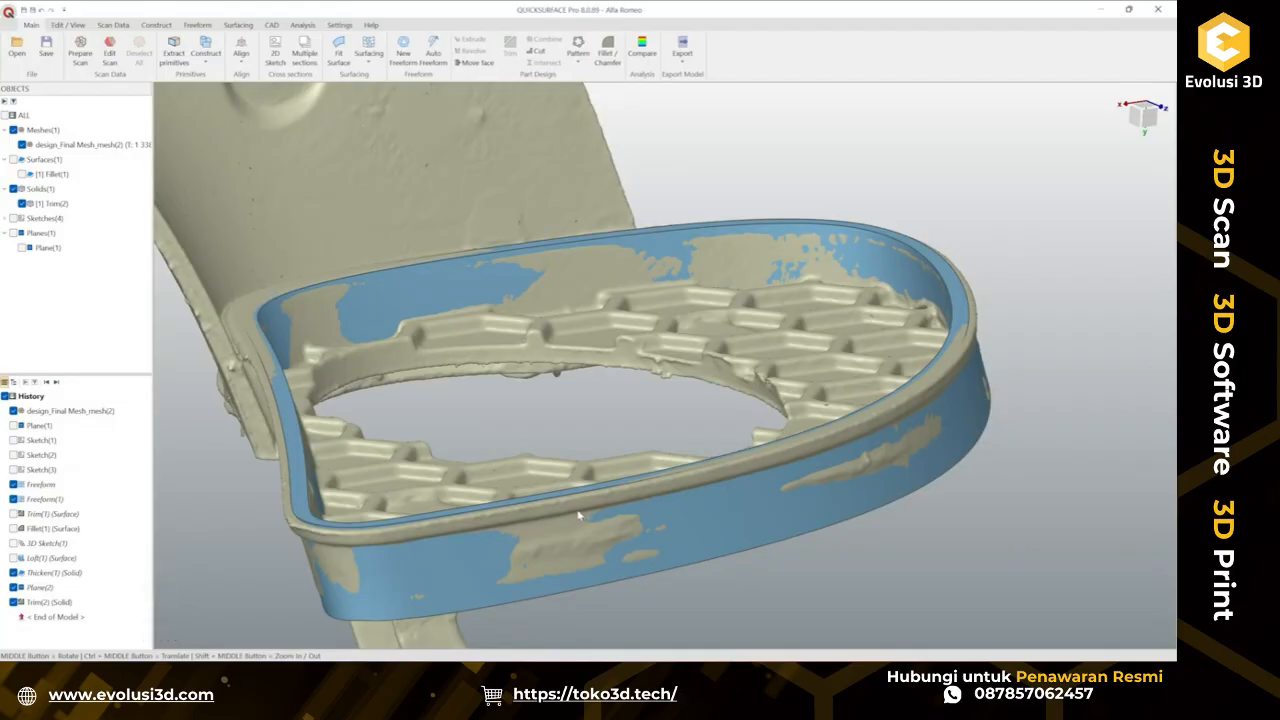
middle_drag(579, 504, 700, 400)
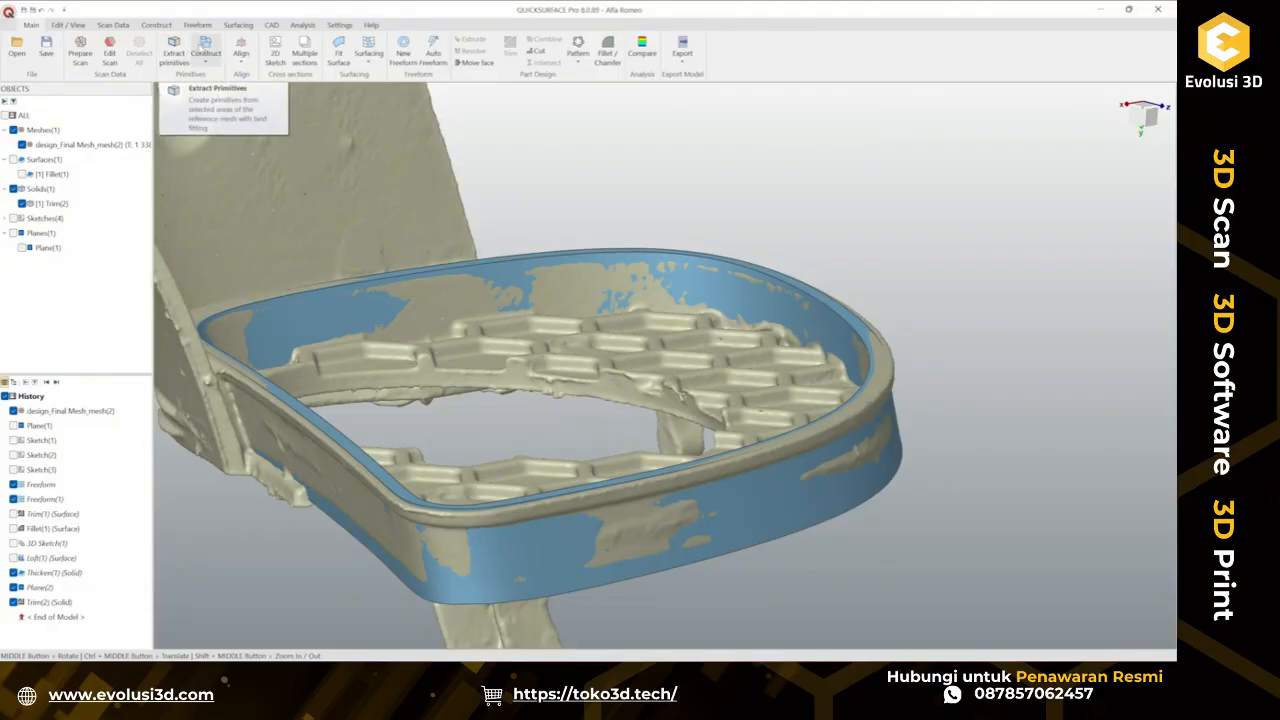
click(205, 56)
click(248, 109)
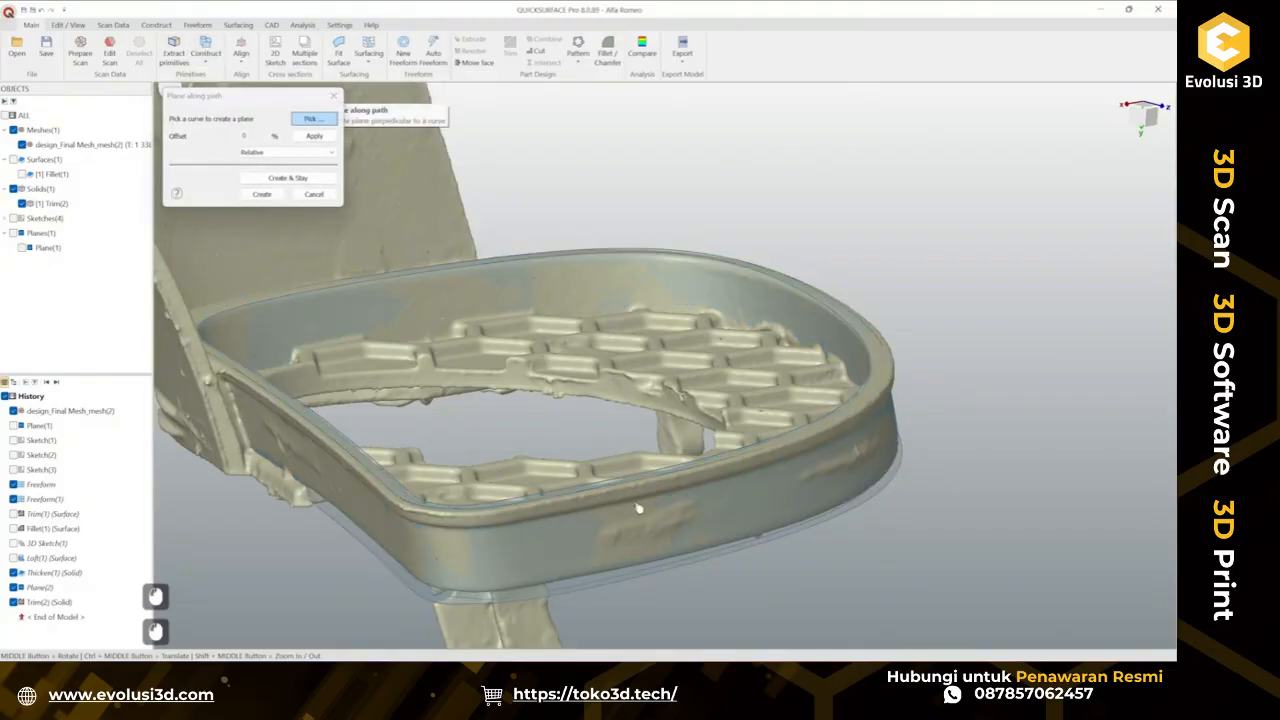
click(630, 488)
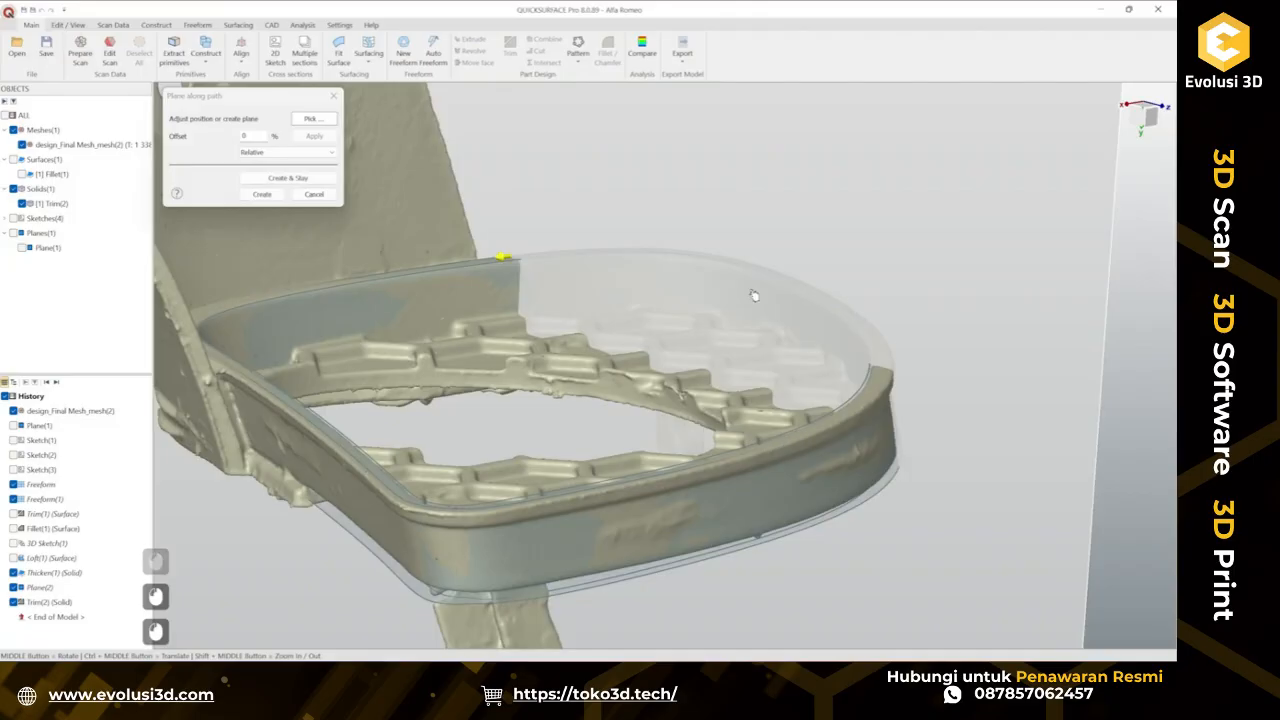
mouse_move(731, 222)
mouse_down()
mouse_move(488, 234)
mouse_move(323, 437)
mouse_move(643, 603)
mouse_move(857, 563)
mouse_move(629, 471)
mouse_move(795, 433)
mouse_move(826, 412)
mouse_up()
scroll(731, 474, up, 3)
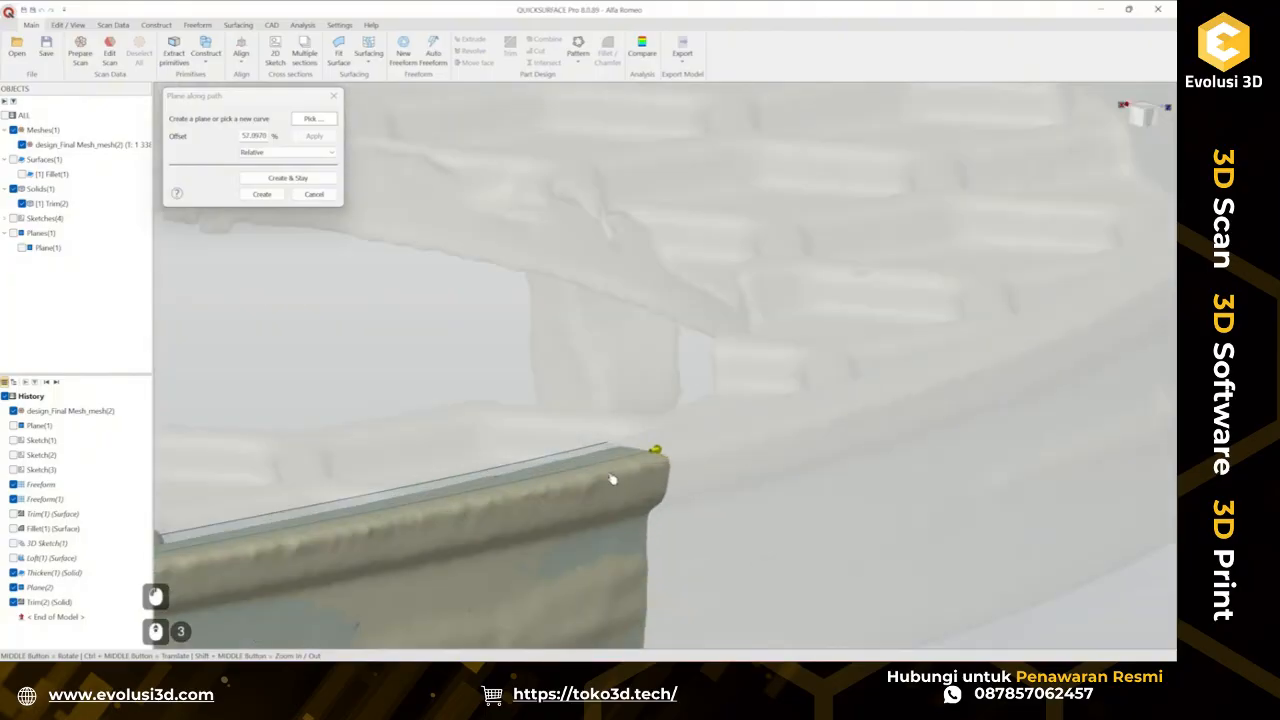
mouse_move(613, 479)
middle_down()
mouse_move(749, 480)
mouse_move(696, 488)
middle_up()
click(262, 194)
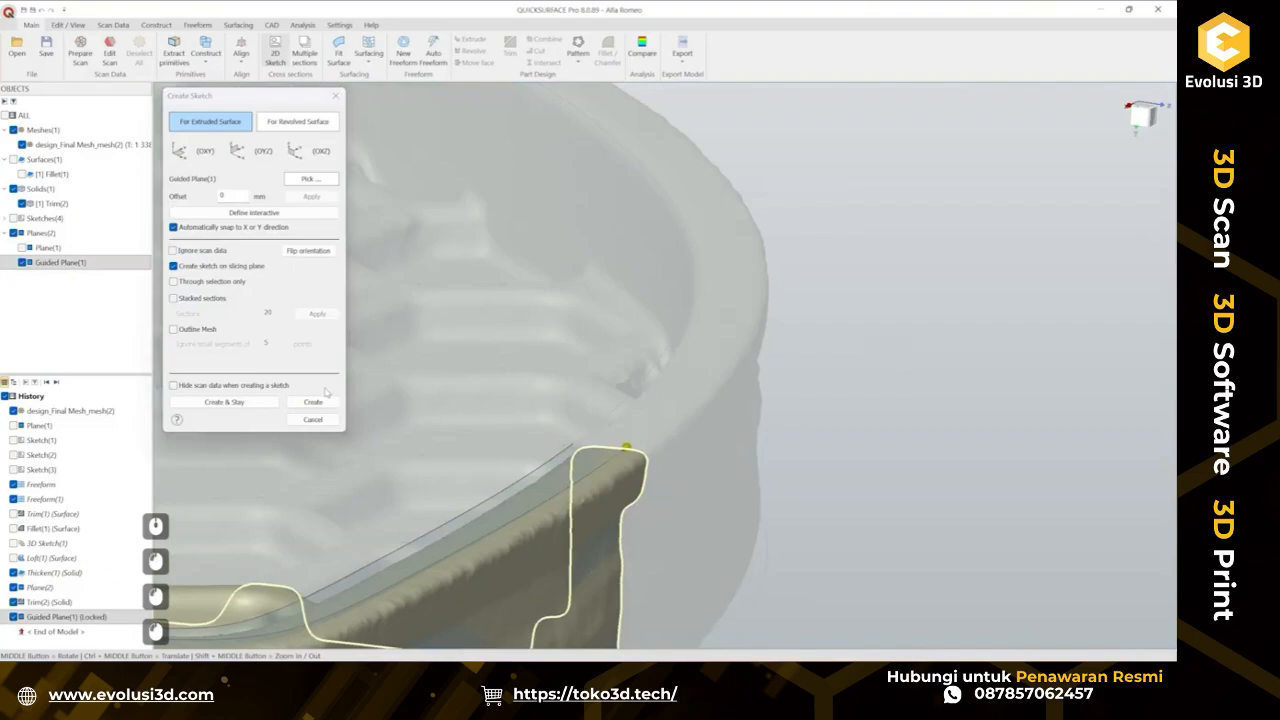
Create a 2D sketch on the guided plane across the rim's section.
click(320, 402)
scroll(633, 390, up, 7)
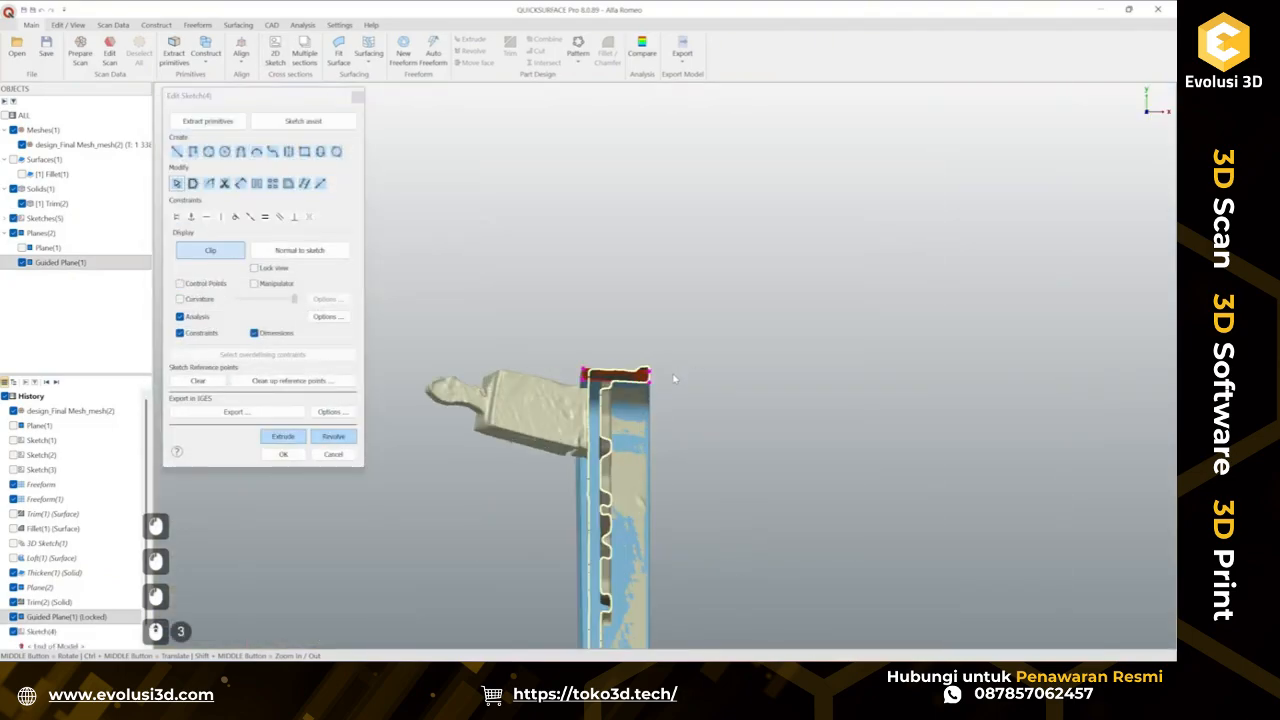
scroll(662, 403, up, 4)
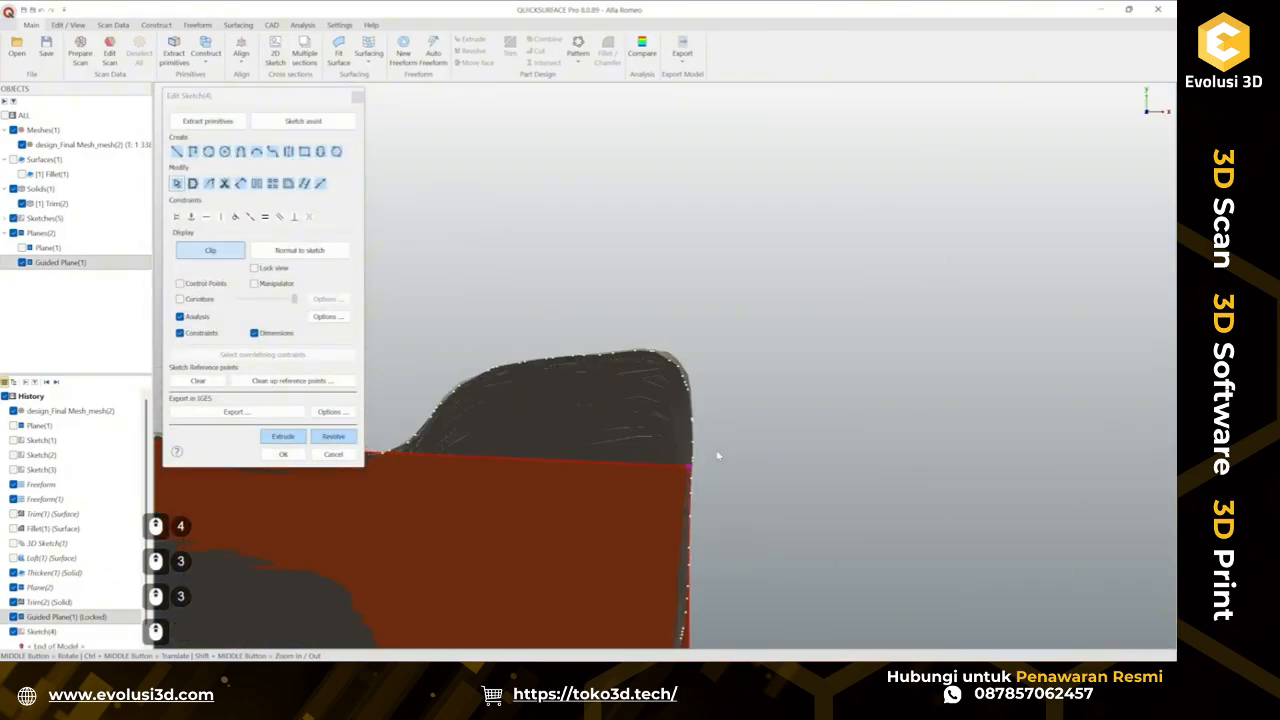
scroll(711, 460, down, 2)
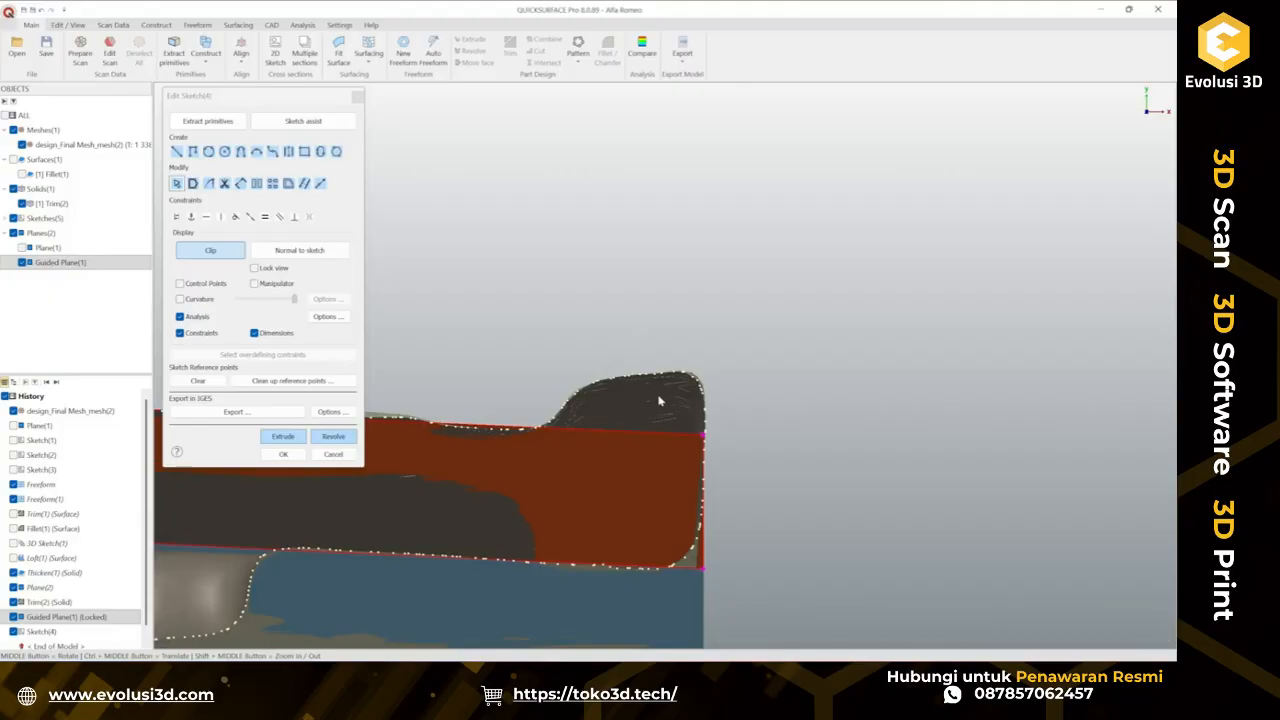
shift+drag(610, 378, 679, 375)
scroll(566, 406, up, 2)
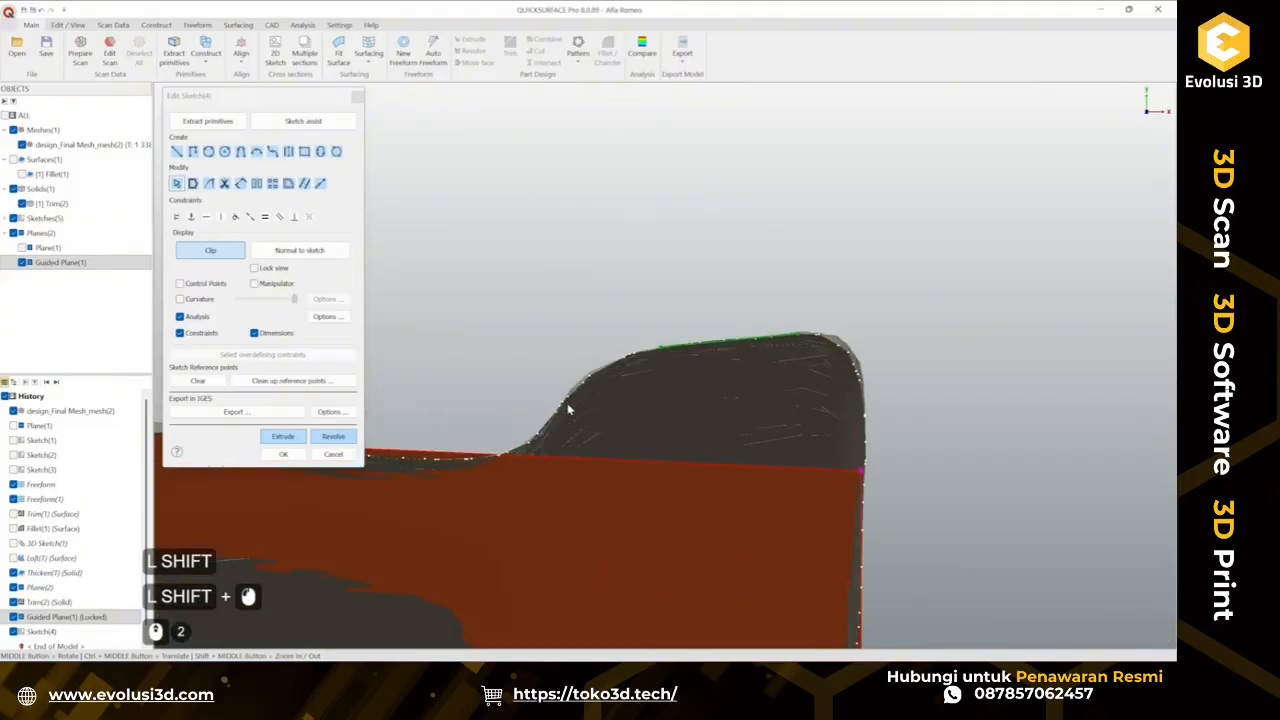
Fit a curve of about 1.19 mm radius along the top of the rim's section profile.
mouse_move(538, 436)
shift+mouse_down()
mouse_move(562, 390)
mouse_move(675, 356)
shift+mouse_up()
drag(539, 437, 497, 484)
ctrl+drag(626, 388, 592, 293)
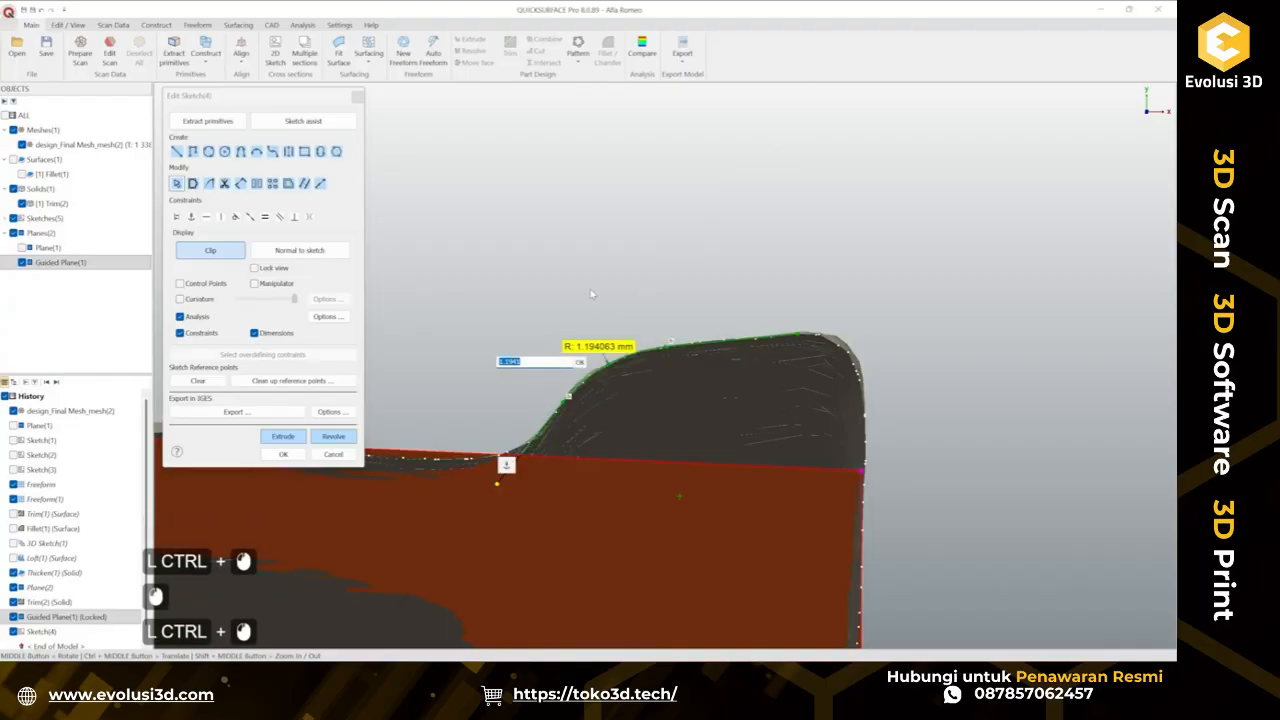
click(592, 293)
scroll(718, 339, down, 2)
scroll(843, 426, up, 2)
ctrl+middle_drag(845, 428, 790, 377)
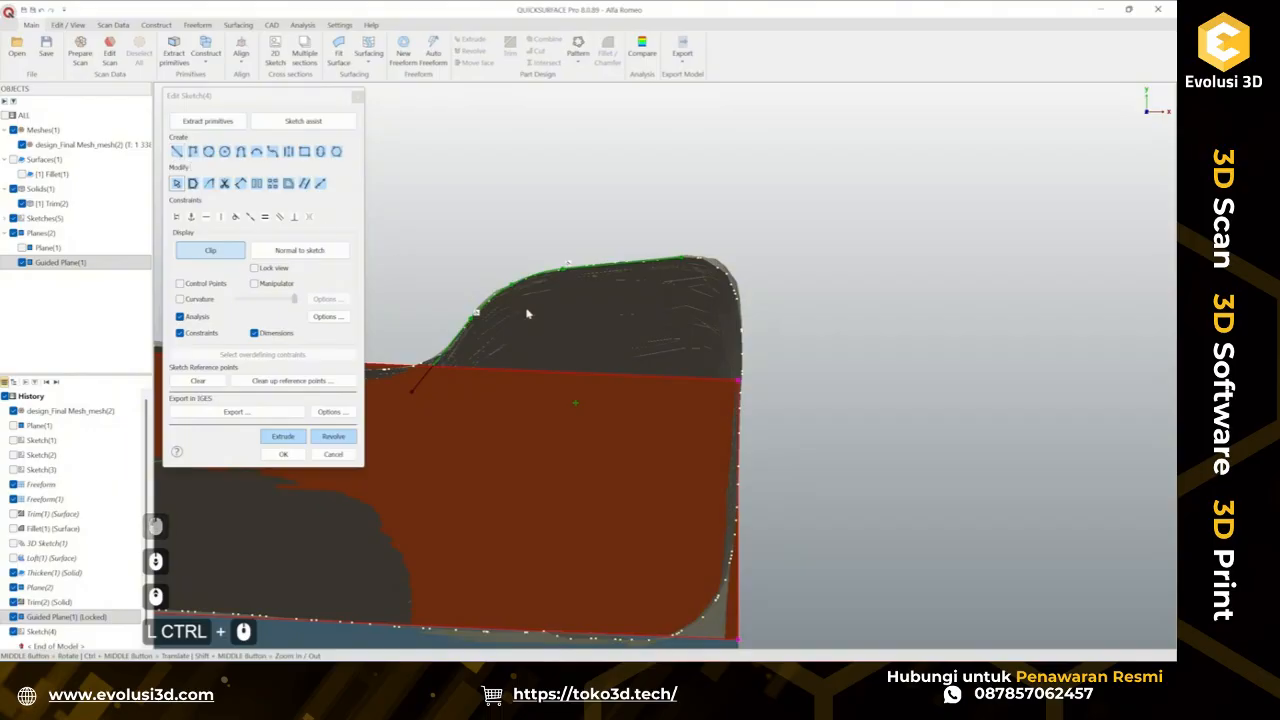
Project the section entities into the sketch.
click(320, 184)
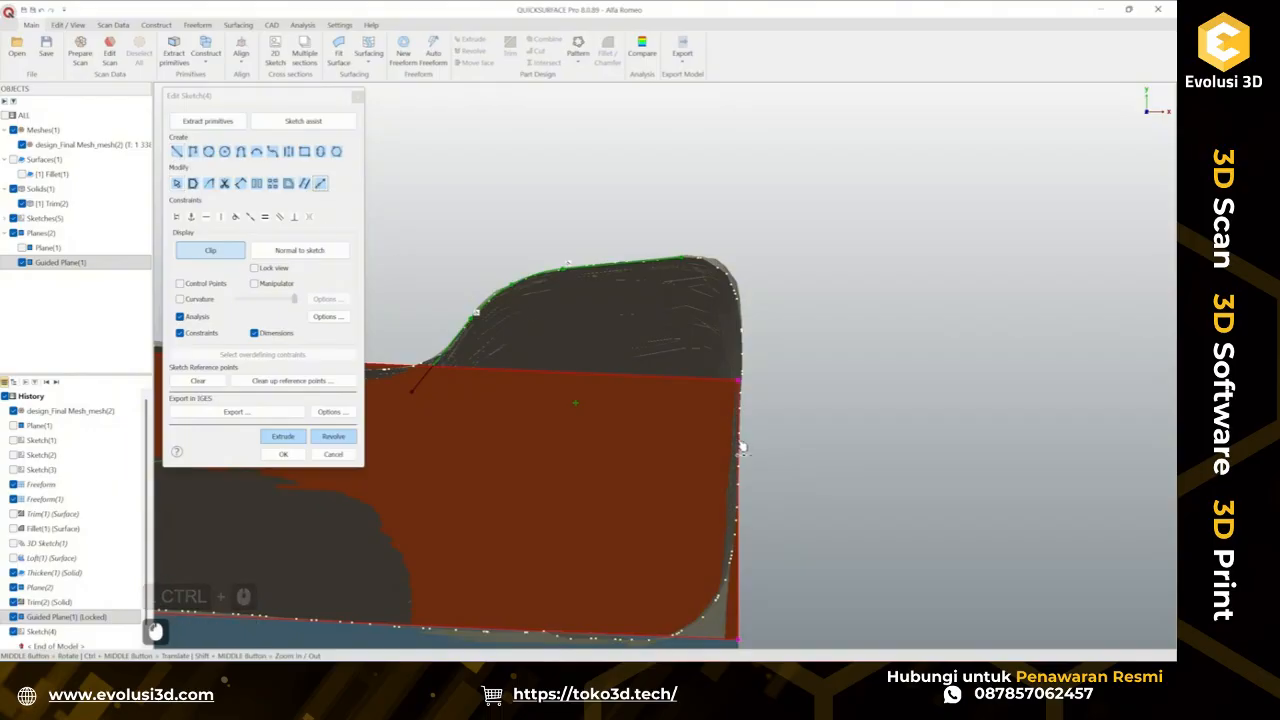
click(305, 184)
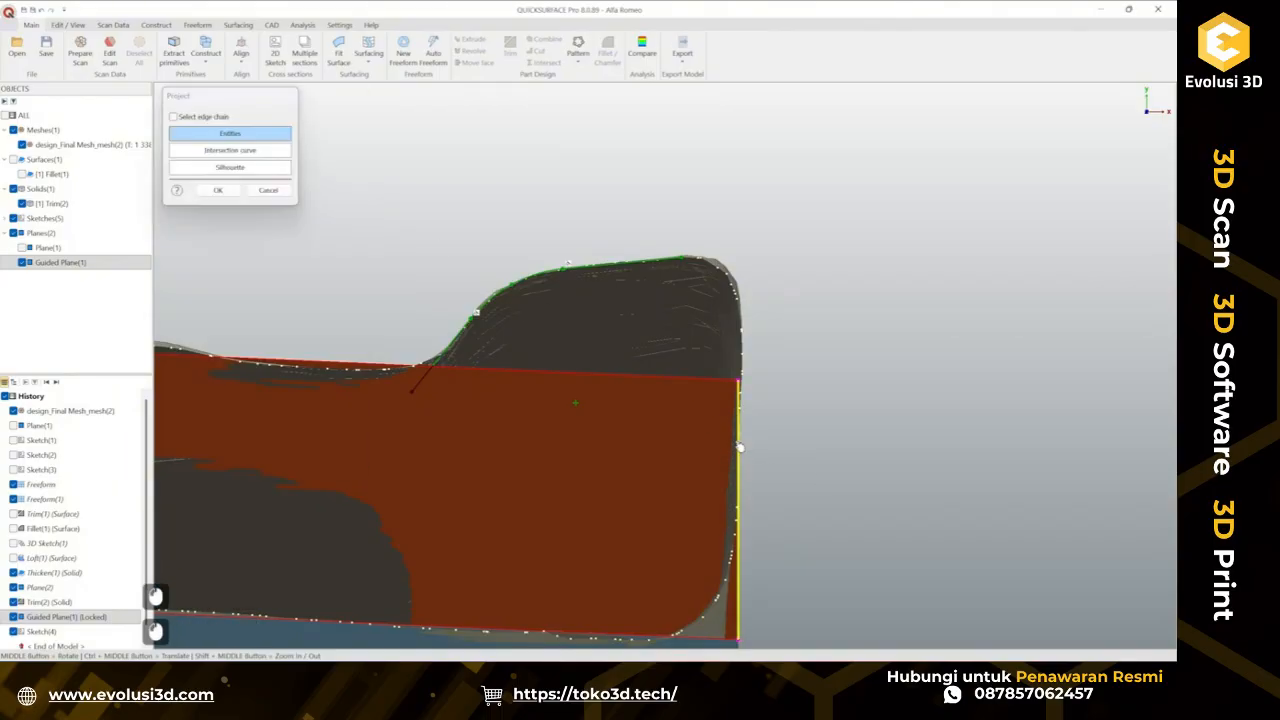
click(220, 190)
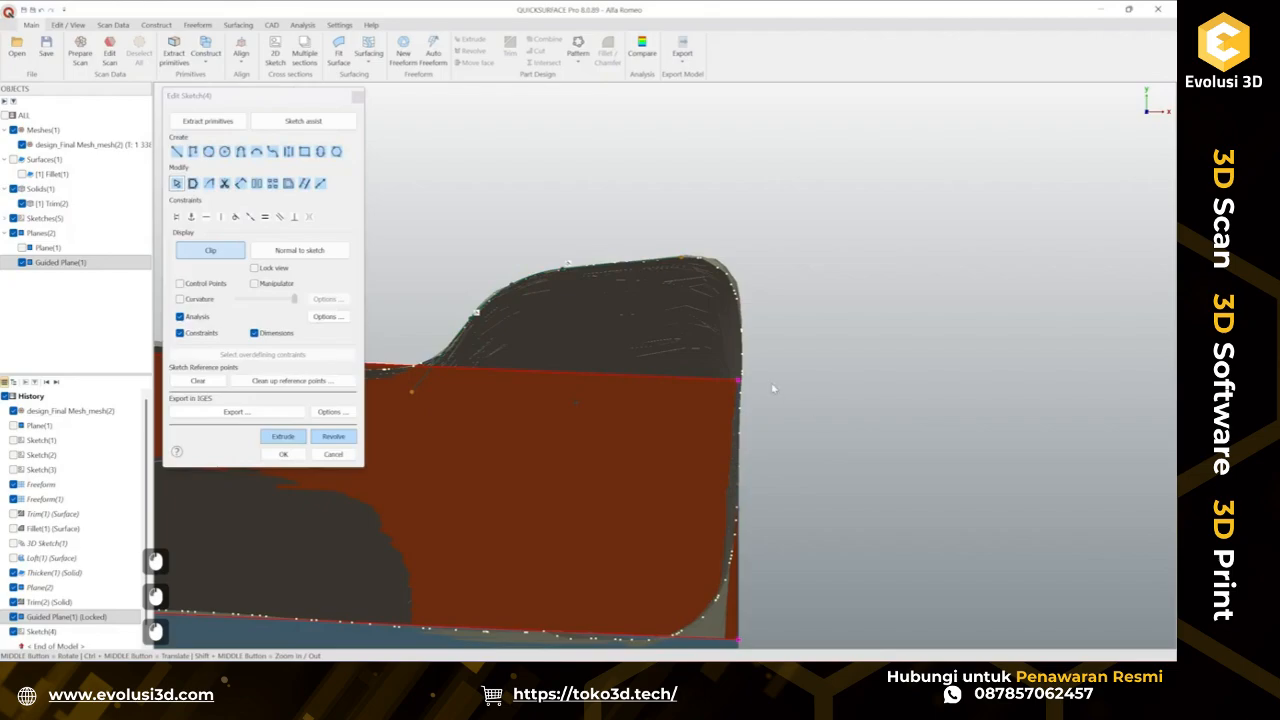
Extend the profile curve's end to the outer top corner of the section.
drag(740, 385, 740, 316)
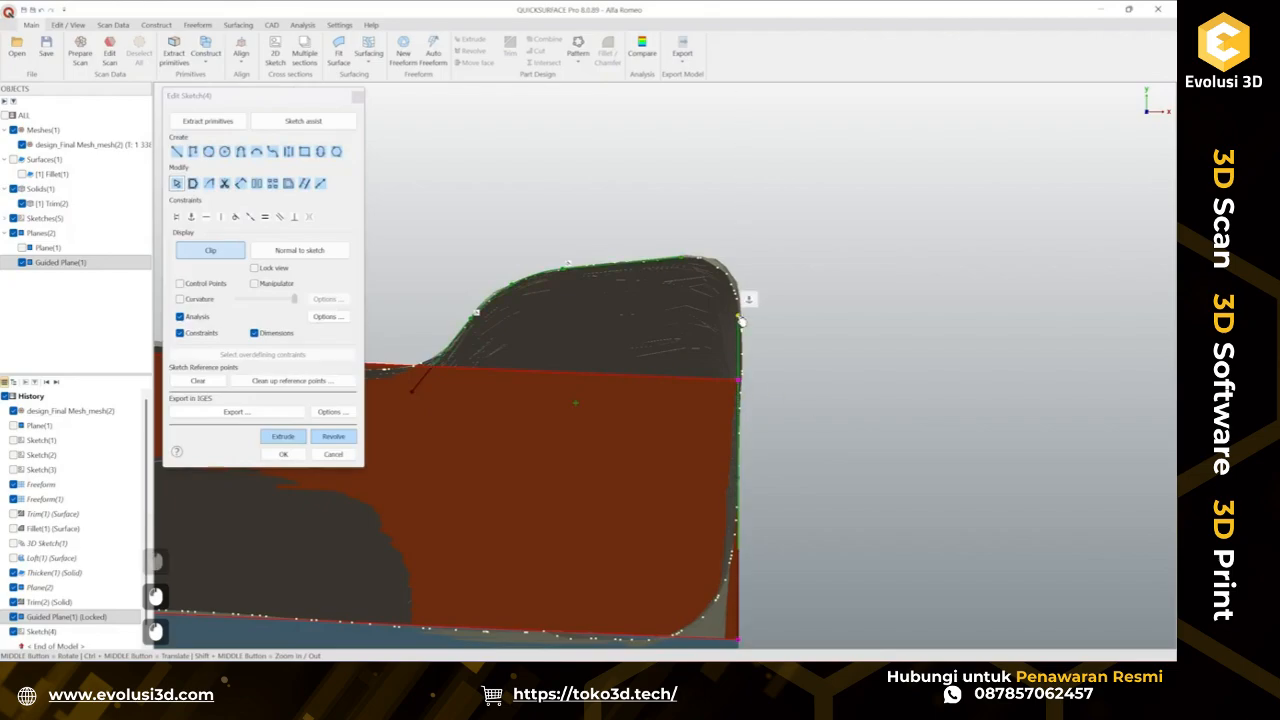
drag(749, 222, 740, 250)
scroll(834, 370, down, 2)
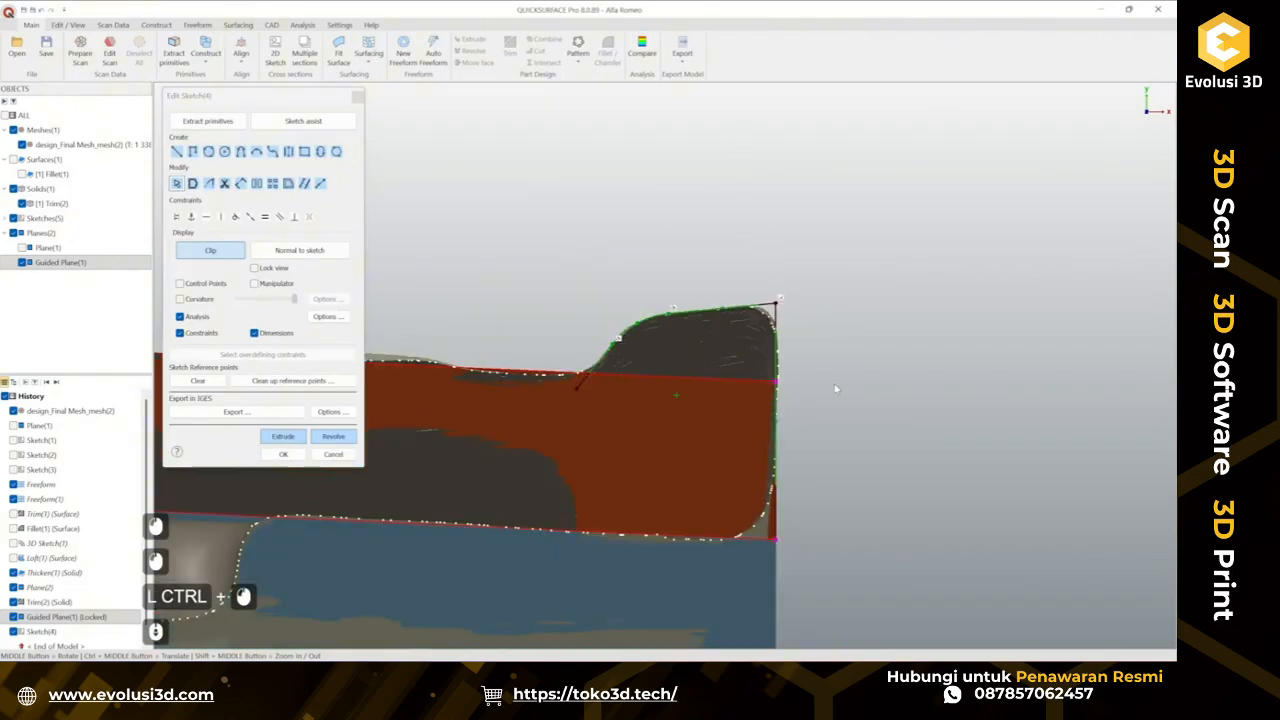
scroll(836, 390, up, 2)
click(176, 151)
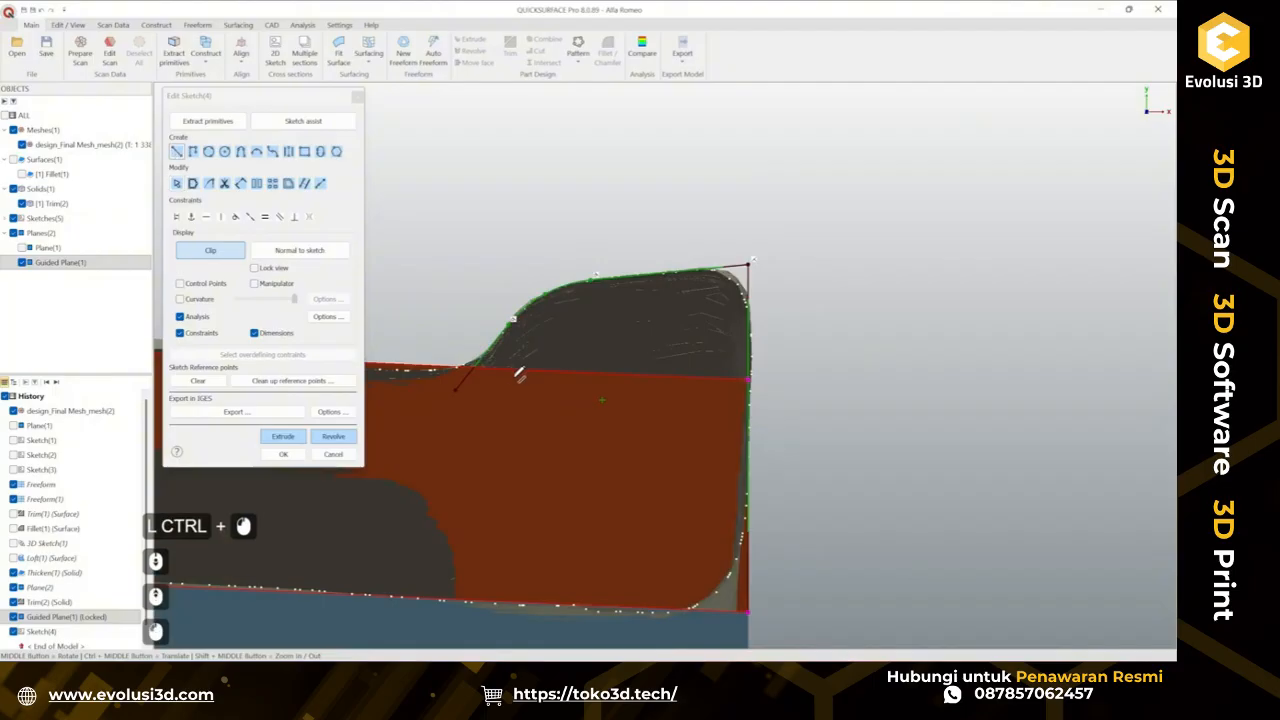
click(457, 390)
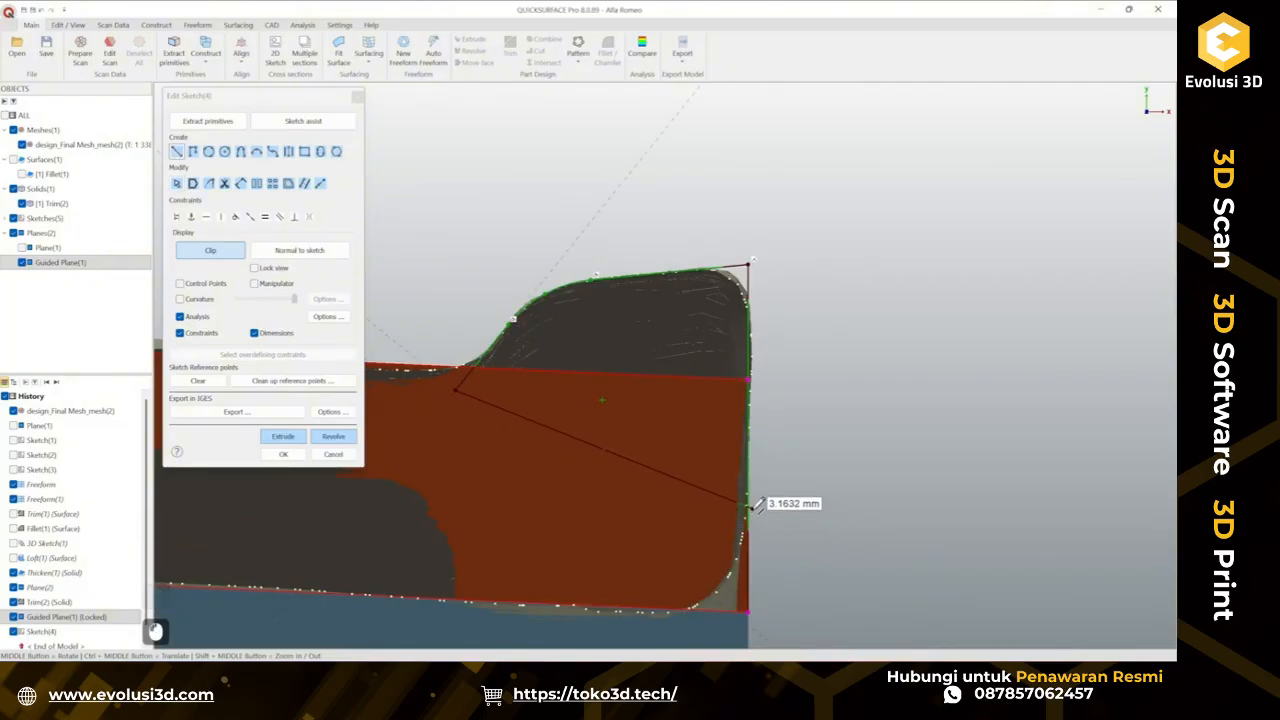
key(Escape)
key(Escape)
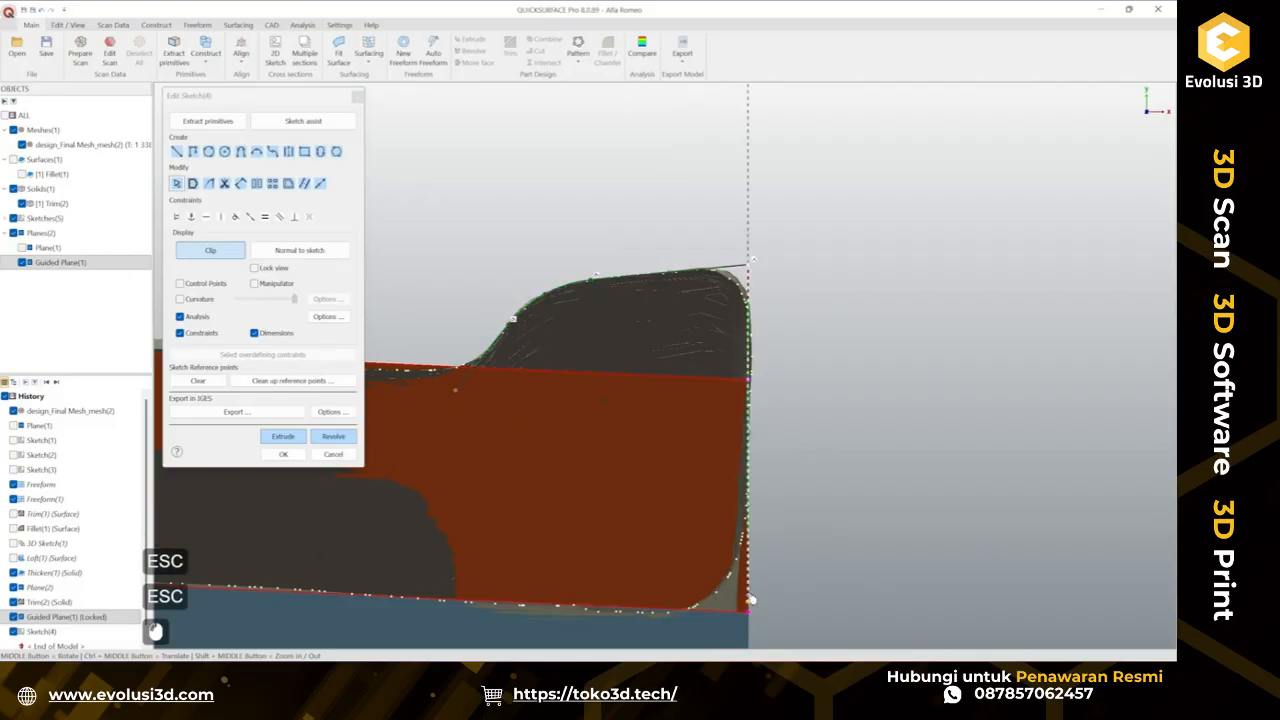
click(749, 498)
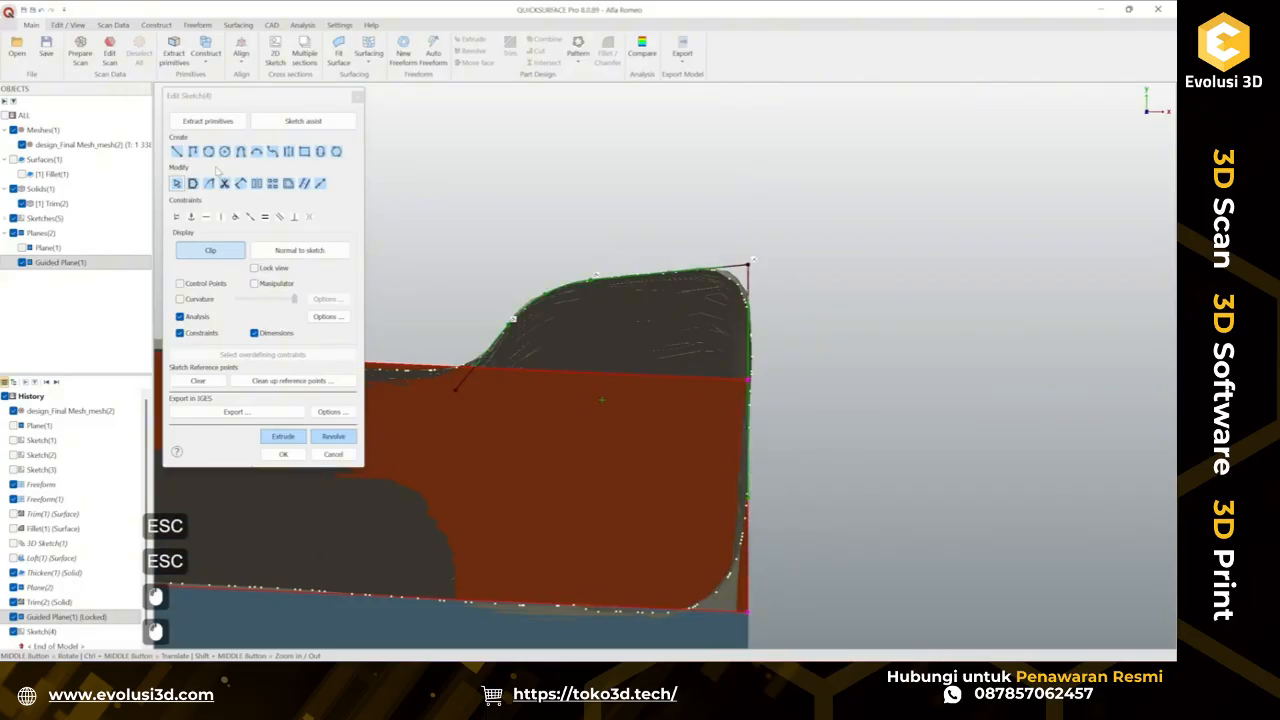
Draw a line about 2.97 mm from the profile curve's end to the section's outer edge and finish the sketch.
click(177, 151)
click(460, 384)
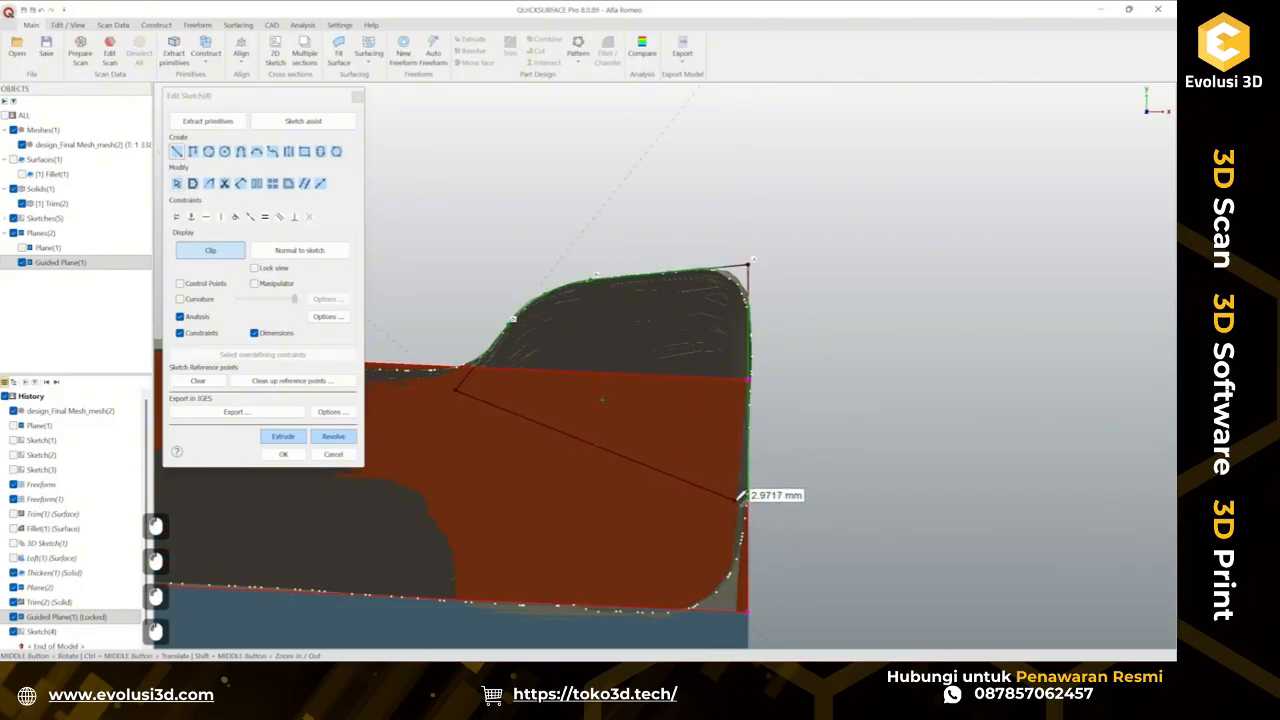
click(750, 490)
click(284, 455)
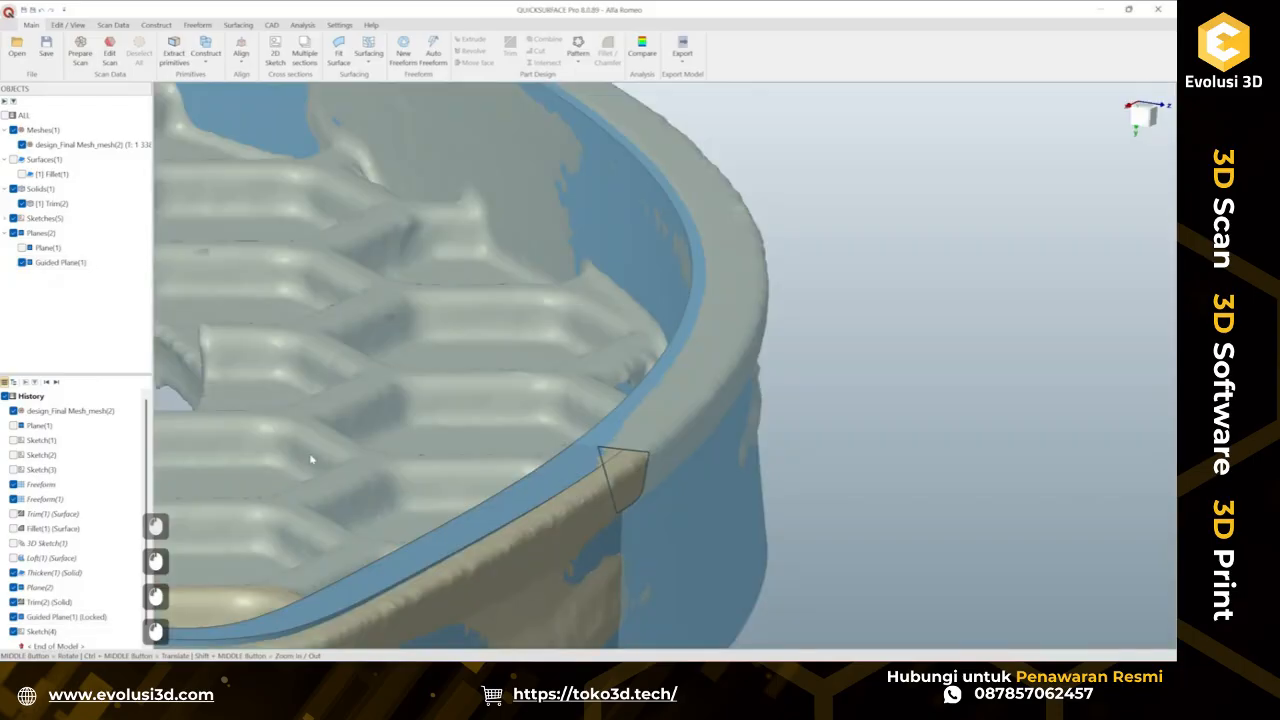
Hide the mesh and sweep the new section profile along the rim's top edge chain.
scroll(400, 456, down, 2)
click(637, 346)
right_click(637, 346)
click(682, 398)
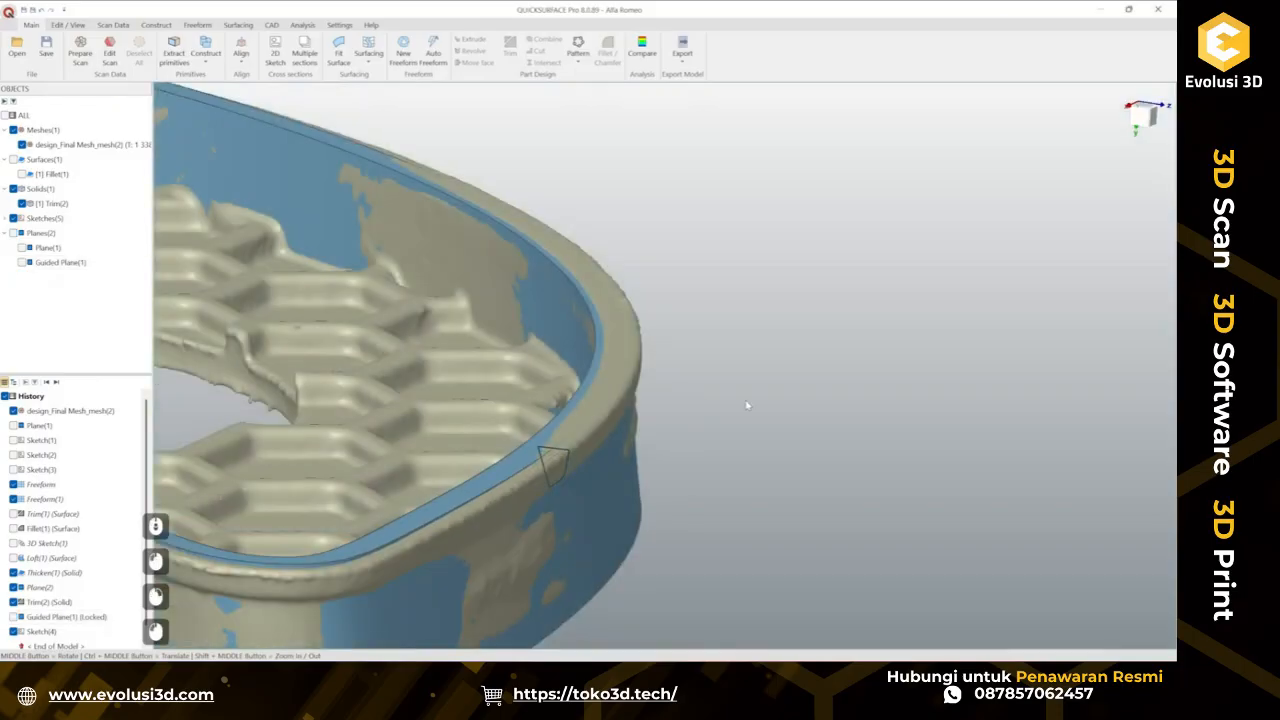
scroll(748, 404, down, 2)
scroll(595, 400, up, 1)
click(22, 145)
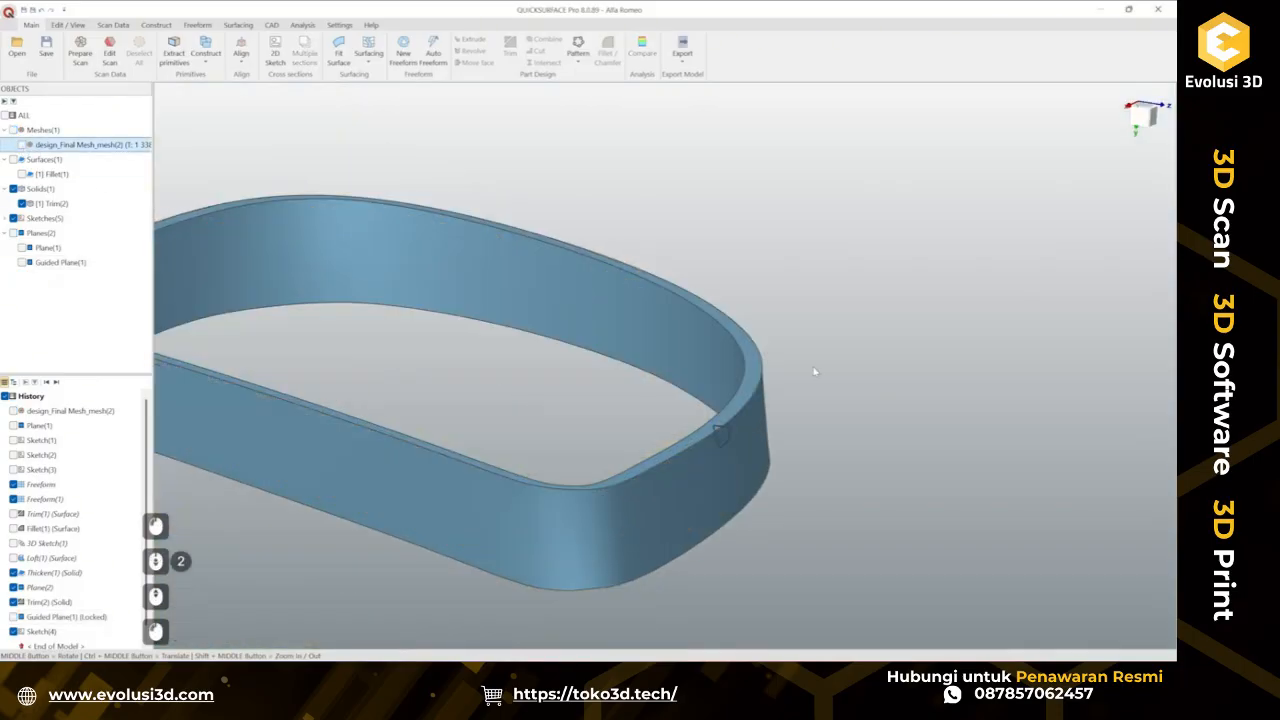
click(238, 25)
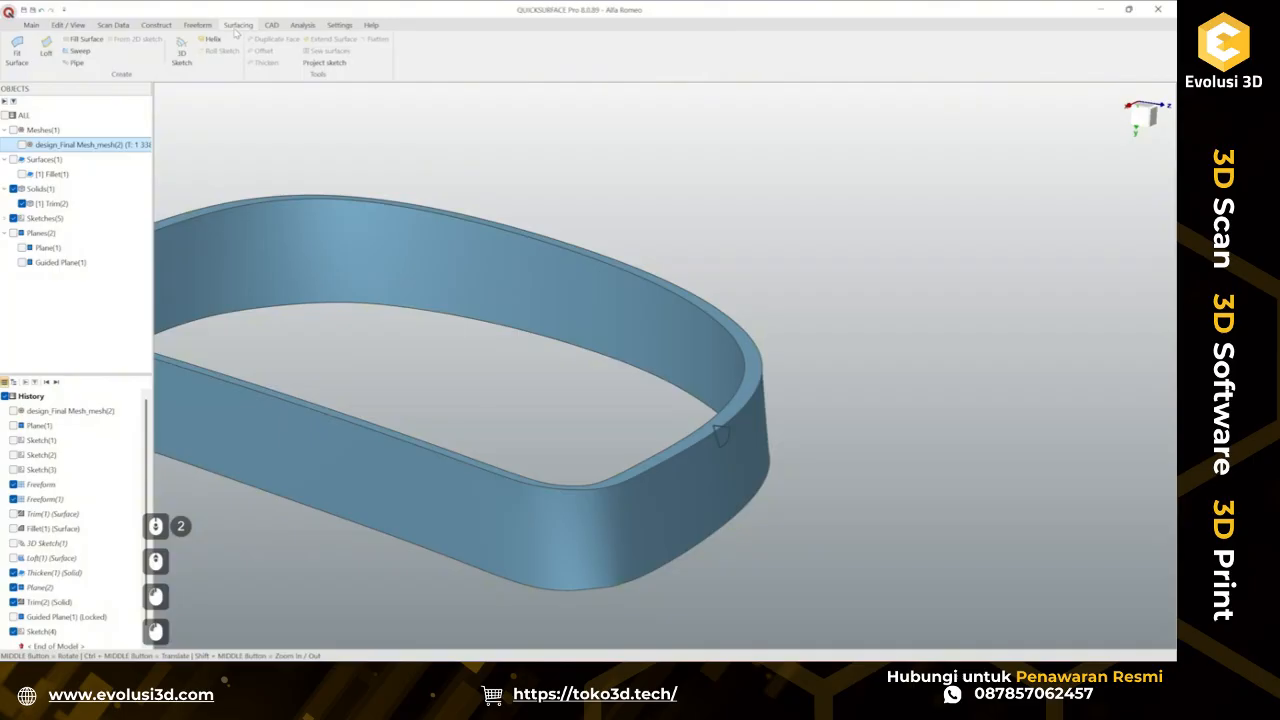
click(78, 50)
click(735, 445)
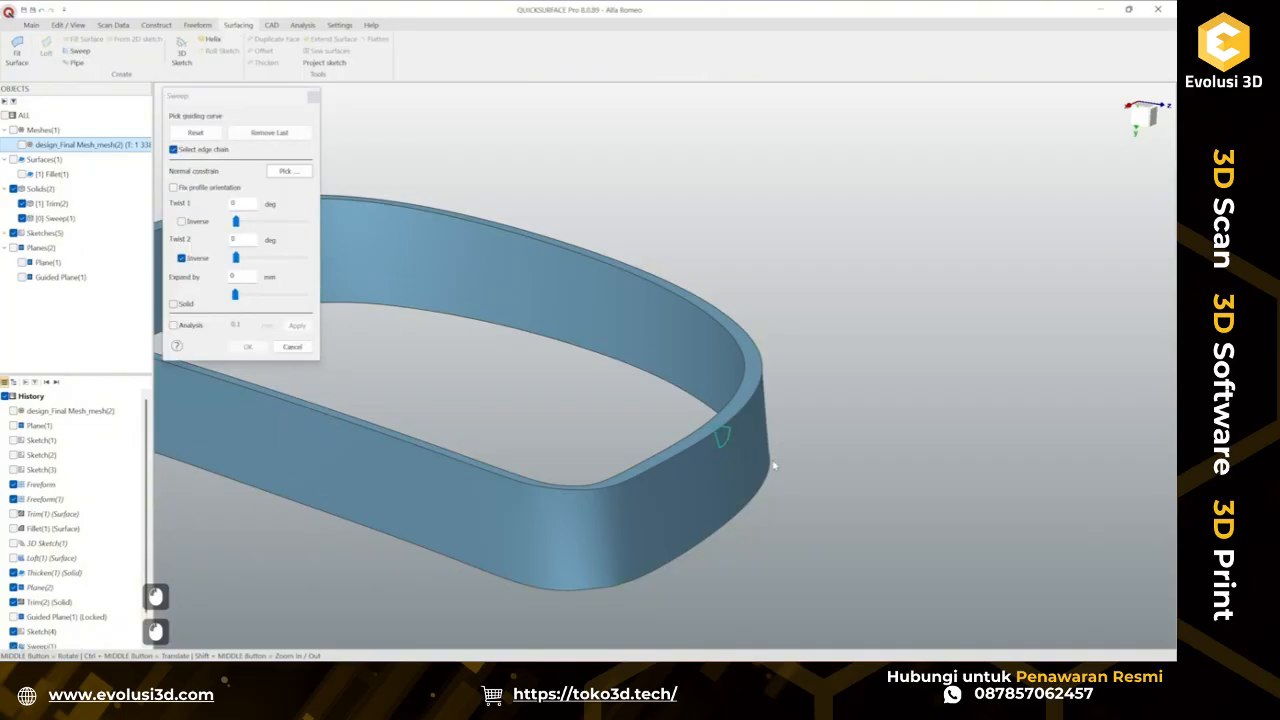
click(687, 456)
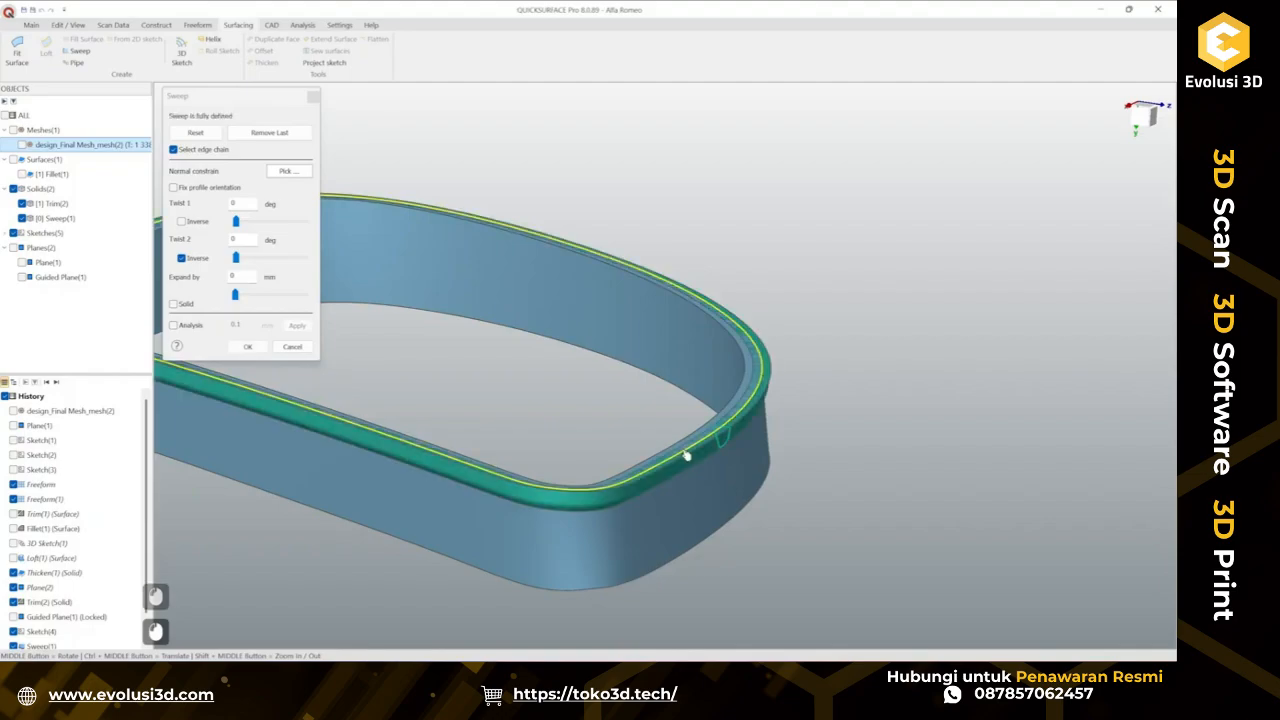
Show the mesh and turn on deviation analysis to inspect the sweep against the scan around the rim.
middle_drag(684, 483, 460, 474)
middle_drag(519, 380, 470, 350)
click(16, 145)
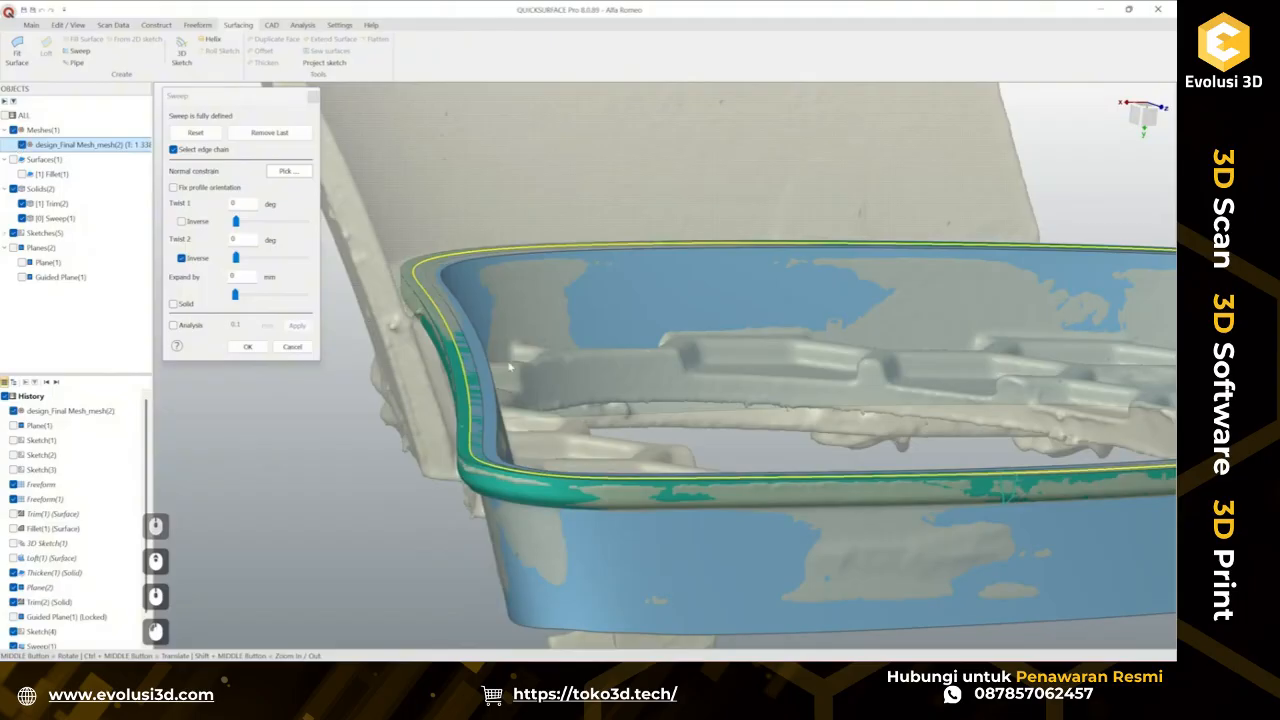
ctrl+middle_drag(555, 381, 228, 346)
click(173, 327)
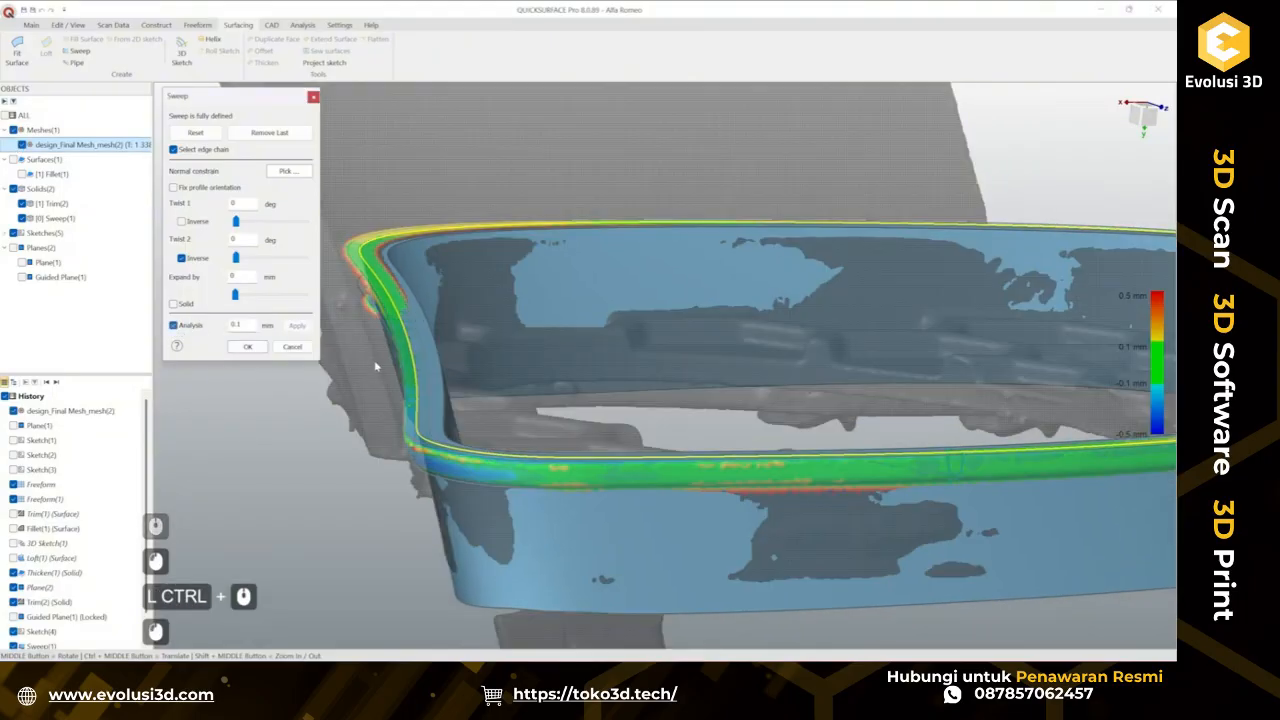
scroll(378, 361, down, 2)
ctrl+middle_drag(825, 406, 425, 394)
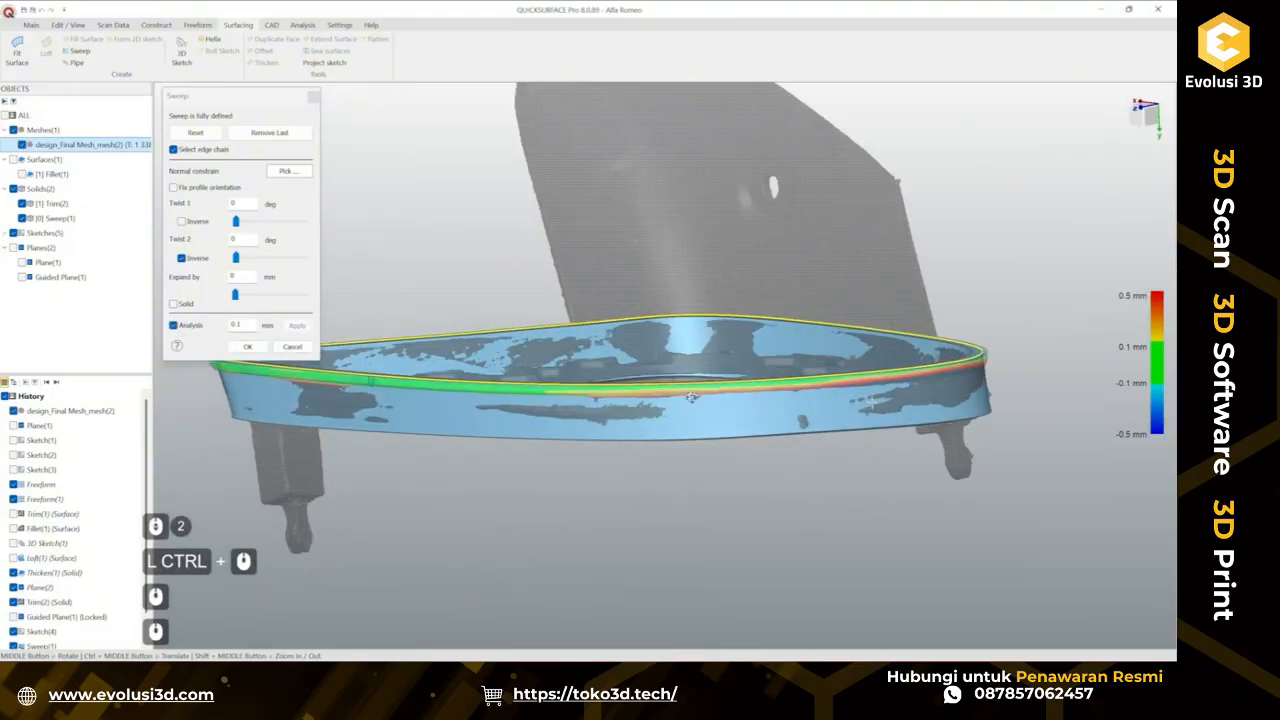
middle_drag(800, 388, 560, 386)
ctrl+middle_drag(928, 374, 697, 374)
scroll(808, 356, up, 3)
mouse_move(808, 356)
middle_down()
mouse_move(800, 343)
mouse_move(780, 350)
mouse_move(800, 343)
middle_up()
scroll(800, 315, up, 3)
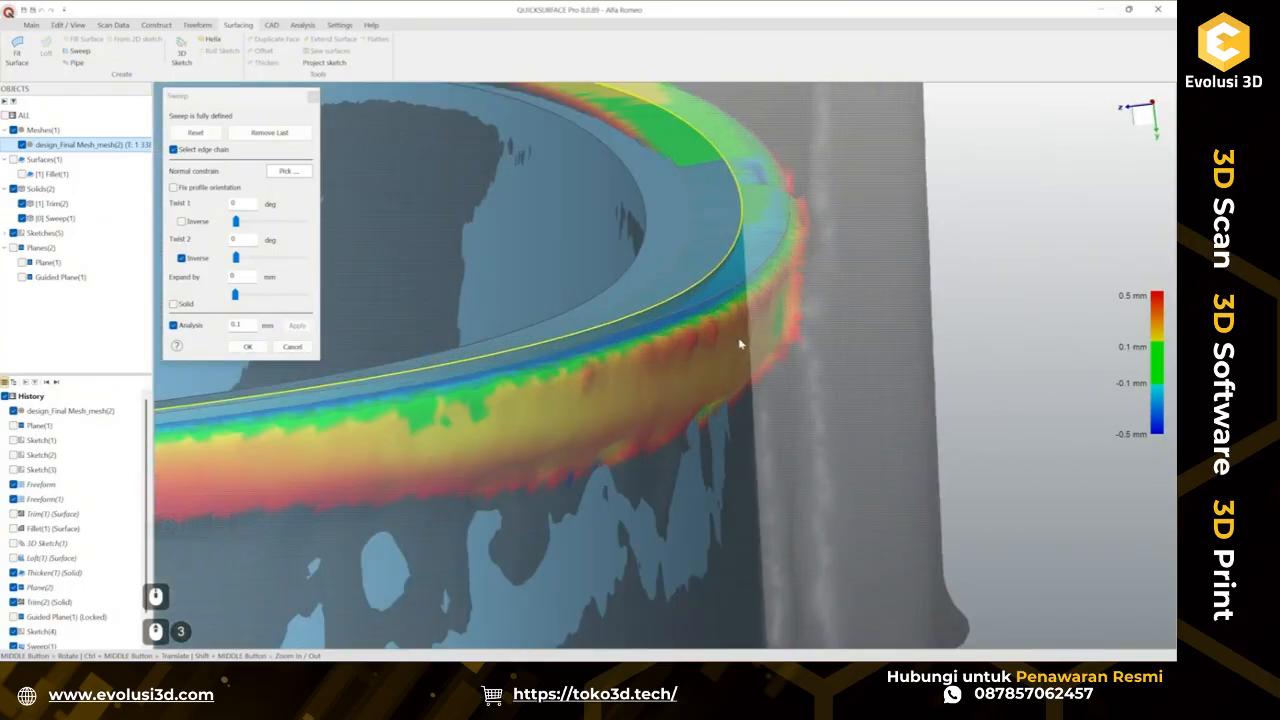
scroll(740, 343, down, 6)
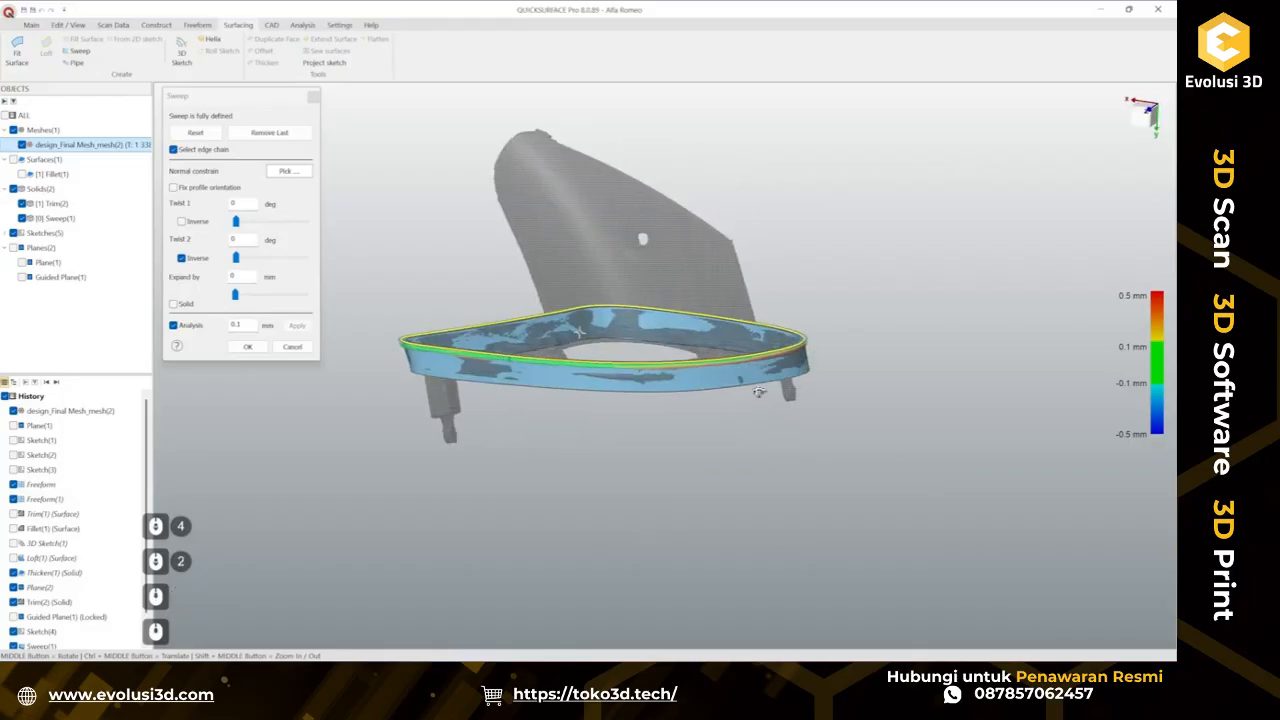
middle_drag(759, 392, 632, 476)
scroll(551, 346, up, 2)
middle_drag(709, 300, 757, 323)
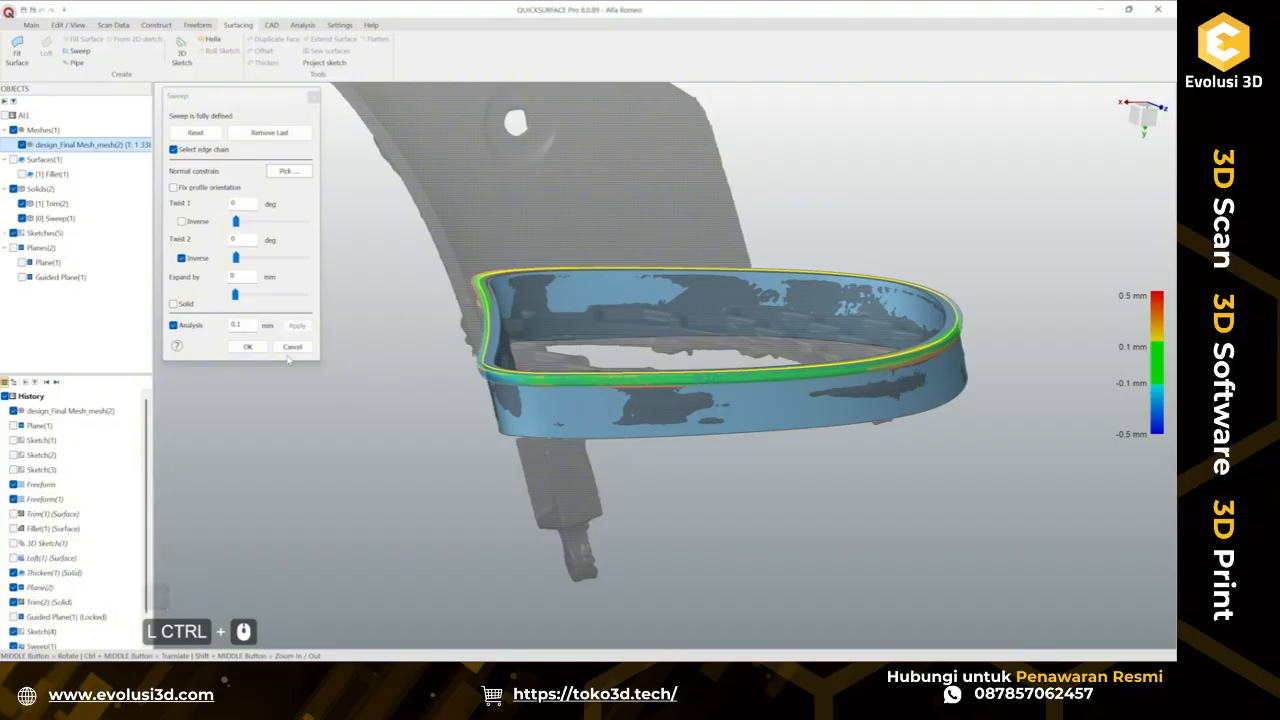
Make the sweep a solid and confirm it.
click(245, 347)
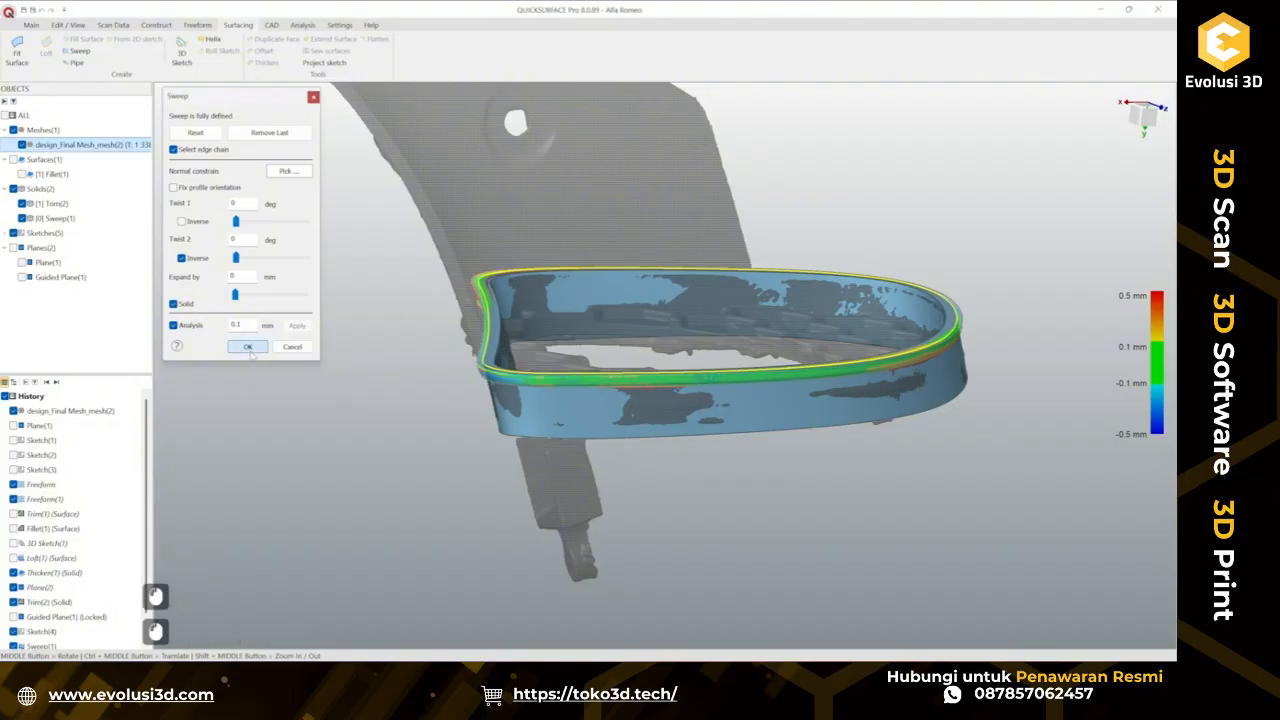
scroll(700, 385, up, 2)
ctrl+middle_drag(719, 384, 750, 400)
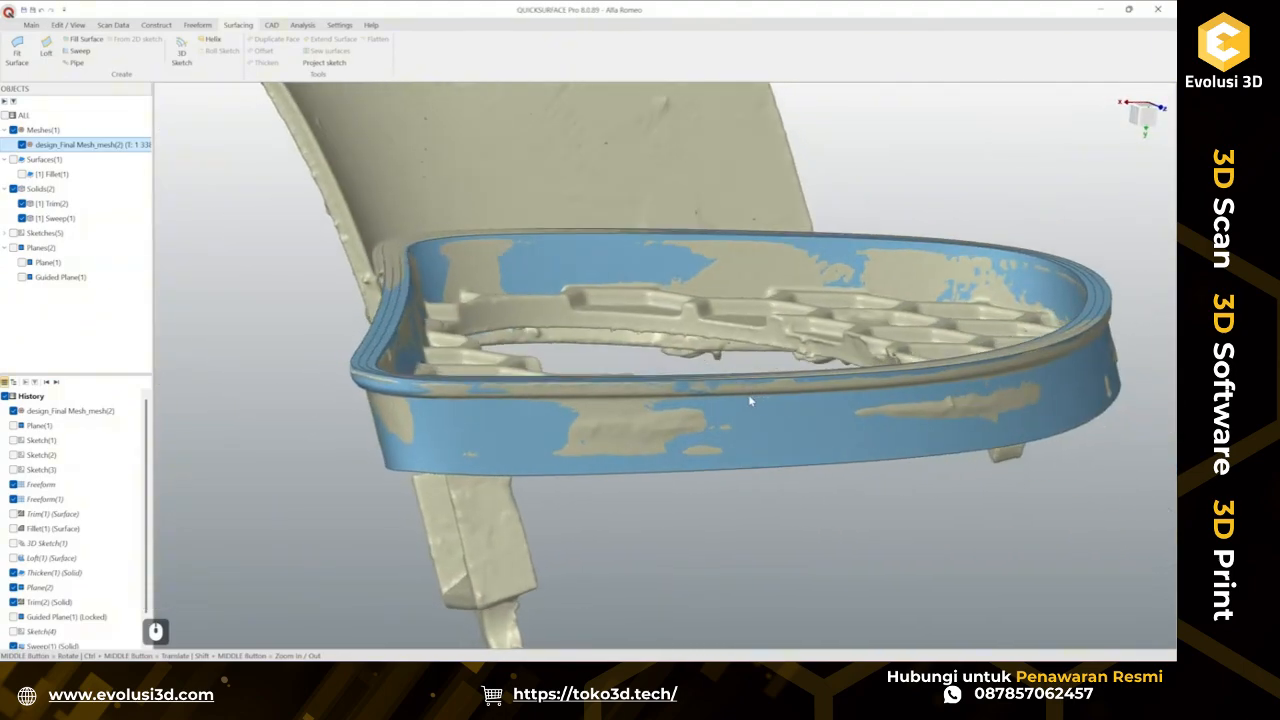
Hide the sweep and create a plane with normal 0, -1, 0 offset about 9.86 mm across the rim.
click(21, 218)
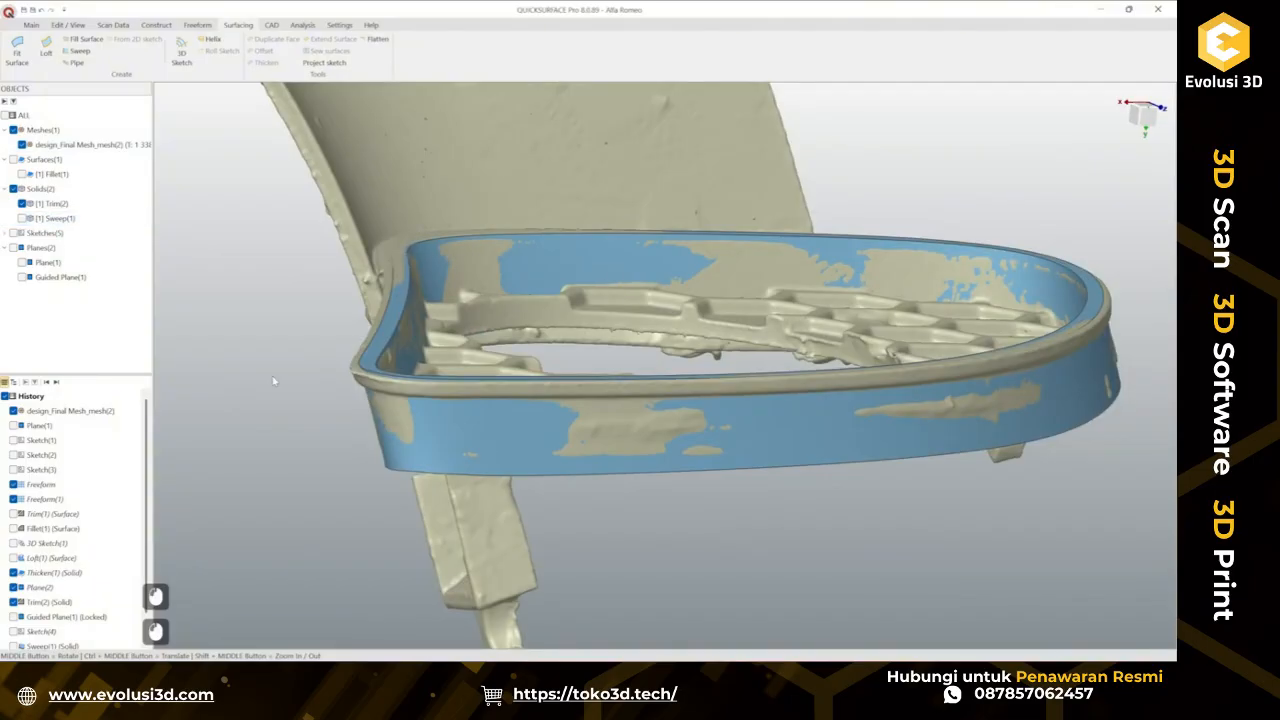
click(33, 25)
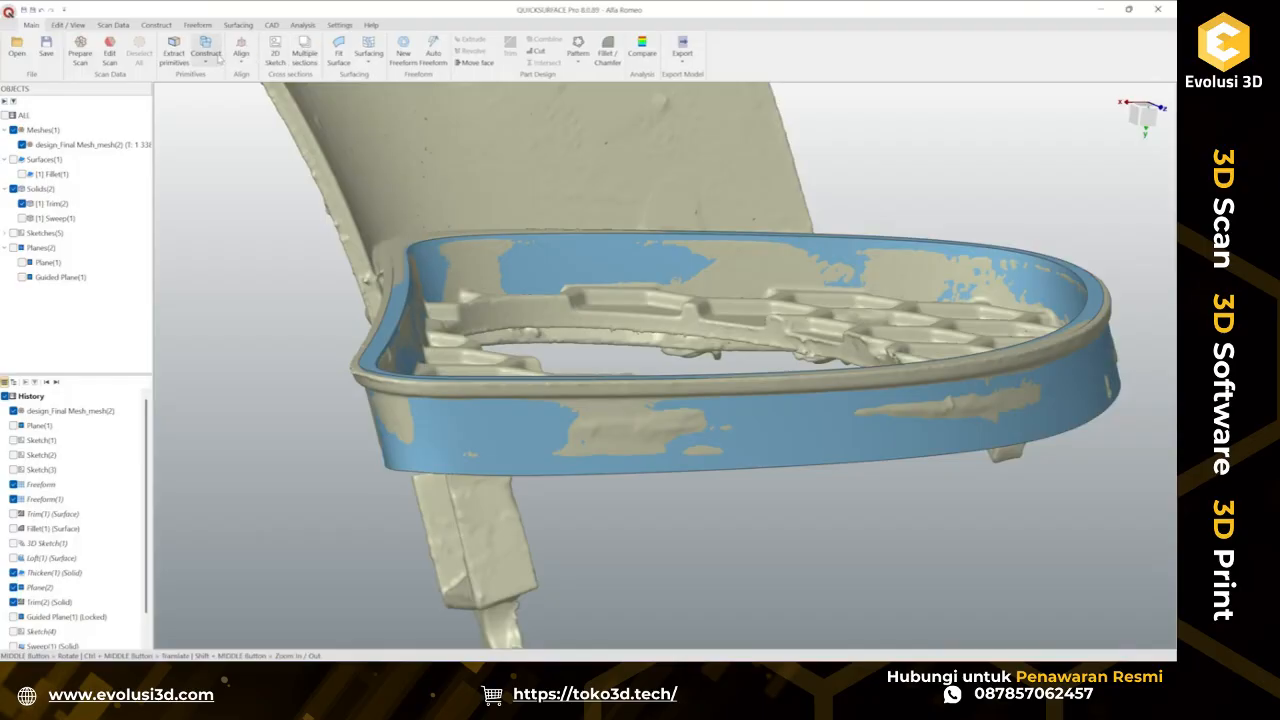
click(206, 52)
click(222, 84)
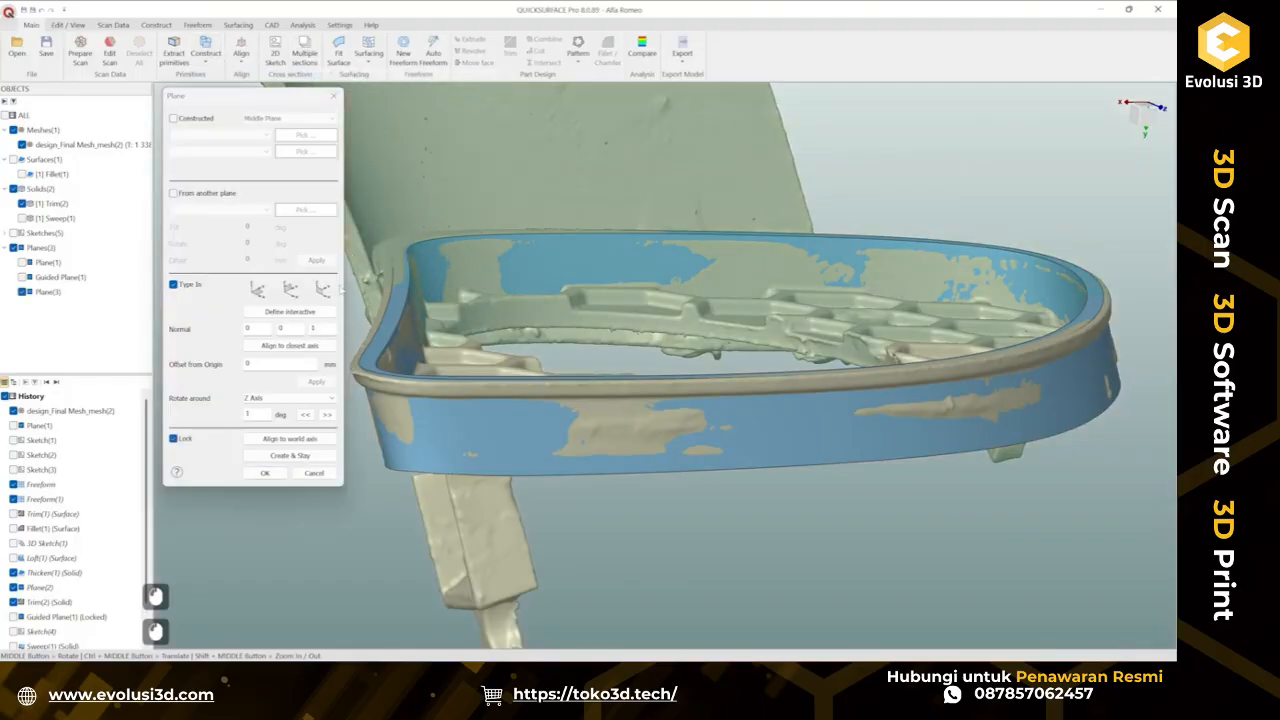
scroll(590, 373, down, 4)
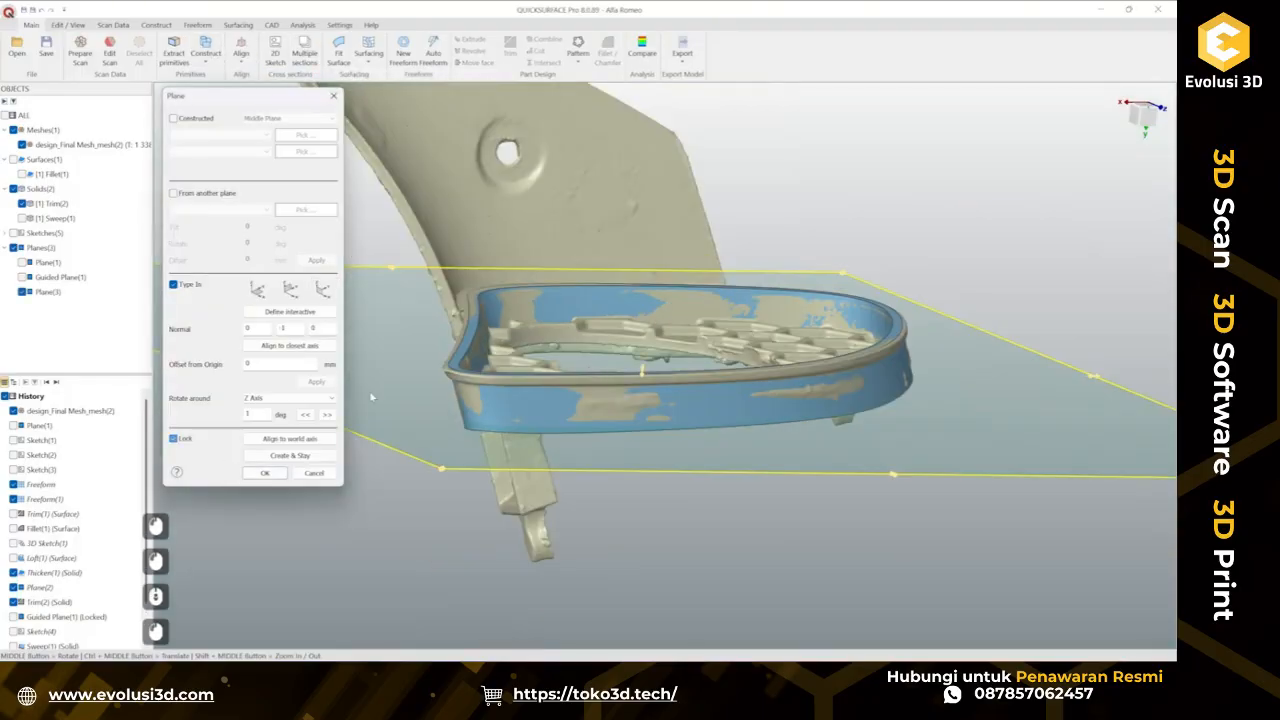
click(173, 438)
scroll(785, 368, up, 5)
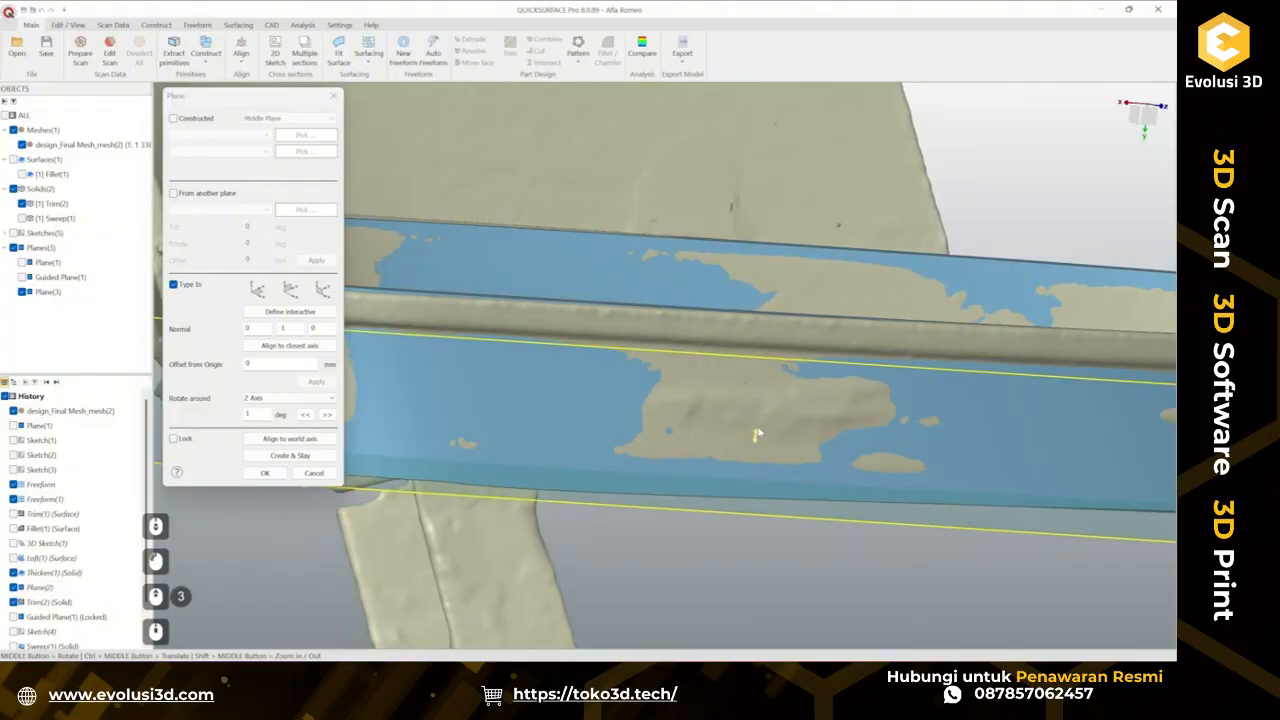
drag(757, 435, 810, 321)
scroll(783, 354, up, 2)
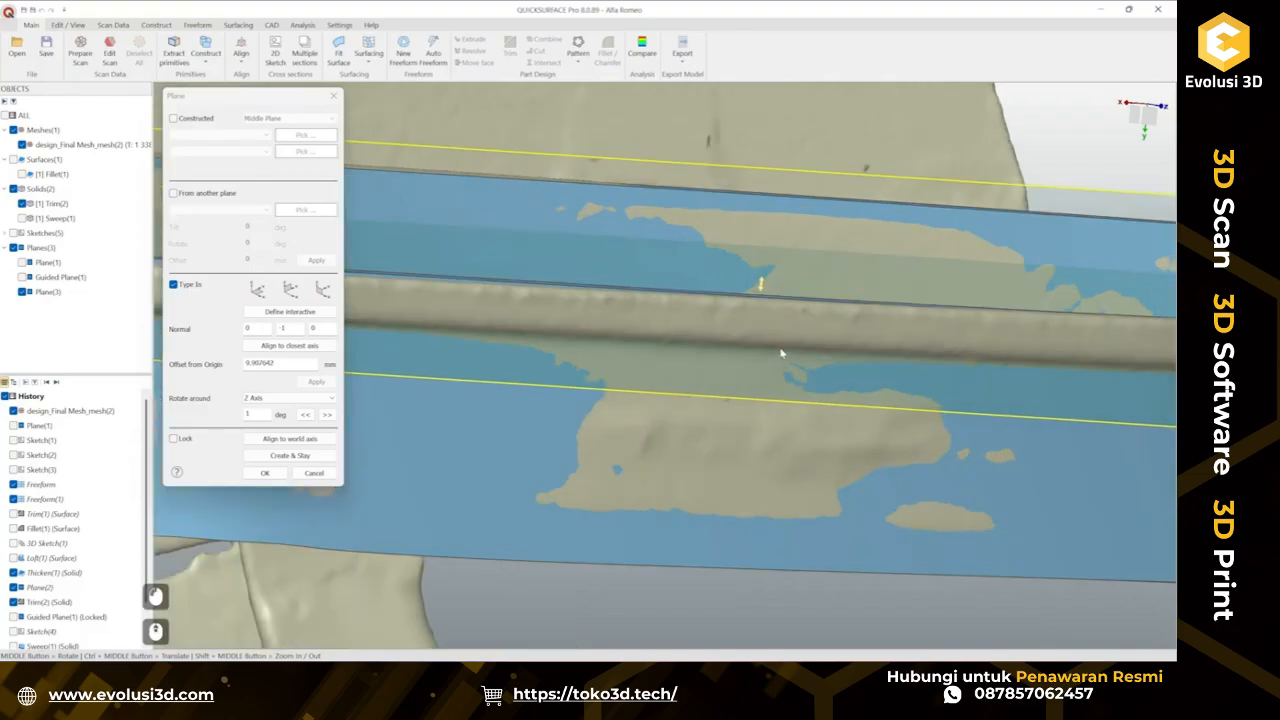
middle_drag(783, 354, 695, 234)
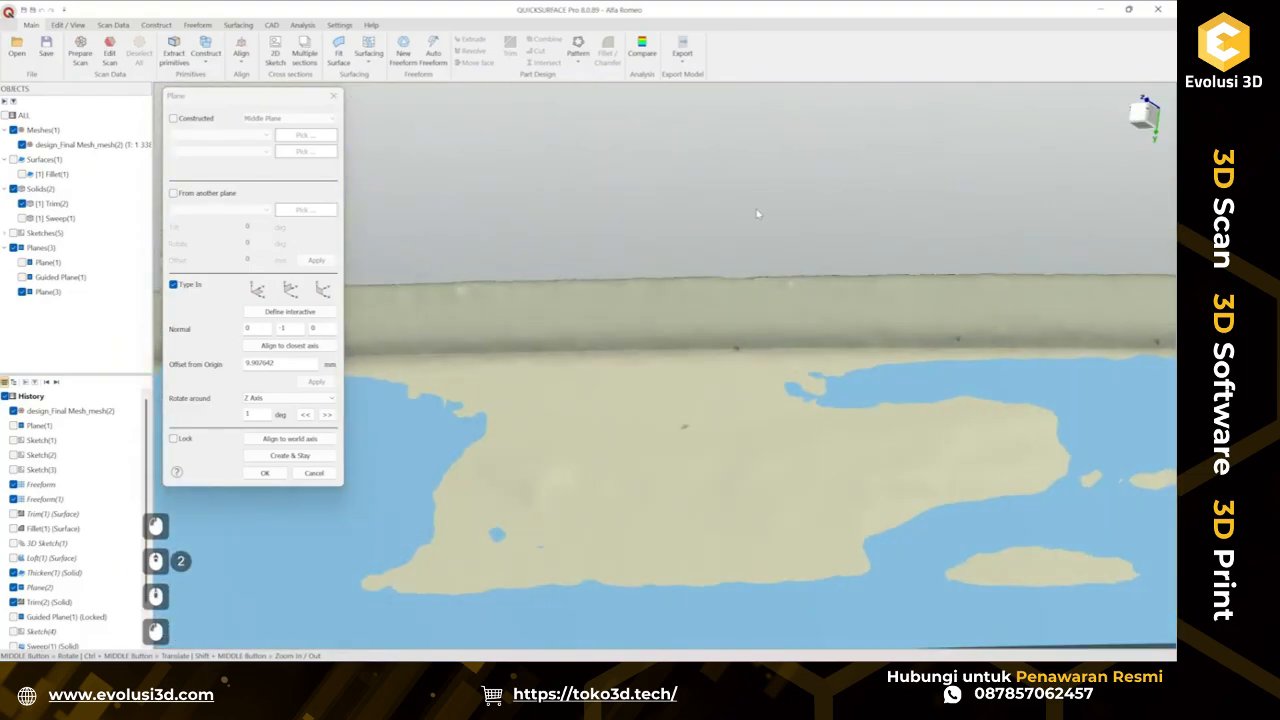
scroll(757, 215, down, 3)
scroll(822, 293, up, 4)
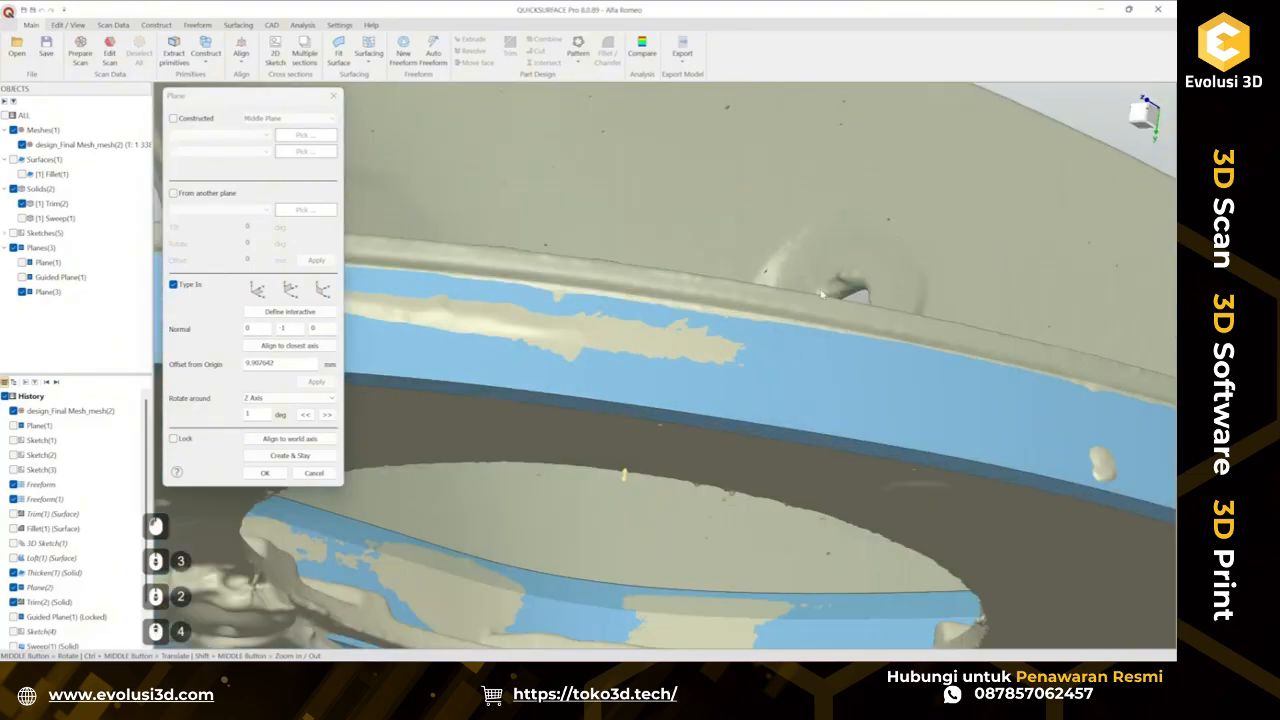
click(628, 484)
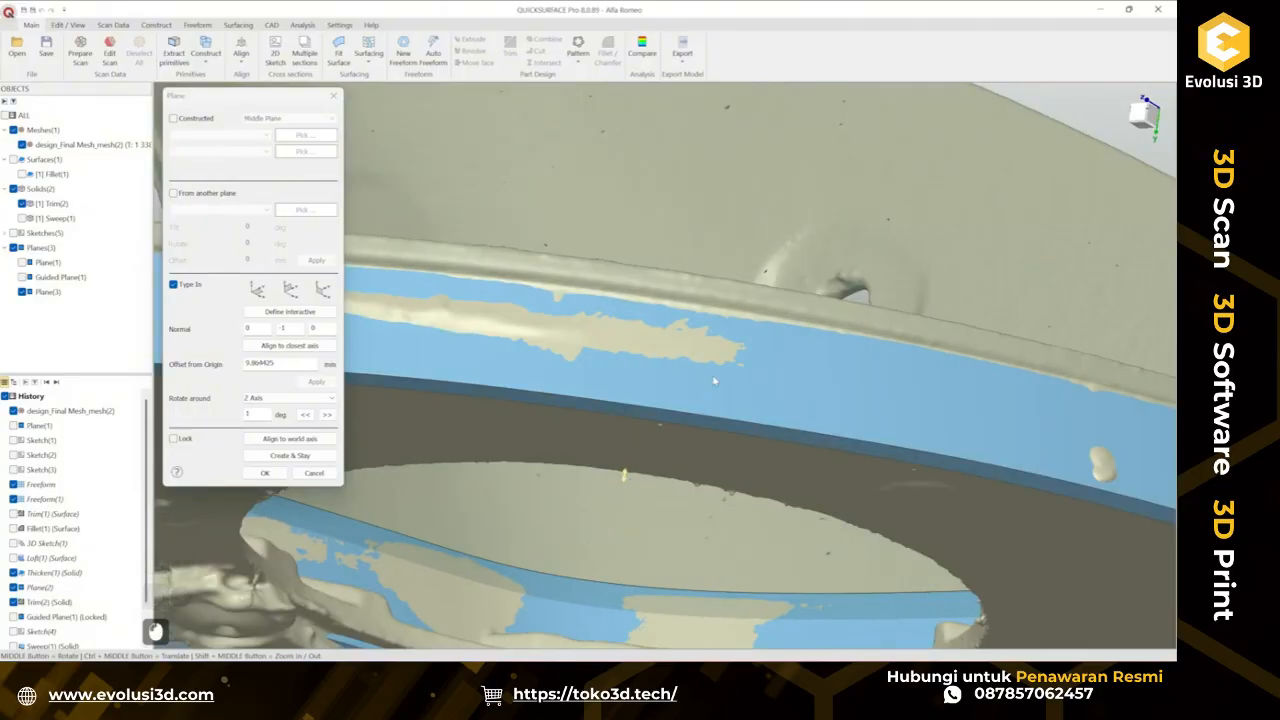
scroll(714, 383, down, 2)
middle_drag(703, 307, 420, 450)
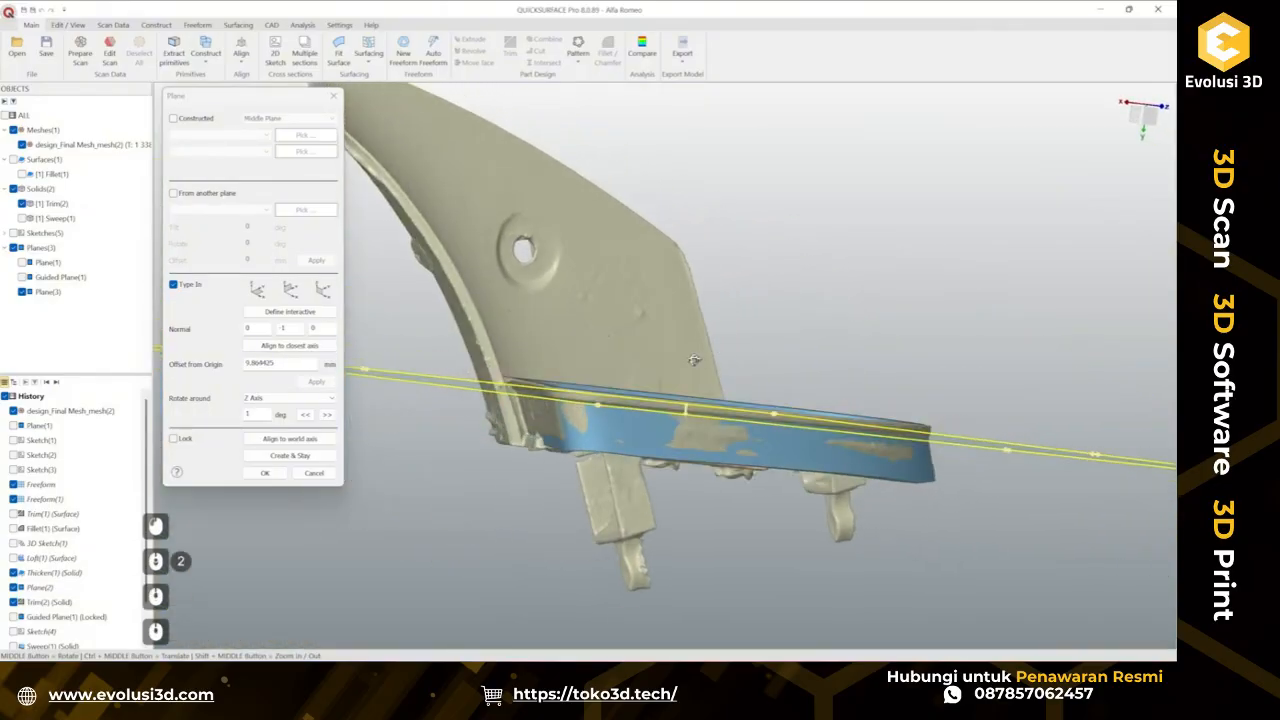
click(265, 473)
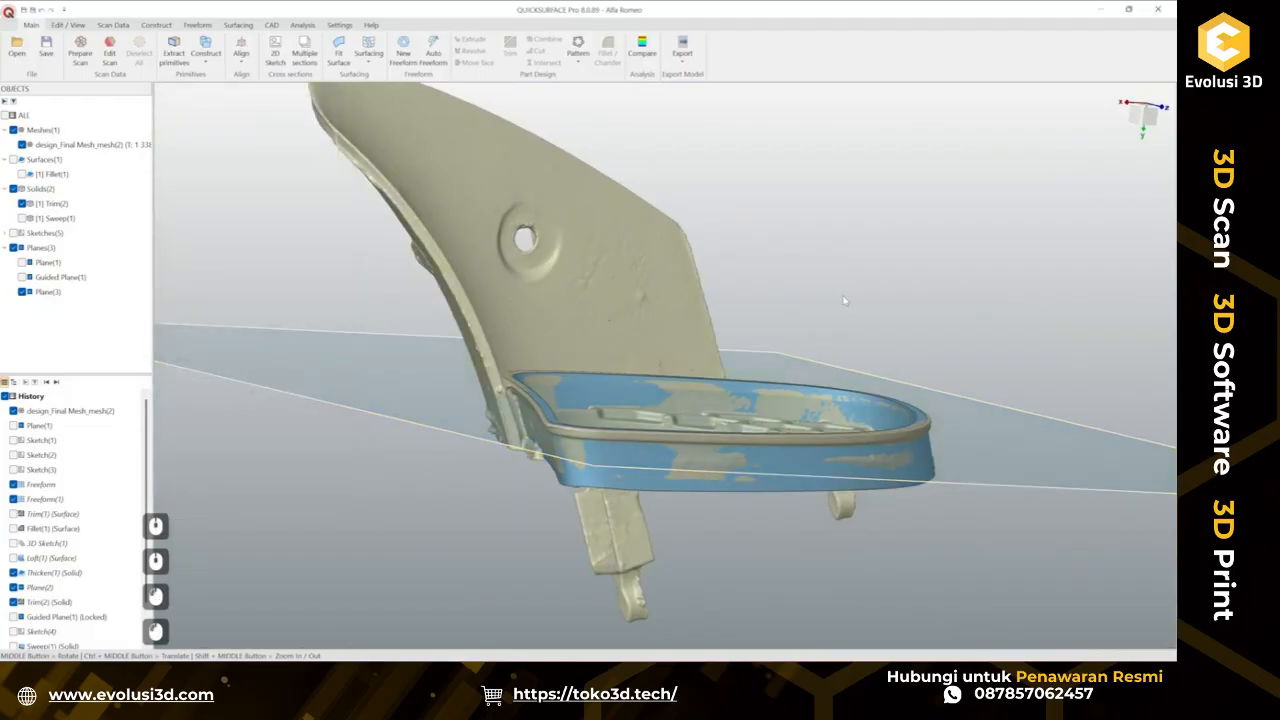
Hide the mesh and trim the thickened rim solid with the new plane, removing the plane and the rim part beyond it, merge faces off.
click(22, 144)
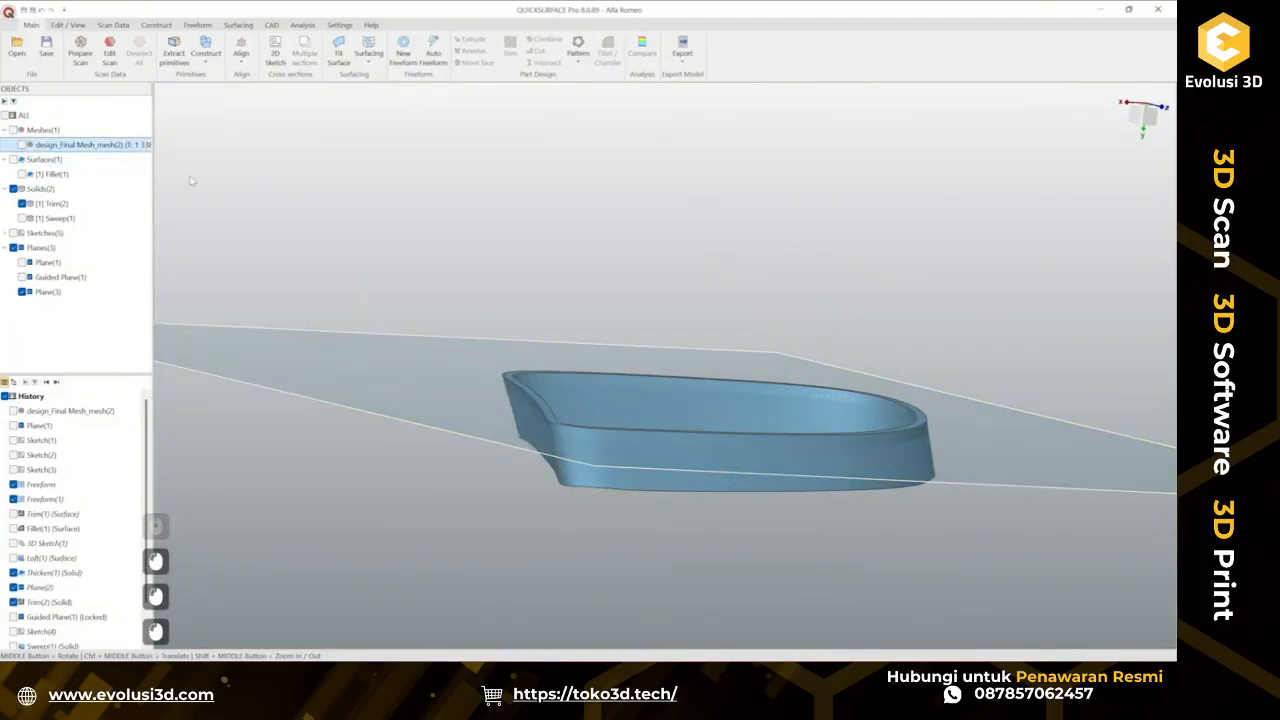
middle_drag(673, 202, 821, 300)
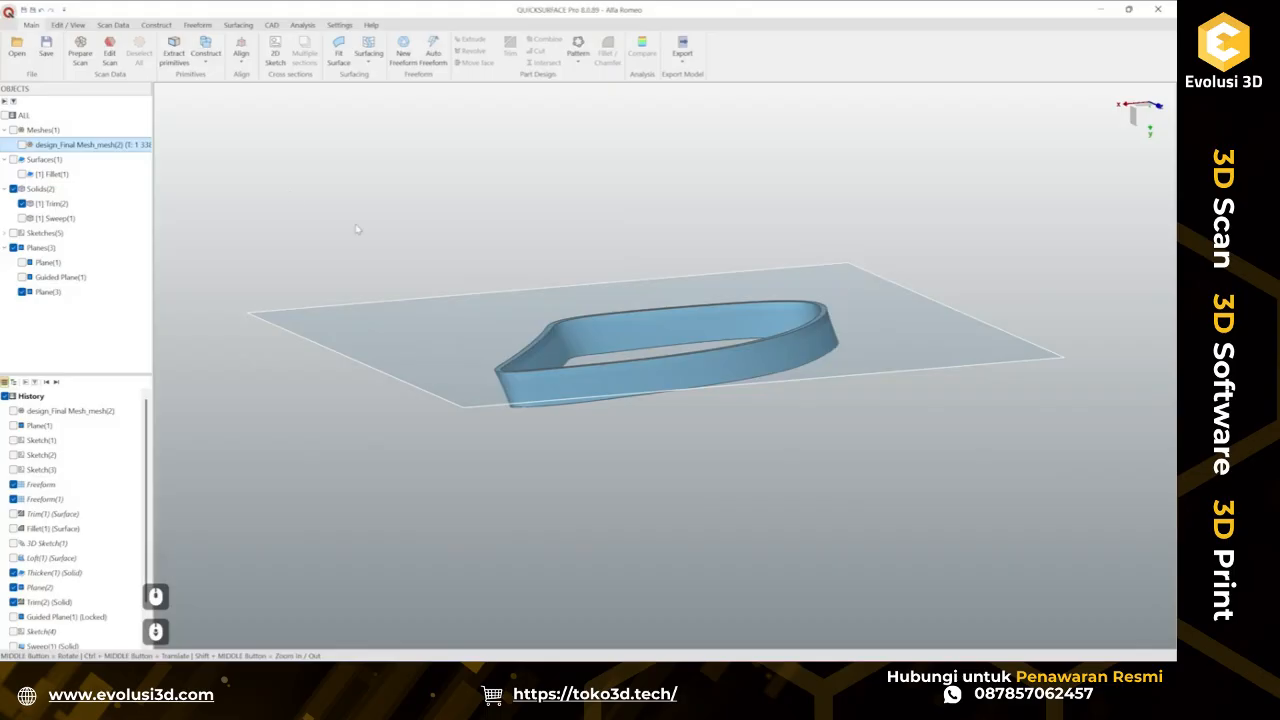
drag(196, 181, 1104, 532)
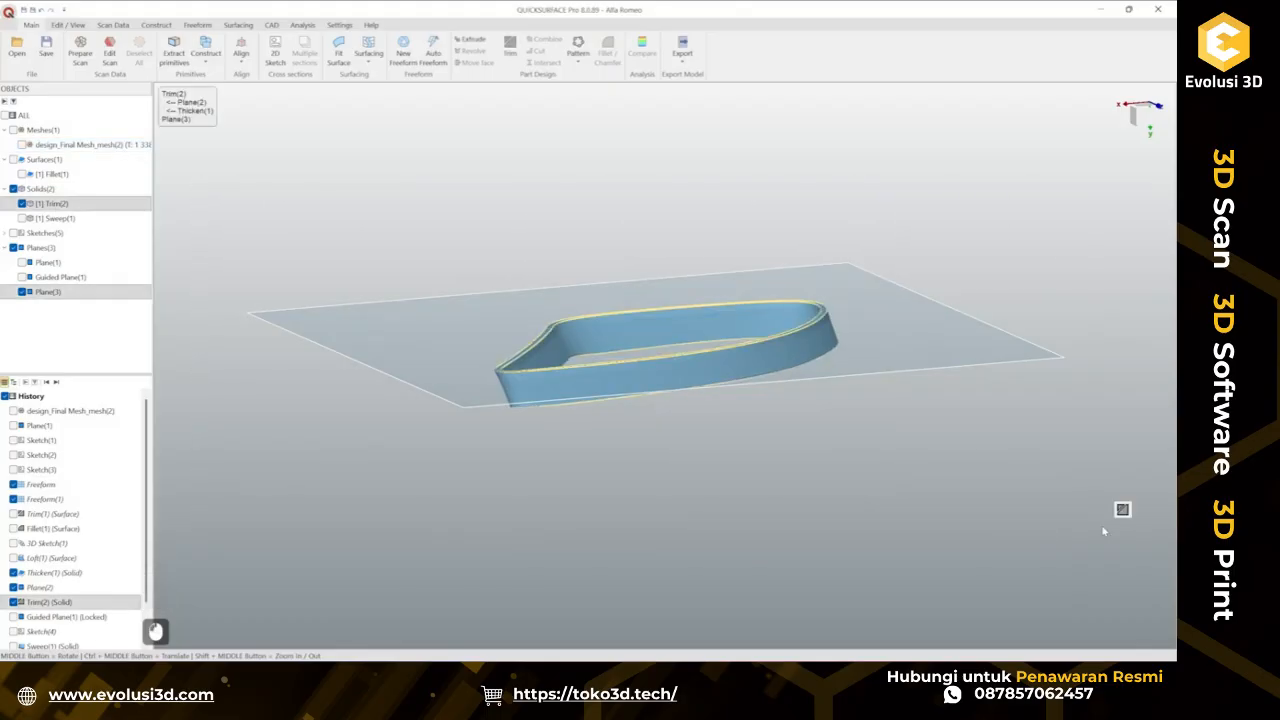
click(1121, 512)
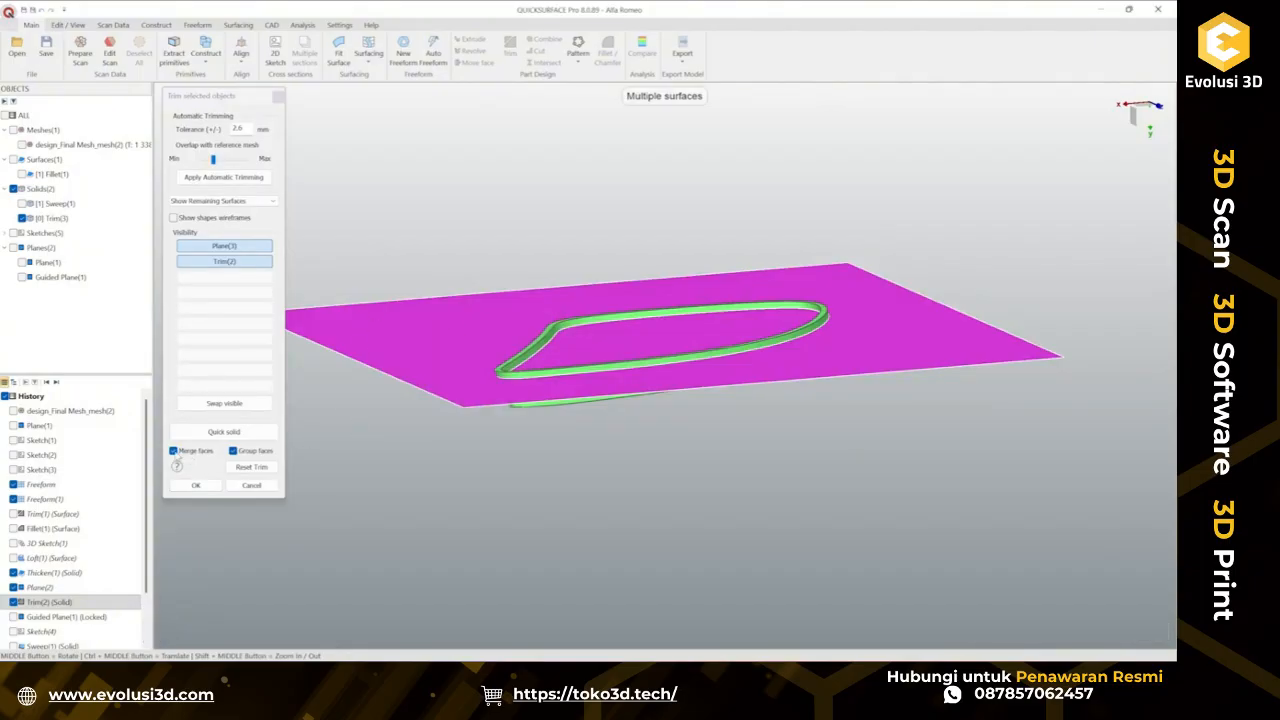
click(174, 451)
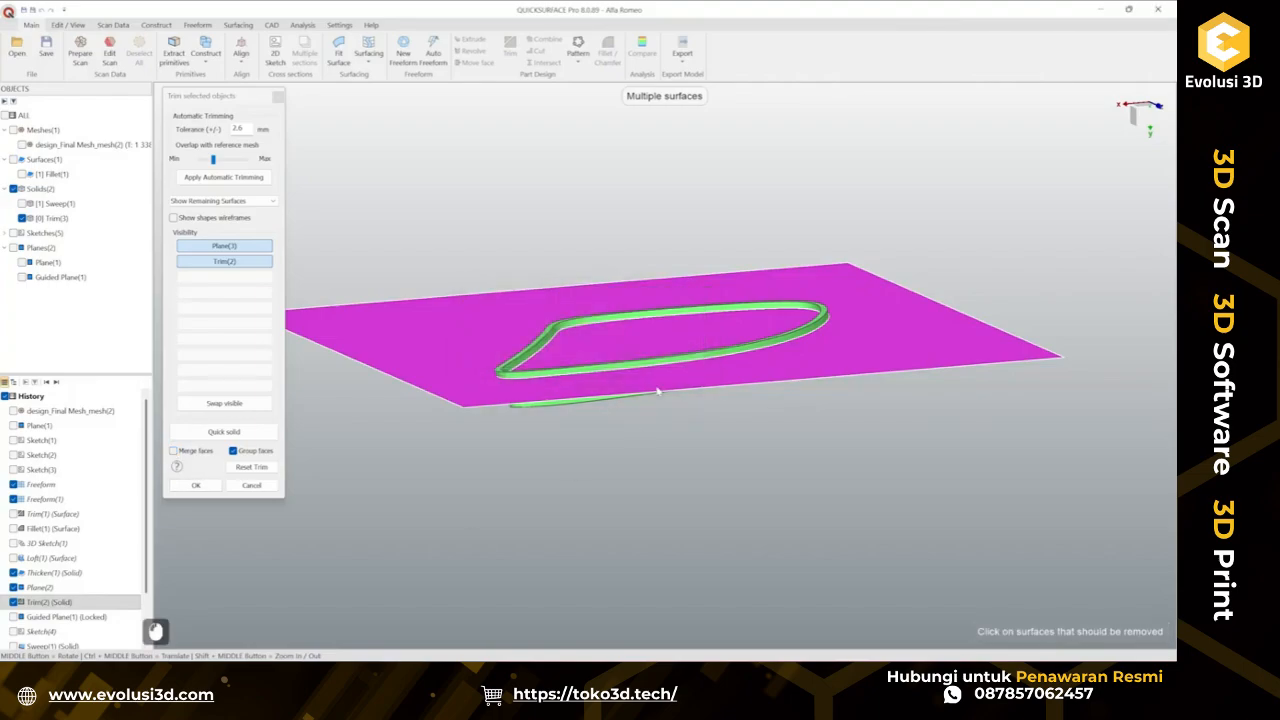
scroll(566, 333, up, 2)
click(392, 346)
click(692, 353)
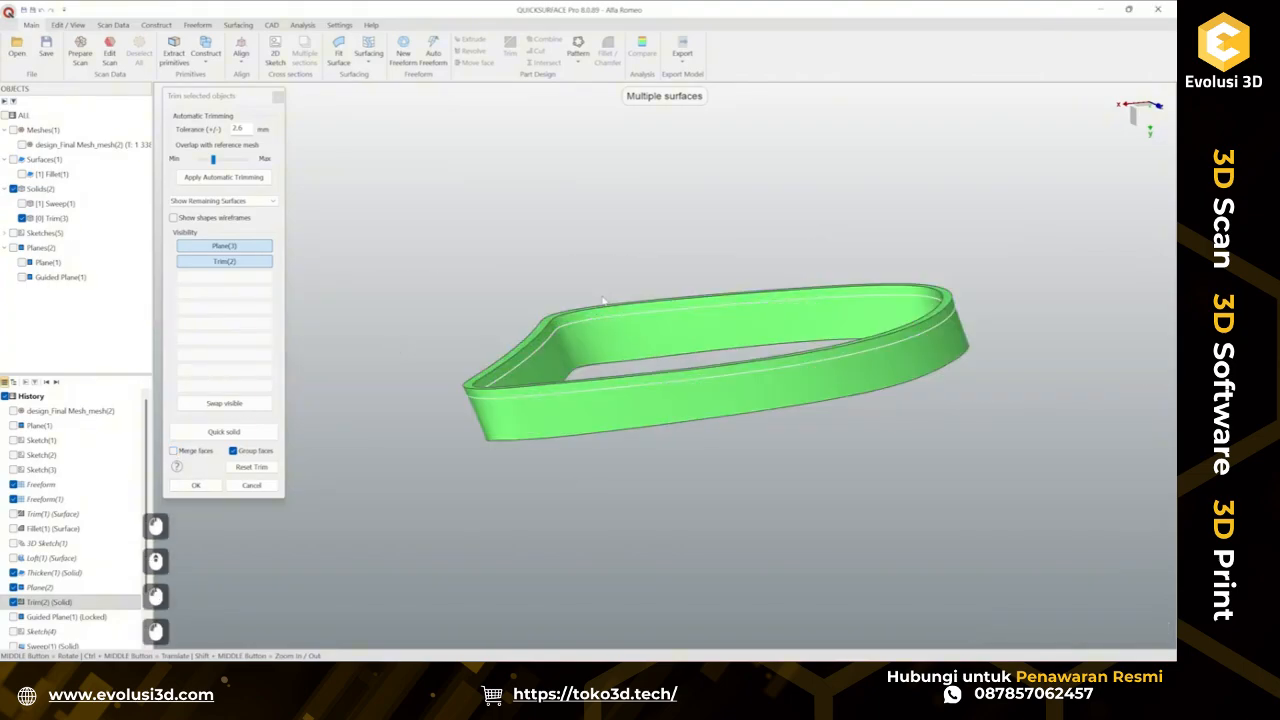
Toggle the plane and rim visibility in the trim dialog to check the remaining body, and confirm the trim.
click(217, 265)
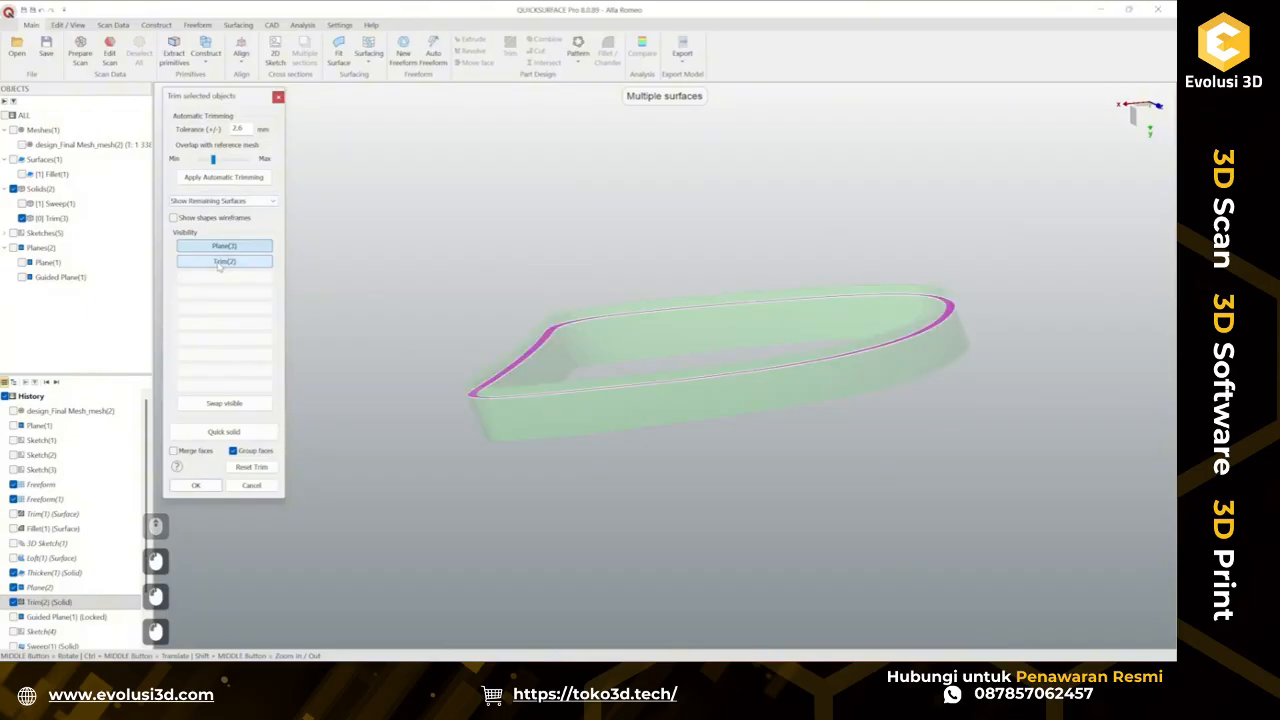
scroll(575, 361, up, 3)
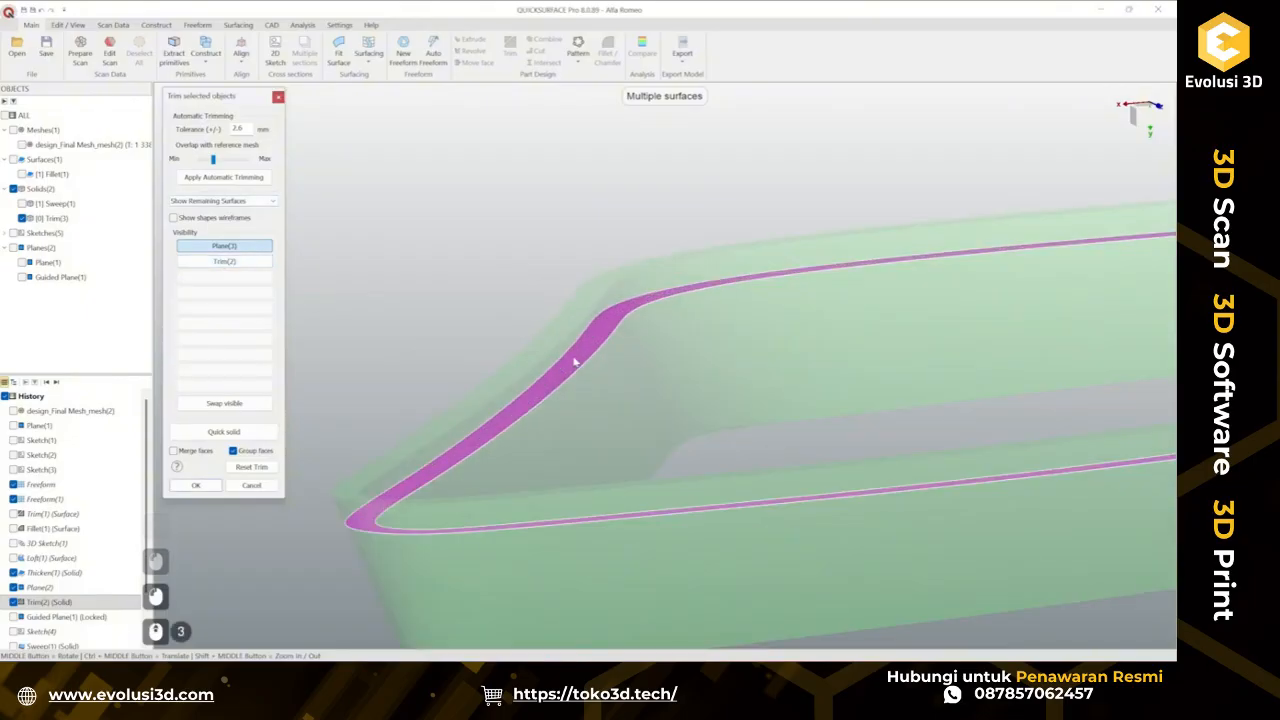
click(224, 262)
scroll(293, 349, down, 6)
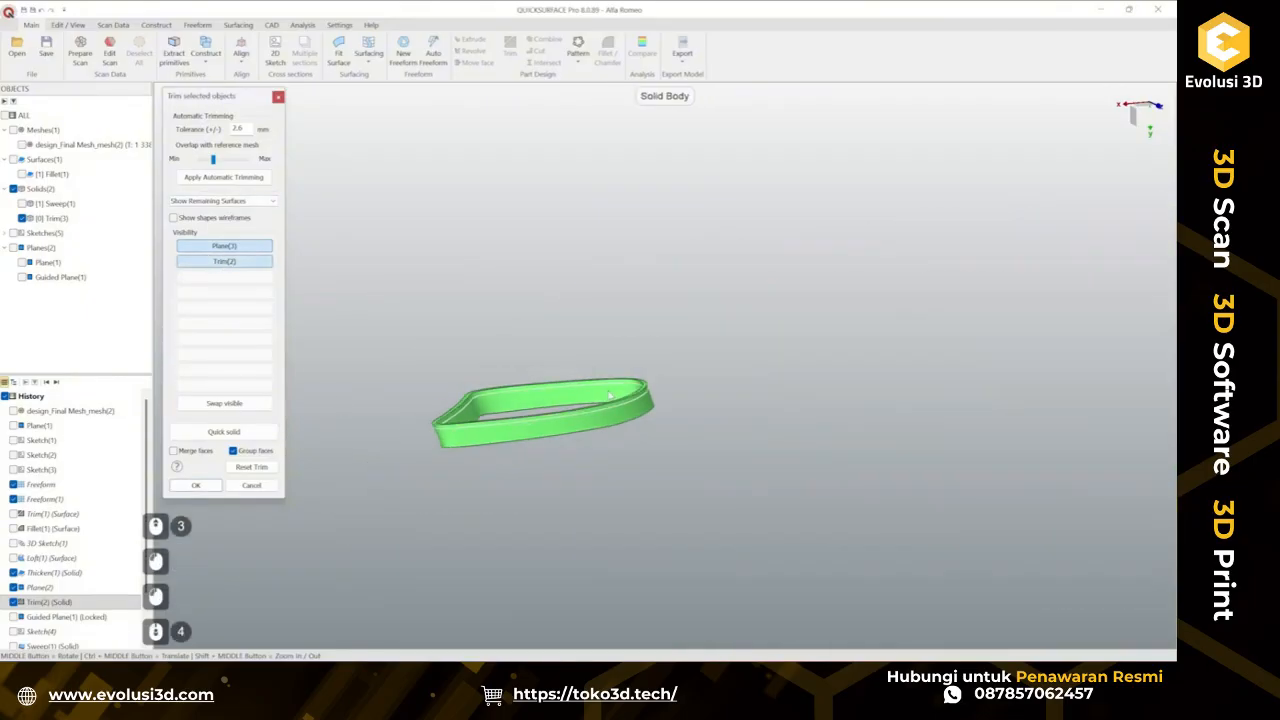
scroll(505, 493, down, 1)
scroll(371, 507, up, 2)
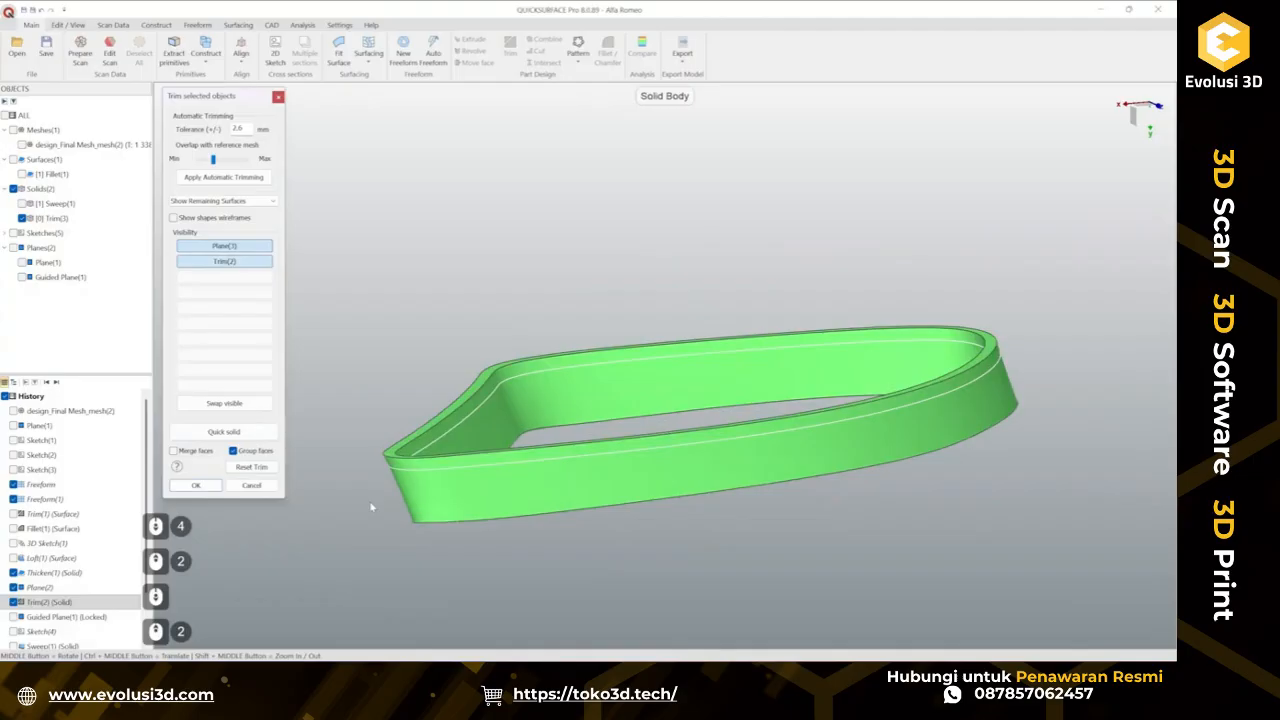
click(195, 485)
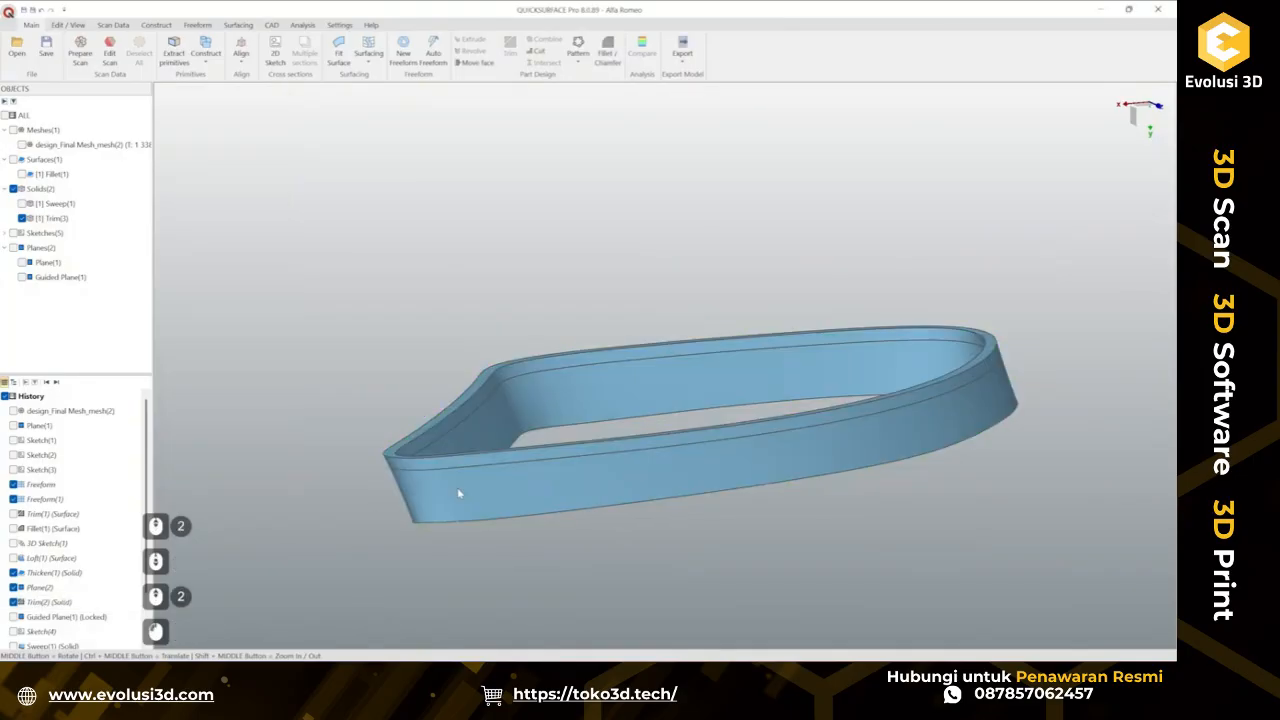
Show the mesh briefly to compare the trimmed rim's stepped top with the scan, and hide it again.
click(571, 458)
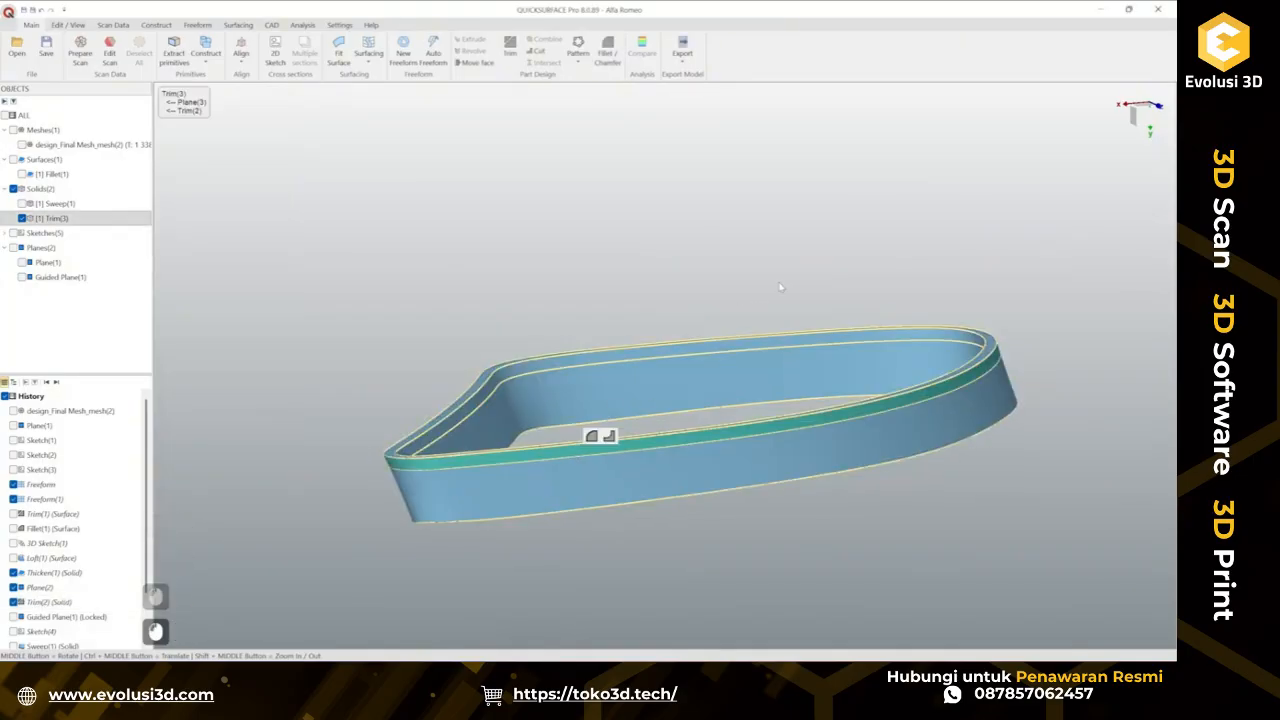
click(716, 281)
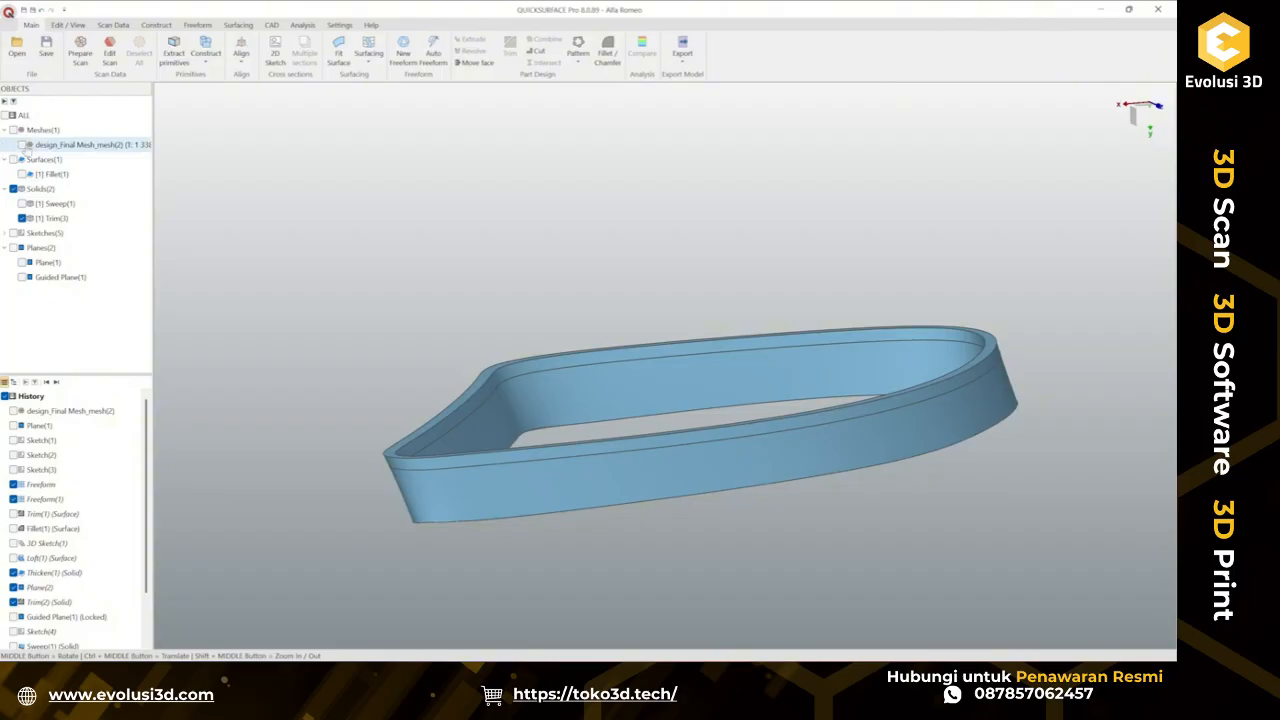
click(23, 145)
scroll(529, 380, down, 3)
scroll(529, 380, up, 5)
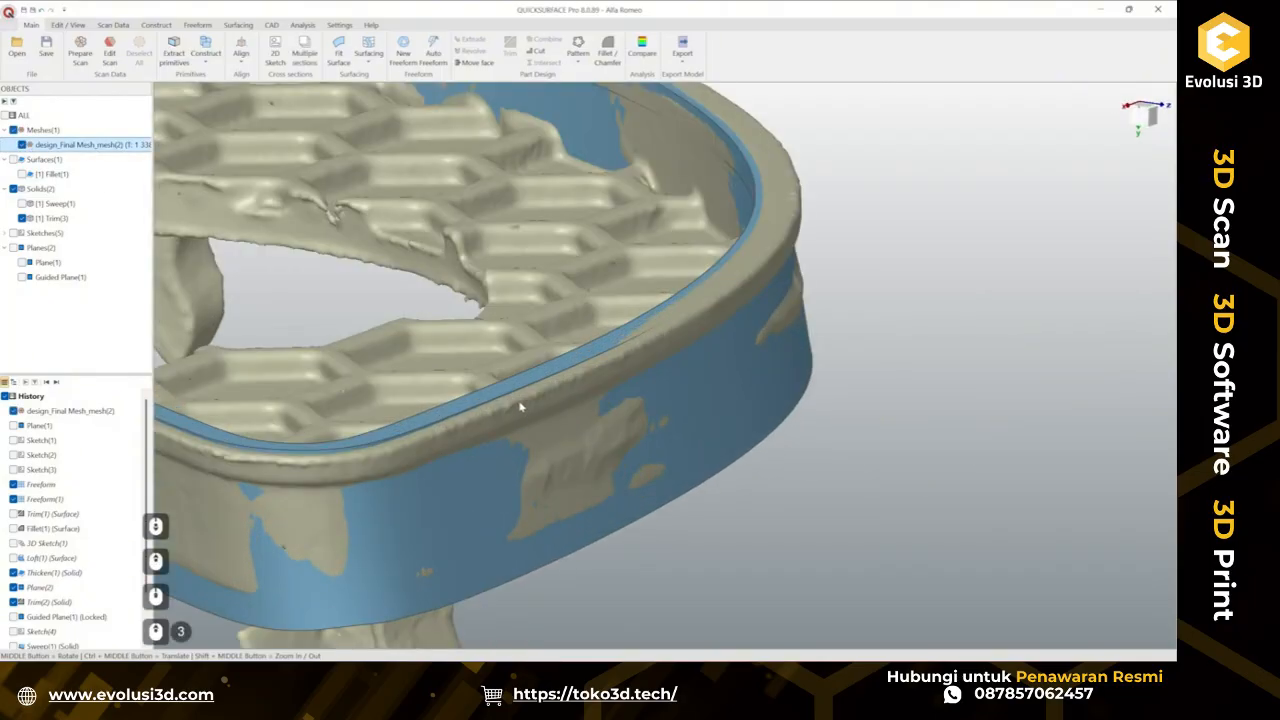
click(23, 145)
Try to delete the rim's narrow stepped face.
click(517, 406)
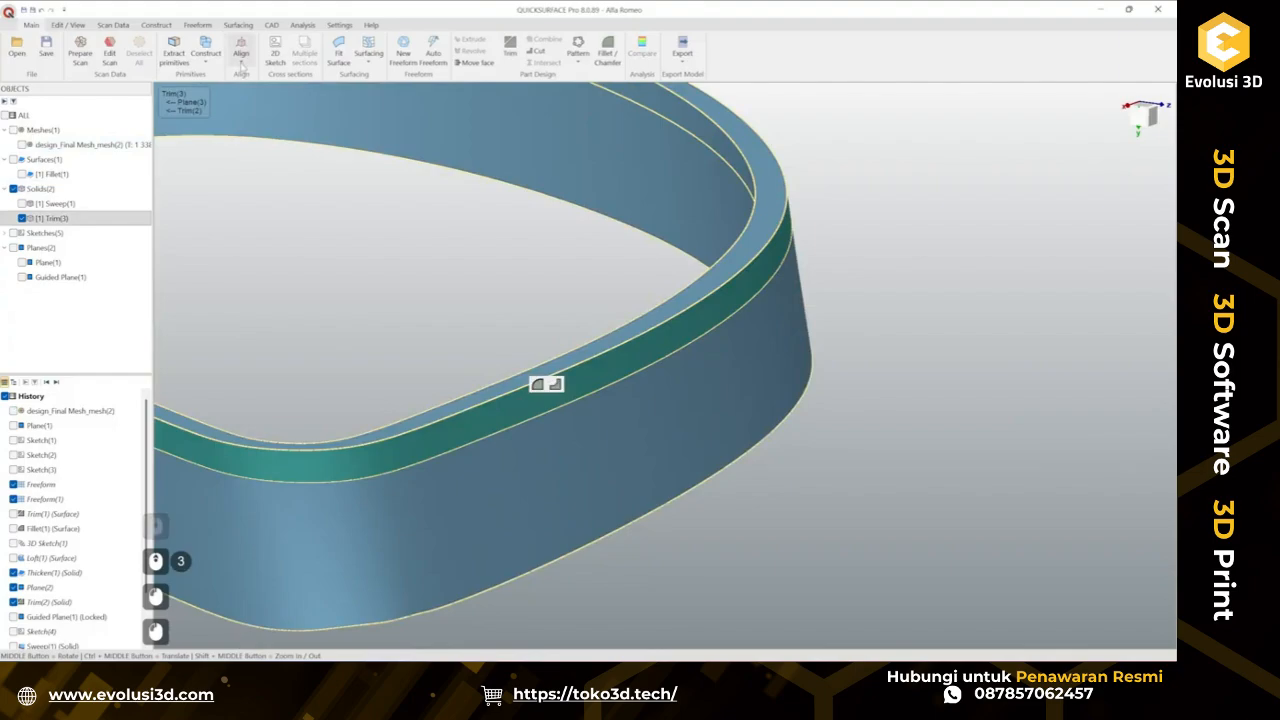
click(271, 24)
click(197, 63)
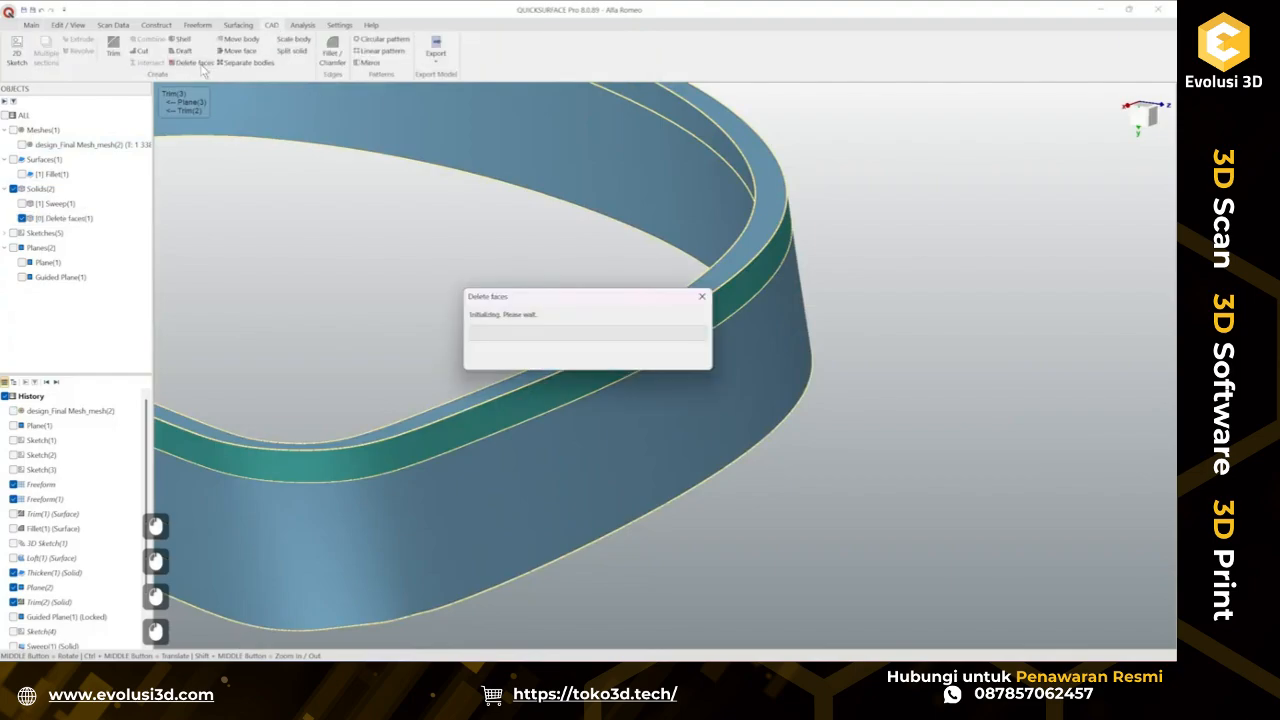
click(254, 154)
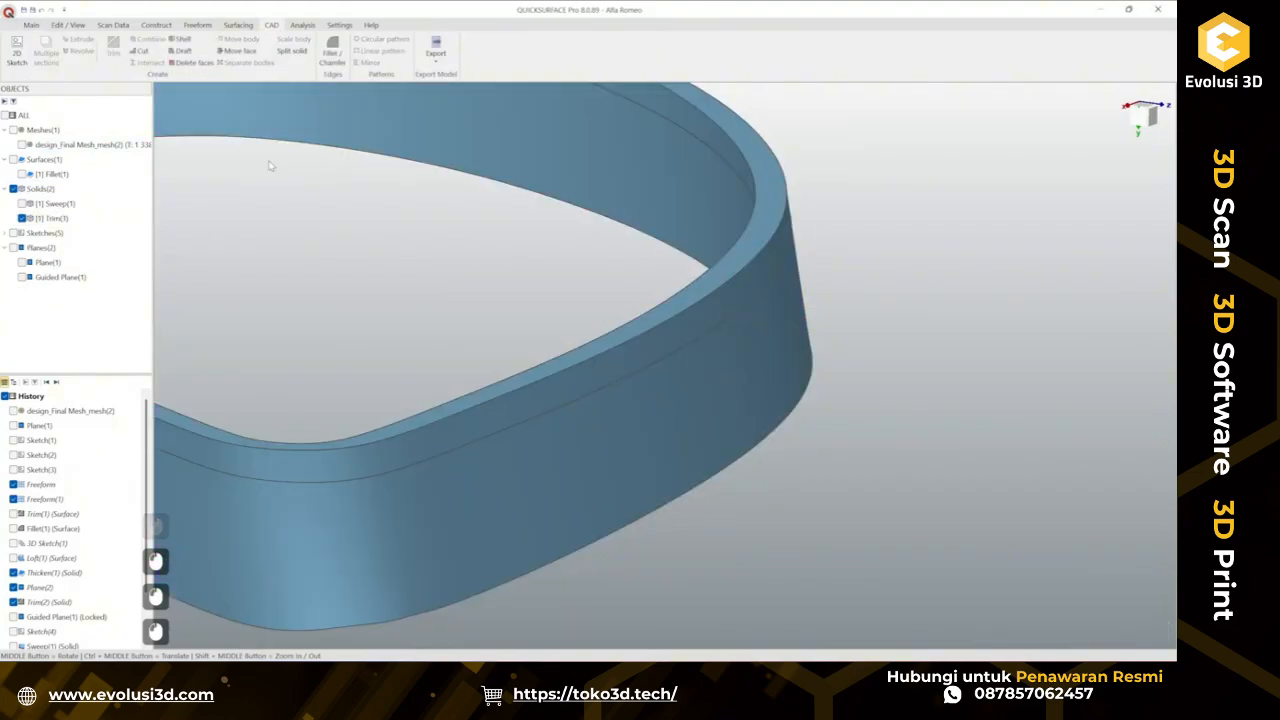
Offset the rim's narrow stepped face with Move face to 1 mm, showing the mesh and turning on deviation analysis.
click(688, 330)
click(240, 51)
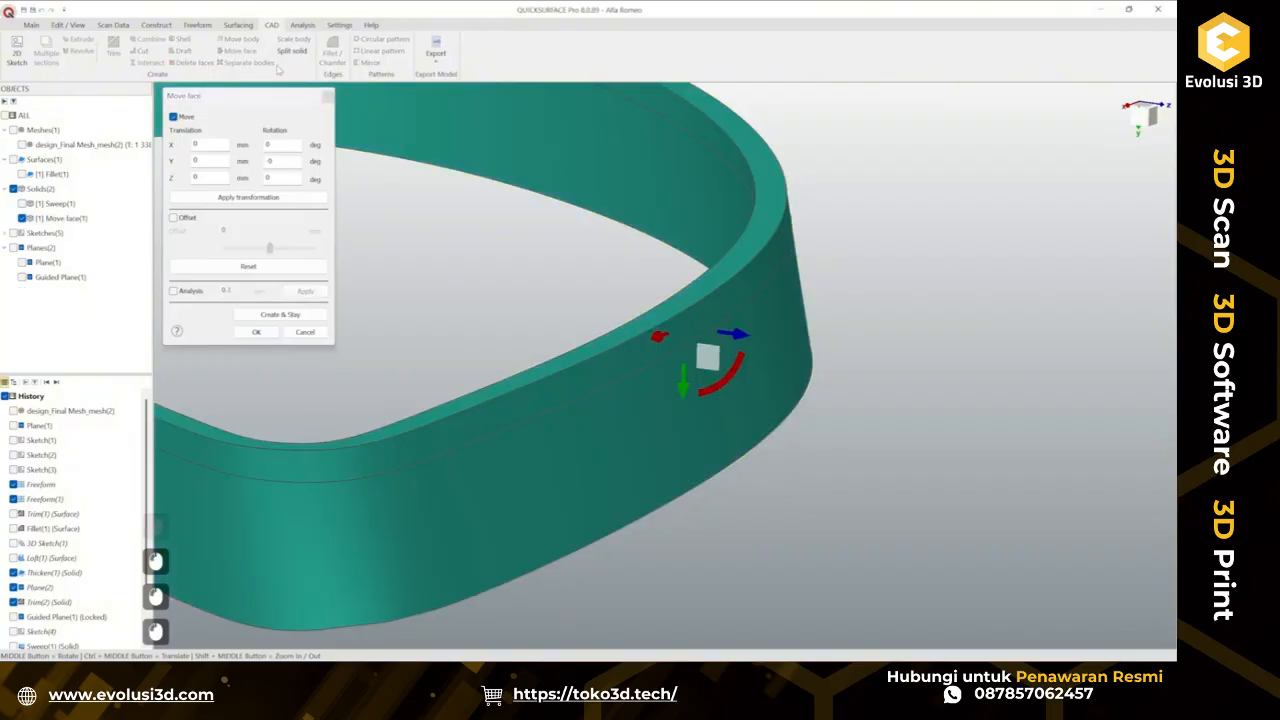
click(178, 219)
click(589, 383)
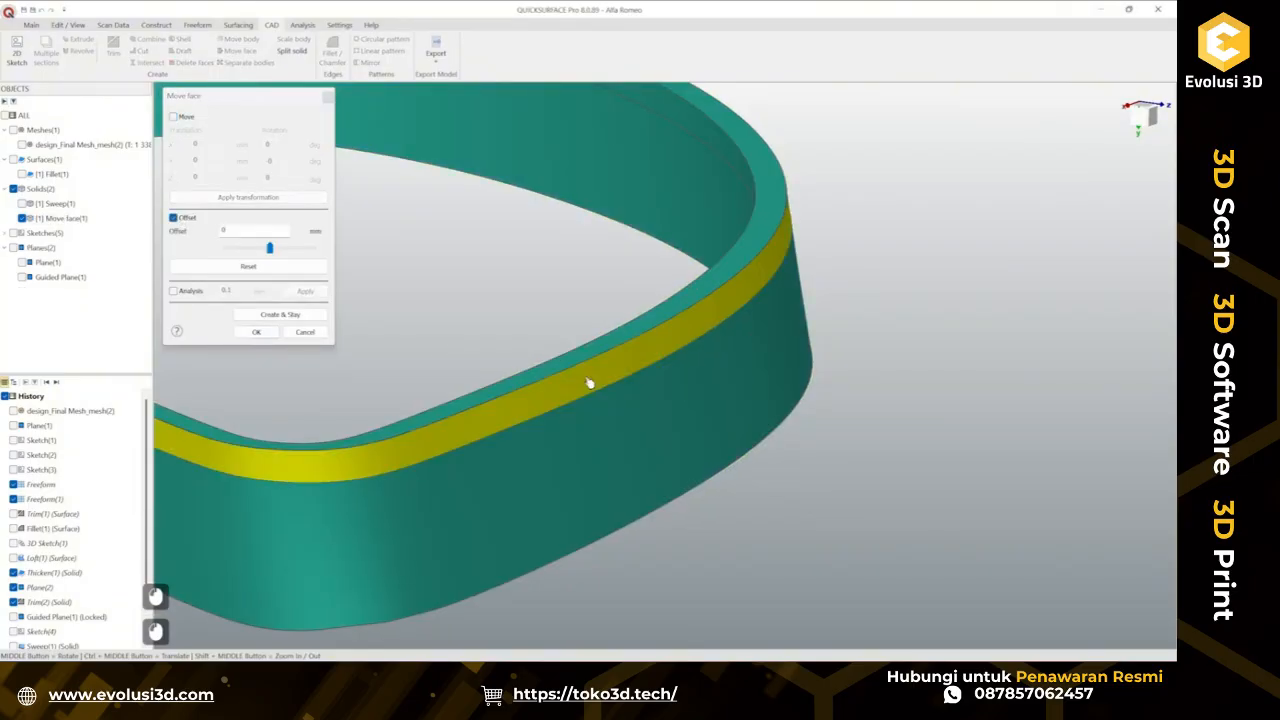
drag(269, 248, 293, 249)
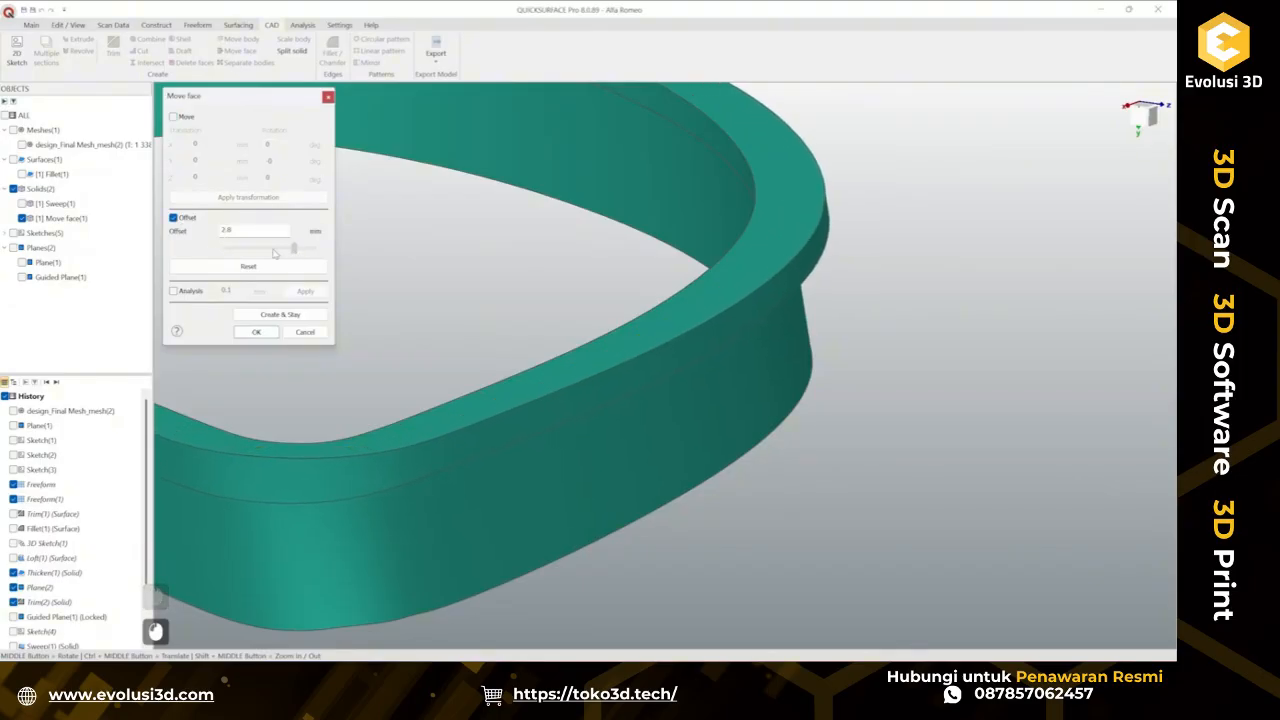
click(22, 145)
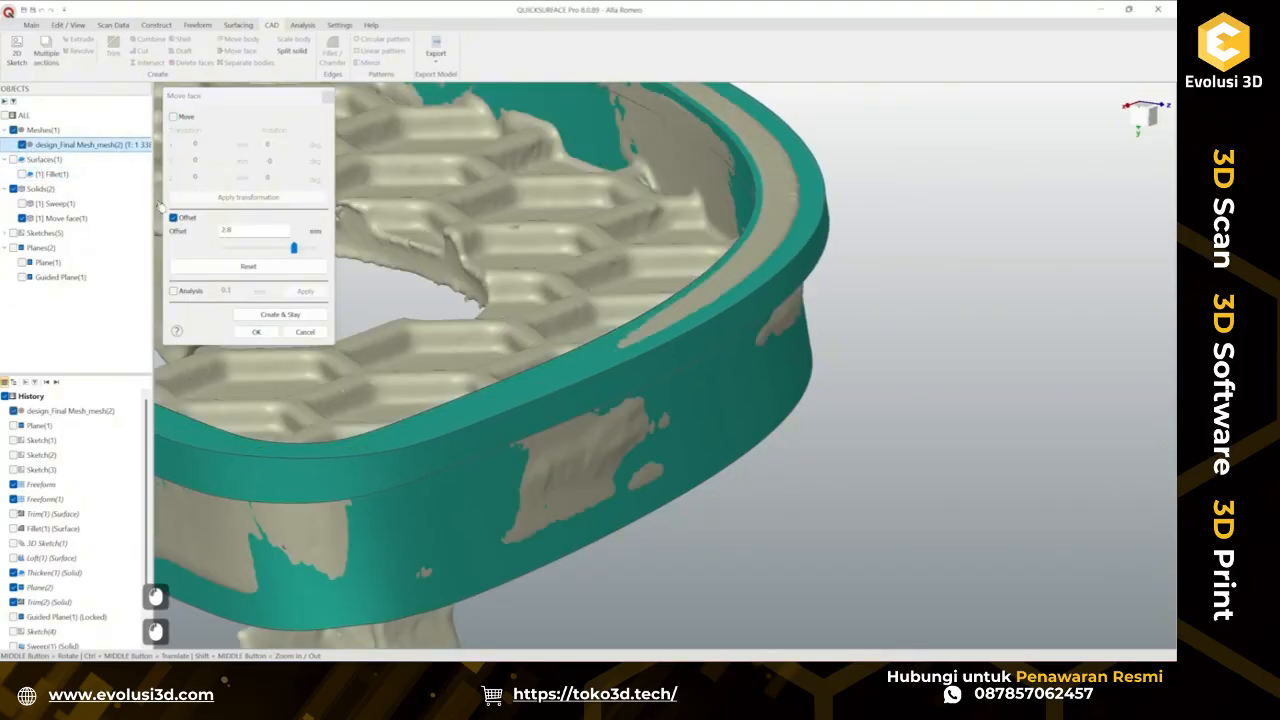
click(190, 291)
drag(293, 249, 281, 254)
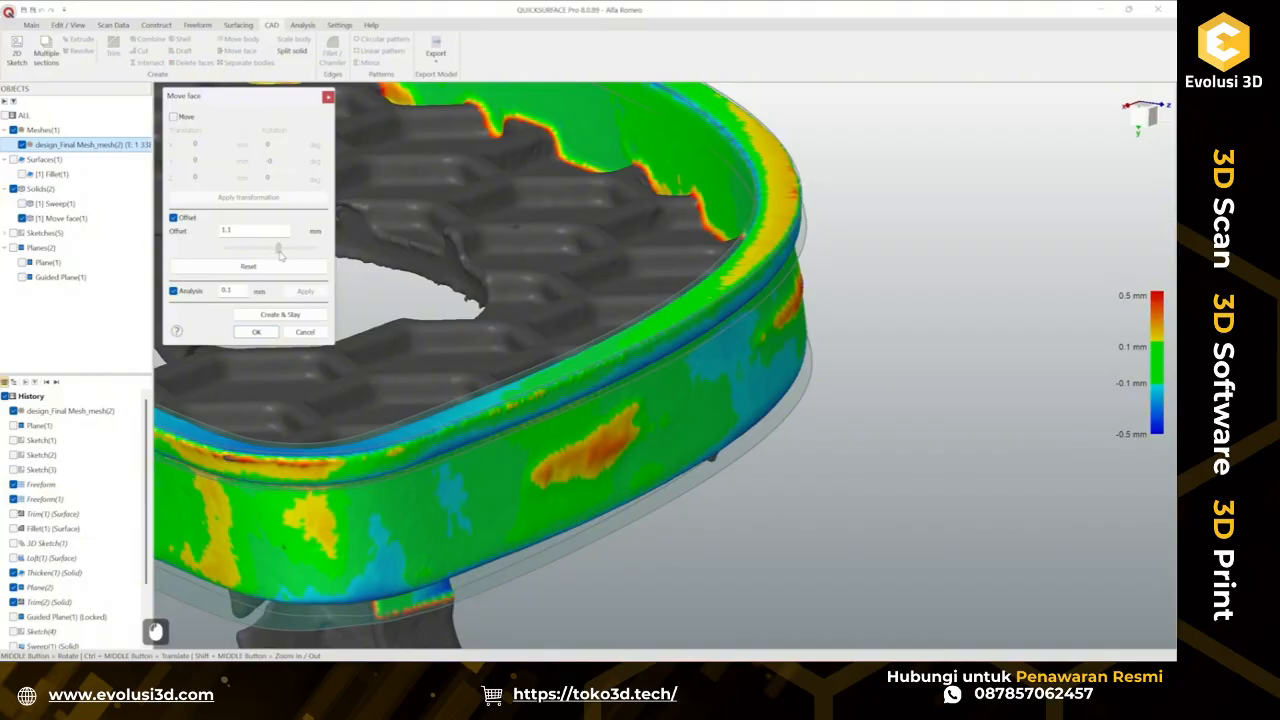
drag(280, 253, 281, 255)
Inspect the deviation colours around the whole rim and confirm the face offset.
middle_drag(658, 374, 451, 478)
scroll(583, 431, down, 3)
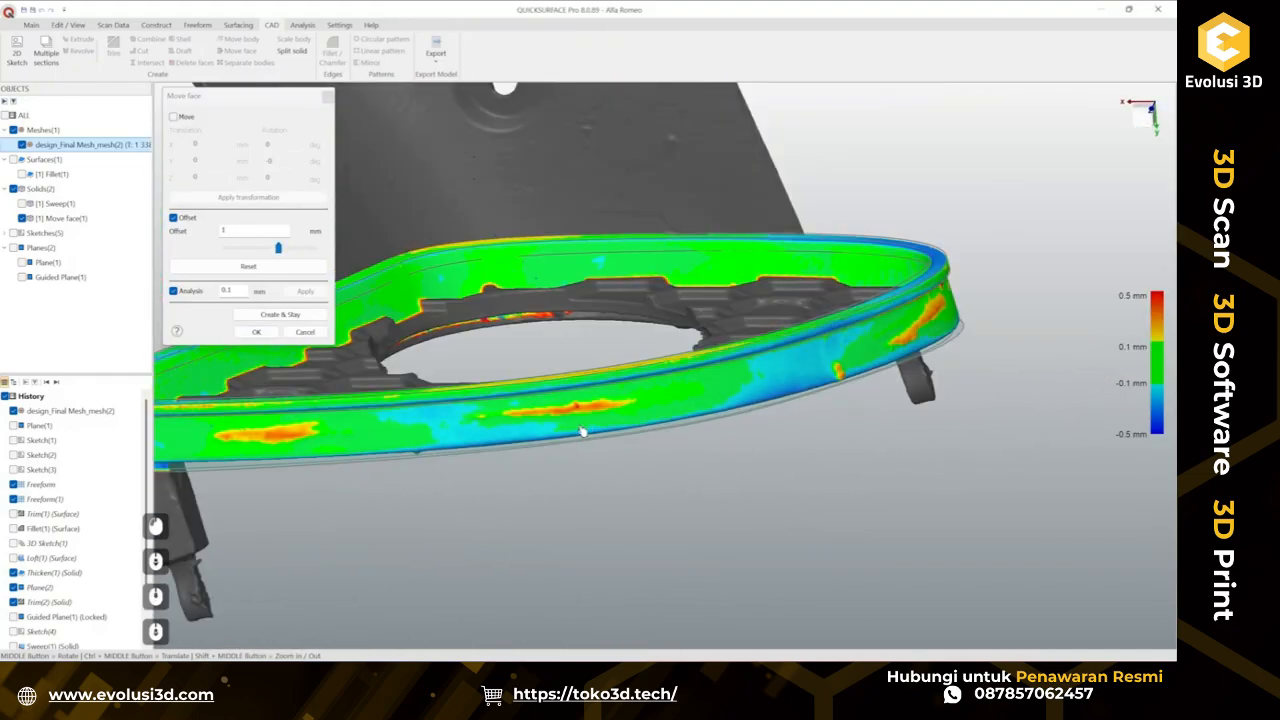
ctrl+middle_drag(780, 434, 345, 500)
scroll(773, 333, up, 2)
middle_drag(773, 333, 752, 293)
scroll(765, 311, up, 4)
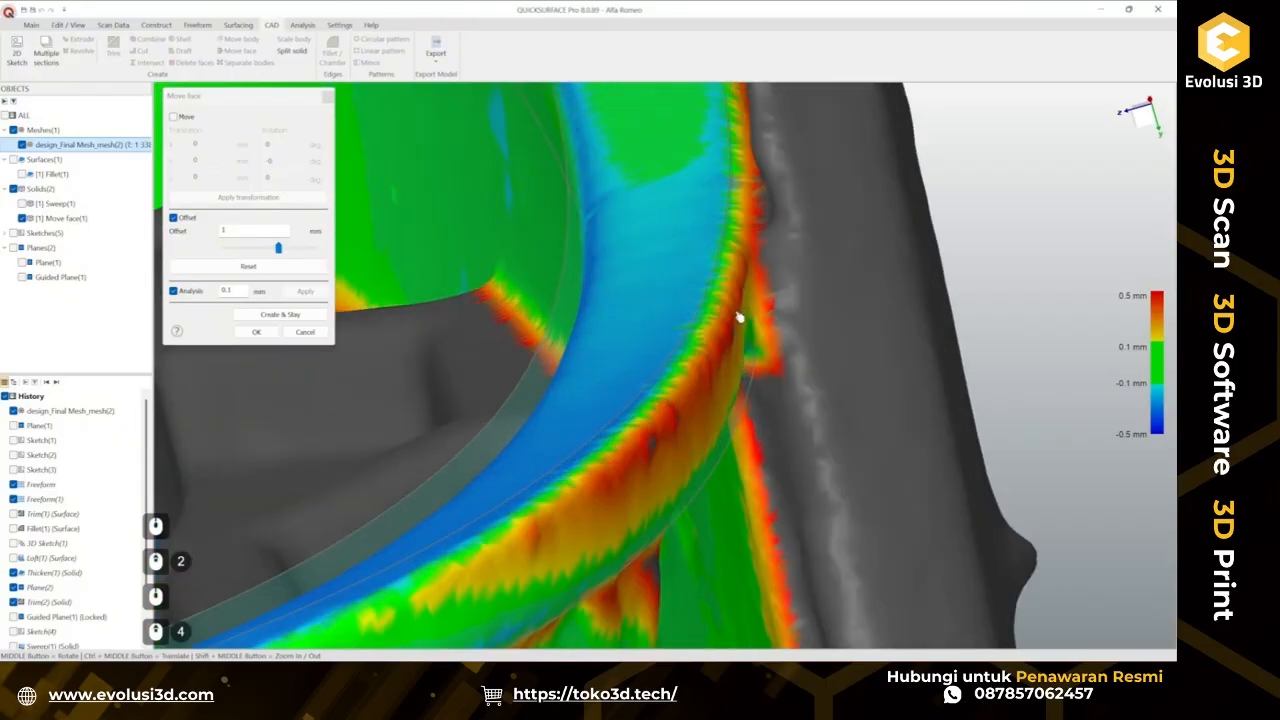
scroll(720, 356, down, 3)
middle_drag(720, 356, 480, 440)
ctrl+middle_drag(400, 460, 805, 380)
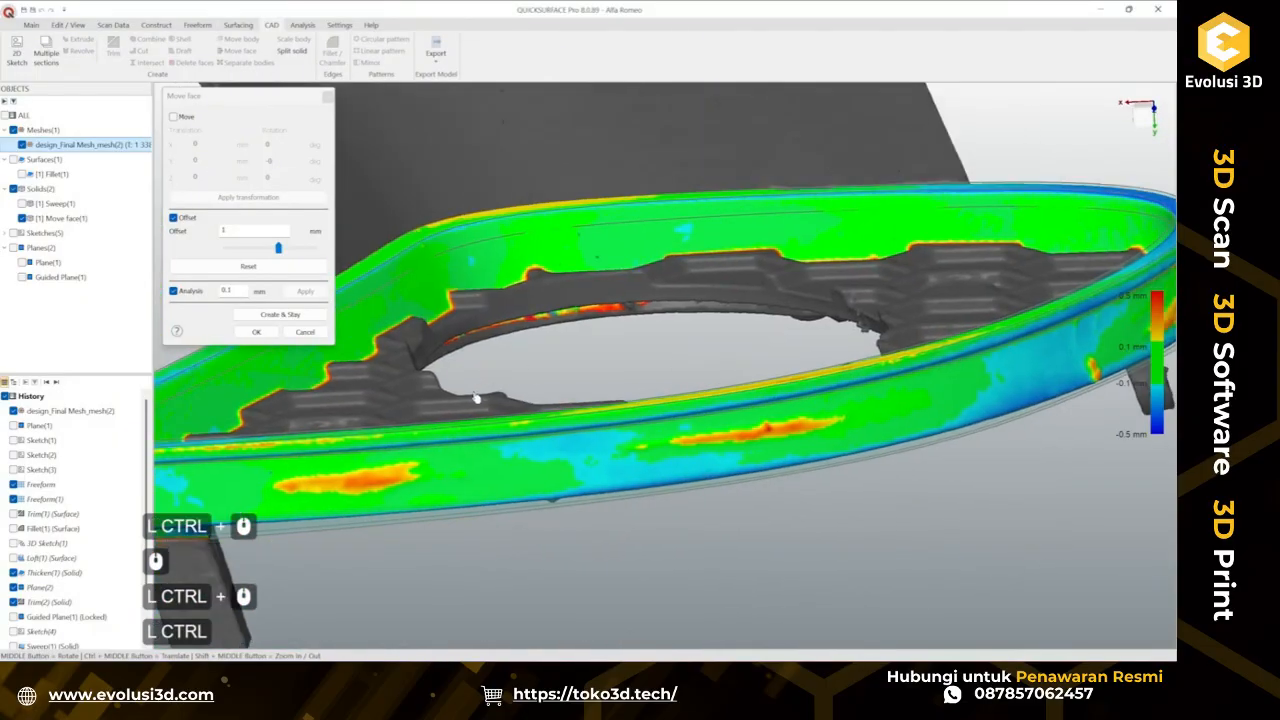
middle_drag(477, 397, 797, 414)
ctrl+middle_drag(535, 408, 523, 354)
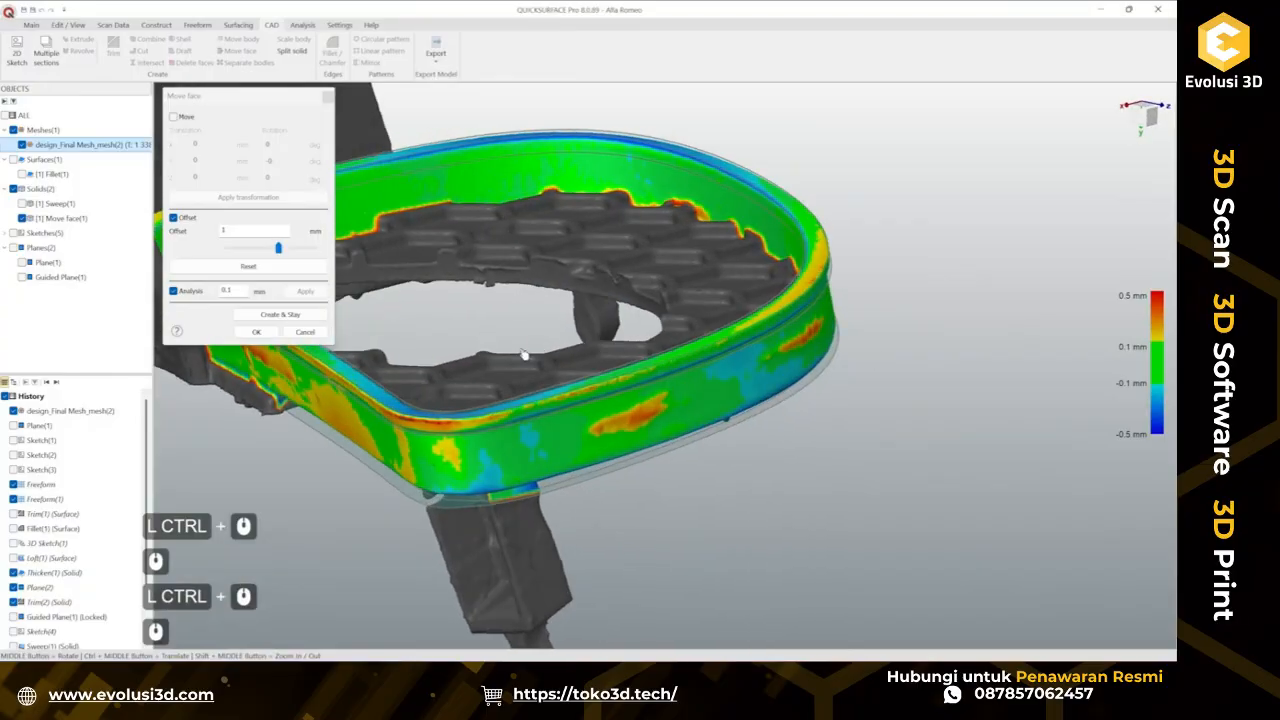
ctrl+middle_drag(678, 343, 880, 324)
scroll(586, 351, up, 2)
mouse_move(586, 351)
middle_down()
mouse_move(531, 337)
mouse_move(564, 345)
middle_up()
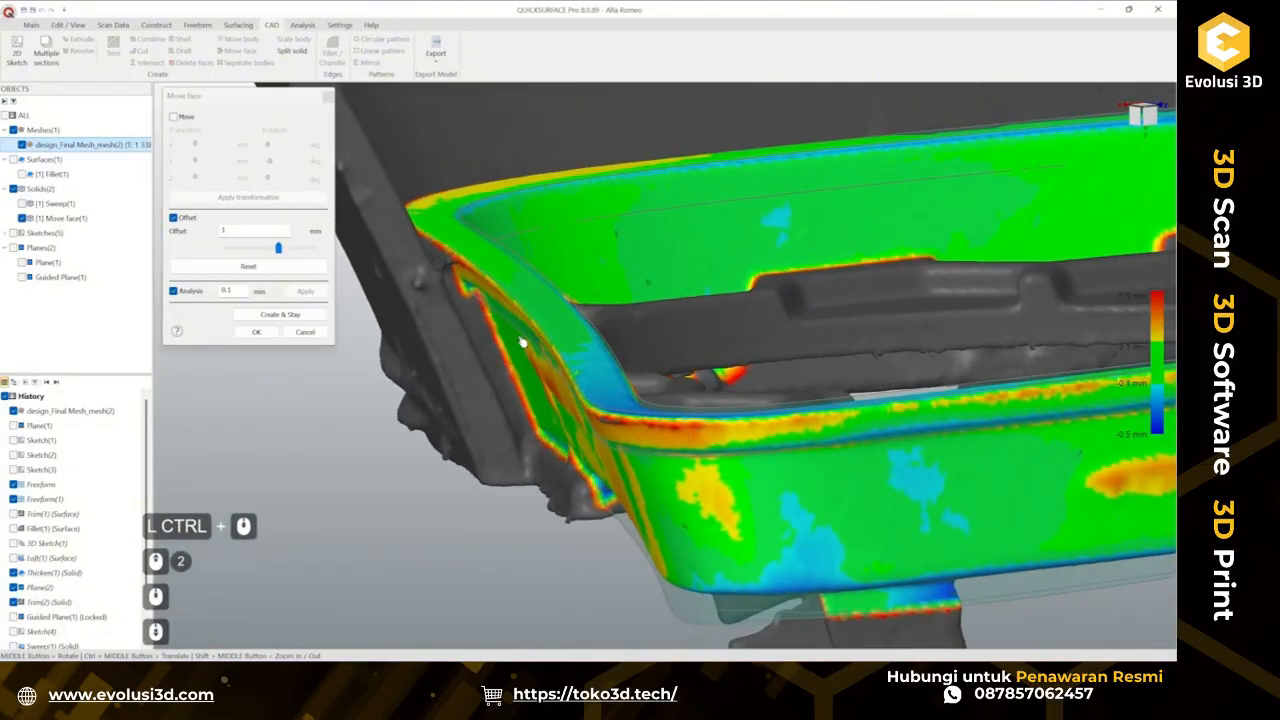
scroll(523, 343, down, 2)
ctrl+middle_drag(703, 341, 573, 332)
middle_drag(590, 335, 697, 392)
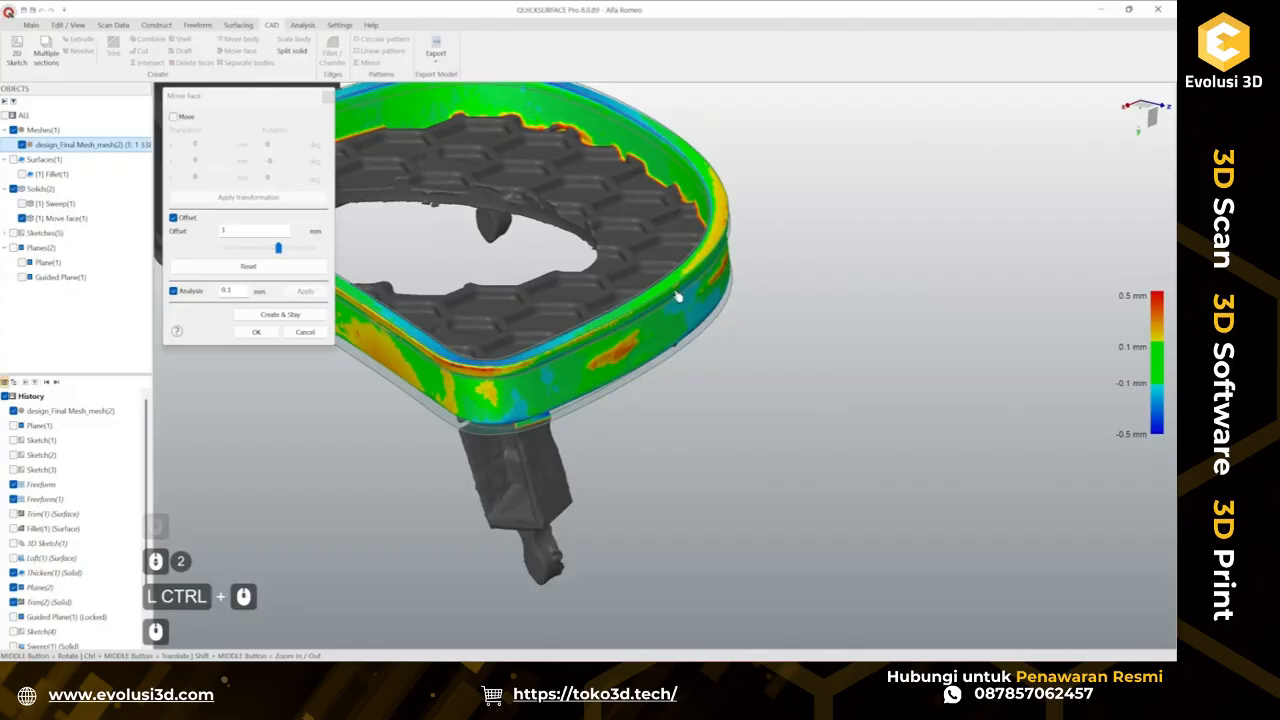
ctrl+middle_drag(688, 225, 842, 292)
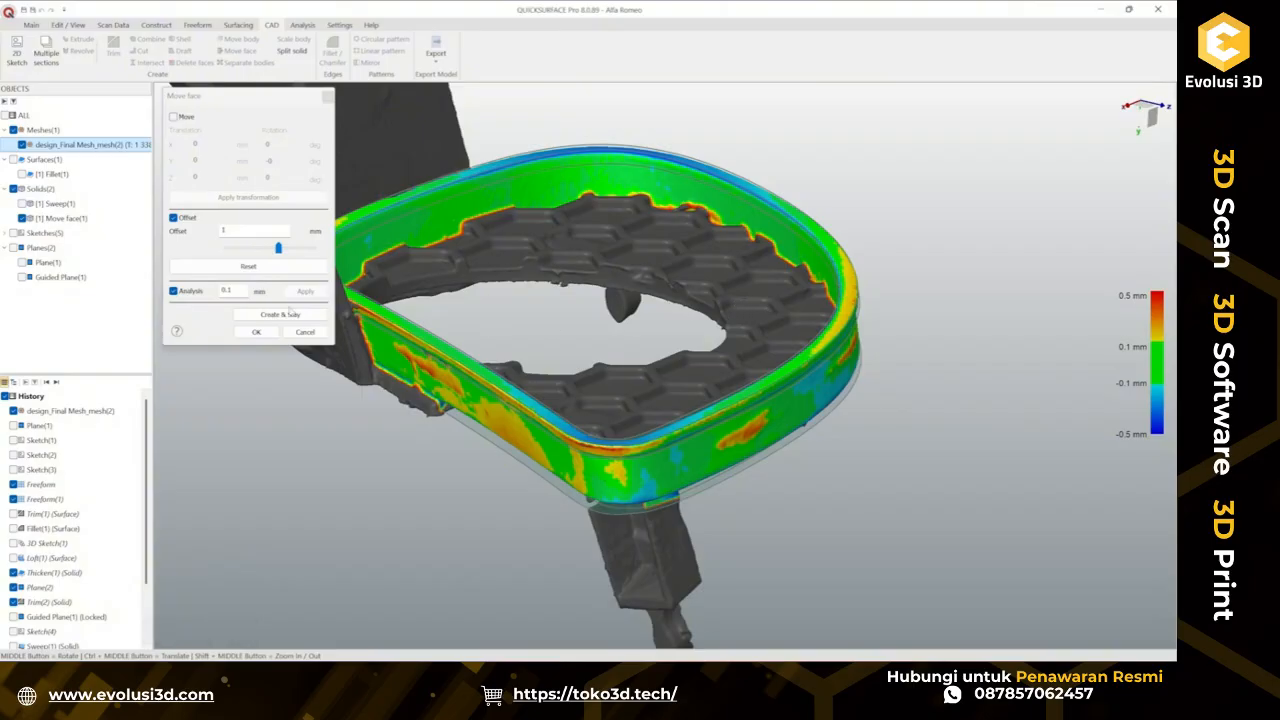
click(256, 332)
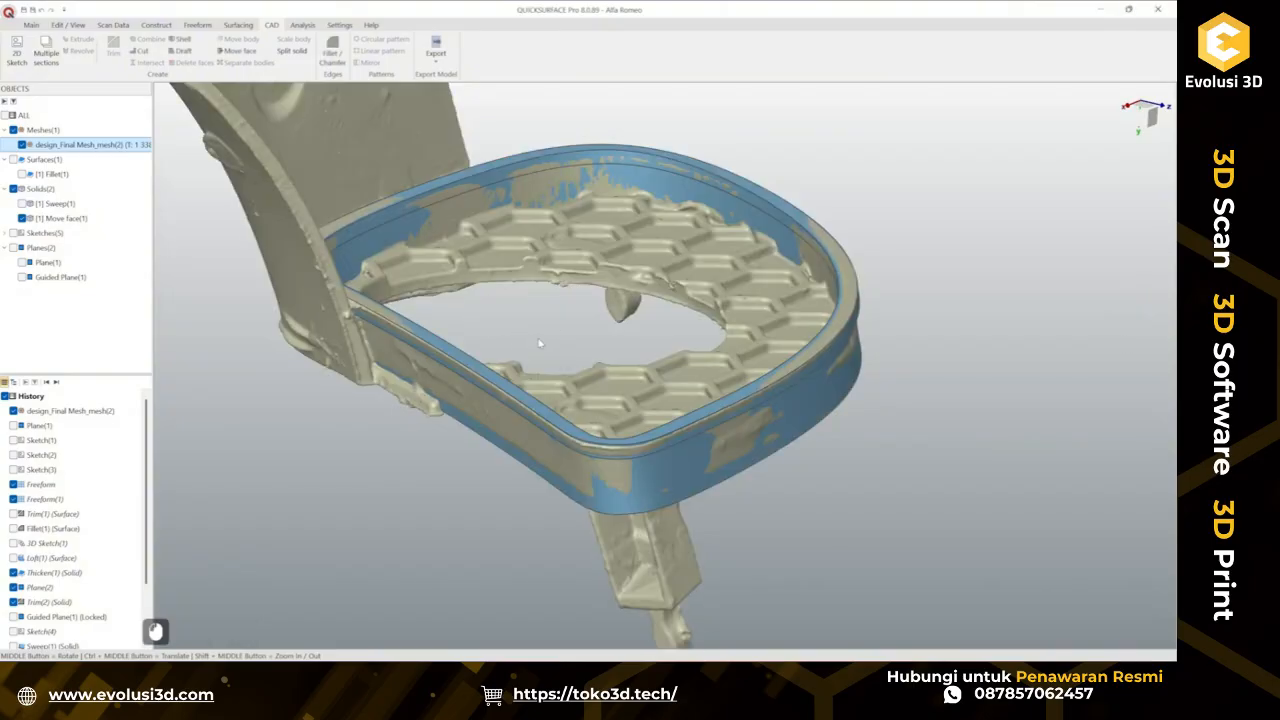
Compare the offset rim with the scan, hiding the offset solid to view the mesh edge.
middle_drag(698, 437, 602, 341)
scroll(566, 430, up, 3)
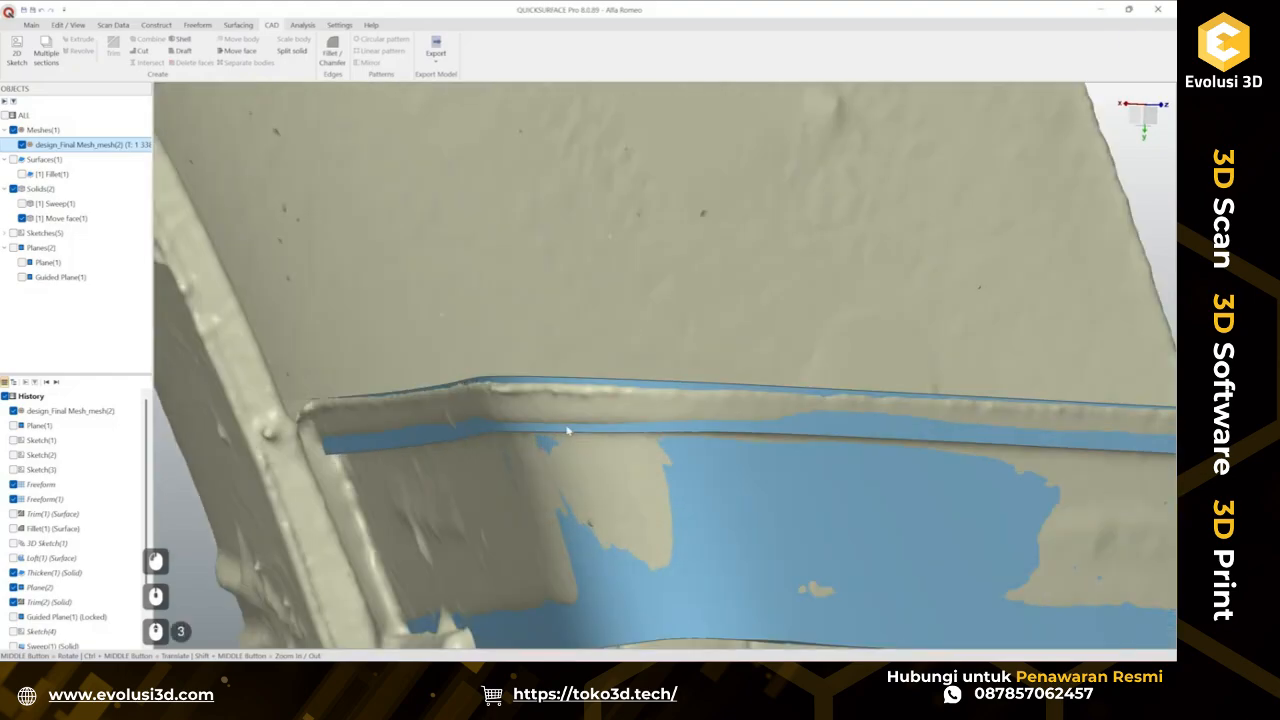
middle_drag(531, 404, 523, 429)
scroll(515, 418, down, 3)
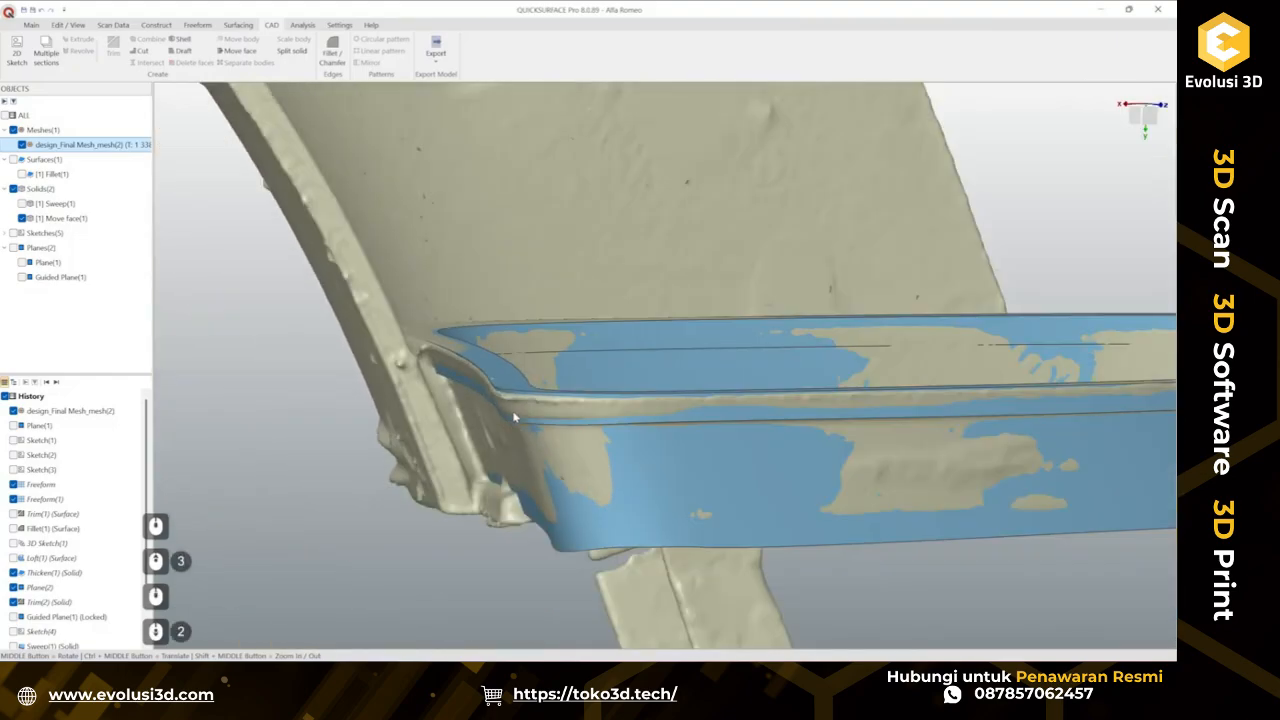
scroll(897, 405, up, 7)
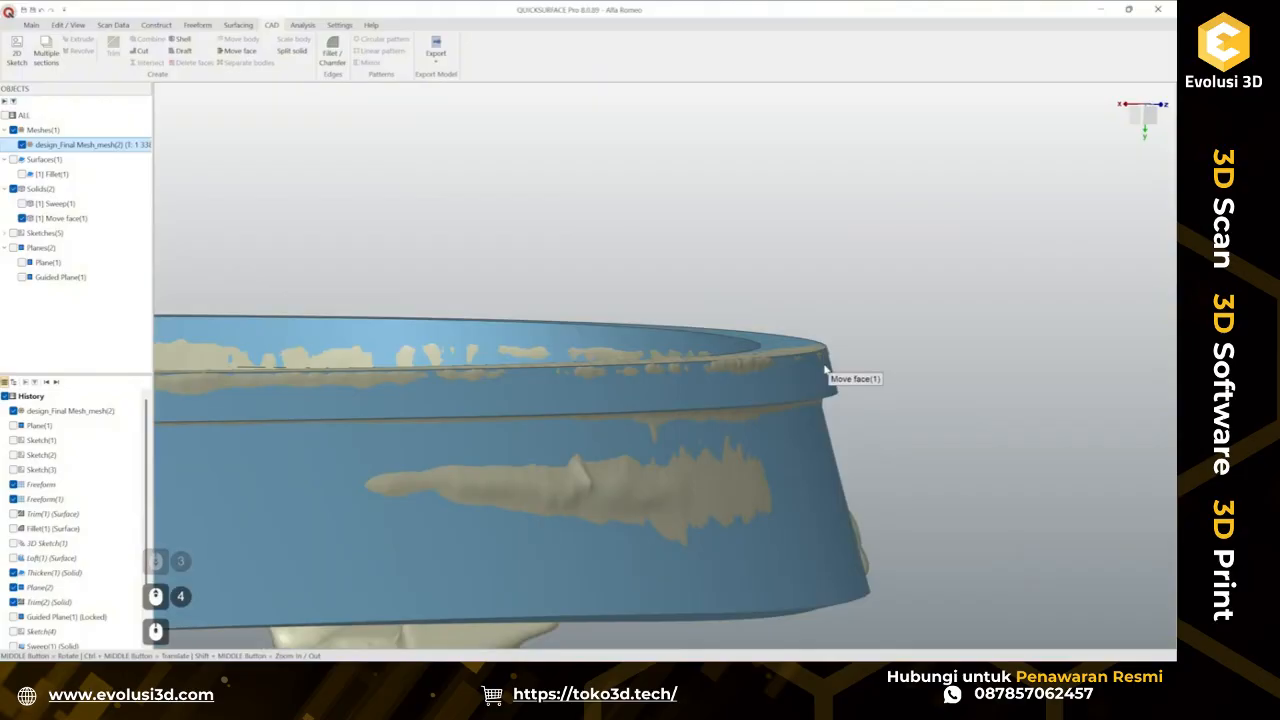
click(22, 218)
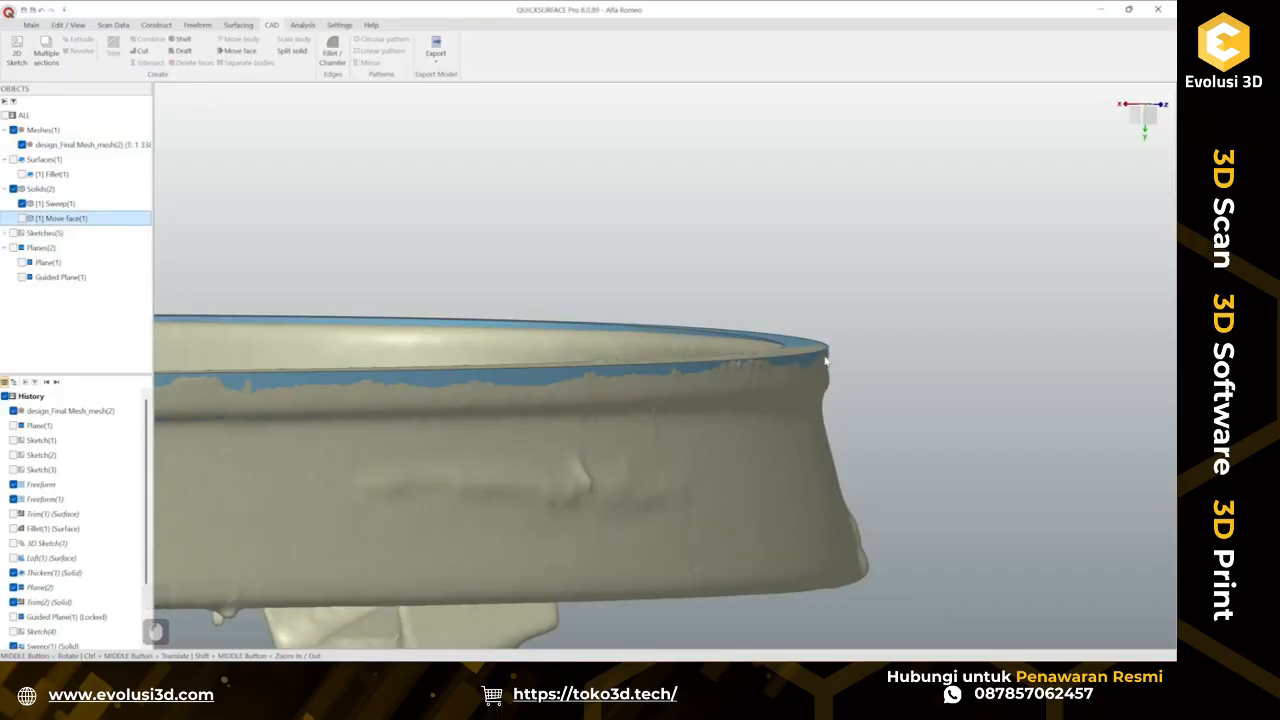
middle_drag(788, 369, 521, 348)
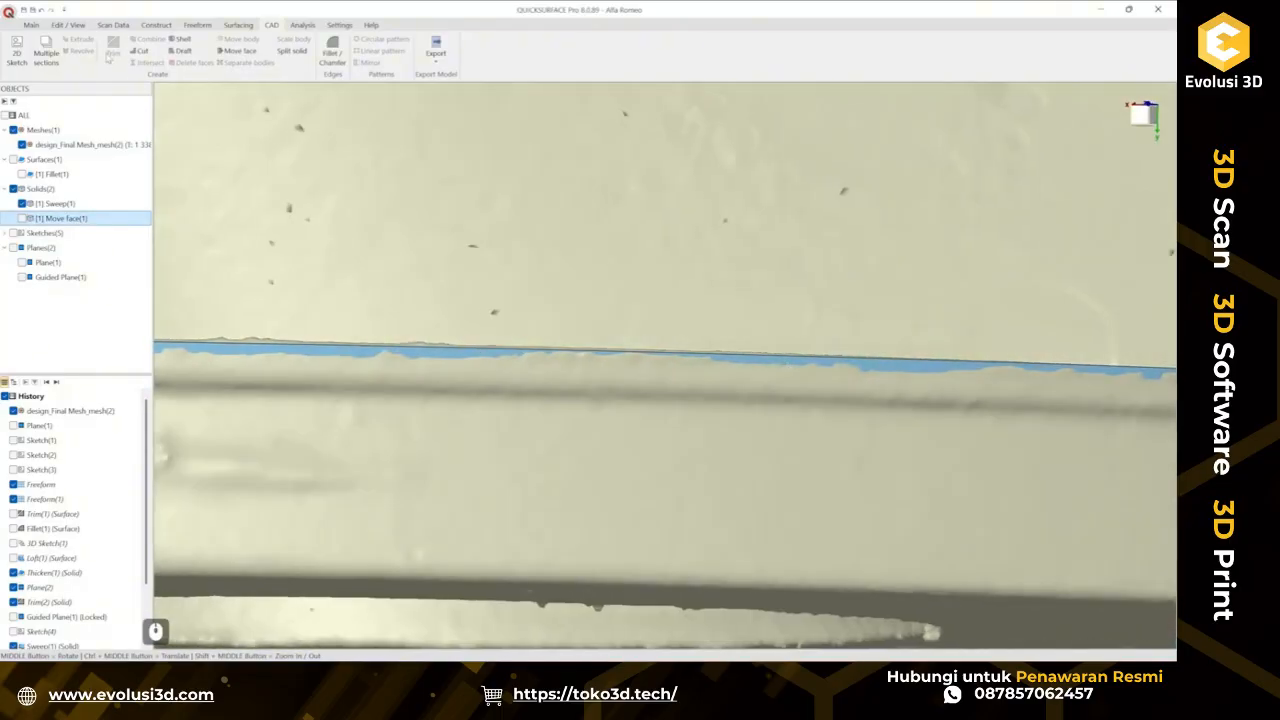
Run a Compare analysis of the rim solid against the scan and inspect the deviation colours around the whole rim.
click(31, 24)
click(642, 50)
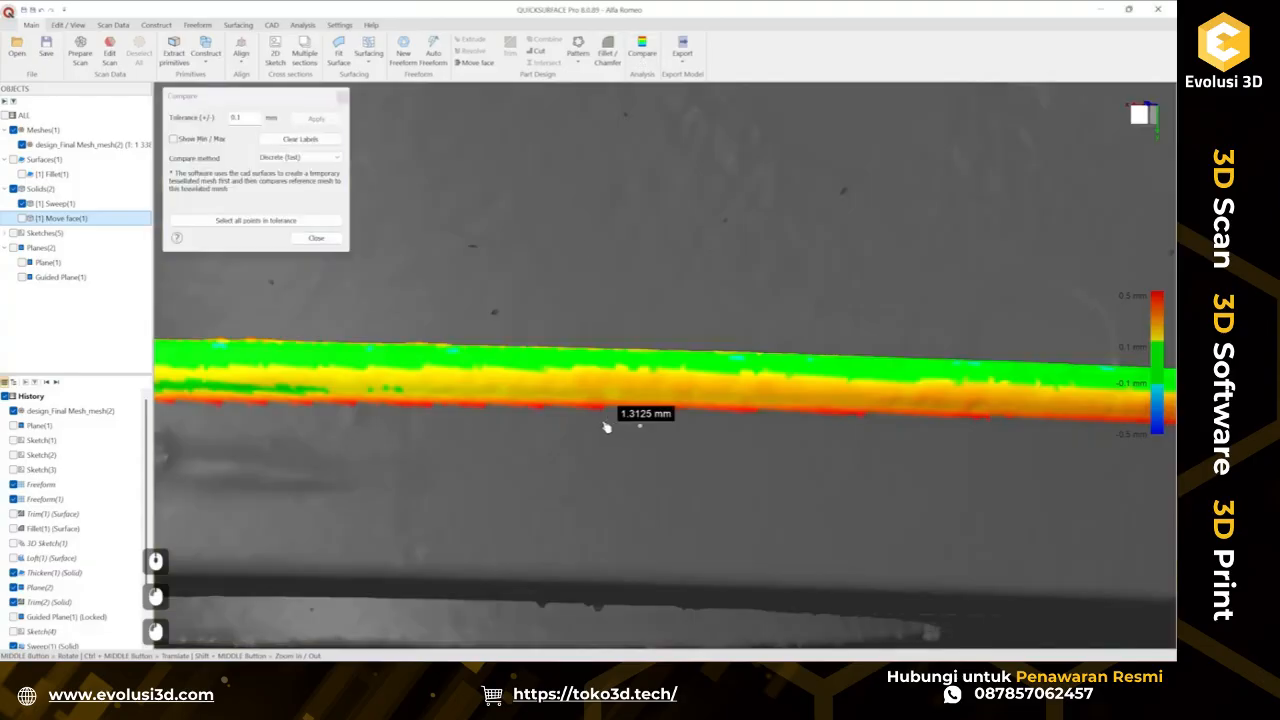
middle_drag(562, 390, 232, 411)
scroll(352, 394, down, 3)
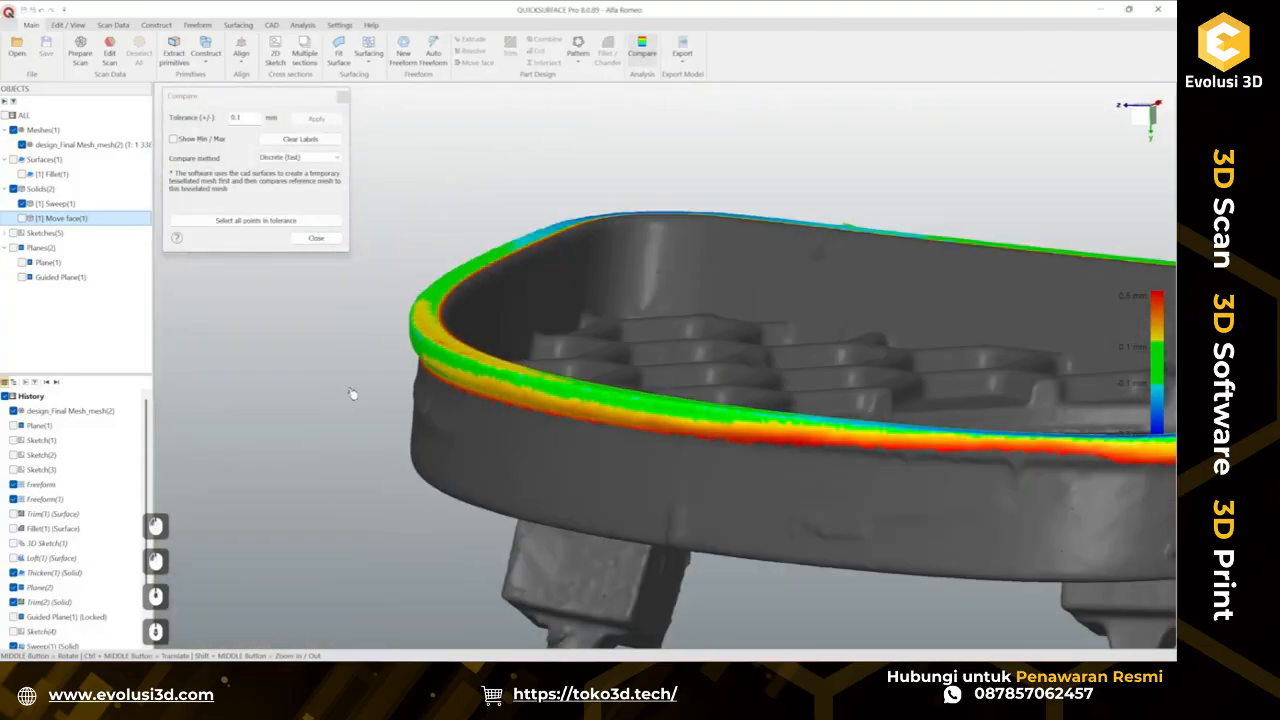
scroll(352, 394, down, 2)
scroll(671, 428, up, 3)
scroll(600, 420, down, 2)
middle_drag(566, 420, 757, 457)
scroll(757, 457, down, 2)
scroll(597, 468, down, 2)
middle_drag(507, 426, 464, 478)
scroll(464, 478, up, 4)
scroll(581, 441, down, 1)
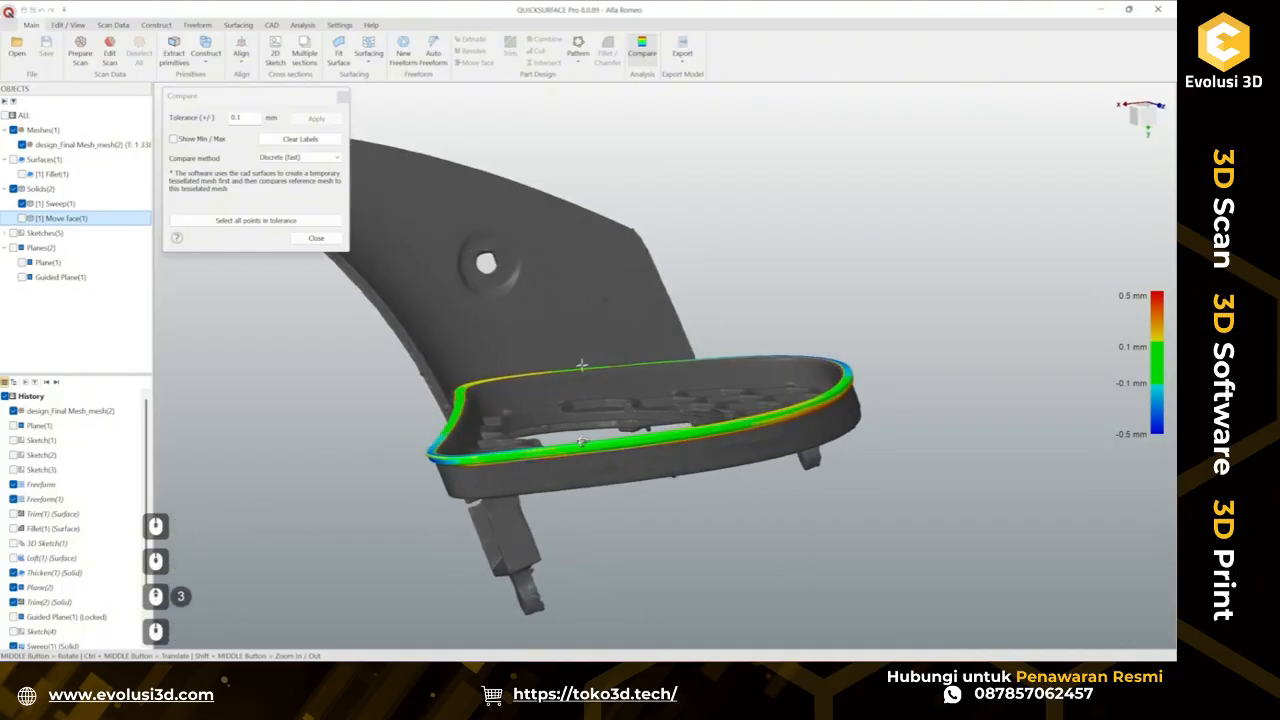
middle_drag(581, 441, 660, 447)
scroll(662, 447, up, 3)
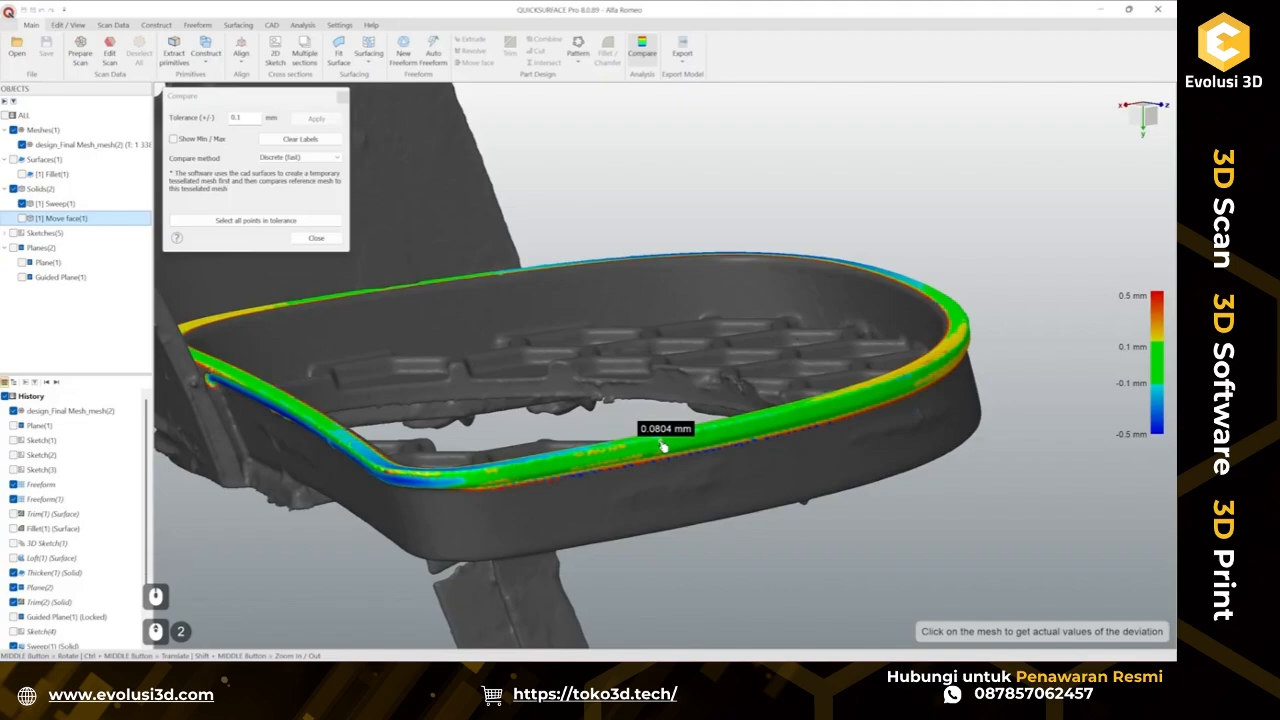
click(316, 238)
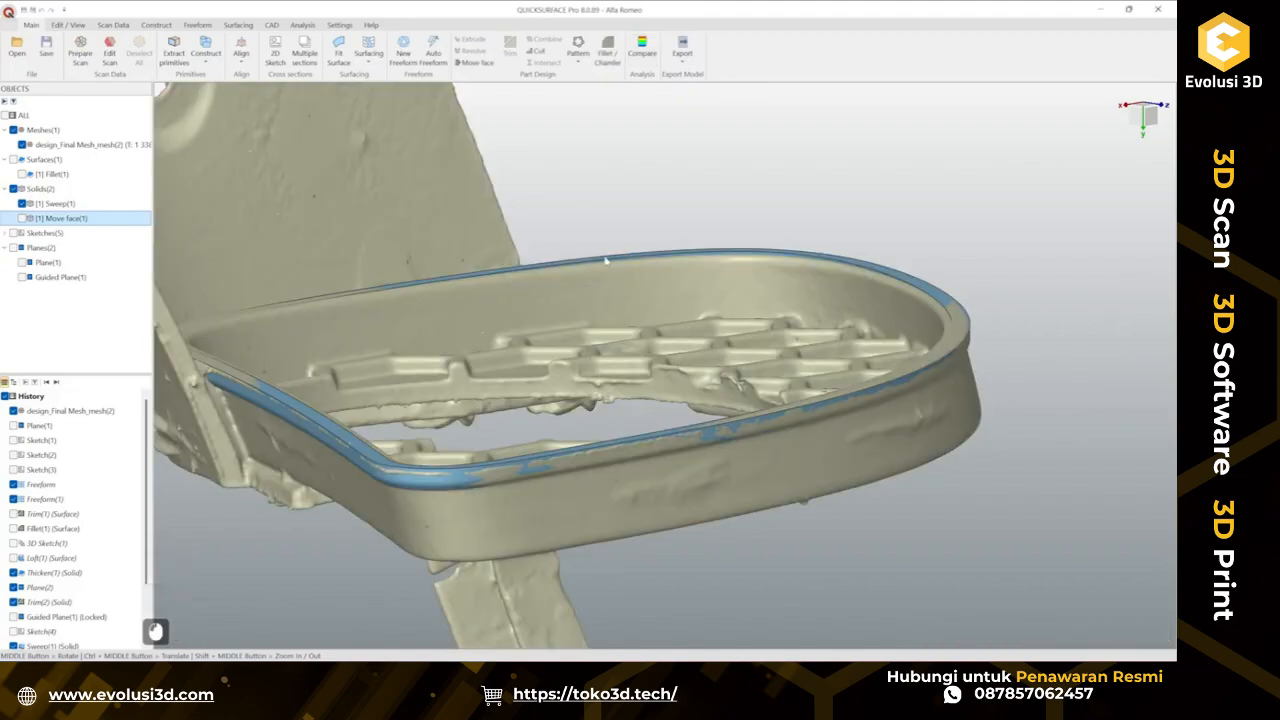
Delete the Move face feature, along with its trim and cutting plane, from the history.
click(653, 230)
scroll(60, 600, down, 7)
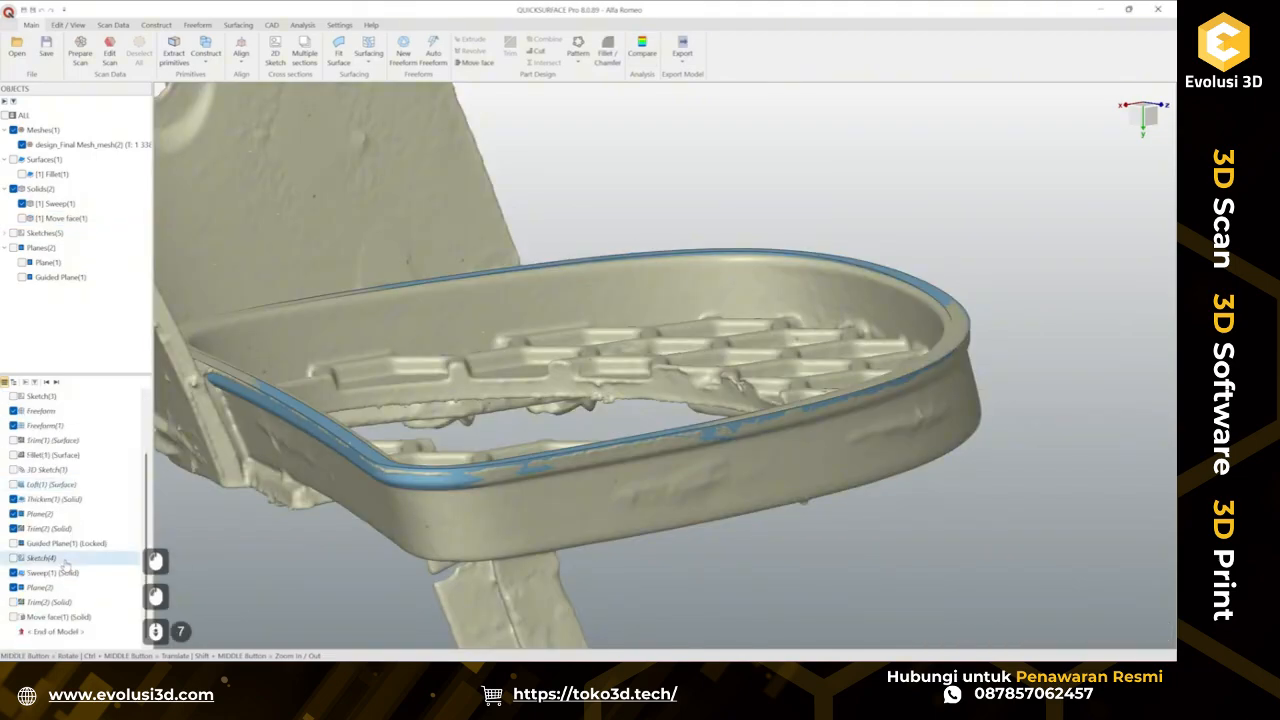
click(60, 617)
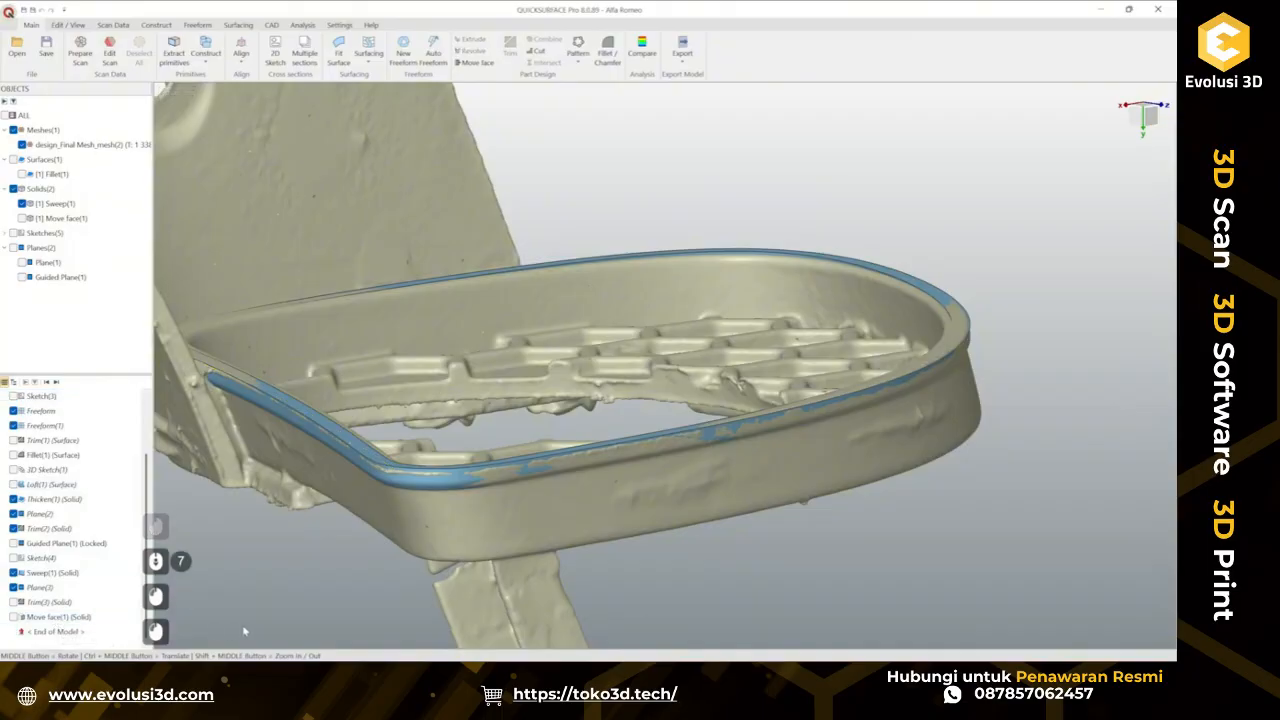
key(Delete)
key(Return)
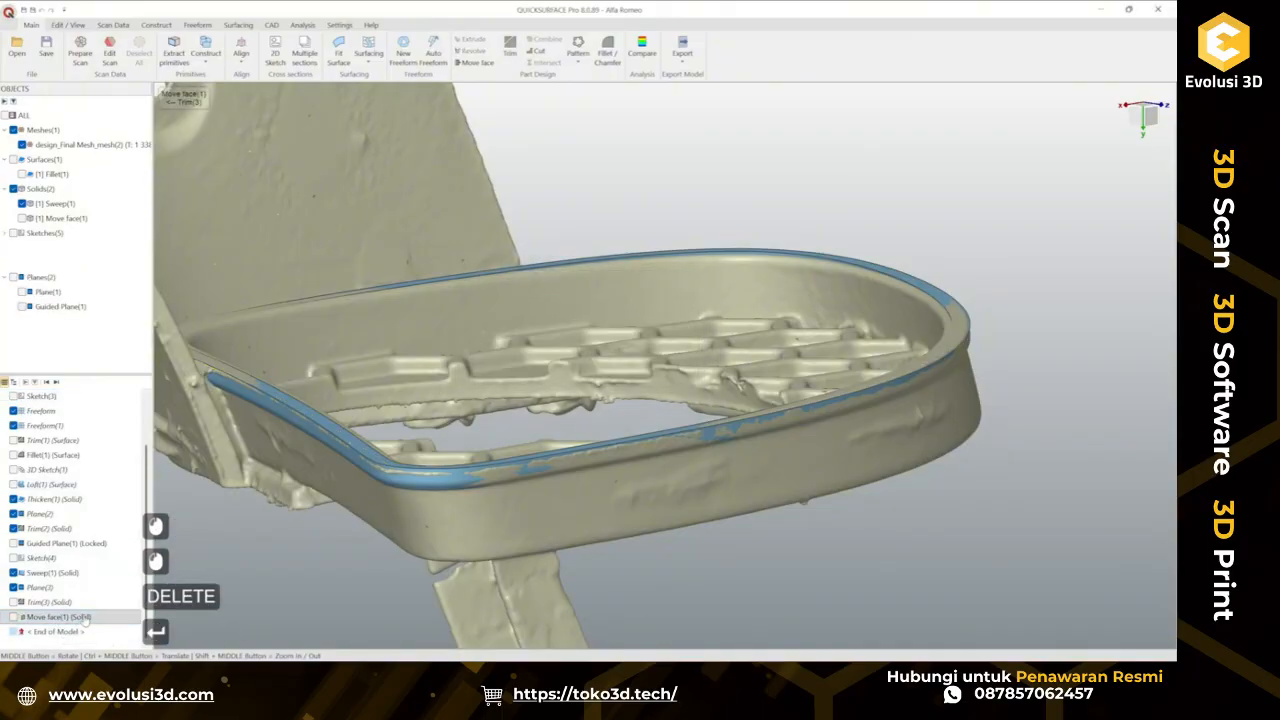
key(Return)
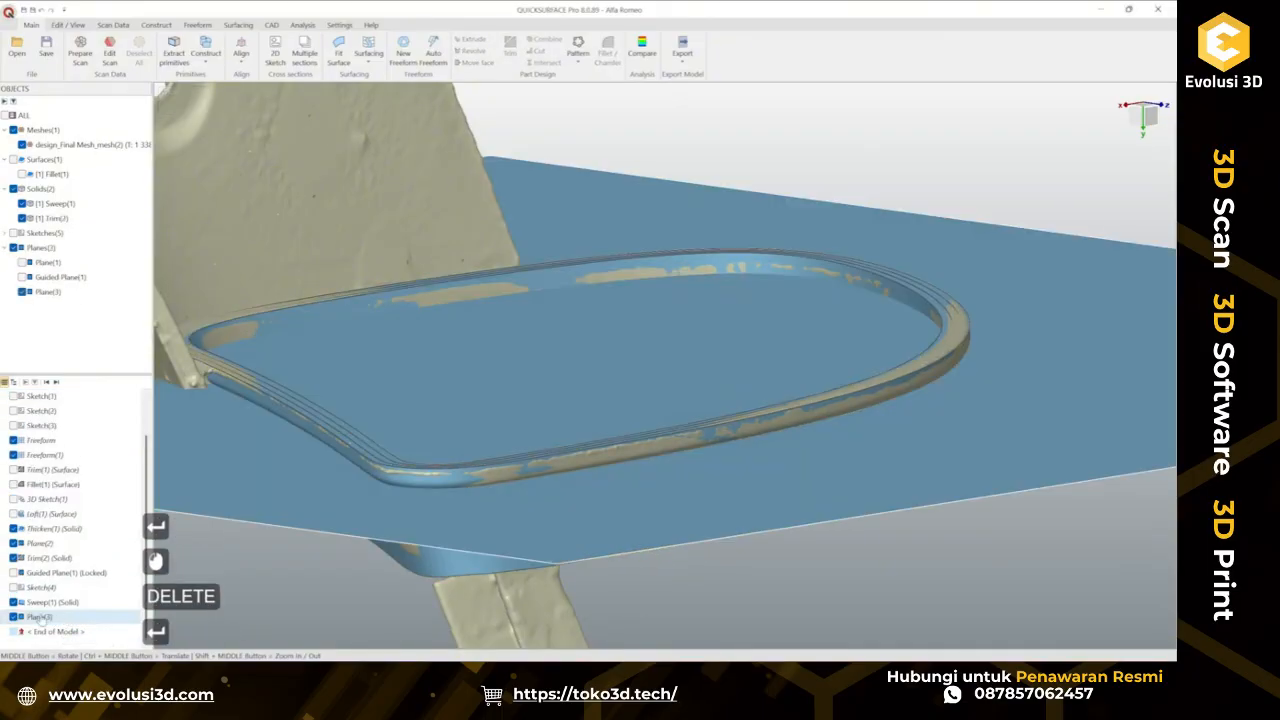
key(Delete)
key(Return)
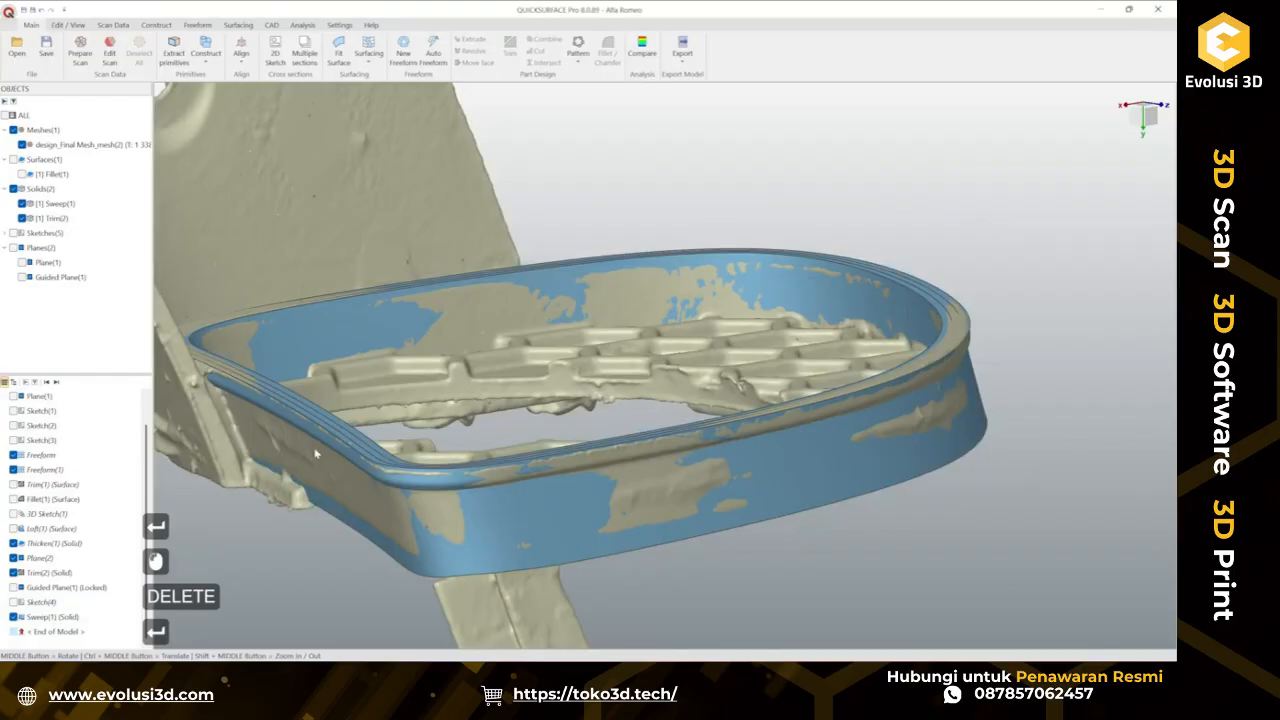
Combine the sweep and trimmed solids into a single body.
scroll(270, 390, down, 3)
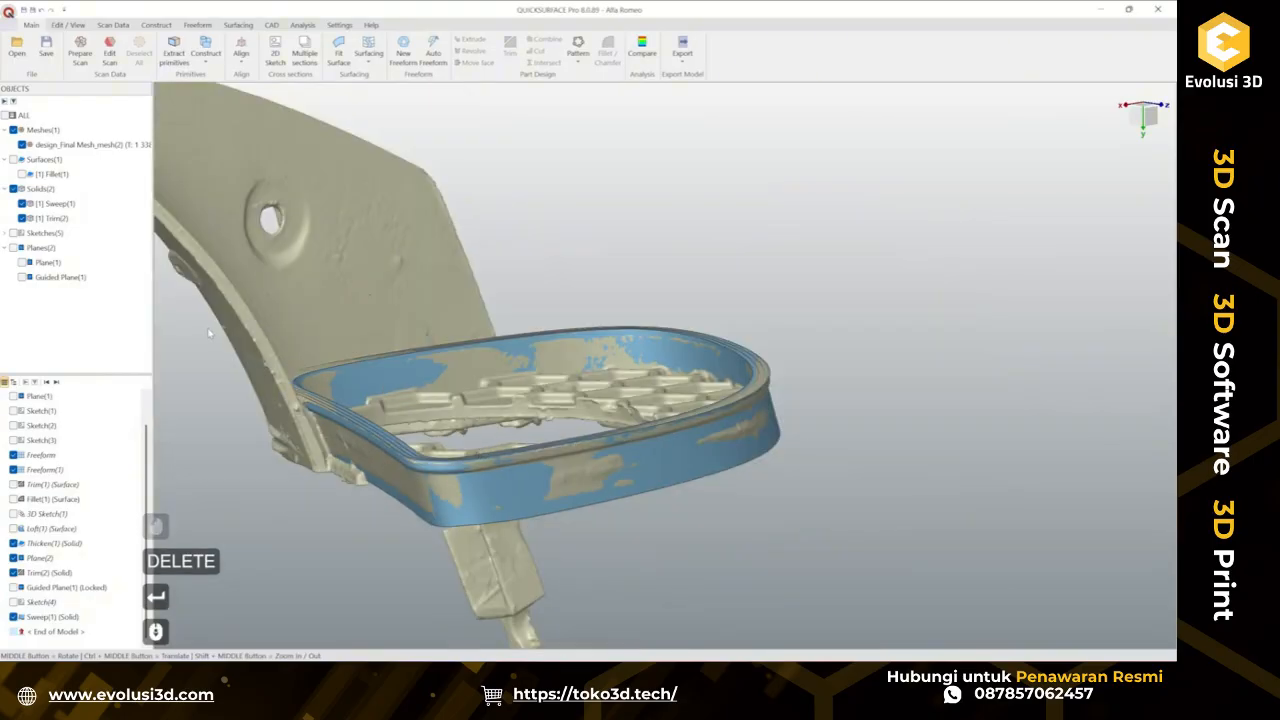
drag(203, 312, 871, 551)
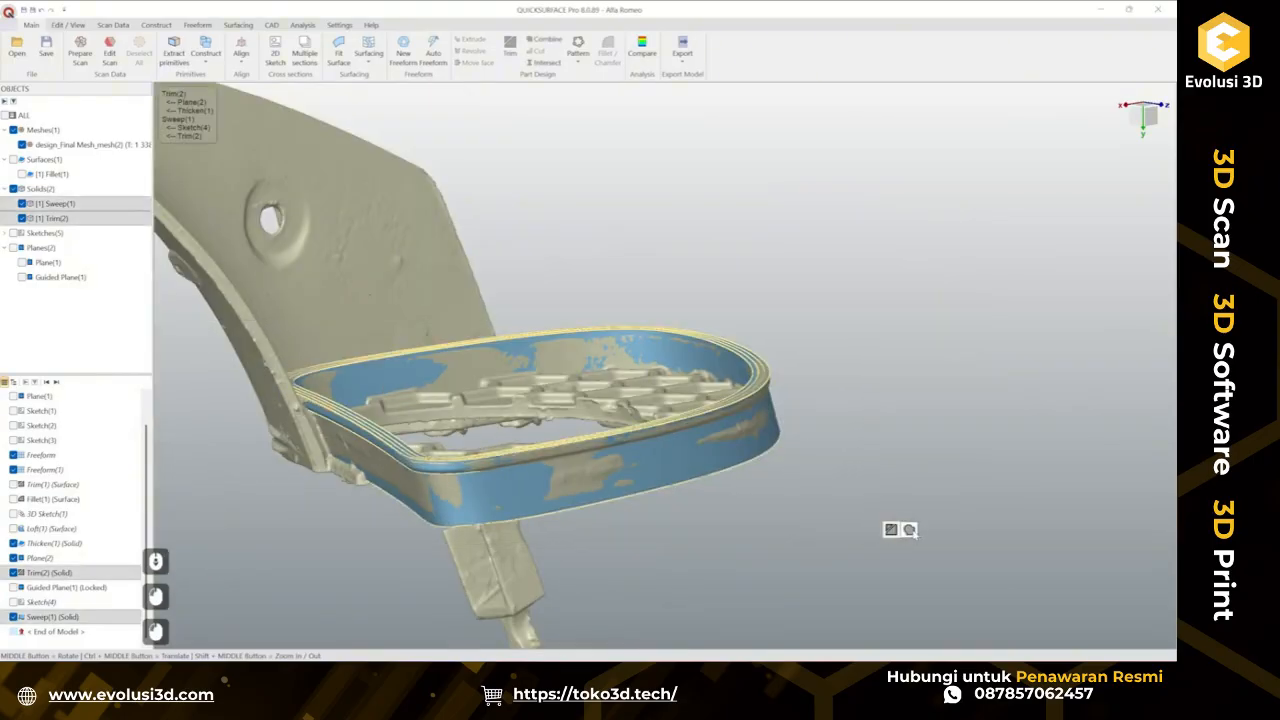
click(911, 531)
middle_drag(671, 540, 557, 541)
scroll(557, 541, down, 2)
scroll(717, 503, up, 3)
middle_drag(575, 465, 777, 380)
scroll(719, 388, down, 3)
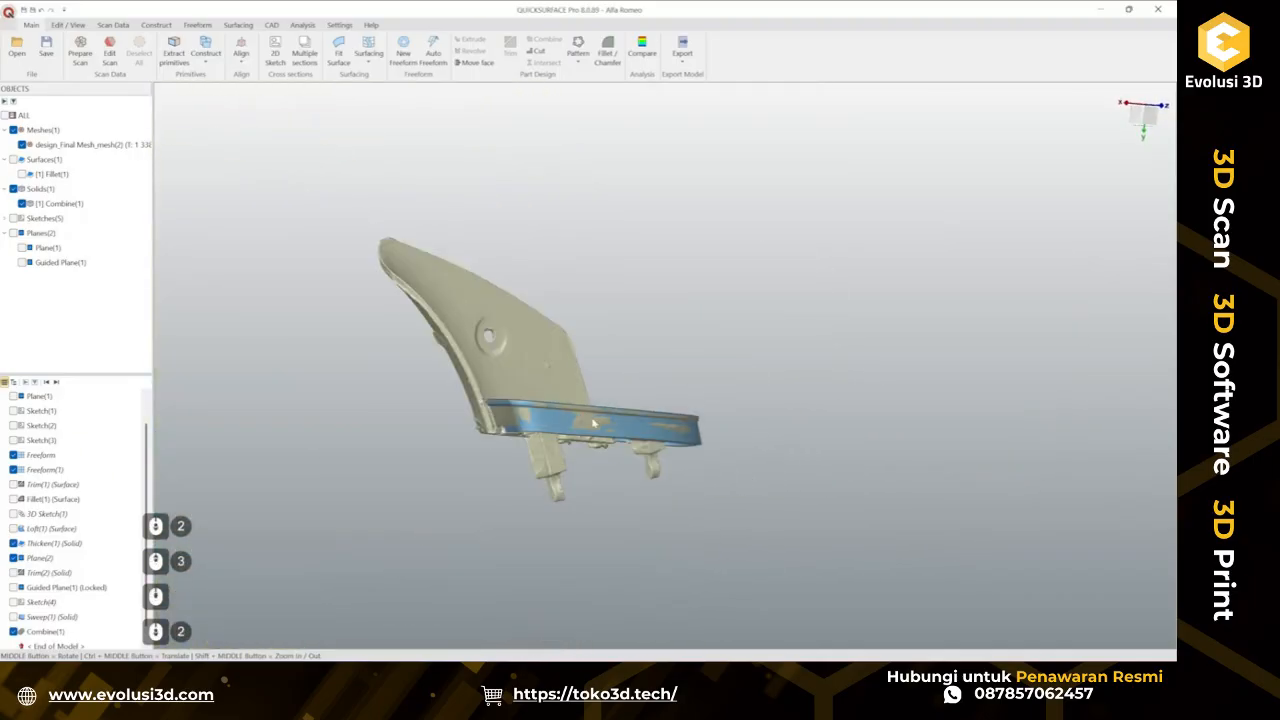
Hide the combined solid to leave only the scan visible.
scroll(680, 375, up, 4)
middle_drag(637, 366, 500, 517)
scroll(591, 483, down, 3)
scroll(591, 483, up, 4)
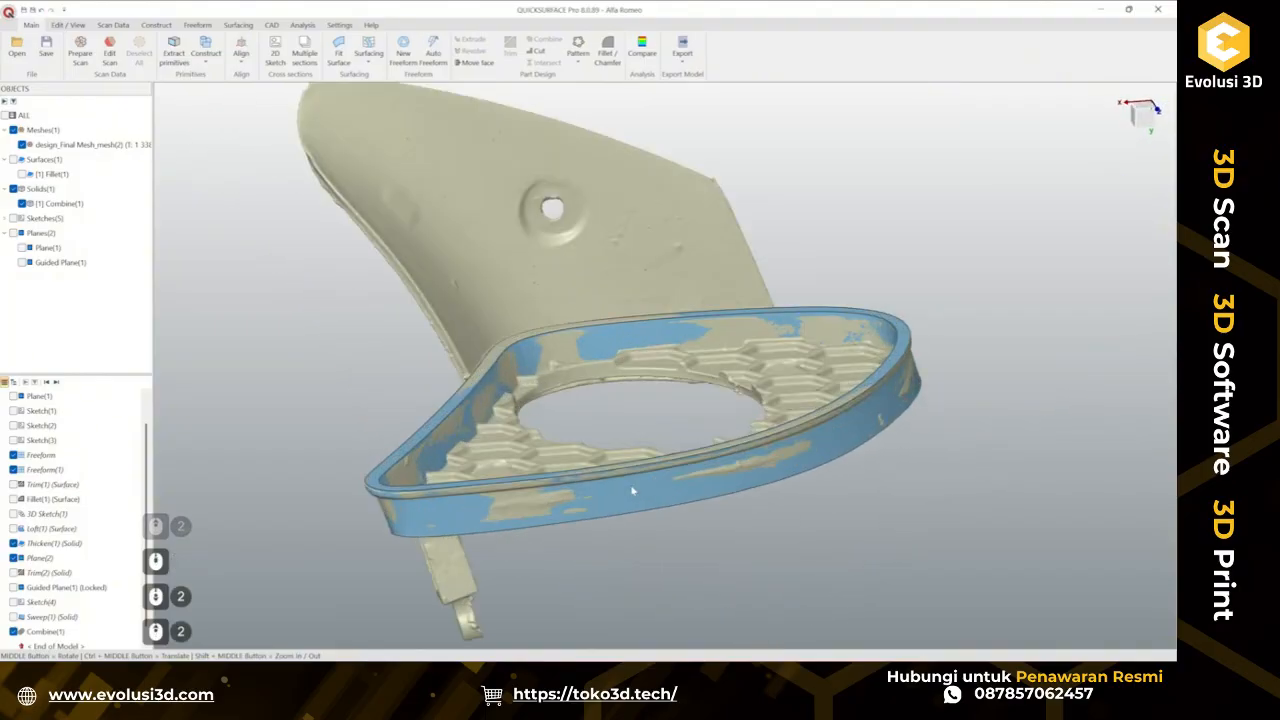
right_click(632, 277)
click(662, 329)
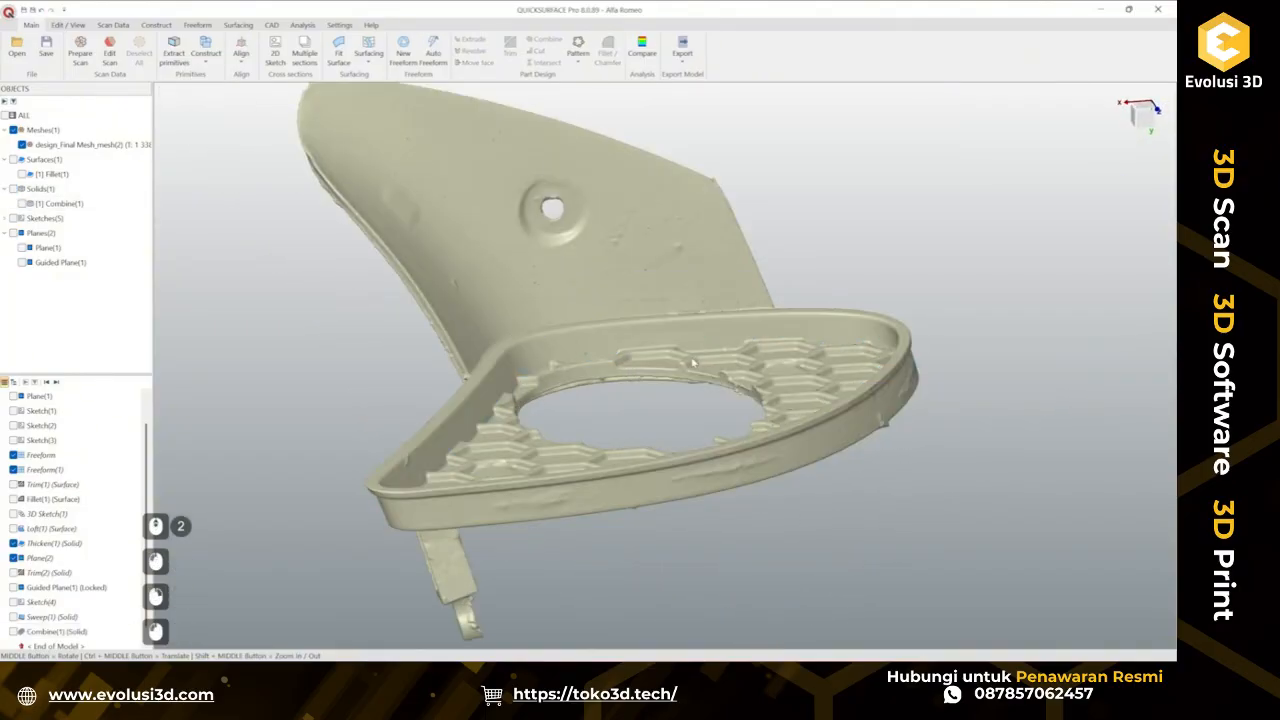
Show Plane(1) and thicken it with deviation analysis on, setting Depth 1 to 4.6 mm.
middle_drag(732, 390, 802, 451)
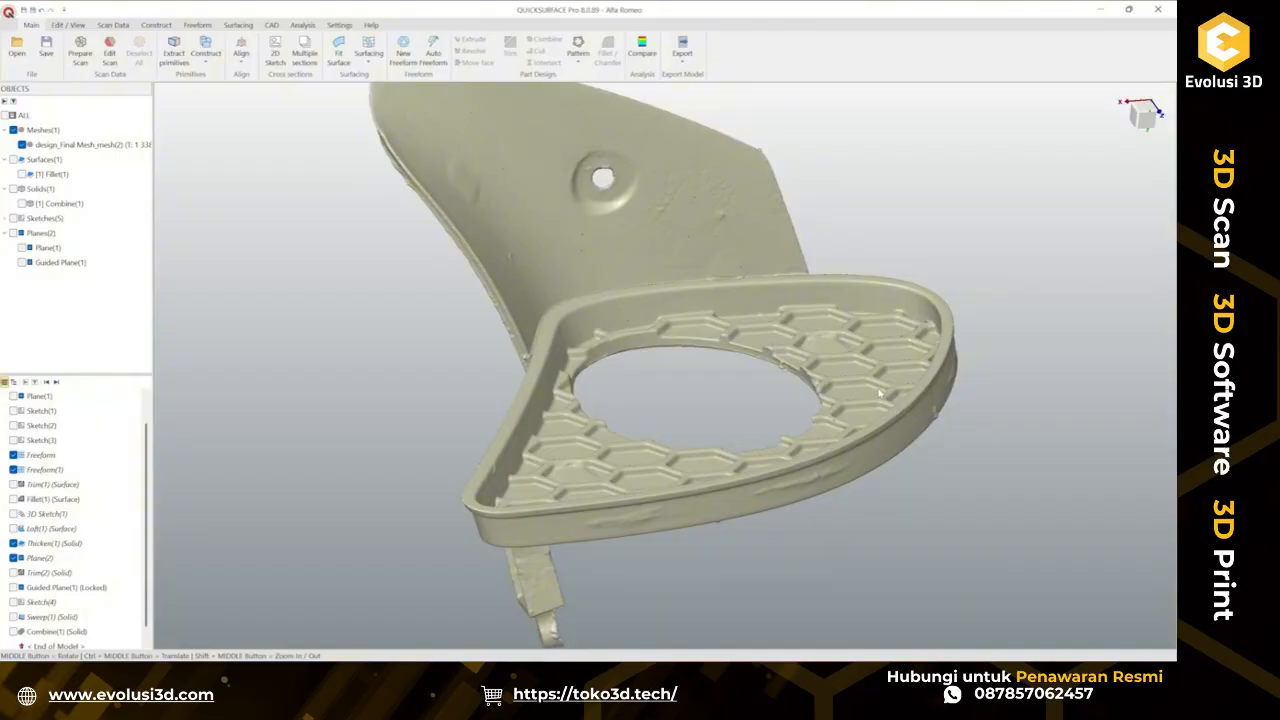
click(841, 423)
ctrl+middle_drag(841, 423, 698, 404)
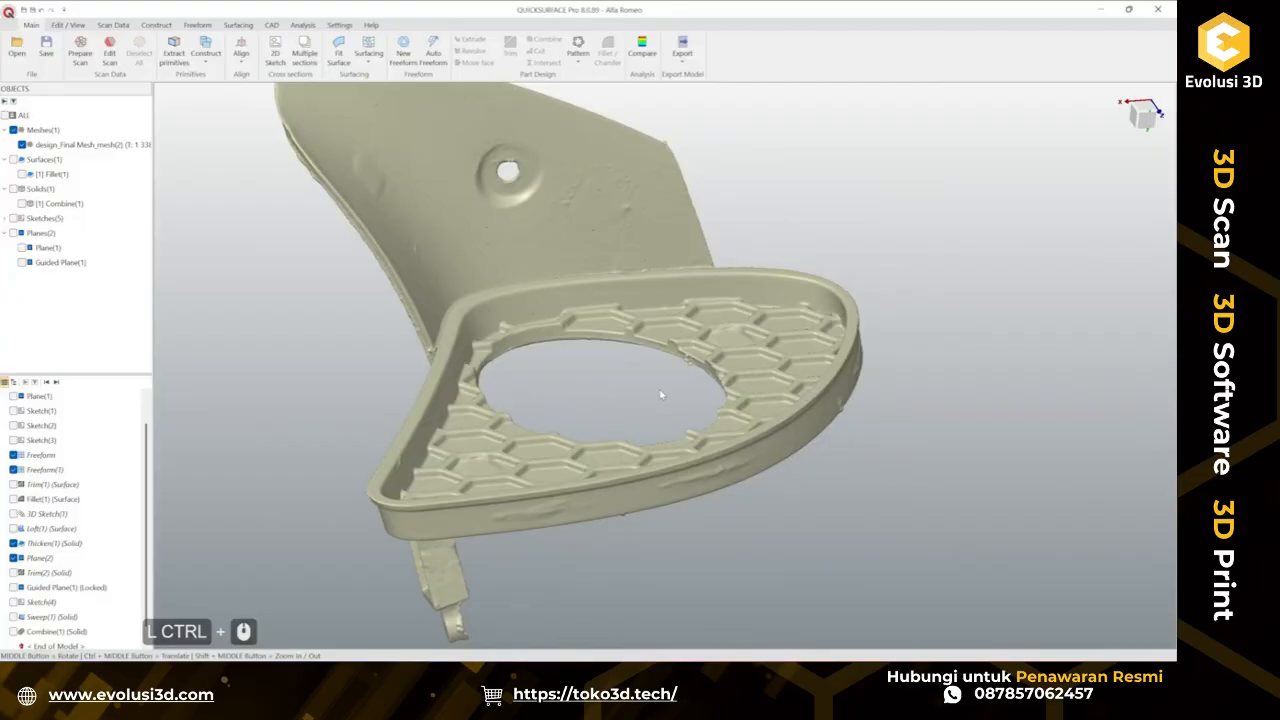
click(22, 248)
middle_drag(829, 475, 631, 540)
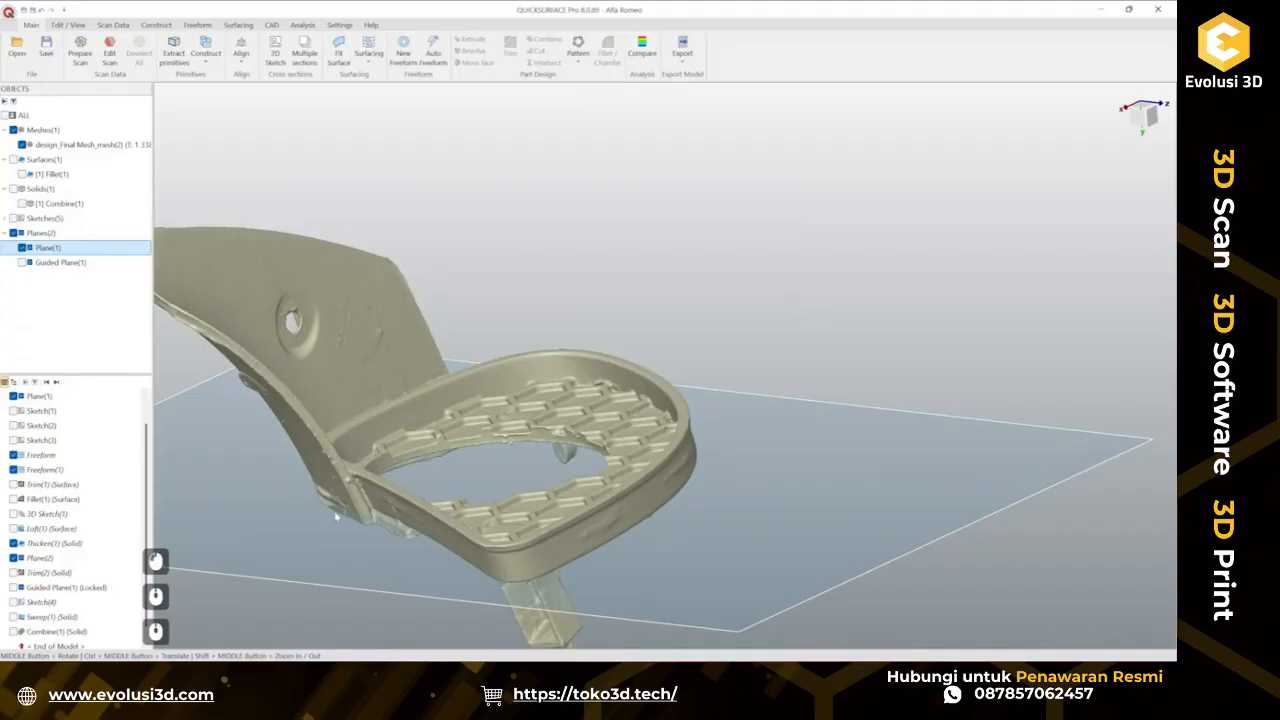
click(769, 516)
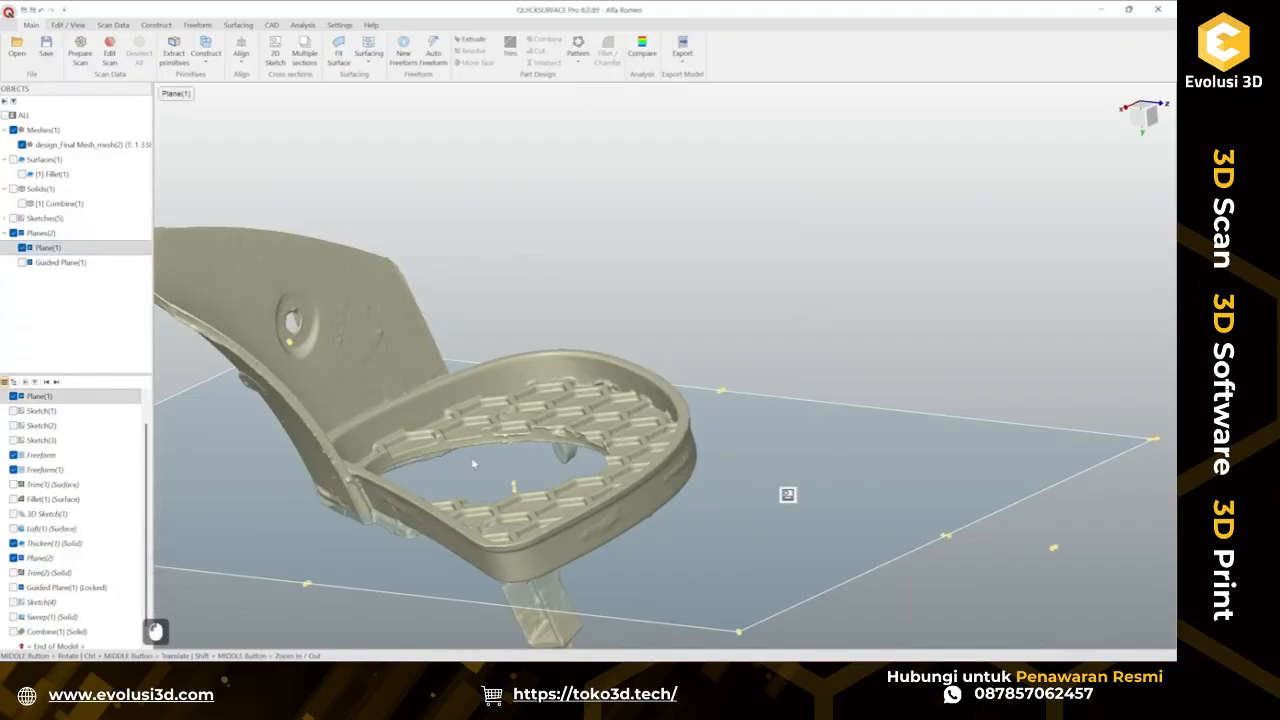
click(256, 27)
click(265, 62)
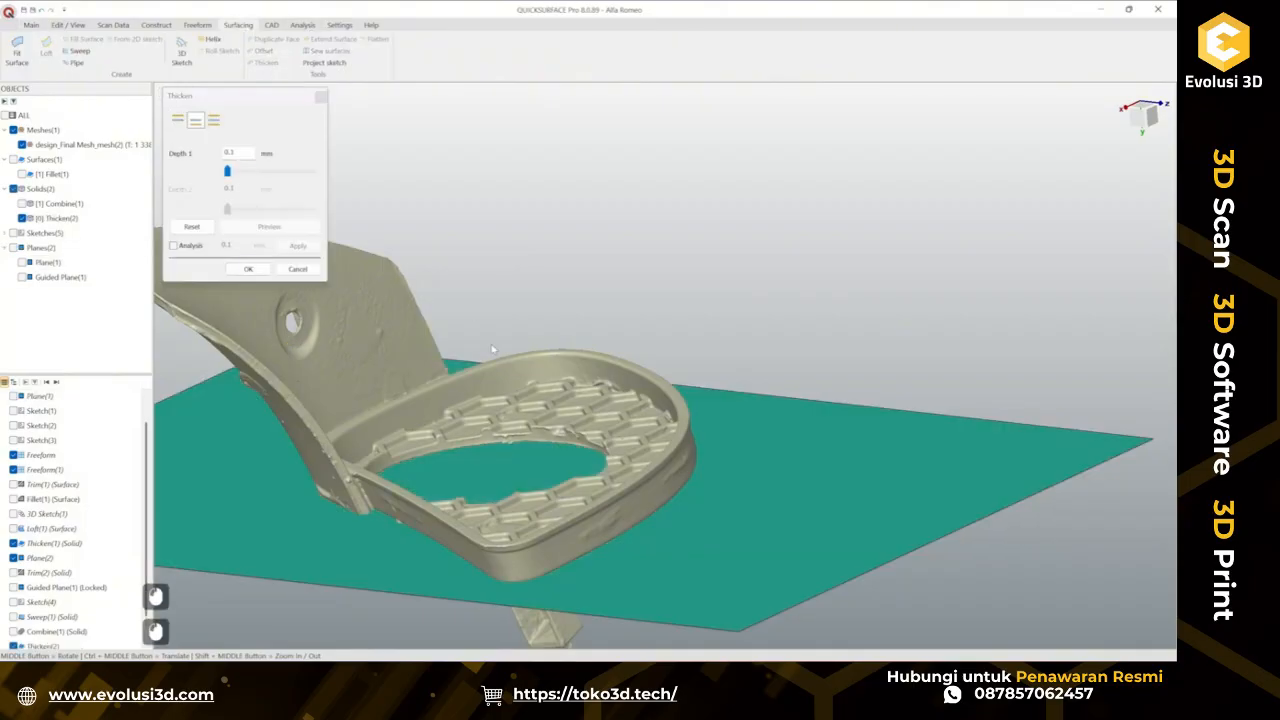
drag(228, 172, 250, 176)
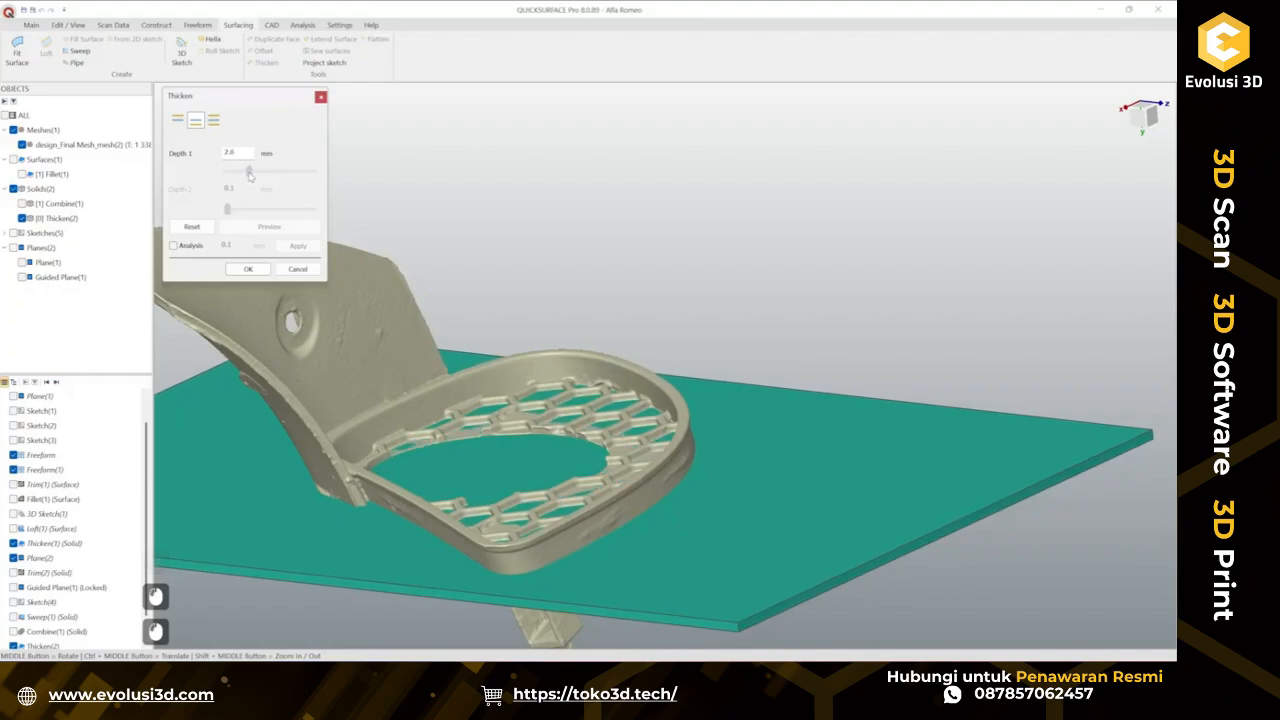
click(187, 245)
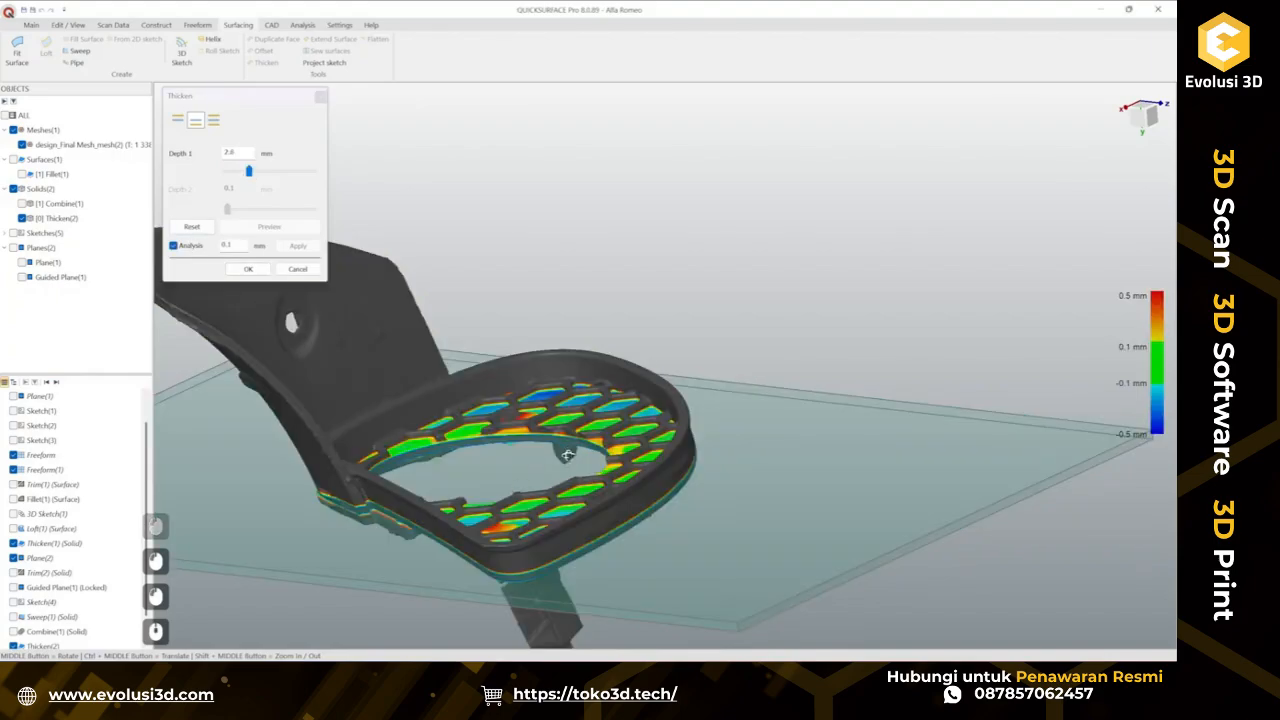
middle_drag(521, 492, 567, 397)
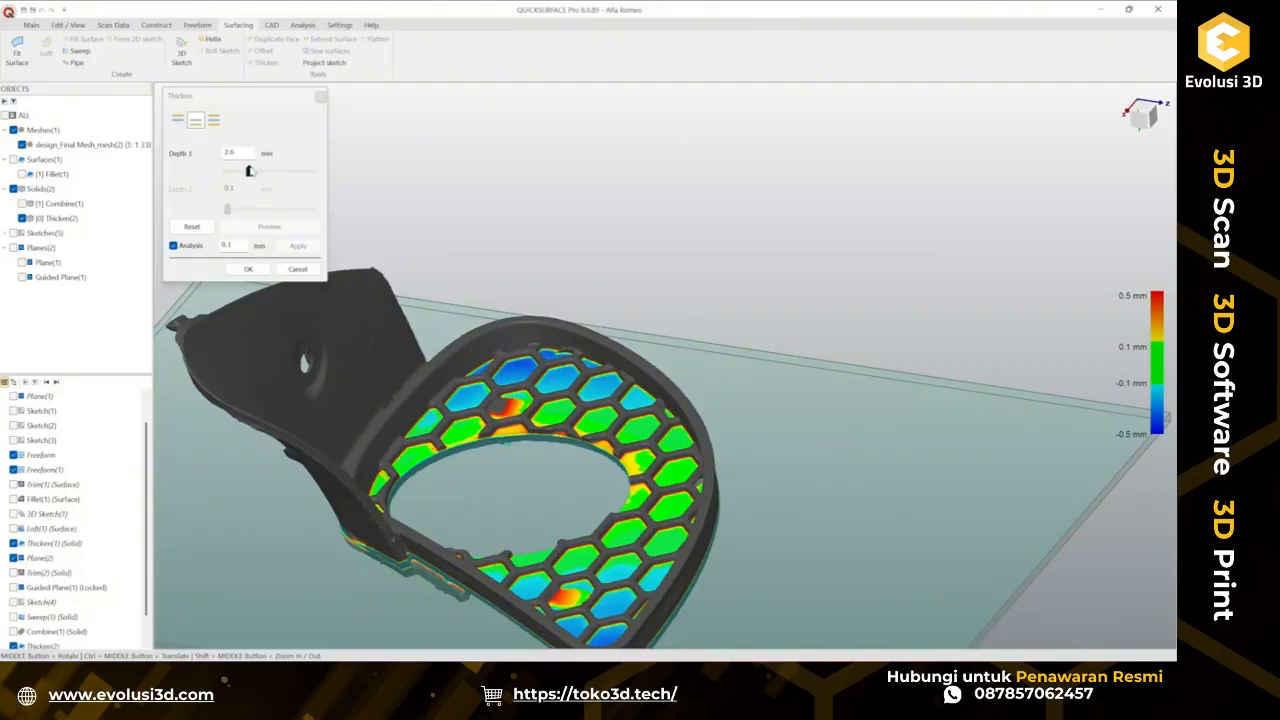
drag(249, 171, 265, 174)
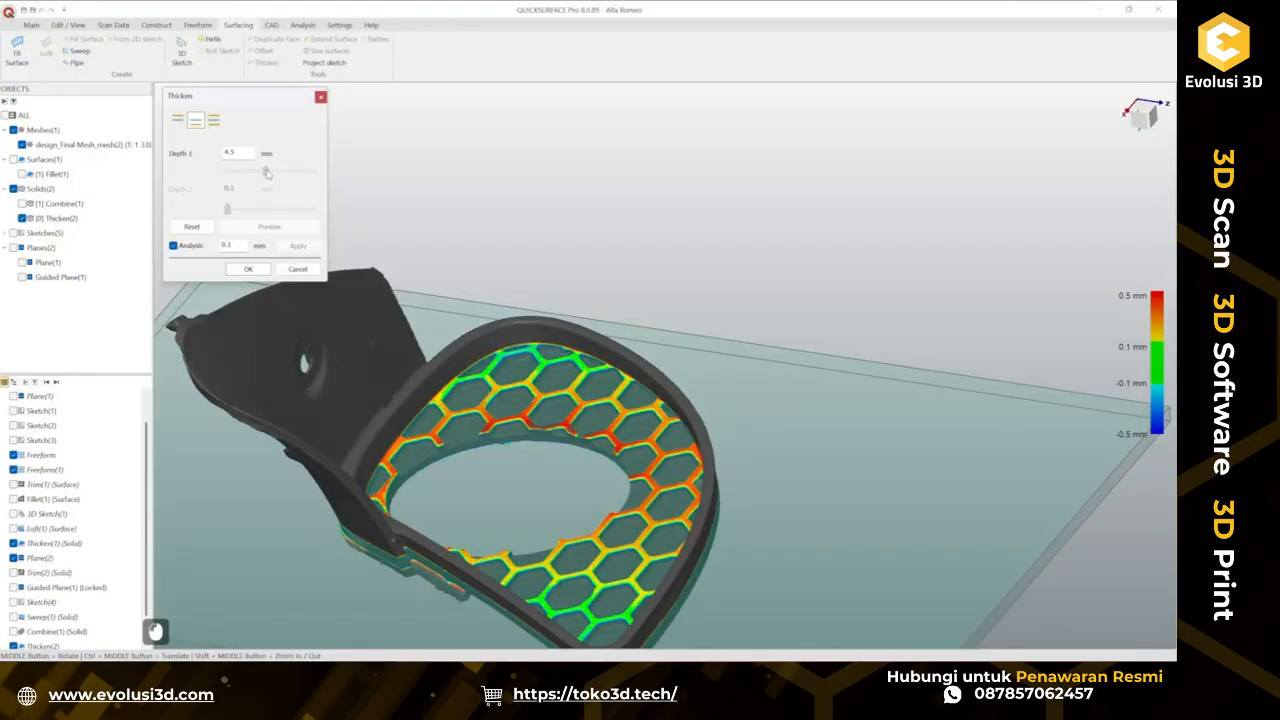
drag(267, 173, 268, 173)
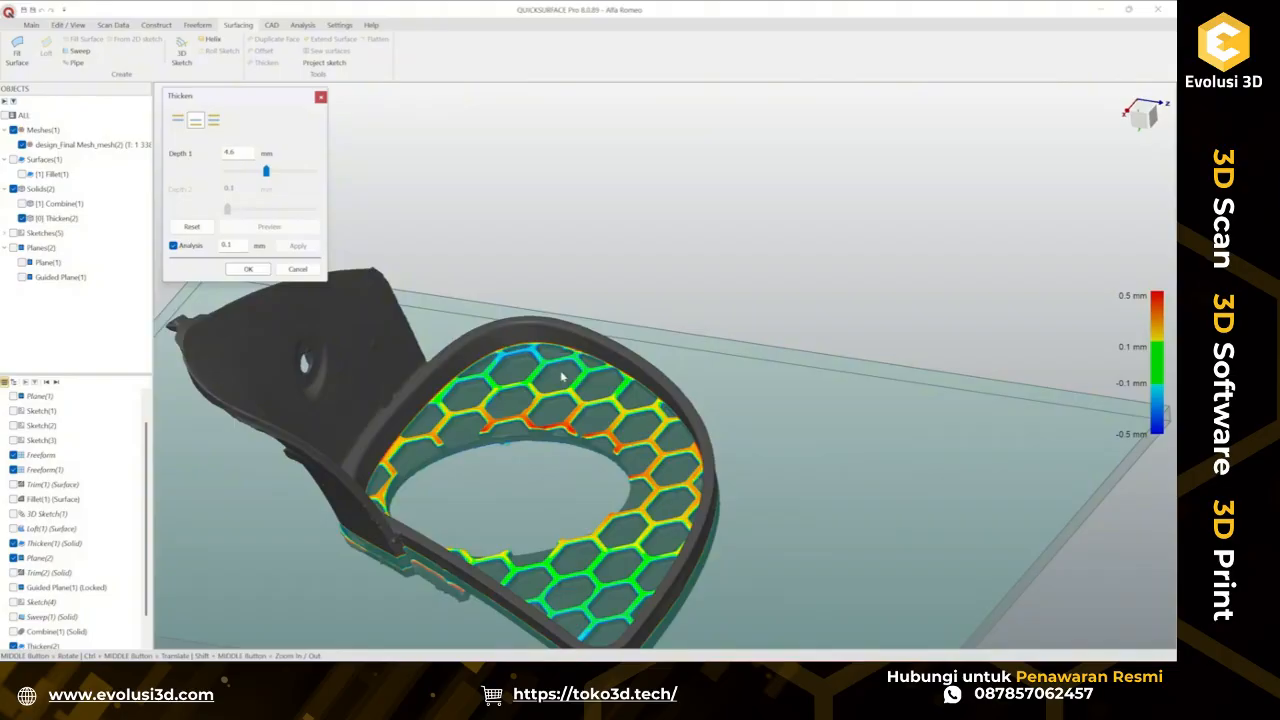
Try a 4.5 mm thickness depth against the grille mesh, then set it back to 4.6 mm and confirm the Thicken.
middle_drag(281, 391, 361, 451)
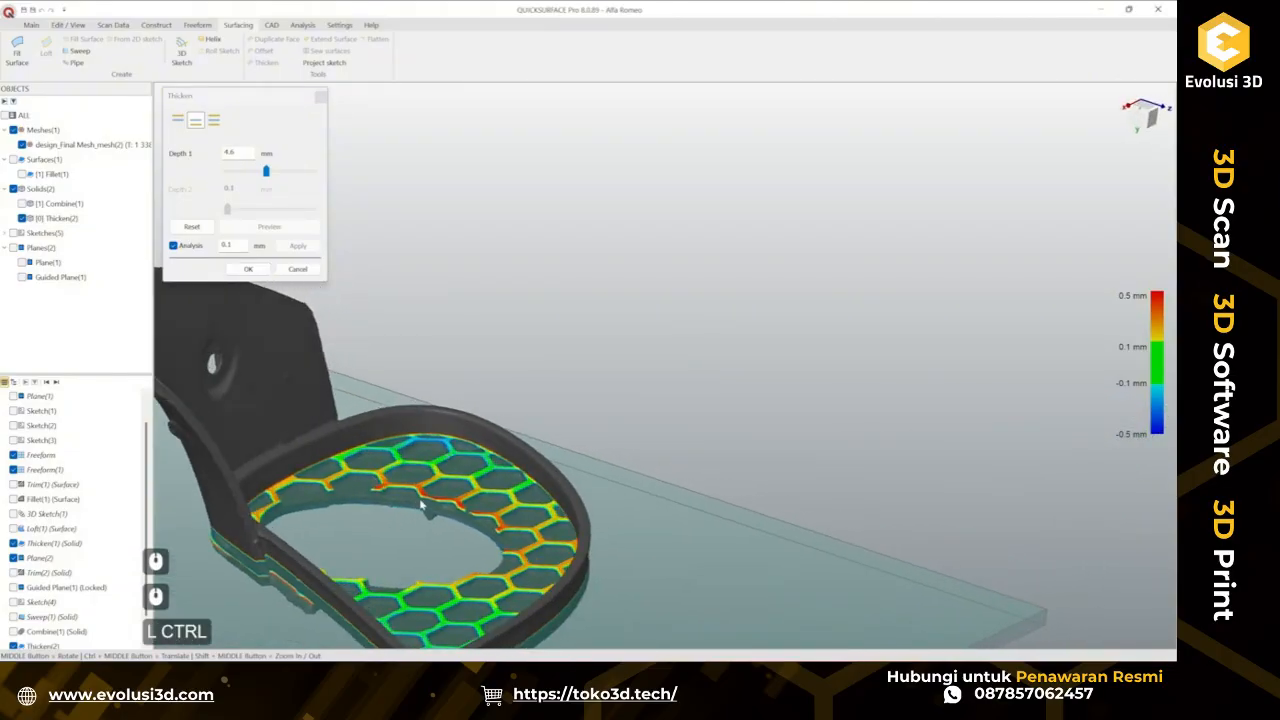
ctrl+middle_drag(420, 505, 730, 431)
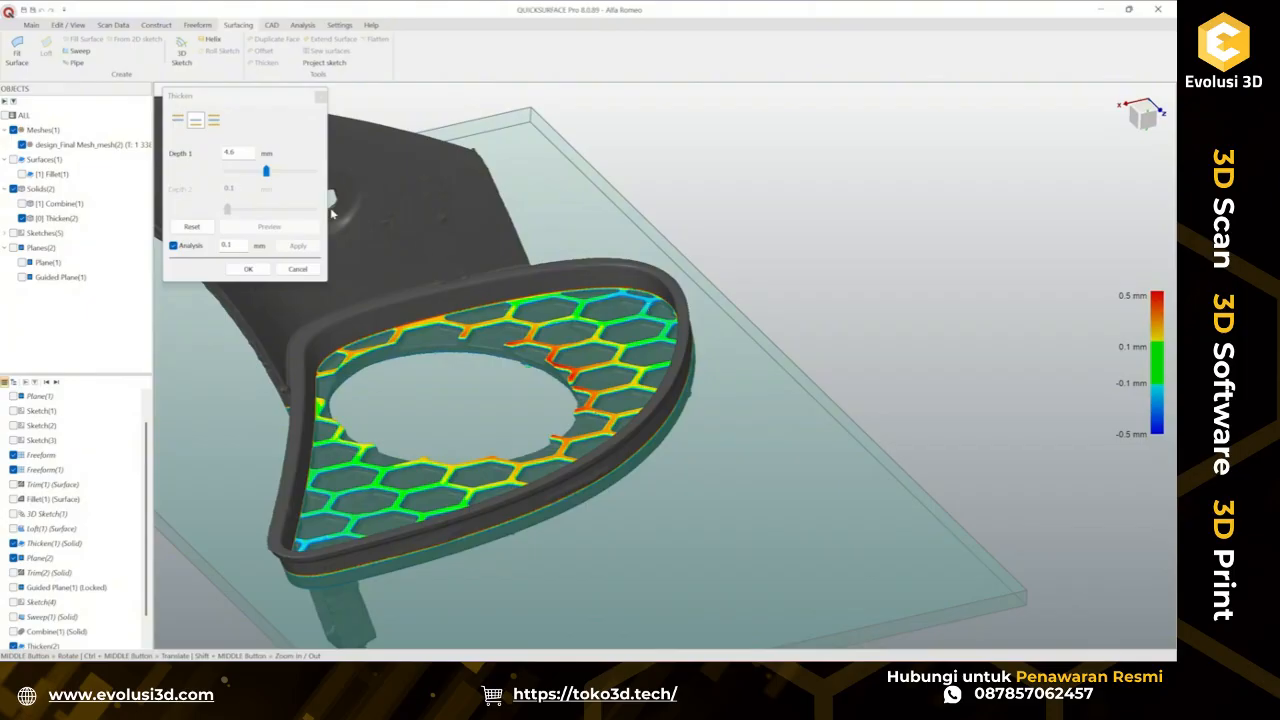
click(232, 154)
text(5)
key(Return)
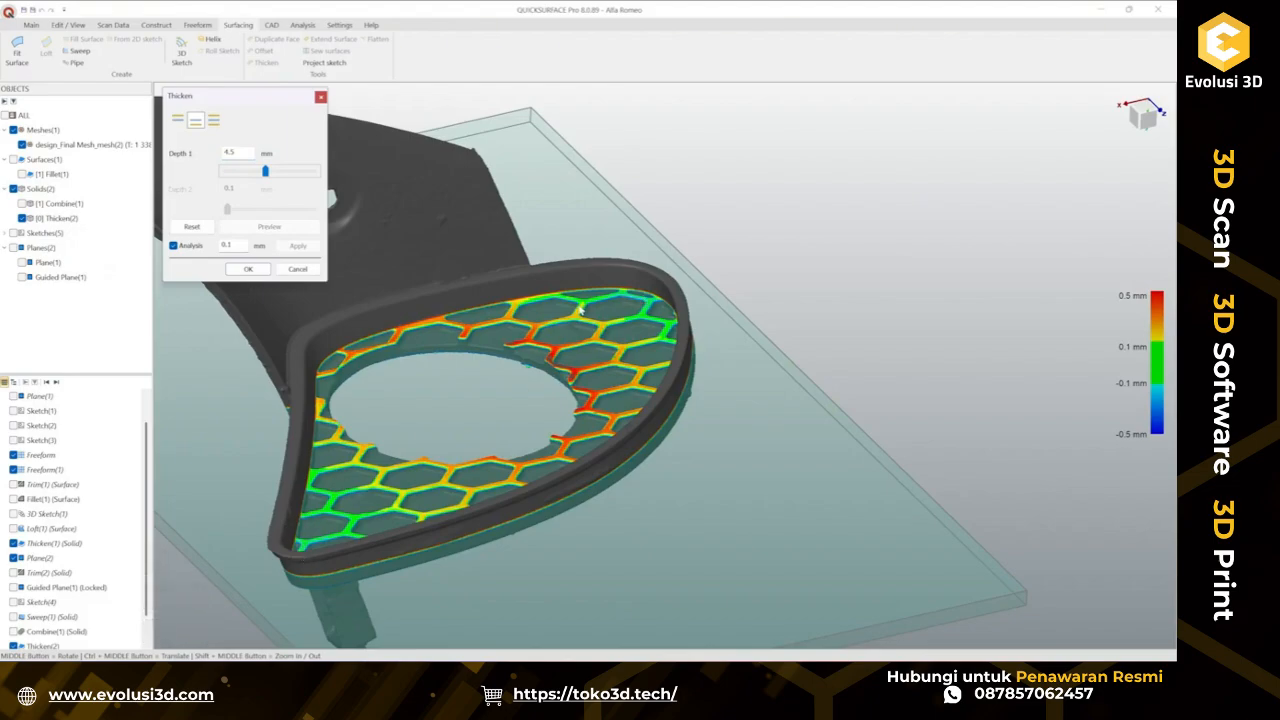
middle_drag(581, 309, 369, 390)
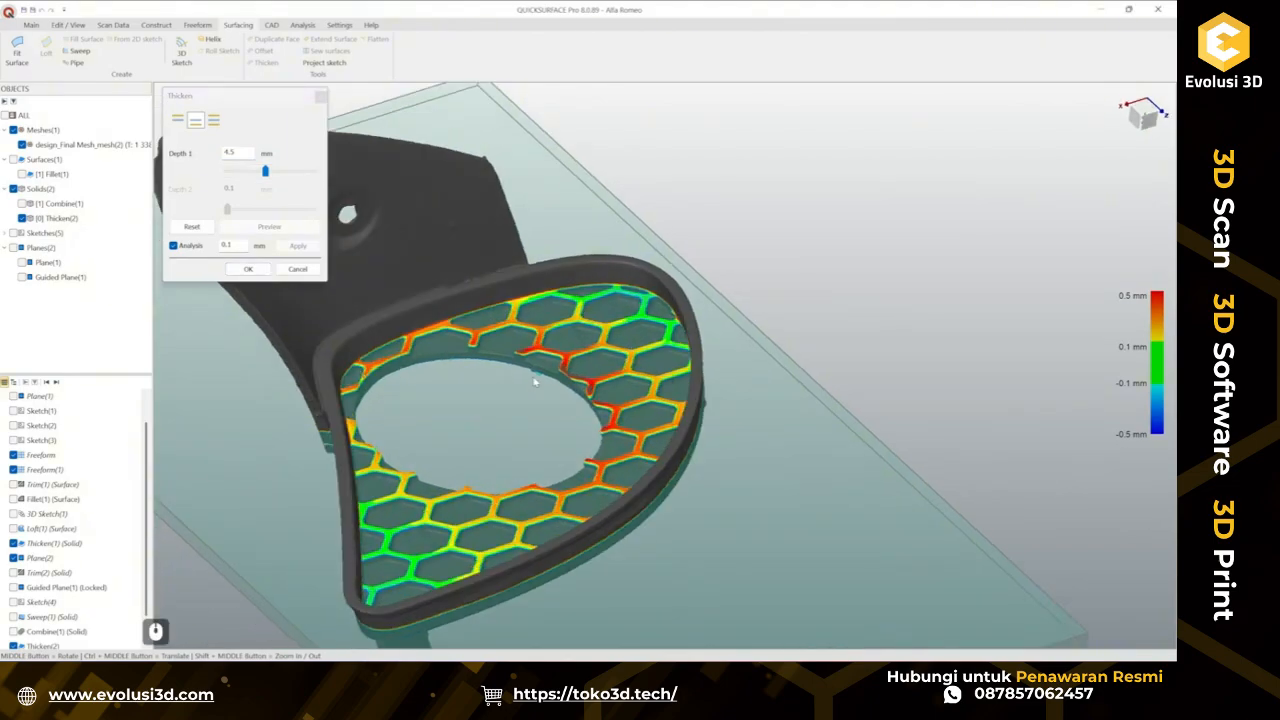
click(240, 153)
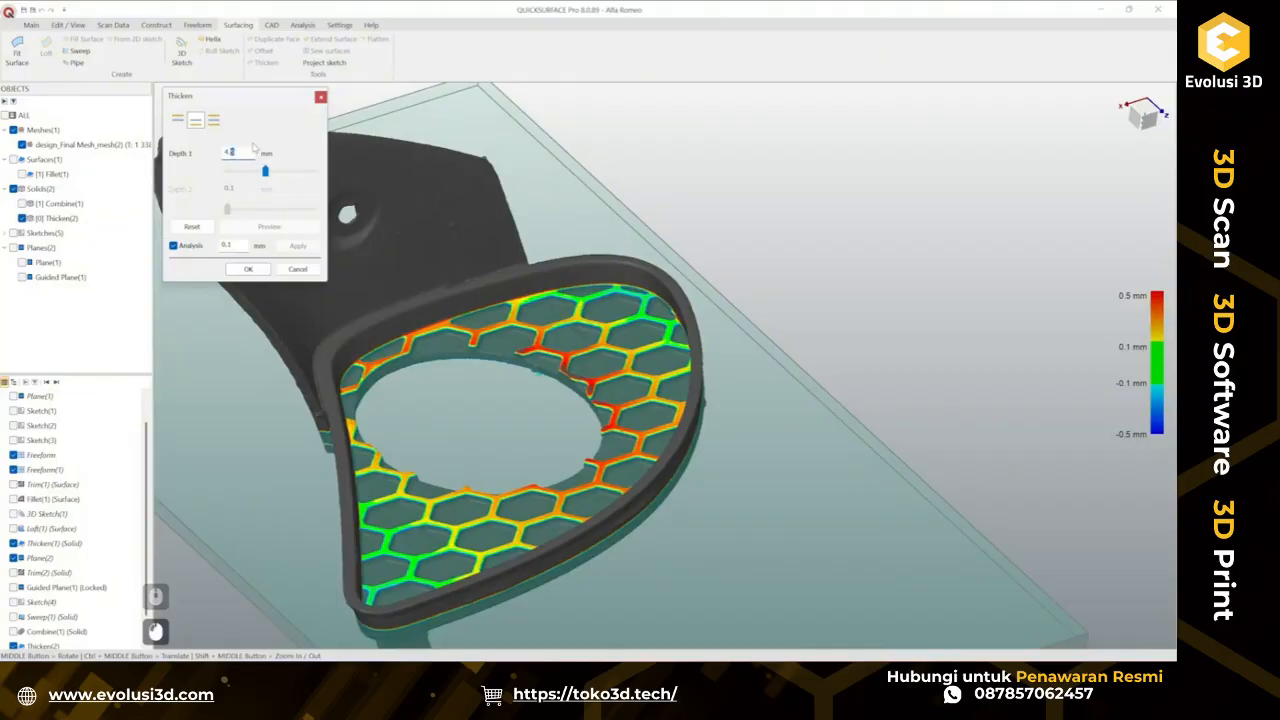
key(BackSpace)
text(6)
key(Return)
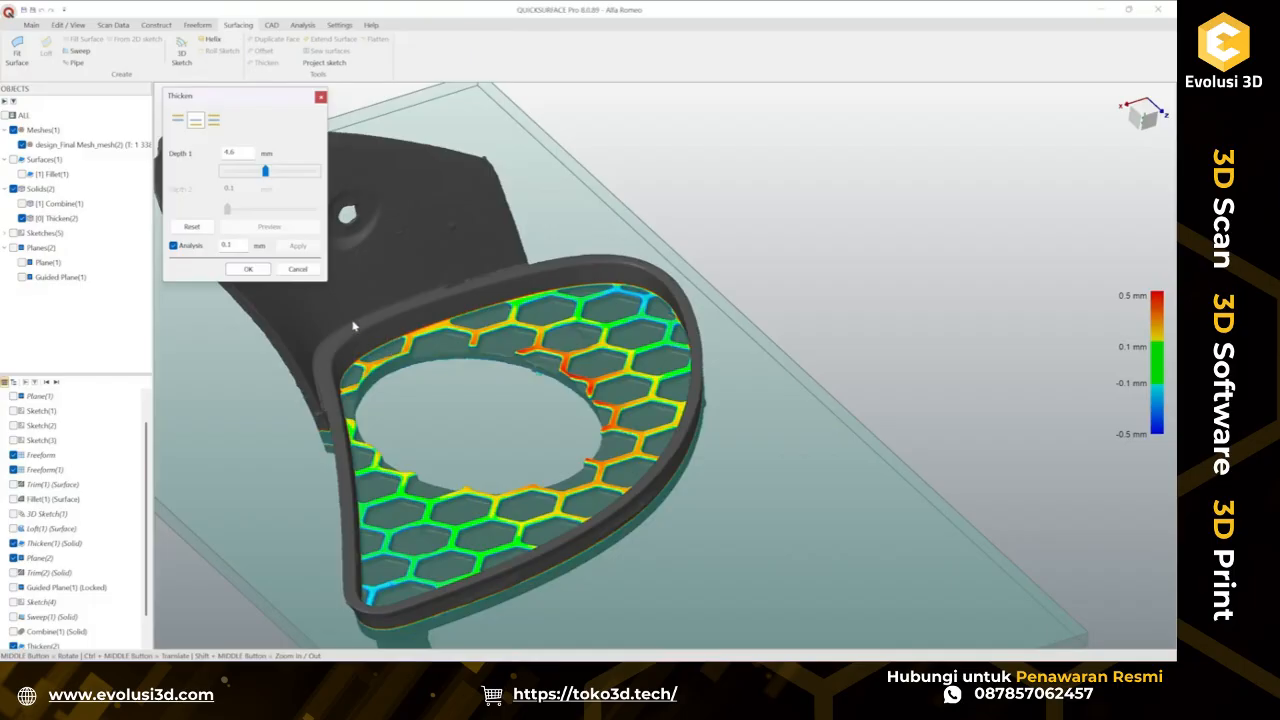
click(260, 270)
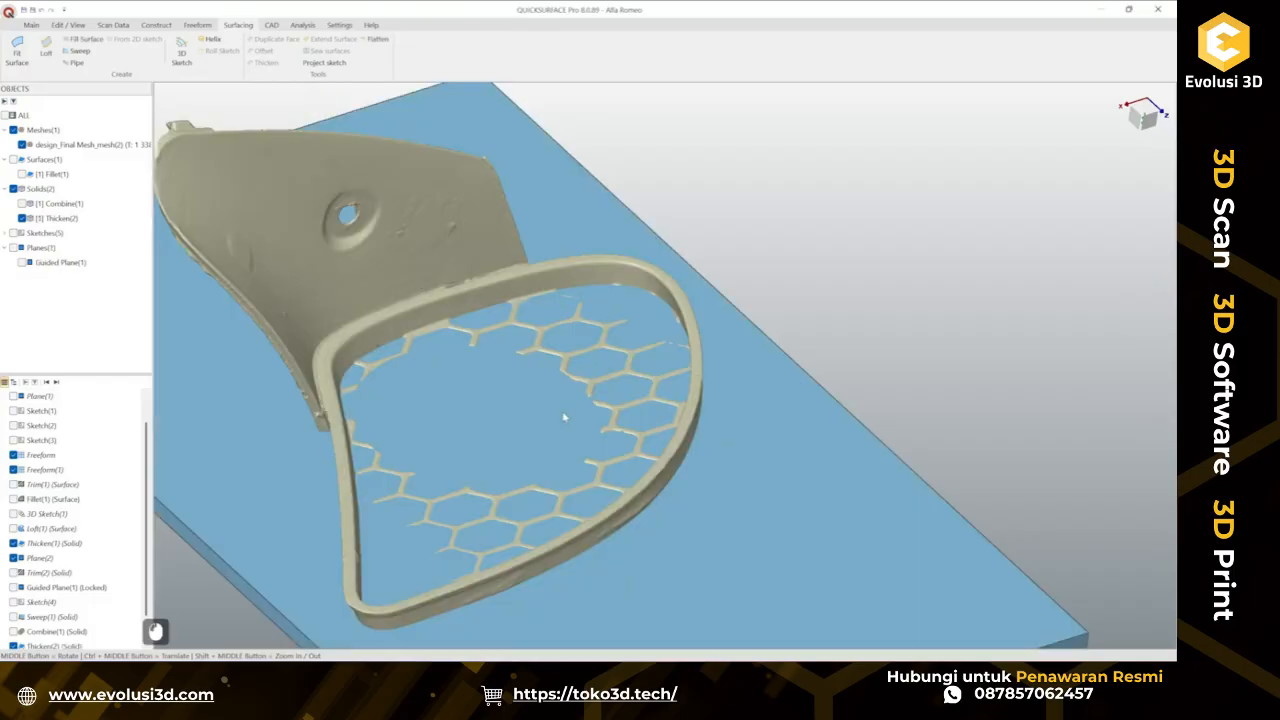
Hide the thickened plane solid.
click(732, 360)
right_click(732, 360)
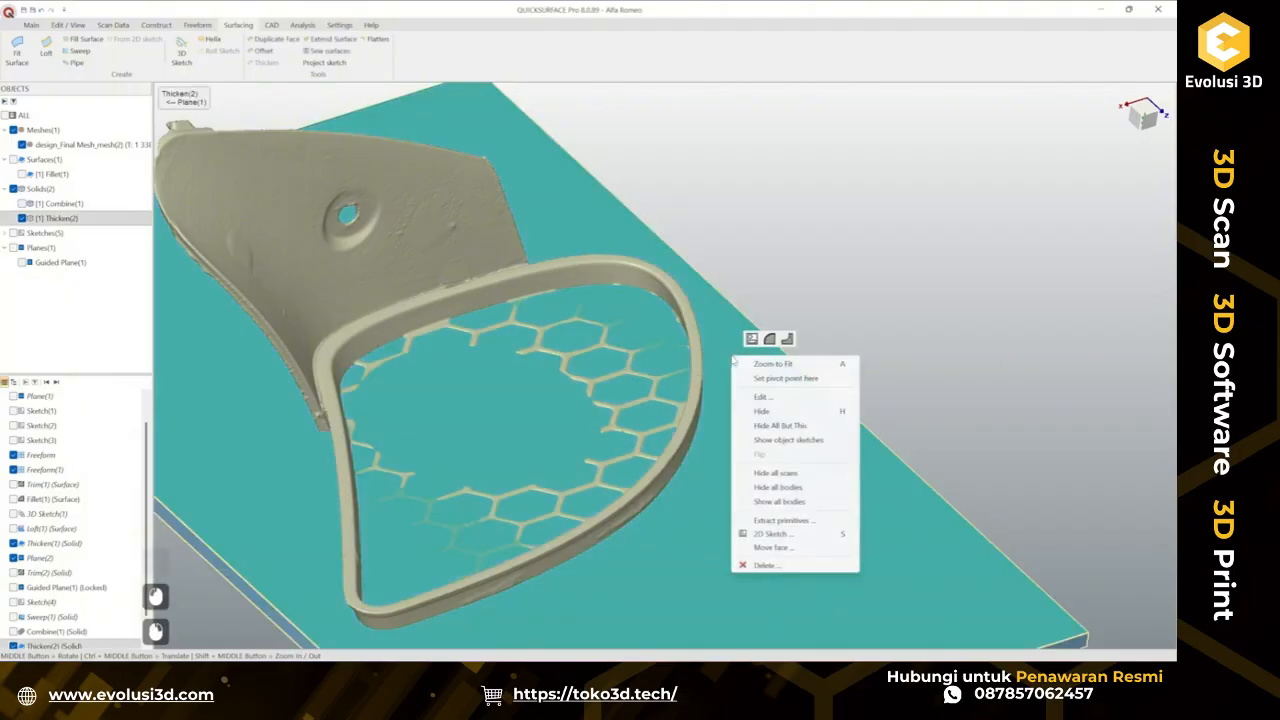
click(762, 410)
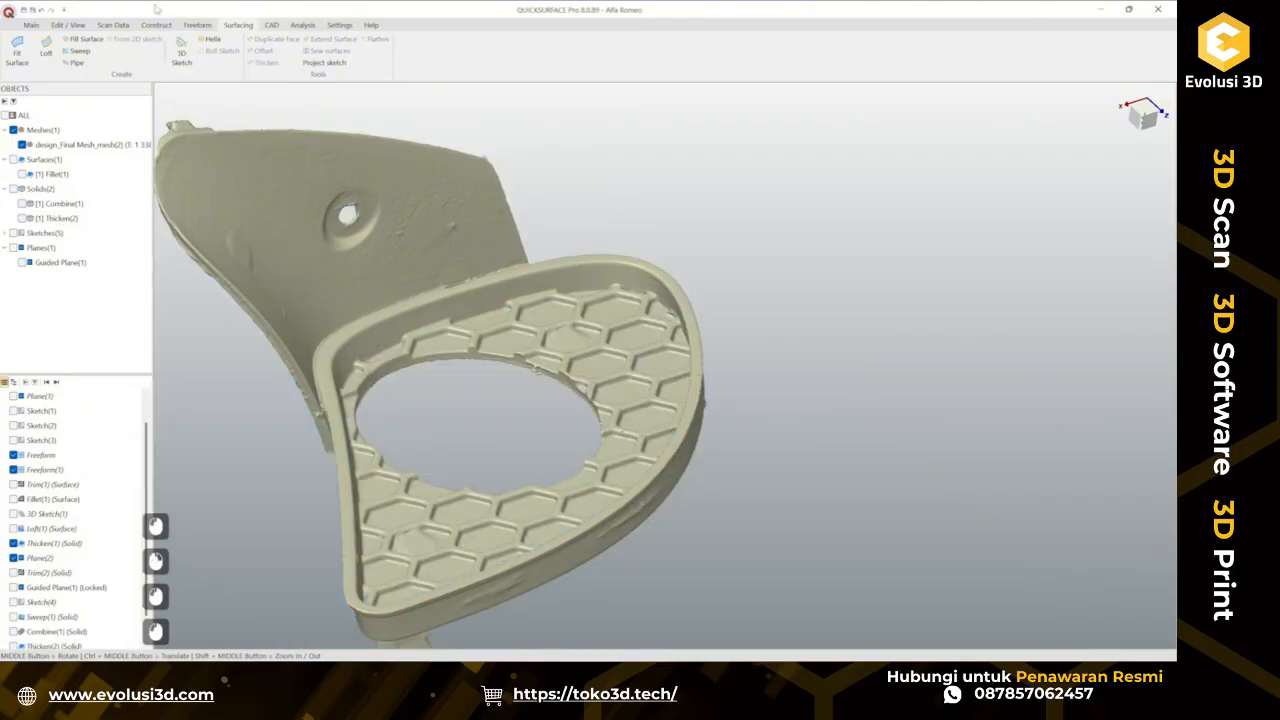
Create a 2D sketch on the YZ plane, offset about 3.4 mm so it slices through the grille's hexagon mesh.
click(31, 24)
click(275, 52)
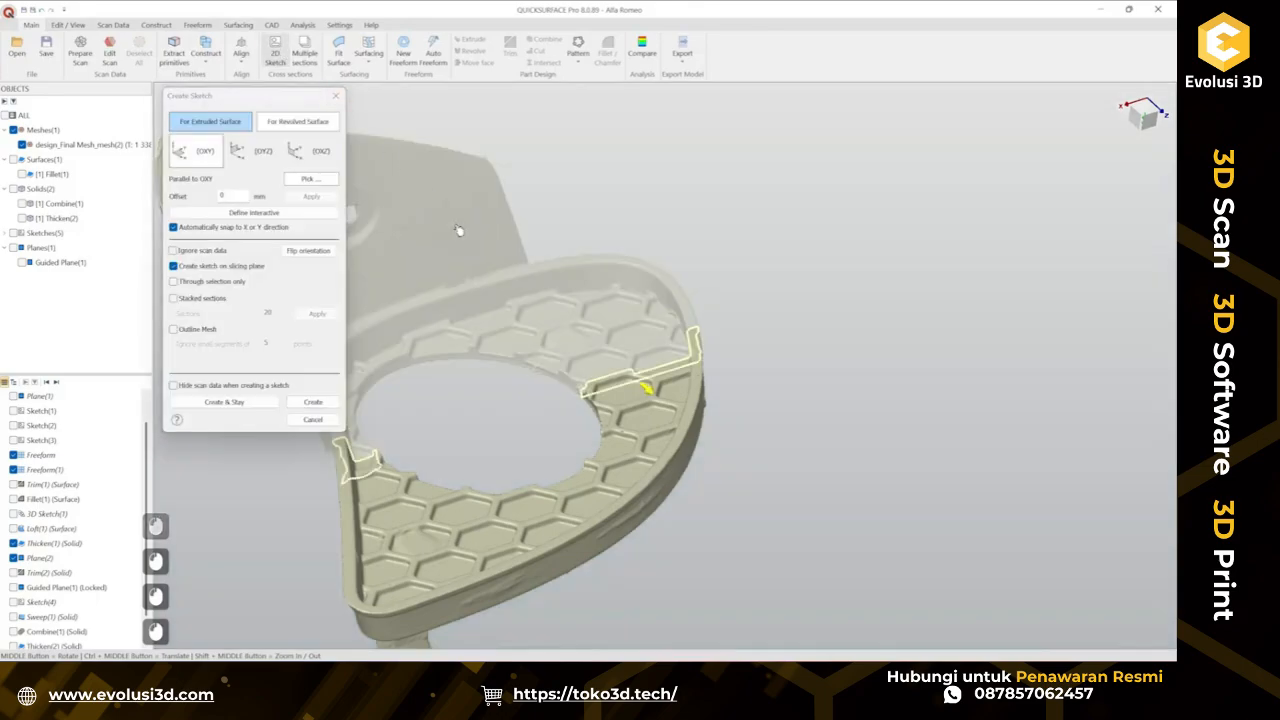
click(321, 153)
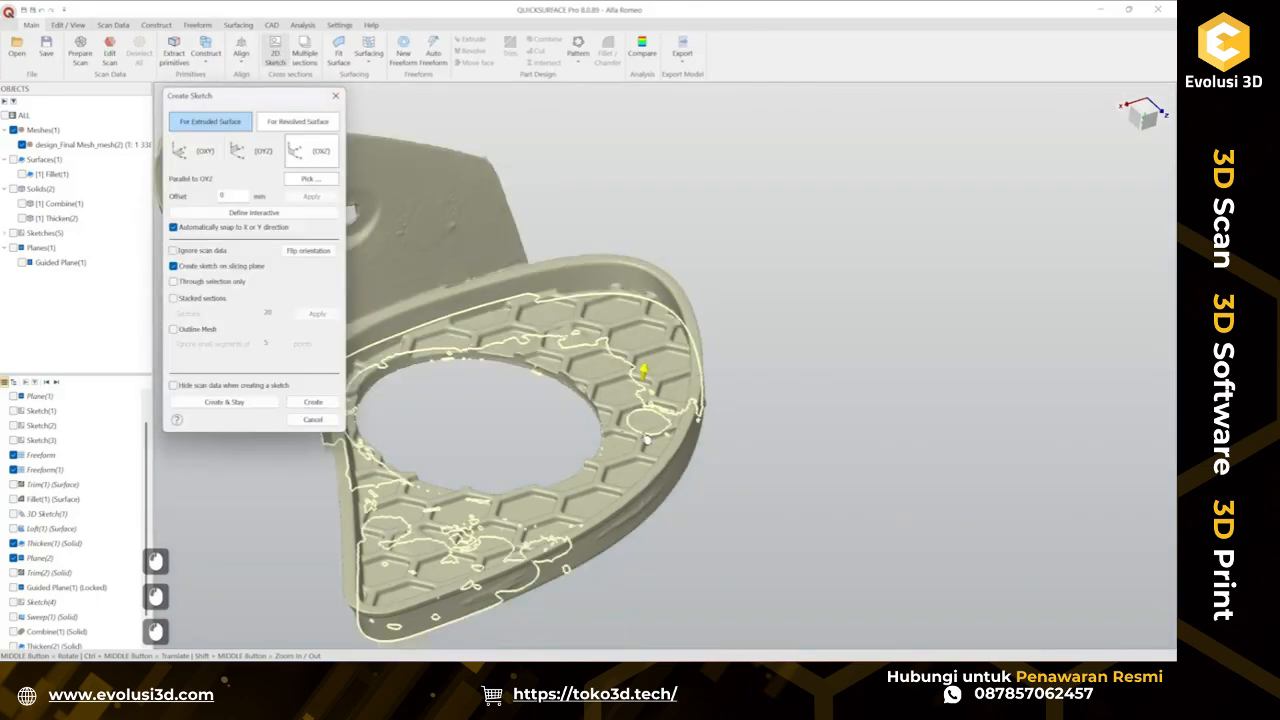
scroll(647, 440, up, 5)
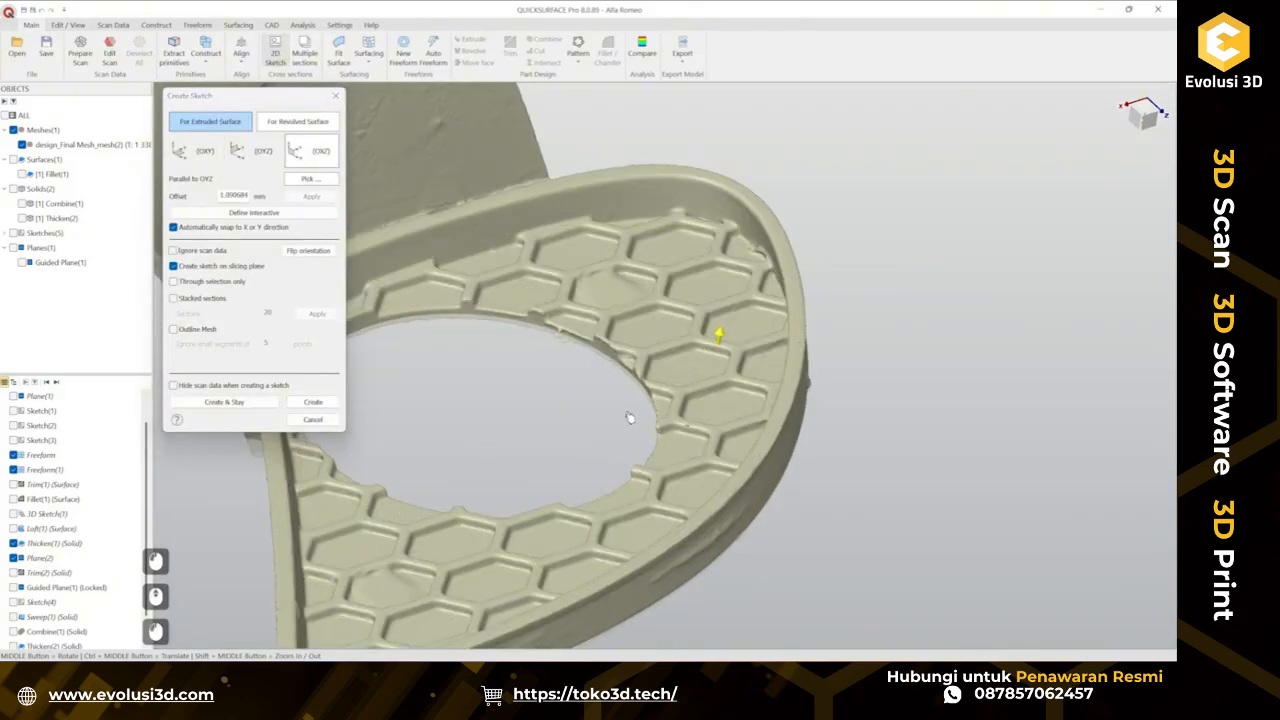
drag(630, 418, 632, 406)
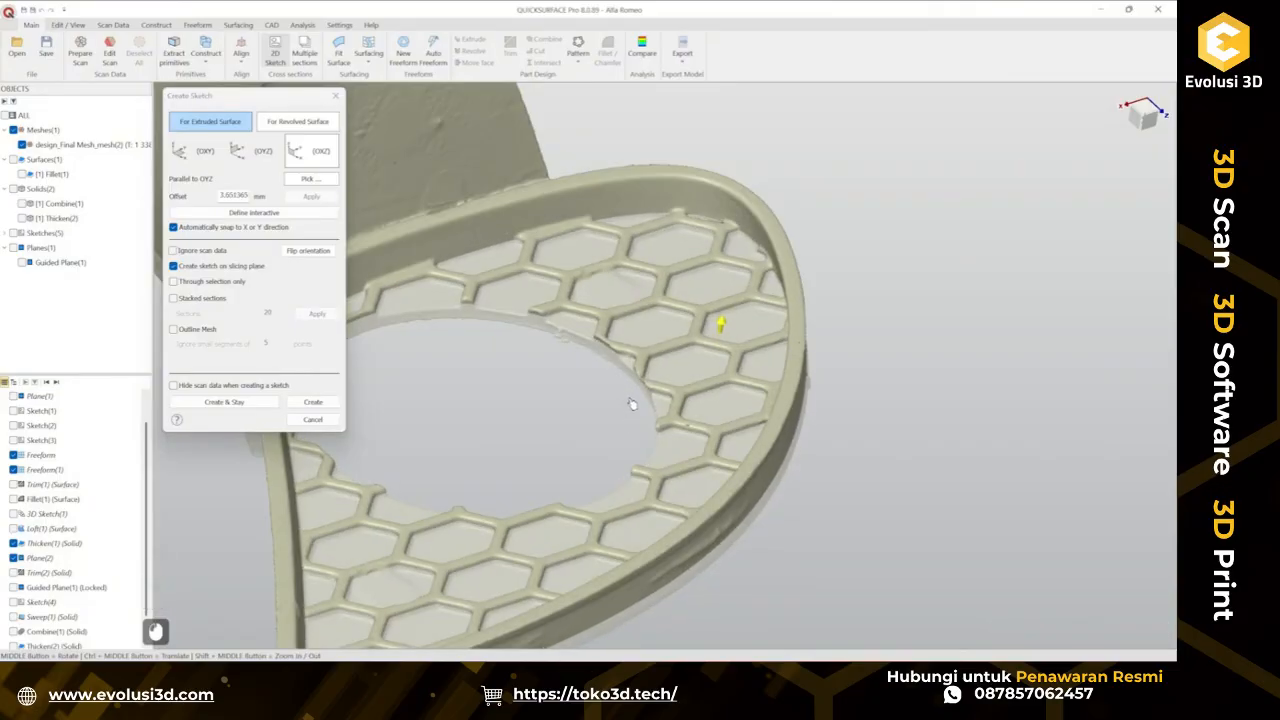
scroll(709, 317, up, 5)
drag(711, 311, 723, 317)
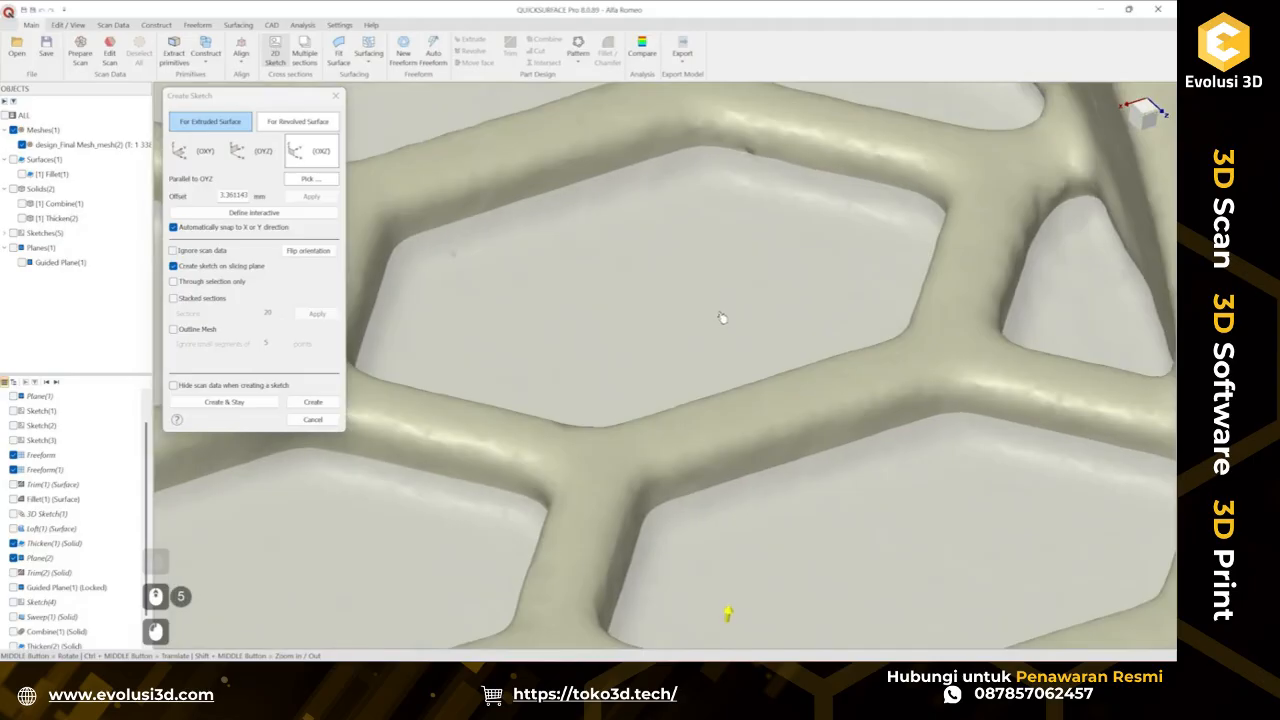
scroll(723, 317, down, 2)
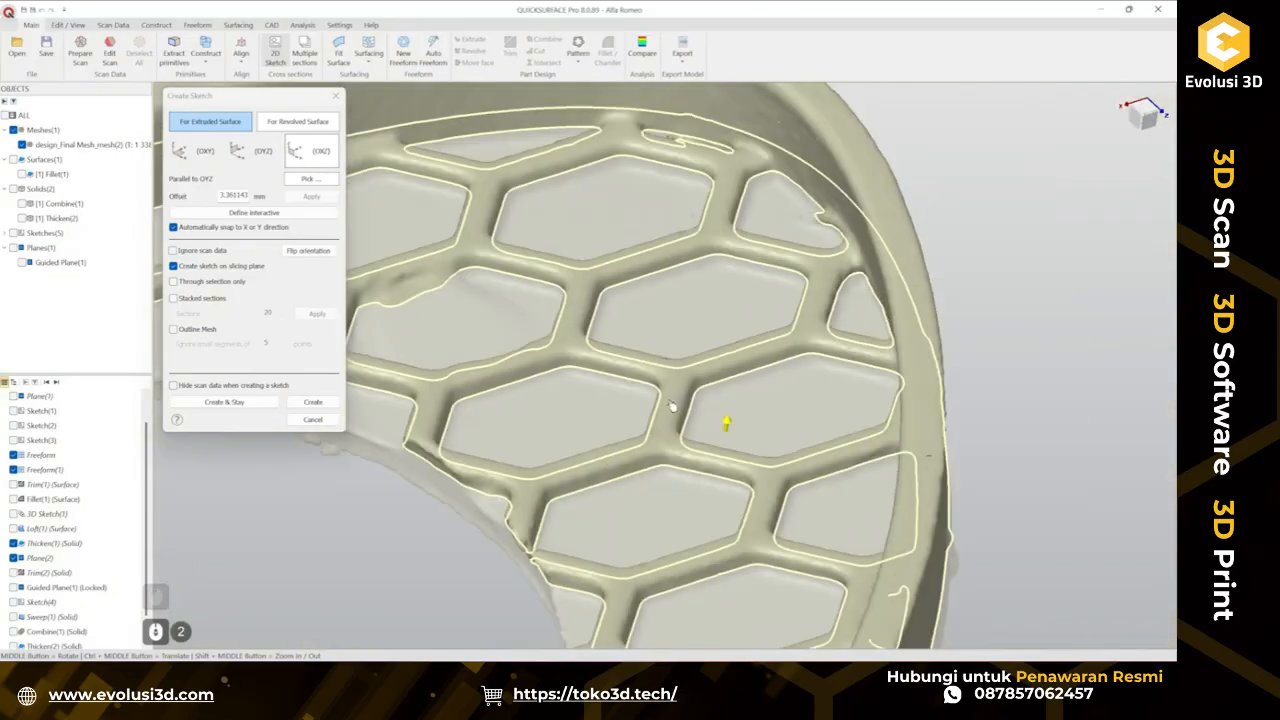
click(314, 402)
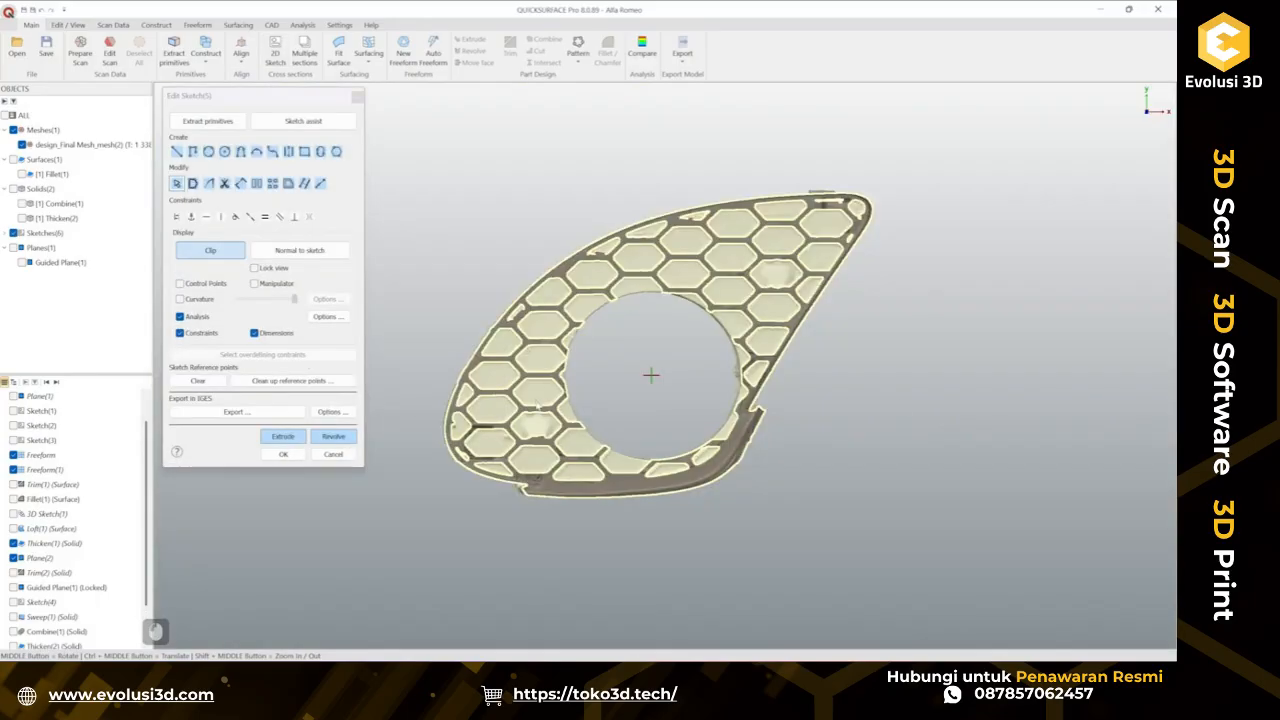
Fit a line to the top edge of one hexagonal opening from the scan points.
scroll(731, 250, up, 4)
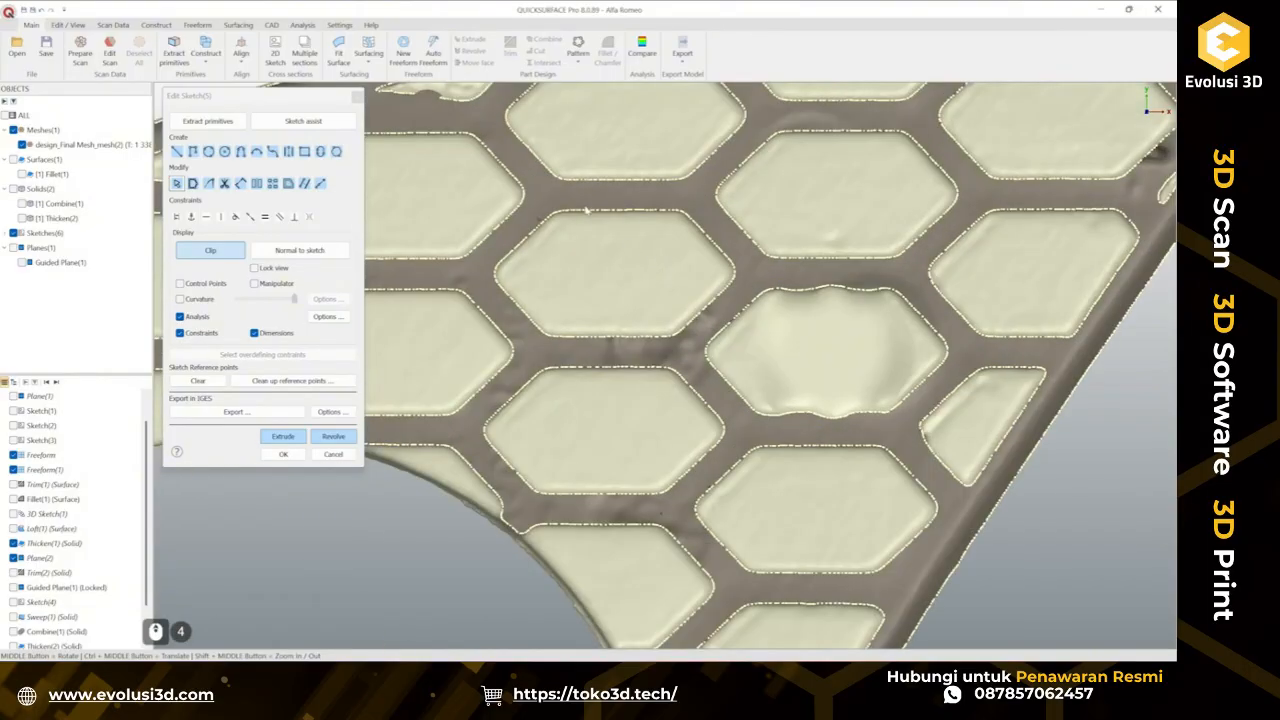
mouse_move(575, 202)
shift+mouse_down()
mouse_move(669, 204)
mouse_move(731, 272)
shift+mouse_up()
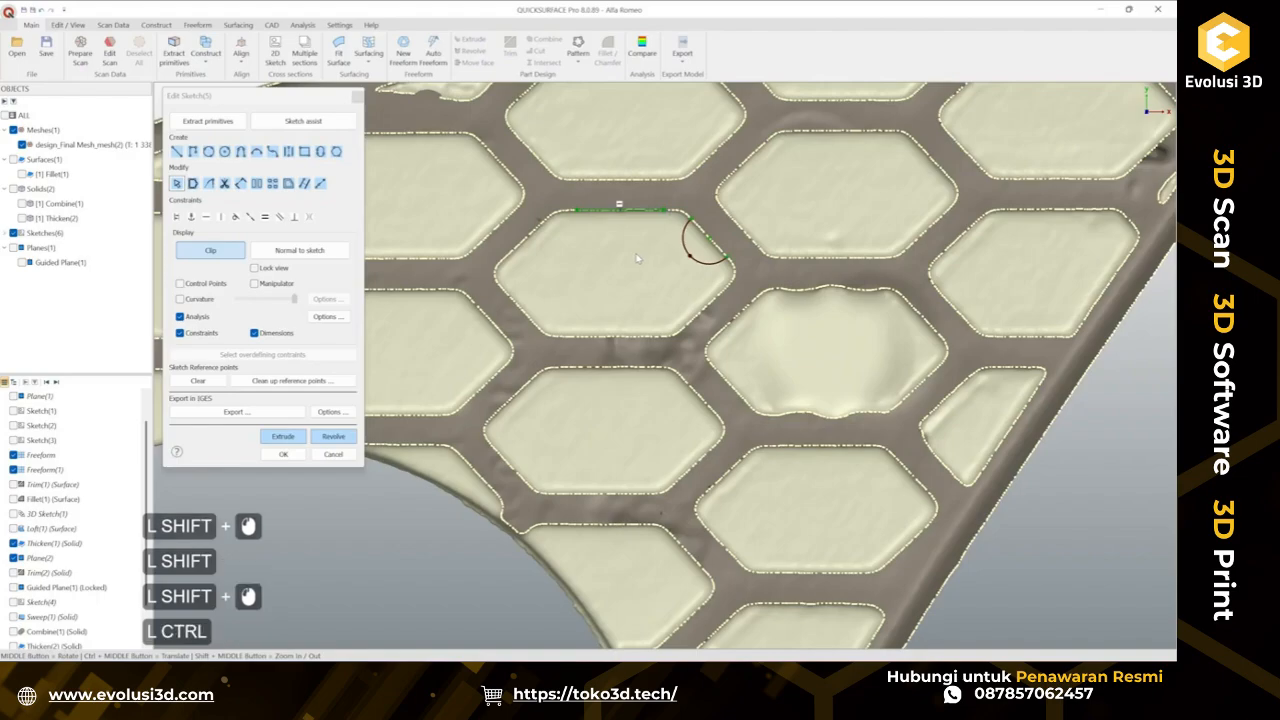
key(ctrl+z)
scroll(680, 252, up, 2)
mouse_move(713, 184)
shift+mouse_down()
mouse_move(740, 250)
mouse_move(815, 268)
shift+mouse_up()
key(ctrl+z)
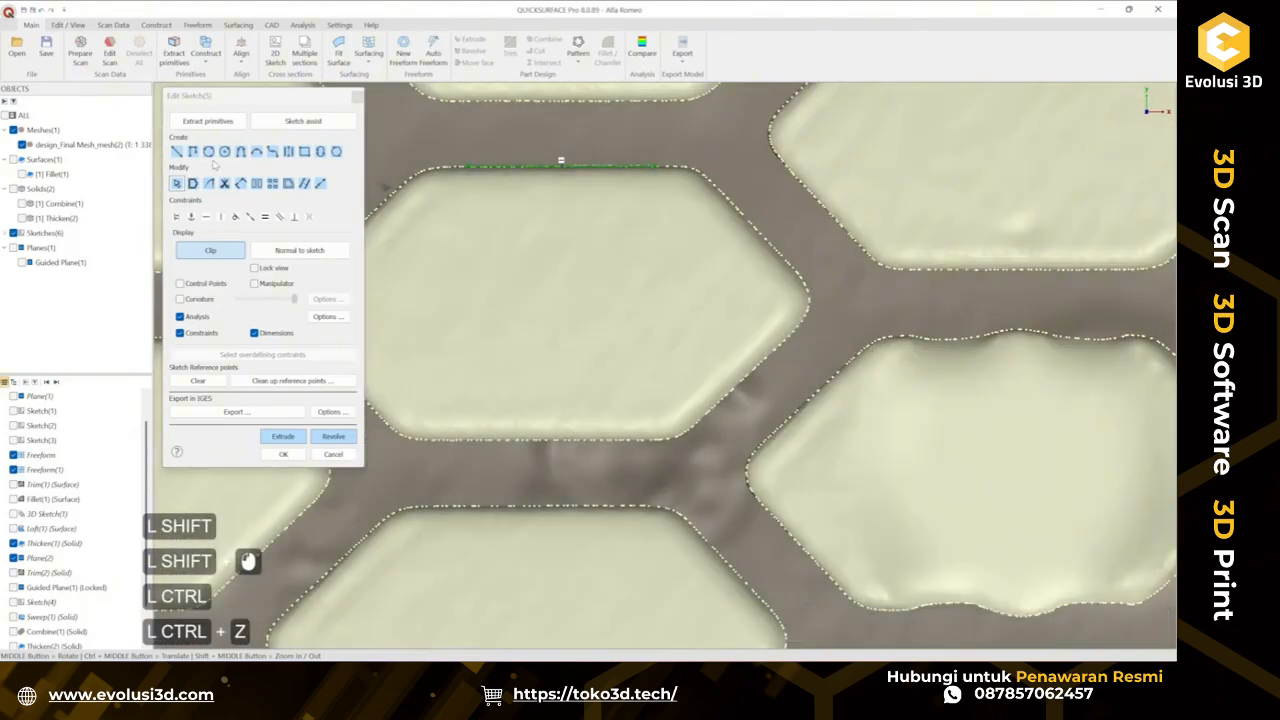
Draw a line along the hexagon opening's upper-right edge.
click(176, 151)
ctrl+click(714, 186)
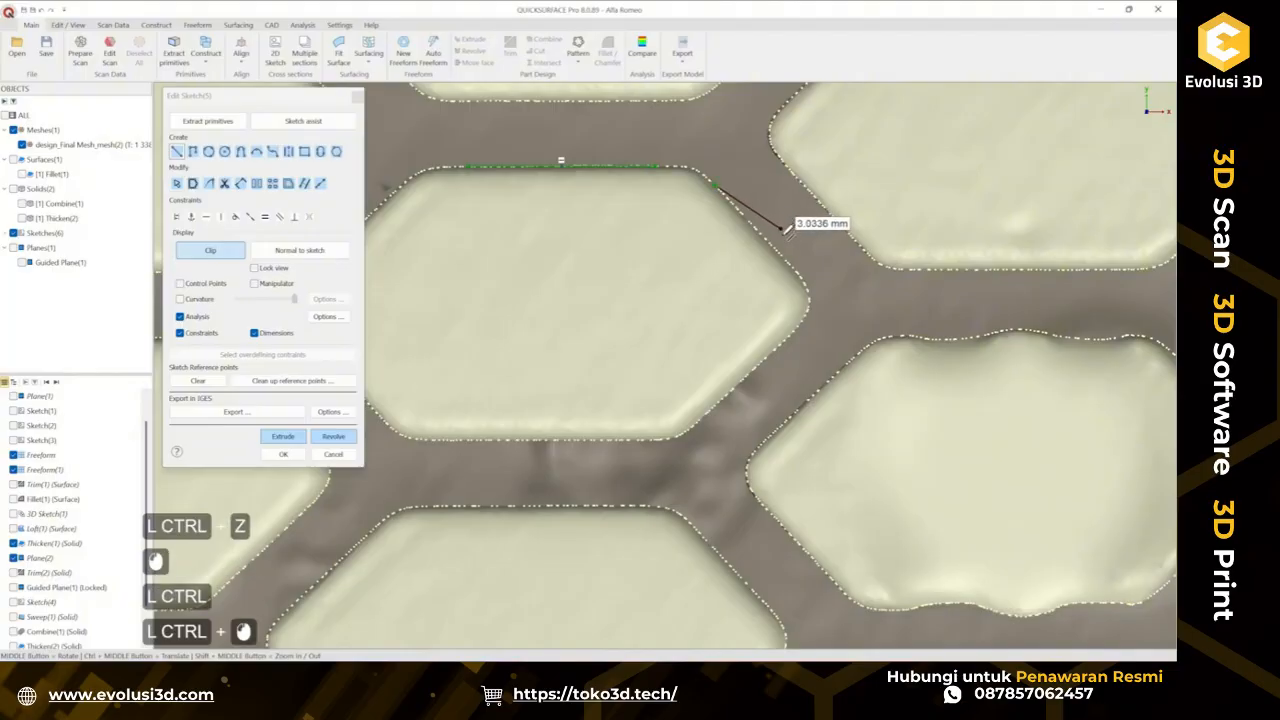
ctrl+click(794, 268)
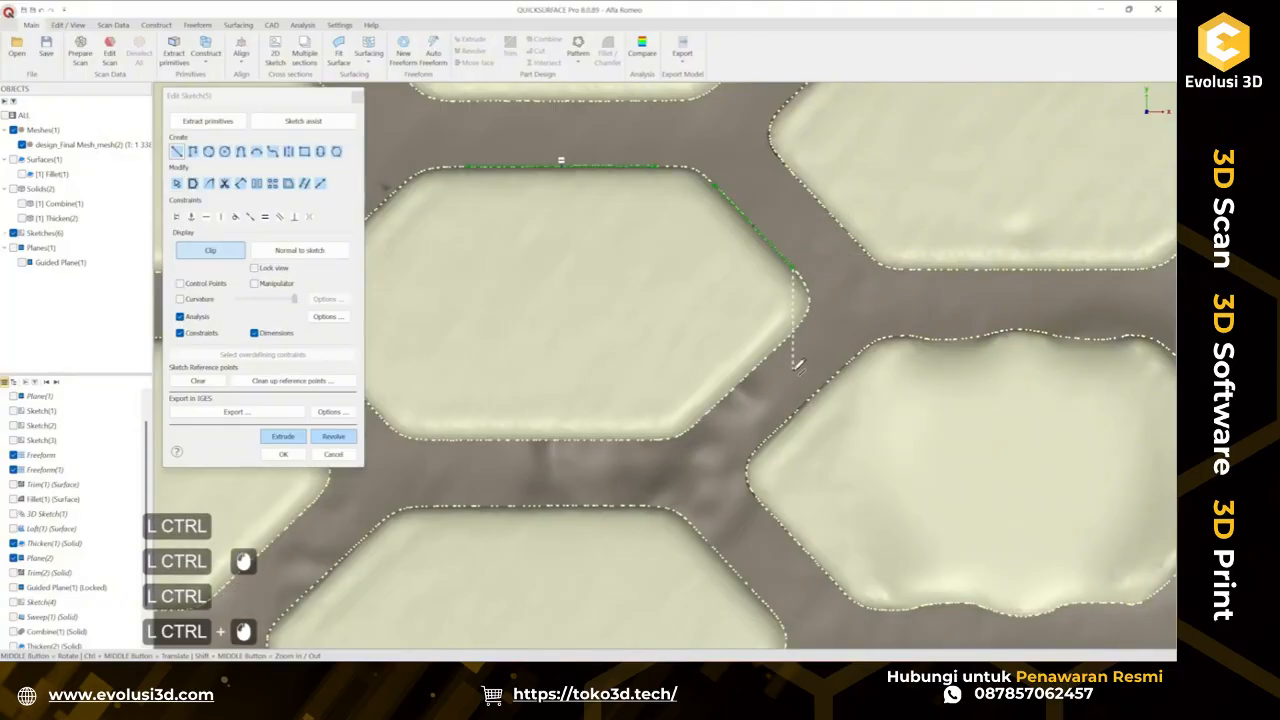
key(Escape)
mouse_move(700, 414)
shift+mouse_down()
mouse_move(771, 385)
mouse_move(797, 328)
shift+mouse_up()
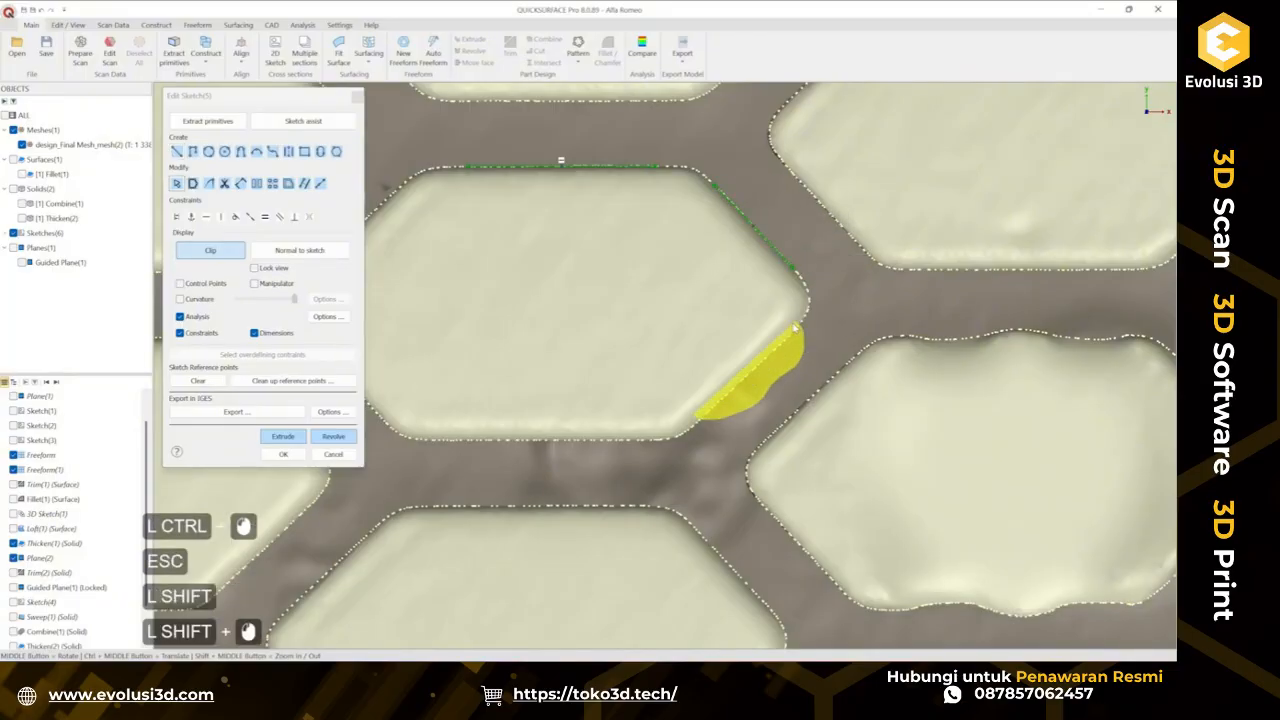
scroll(797, 330, down, 4)
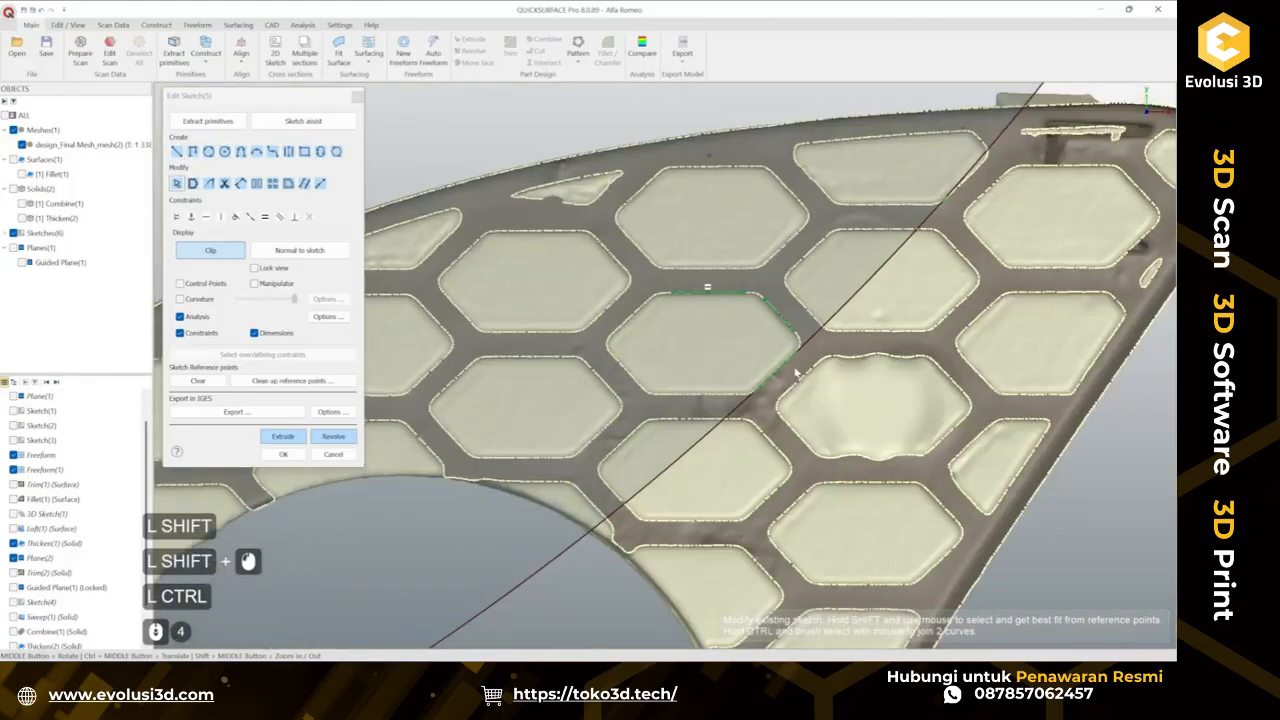
scroll(797, 373, down, 2)
scroll(797, 373, up, 5)
key(ctrl+z)
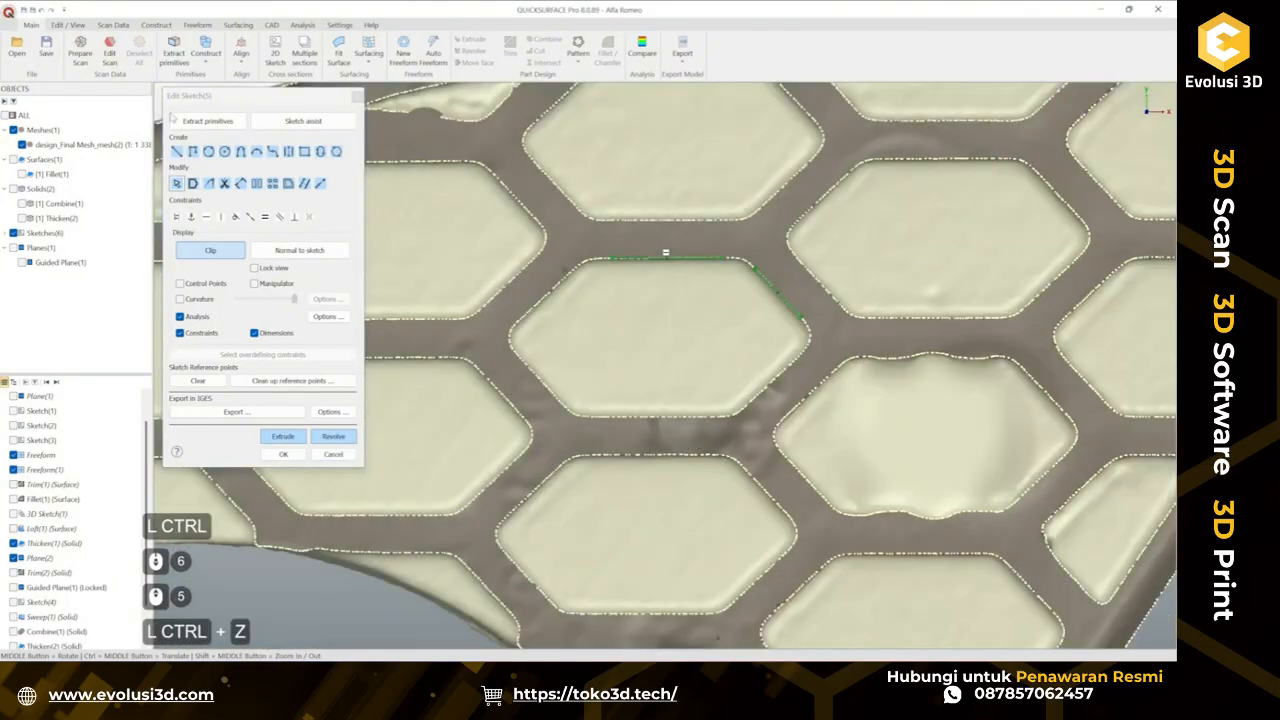
Fit lines to the remaining edges of the hexagonal opening using Extract primitives.
click(176, 120)
click(193, 134)
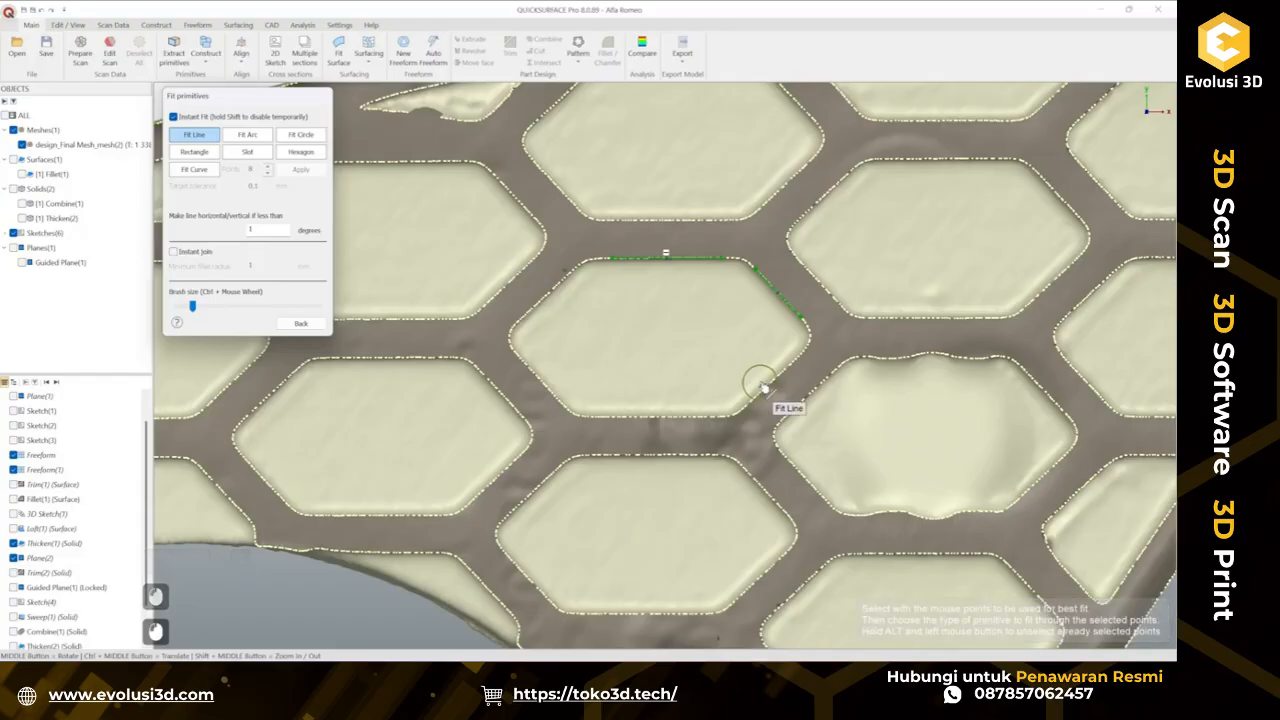
scroll(762, 385, up, 2)
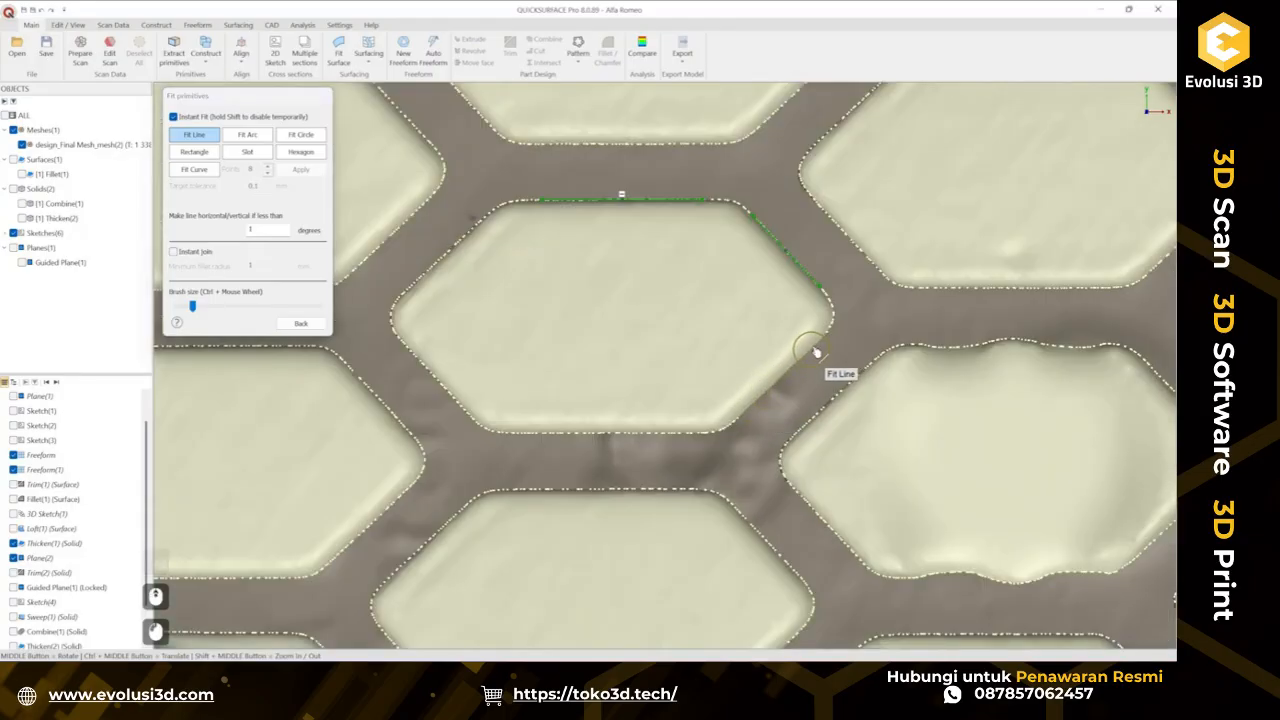
drag(815, 351, 818, 347)
drag(522, 431, 682, 433)
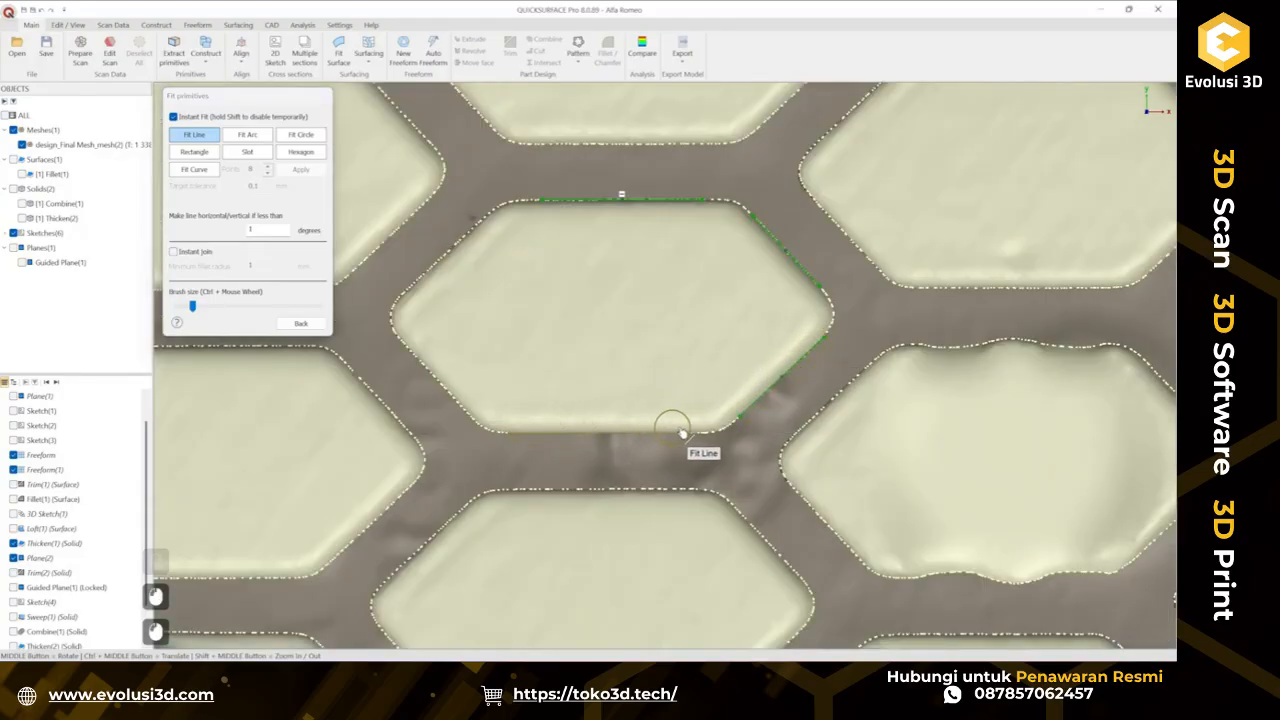
drag(405, 345, 462, 400)
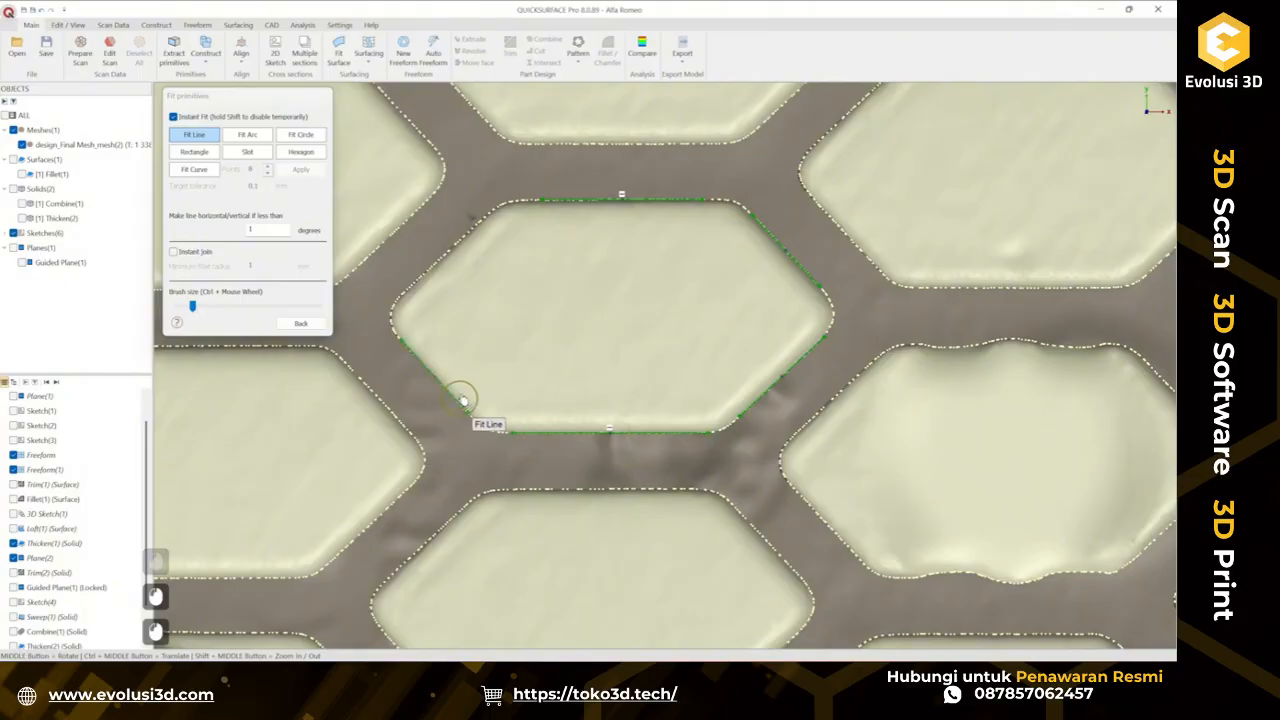
drag(479, 226, 421, 281)
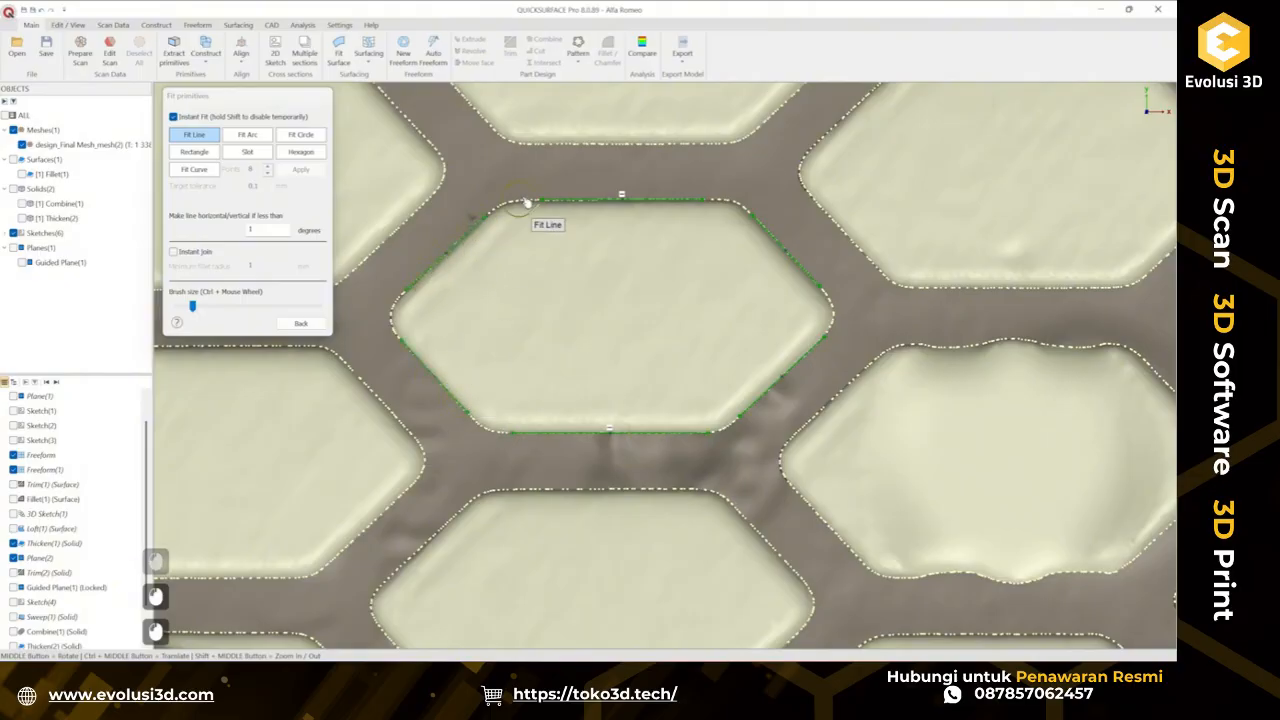
click(301, 323)
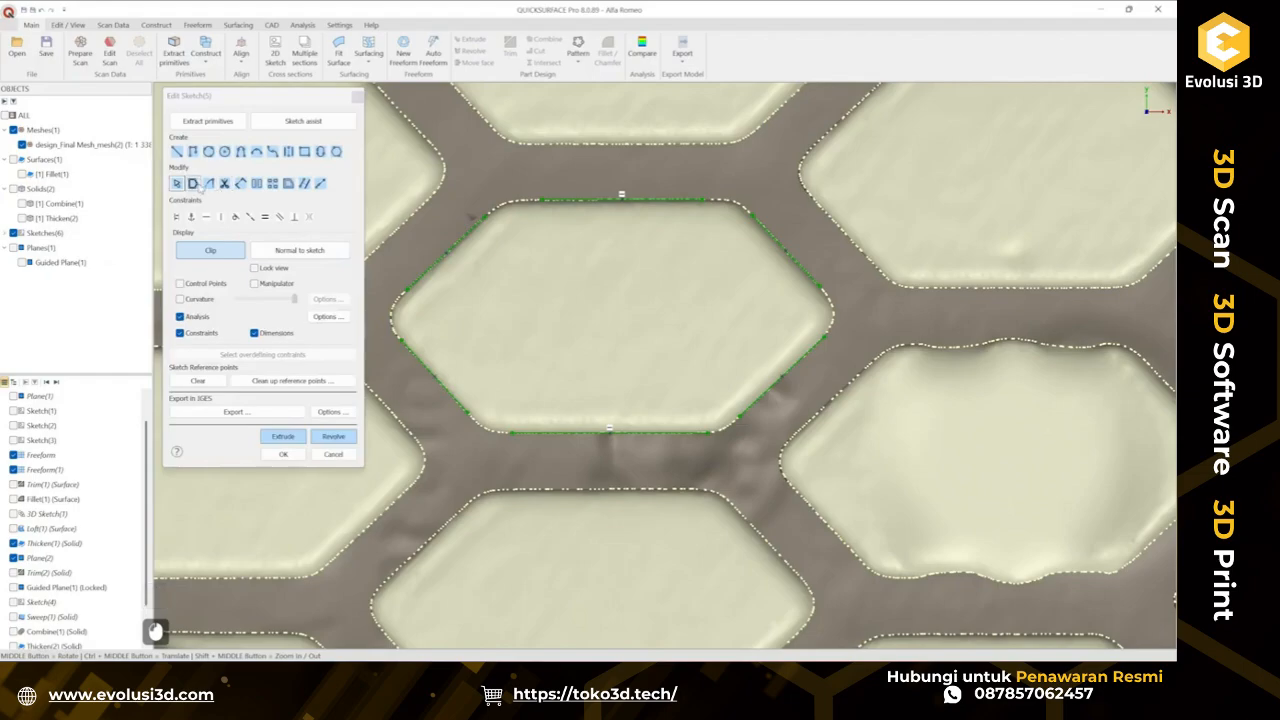
Auto-join the hexagon's lines and round the right corner with a 1.5 mm radius.
click(193, 183)
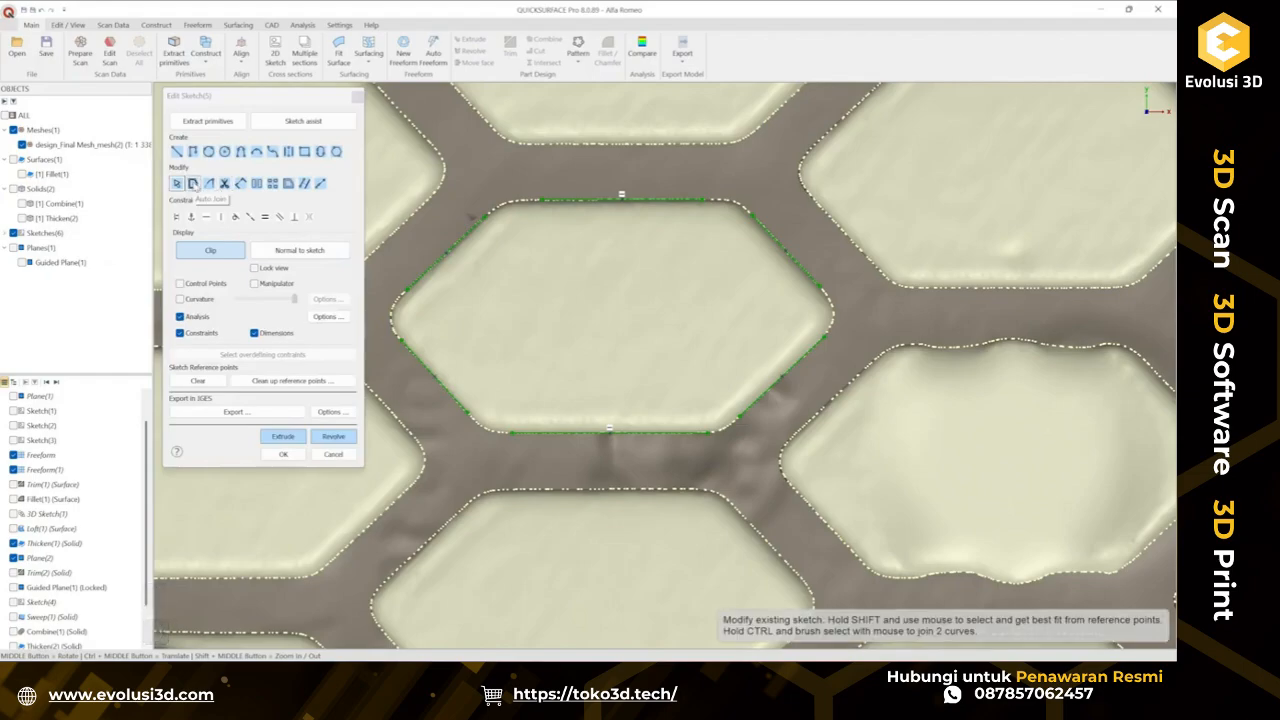
click(193, 183)
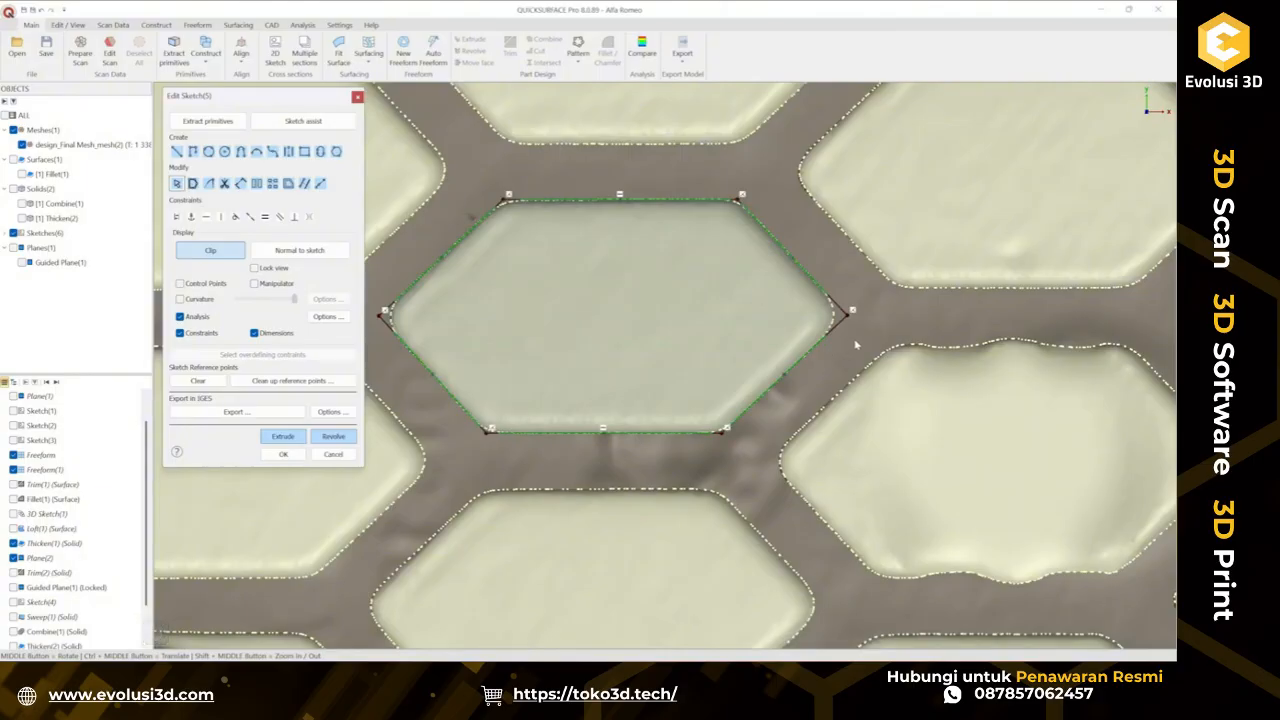
ctrl+click(846, 312)
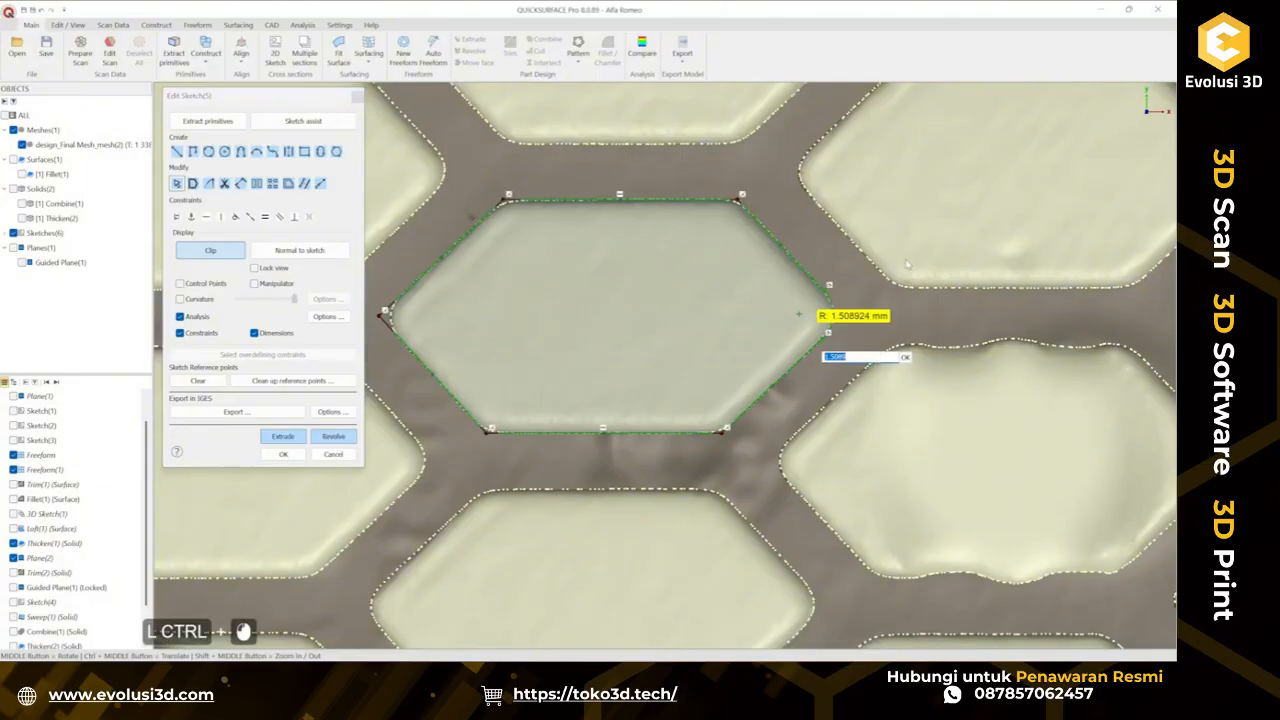
text(1.5)
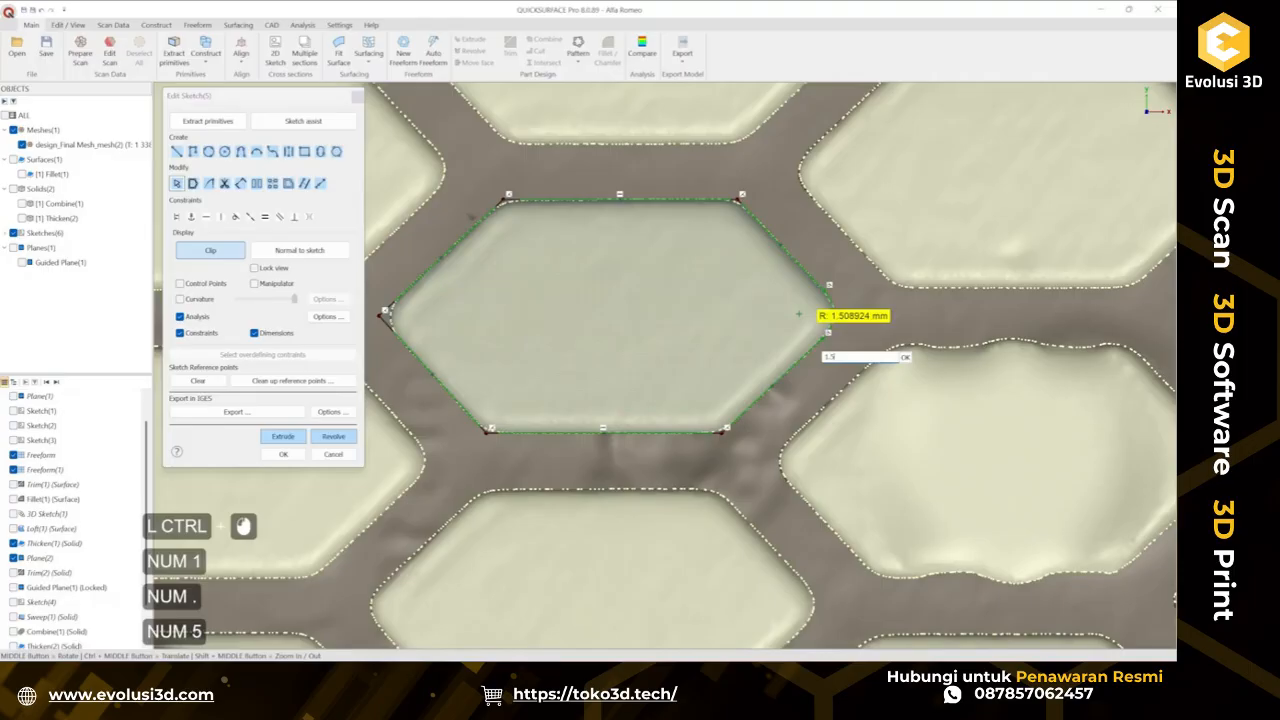
key(Return)
Round the hexagon's left corner with a 1.5 mm radius.
ctrl+middle_drag(901, 263, 991, 266)
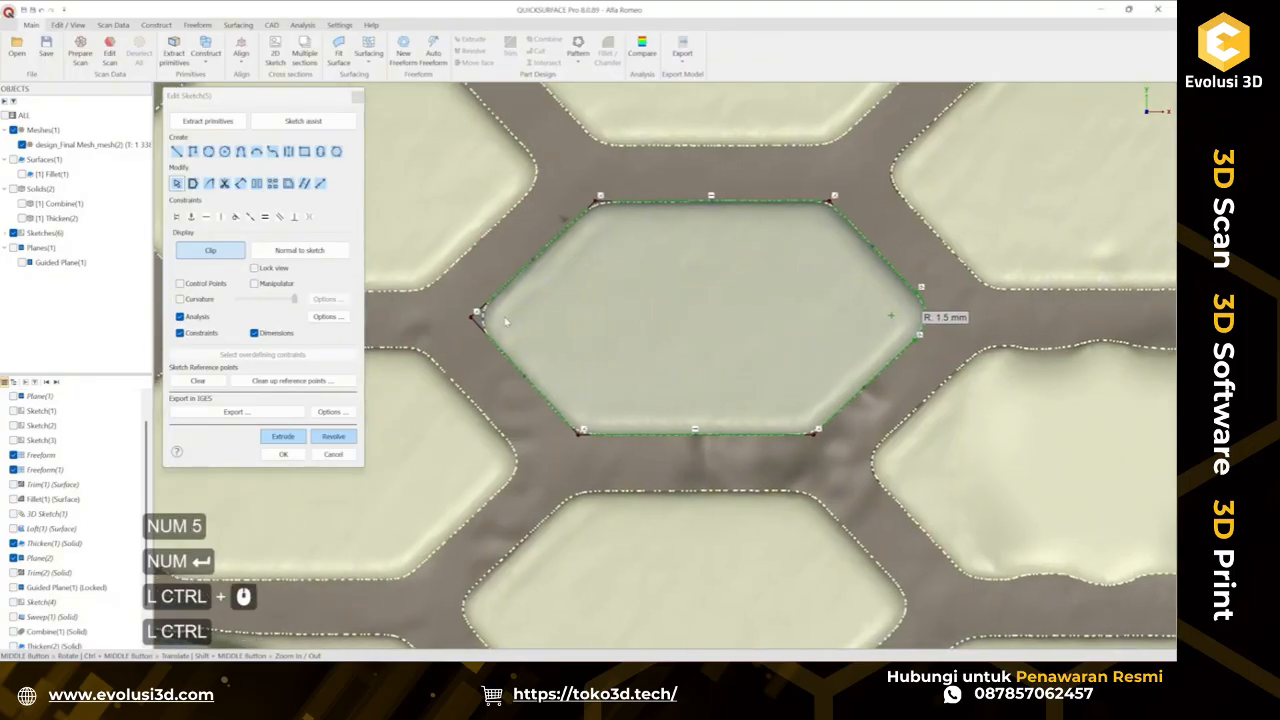
ctrl+click(497, 317)
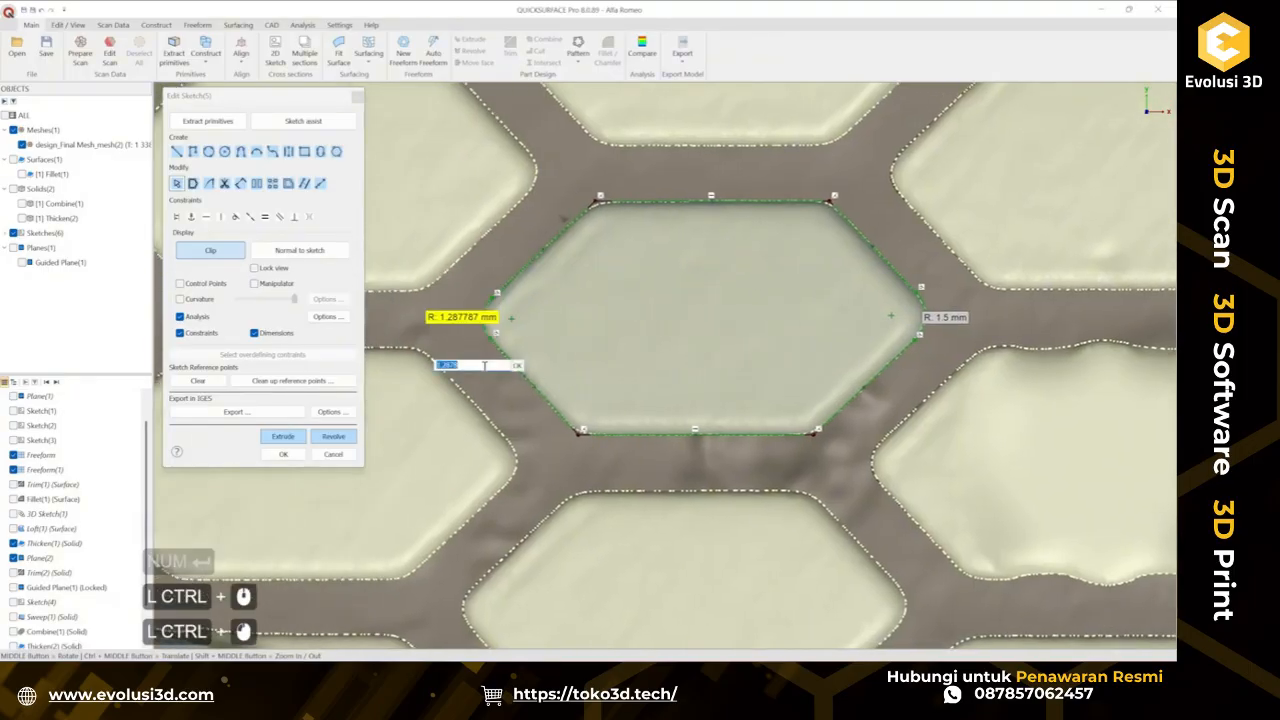
text(1.5)
key(Return)
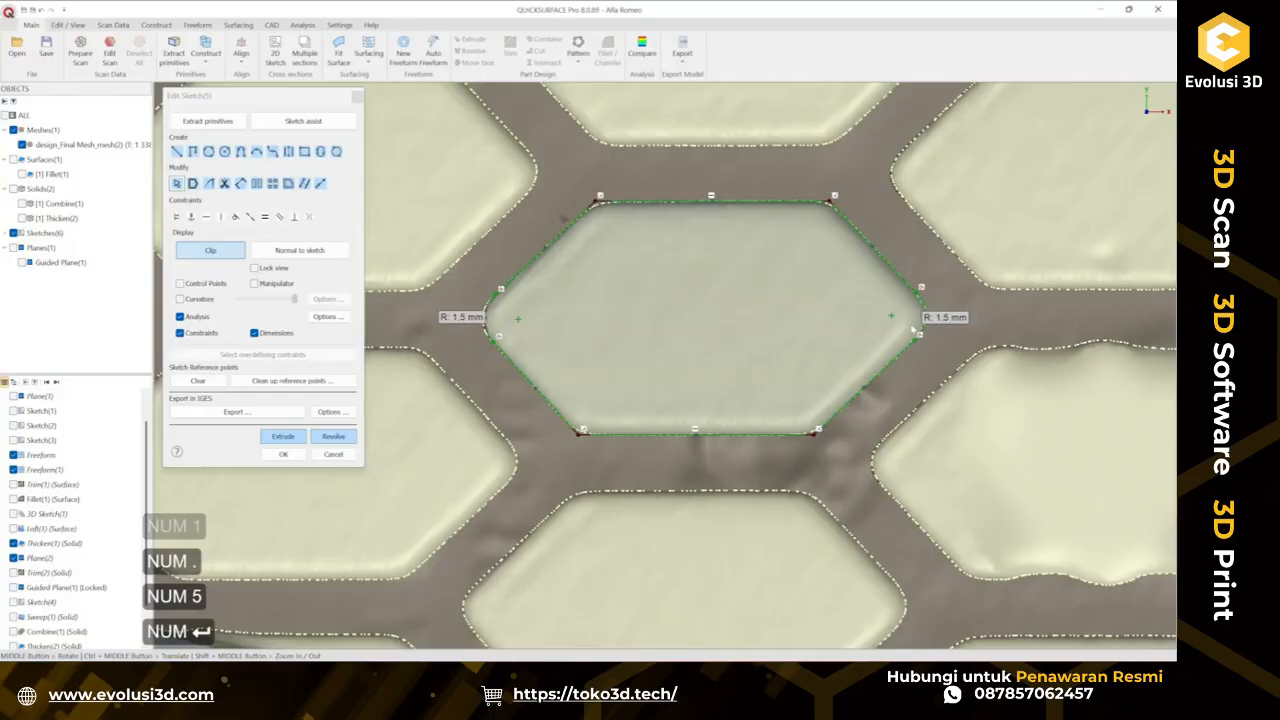
Round the hexagon's top-left and bottom-left corners with 2.5 mm radii.
ctrl+click(597, 203)
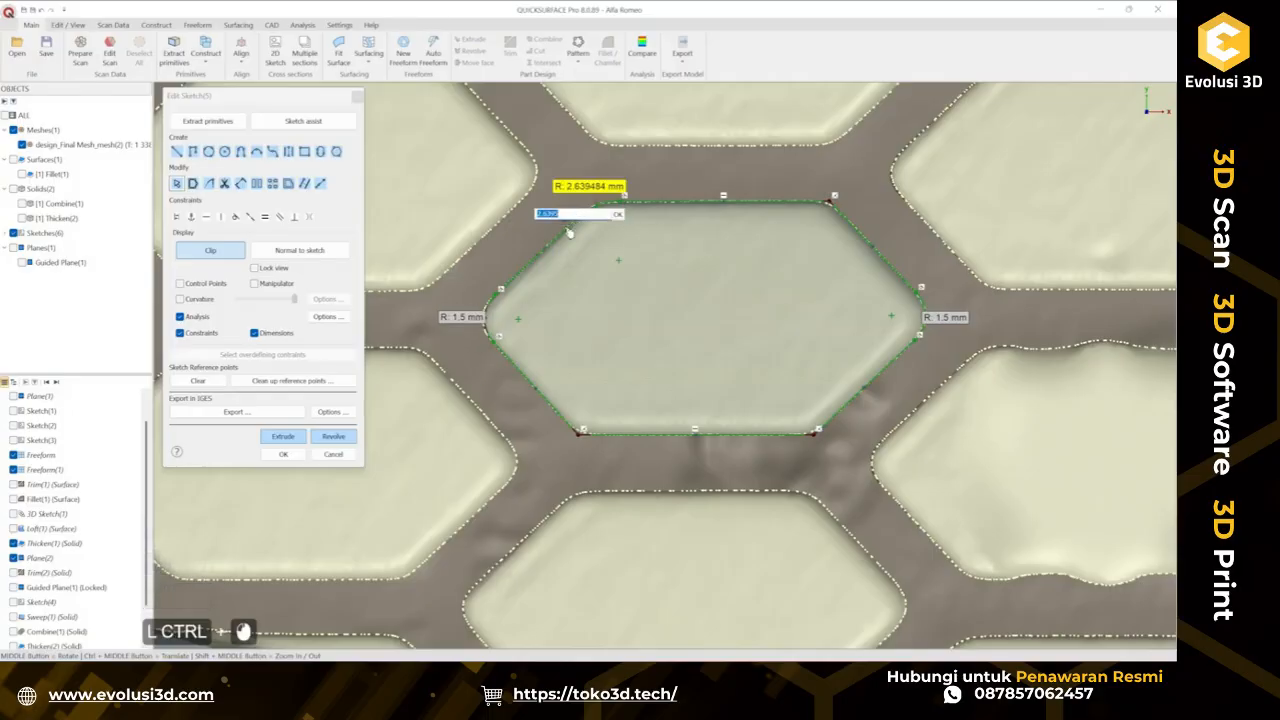
text(2.5)
key(KP_Enter)
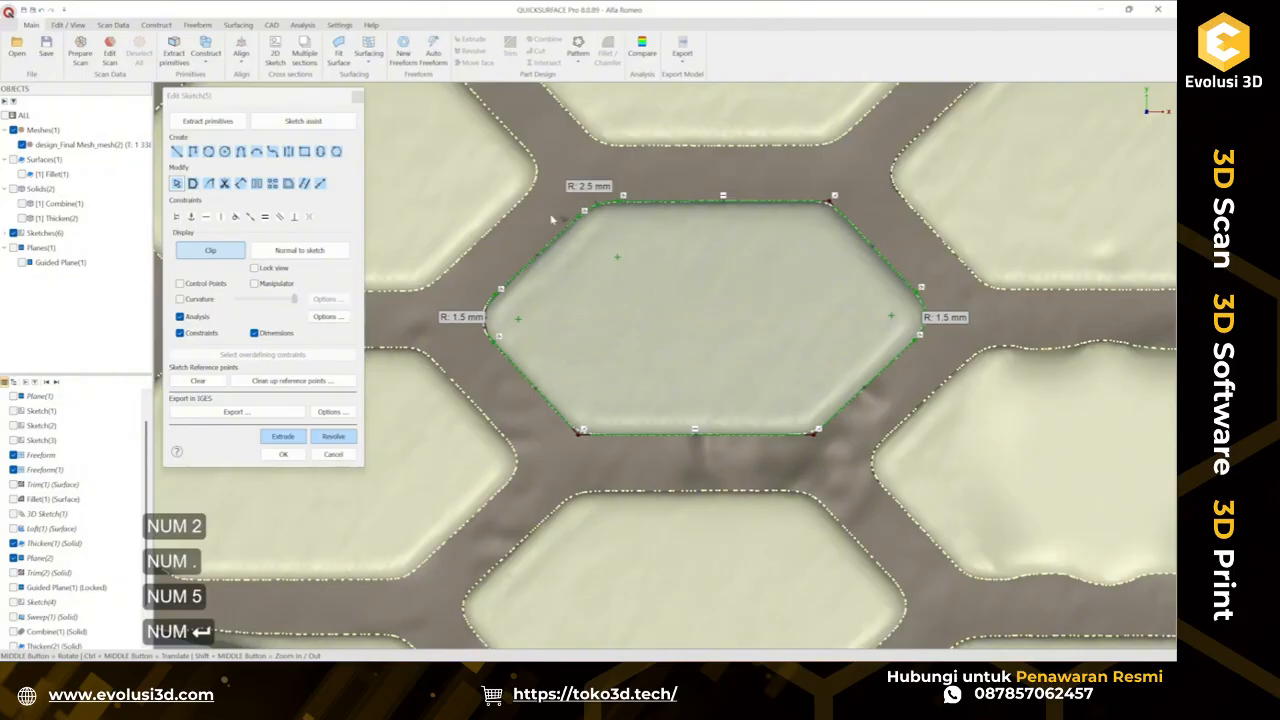
ctrl+click(575, 437)
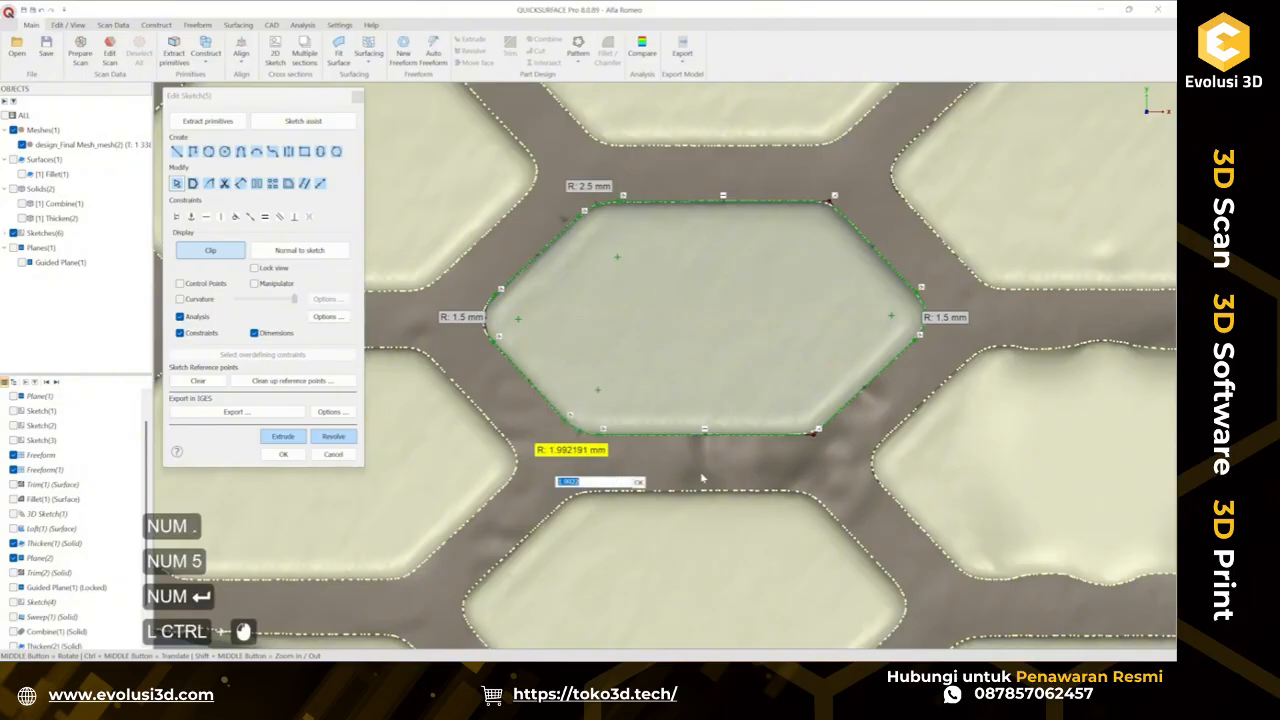
text(2.5)
key(KP_Enter)
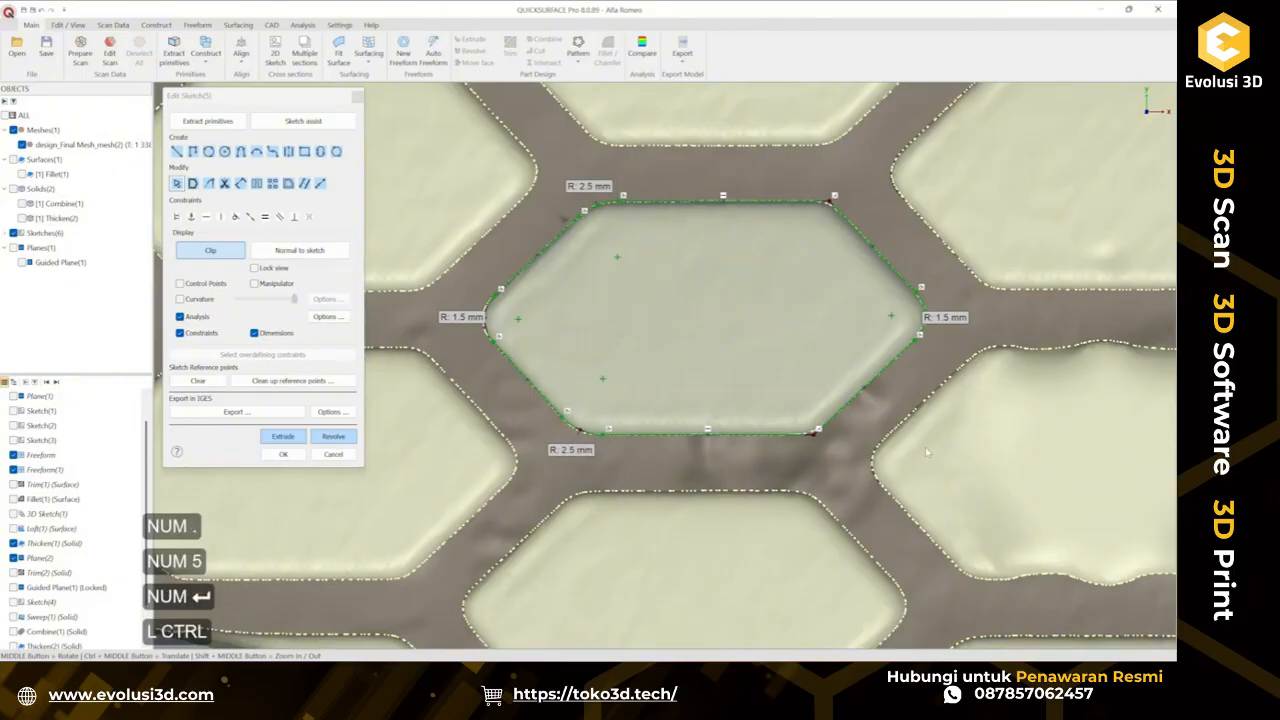
Round the hexagon's bottom-right and top-right corners with 2.5 mm radii.
ctrl+click(816, 431)
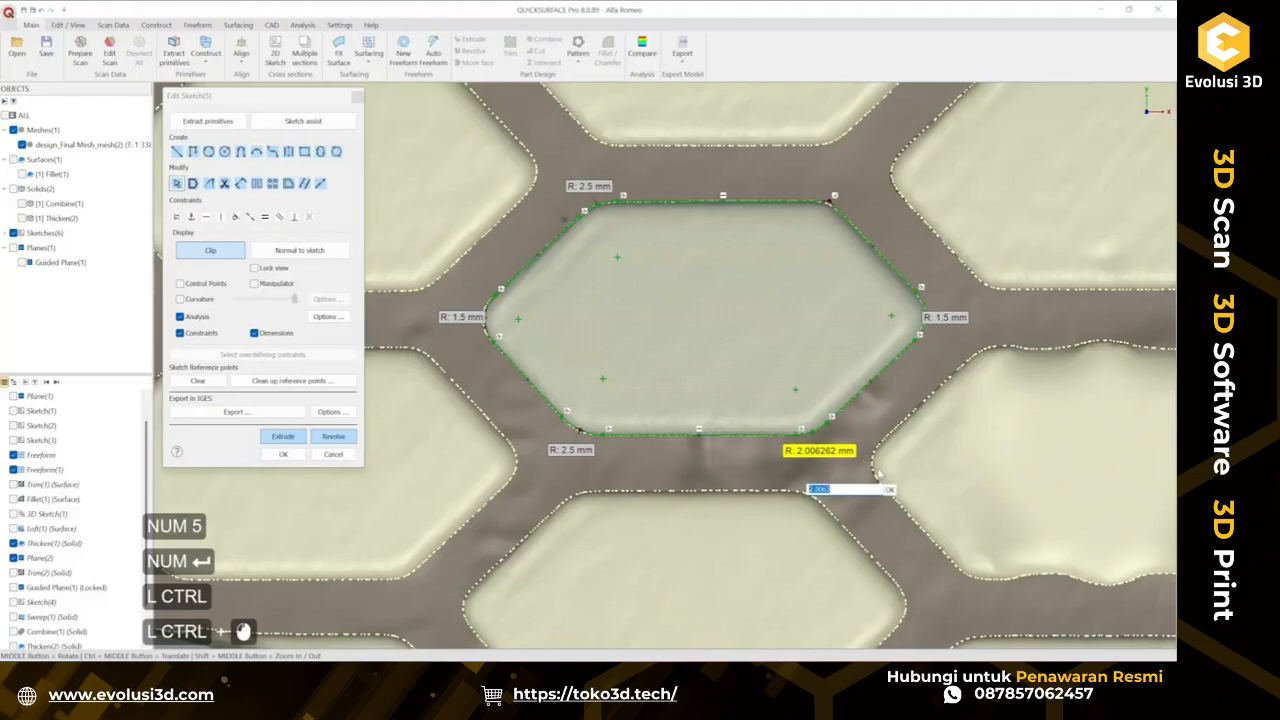
text(2.5)
key(KP_Enter)
ctrl+click(860, 205)
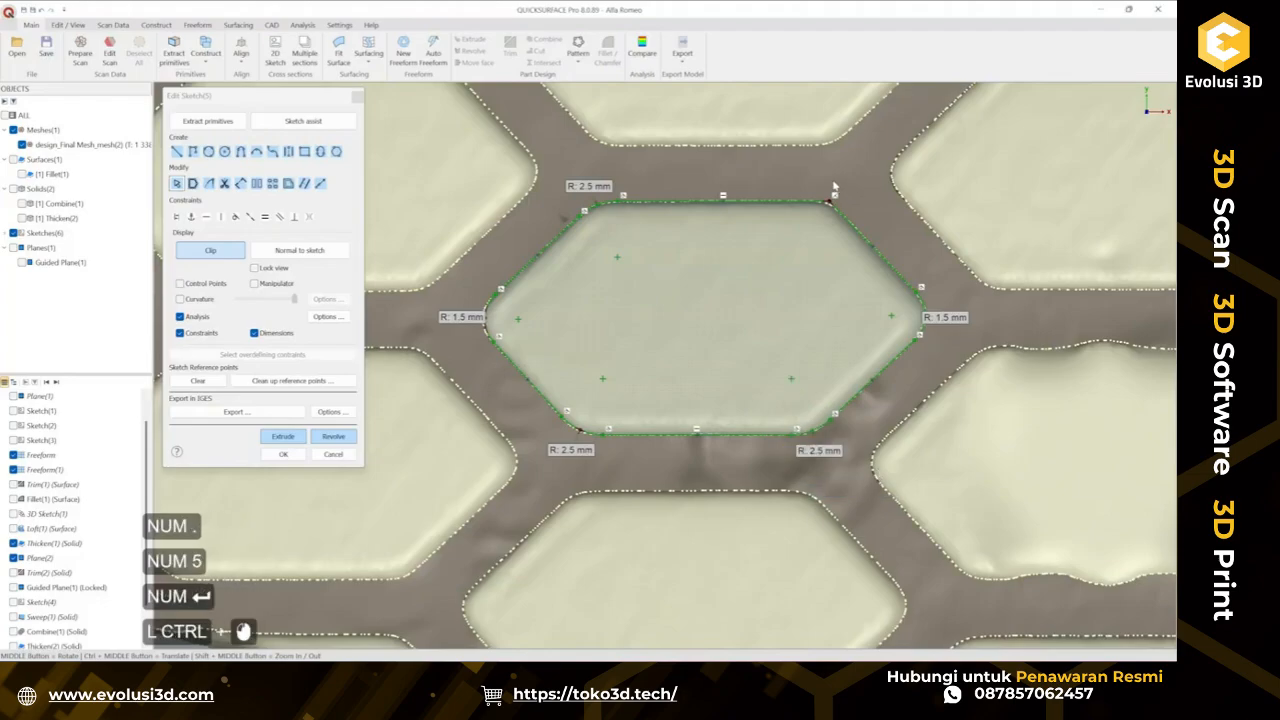
text(2.5)
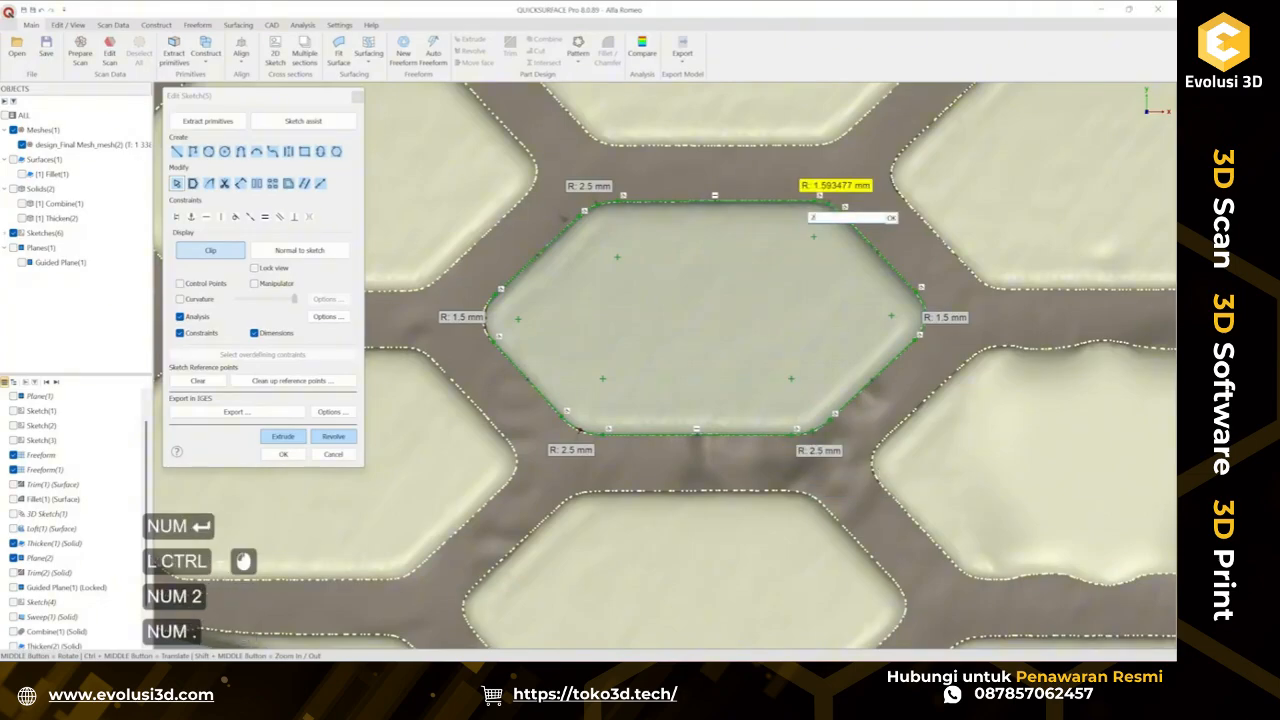
key(KP_Enter)
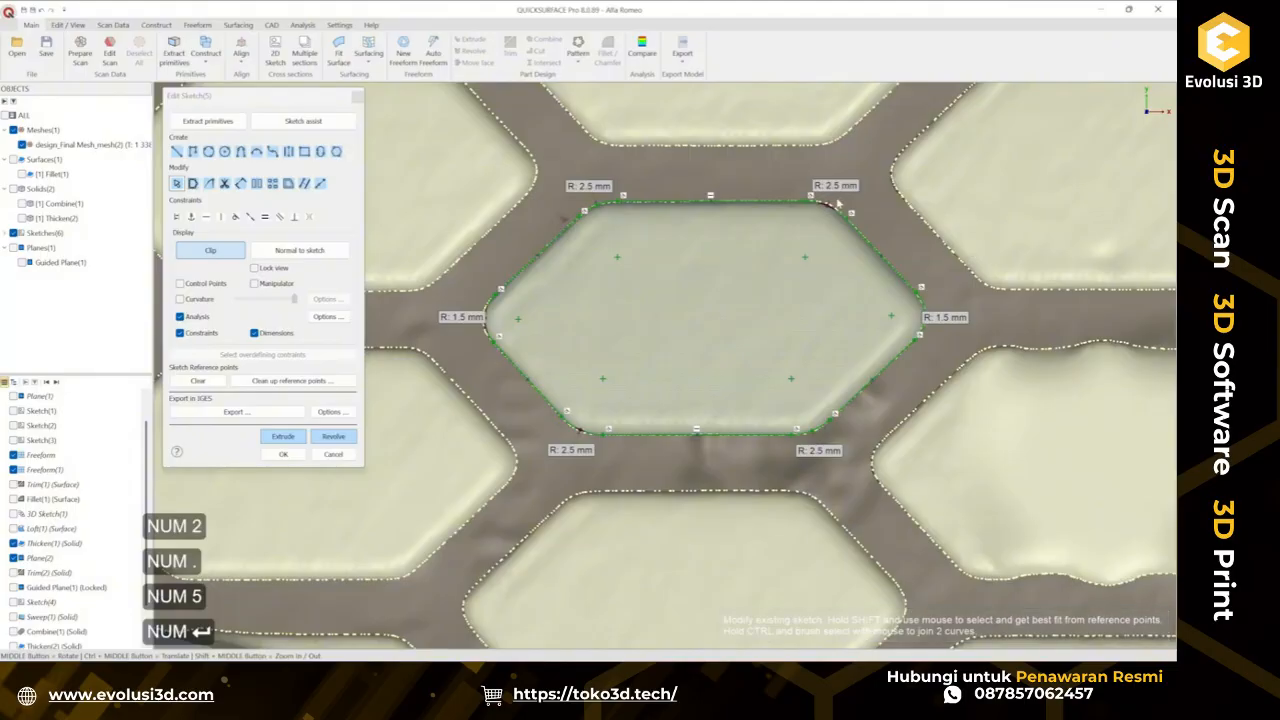
scroll(829, 207, up, 3)
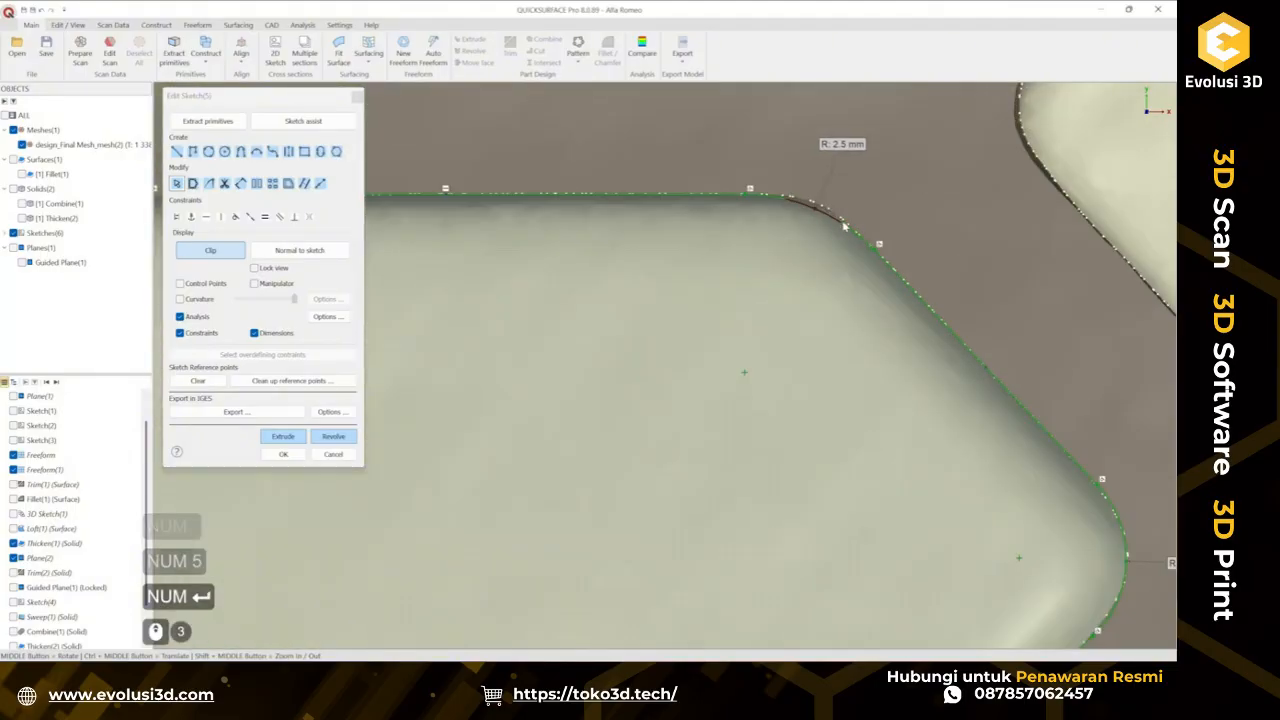
scroll(845, 228, down, 6)
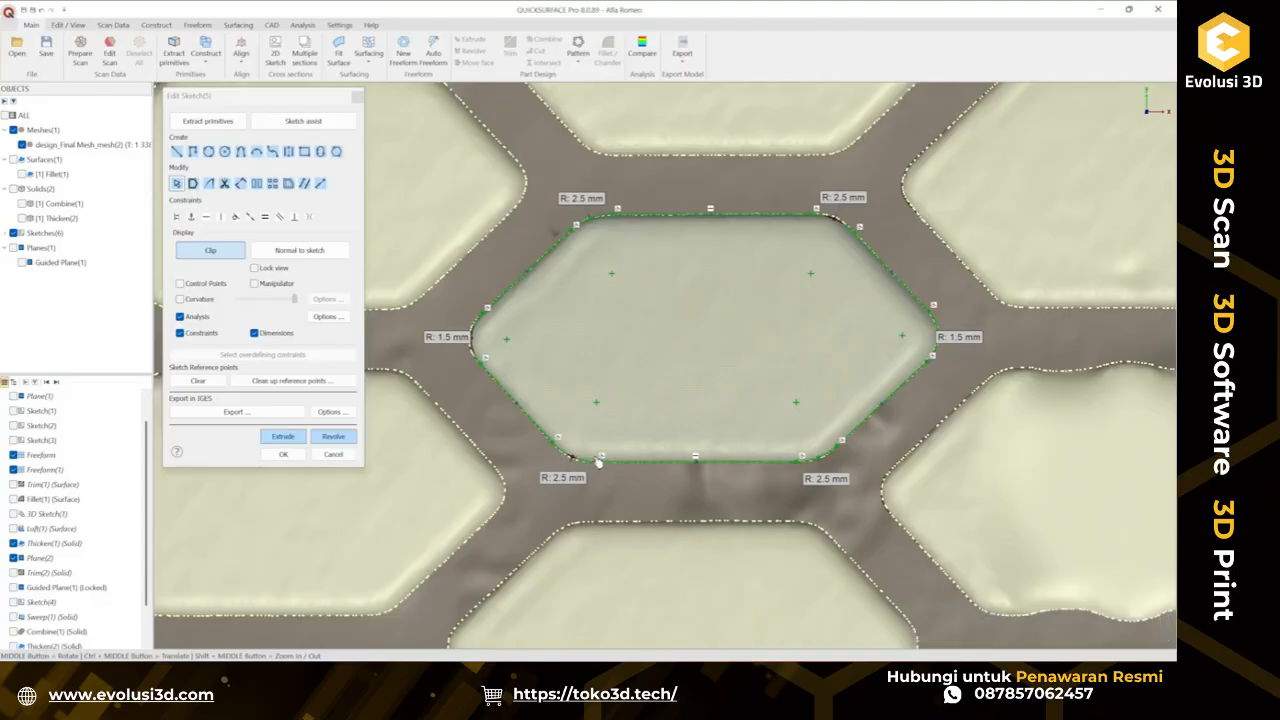
Extrude the hexagon sketch as a two-sided solid, dragging the depths to about 5.9 mm and 1.8 mm.
click(284, 437)
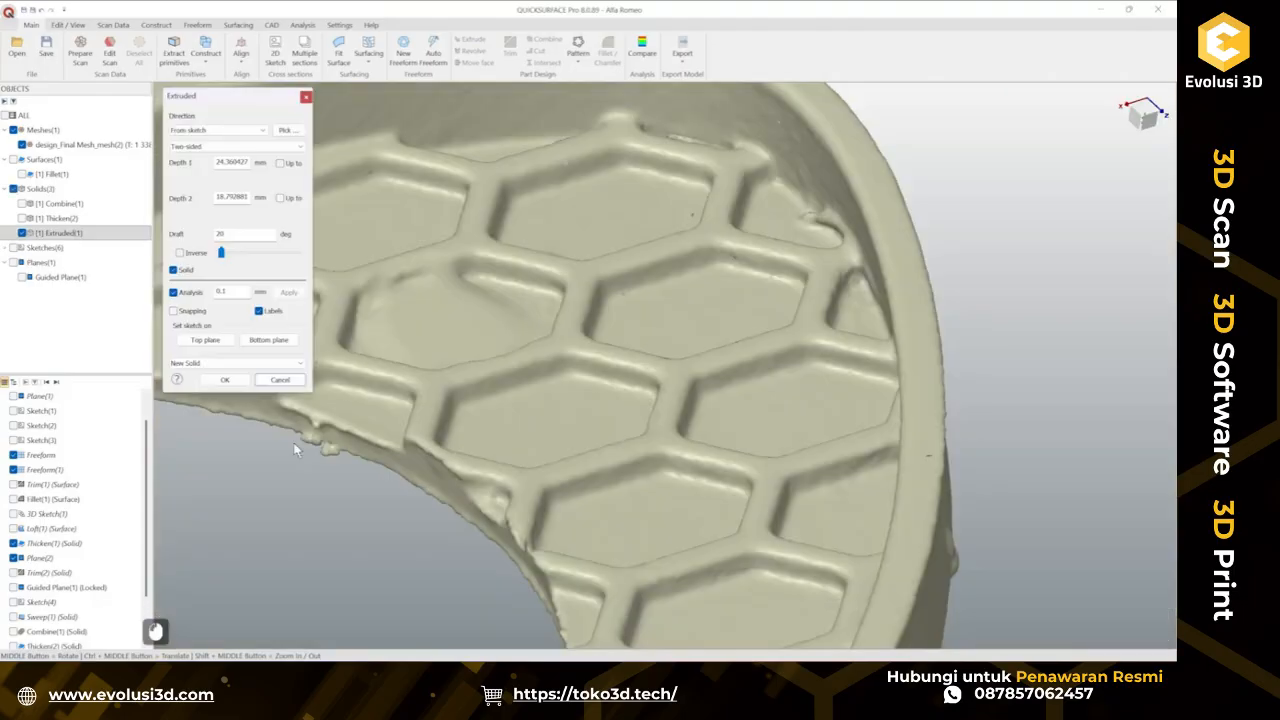
scroll(686, 437, down, 3)
ctrl+middle_drag(663, 434, 754, 340)
scroll(631, 504, up, 4)
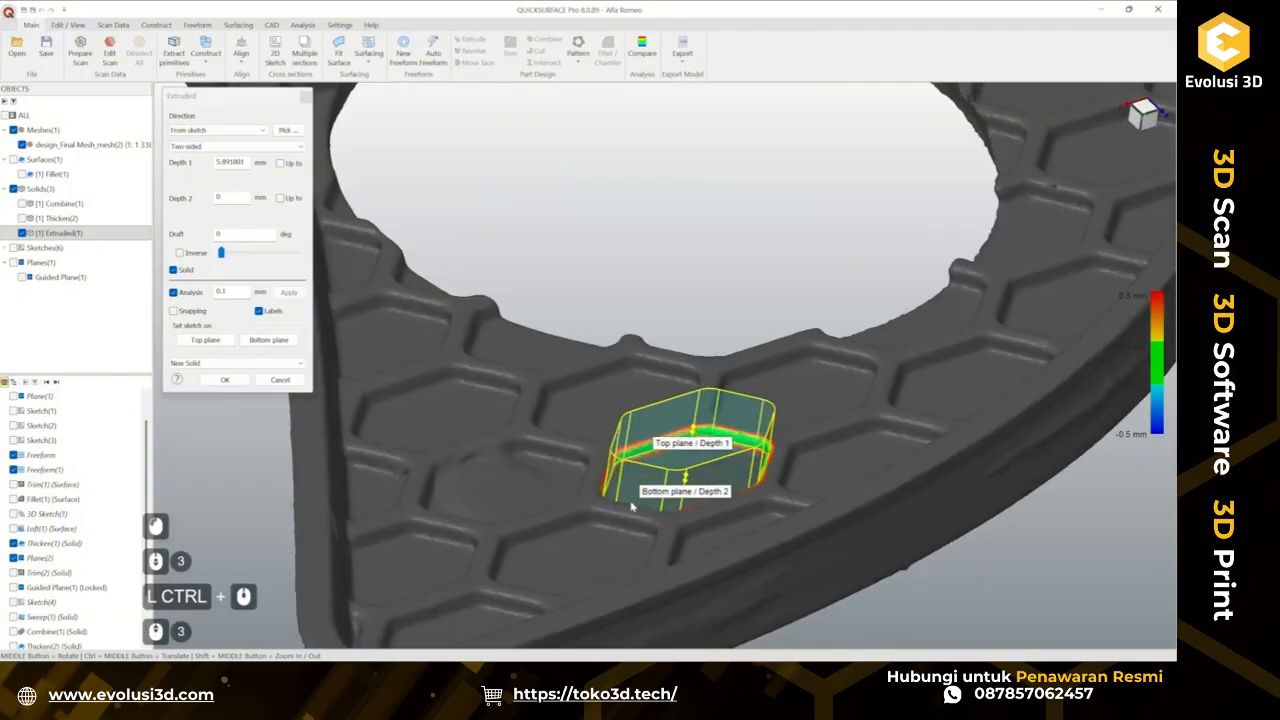
ctrl+middle_drag(782, 510, 778, 441)
middle_drag(778, 441, 750, 413)
drag(681, 376, 671, 410)
mouse_move(768, 395)
middle_down()
mouse_move(856, 399)
mouse_move(457, 449)
mouse_move(437, 494)
mouse_move(706, 534)
mouse_move(929, 523)
mouse_move(637, 523)
mouse_move(768, 396)
middle_up()
middle_drag(661, 420, 711, 443)
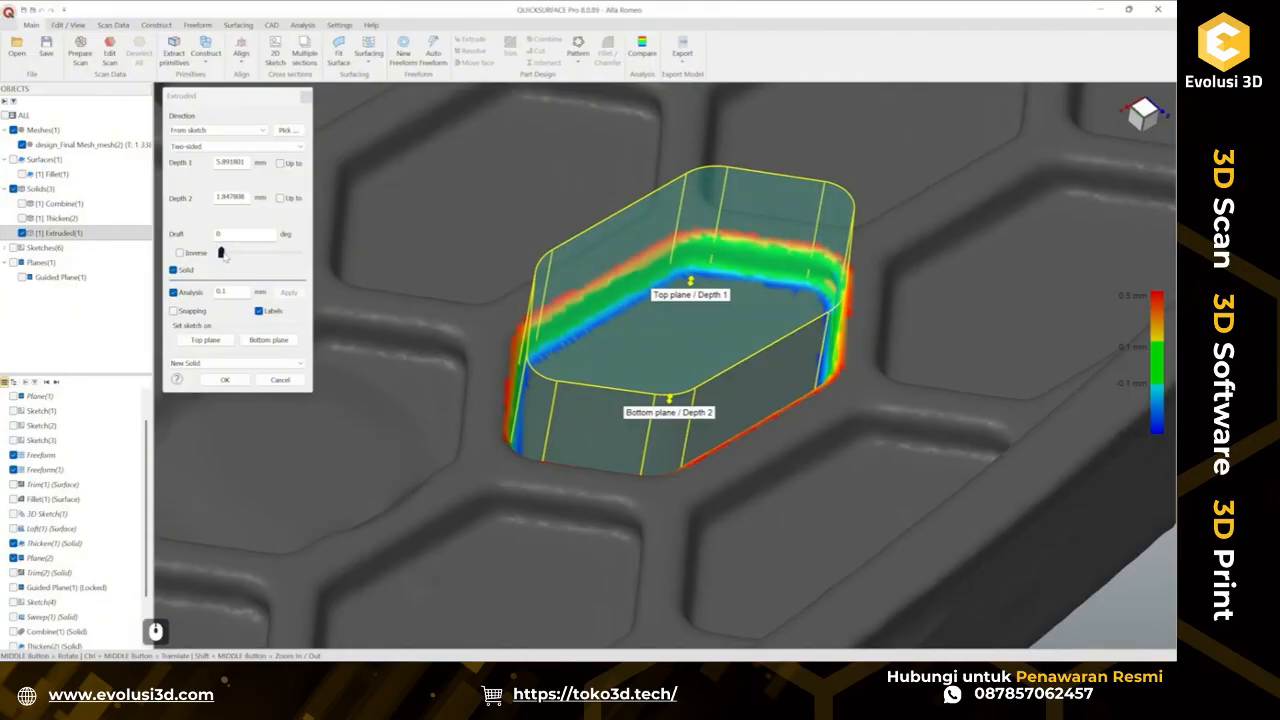
Enable an inverse draft on the extrusion and set the draft angle to 5 degrees.
click(221, 253)
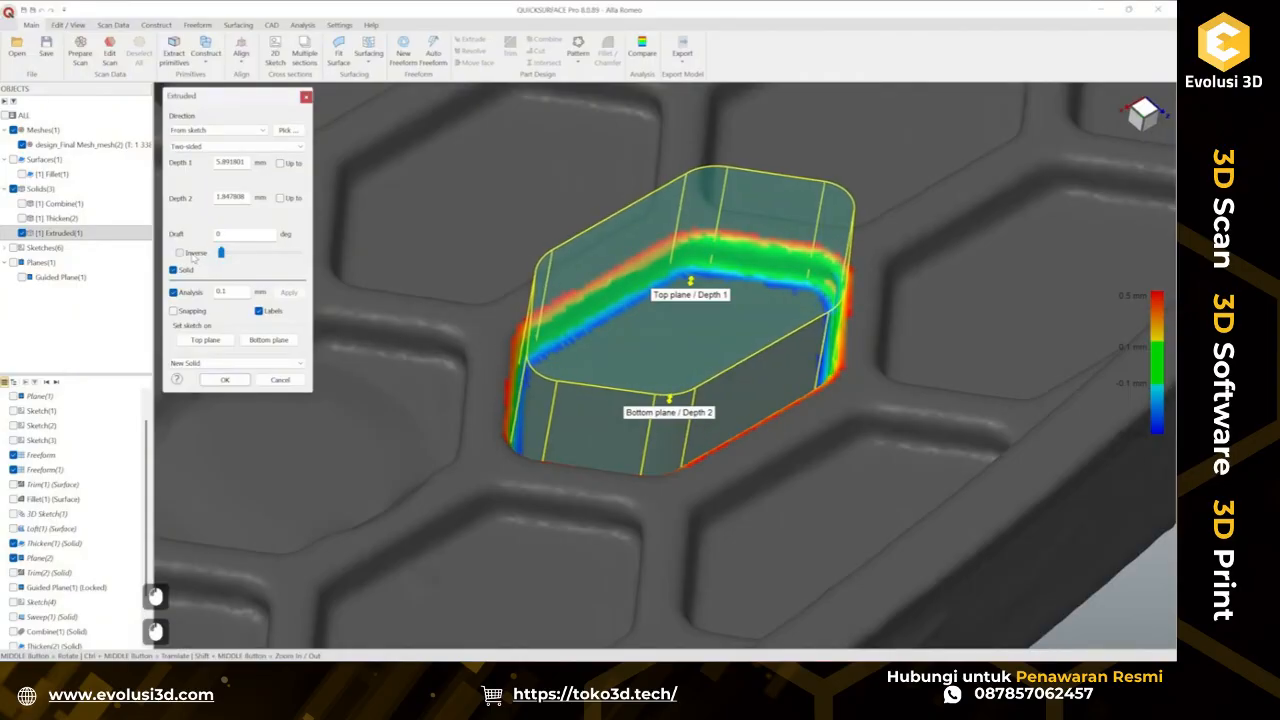
click(181, 253)
drag(222, 253, 238, 260)
Inspect the extrusion's deviation map against the scanned opening from several viewpoints.
middle_drag(636, 307, 775, 390)
scroll(836, 330, up, 4)
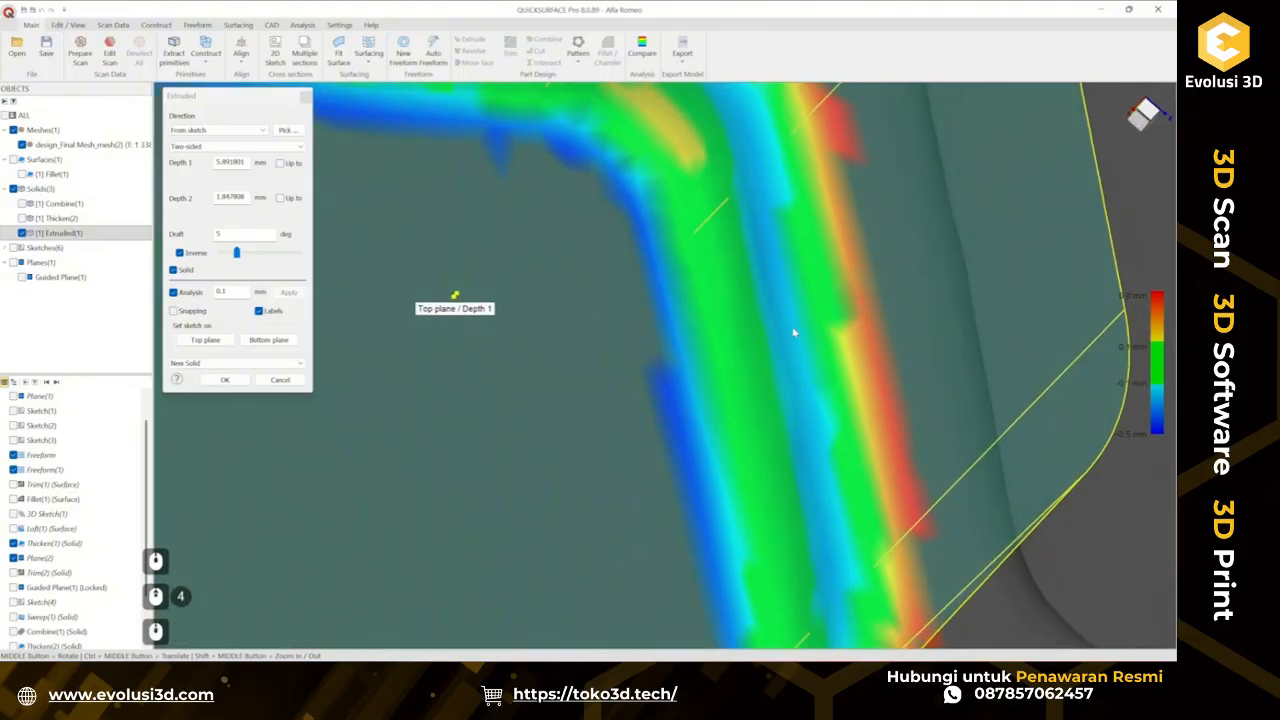
scroll(781, 323, down, 4)
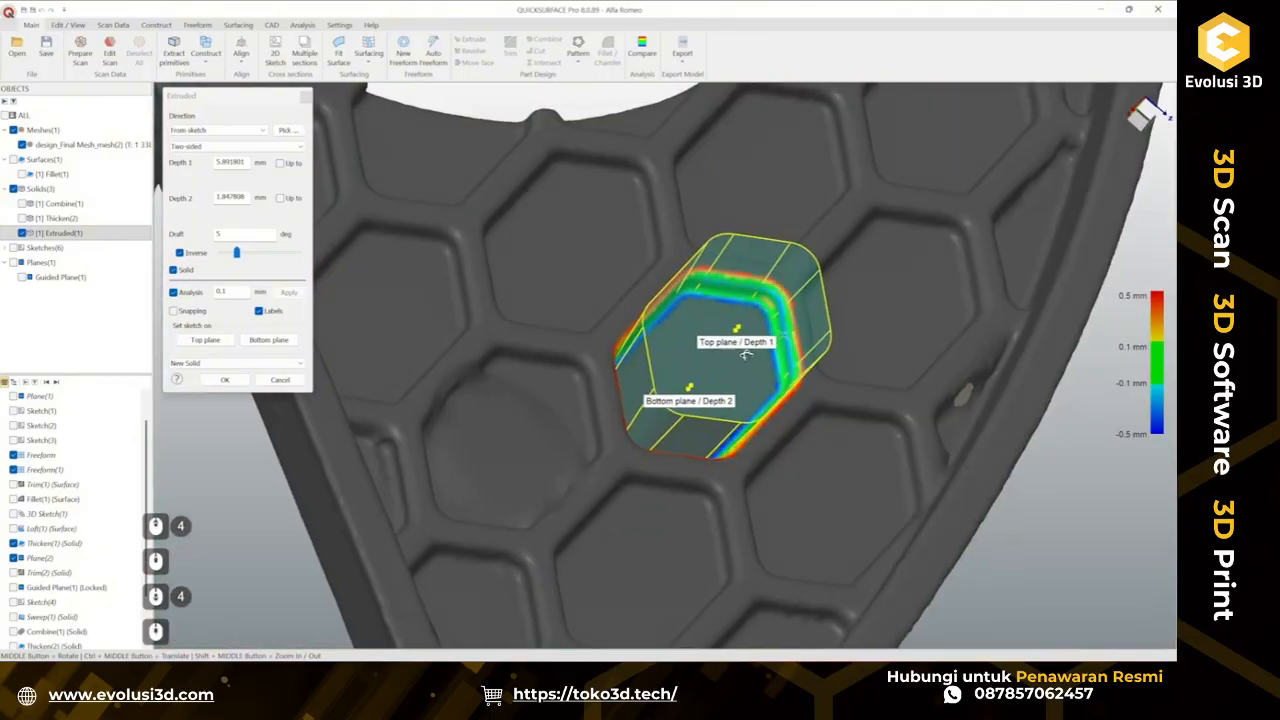
scroll(586, 436, up, 3)
scroll(586, 436, up, 1)
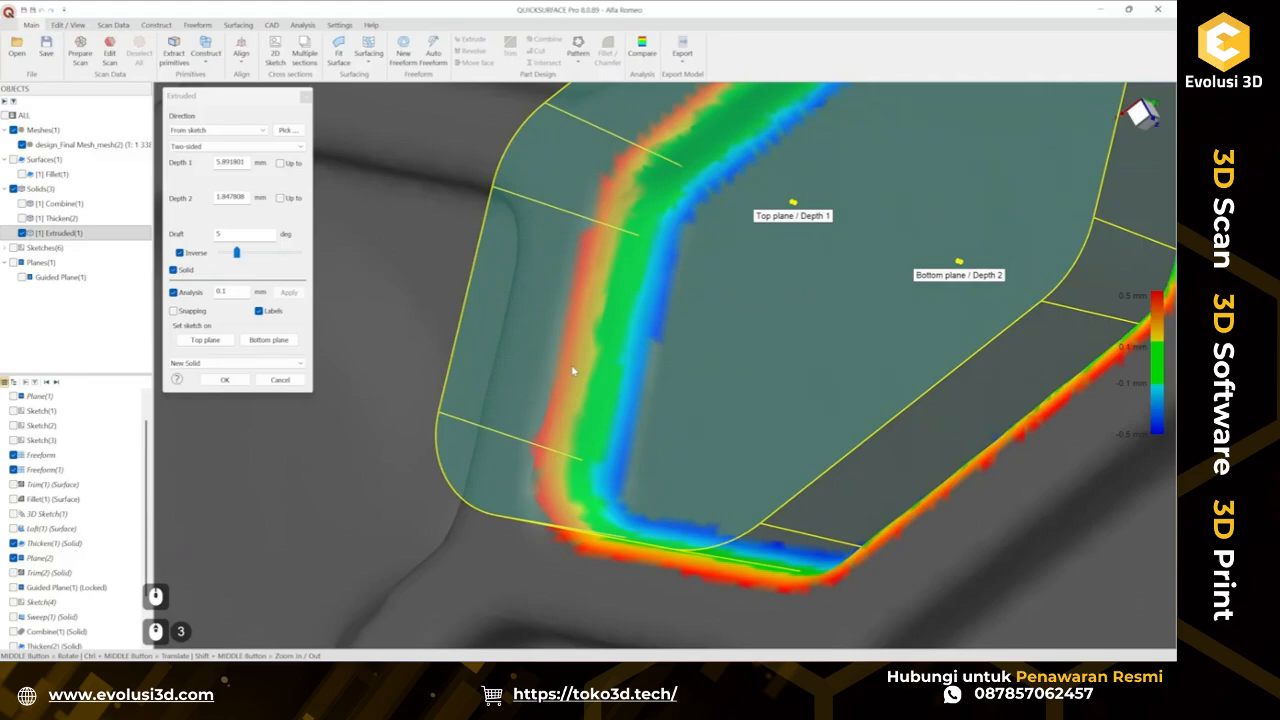
scroll(573, 371, down, 3)
middle_drag(573, 371, 716, 217)
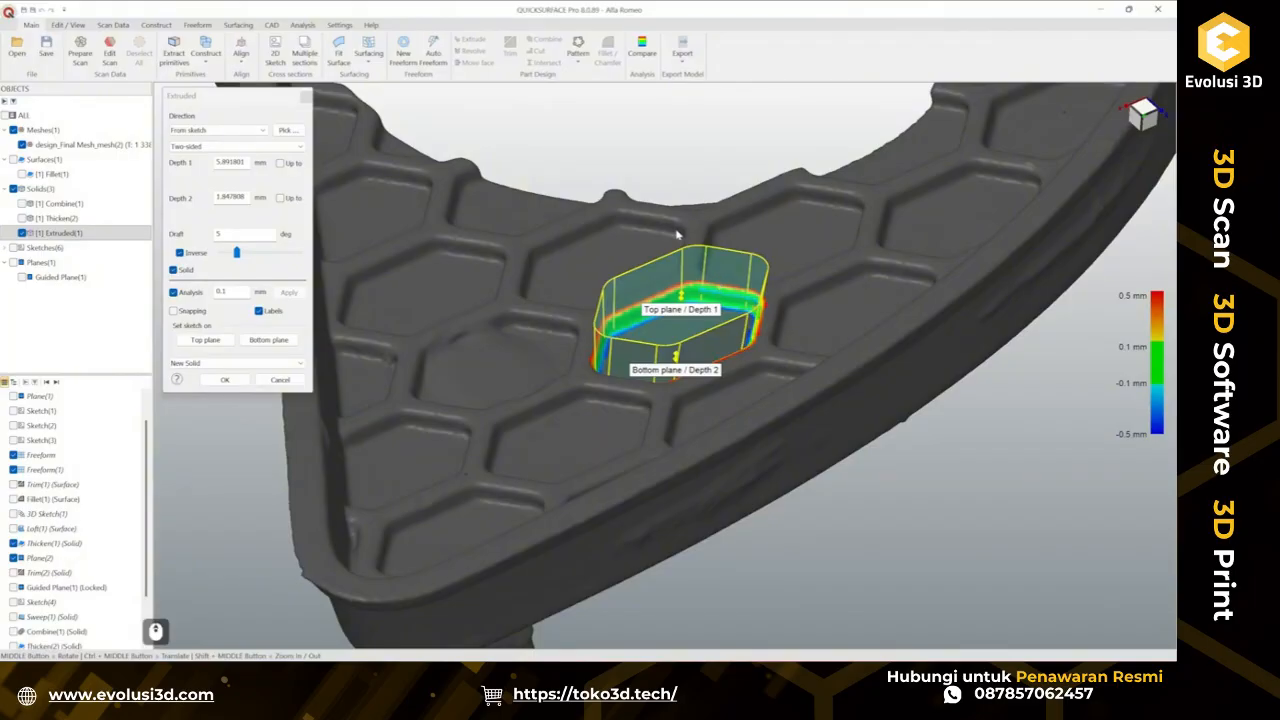
scroll(714, 288, up, 2)
middle_drag(650, 298, 773, 321)
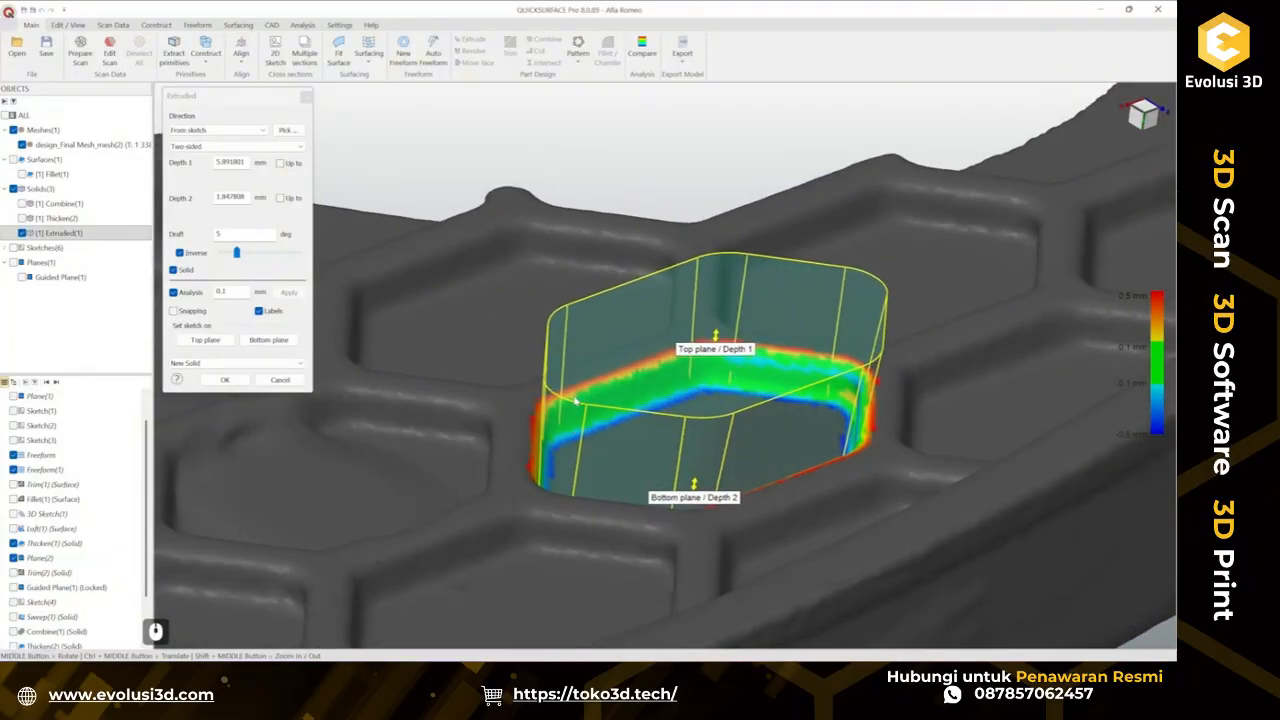
scroll(640, 401, down, 3)
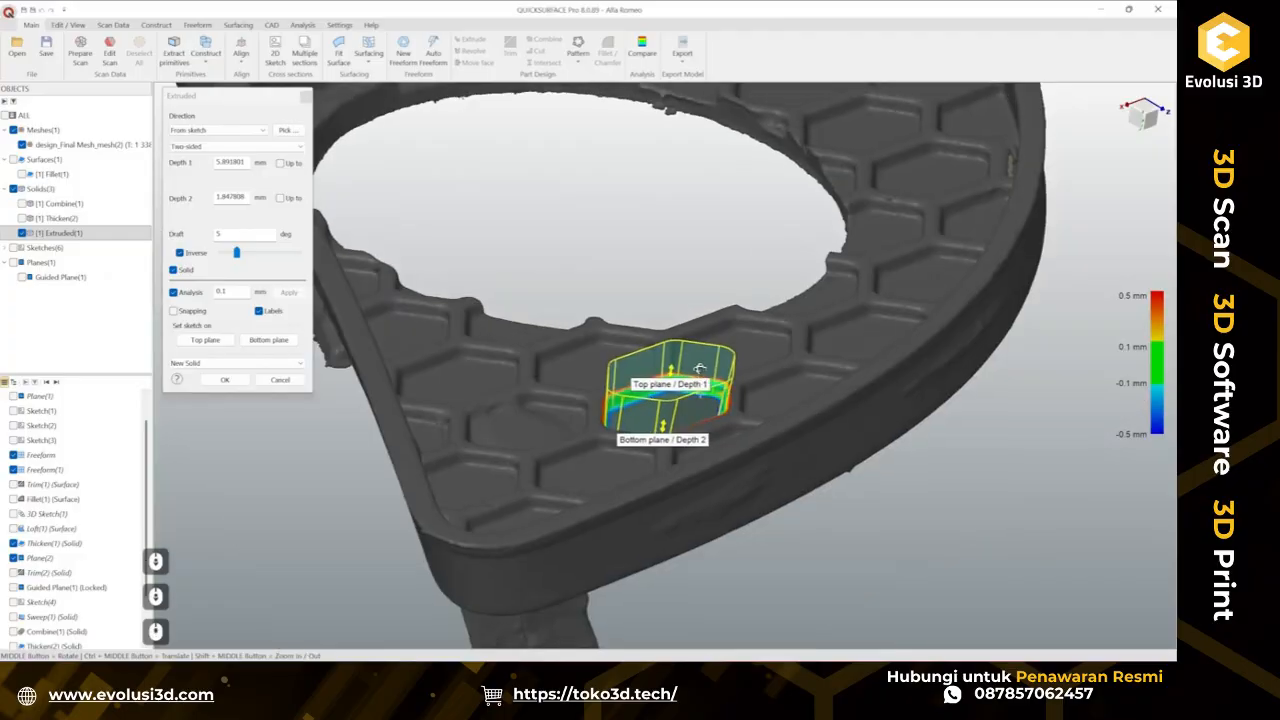
middle_drag(700, 369, 699, 363)
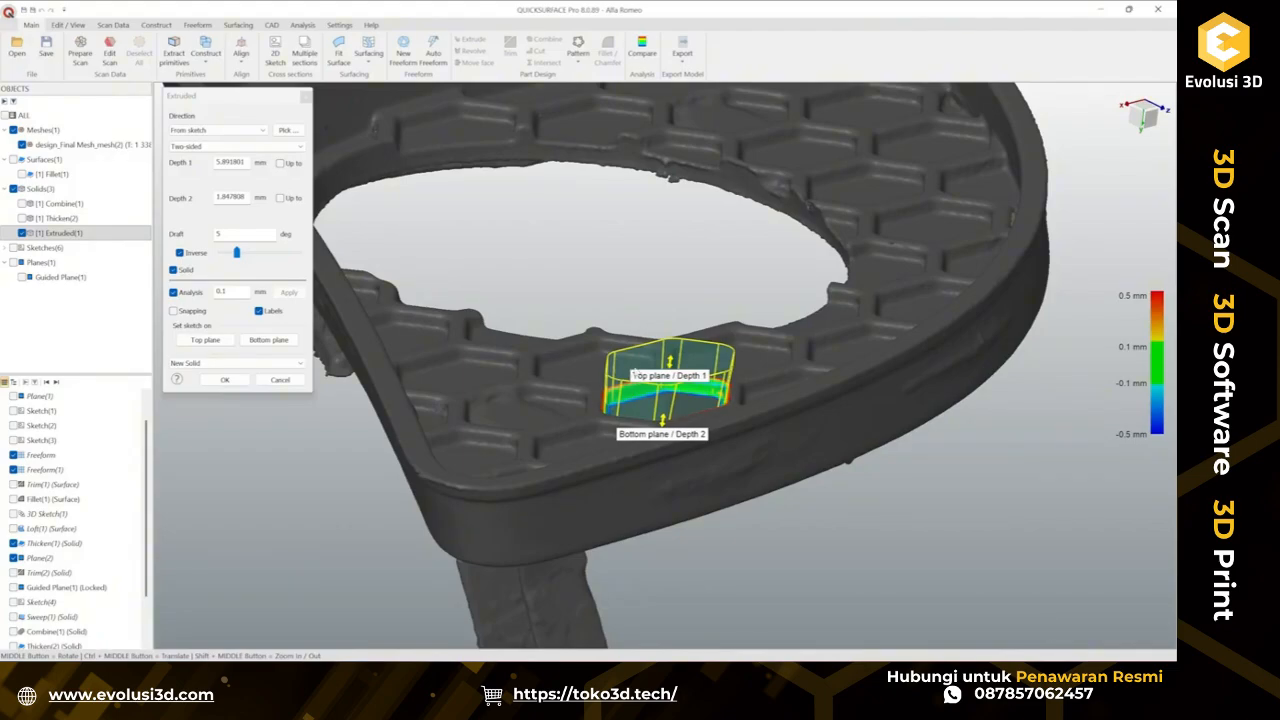
scroll(681, 413, up, 3)
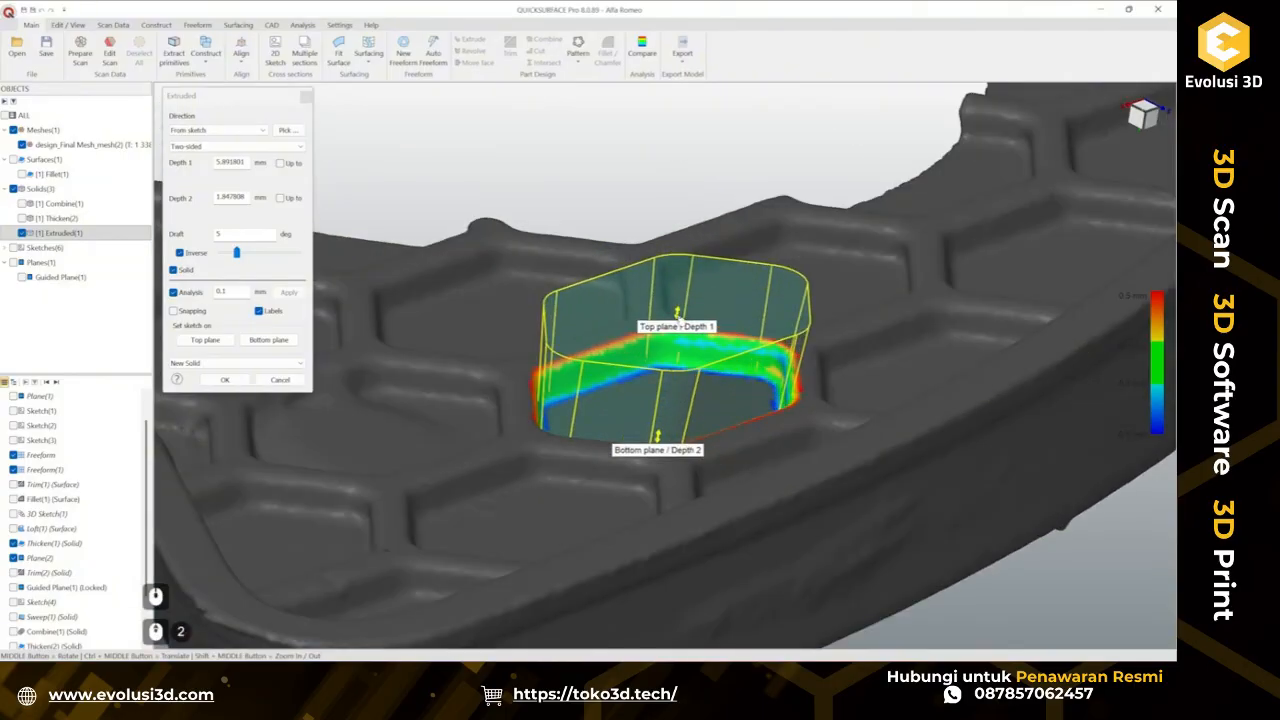
Adjust the extrusion depths to about 3.4 mm and 0.9 mm and confirm the extrusion.
drag(679, 318, 673, 357)
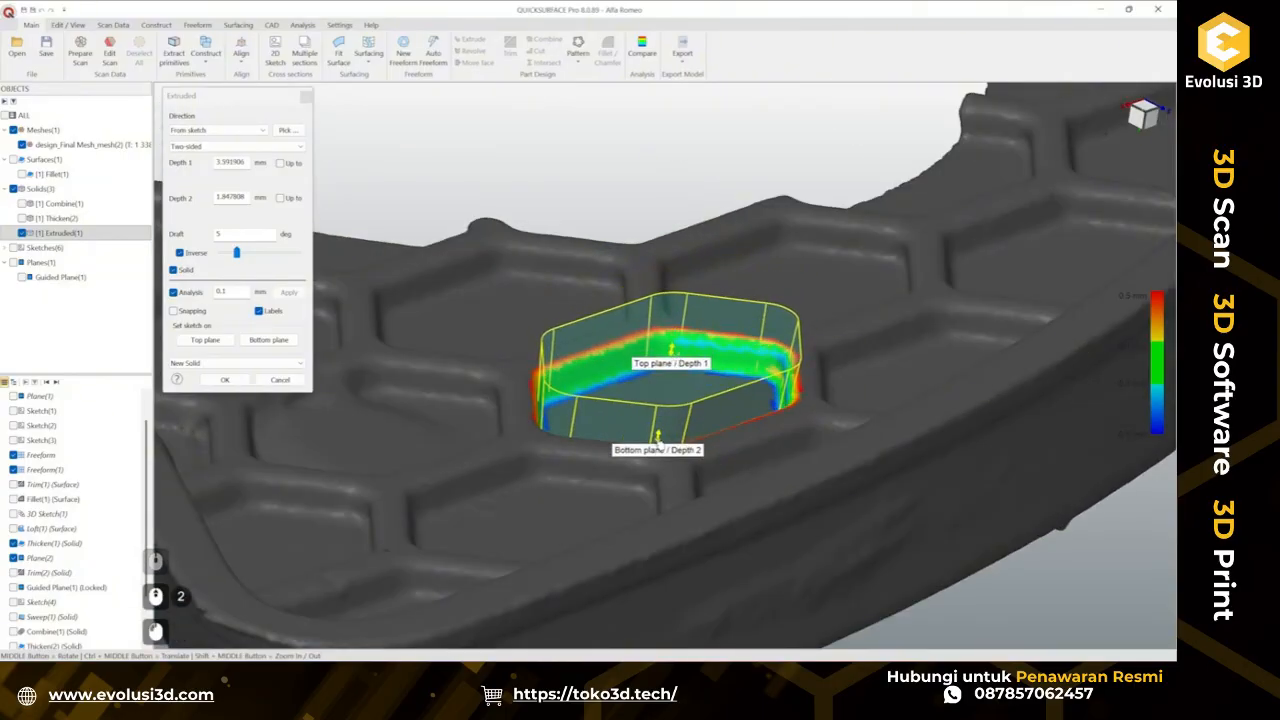
drag(659, 445, 670, 428)
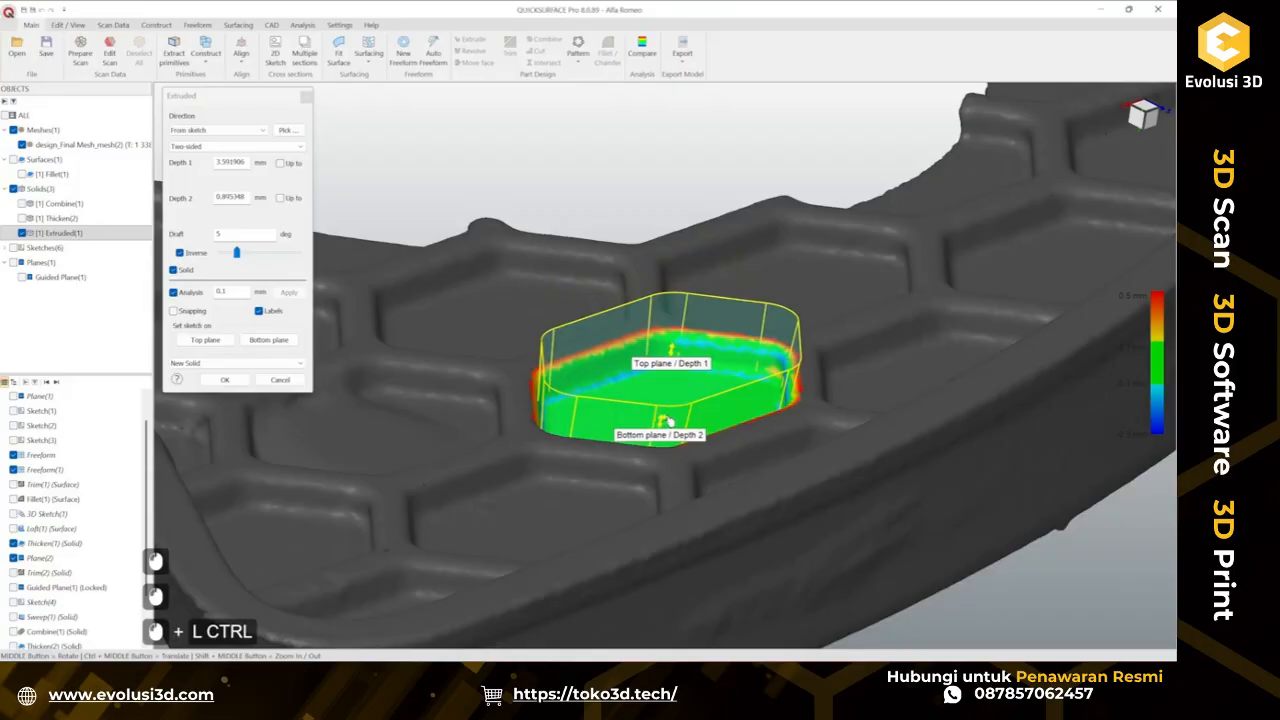
drag(669, 421, 681, 421)
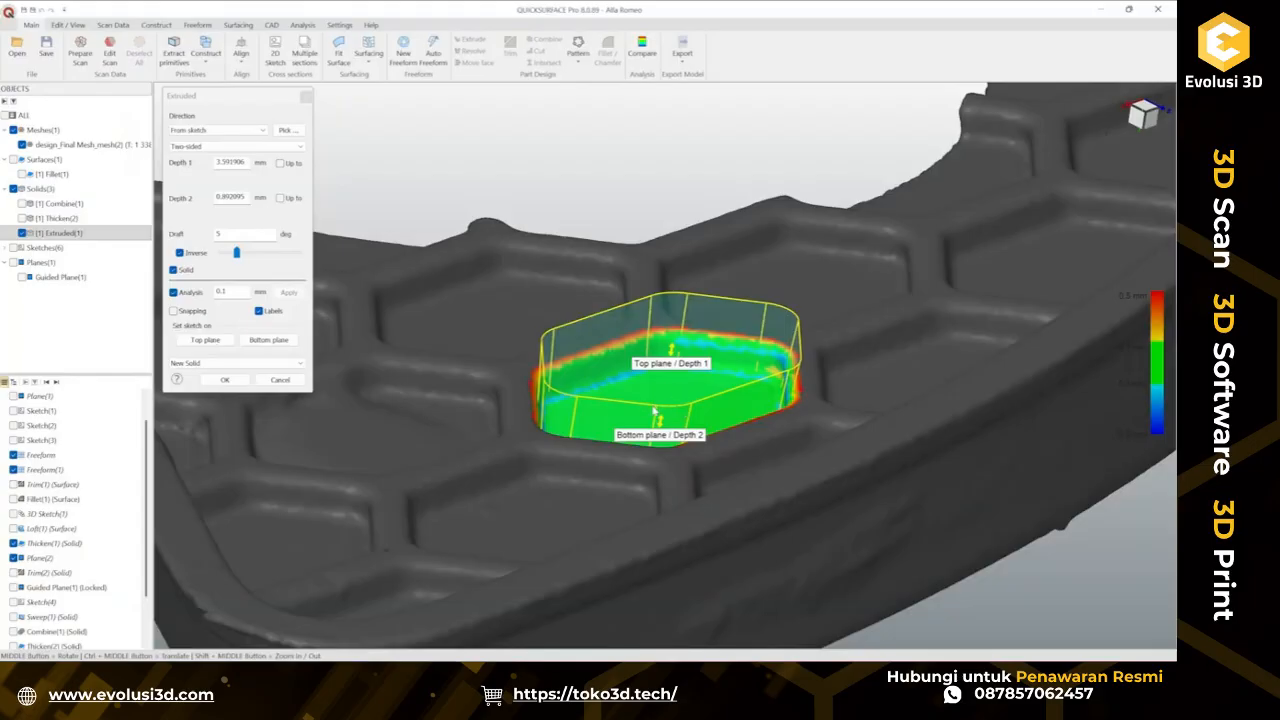
scroll(661, 411, down, 4)
mouse_move(580, 363)
middle_down()
mouse_move(718, 436)
mouse_move(577, 434)
mouse_move(574, 411)
middle_up()
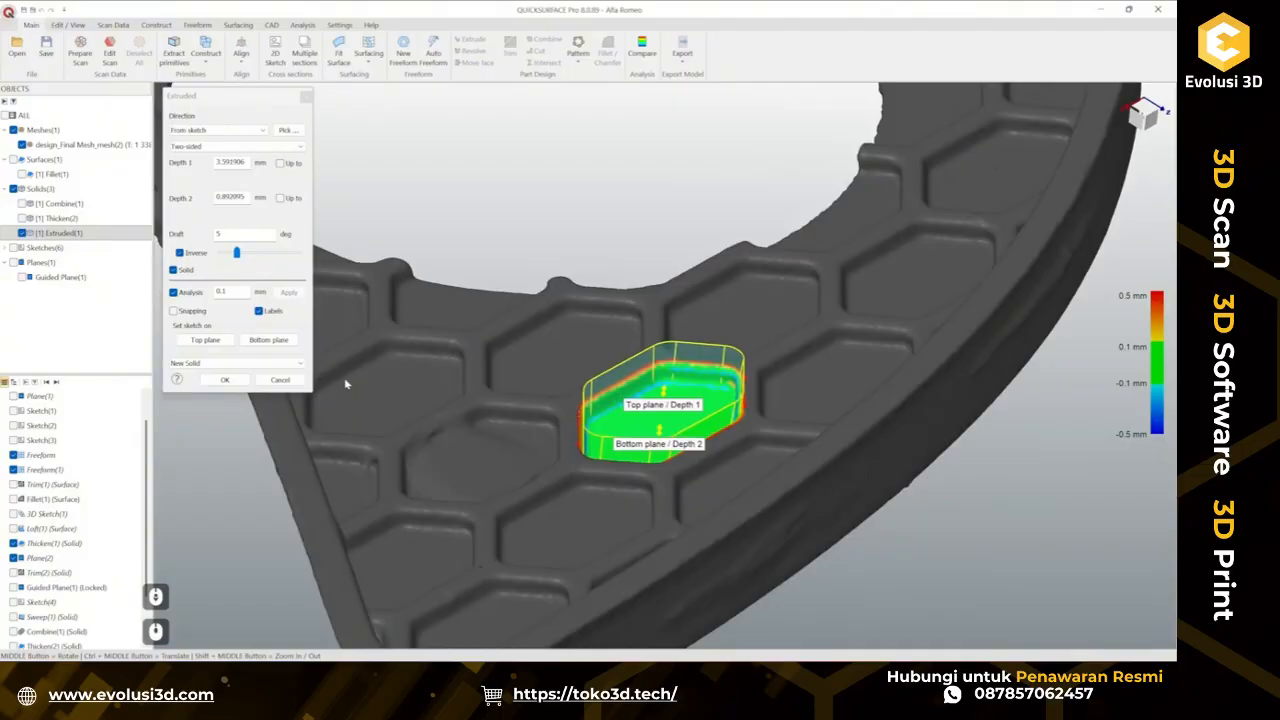
click(226, 380)
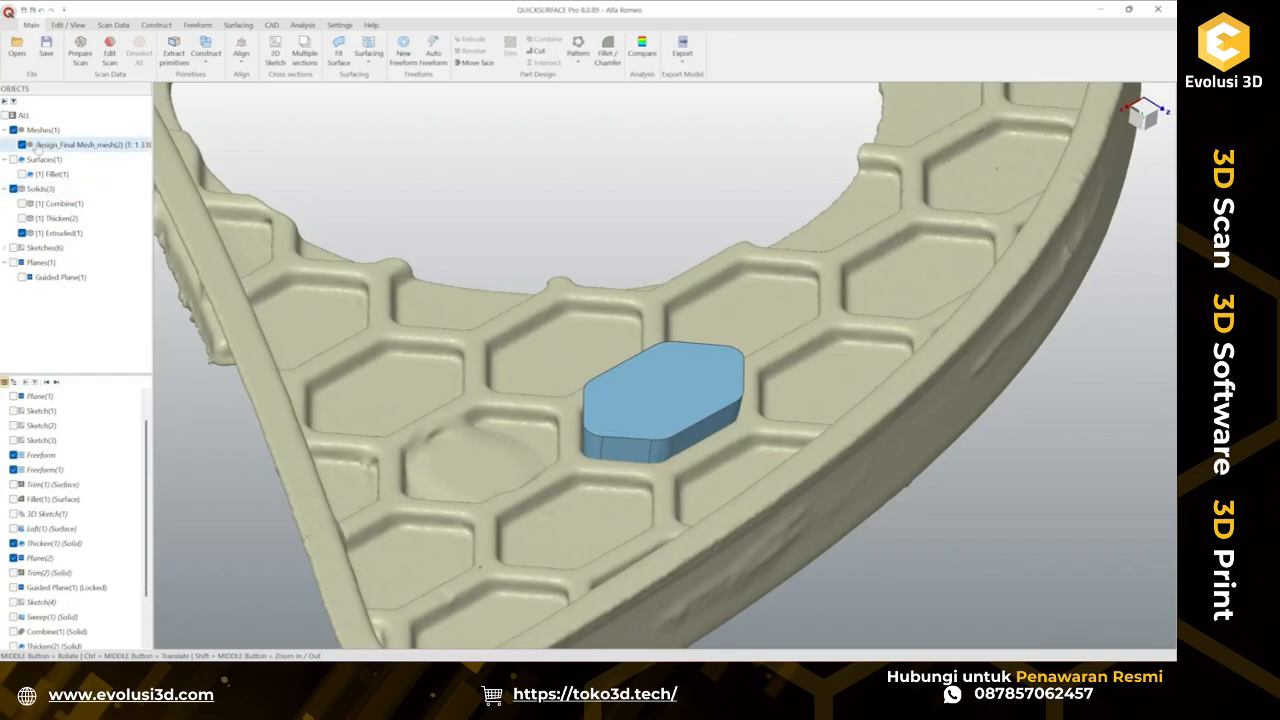
Fillet the extruded solid's bottom edge loop with a 0.5 mm radius.
click(22, 145)
middle_drag(708, 433, 614, 449)
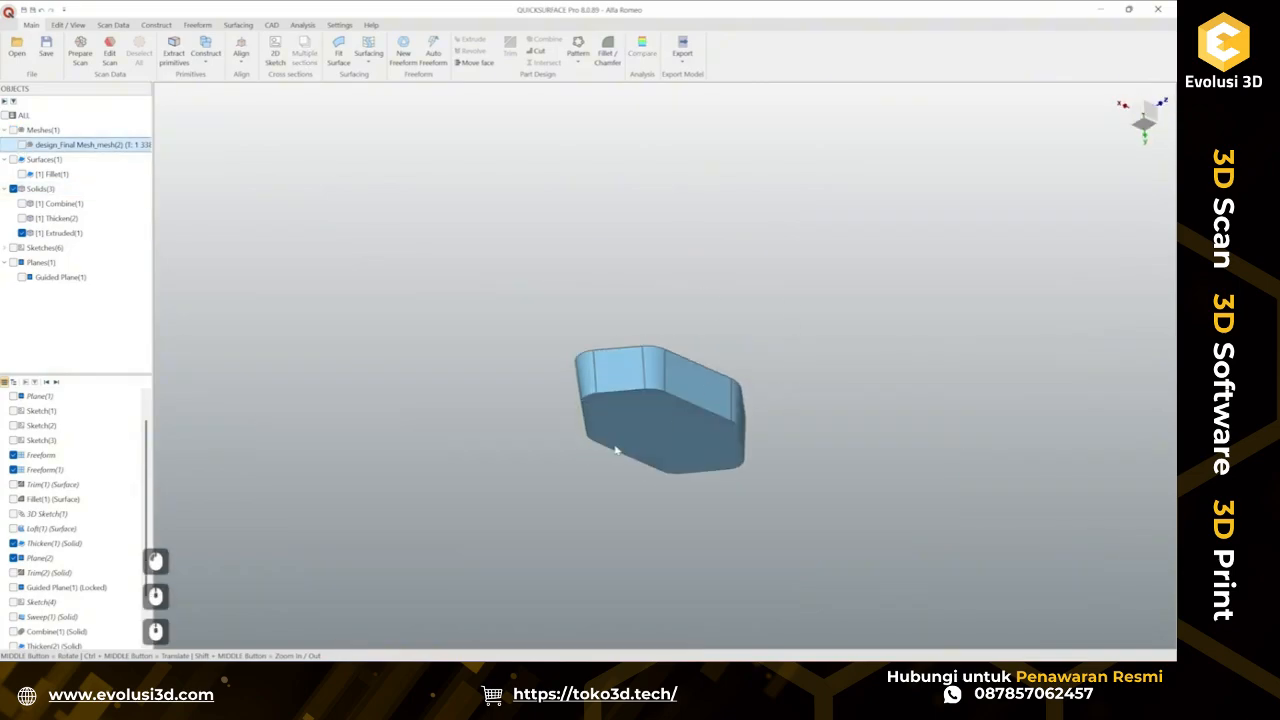
click(657, 425)
click(686, 402)
click(657, 427)
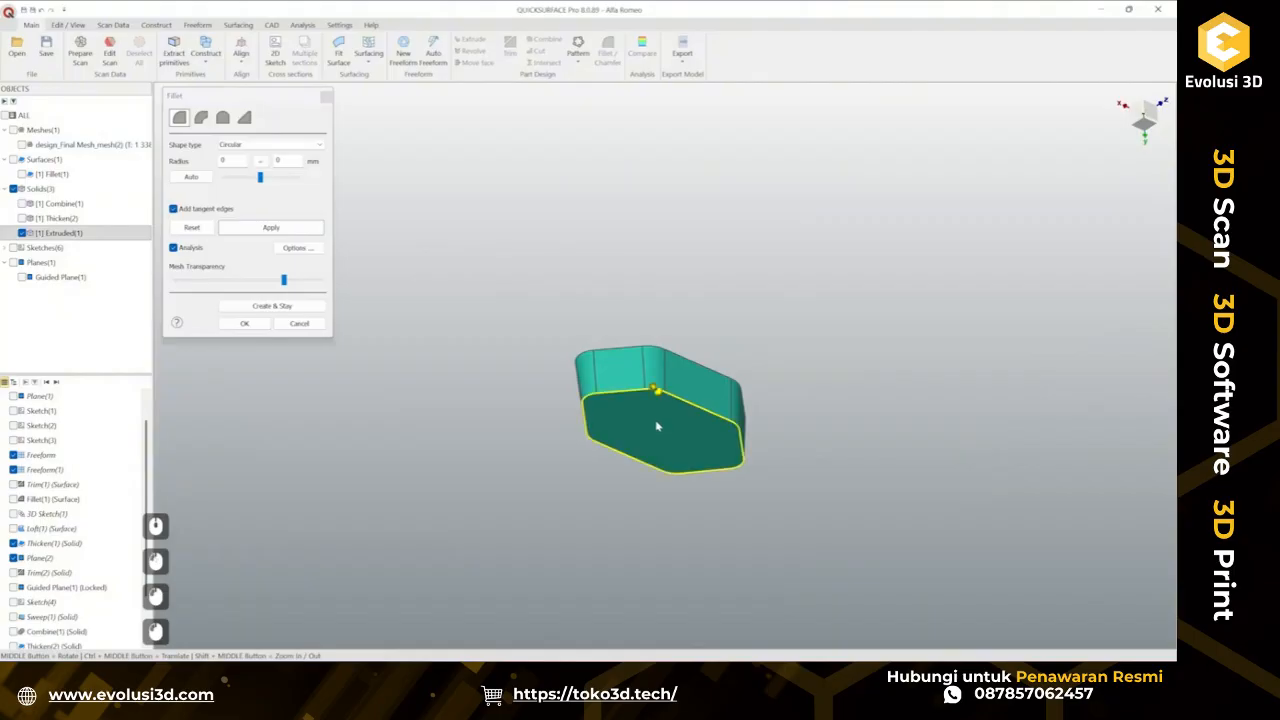
click(22, 145)
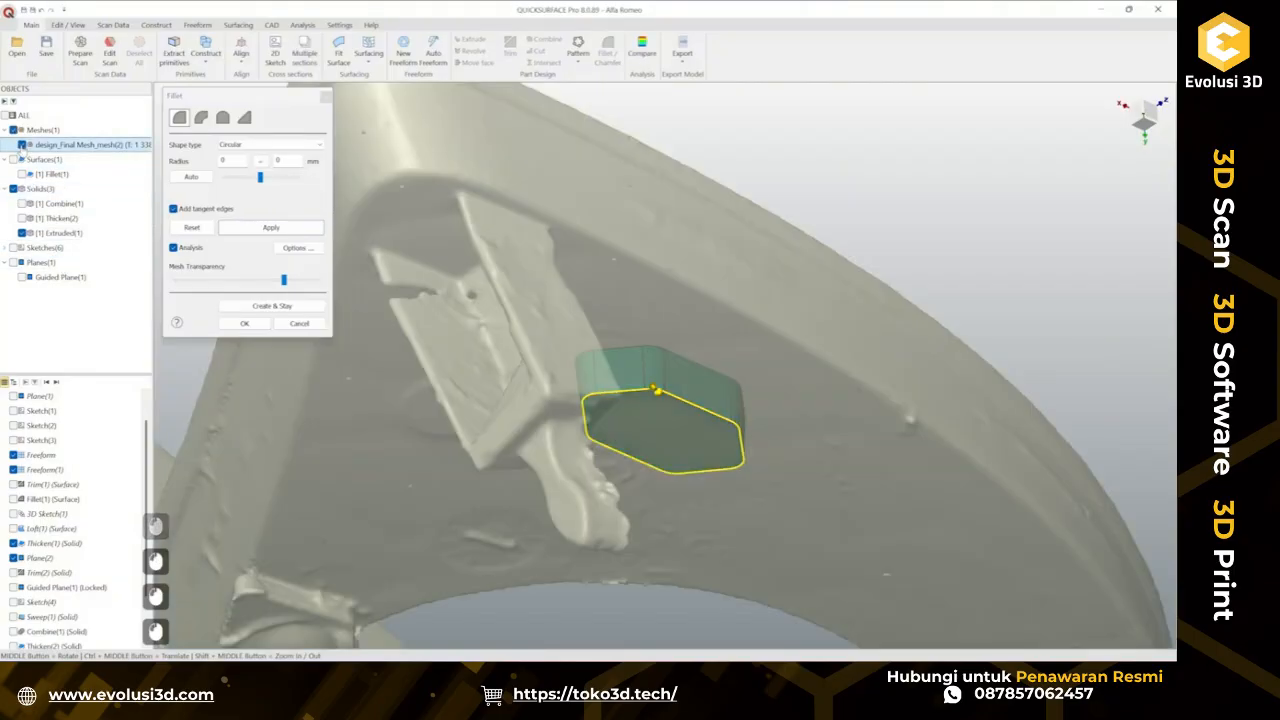
middle_drag(650, 402, 611, 408)
scroll(611, 408, up, 3)
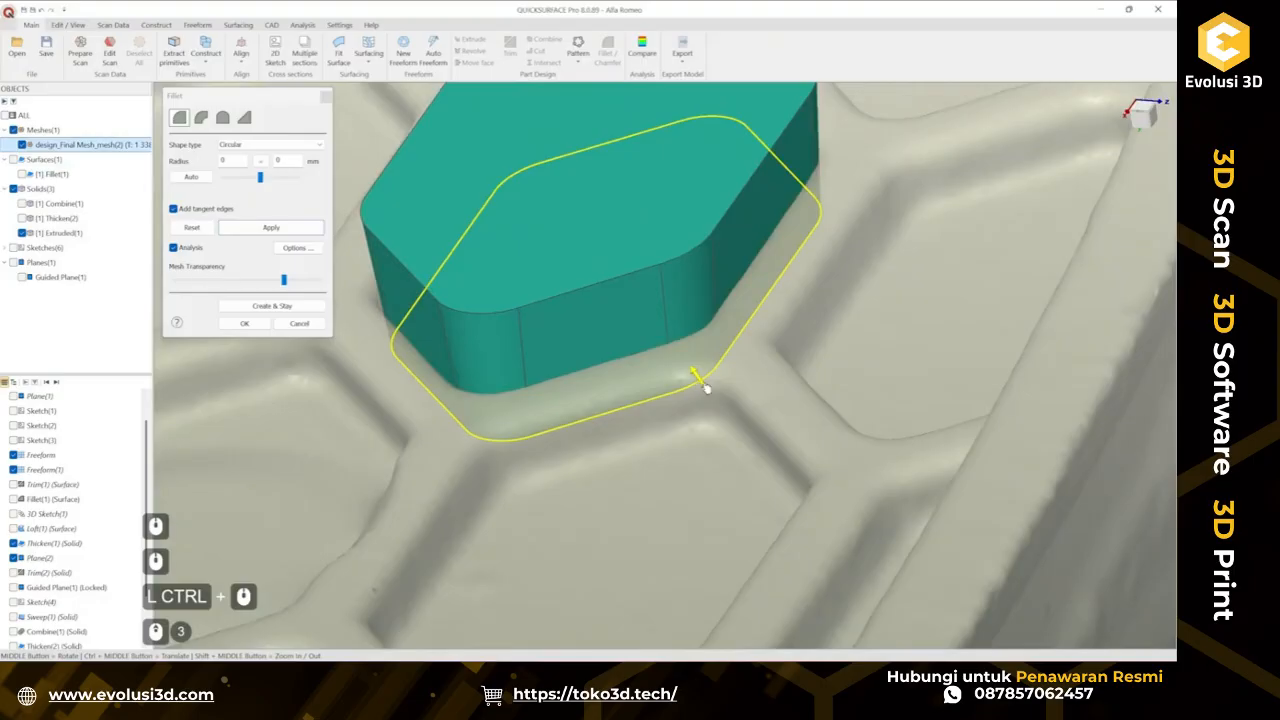
click(693, 375)
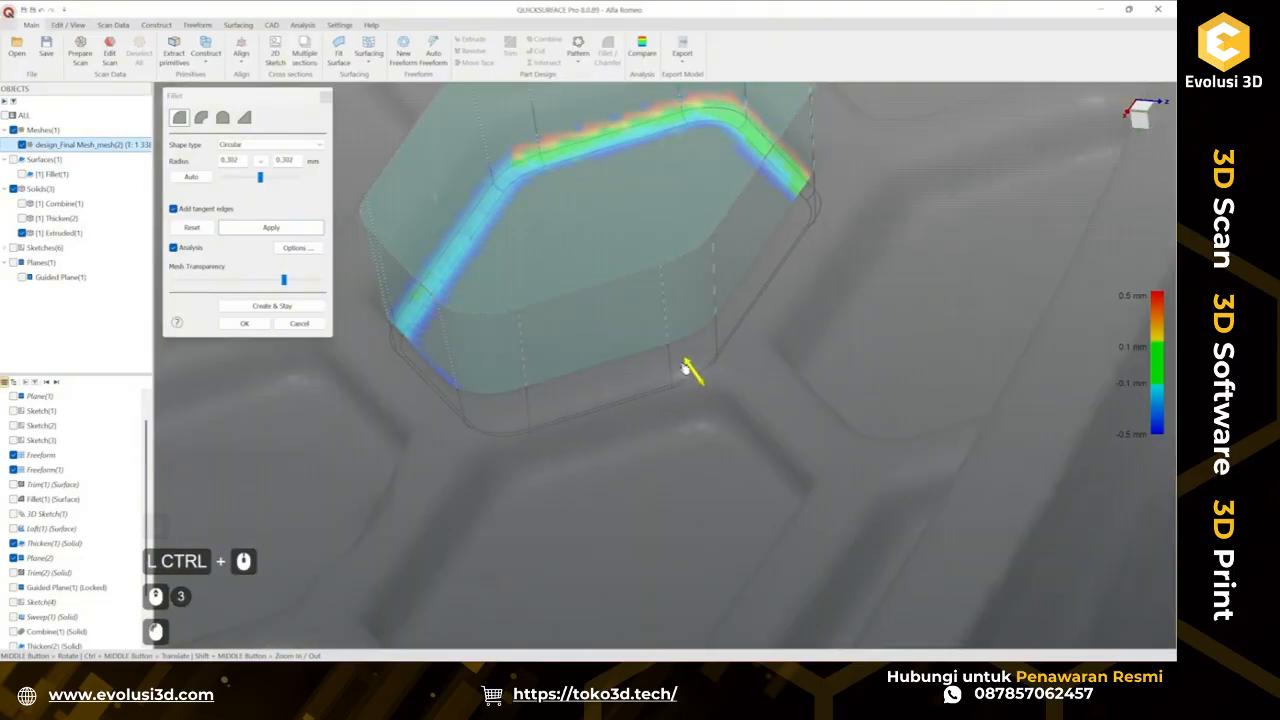
drag(683, 368, 679, 365)
text(0.5)
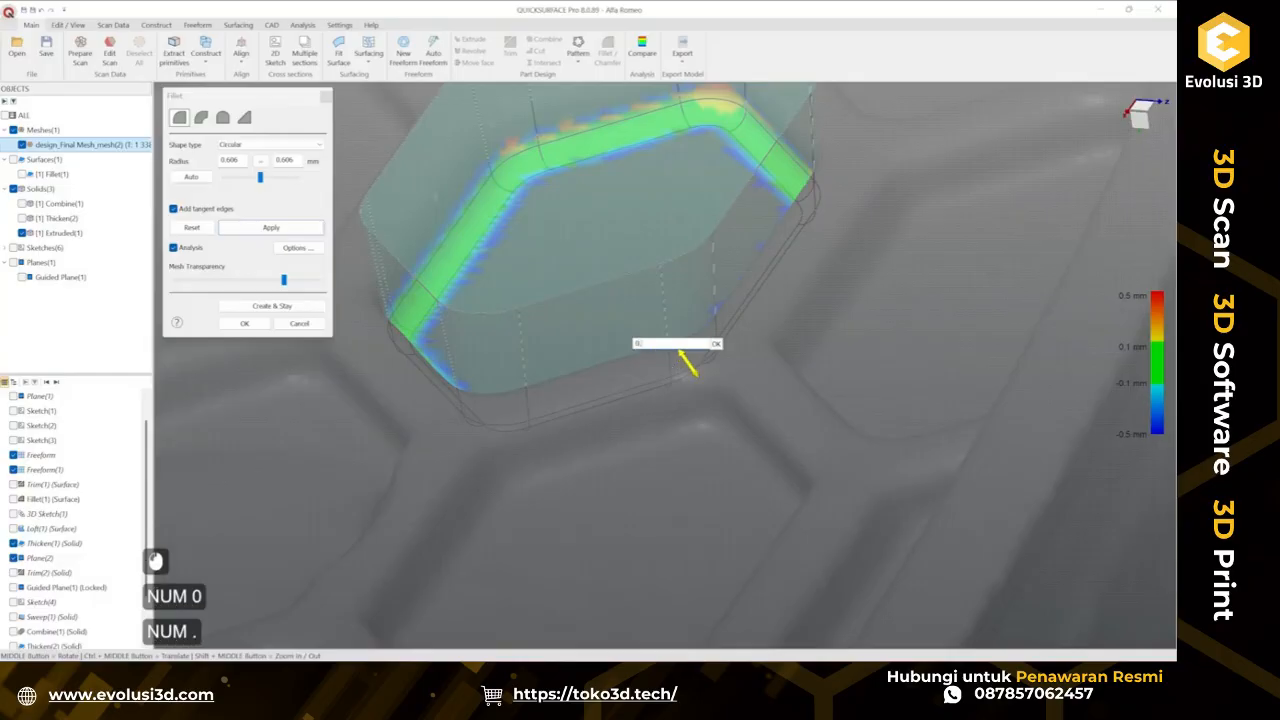
key(KP_Enter)
middle_drag(667, 357, 598, 331)
ctrl+scroll(598, 331, down, 5)
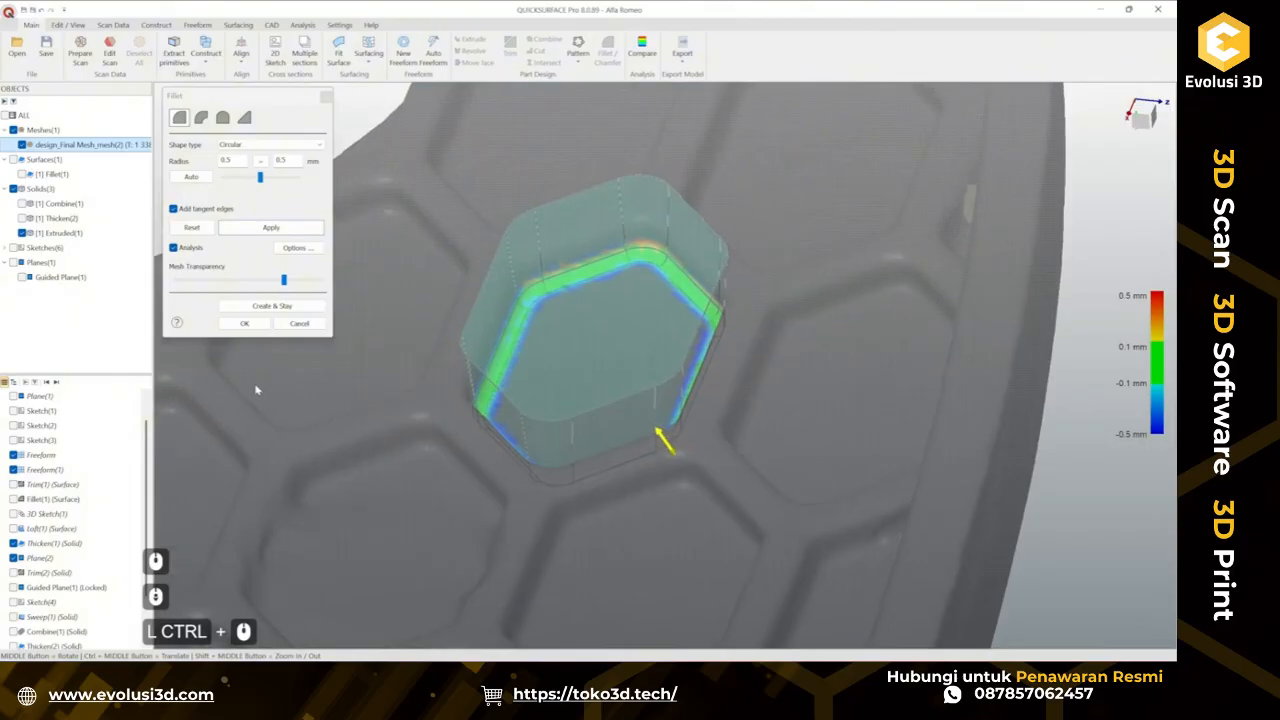
click(244, 323)
Examine the filleted hexagon solid within the grille mesh from several angles.
ctrl+scroll(365, 381, down, 3)
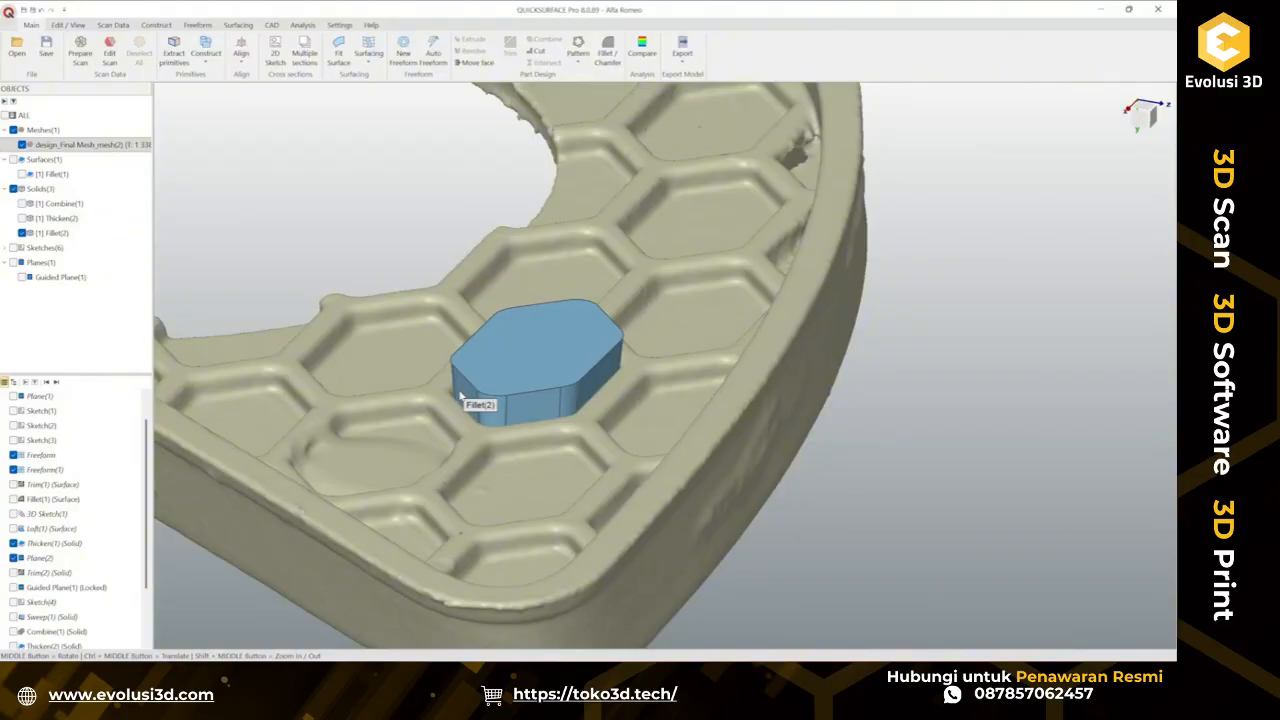
scroll(567, 427, down, 3)
scroll(784, 465, down, 3)
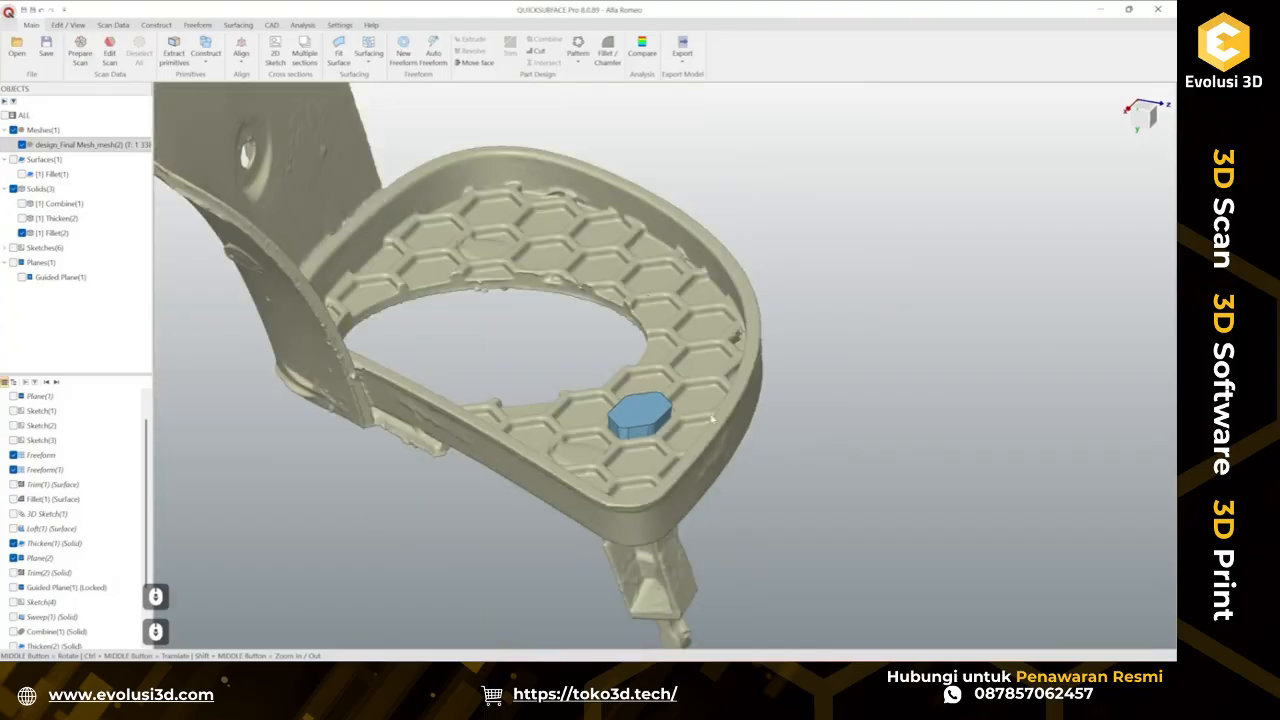
scroll(661, 347, up, 3)
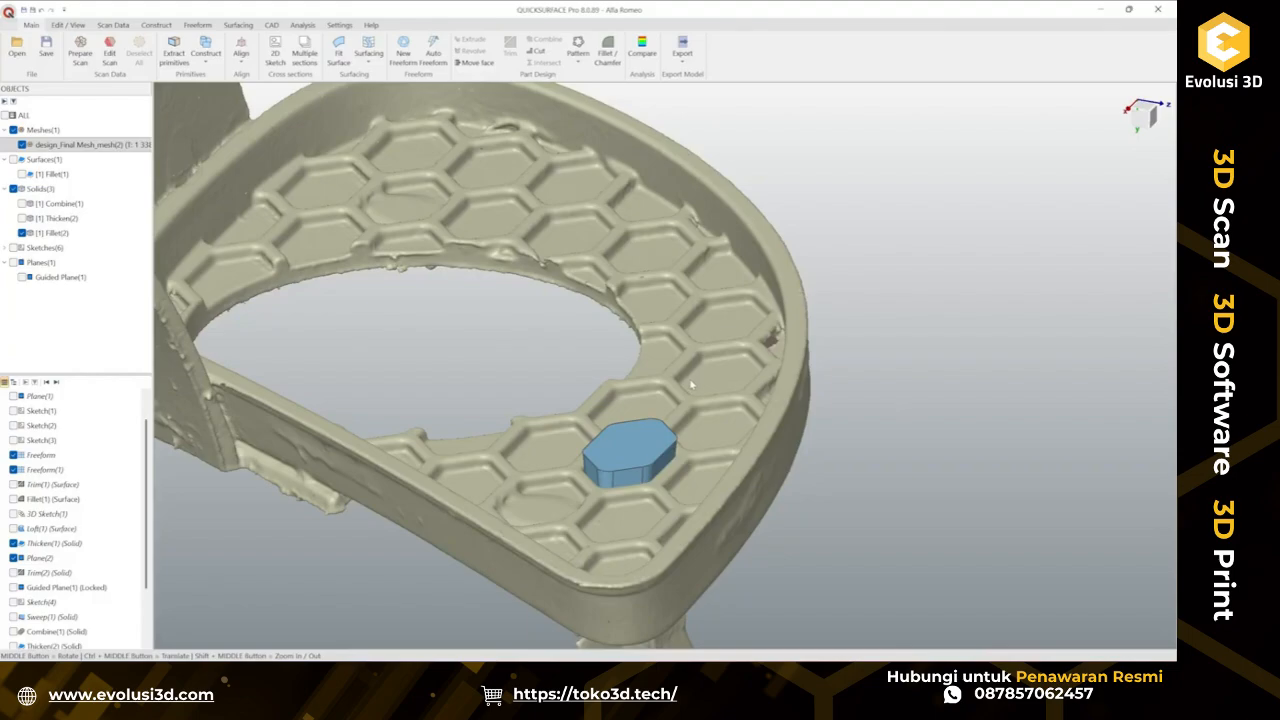
scroll(691, 385, down, 5)
middle_drag(691, 385, 705, 230)
middle_drag(650, 400, 409, 437)
middle_drag(690, 440, 506, 495)
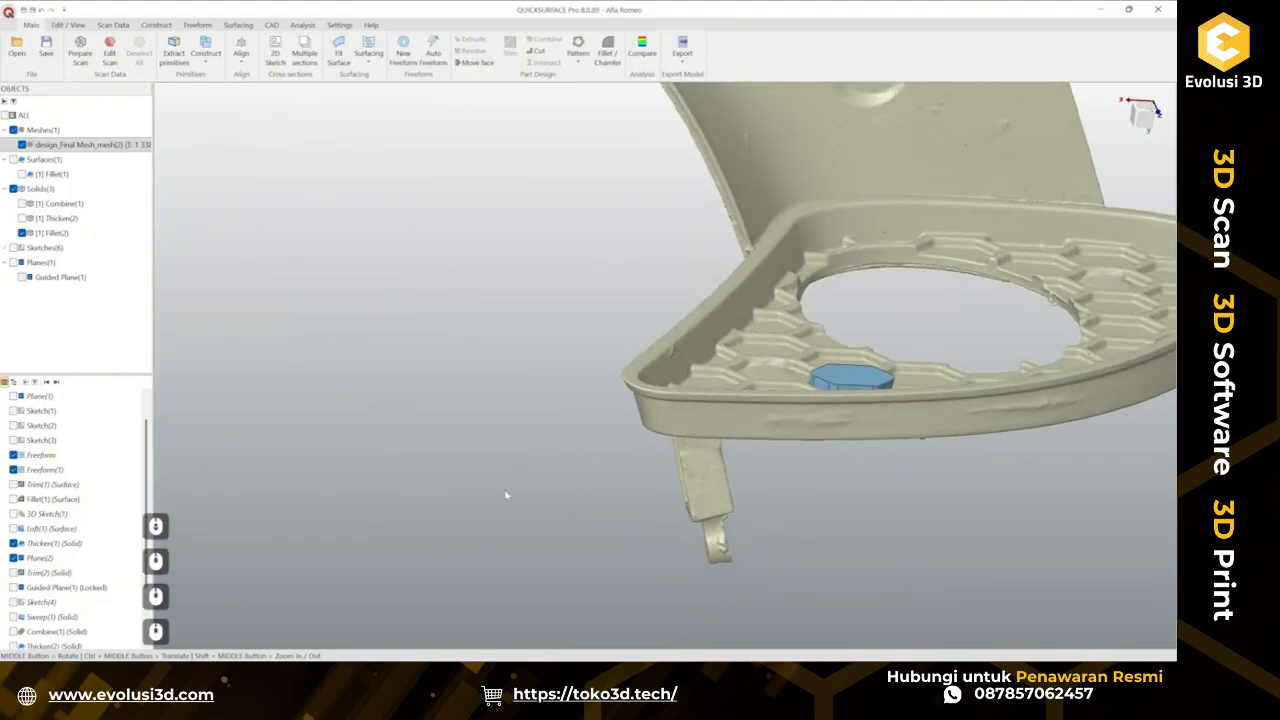
ctrl+middle_drag(838, 394, 556, 371)
middle_drag(670, 165, 683, 392)
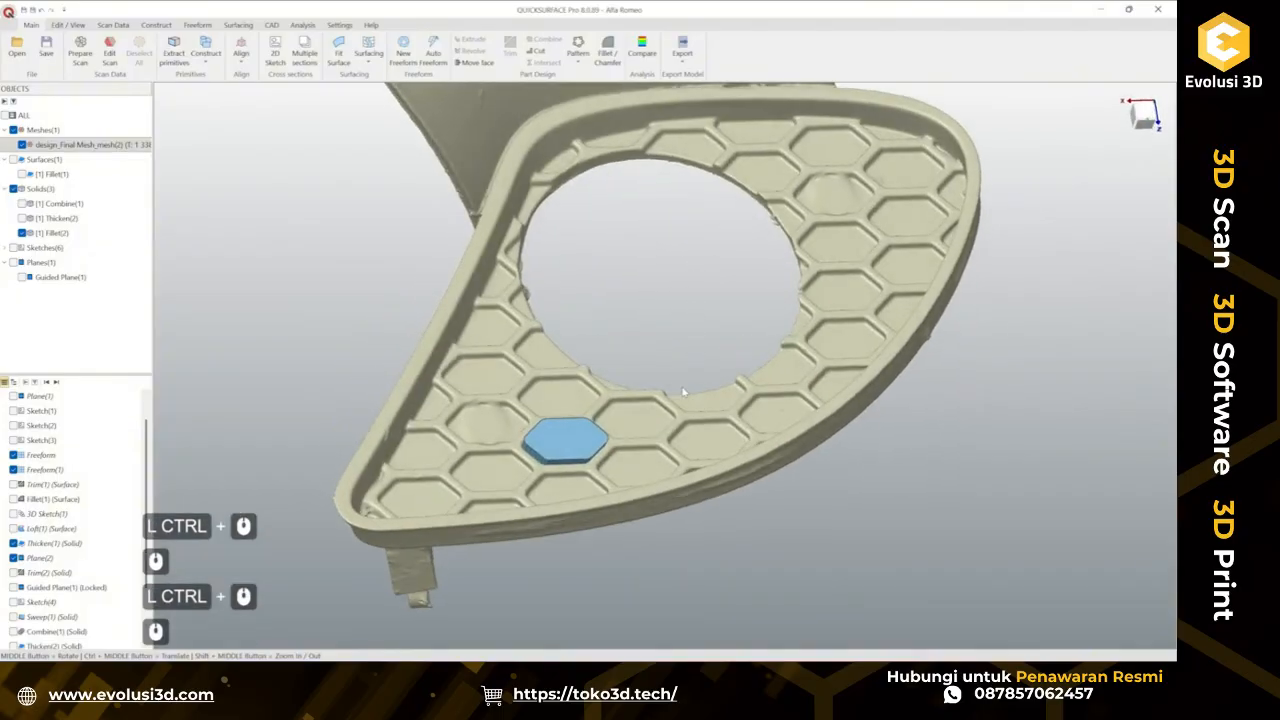
Start a linear pattern of the hexagon solid, dragging the copy onto the neighbouring cell to its right.
right_click(571, 445)
click(963, 549)
click(580, 446)
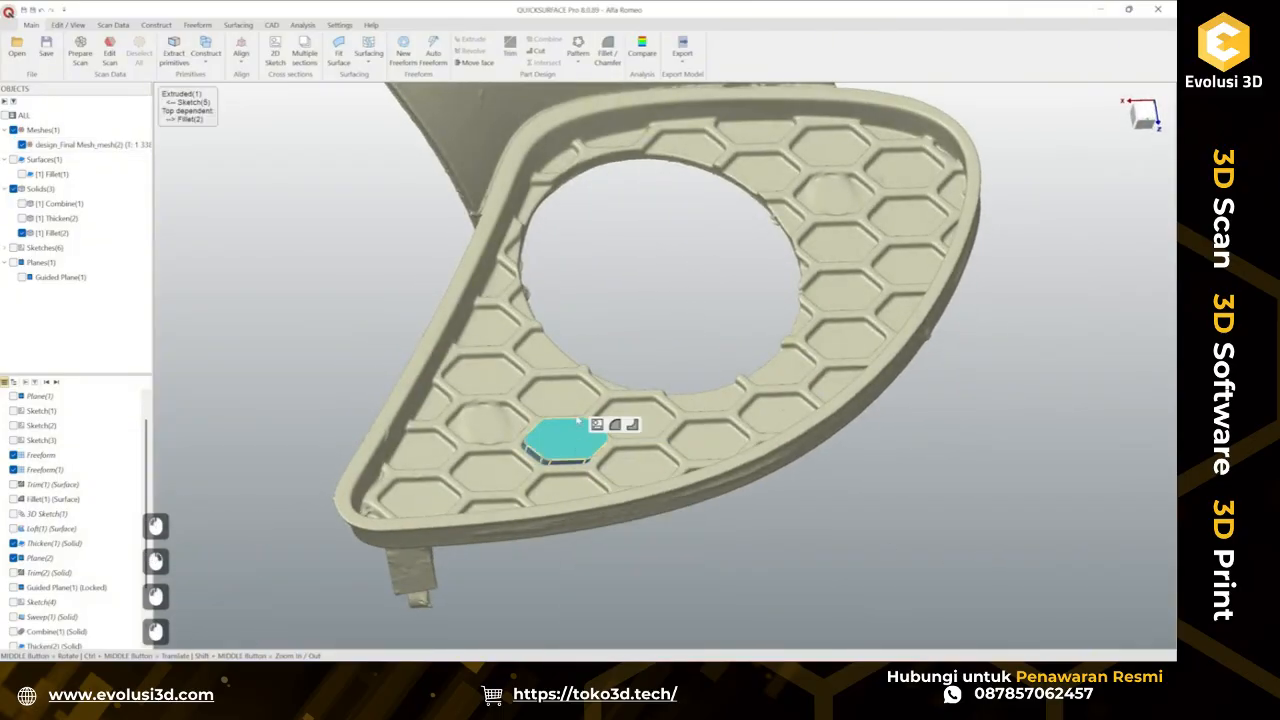
click(270, 27)
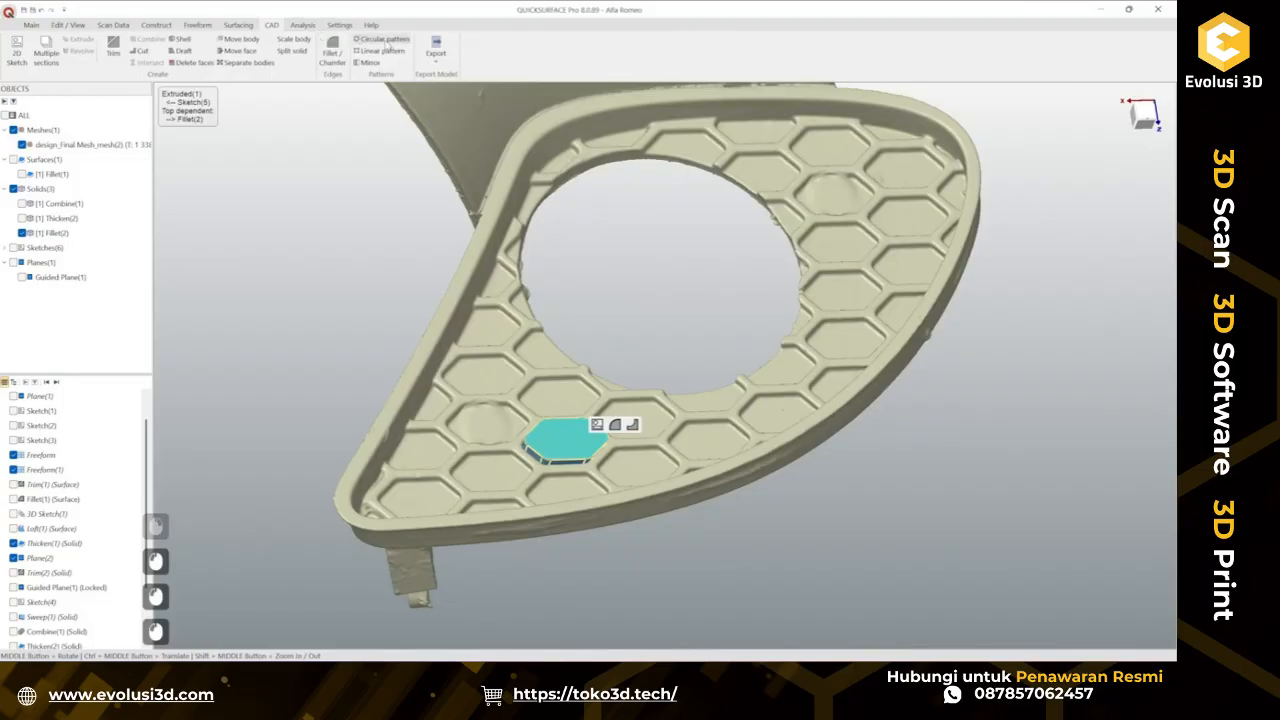
click(380, 50)
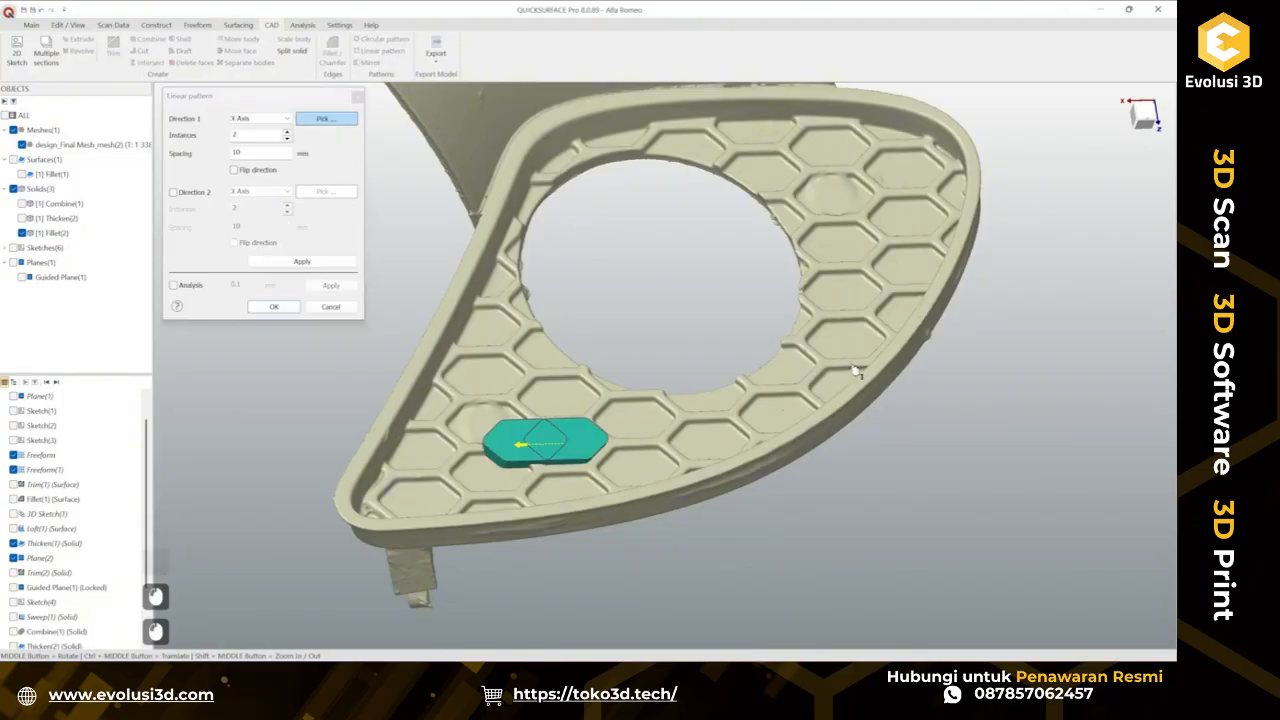
middle_drag(573, 217, 773, 480)
scroll(486, 460, up, 3)
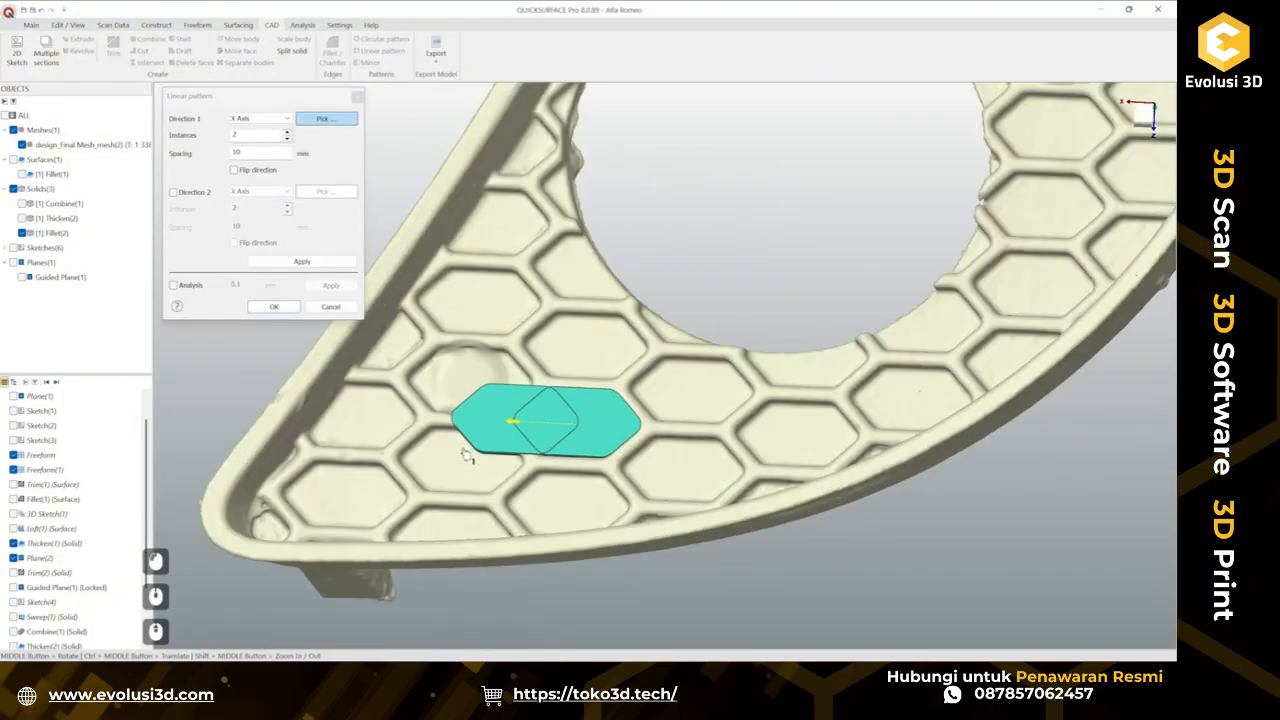
drag(501, 422, 791, 443)
scroll(790, 450, up, 3)
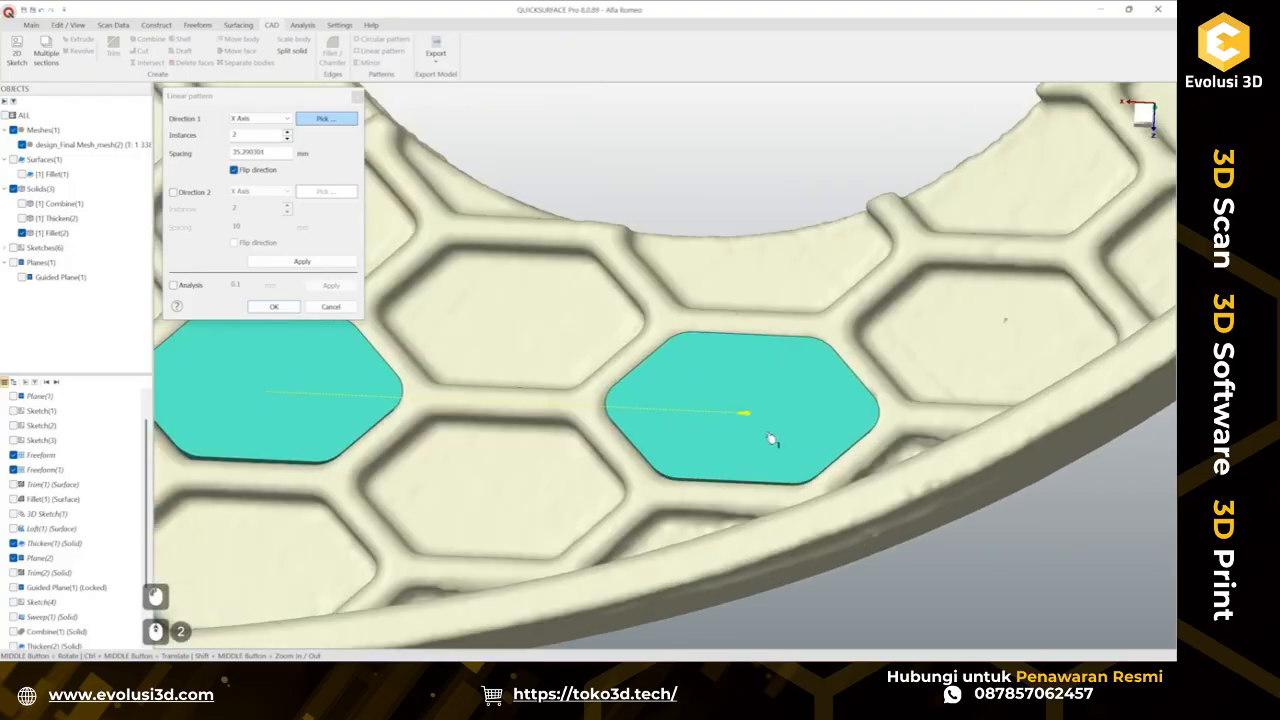
Turn on the pattern's deviation analysis and fine-tune the copy's position over the neighbouring cell.
click(174, 285)
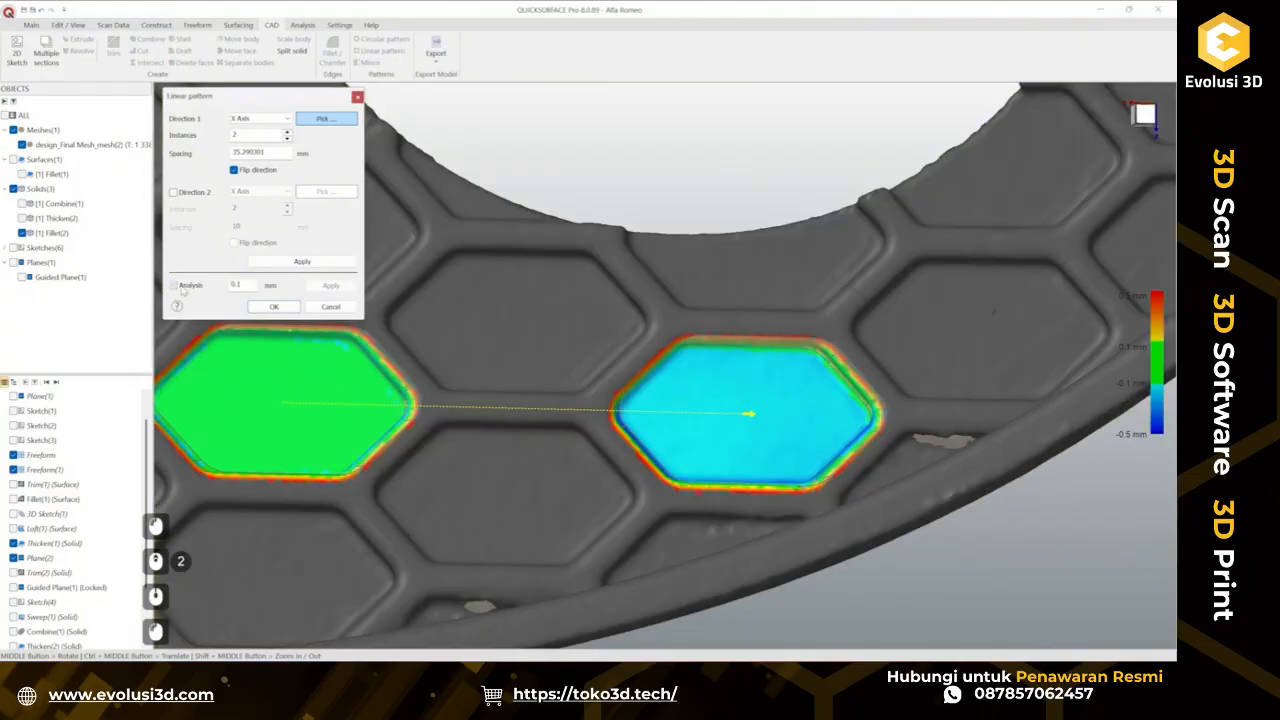
middle_drag(823, 387, 837, 260)
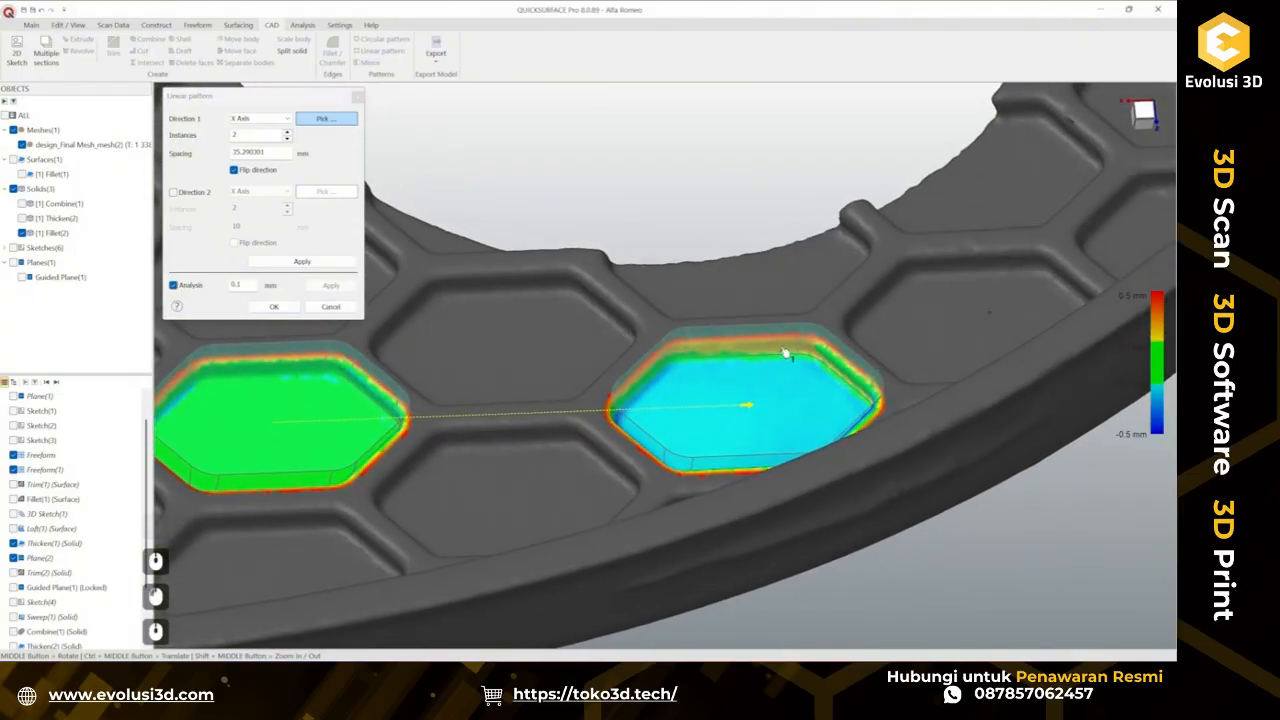
scroll(770, 375, up, 1)
drag(736, 422, 736, 424)
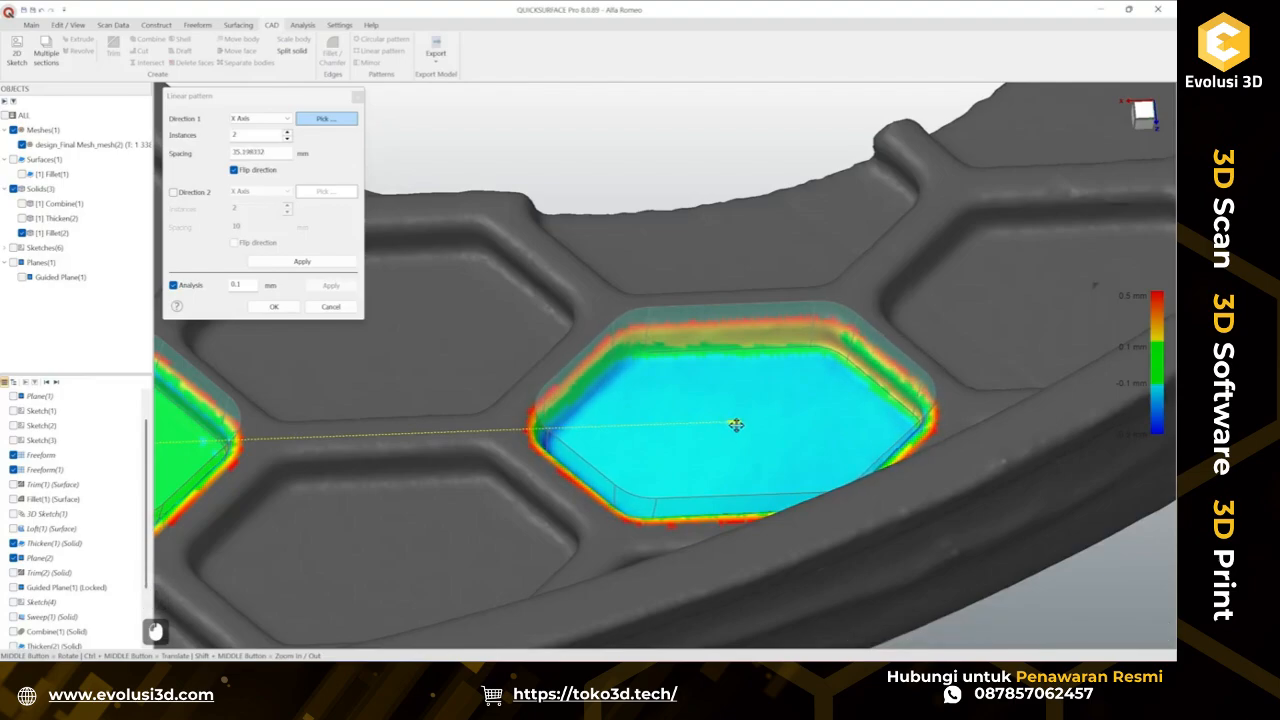
double_click(234, 153)
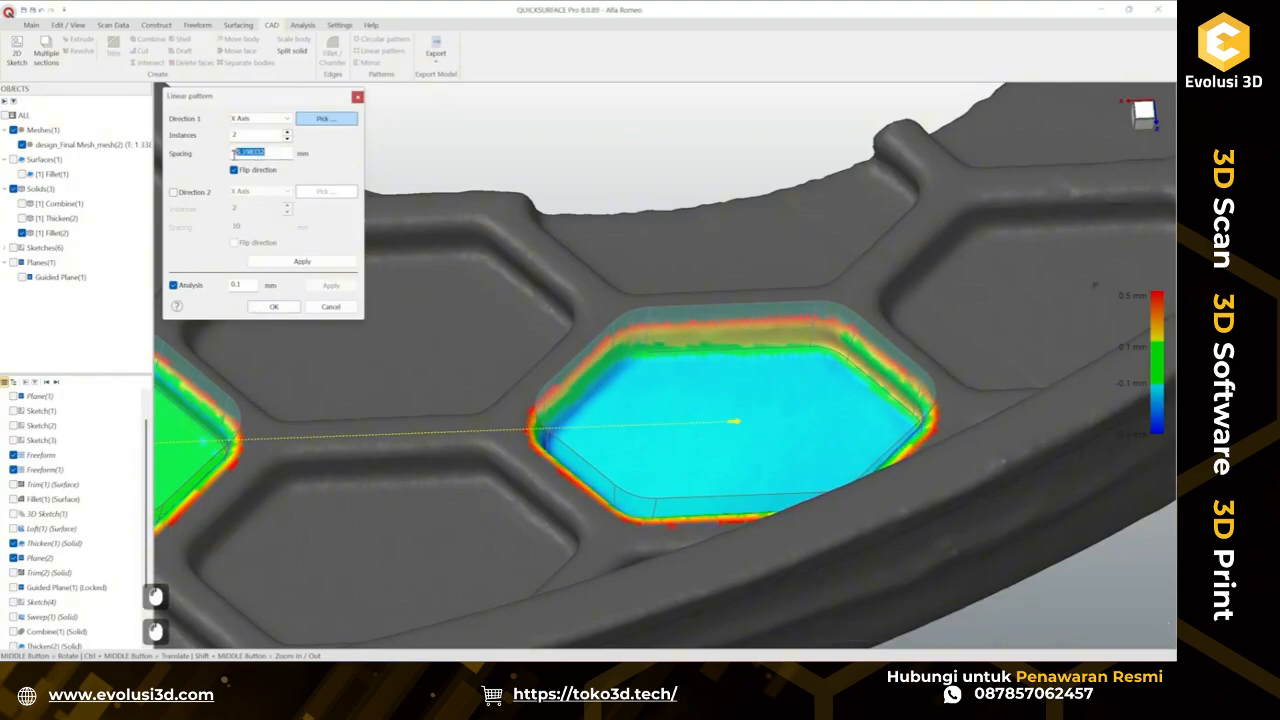
scroll(723, 346, down, 3)
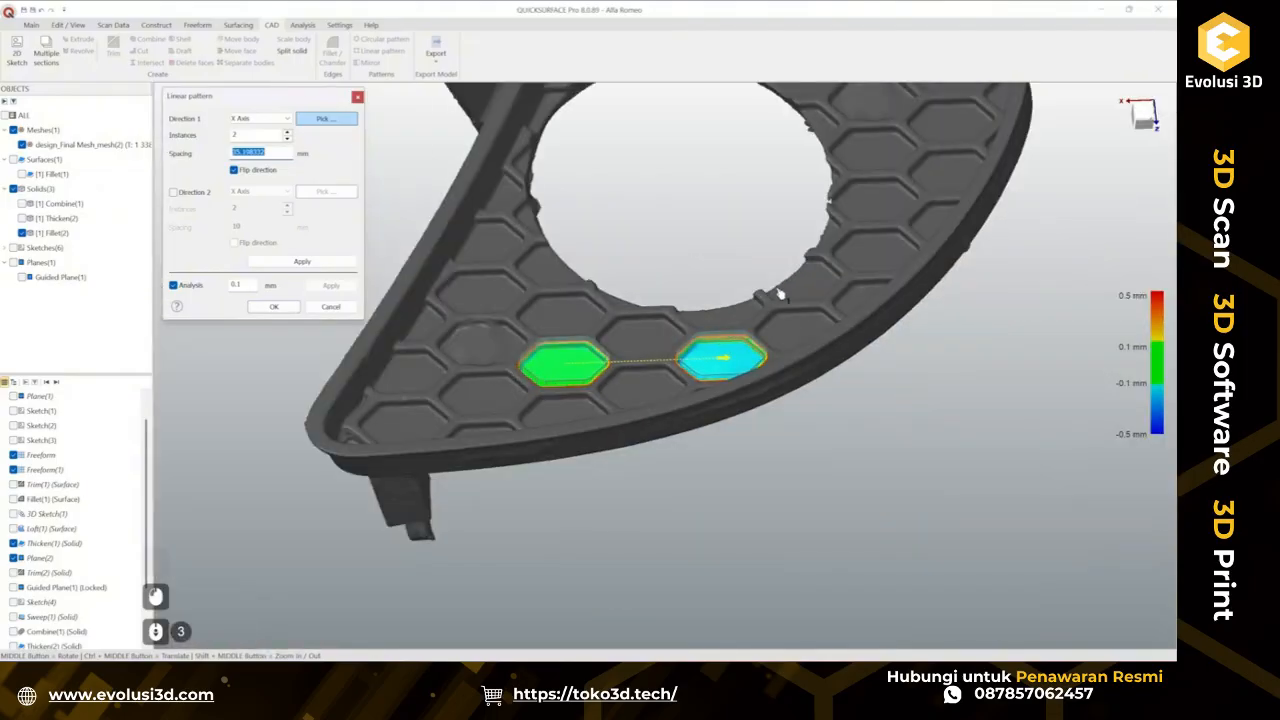
scroll(640, 300, down, 3)
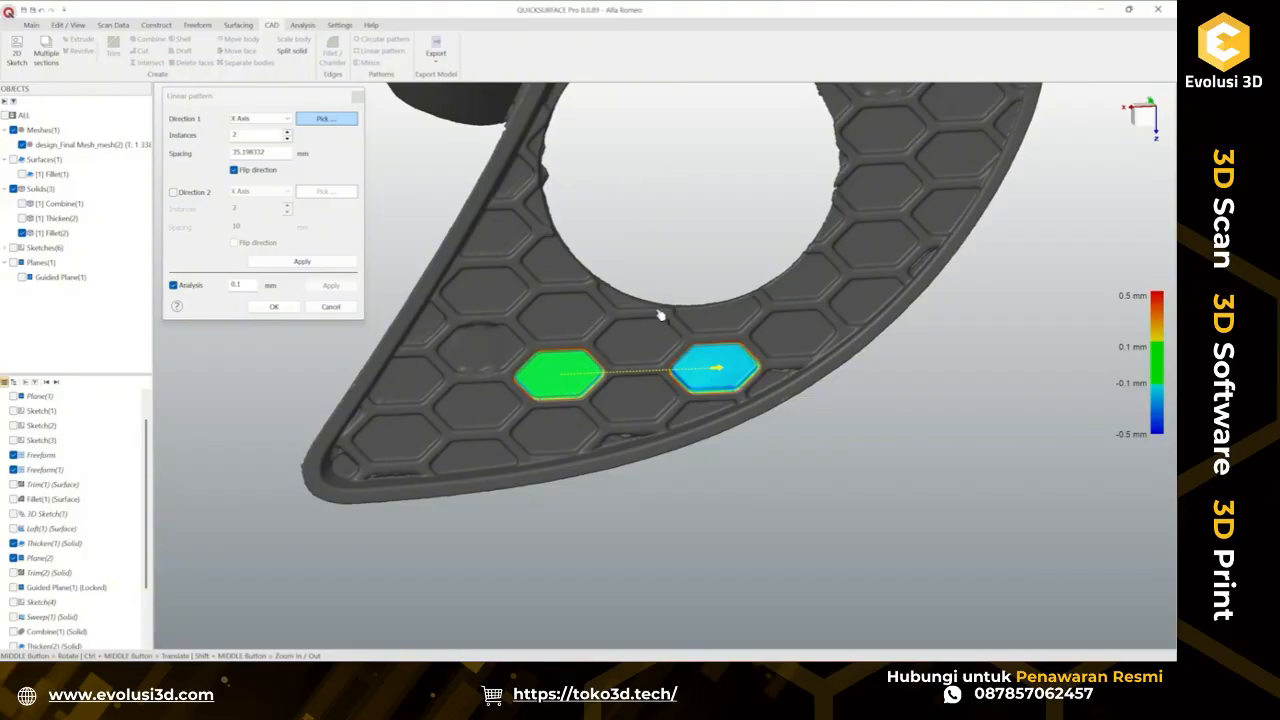
Examine the patterned copy against the scanned cells from several views and cancel the linear pattern.
middle_drag(660, 342, 668, 338)
click(1144, 121)
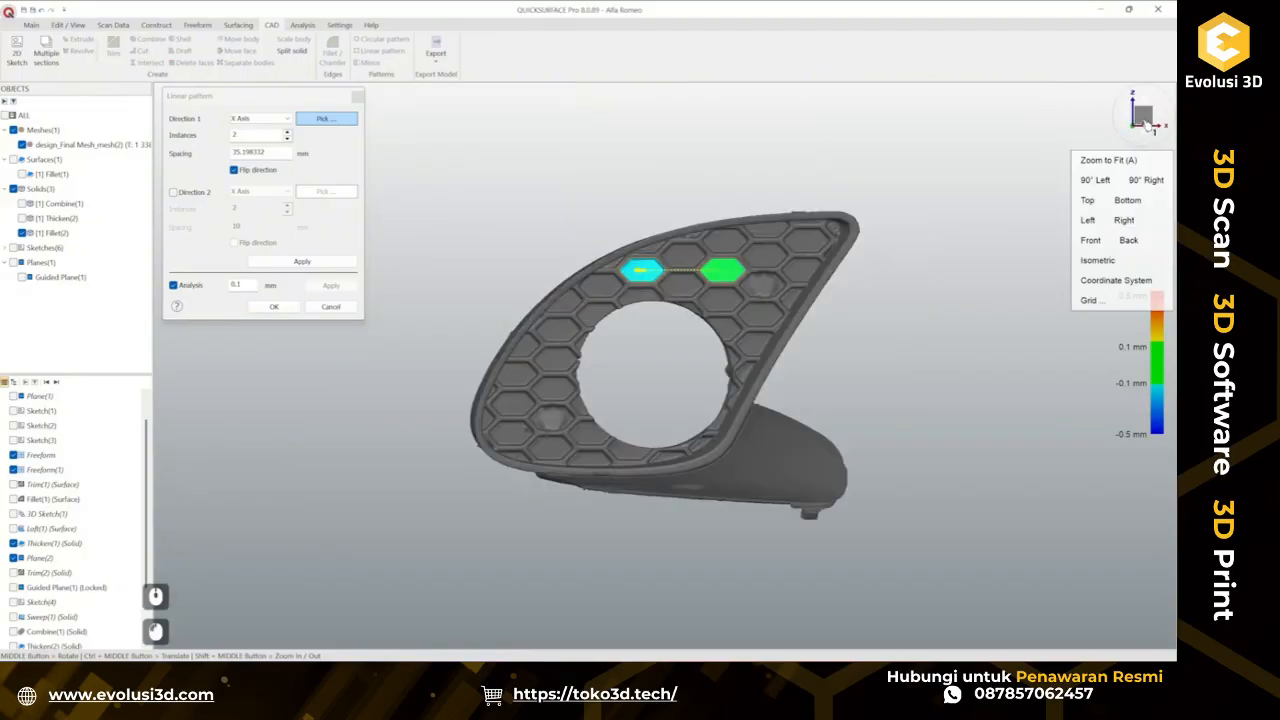
scroll(661, 293, up, 2)
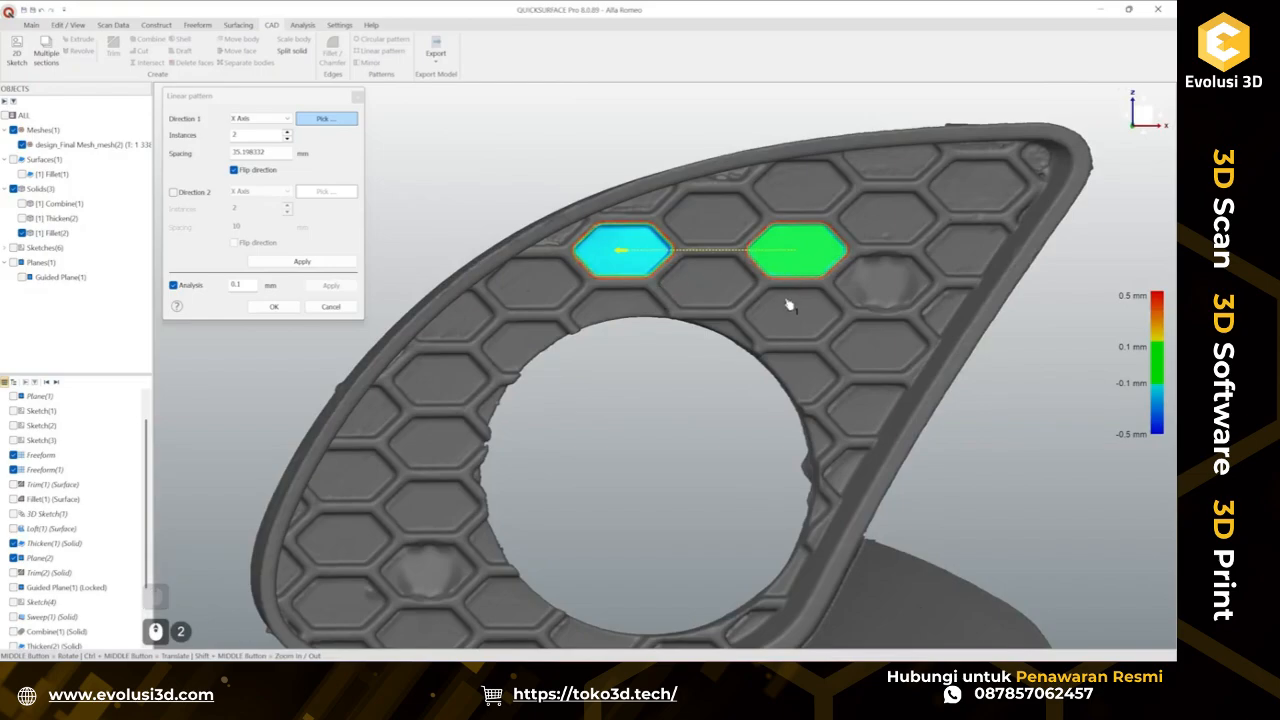
ctrl+middle_drag(656, 327, 938, 364)
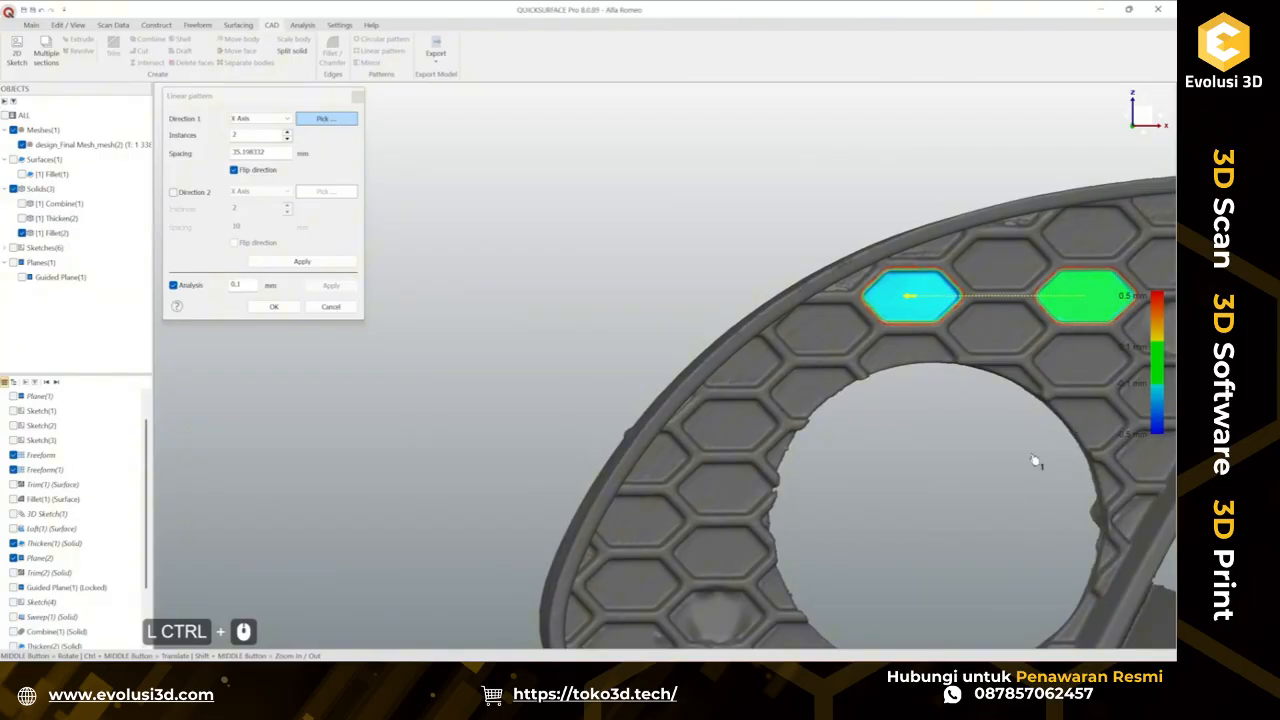
ctrl+middle_drag(973, 379, 741, 566)
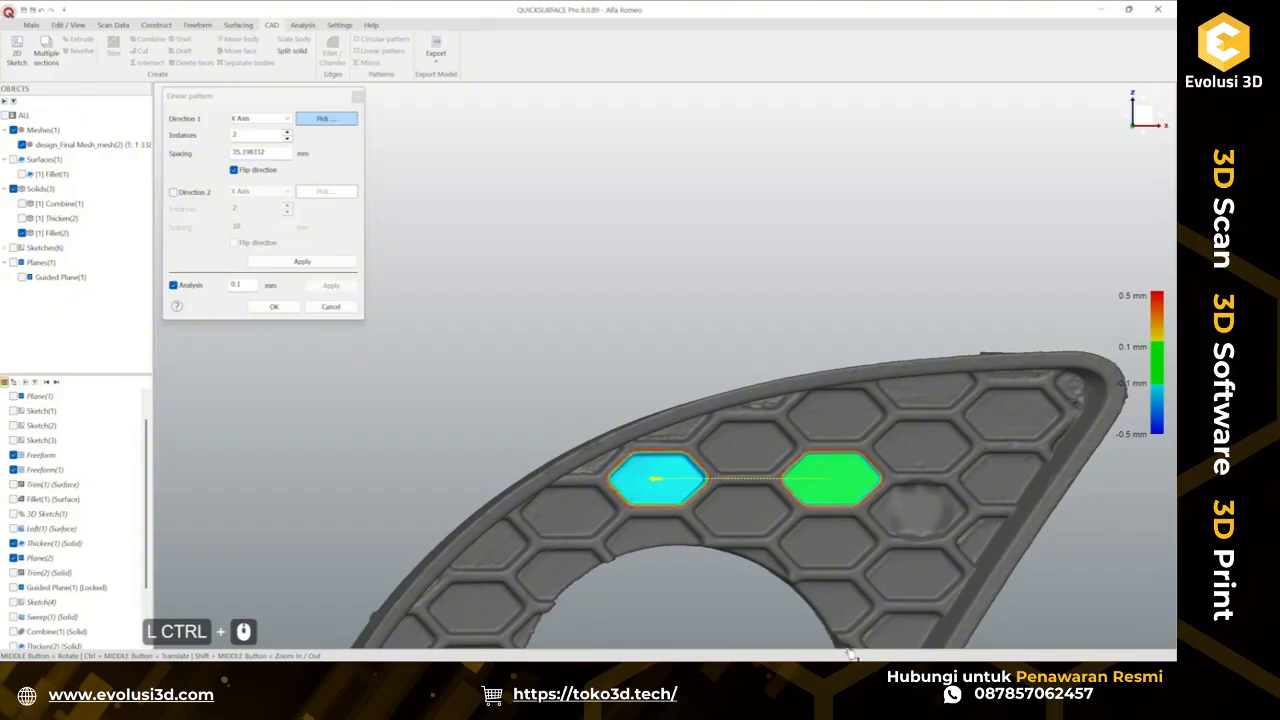
ctrl+middle_drag(852, 579, 817, 331)
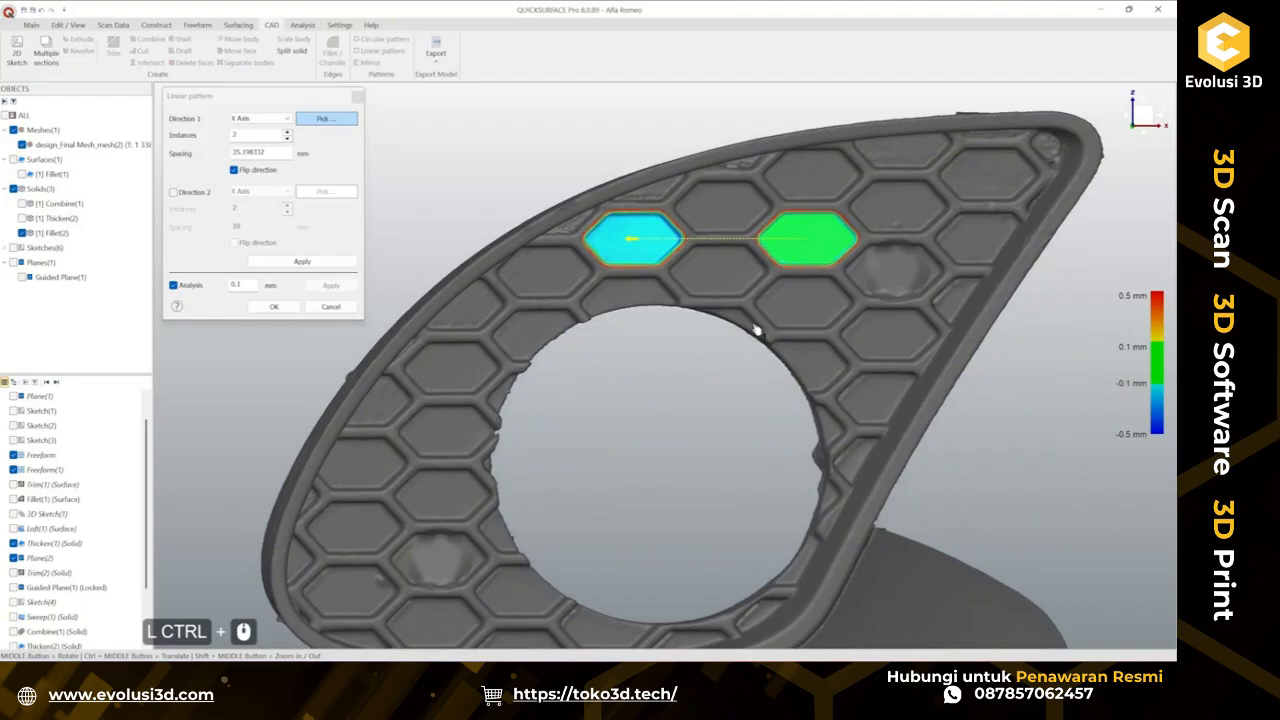
click(330, 309)
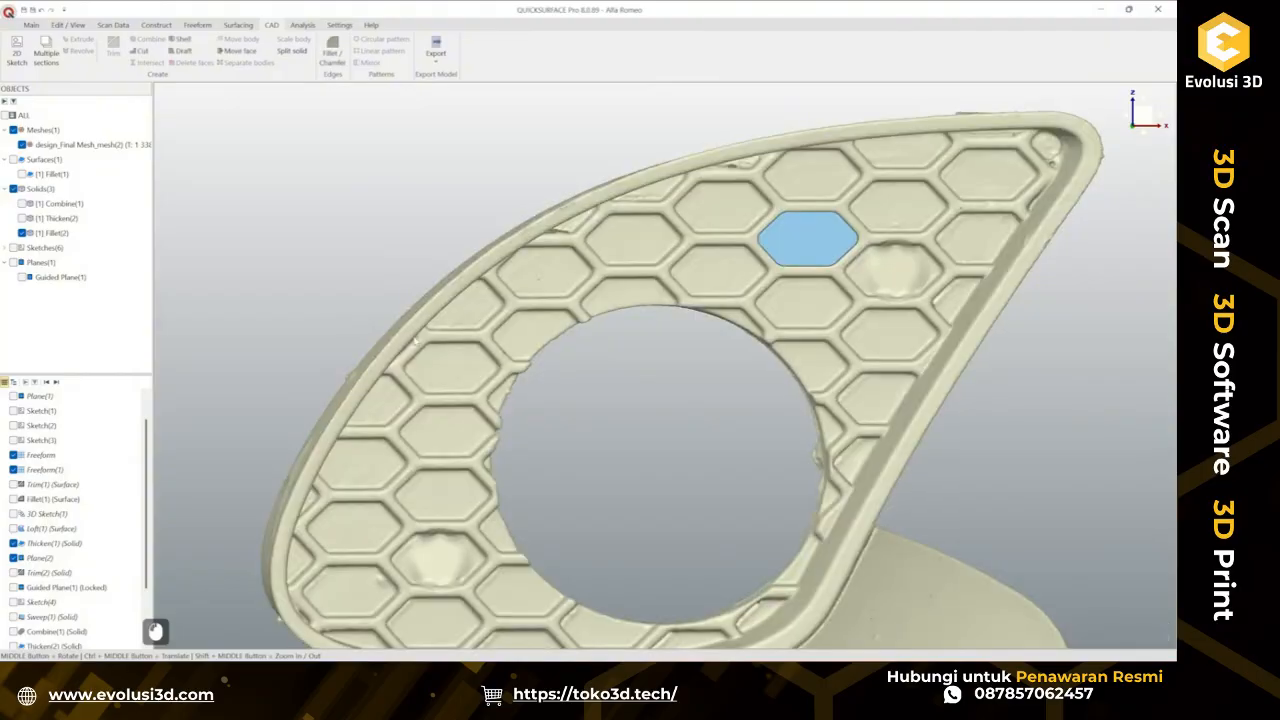
Duplicate Sketch(5) in the feature tree.
scroll(658, 378, down, 3)
middle_drag(658, 378, 629, 427)
scroll(70, 550, down, 5)
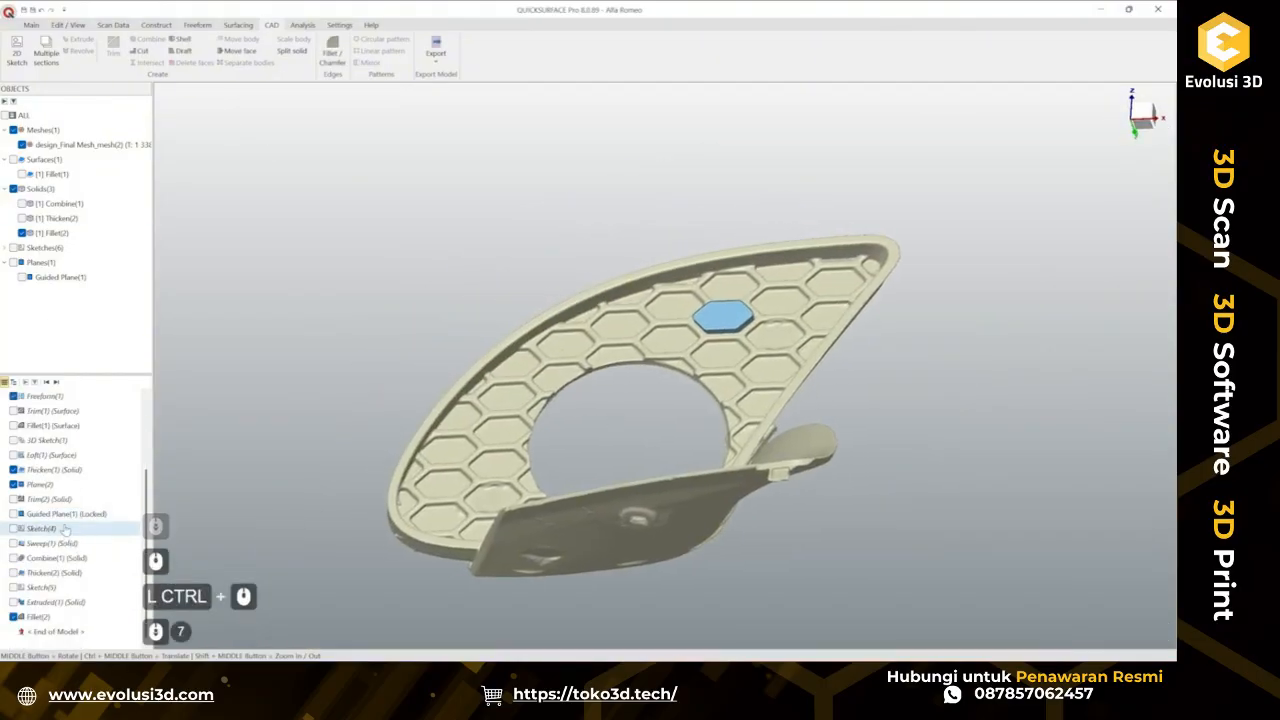
click(42, 587)
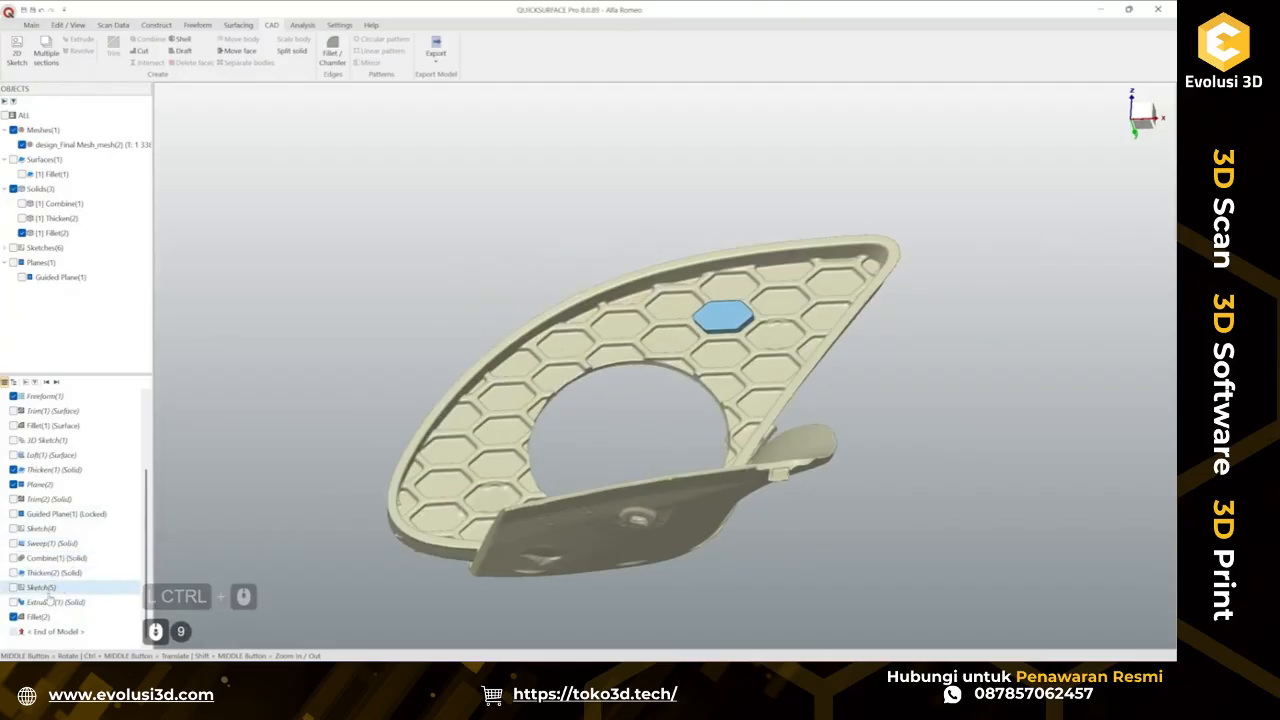
click(13, 587)
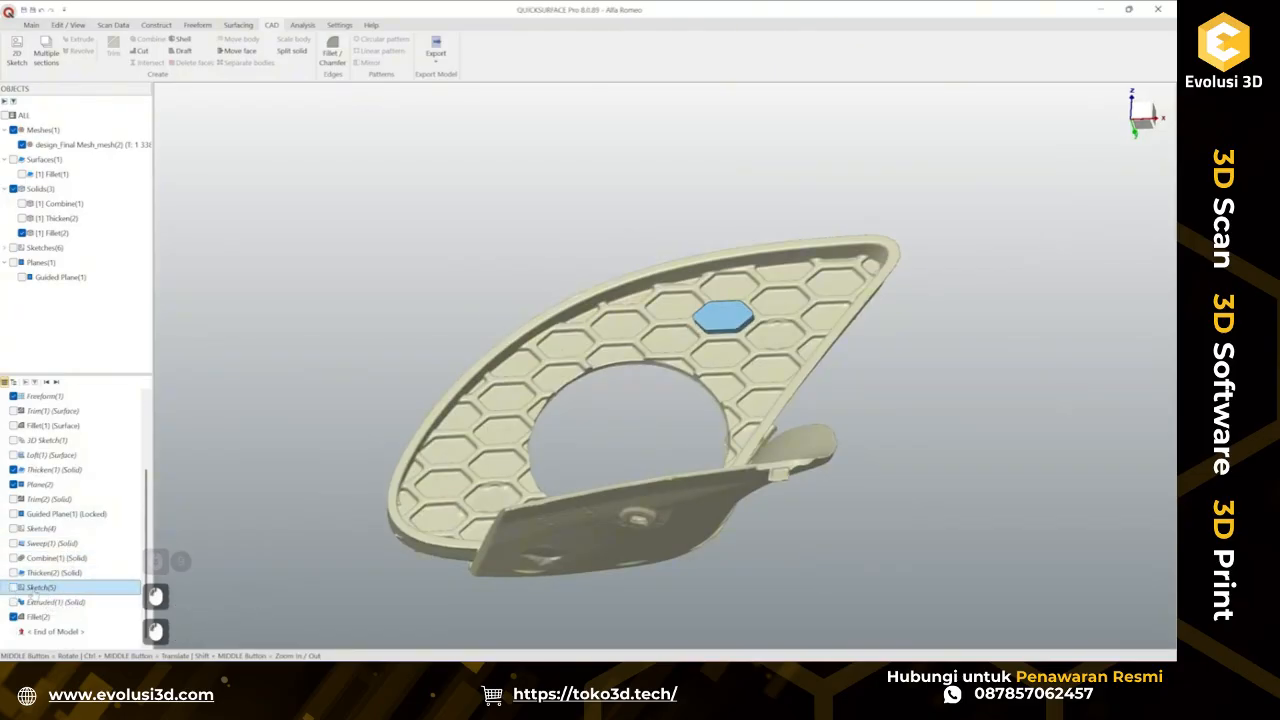
right_click(62, 588)
click(83, 562)
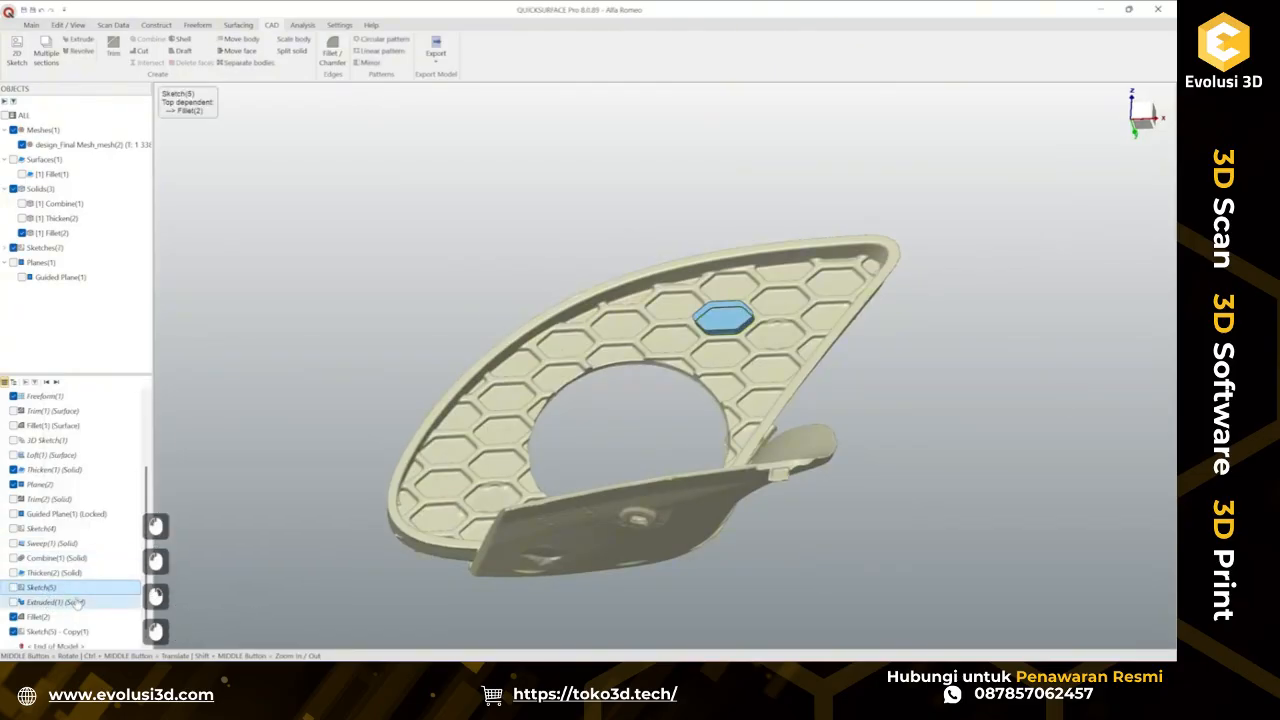
Hide the filleted hexagon solid and open the copied sketch for editing.
click(22, 233)
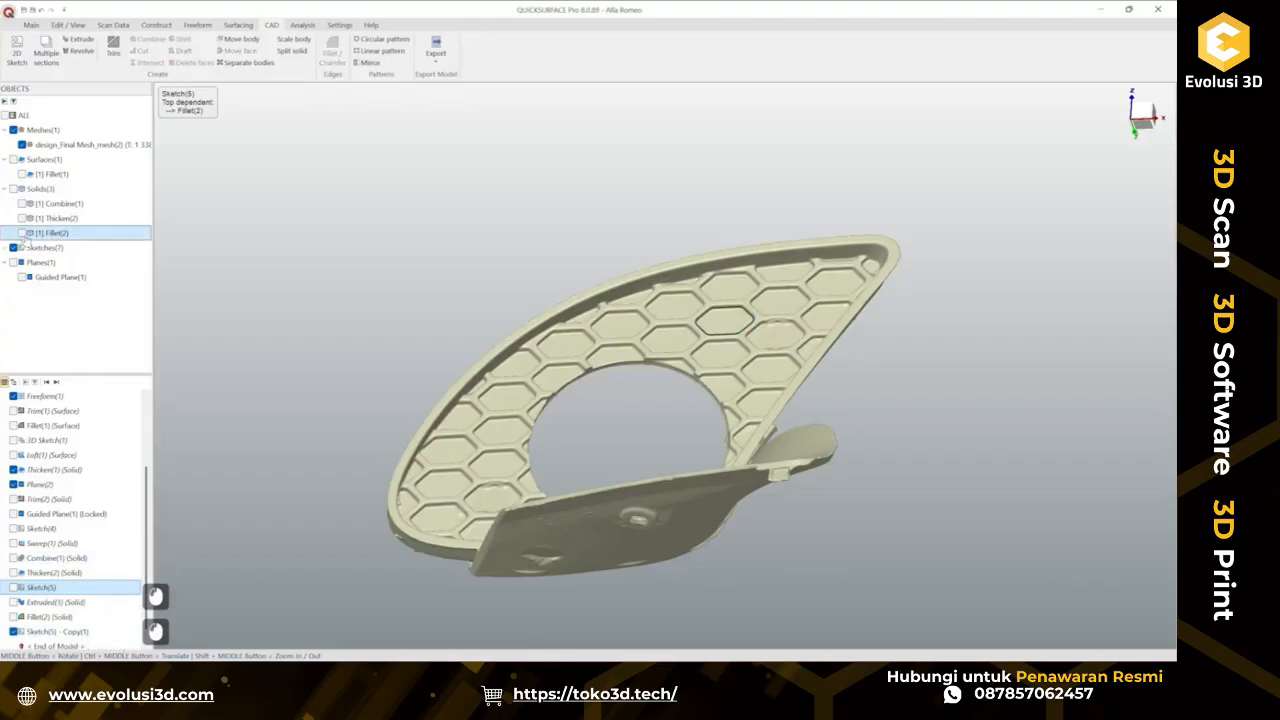
double_click(57, 631)
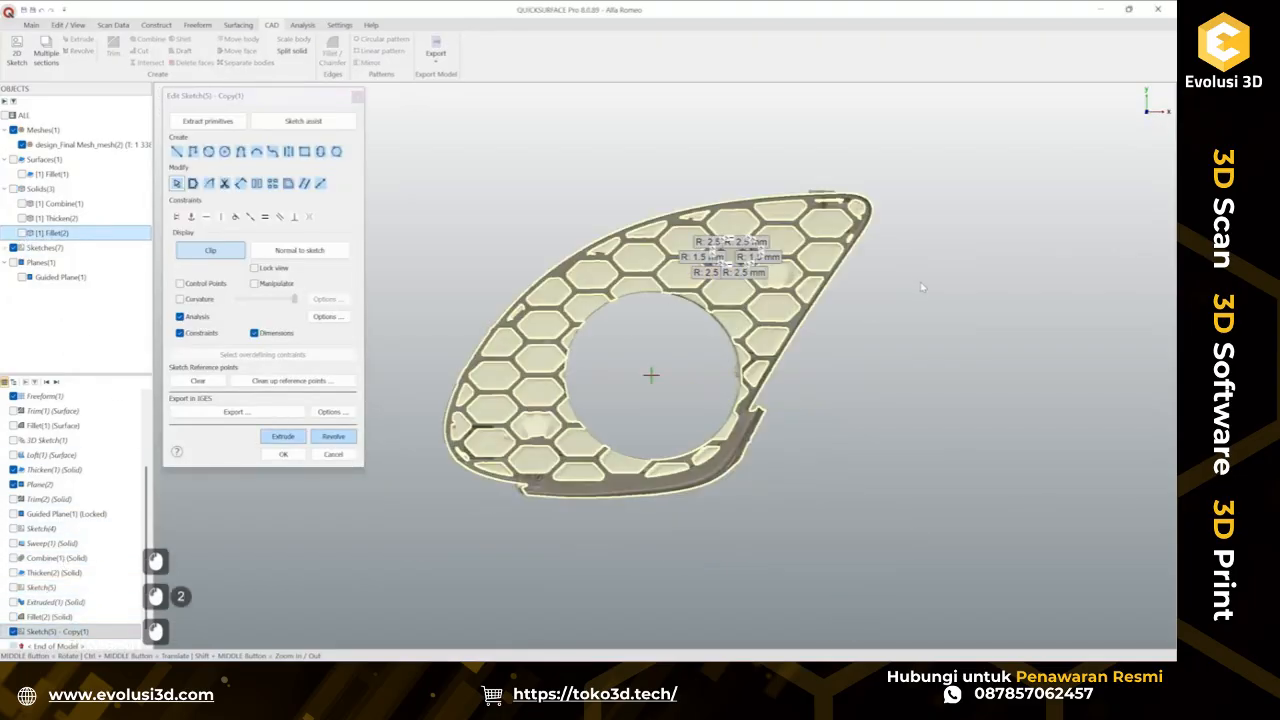
scroll(748, 242, up, 5)
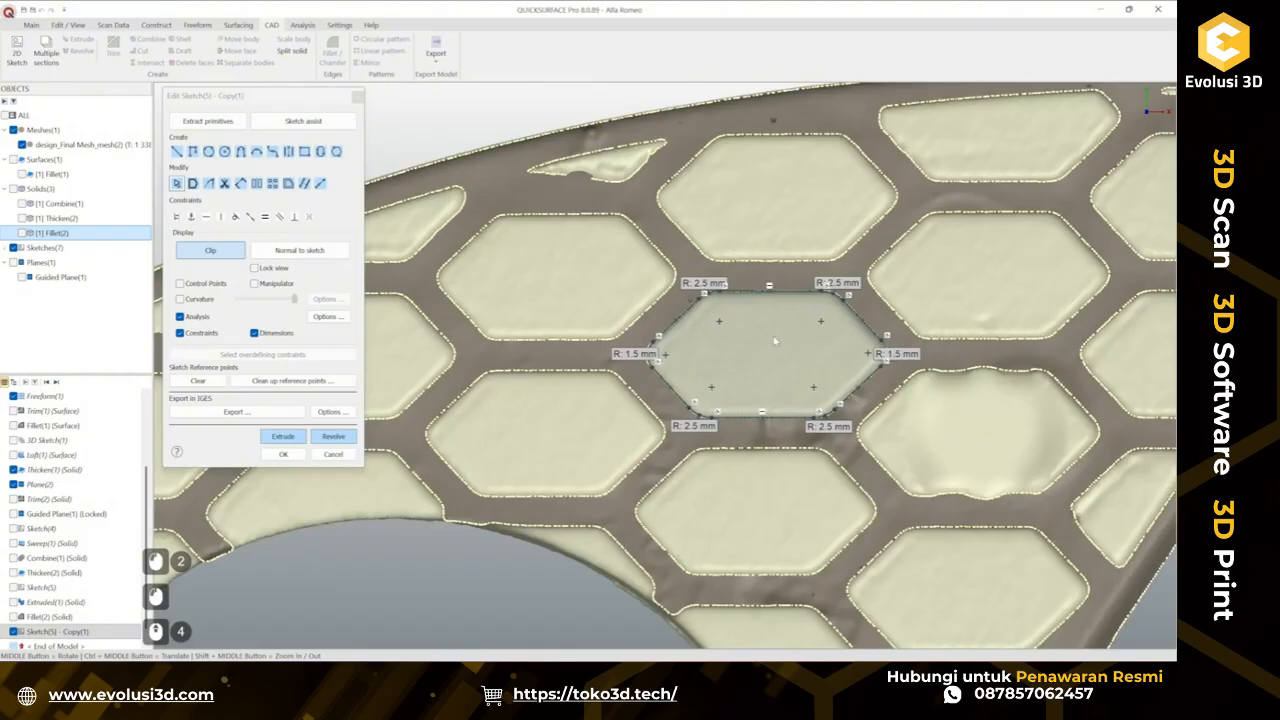
scroll(702, 292, up, 3)
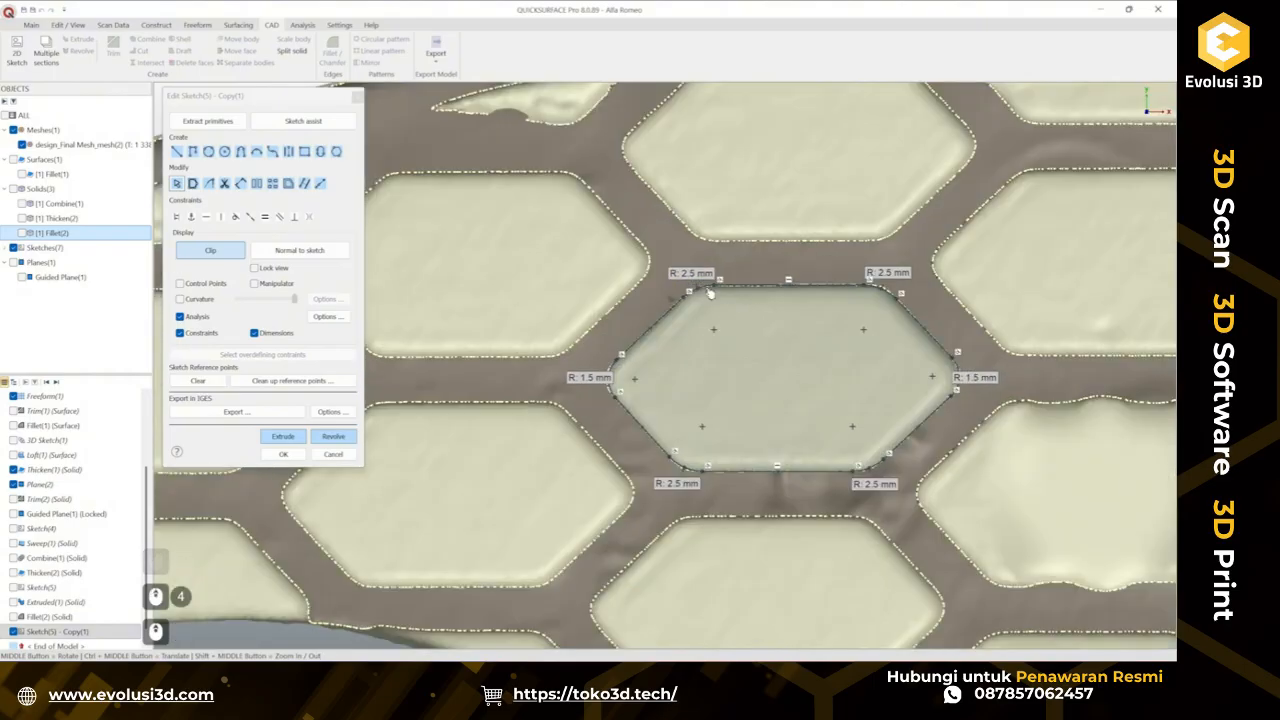
Delete the six corner fillet arcs from the copied hexagon sketch.
click(709, 292)
key(Delete)
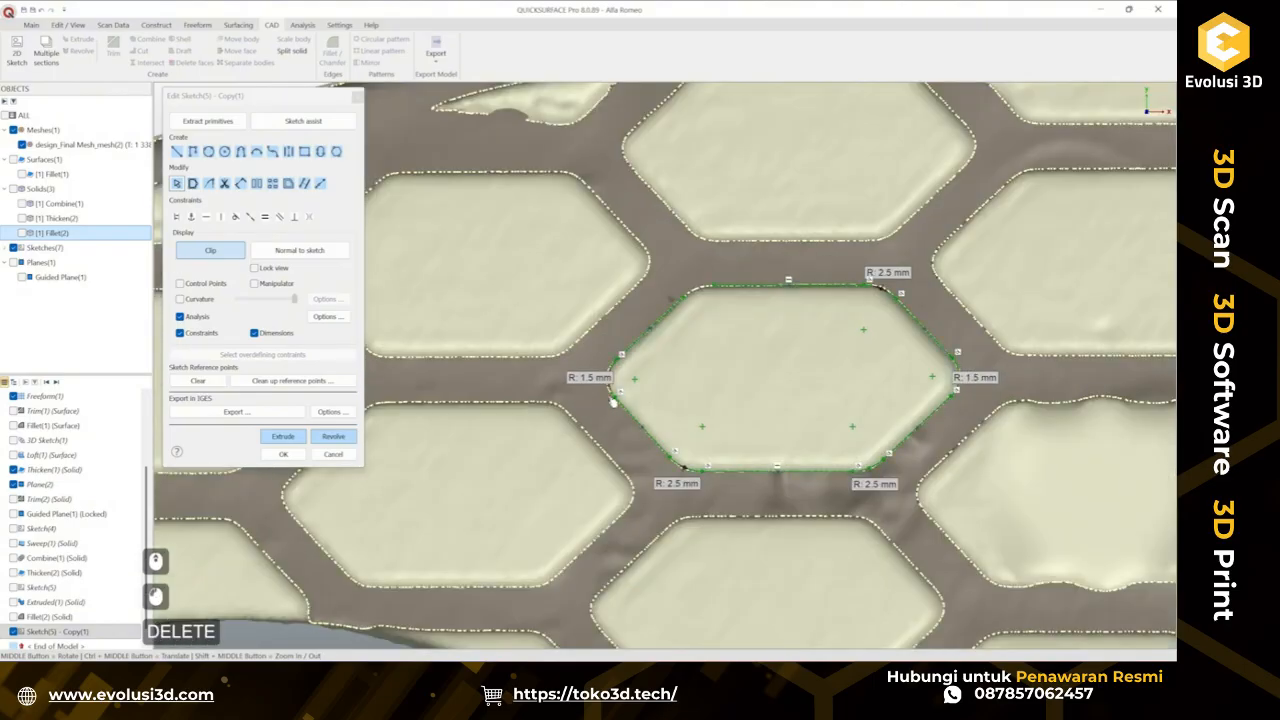
click(613, 392)
key(Delete)
click(680, 470)
key(Delete)
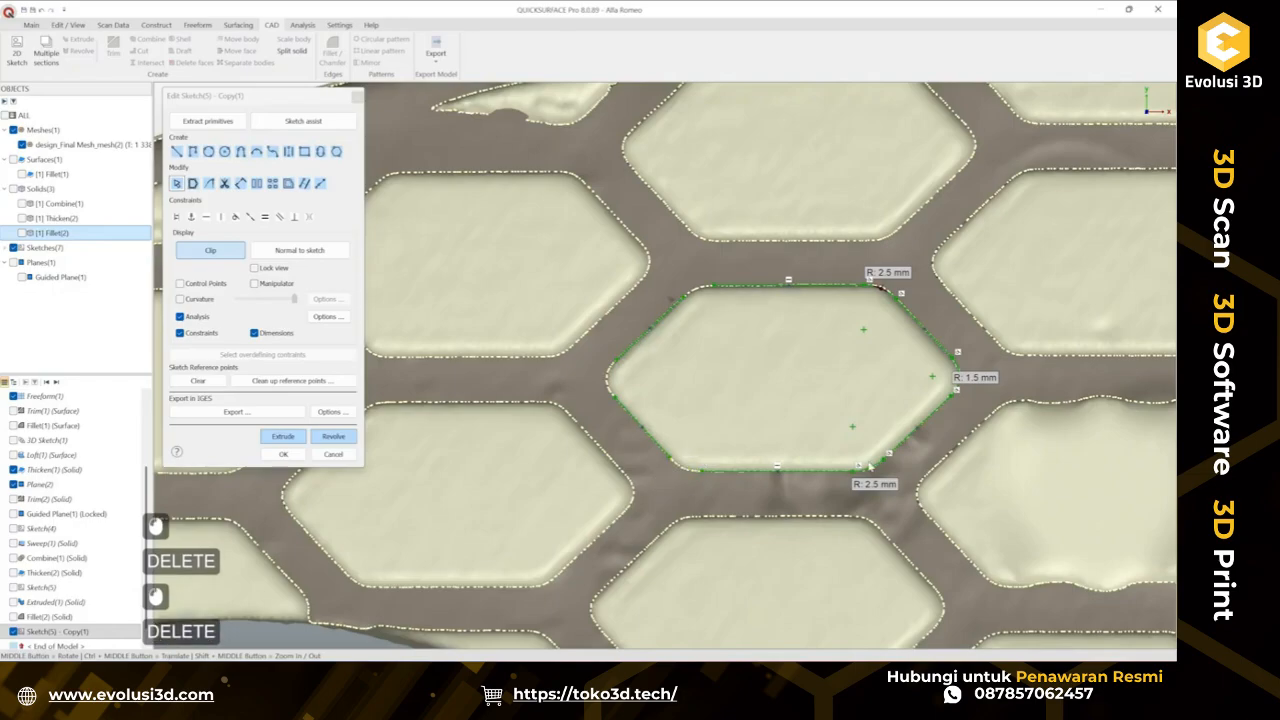
click(874, 466)
key(Delete)
click(960, 371)
key(Delete)
click(889, 294)
key(Delete)
Select scan reference points along the lower edges of a hexagon cell near the grille's inner opening.
click(826, 214)
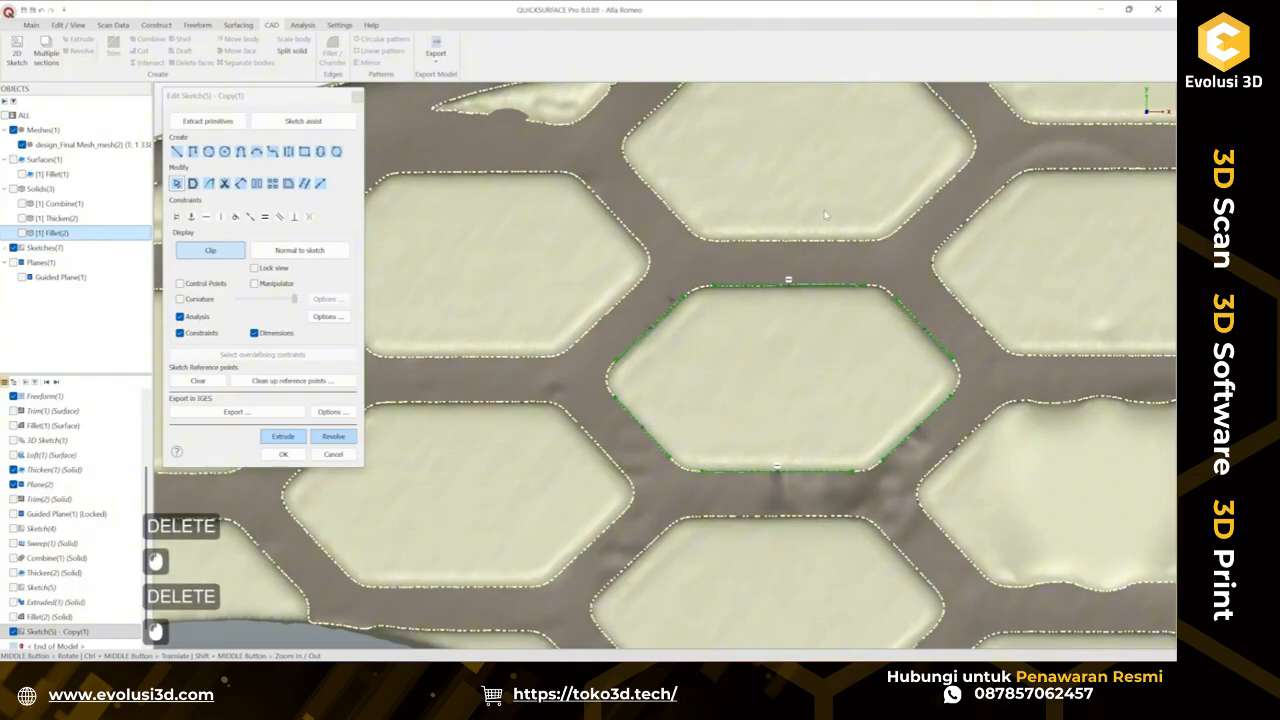
click(194, 184)
scroll(773, 410, down, 2)
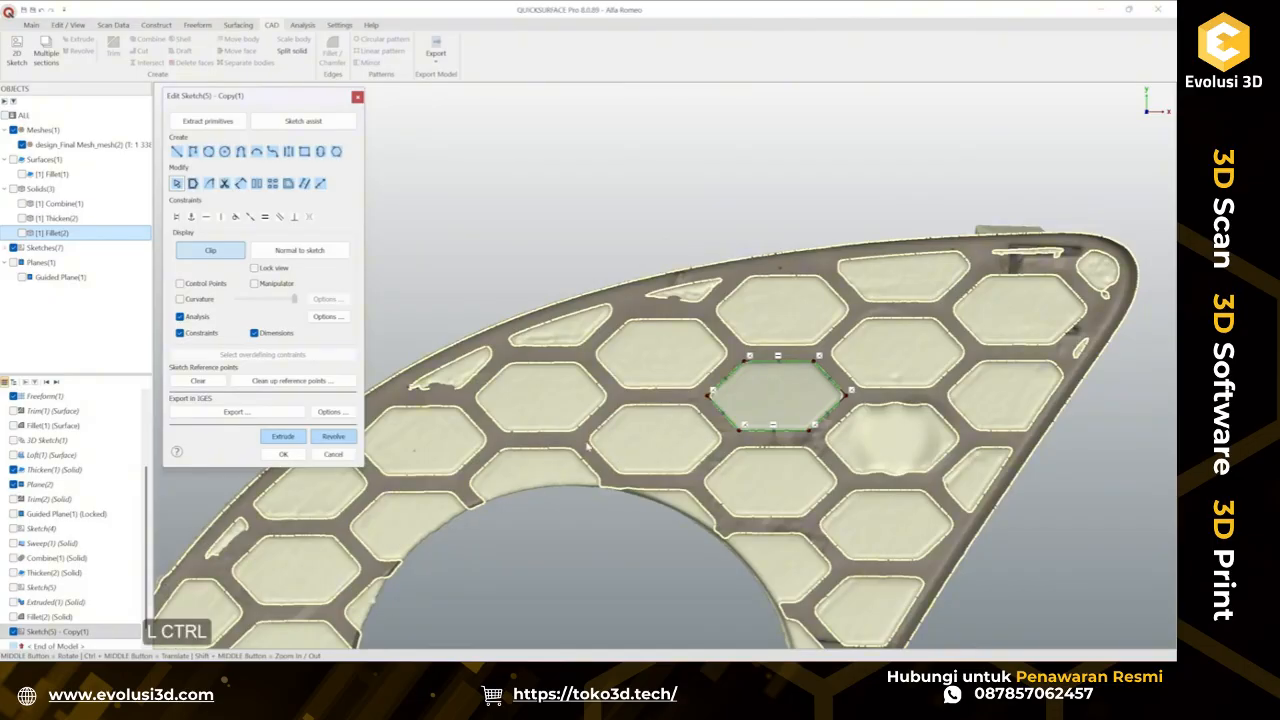
ctrl+middle_drag(622, 455, 801, 308)
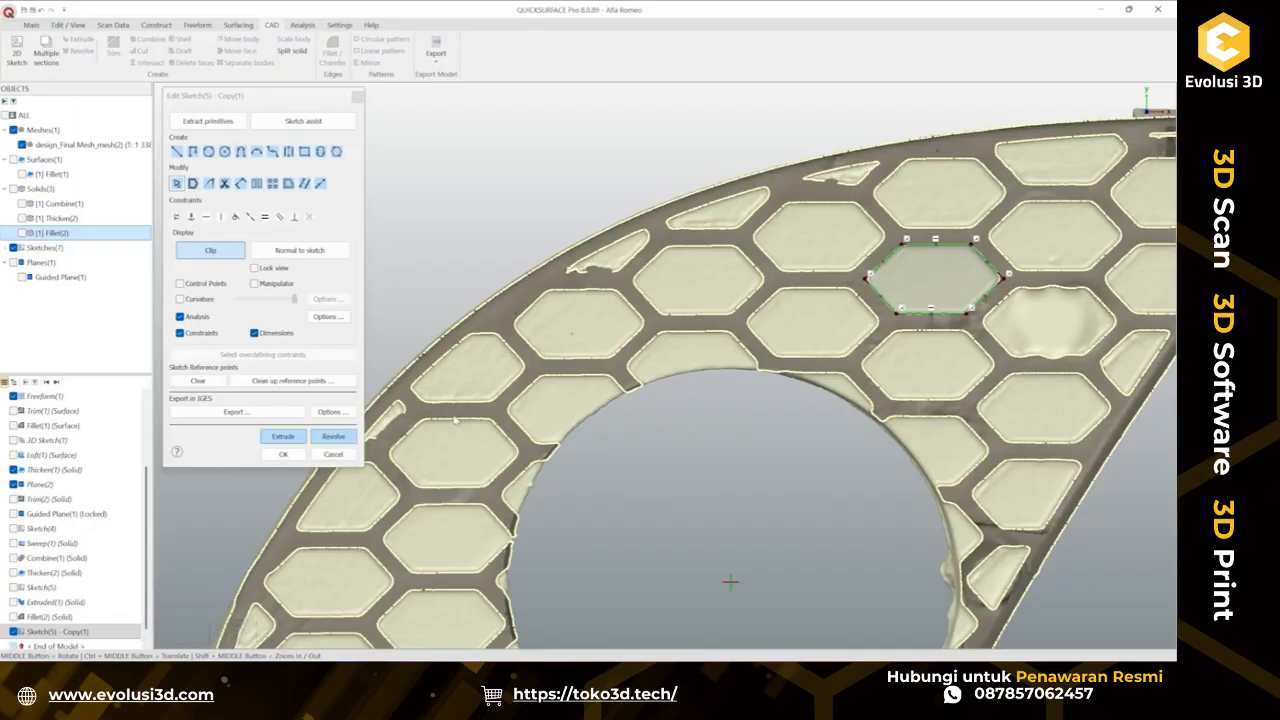
ctrl+middle_drag(419, 467, 612, 417)
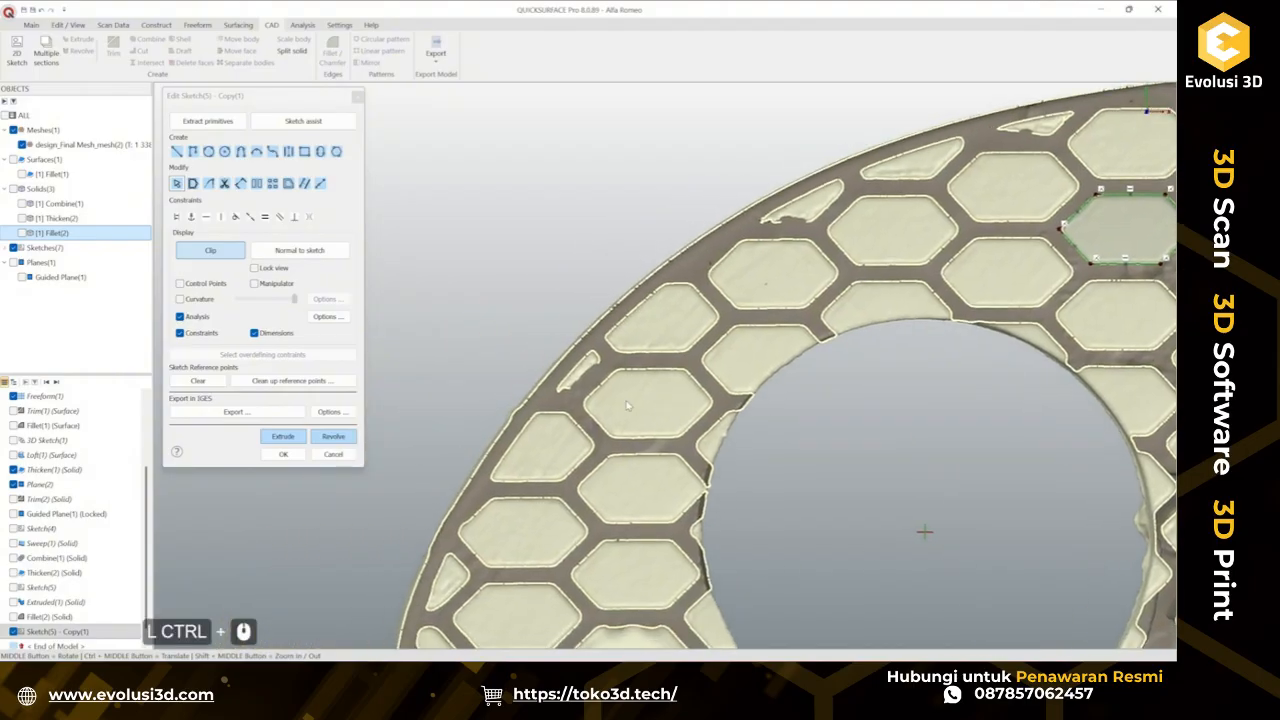
scroll(628, 402, up, 3)
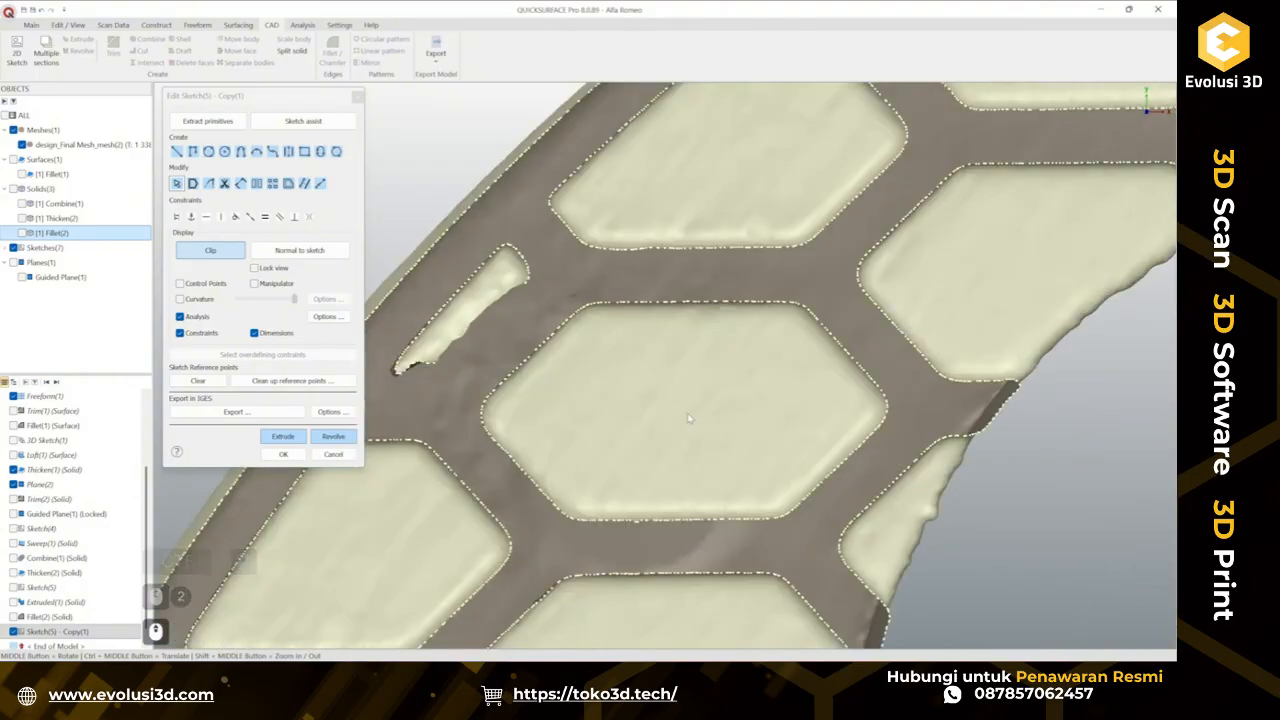
mouse_move(495, 384)
shift+mouse_down()
mouse_move(546, 371)
mouse_move(573, 320)
shift+mouse_up()
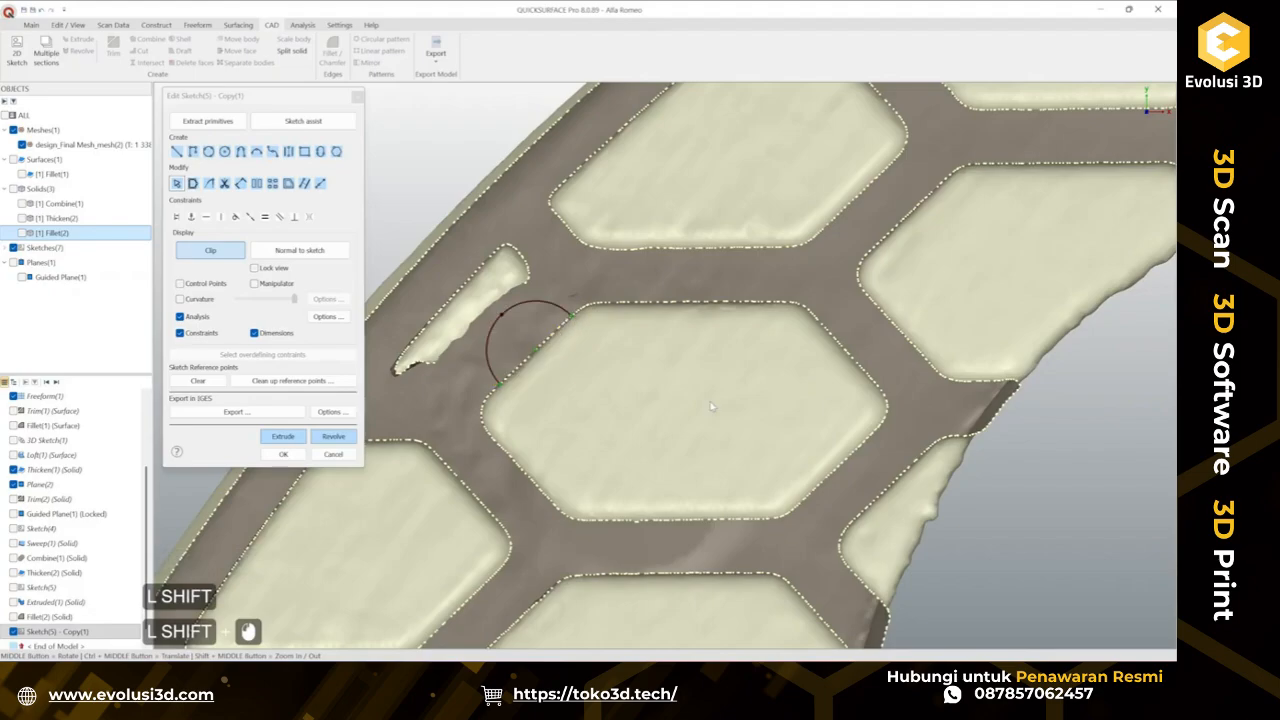
key(ctrl+z)
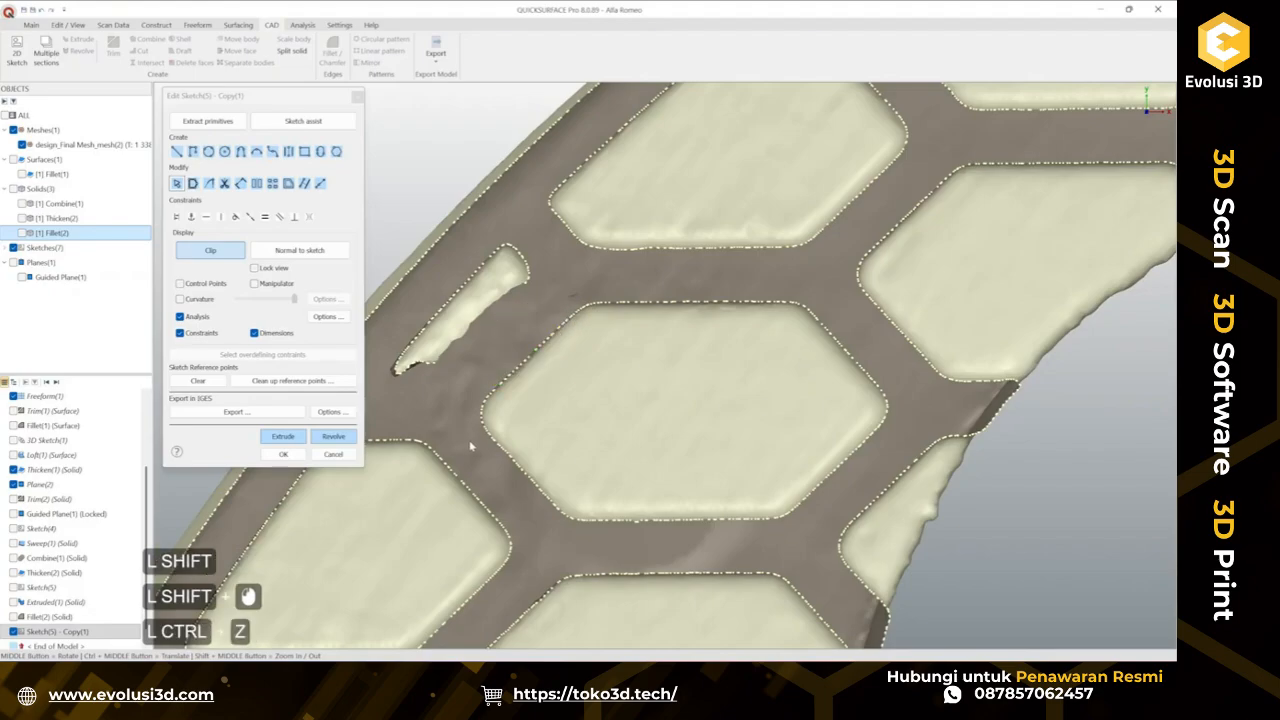
mouse_move(490, 436)
shift+mouse_down()
mouse_move(530, 511)
mouse_move(556, 519)
mouse_move(735, 543)
mouse_move(765, 518)
shift+mouse_up()
shift+drag(494, 380, 578, 348)
key(ctrl+z)
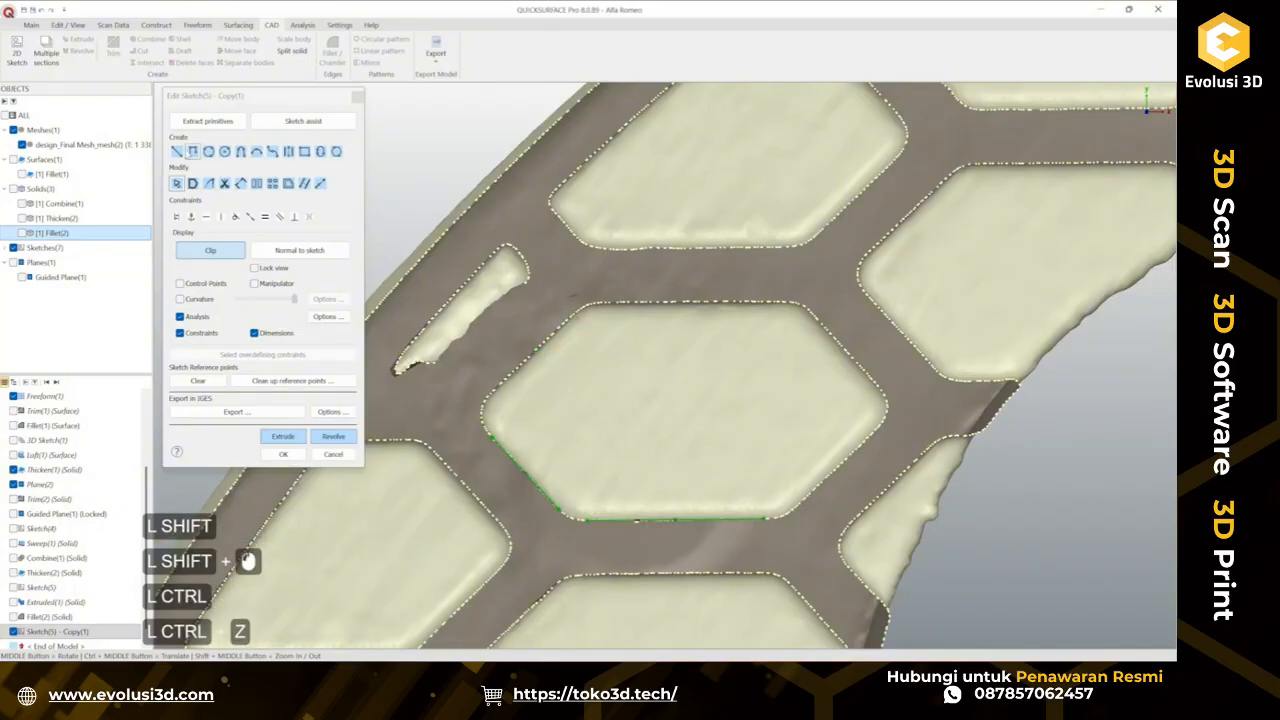
click(177, 152)
ctrl+click(493, 390)
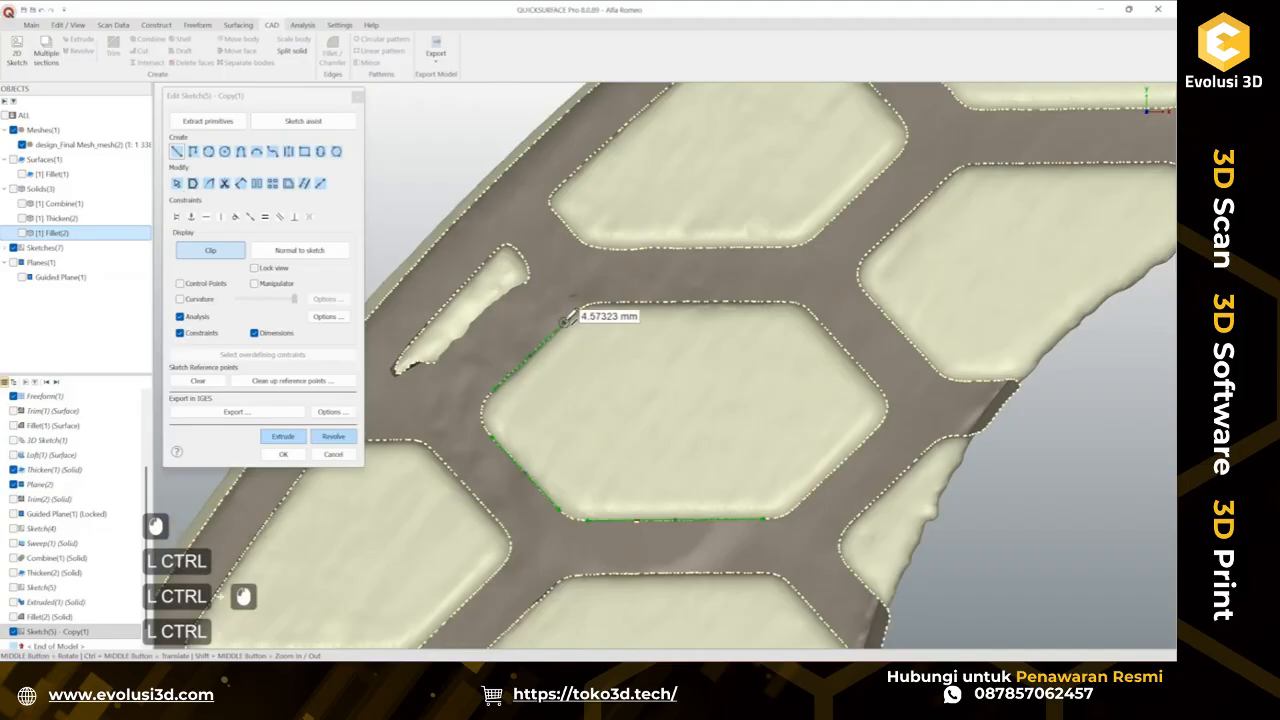
key(Escape)
key(Escape)
ctrl+click(491, 467)
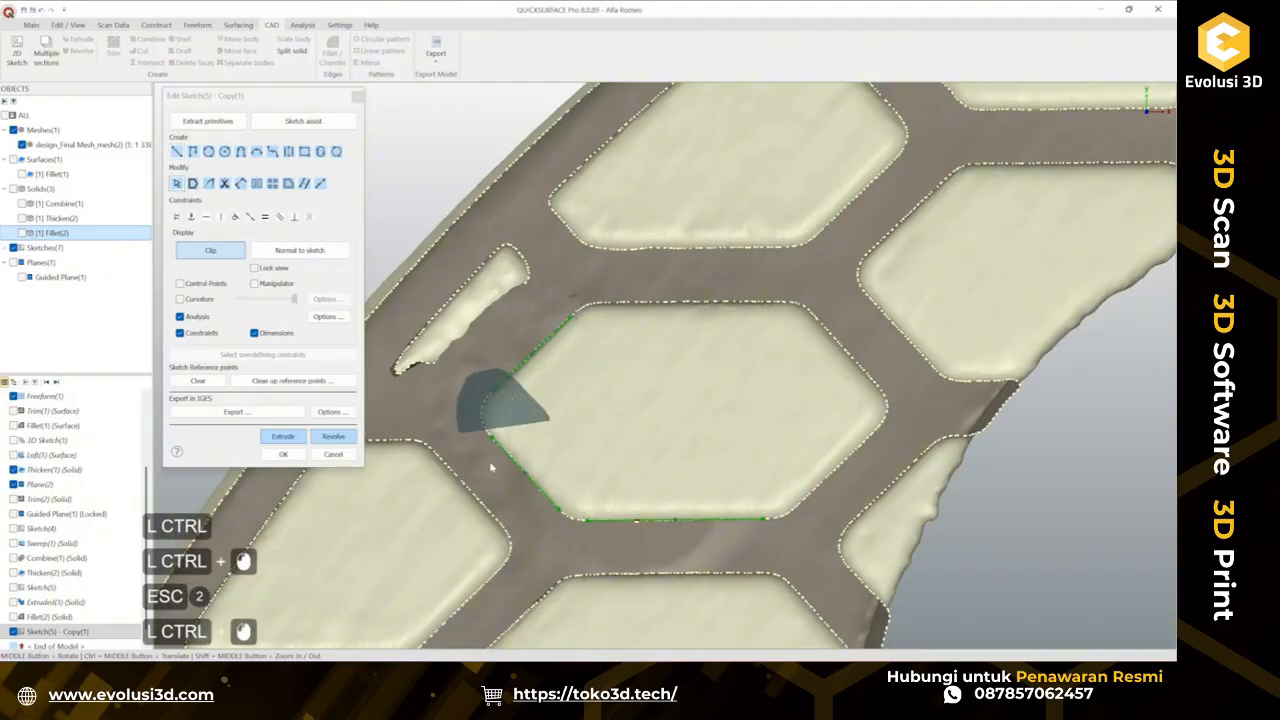
ctrl+click(603, 479)
Draw a line about 77 mm from that cell's corner to the matching corner of the hexagon sketch, and finish the sketch.
scroll(678, 490, down, 4)
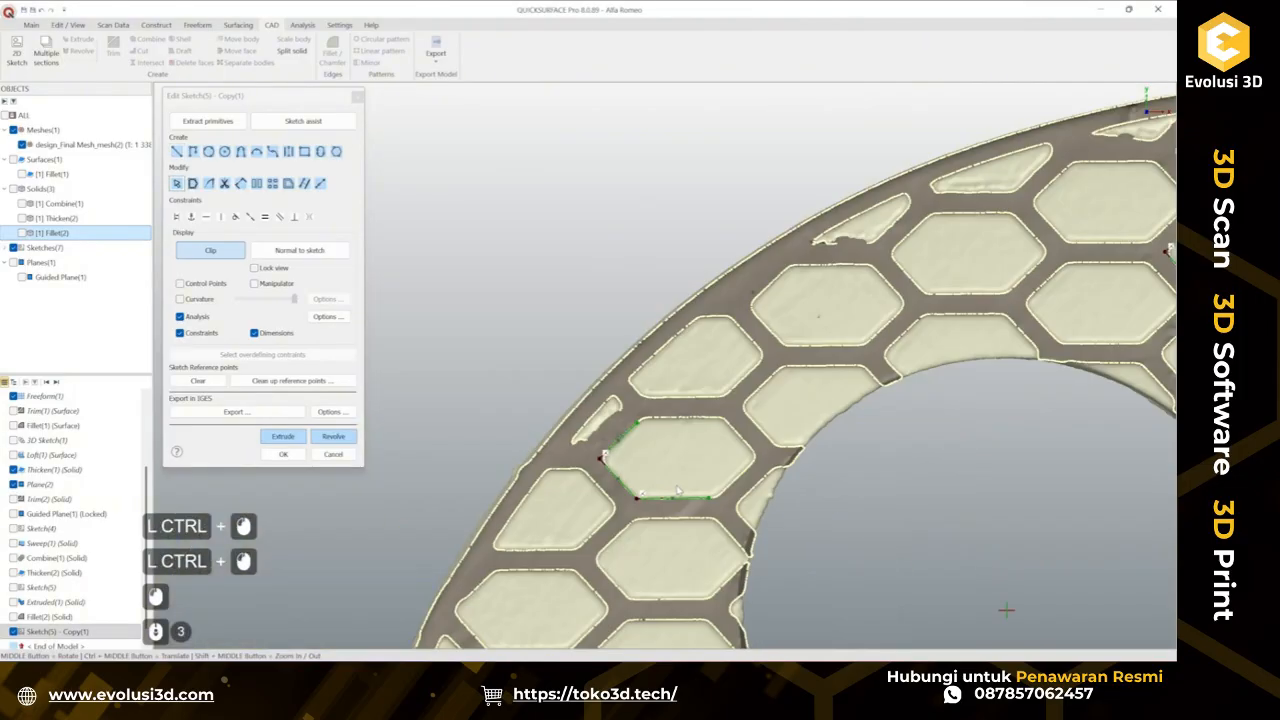
ctrl+middle_drag(767, 455, 619, 419)
scroll(545, 454, up, 1)
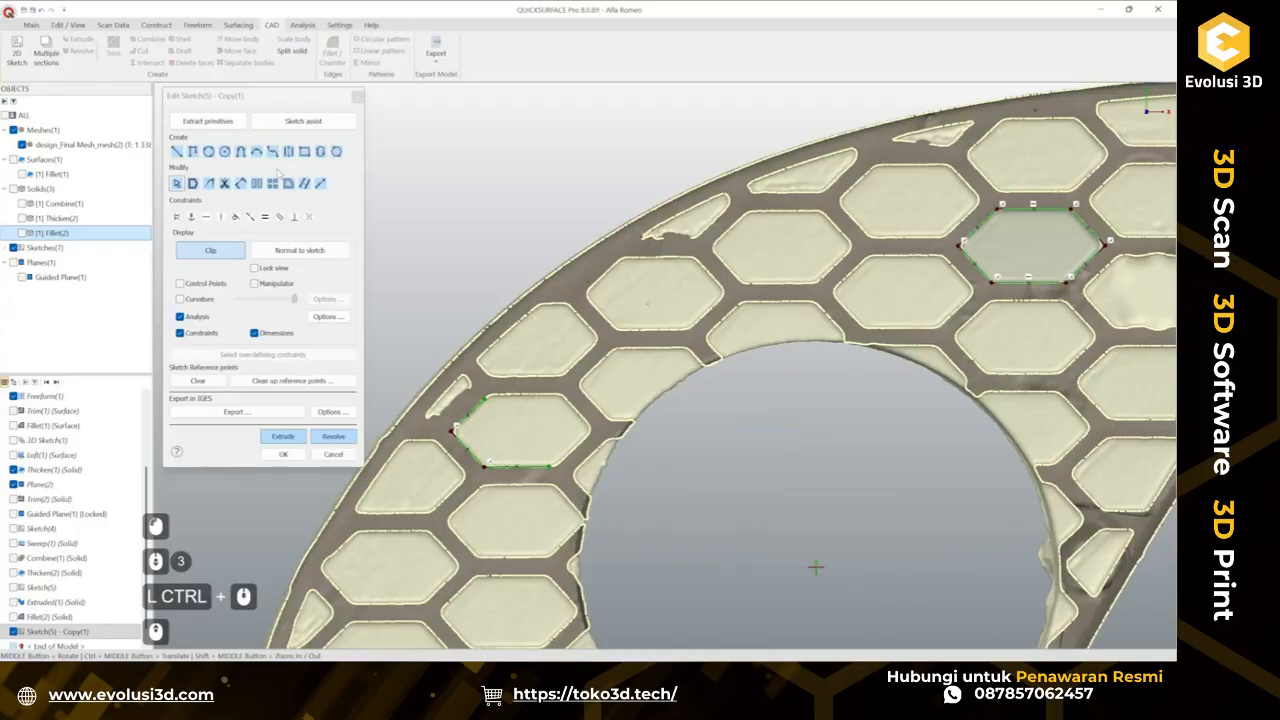
click(177, 152)
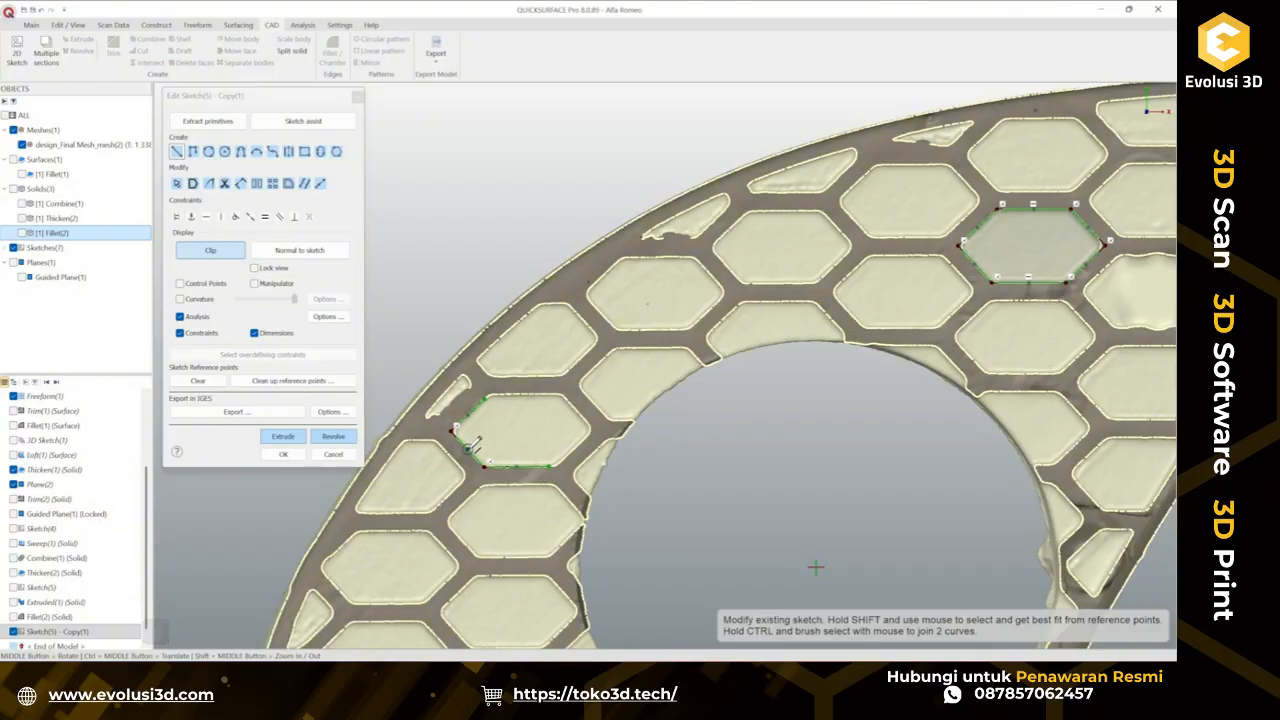
click(469, 446)
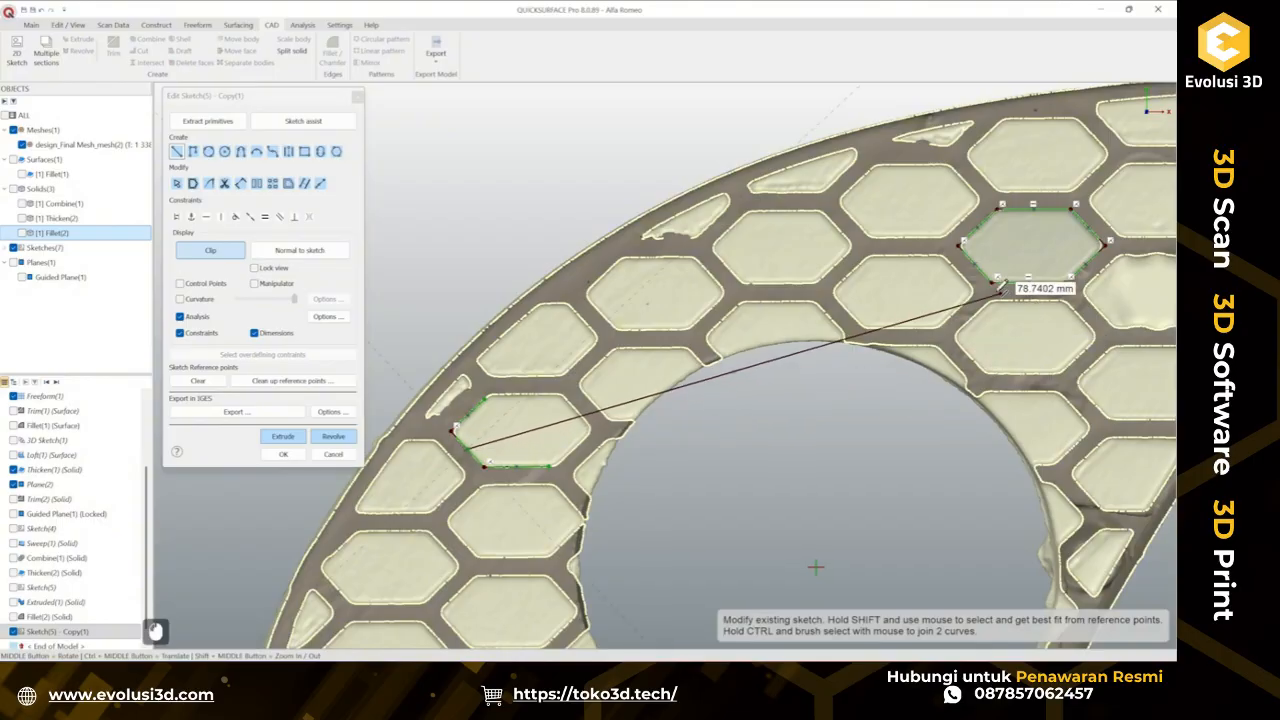
click(980, 257)
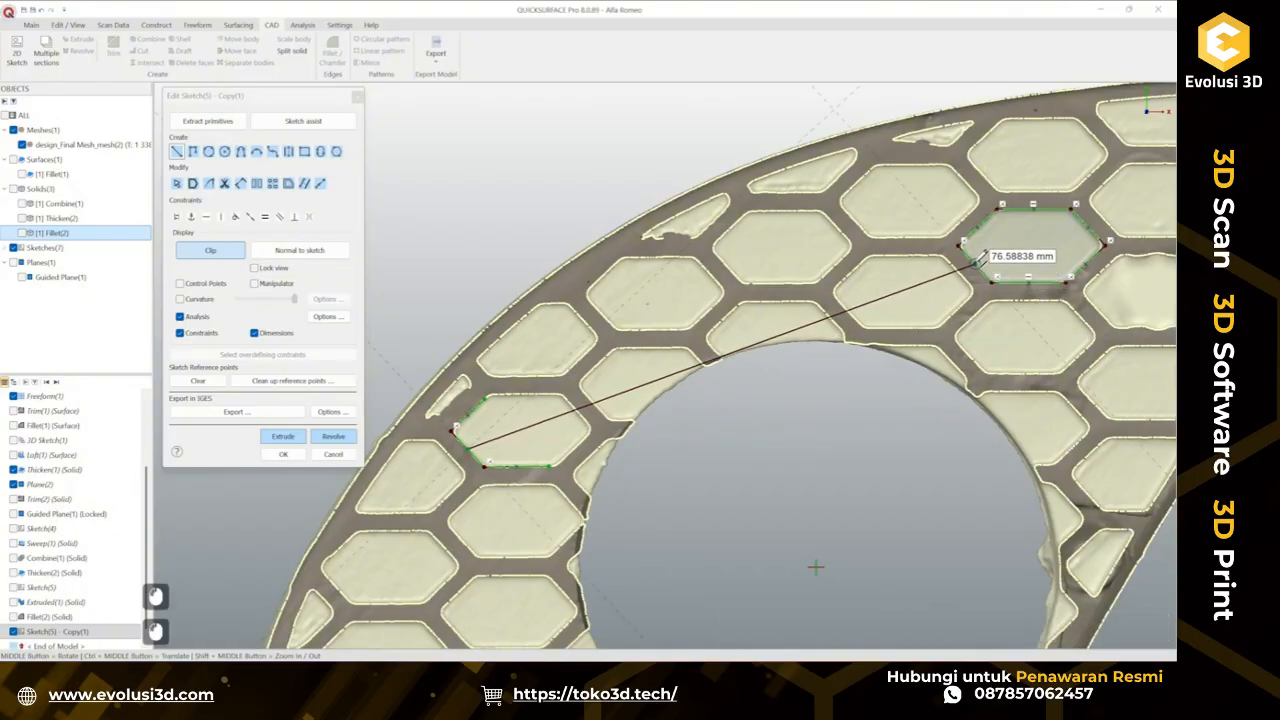
key(Escape)
key(Escape)
click(757, 347)
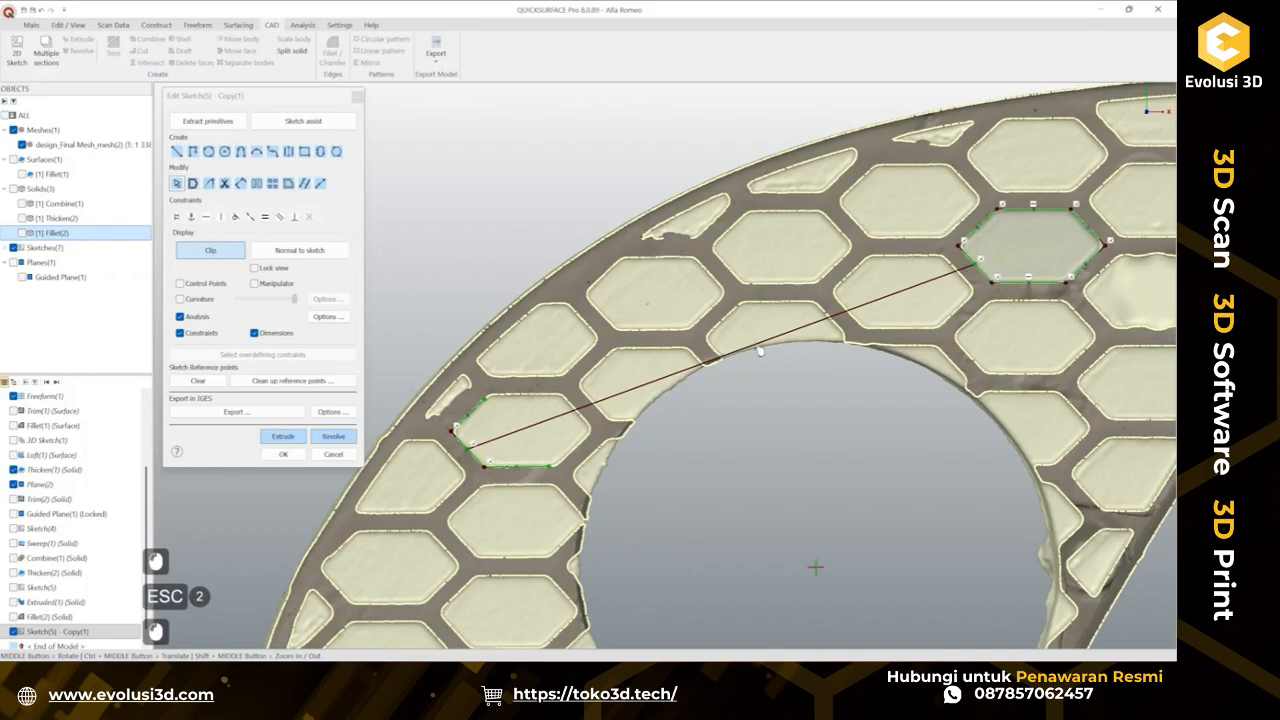
click(759, 348)
click(769, 329)
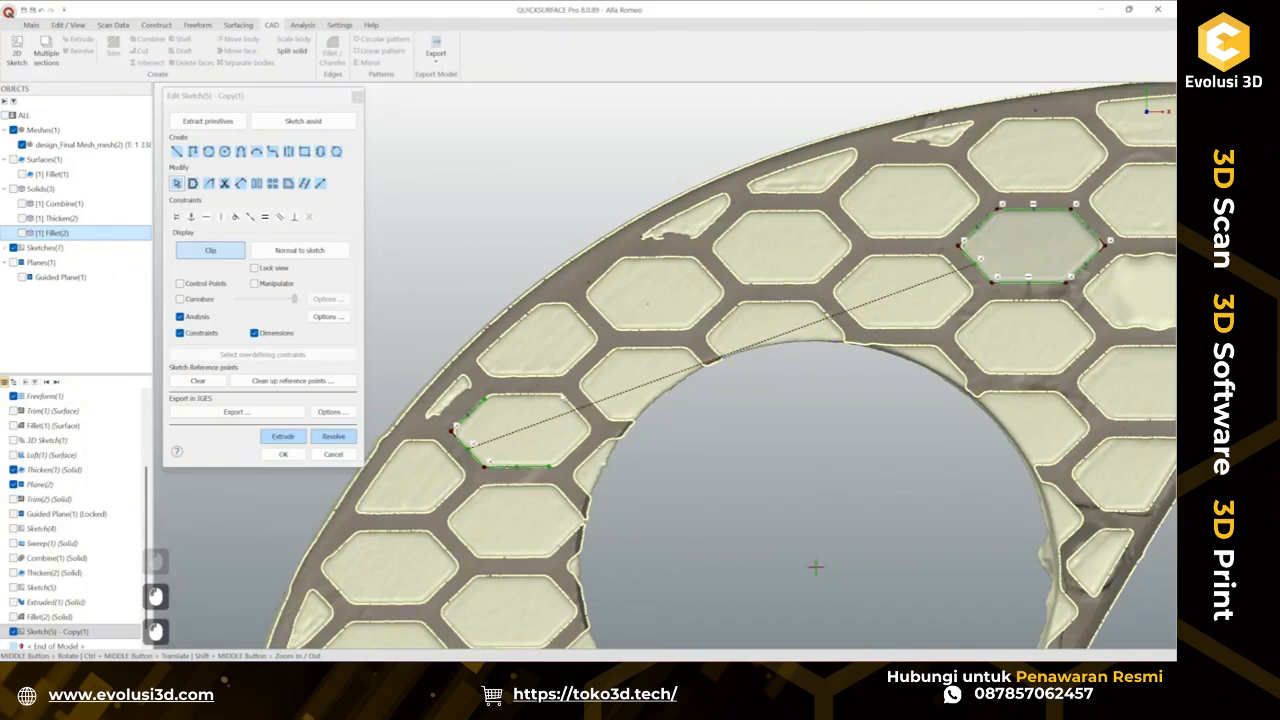
click(283, 454)
Show the filleted hexagon solid and start a linear pattern of it, picking the sketched line as direction 1.
middle_drag(511, 455, 517, 524)
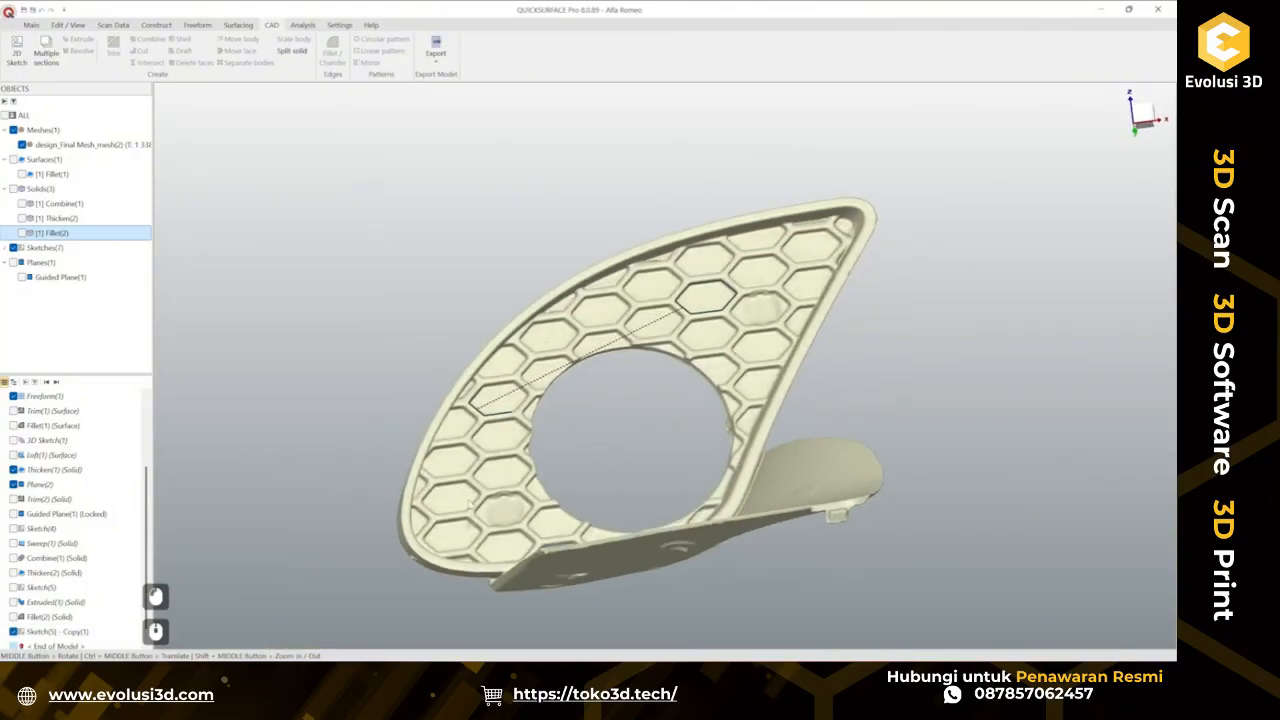
click(22, 232)
scroll(566, 286, up, 3)
click(793, 303)
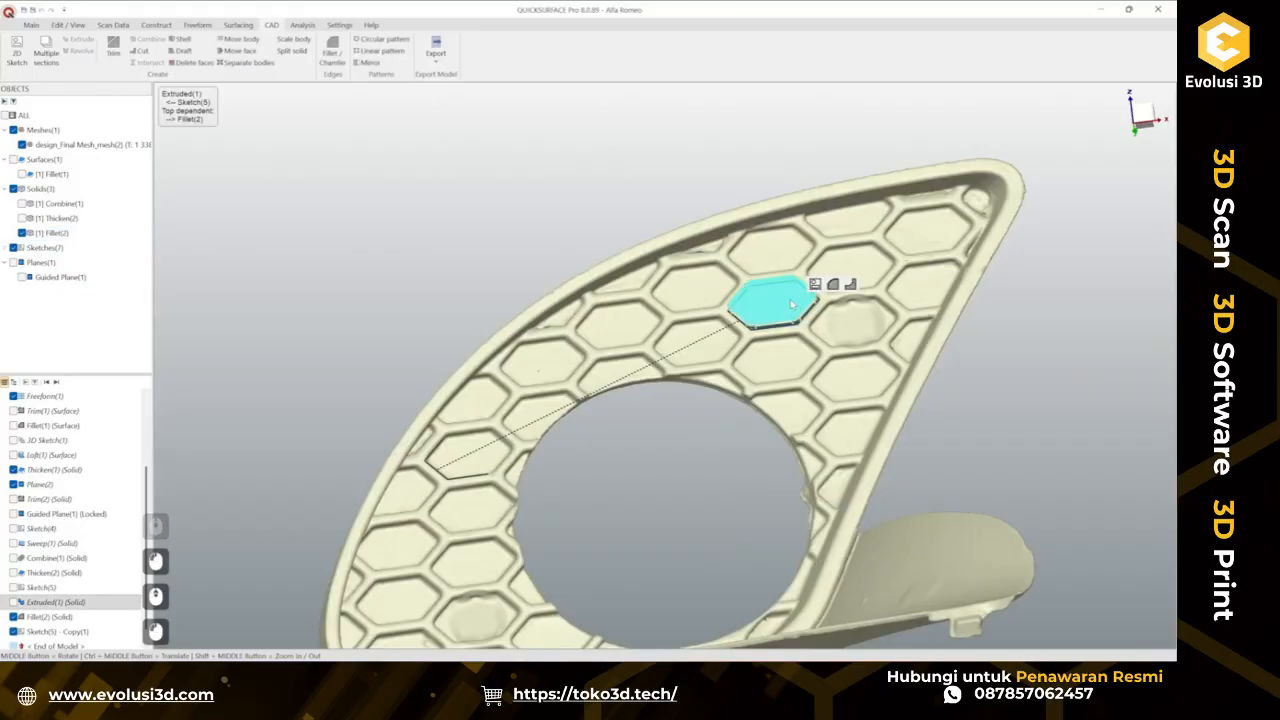
click(380, 50)
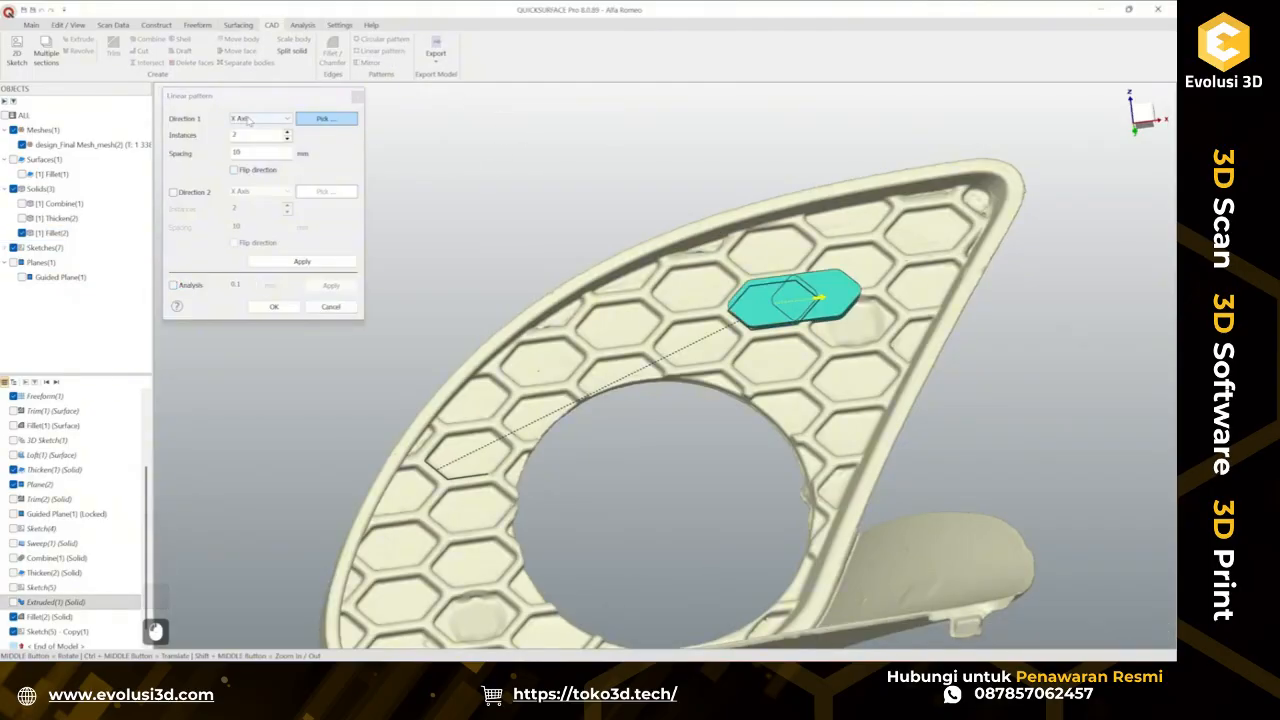
click(335, 120)
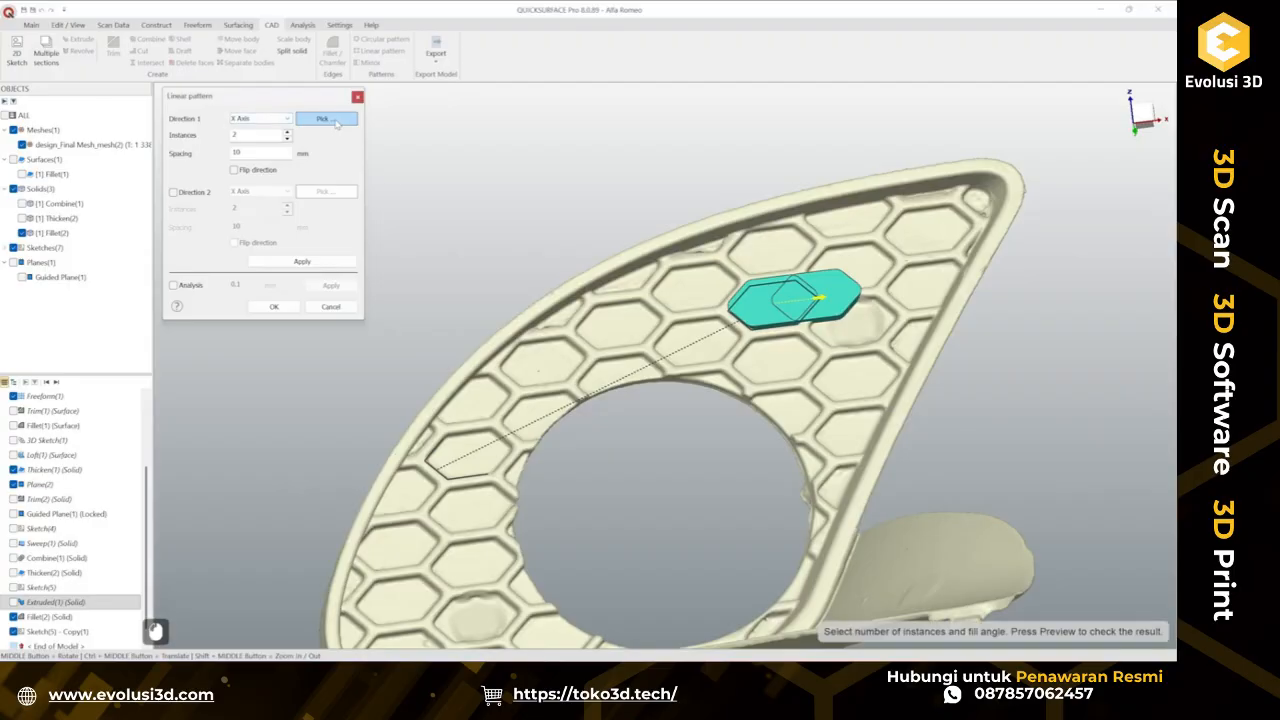
click(642, 376)
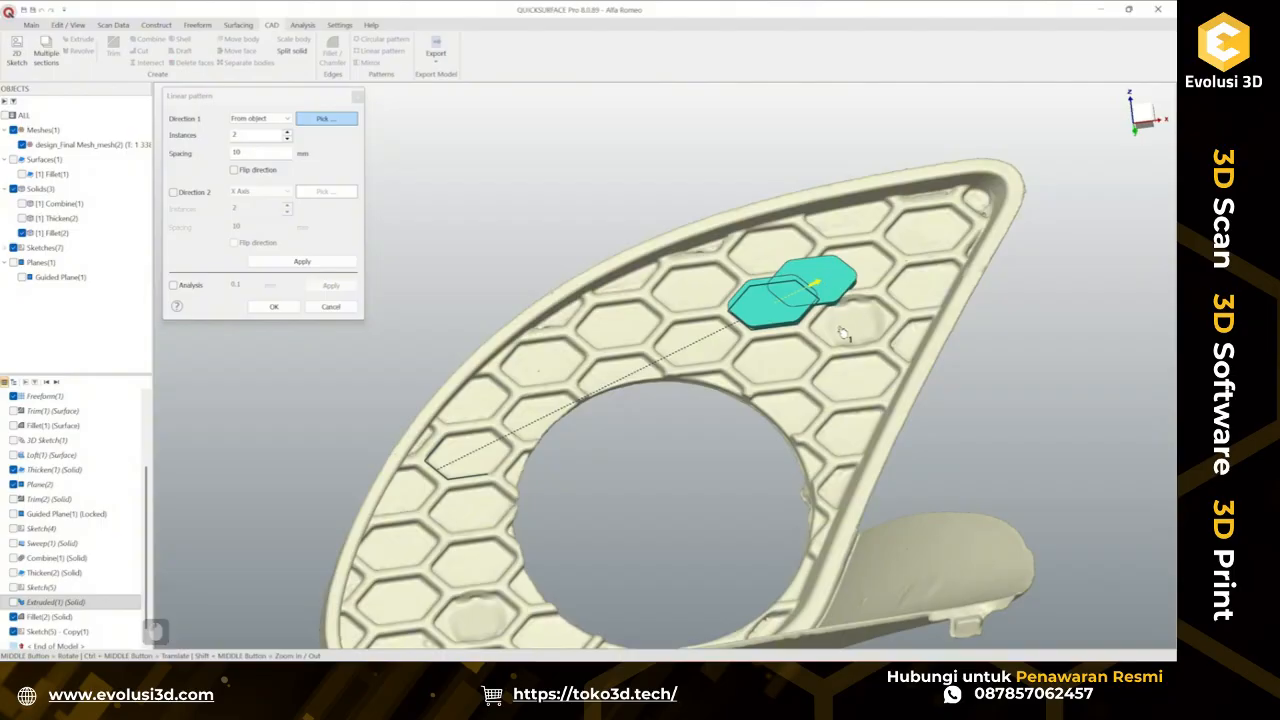
Drag the pattern copy onto the neighbouring scanned cell and enable deviation analysis at 0.1 mm.
ctrl+scroll(837, 285, up, 3)
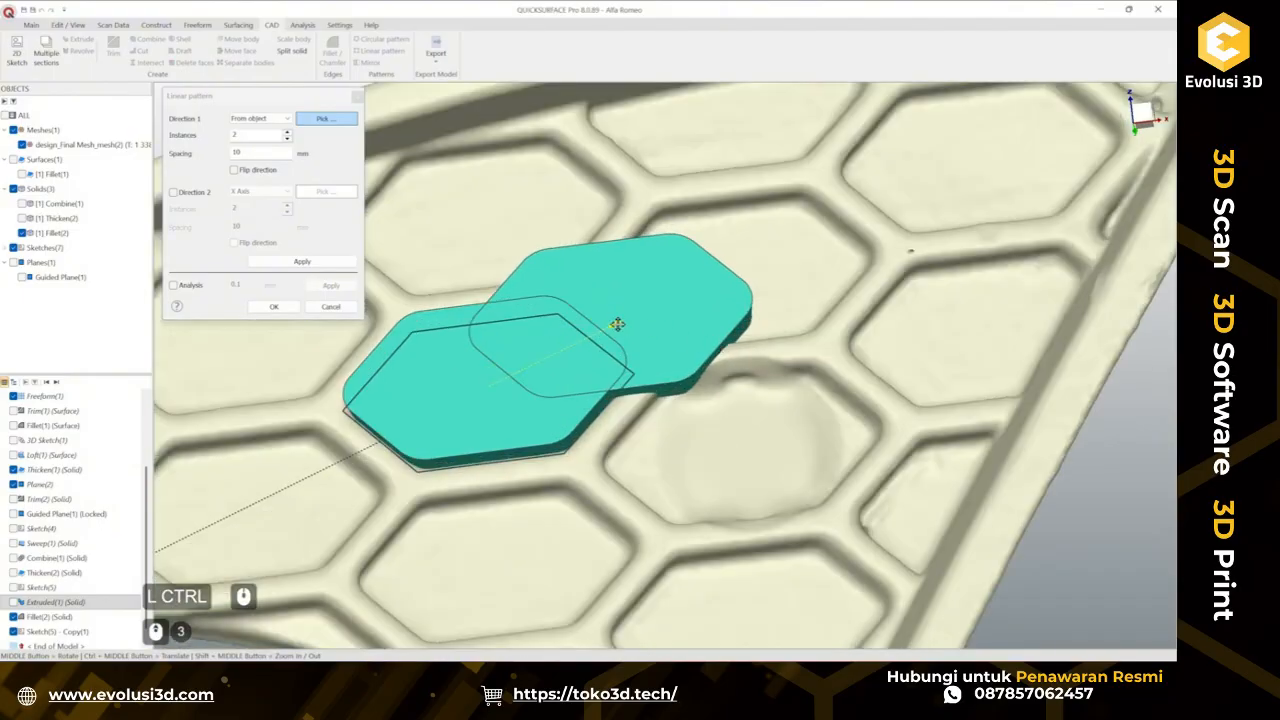
drag(617, 324, 737, 271)
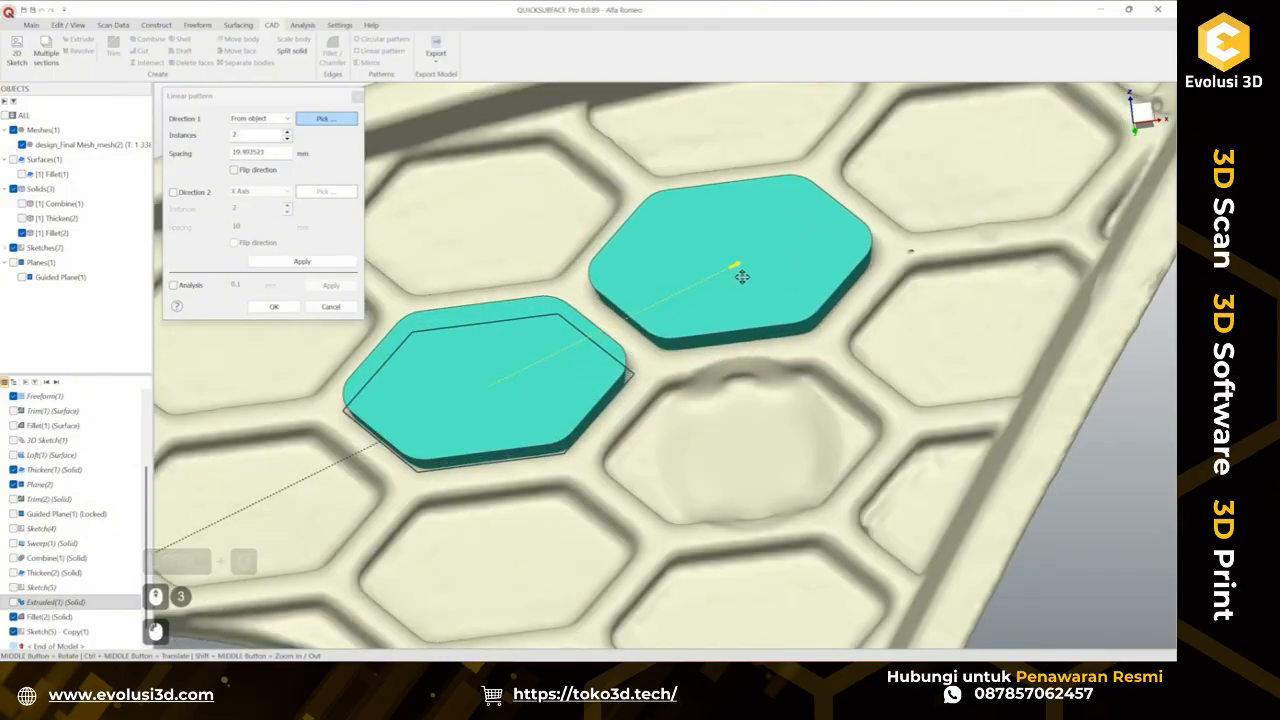
click(174, 286)
ctrl+middle_drag(731, 281, 690, 352)
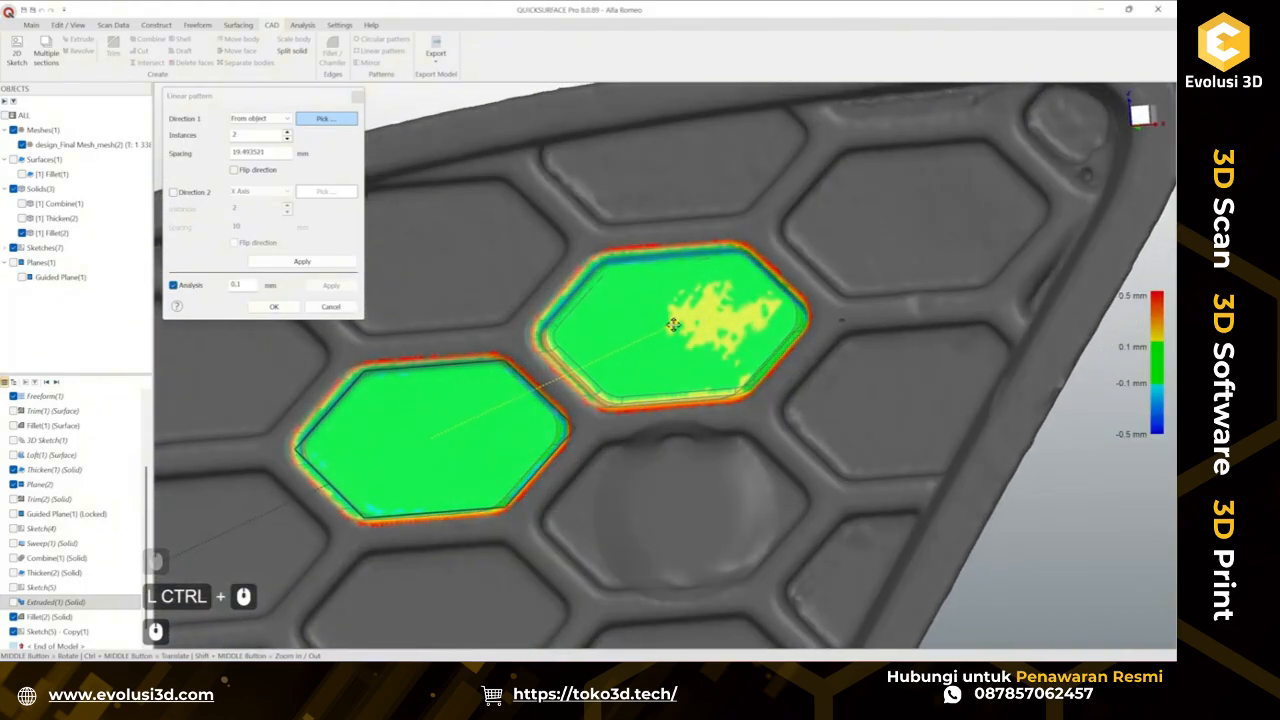
drag(673, 324, 674, 327)
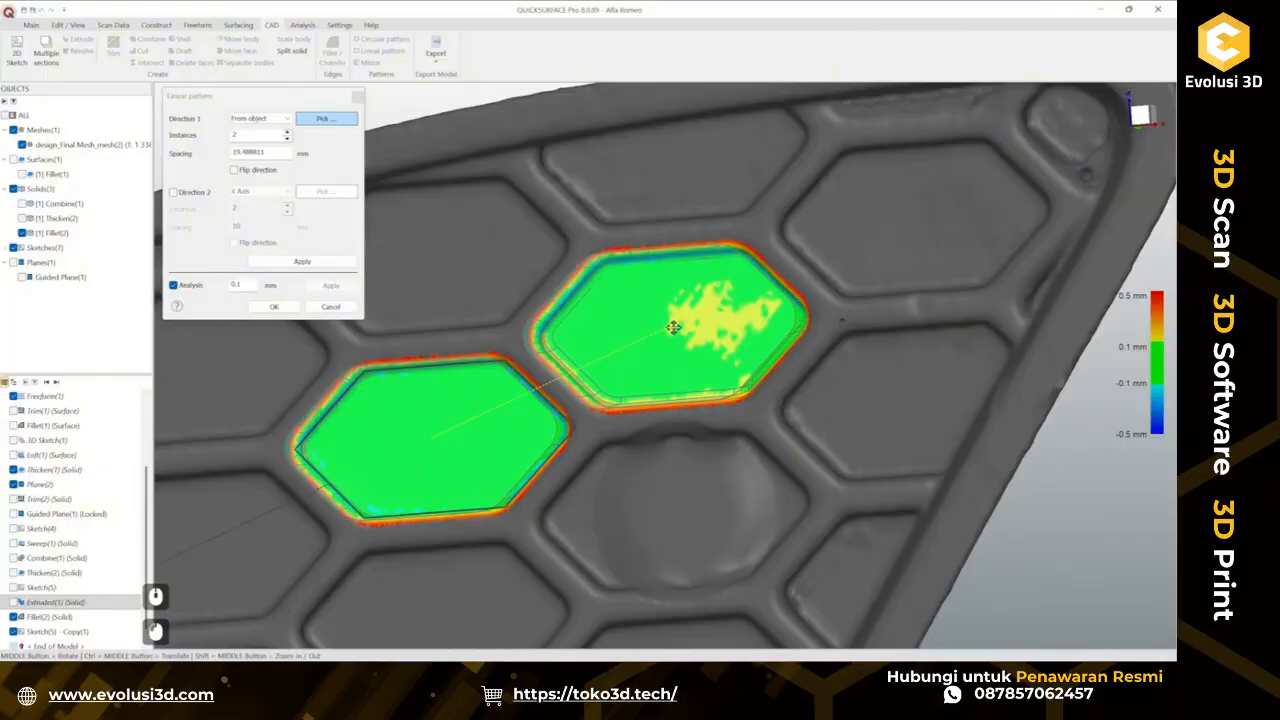
middle_drag(674, 327, 819, 209)
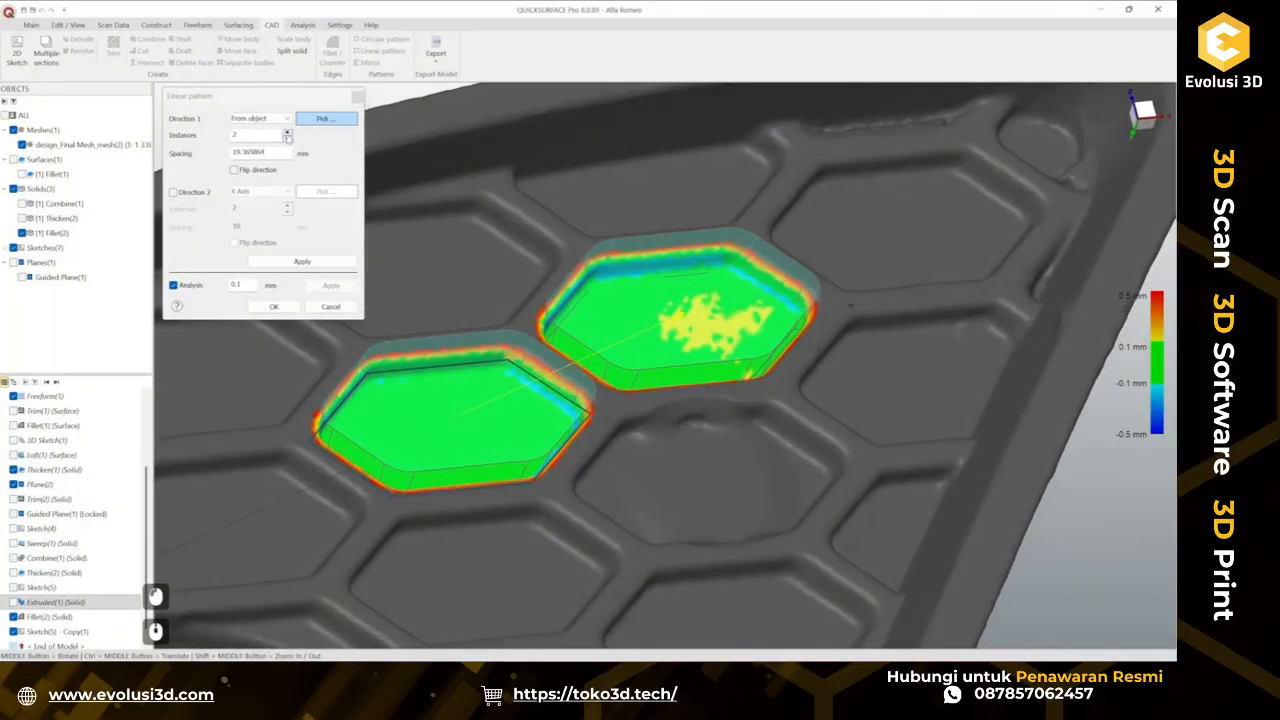
Set the pattern to 3 instances with a spacing of 19 mm.
click(288, 133)
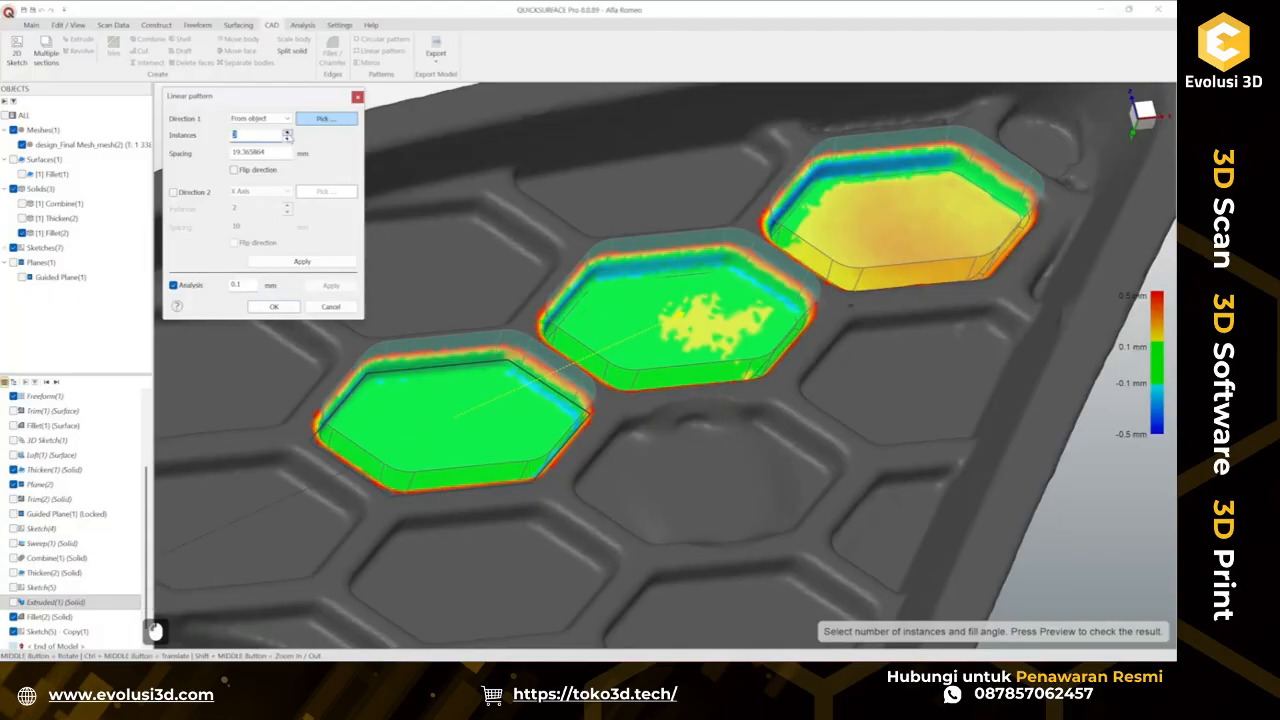
middle_drag(729, 325, 723, 366)
scroll(723, 366, down, 4)
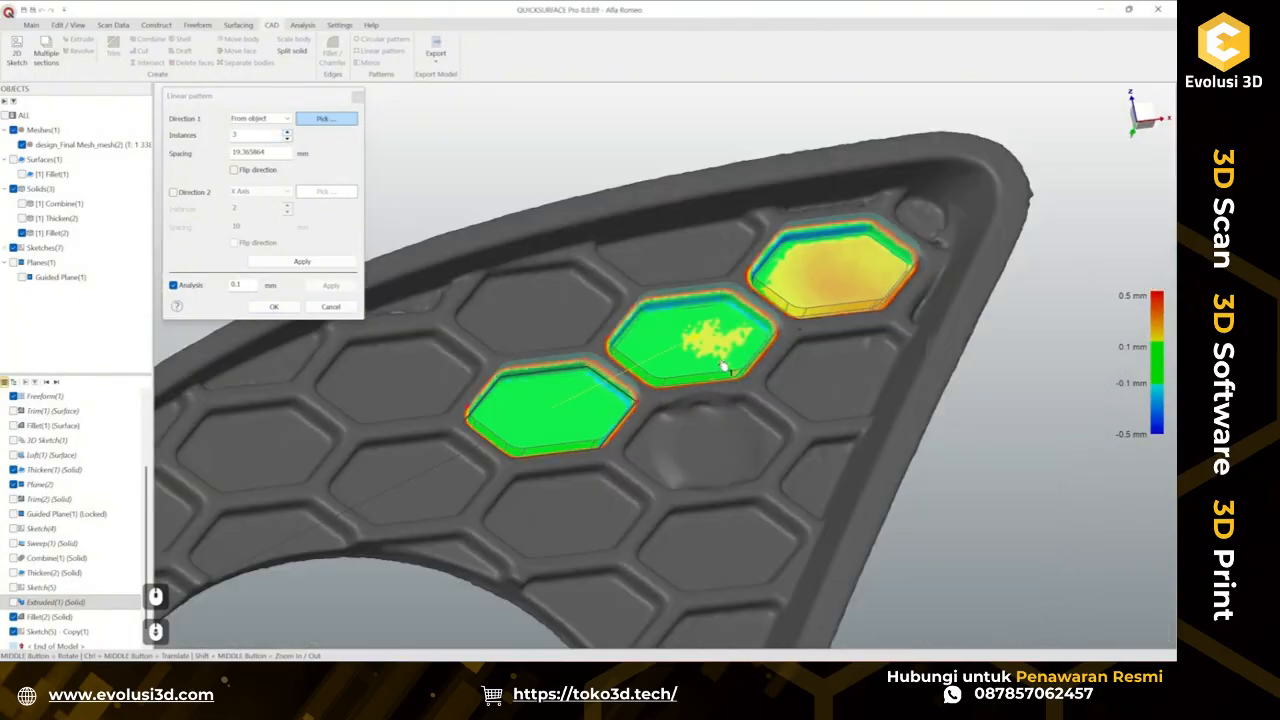
double_click(277, 154)
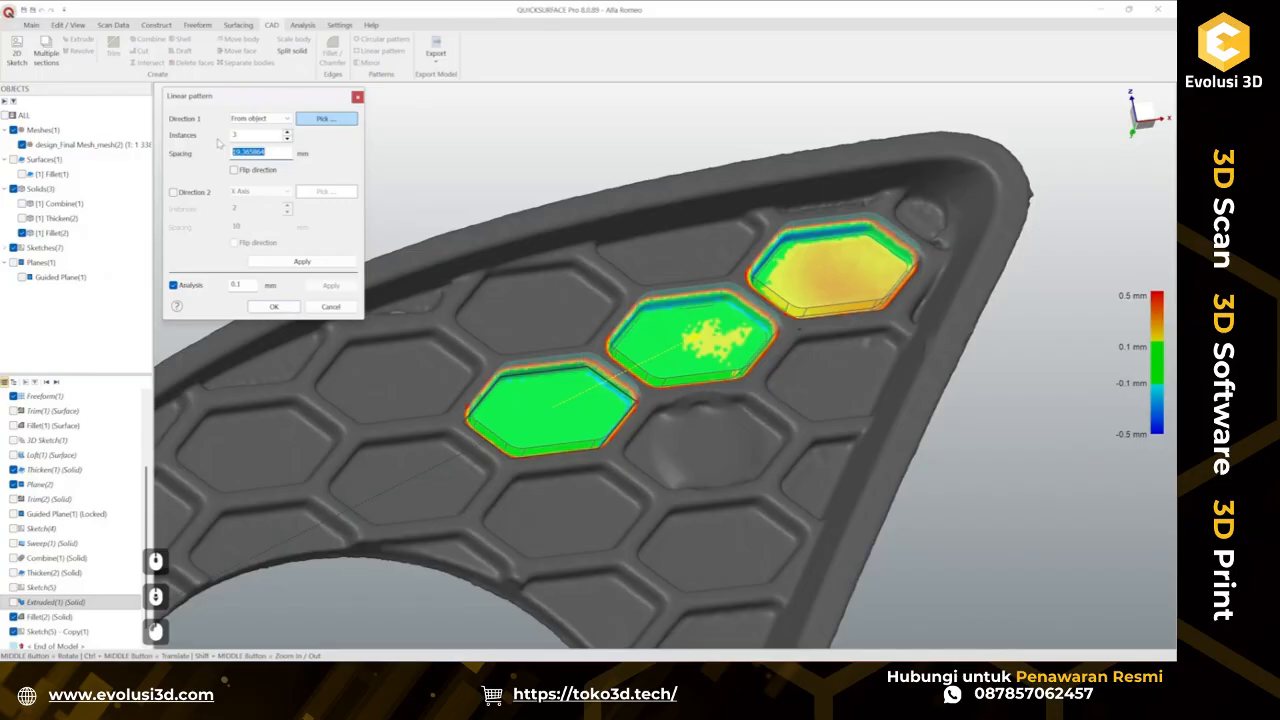
text(19)
key(Return)
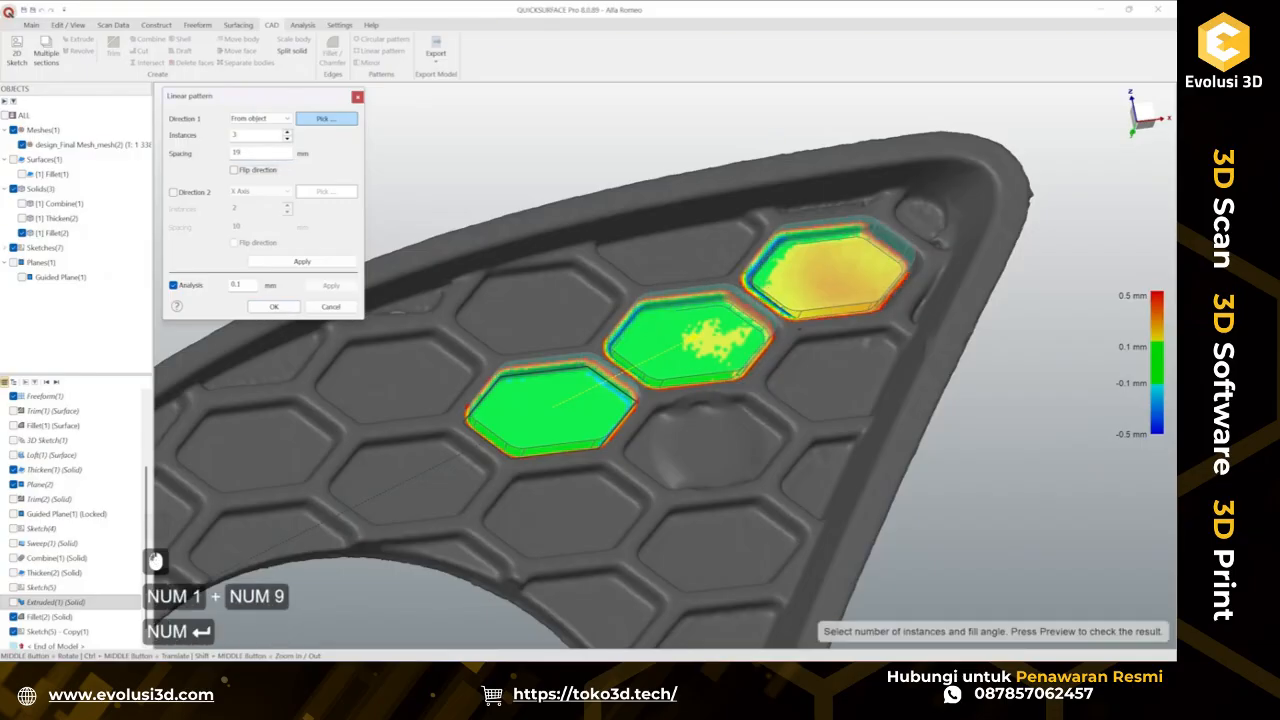
Compare the patterned copies with the scanned cells and set the spacing to 19.38 mm.
scroll(874, 257, up, 4)
mouse_move(874, 265)
middle_down()
mouse_move(939, 267)
mouse_move(877, 249)
middle_up()
middle_drag(977, 286, 703, 322)
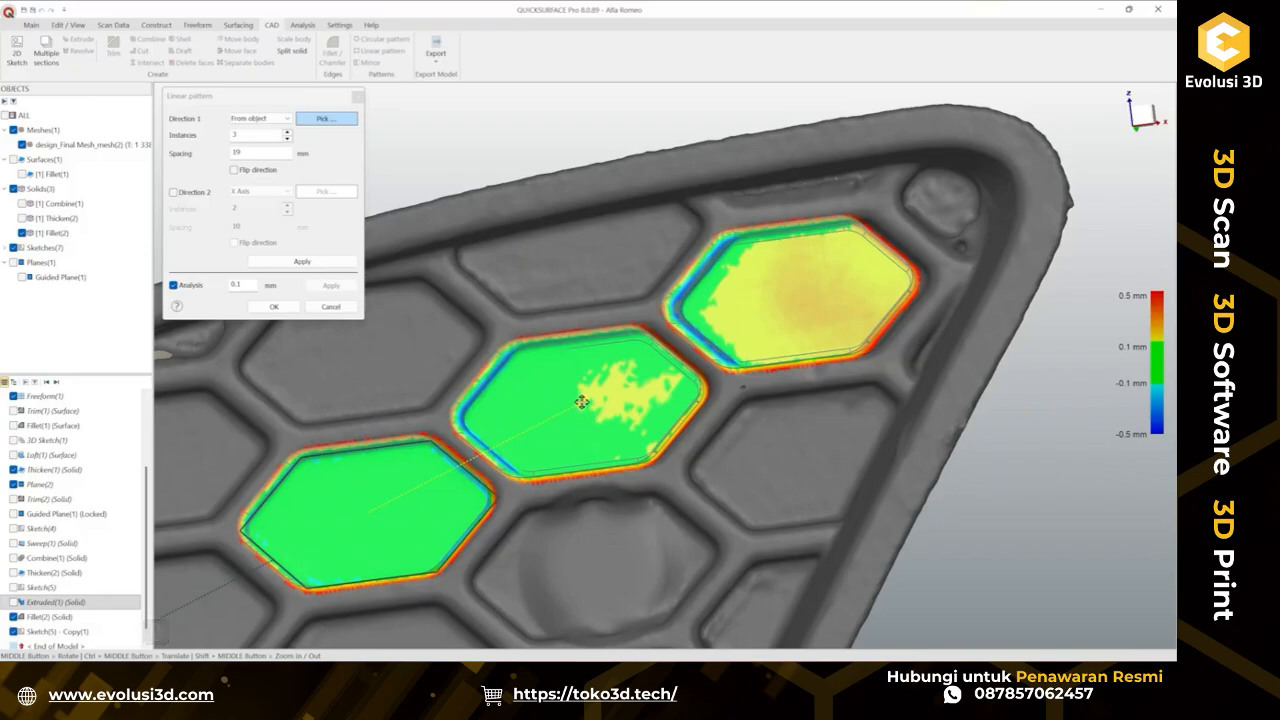
drag(582, 403, 586, 402)
middle_drag(715, 372, 831, 236)
middle_drag(819, 312, 644, 379)
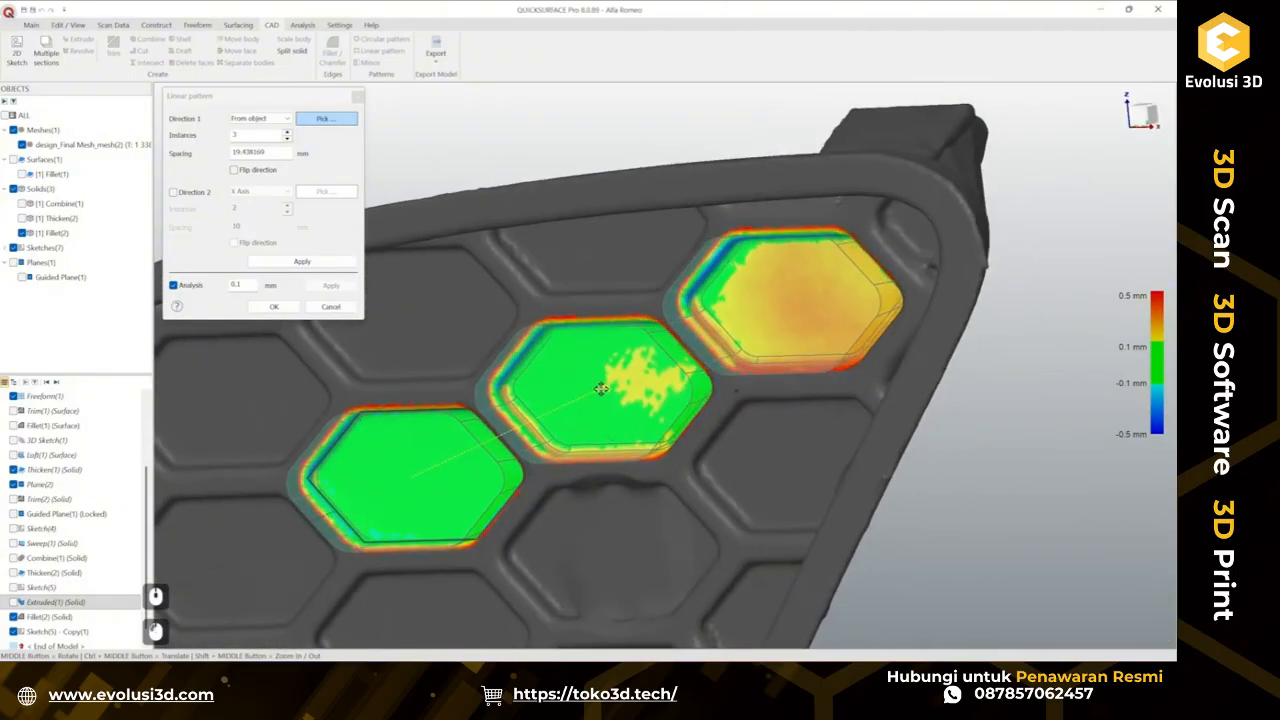
drag(603, 389, 598, 389)
middle_drag(705, 345, 818, 222)
mouse_move(270, 153)
mouse_down()
mouse_move(238, 155)
mouse_move(248, 158)
mouse_up()
key(Delete)
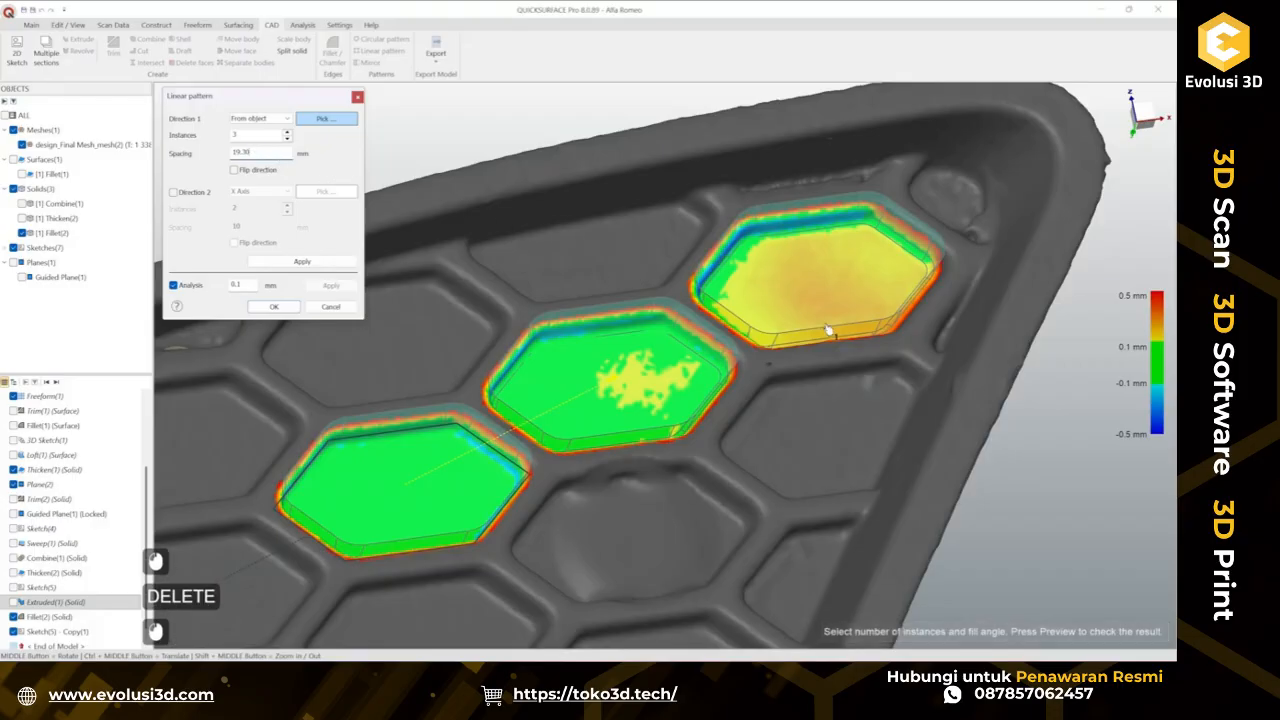
Increase the linear pattern to 4 instances.
scroll(689, 434, down, 3)
scroll(690, 420, up, 1)
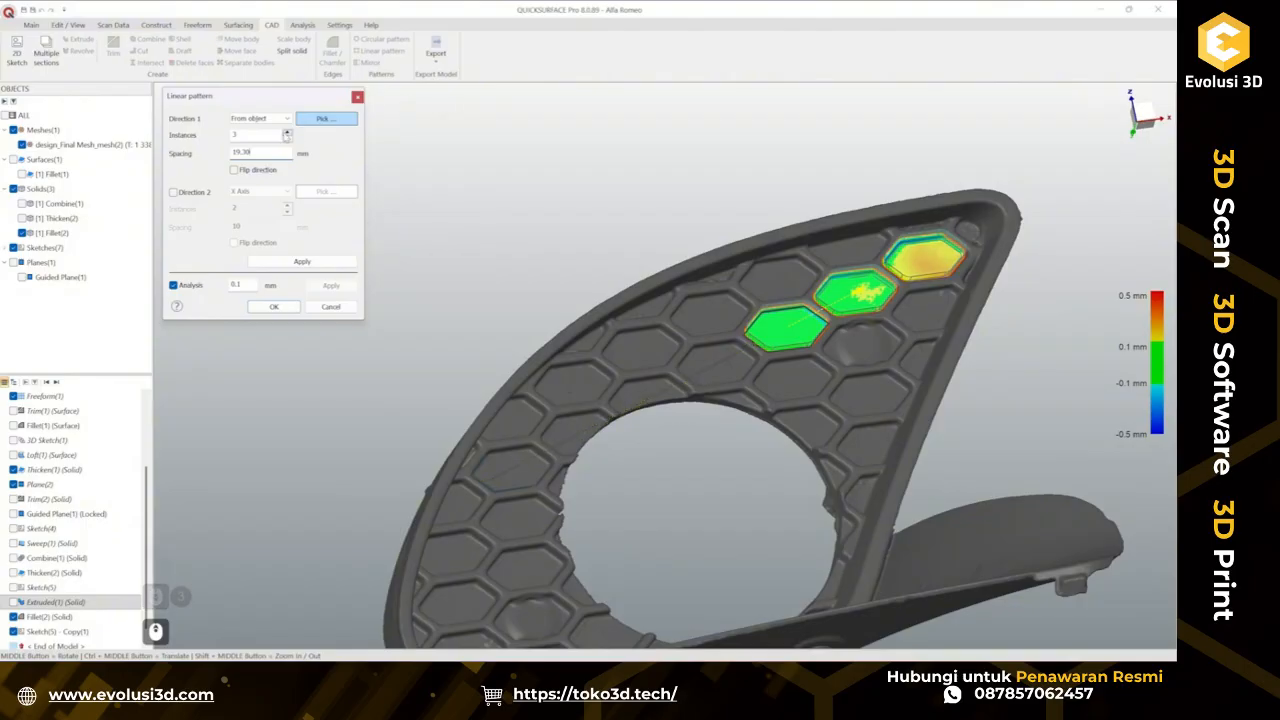
click(287, 132)
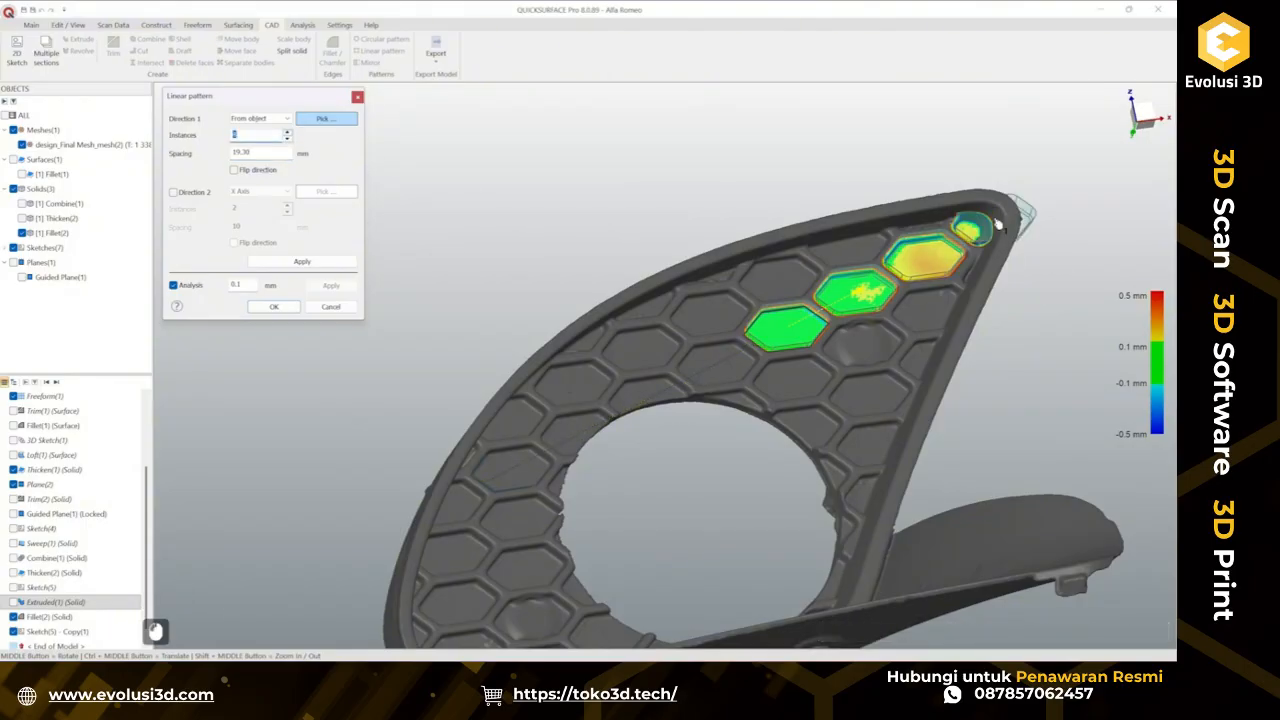
Enable a second pattern direction, pick a scanned cell to define it, and flip that direction.
click(173, 192)
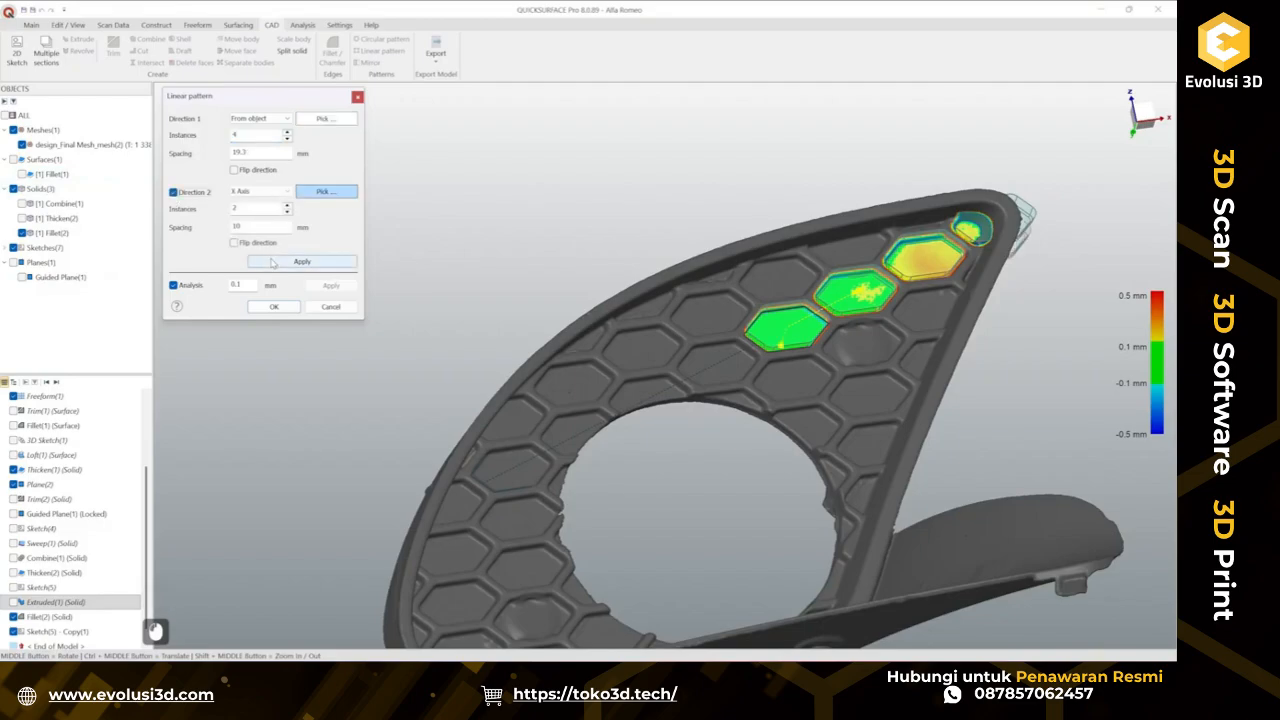
click(325, 195)
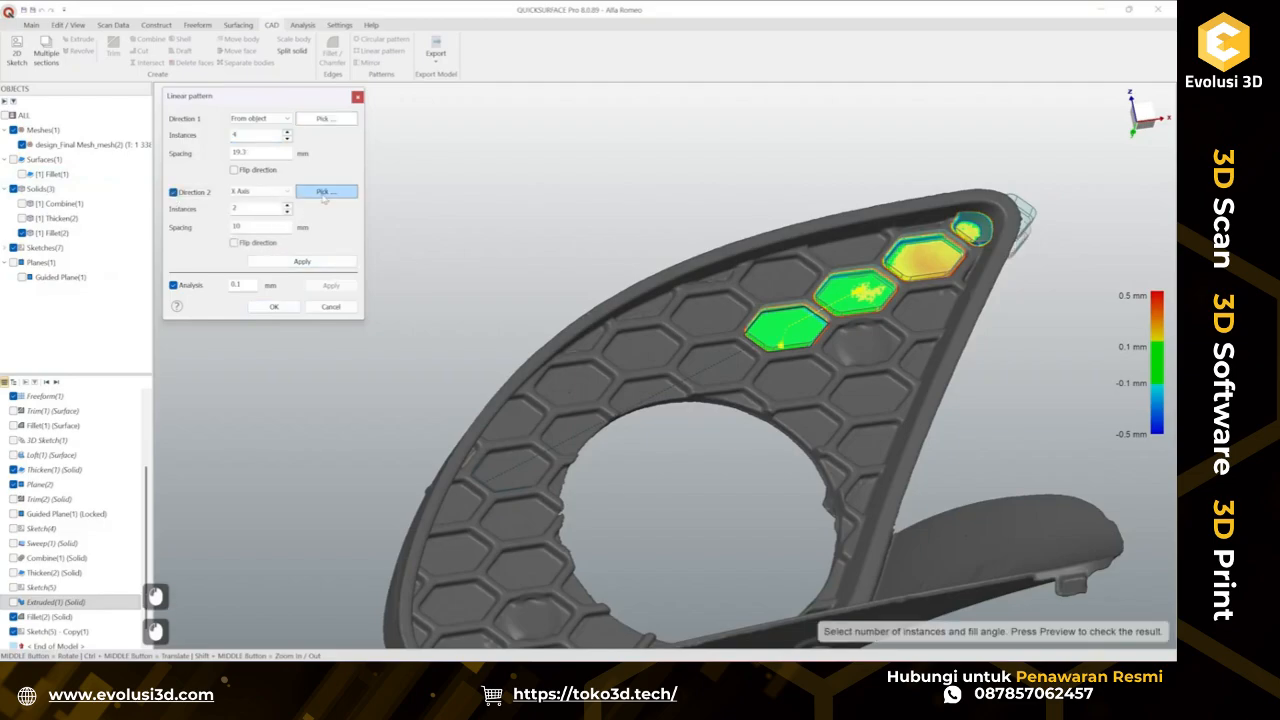
click(660, 404)
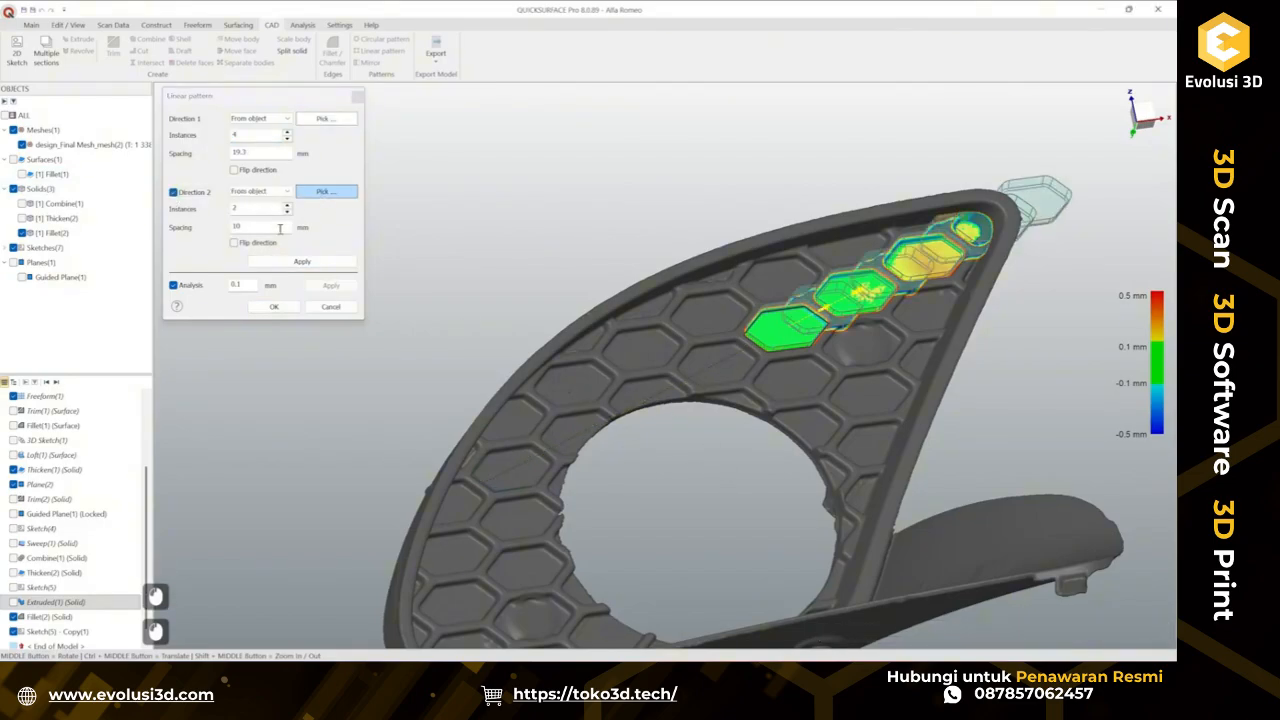
click(234, 243)
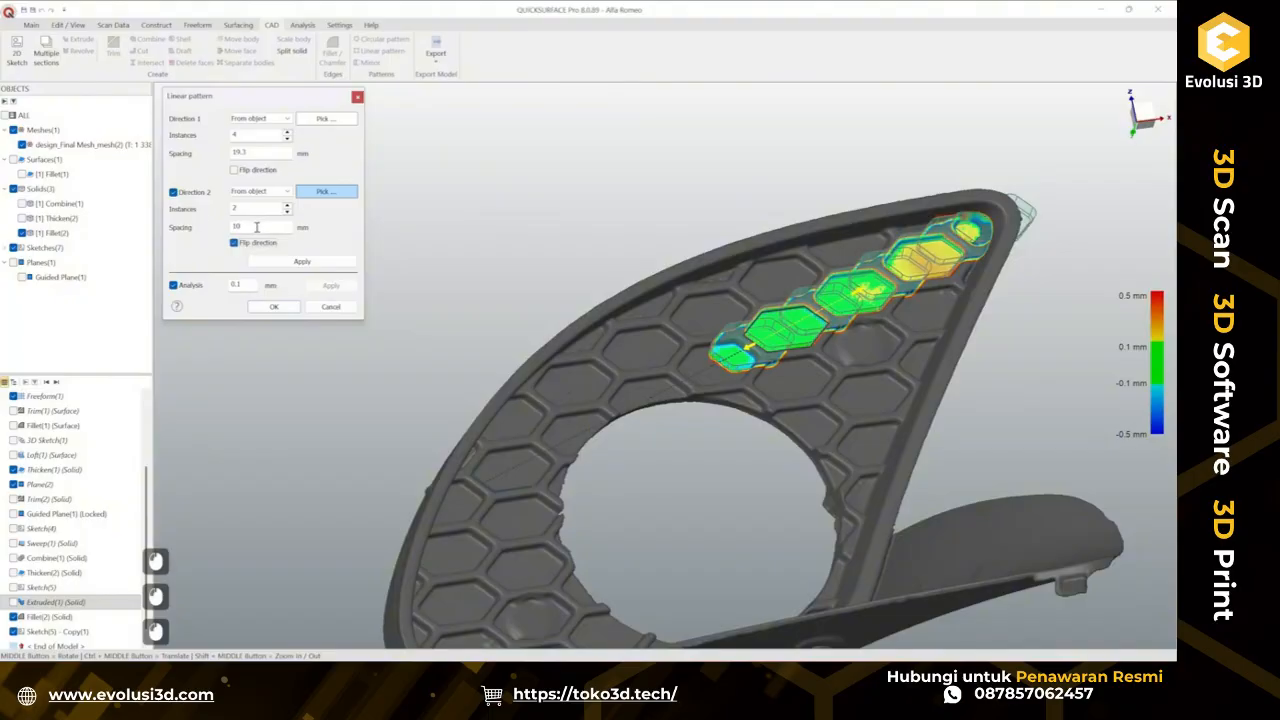
Set the second direction's spacing to 19.3 mm and raise its instance count to extend the cells along the grille row.
double_click(238, 227)
text(19.3)
key(Return)
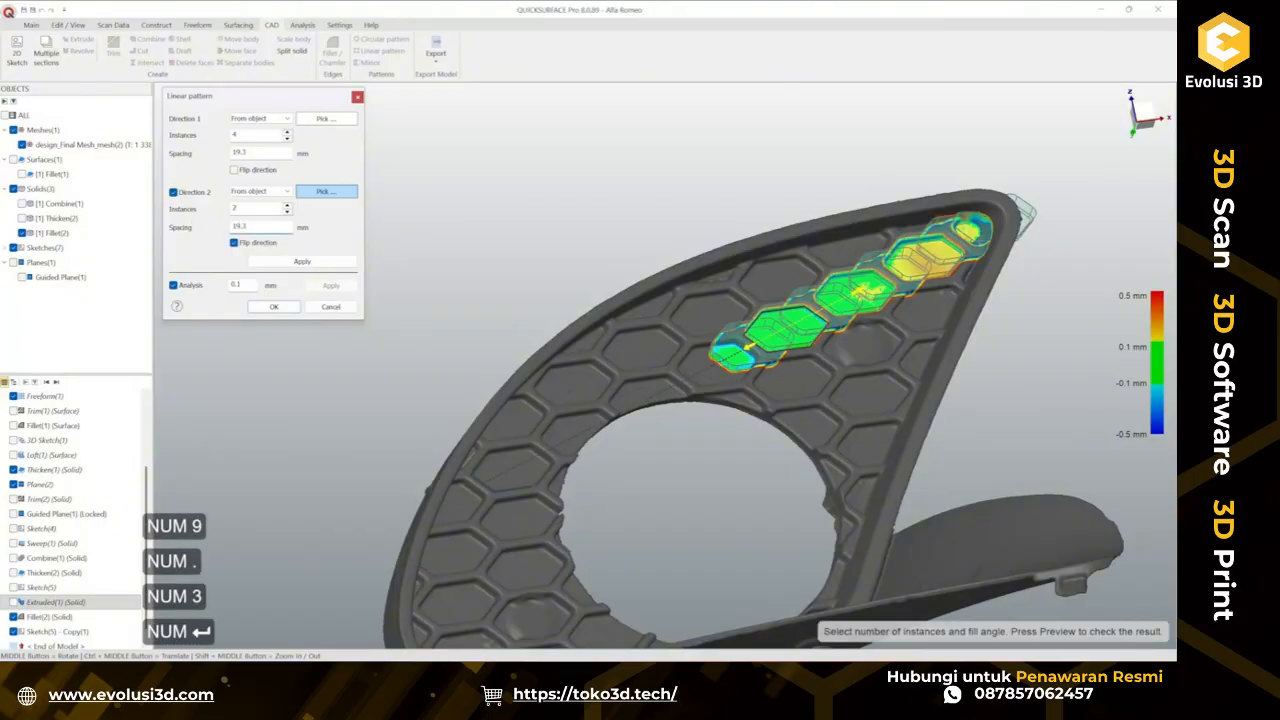
click(288, 205)
click(288, 205)
click(288, 205)
click(288, 205)
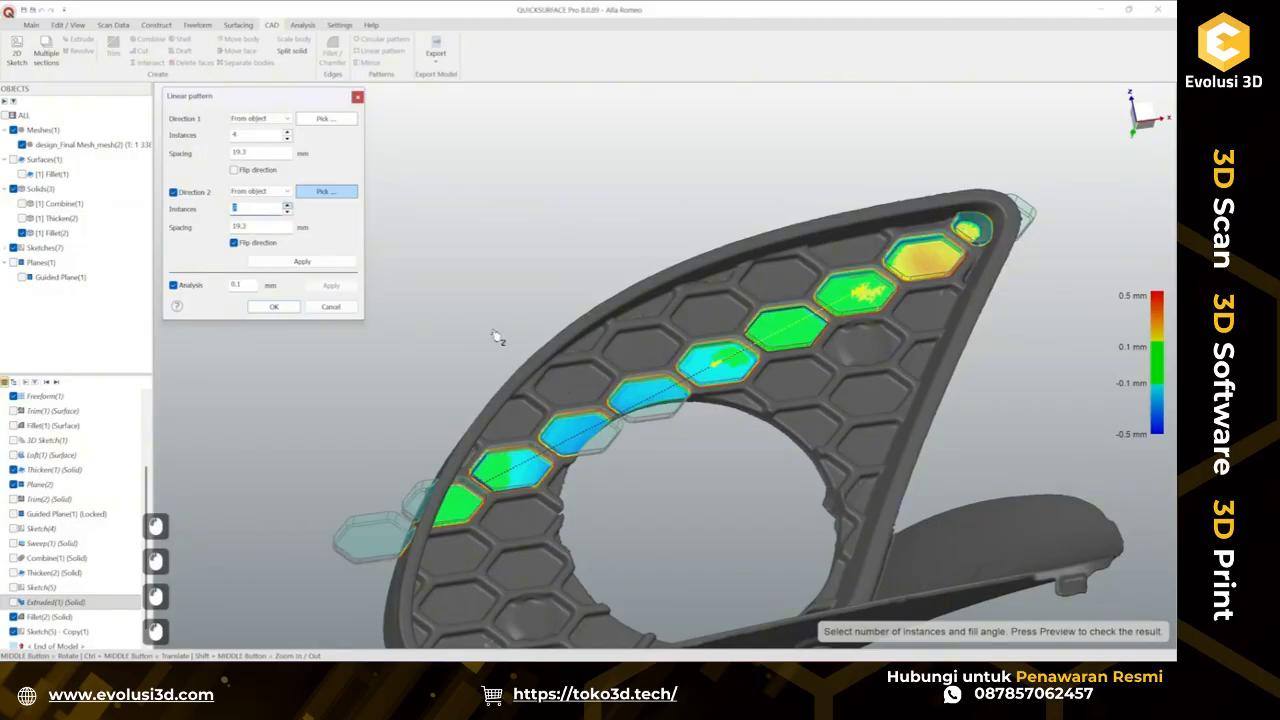
middle_drag(586, 368, 660, 400)
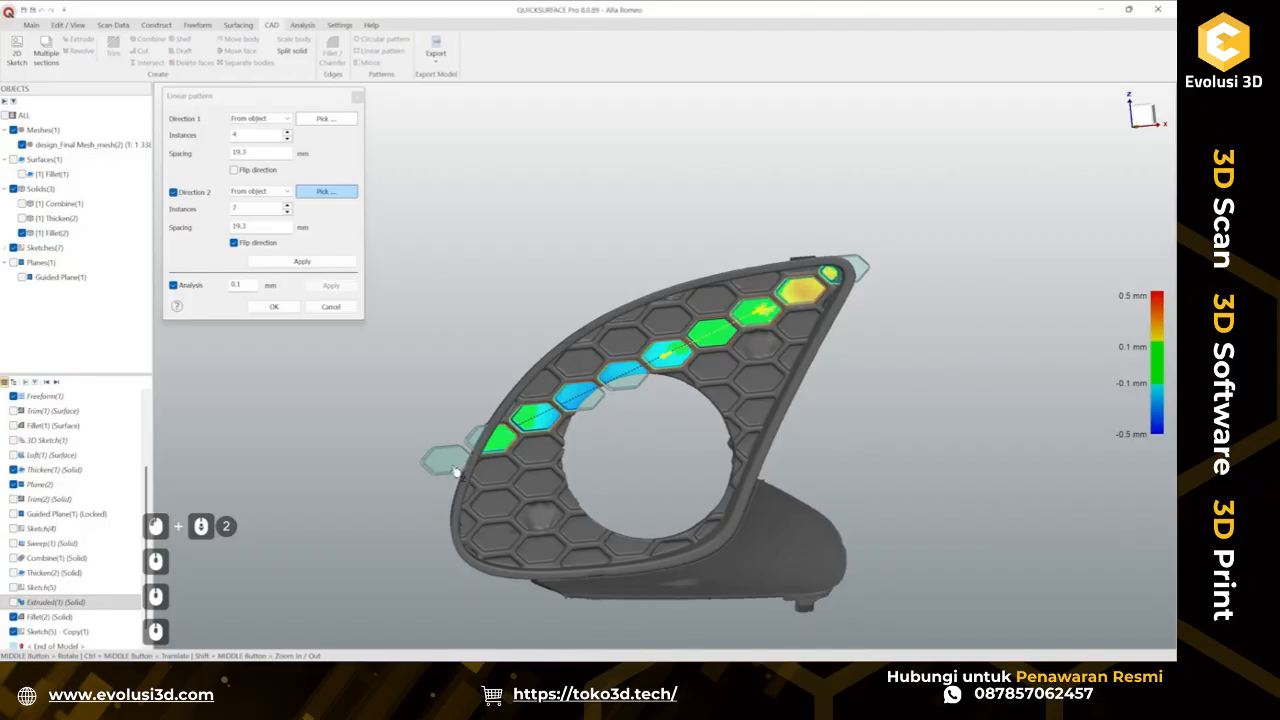
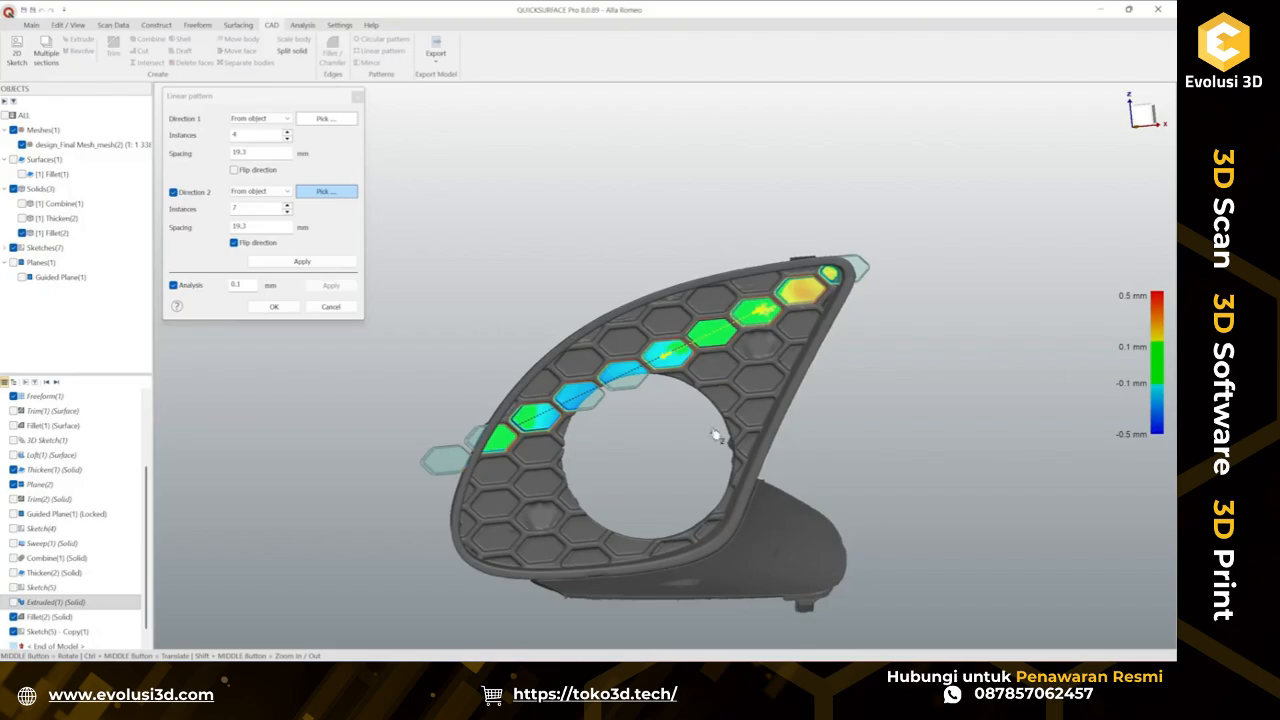
Confirm the linear pattern and hide the patterned cell bodies.
click(274, 306)
middle_drag(788, 443, 652, 361)
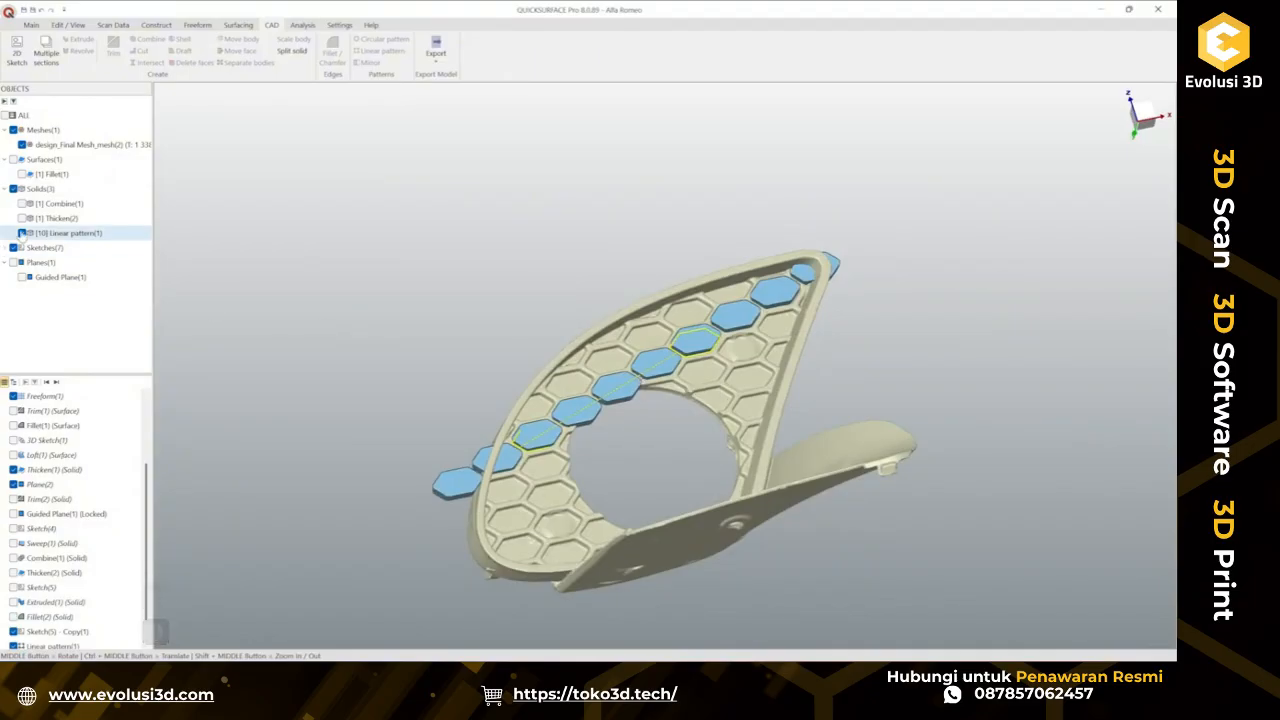
click(22, 233)
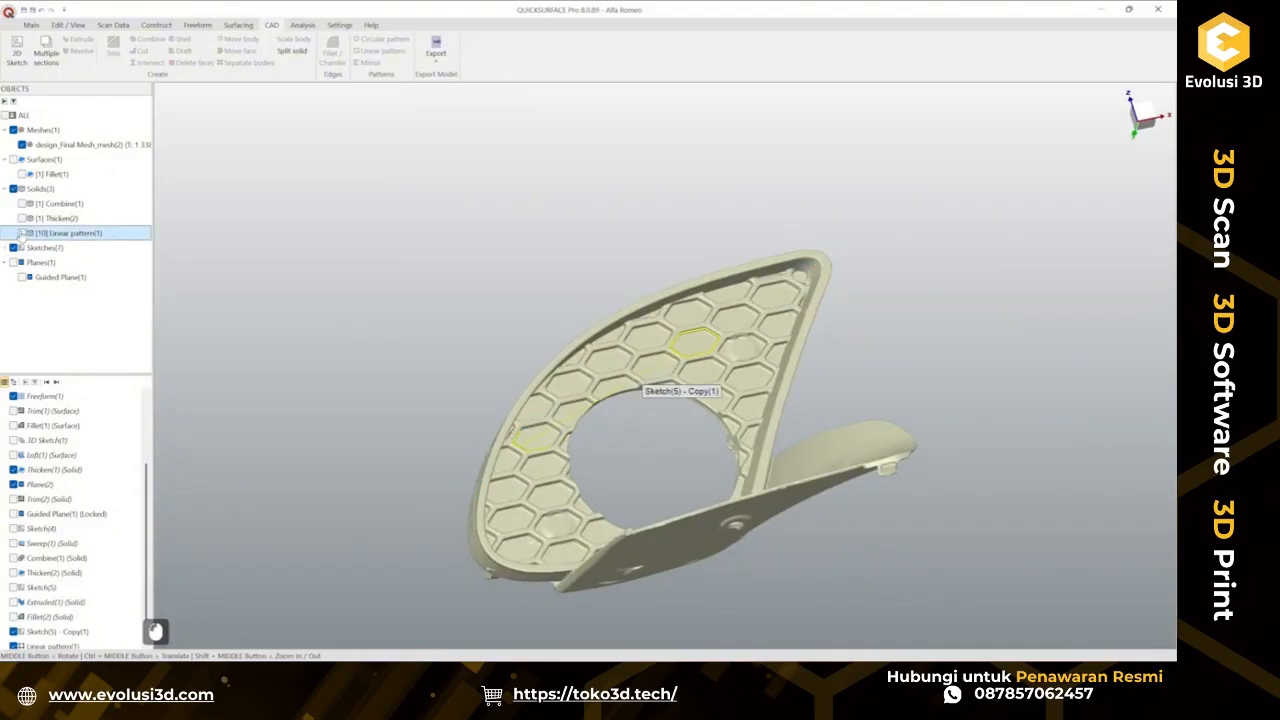
Edit the copied sketch and draw a line about 50 mm long from the lower edge of a scanned cell down across the grille.
double_click(666, 368)
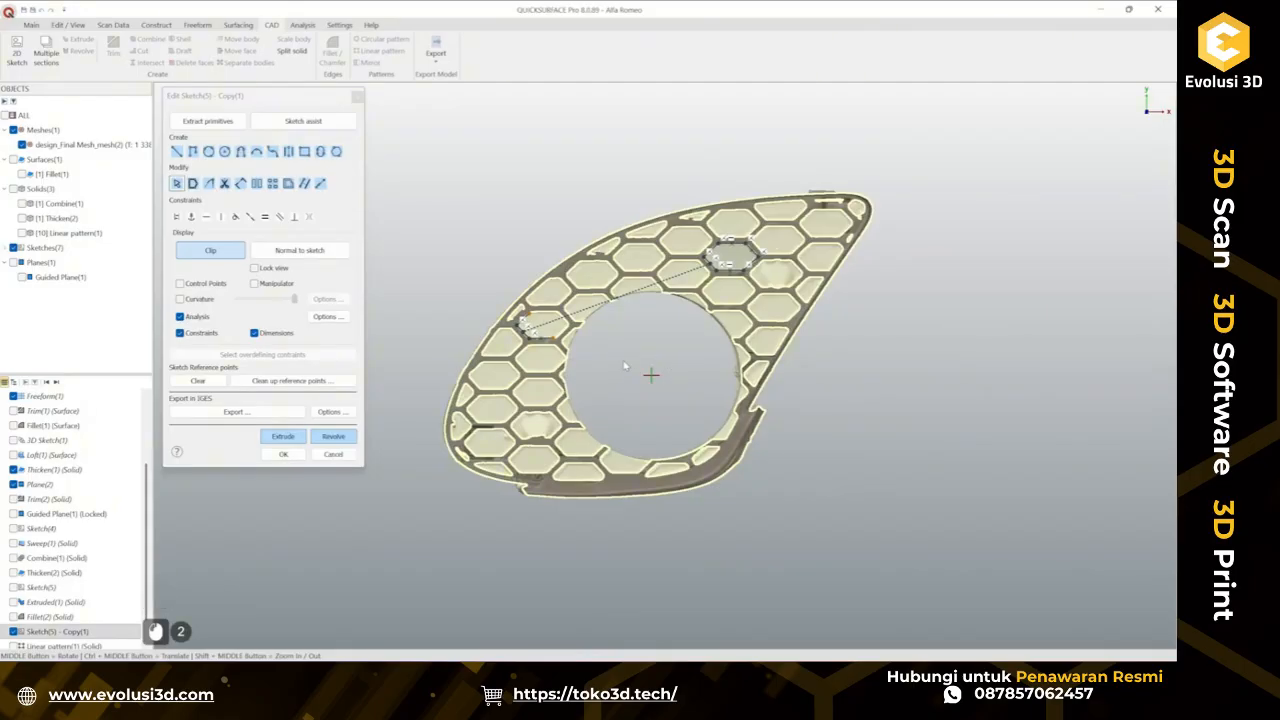
scroll(624, 366, up, 2)
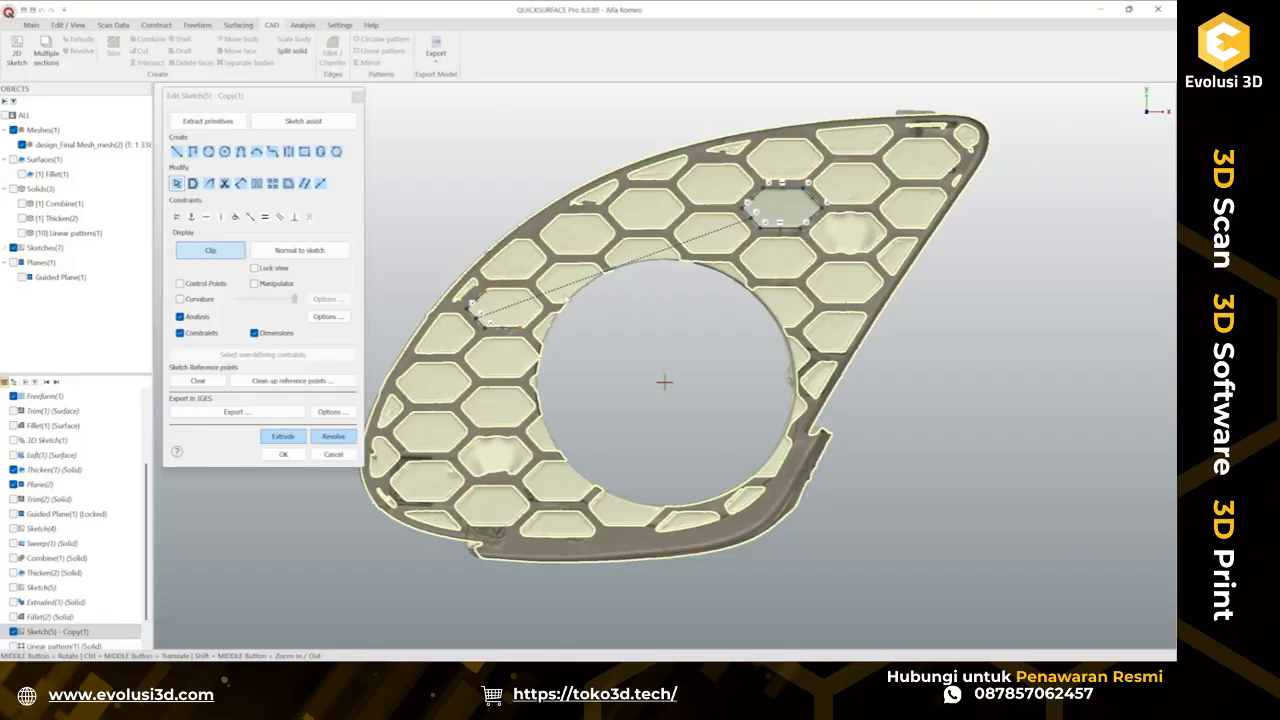
scroll(558, 342, up, 4)
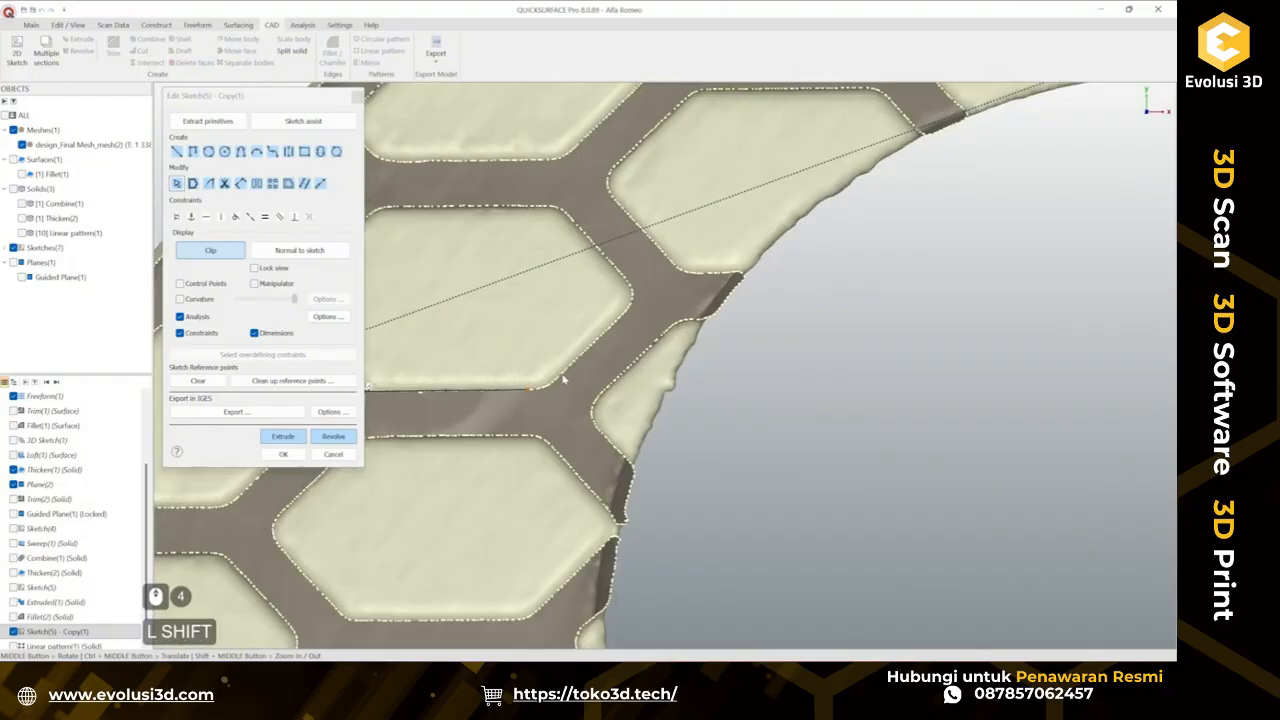
shift+click(622, 318)
ctrl+drag(592, 374, 488, 408)
scroll(590, 450, down, 3)
scroll(595, 460, up, 1)
ctrl+middle_drag(610, 535, 650, 372)
ctrl+middle_drag(626, 500, 653, 352)
scroll(576, 456, up, 3)
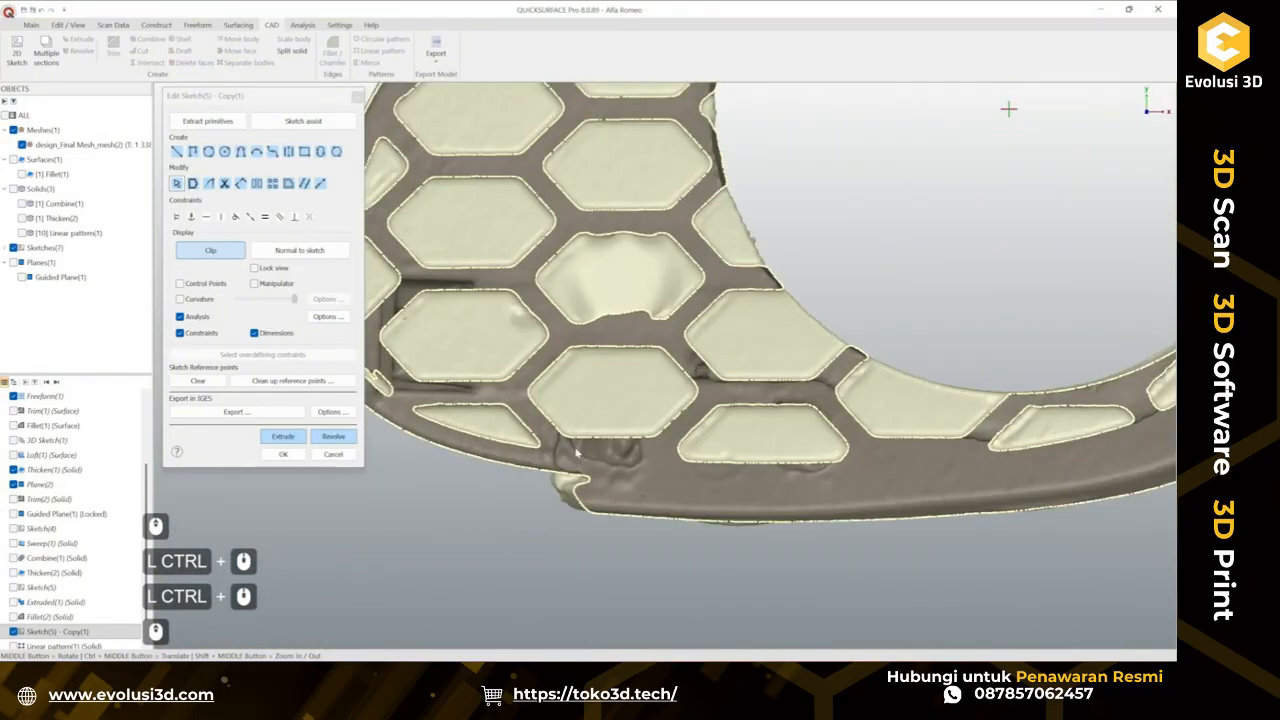
mouse_move(489, 342)
shift+mouse_down()
mouse_move(486, 382)
mouse_move(550, 418)
shift+mouse_up()
mouse_move(576, 421)
shift+mouse_down()
mouse_move(717, 450)
mouse_move(796, 420)
mouse_move(836, 346)
shift+mouse_up()
ctrl+drag(730, 446, 789, 414)
ctrl+drag(590, 458, 566, 404)
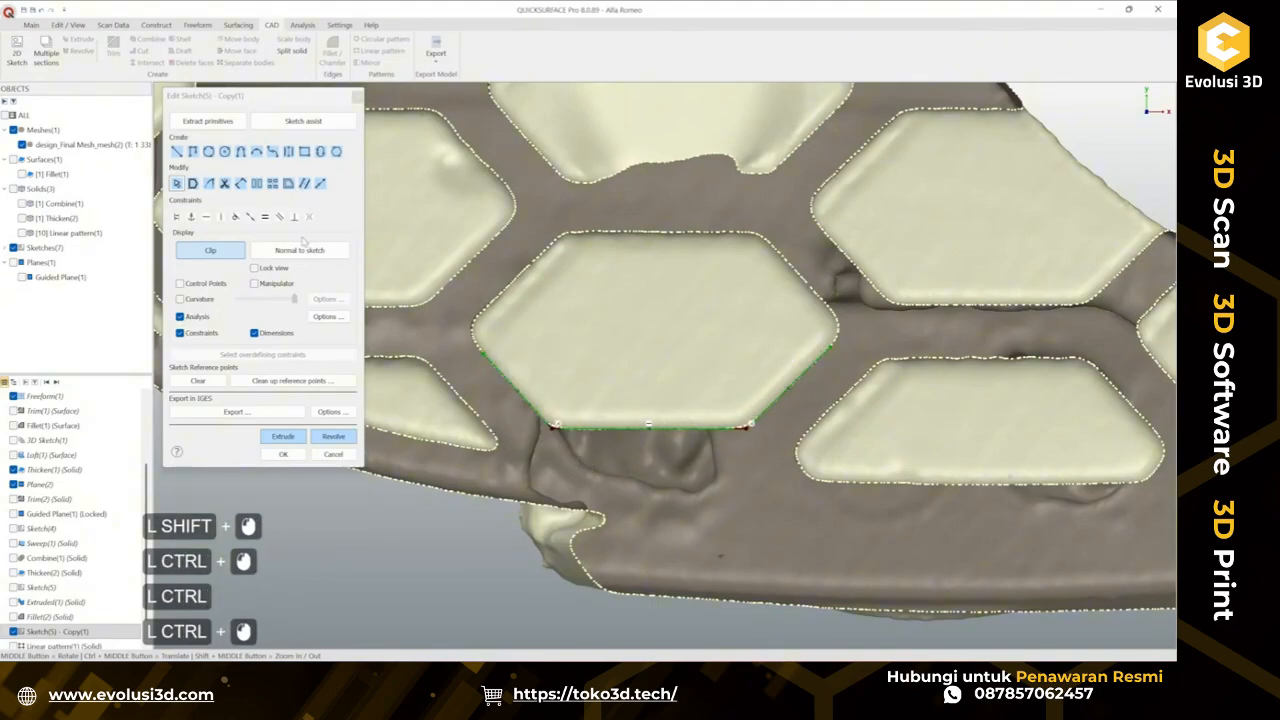
click(176, 151)
click(651, 429)
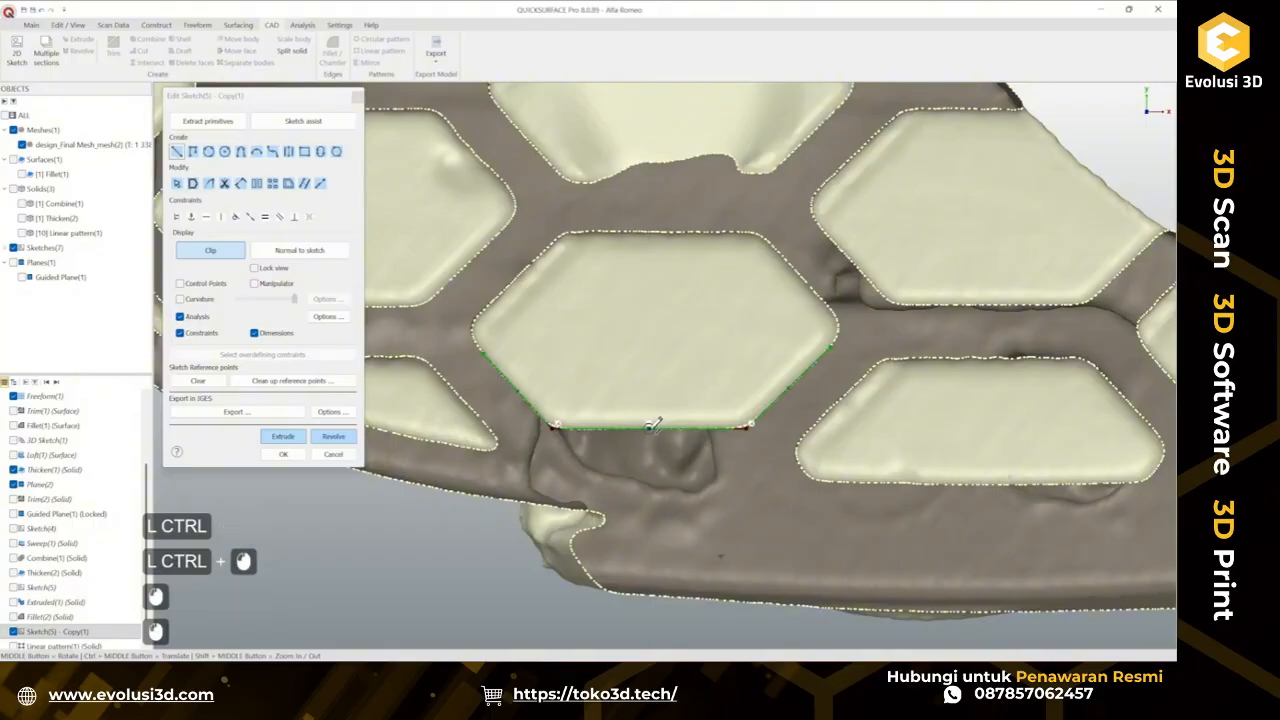
scroll(832, 480, down, 2)
ctrl+middle_drag(780, 333, 691, 533)
scroll(703, 316, up, 3)
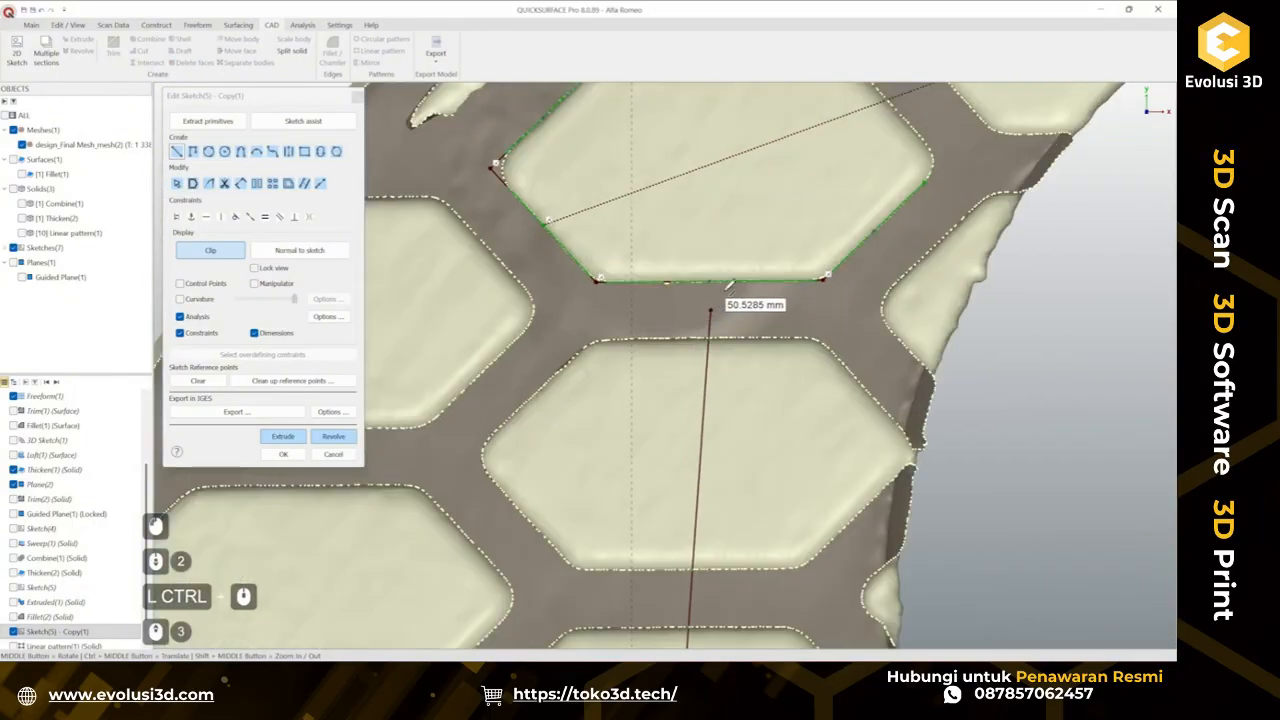
click(280, 454)
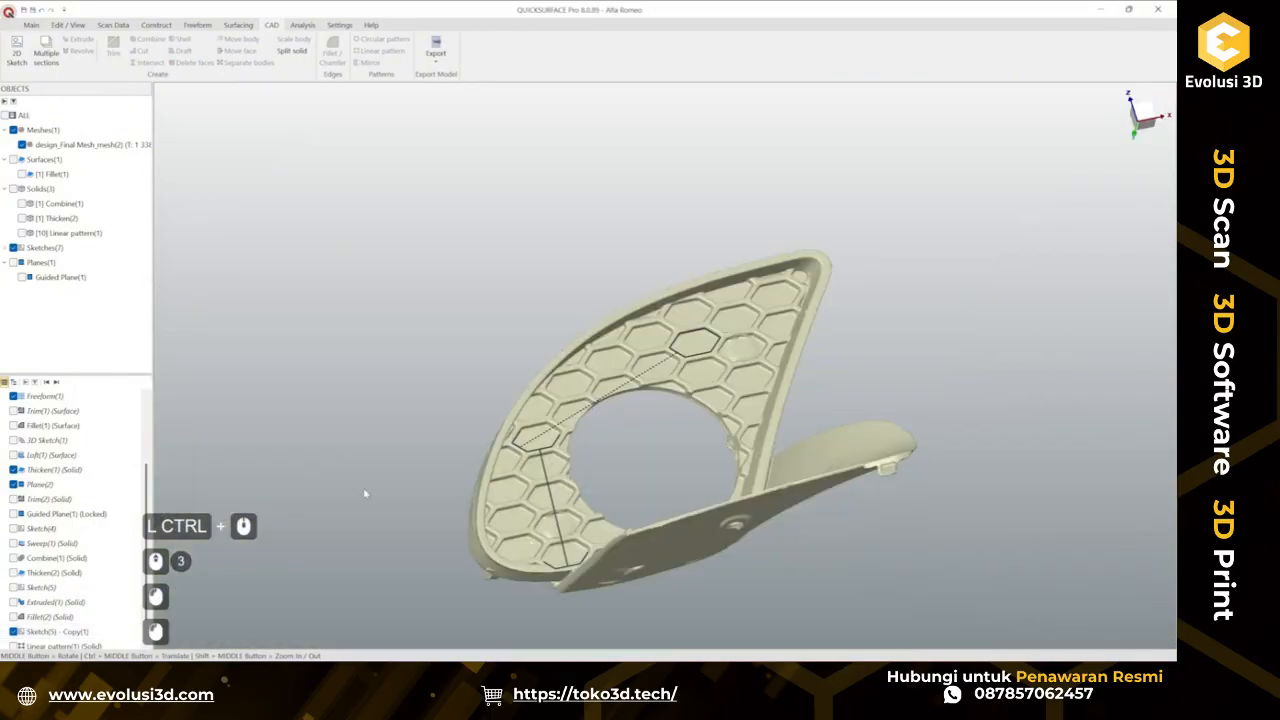
Show the patterned cells again, select them and start a linear pattern using the new sketch line as direction 1.
middle_drag(607, 483, 557, 313)
scroll(557, 313, up, 2)
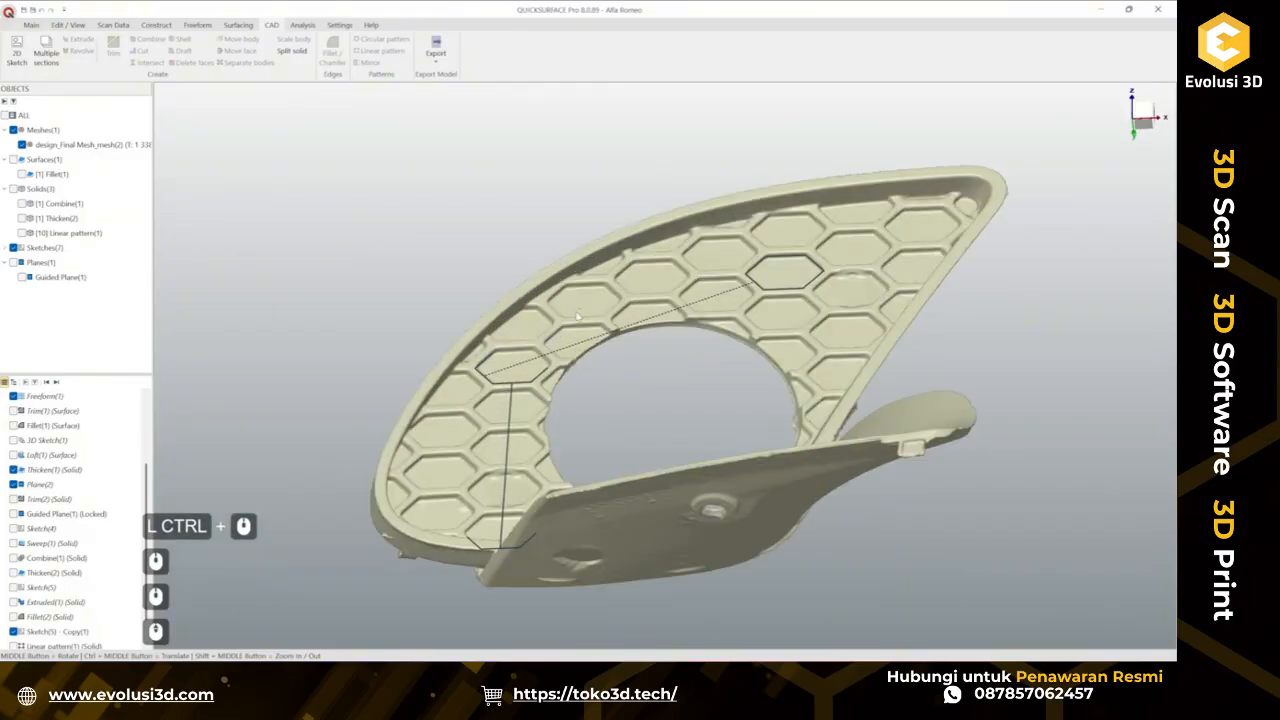
click(22, 233)
middle_drag(556, 305, 662, 374)
click(662, 312)
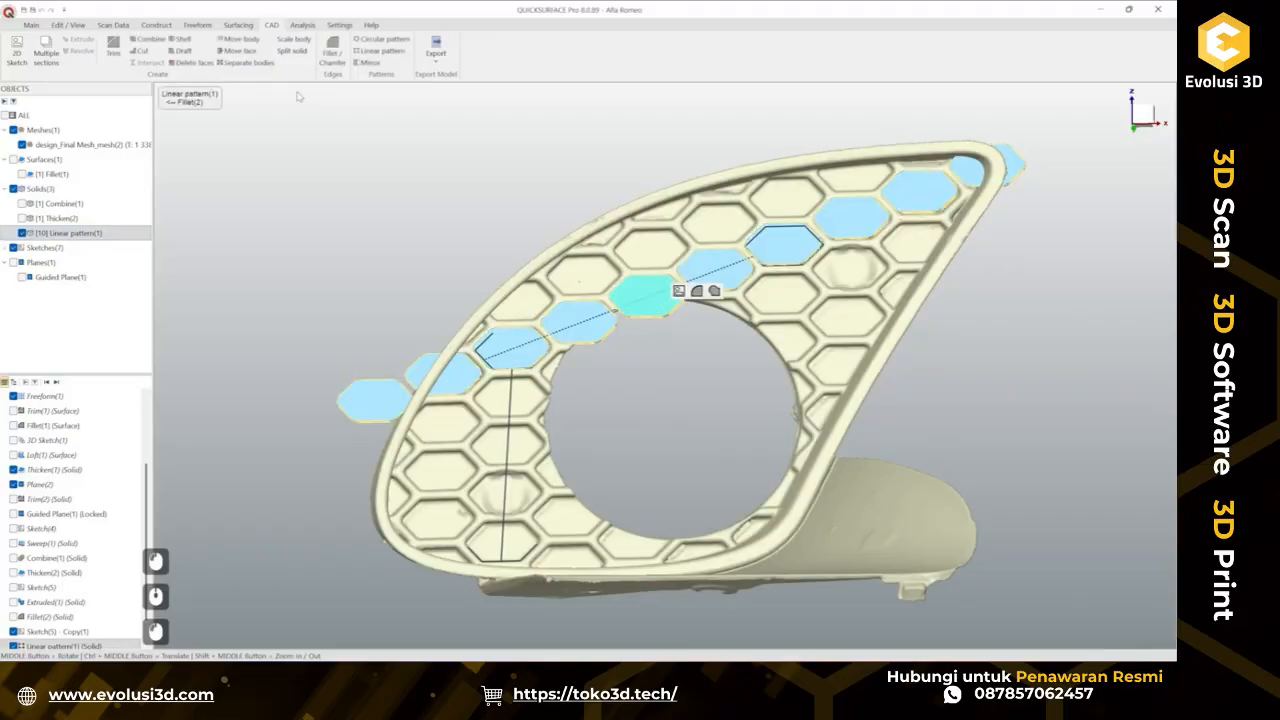
click(394, 51)
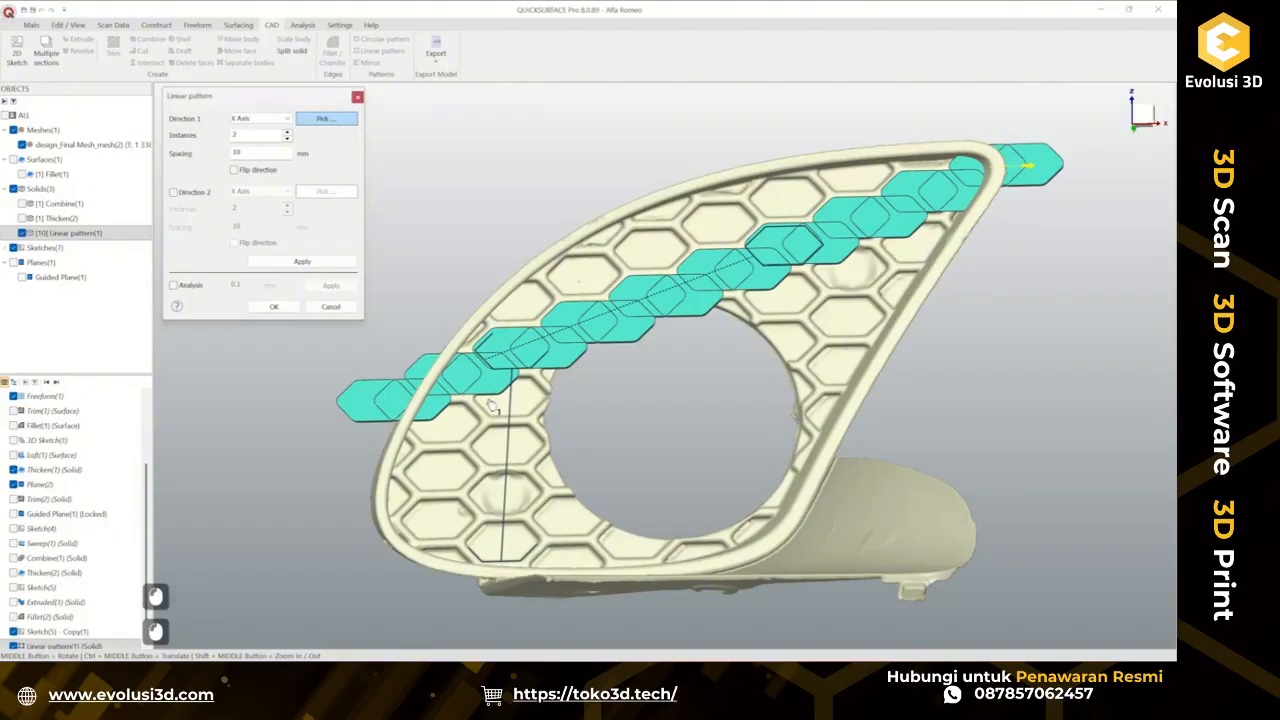
click(511, 455)
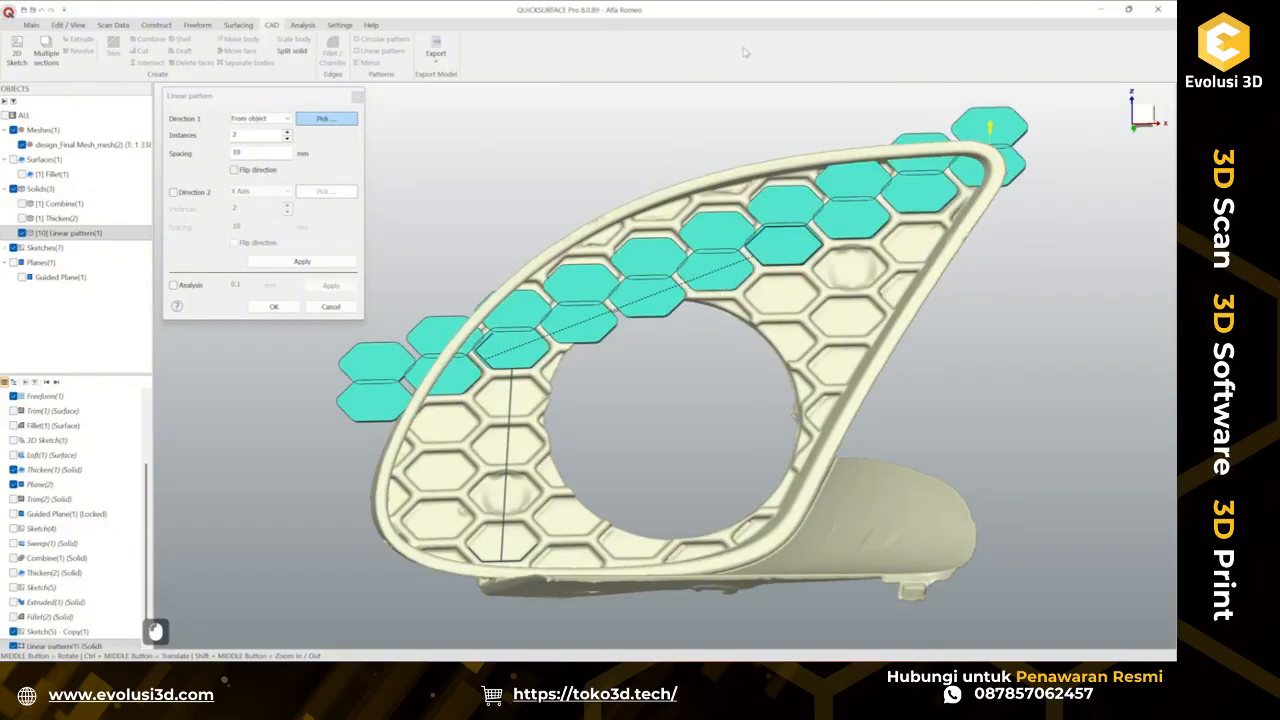
With deviation analysis on, drag the pattern handle to about 12.84 mm spacing and raise the instances to 3.
click(184, 288)
scroll(930, 115, up, 5)
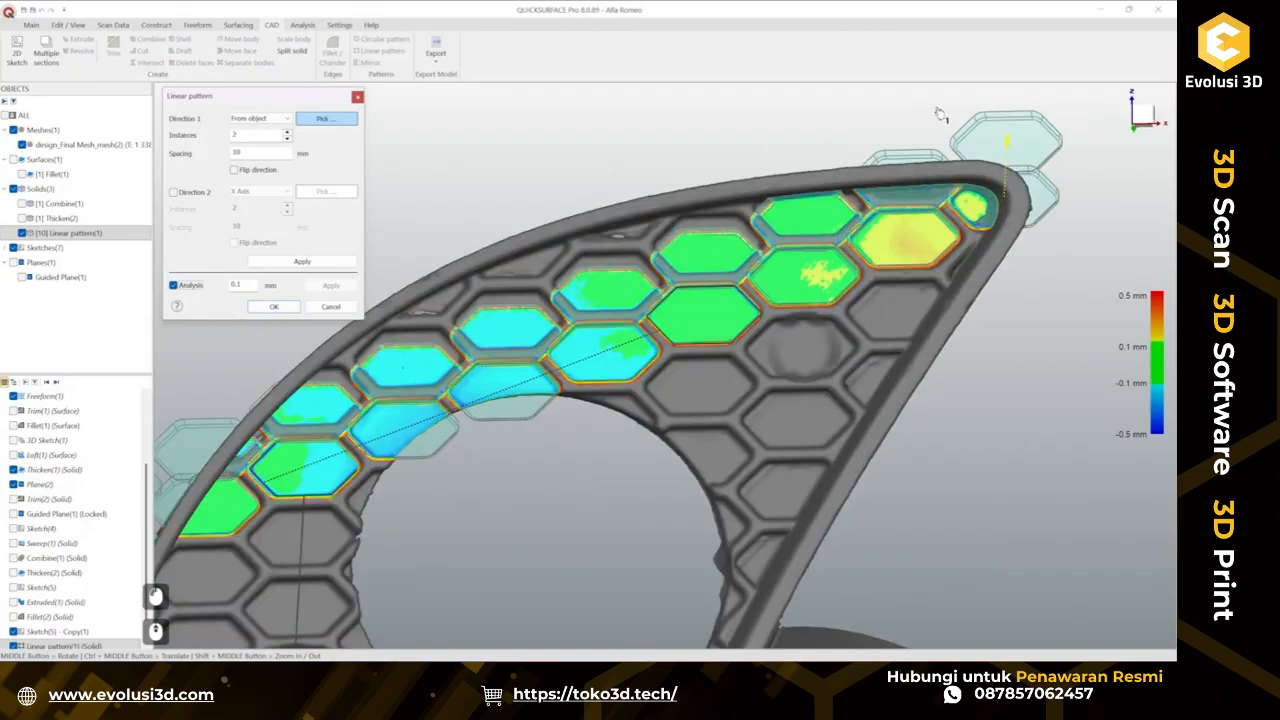
ctrl+middle_drag(825, 121, 825, 213)
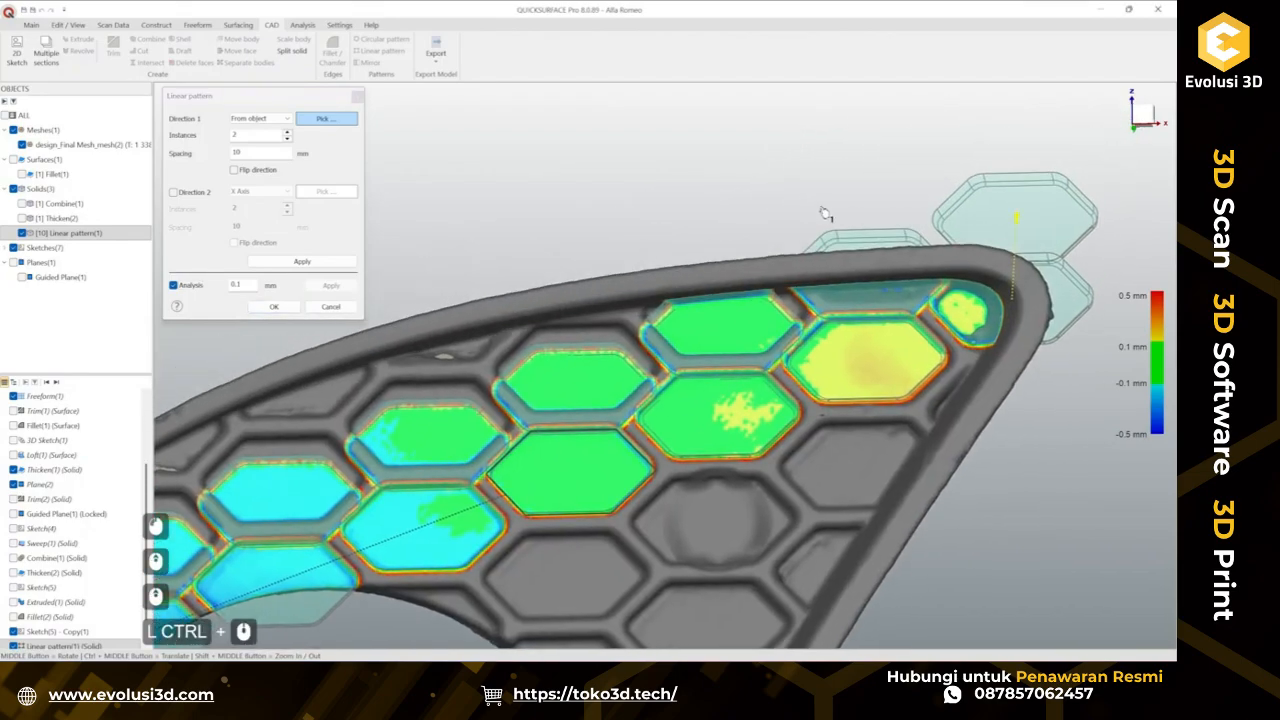
drag(1016, 218, 1024, 198)
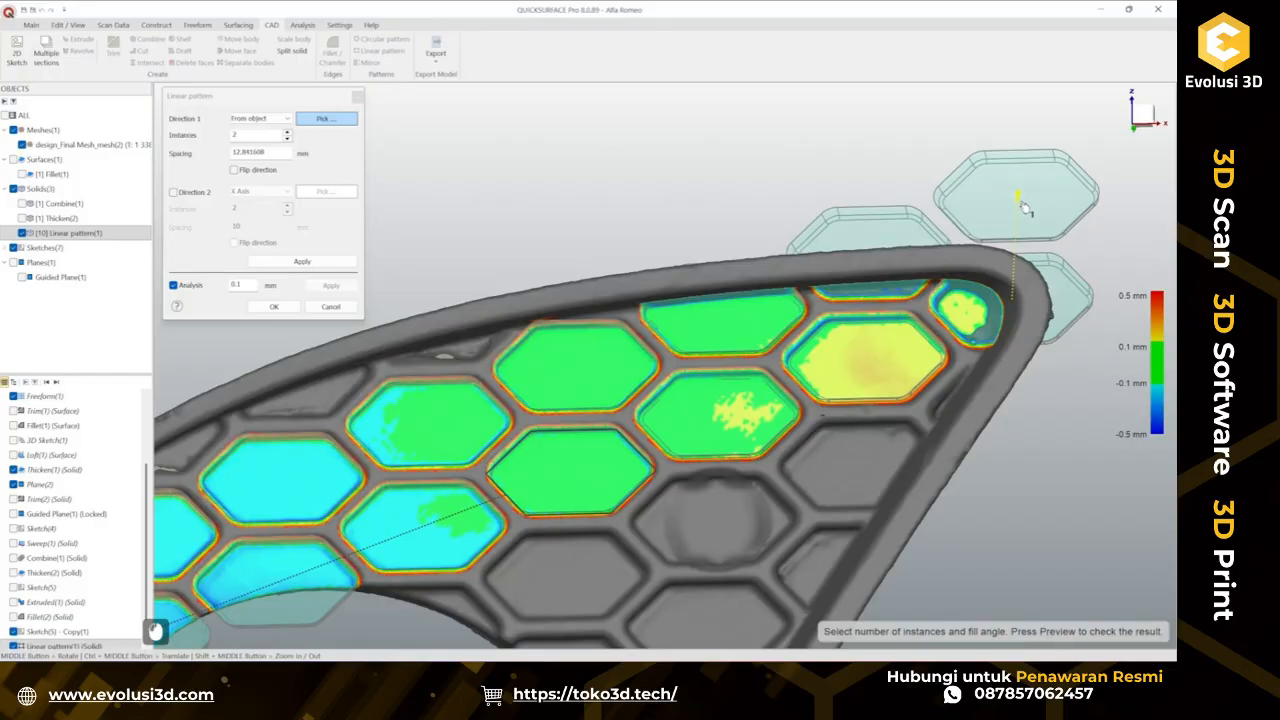
scroll(641, 367, up, 3)
middle_drag(731, 346, 815, 245)
scroll(775, 349, down, 2)
middle_drag(771, 302, 762, 334)
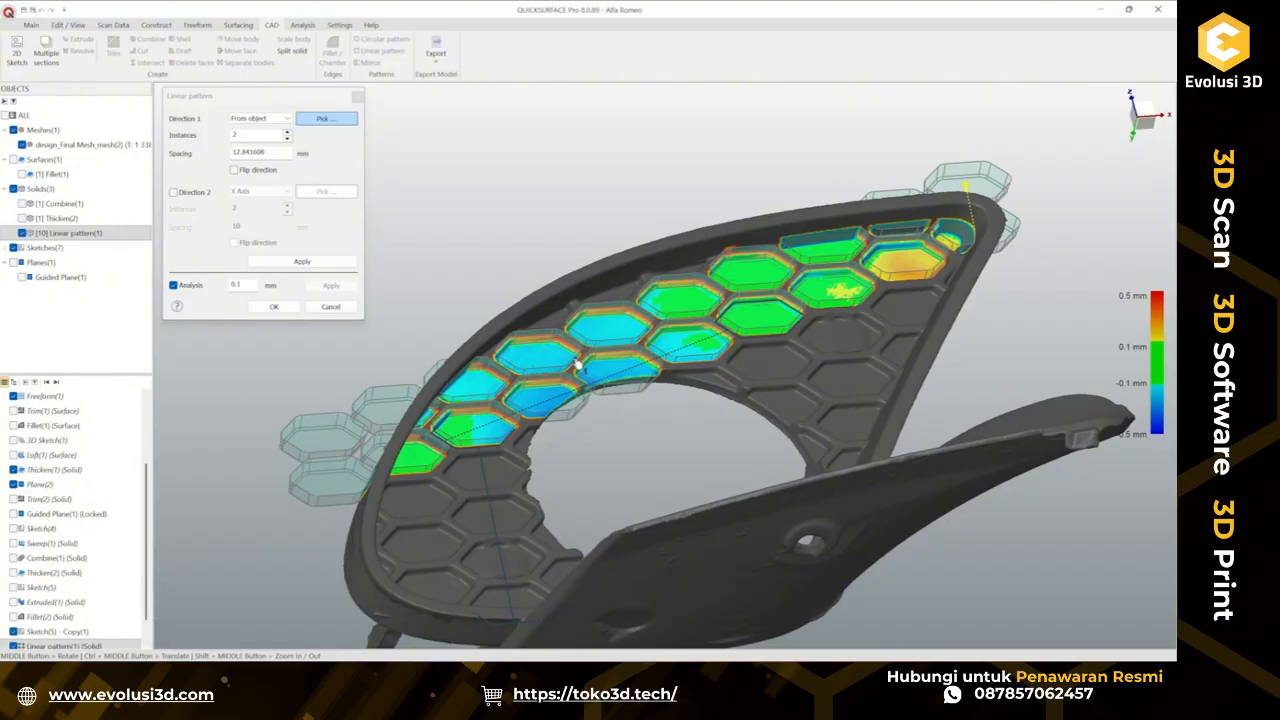
click(287, 132)
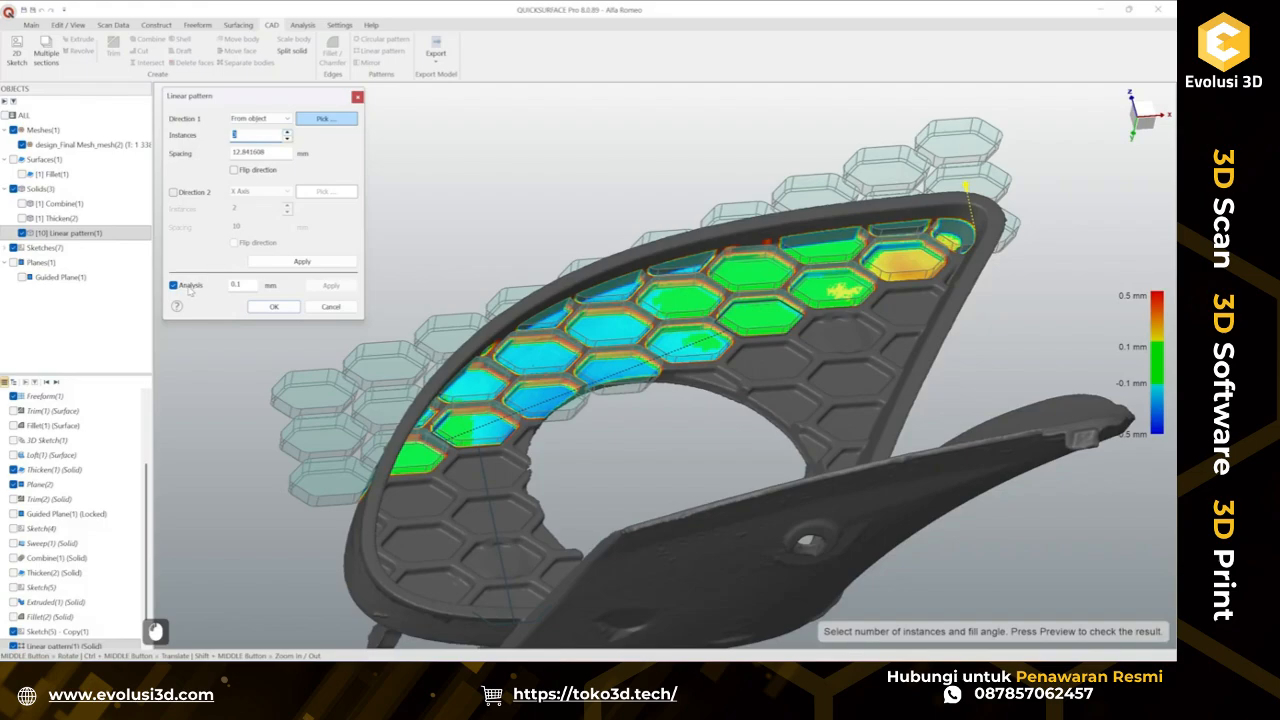
click(188, 287)
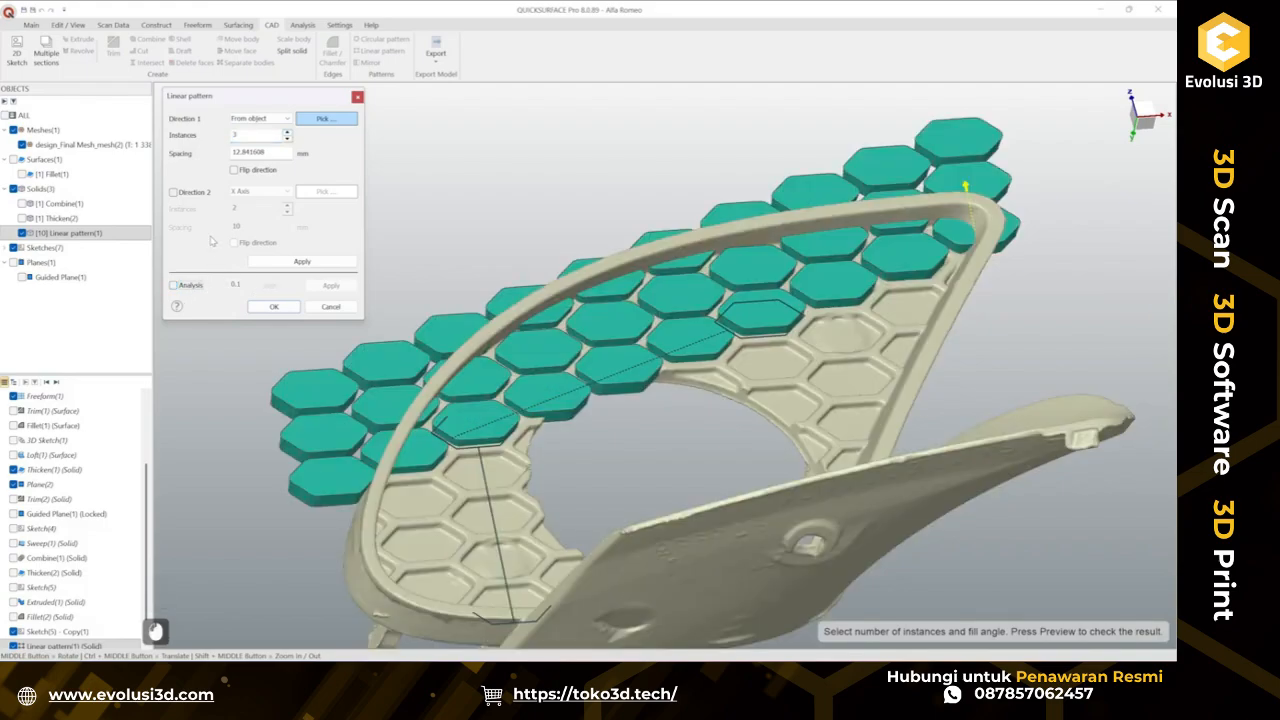
Enable a second pattern direction, pick the sketch line to define it, and flip that direction.
click(190, 193)
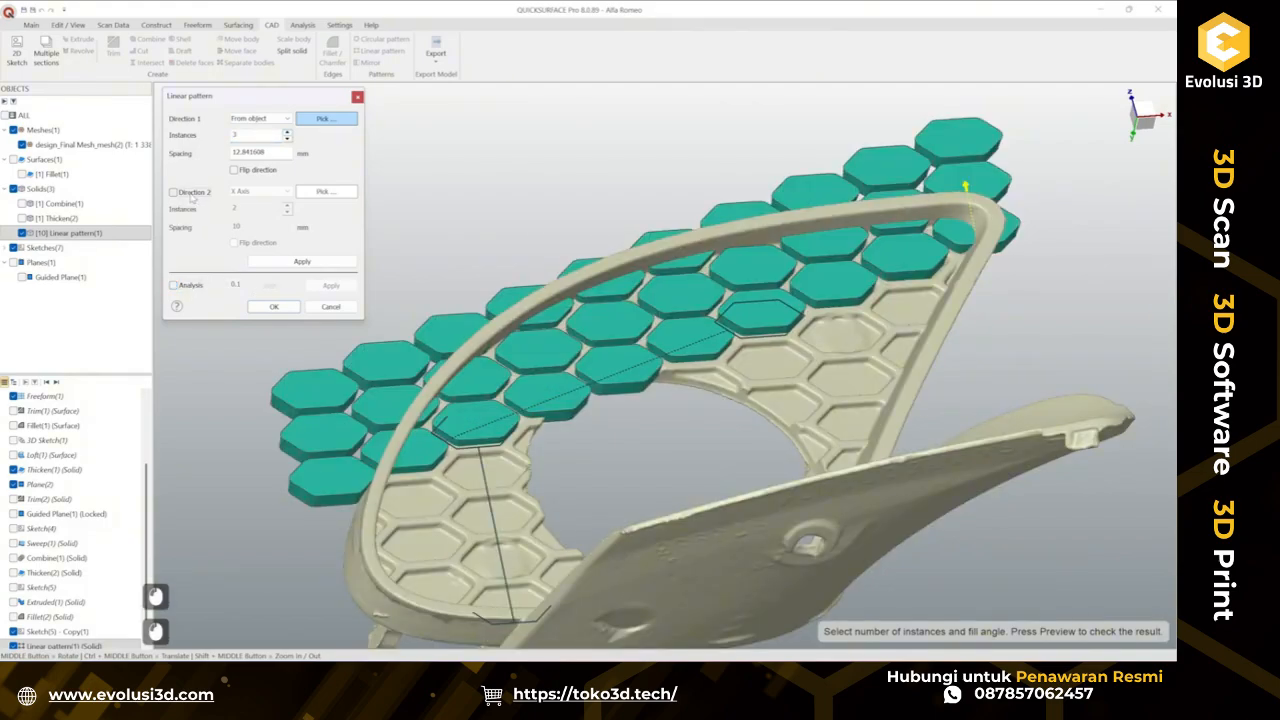
click(323, 192)
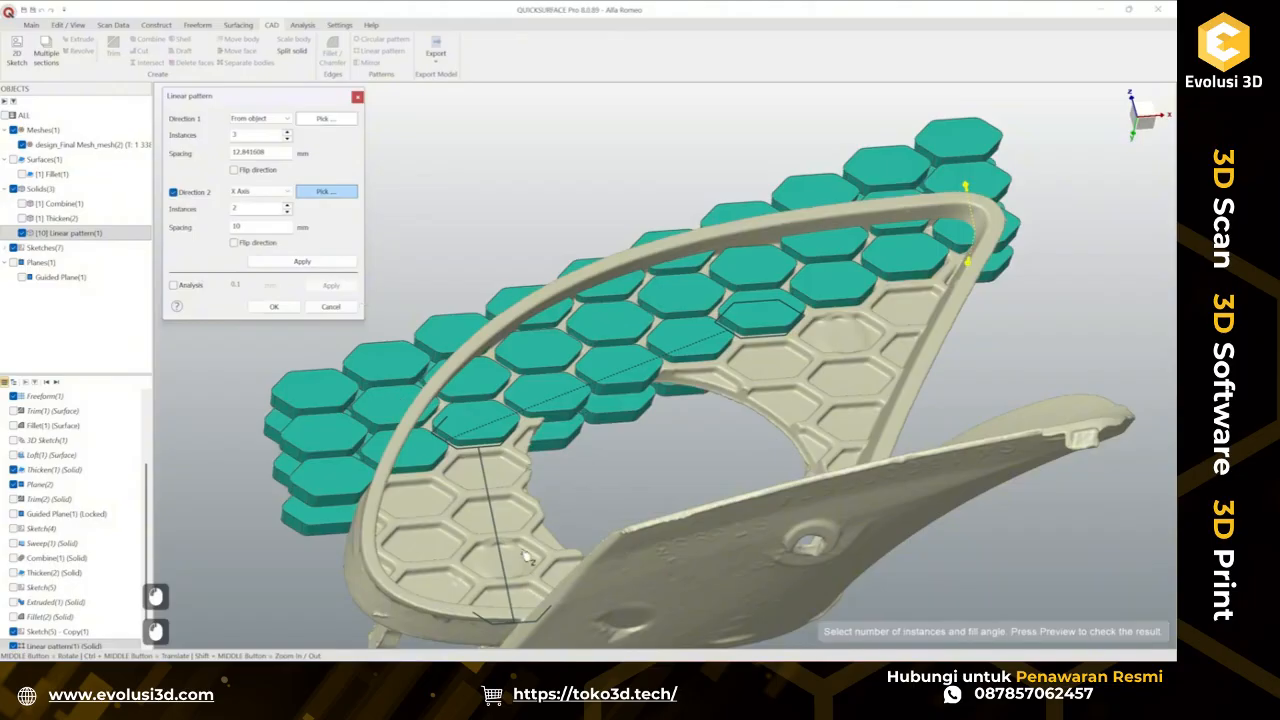
click(498, 540)
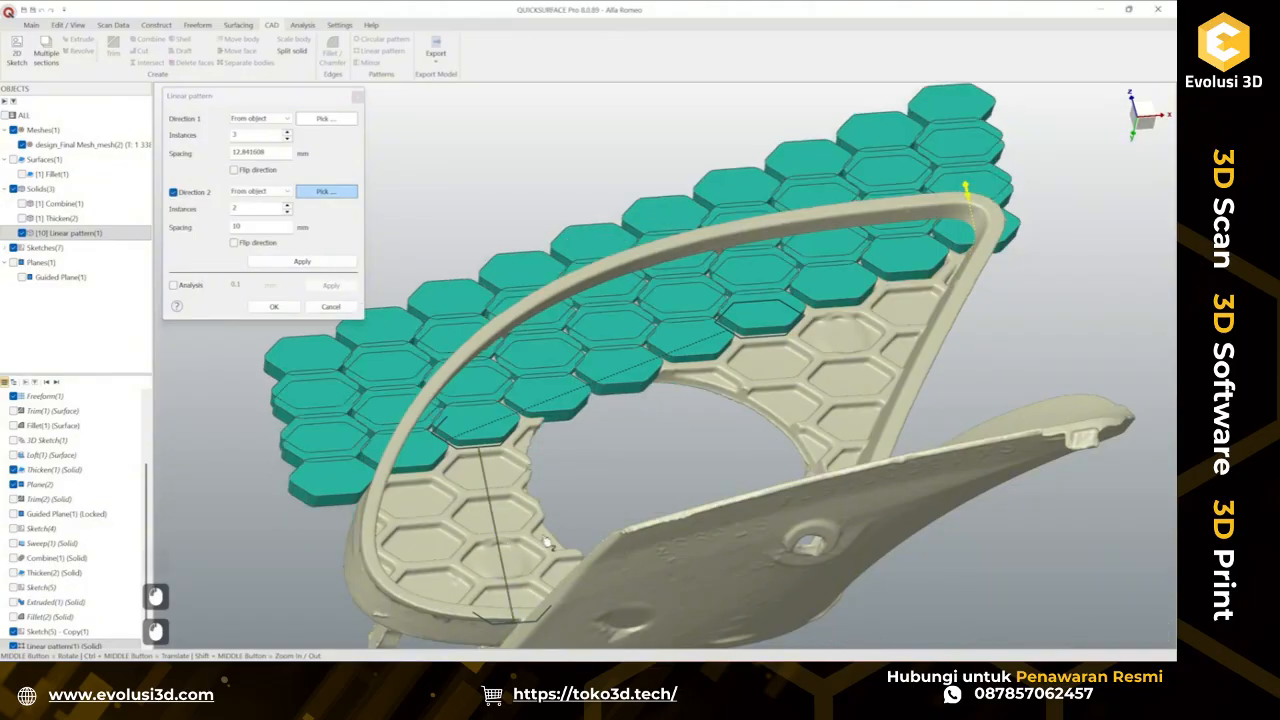
click(262, 245)
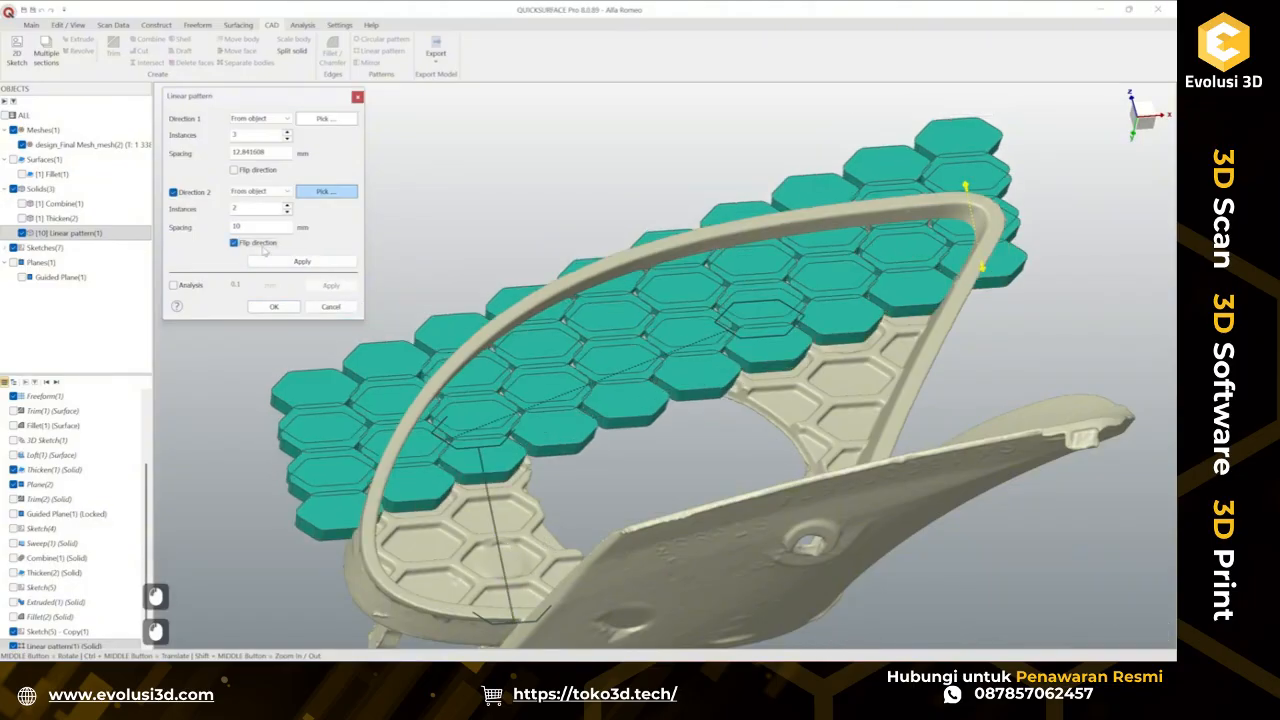
Set the spacing of both pattern directions to 12.85 mm.
click(266, 152)
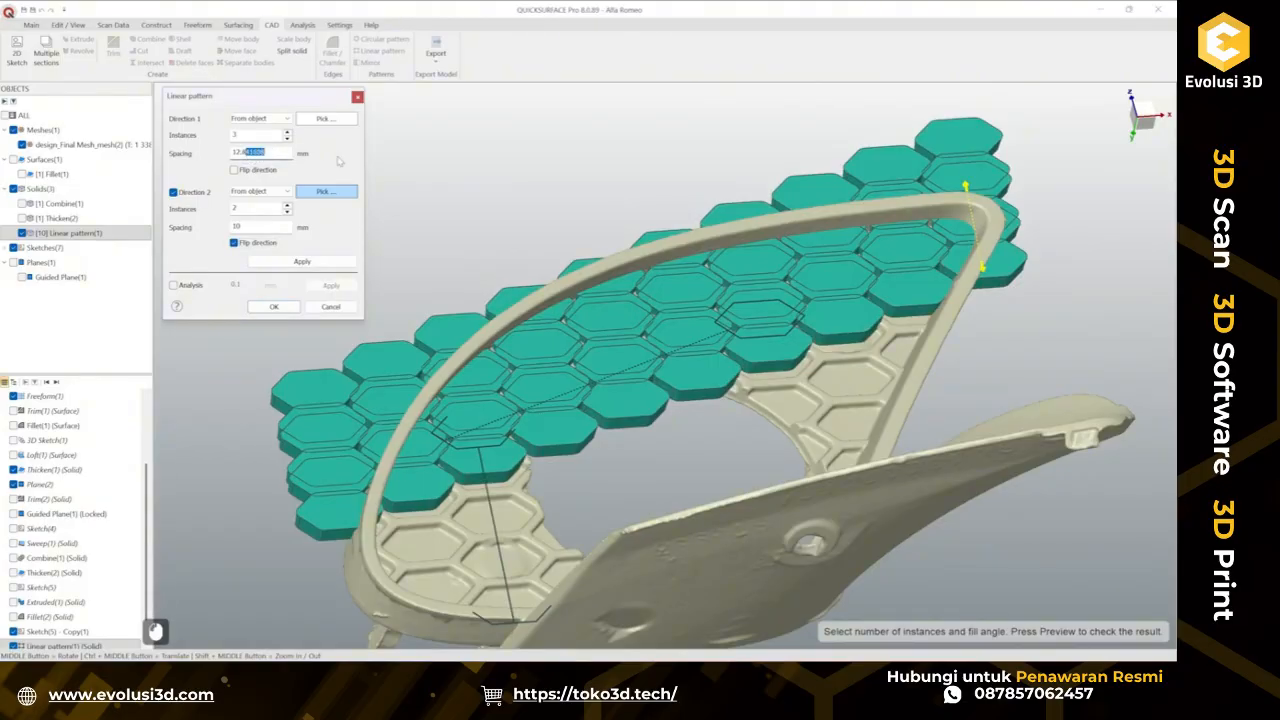
text(5)
key(Return)
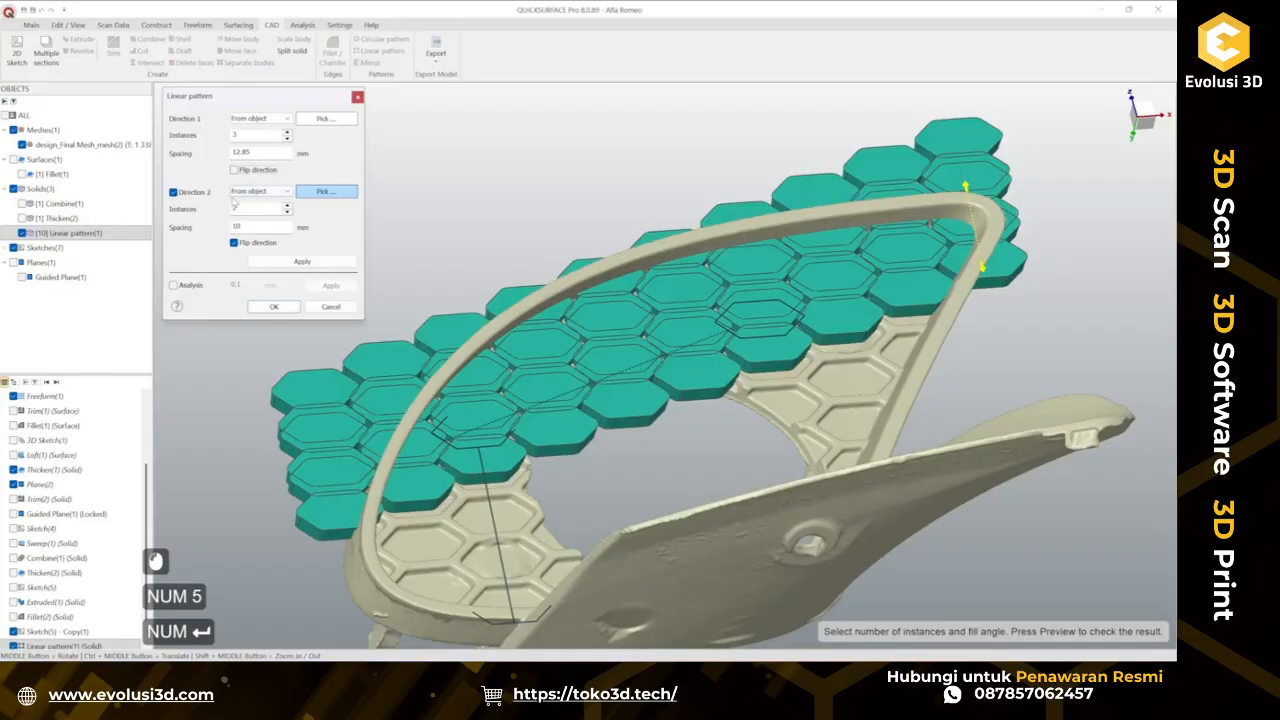
click(247, 227)
text(12)
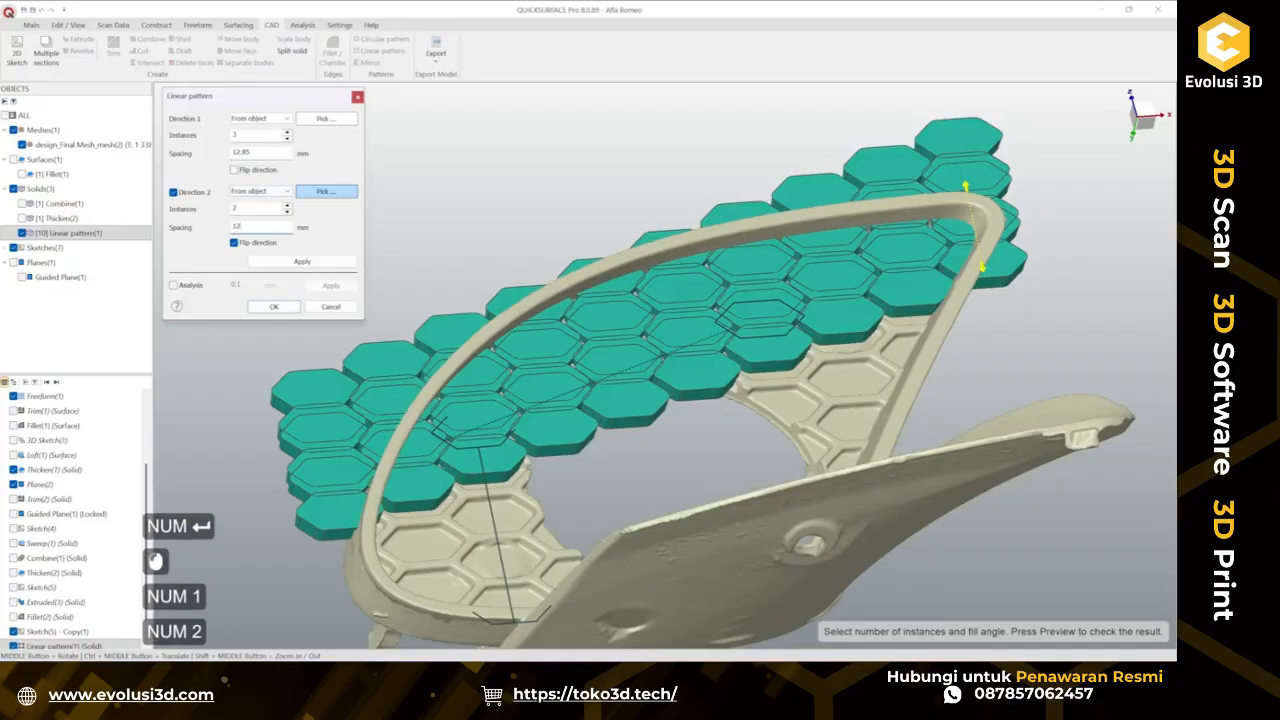
text(.85)
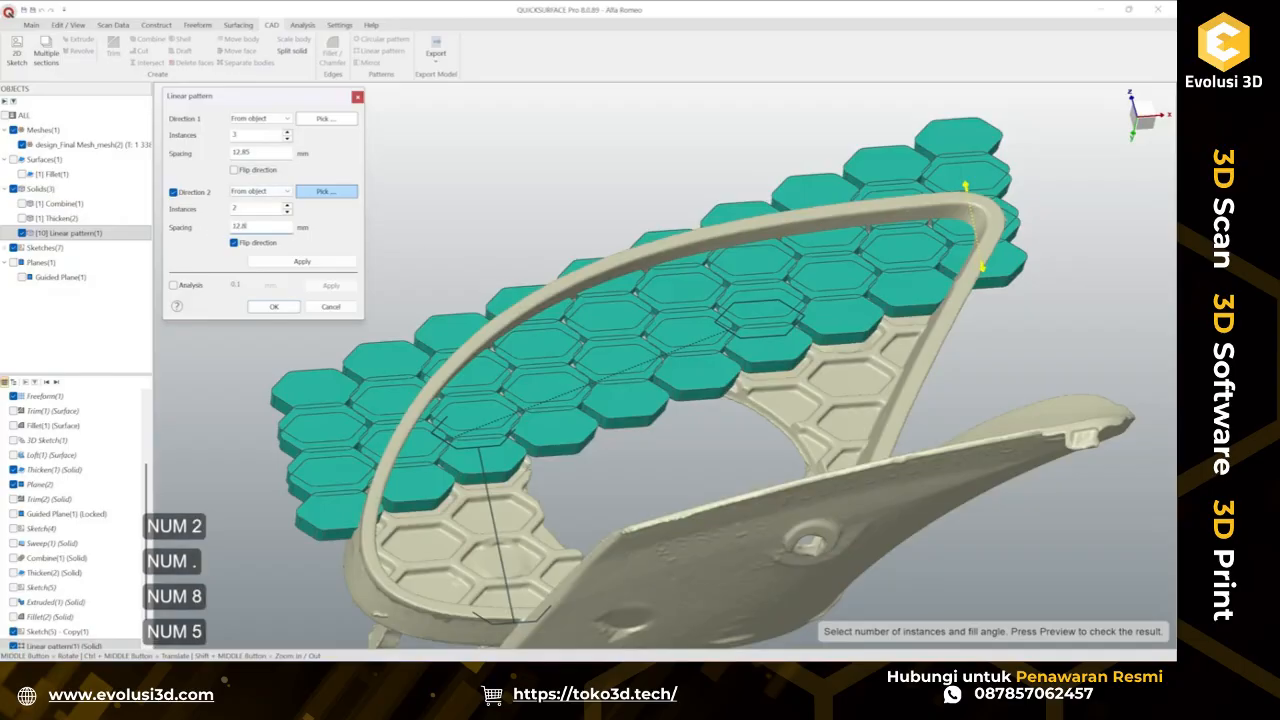
key(Return)
Raise the second direction's instance count to 3 to fill the grille with cells and apply the pattern.
middle_drag(750, 435, 741, 497)
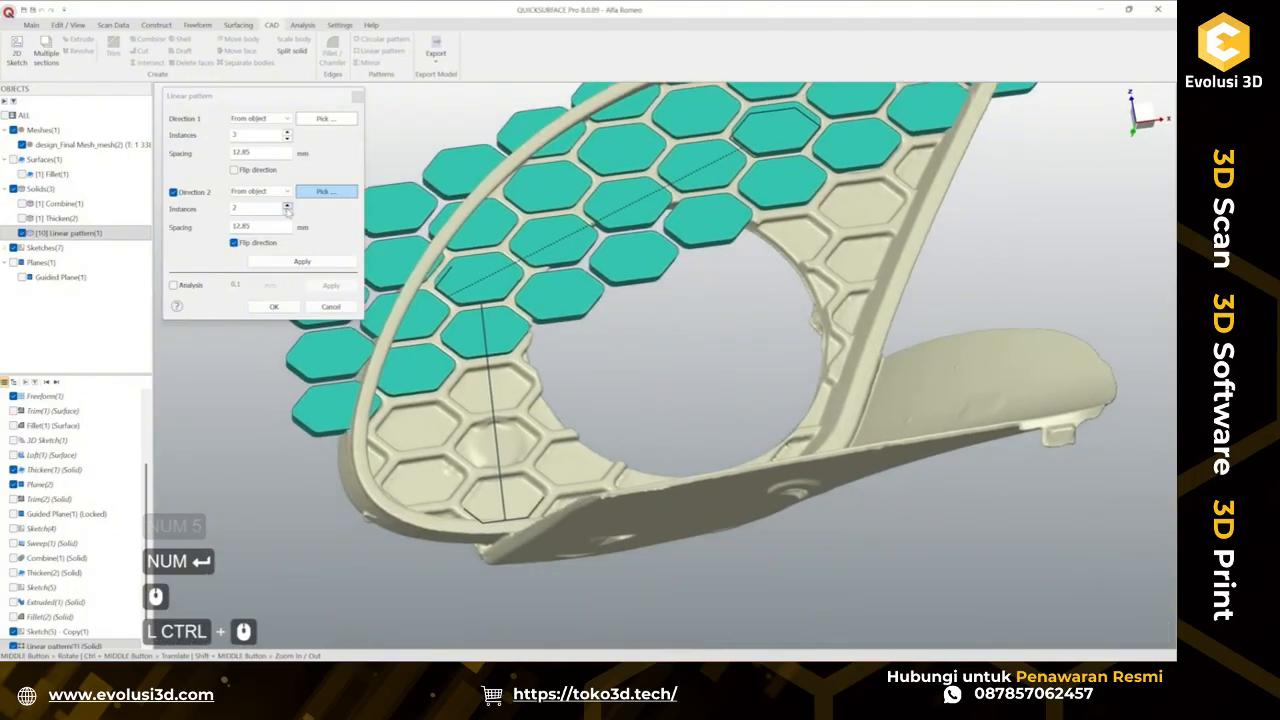
click(287, 205)
click(287, 206)
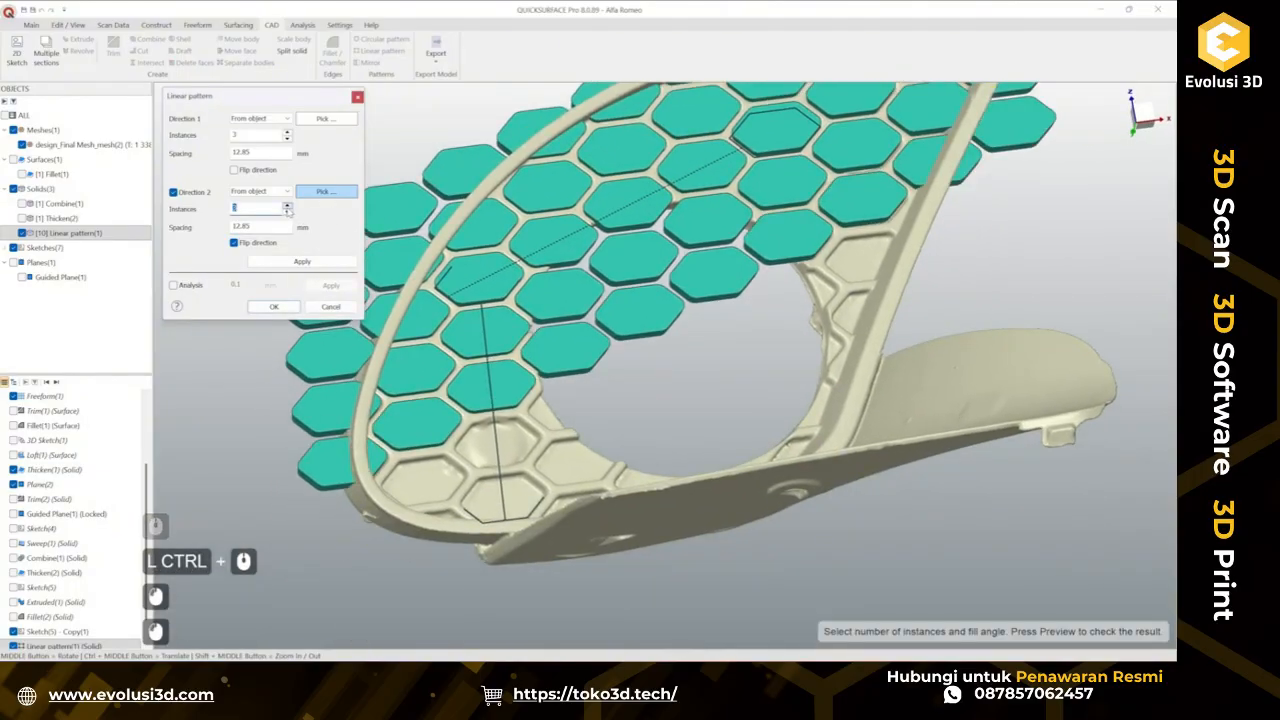
click(287, 206)
middle_drag(698, 428, 362, 285)
click(287, 205)
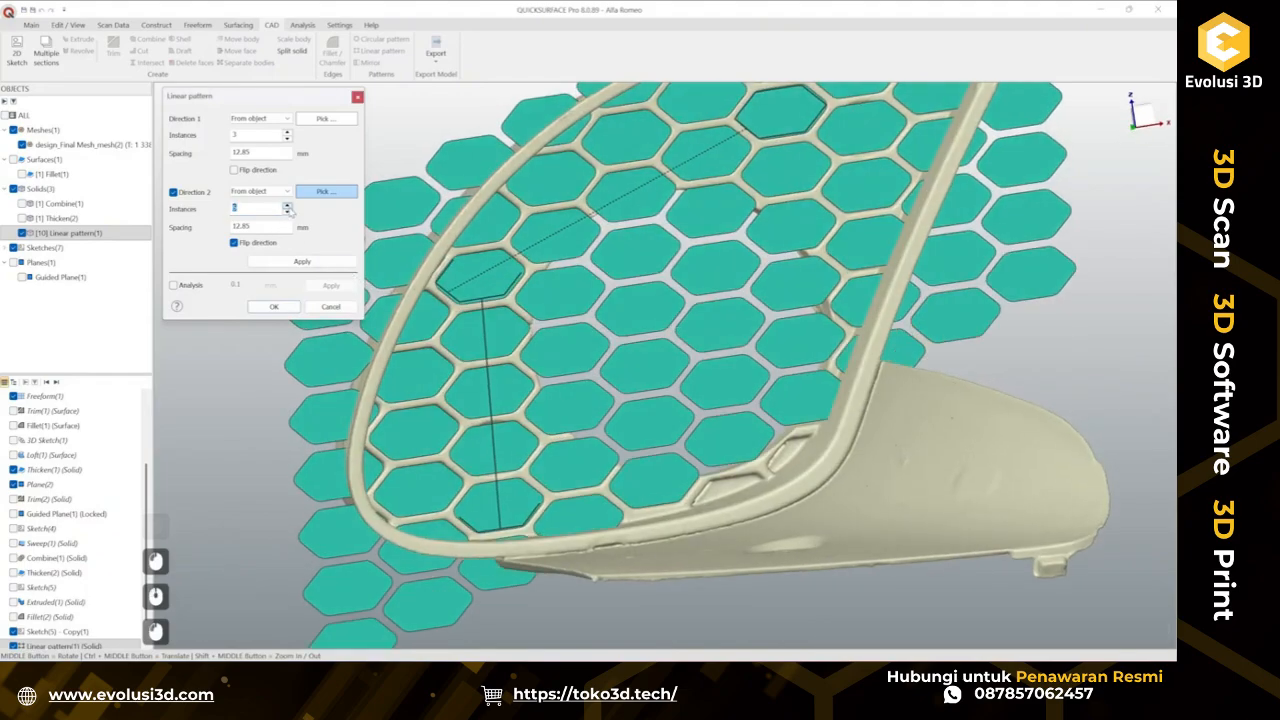
click(287, 206)
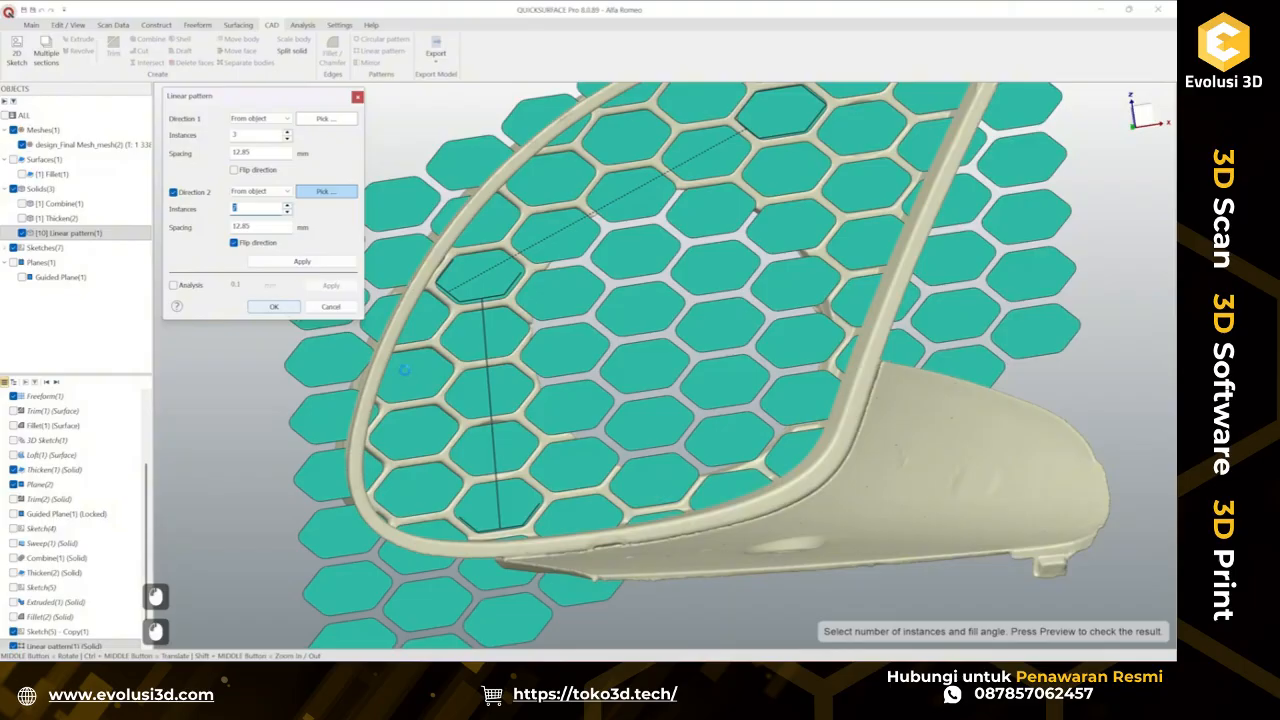
scroll(422, 369, down, 3)
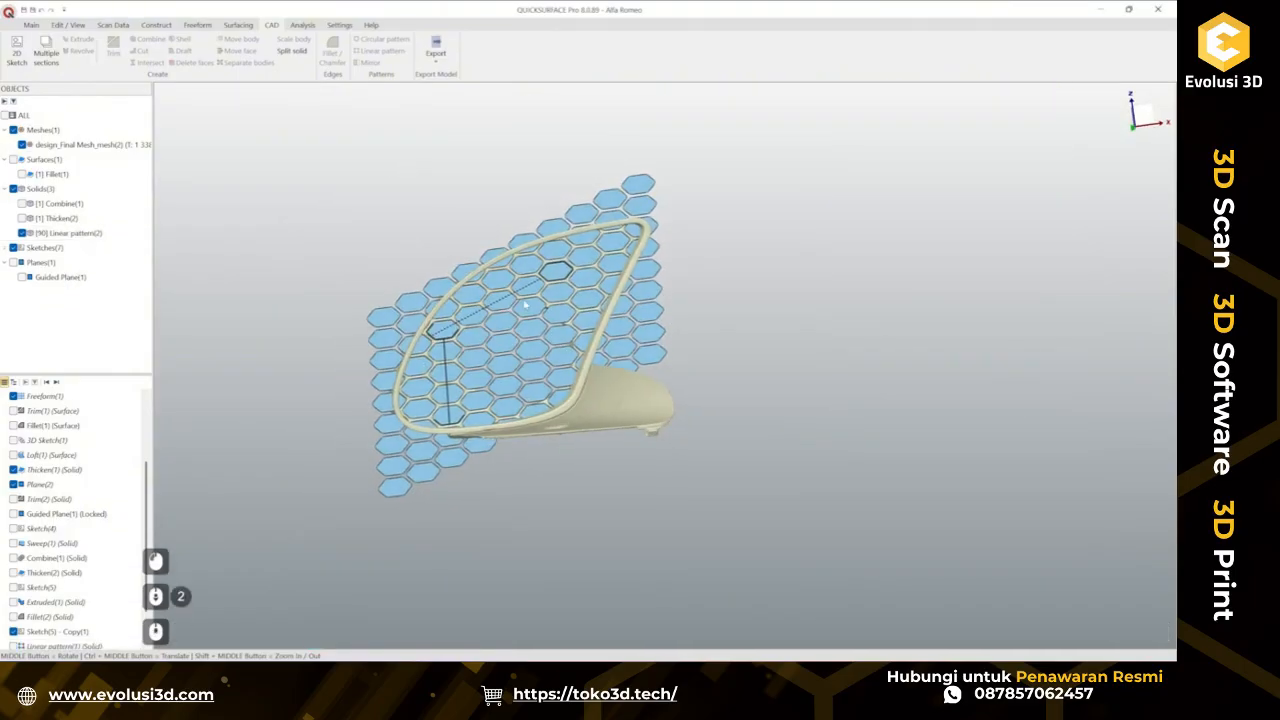
Hide the sketches and the scanned mesh to view the patterned cell solids on their own.
click(516, 298)
right_click(515, 295)
click(563, 353)
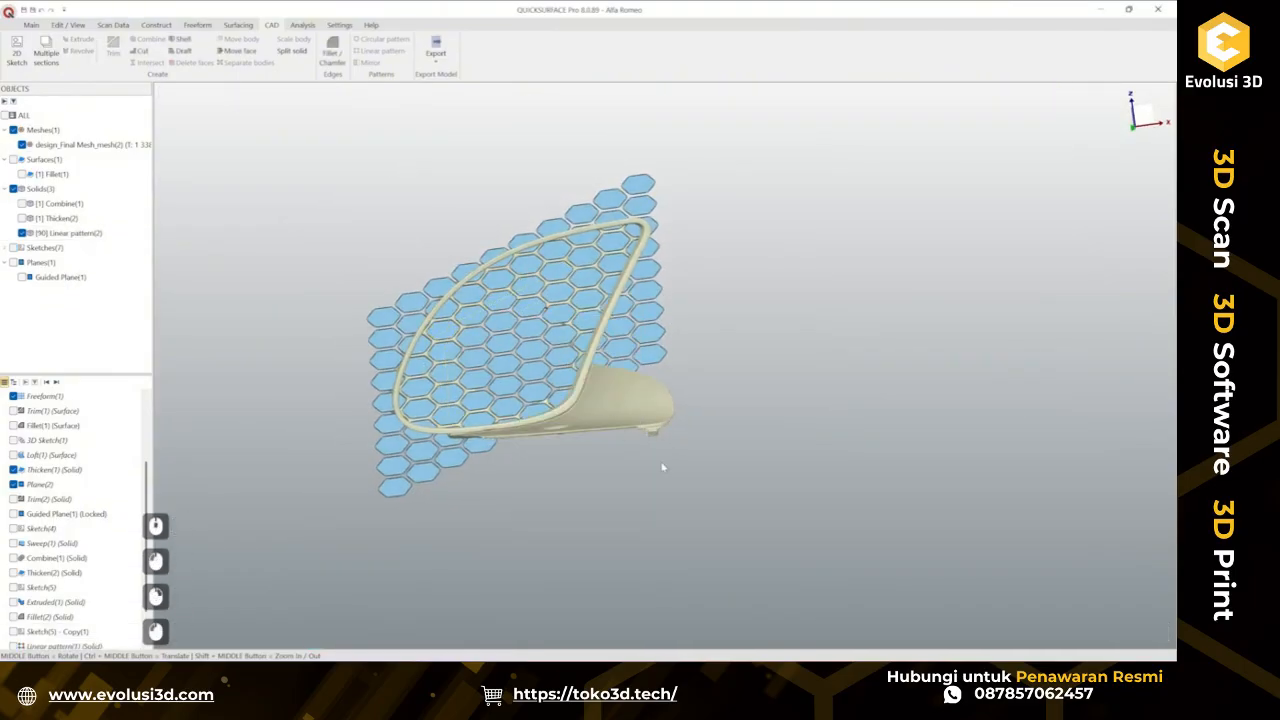
mouse_move(663, 467)
middle_down()
mouse_move(775, 300)
mouse_move(634, 486)
mouse_move(707, 449)
mouse_move(632, 302)
mouse_move(331, 486)
mouse_move(531, 491)
middle_up()
scroll(495, 386, up, 3)
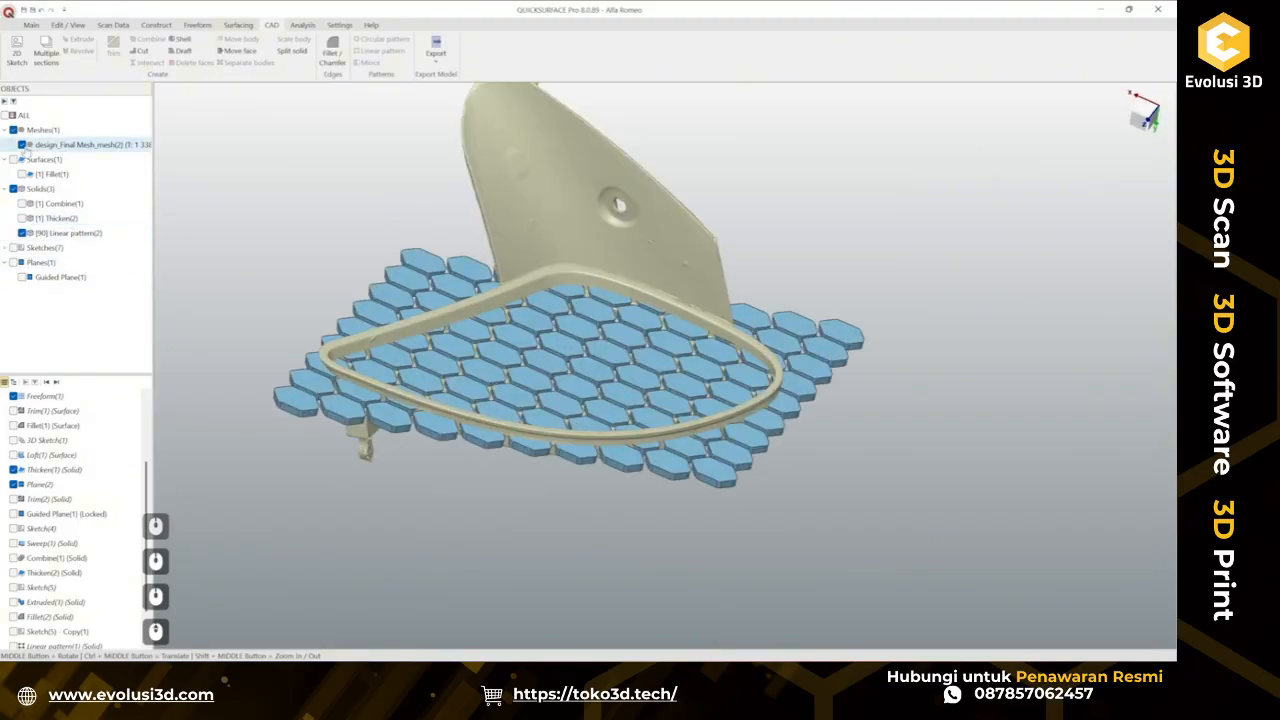
click(22, 145)
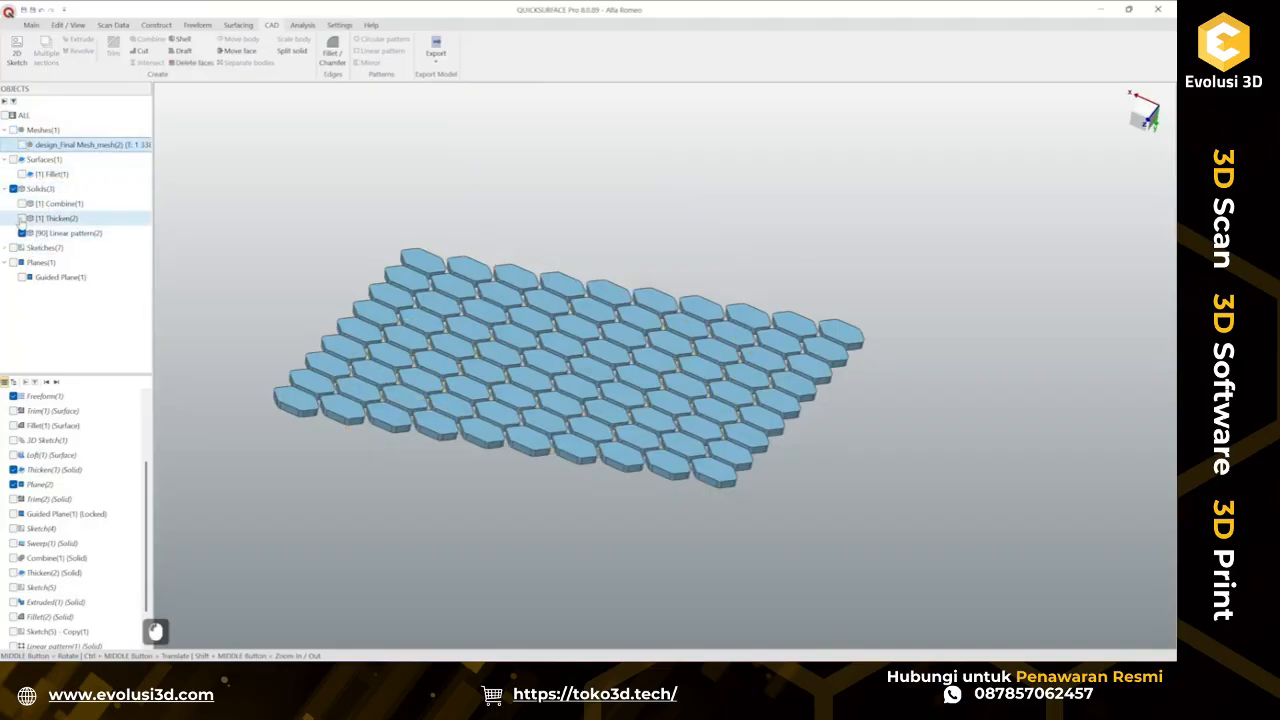
Show the thickened plate solid and cut the patterned hexagonal cell solids out of it.
click(22, 218)
middle_drag(600, 420, 634, 245)
click(634, 245)
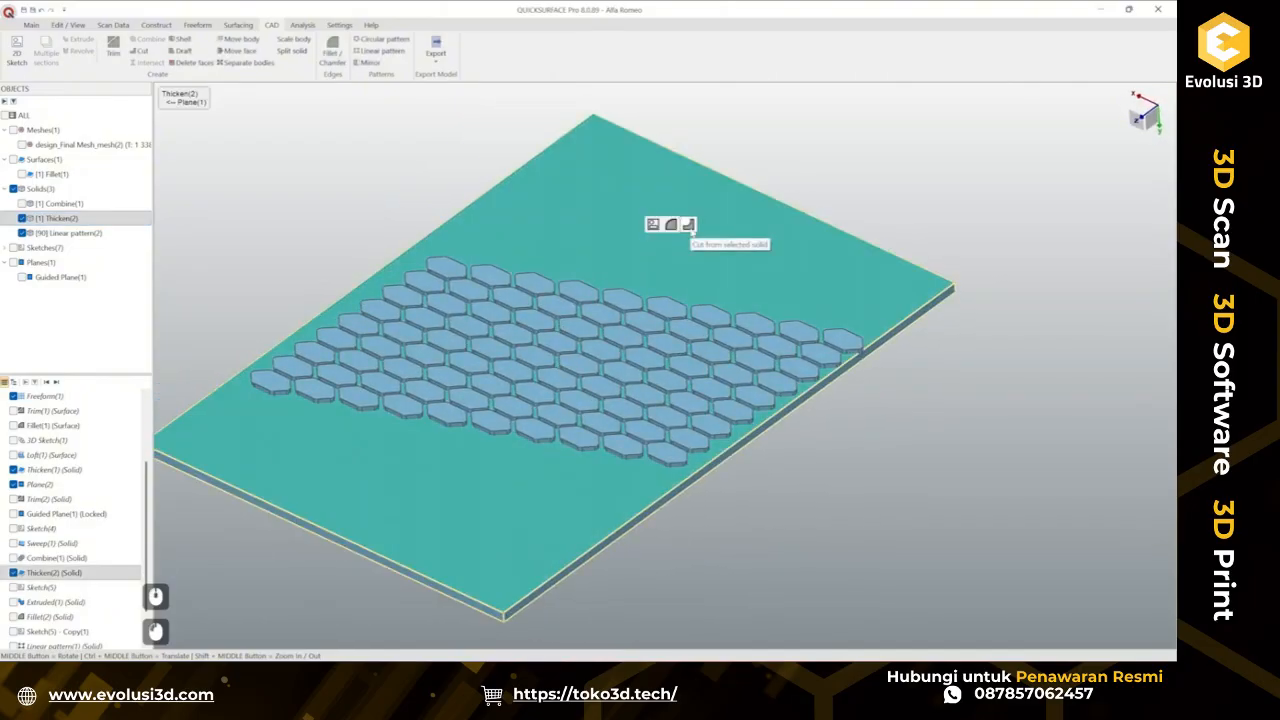
click(688, 224)
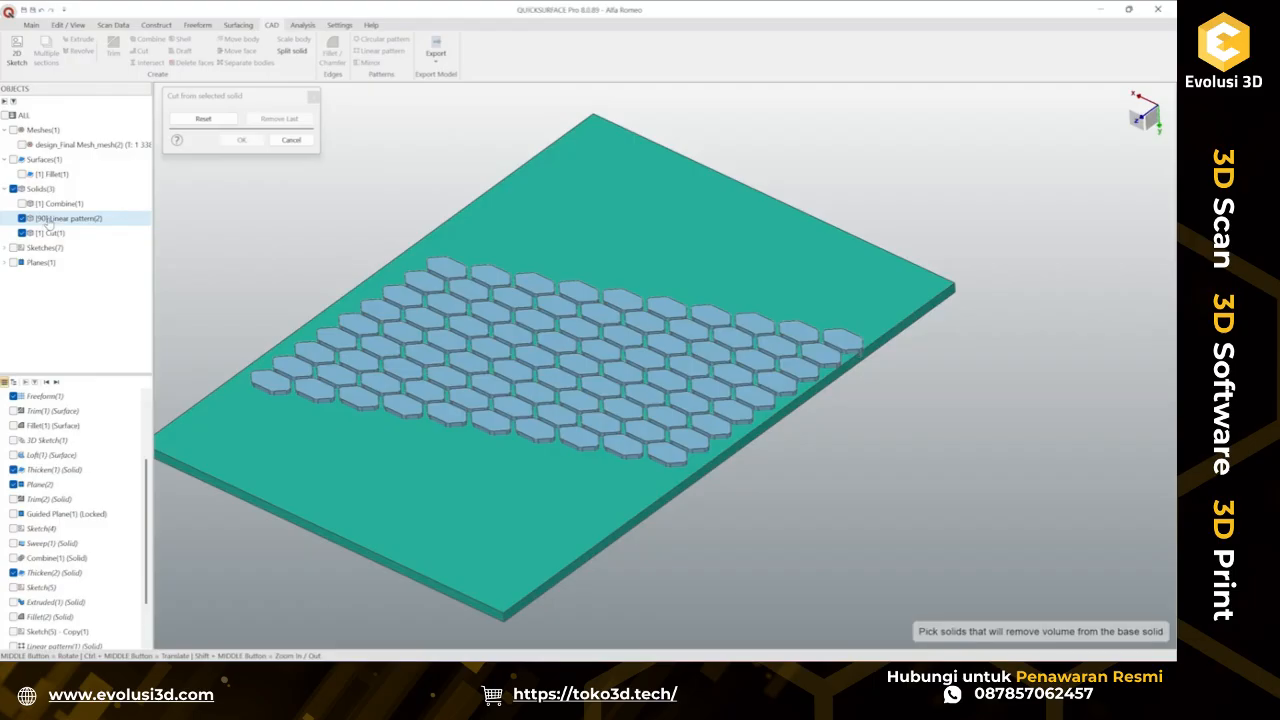
click(563, 350)
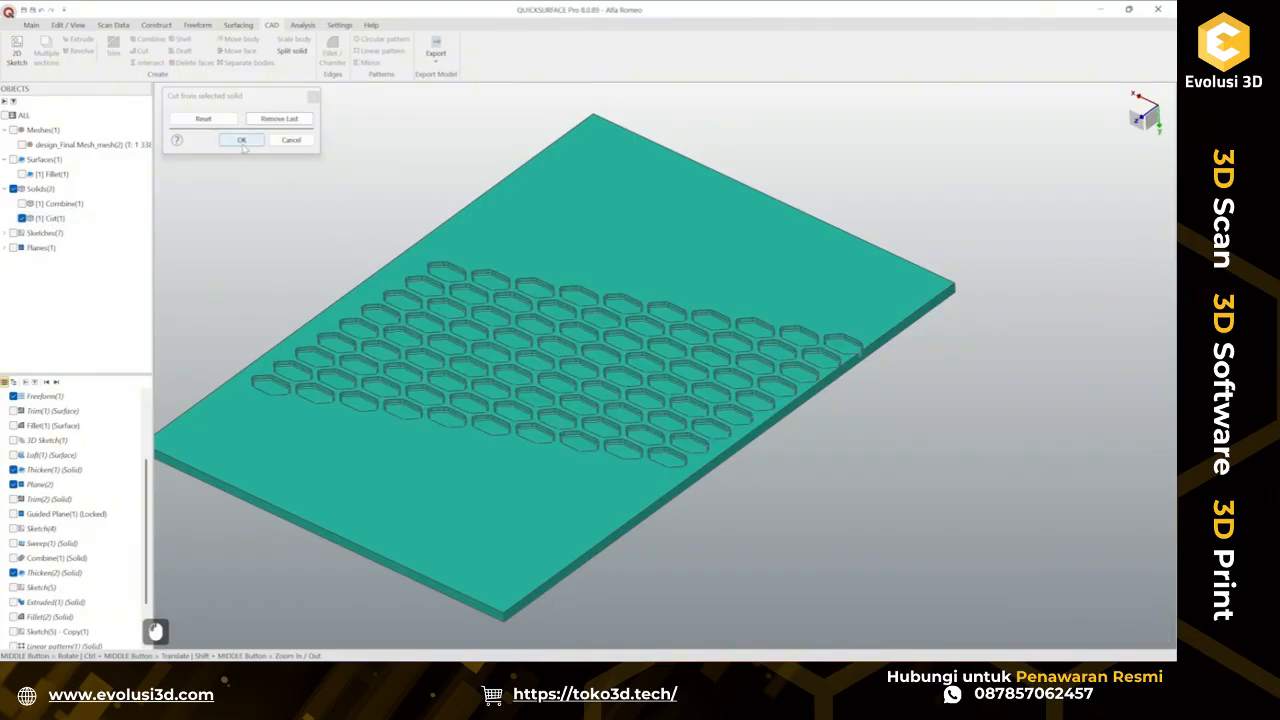
click(241, 140)
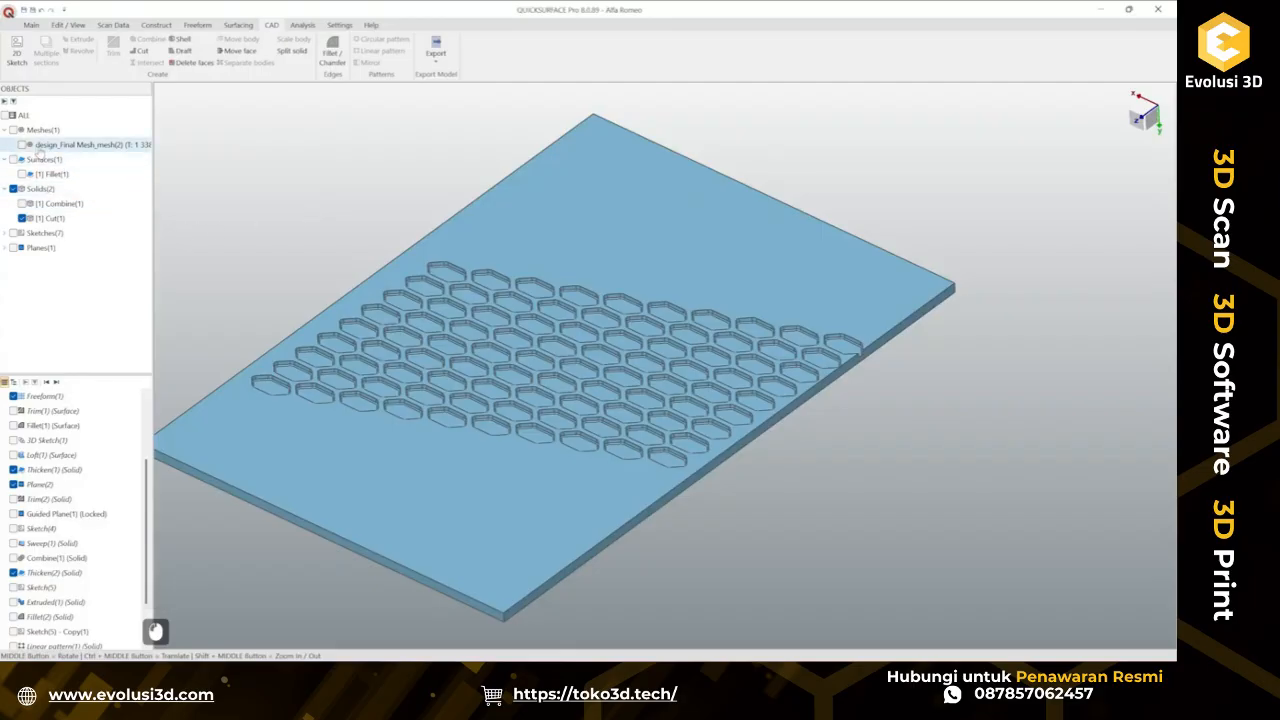
Show the scanned mesh and run a deviation comparison of the model against the scan, inspecting the colour map.
click(22, 145)
middle_drag(310, 220, 393, 183)
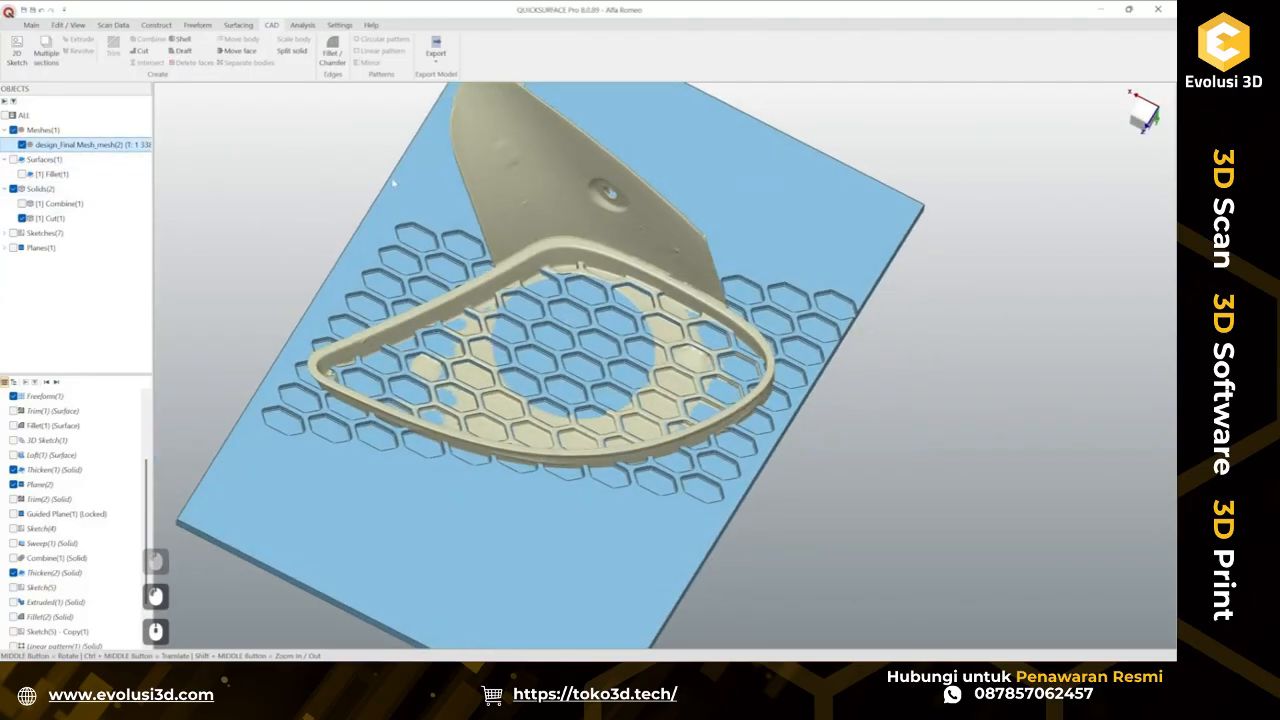
click(28, 25)
click(642, 47)
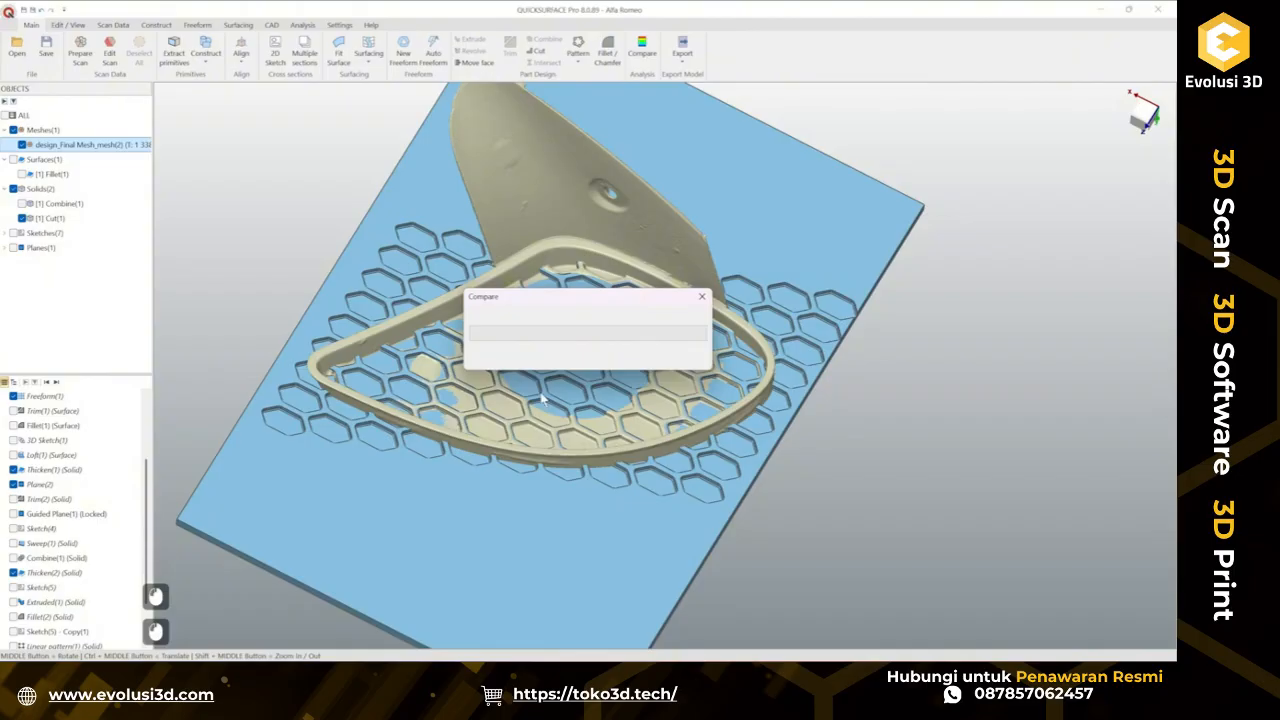
scroll(540, 400, up, 5)
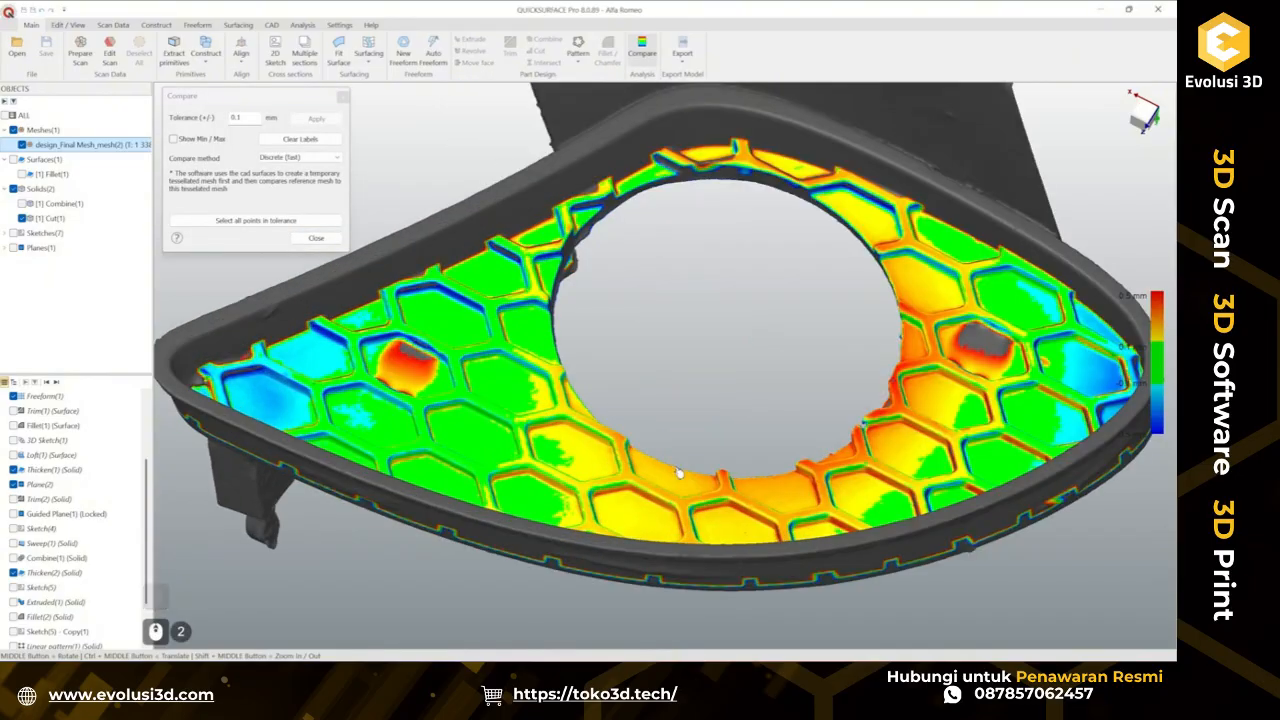
middle_drag(679, 473, 930, 390)
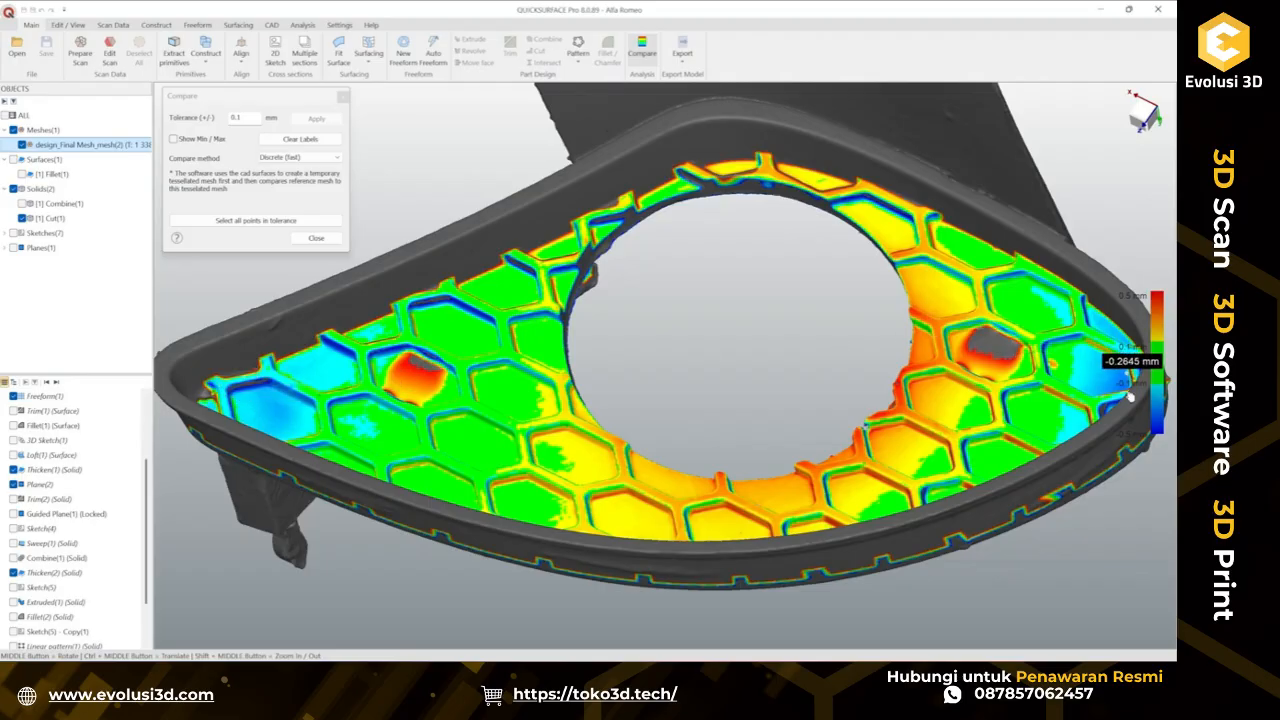
middle_drag(600, 244, 715, 298)
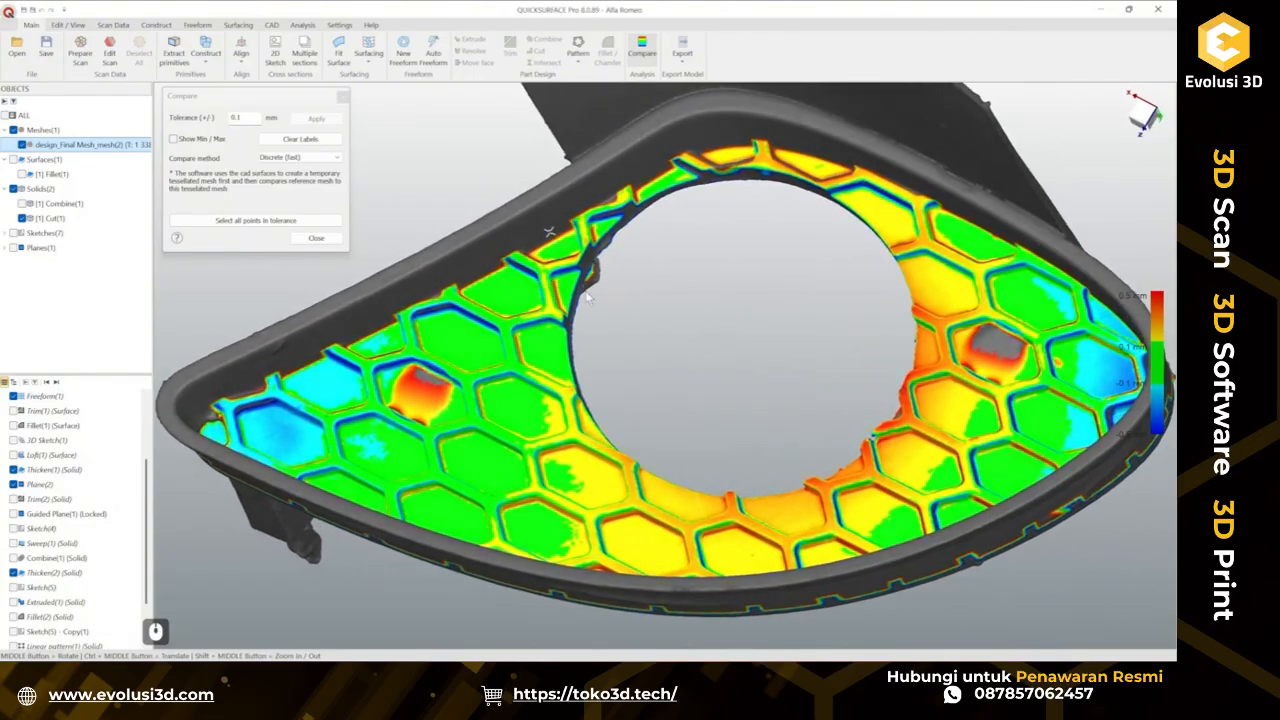
scroll(757, 305, down, 2)
scroll(757, 305, up, 3)
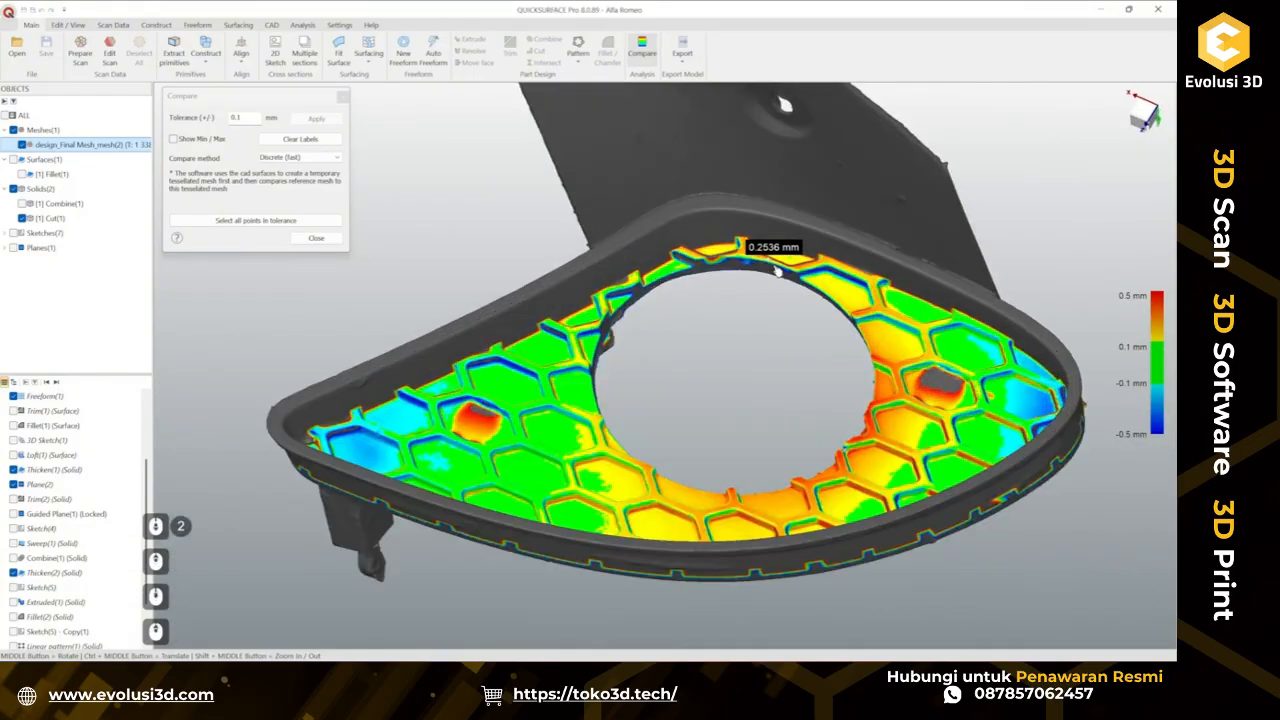
click(315, 238)
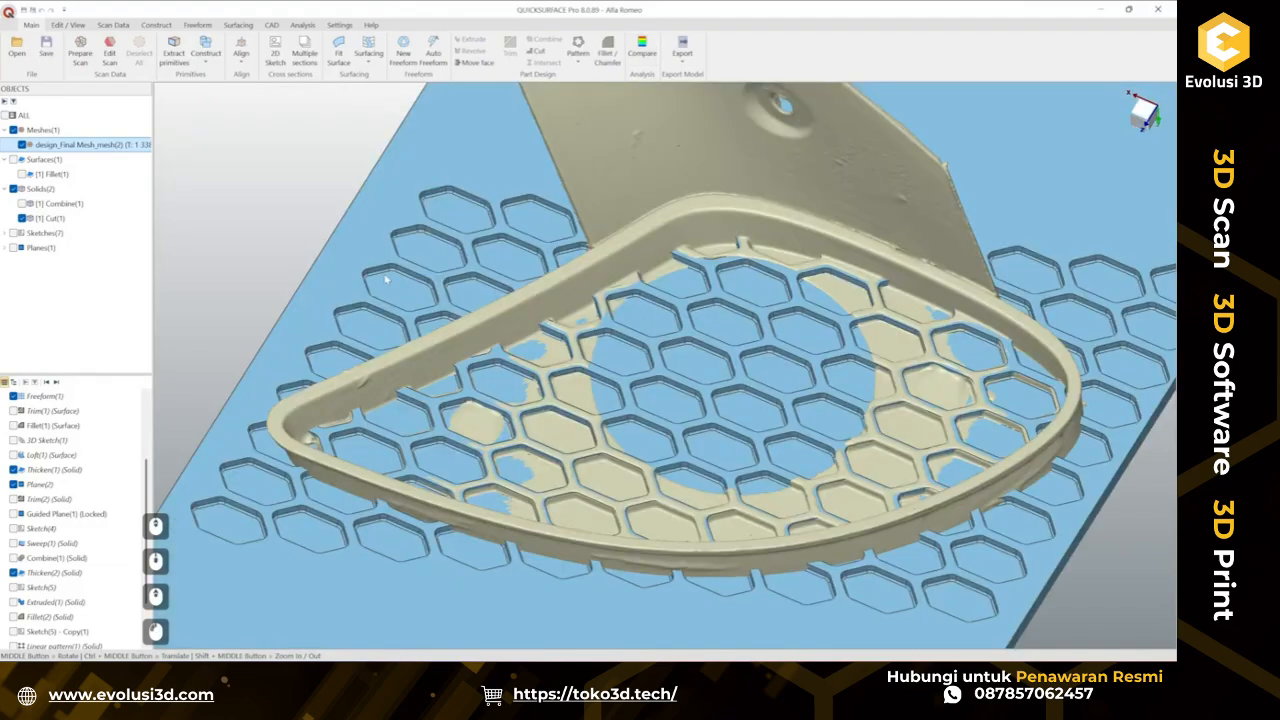
Display the combined frame solid together with the cut plate and hide the scanned mesh.
scroll(629, 370, down, 2)
scroll(672, 365, up, 2)
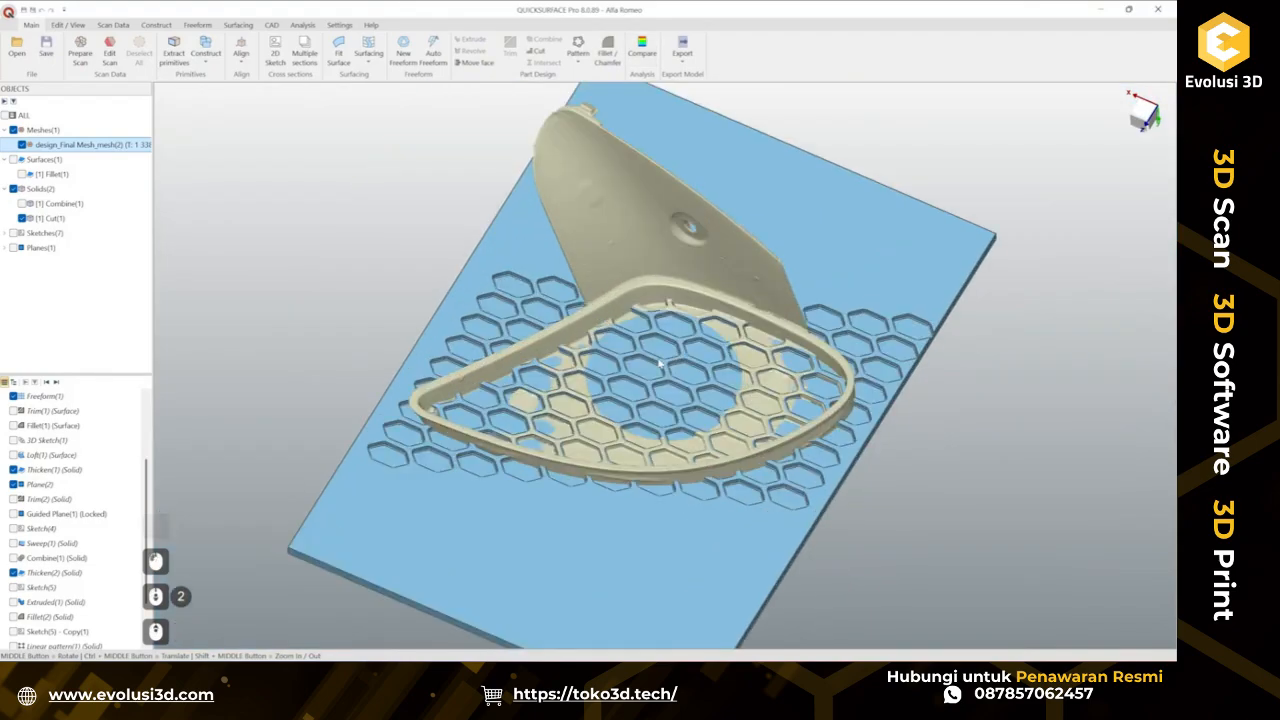
click(684, 377)
middle_drag(756, 436, 778, 407)
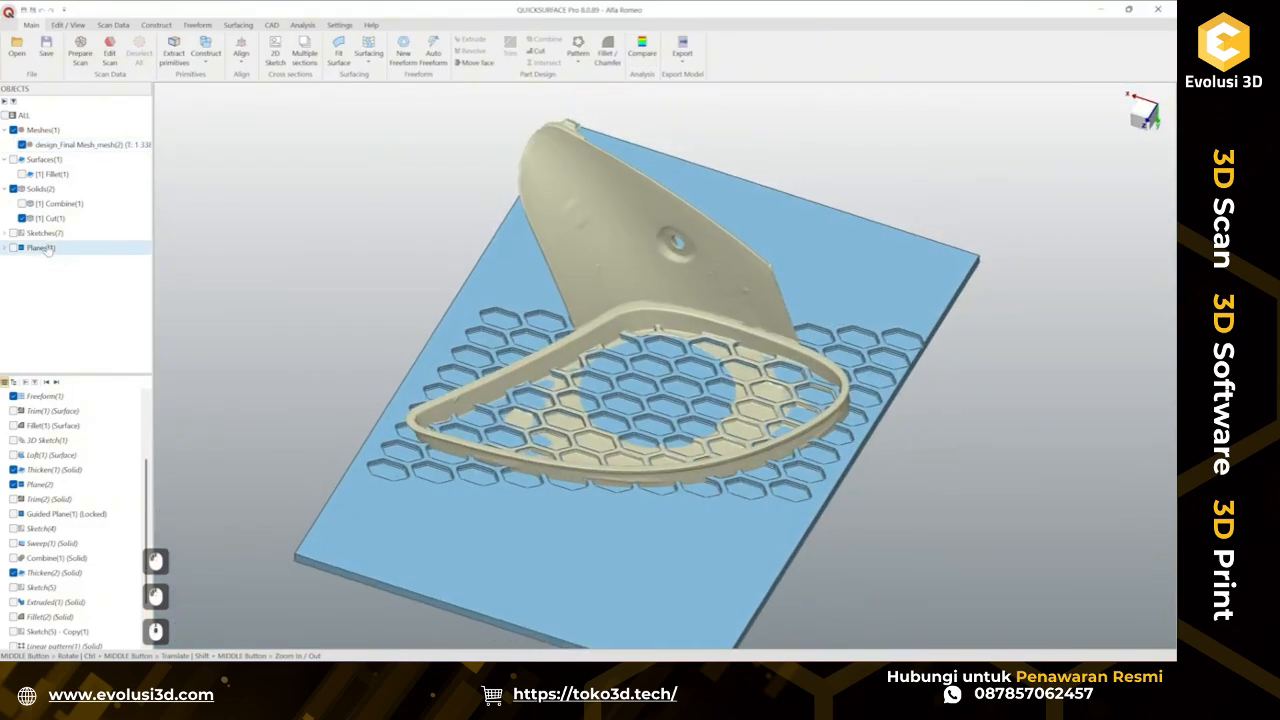
click(21, 203)
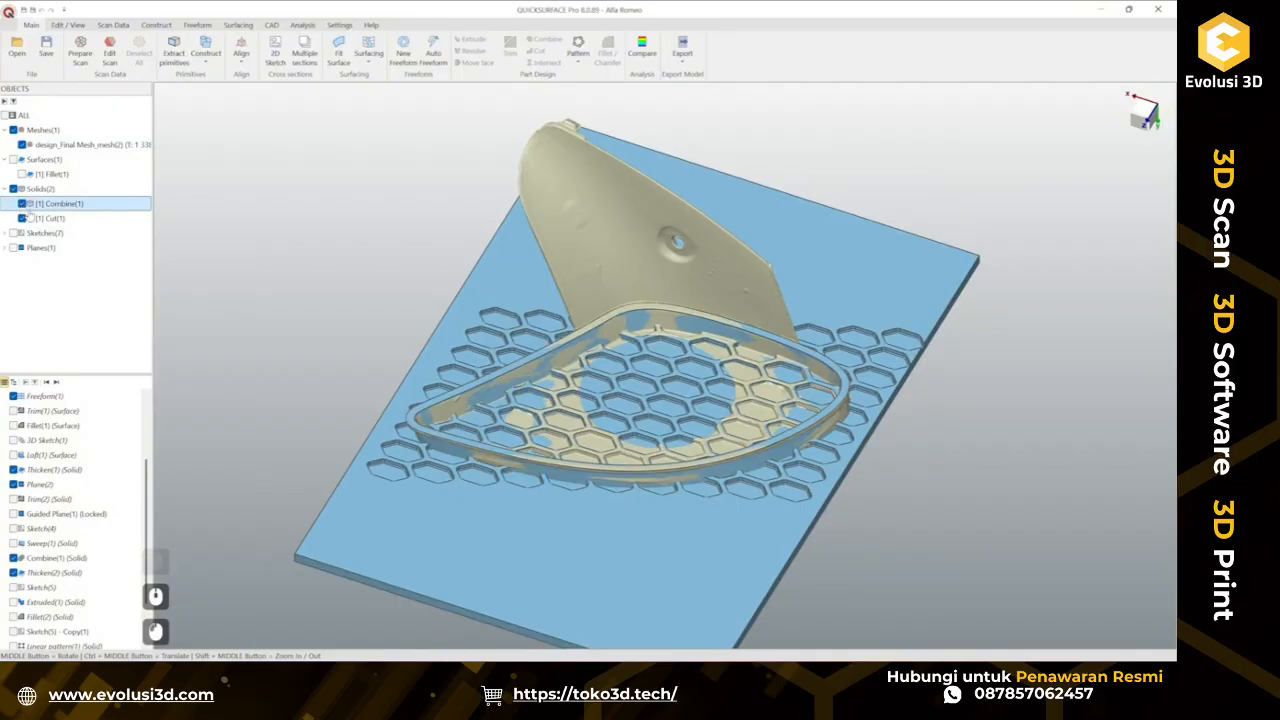
click(21, 145)
Inspect the frame and plate from several angles, briefly toggling the scanned mesh on and off.
middle_drag(690, 442, 703, 397)
middle_drag(705, 411, 705, 428)
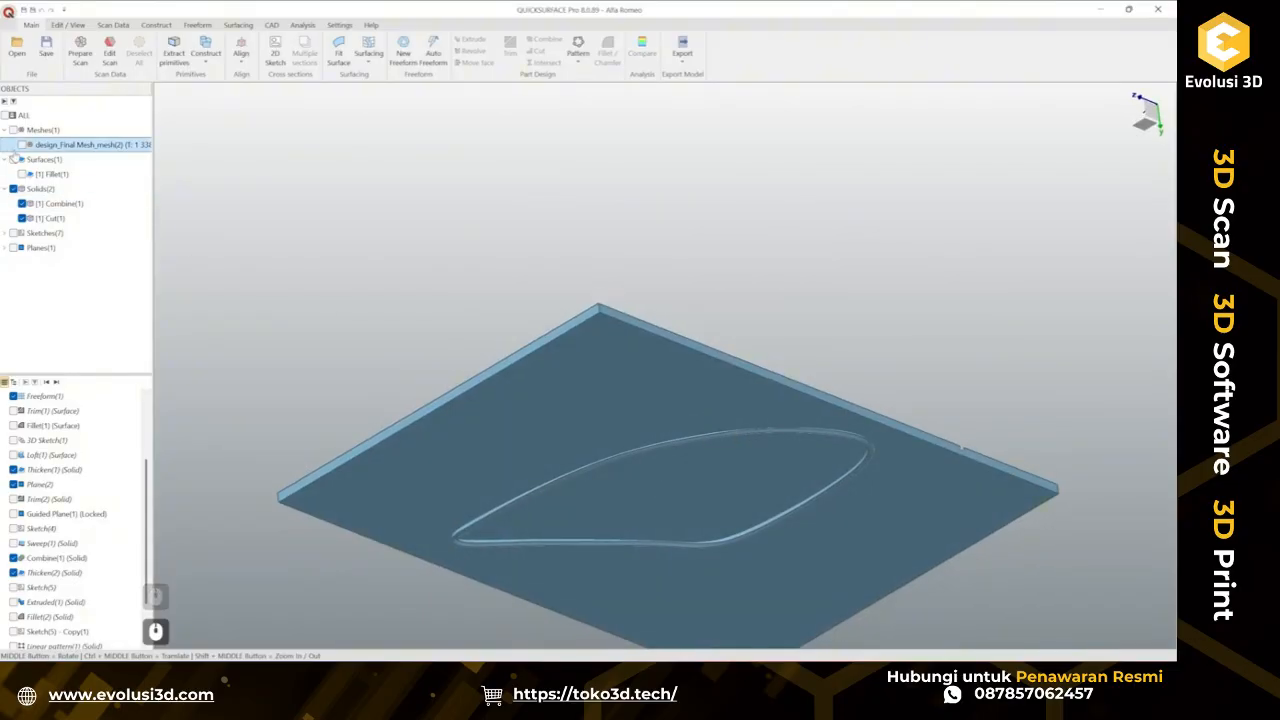
click(22, 145)
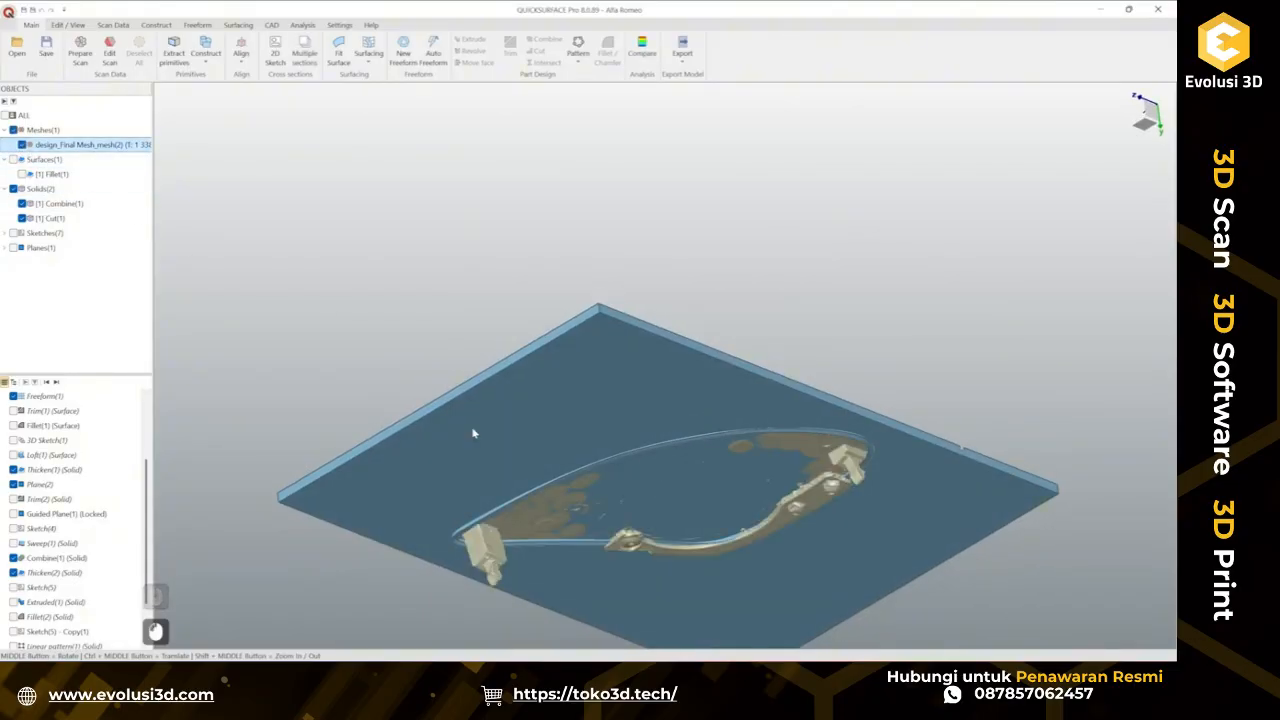
middle_drag(779, 540, 806, 452)
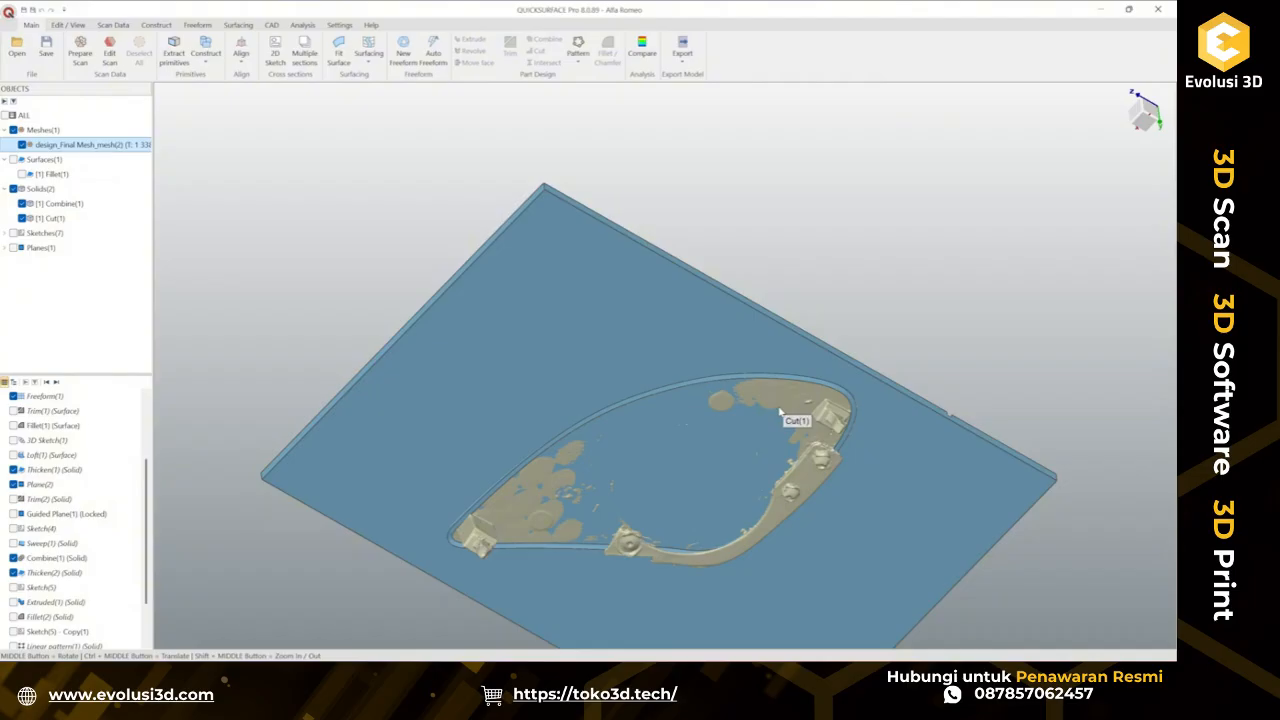
click(22, 145)
middle_drag(647, 362, 655, 467)
scroll(852, 386, up, 3)
middle_drag(844, 366, 829, 488)
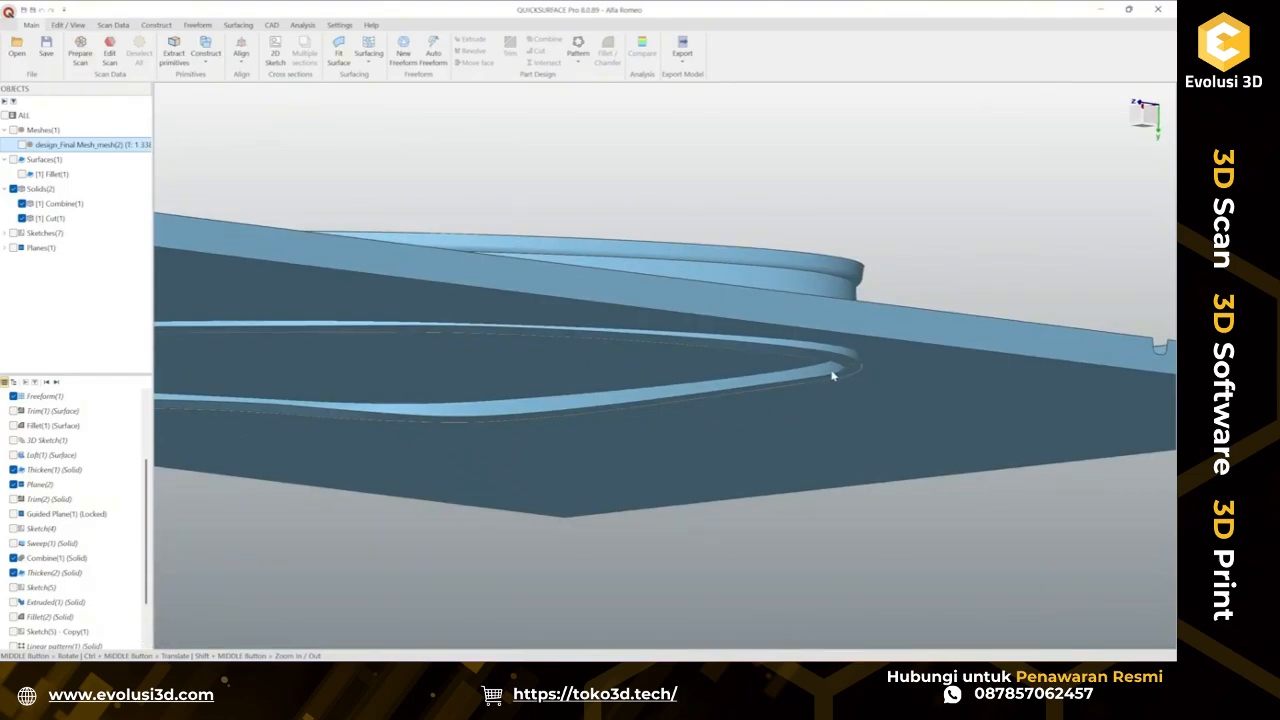
scroll(762, 454, down, 3)
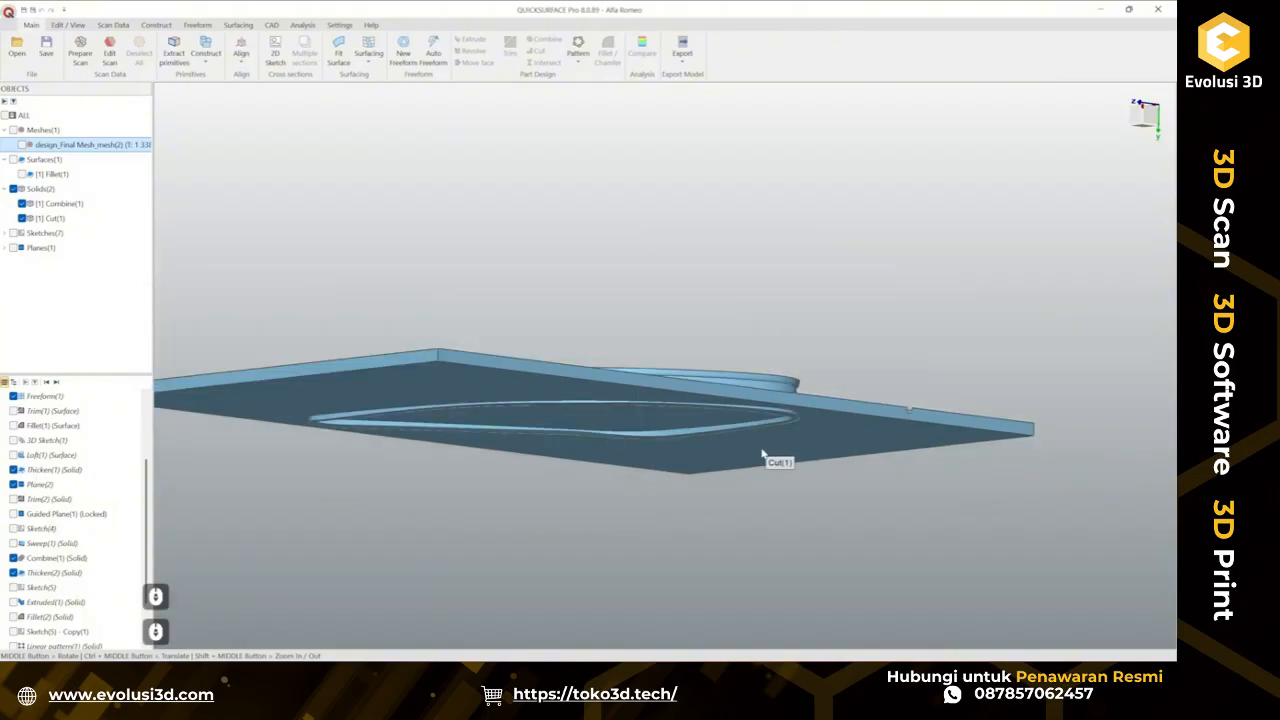
middle_drag(641, 409, 772, 579)
scroll(790, 570, down, 2)
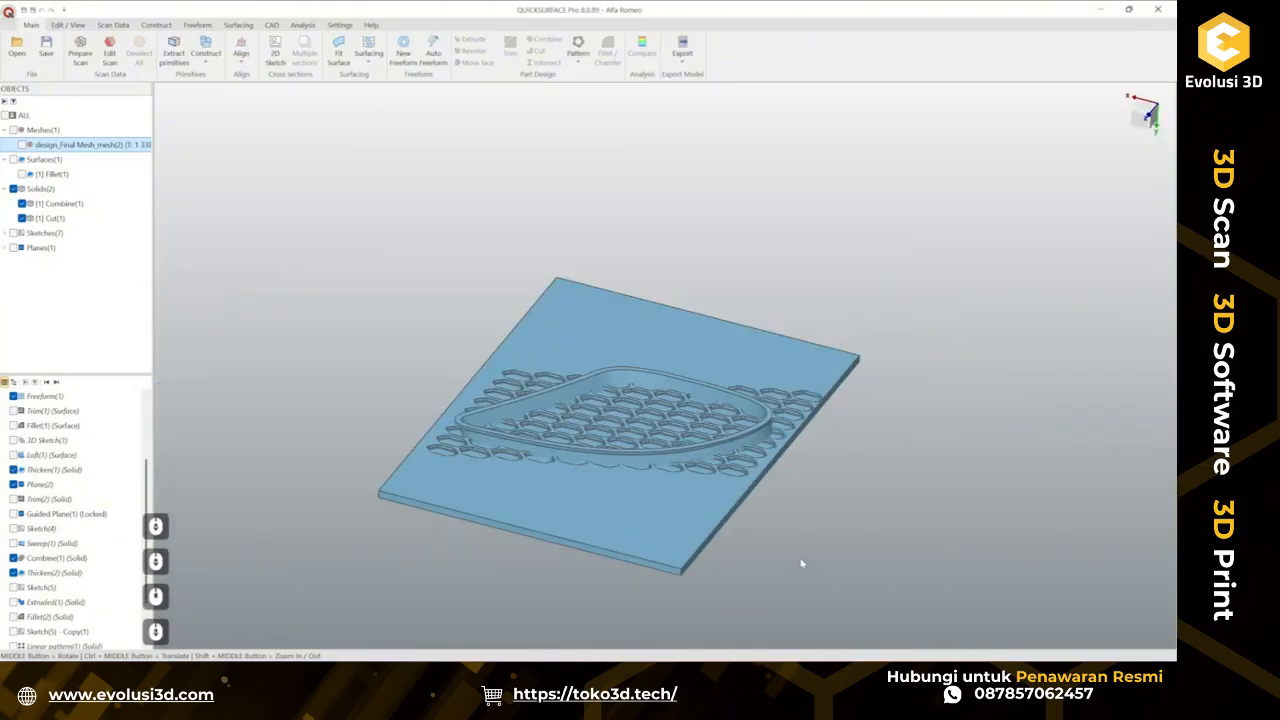
Trim the frame and cut plate solids against each other, removing the plate area outside the frame, and apply.
drag(378, 248, 913, 610)
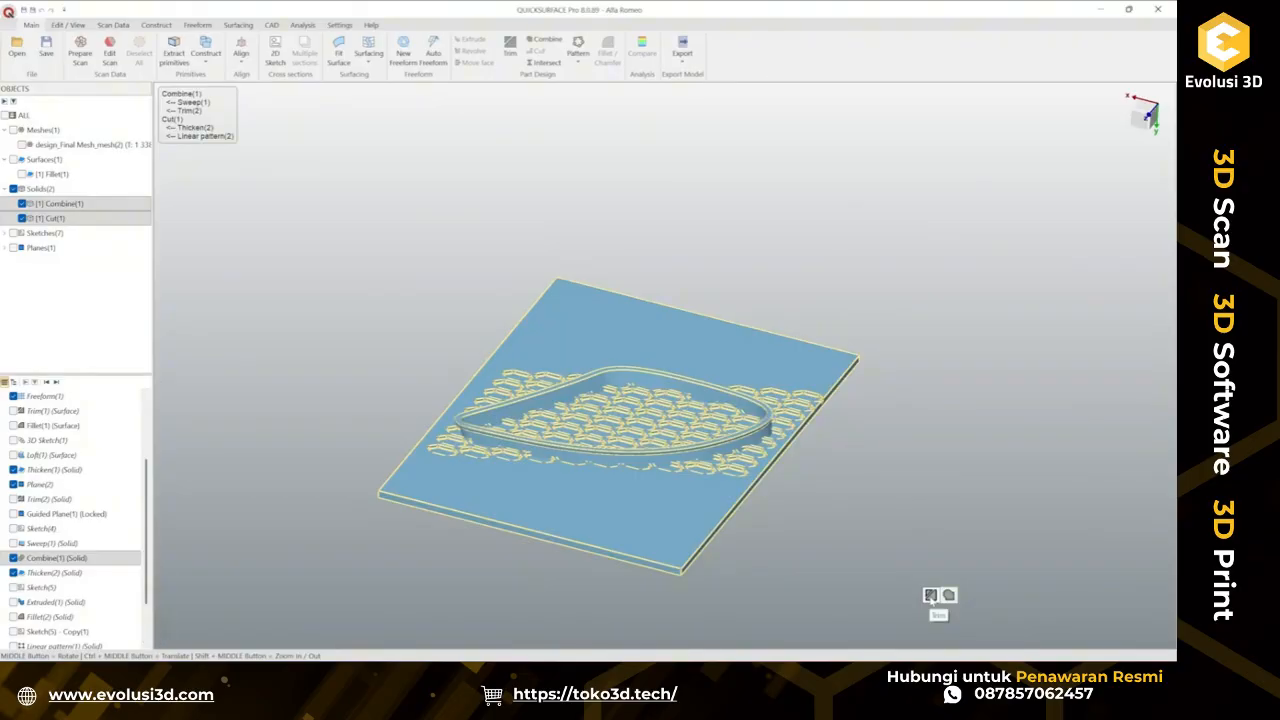
click(930, 596)
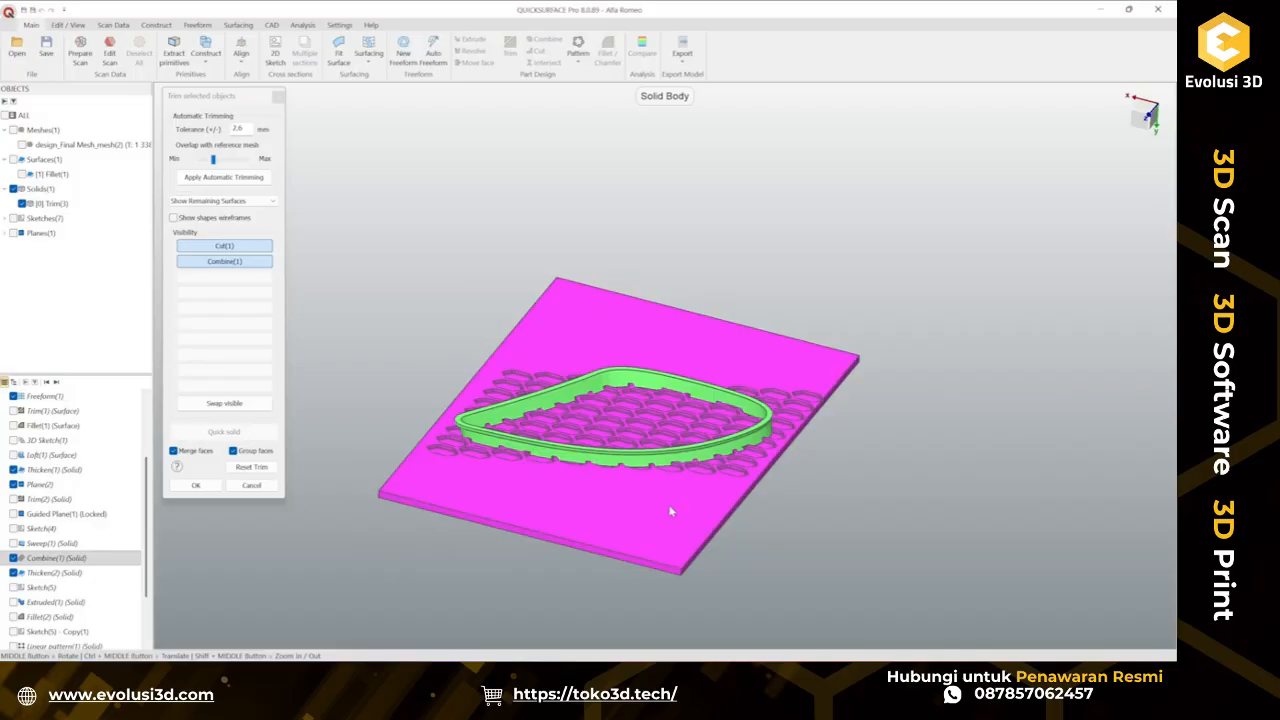
click(671, 511)
middle_drag(671, 511, 674, 517)
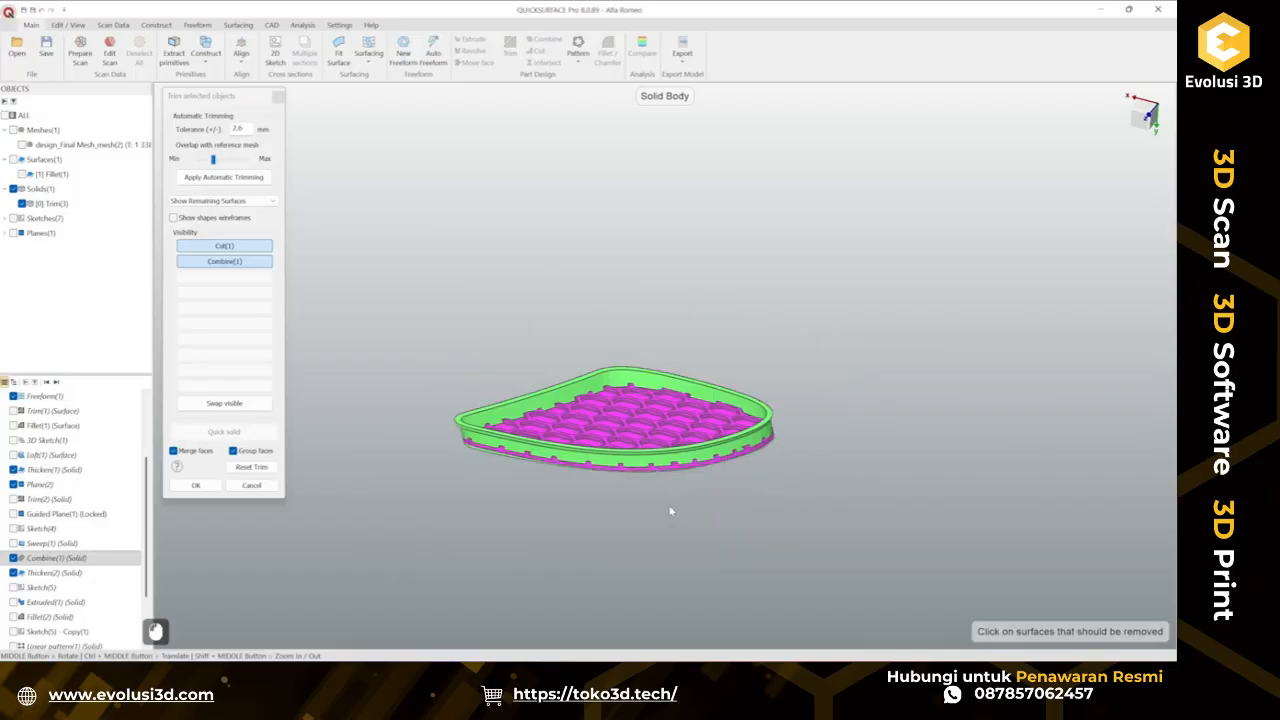
scroll(752, 445, up, 6)
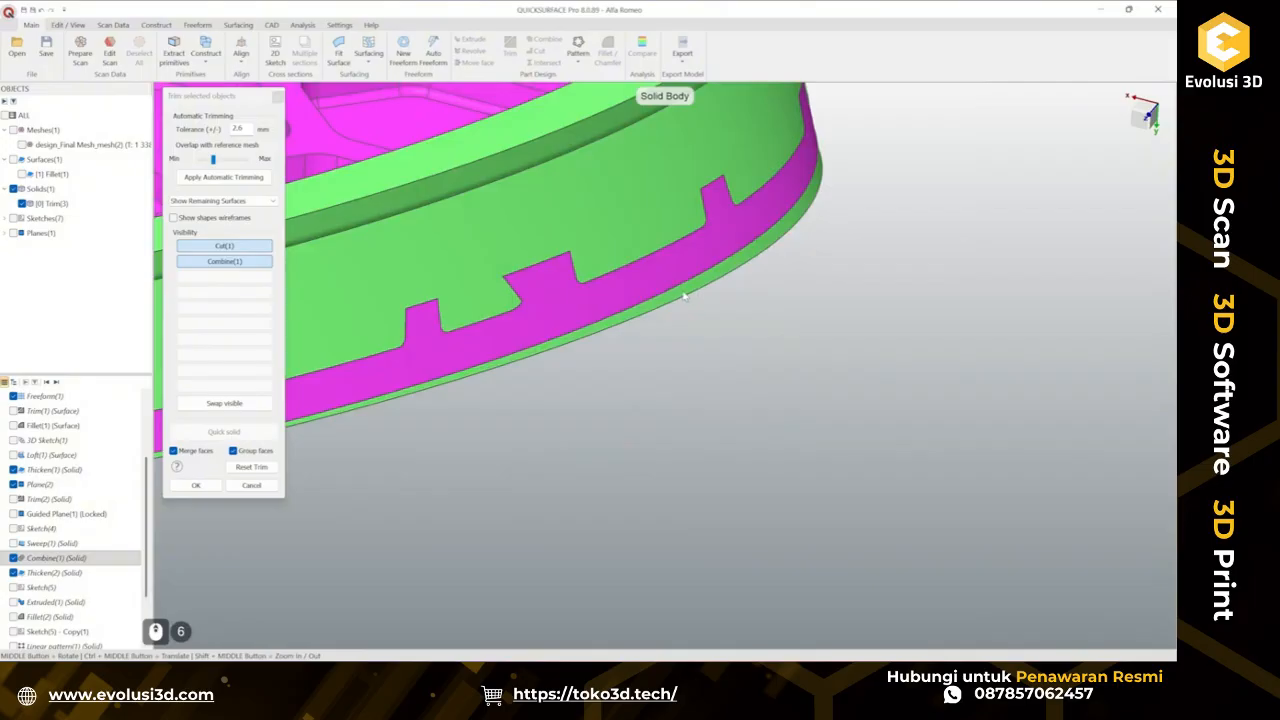
middle_drag(686, 374, 794, 527)
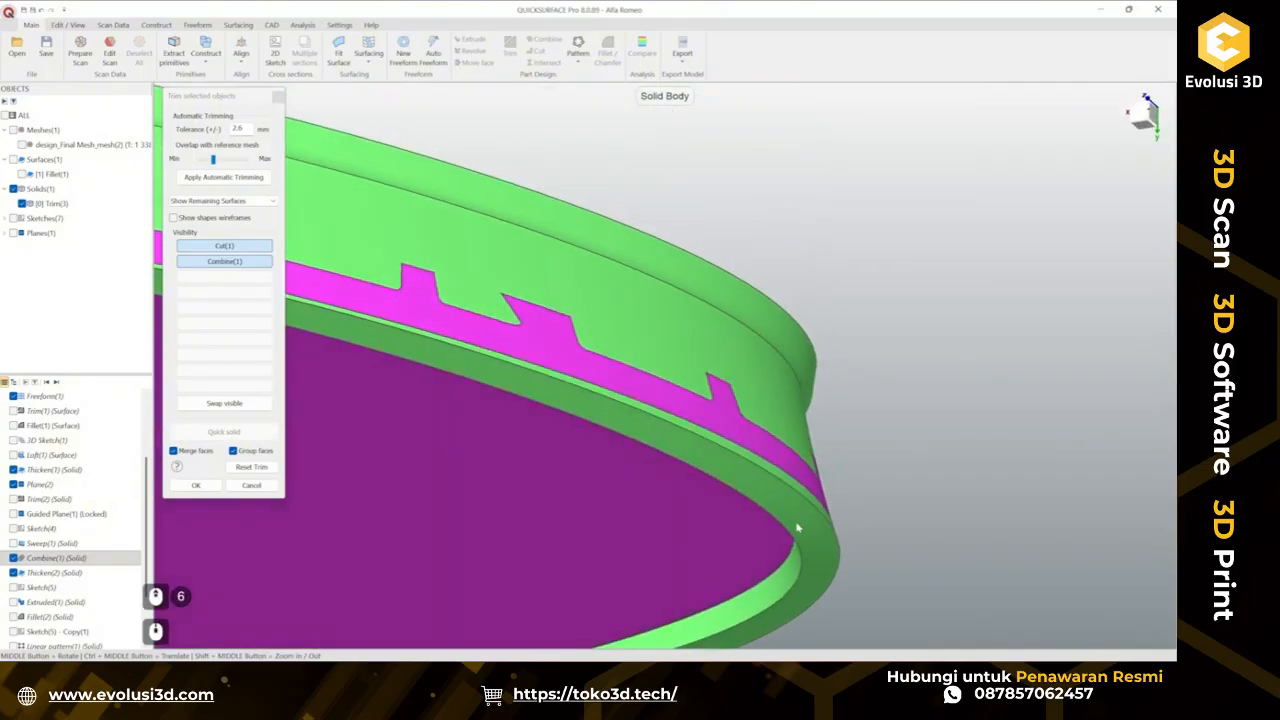
click(797, 527)
scroll(806, 530, down, 5)
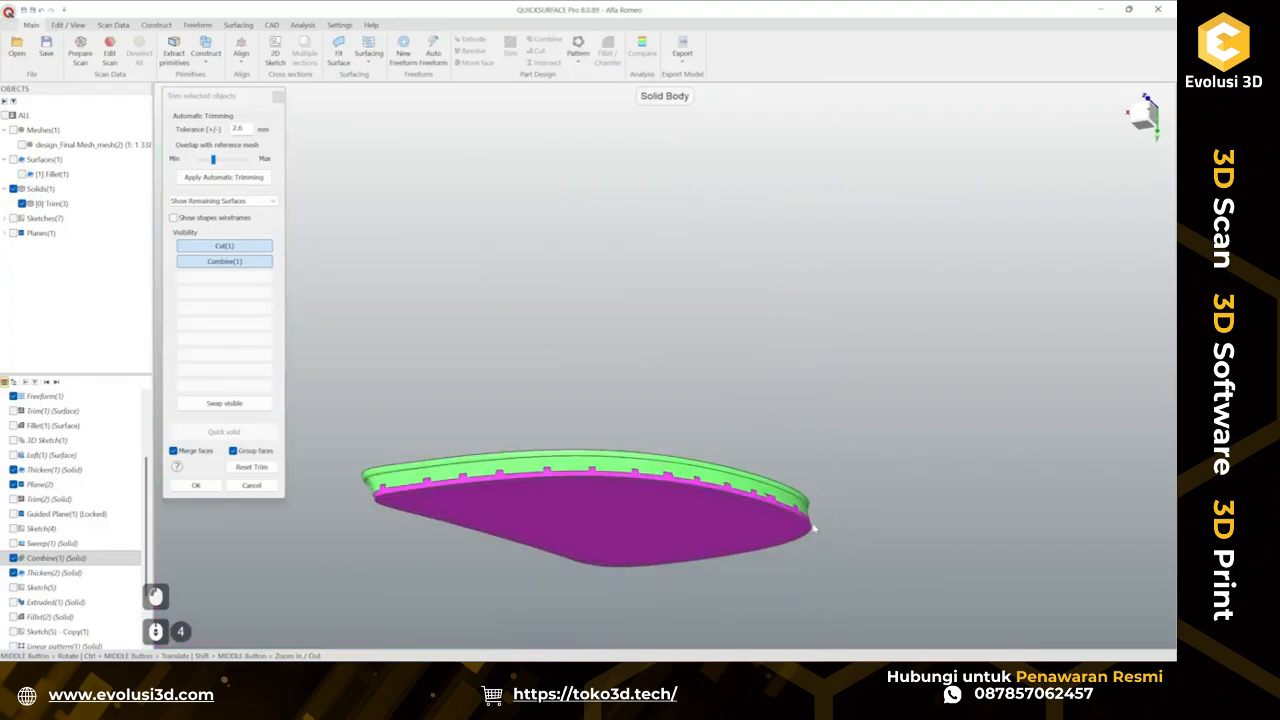
middle_drag(811, 526, 708, 543)
scroll(697, 590, up, 4)
middle_drag(697, 590, 433, 513)
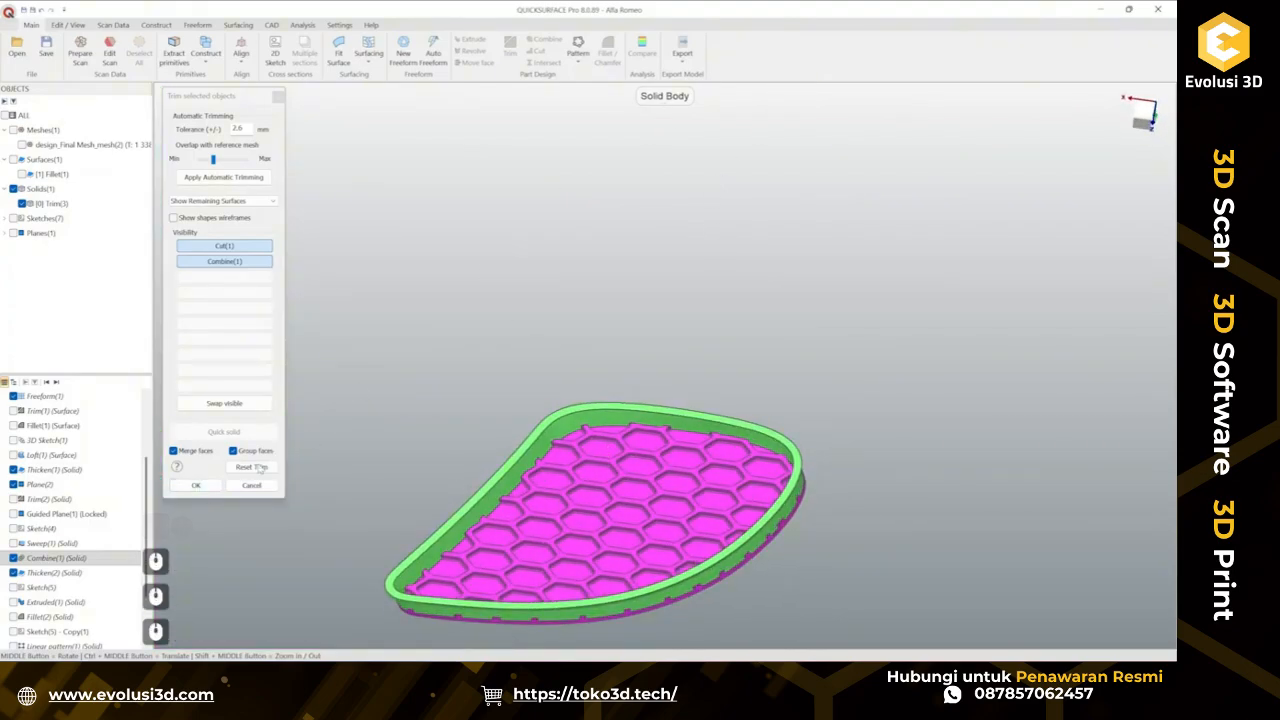
click(204, 485)
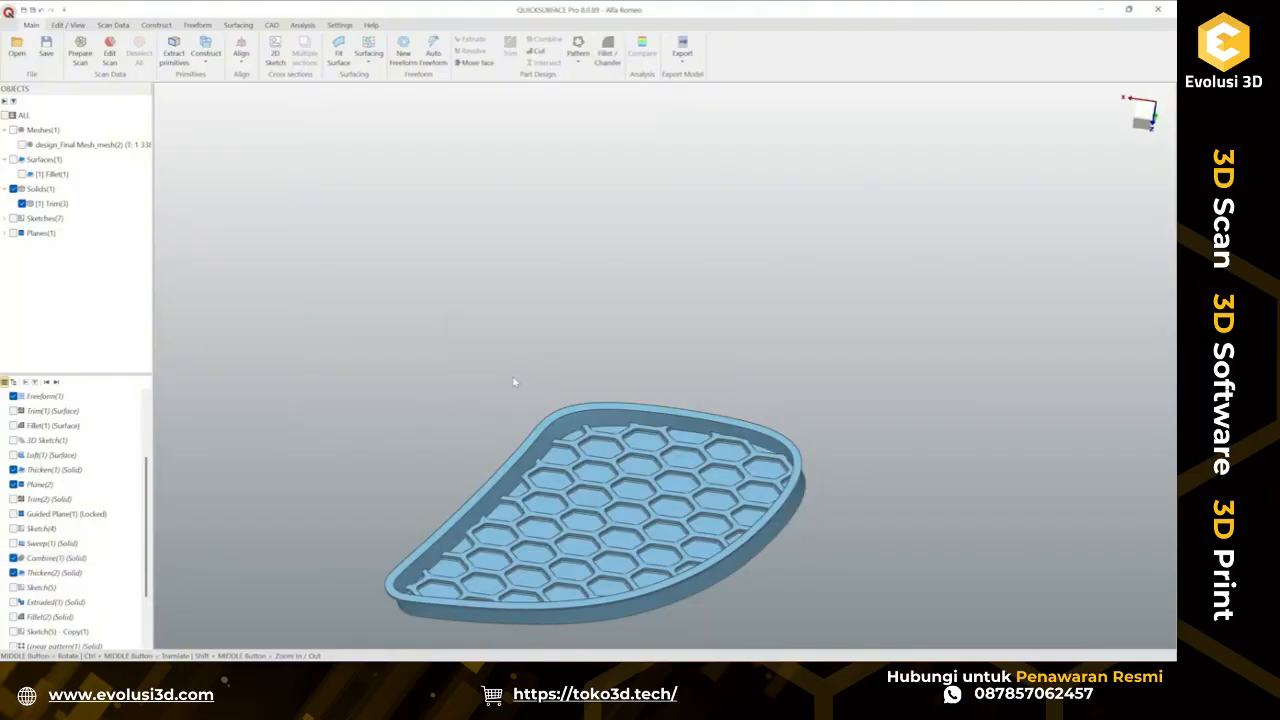
Show the scanned mesh over the trimmed grille solid to compare their fit.
middle_drag(622, 488, 680, 346)
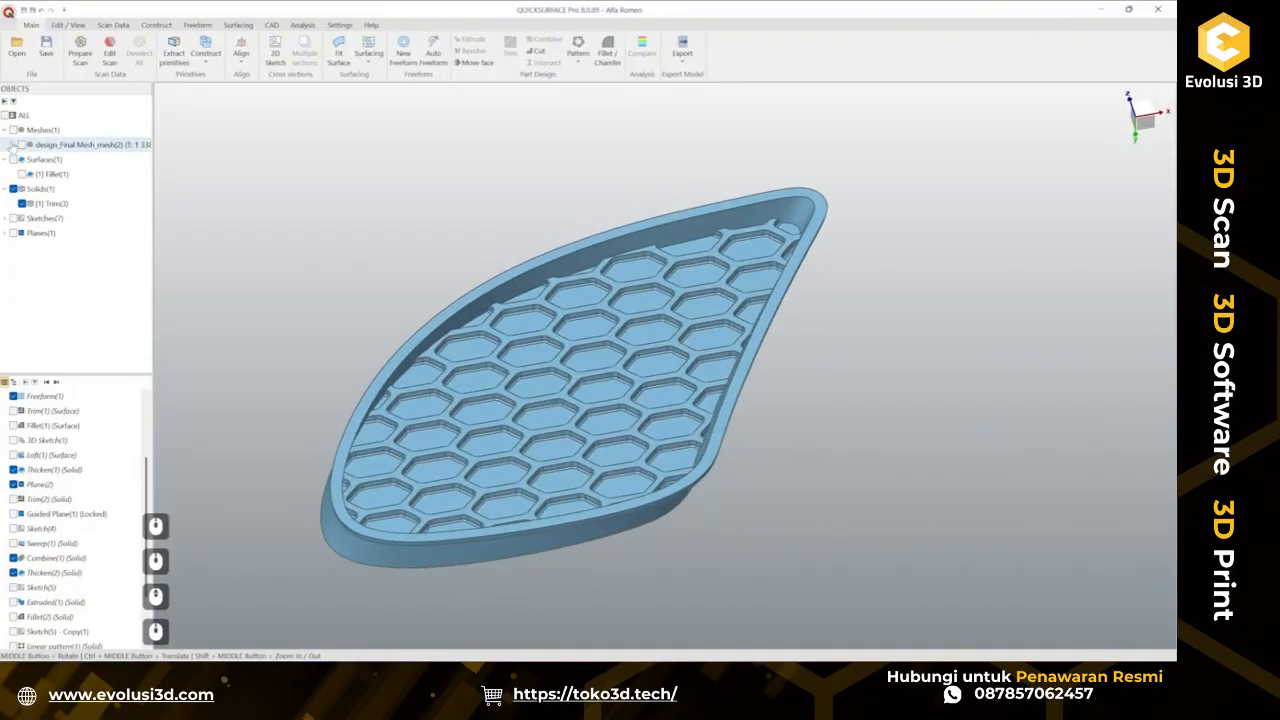
click(22, 145)
middle_drag(630, 400, 670, 458)
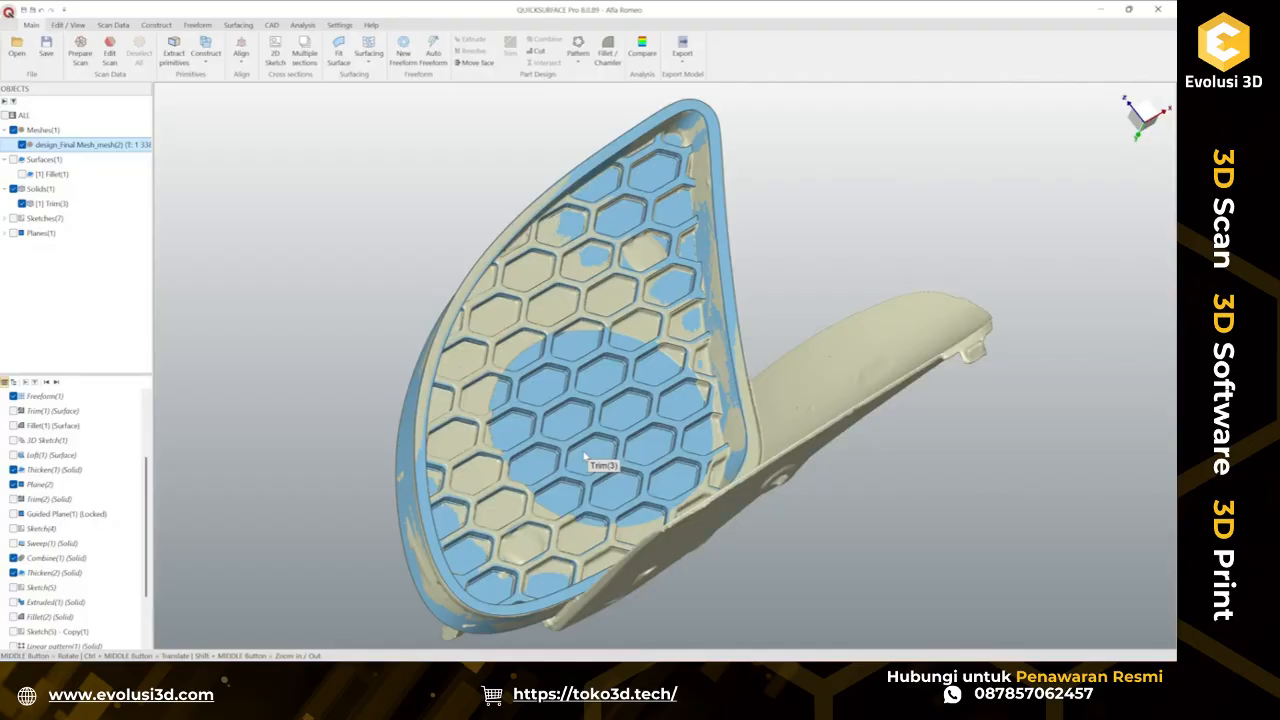
scroll(585, 455, up, 3)
scroll(584, 344, down, 3)
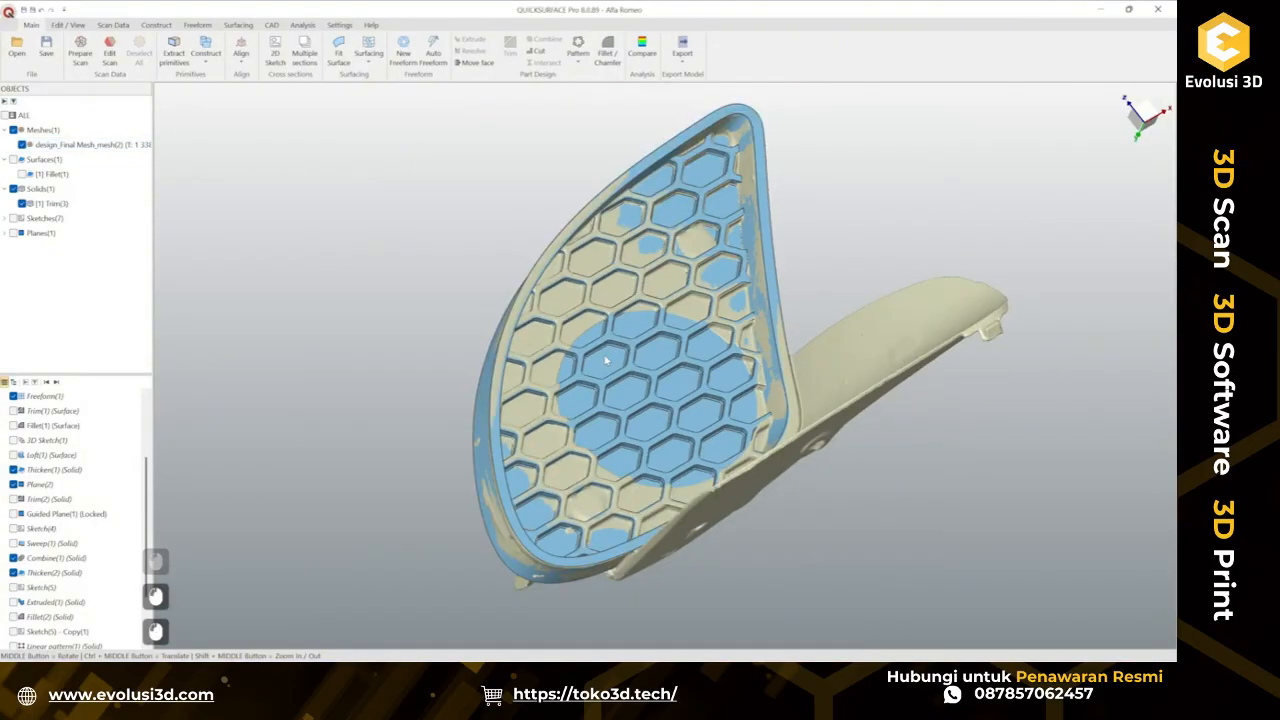
Create a 2D sketch on a slicing plane parallel to OXZ passing through the circular opening, hiding the trimmed solid.
click(275, 53)
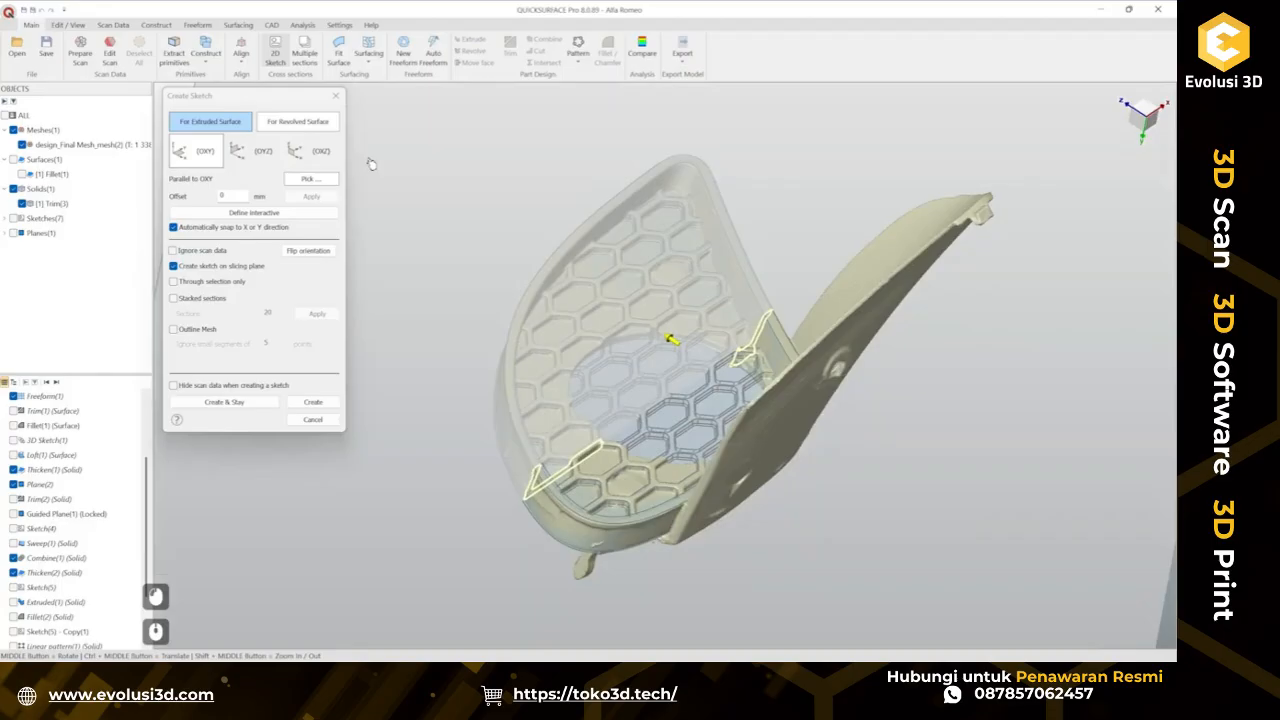
click(307, 150)
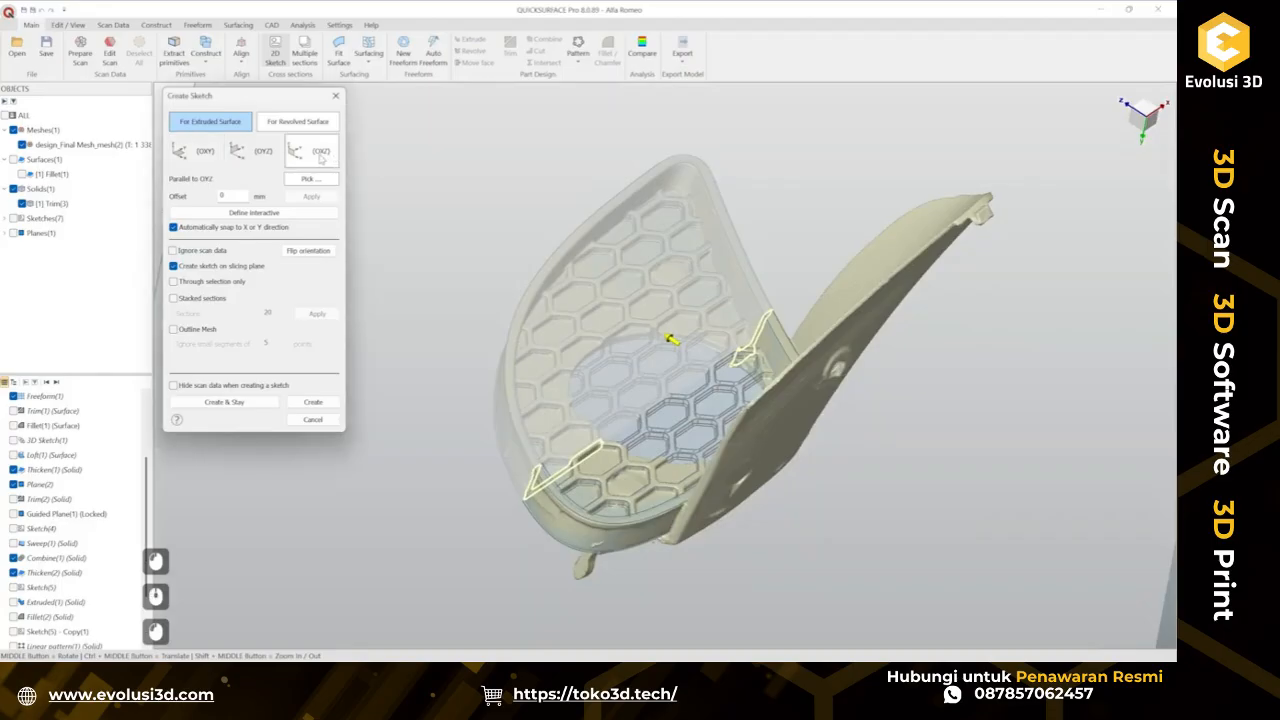
scroll(651, 440, up, 5)
scroll(670, 440, up, 2)
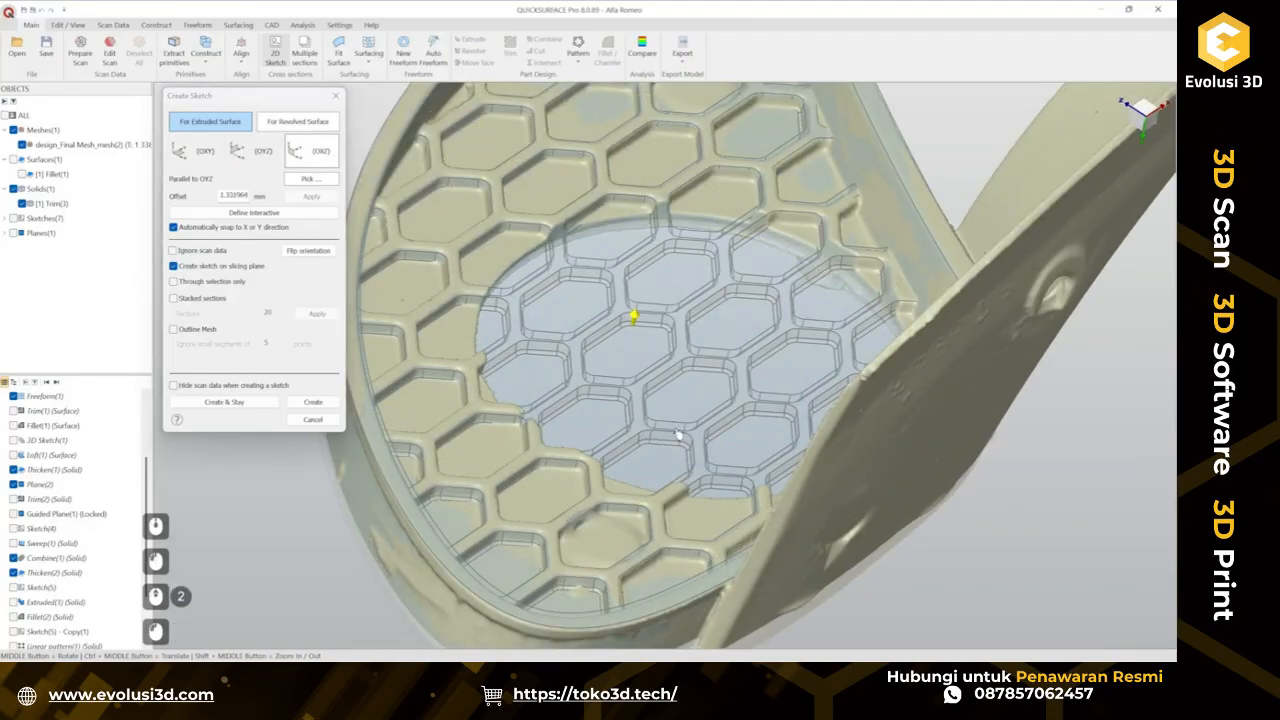
scroll(680, 386, up, 1)
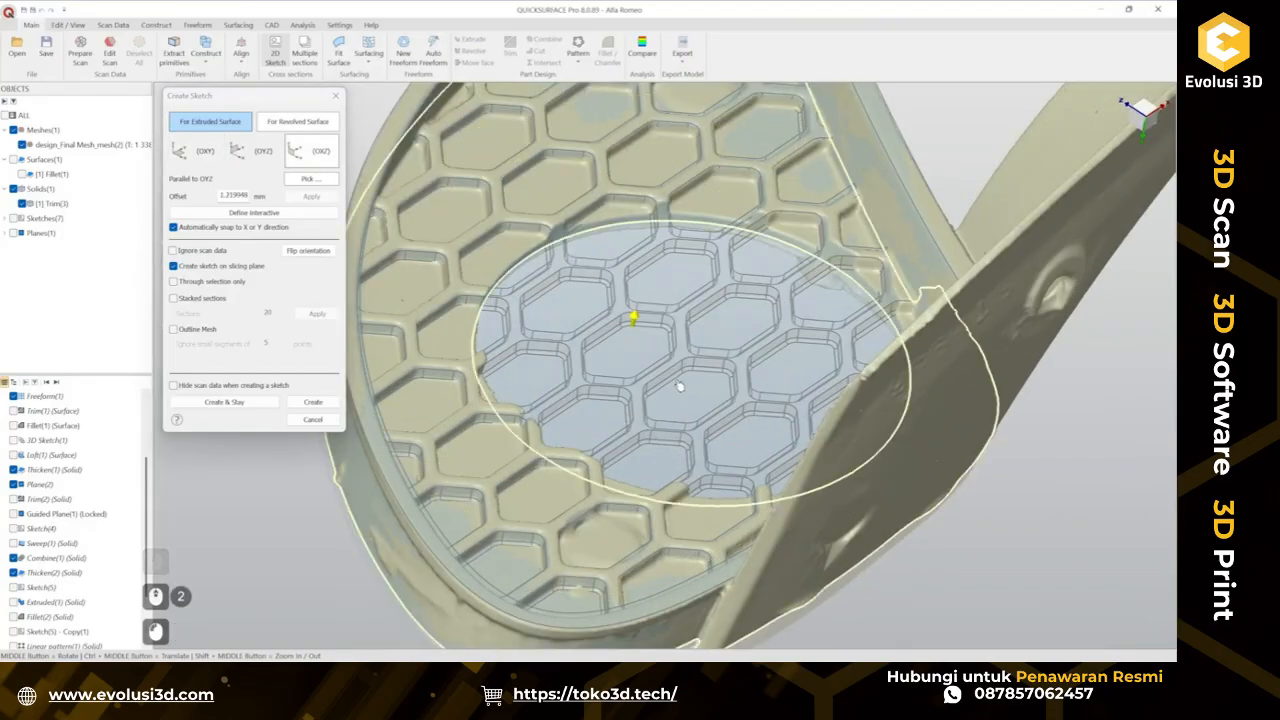
middle_drag(680, 386, 280, 345)
click(21, 203)
click(316, 405)
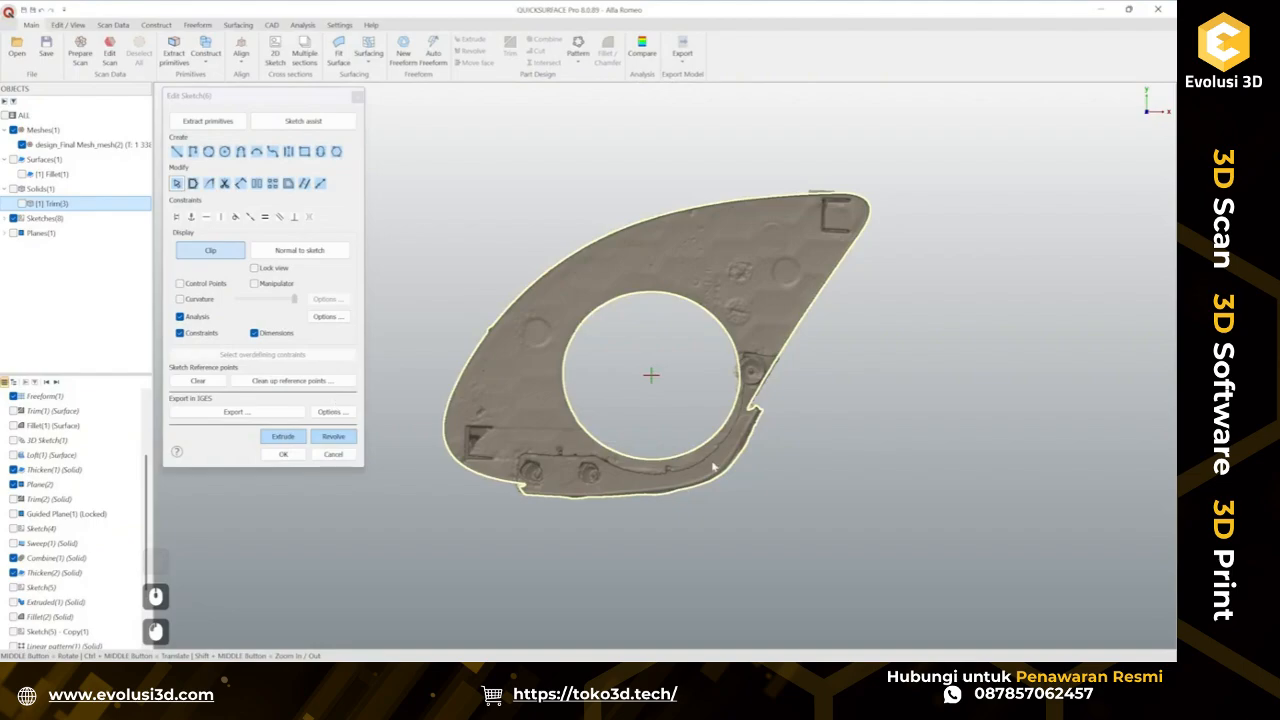
Delete the extracted section curve around the circular opening in the sketch.
scroll(606, 379, up, 2)
scroll(568, 329, up, 2)
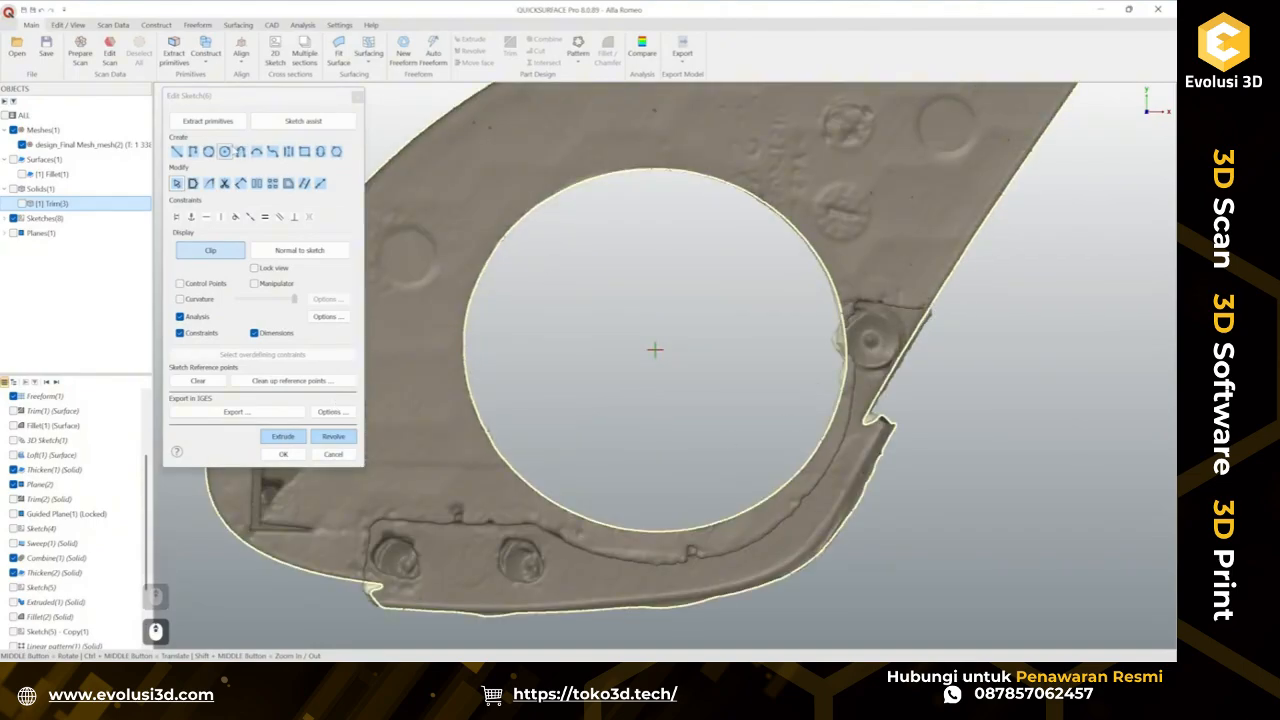
mouse_move(466, 484)
shift+mouse_down()
mouse_move(555, 540)
mouse_move(728, 560)
mouse_move(812, 492)
mouse_move(852, 420)
mouse_move(857, 255)
mouse_move(686, 130)
mouse_move(448, 205)
mouse_move(418, 270)
shift+mouse_up()
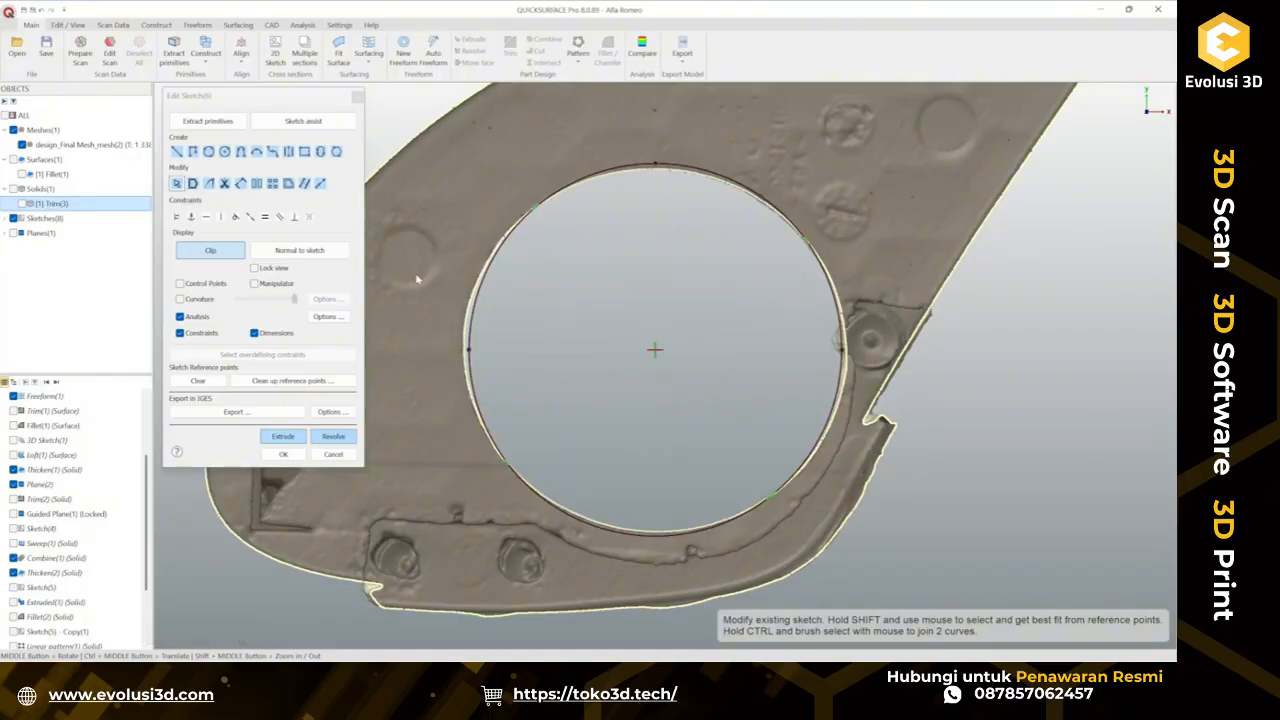
click(518, 231)
key(Delete)
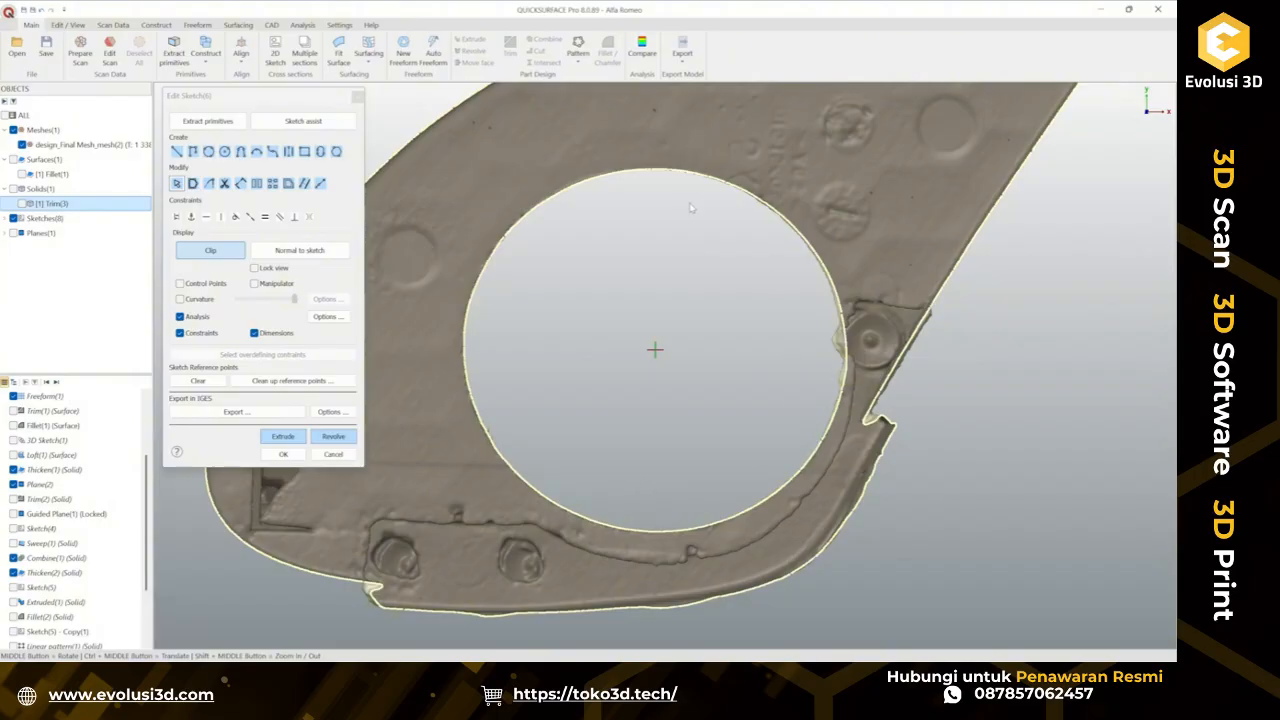
Fit a curve with 10 points through the scanned points around the circular opening.
click(208, 121)
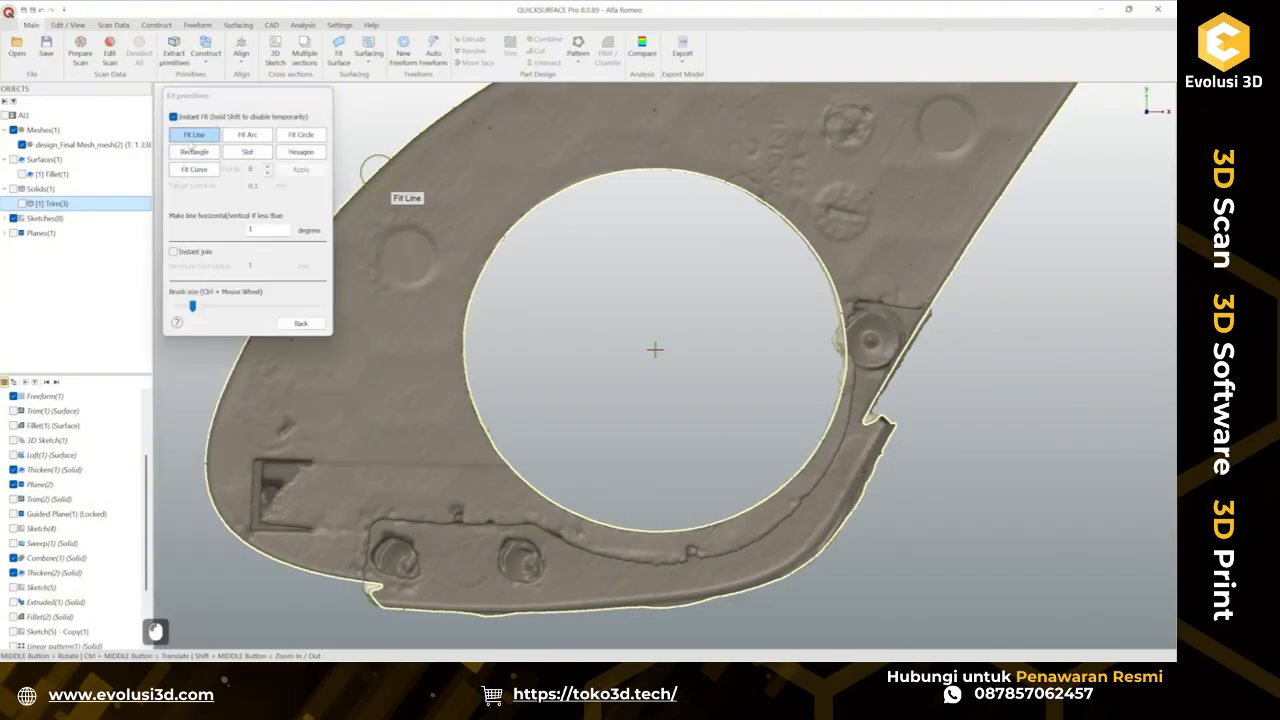
click(194, 172)
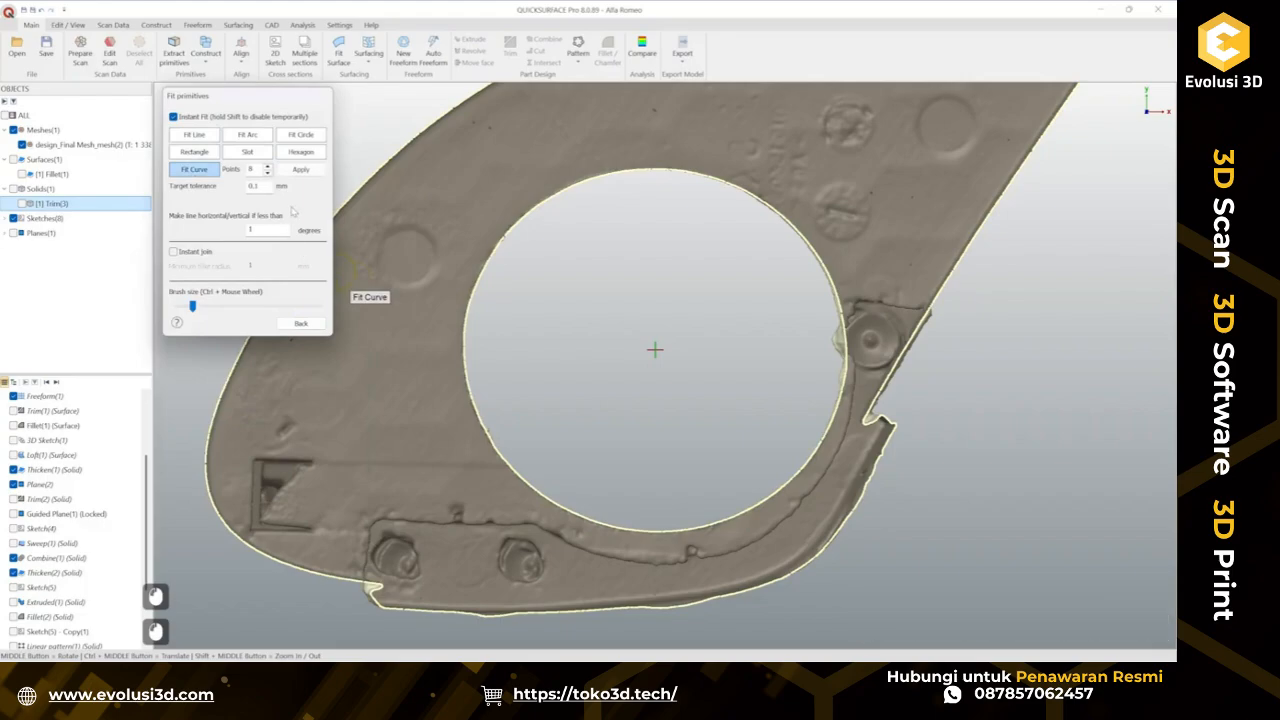
mouse_move(472, 303)
mouse_down()
mouse_move(471, 443)
mouse_move(518, 489)
mouse_move(626, 528)
mouse_move(737, 512)
mouse_move(826, 436)
mouse_move(843, 322)
mouse_move(803, 243)
mouse_move(681, 173)
mouse_move(553, 201)
mouse_move(463, 289)
mouse_move(513, 220)
mouse_up()
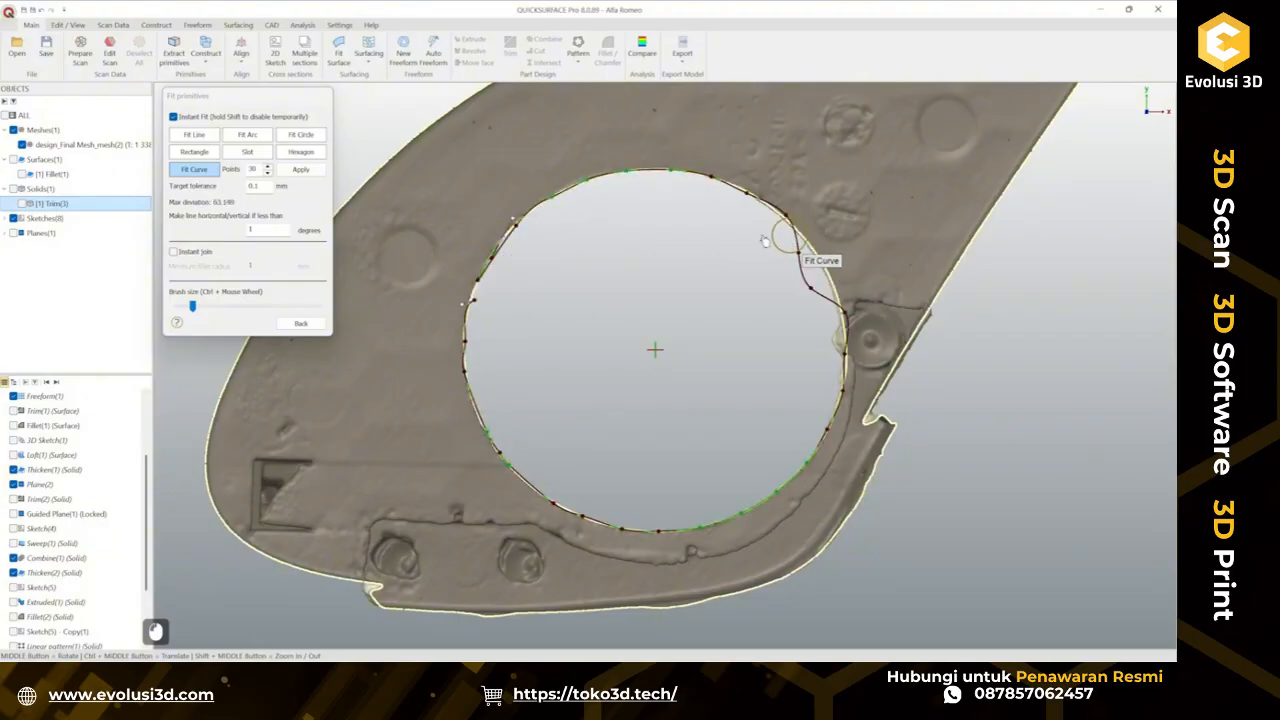
key(ctrl+z)
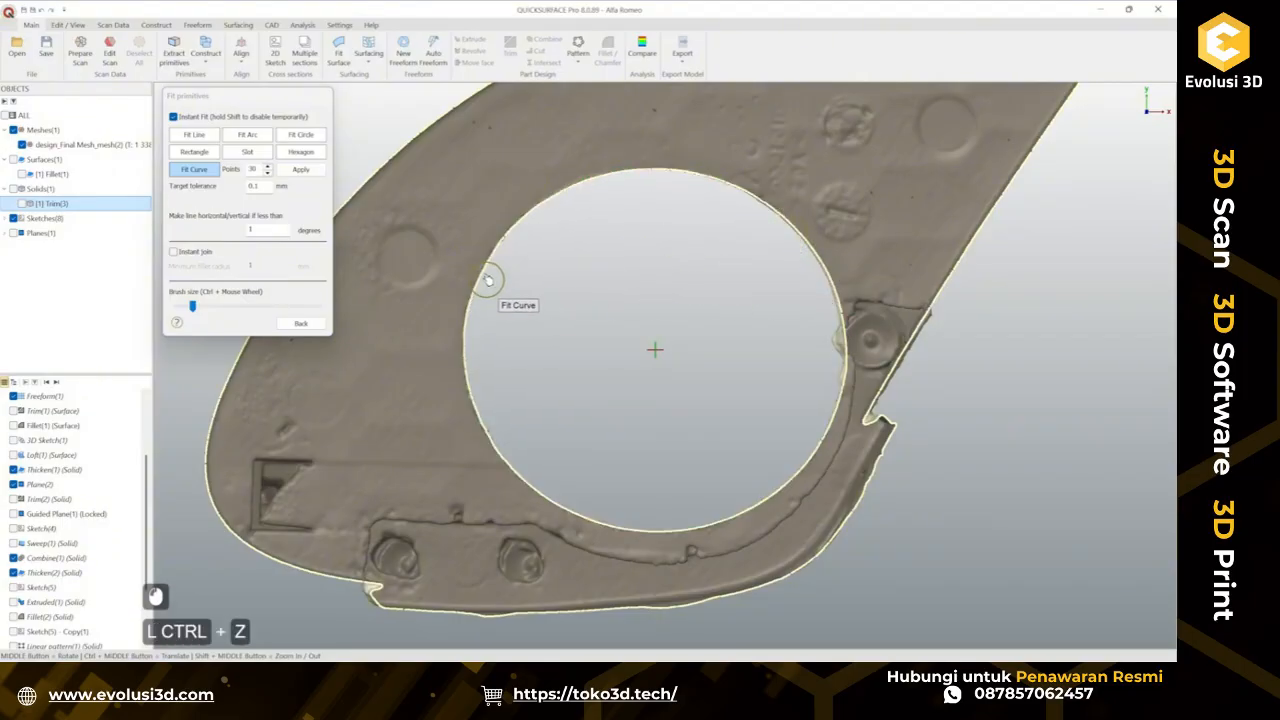
mouse_move(487, 280)
mouse_down()
mouse_move(470, 322)
mouse_move(480, 418)
mouse_move(573, 510)
mouse_move(697, 522)
mouse_move(776, 466)
mouse_move(838, 385)
mouse_move(838, 308)
mouse_move(795, 224)
mouse_move(728, 188)
mouse_move(635, 174)
mouse_move(560, 198)
mouse_move(488, 257)
mouse_up()
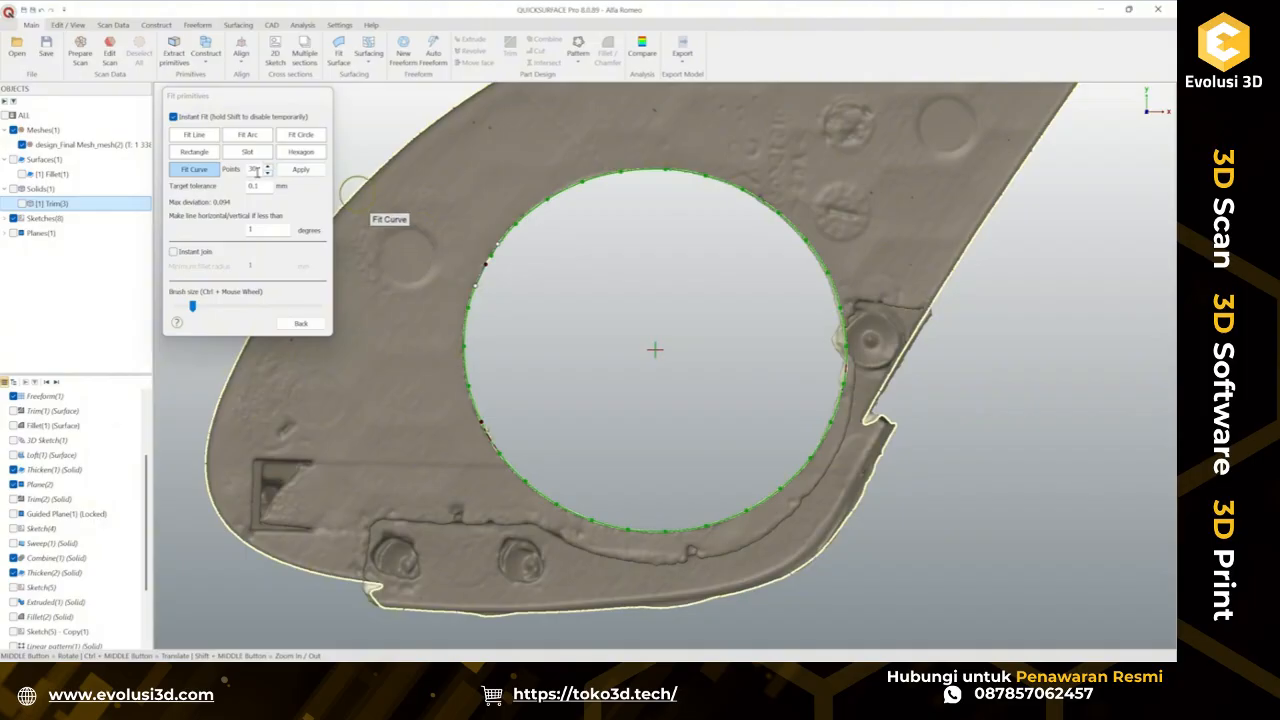
drag(256, 170, 241, 173)
text(10)
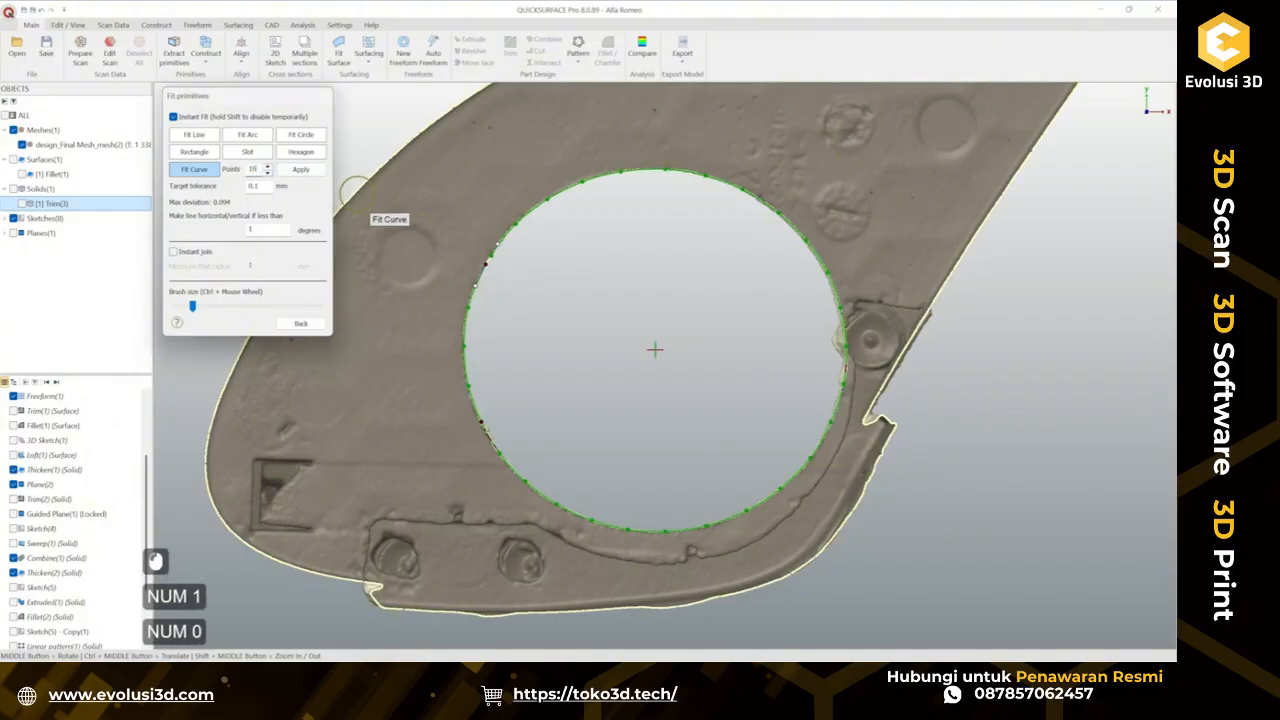
click(300, 170)
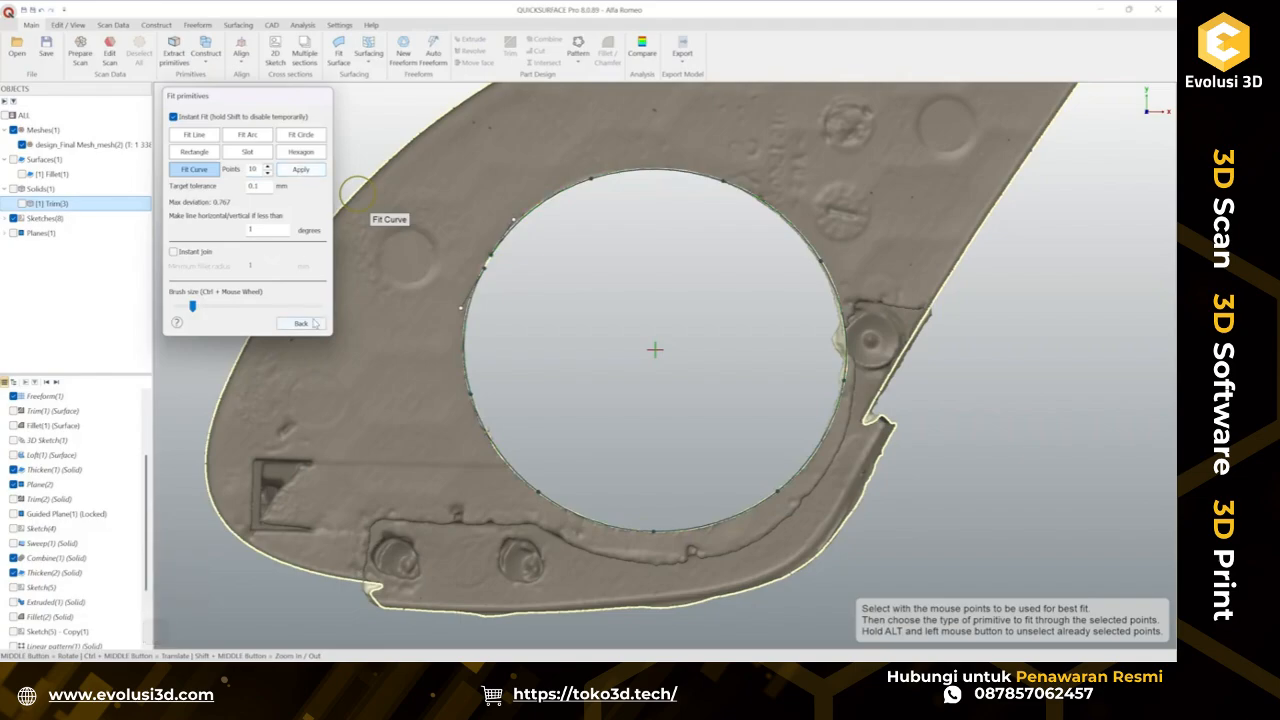
click(313, 323)
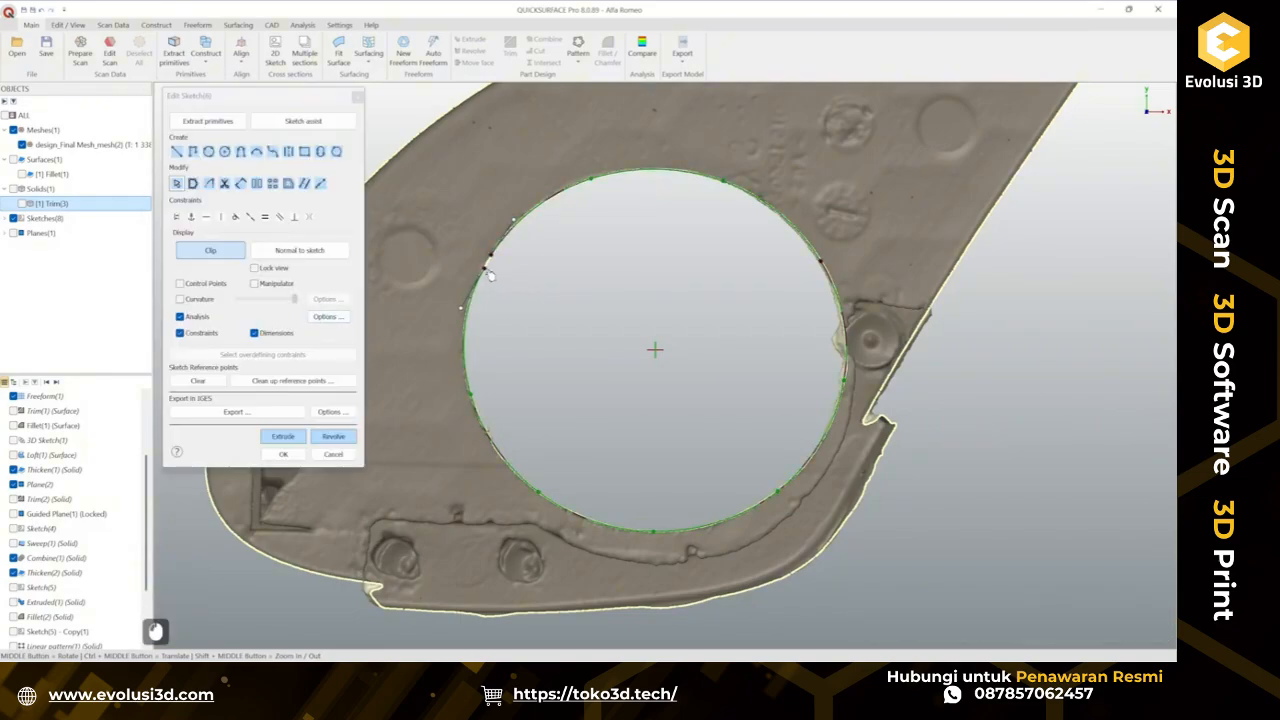
Drag the fitted curve's points on the left side so the curve follows the opening's edge.
click(490, 275)
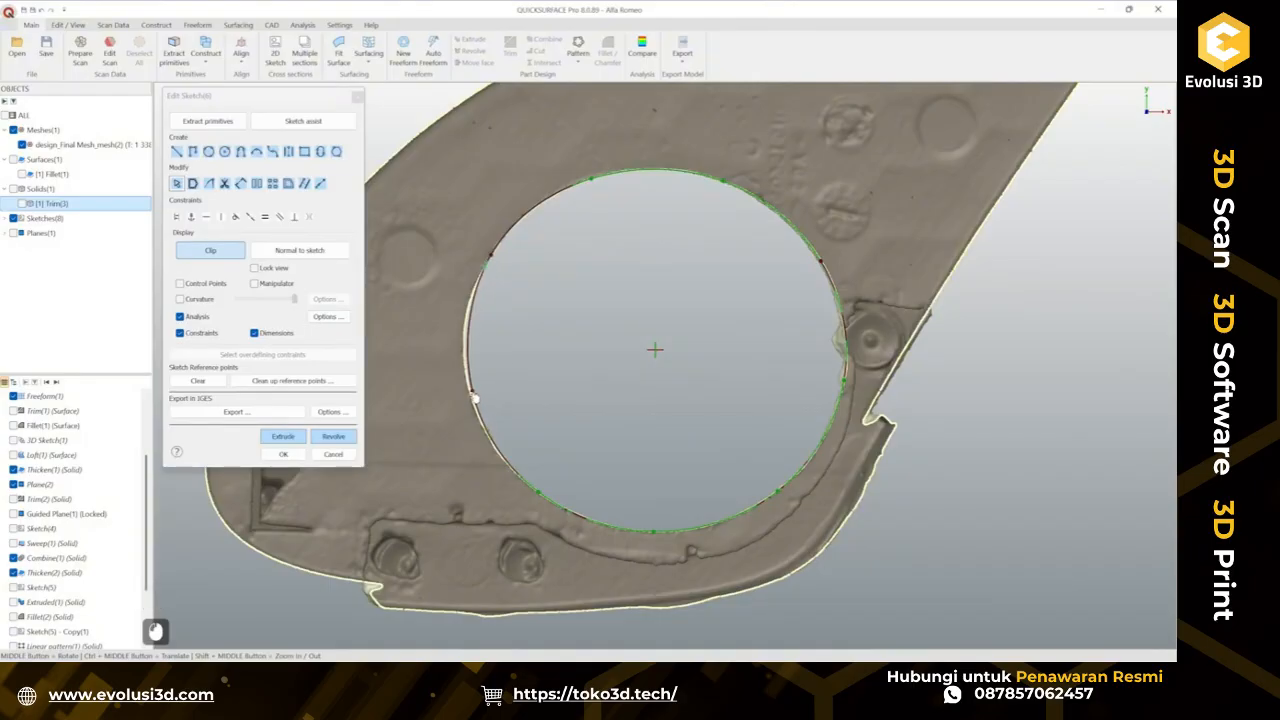
ctrl+click(476, 398)
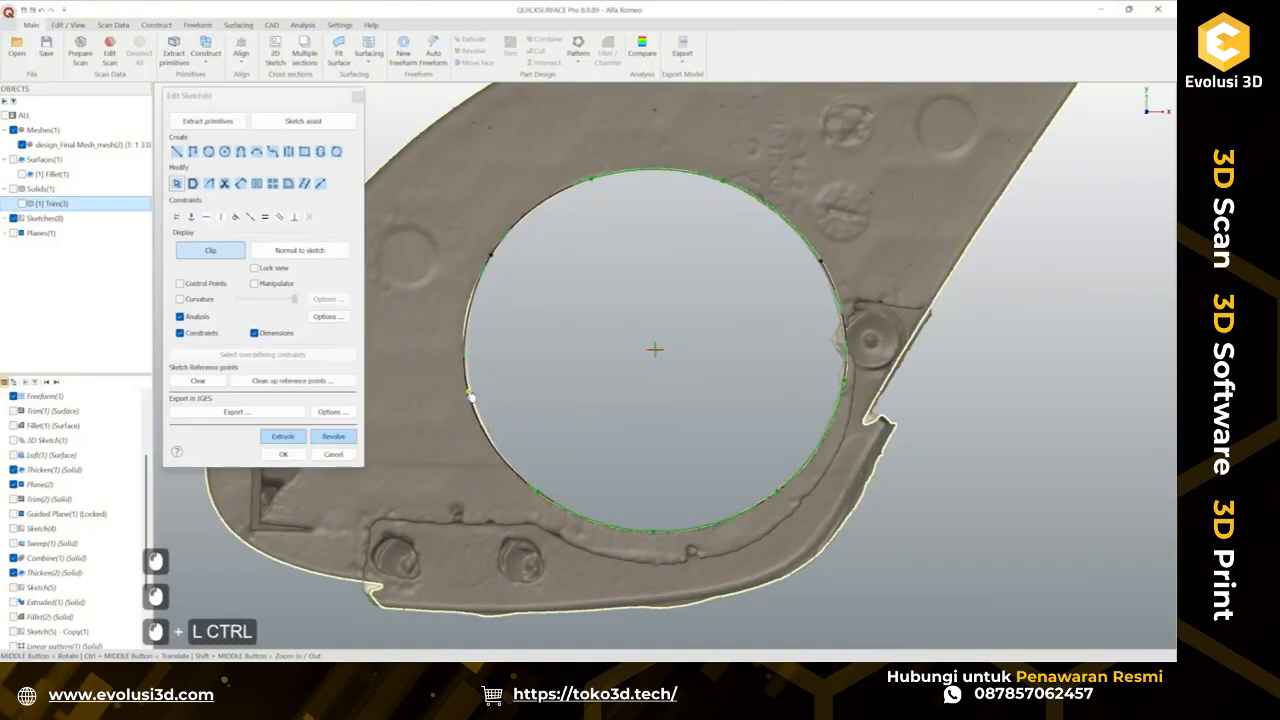
click(490, 263)
ctrl+click(485, 270)
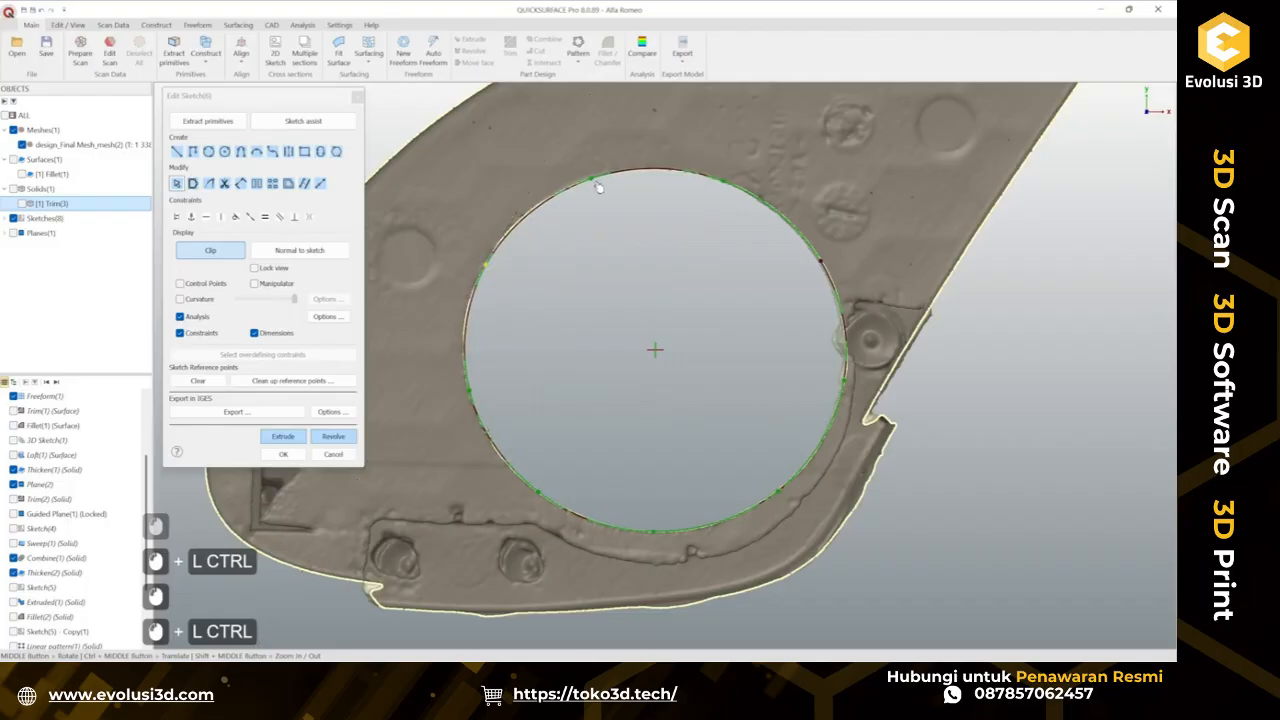
drag(592, 181, 582, 186)
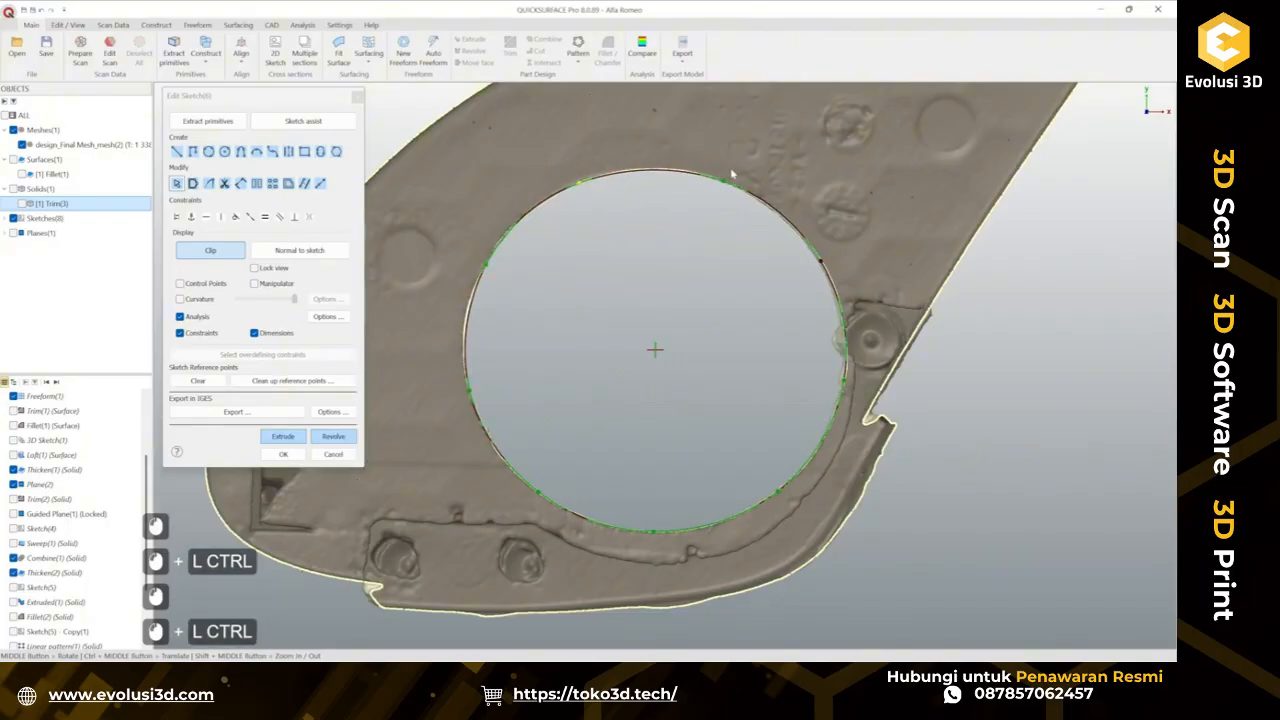
drag(722, 181, 708, 177)
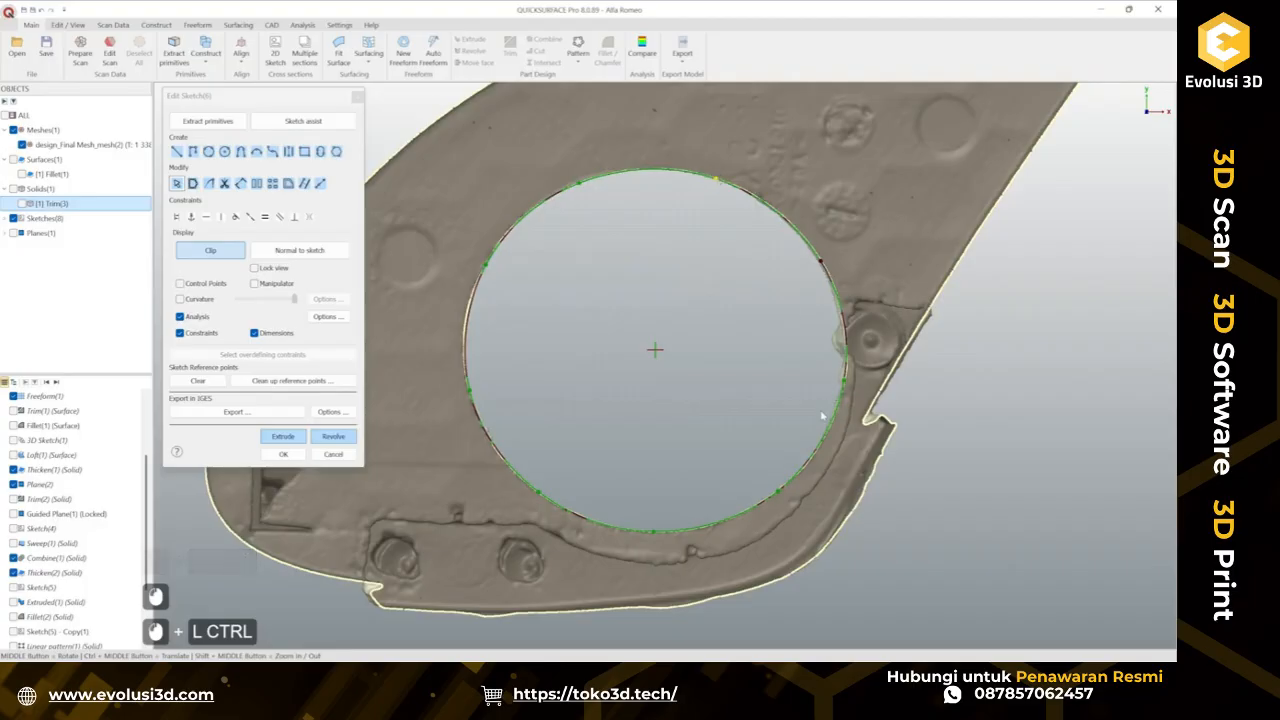
drag(470, 391, 468, 385)
drag(488, 267, 480, 277)
double_click(530, 221)
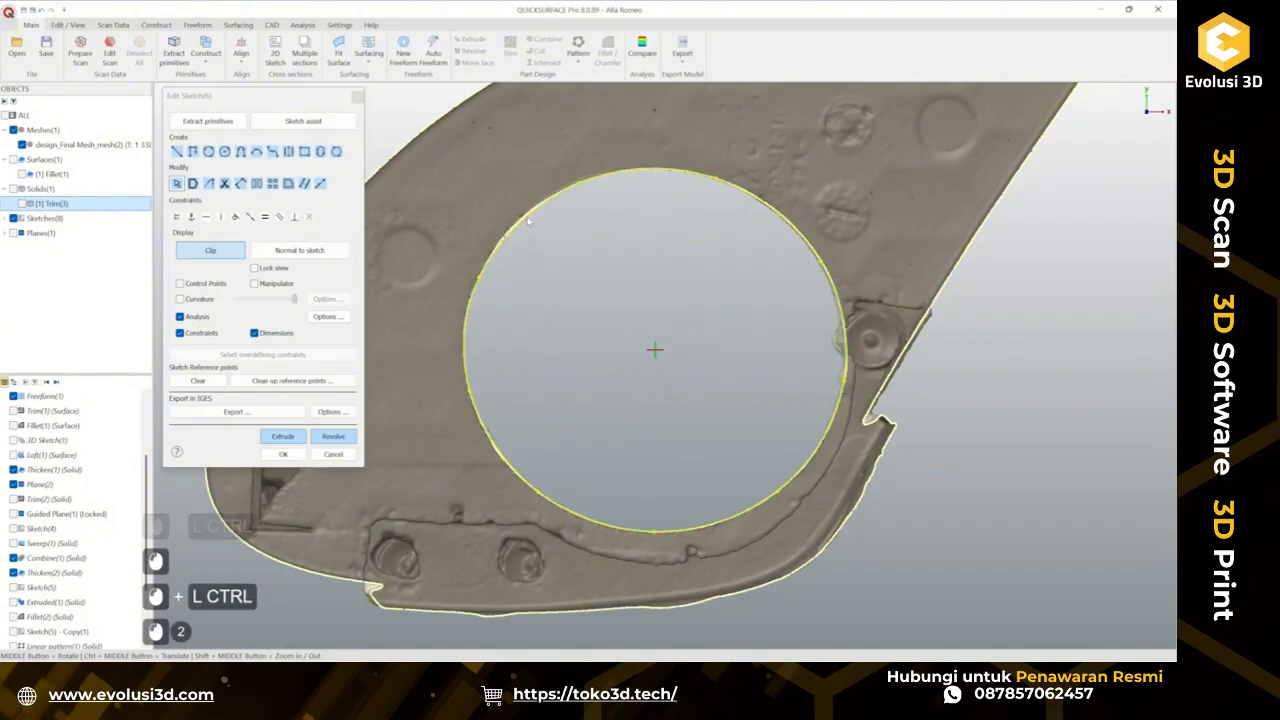
Refine the curve's points along the opening's upper and right edges to match the scan.
click(533, 219)
double_click(531, 219)
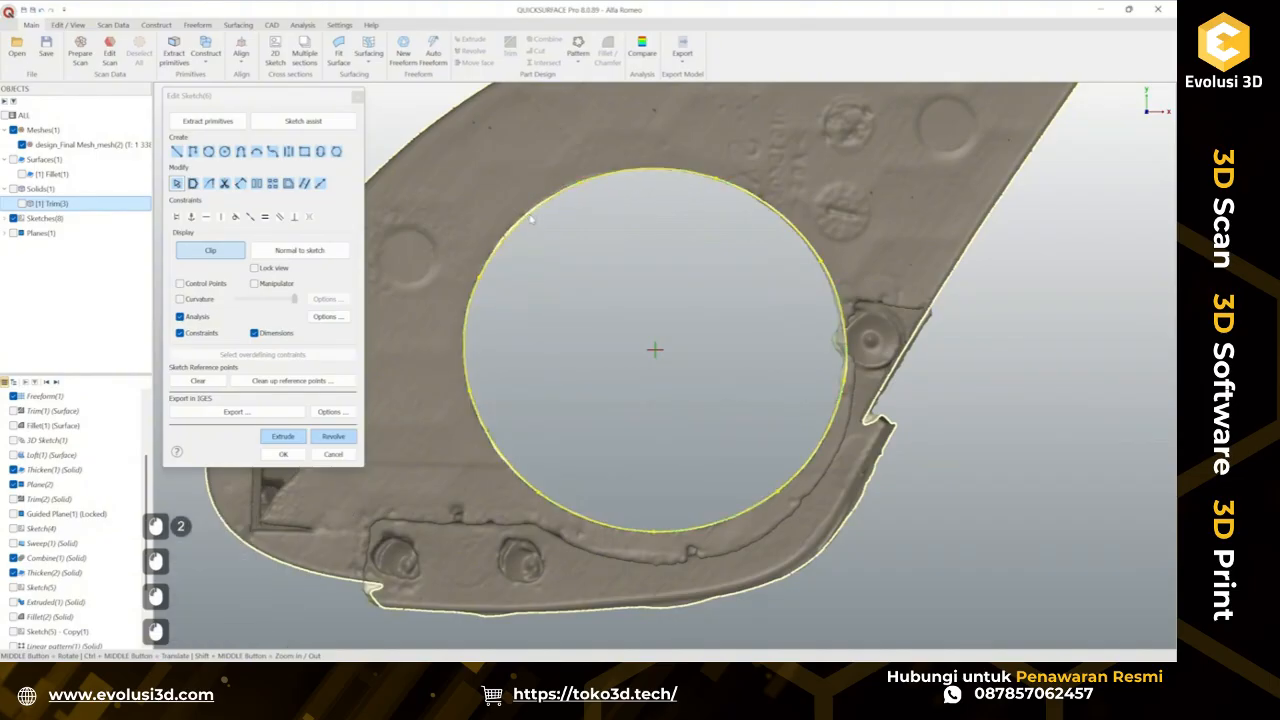
click(533, 219)
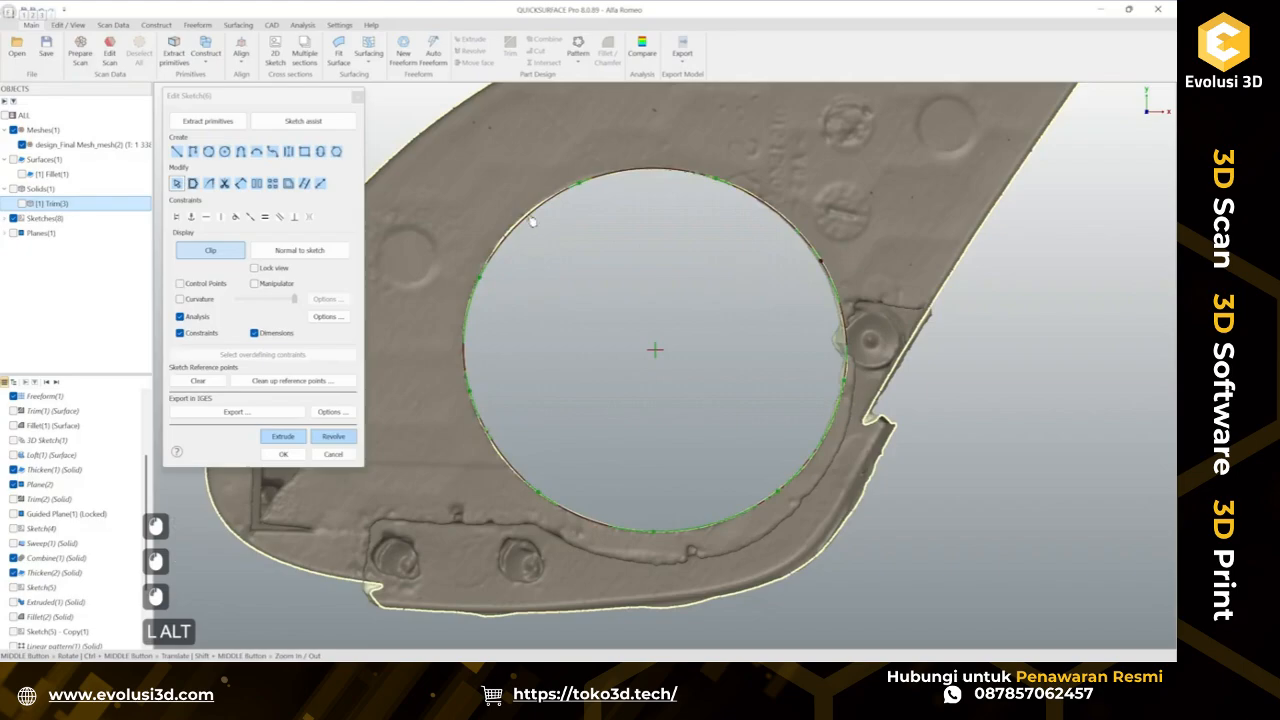
alt+double_click(532, 221)
ctrl+click(528, 219)
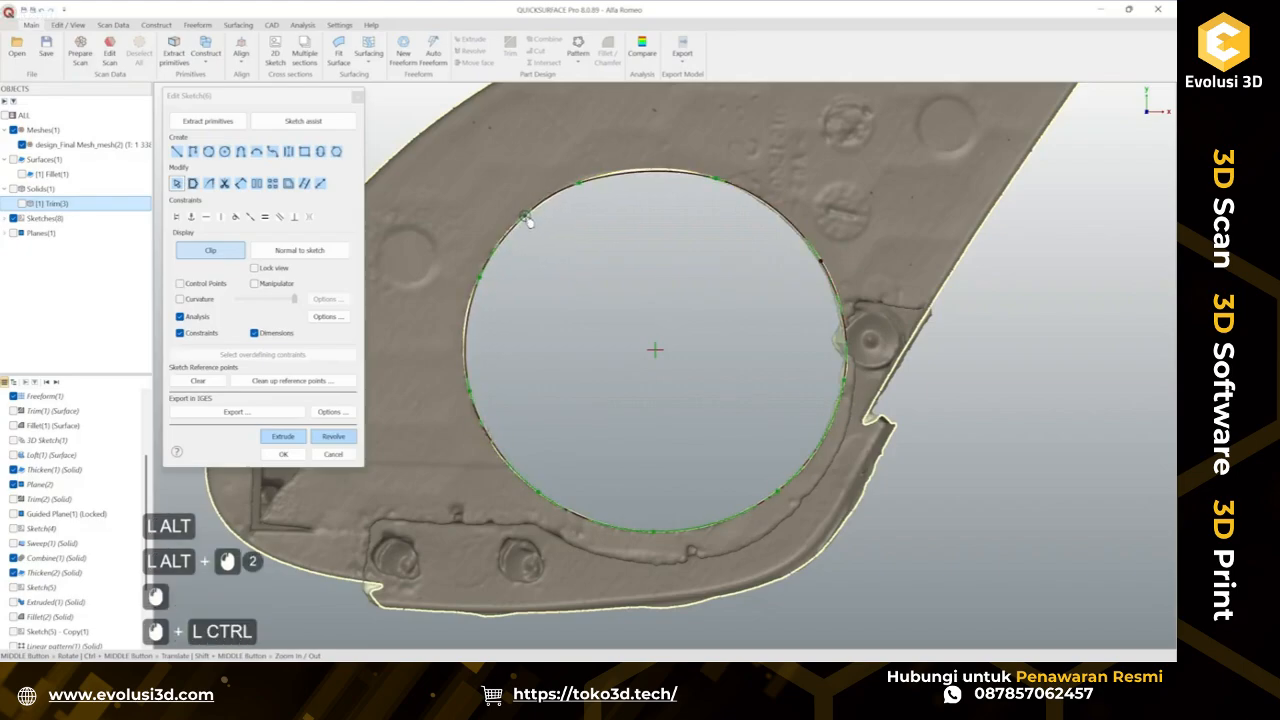
ctrl+click(605, 177)
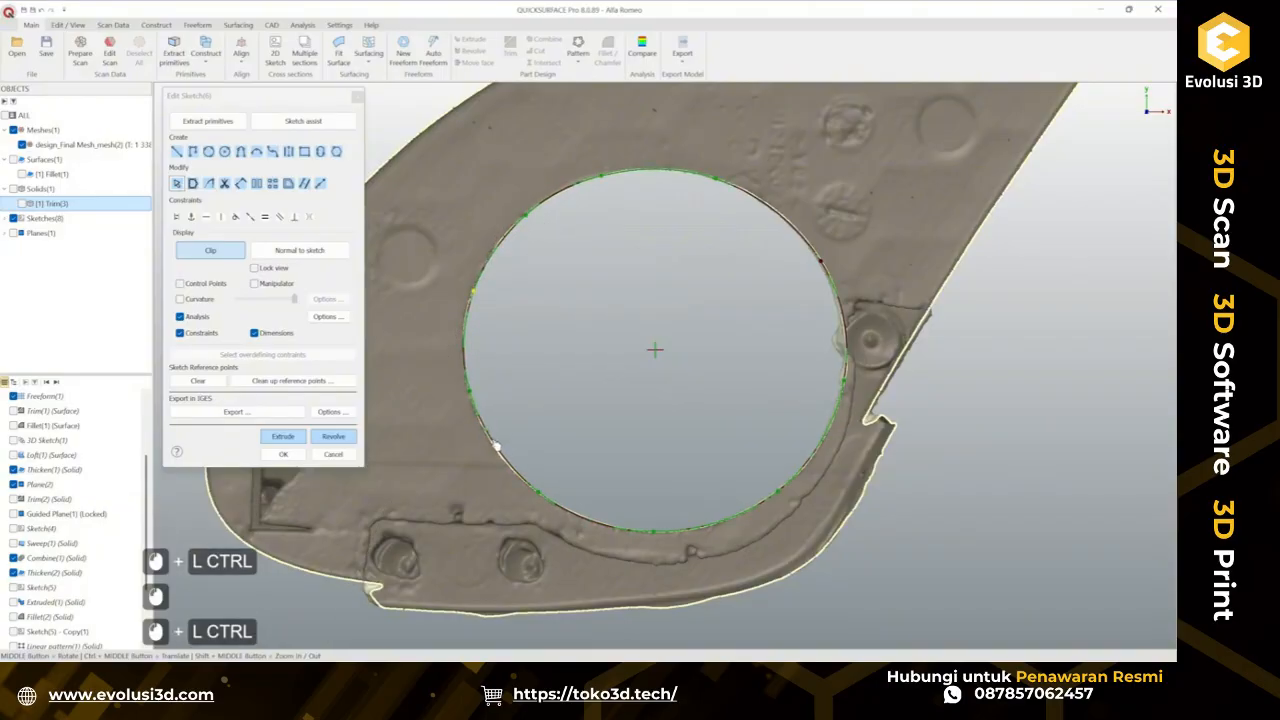
scroll(490, 505, up, 2)
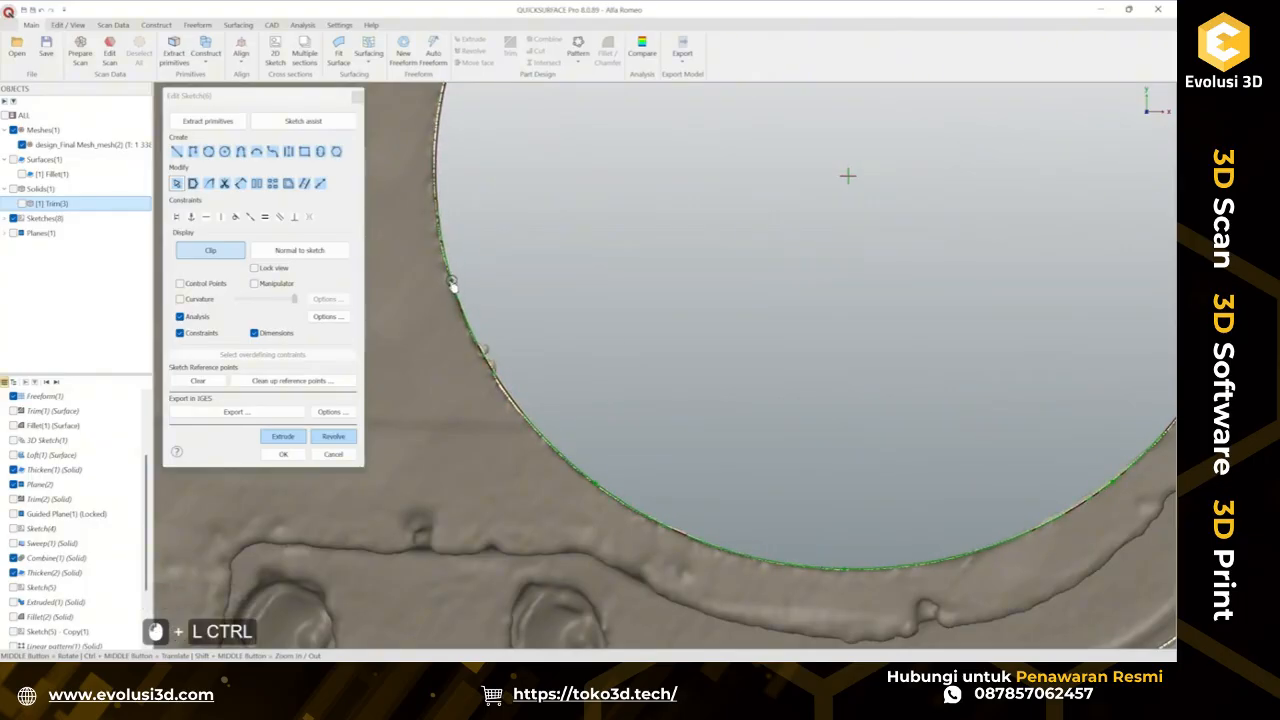
scroll(618, 307, down, 2)
ctrl+middle_drag(618, 307, 501, 283)
ctrl+click(495, 281)
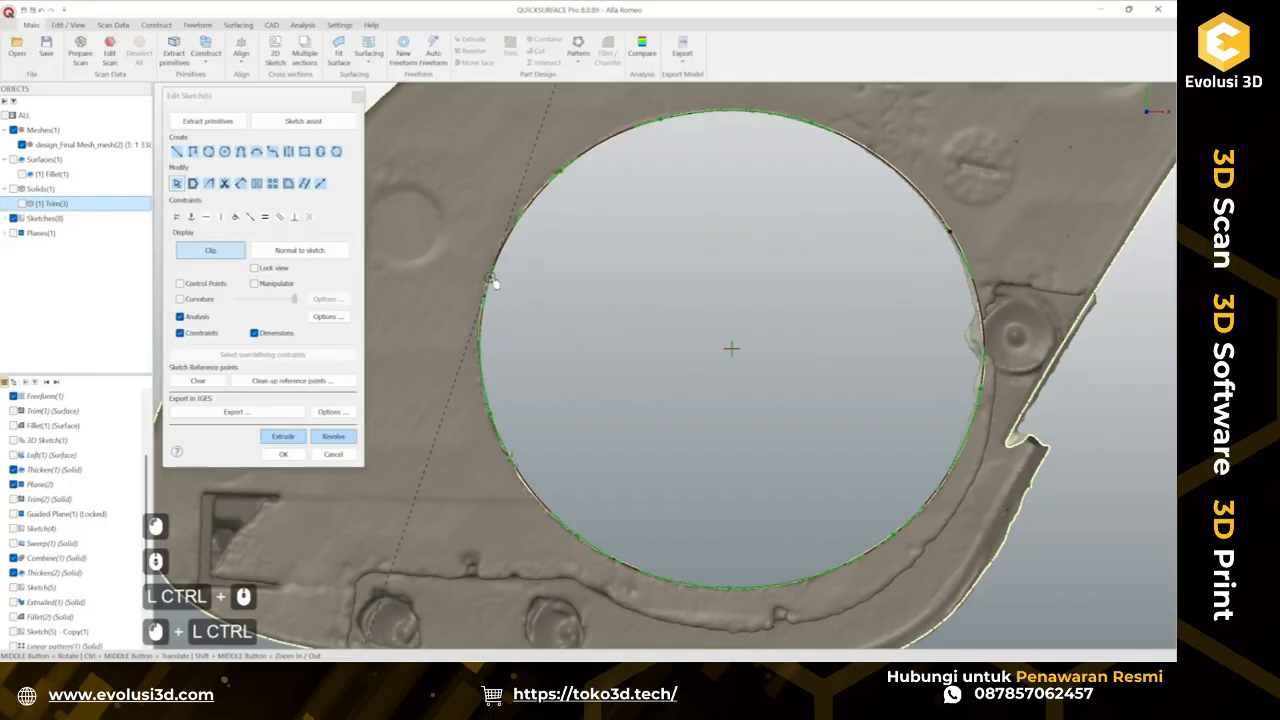
click(611, 136)
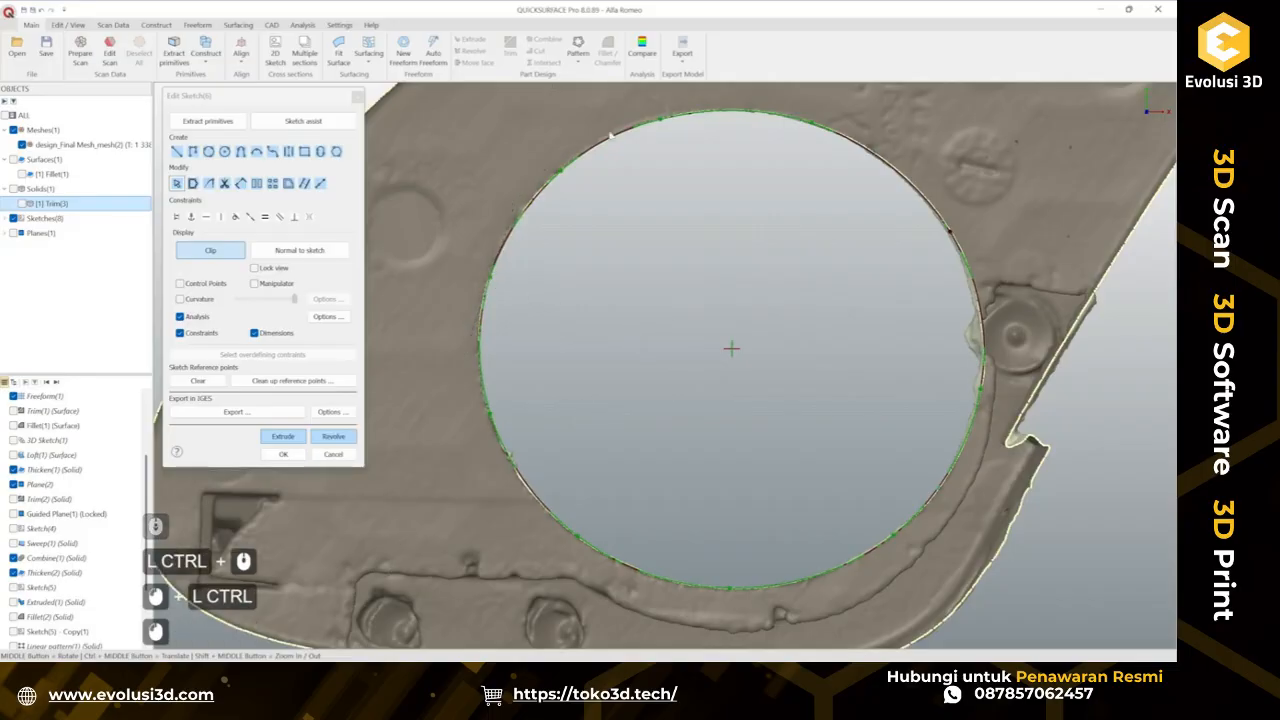
click(951, 236)
ctrl+click(950, 233)
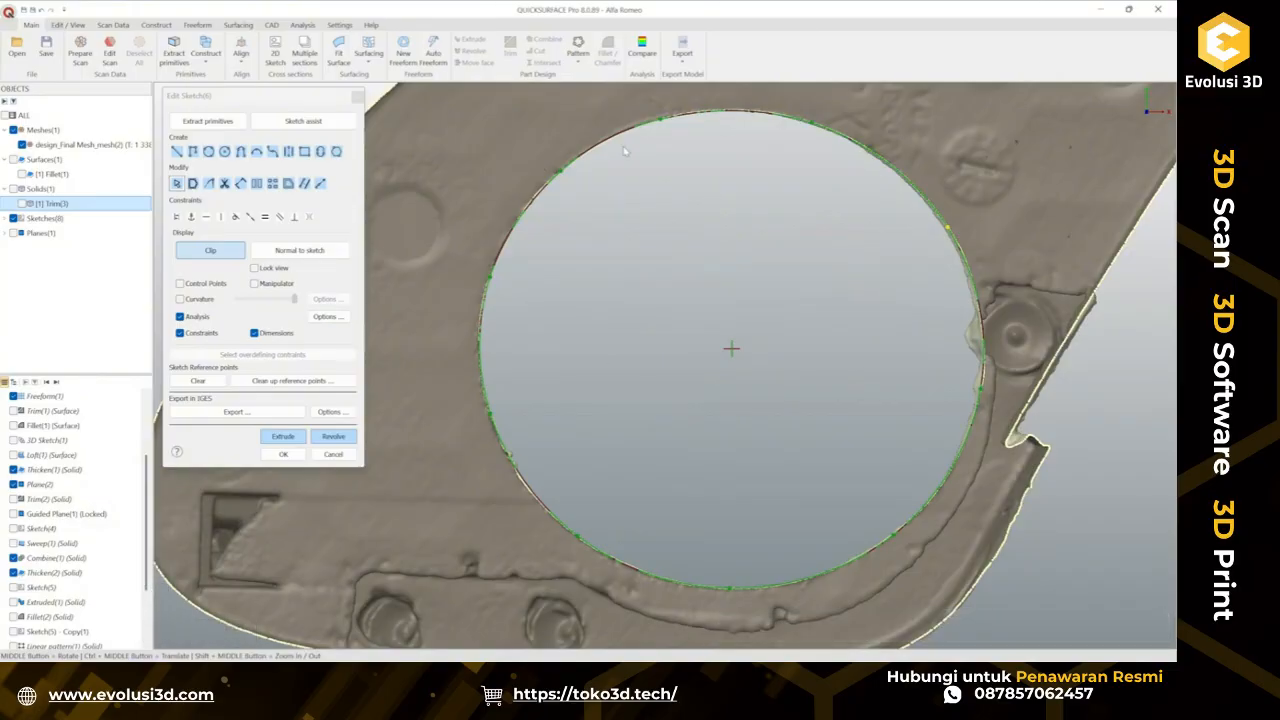
Extrude the opening sketch two-sided, dragging the second depth handle out to about 43.4 mm.
click(290, 437)
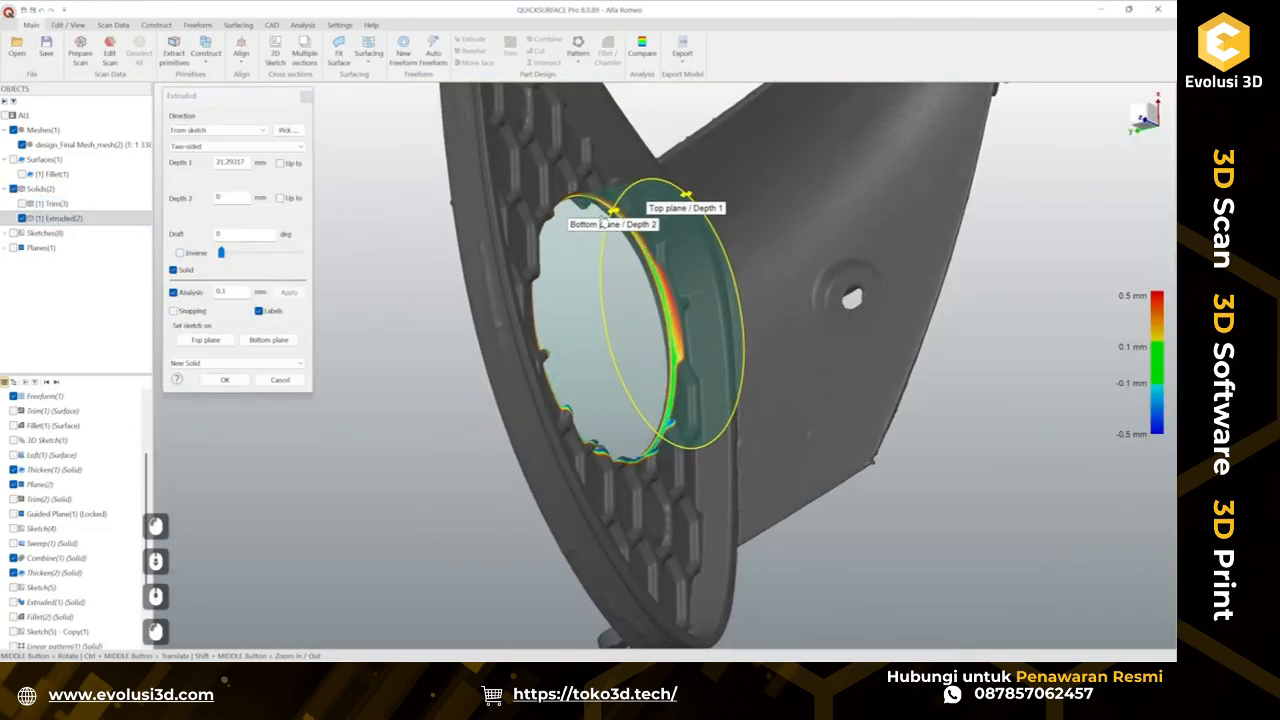
drag(603, 223, 453, 266)
middle_drag(487, 272, 786, 360)
Inspect how the extruded cylinder fits the scanned circular opening from several angles.
scroll(786, 360, up, 3)
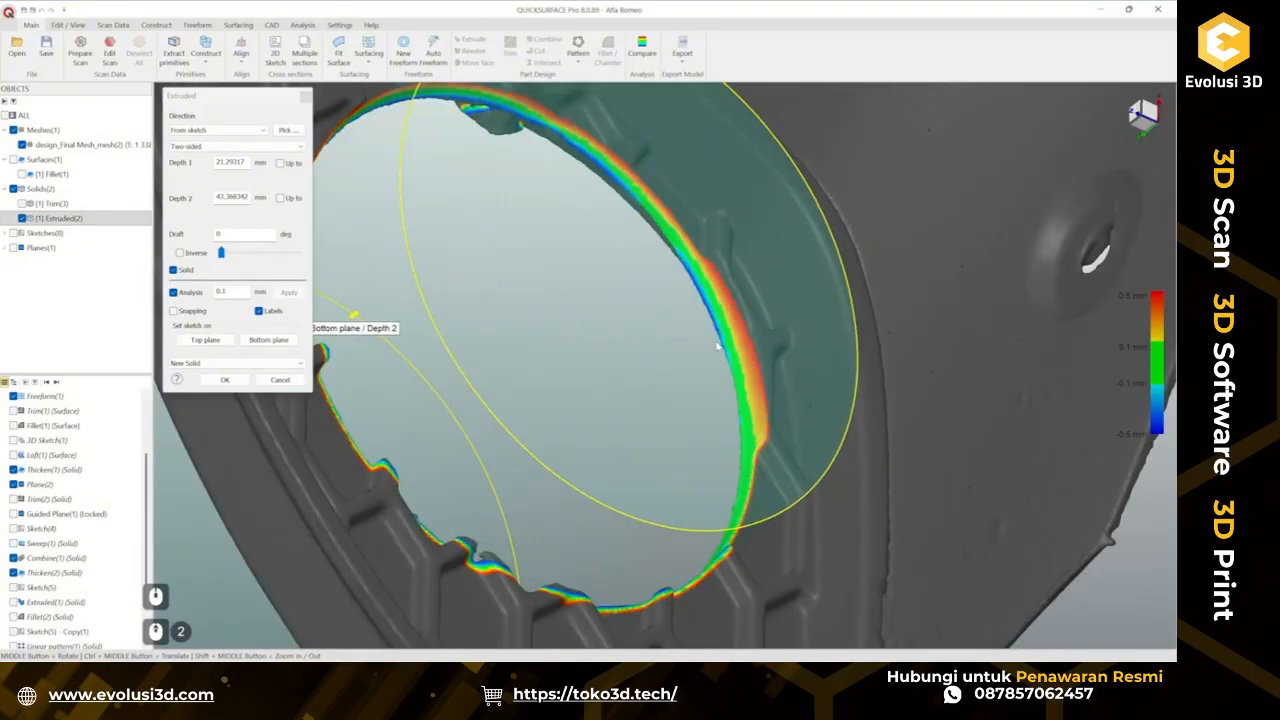
scroll(702, 350, down, 5)
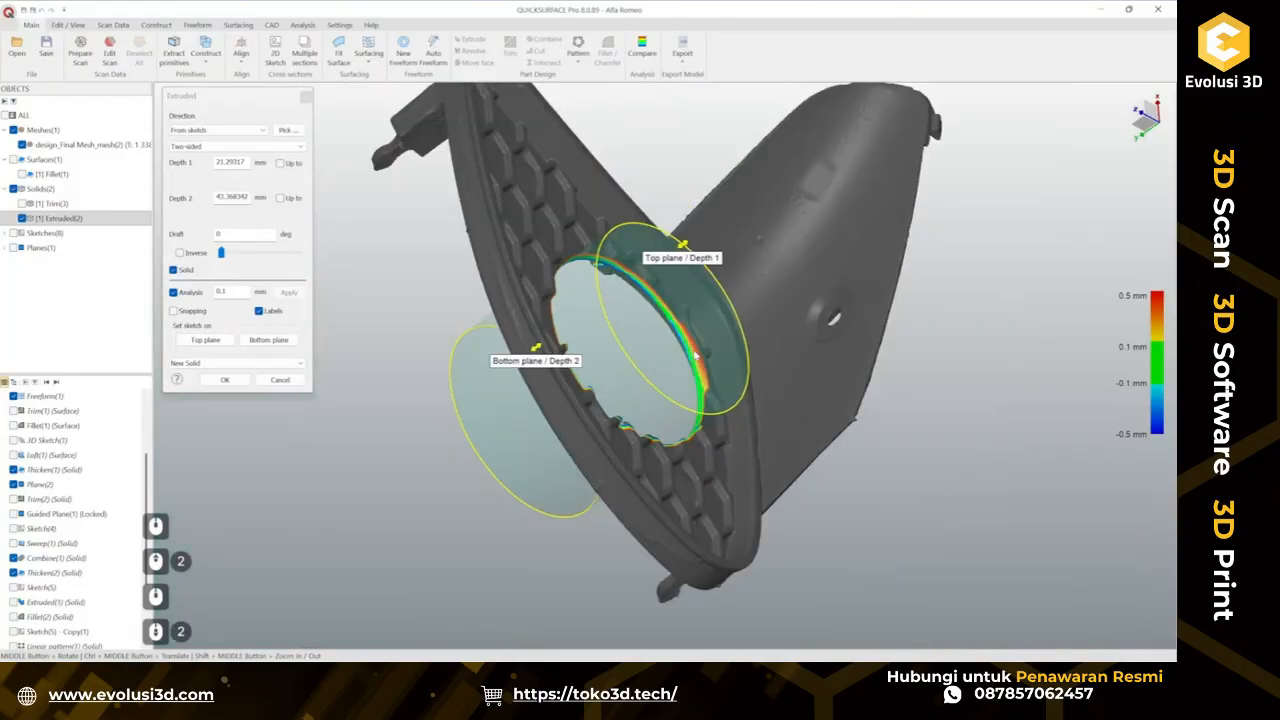
middle_drag(691, 348, 657, 332)
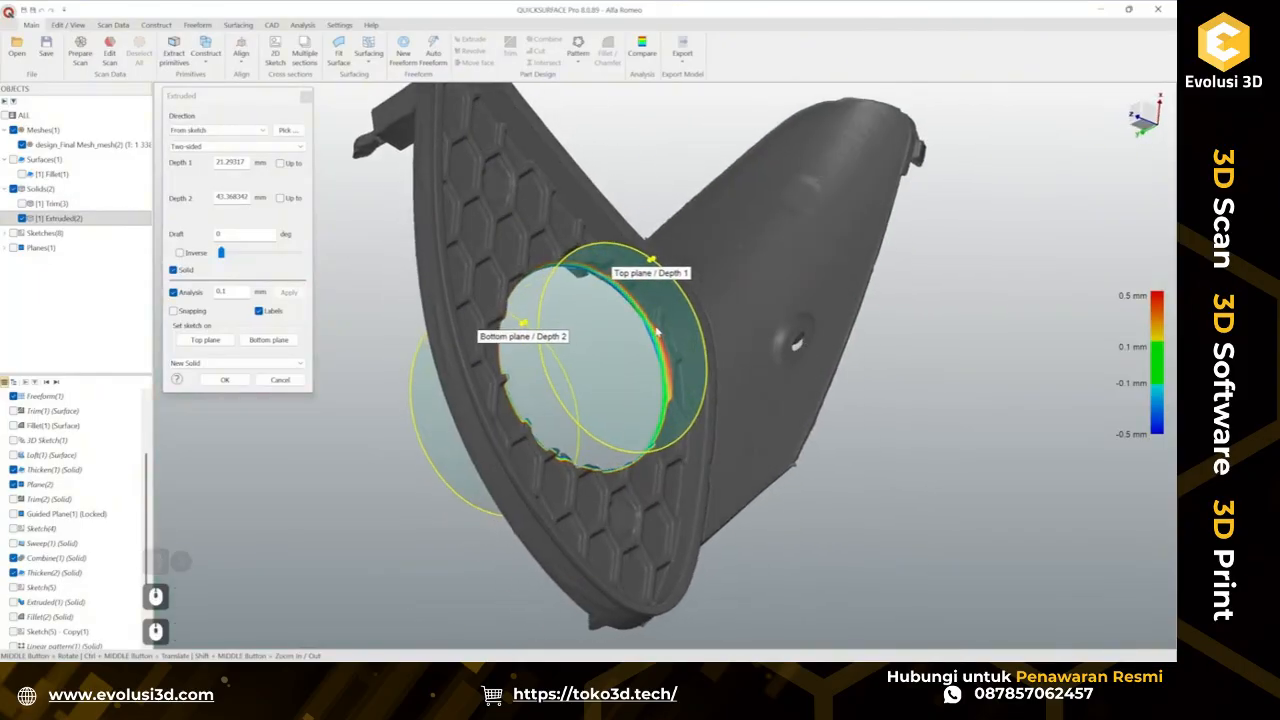
scroll(660, 345, up, 3)
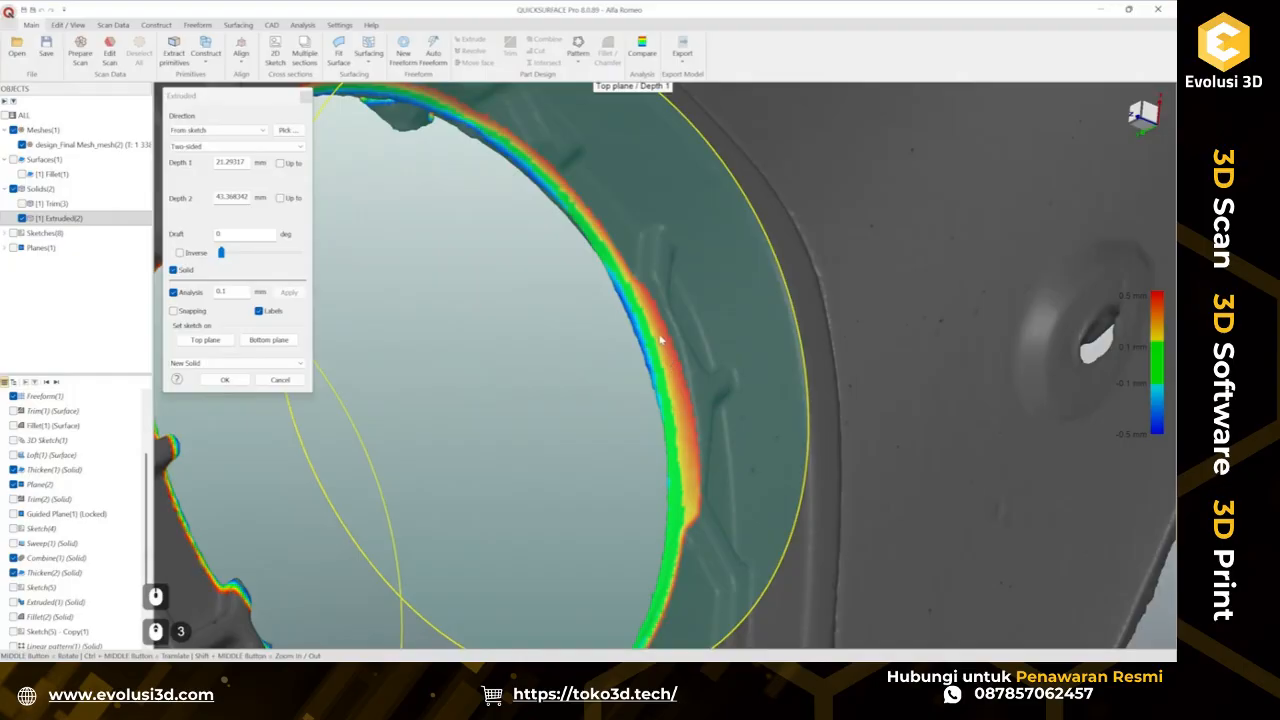
scroll(669, 358, down, 2)
middle_drag(588, 380, 354, 440)
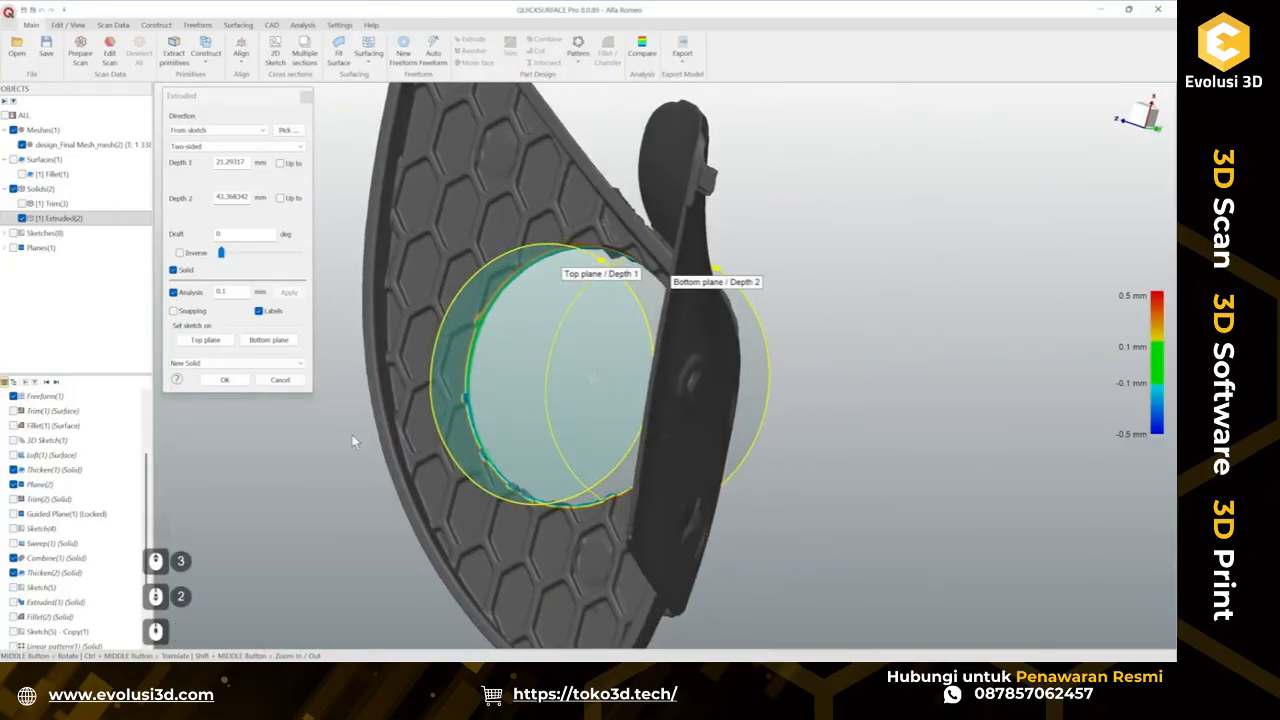
scroll(475, 418, up, 3)
scroll(460, 380, down, 3)
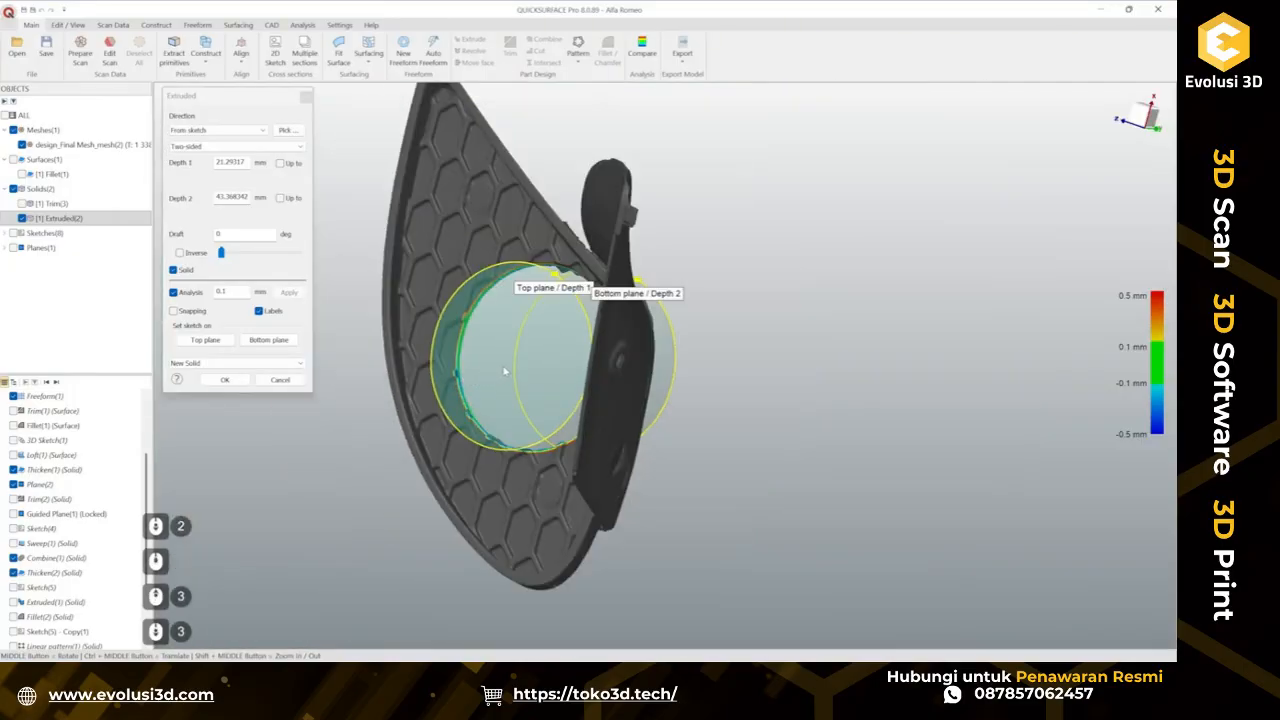
middle_drag(506, 369, 546, 320)
scroll(546, 320, up, 1)
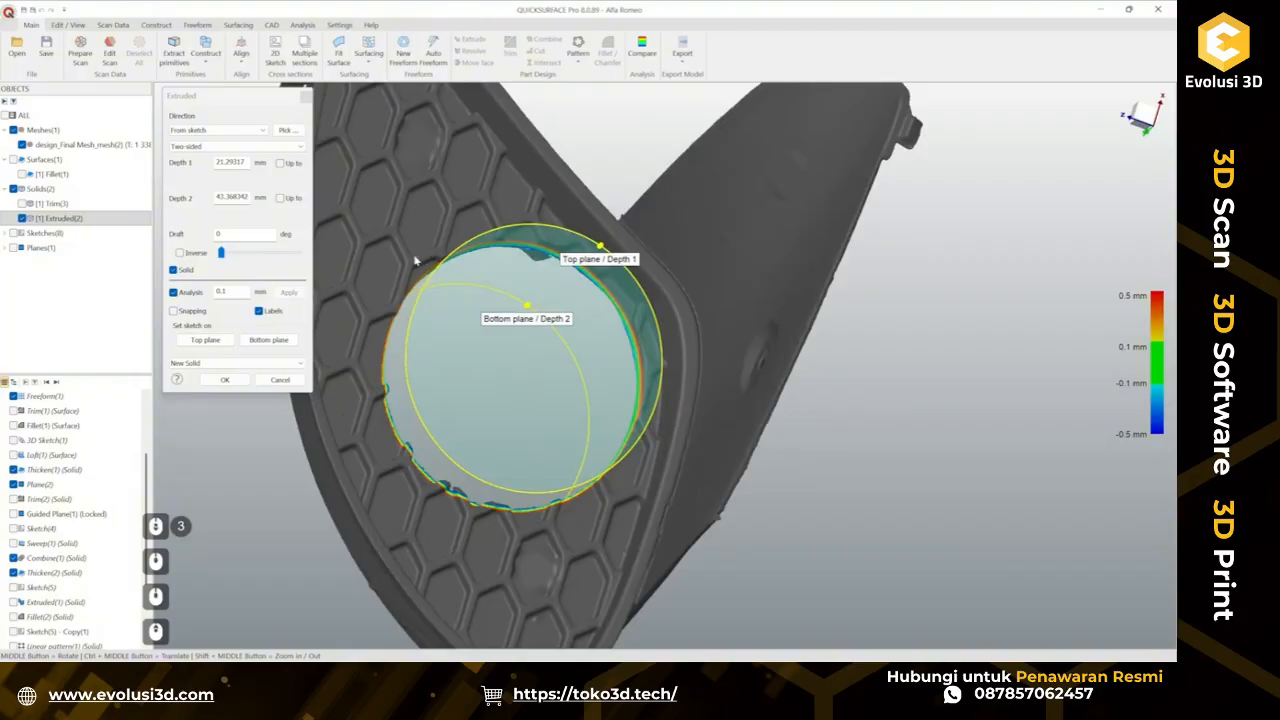
Show the grille solid and set the extrusion to cut the circular opening through it.
click(22, 174)
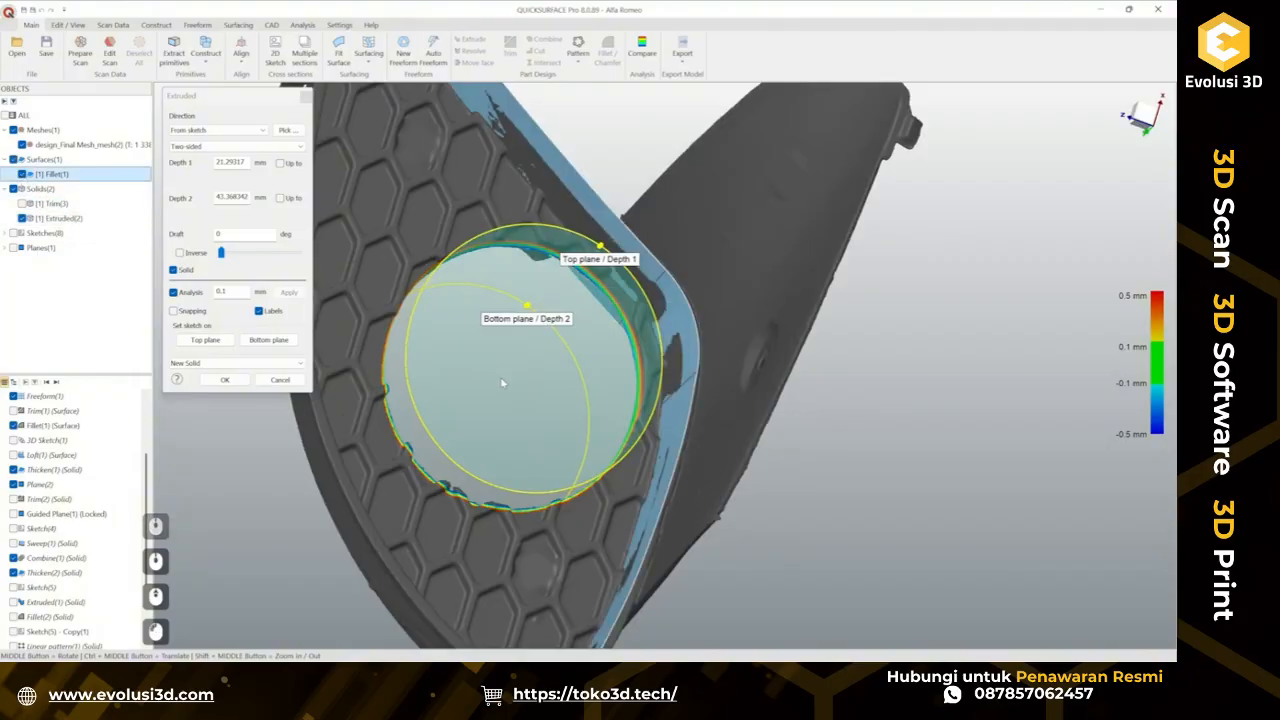
click(22, 174)
click(22, 204)
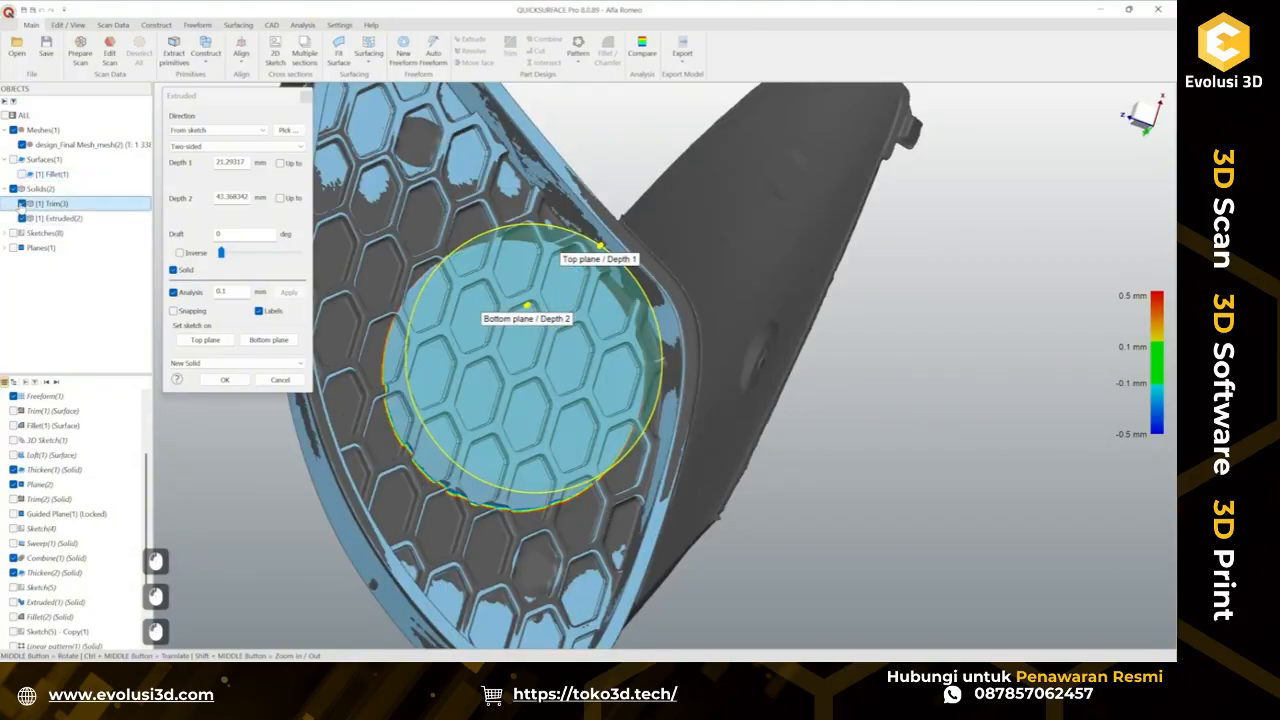
middle_drag(378, 357, 300, 370)
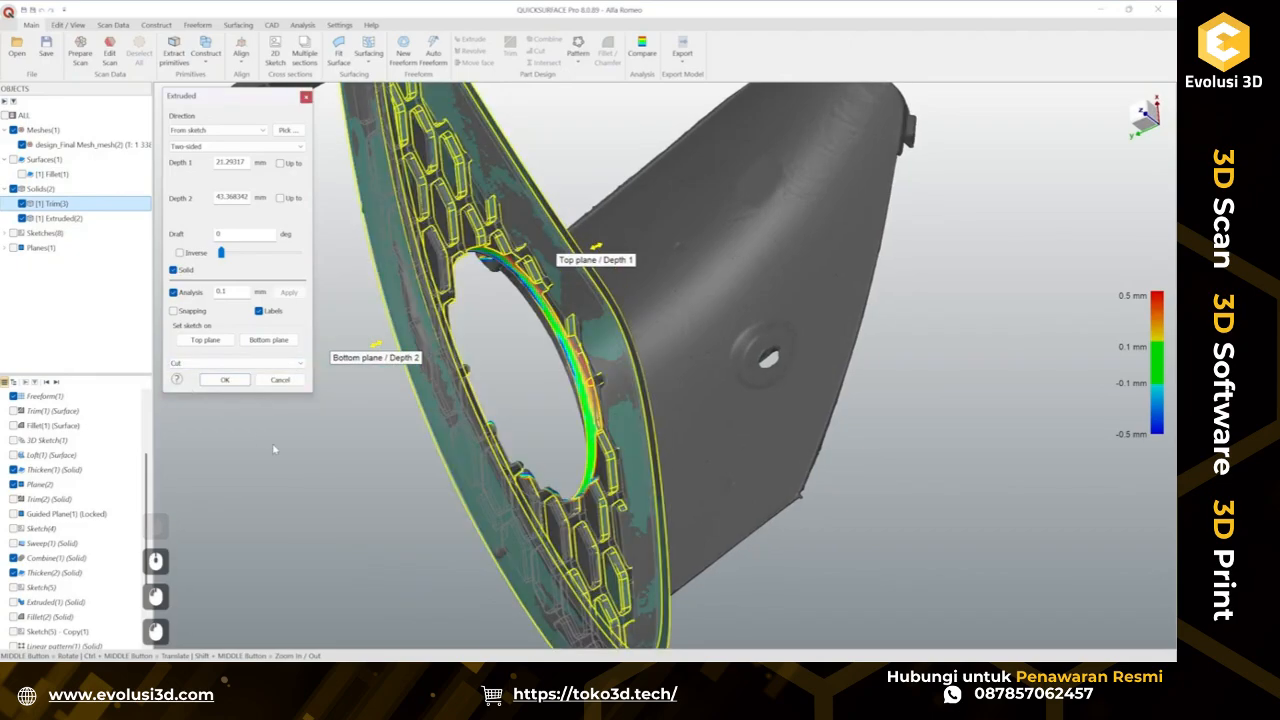
click(226, 380)
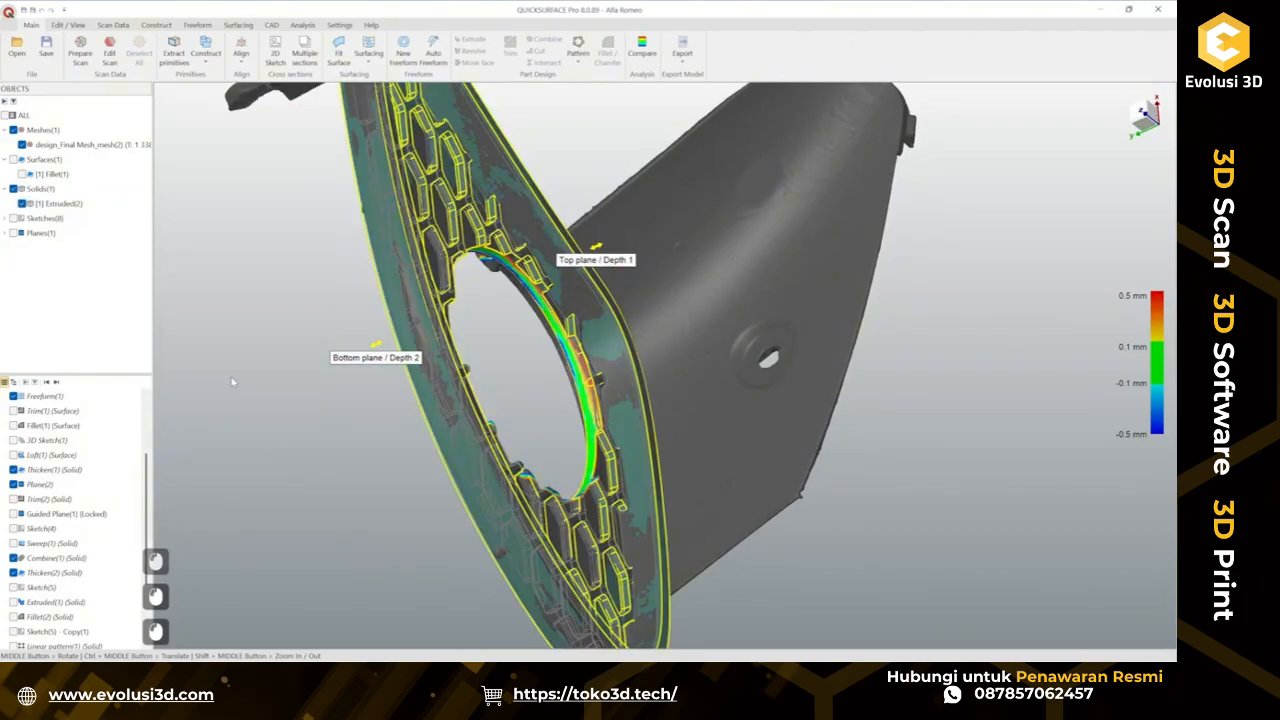
Examine the cut grille and the mounting clips on the part's back face from several angles.
middle_drag(234, 383, 589, 363)
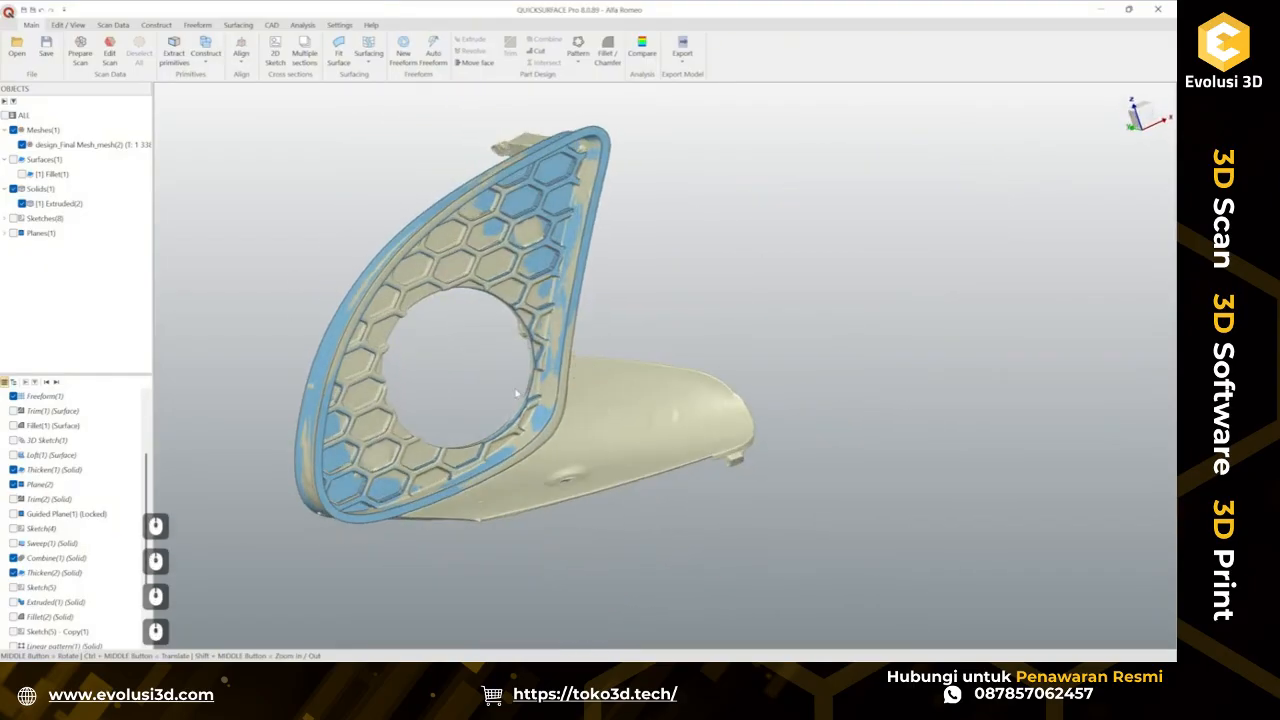
middle_drag(375, 466, 642, 410)
middle_drag(525, 254, 476, 285)
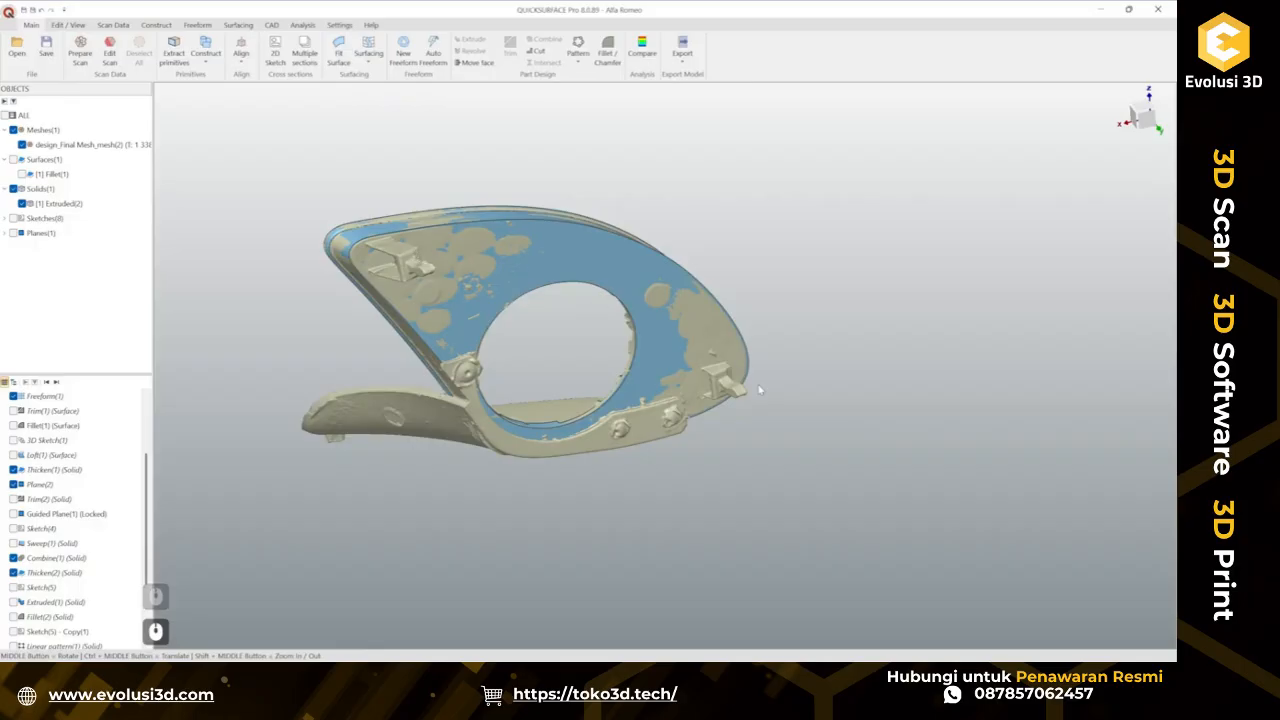
scroll(367, 250, up, 4)
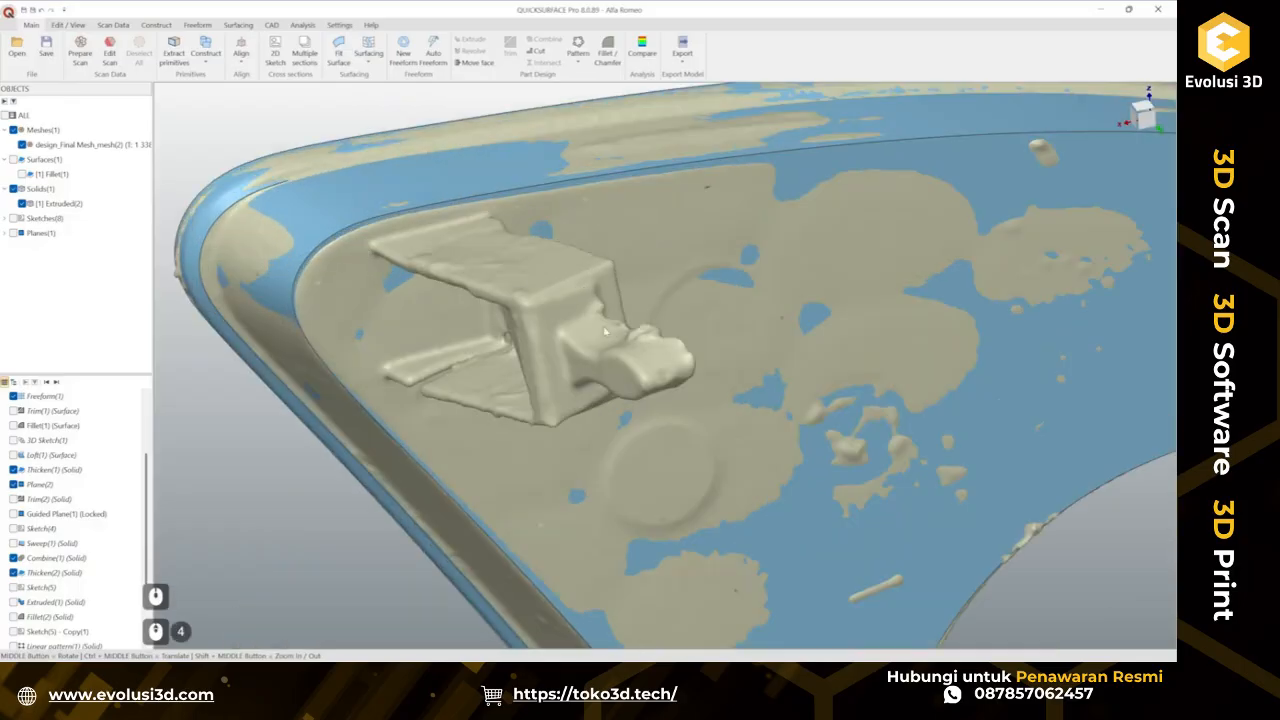
middle_drag(605, 331, 544, 224)
middle_drag(608, 262, 756, 258)
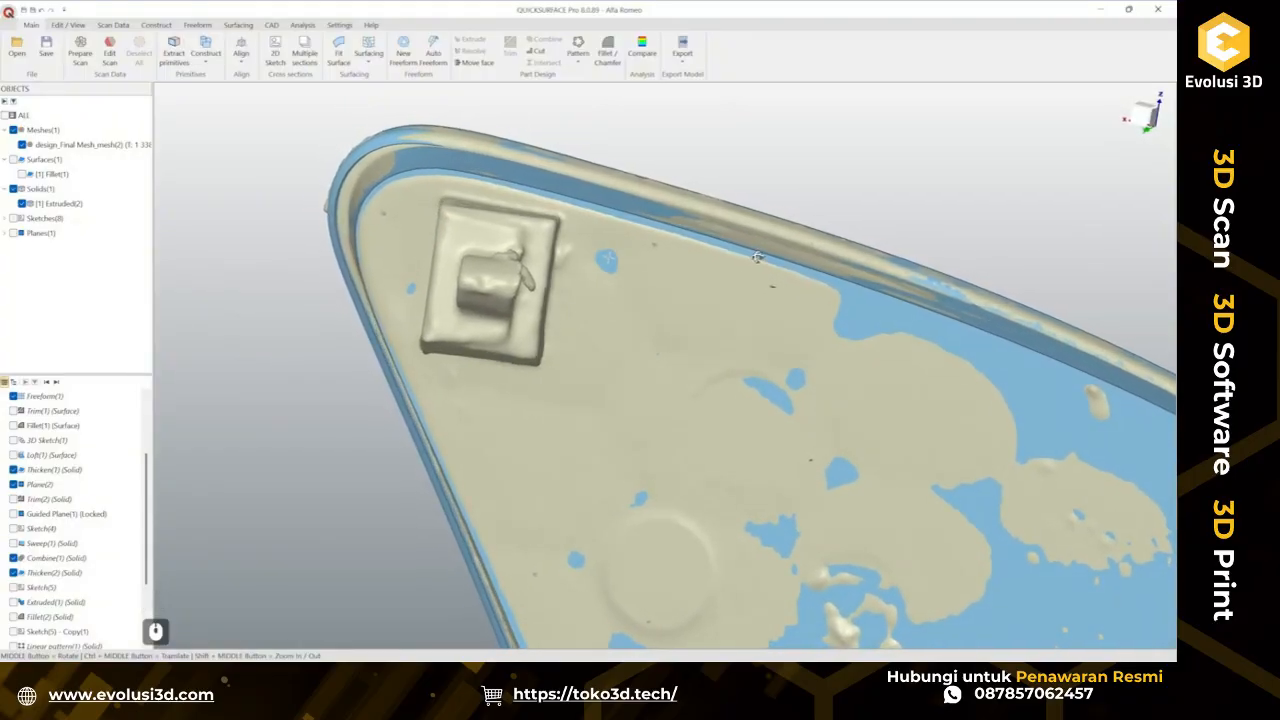
middle_drag(762, 256, 484, 275)
middle_drag(815, 199, 694, 361)
scroll(694, 361, down, 2)
middle_drag(523, 346, 704, 462)
scroll(598, 366, up, 3)
middle_drag(598, 366, 471, 303)
scroll(471, 303, down, 3)
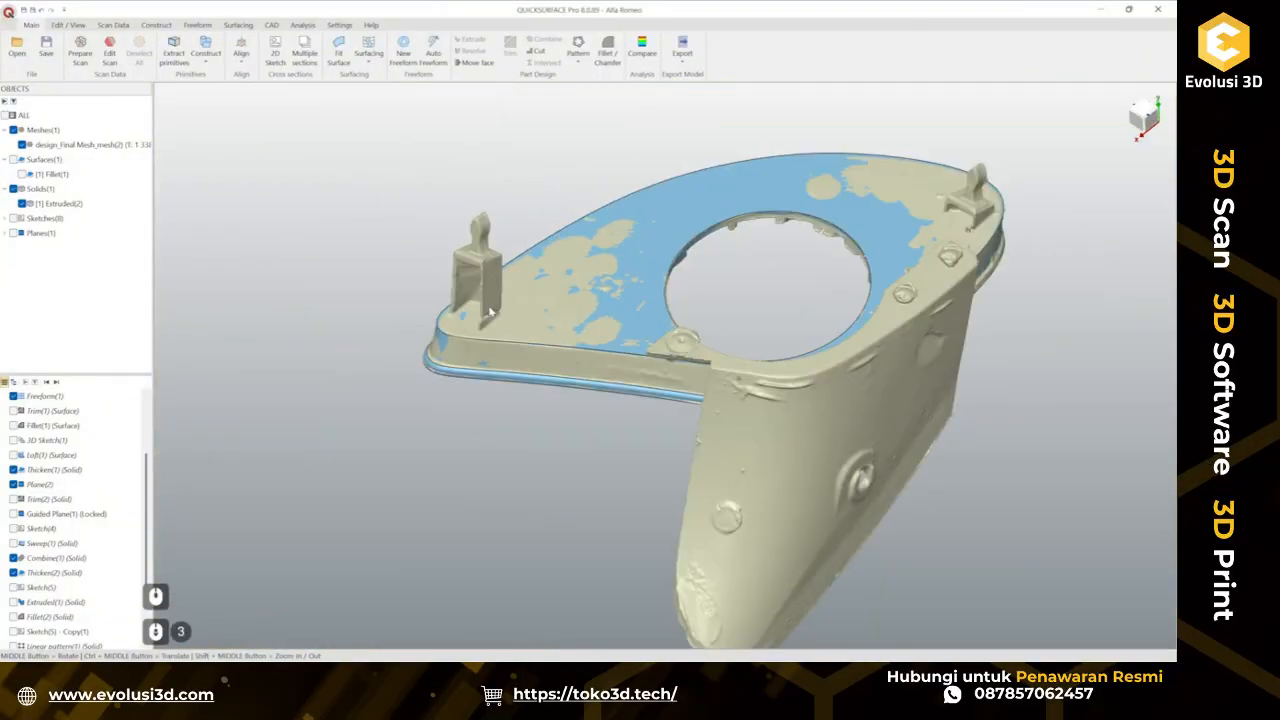
ctrl+middle_drag(967, 276, 748, 318)
scroll(550, 284, up, 4)
middle_drag(576, 350, 700, 470)
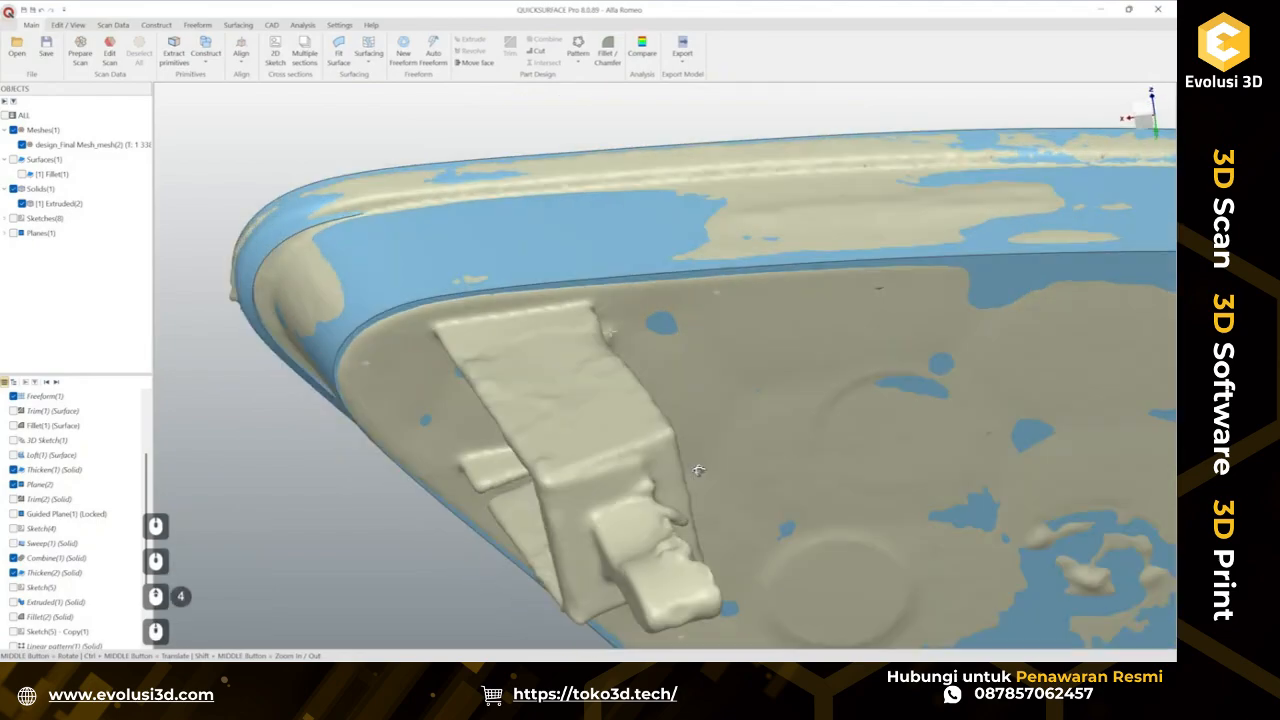
middle_drag(628, 352, 646, 424)
scroll(640, 371, down, 2)
mouse_move(640, 371)
ctrl+middle_down()
mouse_move(598, 300)
mouse_move(632, 378)
ctrl+middle_up()
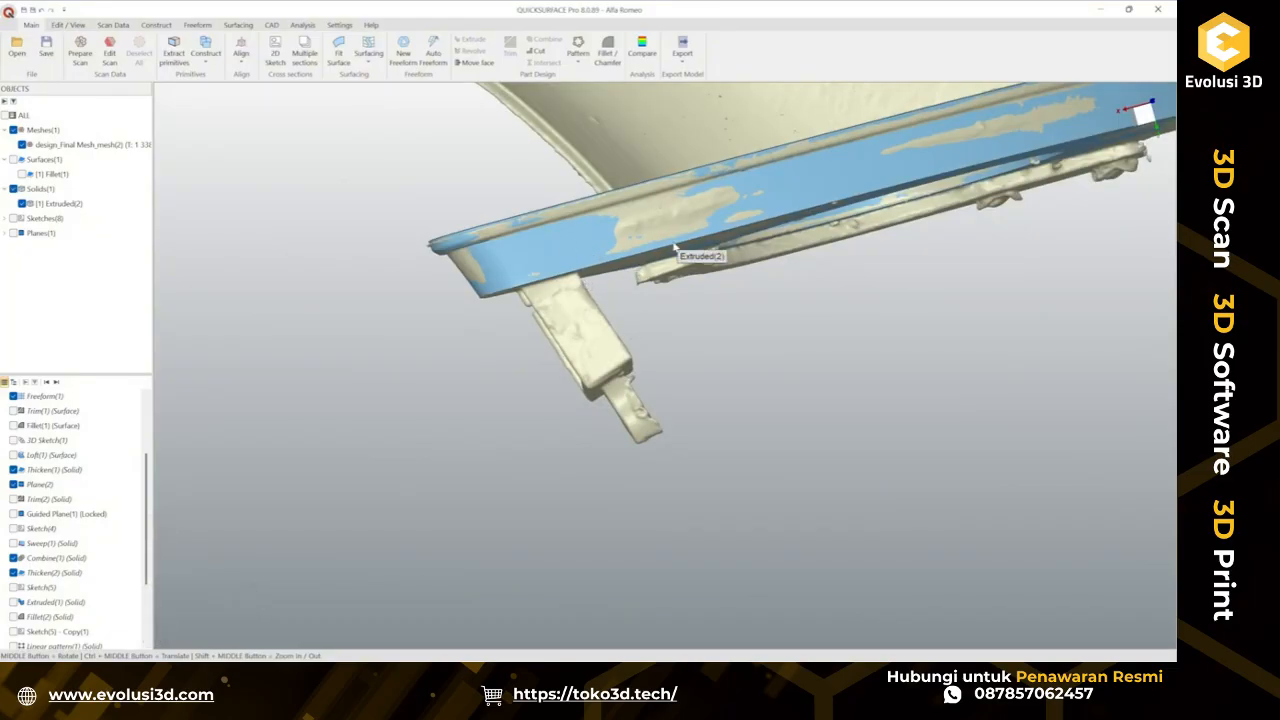
Inspect the rectangular clip pads and the tab near the rim up close.
middle_drag(741, 299, 649, 407)
scroll(649, 407, up, 3)
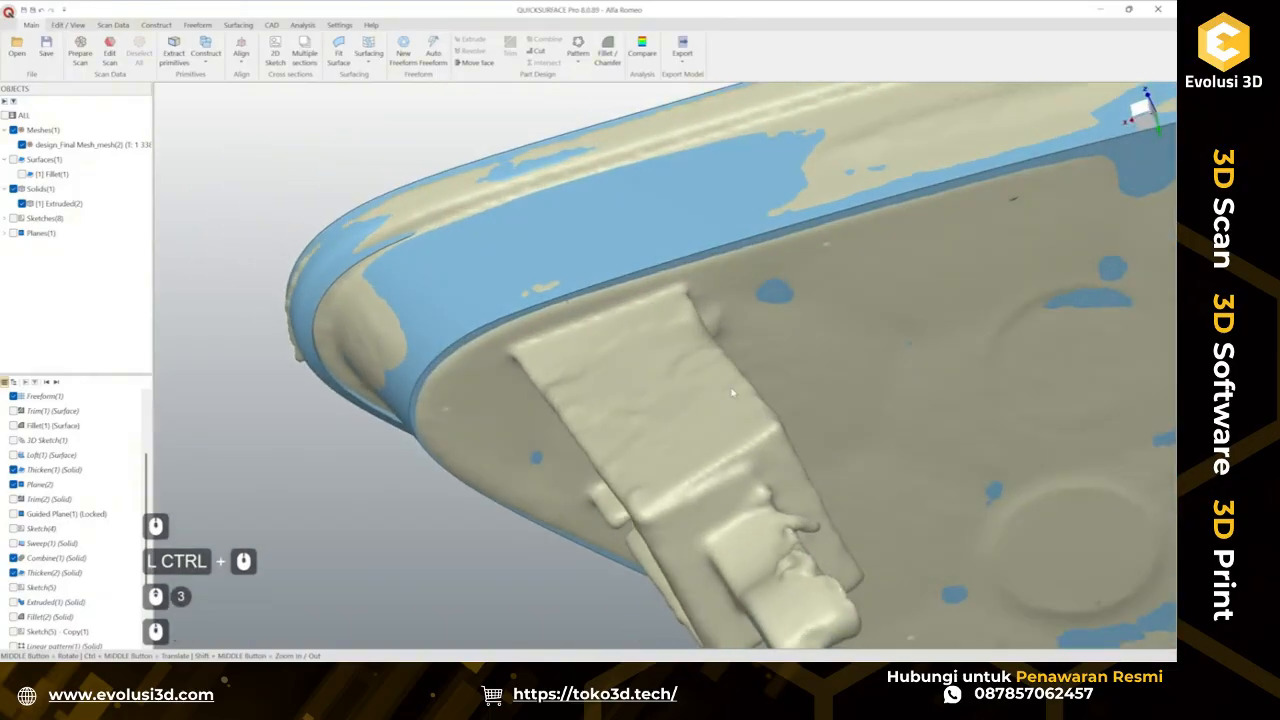
ctrl+middle_drag(748, 400, 667, 271)
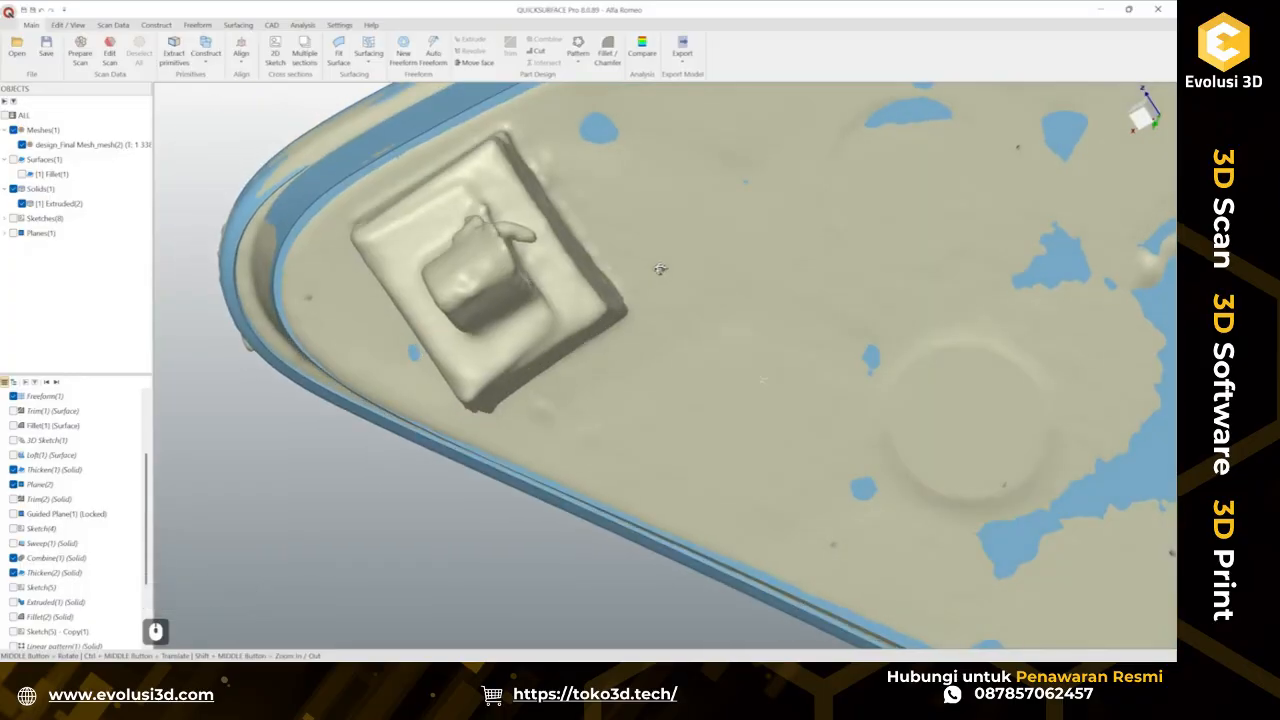
middle_drag(660, 269, 672, 265)
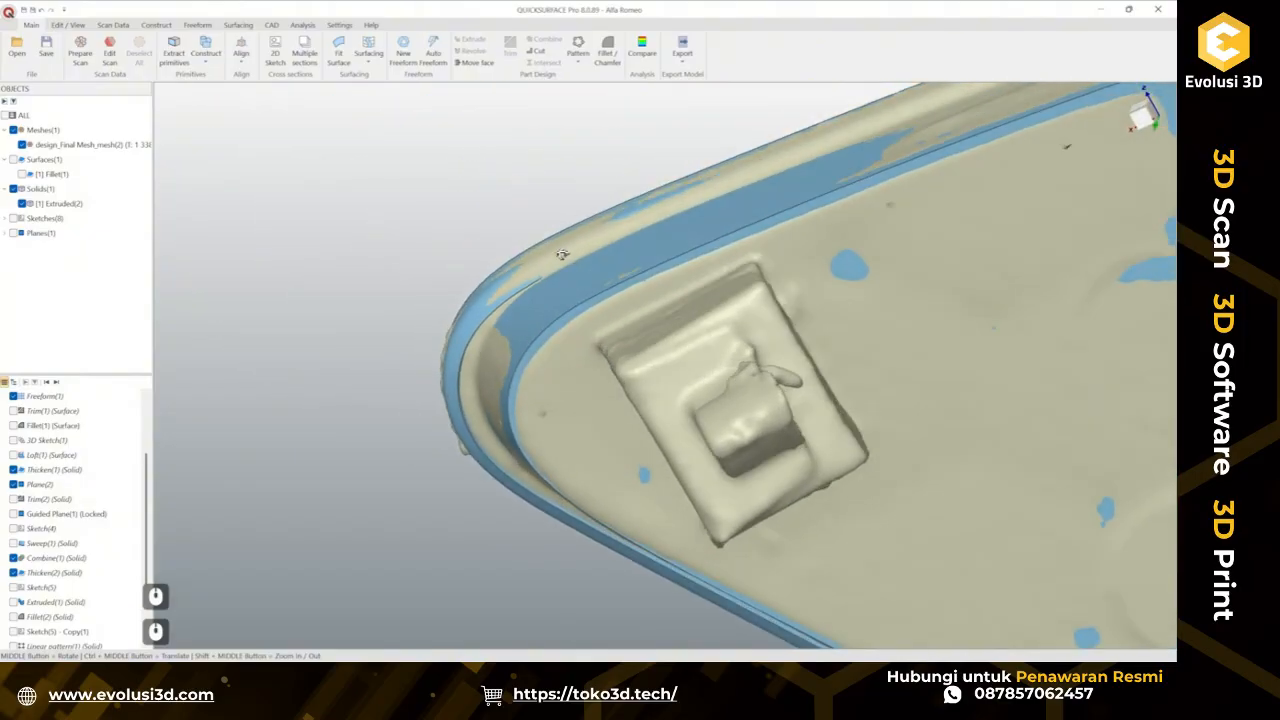
middle_drag(562, 254, 562, 247)
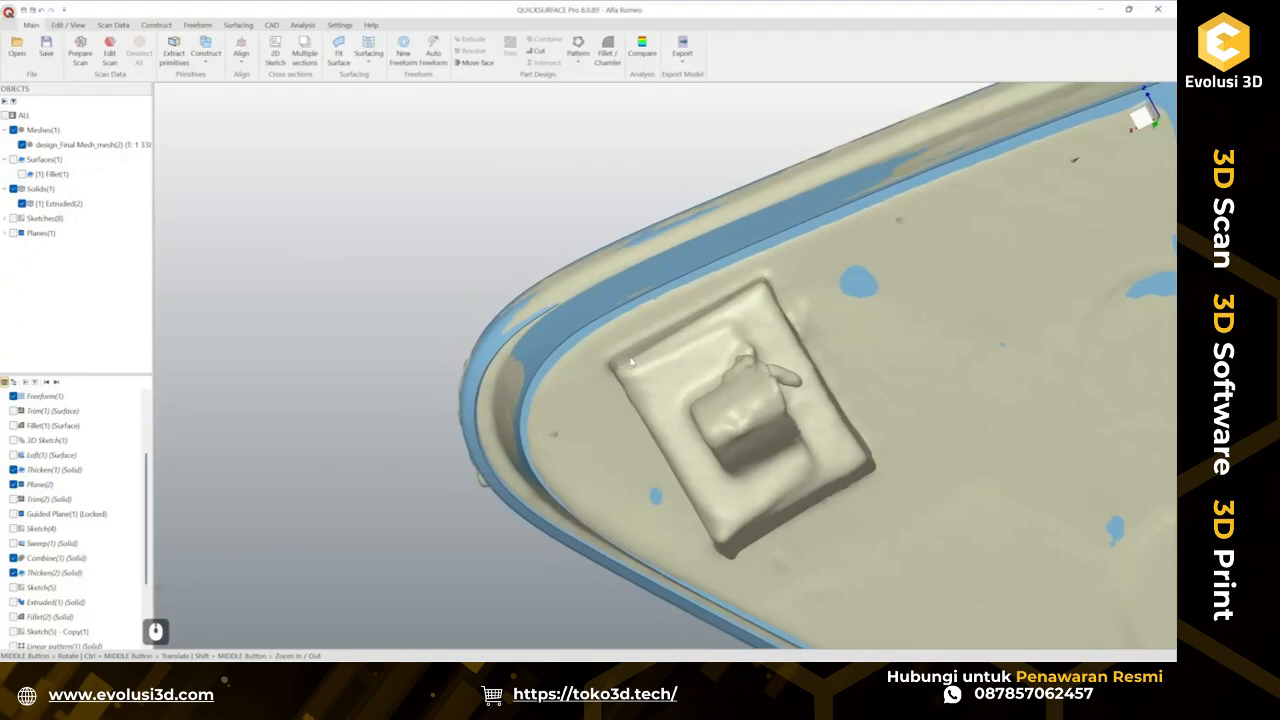
middle_drag(638, 365, 552, 338)
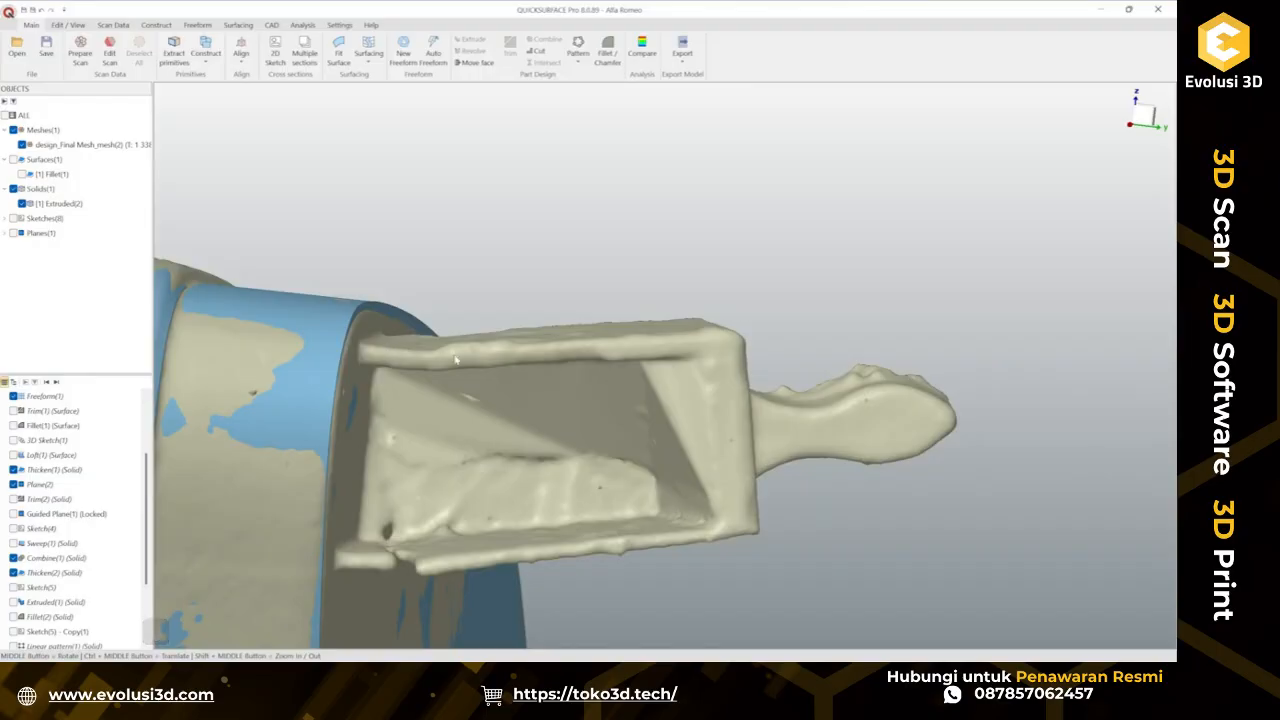
middle_drag(493, 349, 510, 368)
middle_drag(499, 331, 597, 262)
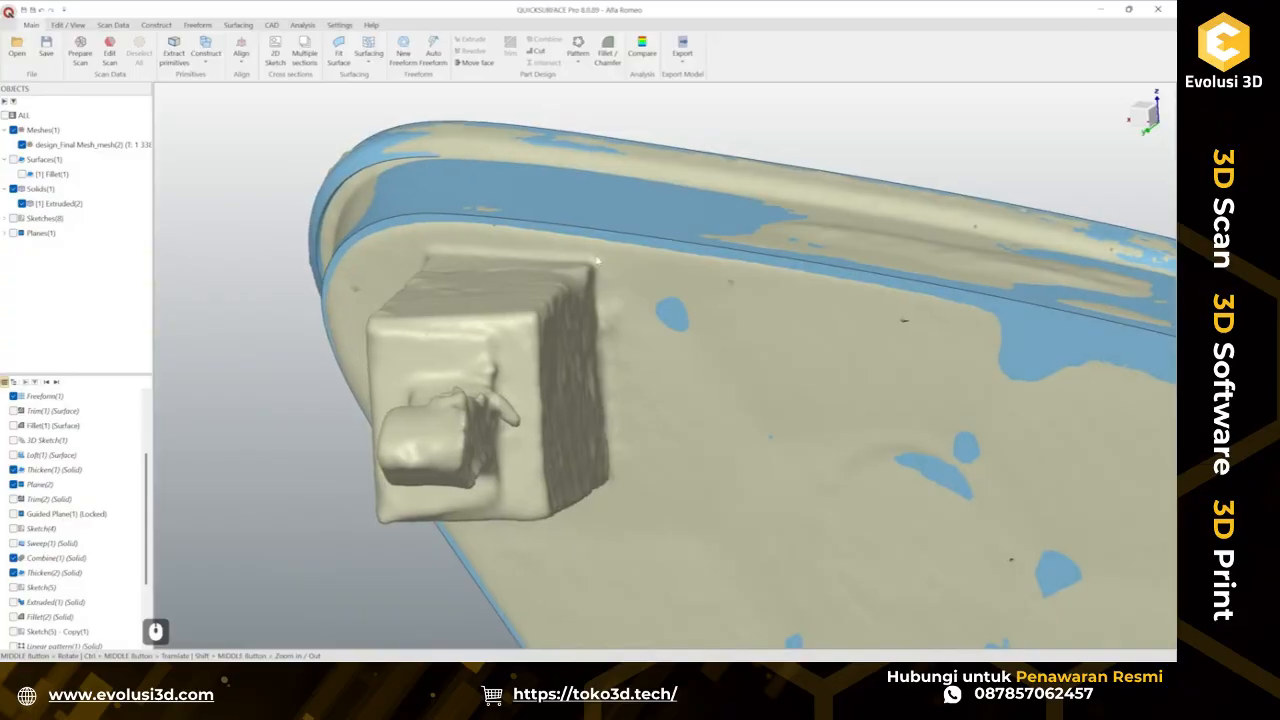
mouse_move(537, 318)
middle_down()
mouse_move(604, 299)
mouse_move(610, 370)
mouse_move(598, 368)
middle_up()
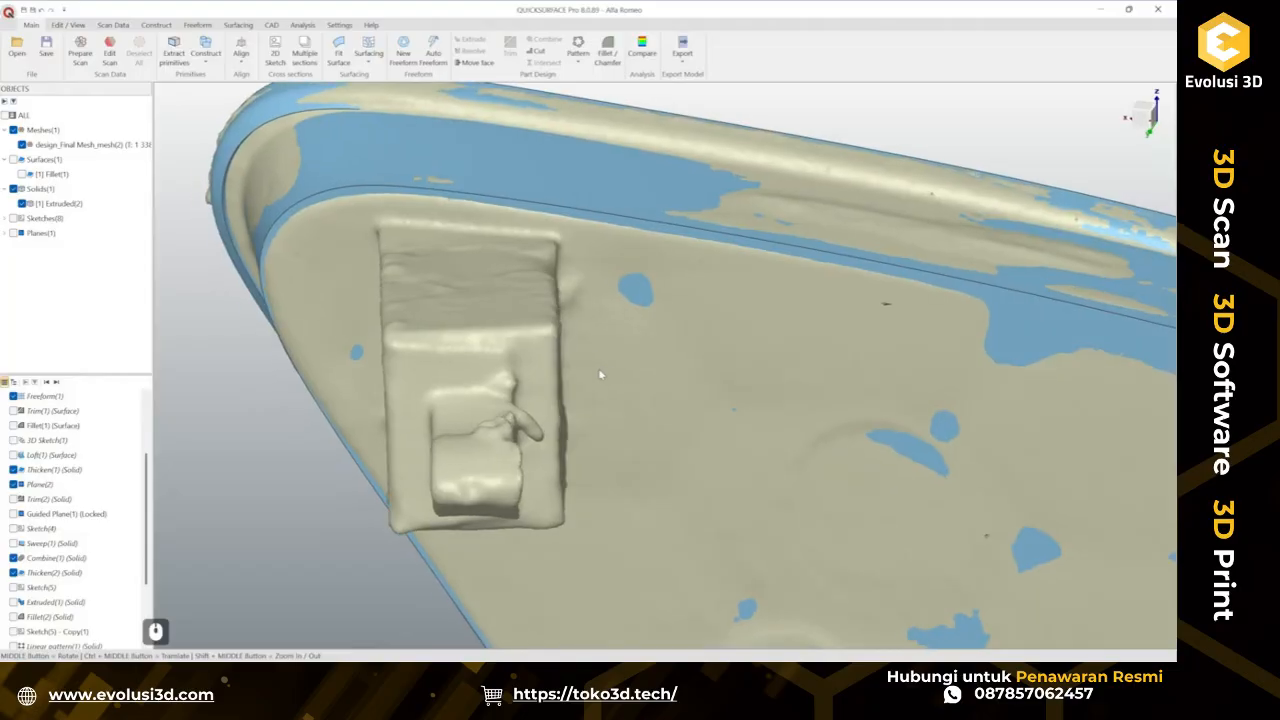
scroll(598, 368, down, 3)
ctrl+middle_drag(840, 512, 674, 297)
ctrl+middle_drag(862, 462, 579, 439)
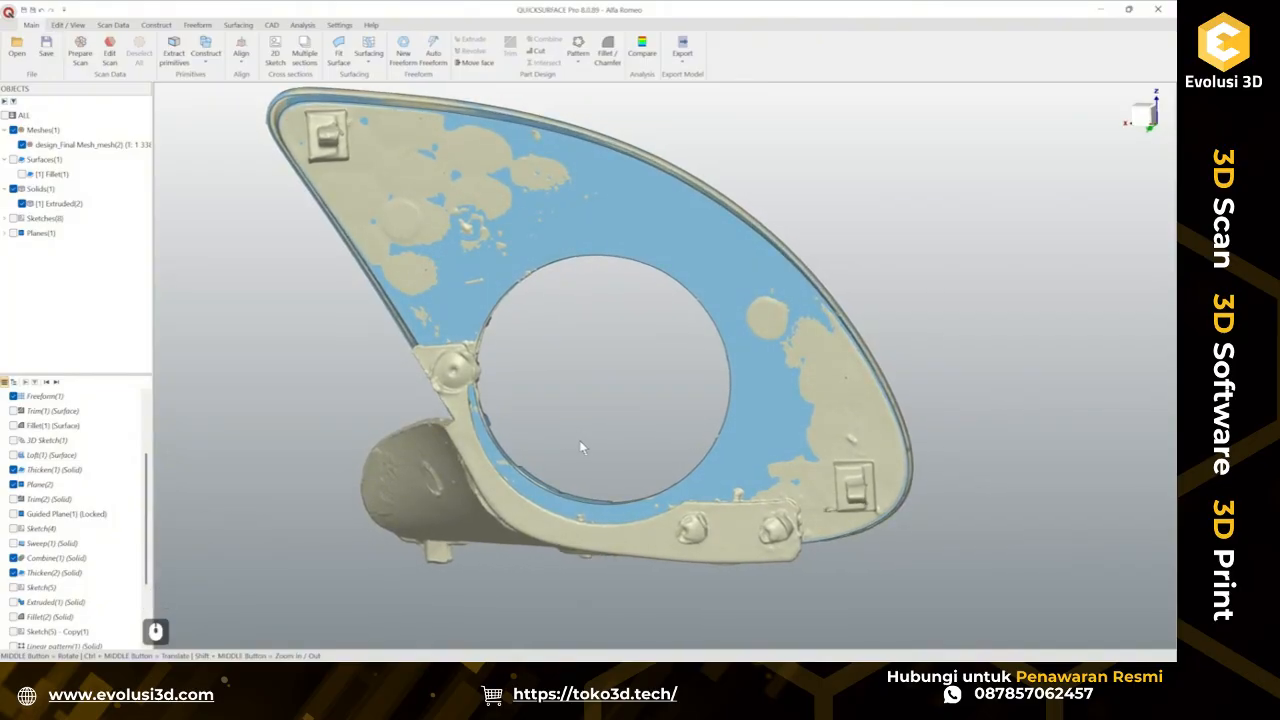
scroll(904, 522, up, 4)
mouse_move(684, 430)
middle_down()
mouse_move(523, 389)
mouse_move(469, 415)
mouse_move(811, 466)
mouse_move(638, 391)
mouse_move(663, 523)
mouse_move(711, 288)
mouse_move(428, 578)
mouse_move(782, 545)
mouse_move(891, 449)
mouse_move(1006, 426)
mouse_move(857, 360)
mouse_move(745, 255)
mouse_move(730, 265)
middle_up()
middle_drag(604, 437, 638, 254)
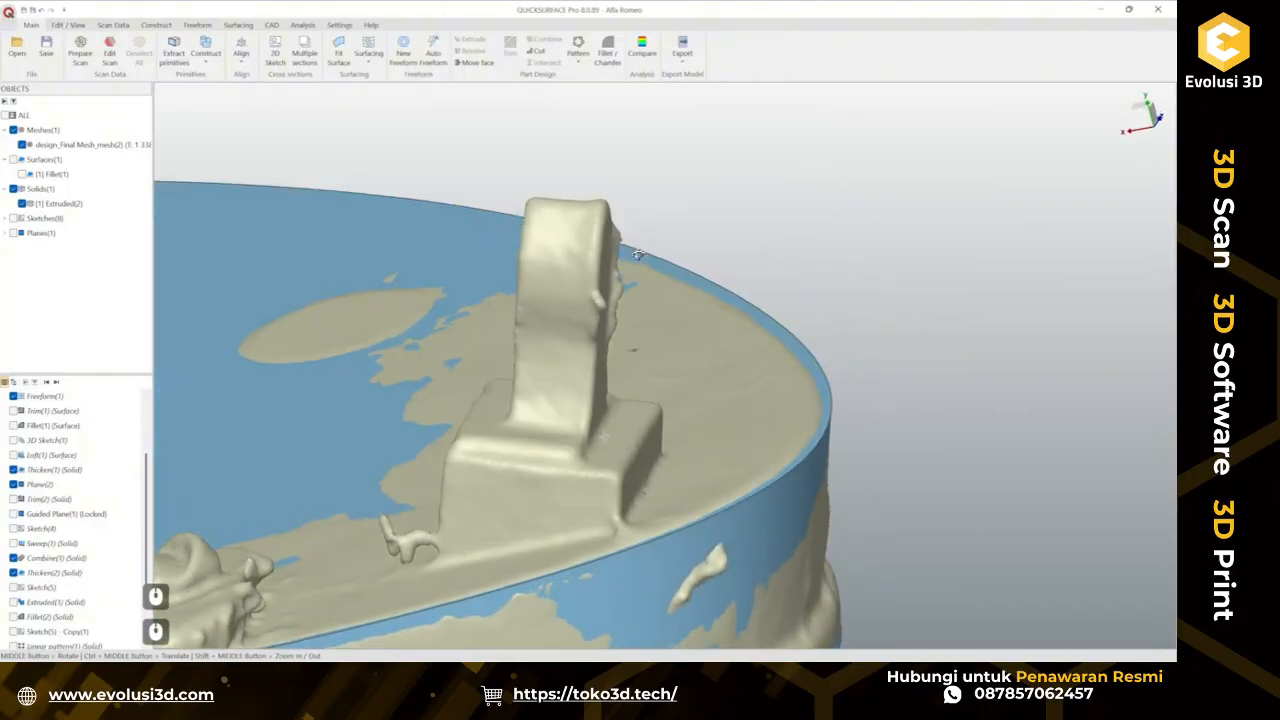
middle_drag(618, 433, 560, 448)
Fit and create a plane primitive on the flat base of the rectangular clip pad, then select the new plane.
click(183, 61)
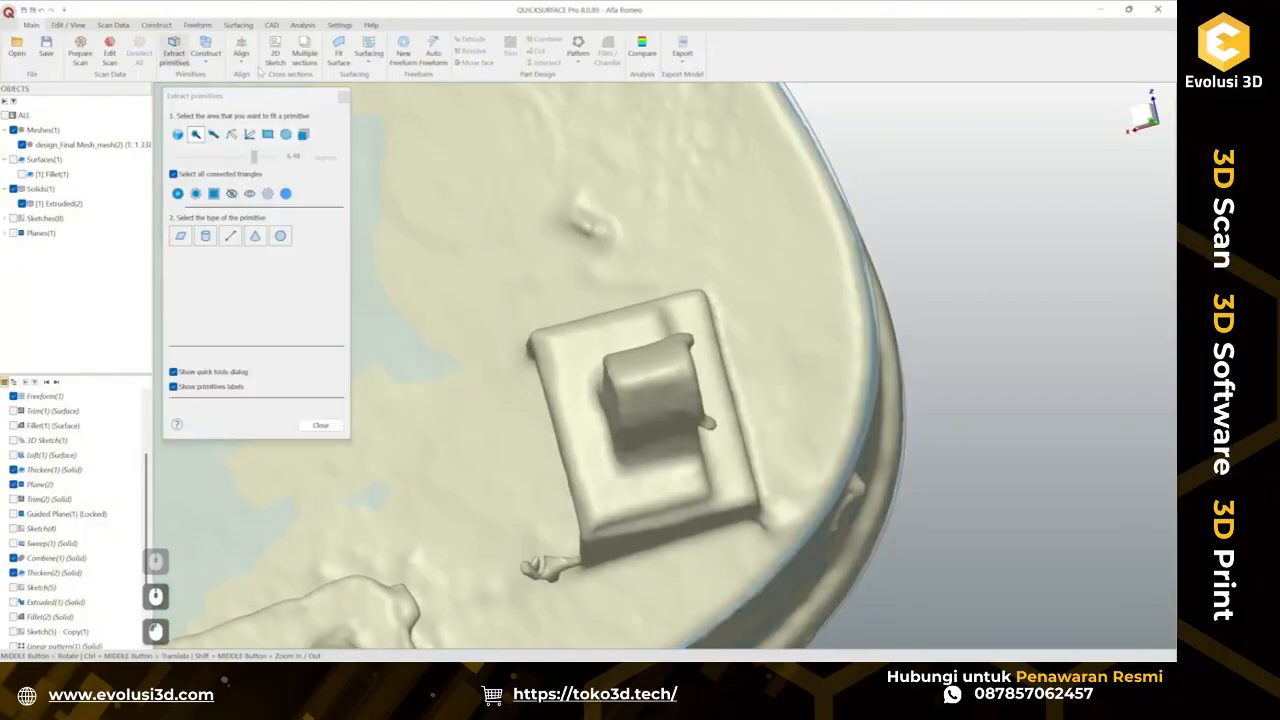
click(177, 135)
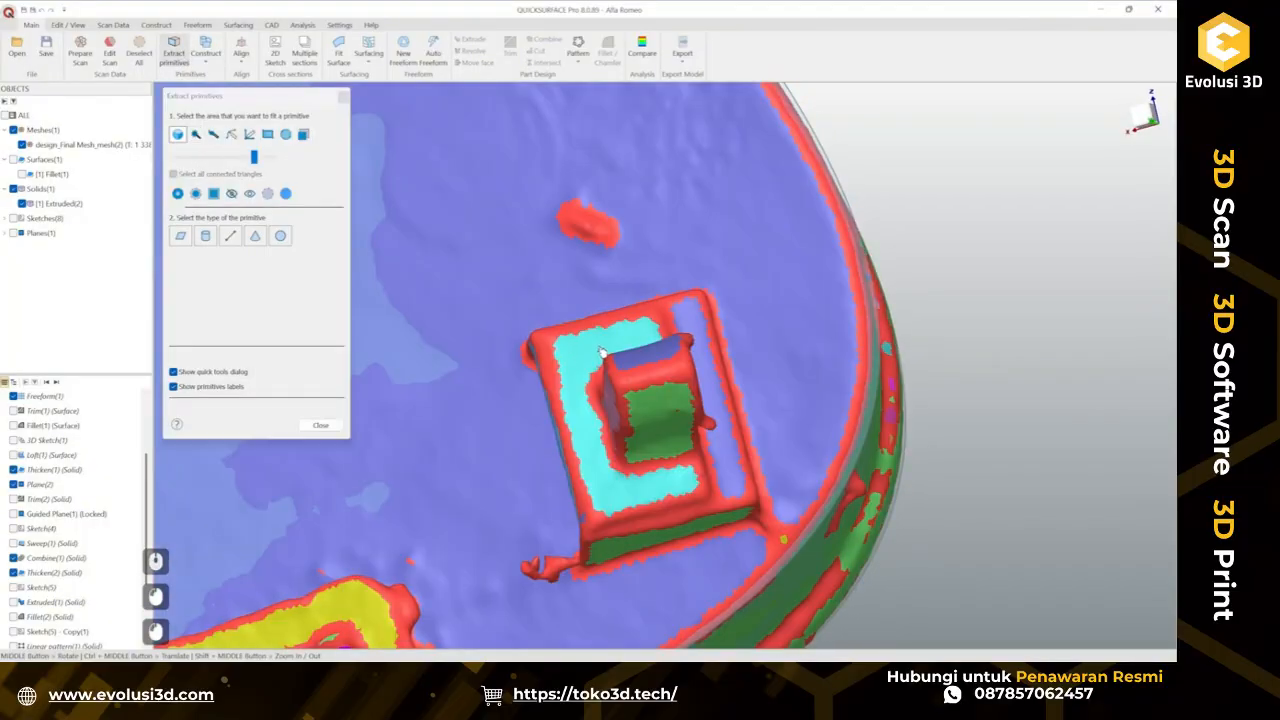
click(607, 353)
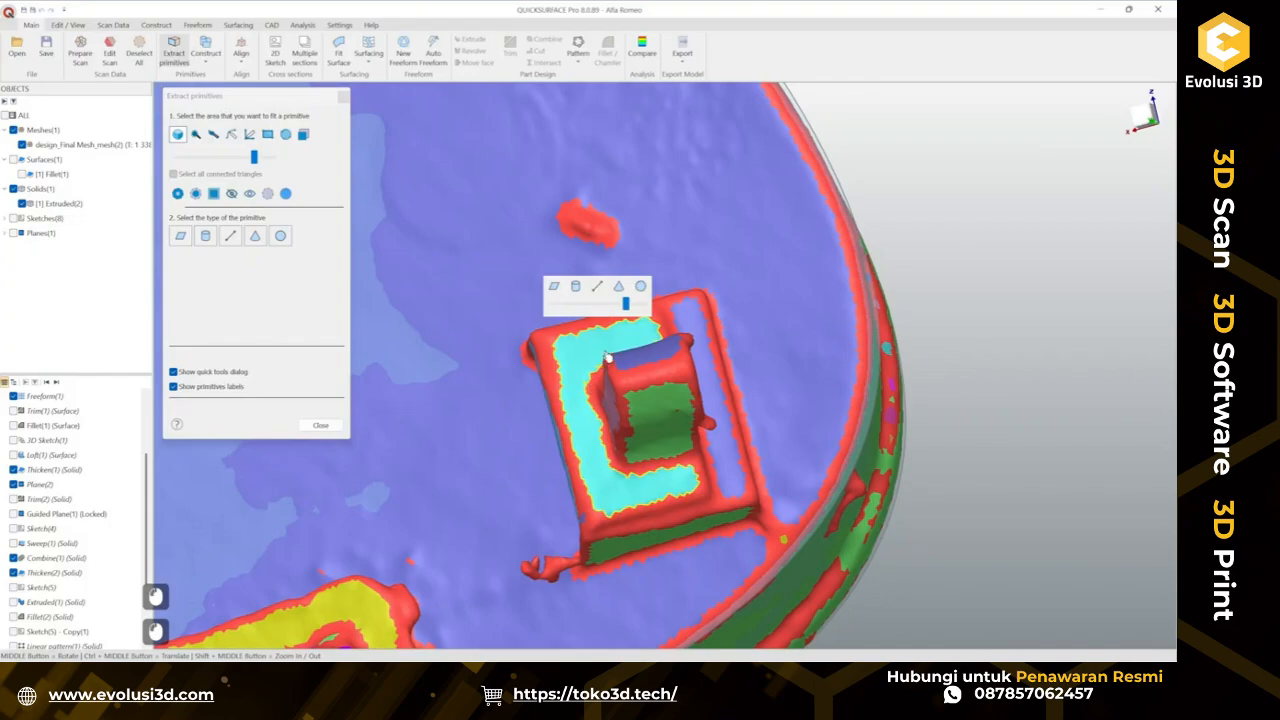
click(554, 286)
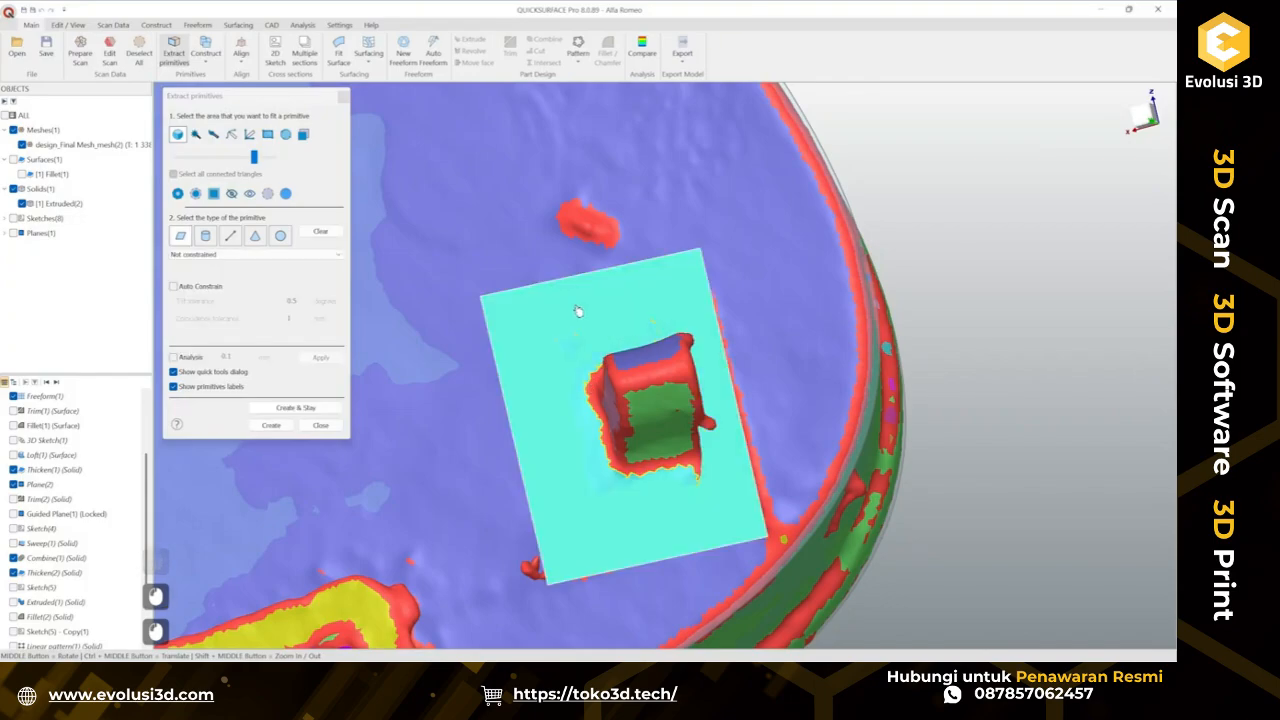
click(192, 360)
scroll(360, 270, down, 4)
ctrl+middle_drag(360, 265, 471, 313)
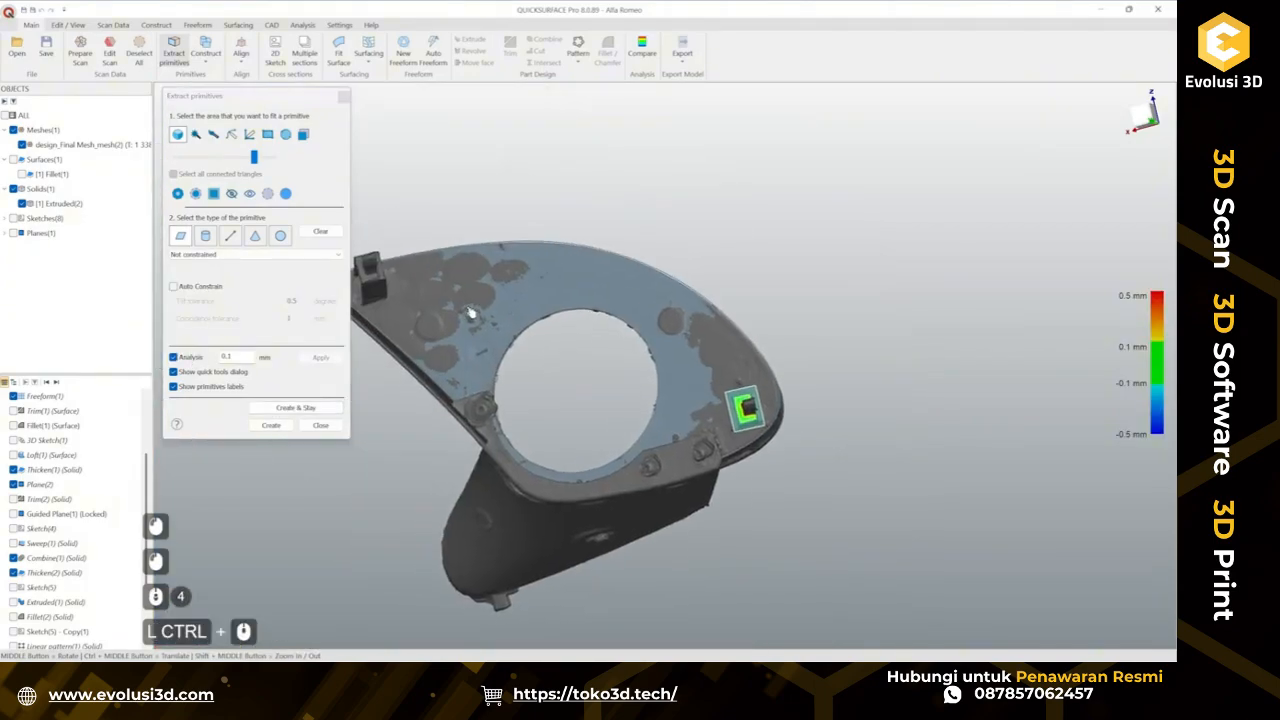
click(284, 426)
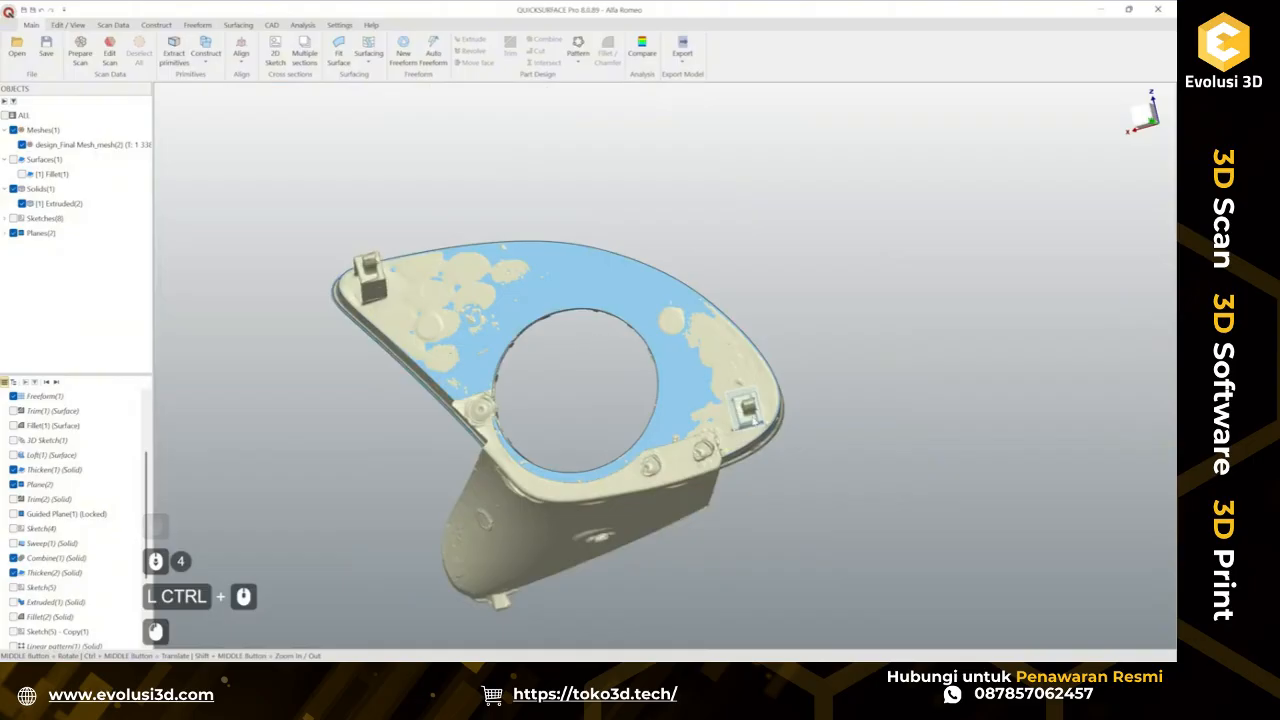
click(738, 415)
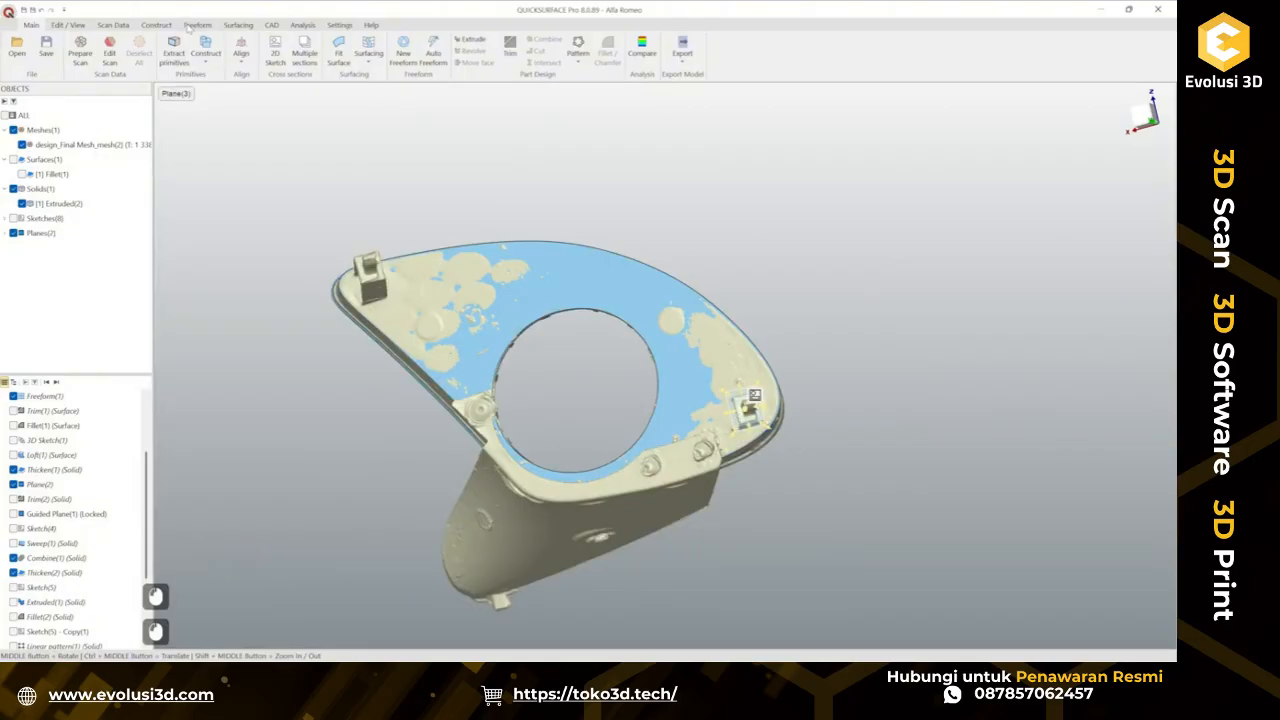
Create a plane from the selected CAD face and view it against the part.
click(206, 50)
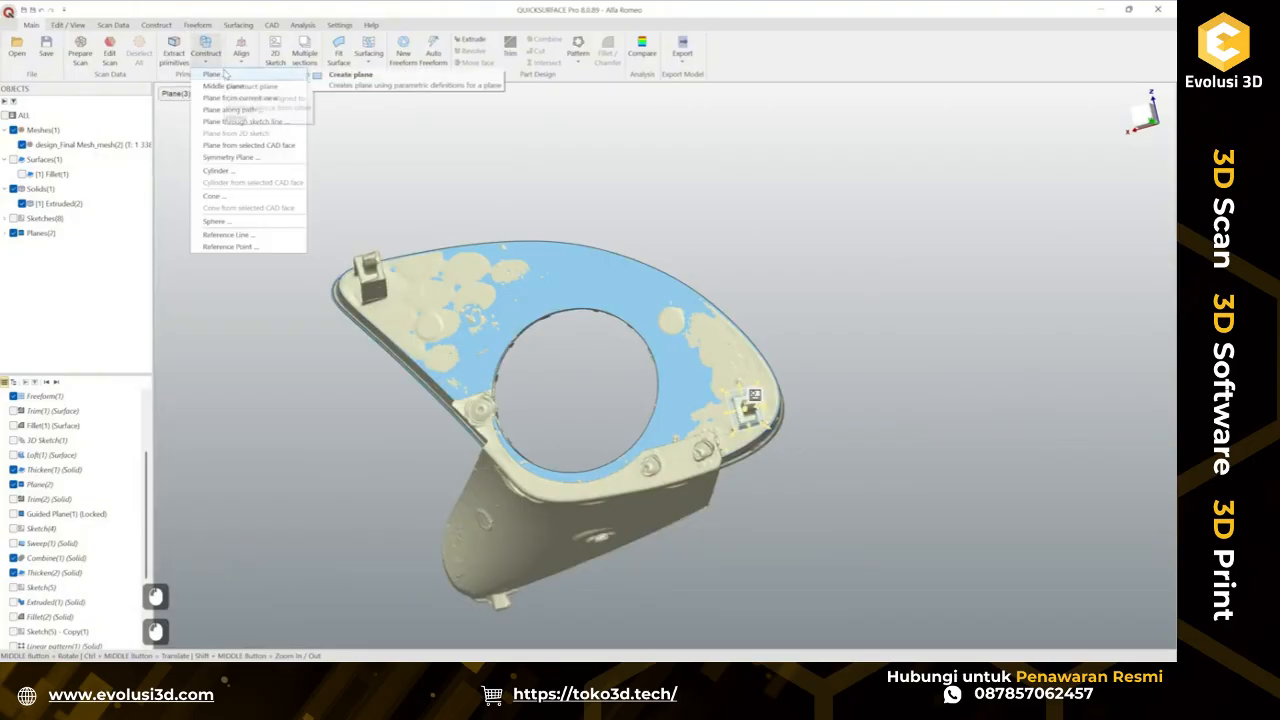
click(273, 147)
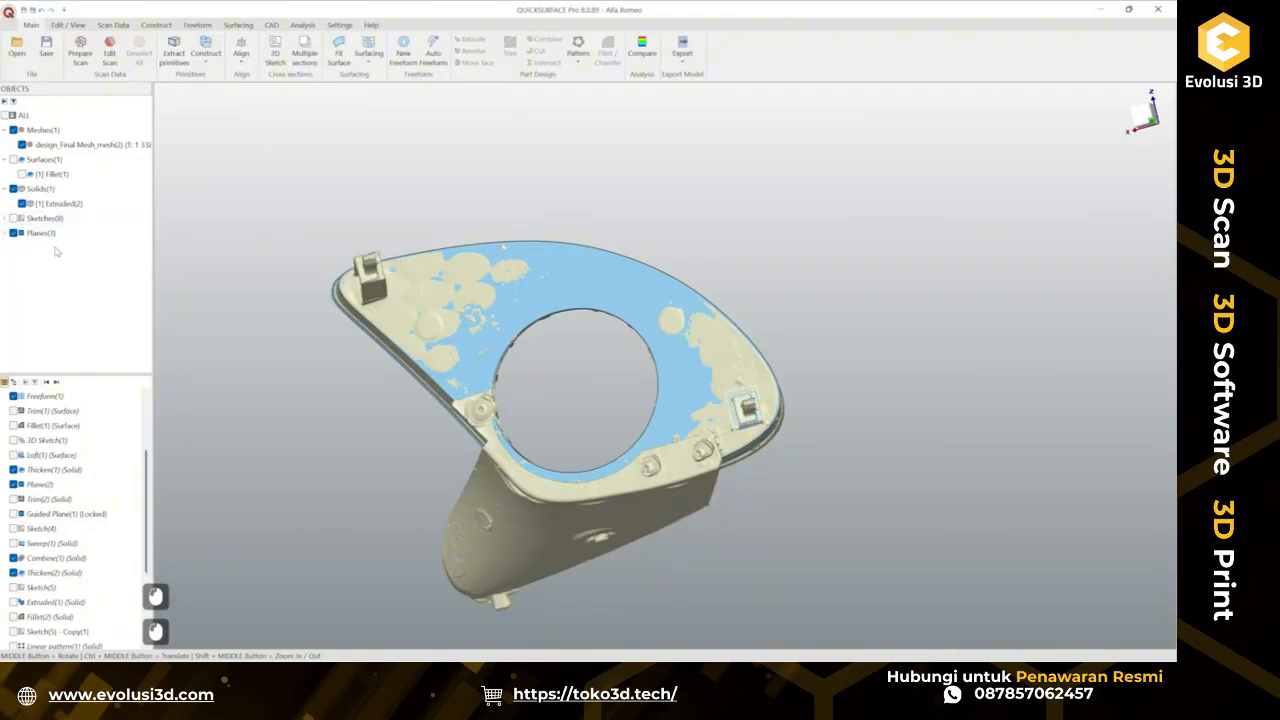
click(22, 262)
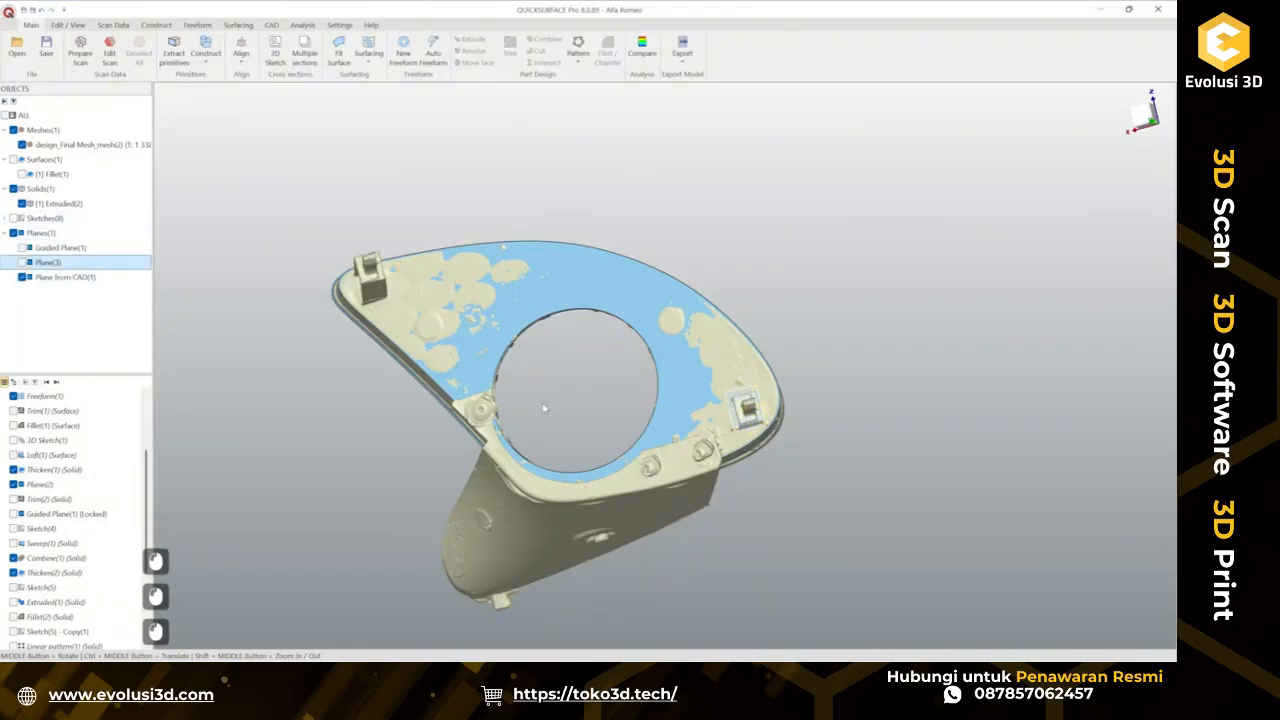
click(737, 411)
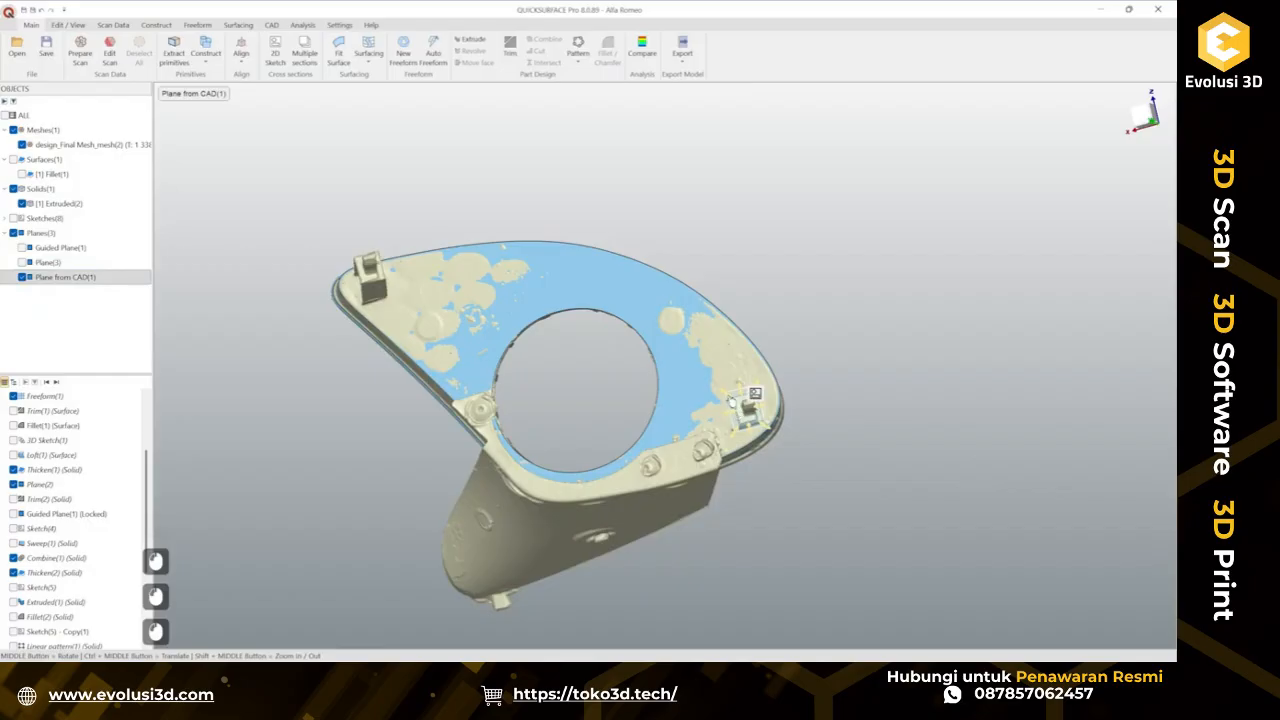
ctrl+middle_drag(587, 384, 752, 530)
middle_drag(965, 450, 745, 330)
ctrl+middle_drag(600, 565, 585, 400)
middle_drag(582, 402, 872, 380)
scroll(804, 286, up, 2)
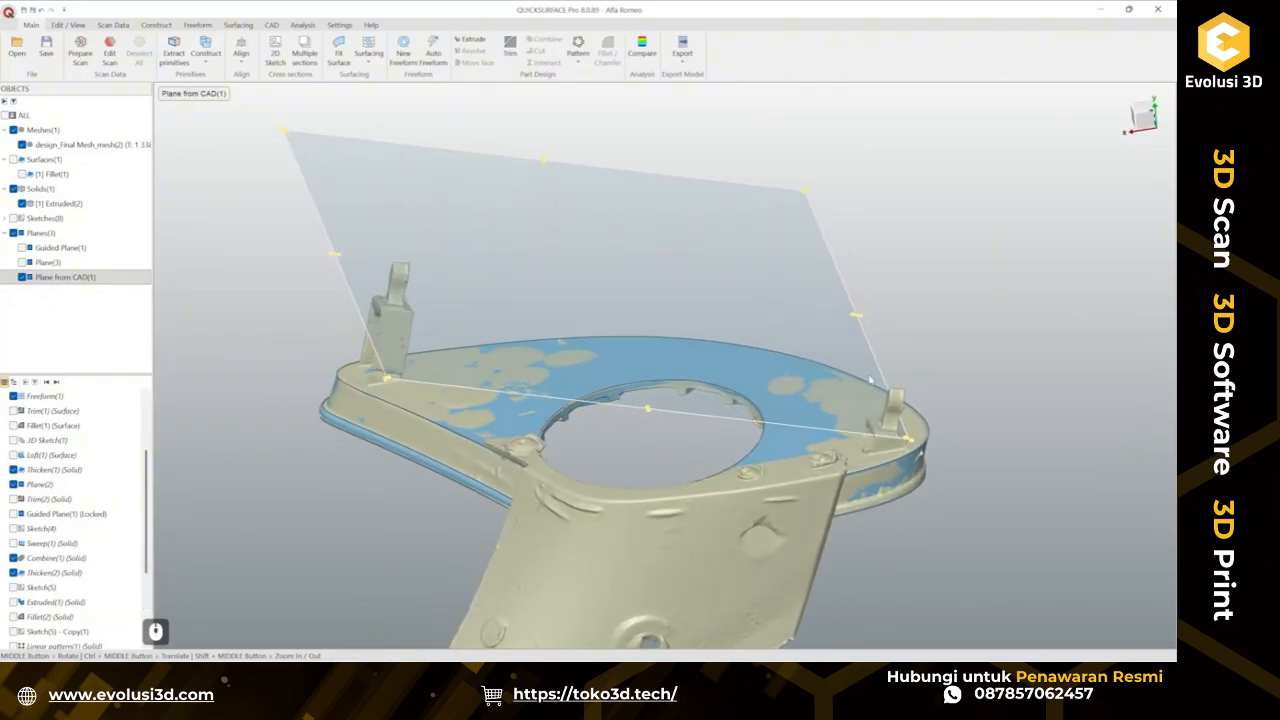
Delete the plane created from the CAD face.
click(929, 319)
click(601, 220)
key(Delete)
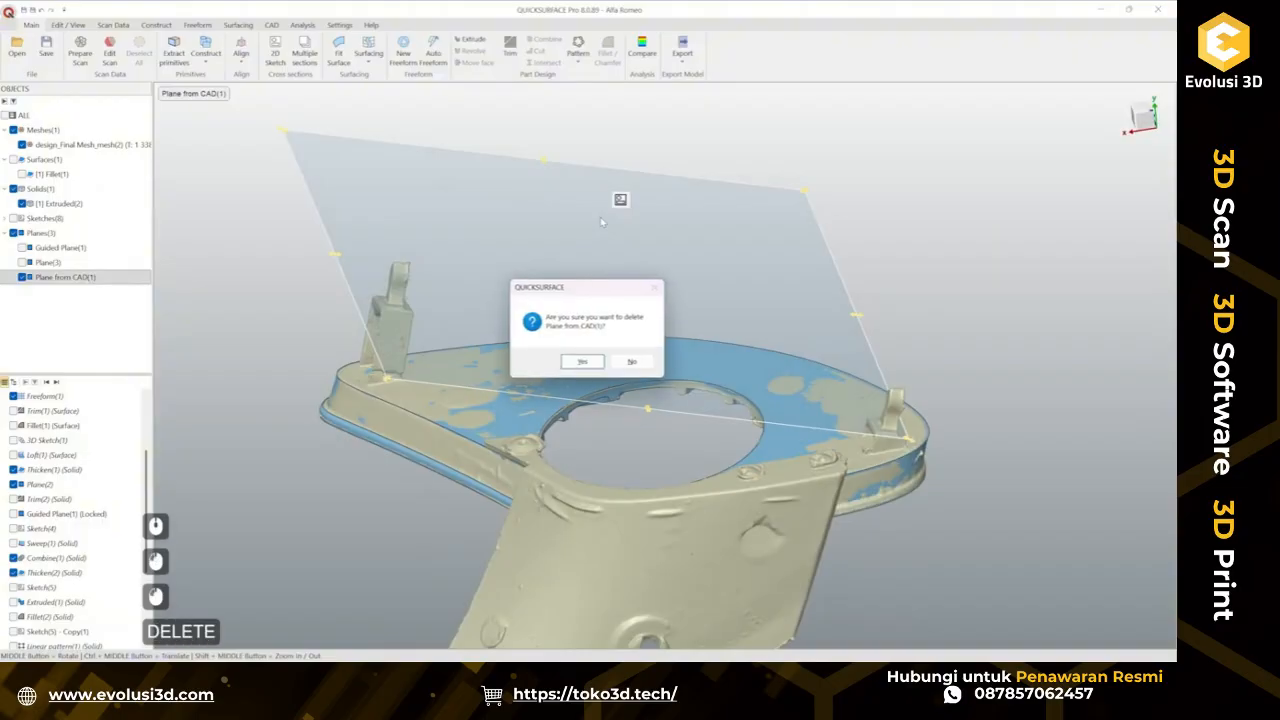
key(Return)
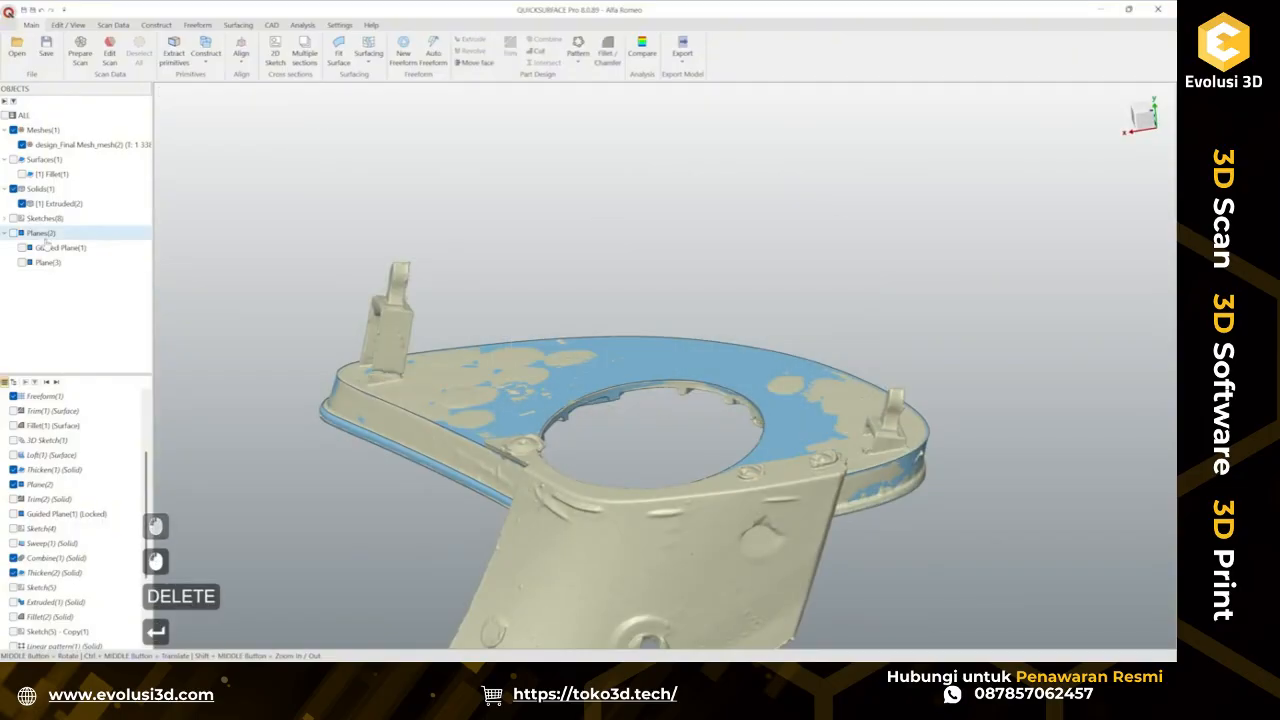
Create a 2D sketch on Plane(3) at the rectangular clip pad.
click(22, 263)
ctrl+middle_drag(843, 456, 368, 313)
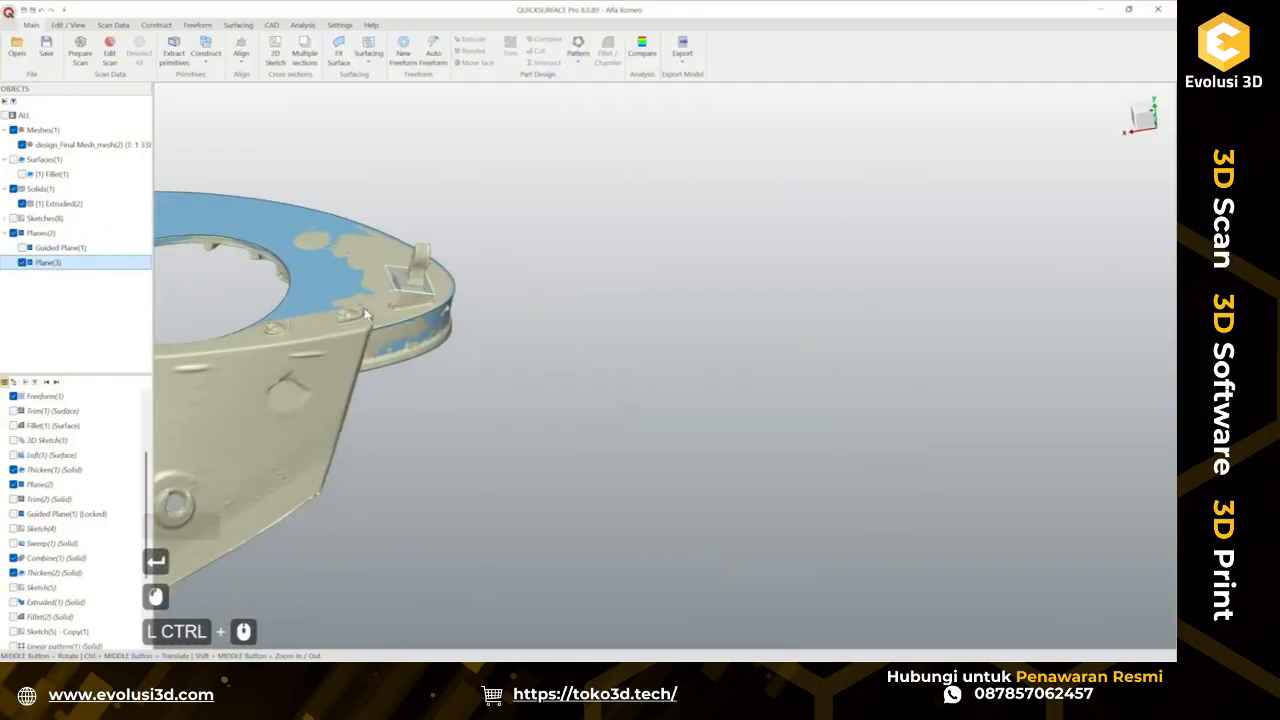
scroll(360, 285, up, 3)
ctrl+middle_drag(470, 327, 572, 368)
scroll(542, 270, up, 1)
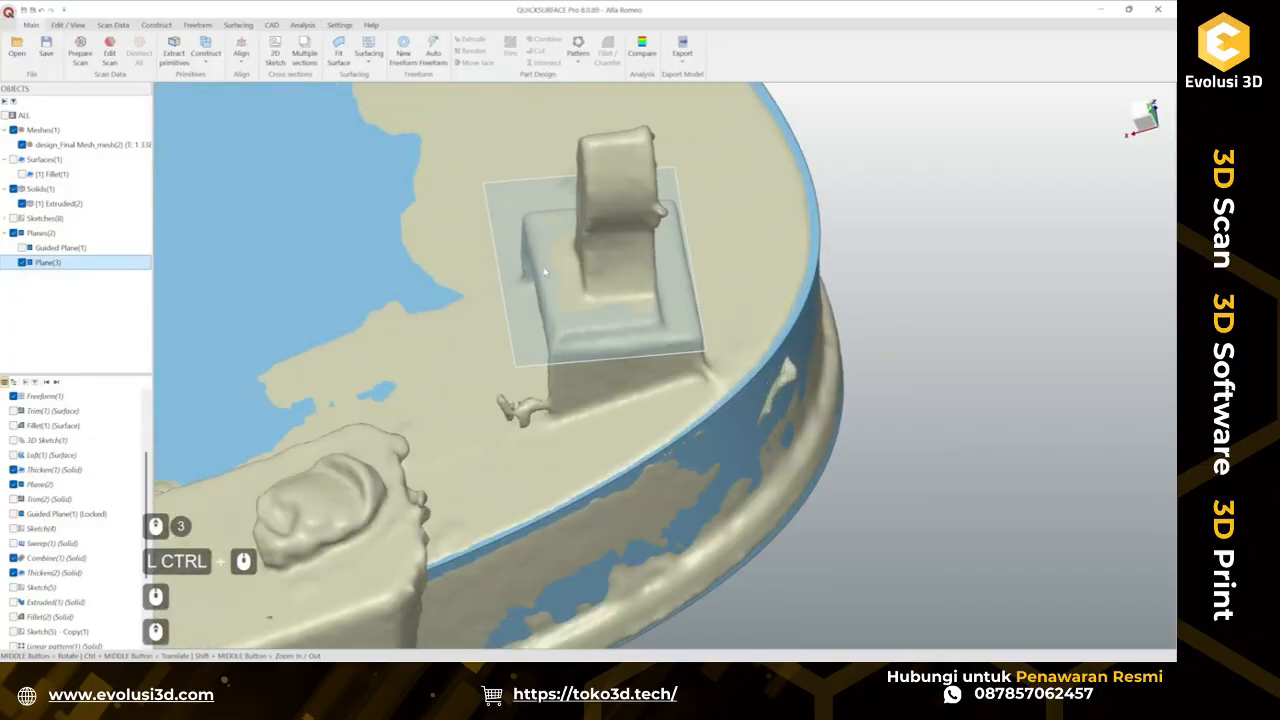
middle_drag(545, 270, 642, 510)
middle_drag(526, 304, 688, 277)
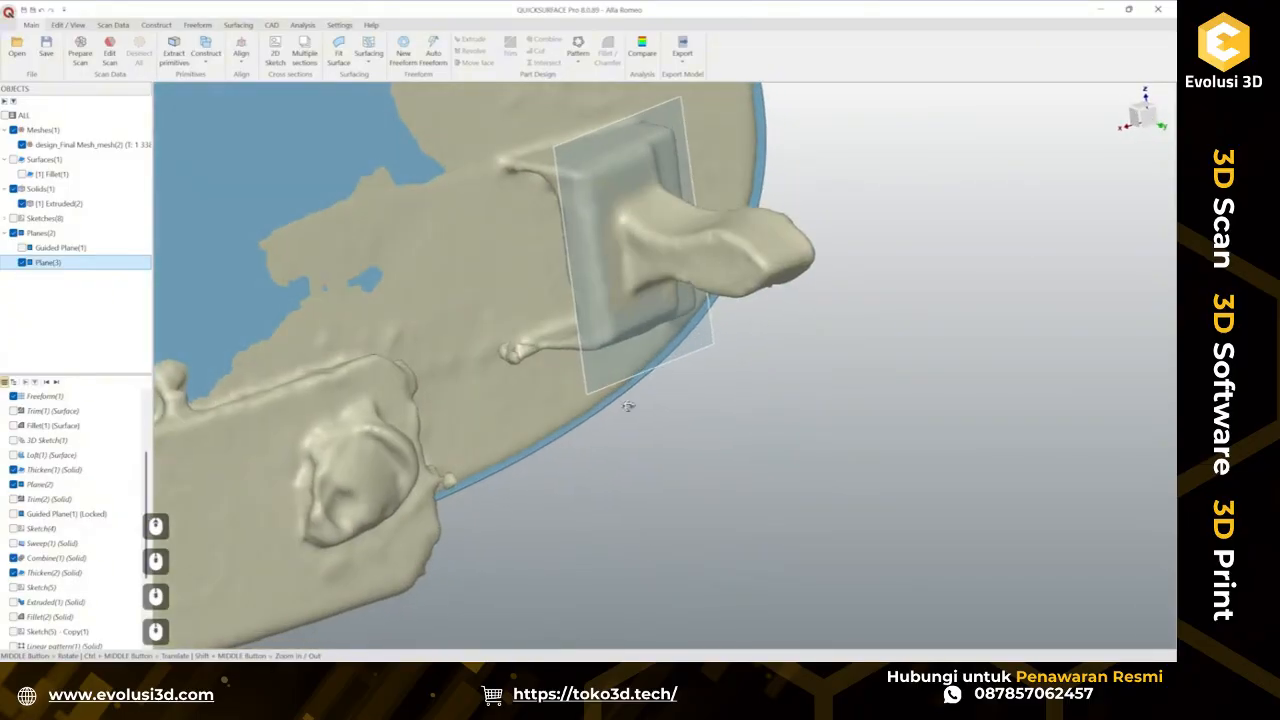
middle_drag(629, 406, 449, 423)
mouse_move(528, 316)
ctrl+middle_down()
mouse_move(534, 395)
mouse_move(606, 409)
mouse_move(622, 386)
ctrl+middle_up()
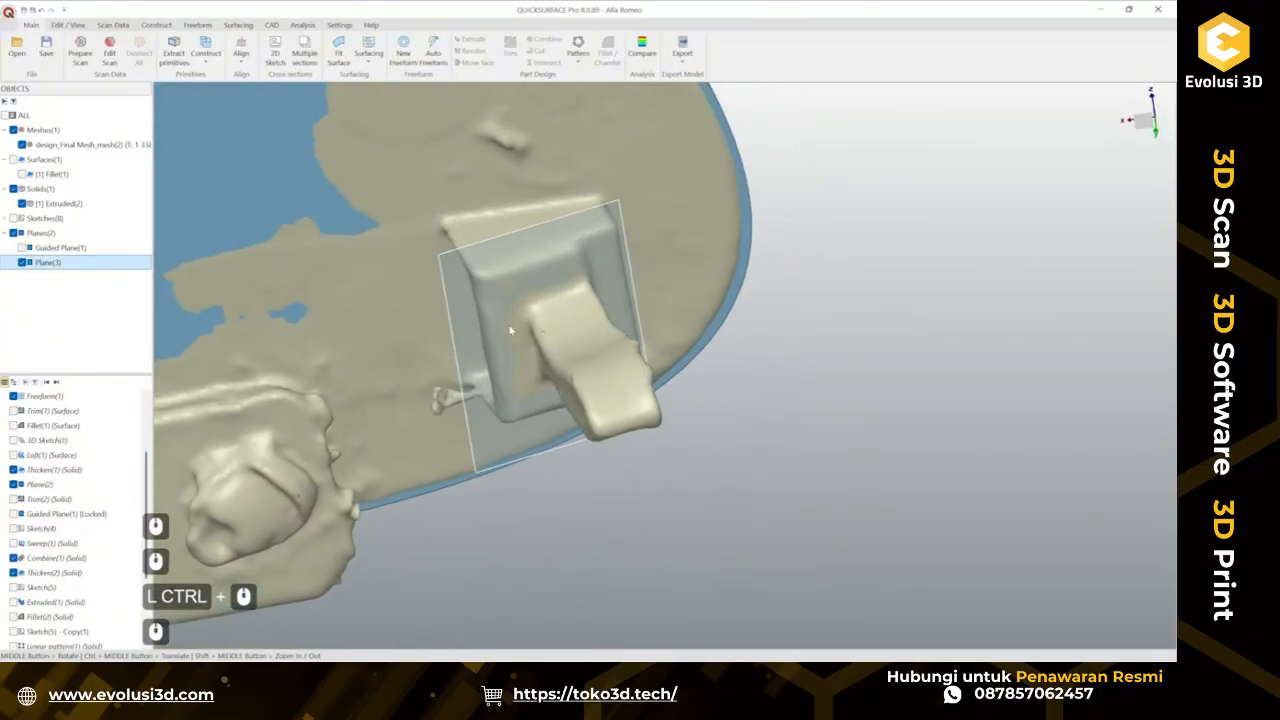
click(512, 330)
click(533, 311)
ctrl+middle_drag(533, 315, 577, 365)
drag(577, 365, 537, 362)
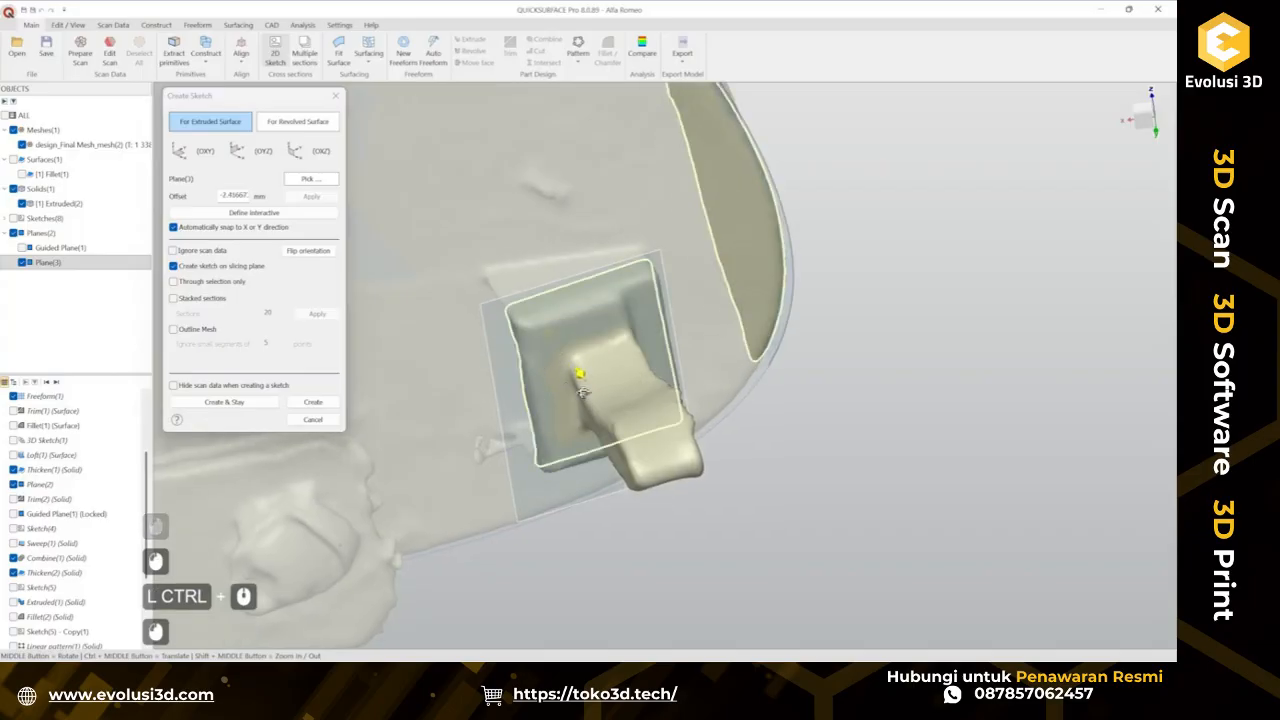
mouse_move(536, 364)
middle_down()
mouse_move(528, 245)
mouse_move(484, 258)
mouse_move(525, 325)
mouse_move(523, 355)
middle_up()
click(328, 404)
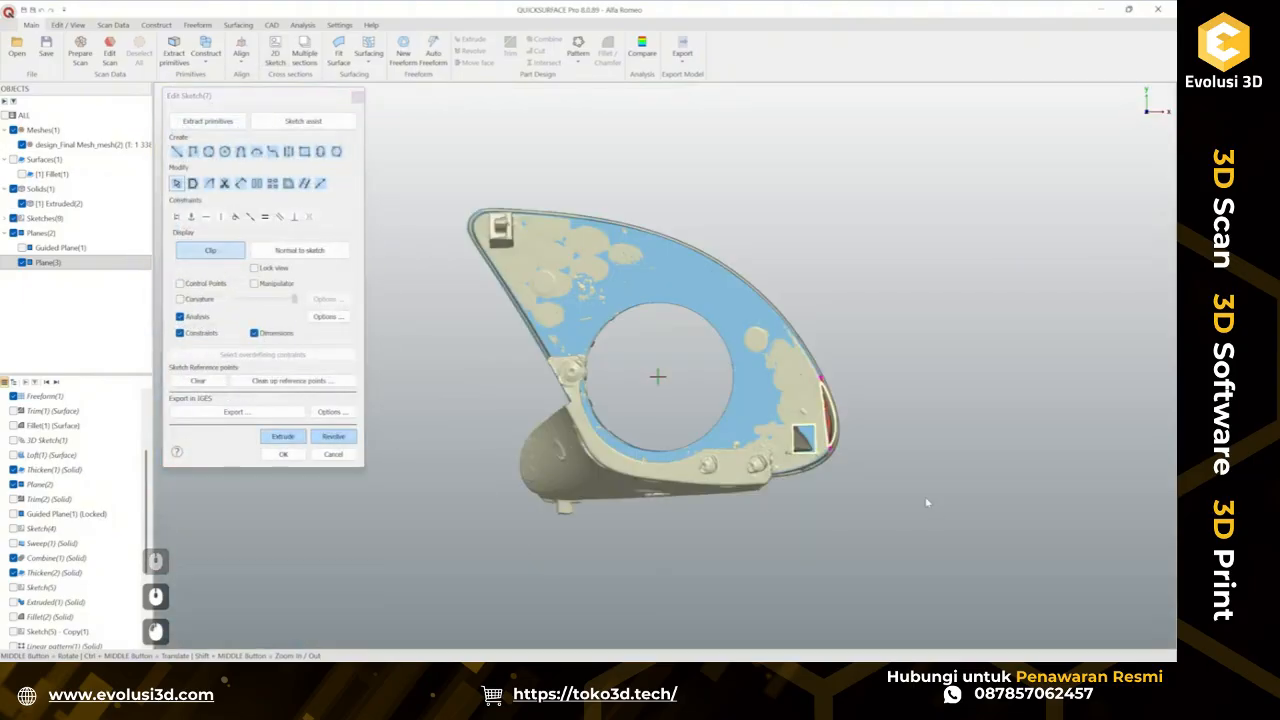
Extract the clip pad's outline edges as fitted primitives from the scan points.
scroll(812, 450, up, 4)
ctrl+middle_drag(813, 410, 788, 379)
scroll(770, 360, up, 2)
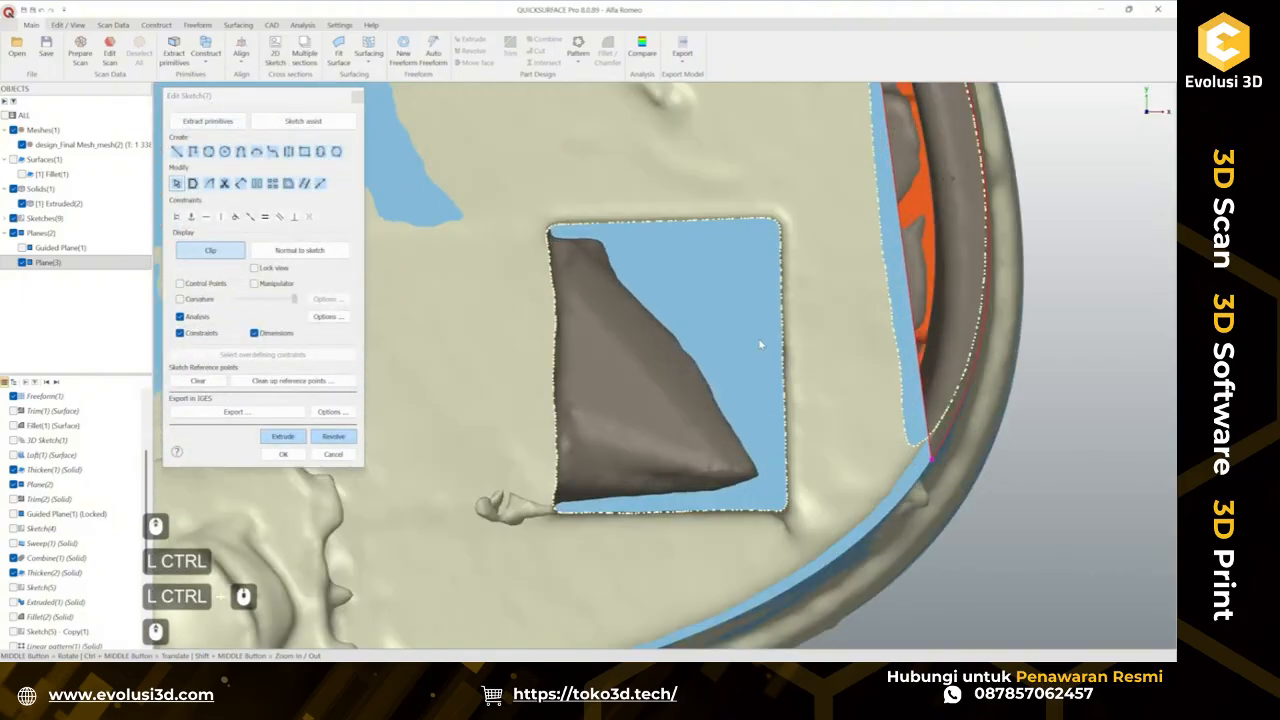
click(229, 122)
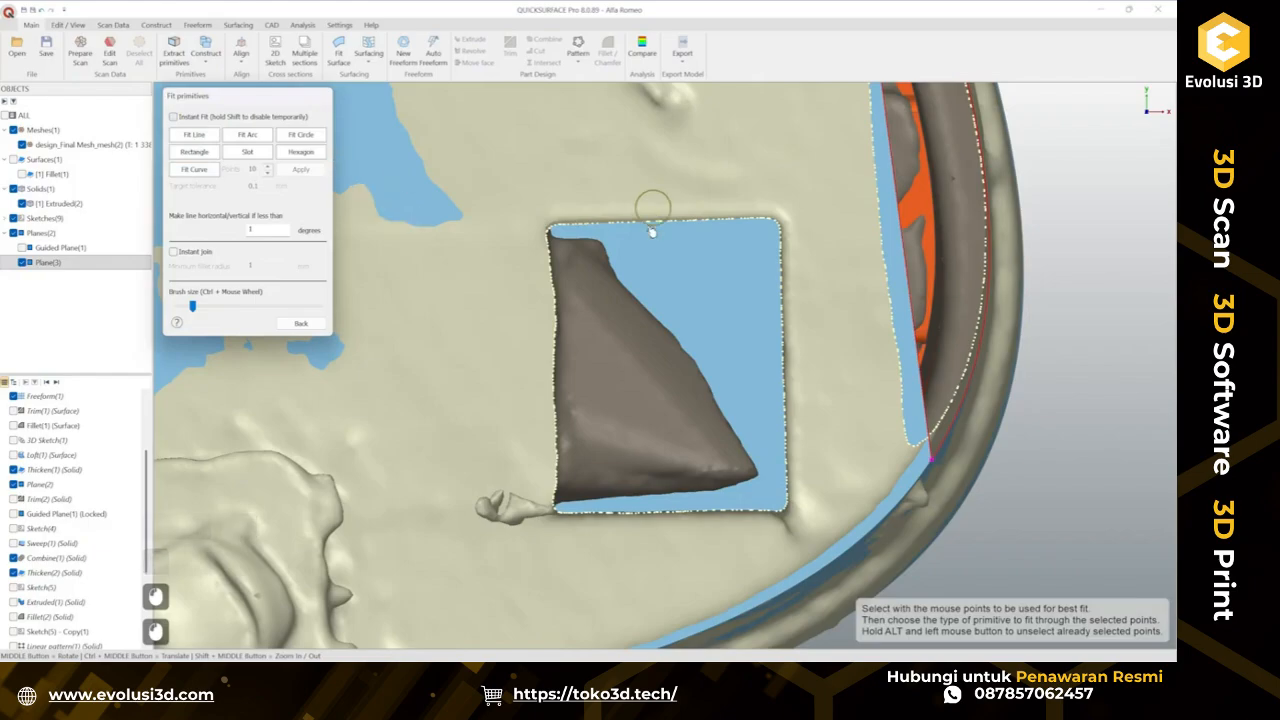
drag(580, 229, 696, 224)
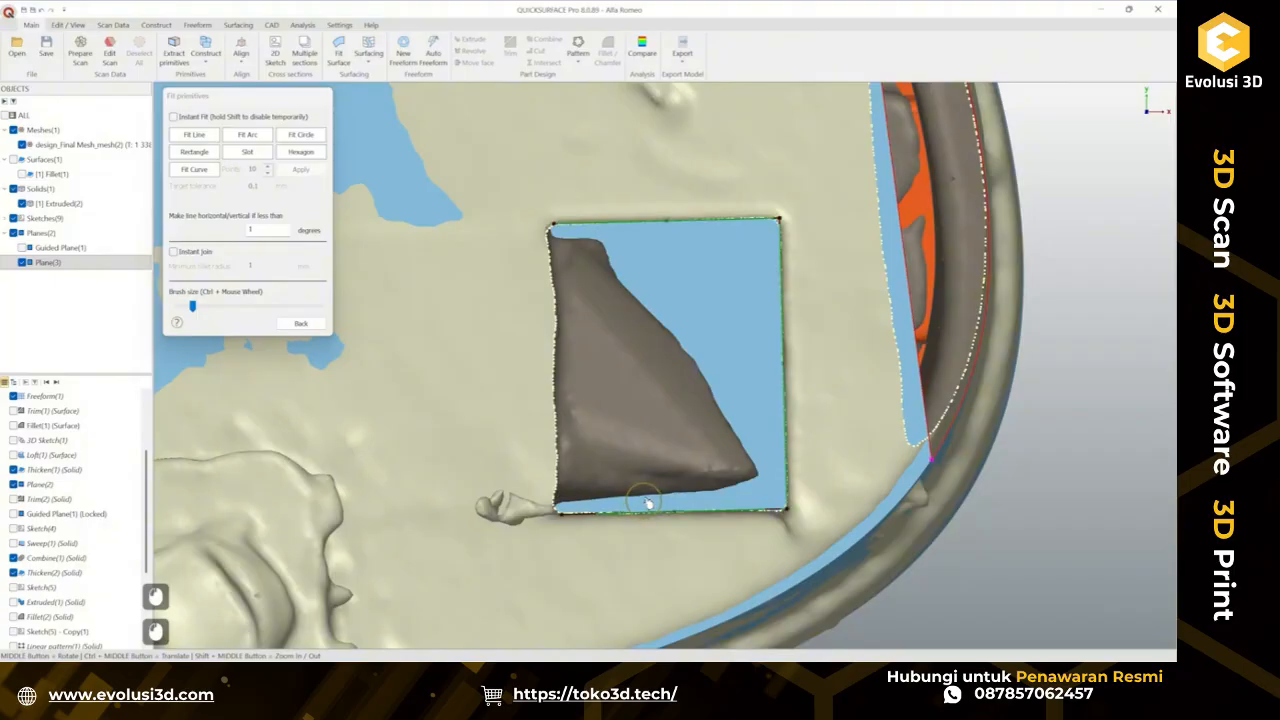
click(302, 324)
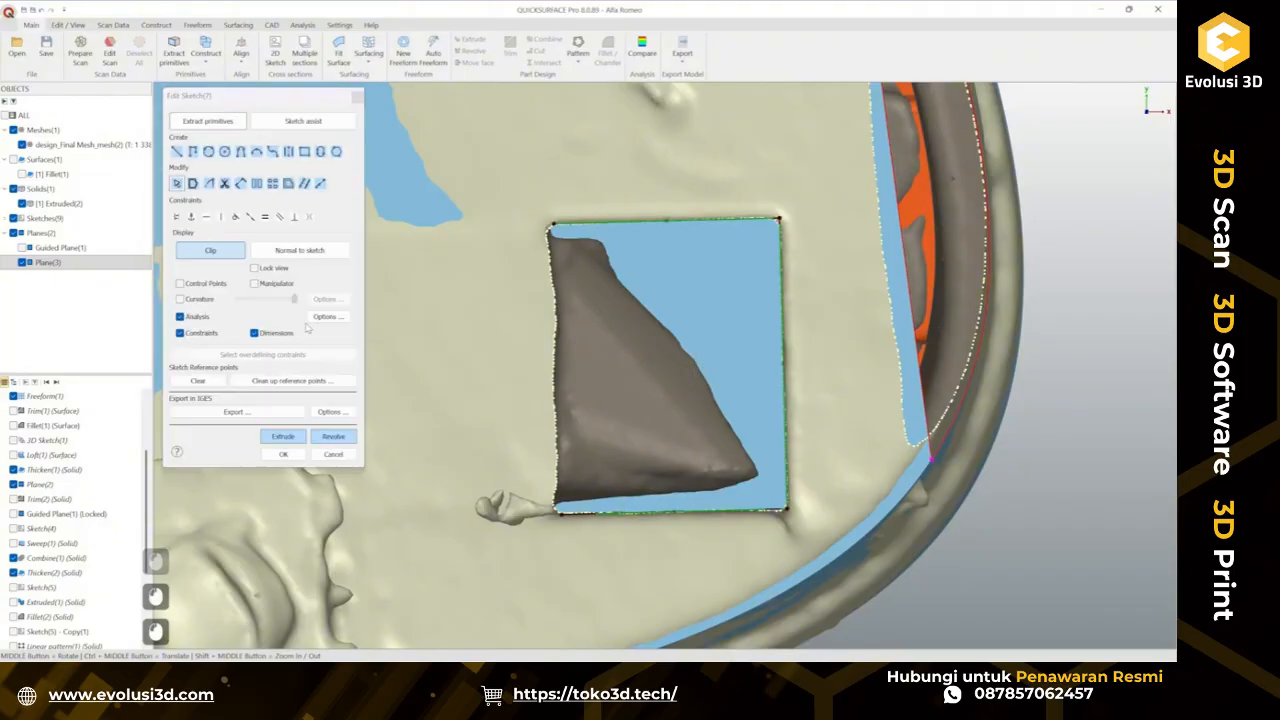
Draw a line closing the left side of the clip pad outline.
click(179, 150)
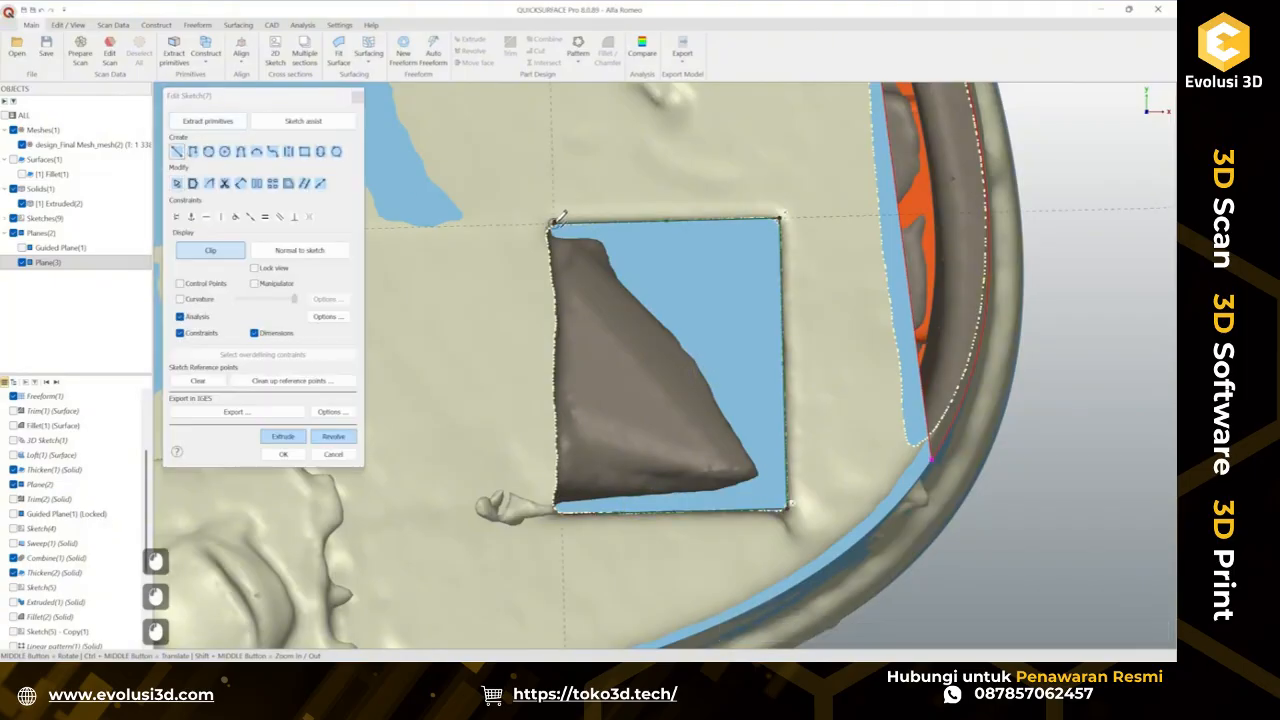
click(558, 507)
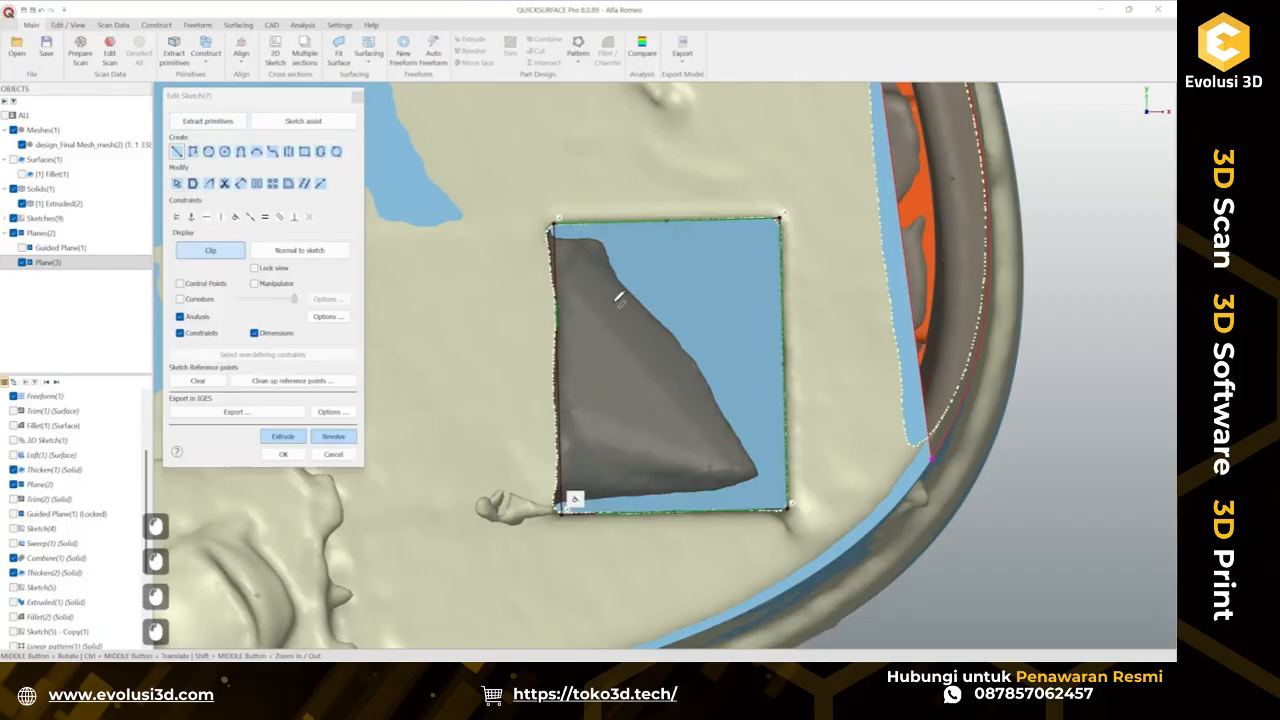
click(555, 318)
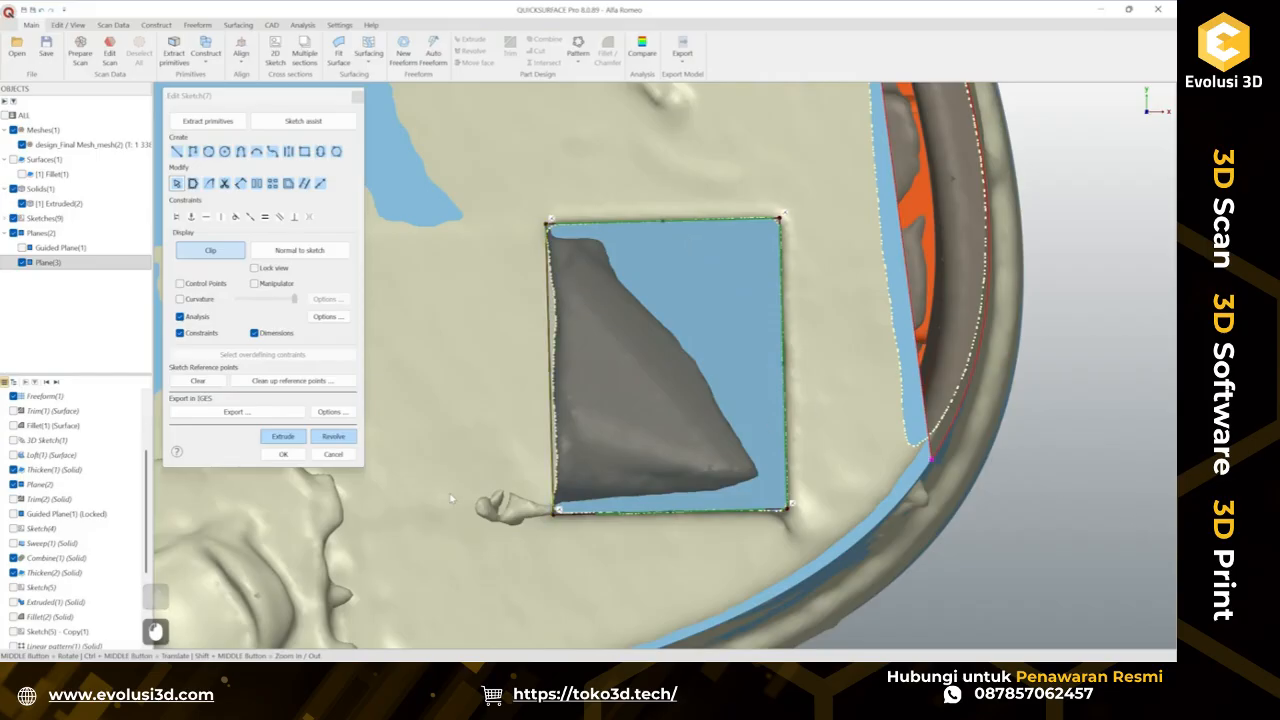
Extrude the pad sketch two-sided with depth 1 set up to the surface.
click(284, 437)
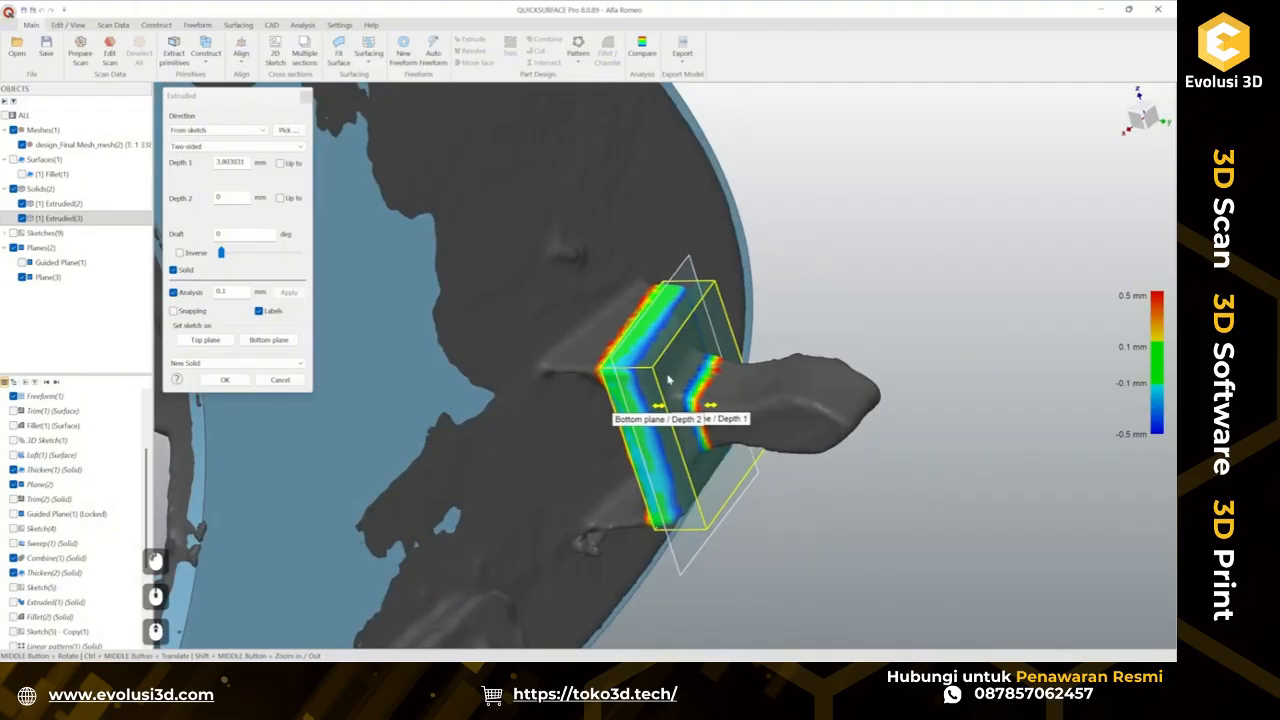
scroll(669, 379, up, 2)
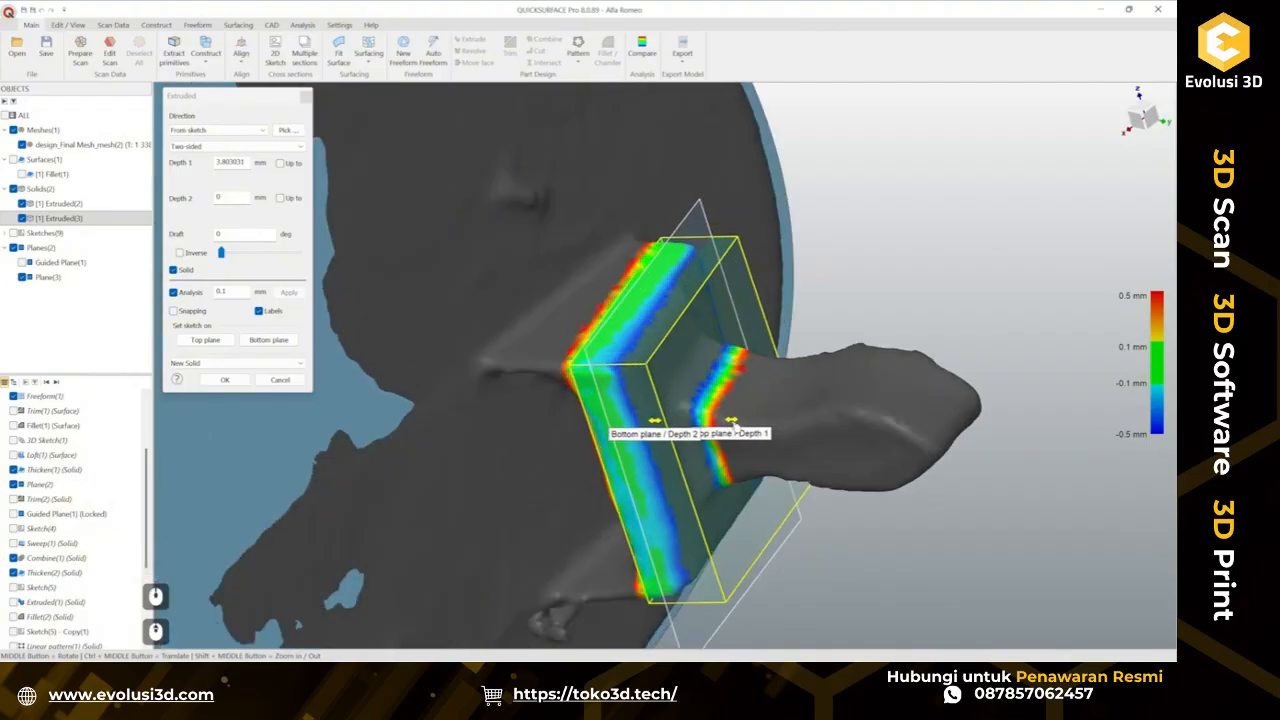
ctrl+drag(701, 335, 705, 261)
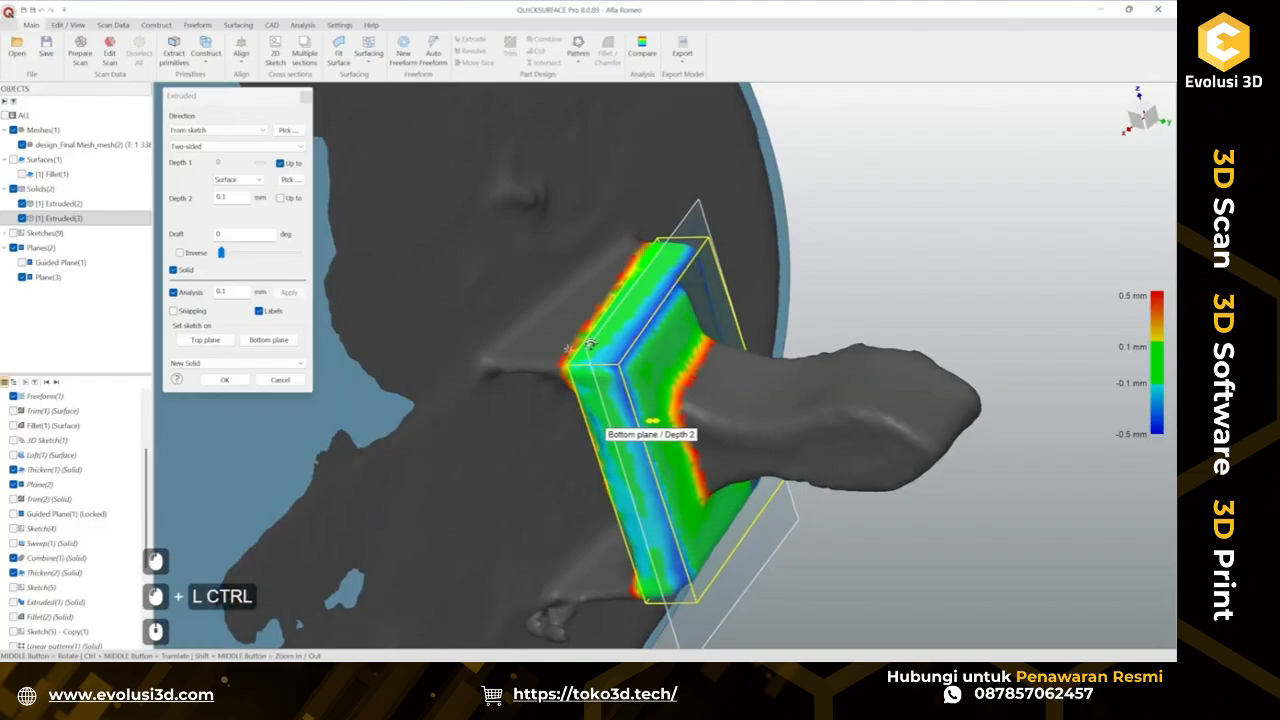
middle_drag(650, 312, 601, 342)
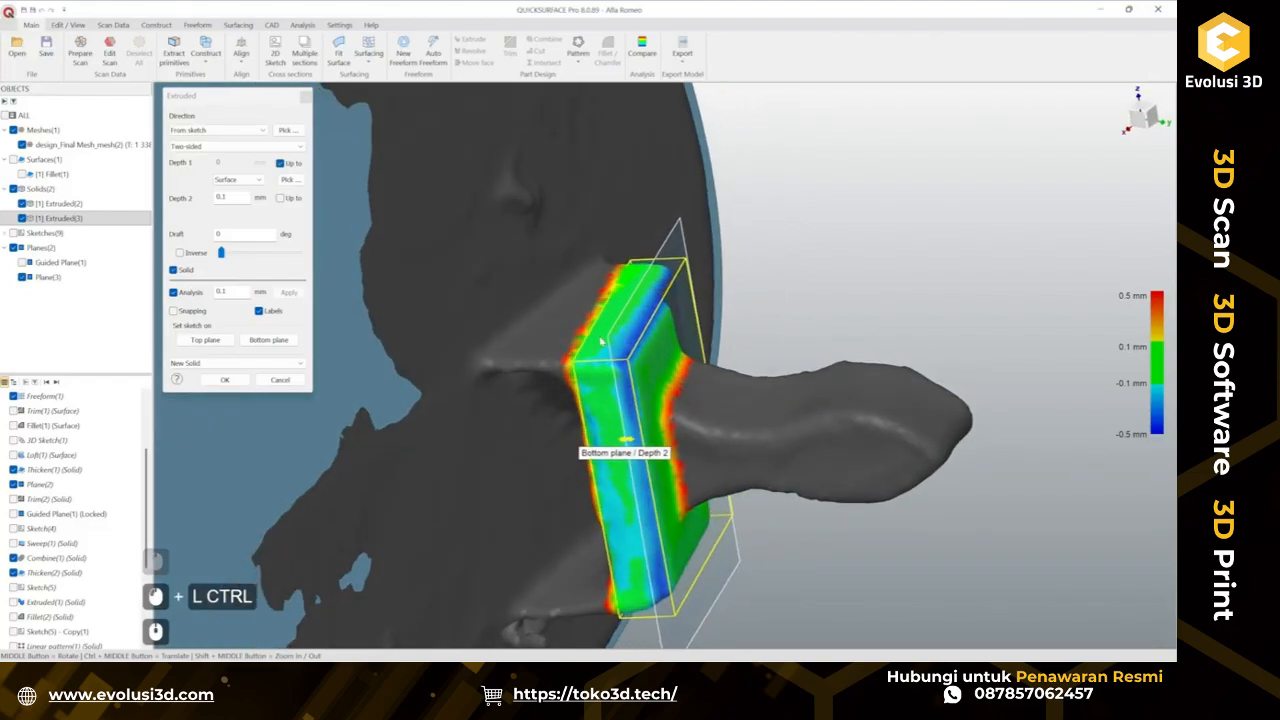
Set depth 2 up to the surface as well and confirm the extrusion.
click(22, 145)
ctrl+drag(624, 453, 527, 462)
scroll(500, 462, down, 2)
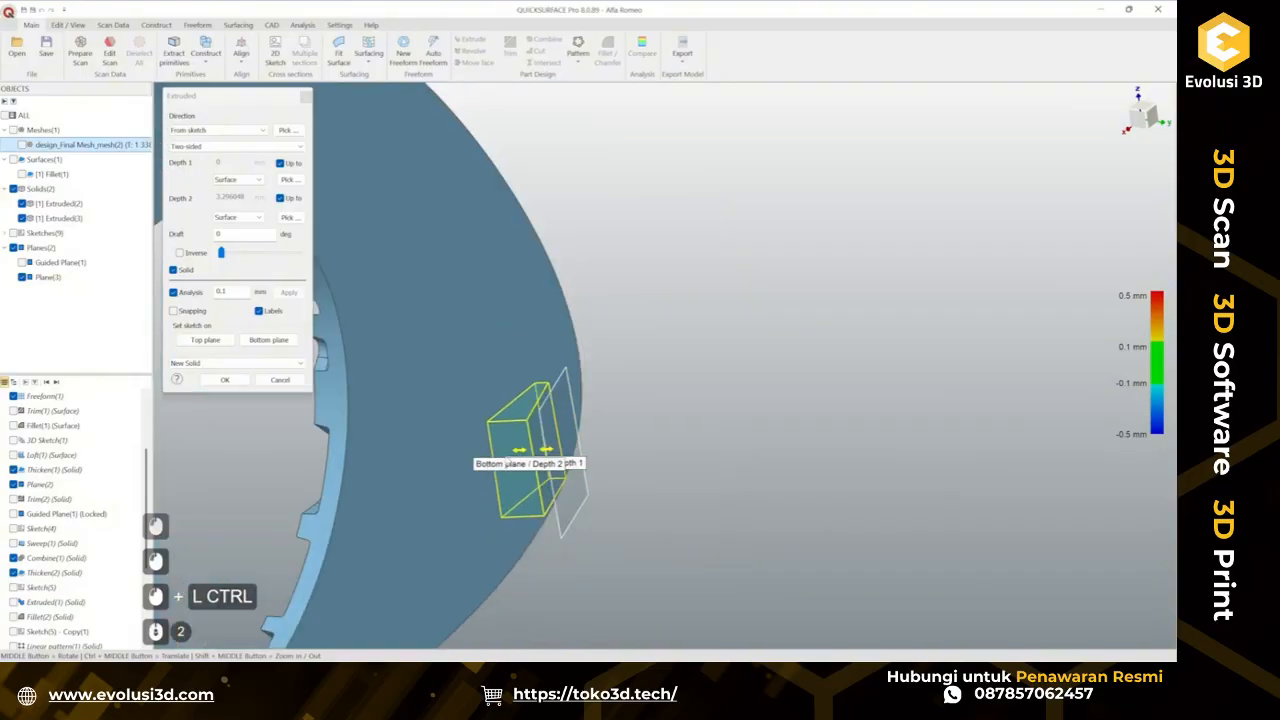
middle_drag(558, 478, 740, 440)
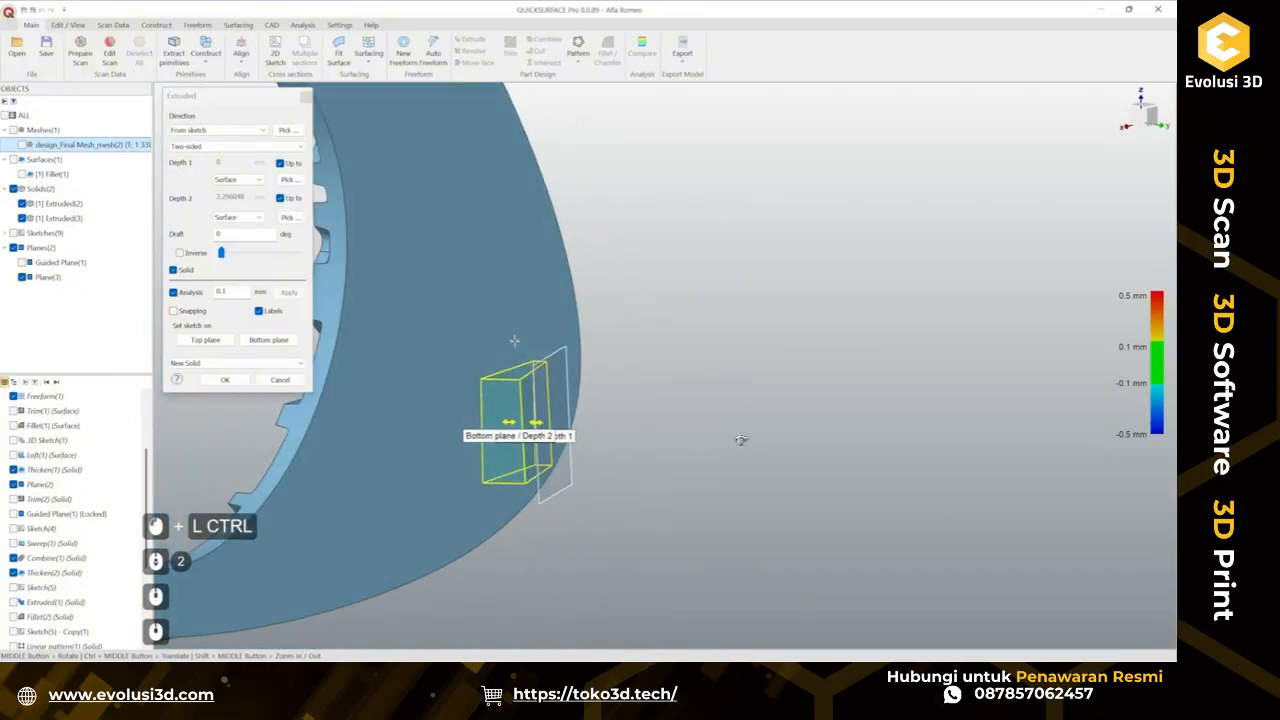
click(22, 145)
scroll(530, 440, up, 3)
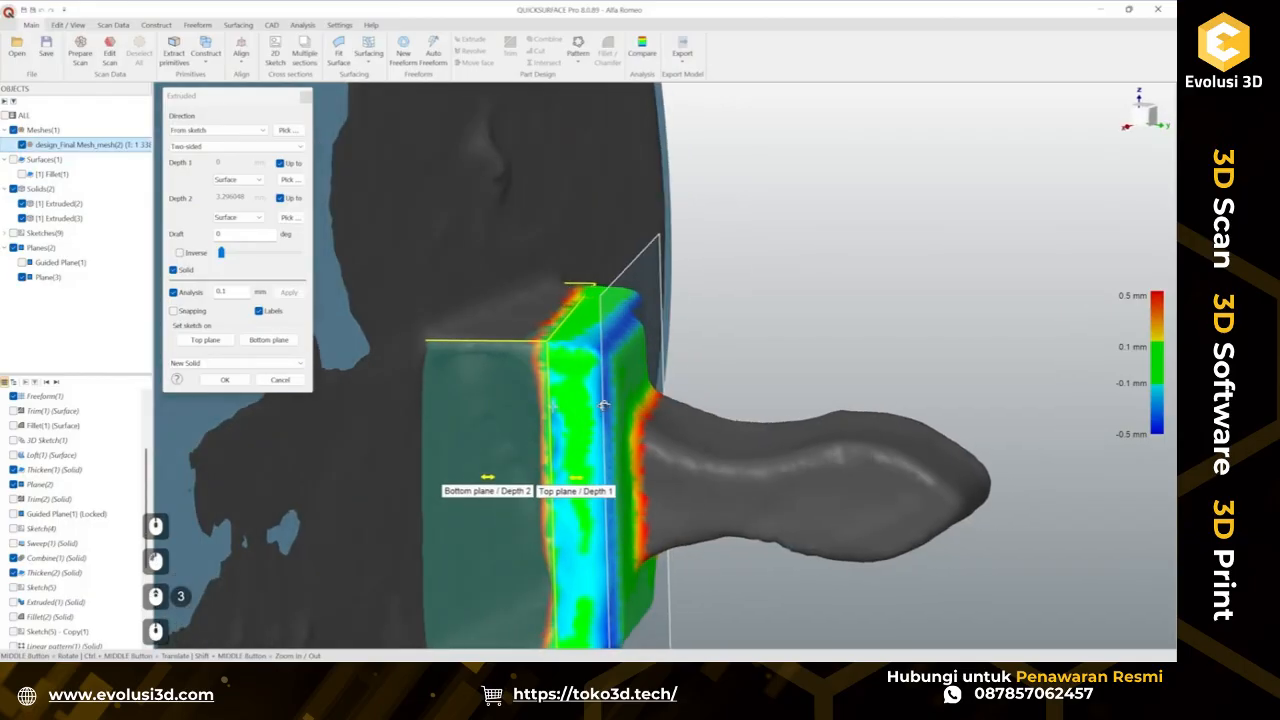
middle_drag(677, 402, 632, 476)
ctrl+middle_drag(579, 479, 561, 331)
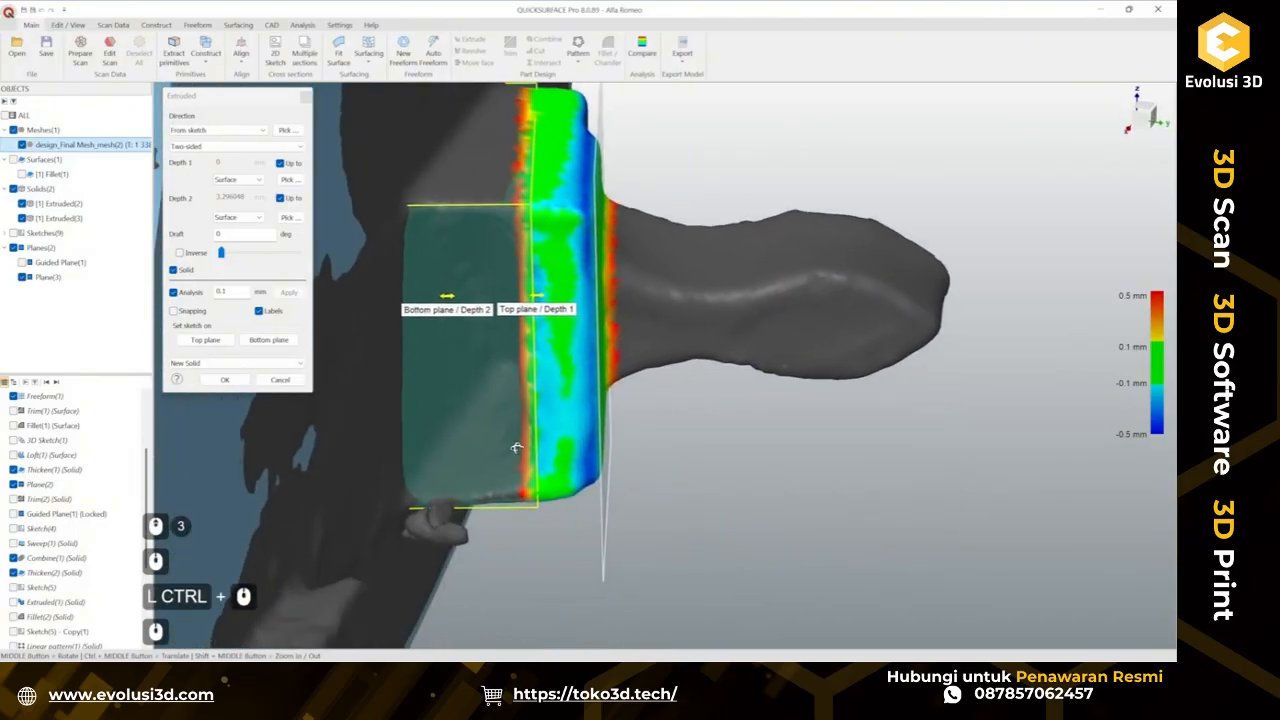
middle_drag(515, 452, 440, 256)
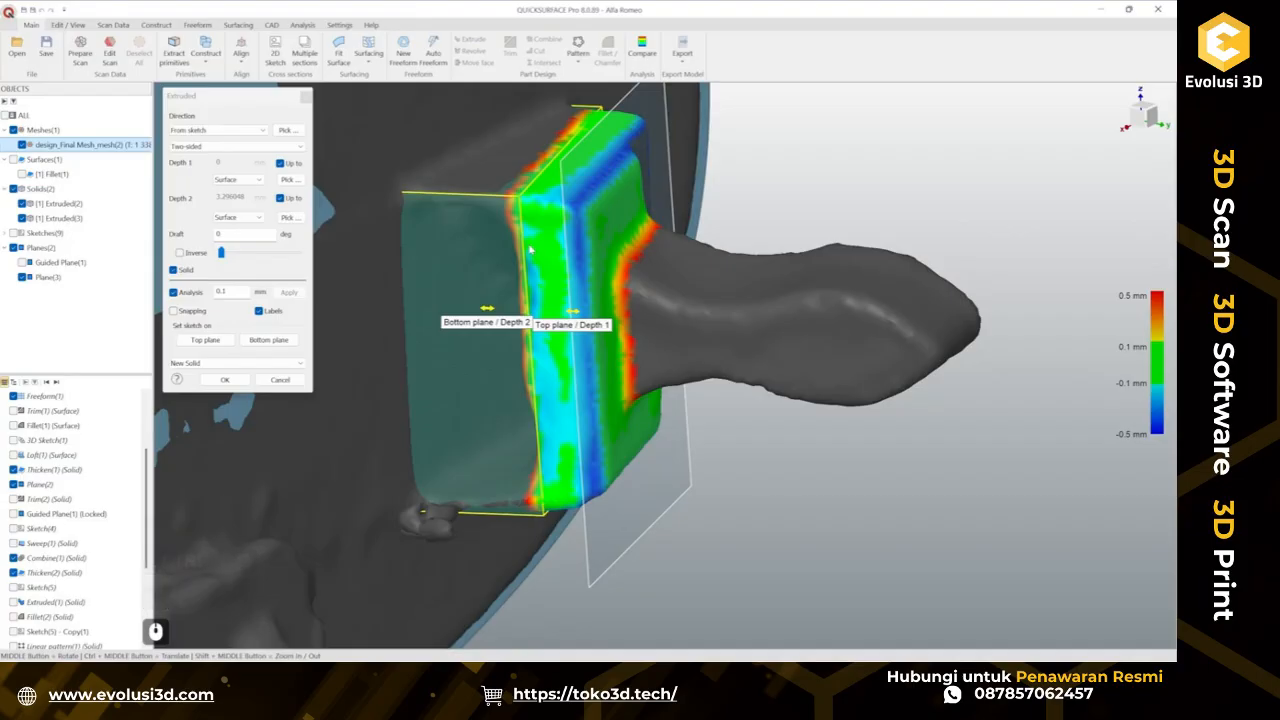
middle_drag(530, 250, 597, 284)
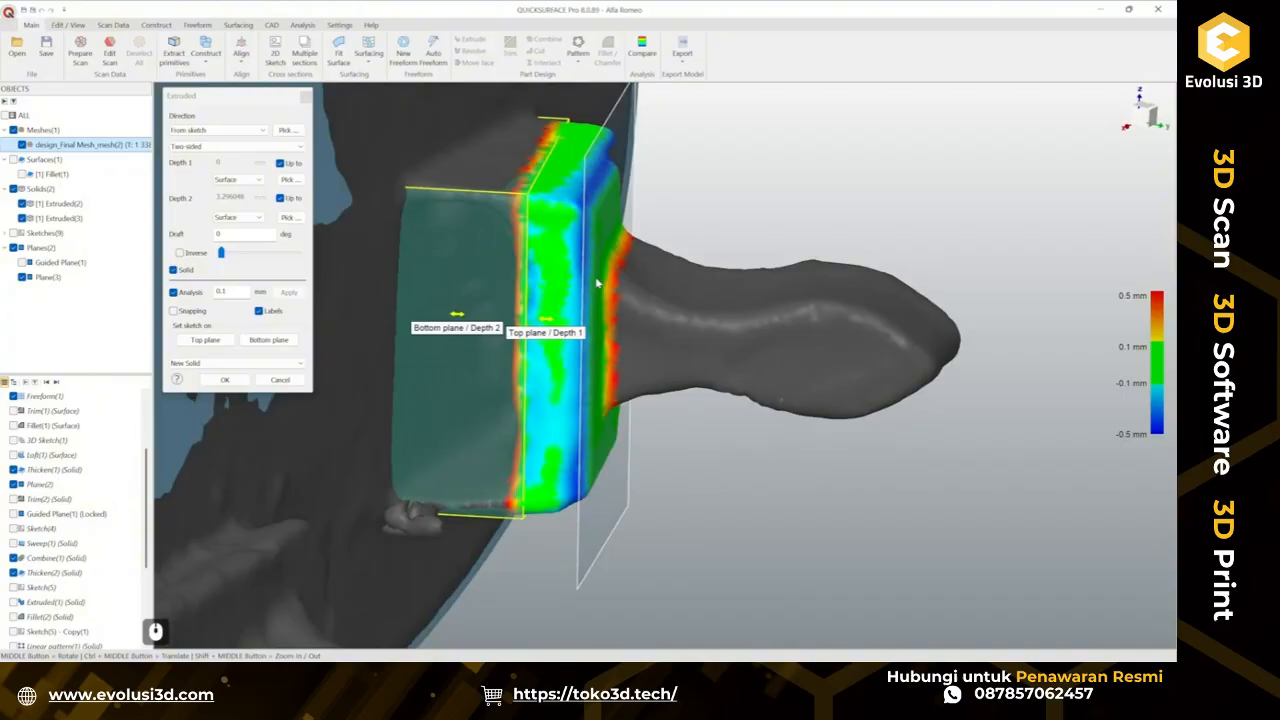
click(216, 386)
Edit the pad extrusion so depth 1 is no longer up to the surface but dragged to about 2.3 mm.
scroll(428, 453, down, 2)
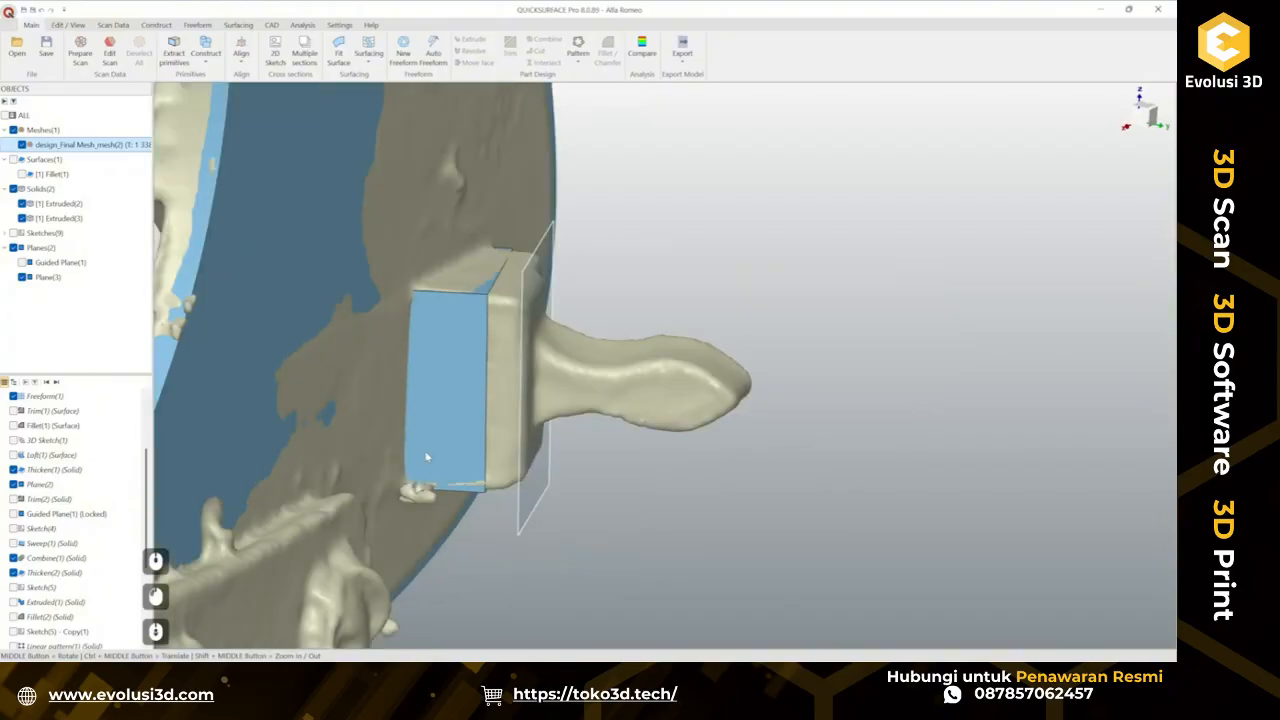
ctrl+middle_drag(428, 453, 470, 475)
middle_drag(470, 475, 437, 464)
scroll(558, 450, up, 1)
scroll(558, 450, up, 1)
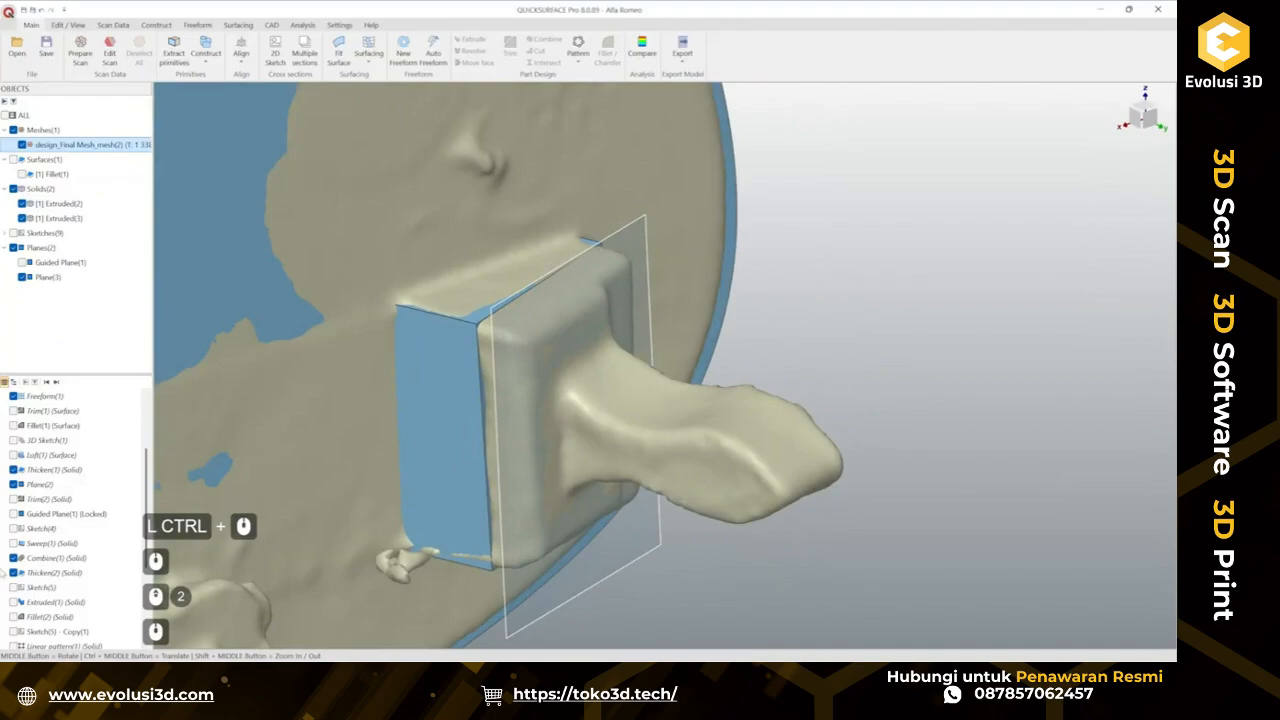
scroll(42, 589, down, 10)
right_click(60, 617)
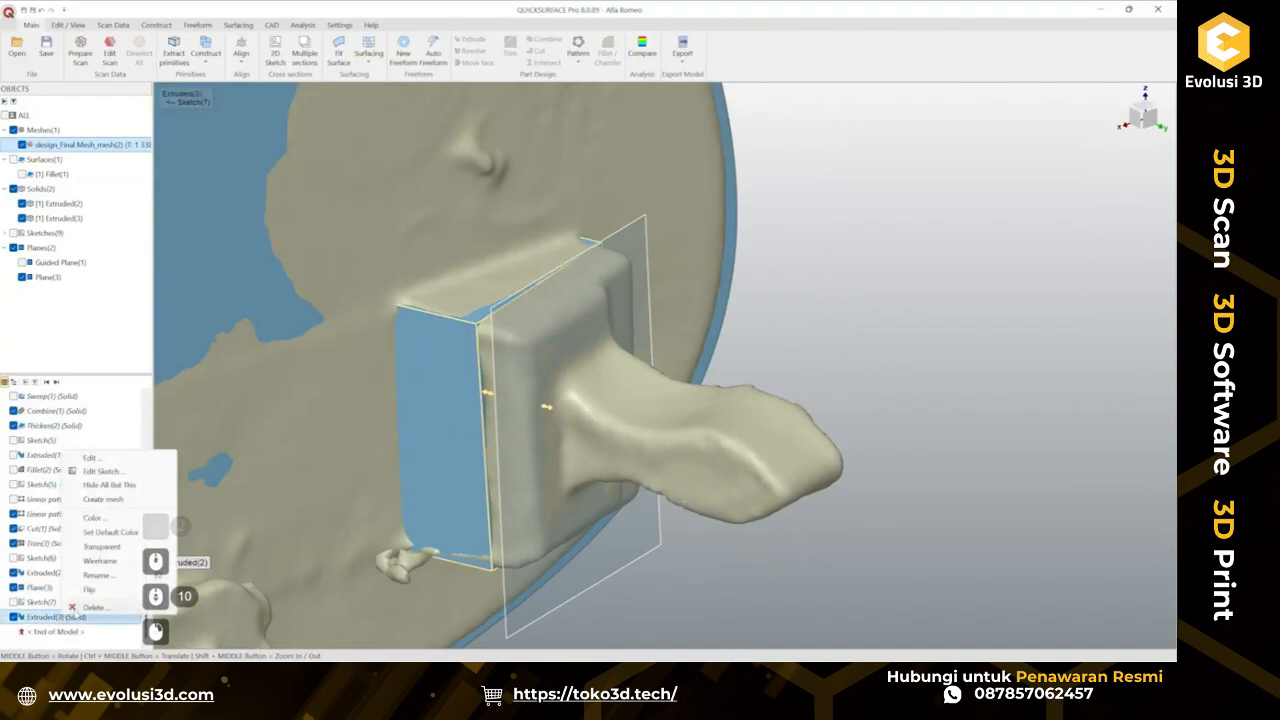
click(93, 461)
ctrl+middle_drag(445, 464, 544, 484)
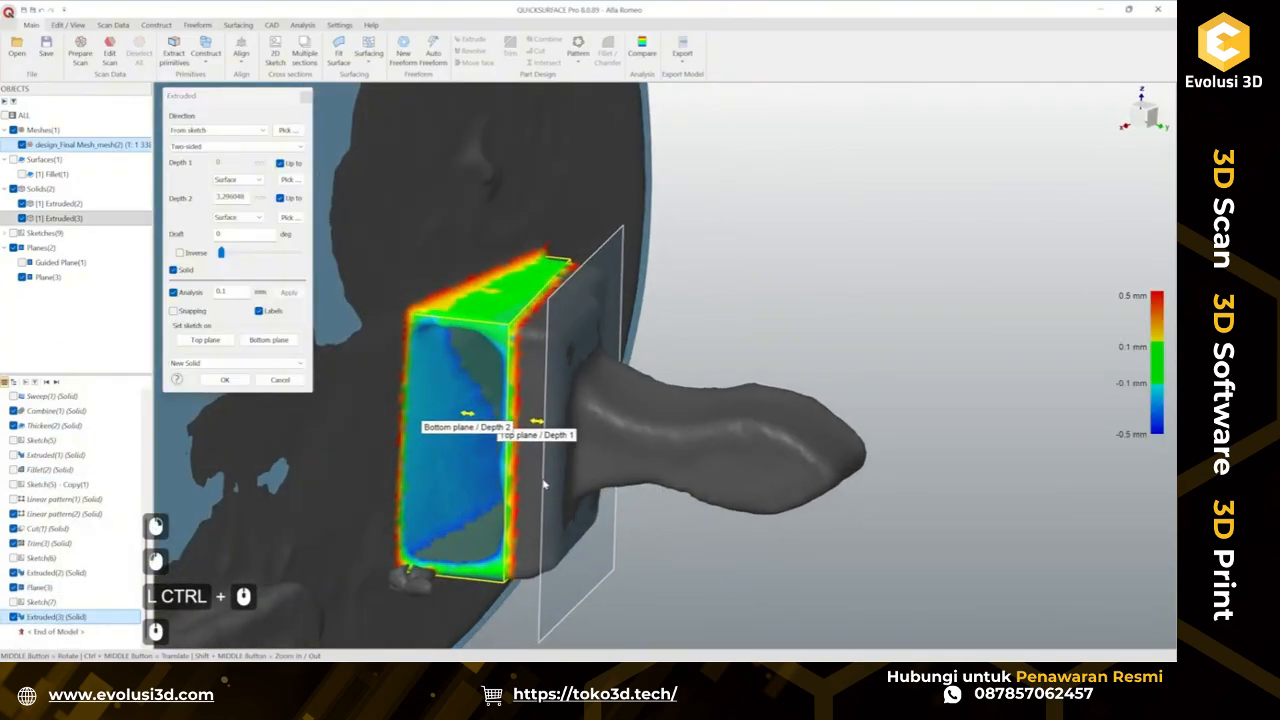
click(21, 145)
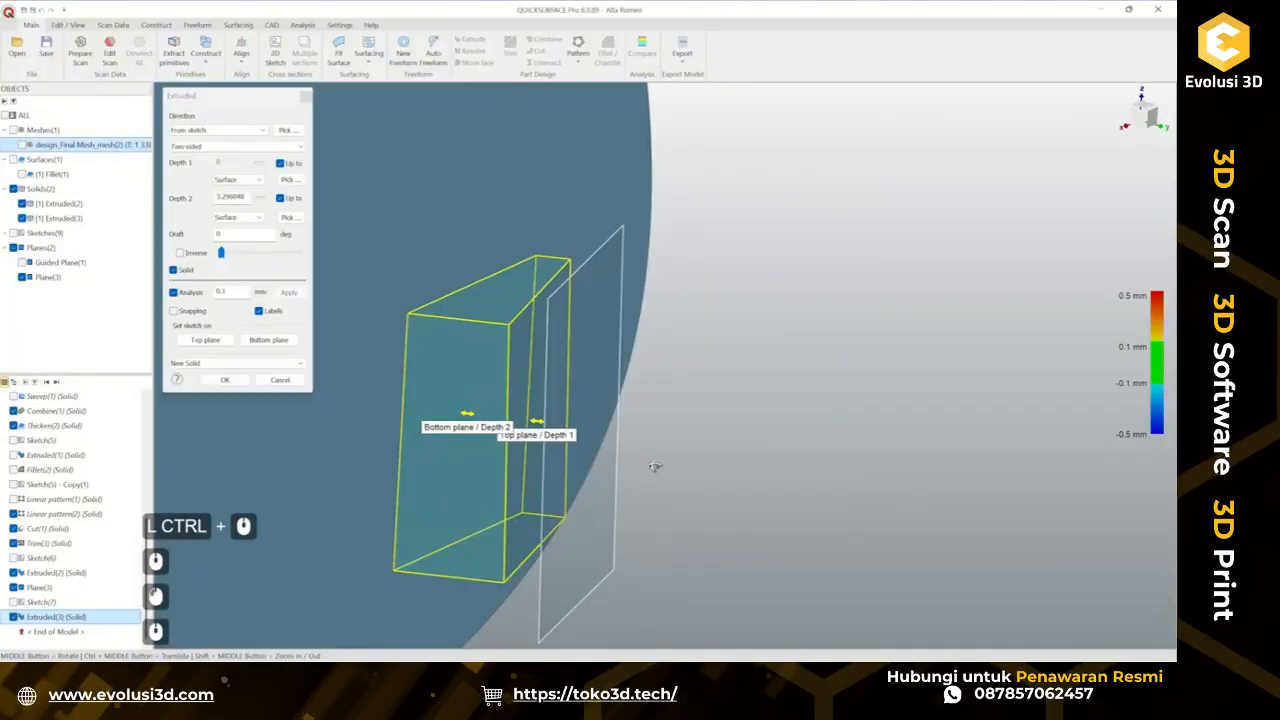
middle_drag(655, 466, 599, 492)
ctrl+drag(538, 419, 594, 449)
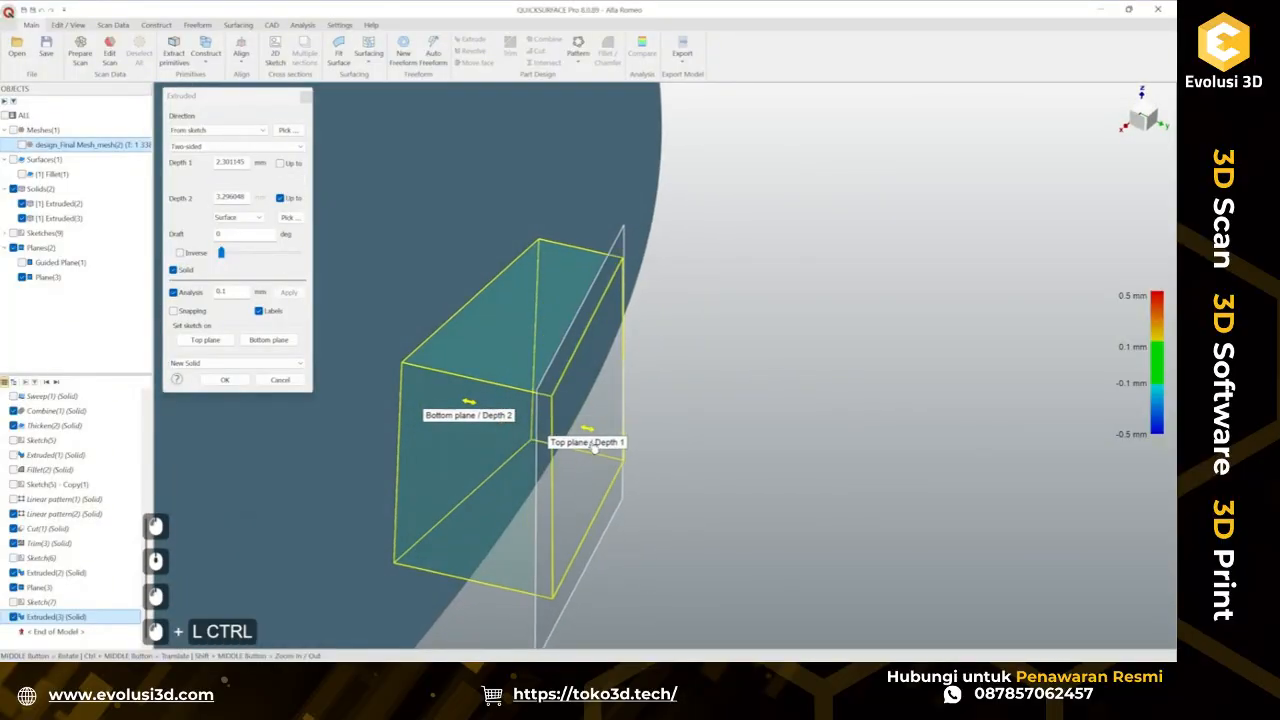
click(238, 384)
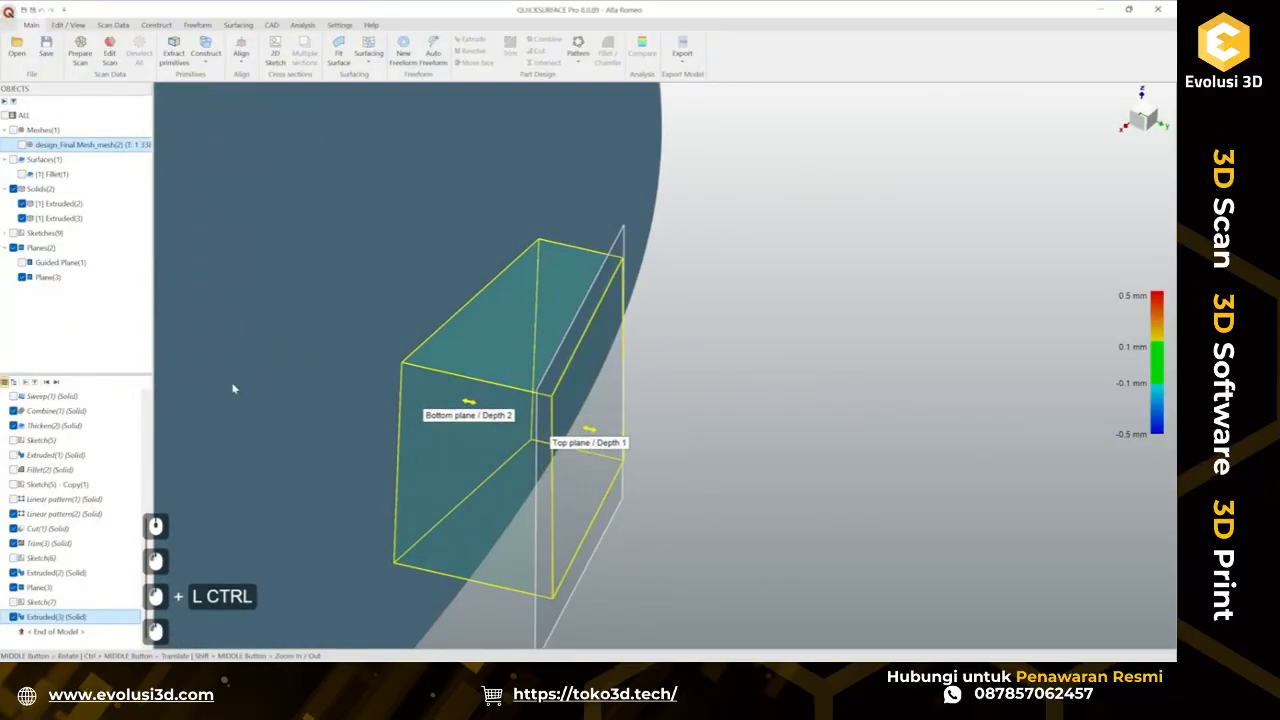
Hide the cutting plane used by the pad extrusion.
right_click(580, 553)
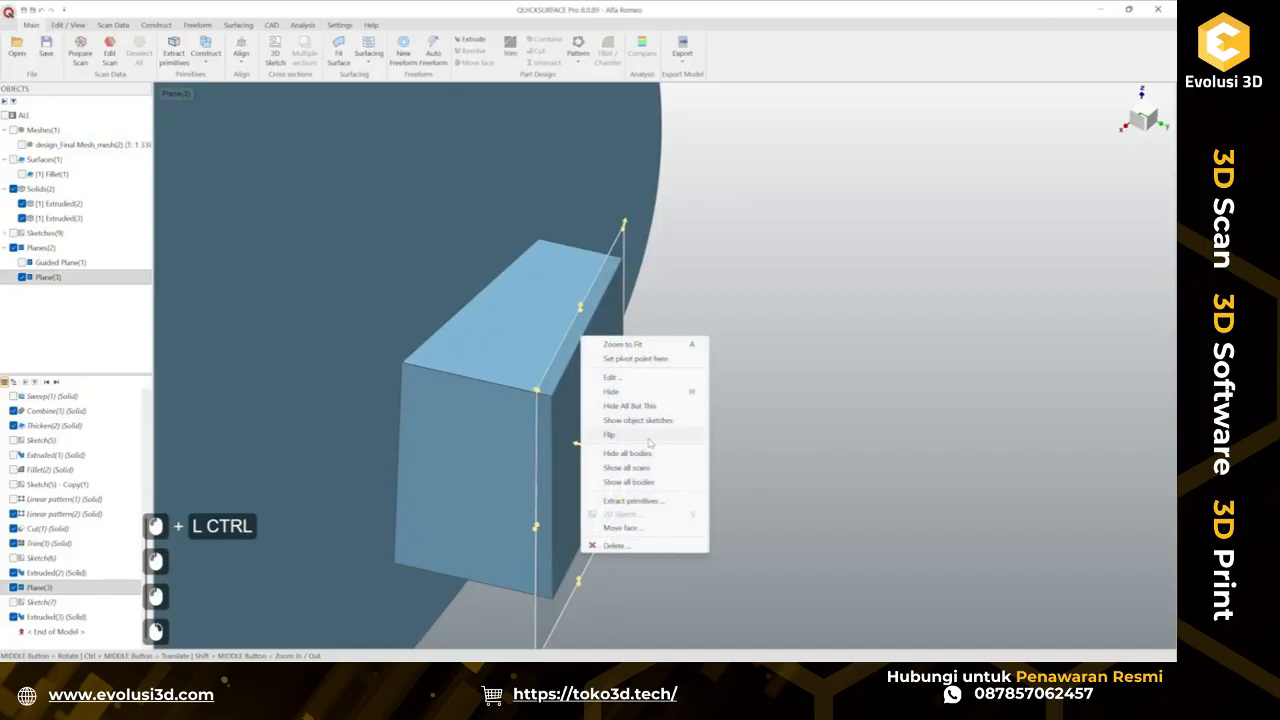
click(650, 398)
scroll(560, 422, down, 2)
middle_drag(560, 422, 620, 350)
Toggle the scan mesh and pad solids on and off to compare the pad against the scan.
click(22, 145)
middle_drag(620, 350, 653, 442)
scroll(572, 354, up, 3)
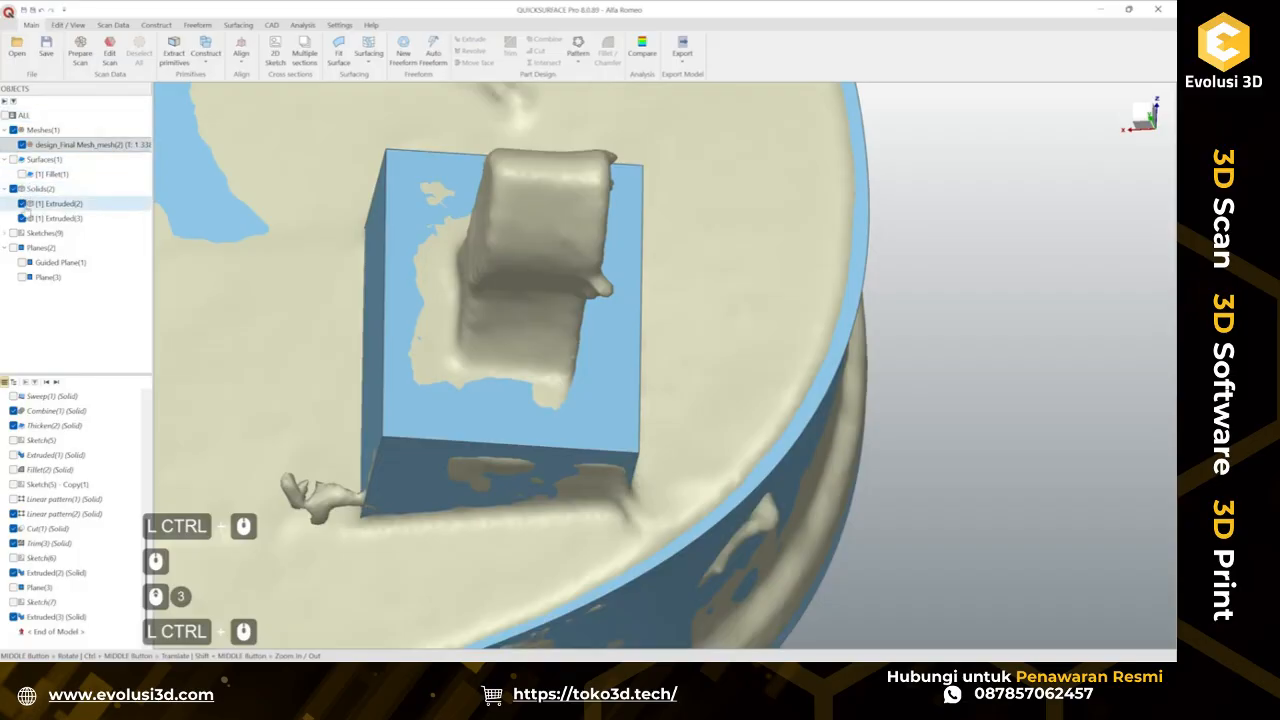
click(22, 218)
click(22, 204)
click(22, 218)
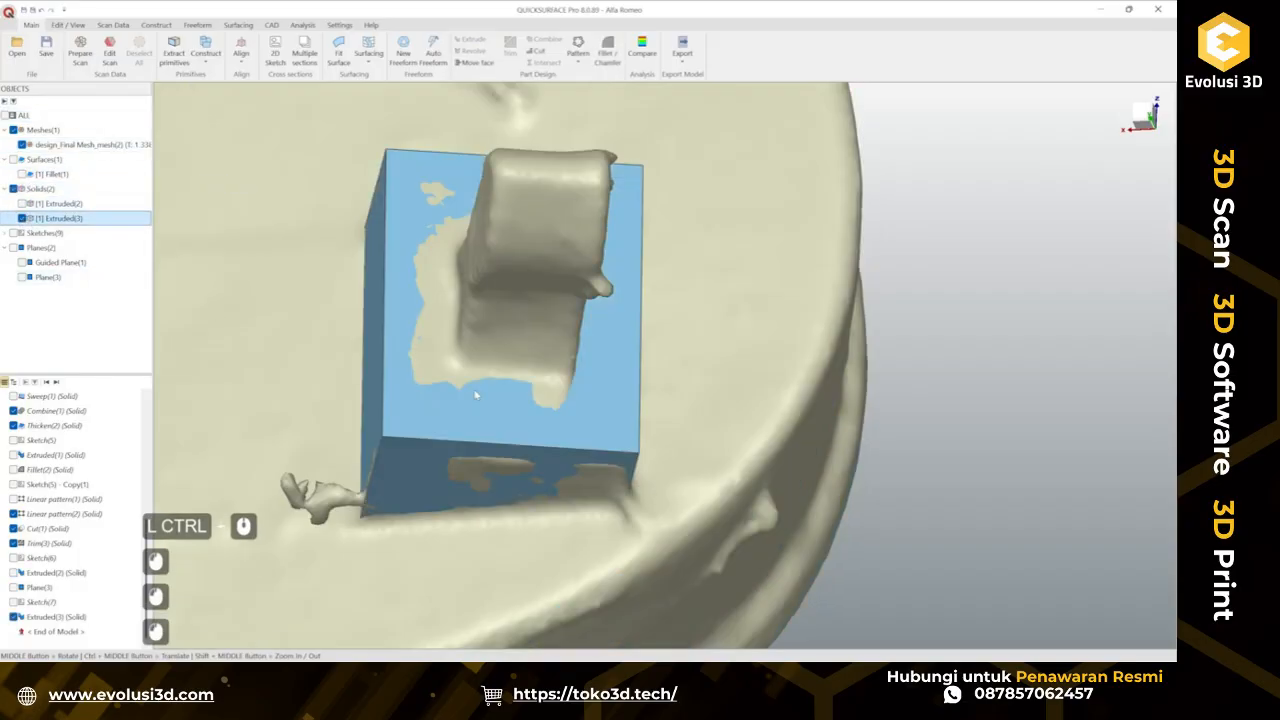
middle_drag(477, 394, 462, 288)
click(22, 218)
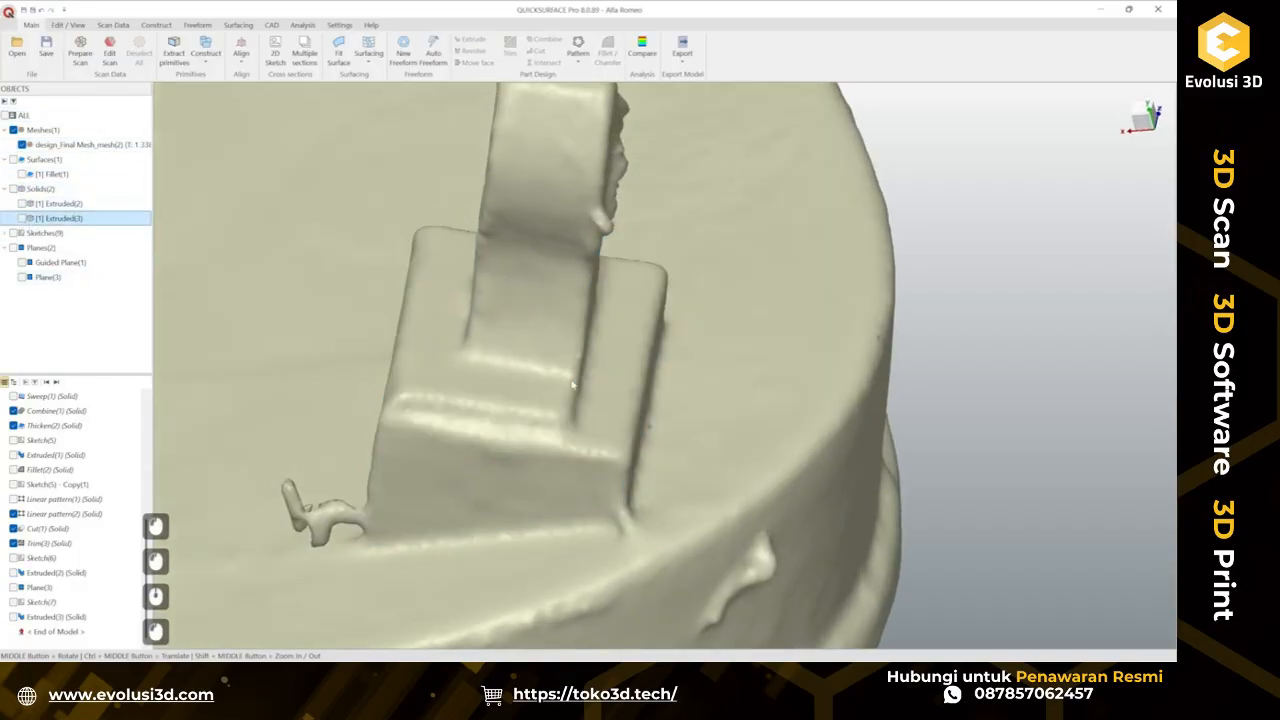
middle_drag(573, 384, 619, 297)
middle_drag(559, 362, 380, 380)
click(22, 218)
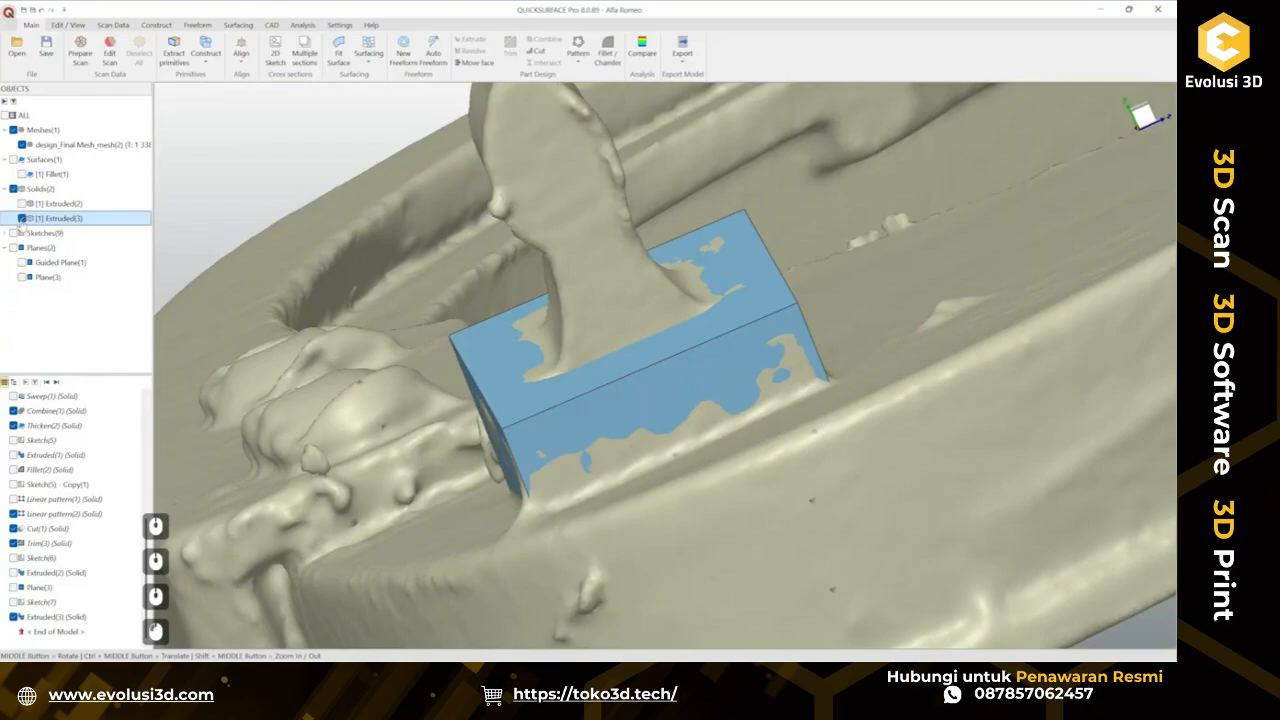
Chamfer the pad's two short end edges with a size of 1.2 mm, showing the deviation analysis.
click(495, 381)
click(534, 361)
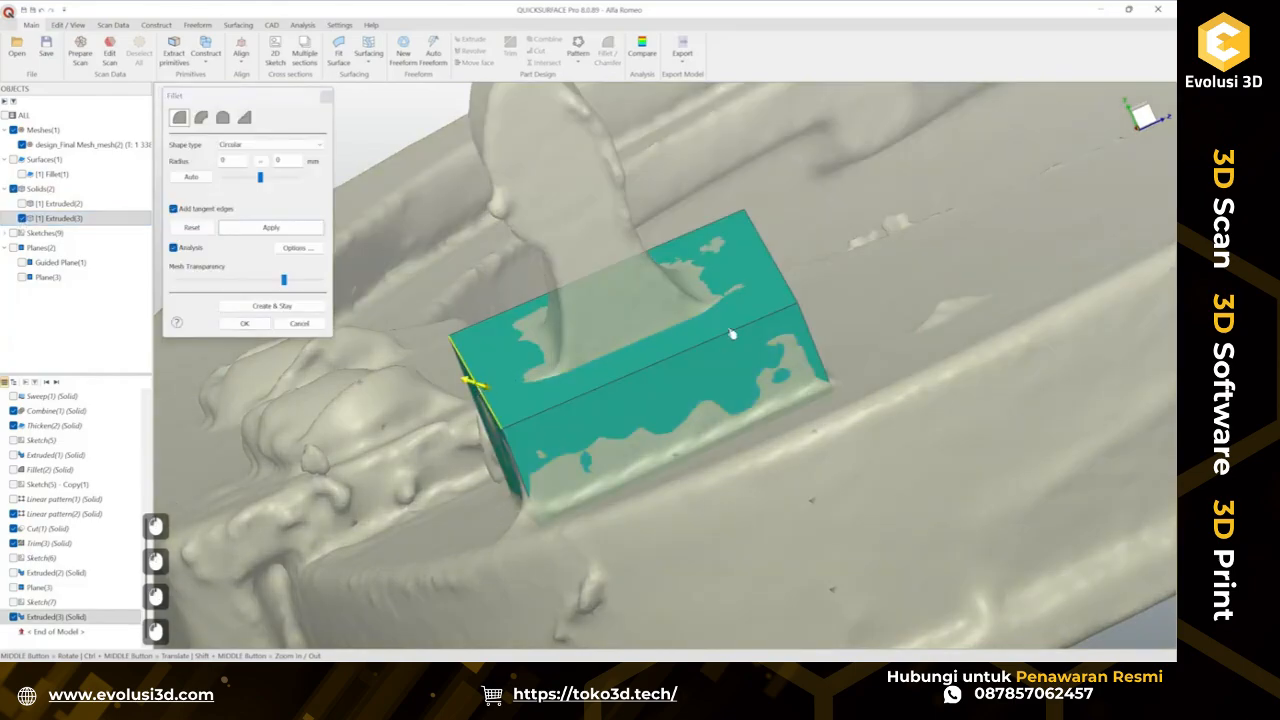
click(245, 119)
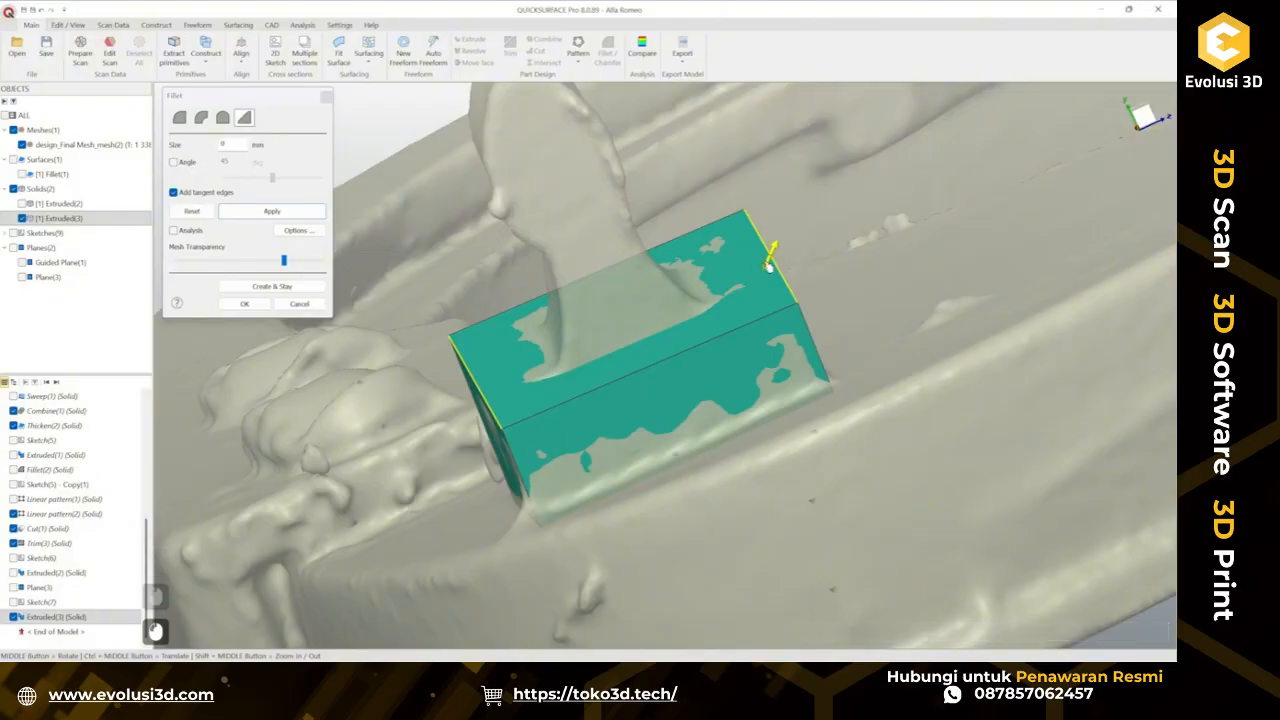
drag(770, 264, 755, 298)
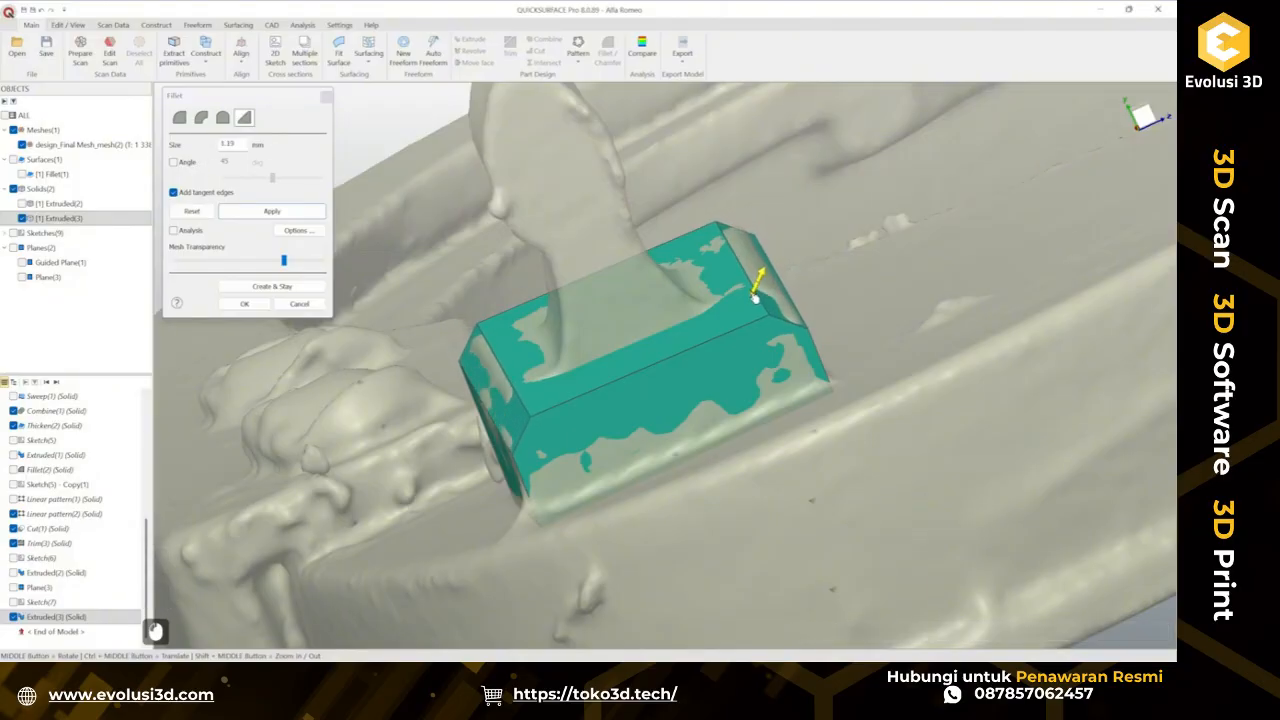
click(755, 297)
click(186, 233)
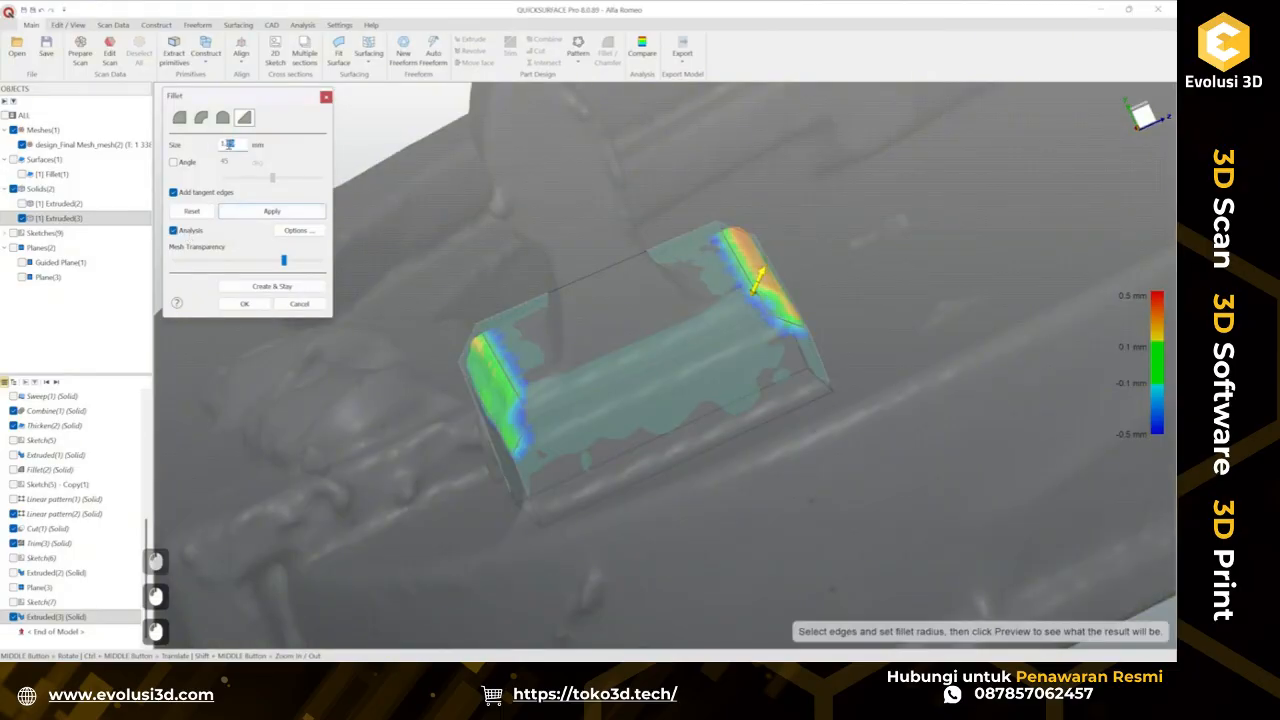
text(1.2)
key(Return)
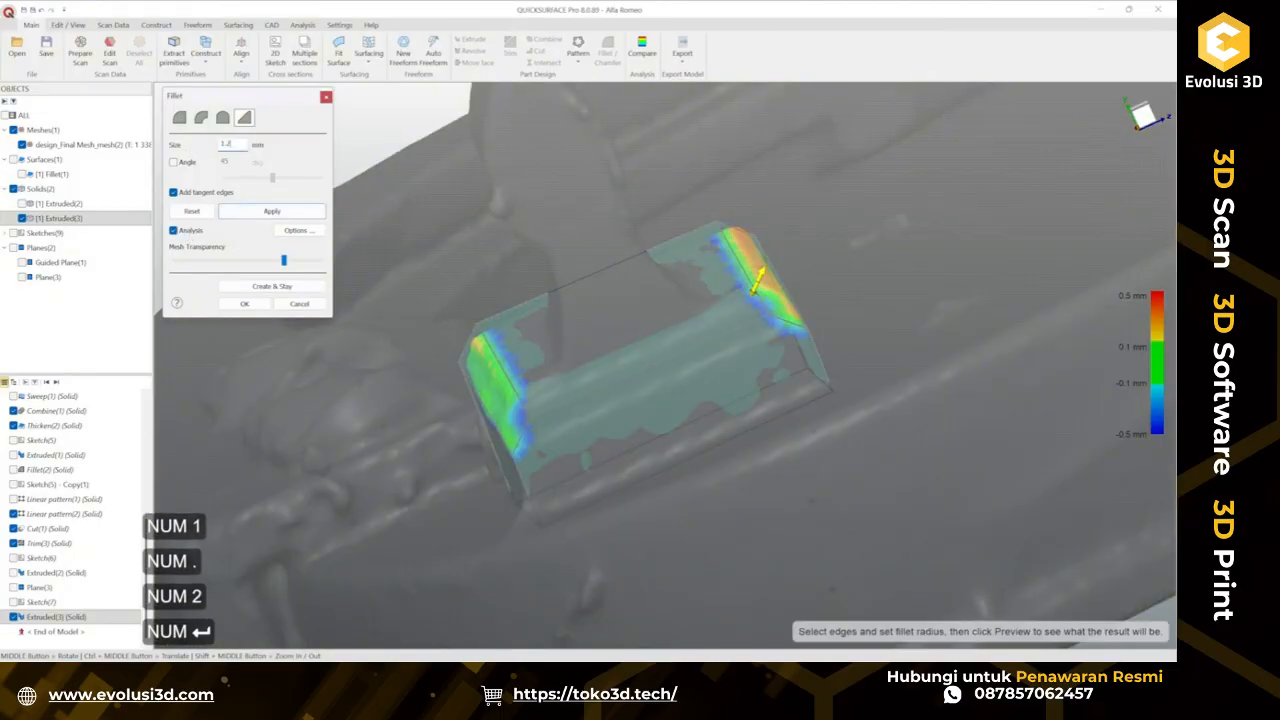
click(244, 303)
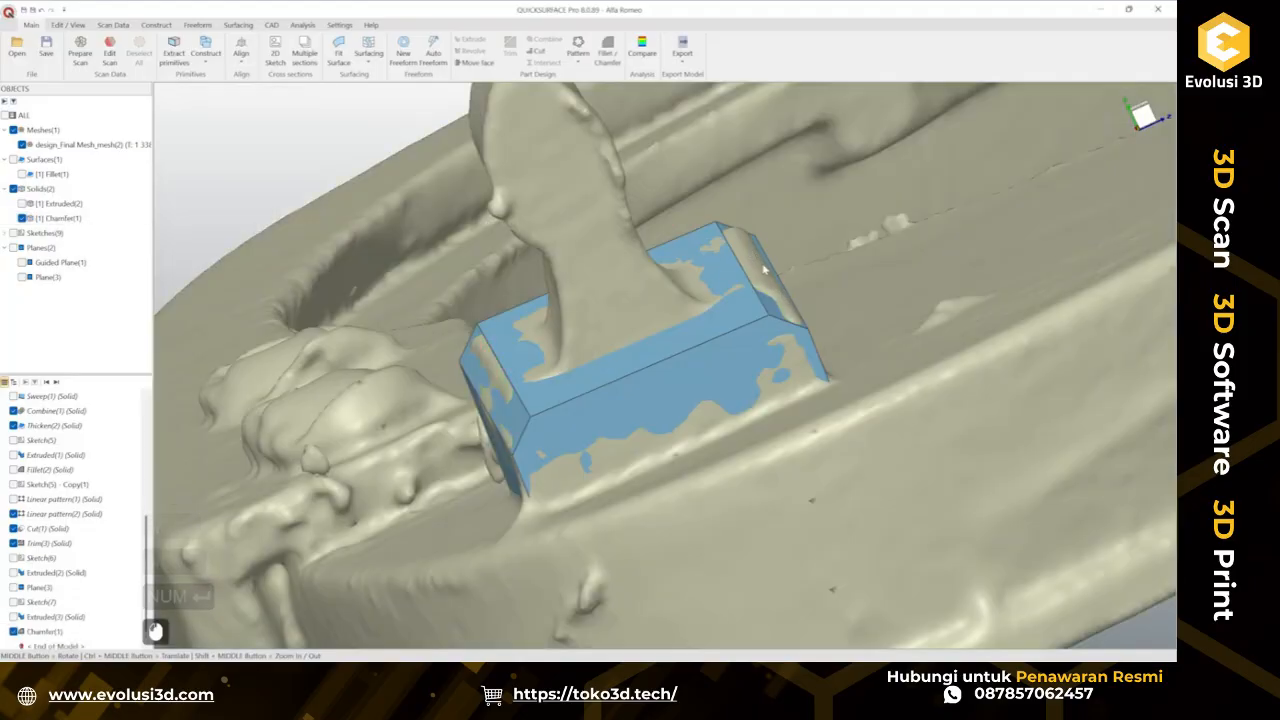
Create a 2D sketch on a slicing plane offset about -5.2 mm across the chamfered pad.
middle_drag(628, 429, 745, 395)
ctrl+middle_drag(600, 500, 620, 460)
middle_drag(575, 468, 650, 440)
ctrl+middle_drag(570, 425, 541, 426)
scroll(520, 446, down, 2)
middle_drag(541, 426, 508, 425)
scroll(538, 410, up, 2)
middle_drag(545, 478, 560, 452)
ctrl+middle_drag(560, 452, 451, 457)
click(451, 457)
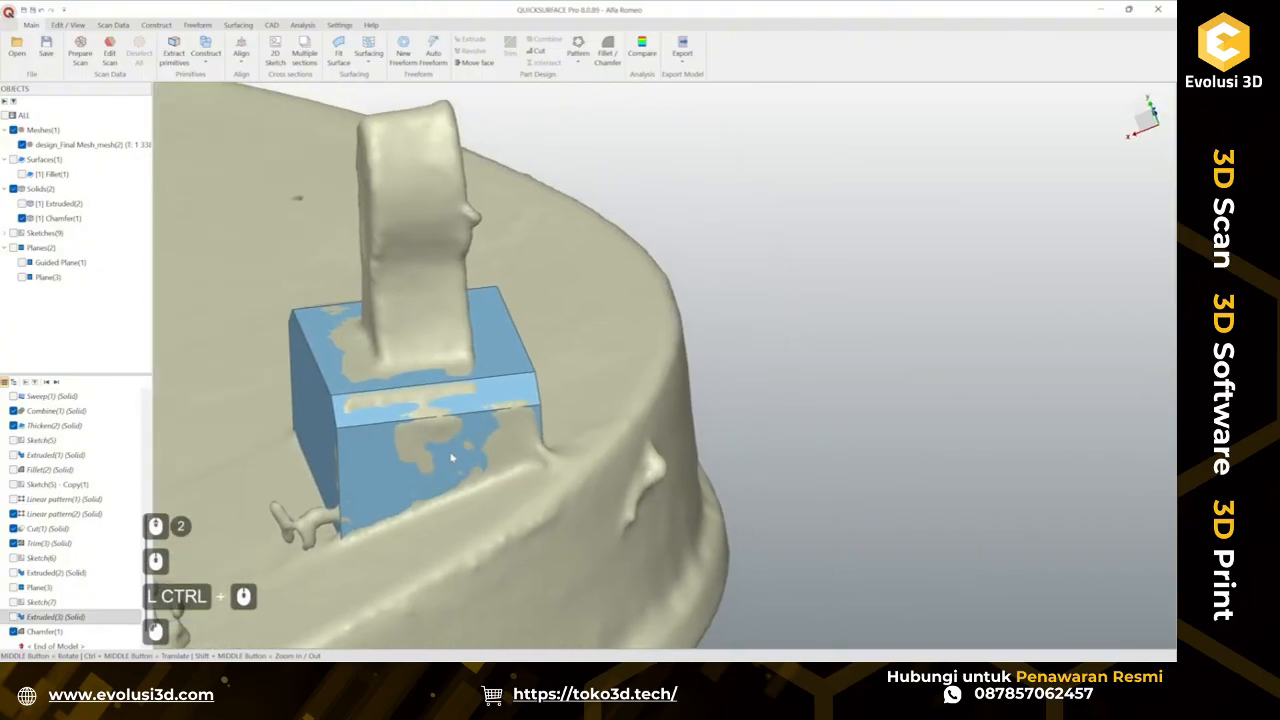
click(471, 437)
mouse_move(497, 503)
middle_down()
mouse_move(328, 500)
mouse_move(580, 465)
middle_up()
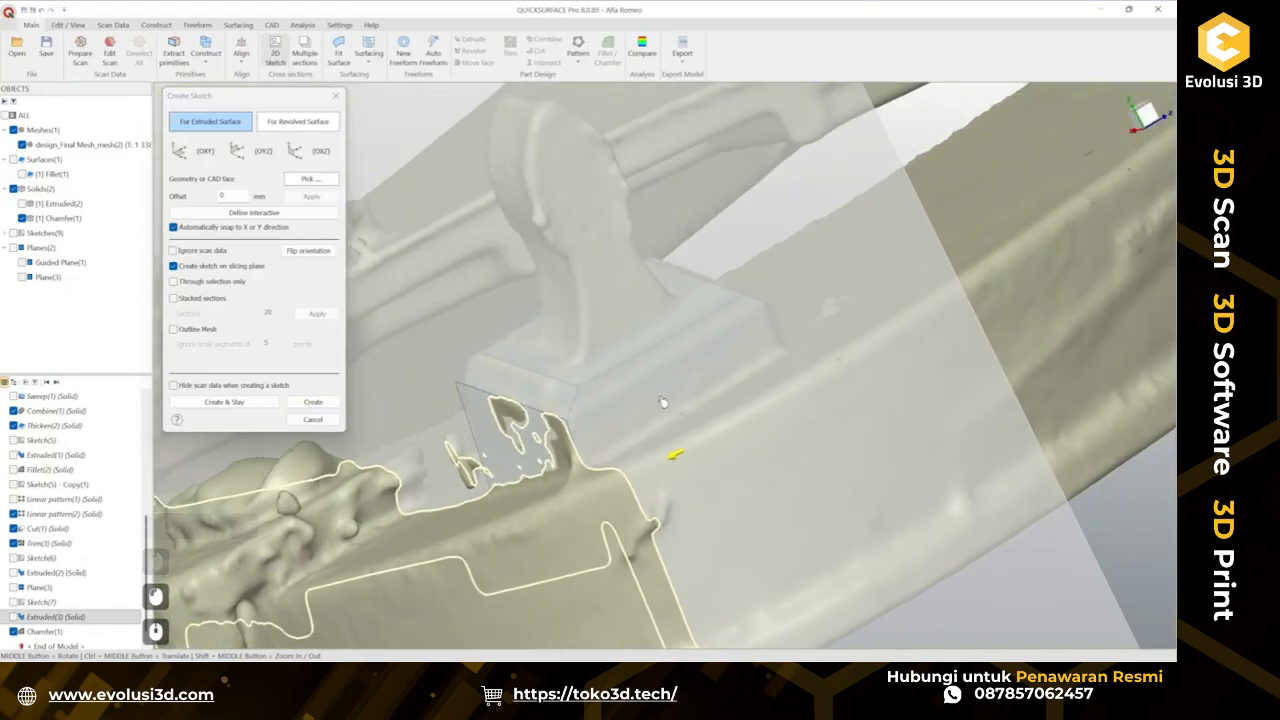
drag(663, 404, 757, 372)
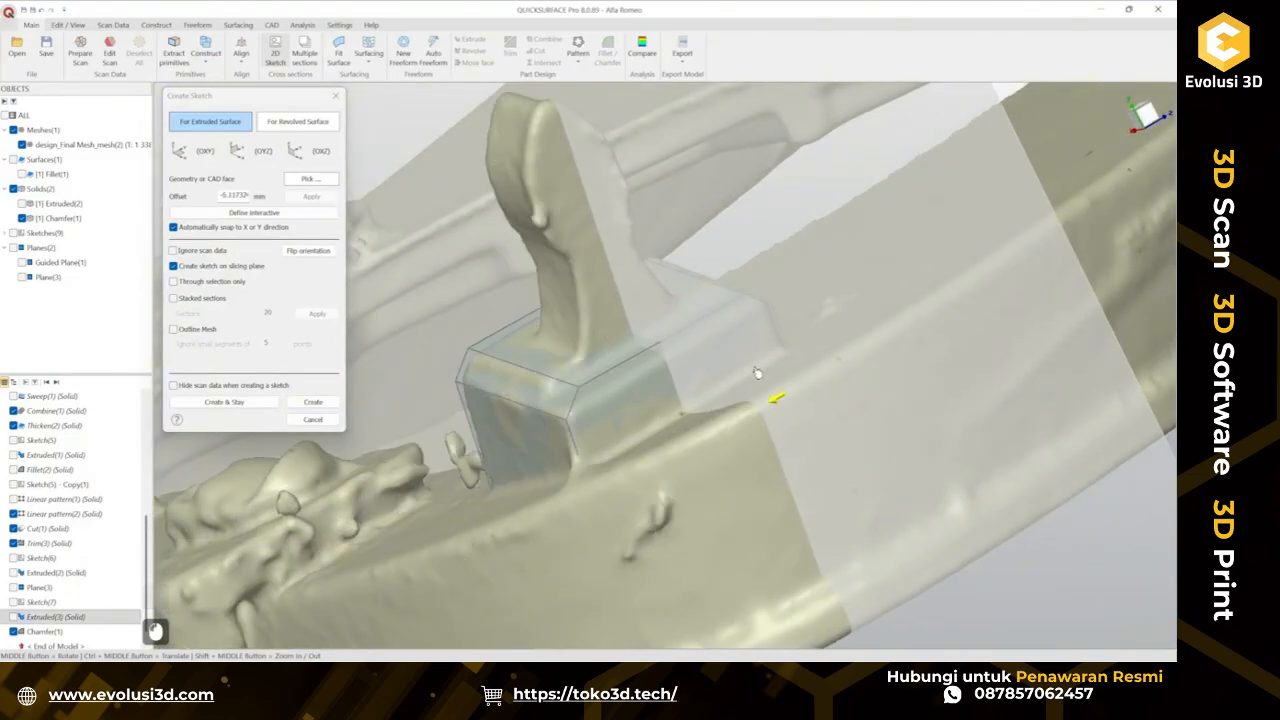
click(313, 403)
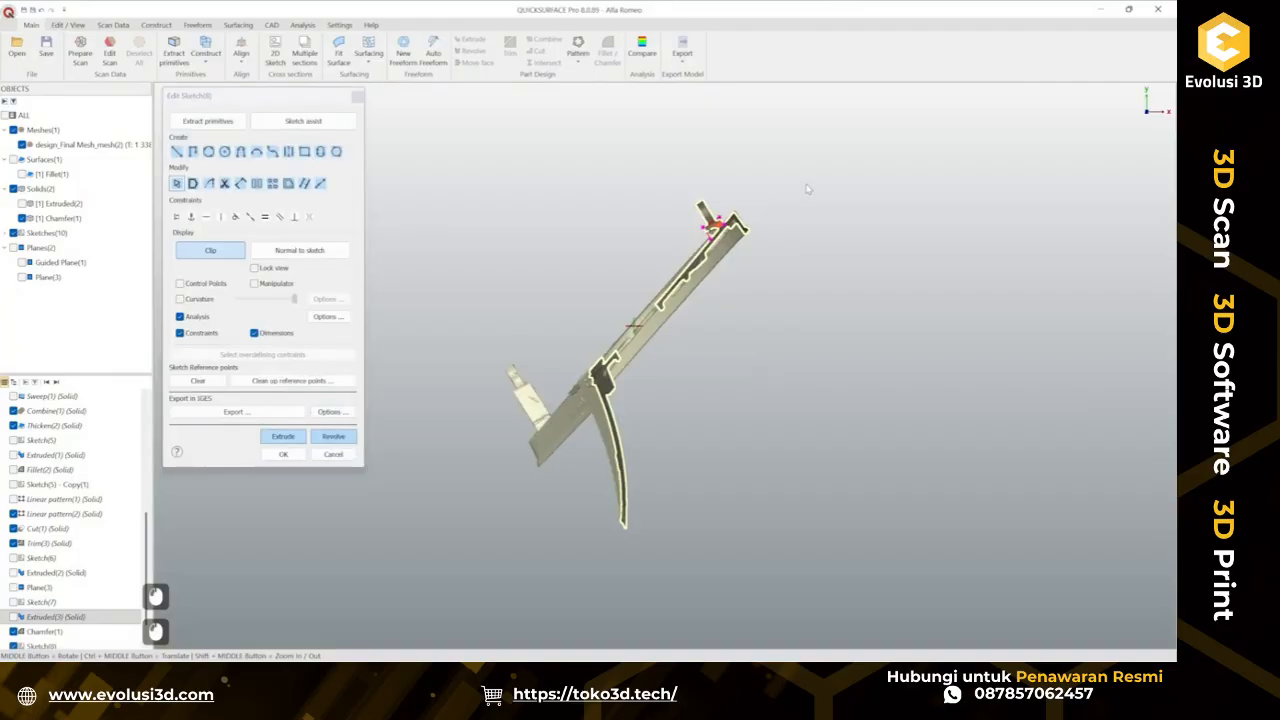
scroll(787, 194, up, 11)
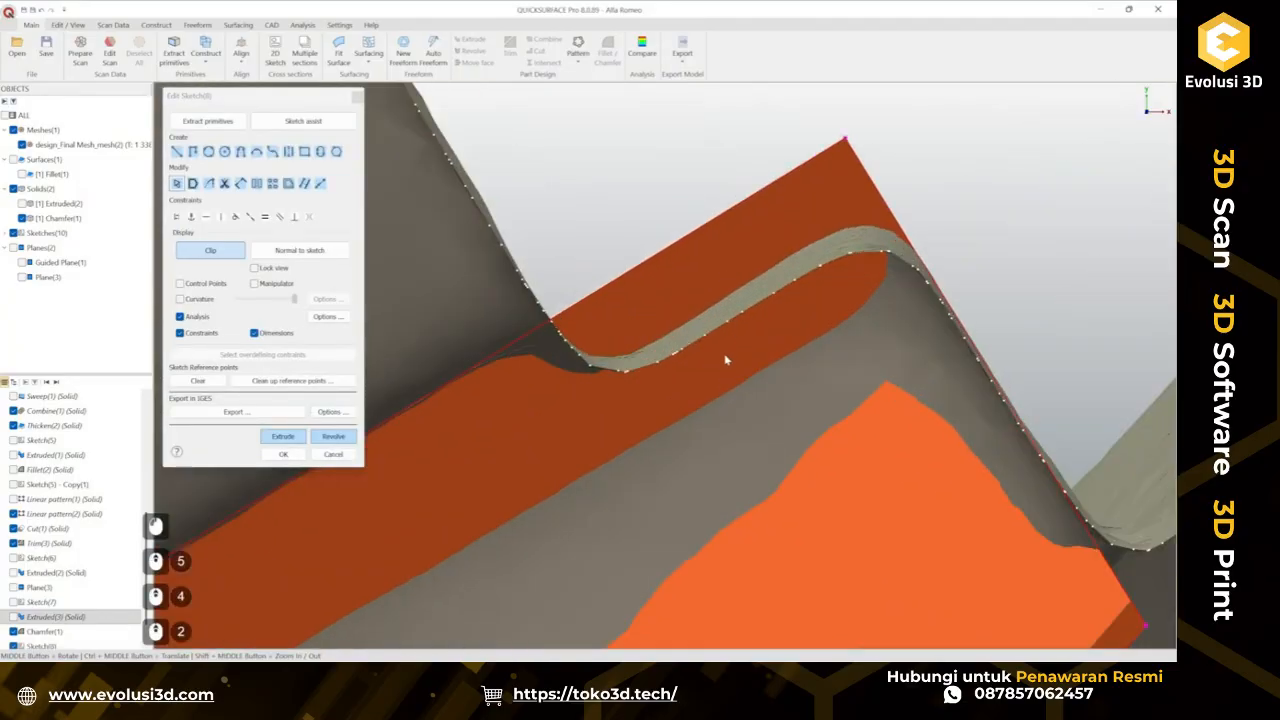
key(shift)
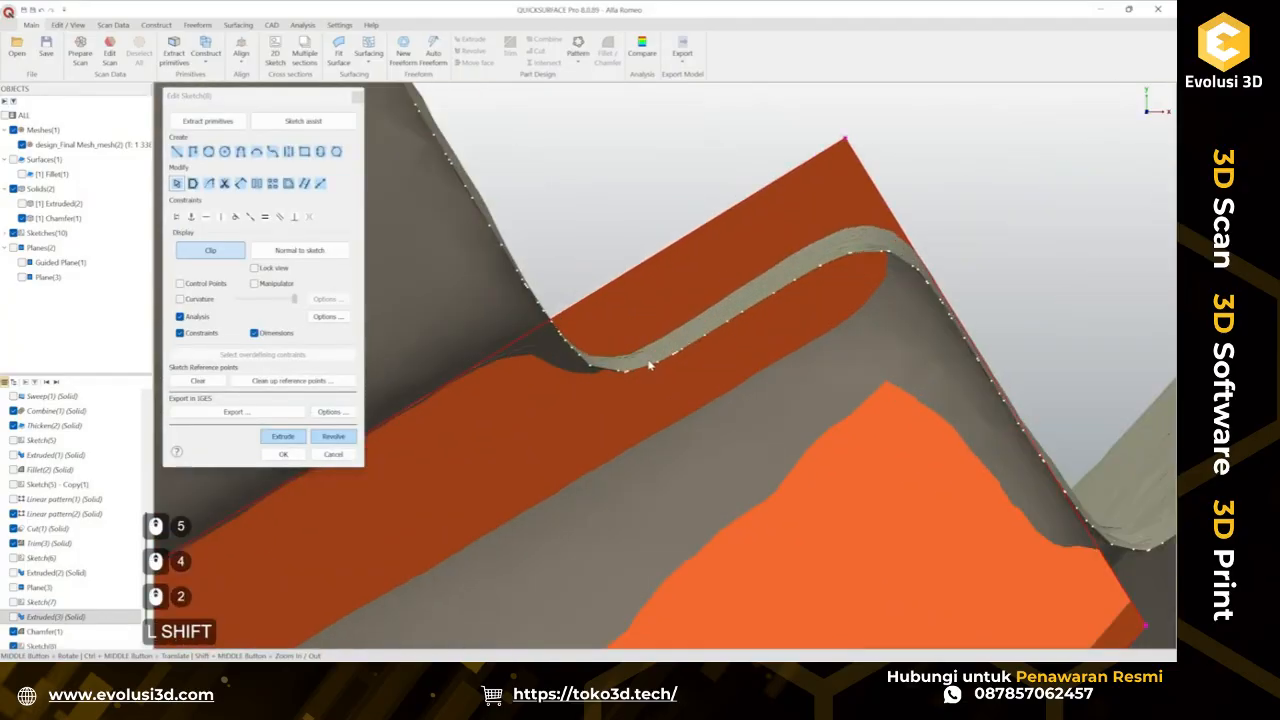
mouse_move(649, 366)
shift+mouse_down()
mouse_move(820, 306)
mouse_move(828, 256)
shift+mouse_up()
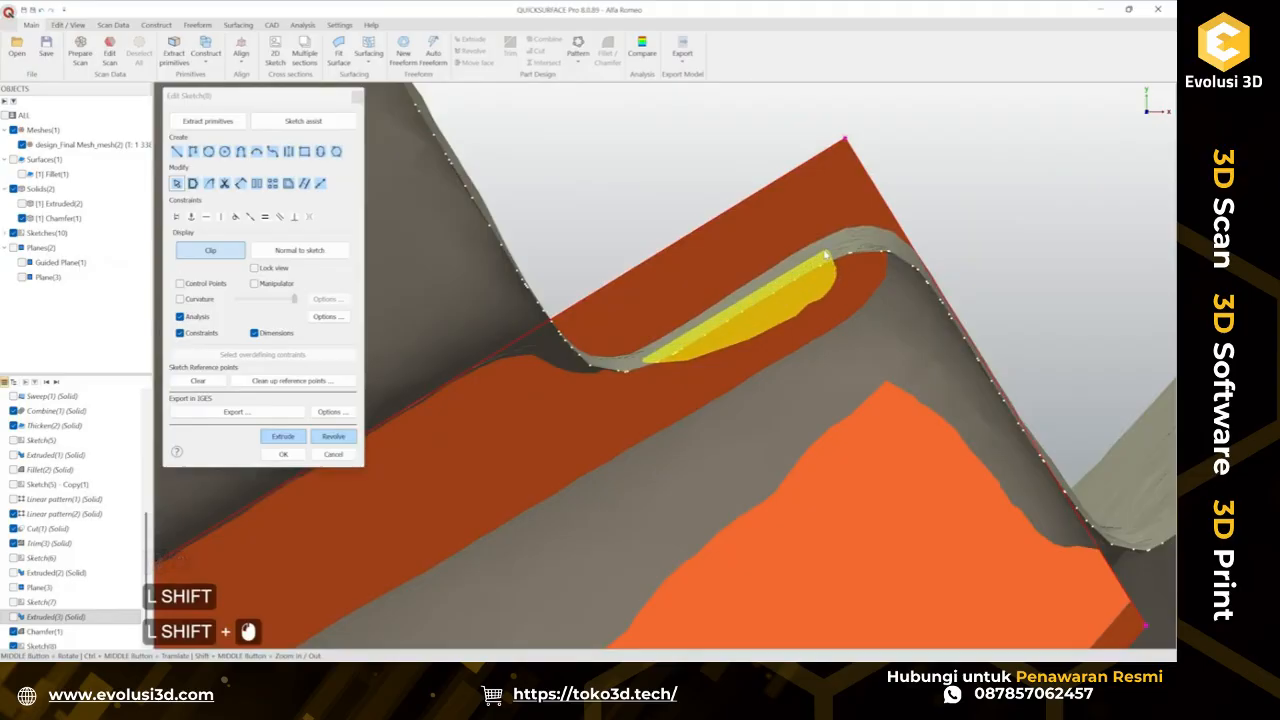
key(ctrl+z)
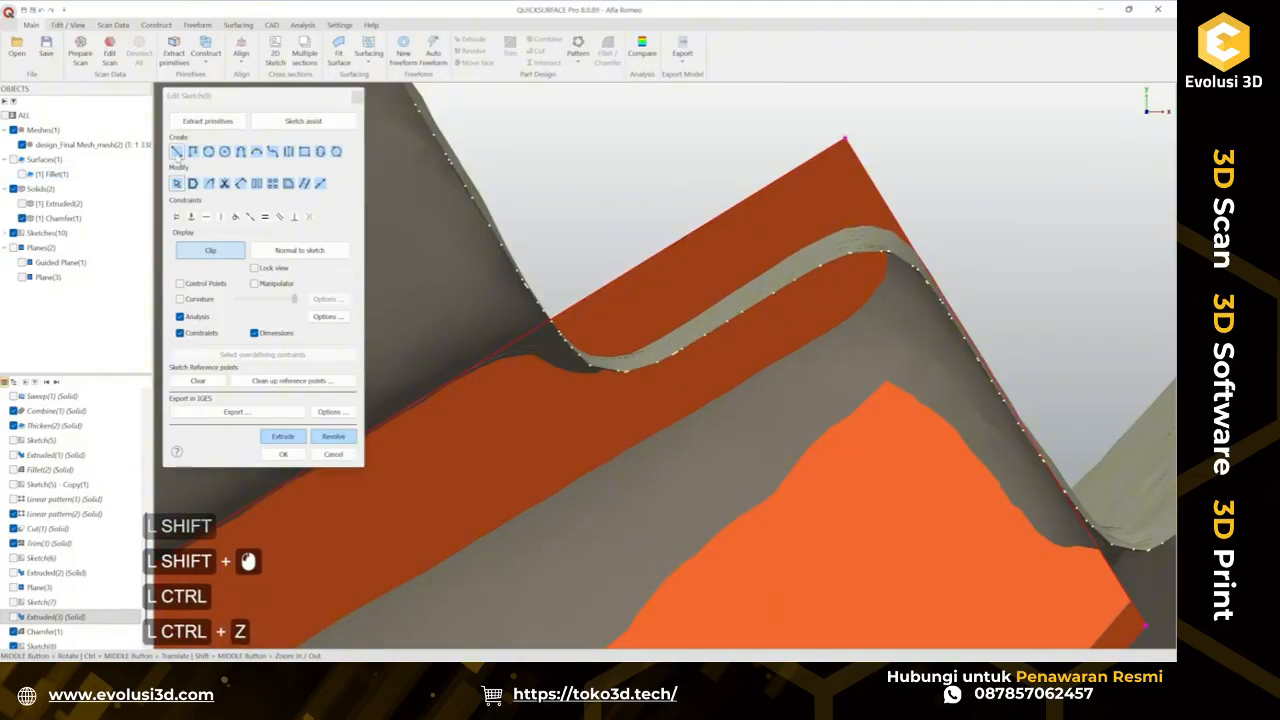
Draw a line along the top edge of the pad's cross-section.
ctrl+click(672, 350)
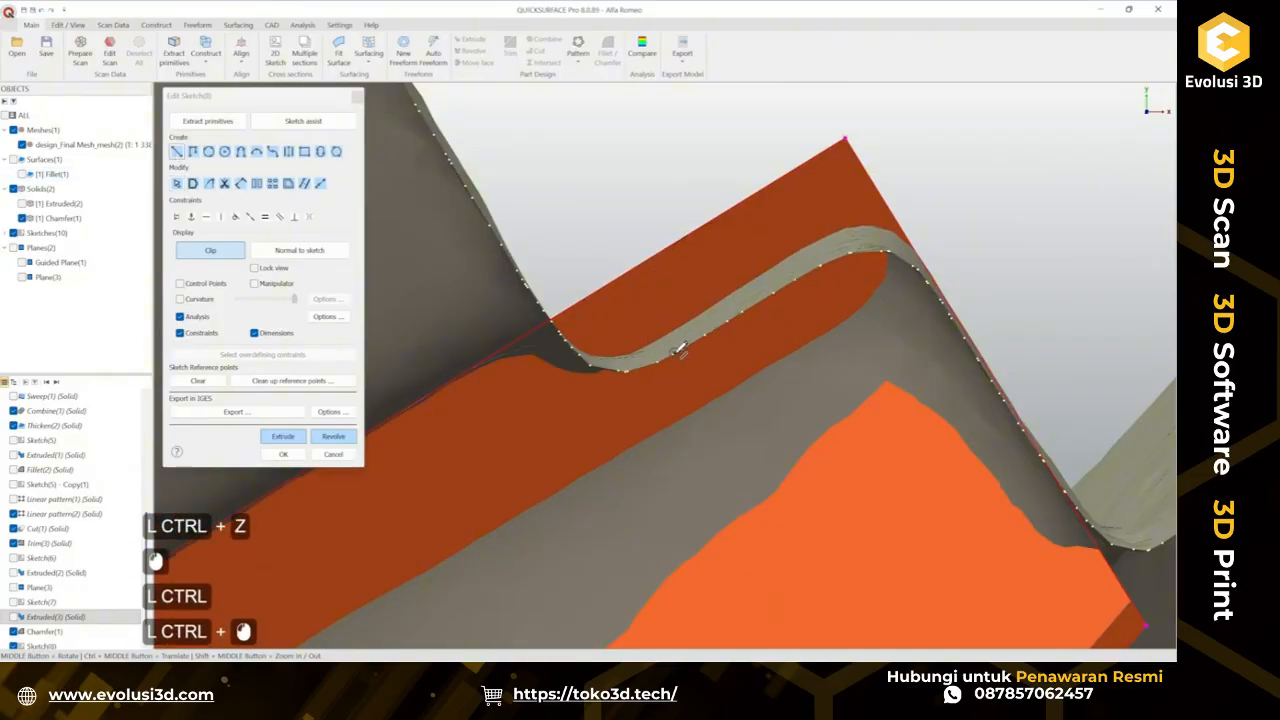
ctrl+click(825, 262)
key(Escape)
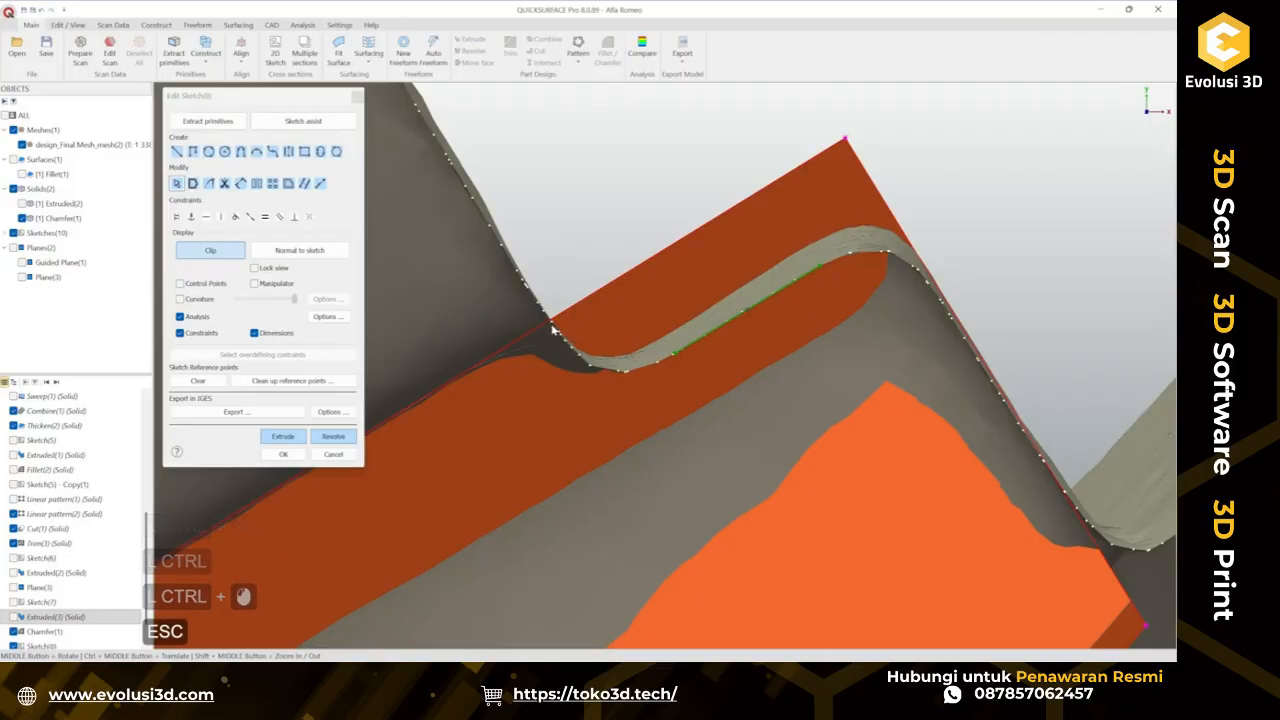
Draw a second line along the sloped side of the pad's cross-section.
scroll(551, 328, down, 2)
scroll(560, 332, down, 1)
scroll(563, 331, up, 3)
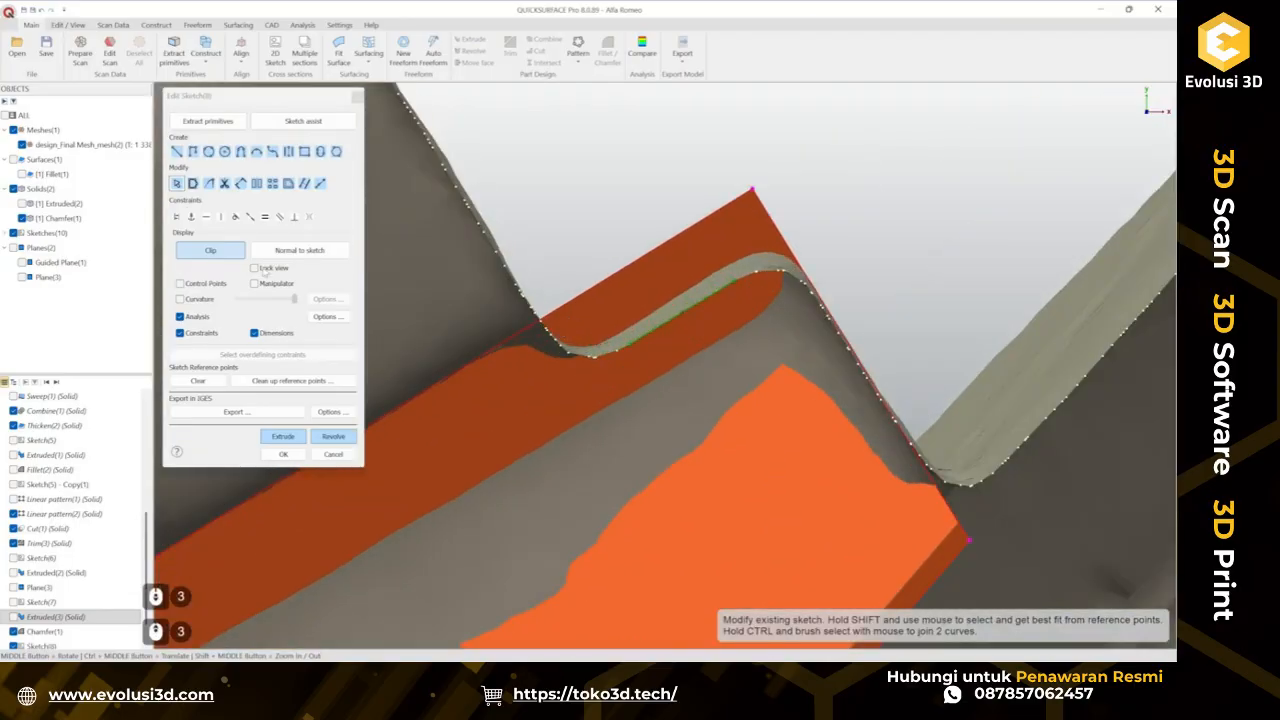
click(176, 152)
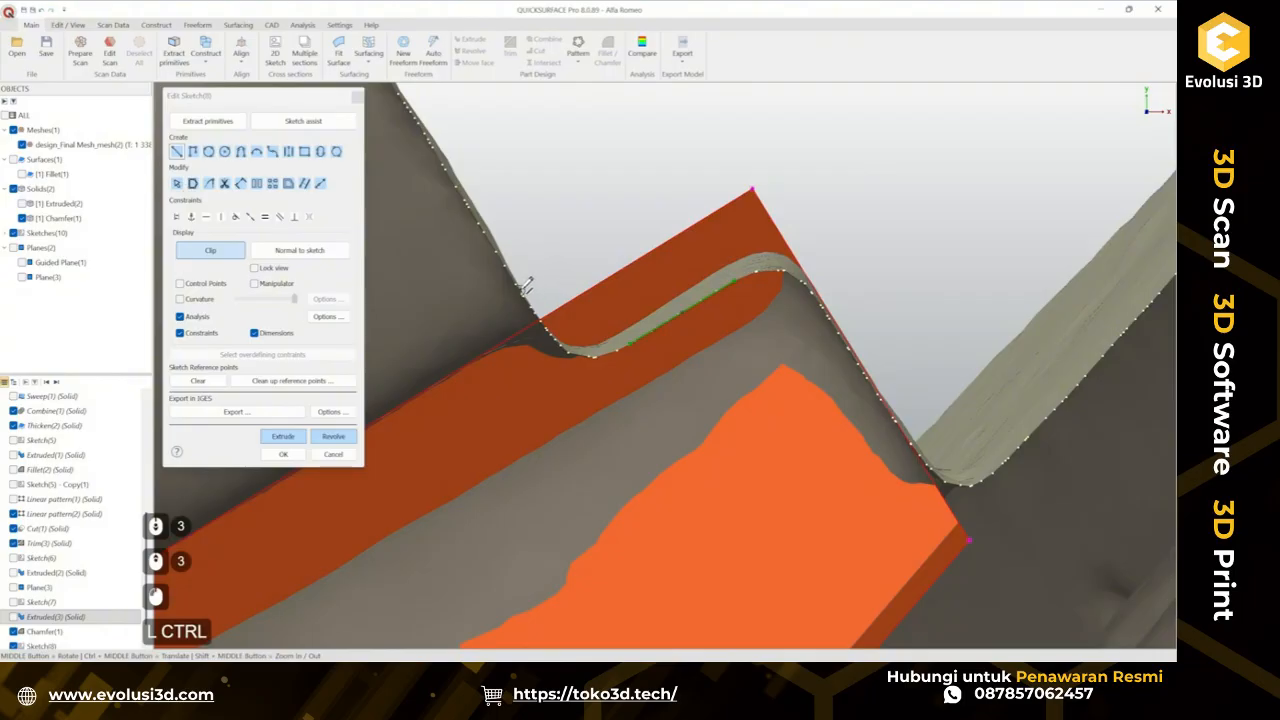
ctrl+click(549, 287)
ctrl+click(562, 327)
key(Escape)
key(Escape)
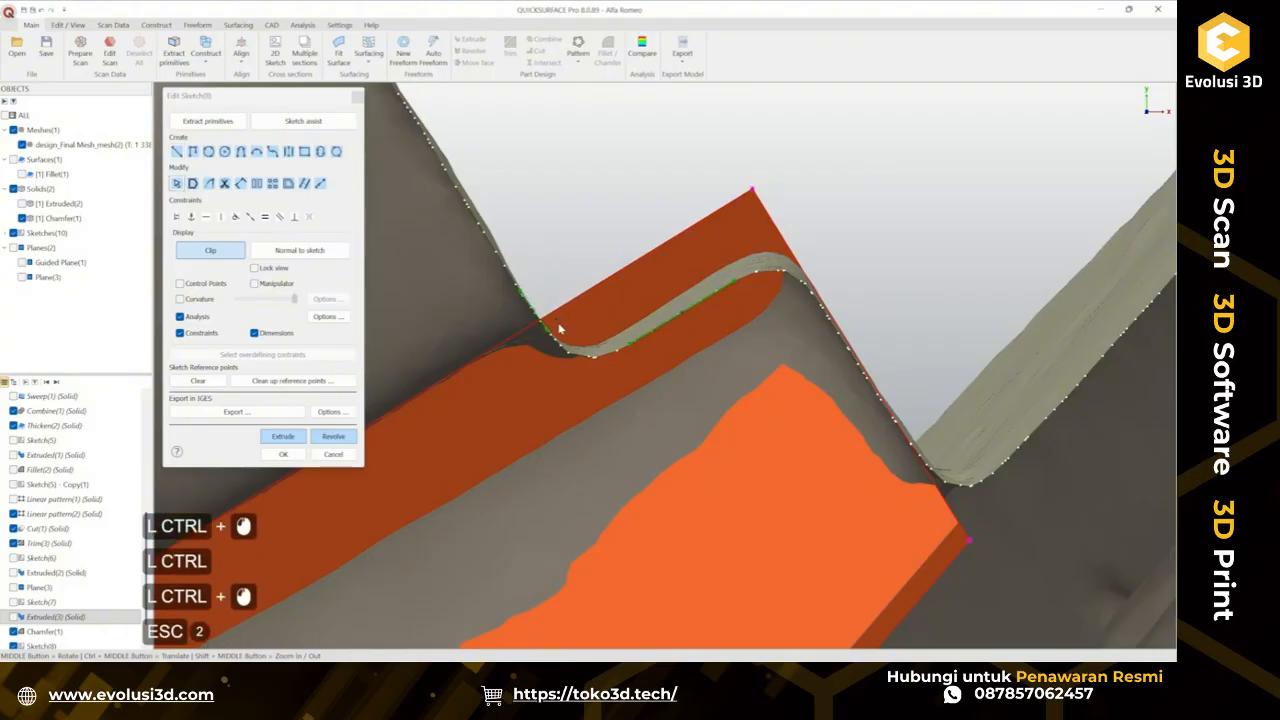
Finish the pad's cross-section profile and extrude it two-sided as a surface, about 7.7 mm and 6.9 mm deep.
ctrl+click(583, 367)
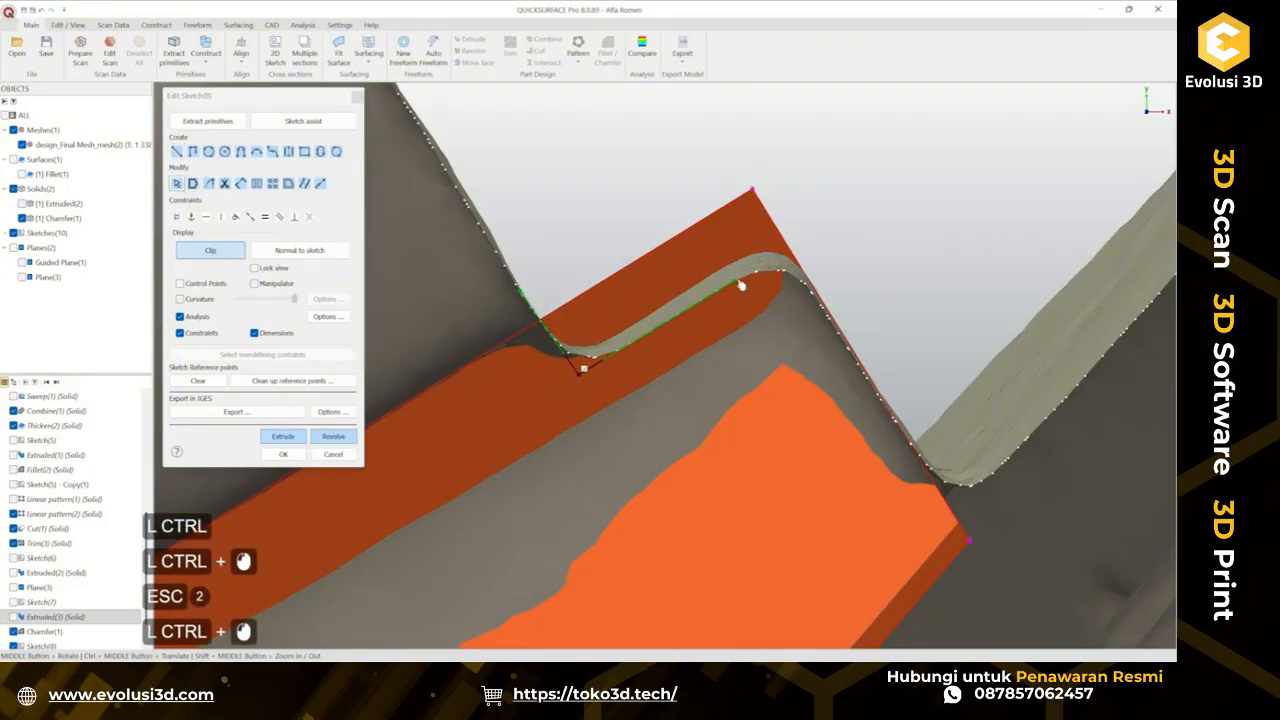
drag(739, 284, 820, 231)
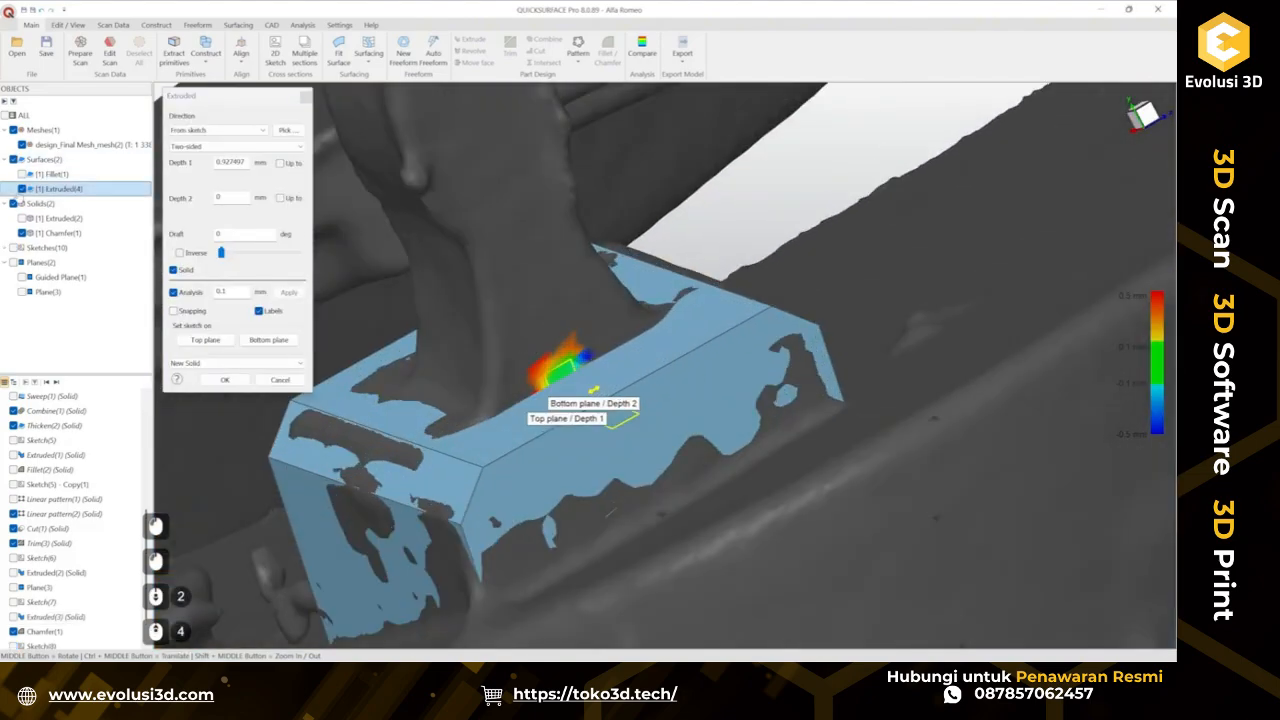
click(40, 232)
click(22, 233)
scroll(613, 348, up, 2)
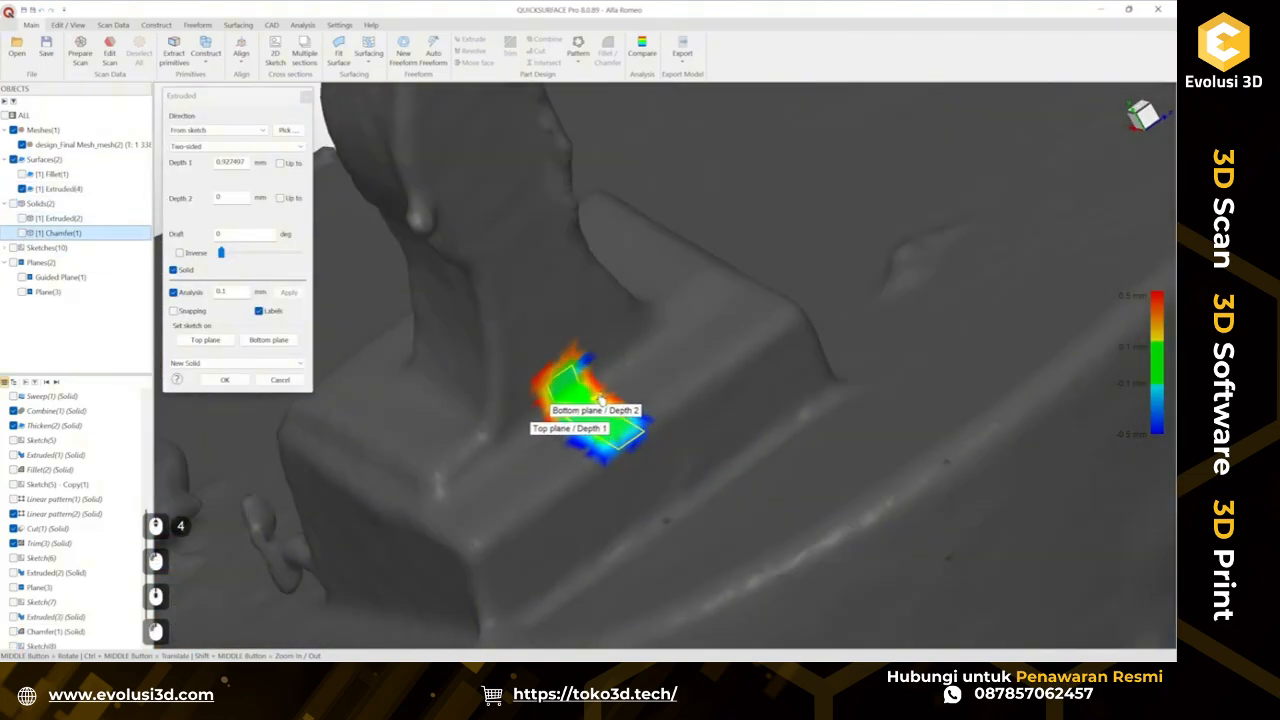
drag(601, 400, 790, 264)
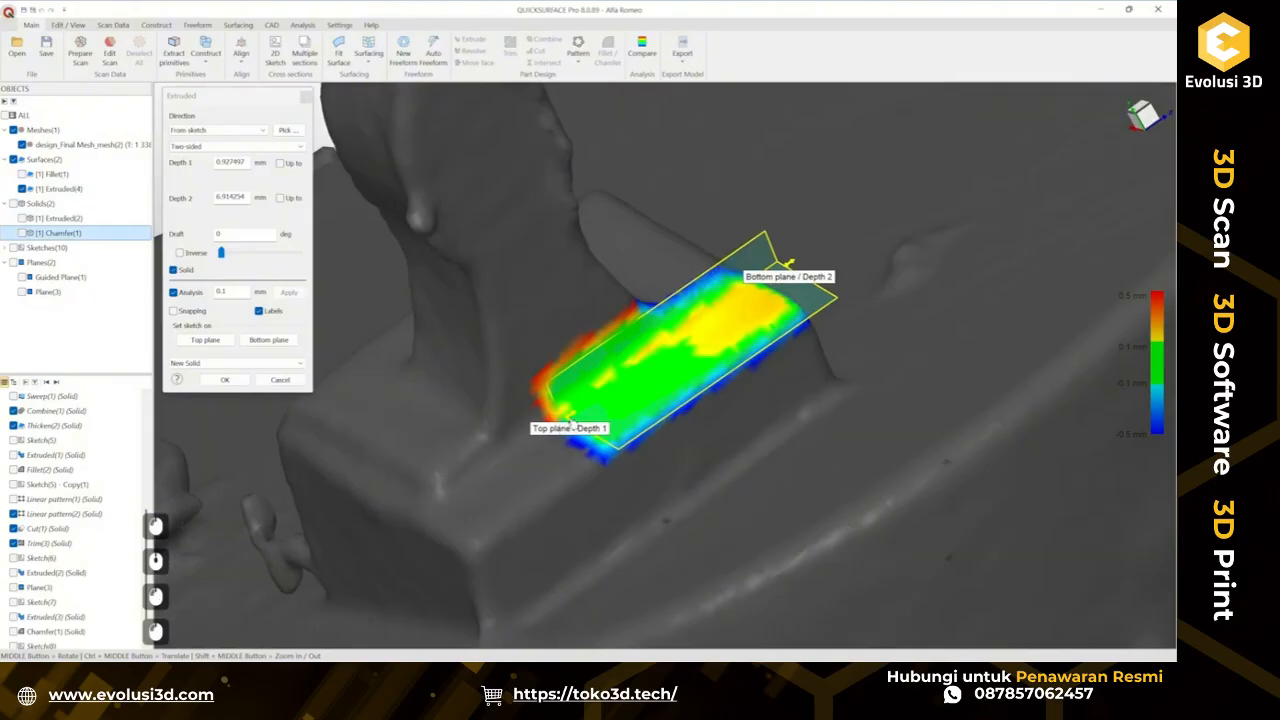
drag(572, 426, 390, 552)
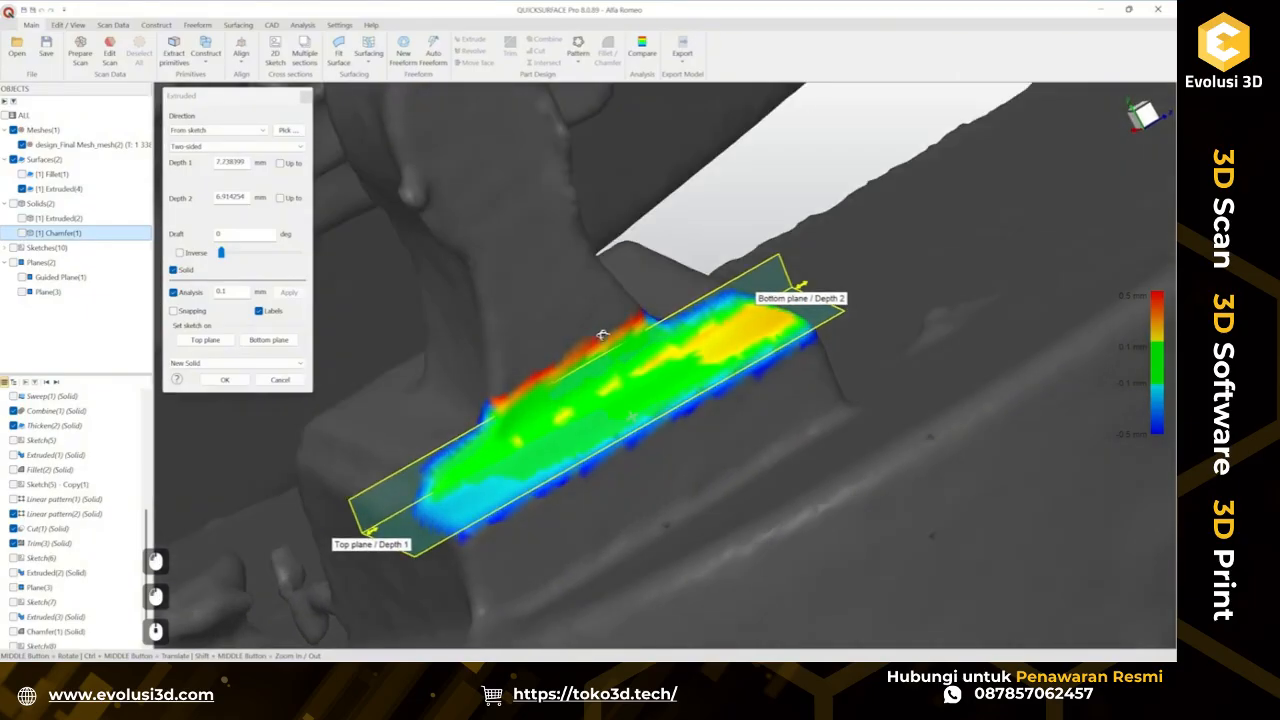
middle_drag(601, 335, 540, 456)
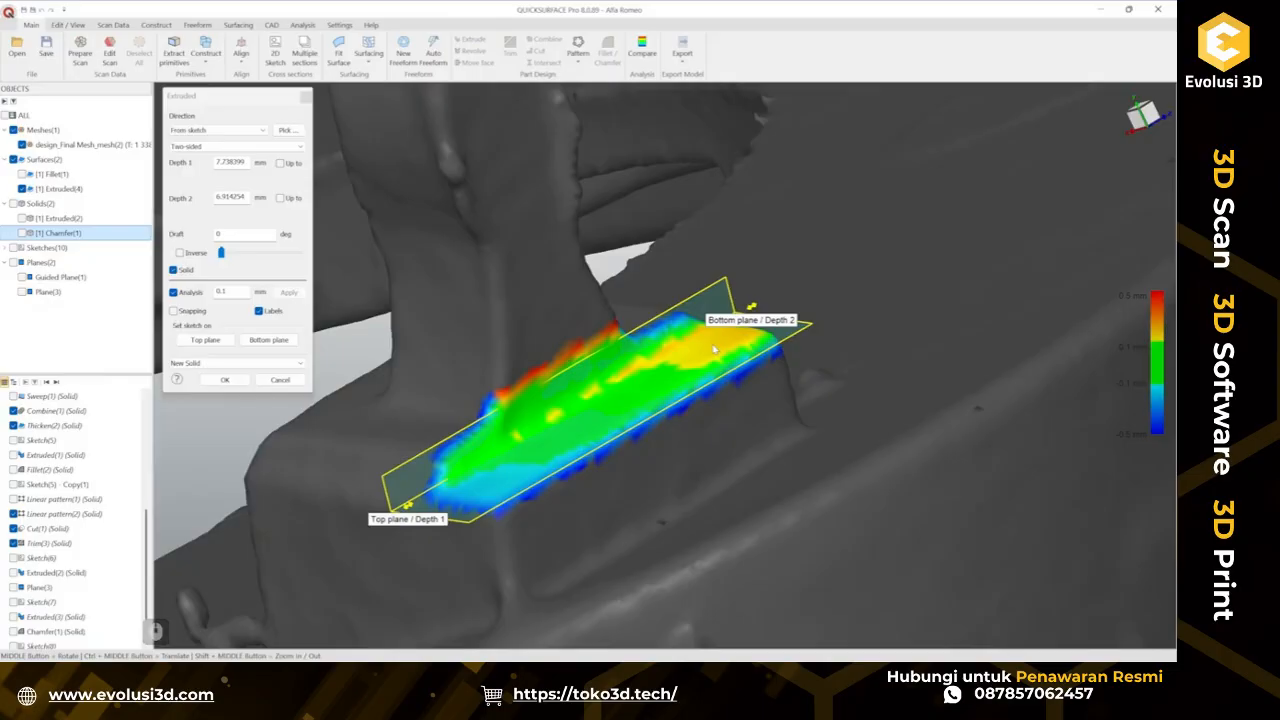
middle_drag(714, 348, 915, 400)
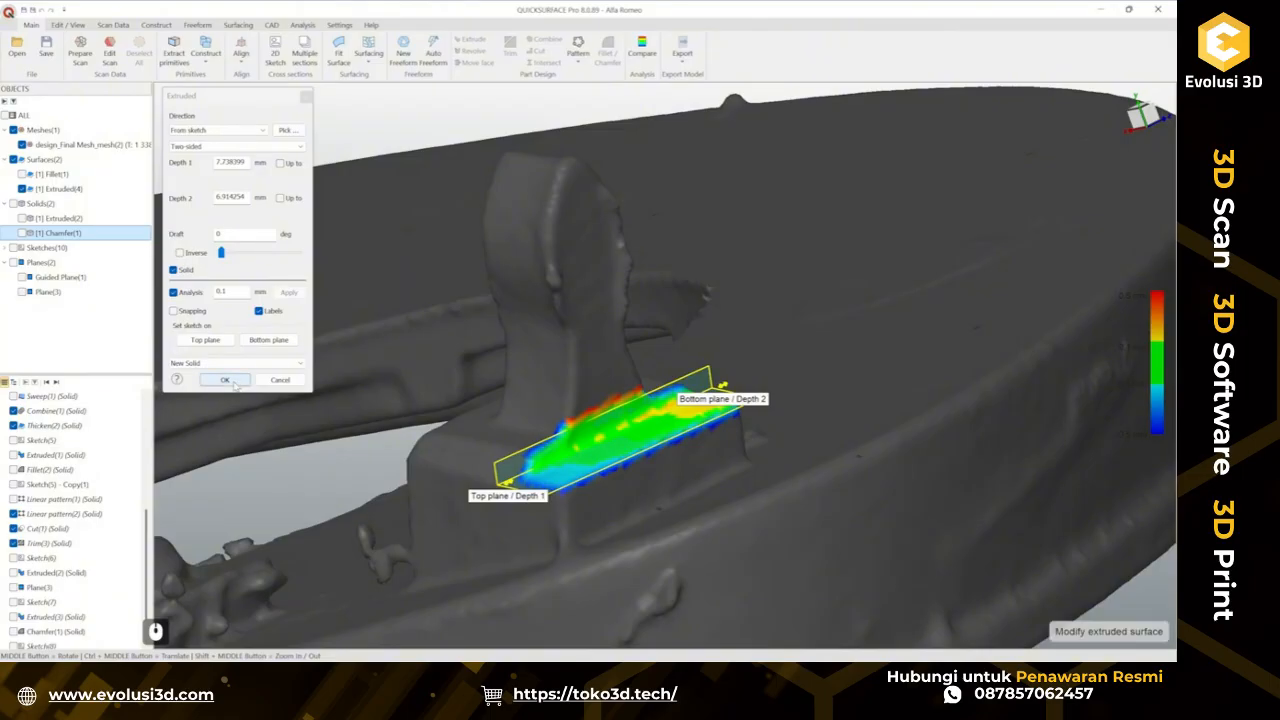
click(233, 383)
Inspect the extruded surface against the scan, then hide it and show the chamfered pad solid.
middle_drag(614, 474, 730, 403)
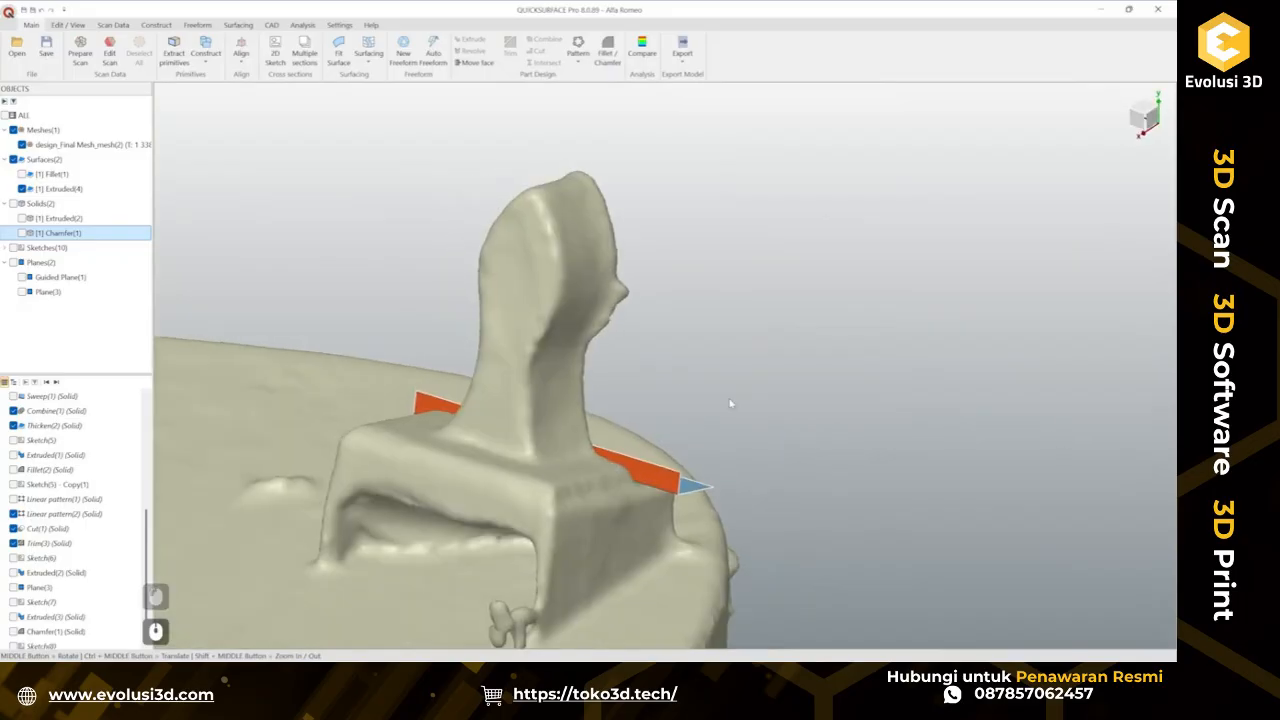
middle_drag(507, 291, 483, 405)
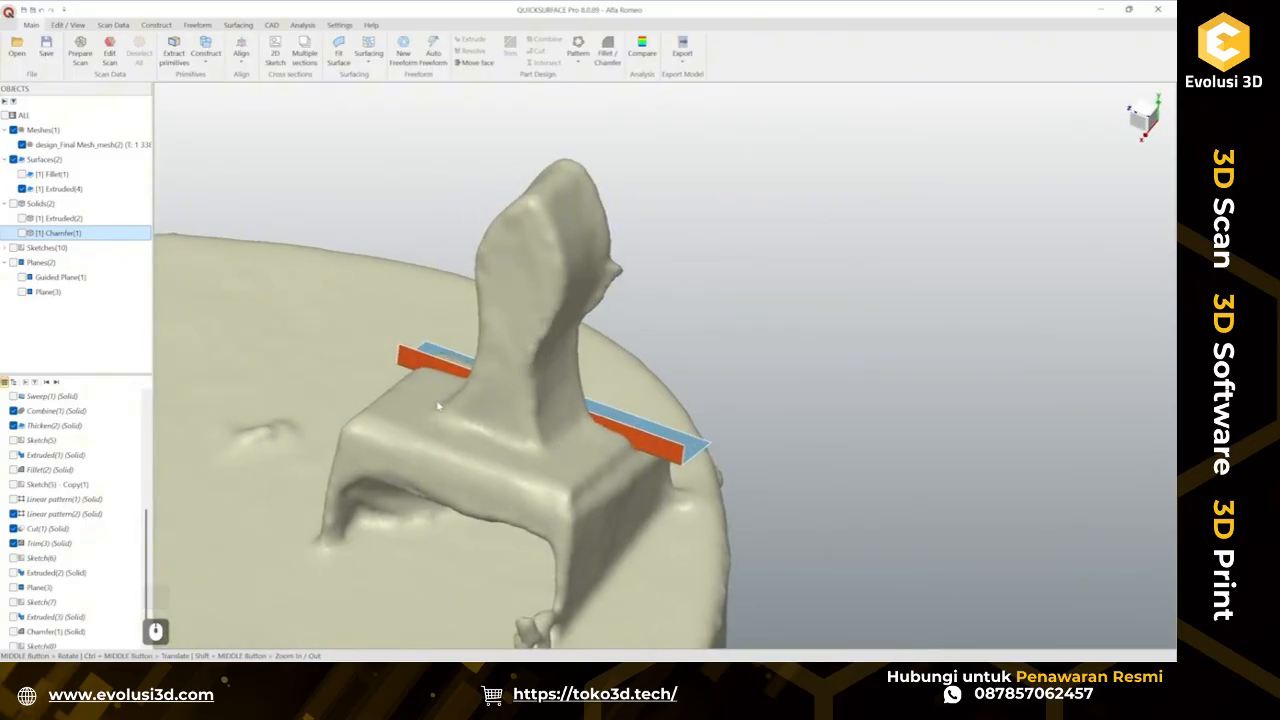
middle_drag(600, 341, 524, 313)
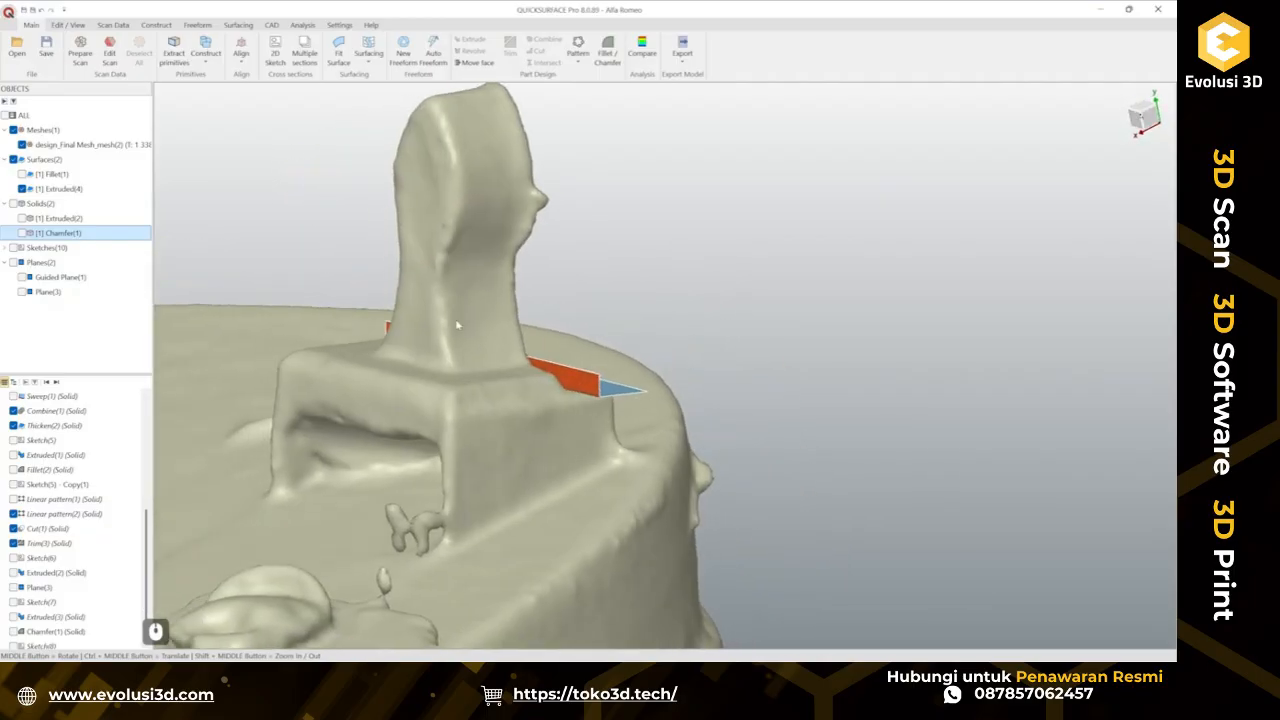
middle_drag(471, 280, 655, 445)
click(666, 432)
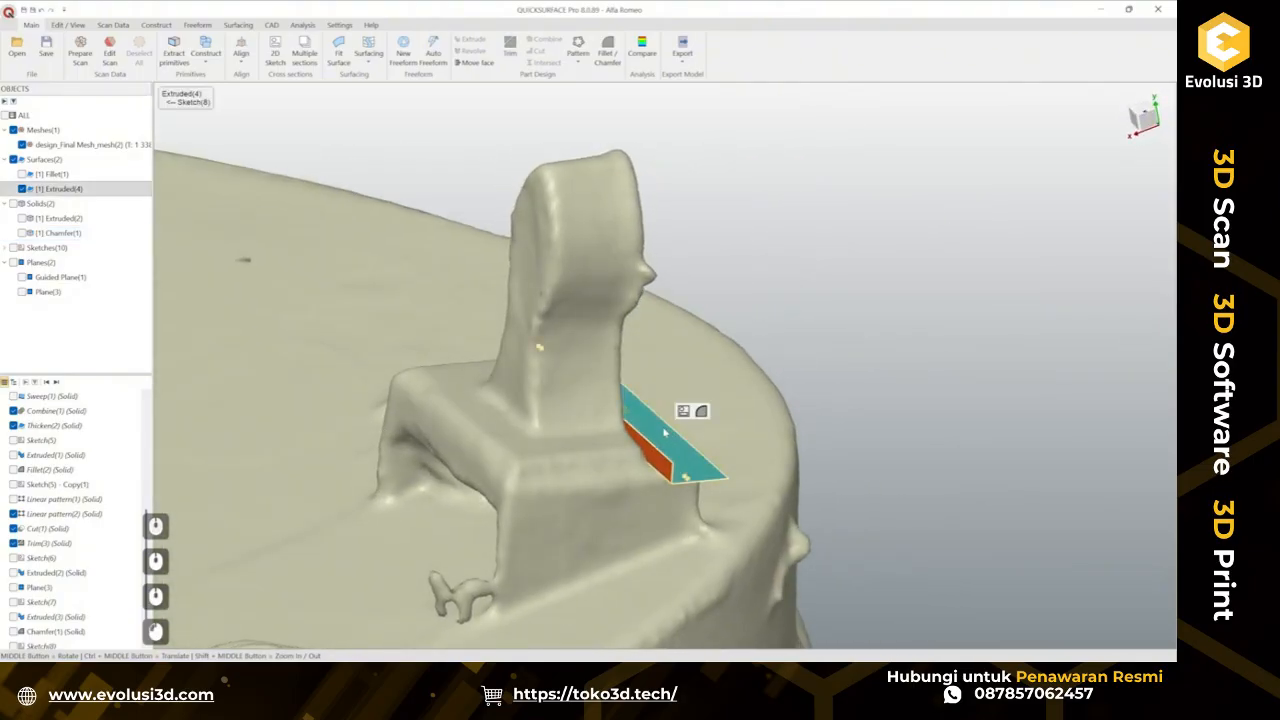
right_click(666, 432)
click(704, 484)
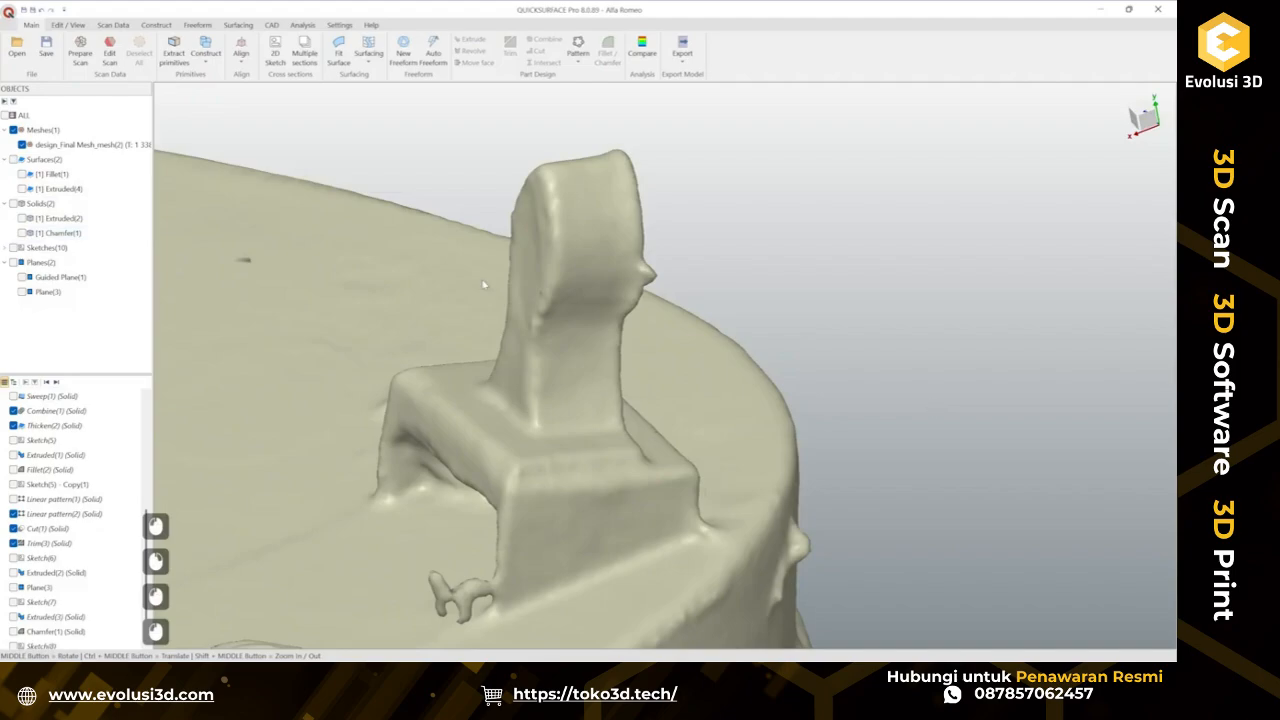
scroll(614, 410, down, 3)
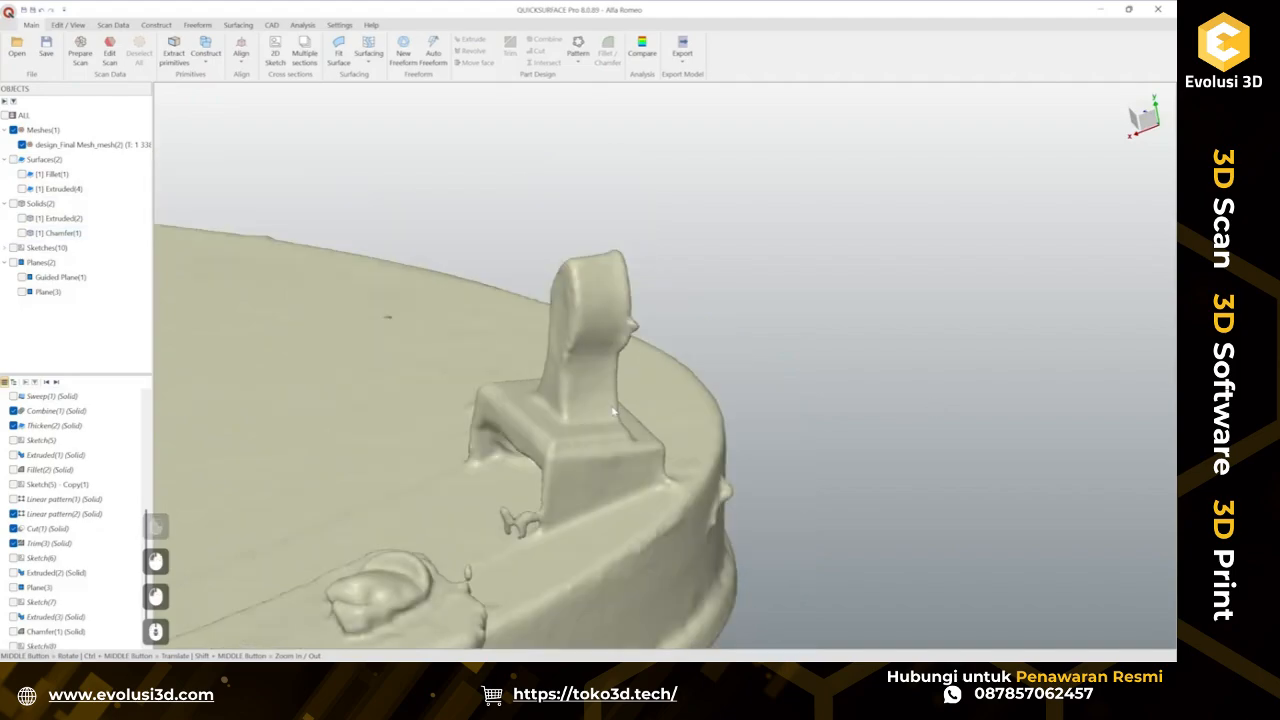
scroll(598, 404, up, 2)
click(22, 189)
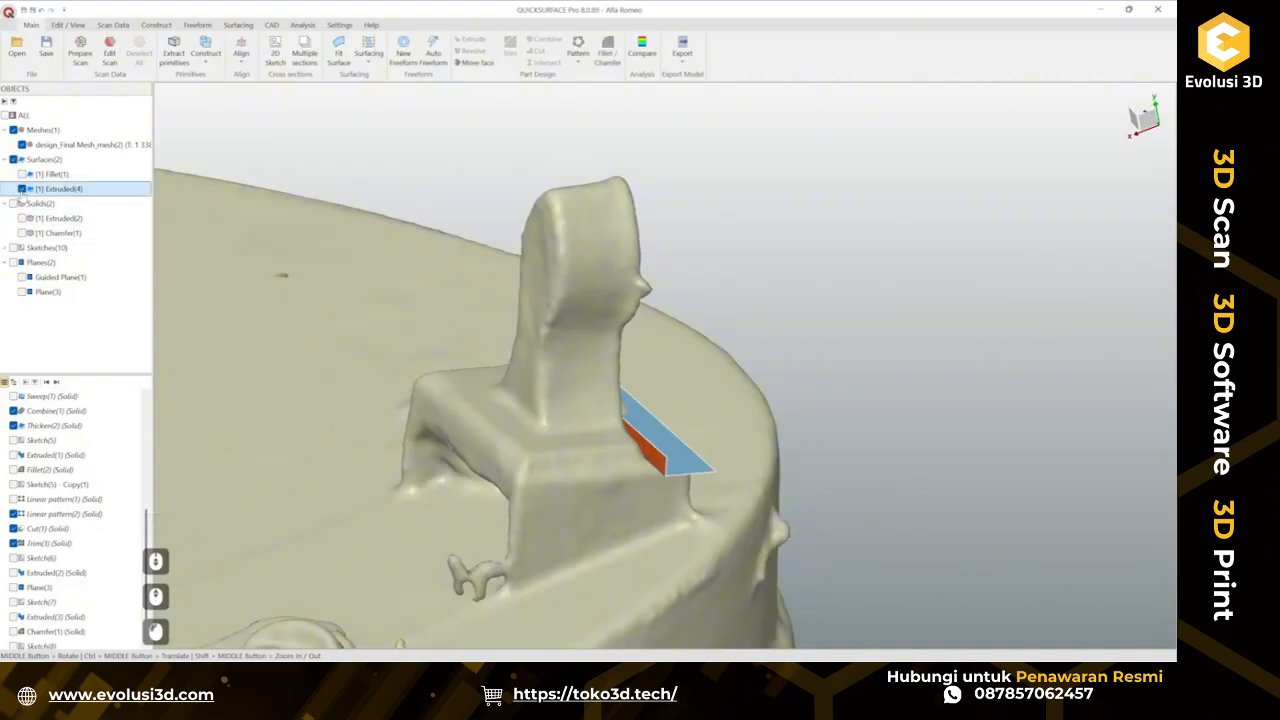
click(22, 189)
click(22, 233)
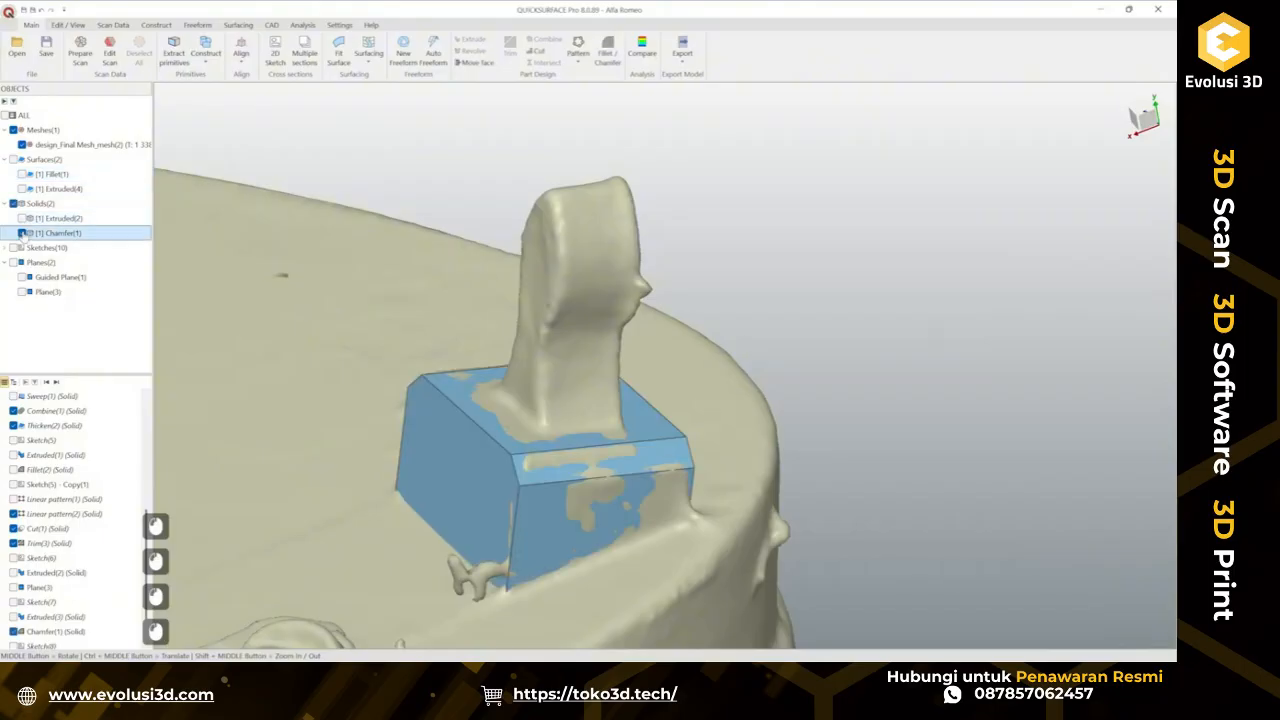
Create a 2D sketch on a slicing plane offset about -5.19 mm through the pad and its clip tab.
middle_drag(338, 457, 518, 483)
click(527, 470)
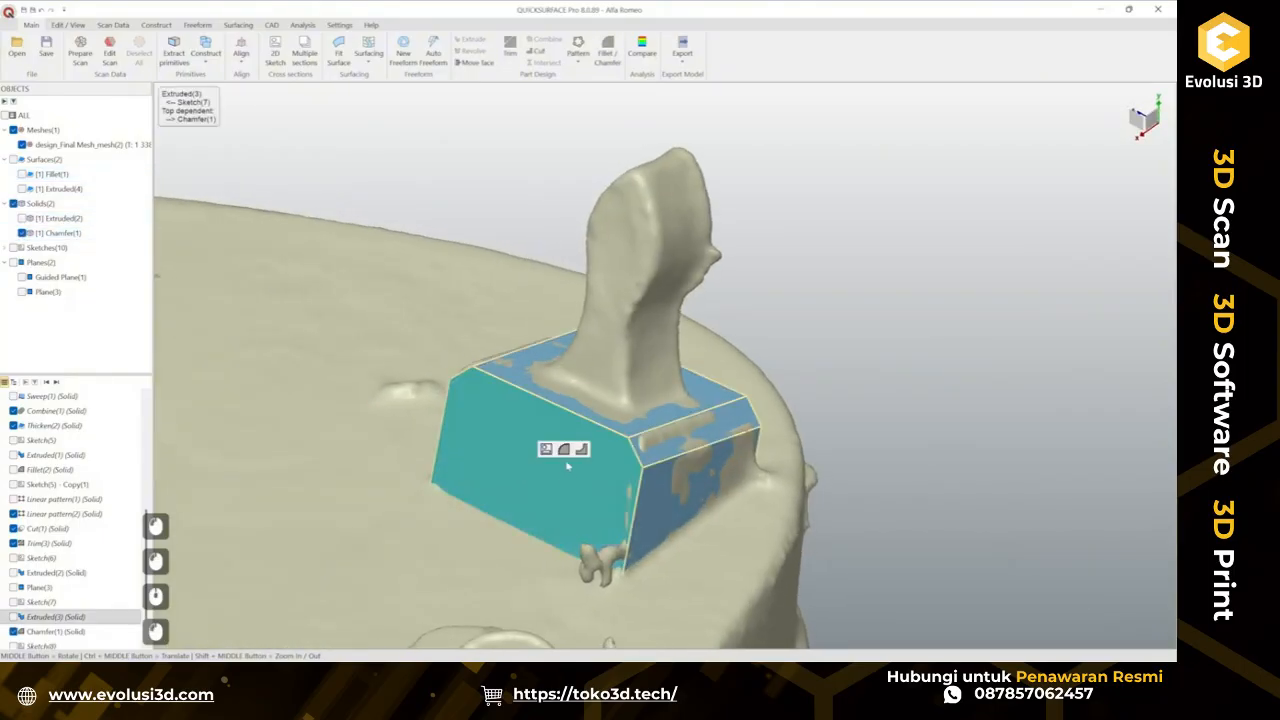
click(545, 449)
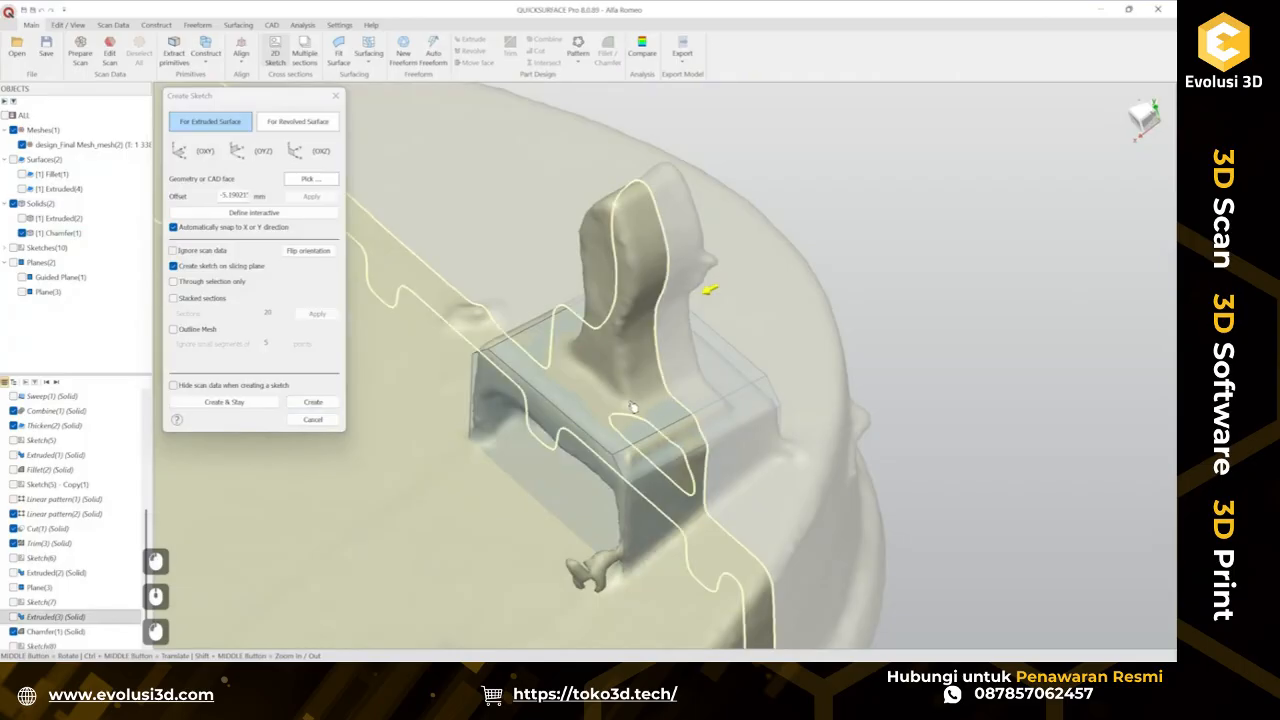
middle_drag(634, 408, 772, 474)
click(311, 402)
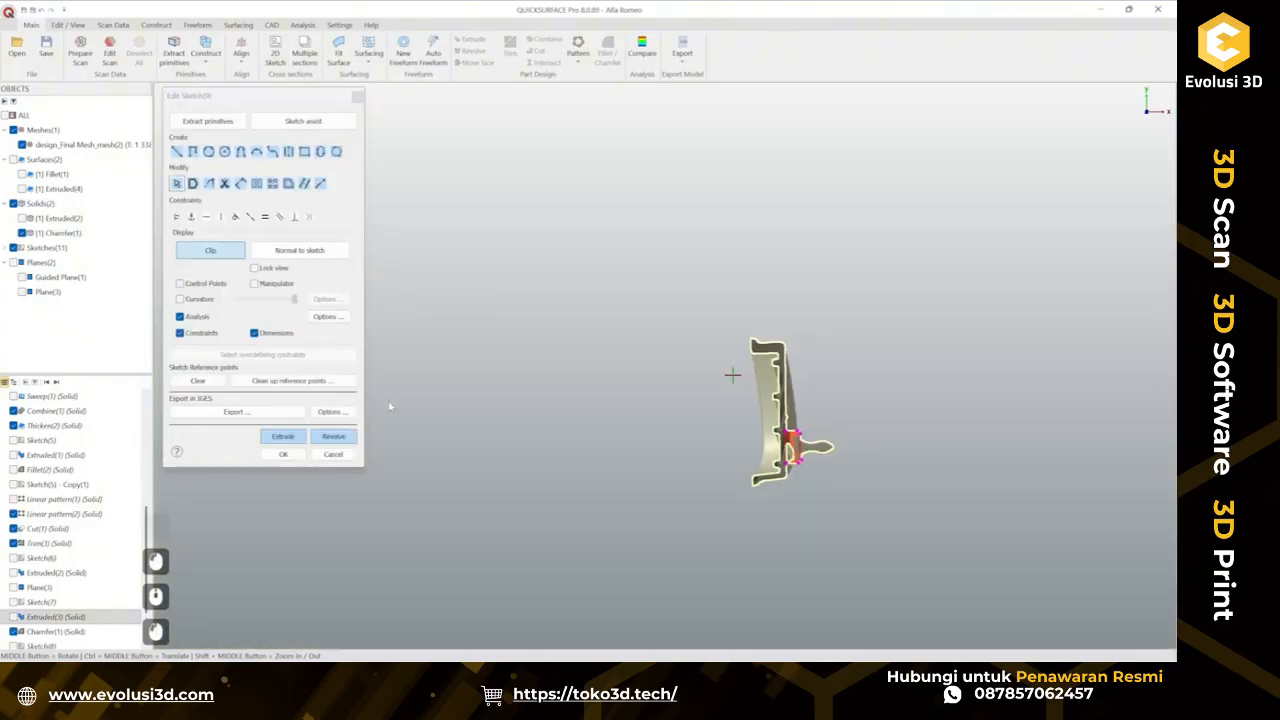
Fit curves along the upper and lower outline edges of the clip tab's cross-section.
scroll(826, 448, up, 5)
scroll(786, 443, up, 1)
ctrl+middle_drag(760, 443, 732, 389)
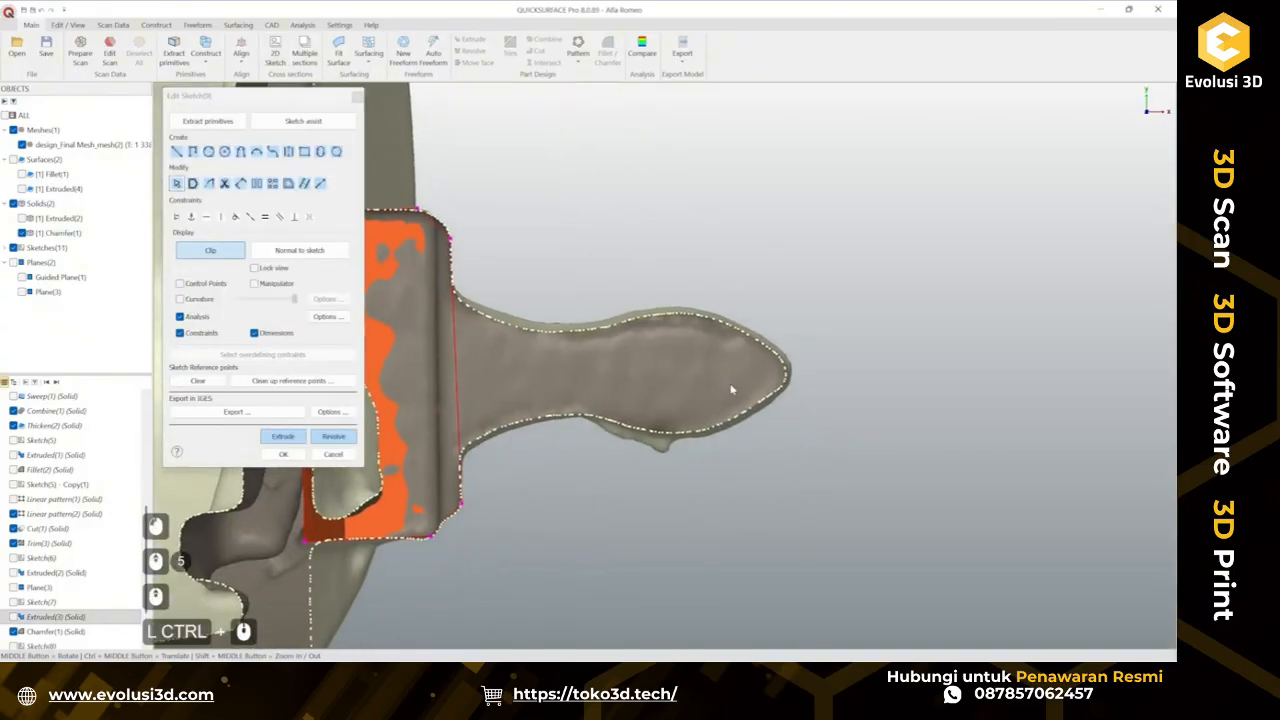
scroll(645, 383, up, 1)
mouse_move(645, 383)
ctrl+middle_down()
mouse_move(766, 371)
mouse_move(752, 369)
ctrl+middle_up()
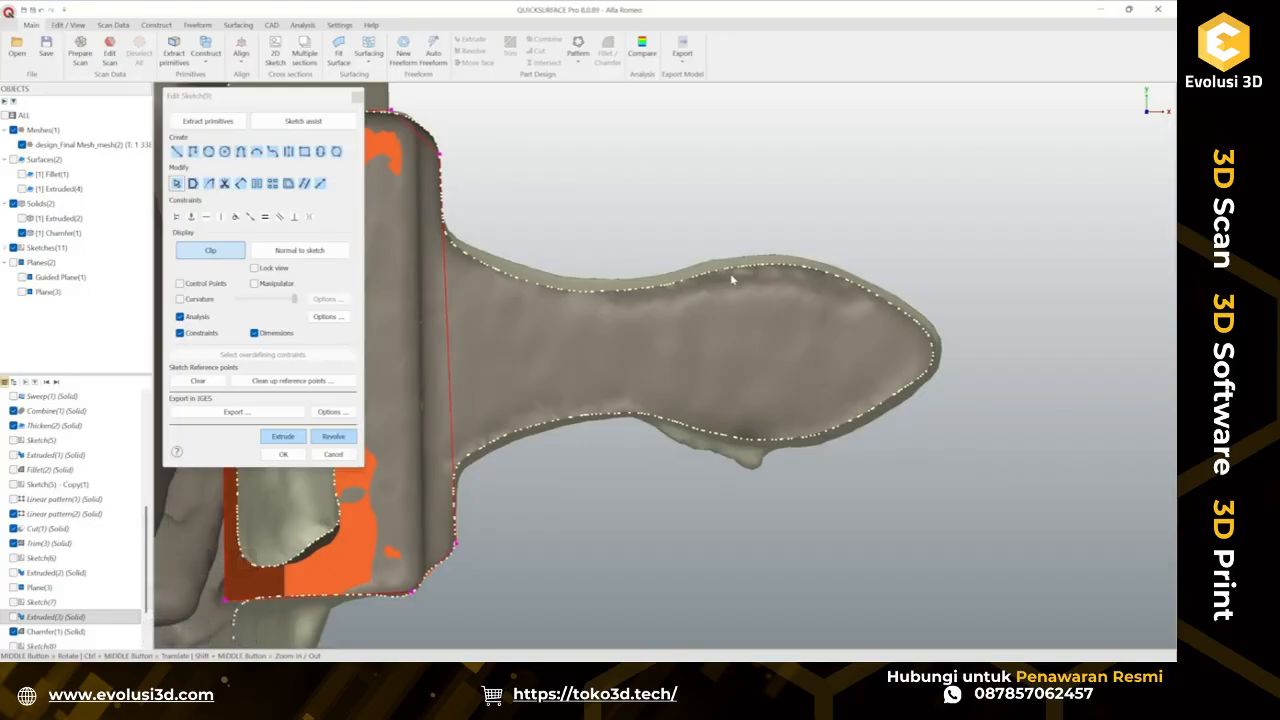
click(226, 124)
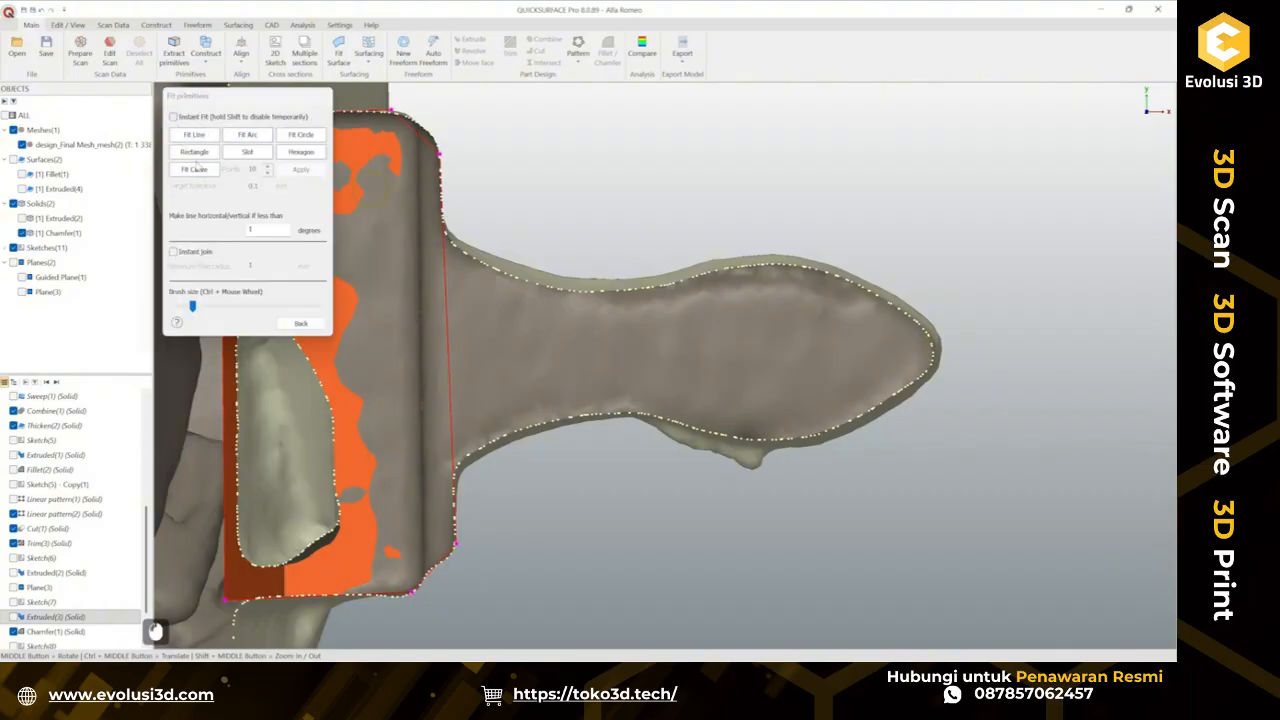
drag(481, 262, 541, 286)
drag(907, 315, 911, 311)
click(212, 172)
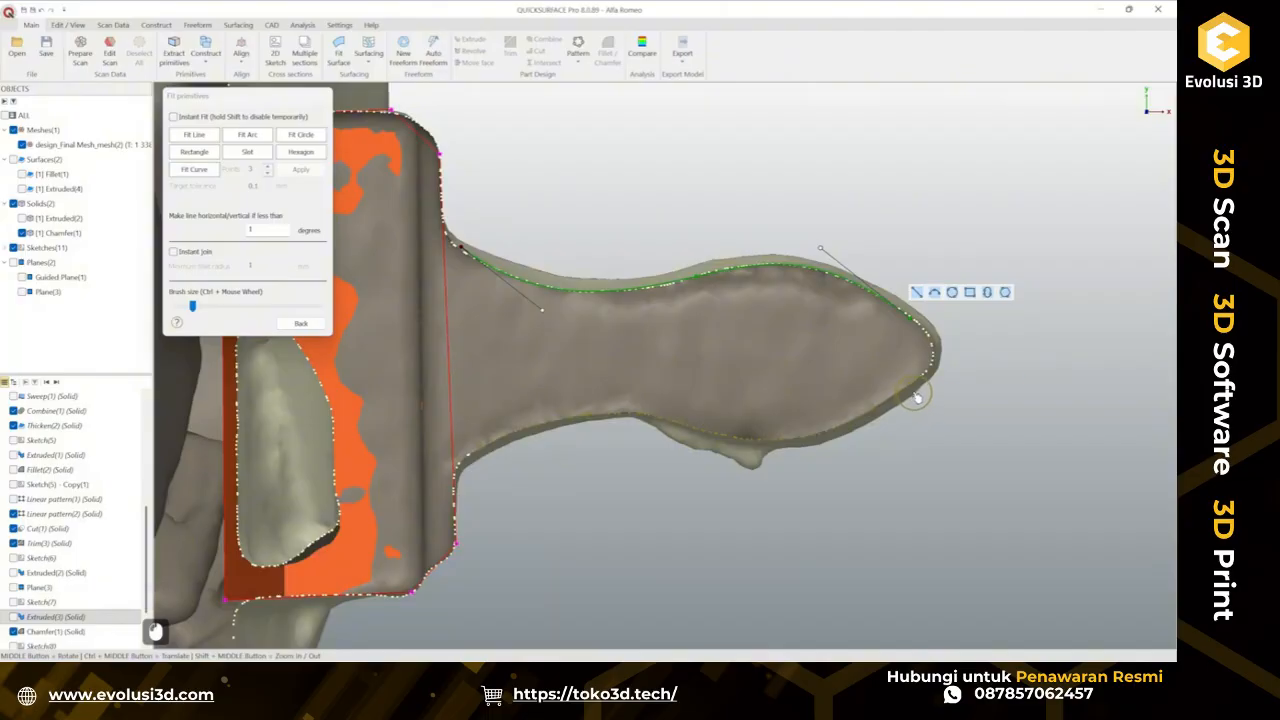
drag(917, 398, 920, 394)
click(206, 170)
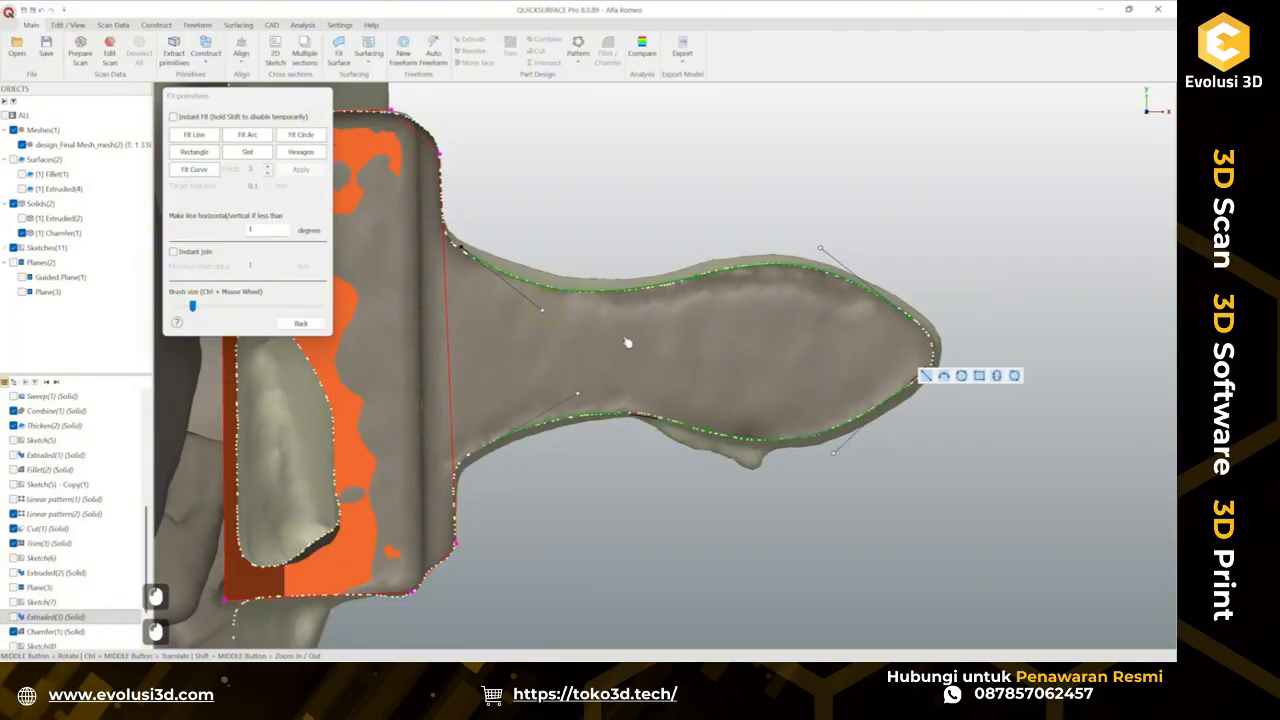
click(292, 326)
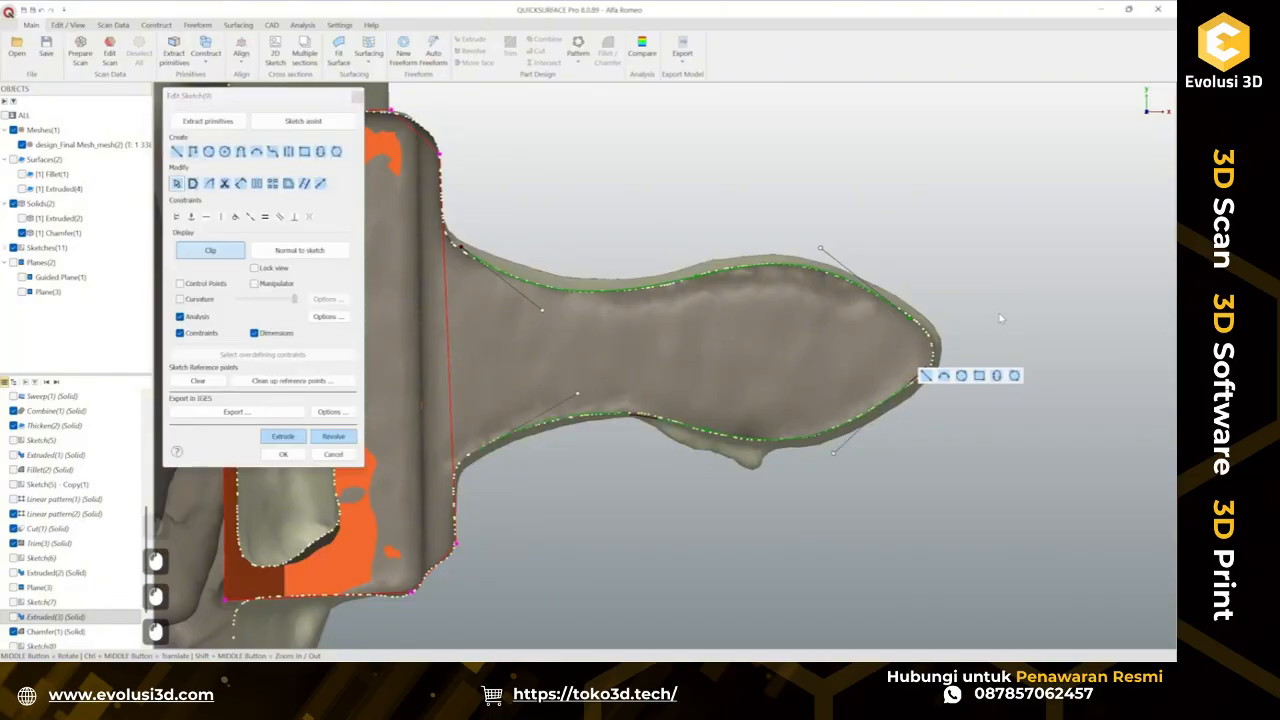
scroll(977, 348, up, 3)
mouse_move(954, 293)
ctrl+mouse_down()
mouse_move(845, 297)
mouse_move(925, 416)
ctrl+mouse_up()
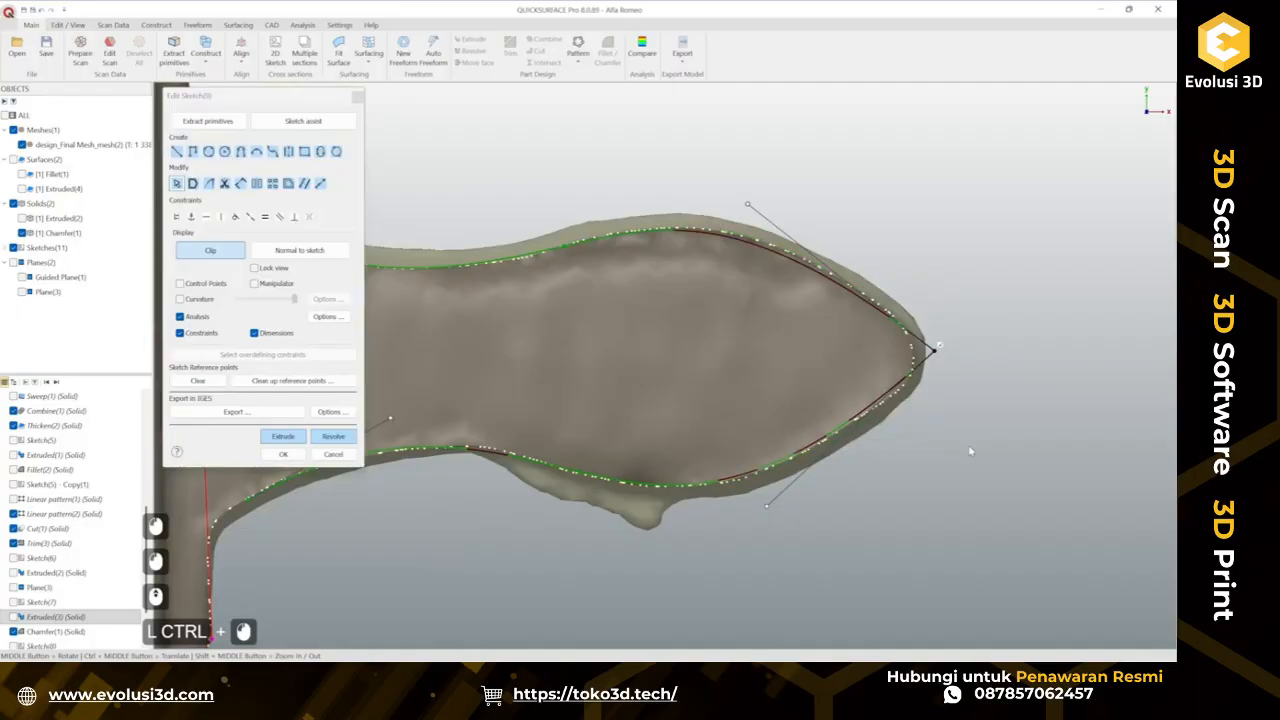
key(ctrl+z)
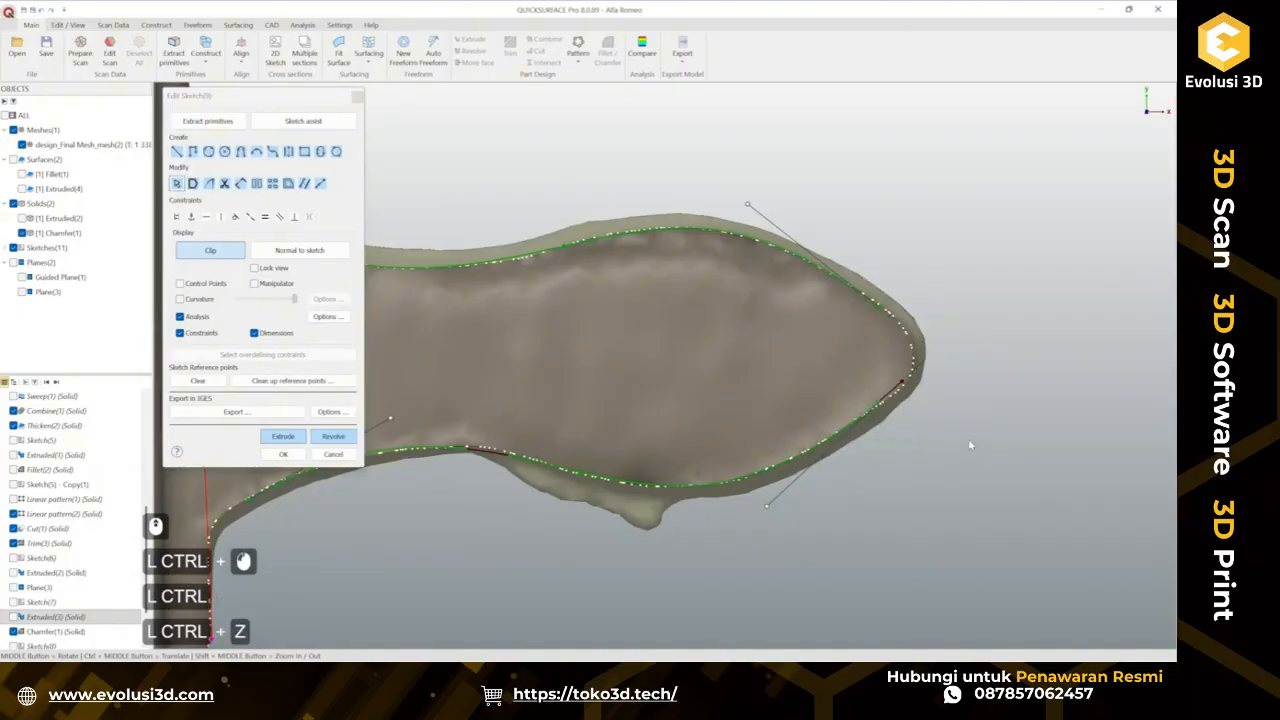
Adjust the tangent handle at the tip end of the lower curve to follow the scan outline.
scroll(905, 398, up, 2)
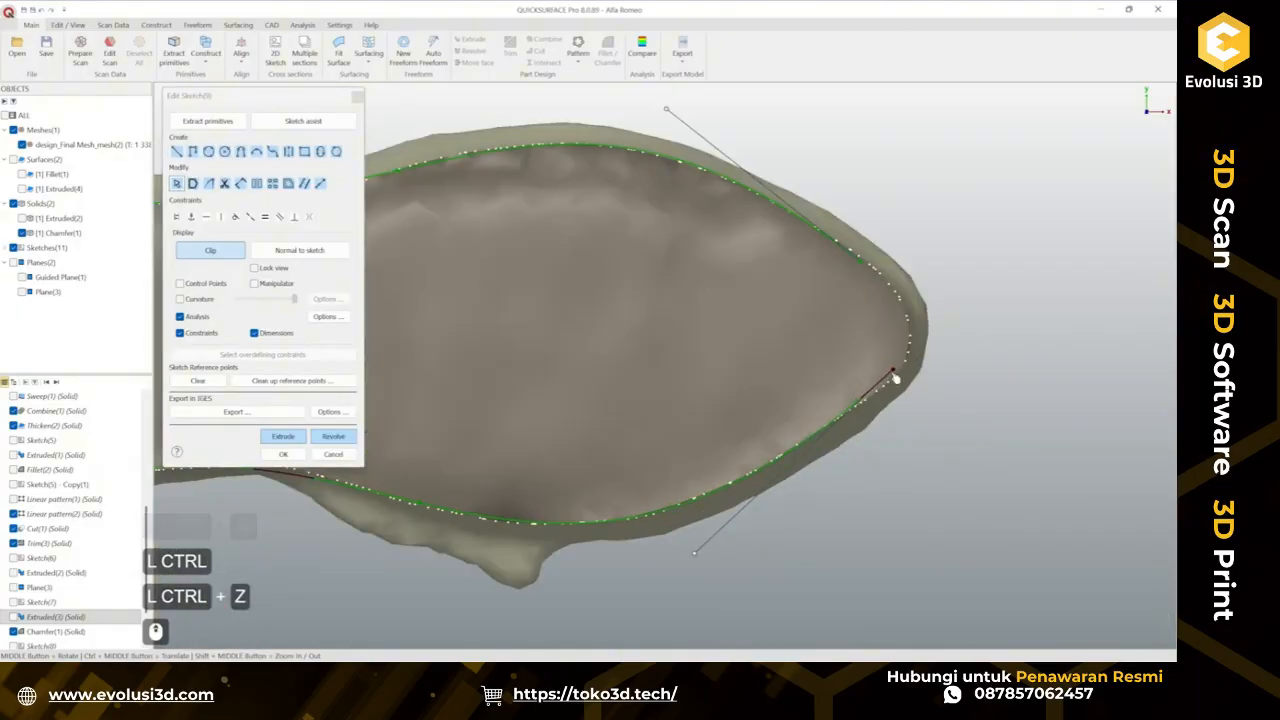
ctrl+click(895, 388)
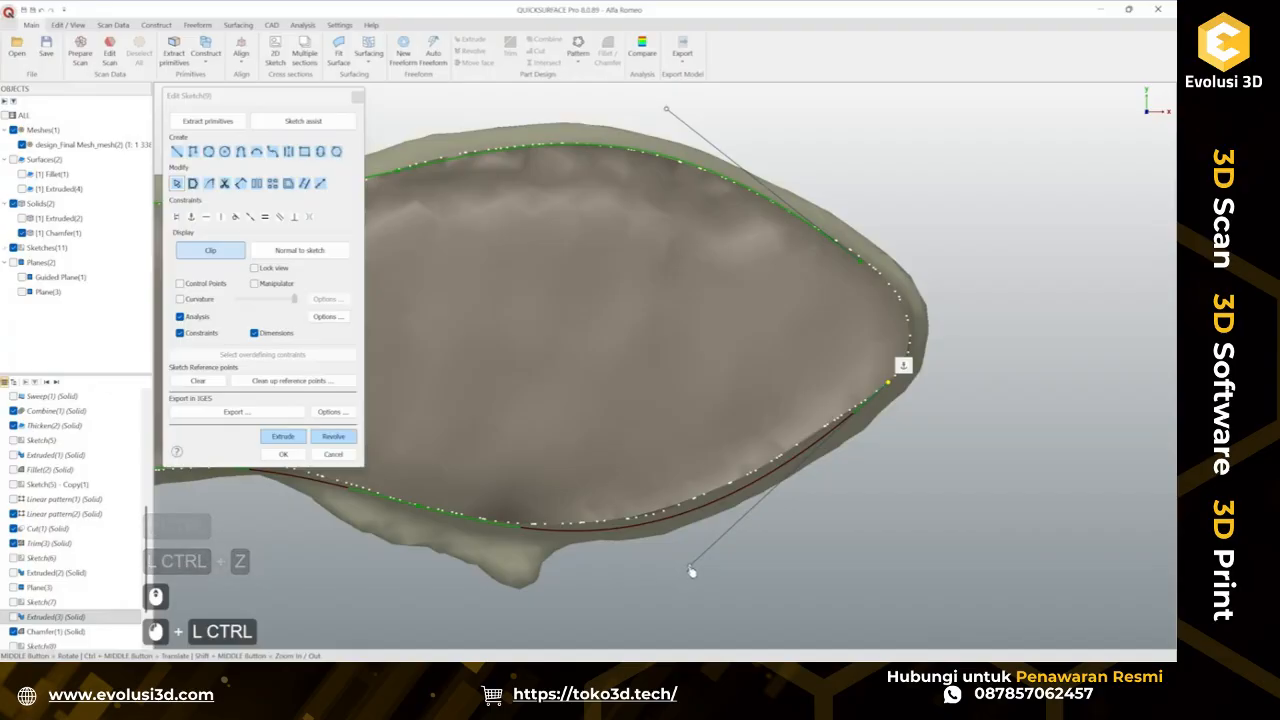
drag(689, 565, 678, 558)
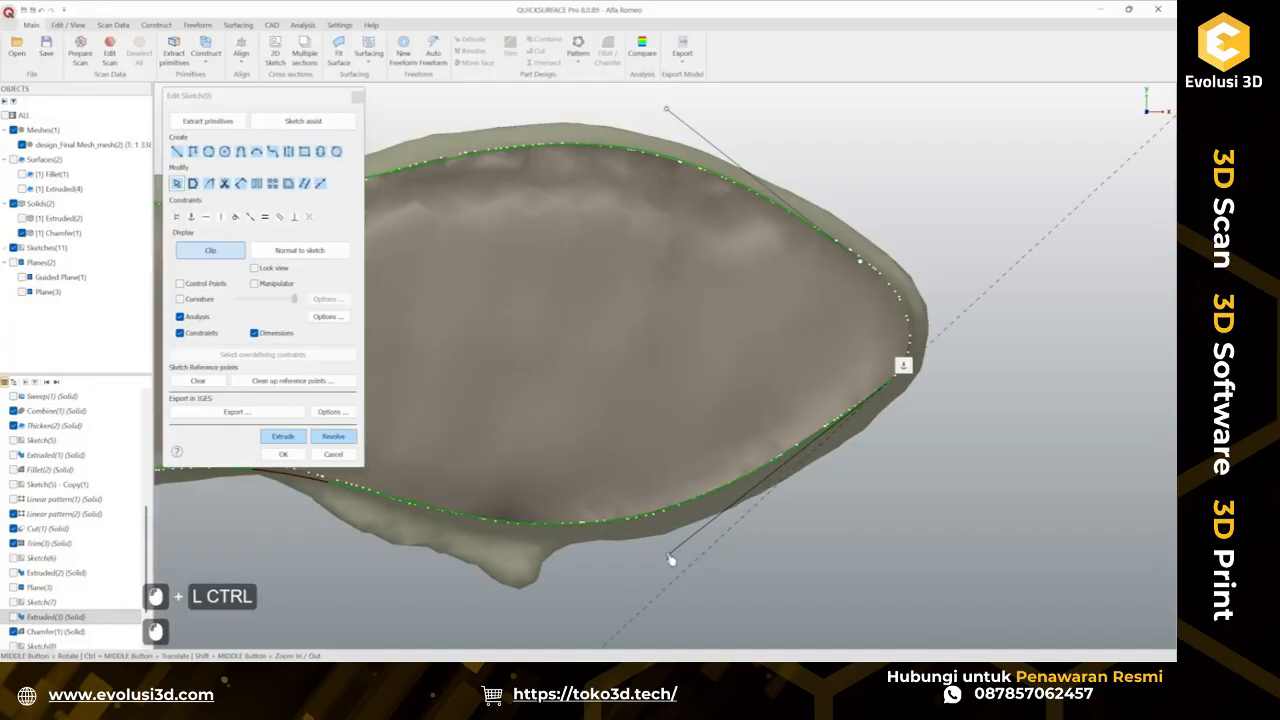
click(871, 537)
scroll(769, 518, down, 3)
Adjust the tangent handles at the root ends of the lower and upper curves to follow the scan outline.
ctrl+middle_drag(589, 531, 804, 480)
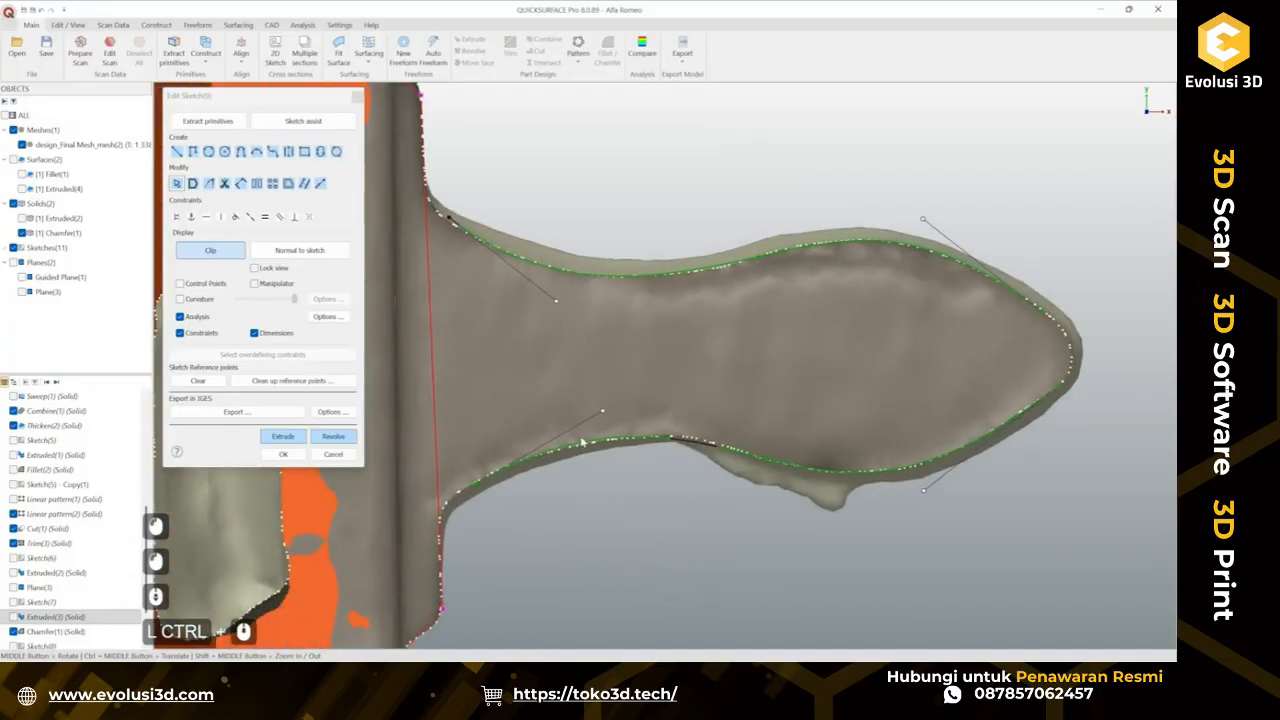
drag(603, 412, 614, 415)
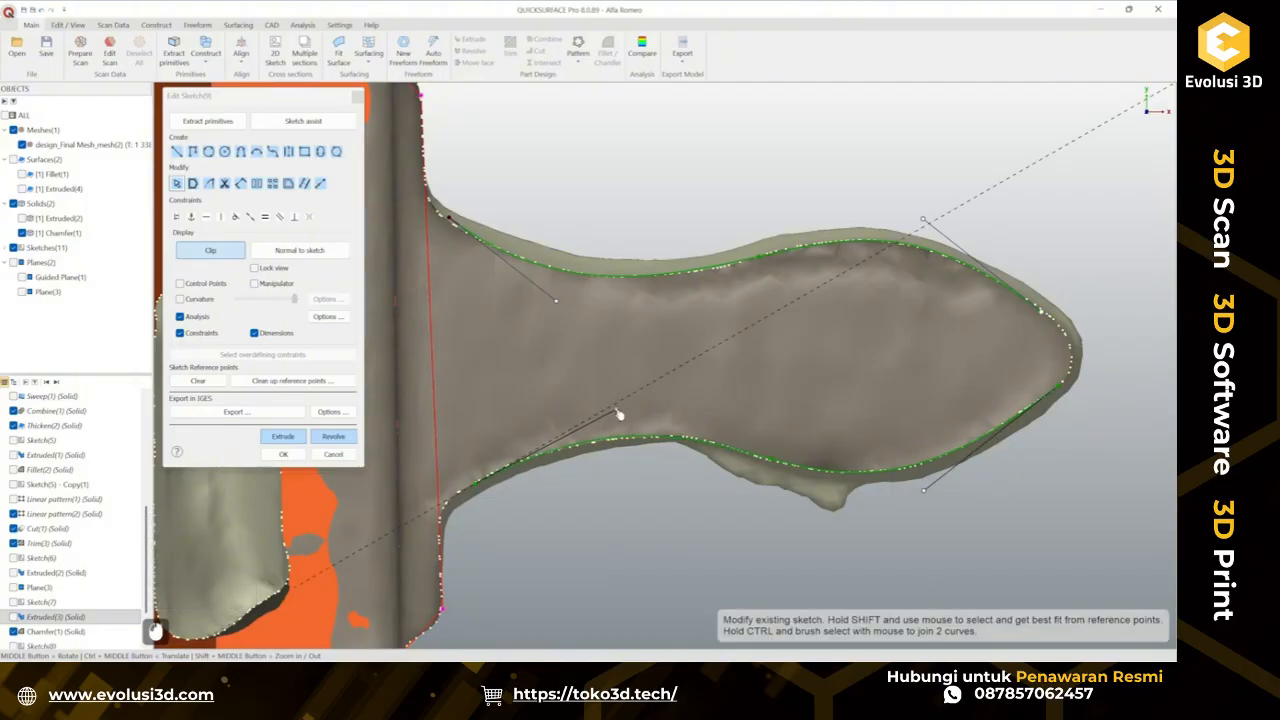
click(637, 529)
scroll(450, 212, up, 3)
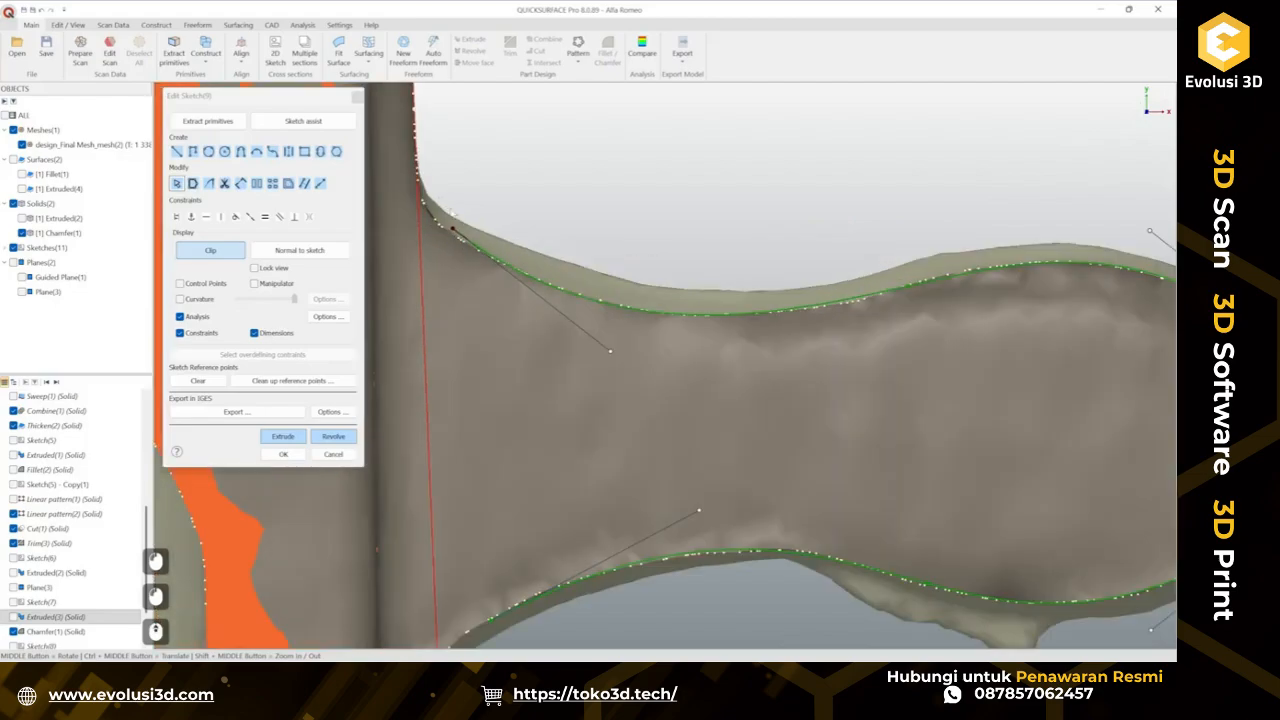
click(458, 236)
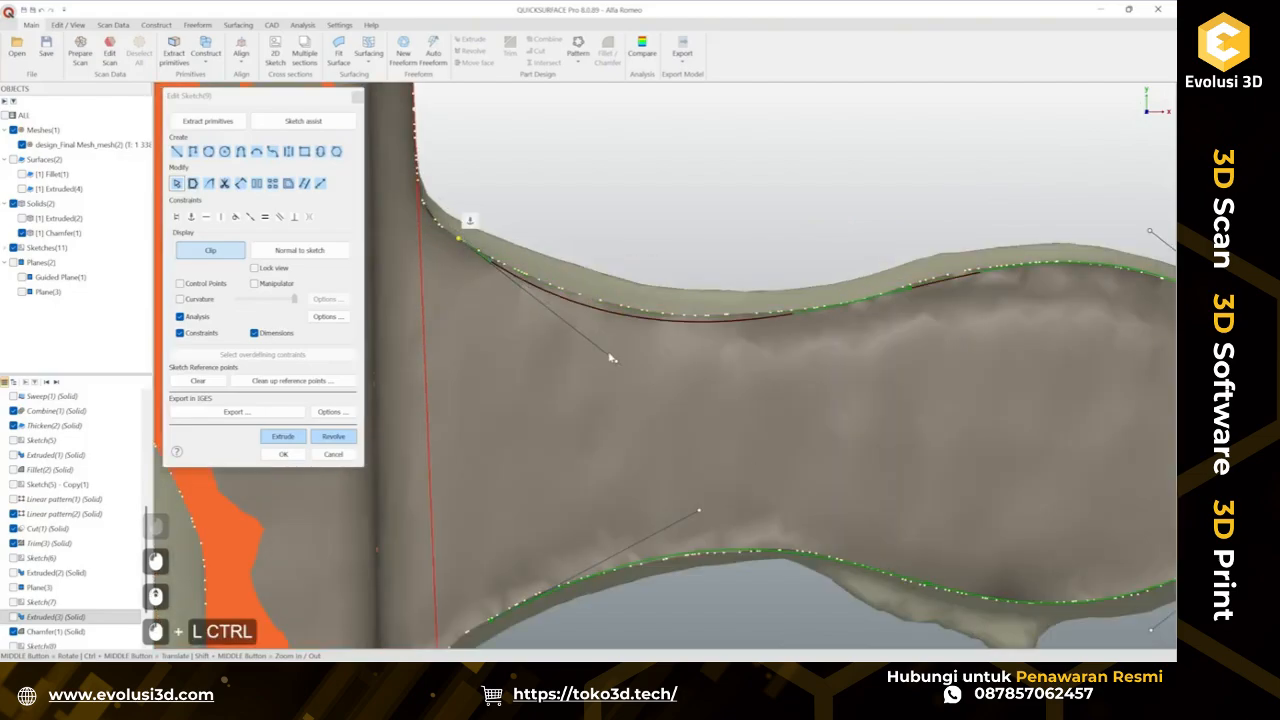
mouse_move(615, 360)
mouse_down()
mouse_move(601, 350)
mouse_move(645, 356)
mouse_move(562, 350)
mouse_move(641, 352)
mouse_up()
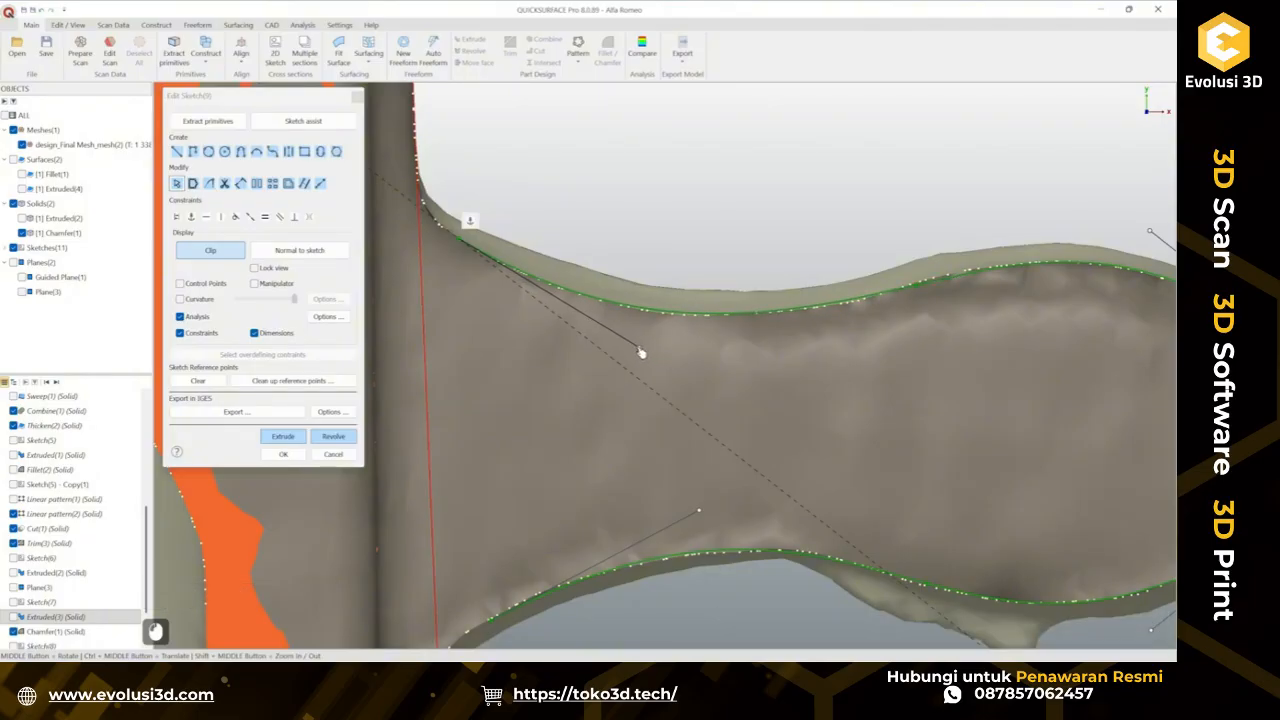
scroll(637, 309, down, 2)
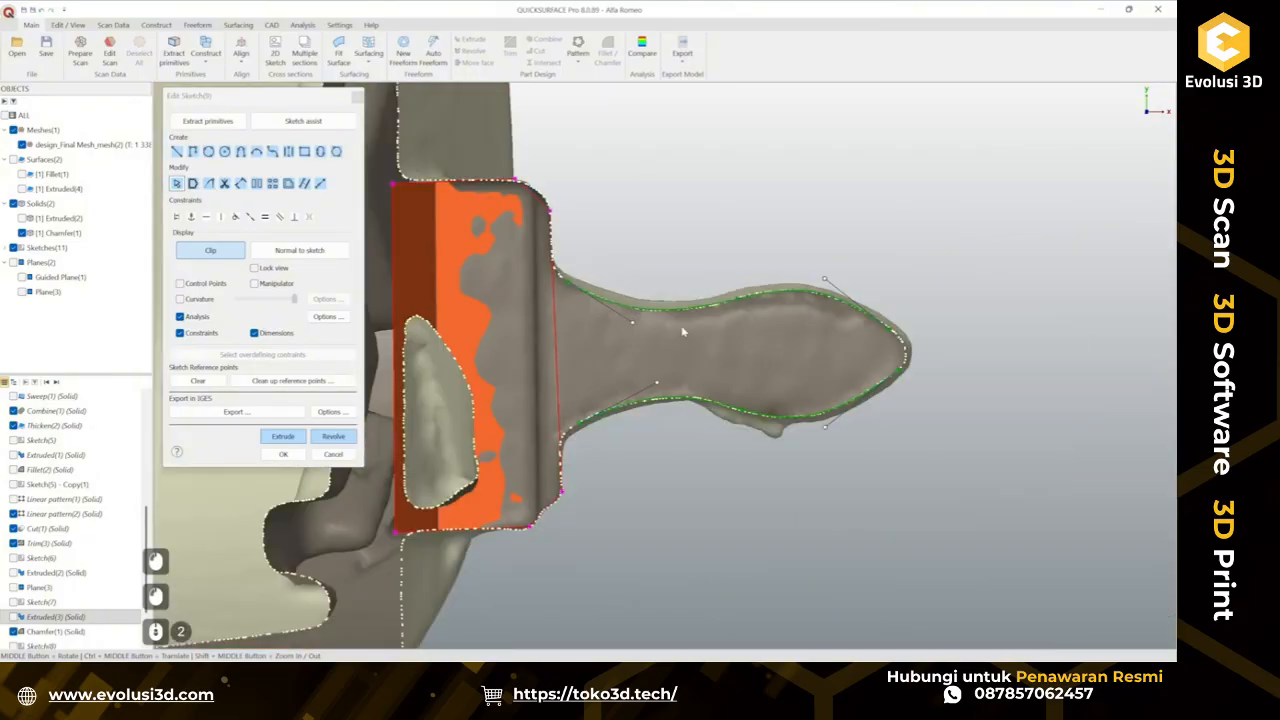
Fine-tune the tangent handles at the tip and root ends of the clip tab's outline curves to follow the scan.
ctrl+middle_drag(962, 377, 784, 363)
scroll(766, 358, up, 2)
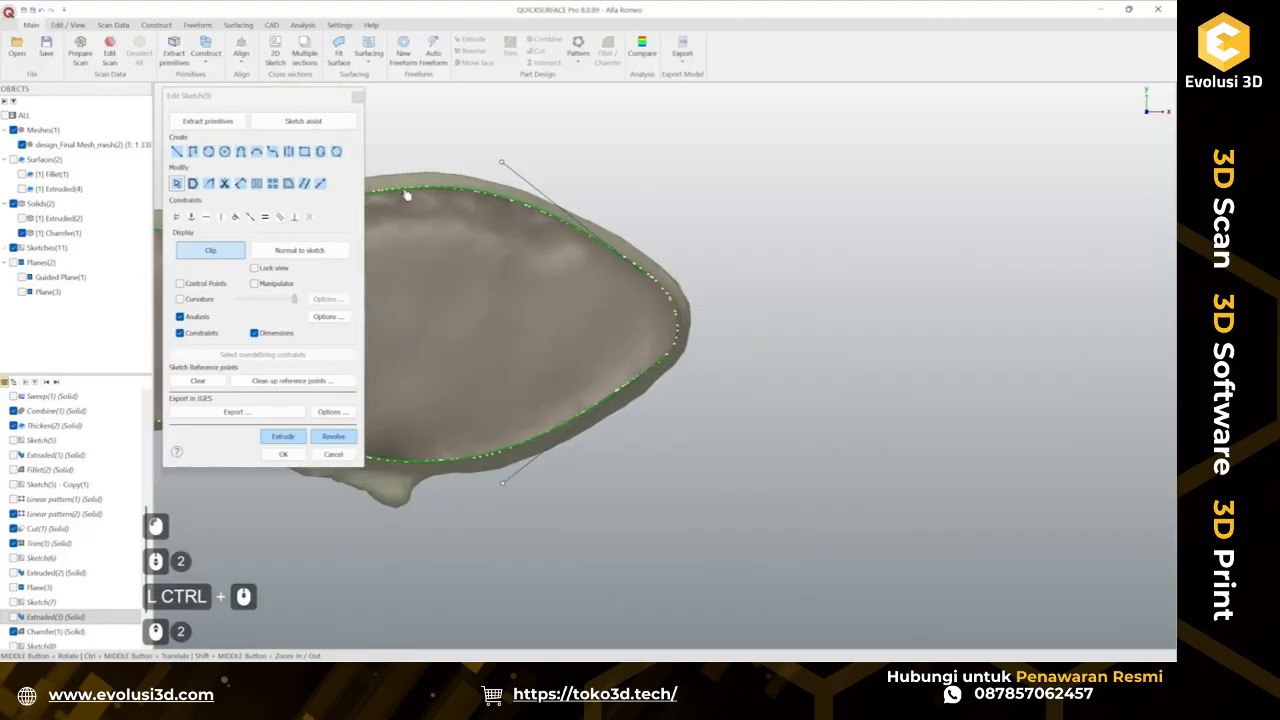
click(319, 183)
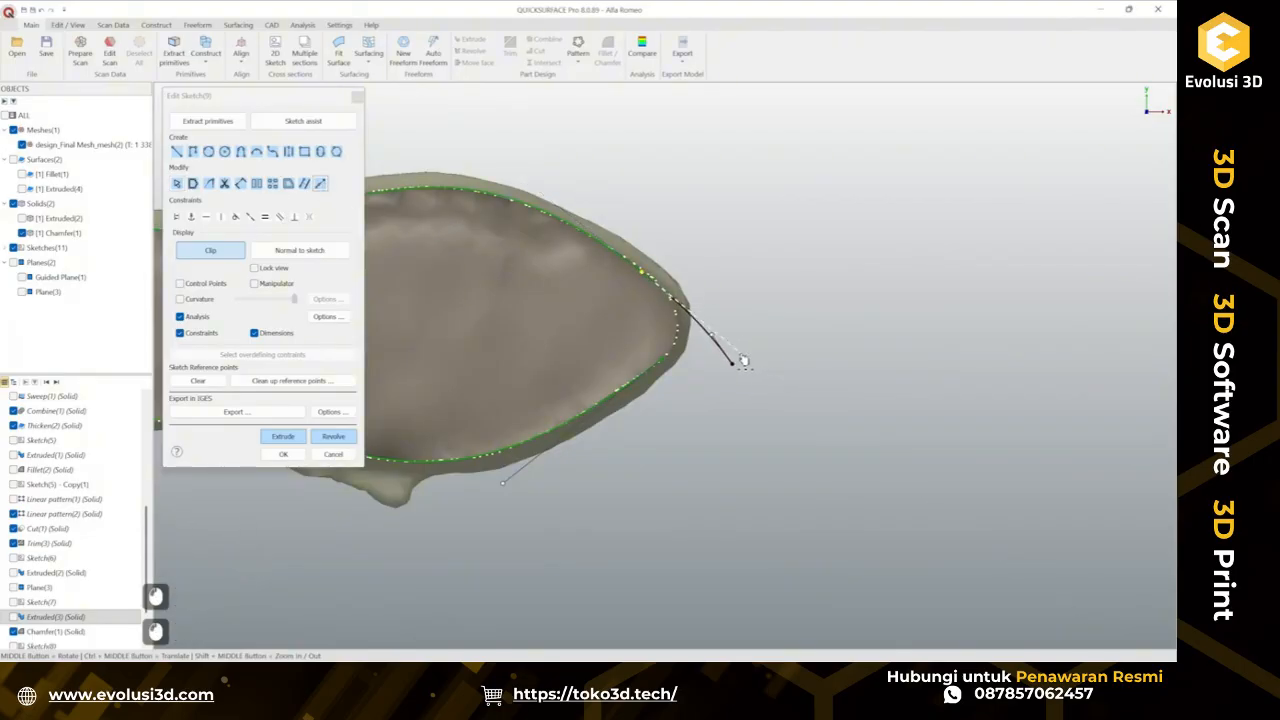
scroll(725, 307, down, 2)
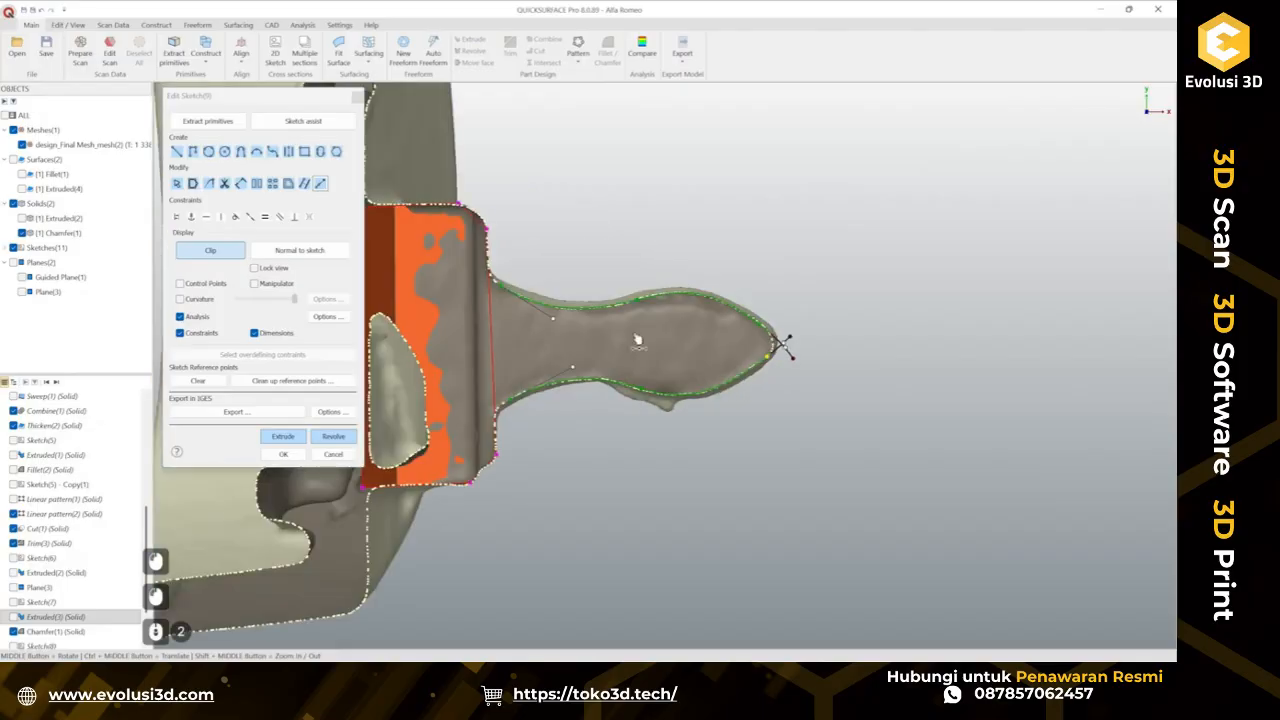
scroll(489, 316, up, 2)
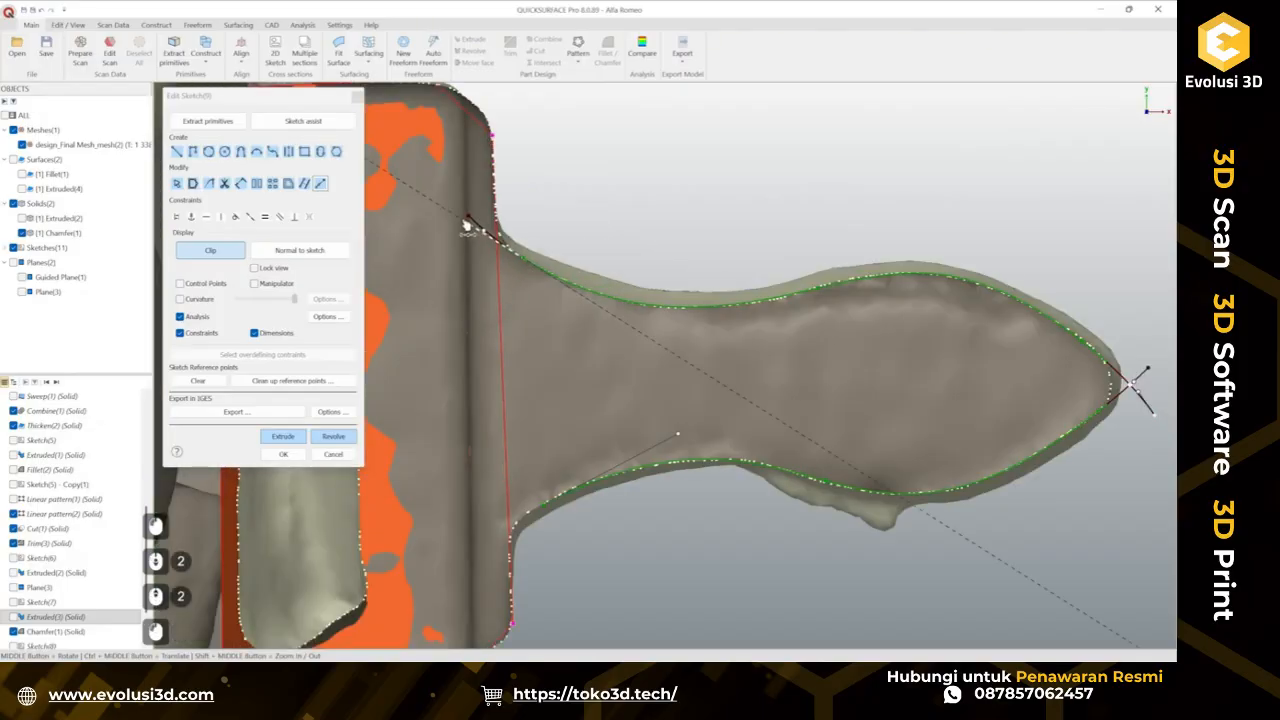
ctrl+middle_drag(521, 527, 620, 404)
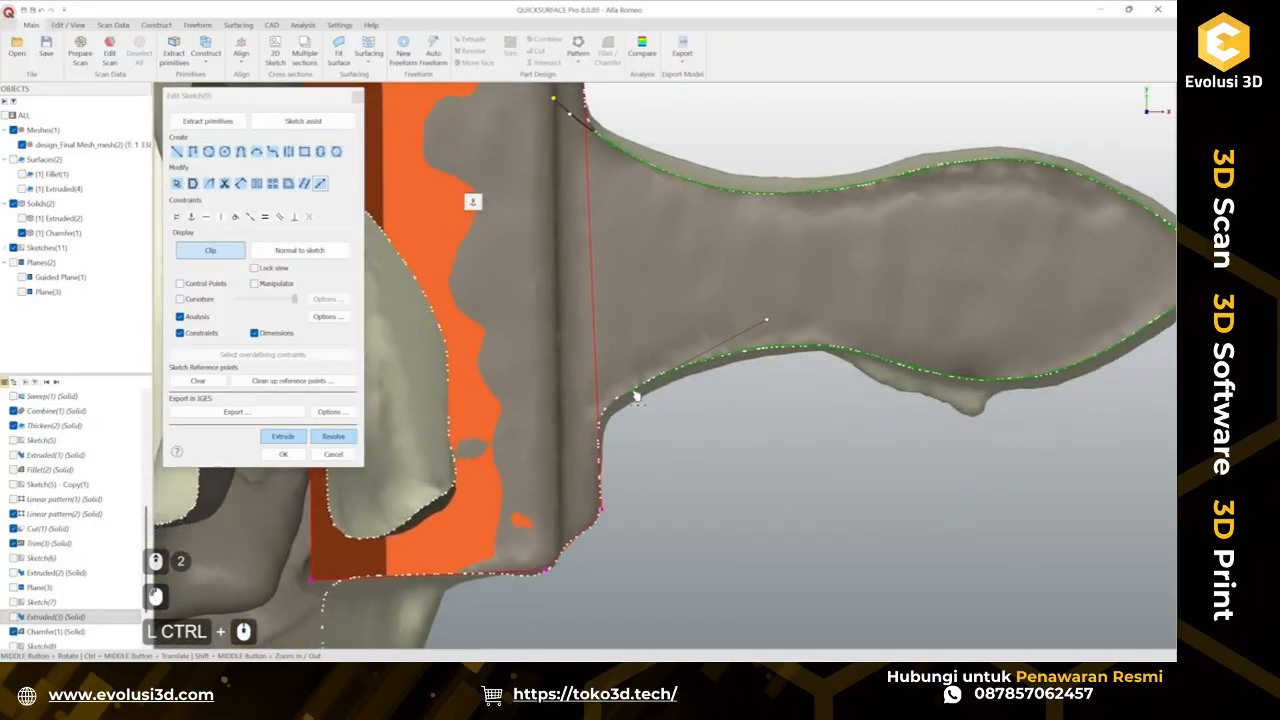
click(597, 418)
scroll(605, 447, down, 2)
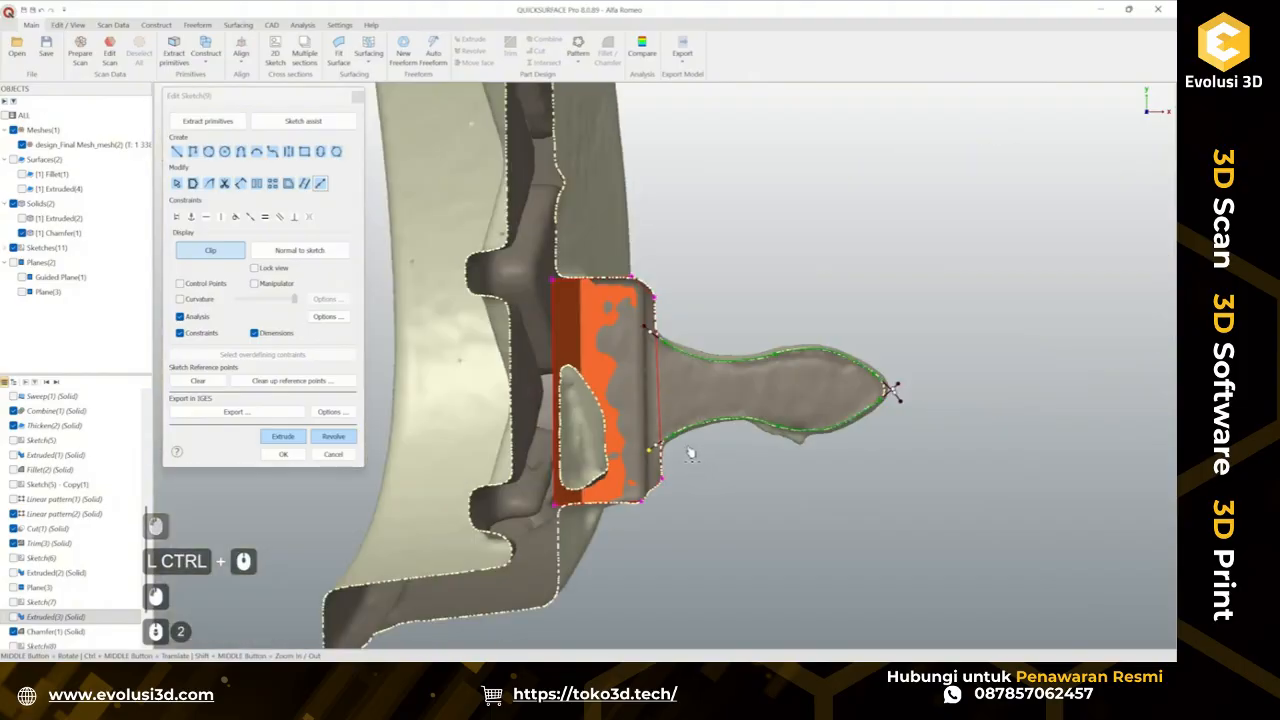
ctrl+middle_drag(644, 336, 604, 328)
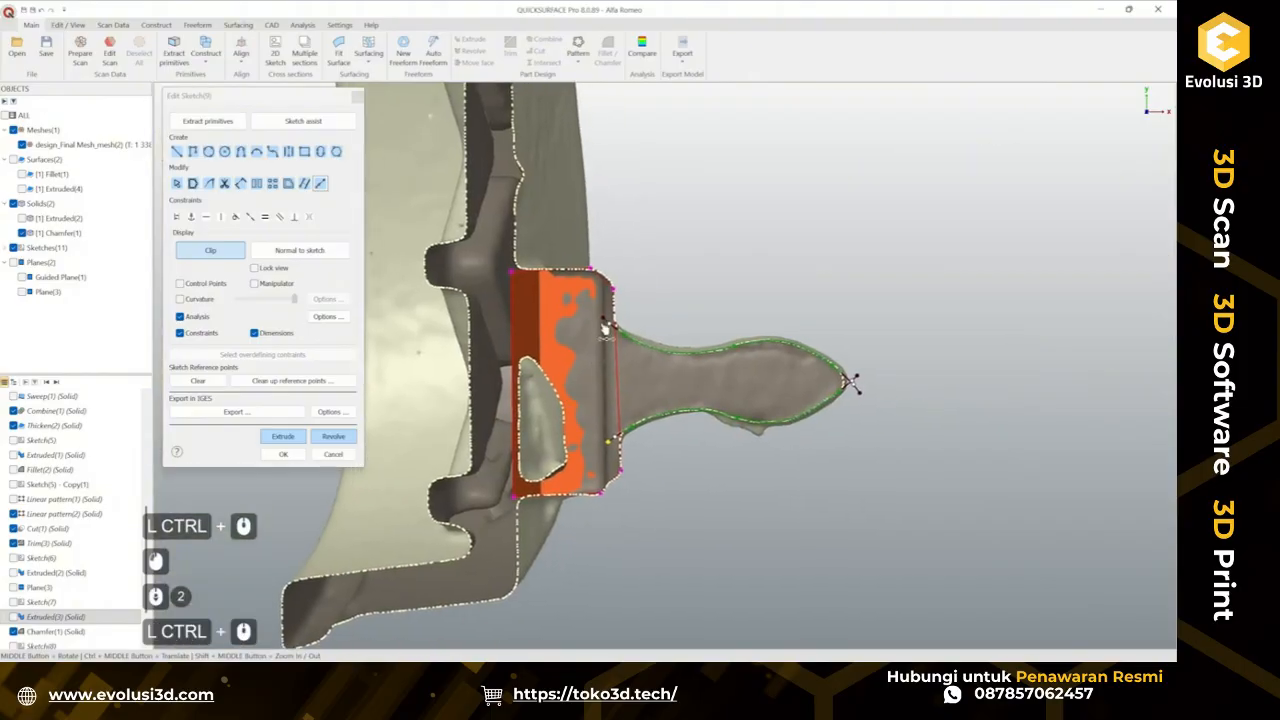
Try to trim the crossing curve ends at the clip tab's tip.
click(225, 185)
scroll(892, 378, up, 4)
scroll(755, 388, up, 2)
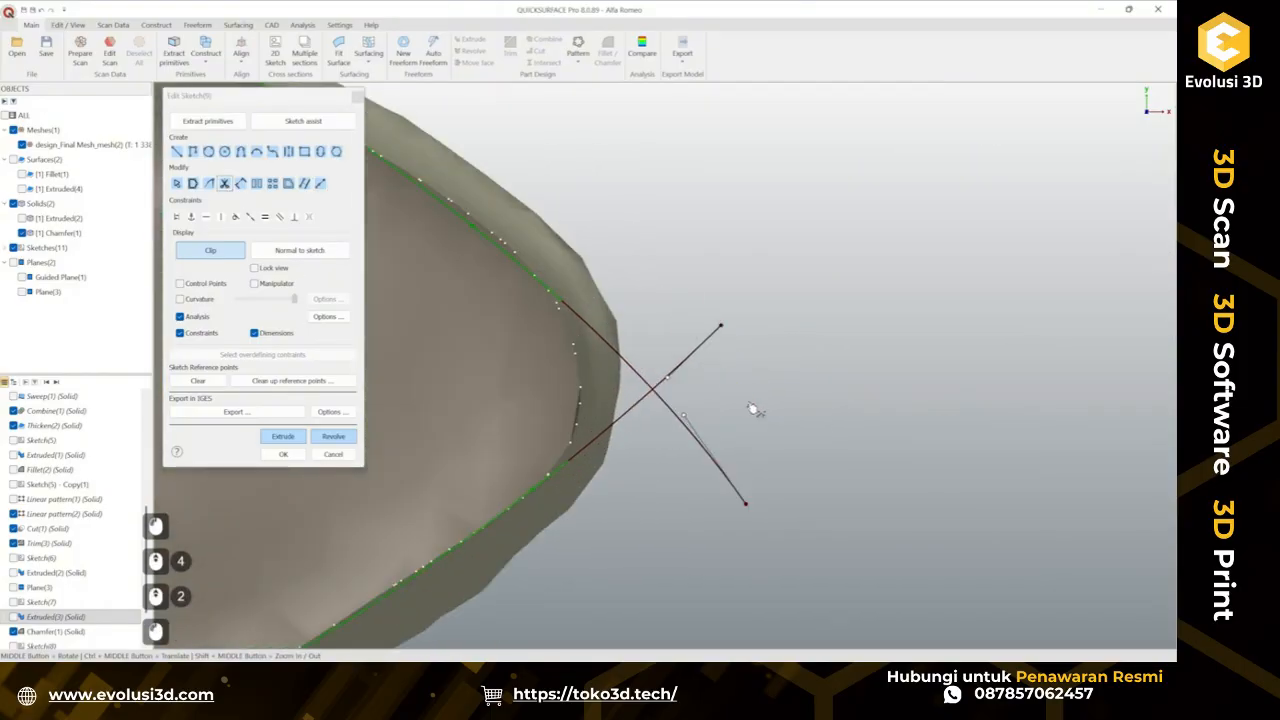
scroll(668, 400, up, 3)
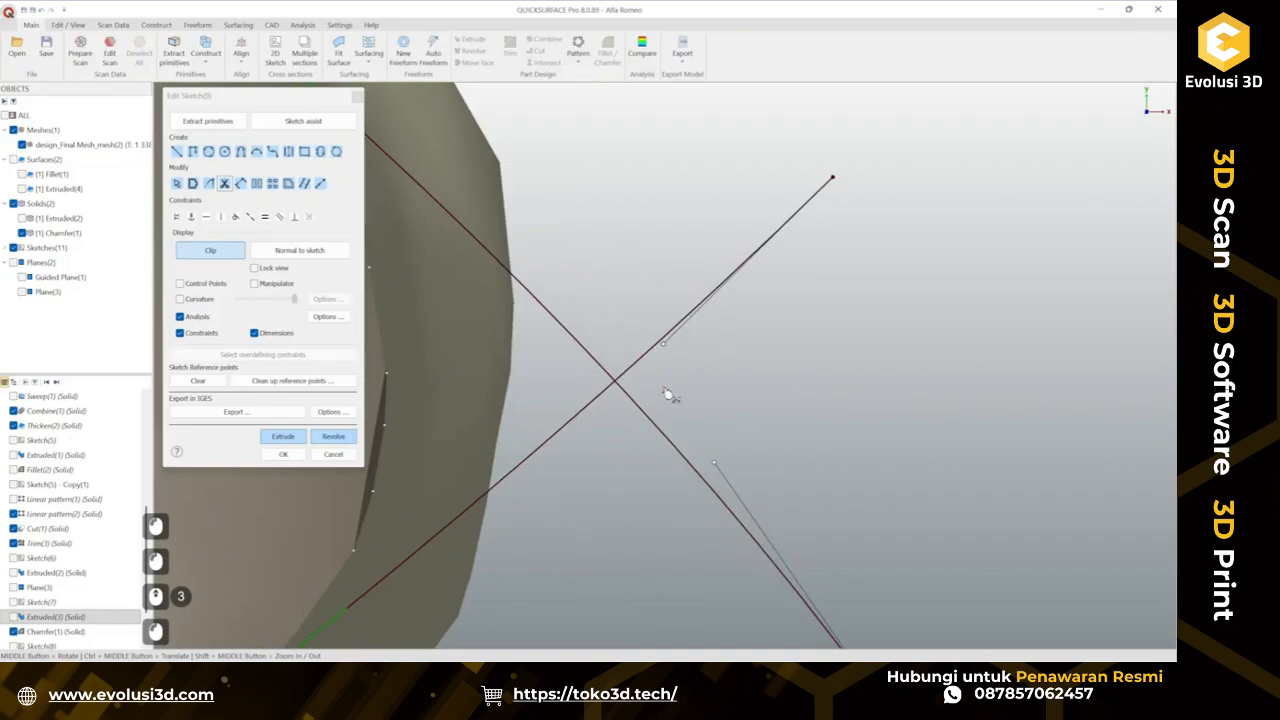
click(674, 468)
scroll(620, 413, down, 5)
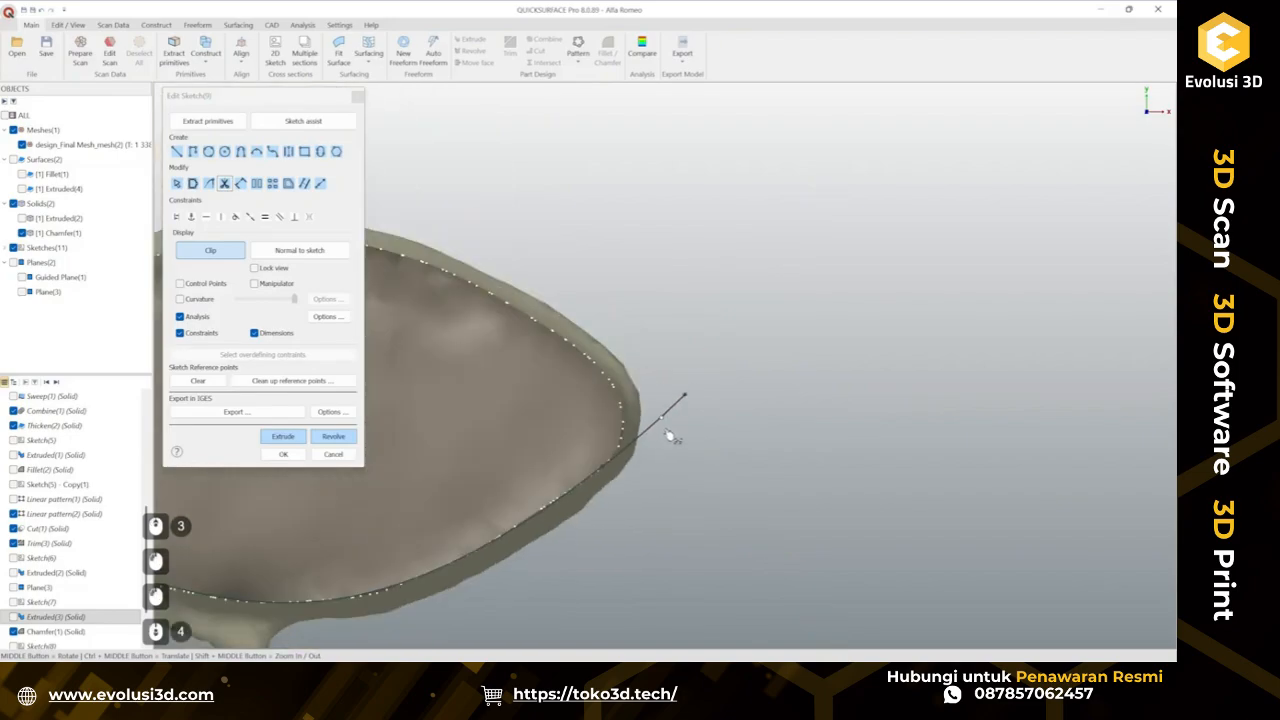
key(ctrl+z)
scroll(635, 445, up, 2)
key(Escape)
key(Escape)
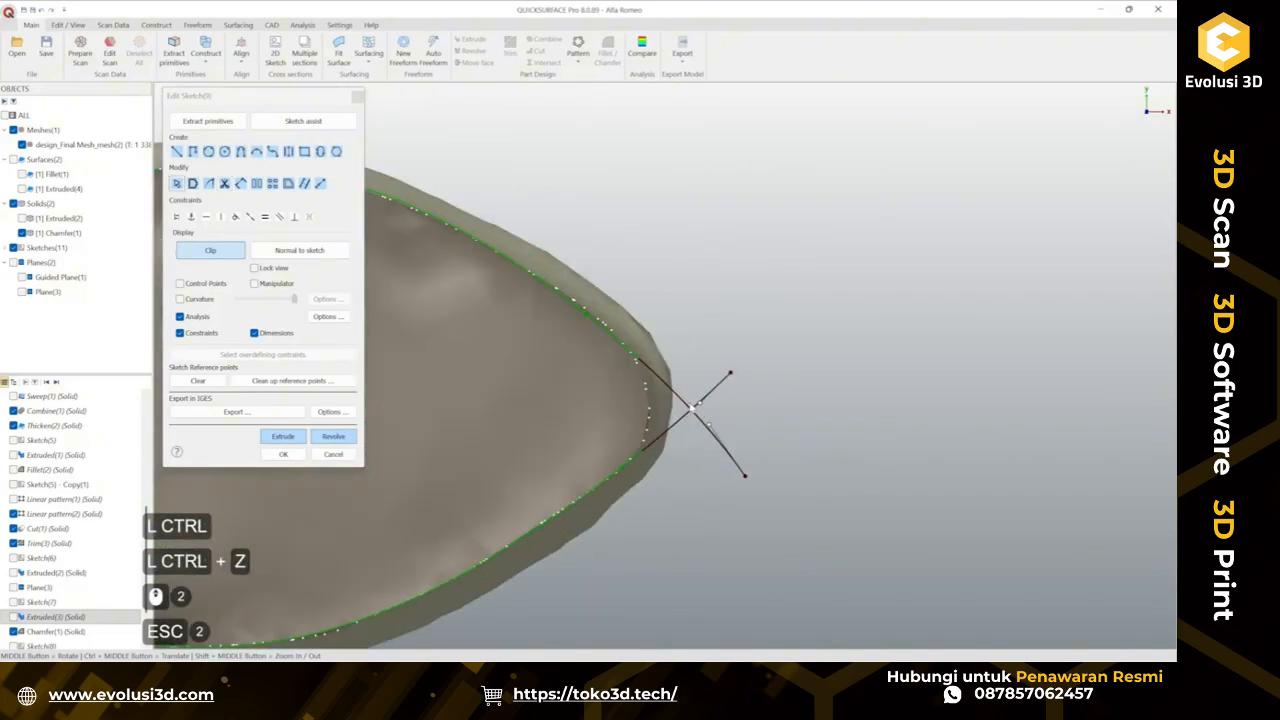
Draw a short vertical line at the tip intersection and trim away the overhanging curve ends at the tab's tip.
scroll(688, 410, up, 3)
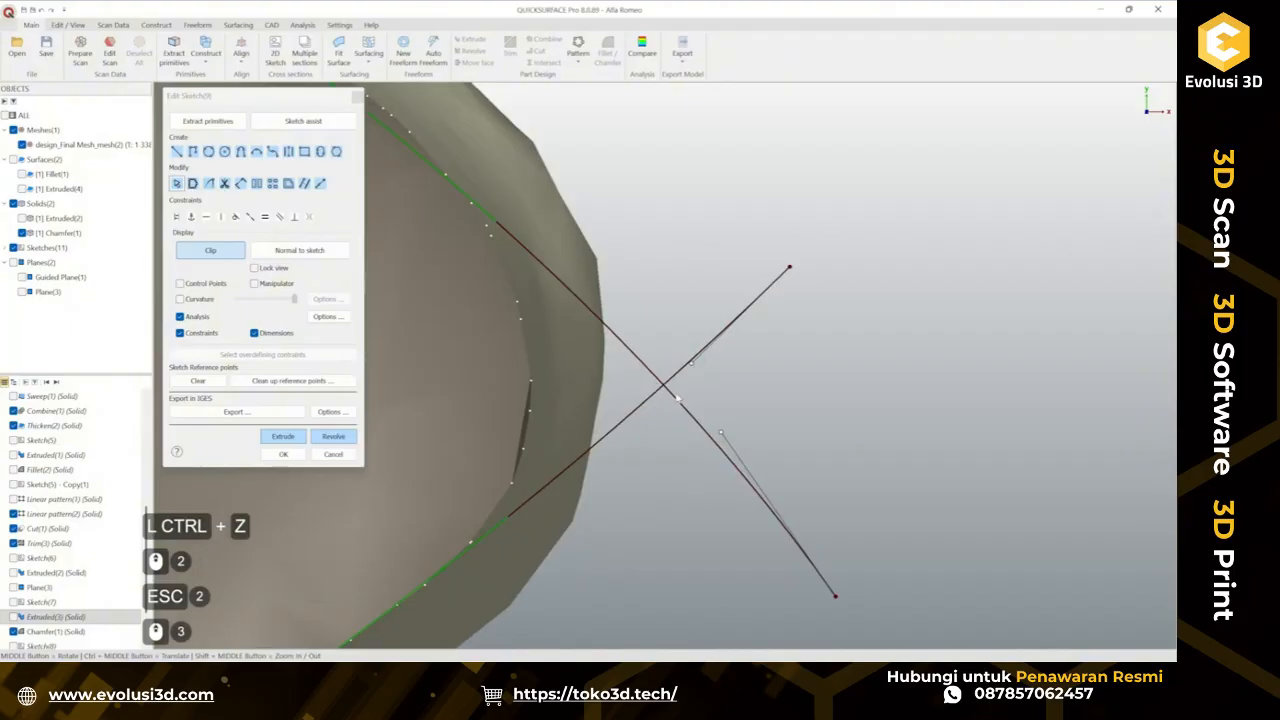
click(178, 151)
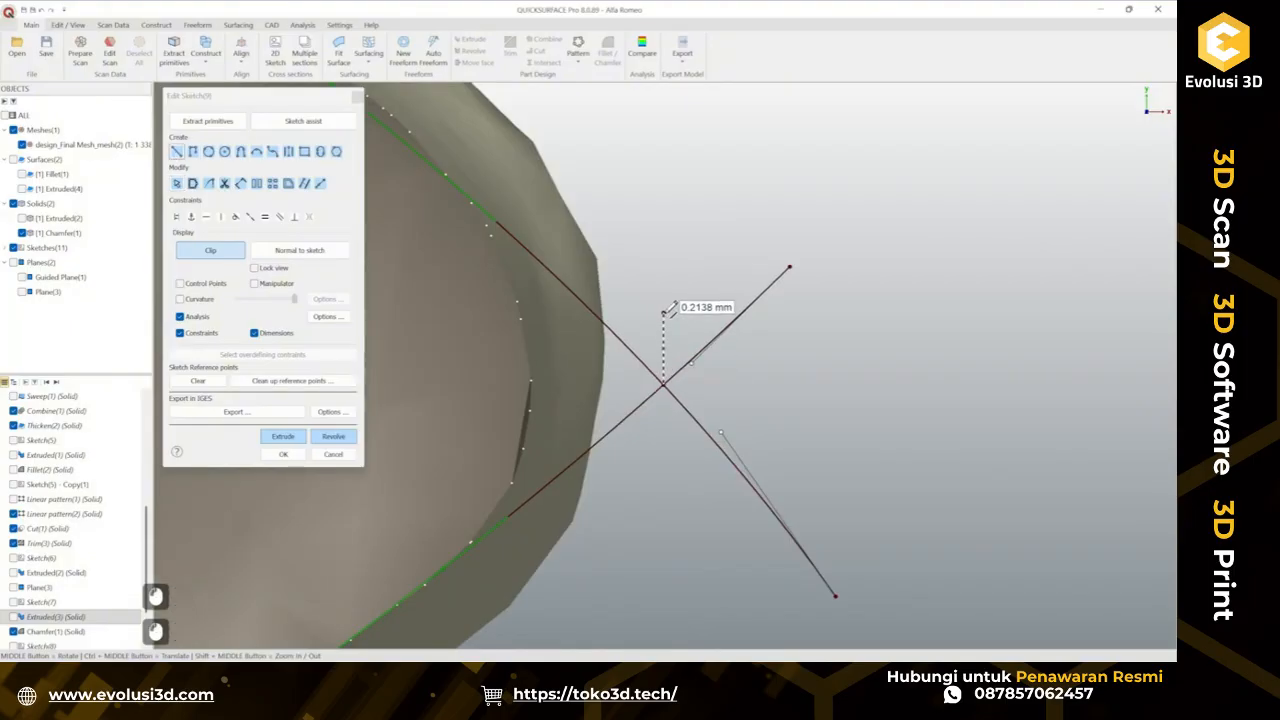
key(Escape)
click(667, 402)
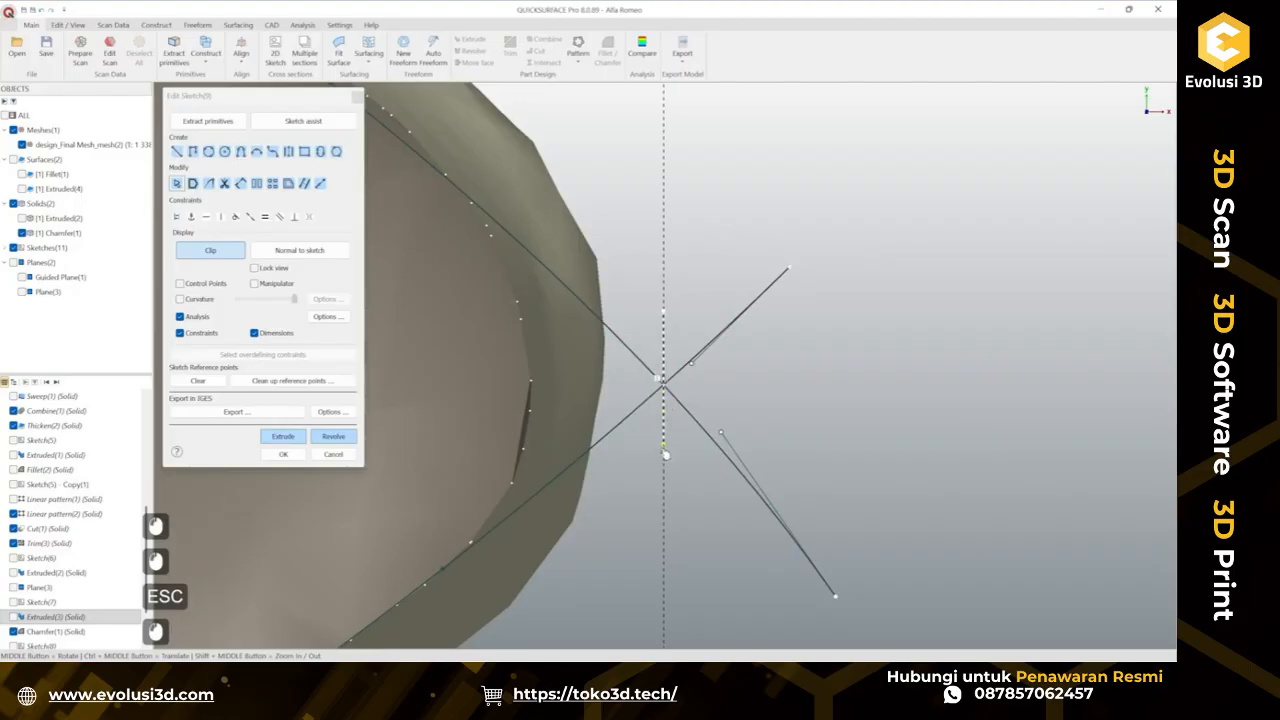
click(664, 458)
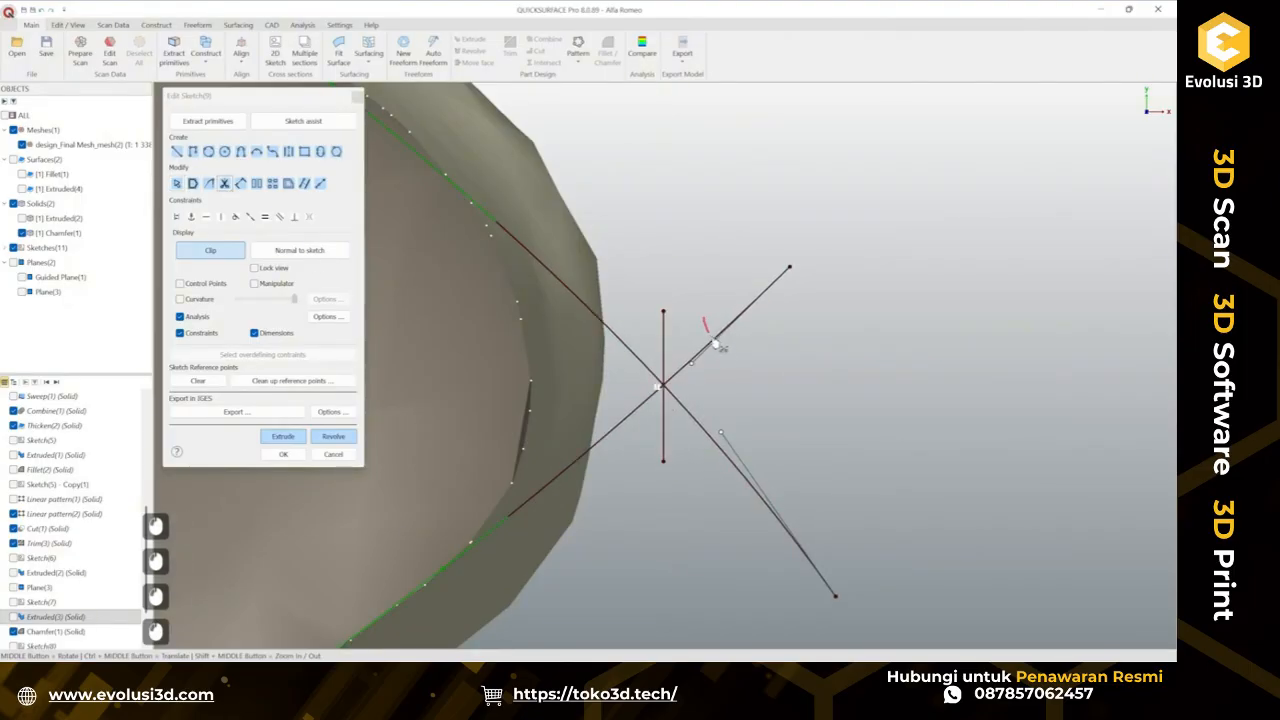
click(716, 345)
click(698, 430)
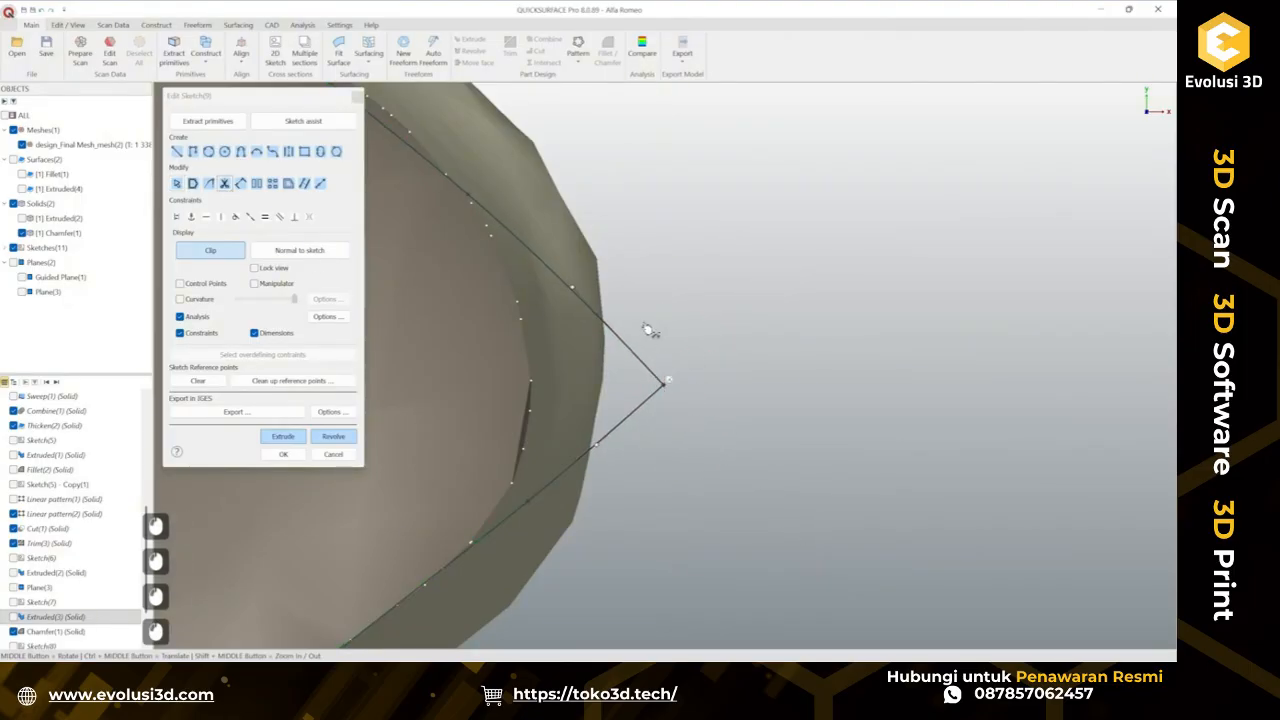
Draw a line closing the clip tab profile between the root ends of the upper and lower curves.
key(Escape)
scroll(709, 368, down, 5)
ctrl+middle_drag(456, 400, 798, 400)
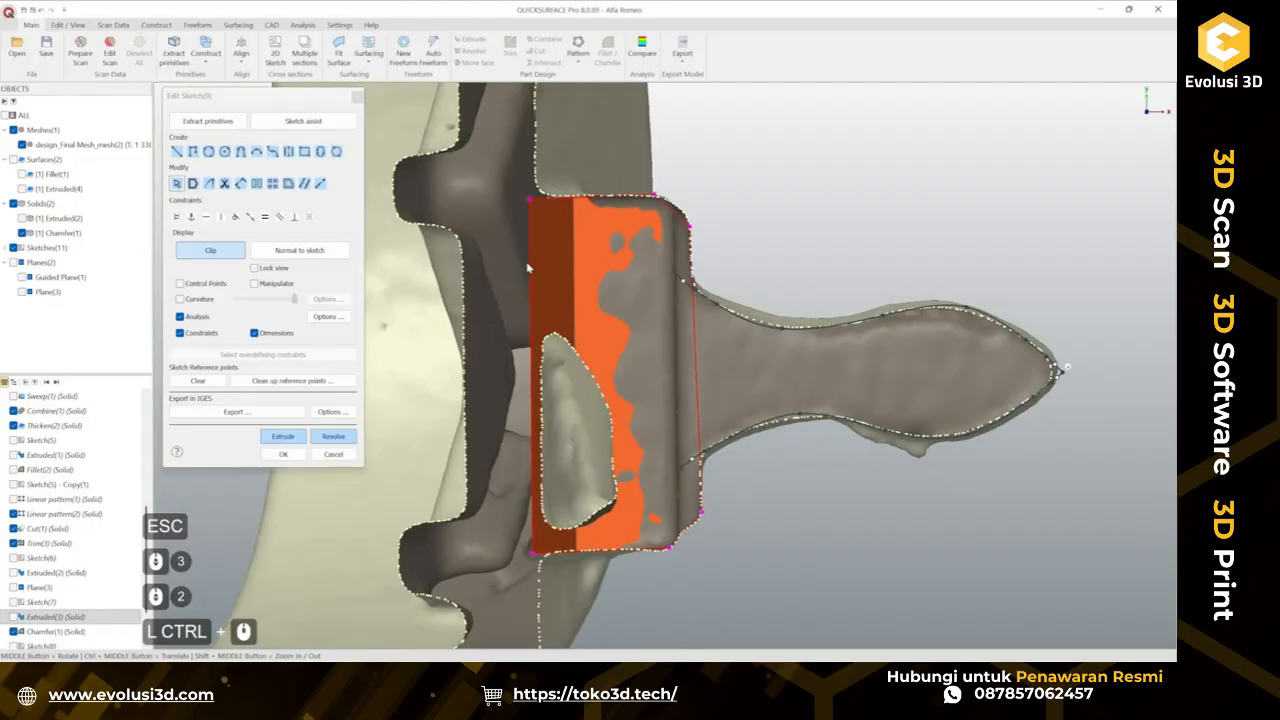
click(175, 152)
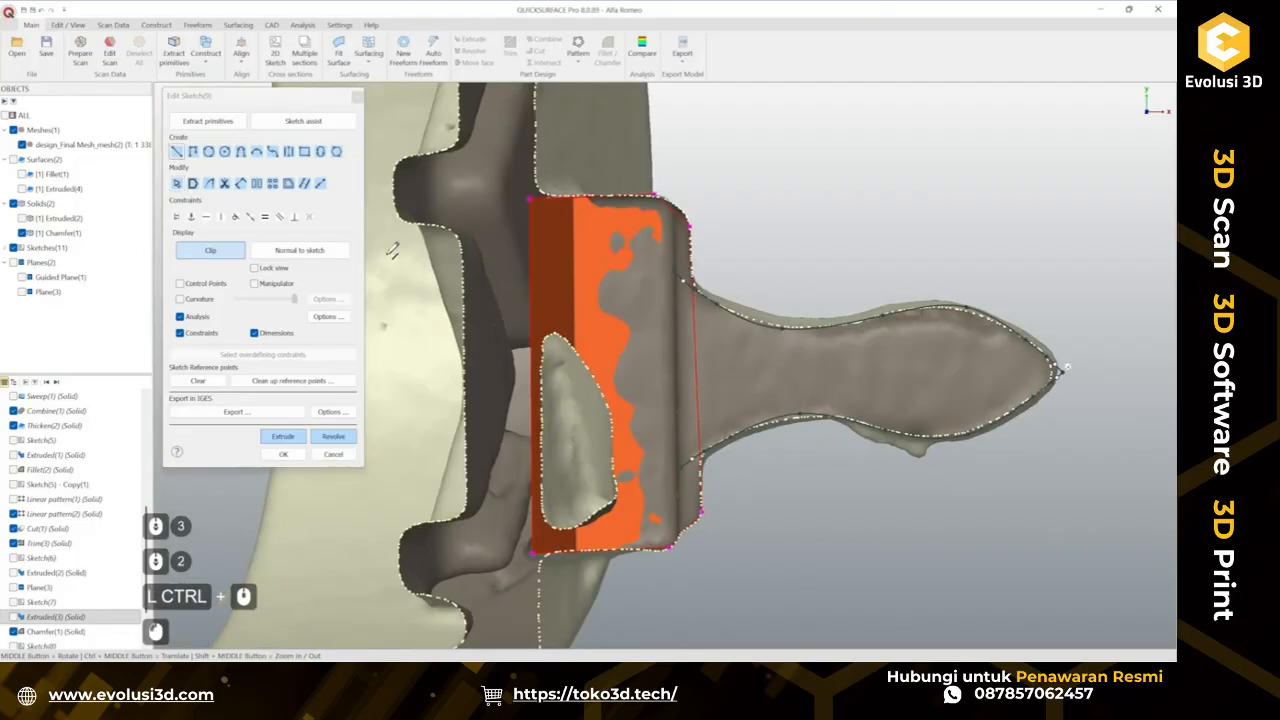
click(677, 268)
click(682, 465)
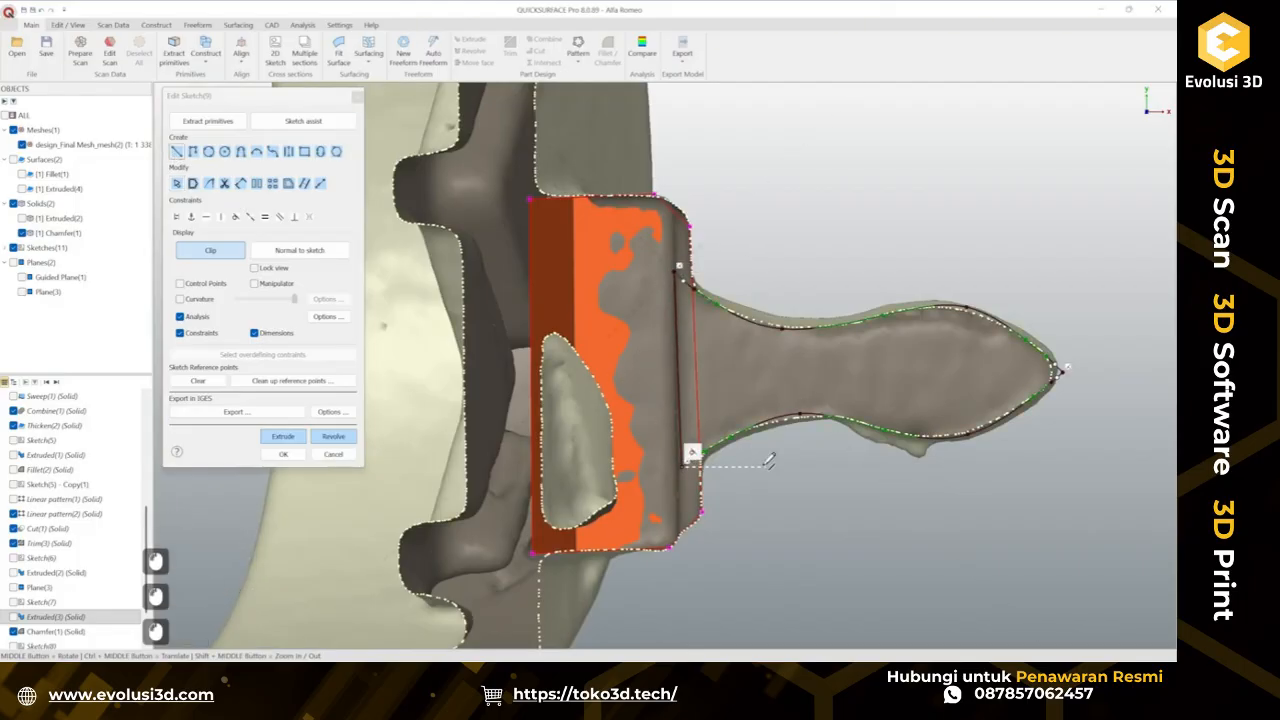
Extrude the closed tab profile two-sided, dragging the depths to about 4.09 mm and 3.48 mm.
scroll(769, 461, down, 1)
scroll(862, 449, up, 2)
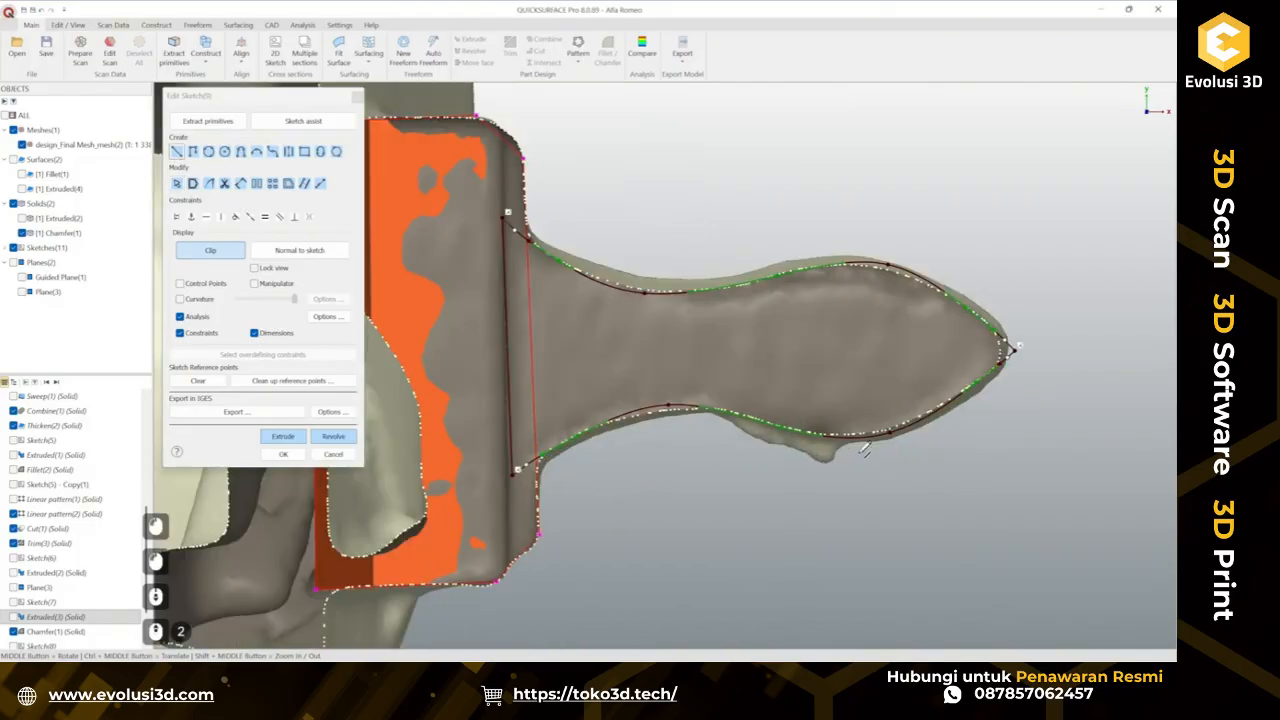
click(283, 437)
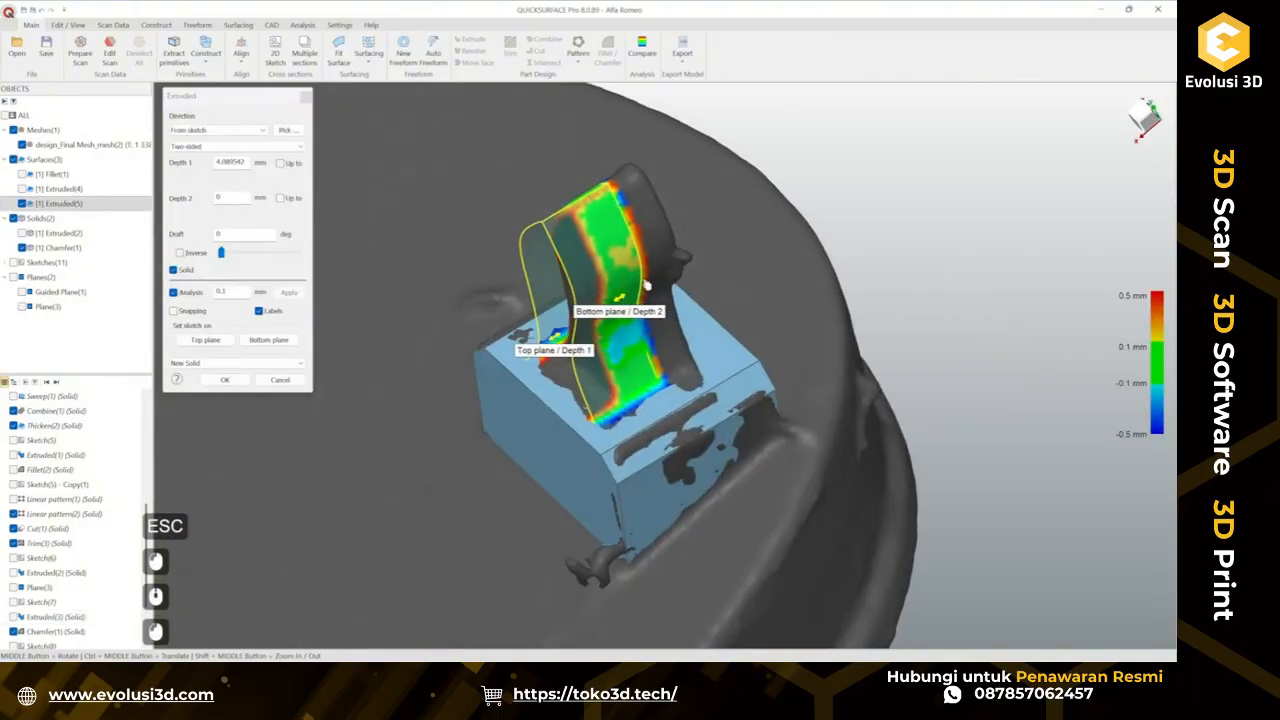
drag(646, 286, 680, 269)
scroll(631, 436, up, 2)
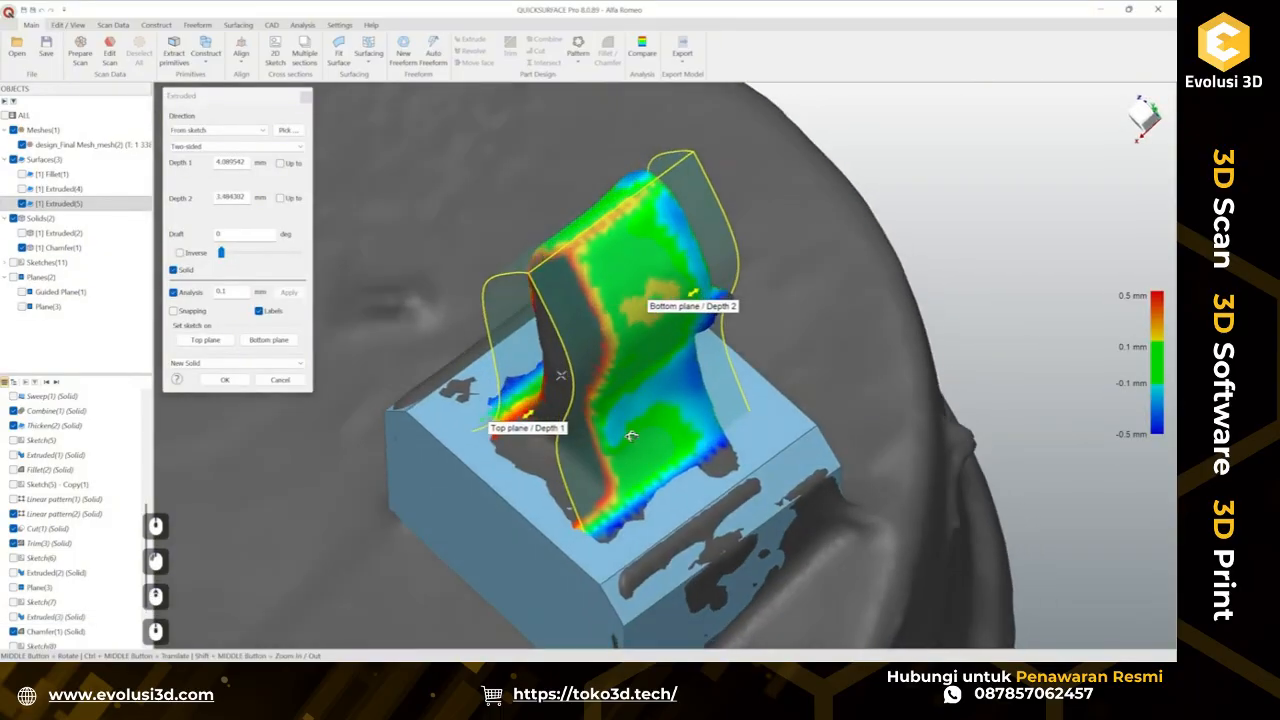
middle_drag(631, 436, 470, 300)
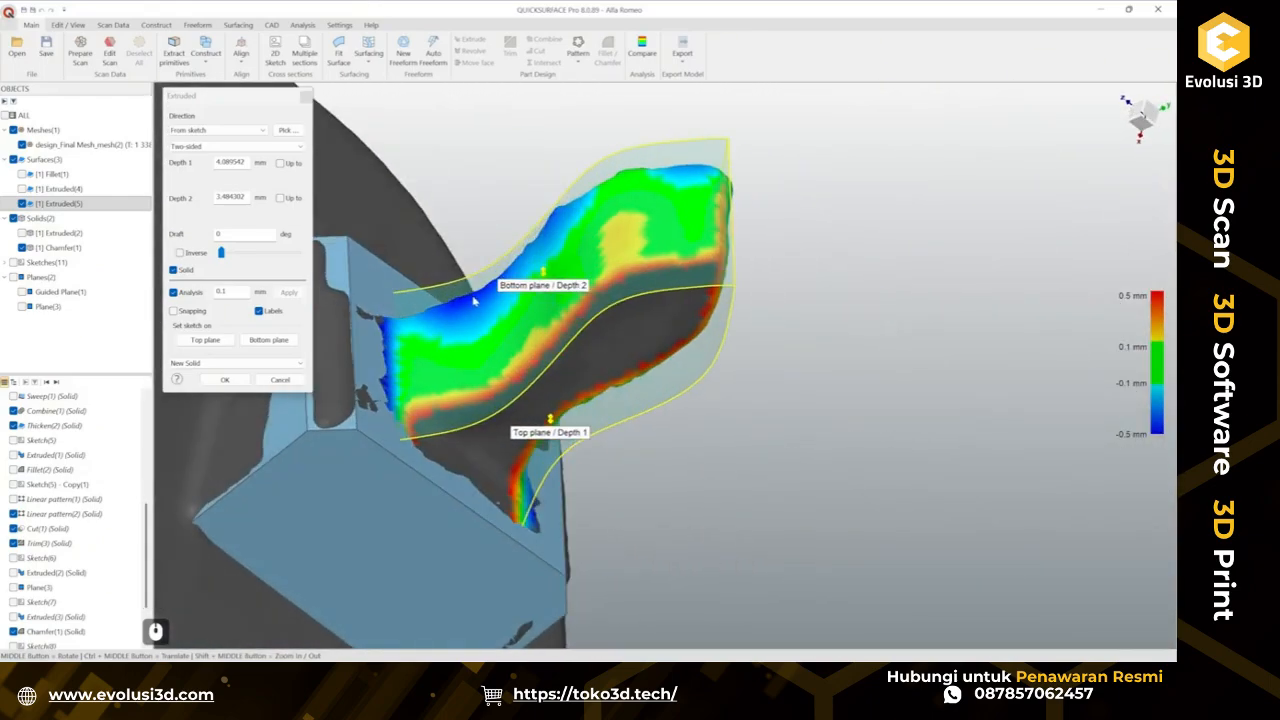
middle_drag(622, 314, 520, 276)
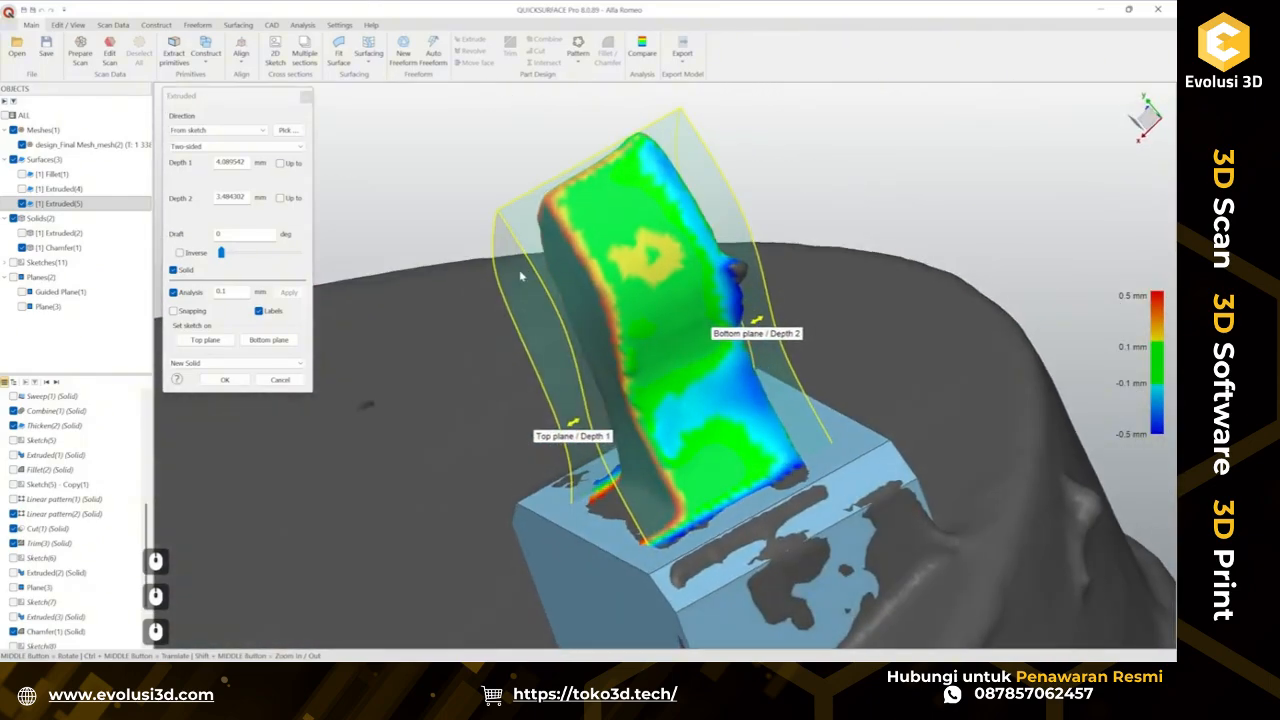
Set a 3° draft and adjust the two-sided depths to about 2.37 mm and 2.19 mm.
drag(228, 258, 232, 257)
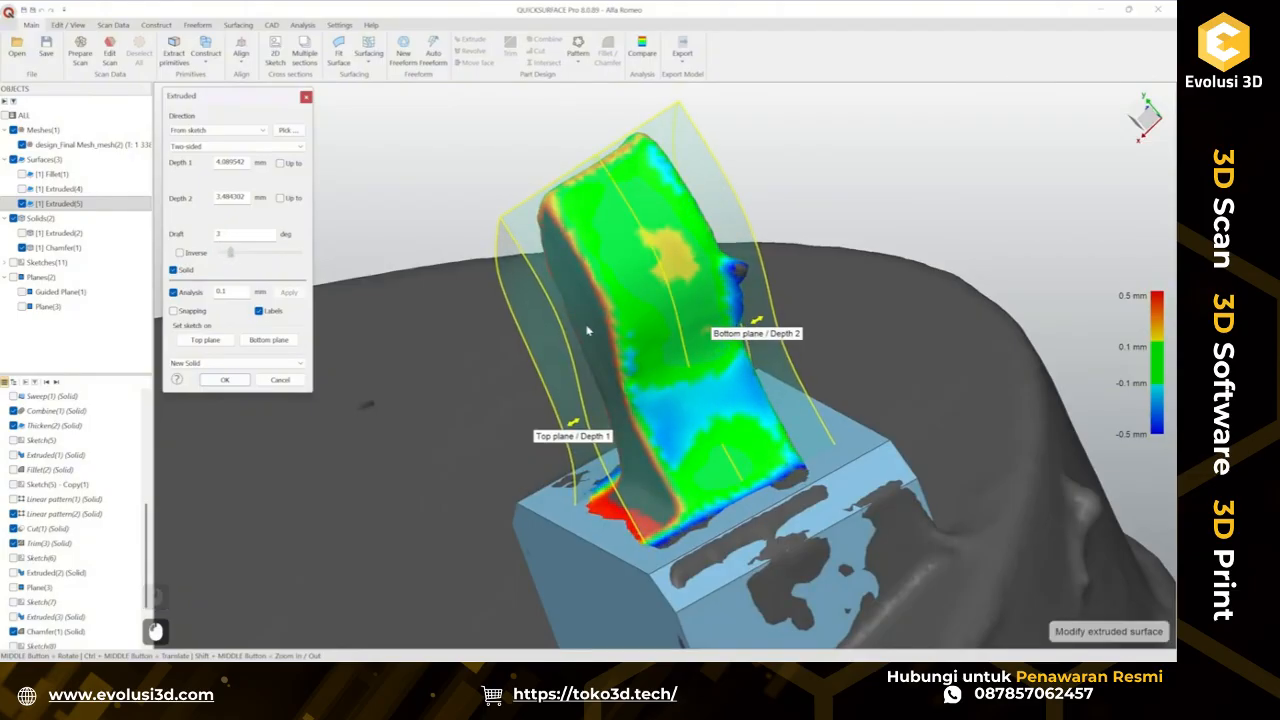
middle_drag(588, 330, 503, 410)
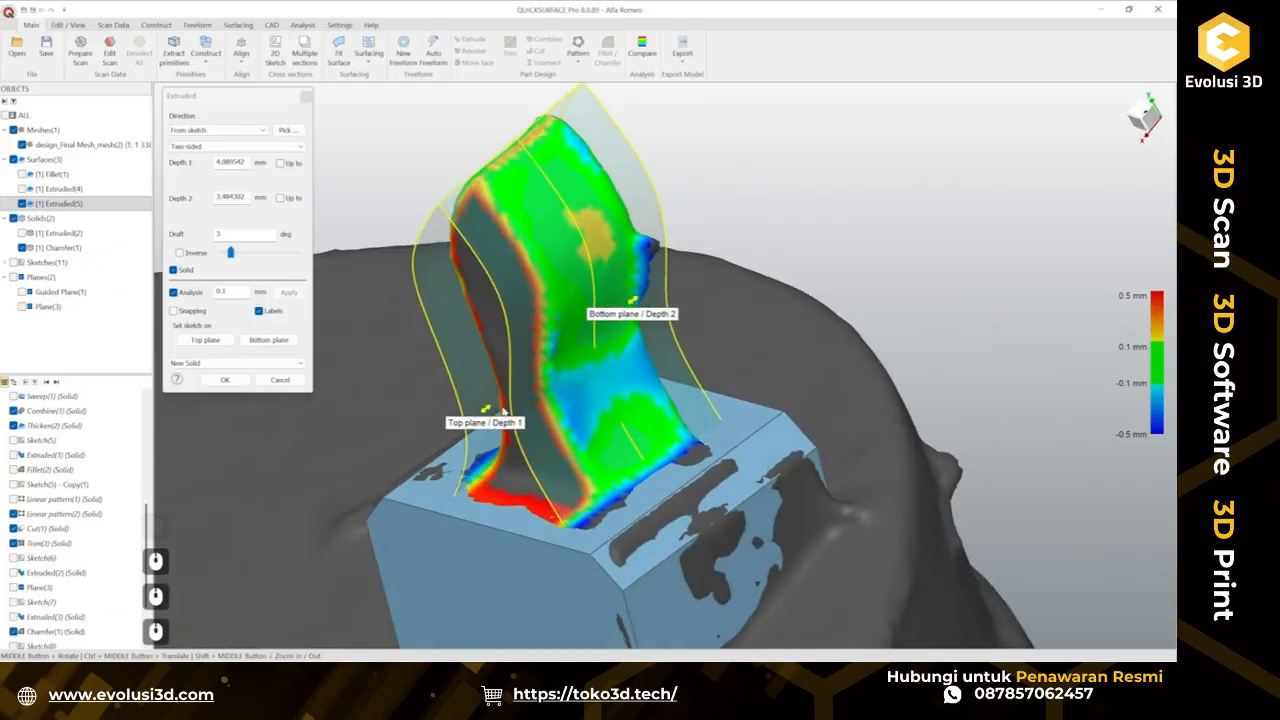
ctrl+drag(489, 411, 511, 350)
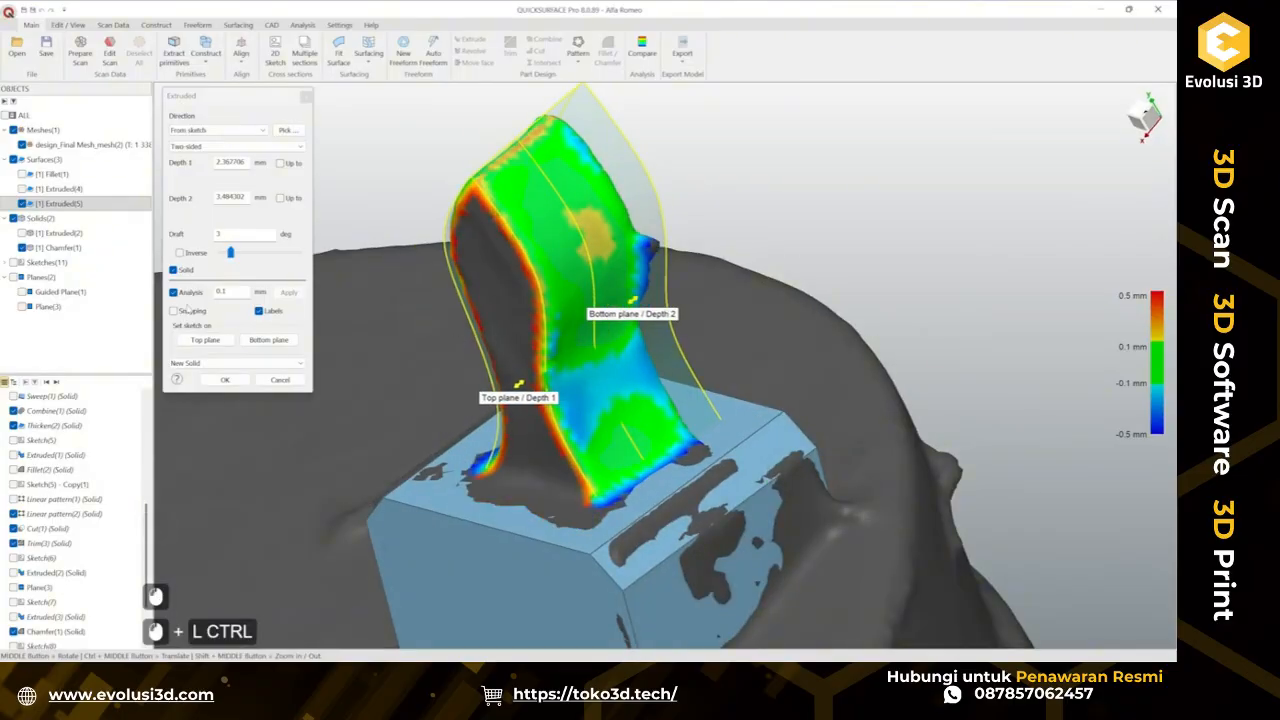
middle_drag(485, 303, 714, 190)
middle_drag(672, 370, 381, 388)
drag(527, 382, 483, 357)
middle_drag(483, 357, 492, 454)
Hide the scan mesh and confirm the extrusion.
click(22, 146)
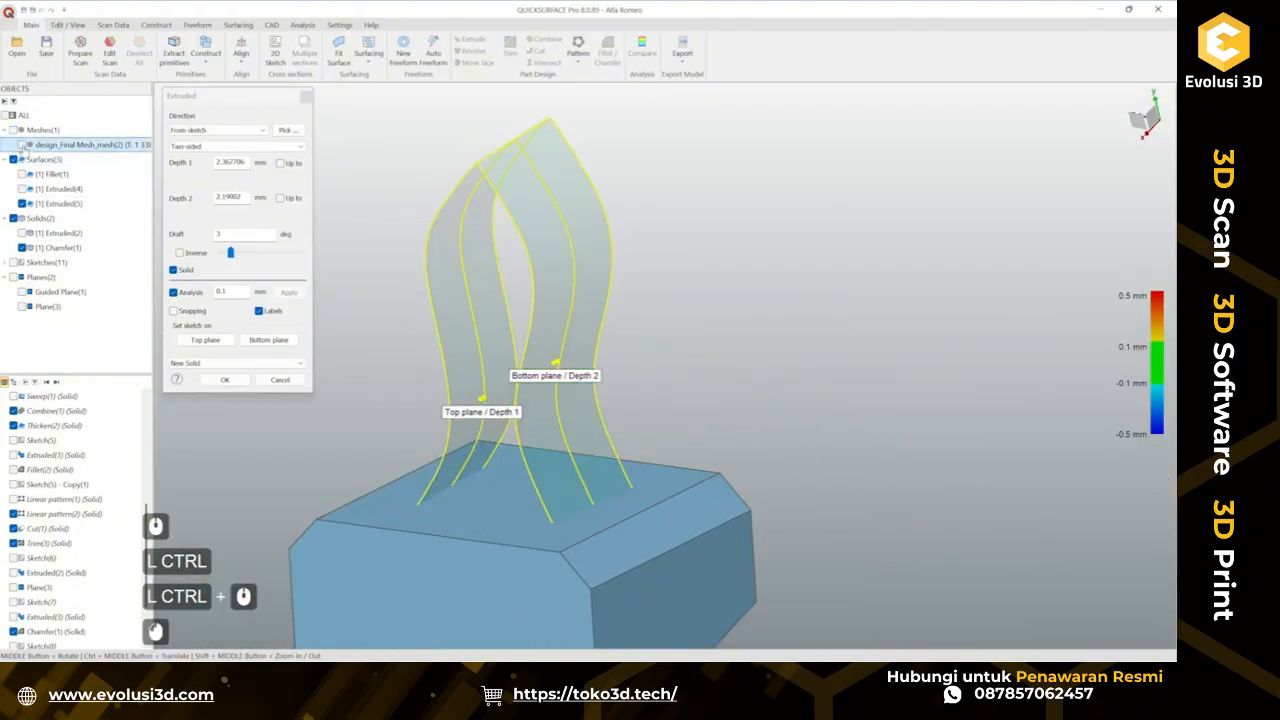
middle_drag(574, 360, 366, 387)
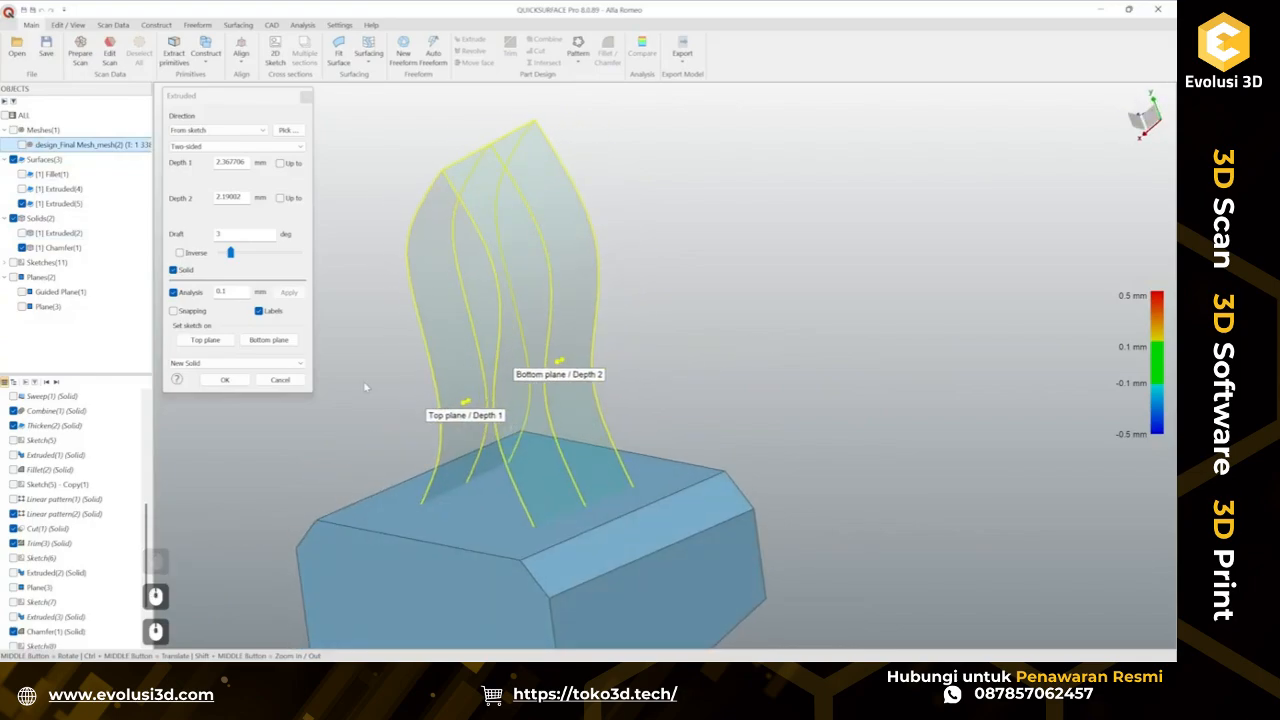
click(273, 382)
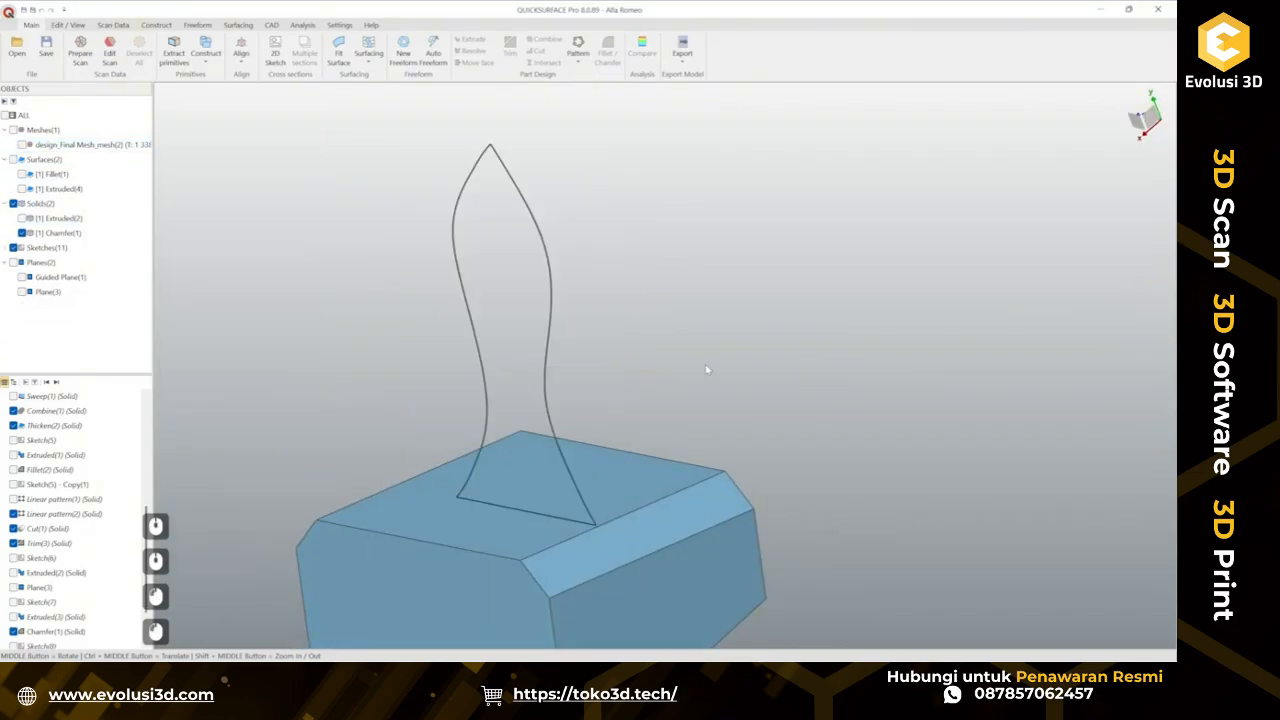
Reopen the clip tab profile sketch for editing and hide the chamfered pad solid.
double_click(548, 367)
scroll(760, 507, up, 5)
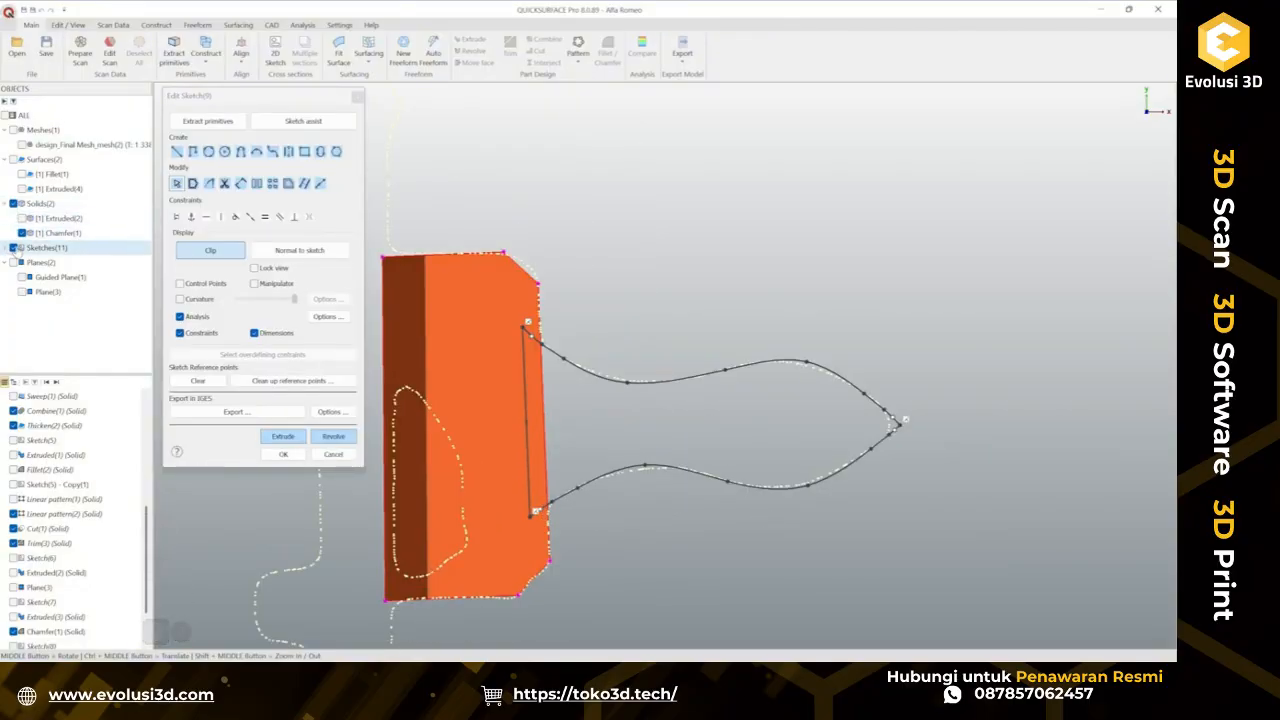
click(22, 232)
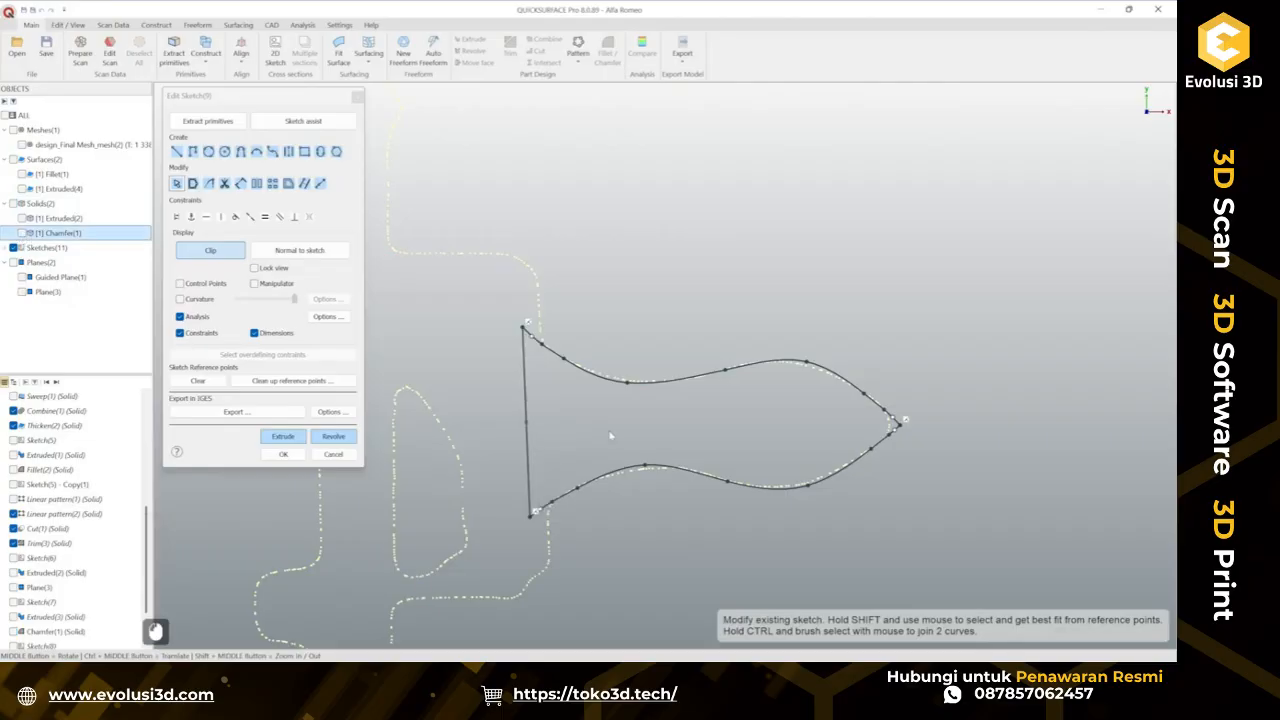
Join the curve segments of the tab profile's upper and lower curves by brush-selecting along them.
scroll(924, 441, up, 7)
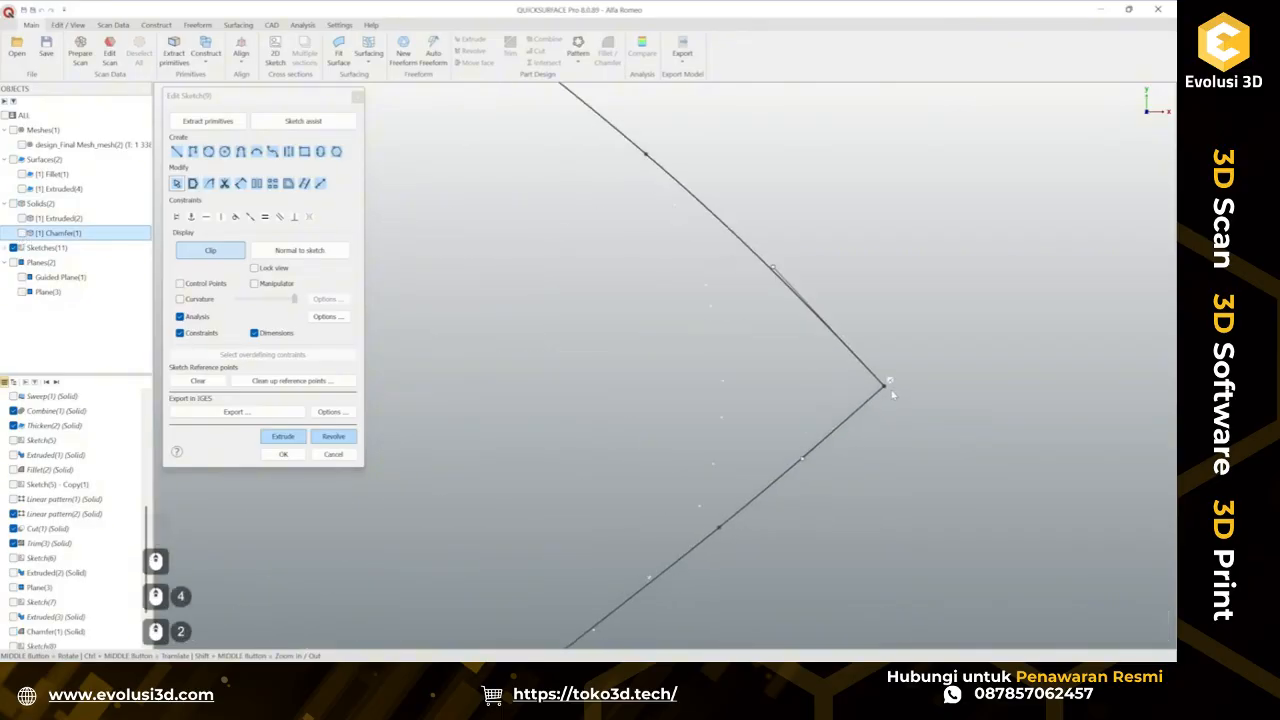
click(891, 391)
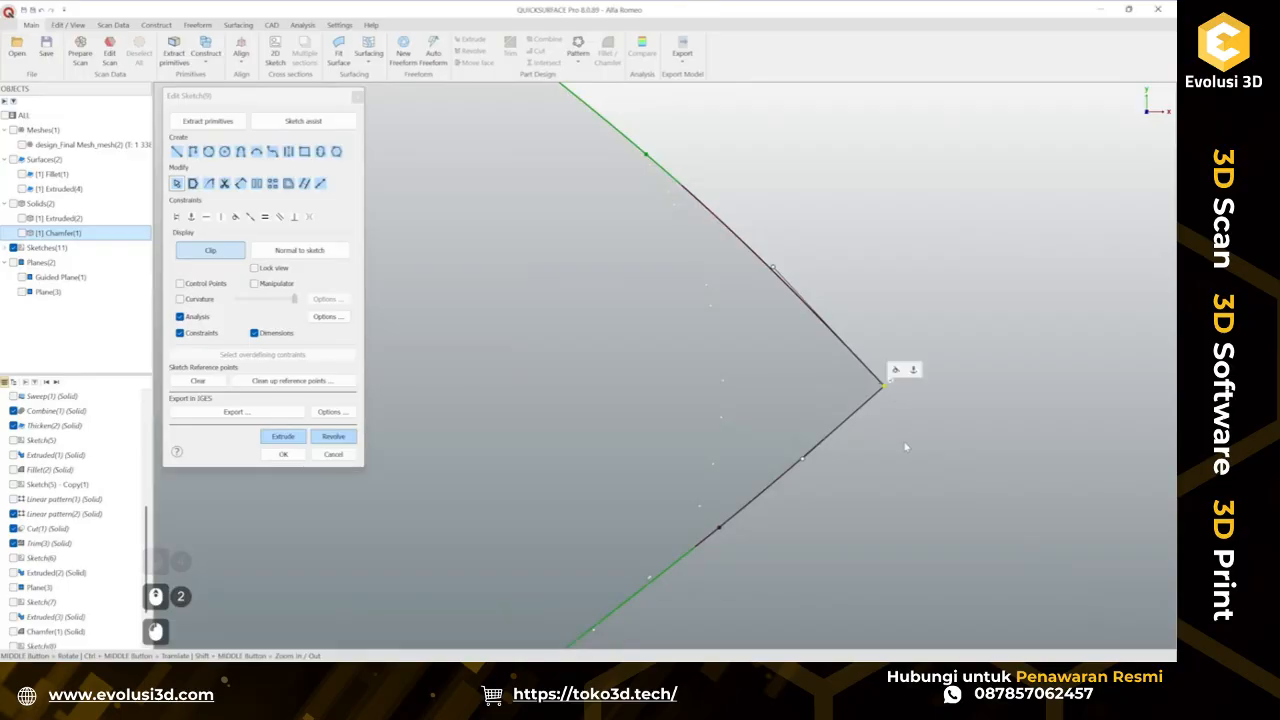
scroll(905, 447, down, 2)
scroll(859, 433, down, 4)
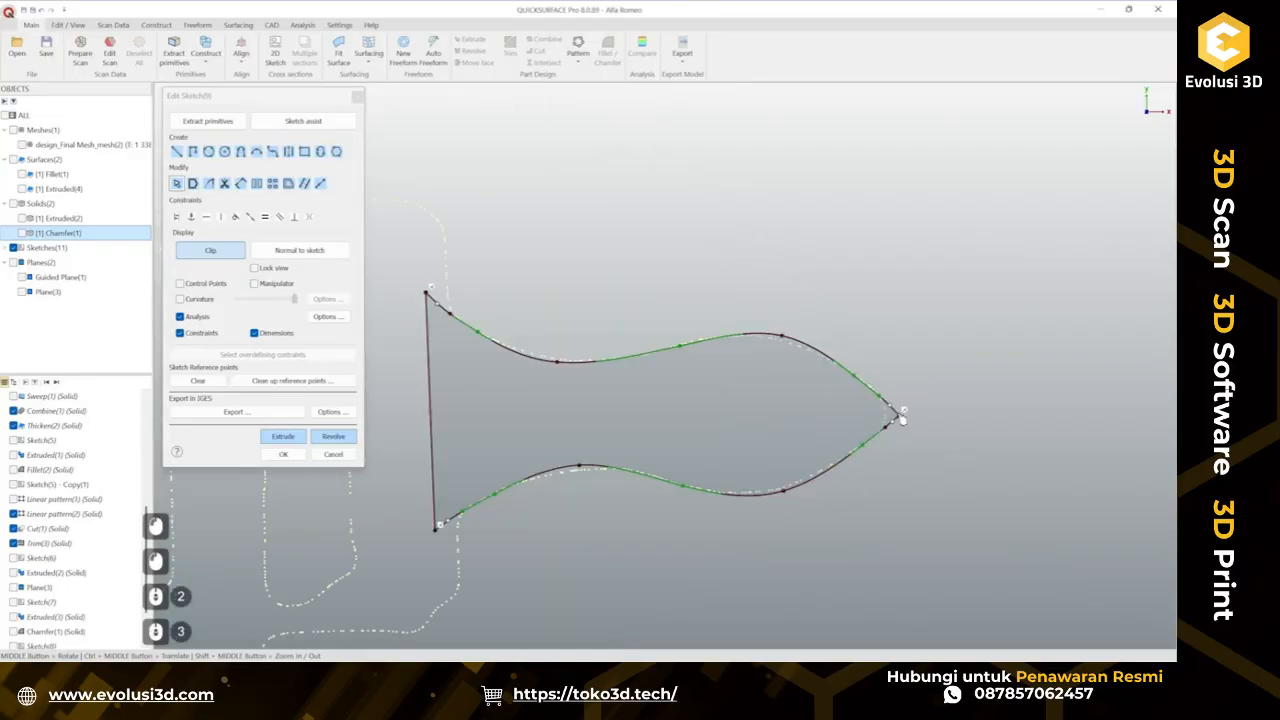
scroll(831, 427, up, 2)
scroll(831, 427, up, 1)
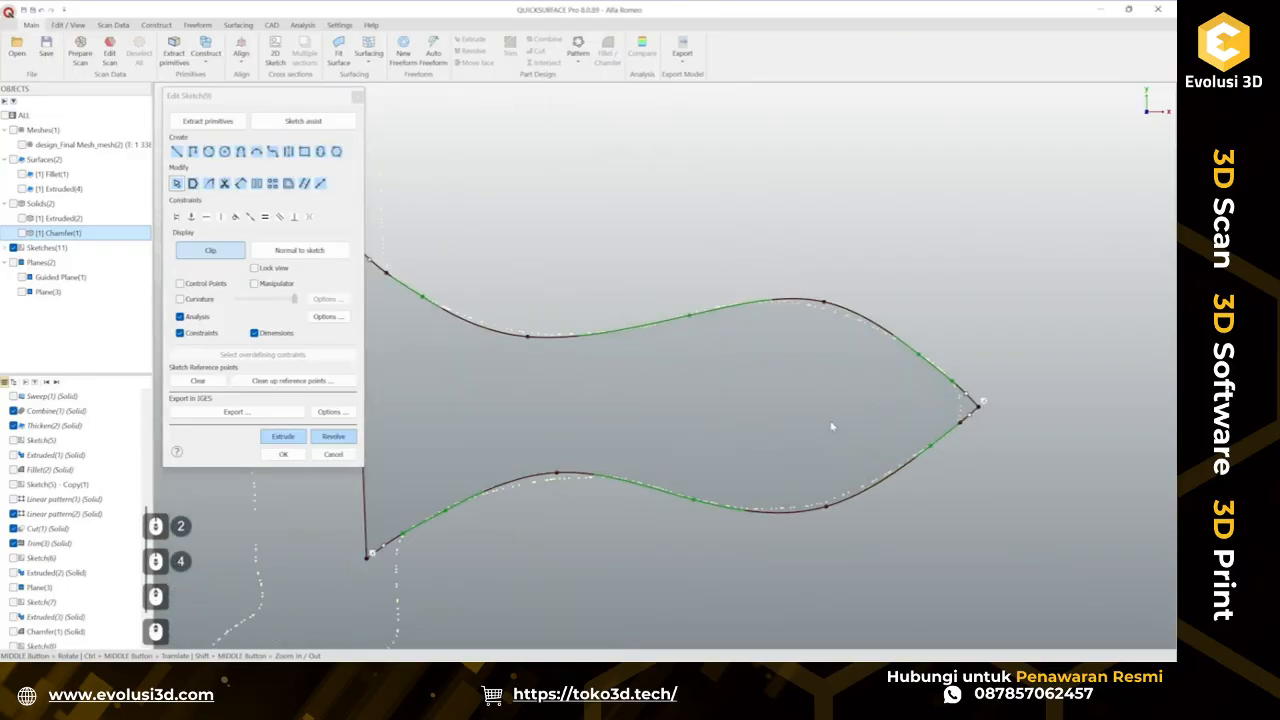
ctrl+middle_drag(493, 538, 629, 471)
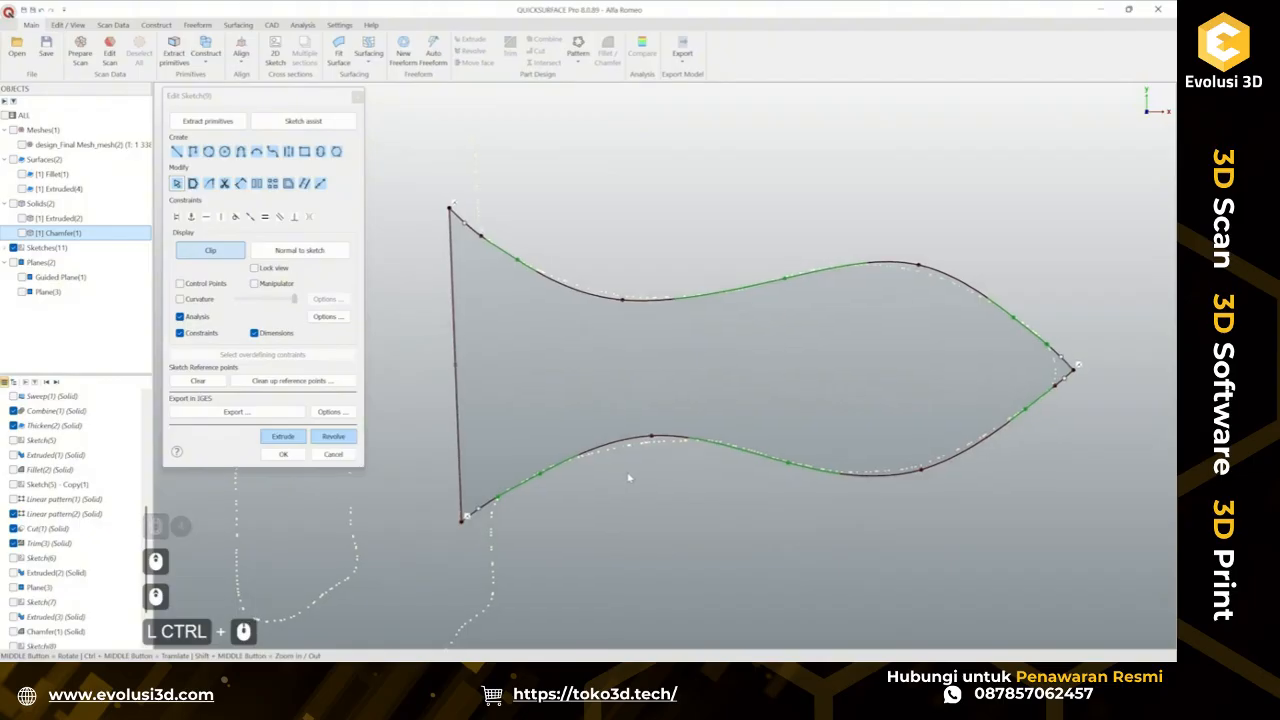
scroll(659, 433, up, 2)
drag(665, 424, 661, 430)
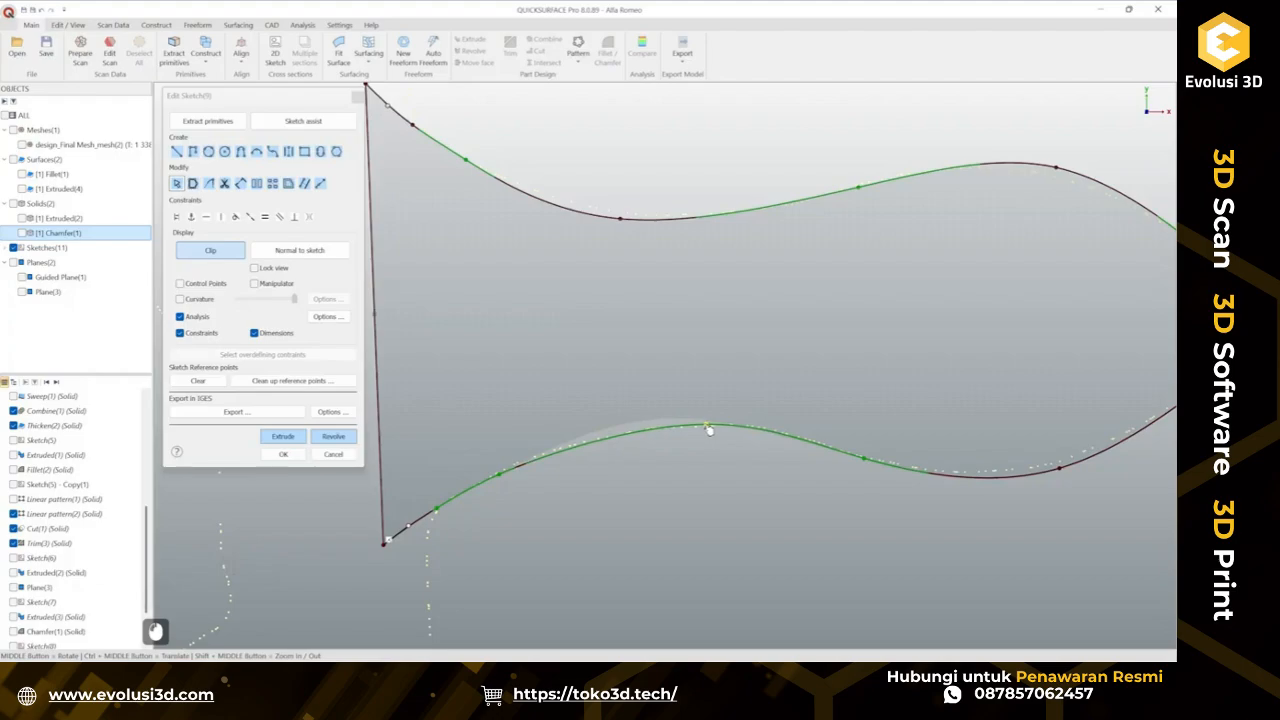
ctrl+middle_drag(933, 467, 611, 474)
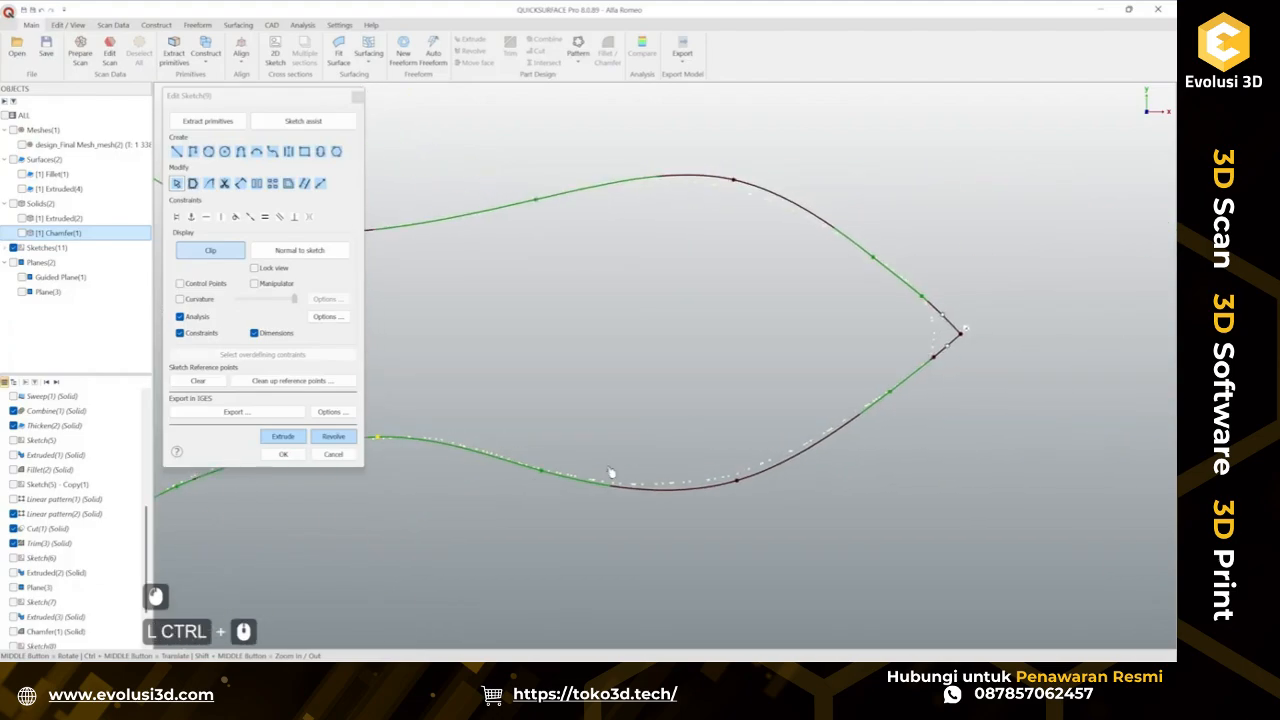
scroll(741, 494, up, 2)
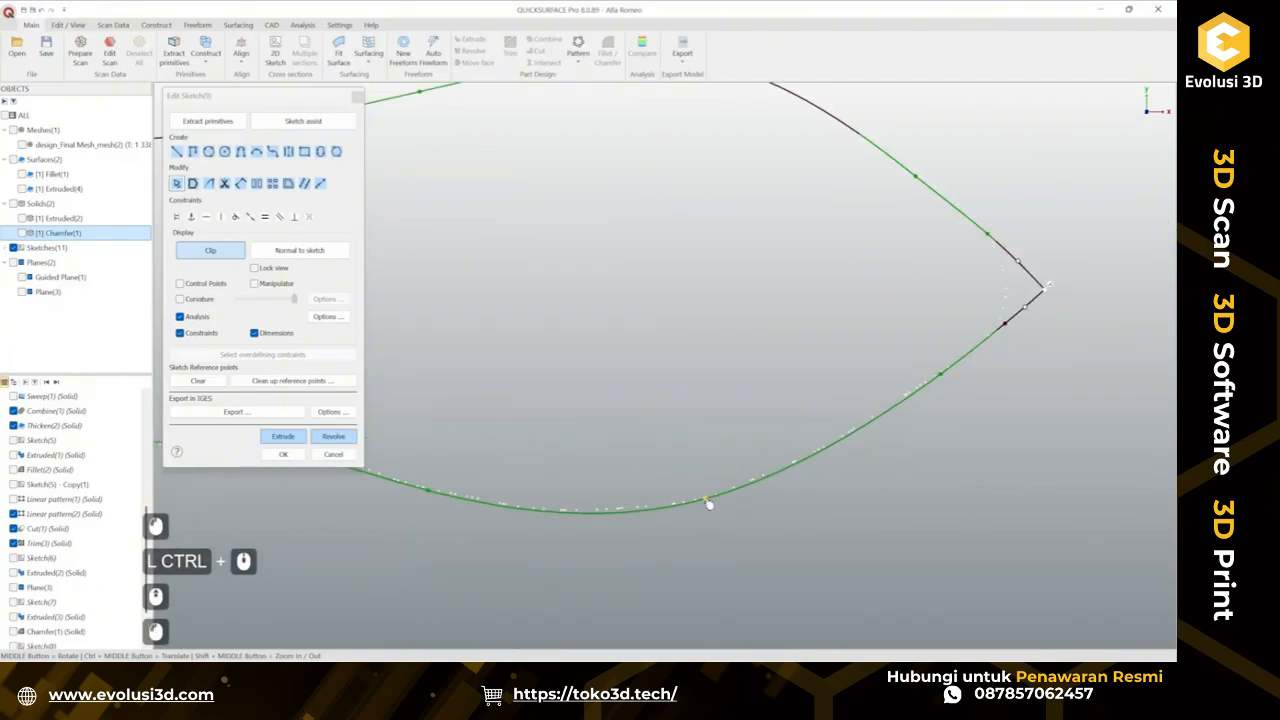
scroll(734, 491, down, 2)
scroll(836, 322, up, 2)
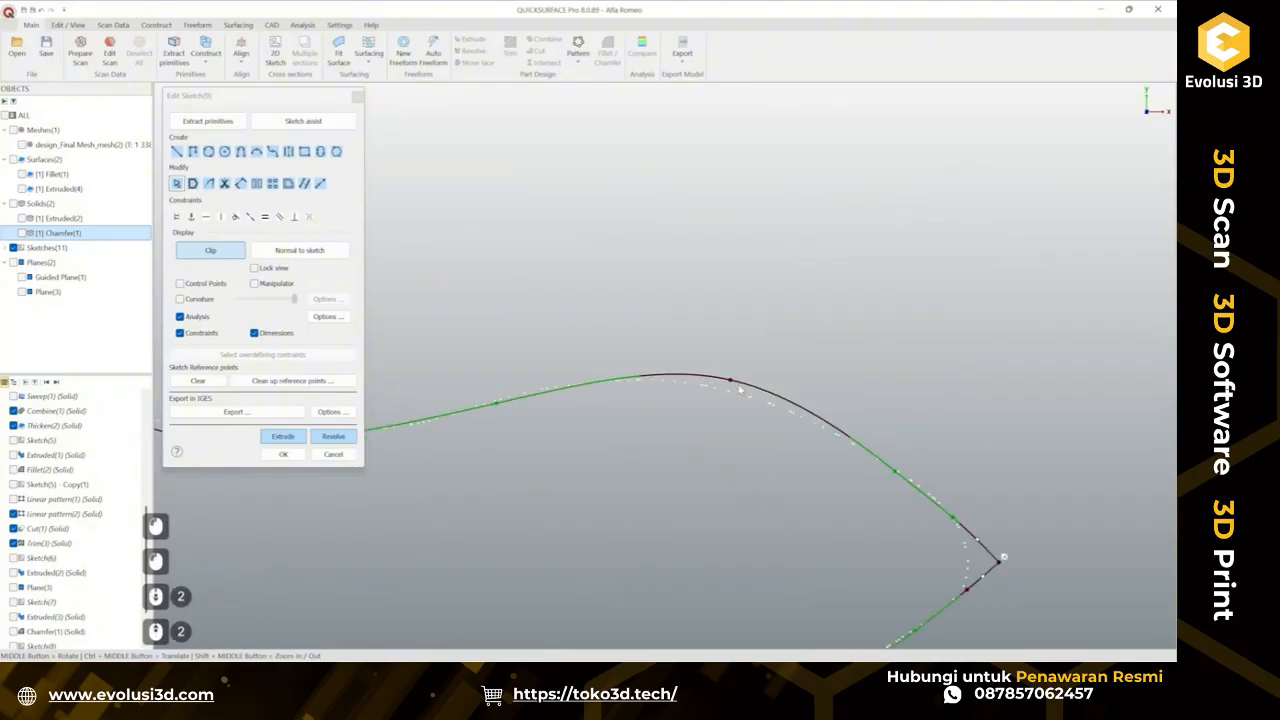
drag(735, 384, 734, 394)
scroll(722, 412, down, 1)
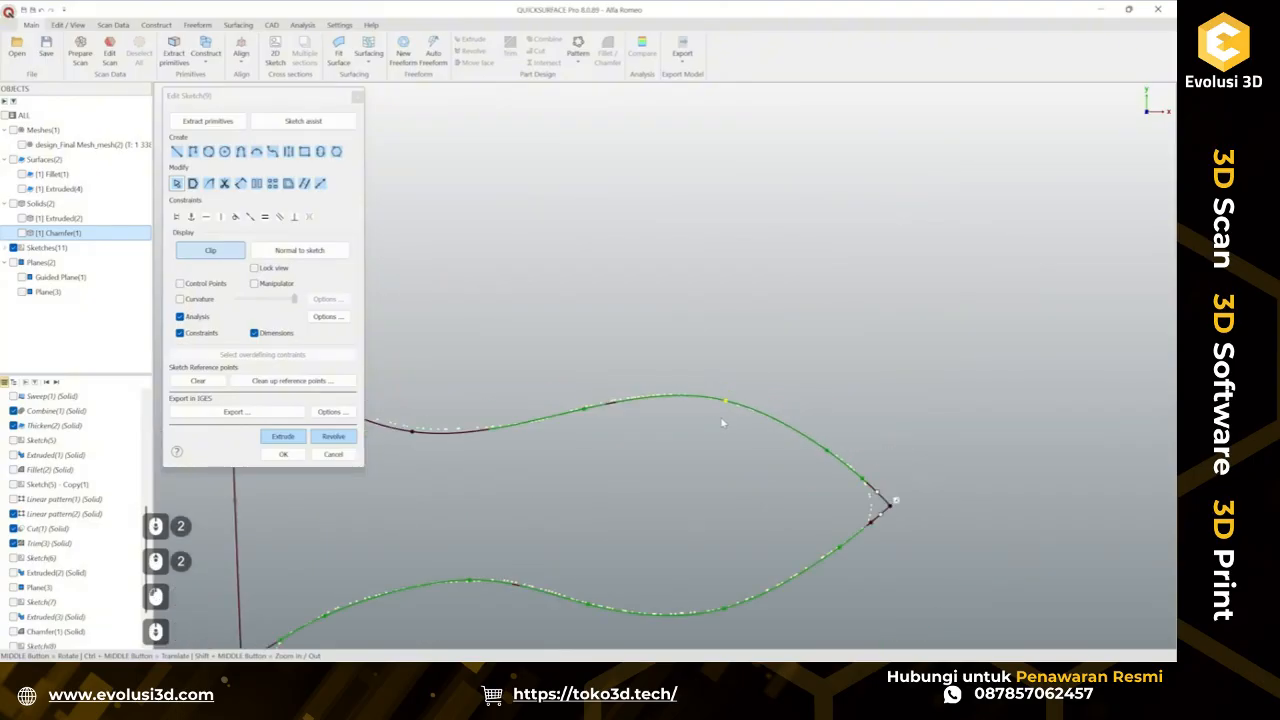
ctrl+middle_drag(580, 421, 921, 461)
scroll(752, 455, up, 2)
drag(764, 503, 763, 493)
scroll(614, 352, down, 2)
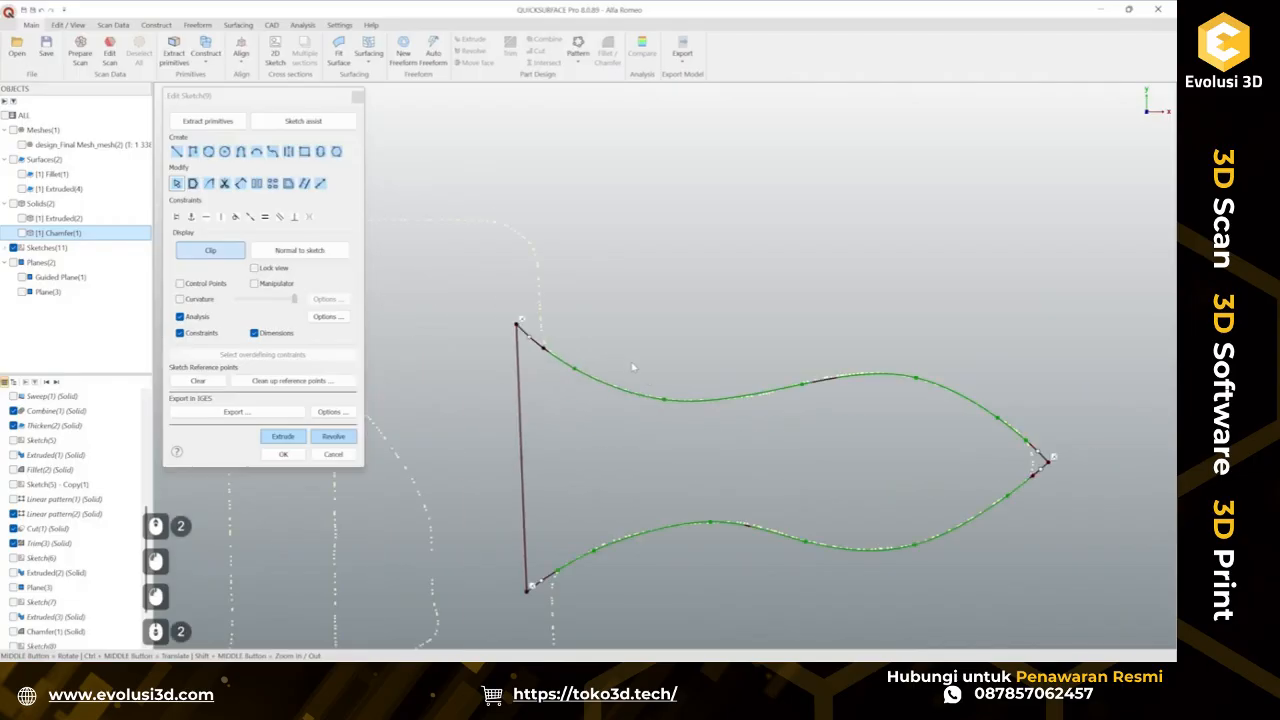
Extrude the tab profile two-sided against the shown scan mesh, about 2.33 mm and 2.18 mm deep, with a 3° draft.
click(285, 440)
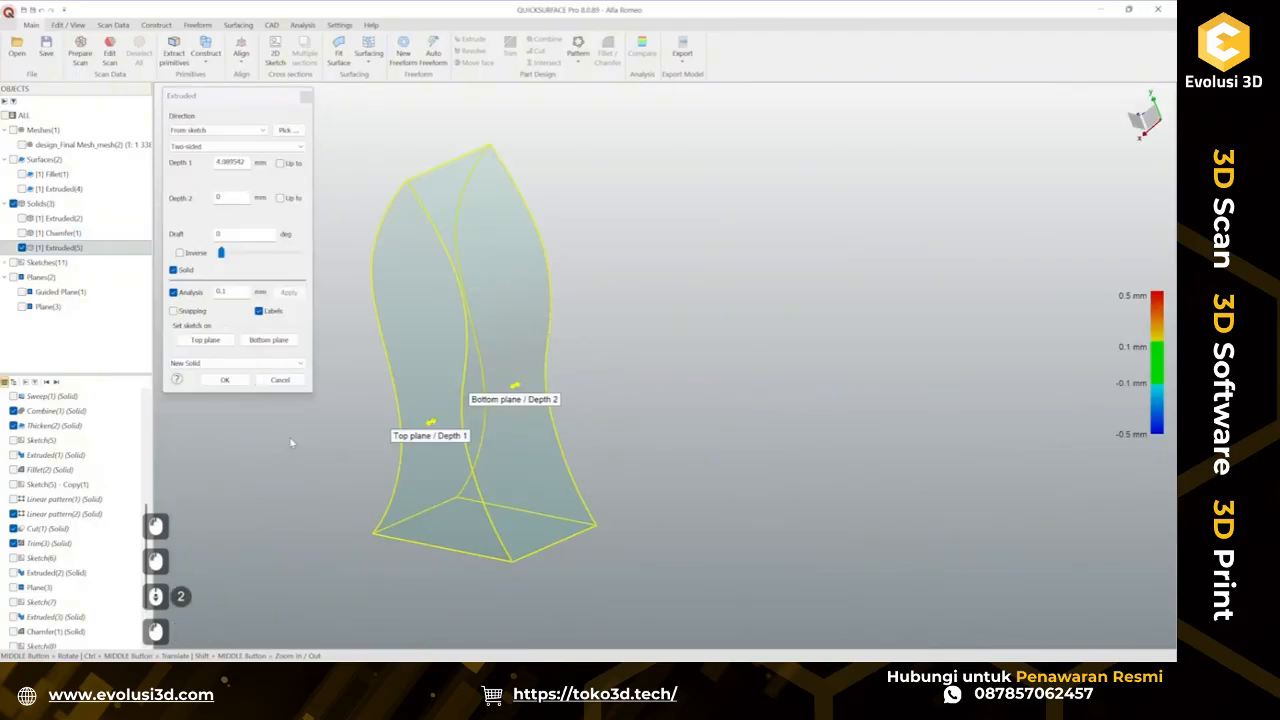
click(22, 145)
ctrl+middle_drag(561, 392, 591, 433)
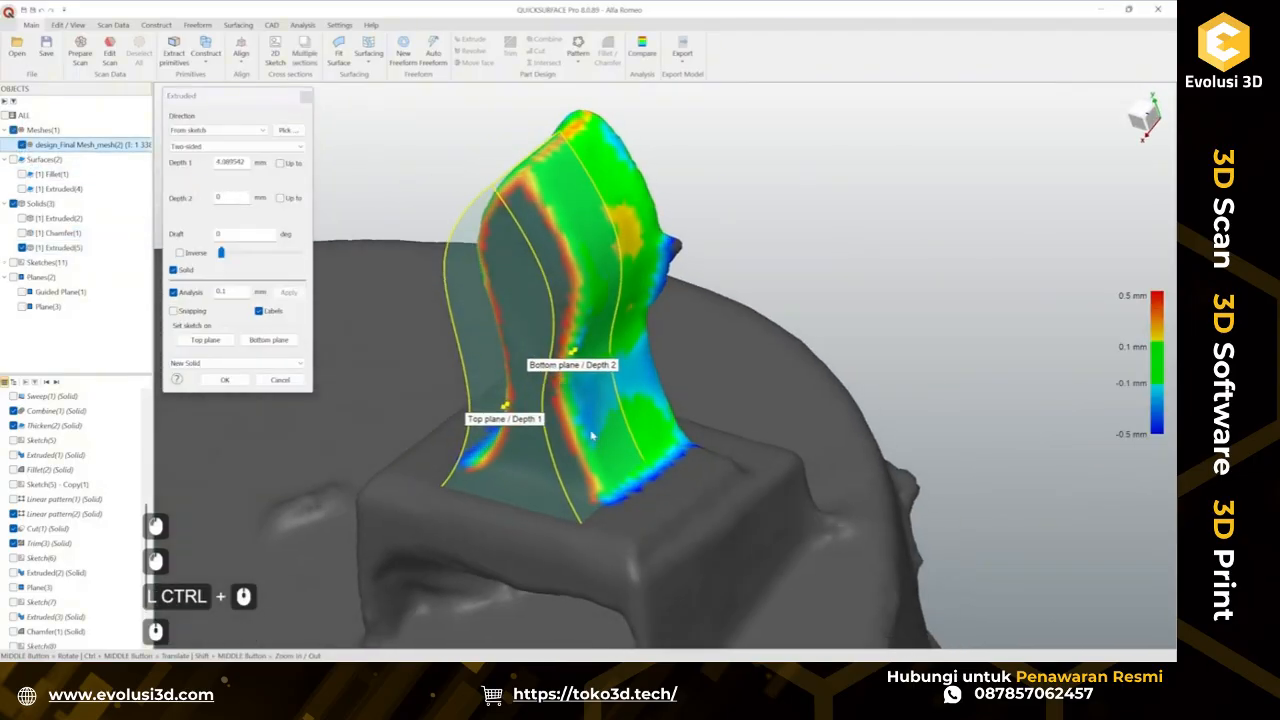
drag(510, 402, 529, 312)
middle_drag(529, 312, 680, 322)
ctrl+drag(688, 317, 685, 292)
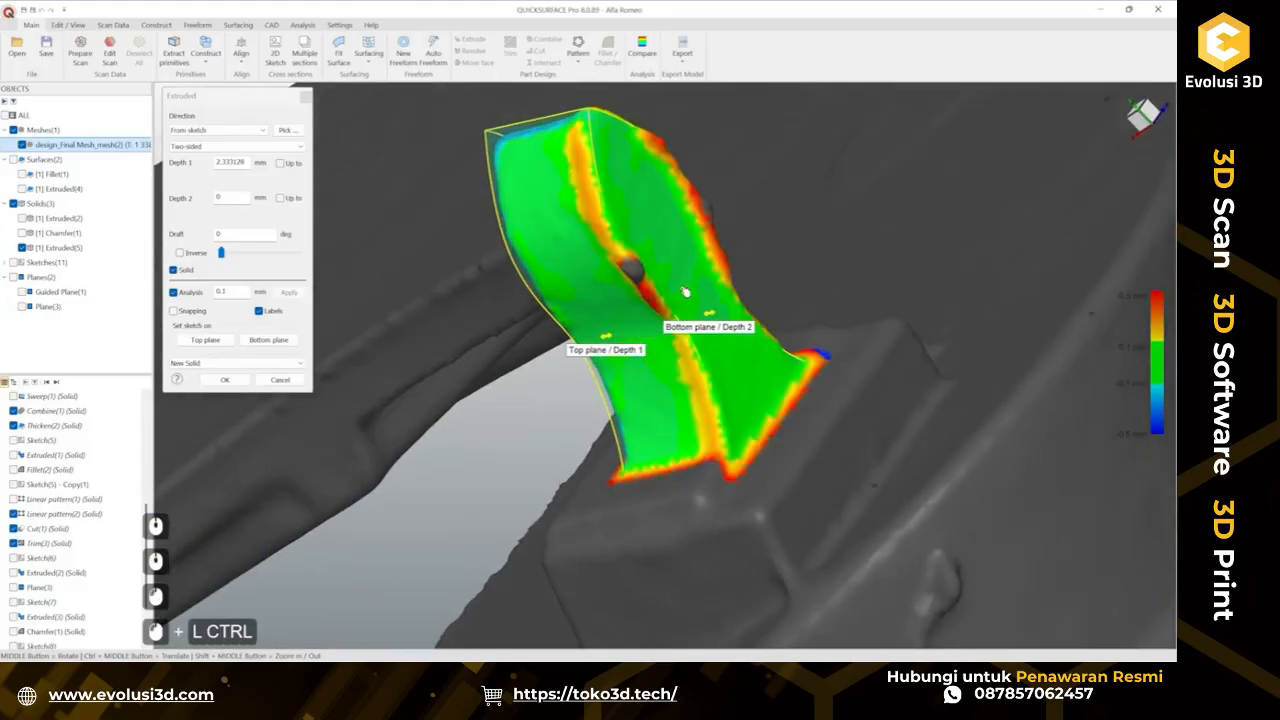
middle_drag(648, 510, 714, 421)
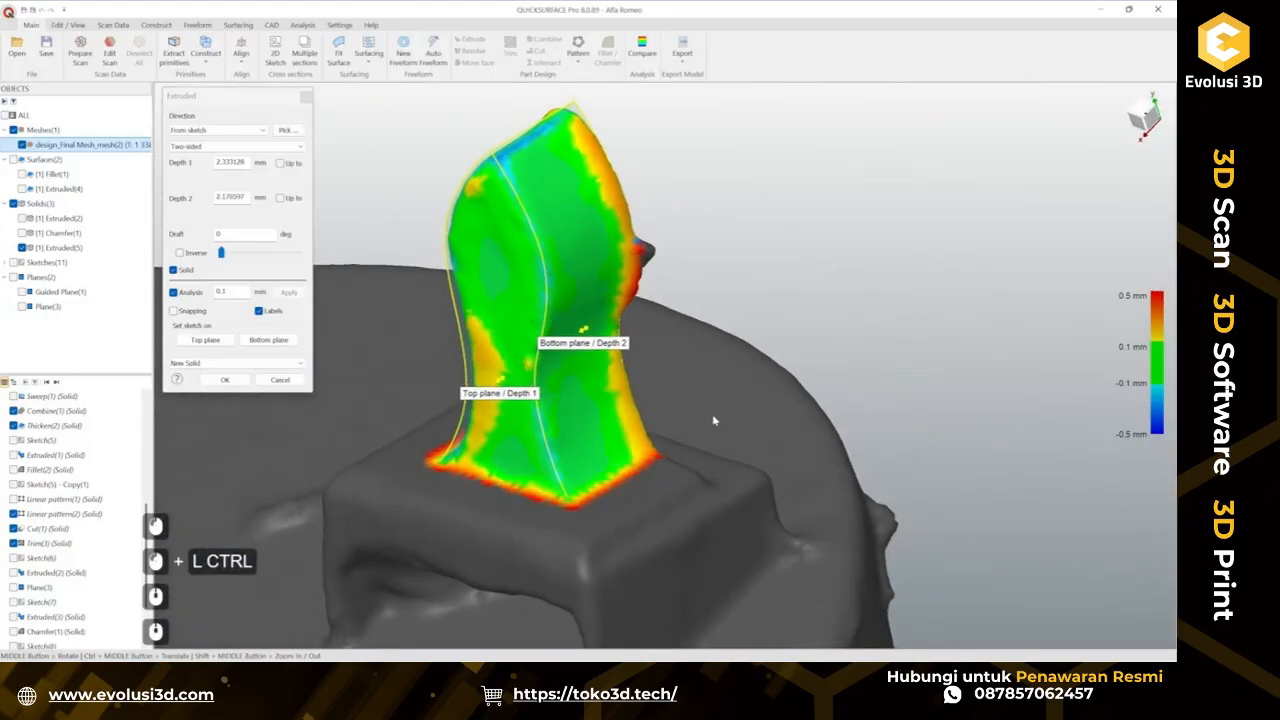
drag(222, 254, 232, 256)
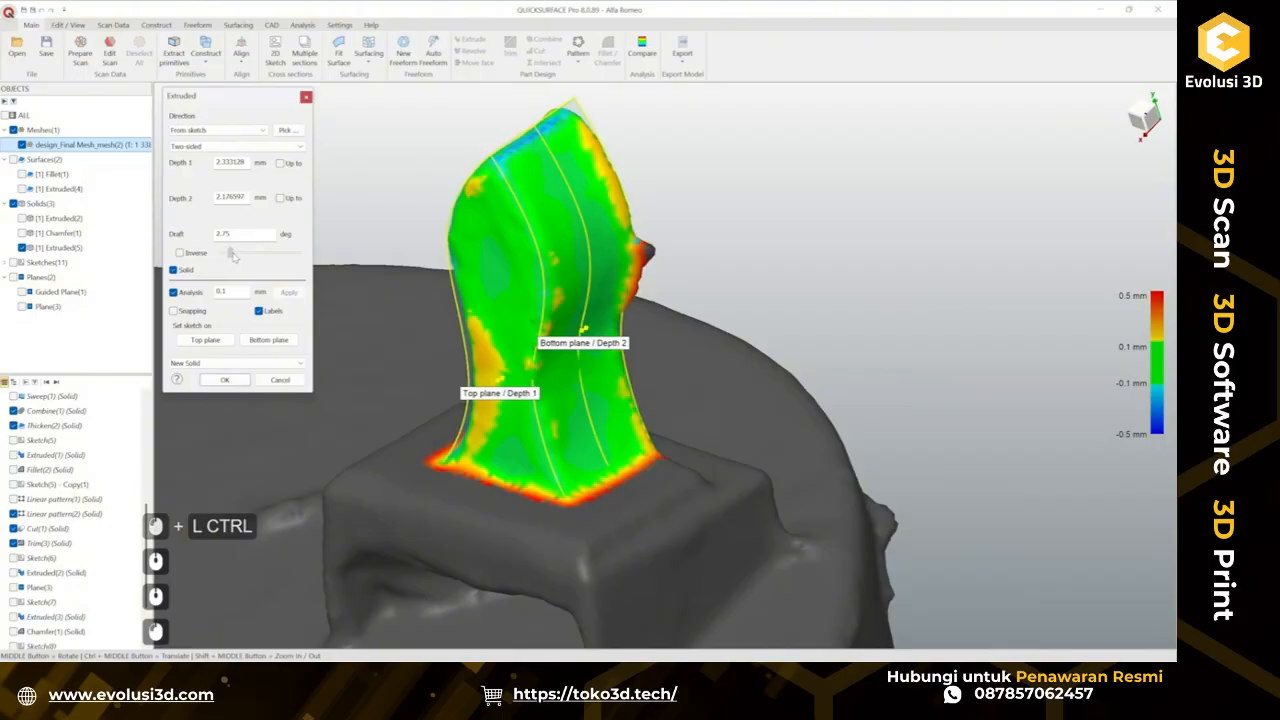
middle_drag(642, 405, 520, 456)
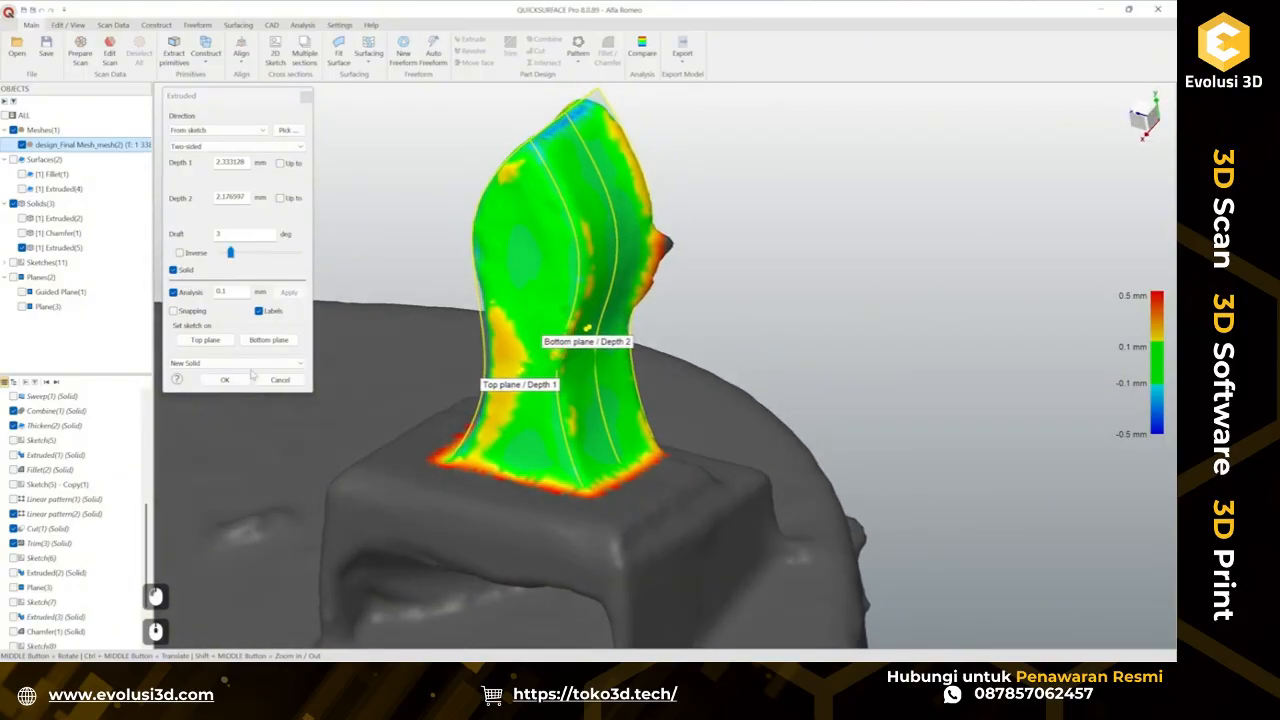
Show the chamfered pad solid and confirm the extrusion combined with it.
click(22, 233)
middle_drag(728, 443, 682, 422)
click(203, 364)
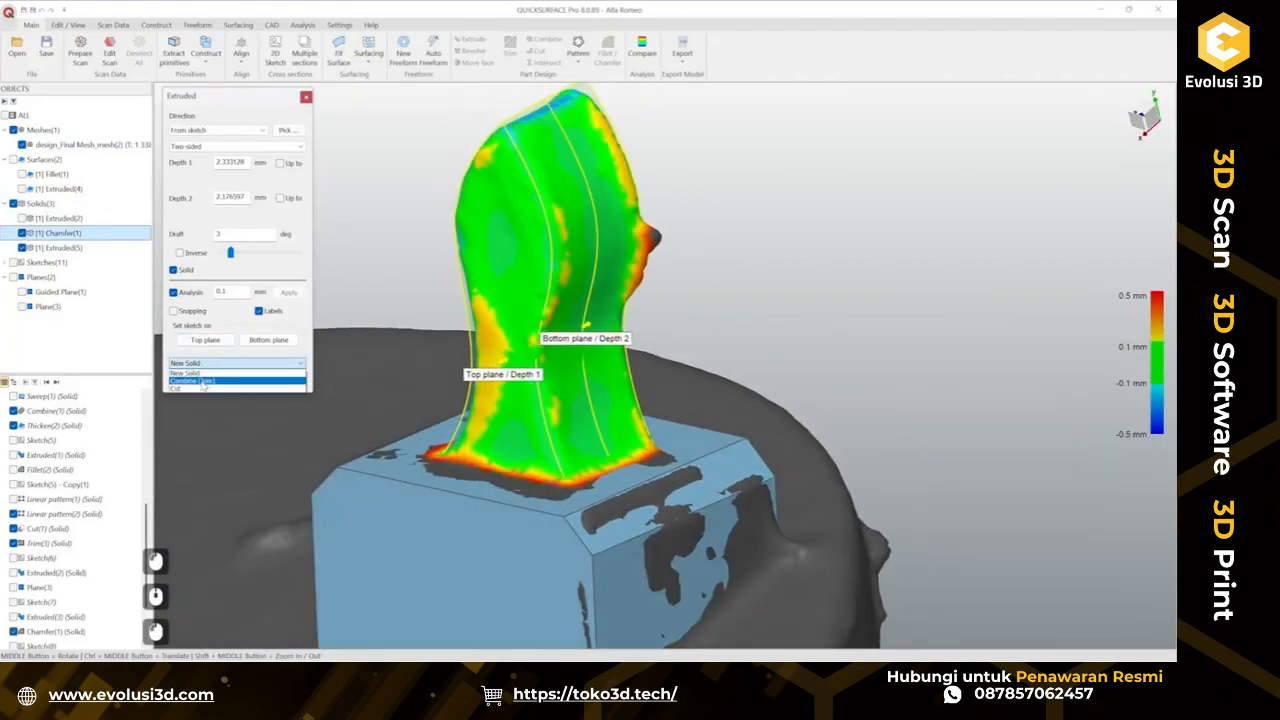
click(206, 381)
click(224, 381)
Inspect the combined tab and pad against the scan mesh from different angles by toggling the solid's visibility.
scroll(786, 448, down, 2)
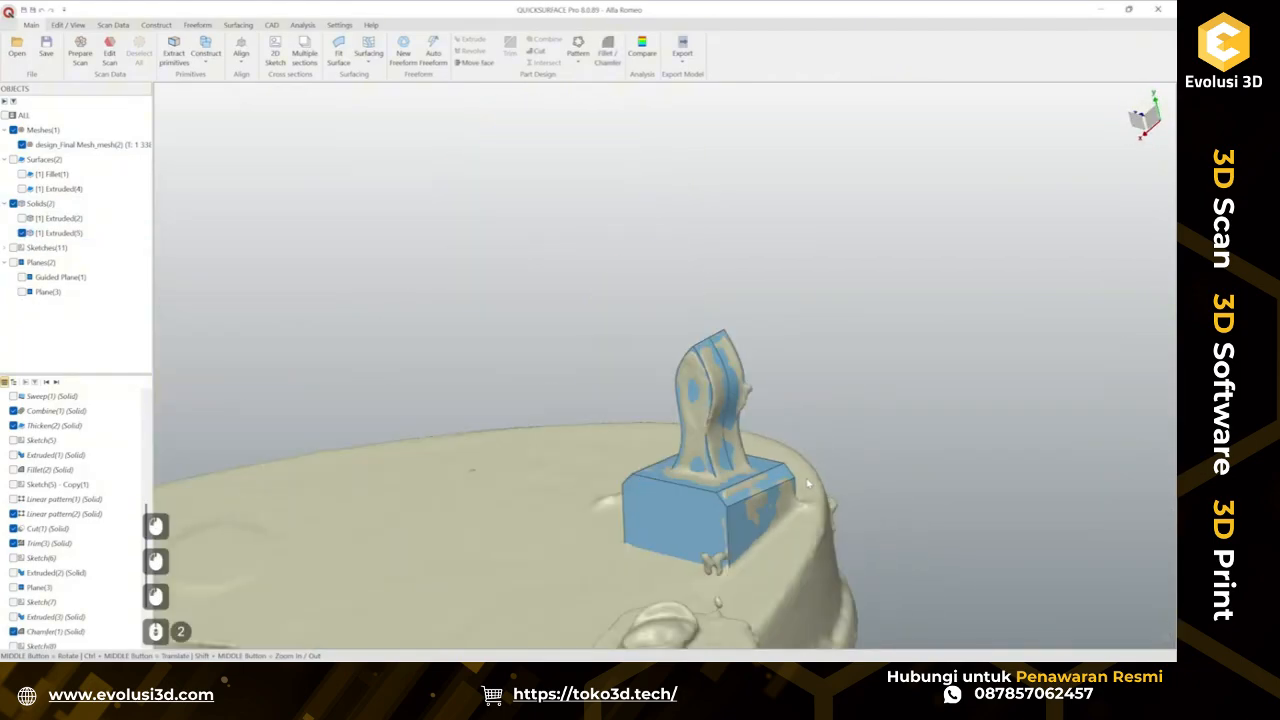
ctrl+middle_drag(786, 448, 640, 400)
click(22, 233)
scroll(546, 431, up, 3)
ctrl+middle_drag(400, 455, 645, 372)
middle_drag(645, 372, 763, 433)
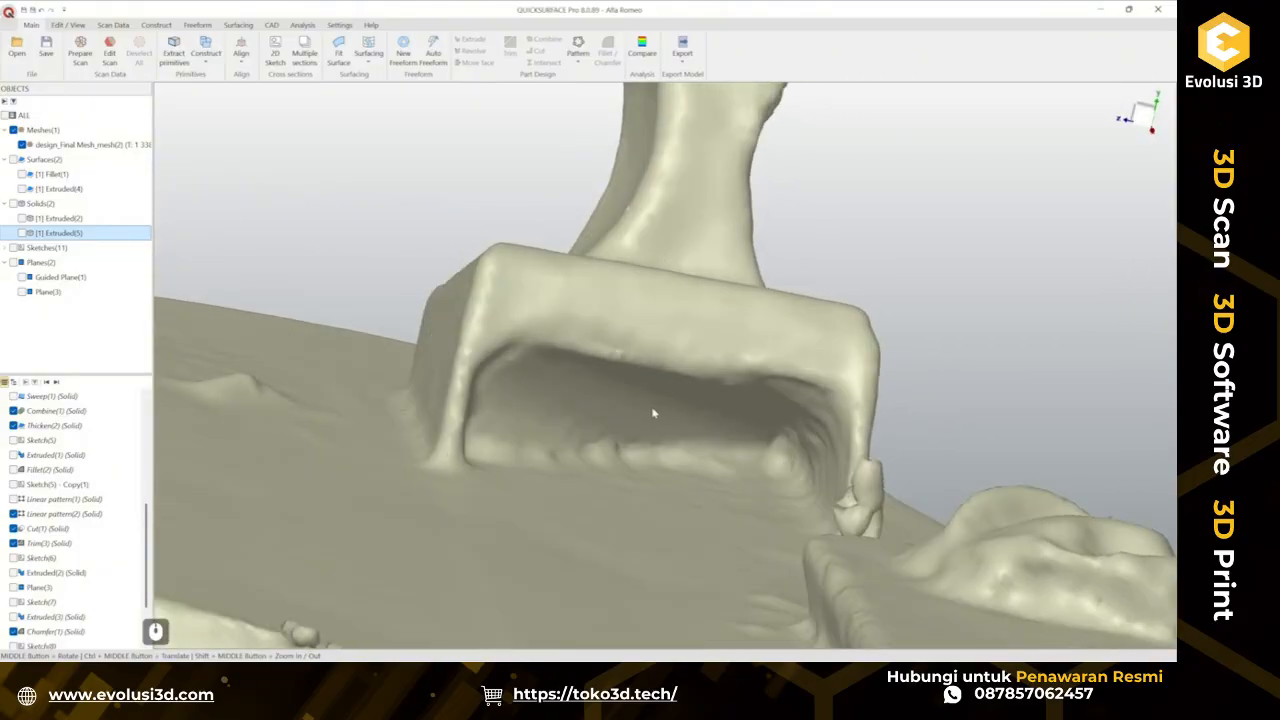
middle_drag(653, 412, 545, 455)
click(22, 233)
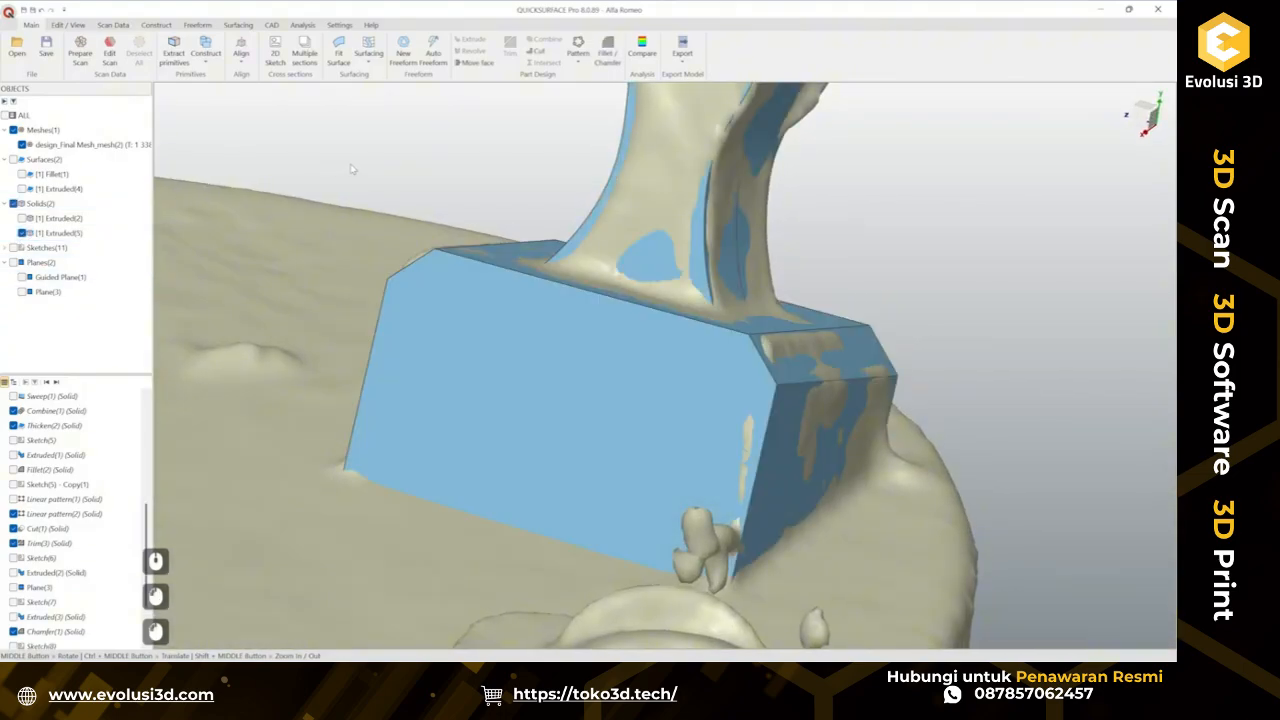
Create a sketch on the pad's top face, offset about -4.2 mm down through the part.
middle_drag(628, 233, 586, 334)
click(643, 326)
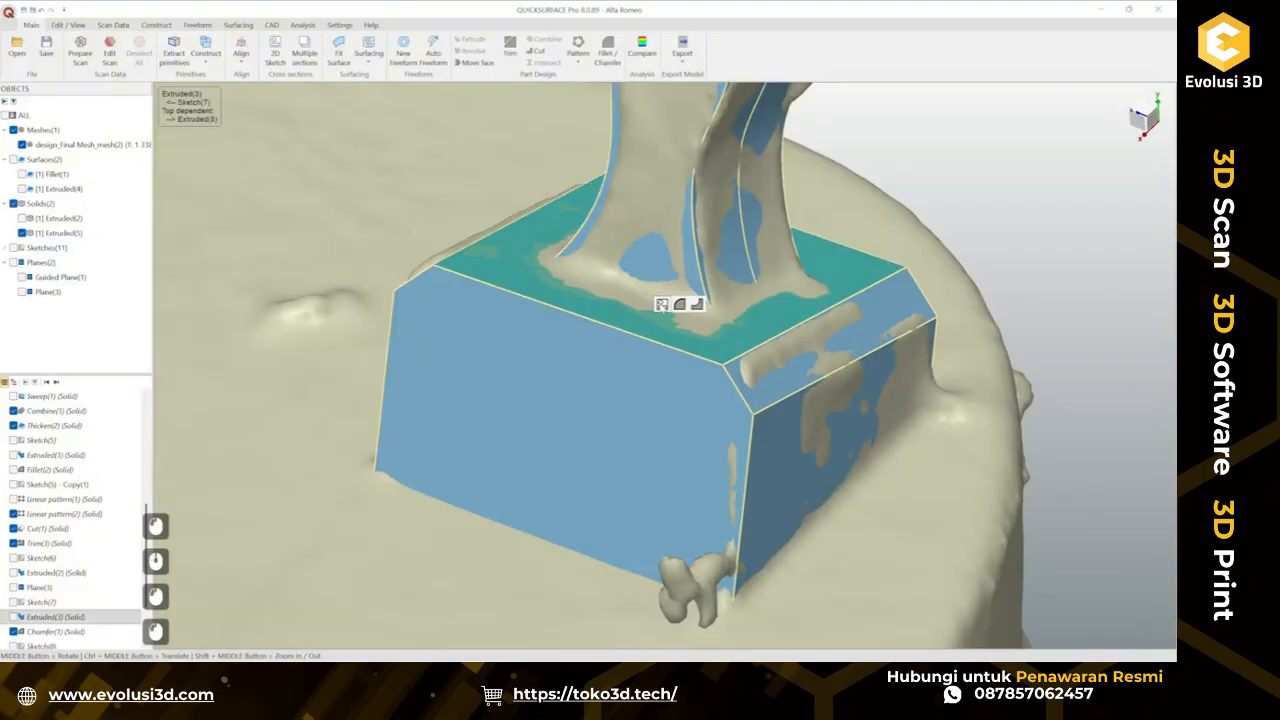
click(661, 306)
drag(693, 325, 771, 457)
middle_drag(771, 457, 757, 430)
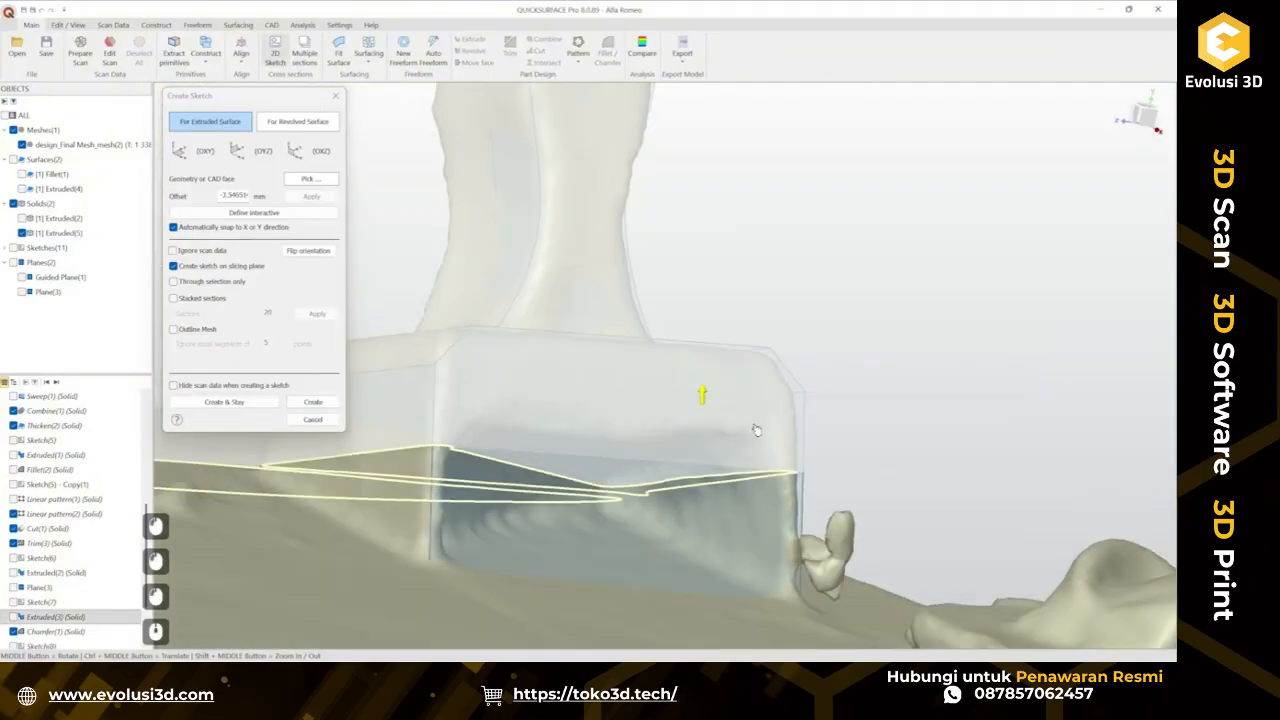
drag(737, 426, 749, 453)
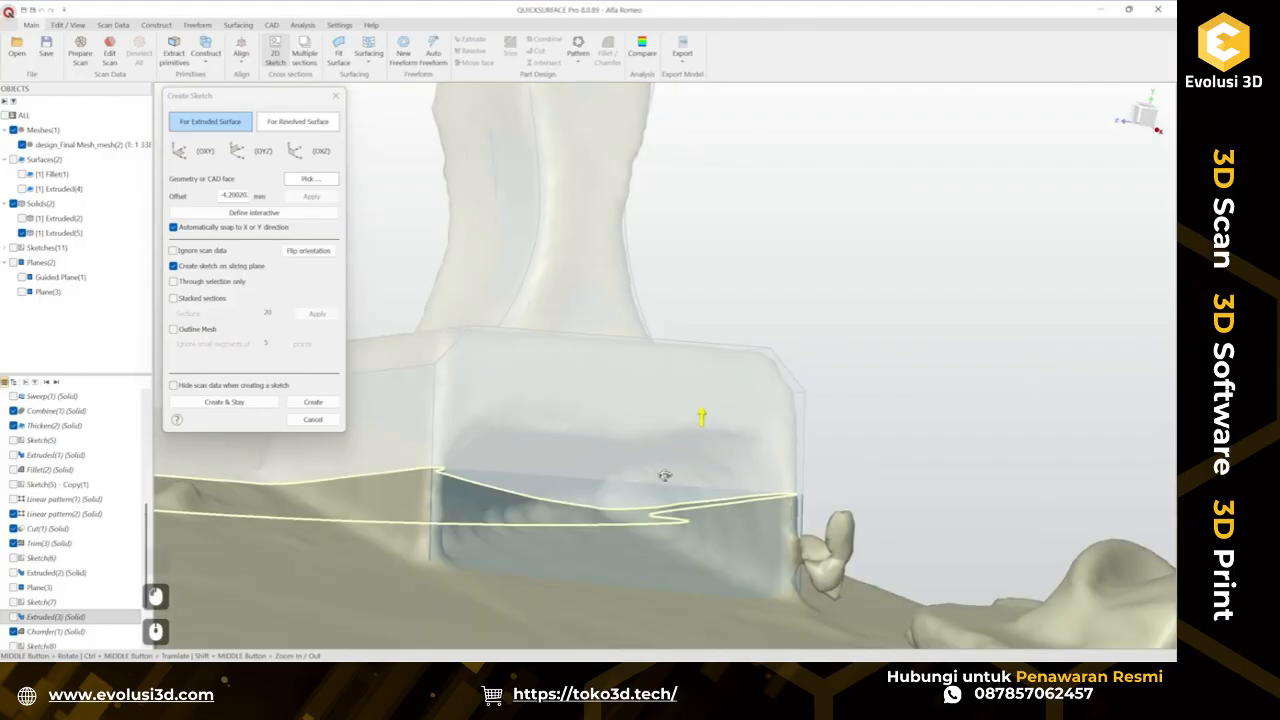
middle_drag(664, 475, 671, 540)
click(316, 404)
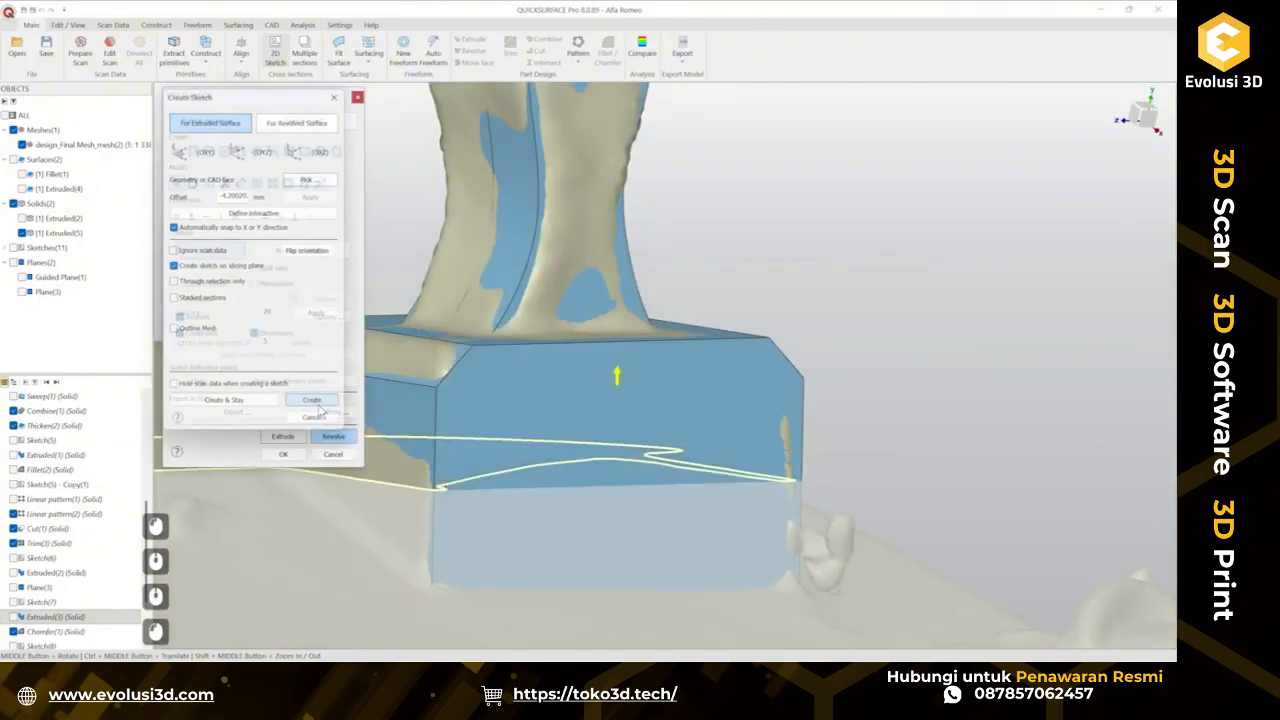
Draw a line about 7.16 mm long along the lower edge of the sliced pad section.
scroll(963, 428, up, 4)
scroll(960, 430, up, 2)
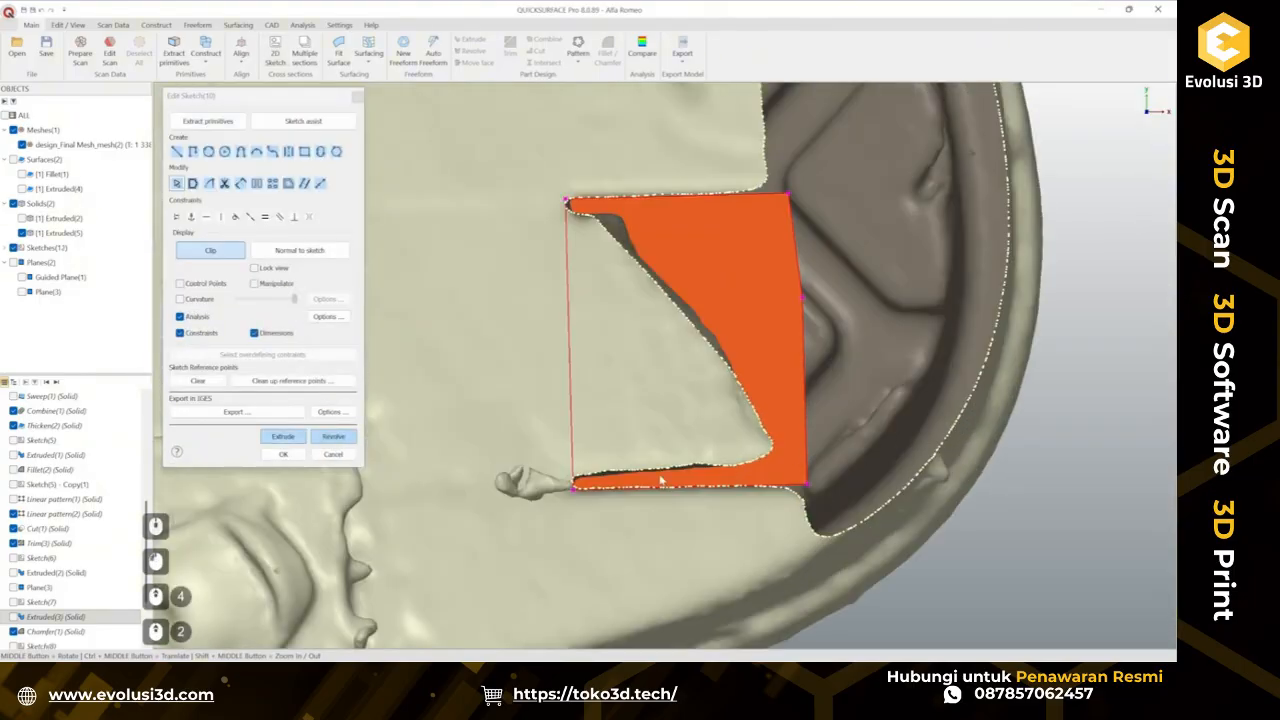
scroll(663, 480, up, 2)
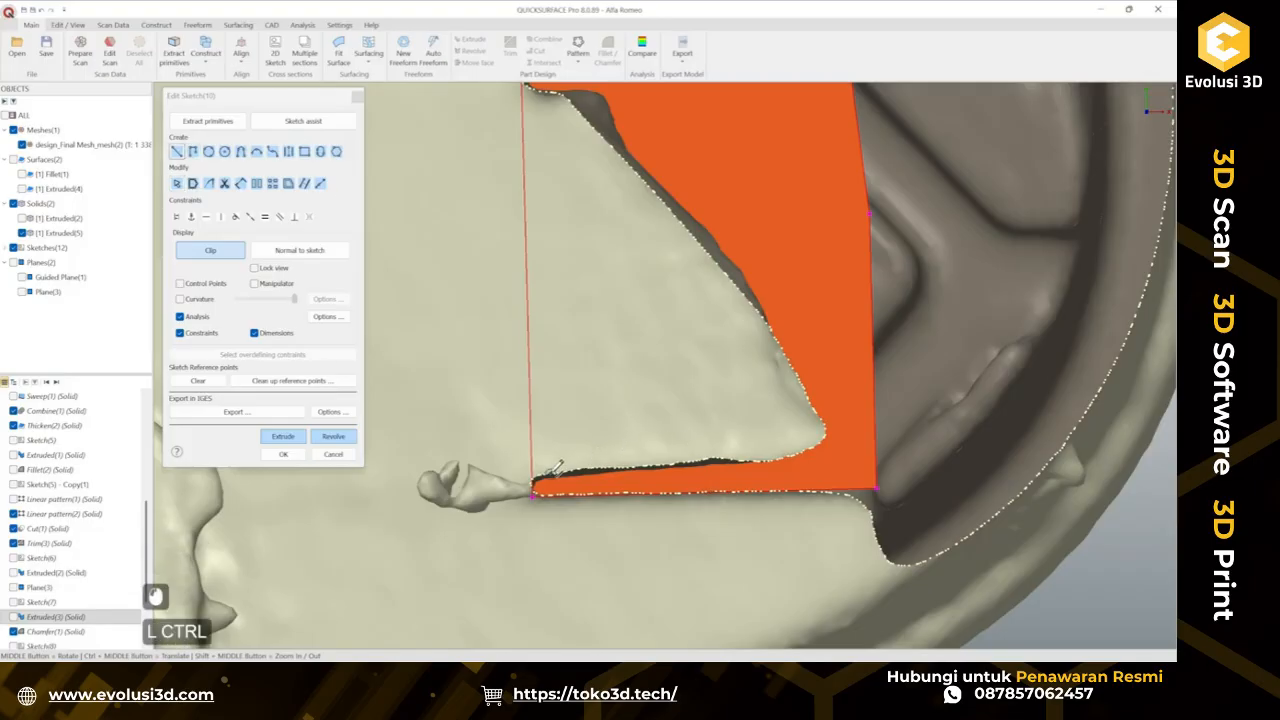
ctrl+click(596, 460)
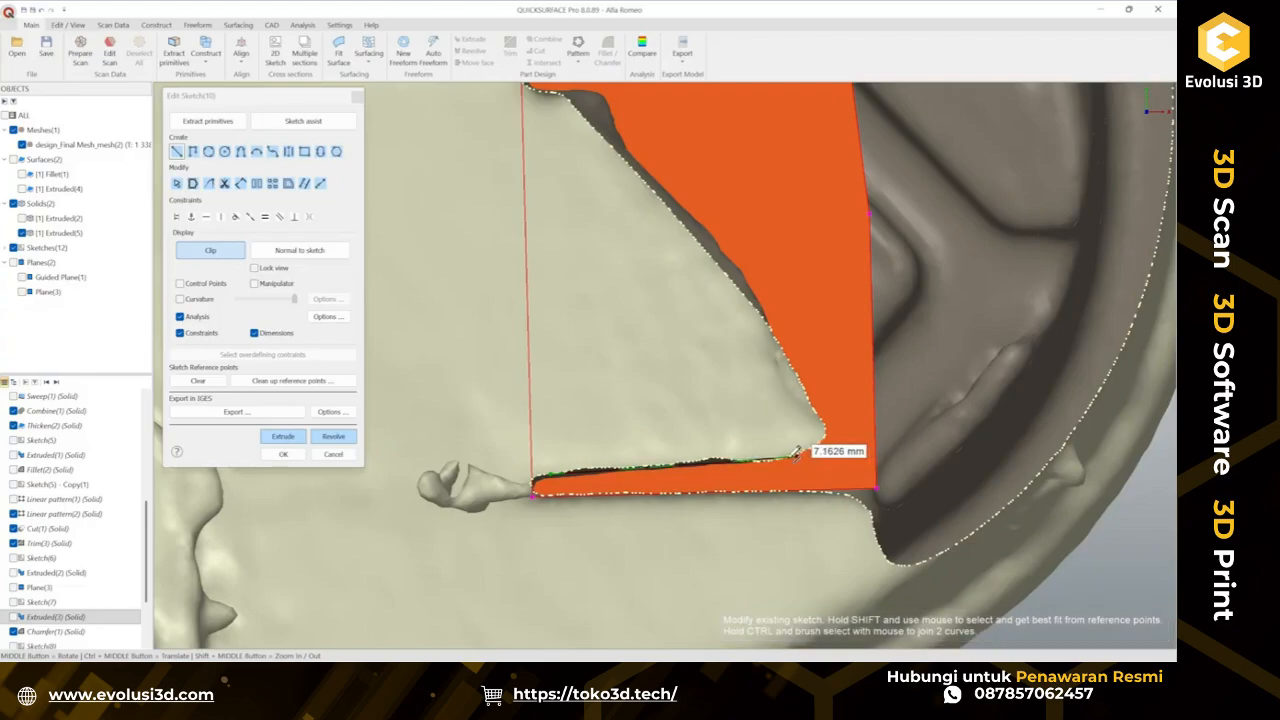
ctrl+click(771, 456)
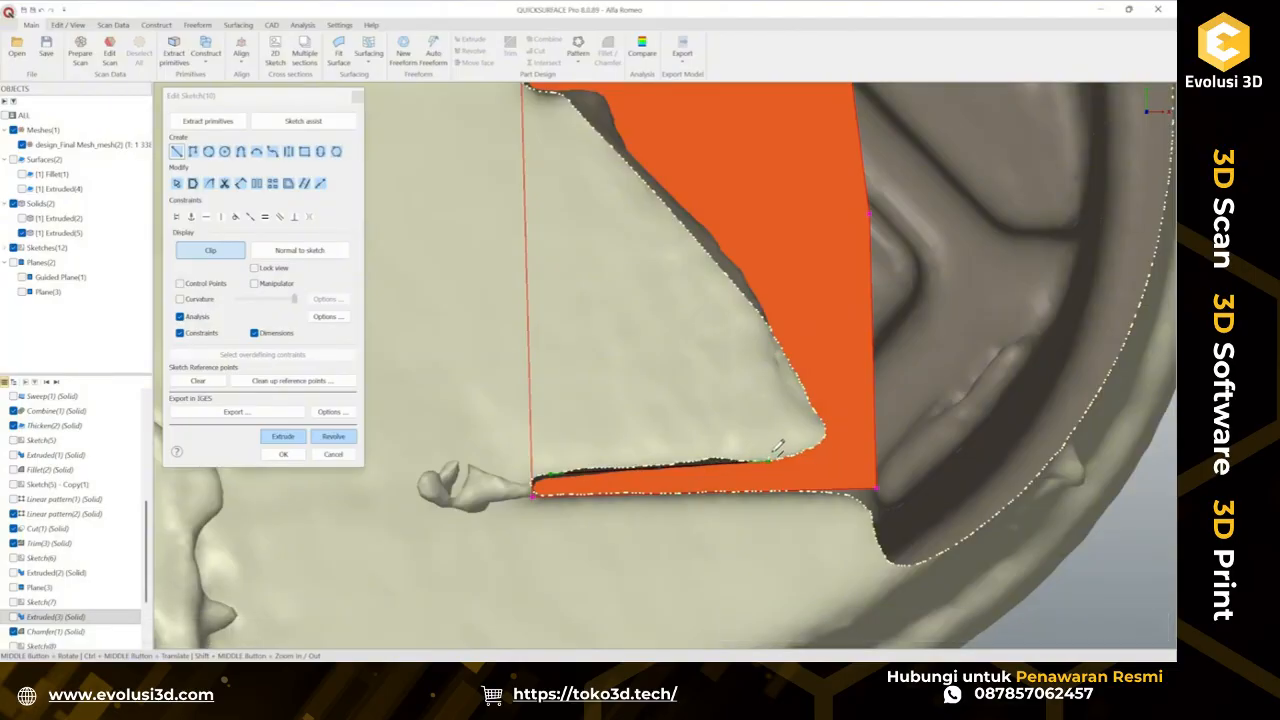
key(ctrl)
ctrl+middle_drag(736, 371, 716, 416)
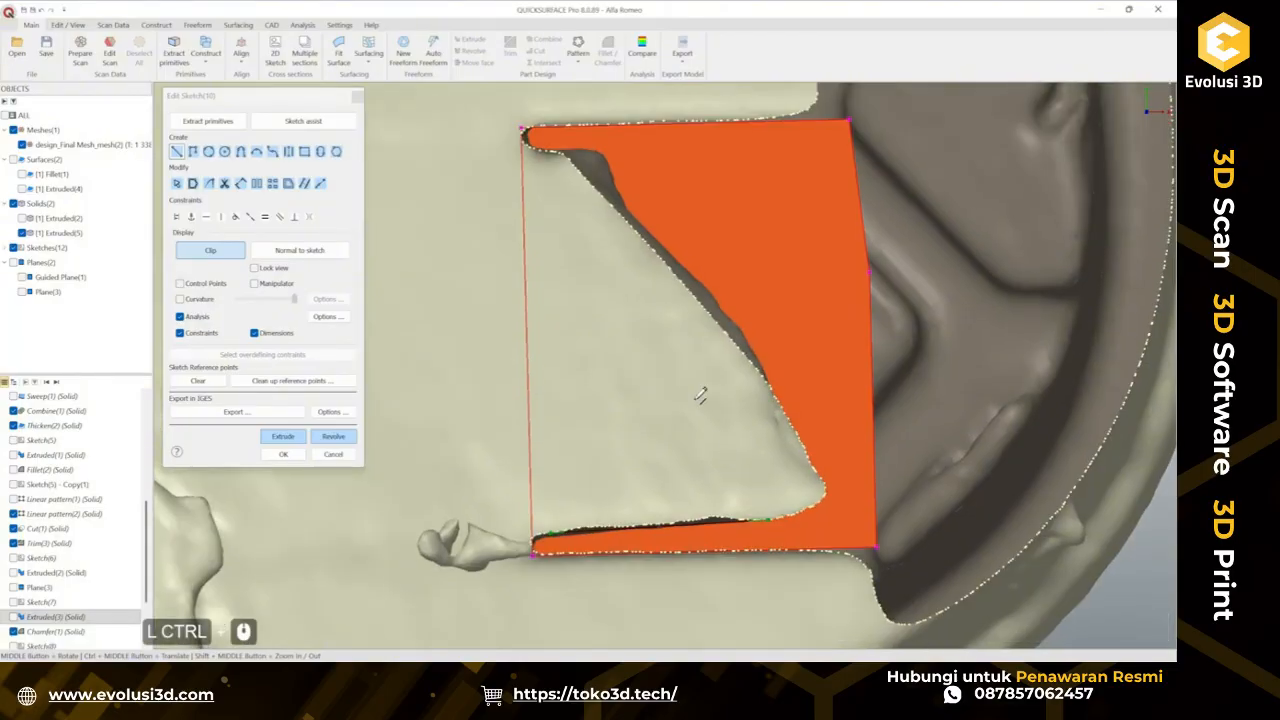
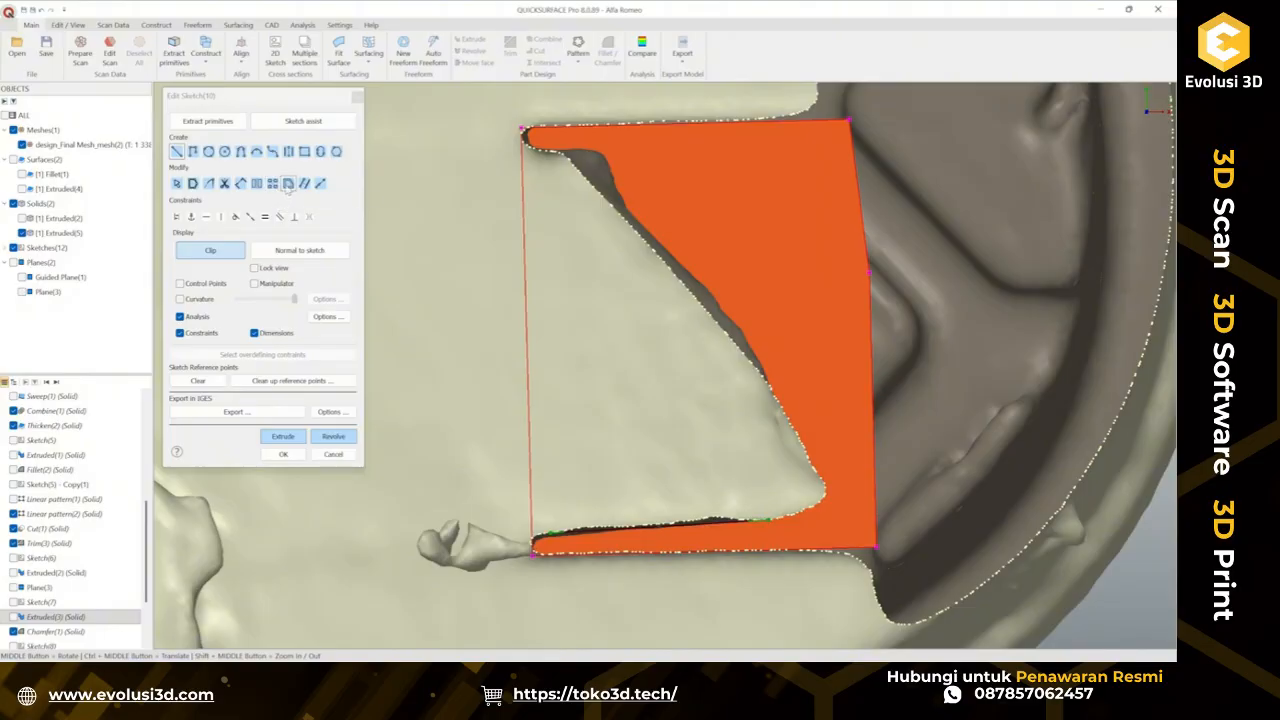
Project the left vertical edge of the outline into the sketch as an entity.
click(288, 184)
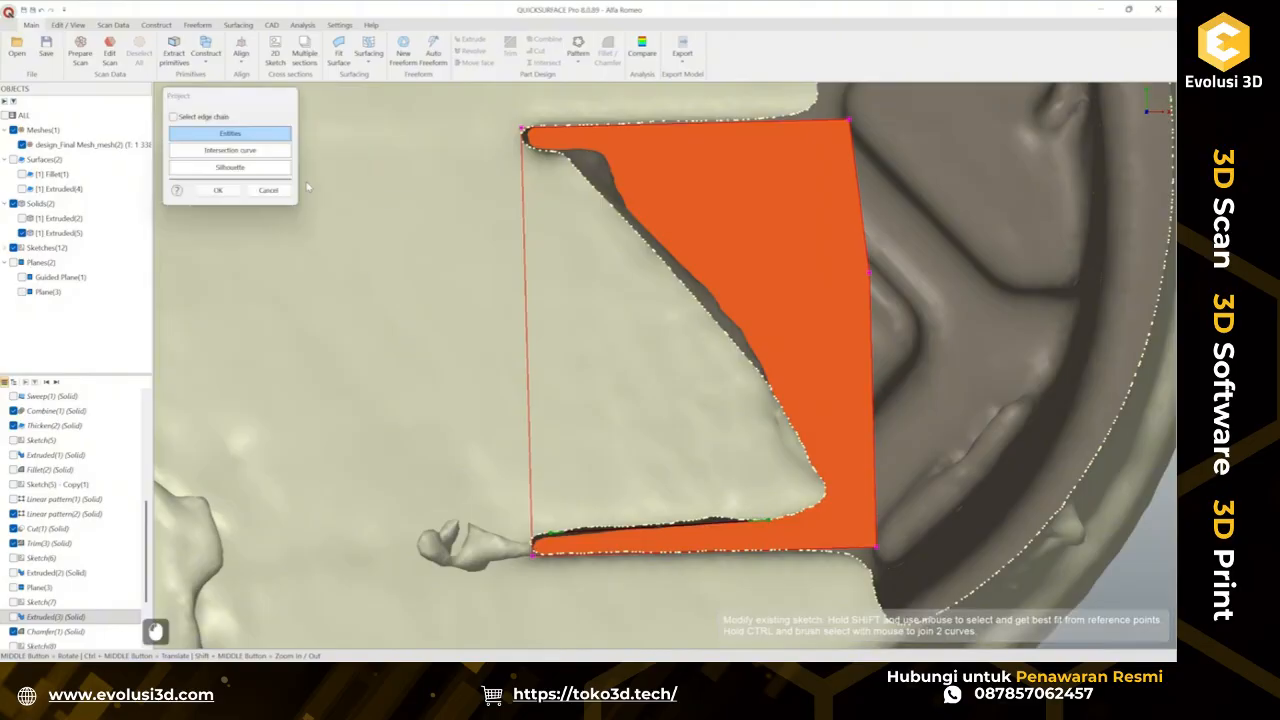
click(526, 245)
click(218, 190)
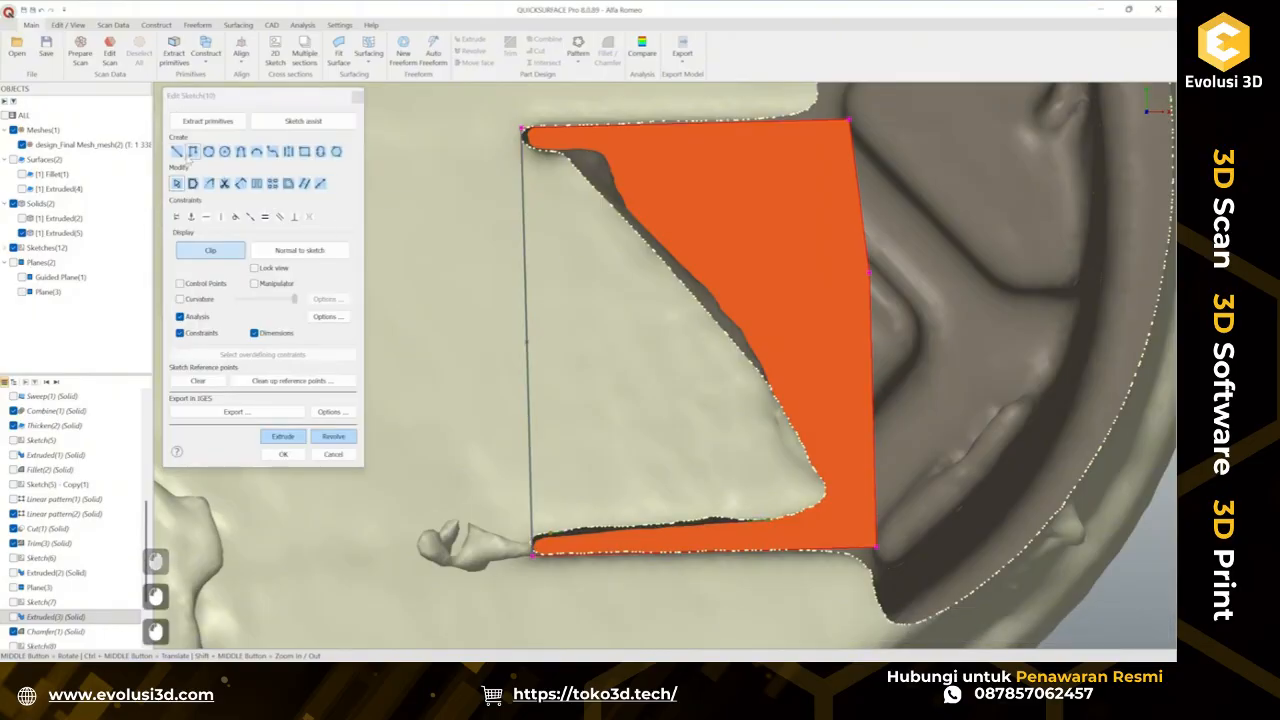
Draw a horizontal line about 4.3 mm long from the projected edge and constrain it to that edge.
click(527, 341)
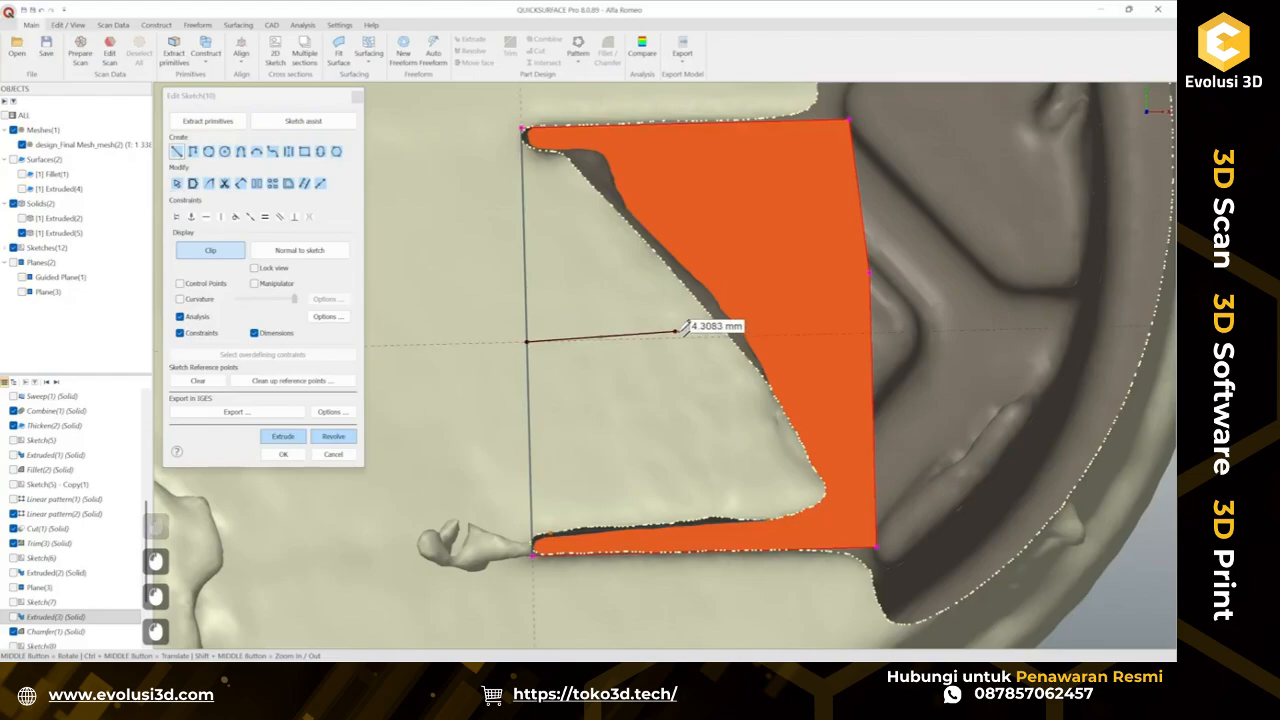
click(690, 339)
key(Escape)
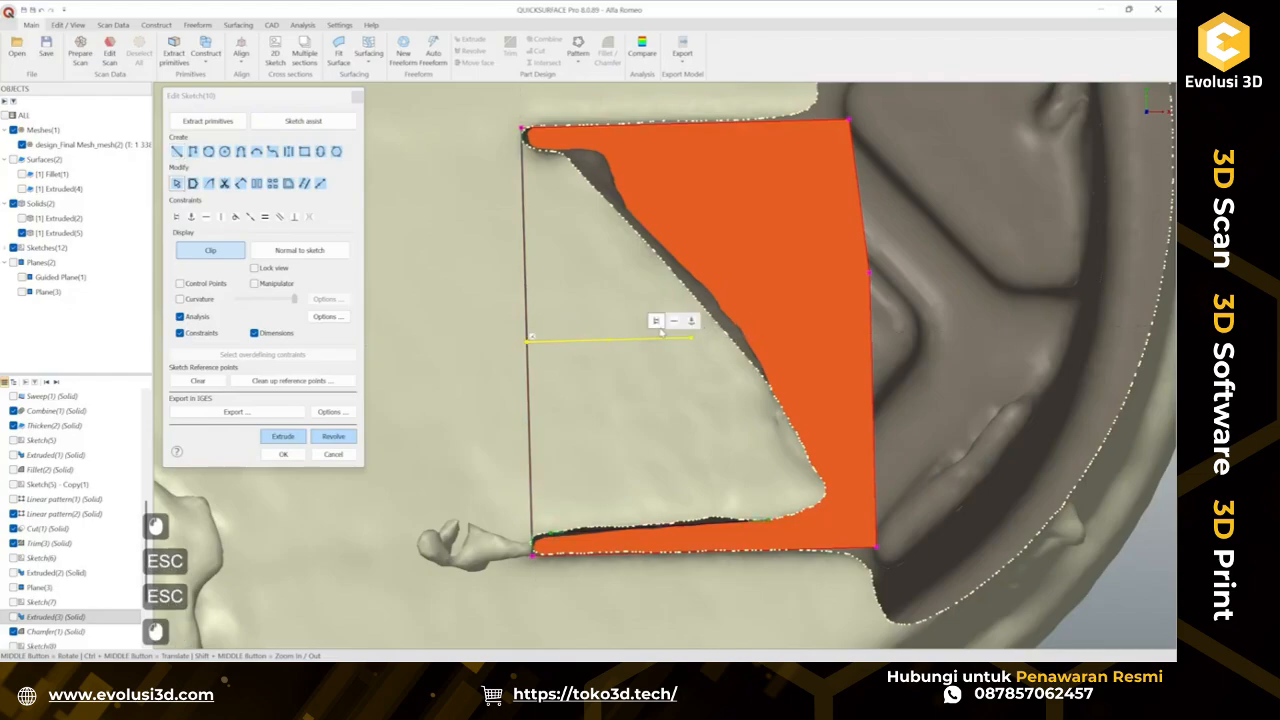
double_click(646, 340)
click(528, 374)
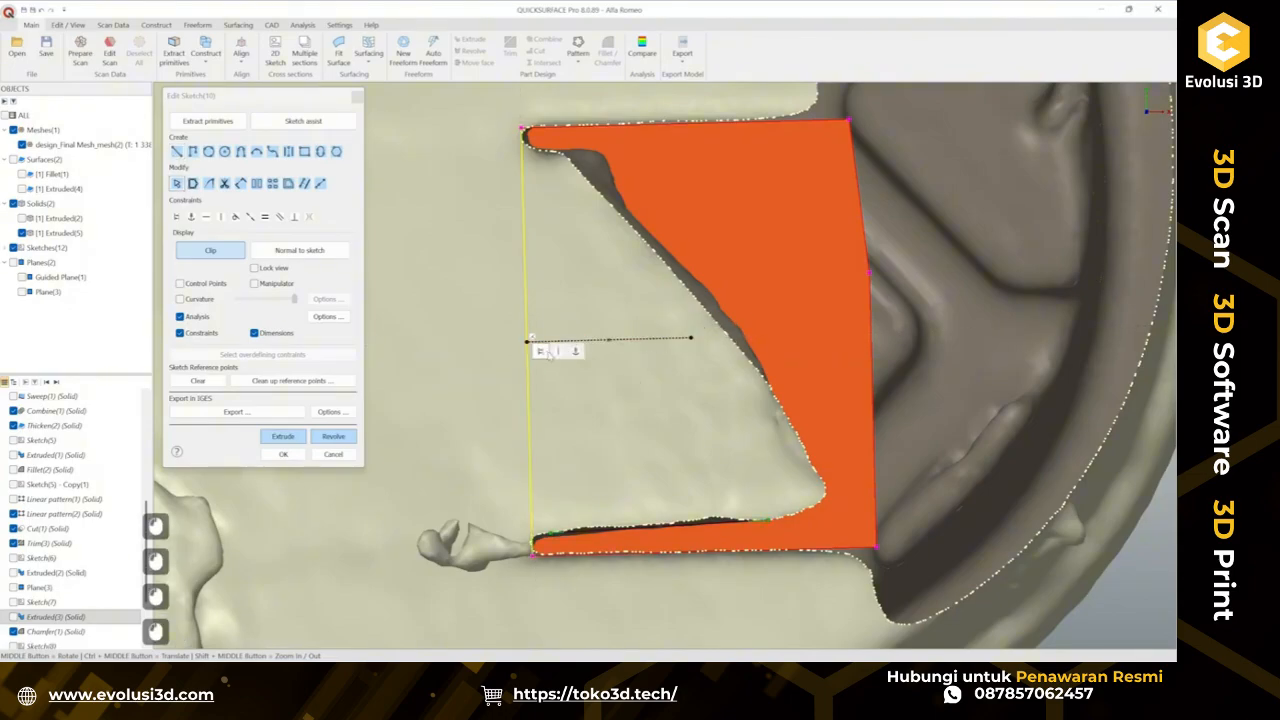
click(548, 352)
Mirror the bottom edge of the outline about the new horizontal line.
click(600, 534)
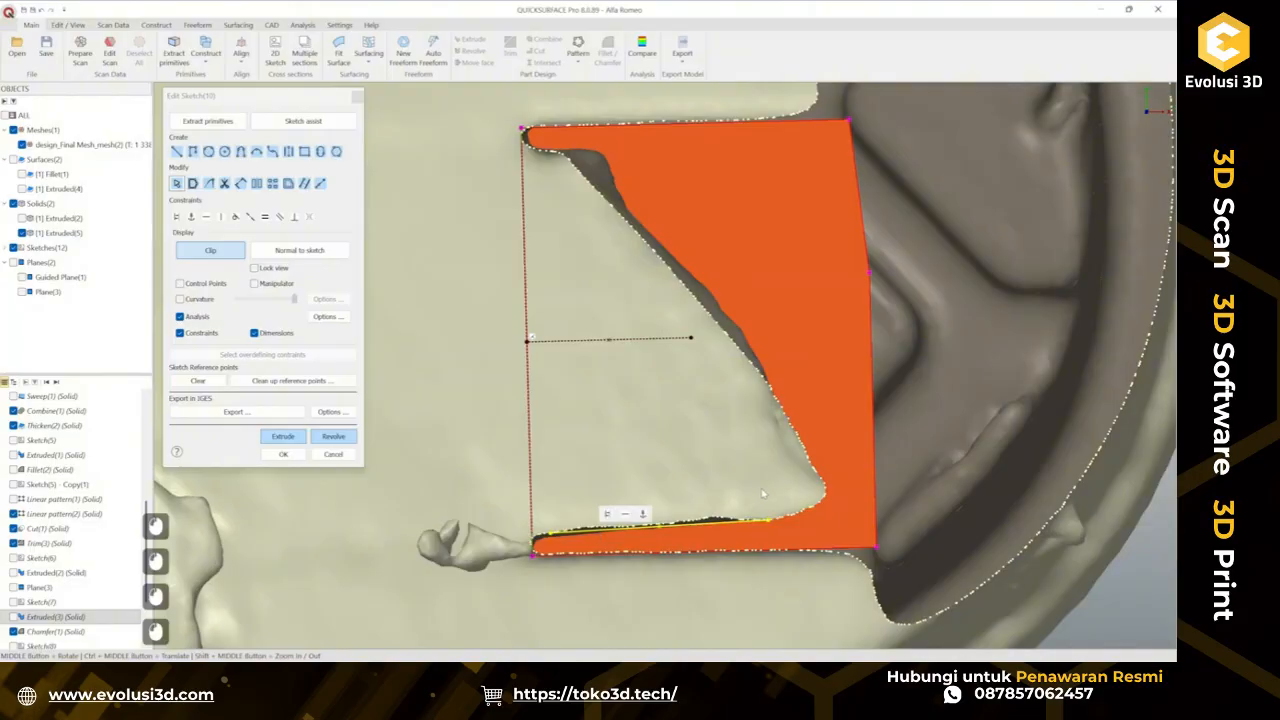
ctrl+click(631, 345)
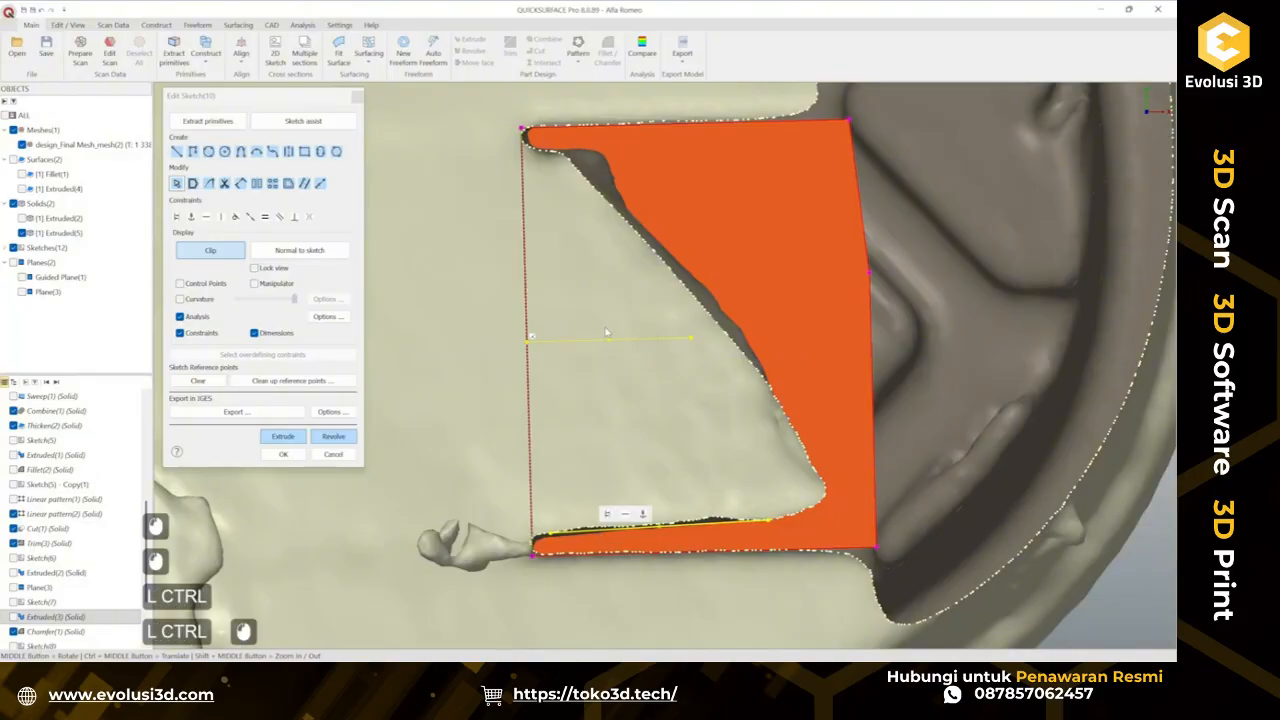
click(257, 184)
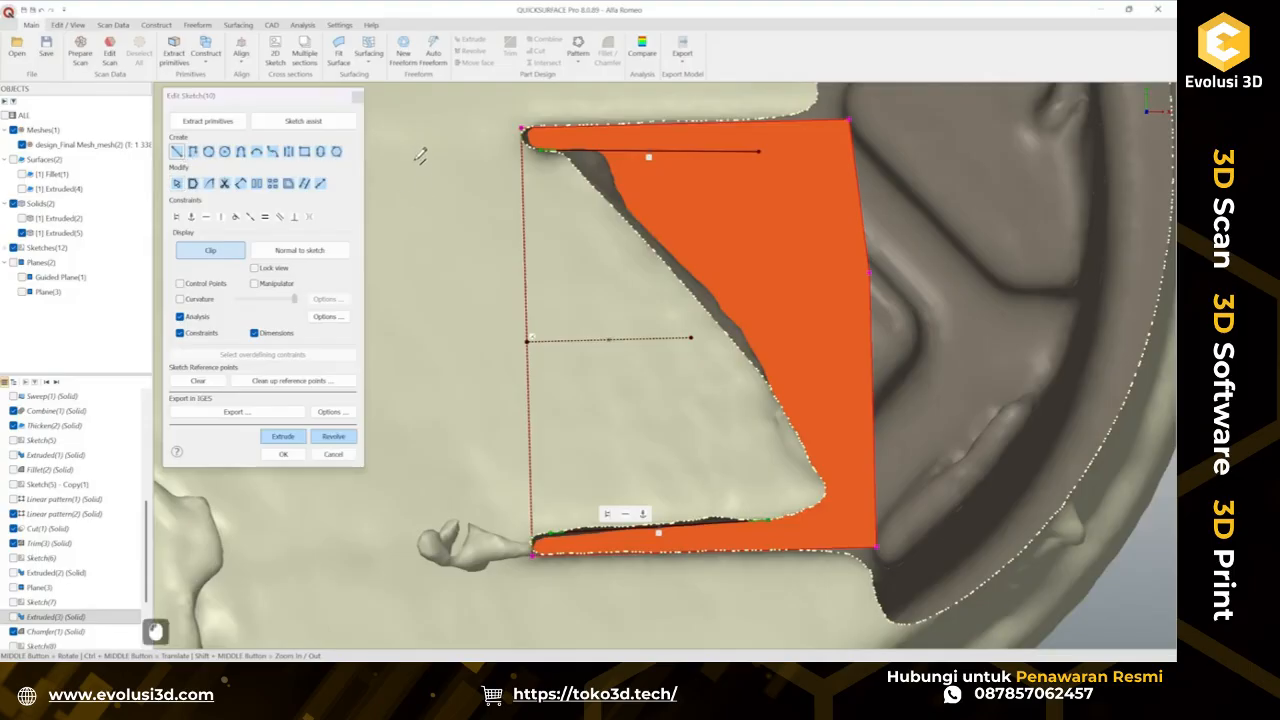
Draw a vertical line left of the outline spanning its full height.
click(447, 135)
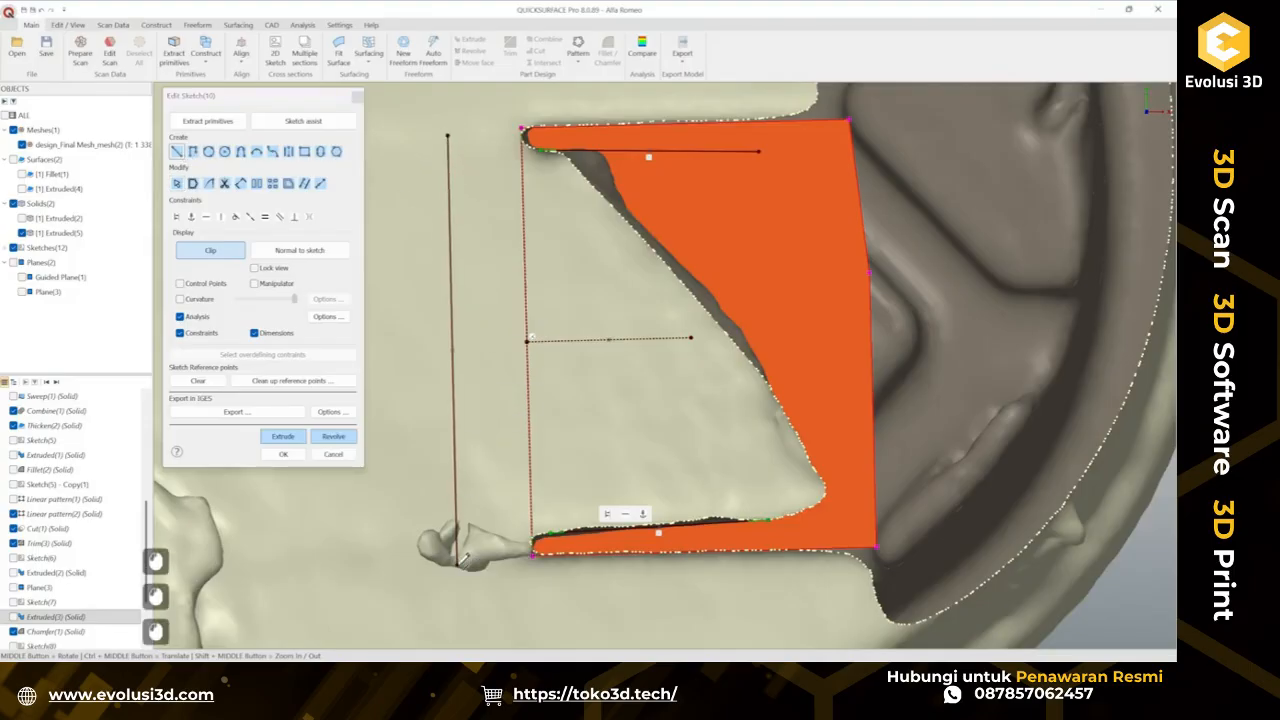
key(Escape)
click(177, 151)
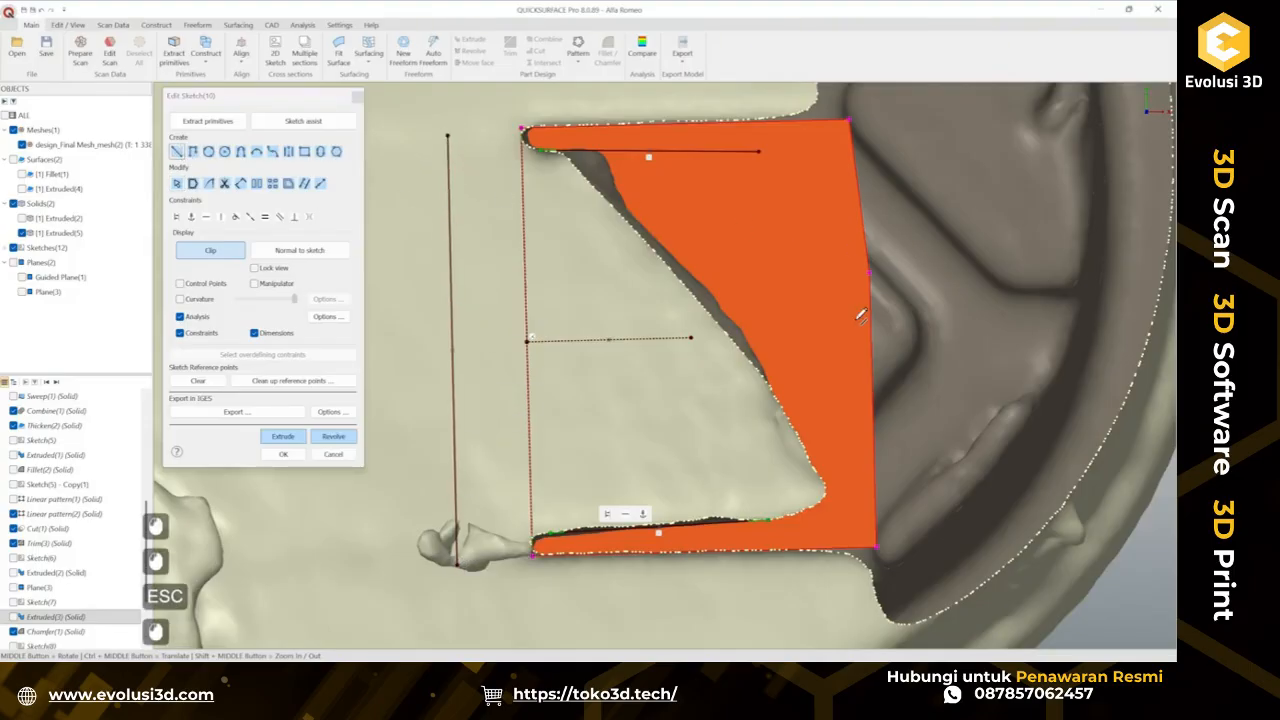
click(840, 492)
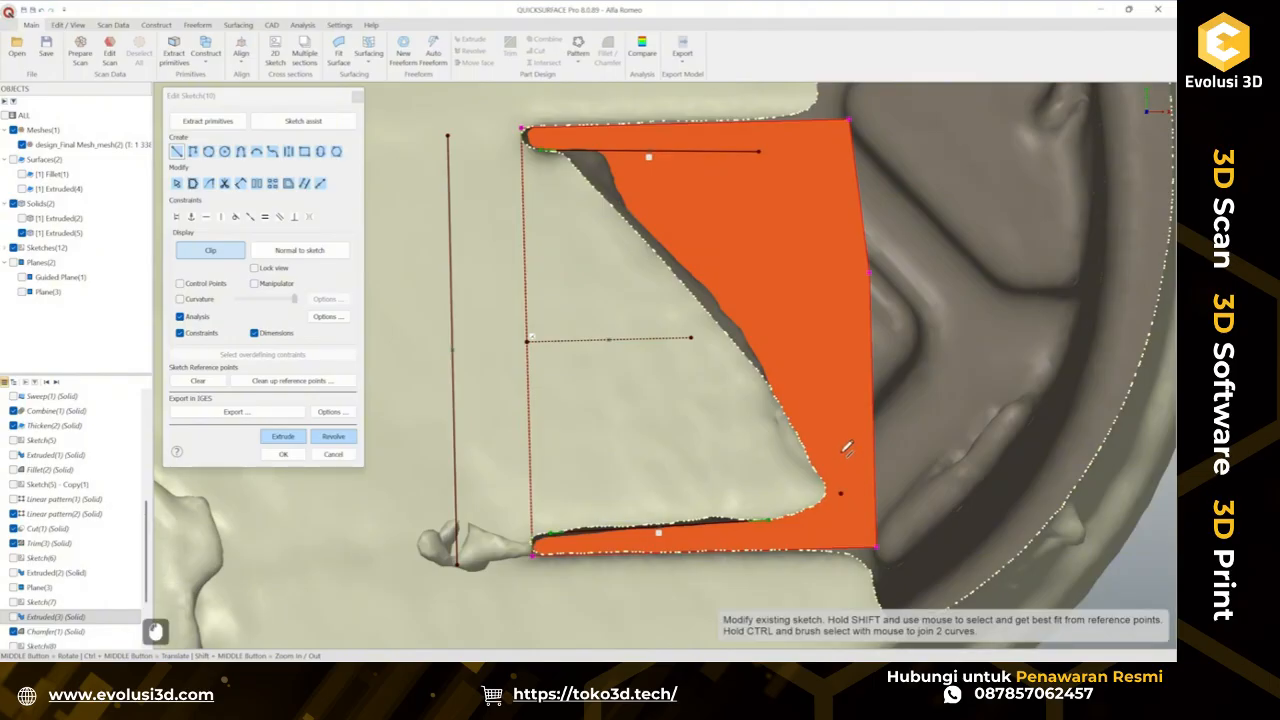
click(840, 296)
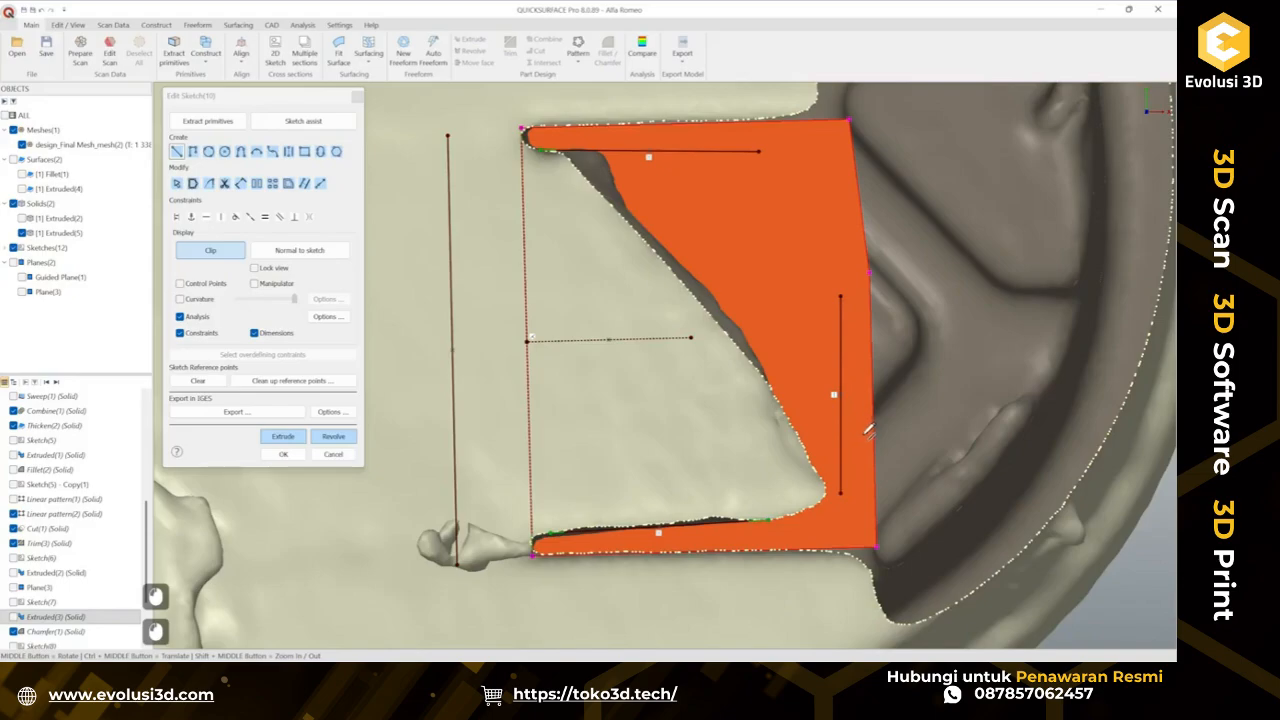
key(Escape)
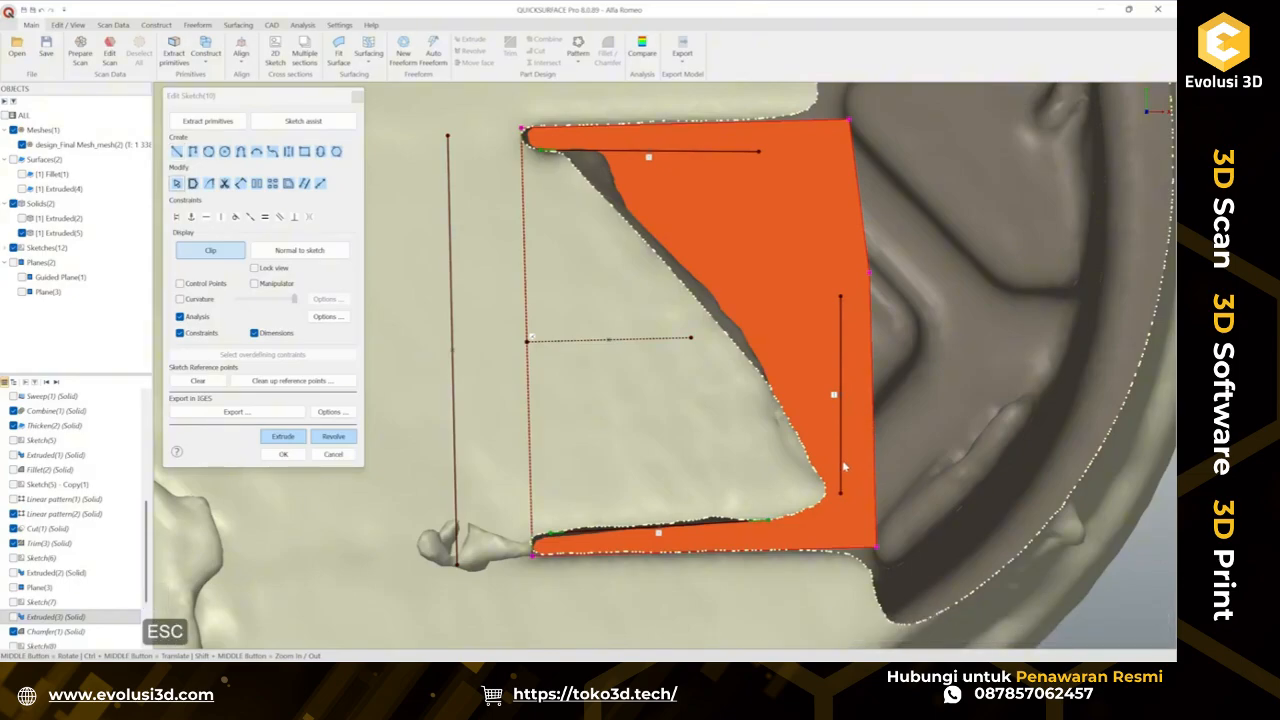
click(843, 467)
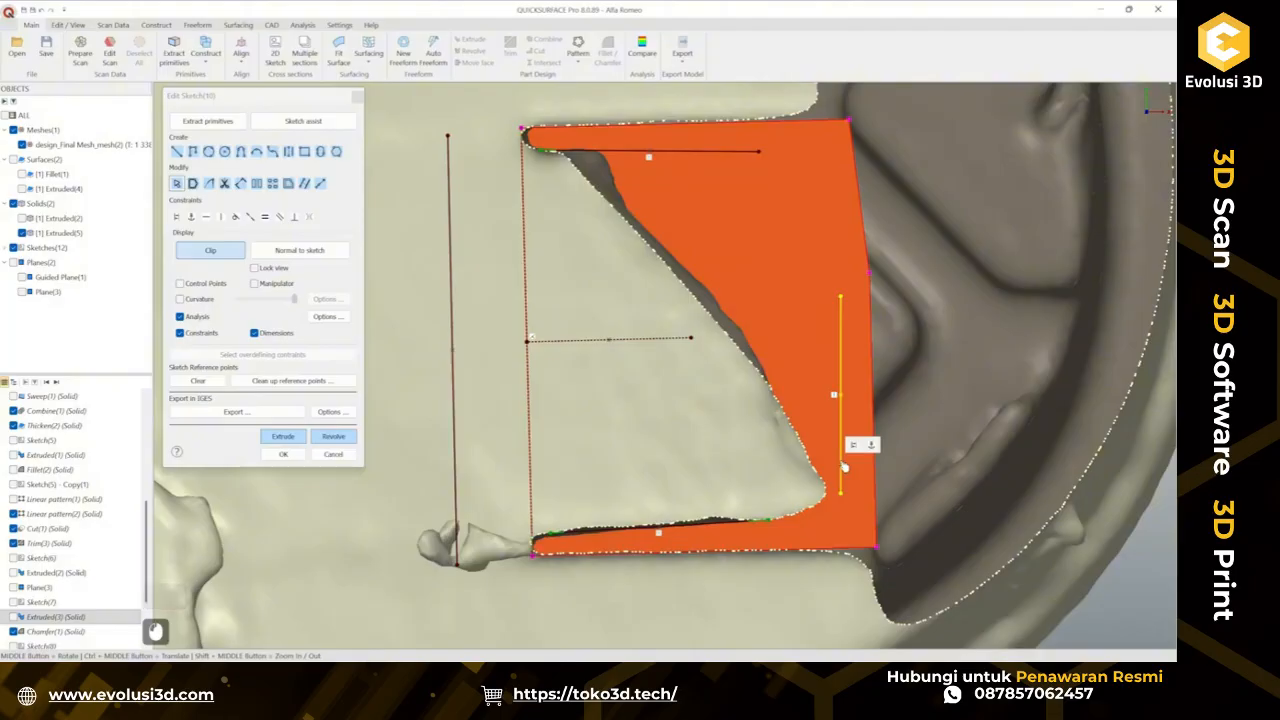
key(Delete)
Draw a vertical line about 10.6 mm long and move it onto the right edge of the outline.
click(177, 151)
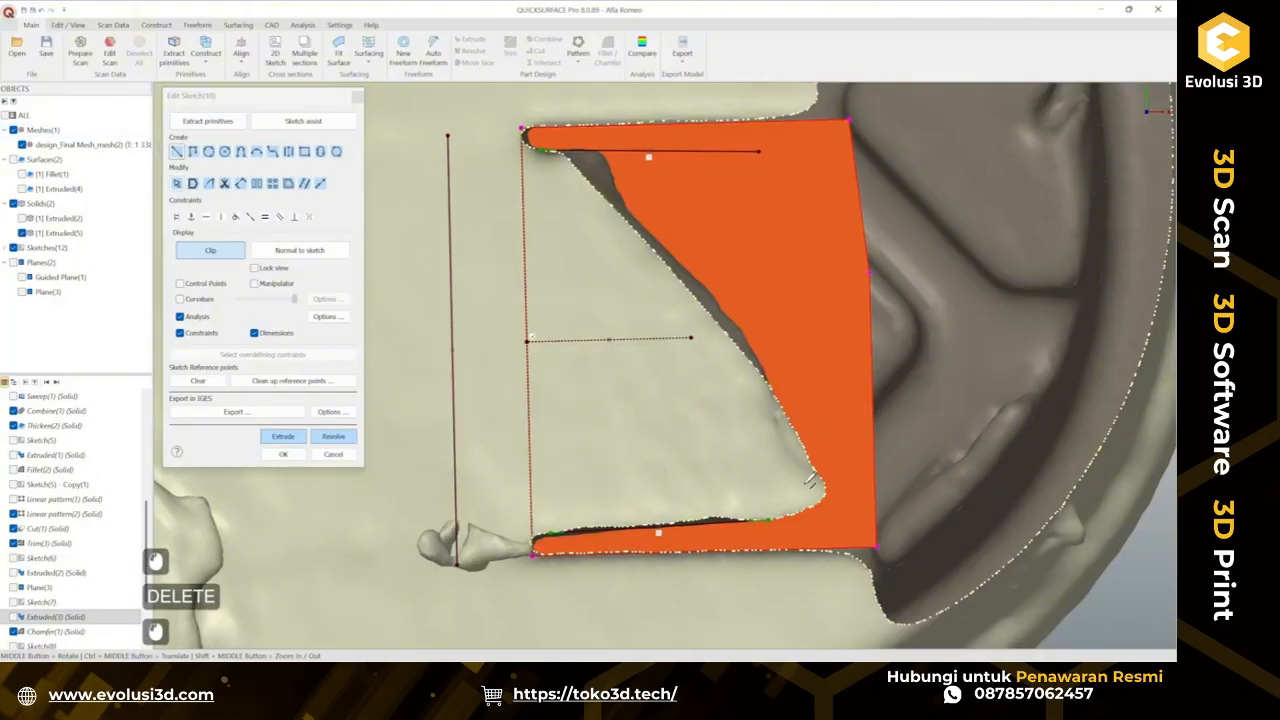
click(769, 517)
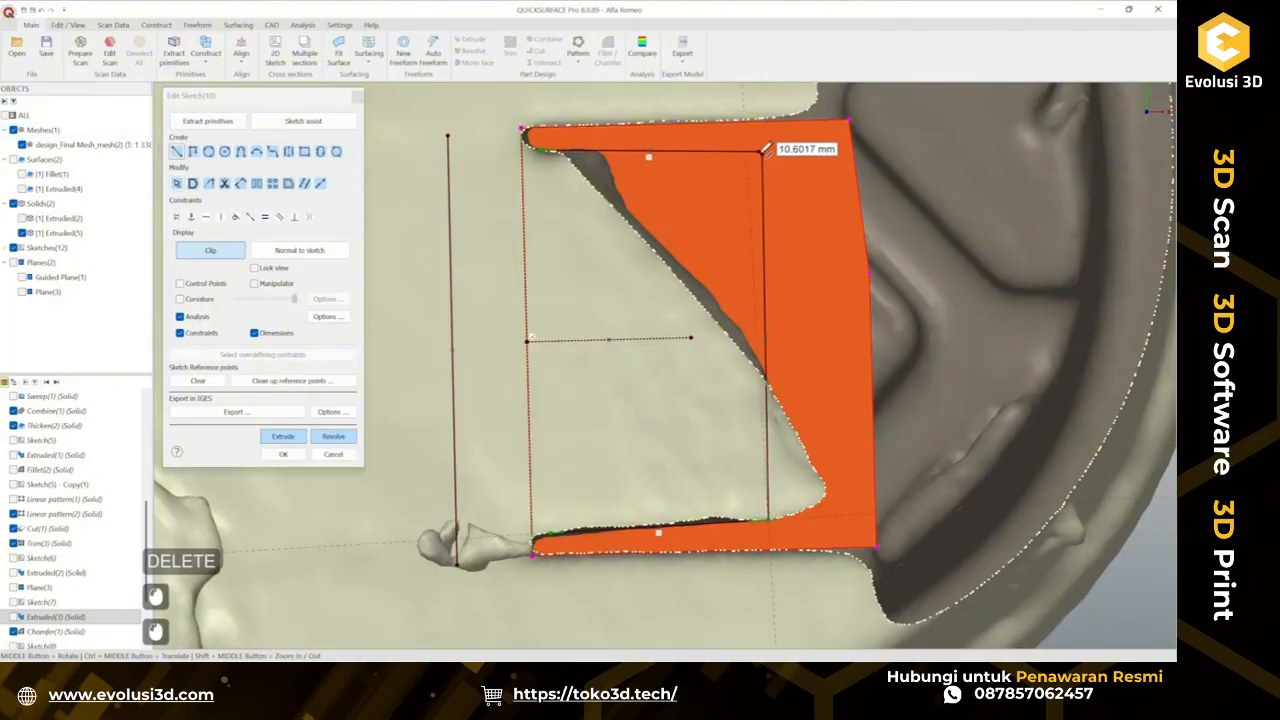
click(763, 147)
key(Escape)
drag(766, 279, 833, 286)
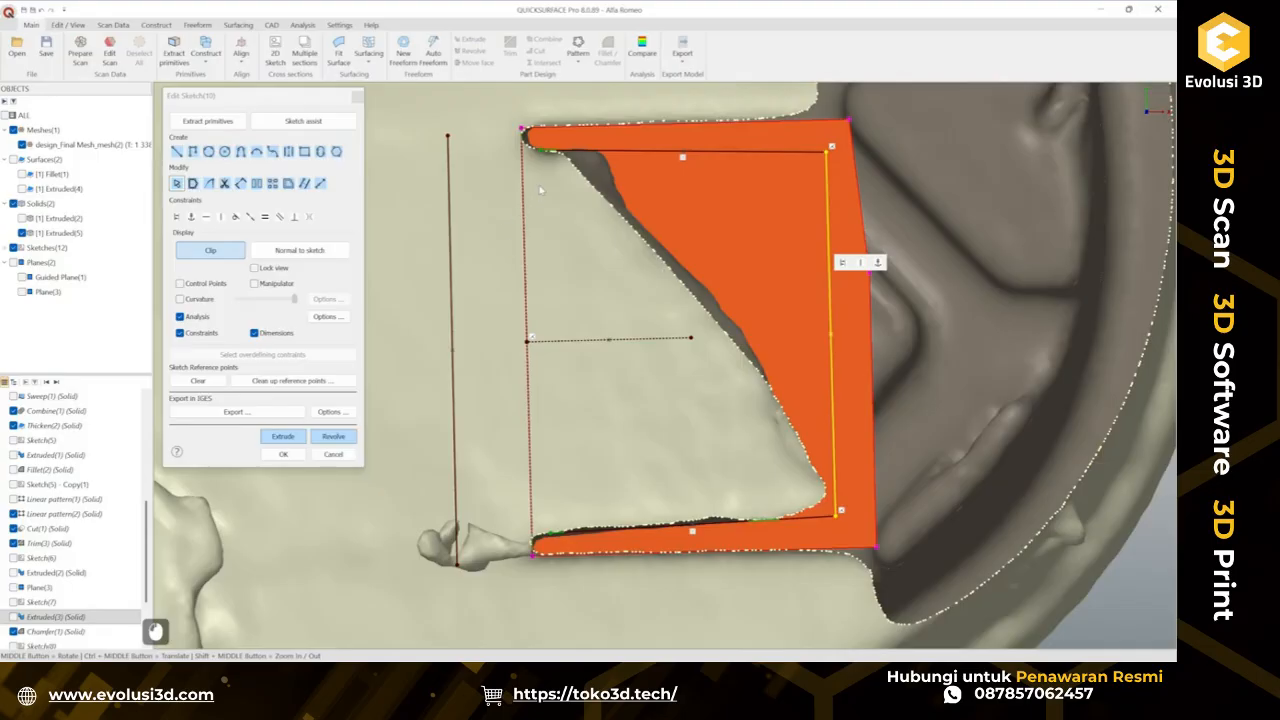
mouse_move(424, 114)
ctrl+mouse_down()
mouse_move(575, 207)
mouse_move(580, 158)
ctrl+mouse_up()
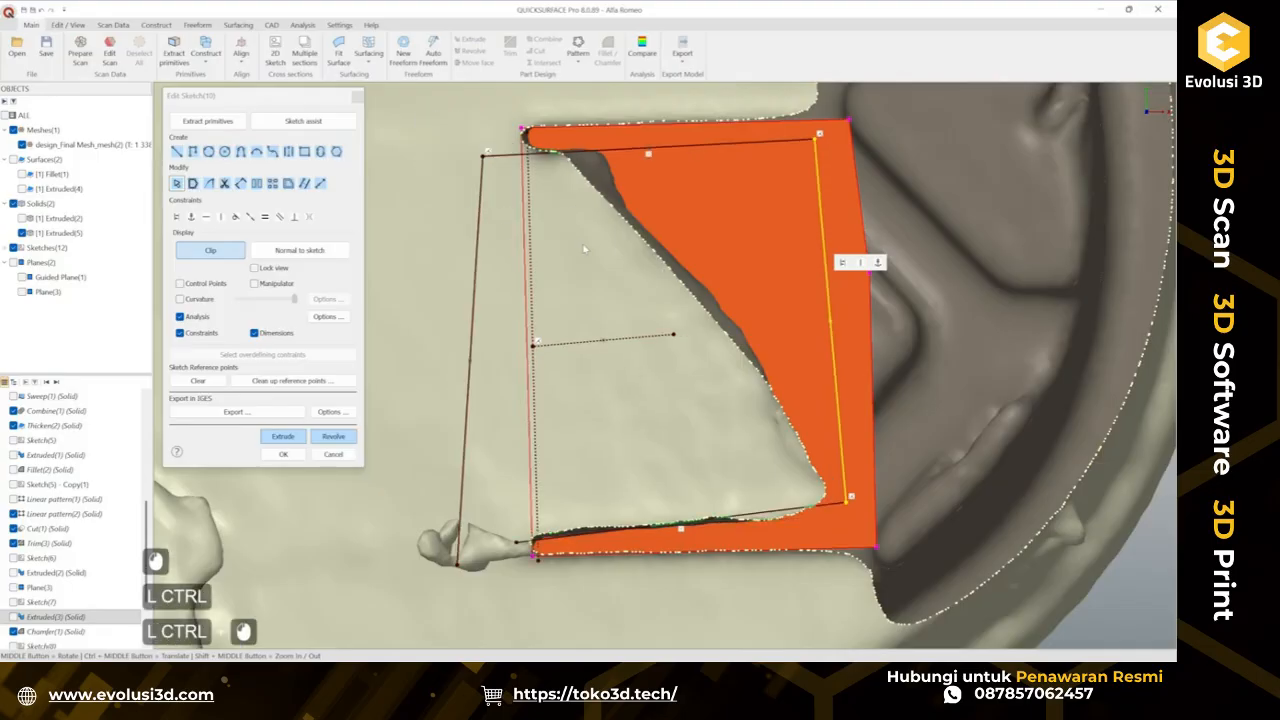
key(ctrl+z)
click(496, 289)
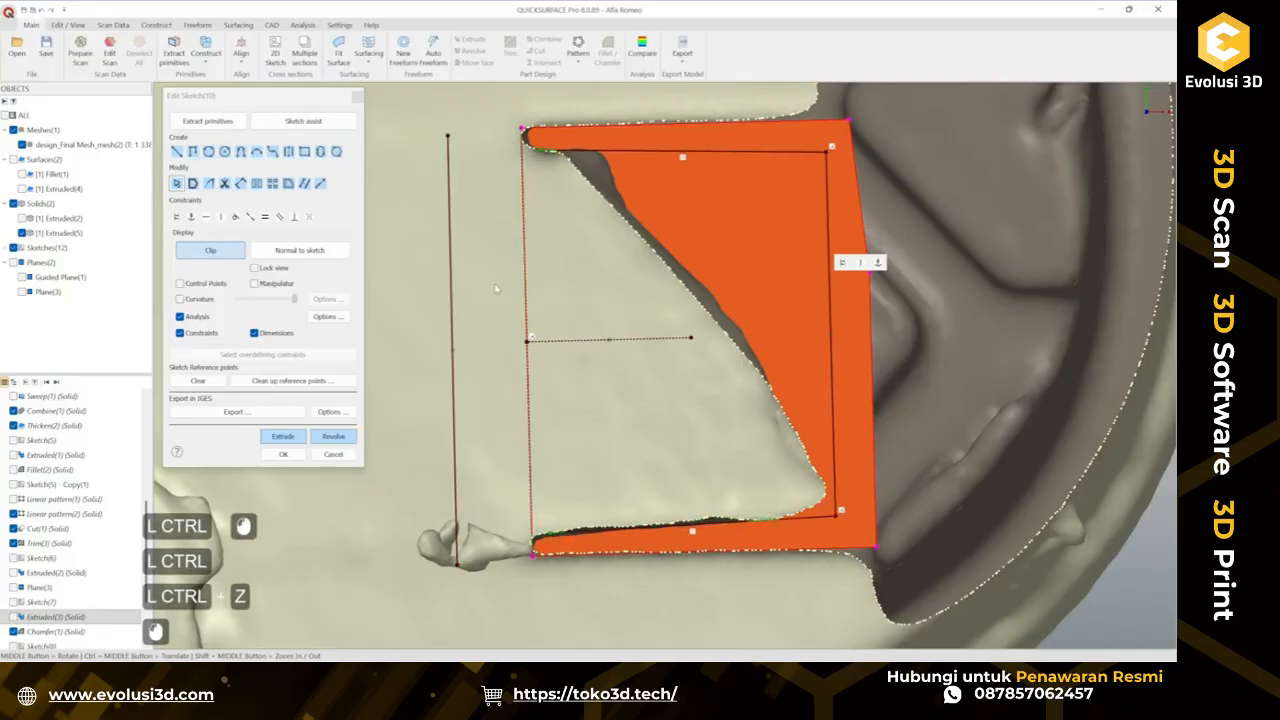
Delete the vertical line left of the outline.
click(452, 240)
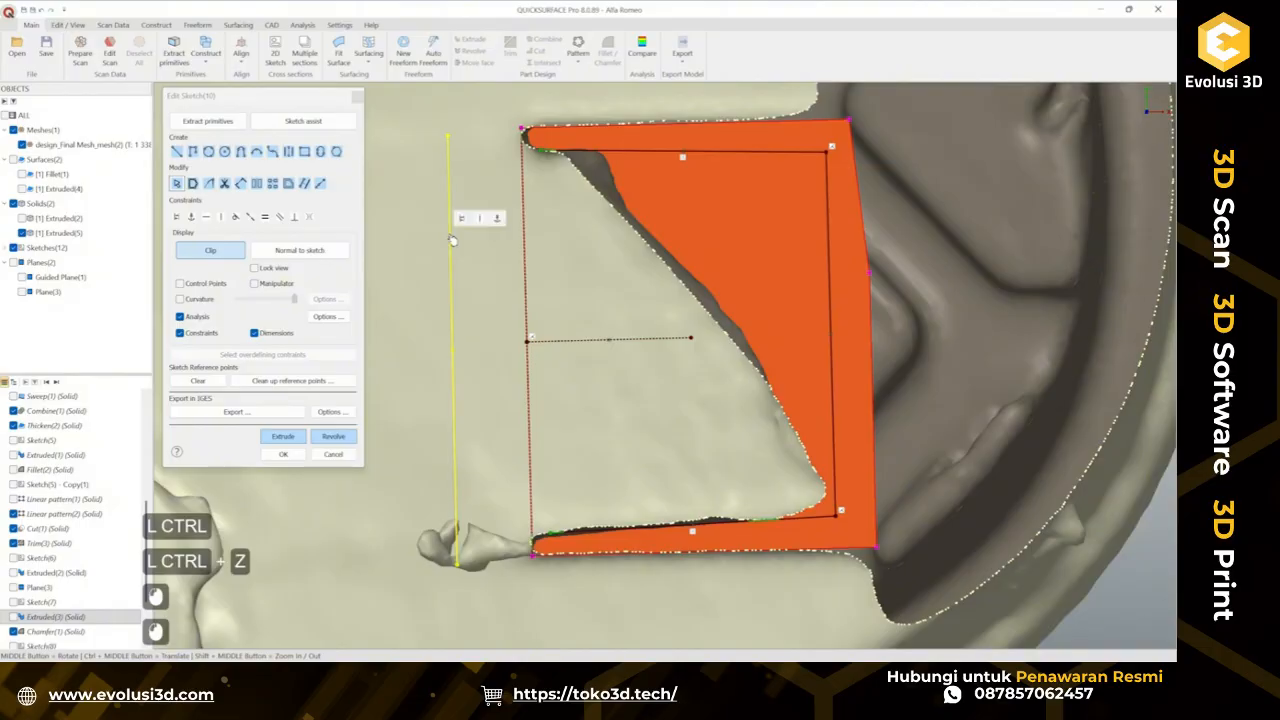
key(Delete)
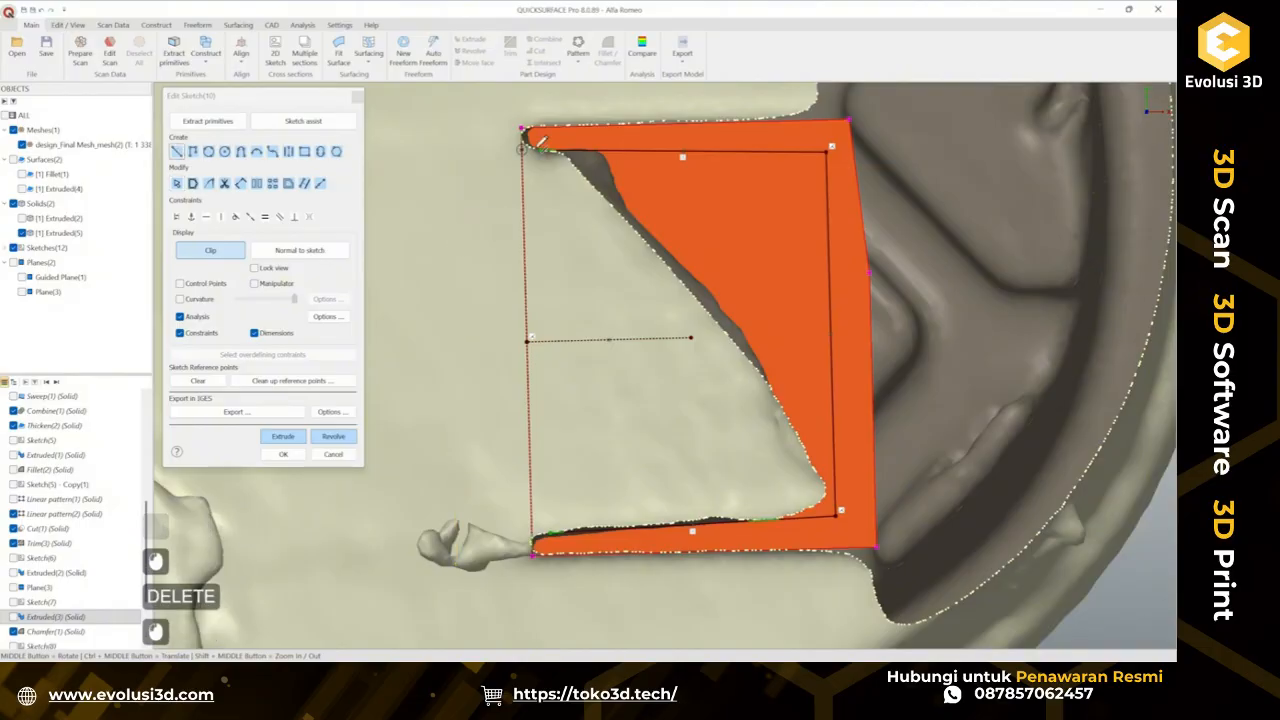
Draw a vertical line about 11.1 mm long along the left side and move it just outside the outline.
click(540, 142)
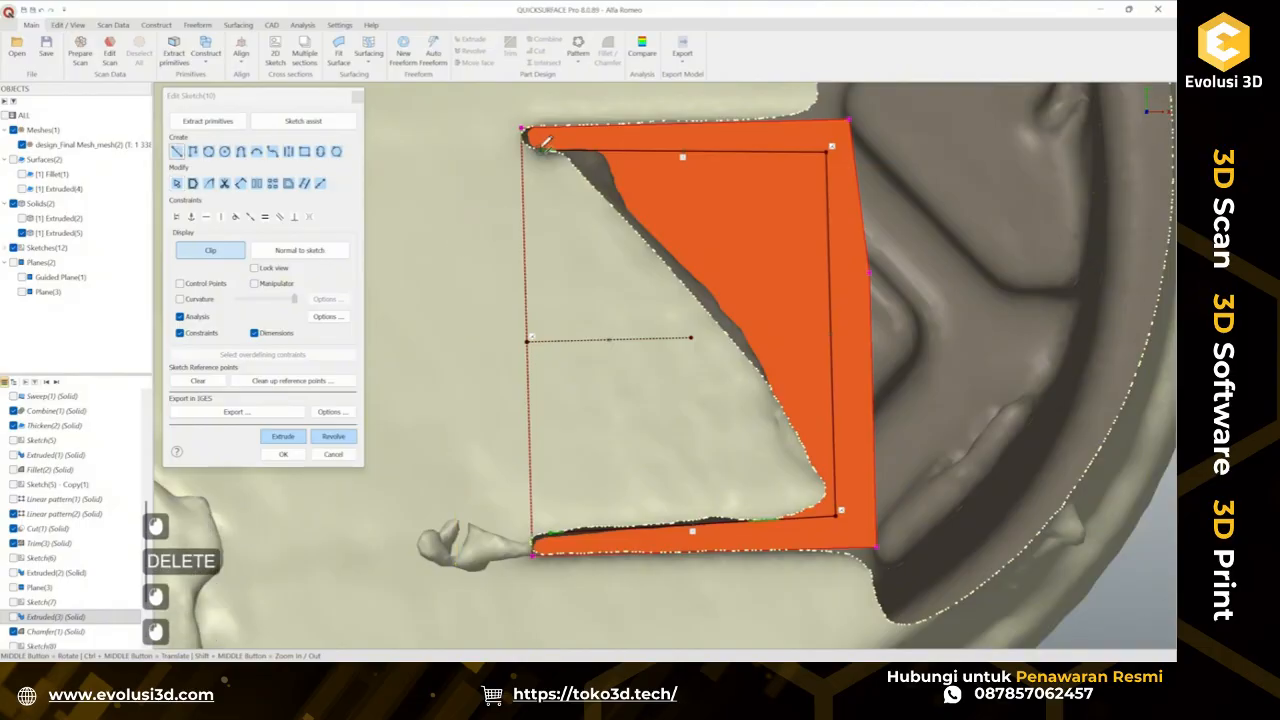
click(554, 529)
key(Escape)
drag(549, 391, 490, 396)
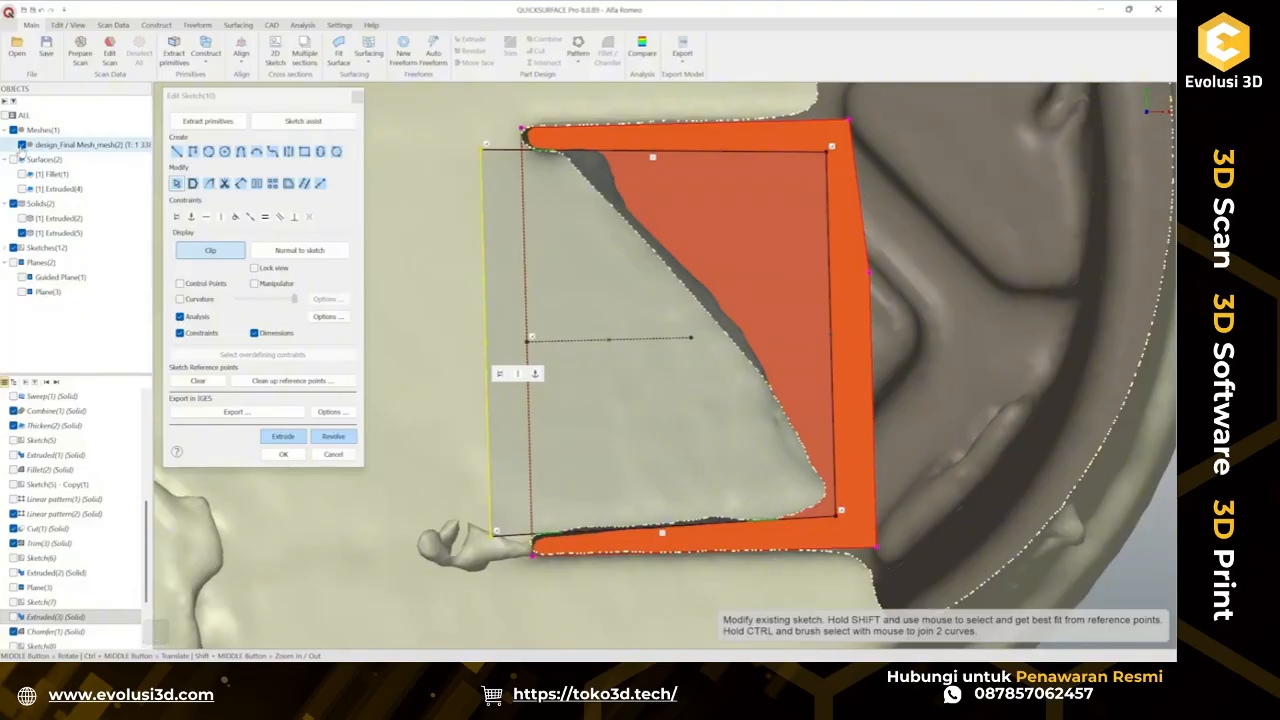
Hide the scan mesh and start a two-sided extrusion of the sketch, dragging the second depth to about 5.42 mm.
click(22, 145)
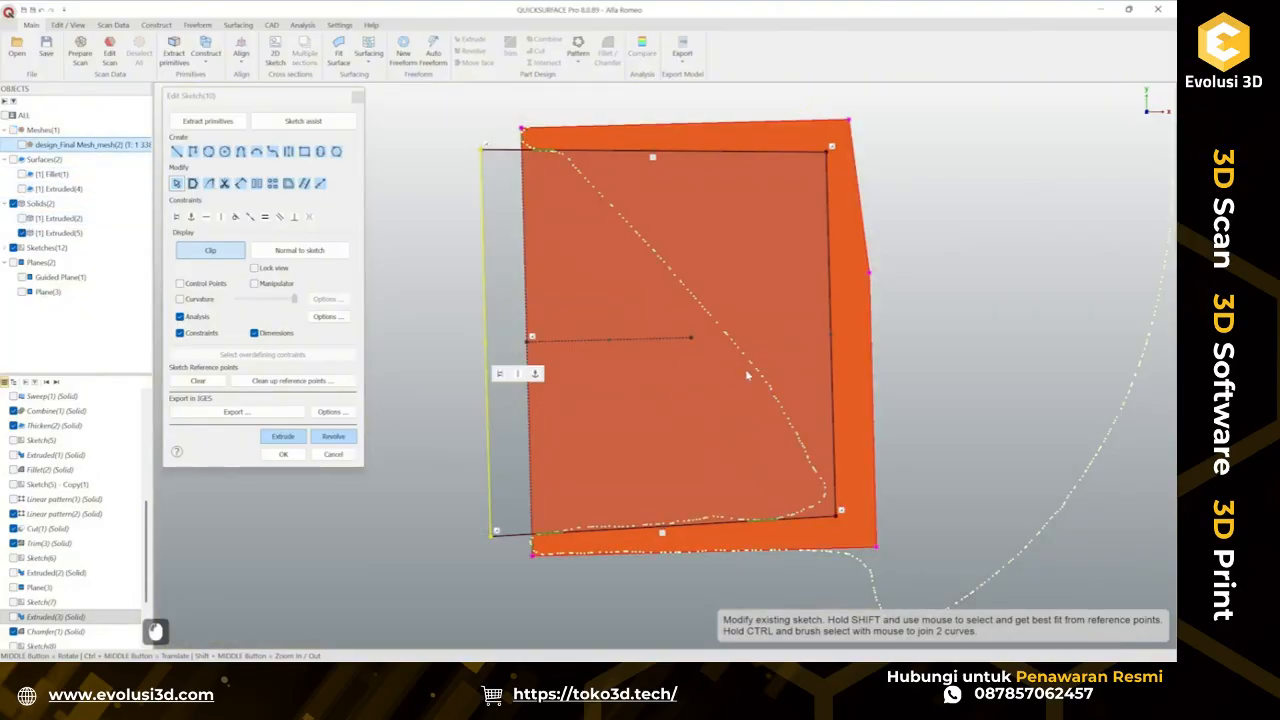
mouse_move(747, 375)
middle_down()
mouse_move(741, 344)
mouse_move(706, 323)
middle_up()
scroll(741, 344, down, 3)
scroll(700, 320, up, 6)
scroll(614, 211, down, 3)
click(284, 437)
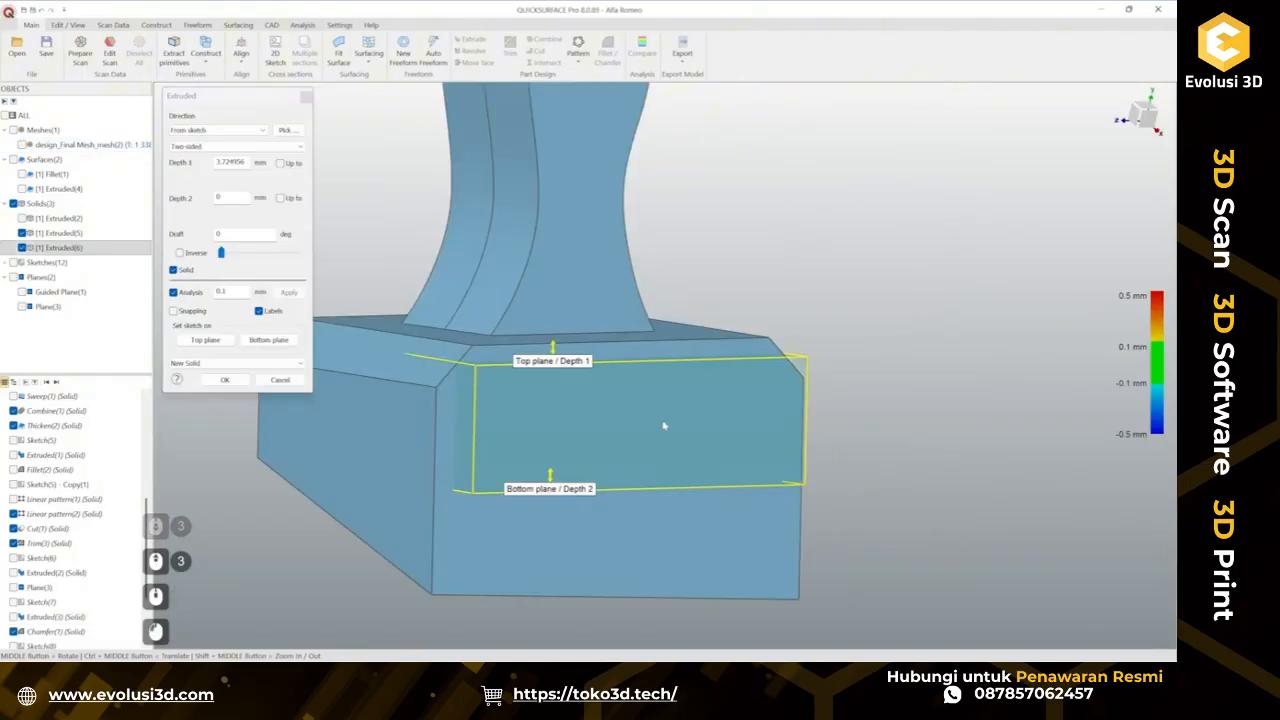
drag(562, 436, 562, 598)
Show the scan, hide the existing solid, and set the extrusion's first depth to about 1.28 mm against it.
click(23, 145)
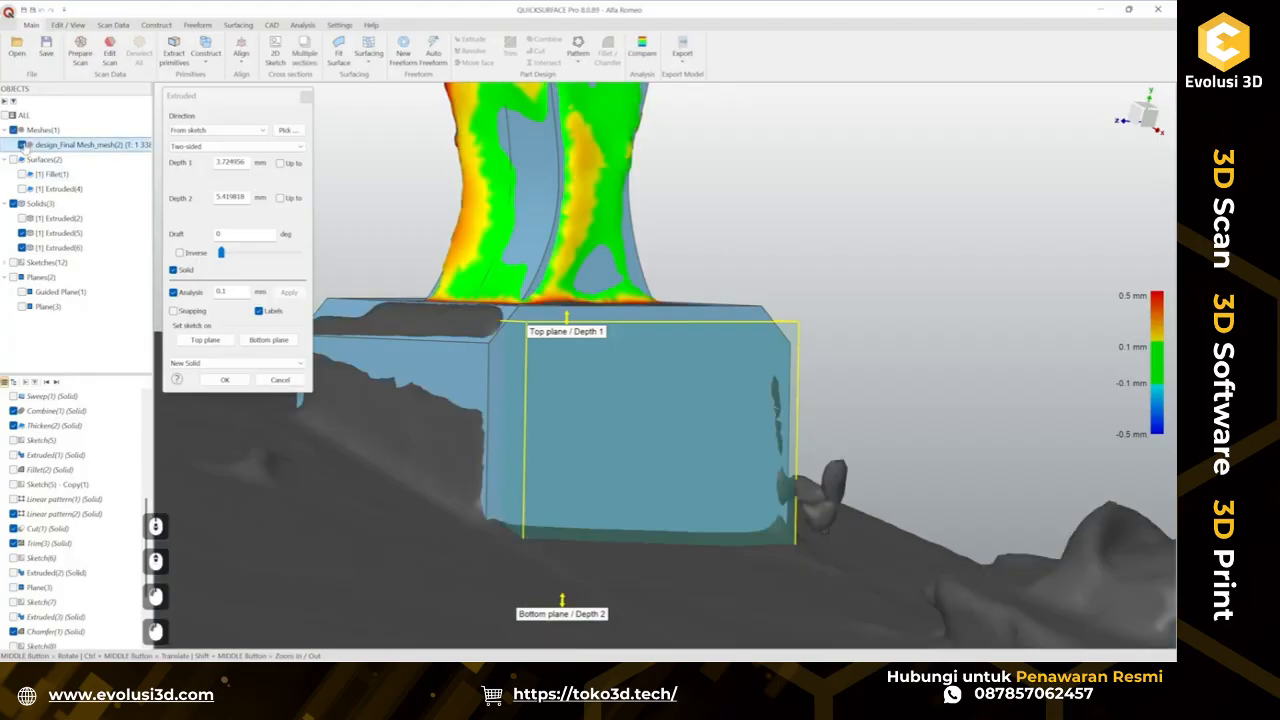
click(22, 233)
middle_drag(553, 205, 597, 228)
drag(609, 356, 613, 440)
middle_drag(649, 377, 704, 409)
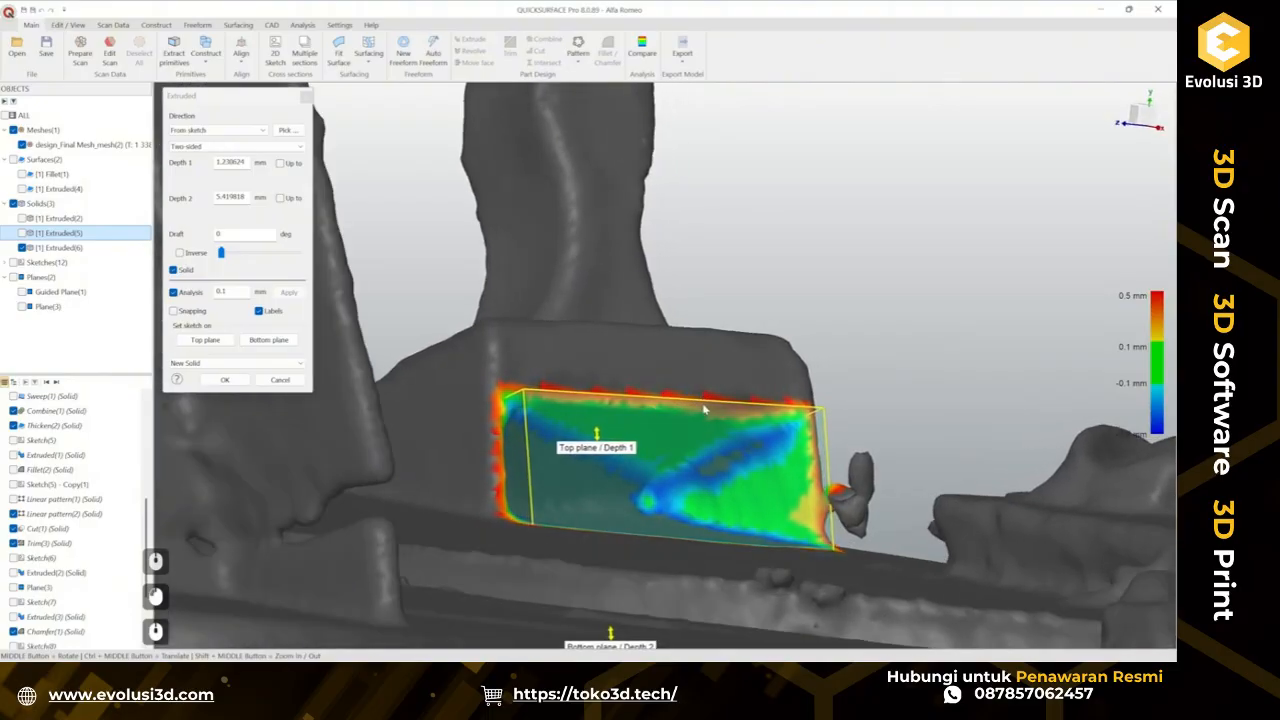
drag(597, 436, 600, 435)
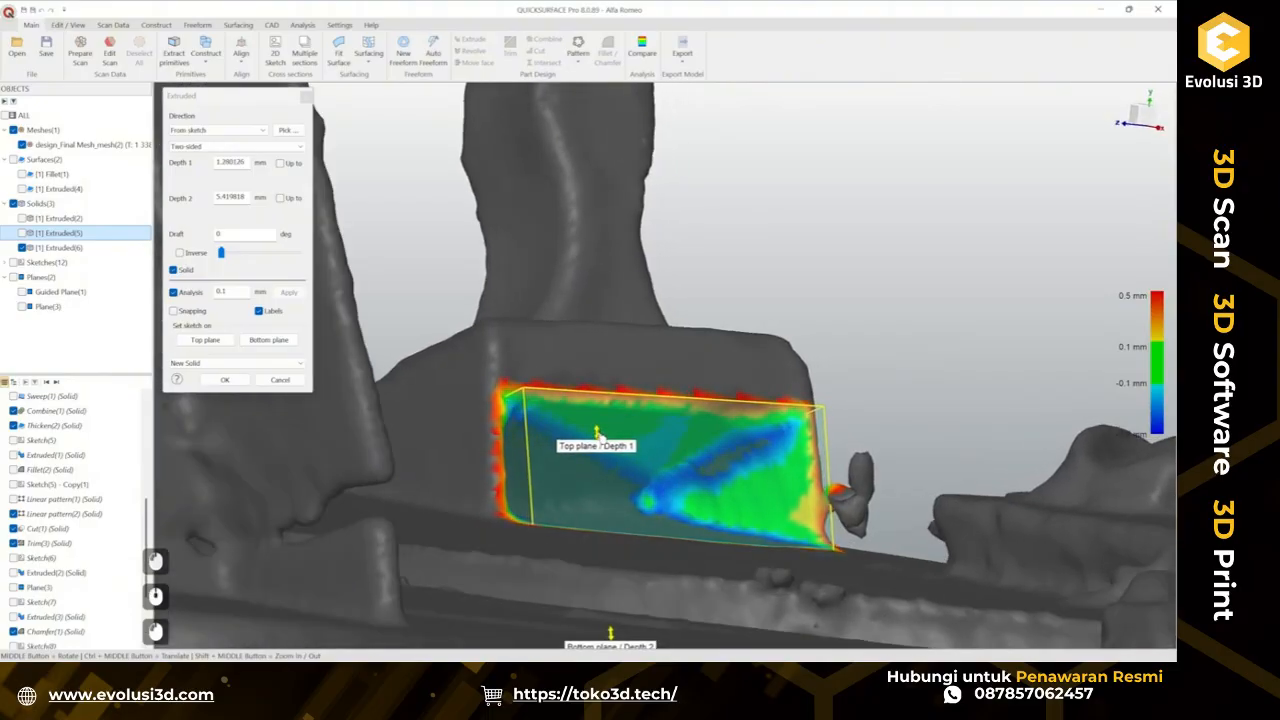
scroll(857, 236, down, 2)
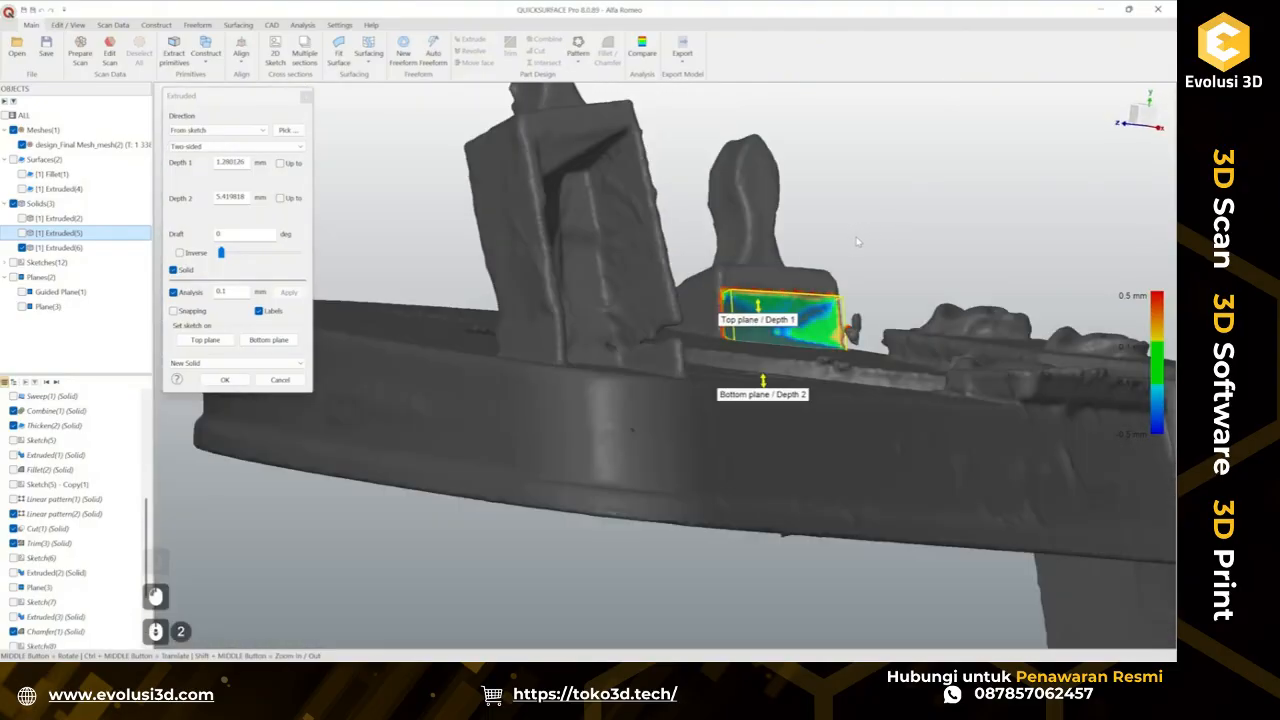
middle_drag(857, 237, 740, 280)
ctrl+middle_drag(808, 258, 655, 345)
scroll(659, 376, up, 3)
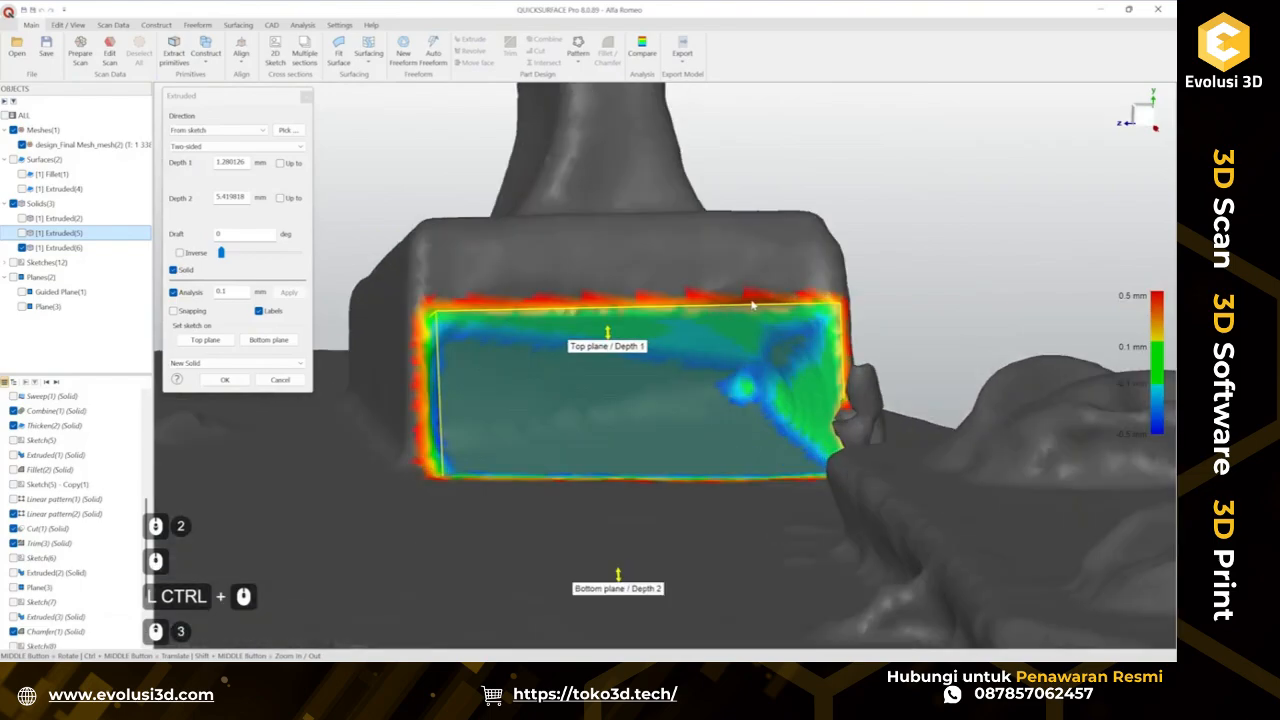
middle_drag(655, 280, 640, 330)
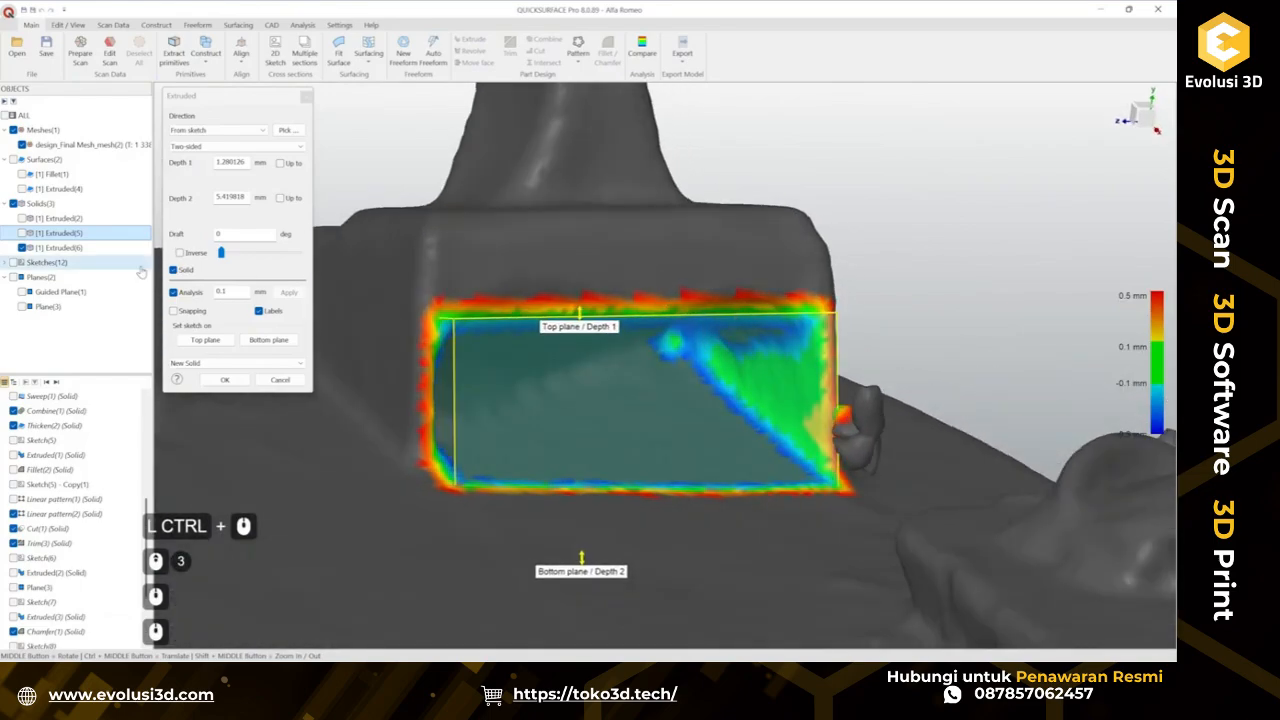
Restore the solid's visibility, switch the extrusion to Cut, and apply it.
click(22, 145)
click(22, 233)
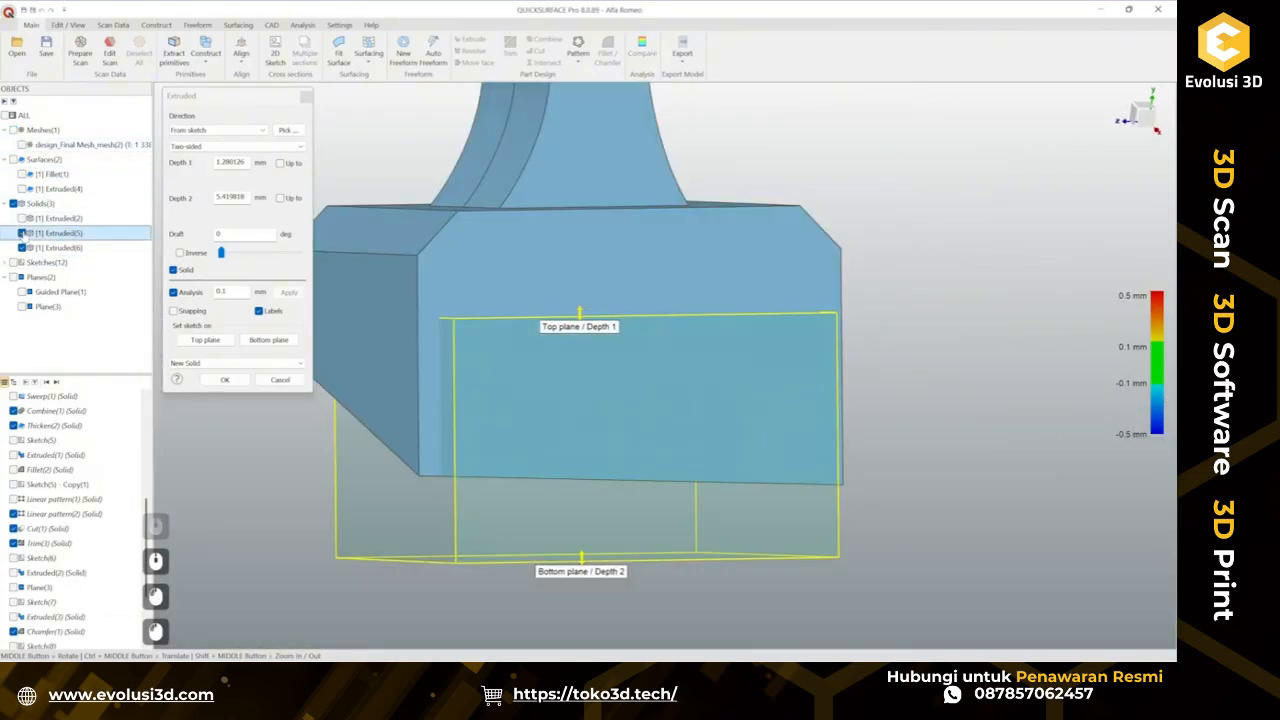
scroll(557, 268, down, 2)
middle_drag(557, 268, 376, 402)
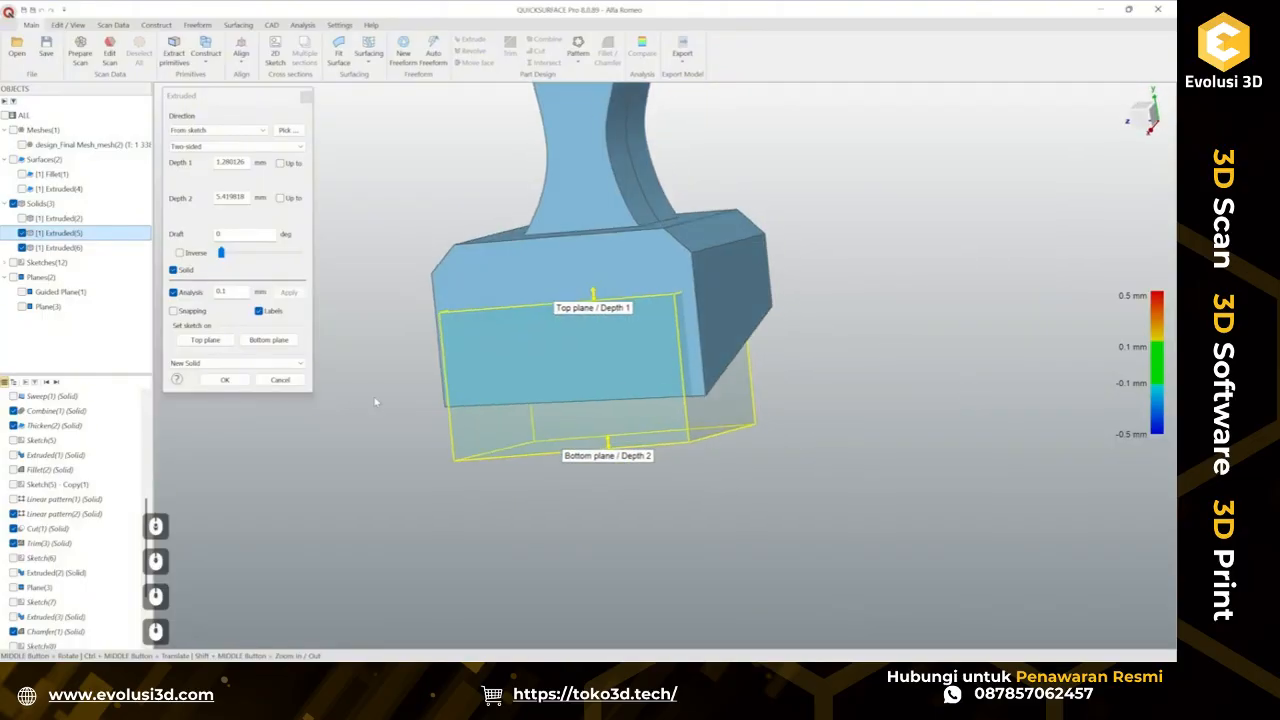
click(230, 363)
click(220, 378)
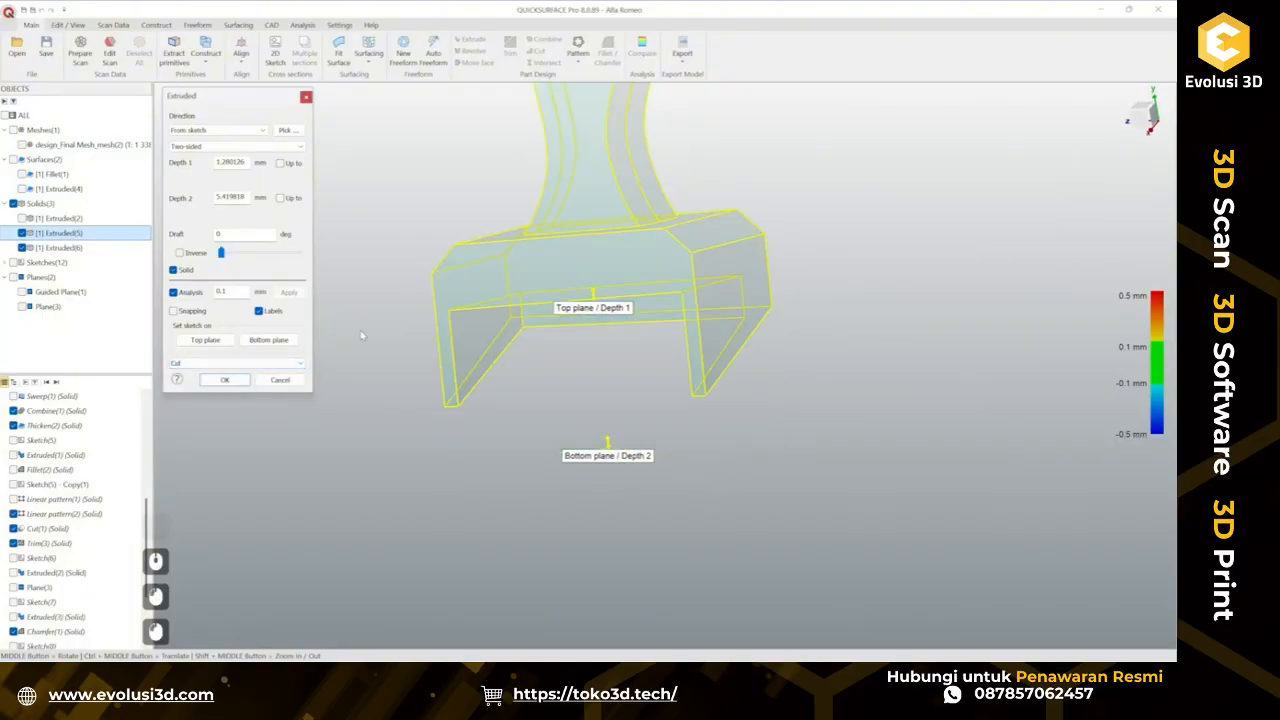
click(224, 380)
middle_drag(660, 290, 743, 400)
scroll(743, 400, down, 2)
ctrl+middle_drag(734, 356, 668, 408)
scroll(668, 408, up, 1)
middle_drag(466, 354, 505, 345)
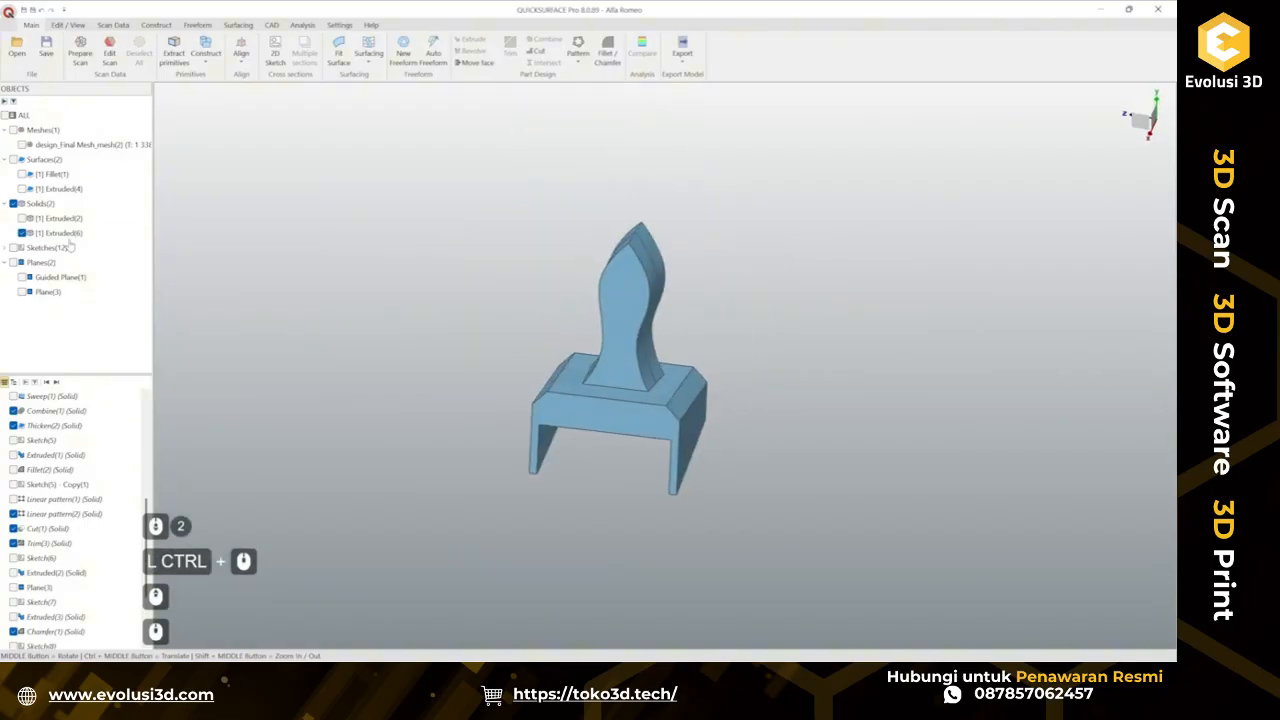
Show the scan mesh and hide the extruded solid.
click(22, 146)
middle_drag(718, 518, 772, 517)
scroll(609, 459, down, 3)
right_click(760, 345)
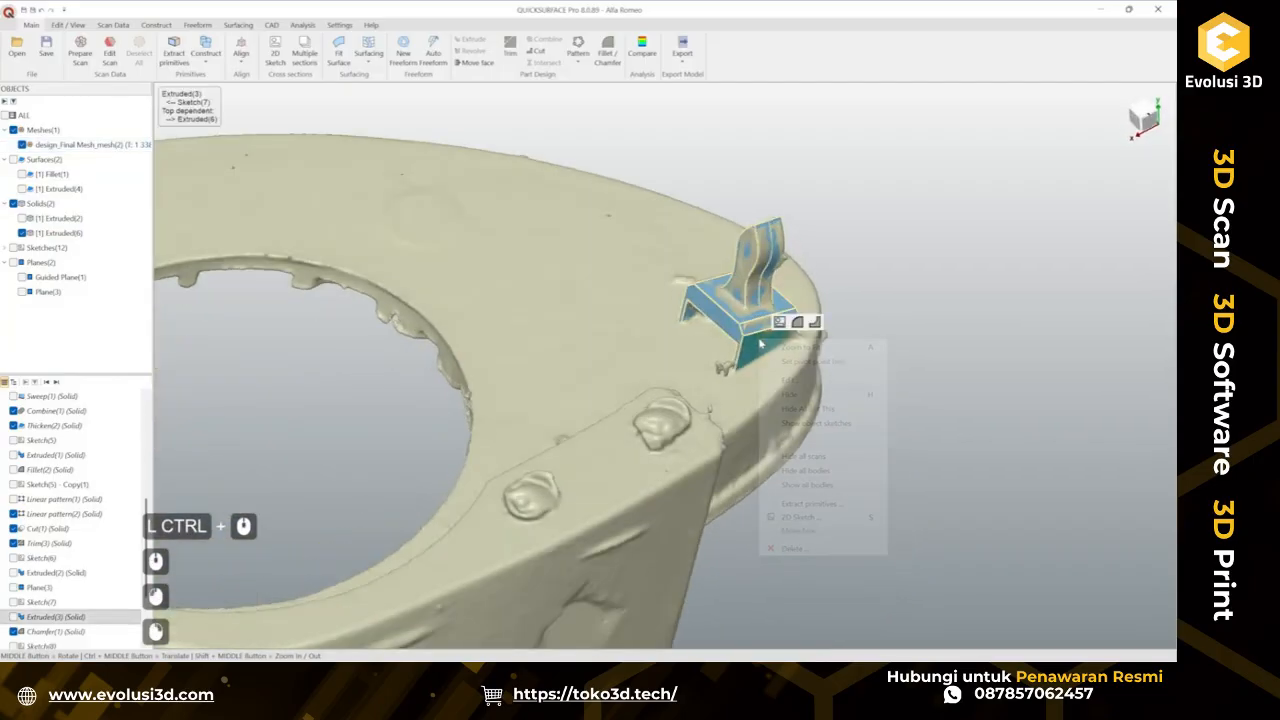
click(815, 396)
Inspect the scanned base around the rectangular tab from several angles.
ctrl+middle_drag(815, 396, 978, 367)
ctrl+middle_drag(600, 410, 768, 386)
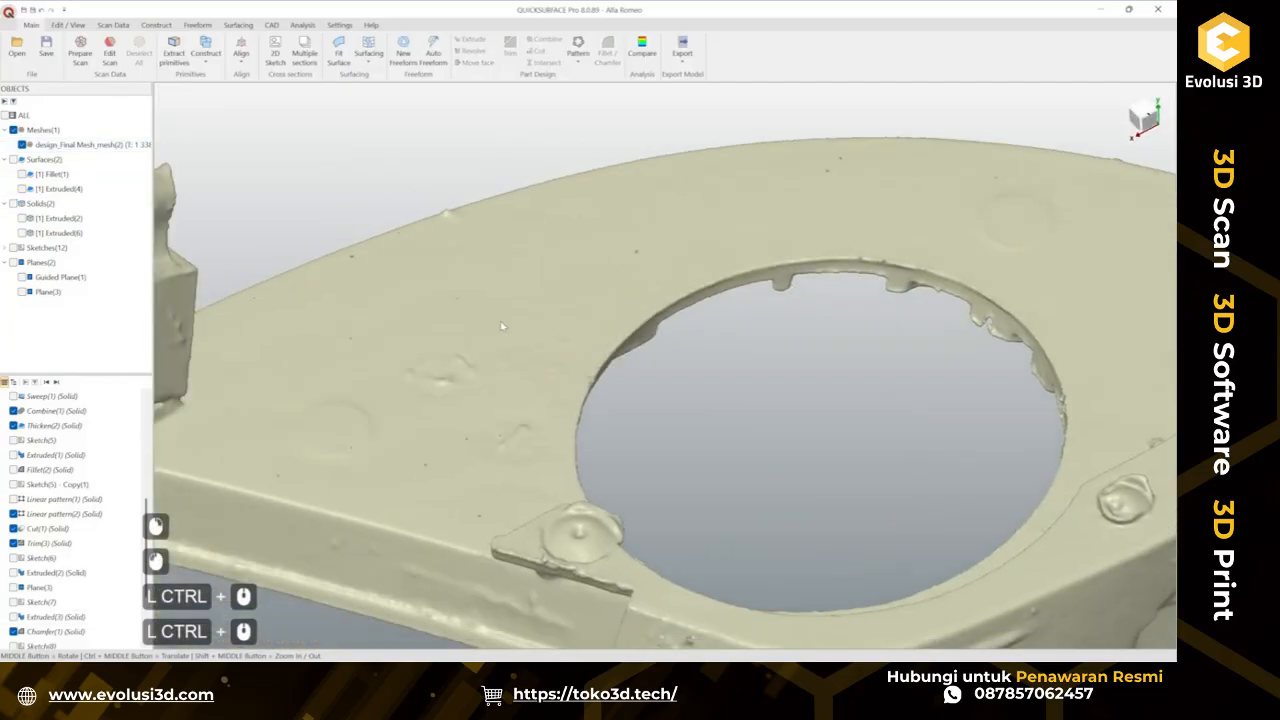
ctrl+middle_drag(459, 434, 760, 420)
middle_drag(760, 420, 742, 398)
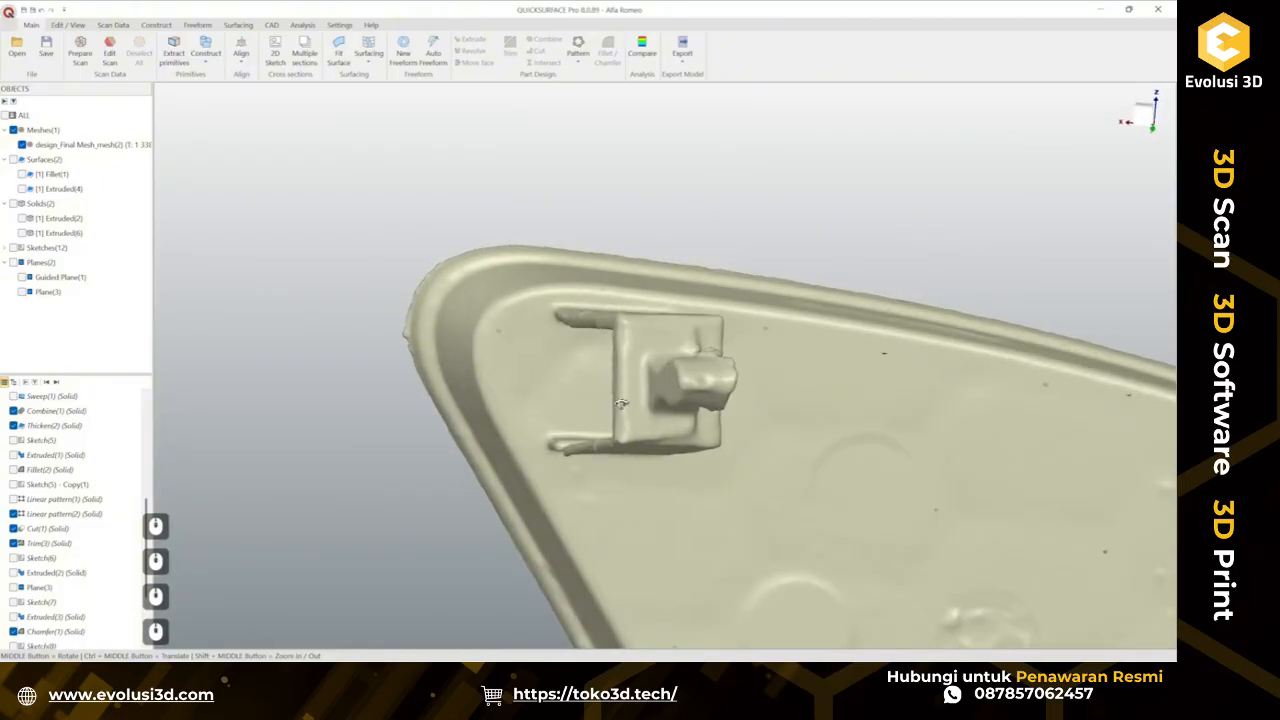
middle_drag(621, 403, 776, 295)
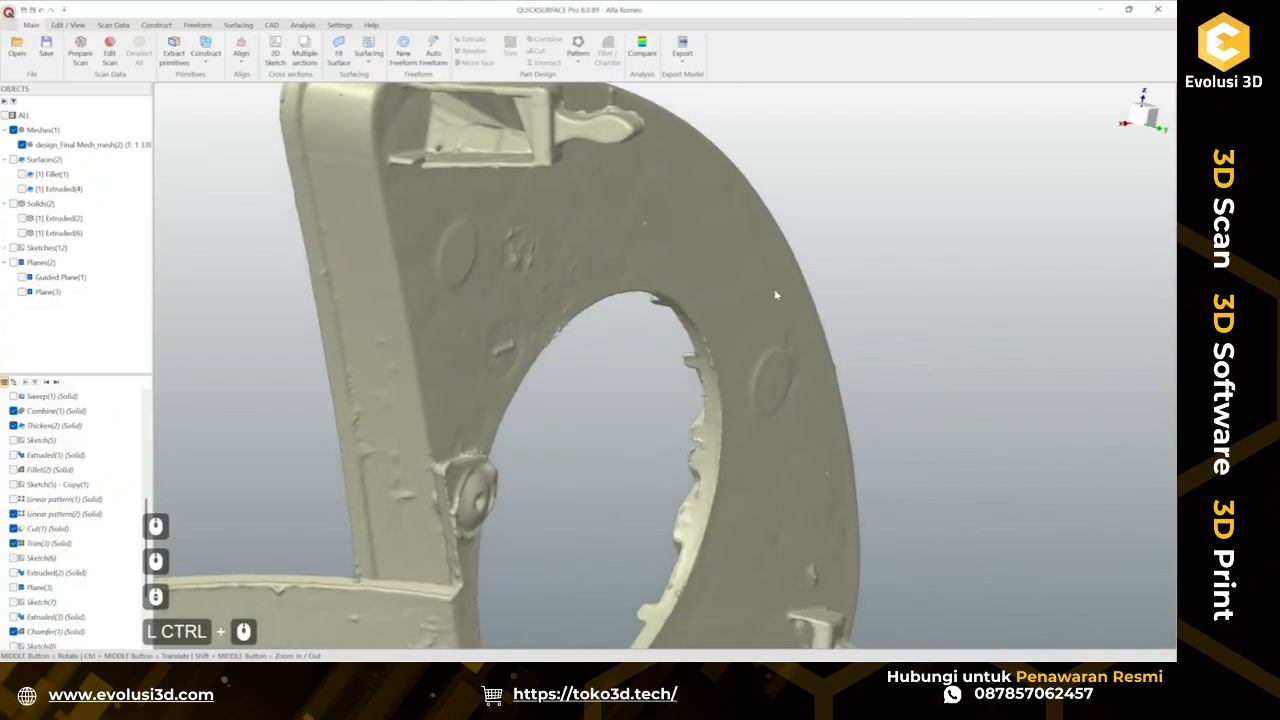
scroll(776, 295, down, 5)
mouse_move(768, 412)
middle_down()
mouse_move(835, 440)
mouse_move(827, 427)
mouse_move(866, 400)
mouse_move(751, 422)
middle_up()
scroll(299, 119, up, 4)
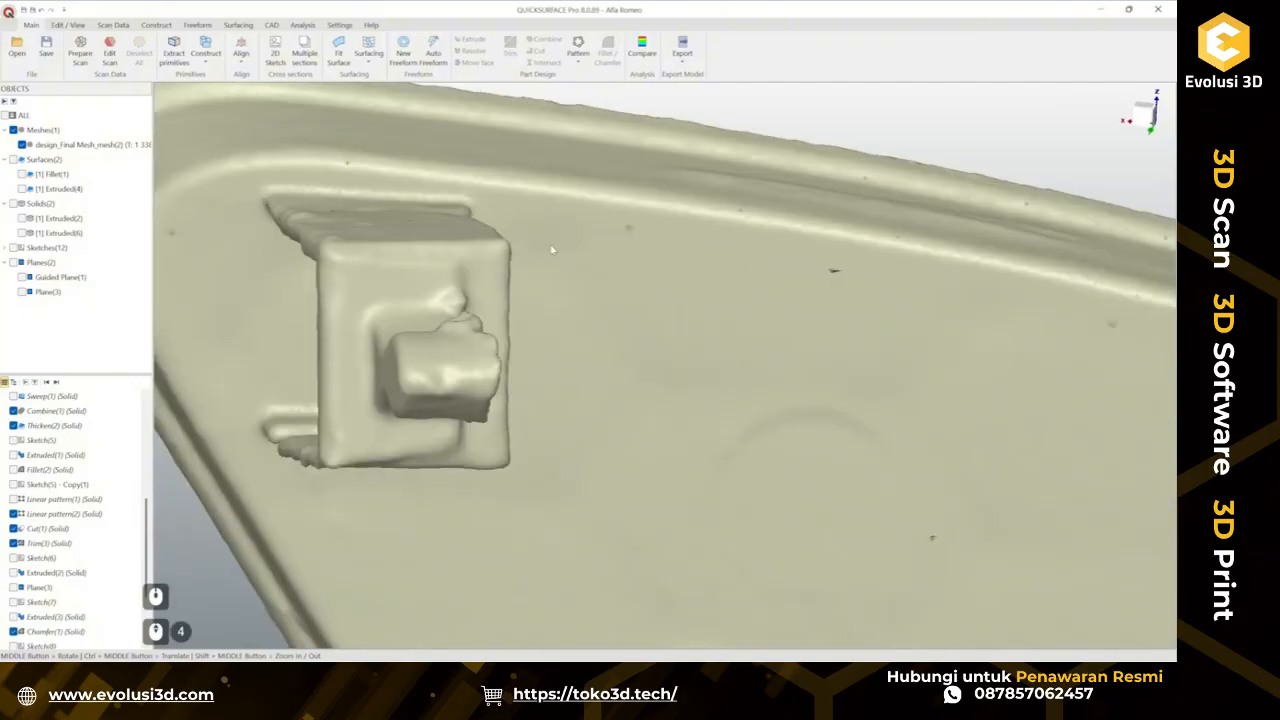
mouse_move(551, 250)
middle_down()
mouse_move(518, 228)
mouse_move(546, 231)
mouse_move(532, 223)
mouse_move(650, 335)
mouse_move(630, 355)
middle_up()
ctrl+middle_drag(788, 437, 905, 370)
middle_drag(279, 328, 510, 253)
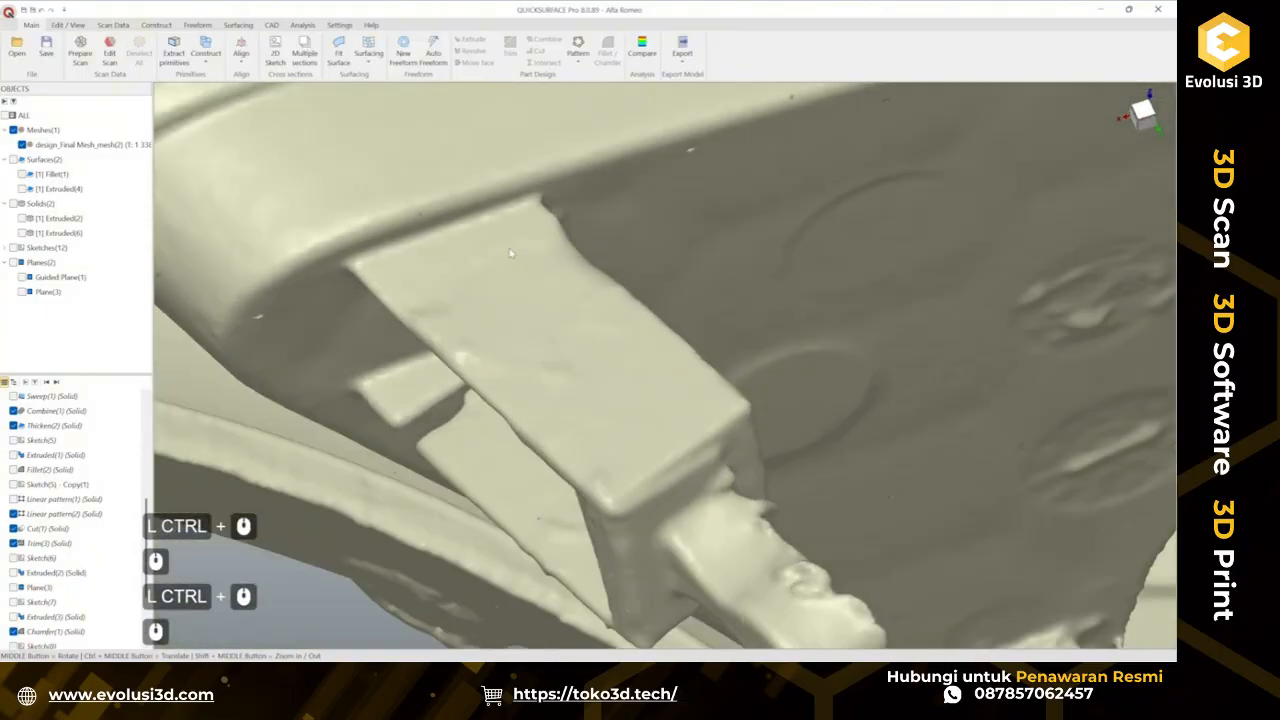
Extract primitives by painting the tab's top face on the scan and fitting a plane to it.
click(207, 50)
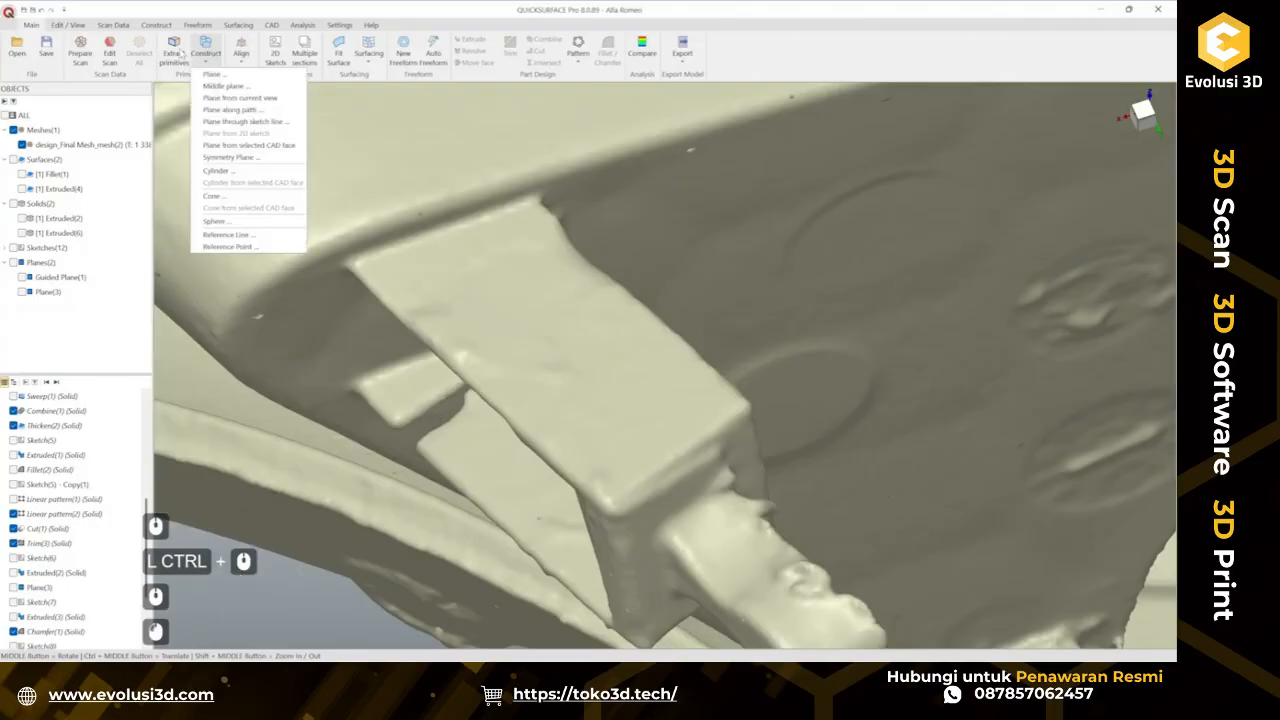
click(174, 52)
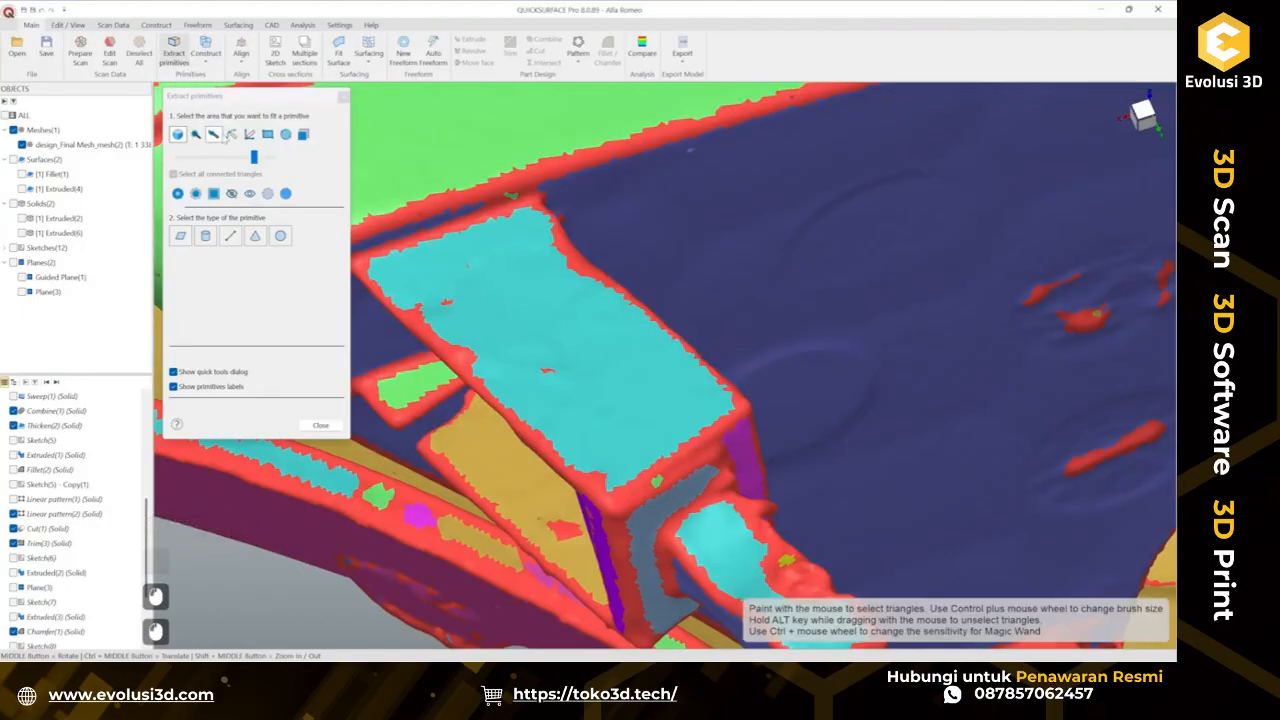
click(213, 134)
scroll(528, 214, up, 5)
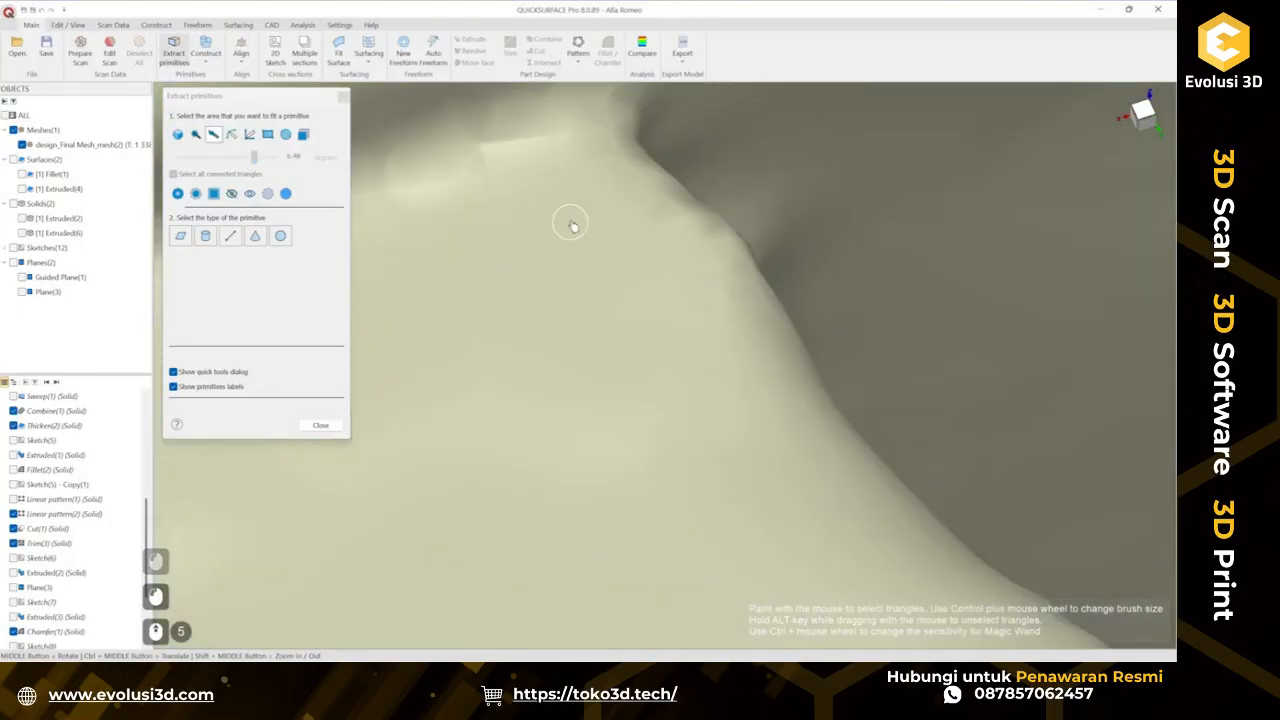
click(591, 226)
scroll(805, 330, down, 1)
ctrl+middle_drag(805, 330, 514, 423)
scroll(523, 418, down, 4)
ctrl+middle_drag(651, 449, 663, 449)
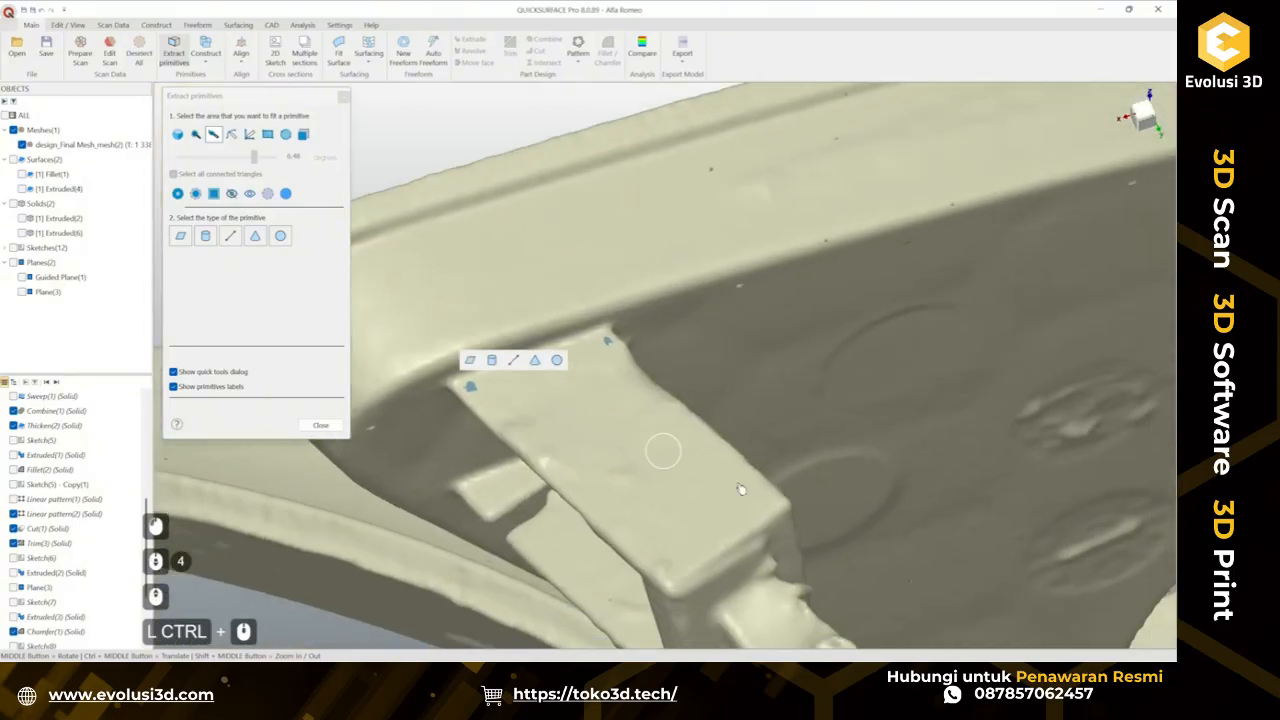
scroll(823, 535, up, 4)
click(813, 530)
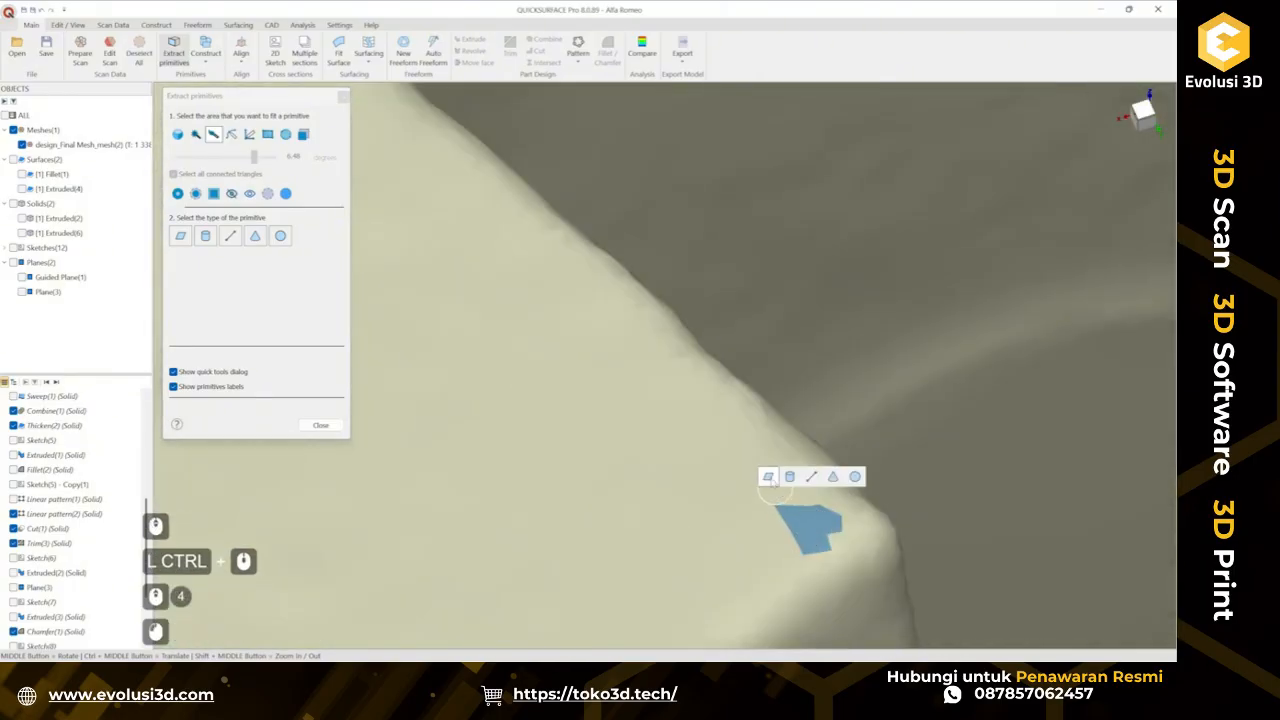
click(768, 477)
scroll(594, 443, down, 4)
ctrl+middle_drag(580, 443, 580, 407)
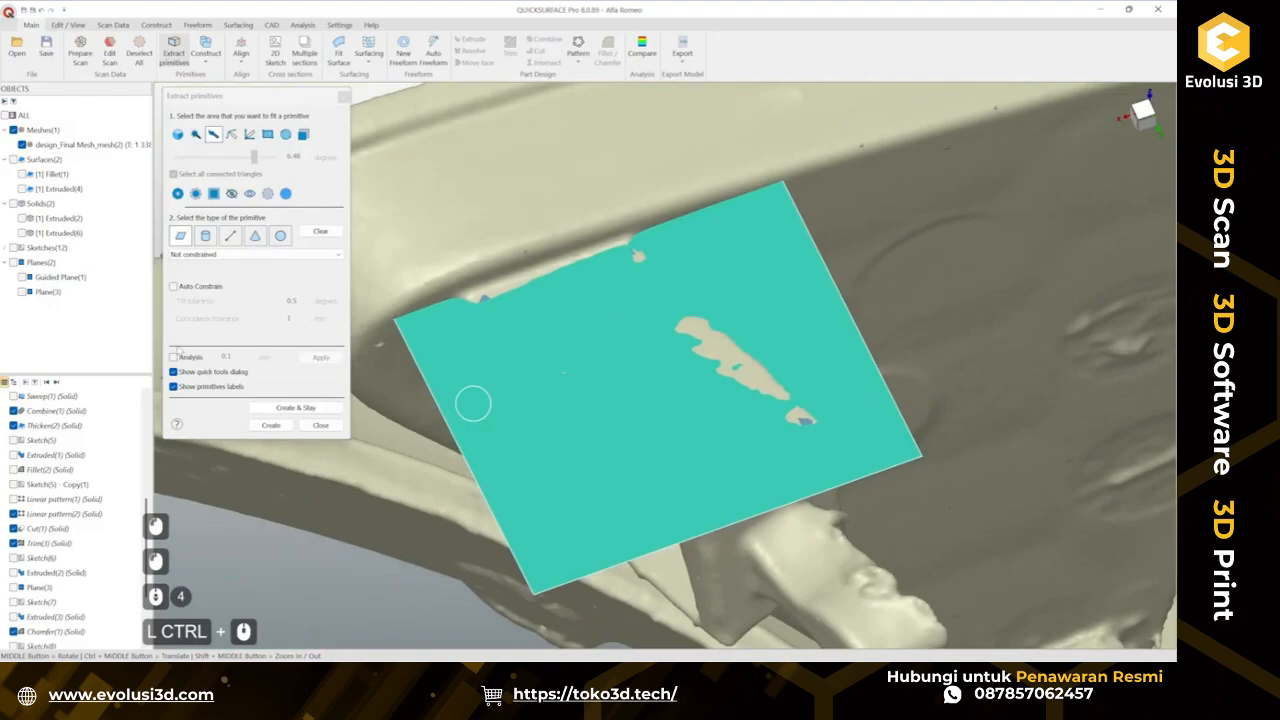
click(174, 356)
mouse_move(541, 283)
middle_down()
mouse_move(529, 357)
mouse_move(443, 277)
mouse_move(518, 231)
mouse_move(551, 191)
mouse_move(800, 403)
mouse_move(722, 462)
mouse_move(694, 457)
mouse_move(645, 415)
mouse_move(762, 396)
mouse_move(949, 425)
middle_up()
click(307, 409)
Select the tab's side face with the magic wand, fit a plane to it and create it.
middle_drag(945, 404, 791, 491)
click(178, 135)
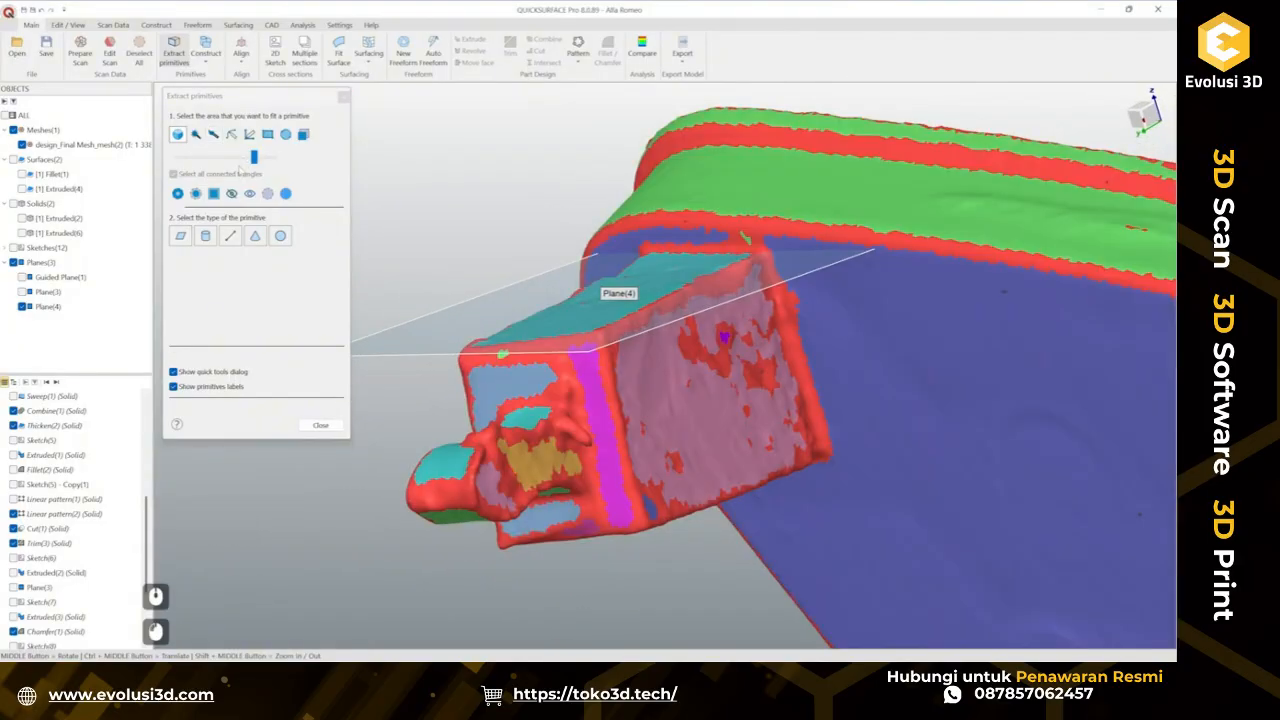
click(705, 432)
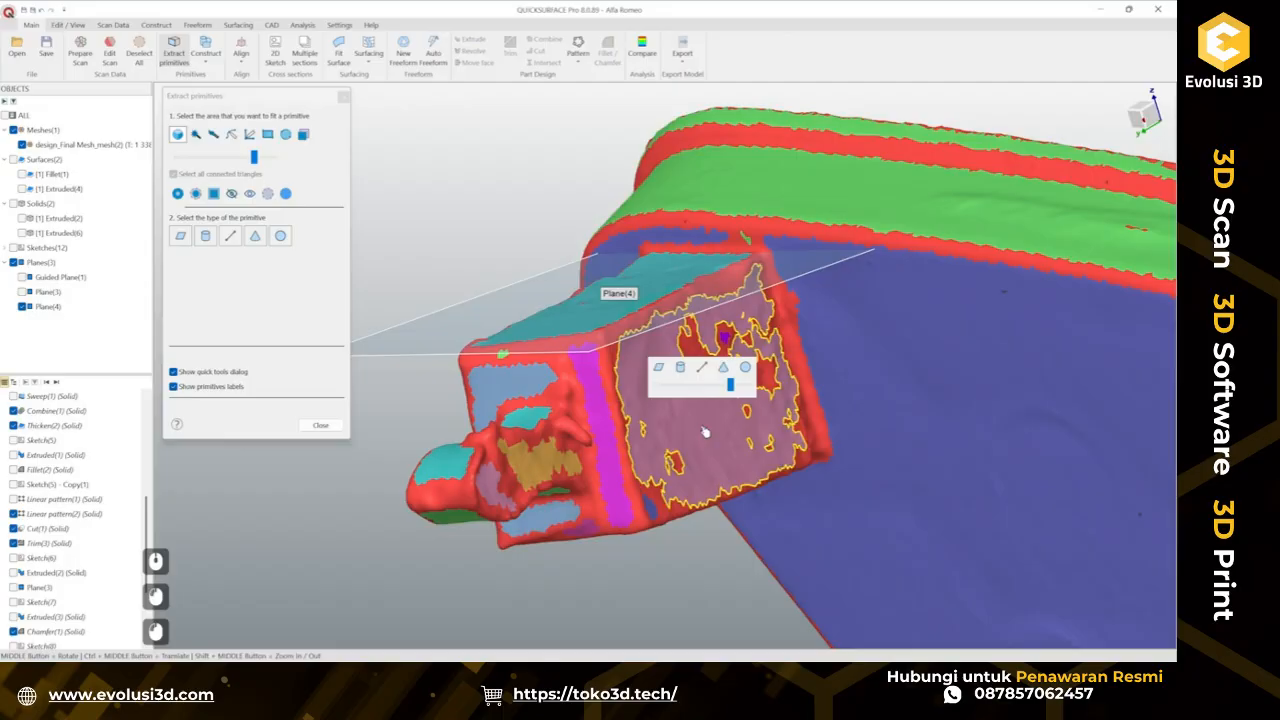
click(662, 376)
middle_drag(643, 378, 790, 375)
click(268, 430)
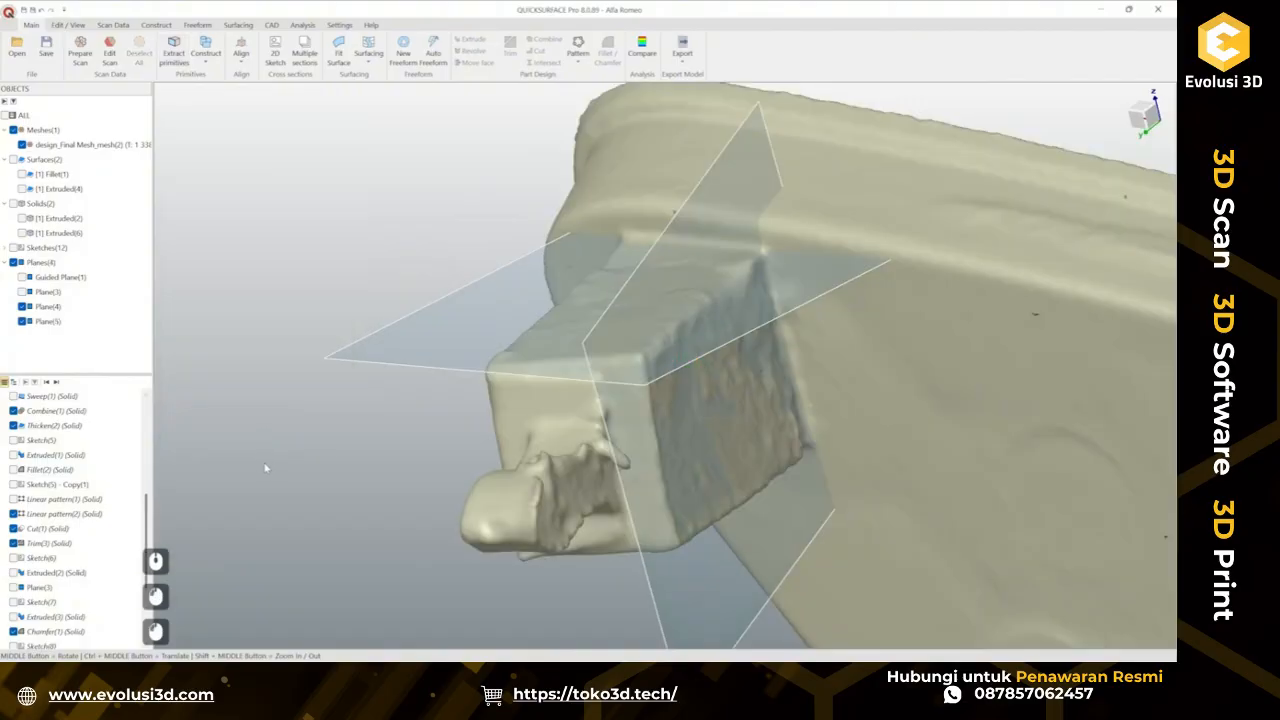
Select both fitted planes and create a reference line at their intersection.
scroll(326, 429, down, 2)
ctrl+middle_drag(326, 429, 372, 388)
middle_drag(372, 388, 440, 381)
click(440, 381)
ctrl+click(531, 449)
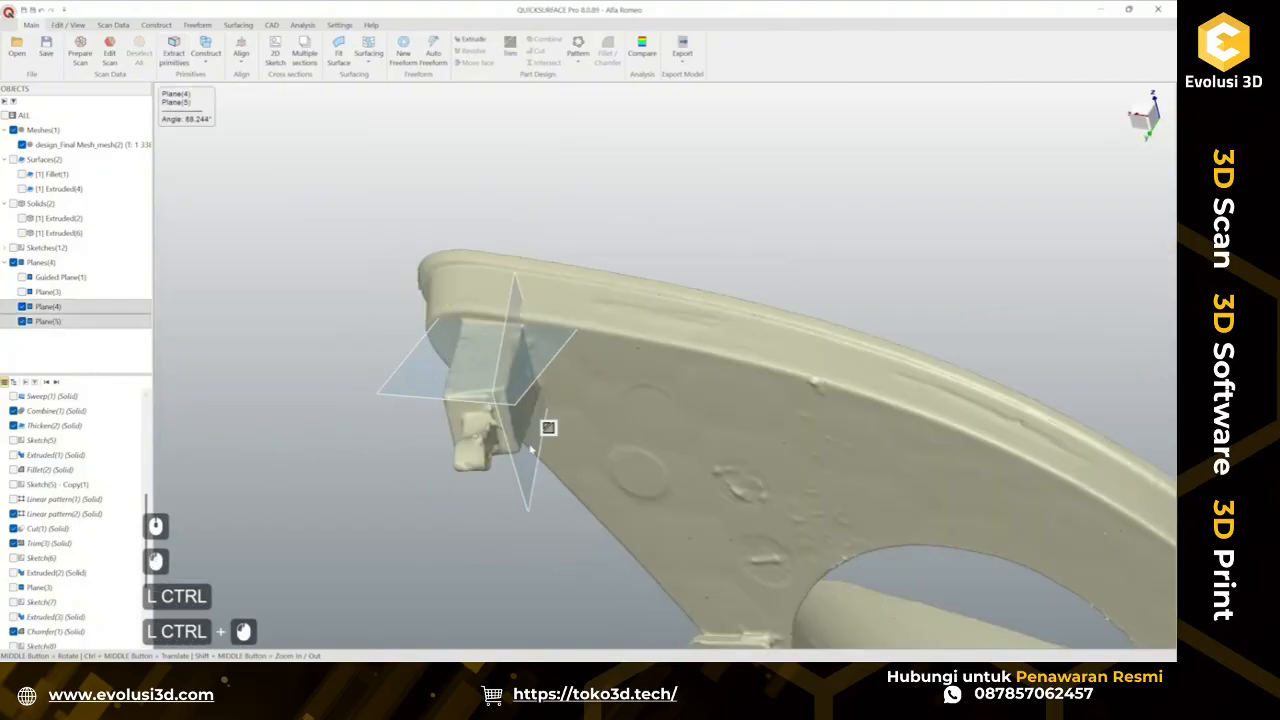
click(207, 62)
click(230, 234)
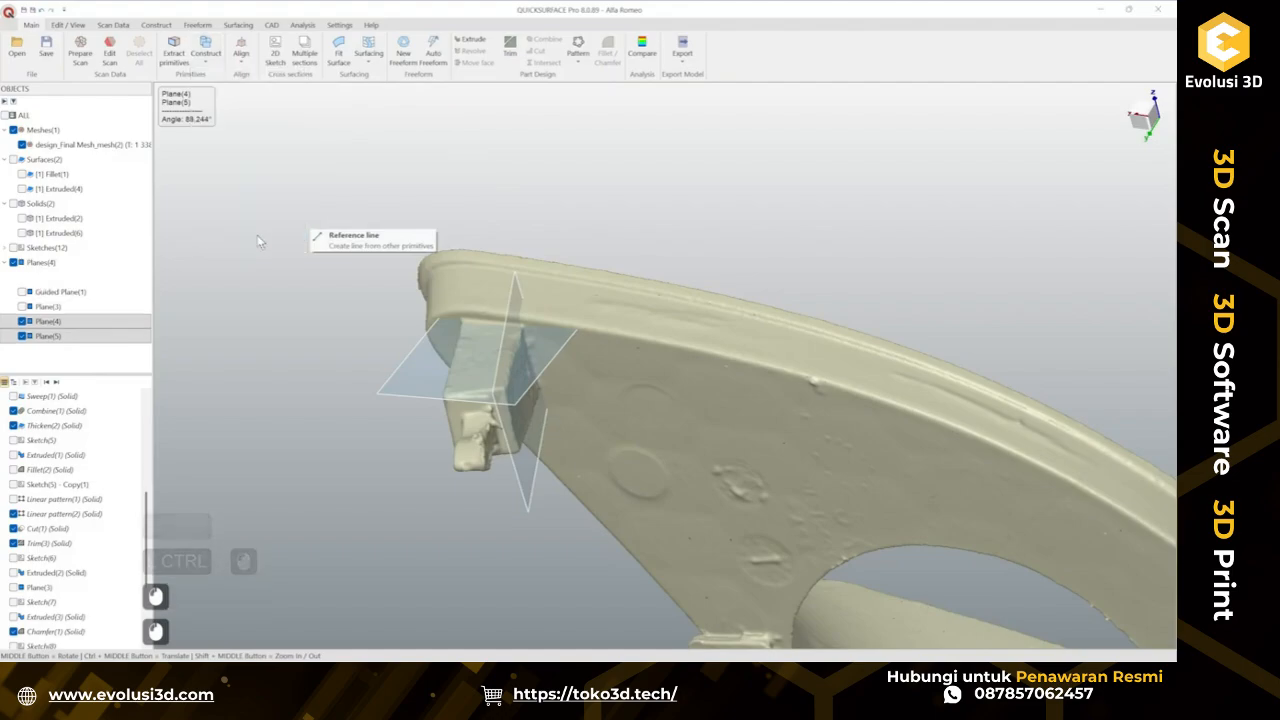
click(437, 378)
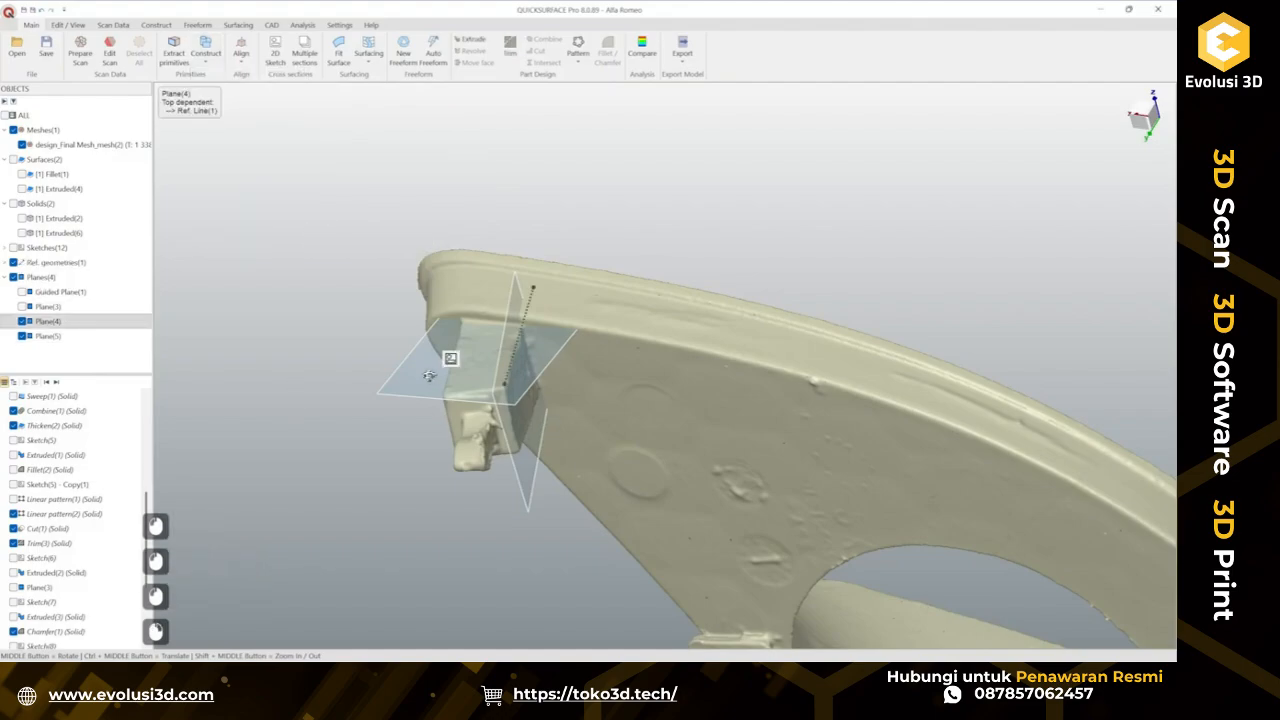
Hide both fitted planes while keeping the reference line visible.
right_click(436, 368)
click(500, 417)
right_click(532, 353)
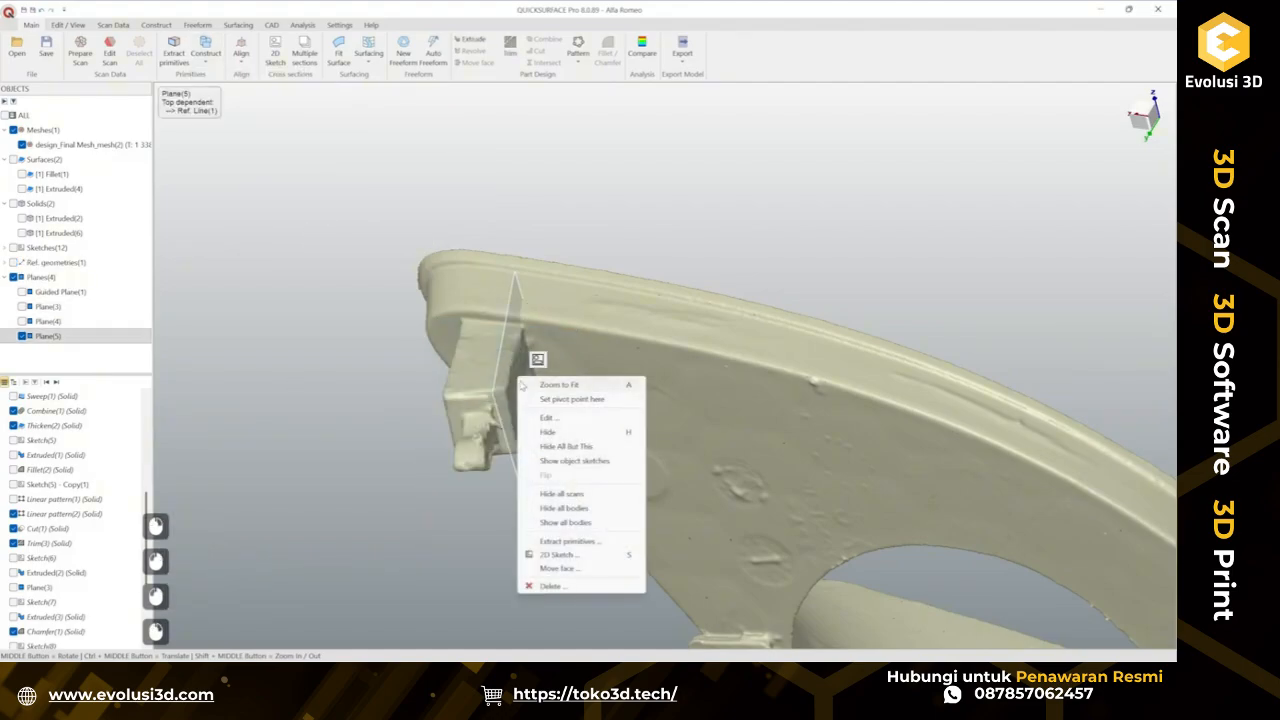
click(570, 437)
click(14, 263)
click(13, 263)
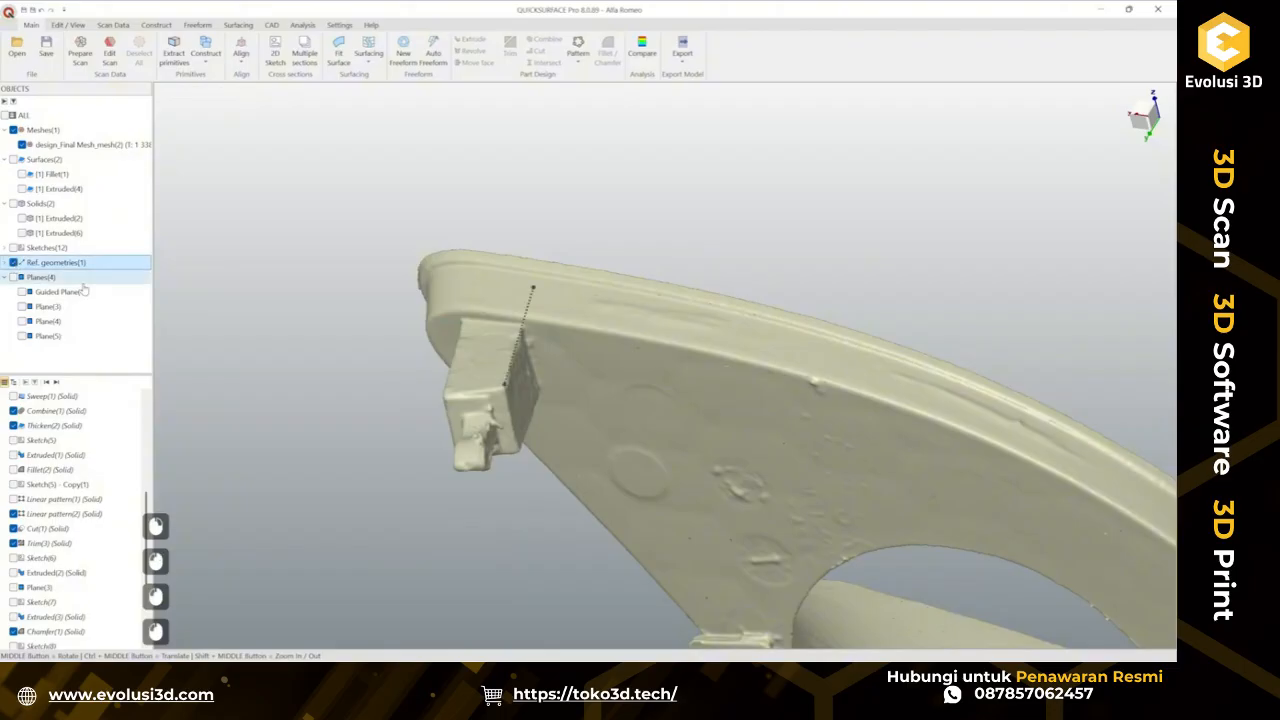
middle_drag(598, 413, 374, 224)
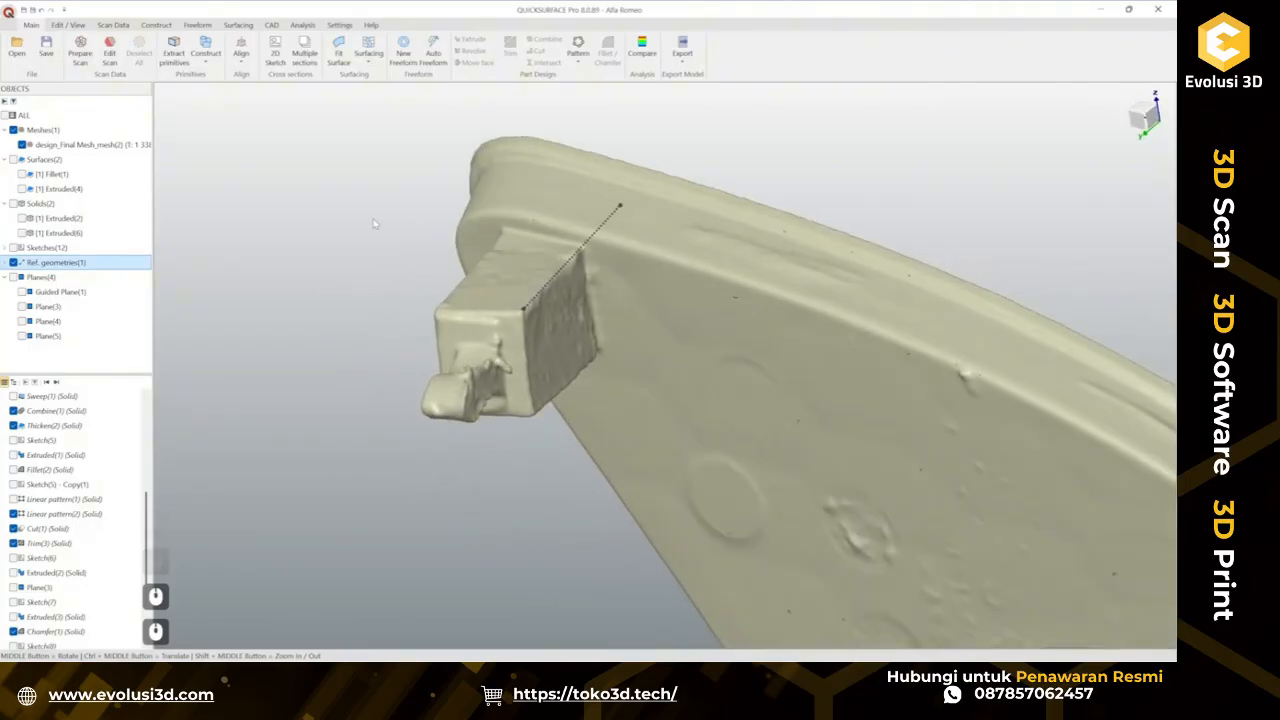
click(205, 55)
click(340, 108)
ctrl+middle_drag(563, 280, 573, 318)
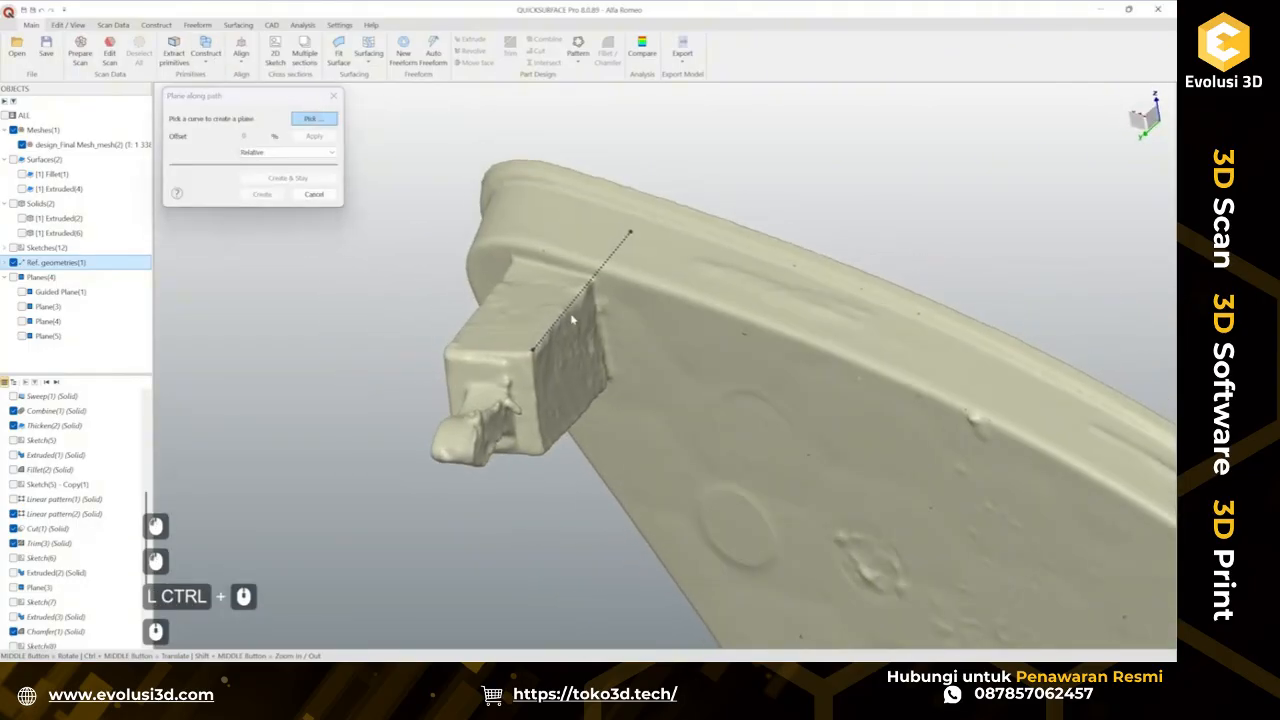
click(566, 318)
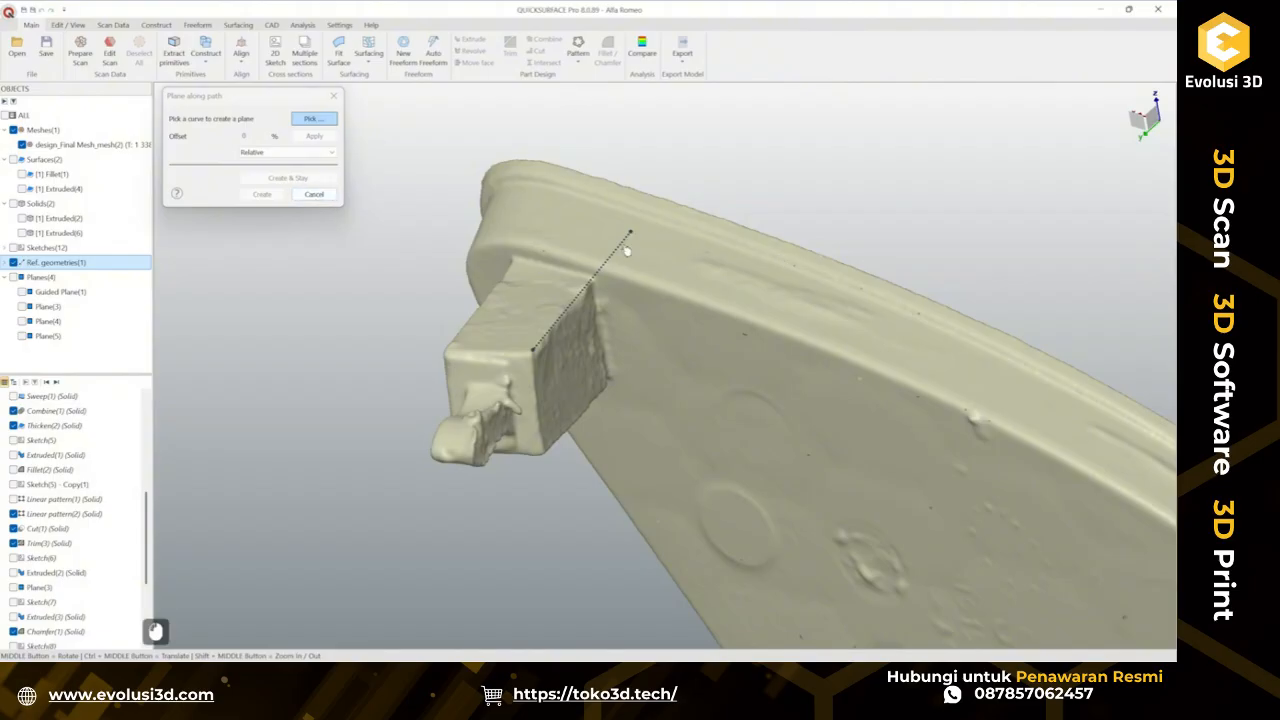
click(603, 274)
click(603, 274)
click(603, 274)
click(310, 196)
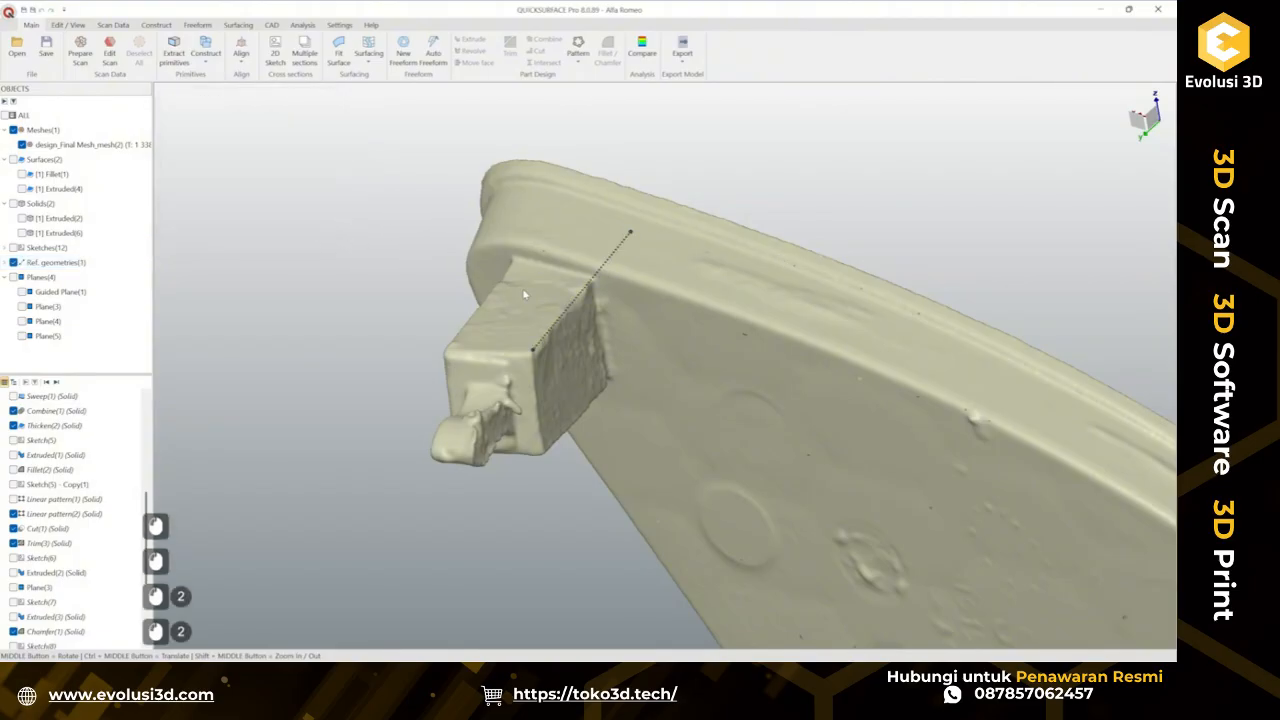
Create a 2D sketch sliced through the scan on a plane picked from the reference line.
ctrl+middle_drag(390, 291, 360, 302)
click(266, 58)
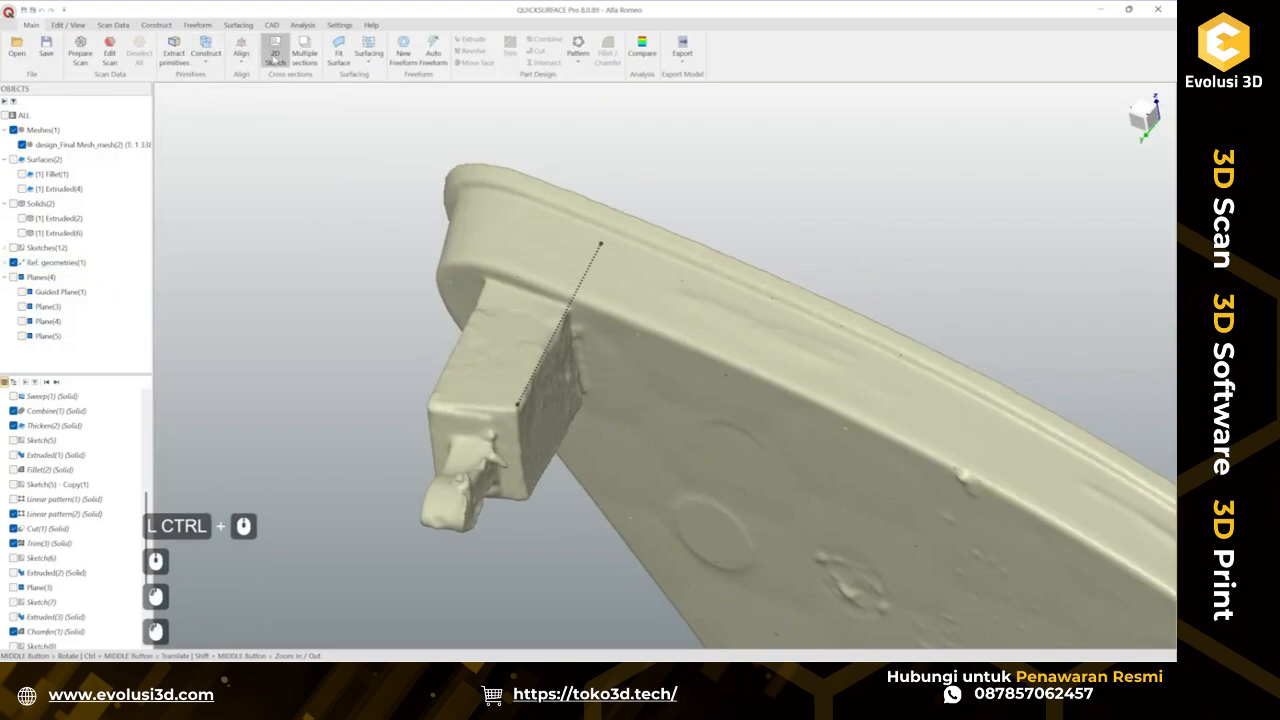
click(314, 184)
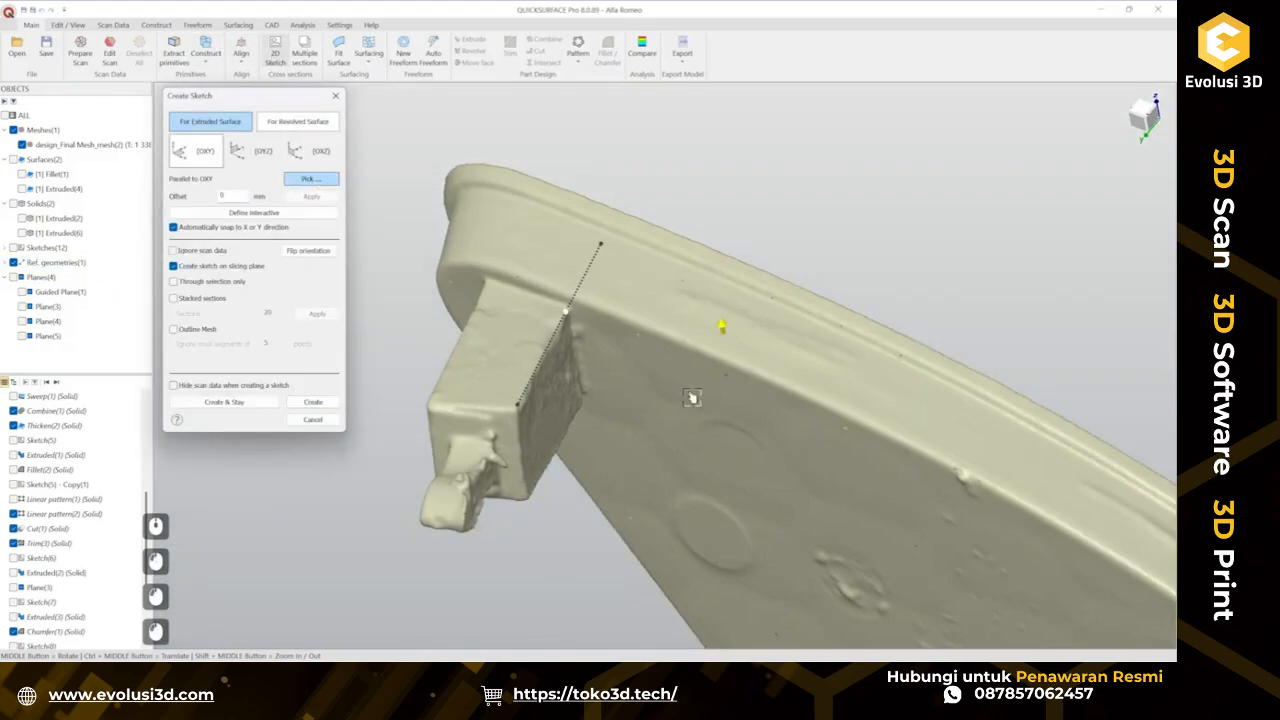
mouse_move(567, 331)
middle_down()
mouse_move(583, 467)
mouse_move(545, 405)
middle_up()
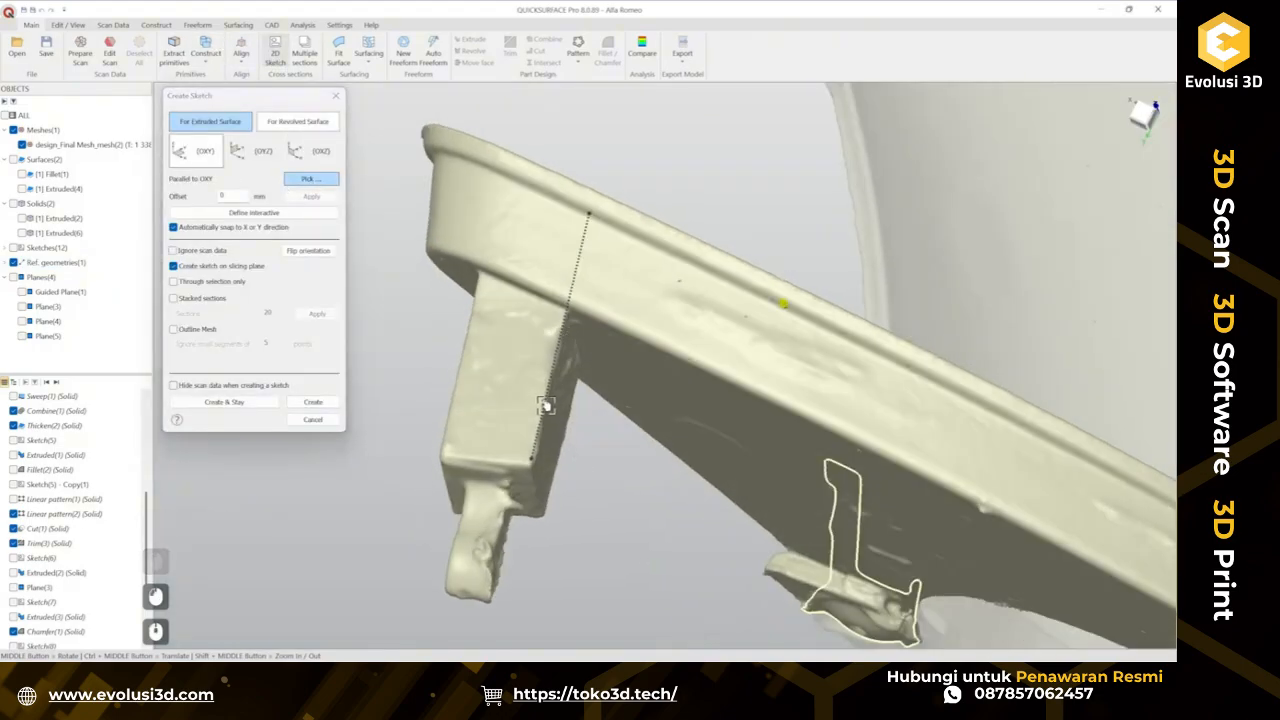
click(549, 401)
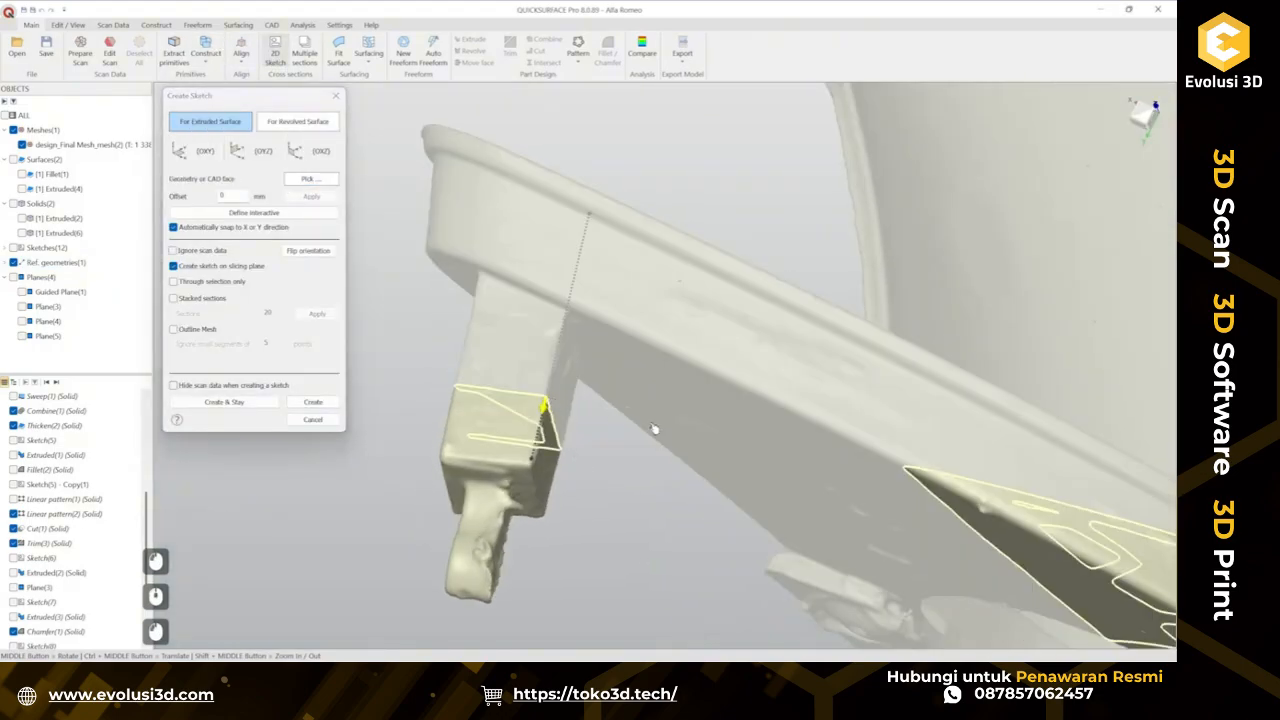
click(313, 401)
Turn on clipping in the sketch view and zoom onto the tab's section outline.
scroll(497, 221, up, 4)
click(213, 251)
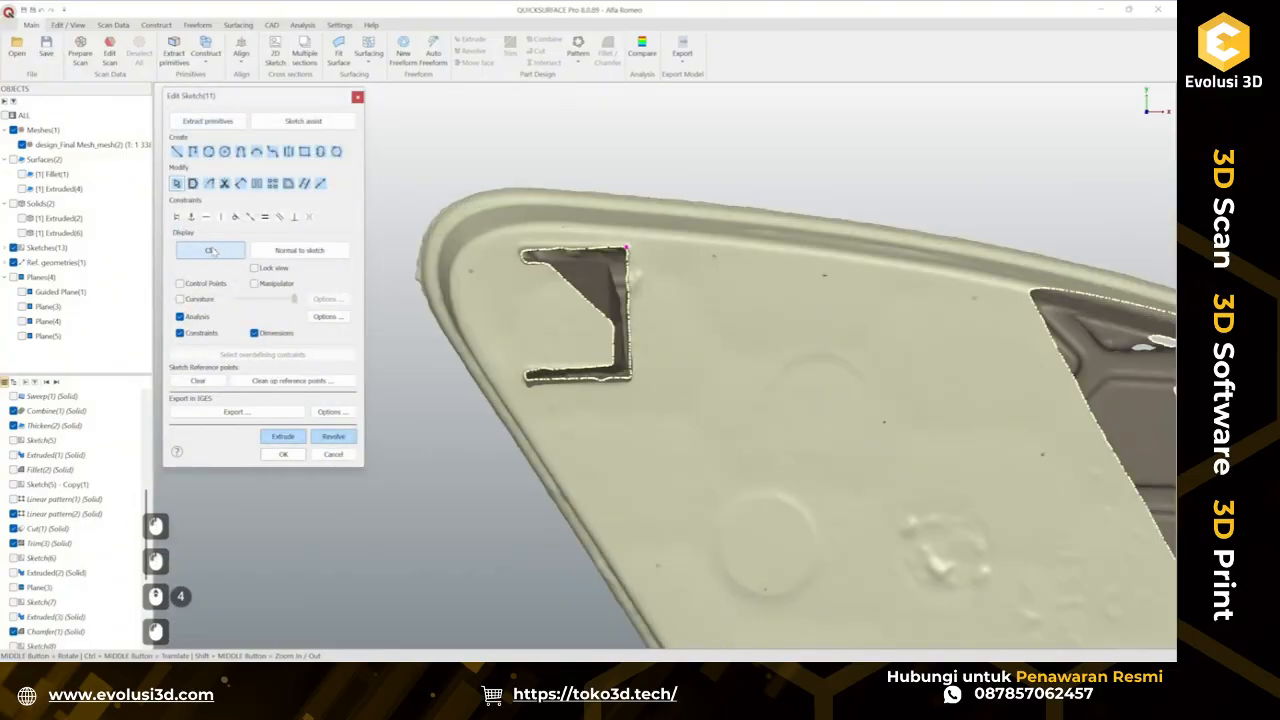
scroll(626, 292, up, 2)
ctrl+middle_drag(686, 294, 796, 300)
scroll(759, 289, up, 1)
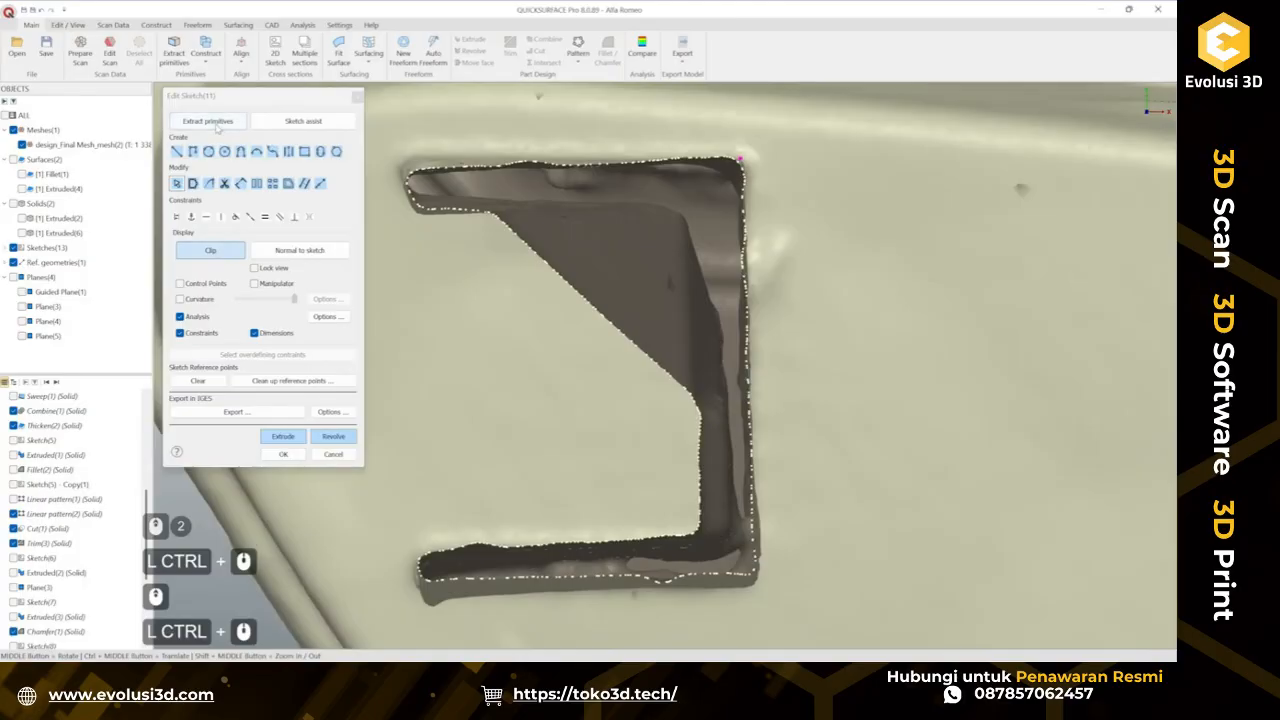
Fit a rectangle to section points painted along the tab outline's top and bottom edges.
click(217, 126)
scroll(605, 198, down, 2)
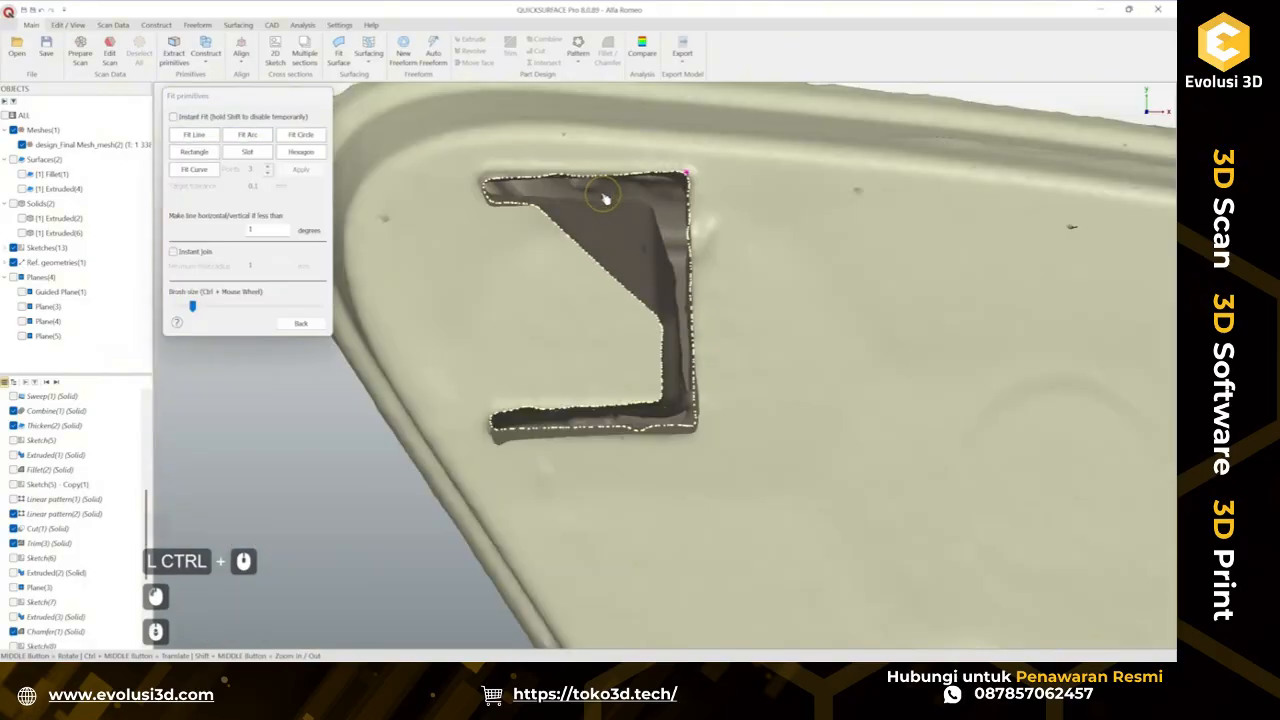
scroll(520, 162, up, 2)
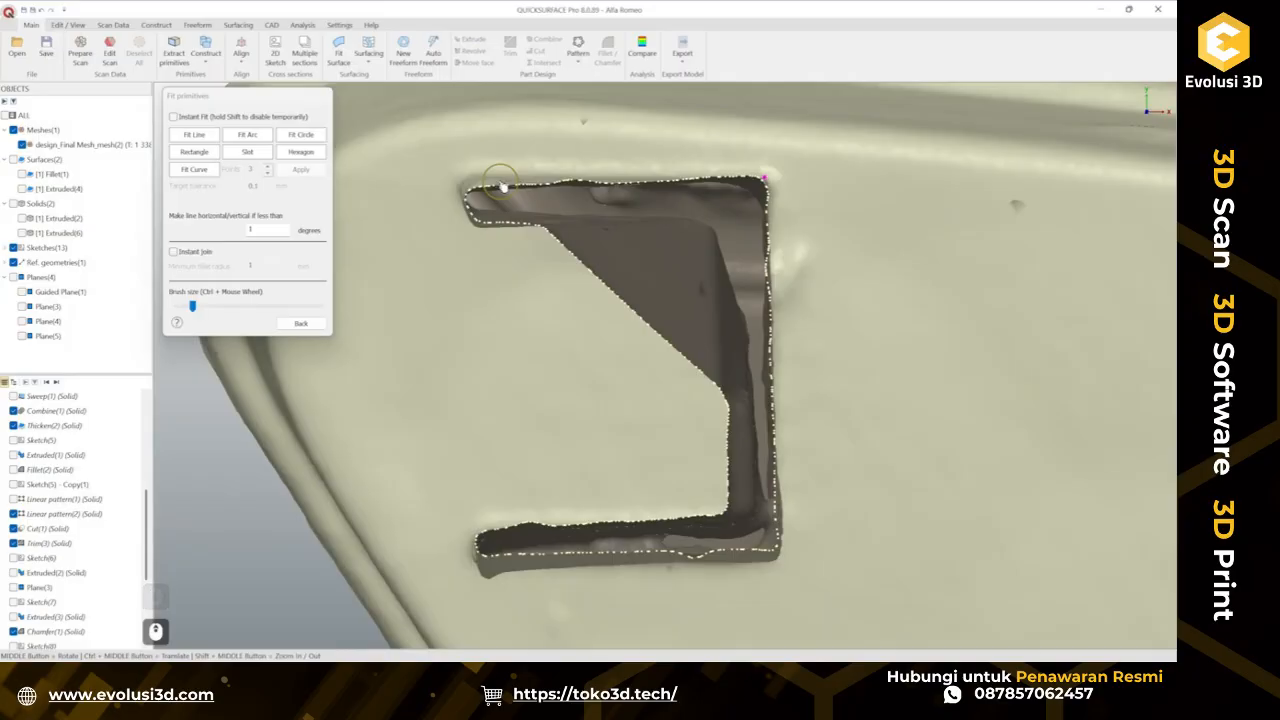
drag(501, 183, 535, 185)
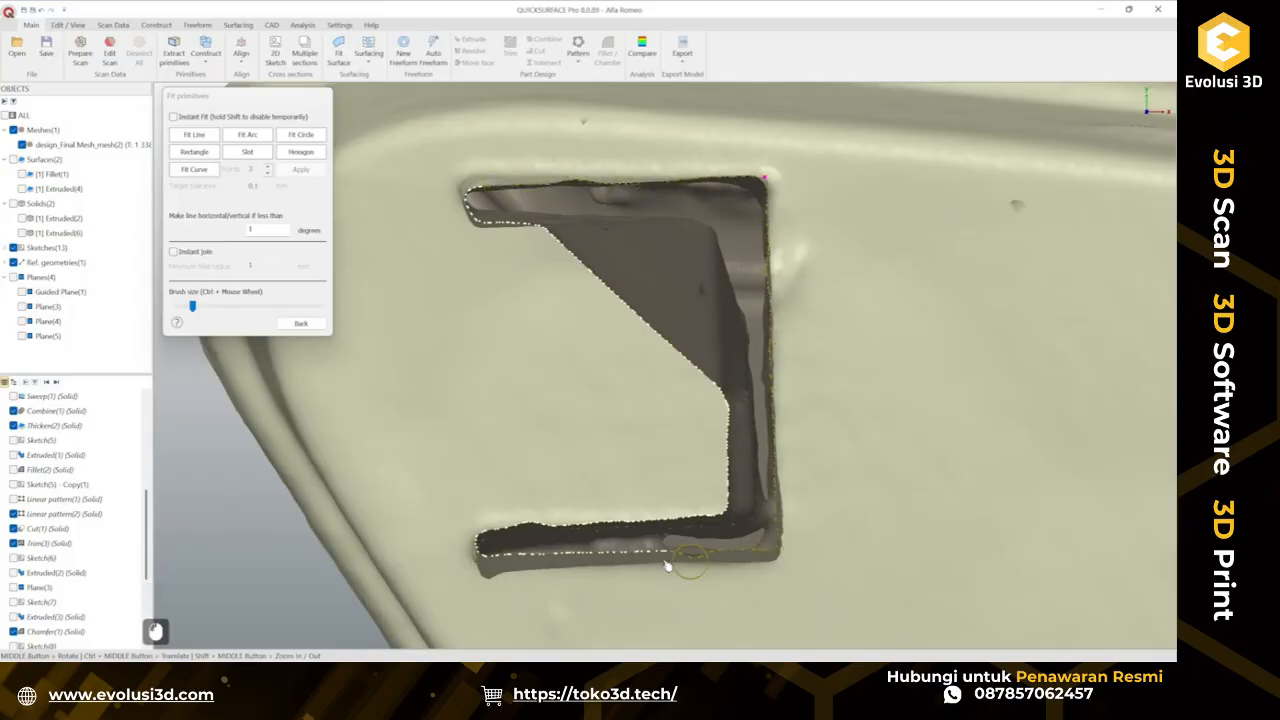
right_click(583, 542)
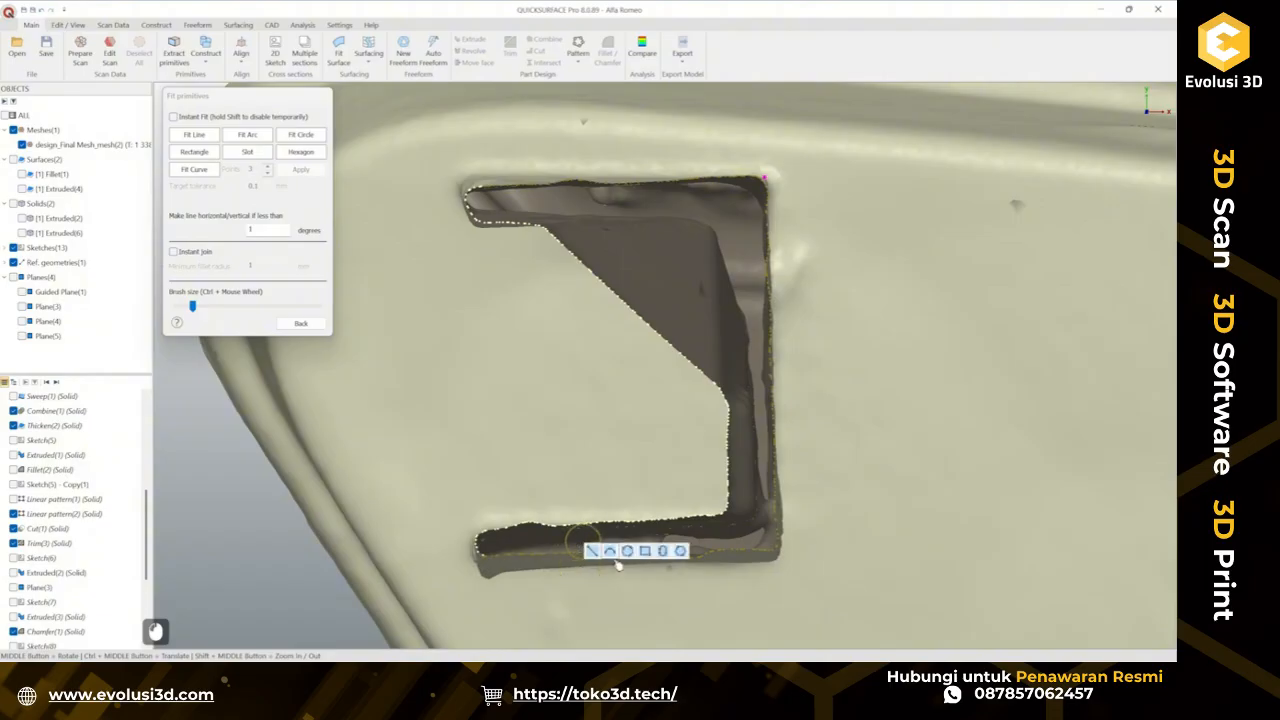
click(645, 551)
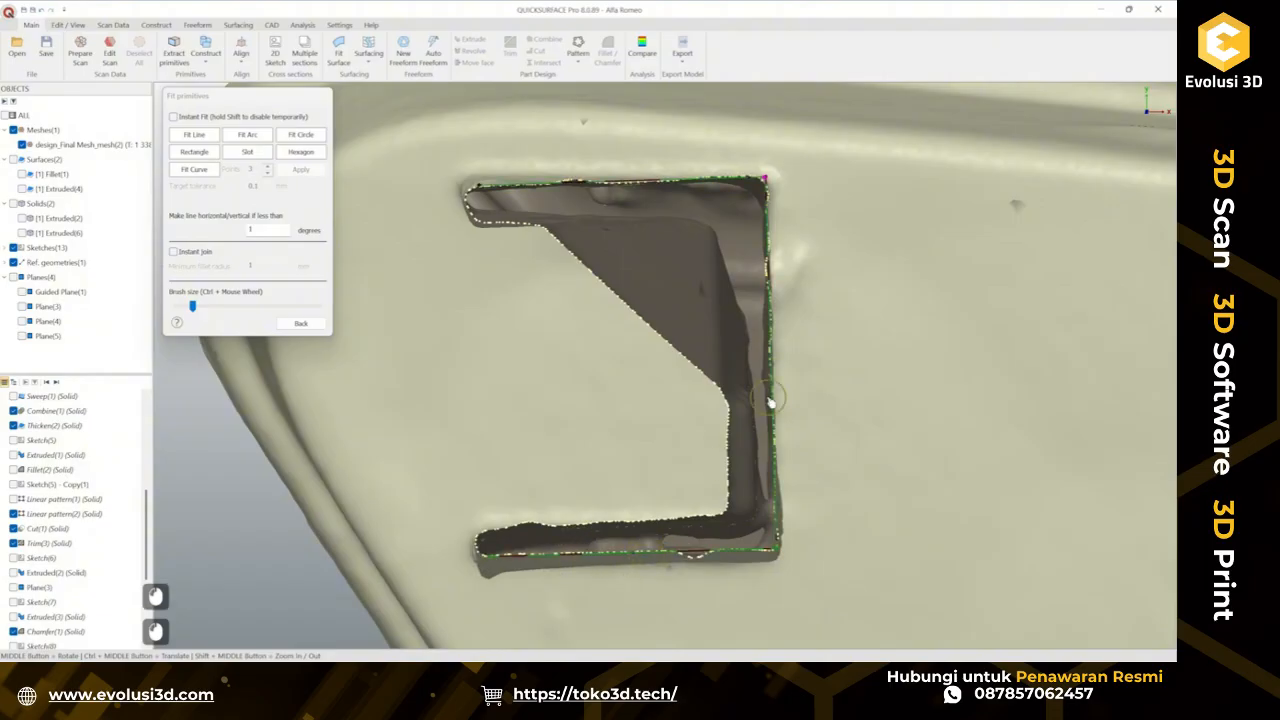
Close the fit panel and draw a vertical line closing the rectangle's left side, aligned to the tab outline's left edge.
click(300, 323)
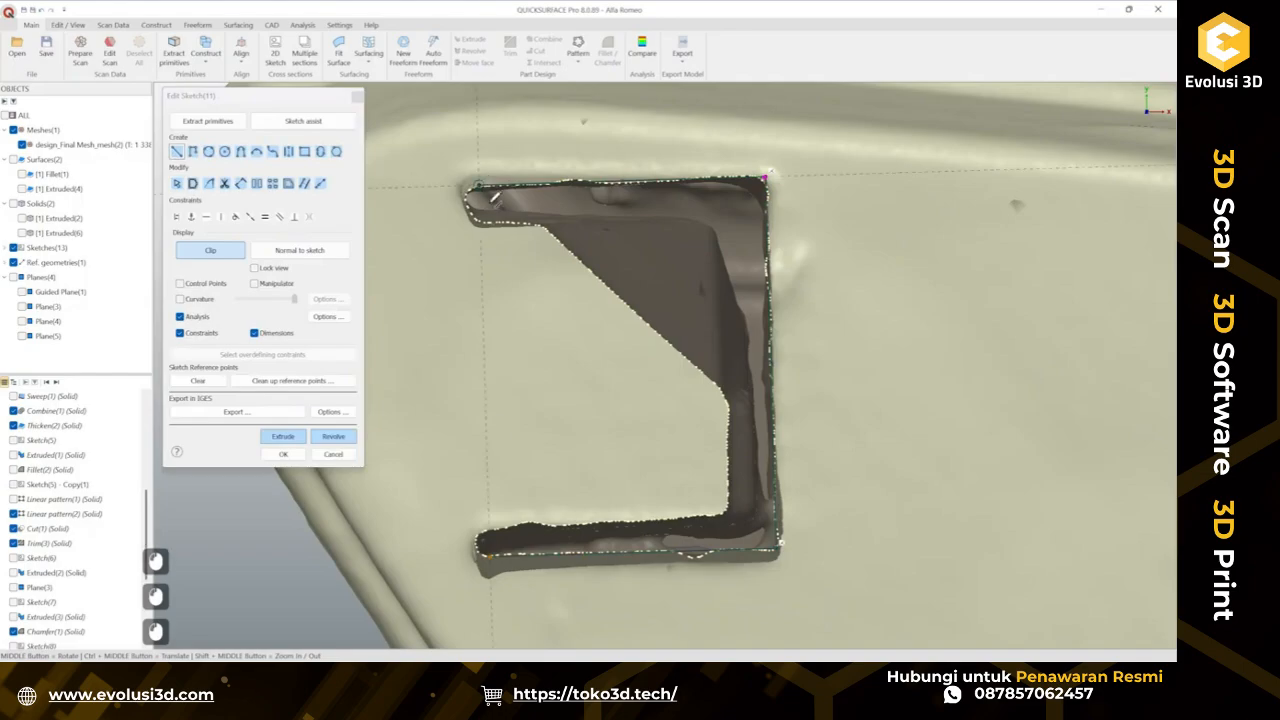
click(483, 188)
click(488, 550)
key(Escape)
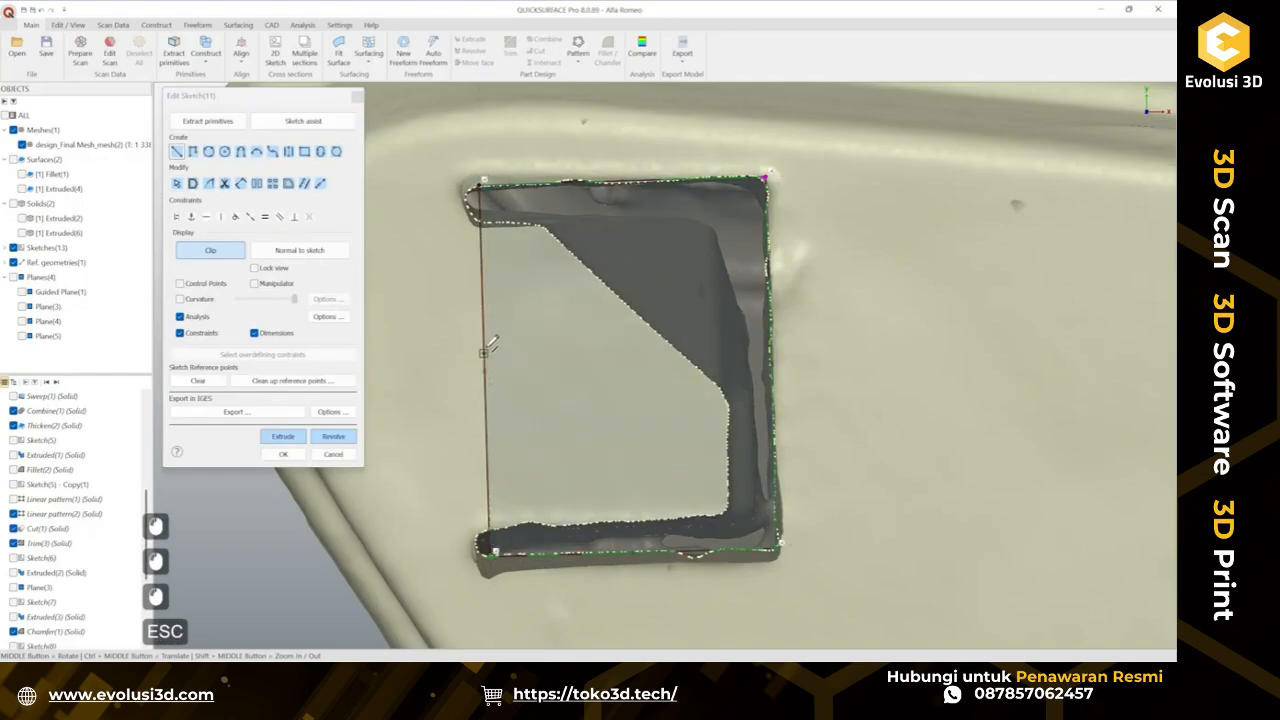
key(Escape)
drag(490, 344, 471, 347)
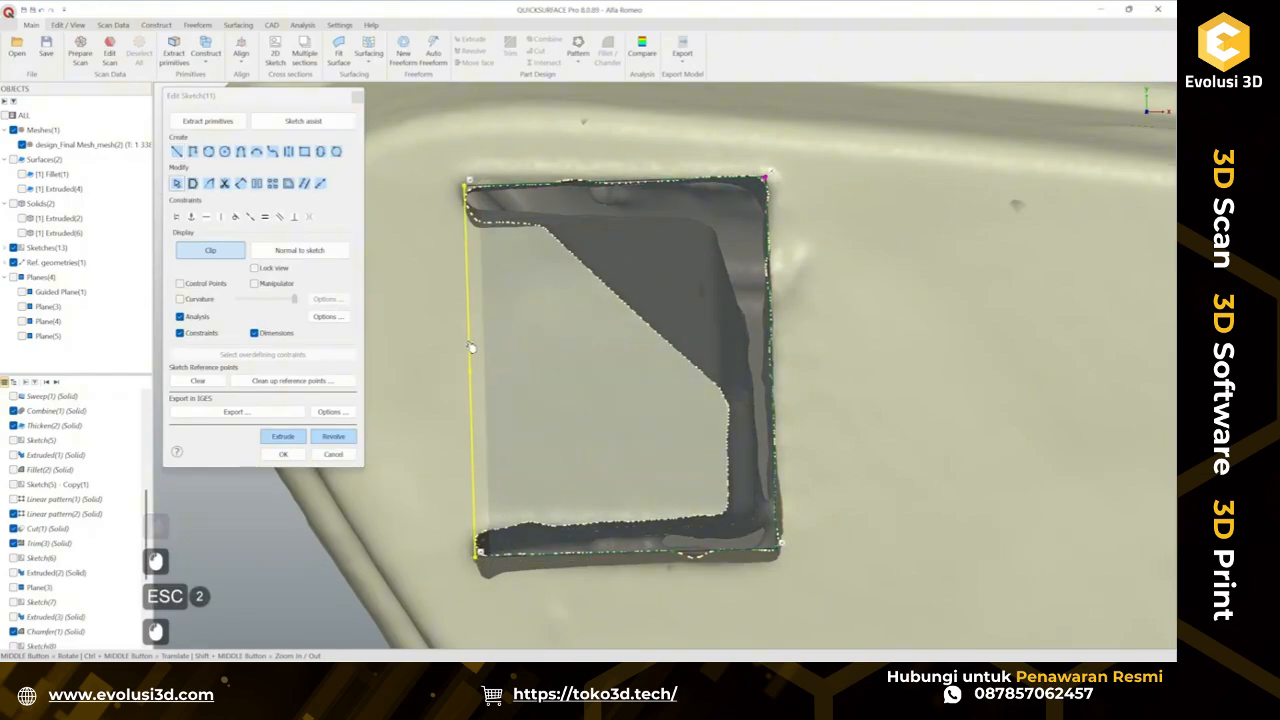
click(471, 347)
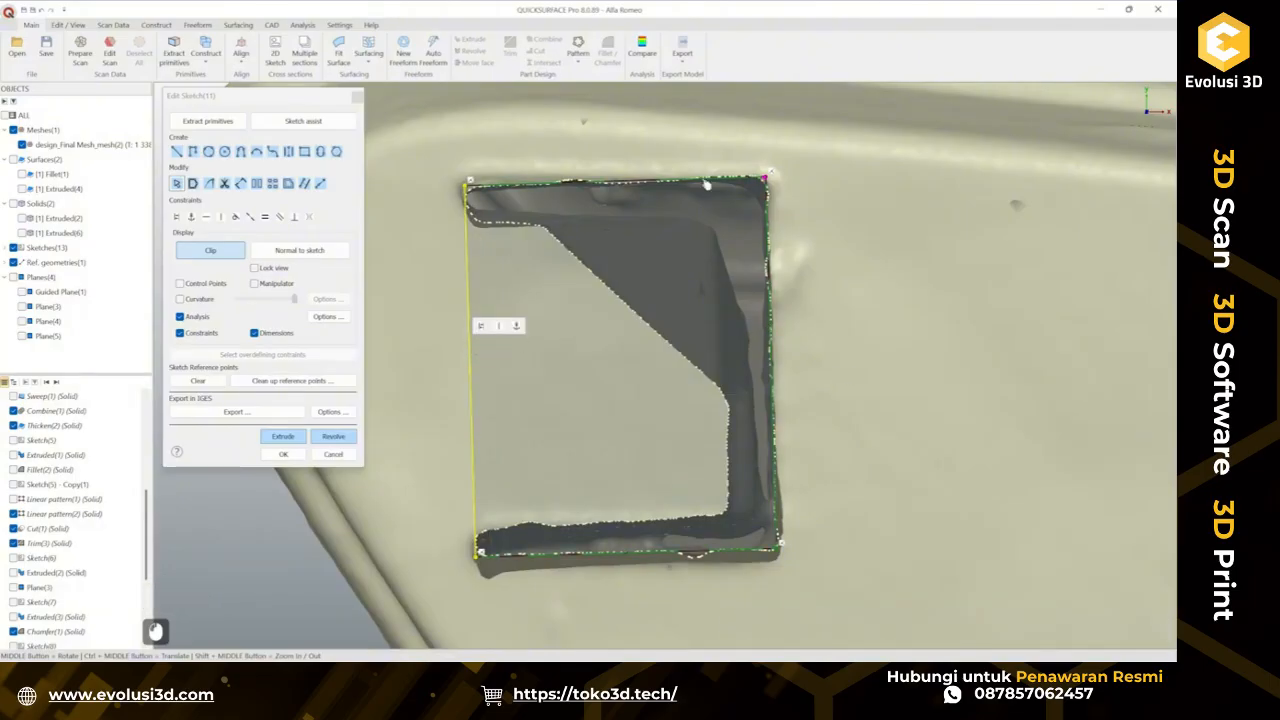
Inspect the closed profile's corners and edges against the scan section outline.
scroll(601, 154, up, 2)
click(676, 231)
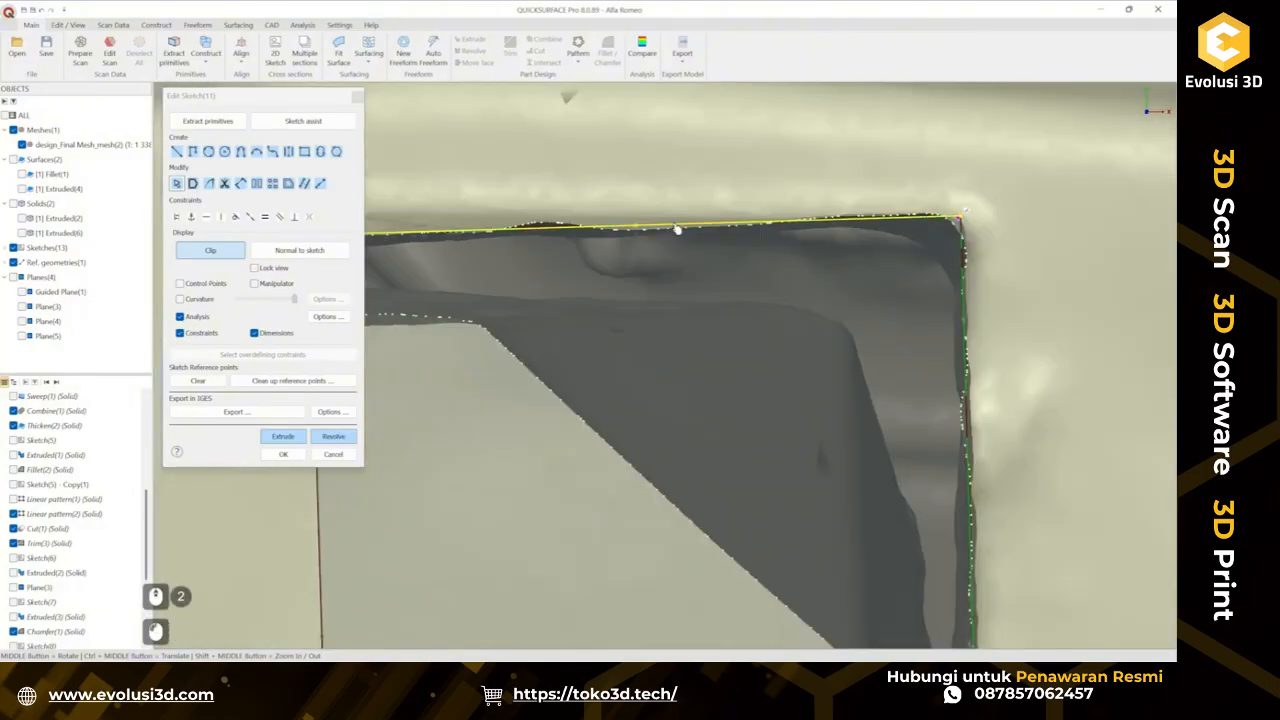
scroll(676, 231, down, 2)
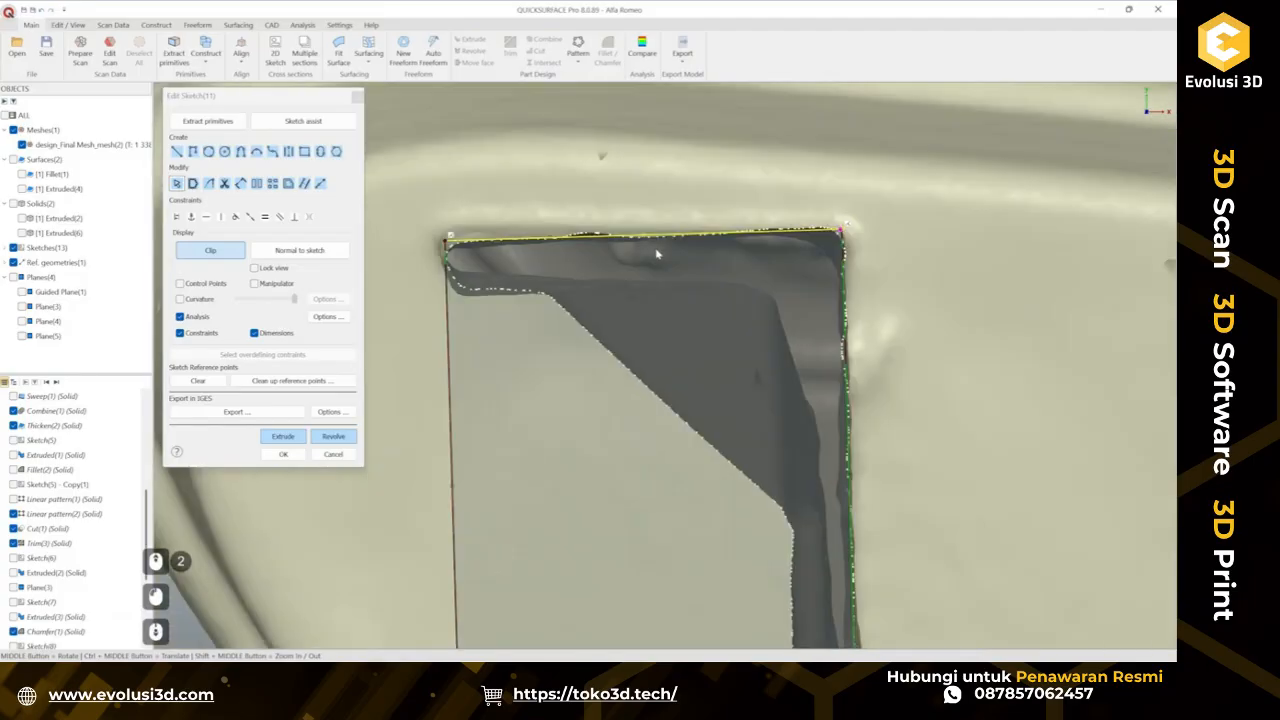
scroll(693, 242, down, 2)
scroll(697, 437, up, 4)
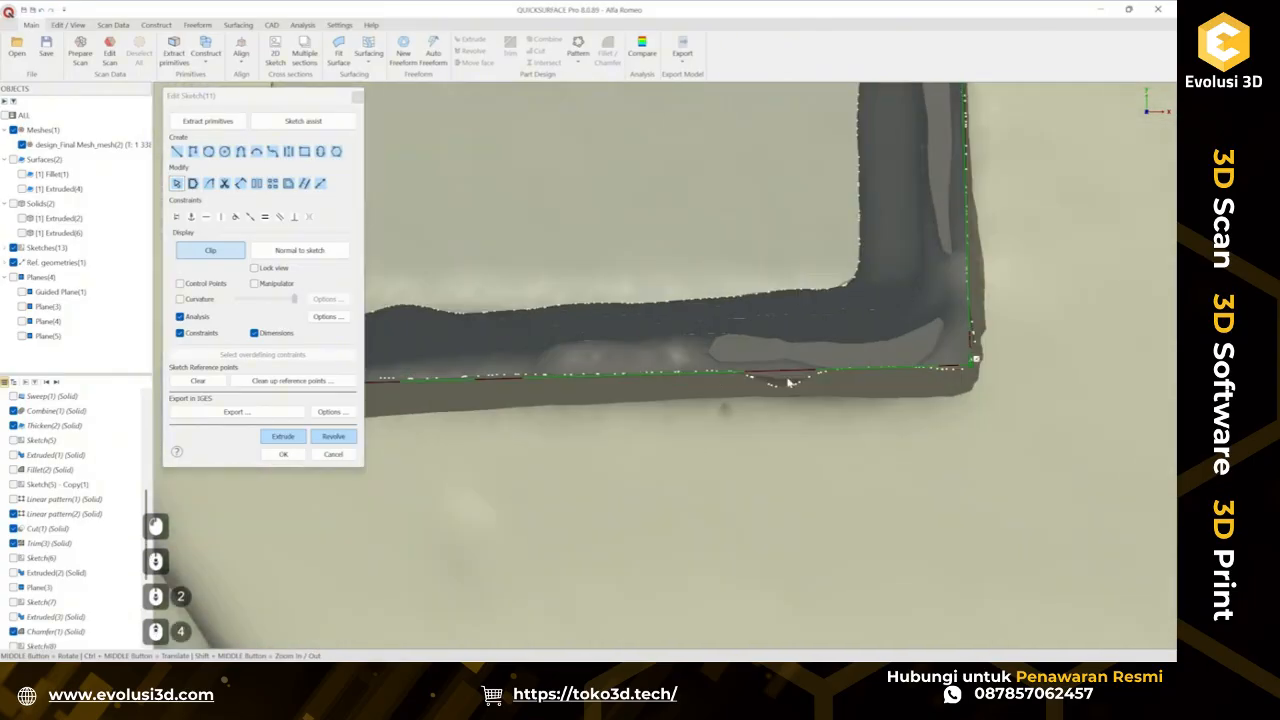
scroll(790, 383, down, 1)
scroll(793, 383, down, 2)
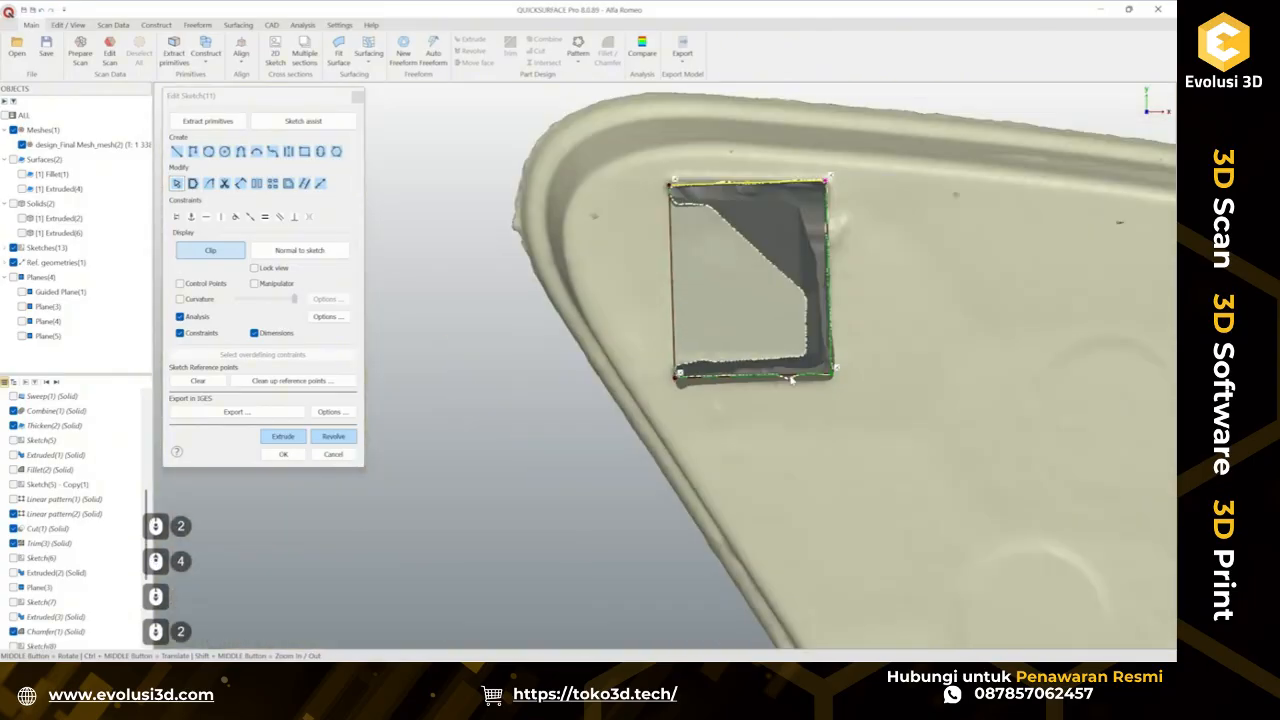
scroll(700, 380, up, 1)
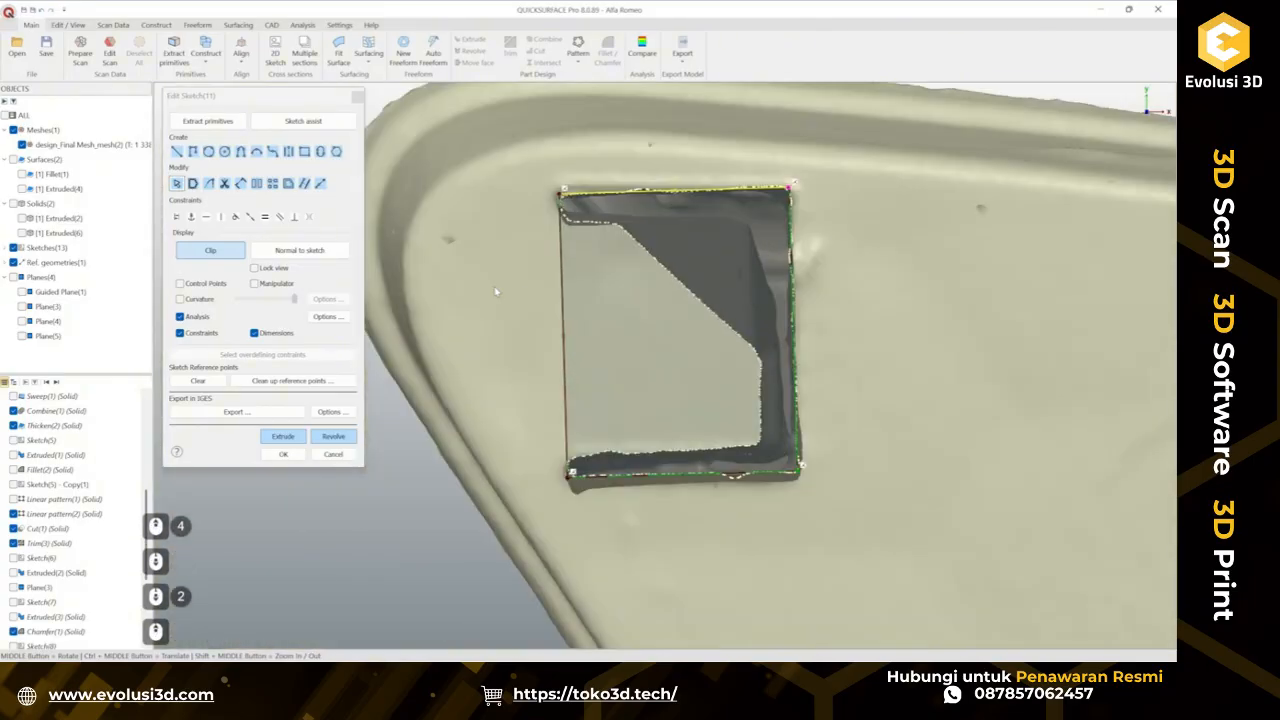
Extrude the profile two-sided, pulling the second depth to about 17.1 mm to reach the scan's bottom.
click(283, 436)
drag(523, 437, 515, 495)
drag(548, 341, 557, 252)
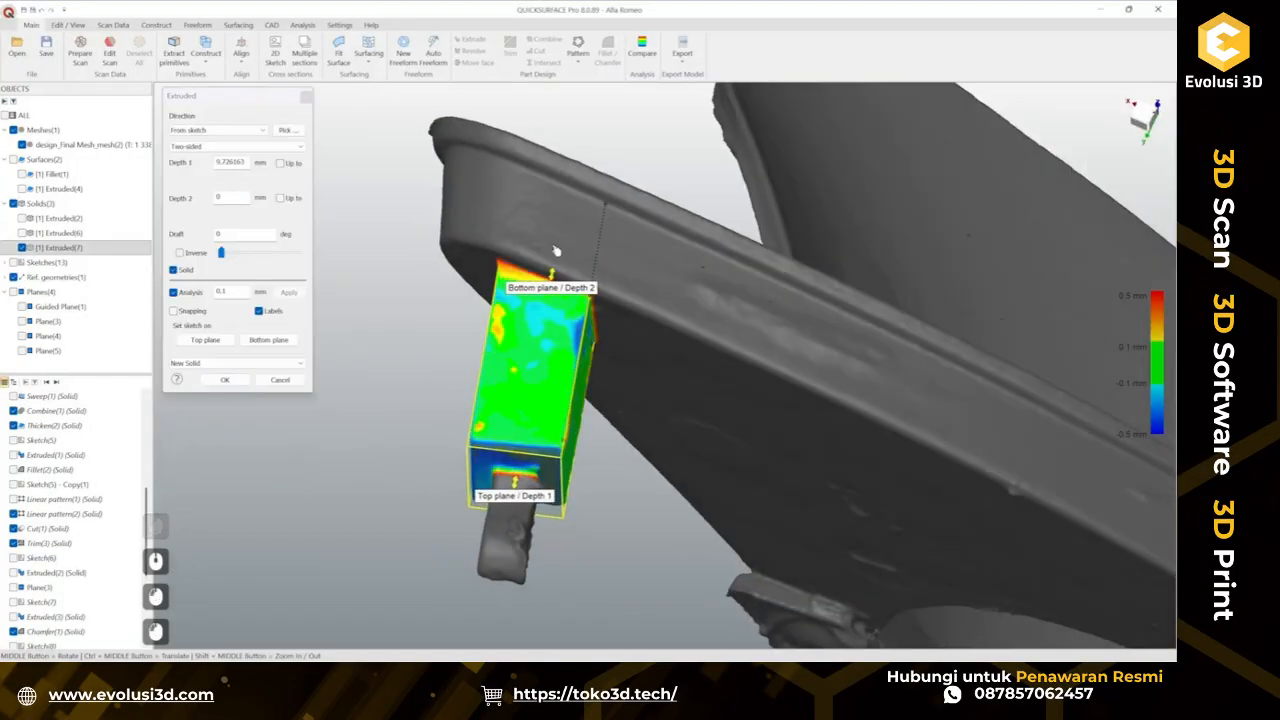
middle_drag(641, 370, 605, 137)
middle_drag(675, 393, 800, 511)
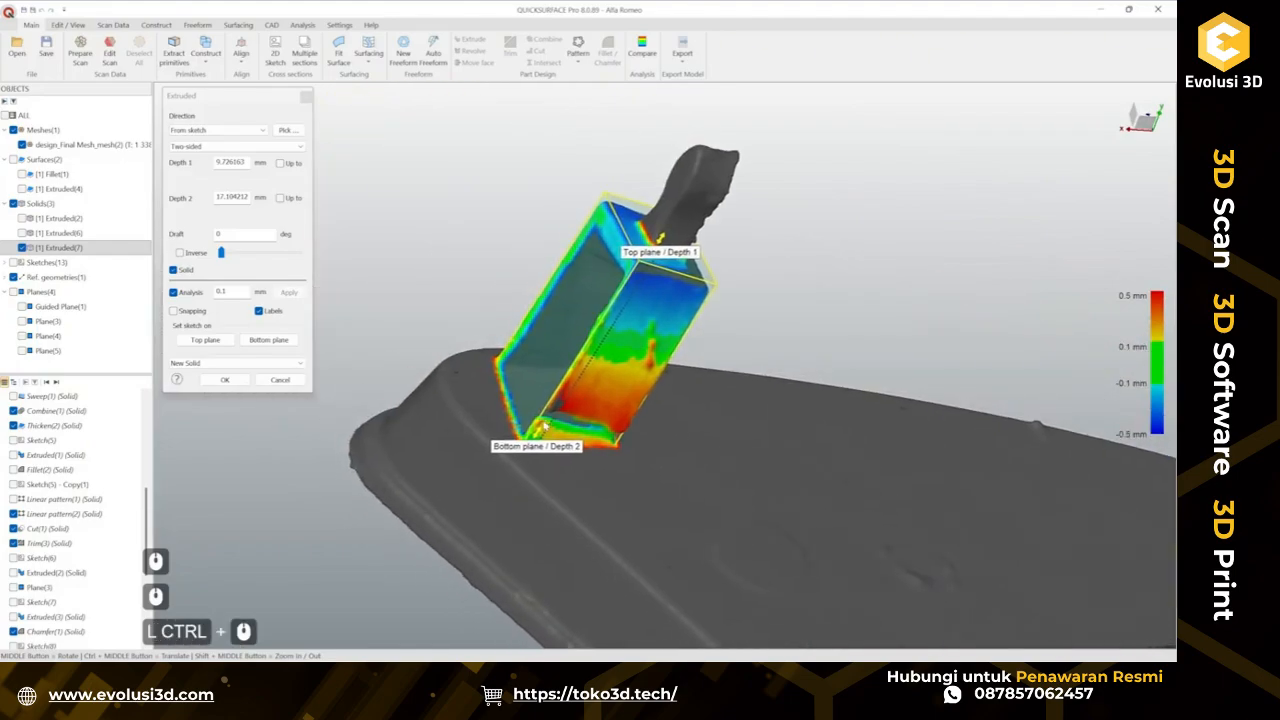
Adjust the first depth to about 9.31 mm to match the scan's top face and confirm the extrusion.
scroll(570, 433, up, 3)
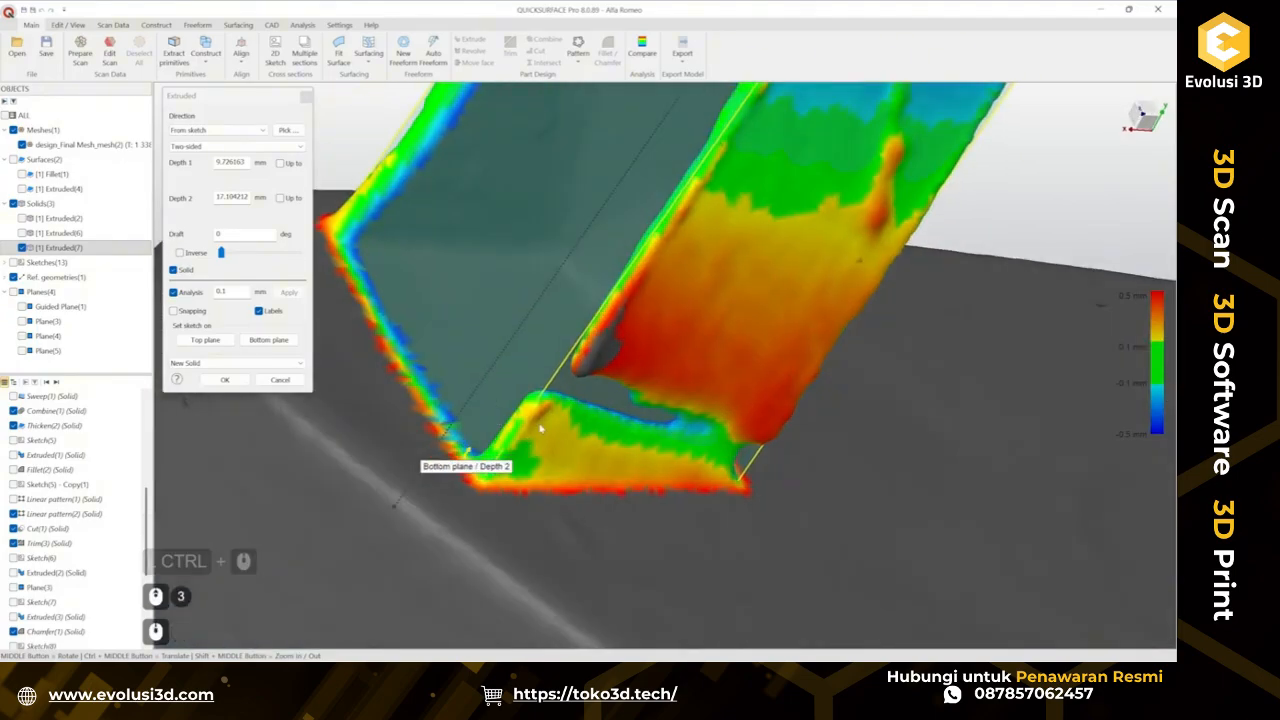
scroll(562, 430, down, 3)
middle_drag(573, 413, 650, 440)
middle_drag(650, 440, 665, 527)
scroll(597, 403, down, 2)
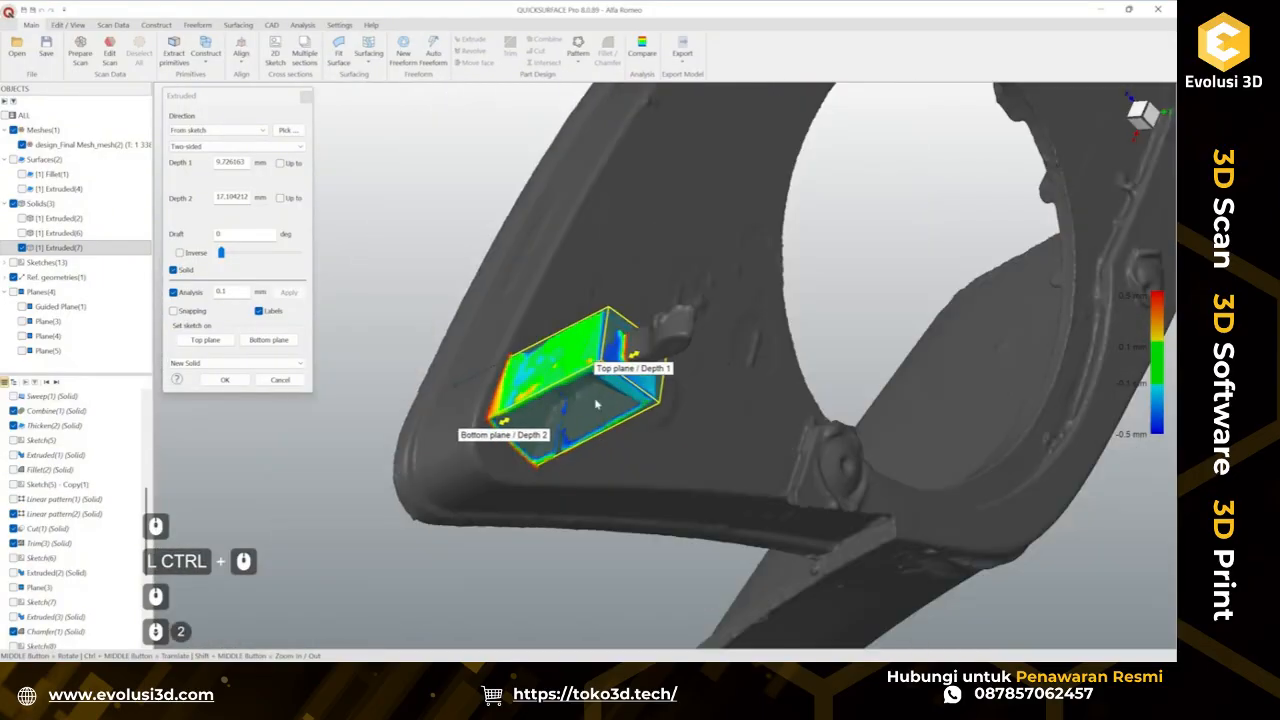
middle_drag(597, 403, 477, 135)
scroll(477, 136, up, 2)
ctrl+middle_drag(787, 323, 704, 276)
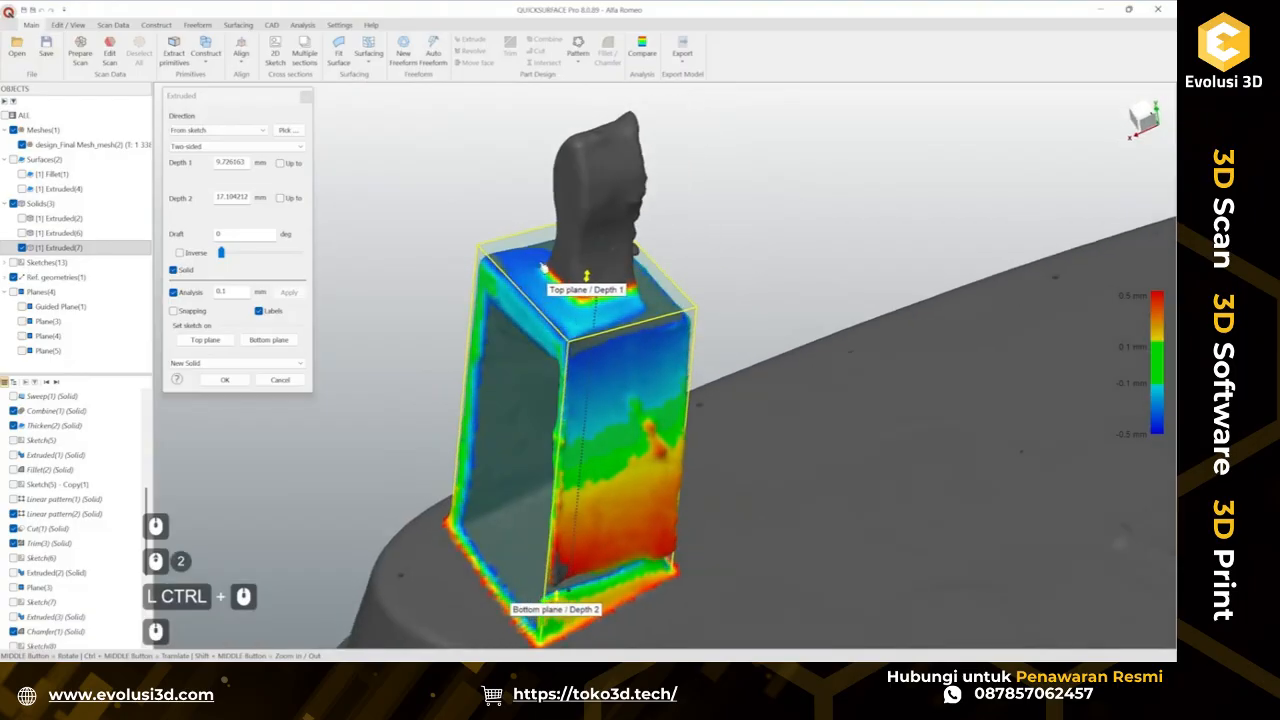
scroll(520, 262, up, 2)
ctrl+click(540, 297)
ctrl+drag(540, 297, 520, 310)
scroll(516, 277, down, 3)
middle_drag(640, 290, 700, 270)
middle_drag(650, 332, 640, 300)
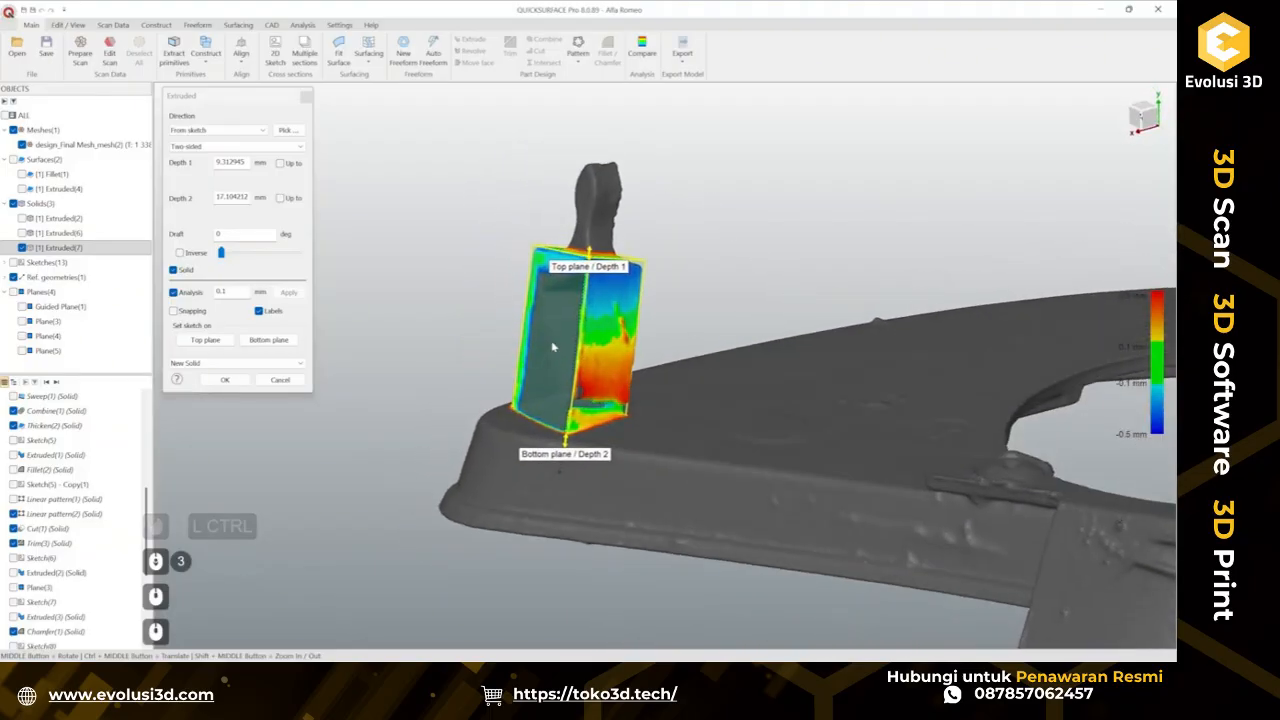
click(238, 383)
Hide the dotted reference line from the view.
scroll(508, 447, up, 3)
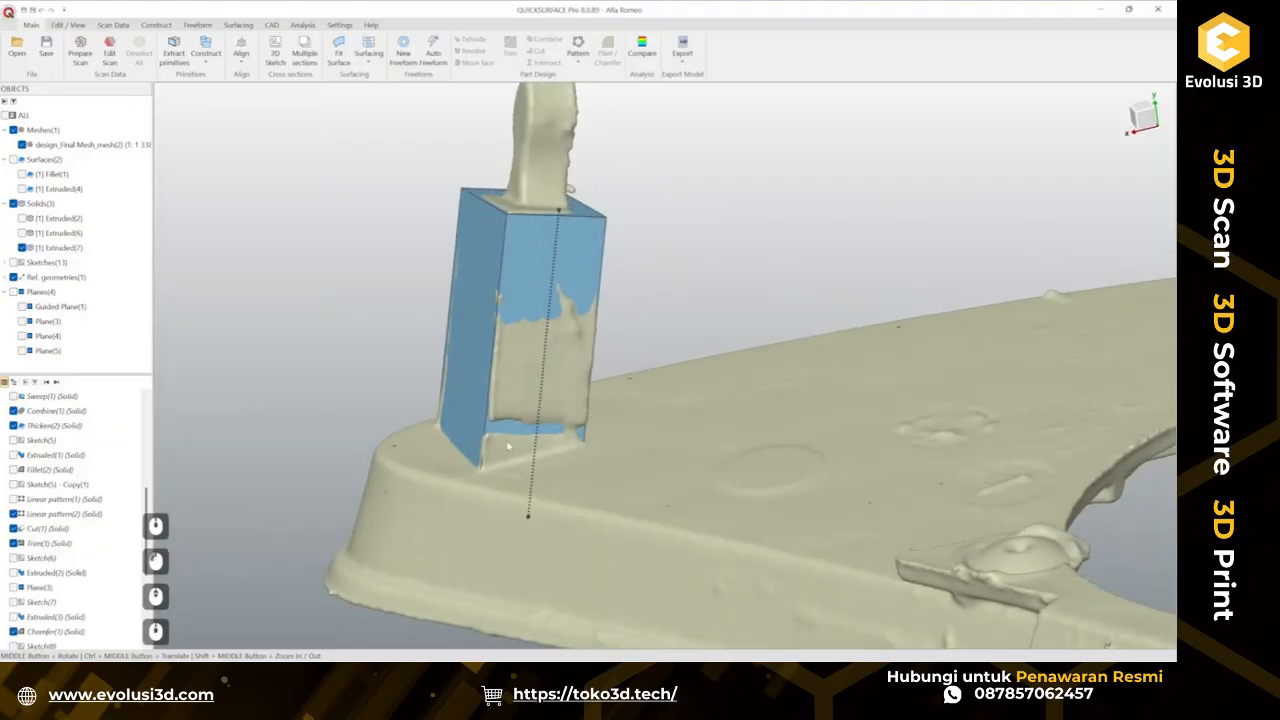
click(541, 426)
right_click(540, 426)
click(571, 479)
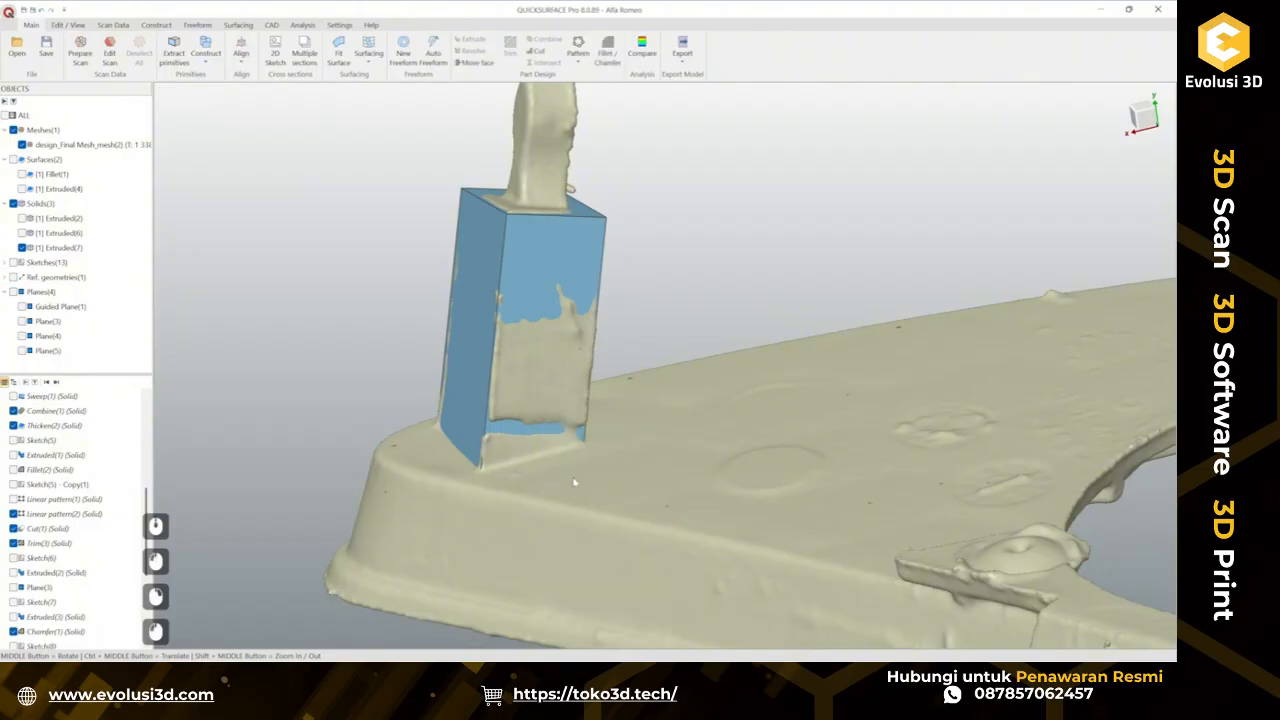
Create a 2D sketch sliced through the tab's upper stem on a plane offset about -4.55 mm.
mouse_move(728, 477)
middle_down()
mouse_move(541, 492)
mouse_move(840, 543)
mouse_move(571, 371)
mouse_move(597, 428)
mouse_move(515, 522)
middle_up()
click(567, 374)
click(588, 353)
drag(515, 522, 566, 499)
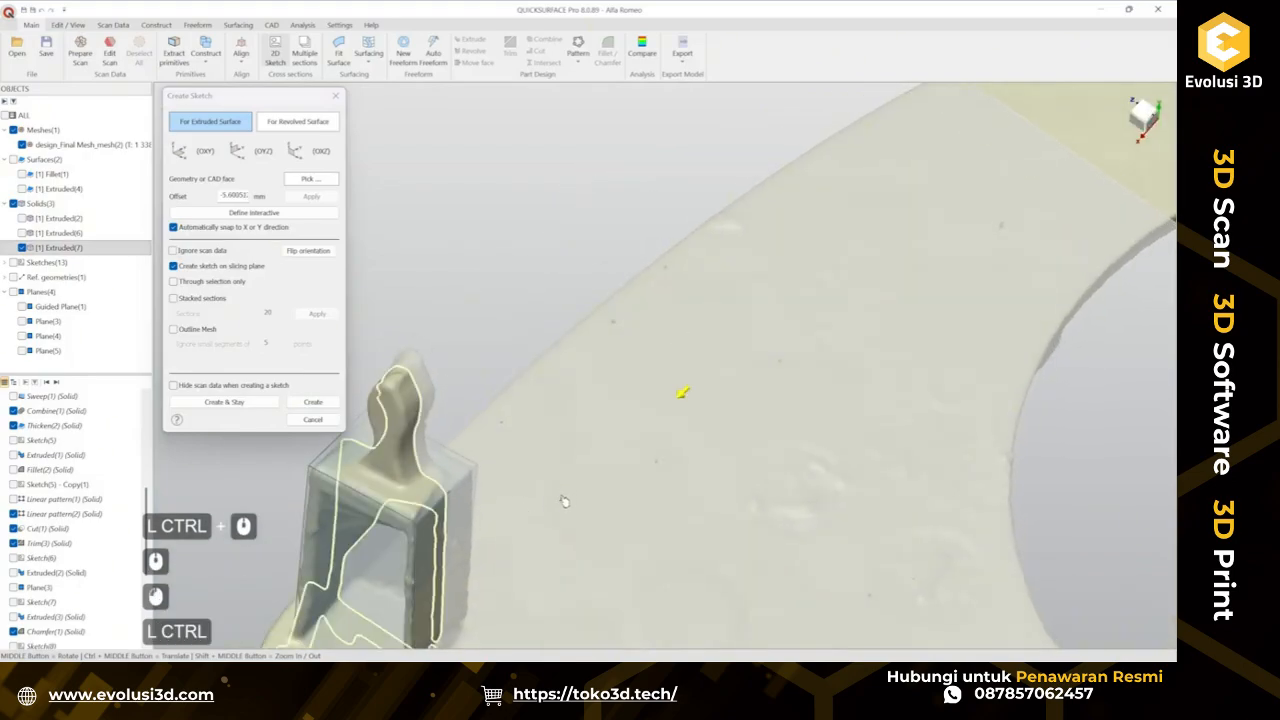
ctrl+middle_drag(563, 500, 701, 414)
scroll(503, 357, up, 2)
mouse_move(503, 357)
middle_down()
mouse_move(722, 352)
mouse_move(817, 449)
mouse_move(571, 516)
middle_up()
drag(661, 400, 791, 411)
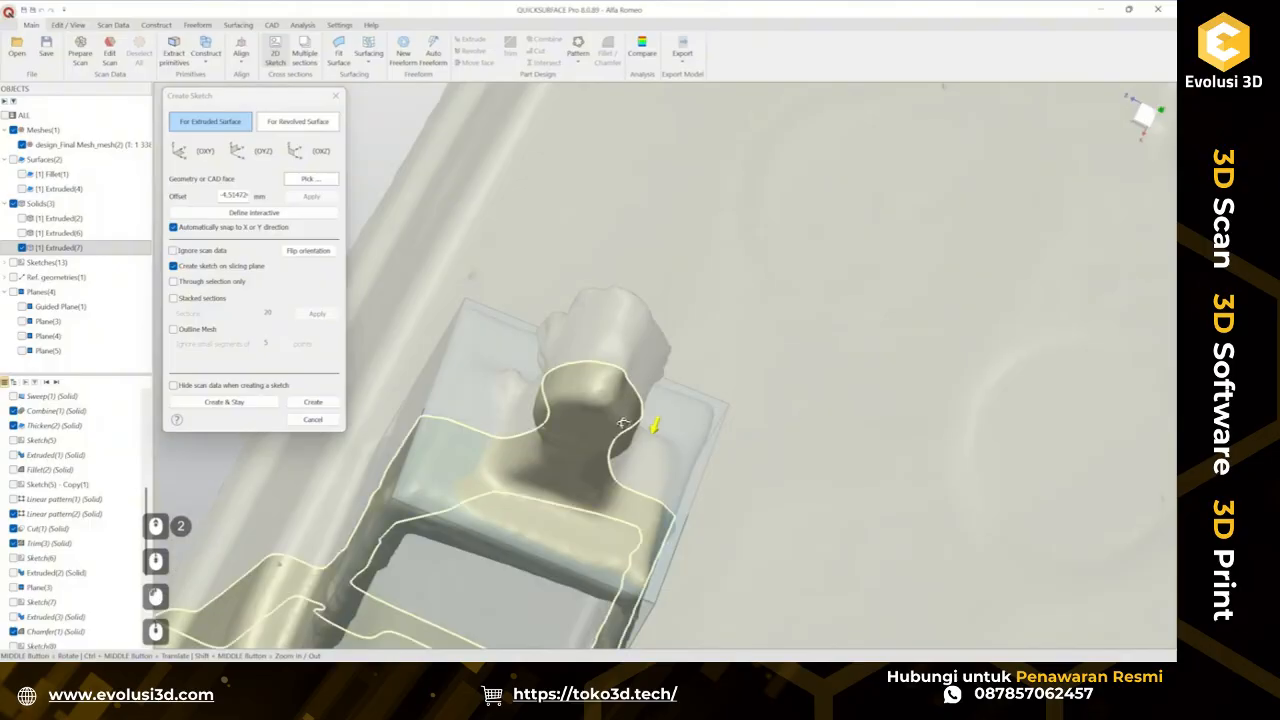
middle_drag(626, 423, 640, 323)
click(313, 401)
scroll(723, 178, up, 5)
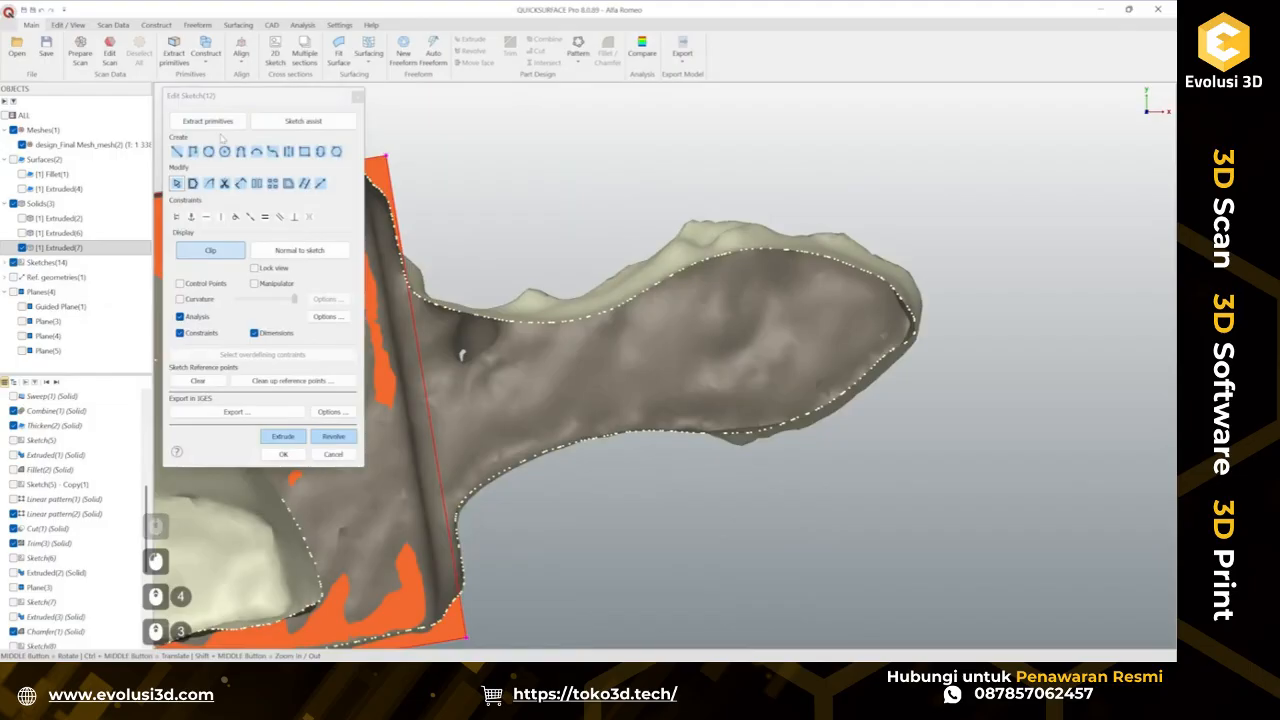
Fit curves to section points painted along the stem outline's upper and lower edges.
click(224, 123)
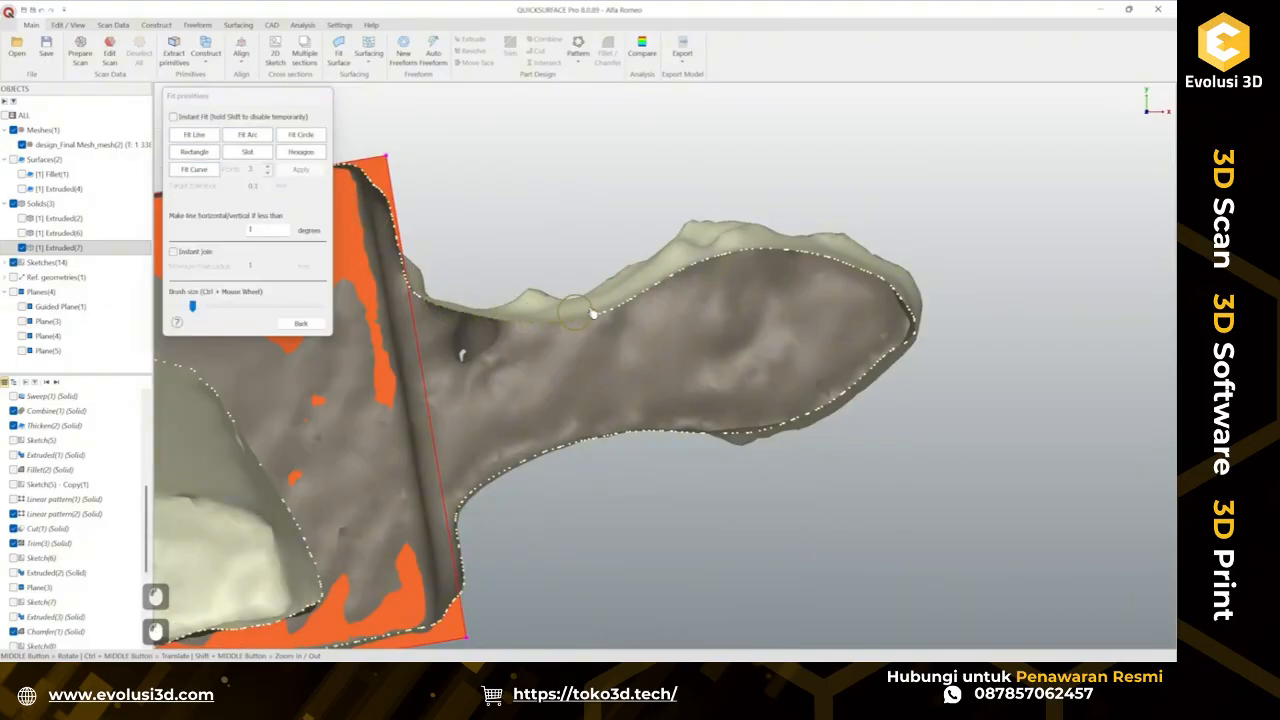
mouse_move(592, 314)
mouse_down()
mouse_move(667, 274)
mouse_move(787, 262)
mouse_up()
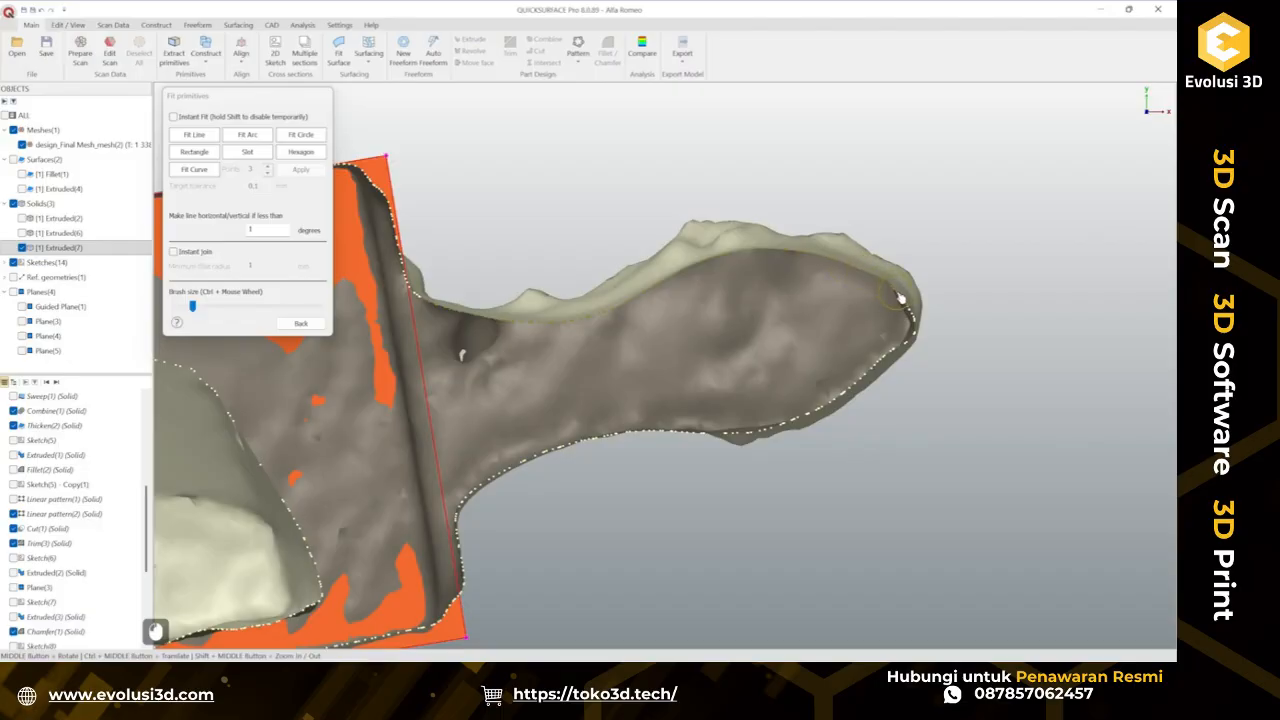
drag(899, 298, 897, 296)
click(195, 169)
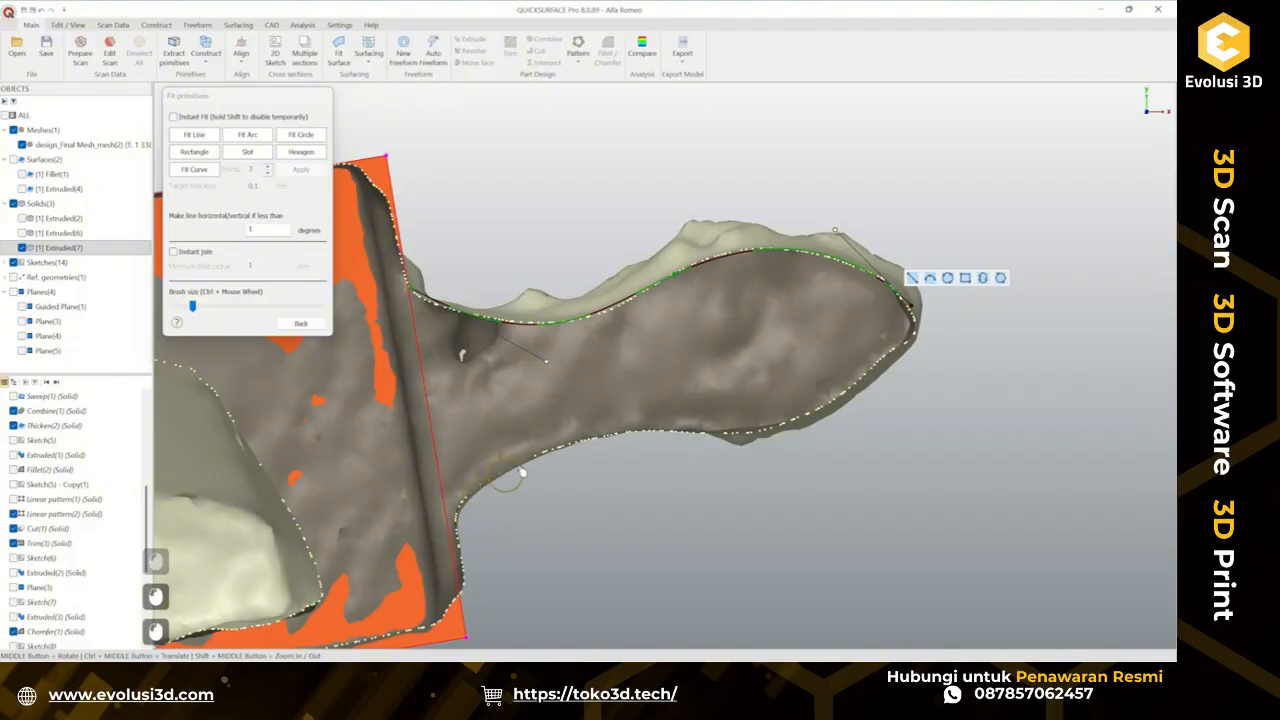
drag(872, 391, 894, 370)
click(194, 169)
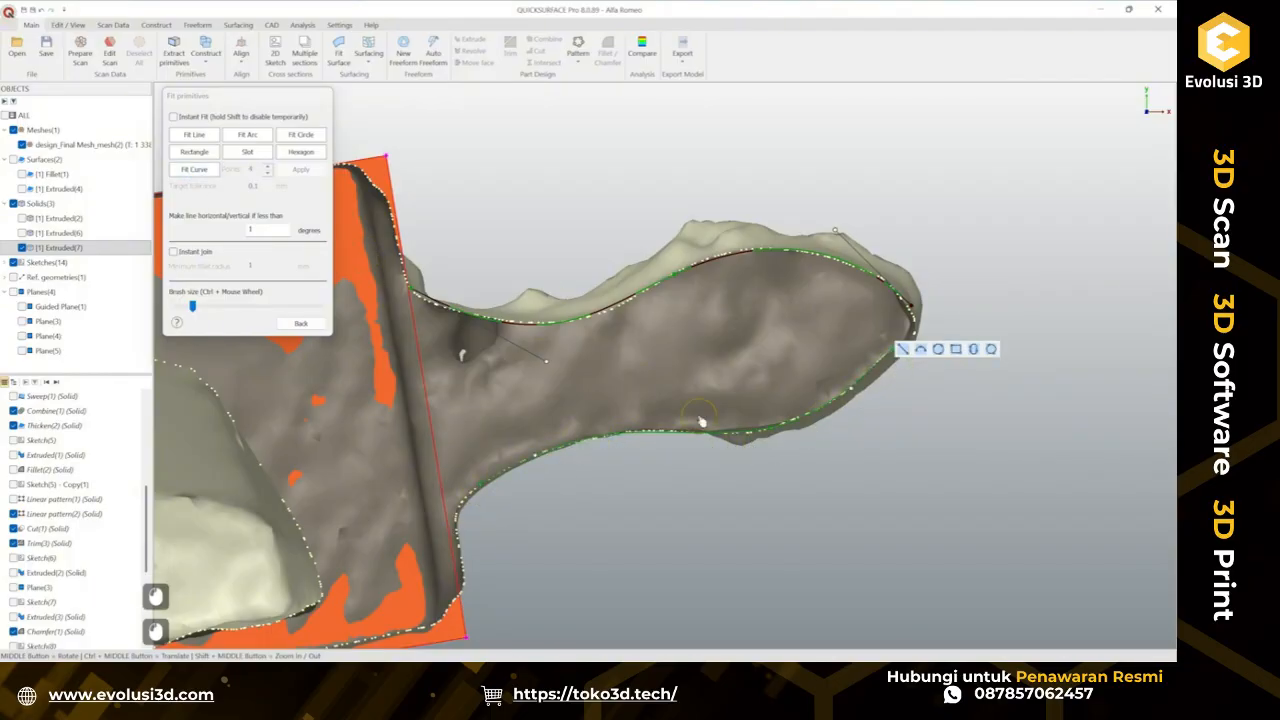
click(300, 322)
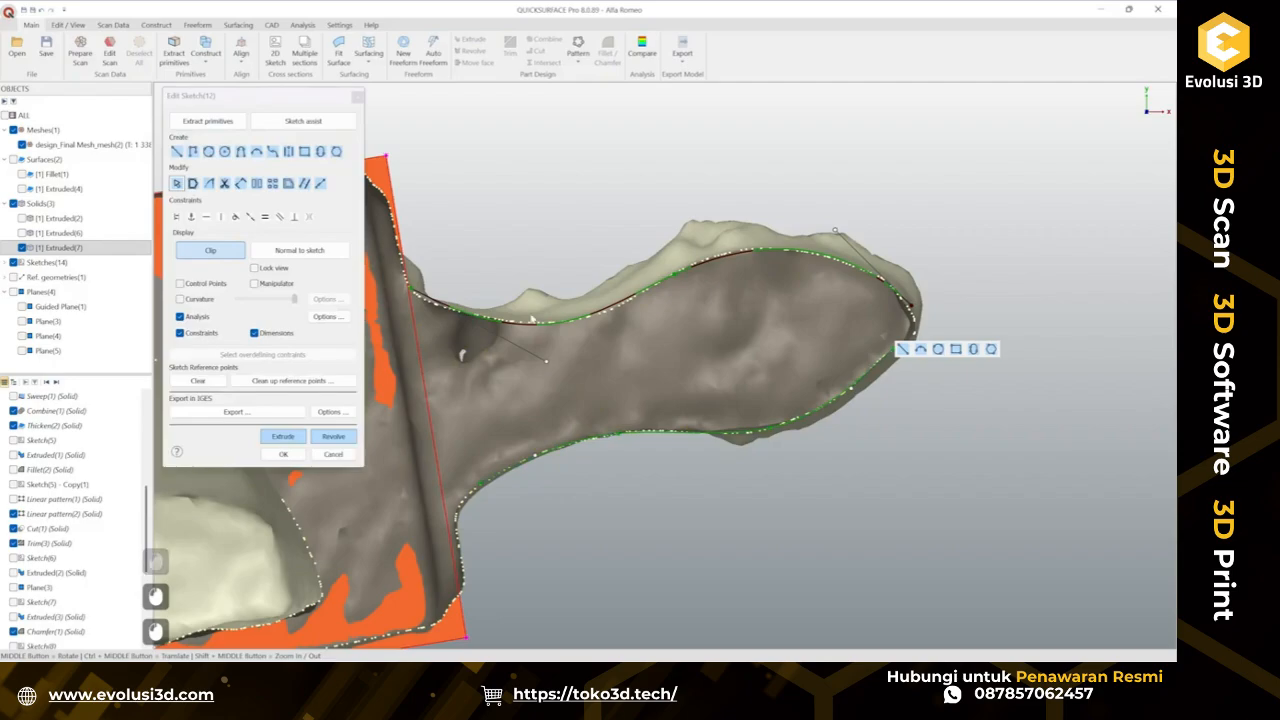
Extend the upper and lower curves past the stem's tip so they cross each other.
ctrl+middle_drag(847, 336, 648, 337)
scroll(686, 301, up, 3)
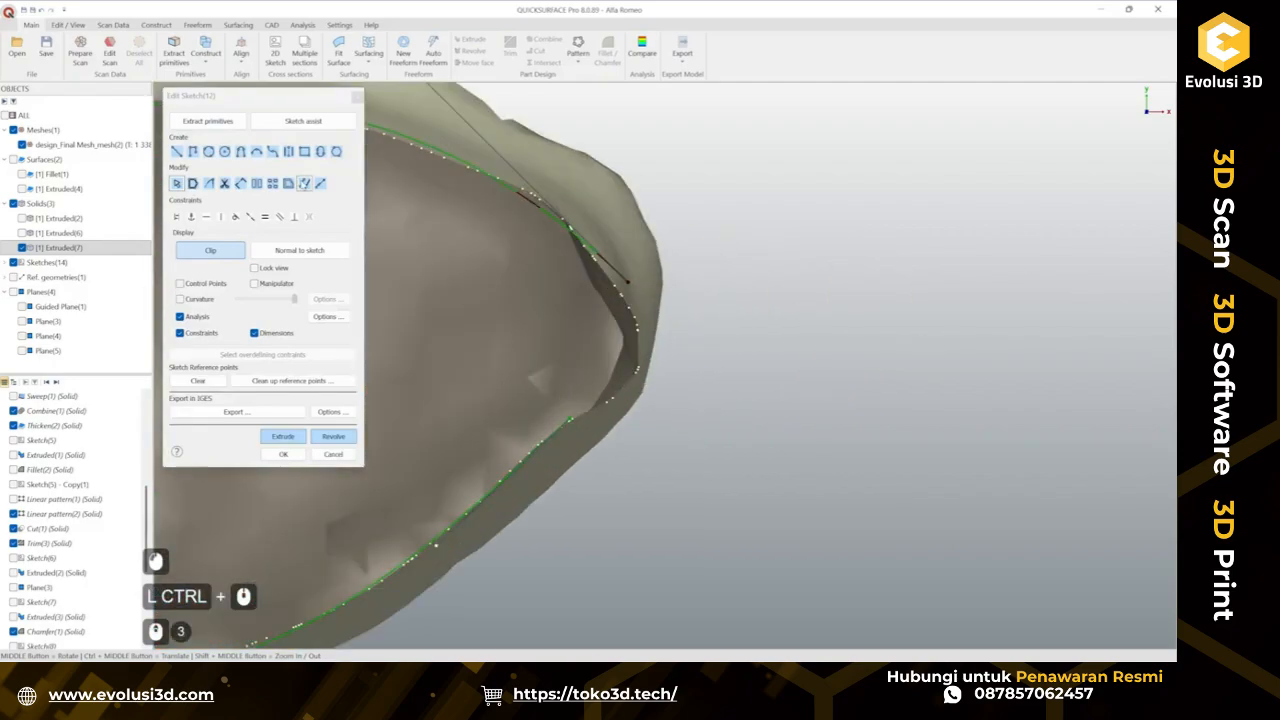
click(320, 184)
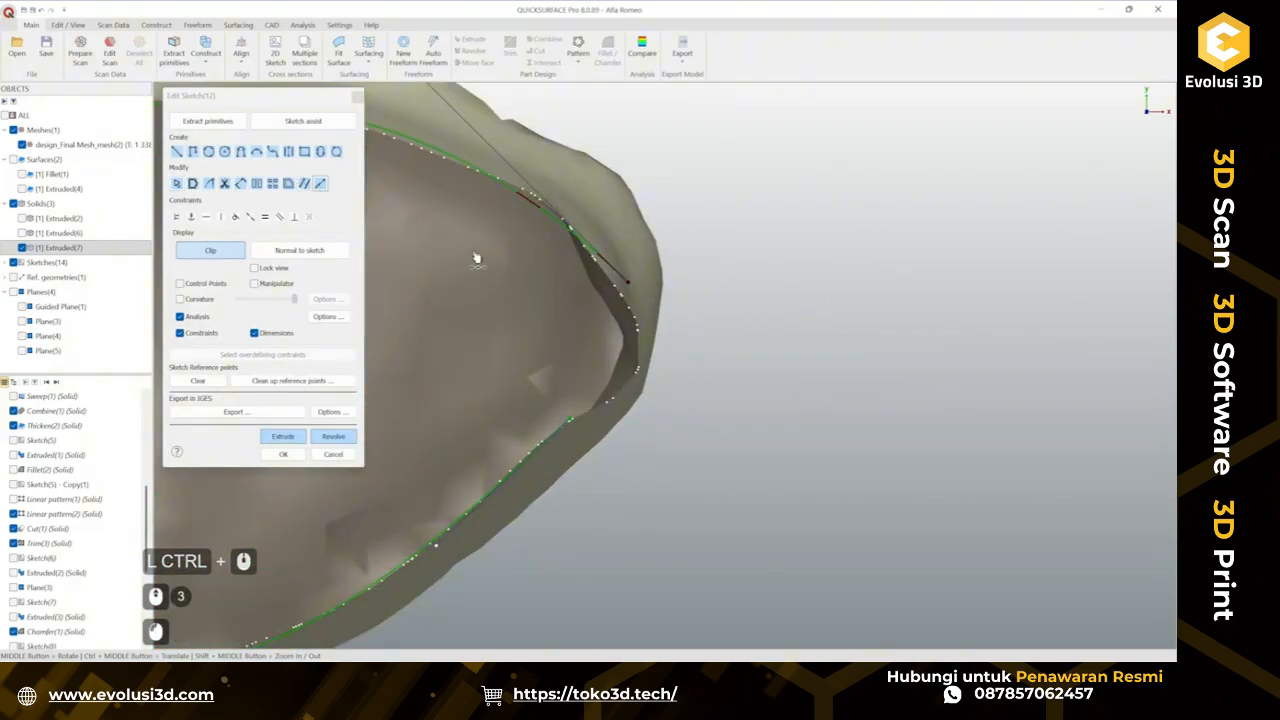
drag(572, 418, 687, 330)
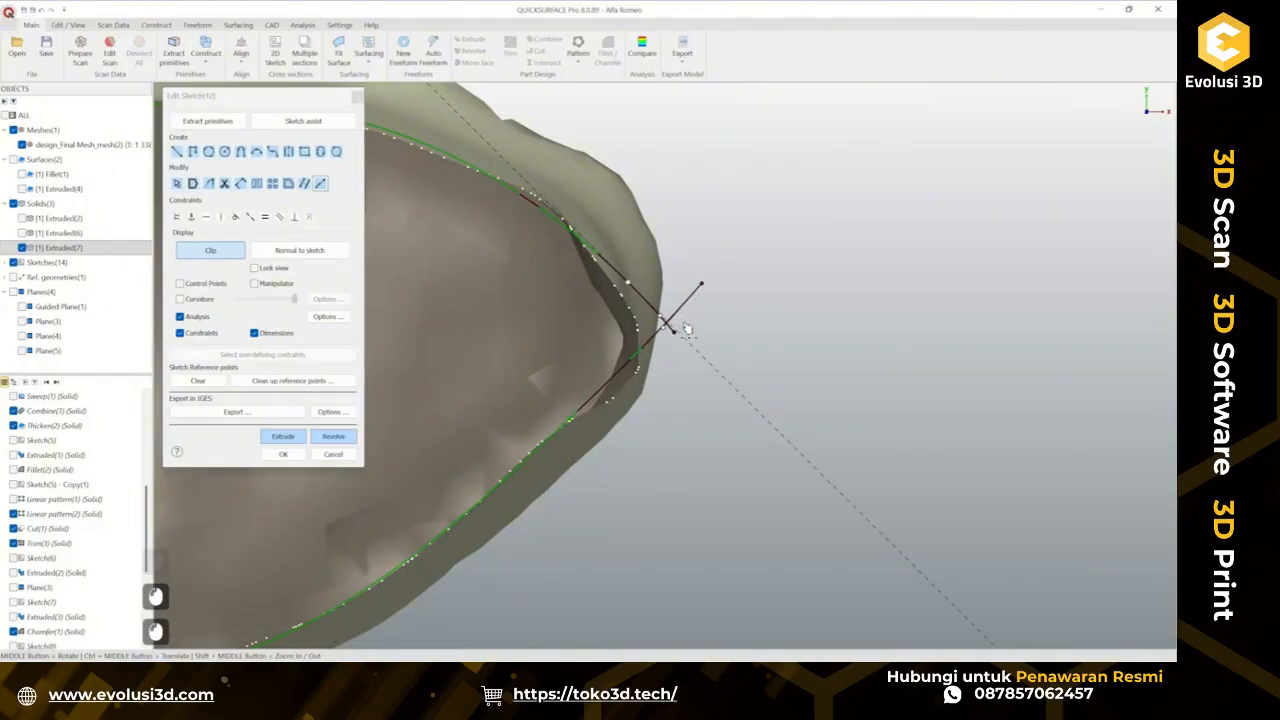
drag(732, 372, 724, 390)
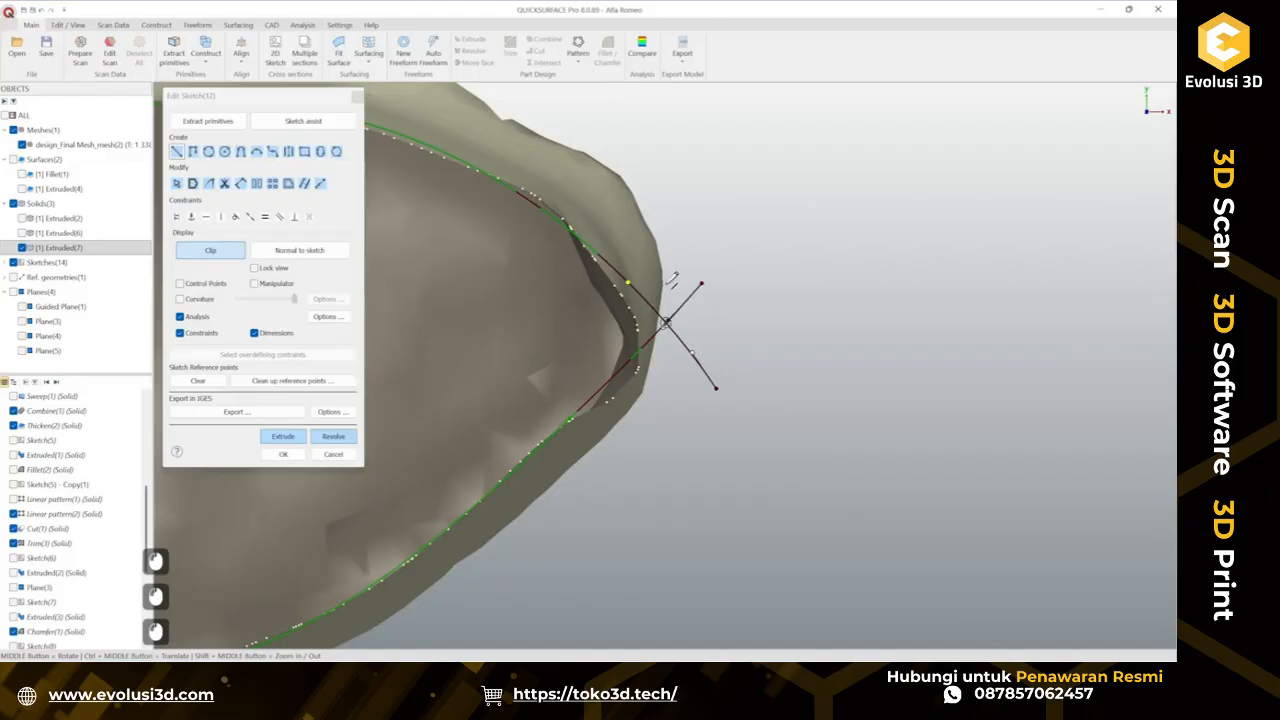
click(665, 243)
key(Escape)
key(Escape)
Trim the overlapping curve ends at the tip so the stem outline meets in a corner.
click(224, 183)
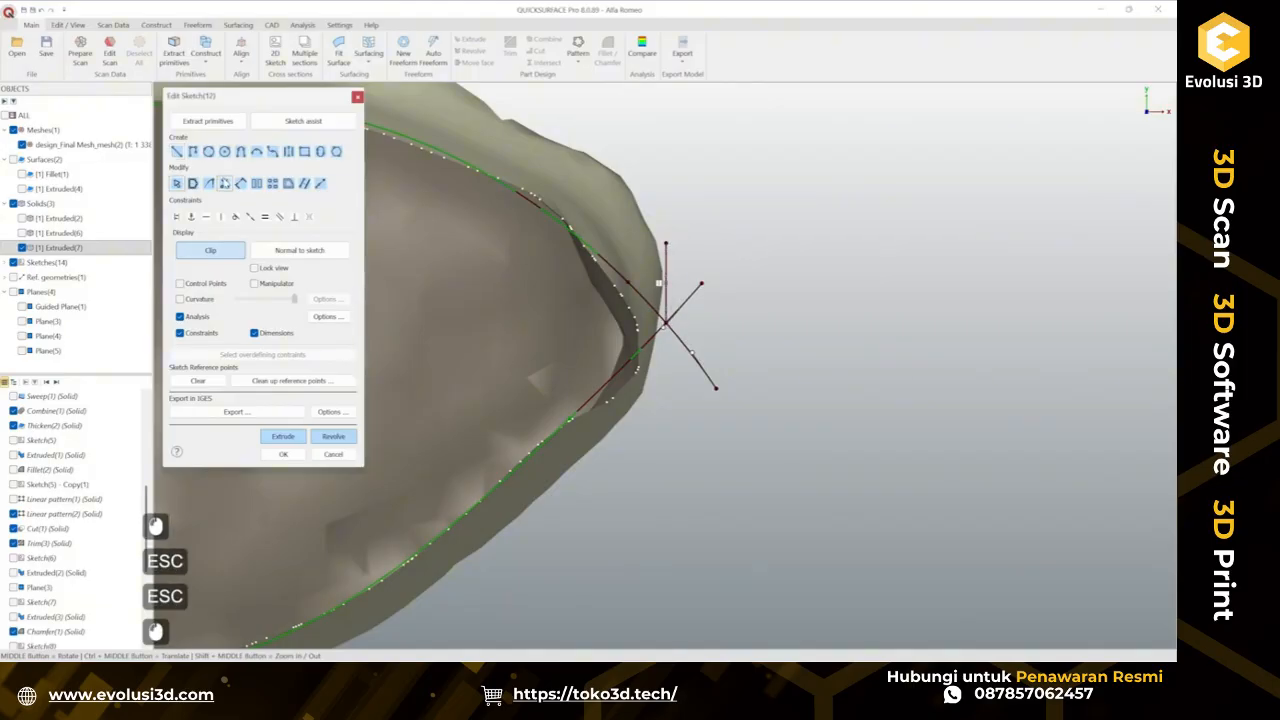
scroll(677, 298, up, 3)
drag(688, 287, 680, 472)
drag(677, 338, 626, 335)
scroll(740, 316, down, 3)
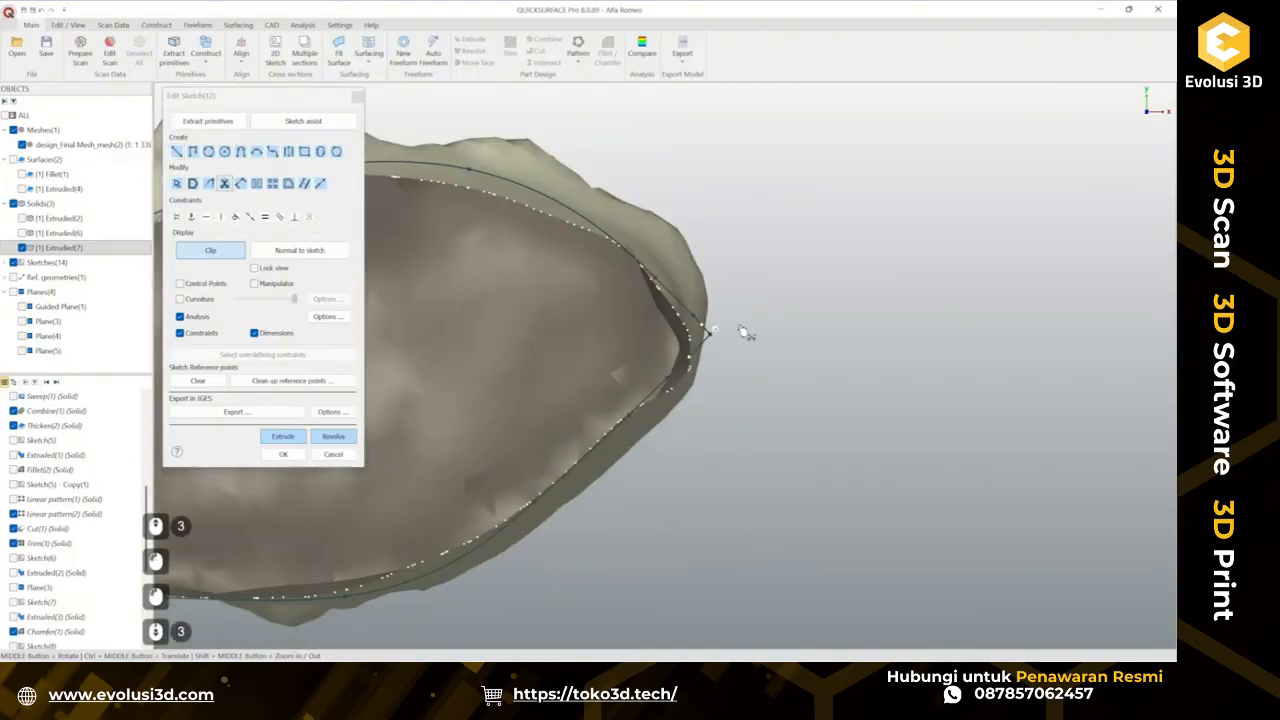
scroll(745, 333, down, 3)
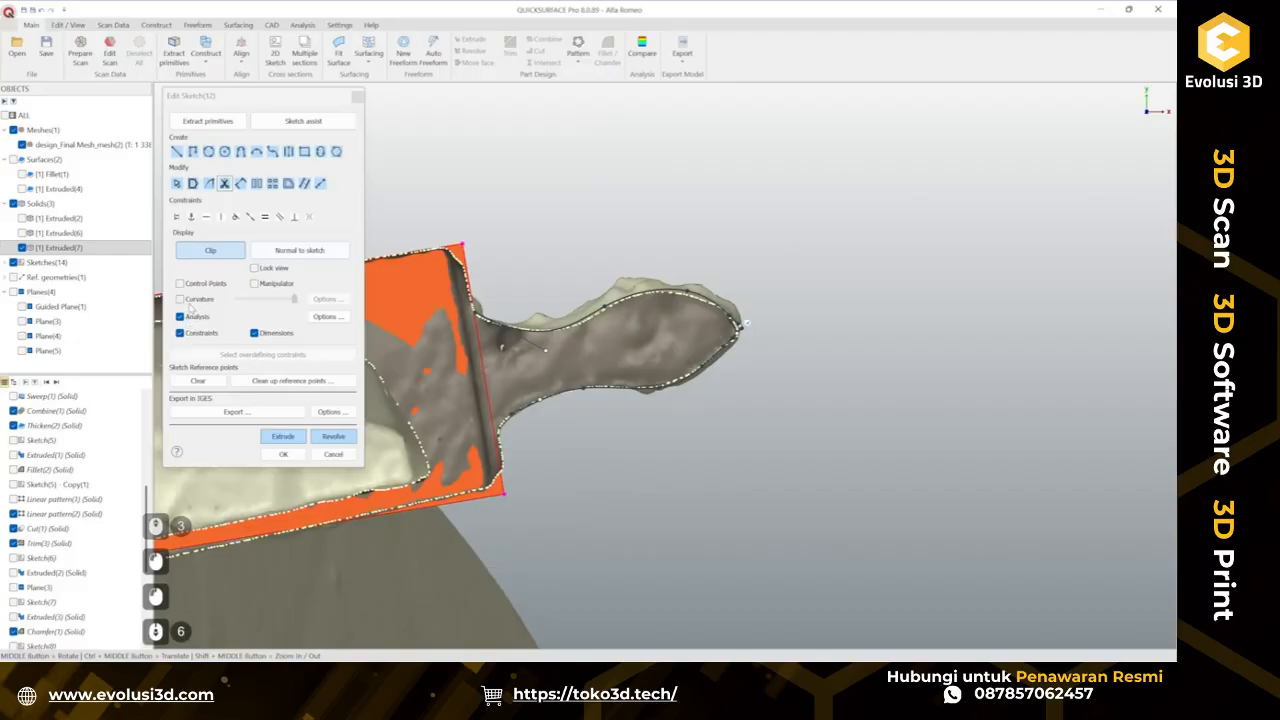
Reshape the upper and lower stem curves by moving their control points onto the painted section points.
scroll(660, 282, up, 4)
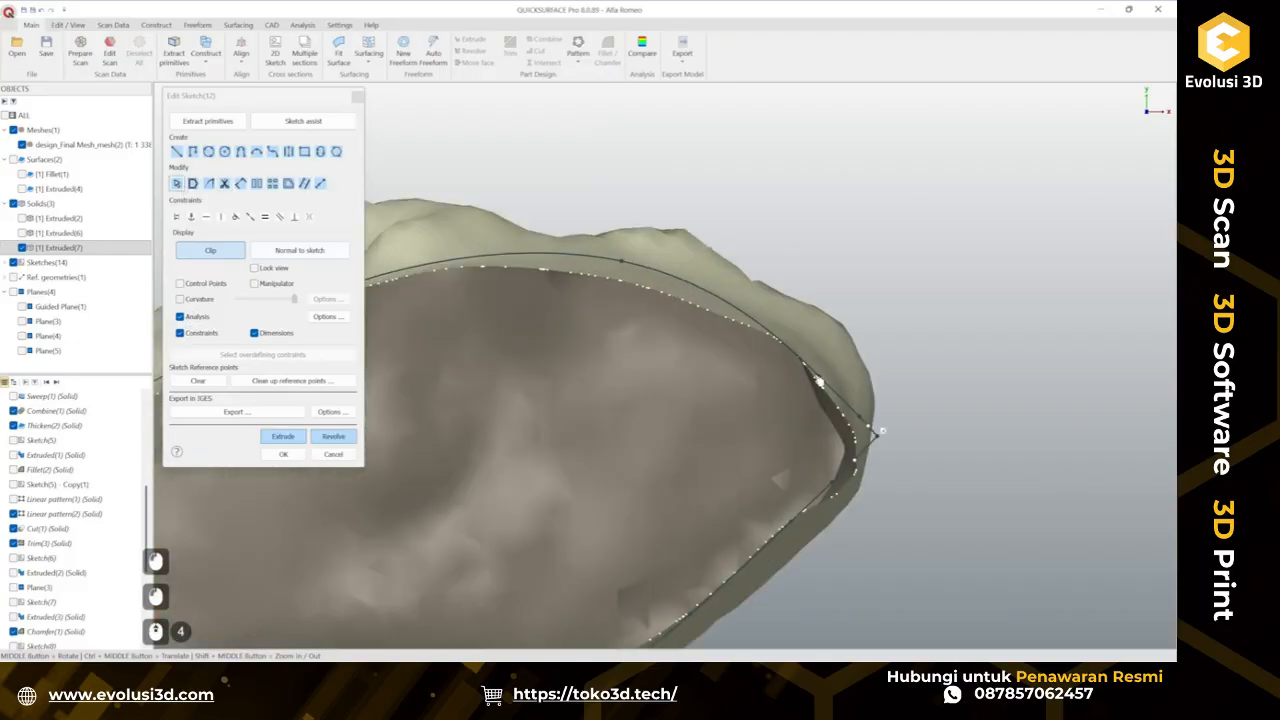
click(615, 279)
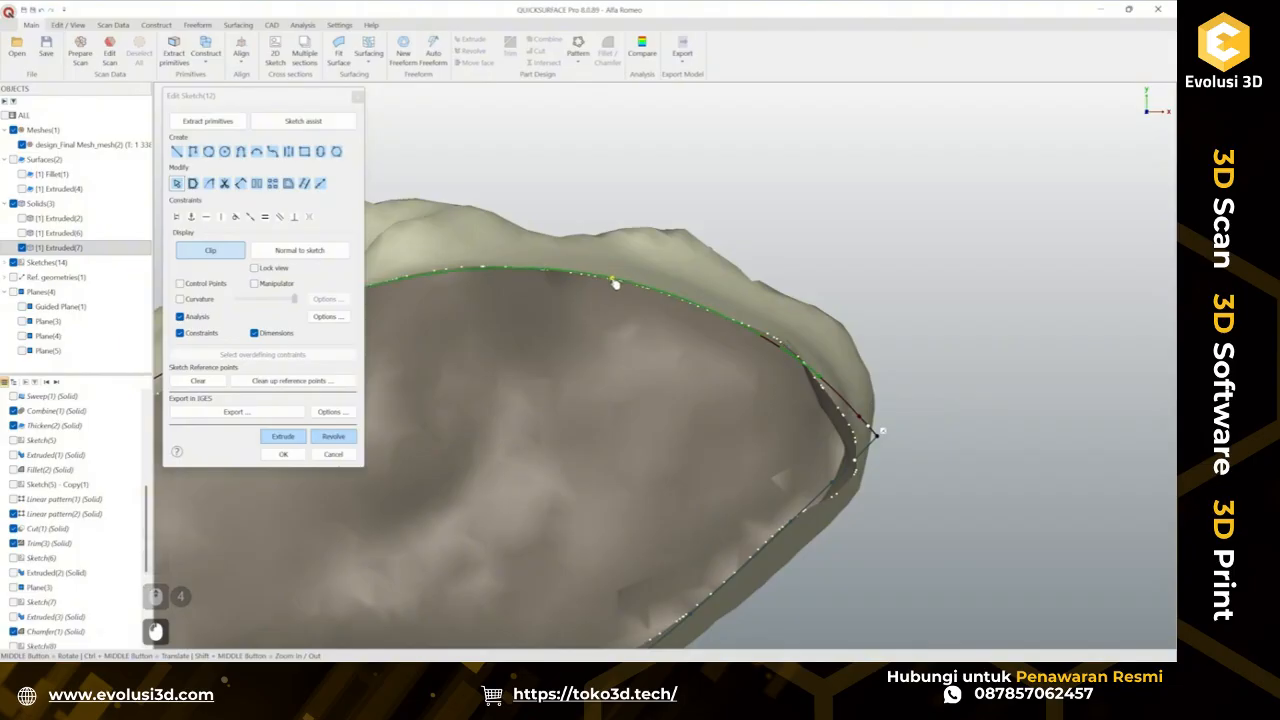
scroll(762, 304, down, 2)
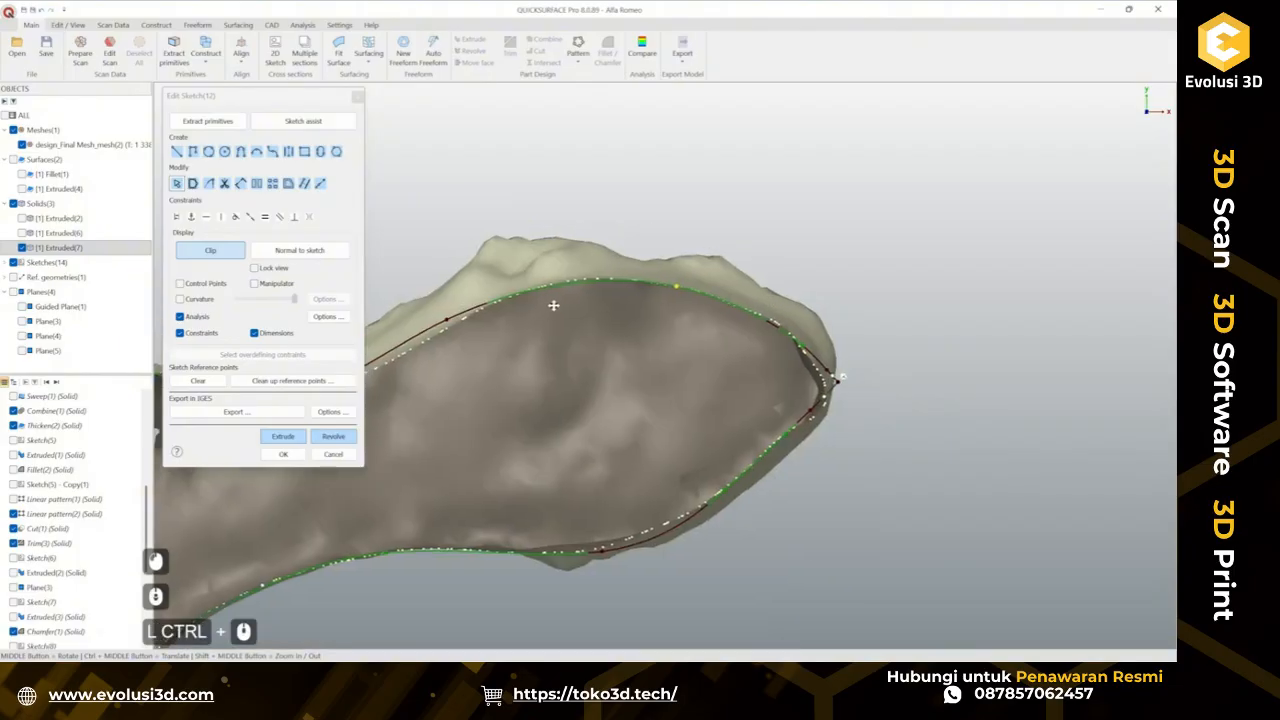
ctrl+middle_drag(551, 303, 763, 263)
ctrl+middle_drag(620, 289, 741, 266)
drag(778, 265, 798, 260)
drag(608, 388, 590, 381)
ctrl+middle_drag(496, 252, 559, 242)
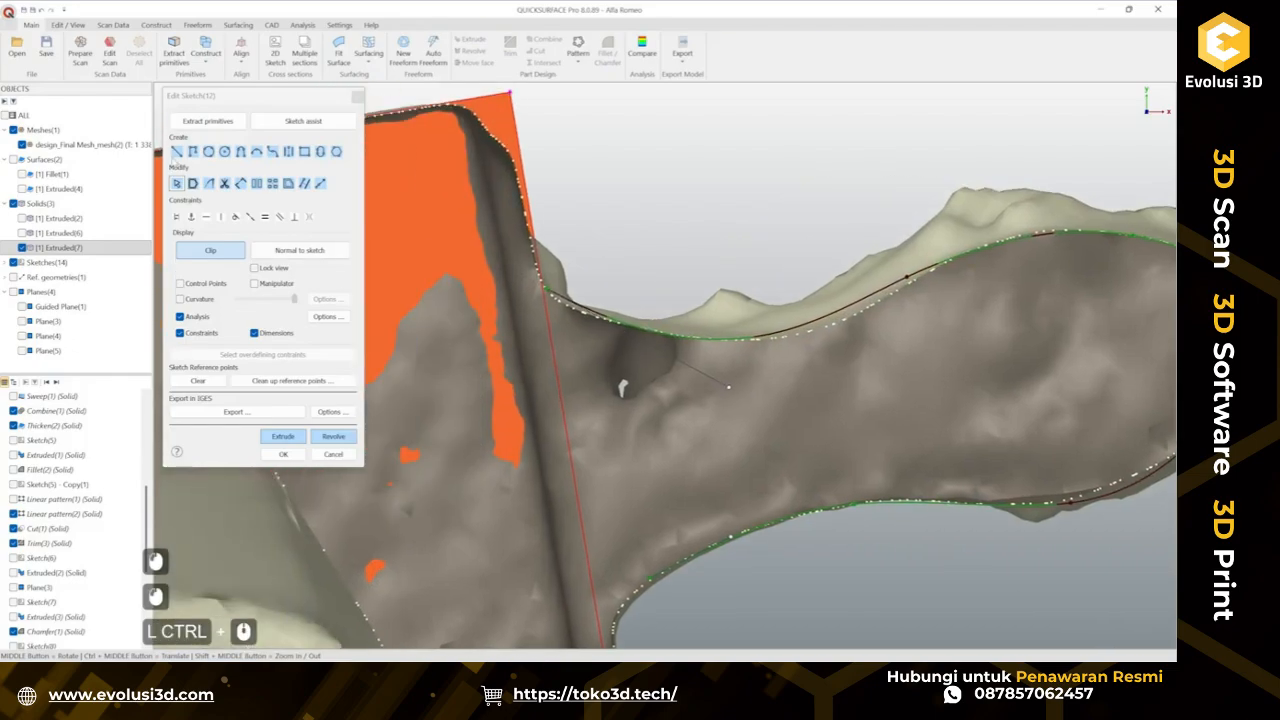
Try a curve modify operation on the upper curve's end at the stem base, then undo it.
click(318, 187)
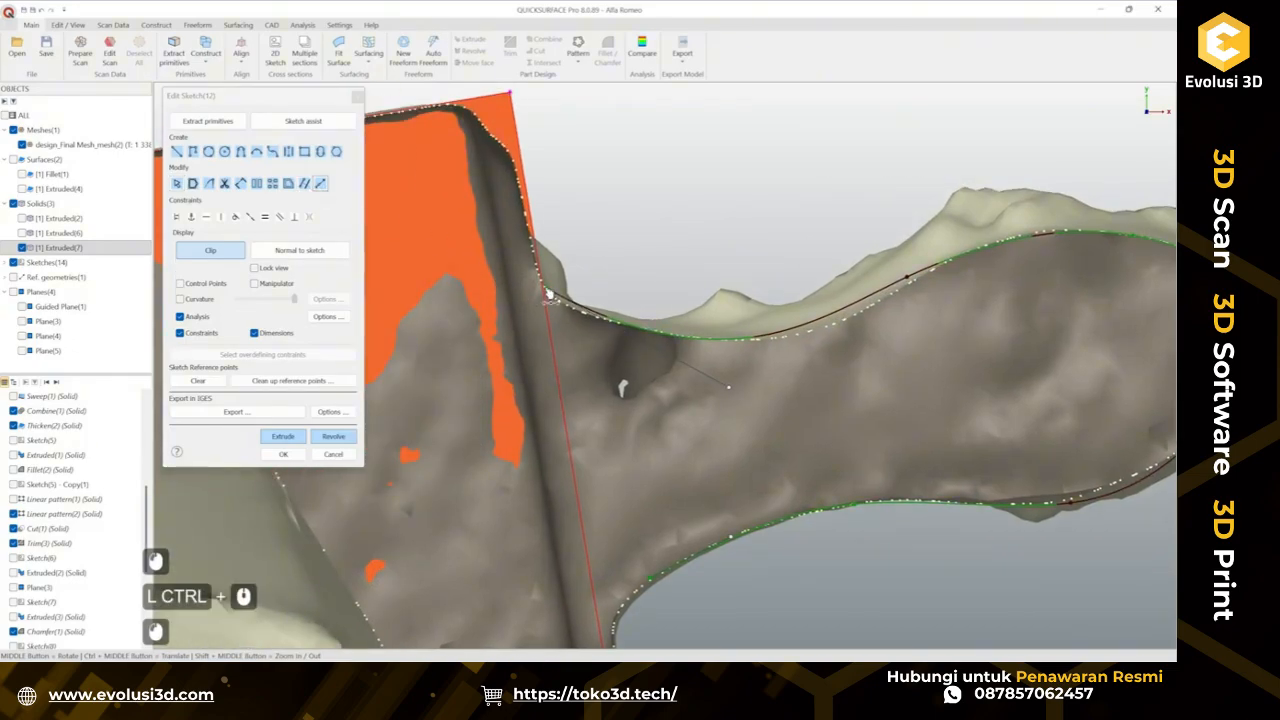
middle_drag(500, 251, 604, 370)
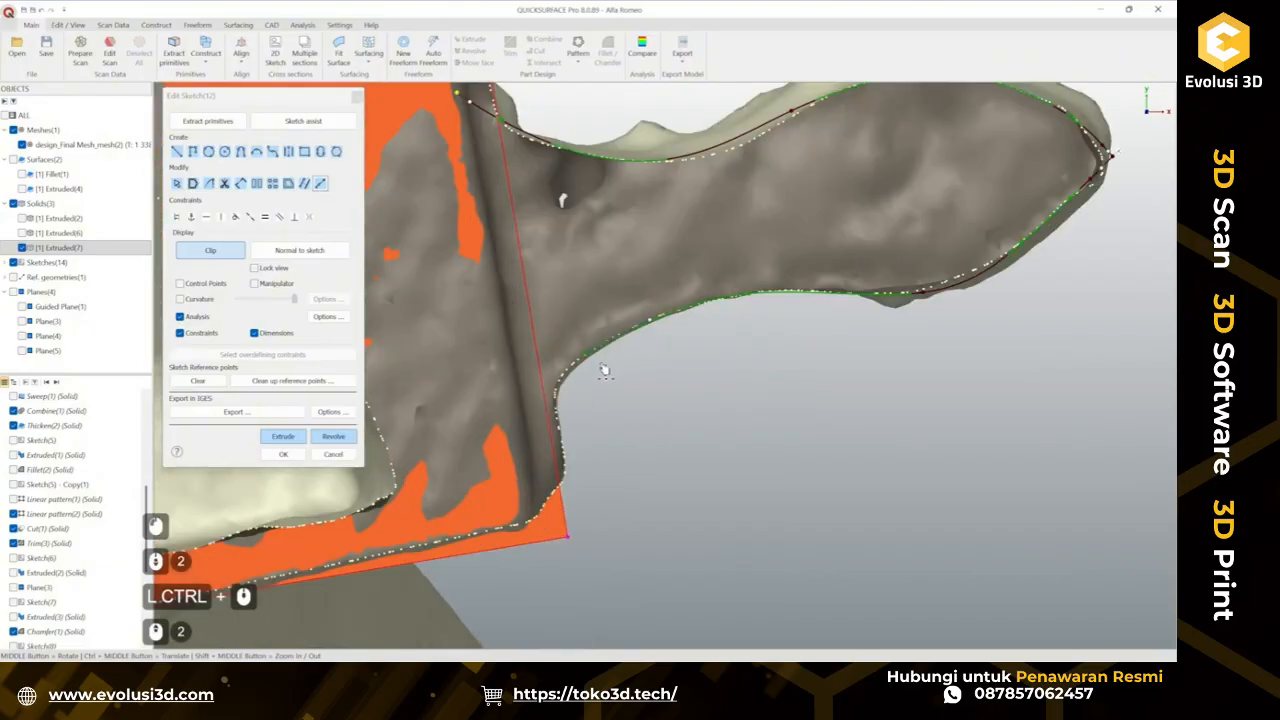
scroll(604, 370, up, 3)
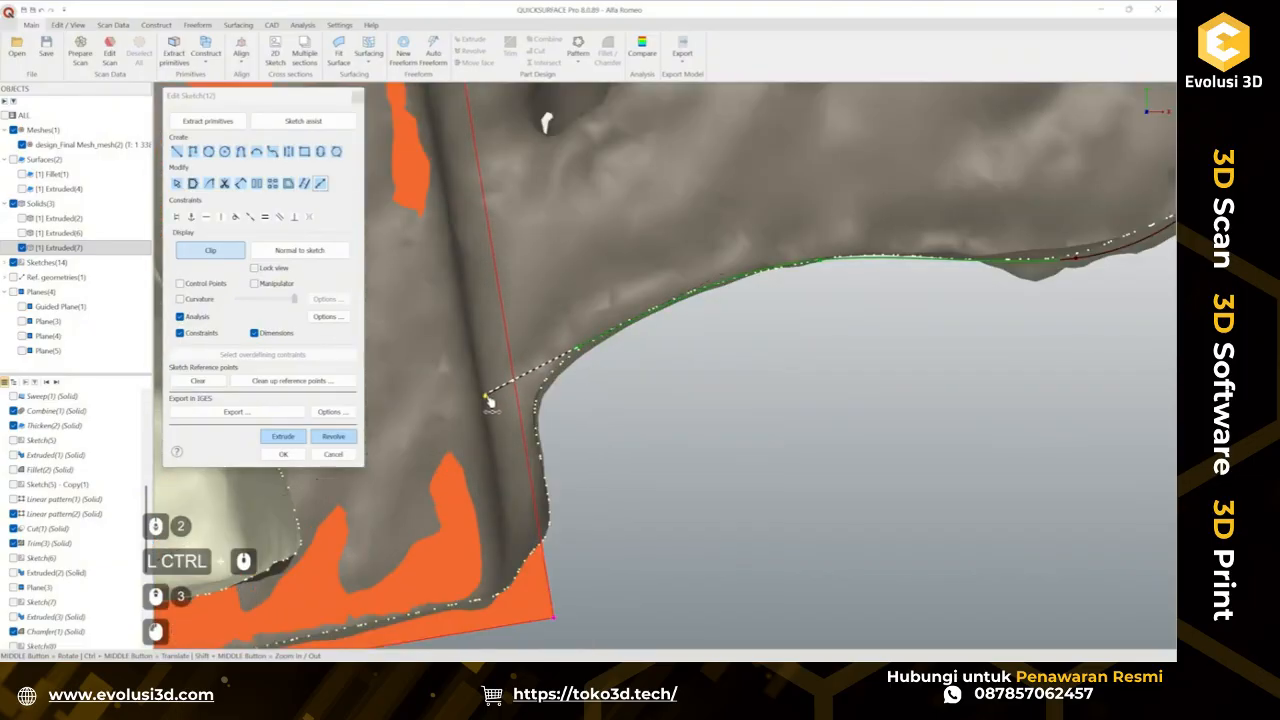
scroll(677, 334, down, 3)
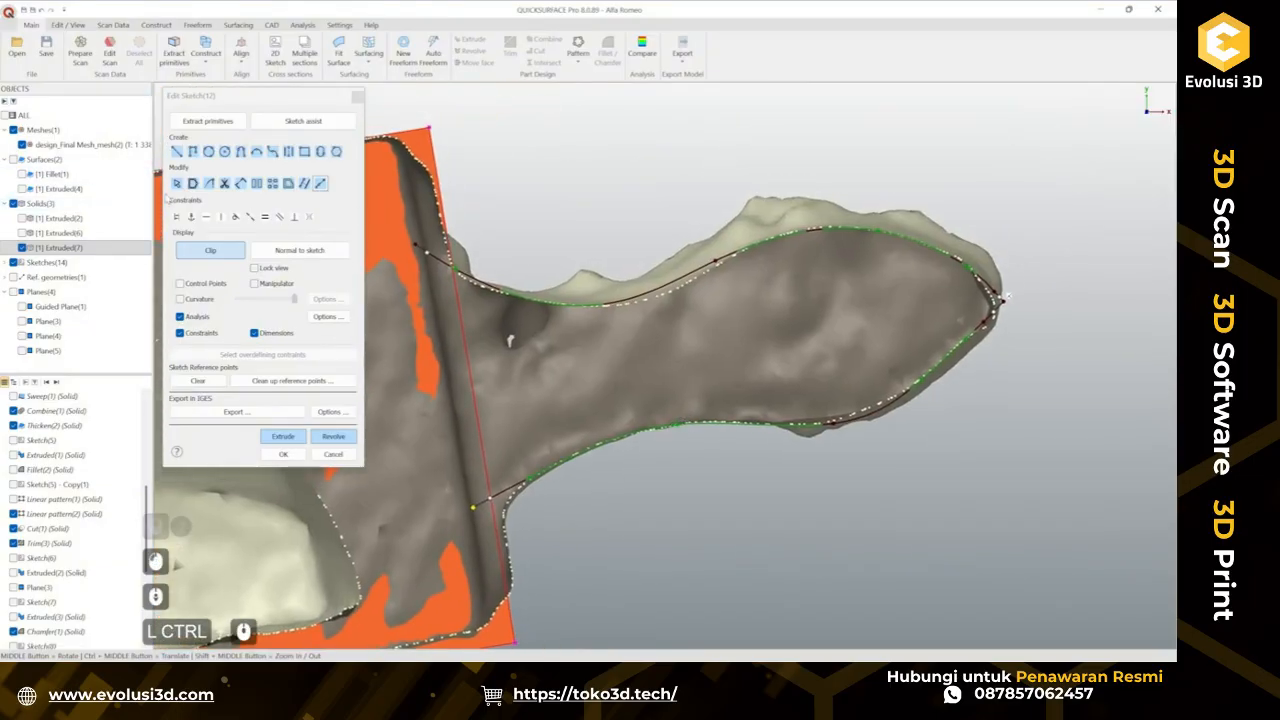
scroll(540, 297, up, 2)
ctrl+middle_drag(416, 257, 630, 345)
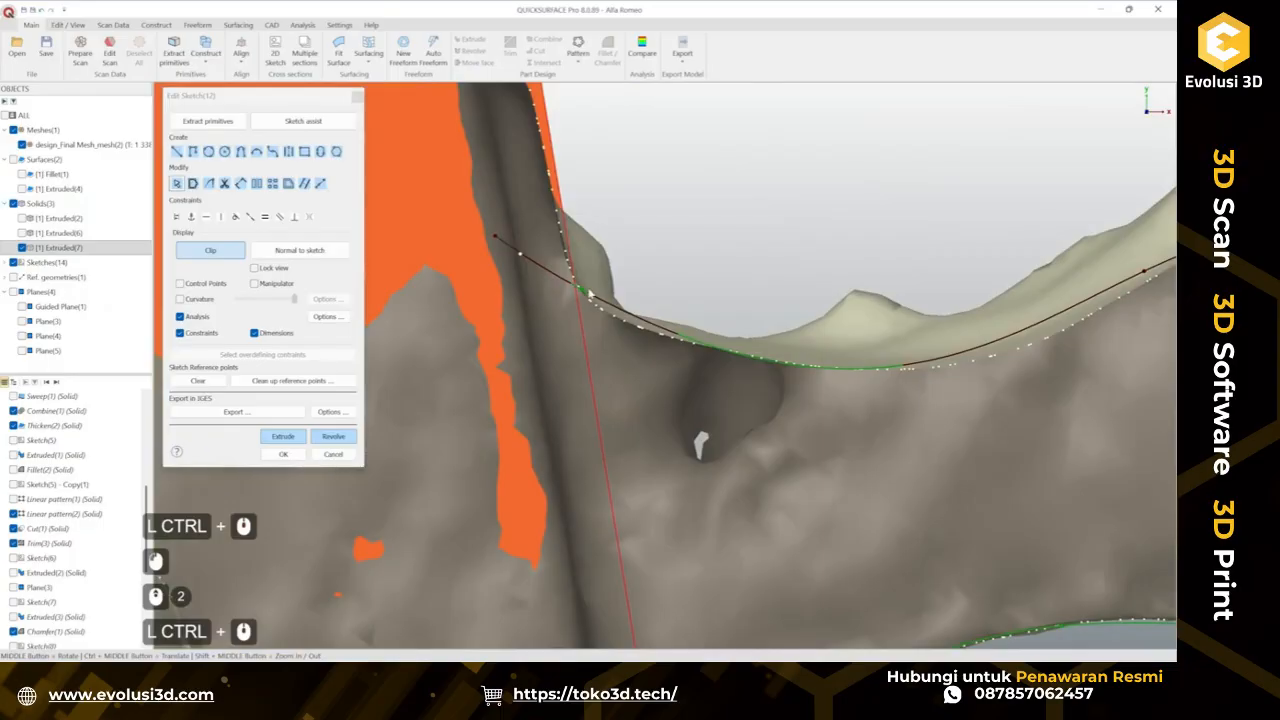
click(521, 259)
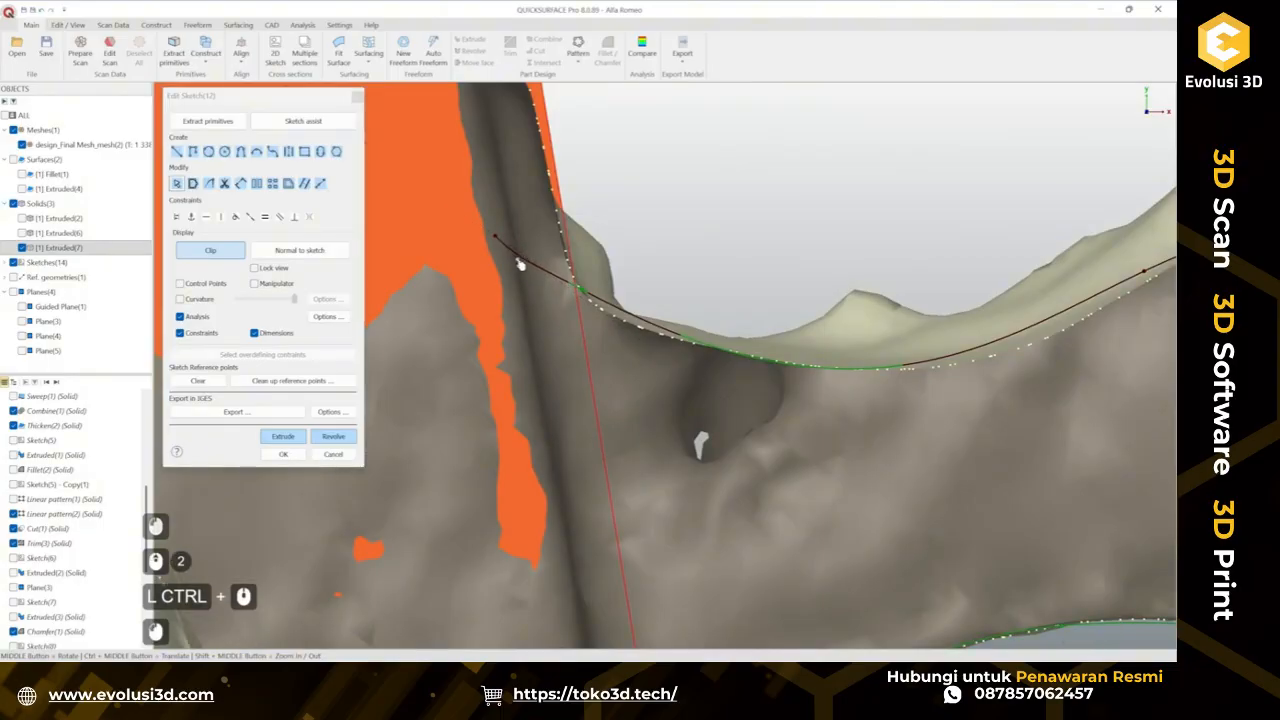
key(ctrl+z)
Select the upper curve and drag its middle control point down to follow the scan's upper edge.
click(637, 317)
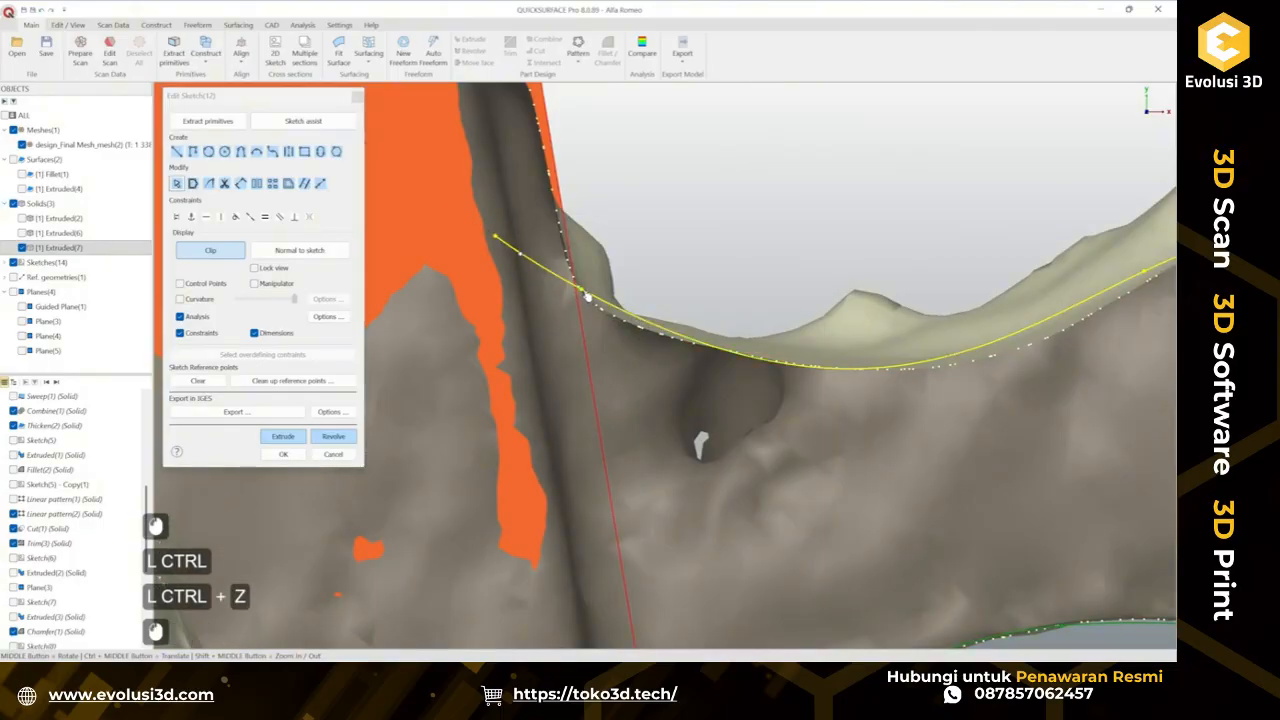
click(592, 298)
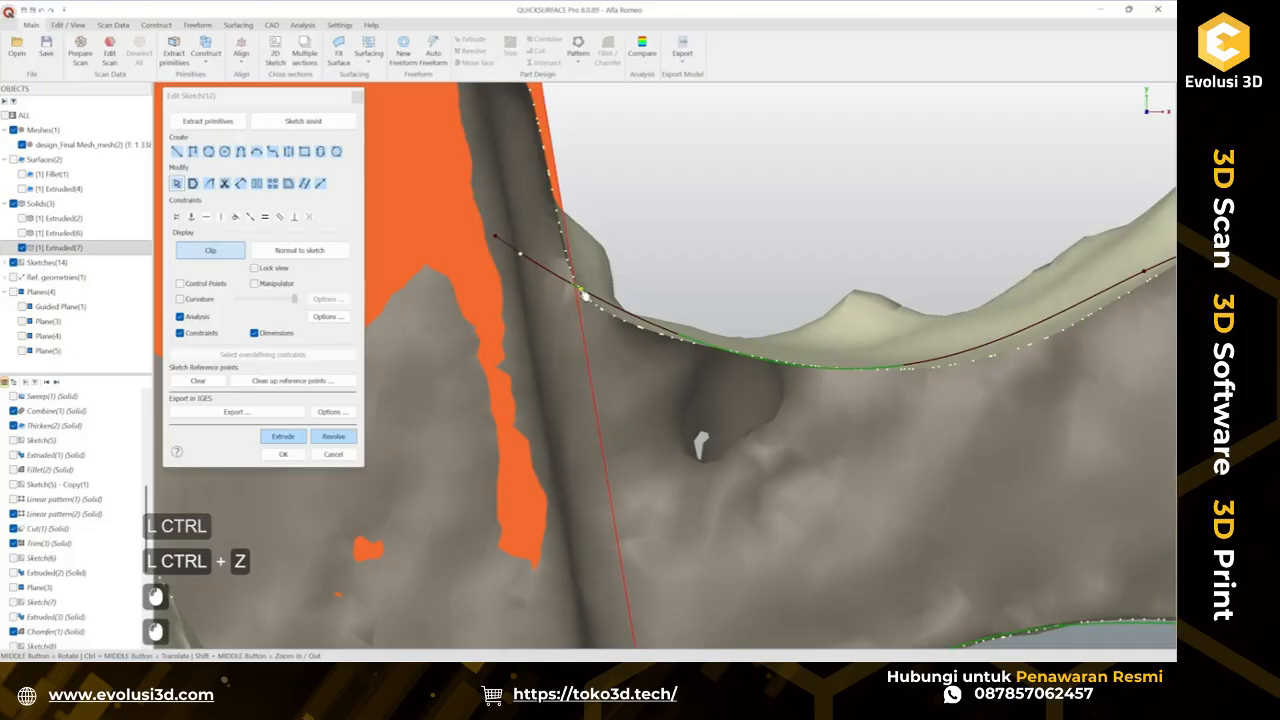
ctrl+middle_drag(608, 312, 740, 353)
drag(803, 327, 871, 301)
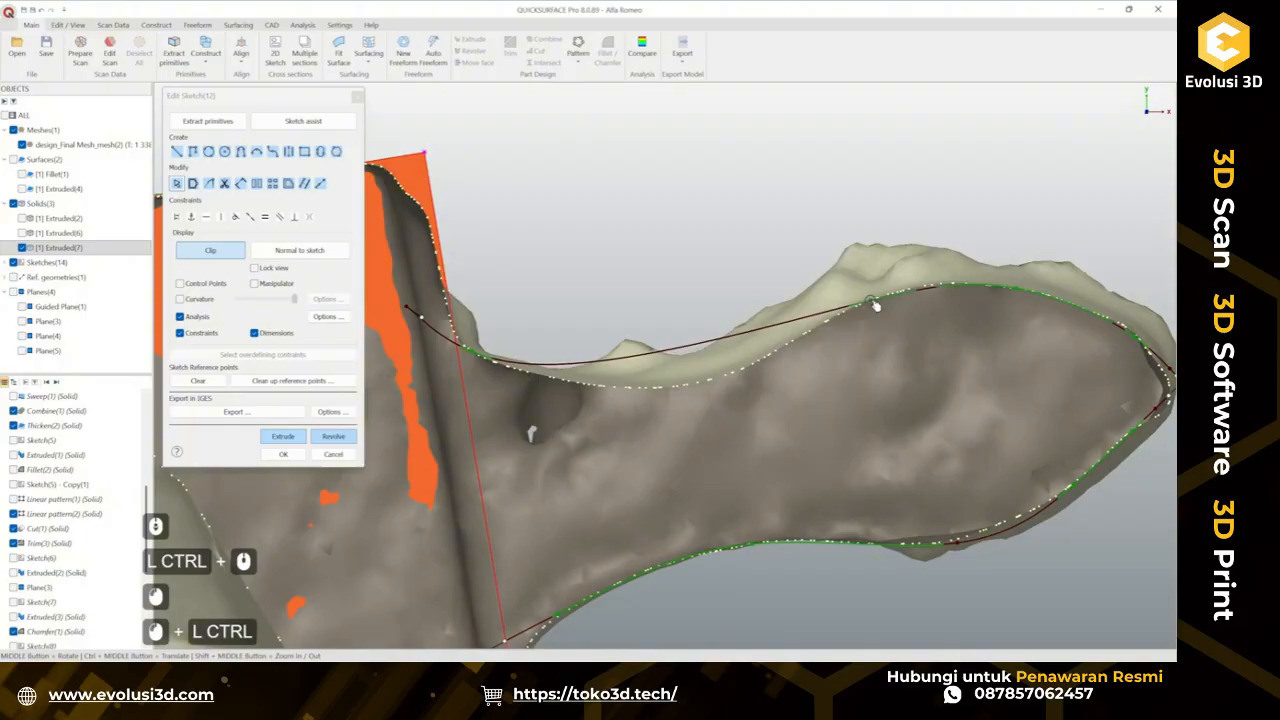
alt+double_click(670, 356)
click(673, 355)
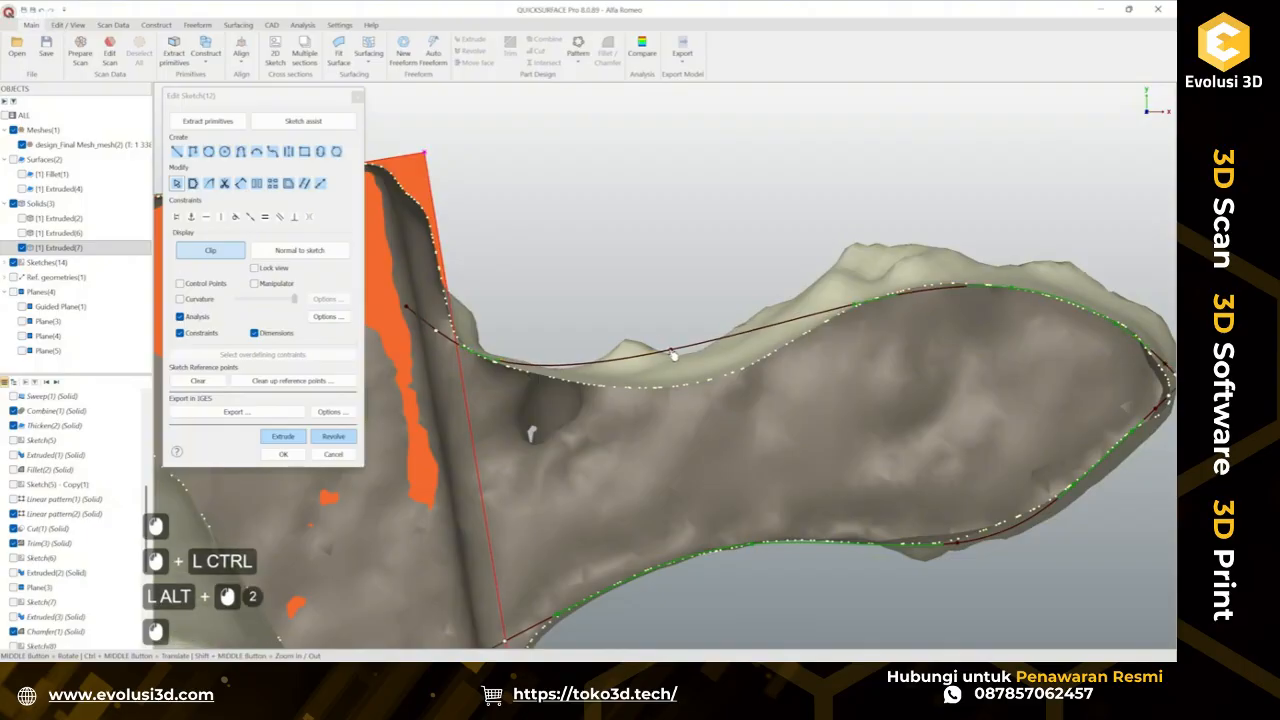
ctrl+drag(673, 355, 713, 382)
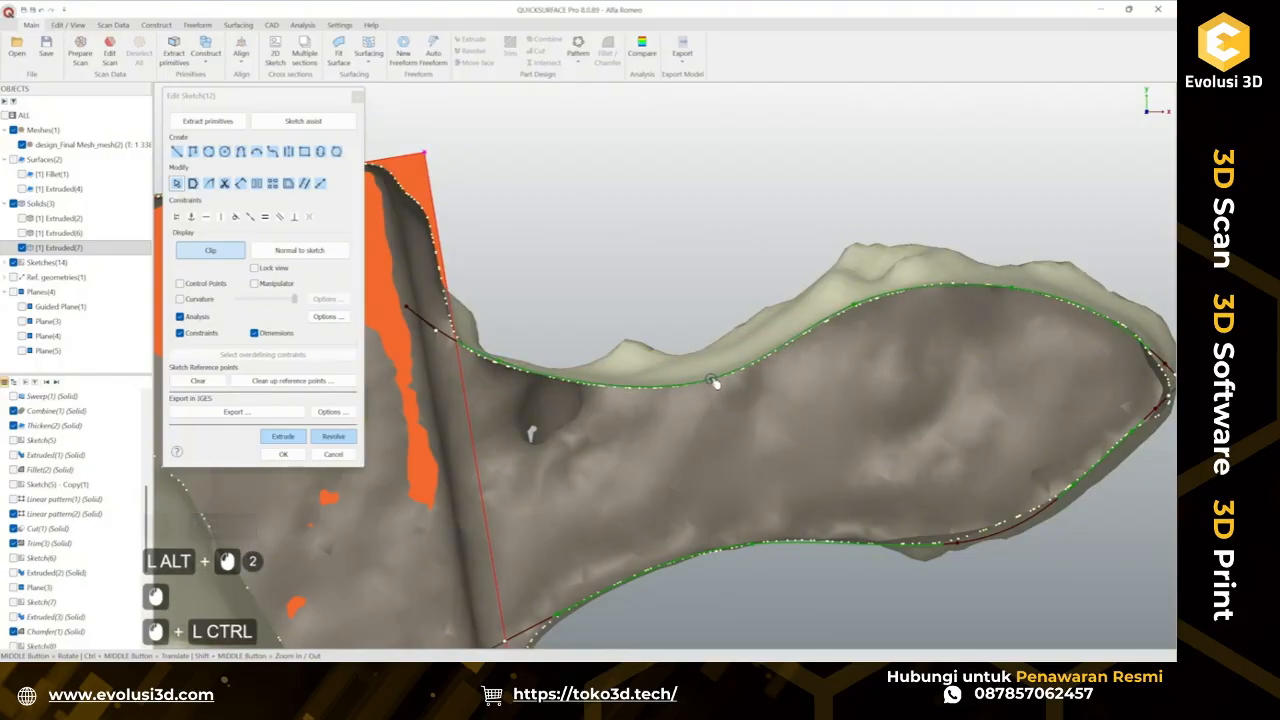
click(713, 382)
Nudge a control point on the lower curve near the tip to better match the scan edge.
scroll(674, 284, down, 3)
ctrl+middle_drag(748, 337, 693, 269)
scroll(574, 411, up, 2)
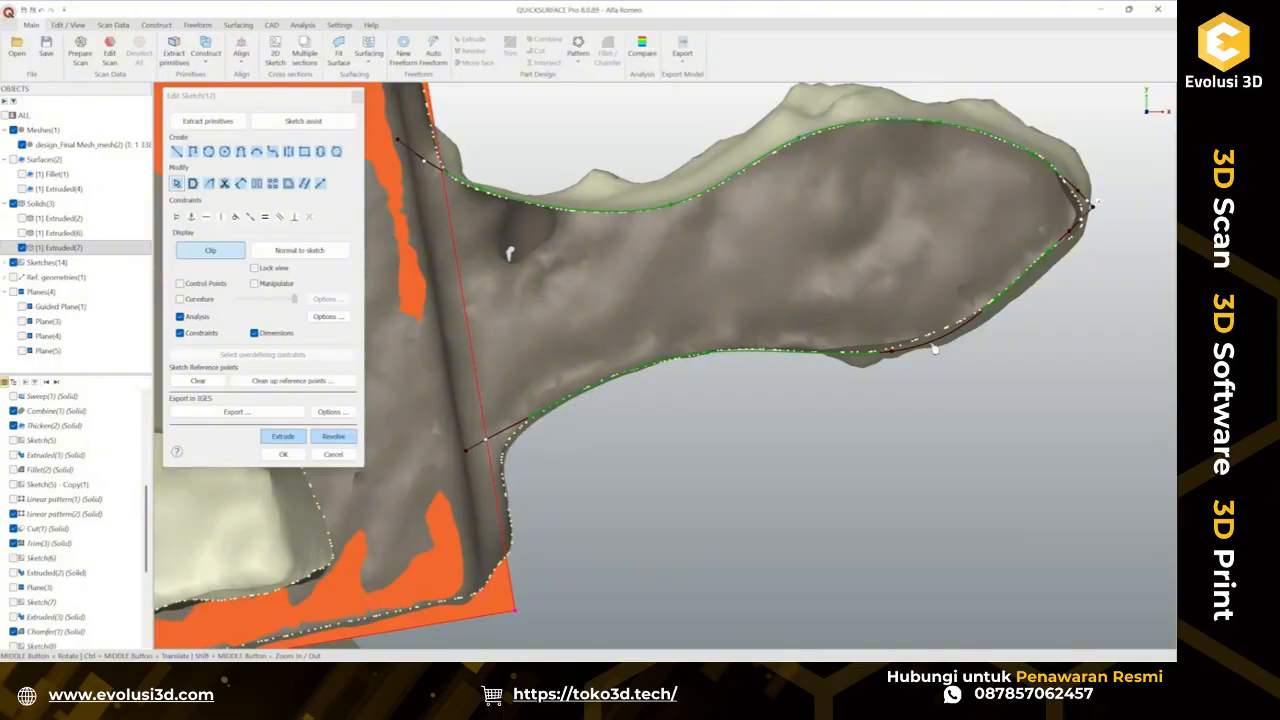
drag(897, 357, 881, 358)
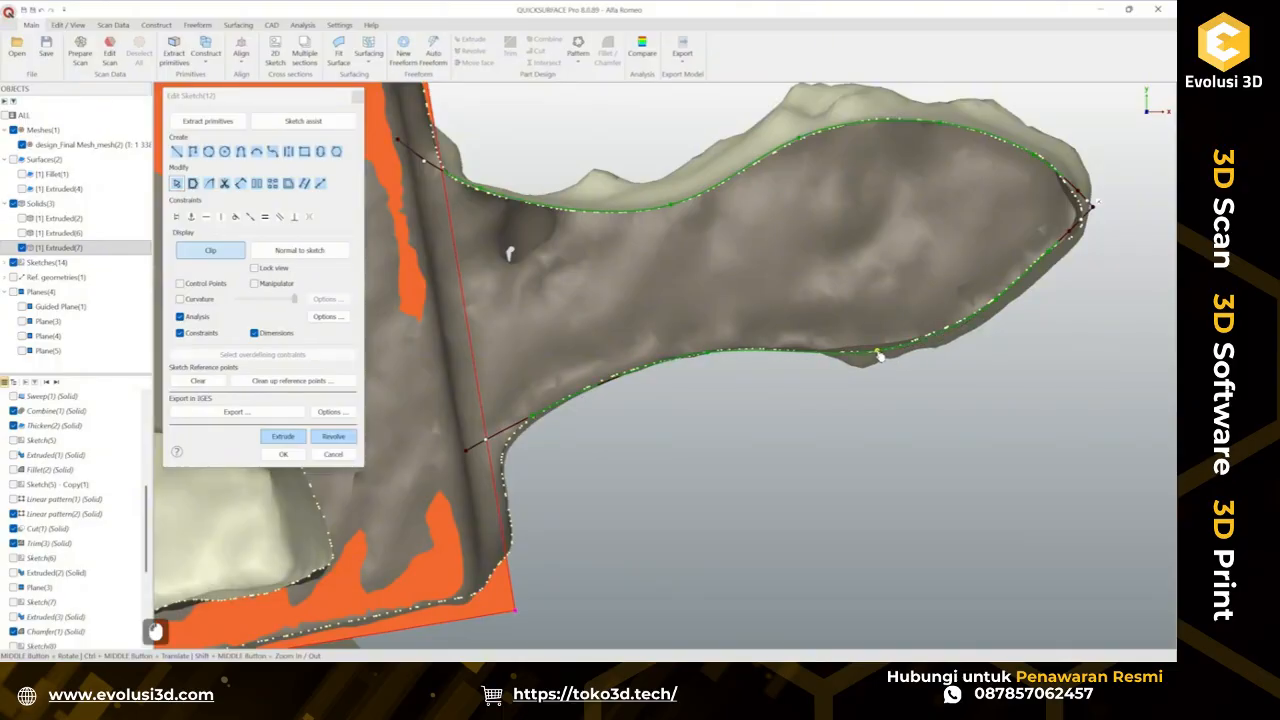
ctrl+middle_drag(533, 470, 583, 422)
scroll(558, 385, up, 3)
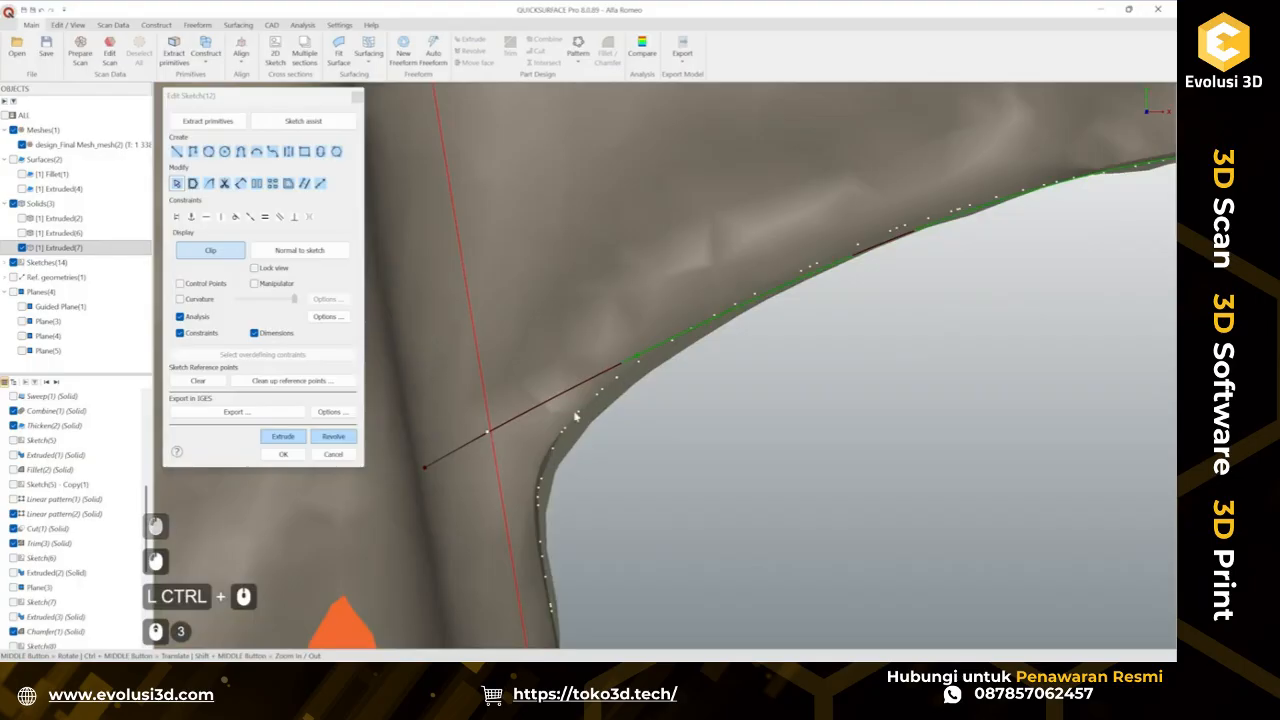
scroll(555, 443, down, 5)
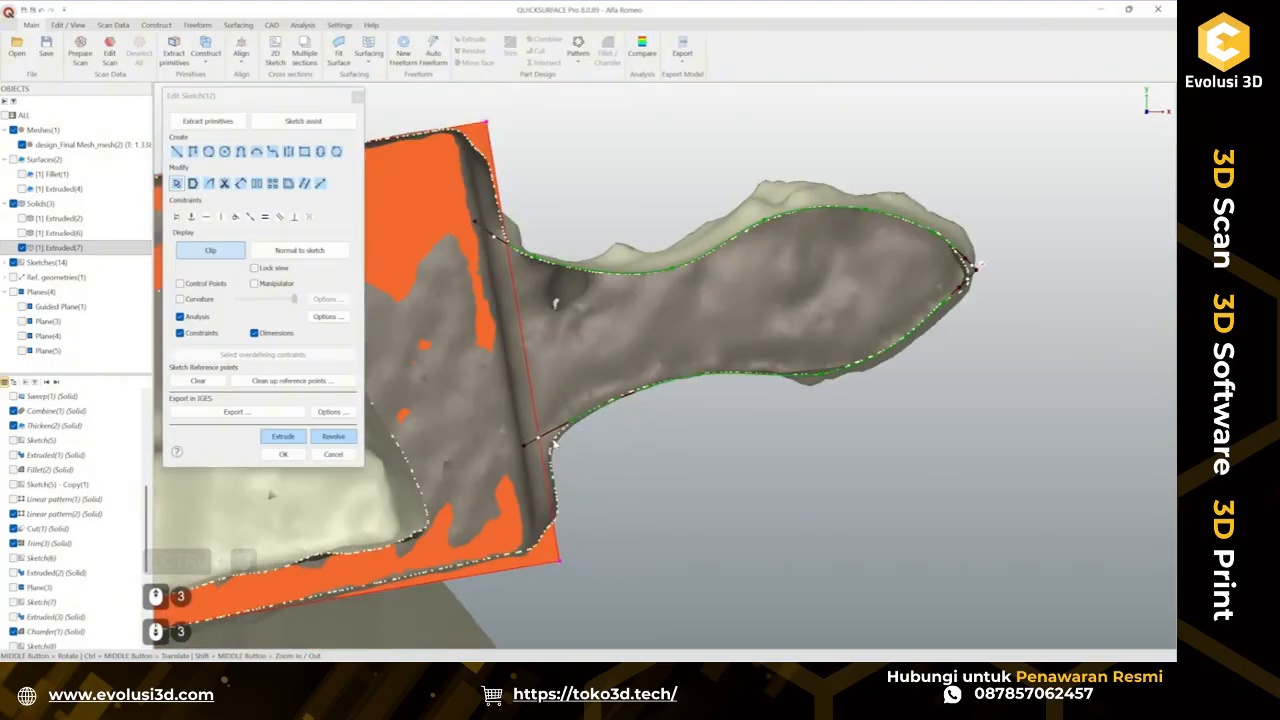
scroll(578, 420, up, 3)
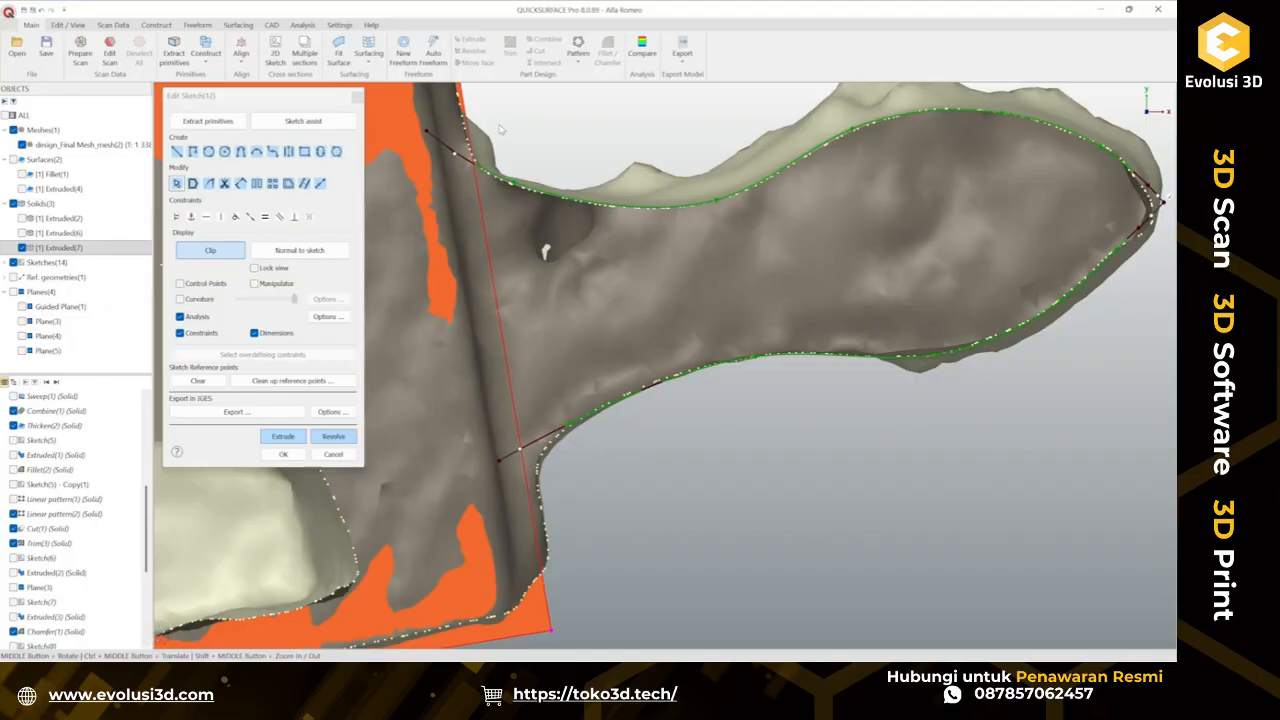
Draw a line across the stem base joining the upper curve's end to the lower curve's end.
click(178, 152)
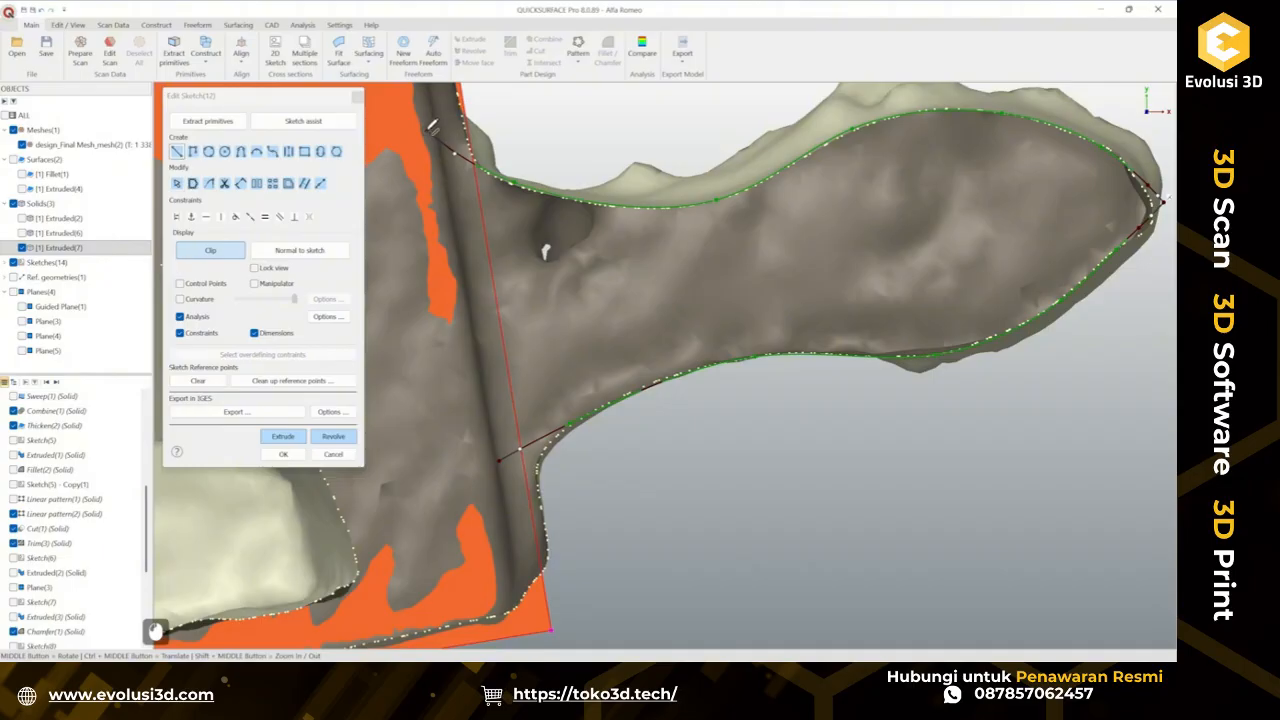
click(432, 125)
click(503, 450)
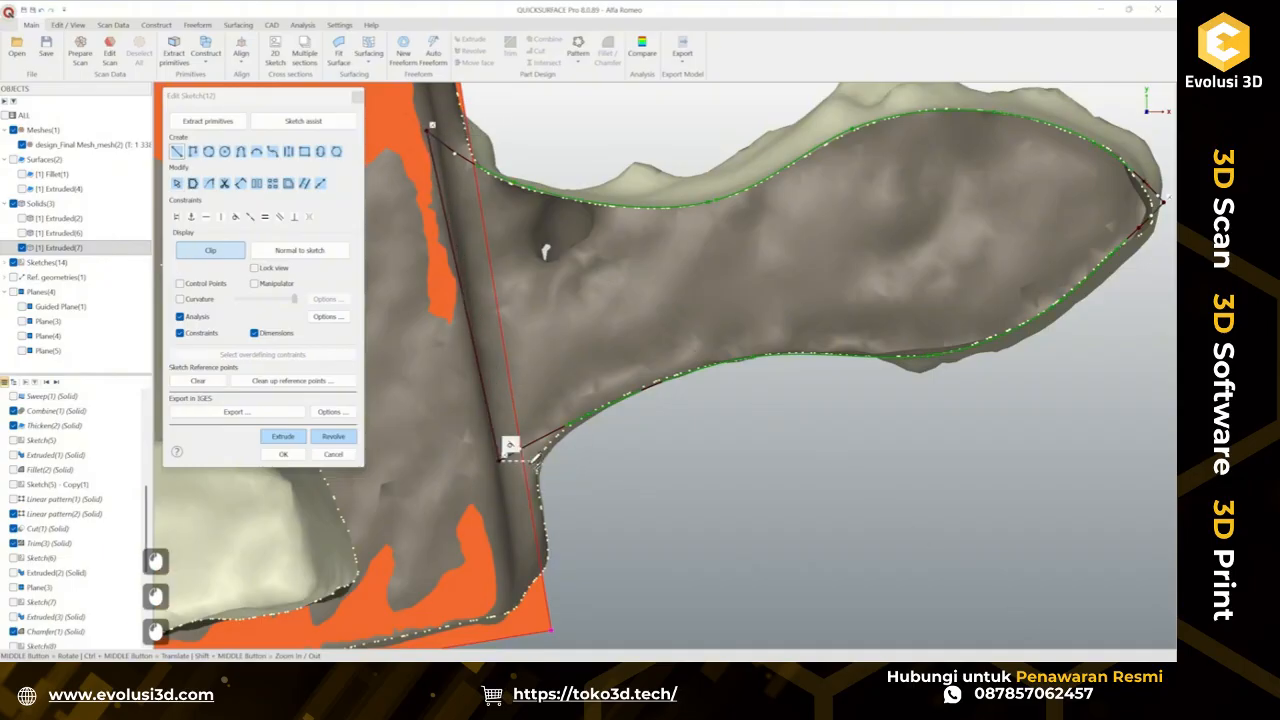
key(Escape)
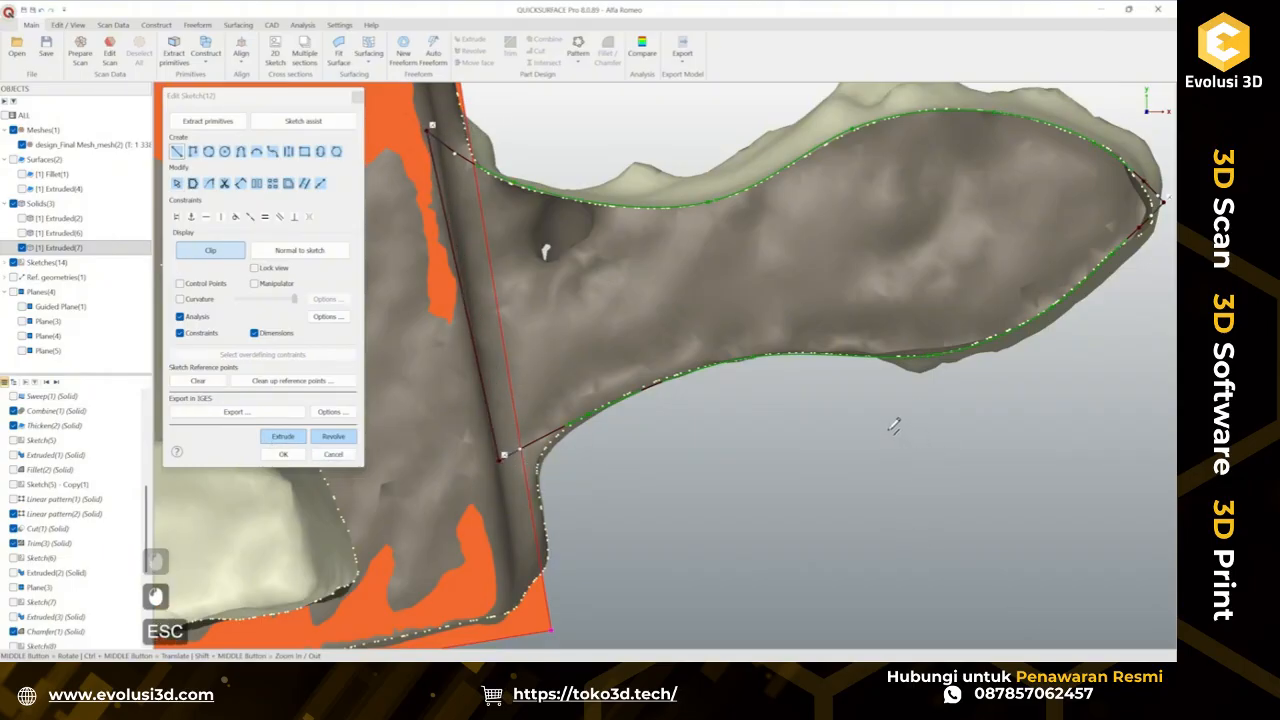
key(Escape)
Snap the closing line's endpoints onto the ends of the upper and lower curves at the stem base.
ctrl+middle_drag(857, 425, 836, 311)
scroll(836, 311, up, 4)
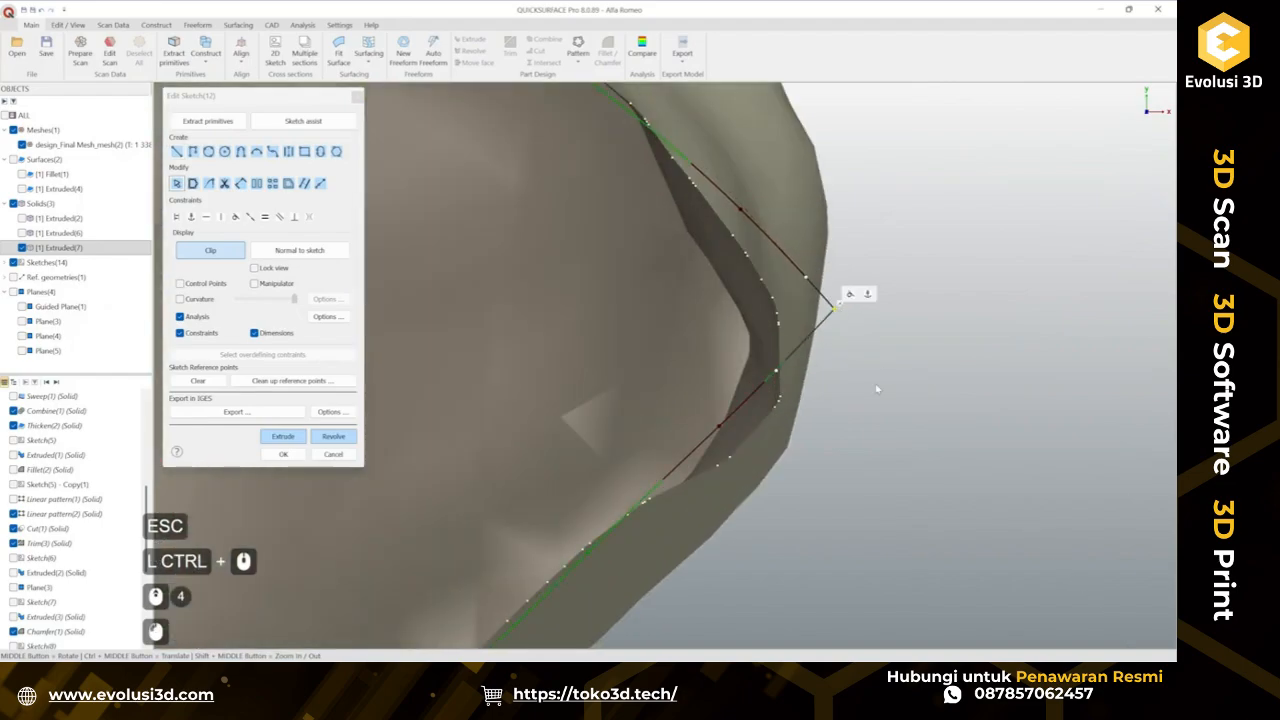
scroll(893, 393, down, 3)
mouse_move(675, 431)
ctrl+middle_down()
mouse_move(786, 355)
mouse_move(860, 325)
ctrl+middle_up()
ctrl+middle_drag(384, 541, 655, 400)
scroll(659, 398, up, 2)
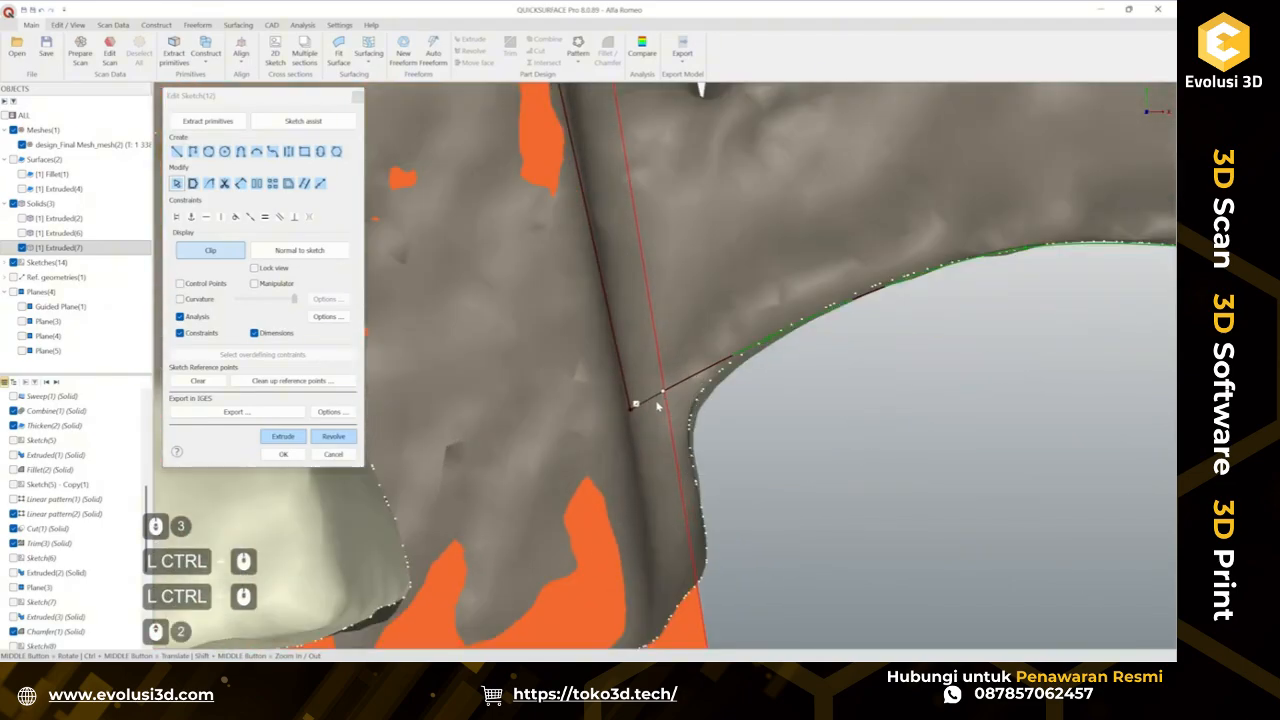
click(620, 419)
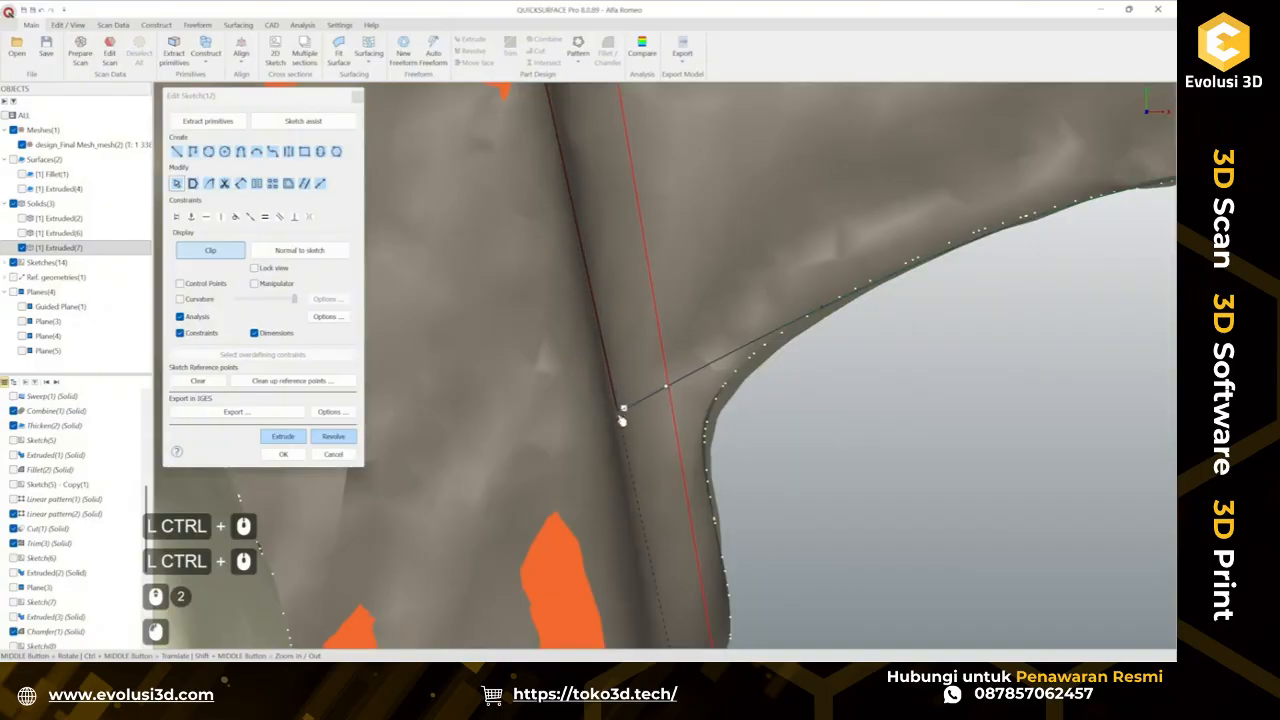
click(850, 457)
scroll(850, 457, down, 1)
scroll(850, 457, down, 1)
ctrl+middle_drag(803, 259, 737, 431)
scroll(657, 311, up, 3)
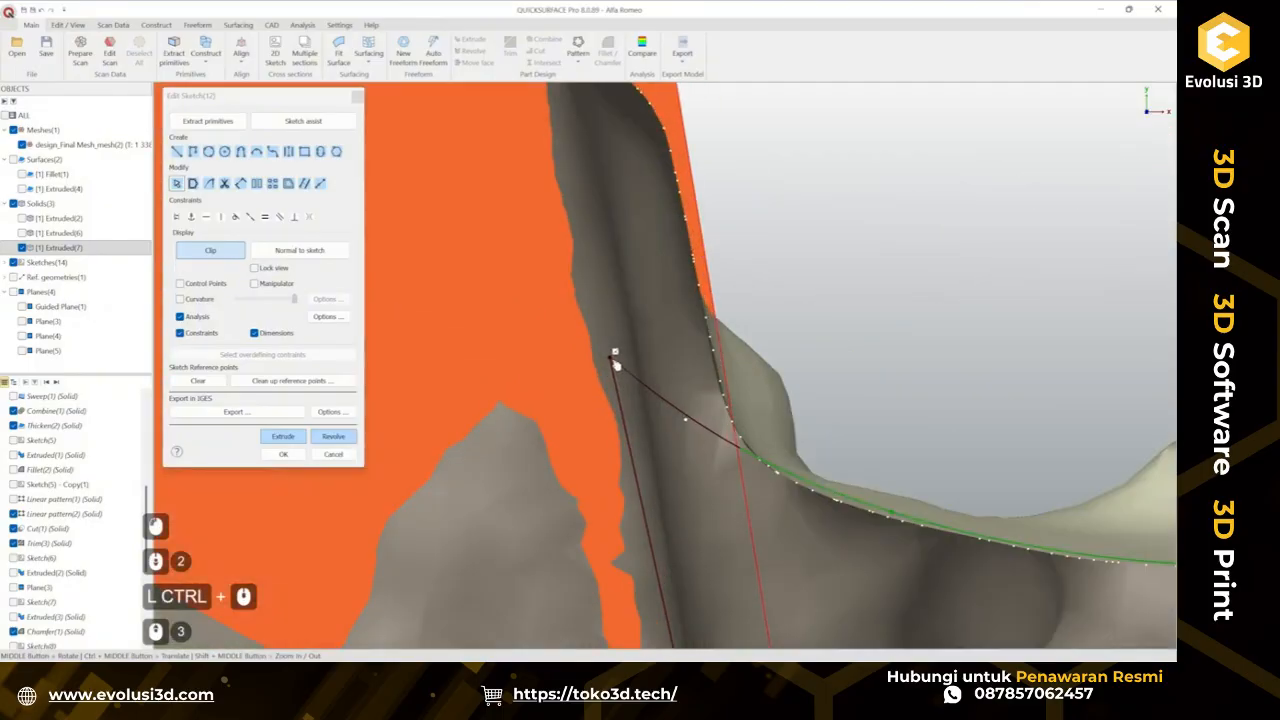
drag(611, 359, 614, 364)
click(886, 358)
scroll(890, 359, down, 3)
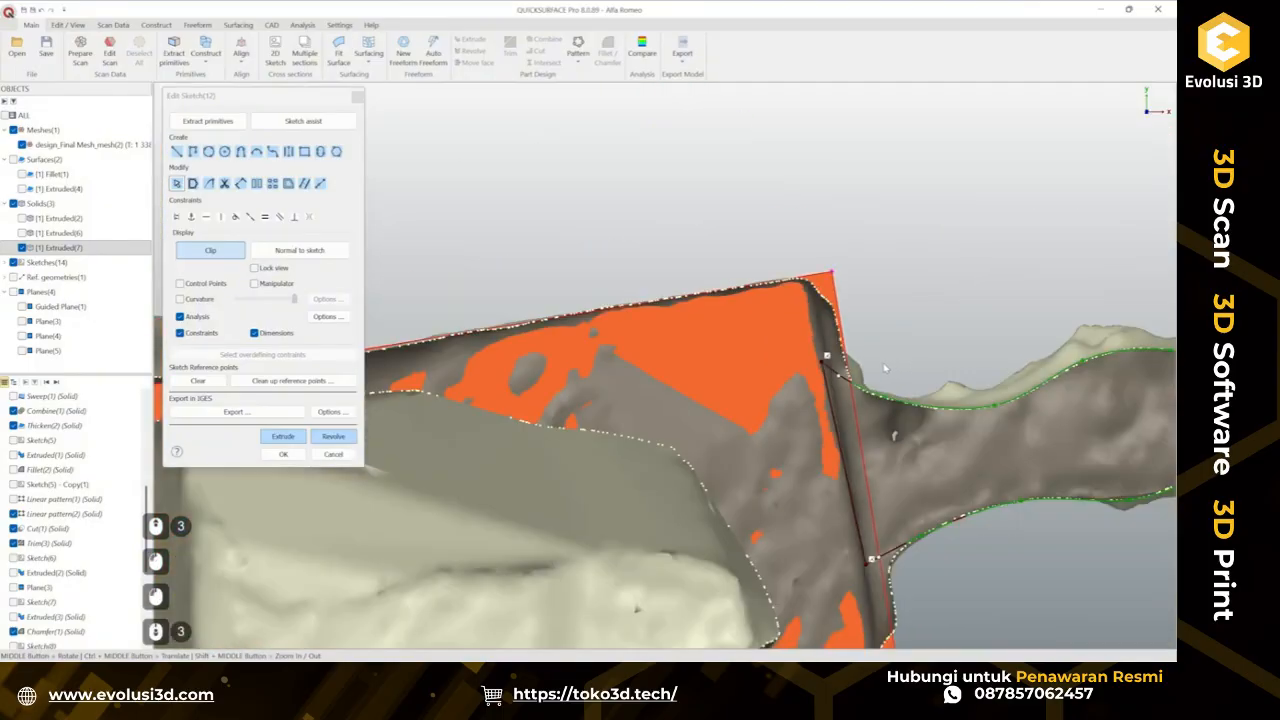
ctrl+middle_drag(1028, 407, 614, 326)
click(288, 437)
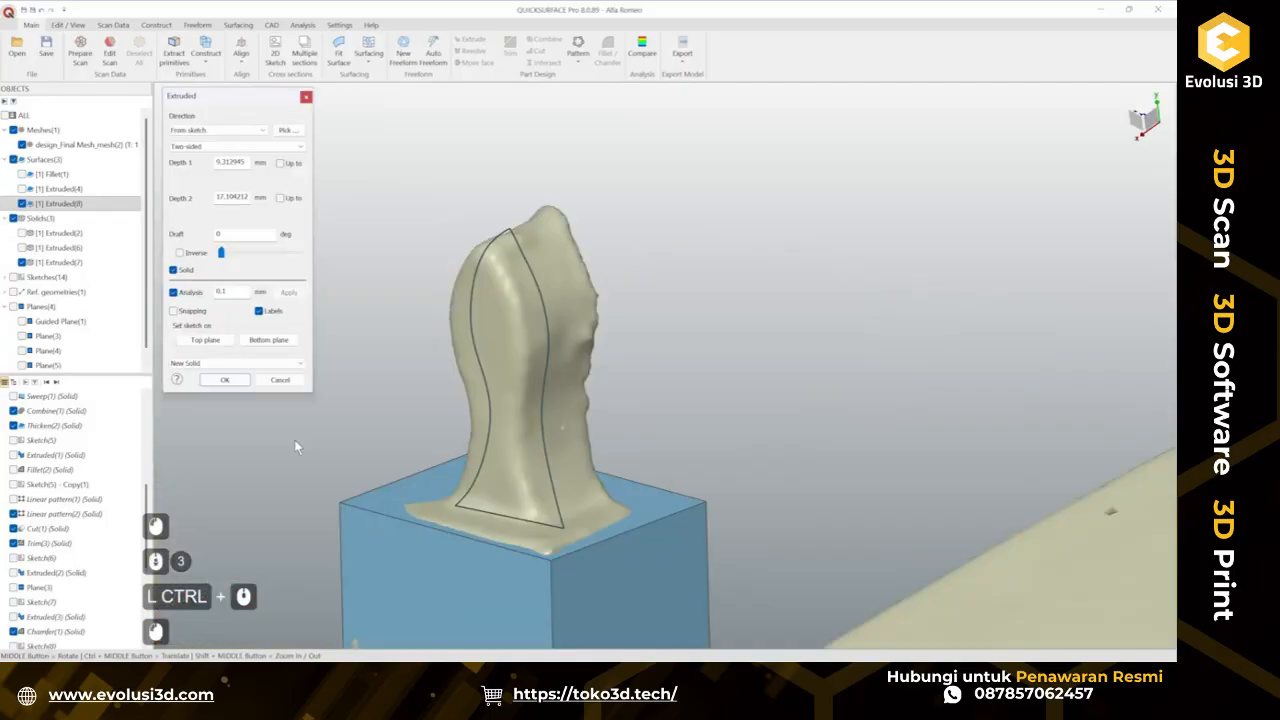
middle_drag(644, 372, 505, 352)
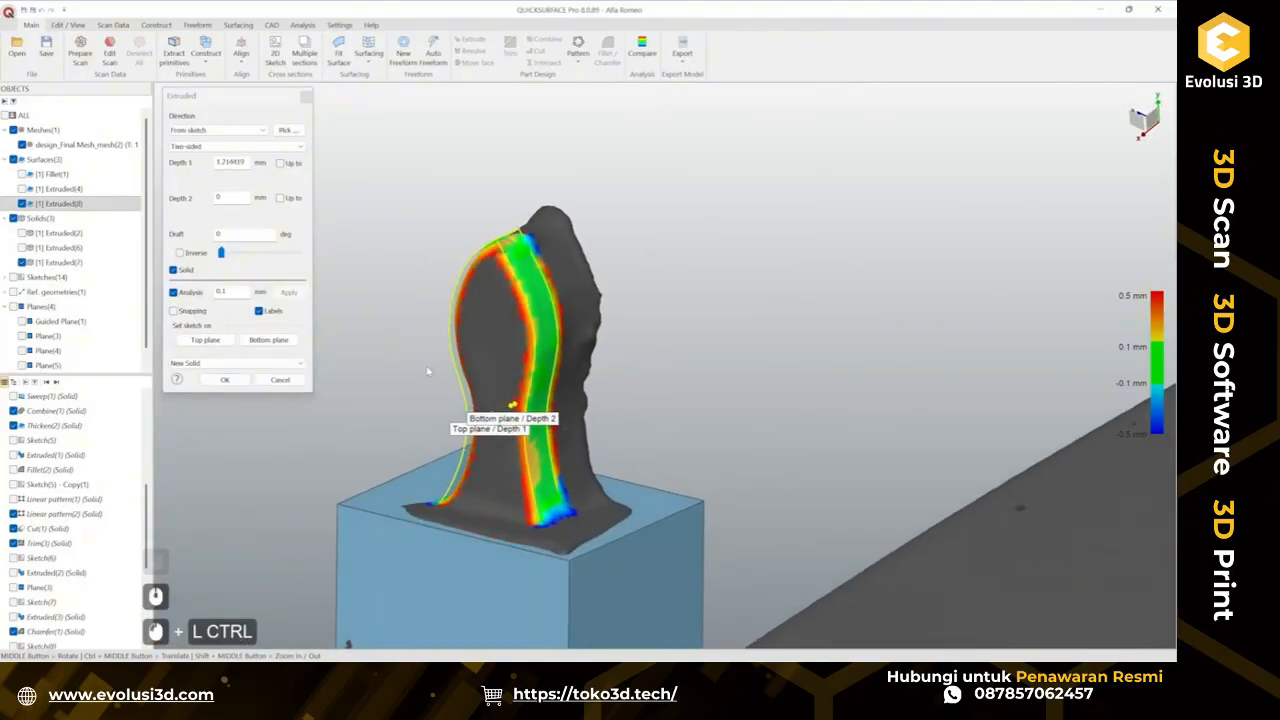
click(280, 380)
Reopen the stem sketch and fix the corner where the upper and lower curves meet at the tip.
double_click(495, 428)
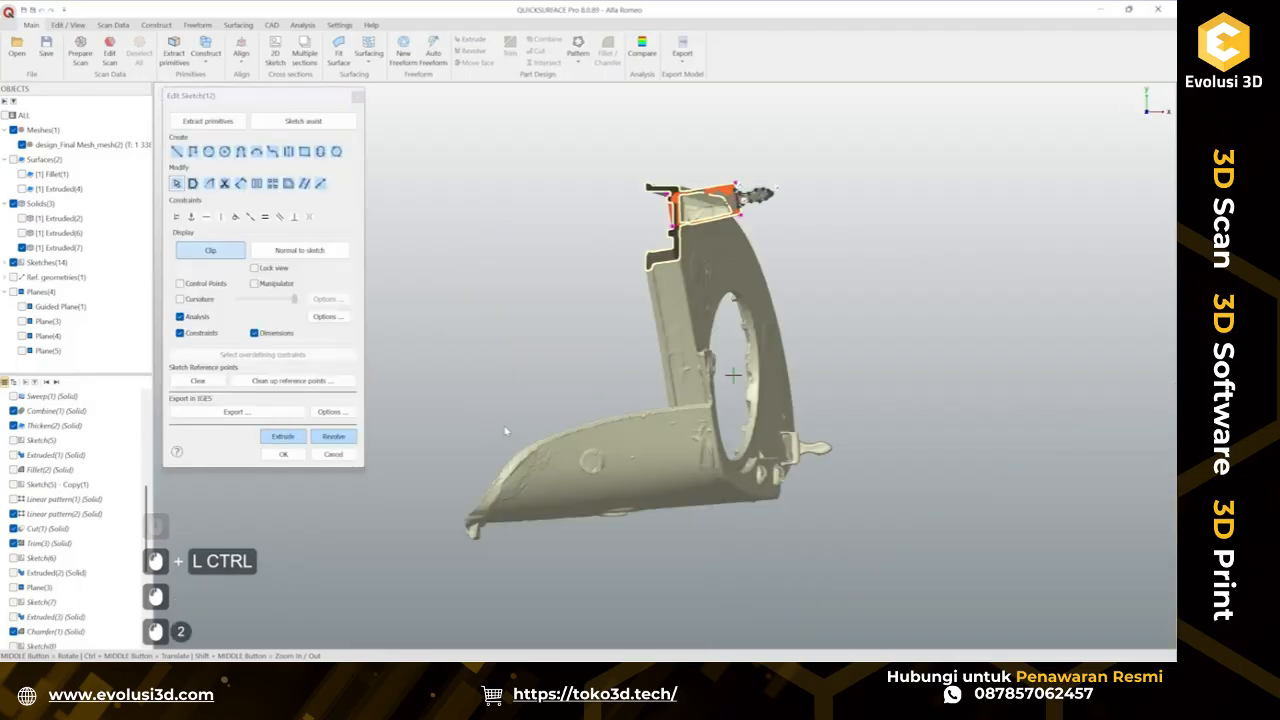
scroll(778, 187, up, 7)
mouse_move(810, 268)
ctrl+middle_down()
mouse_move(838, 267)
mouse_move(842, 283)
ctrl+middle_up()
scroll(842, 283, up, 3)
click(802, 300)
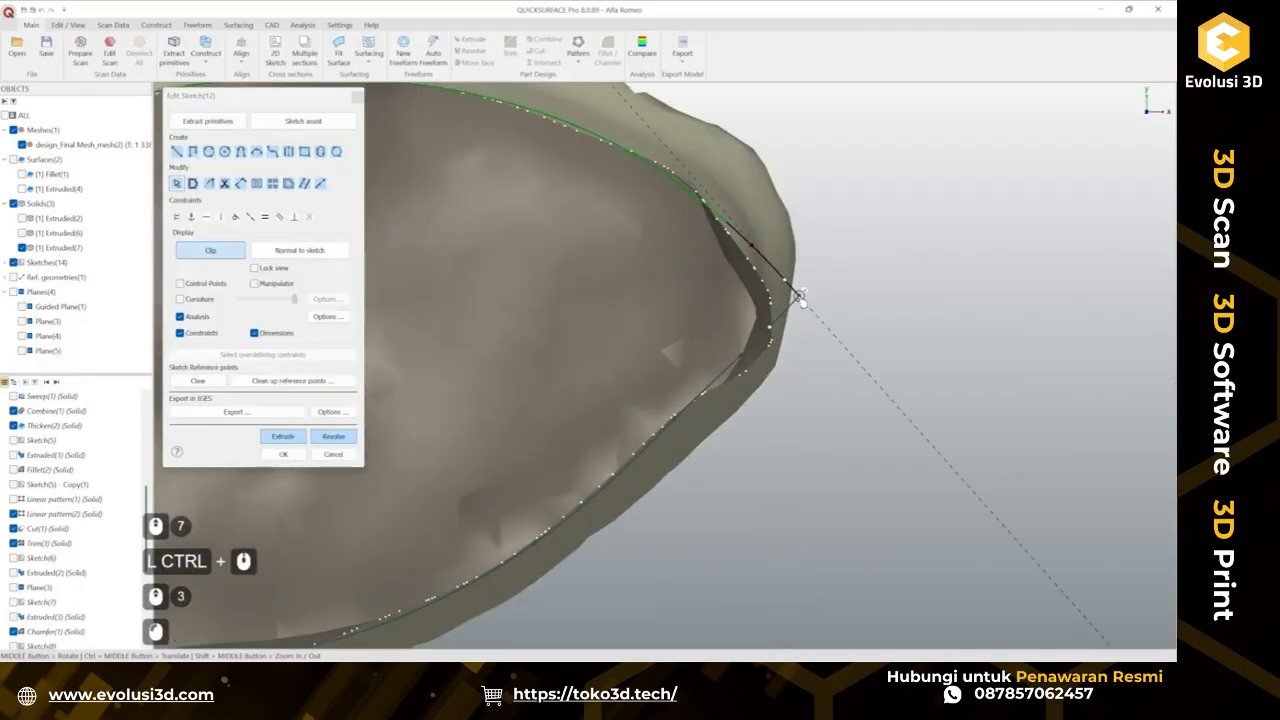
click(854, 331)
scroll(854, 331, down, 3)
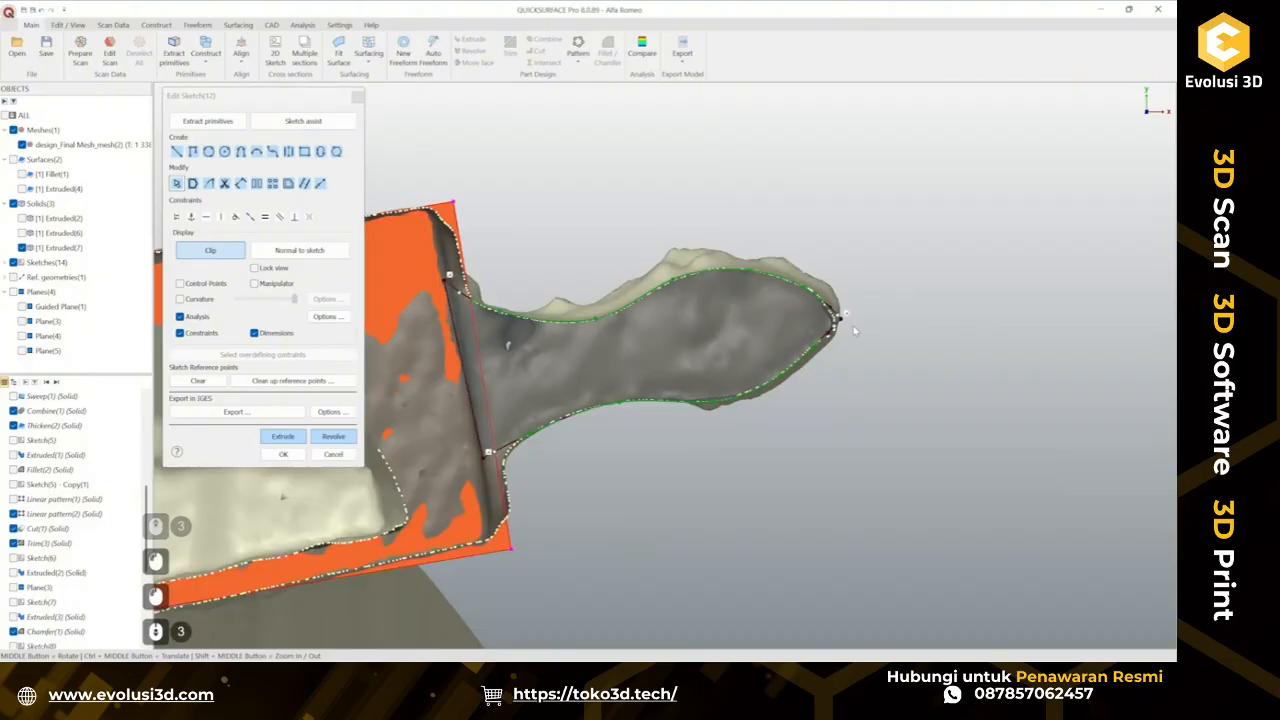
Extrude the stem sketch two-sided with depths dragged to about 1.7 mm and 2.95 mm and a draft of about 3°.
click(300, 437)
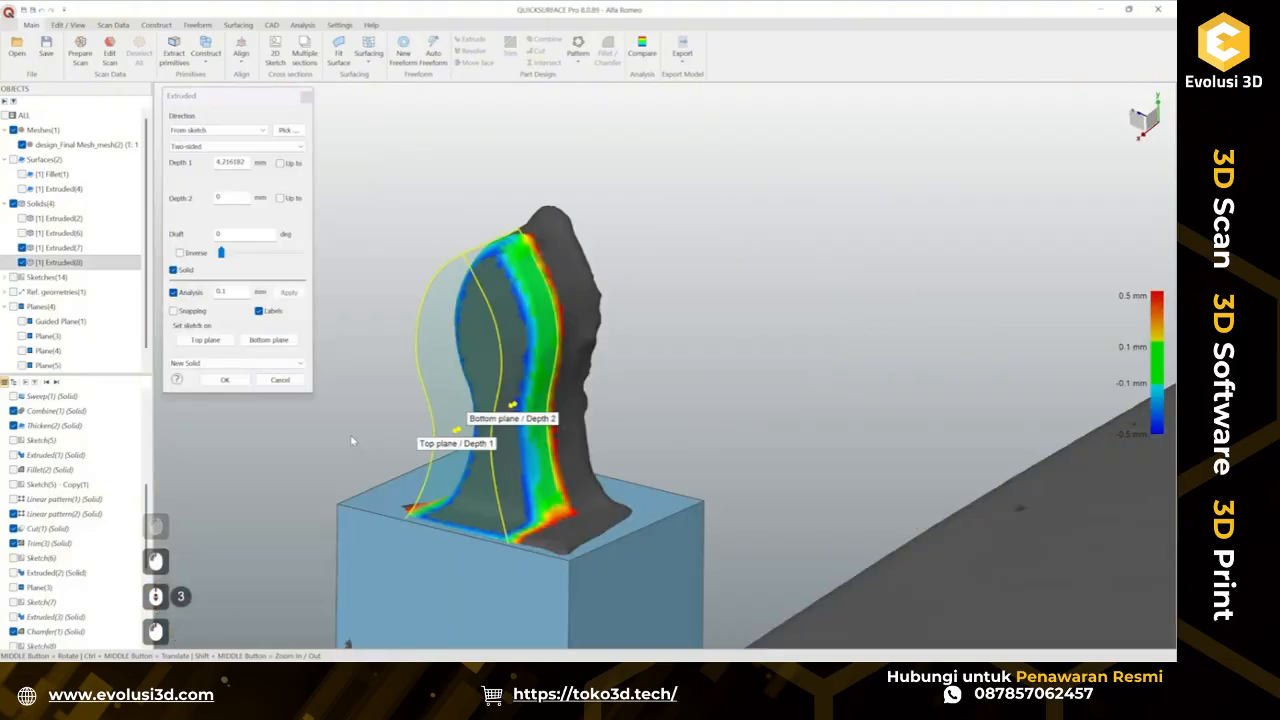
ctrl+middle_drag(526, 363, 566, 363)
ctrl+drag(566, 363, 586, 314)
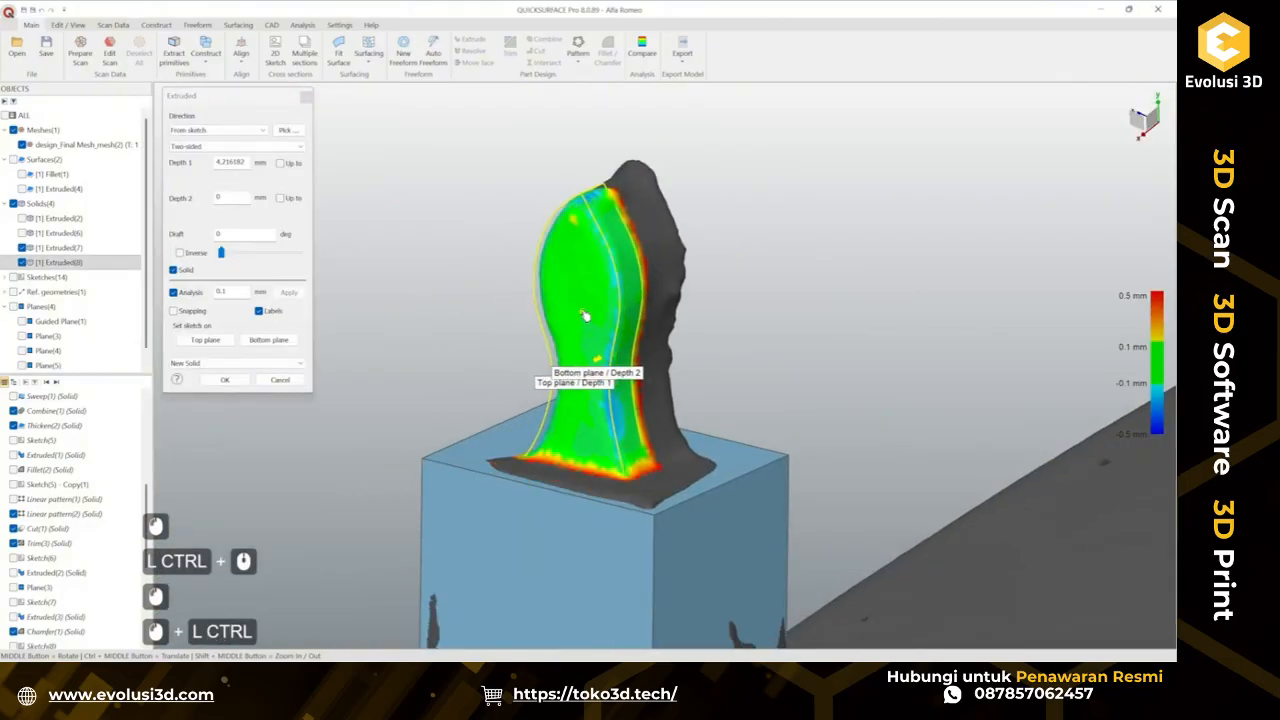
middle_drag(751, 431, 366, 449)
ctrl+drag(490, 345, 510, 202)
middle_drag(488, 358, 400, 370)
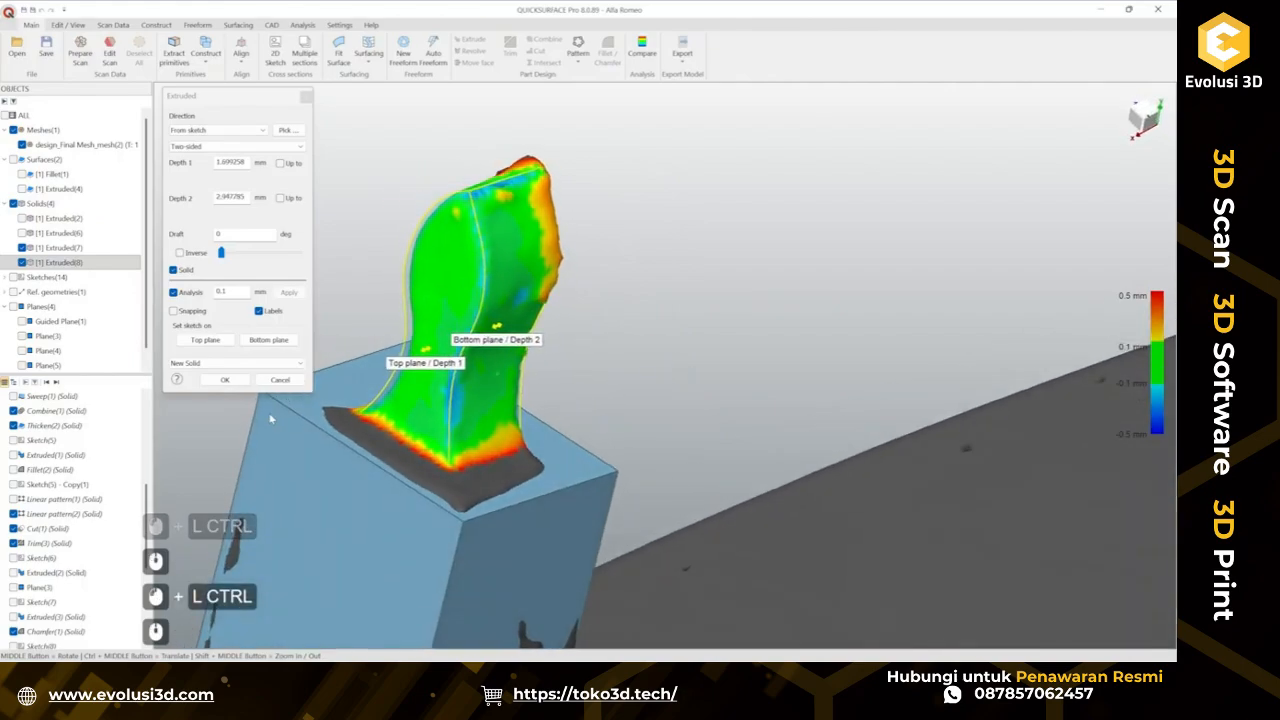
click(237, 363)
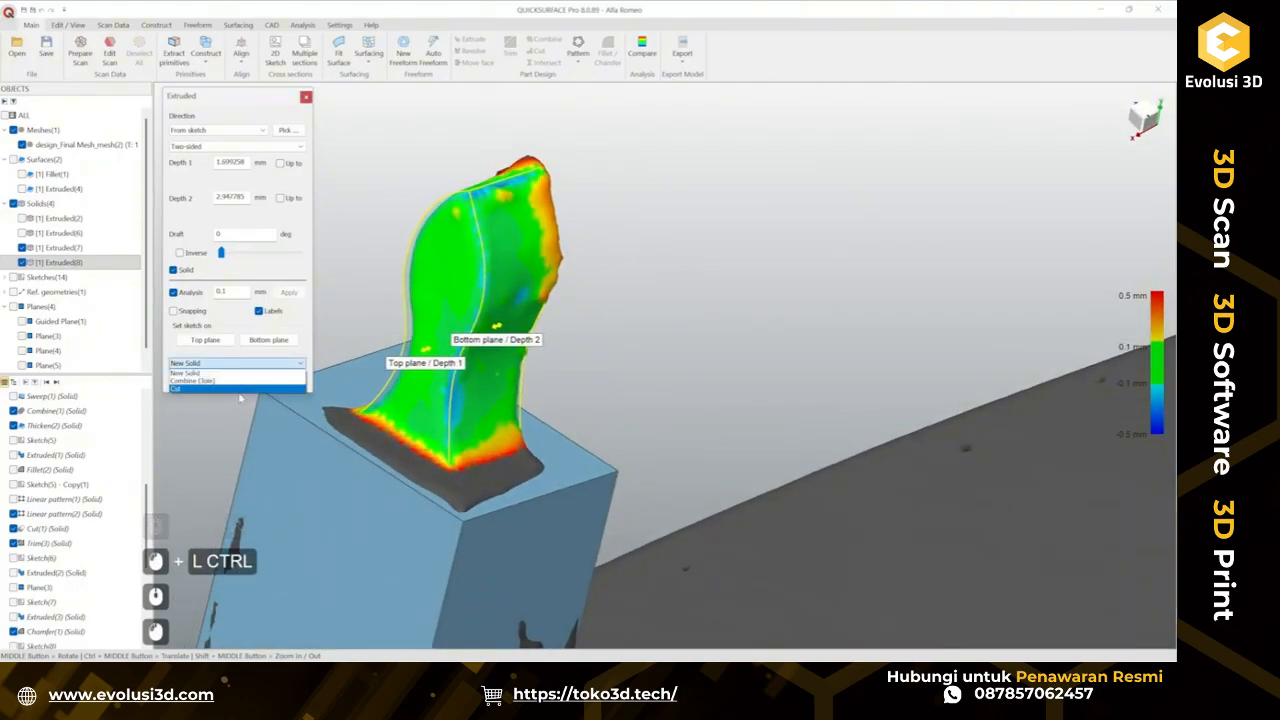
click(230, 309)
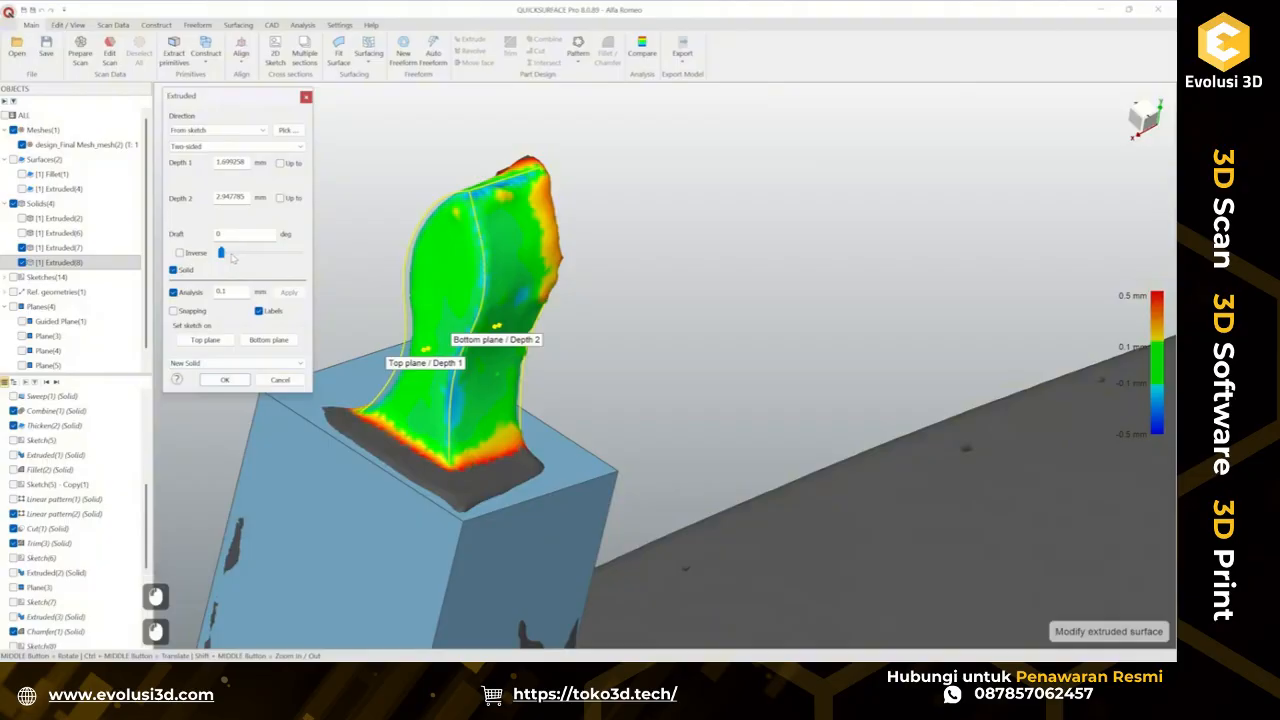
mouse_move(221, 253)
mouse_down()
mouse_move(245, 258)
mouse_move(234, 262)
mouse_up()
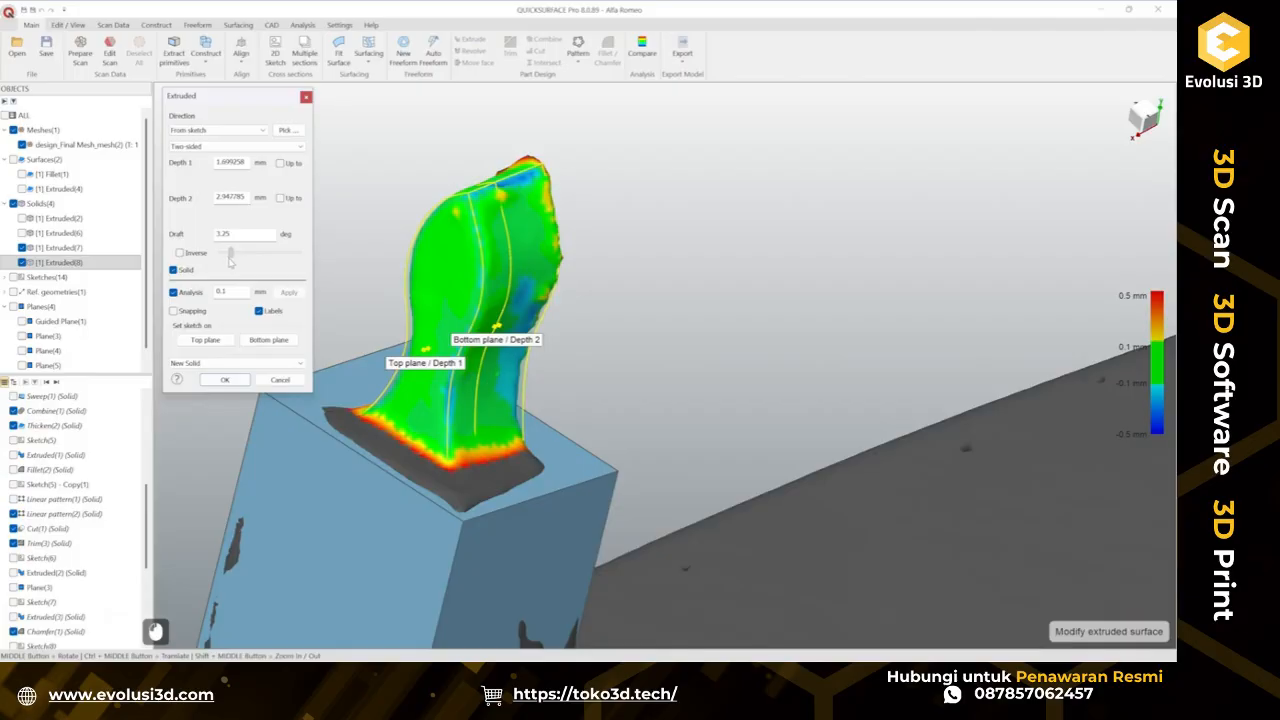
click(225, 380)
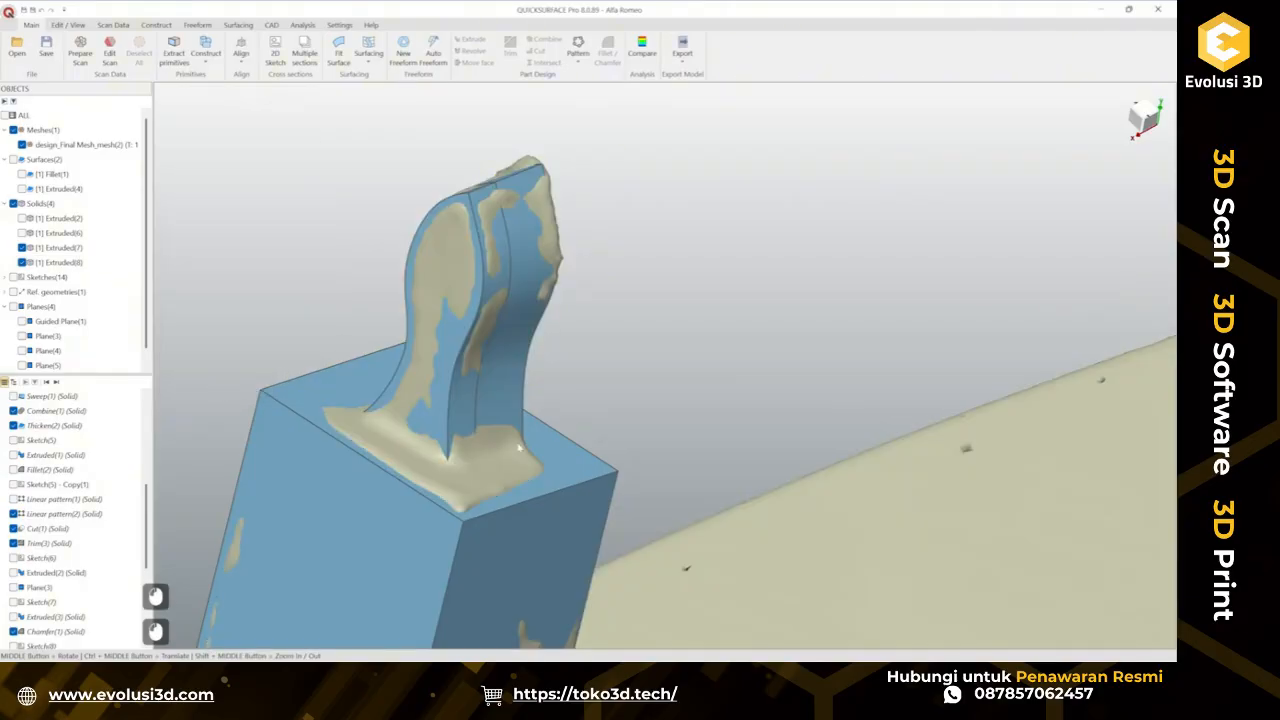
Edit the stem extrusion and set its result to Combine (Solid) with the existing body.
right_click(506, 384)
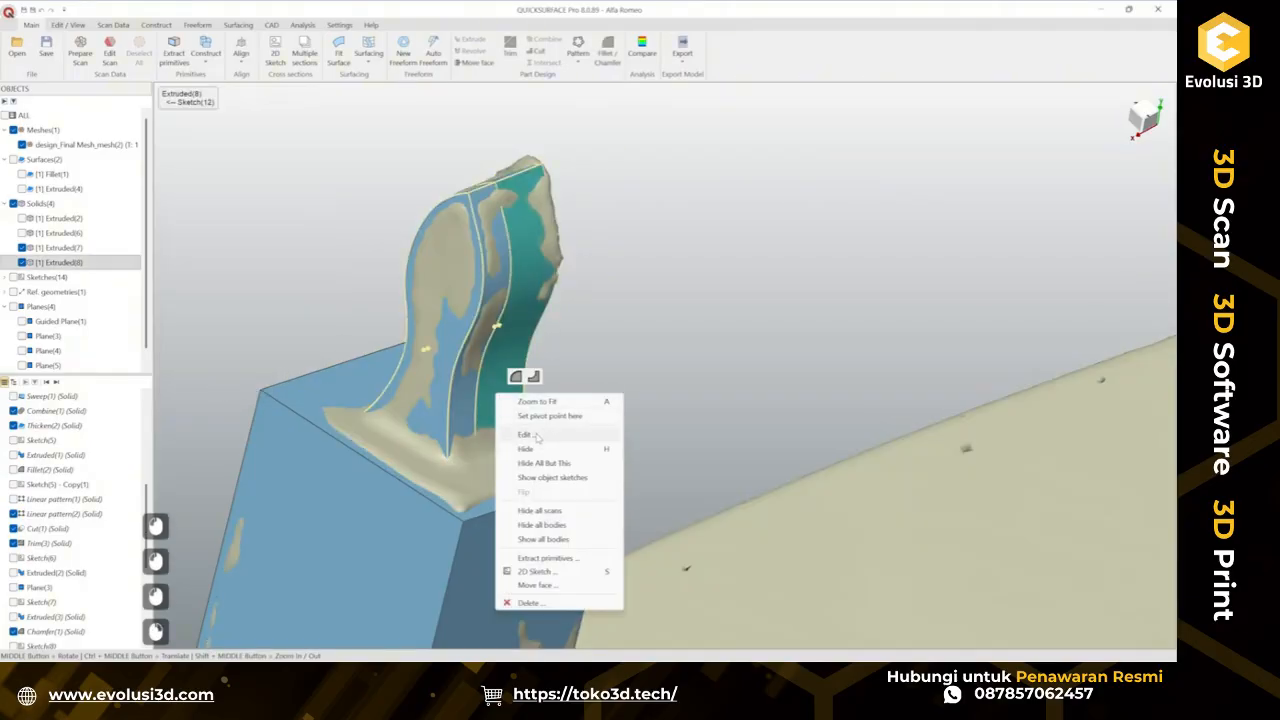
click(572, 447)
click(188, 363)
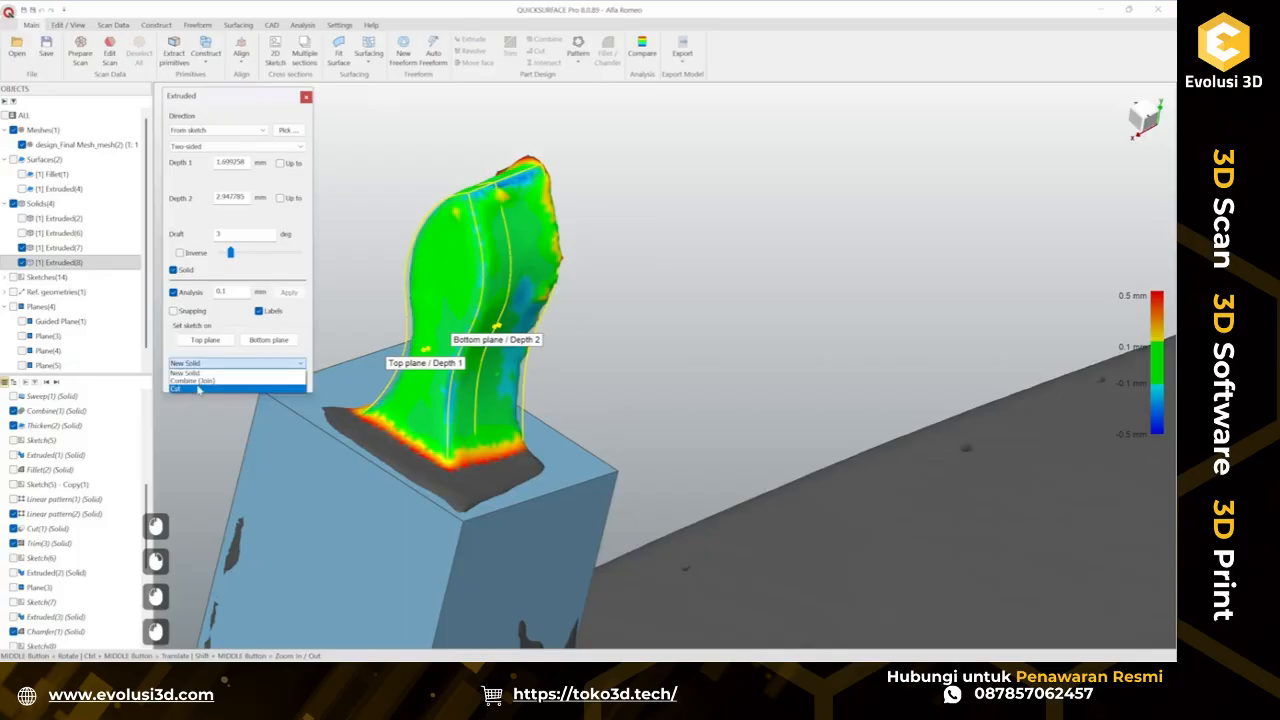
click(198, 388)
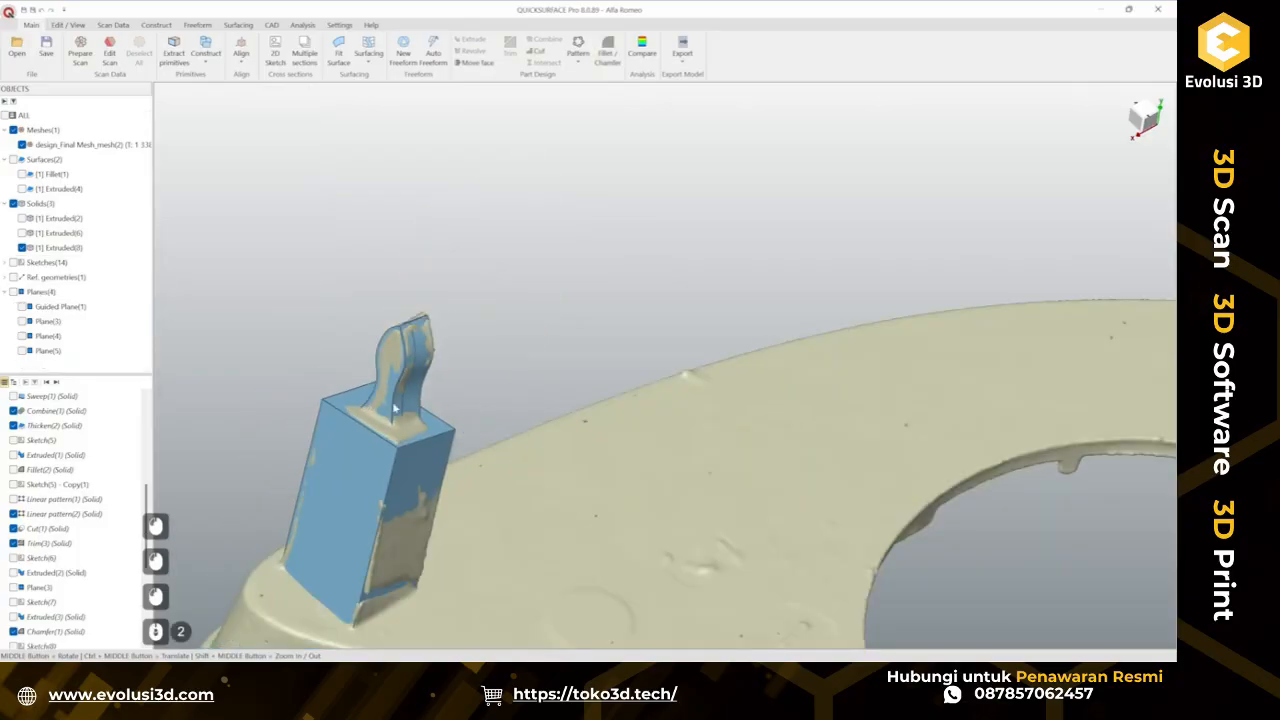
ctrl+middle_drag(568, 481, 640, 432)
Create a new 2D sketch on a horizontal slicing plane offset about -16.65 mm through the rectangular slot.
click(22, 247)
scroll(531, 430, up, 2)
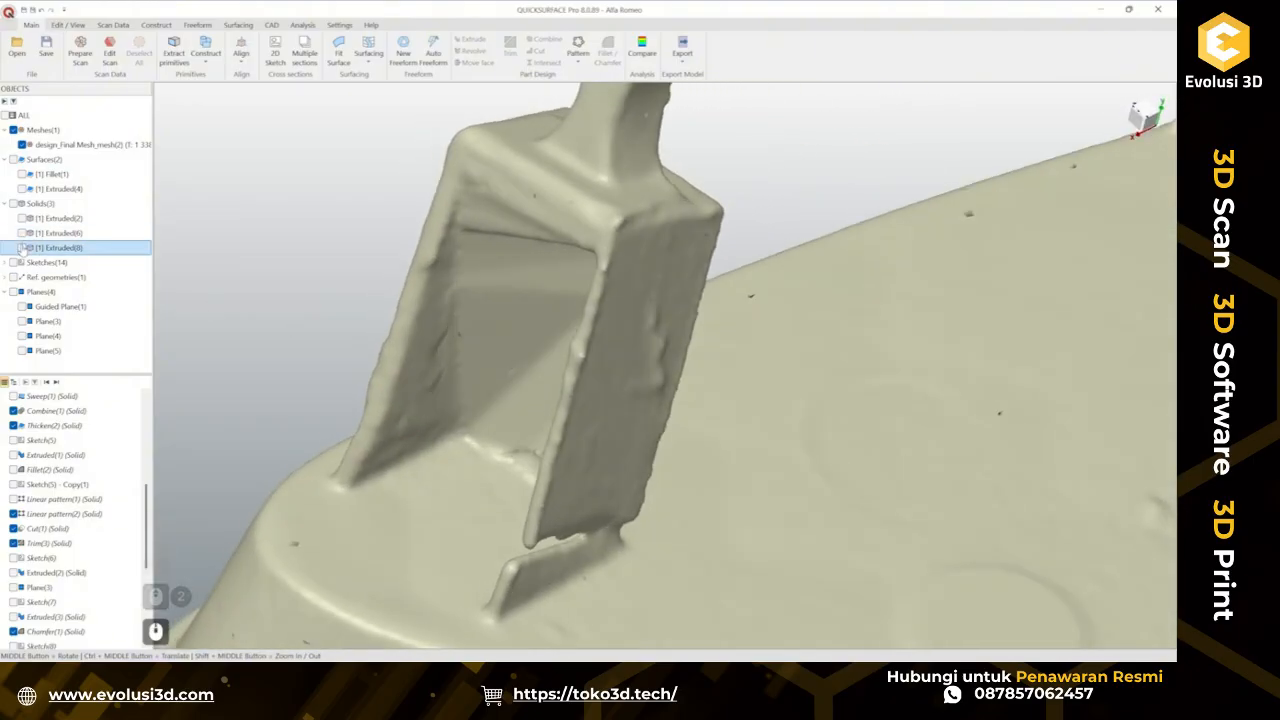
click(22, 247)
click(536, 118)
click(557, 99)
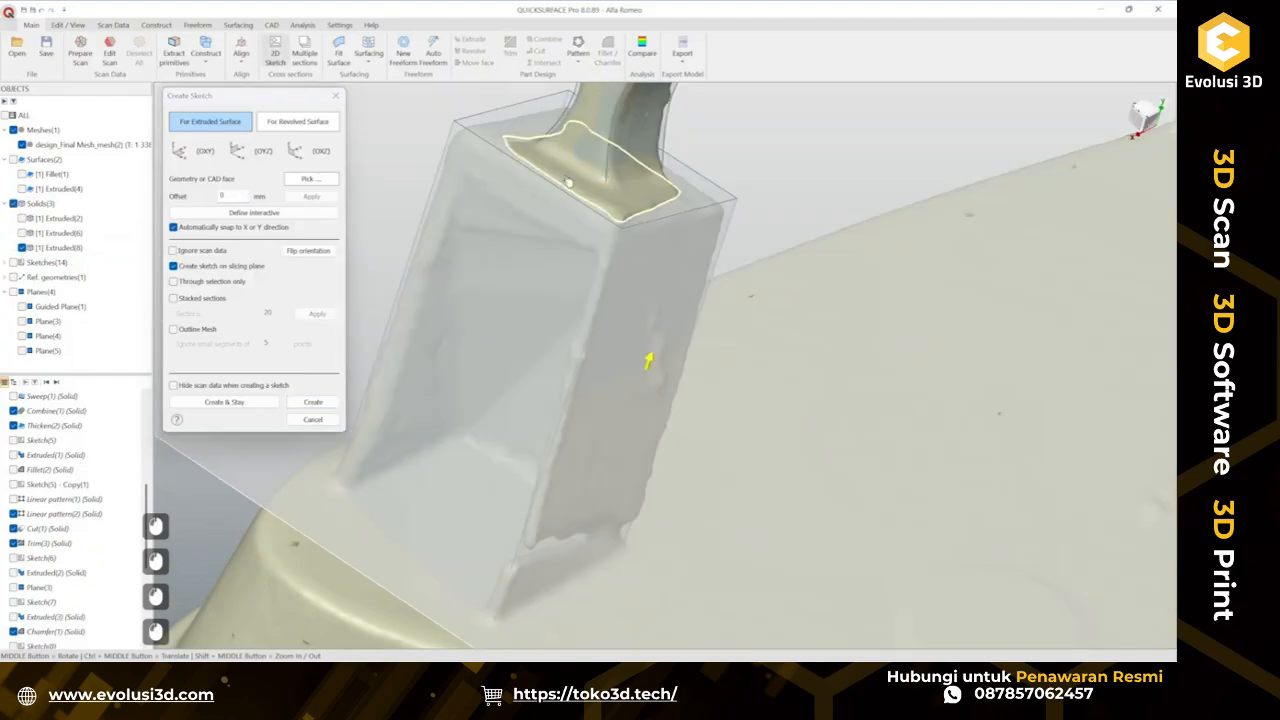
drag(568, 184, 573, 300)
mouse_move(577, 323)
middle_down()
mouse_move(648, 334)
mouse_move(676, 388)
mouse_move(591, 323)
middle_up()
middle_drag(520, 287, 476, 307)
drag(634, 263, 603, 406)
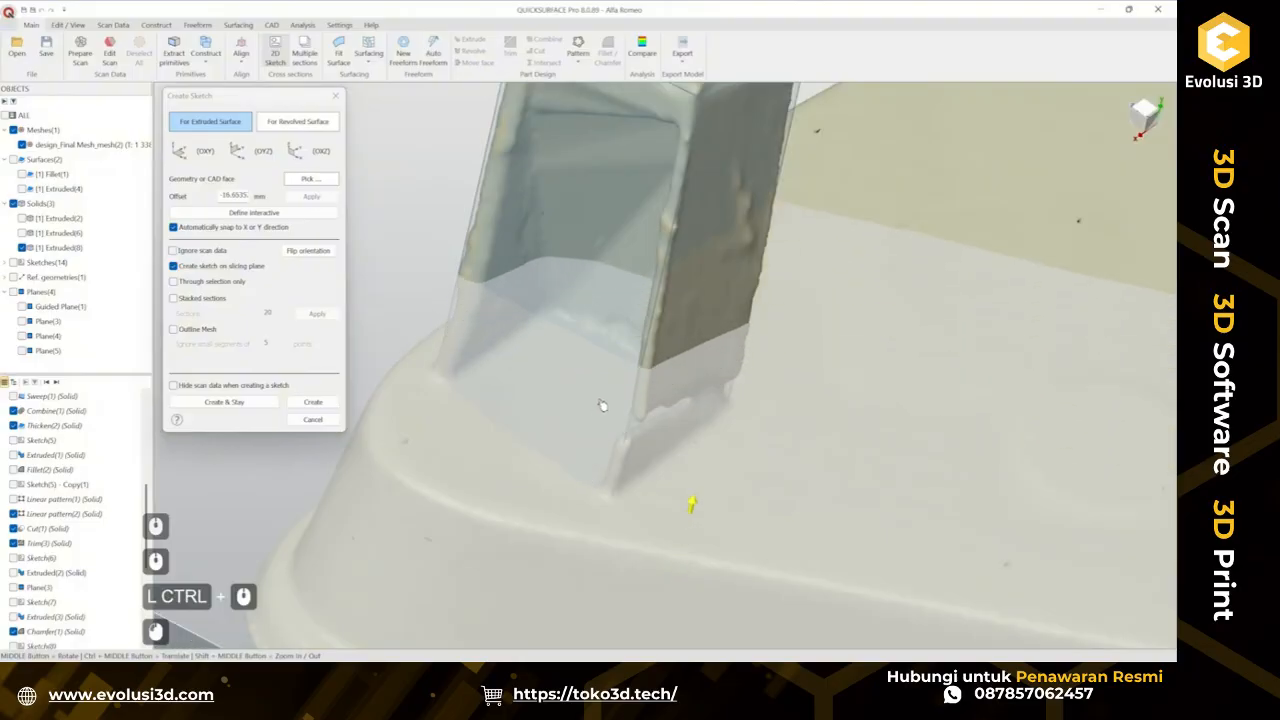
middle_drag(603, 406, 612, 492)
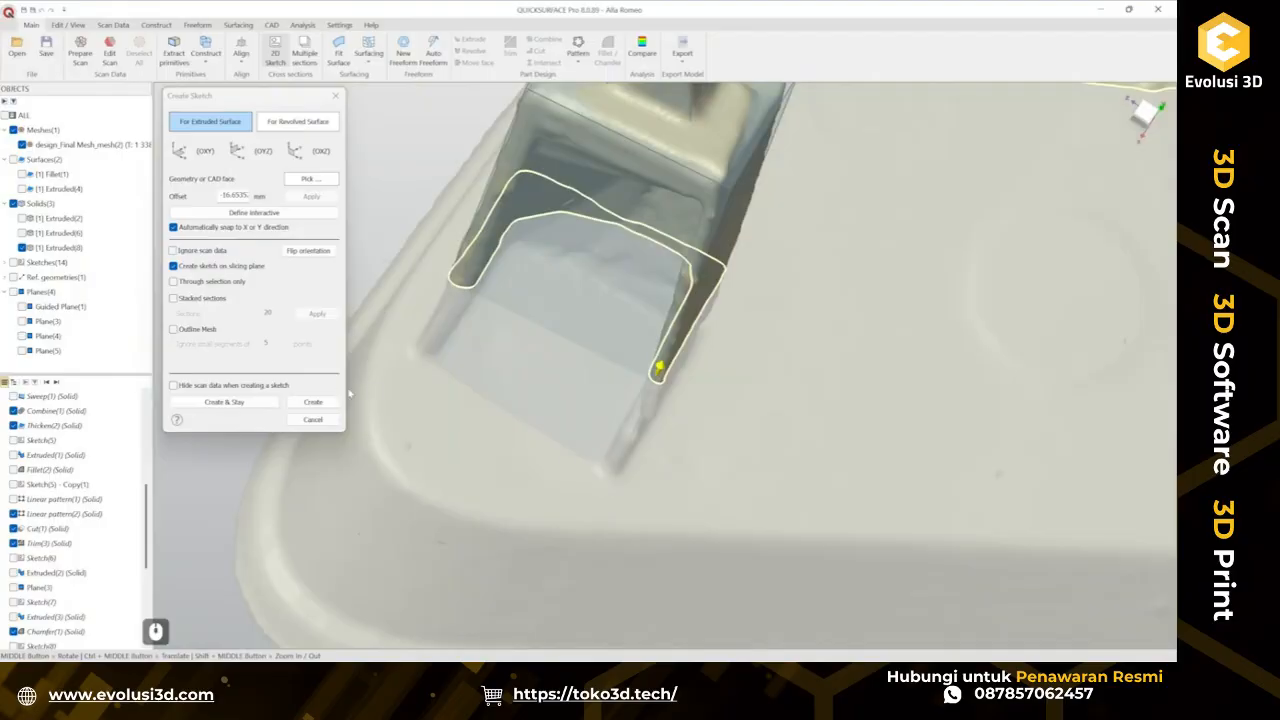
click(312, 403)
scroll(472, 243, up, 4)
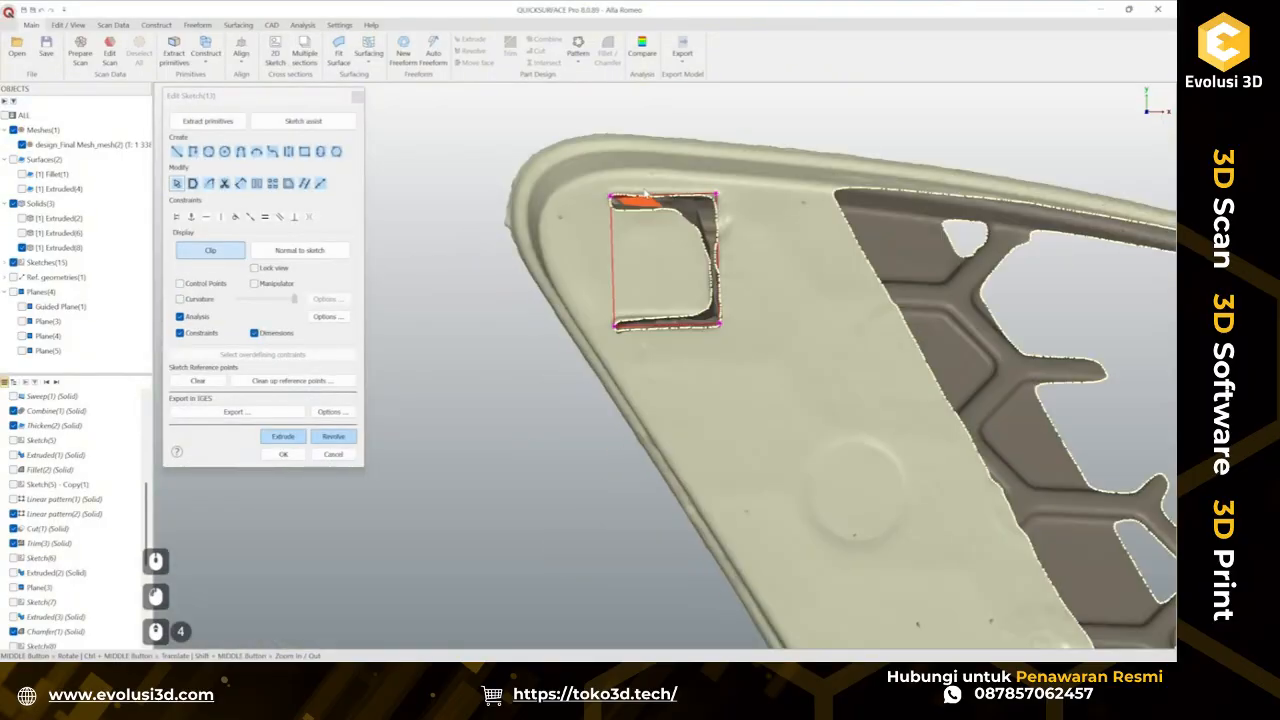
scroll(684, 222, up, 3)
ctrl+middle_drag(700, 240, 708, 212)
click(208, 121)
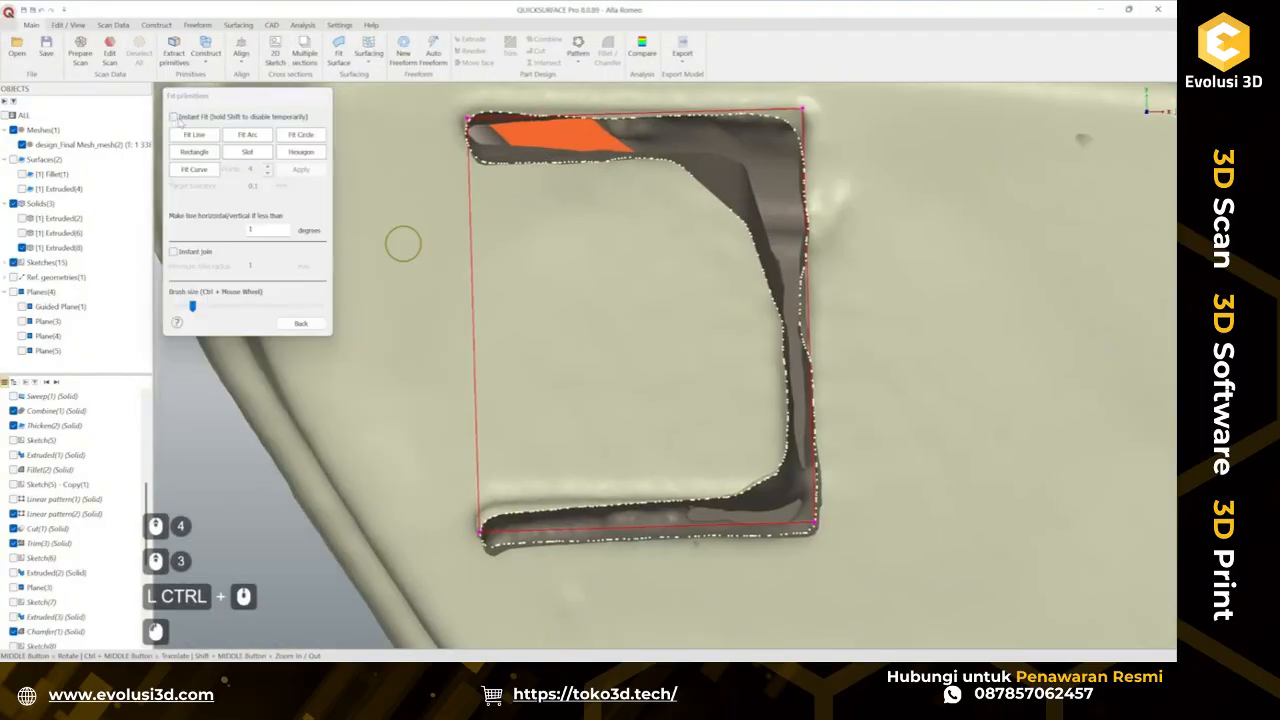
click(631, 171)
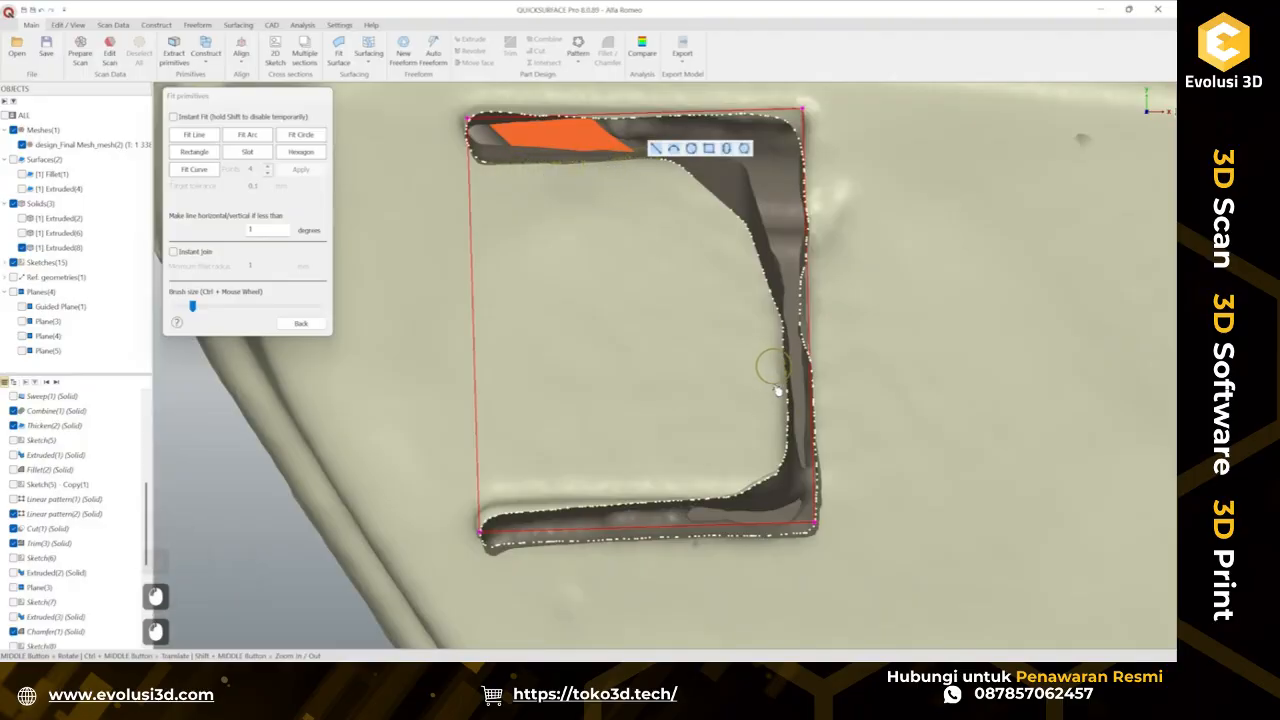
click(770, 425)
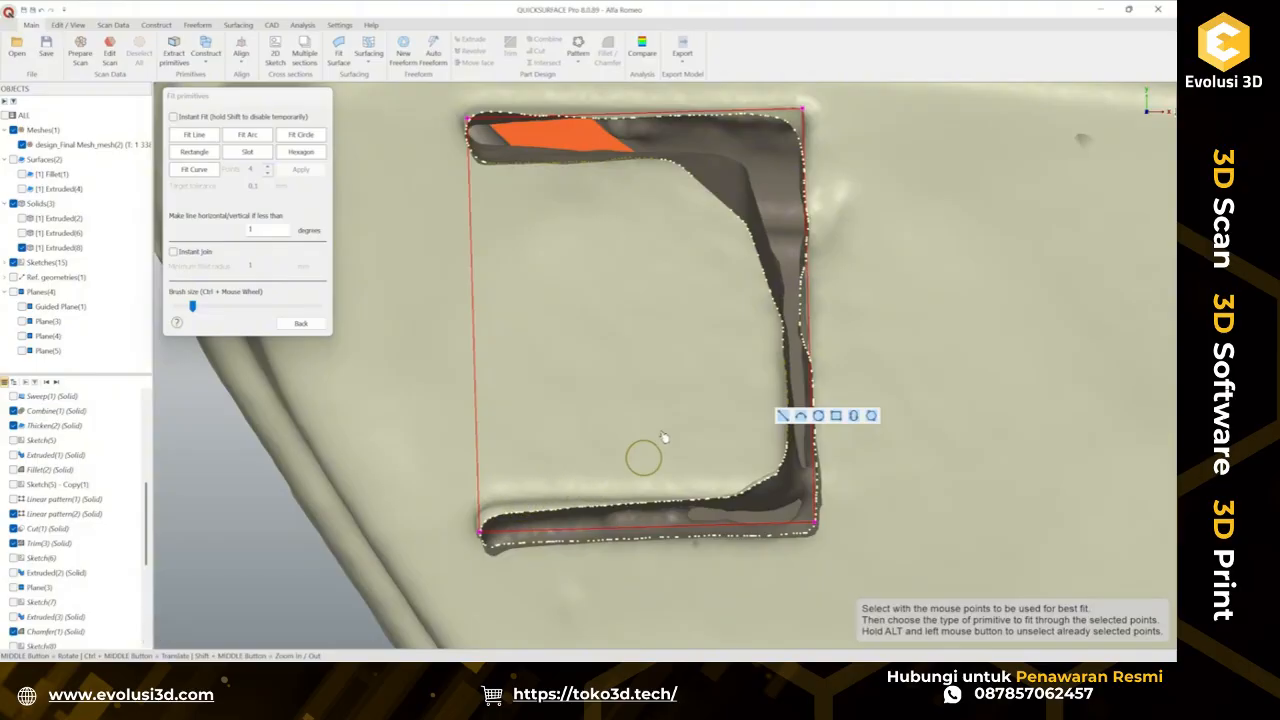
click(300, 323)
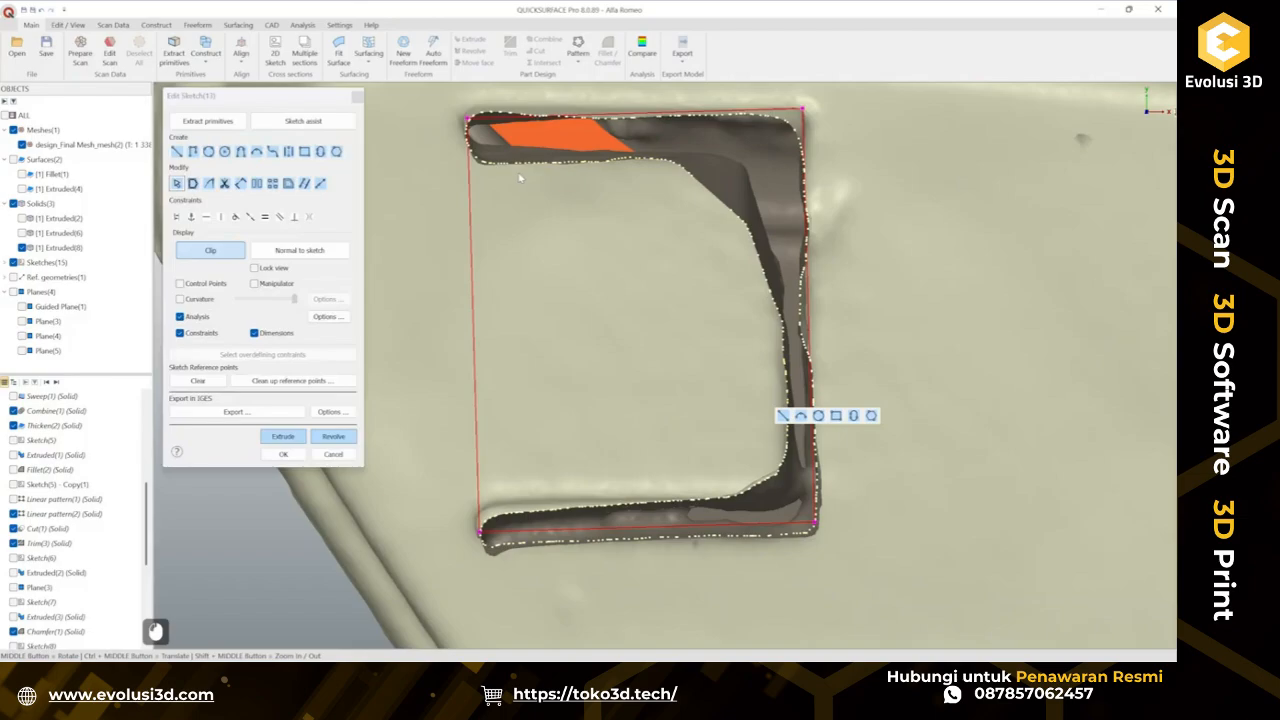
Draw a horizontal line about 8.1 mm along the slot's upper inner edge.
click(176, 151)
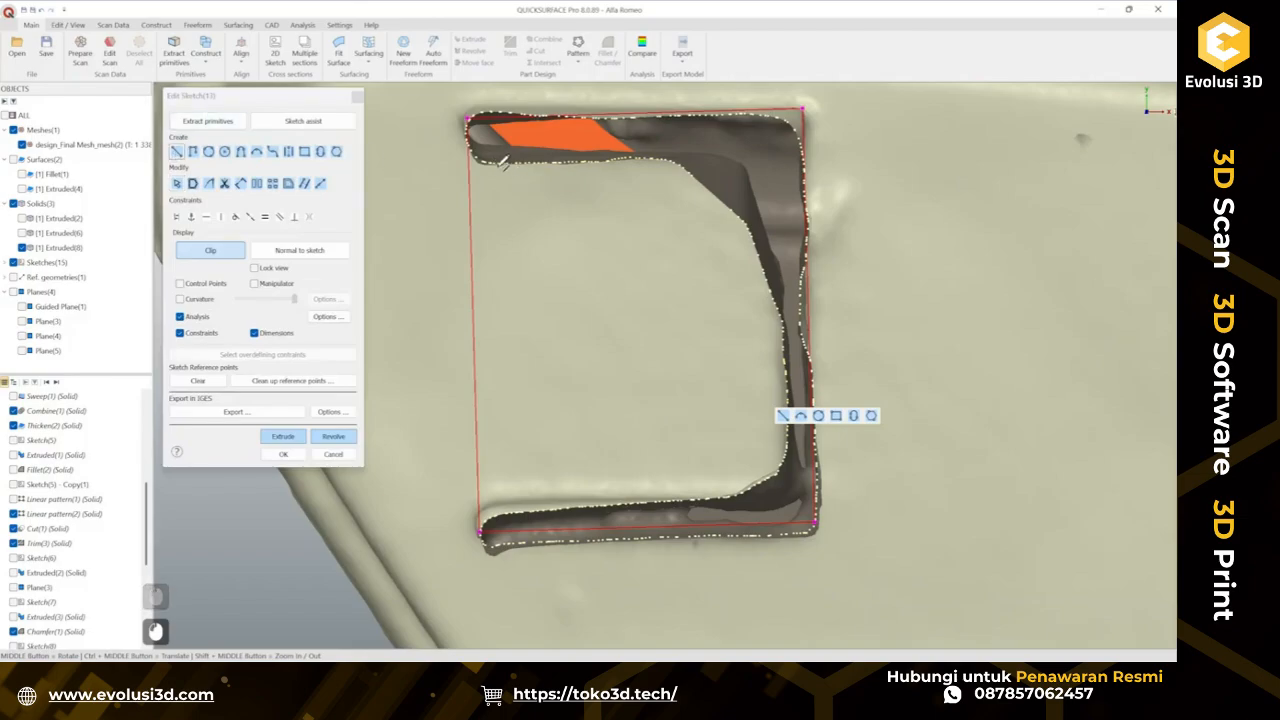
ctrl+click(486, 160)
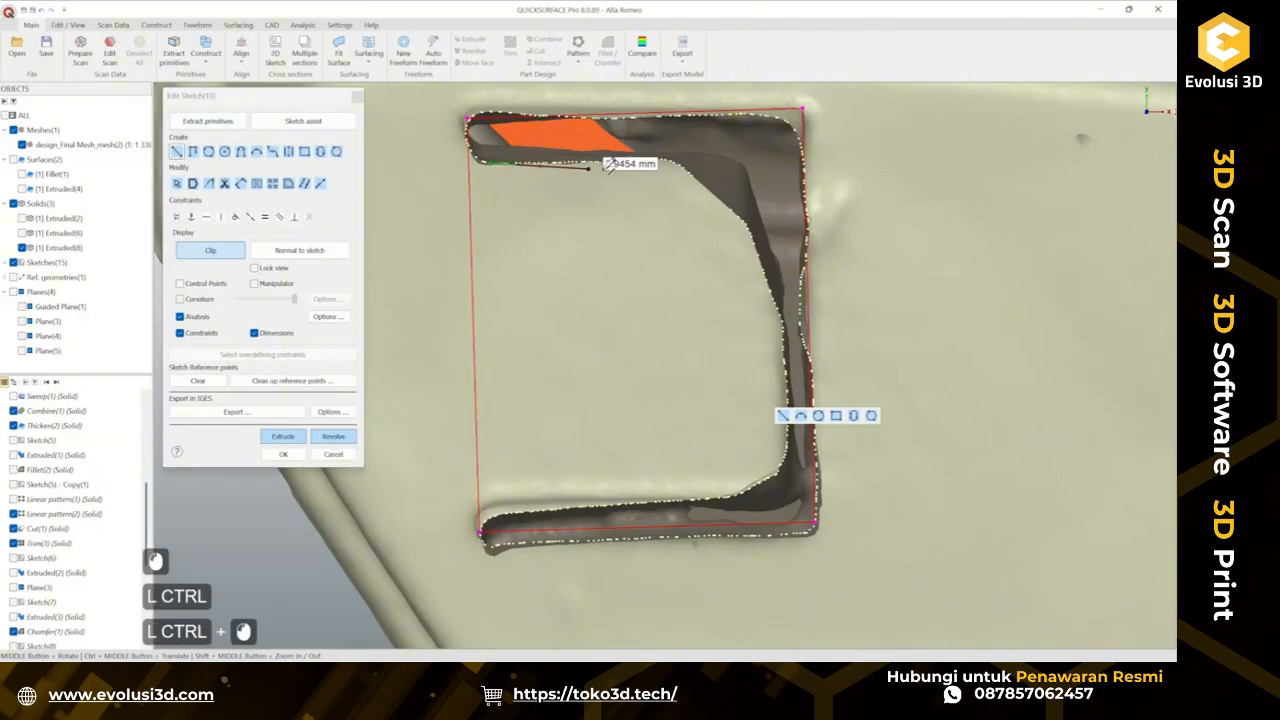
click(762, 158)
key(Escape)
key(Escape)
key(Escape)
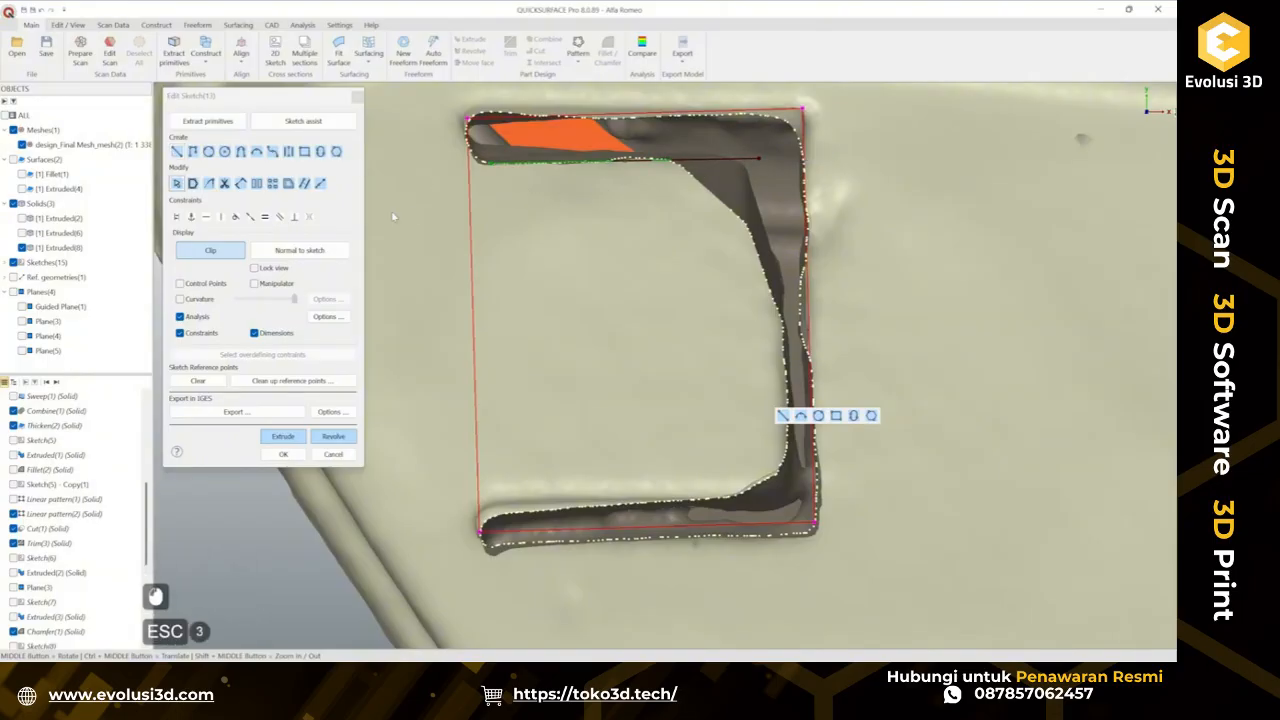
Project the left edge of the sketch boundary into the sketch.
click(289, 183)
click(472, 249)
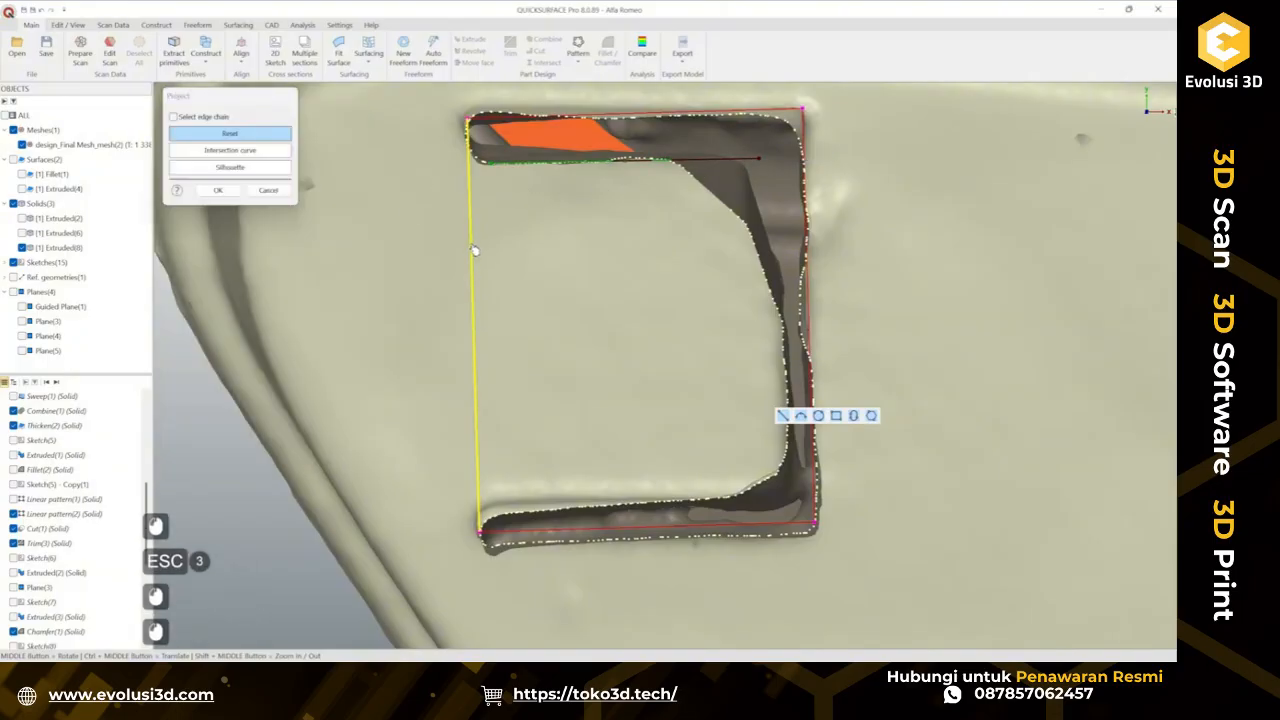
click(218, 191)
Draw a horizontal line about 6.25 mm from the projected left edge across the middle of the slot.
click(176, 151)
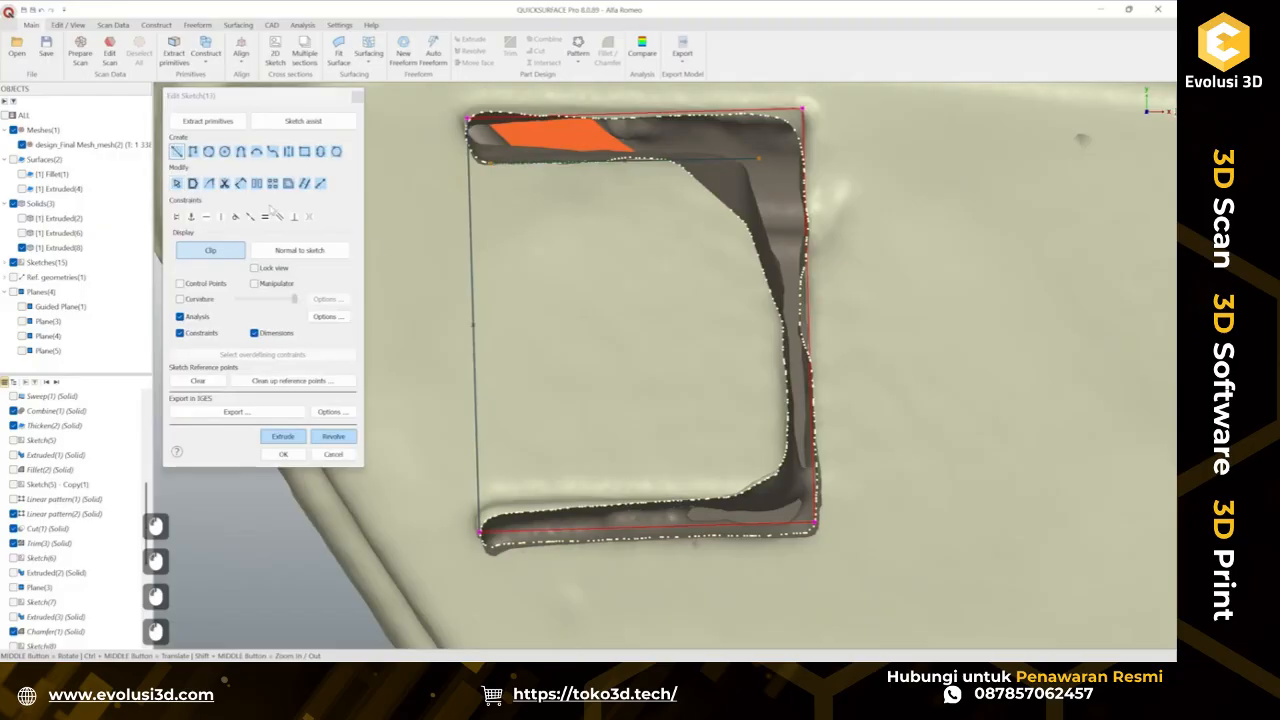
click(476, 323)
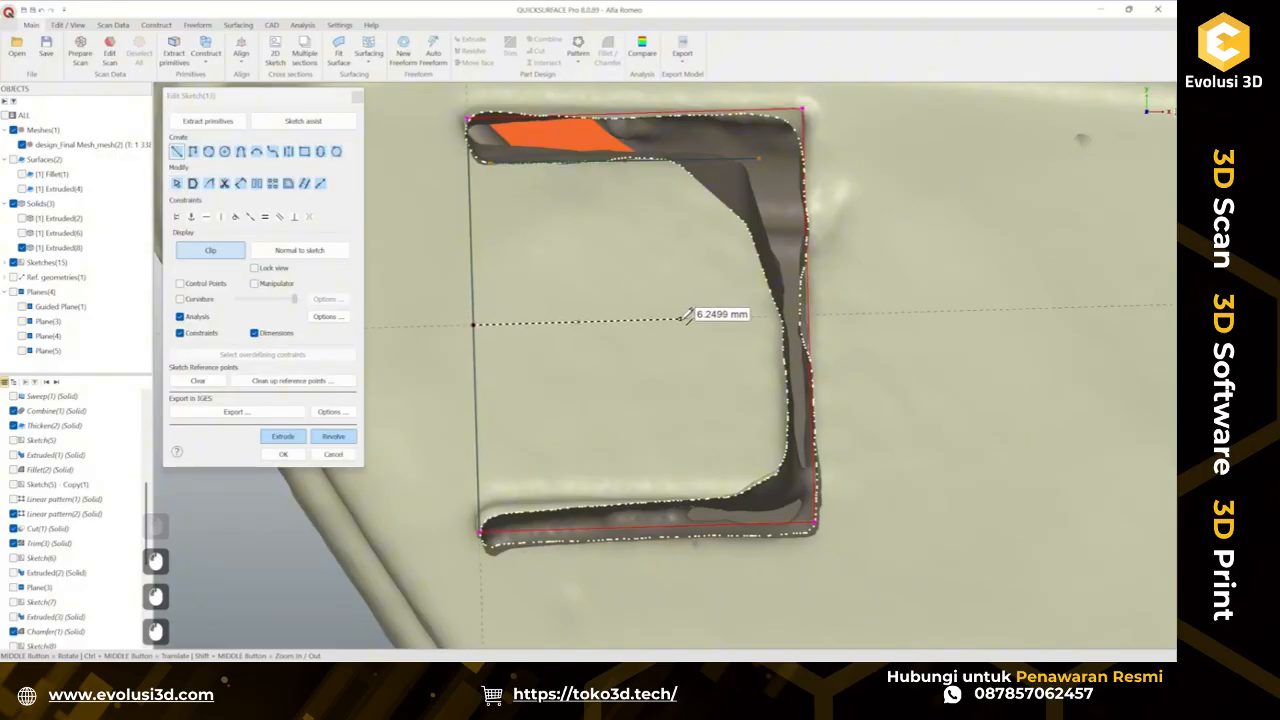
click(680, 320)
key(Escape)
key(Escape)
Mirror the upper line about the middle line to create the slot's lower edge line.
click(644, 322)
click(671, 302)
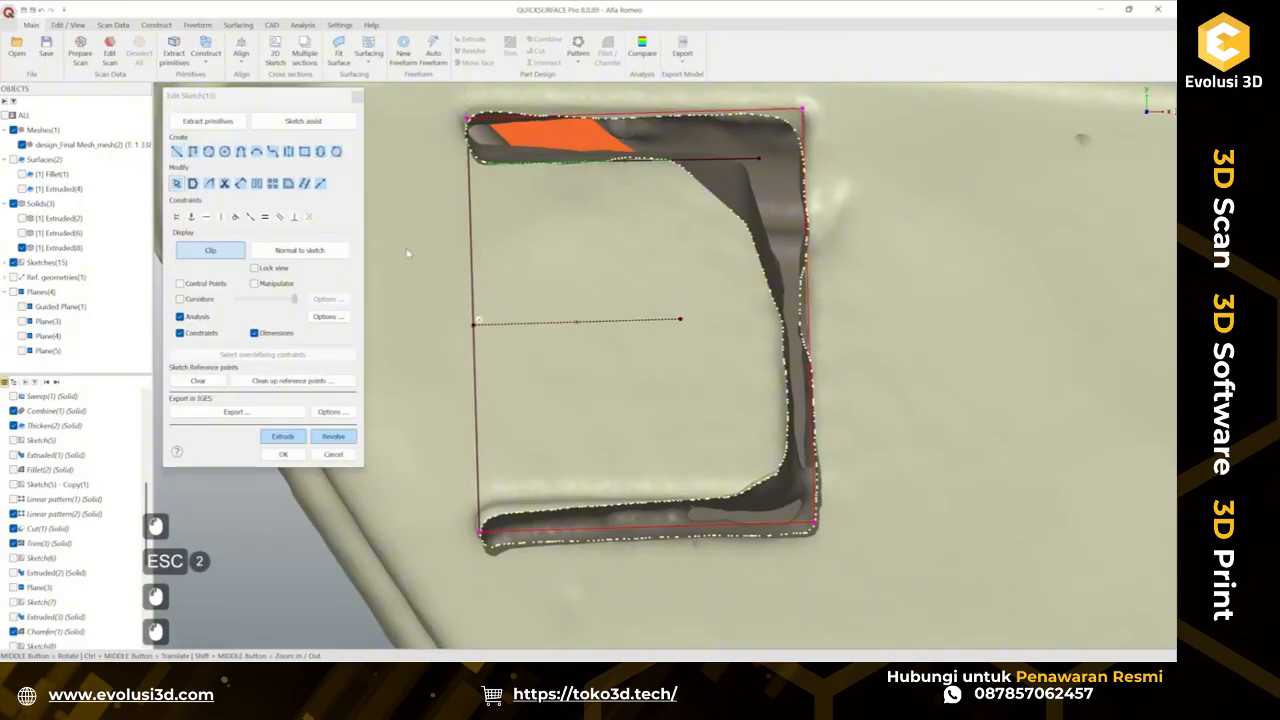
click(473, 267)
click(482, 245)
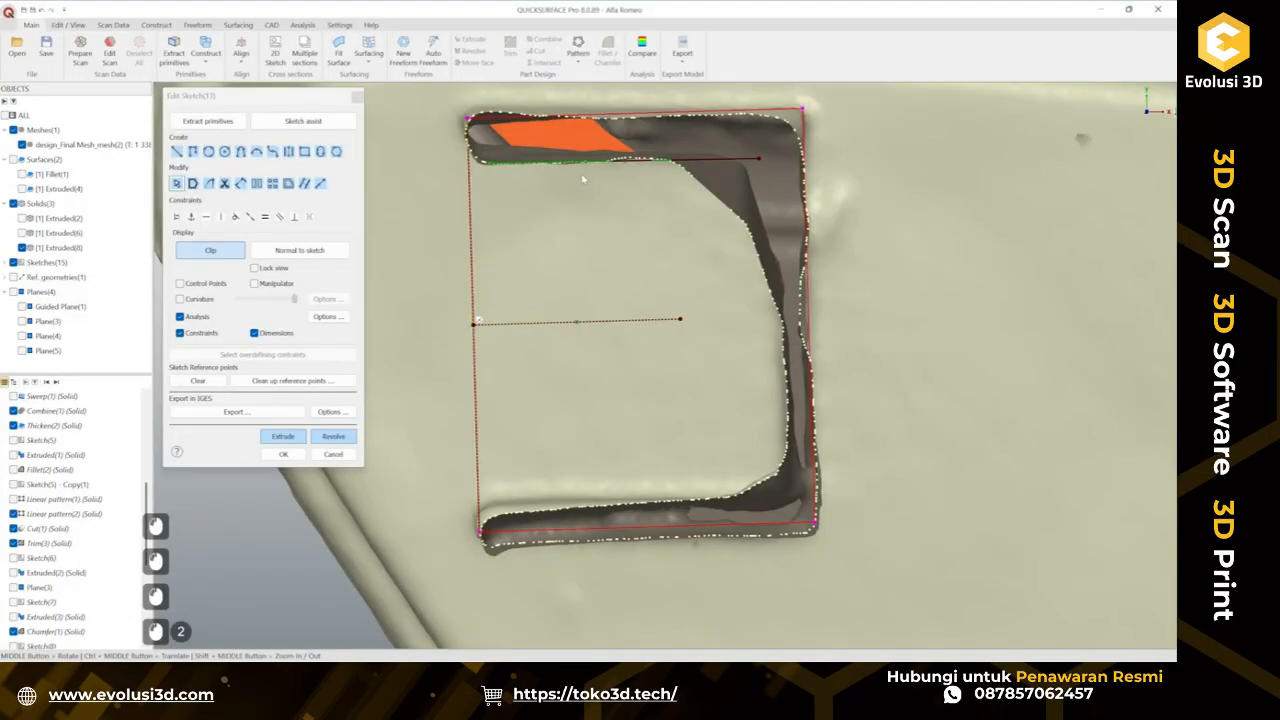
click(585, 160)
ctrl+click(637, 321)
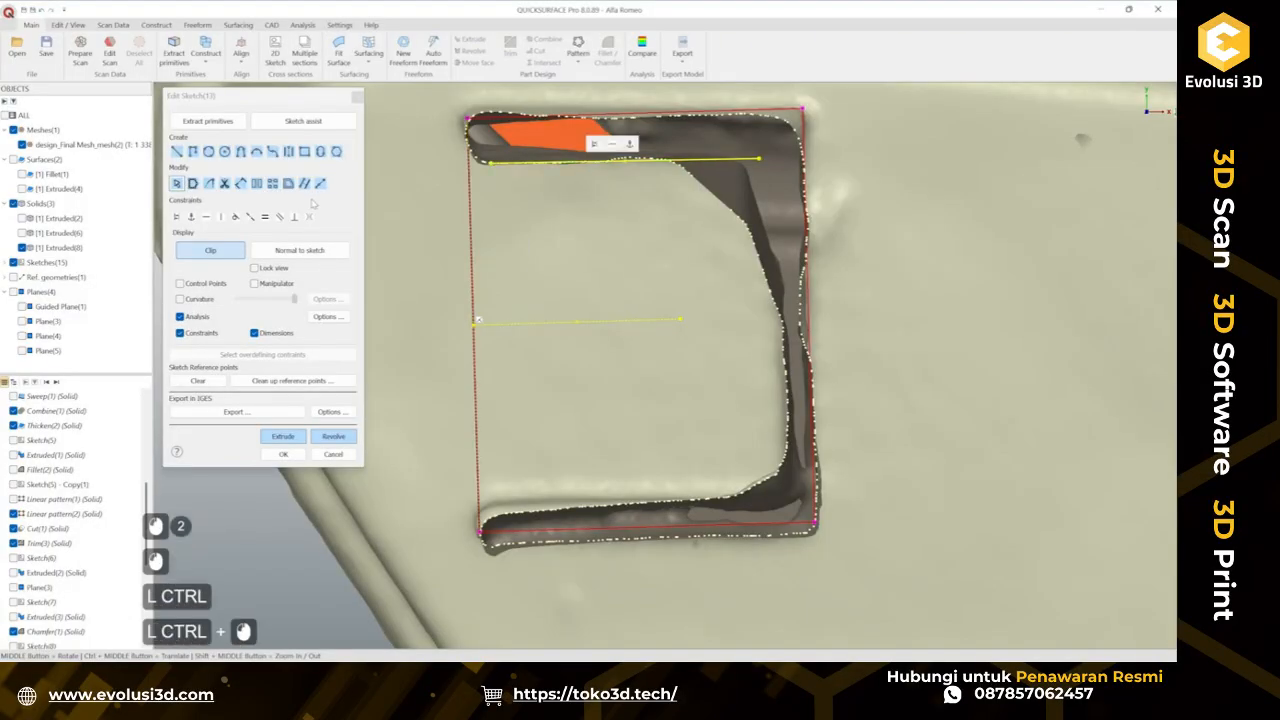
click(265, 186)
click(413, 332)
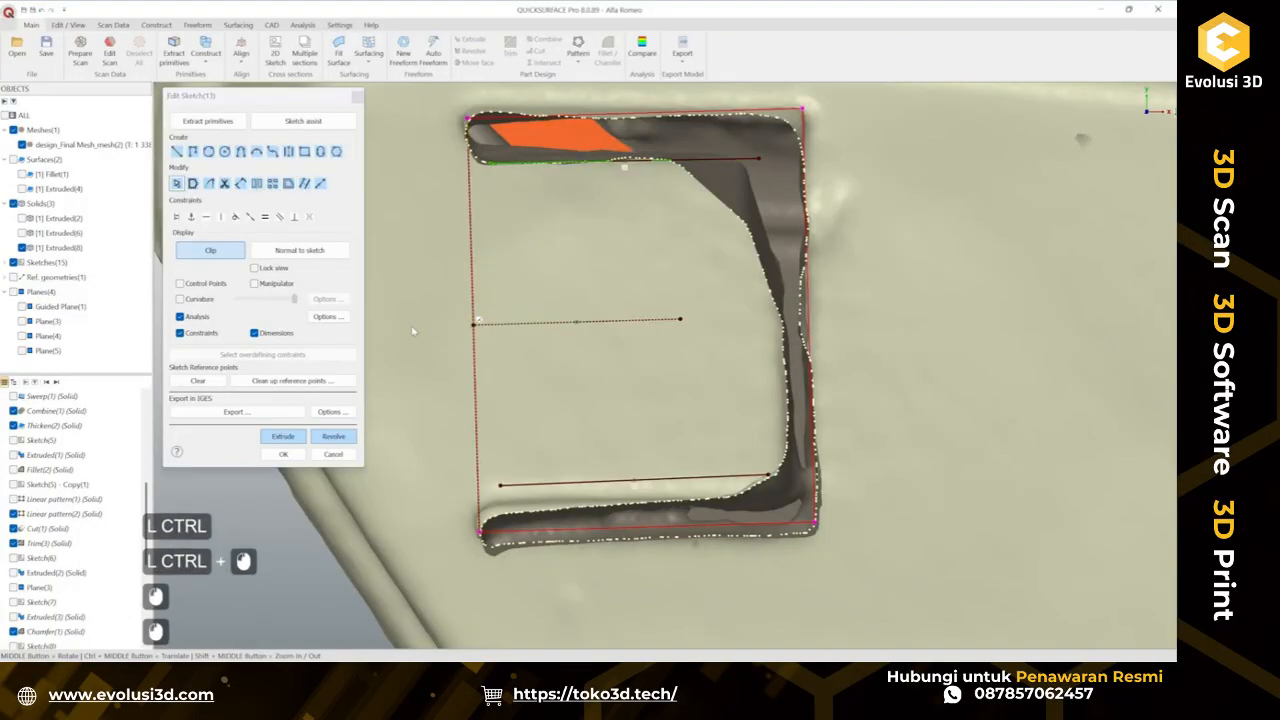
Draw two side lines joining the ends of the upper and lower lines to close the rectangle.
click(176, 151)
click(491, 163)
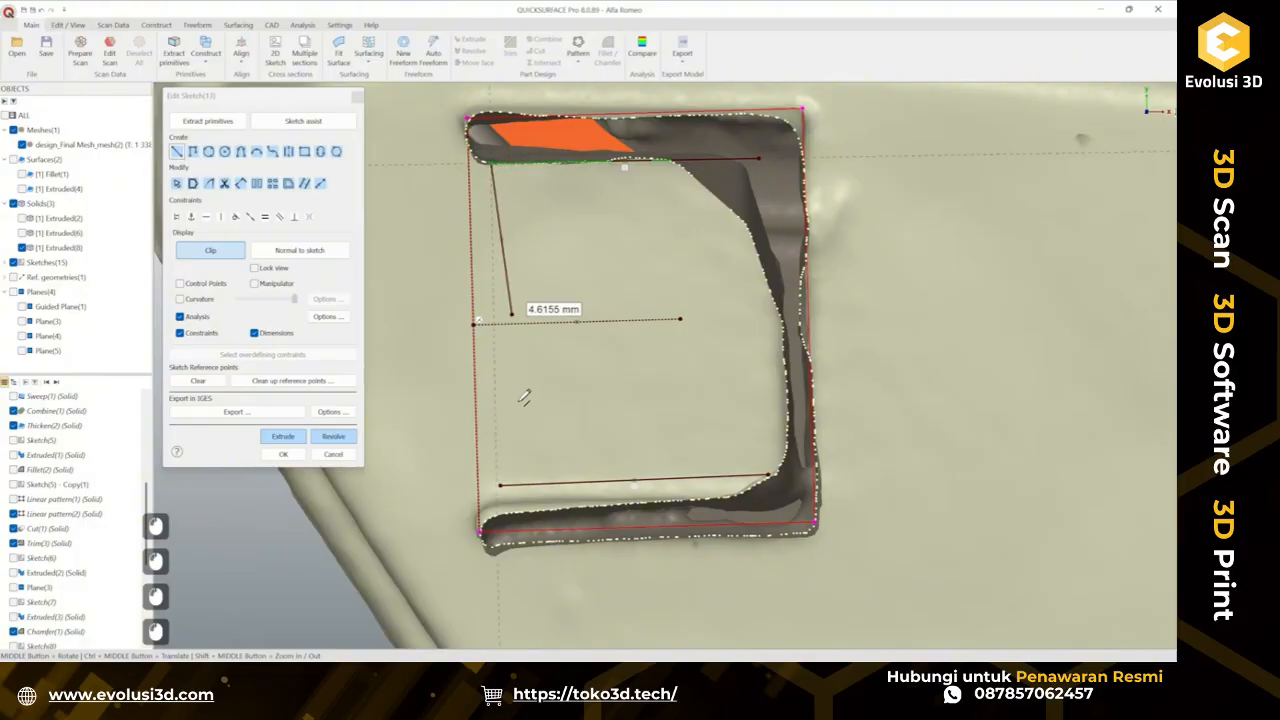
click(500, 480)
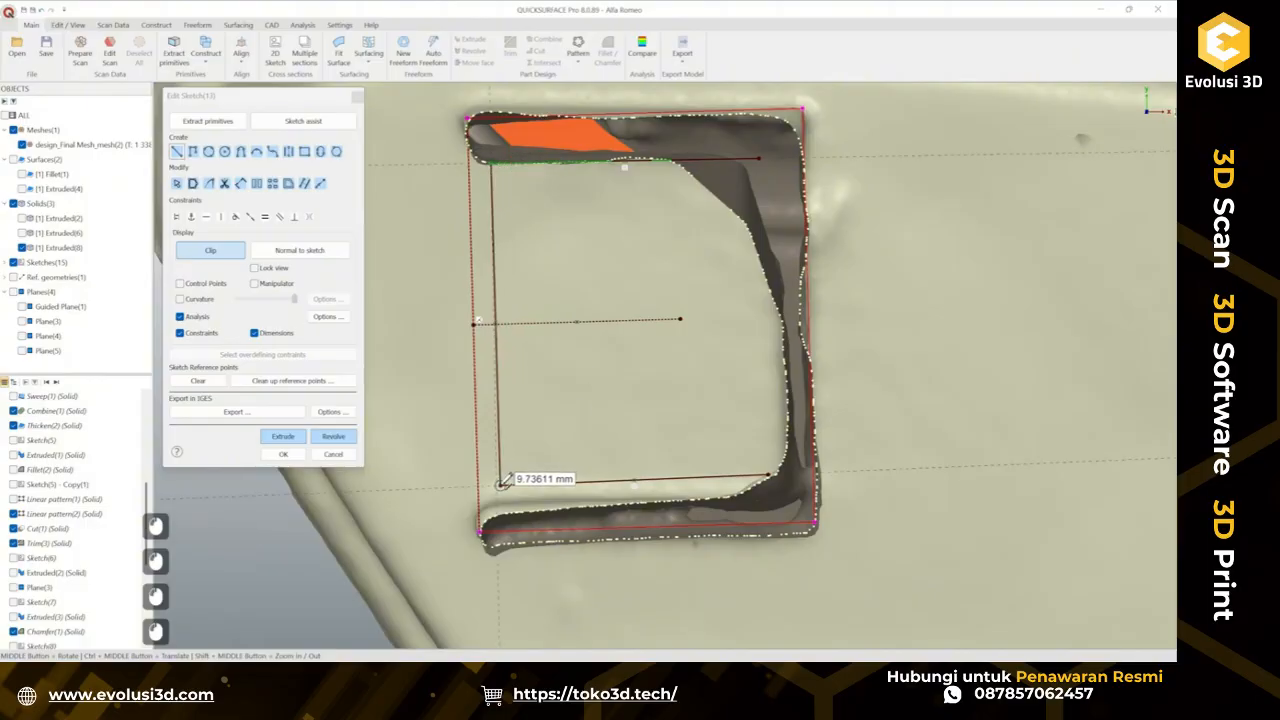
click(760, 158)
click(770, 470)
key(Escape)
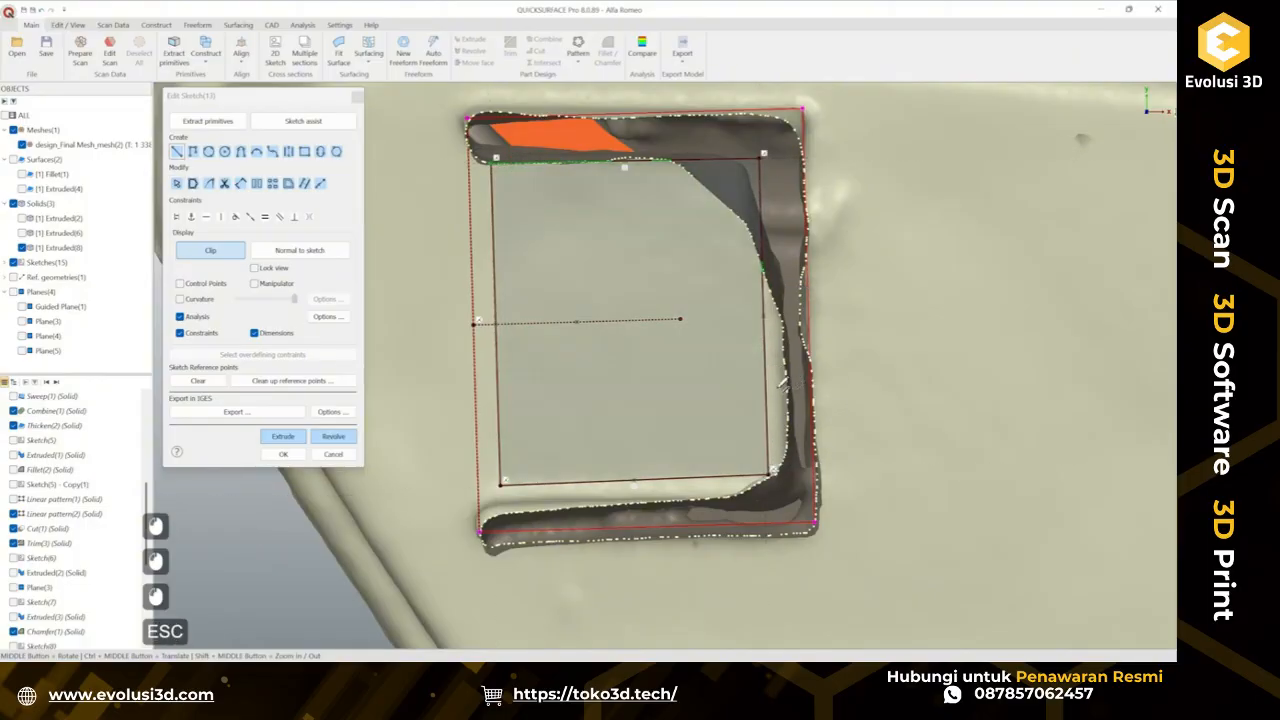
Move the rectangle's right, left and top lines outward to fit the scanned tab outline.
mouse_move(770, 398)
mouse_down()
mouse_move(791, 400)
mouse_move(790, 388)
mouse_up()
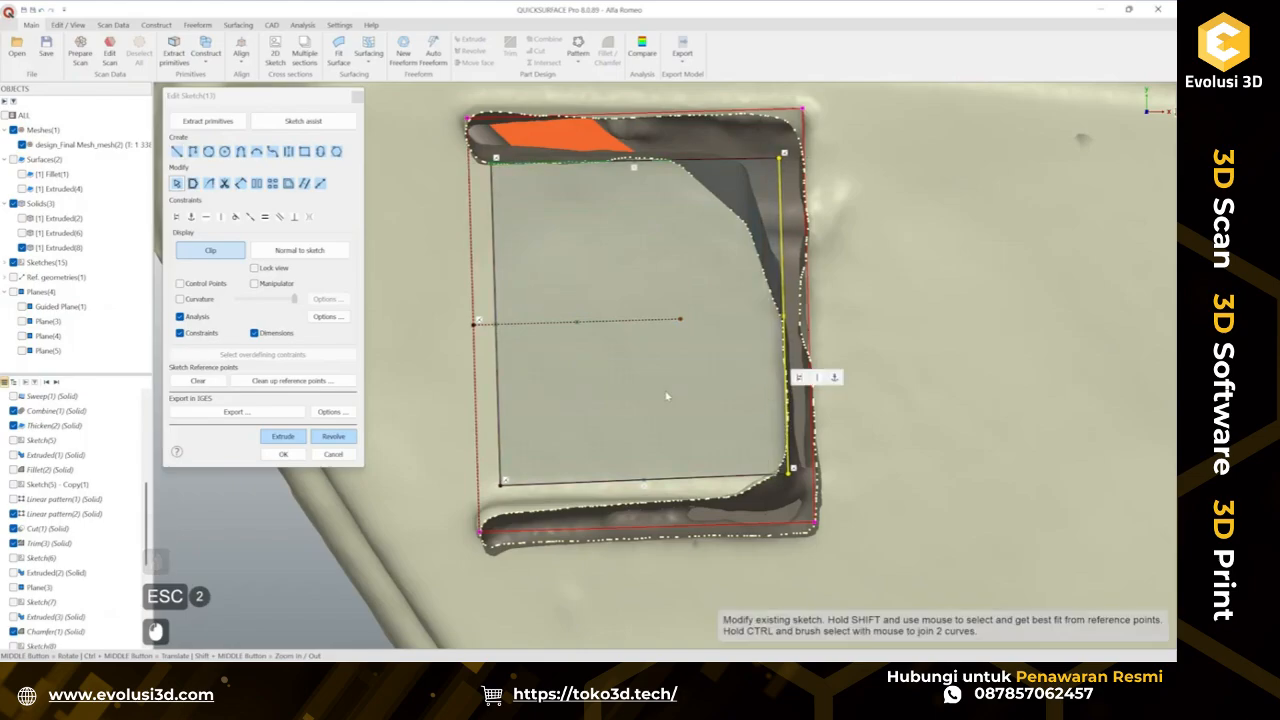
click(500, 390)
drag(500, 390, 430, 396)
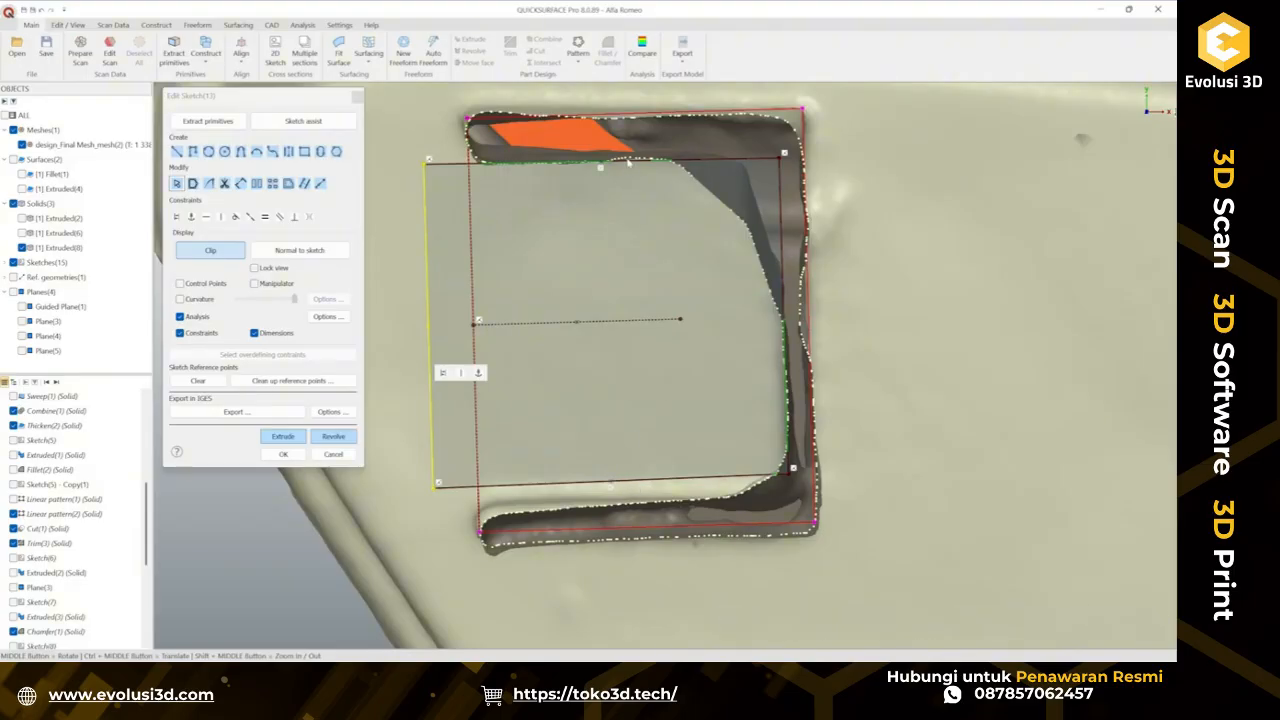
drag(628, 165, 627, 151)
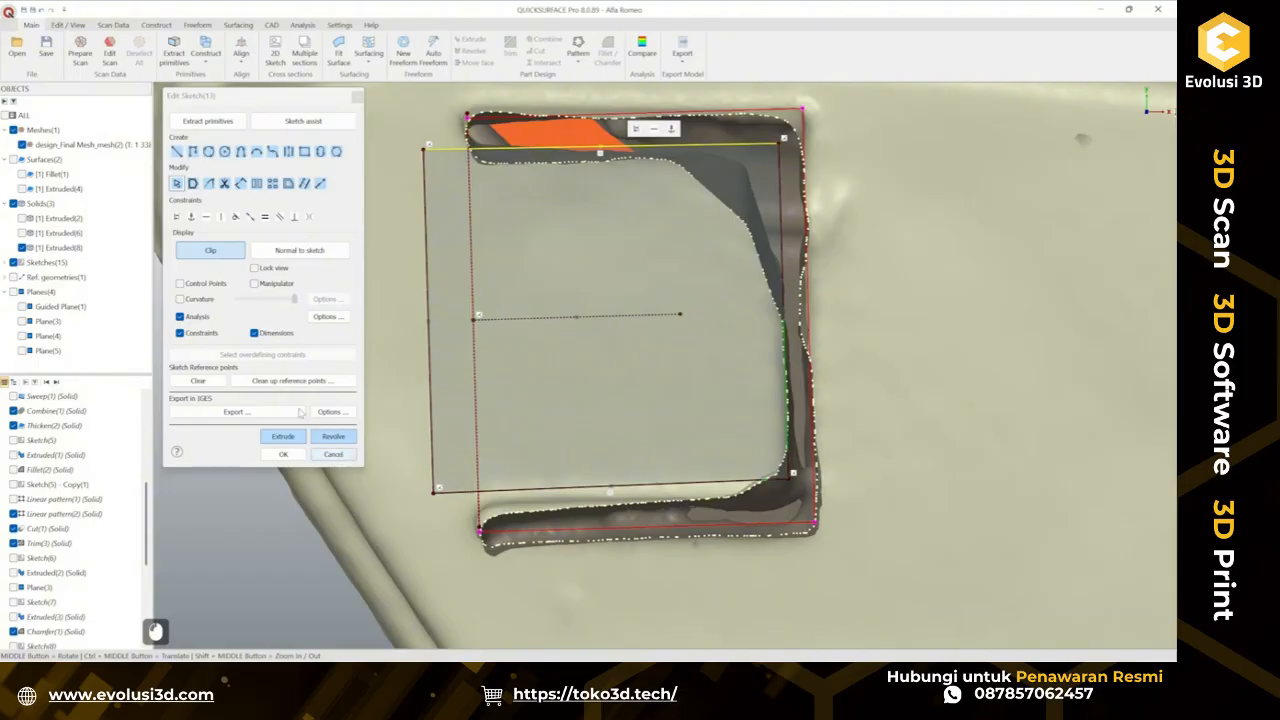
Turn off sketch clipping, hide the stem solid, and extrude the rectangle two-sided with depth 1 about 13.9 mm.
click(228, 251)
scroll(680, 438, down, 3)
mouse_move(680, 438)
middle_down()
mouse_move(722, 418)
mouse_move(726, 466)
mouse_move(791, 427)
mouse_move(673, 434)
middle_up()
scroll(722, 418, up, 2)
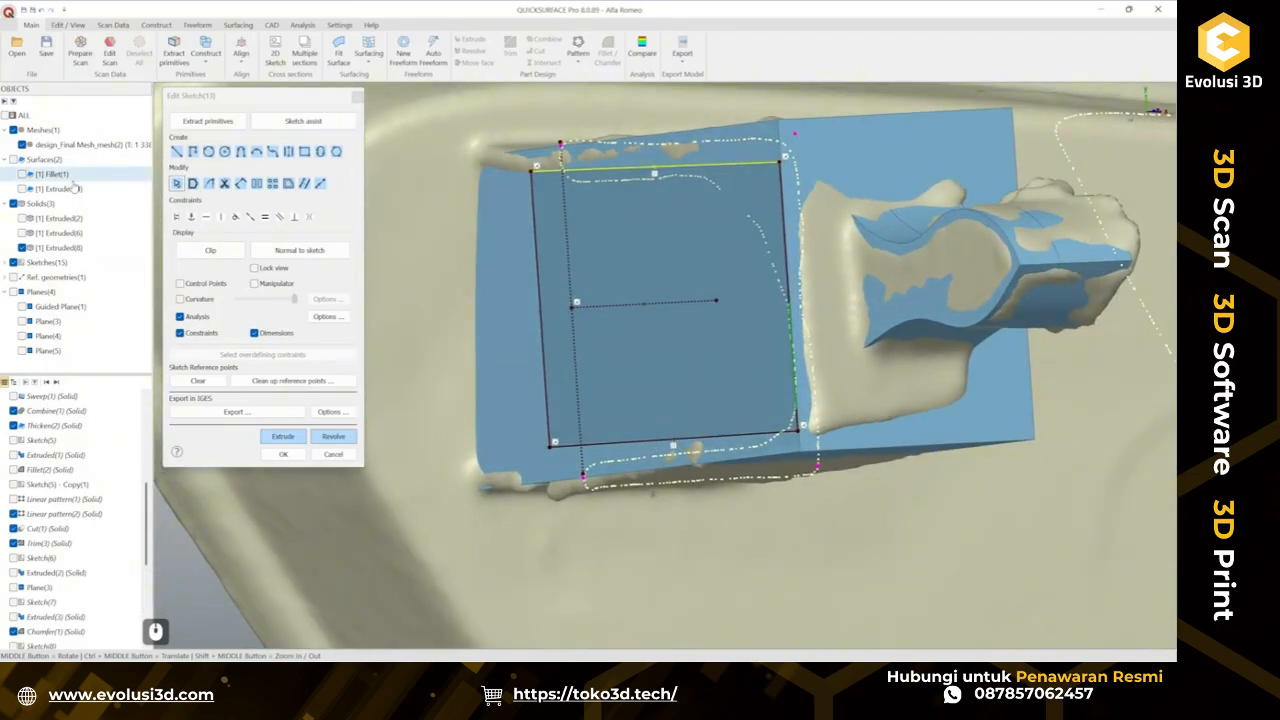
click(22, 247)
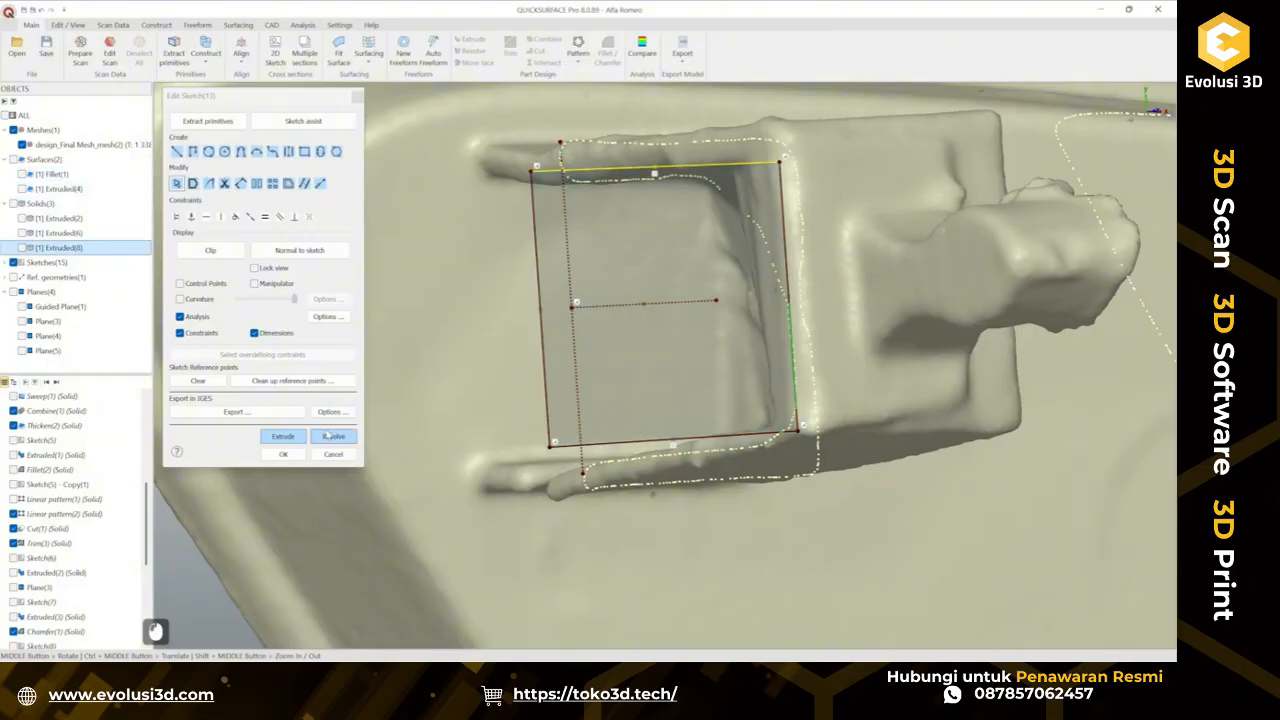
click(294, 441)
middle_drag(649, 424, 722, 417)
middle_drag(722, 417, 758, 256)
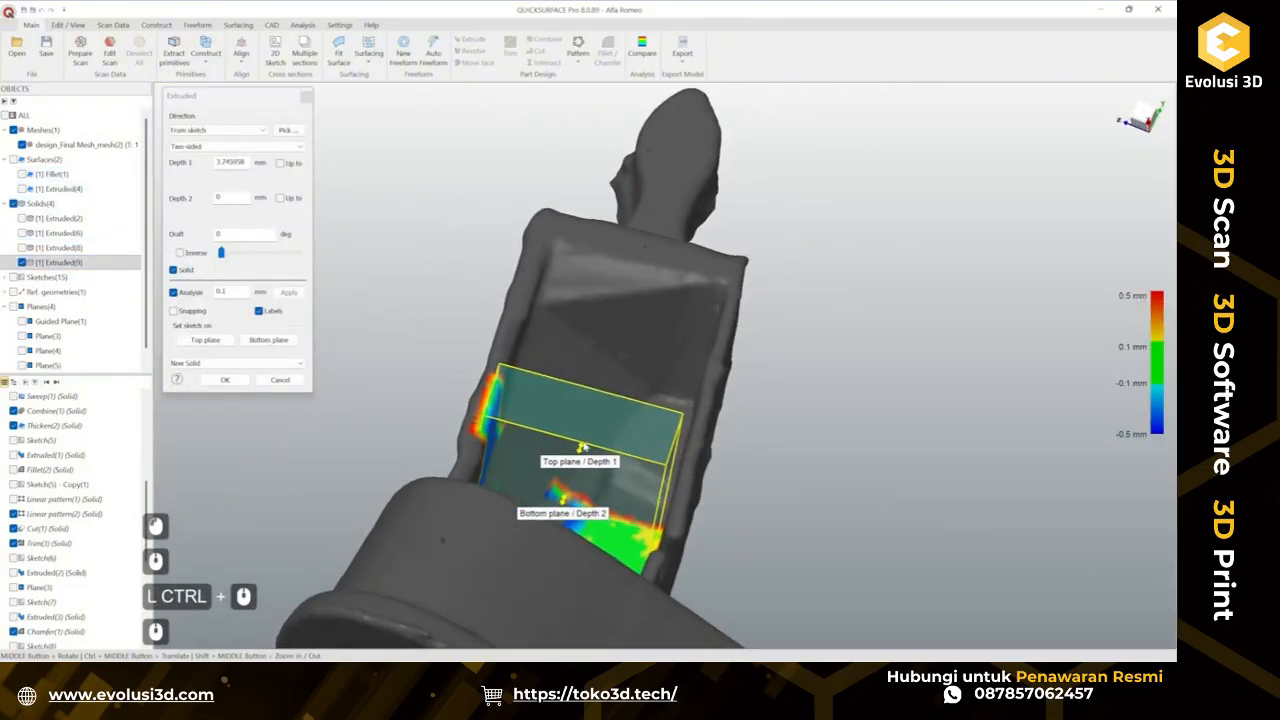
ctrl+drag(582, 446, 716, 302)
middle_drag(660, 340, 700, 225)
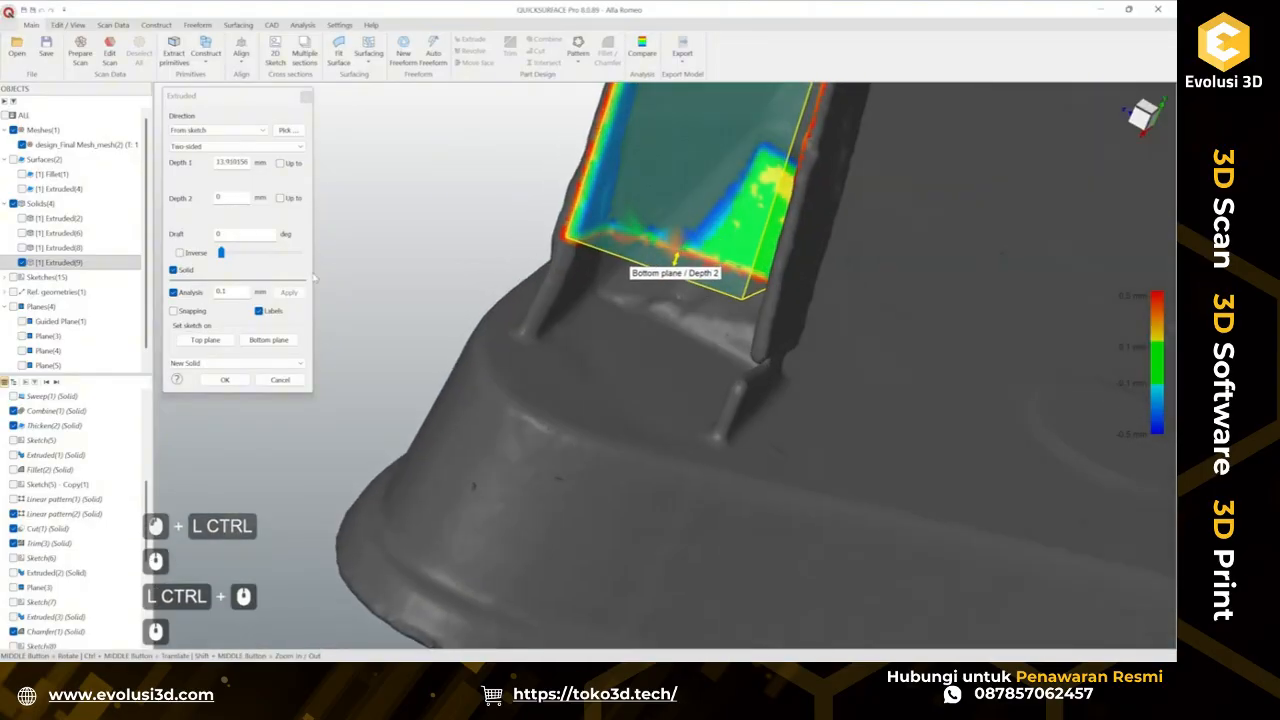
Set the extrusion's depth 2 to about 14.5 mm, switch it from new solid to a cut, and confirm.
click(22, 145)
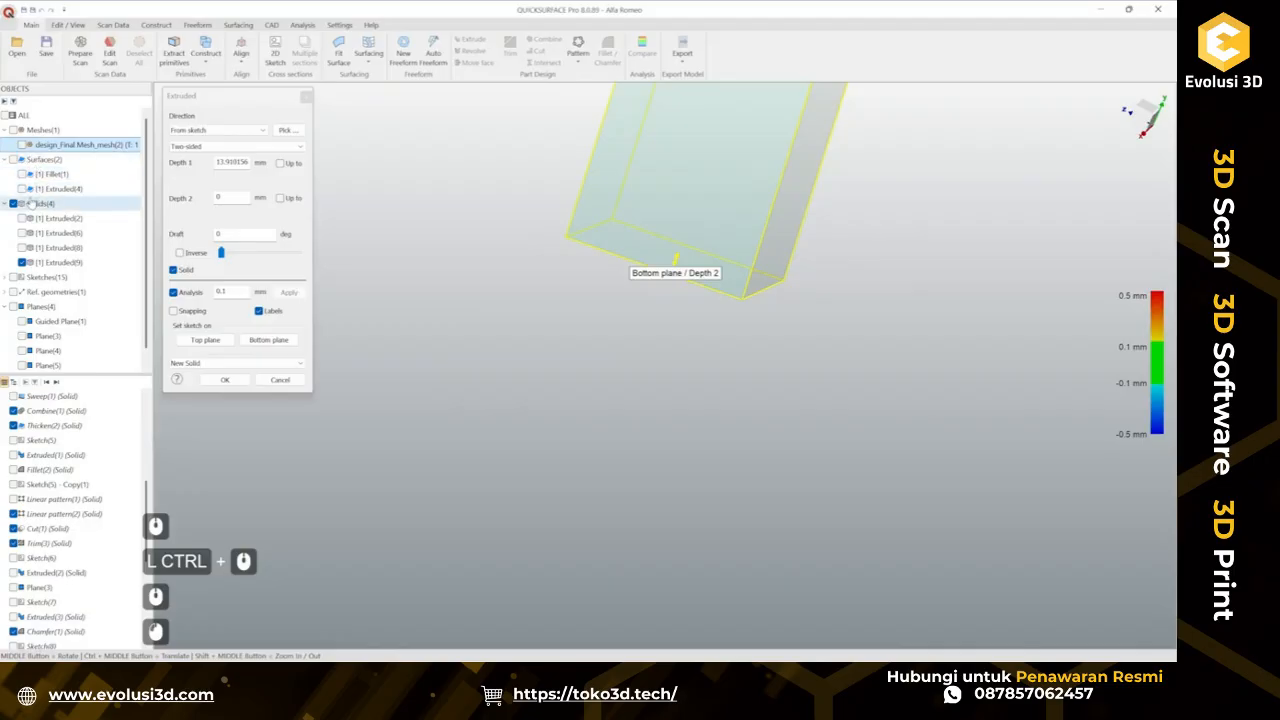
click(25, 176)
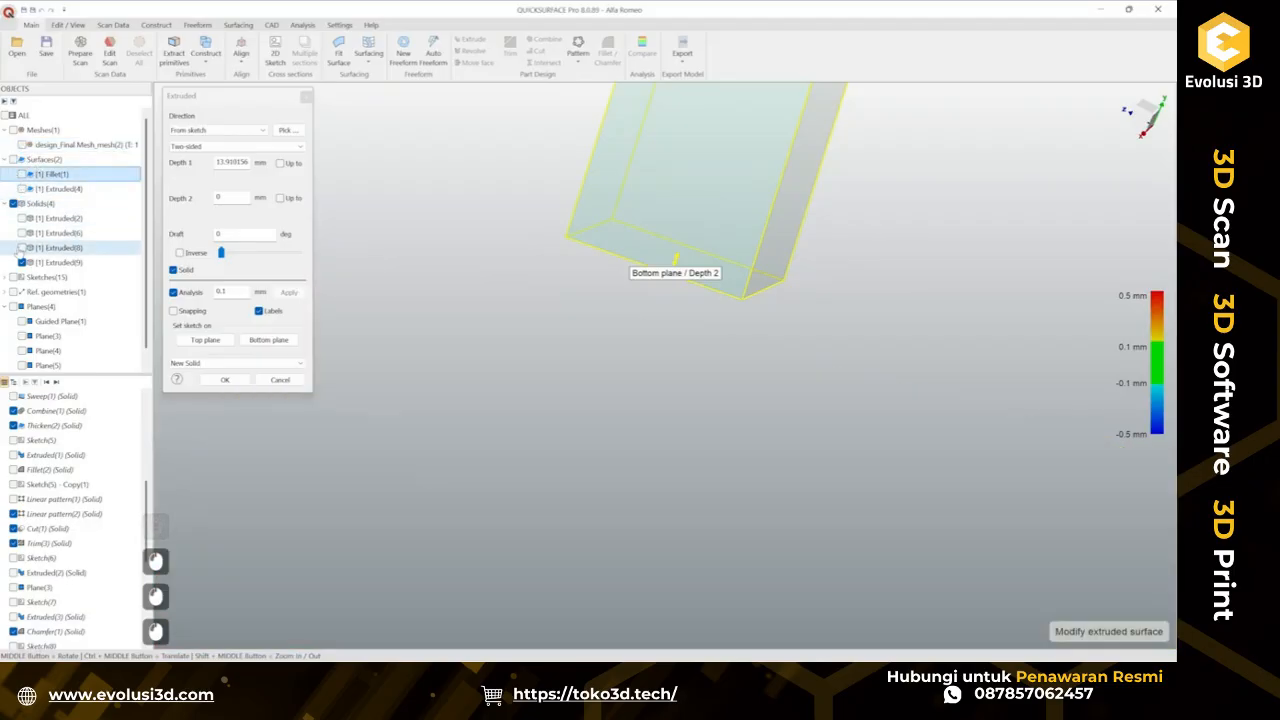
click(22, 247)
ctrl+middle_drag(590, 420, 704, 403)
scroll(566, 387, down, 3)
drag(606, 353, 561, 497)
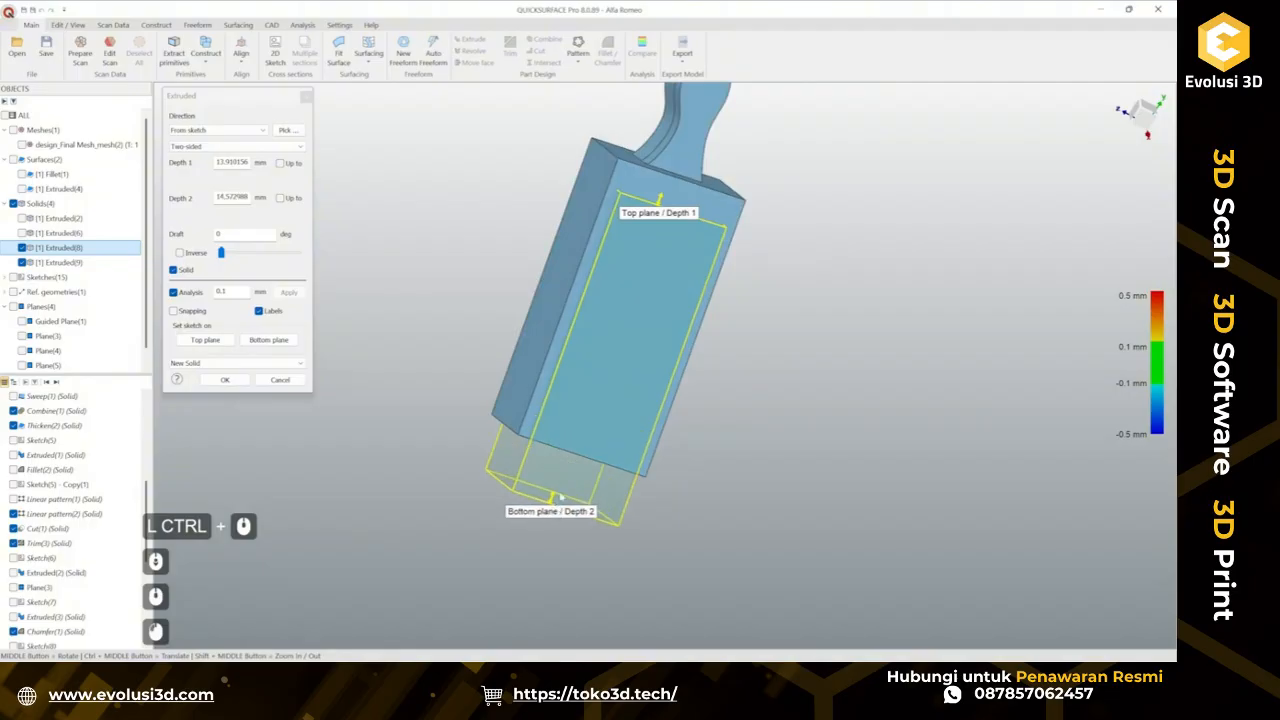
middle_drag(561, 497, 650, 352)
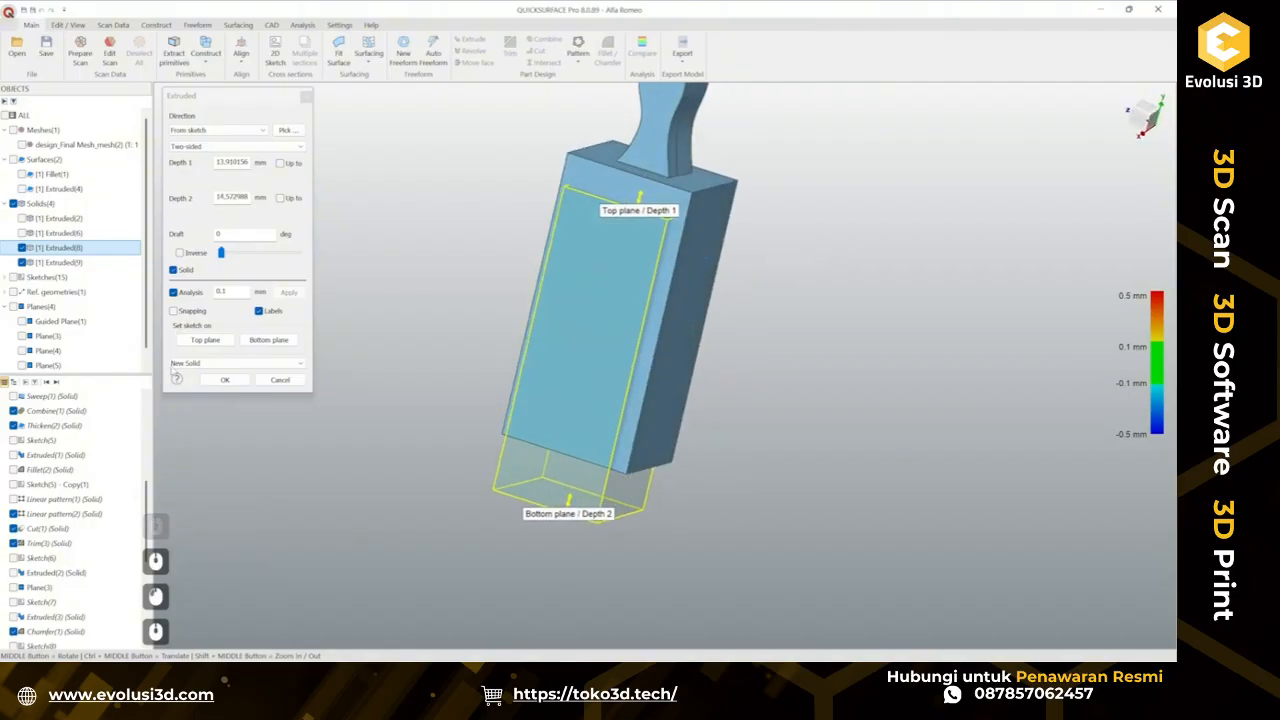
click(189, 365)
click(192, 390)
click(233, 382)
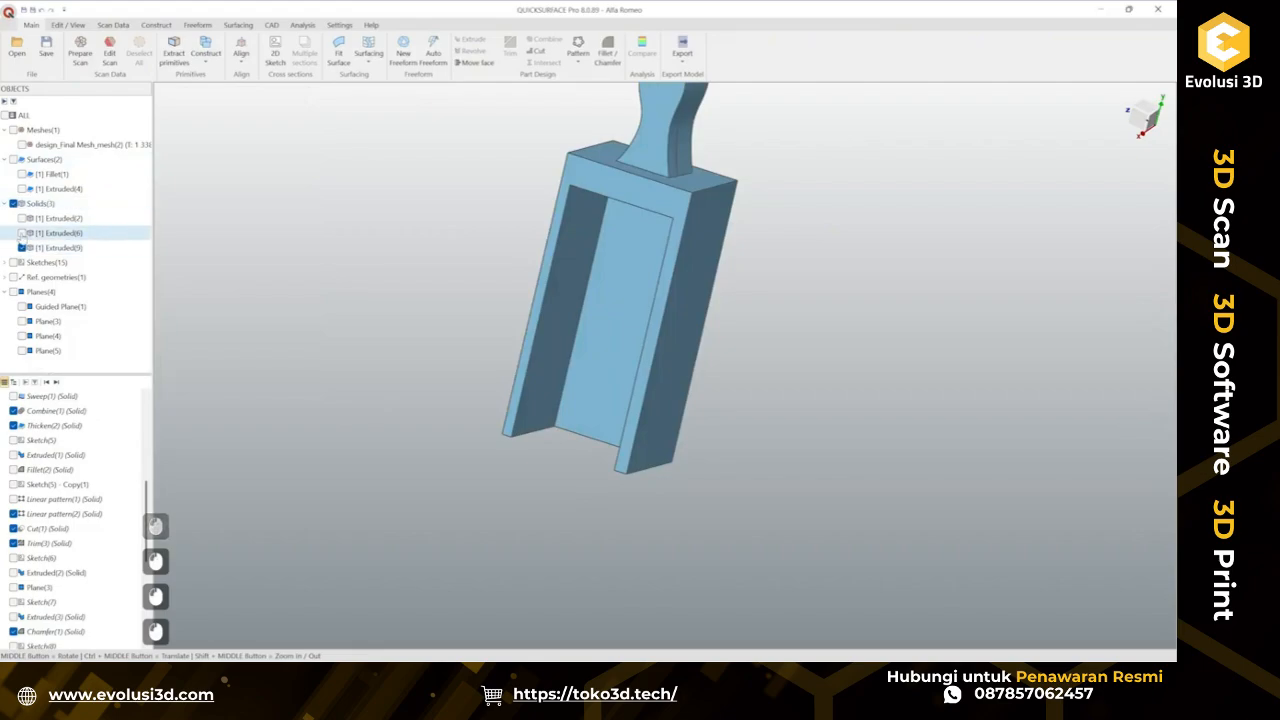
Show all three solids, select them together and combine them into one solid.
click(22, 233)
click(22, 218)
scroll(337, 296, down, 4)
scroll(335, 251, up, 4)
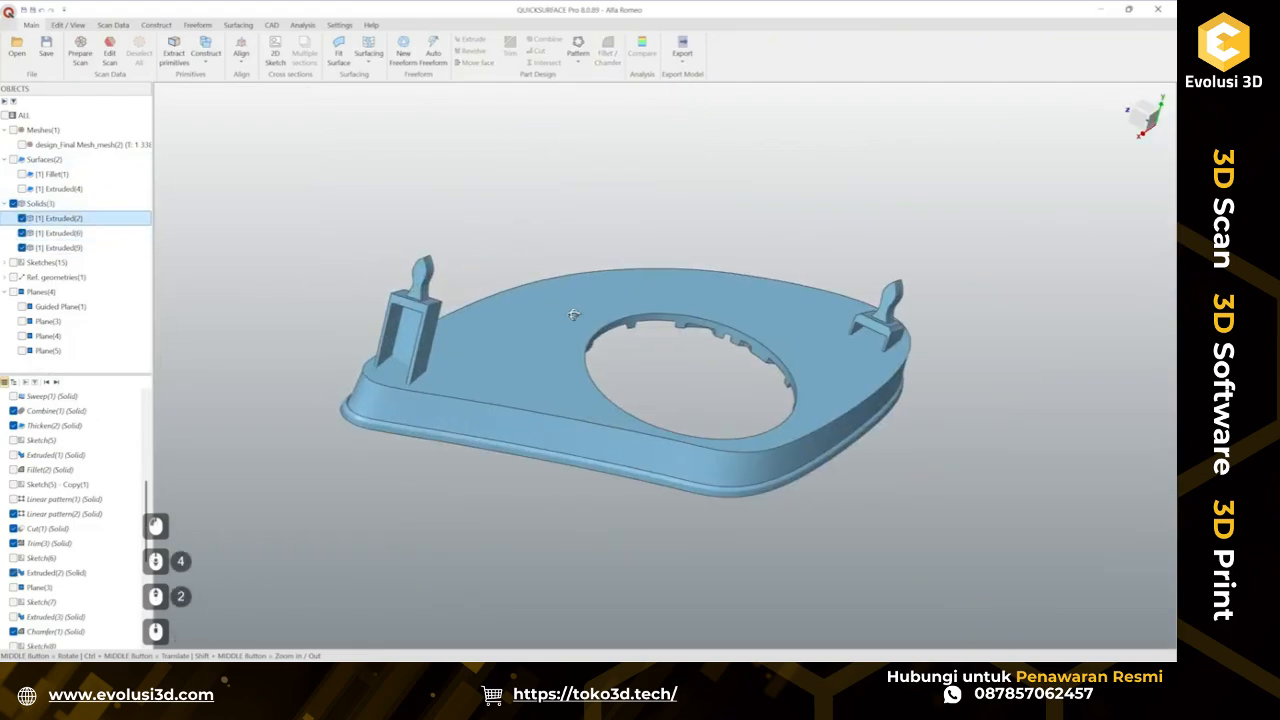
middle_drag(335, 251, 600, 431)
scroll(613, 431, down, 2)
drag(363, 236, 916, 532)
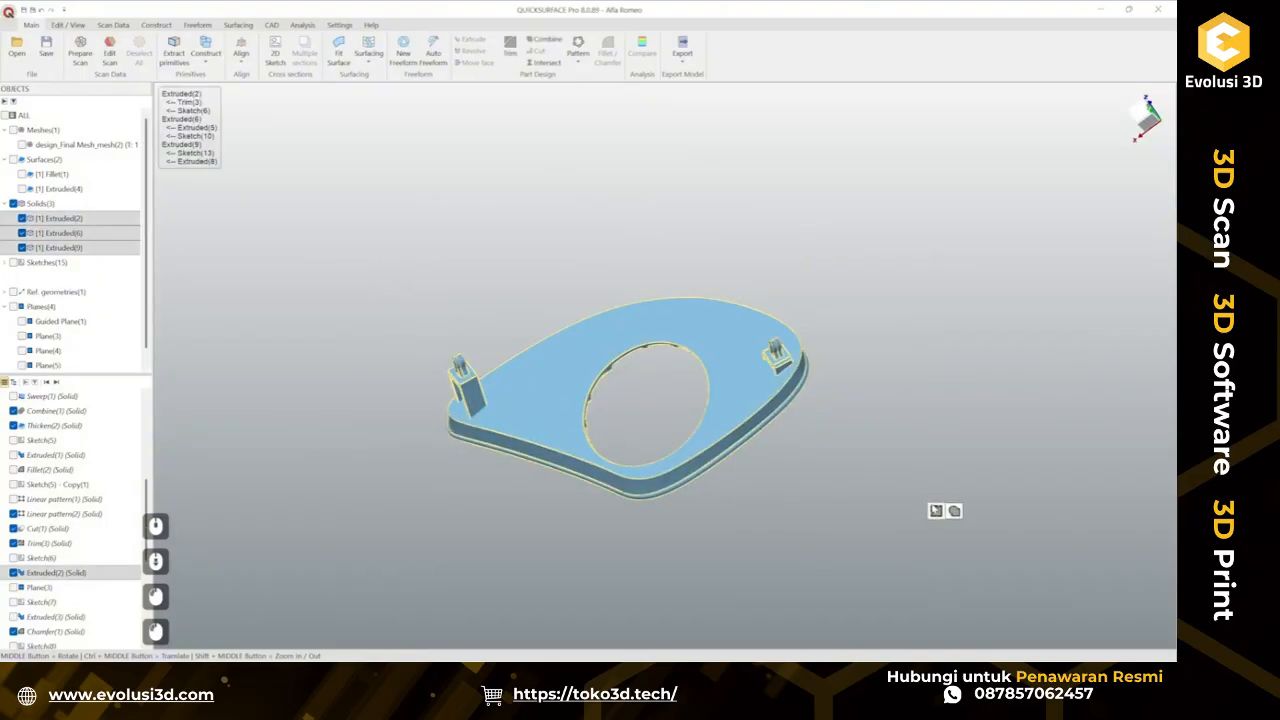
click(935, 511)
Show the scan and orbit around the combined solid to inspect the tab and its slot against the scan.
middle_drag(757, 470, 660, 430)
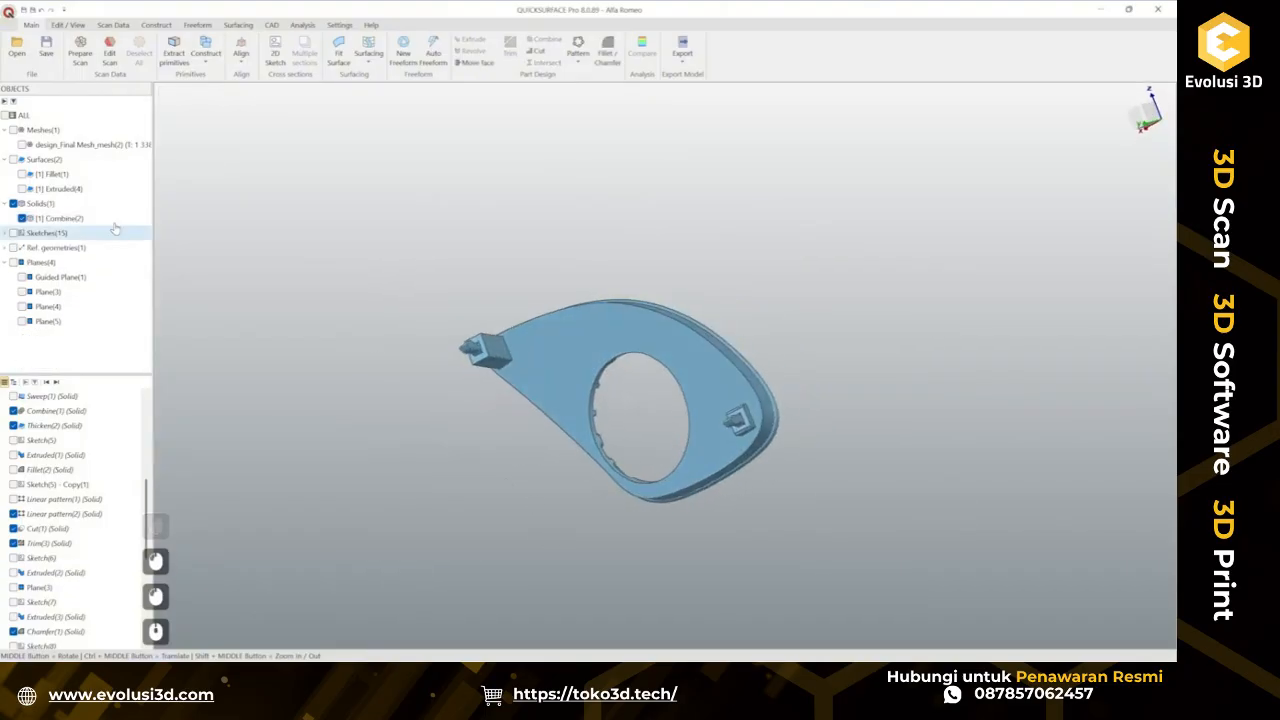
click(22, 145)
middle_drag(778, 432, 556, 221)
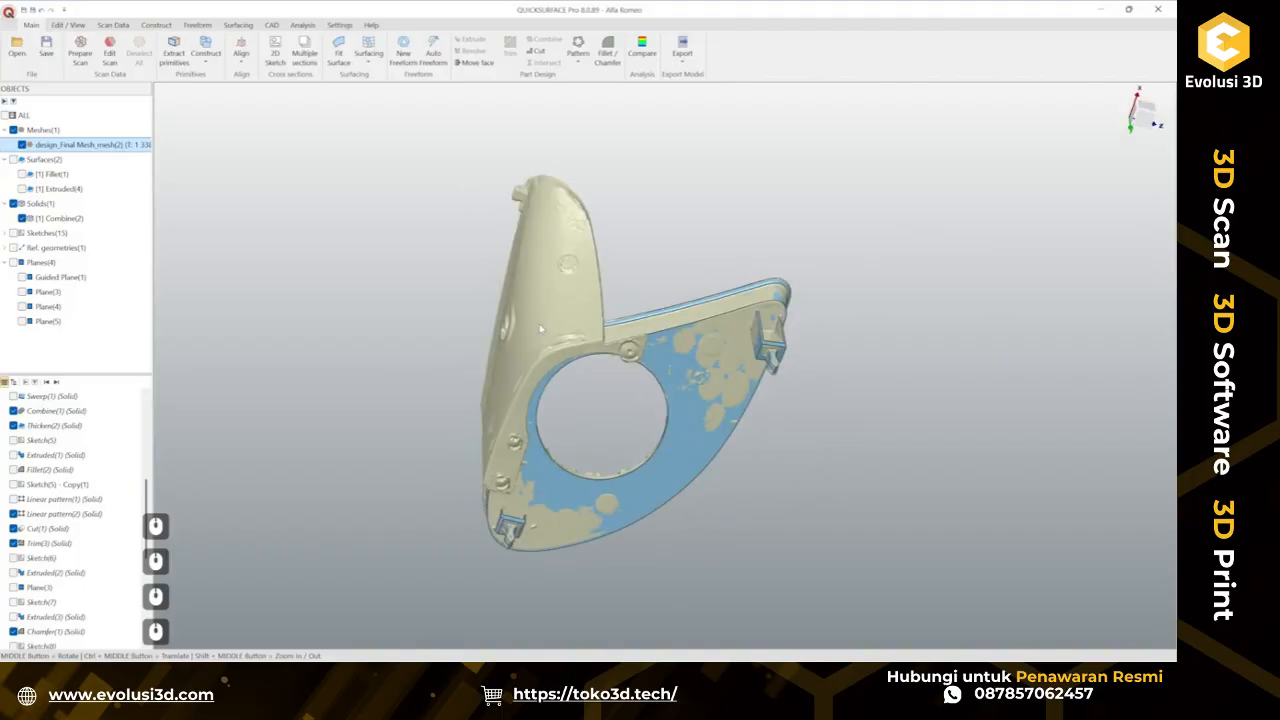
middle_drag(565, 286, 675, 335)
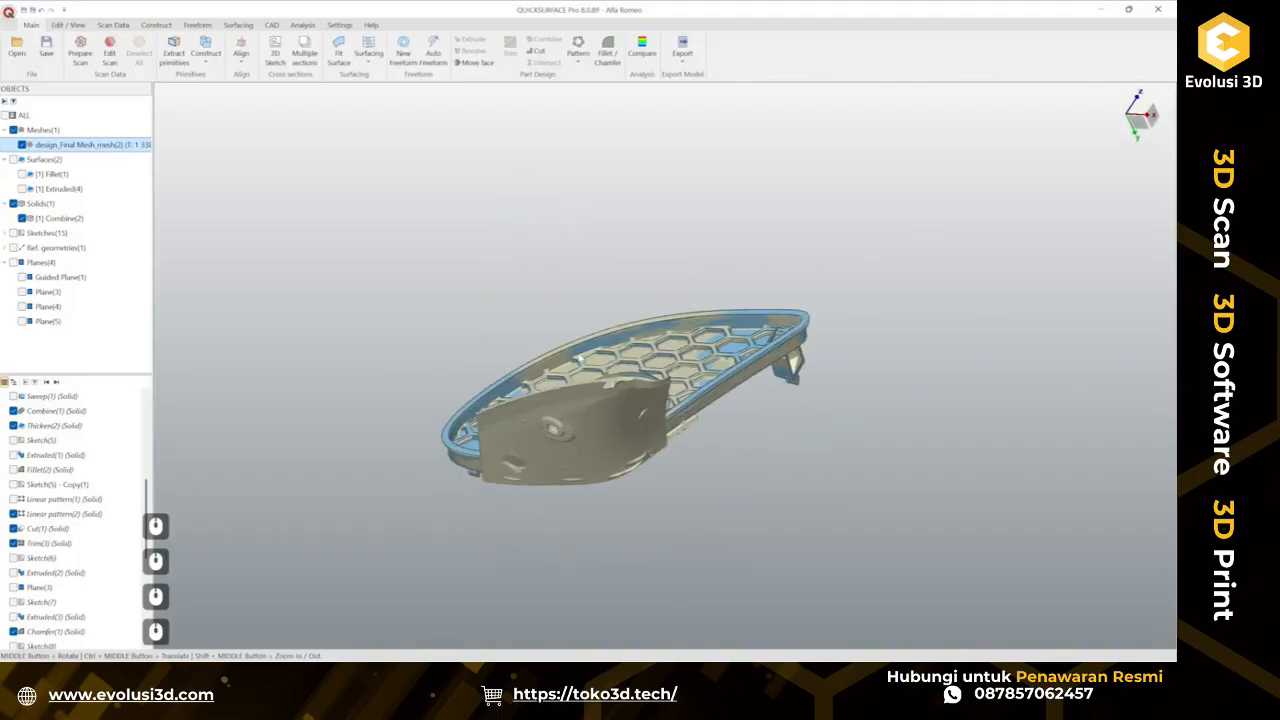
middle_drag(666, 527, 617, 521)
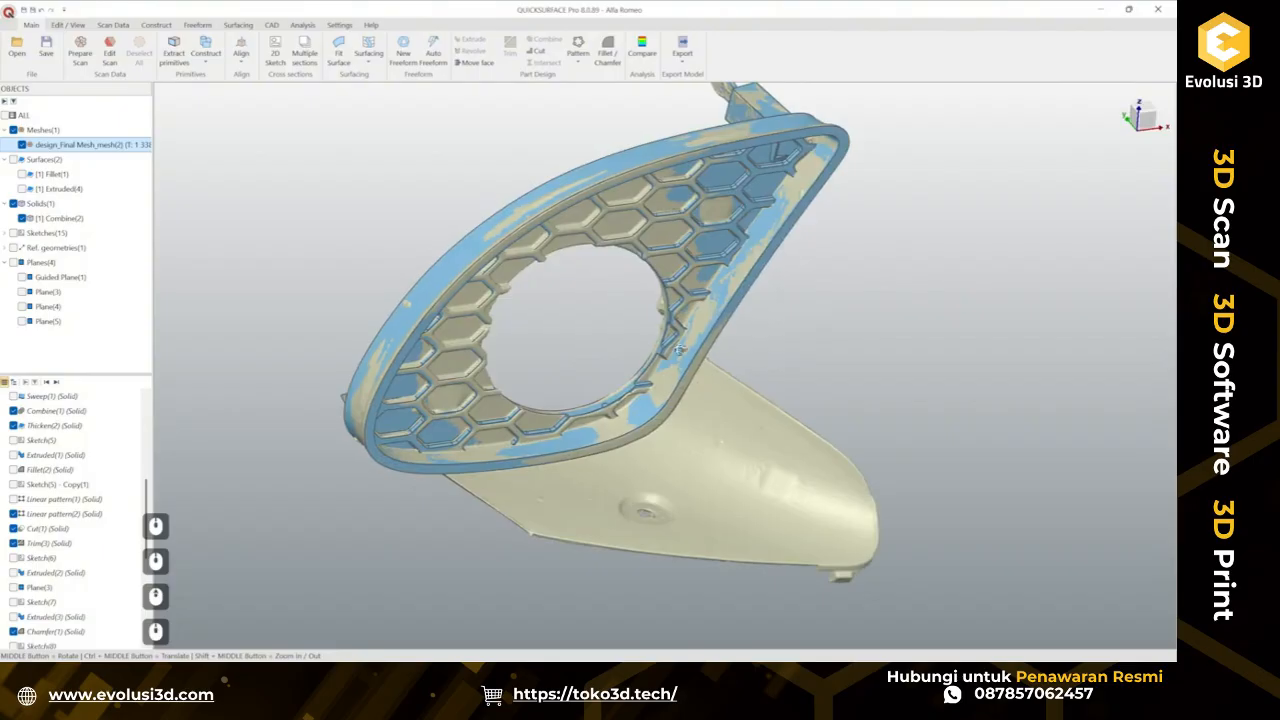
middle_drag(679, 349, 602, 465)
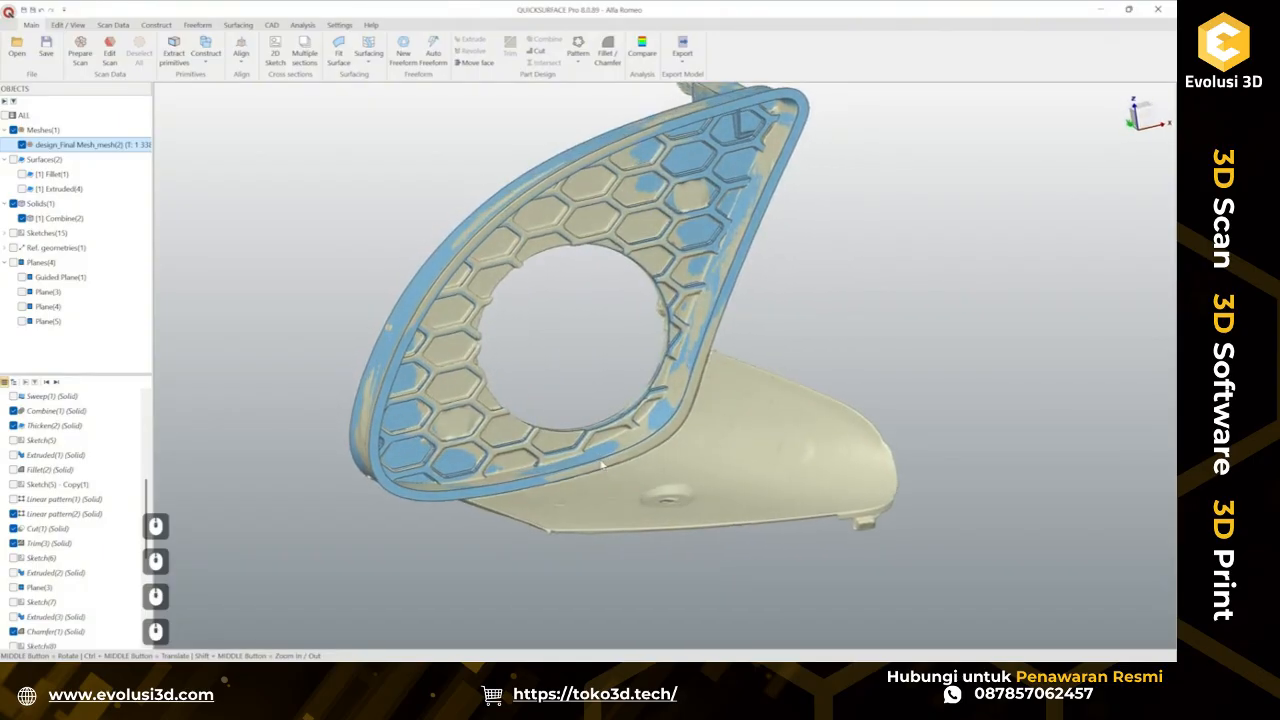
ctrl+middle_drag(914, 341, 861, 504)
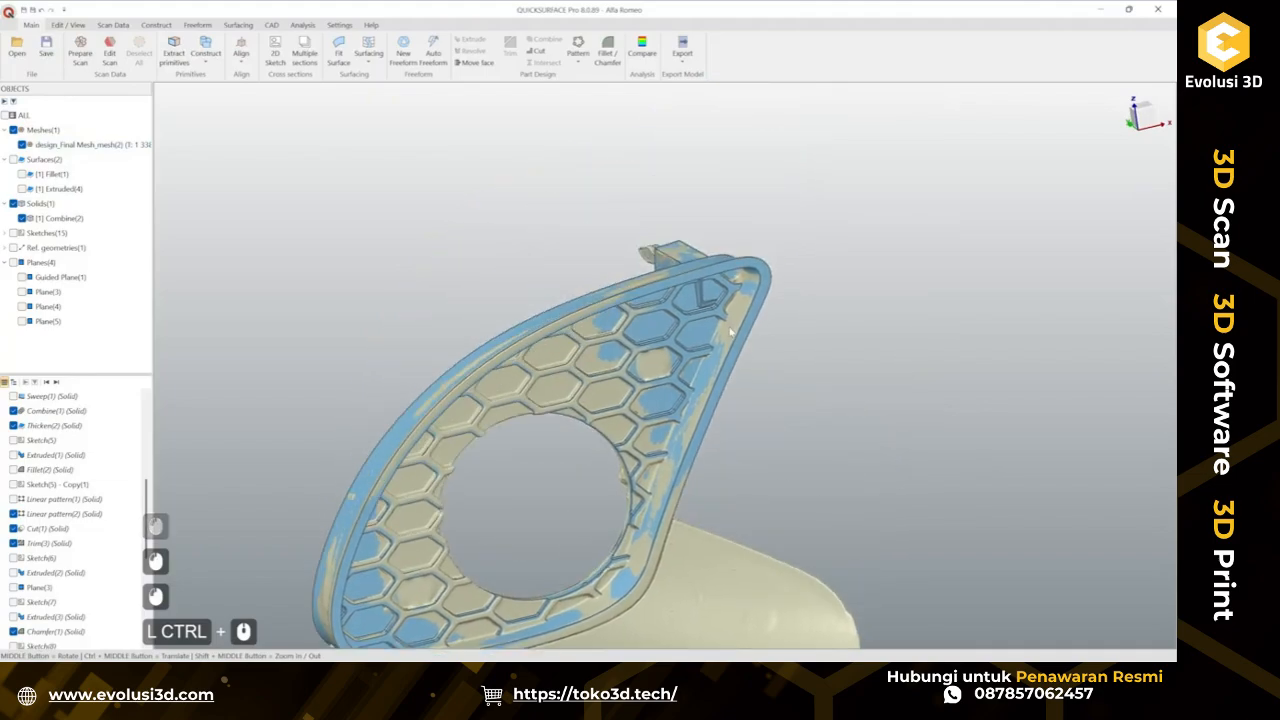
scroll(697, 289, up, 4)
middle_drag(716, 341, 741, 252)
scroll(741, 252, down, 6)
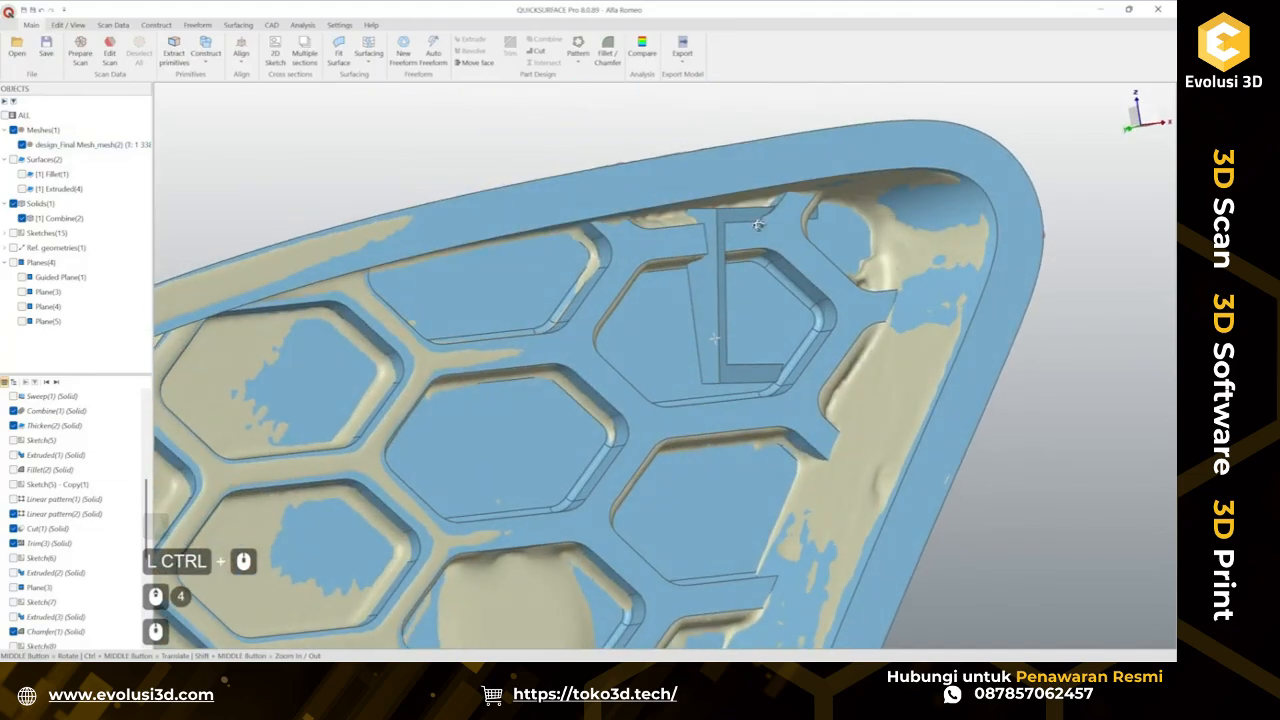
middle_drag(744, 312, 889, 332)
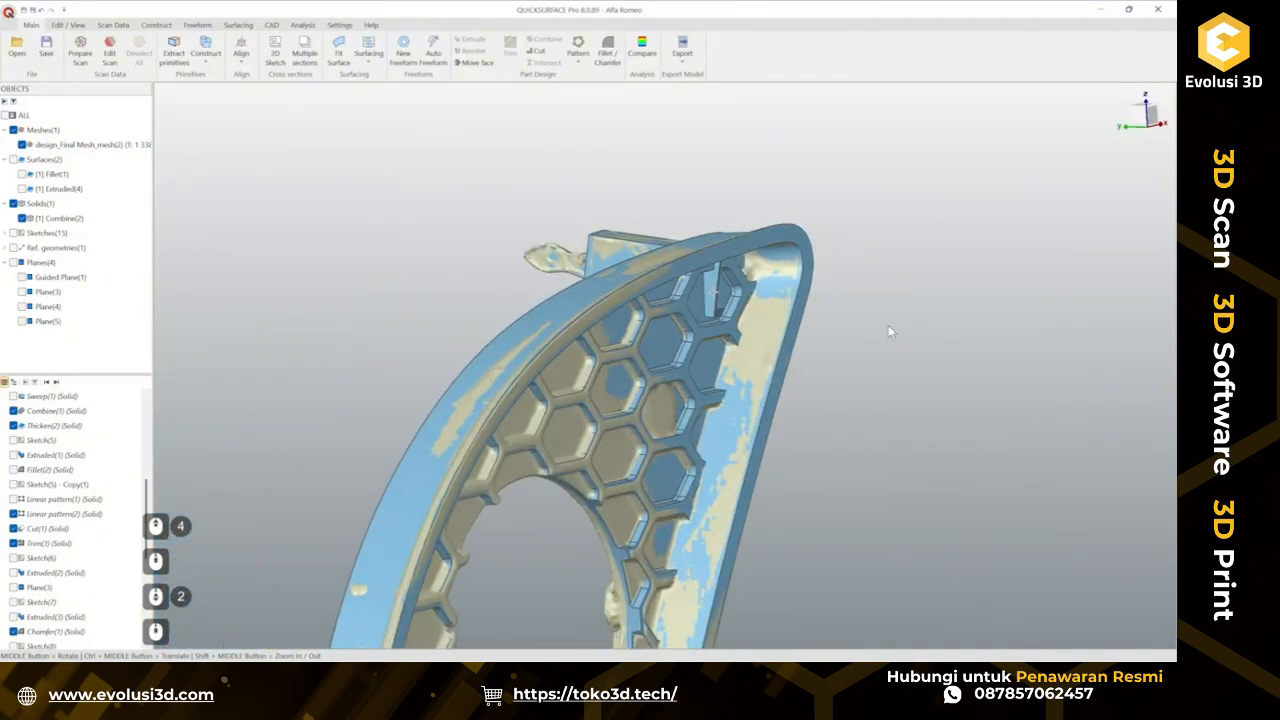
middle_drag(723, 283, 640, 370)
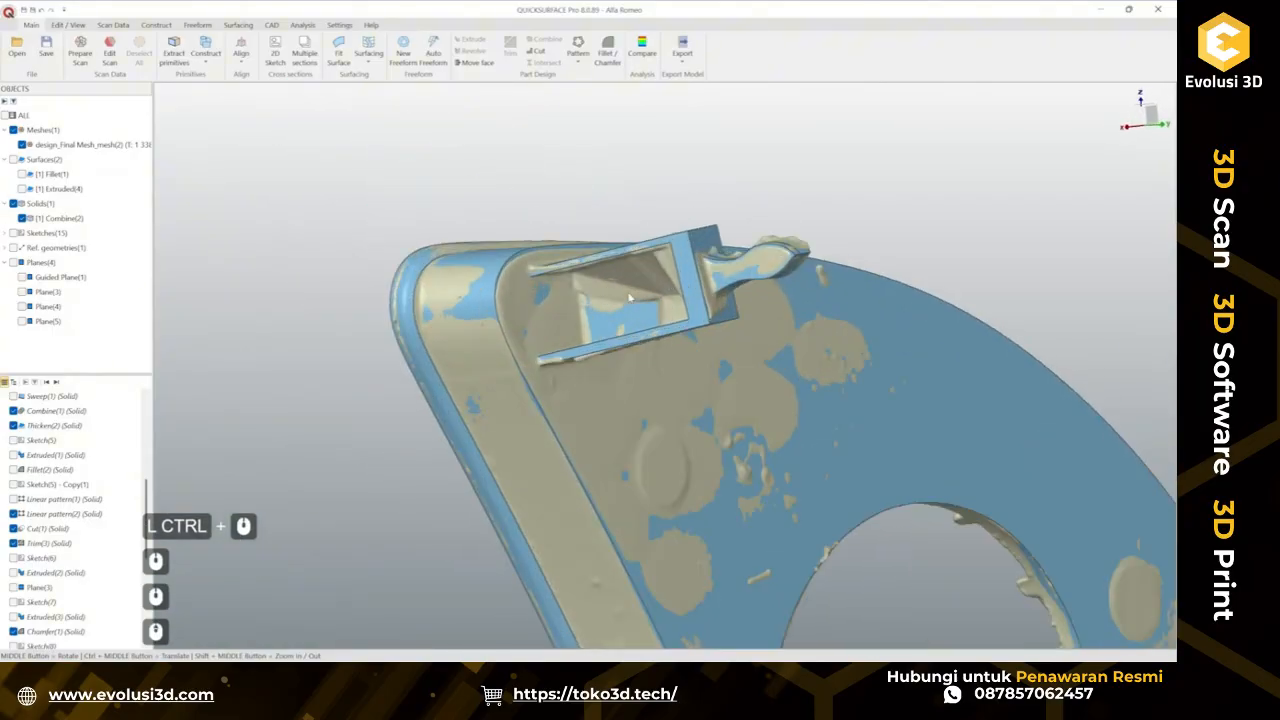
scroll(628, 300, up, 2)
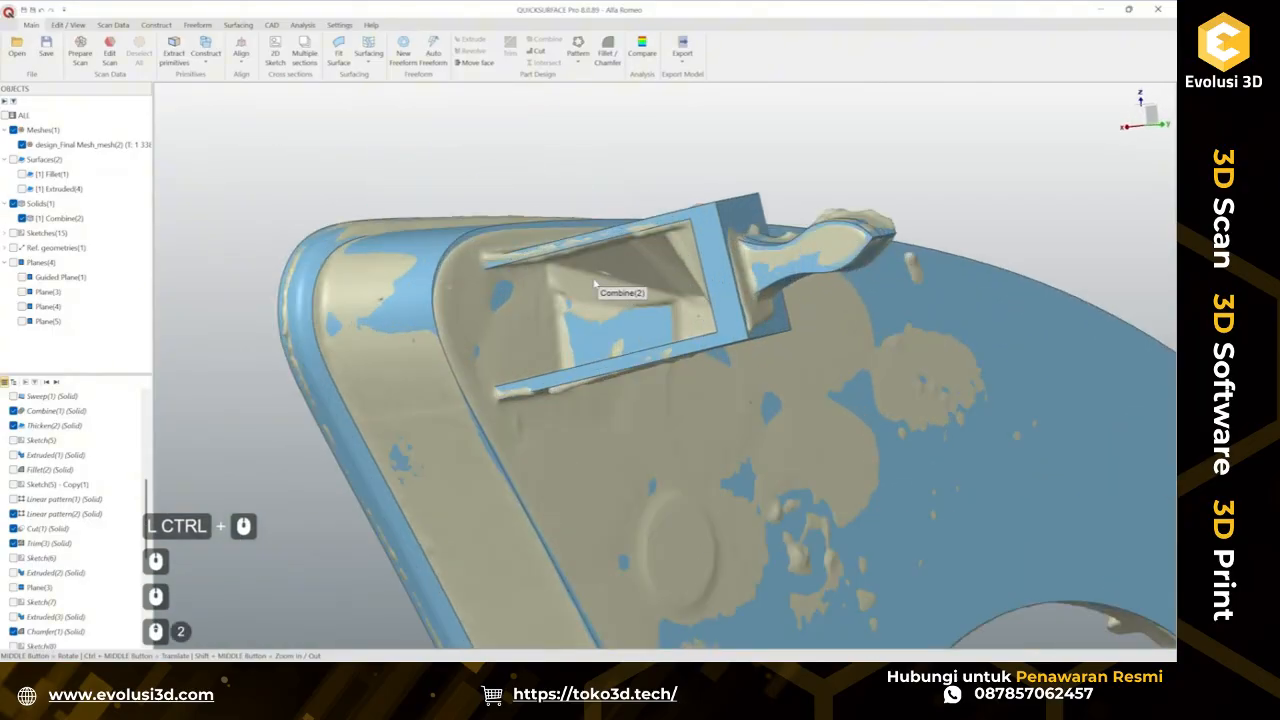
scroll(60, 490, down, 6)
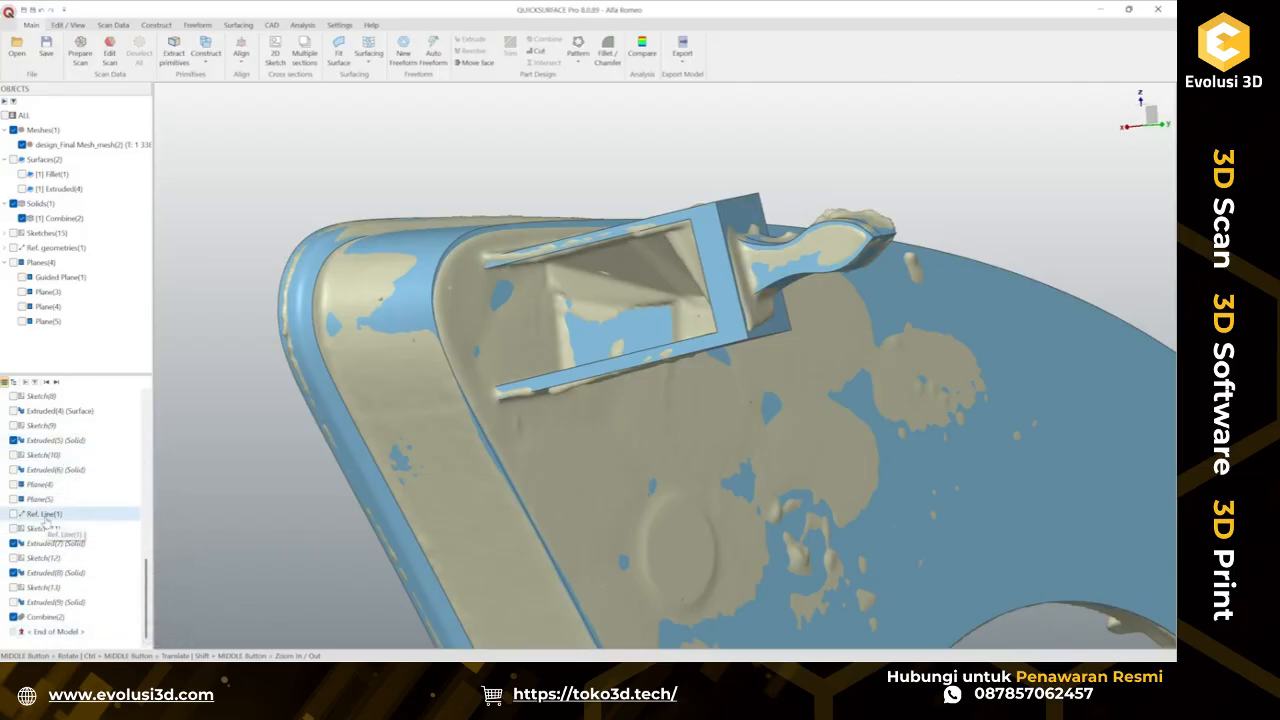
click(771, 327)
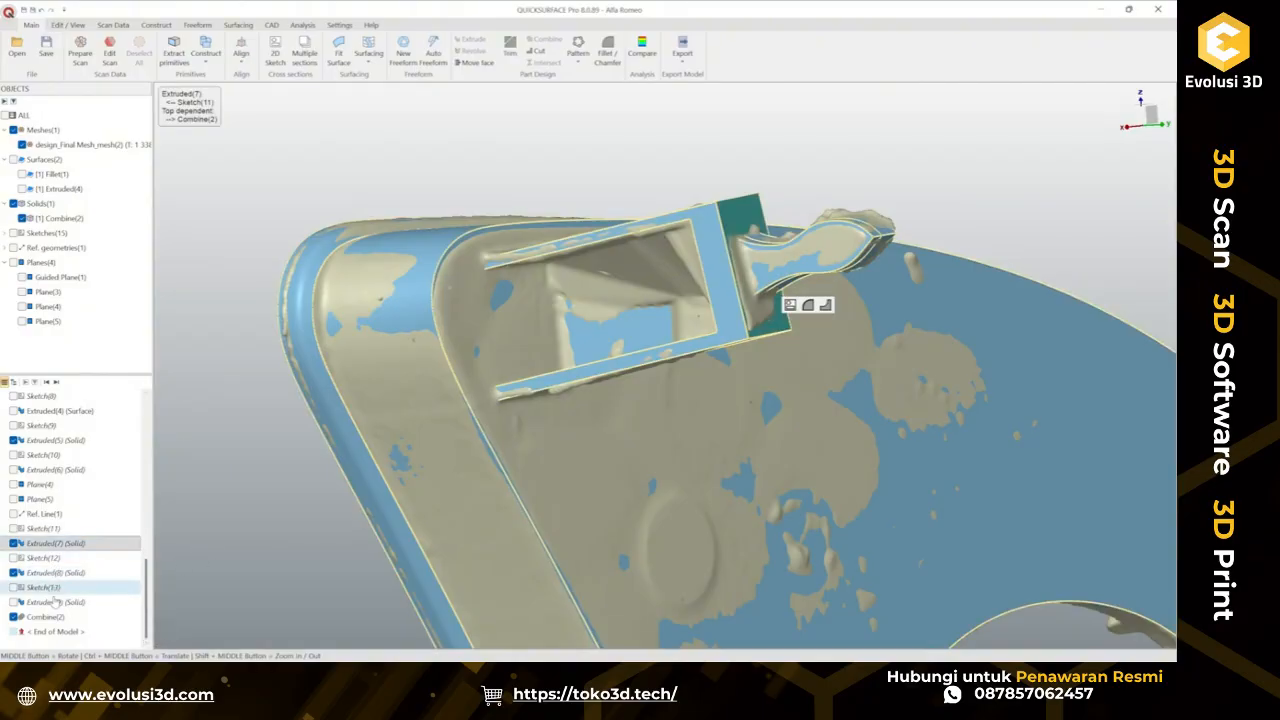
right_click(68, 546)
click(124, 378)
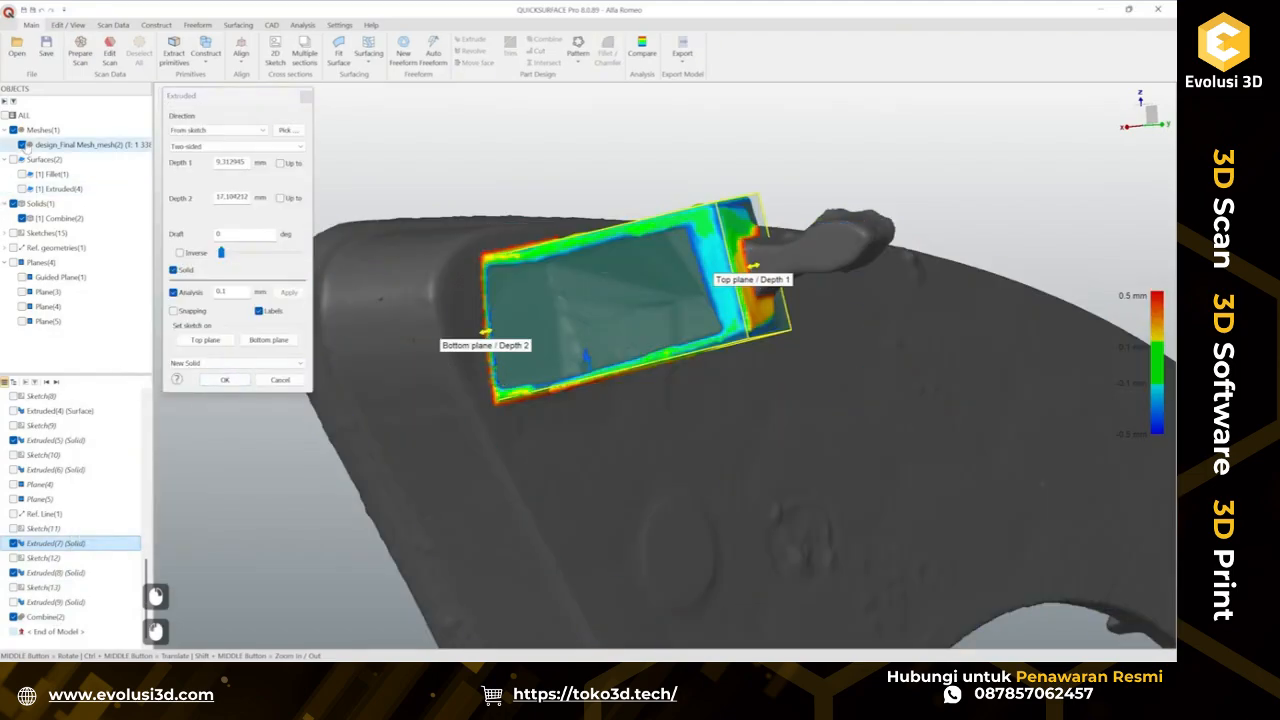
click(22, 144)
click(22, 174)
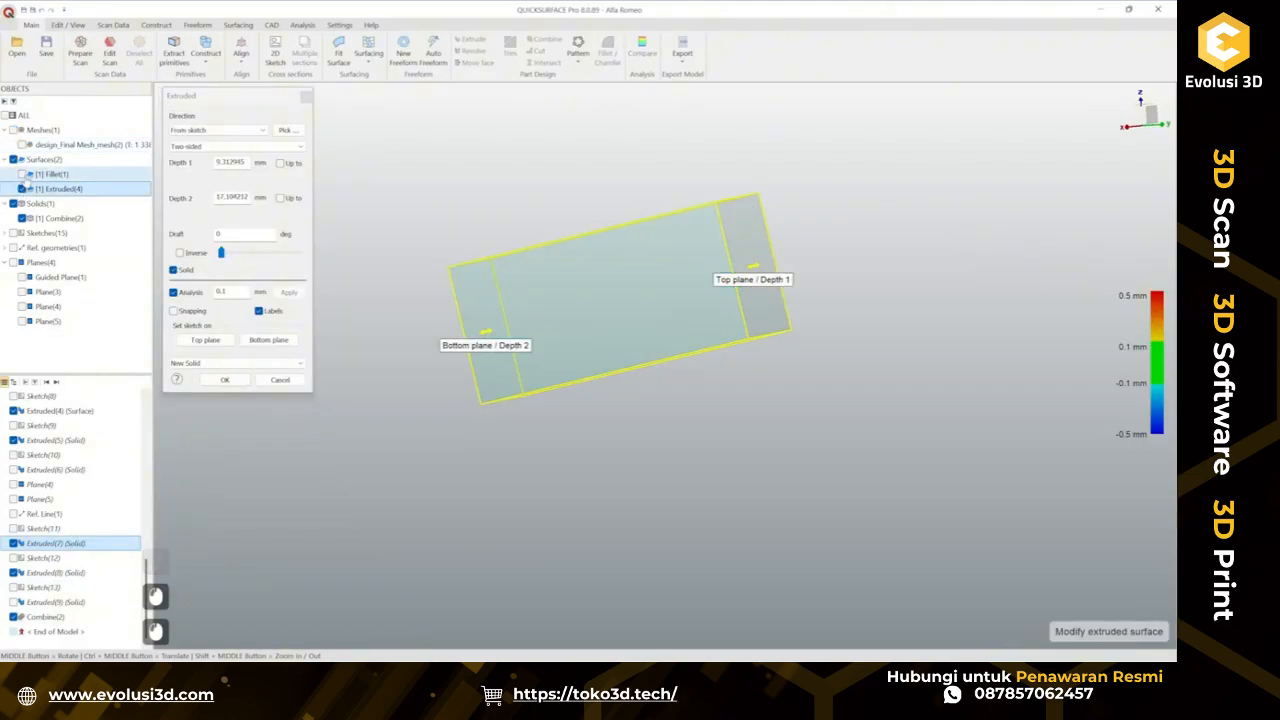
click(22, 174)
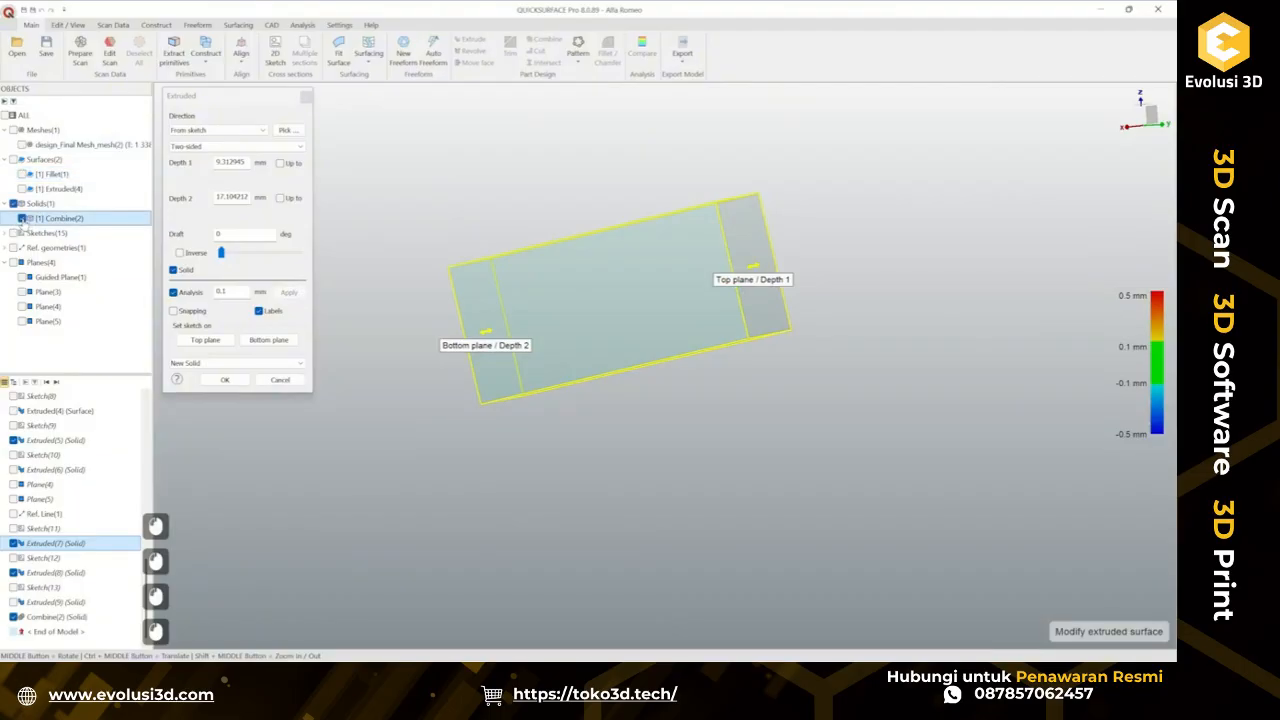
click(272, 378)
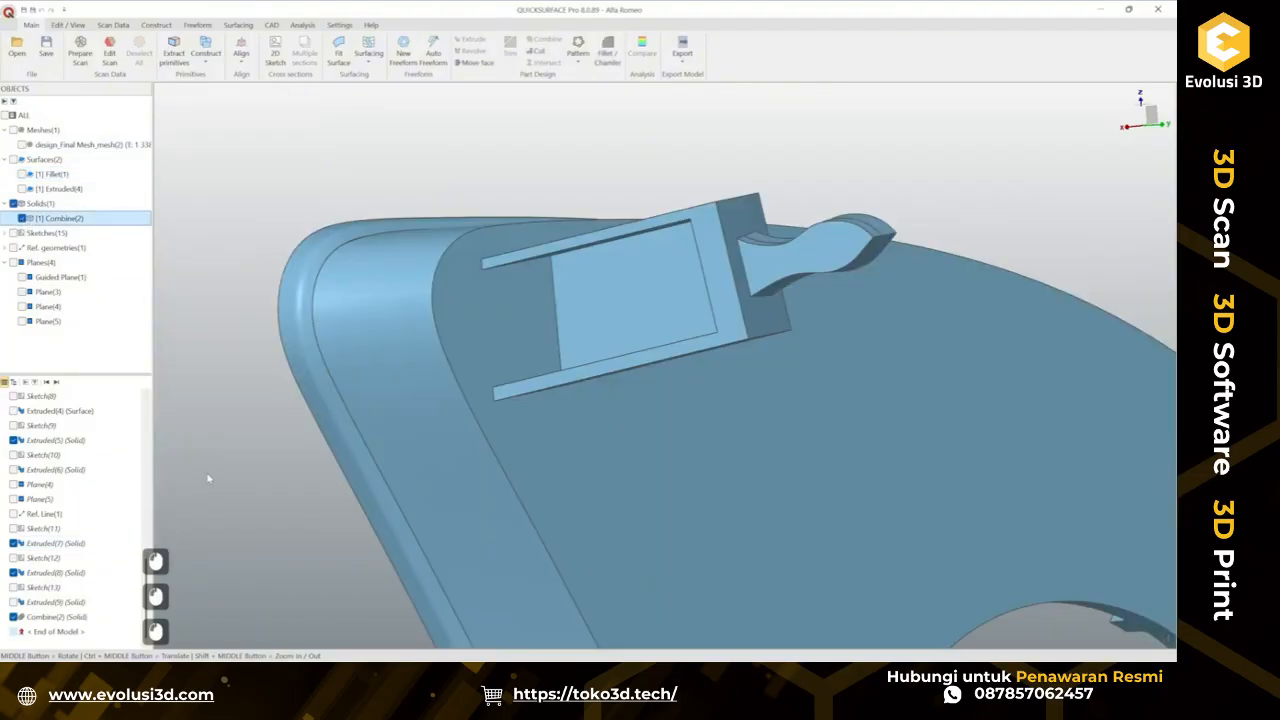
Delete the Combine(2) feature from the history.
click(60, 617)
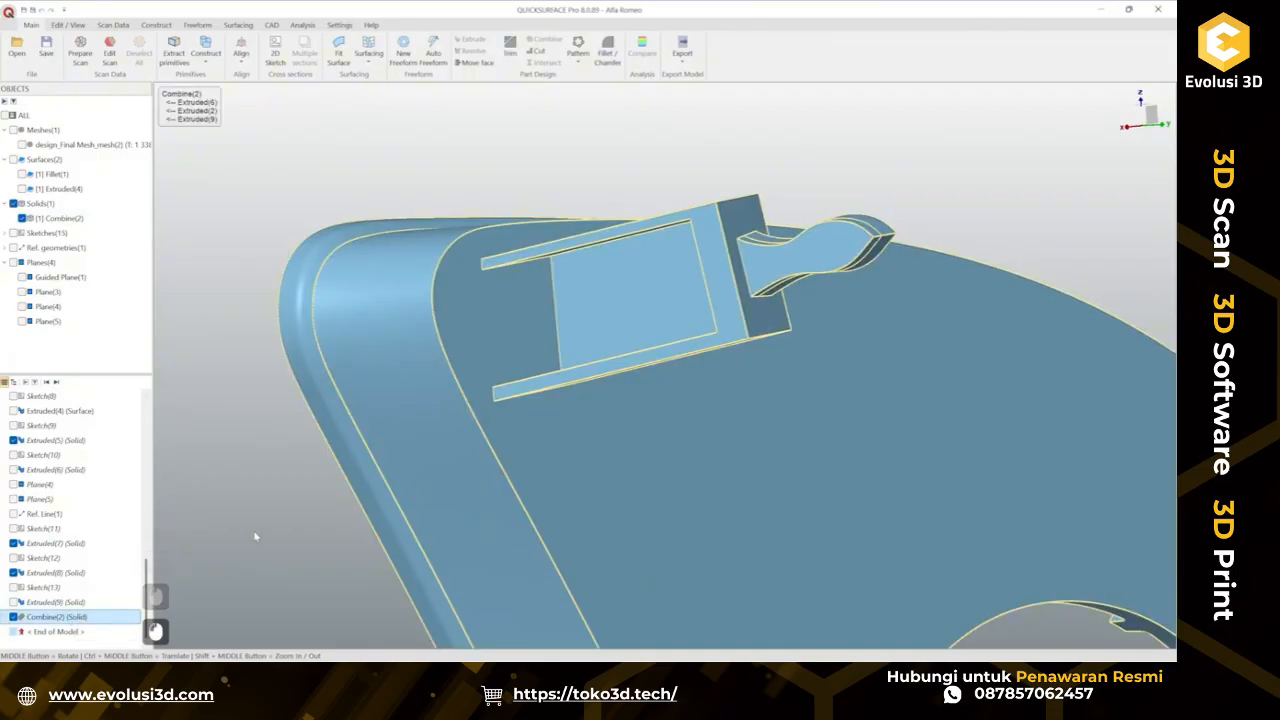
key(Delete)
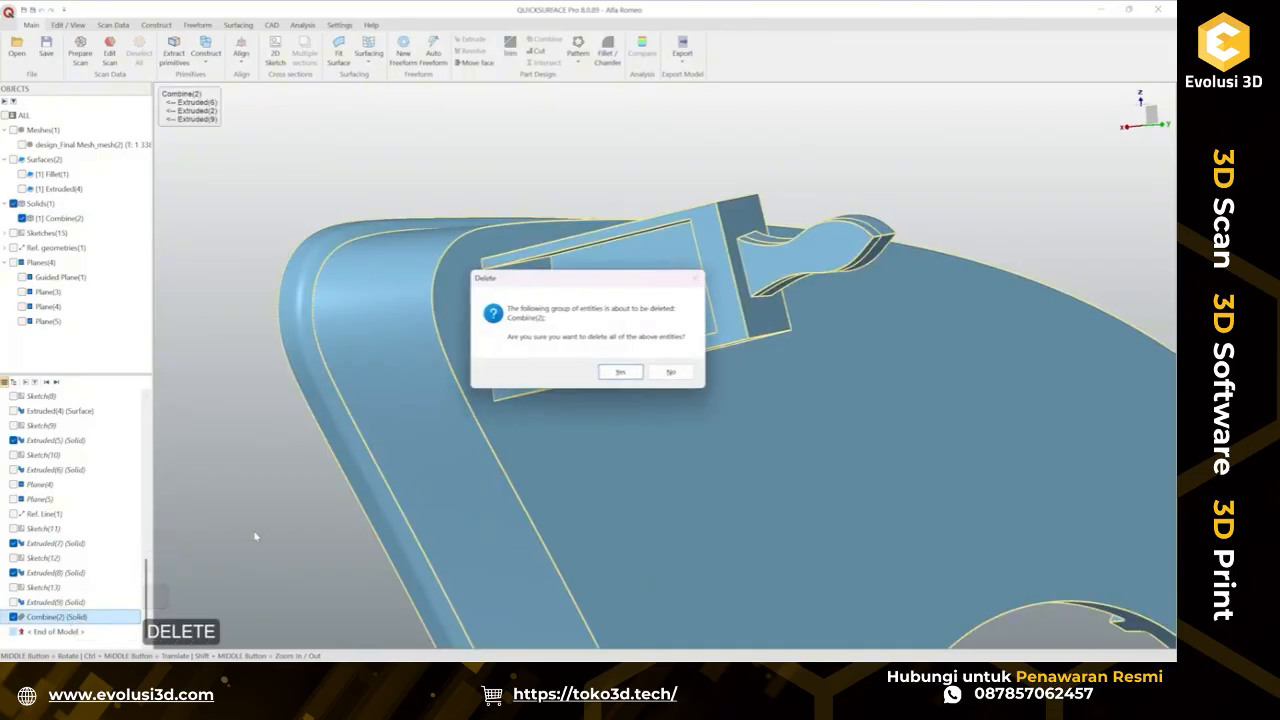
key(Return)
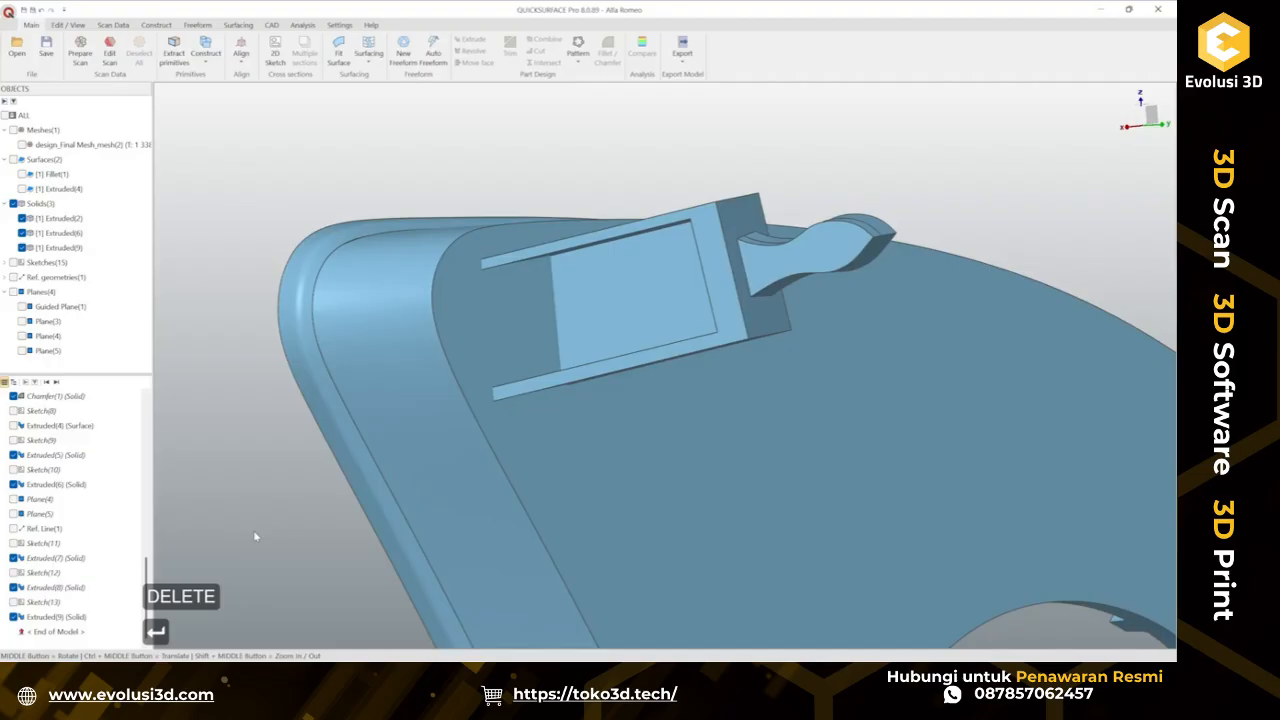
Edit the Extruded(7) feature so its depth 2 extends up to a picked surface, and confirm.
right_click(82, 563)
click(112, 387)
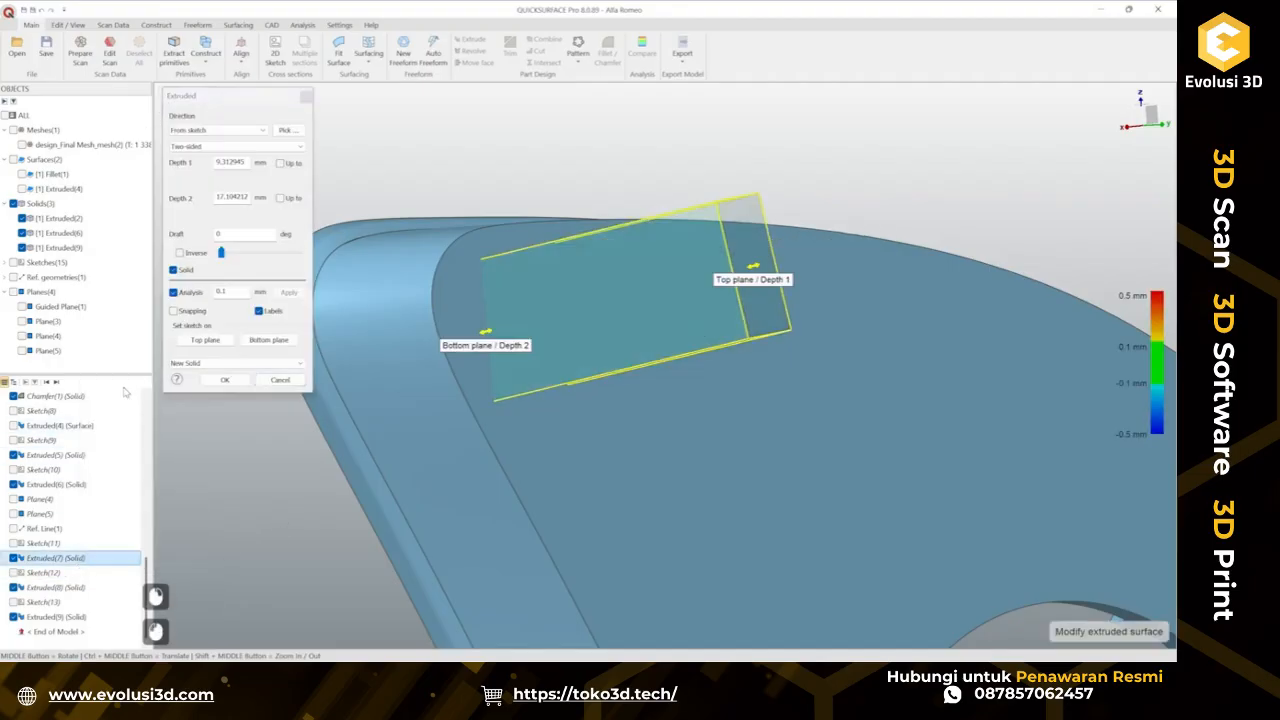
ctrl+click(476, 327)
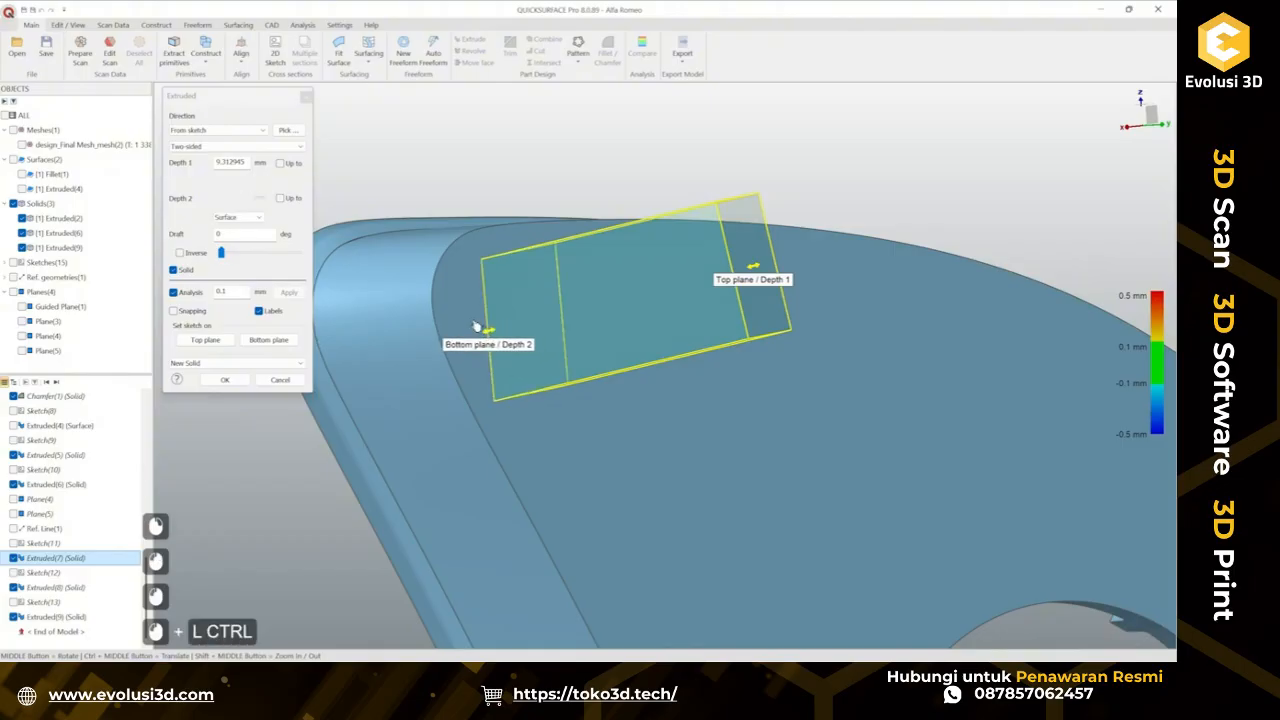
middle_drag(469, 323, 454, 399)
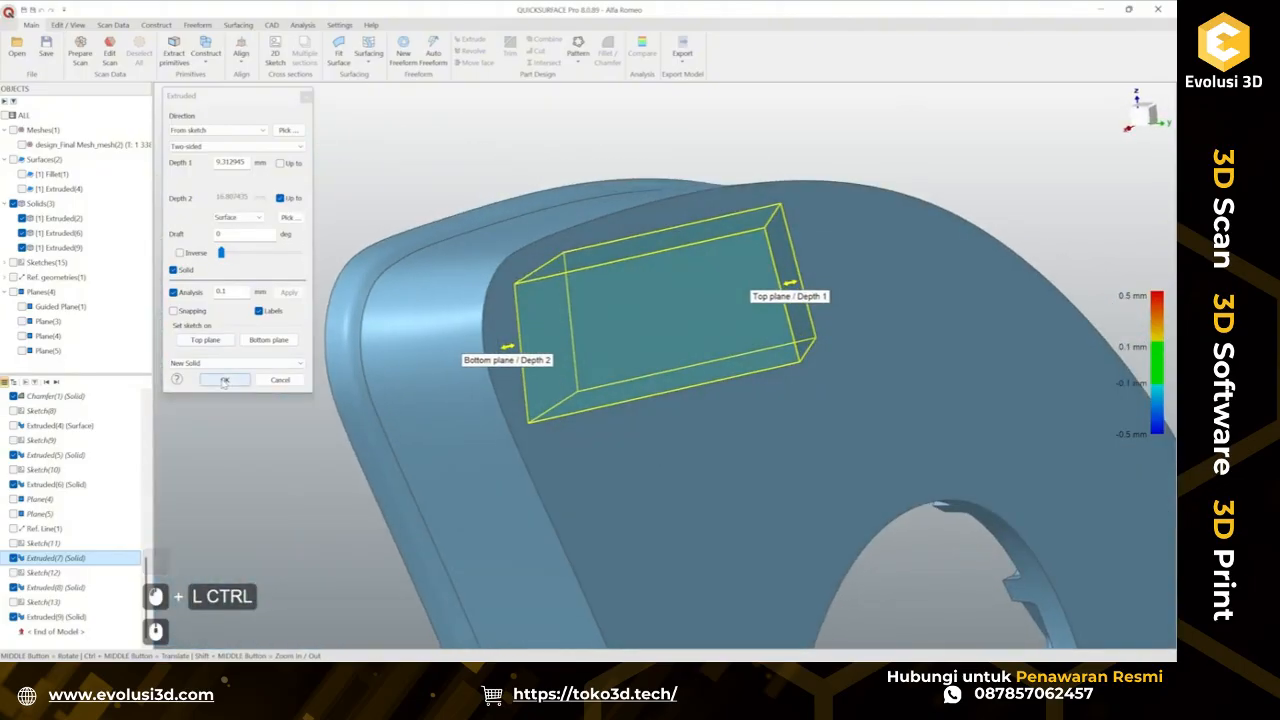
click(224, 380)
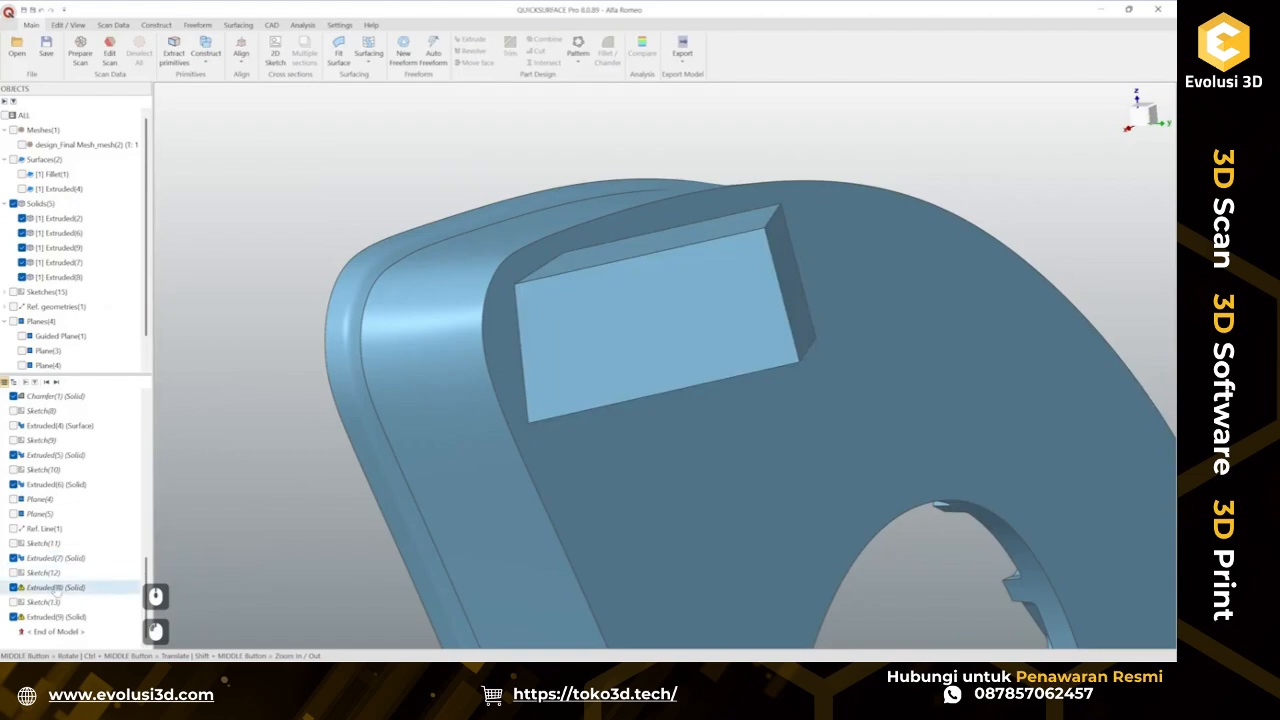
Edit the Extruded(8) feature, set its result to Combine (Join), and confirm.
right_click(57, 588)
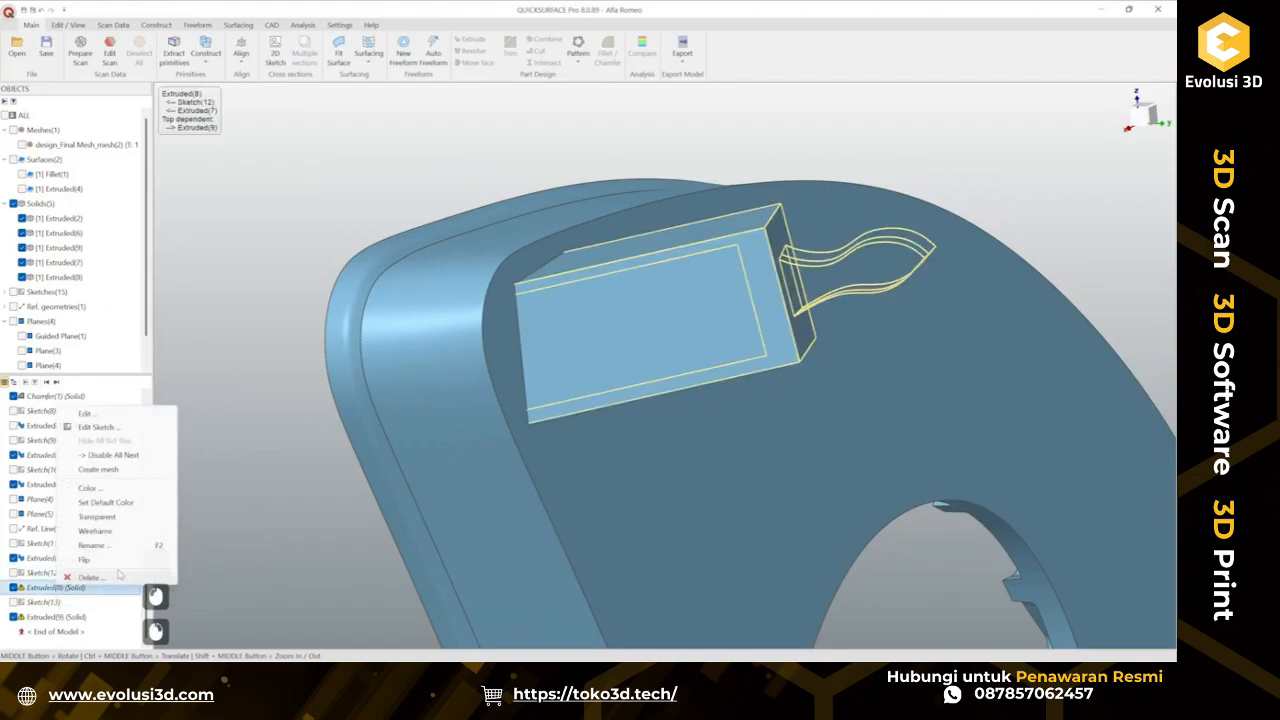
click(98, 414)
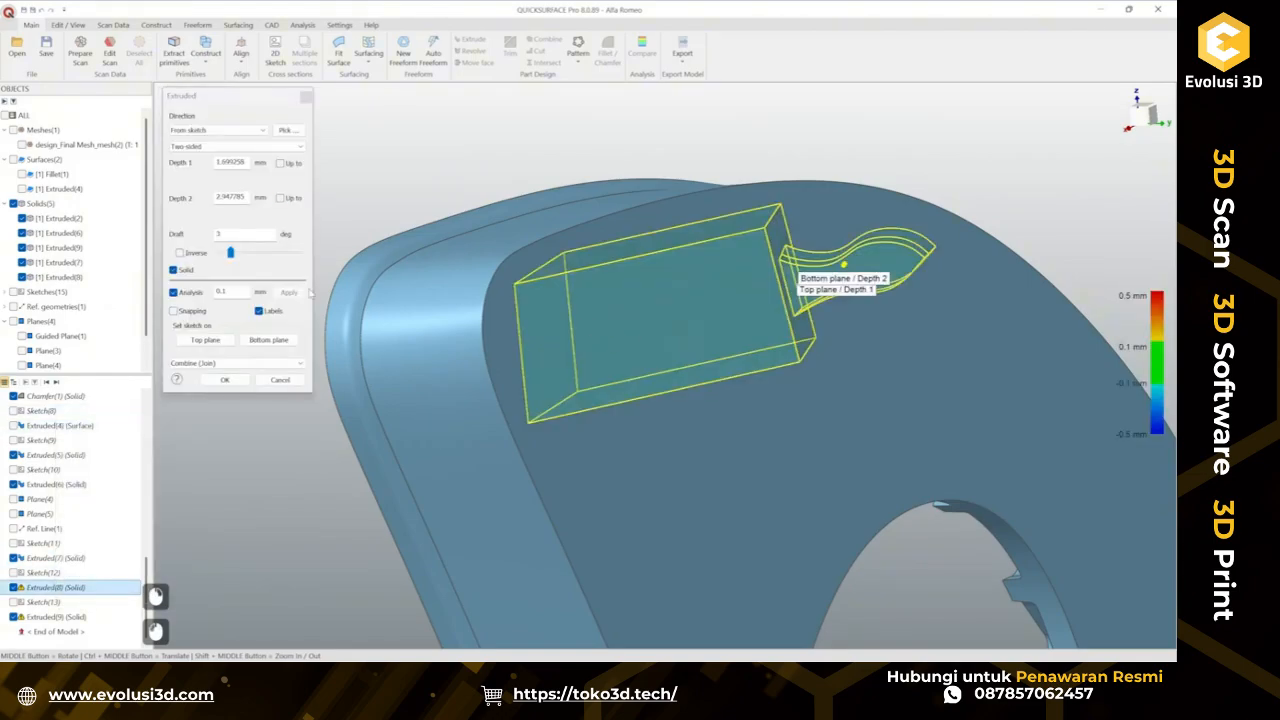
click(228, 363)
click(230, 372)
click(232, 363)
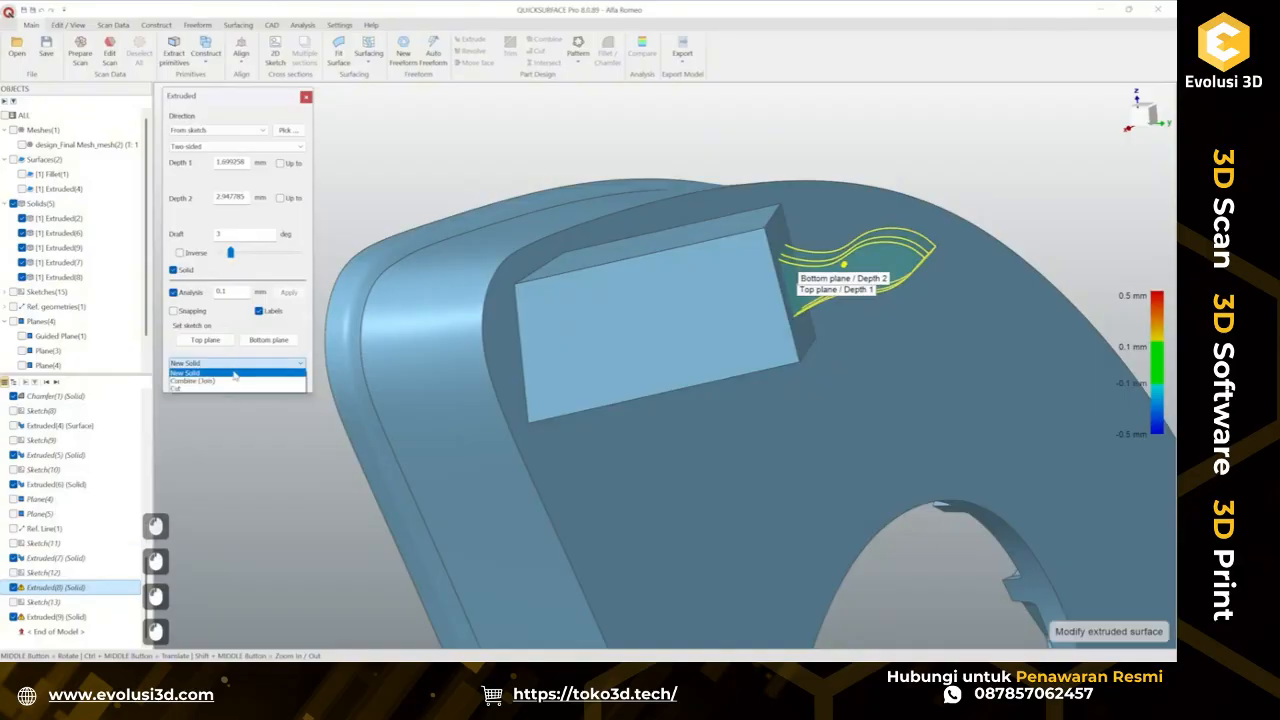
click(231, 381)
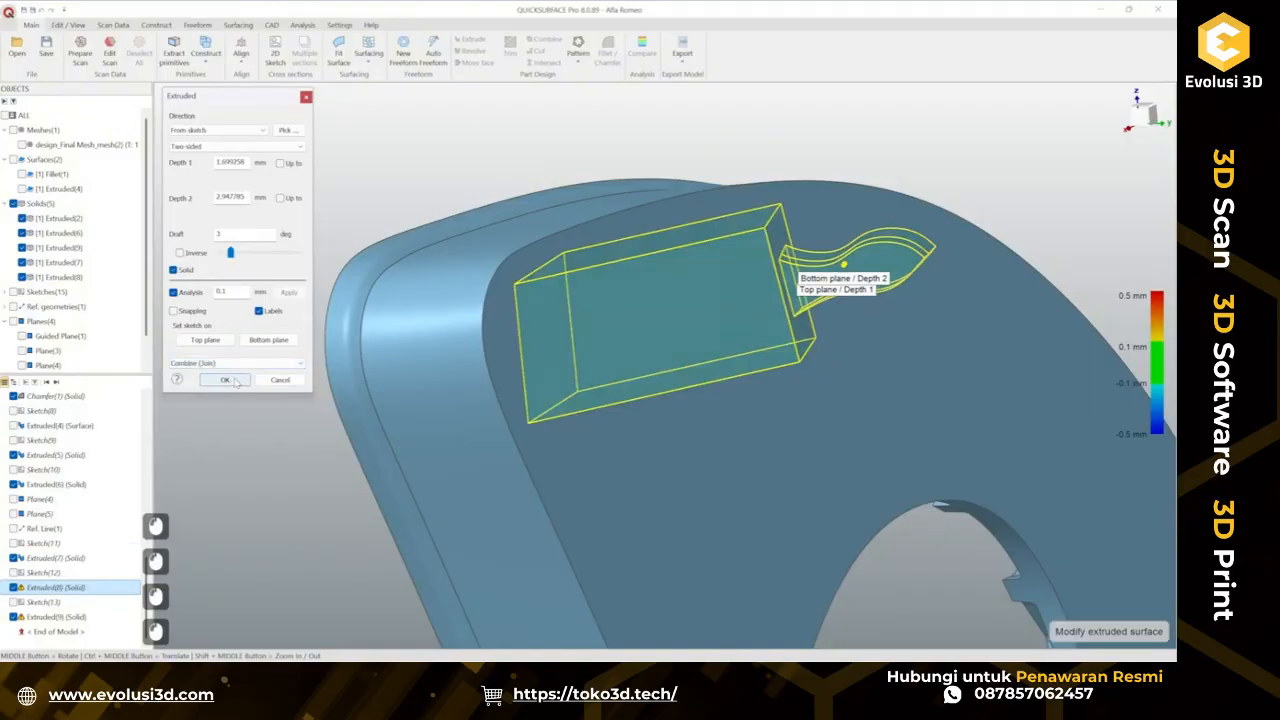
click(226, 381)
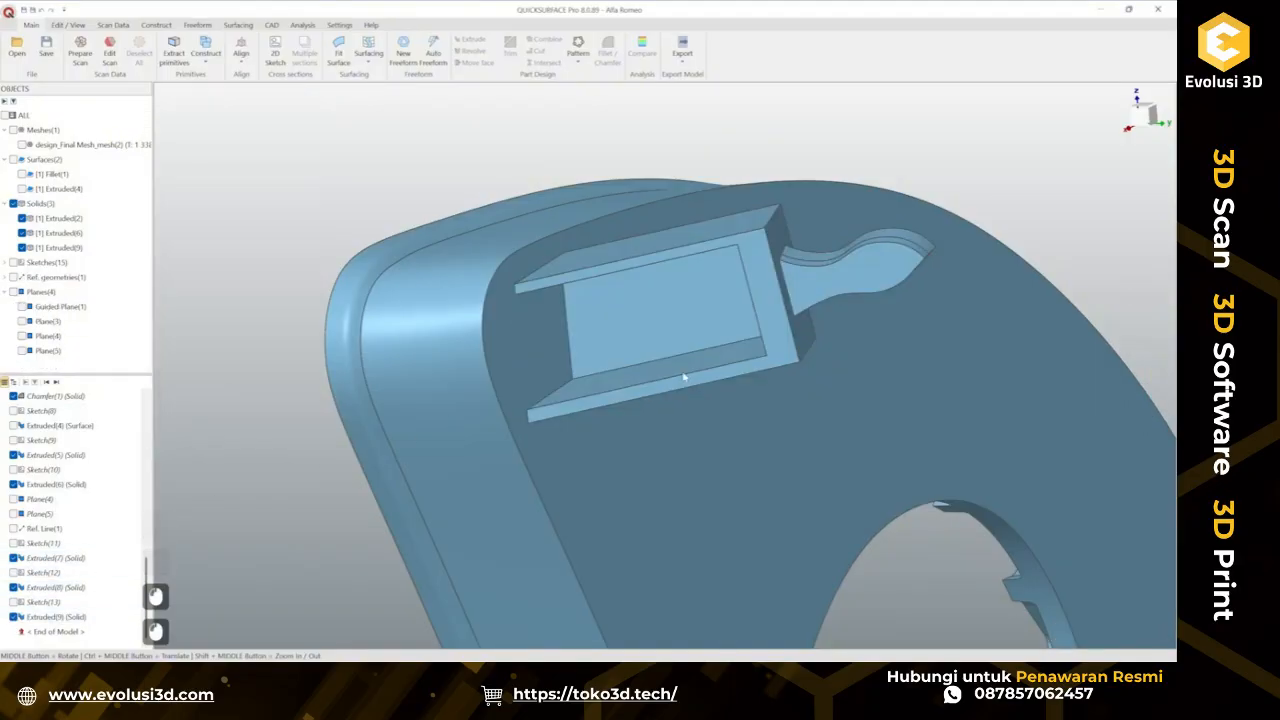
Display the scan mesh and orbit around the part to compare the modelled frame and tab with the scan.
middle_drag(684, 376, 454, 451)
scroll(671, 386, down, 3)
scroll(737, 404, down, 3)
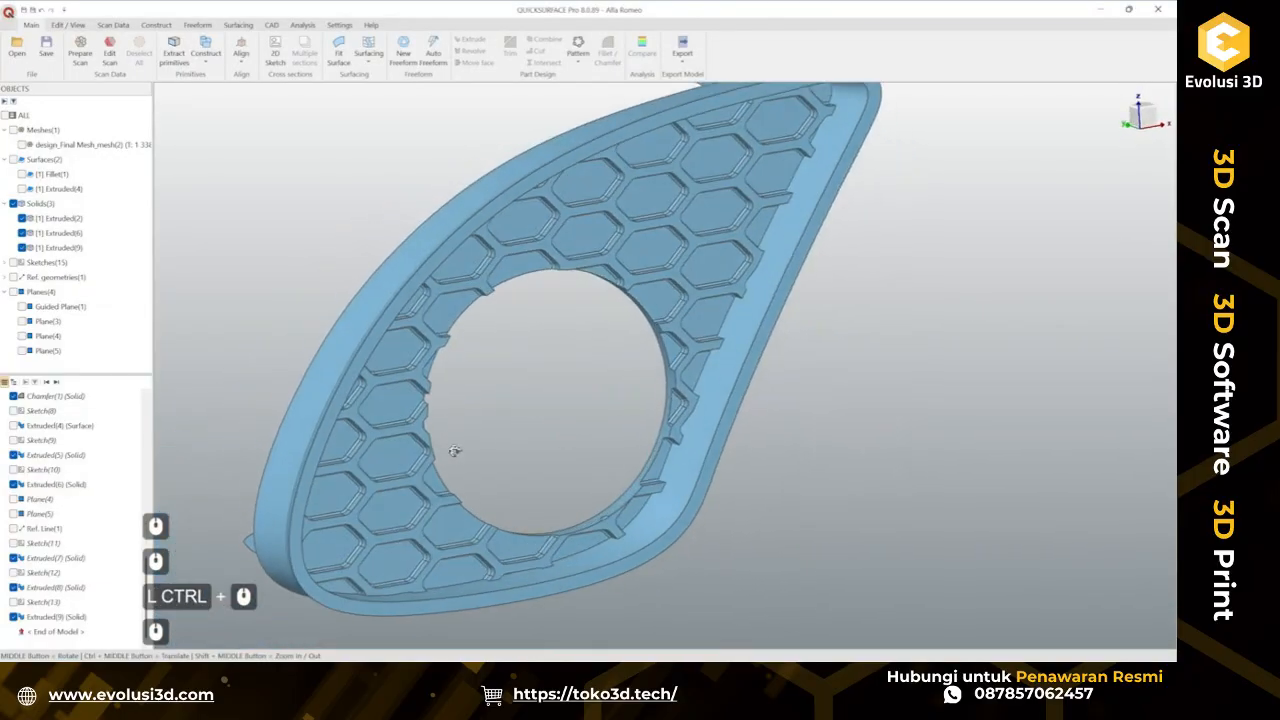
ctrl+middle_drag(524, 405, 427, 381)
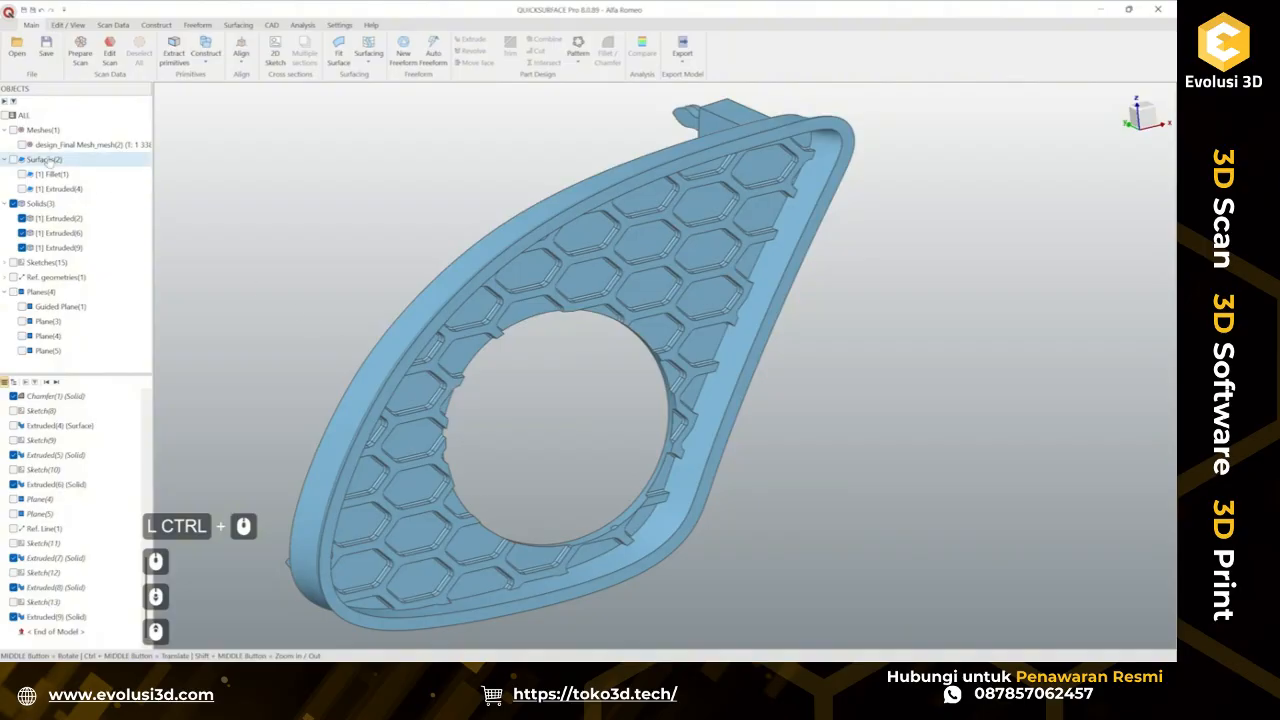
click(22, 145)
ctrl+middle_drag(647, 515, 418, 368)
scroll(746, 411, up, 6)
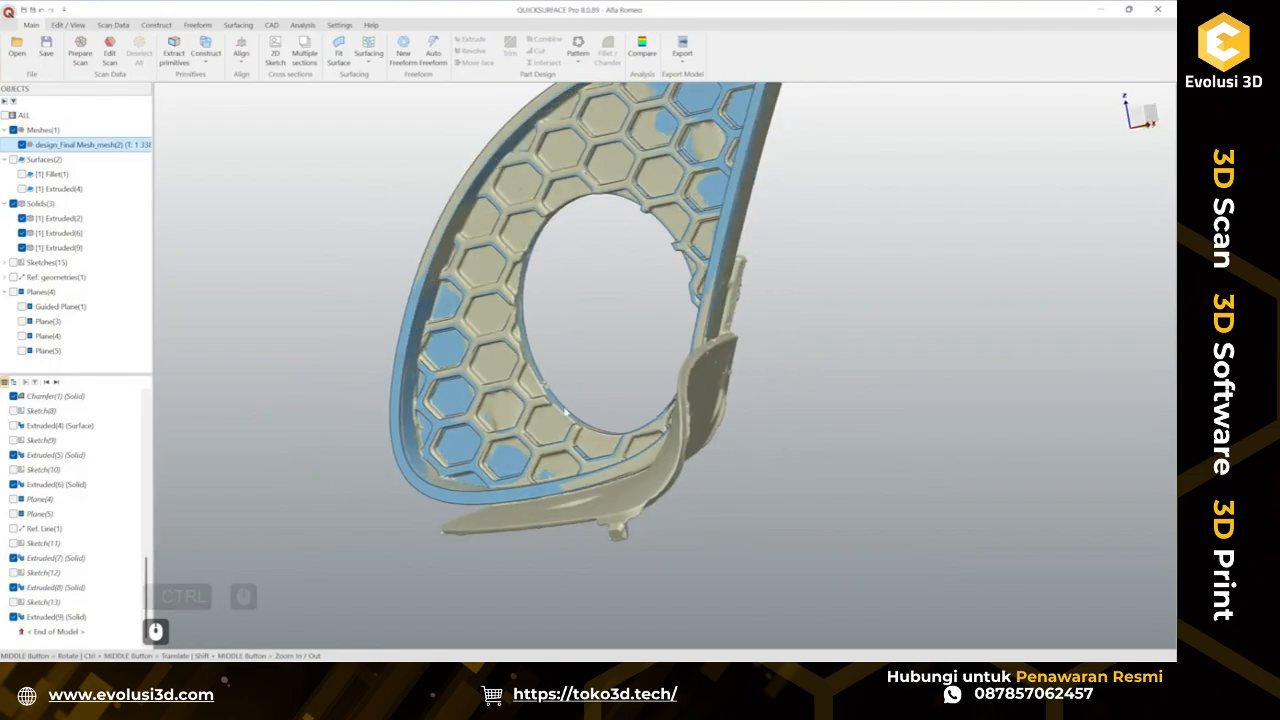
middle_drag(747, 411, 822, 394)
middle_drag(759, 467, 852, 457)
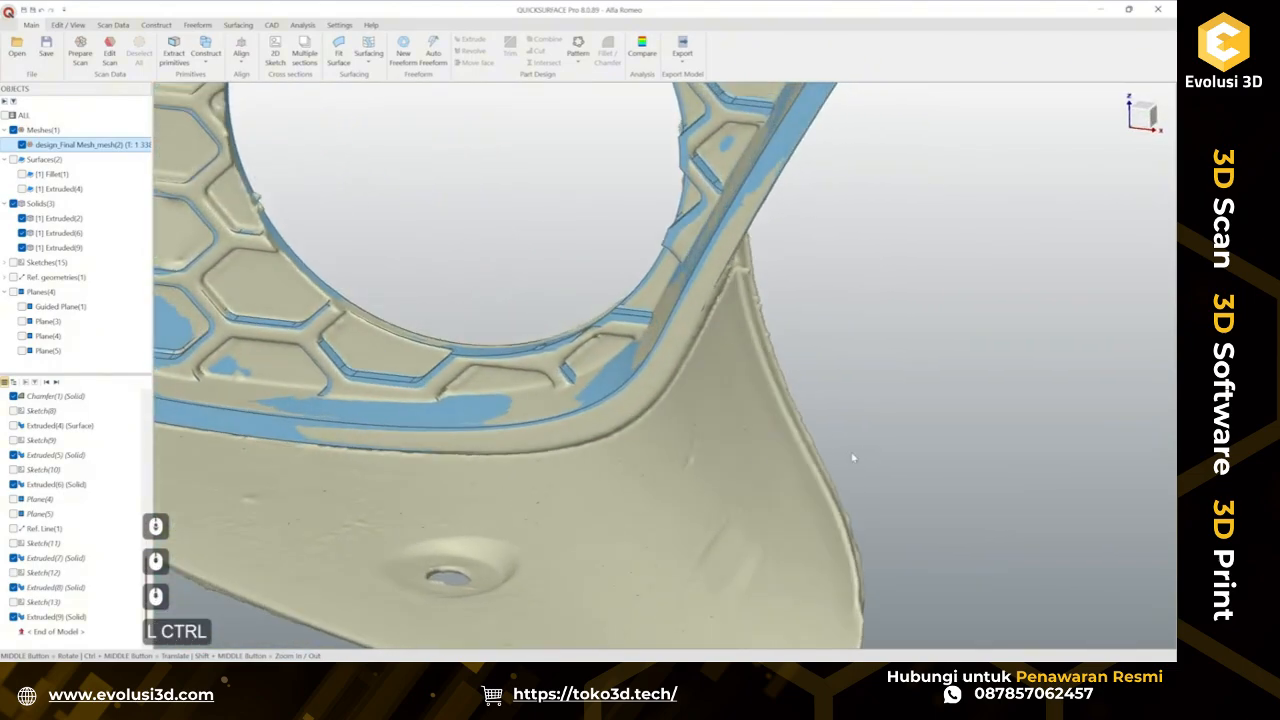
ctrl+middle_drag(526, 525, 737, 391)
middle_drag(576, 414, 934, 243)
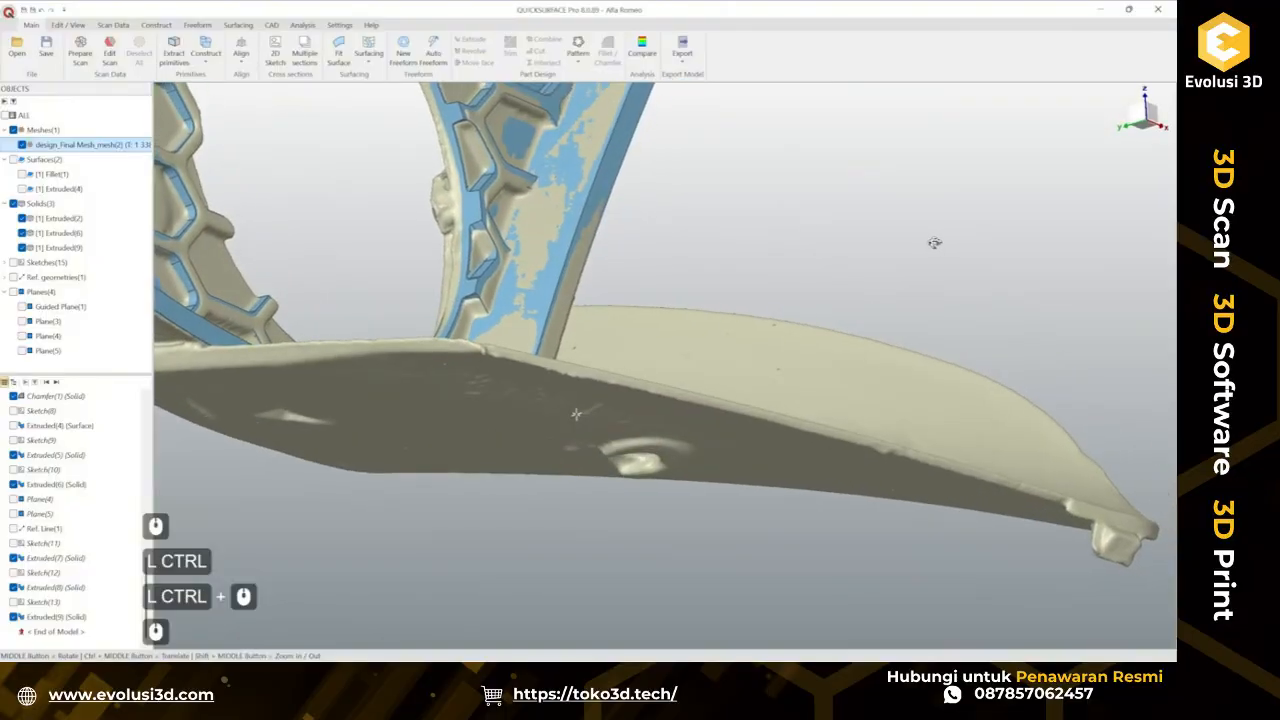
ctrl+middle_drag(654, 428, 742, 407)
scroll(714, 469, down, 3)
middle_drag(714, 471, 523, 400)
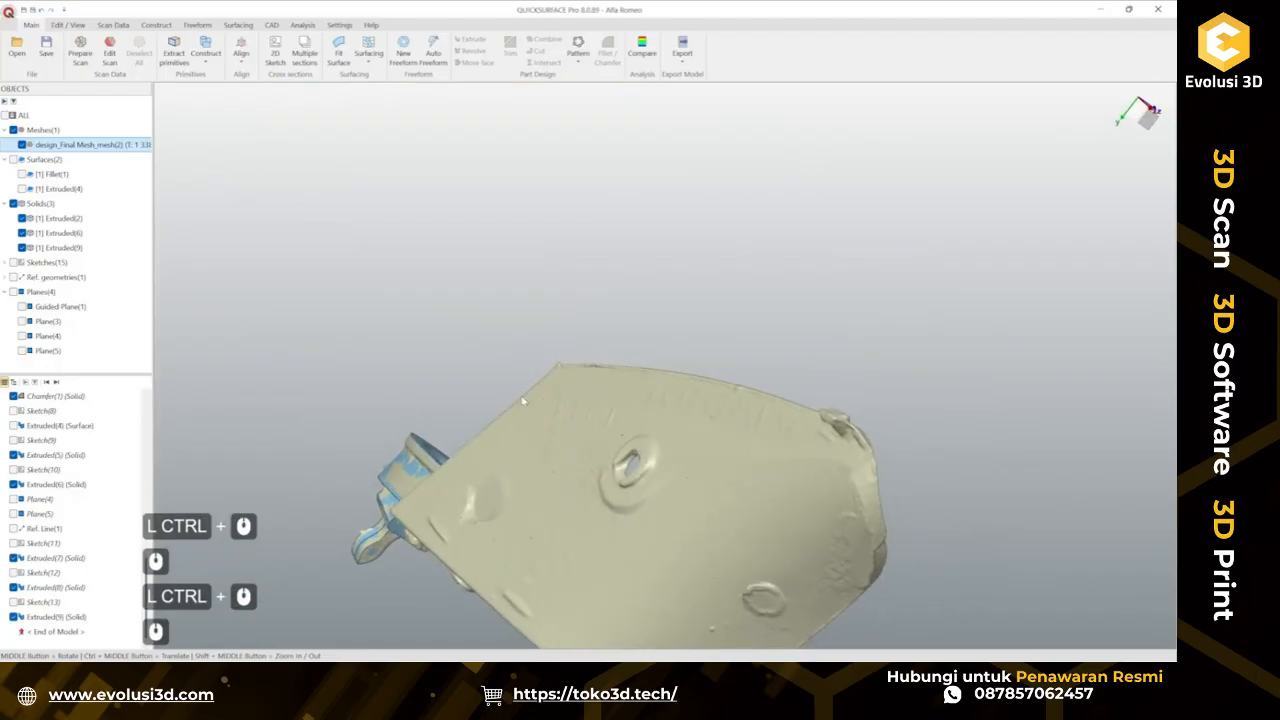
Zoom in to examine the scan's back surface, its moulded lettering and mounting hole, and the tab area.
scroll(704, 440, up, 2)
middle_drag(706, 438, 571, 454)
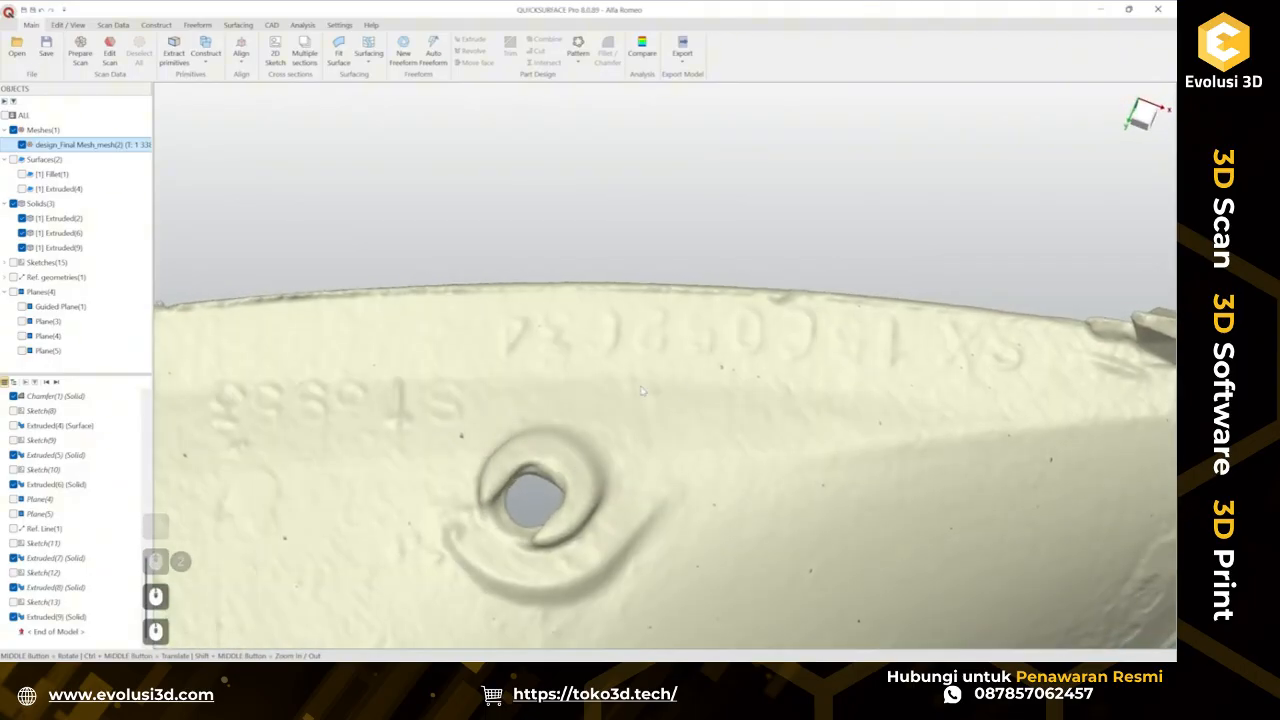
scroll(452, 461, down, 3)
middle_drag(550, 443, 628, 257)
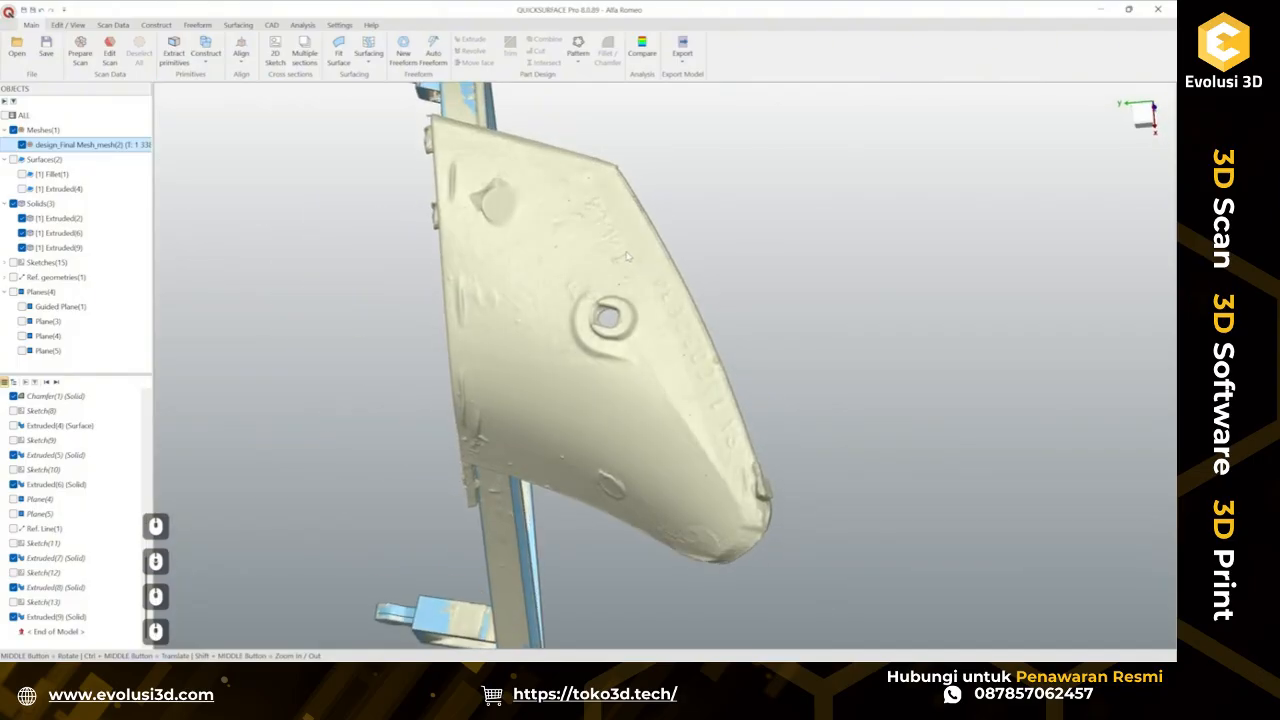
middle_drag(674, 357, 680, 357)
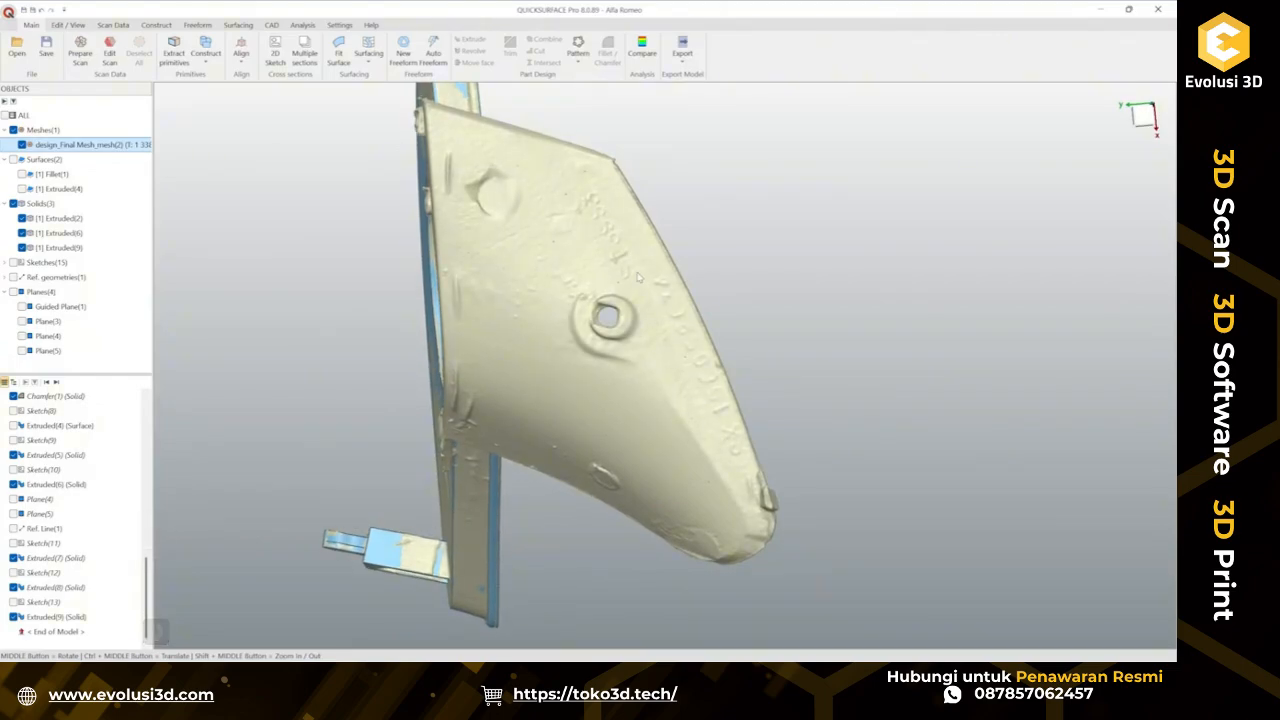
middle_drag(638, 278, 474, 392)
middle_drag(474, 392, 374, 412)
middle_drag(416, 414, 345, 330)
scroll(345, 330, up, 8)
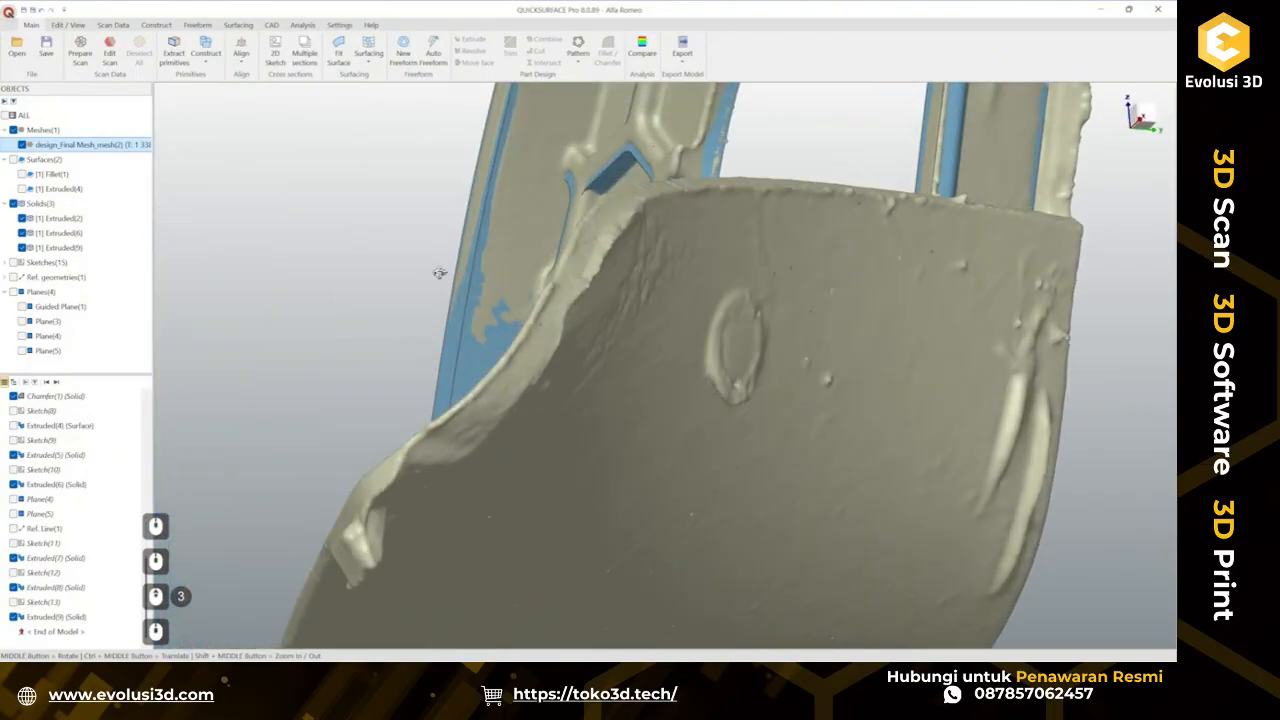
middle_drag(440, 272, 866, 328)
scroll(704, 323, down, 2)
middle_drag(560, 340, 404, 520)
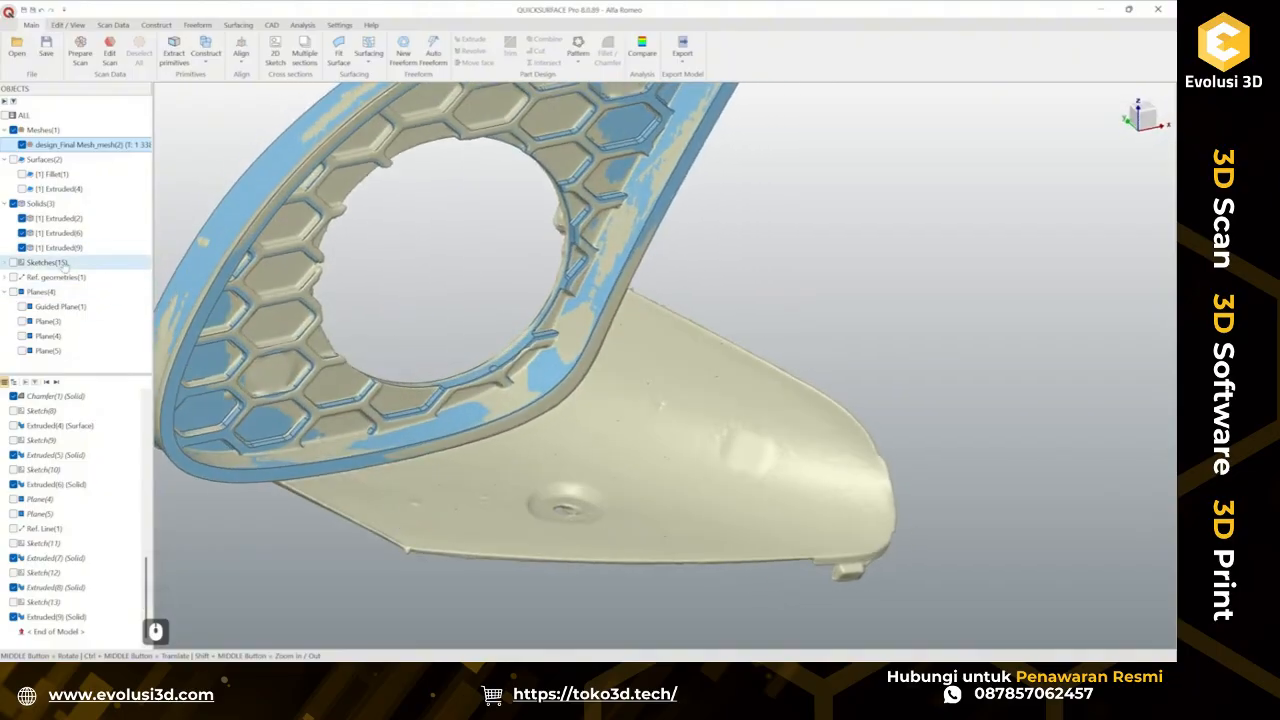
Hide the three extruded solids to view the scan alone, and save the project.
click(22, 247)
click(22, 233)
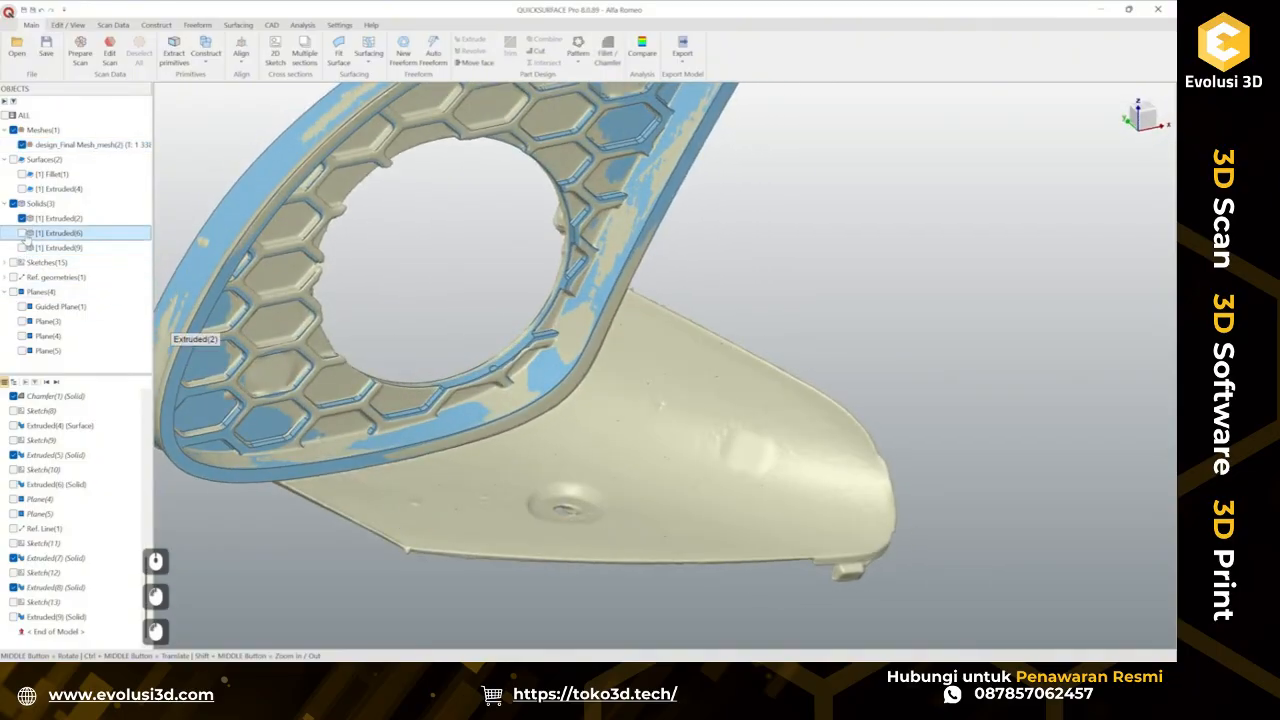
click(22, 218)
ctrl+middle_drag(672, 352, 791, 334)
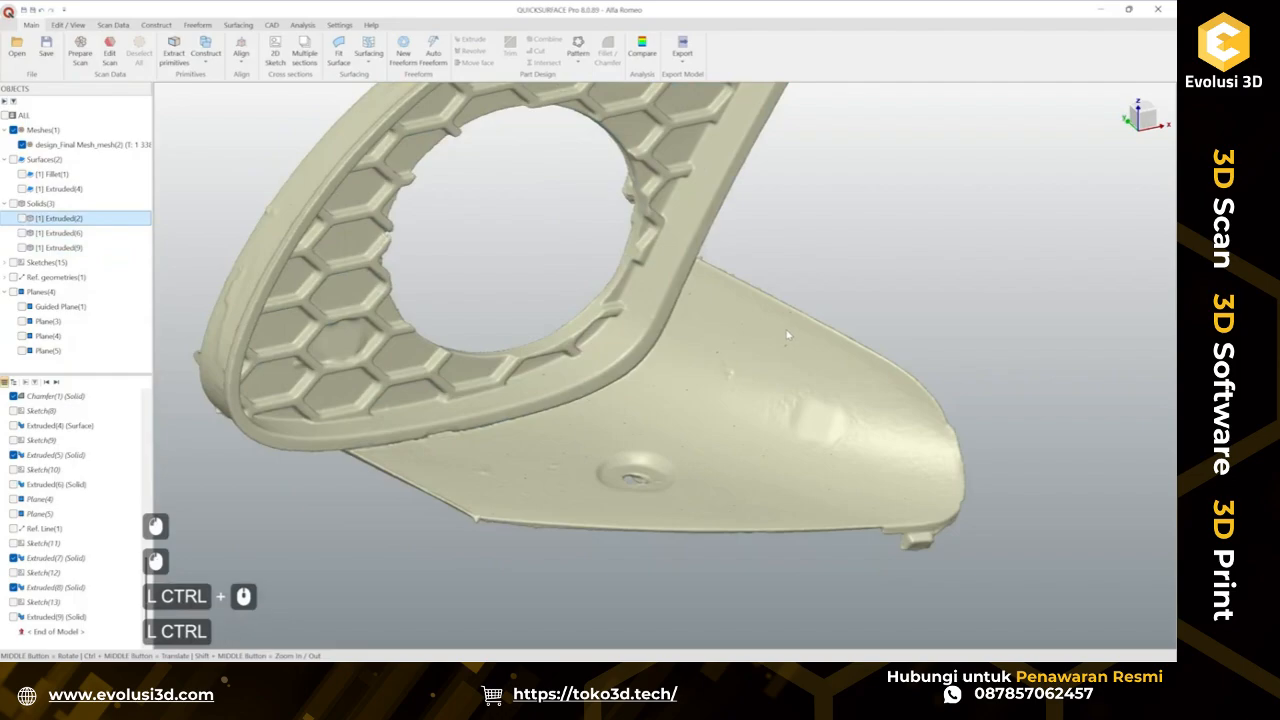
key(ctrl+s)
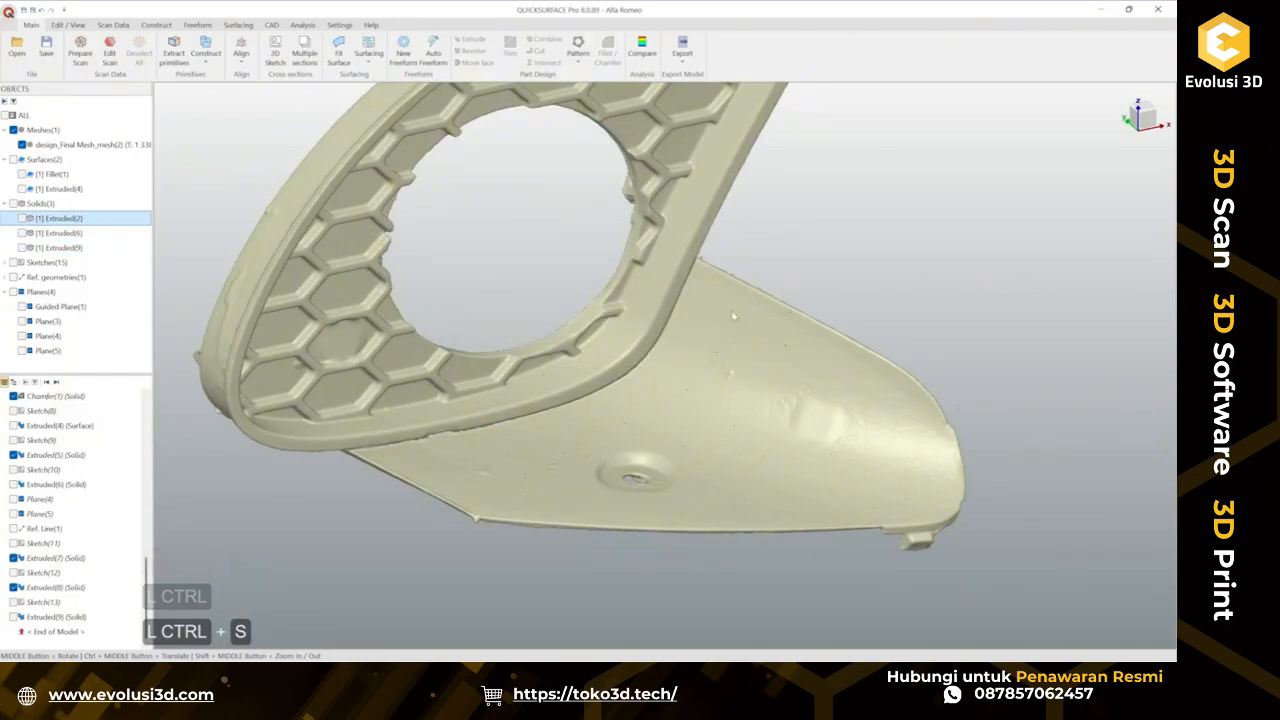
Show the Extruded(2) solid again and zoom in on where the tab meets the frame over the scan.
middle_drag(757, 328, 701, 290)
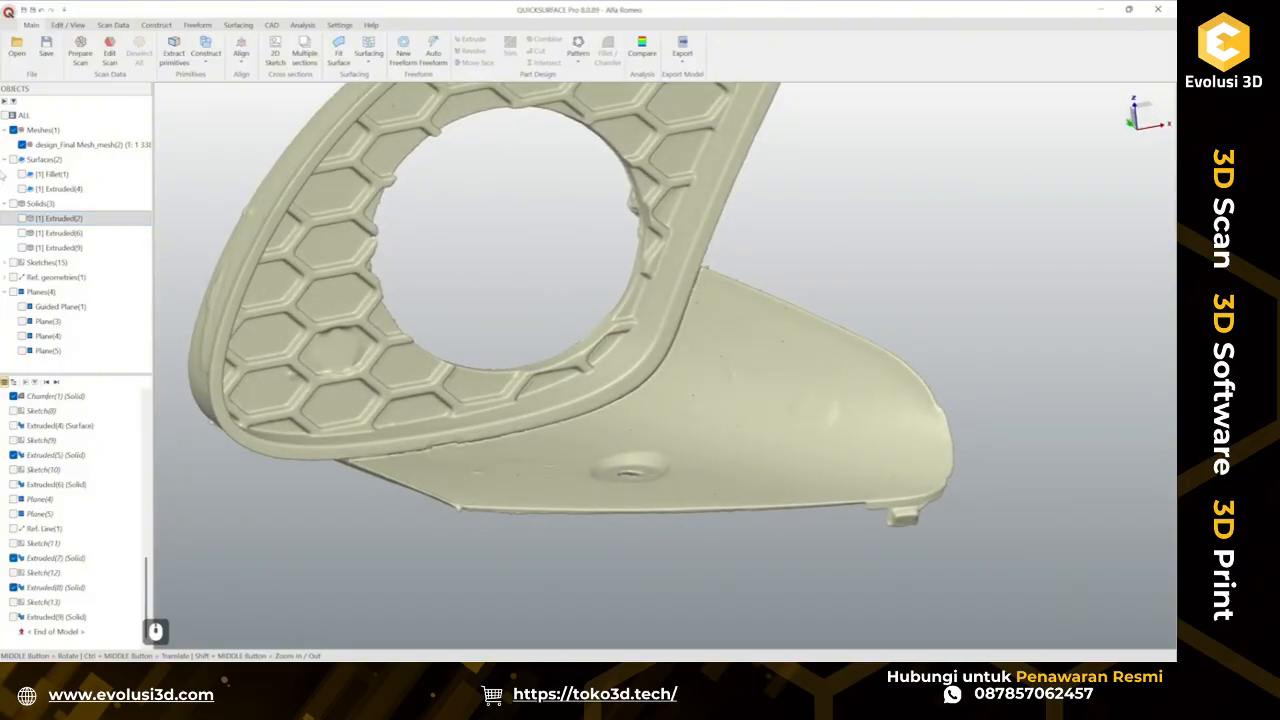
click(21, 218)
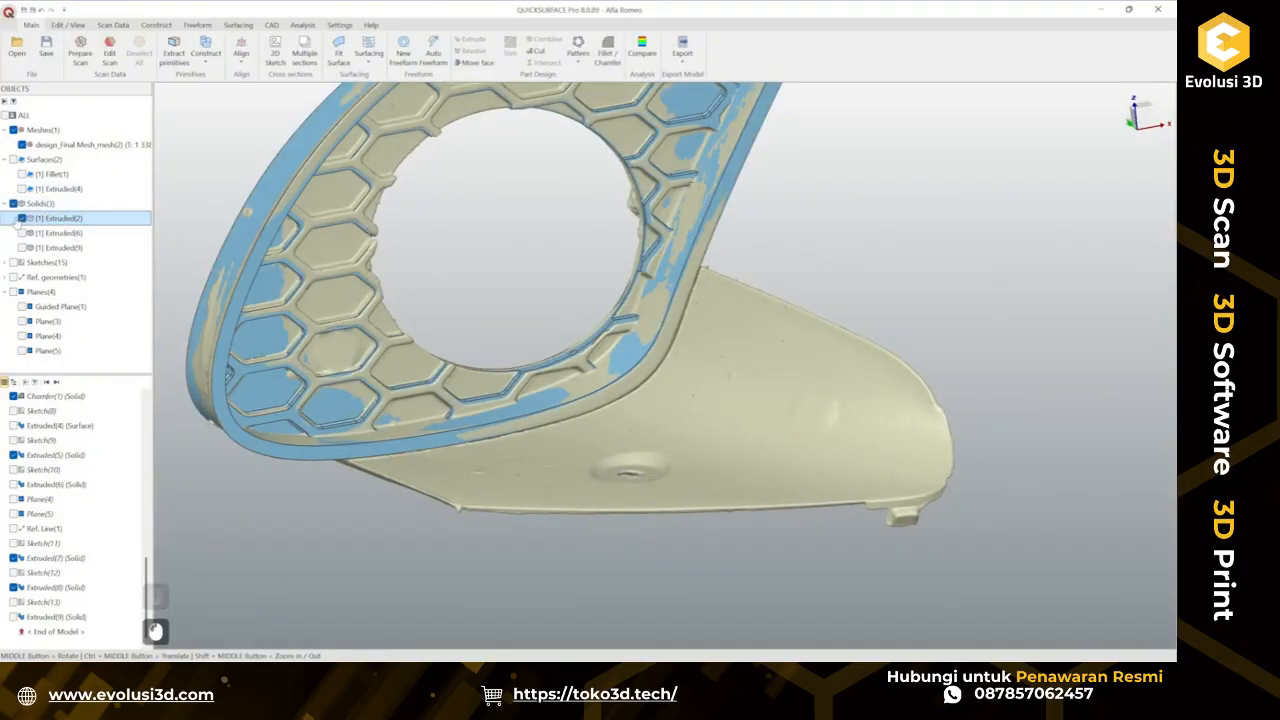
middle_drag(533, 347, 691, 313)
scroll(752, 281, up, 2)
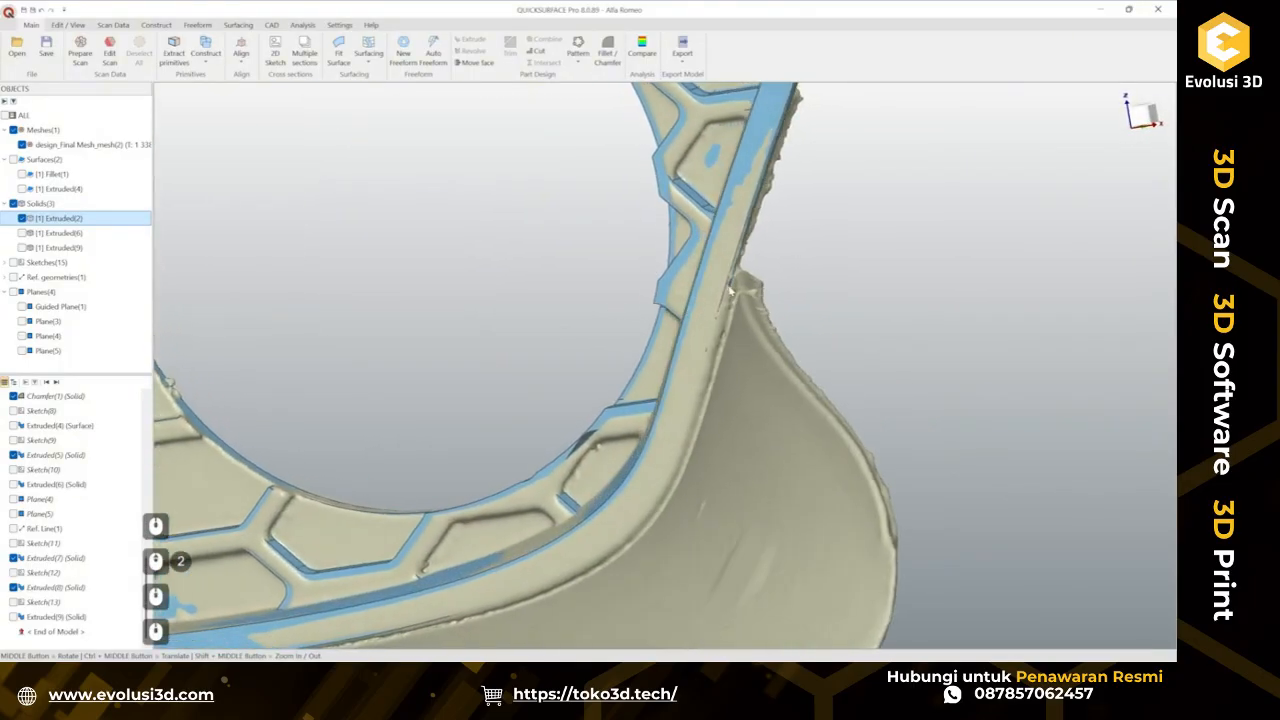
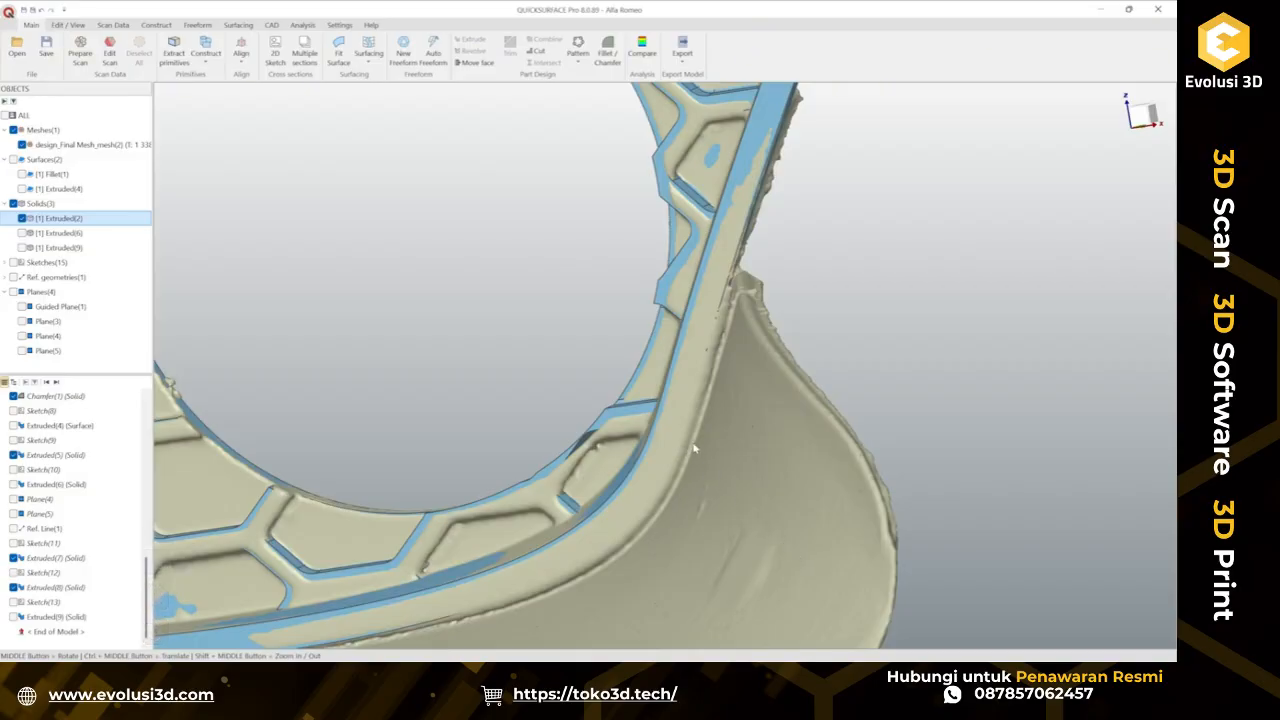
Hide the Extruded(2) solid and orbit to view the scan's flat tab surface beneath the frame.
middle_drag(703, 392, 735, 316)
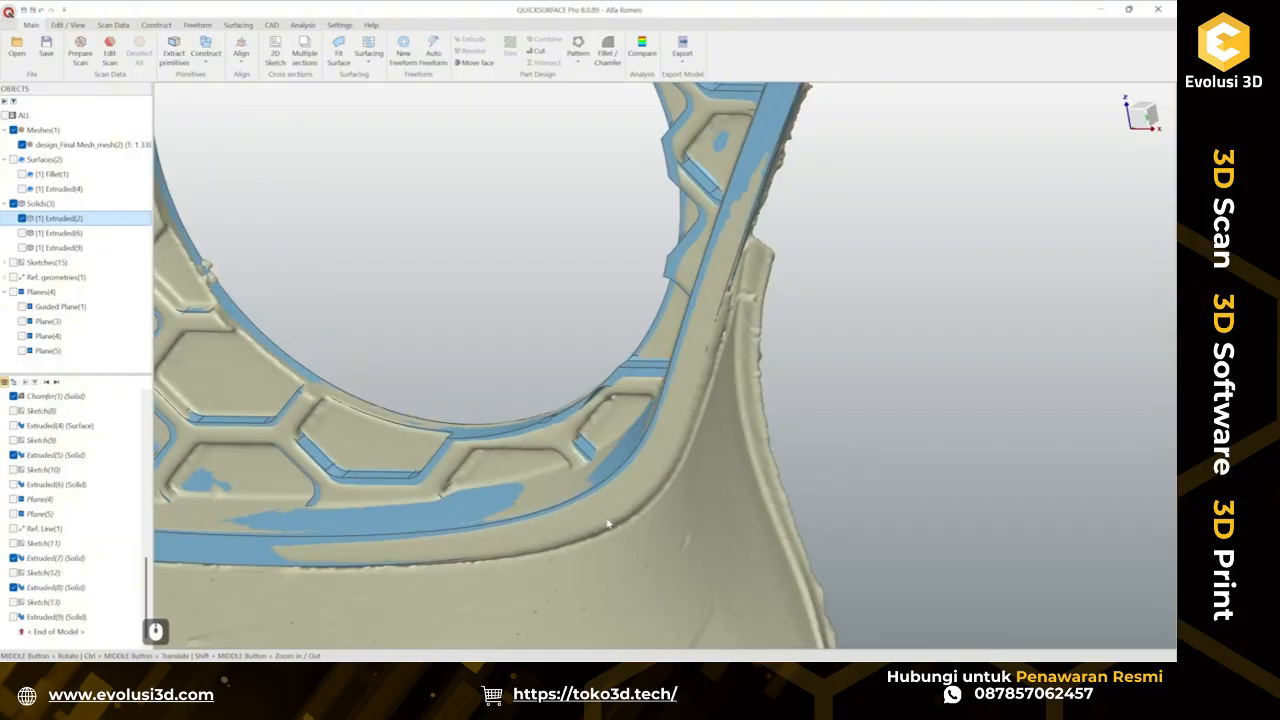
scroll(536, 532, down, 4)
middle_drag(548, 500, 642, 440)
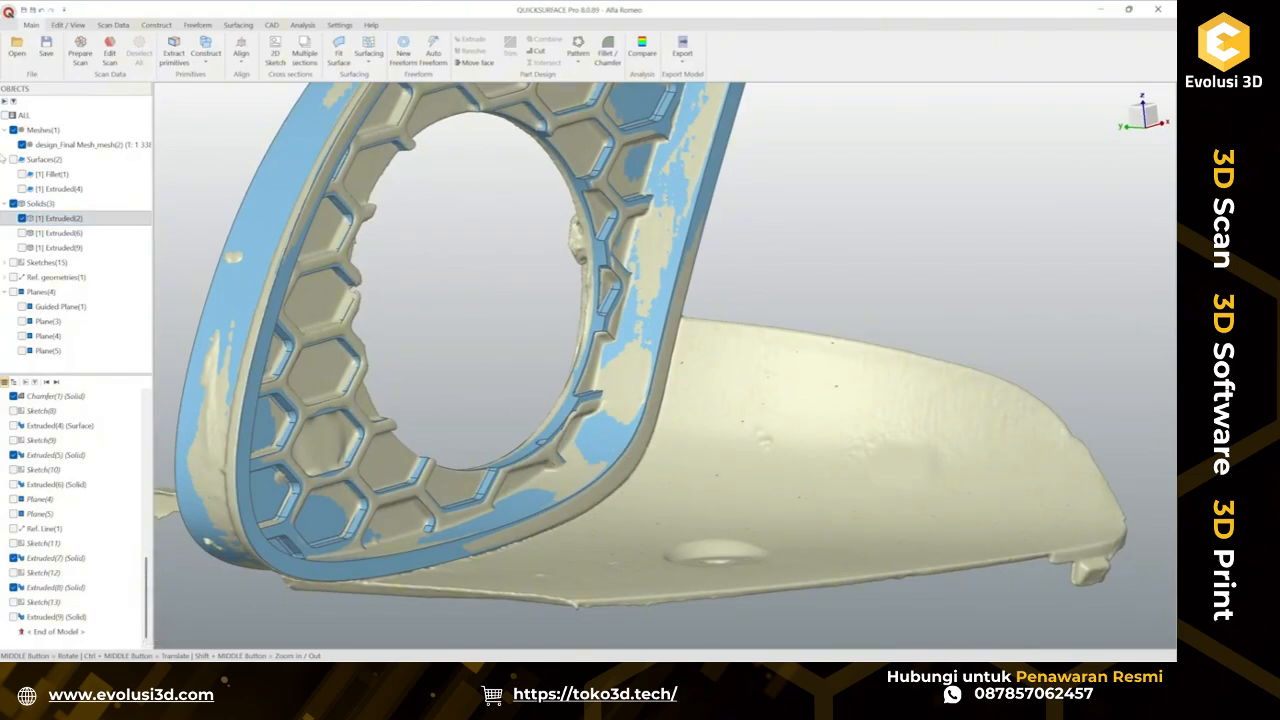
click(22, 223)
click(21, 219)
ctrl+middle_drag(693, 467, 594, 440)
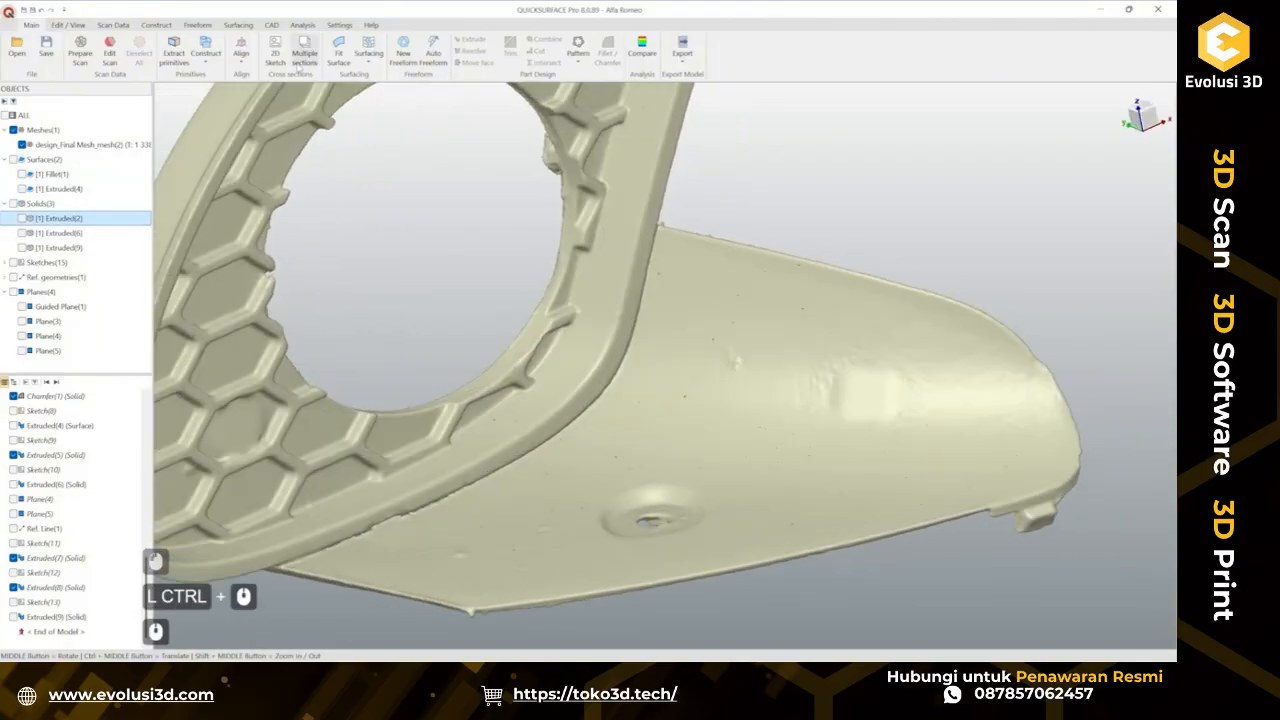
click(403, 53)
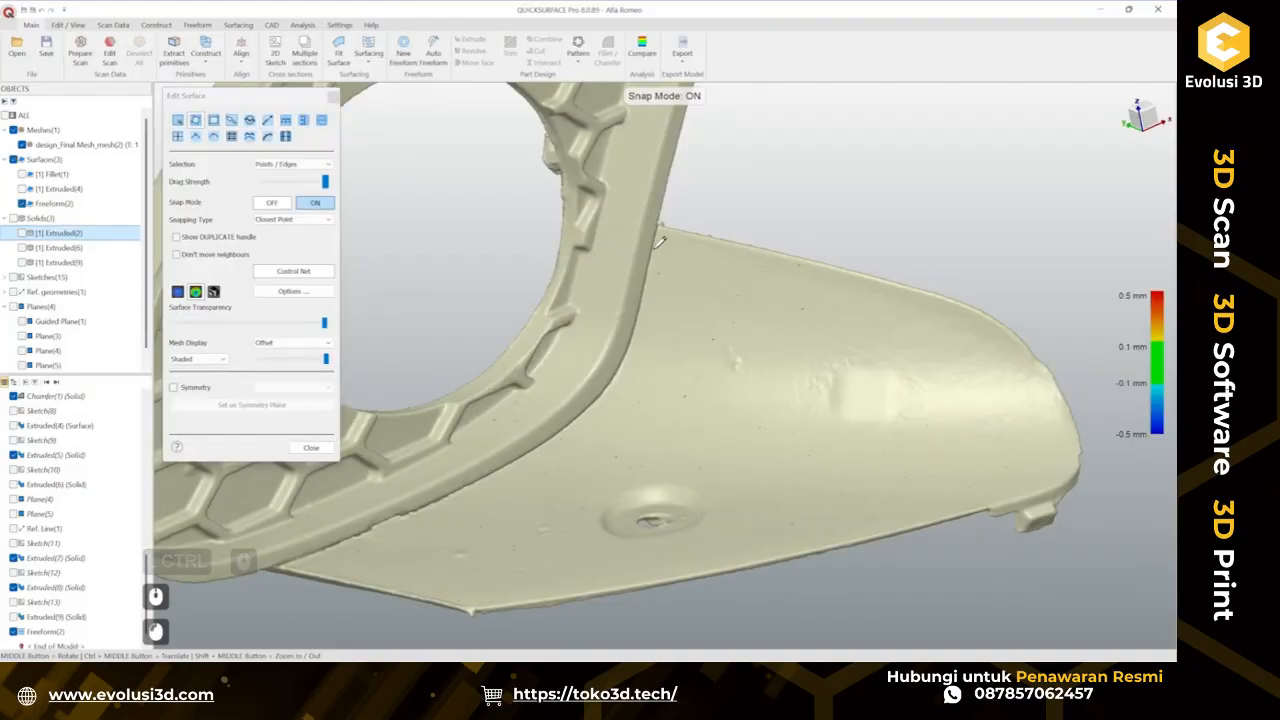
ctrl+middle_drag(659, 242, 701, 263)
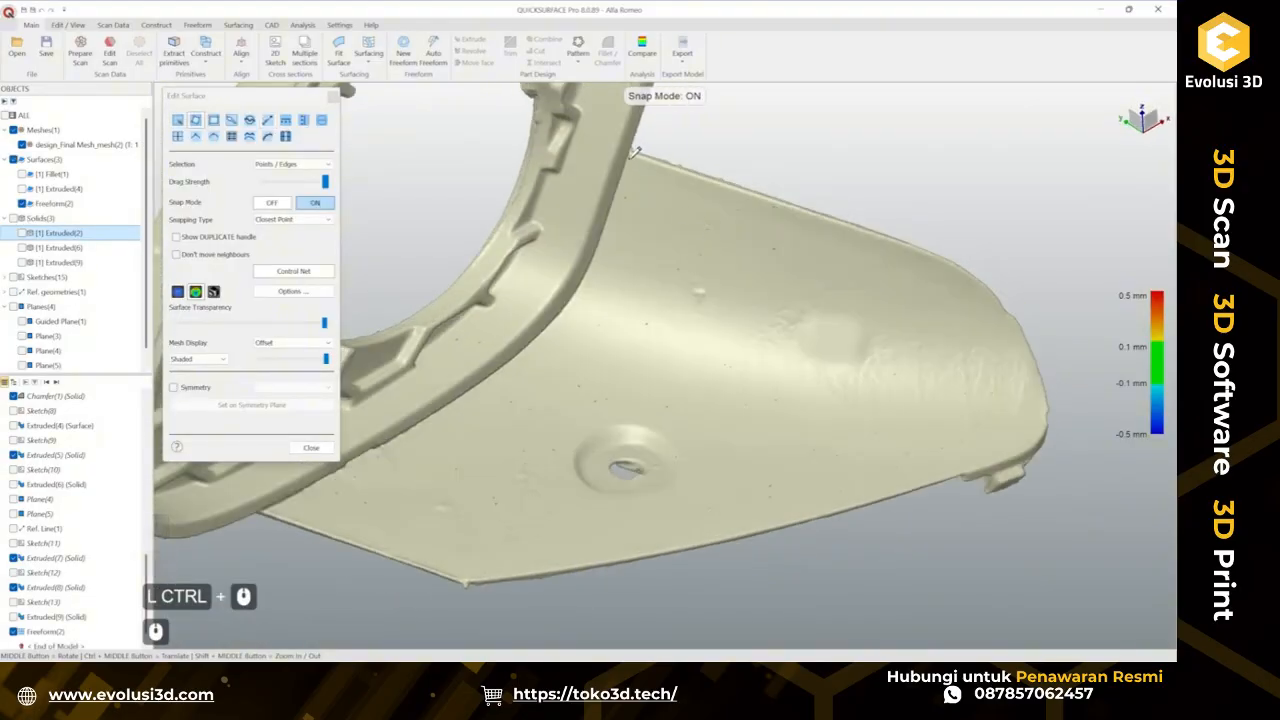
click(313, 449)
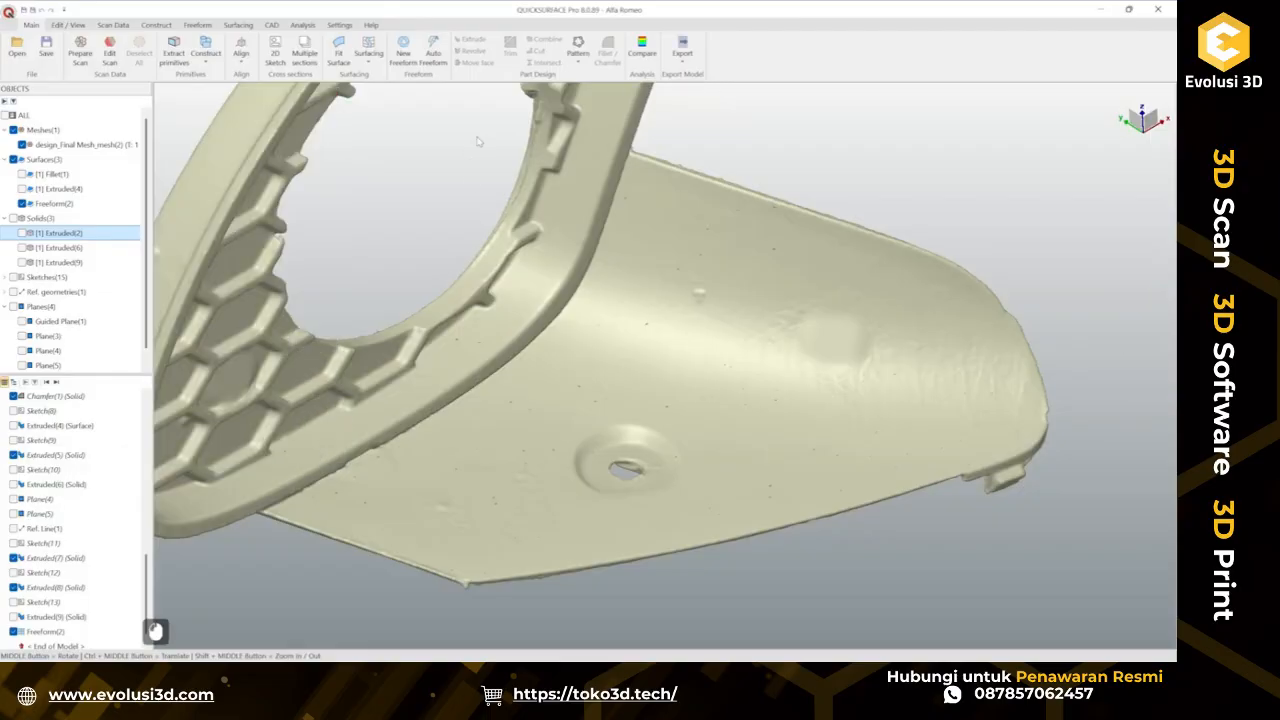
Select the tab's flat back area with the wand selection and fit a surface to it.
click(339, 52)
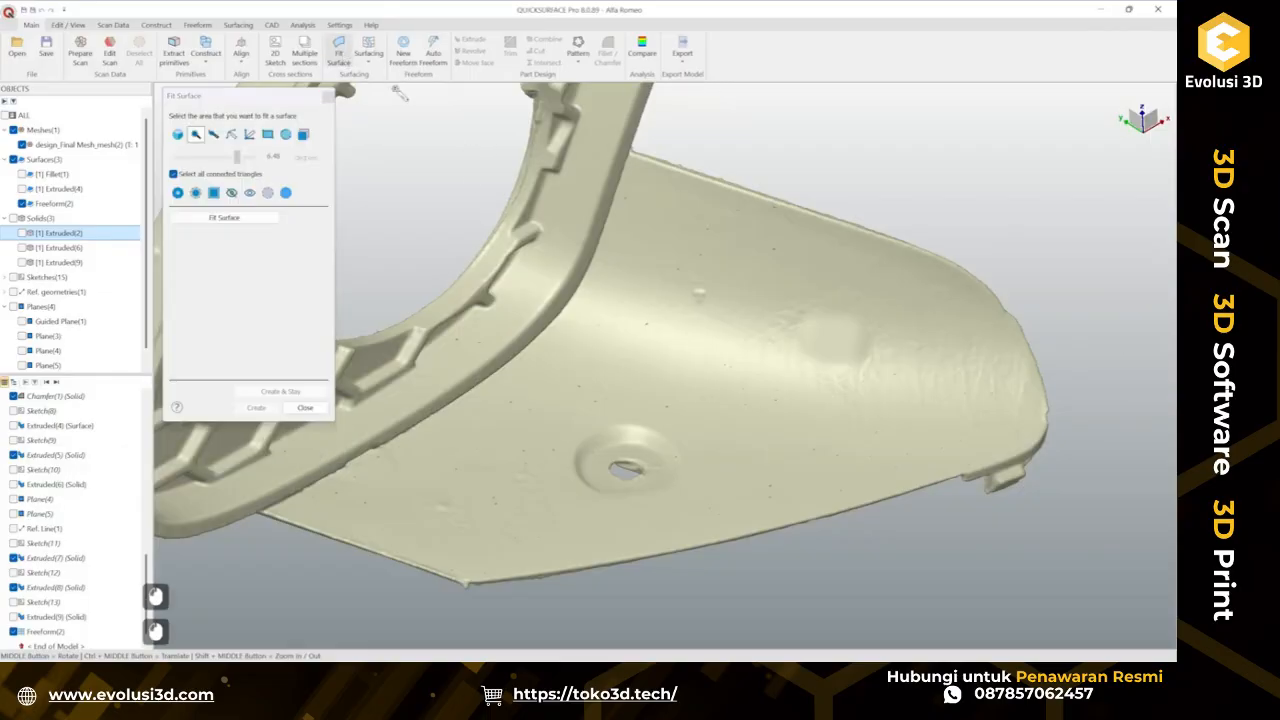
click(177, 135)
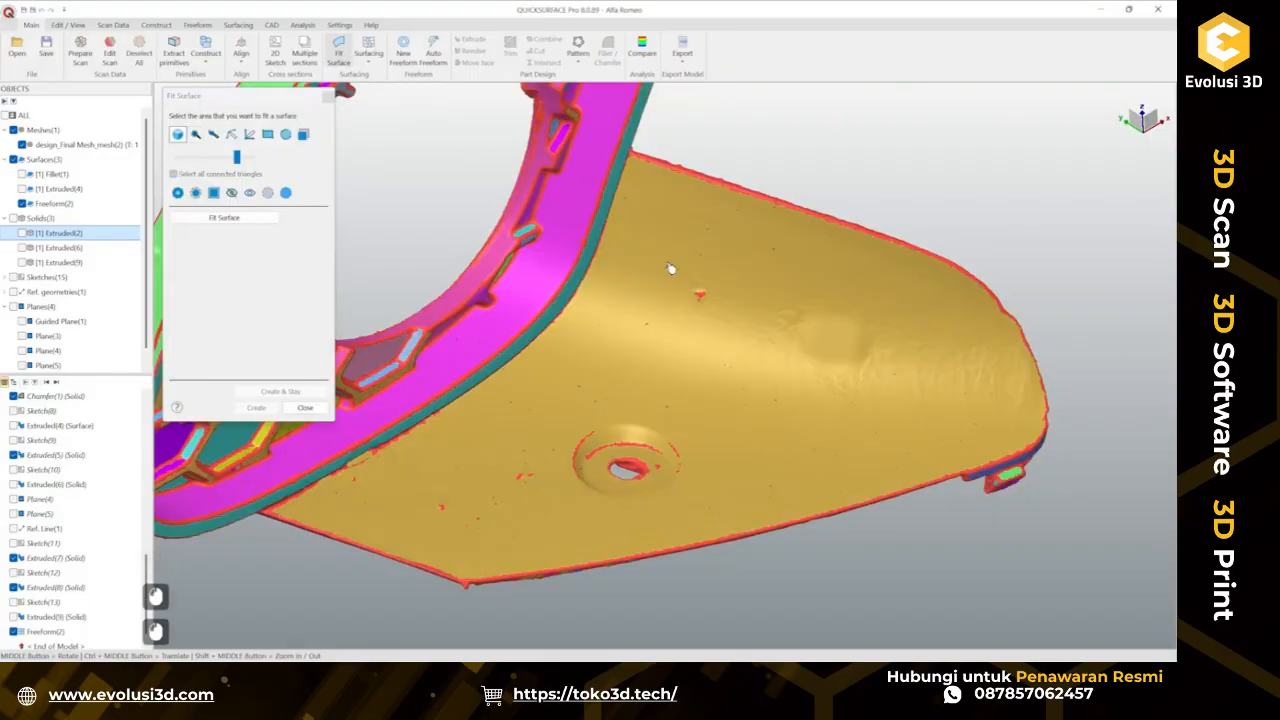
click(660, 225)
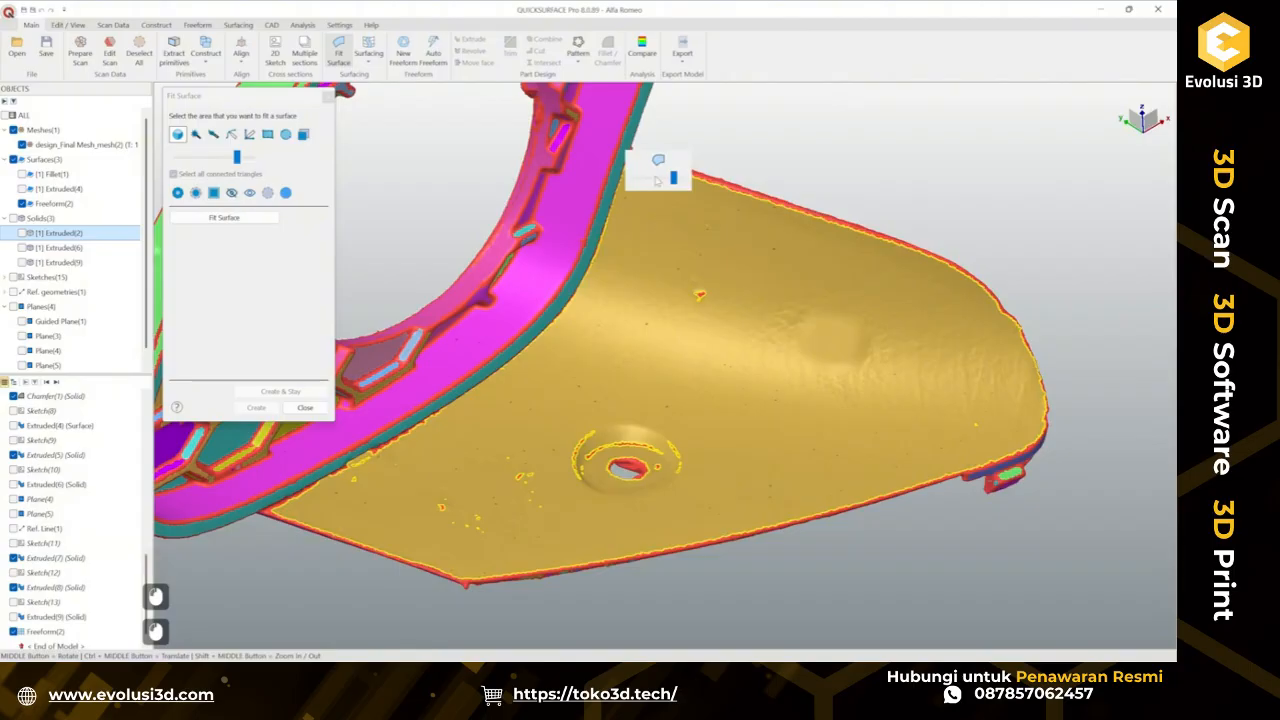
scroll(657, 181, down, 6)
scroll(657, 181, down, 5)
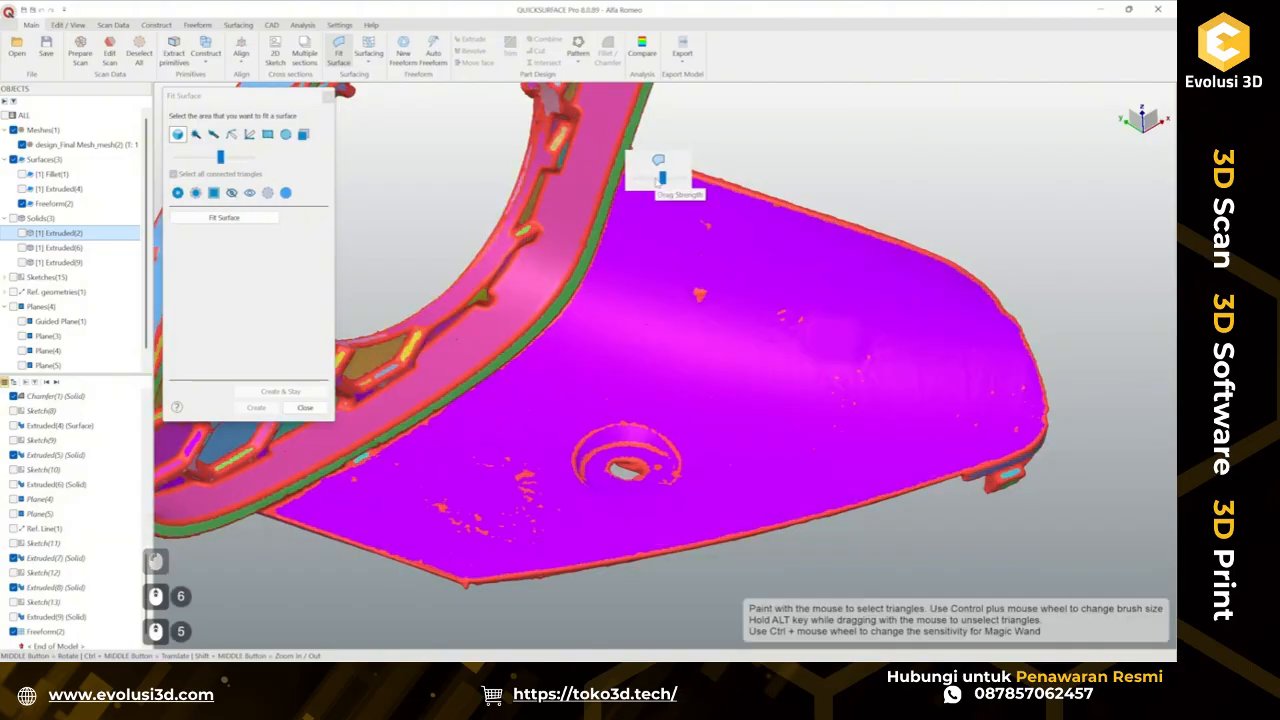
scroll(657, 181, down, 5)
scroll(657, 181, down, 4)
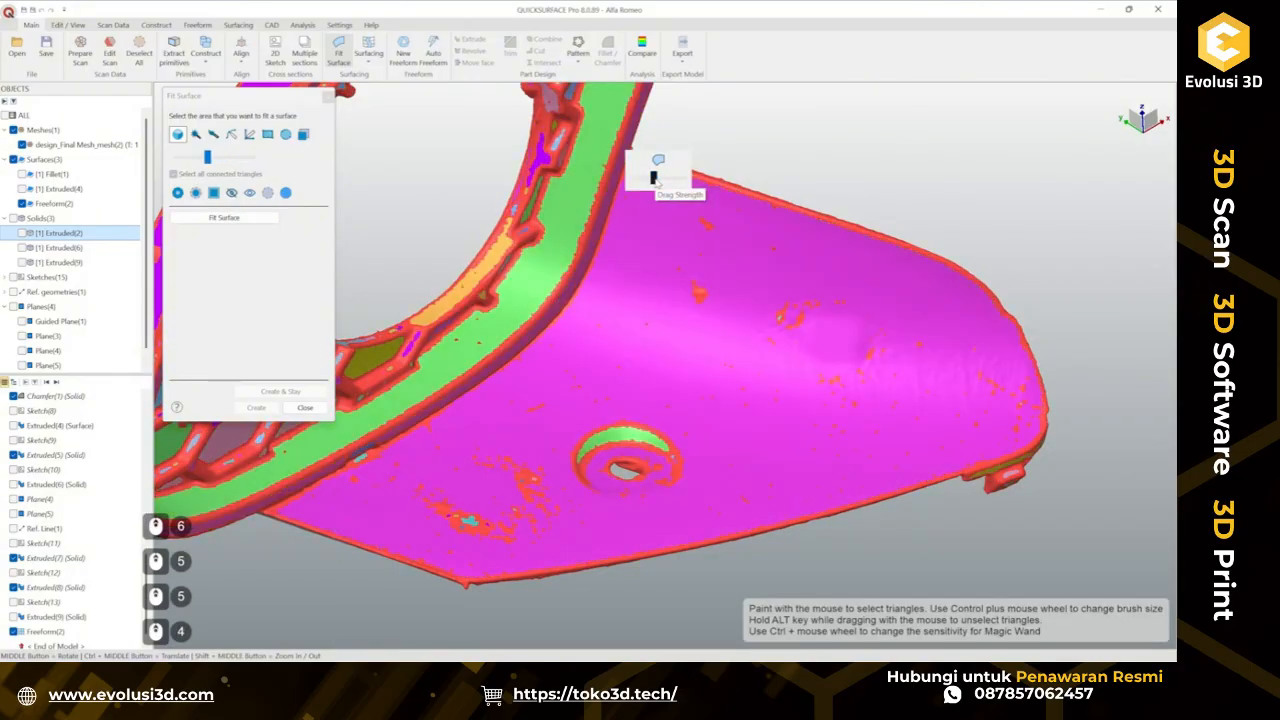
scroll(657, 181, down, 5)
scroll(657, 181, down, 4)
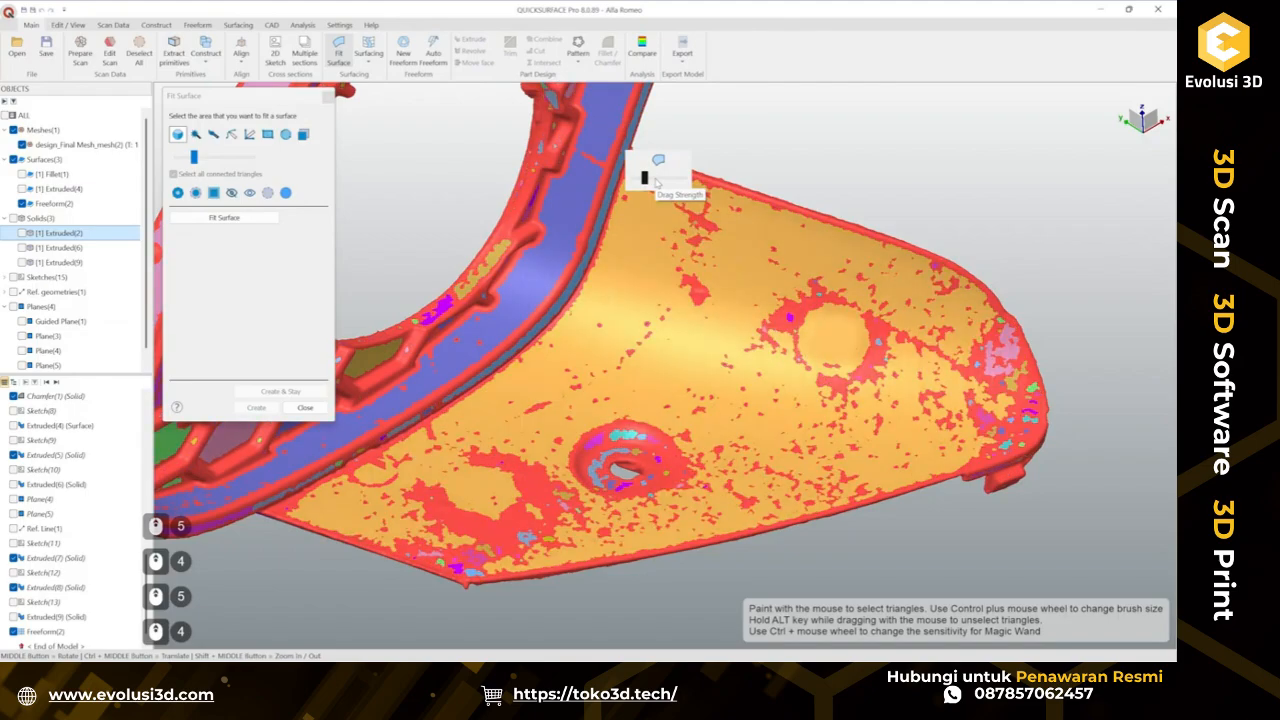
scroll(650, 296, down, 3)
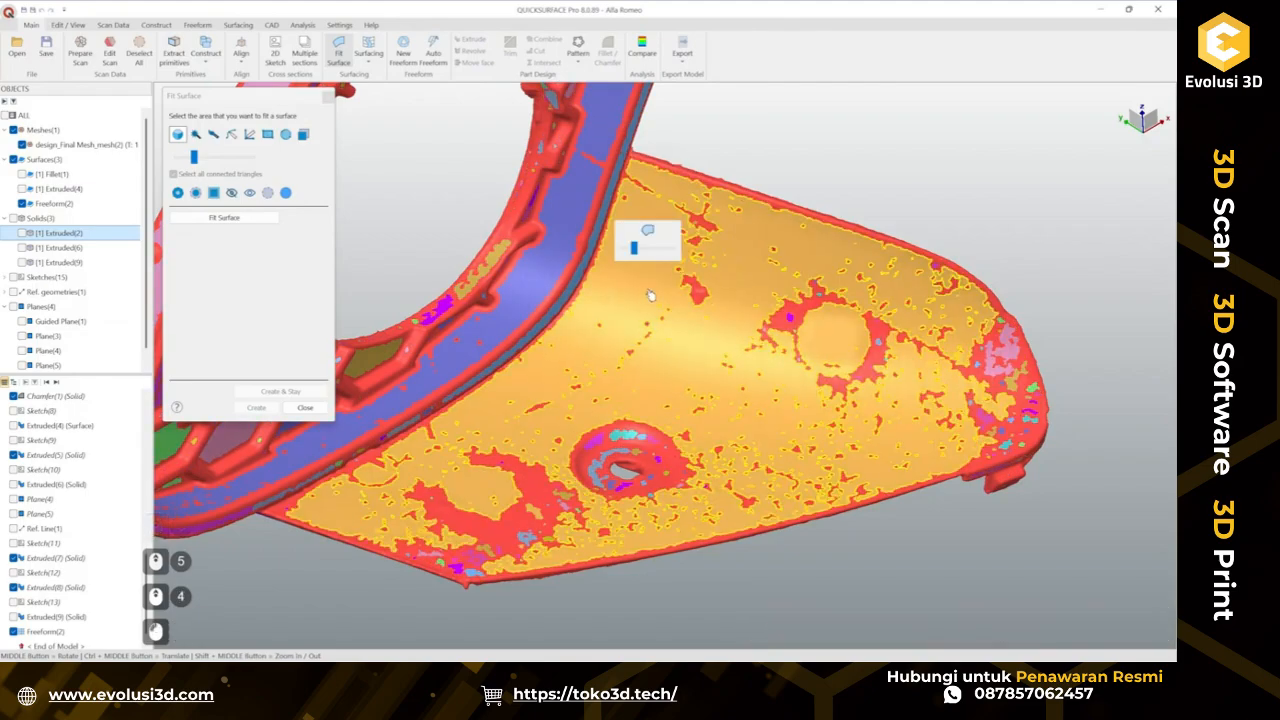
ctrl+click(1004, 353)
ctrl+click(1013, 384)
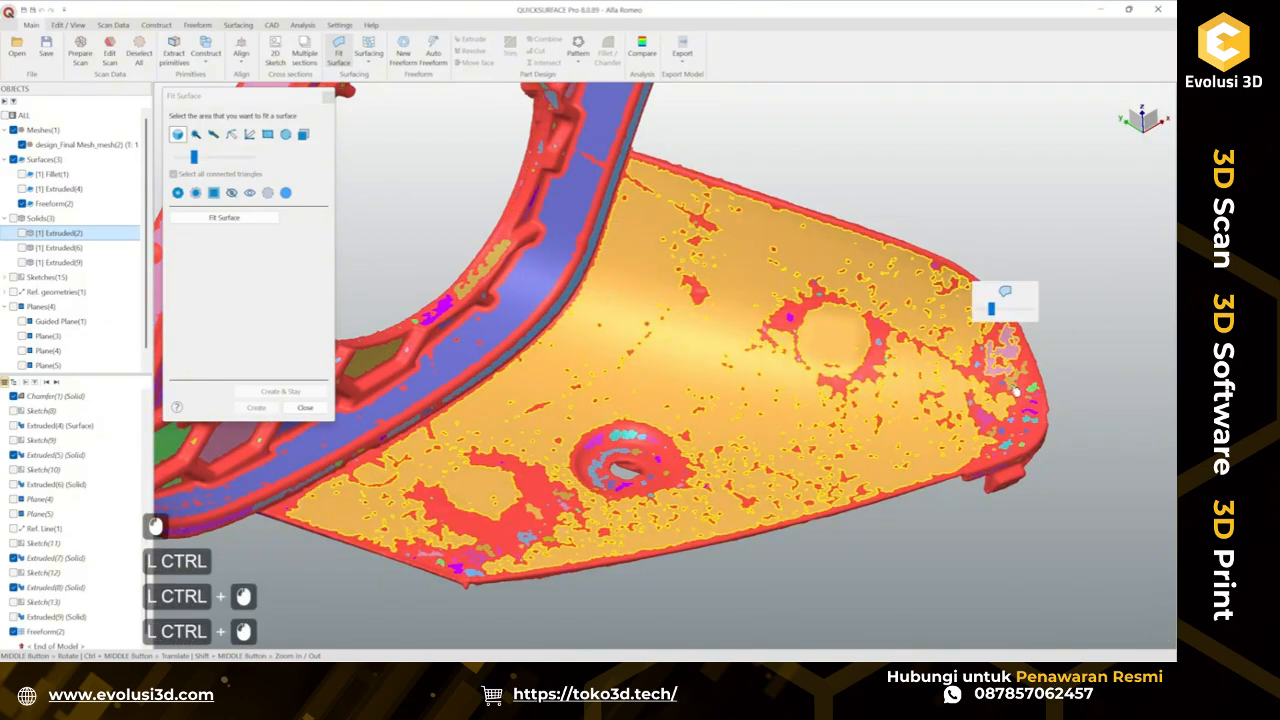
ctrl+click(1039, 398)
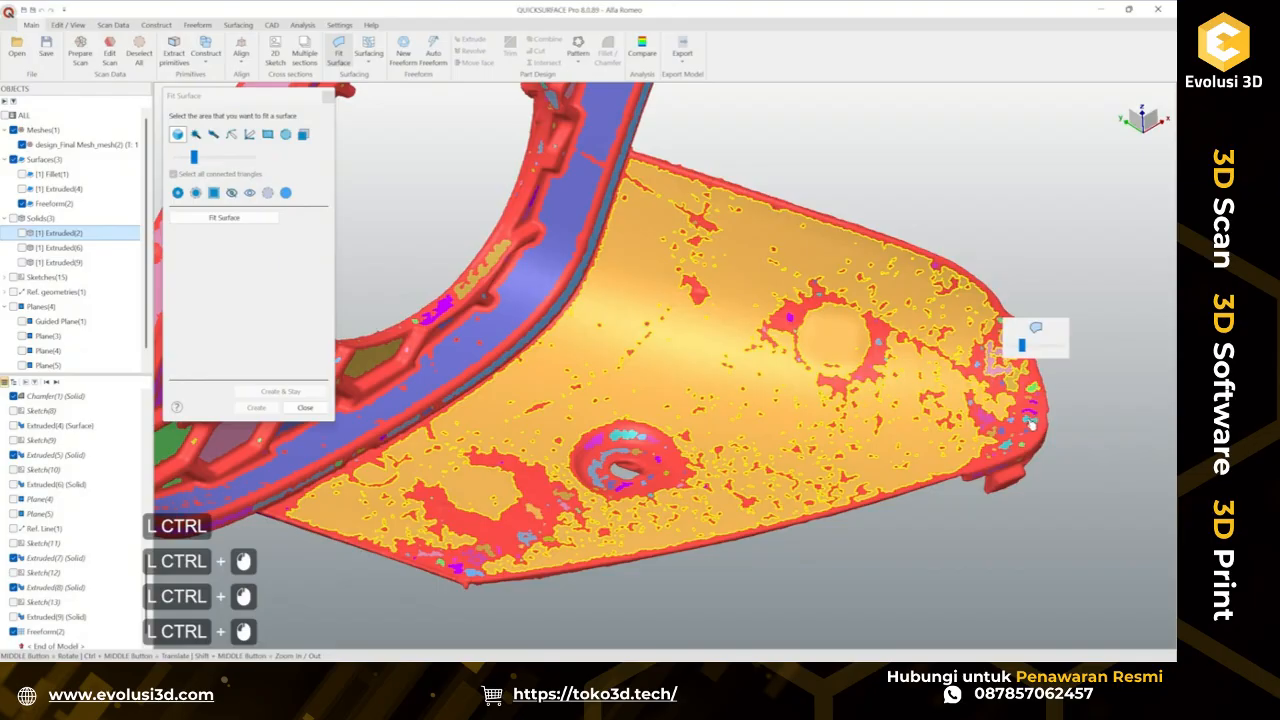
ctrl+click(1033, 423)
click(1027, 360)
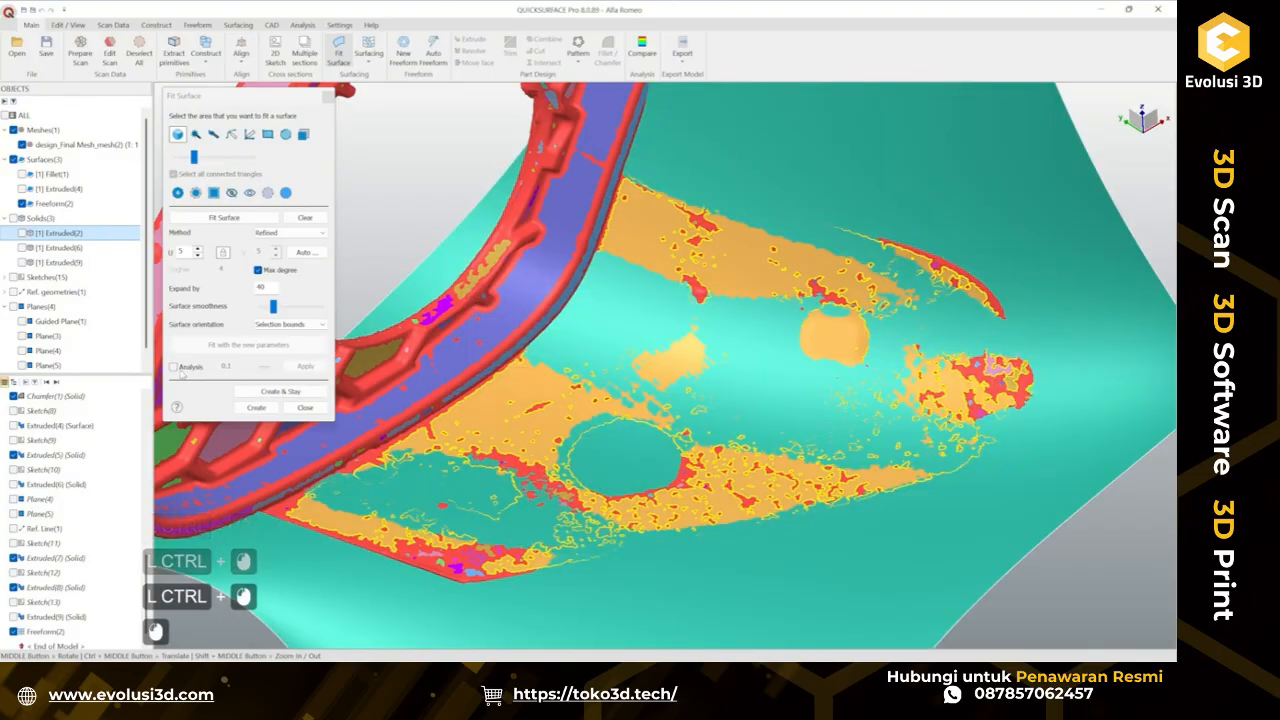
Enable deviation analysis and refit the surface with an expansion of 10.
click(173, 366)
middle_drag(835, 372, 481, 290)
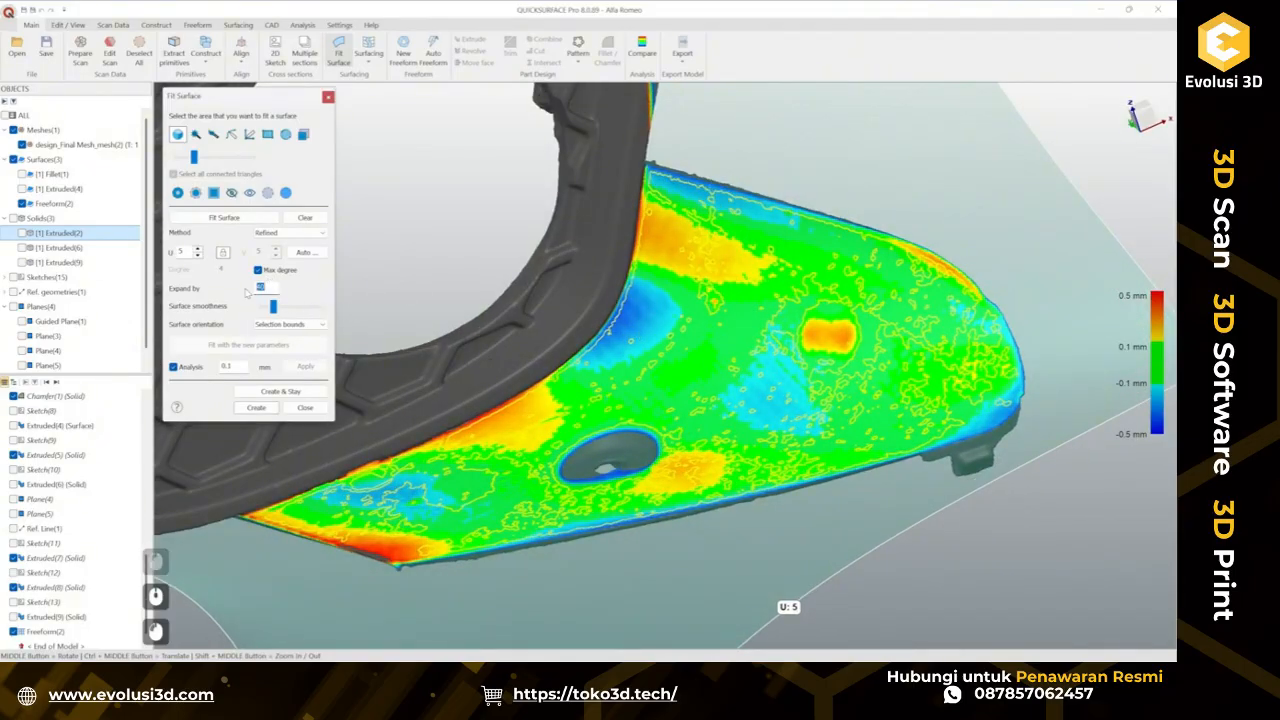
text(10)
key(Return)
click(278, 344)
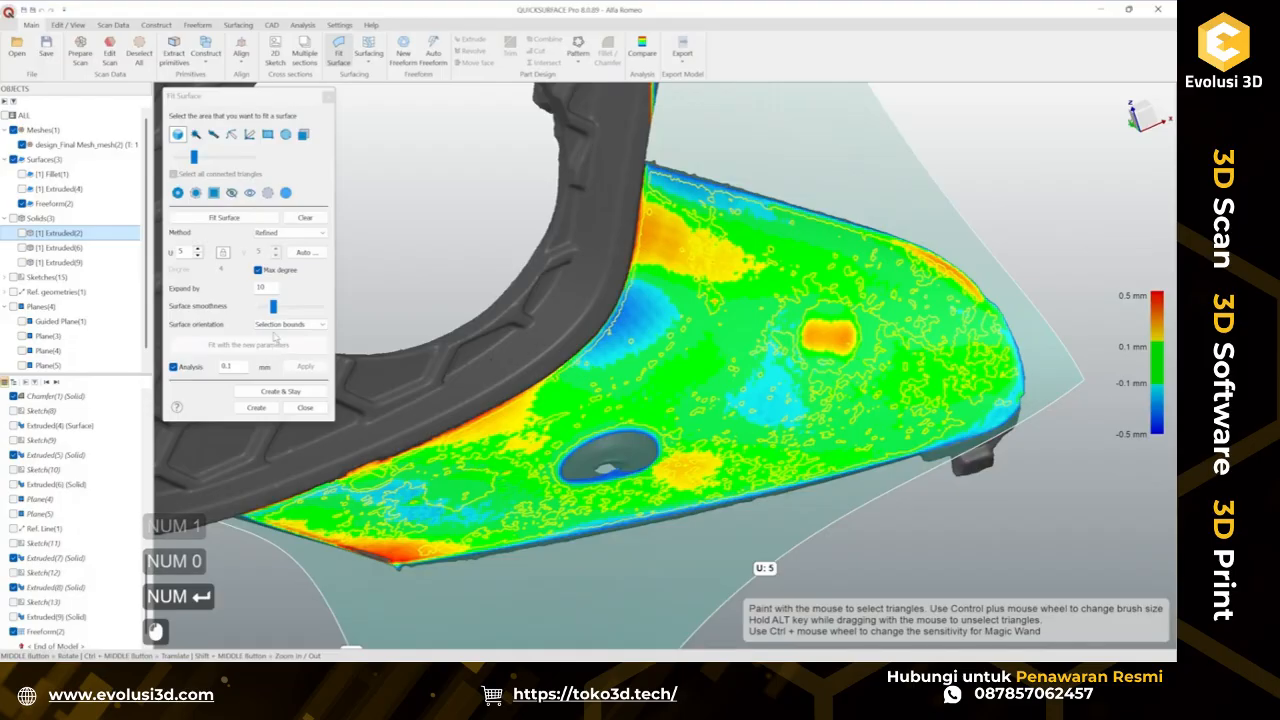
Orbit to inspect the fitted surface's deviation, then close the fit without creating it.
middle_drag(570, 330, 766, 340)
scroll(626, 447, up, 3)
mouse_move(626, 447)
middle_down()
mouse_move(829, 389)
mouse_move(871, 429)
mouse_move(457, 405)
mouse_move(606, 456)
middle_up()
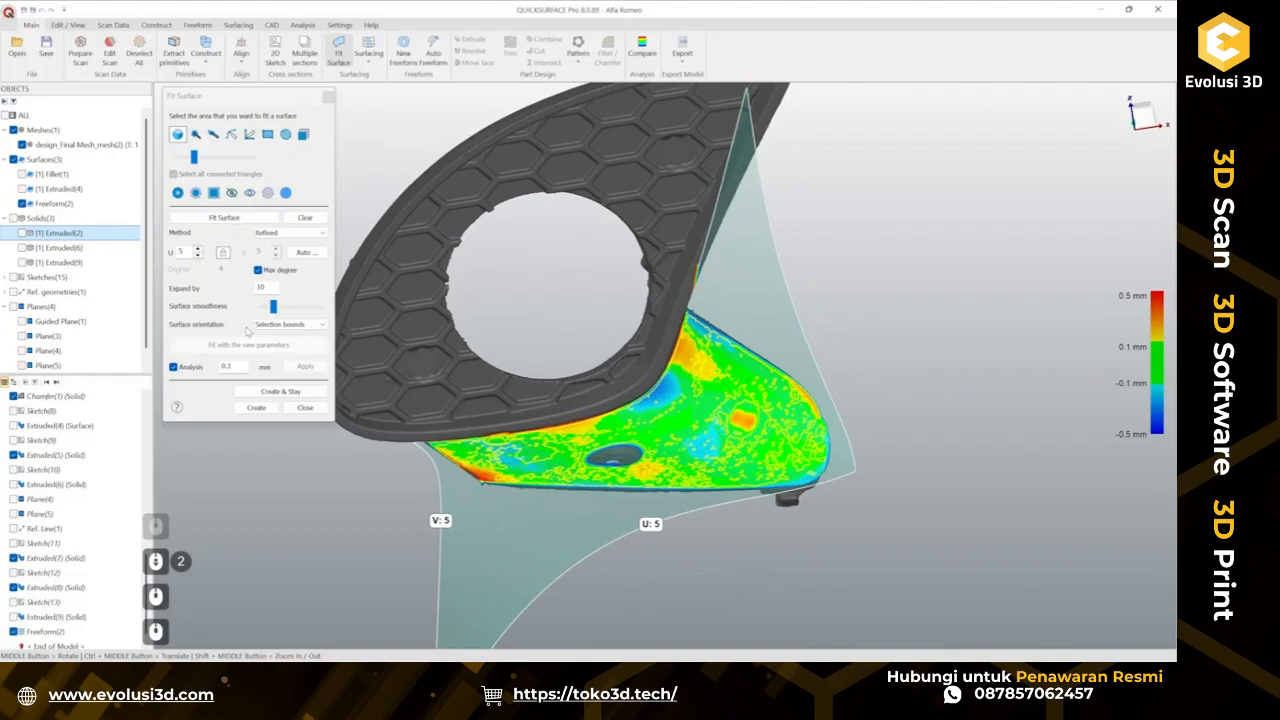
middle_drag(572, 392, 634, 384)
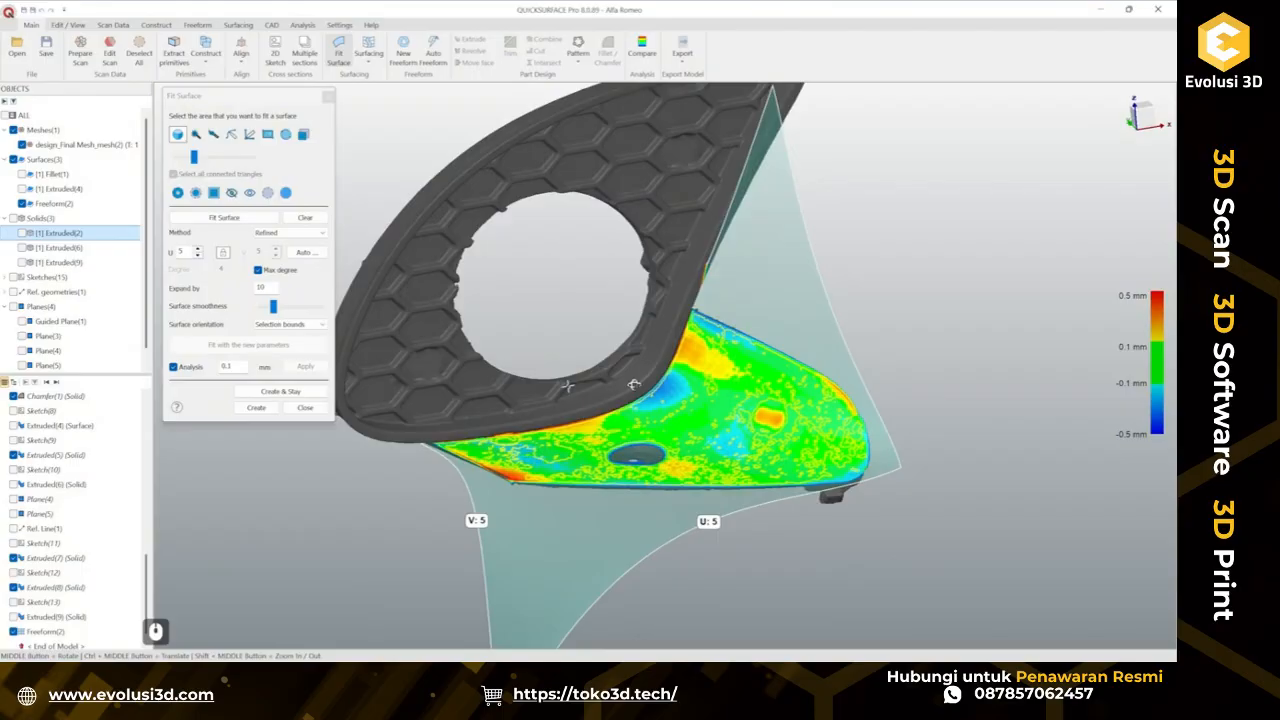
click(296, 408)
Start a new freeform and create a four-corner patch by snapping points onto the tab's flat surface.
click(648, 364)
scroll(570, 416, up, 2)
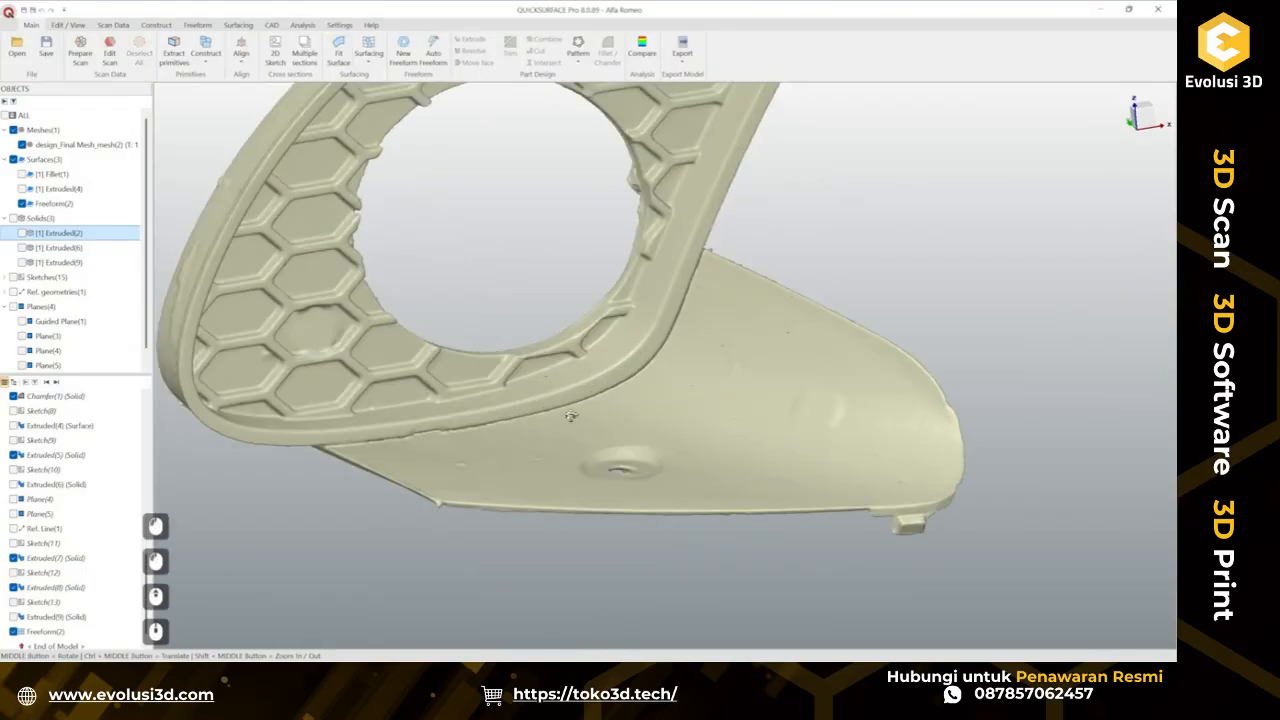
middle_drag(570, 416, 531, 343)
click(403, 48)
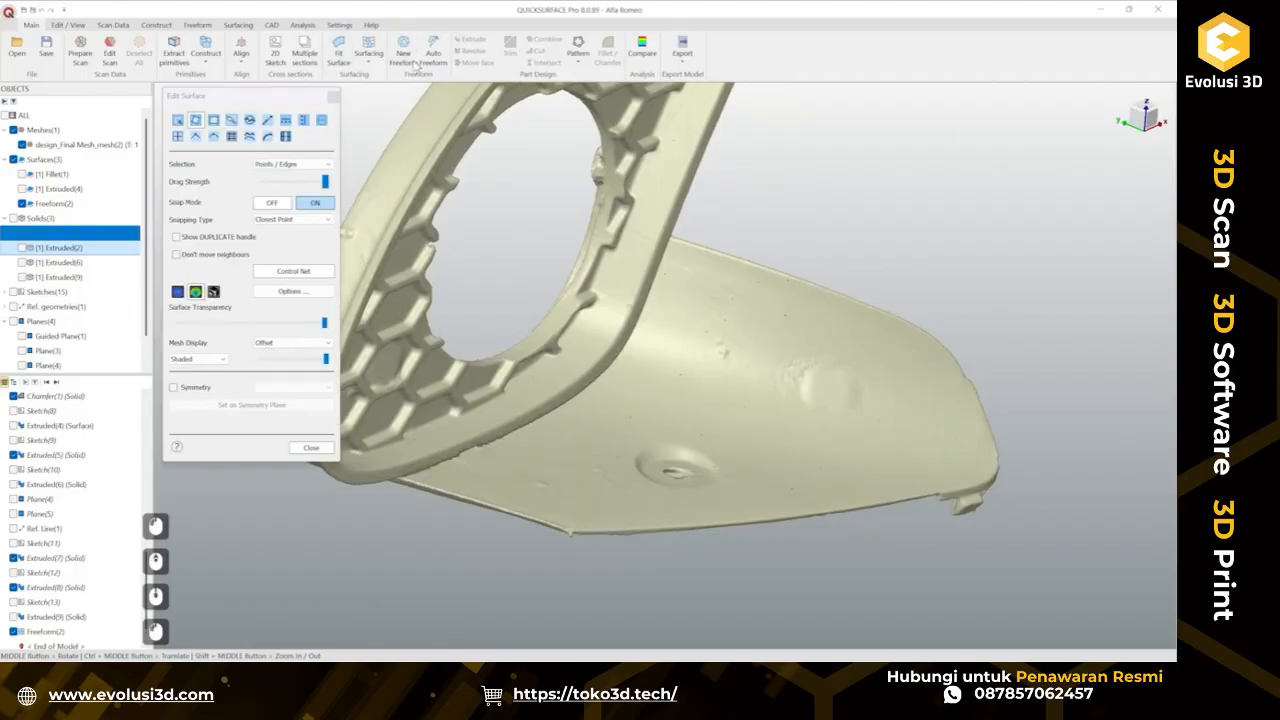
click(670, 242)
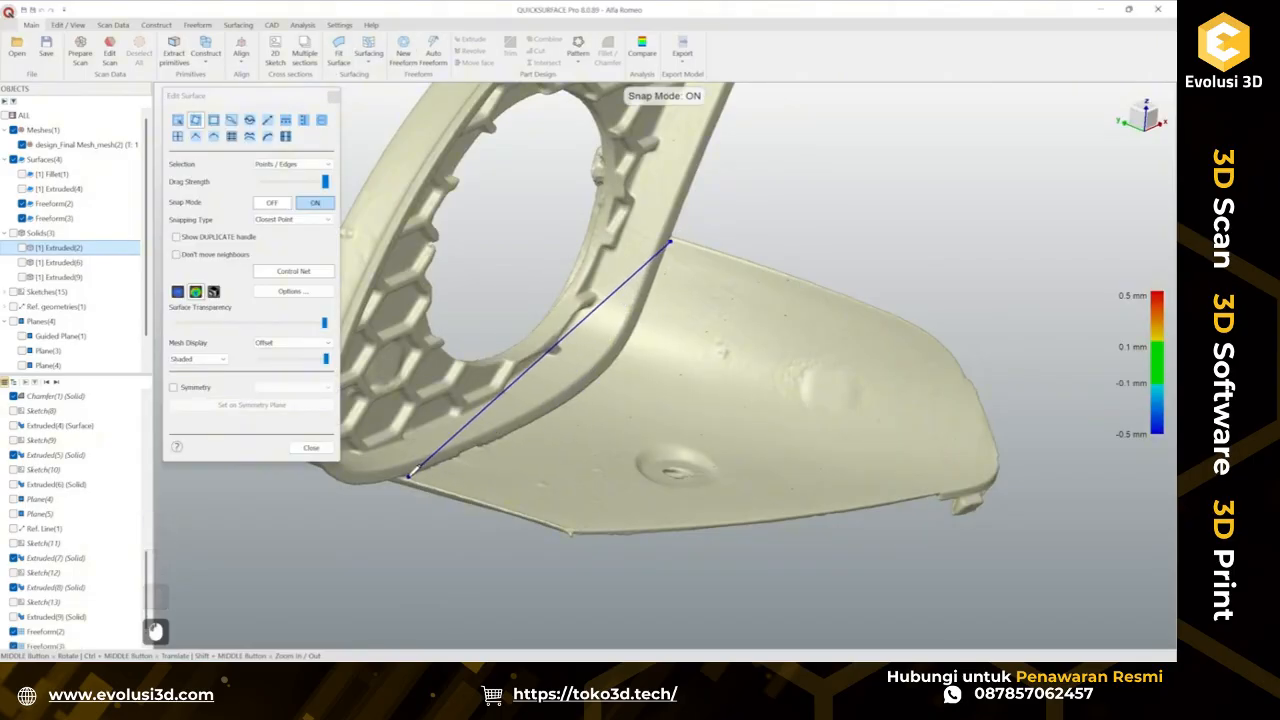
scroll(406, 472, up, 4)
click(403, 461)
scroll(403, 461, down, 4)
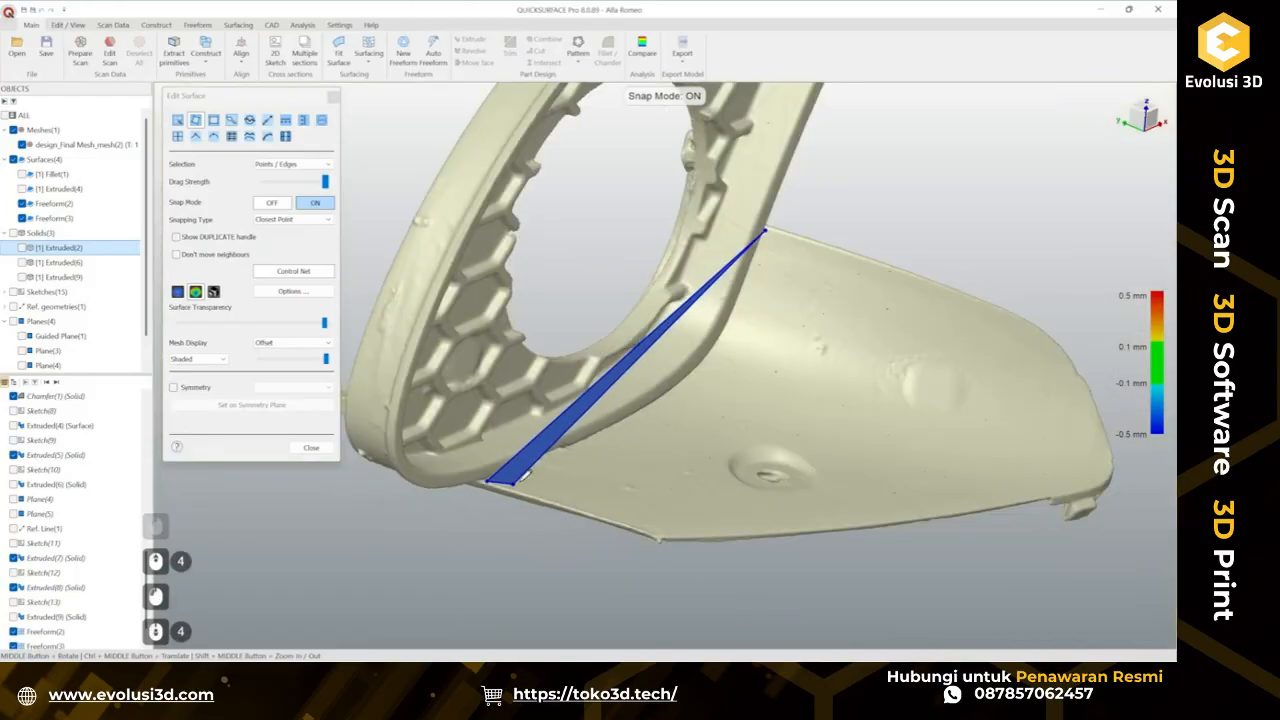
ctrl+middle_drag(744, 426, 668, 405)
scroll(641, 518, up, 2)
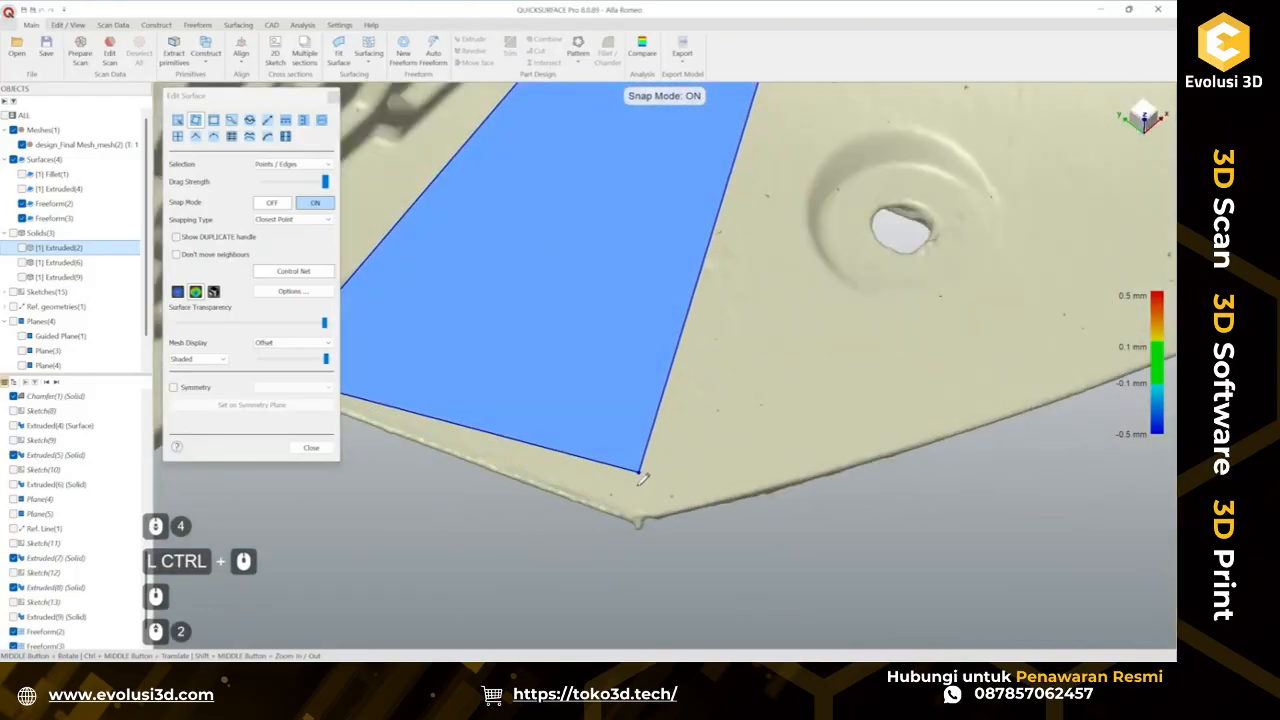
click(636, 512)
scroll(788, 408, down, 1)
ctrl+middle_drag(940, 246, 641, 411)
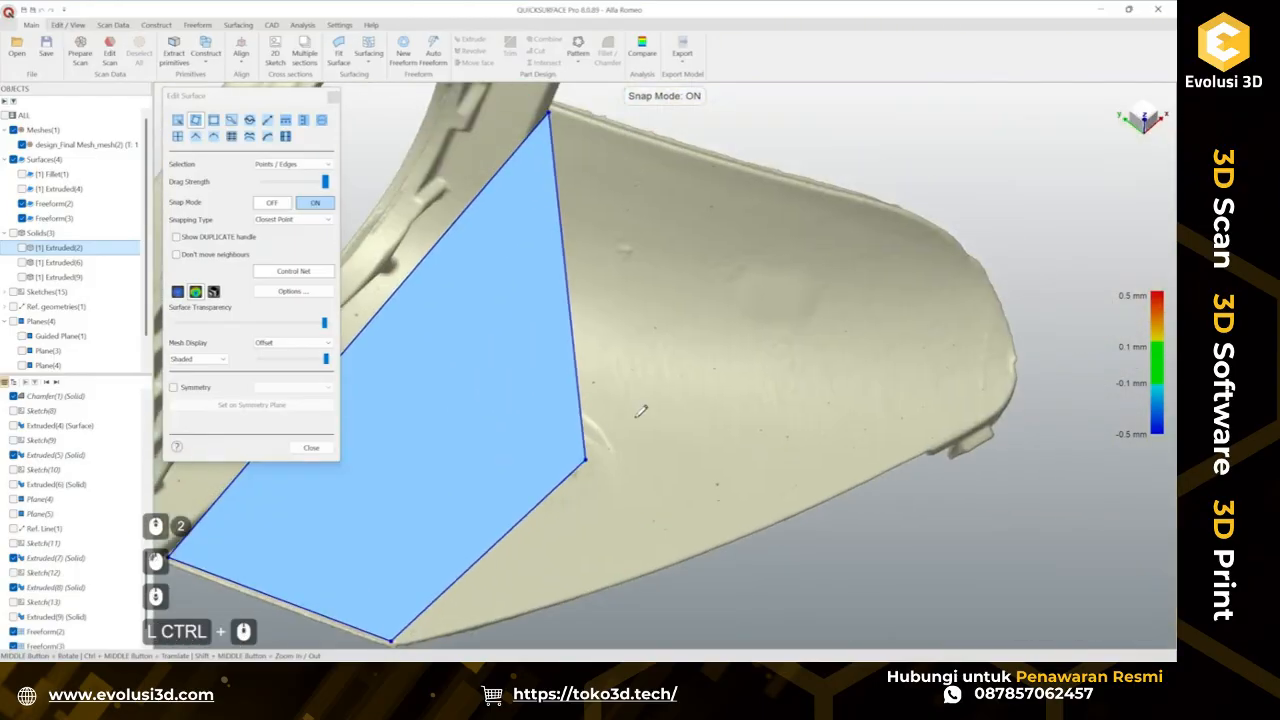
click(806, 190)
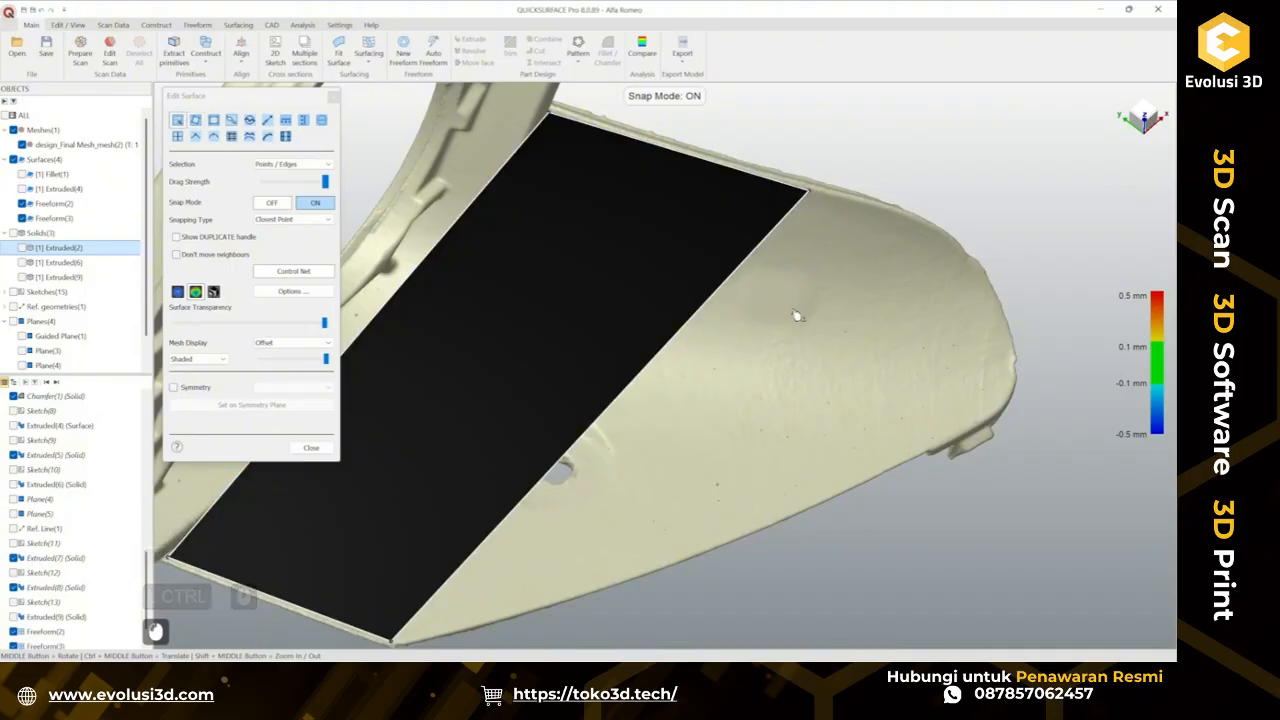
Subdivide the freeform patch twice to add control points.
scroll(797, 315, down, 2)
scroll(729, 294, up, 2)
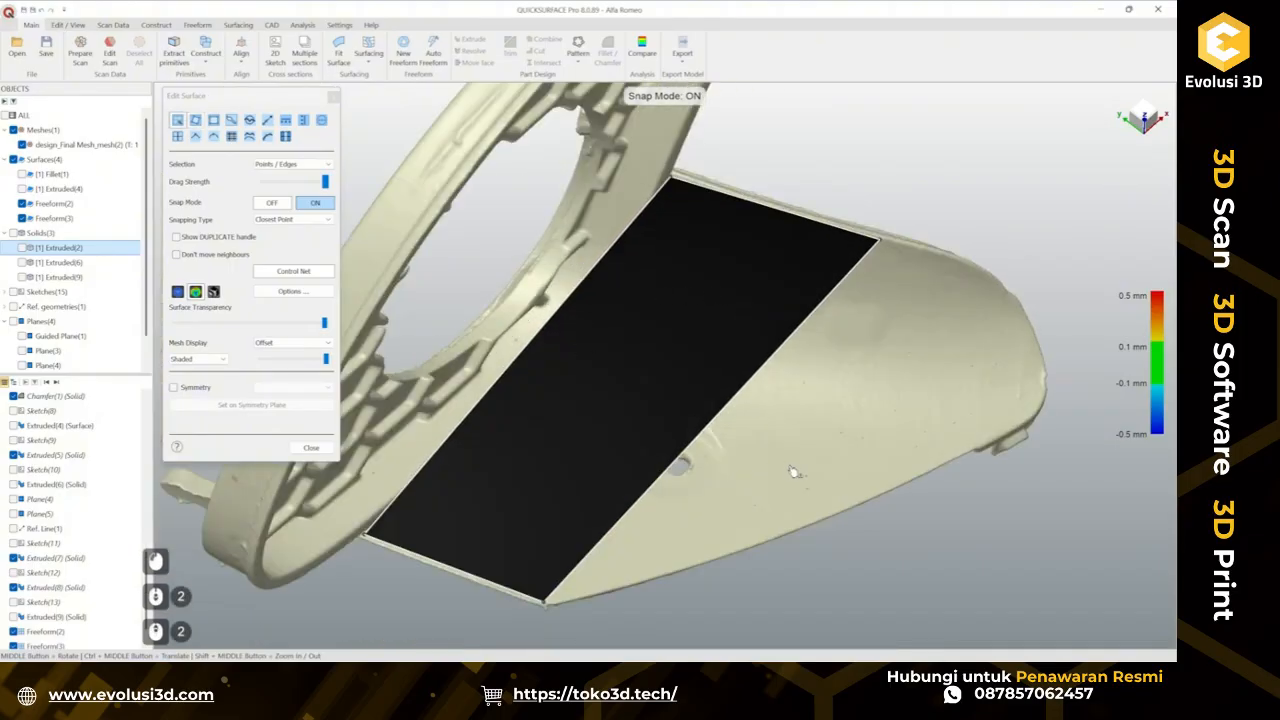
click(724, 417)
key(s)
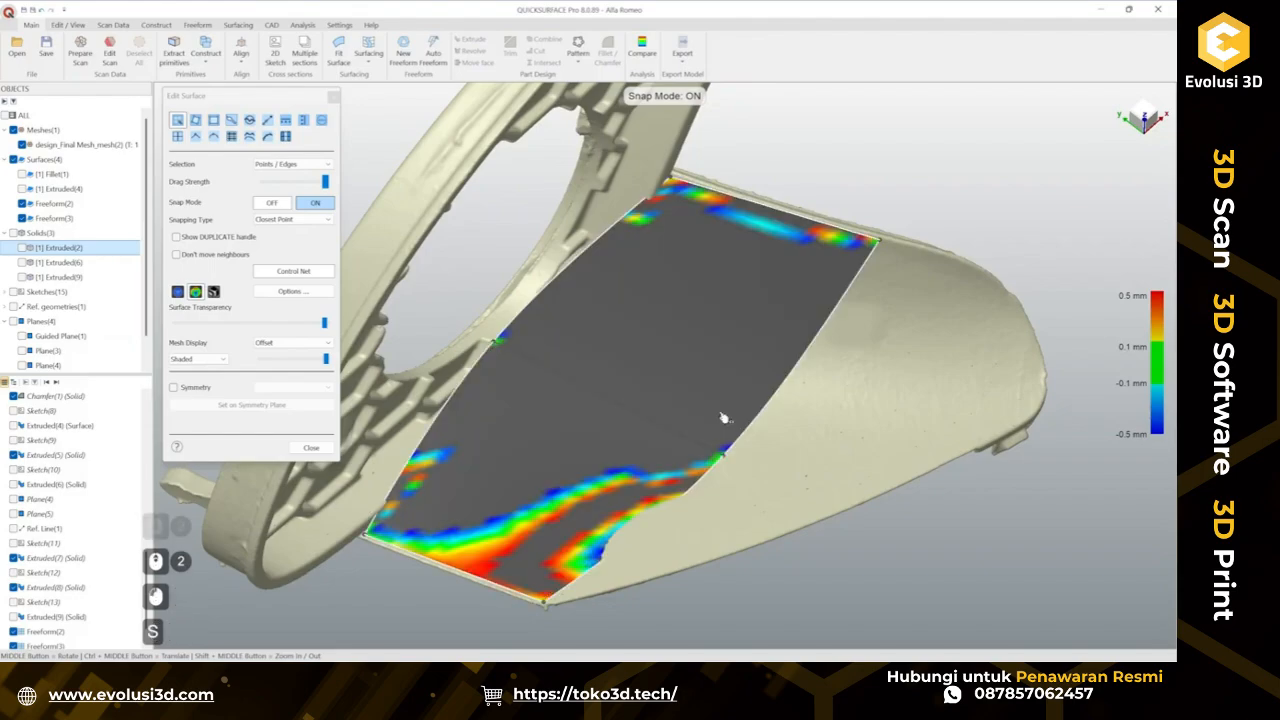
click(750, 436)
key(s)
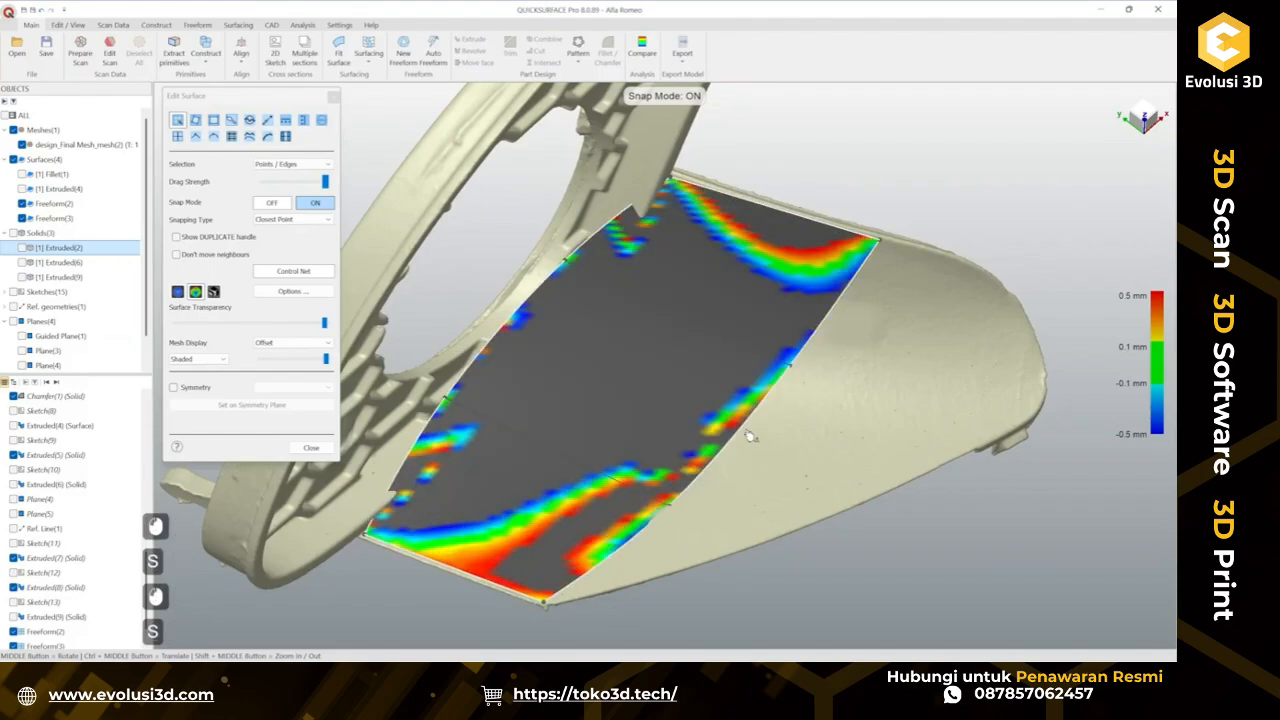
Drag the patch's control points onto the scan to reduce deviation.
drag(566, 261, 621, 299)
drag(459, 411, 496, 432)
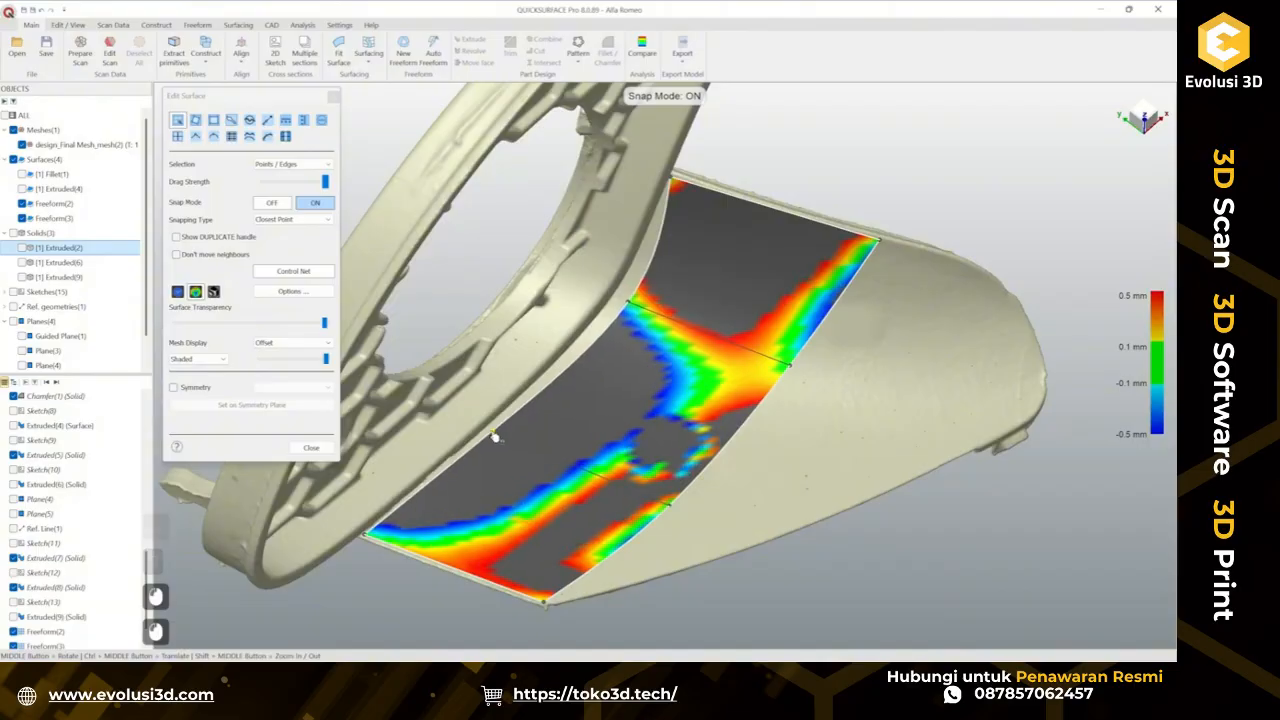
drag(629, 303, 640, 316)
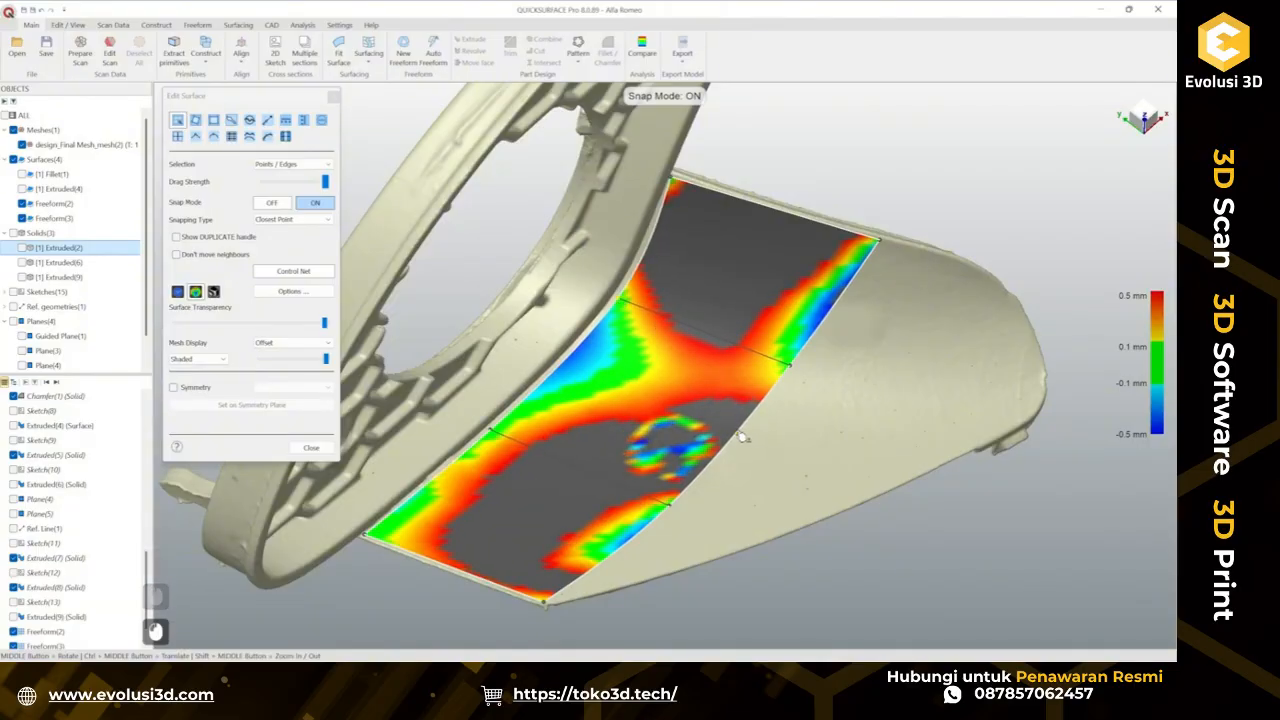
Subdivide the patch again and further refine the section near the frame.
key(s)
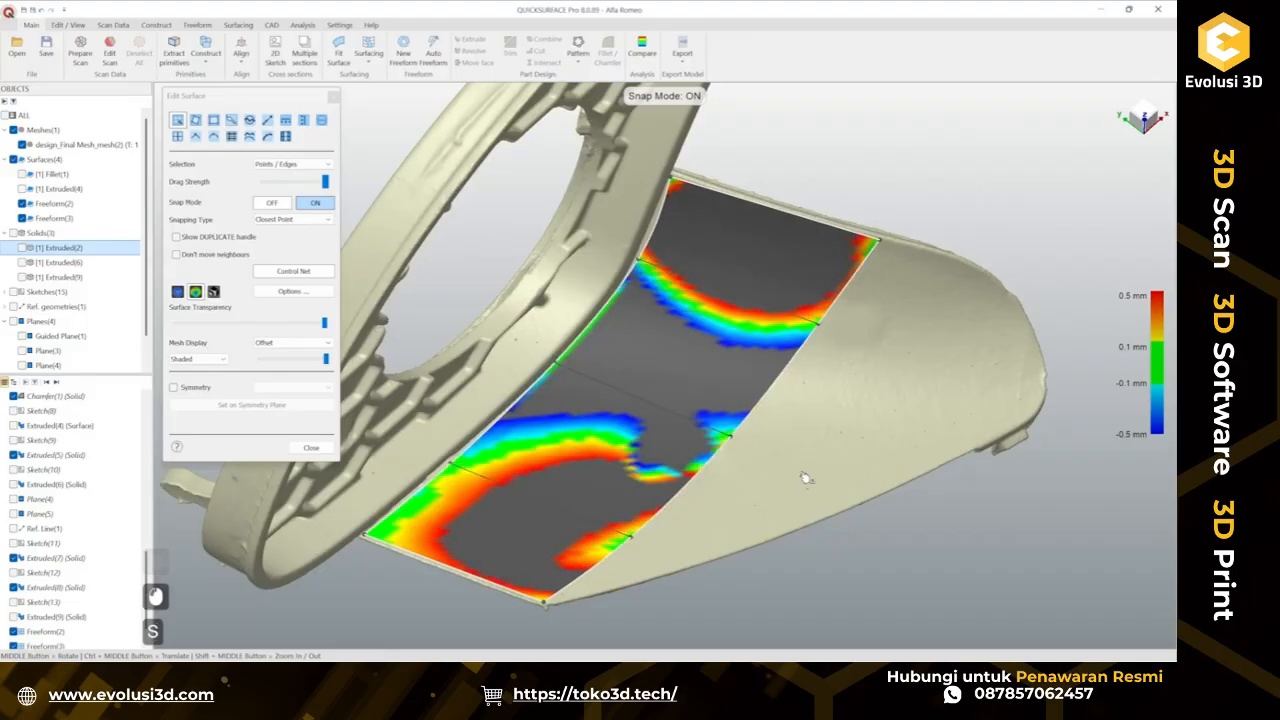
middle_drag(738, 473, 771, 337)
scroll(851, 406, up, 5)
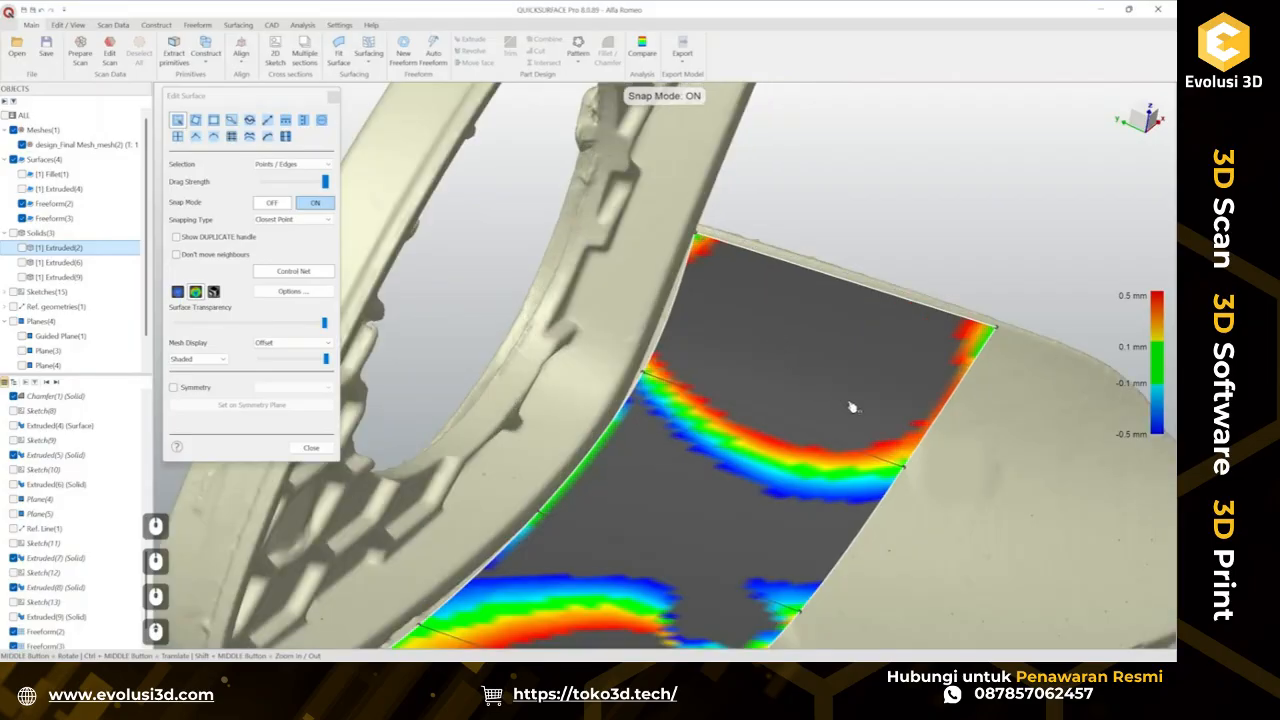
click(864, 291)
key(s)
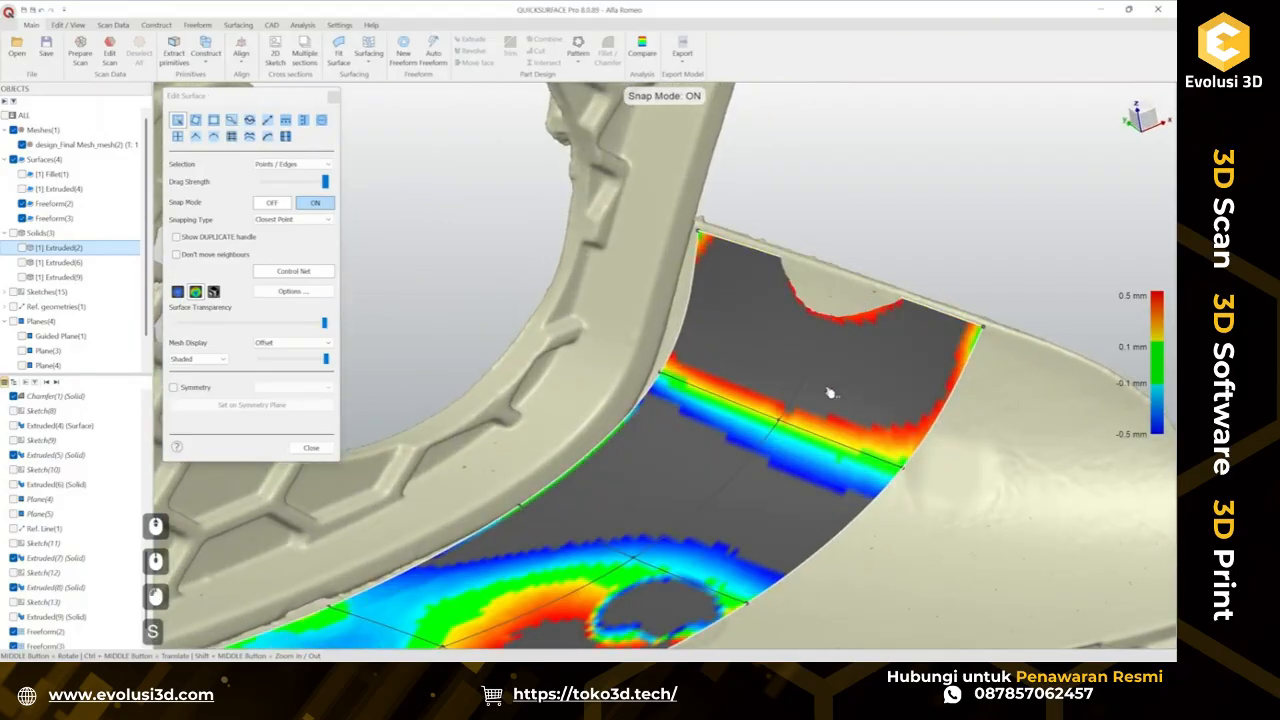
Drag the control points along the patch's upper rows onto the scan to fit the section near the frame.
scroll(831, 394, down, 2)
middle_drag(668, 447, 779, 477)
scroll(829, 404, up, 3)
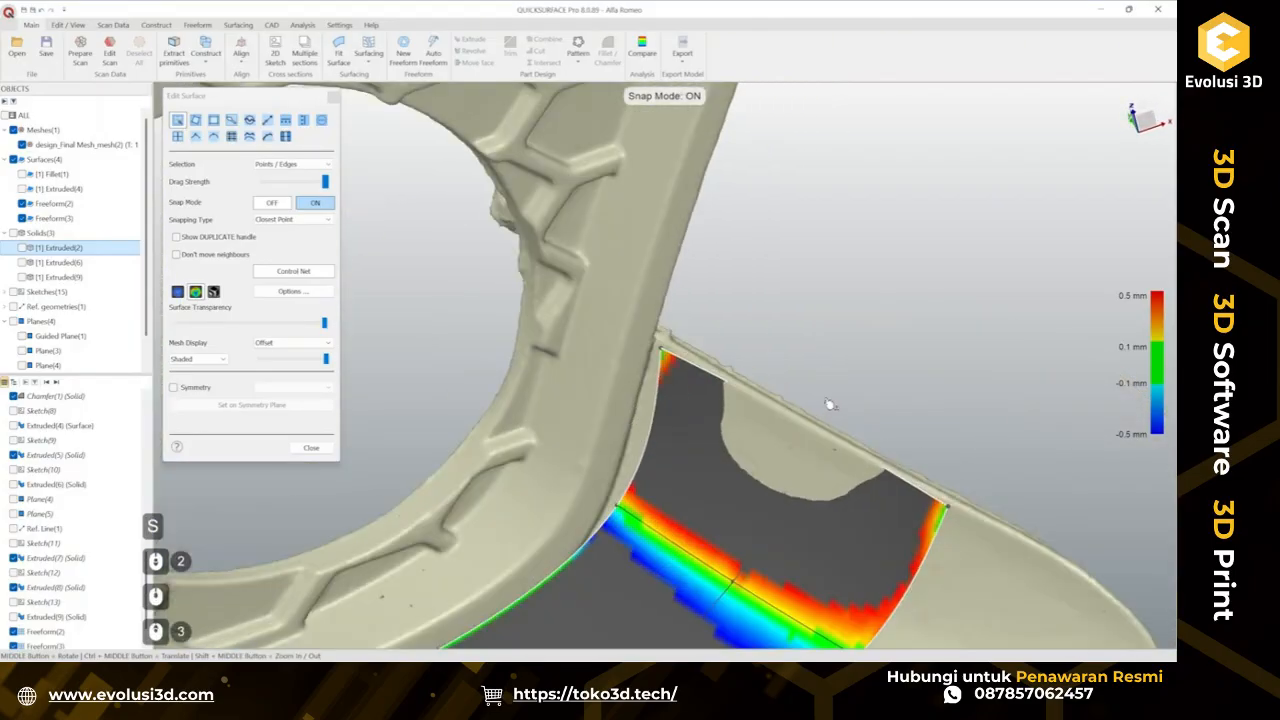
click(818, 432)
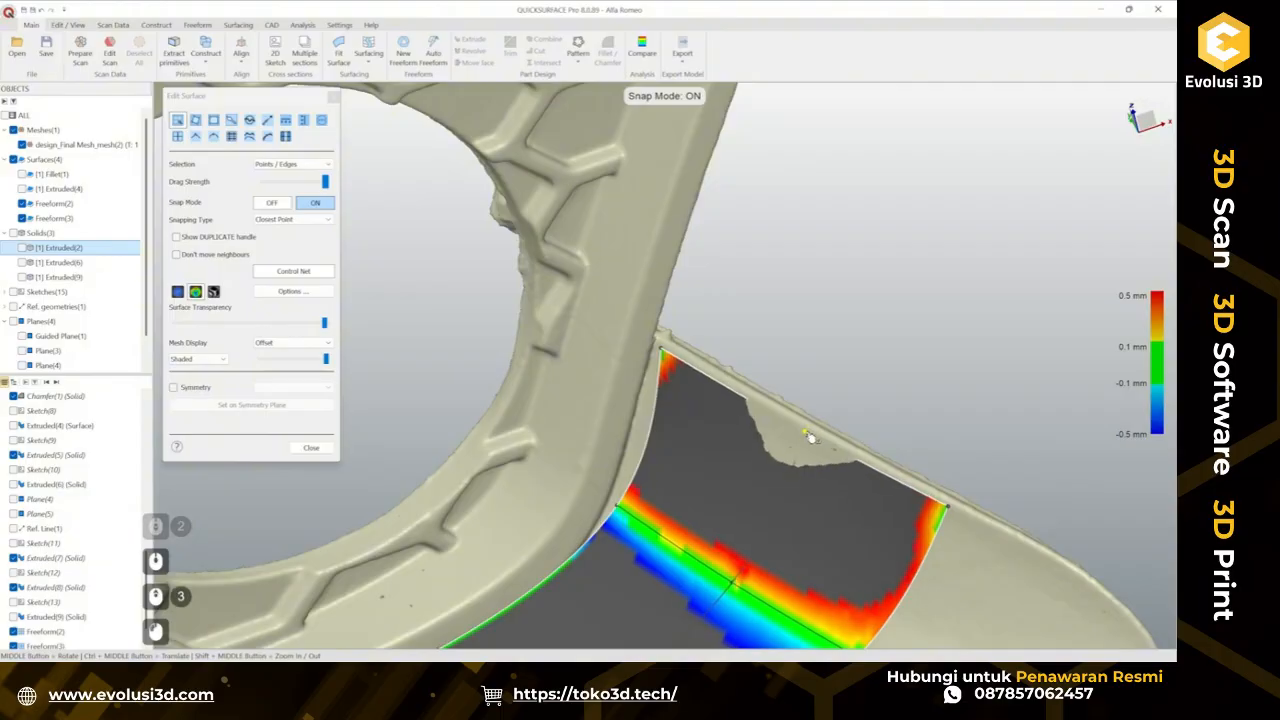
scroll(706, 561, down, 3)
scroll(706, 561, up, 3)
middle_drag(773, 440, 796, 457)
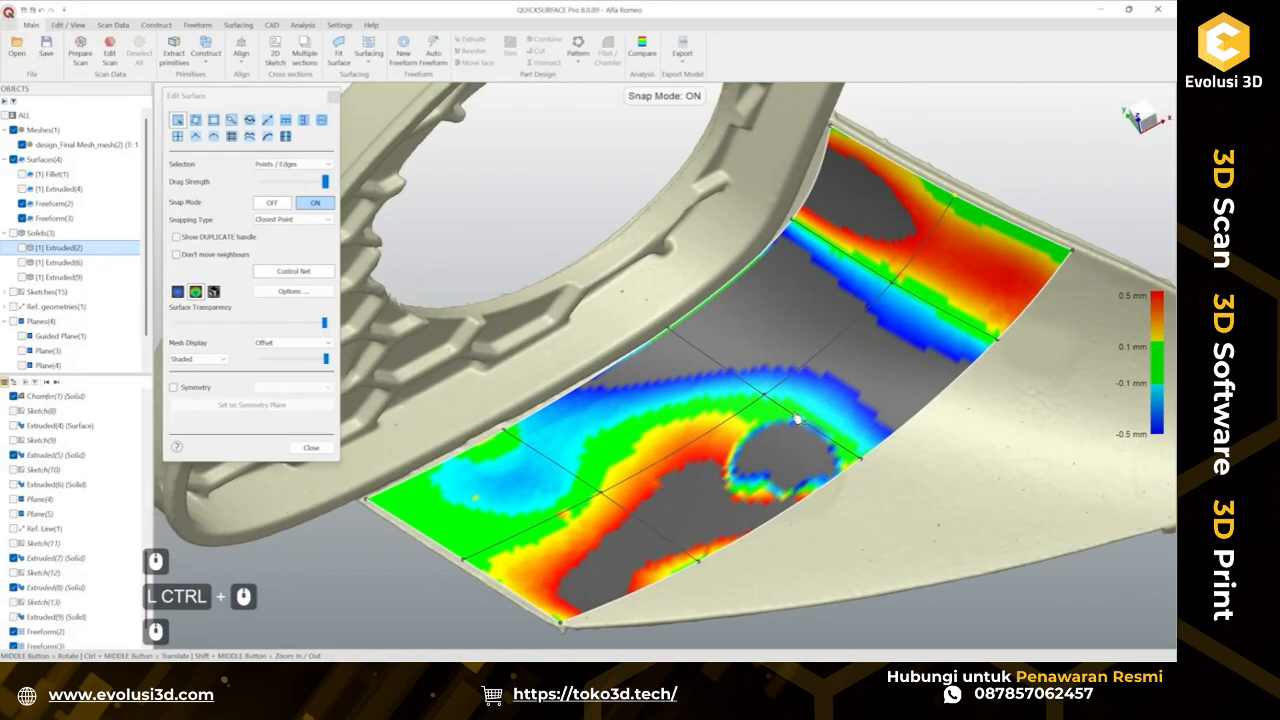
ctrl+click(796, 421)
drag(796, 421, 835, 400)
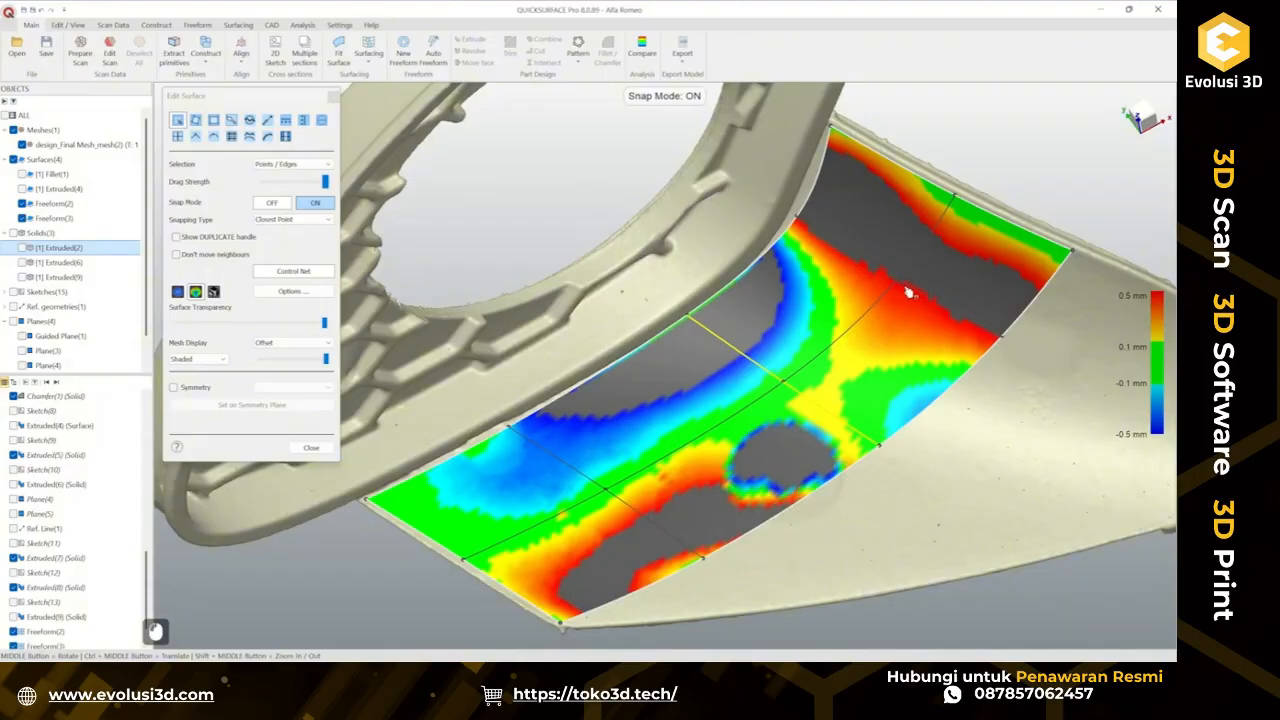
drag(911, 292, 910, 340)
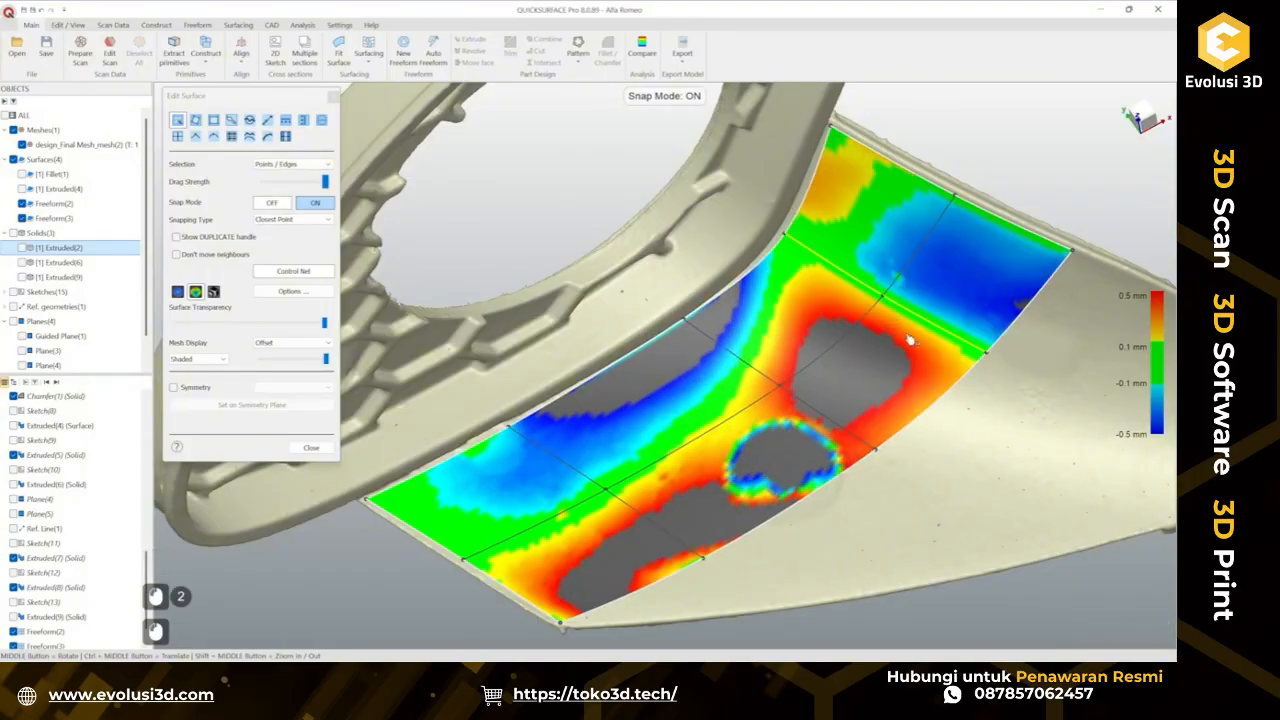
click(988, 353)
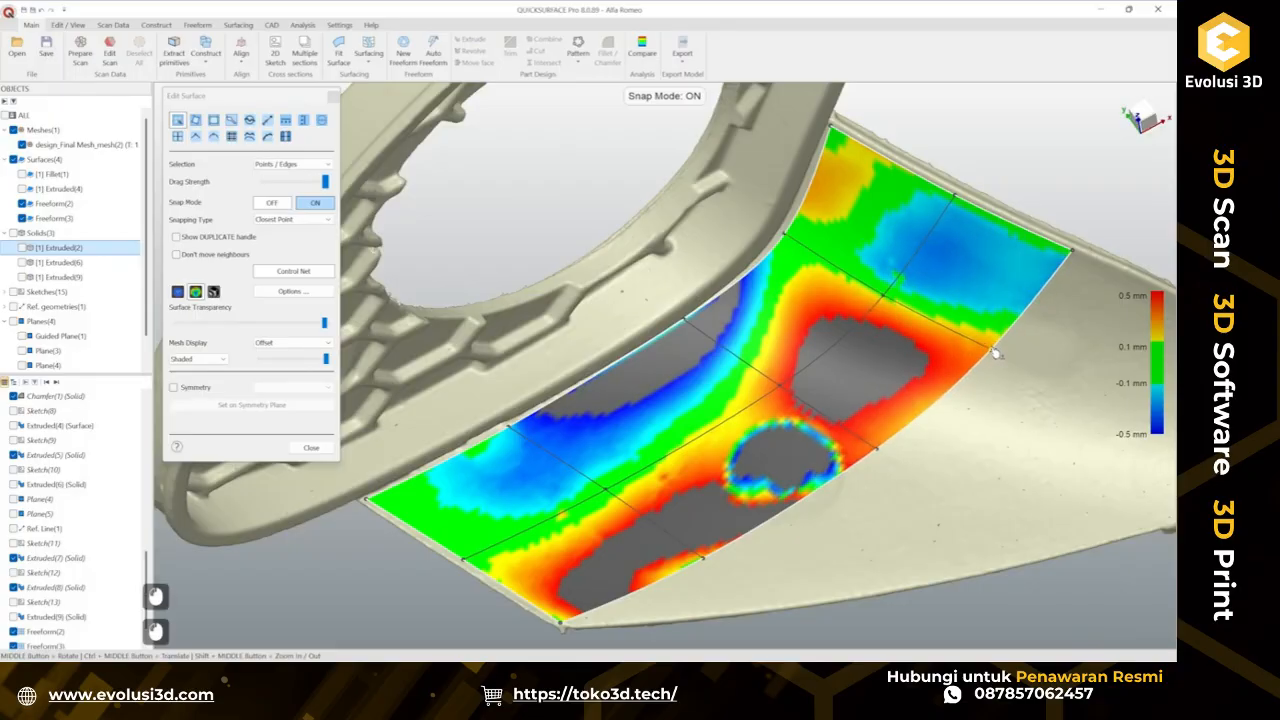
click(876, 450)
drag(886, 300, 890, 296)
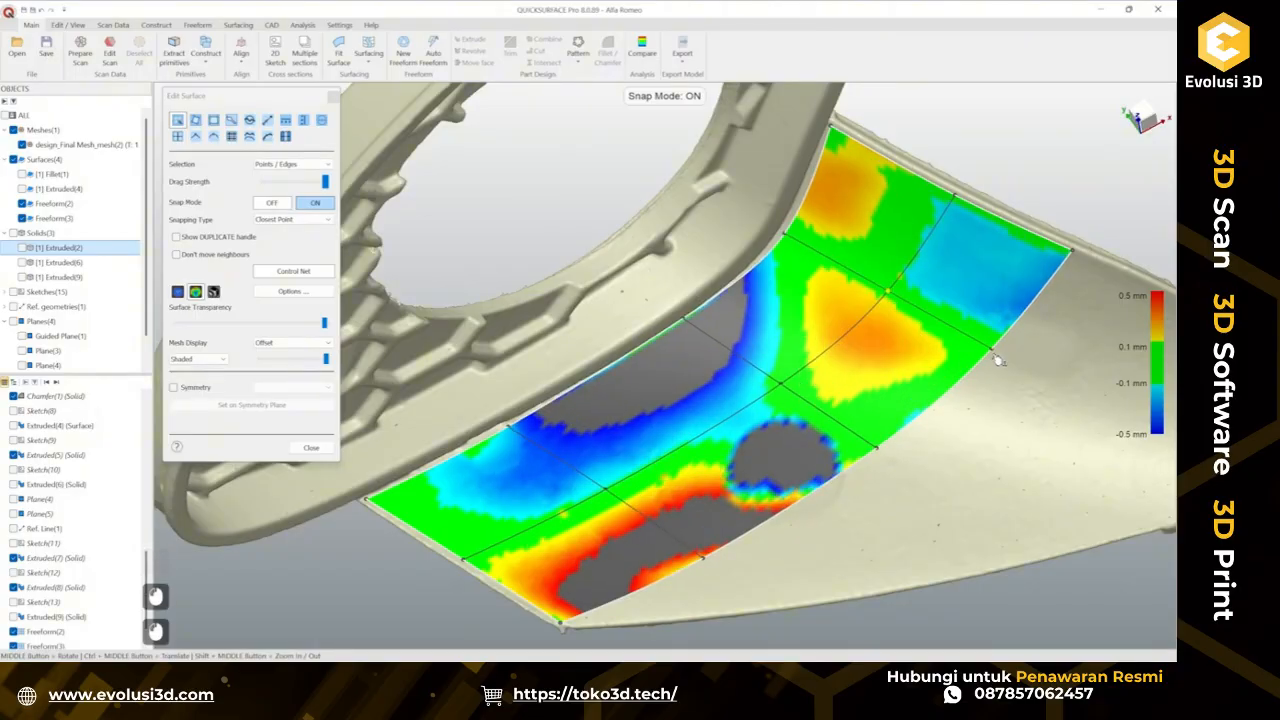
drag(998, 360, 987, 353)
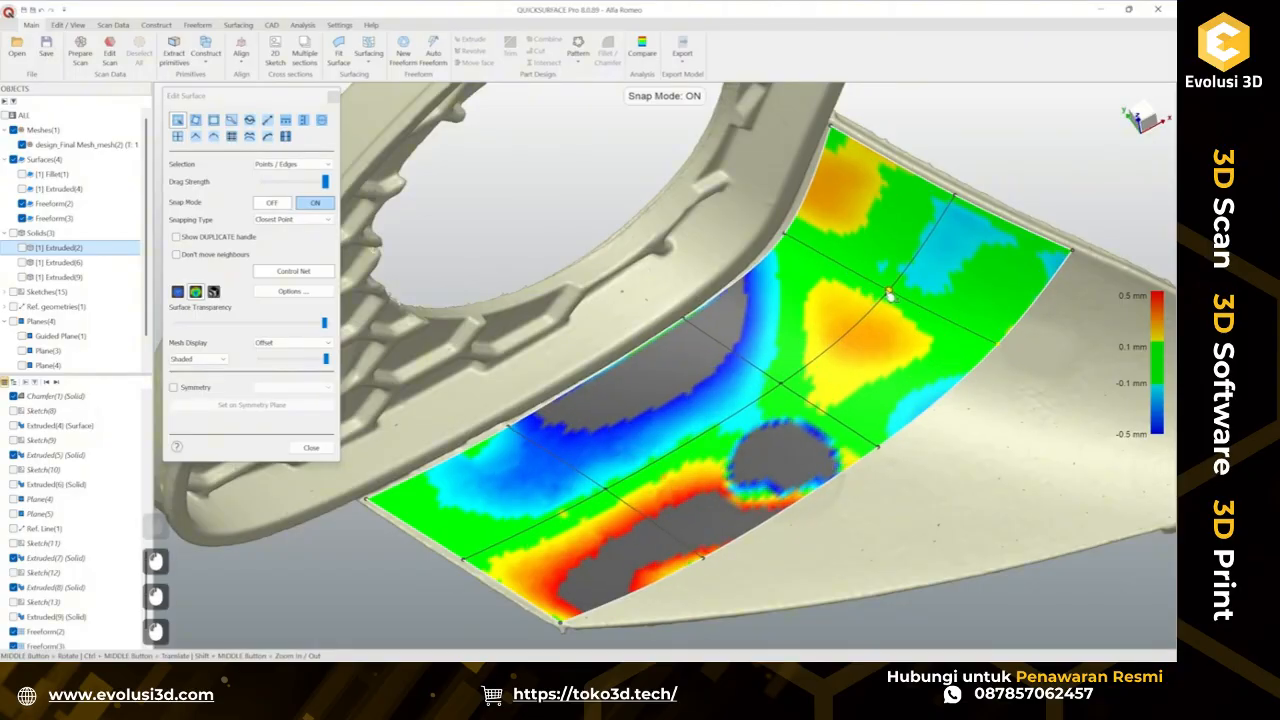
drag(890, 297, 893, 295)
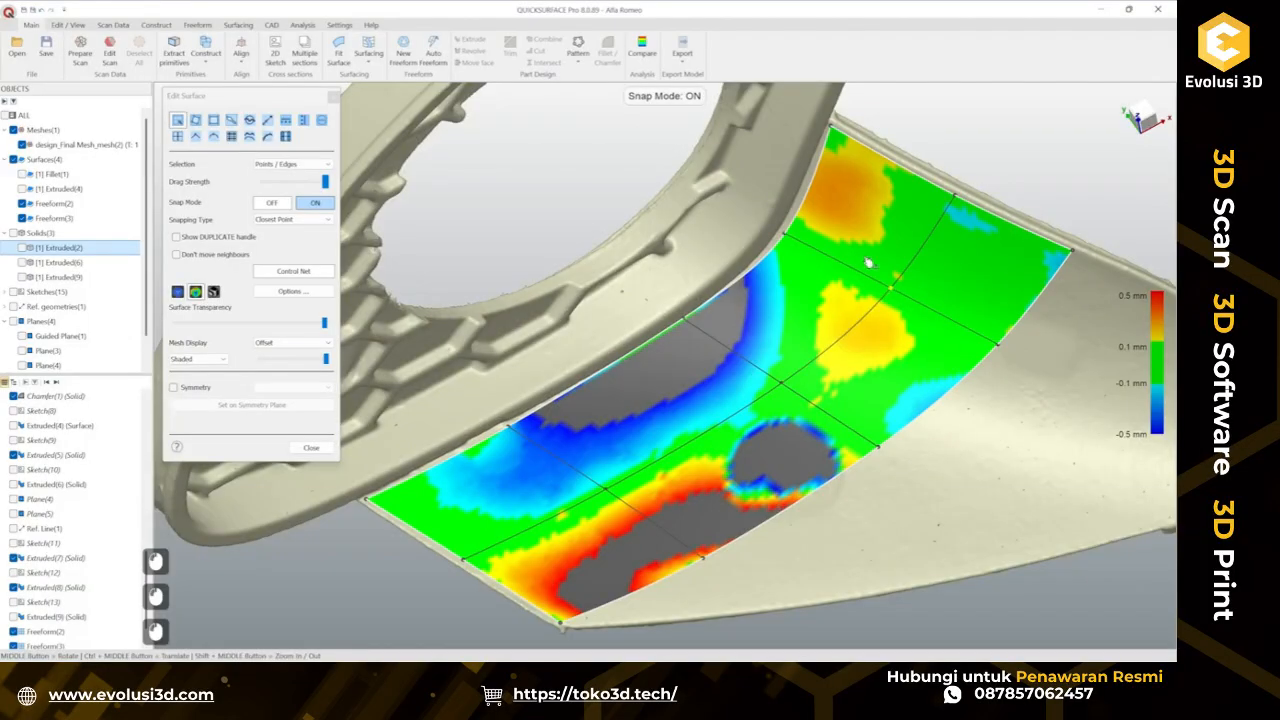
drag(788, 236, 786, 243)
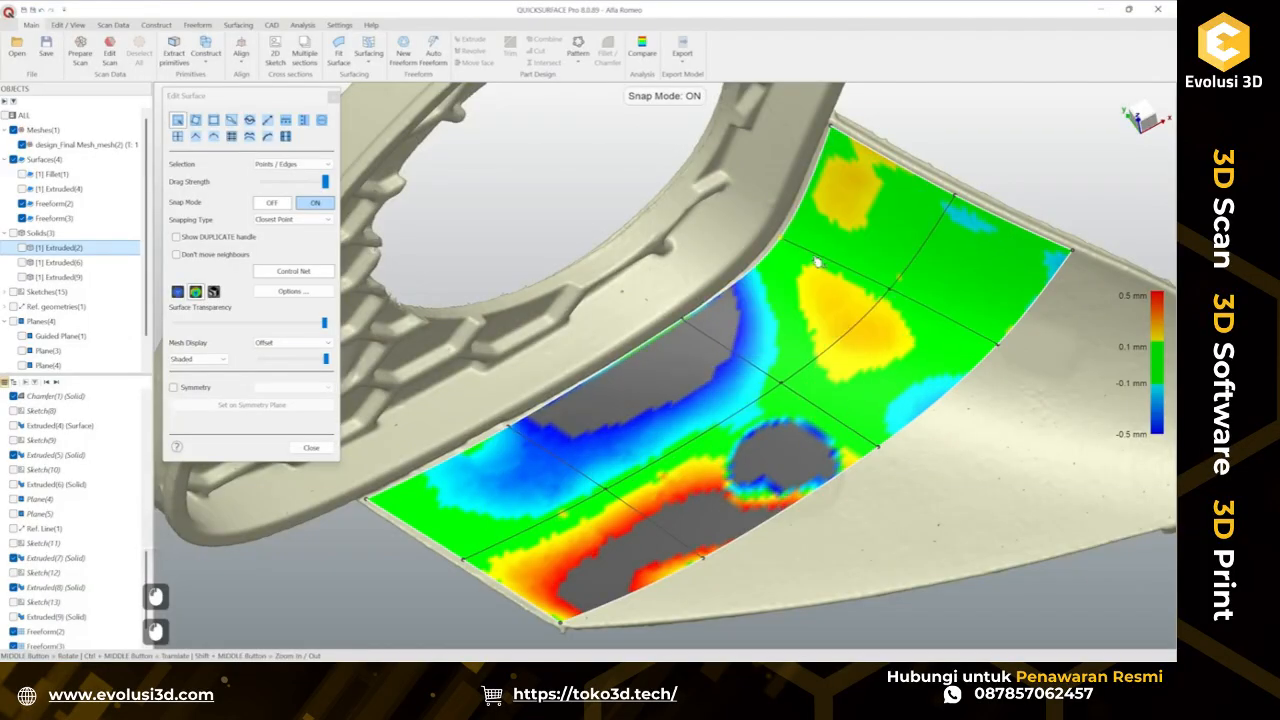
Adjust the middle and frame-side control points of the patch to bring its deviation closer to zero.
middle_drag(803, 365, 700, 333)
drag(692, 328, 694, 333)
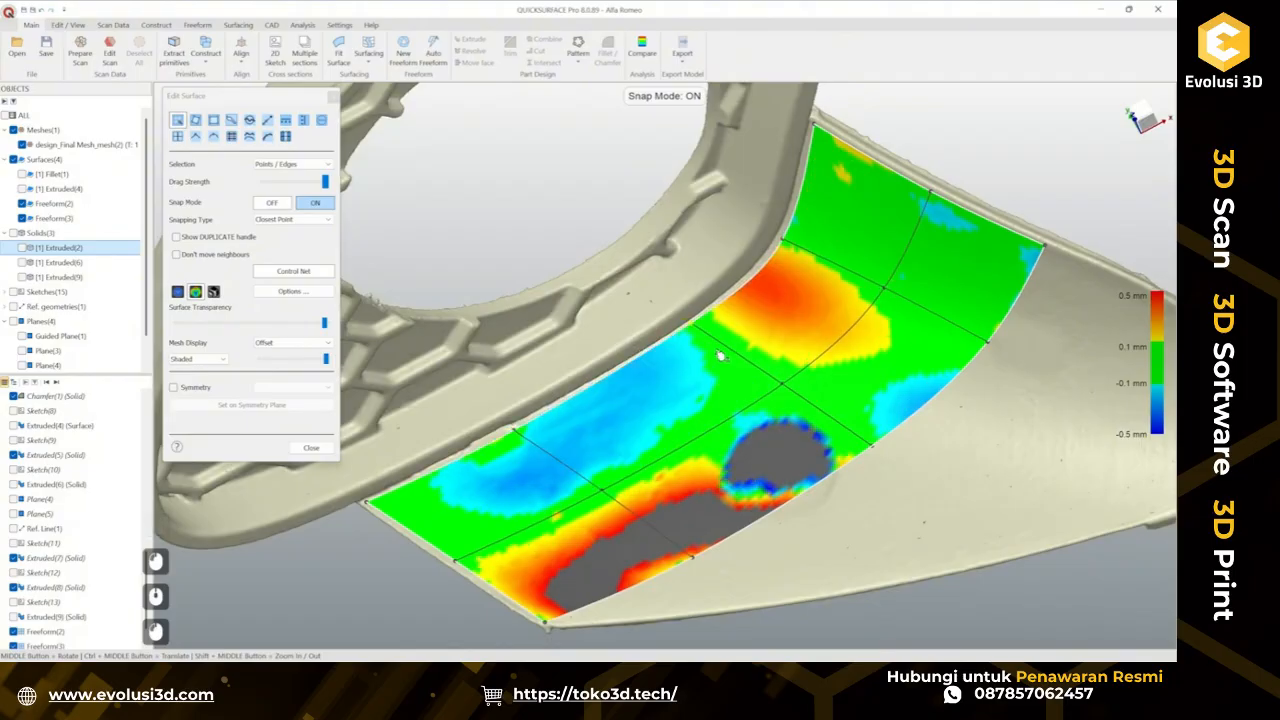
ctrl+middle_drag(694, 333, 700, 352)
drag(606, 374, 629, 371)
middle_drag(746, 402, 774, 432)
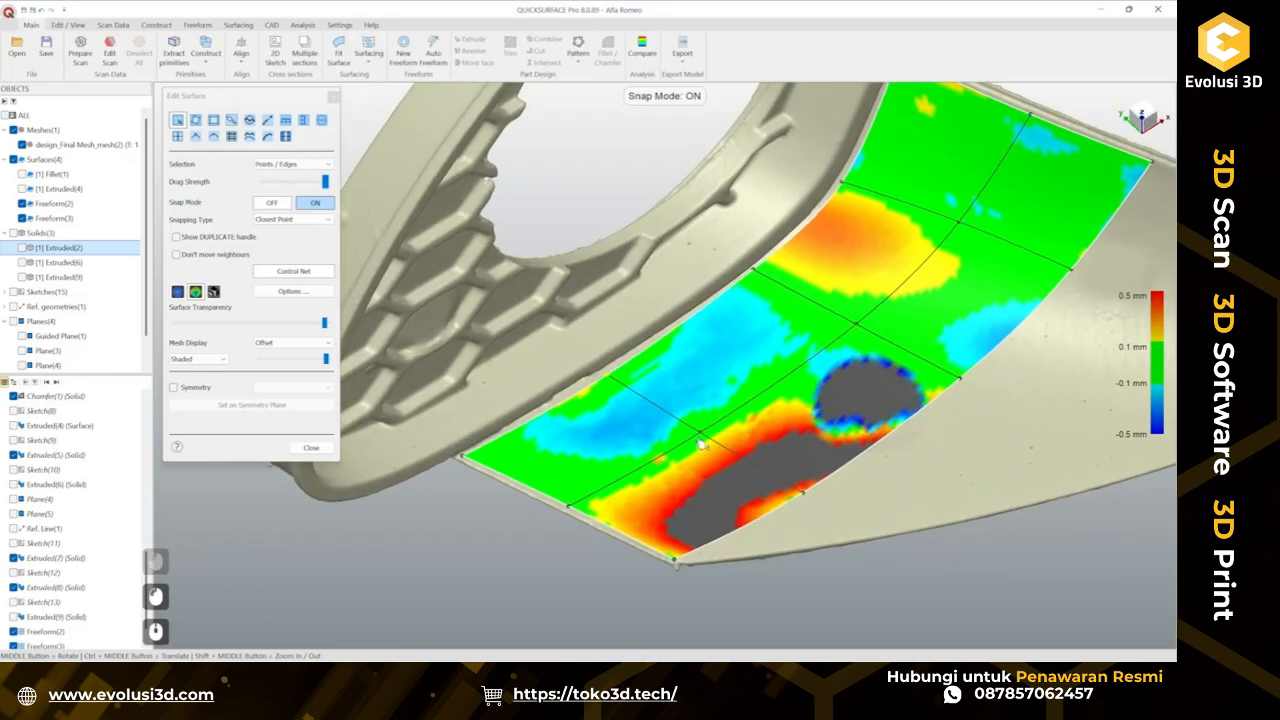
drag(702, 440, 703, 437)
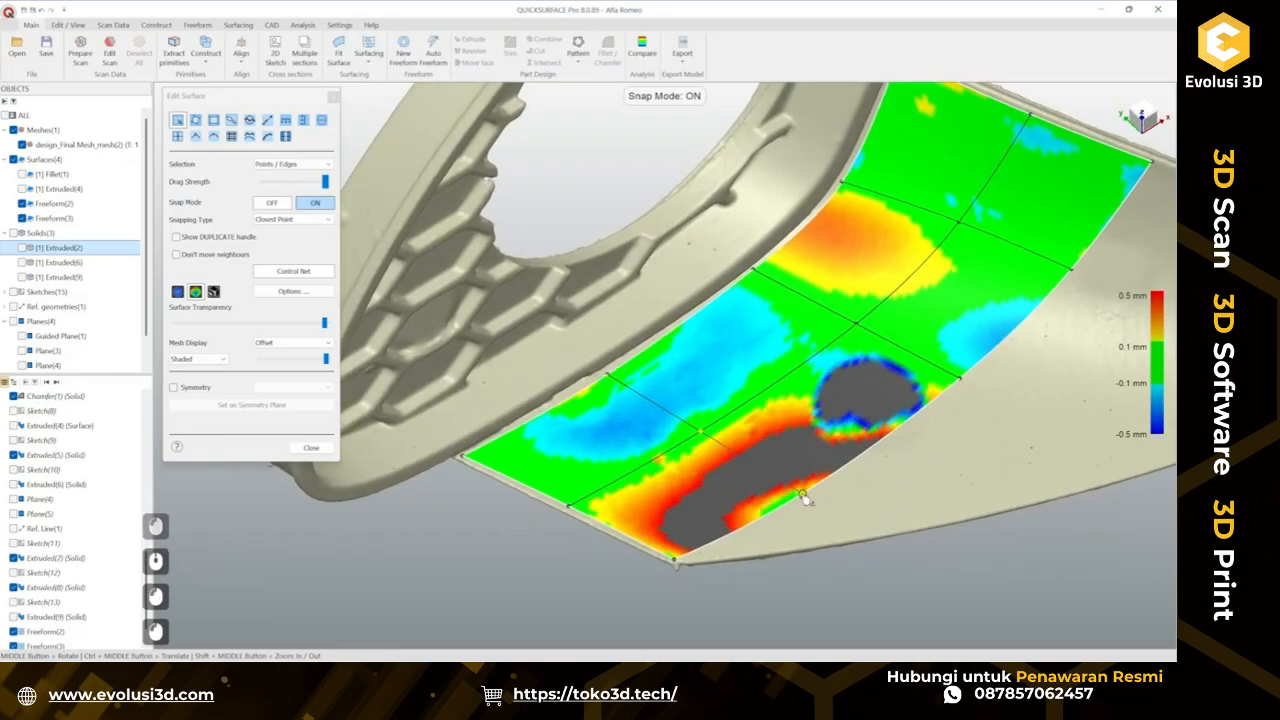
drag(805, 497, 806, 500)
ctrl+middle_drag(835, 500, 697, 364)
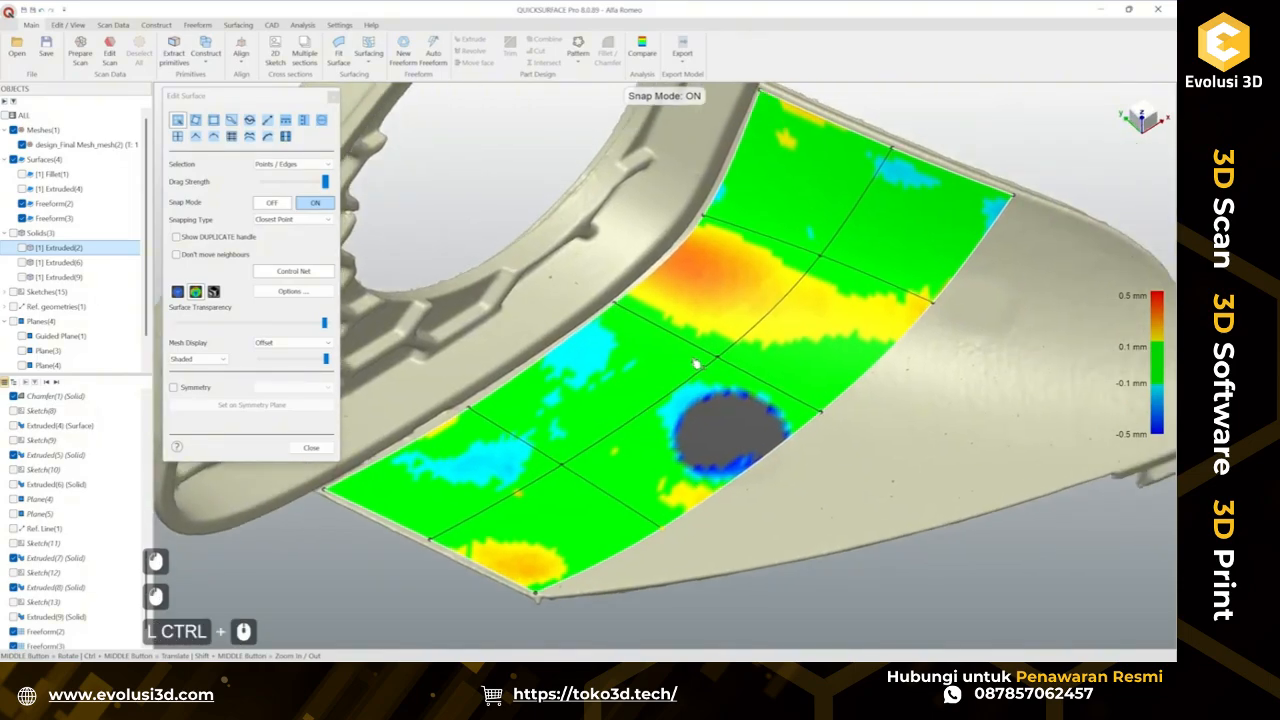
drag(697, 350, 686, 352)
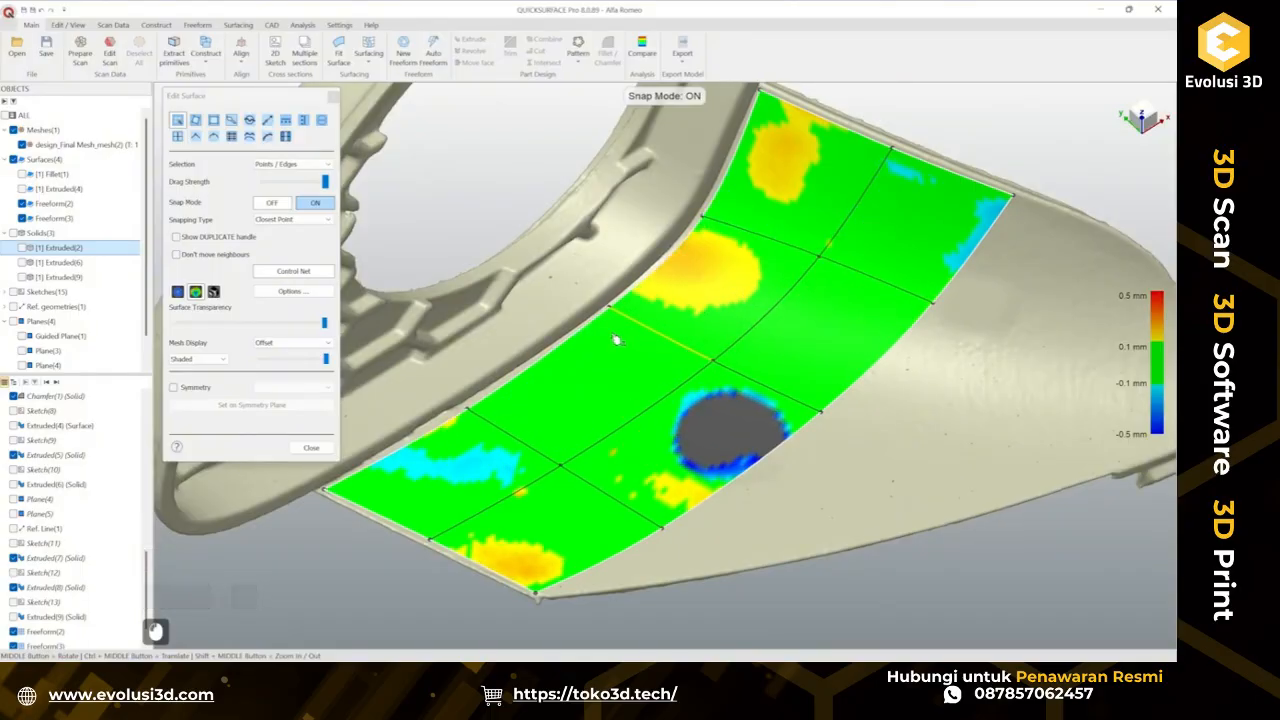
drag(619, 310, 604, 322)
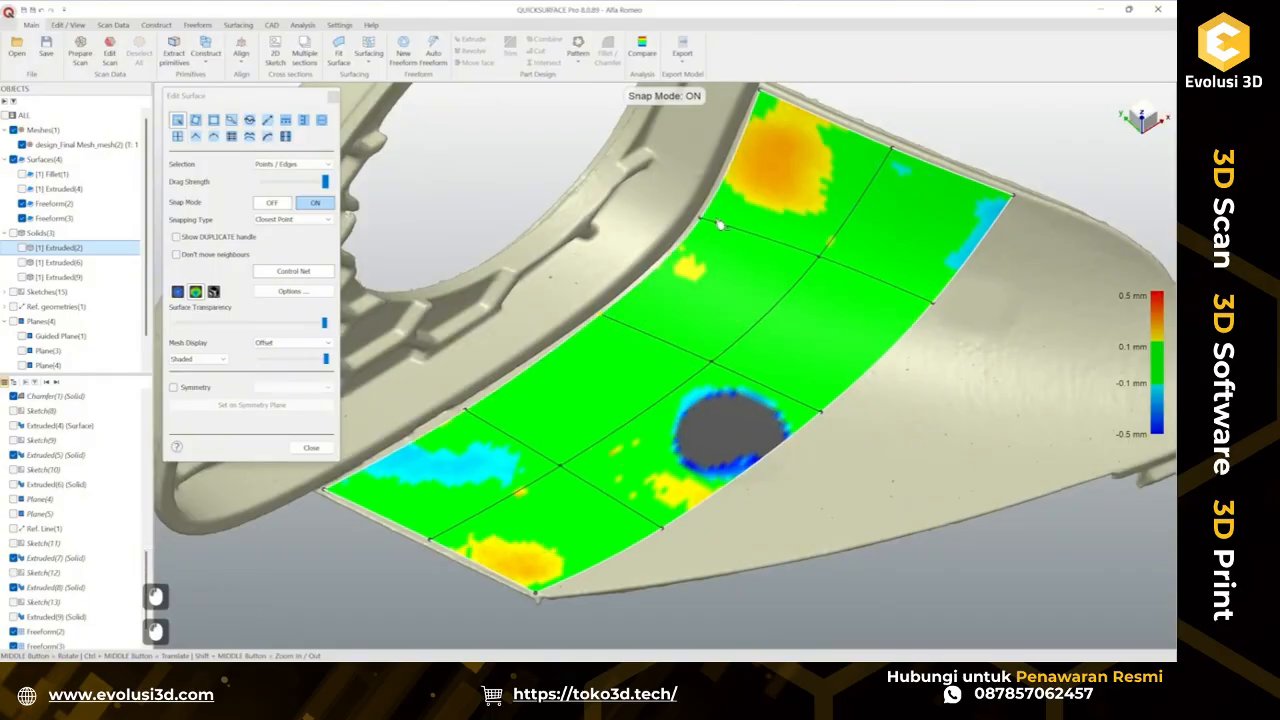
mouse_move(707, 223)
mouse_down()
mouse_move(714, 213)
mouse_move(699, 233)
mouse_up()
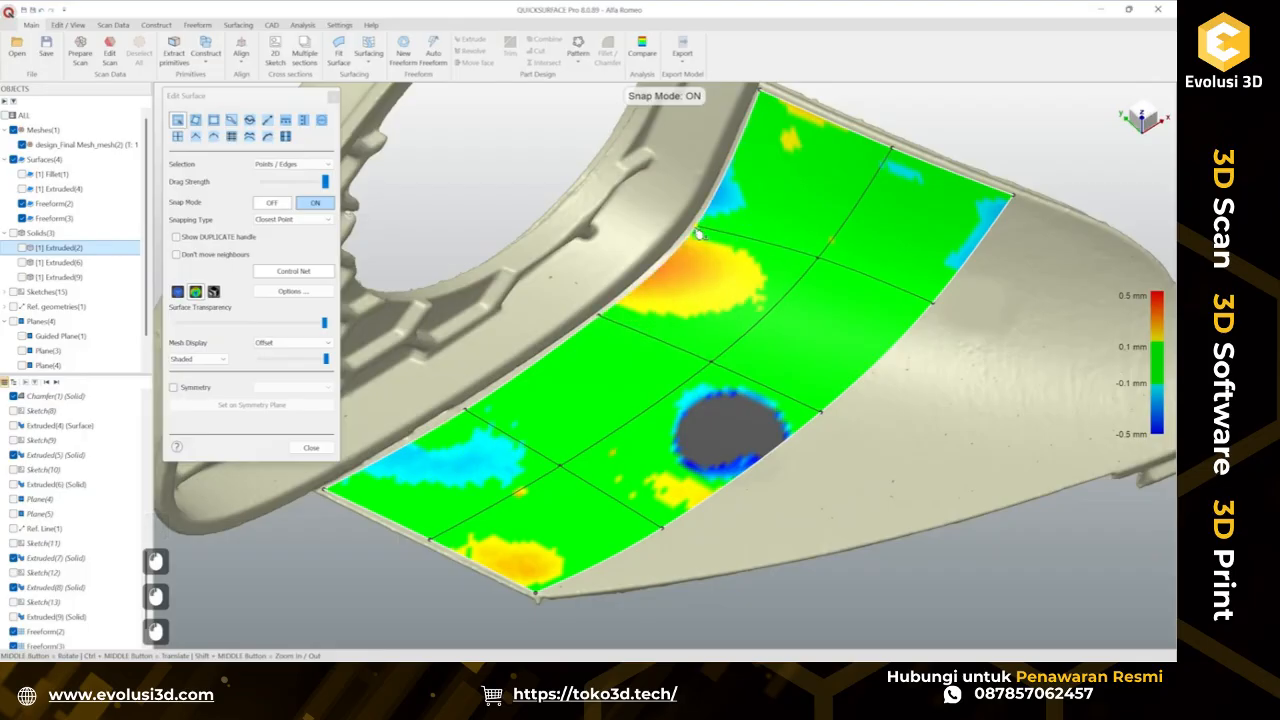
drag(606, 321, 601, 324)
middle_drag(600, 322, 808, 286)
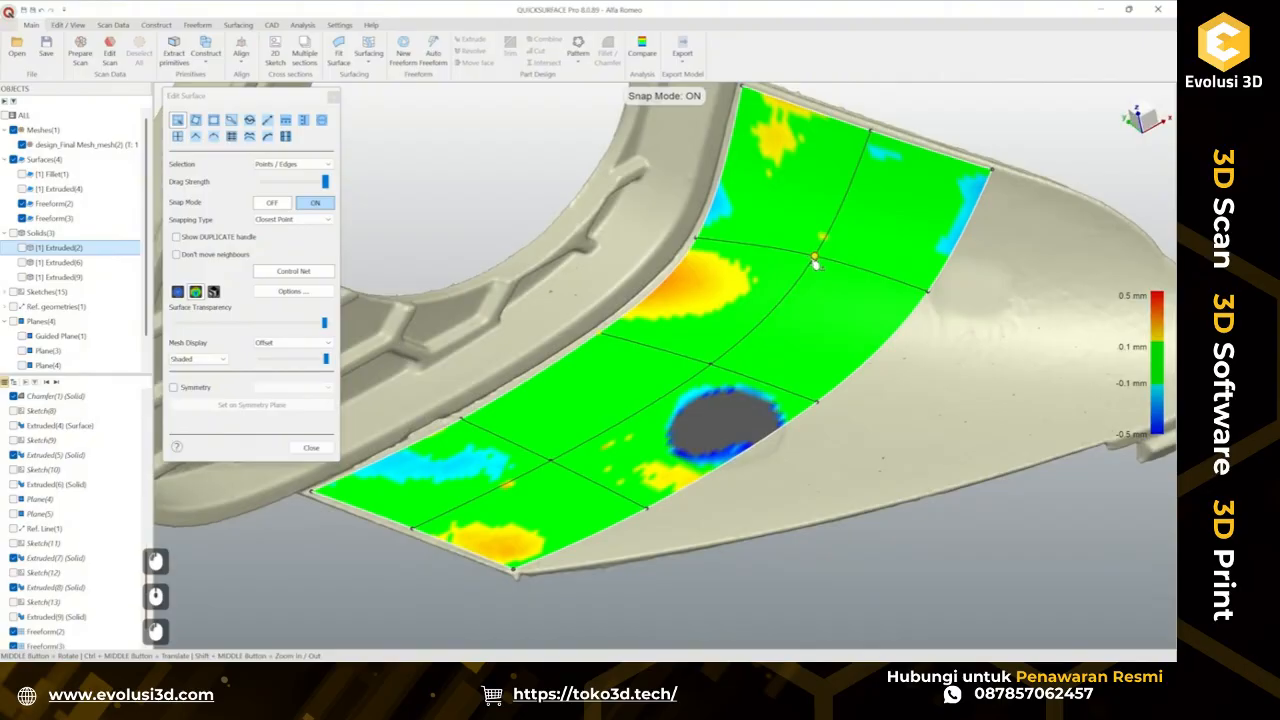
drag(815, 262, 775, 257)
middle_drag(802, 285, 640, 275)
Refine the edge and corner control points of the patch to better match the scan surface.
scroll(670, 298, up, 2)
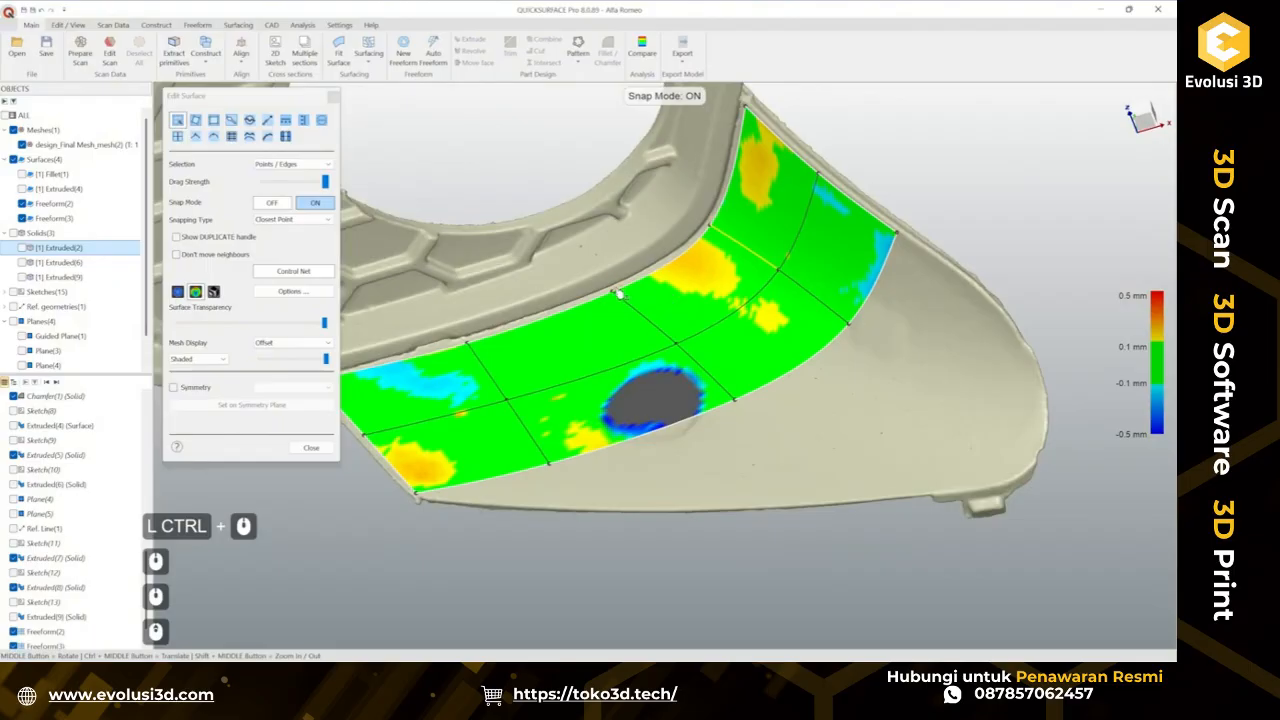
drag(616, 292, 619, 297)
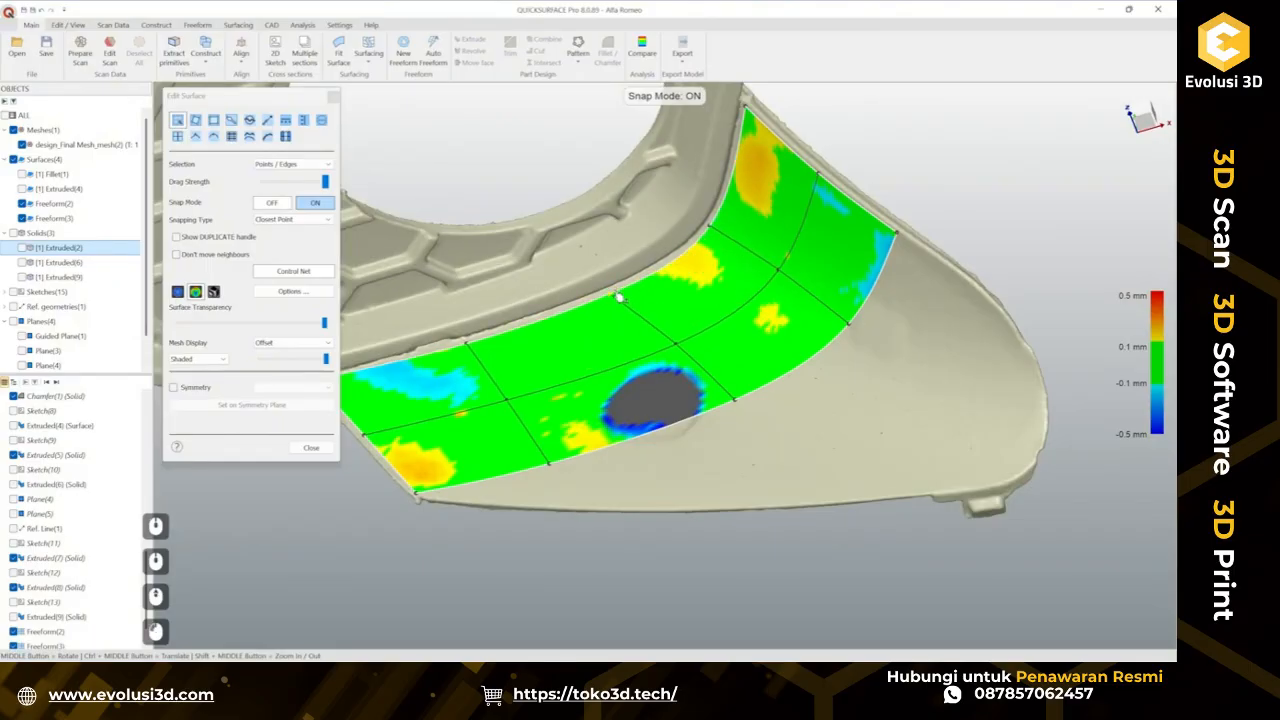
middle_drag(726, 264, 734, 250)
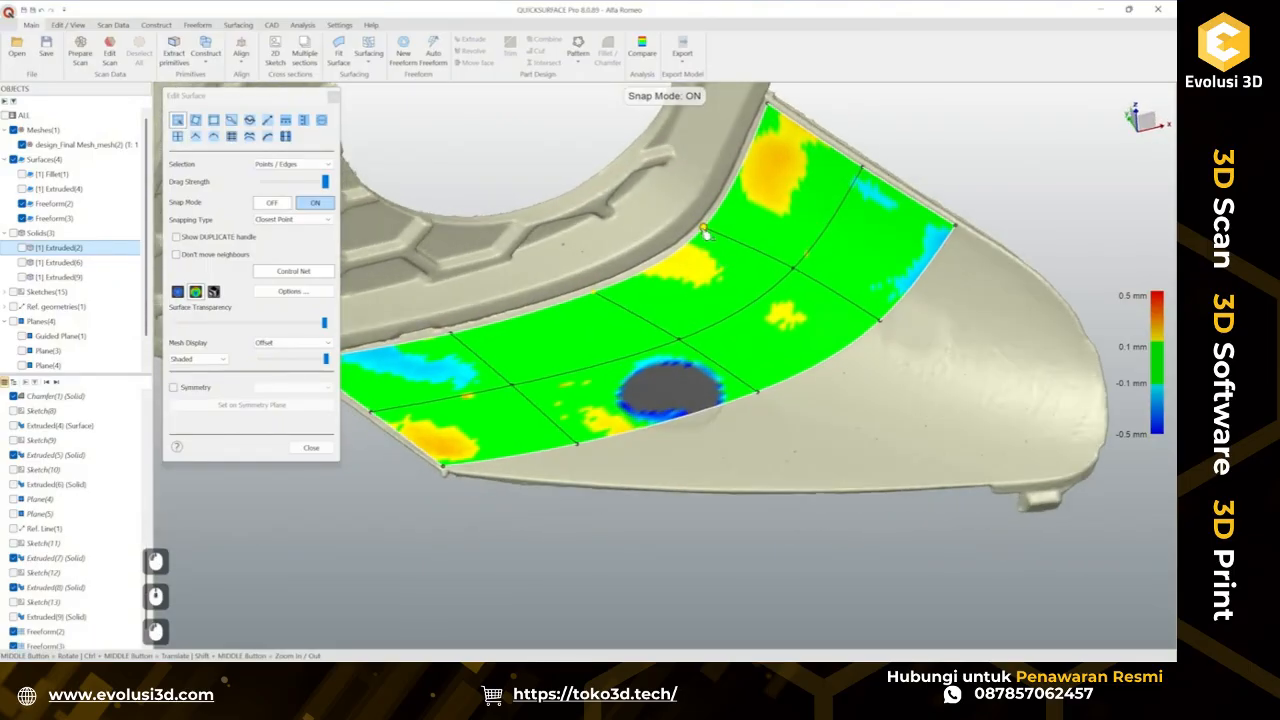
drag(705, 231, 710, 232)
scroll(749, 275, down, 3)
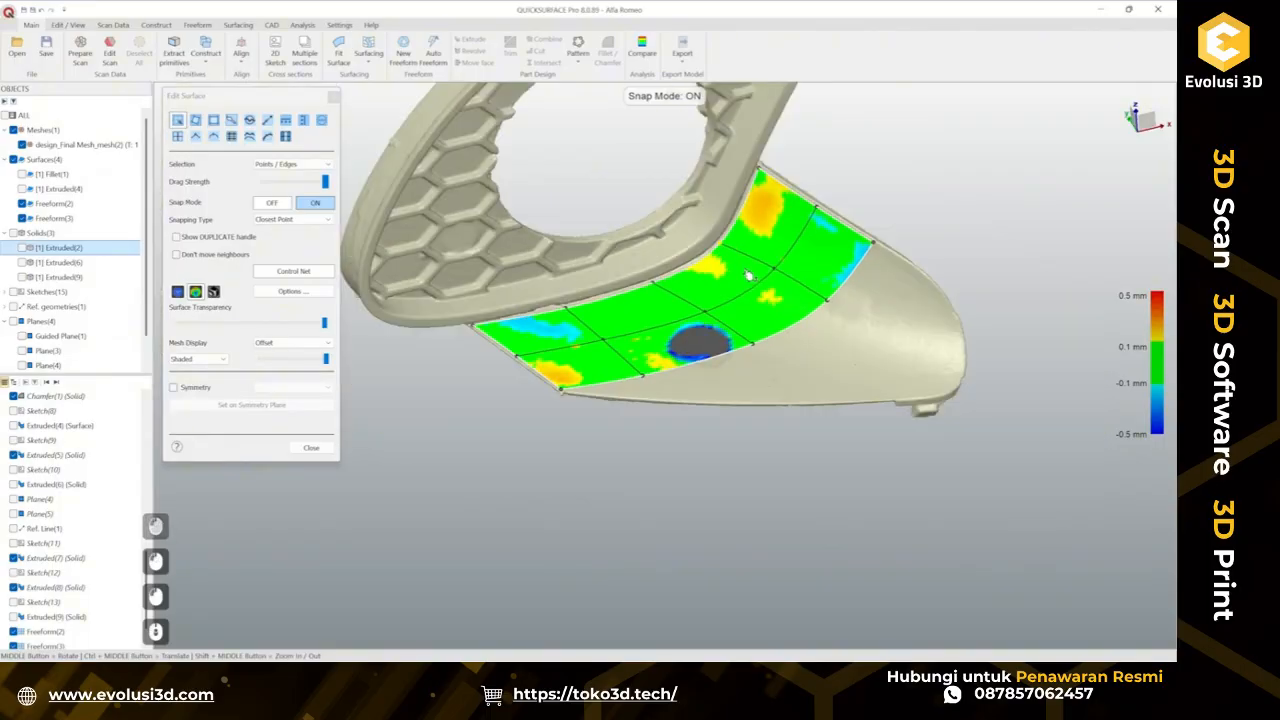
ctrl+middle_drag(749, 276, 721, 413)
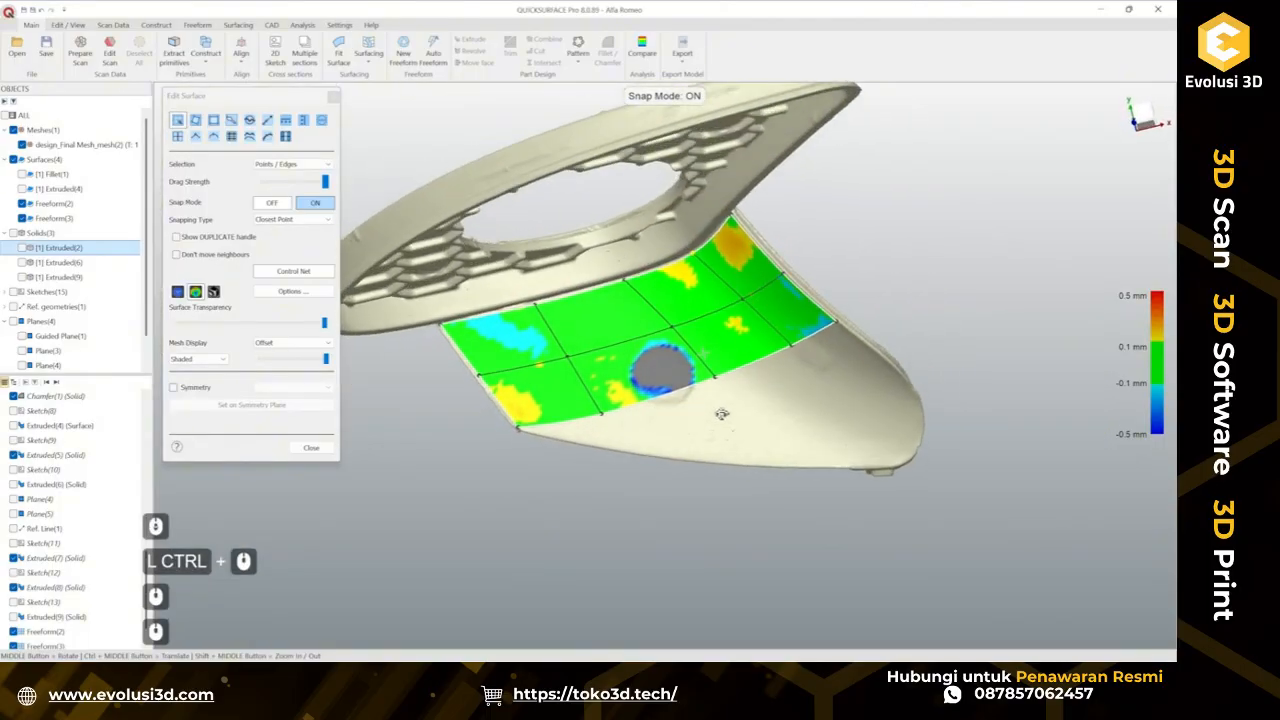
scroll(640, 433, up, 2)
drag(603, 416, 620, 411)
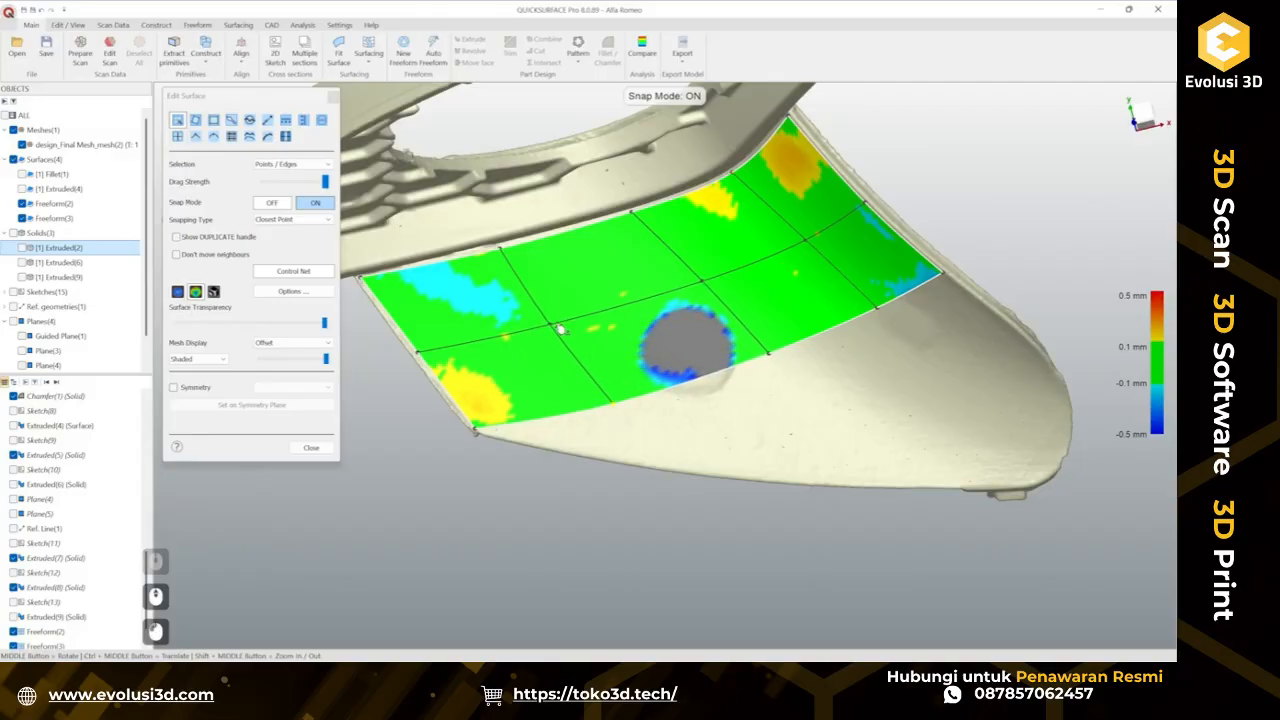
drag(552, 326, 562, 327)
drag(615, 406, 624, 406)
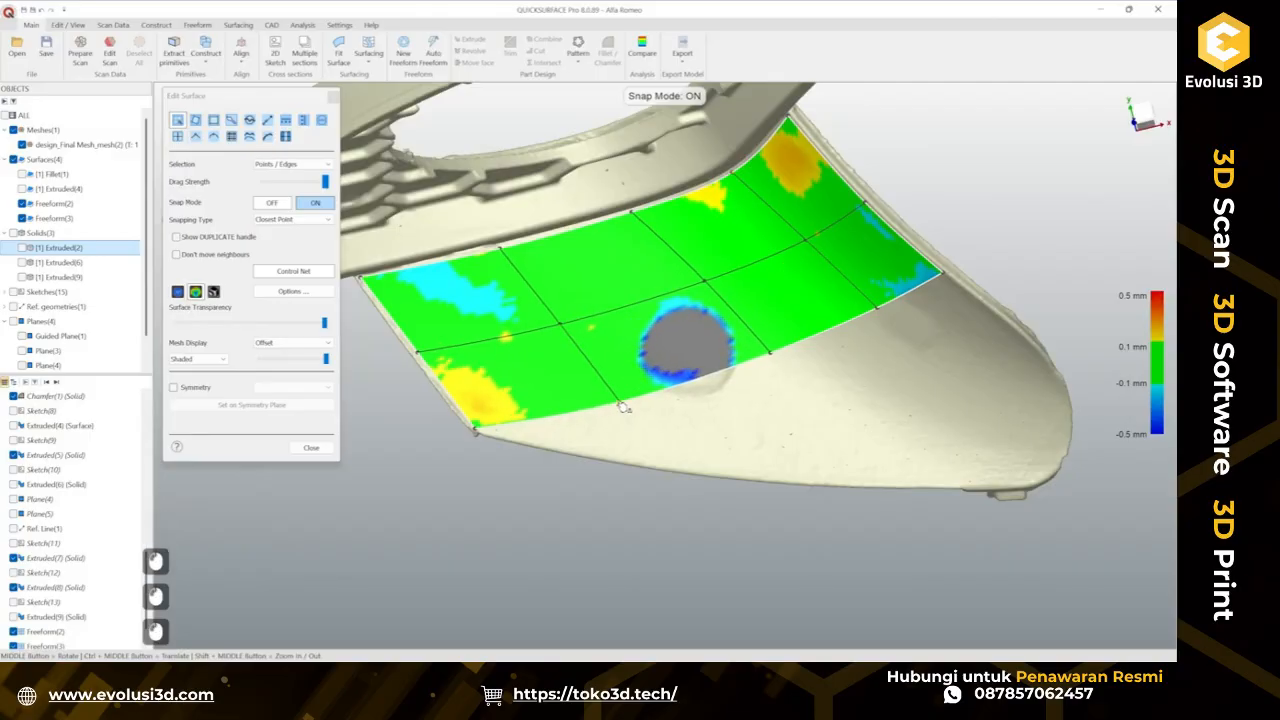
scroll(676, 420, down, 2)
scroll(570, 428, up, 3)
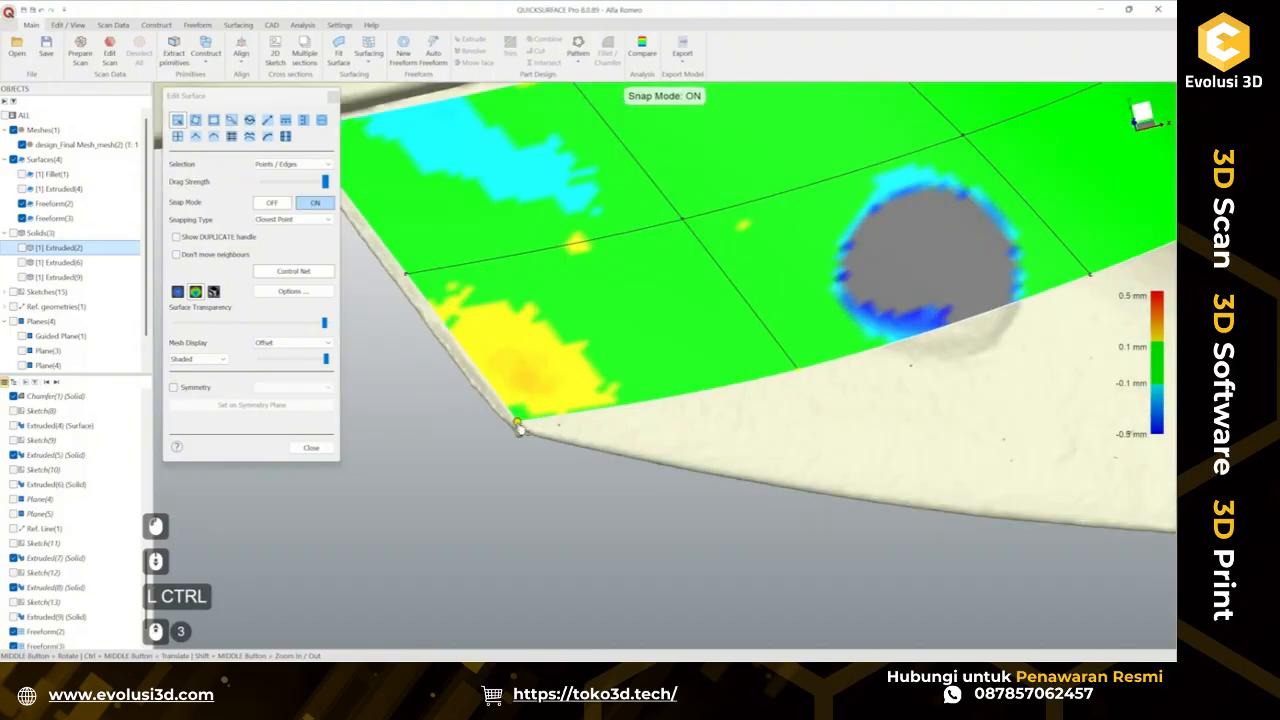
drag(521, 428, 532, 420)
Extend the patch's lower edge outward toward the tab's outer border.
scroll(545, 423, down, 2)
ctrl+middle_drag(620, 302, 749, 307)
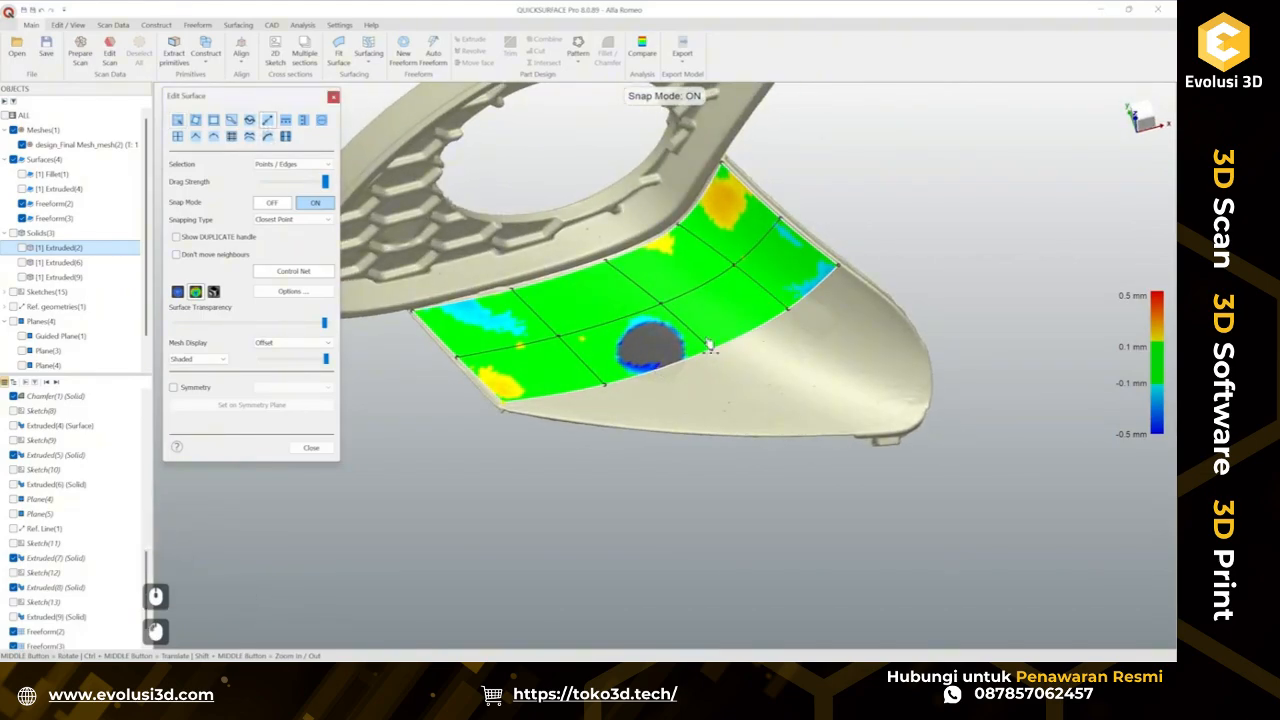
drag(694, 368, 755, 434)
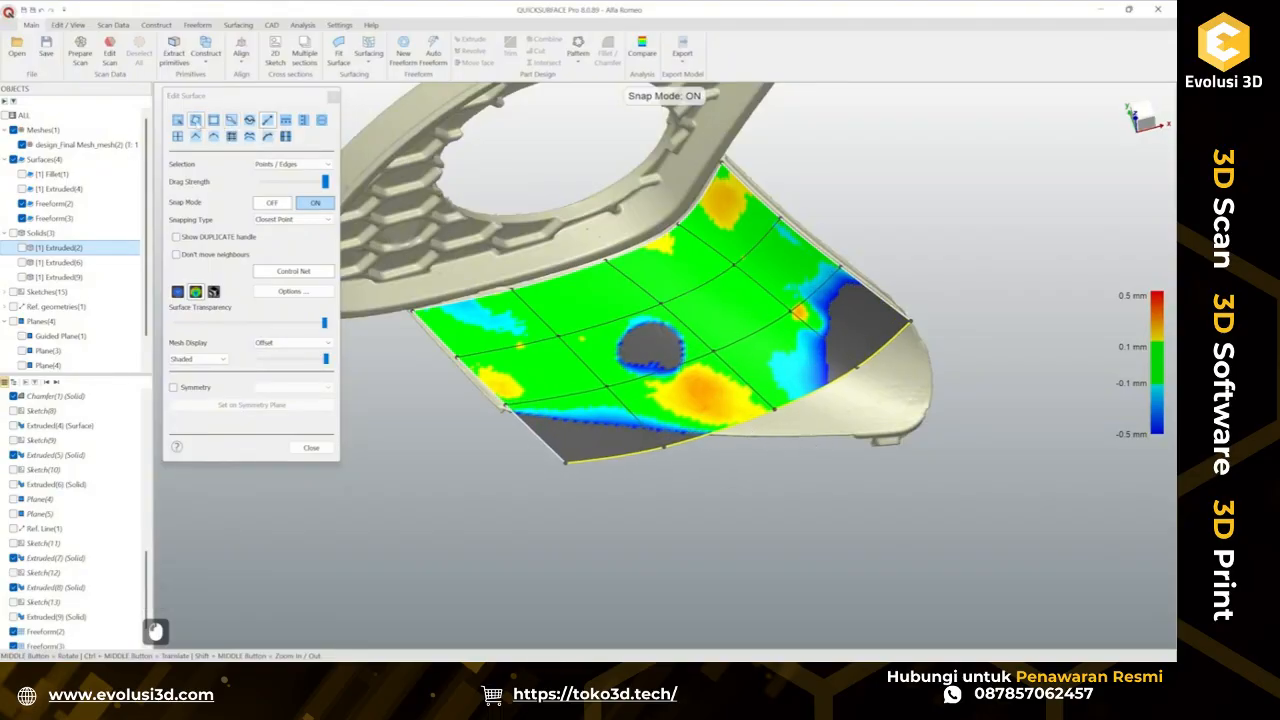
Turn snap mode off, select the lower-edge control point, and set the manipulator to Local.
click(179, 121)
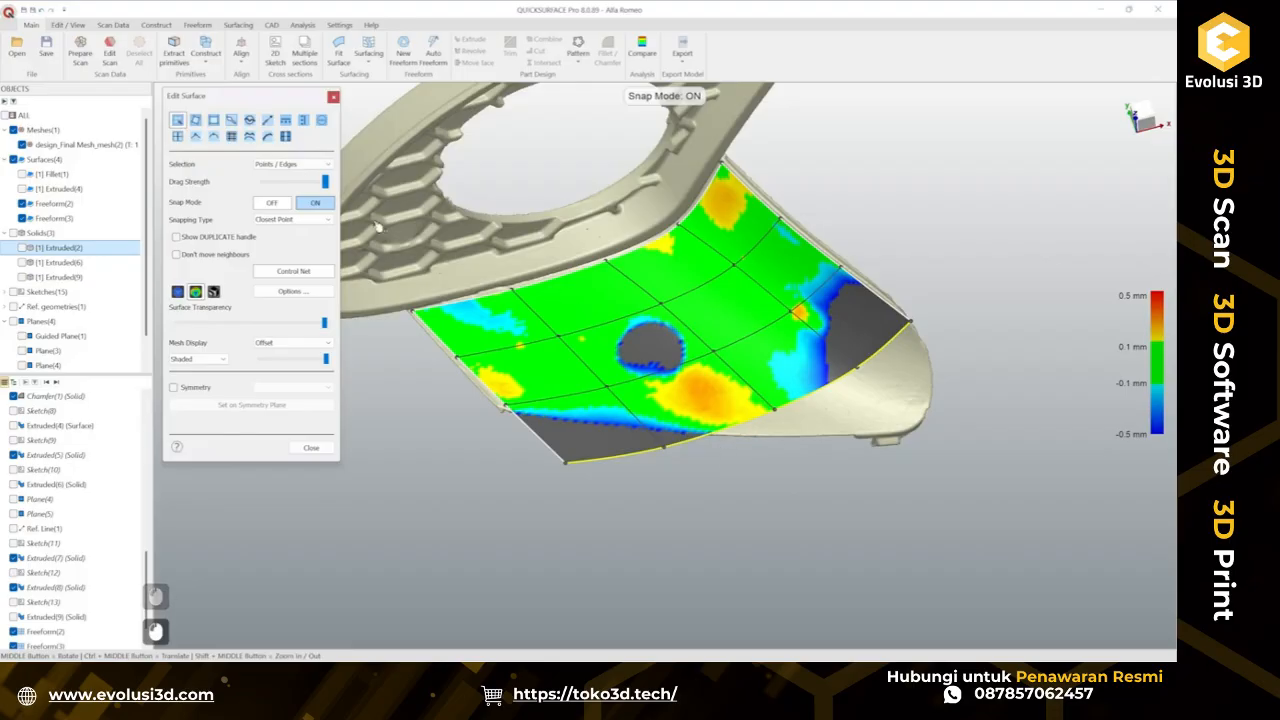
click(284, 203)
middle_drag(750, 458, 645, 418)
click(270, 221)
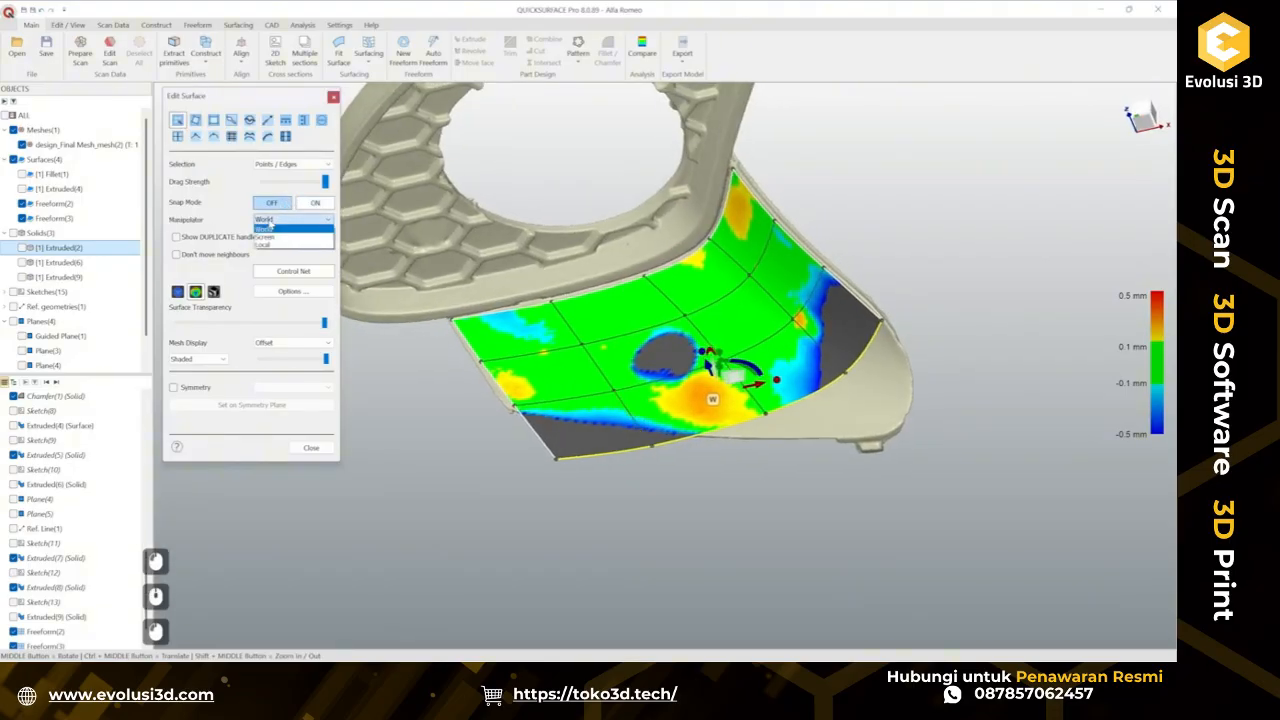
click(276, 245)
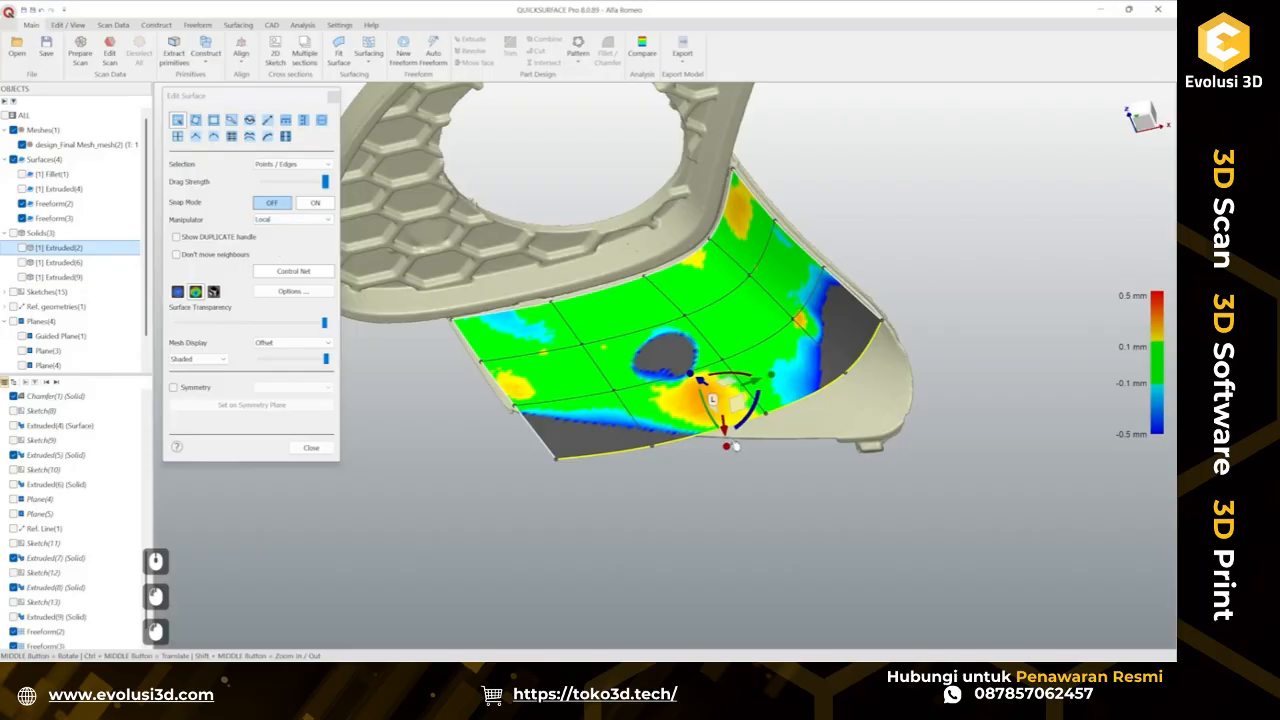
middle_drag(735, 445, 688, 325)
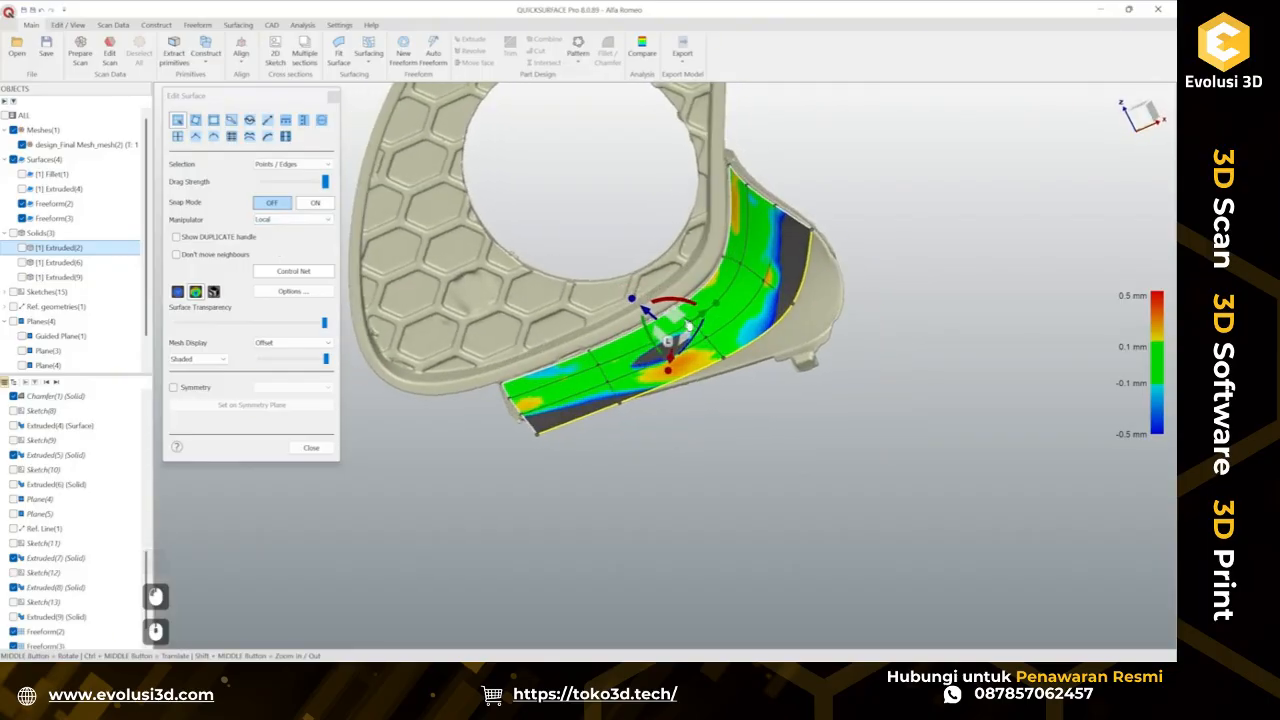
drag(711, 320, 712, 318)
key(ctrl+z)
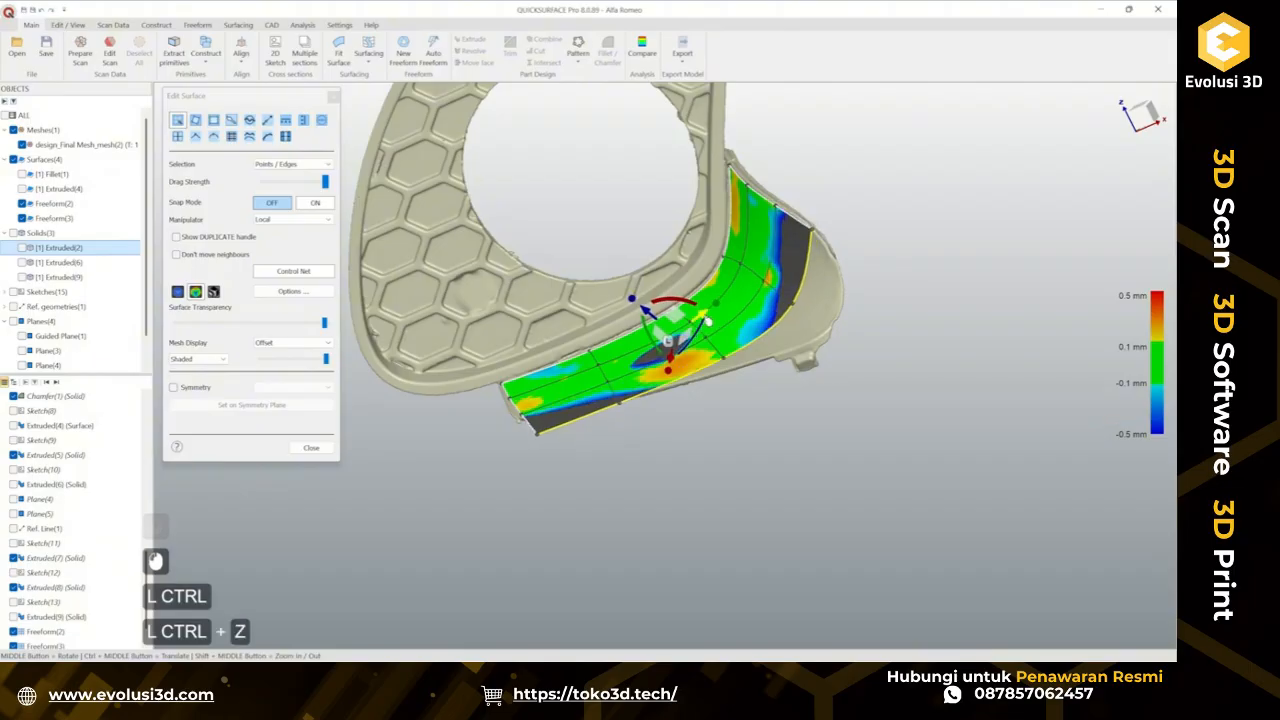
middle_drag(711, 320, 807, 516)
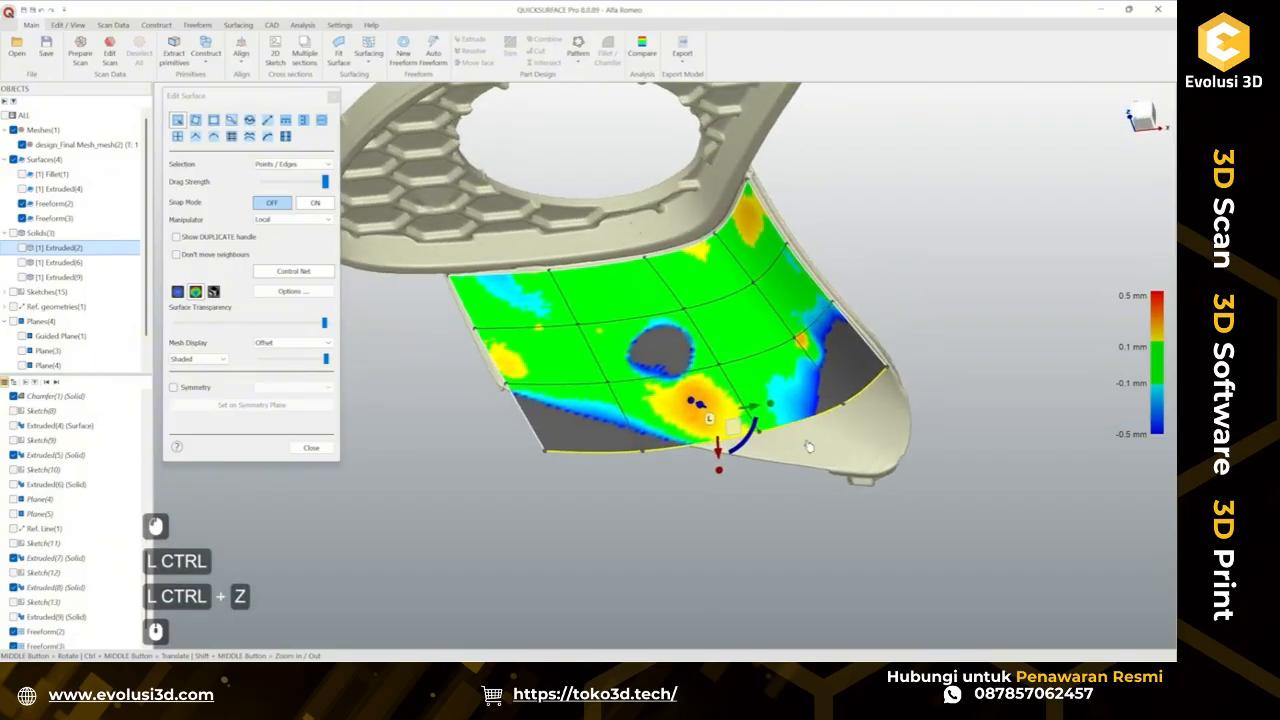
scroll(810, 447, up, 2)
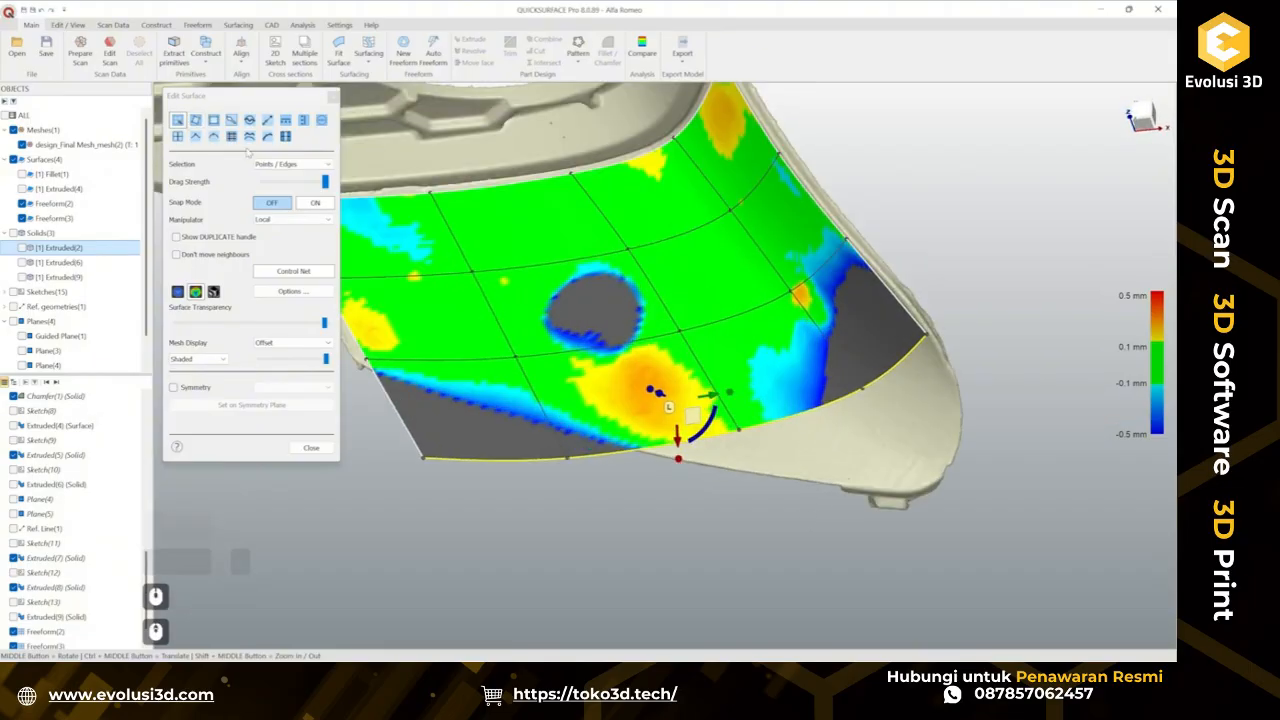
Select the control points along the patch's lower edge and outer corner and refine their positions.
click(180, 121)
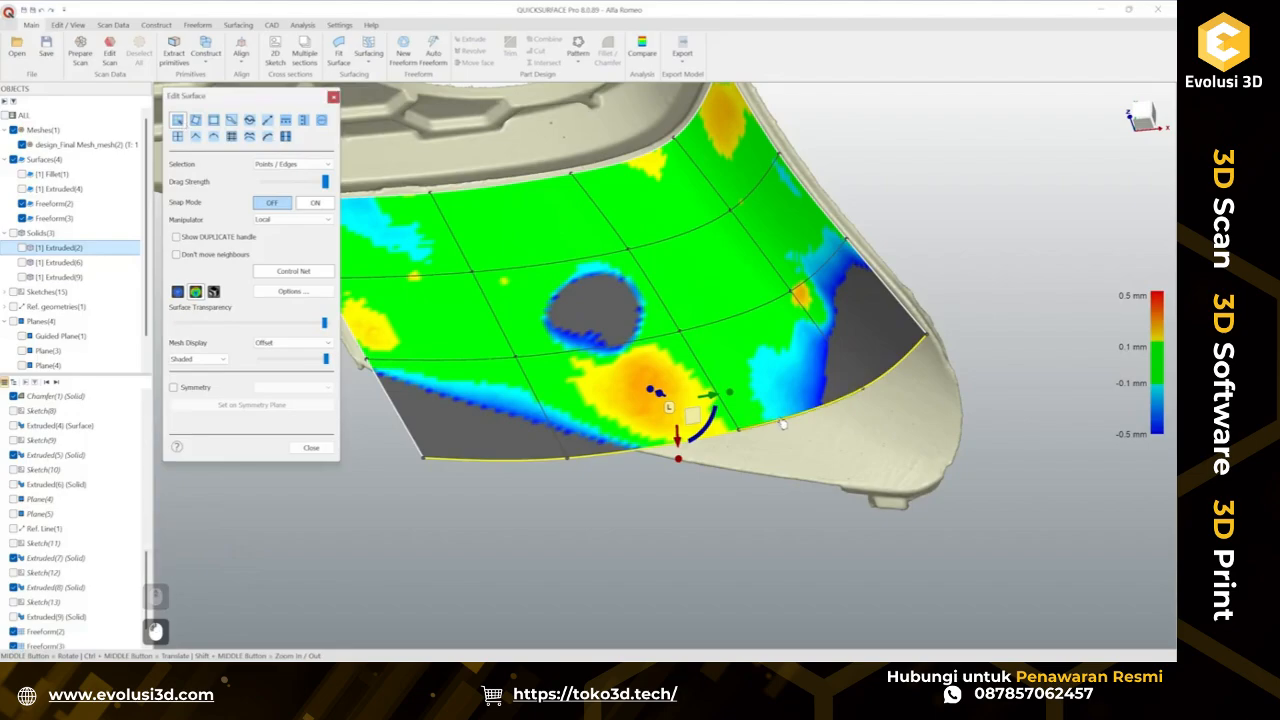
click(858, 388)
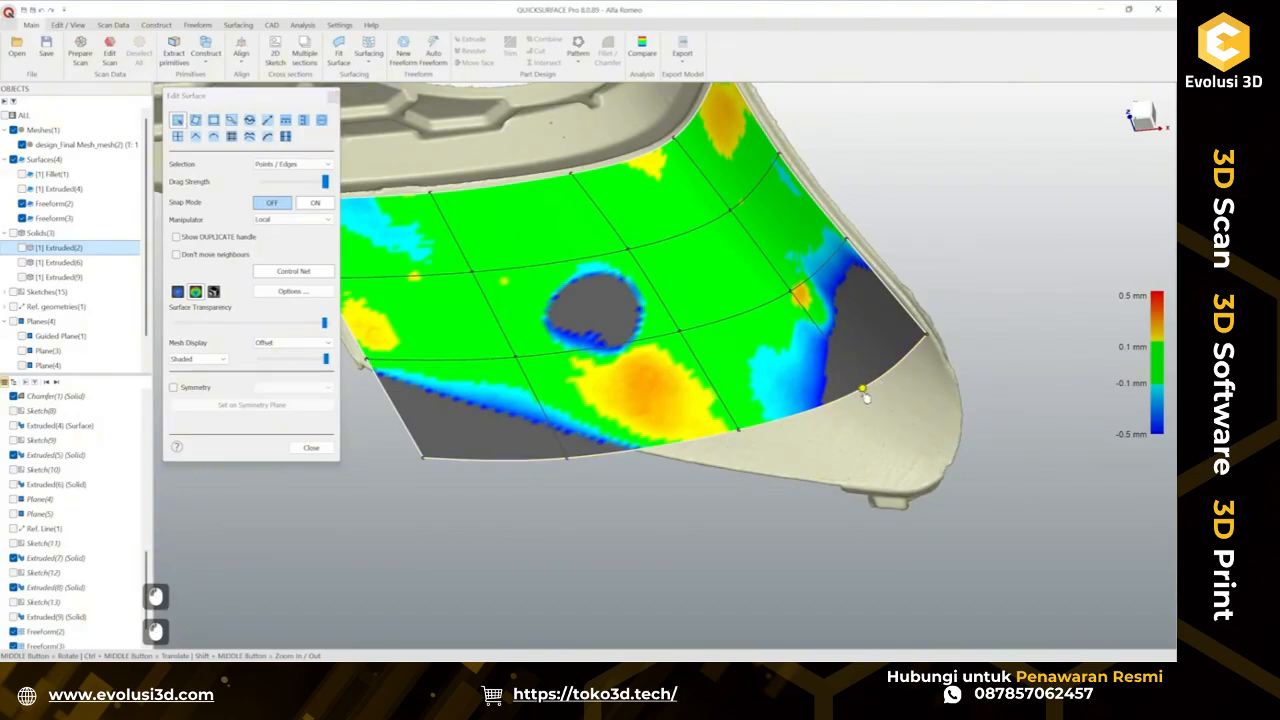
ctrl+click(928, 341)
click(284, 138)
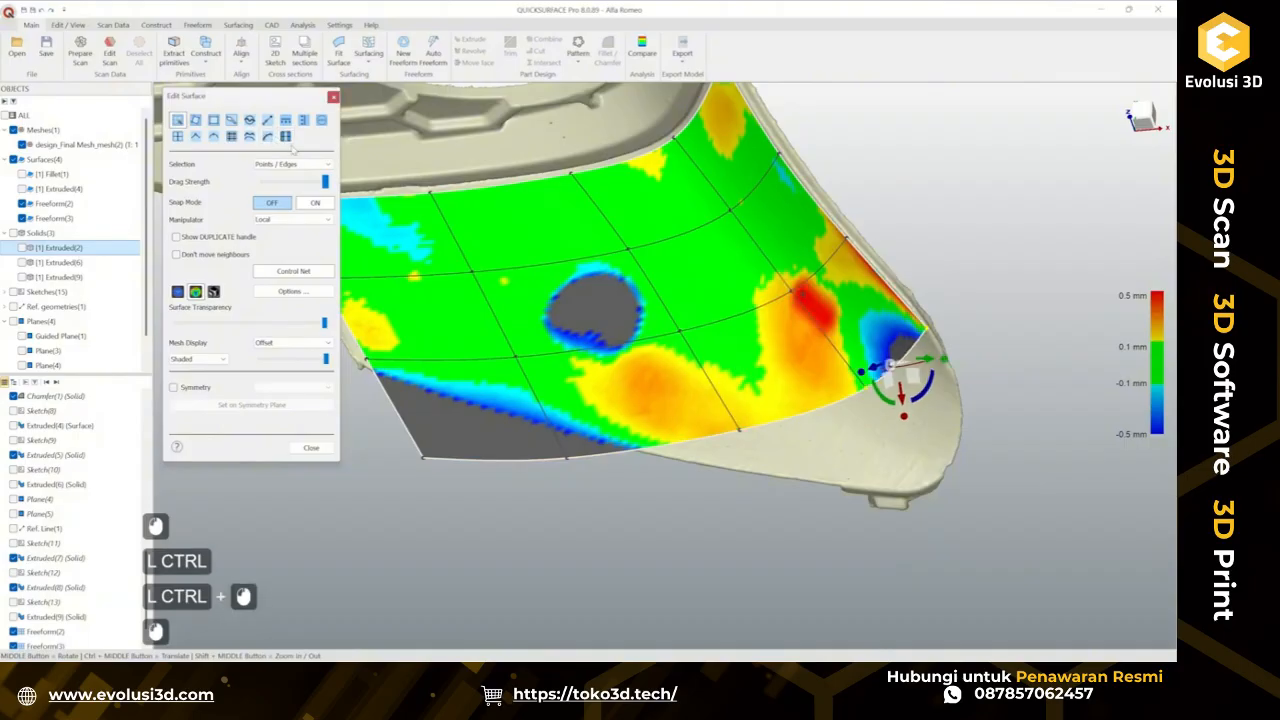
Turn snap mode on and snap the patch's corner and lower-edge control points onto the tab's scan border, undoing the last move.
scroll(885, 330, up, 2)
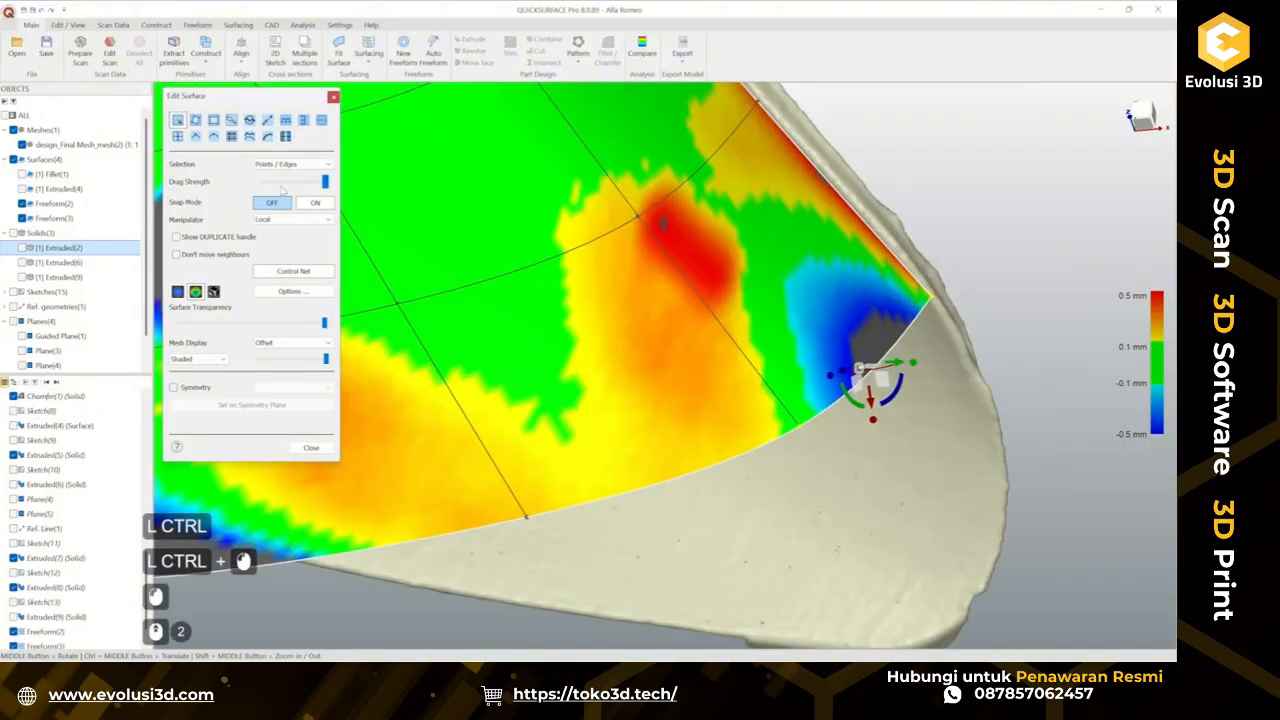
click(315, 202)
click(927, 310)
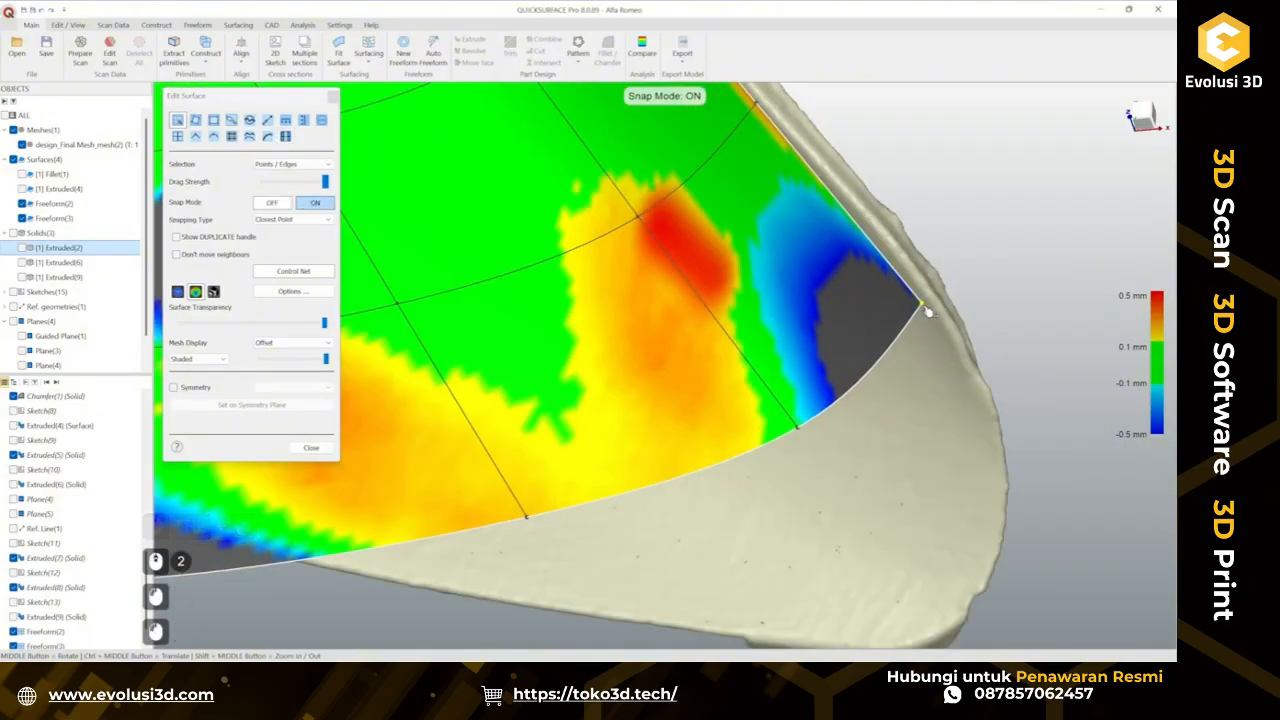
scroll(846, 340, down, 2)
middle_drag(846, 340, 746, 318)
drag(701, 322, 708, 323)
drag(797, 398, 814, 398)
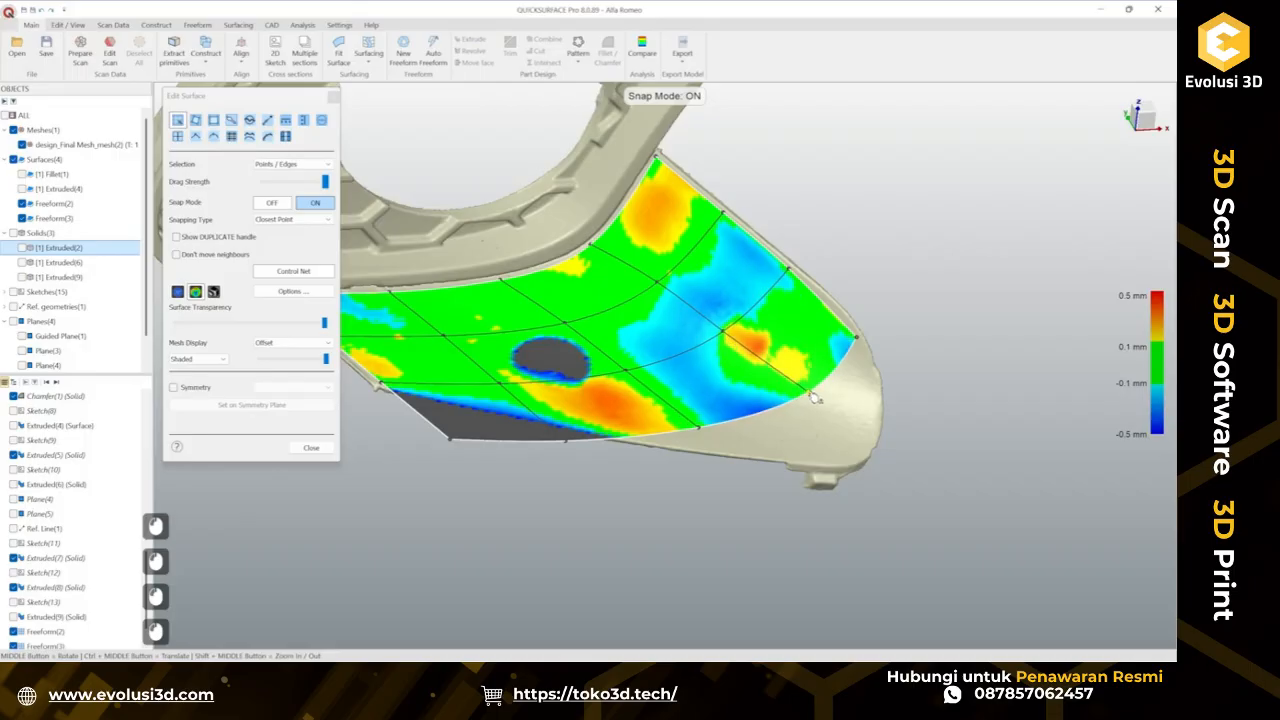
middle_drag(814, 398, 730, 332)
drag(730, 332, 727, 331)
middle_drag(727, 331, 696, 432)
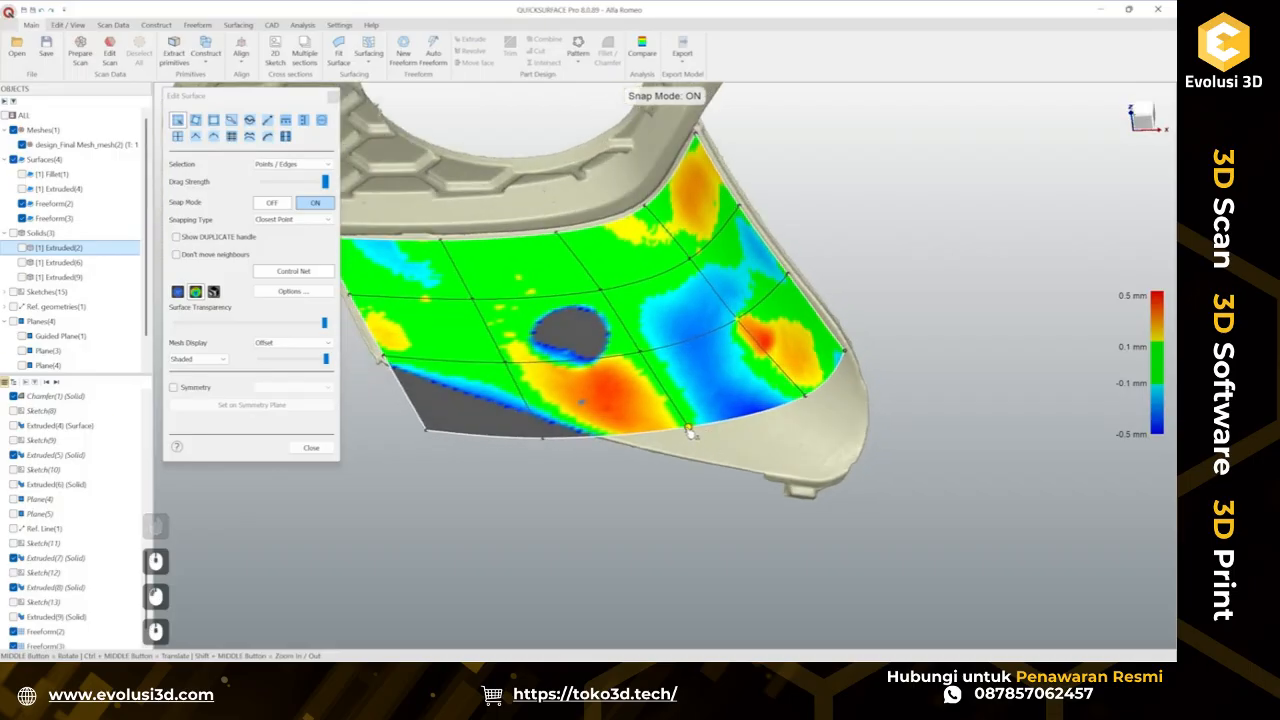
drag(696, 432, 711, 409)
middle_drag(692, 423, 660, 446)
drag(553, 424, 563, 423)
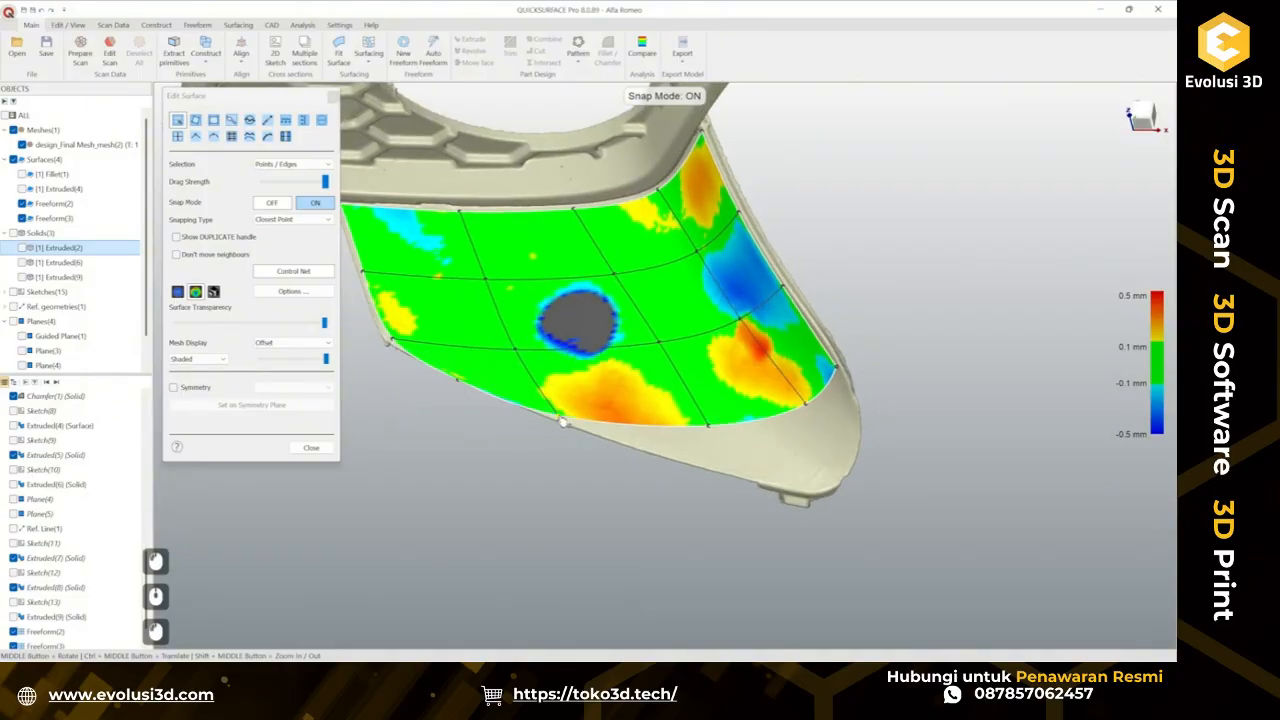
key(ctrl+z)
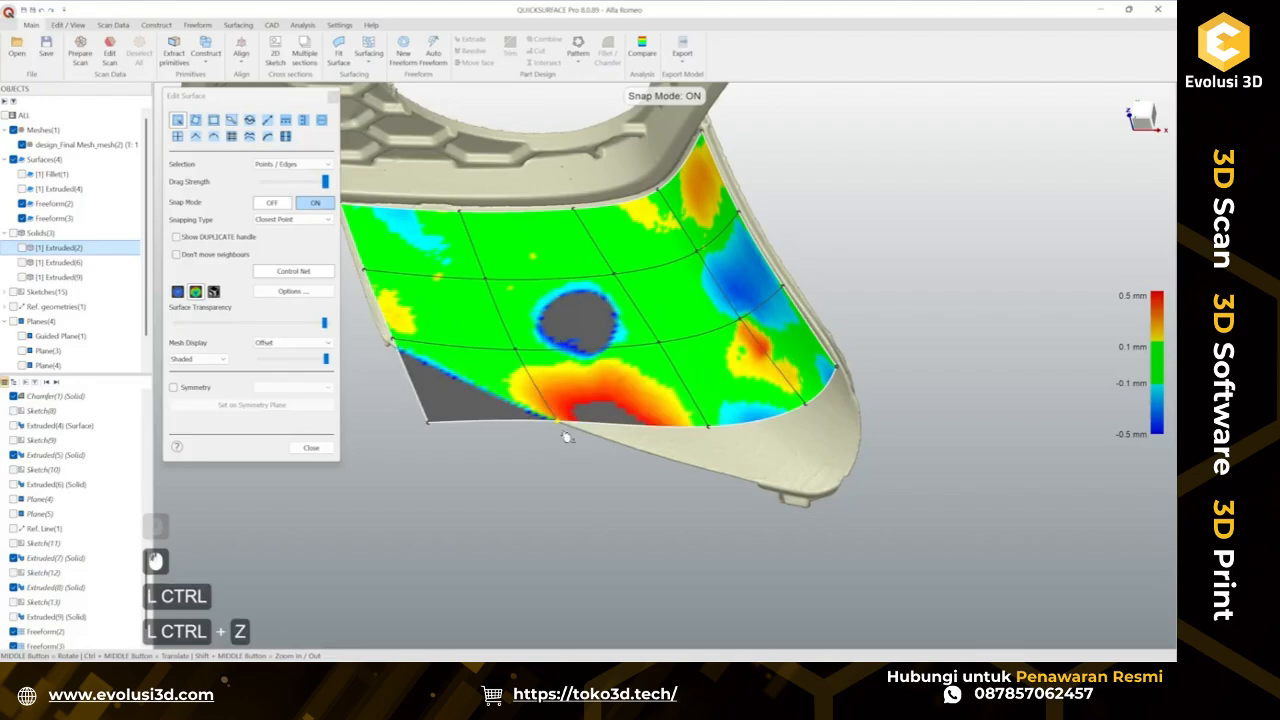
Turn snap mode off and adjust the lower-edge control points to reduce deviation near the tab's border.
click(272, 202)
scroll(472, 367, up, 3)
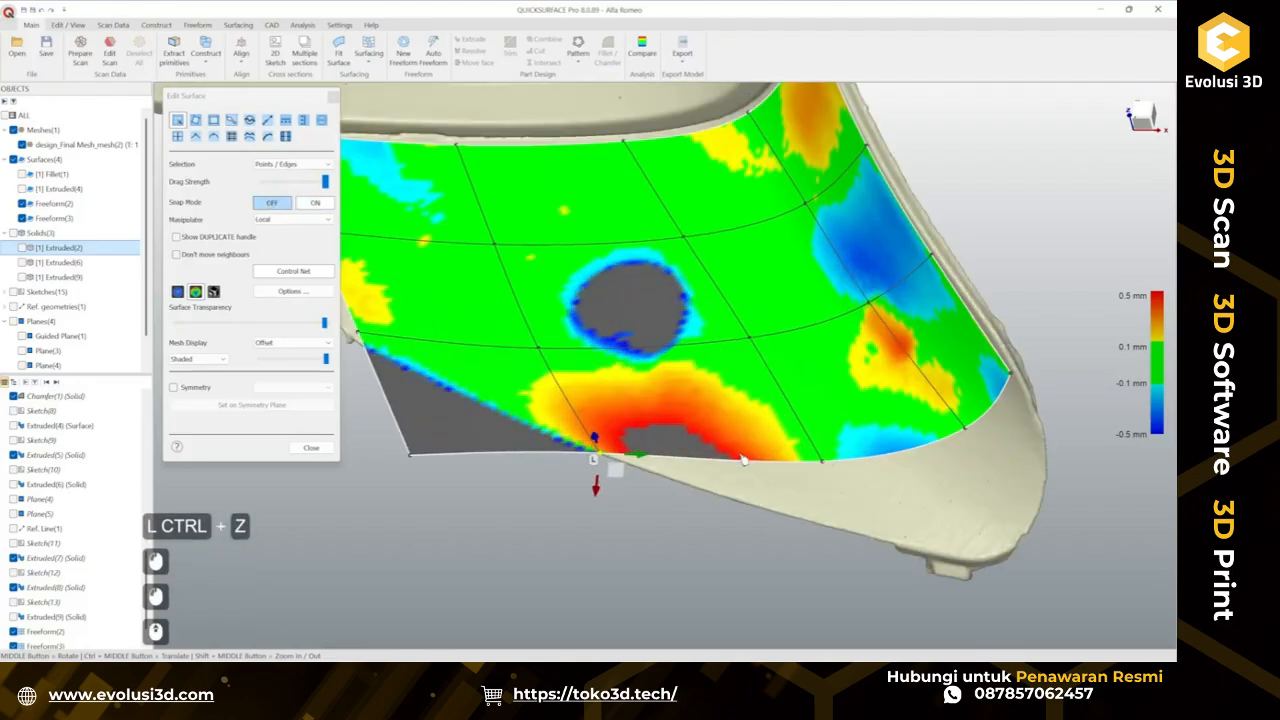
mouse_move(712, 420)
middle_down()
mouse_move(698, 396)
mouse_move(706, 424)
middle_up()
scroll(576, 481, up, 2)
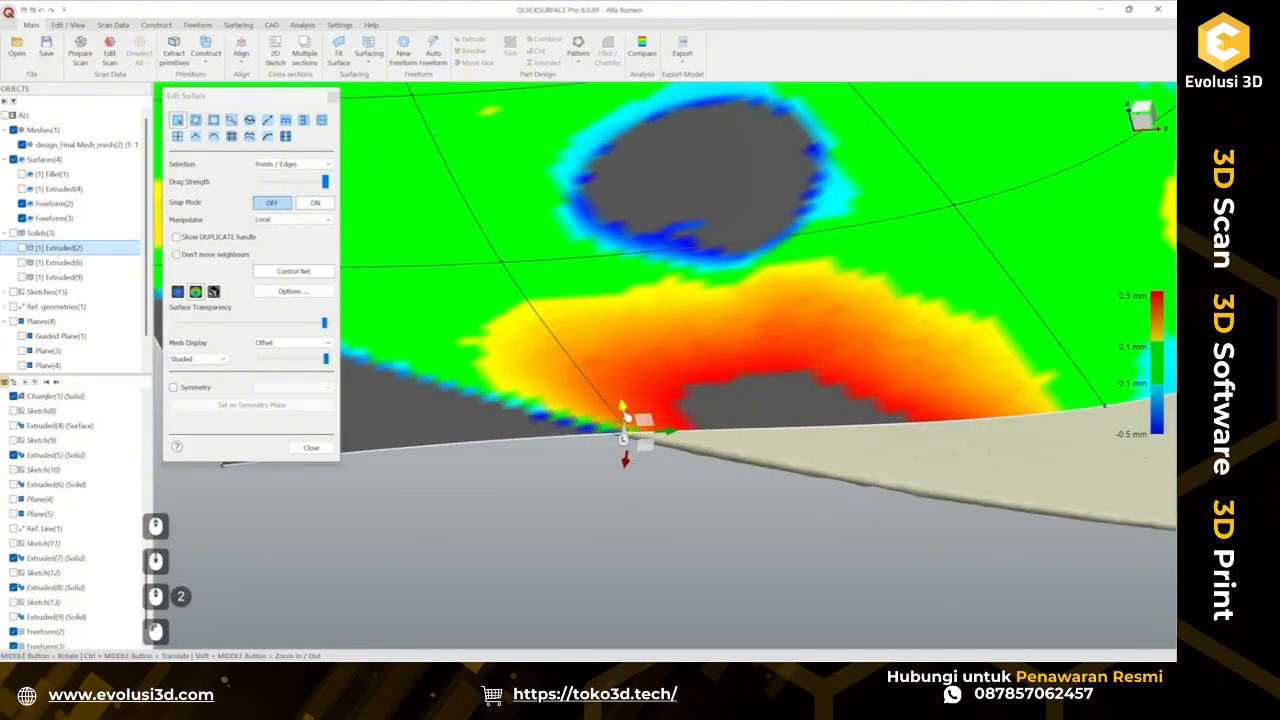
drag(622, 408, 566, 428)
scroll(624, 413, down, 3)
click(578, 449)
click(700, 476)
ctrl+middle_drag(722, 464, 528, 494)
middle_drag(725, 425, 711, 517)
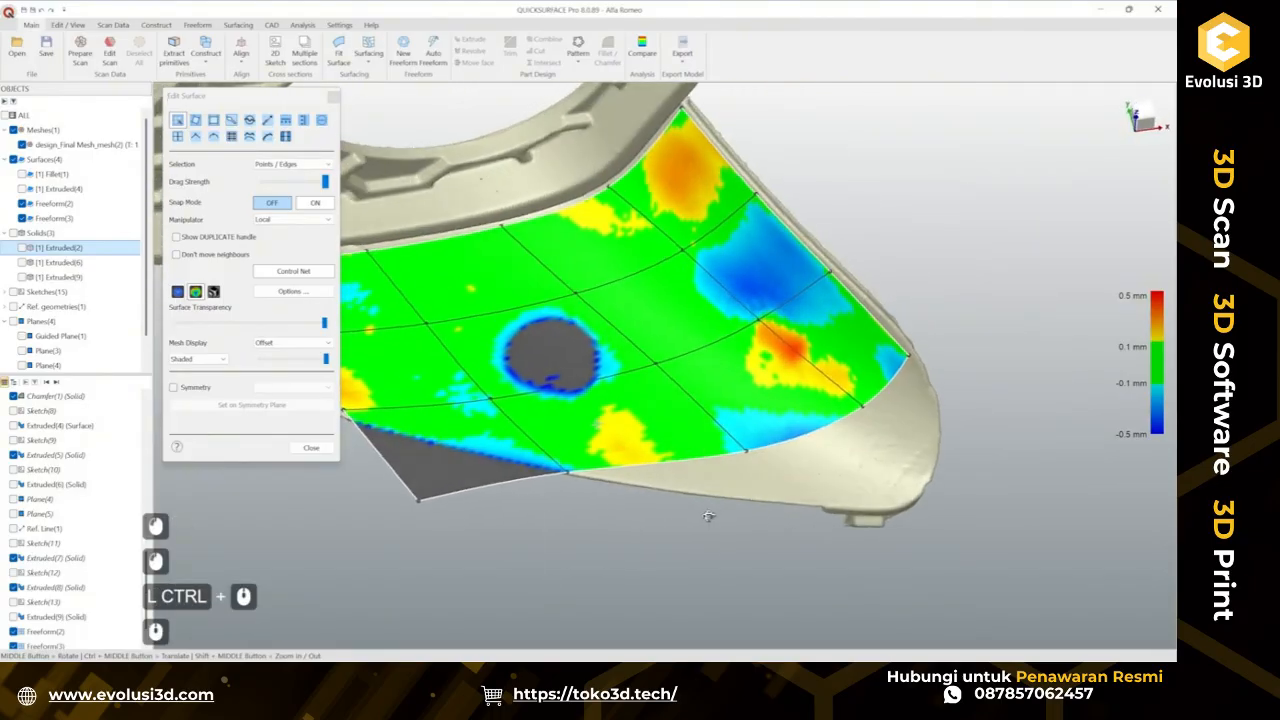
click(745, 456)
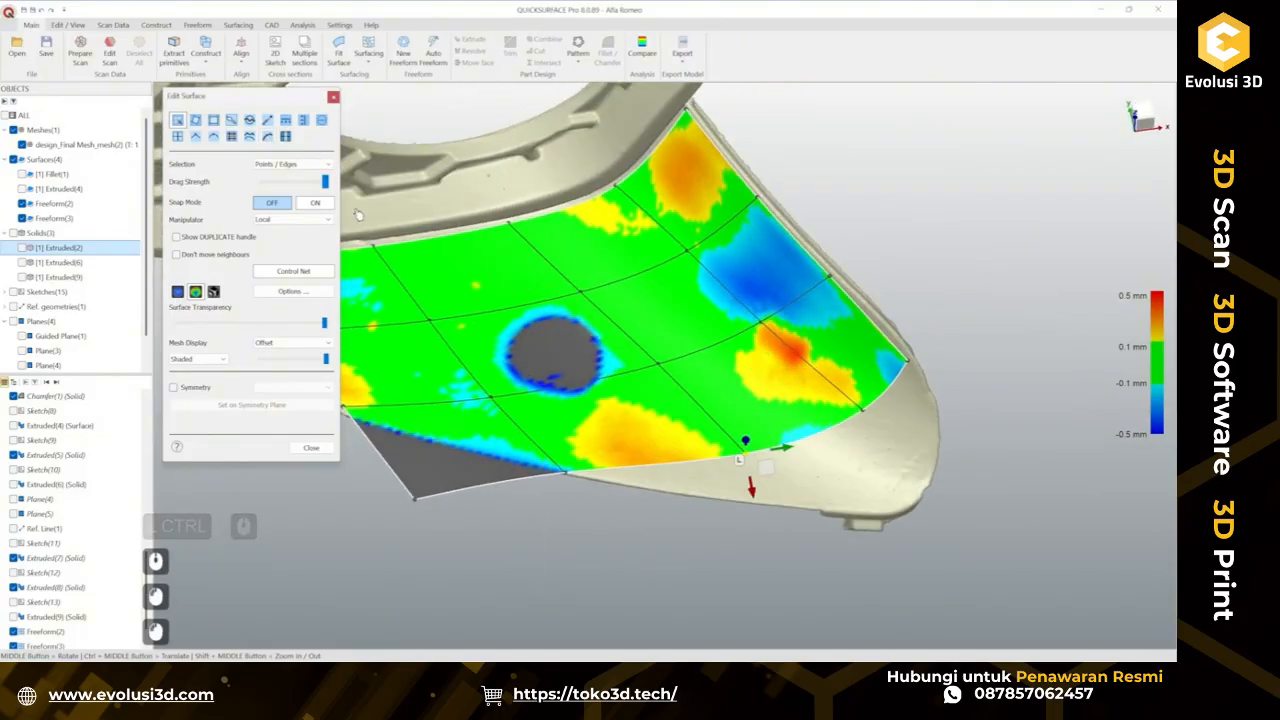
middle_drag(460, 303, 519, 372)
Turn snap mode on and drag the control points near the patch's outer corner onto the scan, undoing stray moves.
click(326, 201)
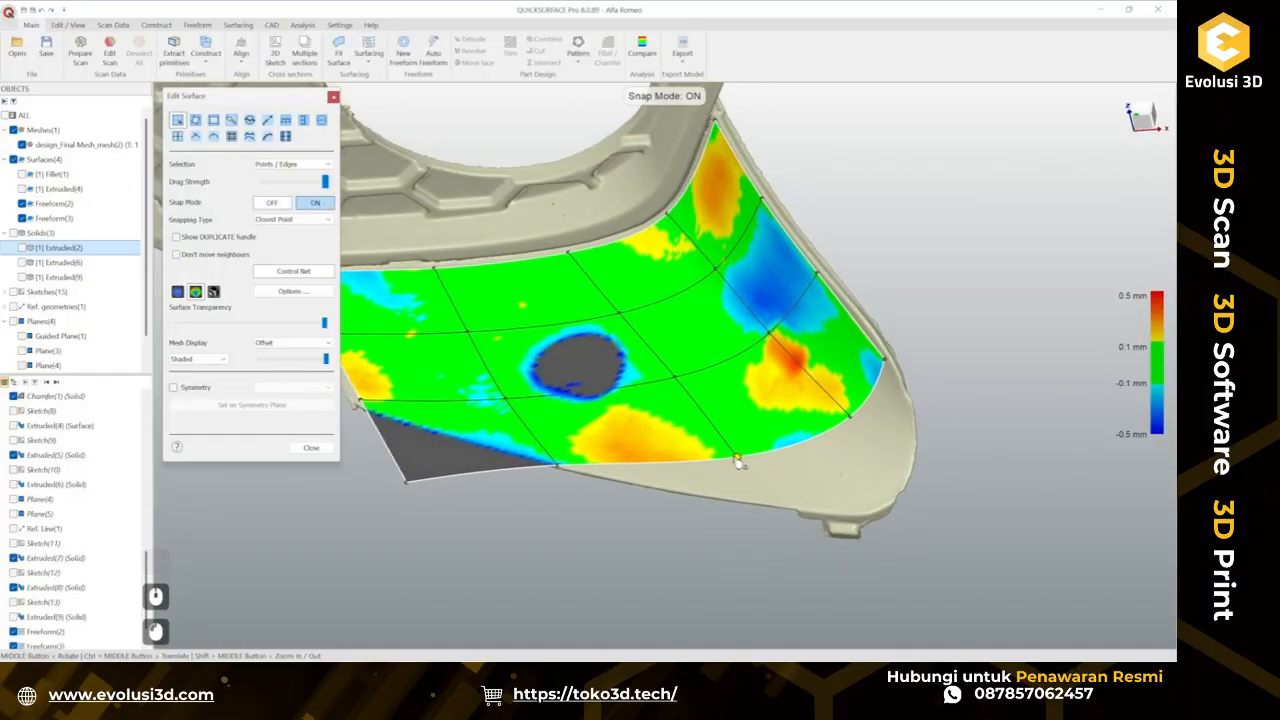
drag(737, 461, 737, 463)
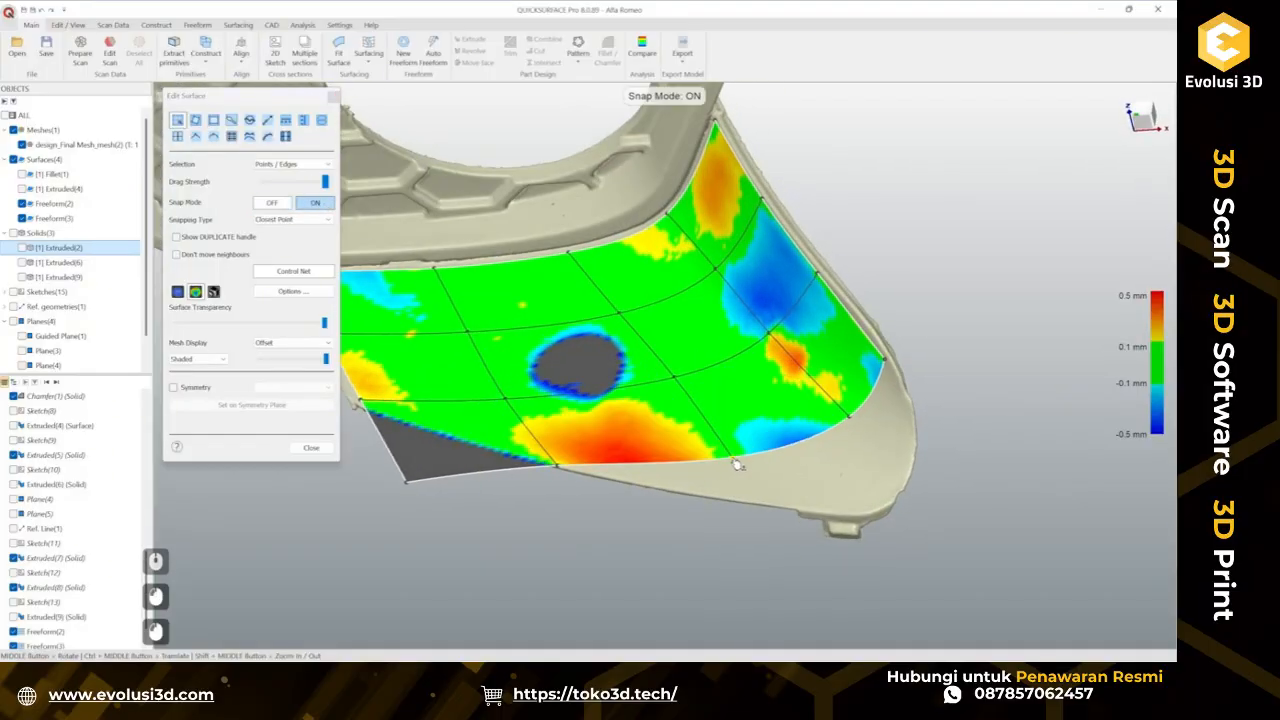
key(ctrl+z)
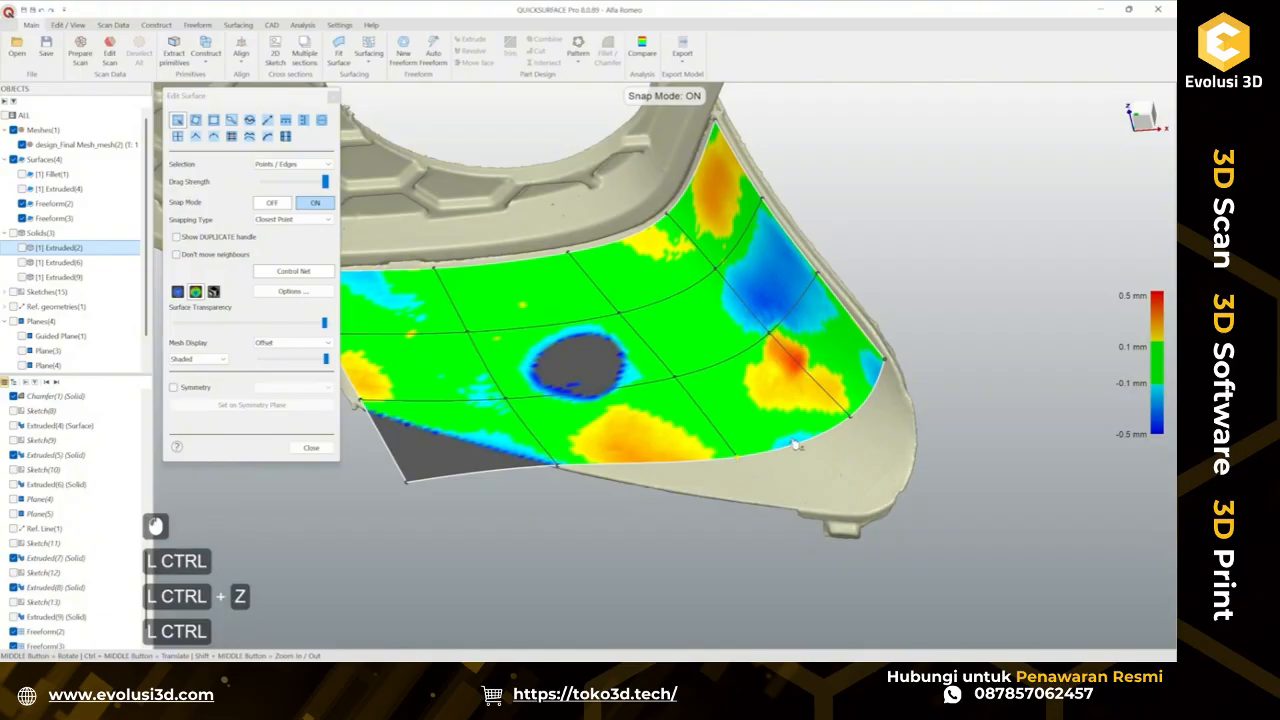
ctrl+middle_drag(737, 463, 660, 273)
scroll(660, 273, up, 3)
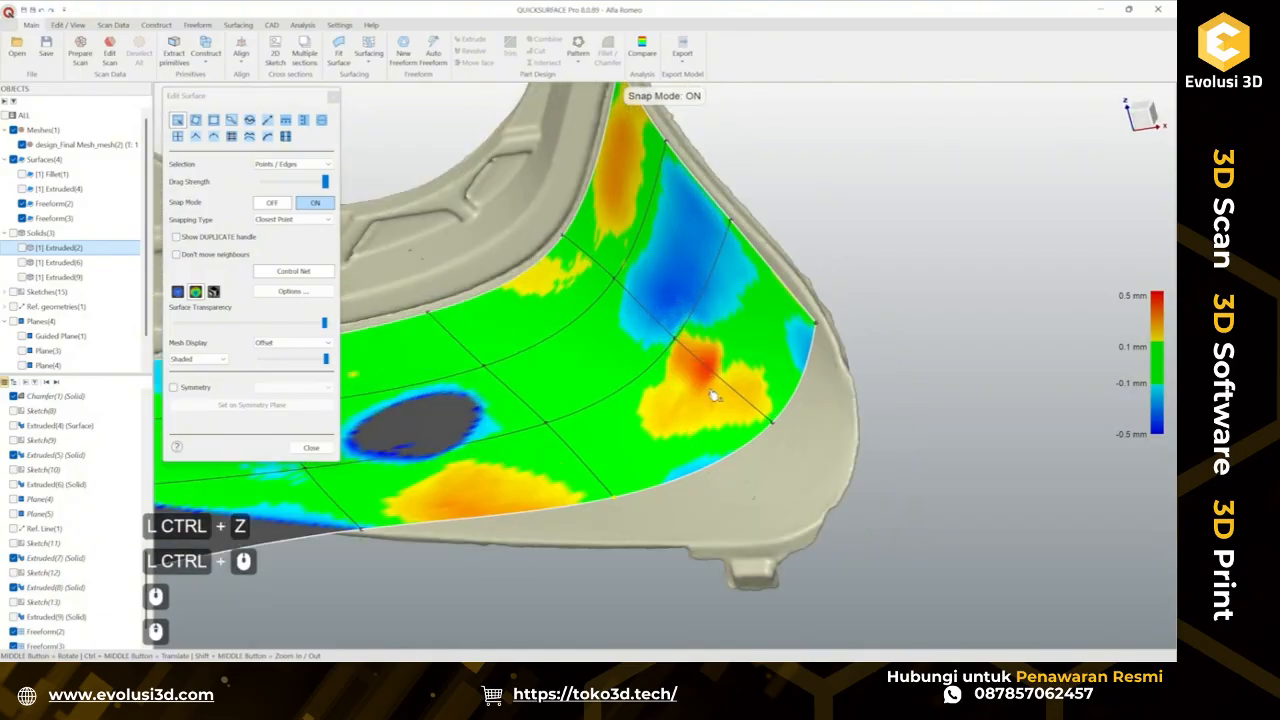
scroll(713, 396, down, 3)
ctrl+middle_drag(713, 396, 735, 157)
scroll(735, 157, up, 3)
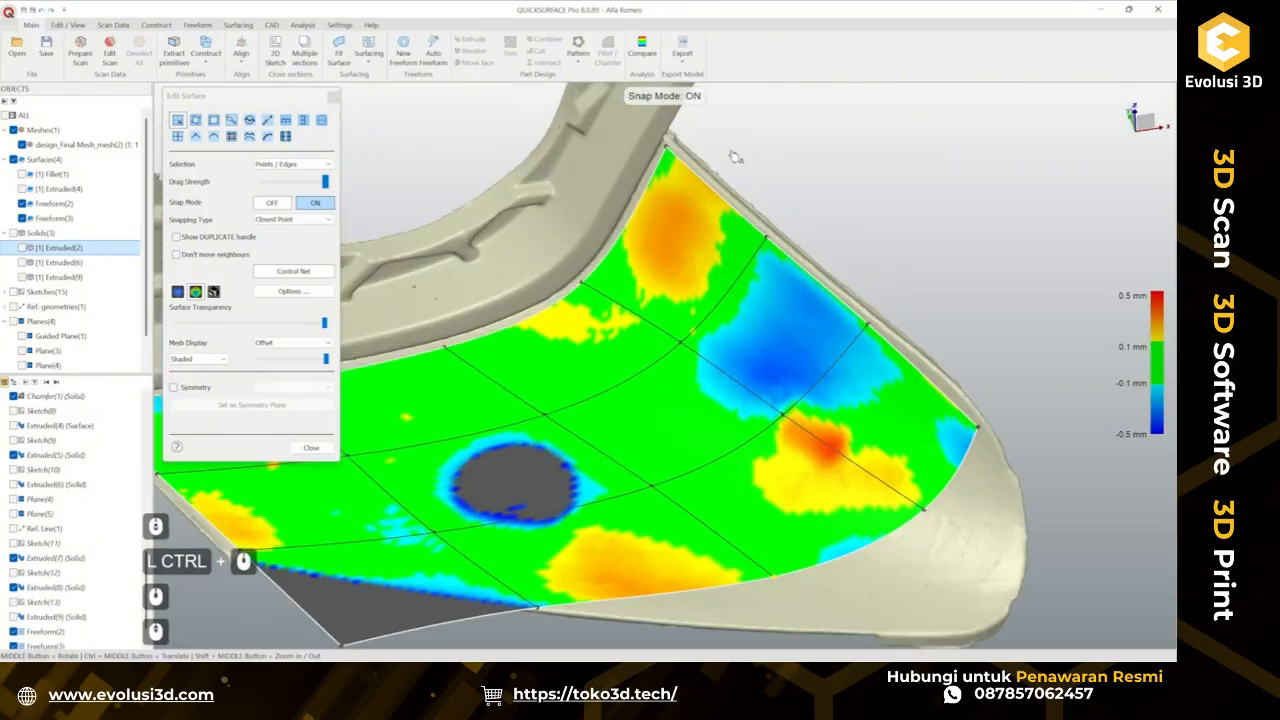
scroll(733, 157, down, 3)
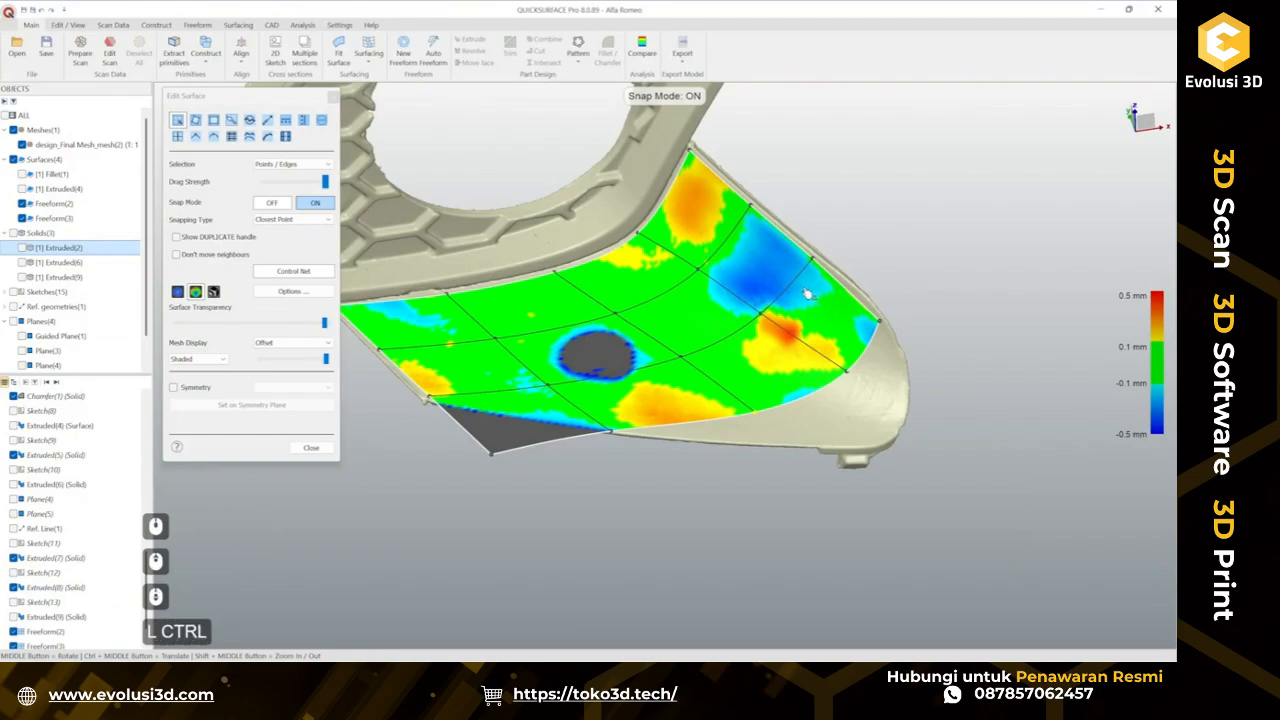
ctrl+middle_drag(705, 249, 652, 269)
drag(647, 265, 635, 253)
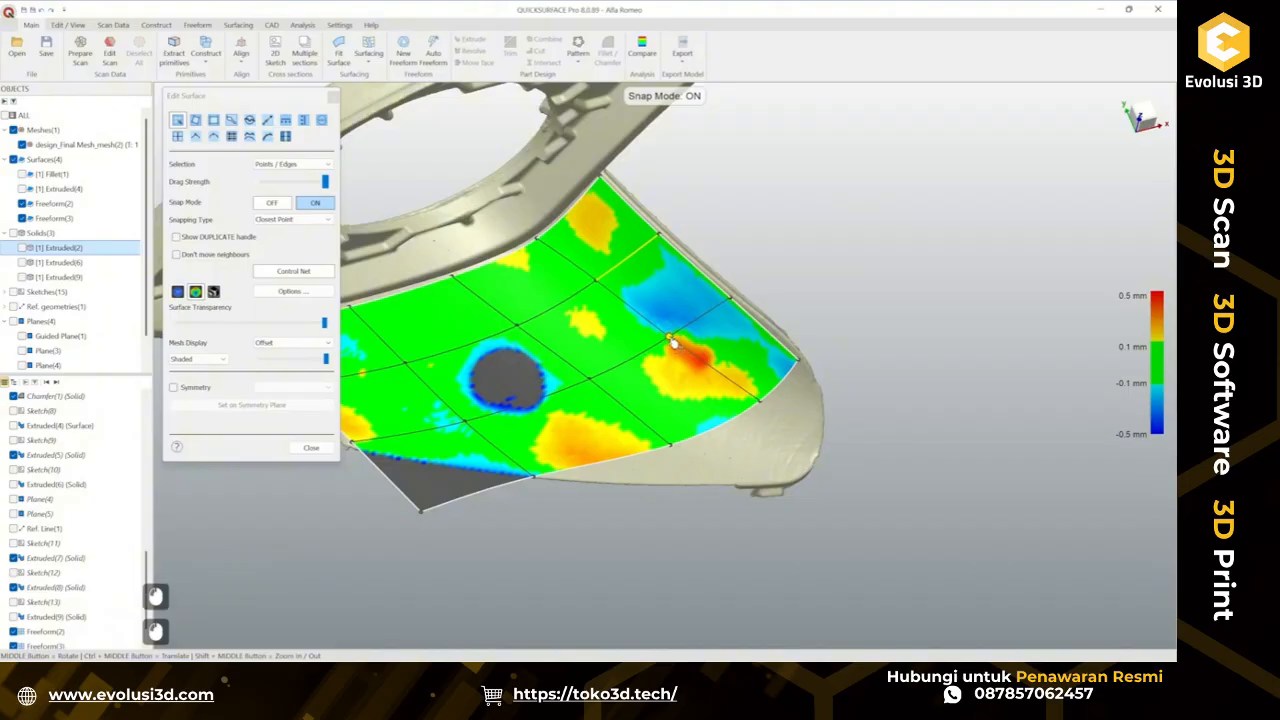
drag(671, 340, 671, 336)
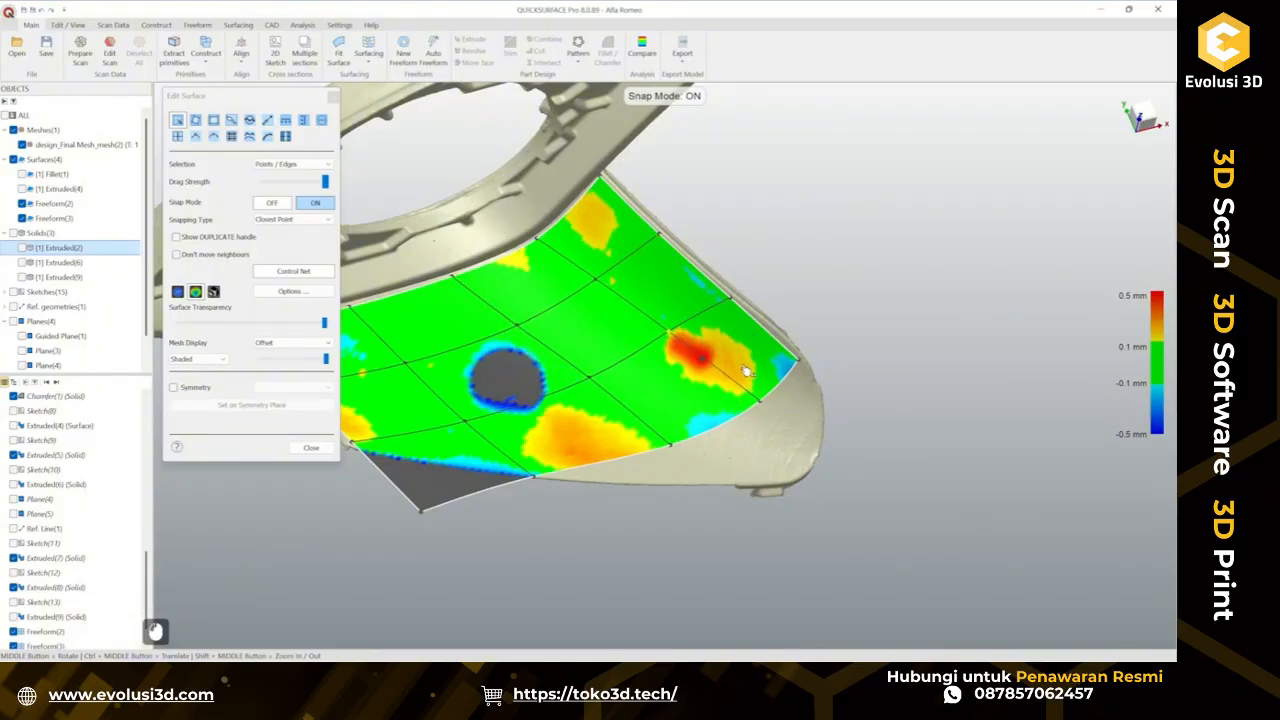
middle_drag(745, 372, 735, 304)
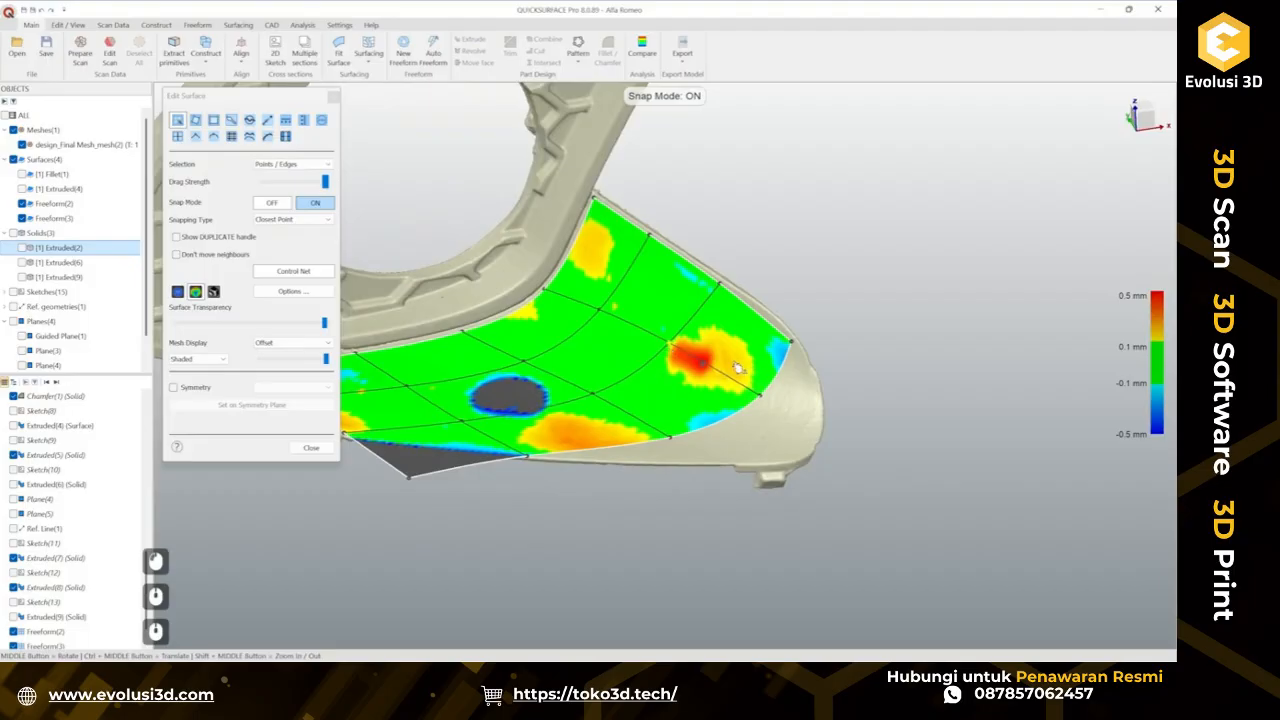
middle_drag(738, 368, 614, 365)
scroll(687, 371, up, 3)
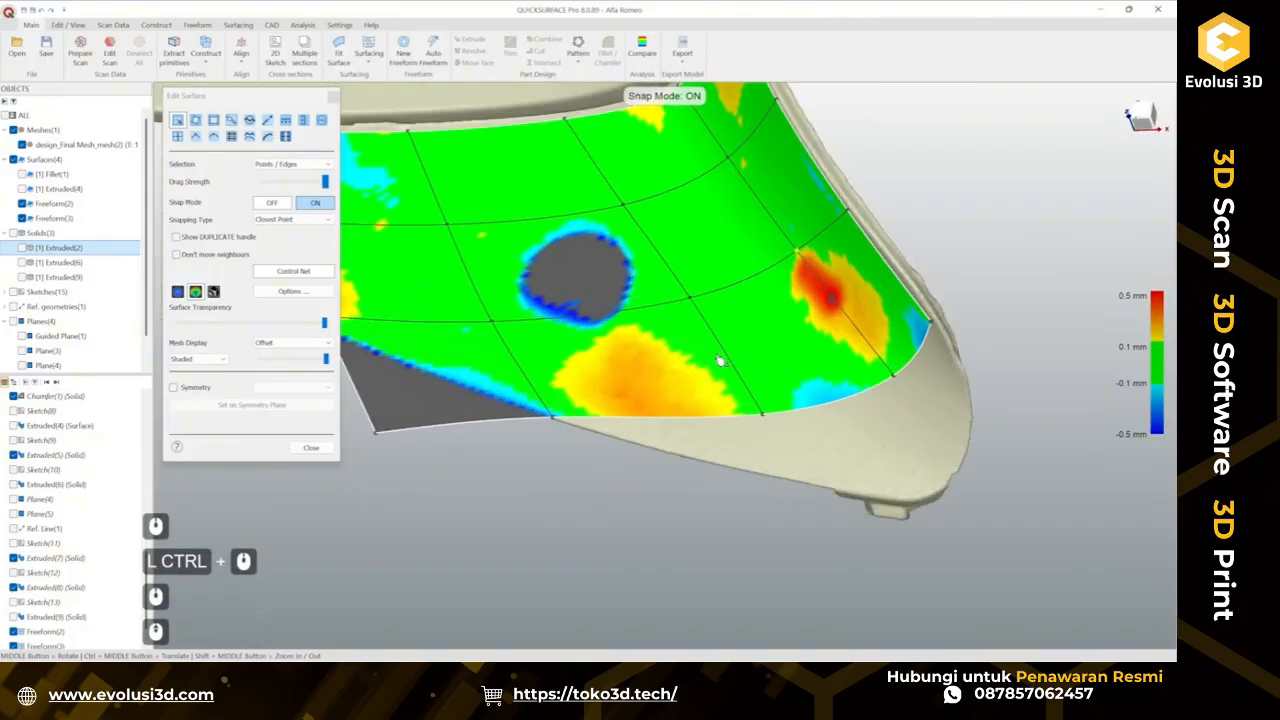
drag(726, 354, 733, 355)
key(ctrl+z)
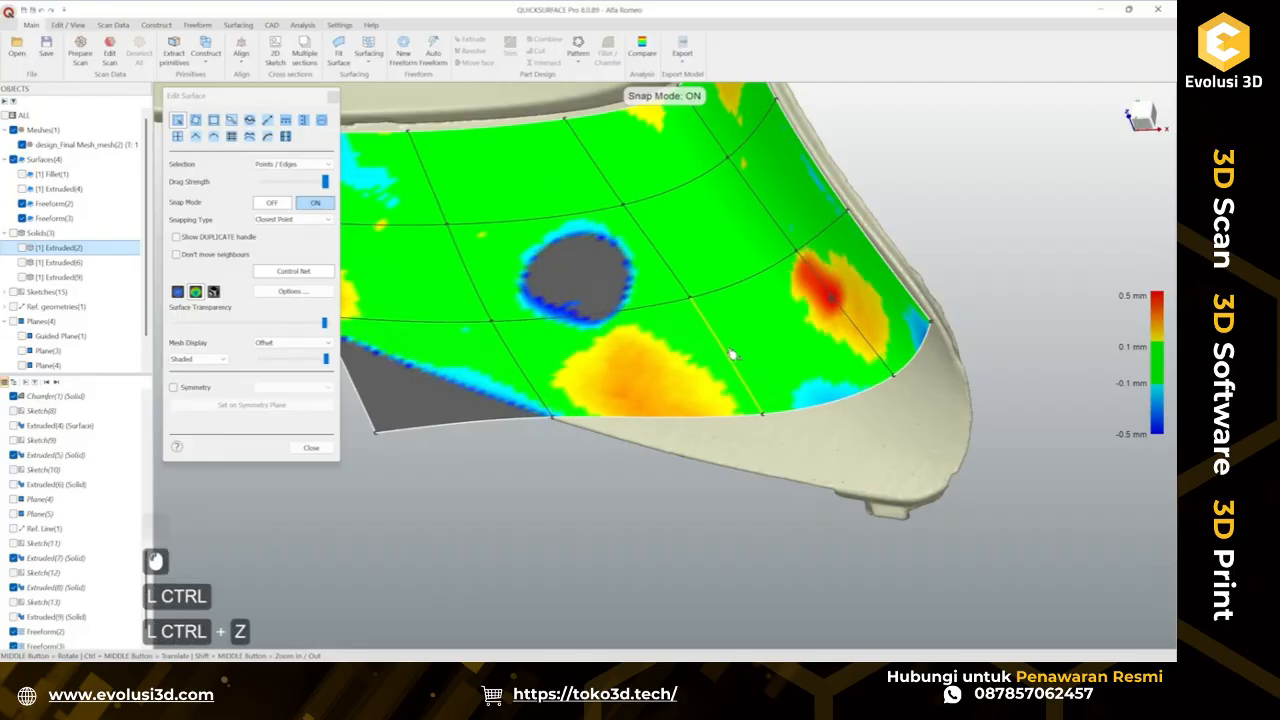
scroll(776, 430, down, 4)
ctrl+middle_drag(774, 429, 814, 248)
middle_drag(752, 279, 659, 388)
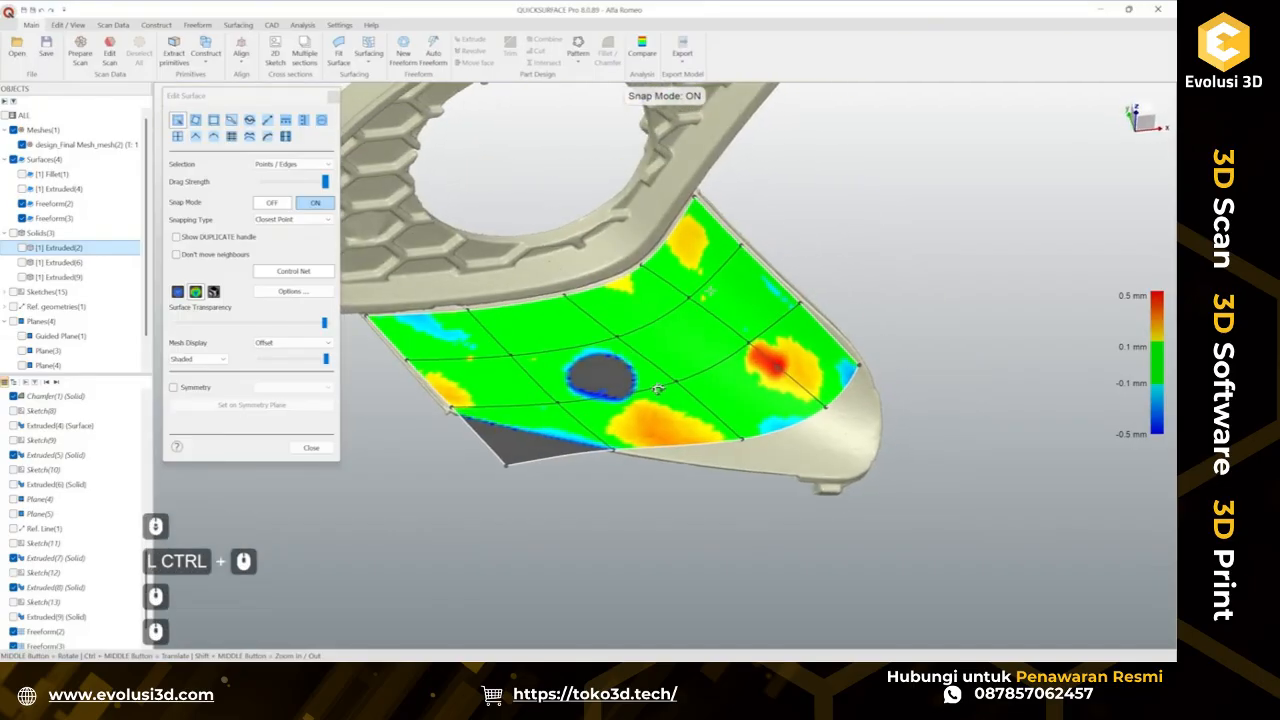
Extend the patch's lower edge further outward beyond the tab's border.
click(267, 120)
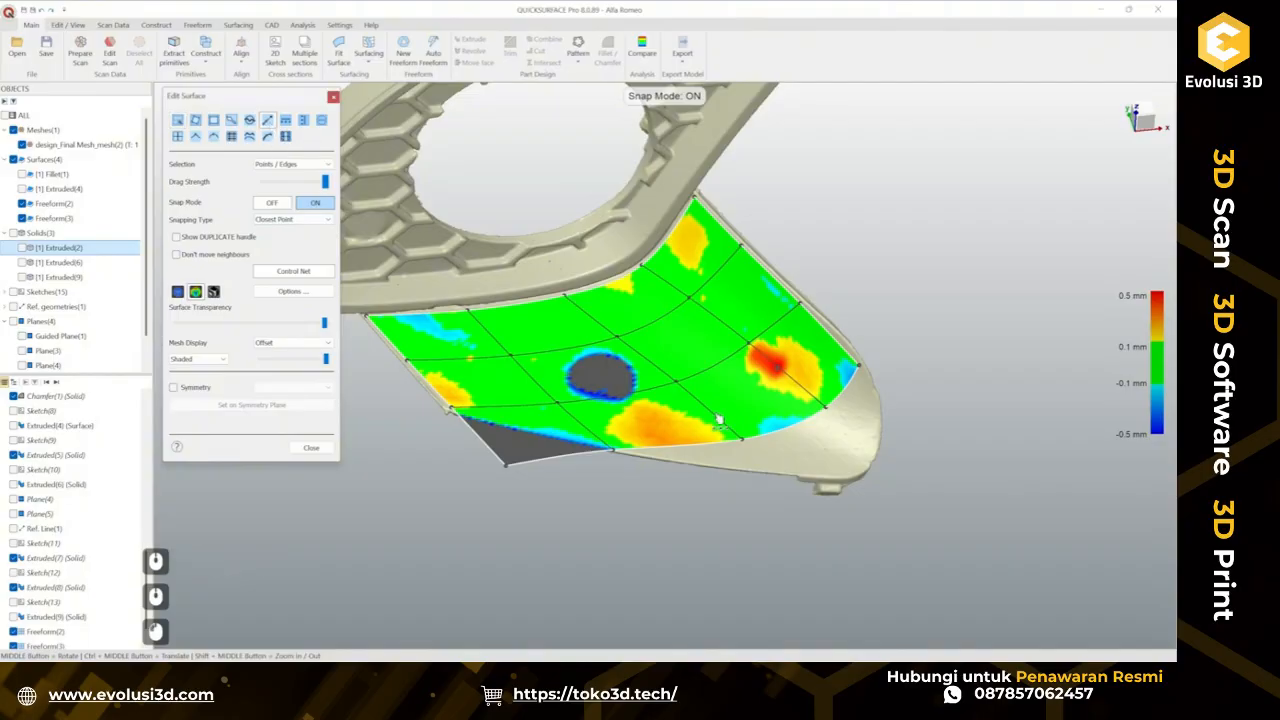
drag(763, 447, 839, 514)
middle_drag(802, 486, 721, 498)
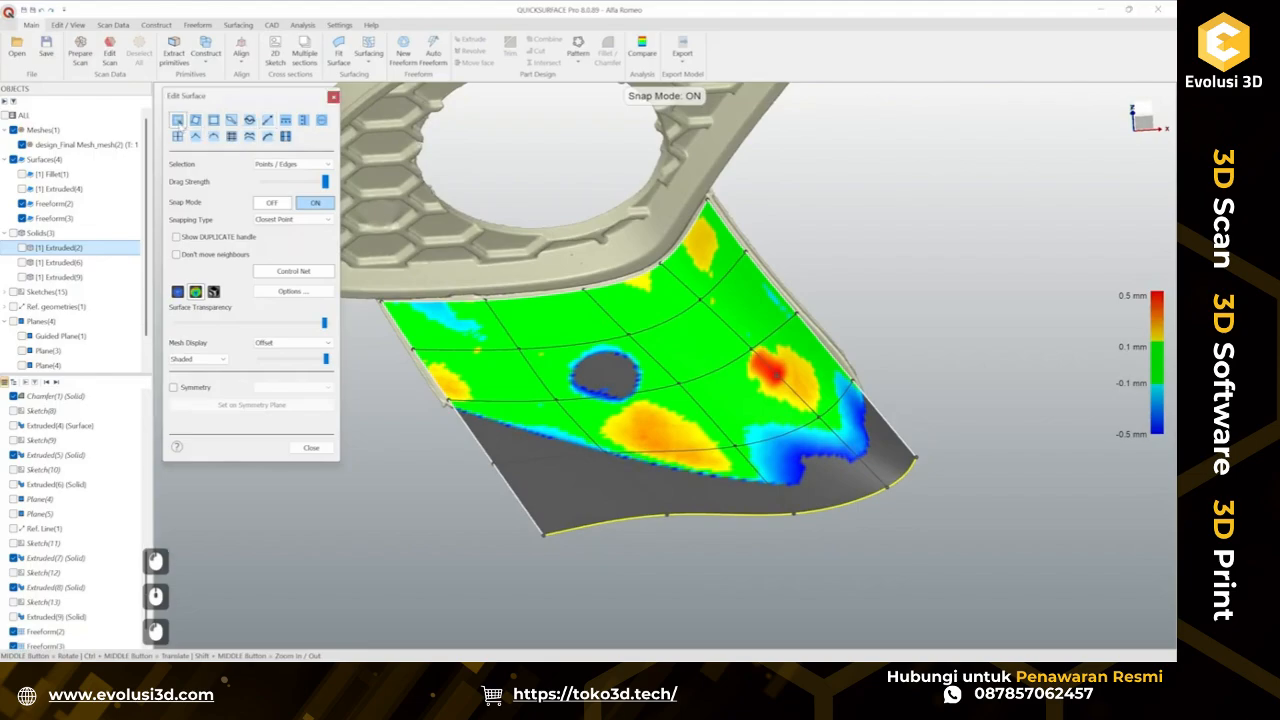
Turn snap mode off and reposition the lower-edge and corner control points of the extended patch.
click(271, 202)
scroll(773, 515, up, 3)
middle_drag(773, 515, 641, 455)
click(812, 394)
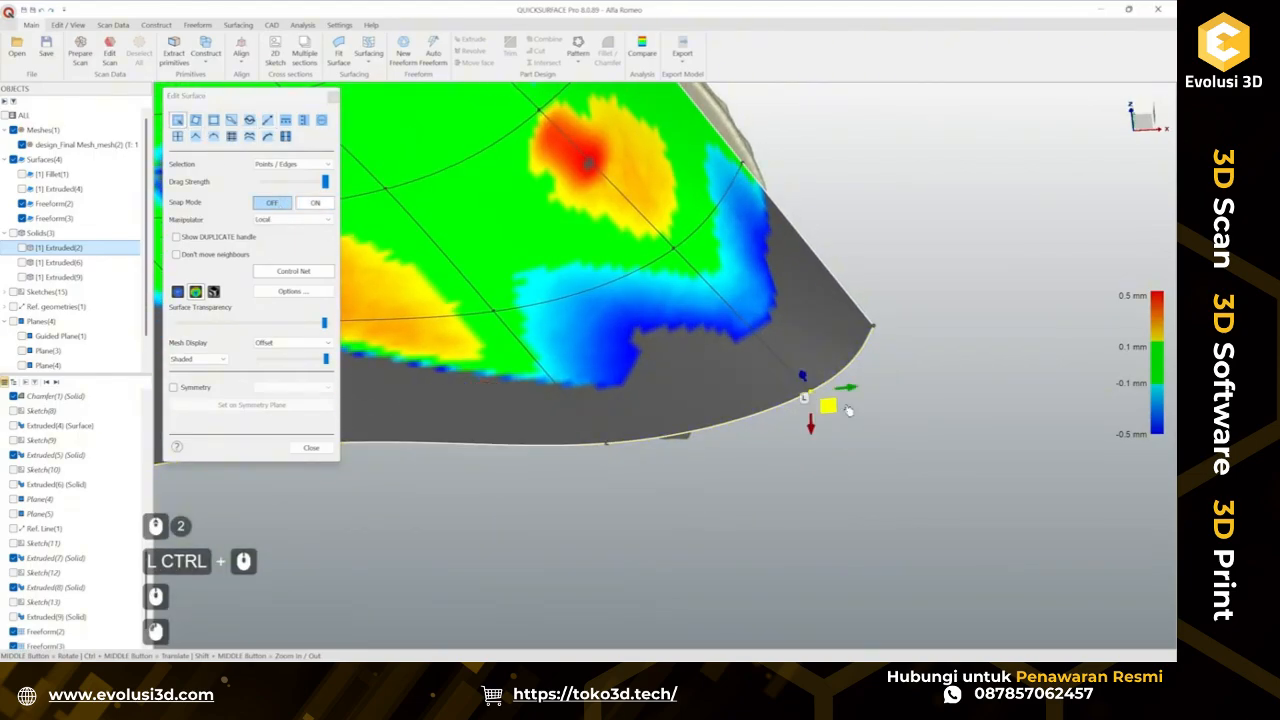
drag(805, 393, 807, 399)
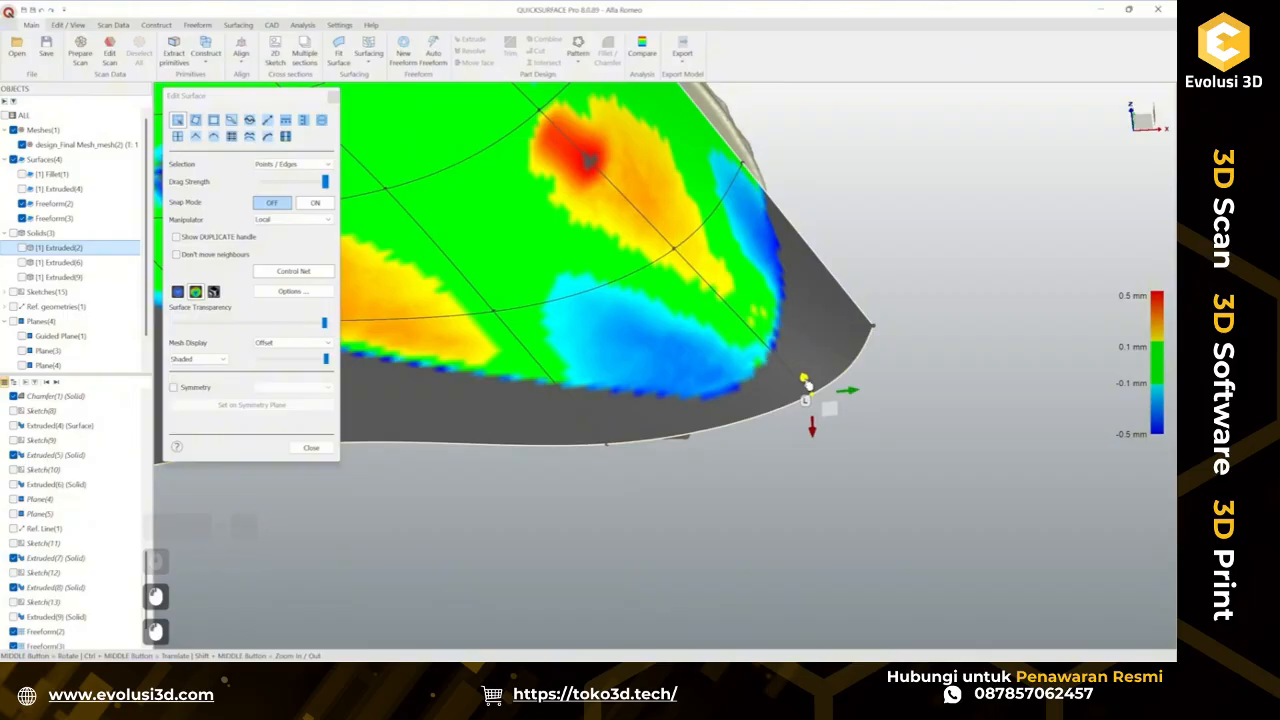
click(607, 446)
drag(606, 425, 607, 429)
middle_drag(618, 436, 784, 362)
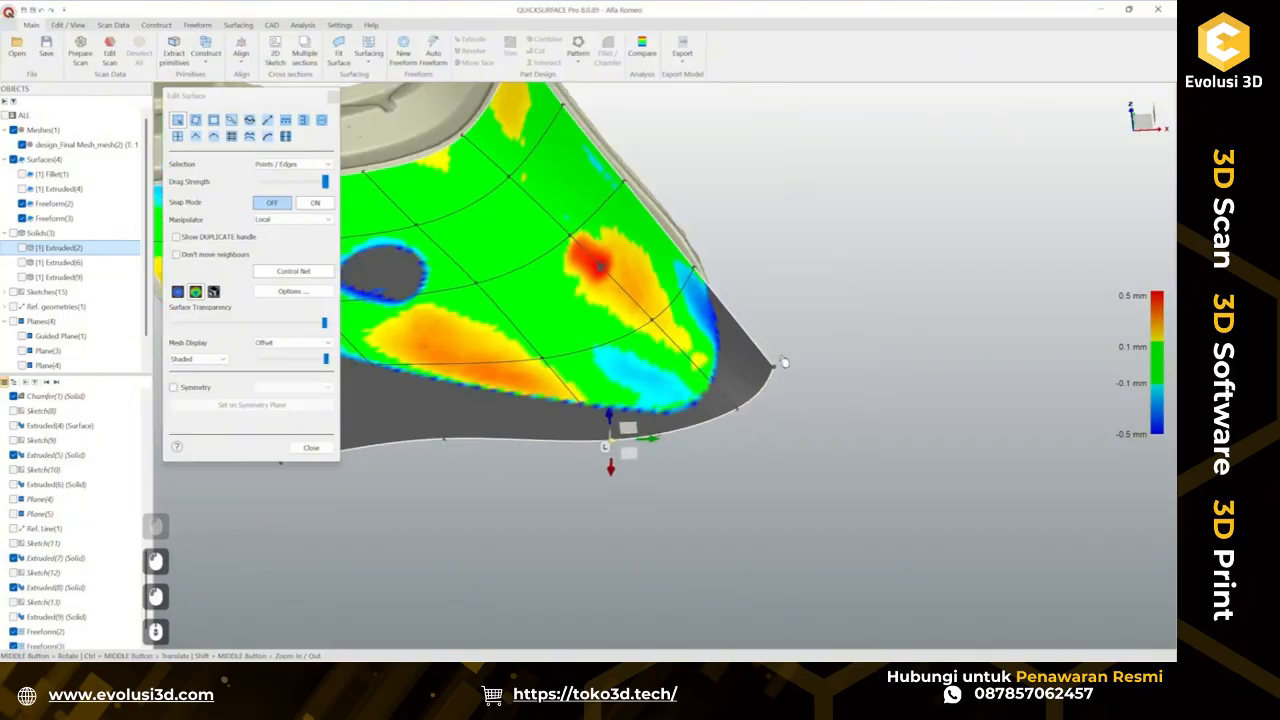
click(767, 370)
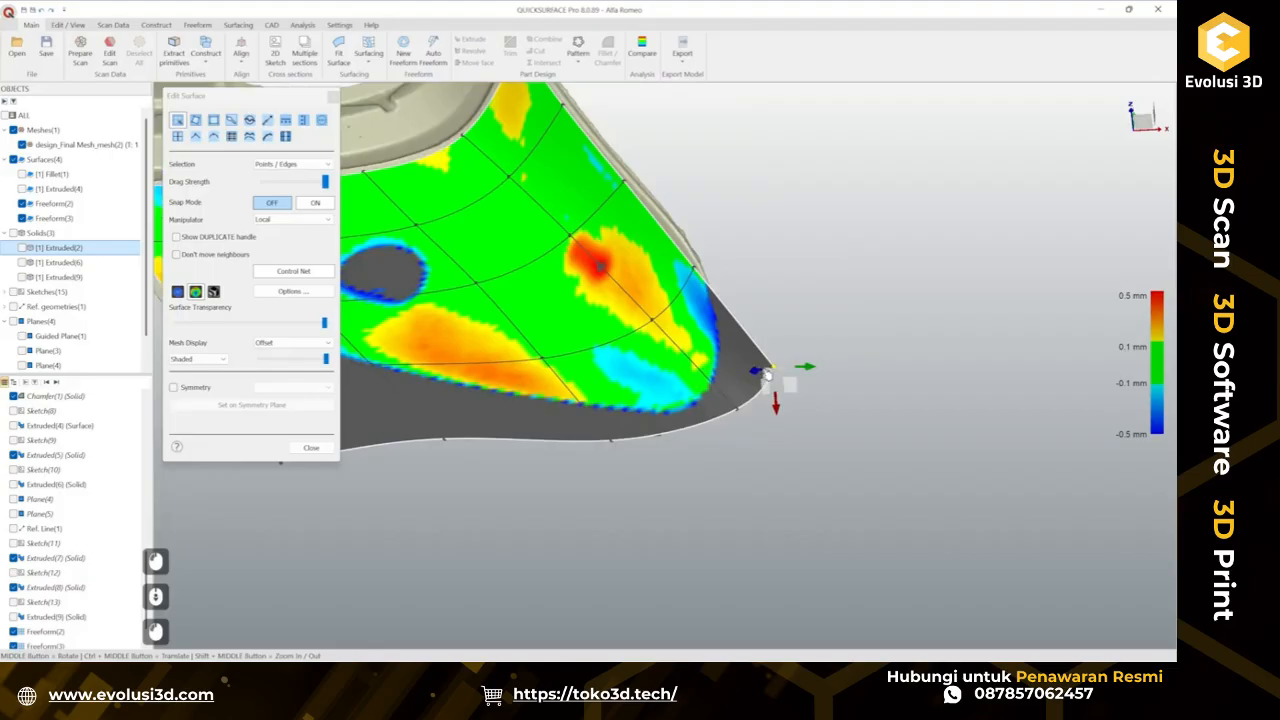
drag(764, 374, 767, 372)
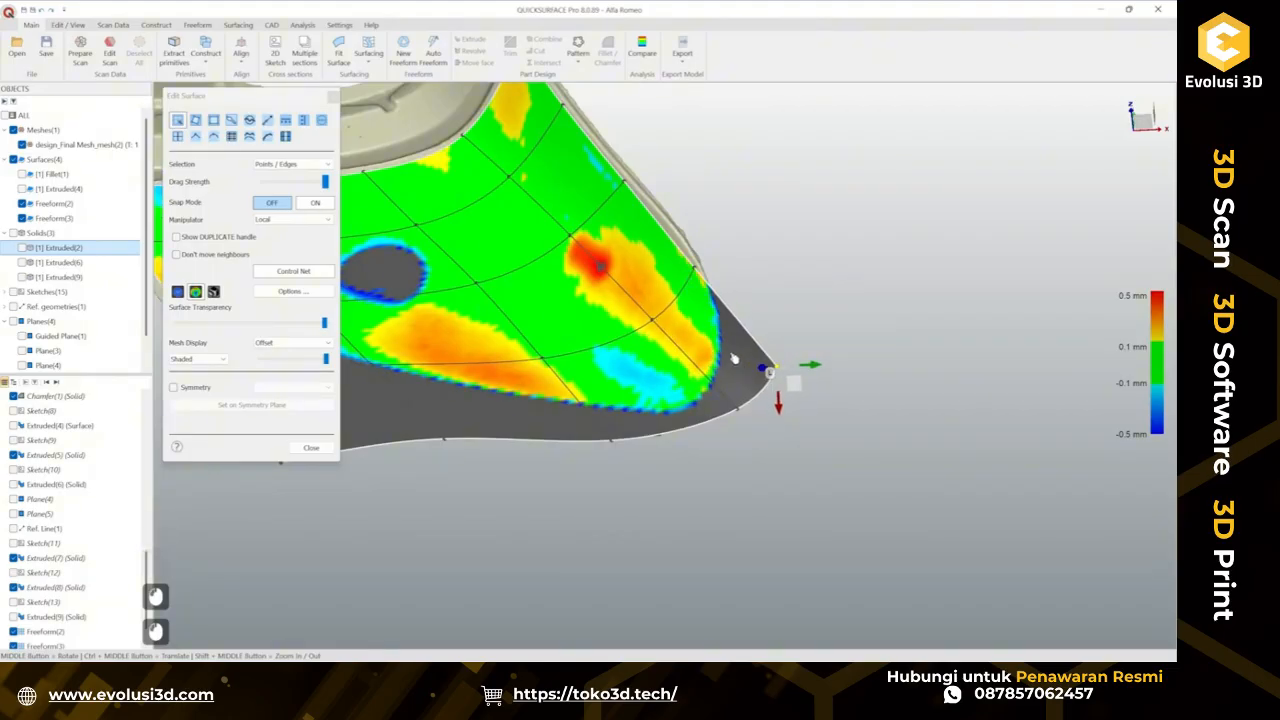
Adjust the interior control points just above the lower edge to bring the deviation closer to zero.
click(663, 333)
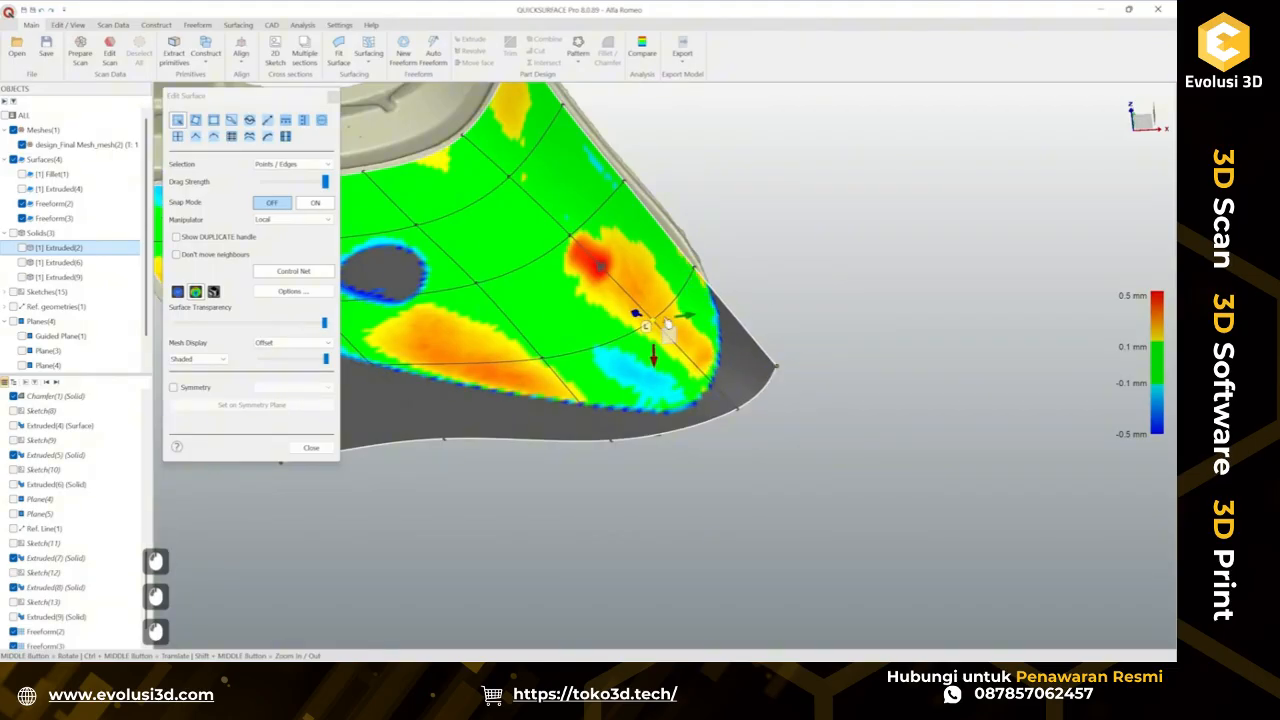
ctrl+middle_drag(517, 400, 610, 365)
click(629, 341)
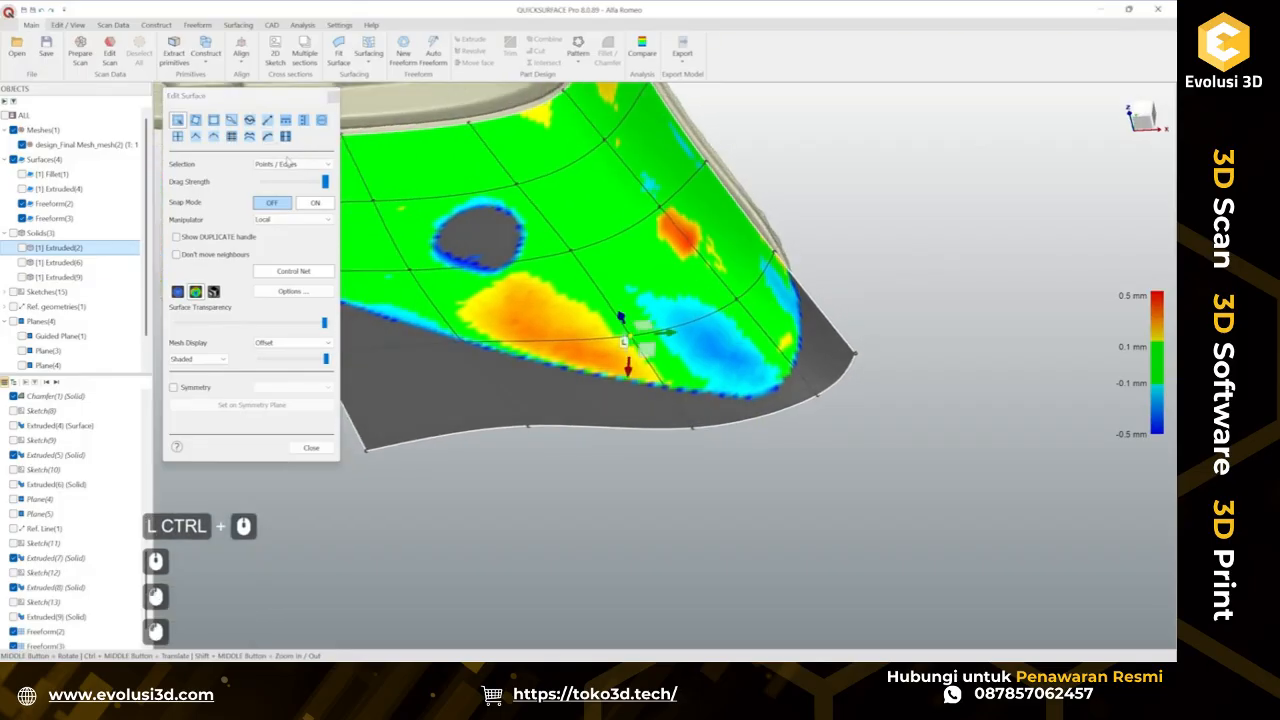
click(272, 140)
middle_drag(585, 408, 637, 402)
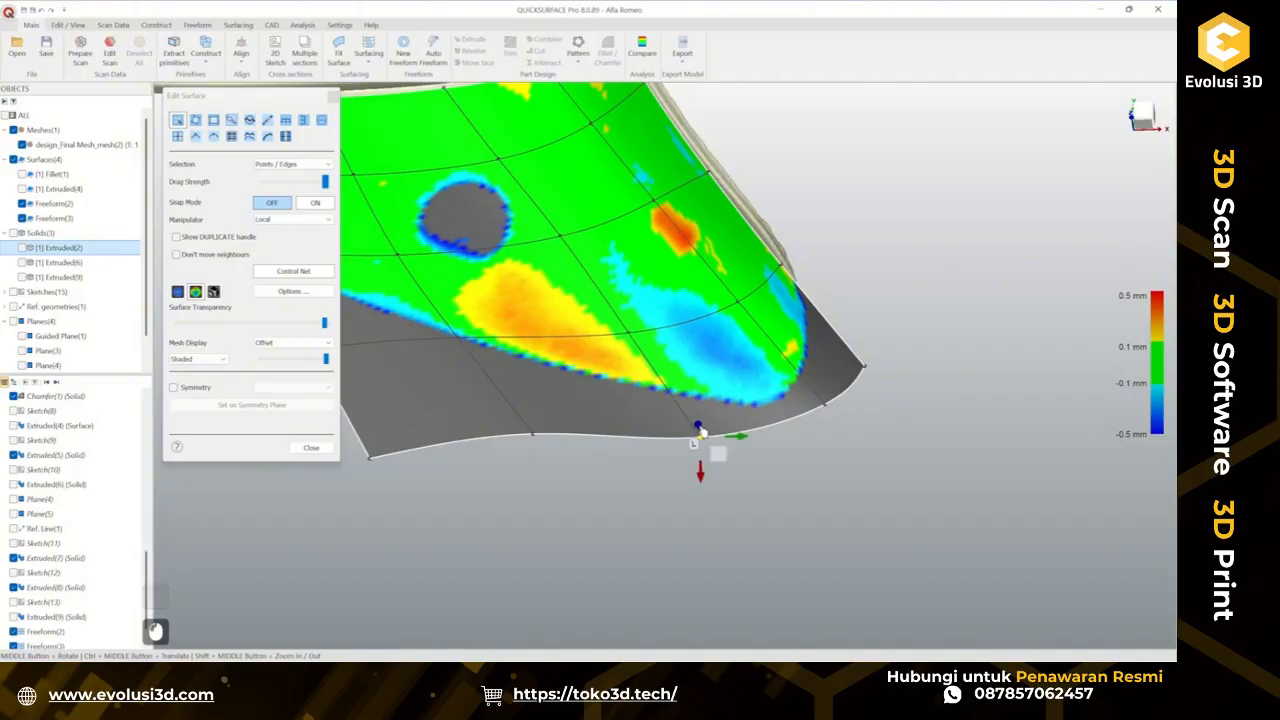
Drag the lower-edge and interior control points near the patch's corner to bring the deviation closer to zero.
middle_drag(700, 432, 707, 395)
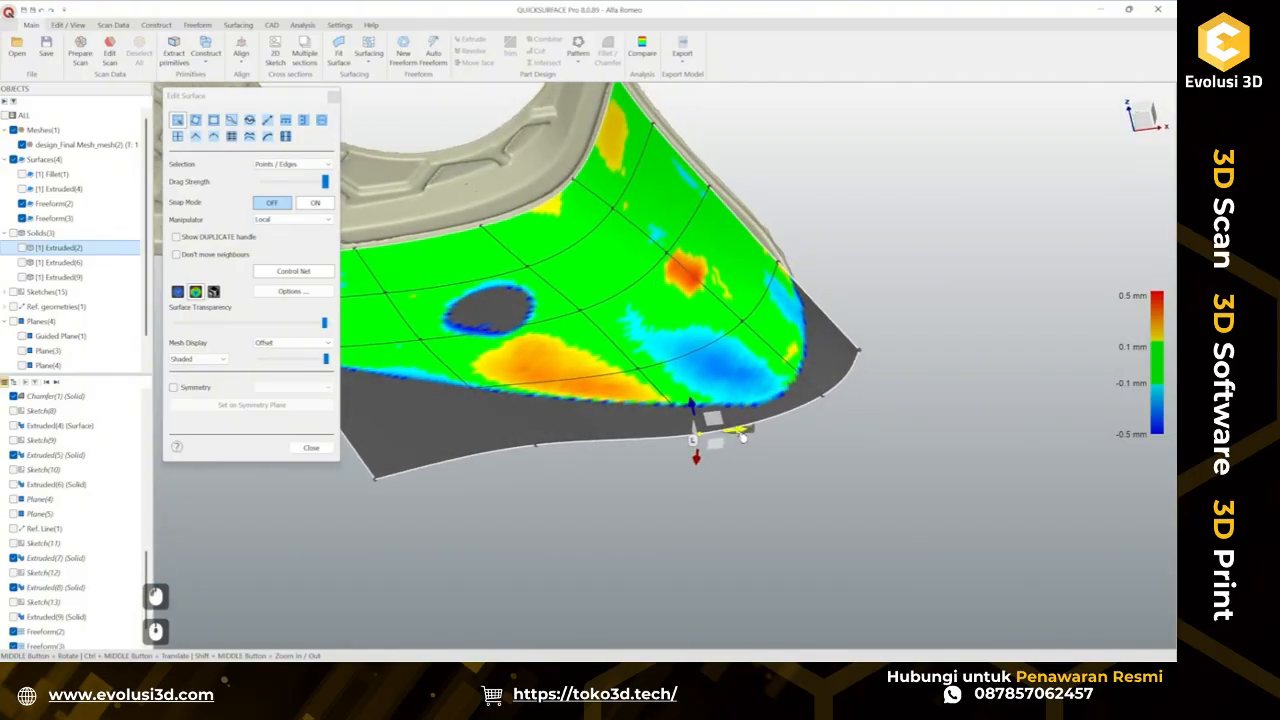
drag(743, 437, 767, 437)
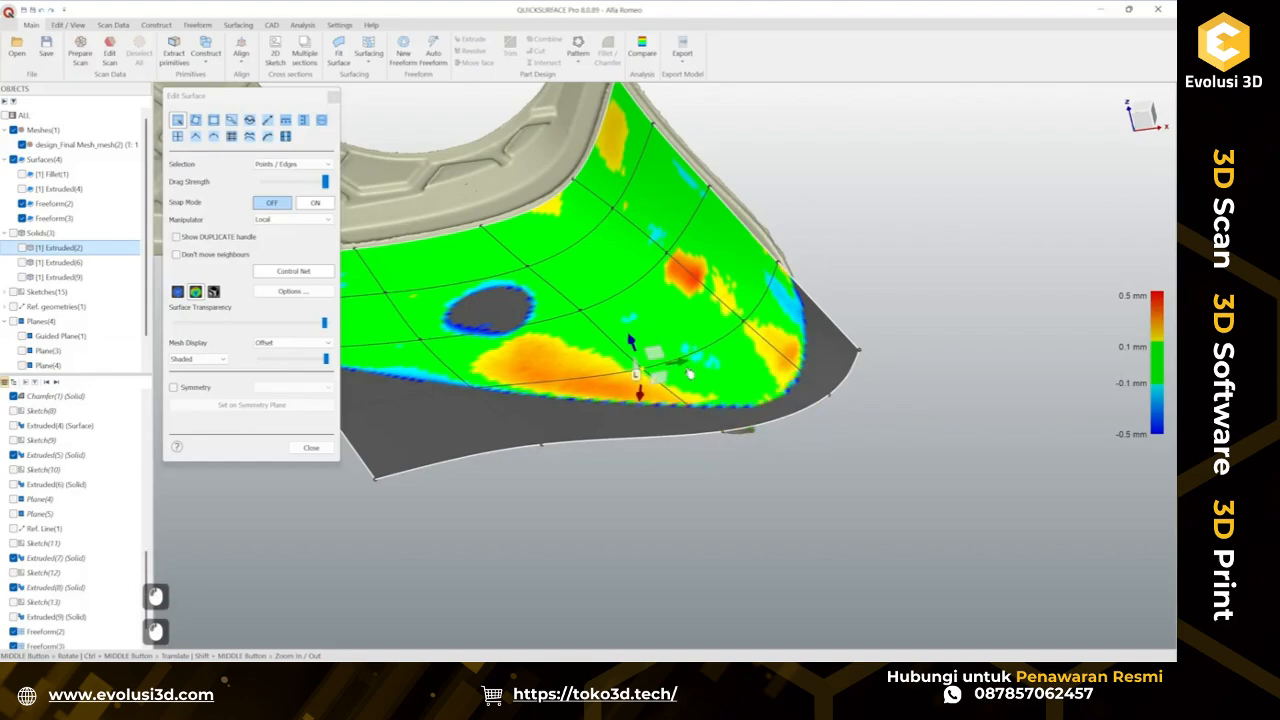
drag(686, 369, 697, 370)
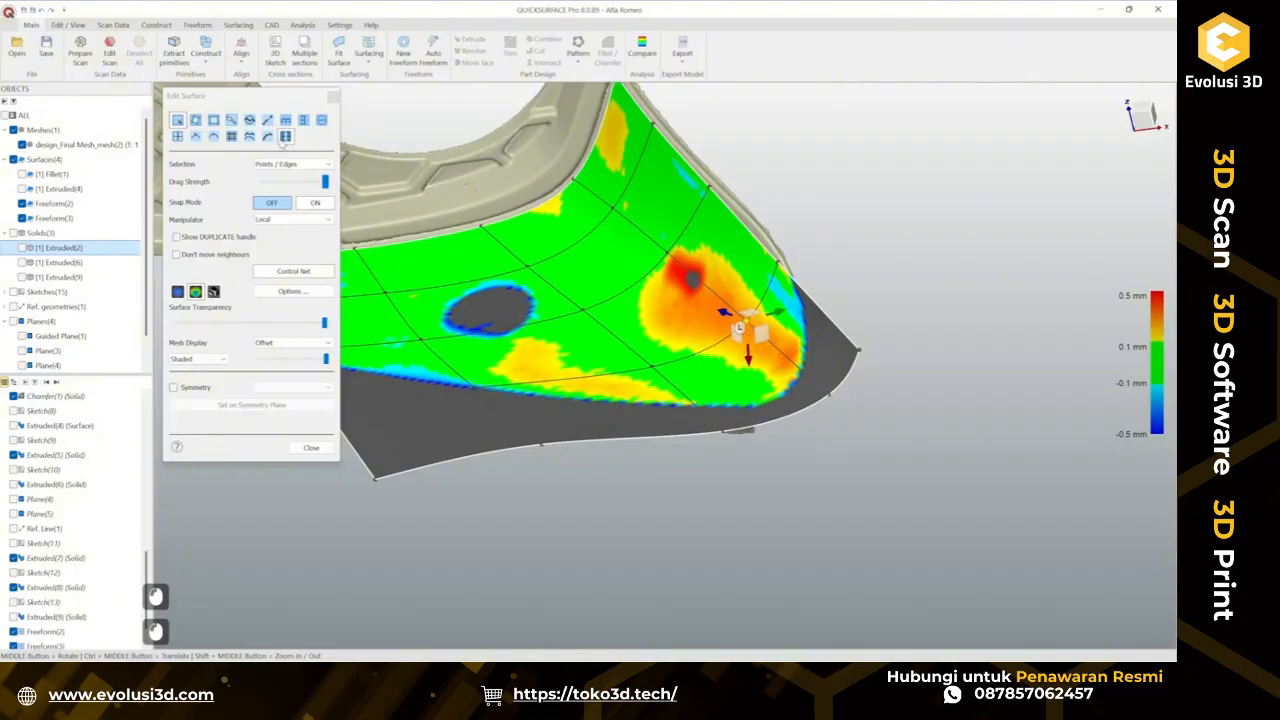
Reposition the control points along the patch's outer edge so the surface follows the scan.
click(270, 140)
middle_drag(667, 413, 574, 376)
scroll(576, 352, up, 2)
scroll(671, 343, down, 1)
middle_drag(574, 376, 718, 427)
click(268, 121)
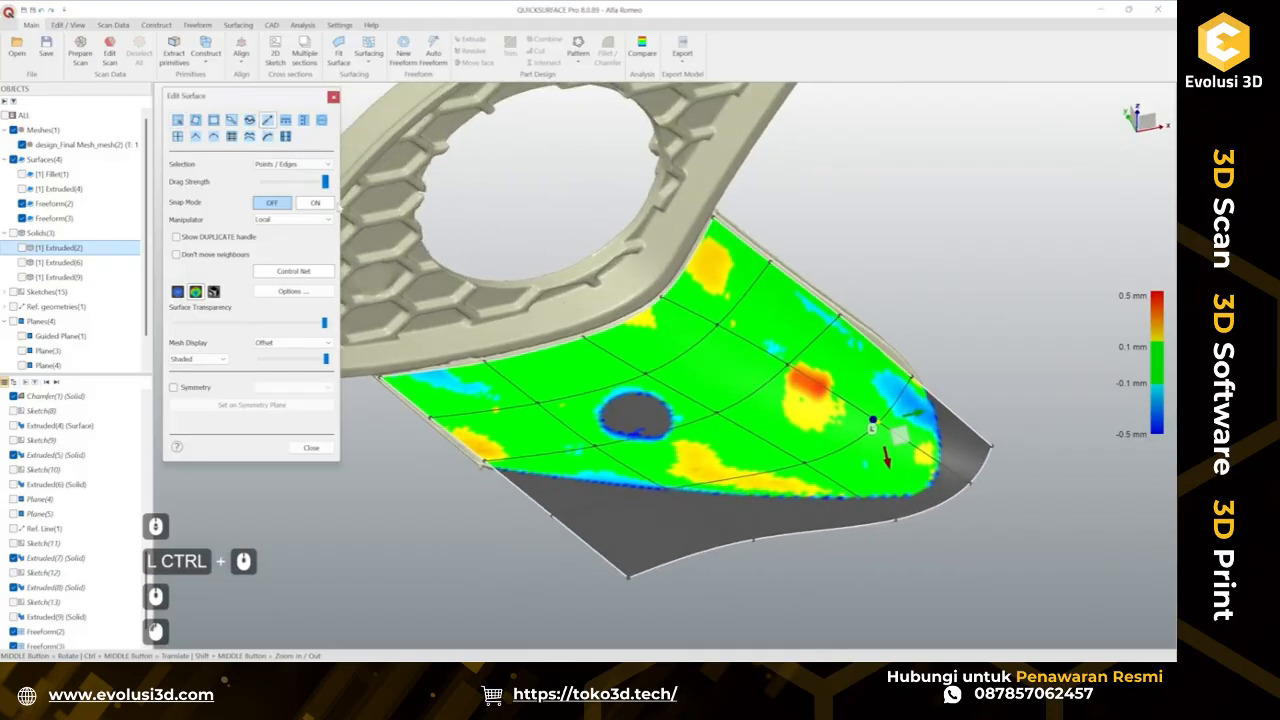
ctrl+middle_drag(354, 354, 691, 362)
drag(693, 352, 603, 309)
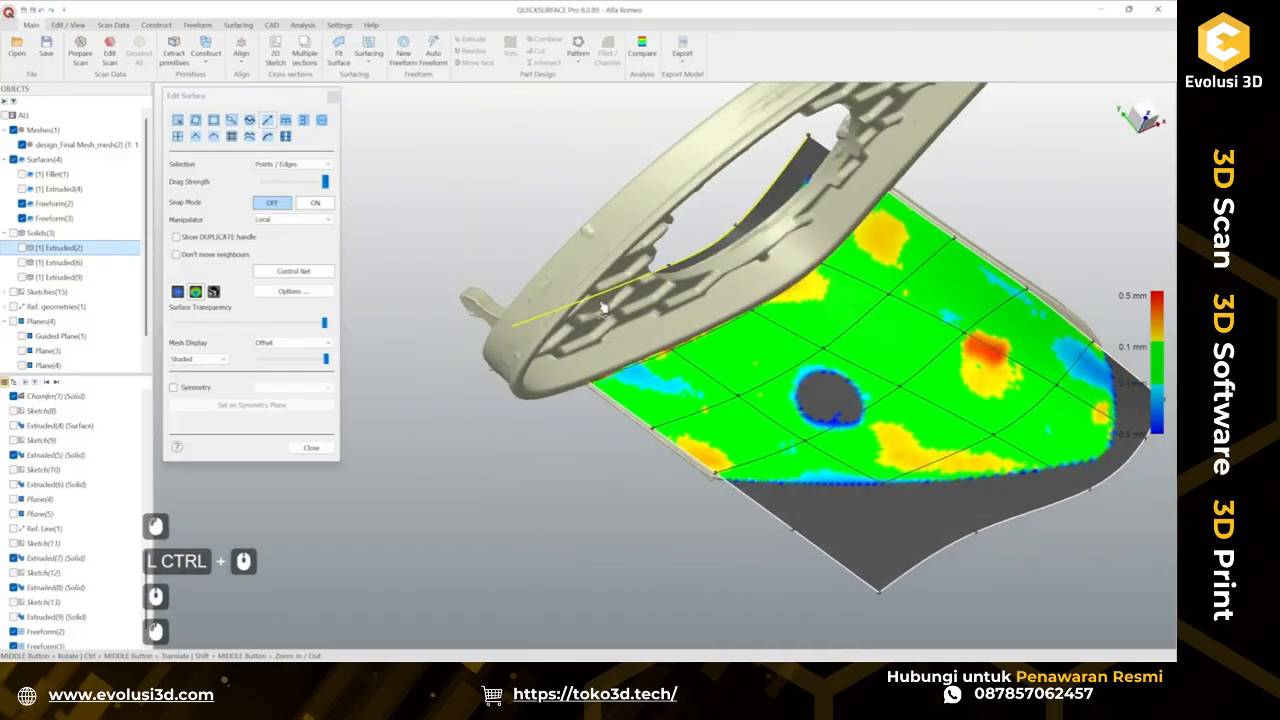
middle_drag(600, 308, 646, 440)
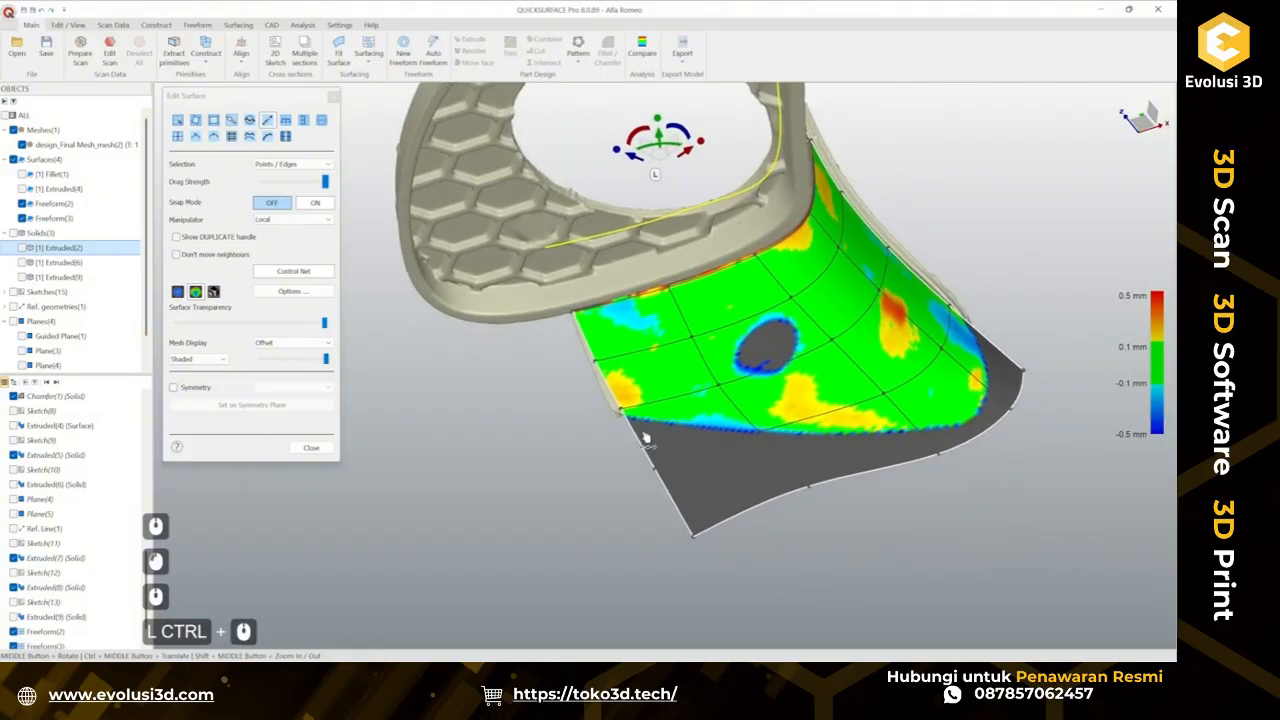
drag(637, 441, 590, 452)
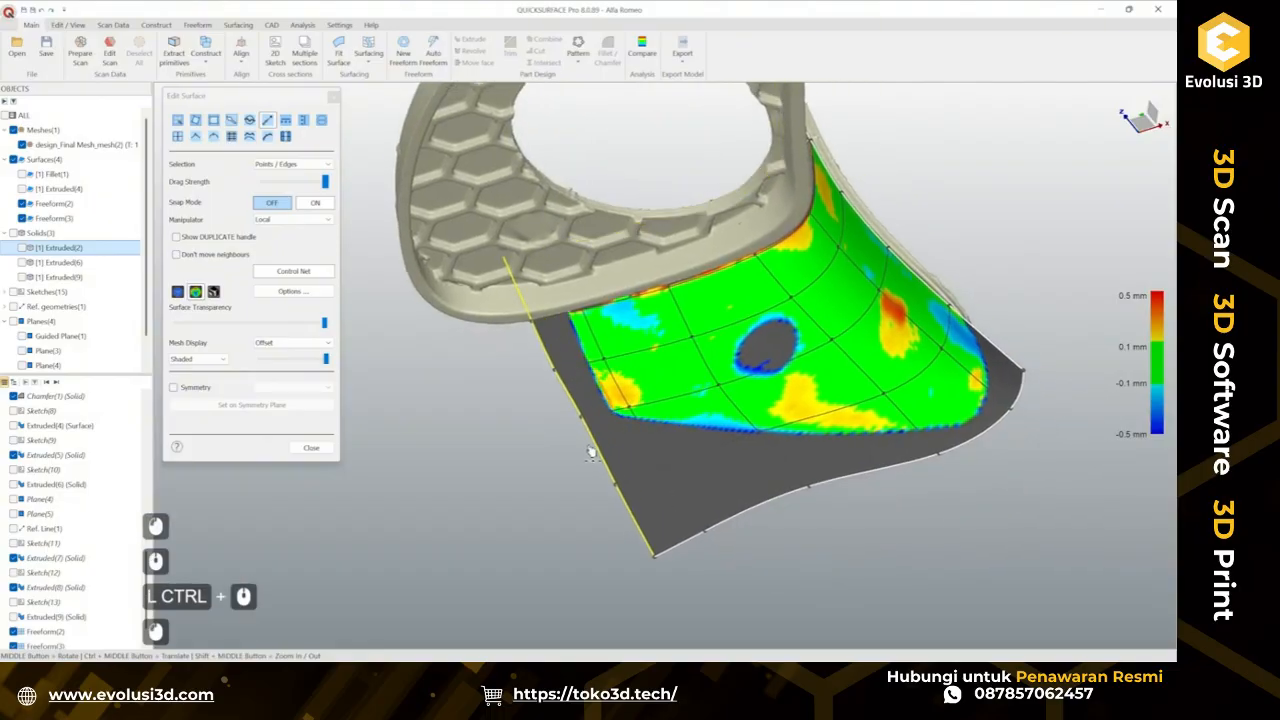
middle_drag(670, 428, 932, 218)
drag(943, 222, 957, 188)
ctrl+middle_drag(901, 277, 781, 374)
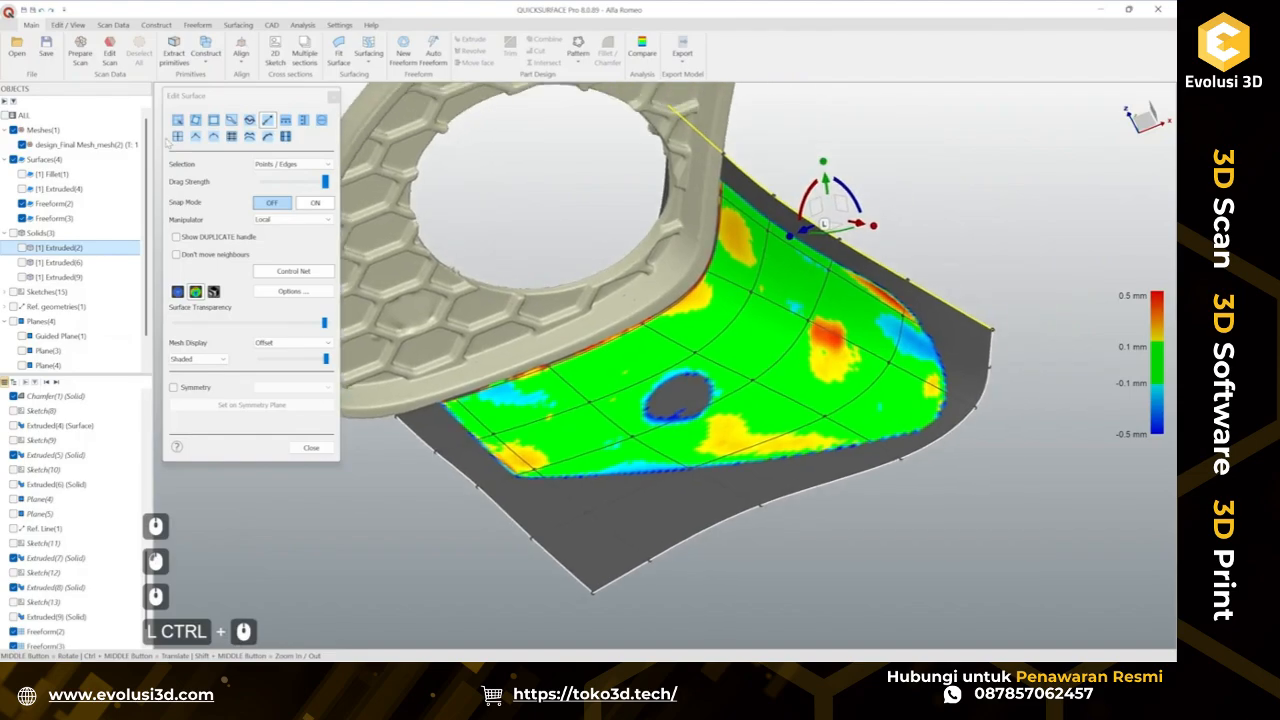
scroll(882, 256, up, 2)
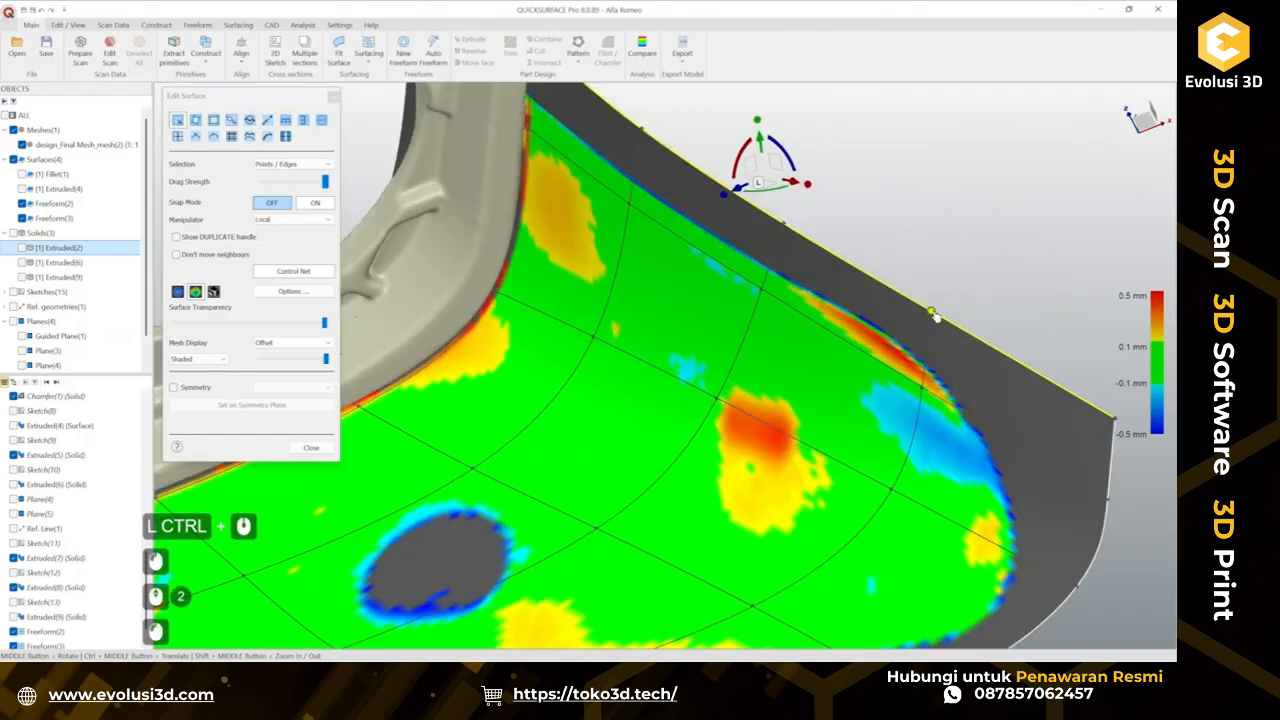
drag(913, 328, 910, 333)
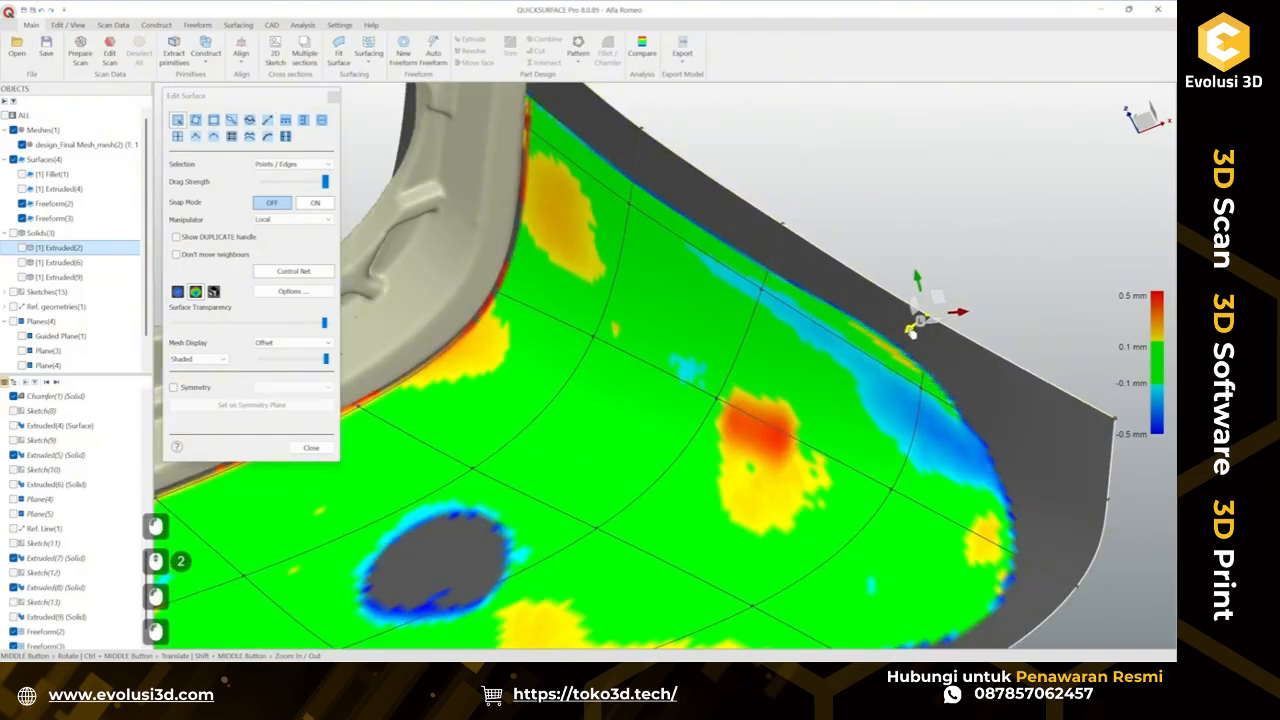
Select the patch's outer corner control point and drag it down onto the scan's border.
scroll(893, 352, down, 1)
ctrl+middle_drag(936, 414, 823, 367)
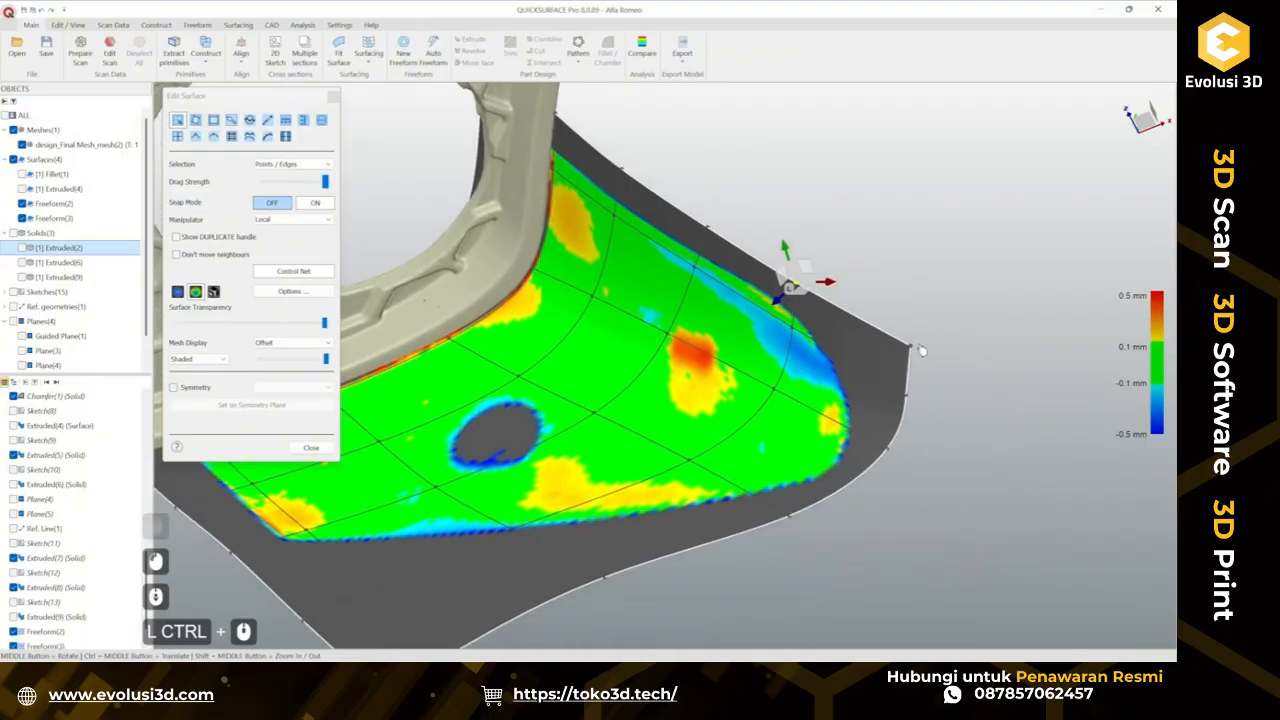
click(912, 347)
middle_drag(900, 355, 896, 388)
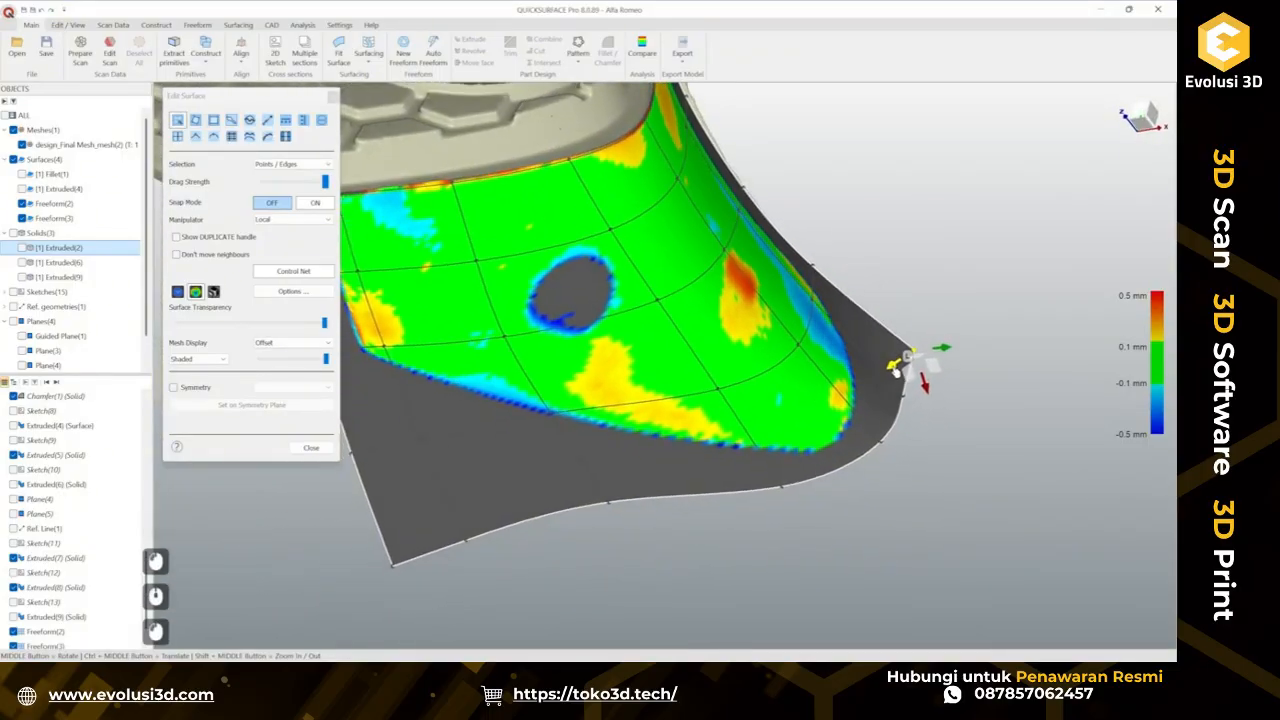
Smooth the patch surface along its edge next to the frame with the Smooth brush, then close the surface editor.
middle_drag(886, 375, 826, 322)
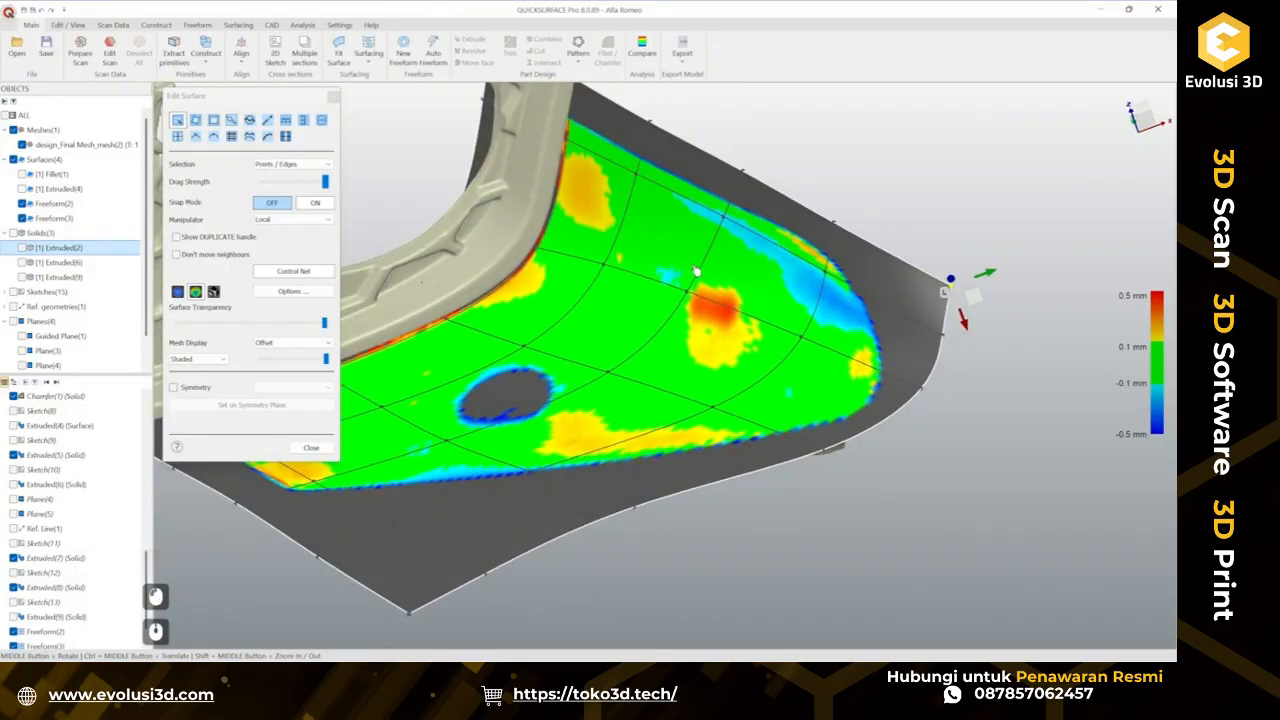
scroll(706, 396, down, 2)
ctrl+middle_drag(706, 396, 1096, 325)
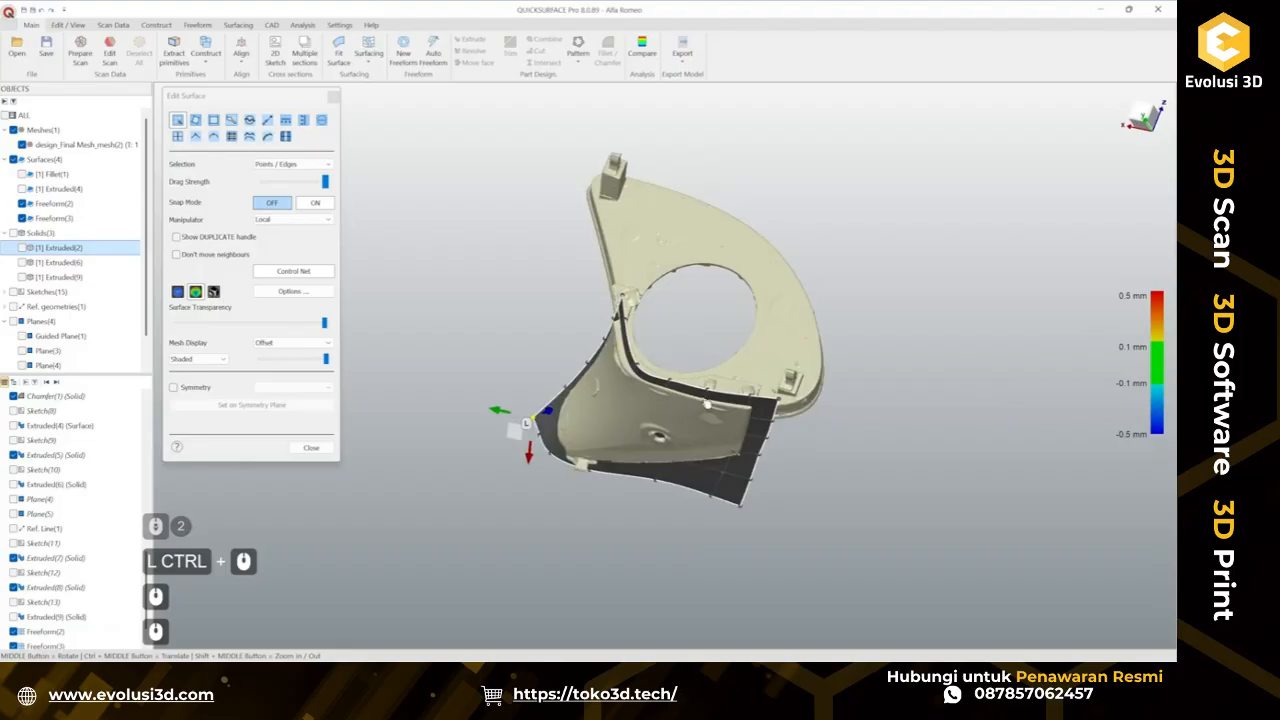
scroll(707, 404, up, 4)
middle_drag(697, 354, 800, 400)
ctrl+middle_drag(800, 400, 789, 307)
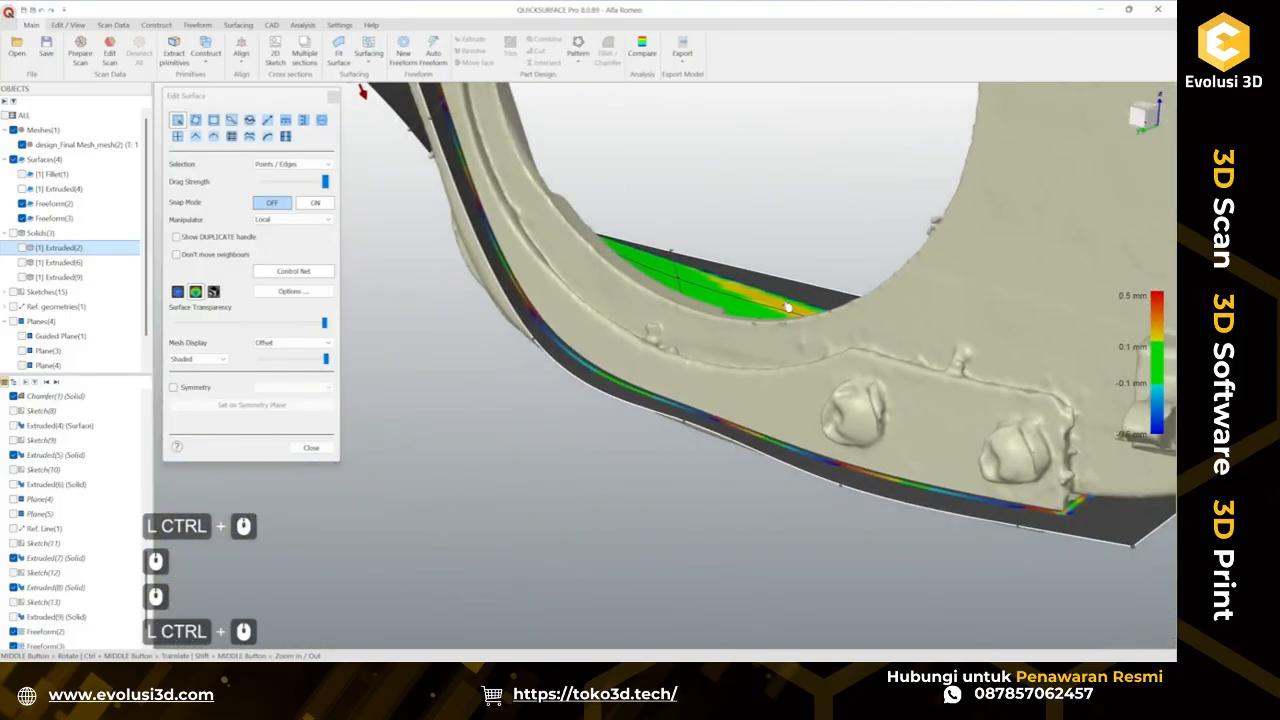
click(250, 121)
middle_drag(734, 457, 620, 474)
click(672, 484)
middle_drag(677, 549, 683, 466)
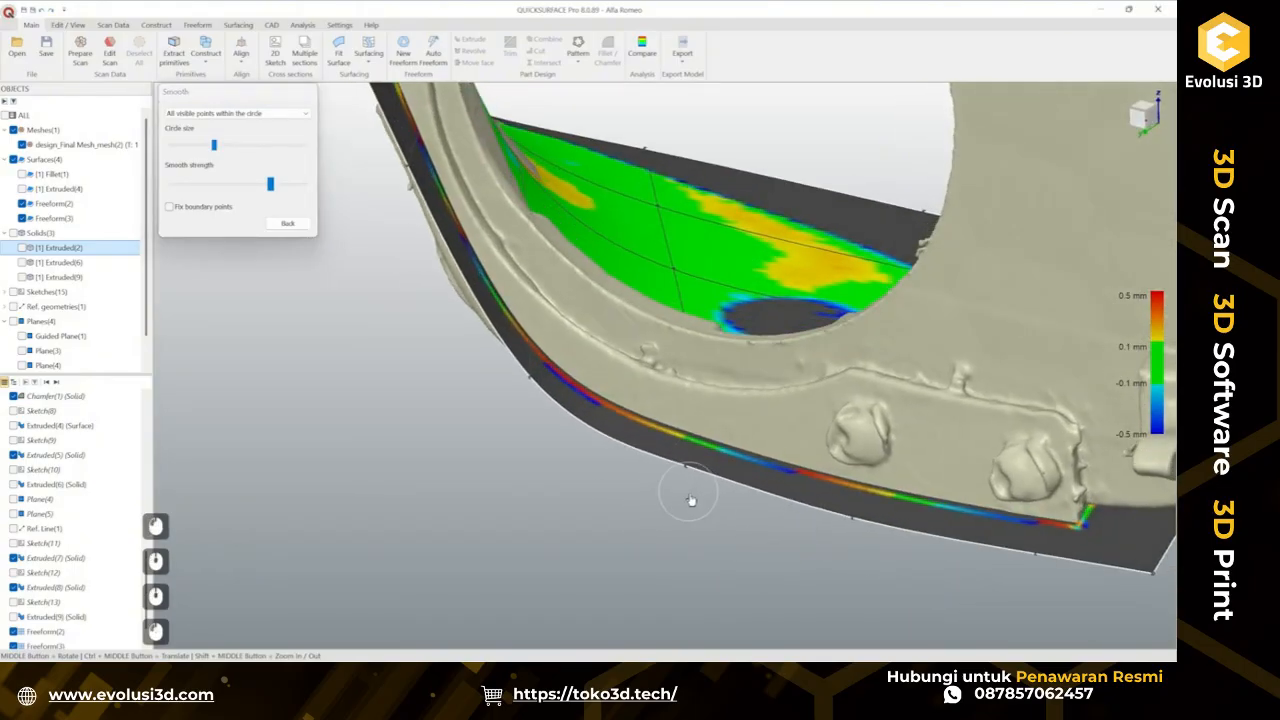
middle_drag(748, 495, 414, 449)
scroll(601, 415, down, 2)
scroll(414, 449, up, 3)
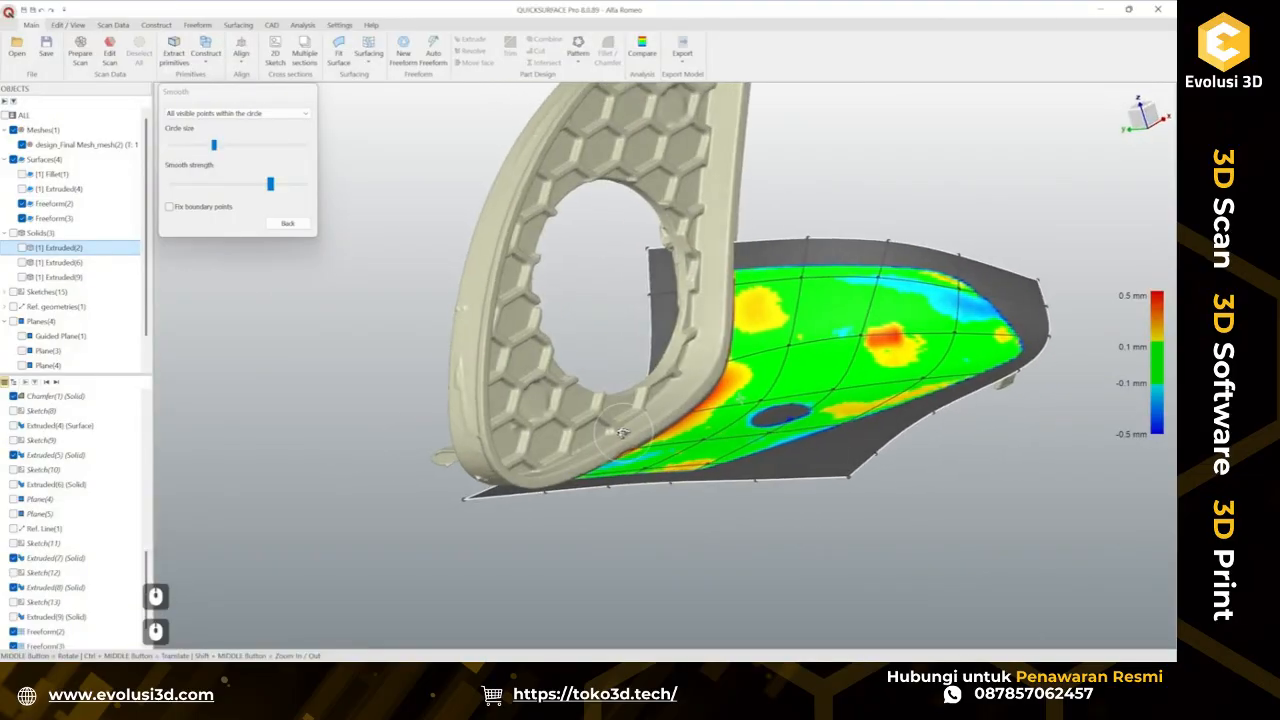
click(290, 225)
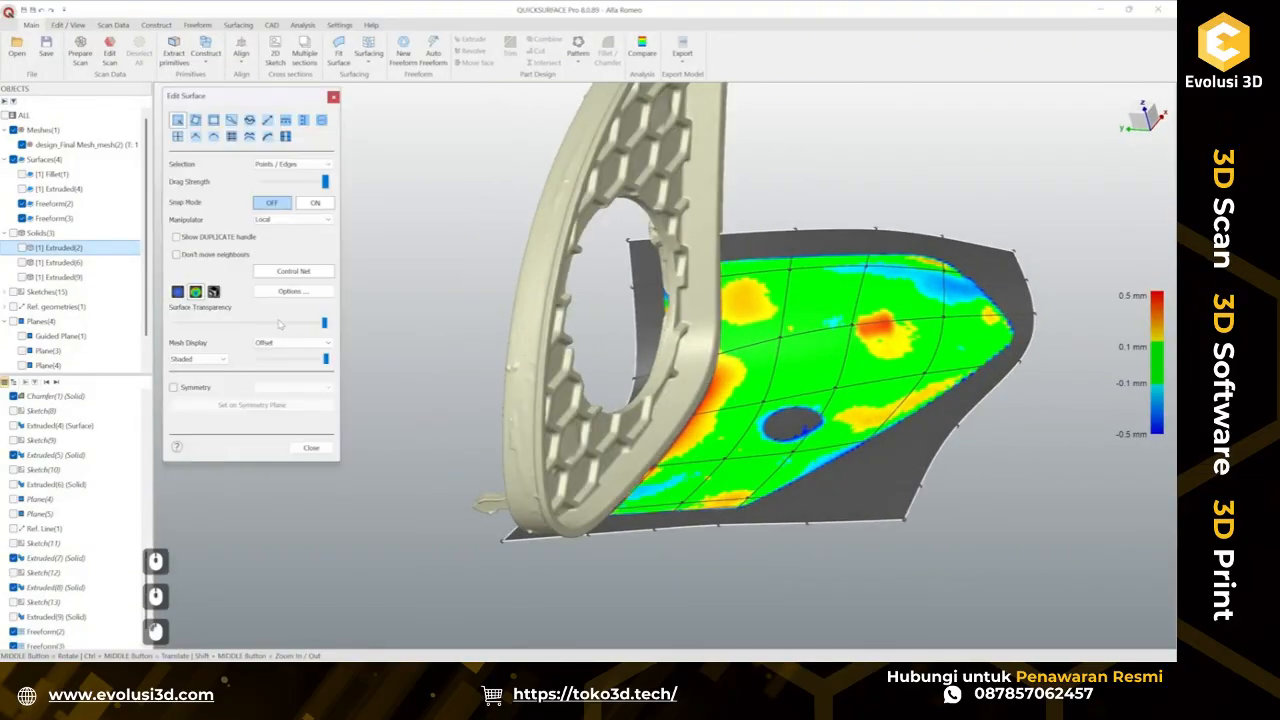
click(312, 447)
Hide the fitted freeform patch and create a duplicate copy of it.
ctrl+middle_drag(600, 500, 645, 373)
scroll(630, 510, up, 2)
click(645, 373)
right_click(645, 373)
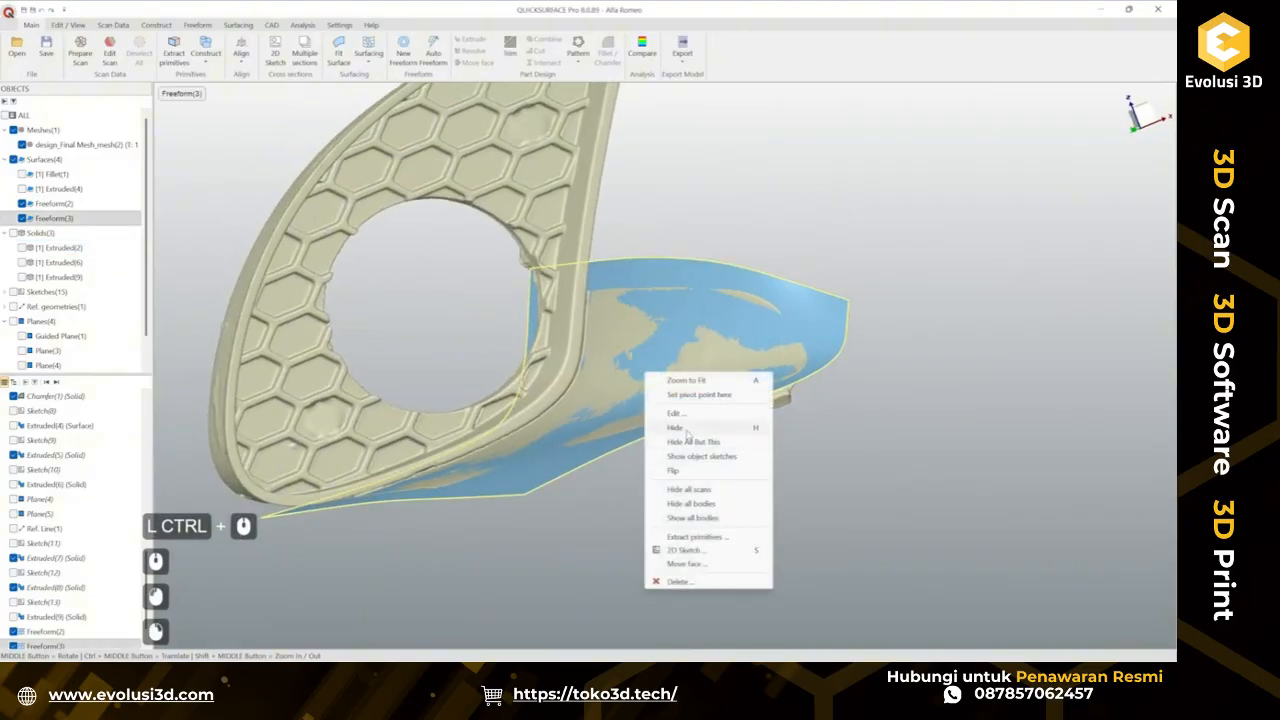
click(687, 428)
ctrl+middle_drag(687, 428, 737, 317)
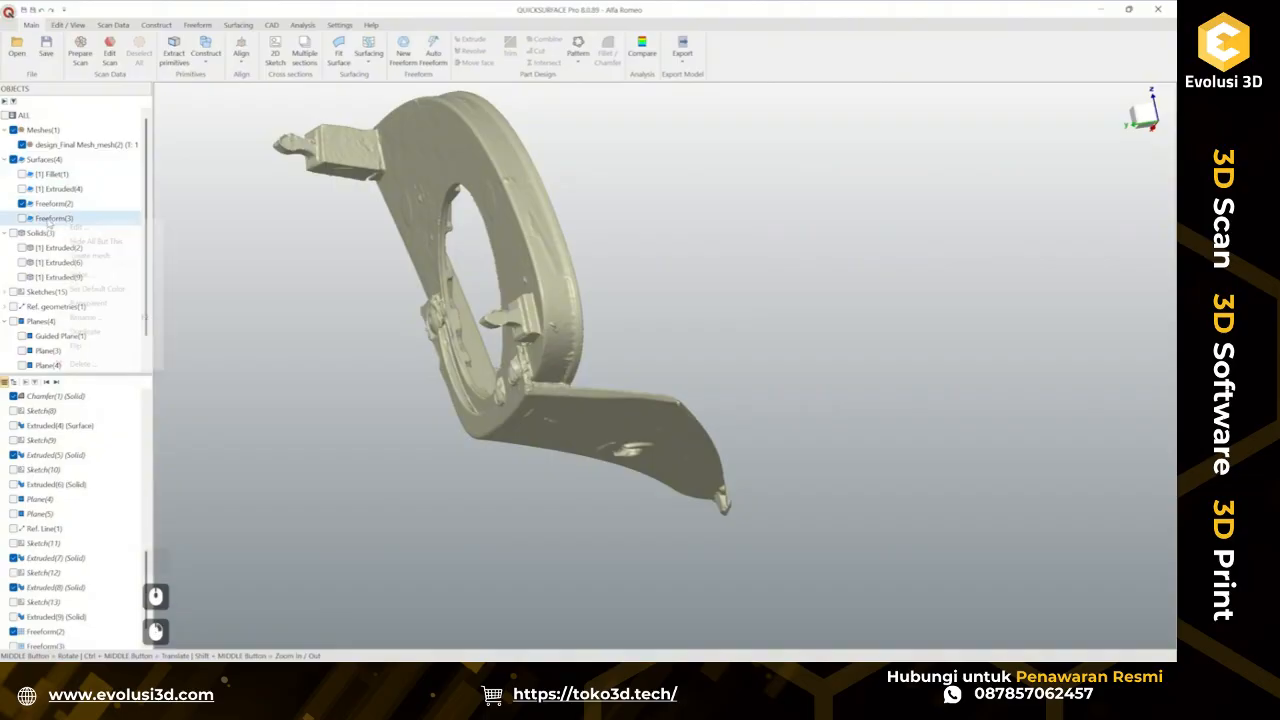
click(99, 334)
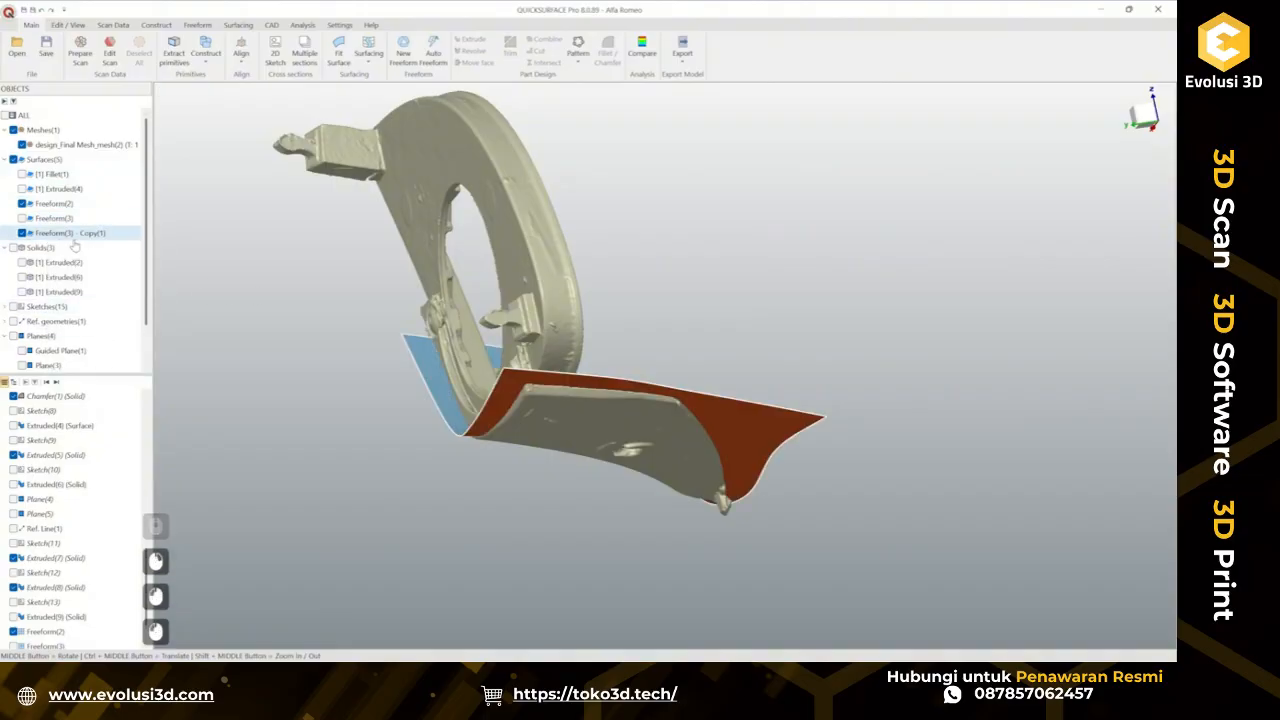
Thicken the copied surface to a depth of 2.6 mm with deviation analysis enabled, and confirm.
middle_drag(760, 366, 669, 370)
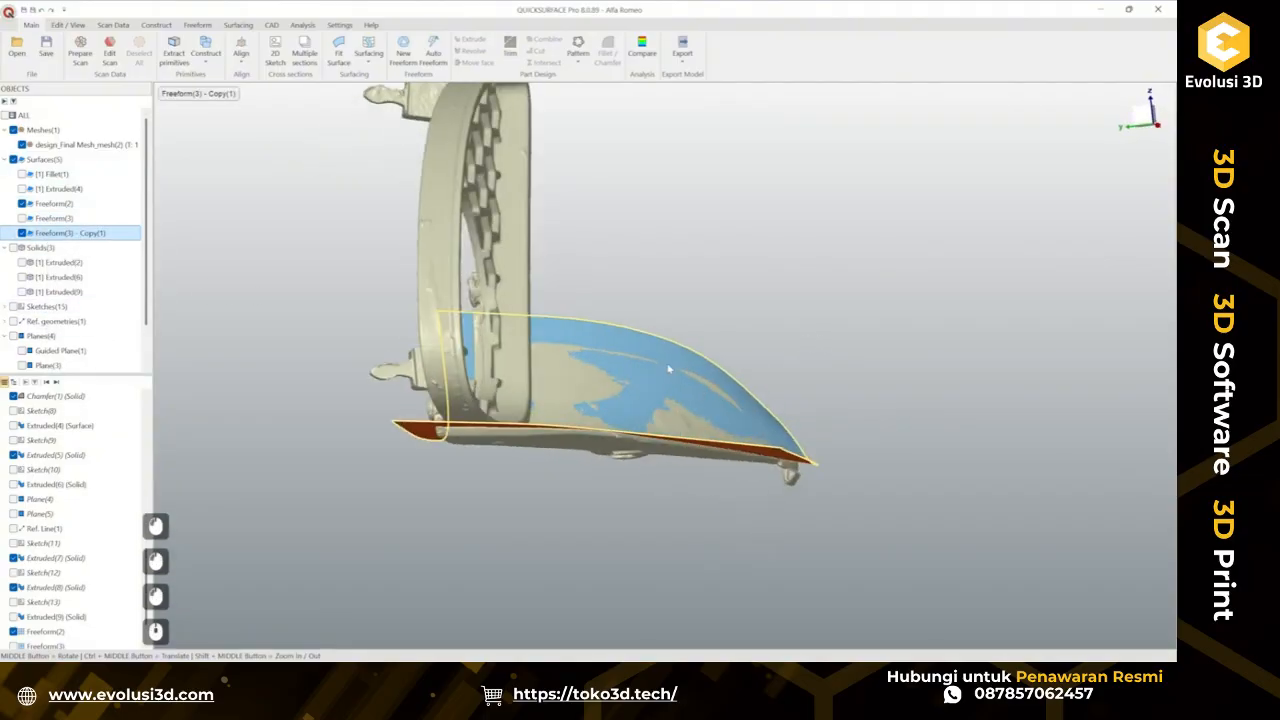
click(240, 25)
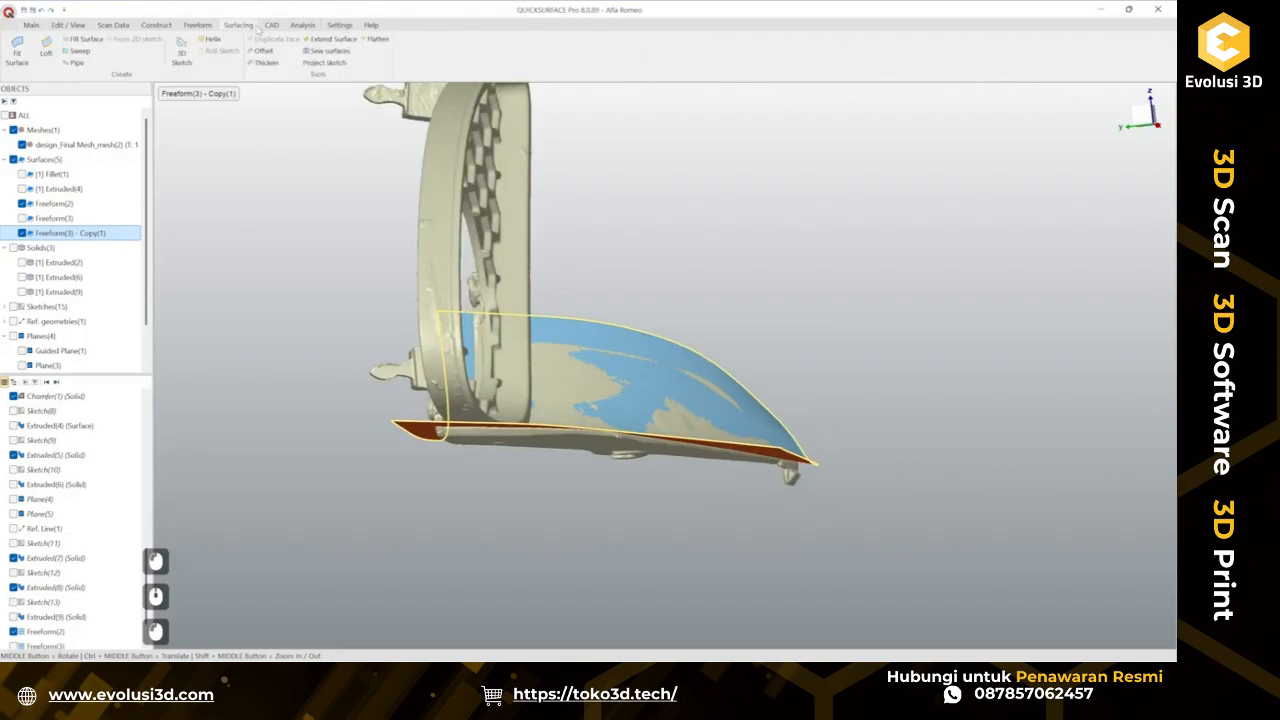
click(262, 63)
middle_drag(585, 363, 209, 183)
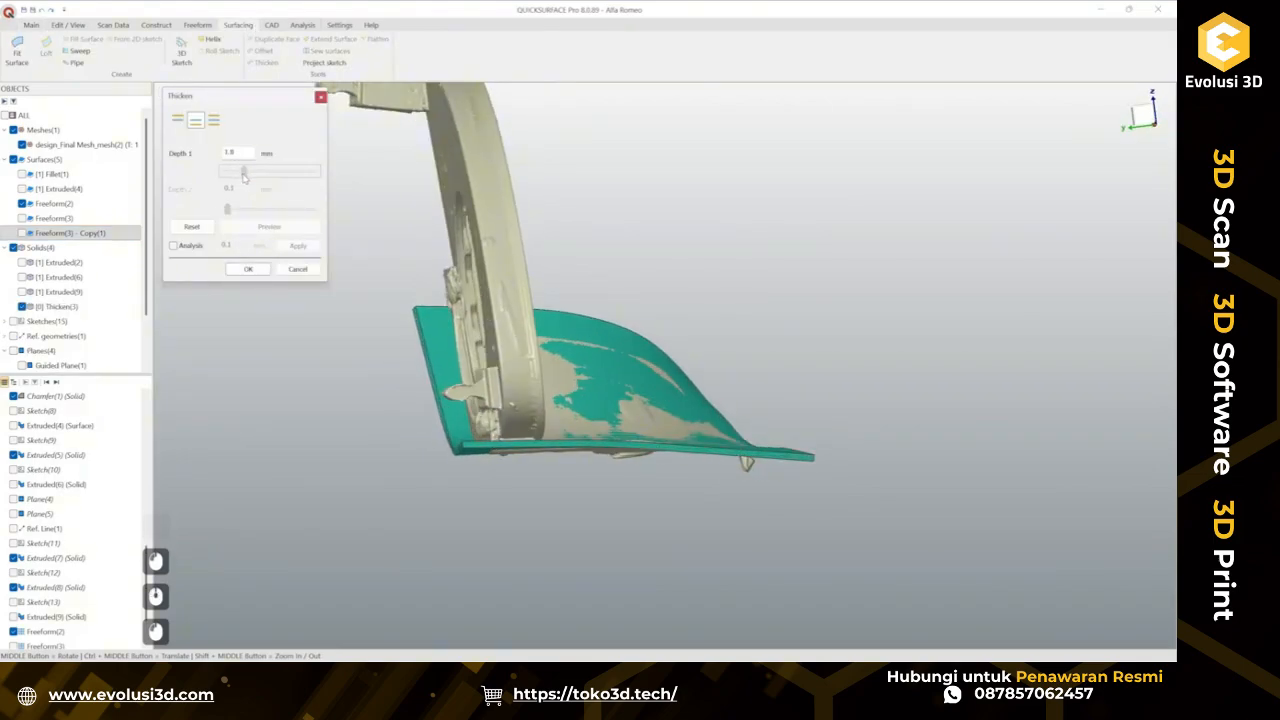
middle_drag(502, 352, 402, 280)
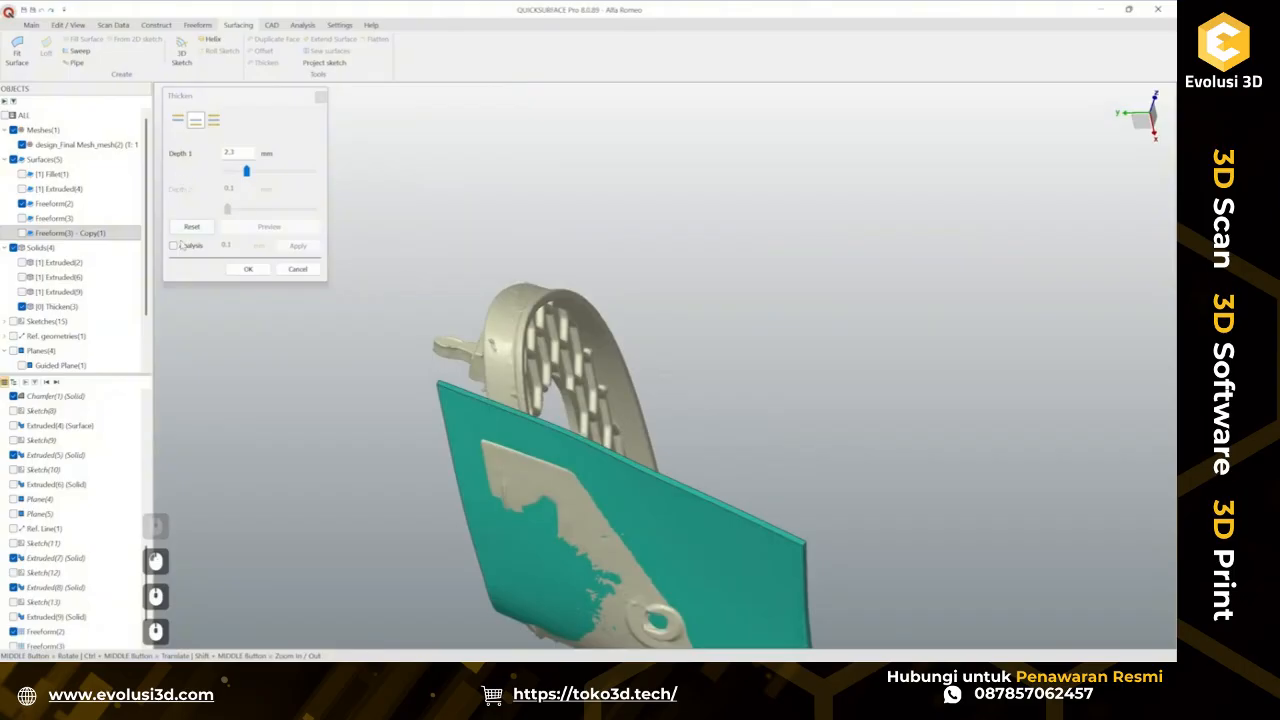
click(181, 245)
middle_drag(448, 317, 650, 306)
drag(247, 173, 251, 172)
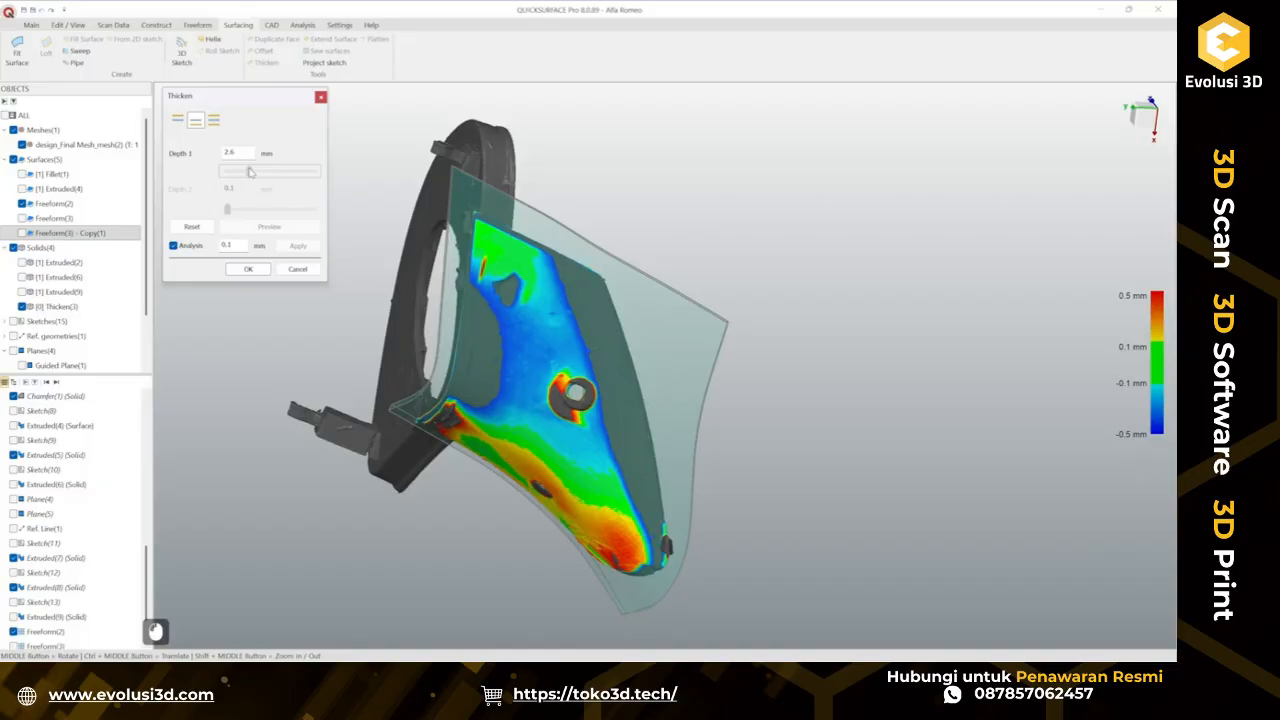
middle_drag(343, 236, 527, 371)
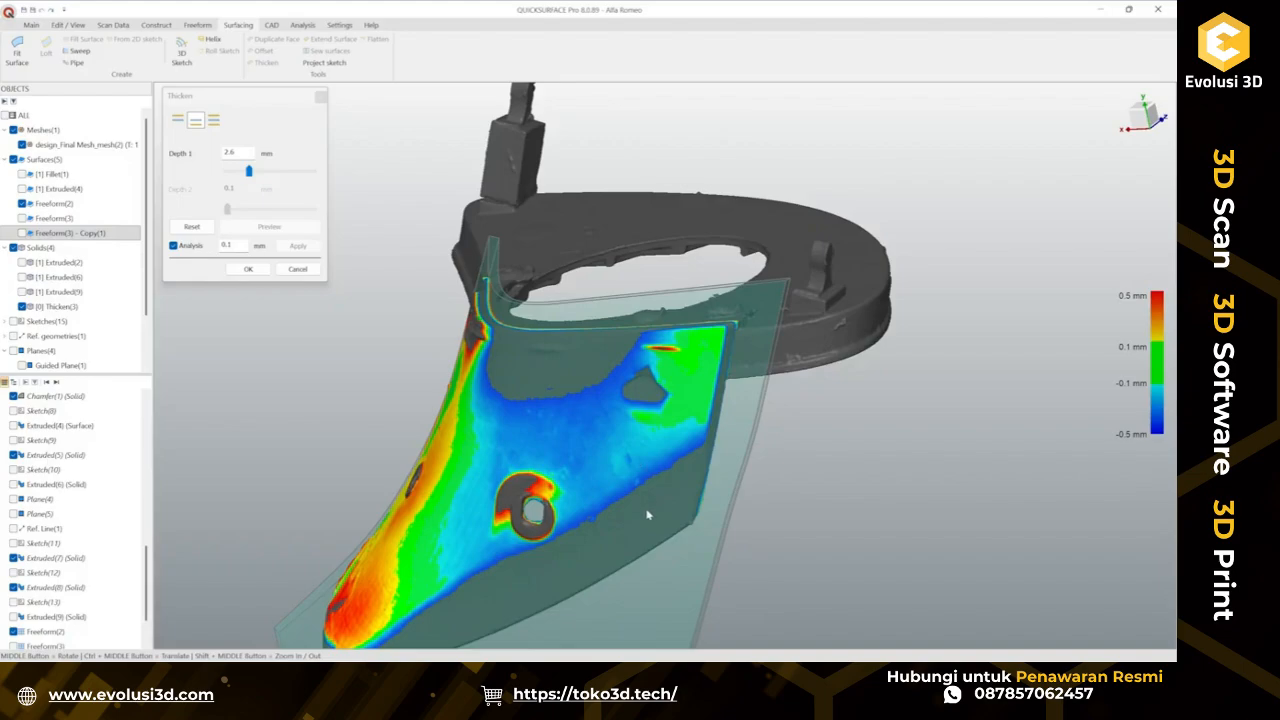
scroll(634, 454, down, 2)
middle_drag(602, 452, 774, 451)
scroll(668, 484, up, 2)
middle_drag(656, 358, 660, 263)
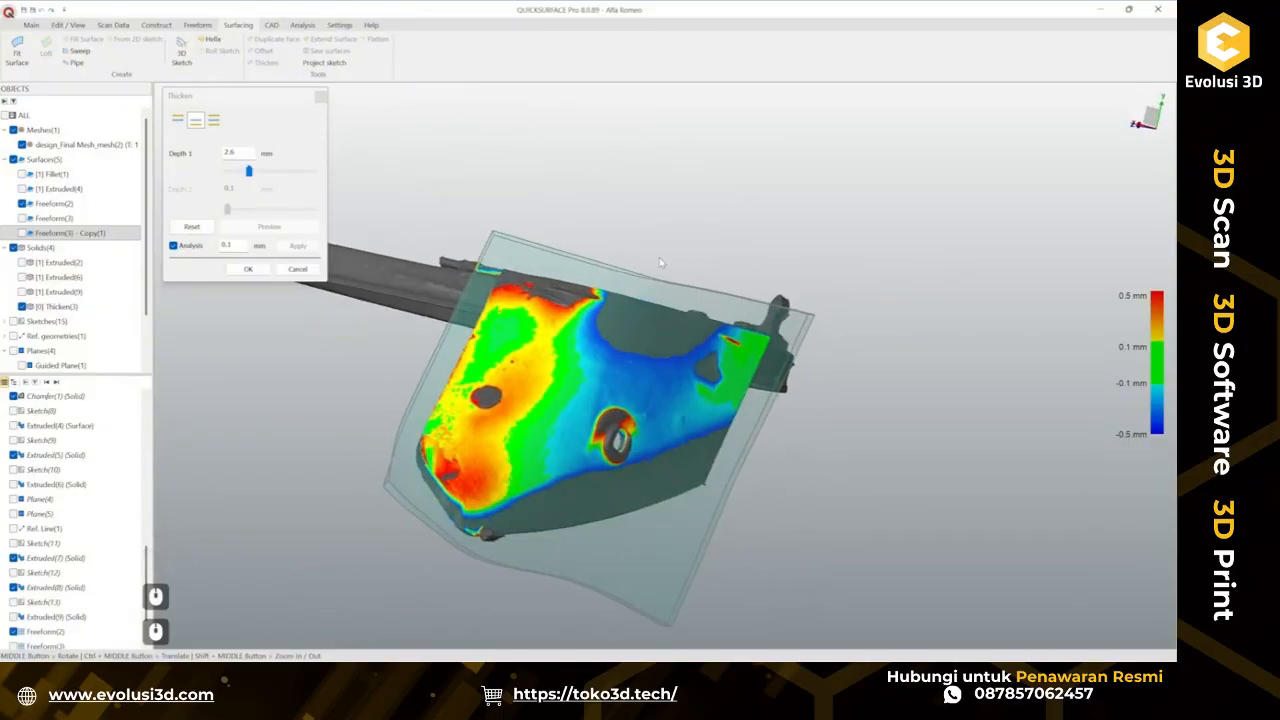
click(248, 269)
Hide the thickened tab body to expose the scan underneath.
middle_drag(262, 279, 690, 441)
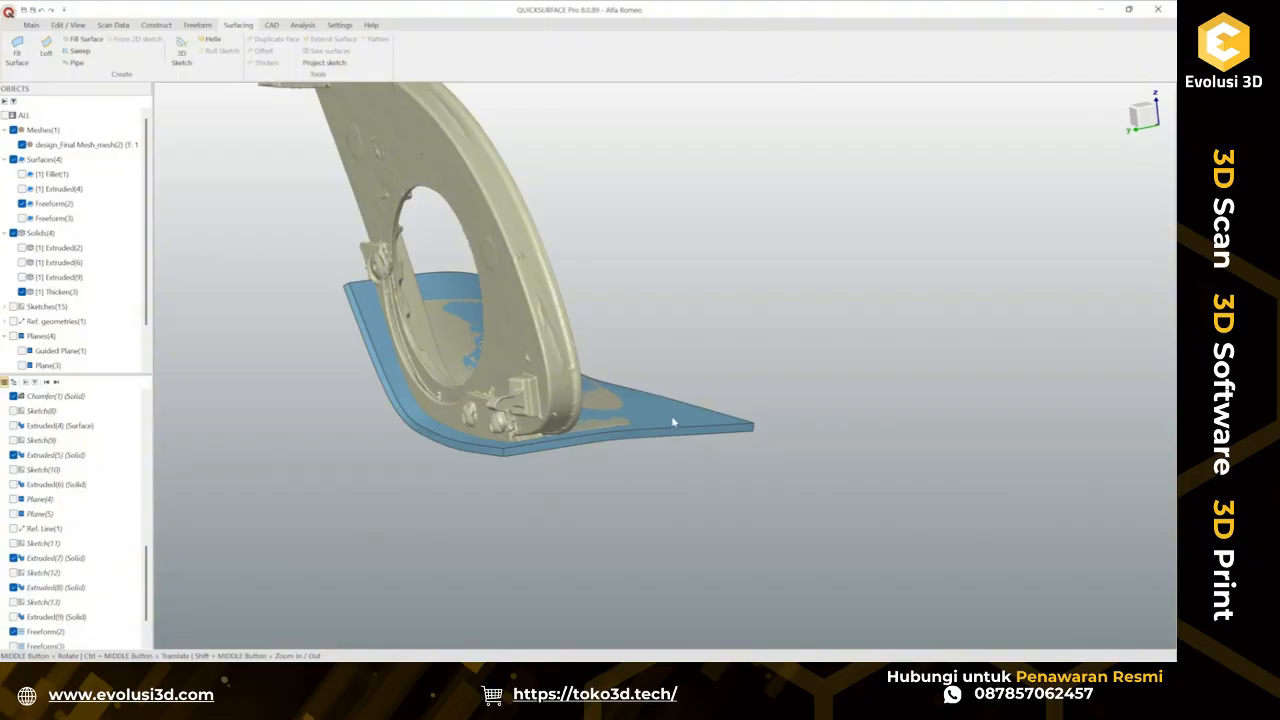
right_click(673, 423)
click(700, 466)
Start a 3D Sketch with snap mode on and point picking through the mesh.
scroll(659, 431, up, 3)
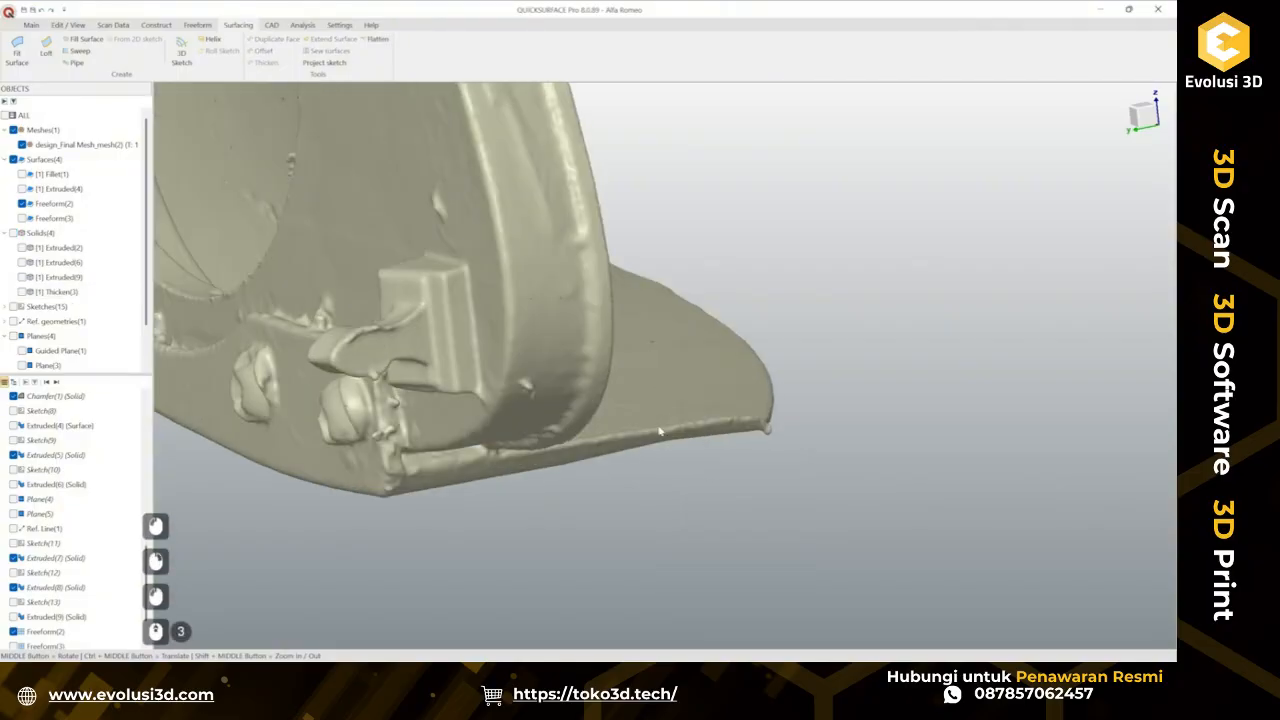
middle_drag(659, 431, 478, 378)
scroll(734, 380, down, 2)
scroll(514, 320, up, 2)
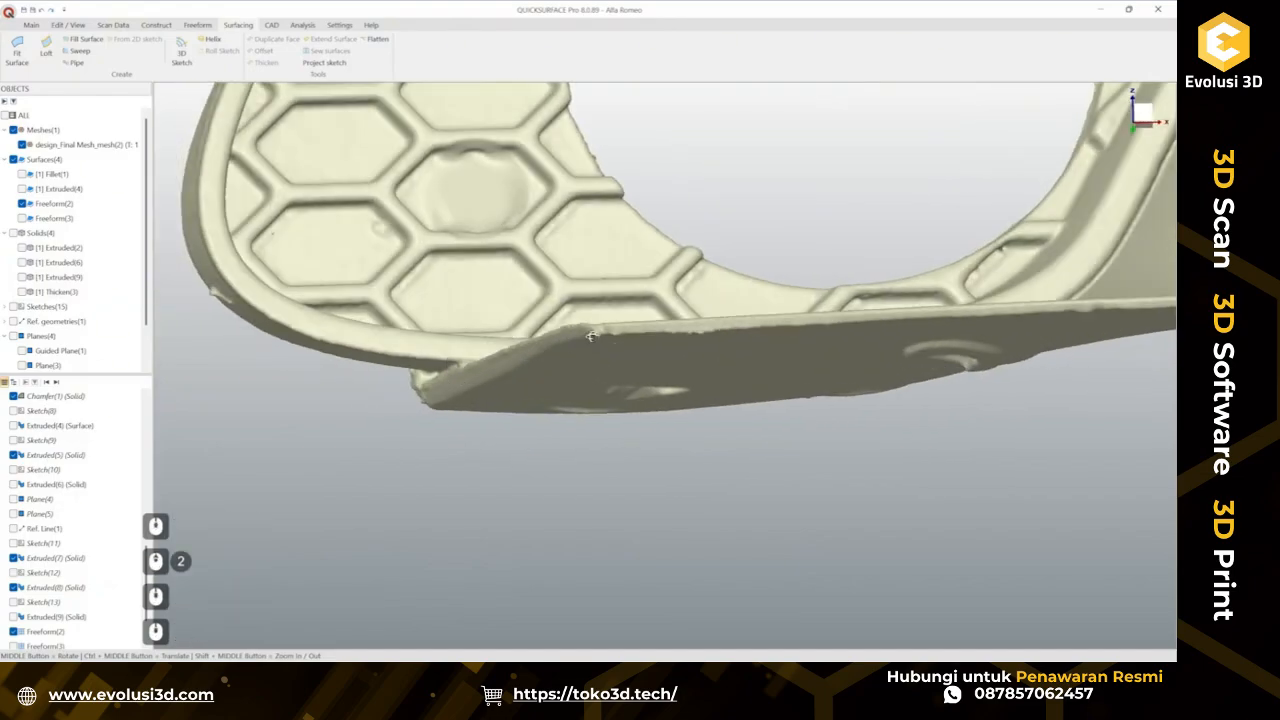
middle_drag(591, 337, 700, 350)
ctrl+middle_drag(1010, 316, 580, 348)
ctrl+middle_drag(765, 338, 495, 414)
ctrl+middle_drag(804, 310, 530, 190)
click(181, 56)
scroll(807, 287, up, 3)
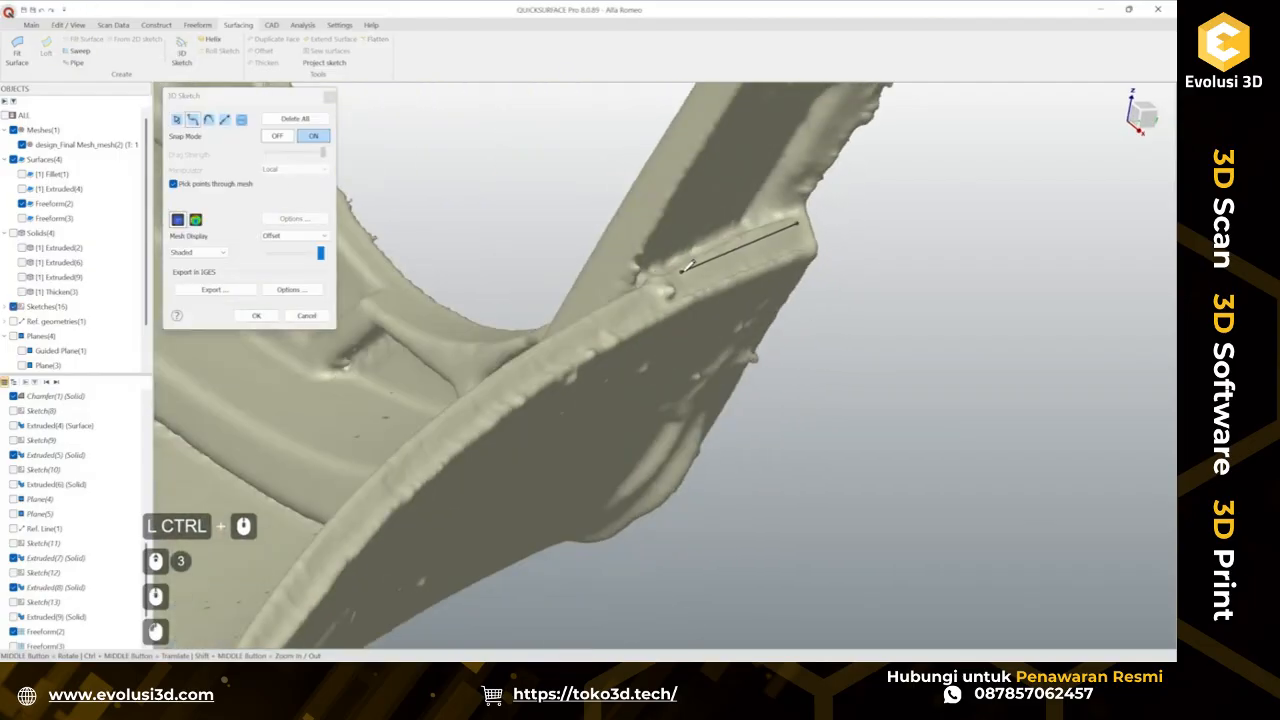
Trace a 3D sketch curve along the upper edge of the tab by picking points on the scan.
mouse_move(530, 355)
ctrl+middle_down()
mouse_move(631, 287)
mouse_move(580, 278)
mouse_move(570, 260)
ctrl+middle_up()
click(551, 289)
ctrl+middle_drag(547, 323, 568, 210)
mouse_move(568, 210)
middle_down()
mouse_move(582, 245)
mouse_move(470, 302)
middle_up()
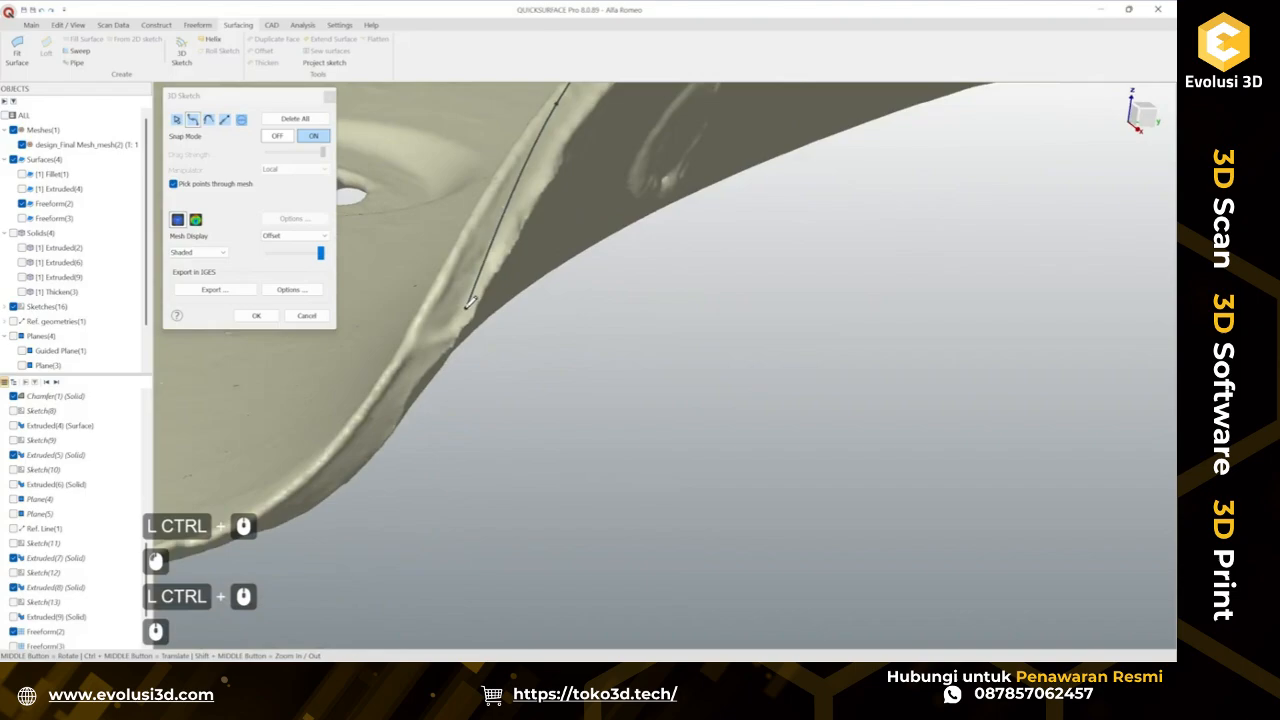
double_click(421, 330)
scroll(484, 329, down, 3)
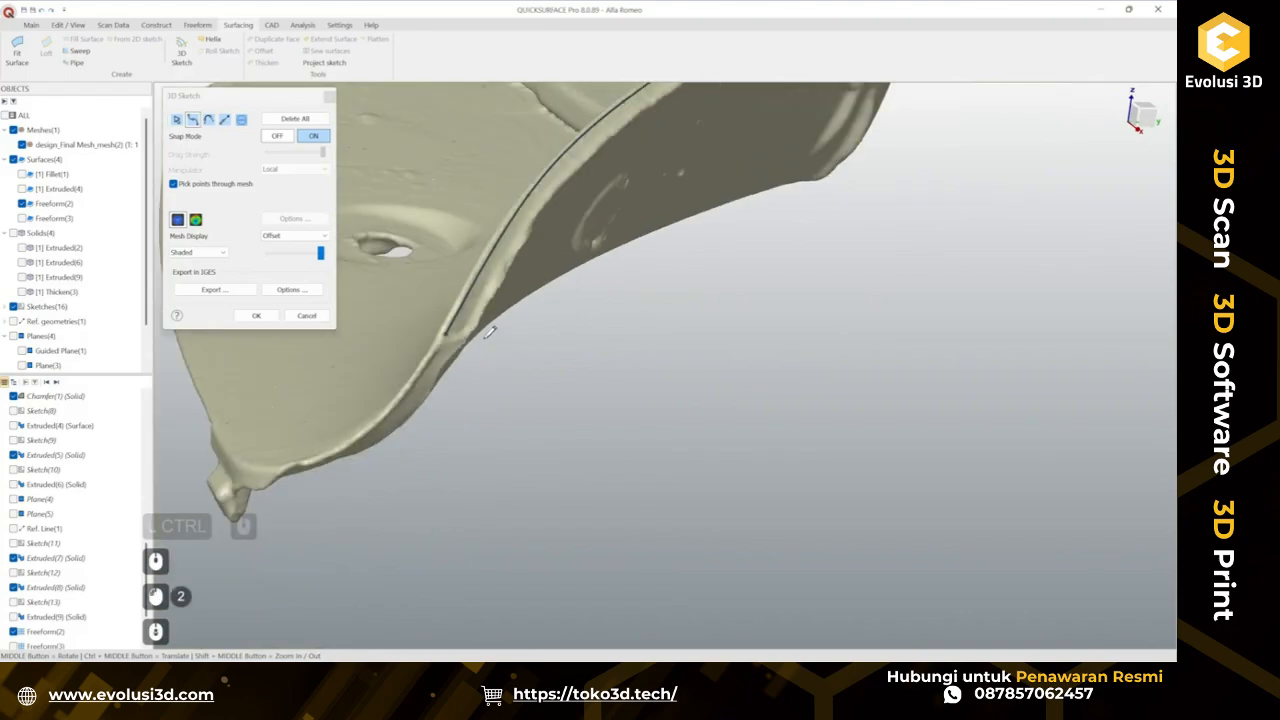
ctrl+middle_drag(486, 329, 532, 384)
mouse_move(532, 384)
middle_down()
mouse_move(543, 267)
mouse_move(426, 328)
mouse_move(551, 329)
mouse_move(603, 386)
mouse_move(680, 365)
mouse_move(611, 354)
mouse_move(465, 292)
middle_up()
scroll(453, 335, up, 3)
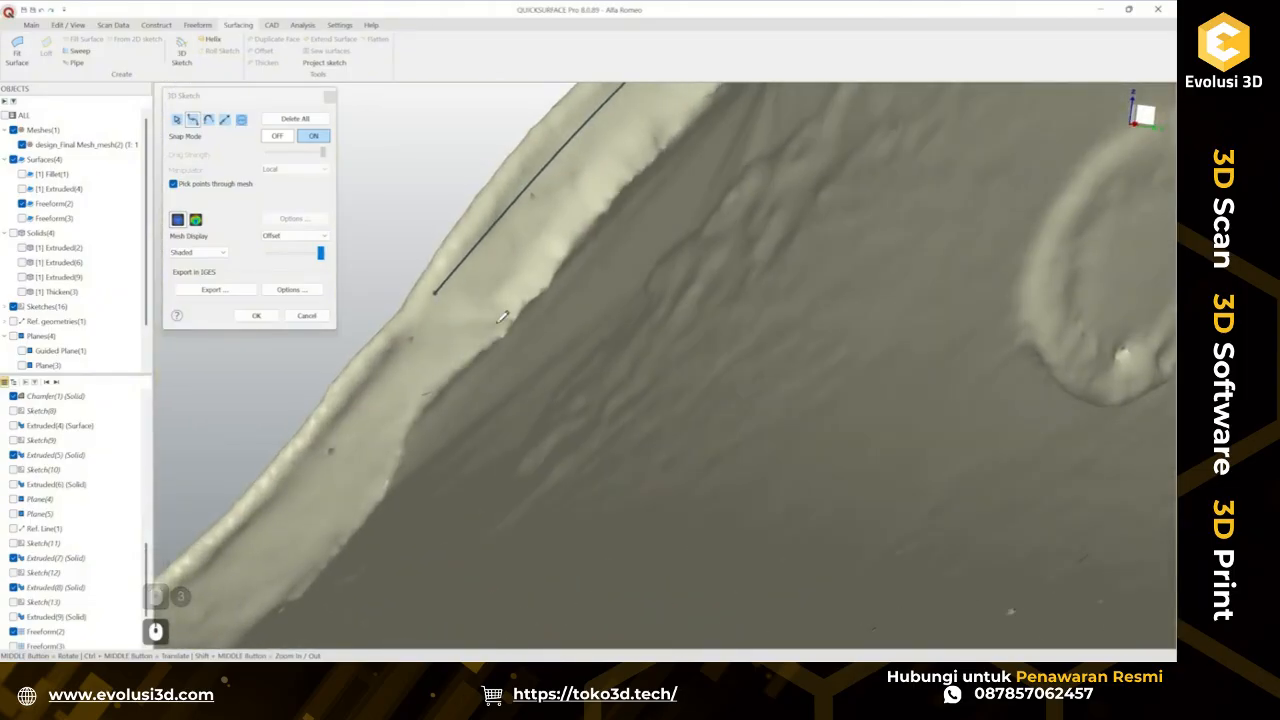
scroll(478, 308, down, 2)
ctrl+middle_drag(590, 247, 620, 268)
middle_drag(720, 257, 276, 71)
Turn on deviation analysis and reposition the curve's points to follow the tab edge, then confirm the 3D sketch.
click(179, 118)
click(196, 220)
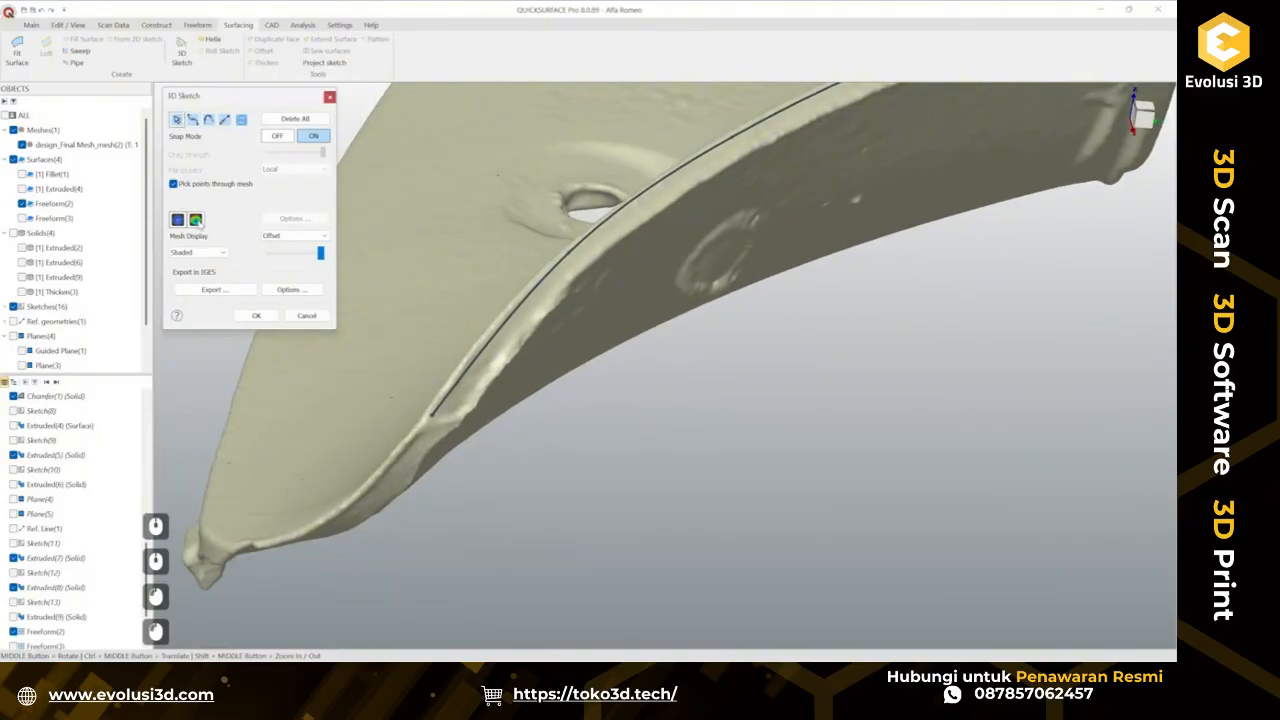
ctrl+middle_drag(588, 265, 575, 333)
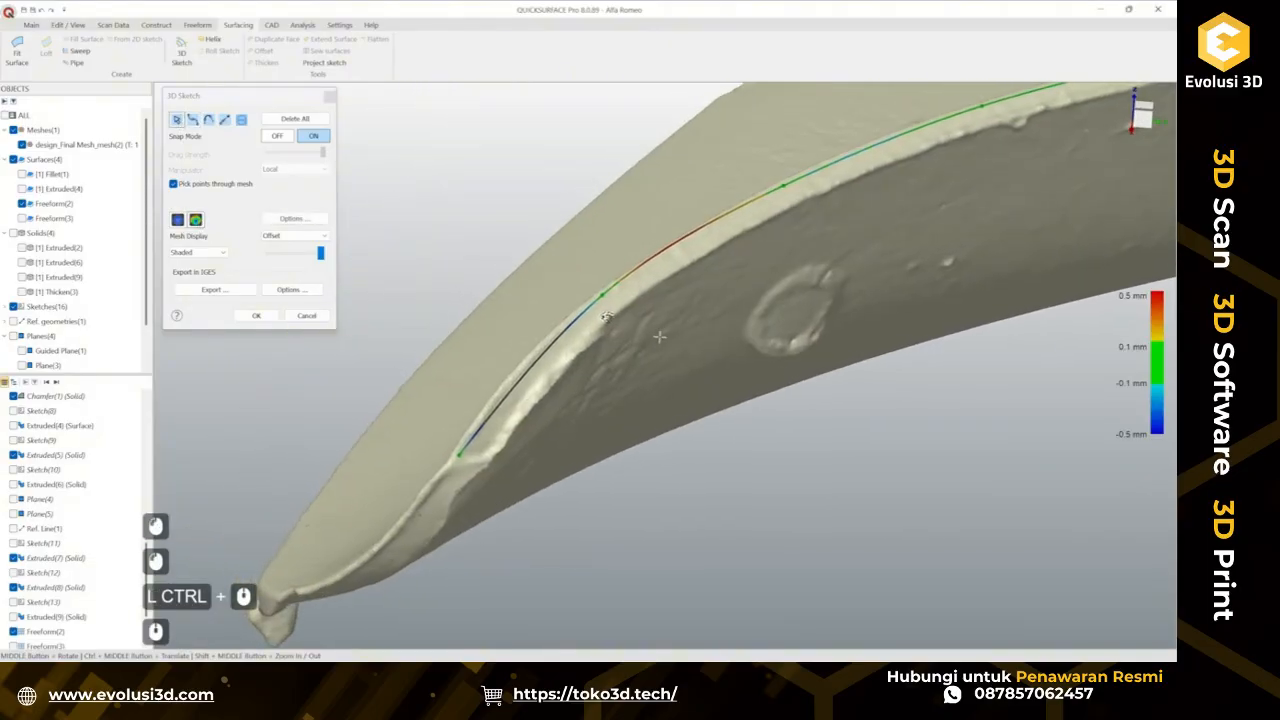
drag(573, 331, 550, 347)
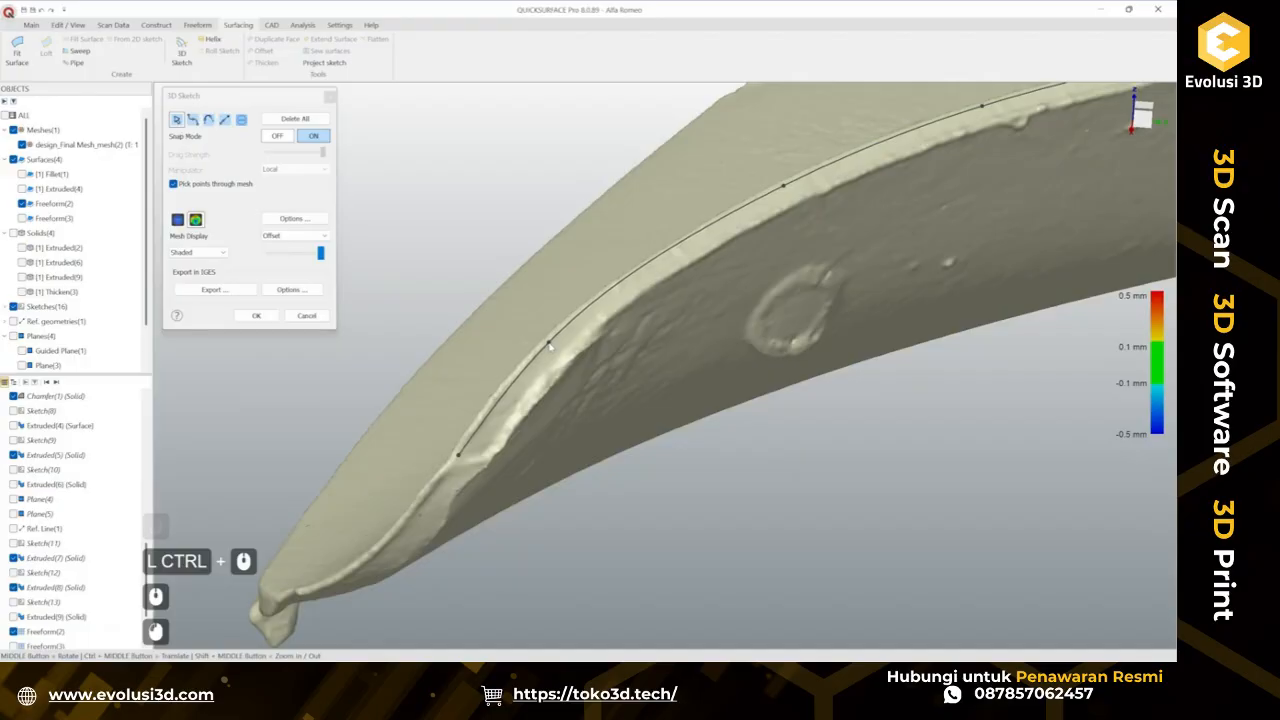
drag(783, 187, 749, 206)
ctrl+middle_drag(751, 208, 520, 326)
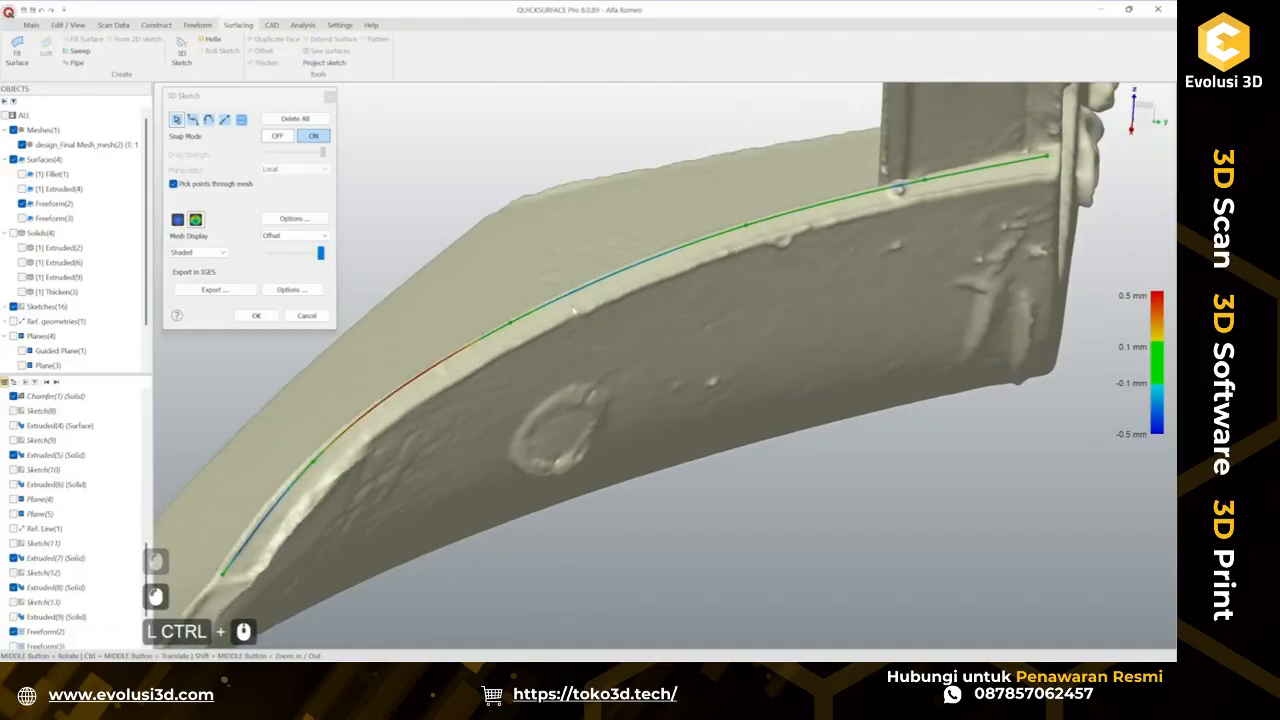
mouse_move(541, 322)
mouse_down()
mouse_move(586, 302)
mouse_move(577, 289)
mouse_up()
double_click(456, 352)
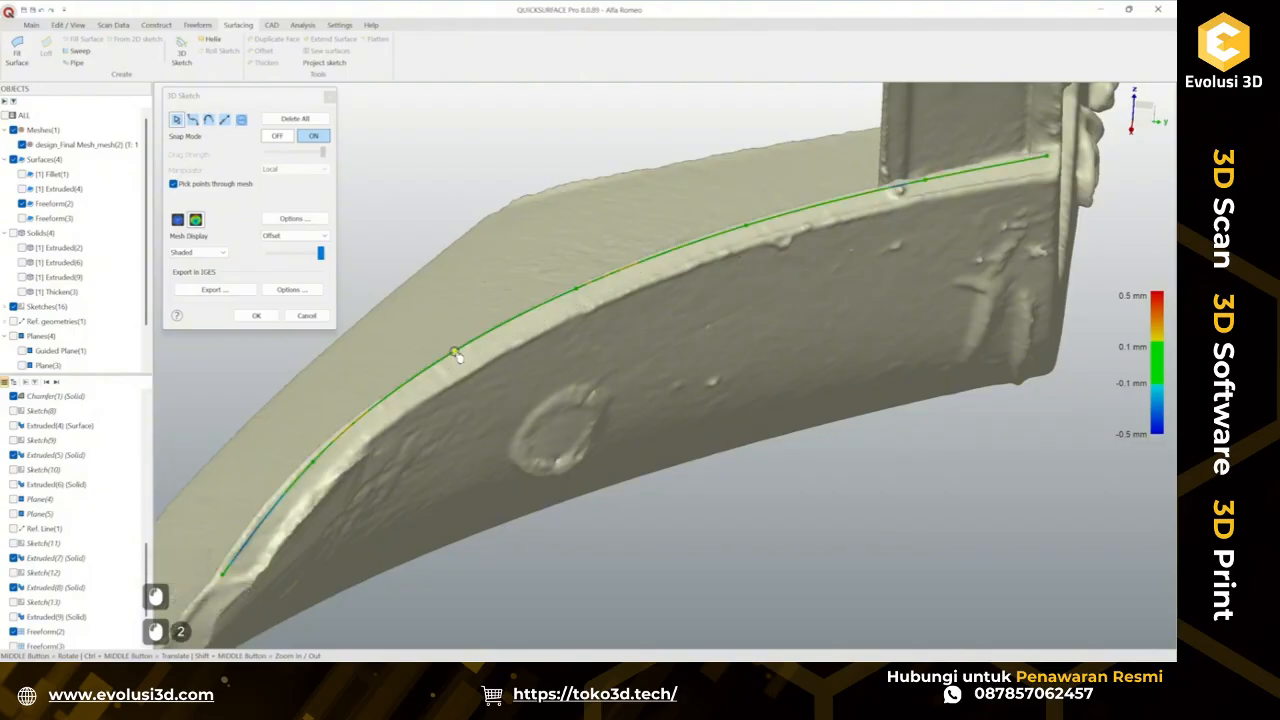
middle_drag(481, 355, 665, 347)
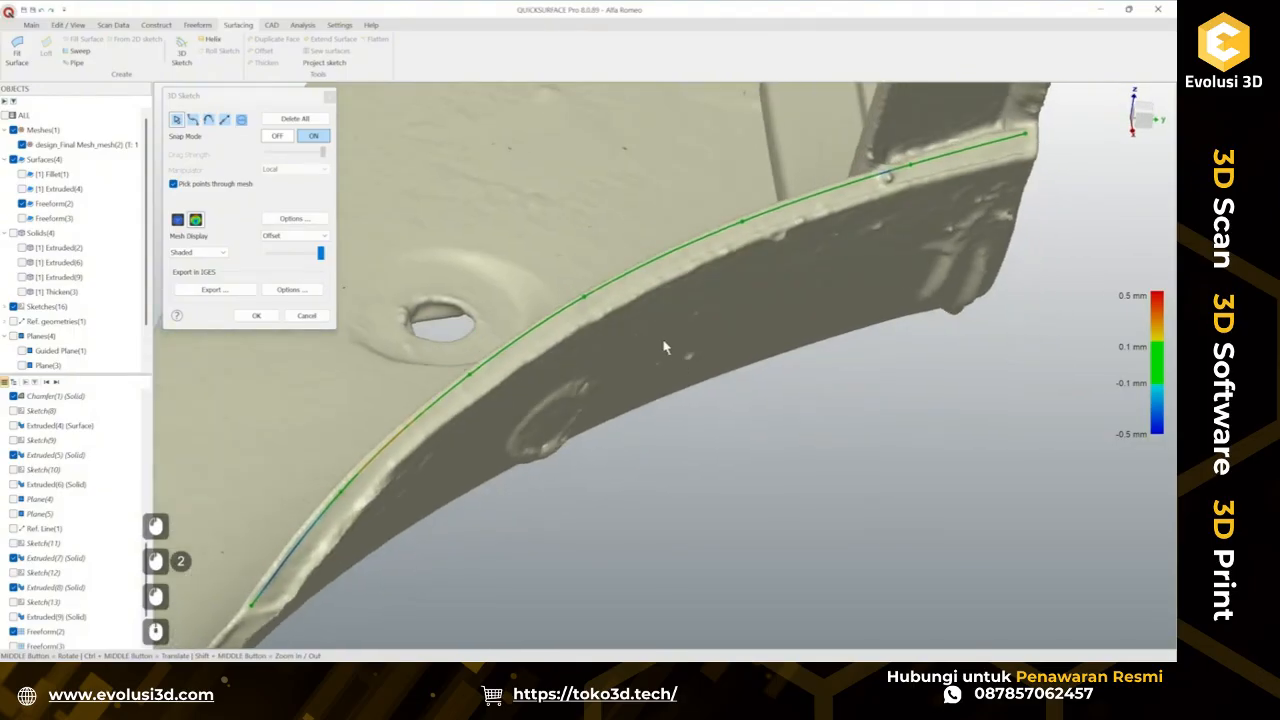
drag(582, 298, 588, 303)
ctrl+middle_drag(588, 305, 715, 241)
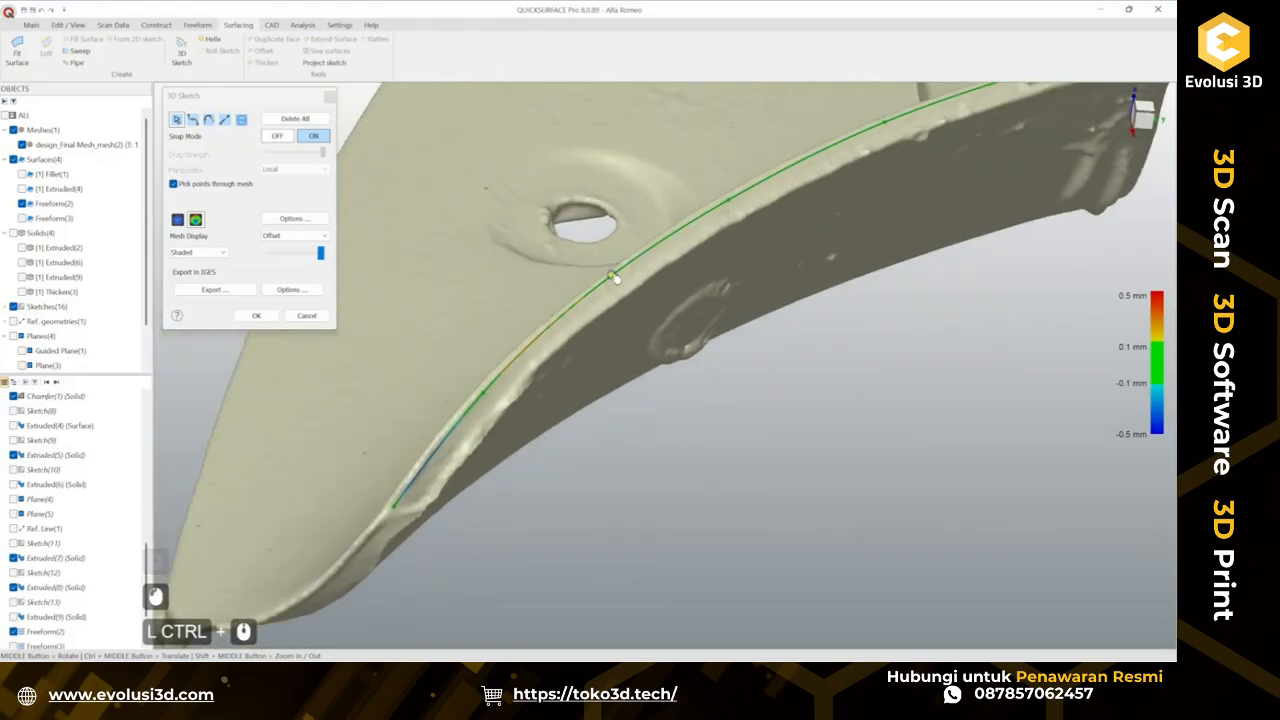
middle_drag(616, 279, 606, 257)
drag(612, 283, 582, 297)
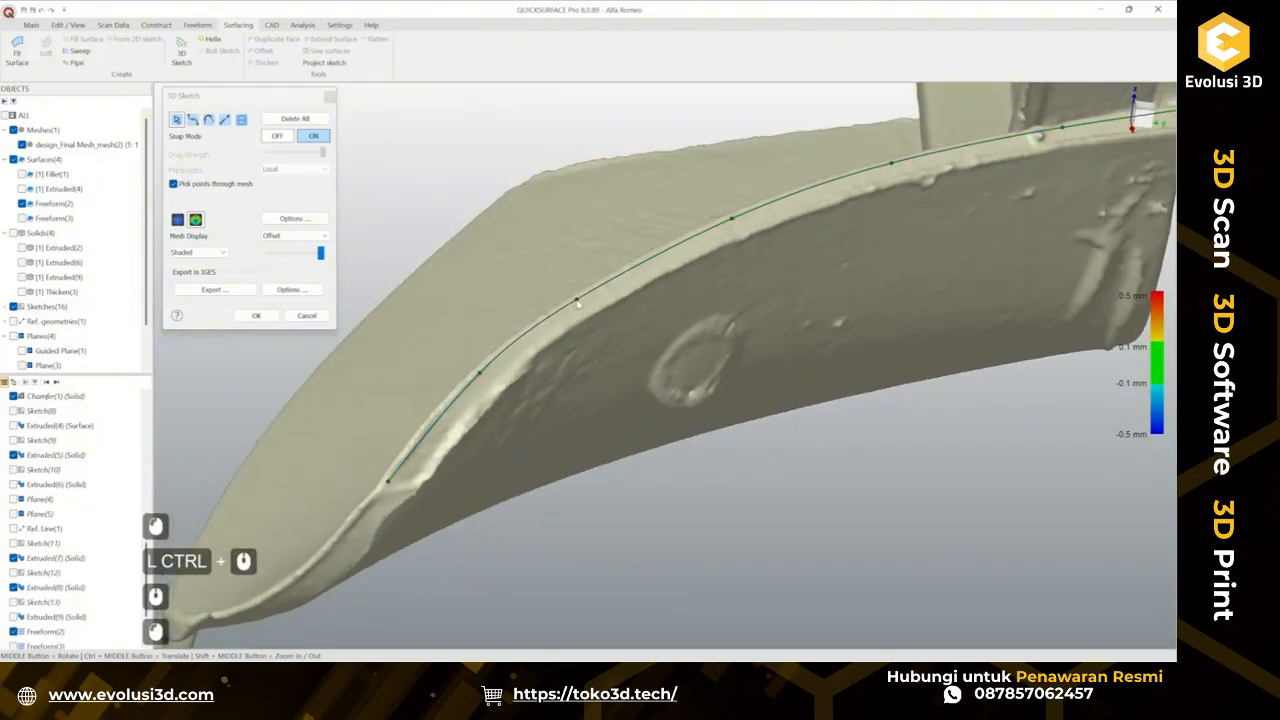
middle_drag(638, 305, 546, 342)
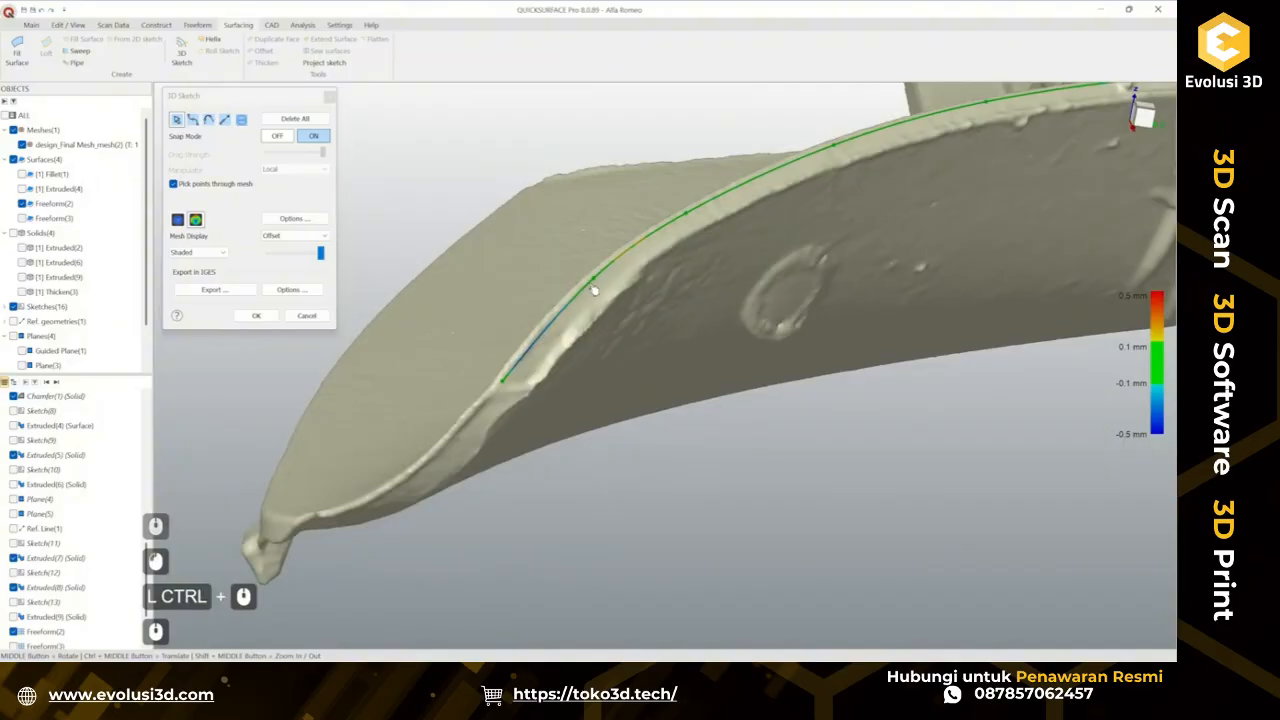
drag(594, 290, 577, 306)
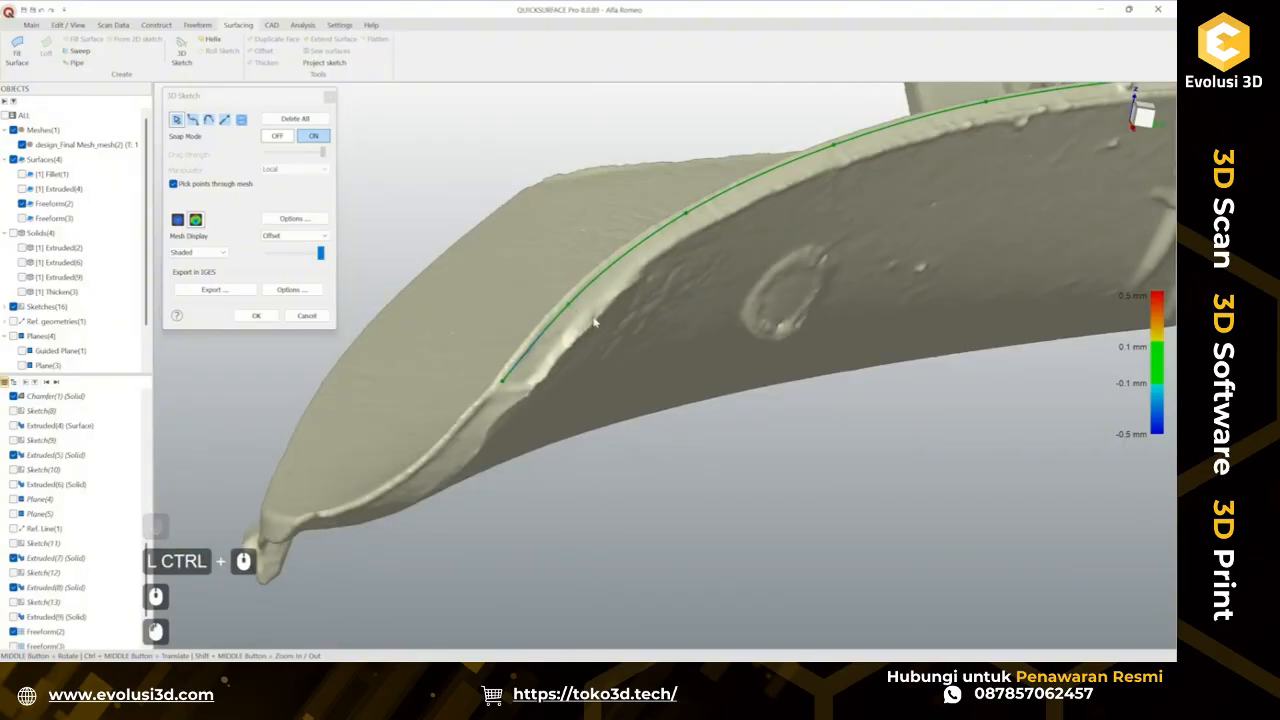
middle_drag(594, 321, 465, 397)
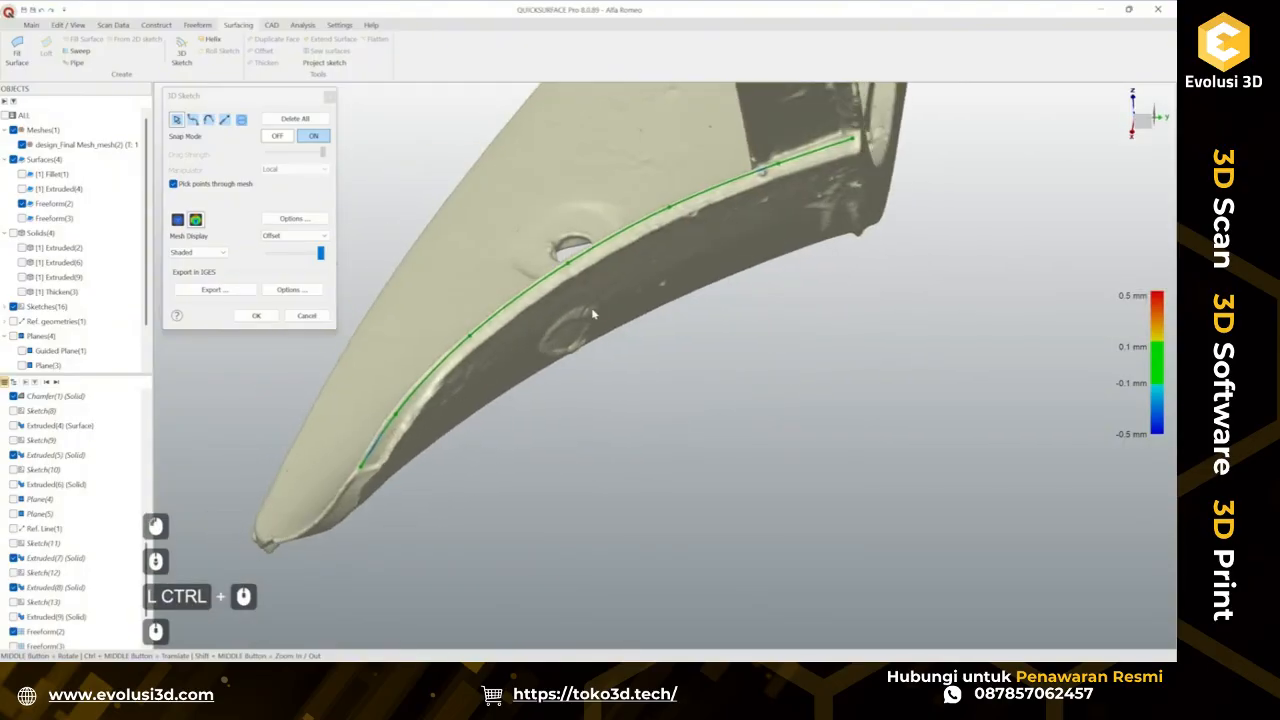
scroll(594, 314, down, 3)
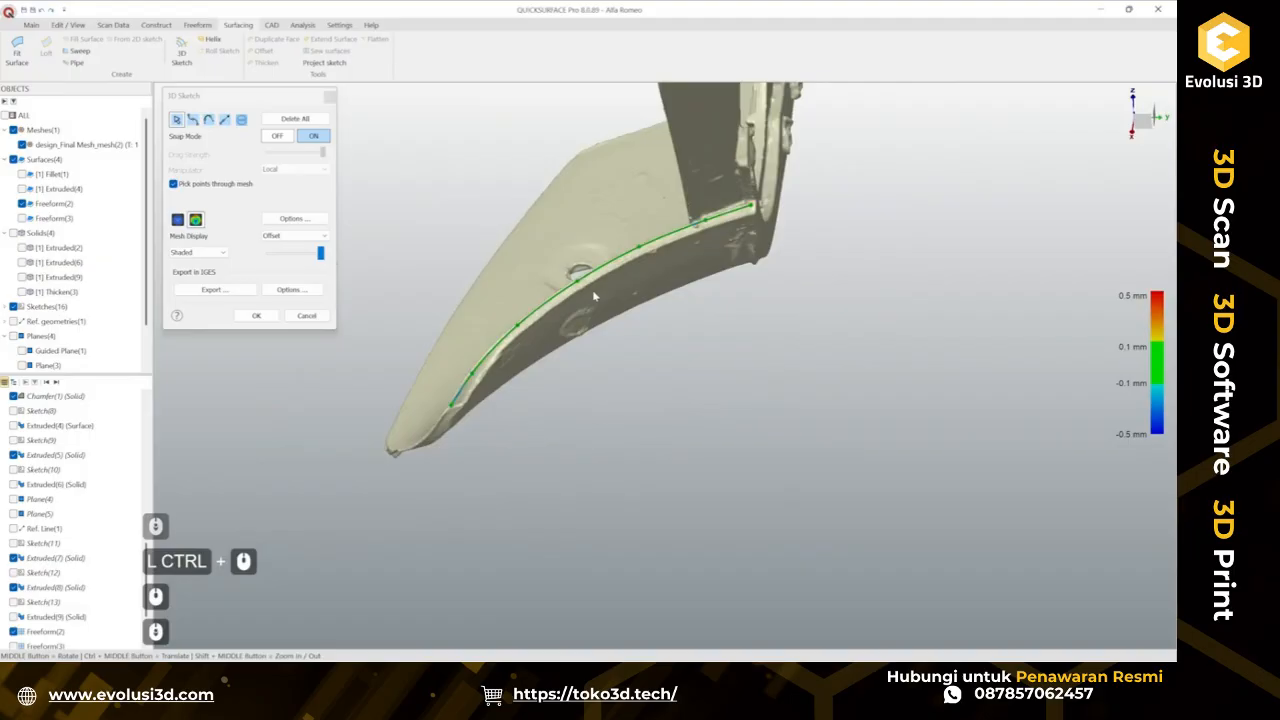
scroll(481, 187, up, 3)
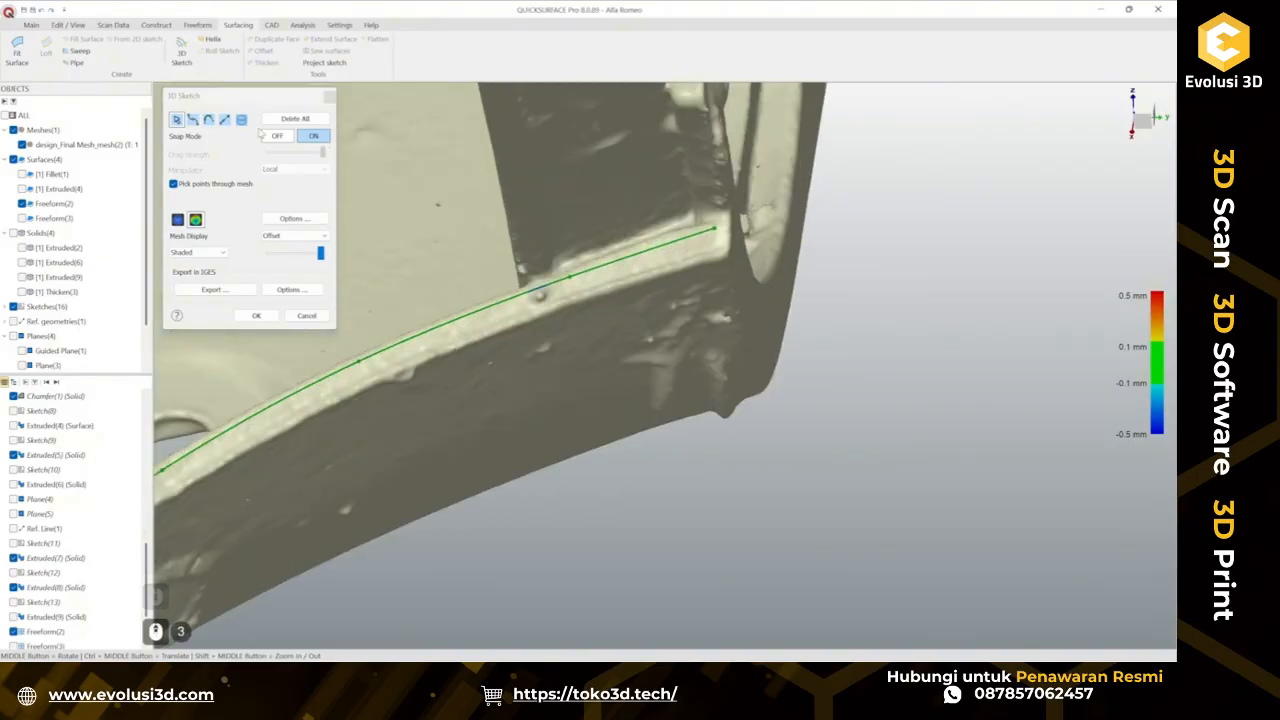
click(257, 316)
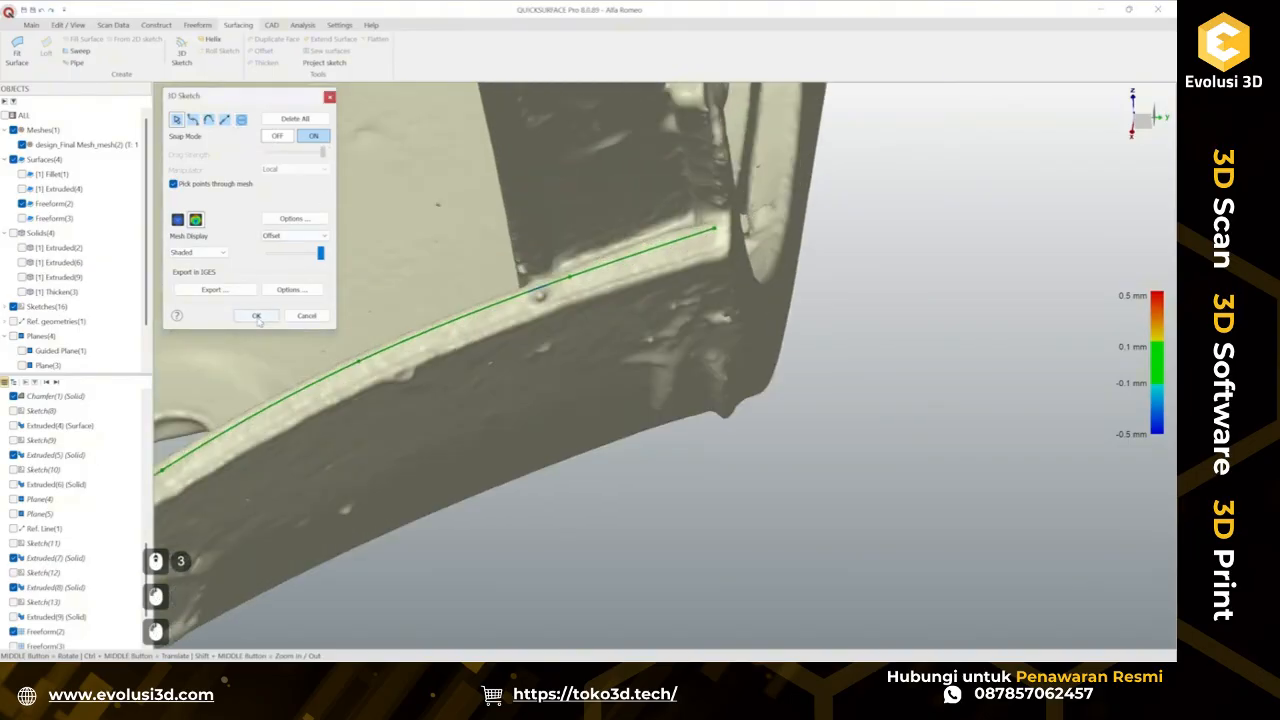
Construct a plane along path on the traced curve, positioned at its end at the tab's corner.
scroll(709, 534, down, 2)
mouse_move(646, 508)
ctrl+middle_down()
mouse_move(629, 440)
mouse_move(600, 472)
ctrl+middle_up()
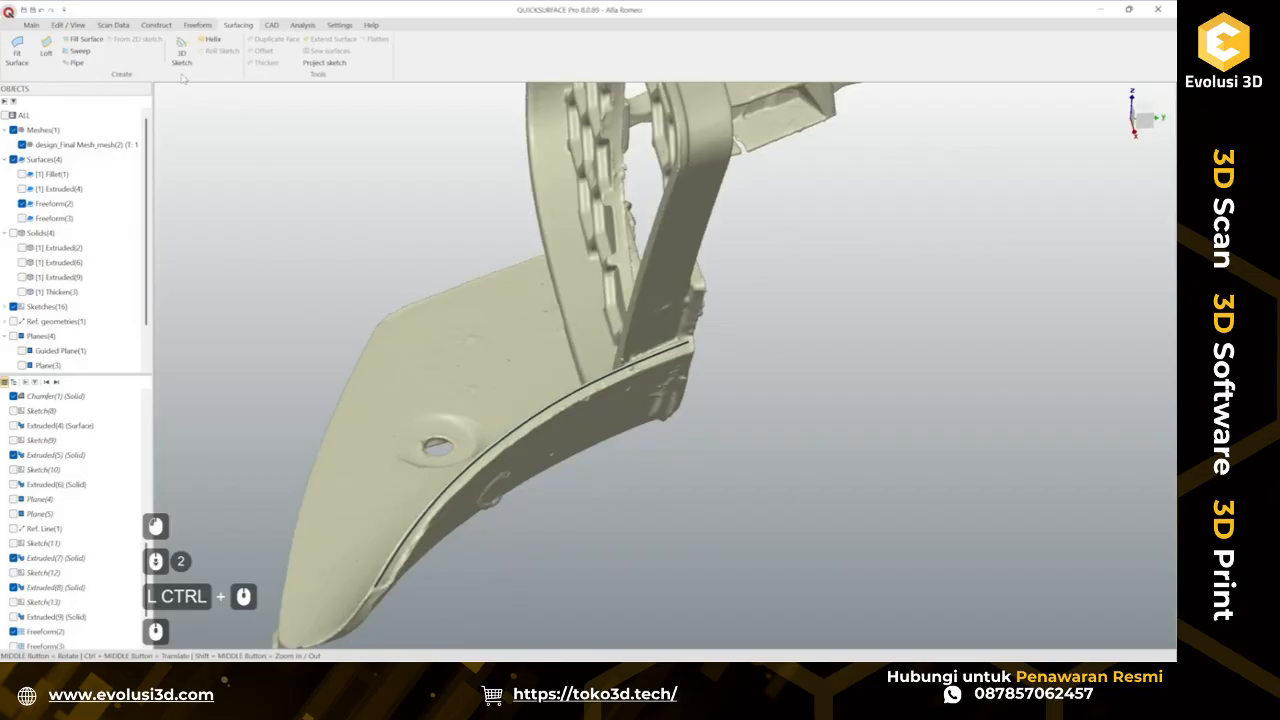
click(31, 24)
click(206, 50)
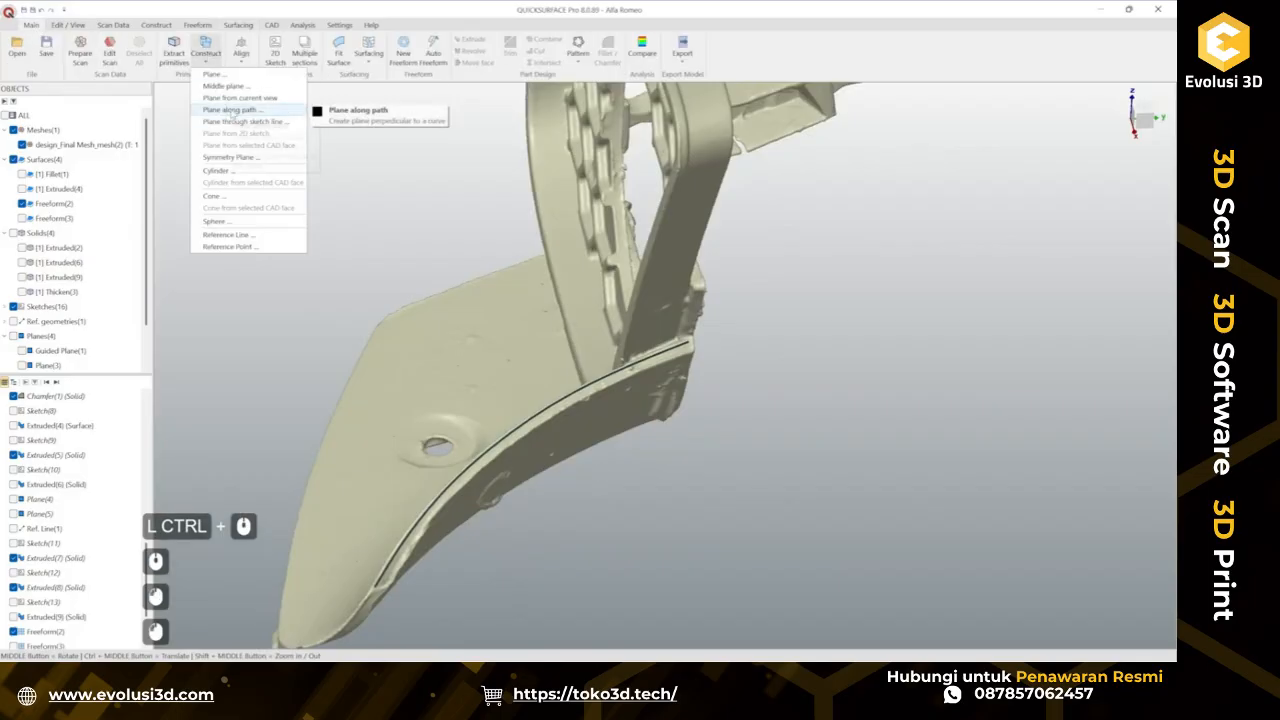
click(232, 107)
click(652, 365)
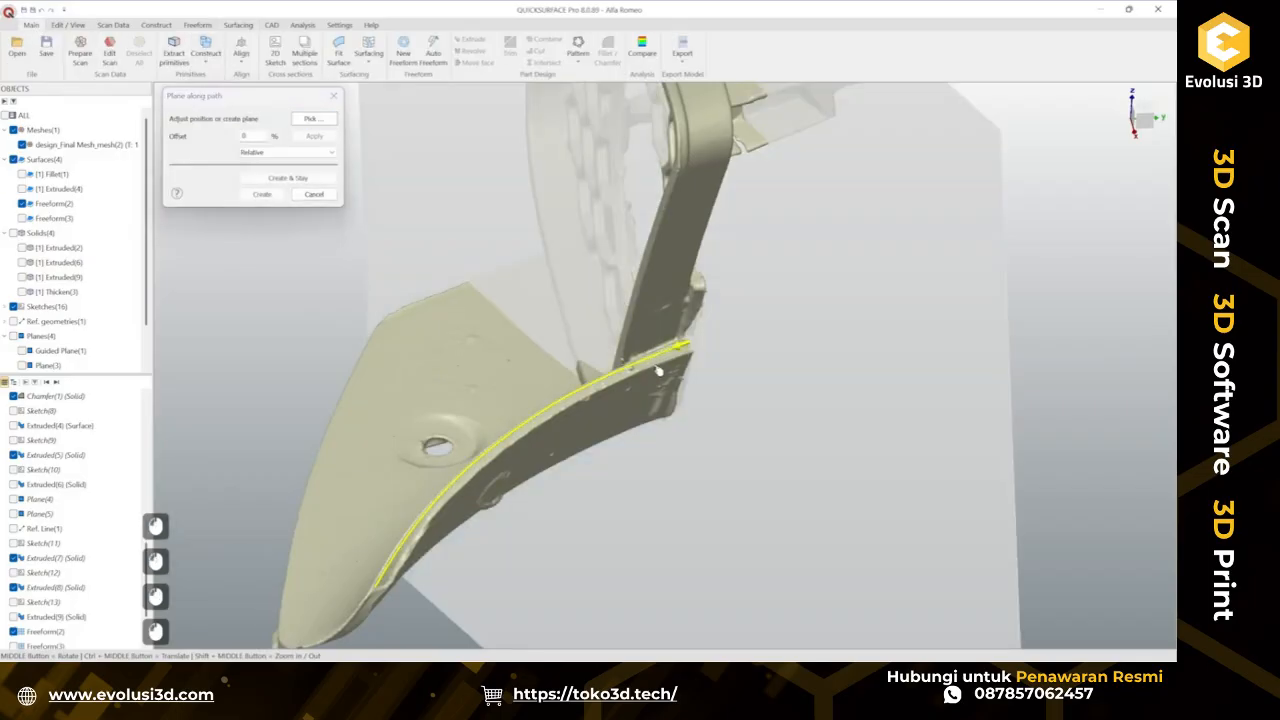
scroll(790, 330, up, 2)
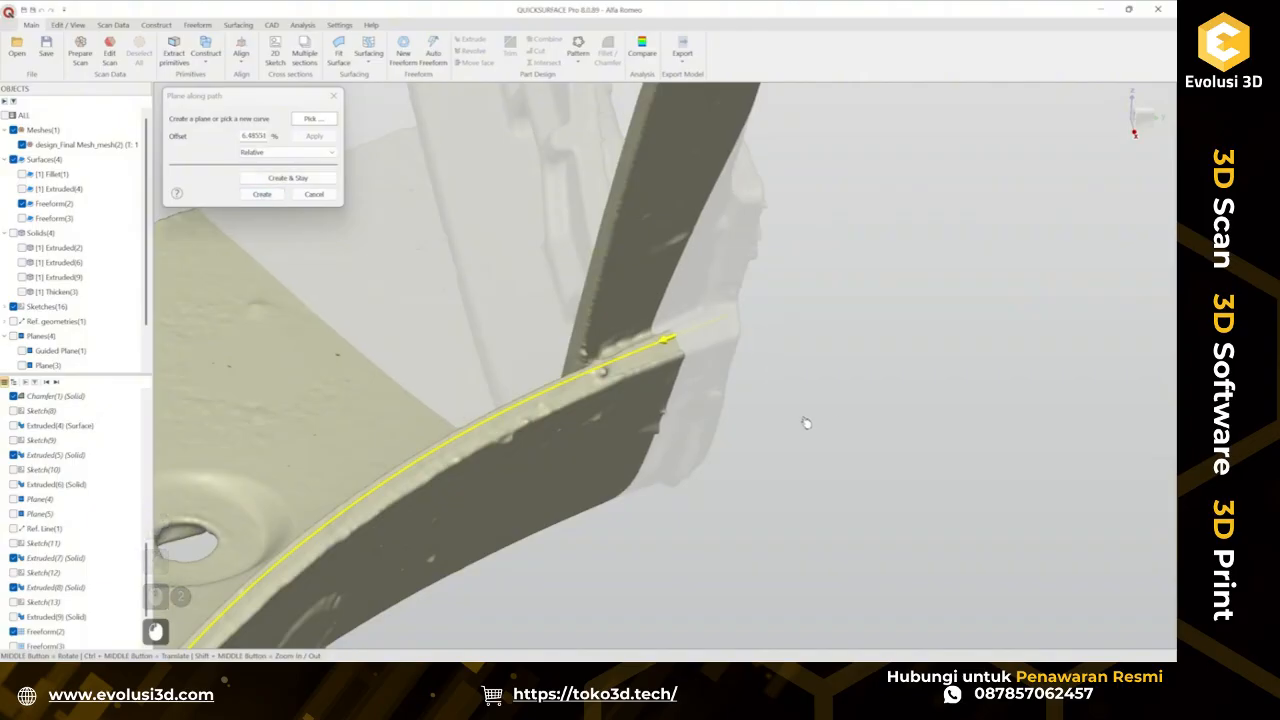
scroll(806, 423, down, 2)
ctrl+middle_drag(795, 363, 838, 231)
ctrl+middle_drag(834, 312, 761, 353)
drag(761, 353, 596, 367)
scroll(596, 367, up, 3)
mouse_move(690, 352)
middle_down()
mouse_move(766, 326)
mouse_move(906, 231)
mouse_move(880, 217)
mouse_move(690, 352)
middle_up()
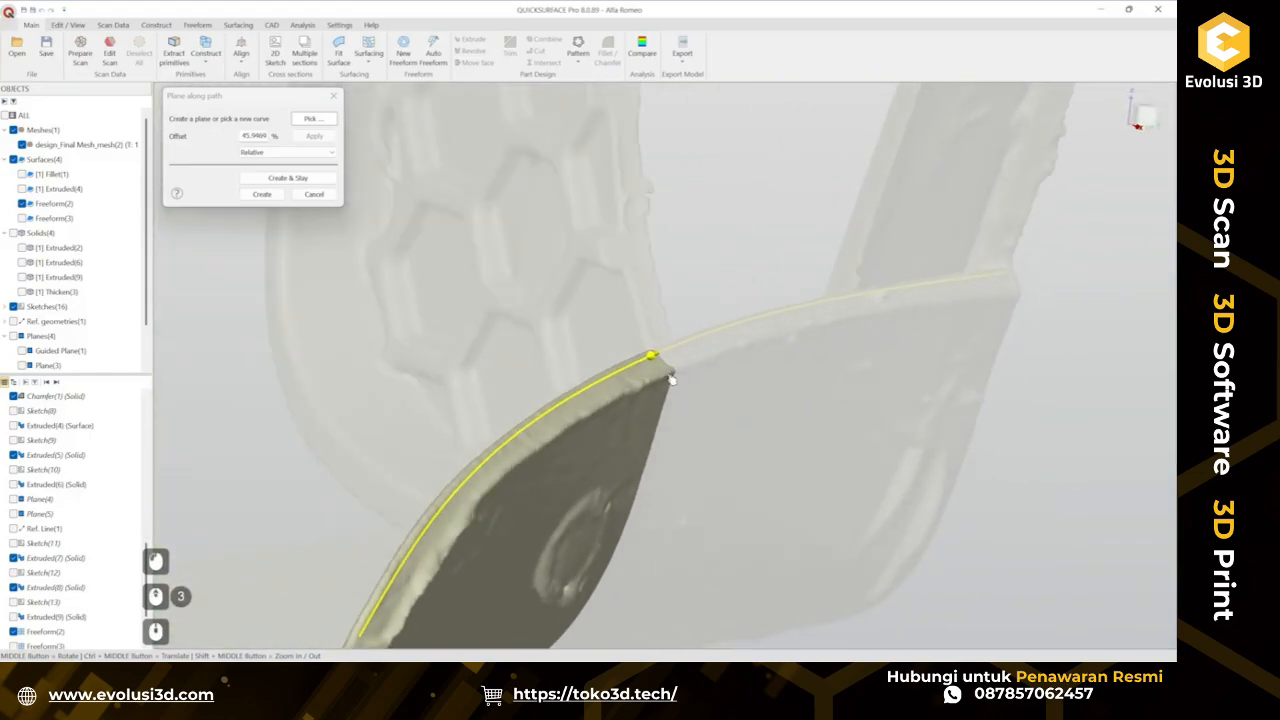
drag(671, 374, 1015, 340)
ctrl+middle_drag(860, 349, 565, 378)
drag(625, 379, 820, 364)
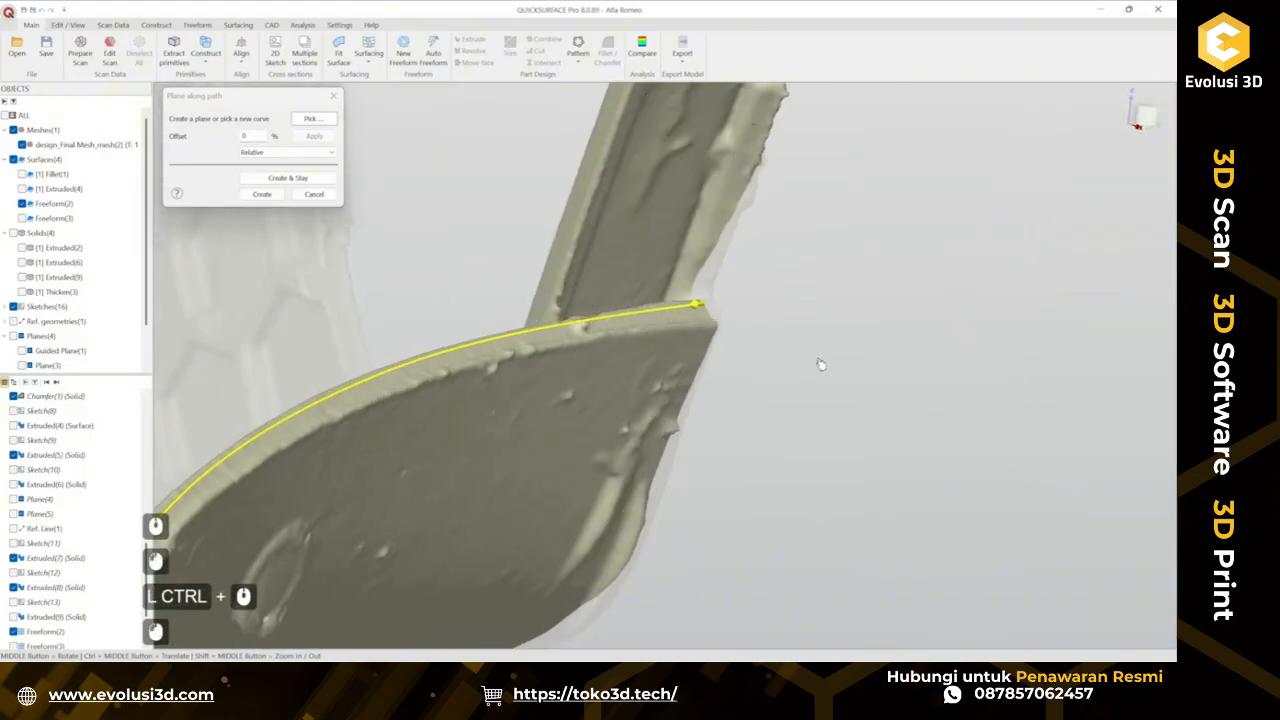
click(260, 194)
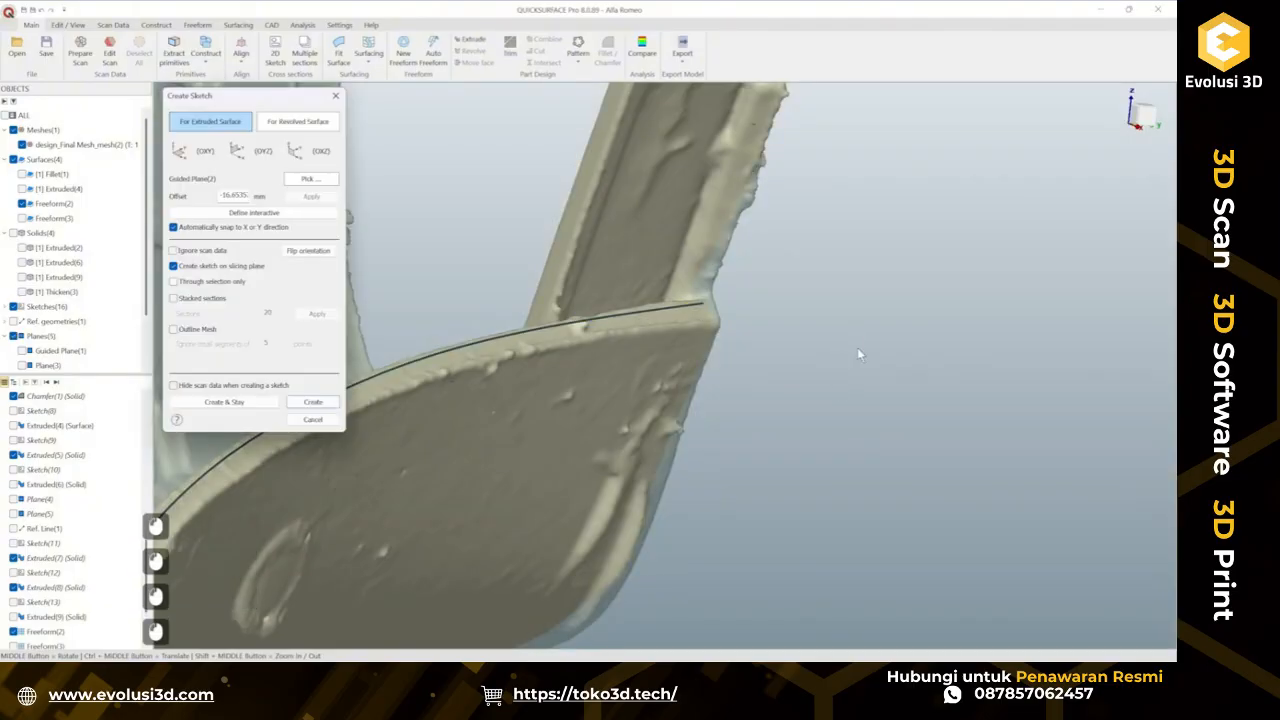
Create a sketch on the new guided plane, clip the view, and draw a line extending across the tab's edge profile.
click(313, 404)
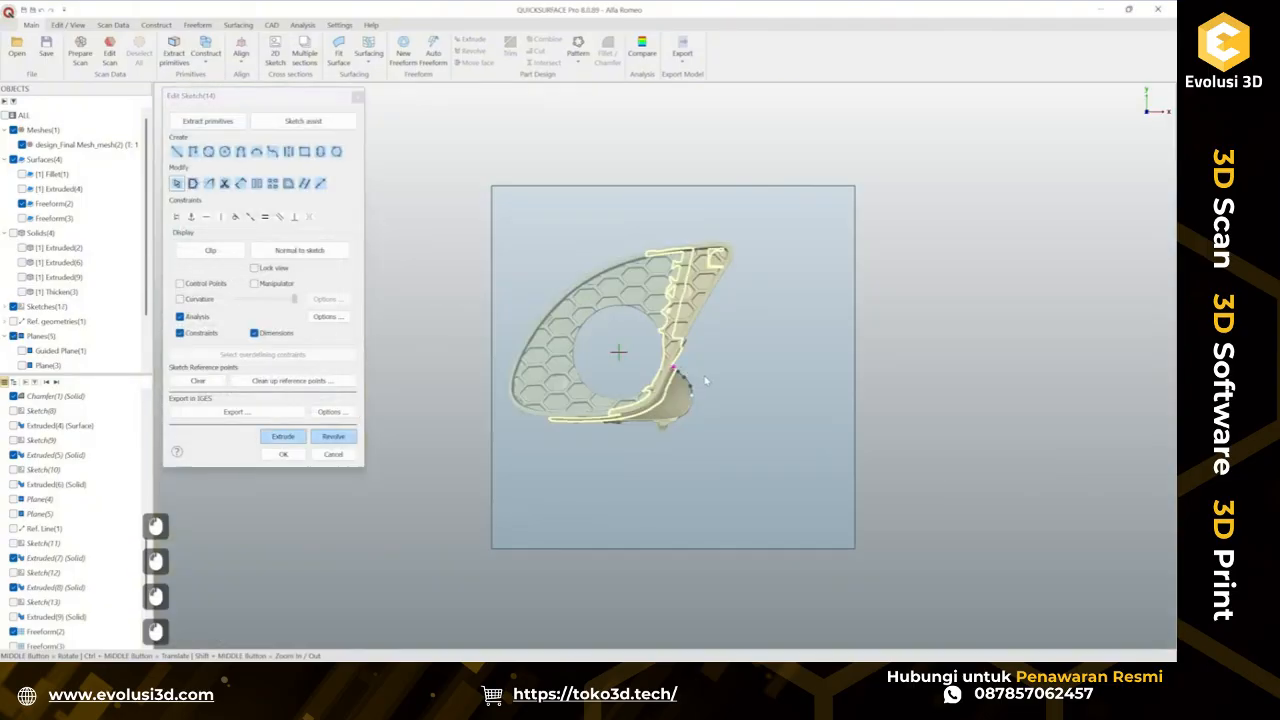
scroll(655, 363, up, 5)
click(210, 249)
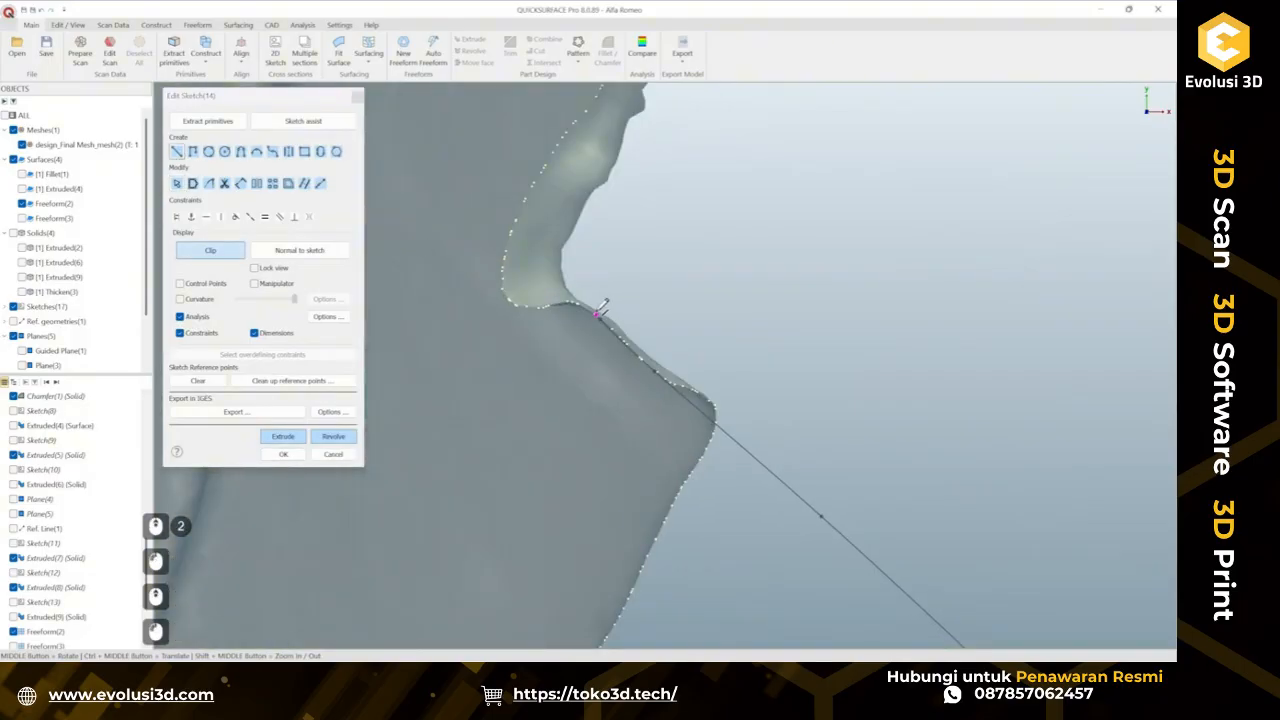
click(597, 315)
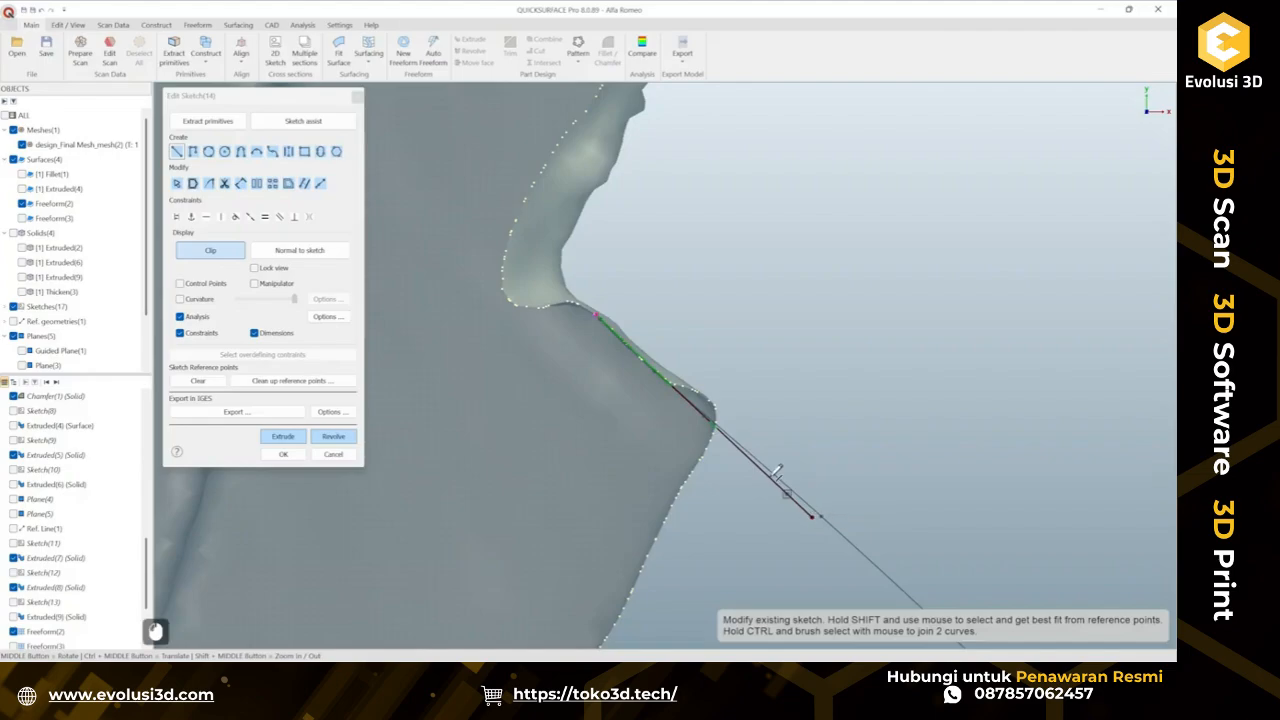
key(Escape)
key(Escape)
drag(598, 318, 486, 216)
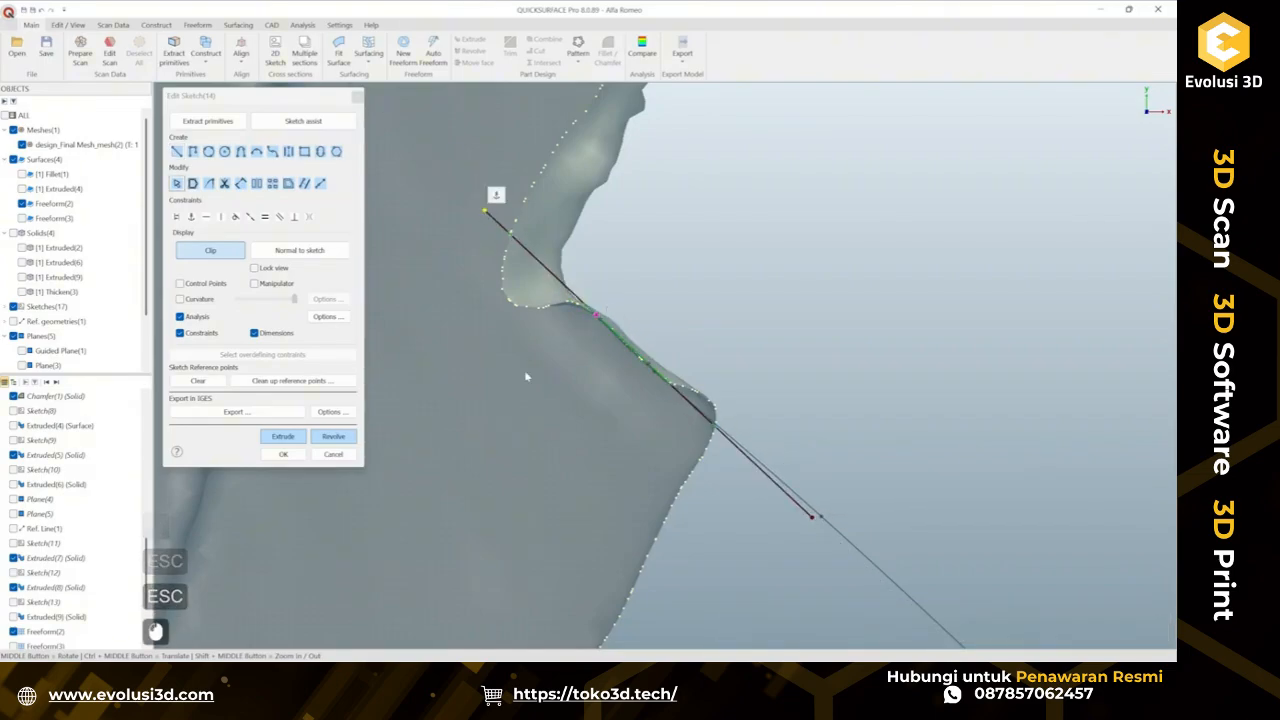
click(283, 453)
Hide the guided plane used for the profile sketch.
right_click(798, 358)
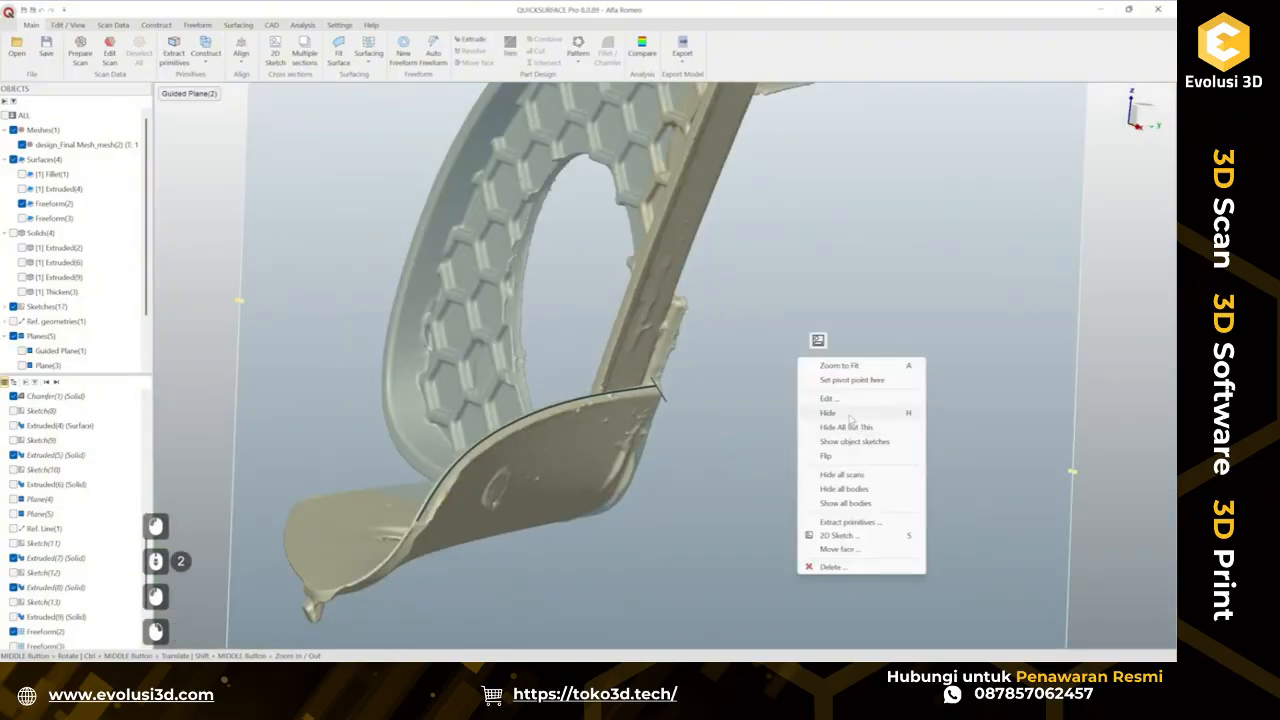
click(840, 413)
Sweep the sketched profile line along the traced tab-edge curve, with deviation analysis turned on.
click(252, 28)
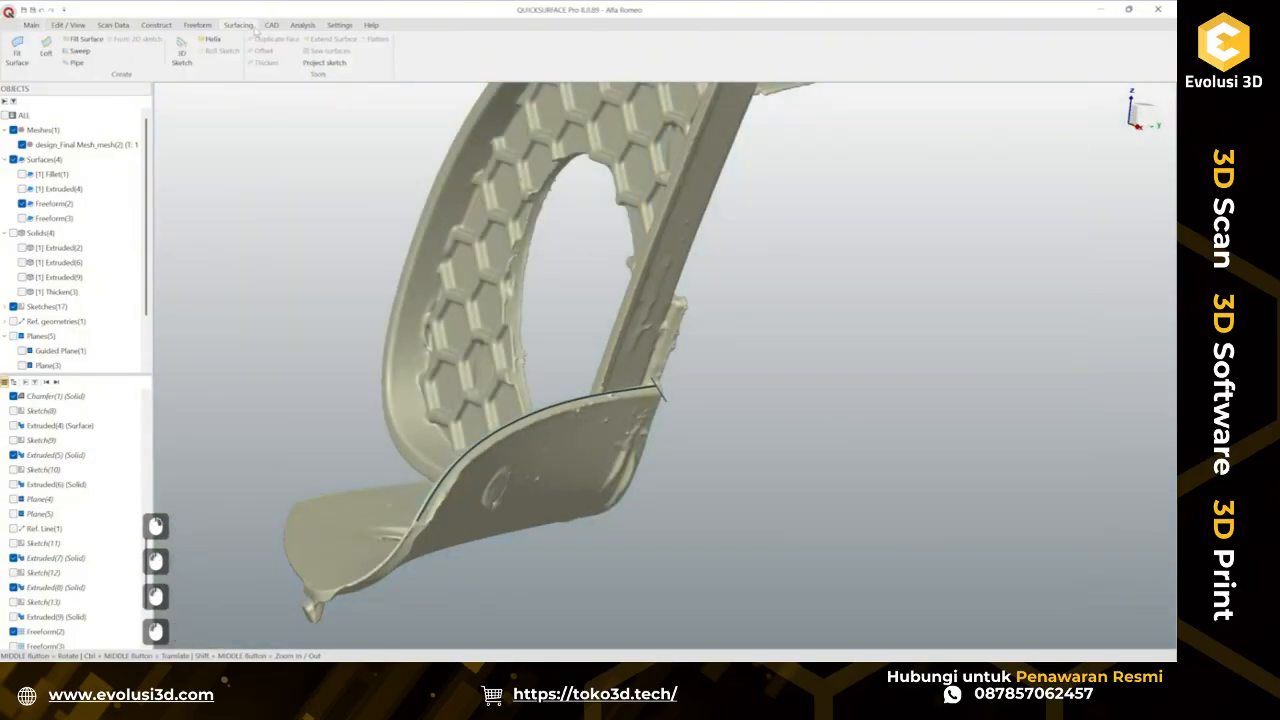
click(72, 51)
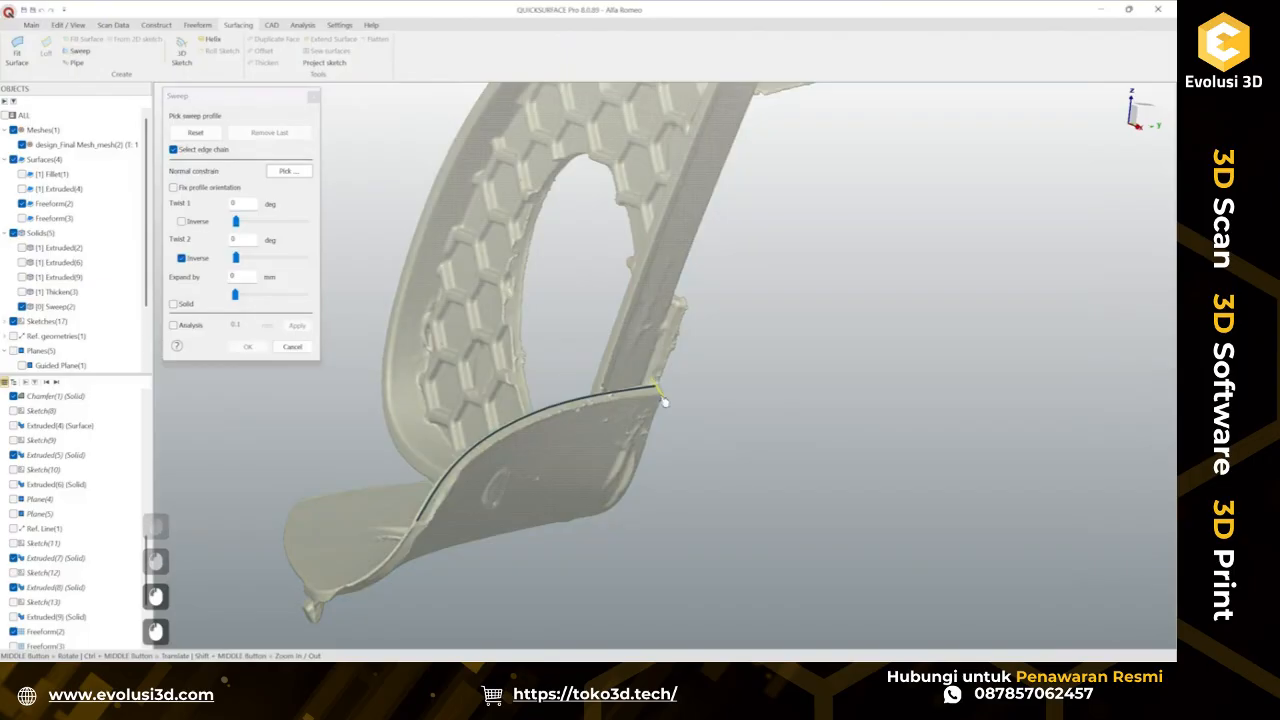
click(640, 393)
middle_drag(640, 393, 510, 430)
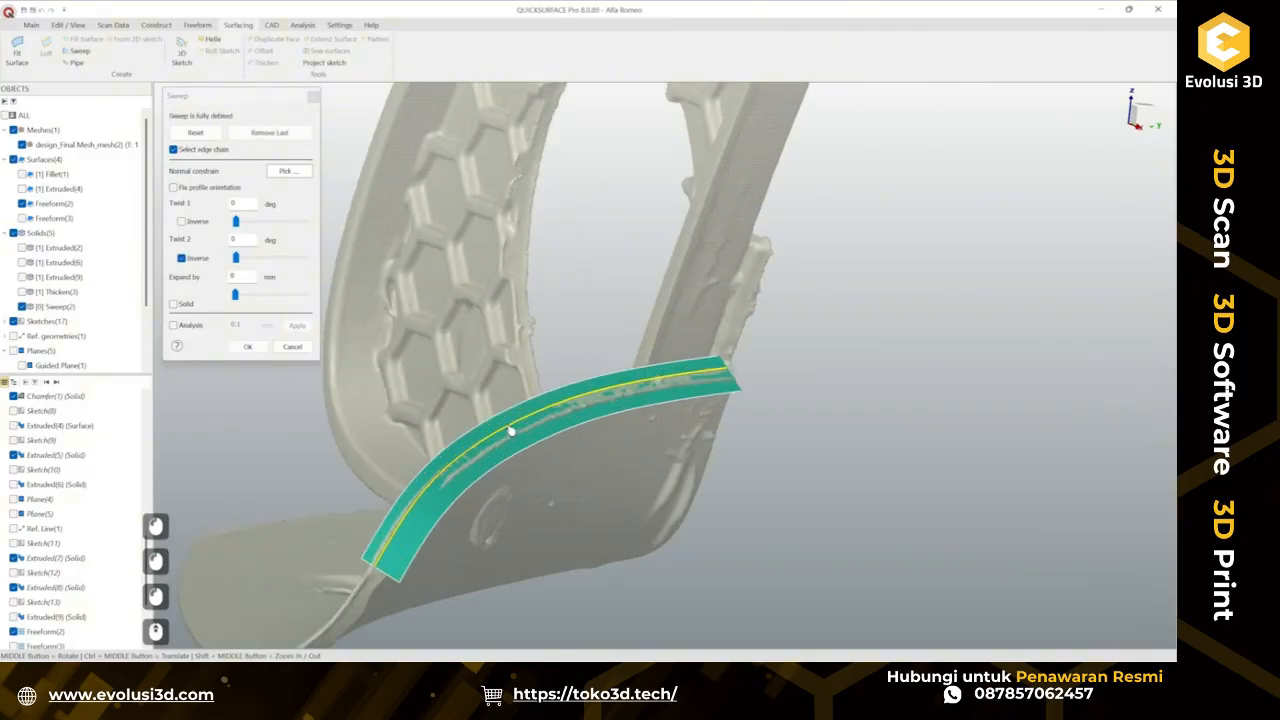
middle_drag(557, 367, 156, 302)
click(173, 325)
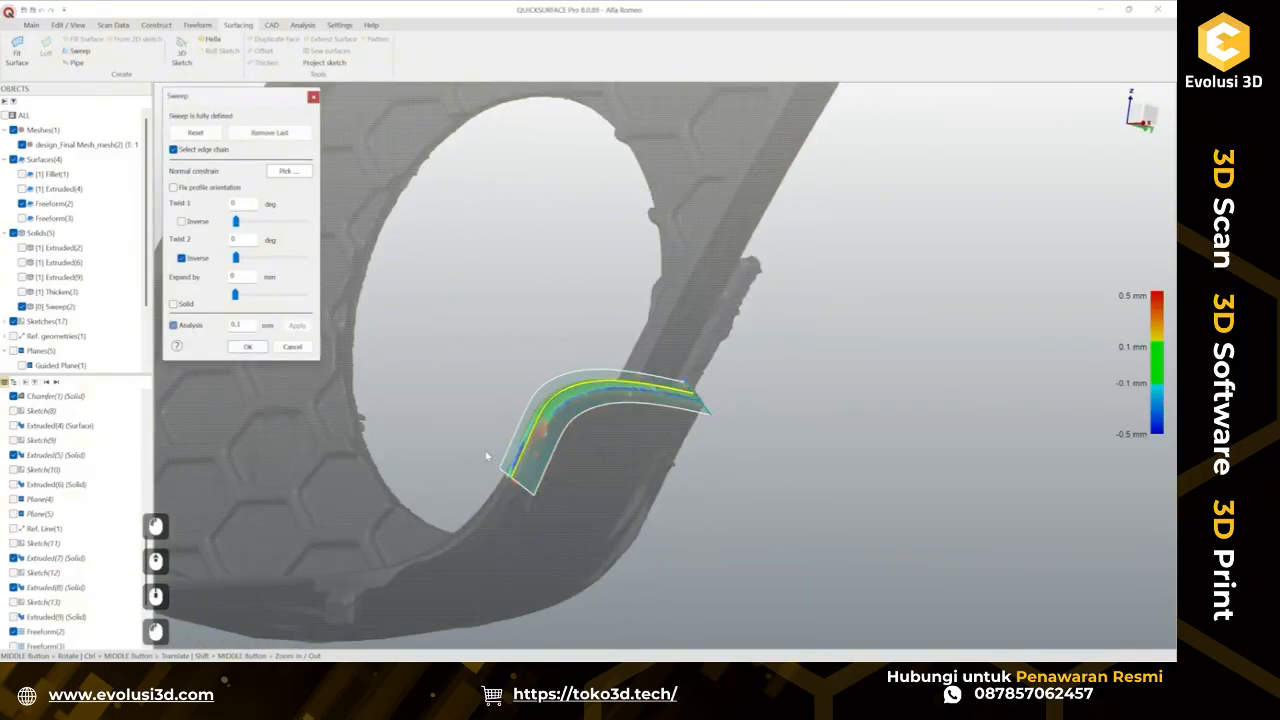
Set the sweep's first twist to 17.3 degrees with Inverse checked, then confirm the sweep.
scroll(486, 451, up, 5)
middle_drag(643, 333, 671, 323)
middle_drag(790, 236, 810, 291)
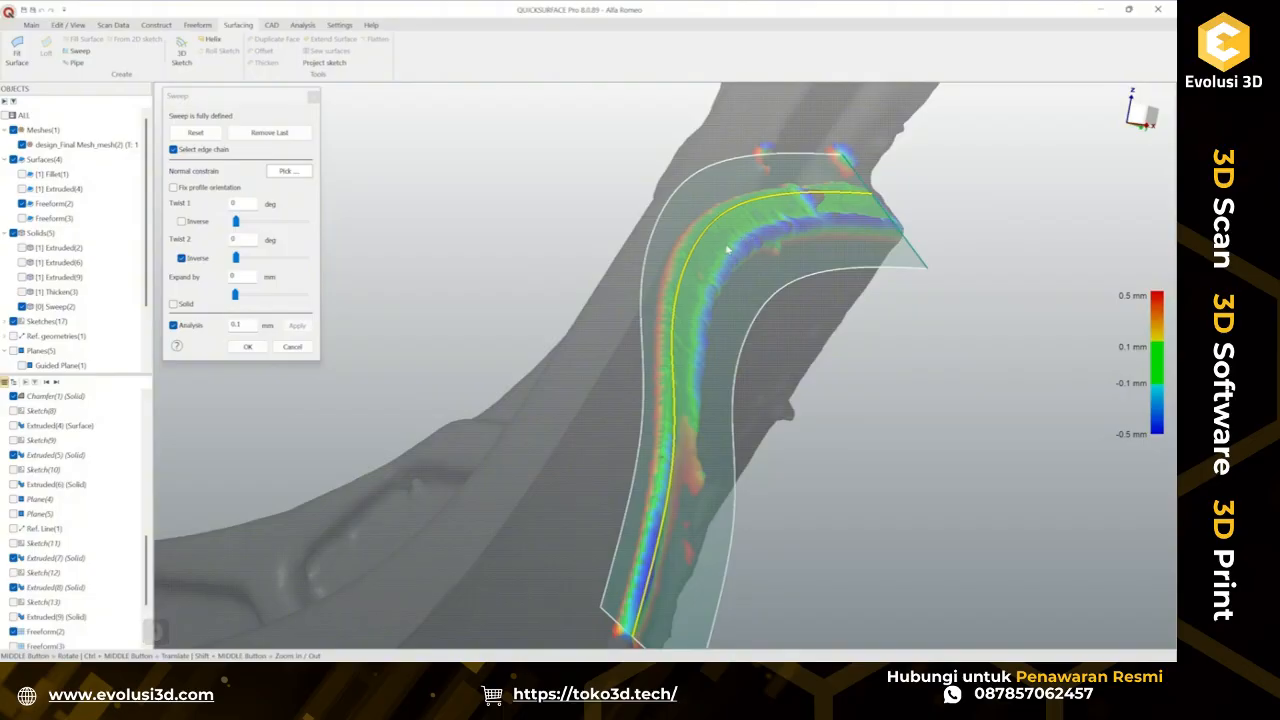
middle_drag(887, 230, 791, 252)
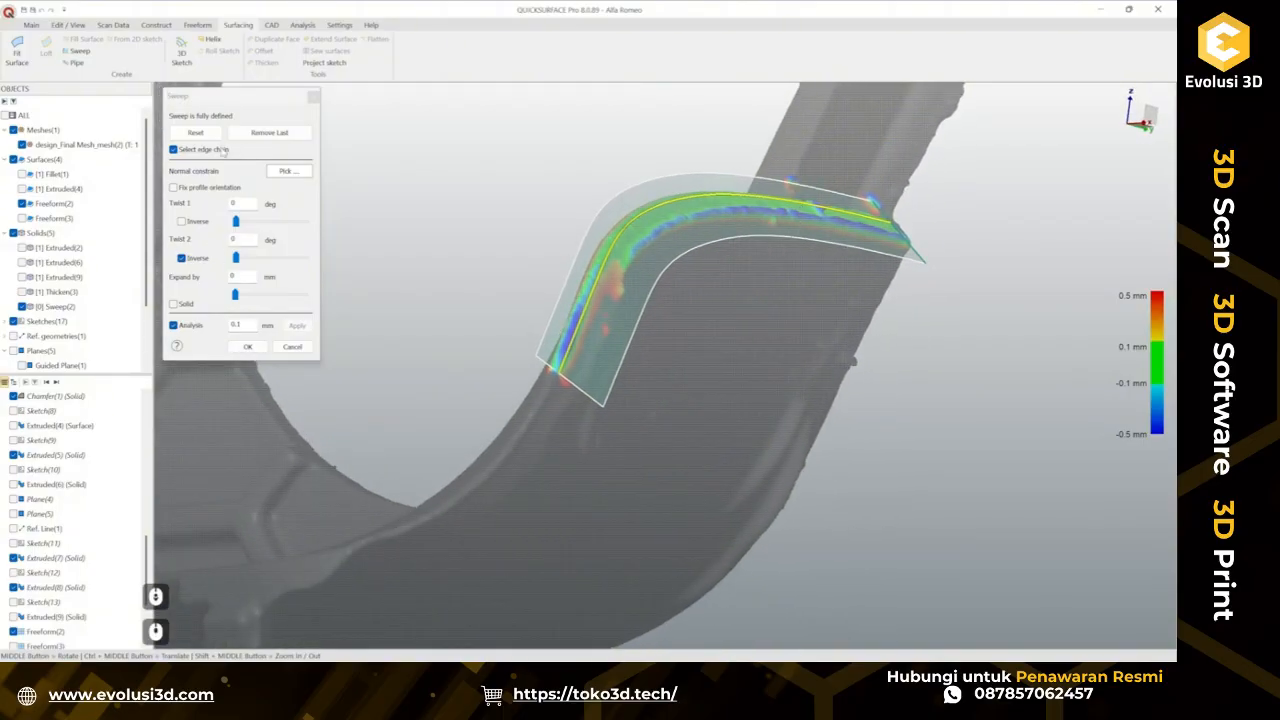
middle_drag(626, 341, 595, 310)
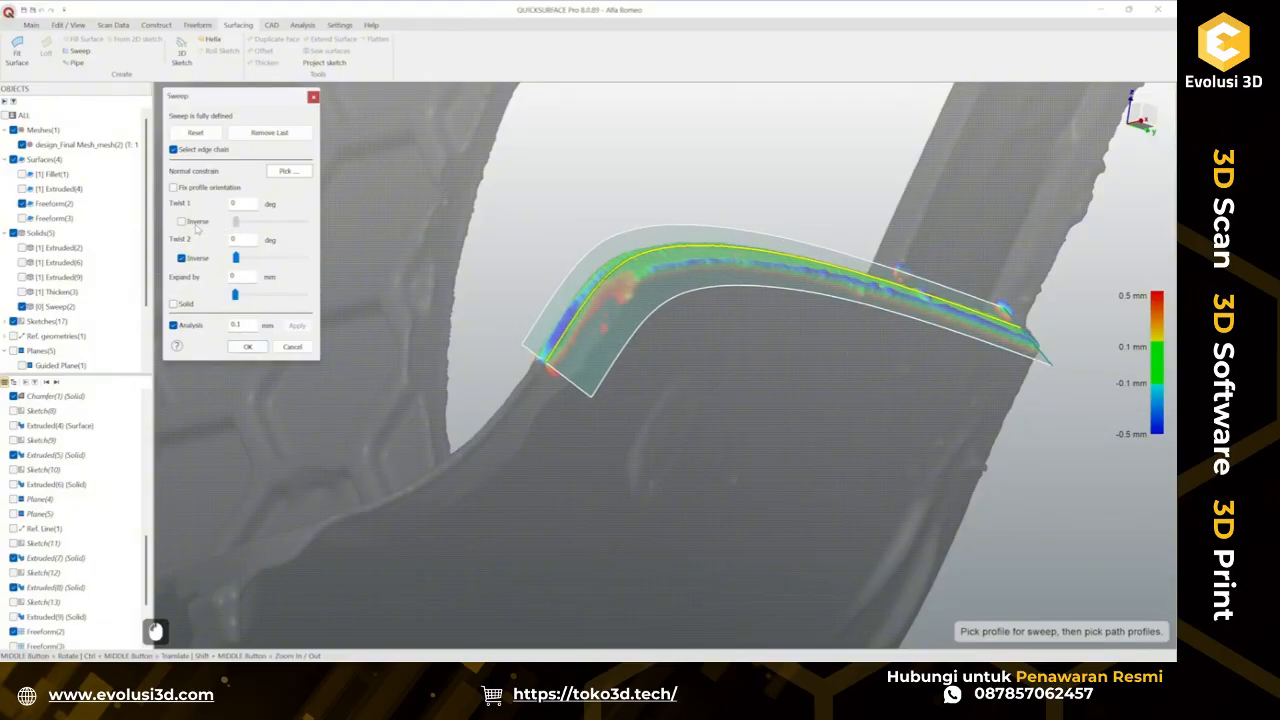
drag(241, 226, 261, 230)
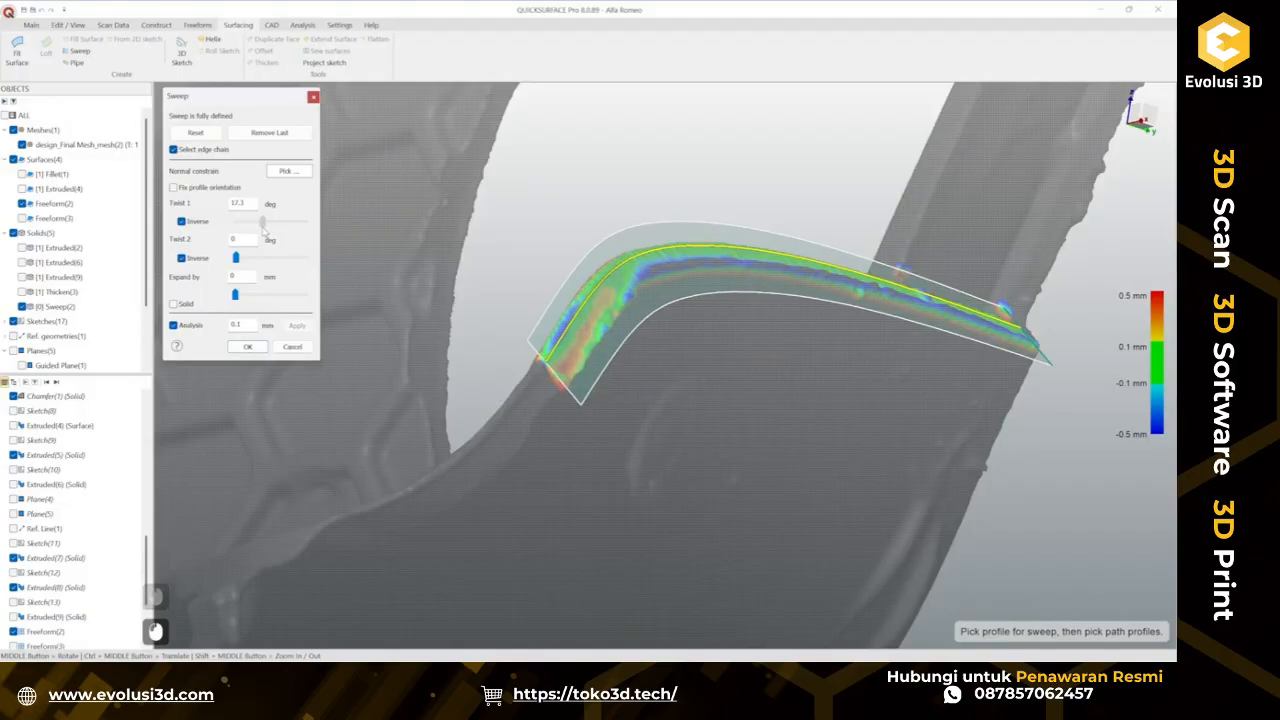
middle_drag(781, 350, 634, 343)
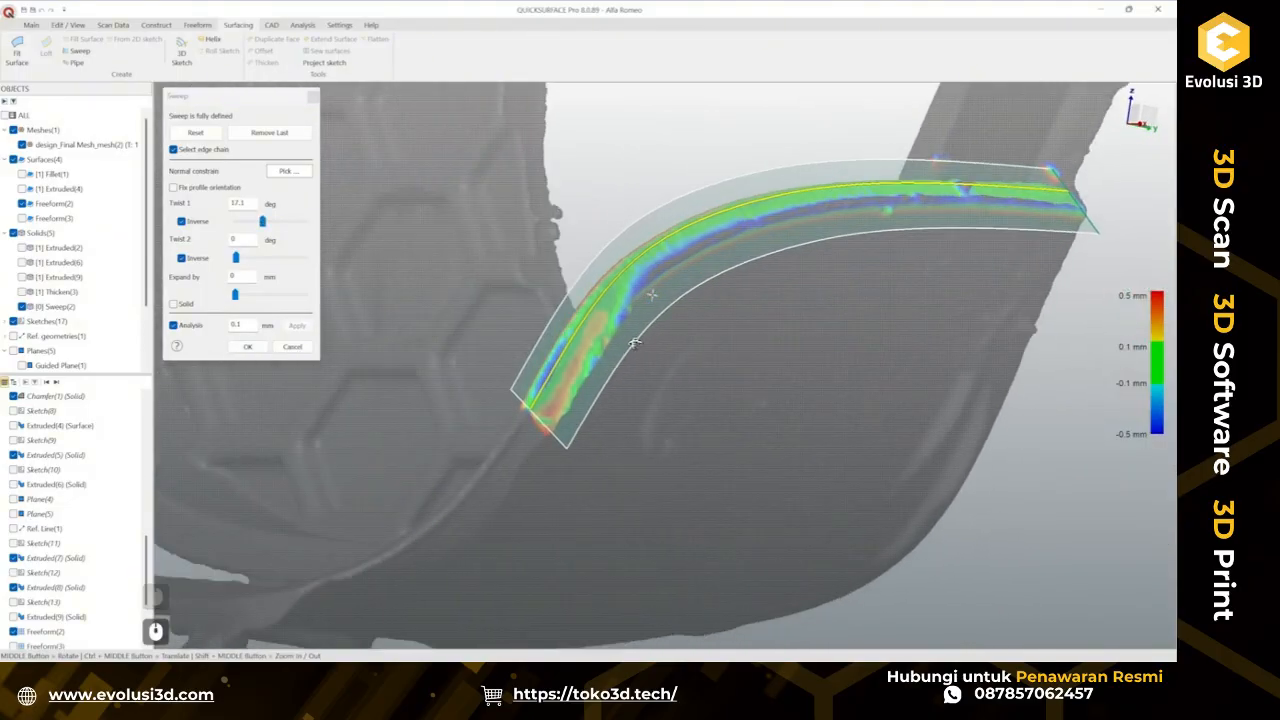
click(248, 347)
Extend the swept surface naturally from its end edge near the tab's corner.
ctrl+middle_drag(468, 367, 675, 322)
click(637, 391)
right_click(634, 316)
click(689, 414)
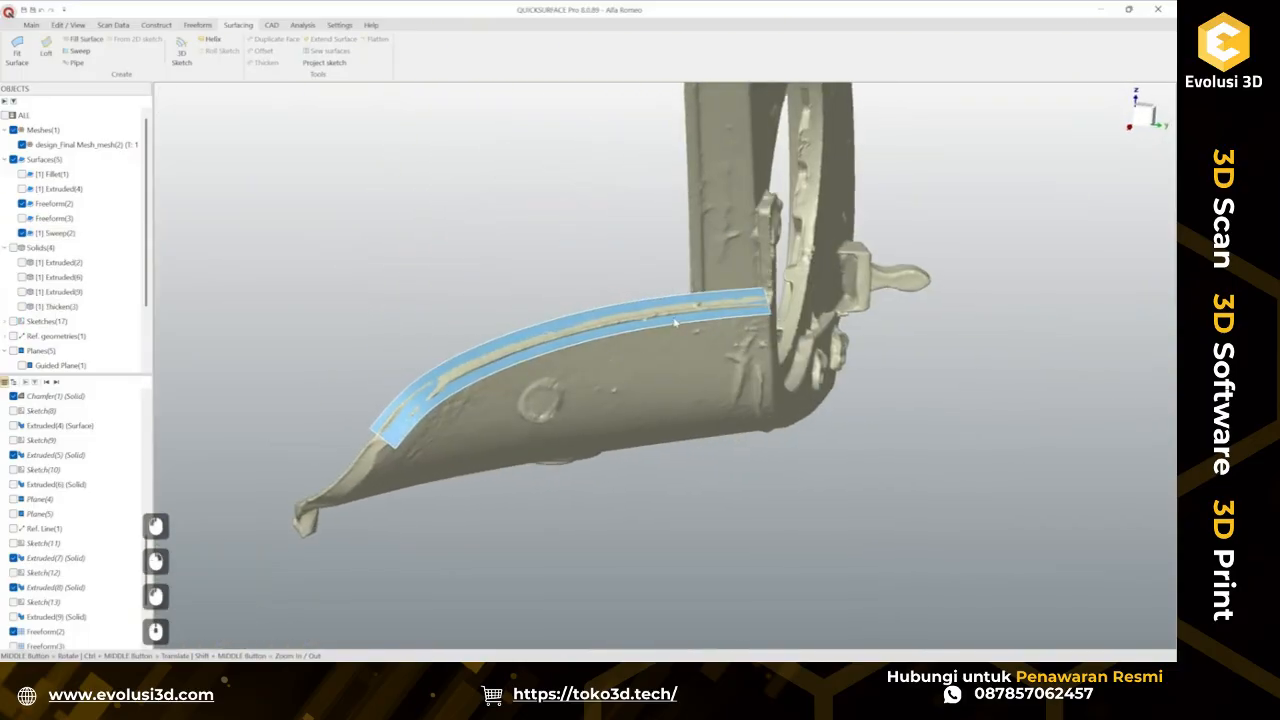
click(675, 322)
click(333, 38)
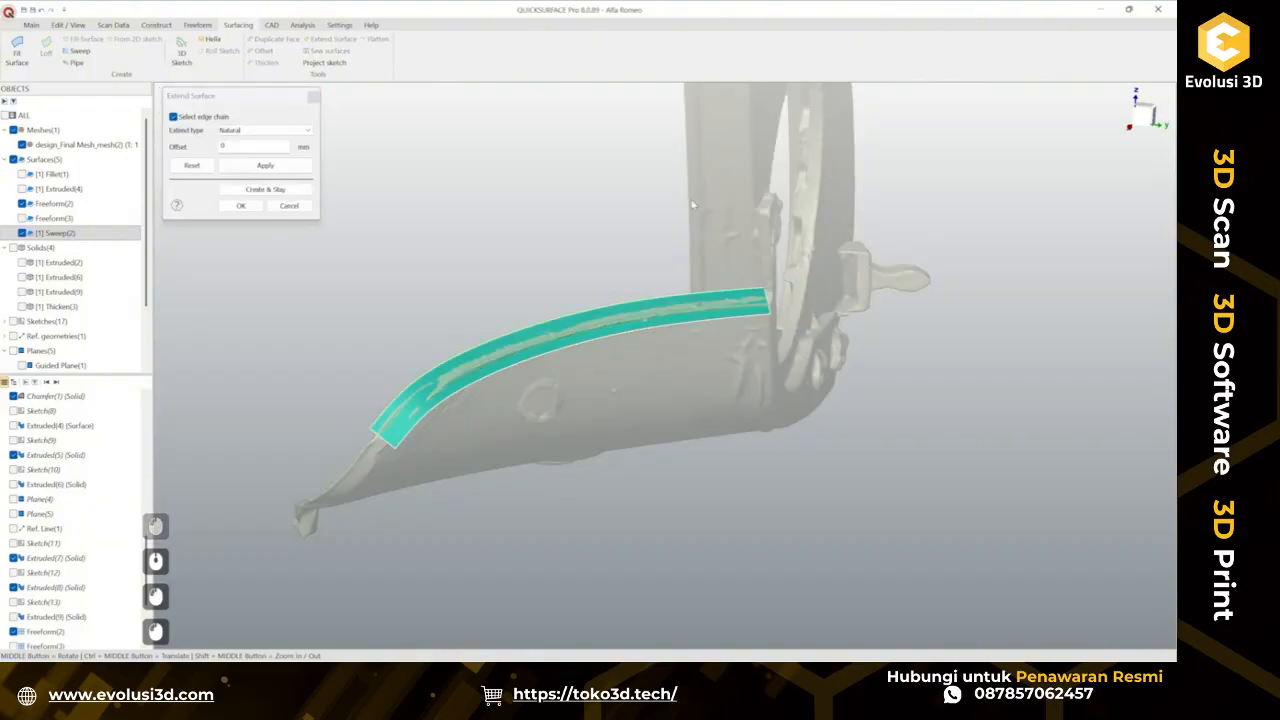
drag(781, 305, 822, 305)
key(ctrl+z)
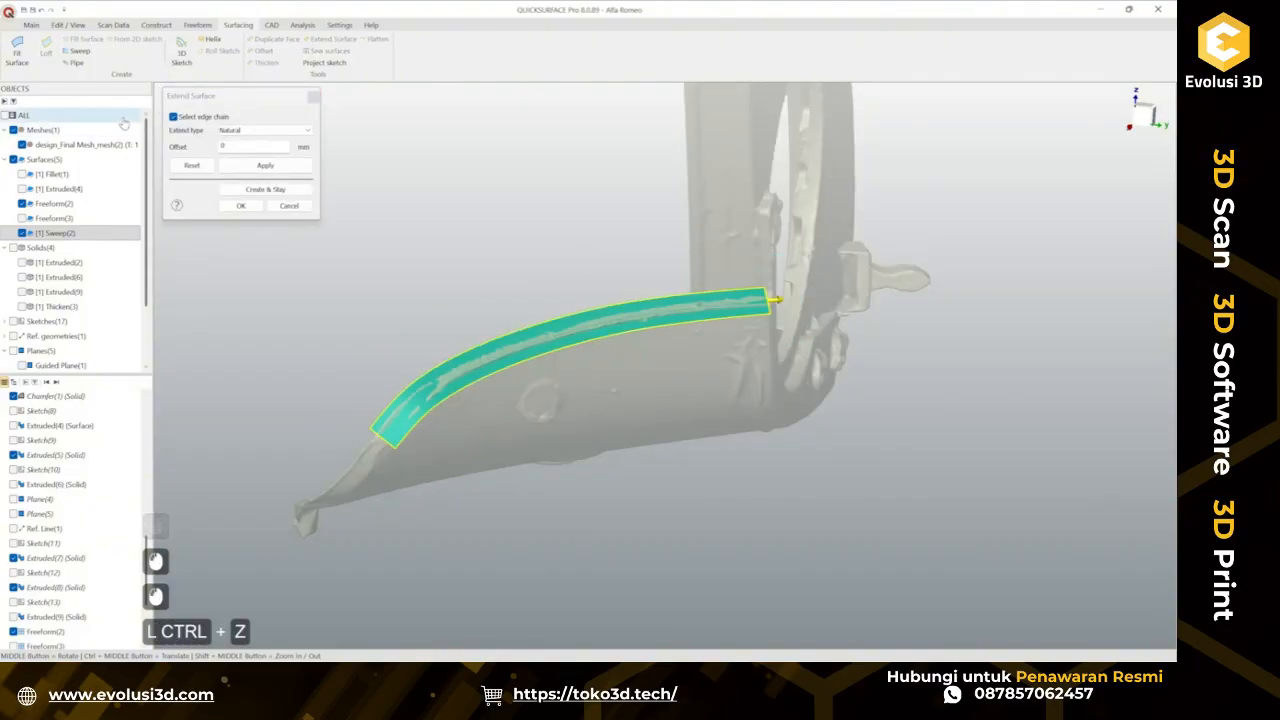
click(785, 327)
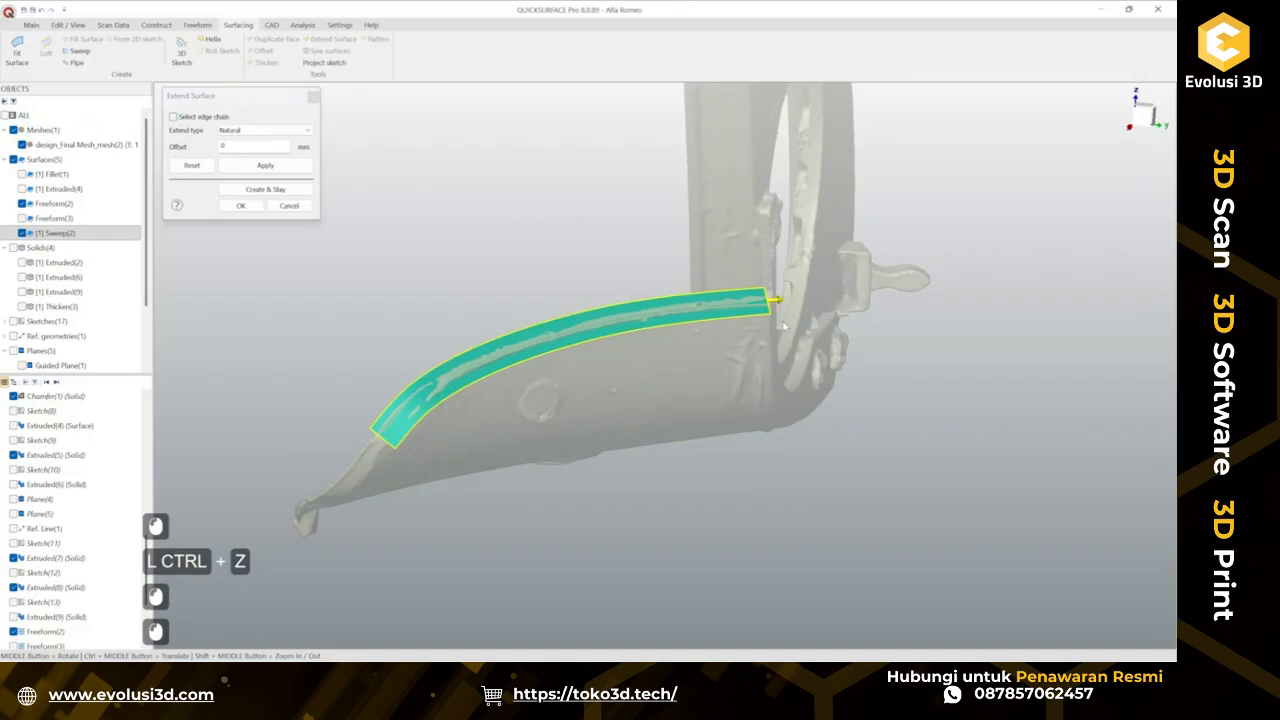
click(240, 166)
click(772, 310)
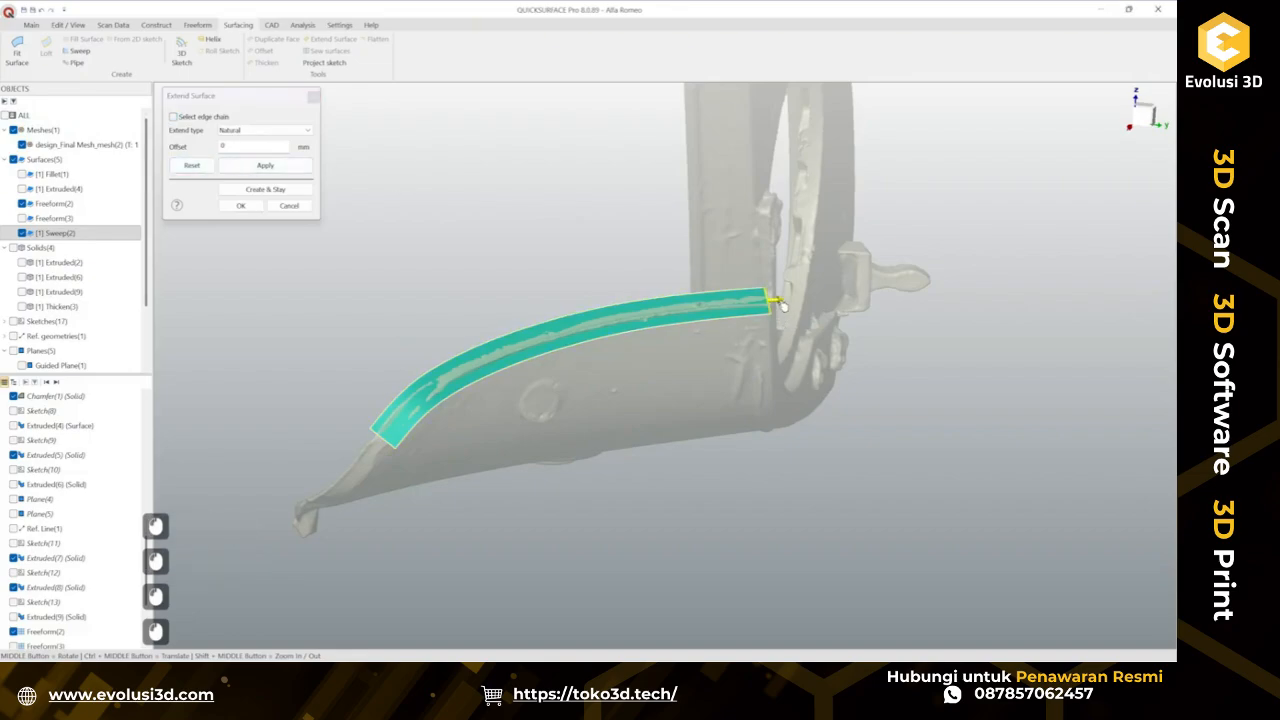
click(241, 206)
Inspect the extended surface against the scan along the tab edge from several angles.
ctrl+middle_drag(622, 326, 903, 289)
ctrl+middle_drag(635, 387, 571, 283)
scroll(706, 461, up, 3)
middle_drag(778, 402, 694, 405)
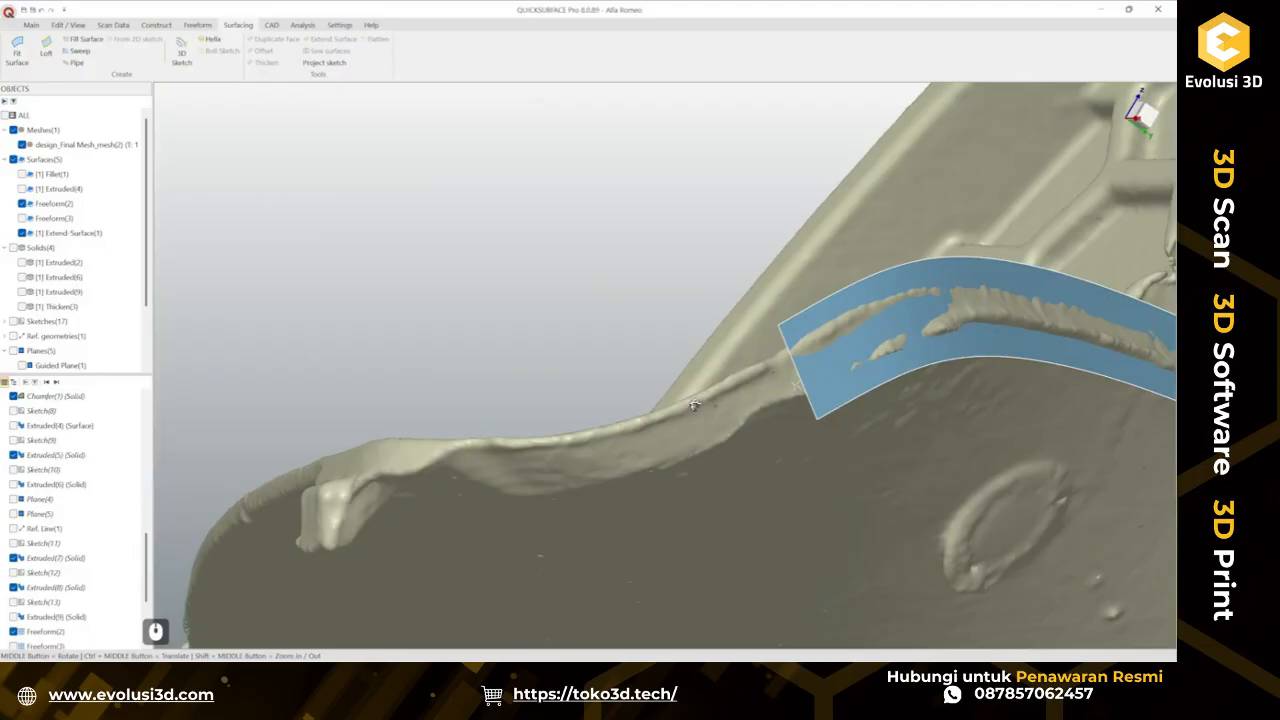
middle_drag(694, 405, 879, 427)
scroll(683, 462, down, 3)
scroll(874, 414, down, 2)
ctrl+middle_drag(664, 386, 592, 398)
middle_drag(790, 320, 612, 340)
scroll(628, 421, up, 3)
ctrl+middle_drag(628, 421, 608, 389)
middle_drag(650, 372, 560, 325)
mouse_move(741, 376)
middle_down()
mouse_move(577, 387)
mouse_move(555, 402)
mouse_move(680, 345)
mouse_move(420, 388)
mouse_move(613, 327)
middle_up()
scroll(420, 388, down, 3)
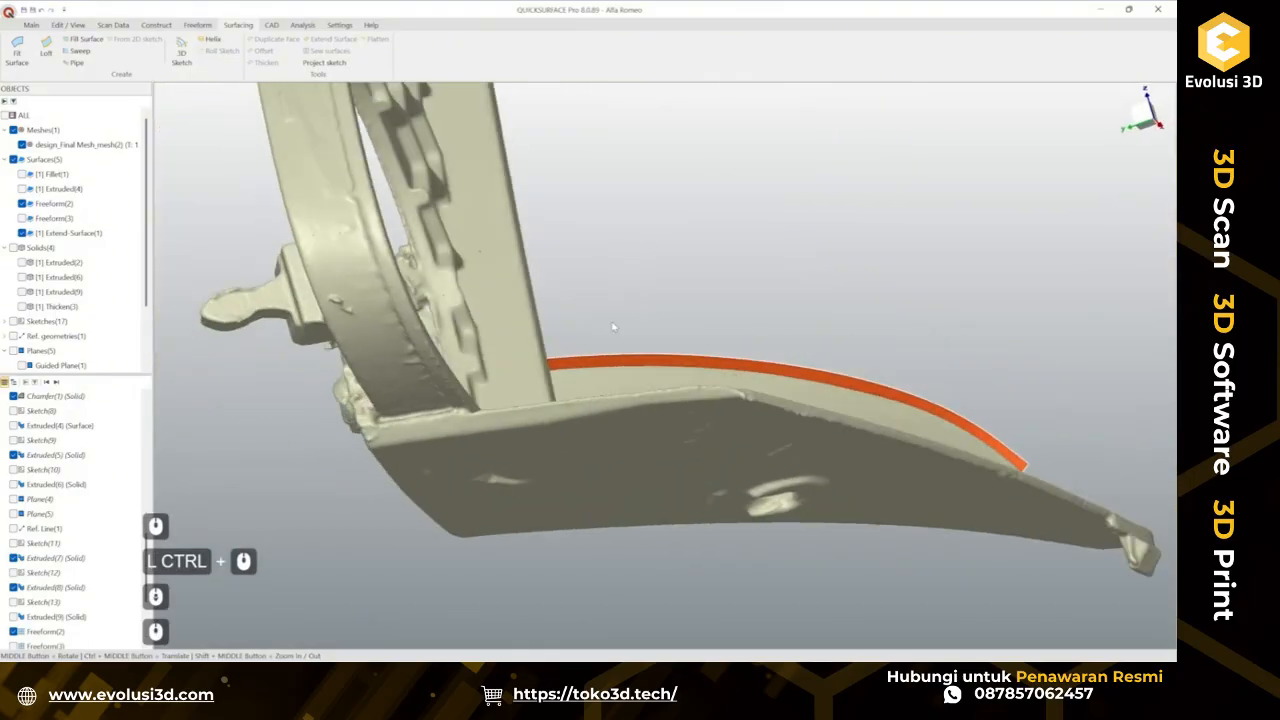
Trace a three-point 3D sketch curve along the tab's other upper edge and confirm it.
click(181, 52)
scroll(643, 411, up, 3)
ctrl+middle_drag(643, 411, 659, 367)
mouse_move(659, 367)
middle_down()
mouse_move(686, 371)
mouse_move(688, 309)
mouse_move(672, 312)
middle_up()
click(325, 369)
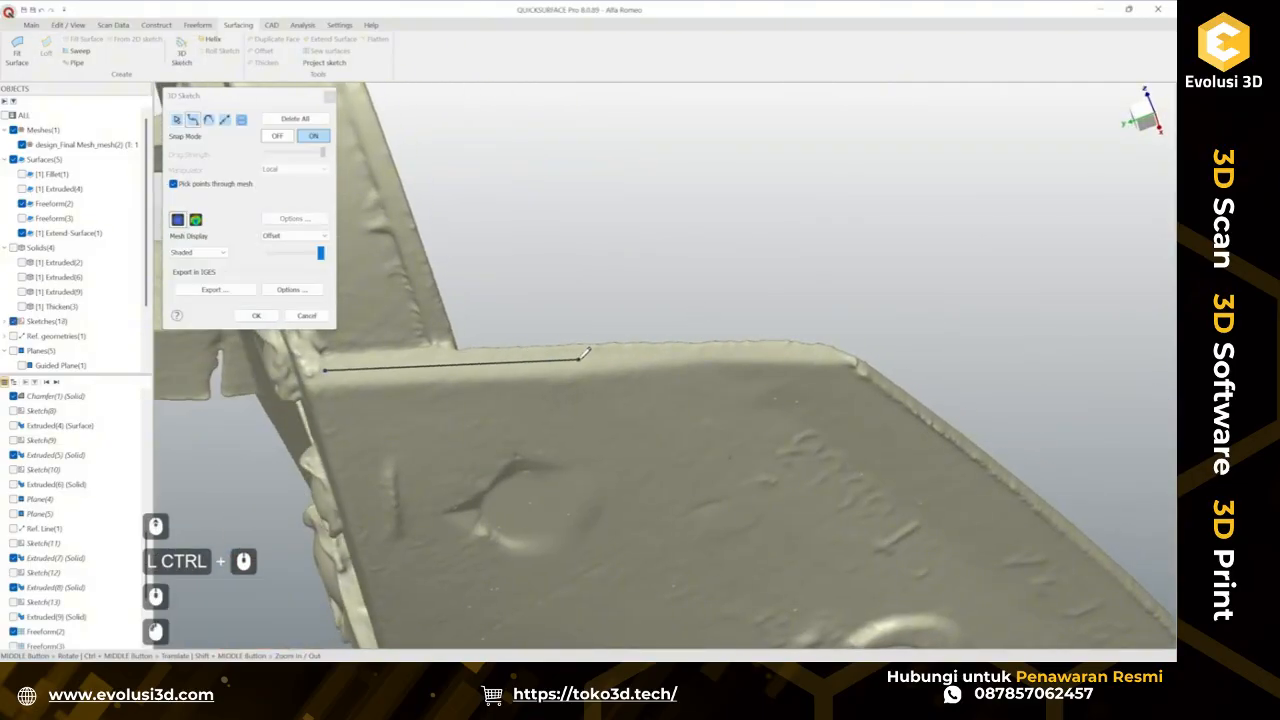
click(580, 358)
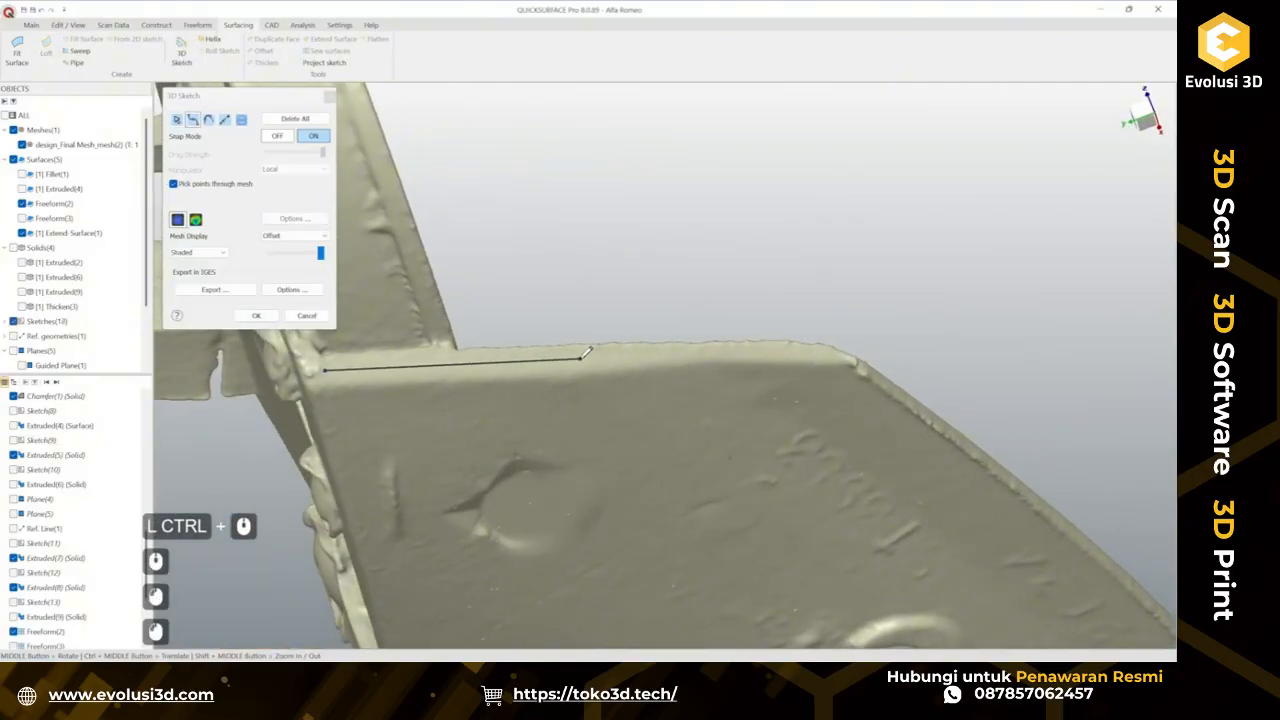
click(826, 351)
click(198, 222)
mouse_move(664, 374)
middle_down()
mouse_move(560, 394)
mouse_move(608, 356)
mouse_move(566, 331)
mouse_move(603, 337)
middle_up()
scroll(603, 361, up, 2)
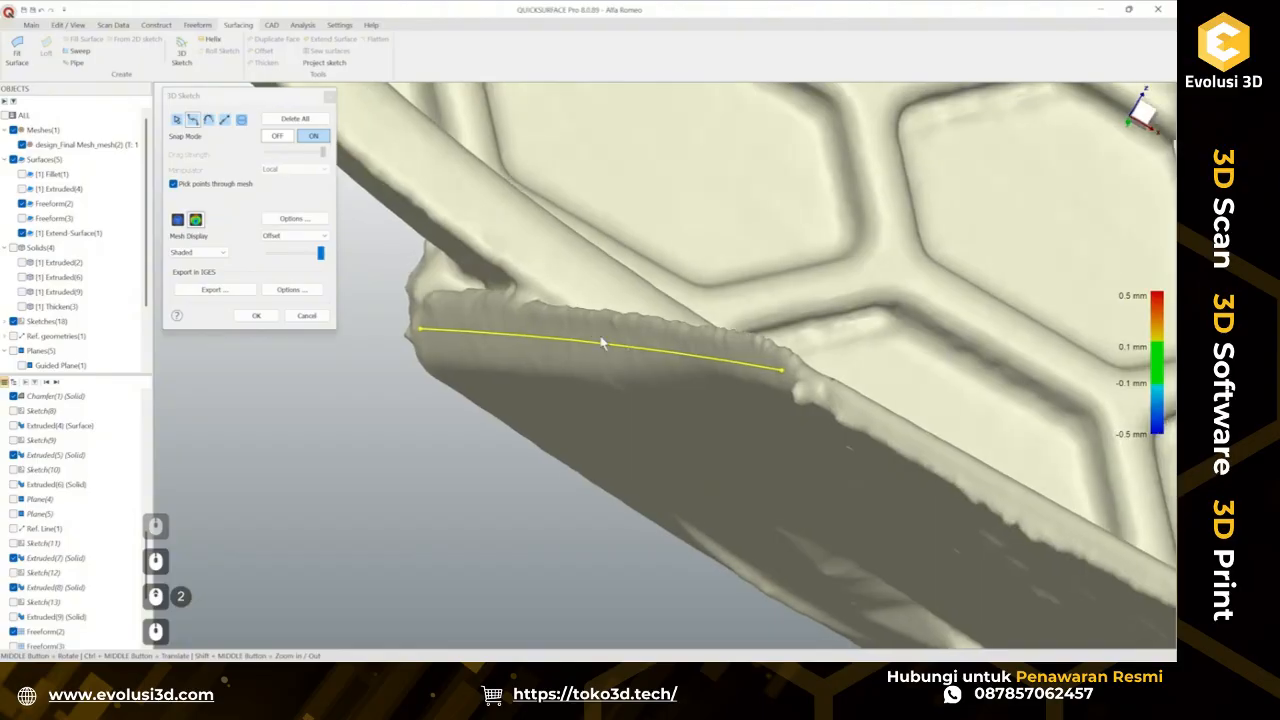
click(256, 316)
Construct a plane along path on the new curve at a 50% offset.
middle_drag(270, 340, 280, 387)
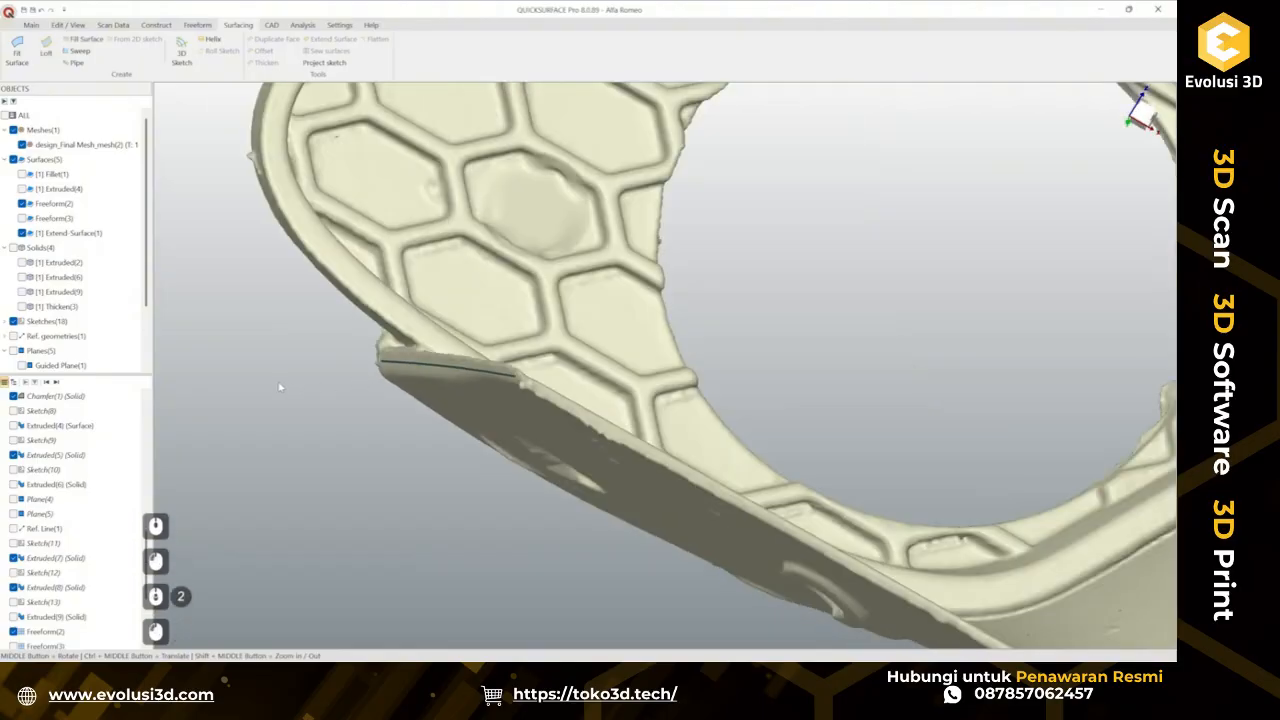
click(32, 28)
click(174, 50)
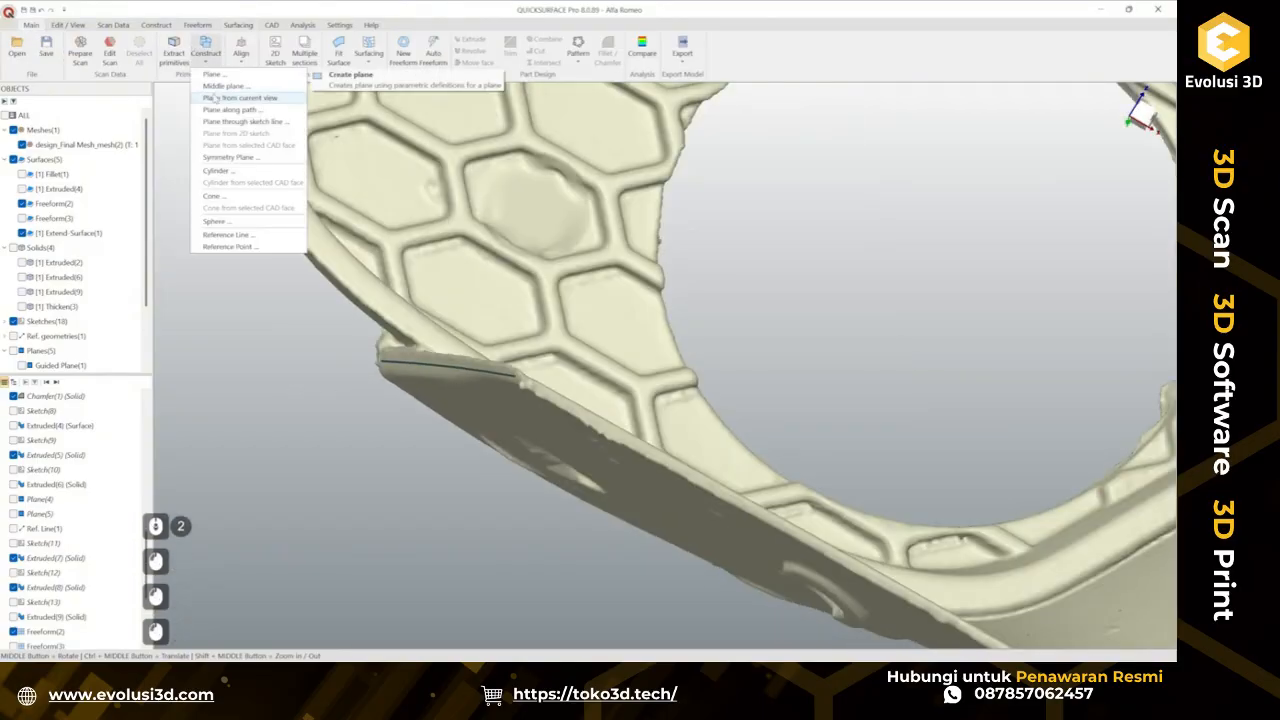
click(230, 112)
click(421, 370)
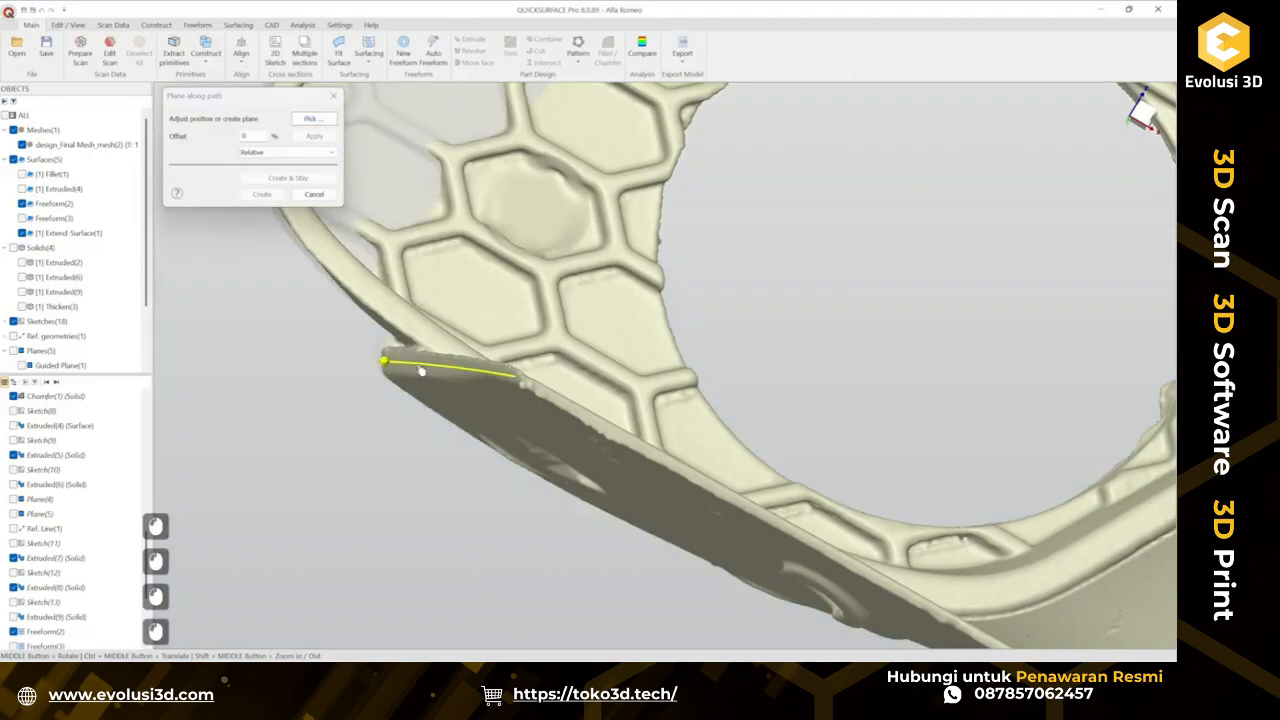
drag(315, 308, 377, 333)
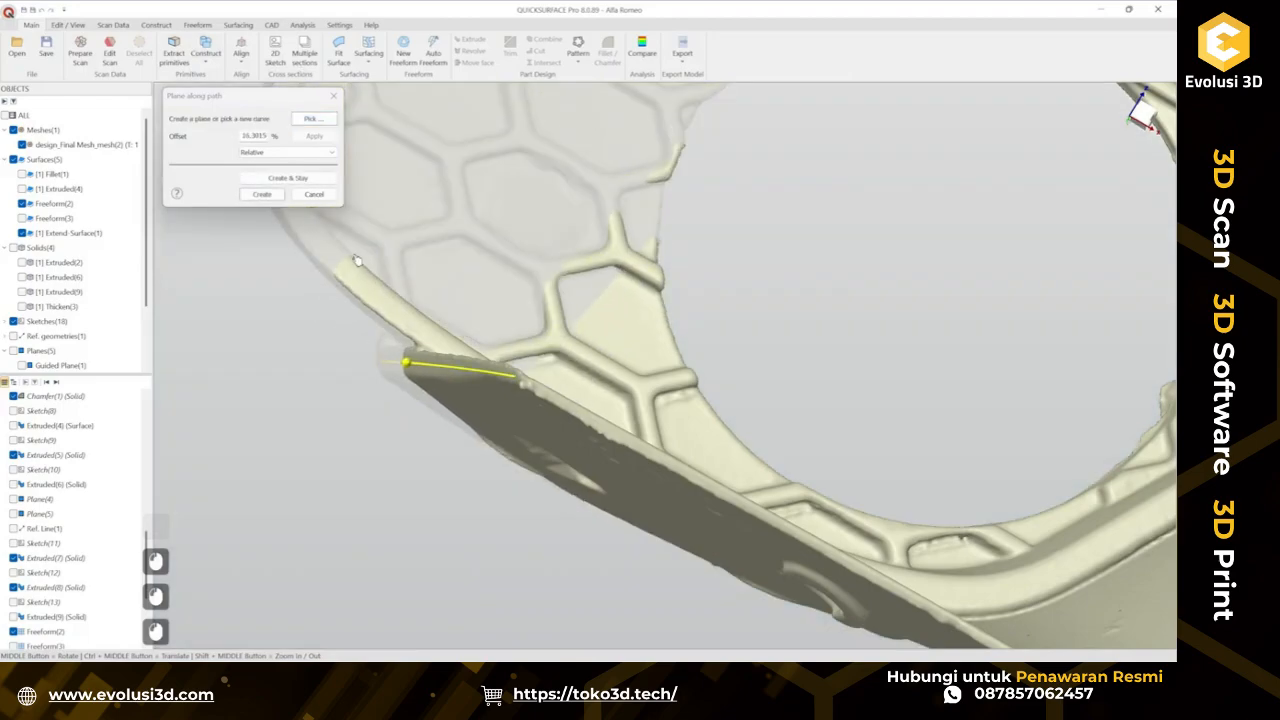
middle_drag(356, 260, 535, 309)
double_click(256, 135)
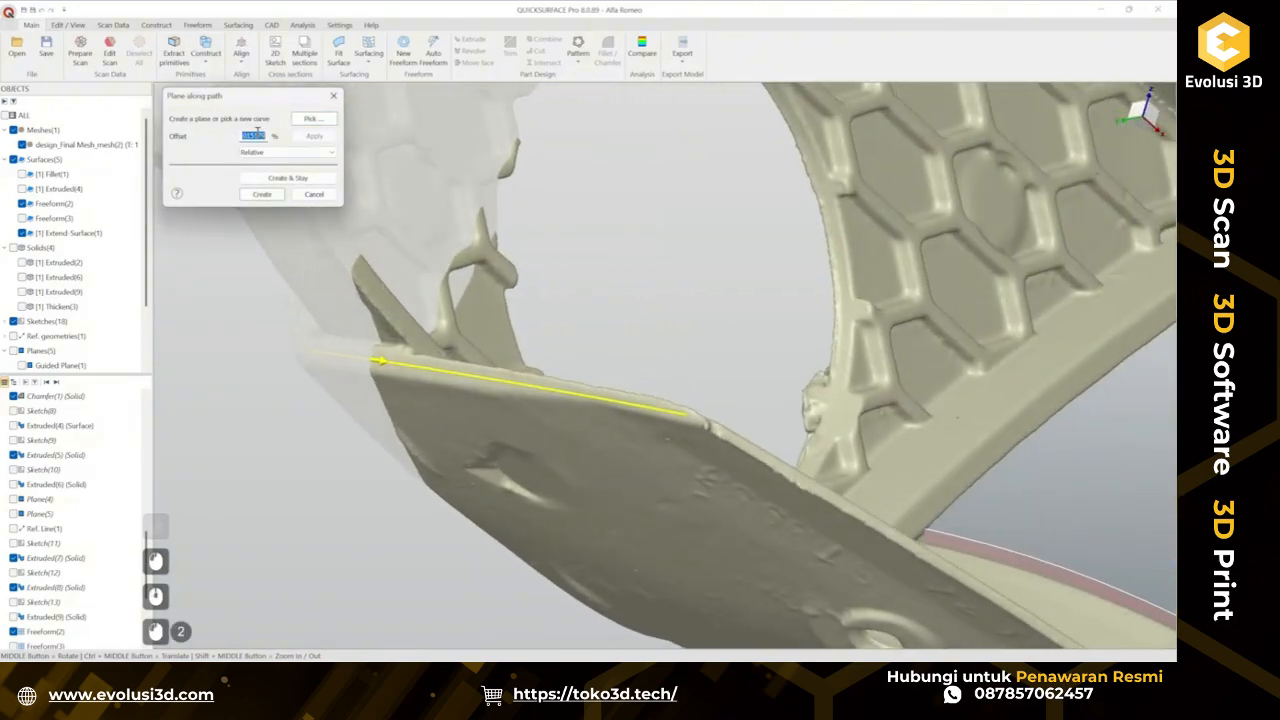
text(50)
key(Return)
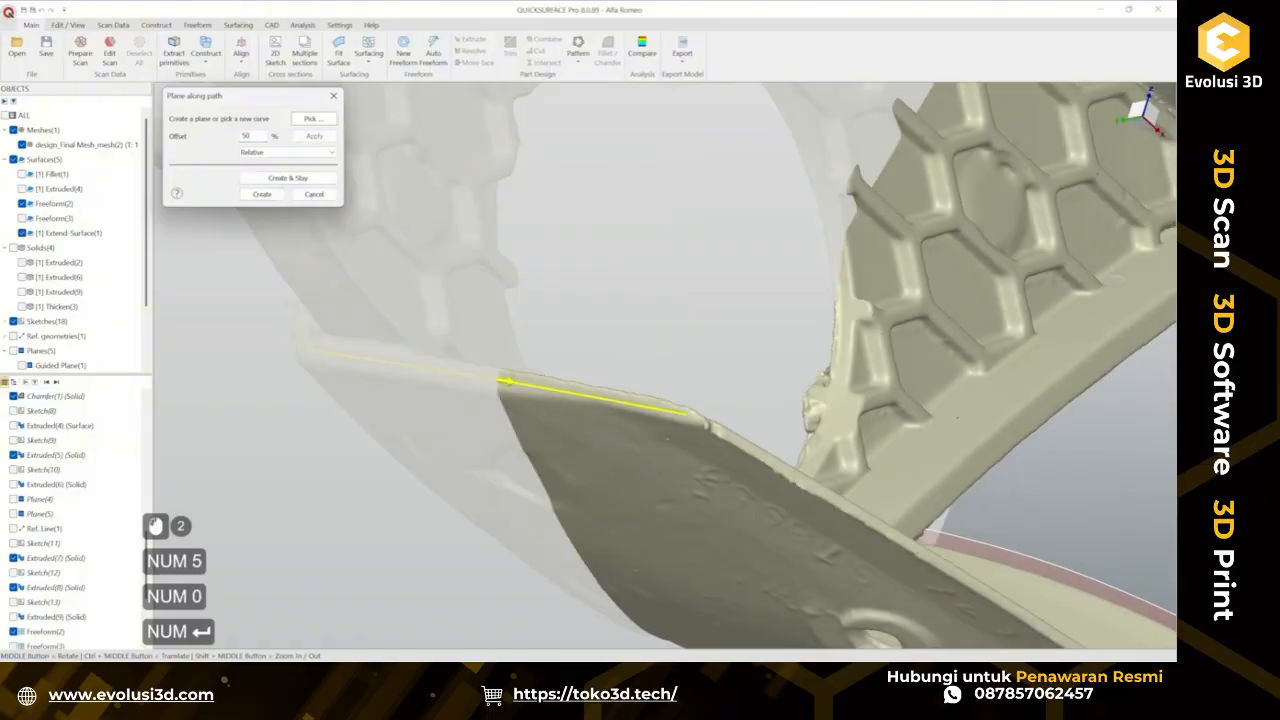
click(252, 196)
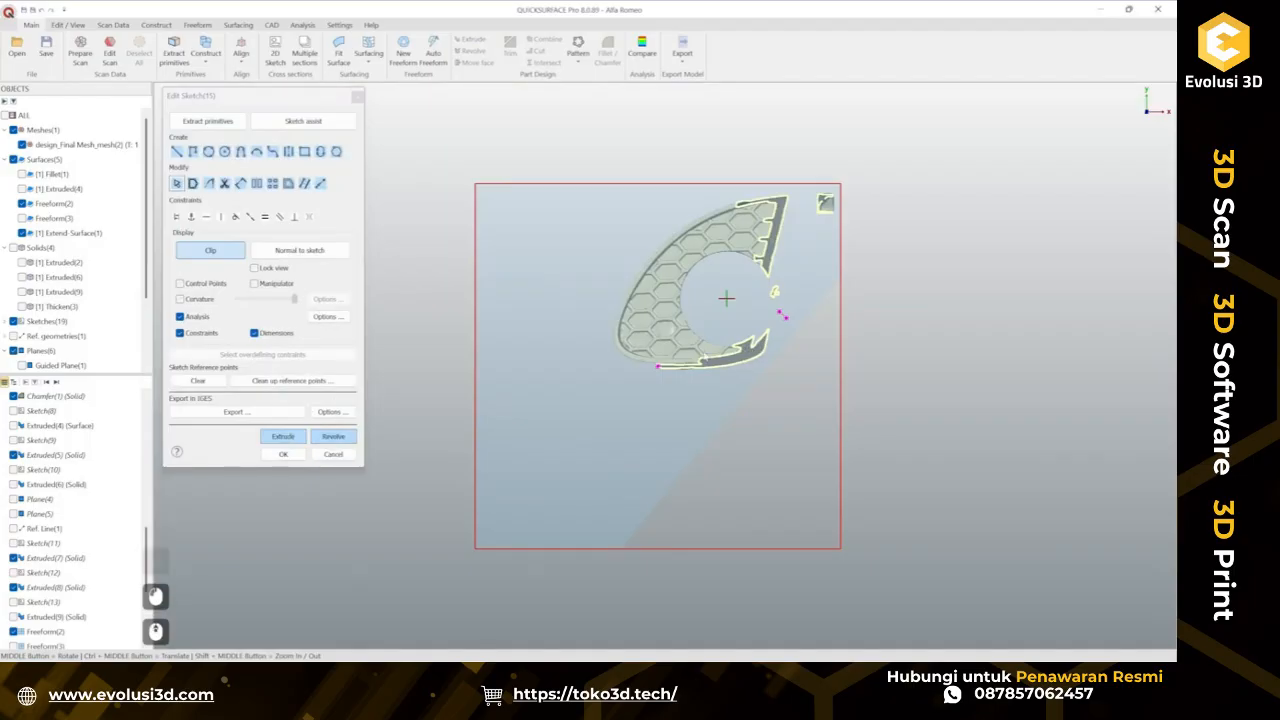
Draw a line across the tab's edge profile in a sketch on the new plane, then confirm the sketch.
scroll(700, 330, up, 10)
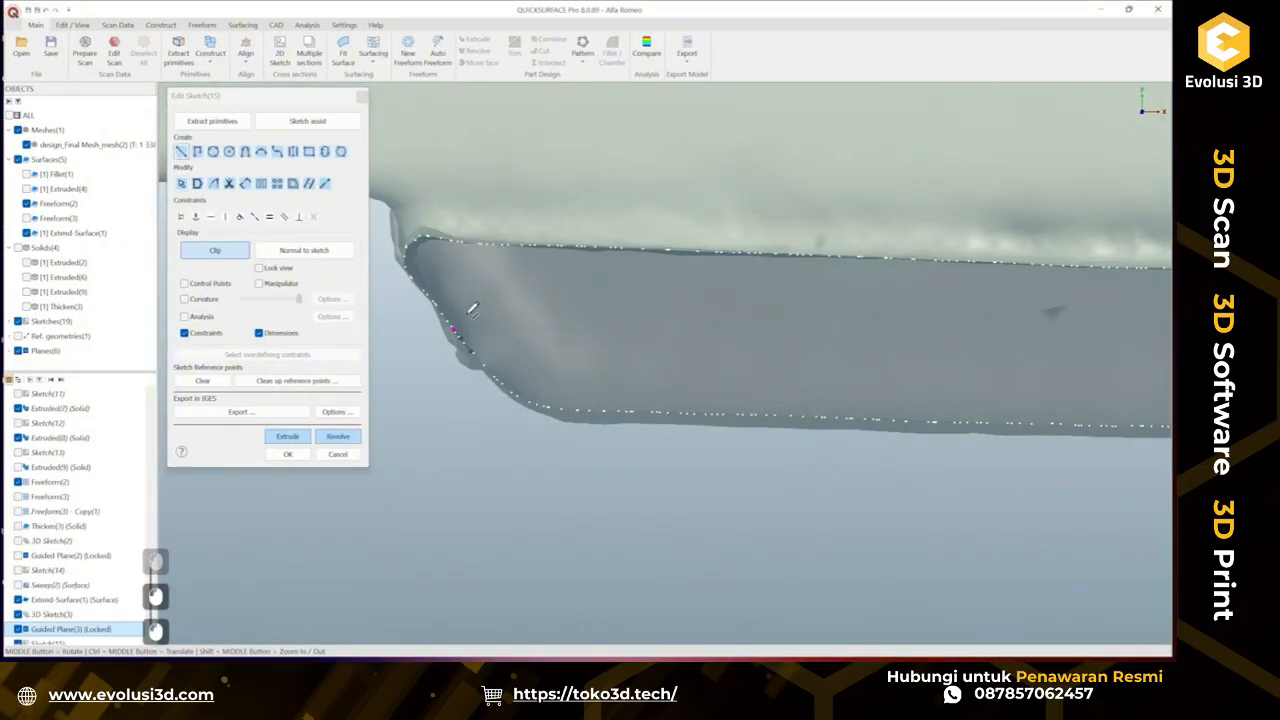
click(453, 327)
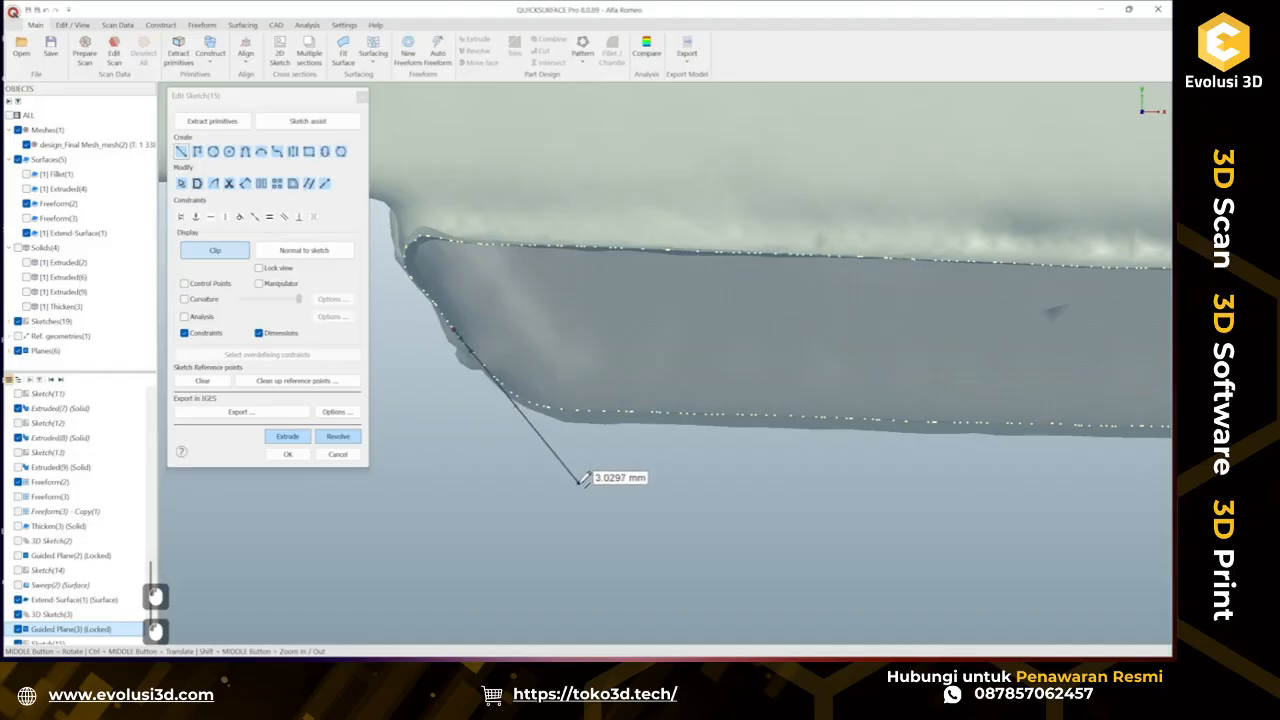
key(Escape)
click(452, 332)
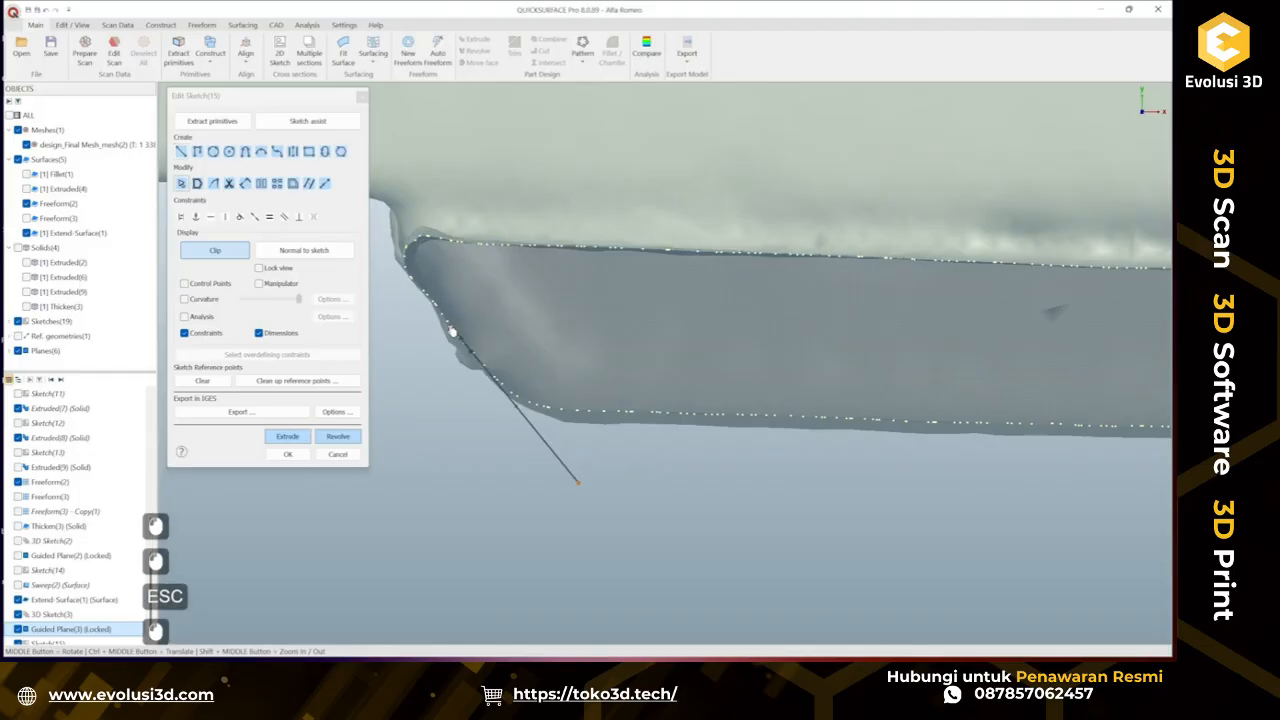
ctrl+middle_drag(390, 212, 585, 290)
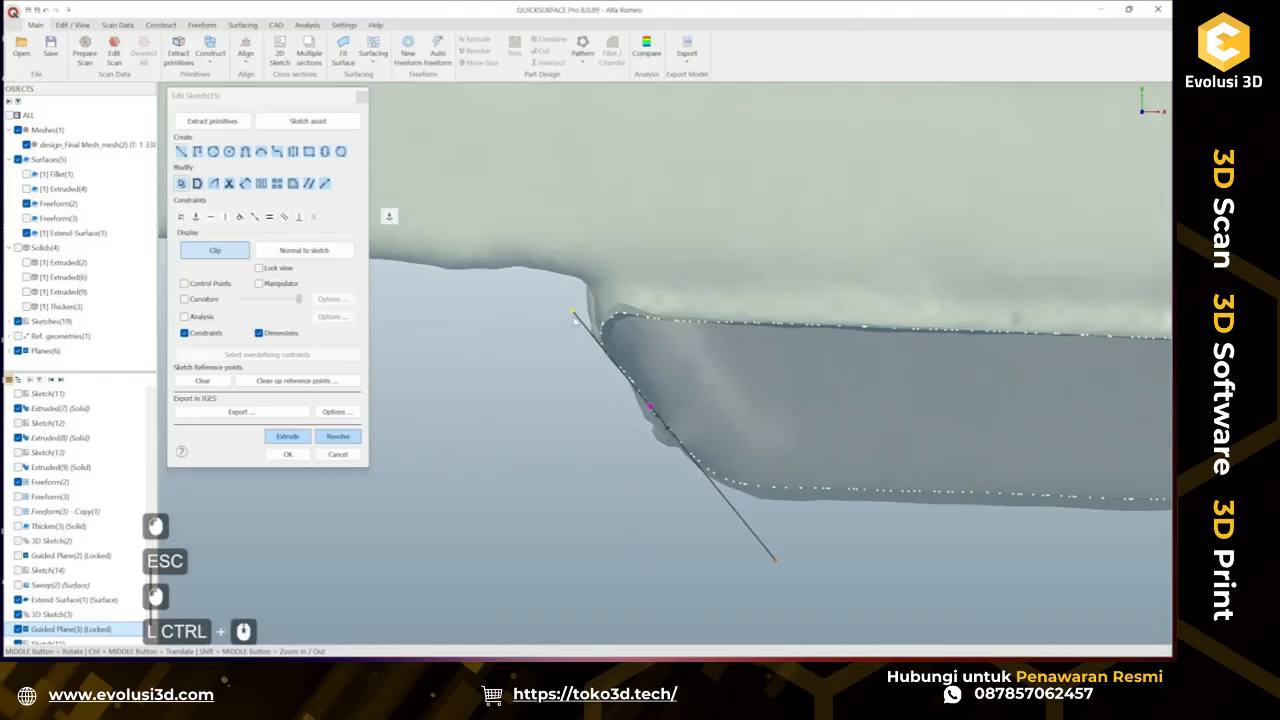
drag(574, 313, 513, 243)
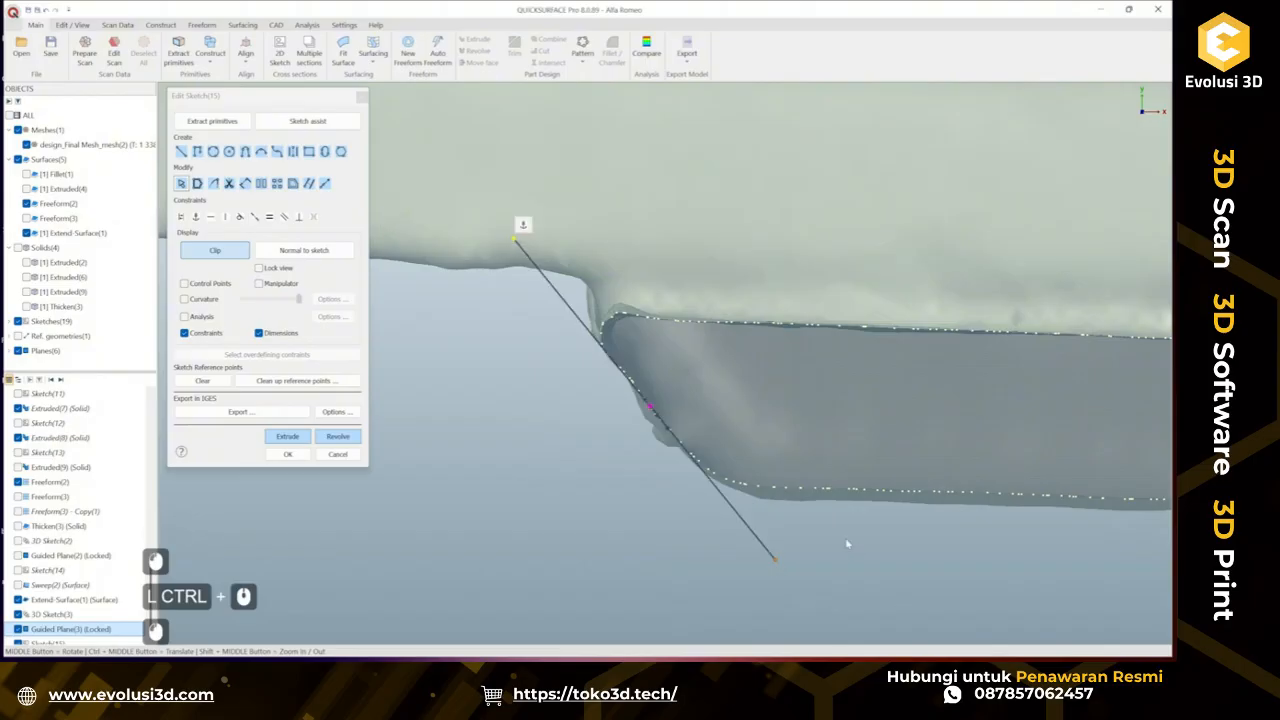
drag(781, 568, 793, 582)
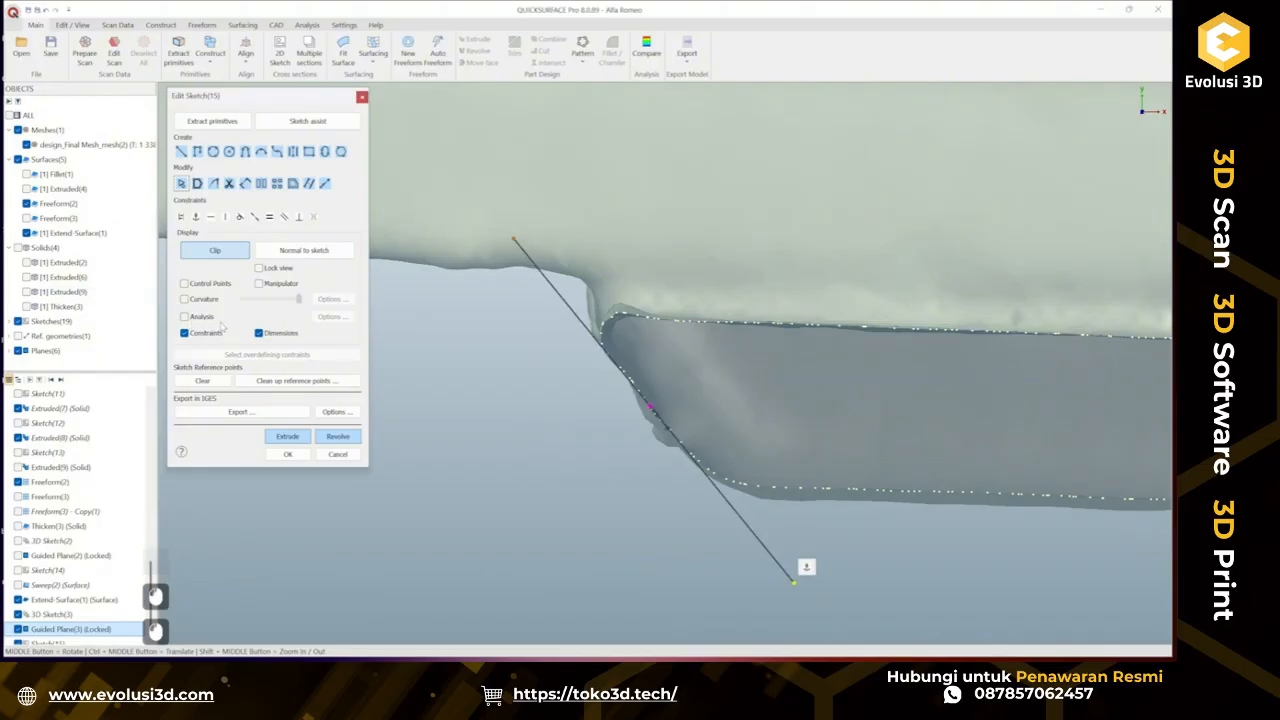
ctrl+middle_drag(539, 407, 571, 378)
click(286, 453)
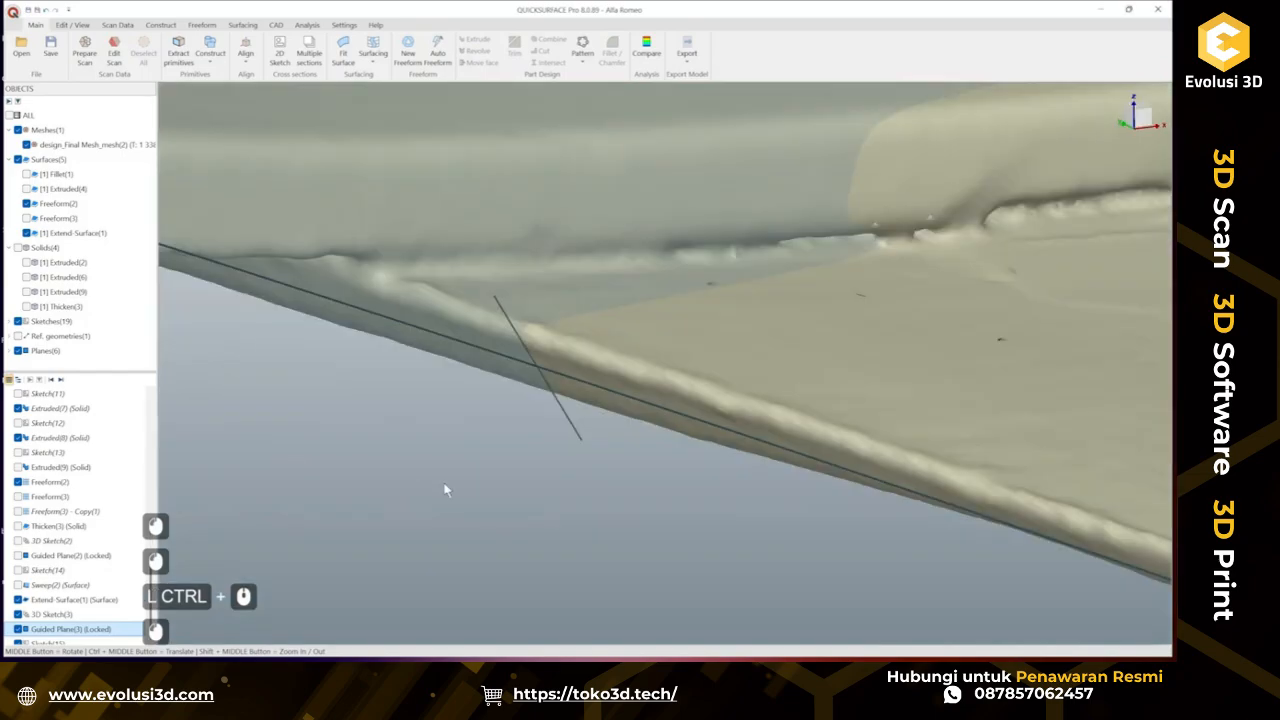
Hide the guided plane and sweep the new edge profile line along the traced tab-edge curve, checking deviation analysis.
right_click(434, 292)
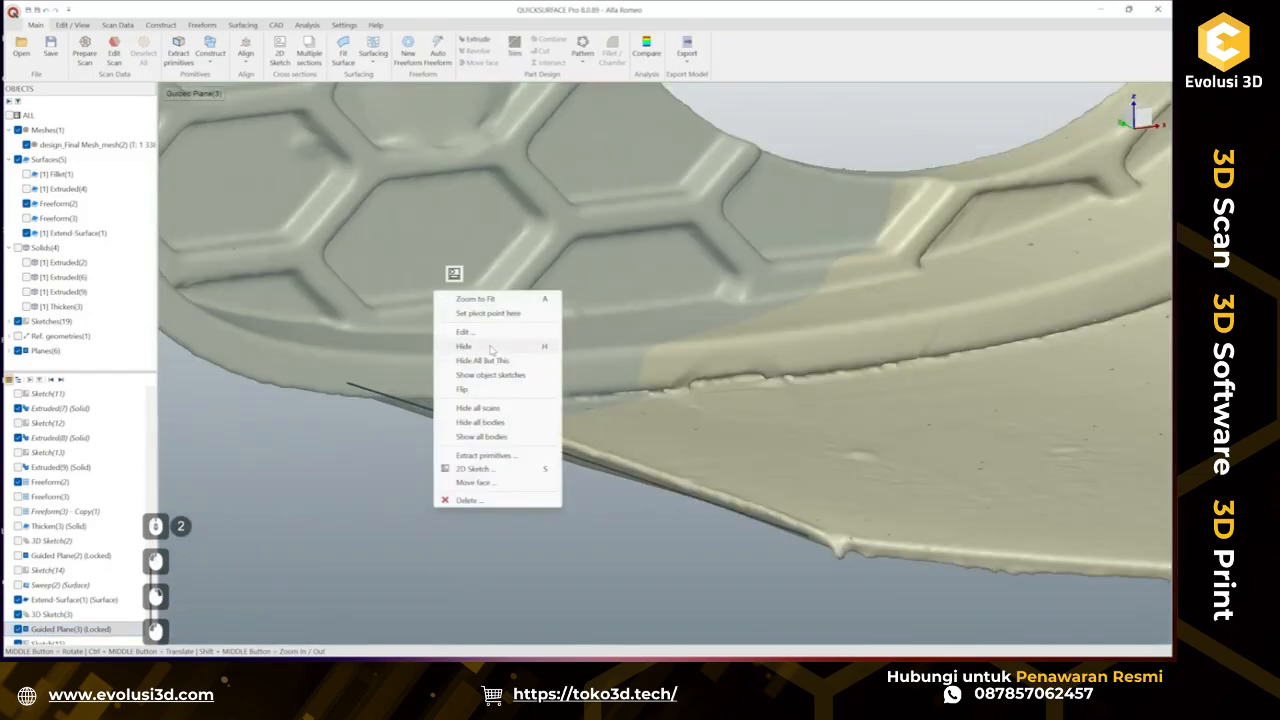
click(491, 347)
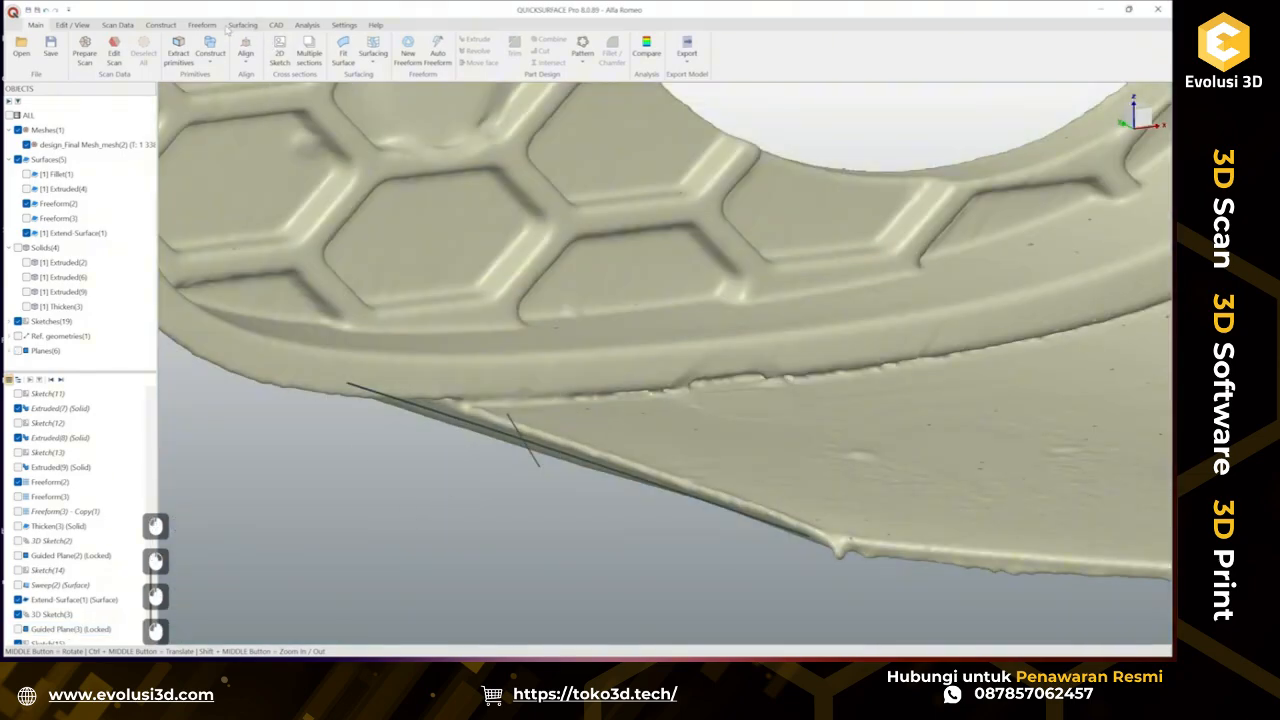
click(243, 24)
click(82, 50)
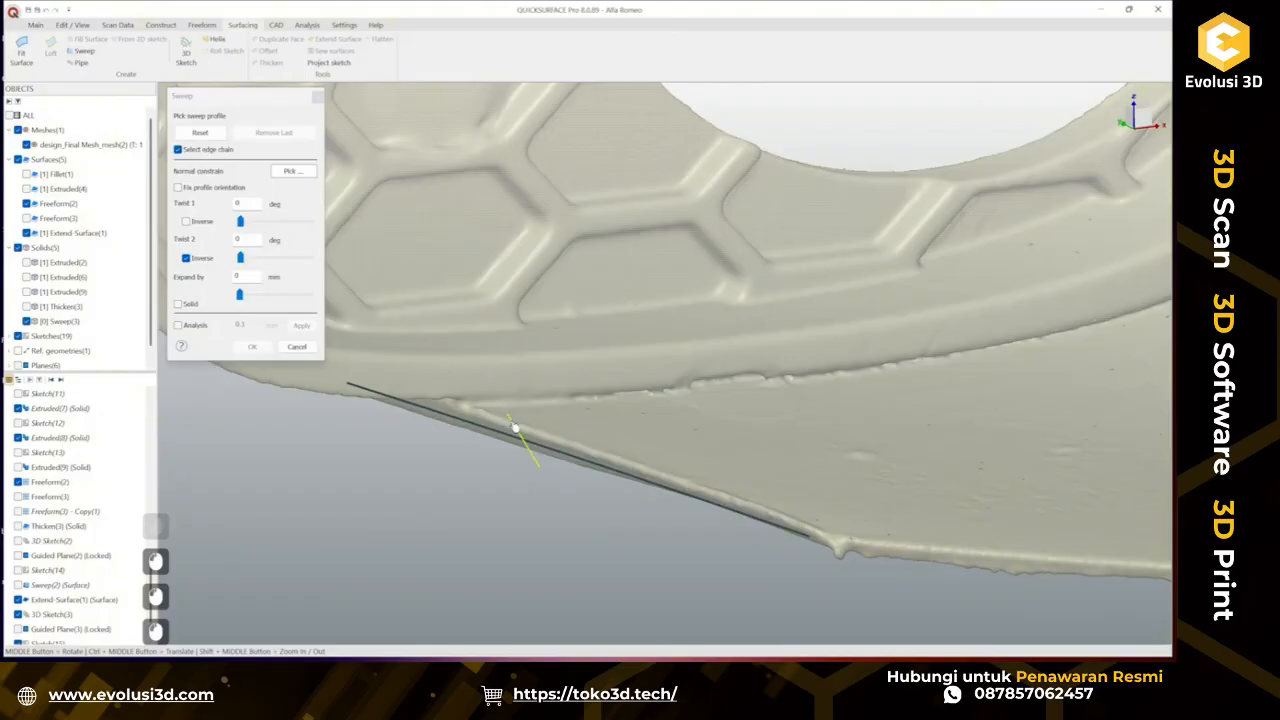
click(509, 437)
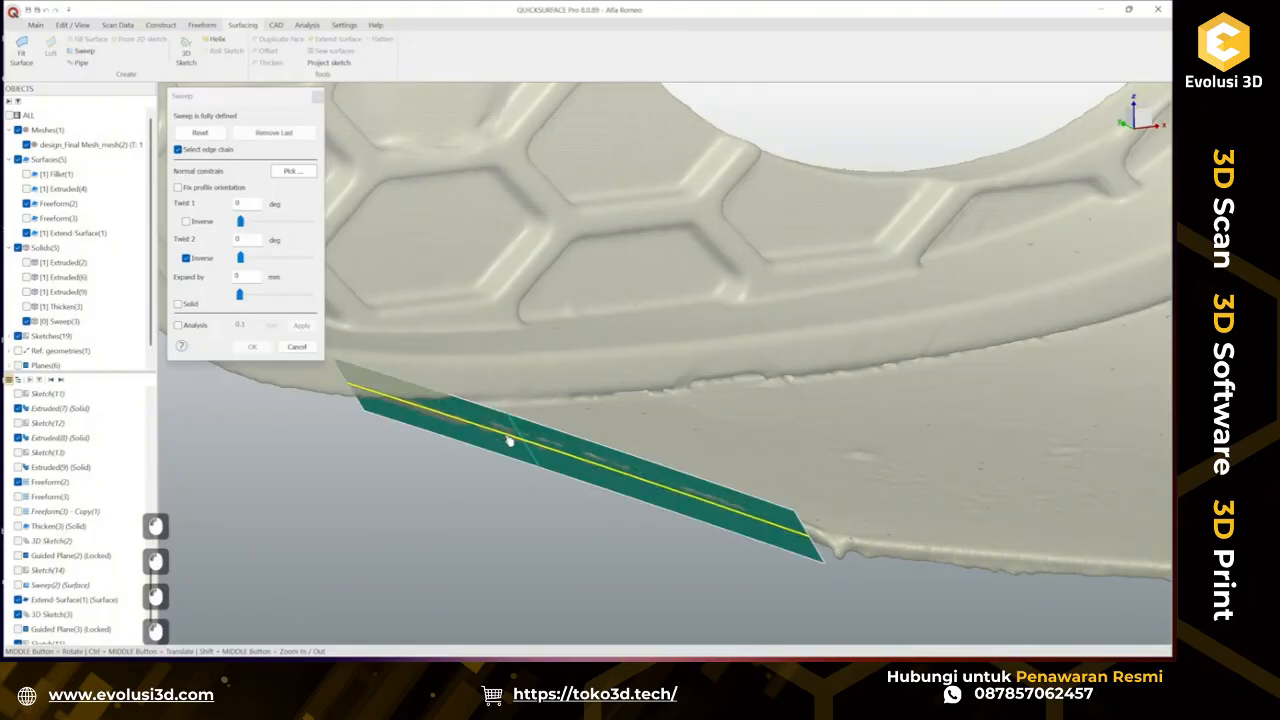
click(199, 326)
middle_drag(553, 392, 618, 300)
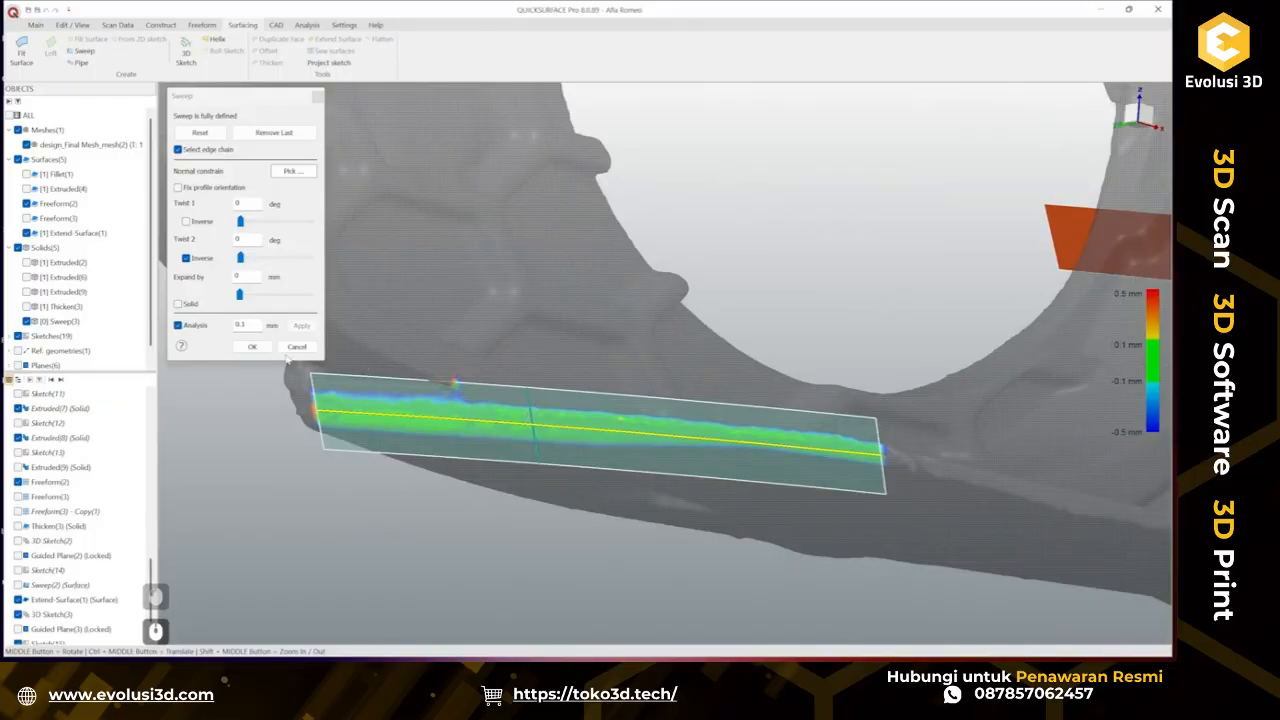
click(251, 346)
Inspect the new sweep surface against the scan from several angles.
scroll(630, 410, down, 2)
ctrl+middle_drag(630, 410, 504, 394)
ctrl+middle_drag(504, 394, 512, 347)
middle_drag(512, 347, 412, 384)
ctrl+middle_drag(412, 384, 762, 372)
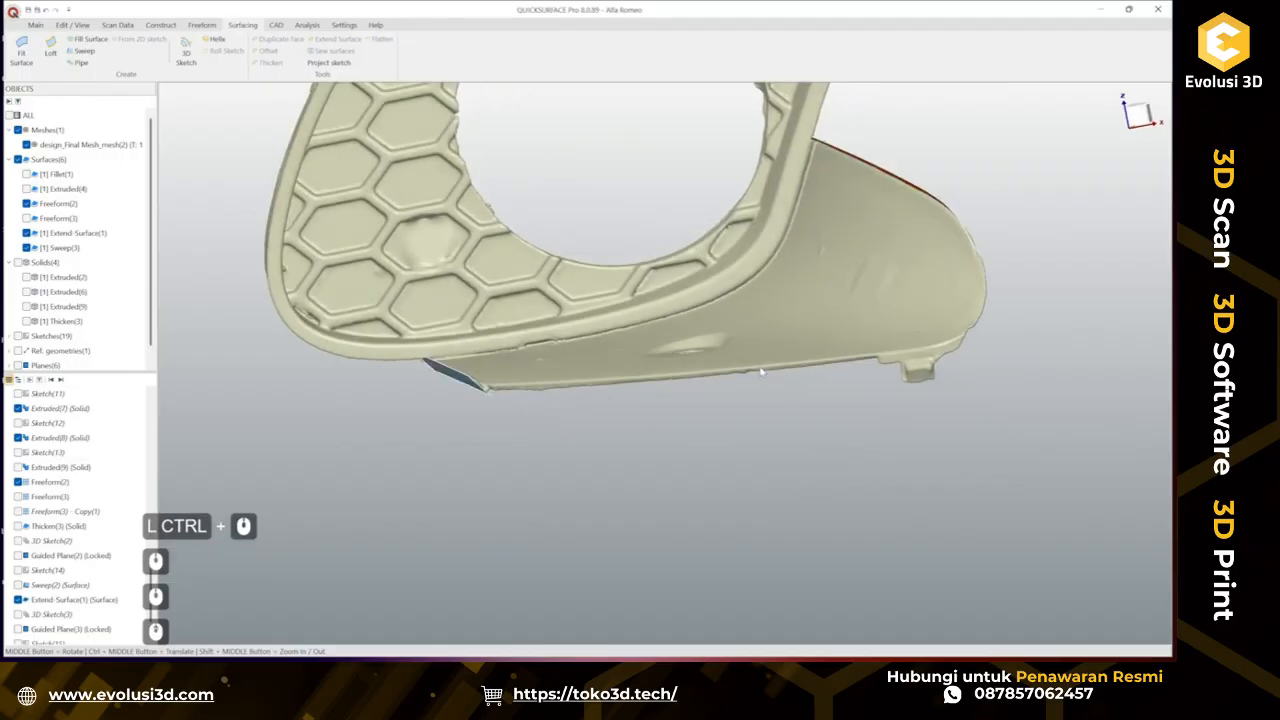
scroll(762, 372, up, 2)
click(346, 384)
right_click(345, 382)
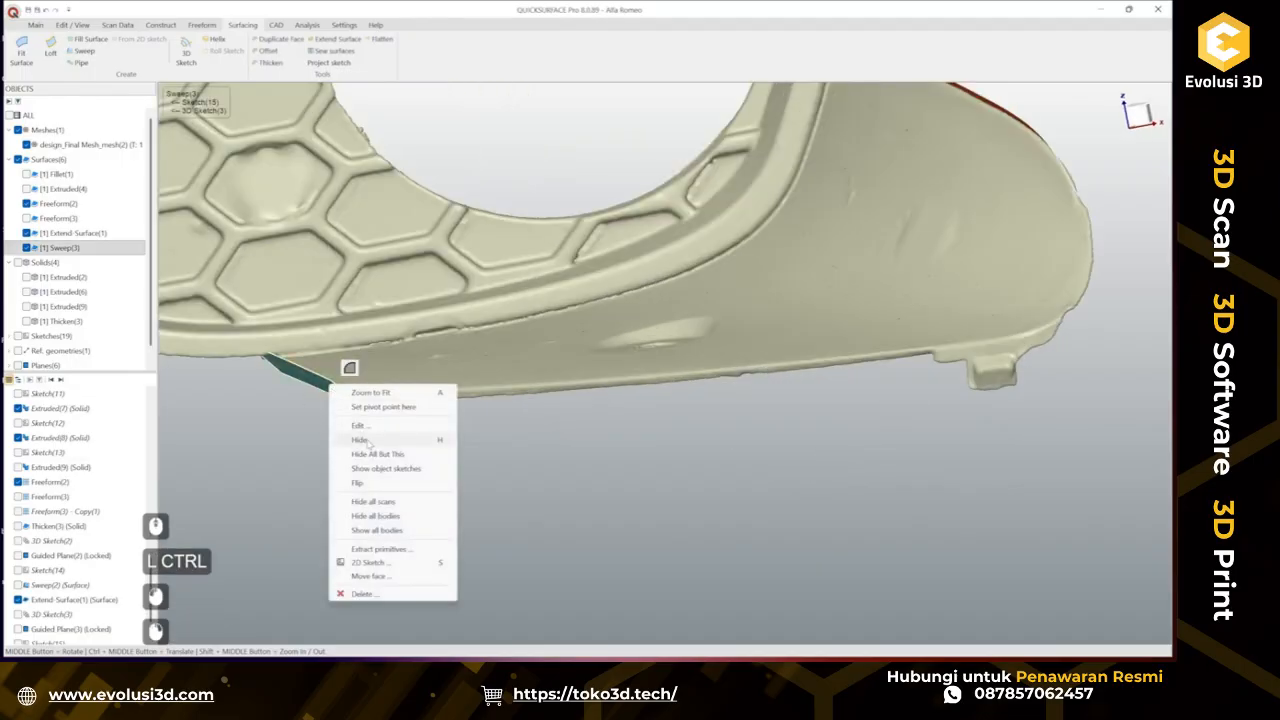
click(679, 458)
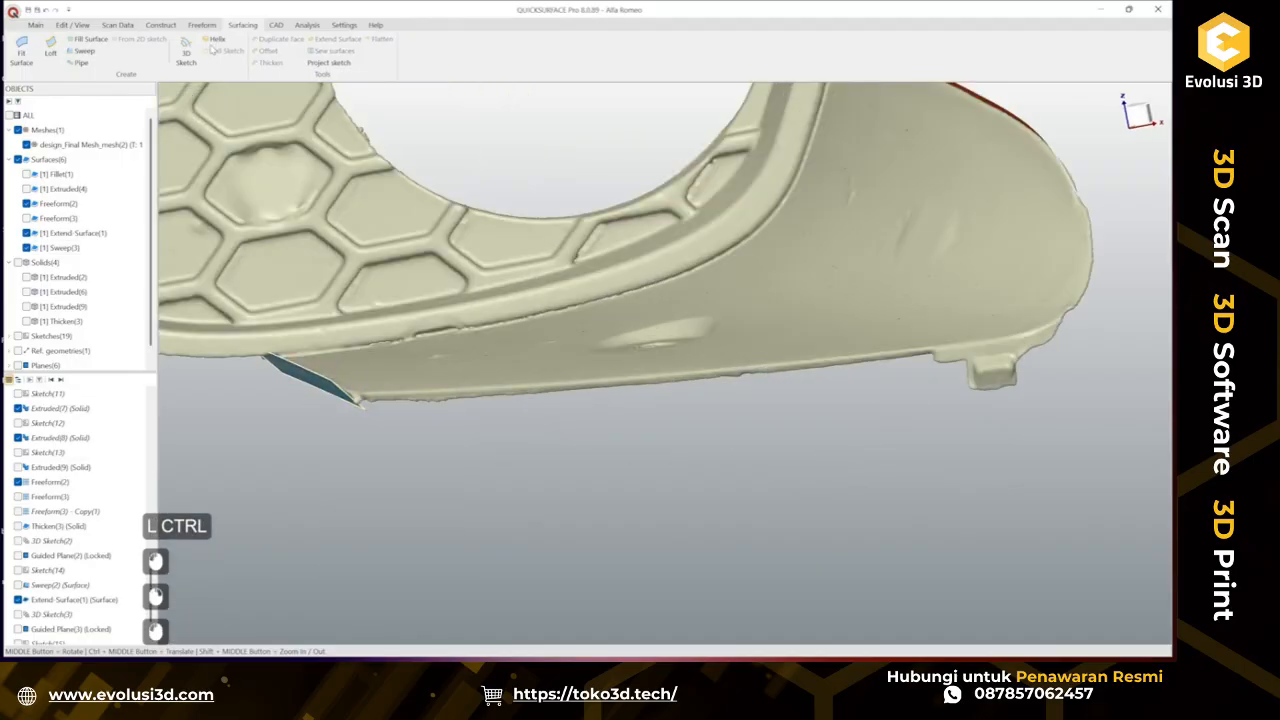
Trace a 3D sketch curve along the tab's lower edge from the sweep's end towards the tab corner.
click(187, 51)
scroll(425, 401, up, 2)
ctrl+middle_drag(427, 402, 444, 353)
mouse_move(447, 359)
middle_down()
mouse_move(522, 342)
mouse_move(372, 400)
middle_up()
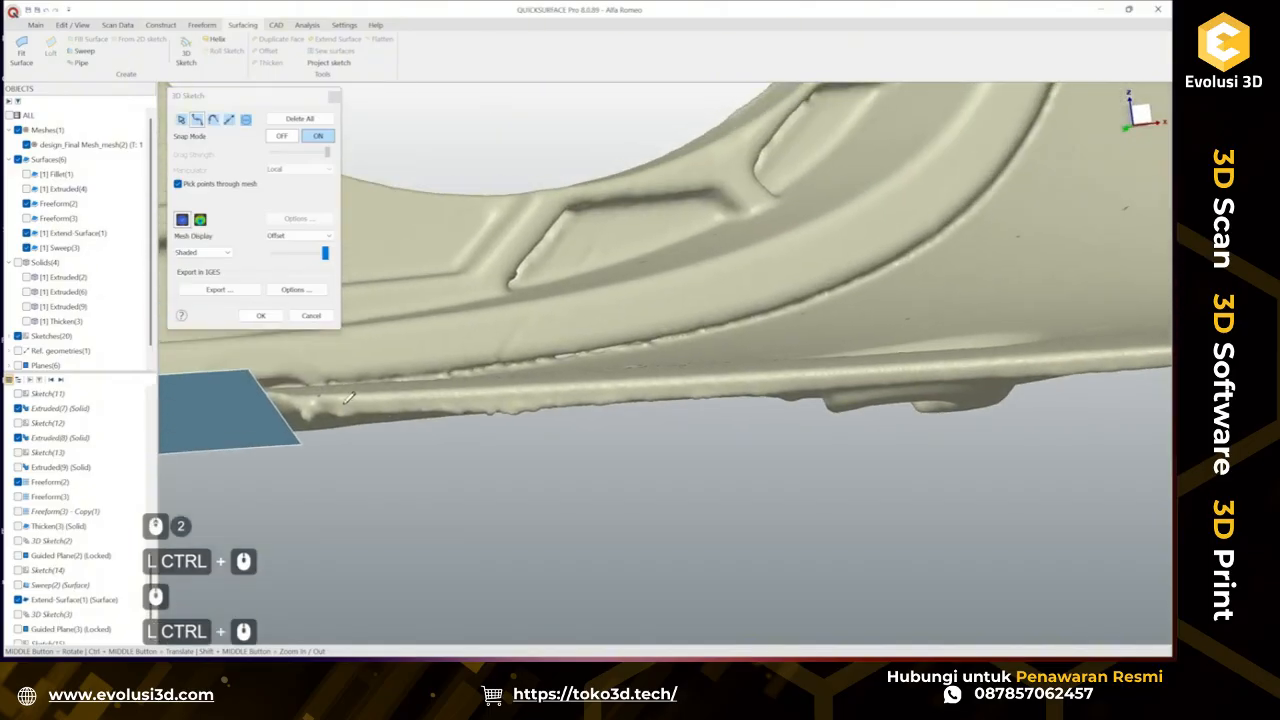
click(342, 403)
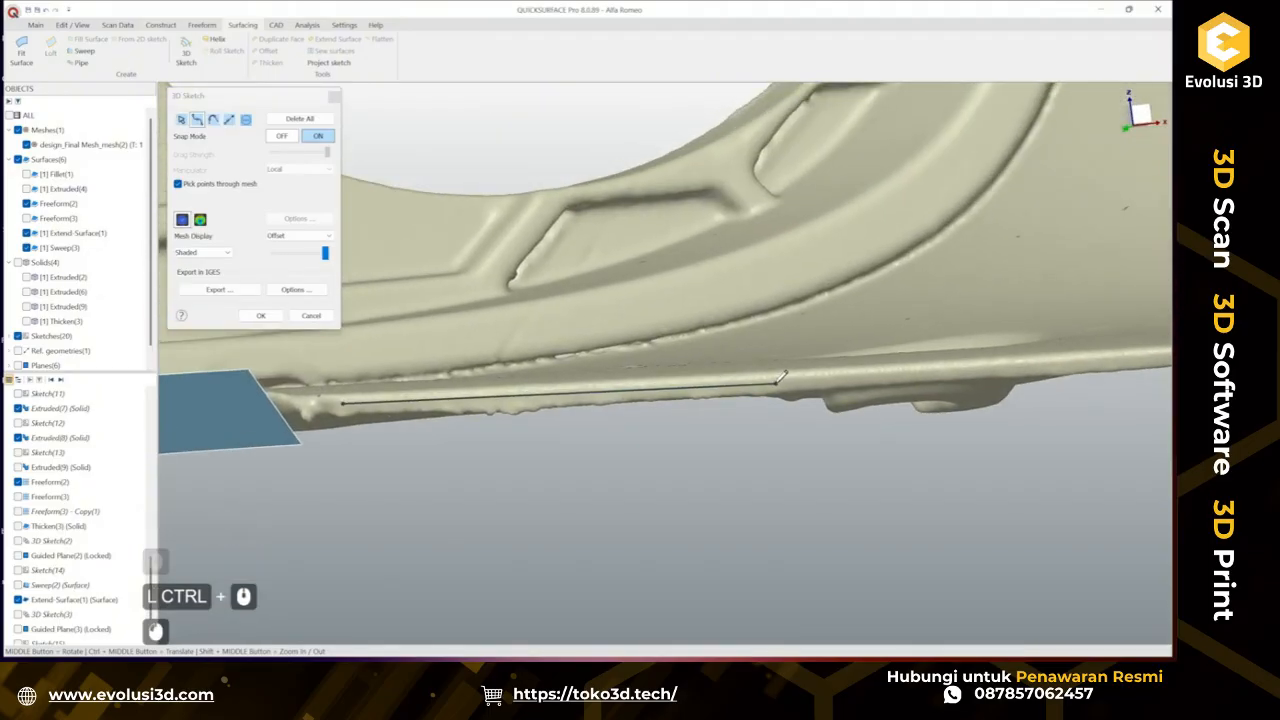
click(778, 382)
ctrl+middle_drag(955, 375, 431, 407)
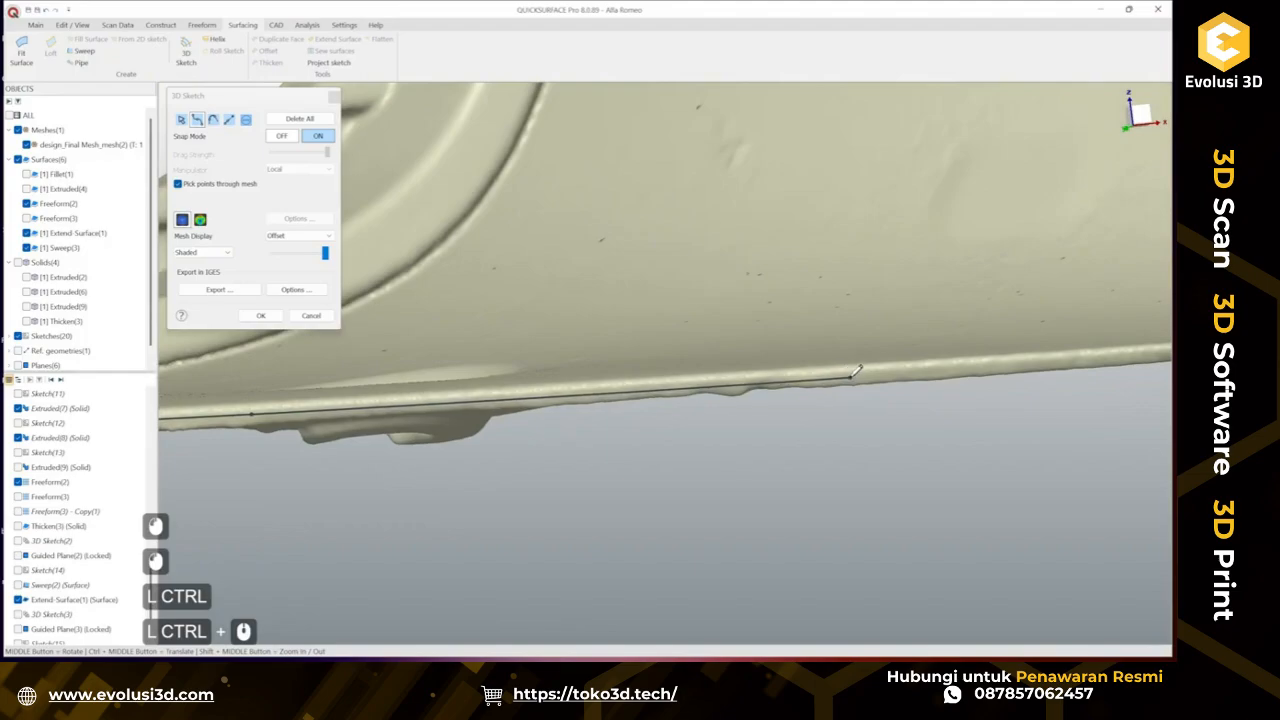
click(851, 375)
ctrl+middle_drag(856, 370, 433, 400)
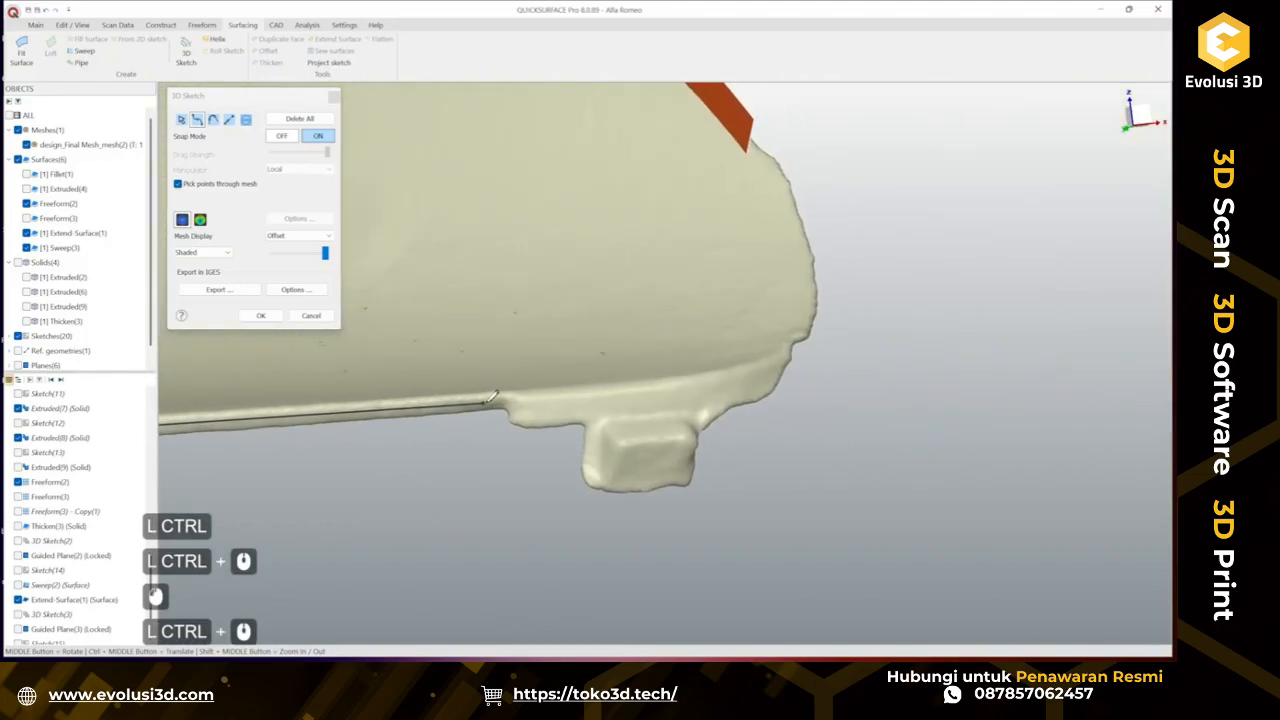
double_click(495, 400)
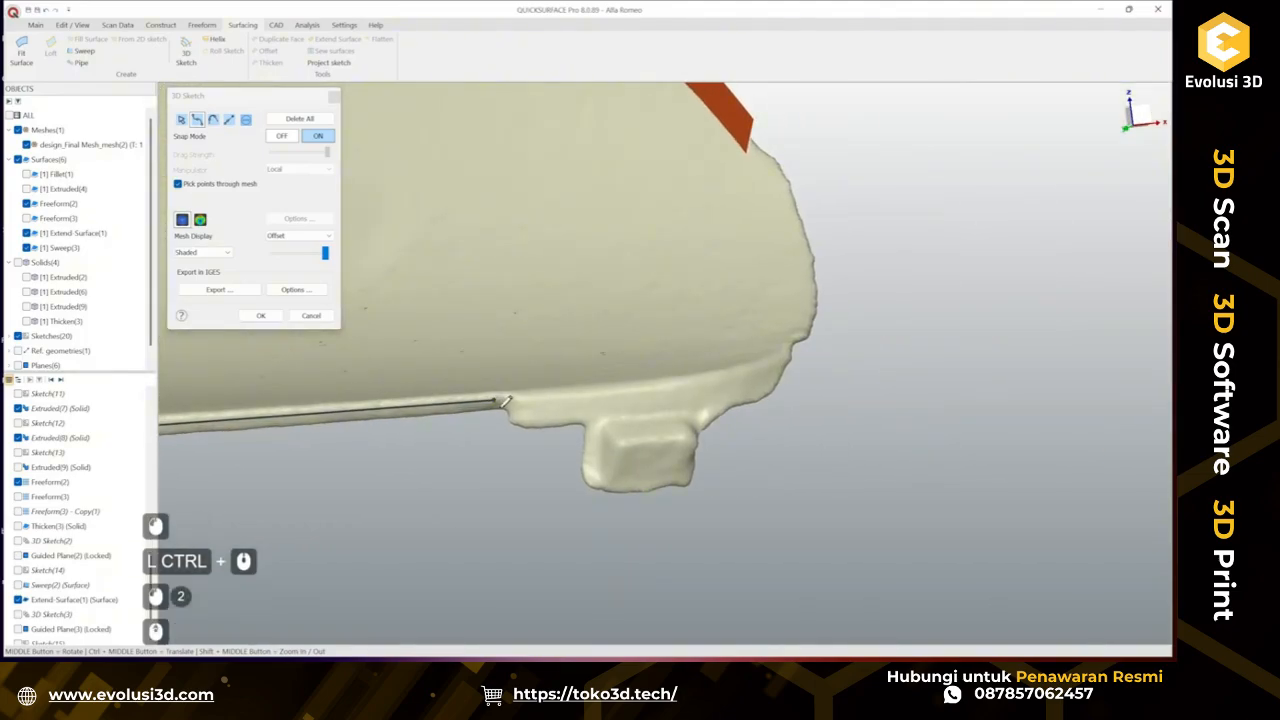
Inspect the traced curve against the scan edge from several angles.
scroll(503, 404, up, 3)
middle_drag(543, 391, 561, 537)
mouse_move(562, 416)
middle_down()
mouse_move(566, 430)
mouse_move(512, 432)
mouse_move(676, 357)
middle_up()
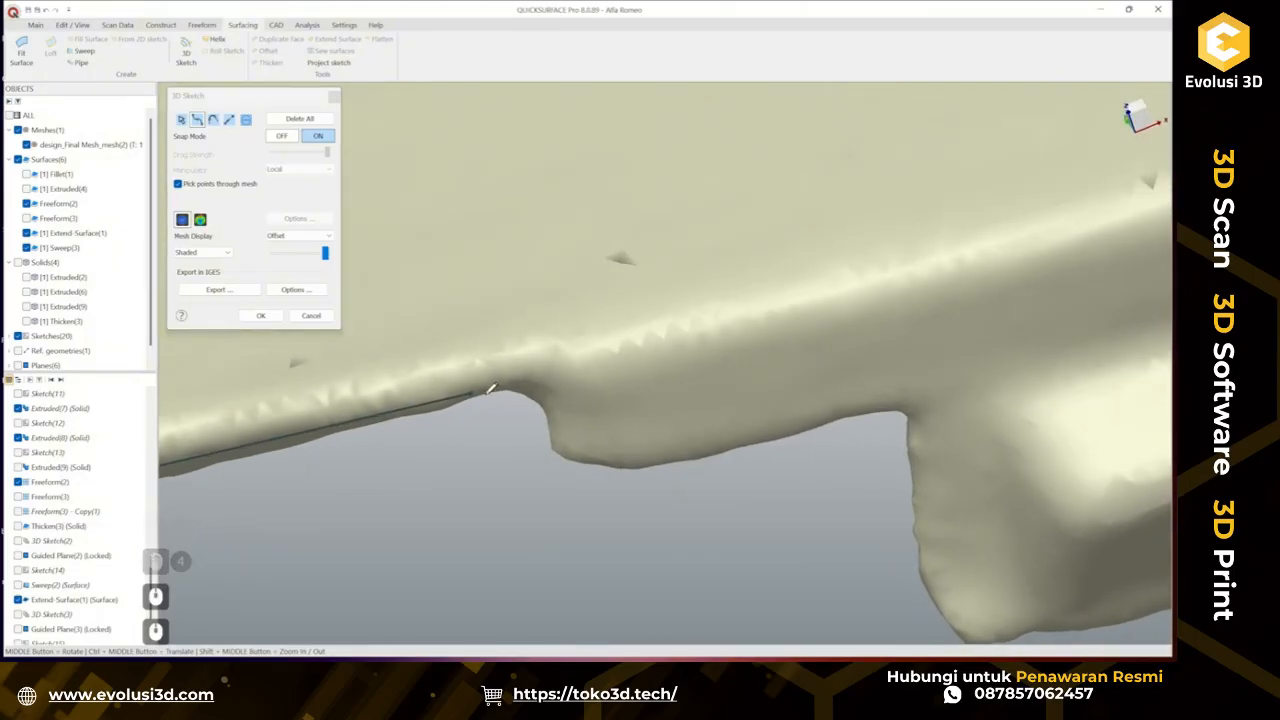
scroll(576, 422, down, 3)
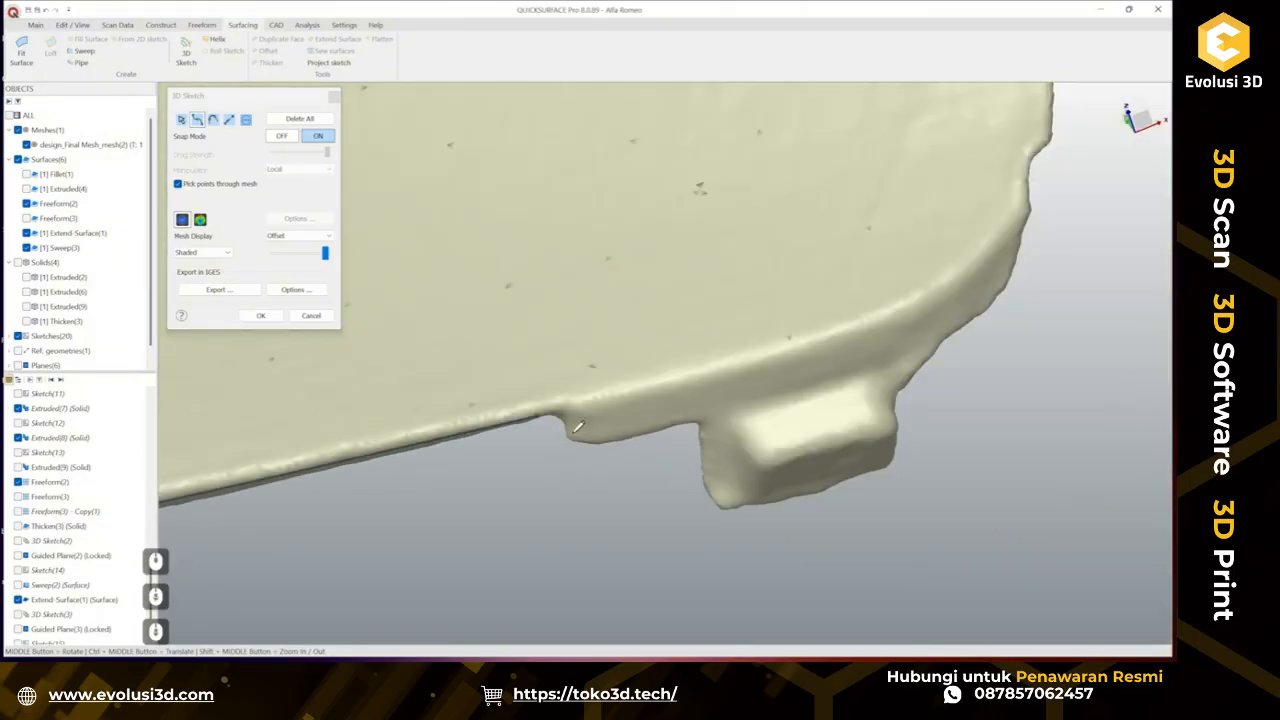
ctrl+middle_drag(577, 426, 646, 340)
scroll(646, 338, down, 3)
ctrl+middle_drag(400, 357, 679, 364)
ctrl+middle_drag(679, 458, 680, 297)
middle_drag(561, 312, 665, 381)
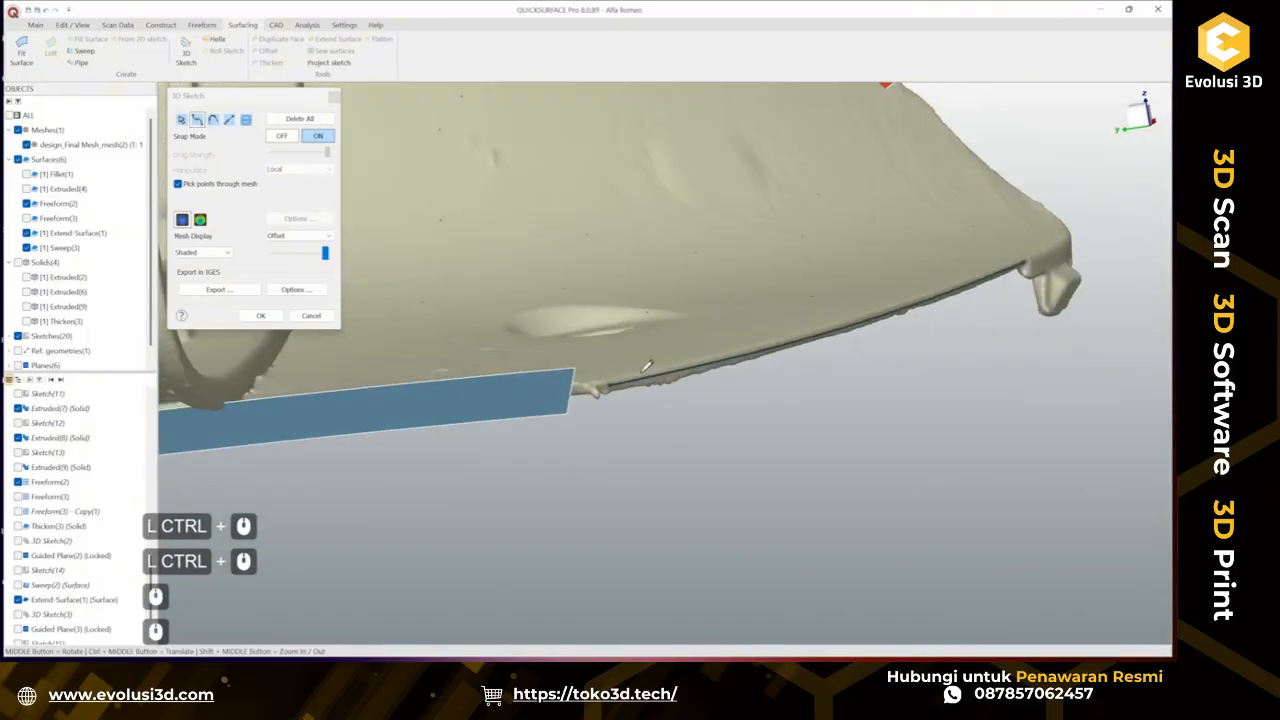
scroll(647, 366, up, 3)
mouse_move(593, 405)
middle_down()
mouse_move(723, 367)
mouse_move(702, 381)
mouse_move(705, 371)
mouse_move(640, 362)
mouse_move(595, 410)
middle_up()
scroll(632, 417, down, 2)
Check the curve's deviation from the scan and confirm the 3D sketch.
click(200, 219)
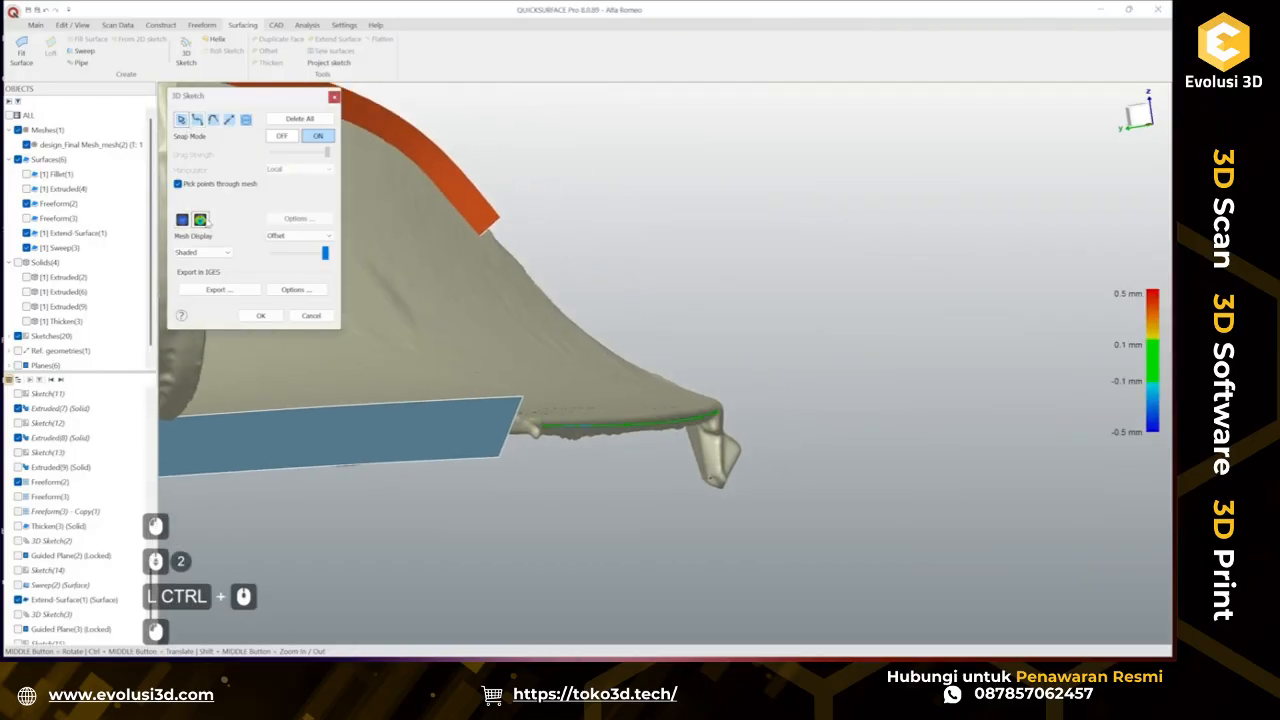
middle_drag(679, 378, 694, 438)
ctrl+middle_drag(460, 533, 312, 333)
scroll(500, 482, up, 2)
click(311, 315)
scroll(643, 499, down, 2)
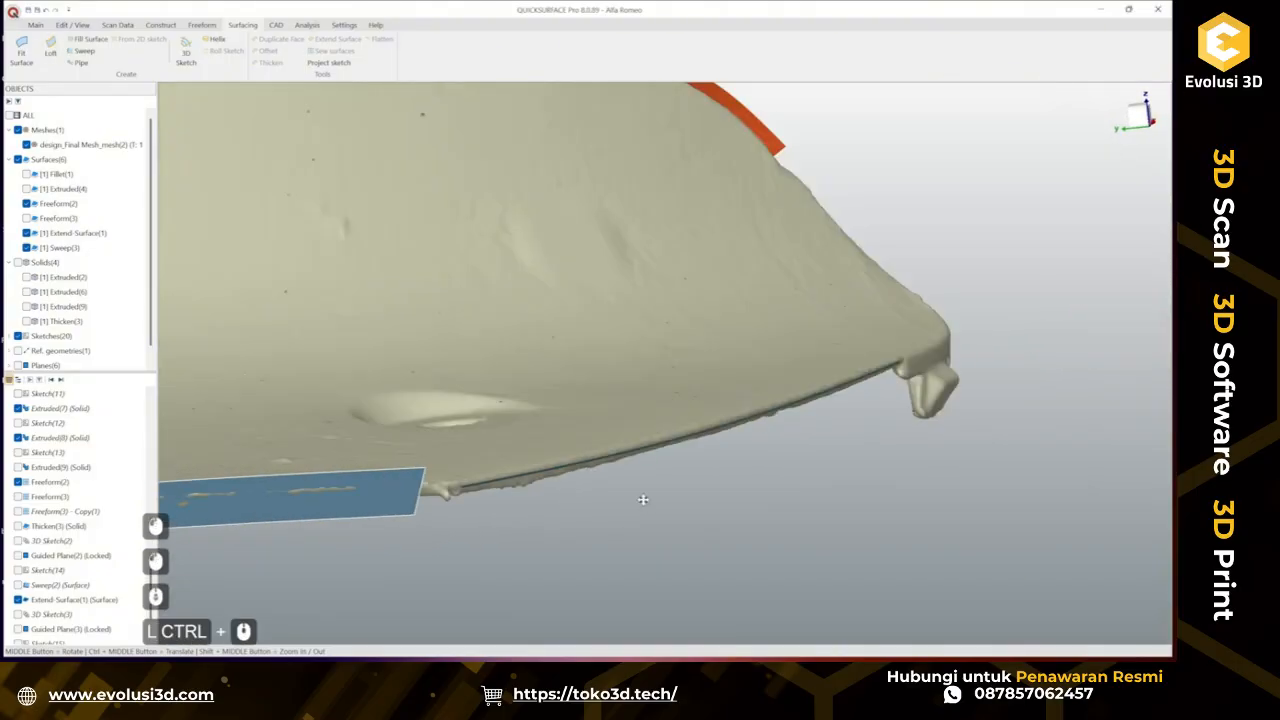
Construct a plane along path on the new curve at about 47% offset.
click(38, 25)
click(205, 50)
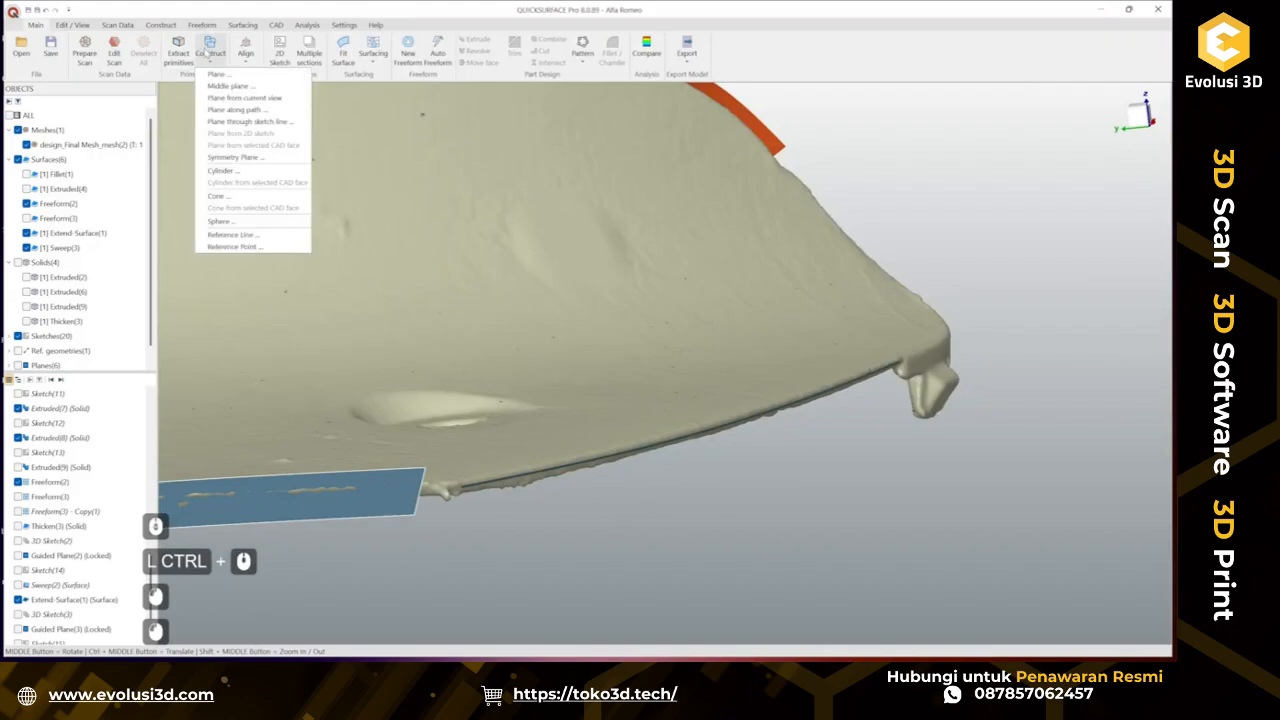
mouse_move(250, 112)
click(380, 112)
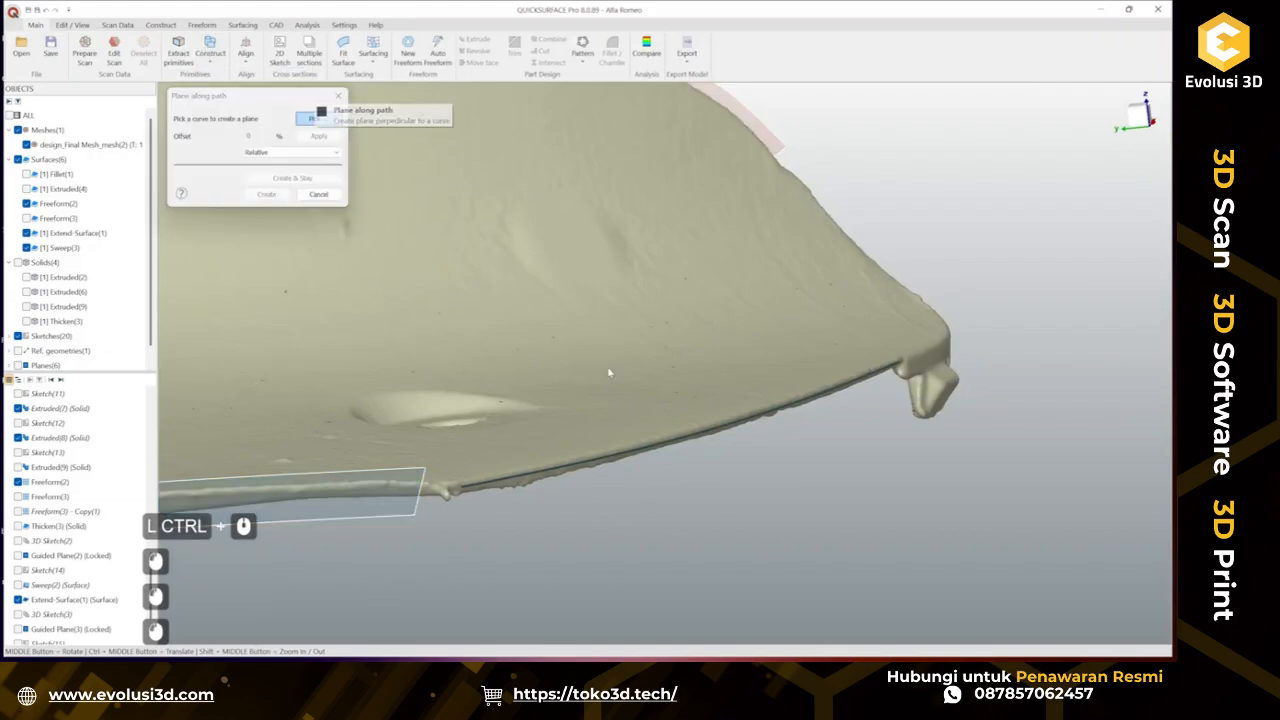
click(642, 450)
drag(560, 492, 712, 436)
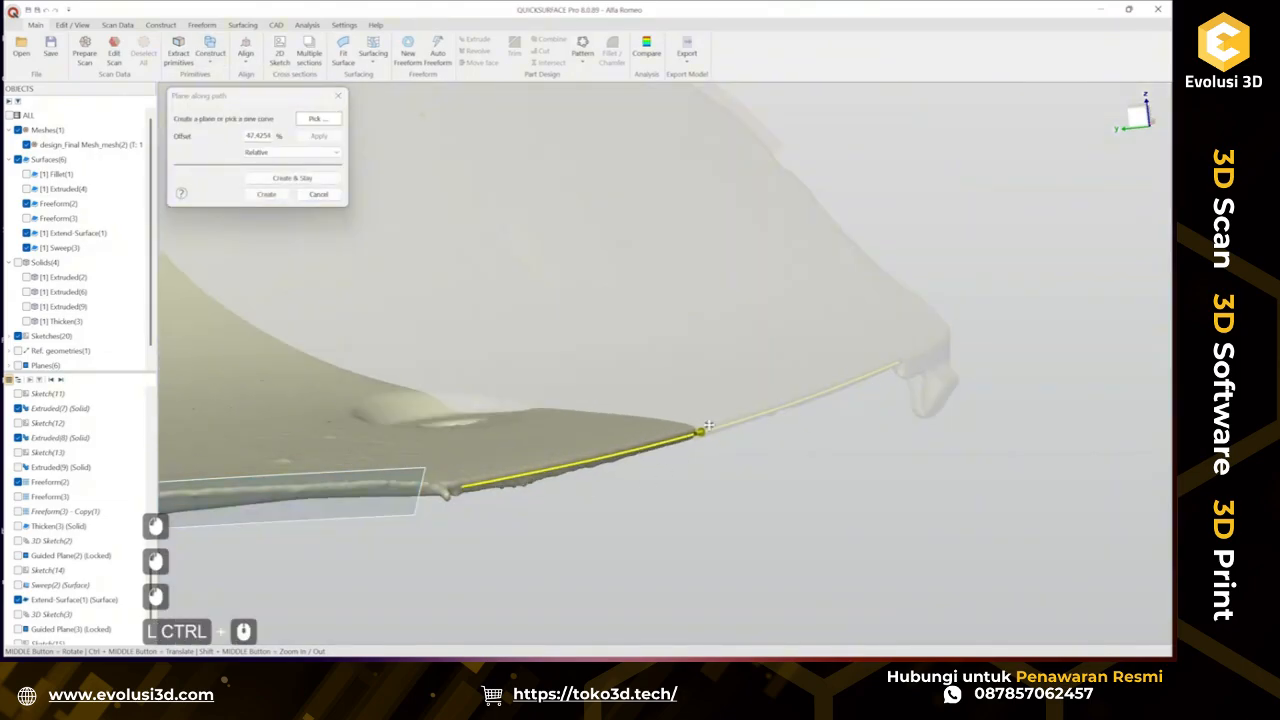
ctrl+middle_drag(717, 441, 626, 458)
scroll(626, 458, up, 2)
middle_drag(717, 475, 707, 368)
drag(691, 363, 615, 374)
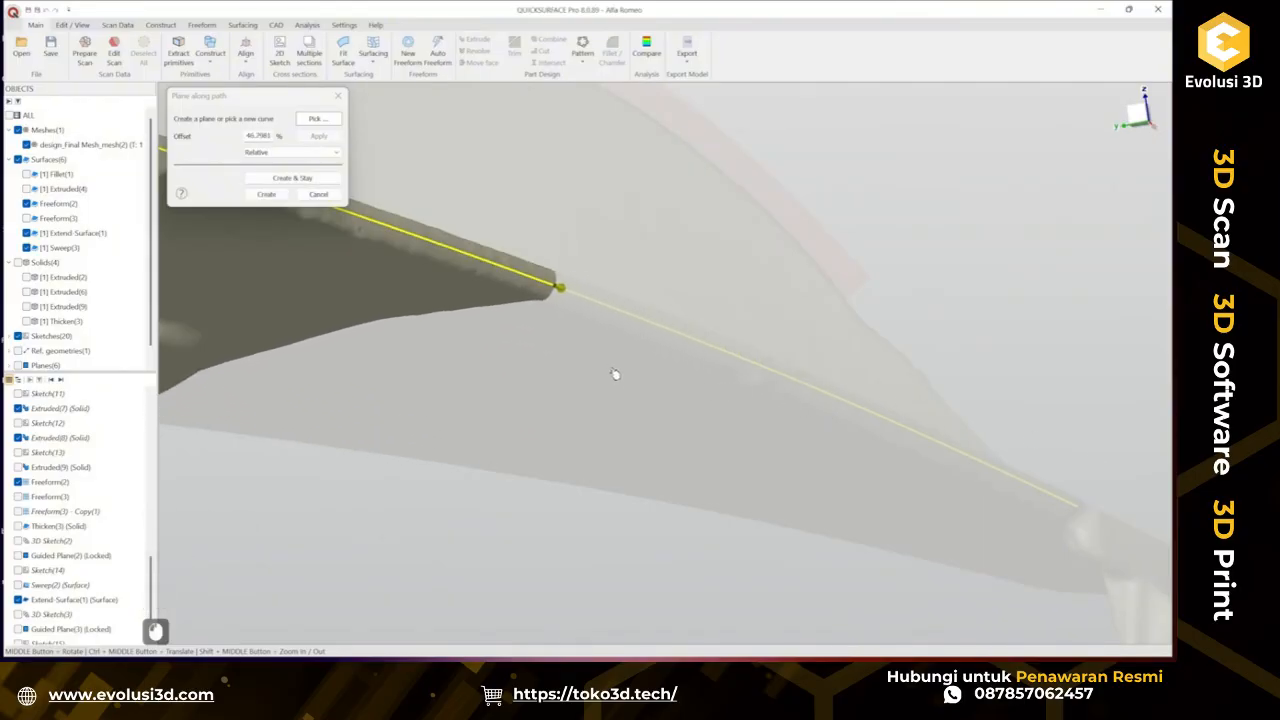
click(253, 194)
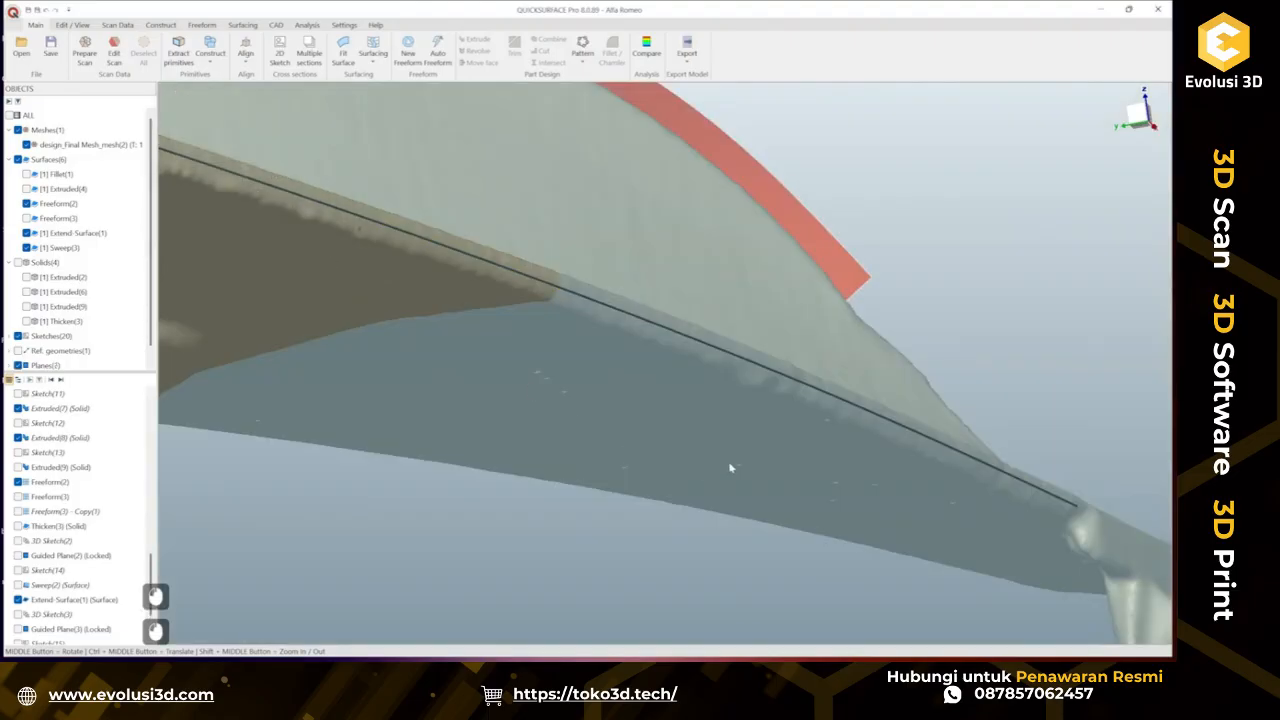
Sketch a line across the tab's lower edge profile on the new plane and confirm the sketch.
click(831, 284)
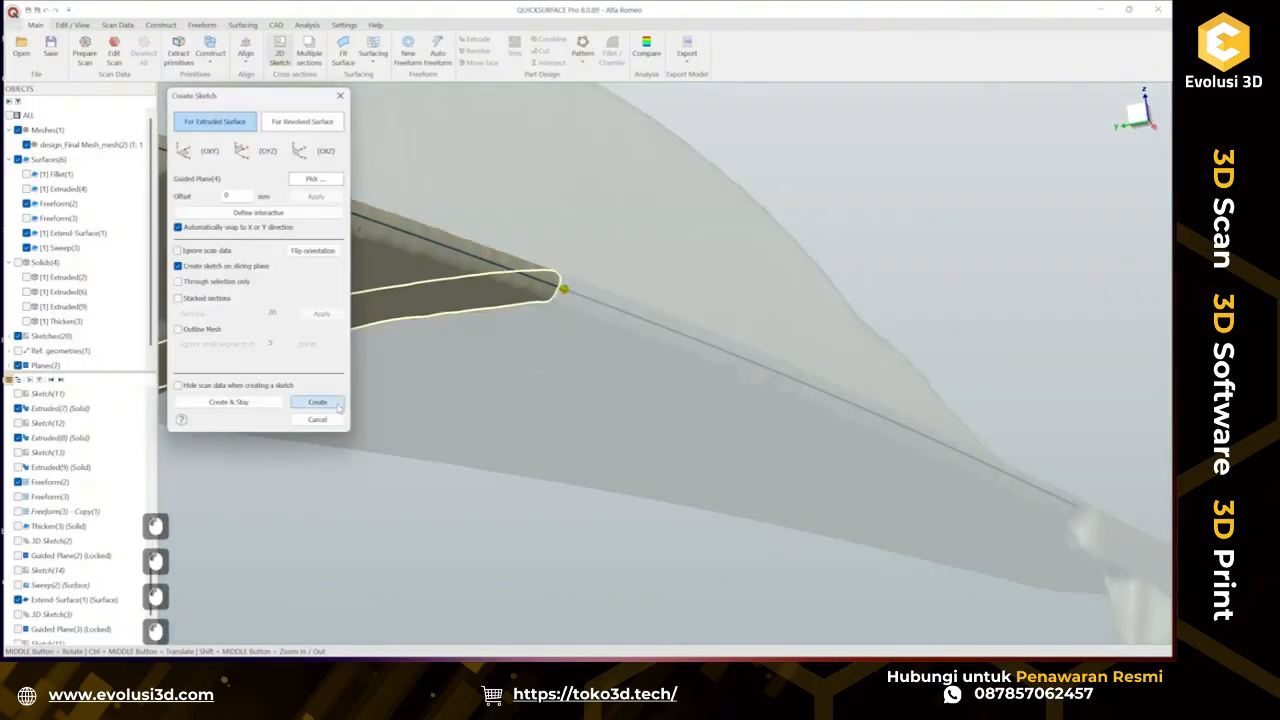
click(319, 405)
scroll(665, 378, up, 10)
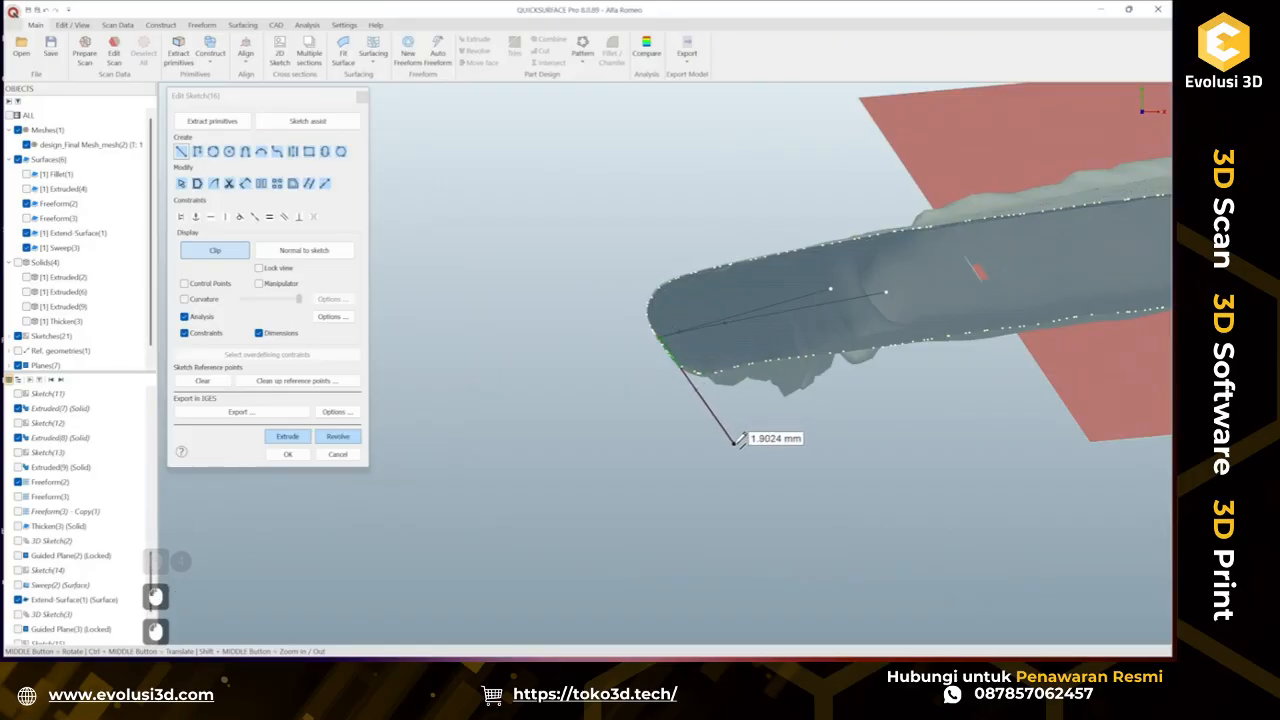
click(662, 343)
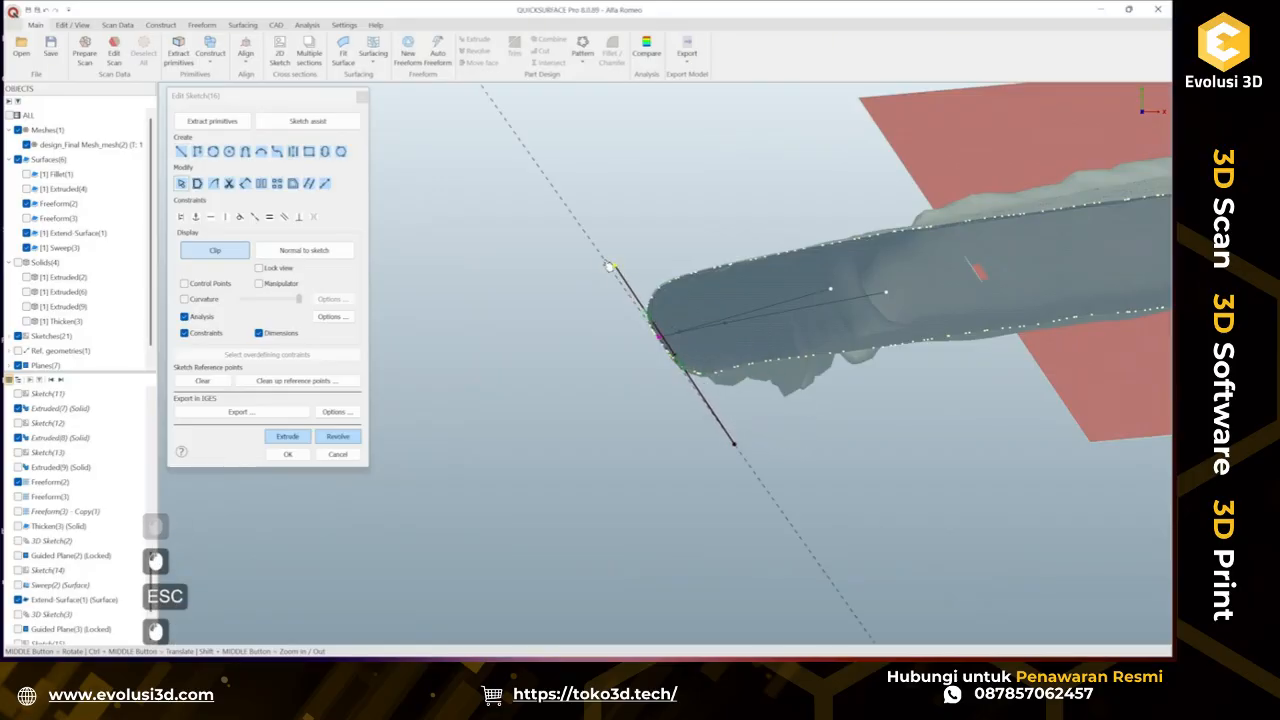
click(338, 454)
scroll(466, 453, down, 3)
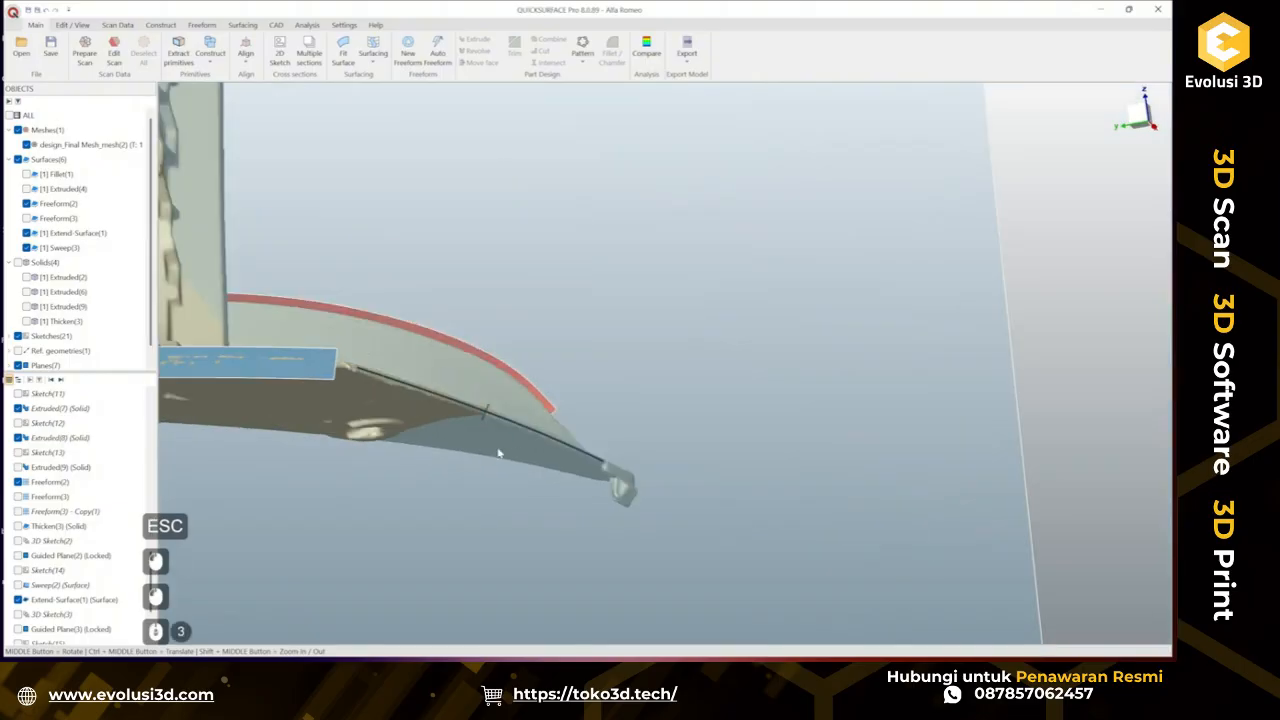
Hide the new guided plane.
right_click(585, 334)
click(635, 393)
ctrl+middle_drag(707, 340, 840, 204)
middle_drag(735, 250, 700, 346)
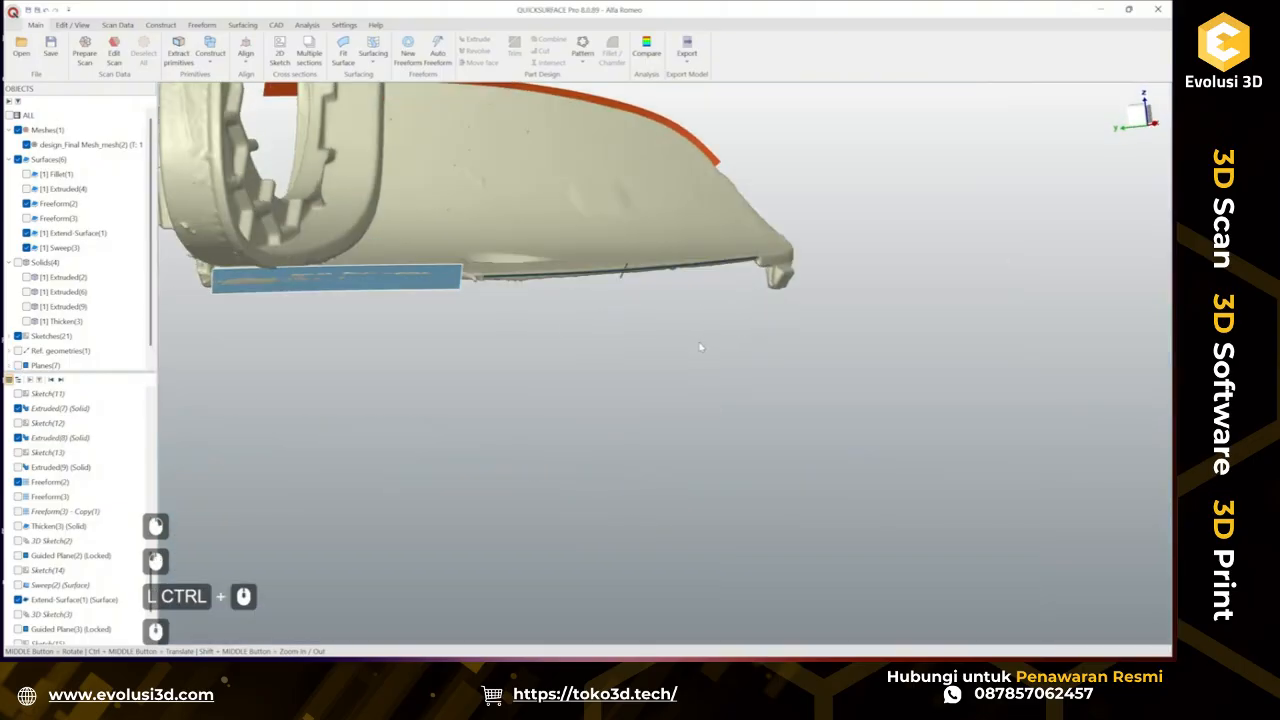
ctrl+middle_drag(674, 250, 607, 316)
Sweep the new profile line along the lower edge curve, checking deviation analysis, and confirm the sweep.
click(250, 26)
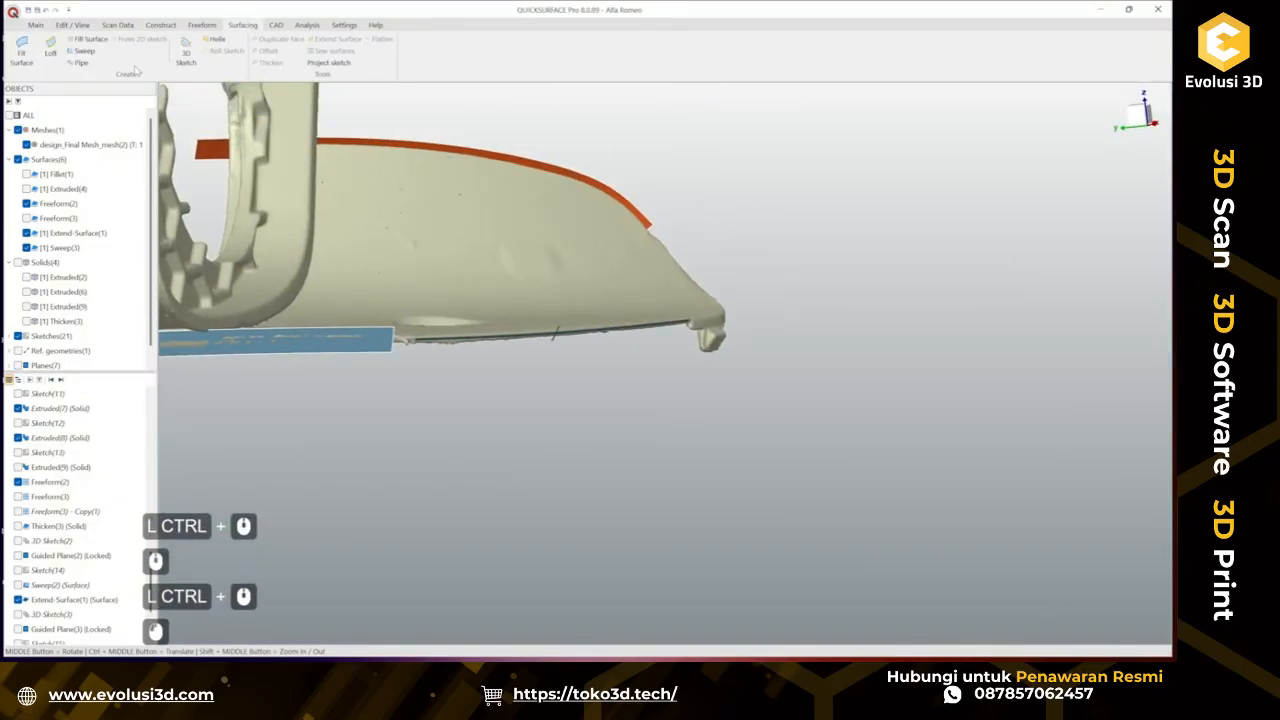
click(96, 55)
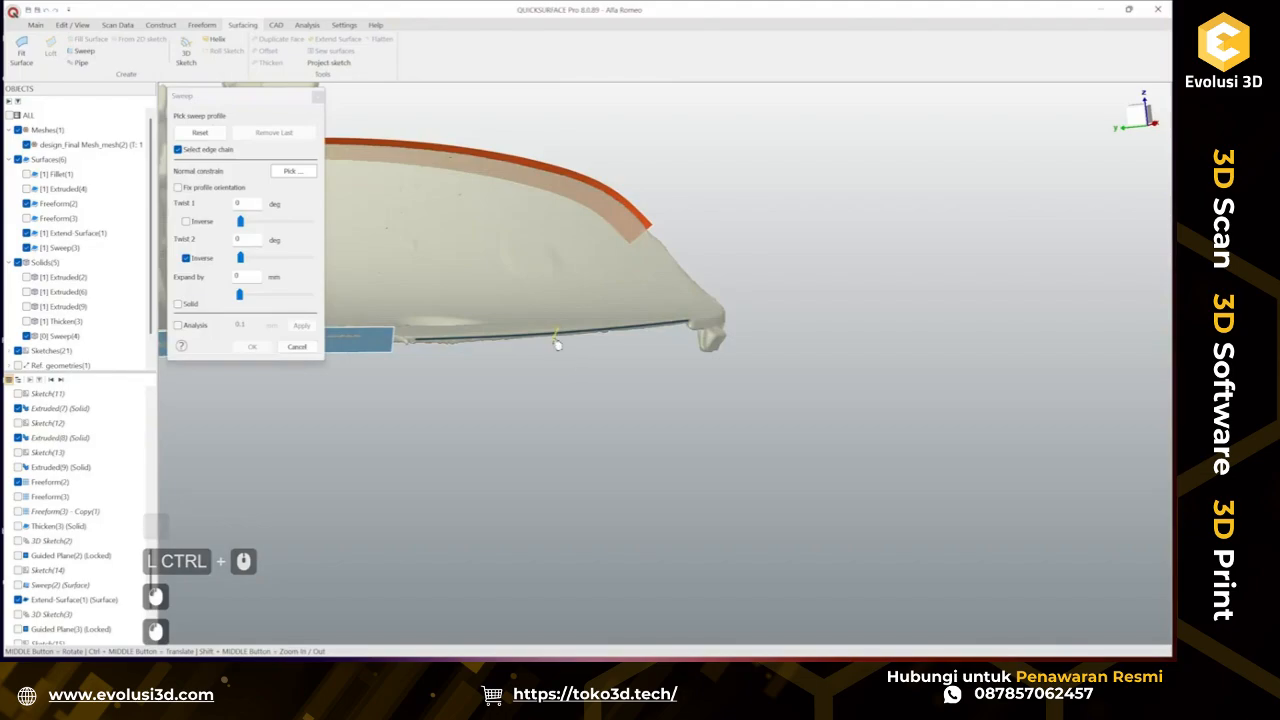
click(541, 338)
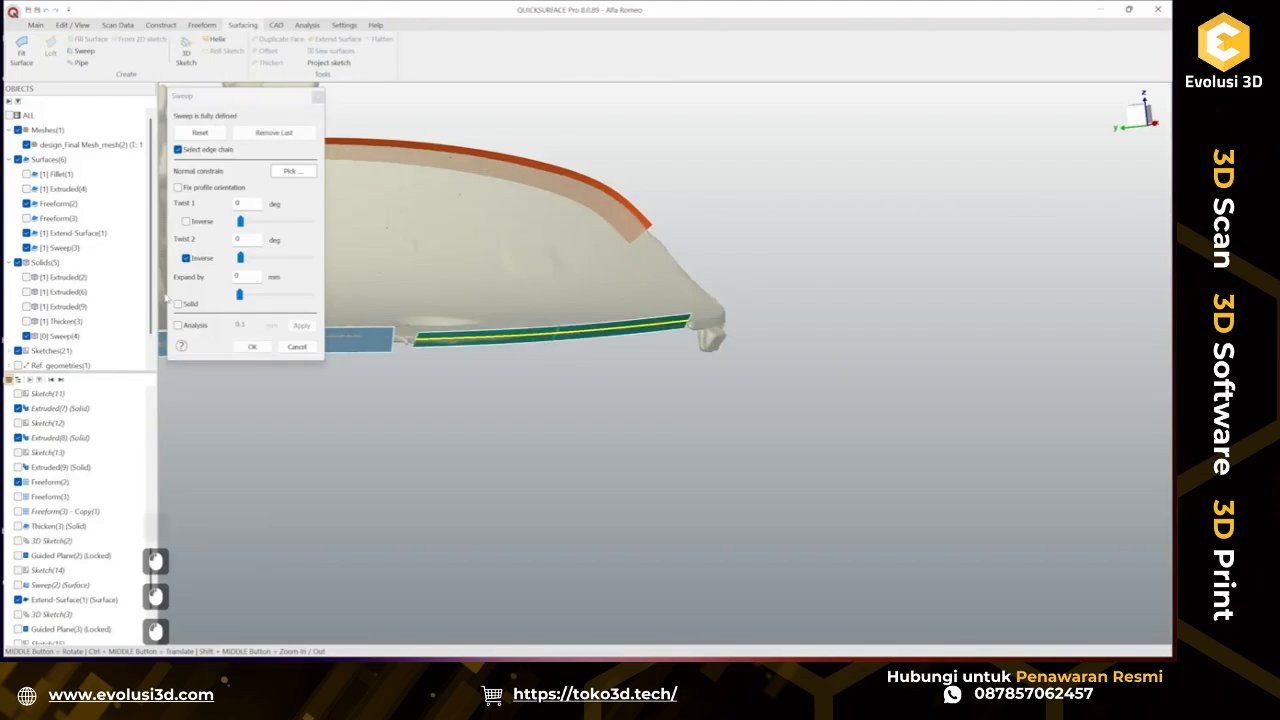
click(187, 328)
scroll(517, 328, up, 3)
ctrl+middle_drag(894, 363, 686, 351)
scroll(641, 354, up, 3)
click(203, 328)
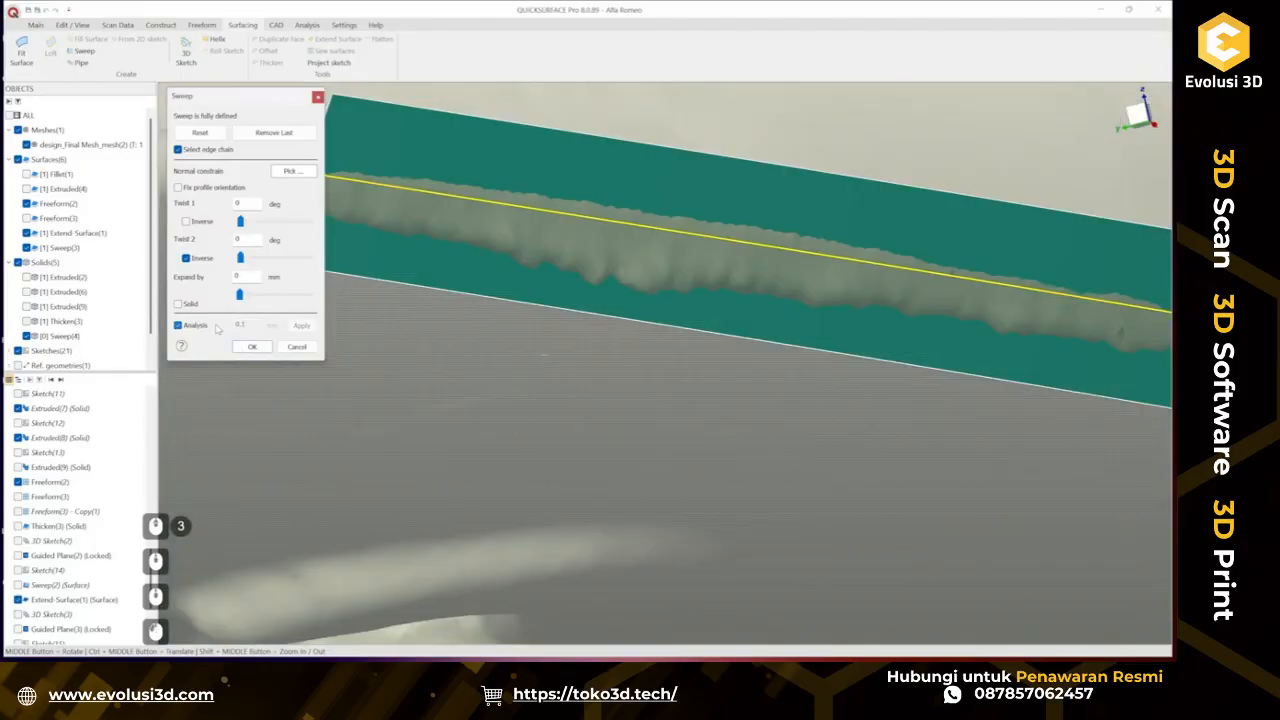
middle_drag(560, 400, 401, 384)
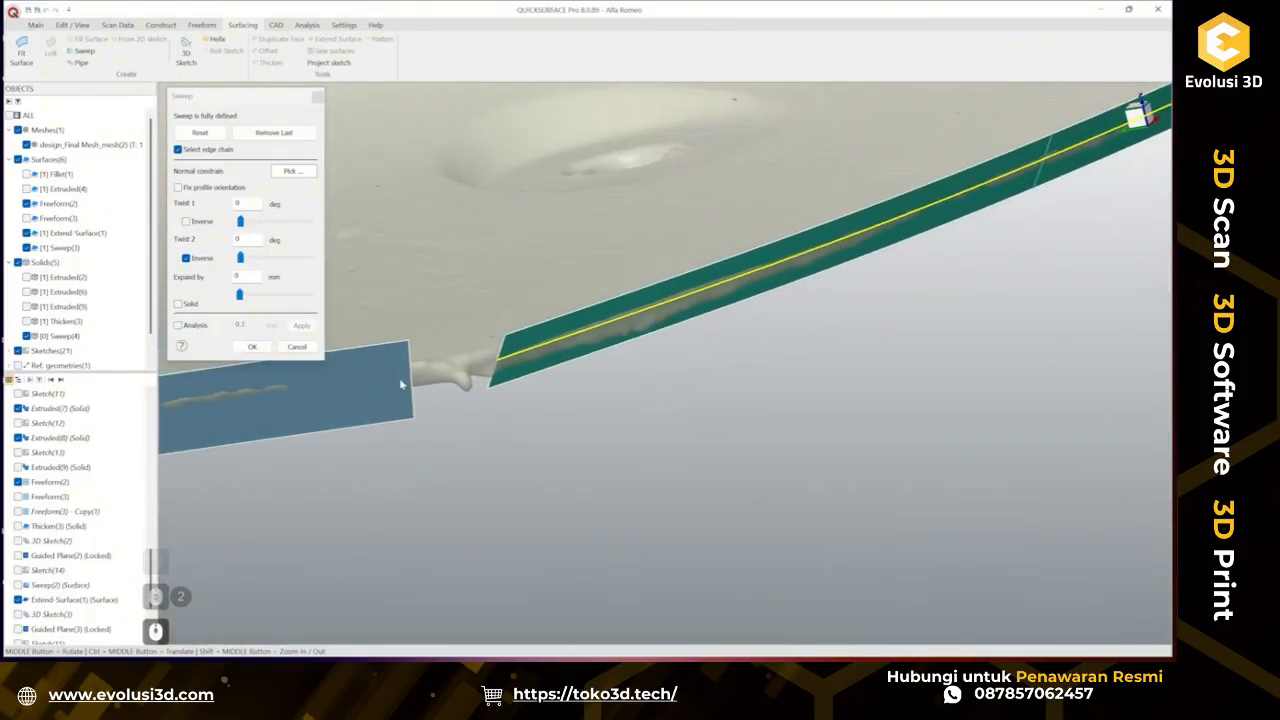
click(252, 347)
scroll(600, 457, down, 2)
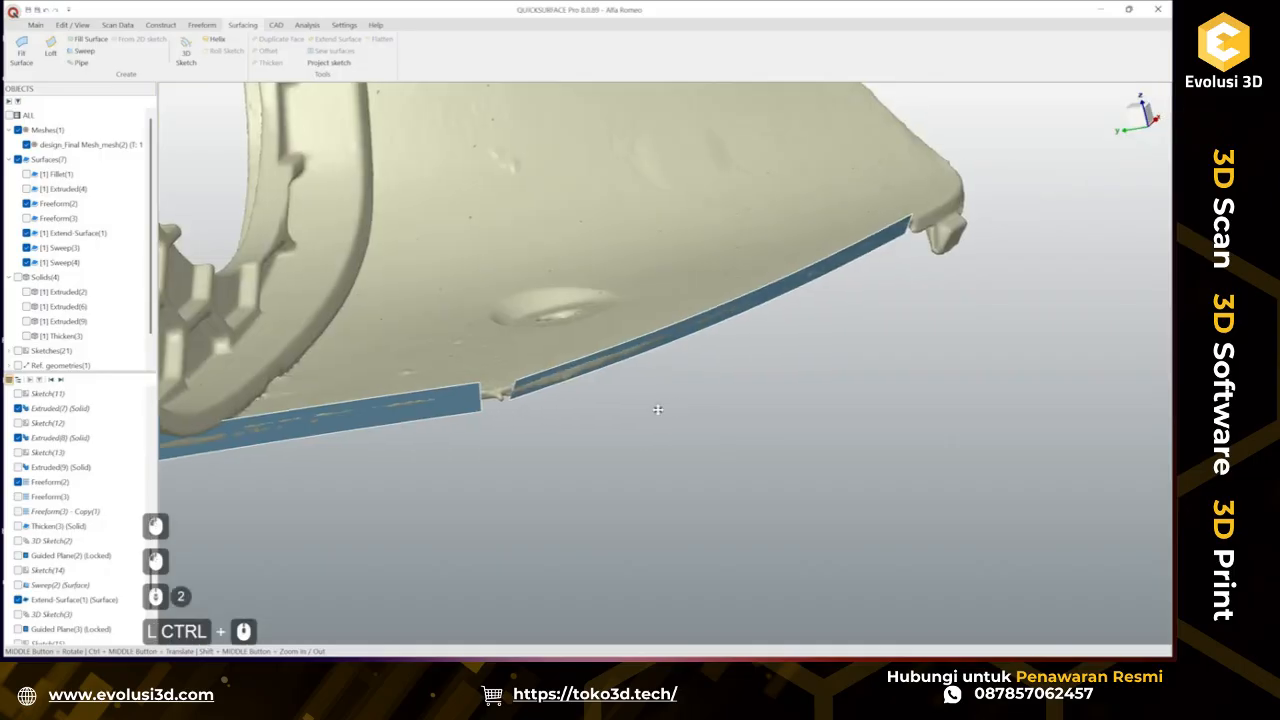
ctrl+middle_drag(654, 403, 617, 360)
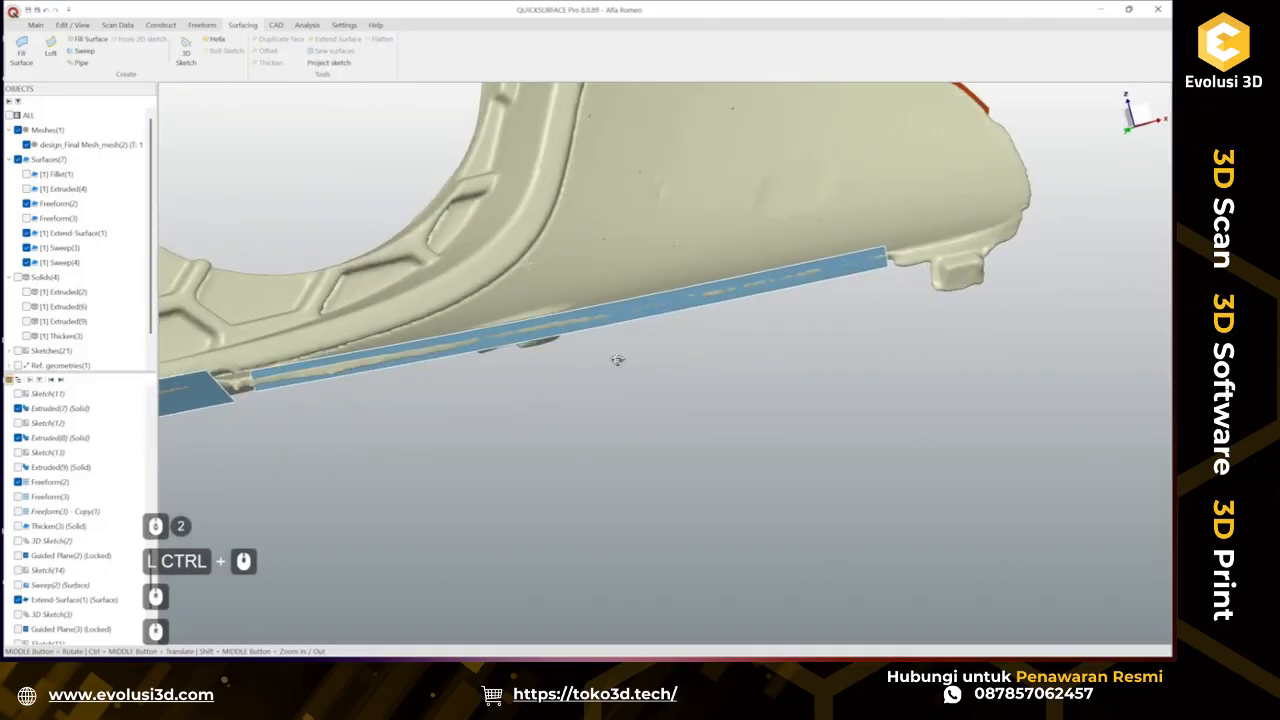
Start a 3D sketch and pick points along the lower edge beside the tab on the mesh.
ctrl+middle_drag(785, 394, 455, 460)
middle_drag(640, 430, 735, 427)
ctrl+middle_drag(640, 405, 641, 349)
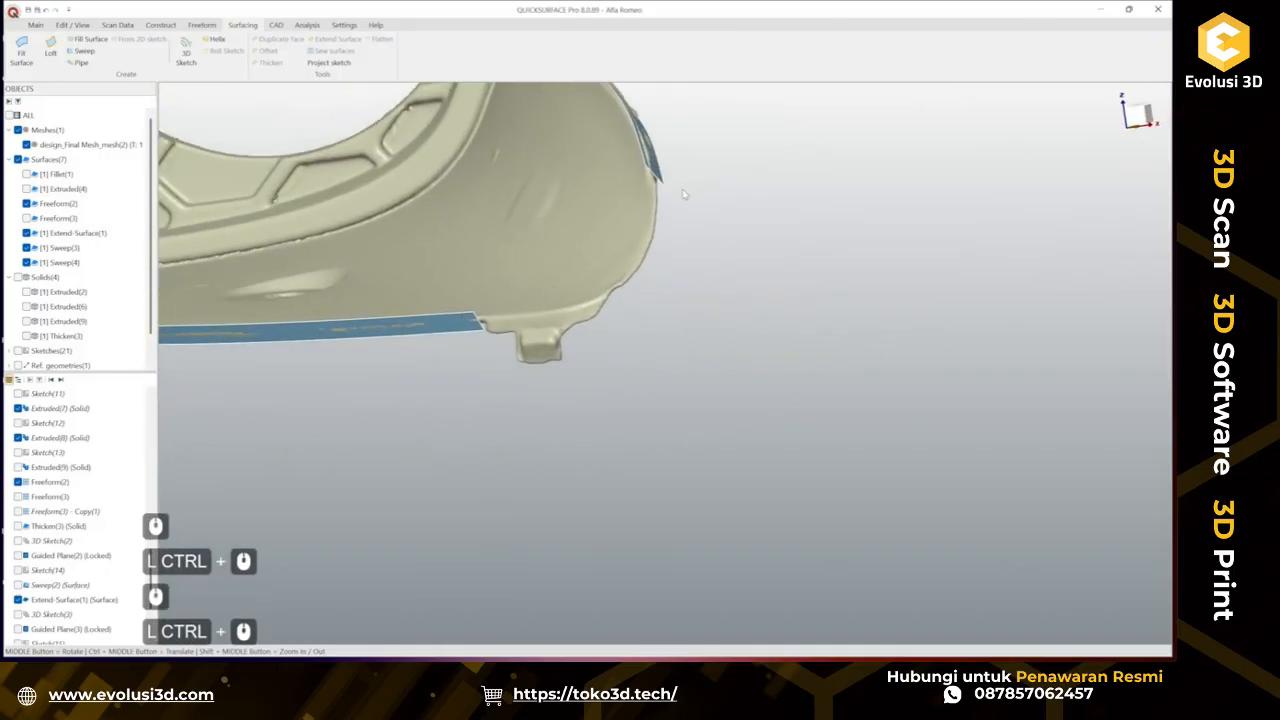
scroll(683, 195, up, 2)
middle_drag(597, 217, 771, 349)
middle_drag(637, 307, 409, 400)
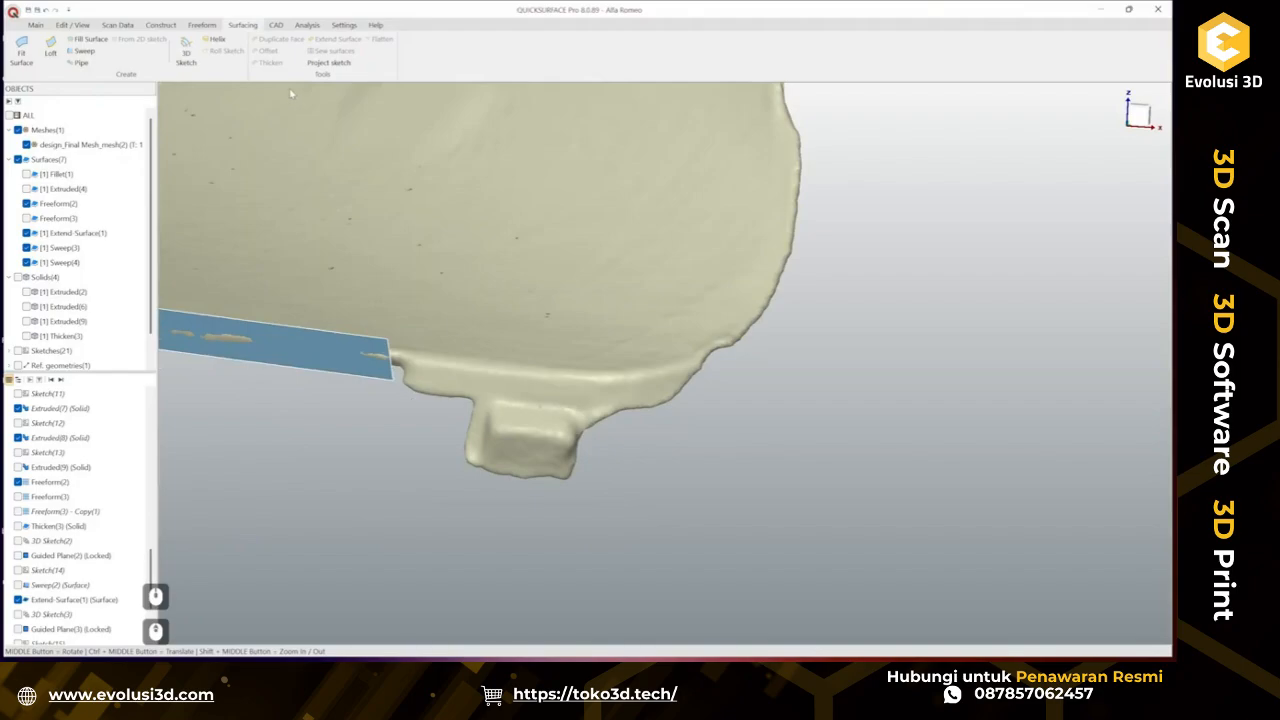
click(186, 55)
ctrl+middle_drag(713, 378, 512, 307)
click(506, 317)
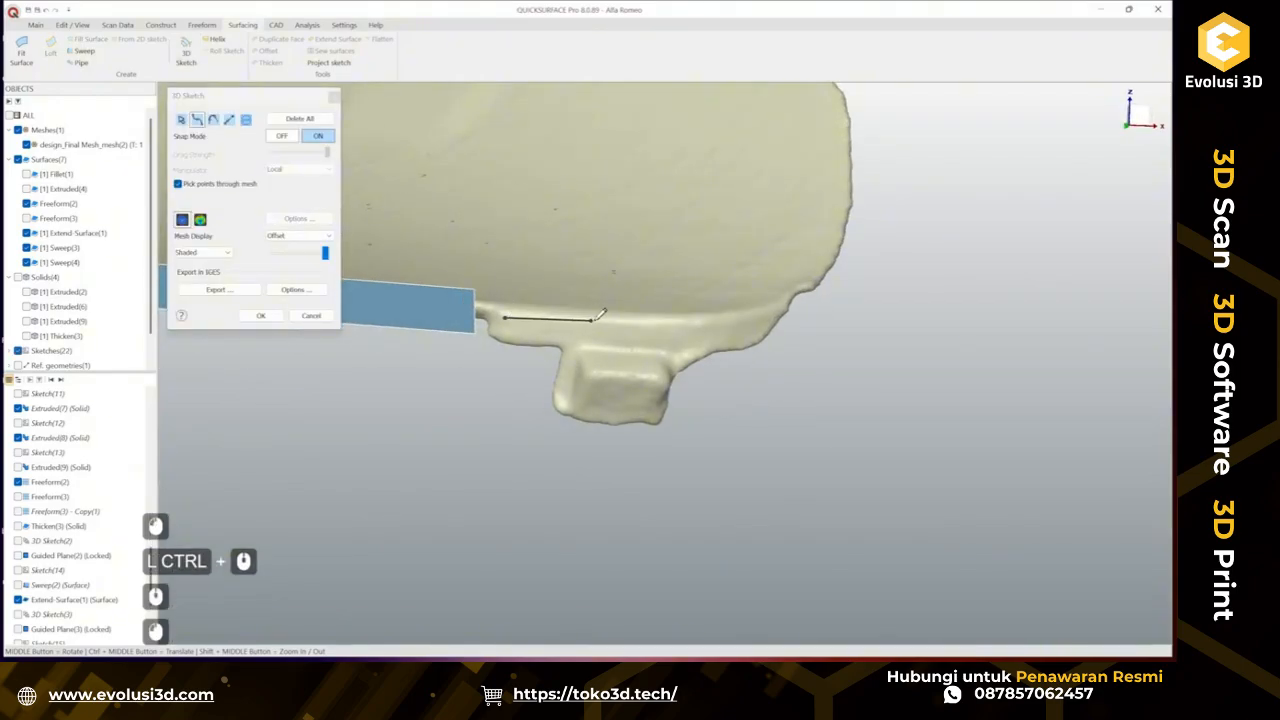
click(612, 322)
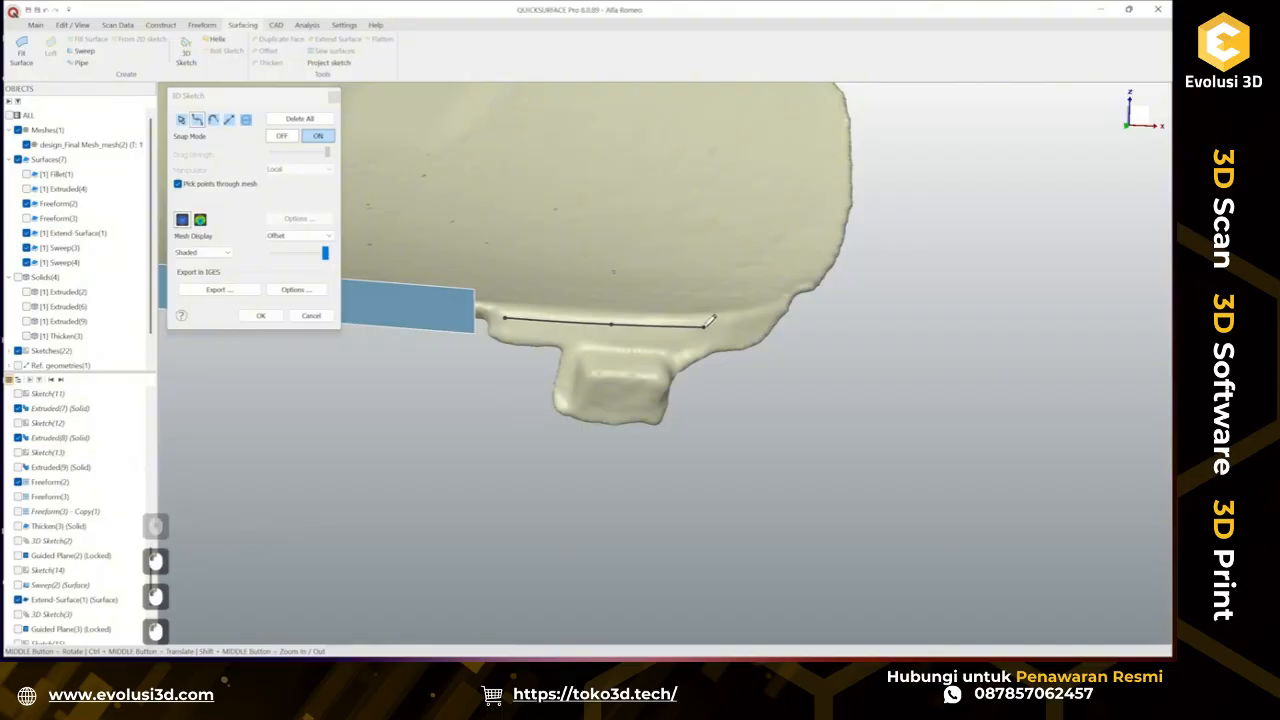
ctrl+middle_drag(704, 327, 584, 337)
Add another point extending the curve around the corner and confirm the 3D sketch.
scroll(640, 331, up, 2)
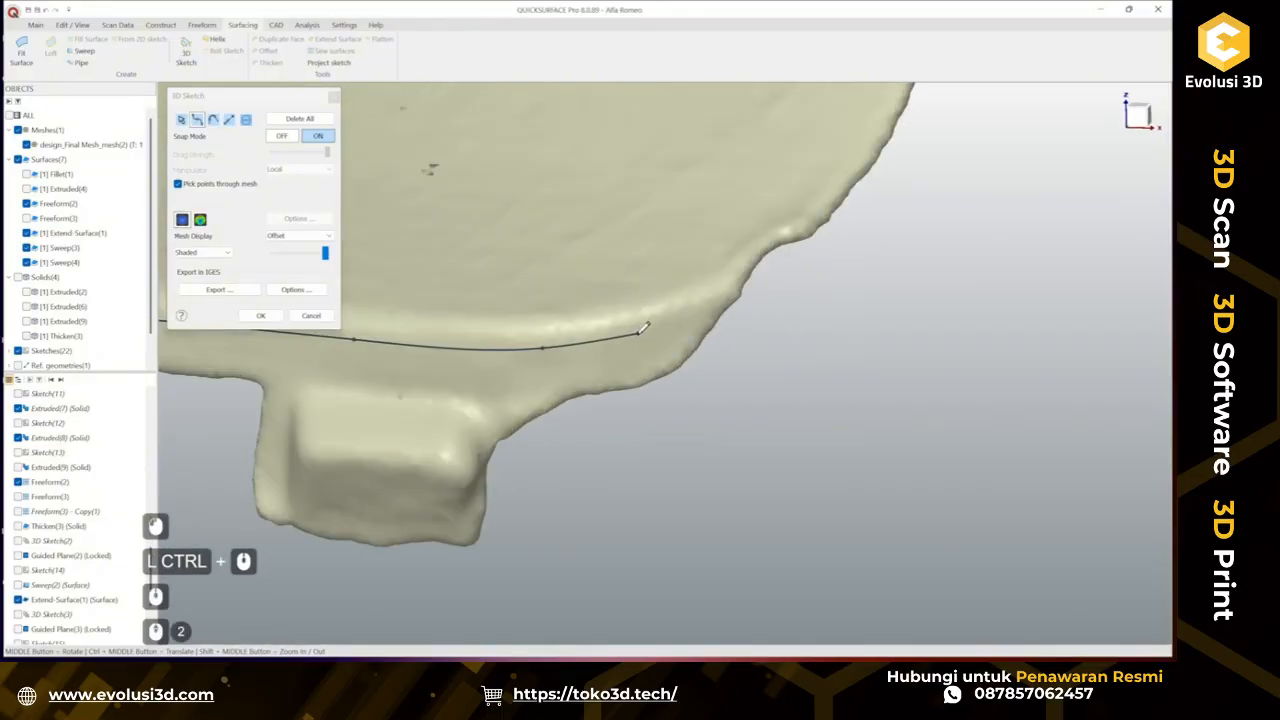
click(637, 334)
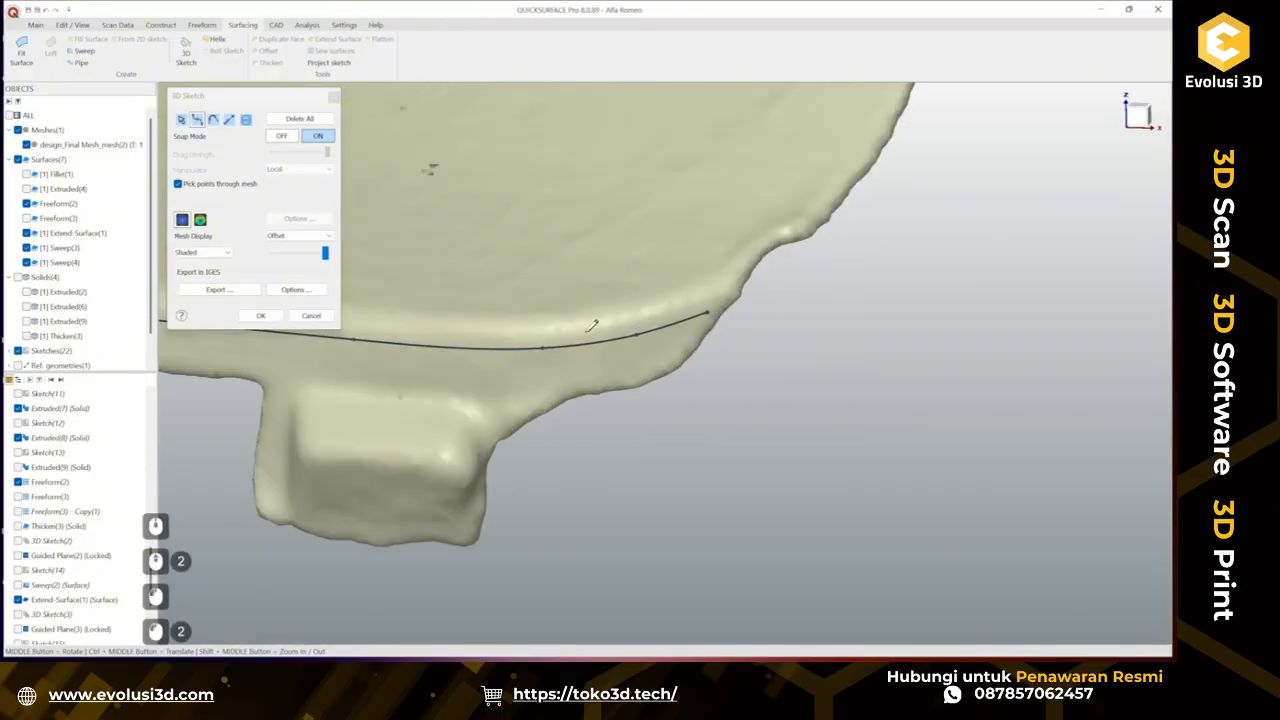
mouse_move(712, 307)
middle_down()
mouse_move(606, 574)
mouse_move(590, 384)
middle_up()
click(201, 220)
mouse_move(548, 322)
ctrl+middle_down()
mouse_move(716, 374)
mouse_move(903, 373)
mouse_move(732, 376)
ctrl+middle_up()
click(260, 316)
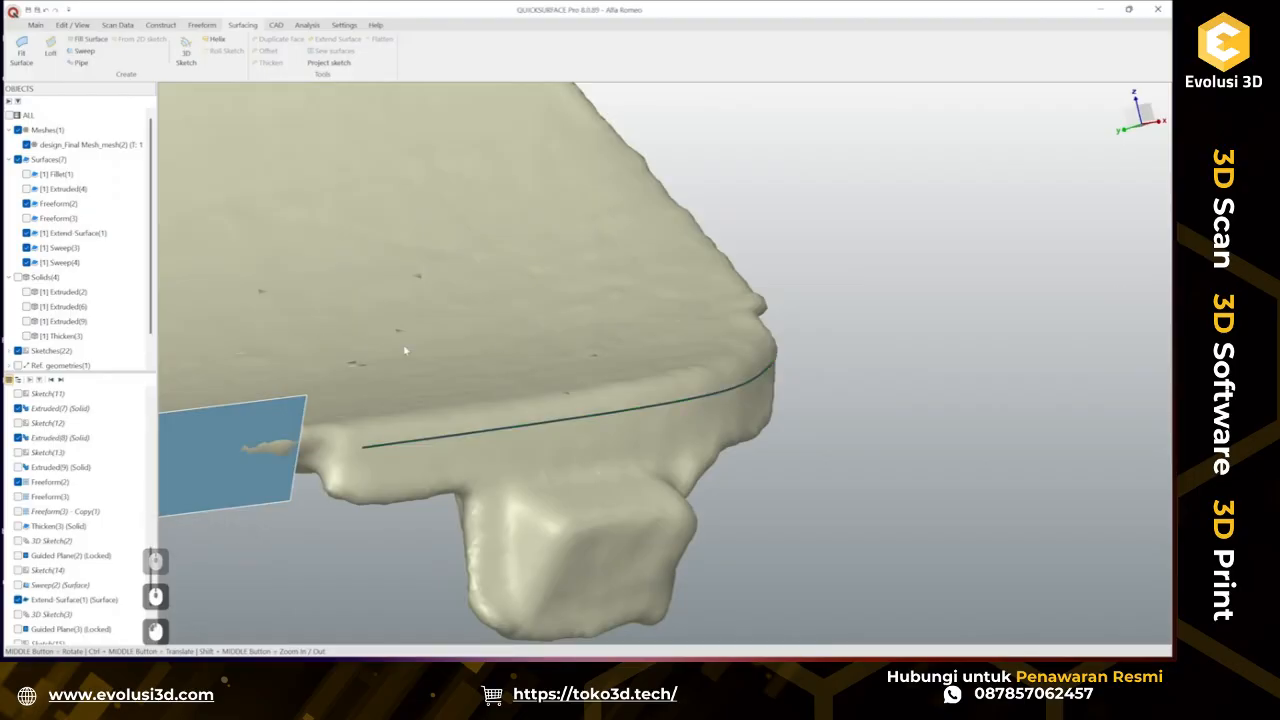
Construct a plane along path on the new 3D curve at about 31.7% offset.
scroll(407, 173, down, 2)
click(35, 25)
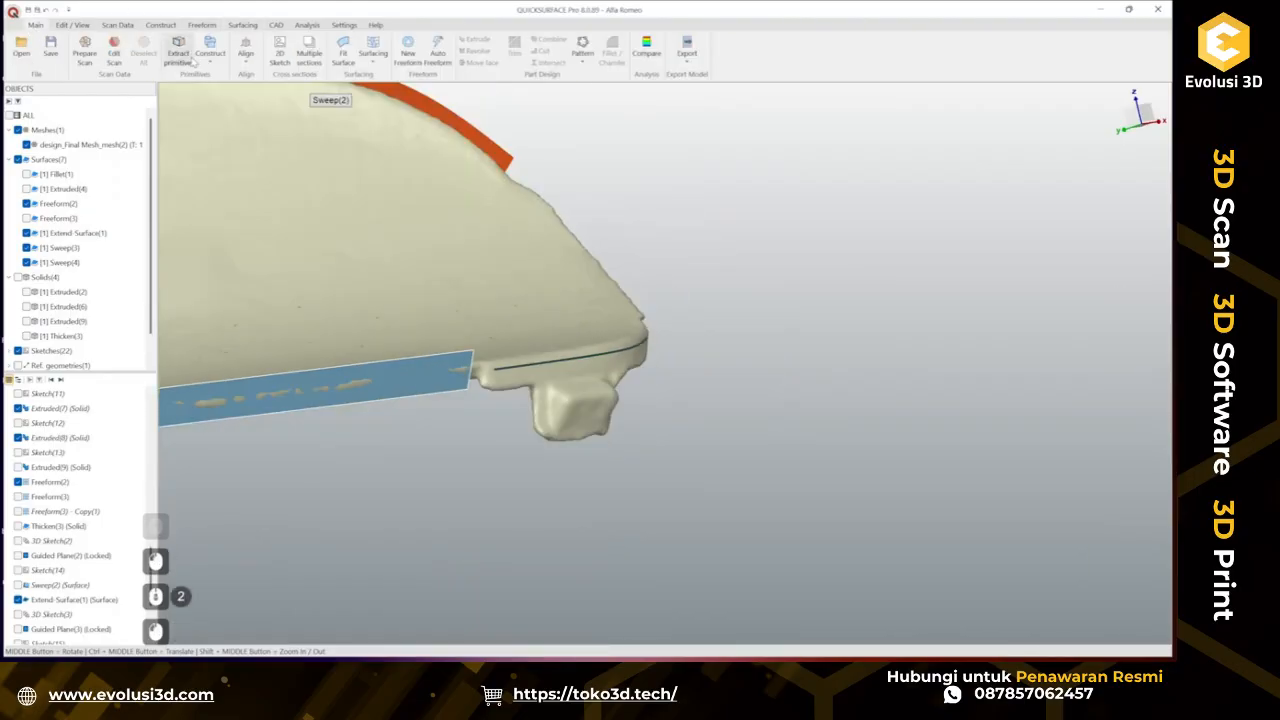
click(210, 52)
mouse_move(232, 106)
click(370, 112)
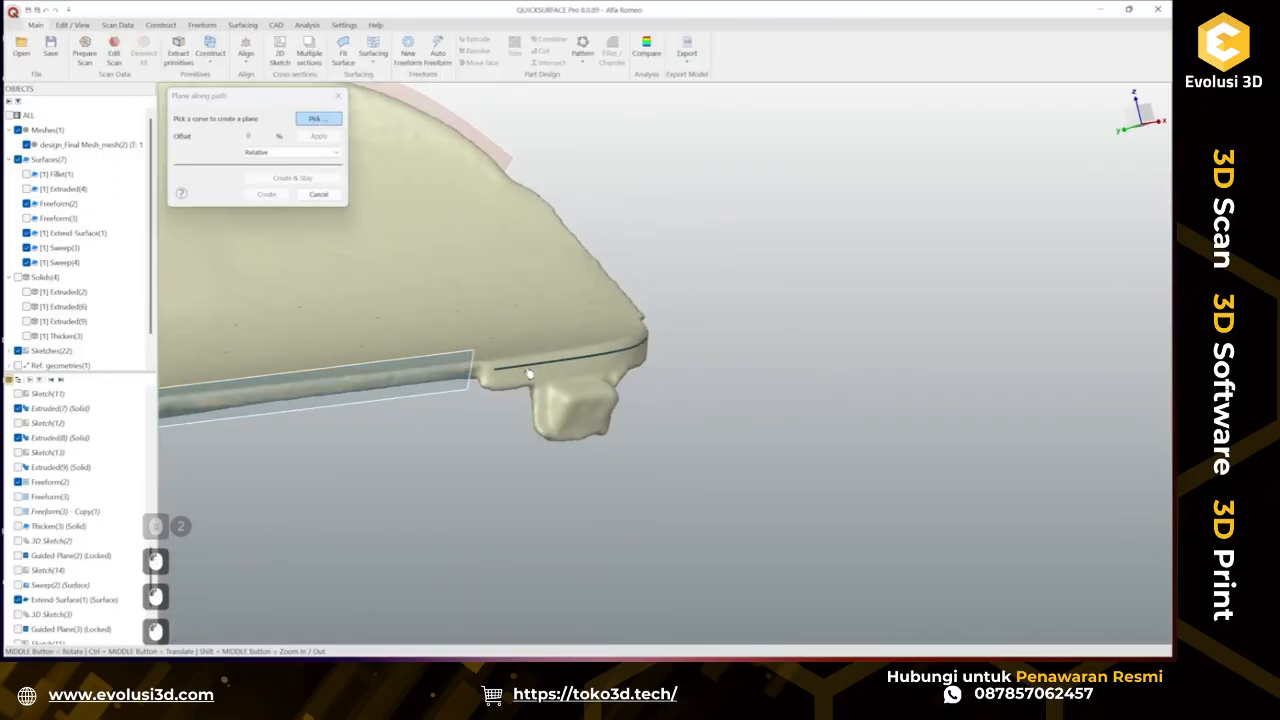
click(529, 374)
scroll(510, 356, up, 3)
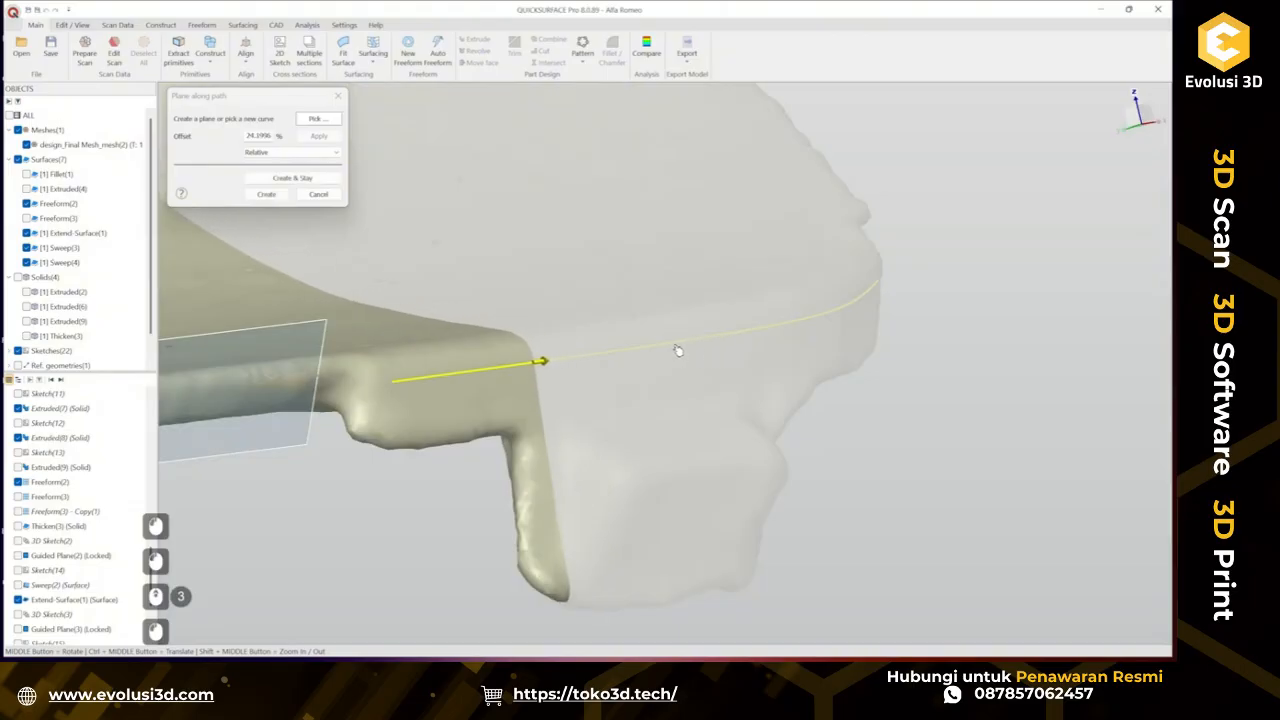
drag(678, 350, 733, 352)
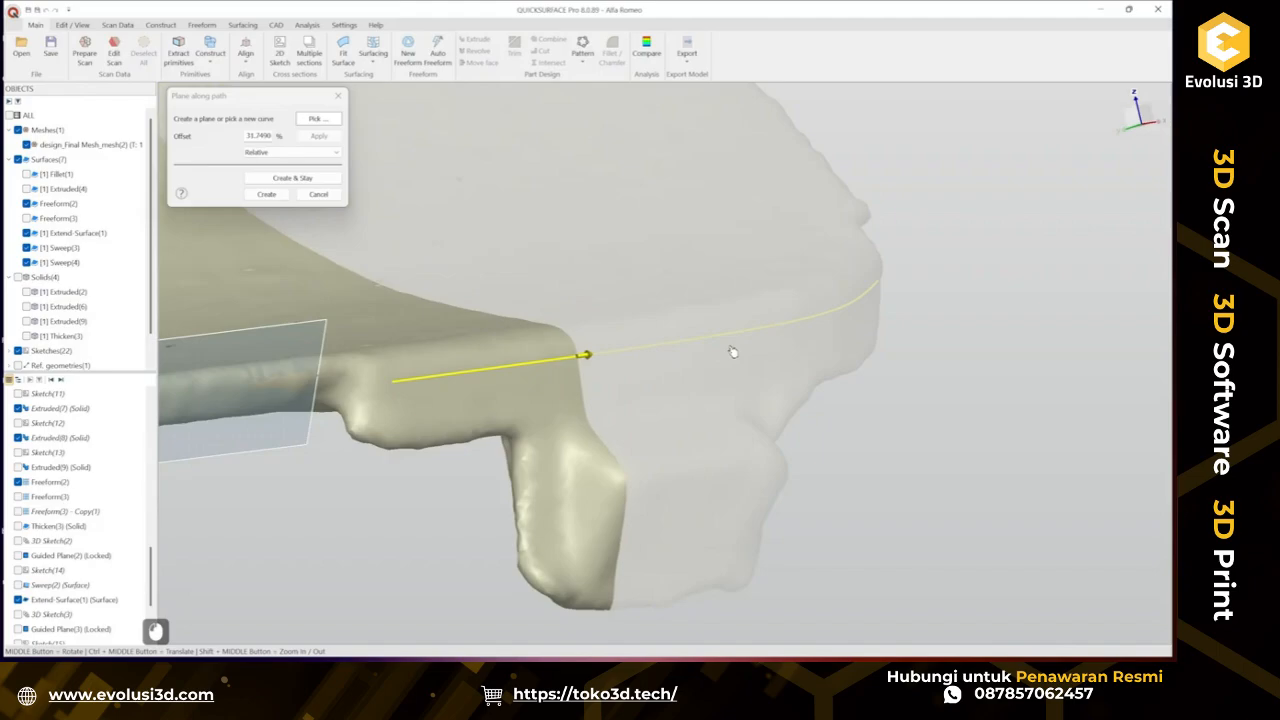
click(291, 178)
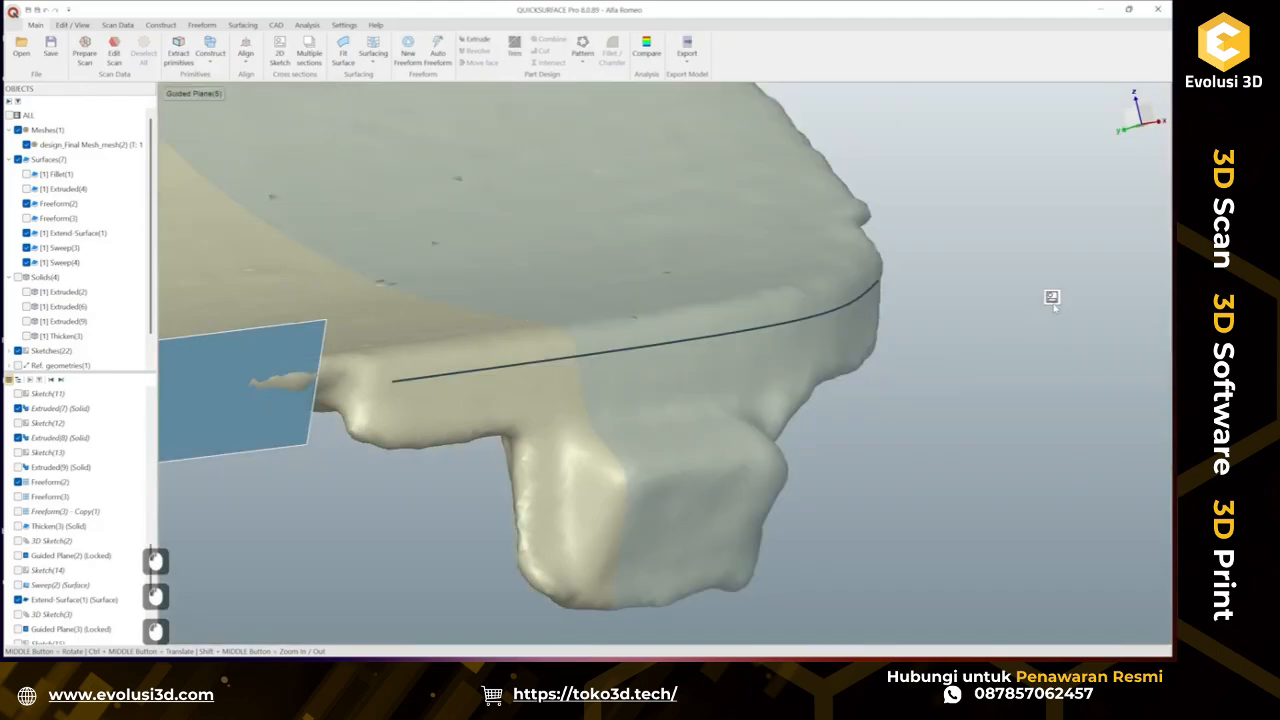
Sketch a line down the tab's side edge profile on the new plane and confirm the sketch.
click(1052, 301)
click(318, 402)
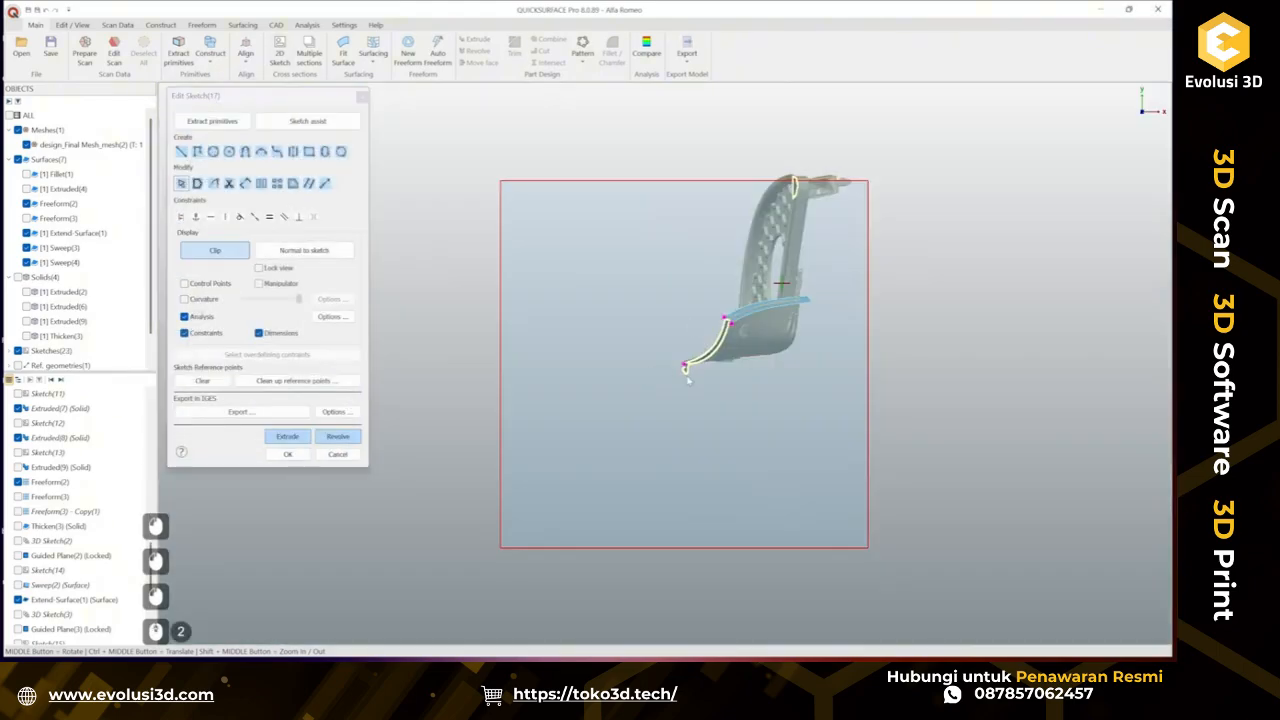
scroll(688, 370, up, 5)
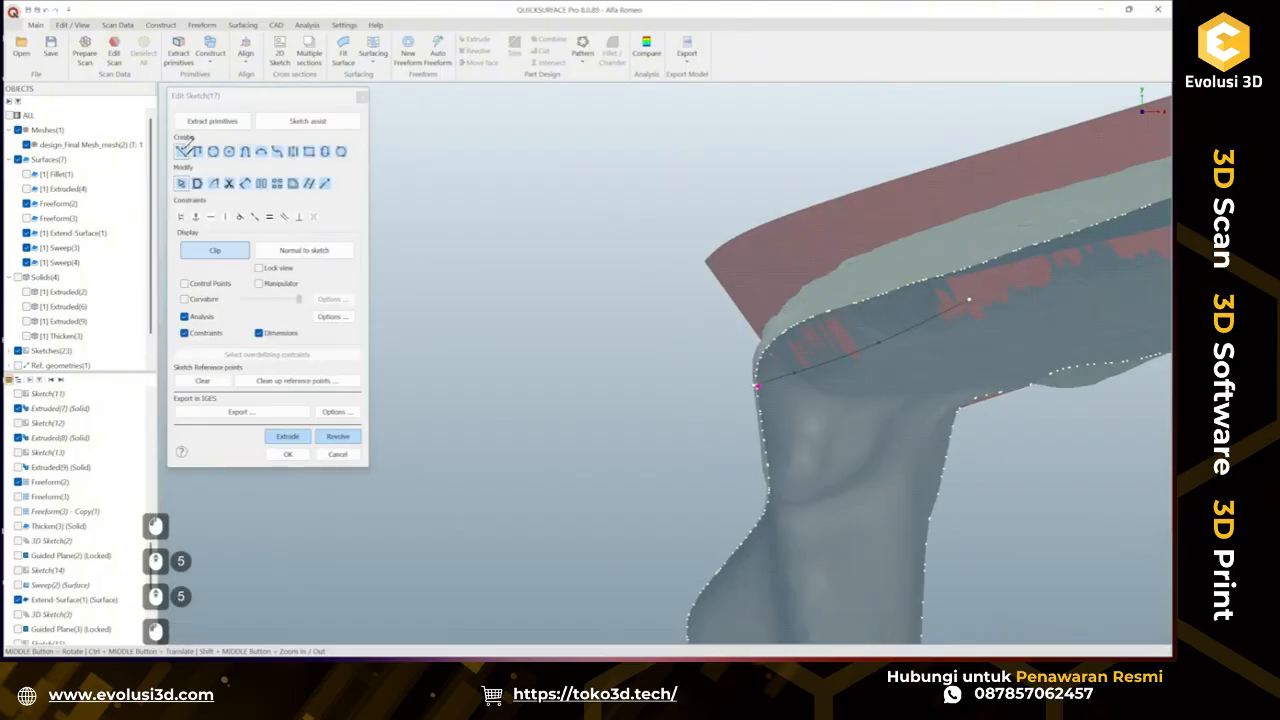
ctrl+middle_drag(775, 360, 678, 240)
click(661, 267)
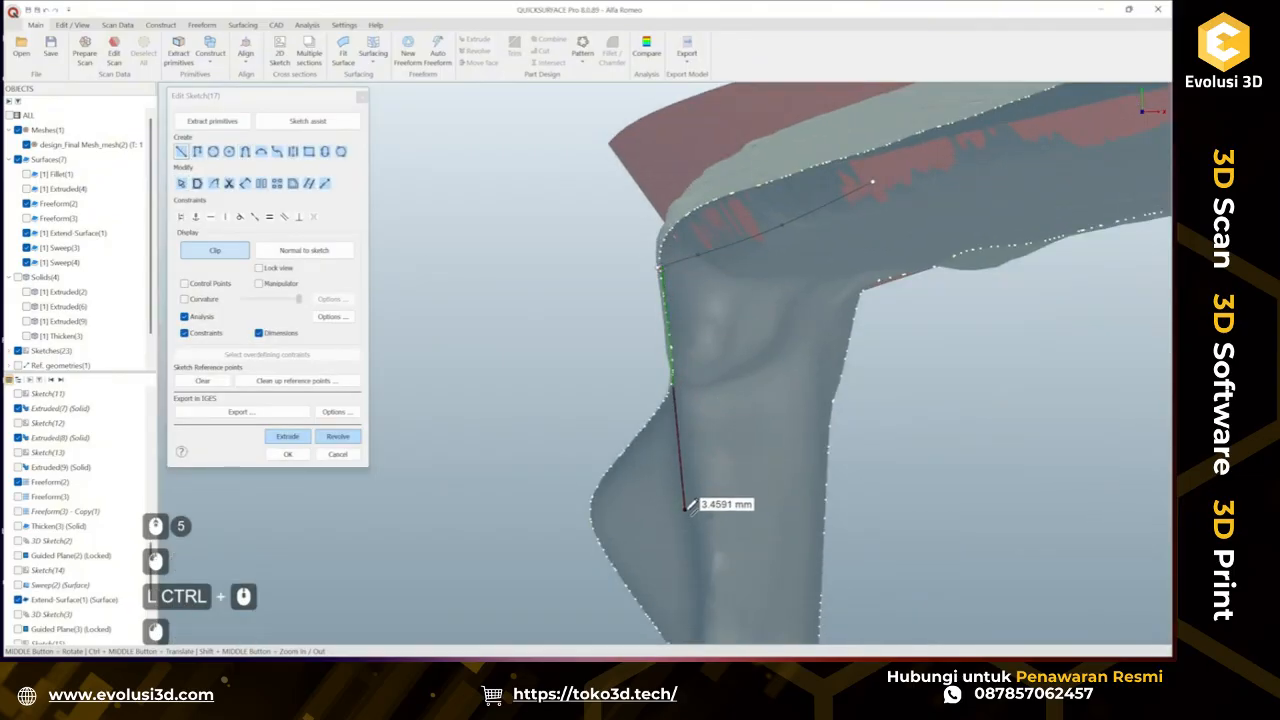
click(696, 515)
key(Escape)
key(Escape)
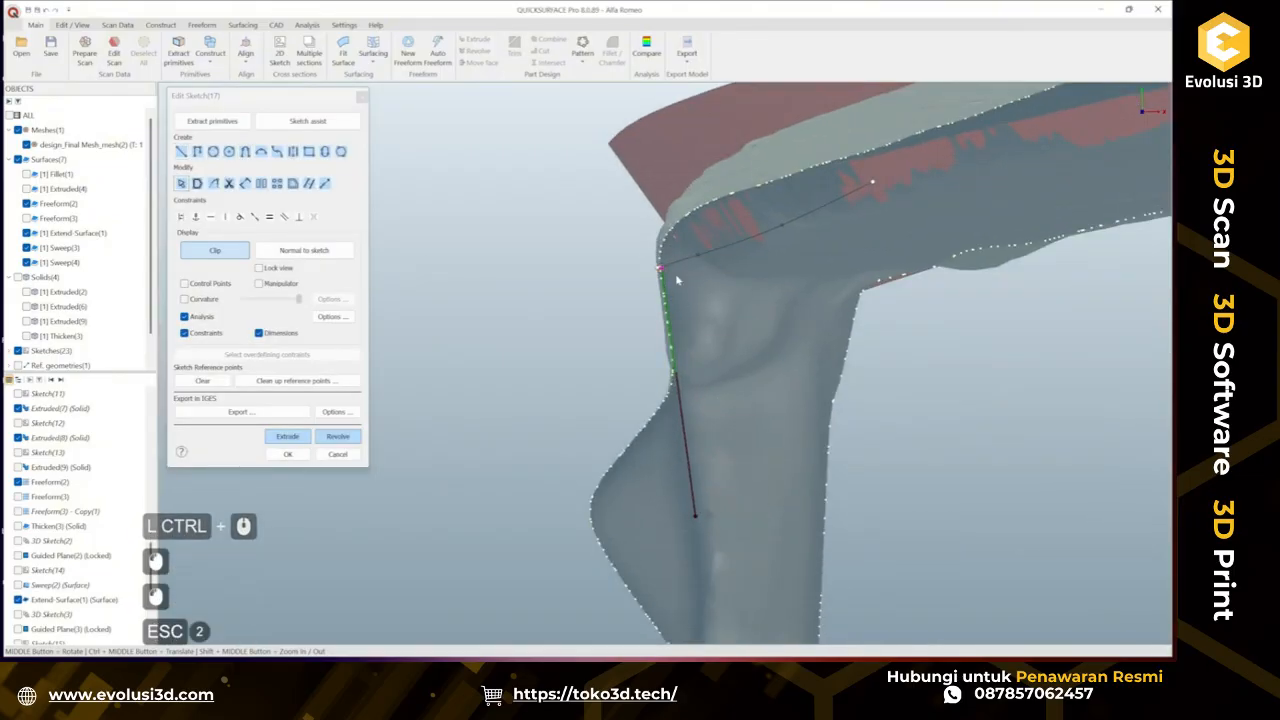
mouse_move(661, 268)
mouse_down()
mouse_move(663, 158)
mouse_move(639, 103)
mouse_up()
click(289, 454)
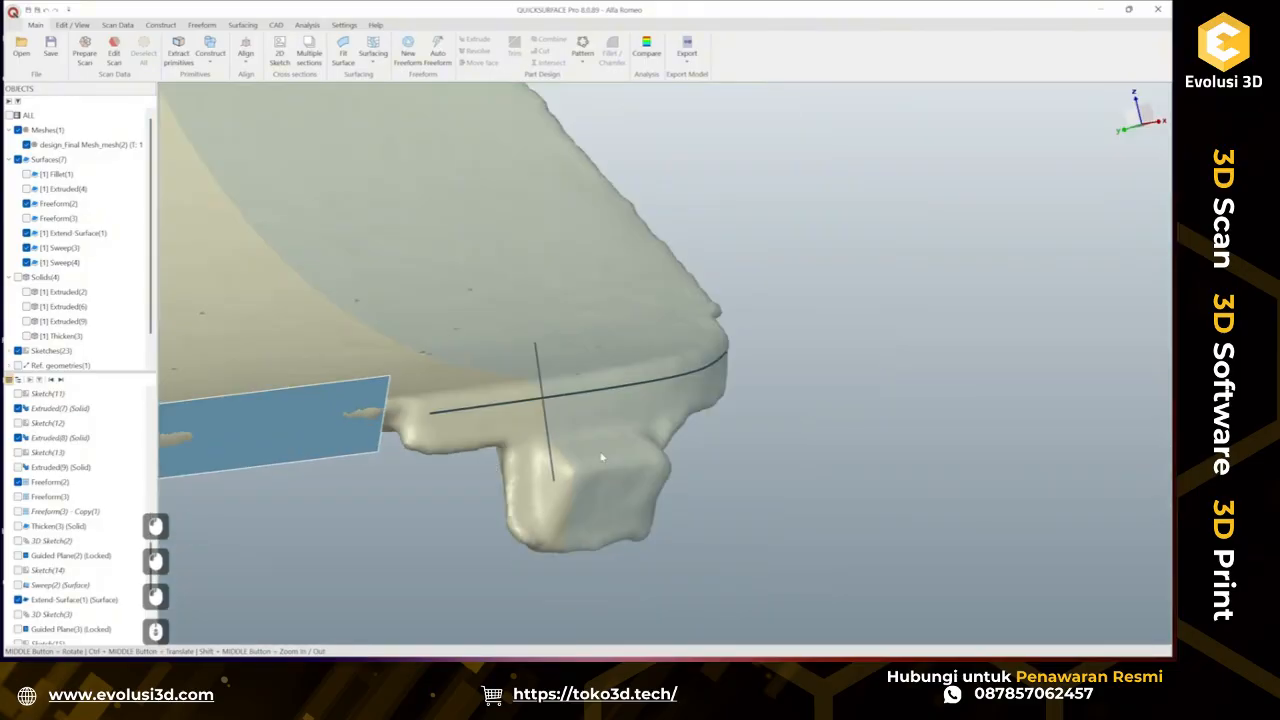
Hide the new guided plane.
right_click(811, 344)
click(885, 400)
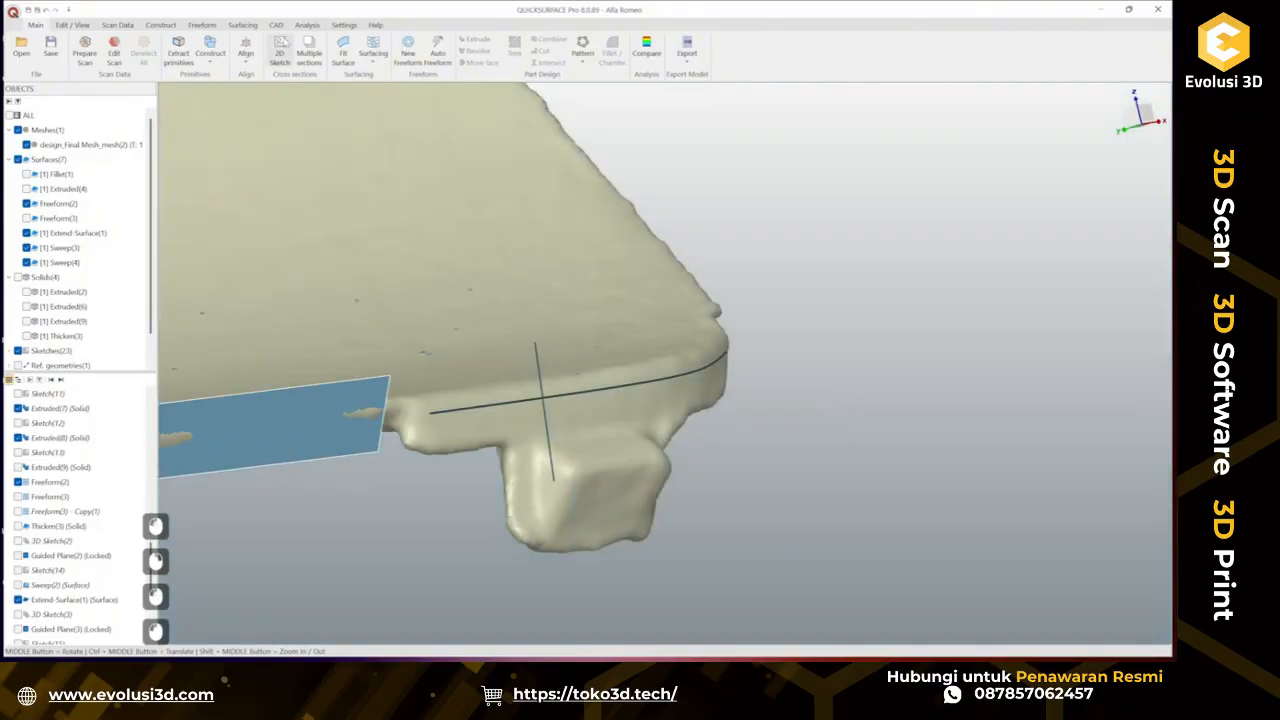
Sweep the new profile line along the 3D curve with deviation analysis and confirm the sweep.
click(241, 26)
click(82, 51)
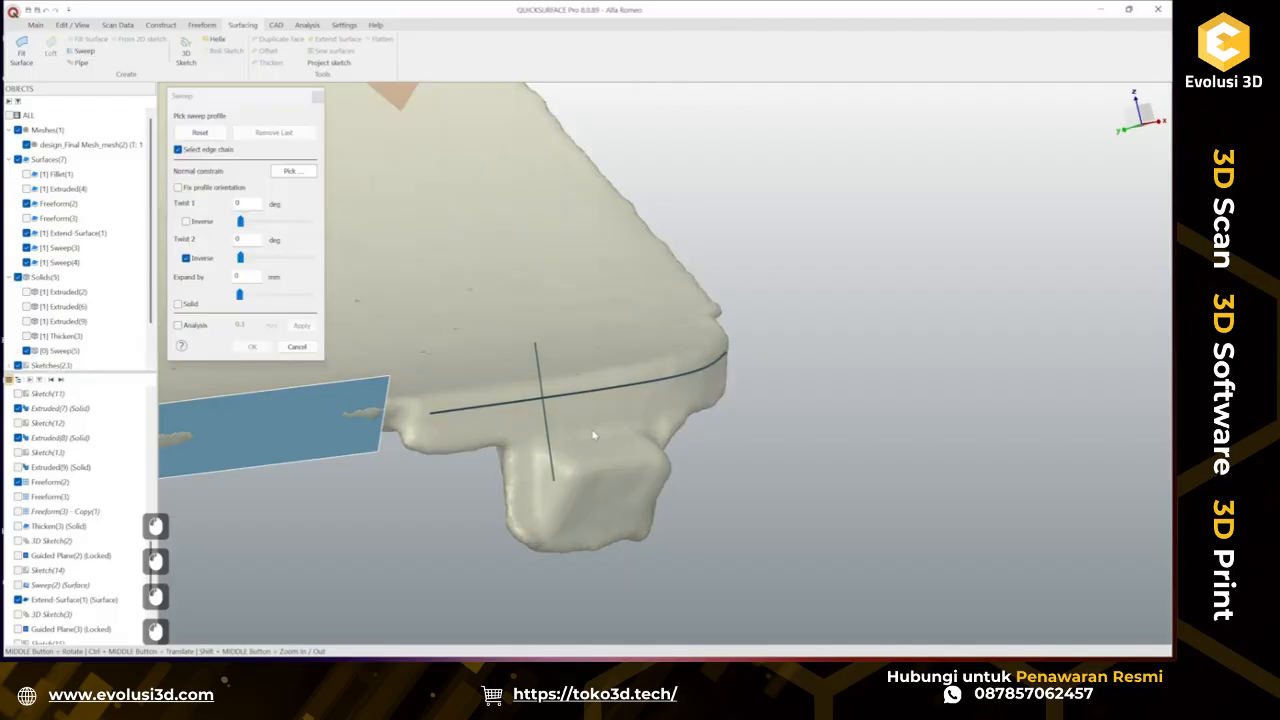
click(560, 400)
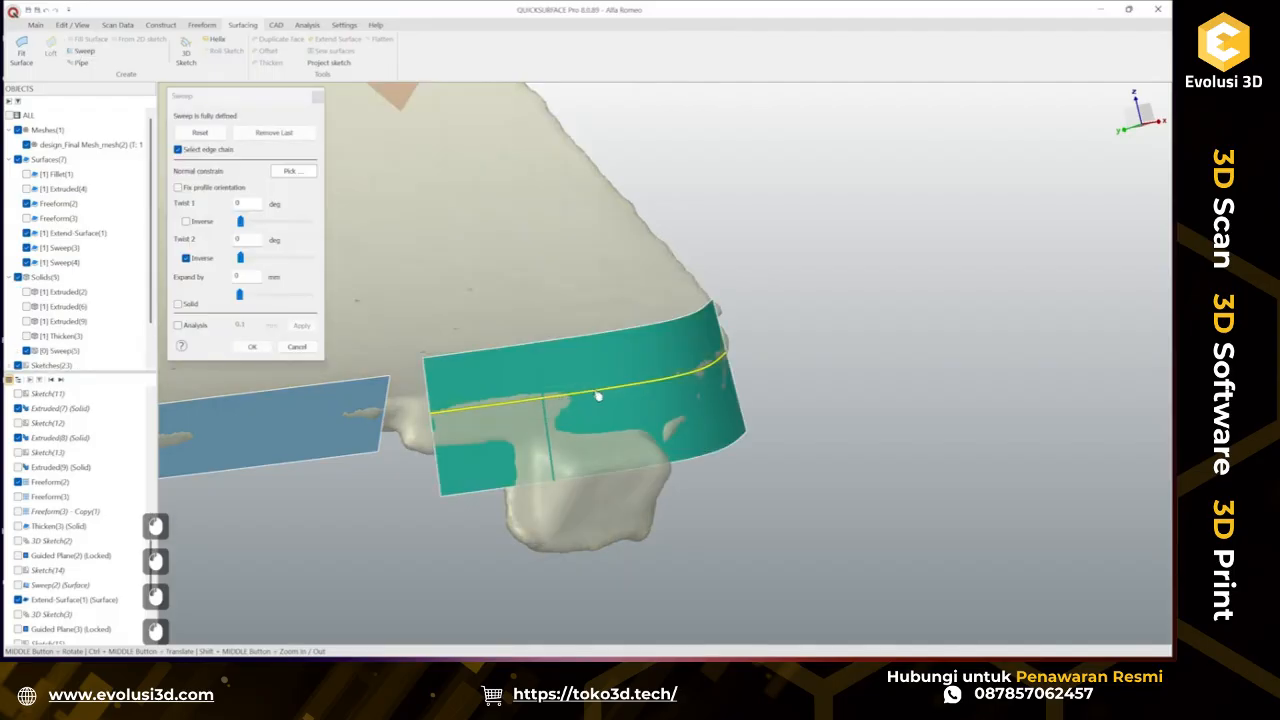
middle_drag(742, 454, 627, 455)
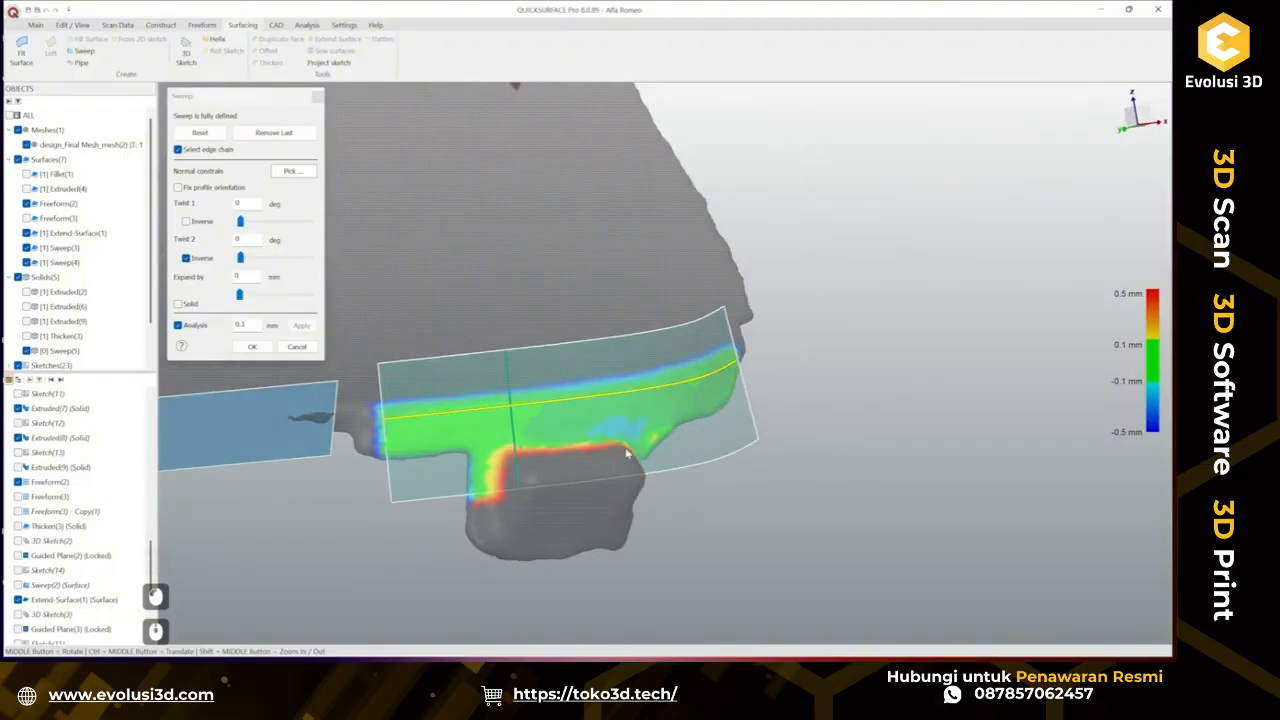
click(245, 346)
Loft a surface between the new sweep's edge and the side sweep's edge with tangent continuity at both ends.
scroll(490, 413, down, 4)
ctrl+middle_drag(571, 410, 640, 410)
middle_drag(640, 410, 570, 436)
ctrl+middle_drag(570, 436, 495, 441)
middle_drag(495, 441, 694, 460)
scroll(634, 443, down, 3)
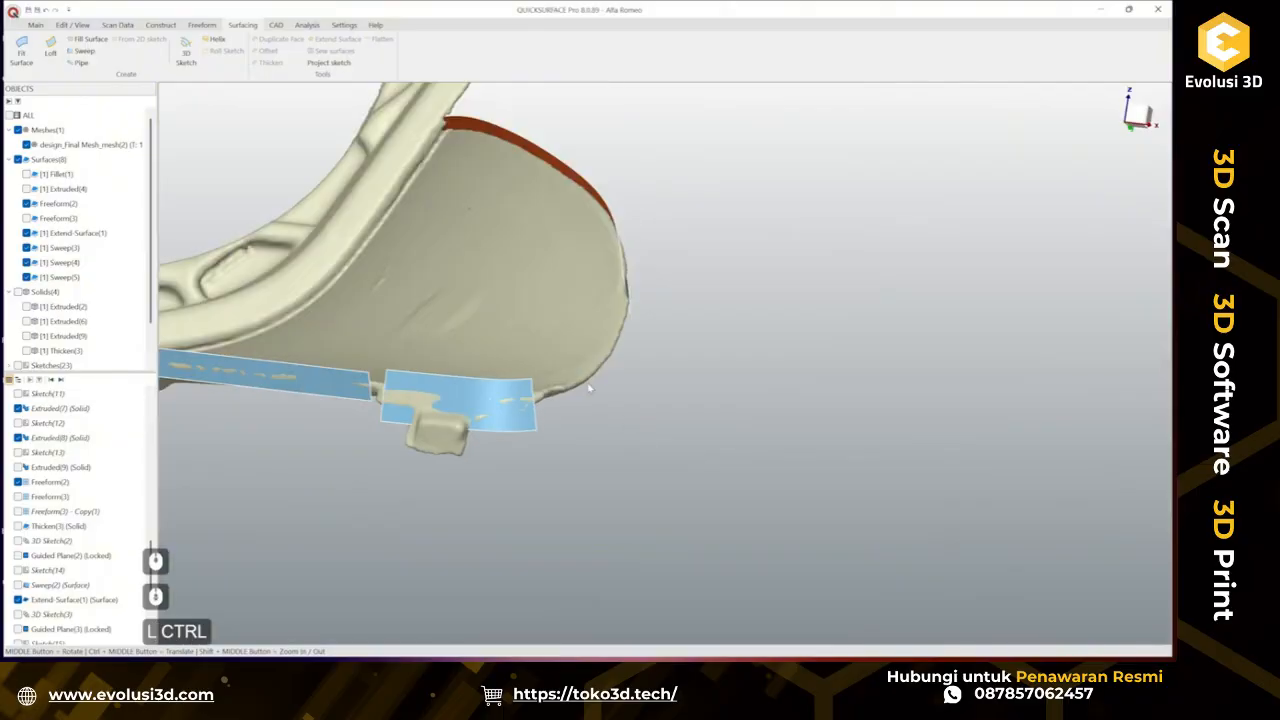
mouse_move(560, 367)
ctrl+middle_down()
mouse_move(558, 379)
mouse_move(745, 409)
mouse_move(531, 369)
mouse_move(585, 367)
ctrl+middle_up()
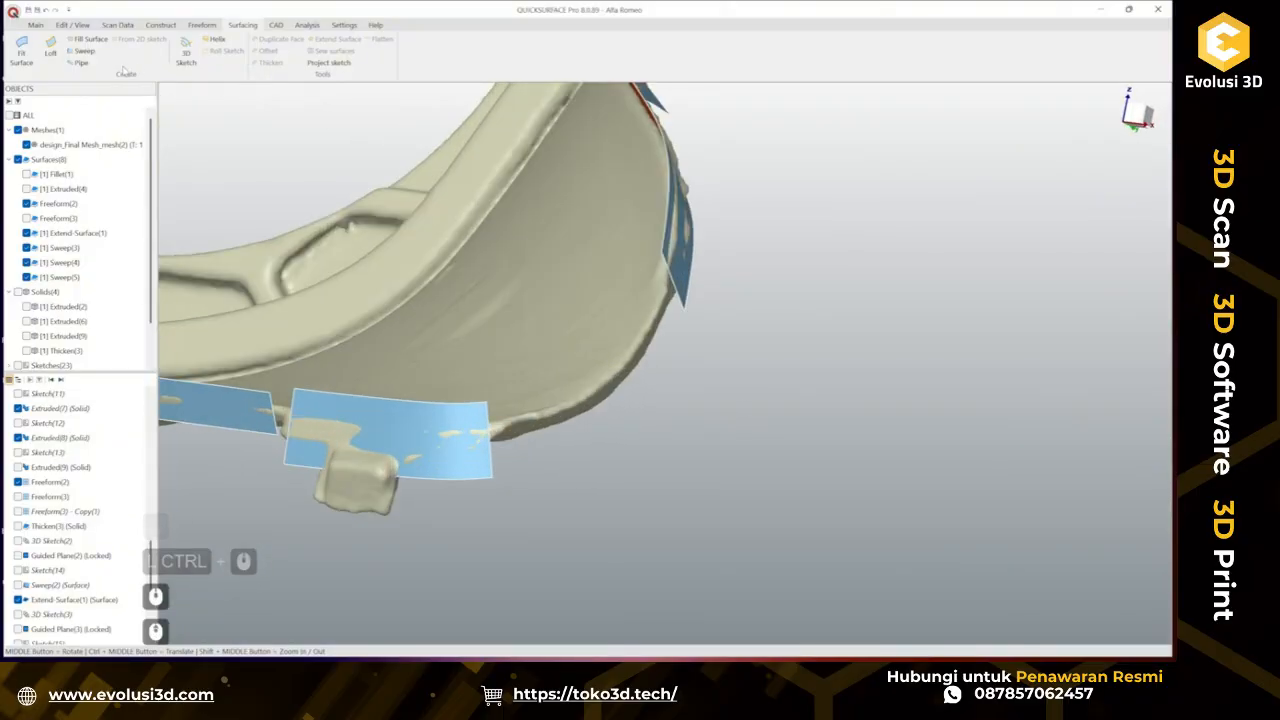
click(50, 48)
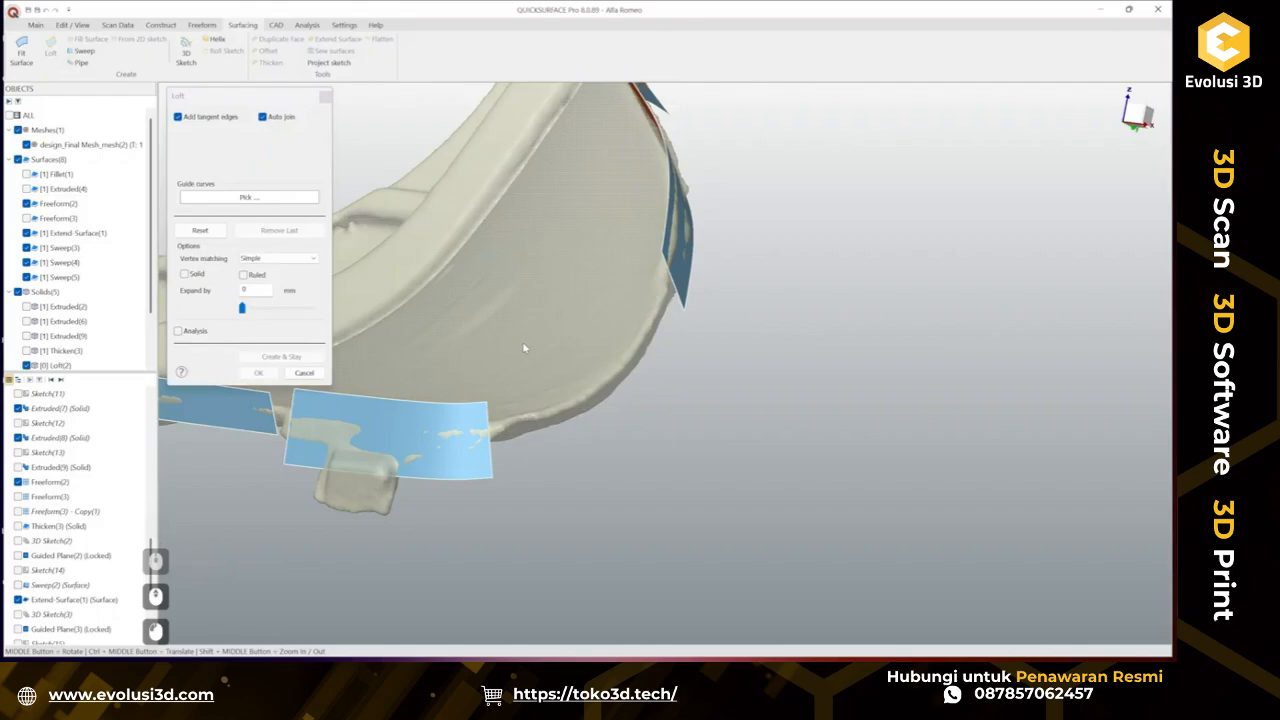
click(668, 266)
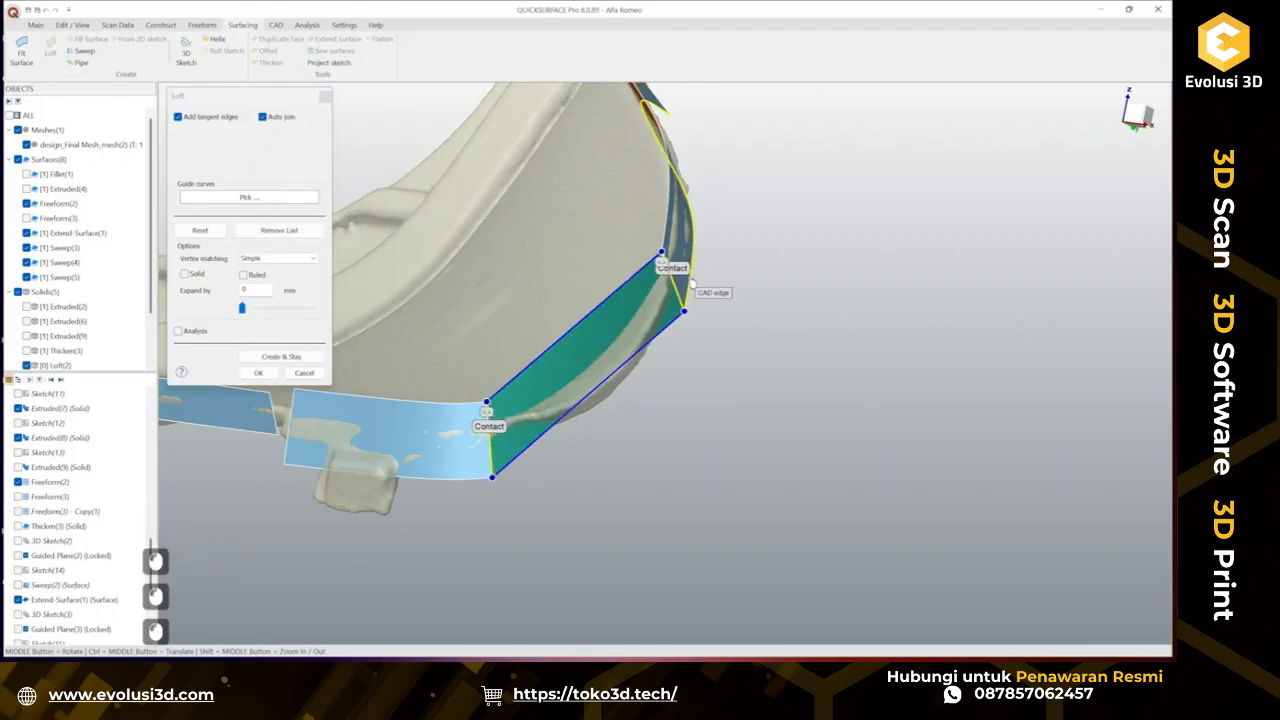
click(489, 426)
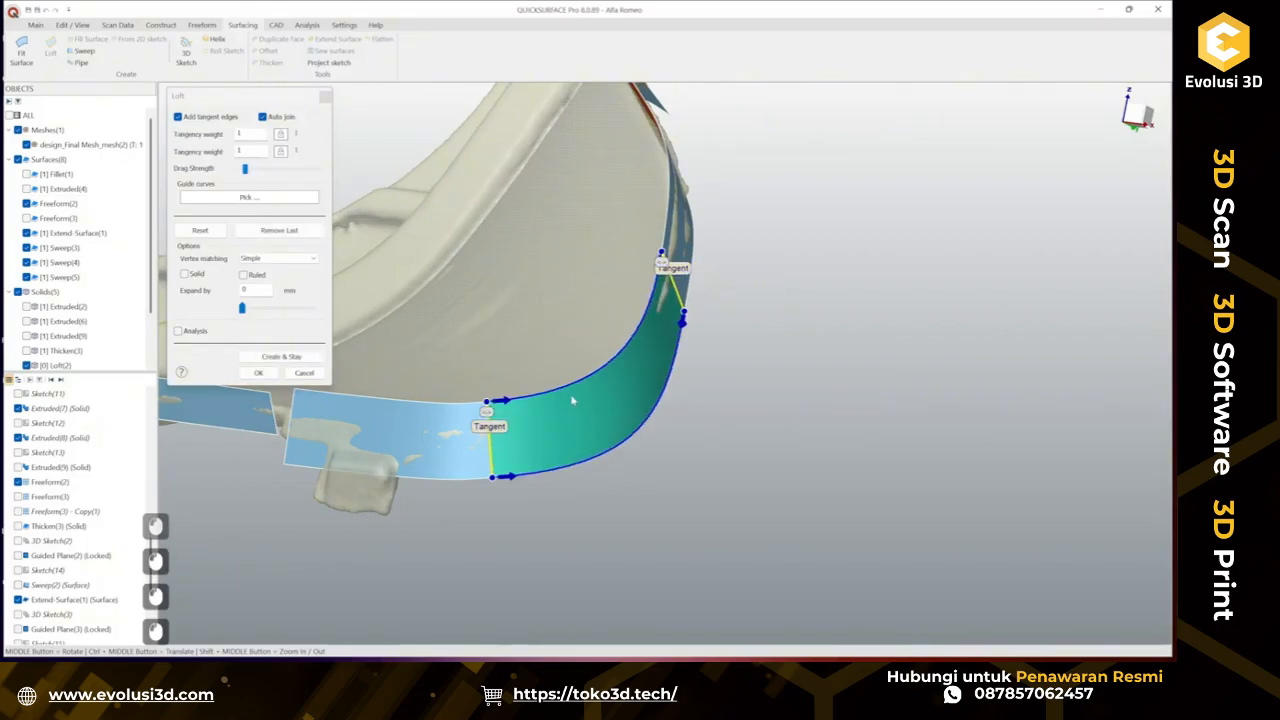
middle_drag(572, 400, 546, 480)
Turn on deviation analysis for the loft, inspect it around the corner, and confirm the loft.
click(178, 331)
ctrl+middle_drag(513, 263, 685, 430)
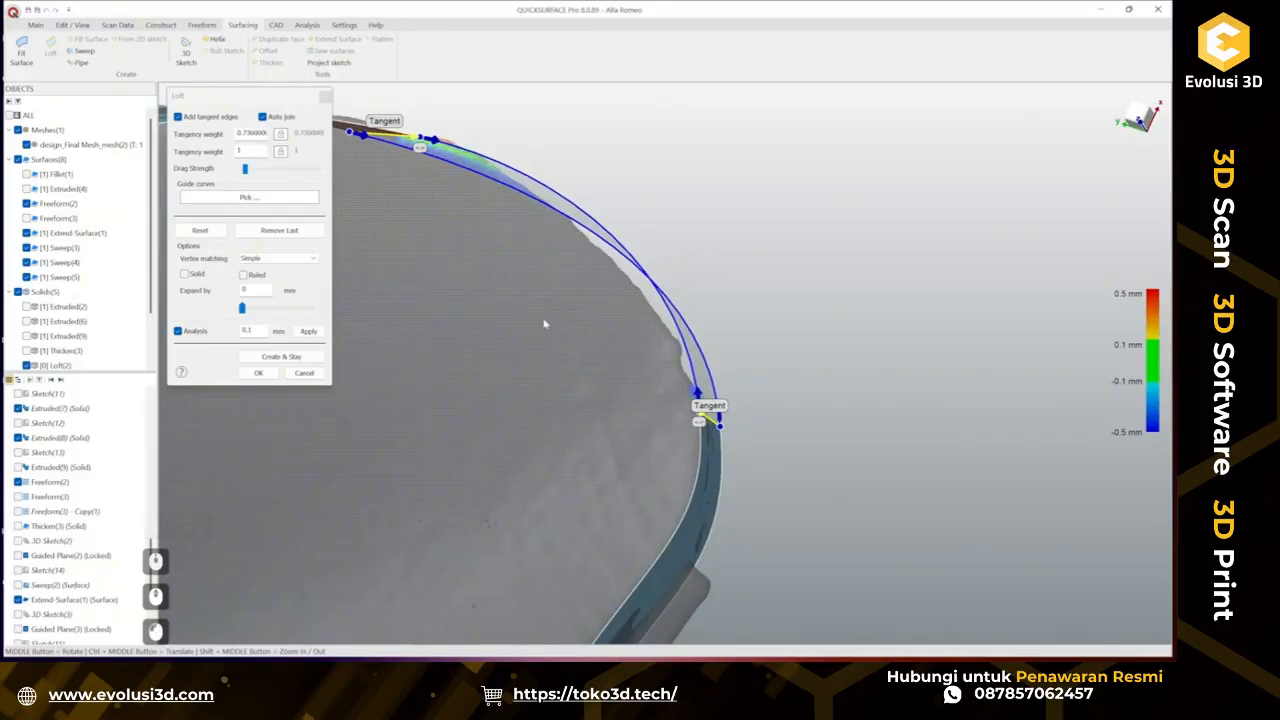
middle_drag(545, 323, 514, 370)
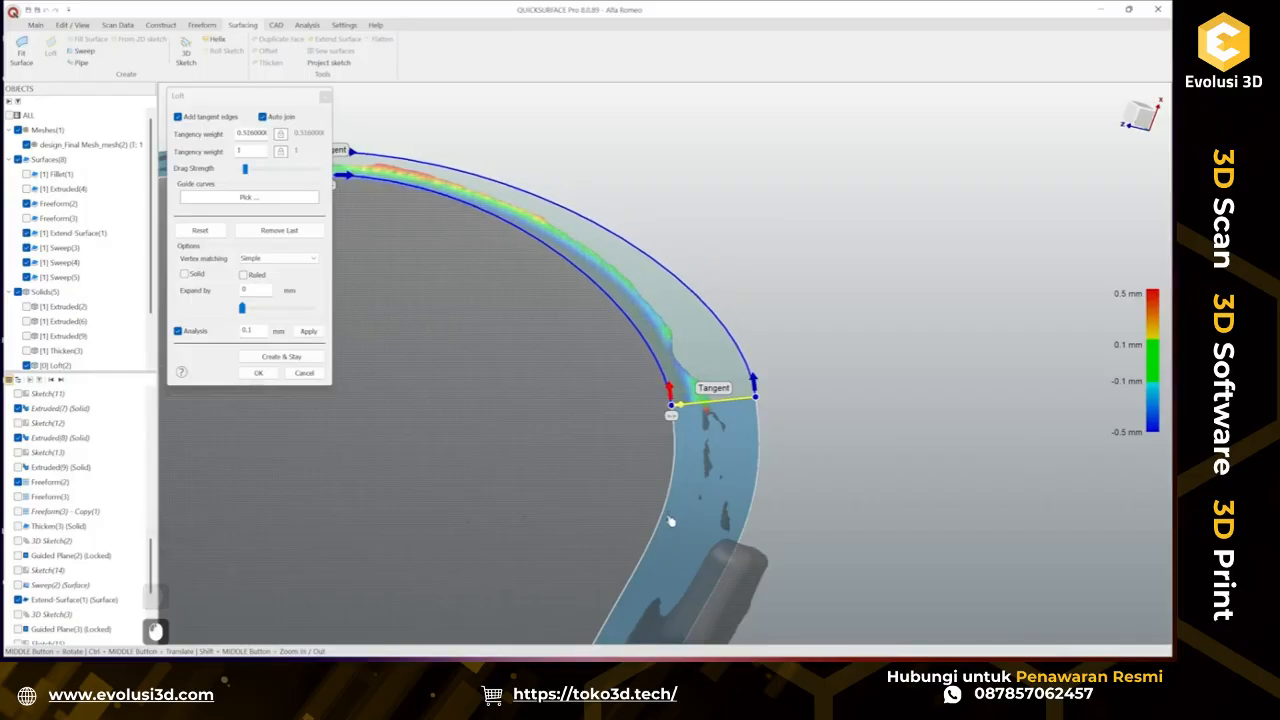
ctrl+middle_drag(553, 410, 696, 405)
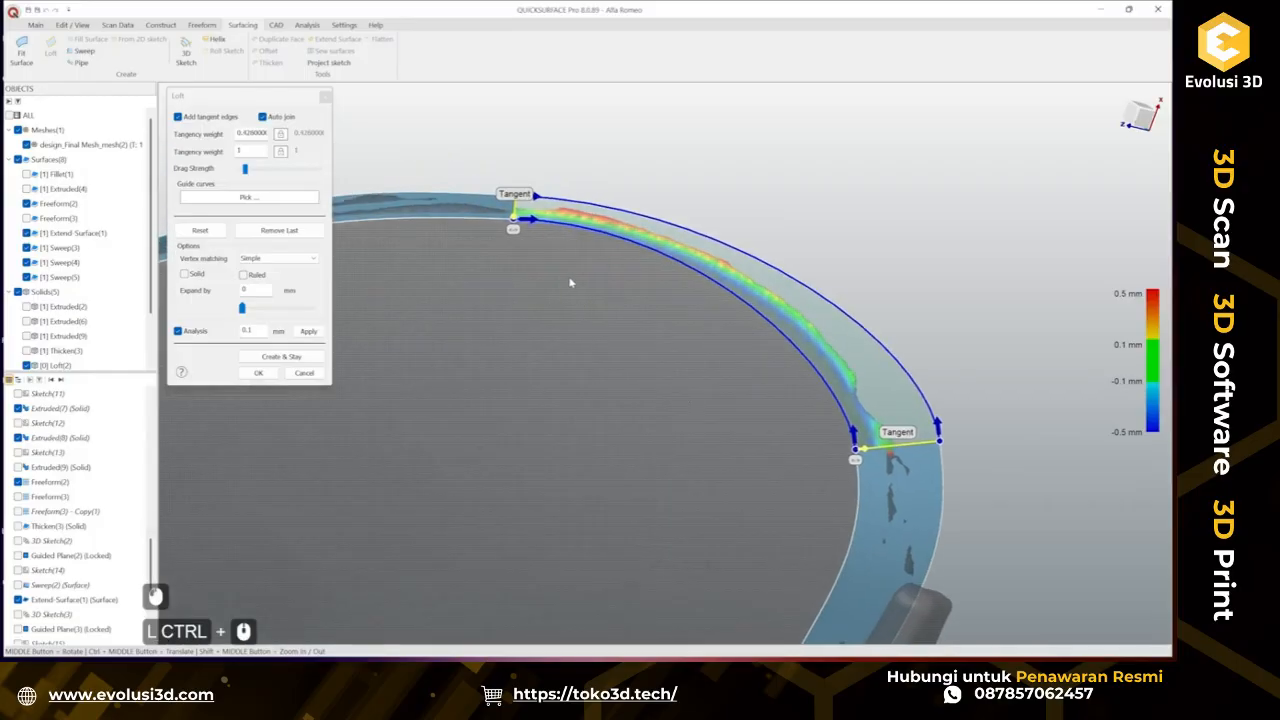
mouse_move(592, 276)
middle_down()
mouse_move(689, 146)
mouse_move(567, 259)
middle_up()
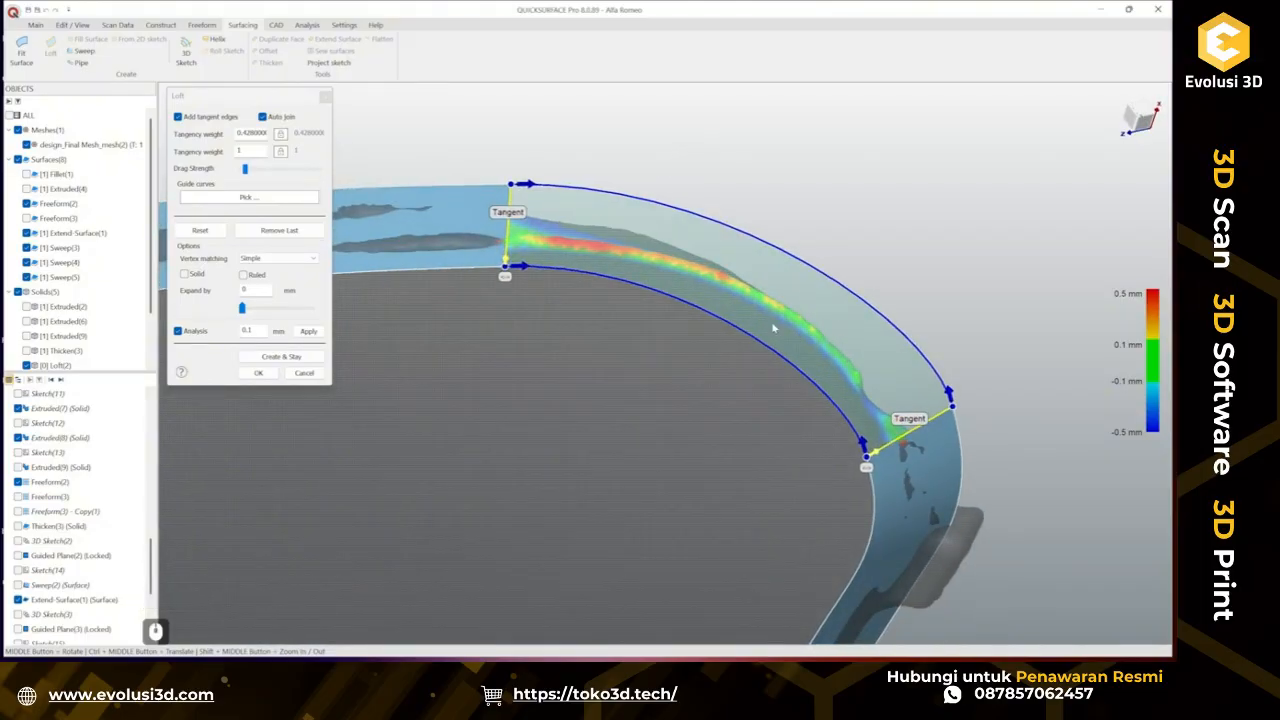
scroll(548, 243, up, 2)
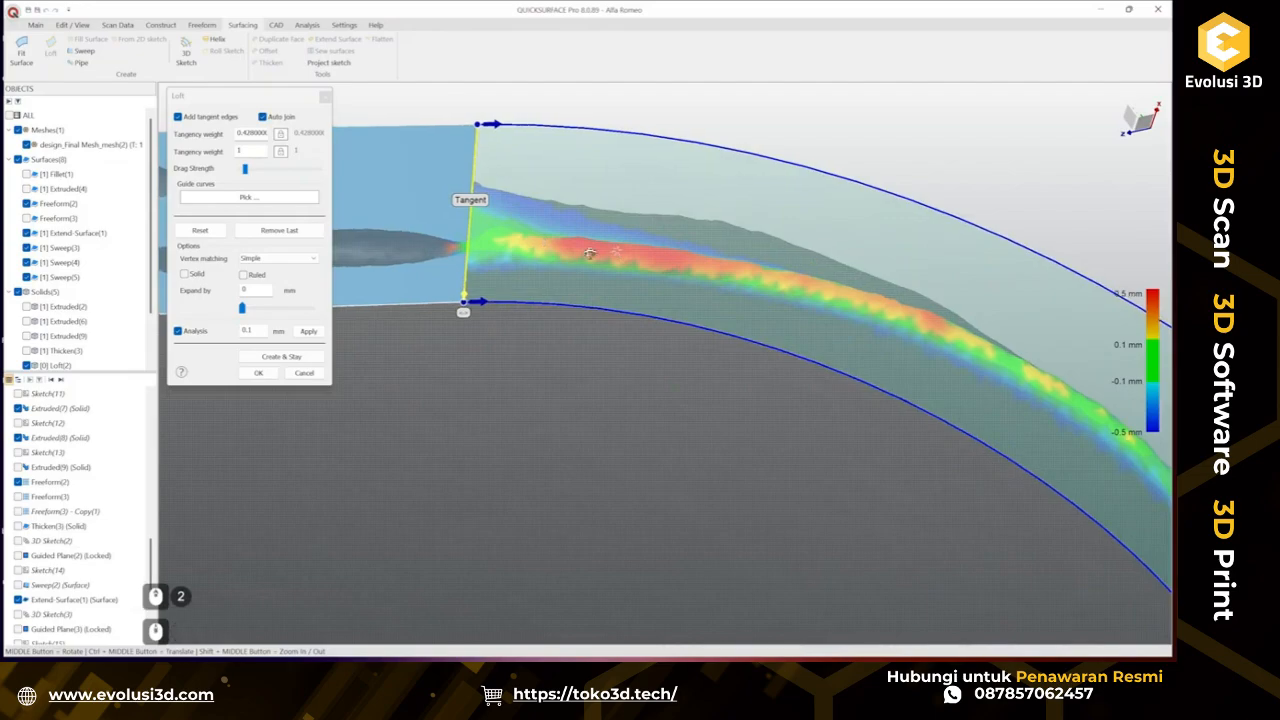
mouse_move(590, 254)
middle_down()
mouse_move(579, 271)
mouse_move(418, 226)
mouse_move(635, 205)
mouse_move(600, 236)
middle_up()
scroll(606, 237, down, 2)
ctrl+middle_drag(520, 259, 480, 345)
middle_drag(866, 340, 827, 477)
ctrl+middle_drag(480, 303, 445, 195)
middle_drag(510, 165, 679, 245)
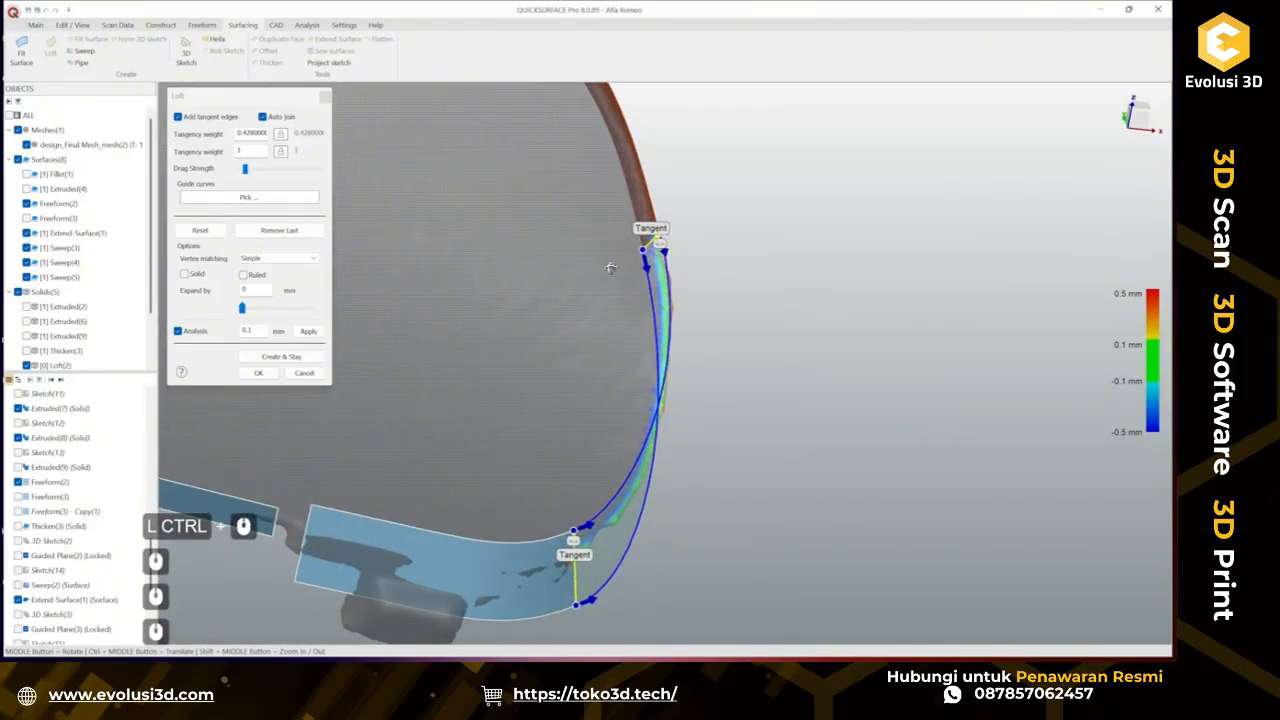
middle_drag(610, 268, 583, 374)
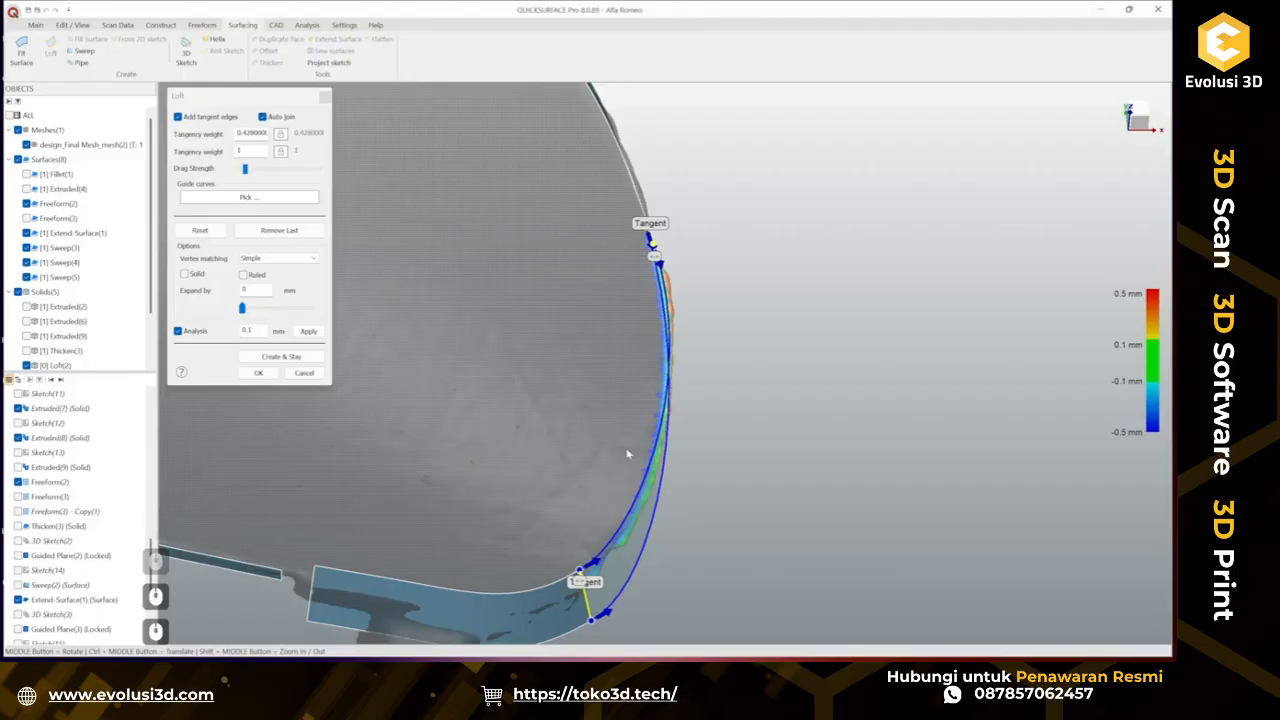
middle_drag(628, 455, 655, 362)
middle_drag(669, 419, 518, 345)
middle_drag(651, 322, 583, 324)
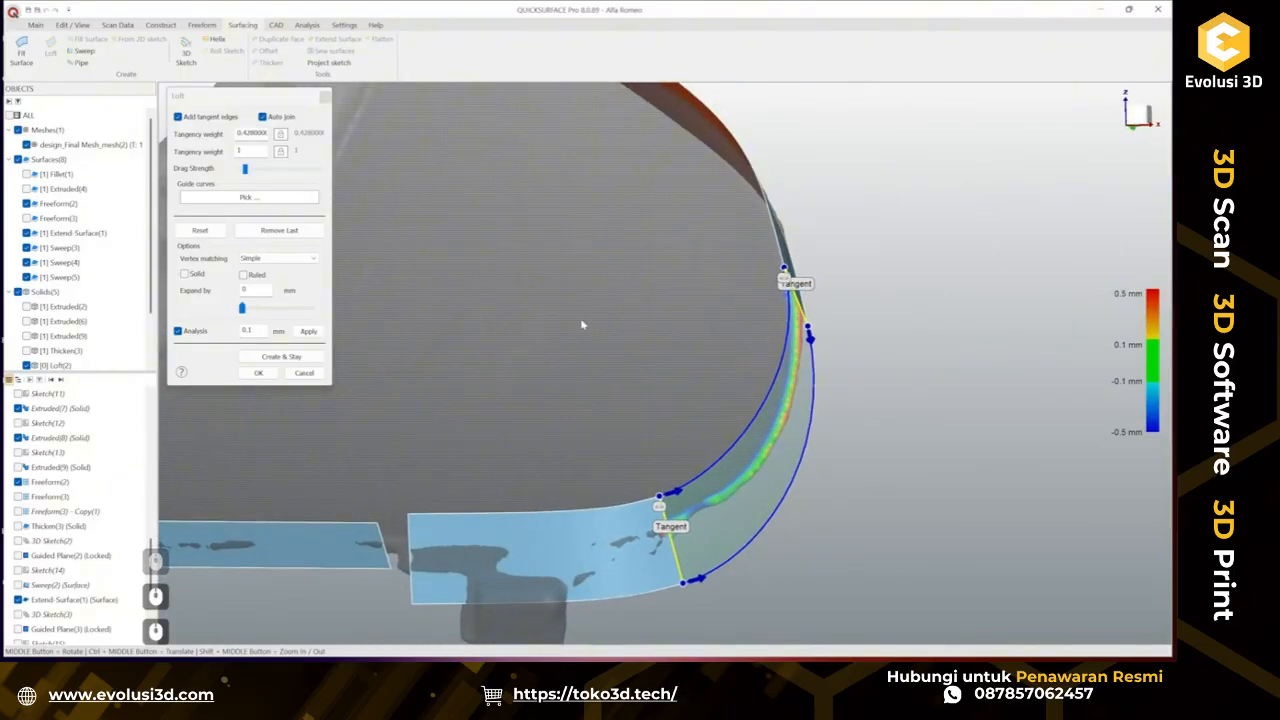
click(268, 379)
ctrl+middle_drag(661, 490, 717, 463)
scroll(714, 462, down, 2)
ctrl+middle_drag(616, 448, 667, 423)
middle_drag(660, 440, 631, 531)
scroll(702, 504, up, 3)
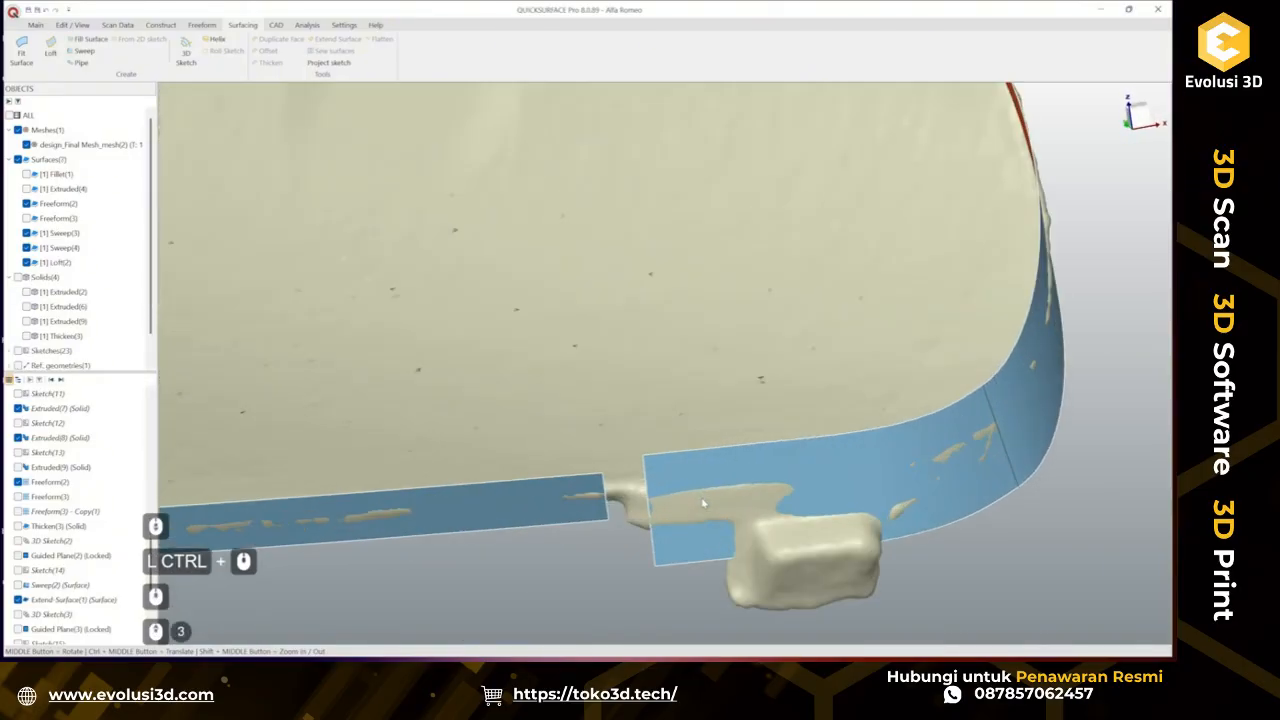
Show the thickened solid and inspect the edge sweeps around the tab from several angles.
ctrl+middle_drag(703, 503, 609, 487)
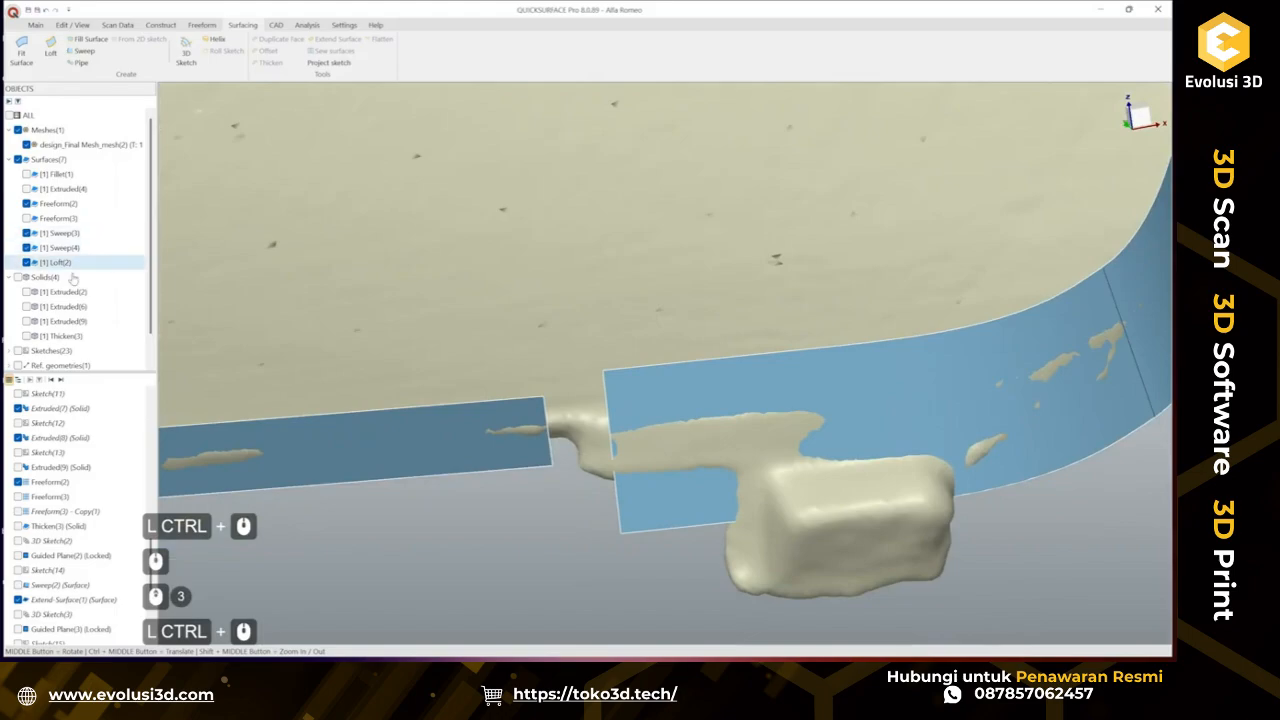
click(26, 336)
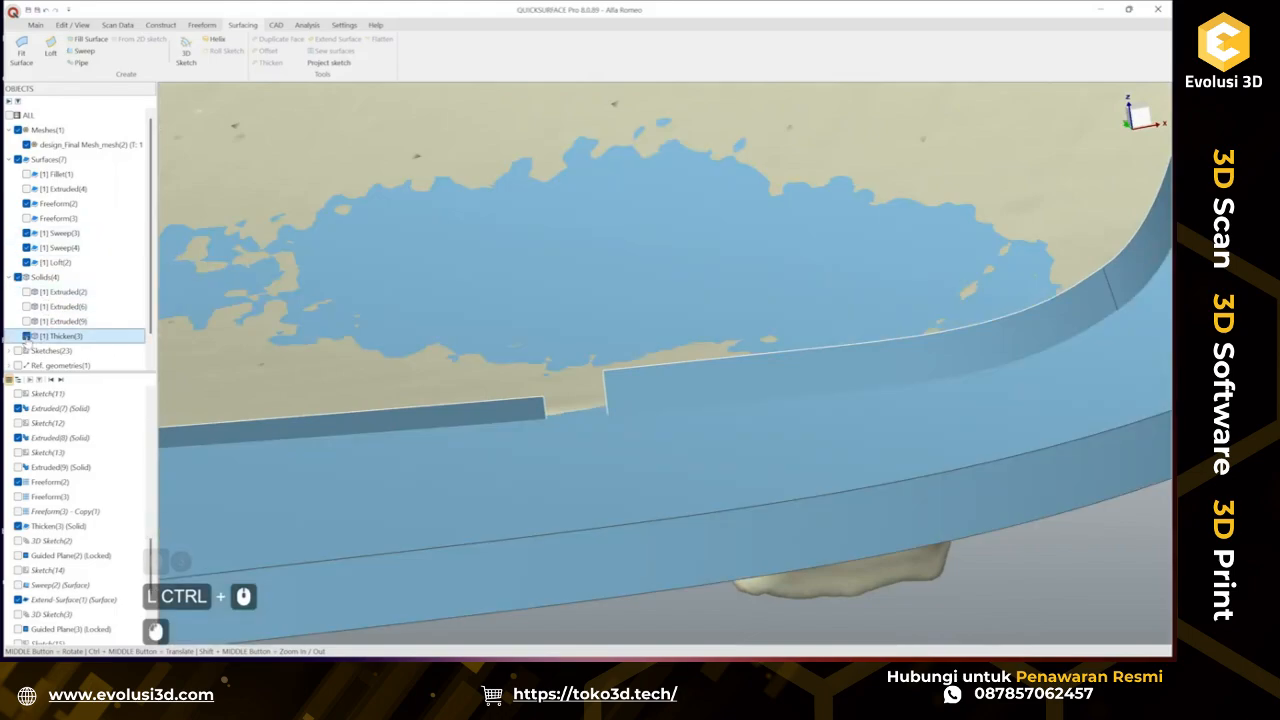
mouse_move(557, 355)
middle_down()
mouse_move(615, 194)
mouse_move(660, 300)
mouse_move(766, 371)
mouse_move(520, 225)
mouse_move(660, 461)
mouse_move(657, 354)
mouse_move(546, 261)
mouse_move(545, 345)
middle_up()
click(522, 390)
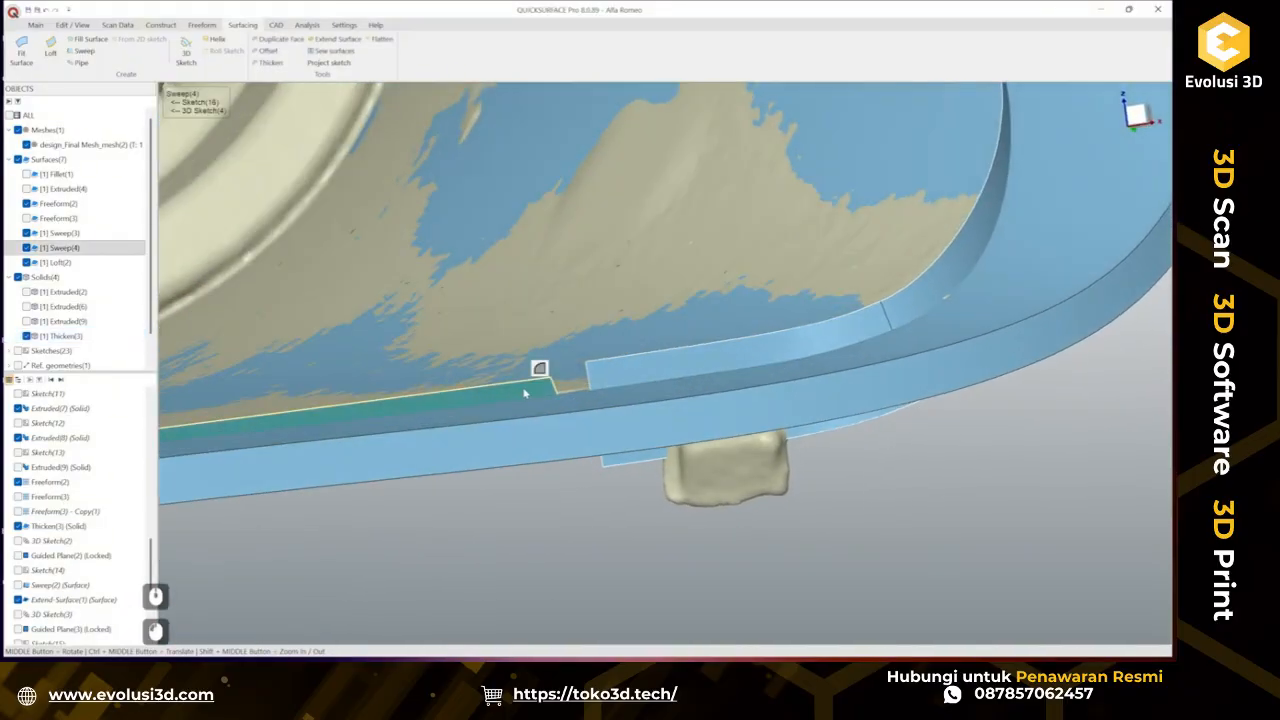
scroll(526, 394, down, 3)
ctrl+middle_drag(550, 412, 475, 366)
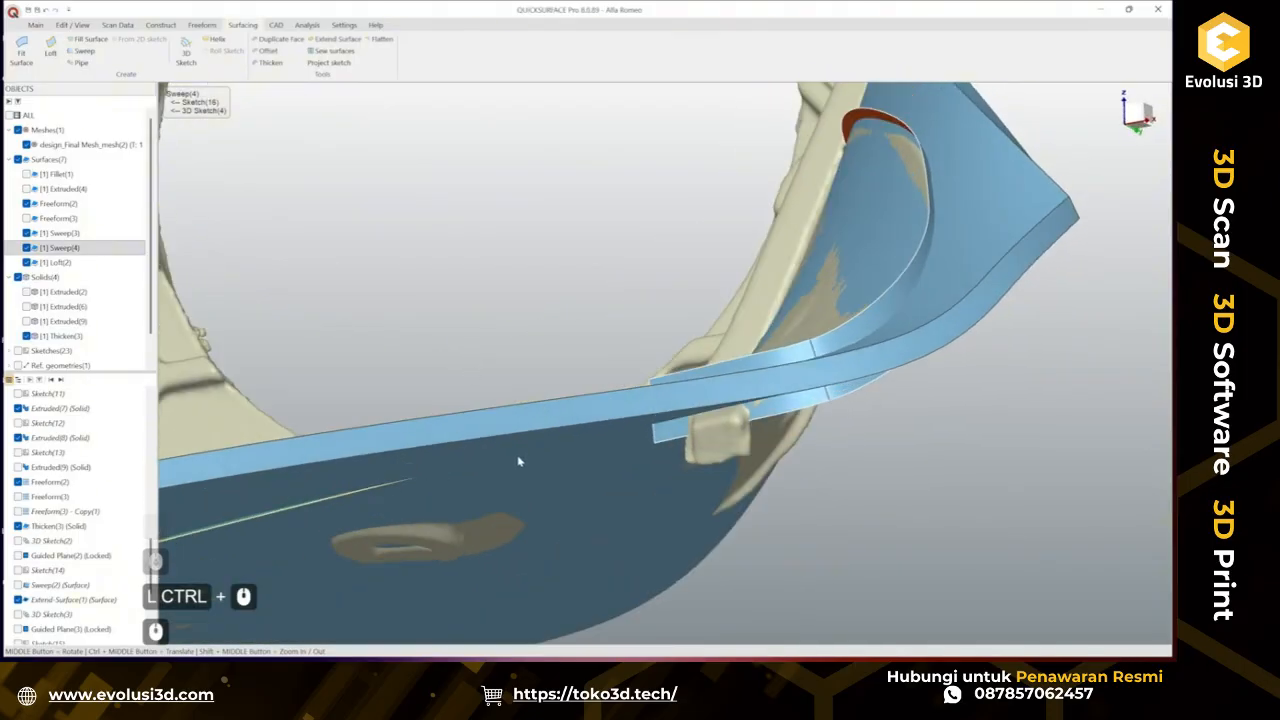
scroll(415, 331, down, 2)
ctrl+middle_drag(430, 358, 672, 435)
scroll(43, 484, down, 8)
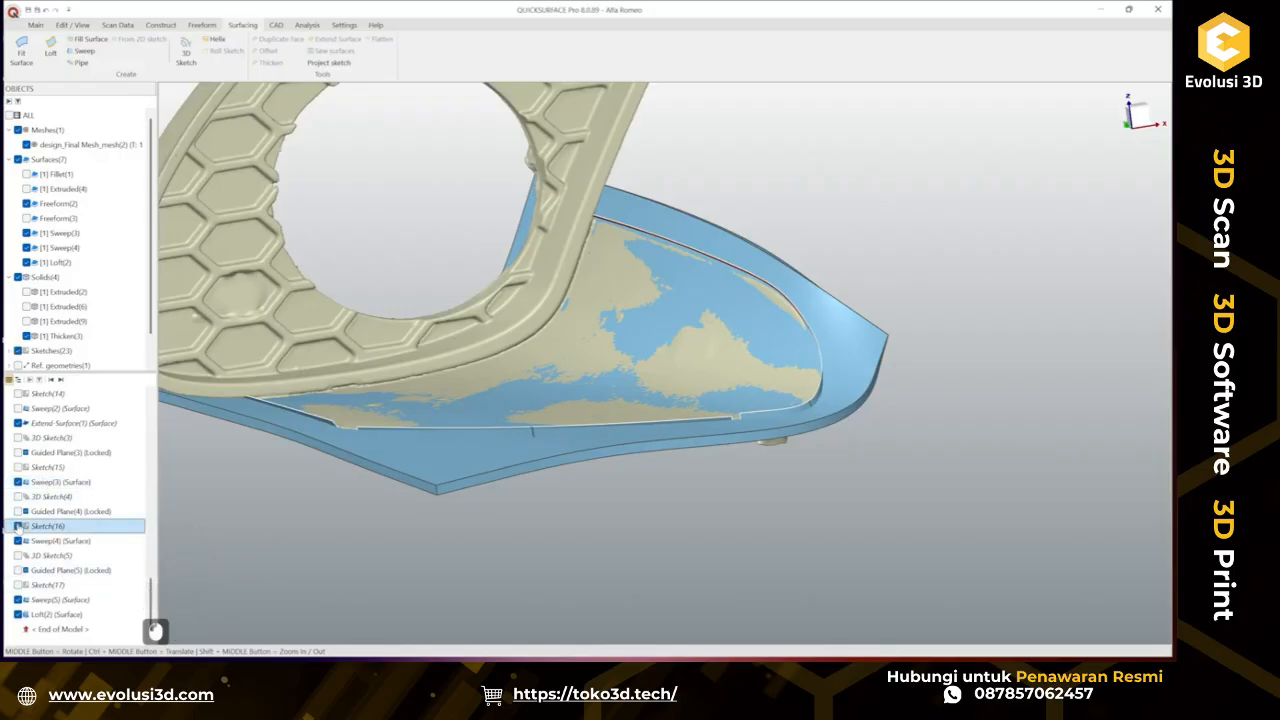
Open Sketch(16) for editing to review it, then close the sketch.
right_click(52, 527)
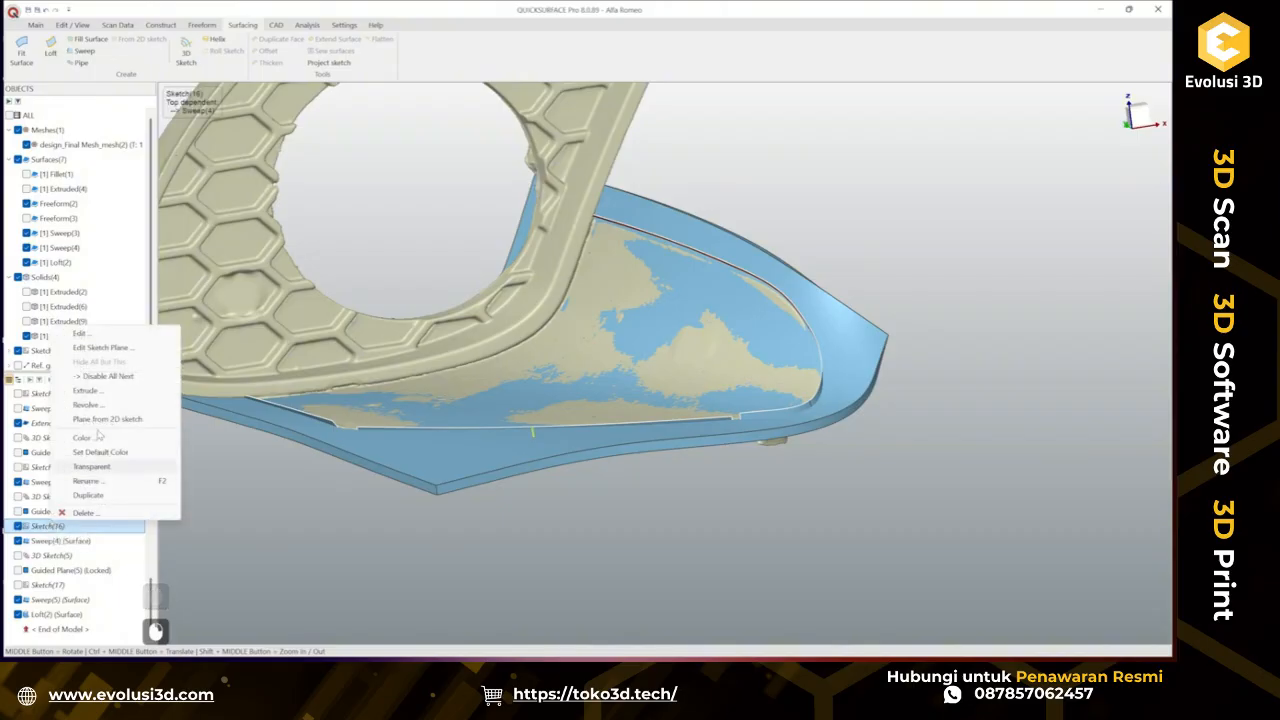
click(98, 333)
scroll(545, 508, up, 6)
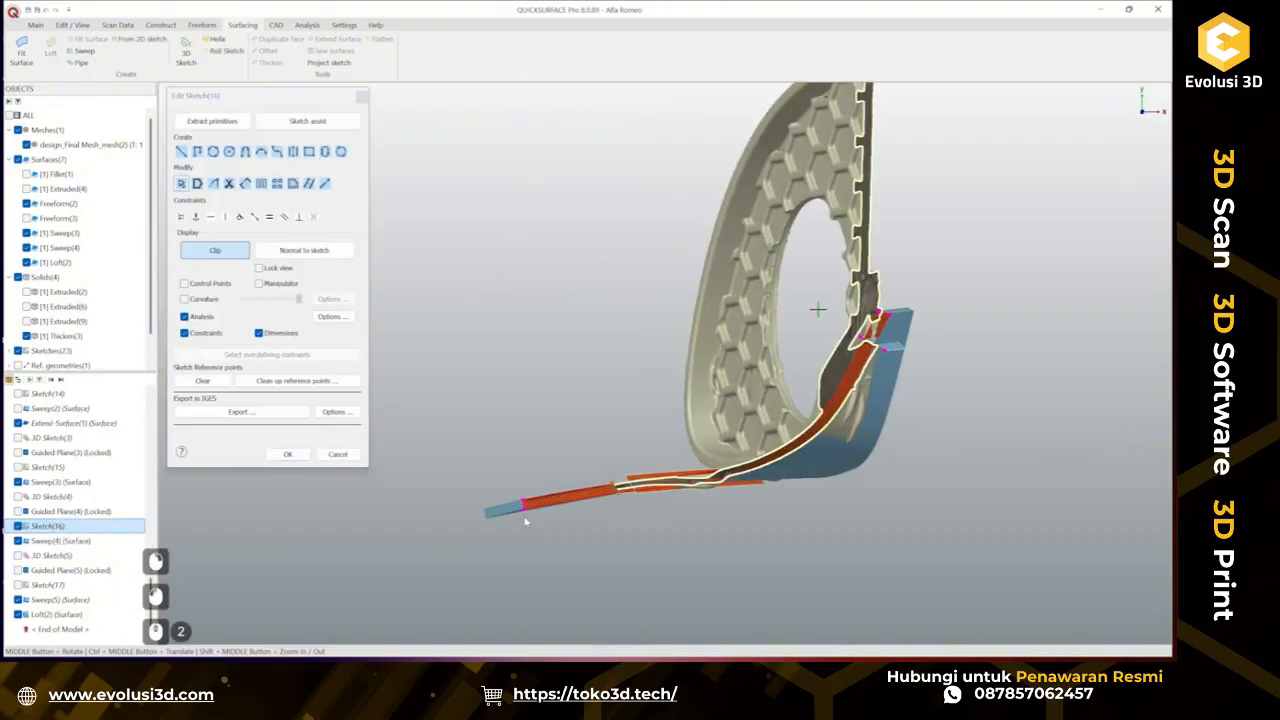
scroll(522, 478, down, 3)
scroll(587, 521, up, 3)
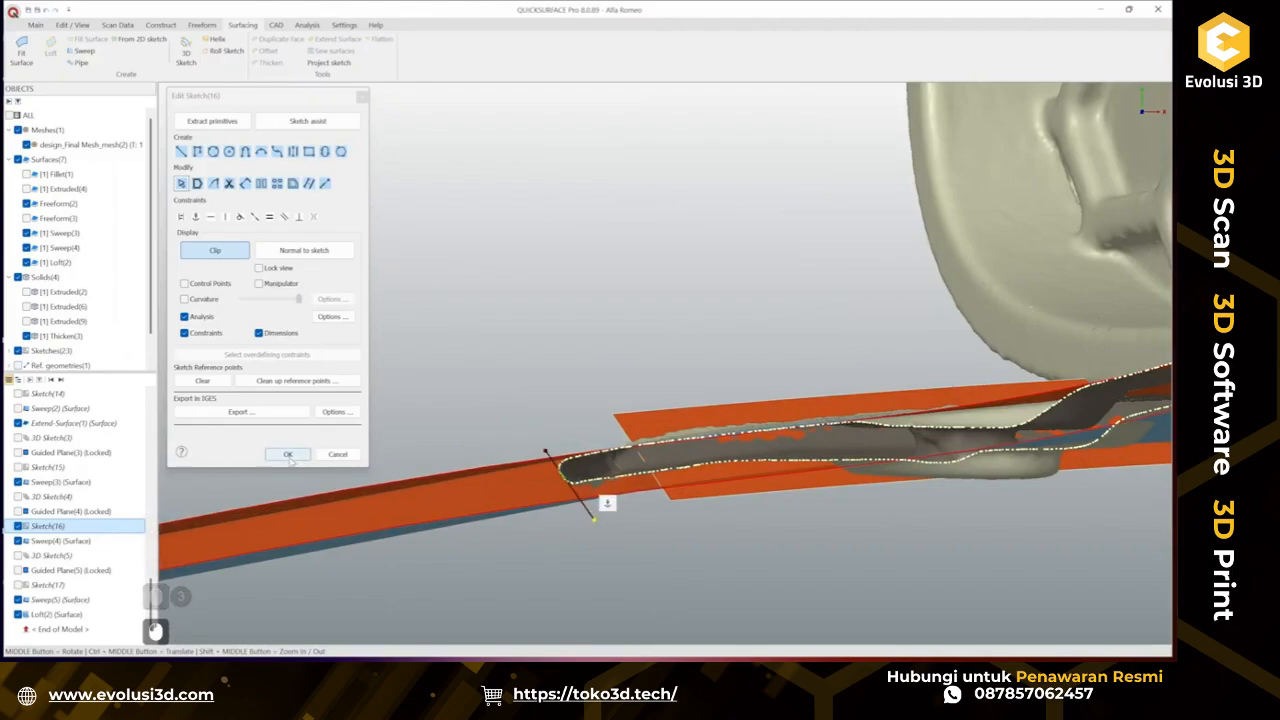
click(287, 454)
Hide the thickened solid again and inspect the gap between the two edge sweeps up close.
mouse_move(520, 330)
middle_down()
mouse_move(565, 259)
mouse_move(765, 458)
mouse_move(677, 403)
mouse_move(649, 311)
mouse_move(626, 430)
mouse_move(640, 438)
middle_up()
scroll(555, 450, up, 2)
ctrl+middle_drag(760, 390, 800, 347)
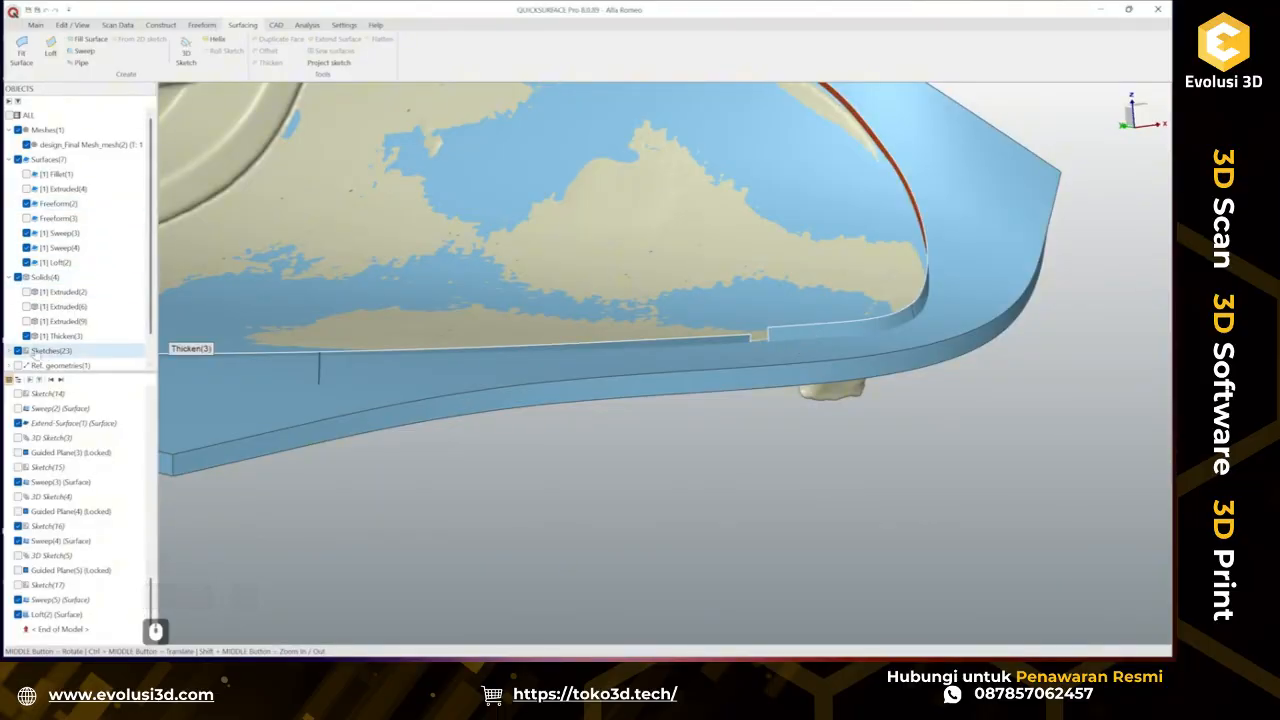
click(140, 336)
scroll(545, 453, up, 5)
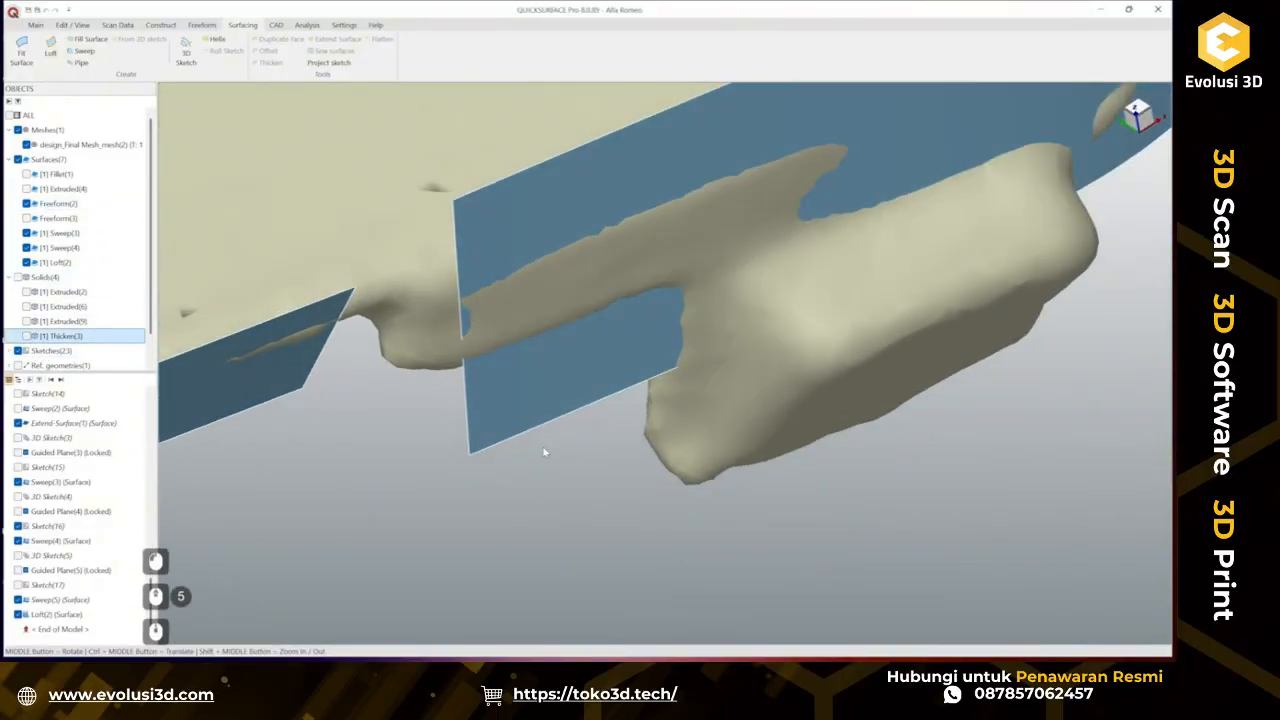
mouse_move(593, 331)
ctrl+middle_down()
mouse_move(706, 289)
mouse_move(571, 339)
mouse_move(580, 291)
mouse_move(632, 365)
mouse_move(590, 382)
ctrl+middle_up()
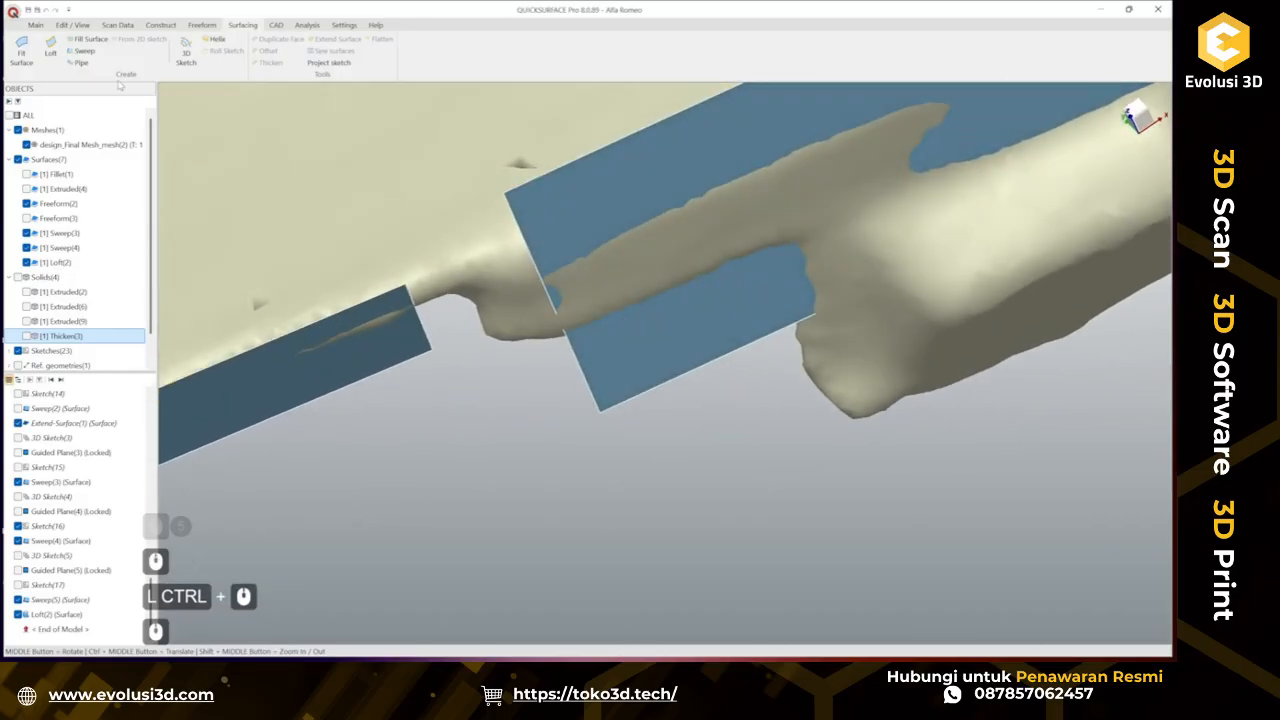
Loft a surface across the gap between the two sweep edges with tangent continuity at both ends and deviation analysis on.
click(52, 52)
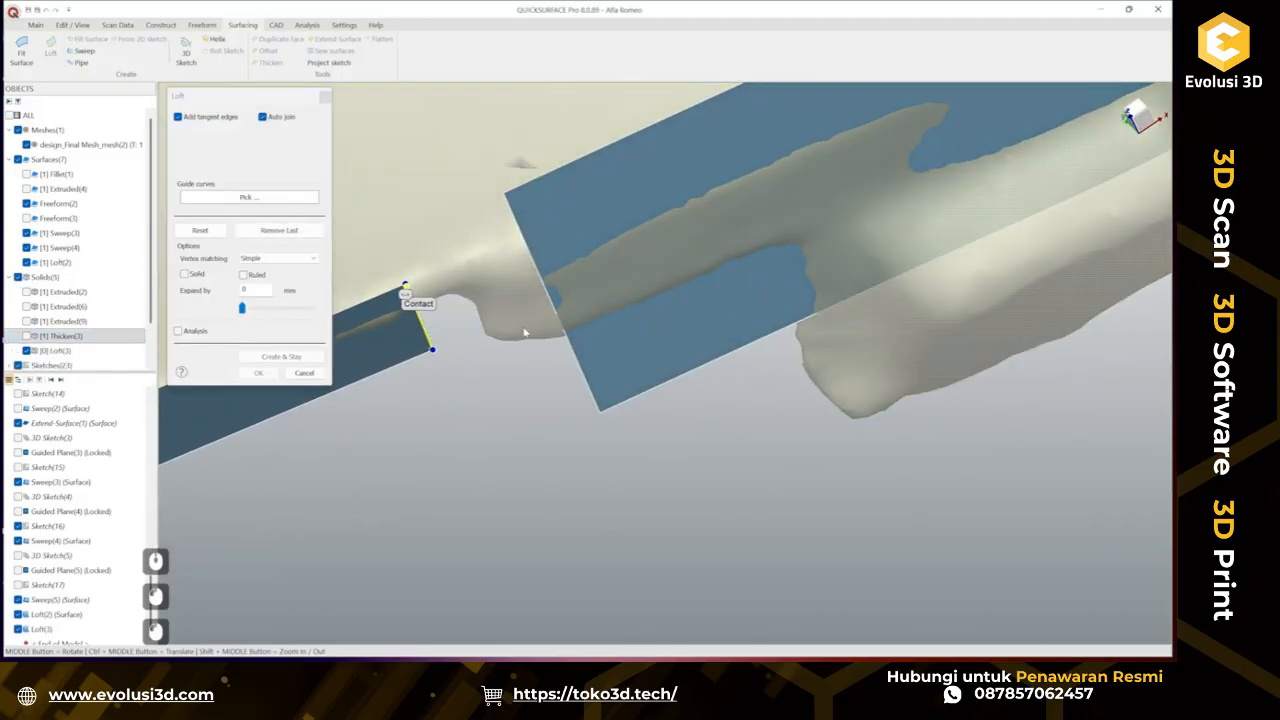
click(563, 330)
middle_drag(563, 330, 518, 185)
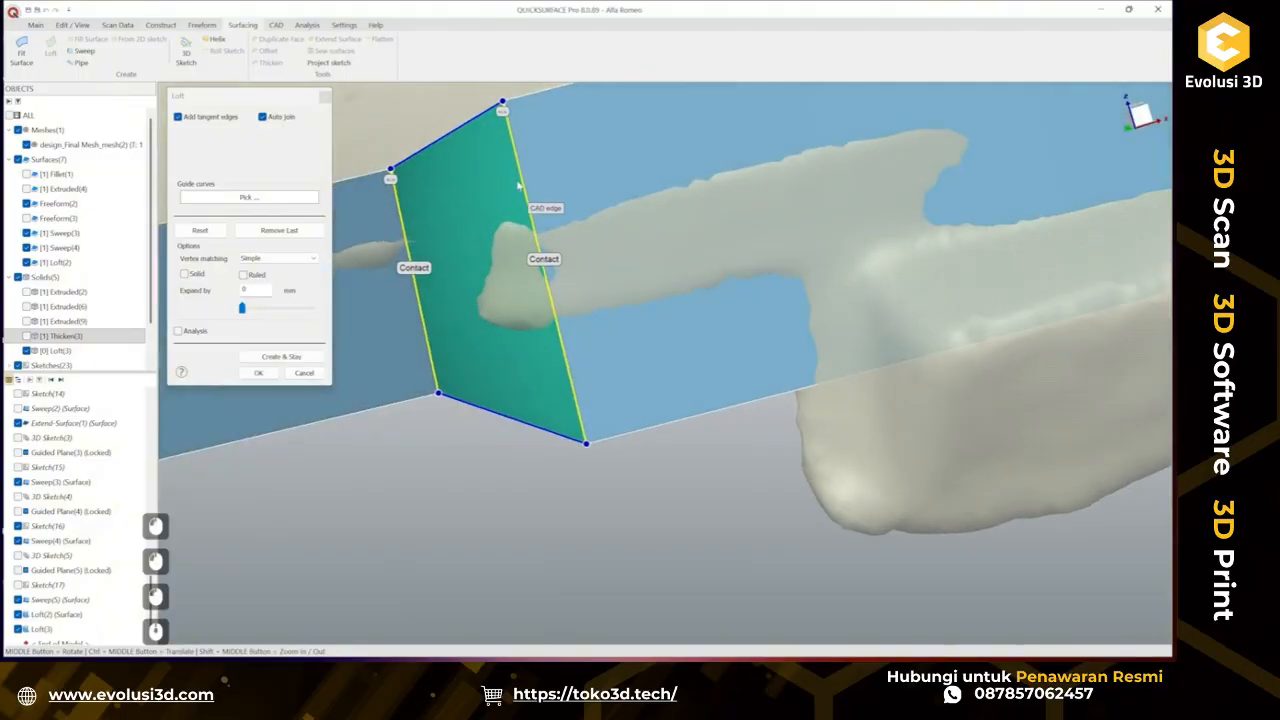
click(545, 260)
click(420, 268)
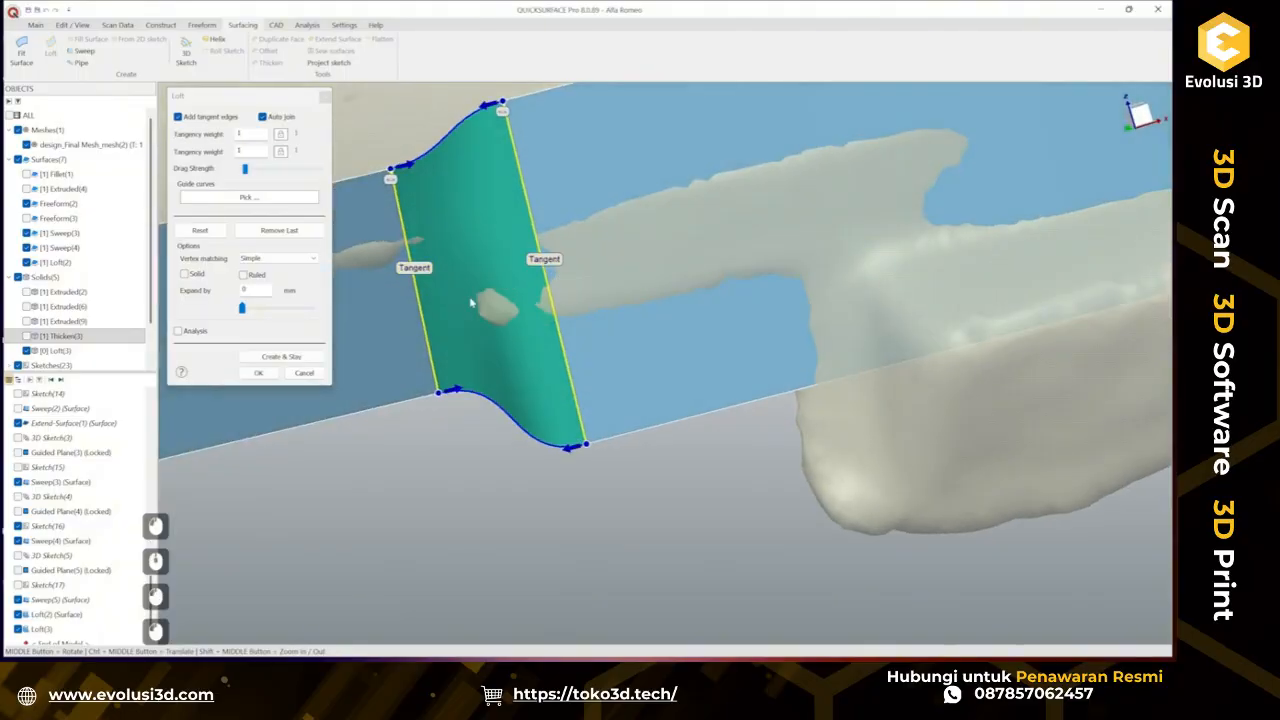
click(179, 331)
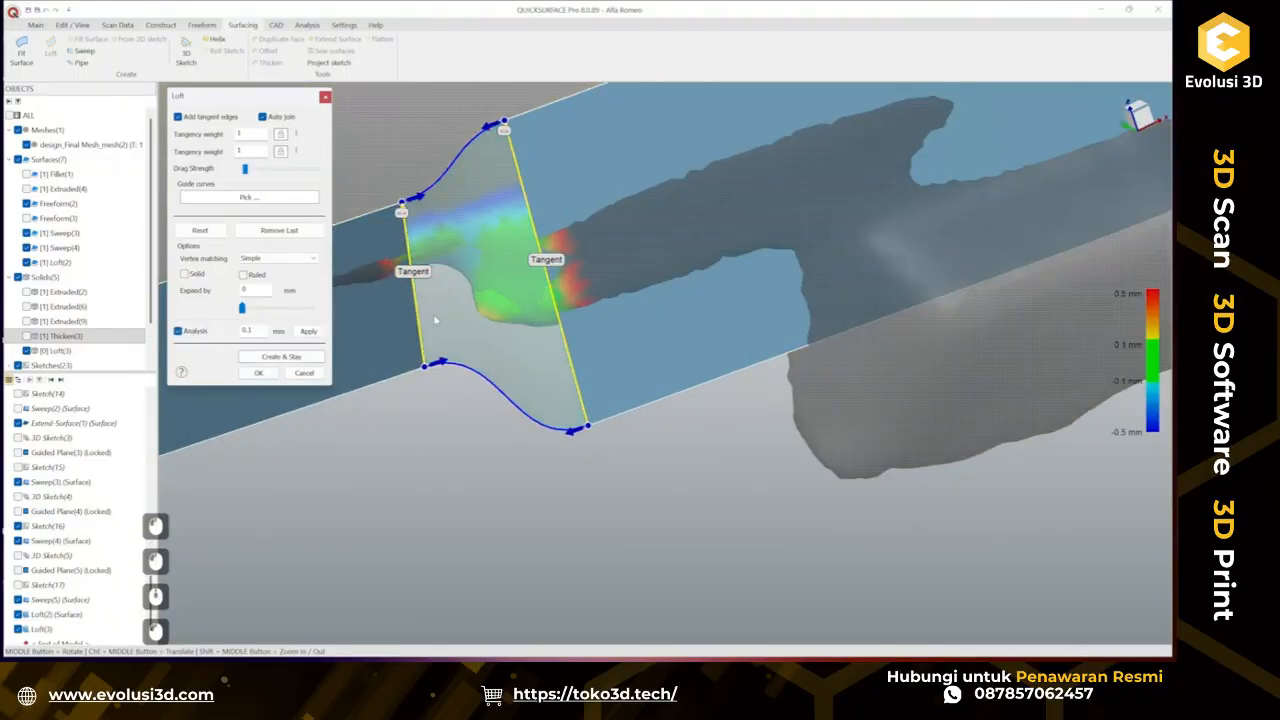
middle_drag(420, 410, 455, 367)
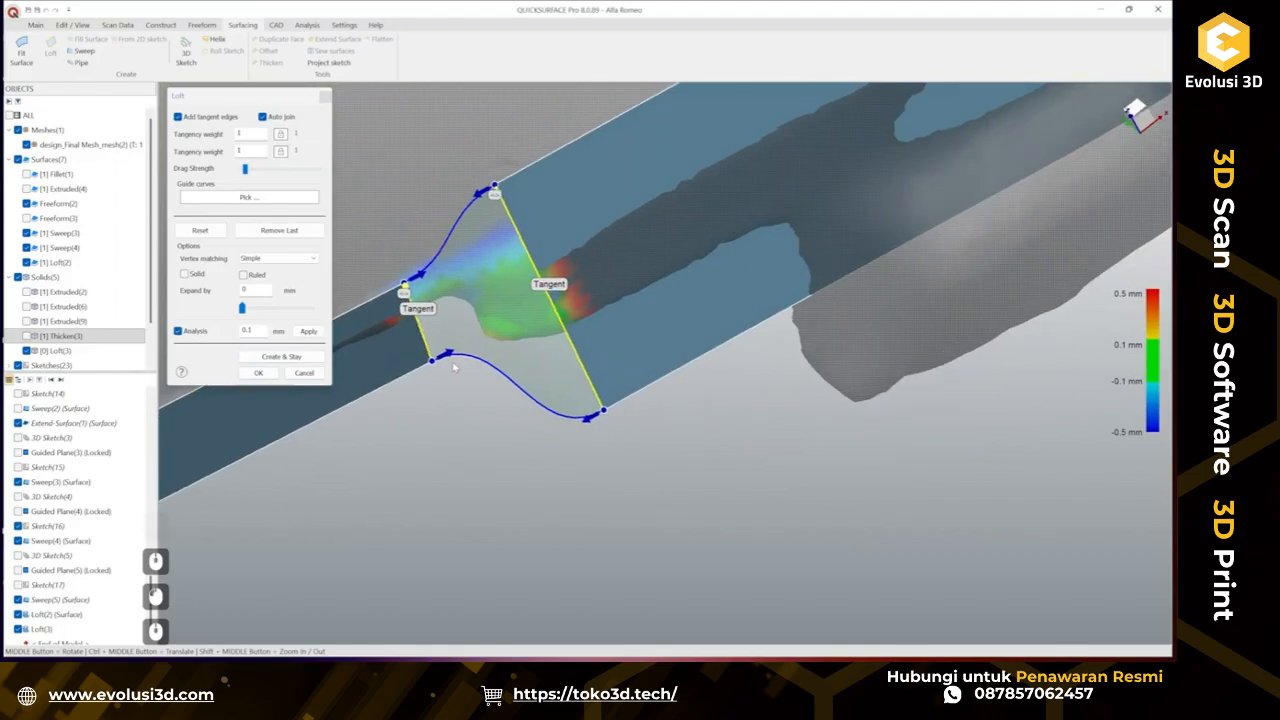
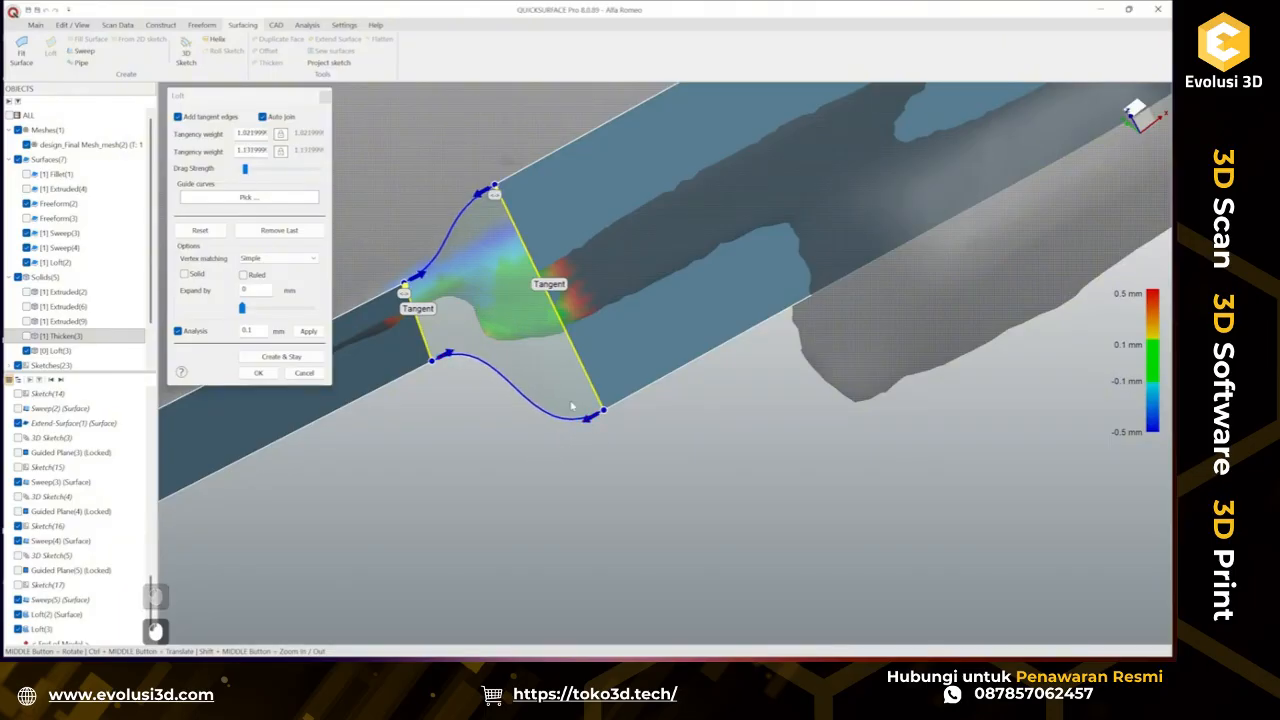
Turn off the deviation analysis and confirm the loft surface across the gap.
middle_drag(572, 405, 608, 332)
click(193, 334)
scroll(678, 463, down, 3)
scroll(608, 332, up, 5)
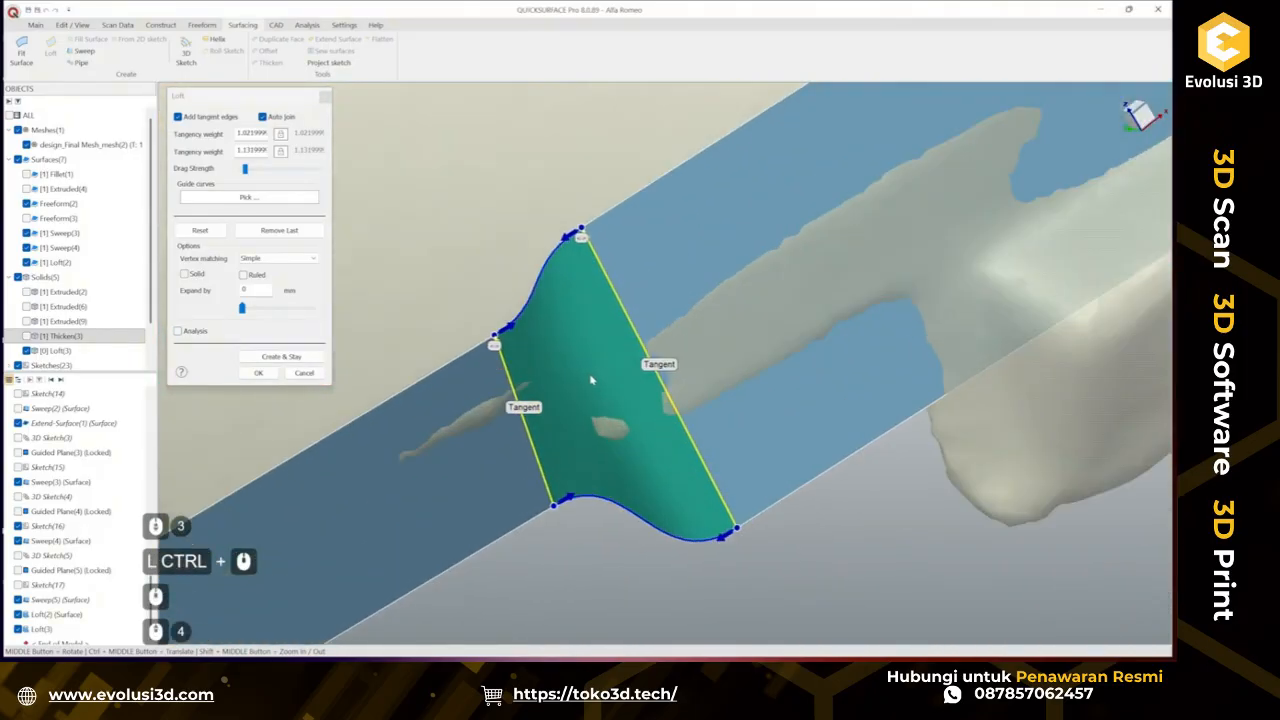
middle_drag(625, 519, 850, 355)
click(259, 373)
Extend the loft surface's end edge by about 0.87 mm toward the neighbouring sweep surface.
scroll(576, 410, down, 3)
scroll(576, 410, down, 2)
ctrl+middle_drag(678, 403, 885, 300)
ctrl+middle_drag(562, 452, 734, 366)
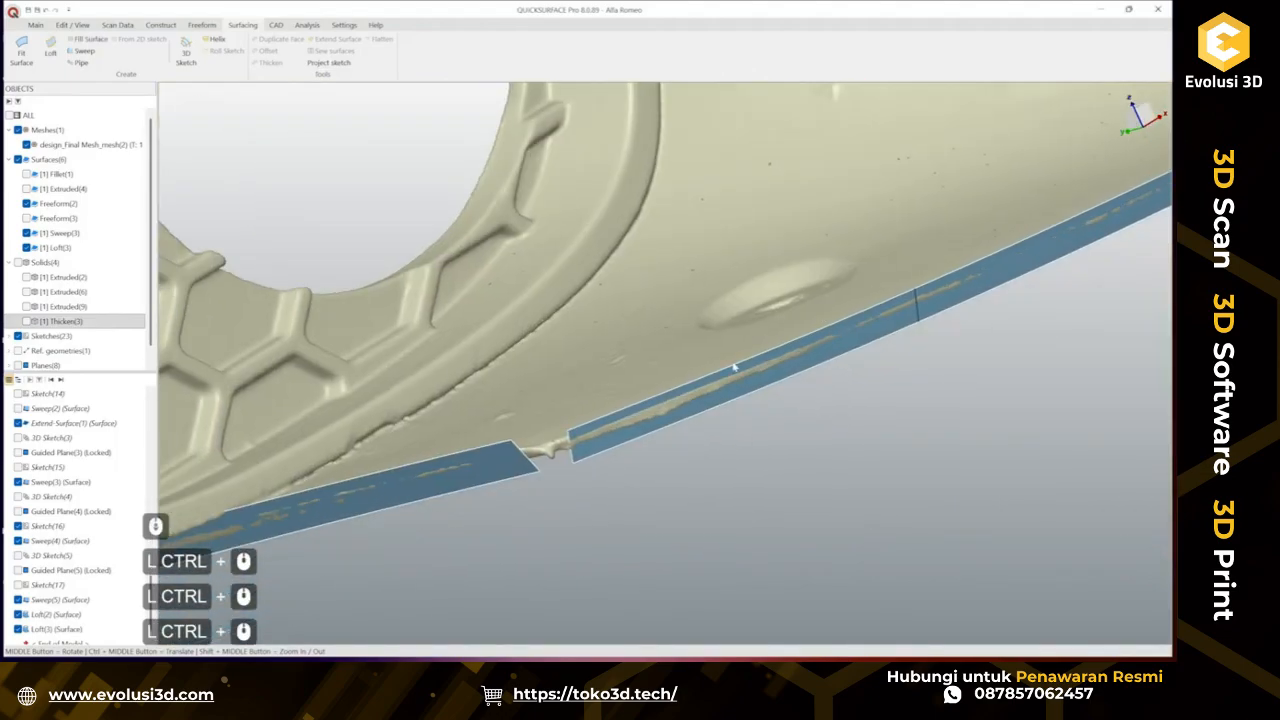
middle_drag(589, 434, 625, 334)
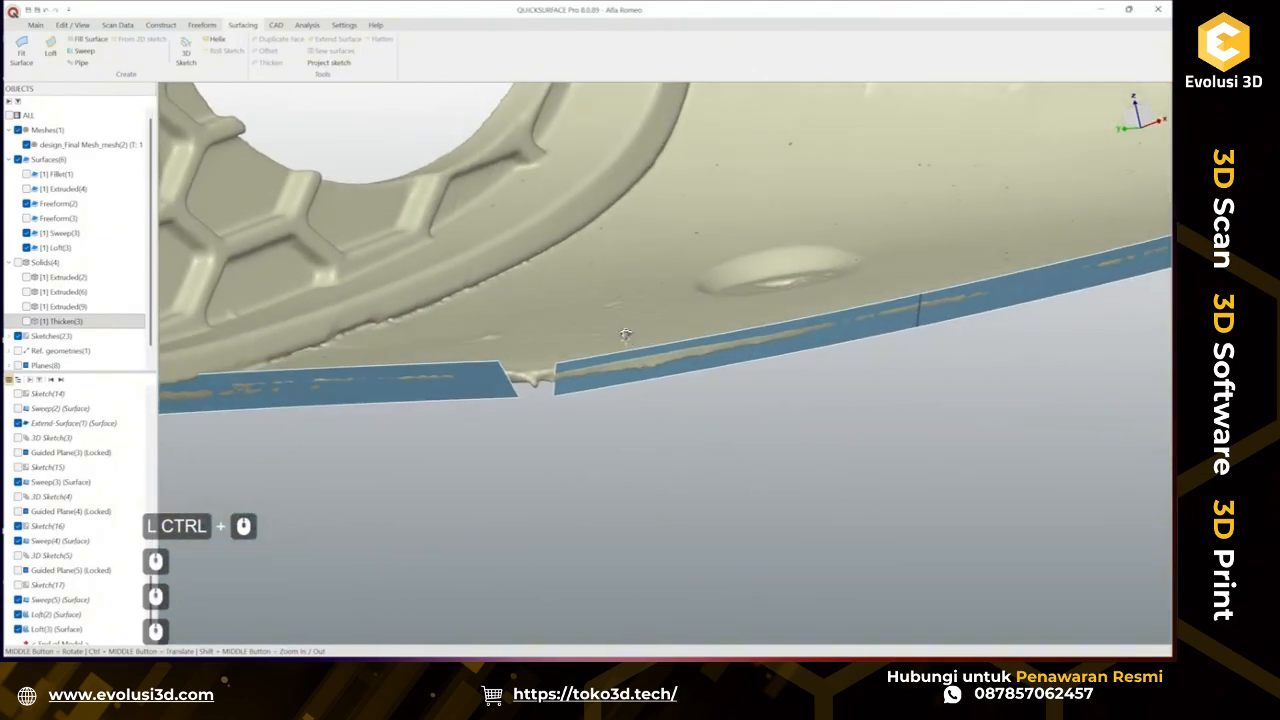
right_click(921, 317)
click(935, 379)
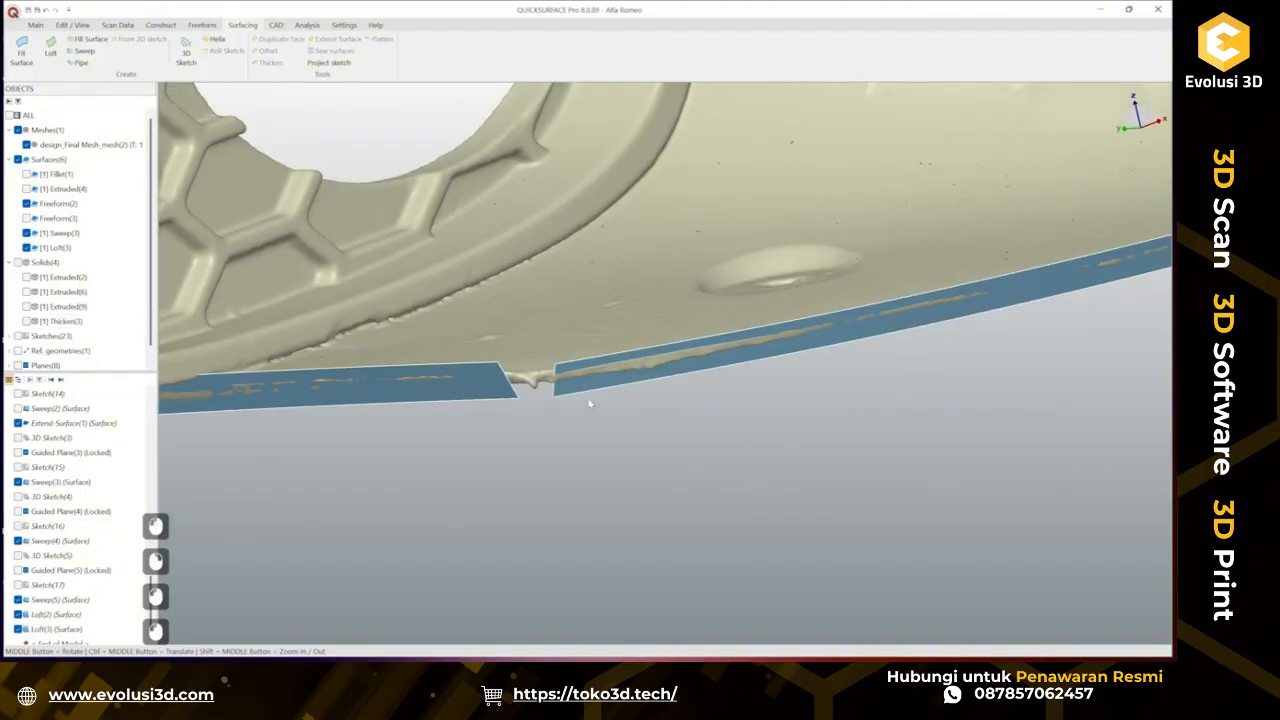
click(343, 41)
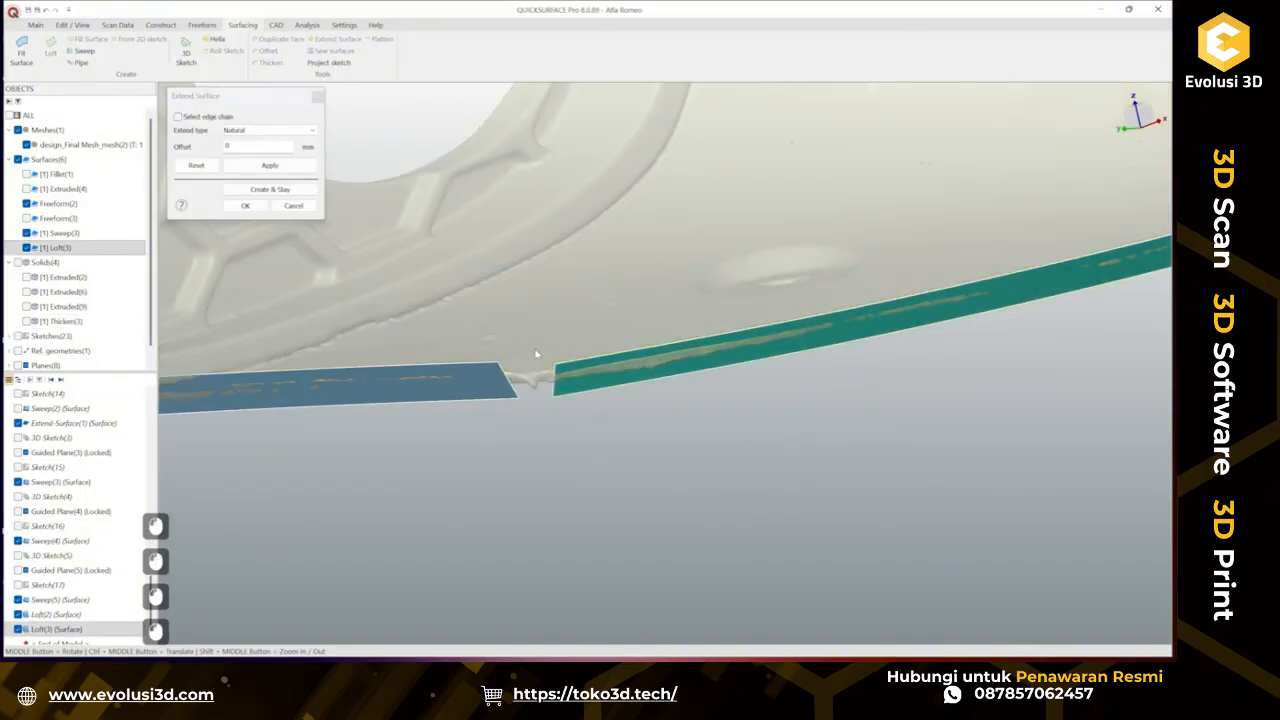
drag(547, 387, 460, 397)
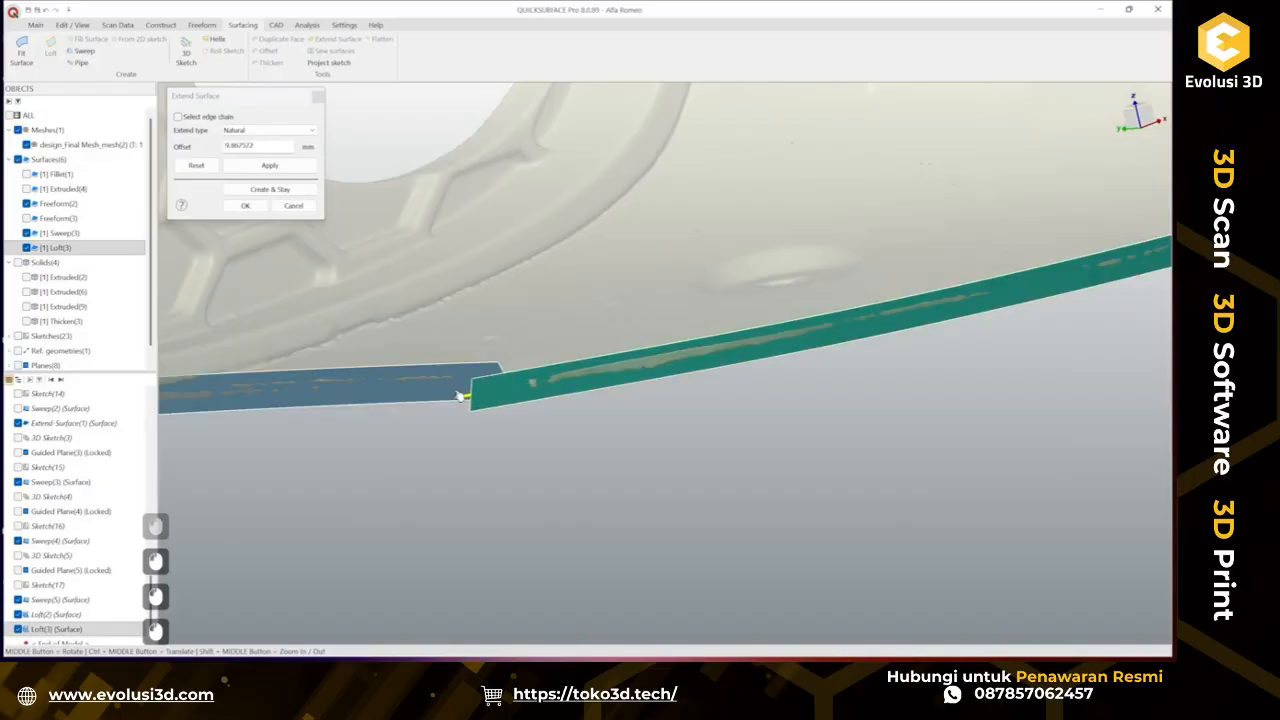
click(245, 208)
Extend the other sweep surface's end edge by about 6.73 mm so it overlaps the extended loft.
ctrl+middle_drag(486, 331, 526, 305)
click(472, 364)
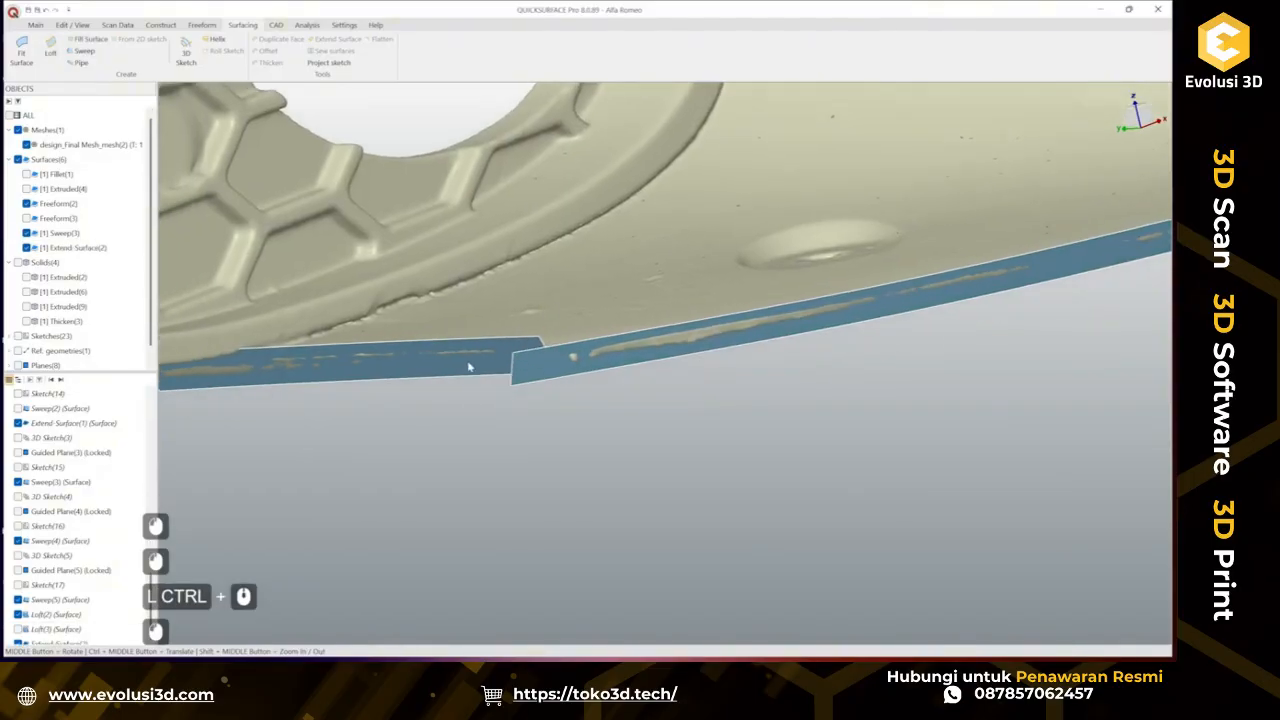
click(350, 40)
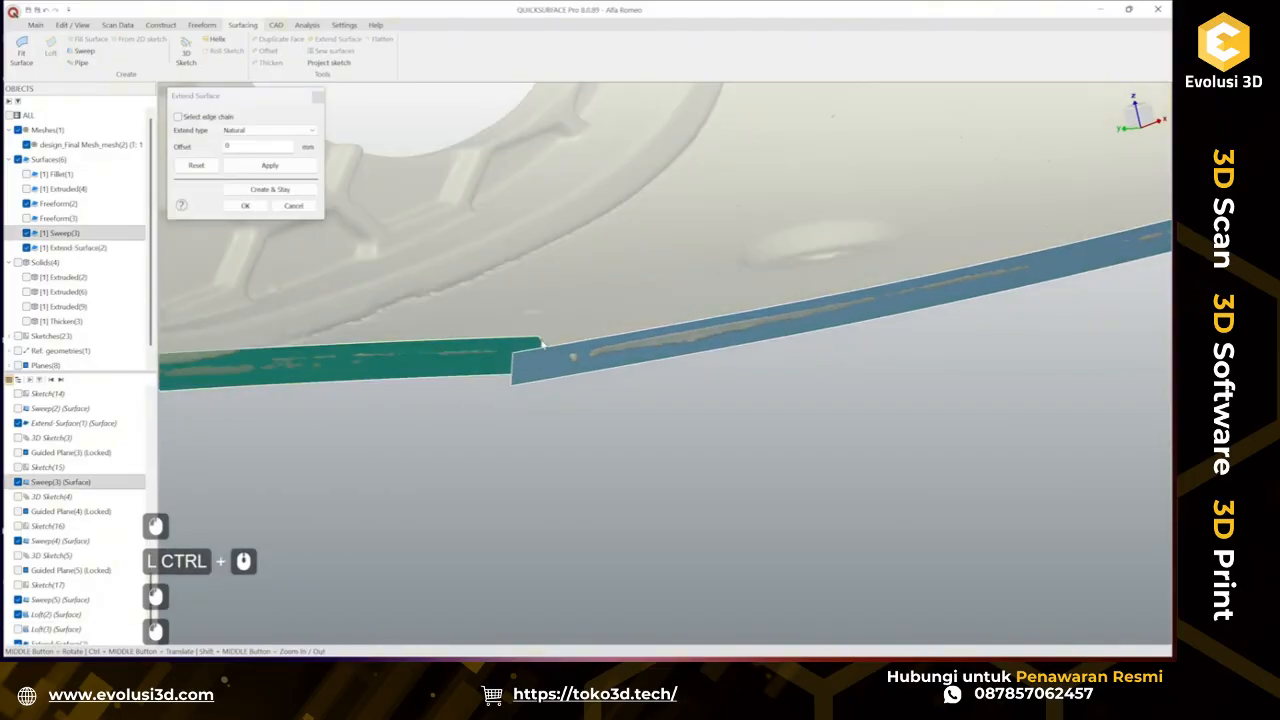
click(544, 346)
drag(568, 361, 621, 365)
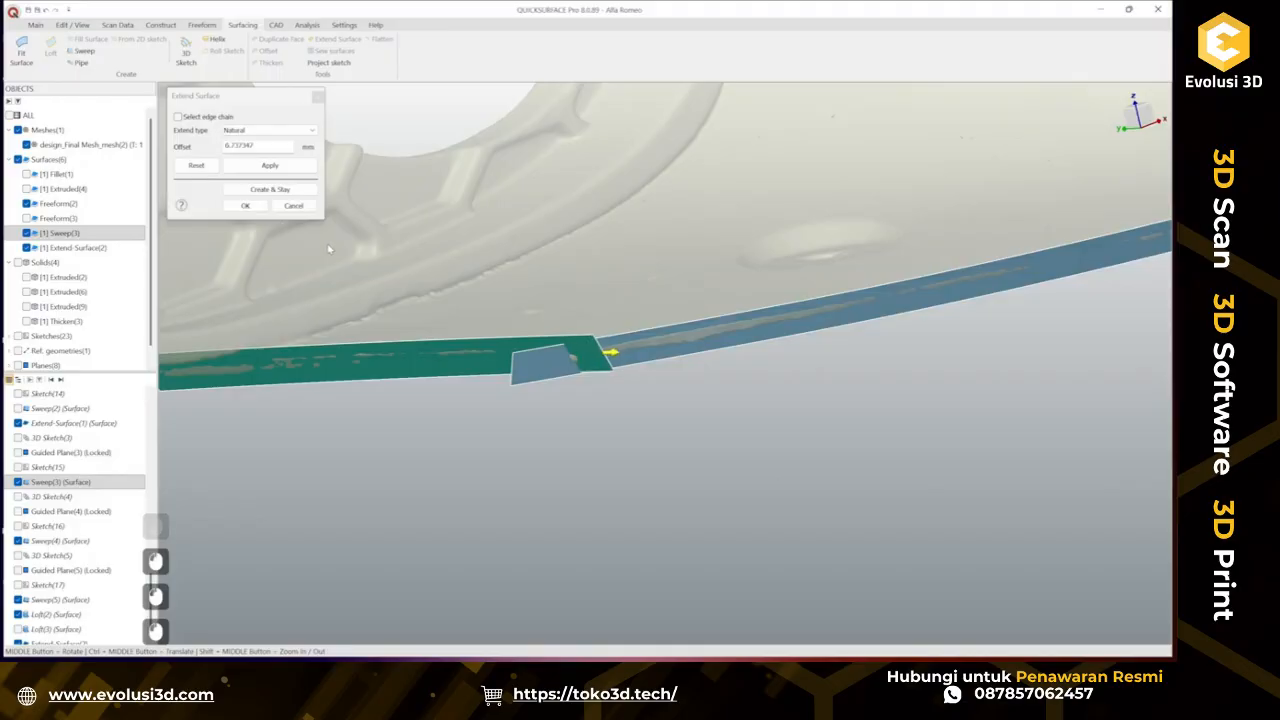
click(250, 208)
Trim the two overlapping extended surfaces against each other, removing the two overlapping pieces.
scroll(578, 395, down, 3)
ctrl+middle_drag(651, 451, 615, 464)
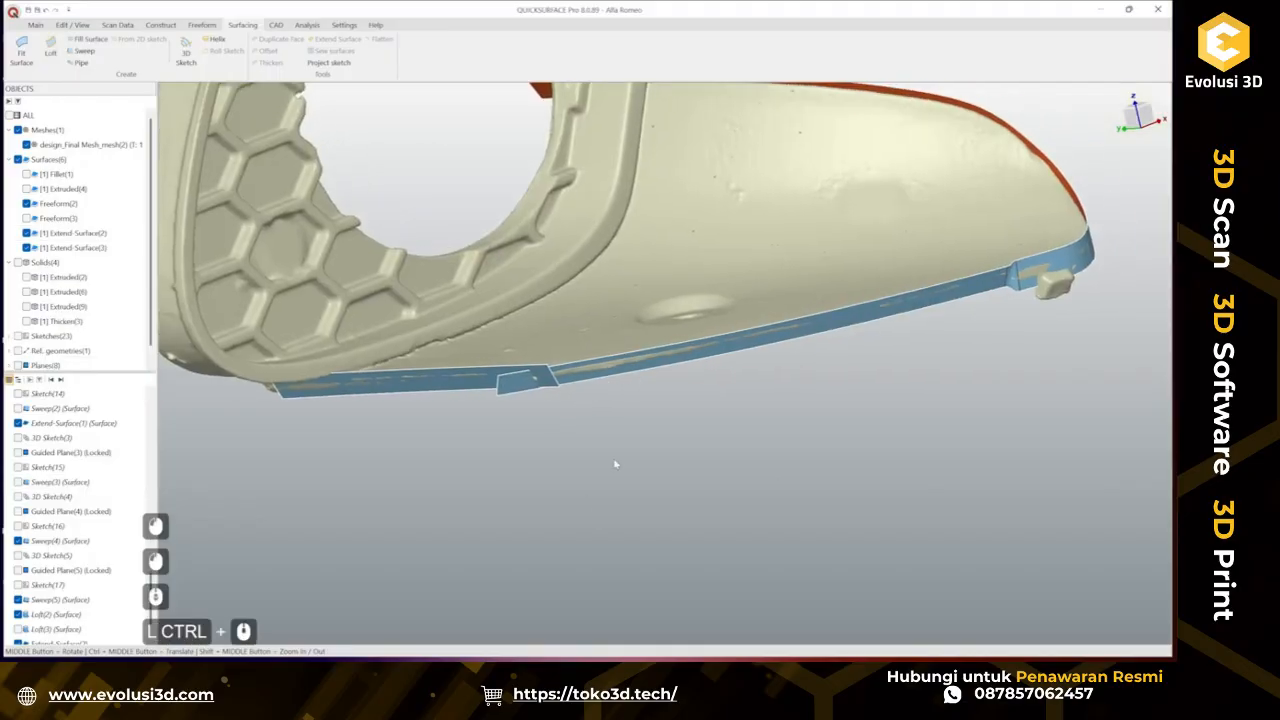
drag(643, 491, 482, 339)
click(504, 319)
scroll(529, 391, up, 3)
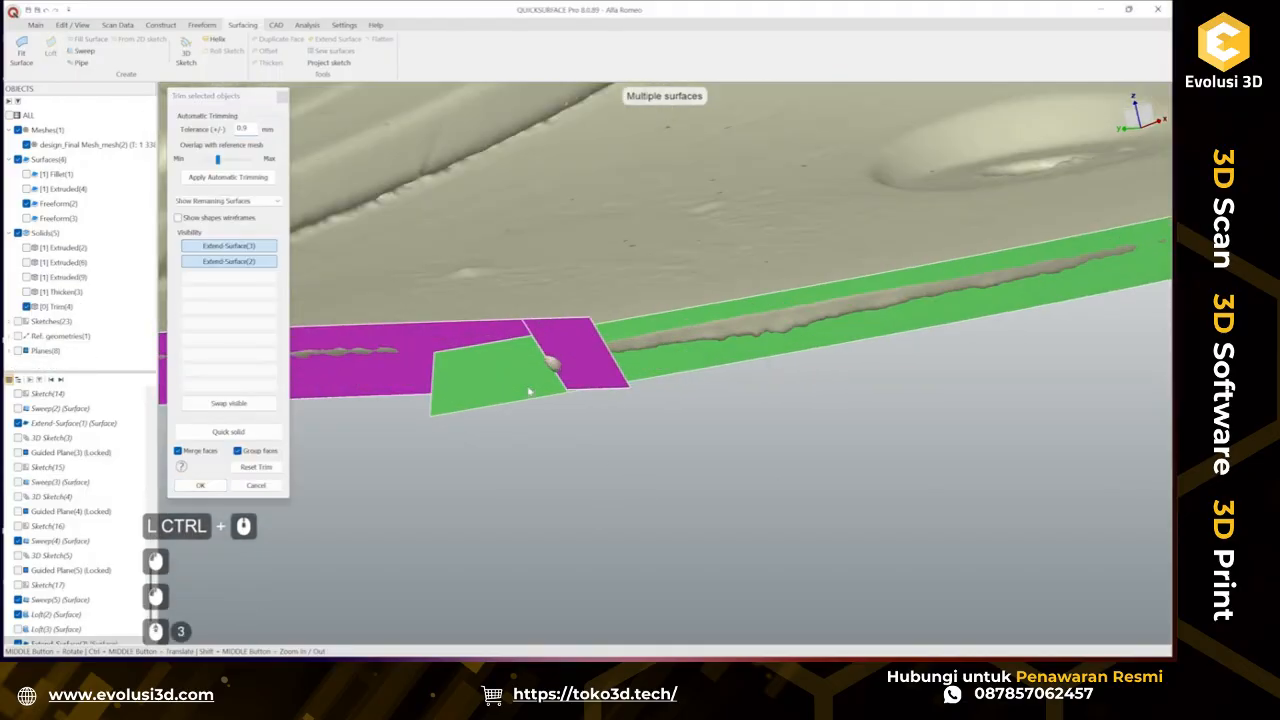
click(529, 391)
click(566, 372)
click(202, 486)
Show the thickened solid and inspect the trimmed edge surface against it from several angles.
scroll(528, 389, up, 2)
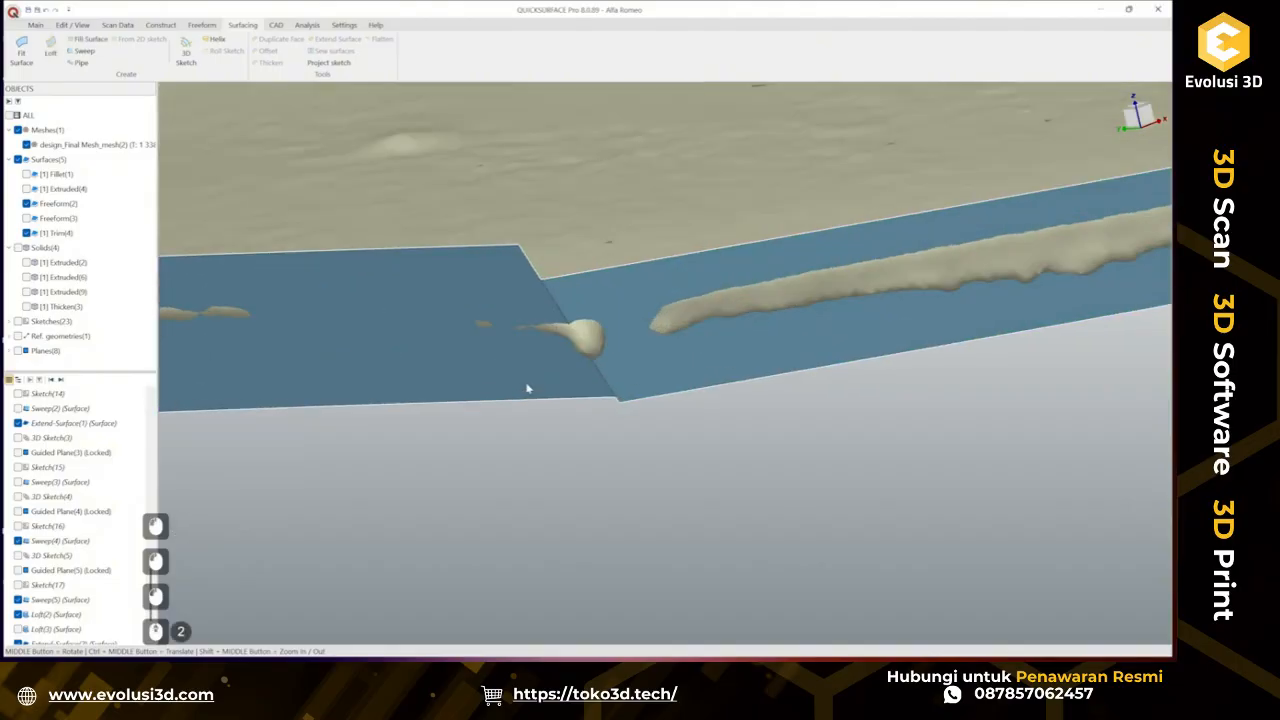
scroll(528, 389, down, 5)
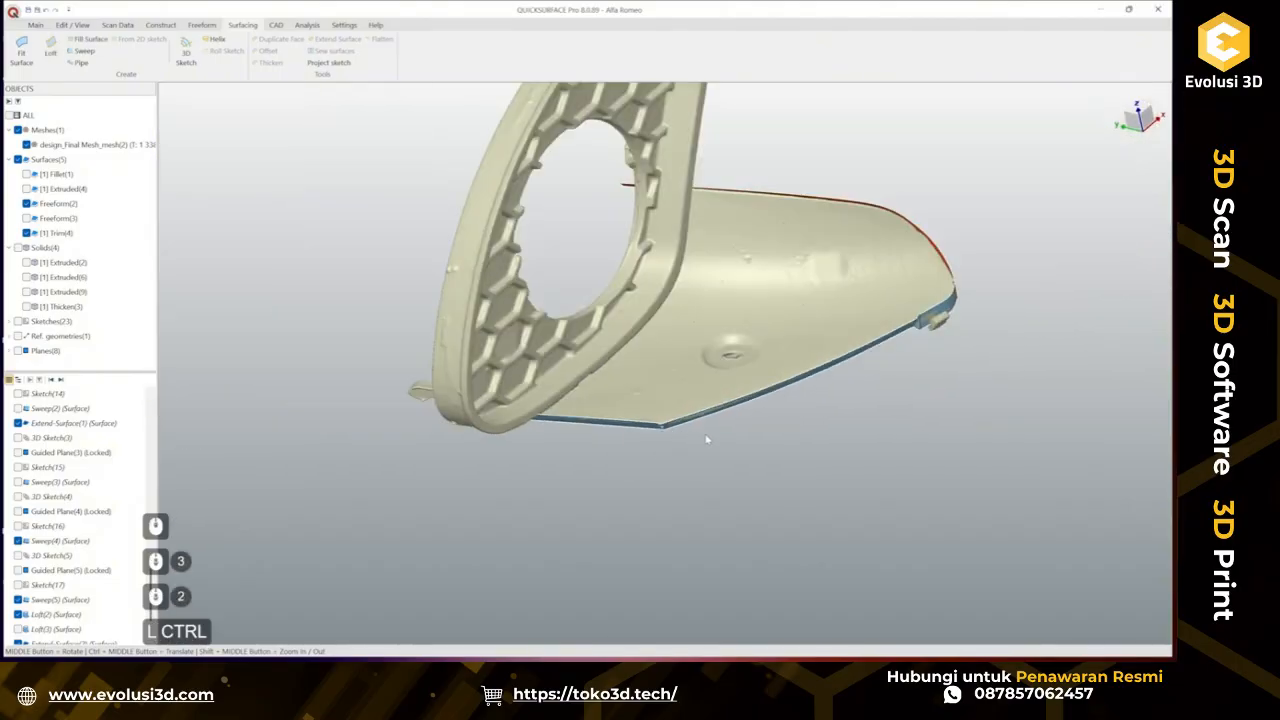
ctrl+middle_drag(706, 439, 580, 459)
middle_drag(580, 459, 490, 400)
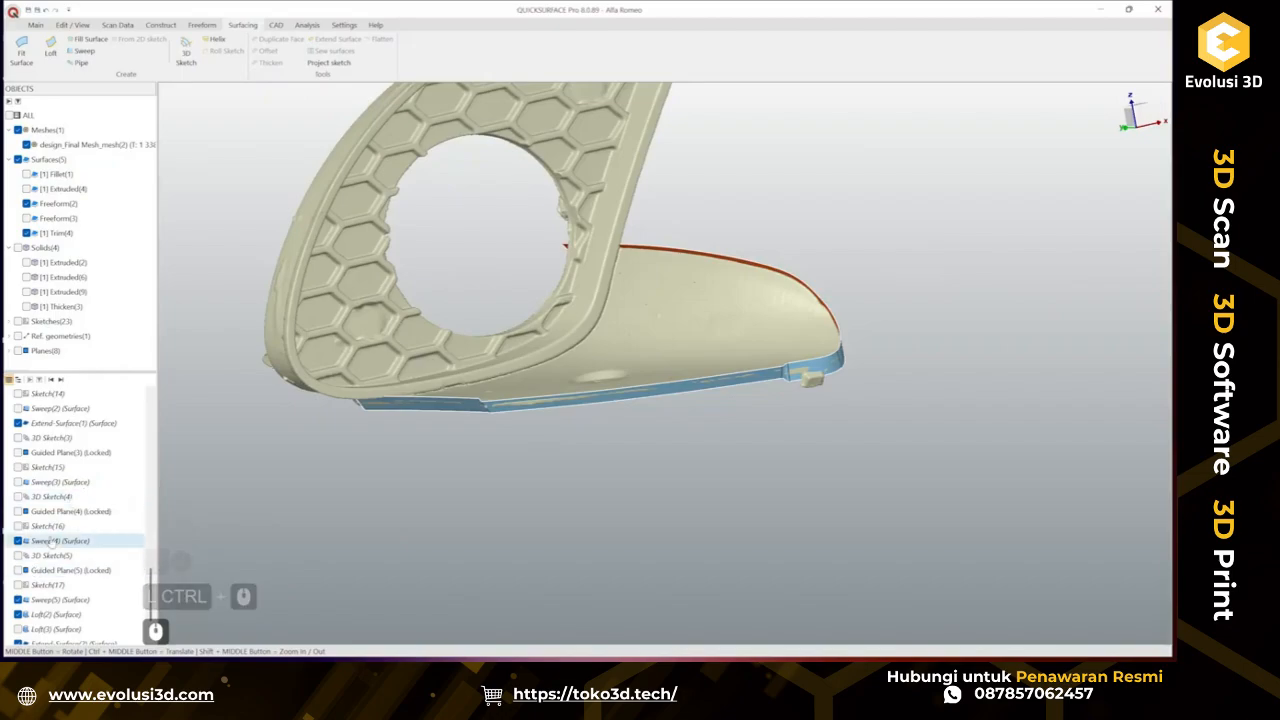
click(62, 306)
click(26, 306)
scroll(729, 385, up, 4)
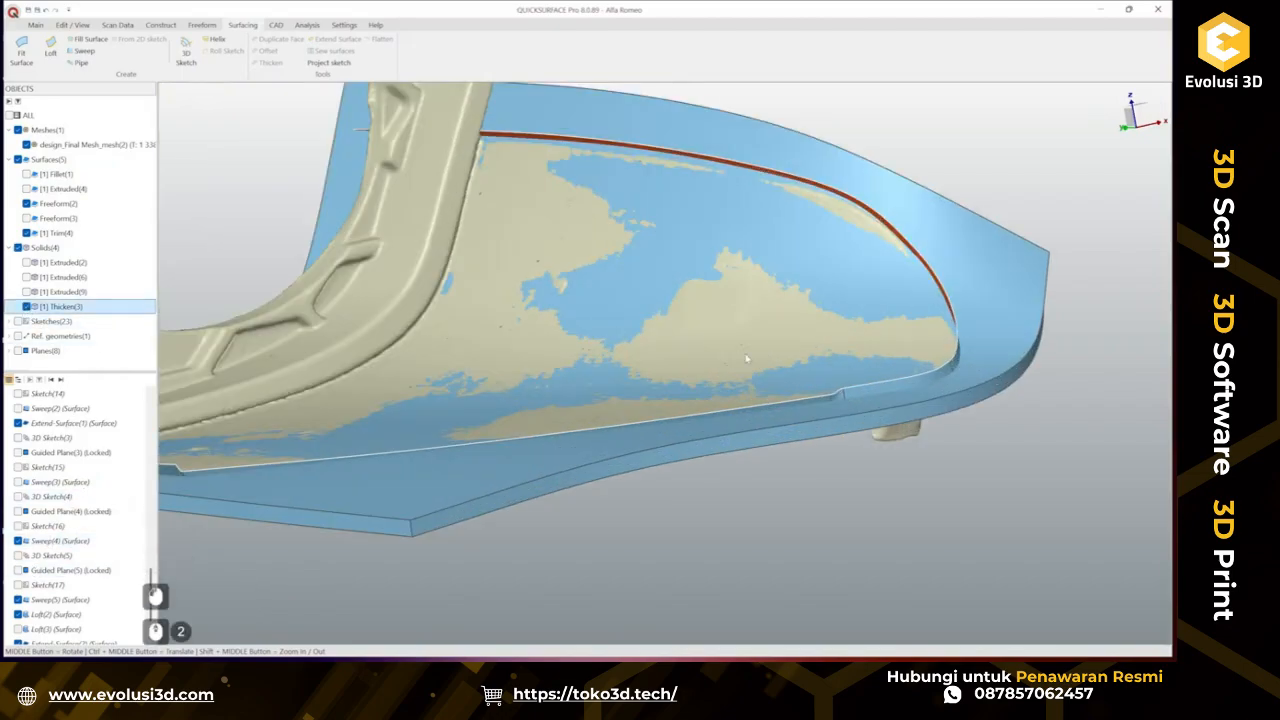
middle_drag(729, 385, 457, 451)
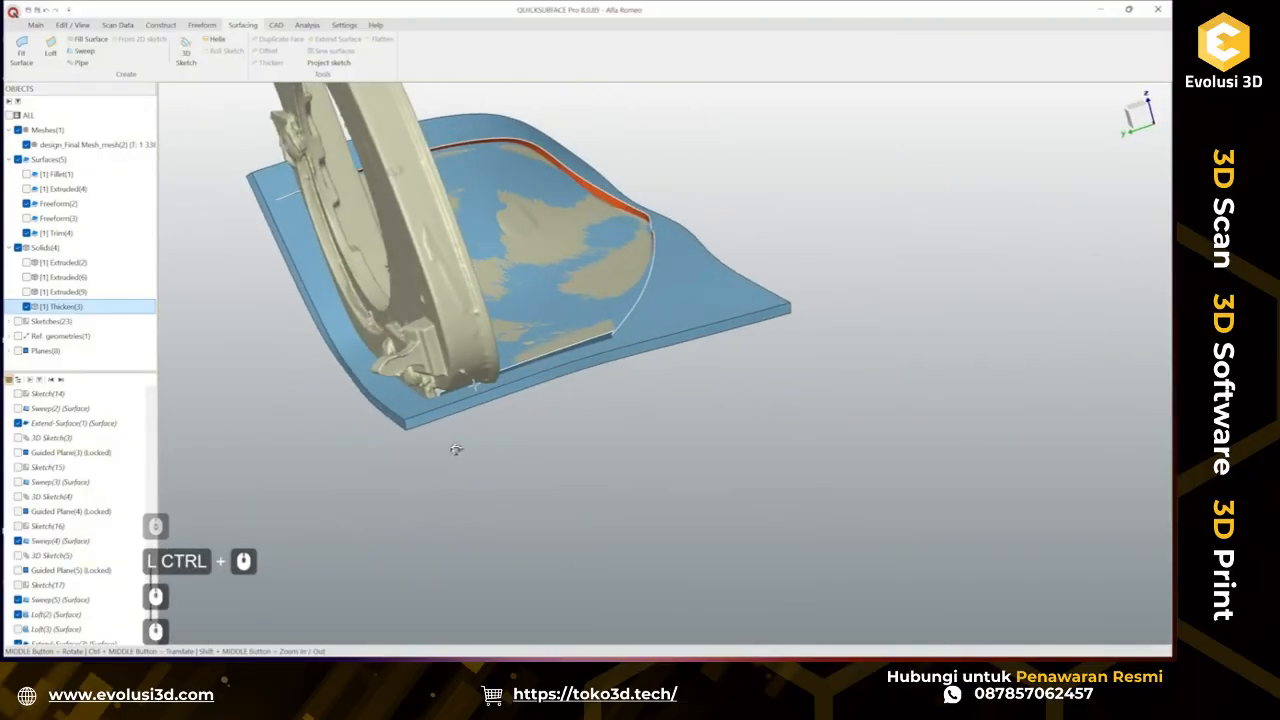
scroll(395, 389, up, 2)
ctrl+middle_drag(395, 391, 492, 438)
scroll(472, 432, down, 2)
scroll(484, 430, up, 1)
middle_drag(492, 438, 529, 425)
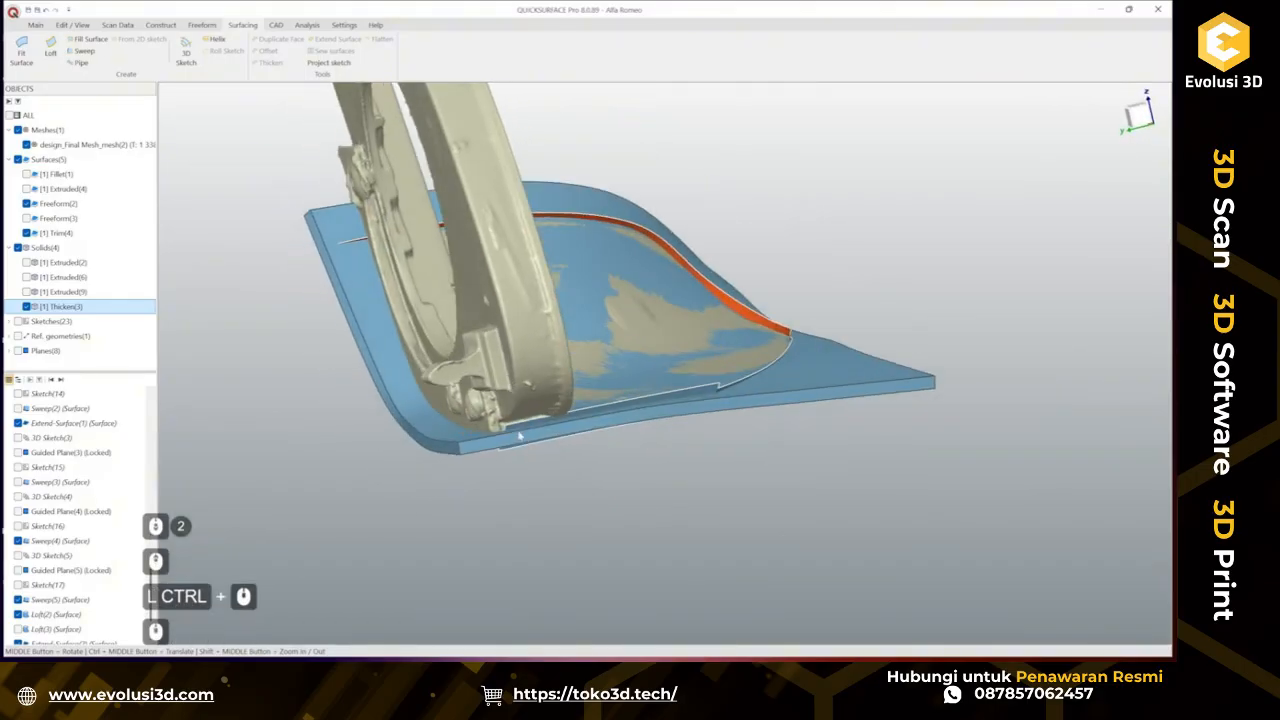
Extend the trimmed surface's near end edge by about 21 mm.
click(515, 432)
click(321, 42)
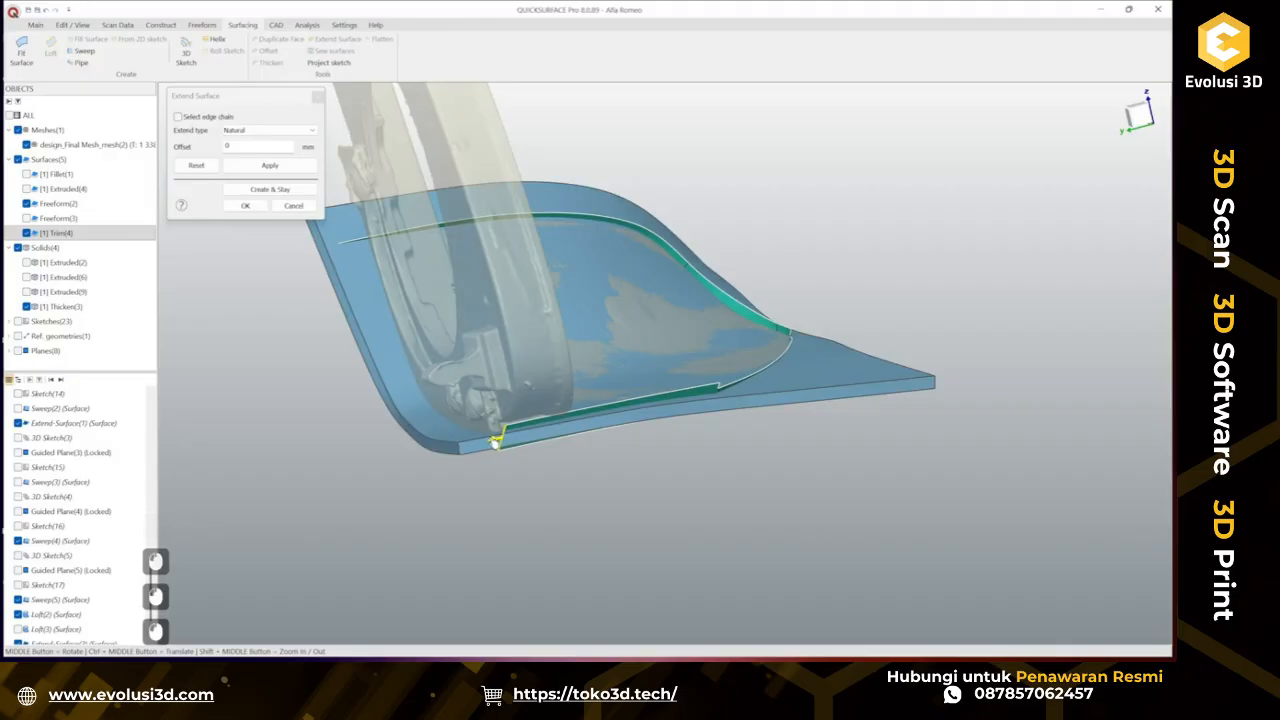
click(286, 191)
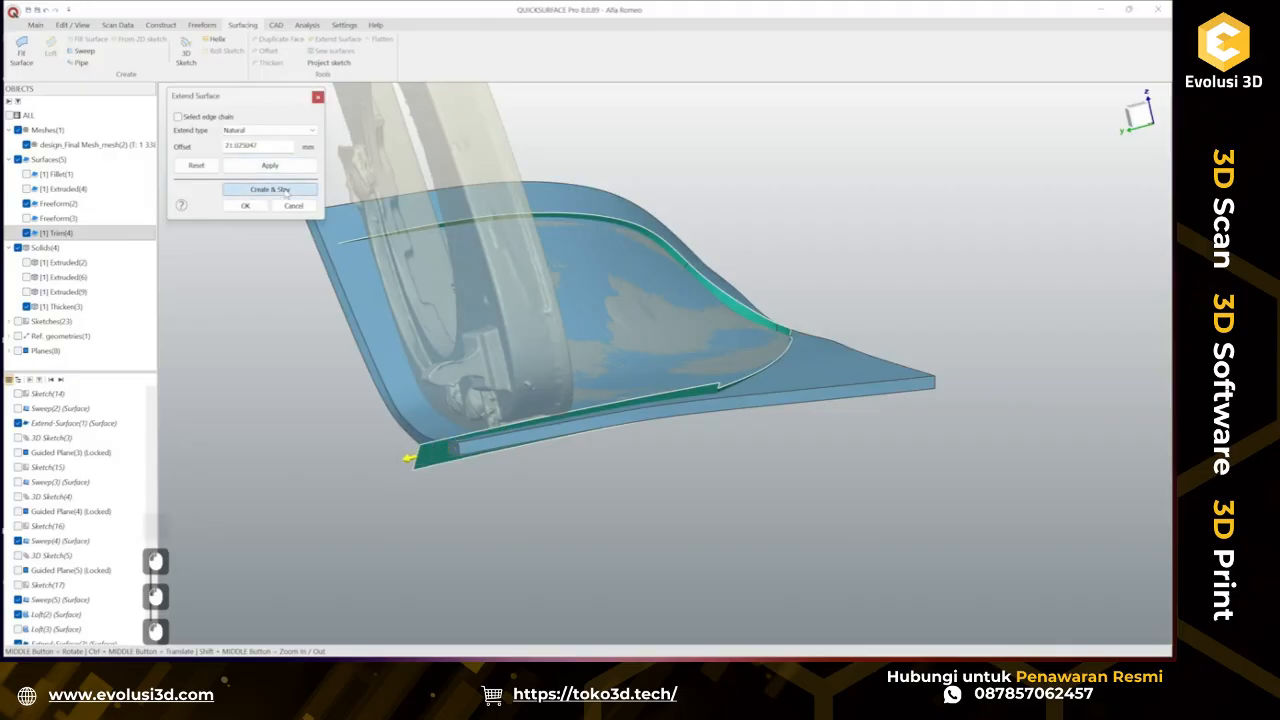
Extend the trimmed surface's opposite end edge past the thickened solid as well.
ctrl+middle_drag(462, 385, 725, 457)
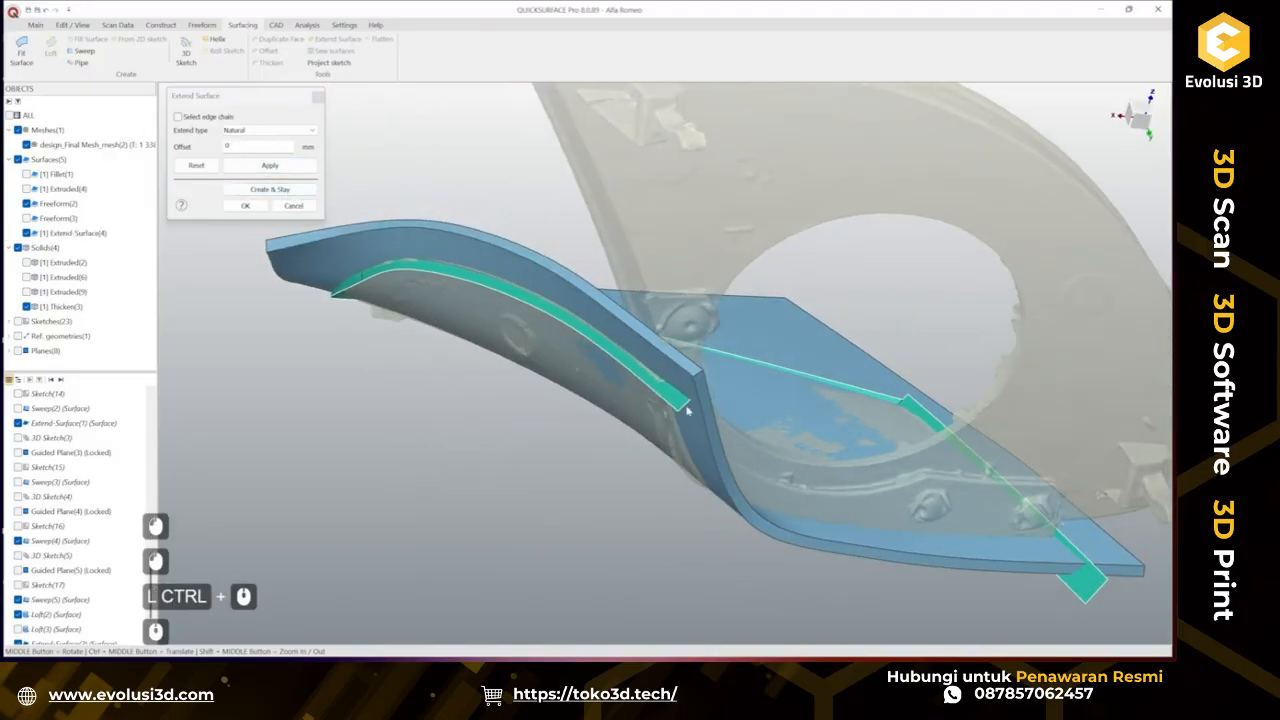
ctrl+middle_drag(691, 400, 575, 424)
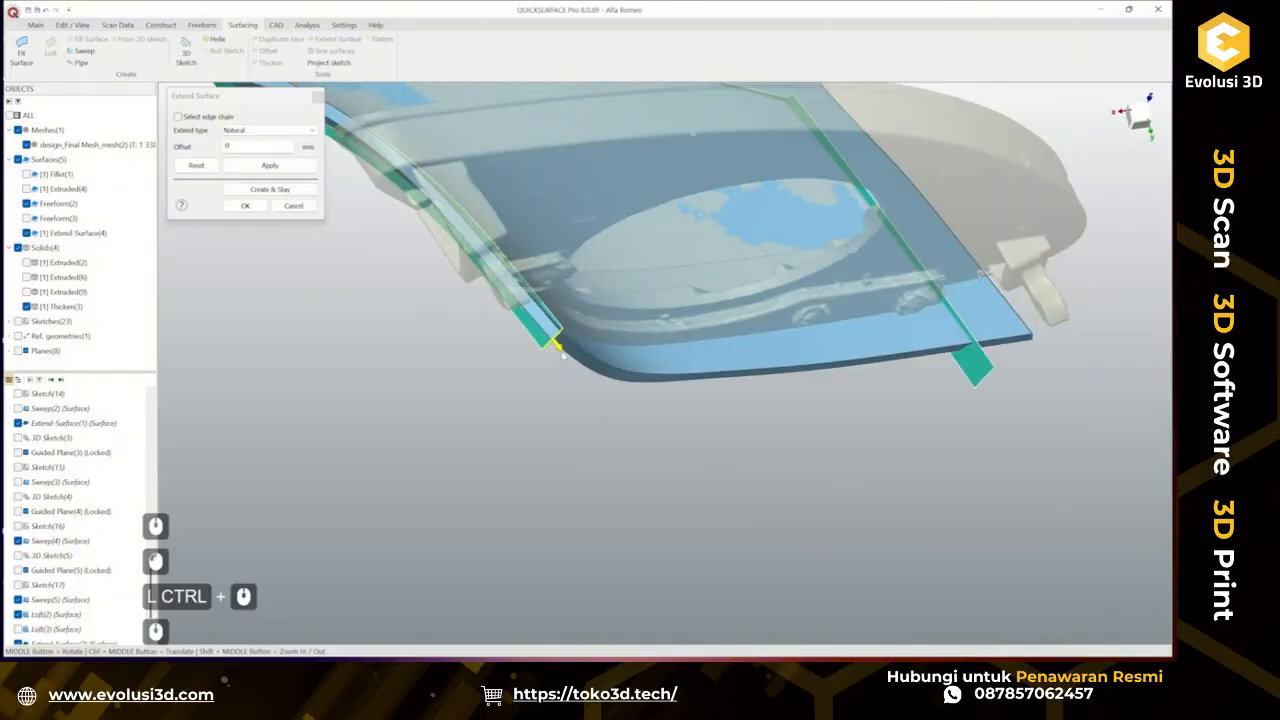
drag(561, 350, 591, 399)
click(247, 206)
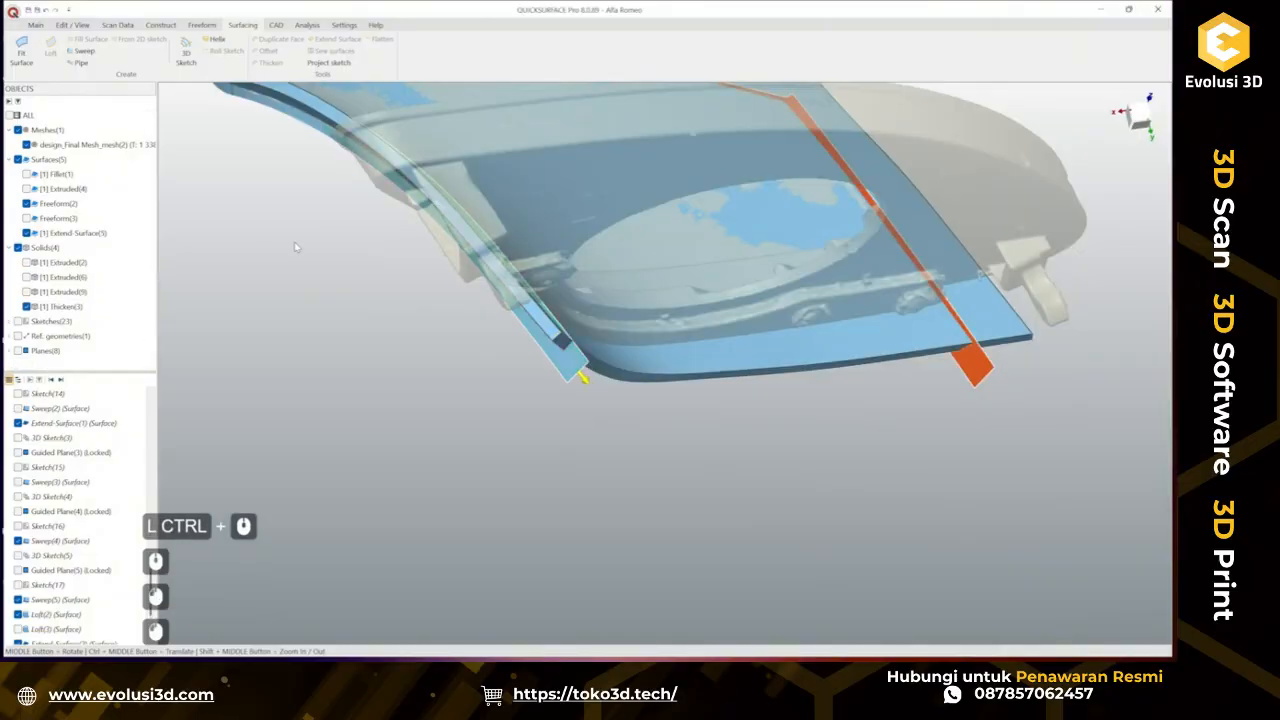
Inspect the extended surface around the part, then hide it.
scroll(567, 346, up, 3)
middle_drag(567, 346, 410, 303)
scroll(431, 323, down, 3)
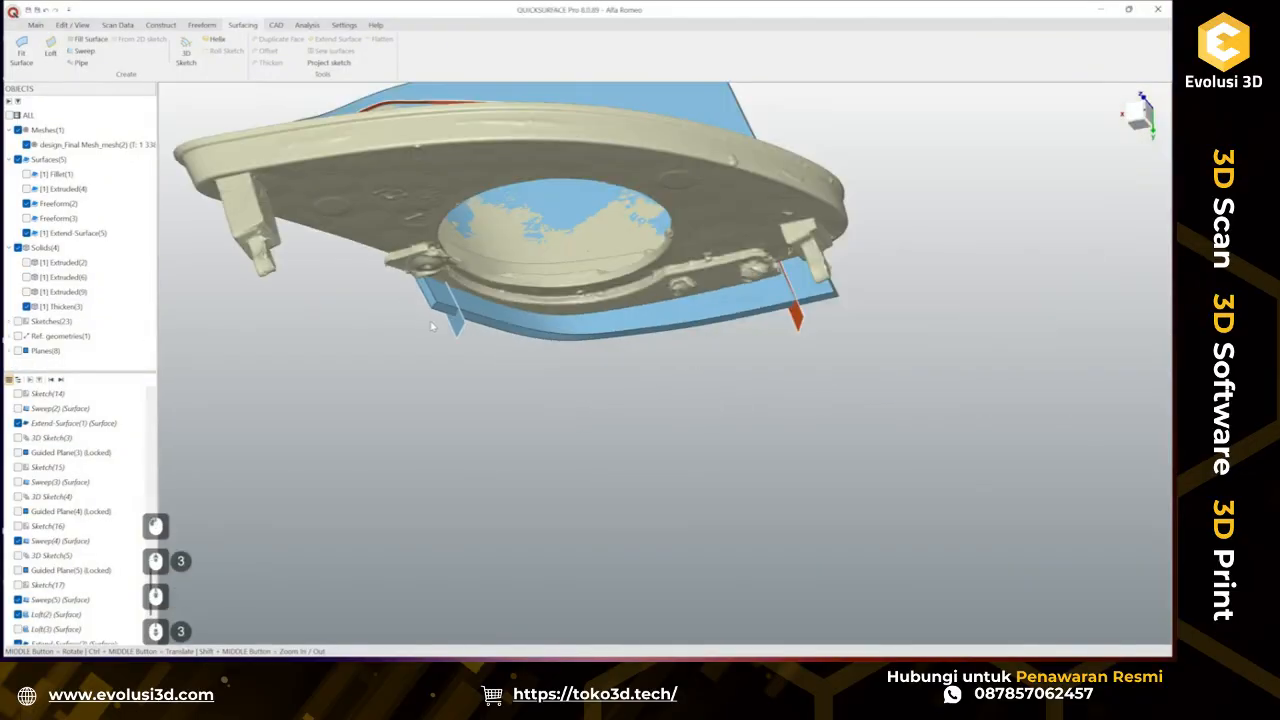
ctrl+middle_drag(579, 387, 605, 330)
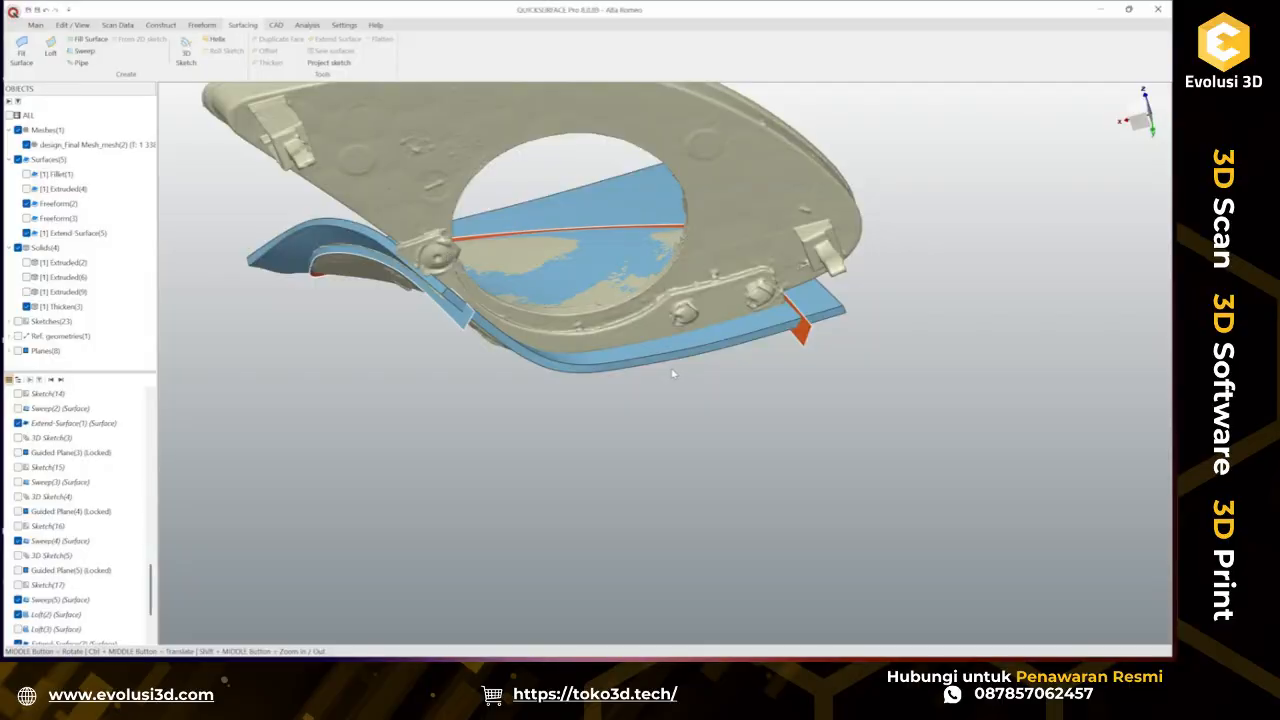
middle_drag(673, 373, 688, 293)
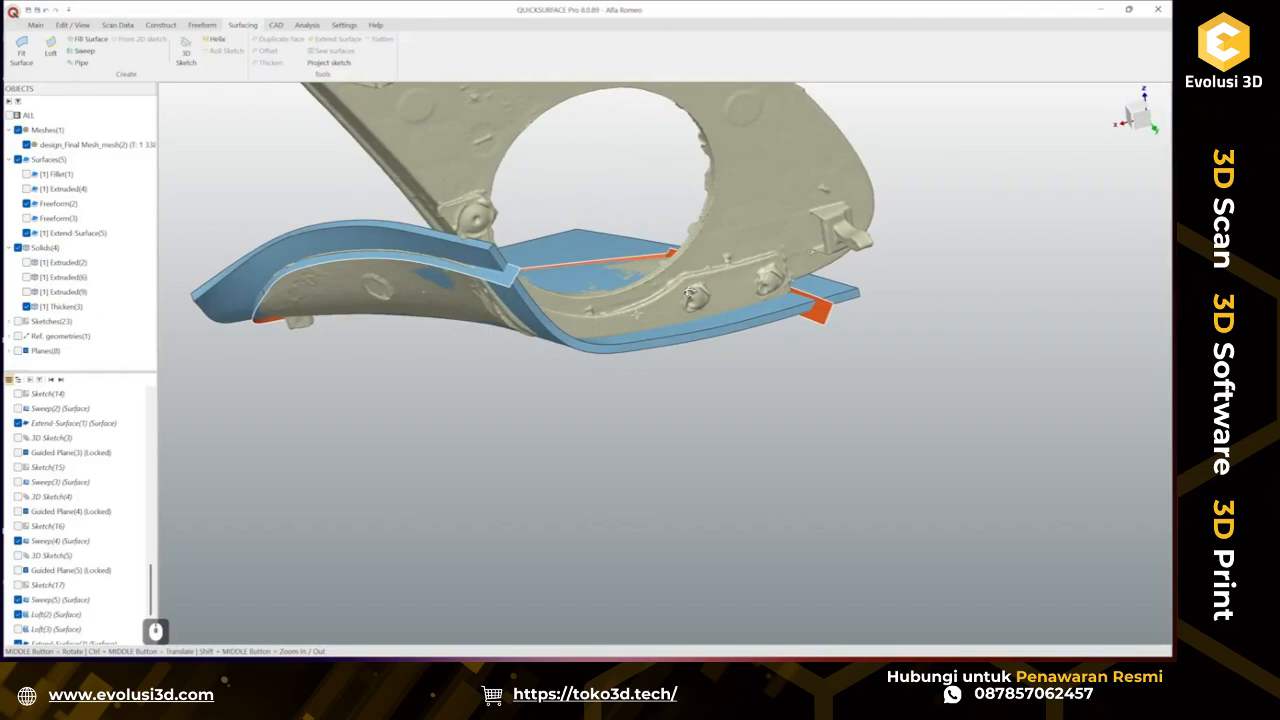
middle_drag(688, 290, 695, 348)
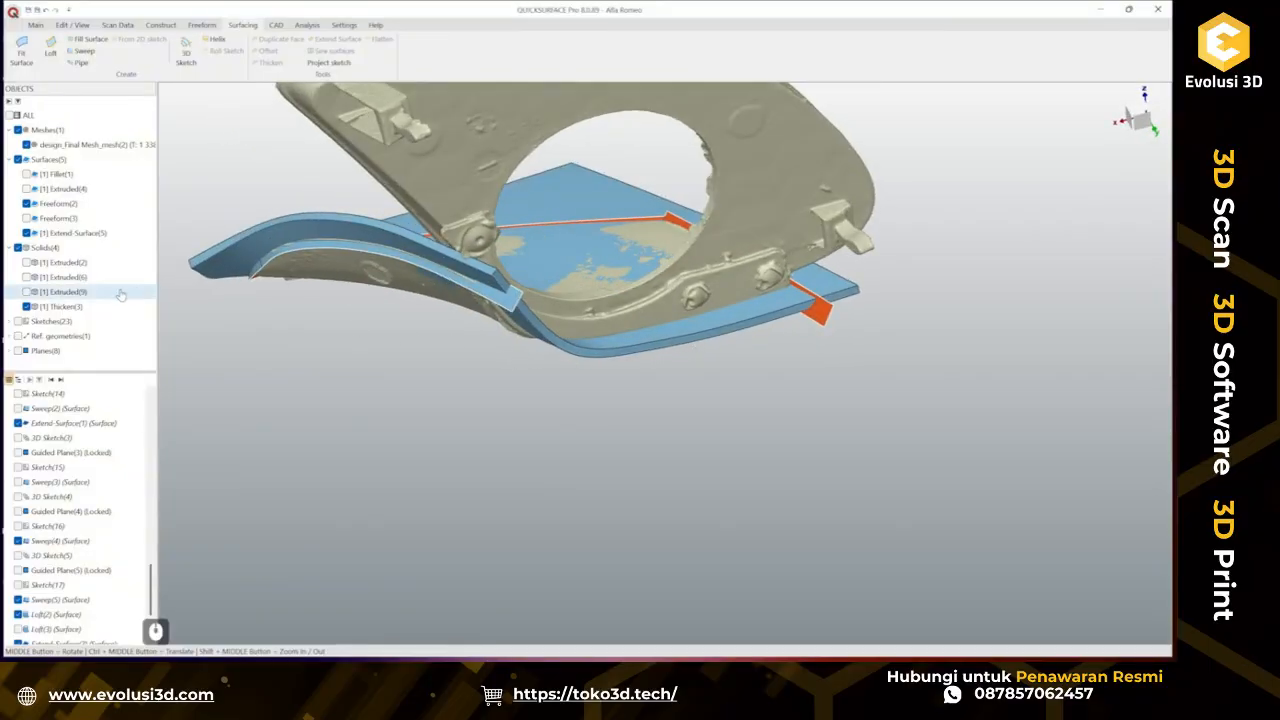
click(26, 233)
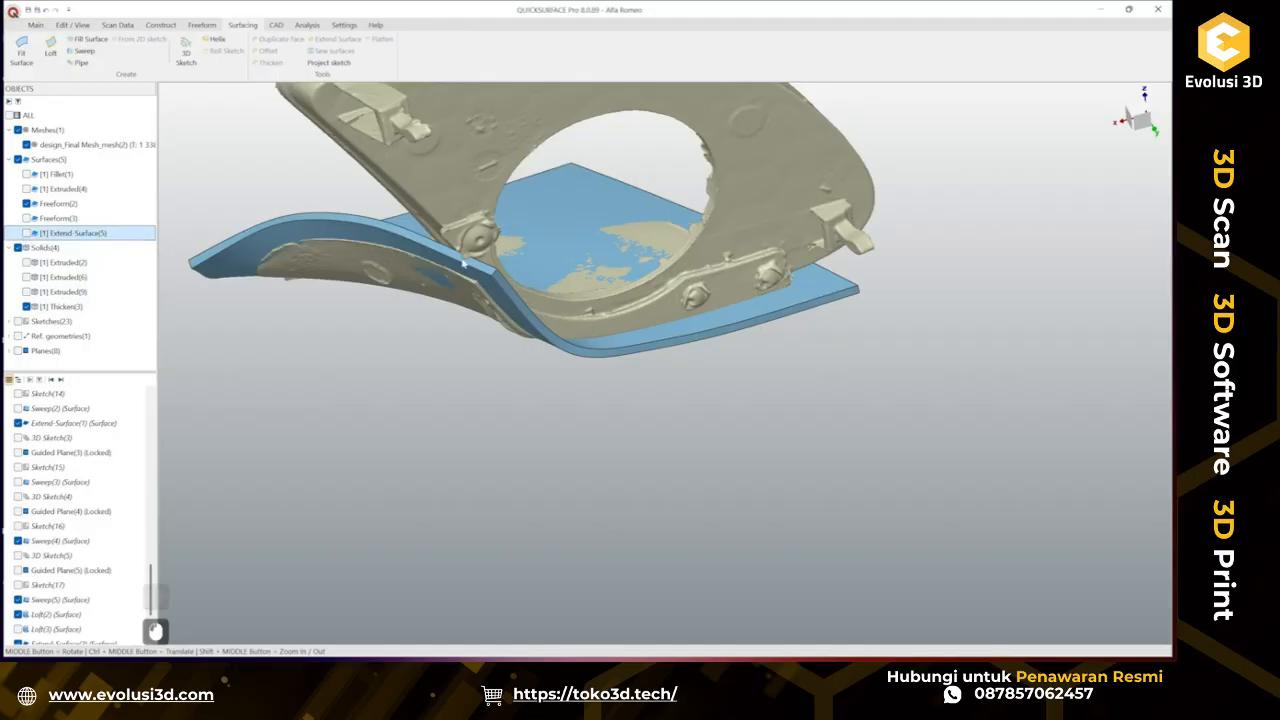
Browse the history tree to find the Freeform(3) - Copy(1) surface.
scroll(464, 262, up, 4)
scroll(506, 323, down, 3)
scroll(530, 319, up, 2)
mouse_move(558, 317)
middle_down()
mouse_move(389, 374)
mouse_move(523, 319)
mouse_move(457, 363)
mouse_move(556, 282)
mouse_move(854, 505)
mouse_move(562, 306)
mouse_move(520, 336)
mouse_move(457, 337)
mouse_move(467, 352)
middle_up()
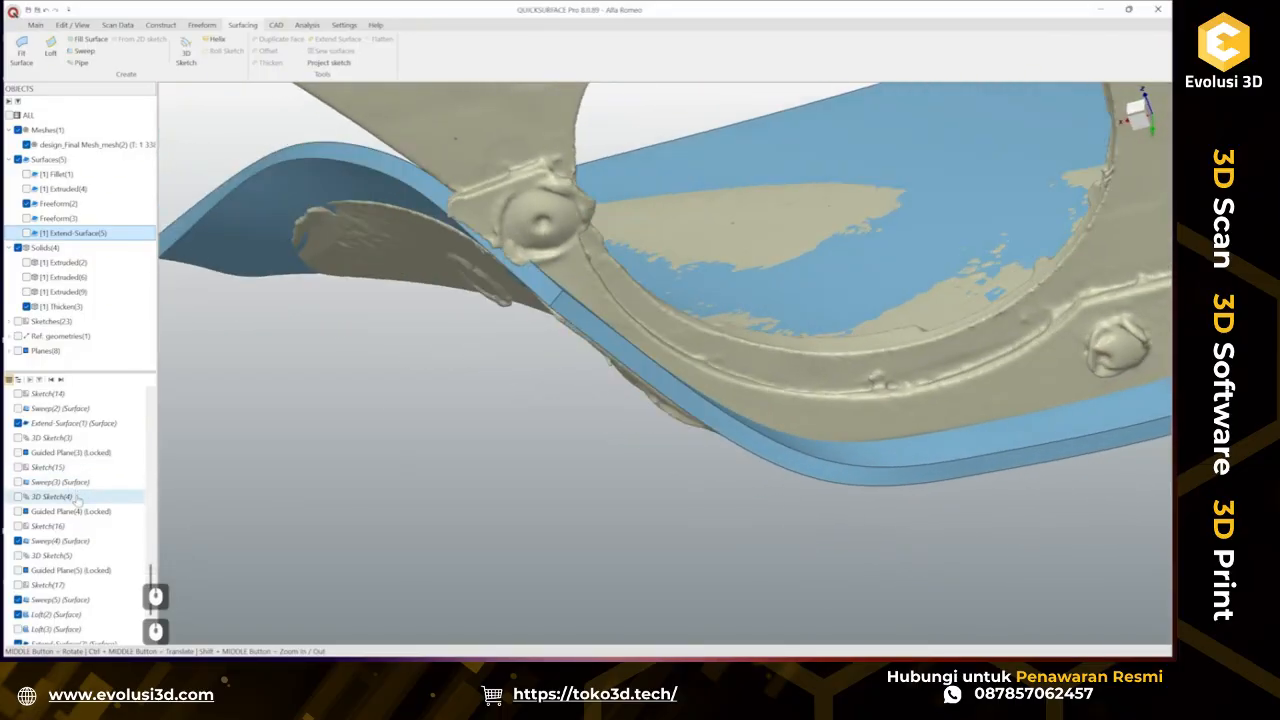
scroll(62, 510, up, 13)
scroll(62, 510, up, 12)
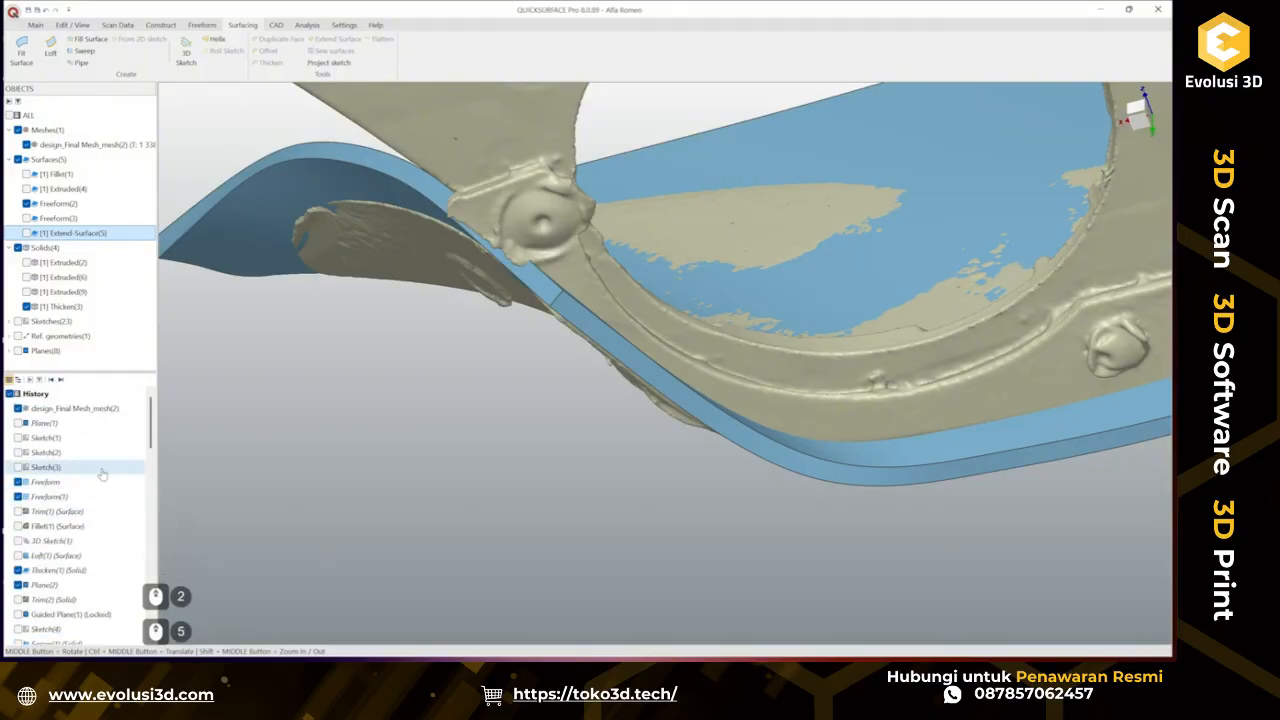
scroll(102, 474, down, 1)
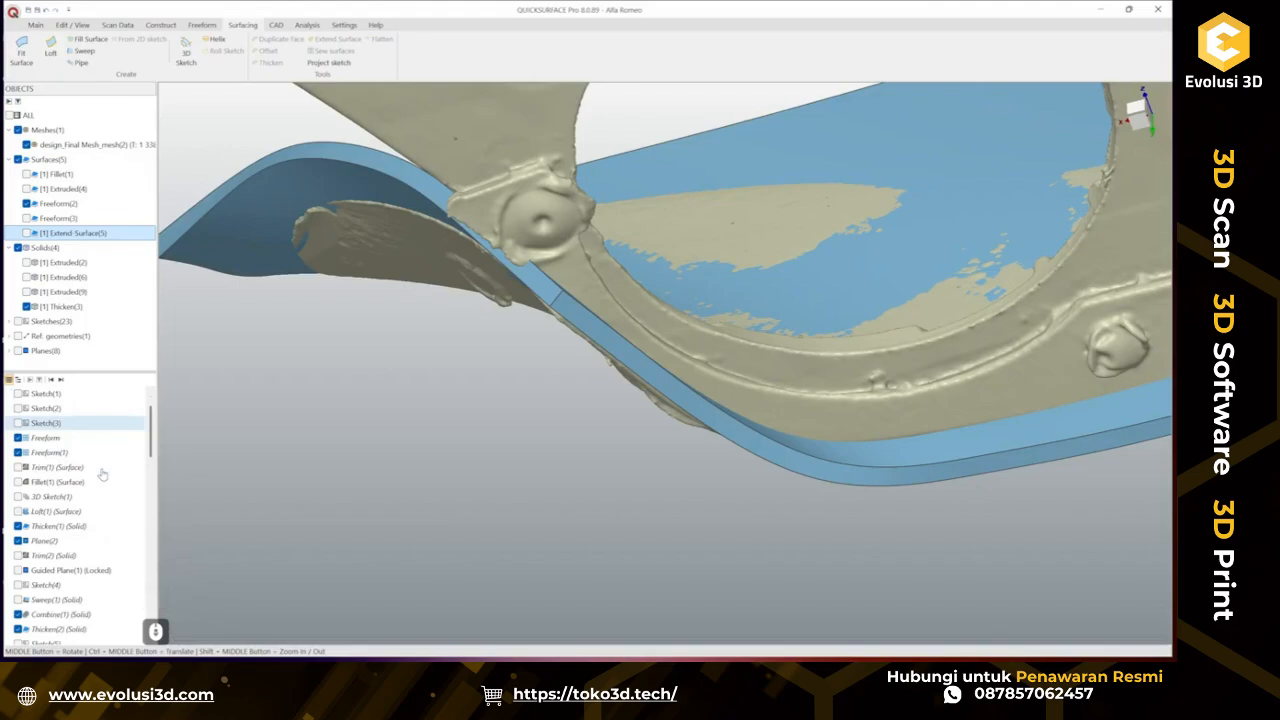
scroll(102, 474, down, 8)
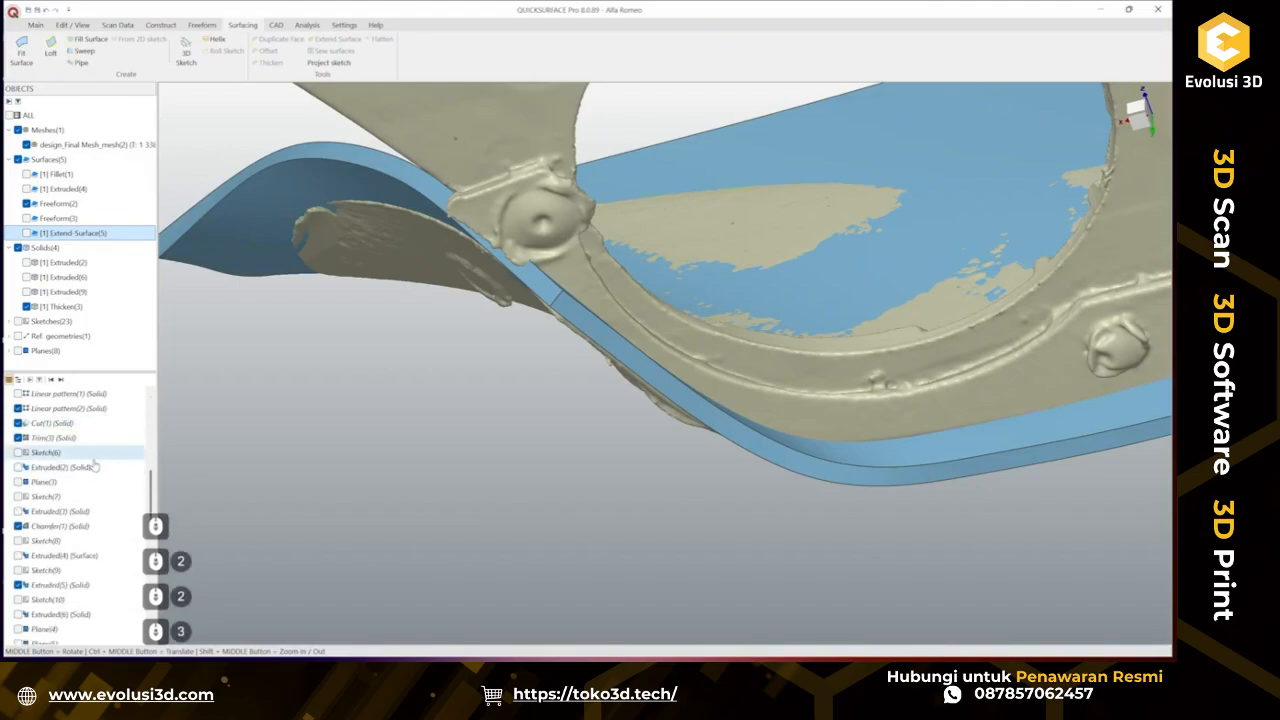
scroll(94, 466, down, 3)
scroll(94, 466, down, 6)
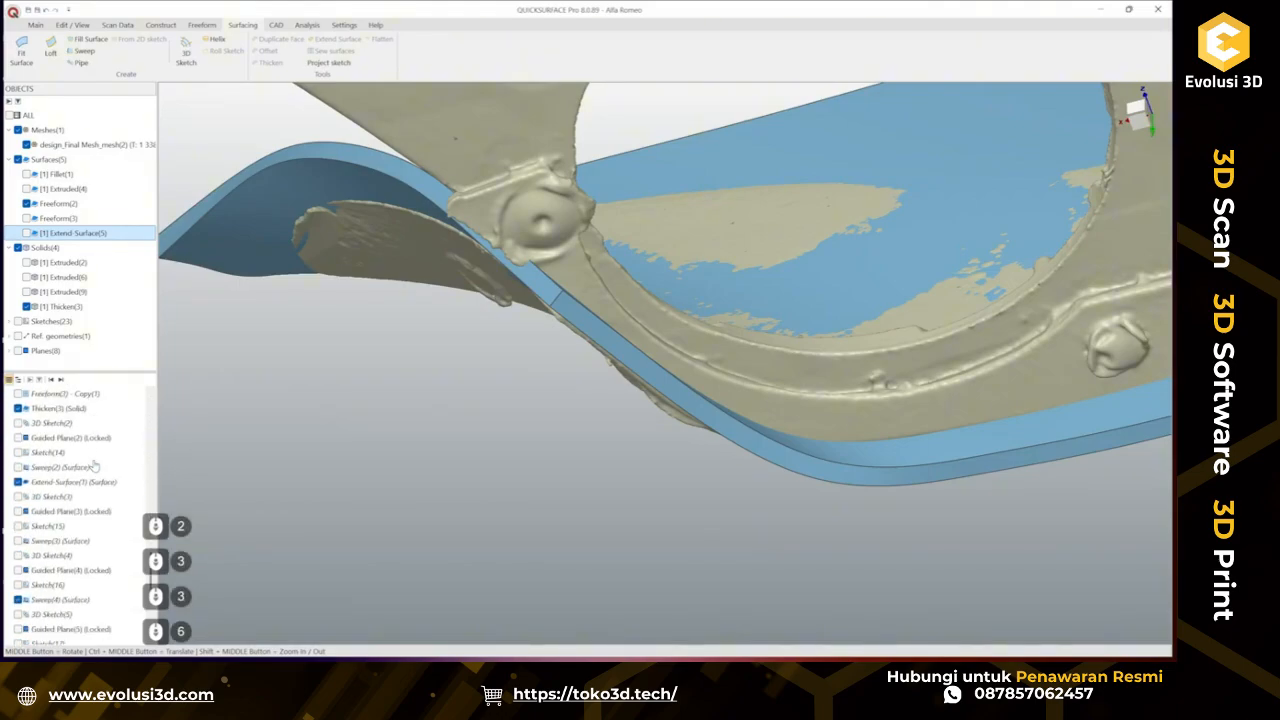
scroll(94, 466, up, 3)
Open the Freeform(3) - Copy(1) surface for editing and display its deviation colour map against the scan.
right_click(86, 526)
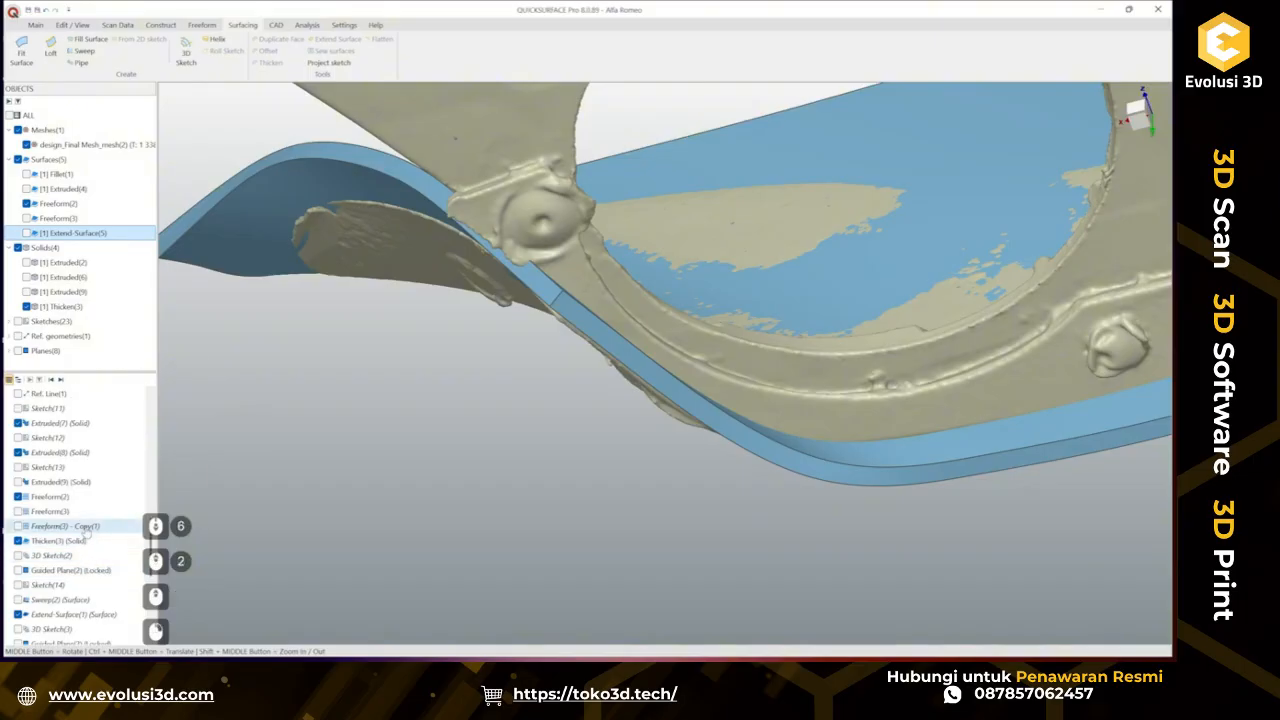
click(116, 368)
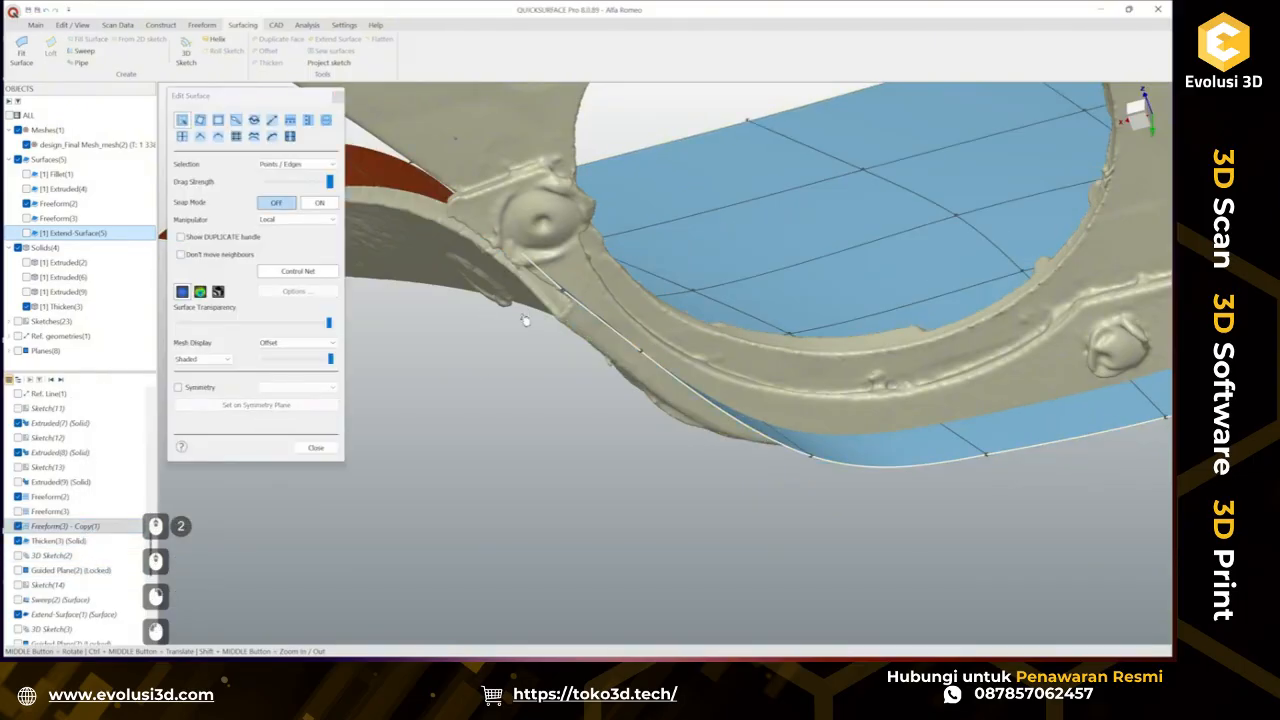
middle_drag(524, 320, 368, 318)
click(203, 293)
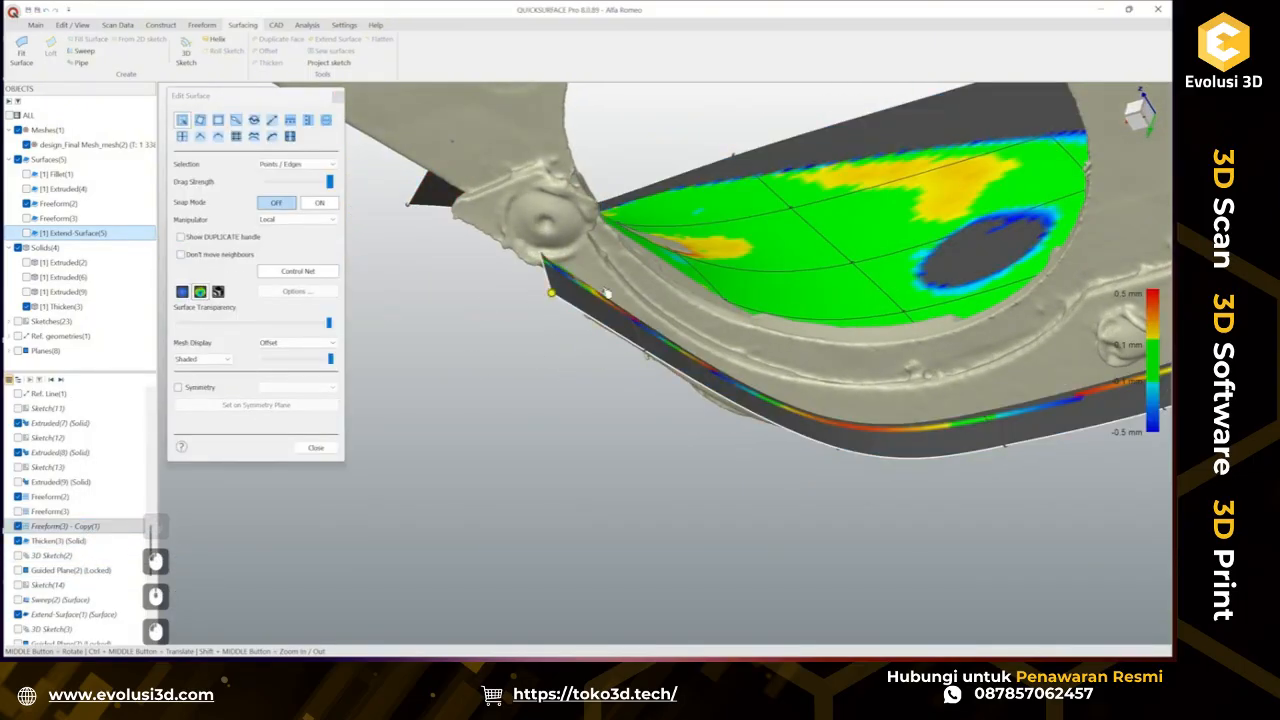
Adjust the surface's edge control points near the tab end to follow the scan, then close the surface editor.
scroll(608, 300, up, 2)
mouse_move(609, 315)
middle_down()
mouse_move(543, 315)
mouse_move(689, 240)
mouse_move(609, 314)
mouse_move(645, 350)
mouse_move(604, 369)
middle_up()
scroll(621, 323, down, 2)
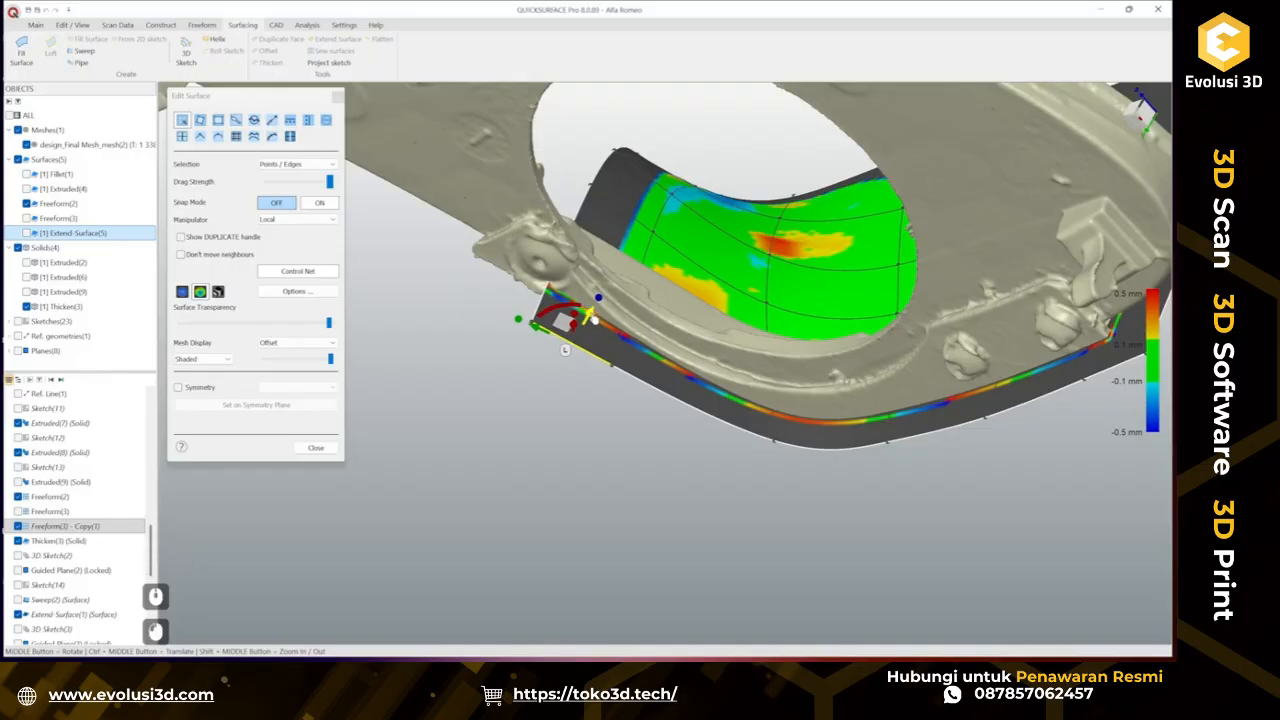
middle_drag(594, 313, 591, 318)
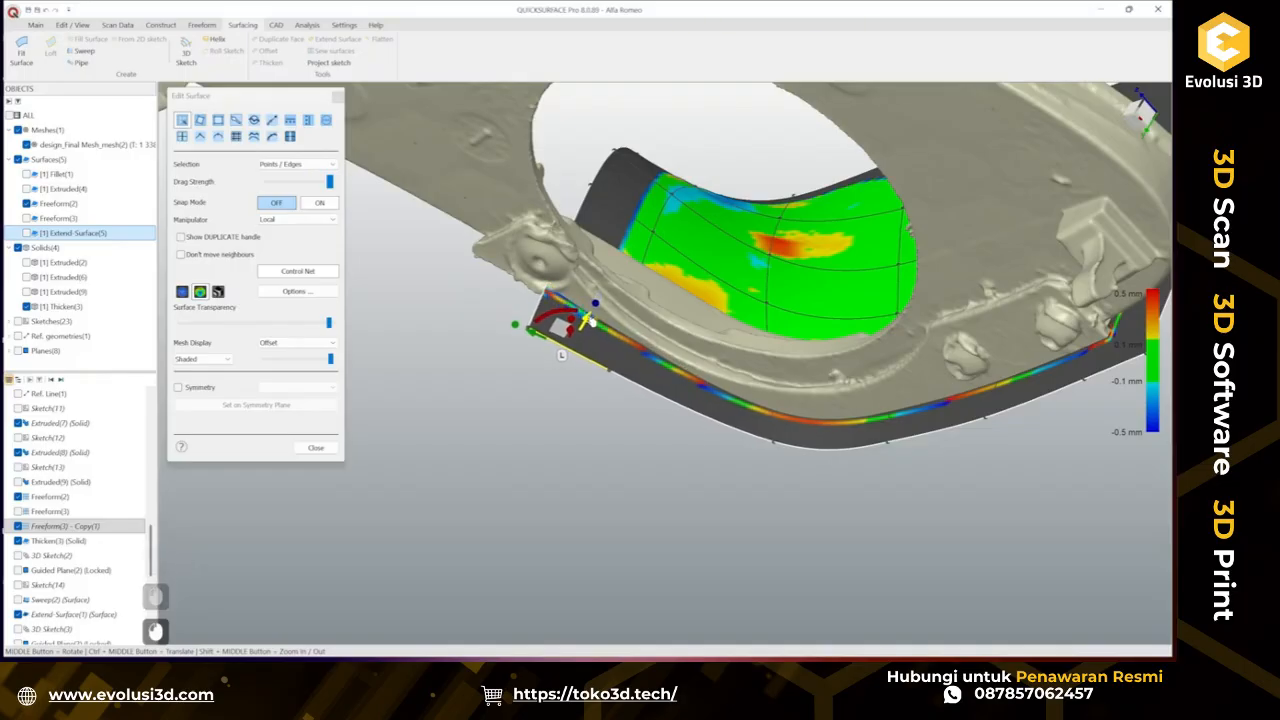
scroll(645, 440, up, 2)
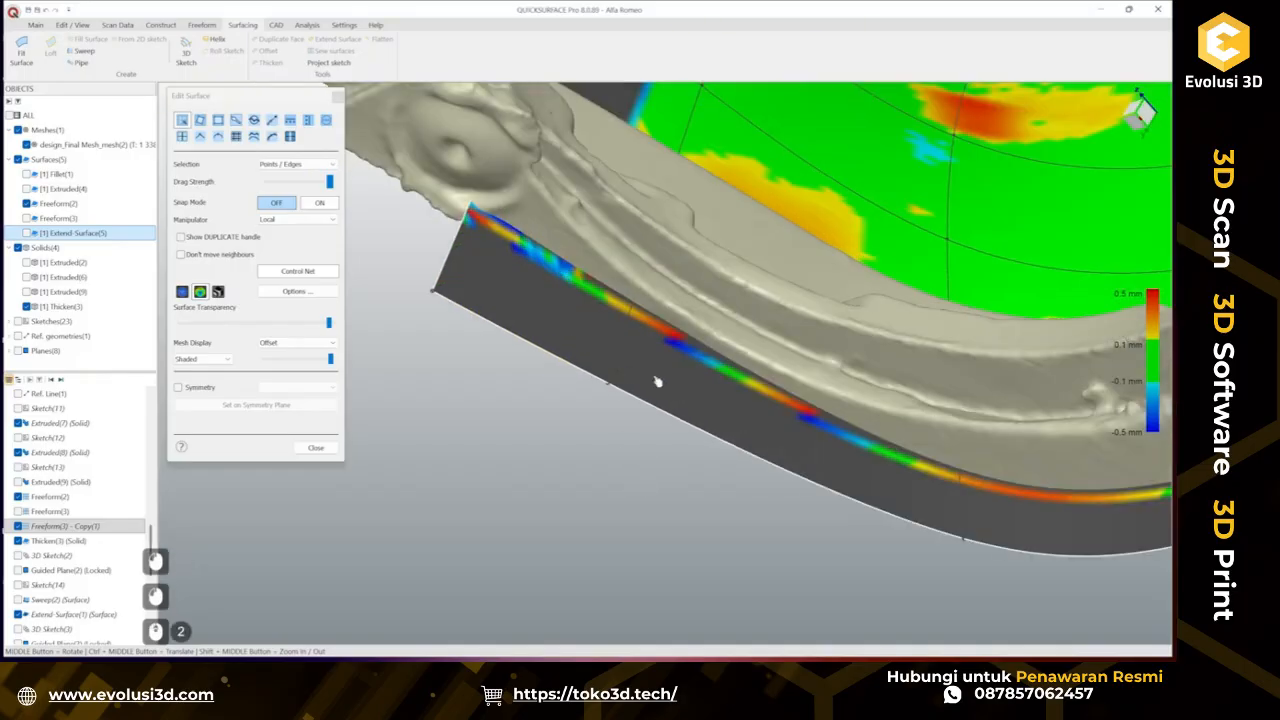
middle_drag(657, 380, 625, 342)
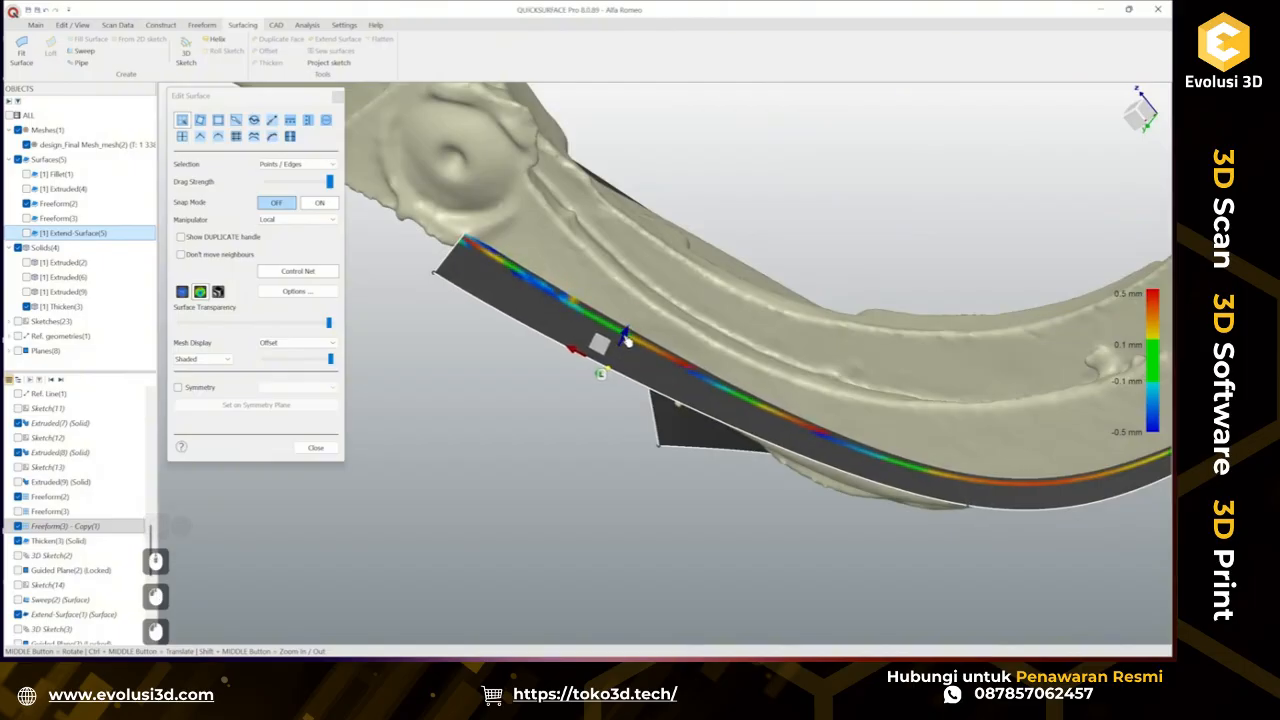
scroll(627, 341, down, 2)
middle_drag(686, 370, 715, 432)
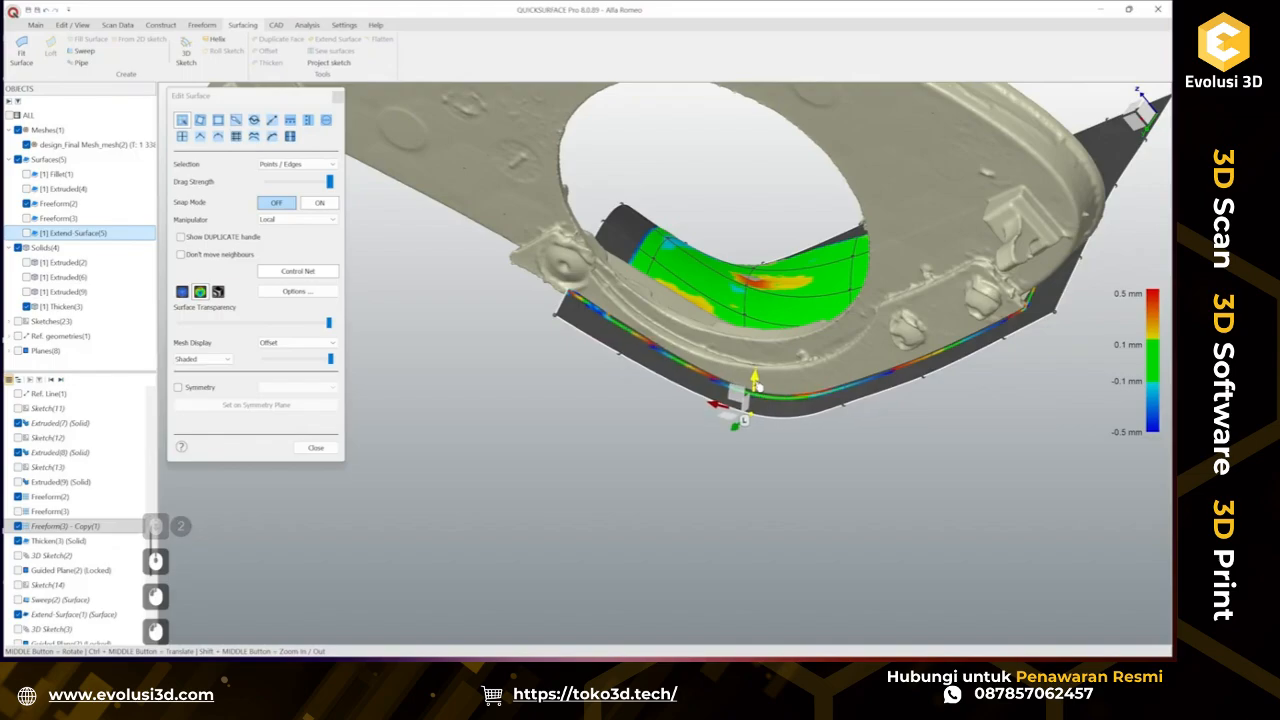
middle_drag(628, 397, 713, 341)
scroll(713, 341, up, 3)
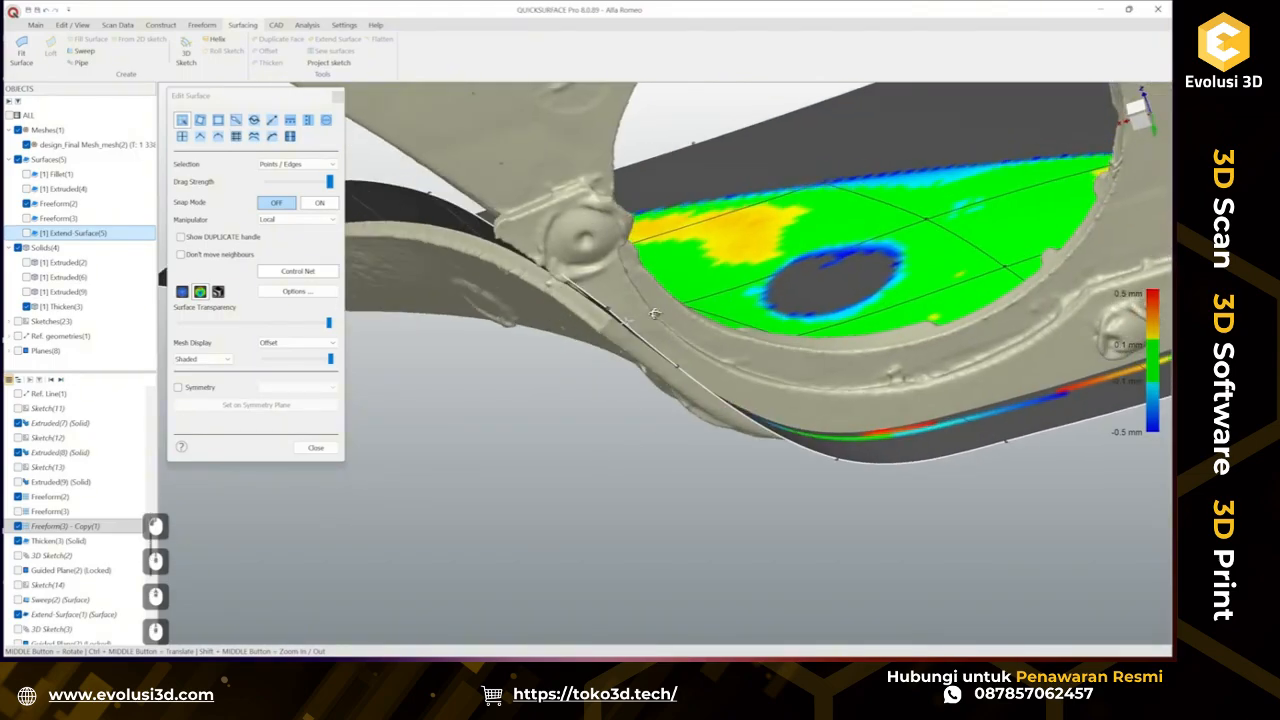
click(315, 448)
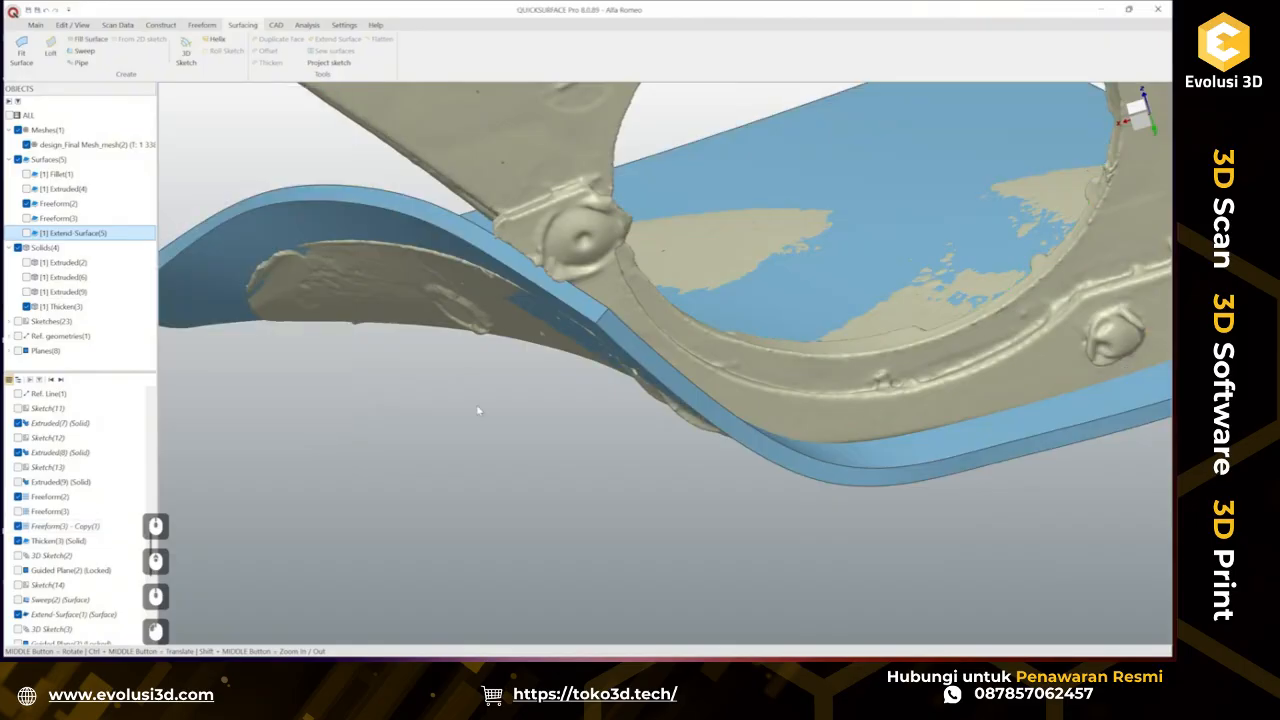
Hide the Thicken(3) solid.
middle_drag(570, 350, 759, 468)
scroll(759, 462, down, 2)
scroll(597, 454, up, 1)
middle_drag(597, 454, 701, 450)
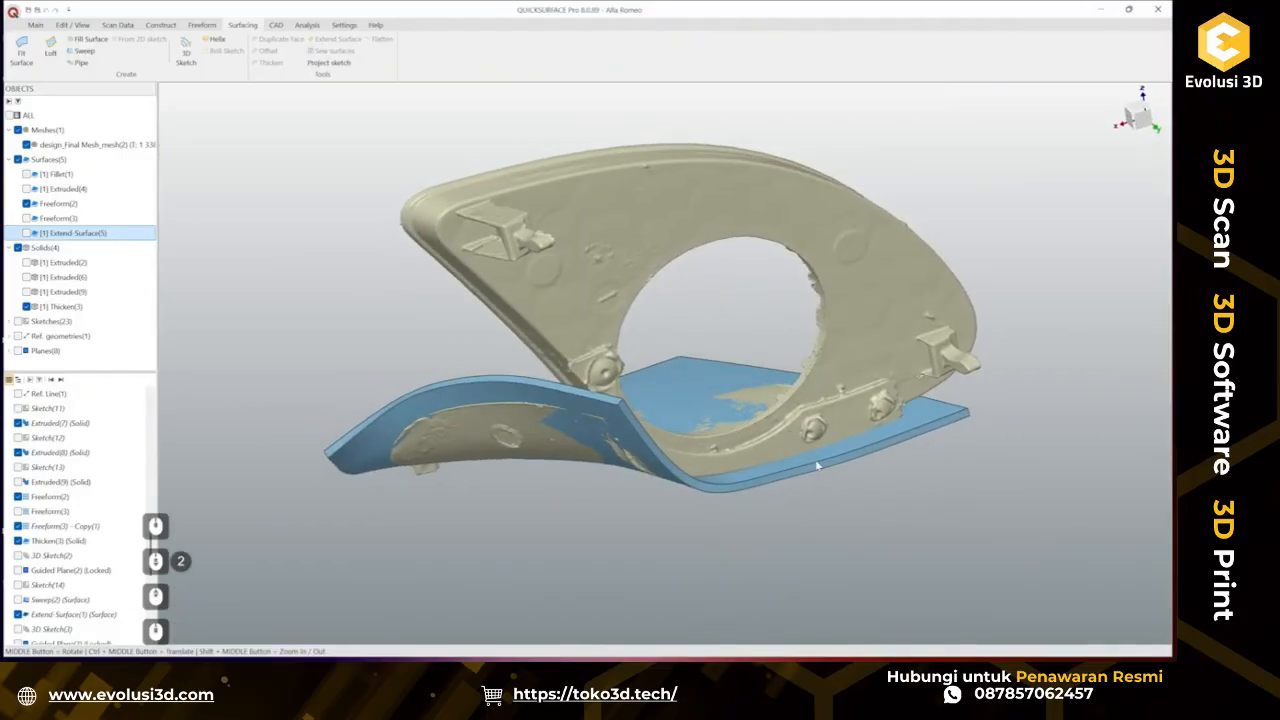
middle_drag(784, 472, 843, 420)
click(852, 443)
right_click(852, 443)
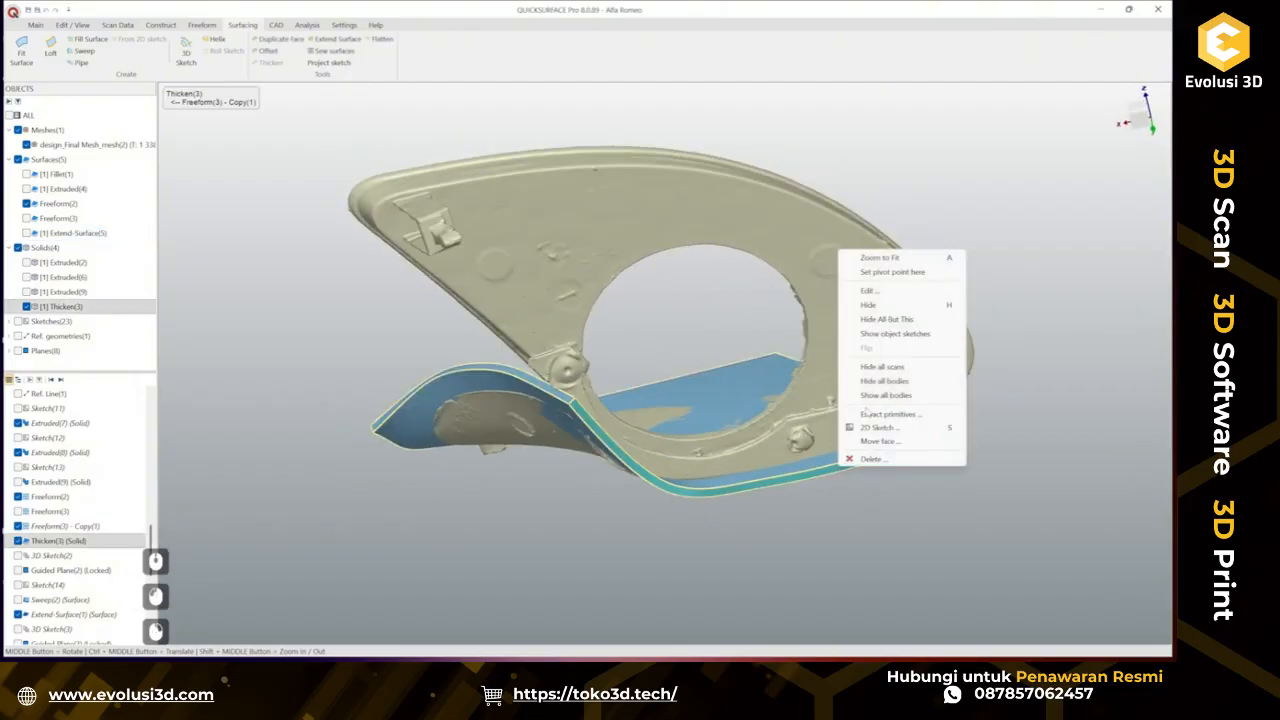
click(880, 305)
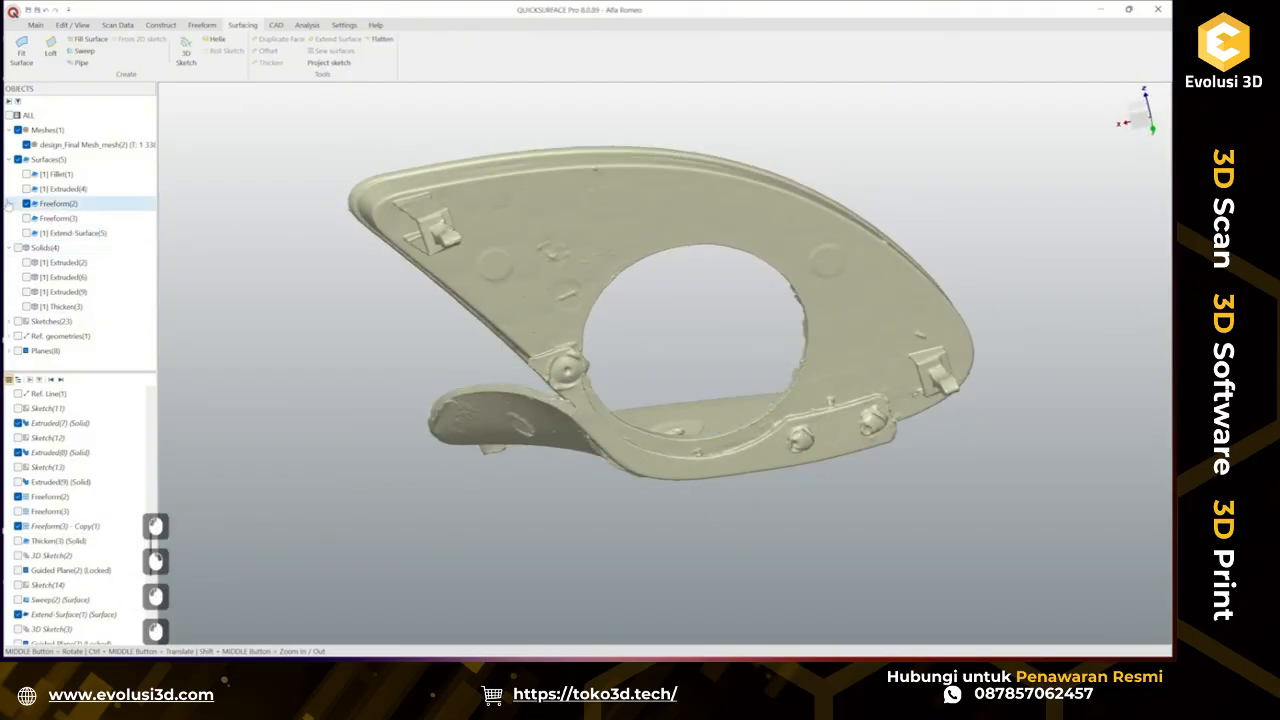
Show the Extruded(2) solid and save the project.
click(30, 176)
click(25, 189)
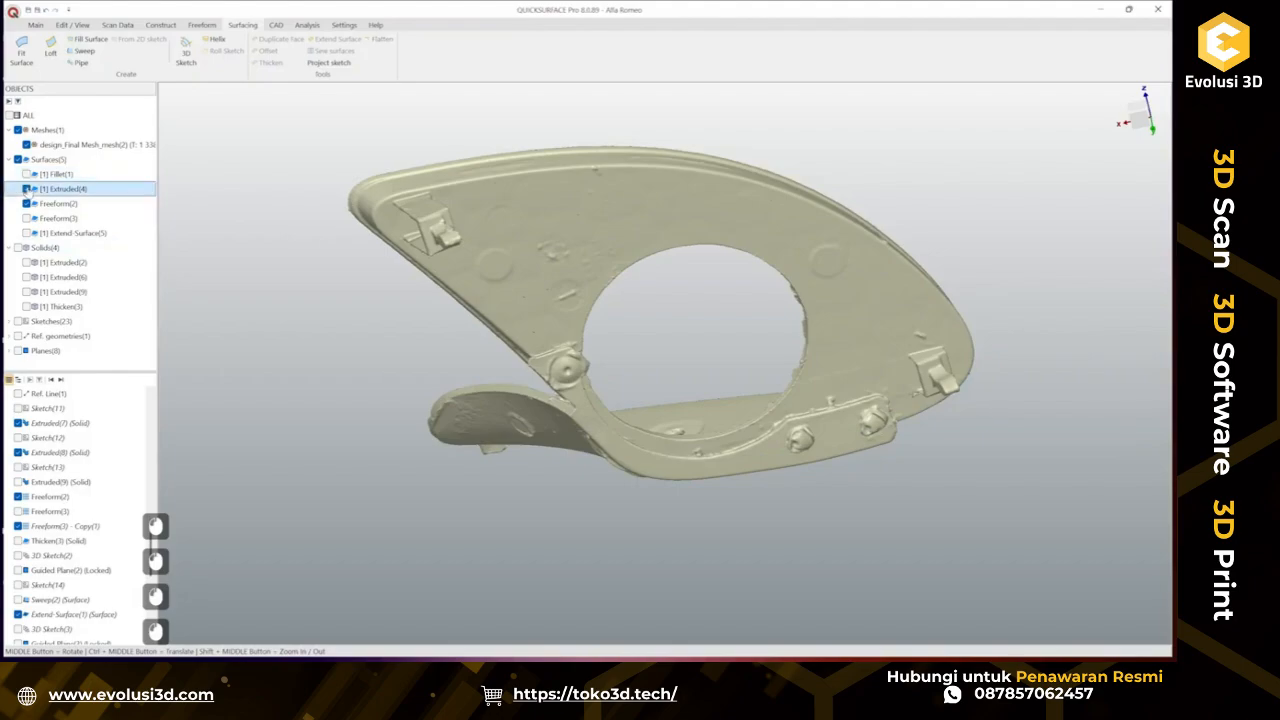
click(26, 262)
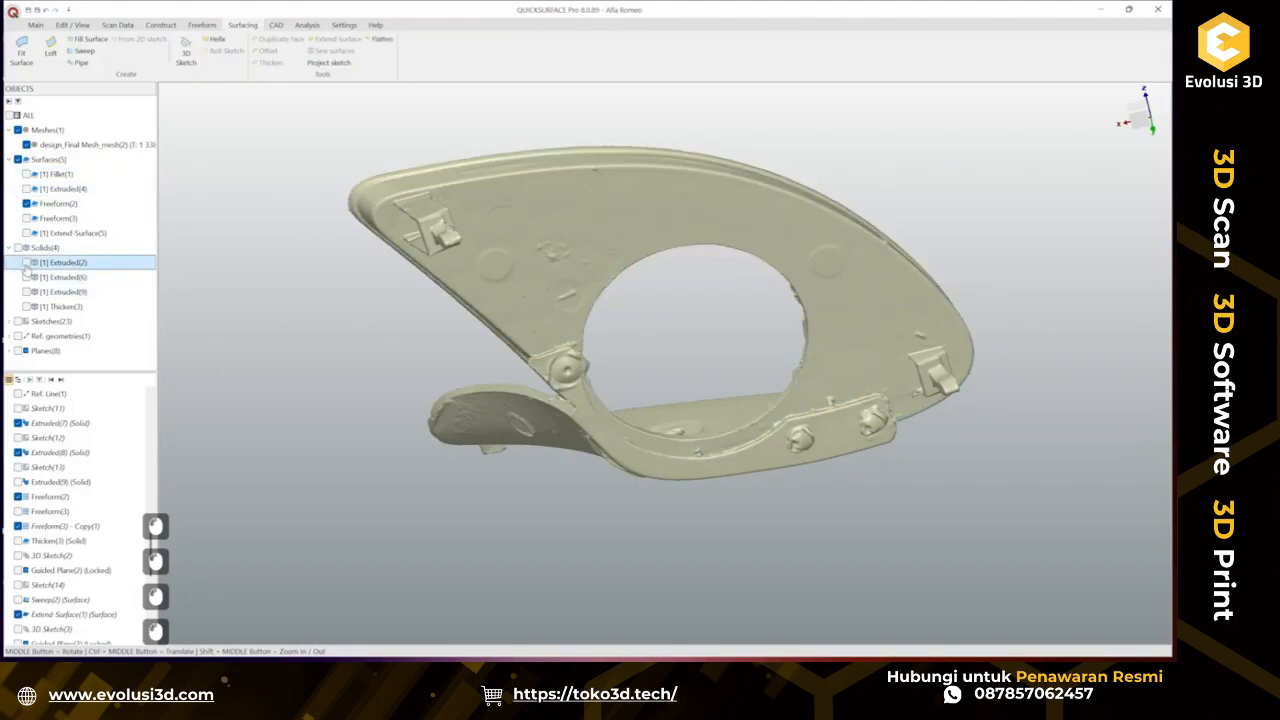
middle_drag(689, 429, 815, 399)
key(ctrl+s)
scroll(757, 406, up, 2)
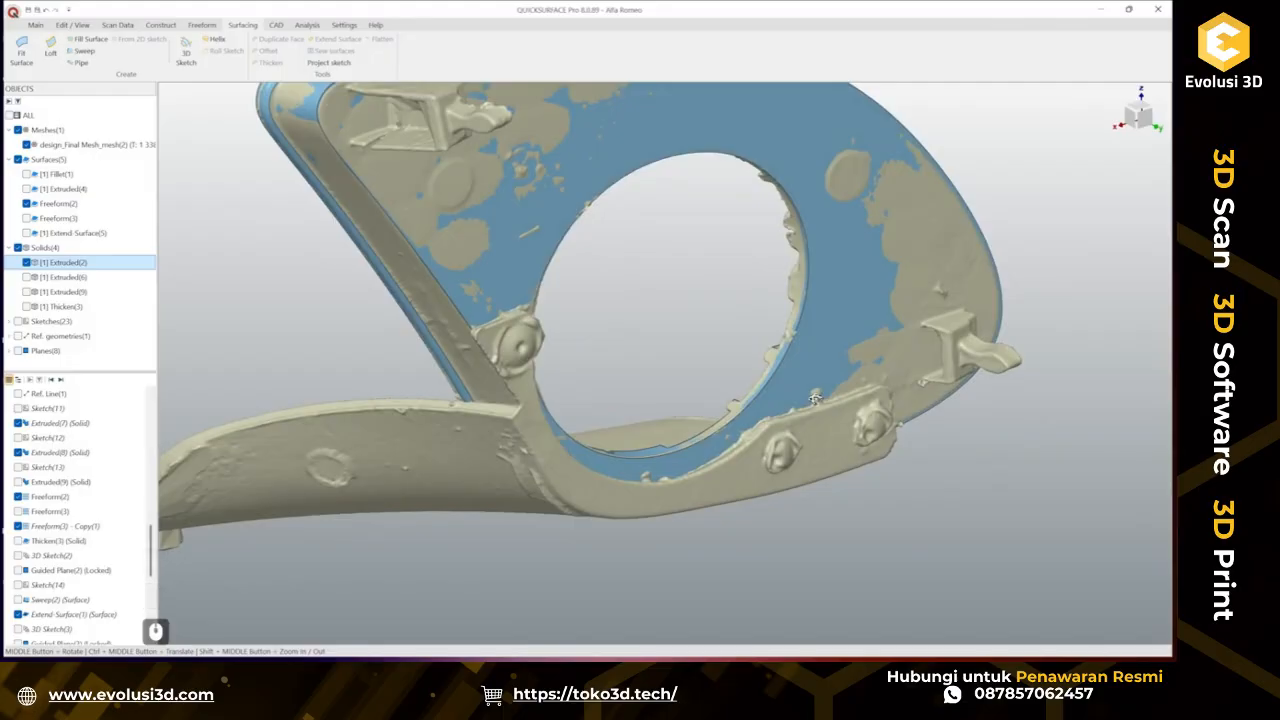
Create a 2D sketch on a slicing plane through the tab region of the scan.
click(799, 388)
click(818, 370)
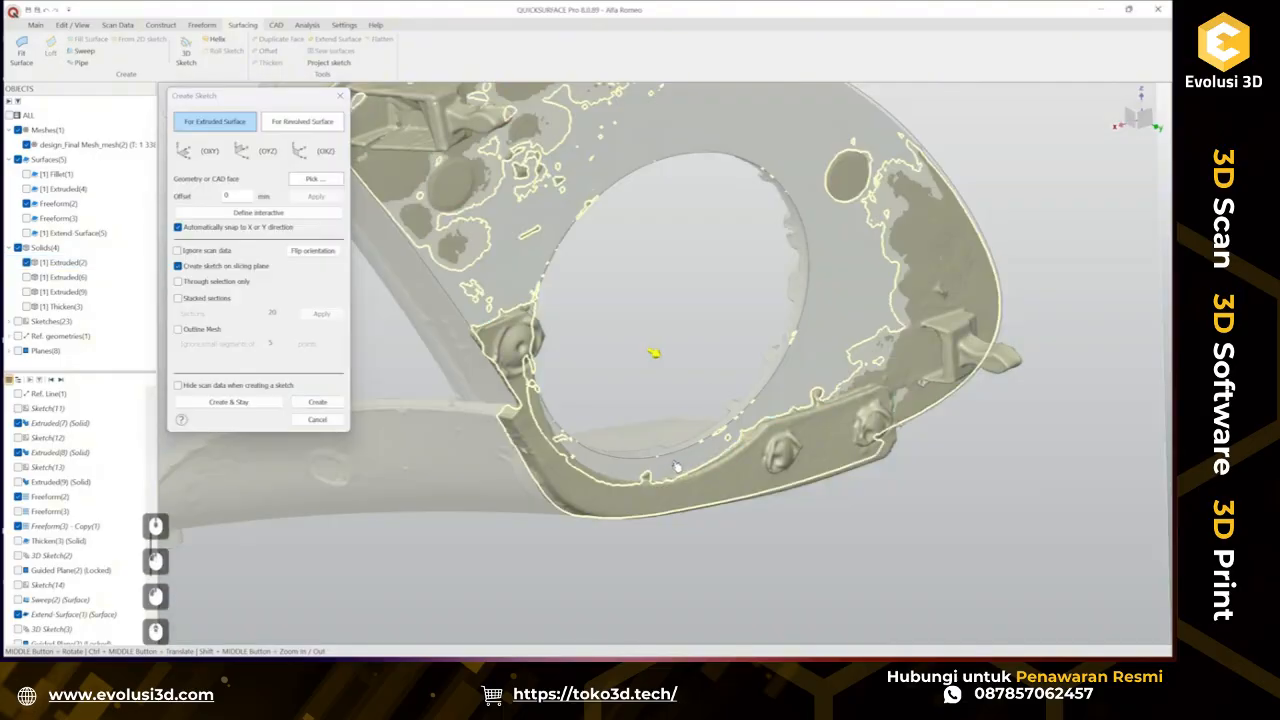
scroll(676, 466, up, 2)
mouse_move(676, 466)
middle_down()
mouse_move(730, 472)
mouse_move(774, 451)
mouse_move(781, 461)
middle_up()
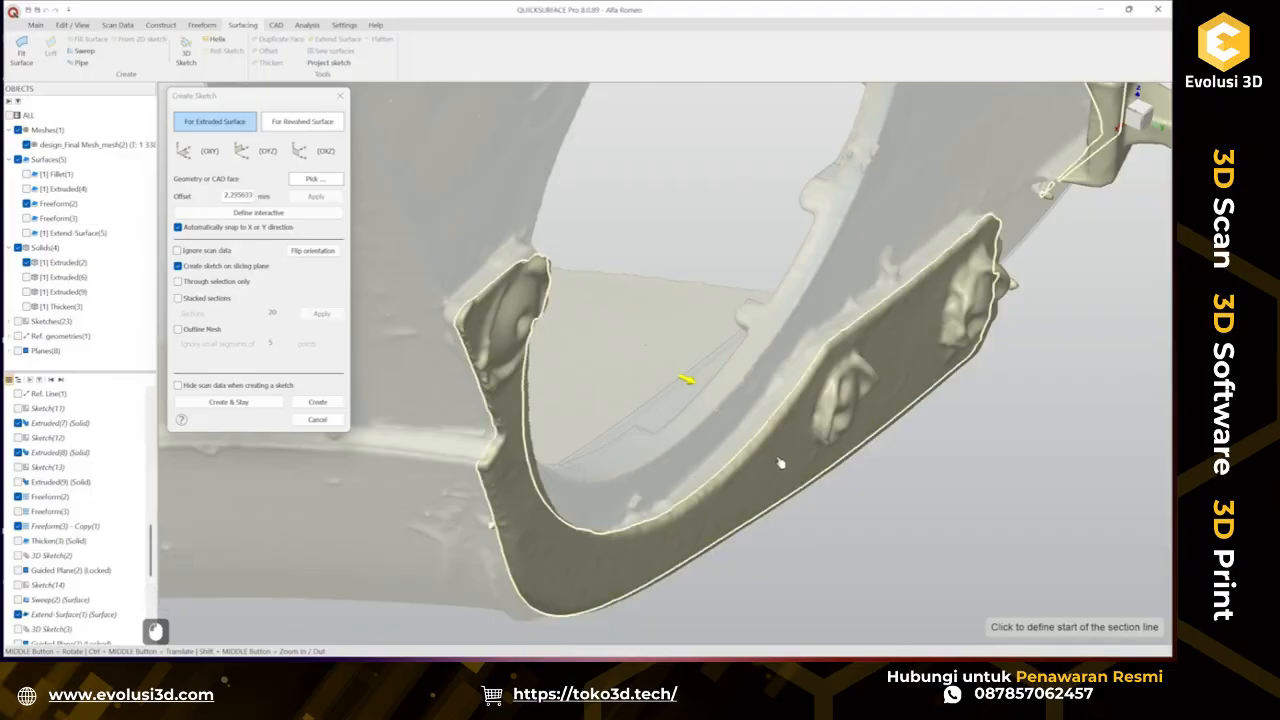
mouse_move(781, 463)
middle_down()
mouse_move(716, 386)
mouse_move(636, 413)
middle_up()
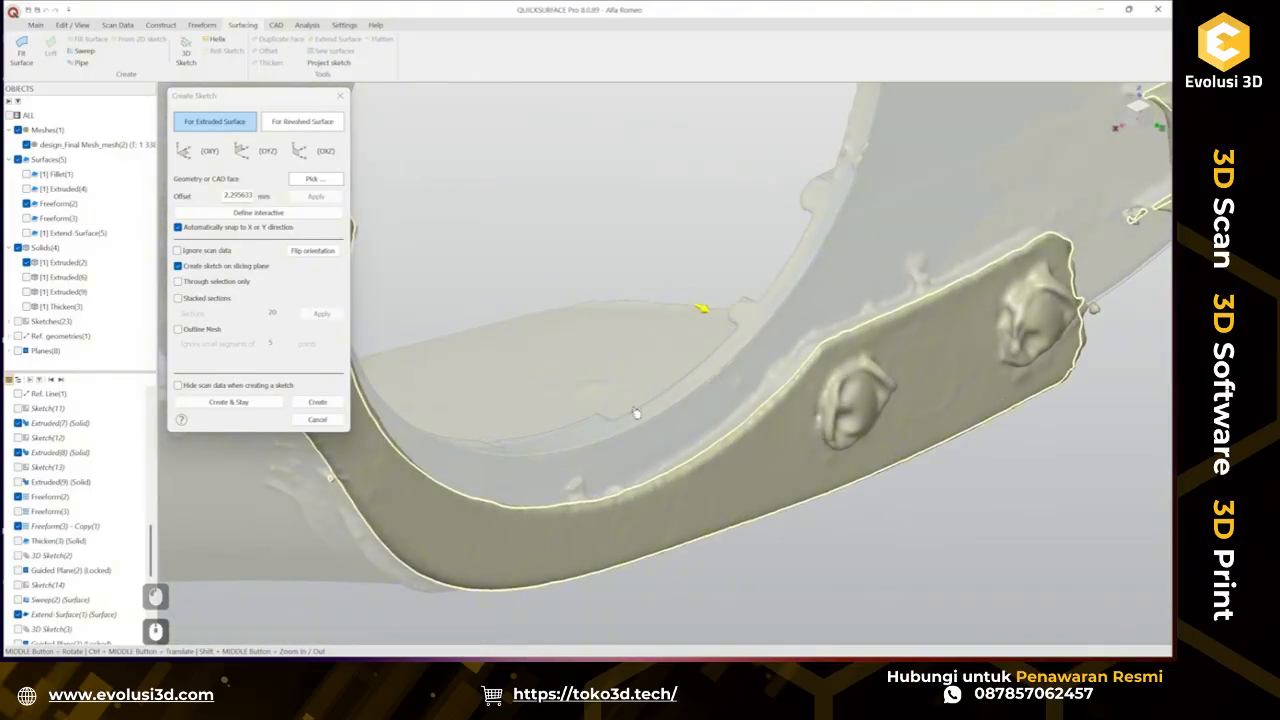
click(325, 404)
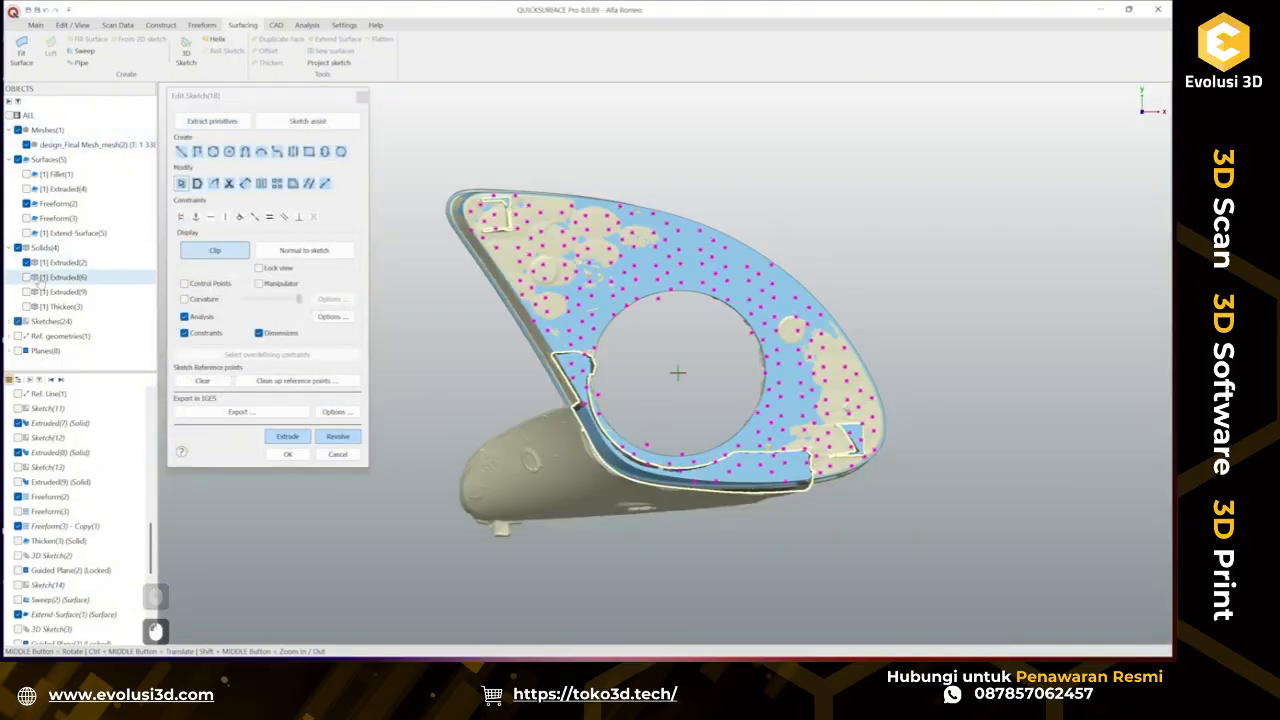
Hide the Extruded(2) solid and draw a line about 8 mm long along the tab's end edge.
click(26, 262)
scroll(741, 473, up, 3)
scroll(741, 473, up, 3)
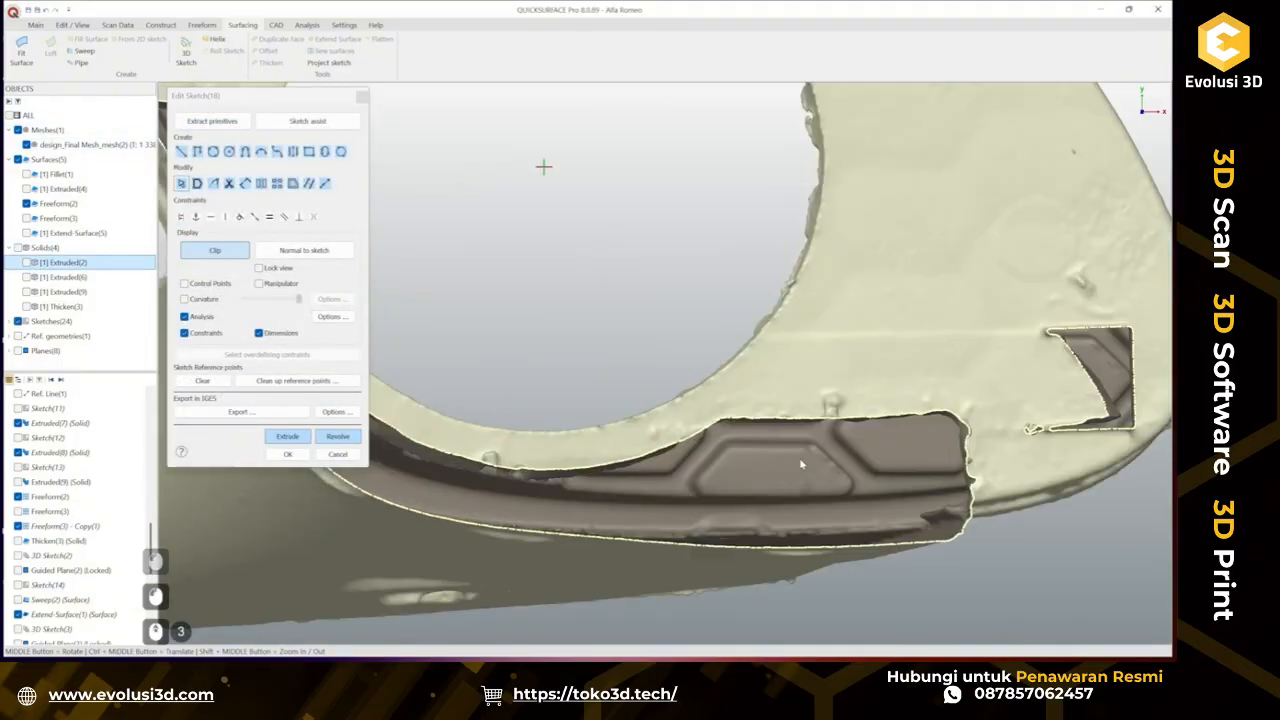
ctrl+middle_drag(956, 448, 788, 333)
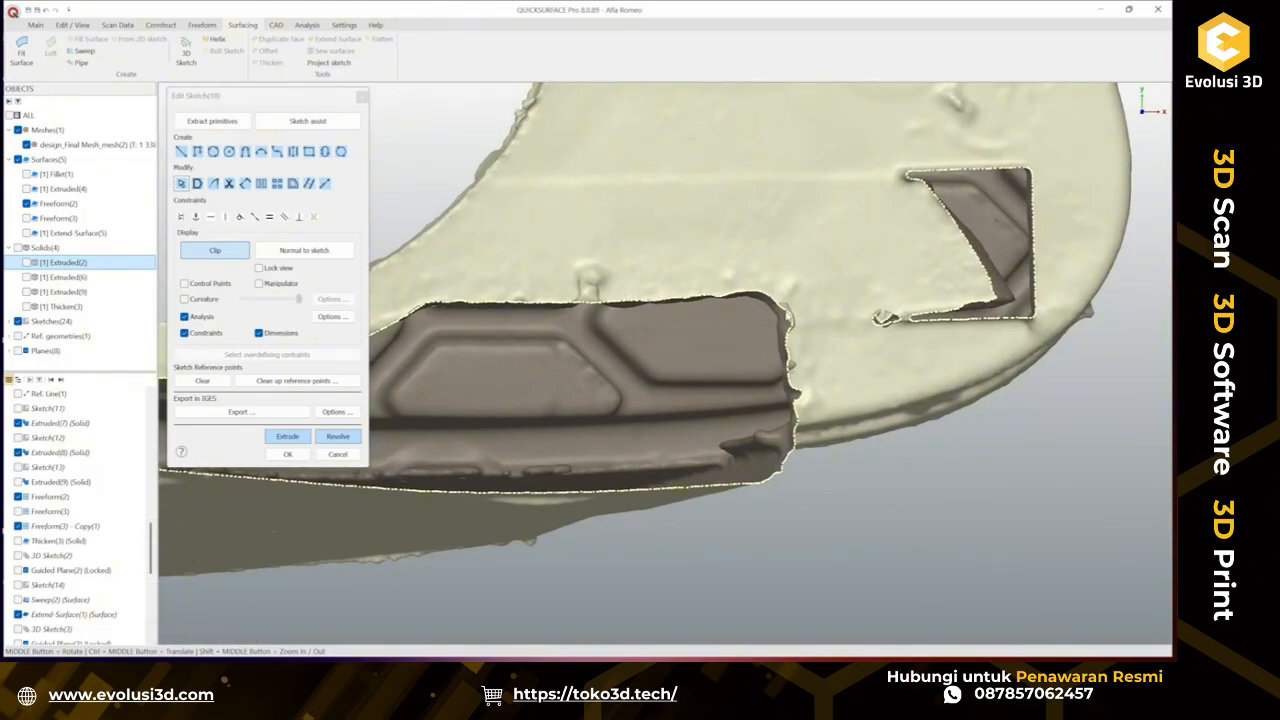
click(181, 151)
ctrl+click(789, 343)
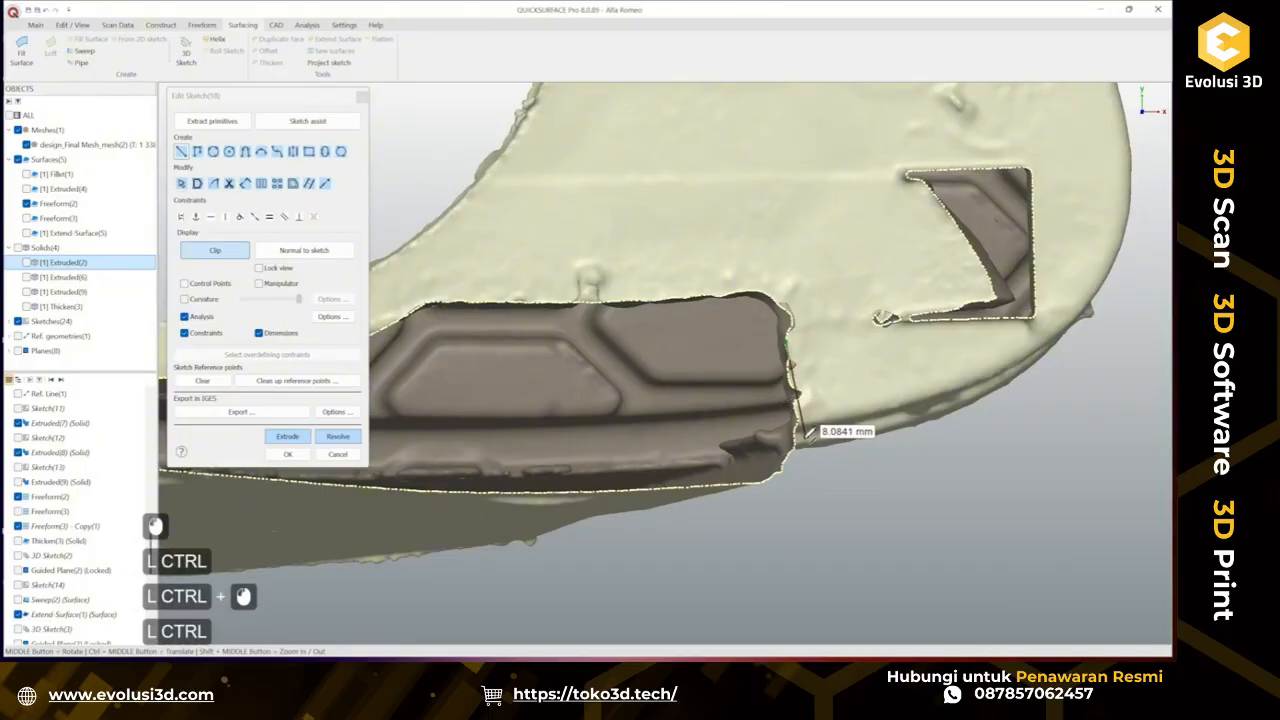
ctrl+click(798, 439)
key(Escape)
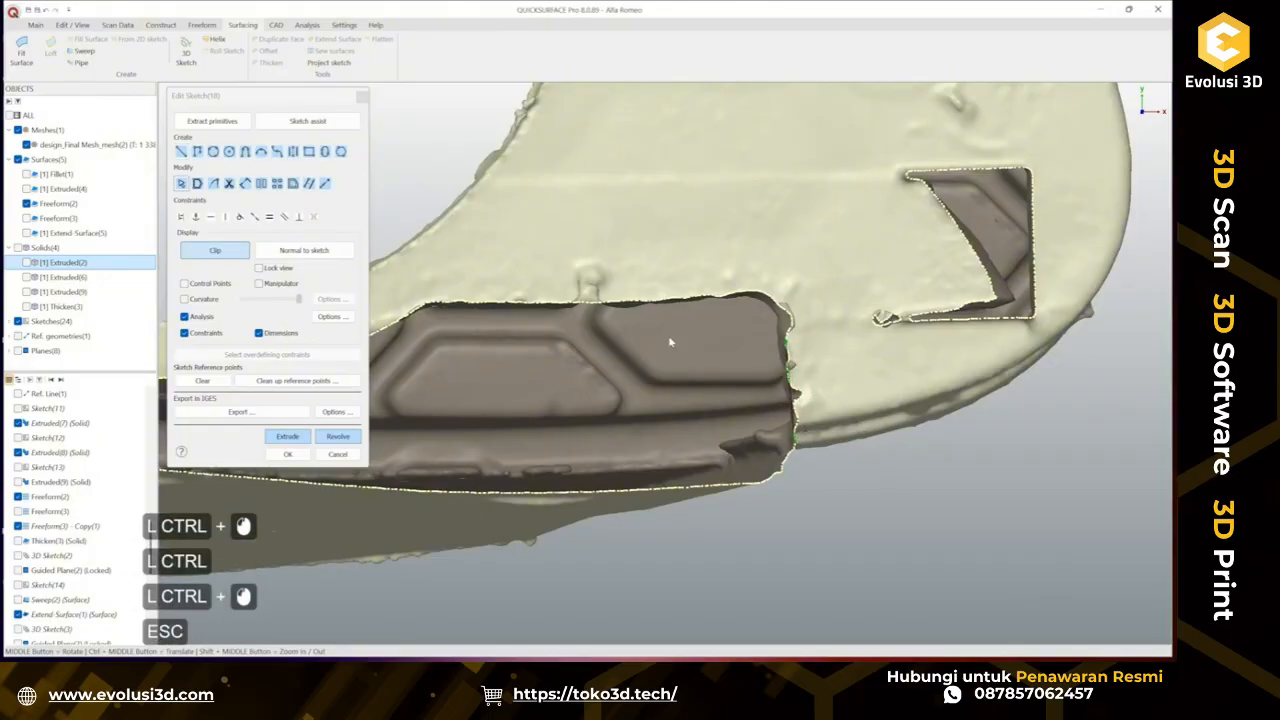
Draw an arc of radius about 195 along the tab's upper edge.
ctrl+middle_drag(664, 361, 764, 371)
click(259, 153)
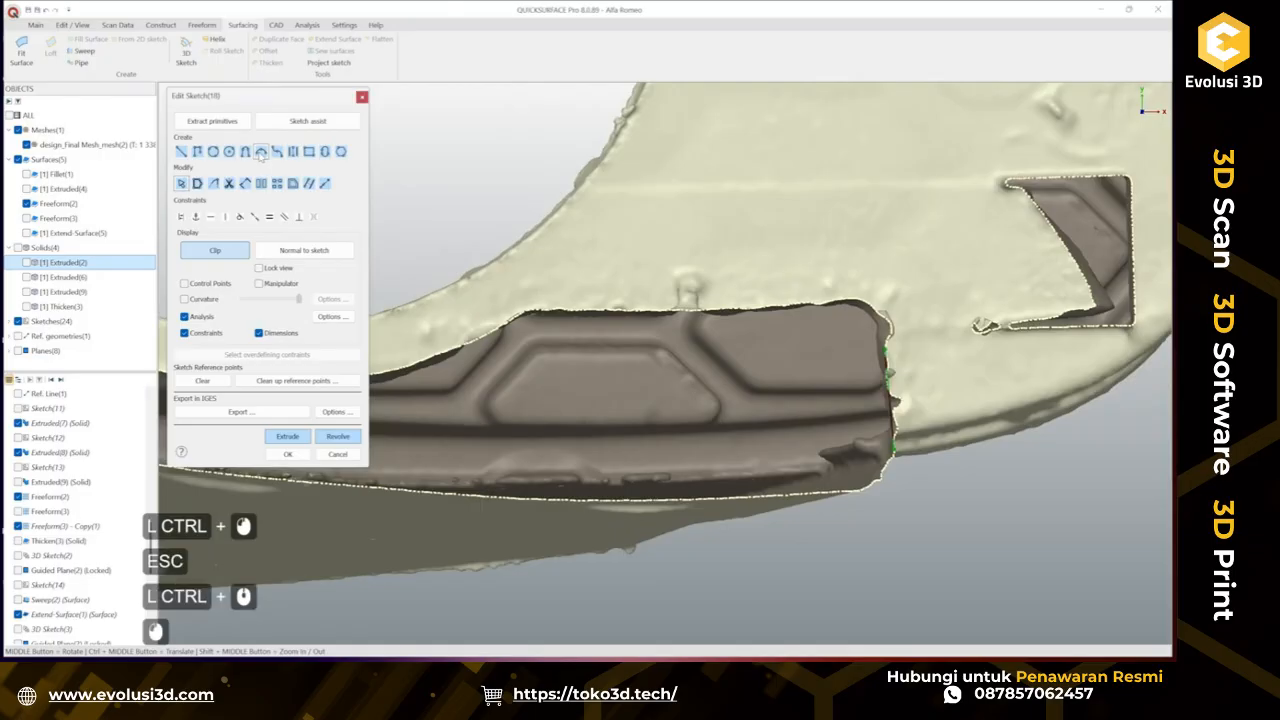
ctrl+click(540, 305)
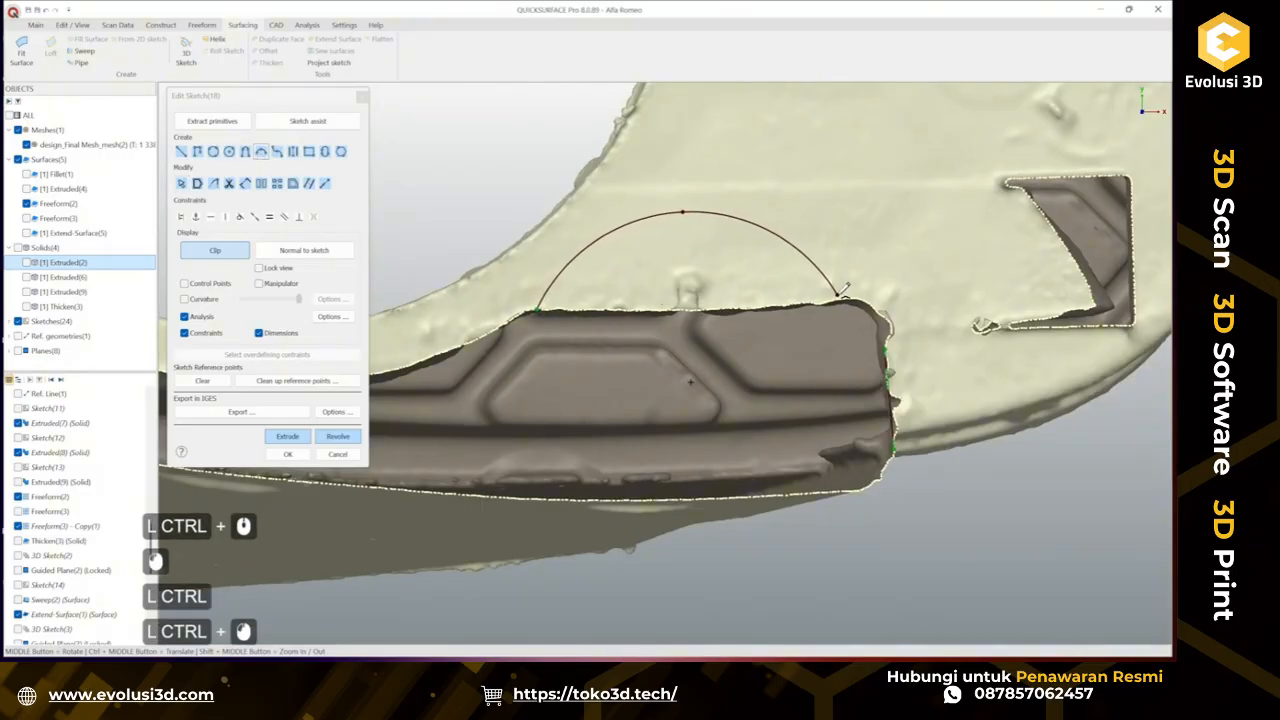
ctrl+click(822, 298)
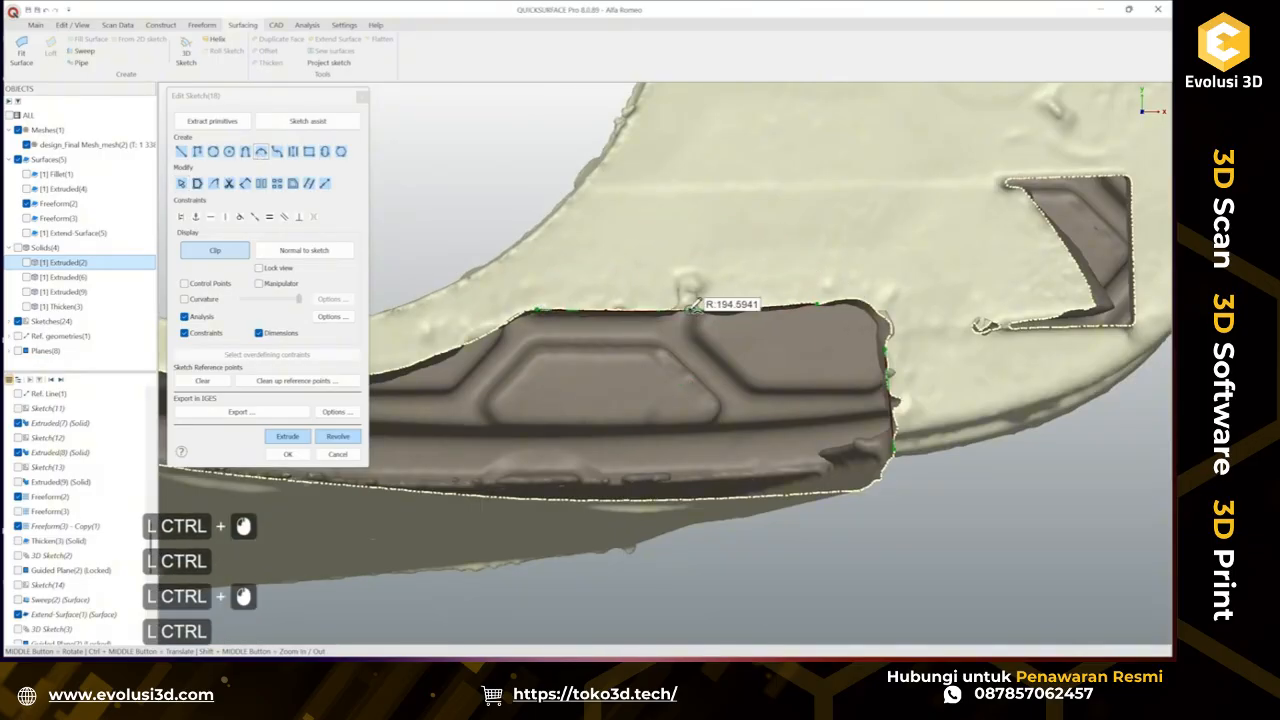
ctrl+click(783, 296)
key(Escape)
key(Escape)
ctrl+click(881, 298)
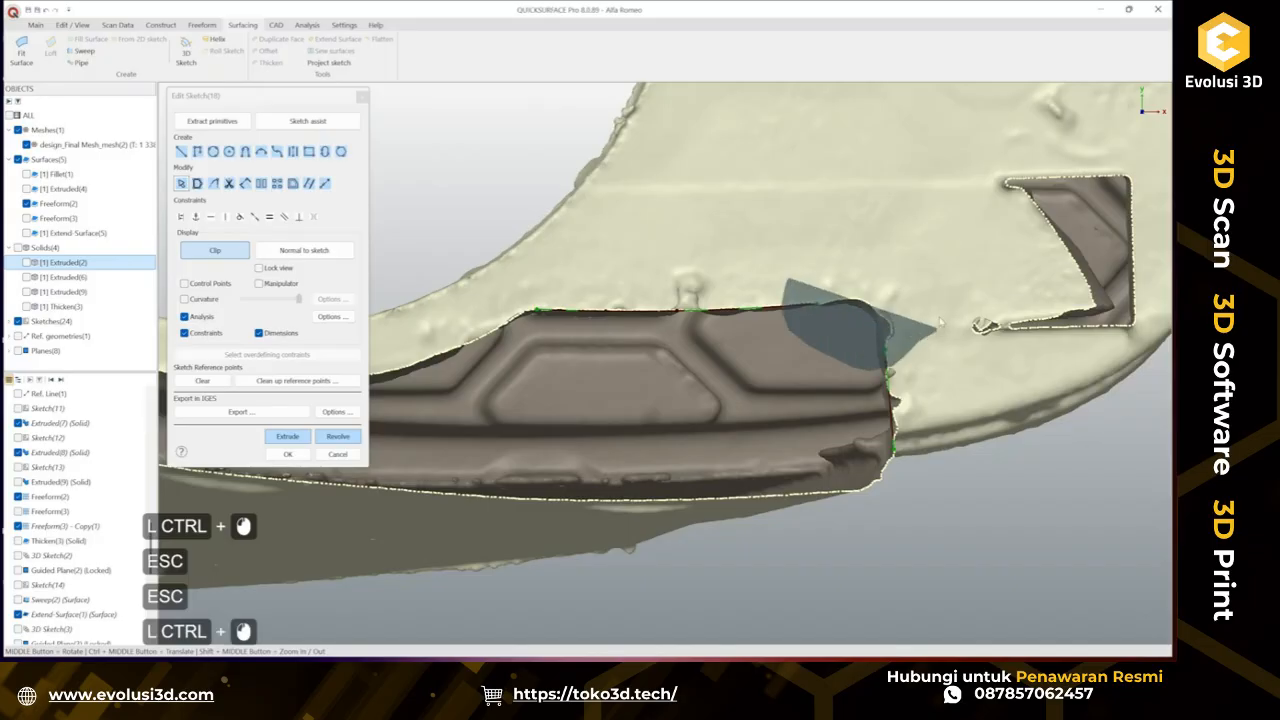
Draw an arc of radius about 52 along the curved inner edge of the tab.
scroll(548, 375, down, 3)
ctrl+middle_drag(577, 374, 898, 437)
click(261, 151)
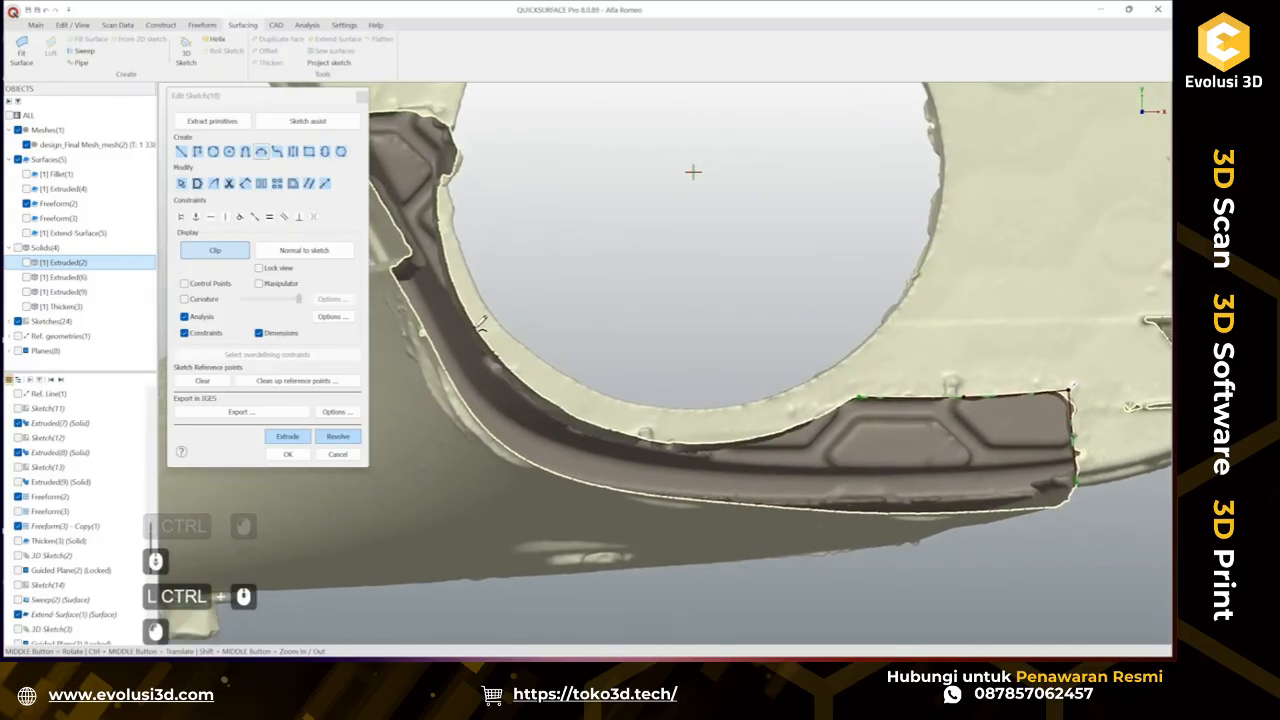
ctrl+click(481, 333)
ctrl+click(736, 440)
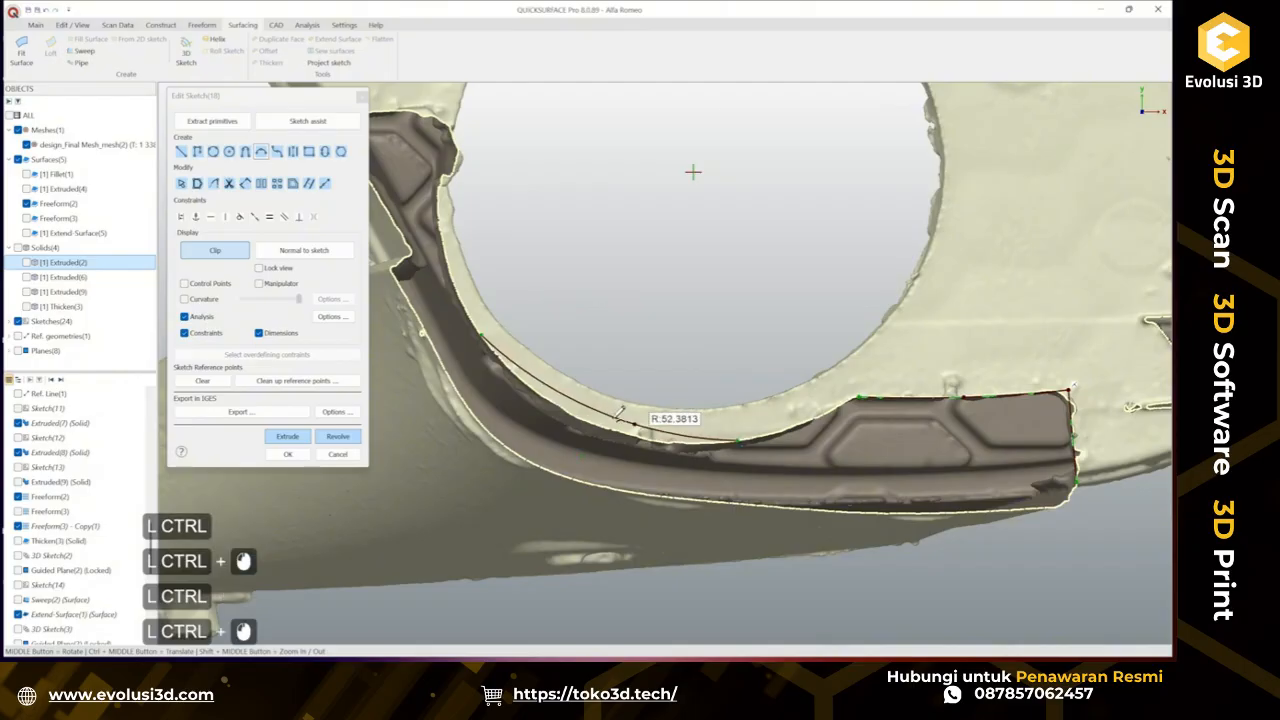
ctrl+click(597, 424)
key(Escape)
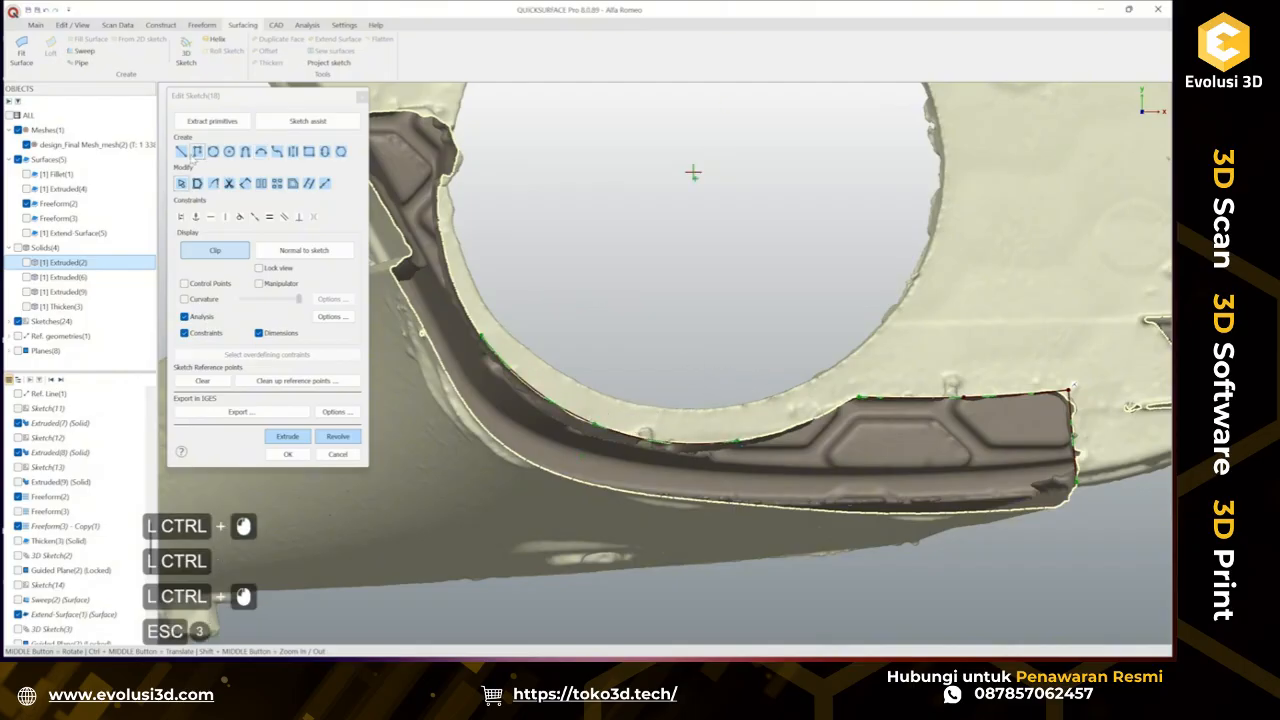
click(733, 396)
click(744, 439)
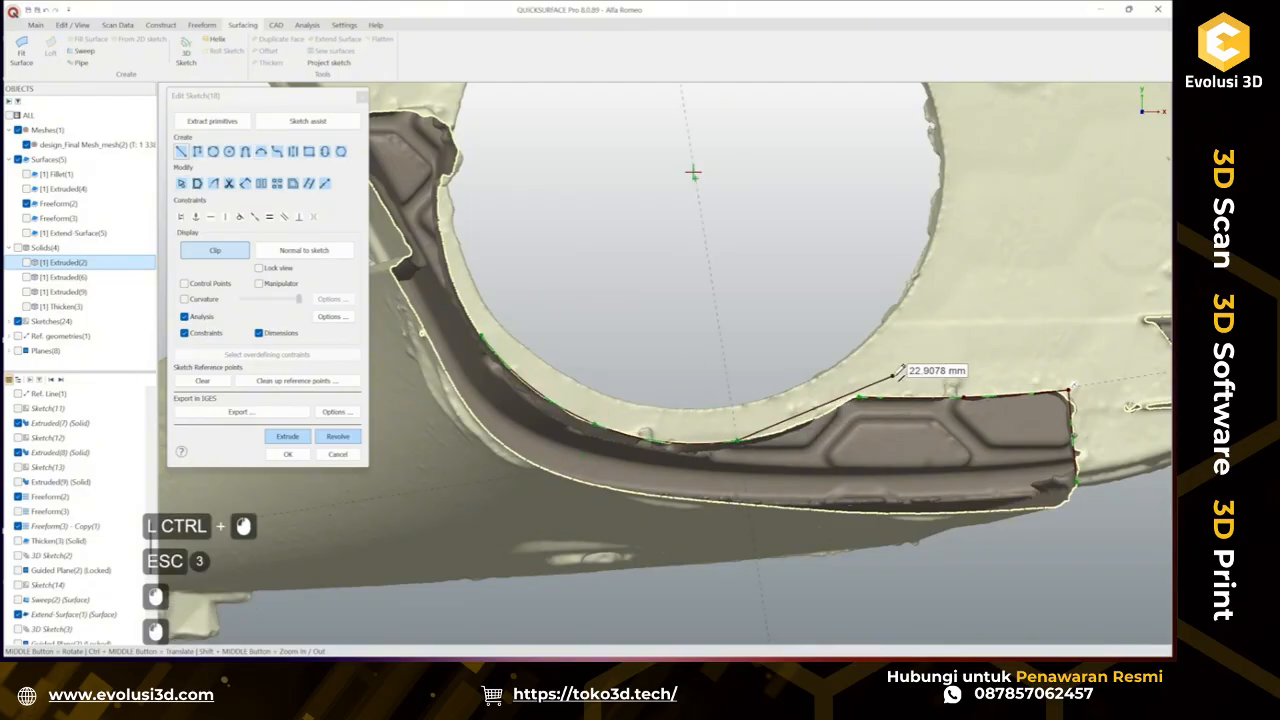
key(Escape)
key(Escape)
click(748, 442)
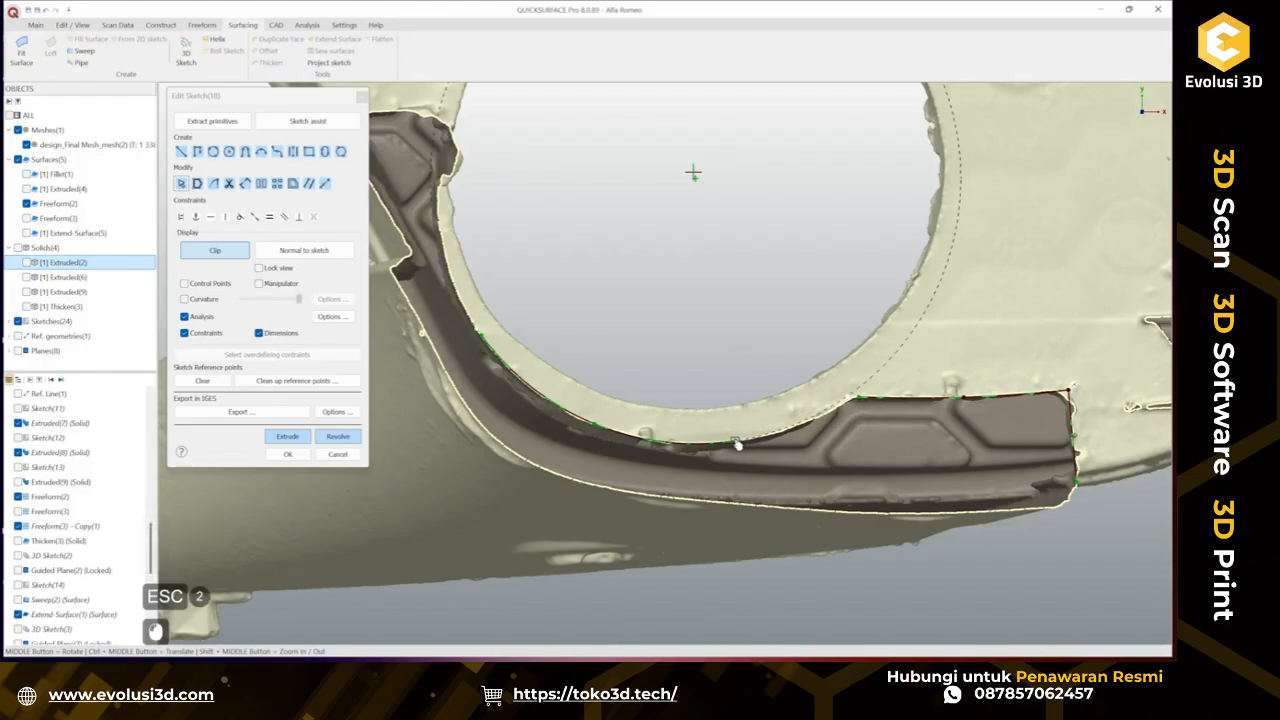
click(732, 424)
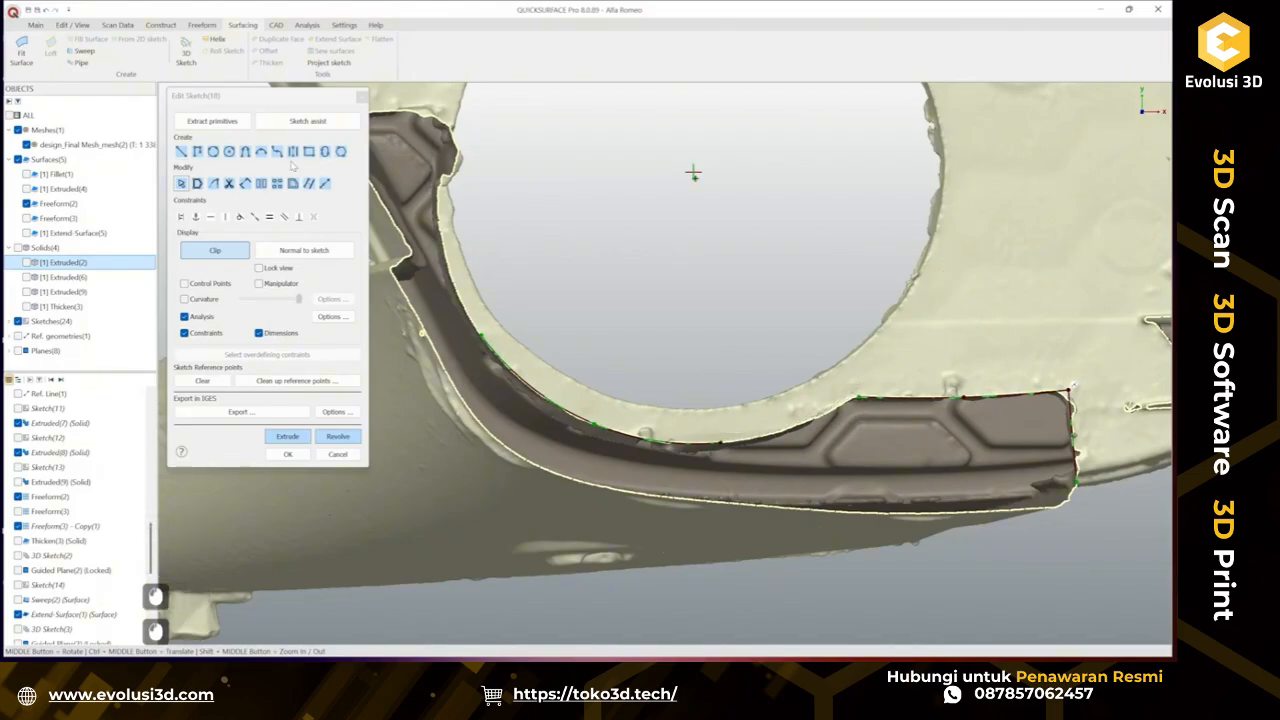
click(246, 152)
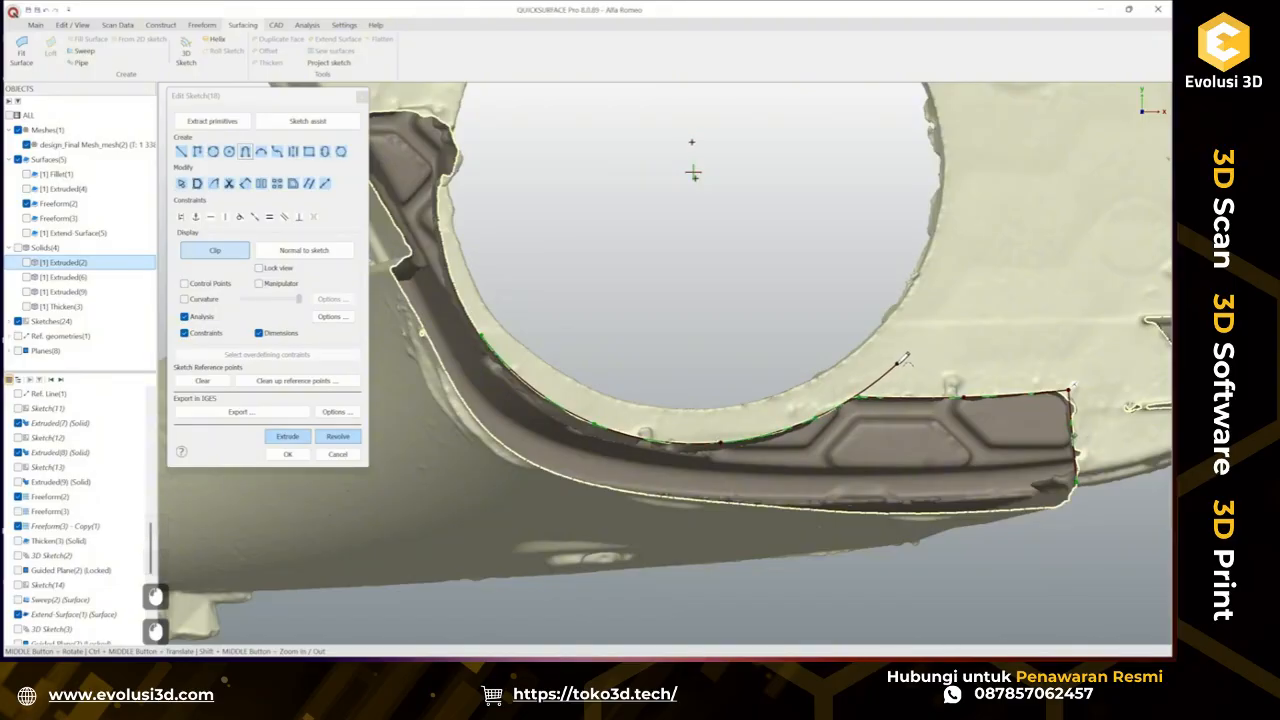
key(Escape)
key(Escape)
ctrl+click(862, 390)
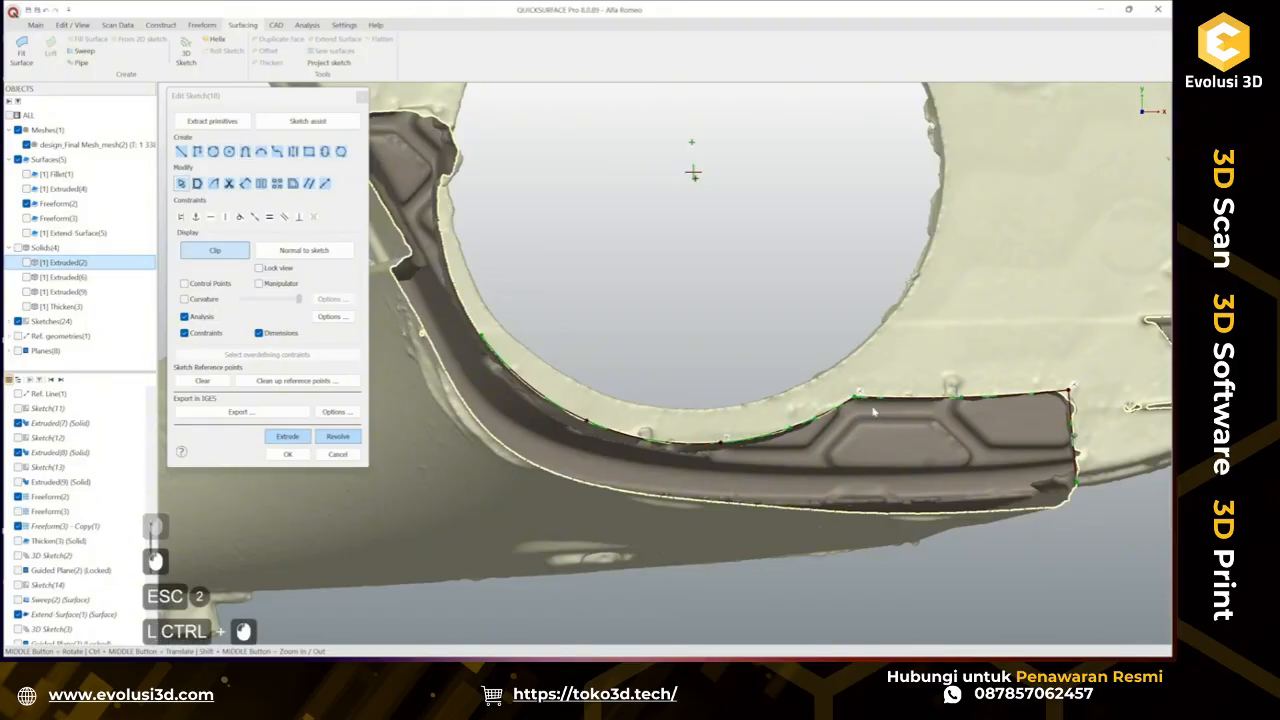
Try to draw a line about 16 mm along the tab's left end edge.
ctrl+middle_drag(873, 412, 1064, 509)
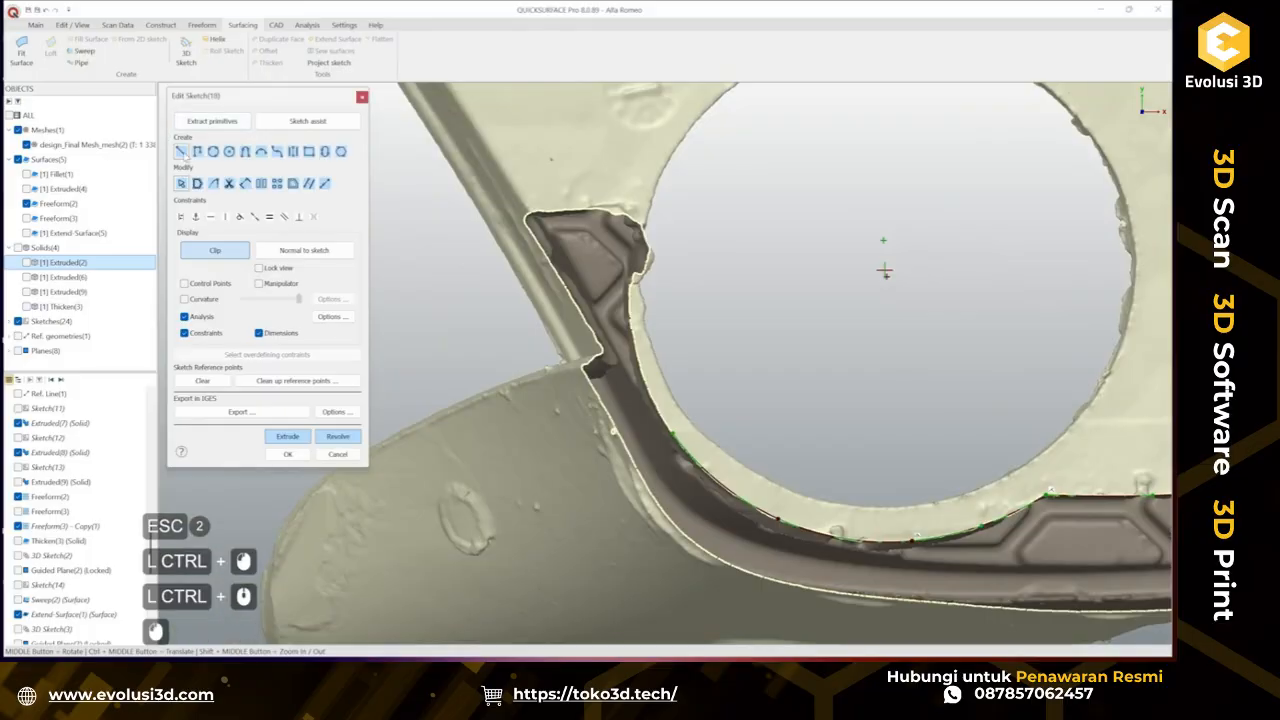
click(680, 435)
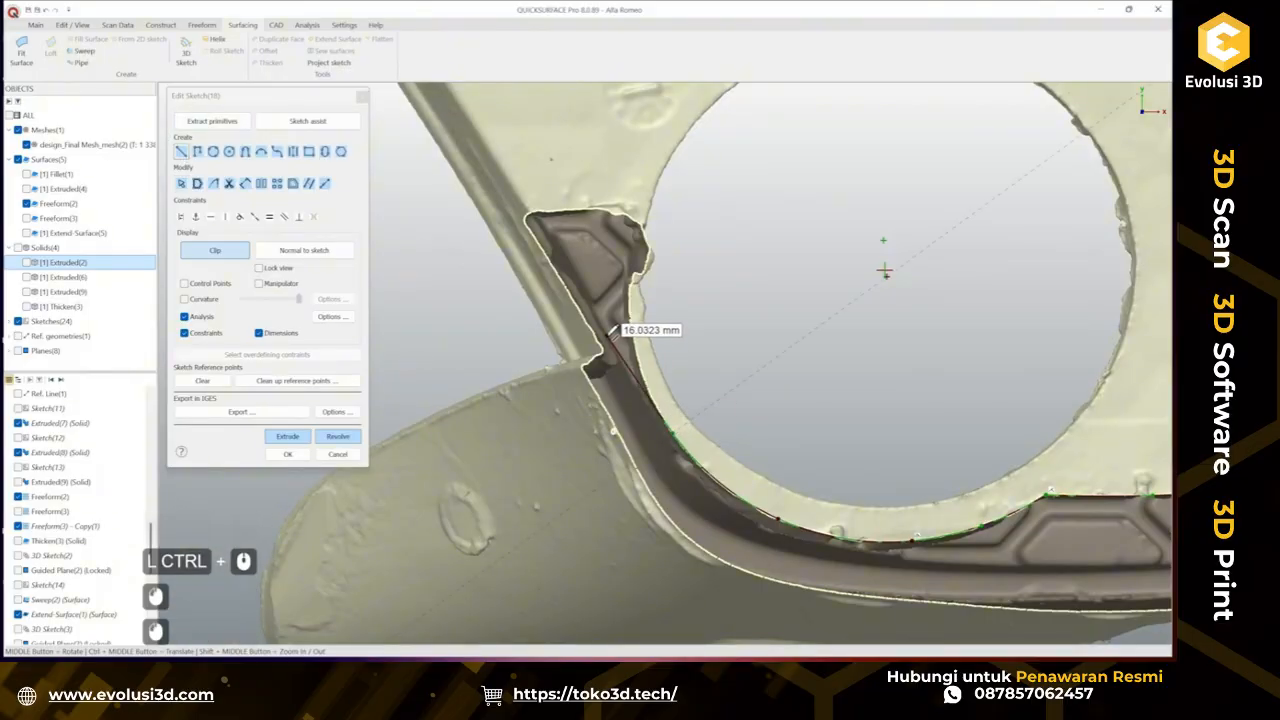
click(607, 331)
key(Escape)
key(Escape)
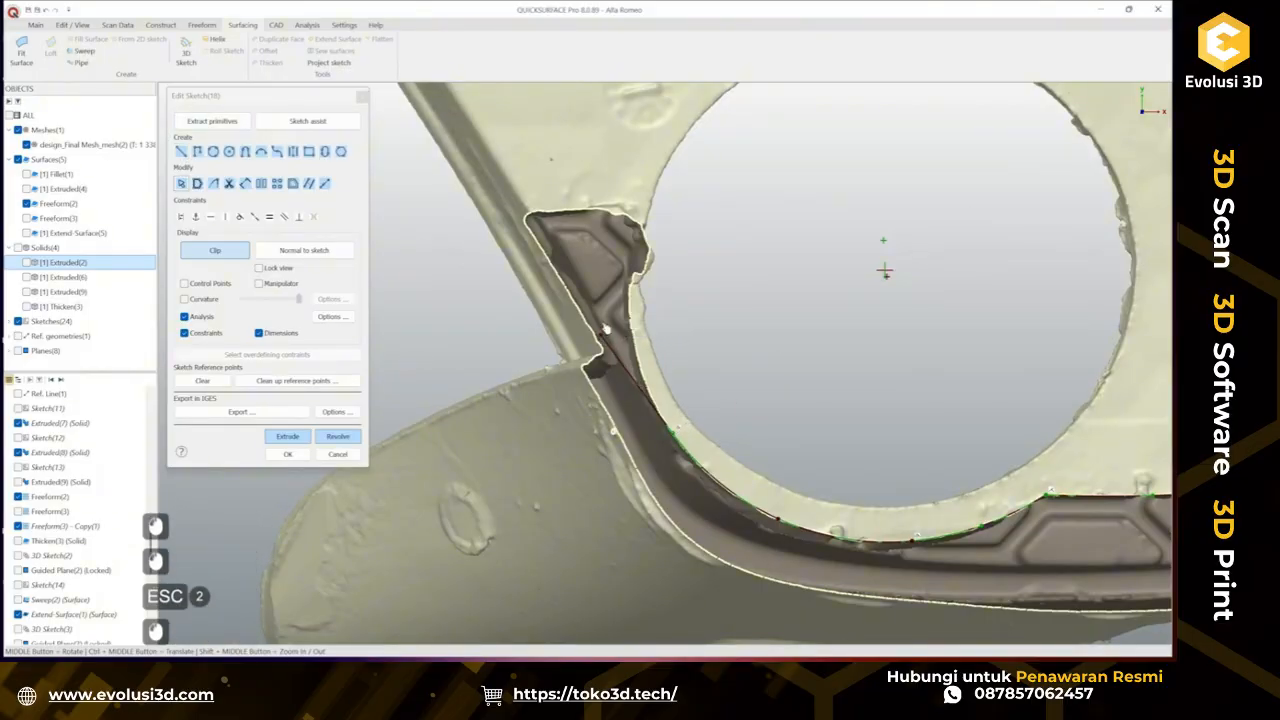
drag(606, 330, 626, 214)
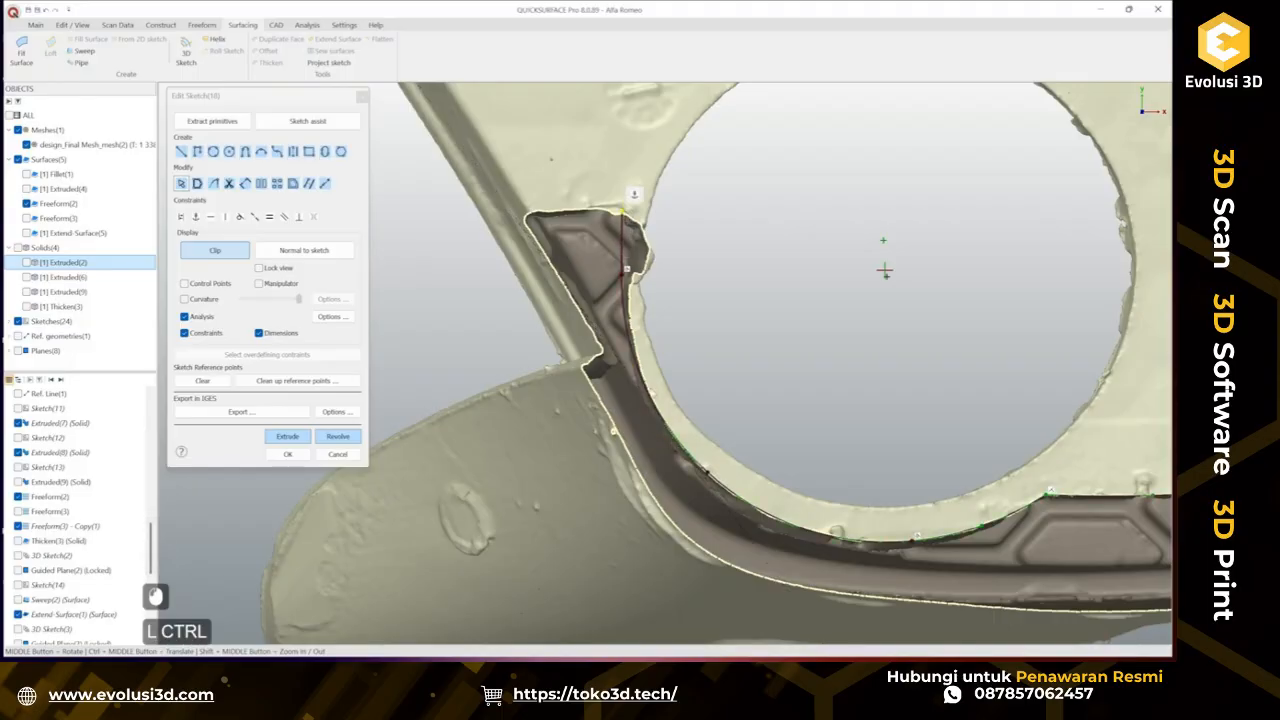
key(ctrl+z)
key(ctrl+z)
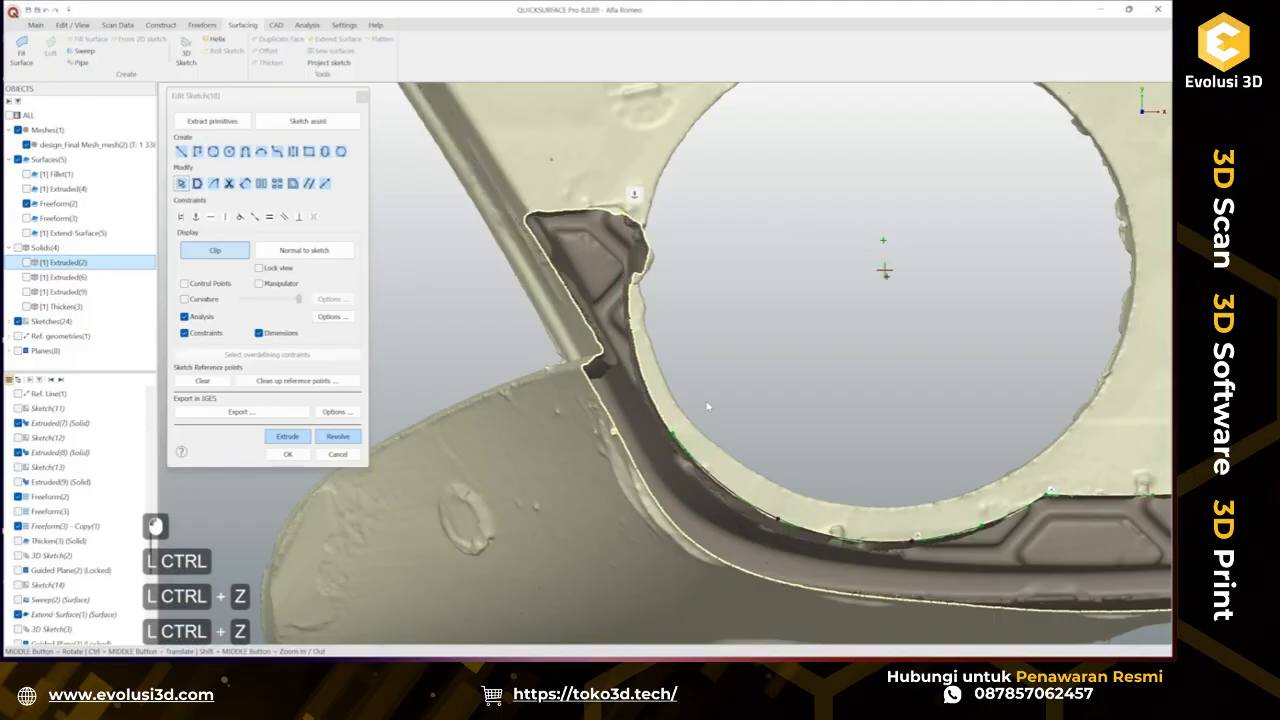
Draw an arc running up the tab's left edge from the end of the curved inner arc.
click(248, 155)
click(680, 428)
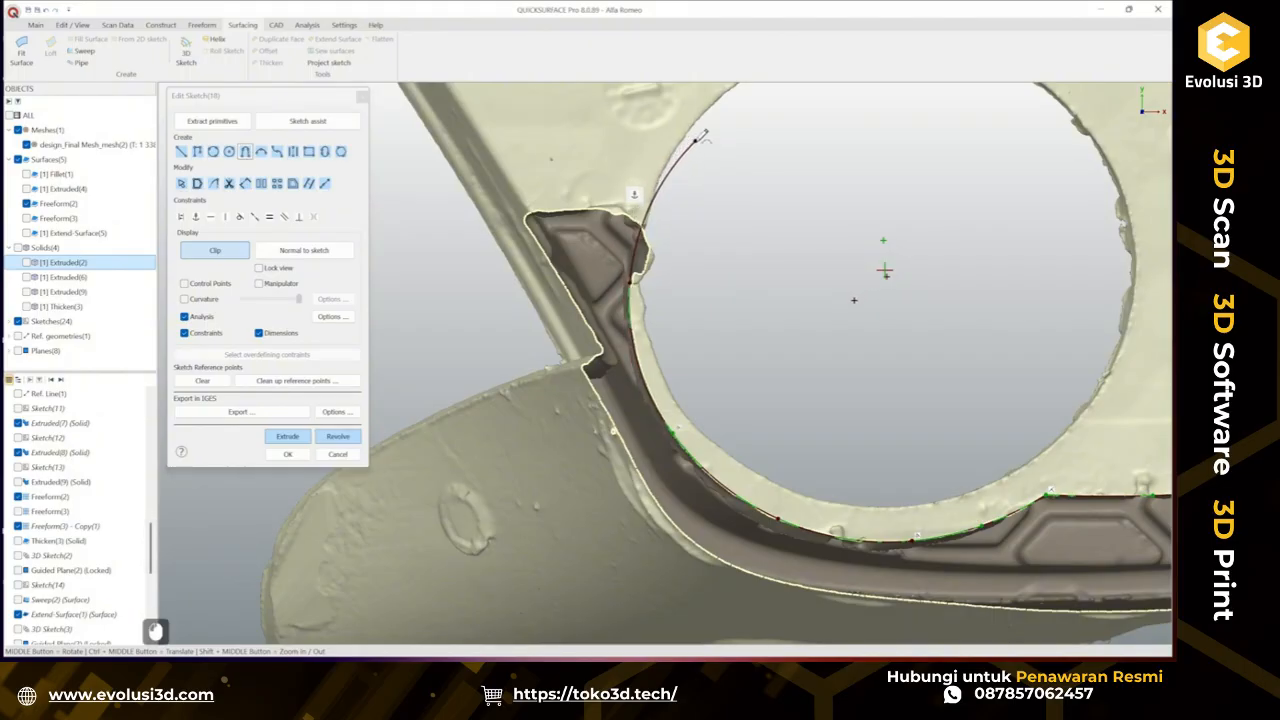
key(Escape)
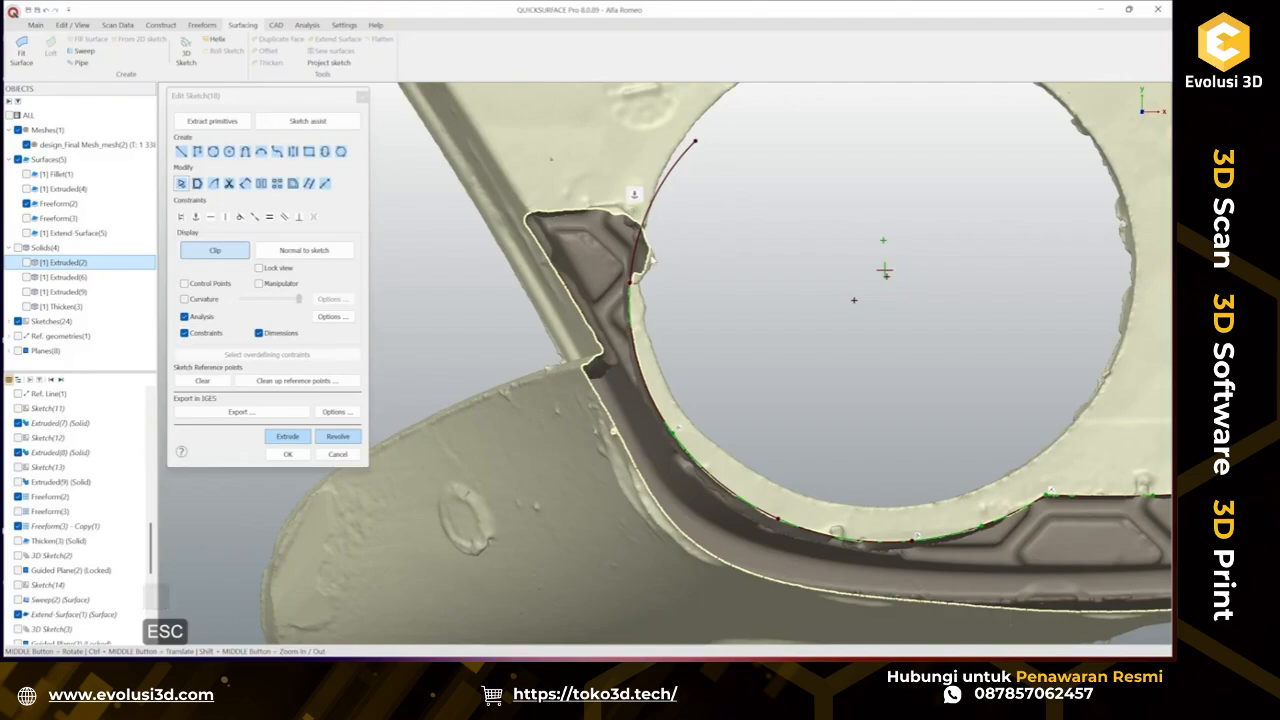
Turn off sketch clipping and draw a line about 22 mm along the tab's top edge.
scroll(568, 218, up, 2)
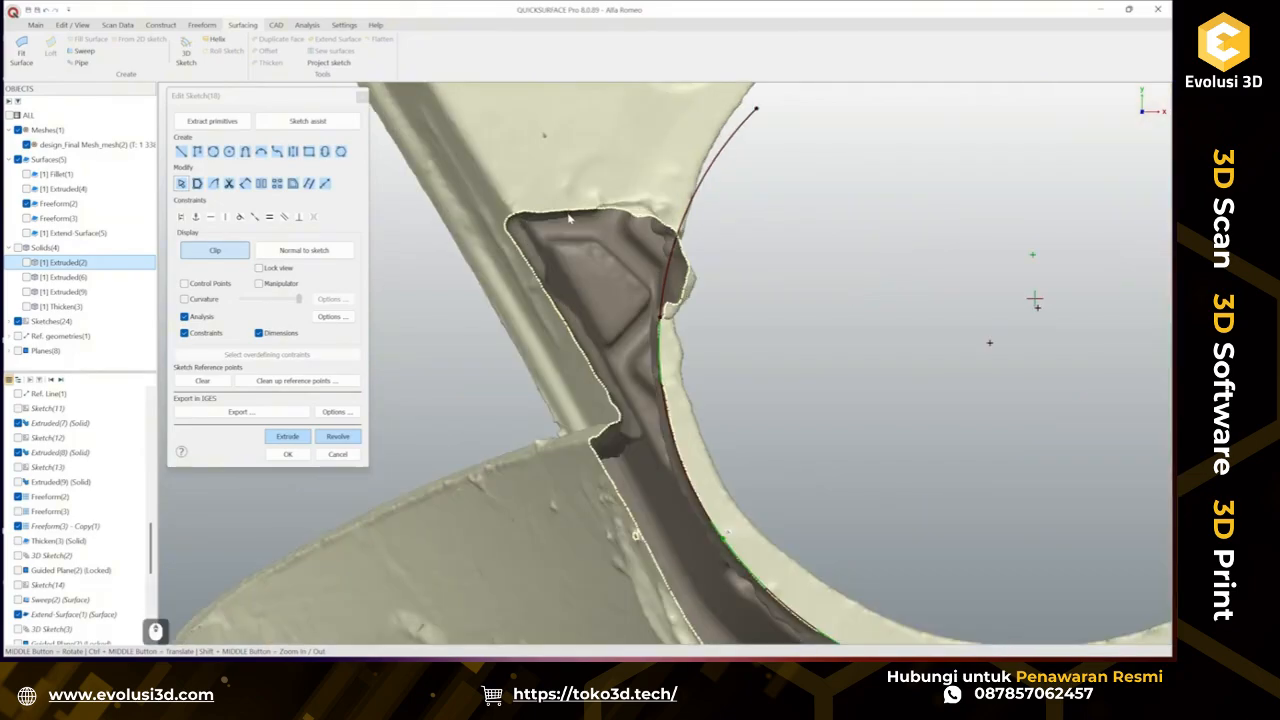
scroll(570, 218, up, 2)
scroll(743, 356, down, 1)
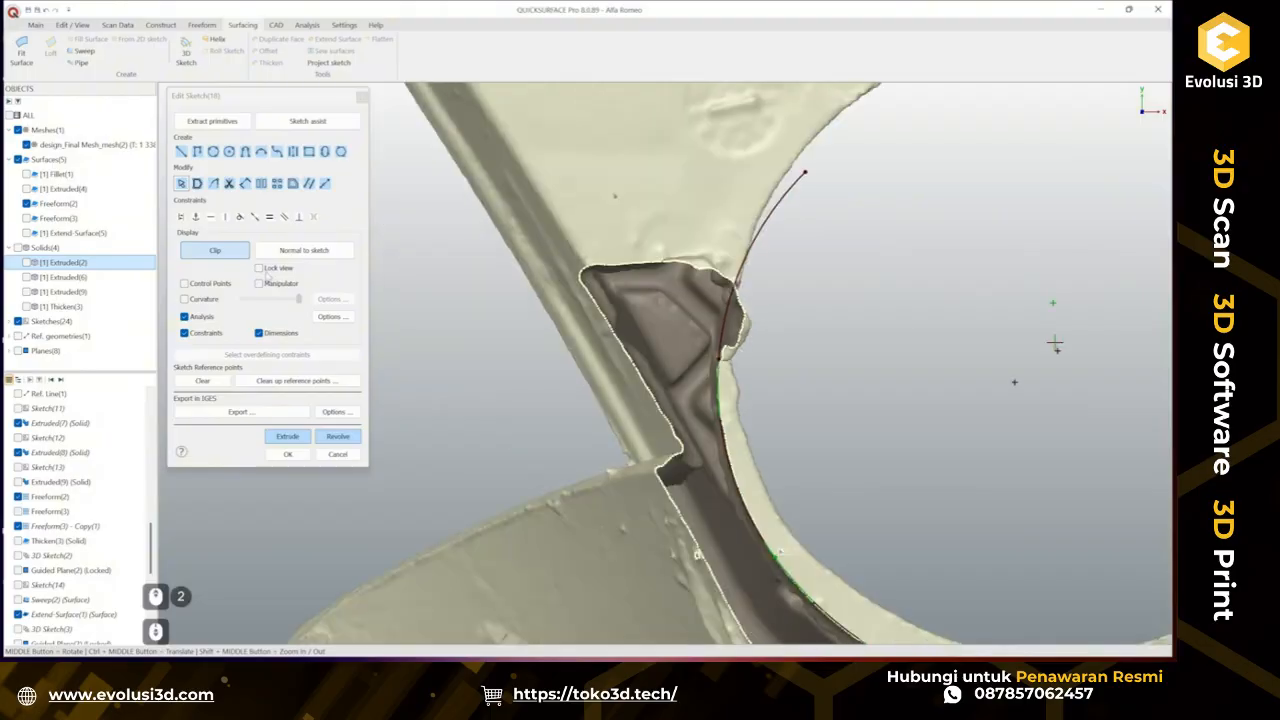
click(231, 257)
ctrl+middle_drag(698, 292, 621, 212)
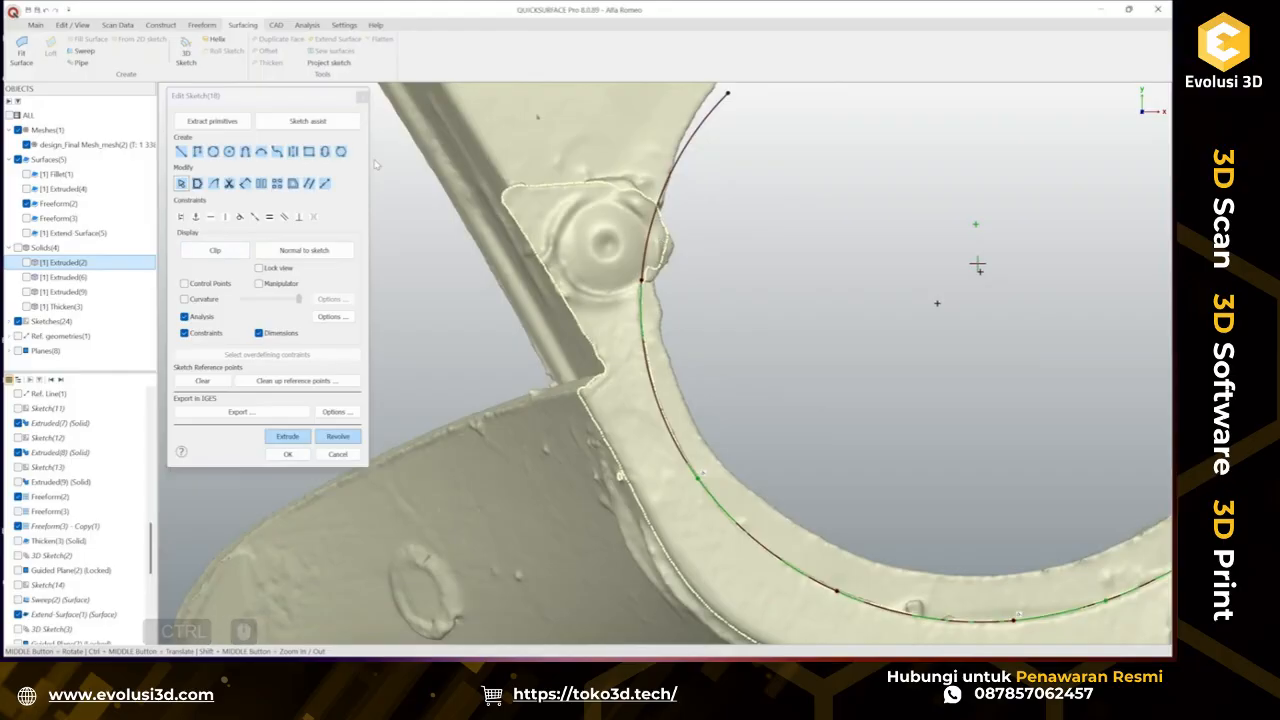
click(181, 151)
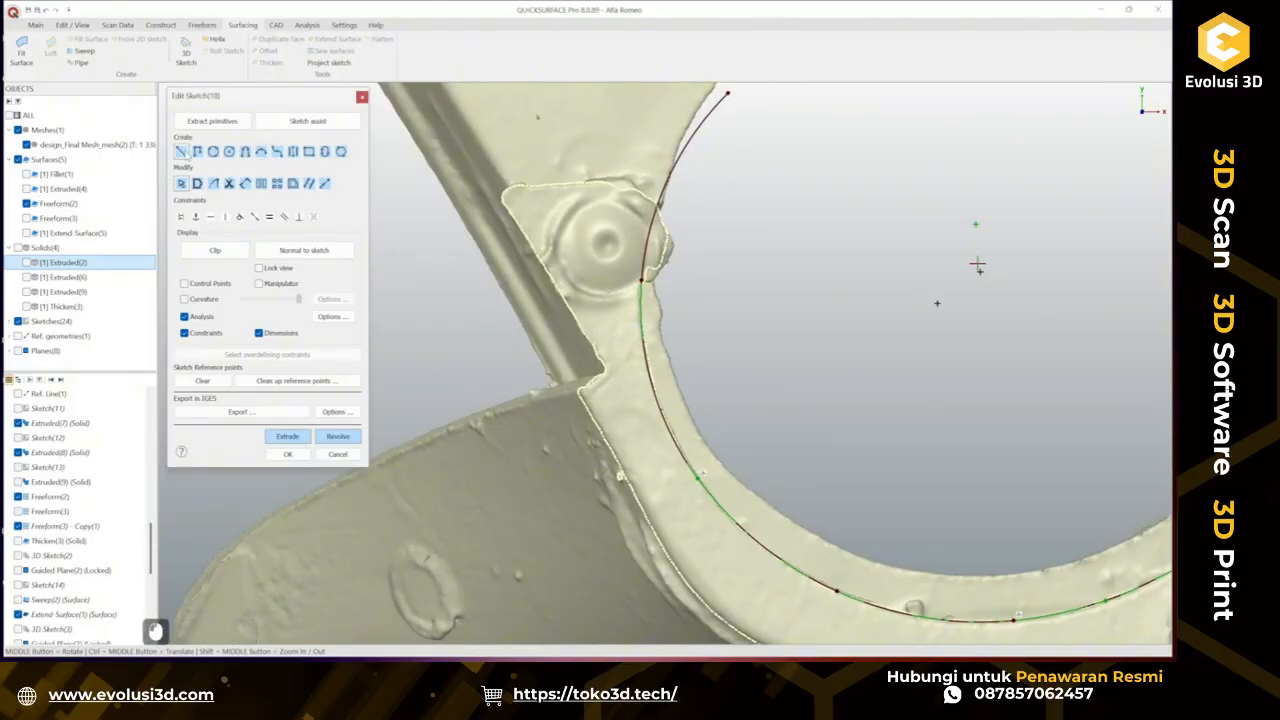
ctrl+click(533, 185)
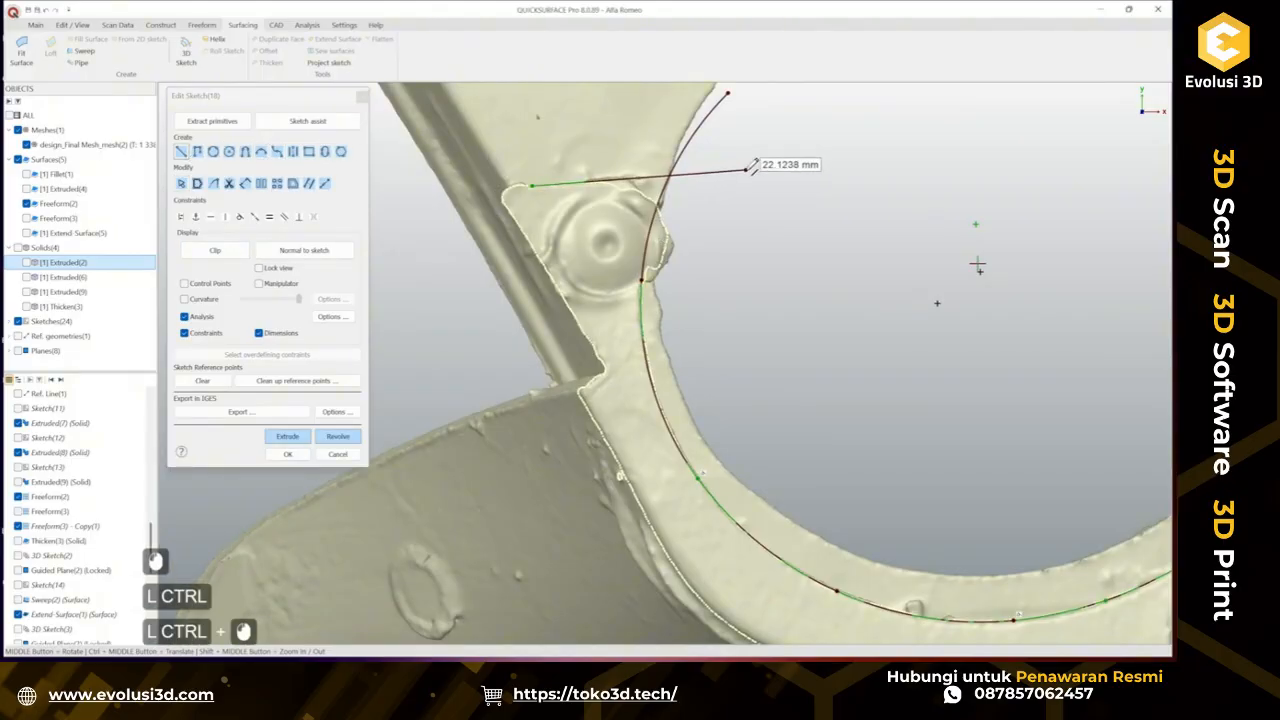
click(746, 175)
key(Escape)
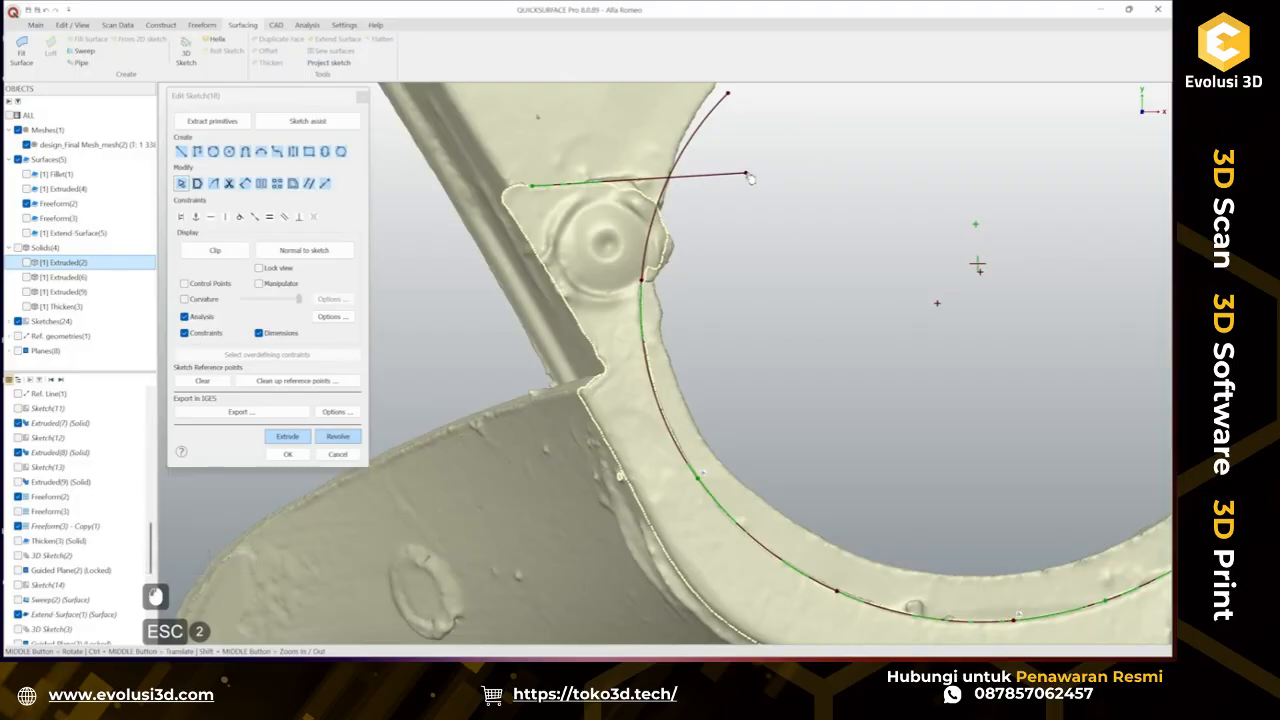
Shorten the top line and draw an arc around the round boss joining it to the left edge arc.
click(647, 185)
click(615, 180)
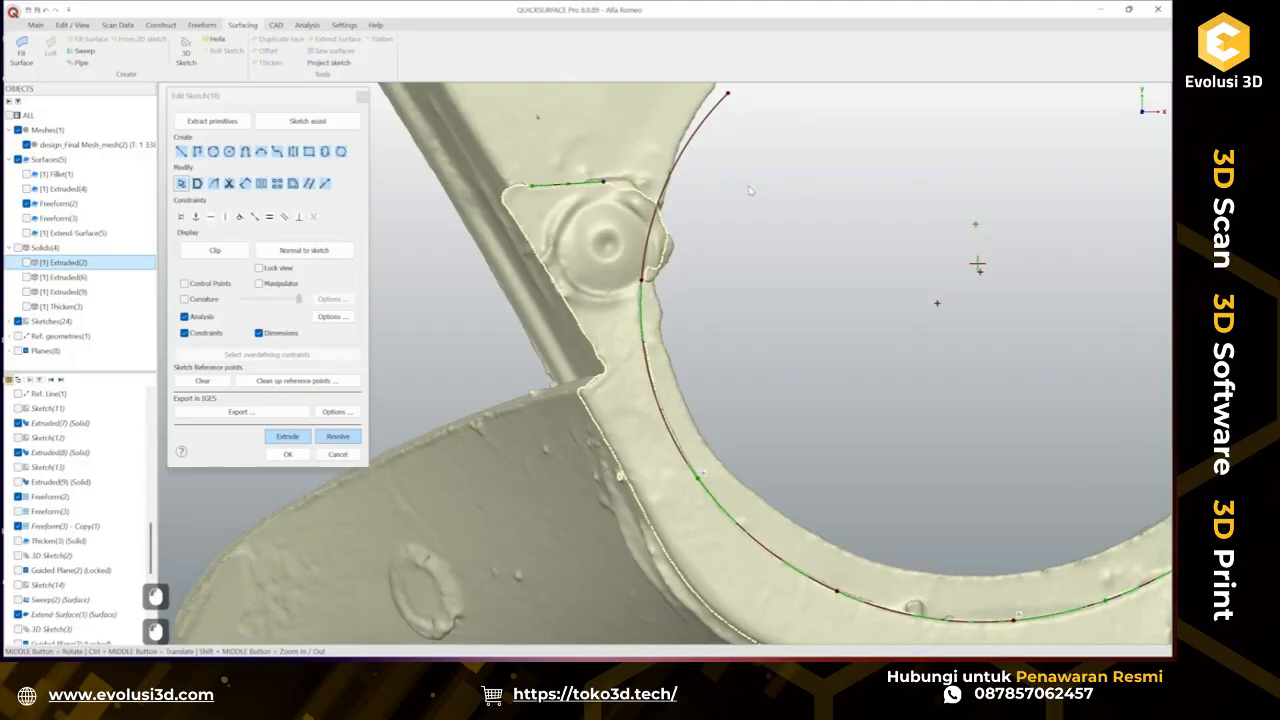
click(246, 152)
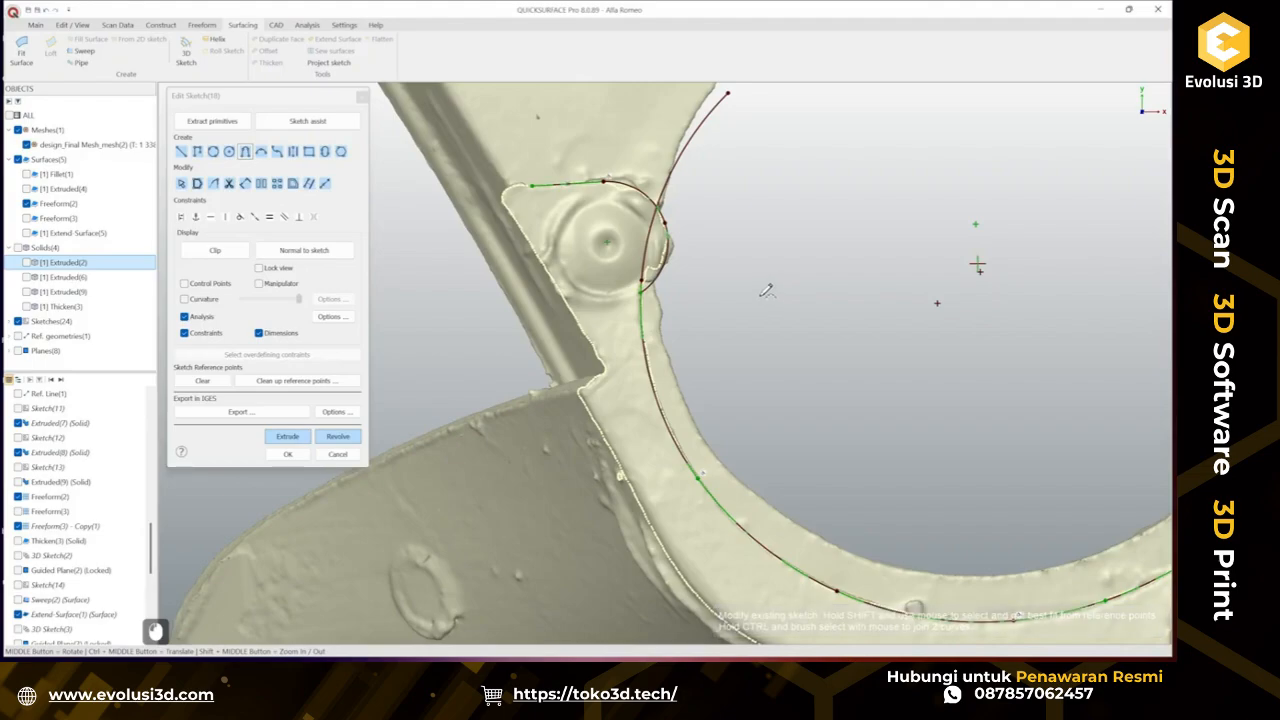
key(Escape)
click(642, 296)
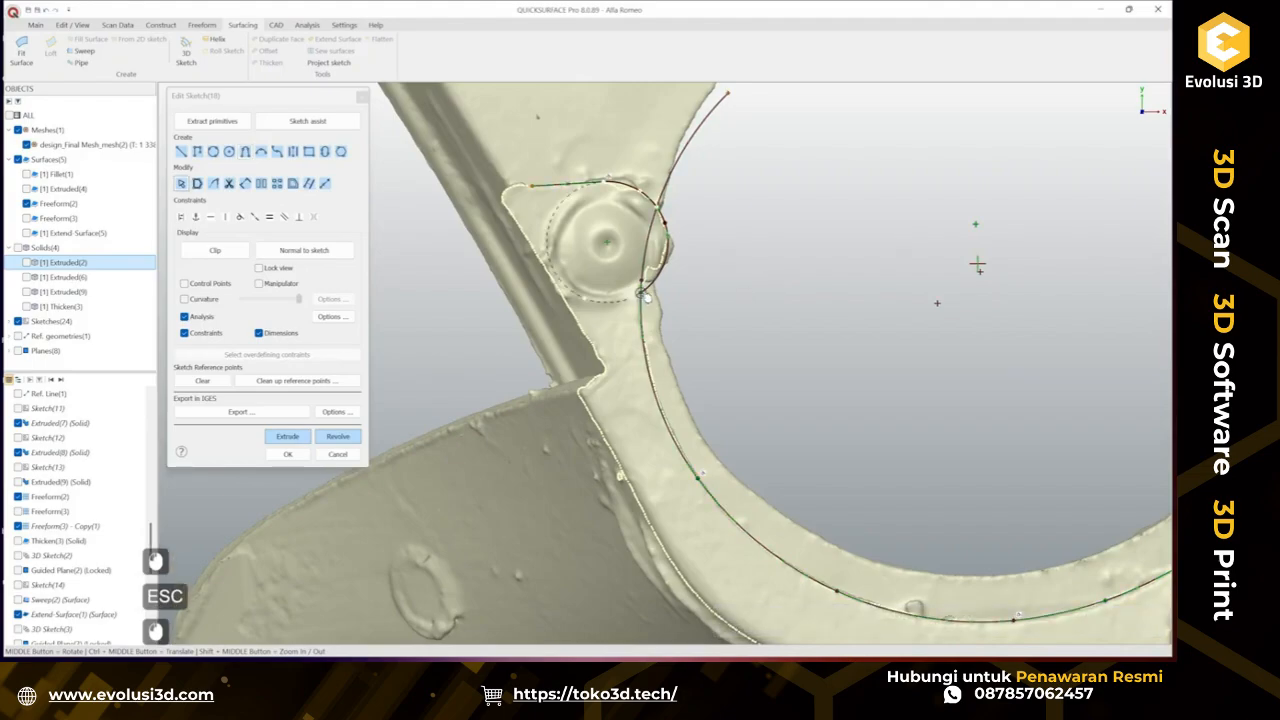
click(717, 298)
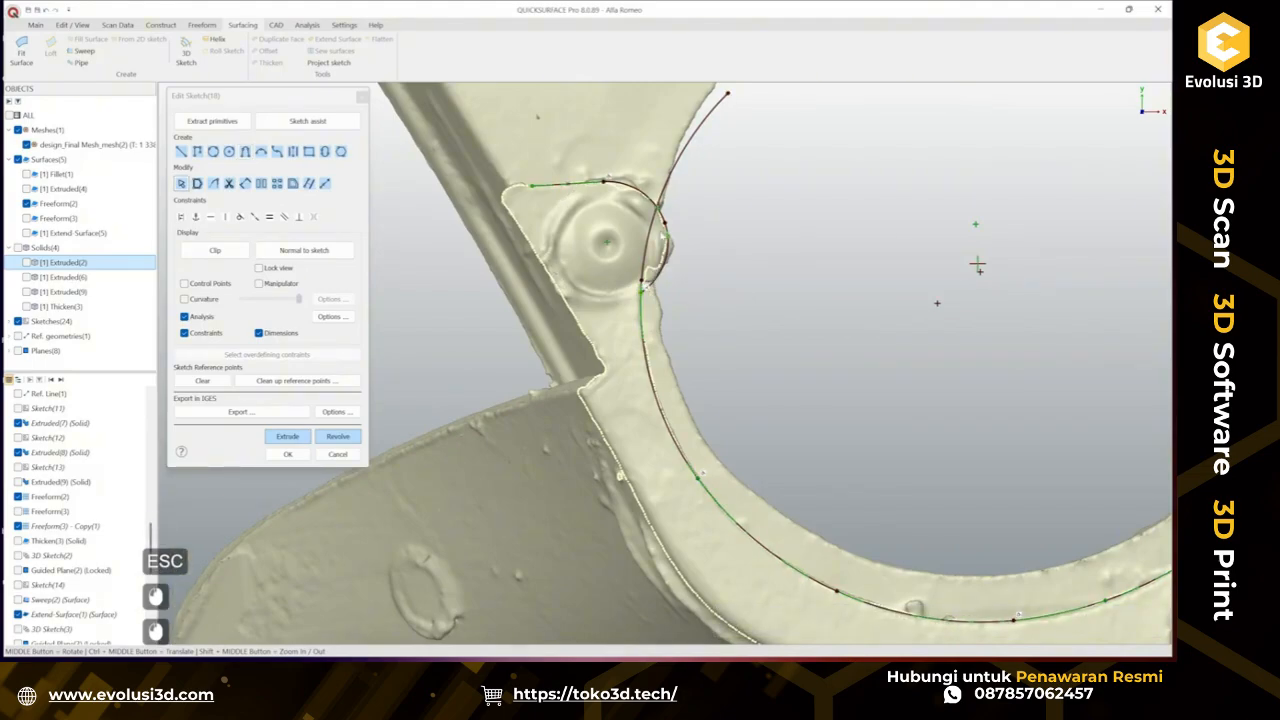
Trim the excess arc segments around the boss at the tab's upper corner.
click(229, 183)
click(680, 142)
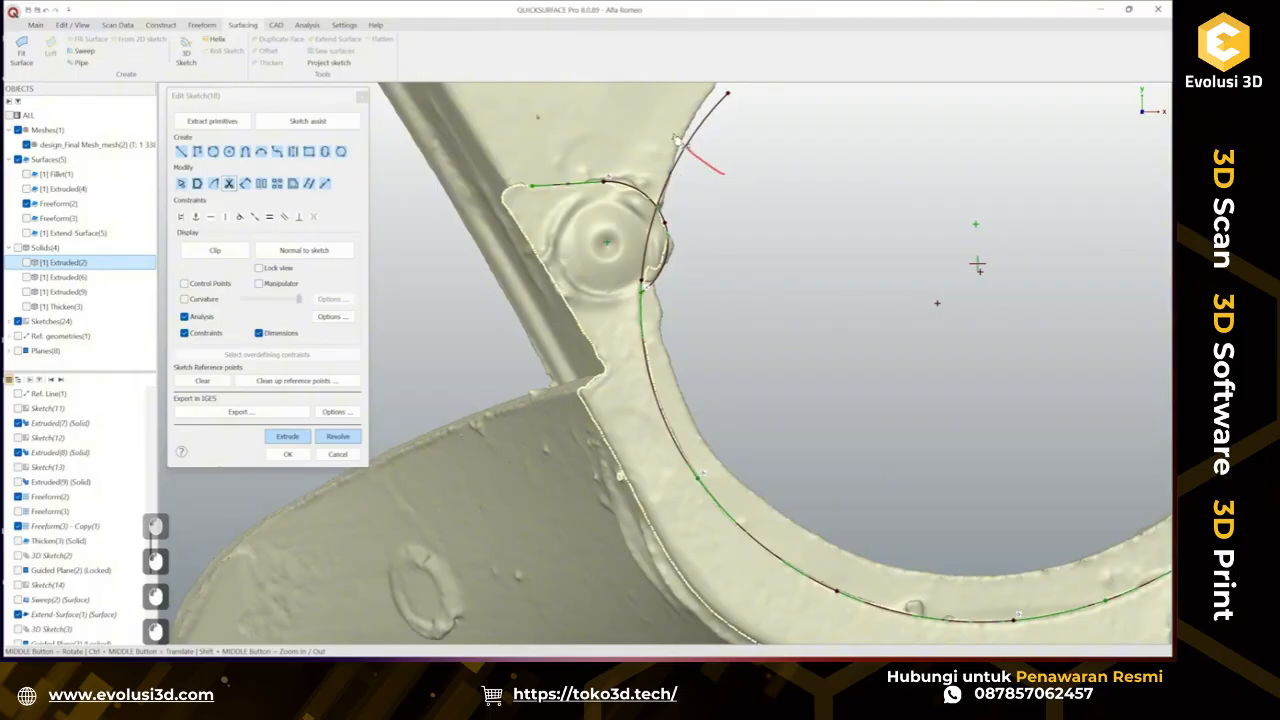
click(680, 142)
scroll(655, 232, up, 3)
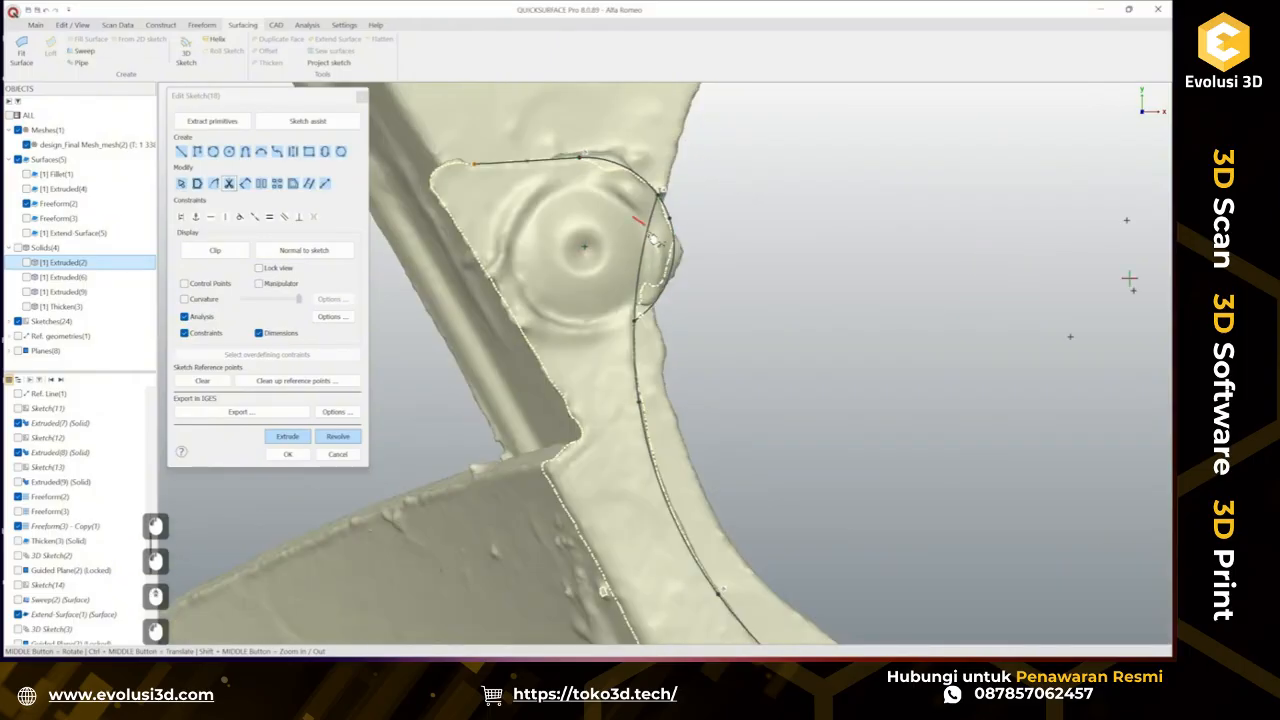
scroll(947, 262, down, 3)
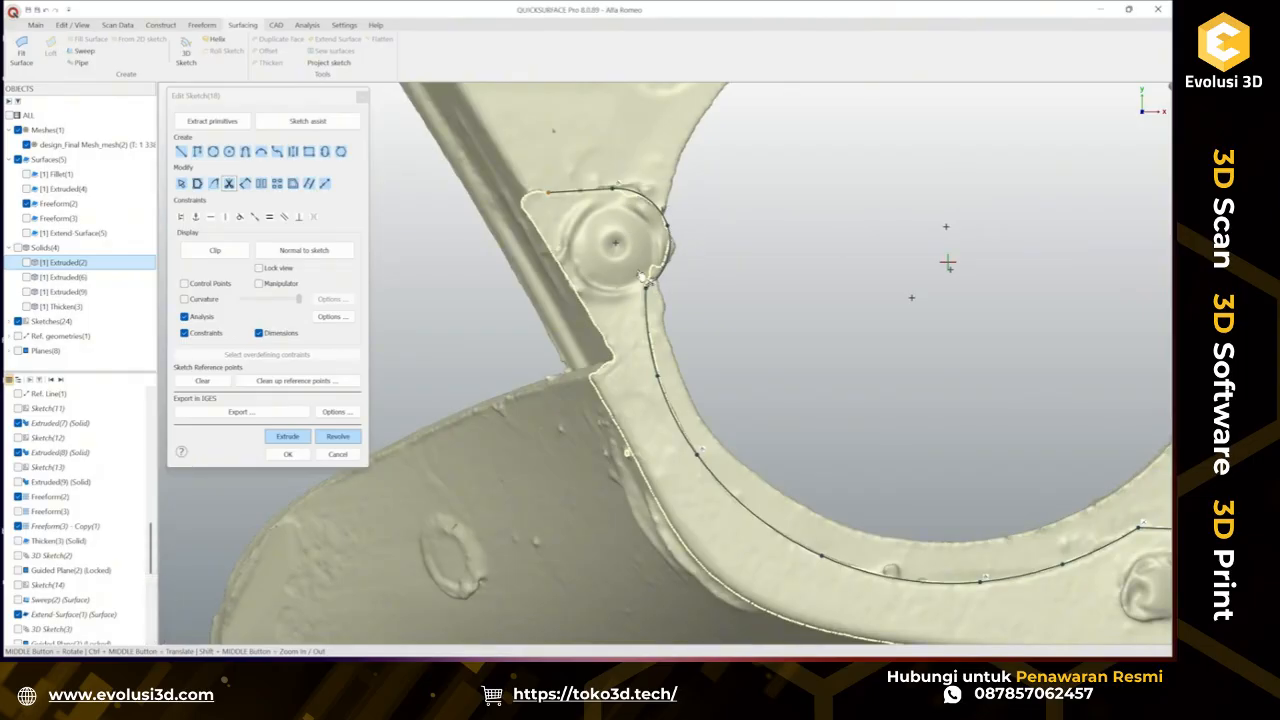
ctrl+middle_drag(647, 255, 588, 241)
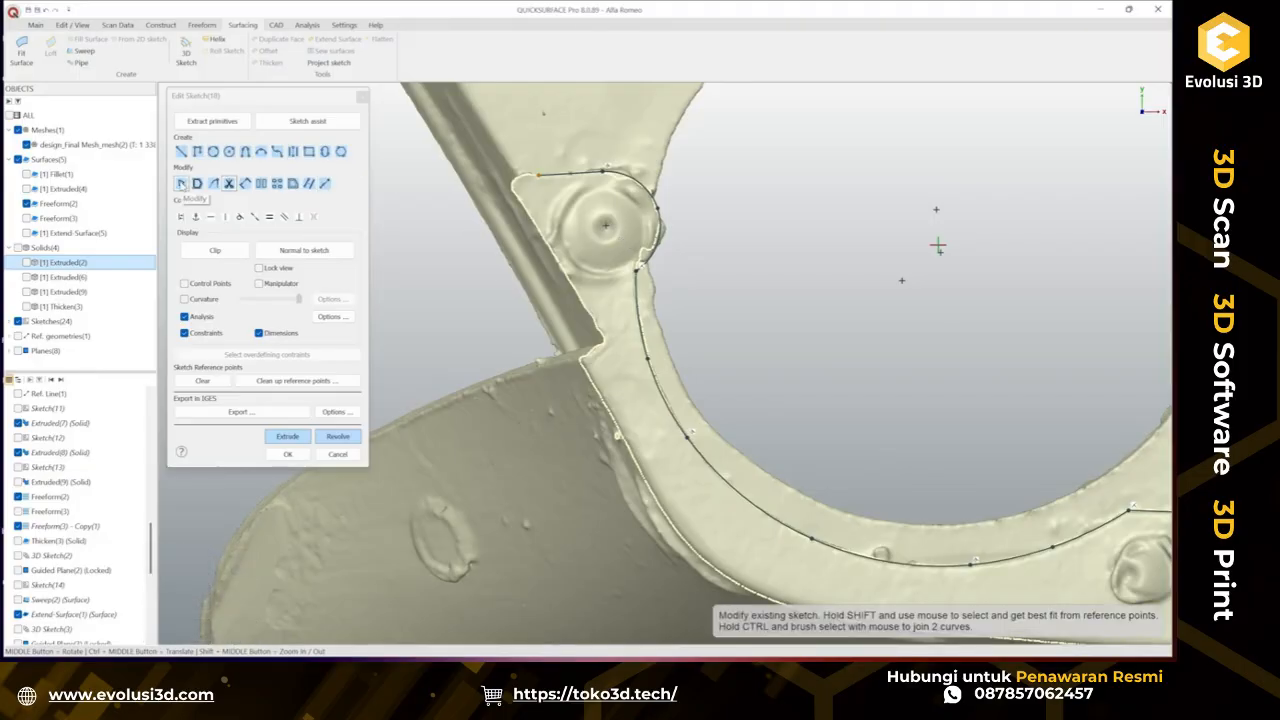
Adjust the top line's left endpoint and extend the tab's end line downward past the scan.
click(181, 183)
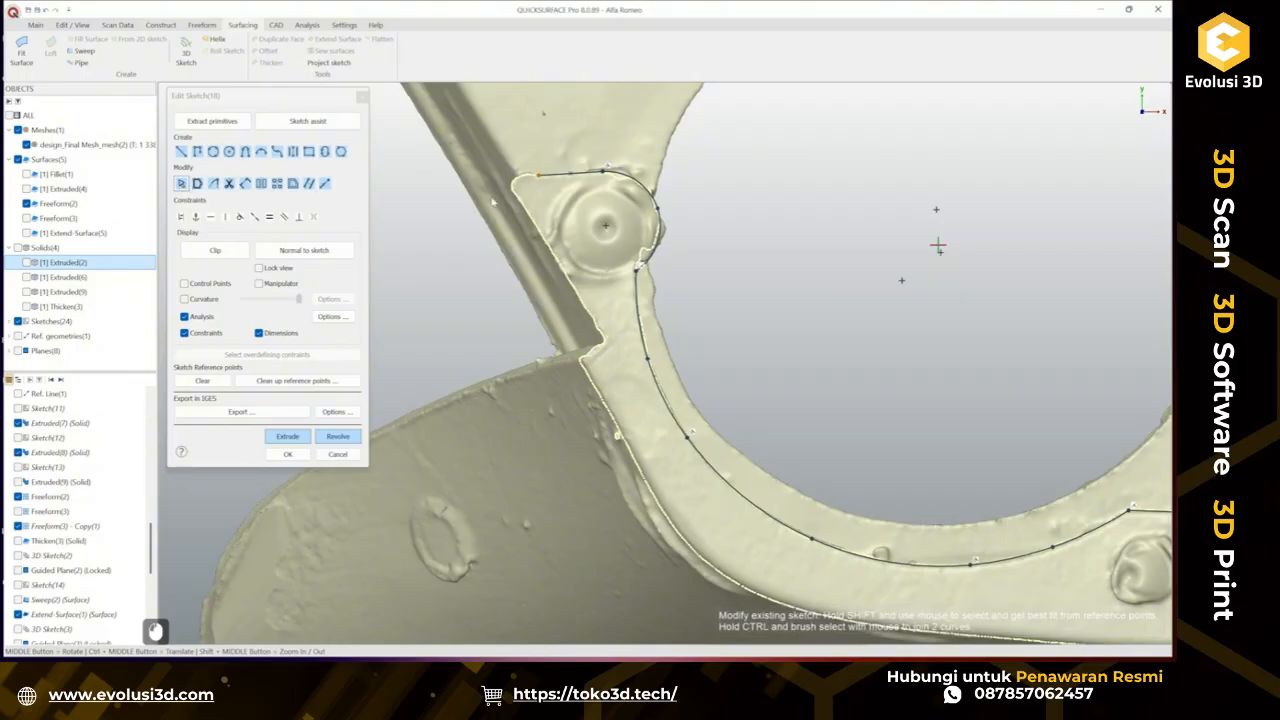
drag(465, 177, 436, 183)
scroll(609, 321, down, 3)
scroll(609, 321, down, 1)
ctrl+middle_drag(935, 477, 897, 474)
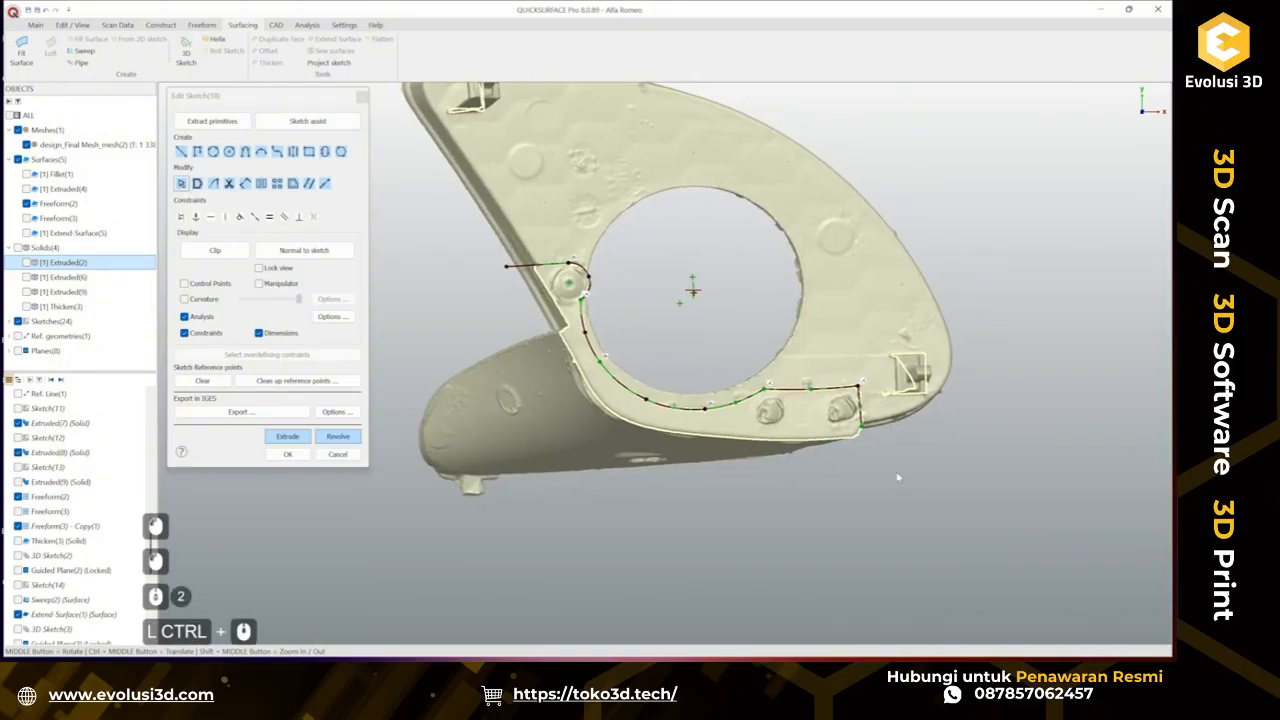
drag(866, 432, 864, 462)
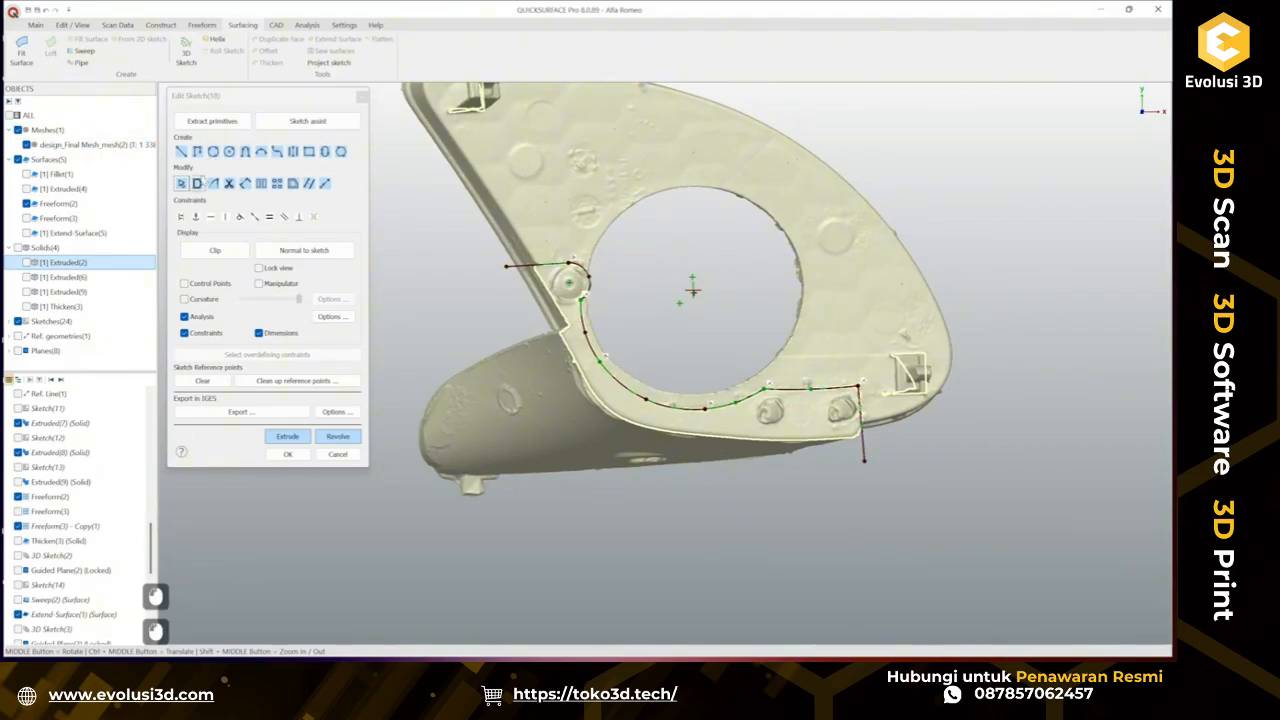
Draw a polyline from the top line's end down and across about 92 mm to close the outline at the end line.
click(197, 151)
click(507, 266)
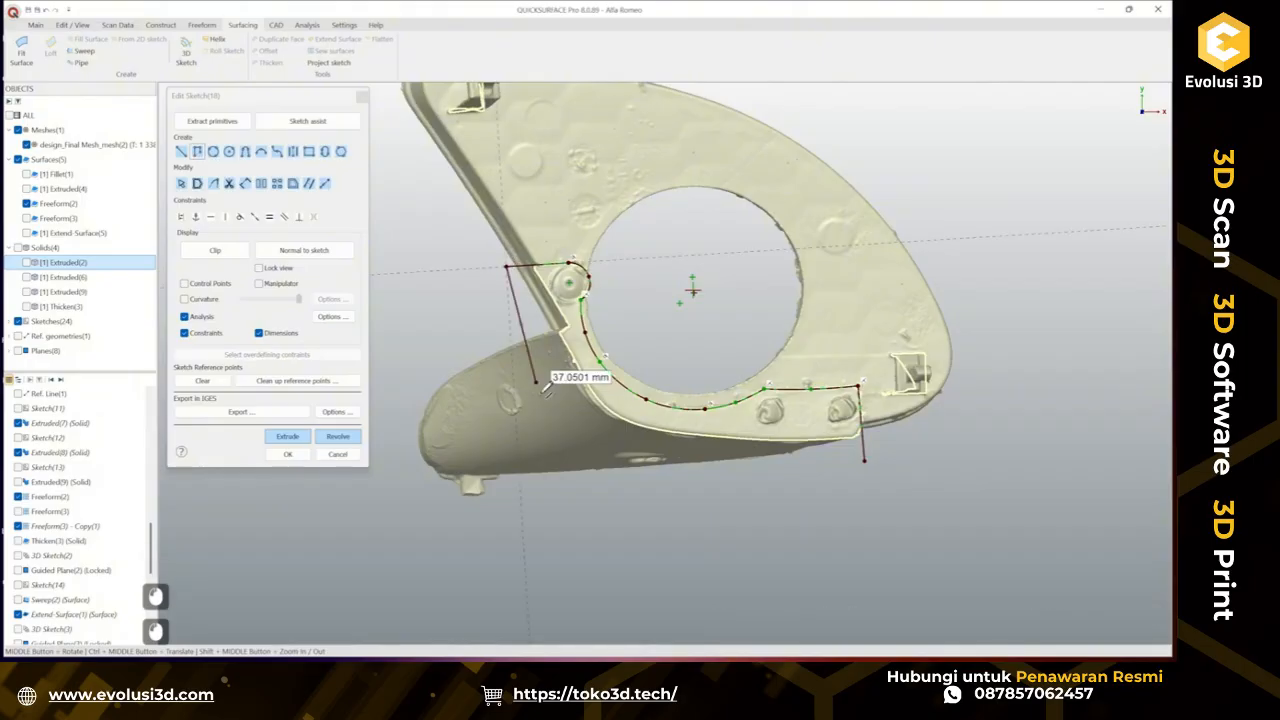
click(567, 452)
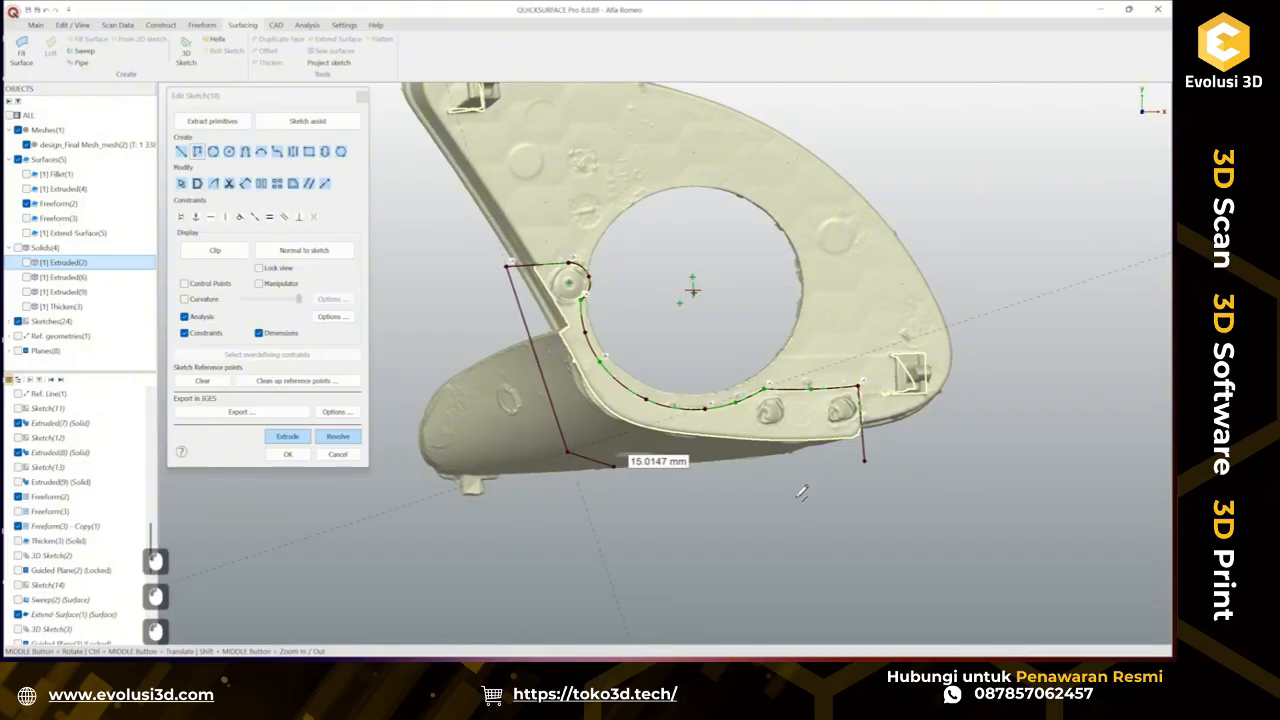
click(865, 461)
Extrude the tab sketch two-sided, with depth 2 up to the Extruded(2) surface and depth 1 about 1.1 mm.
click(288, 436)
middle_drag(569, 367, 622, 392)
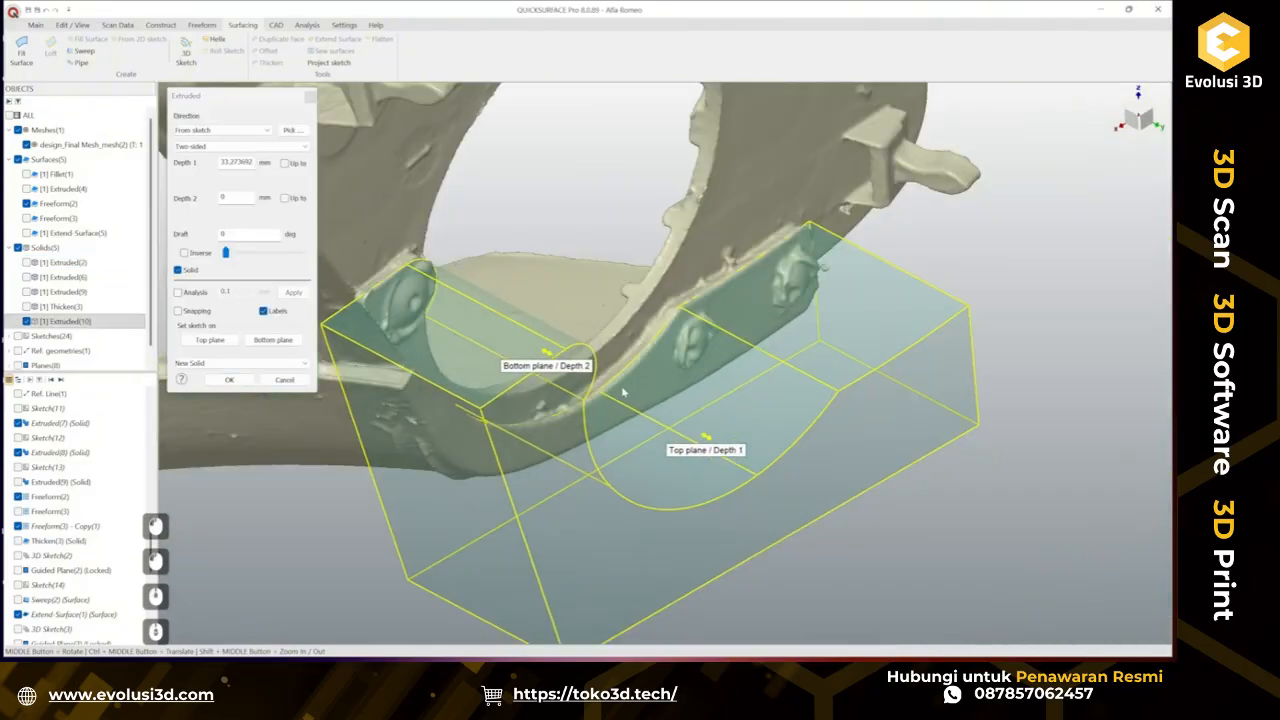
click(26, 174)
click(26, 174)
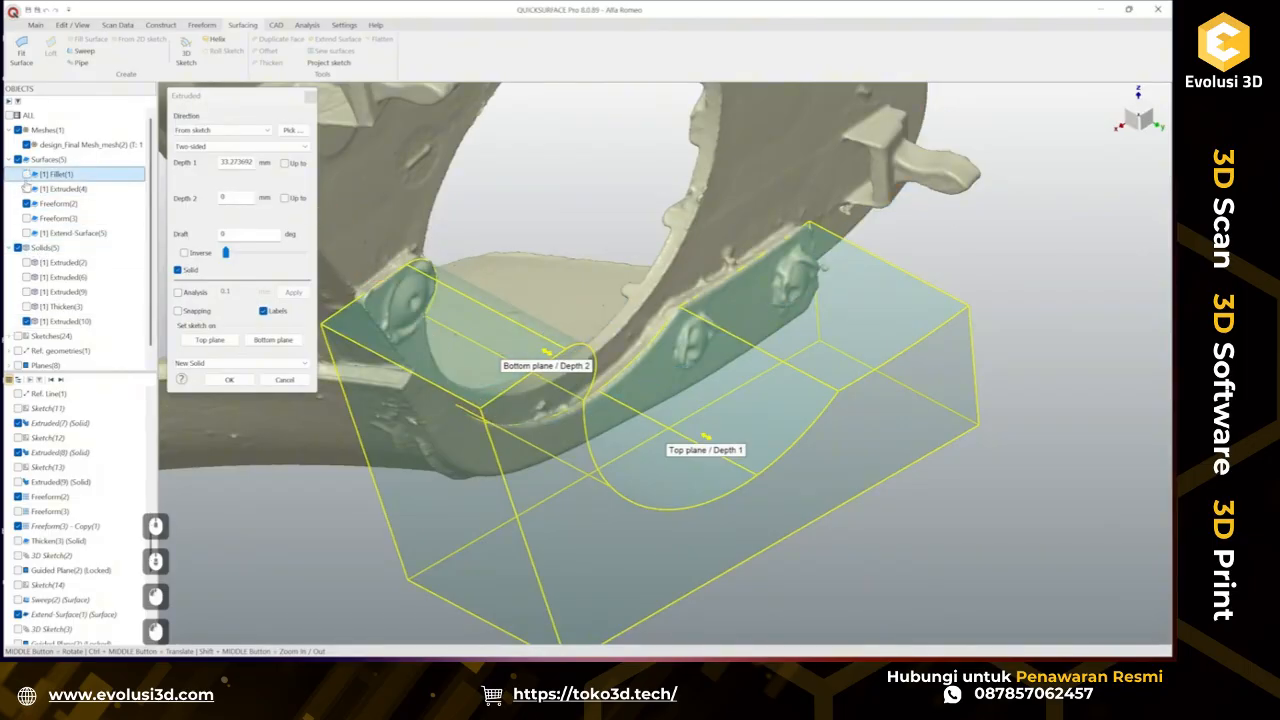
click(26, 262)
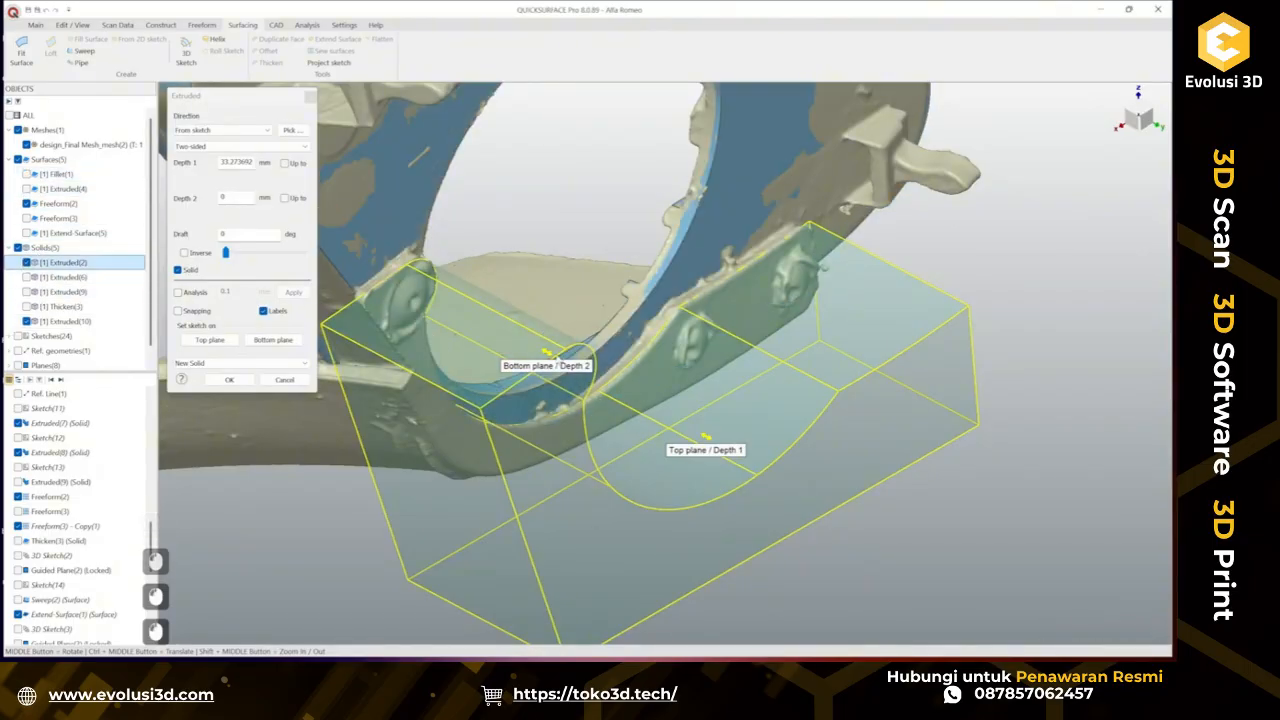
ctrl+click(704, 257)
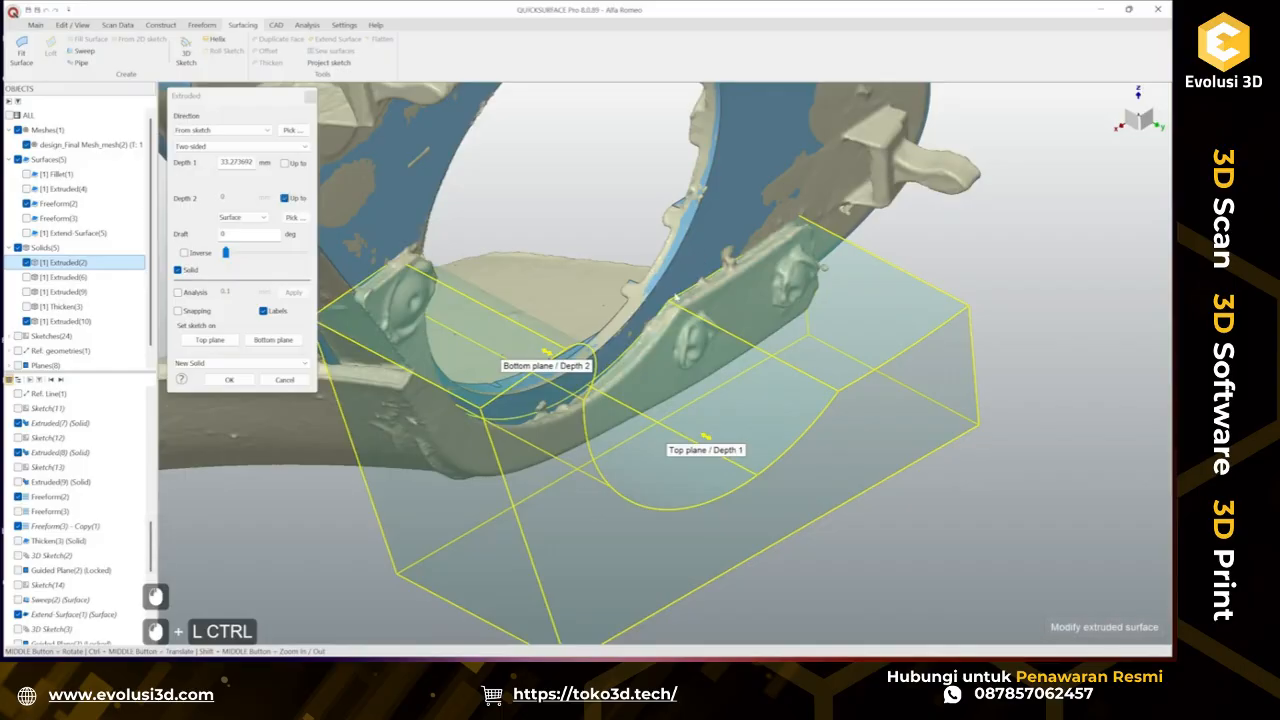
click(26, 263)
drag(709, 443, 545, 457)
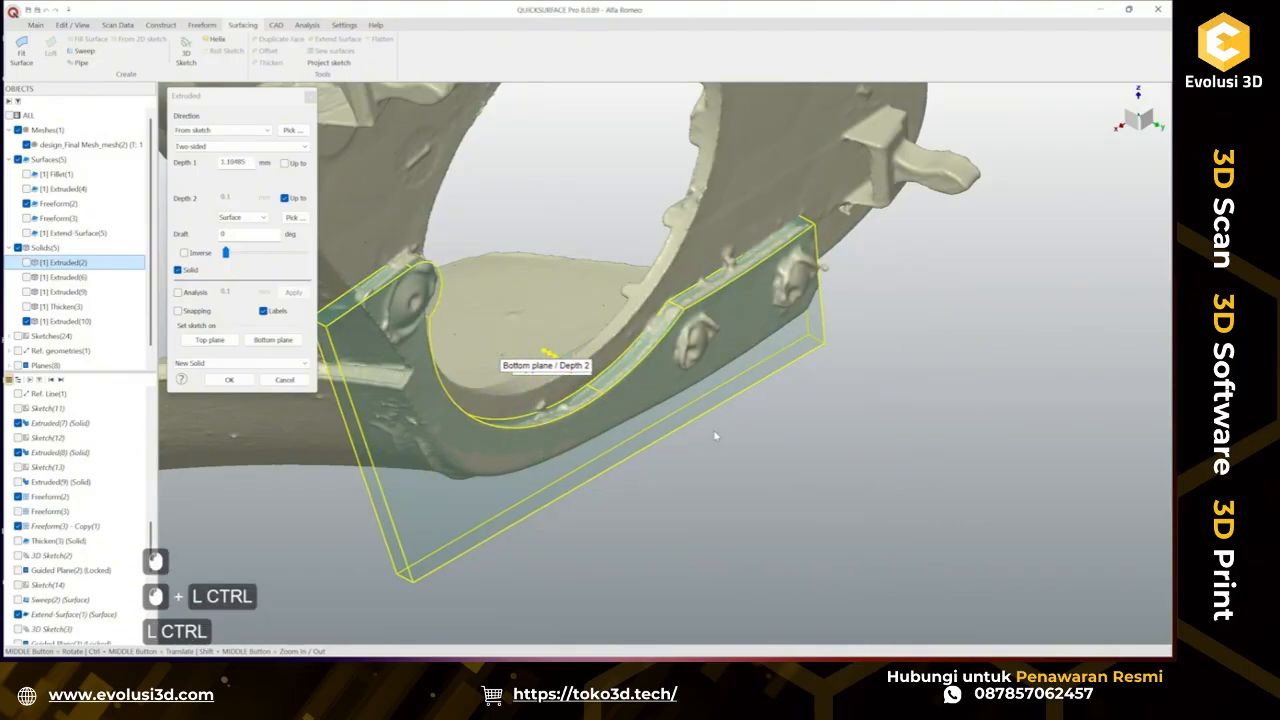
ctrl+middle_drag(716, 434, 831, 328)
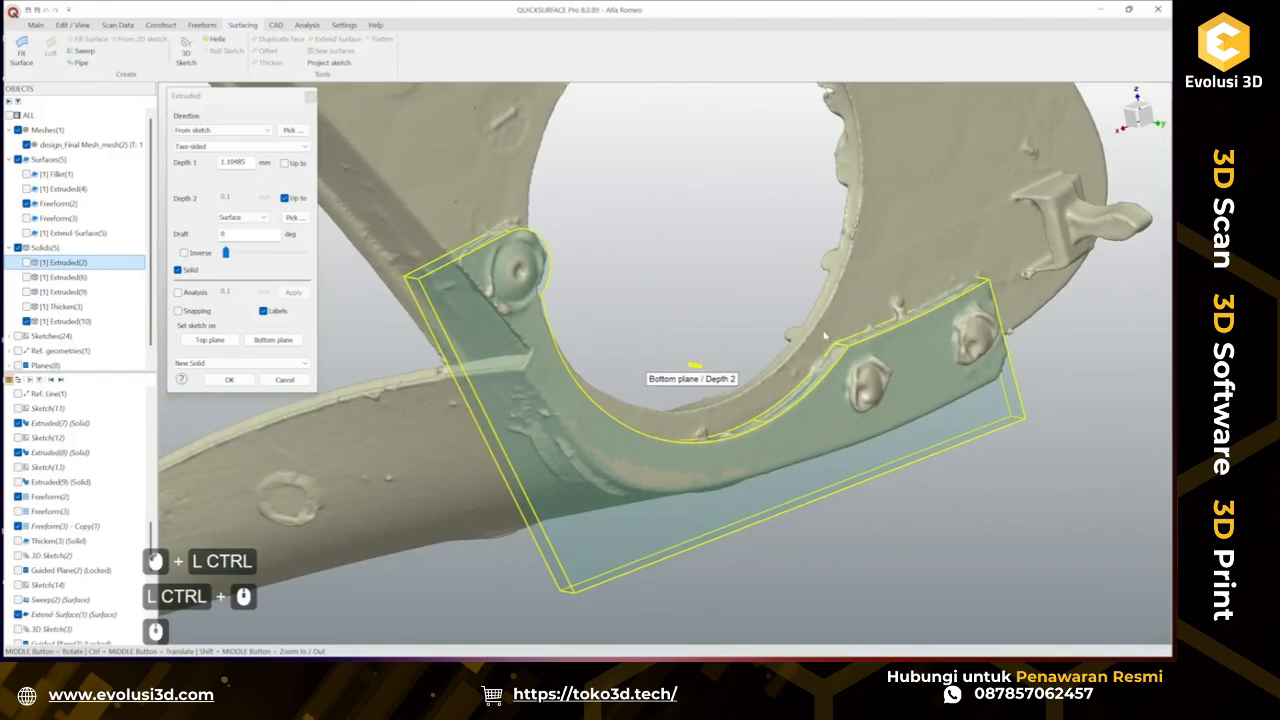
click(223, 381)
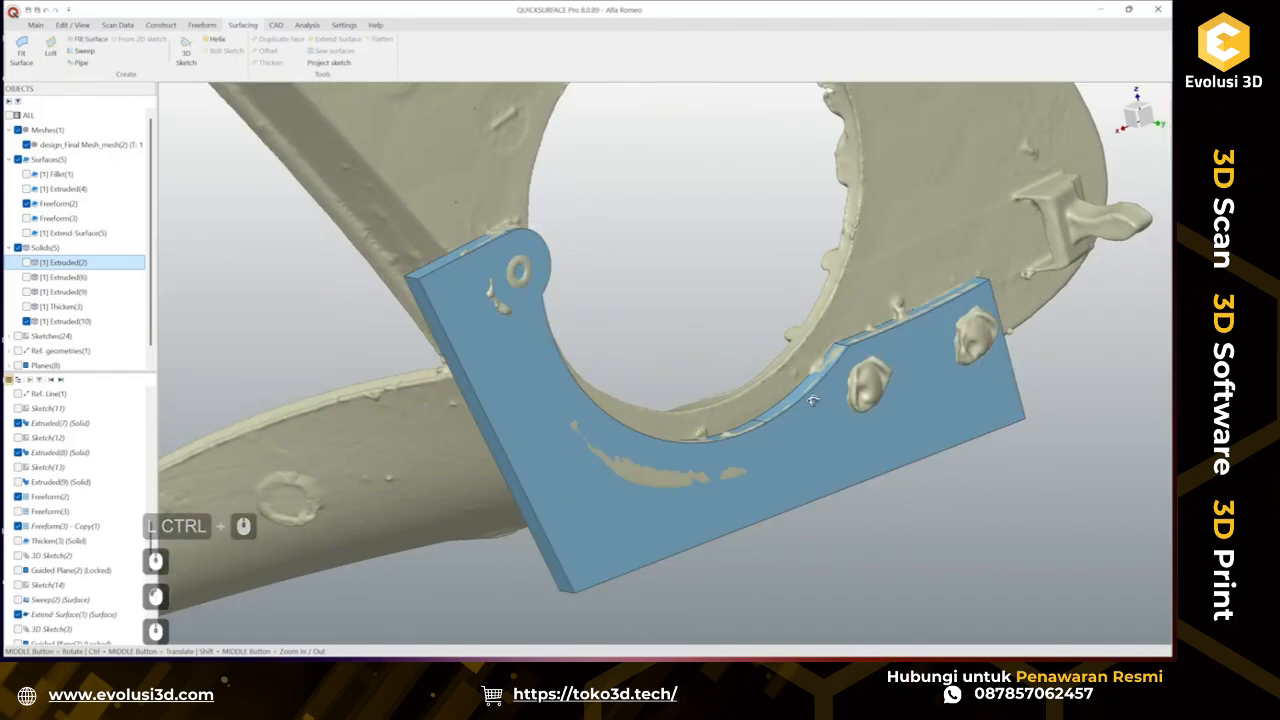
Show the Thicken(3) and Extend Surface(5) bodies and inspect how the new tab meets them.
middle_drag(626, 366, 731, 445)
scroll(791, 460, down, 4)
middle_drag(731, 445, 760, 440)
click(26, 306)
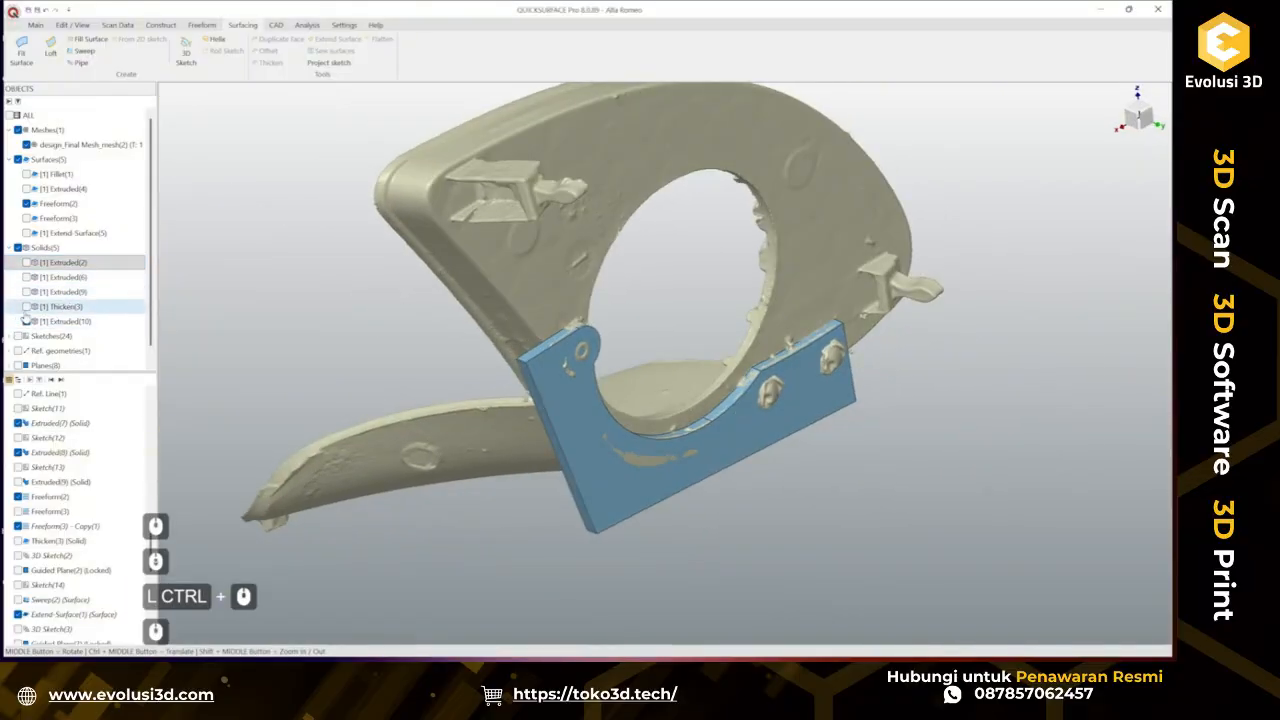
middle_drag(752, 492, 349, 451)
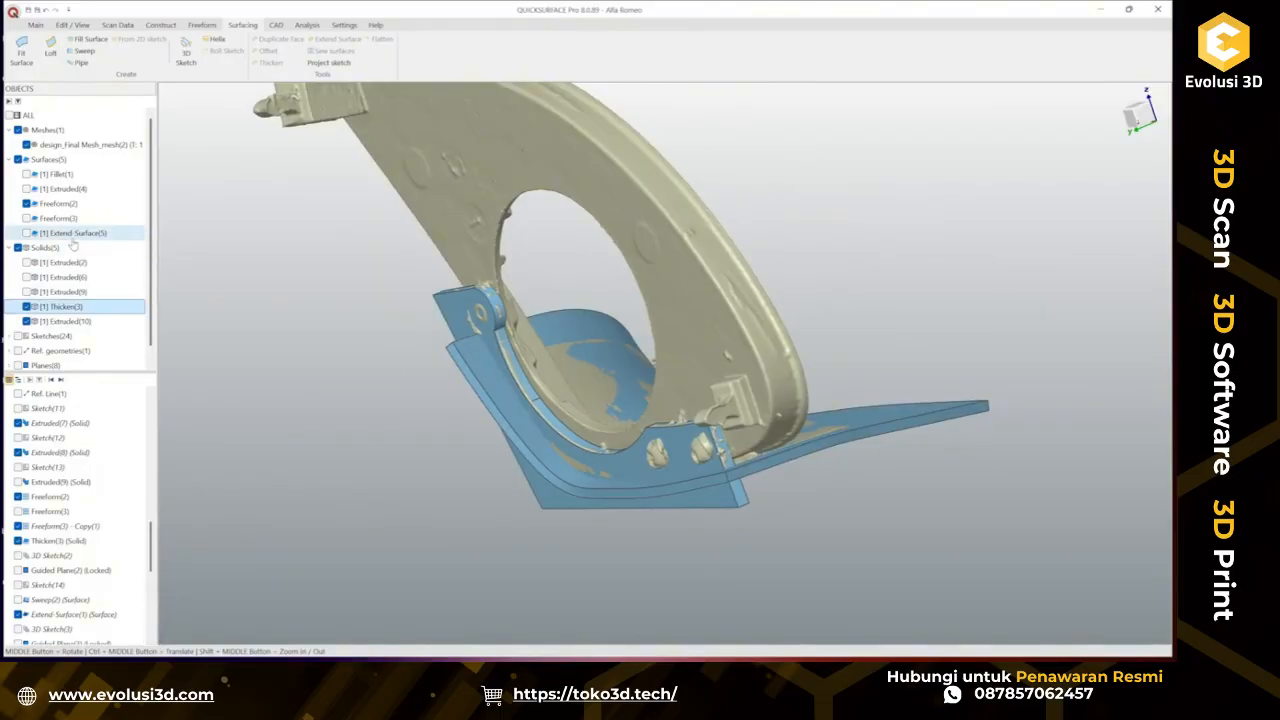
click(25, 234)
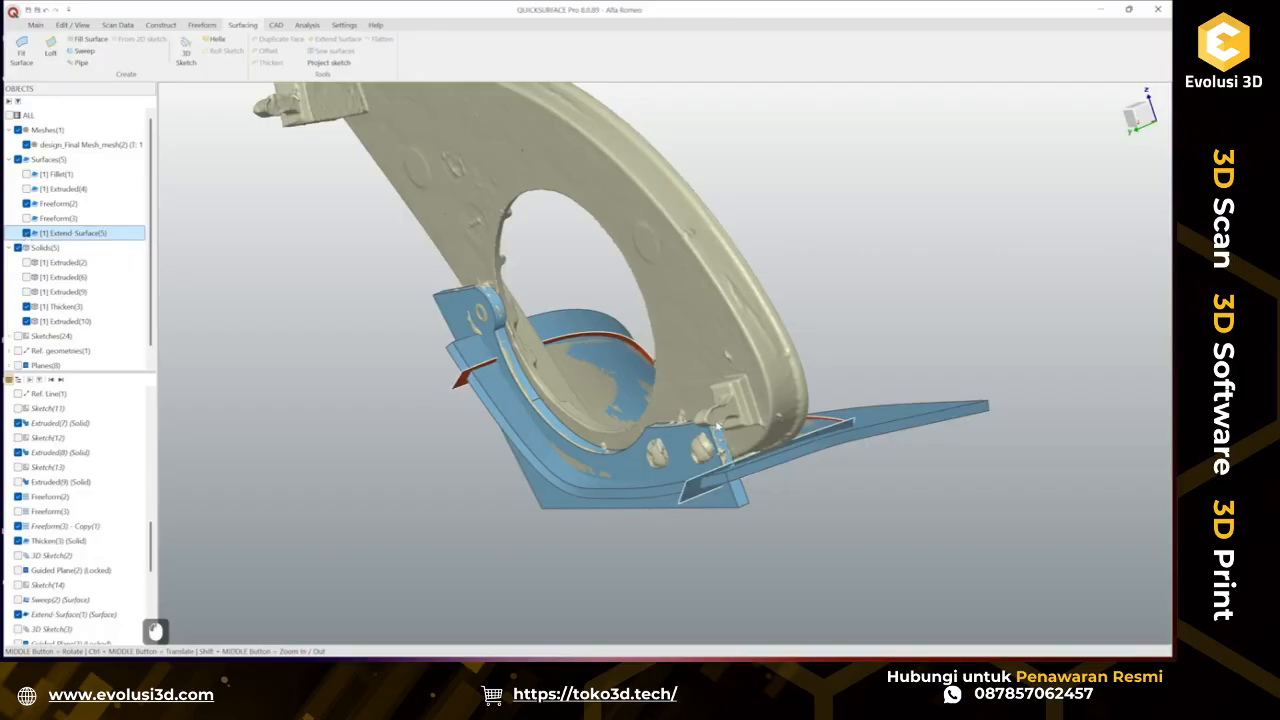
middle_drag(470, 468, 1013, 449)
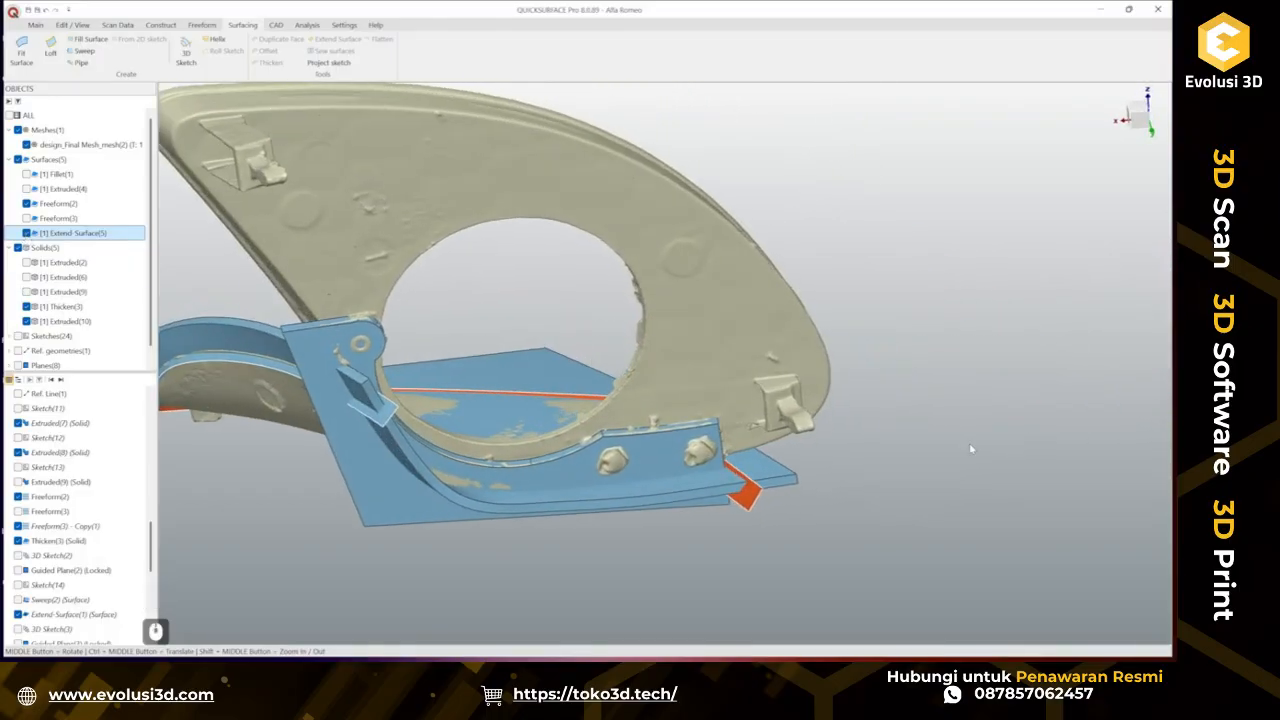
click(913, 459)
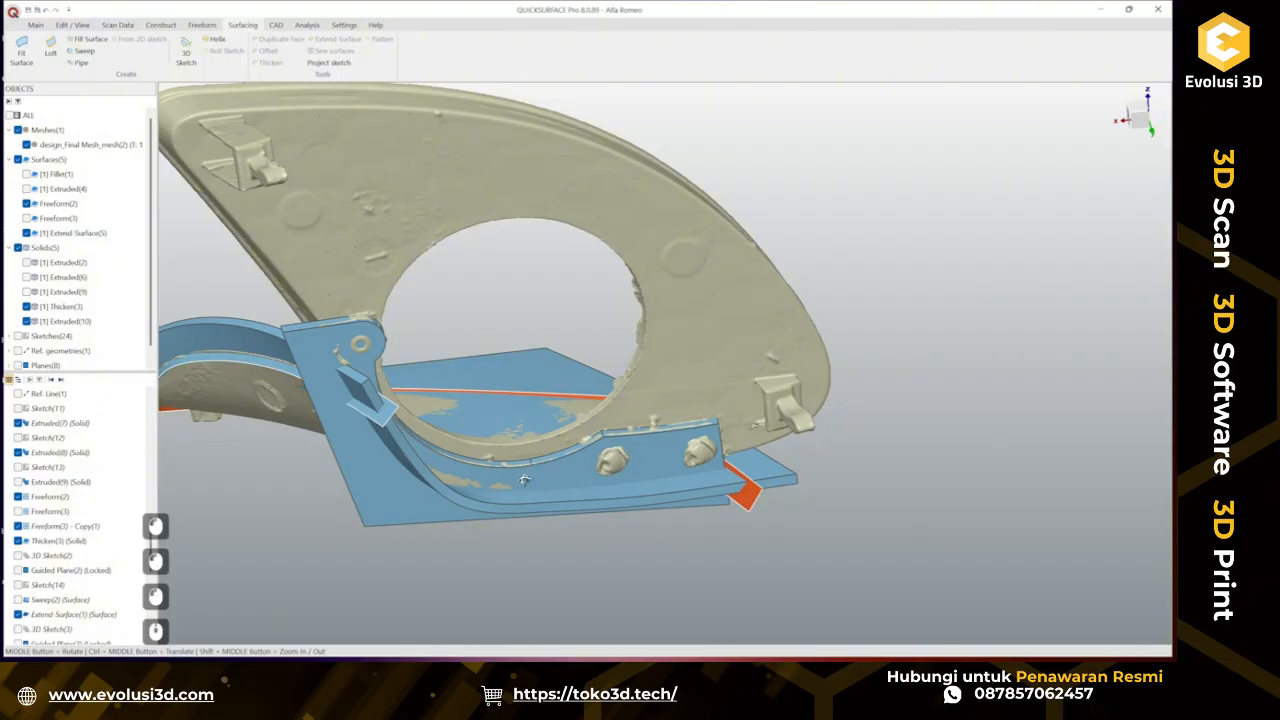
middle_drag(526, 481, 560, 360)
scroll(434, 449, up, 2)
click(528, 358)
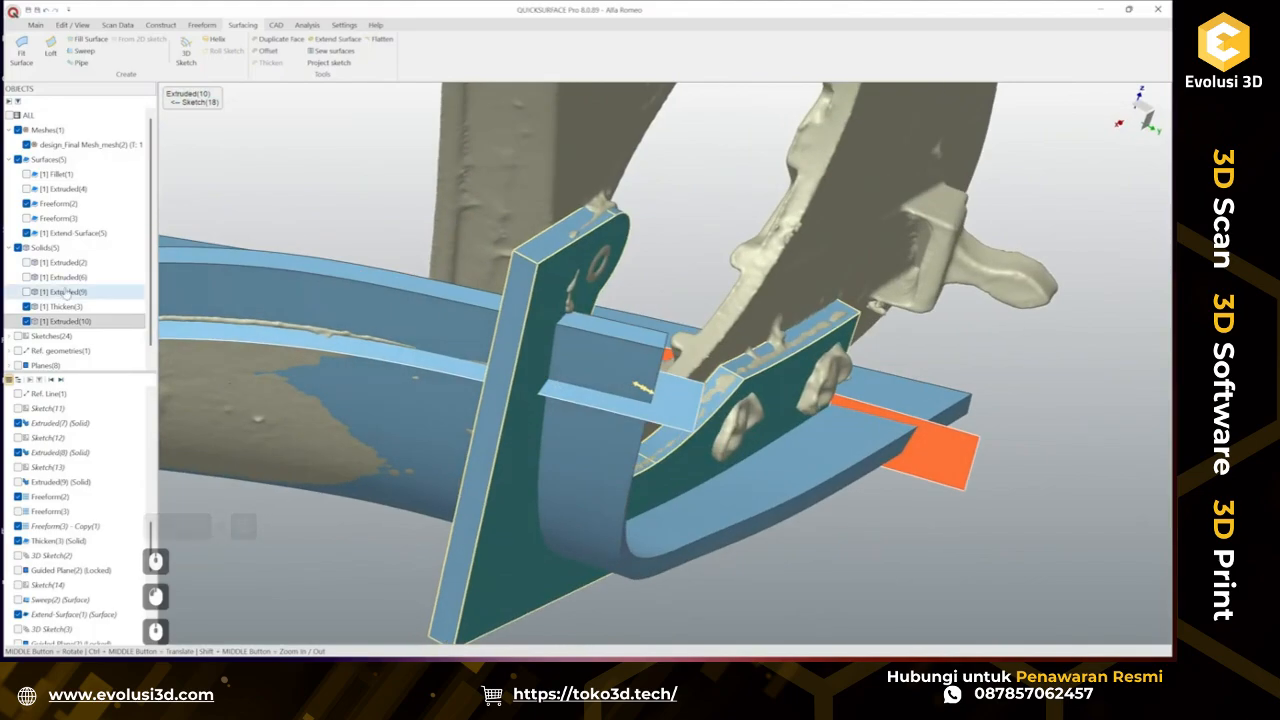
Hide the Thicken(3) and new tab bodies to inspect the scan edge above the extended surface.
click(26, 307)
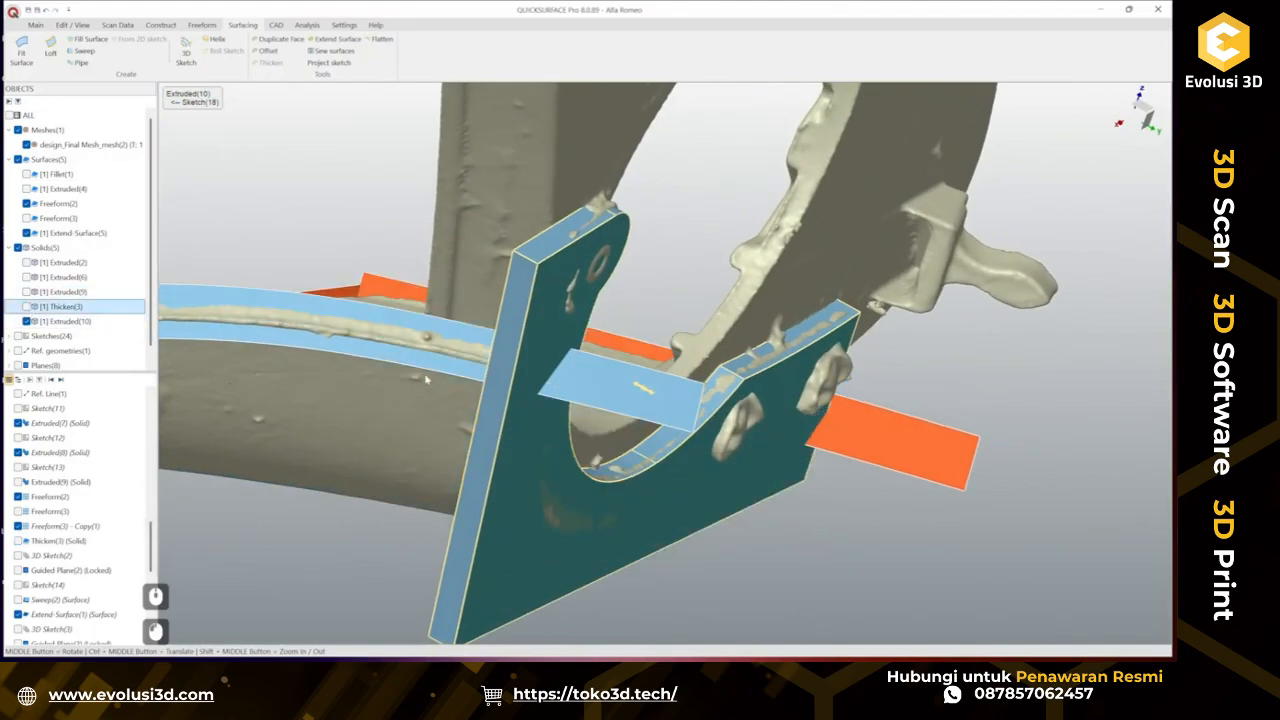
mouse_move(426, 380)
middle_down()
mouse_move(526, 388)
mouse_move(563, 414)
mouse_move(520, 380)
mouse_move(430, 372)
middle_up()
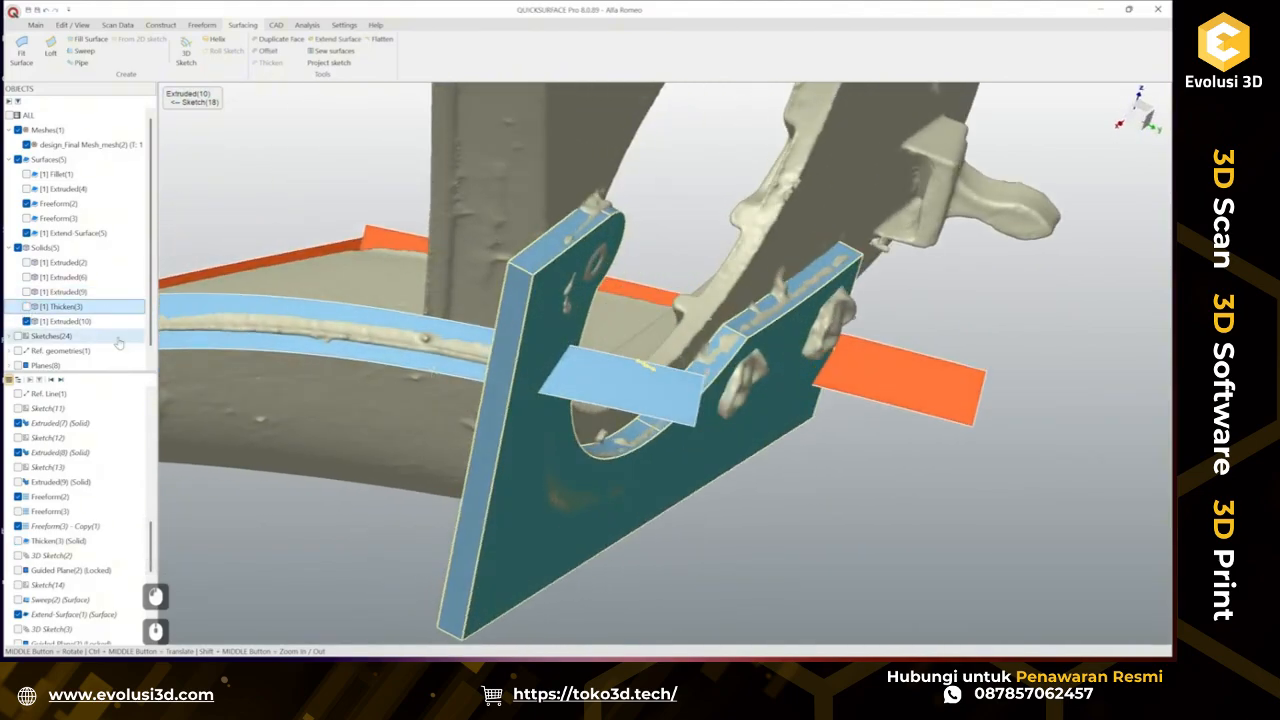
click(26, 321)
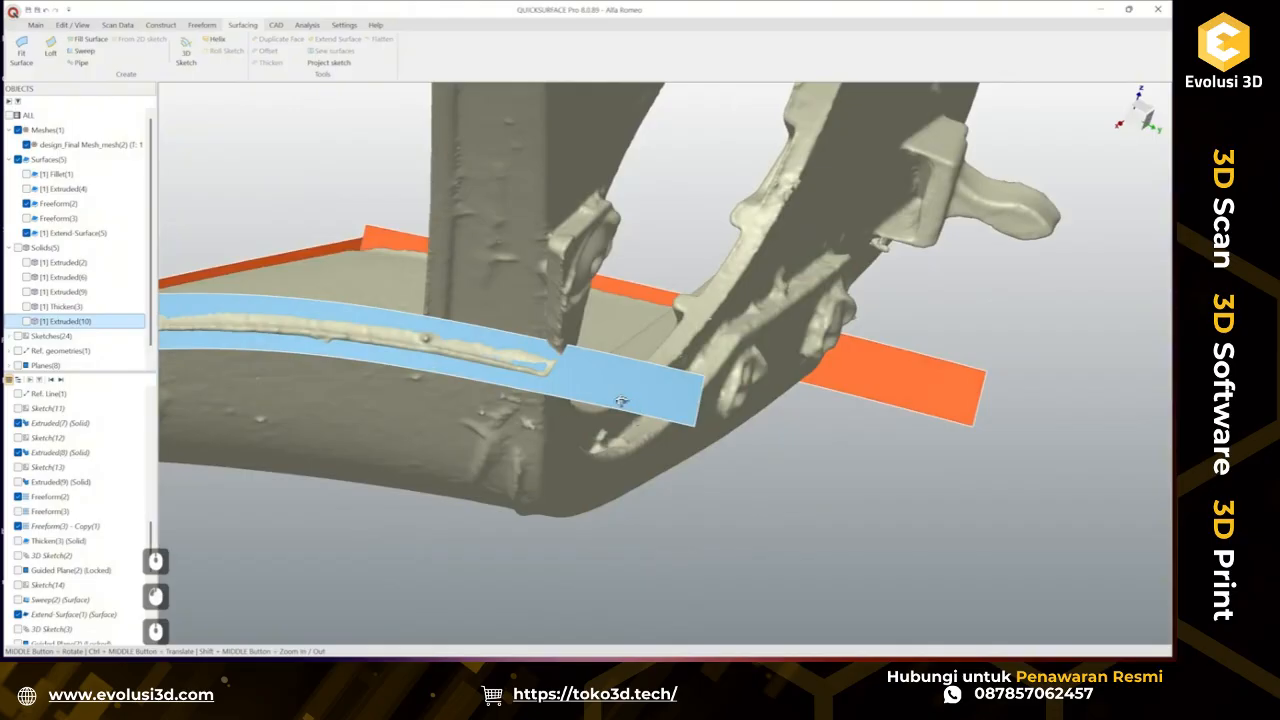
middle_drag(621, 400, 650, 393)
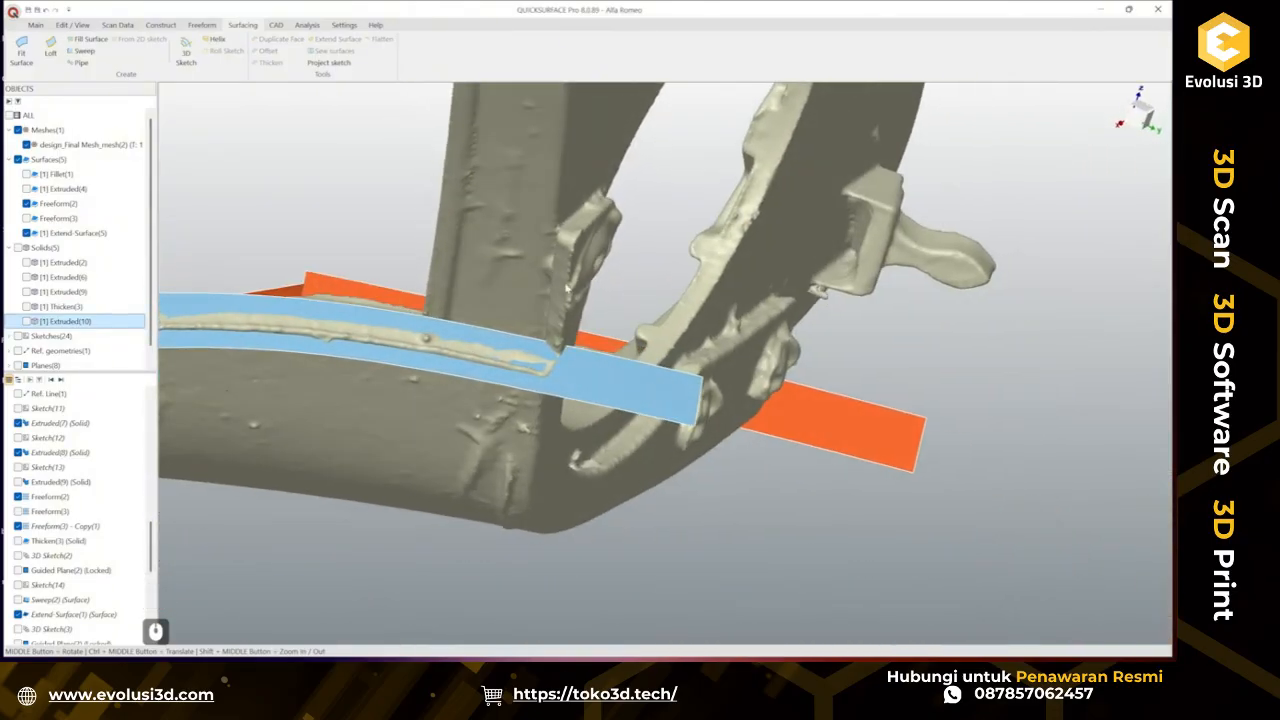
click(770, 607)
scroll(563, 291, up, 2)
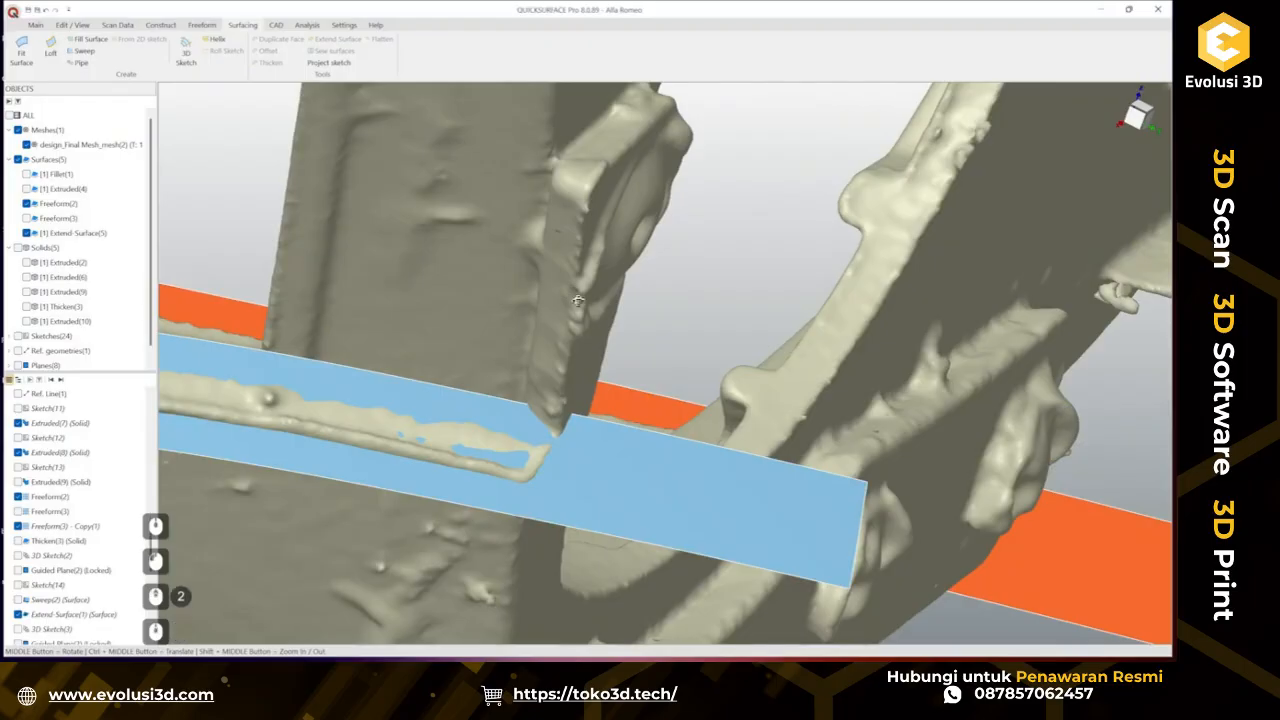
middle_drag(577, 300, 660, 271)
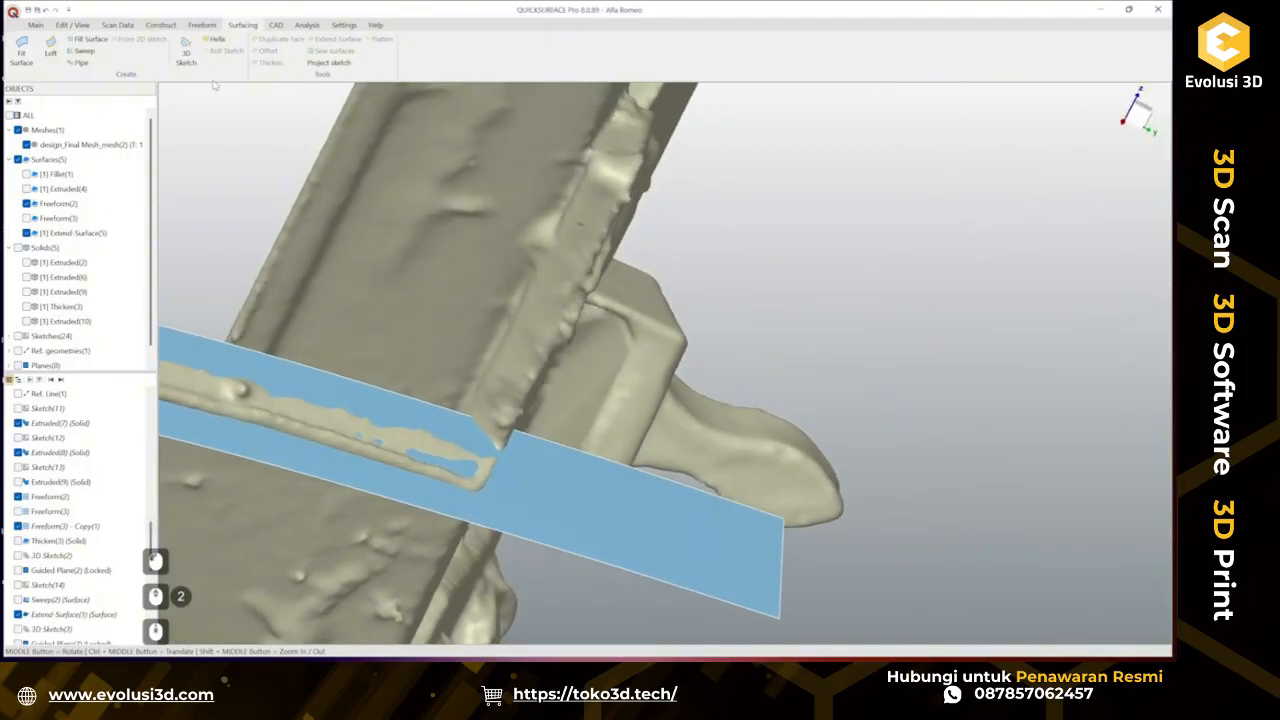
Draw a 3D sketch line along the scan's vertical edge down to the extended surface.
click(186, 50)
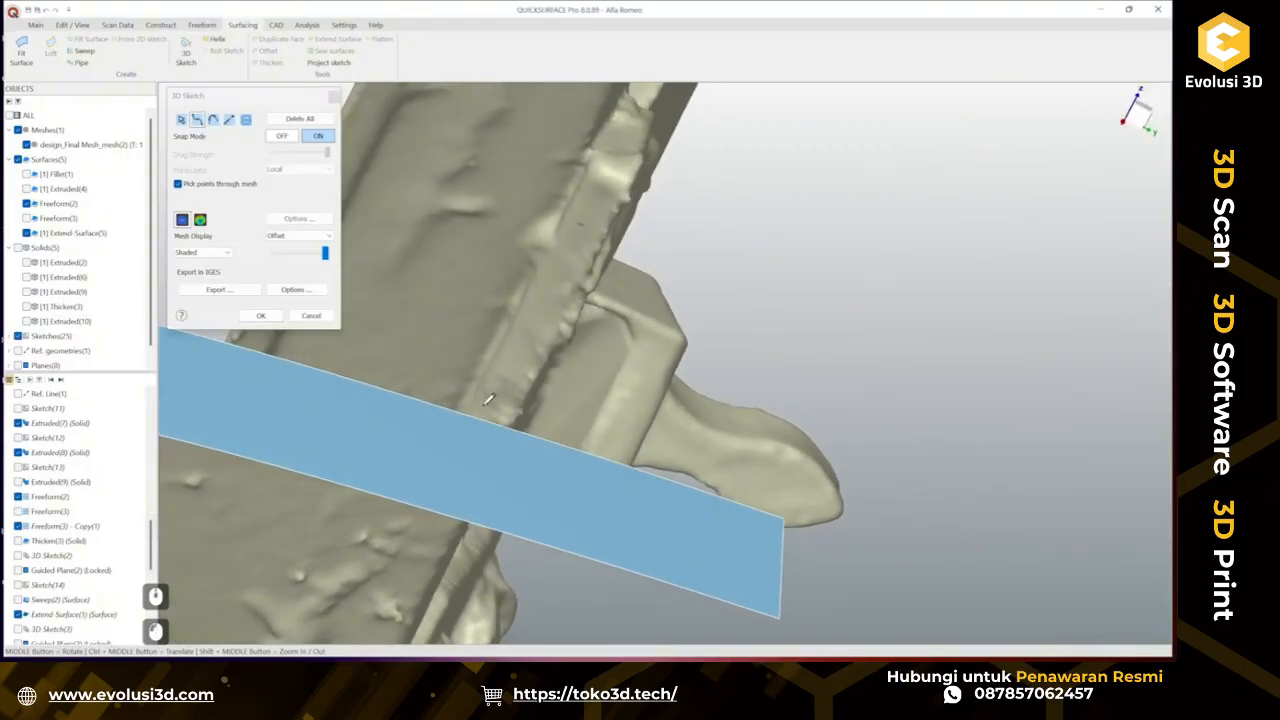
click(484, 404)
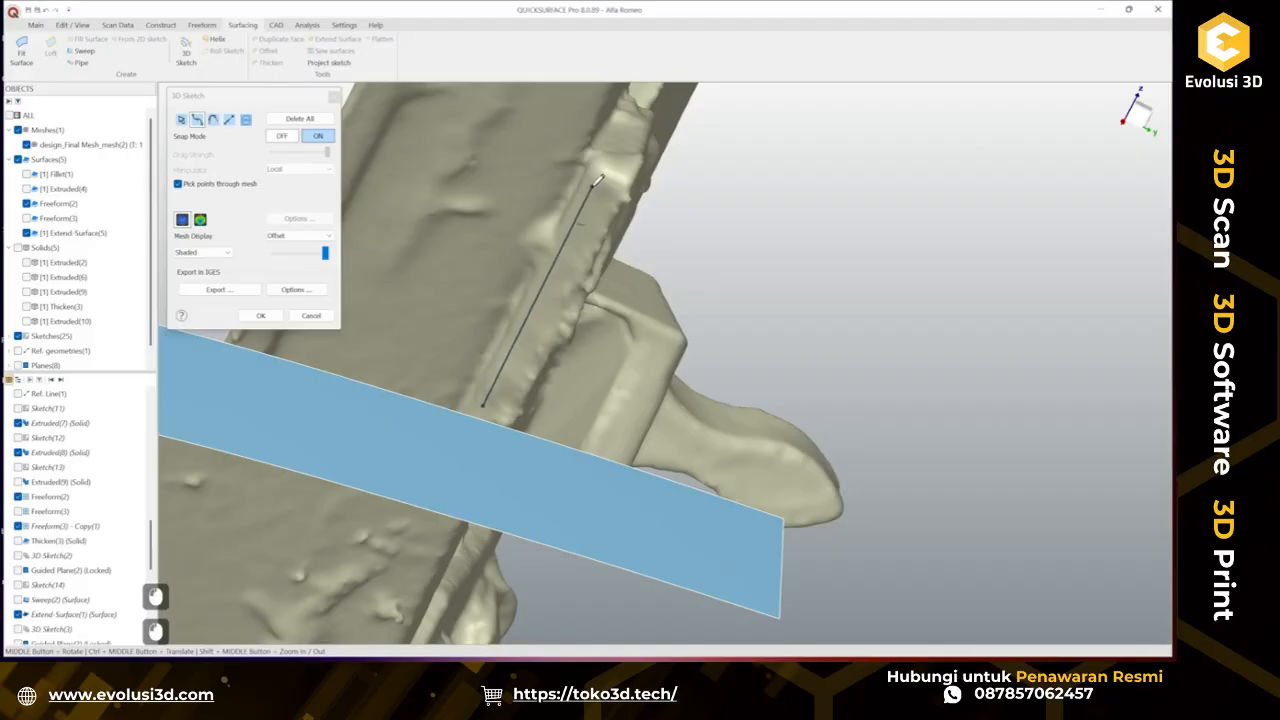
double_click(595, 183)
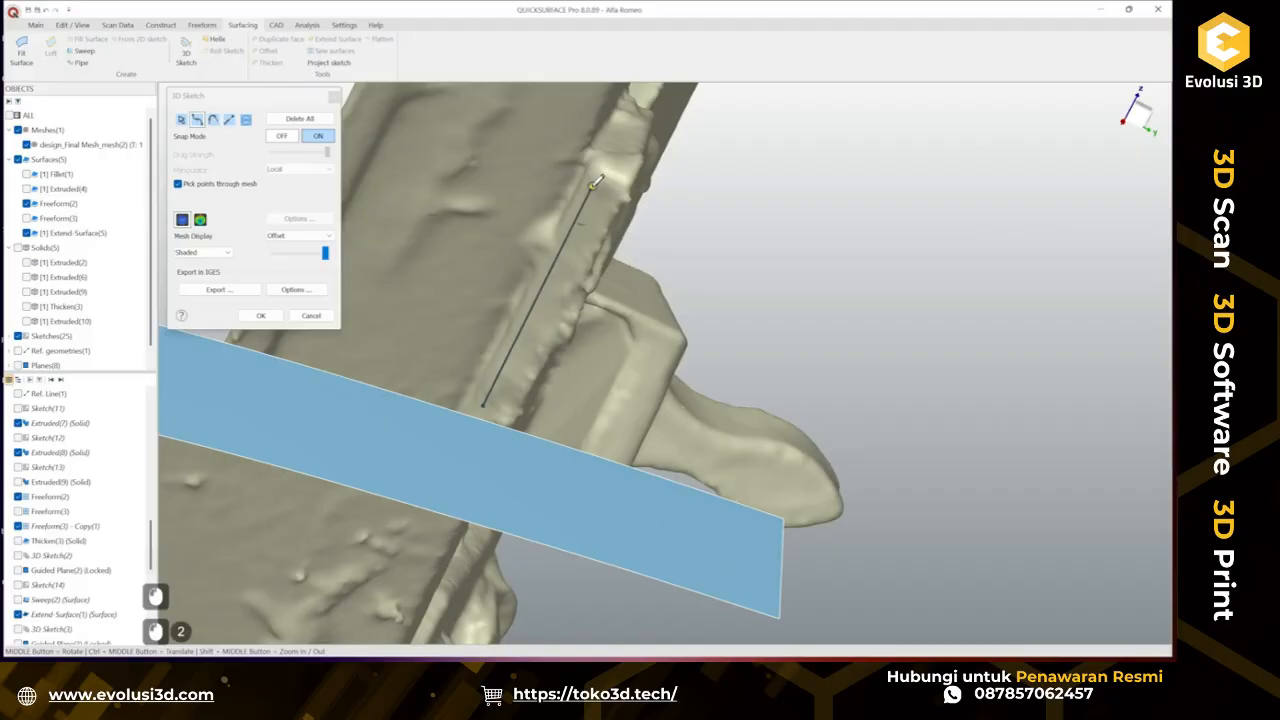
click(200, 219)
scroll(550, 280, down, 3)
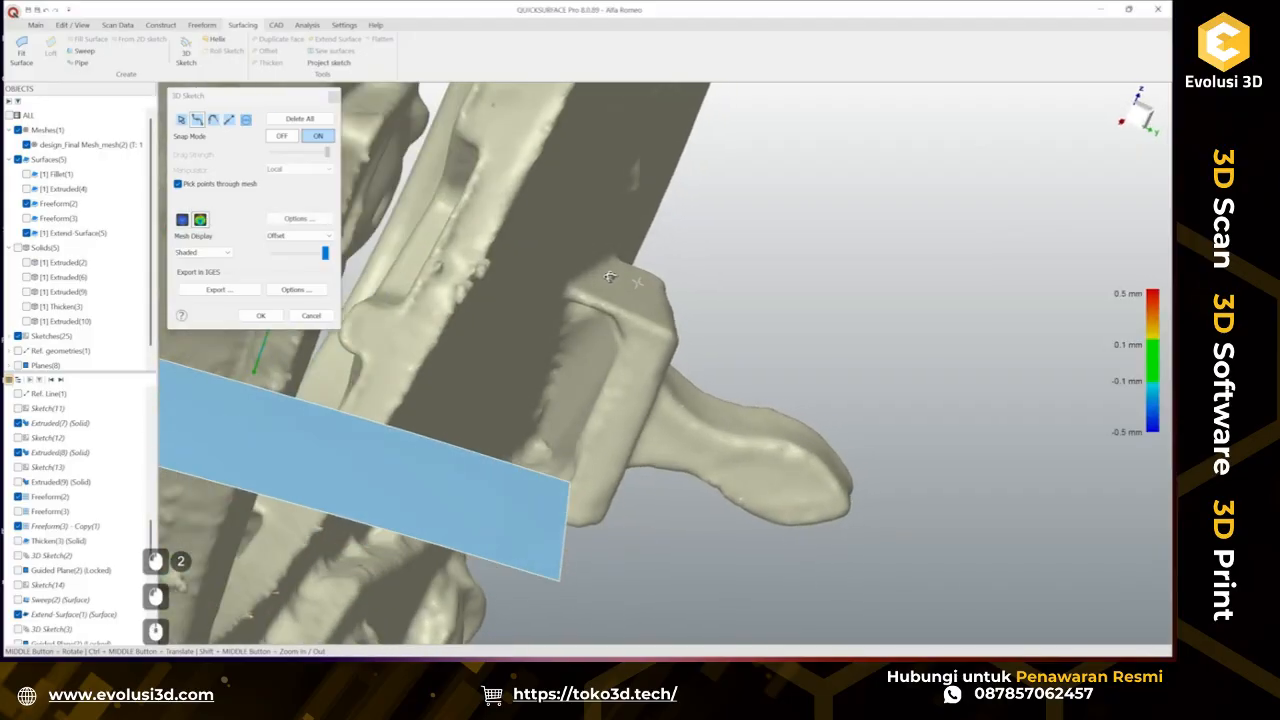
middle_drag(550, 280, 438, 331)
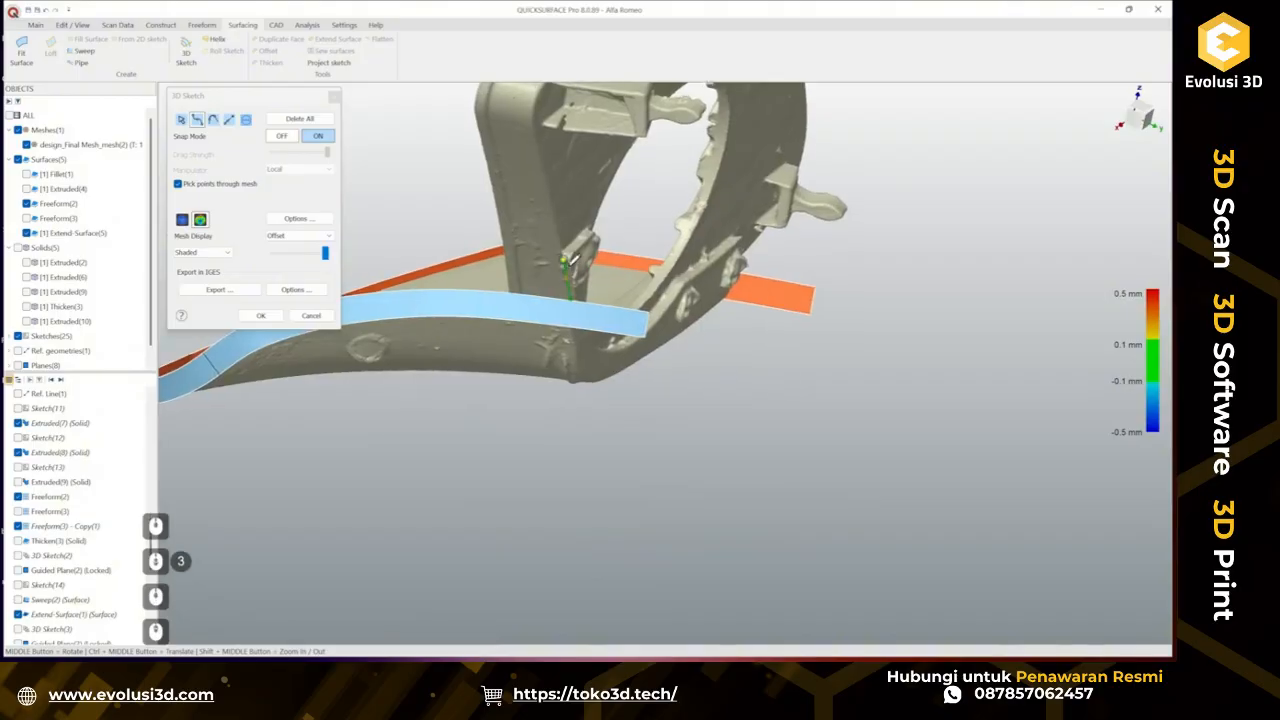
scroll(580, 298, up, 4)
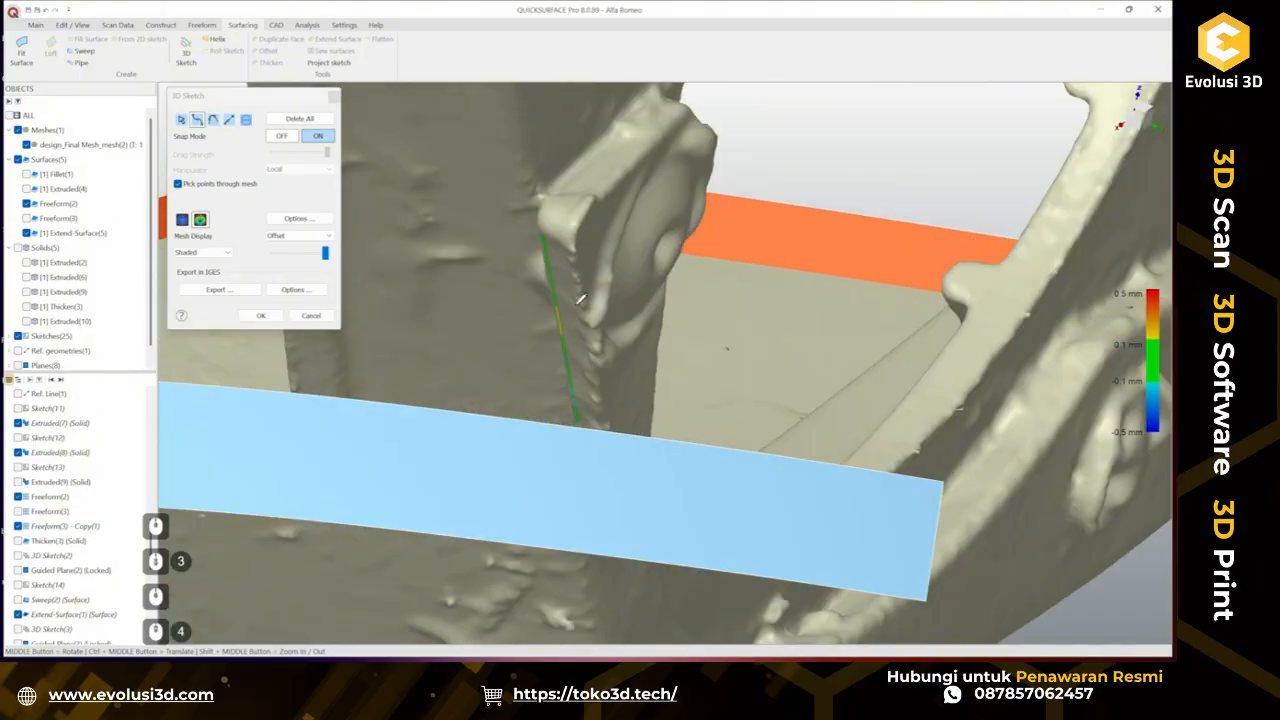
click(278, 318)
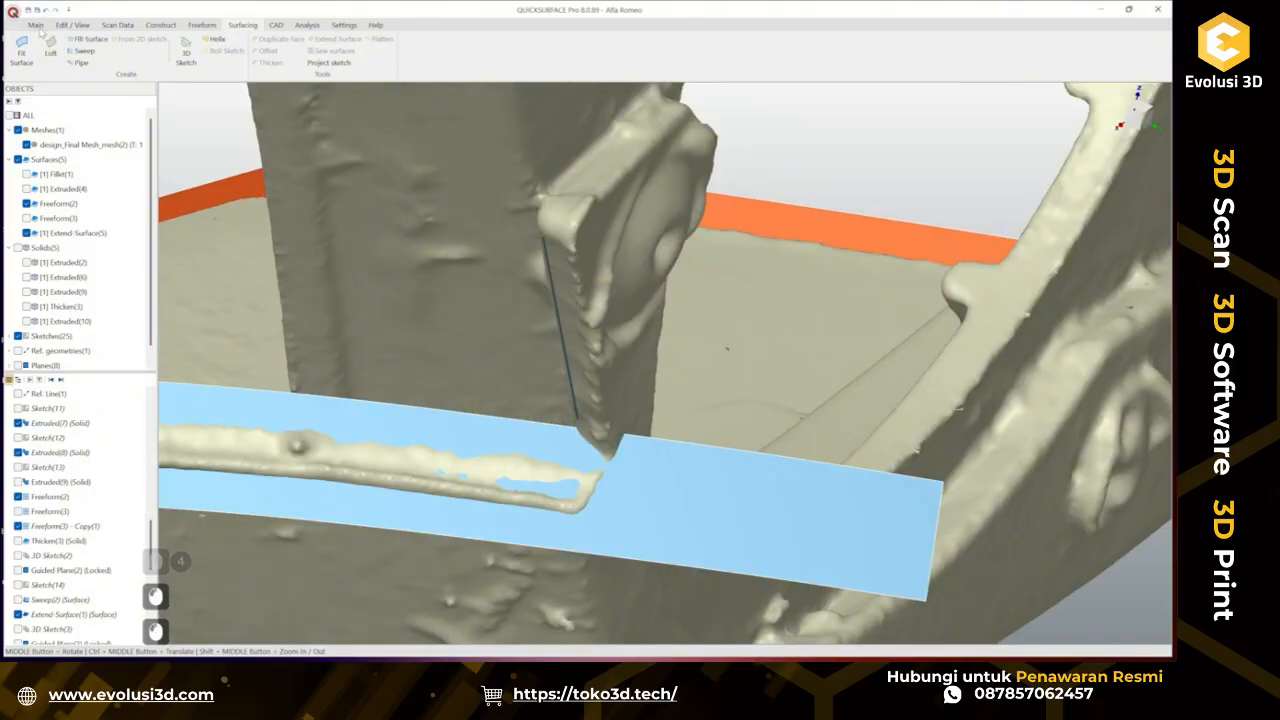
Construct a plane along the 3D sketch line as its path, positioned at the picked point.
click(35, 24)
click(210, 52)
mouse_move(243, 108)
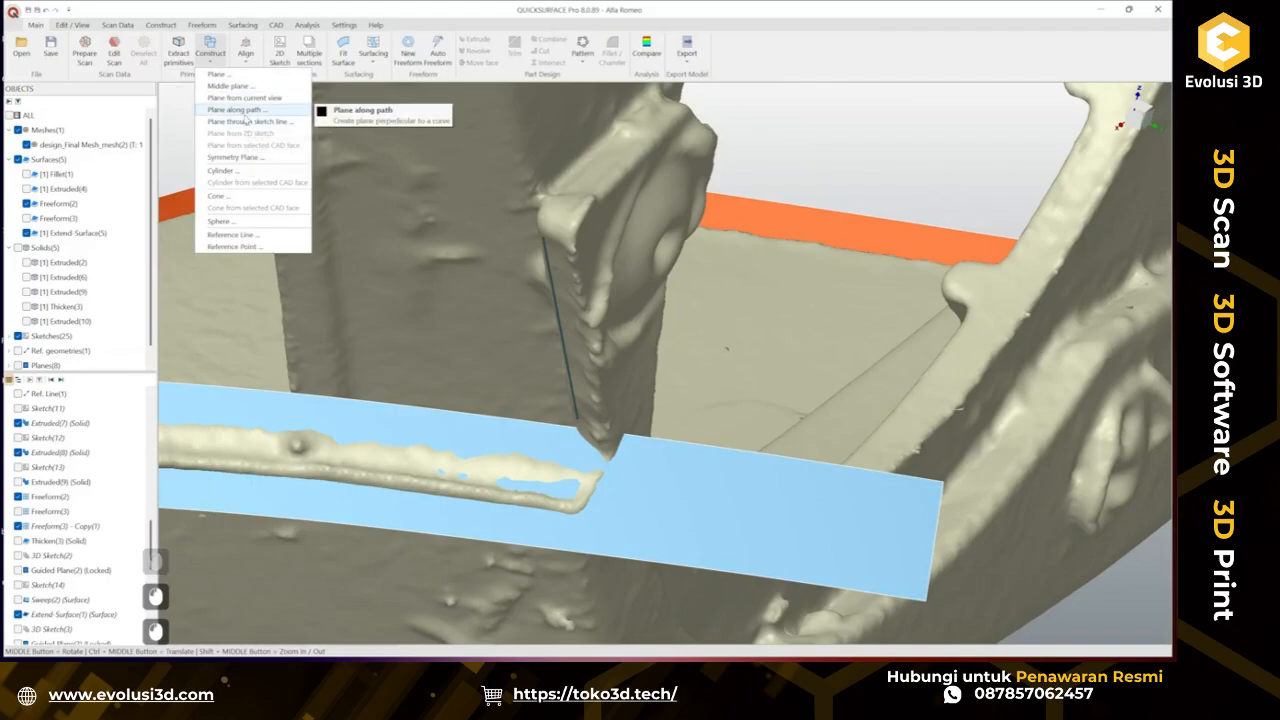
click(471, 106)
click(565, 351)
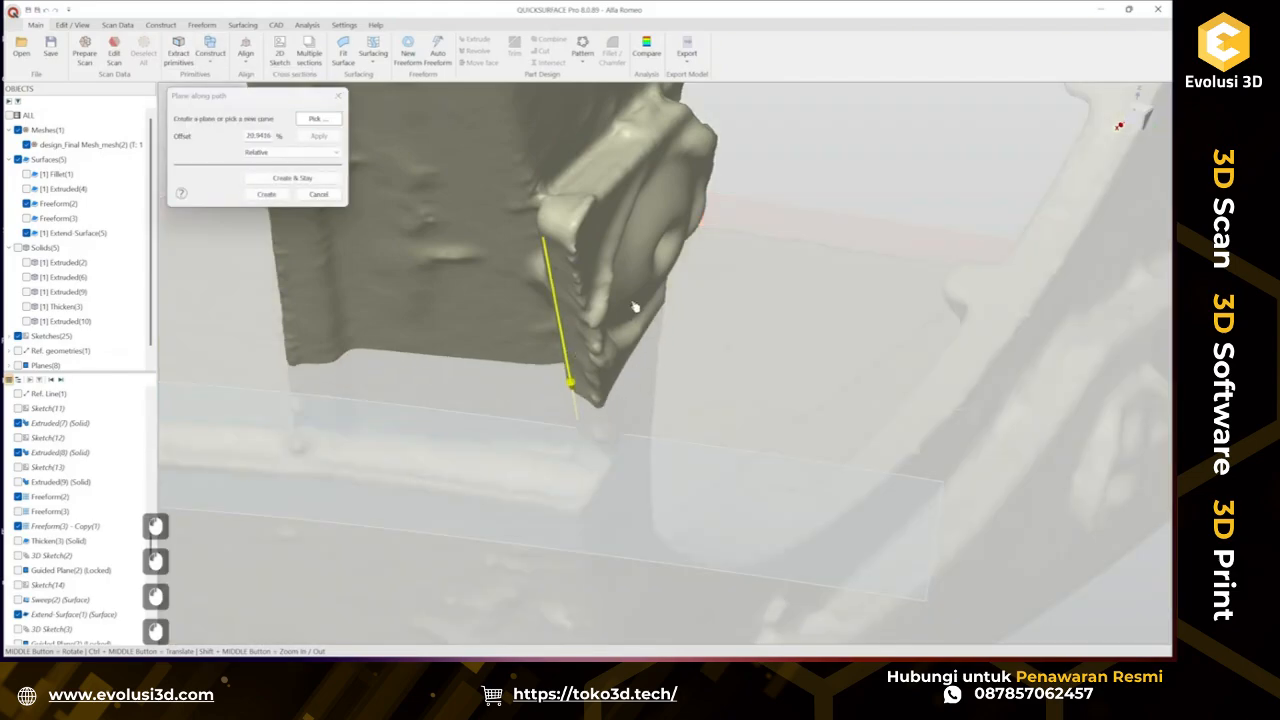
click(268, 196)
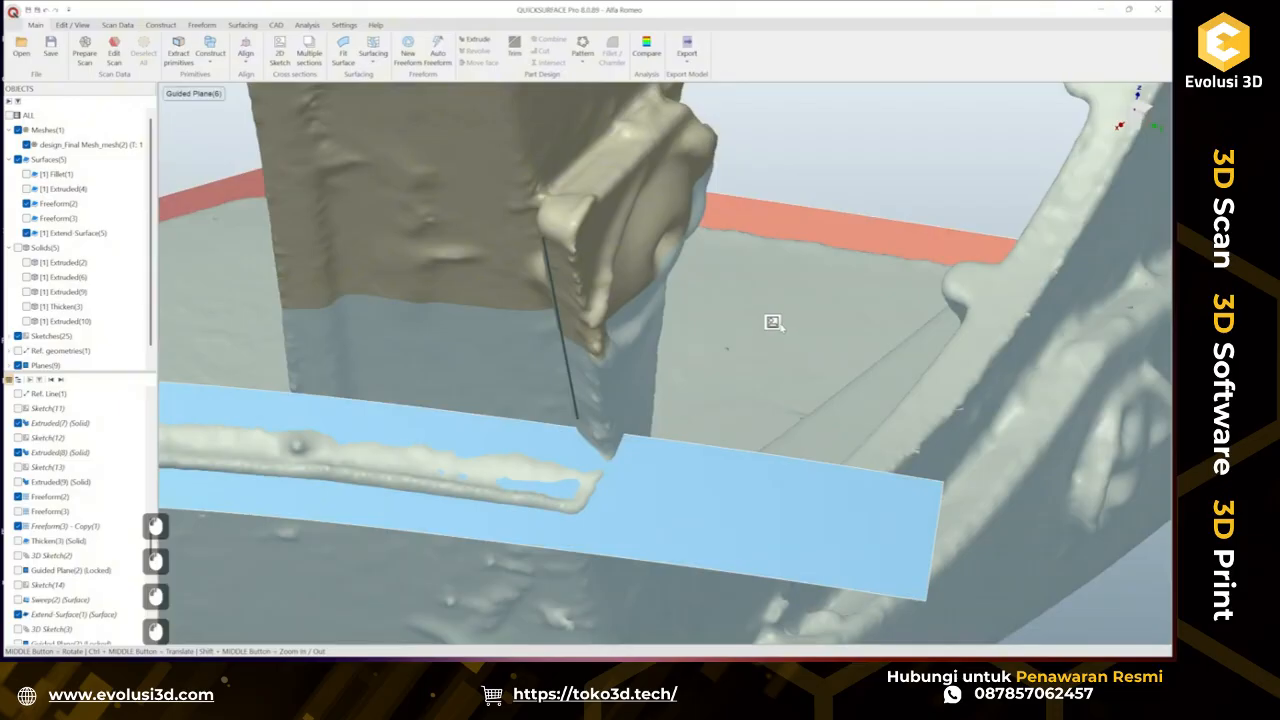
Sketch a line on the new plane along the bottom edge of the scan's section.
click(774, 325)
click(315, 402)
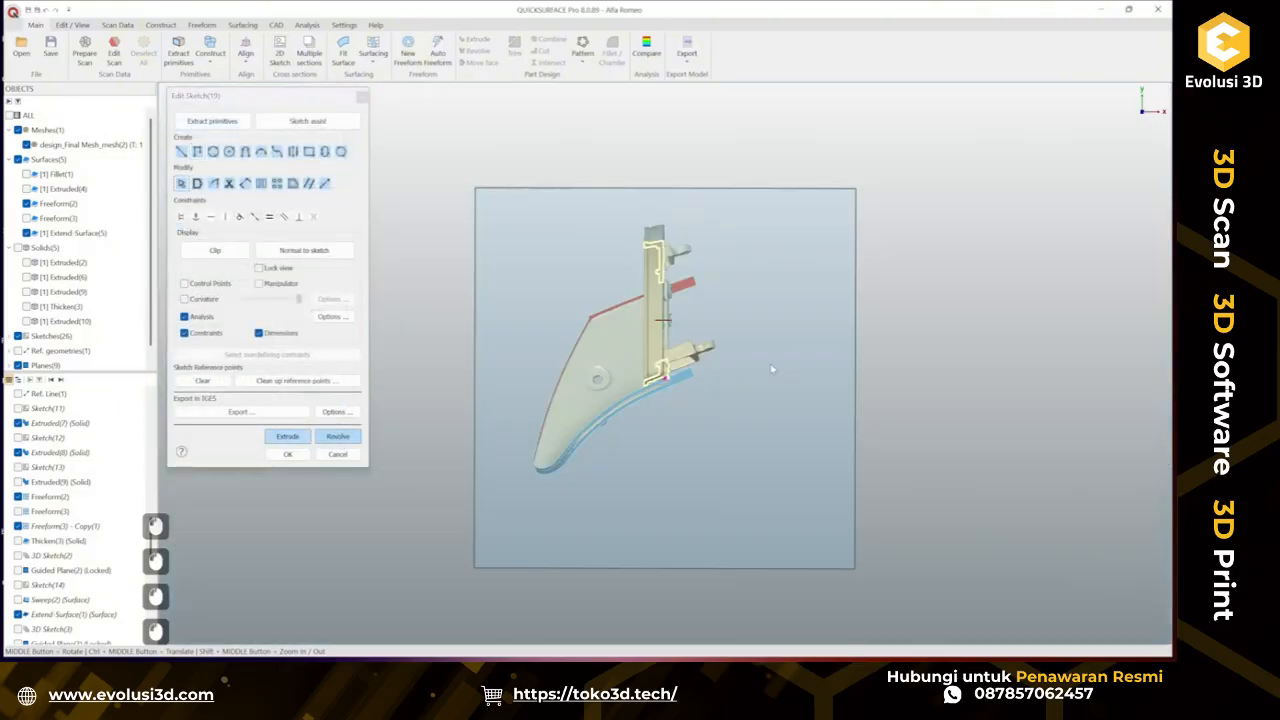
scroll(772, 369, up, 10)
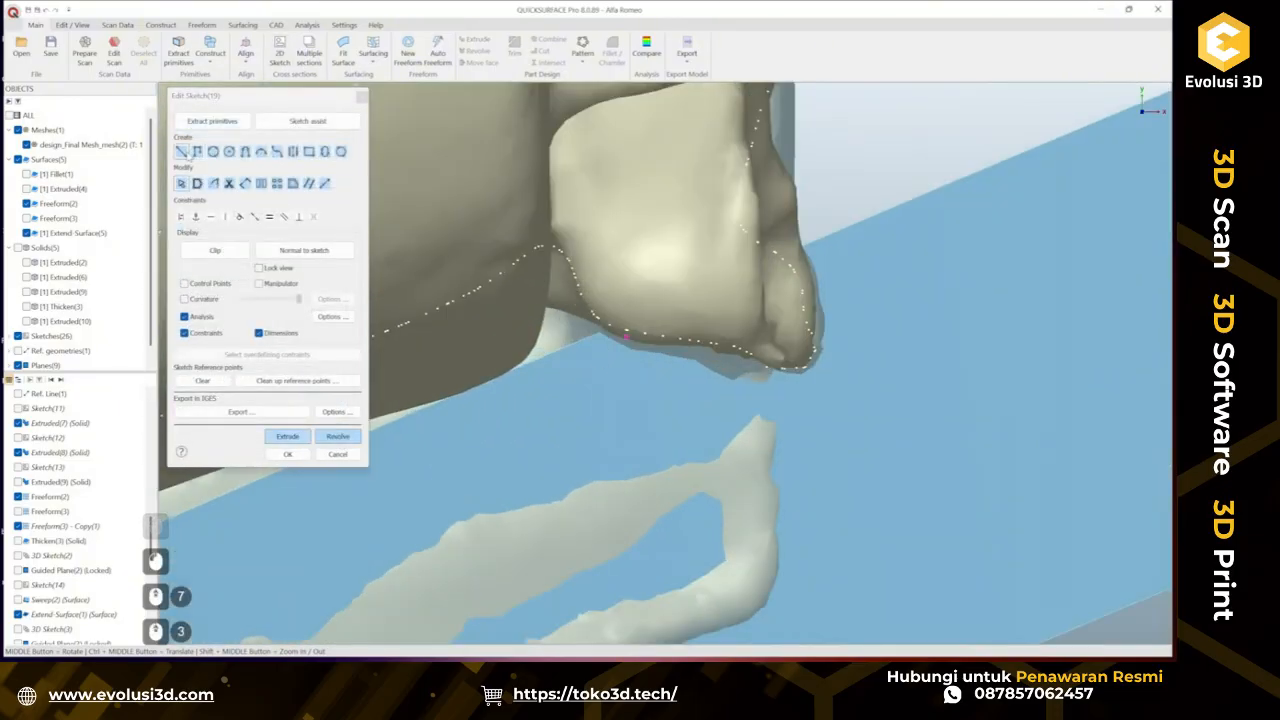
click(182, 152)
click(627, 335)
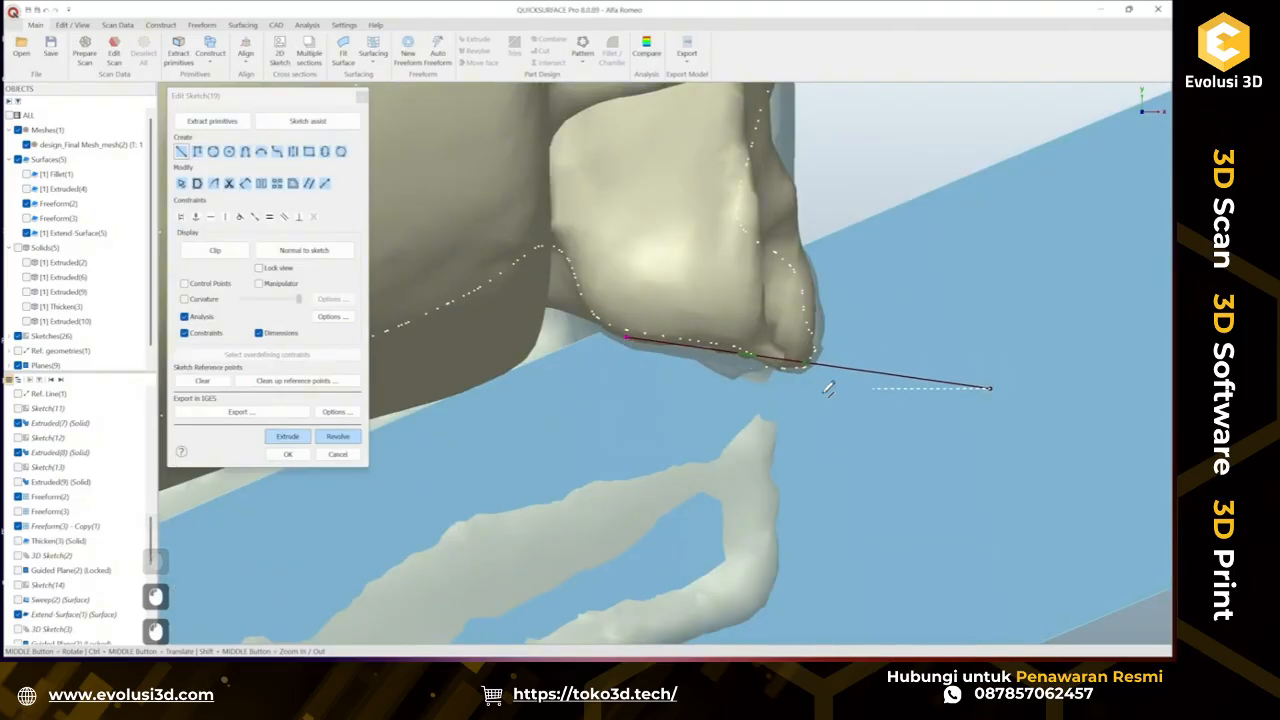
key(Escape)
drag(628, 341, 418, 307)
click(290, 456)
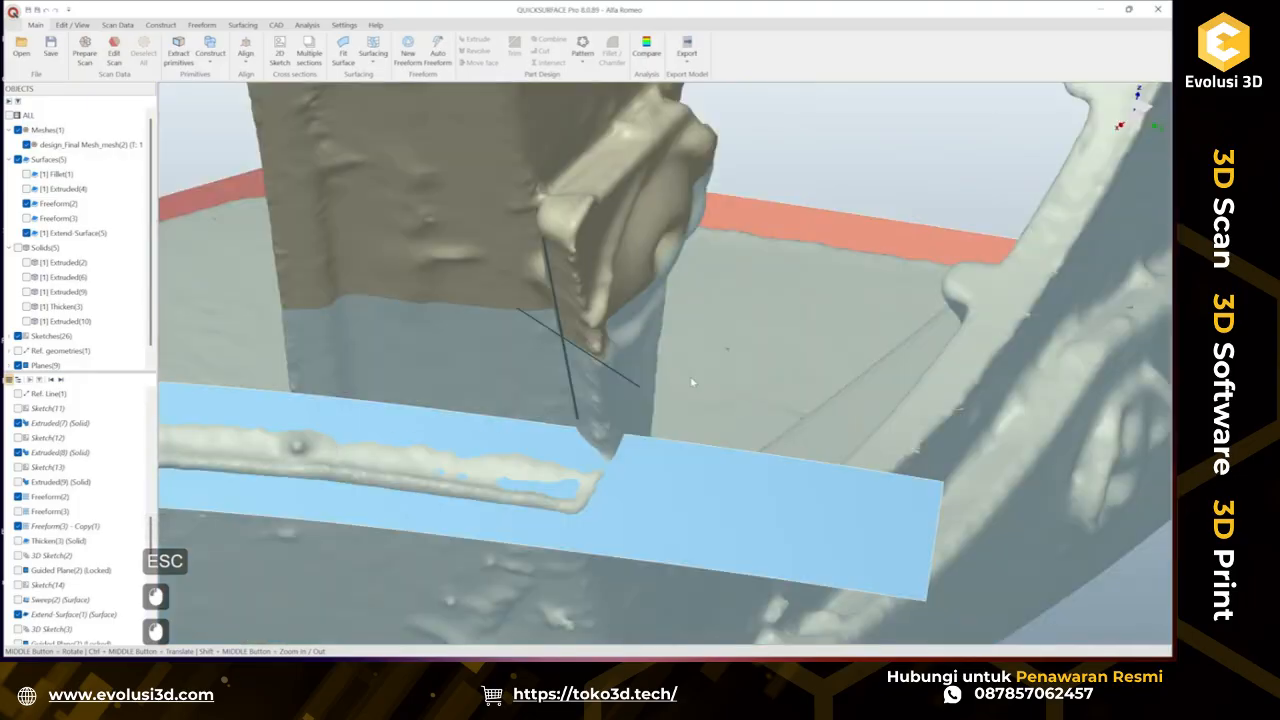
Close the sketch and sweep the section line along the 3D sketch path, expanding the sweep by 0.5 mm.
click(749, 338)
right_click(749, 338)
click(788, 396)
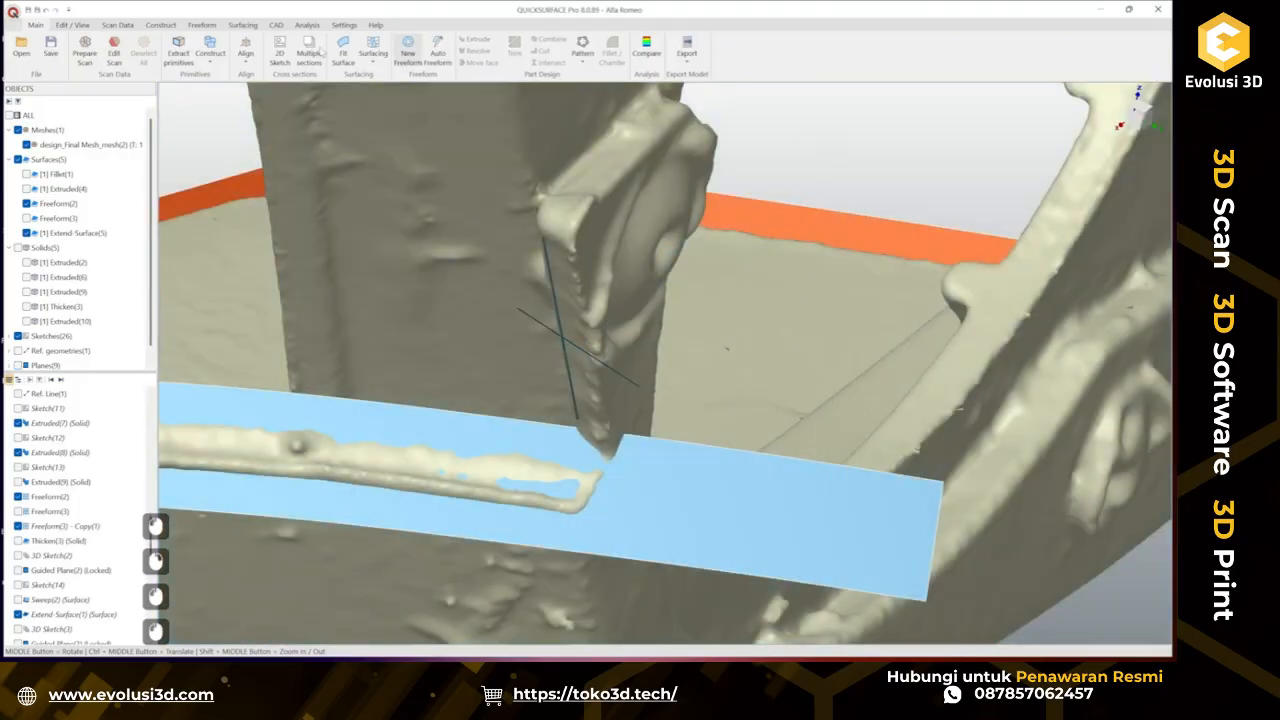
click(243, 24)
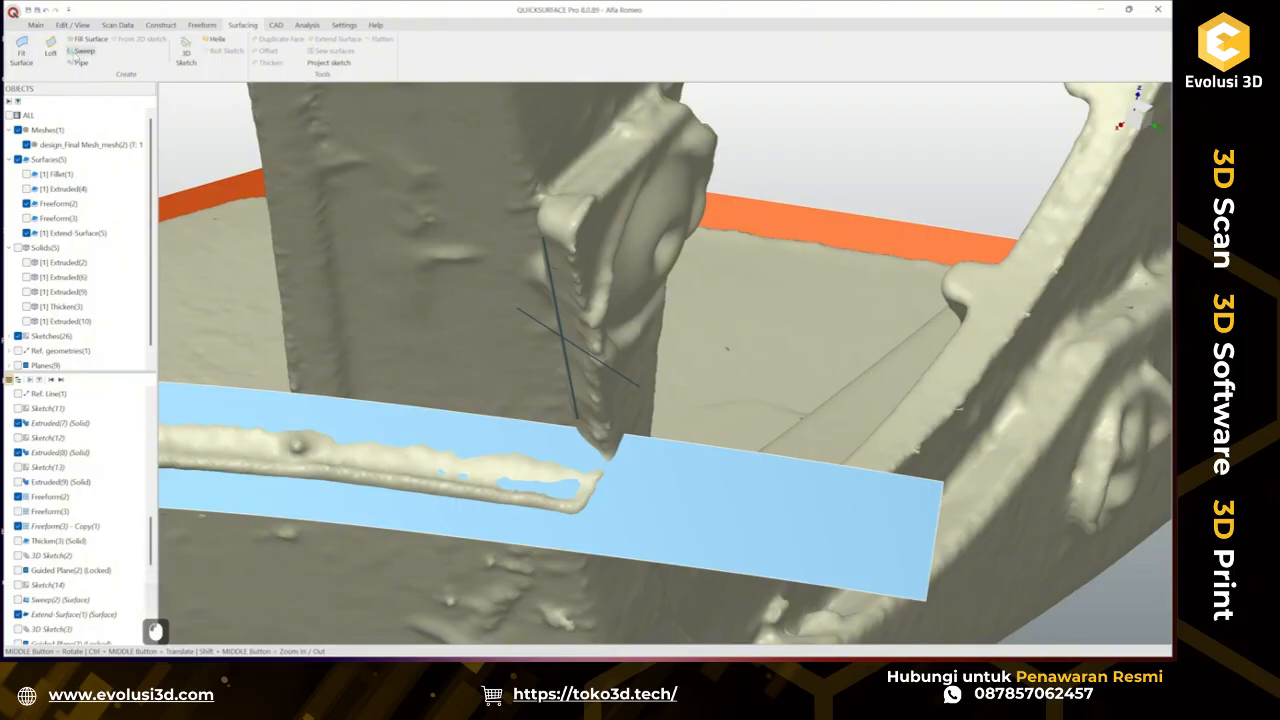
click(84, 50)
click(589, 360)
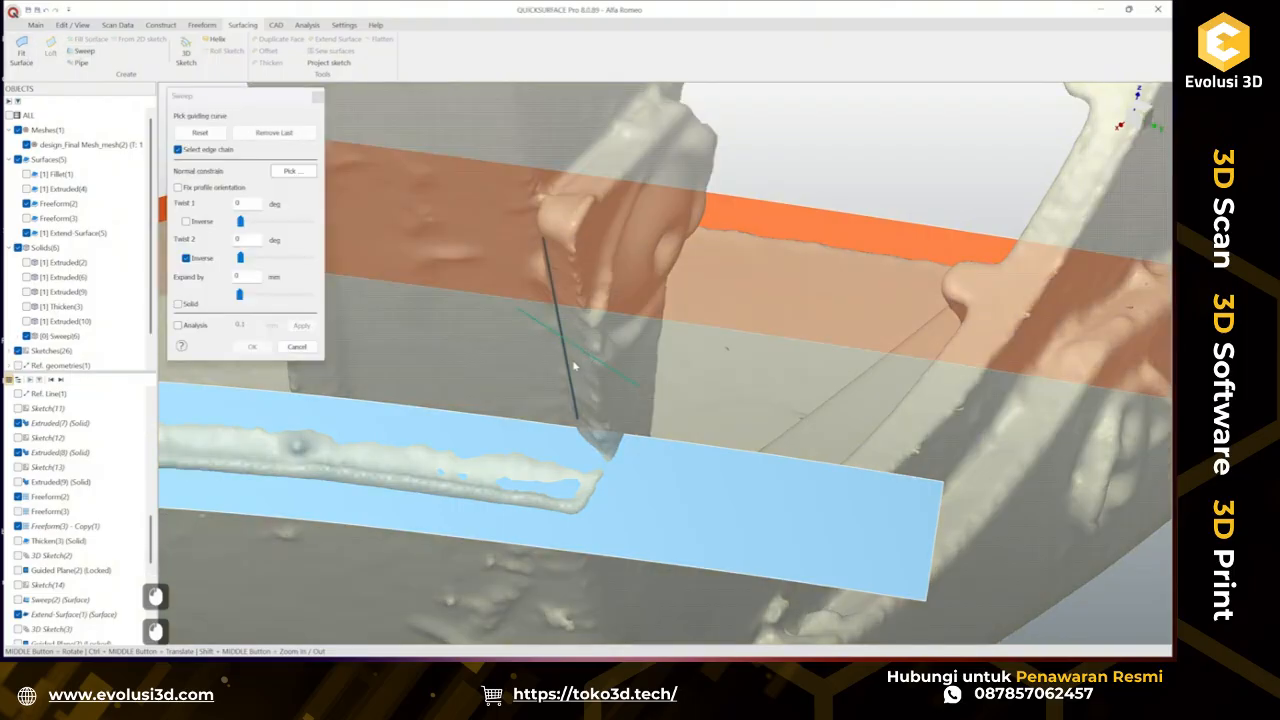
click(572, 372)
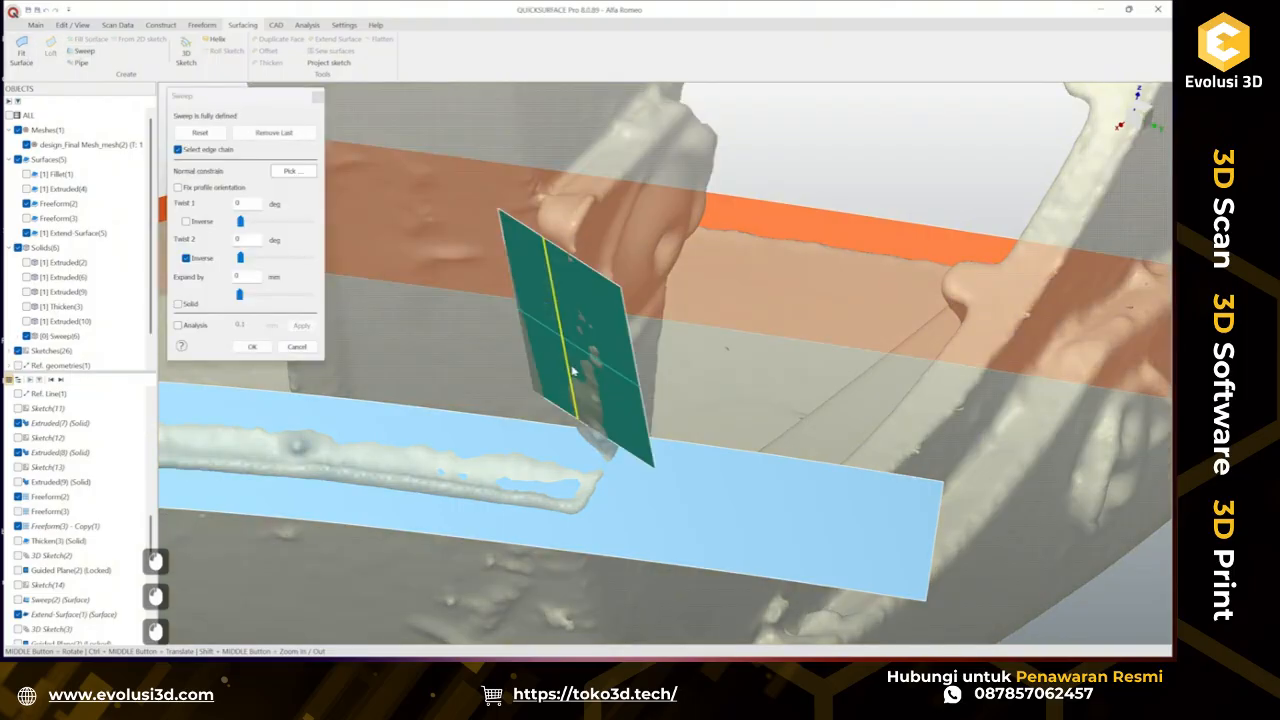
click(204, 329)
middle_drag(553, 345, 540, 295)
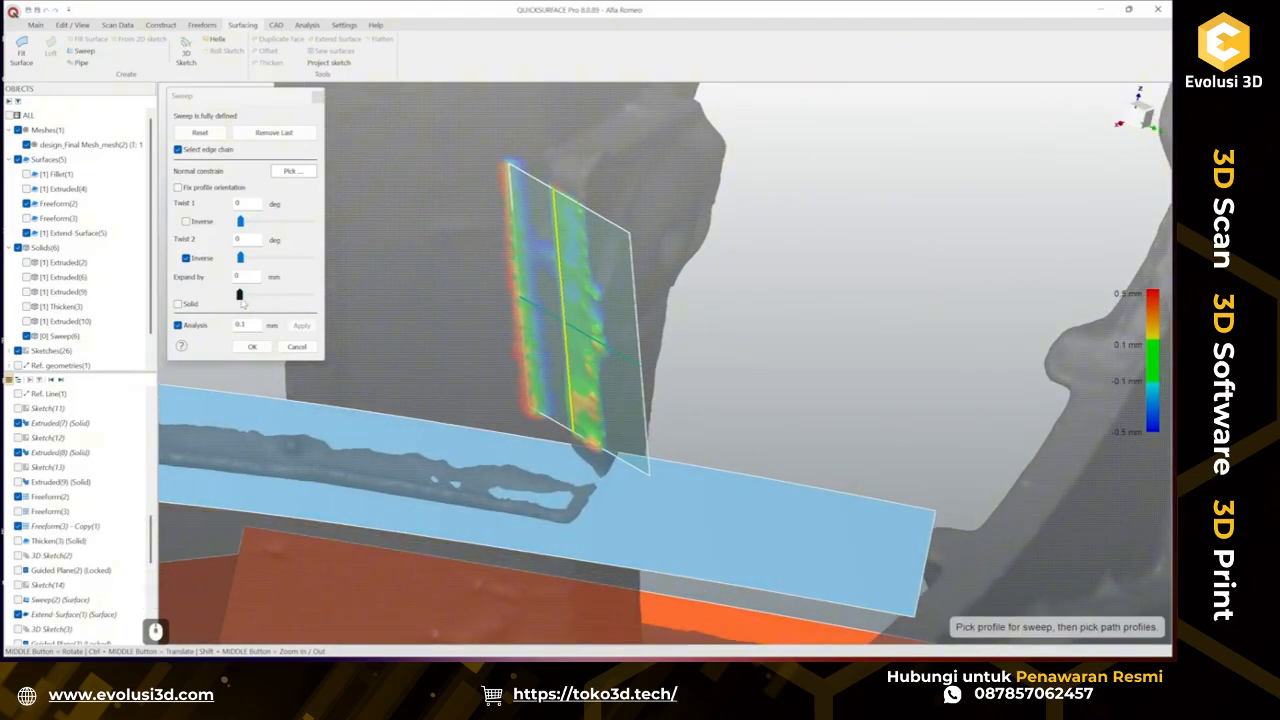
drag(240, 297, 300, 315)
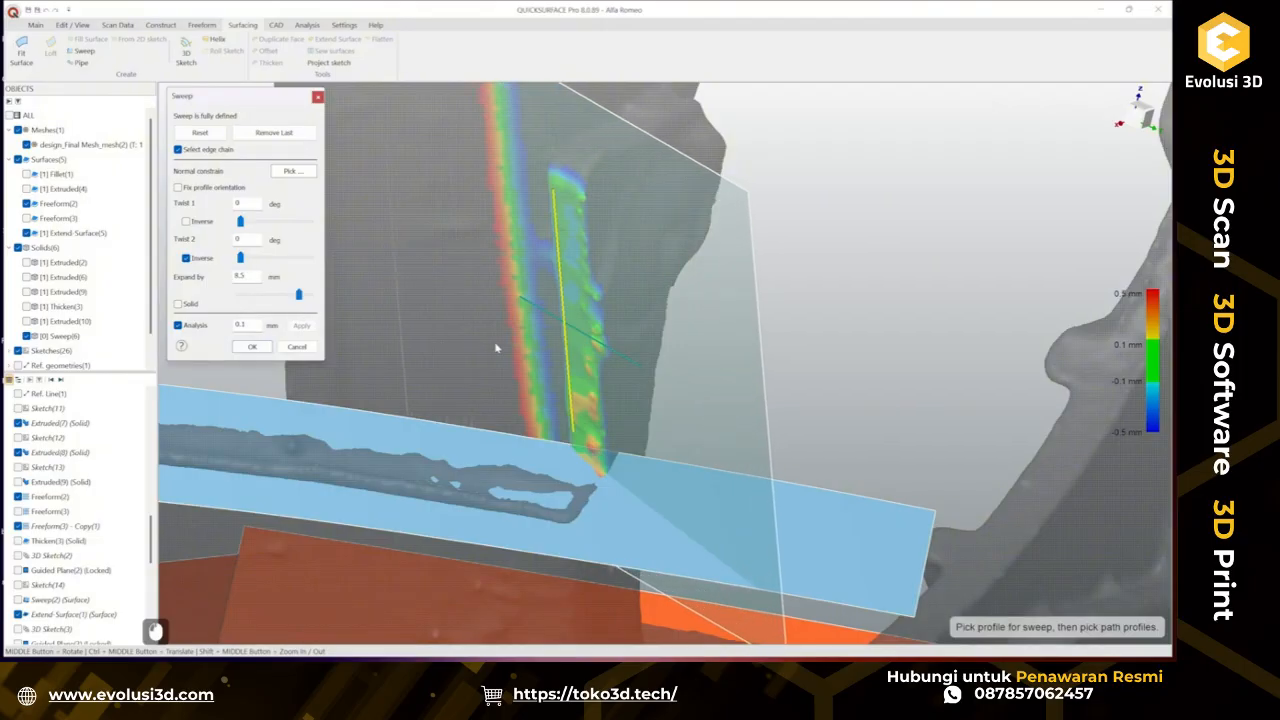
click(252, 347)
Show the Extruded(10) tab body and extend the surface edge near the tab by about 1.17 mm.
middle_drag(268, 352, 483, 328)
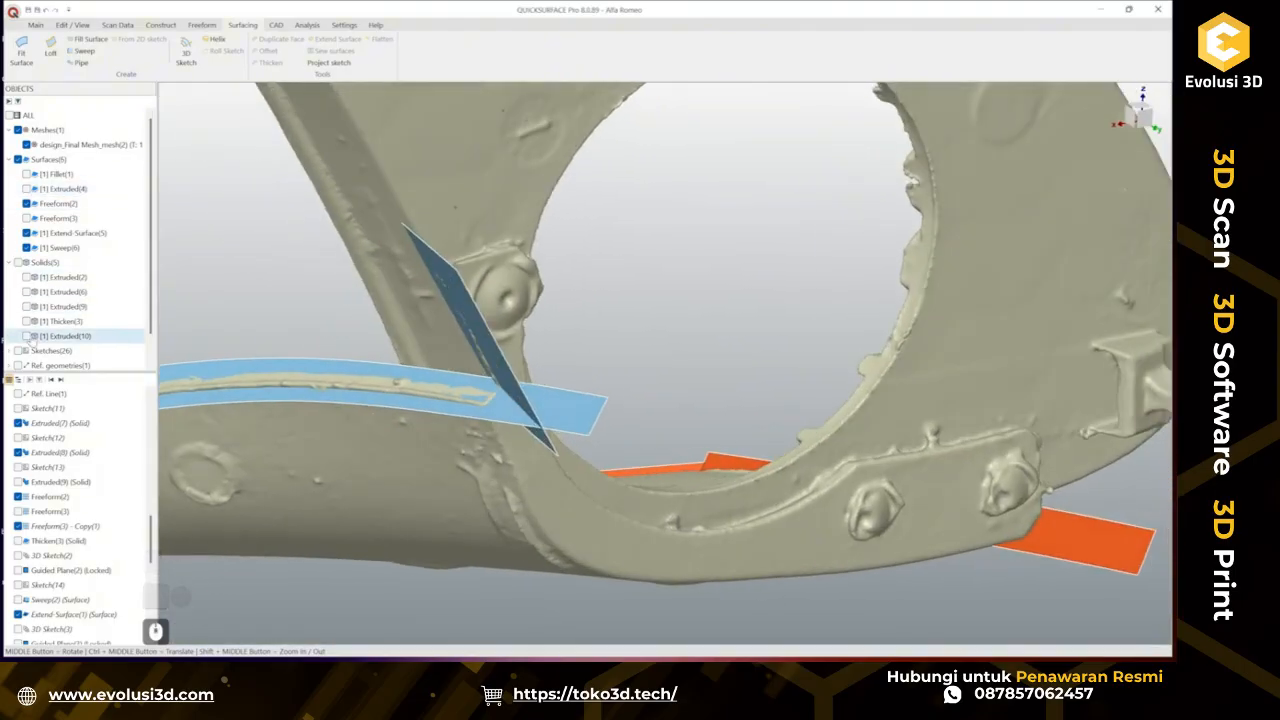
click(26, 336)
middle_drag(505, 441, 758, 451)
scroll(457, 363, up, 3)
middle_drag(548, 422, 502, 425)
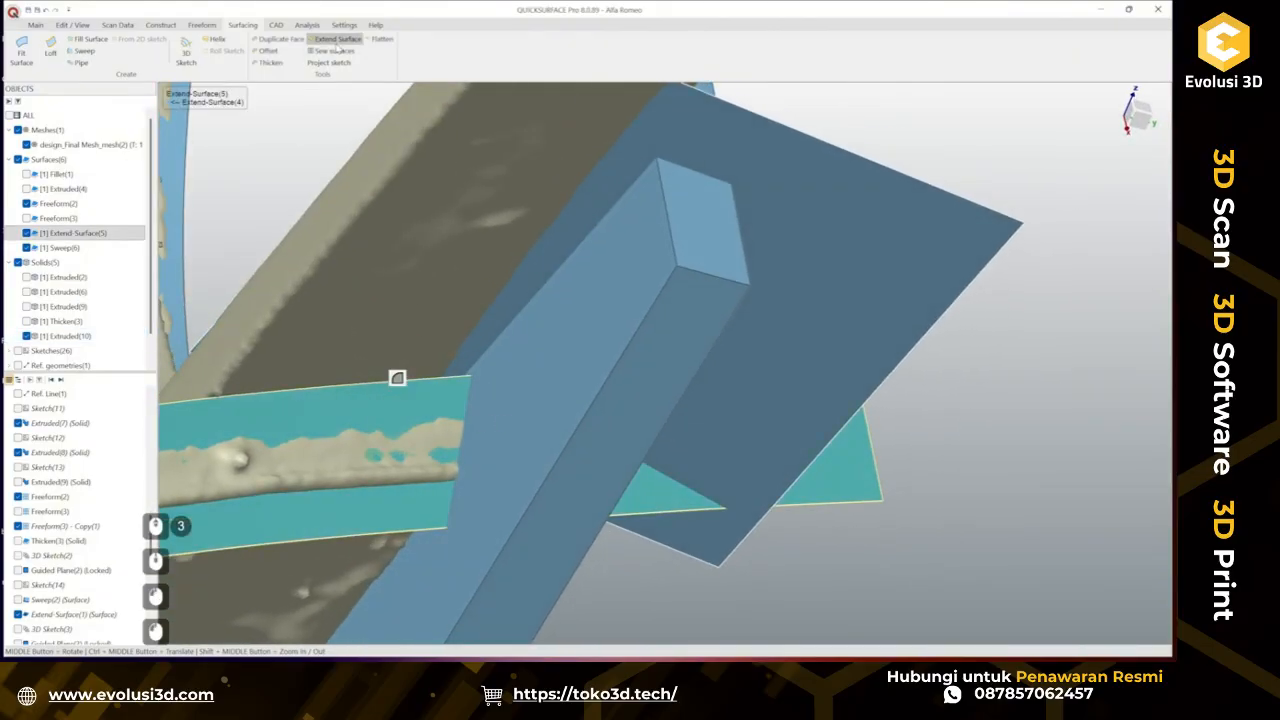
click(338, 40)
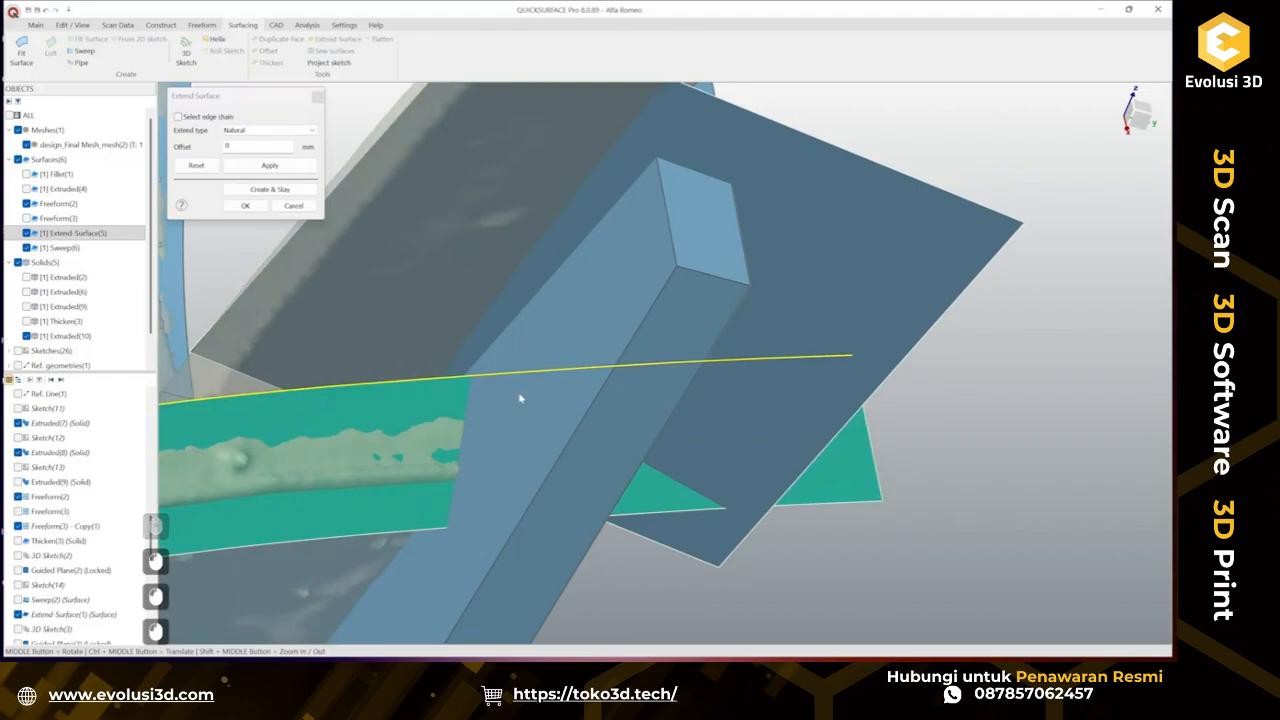
scroll(520, 398, down, 3)
scroll(358, 405, up, 1)
drag(362, 415, 359, 408)
middle_drag(482, 410, 323, 253)
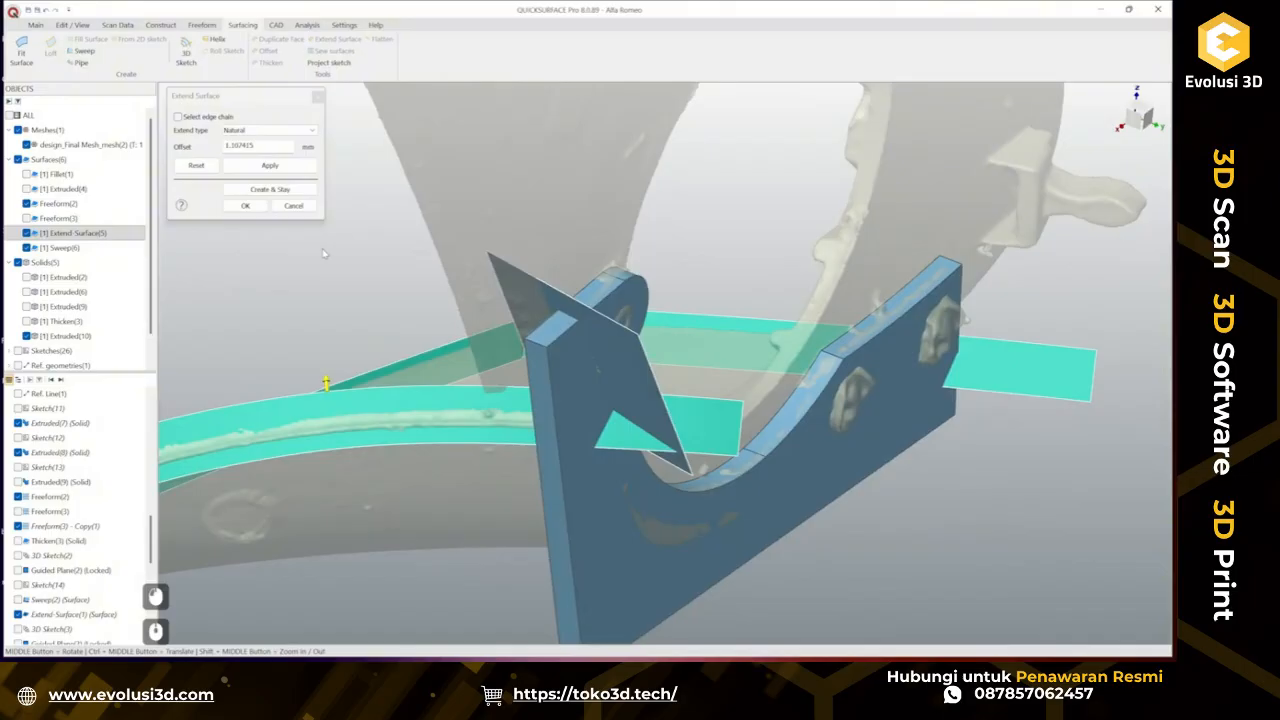
click(295, 194)
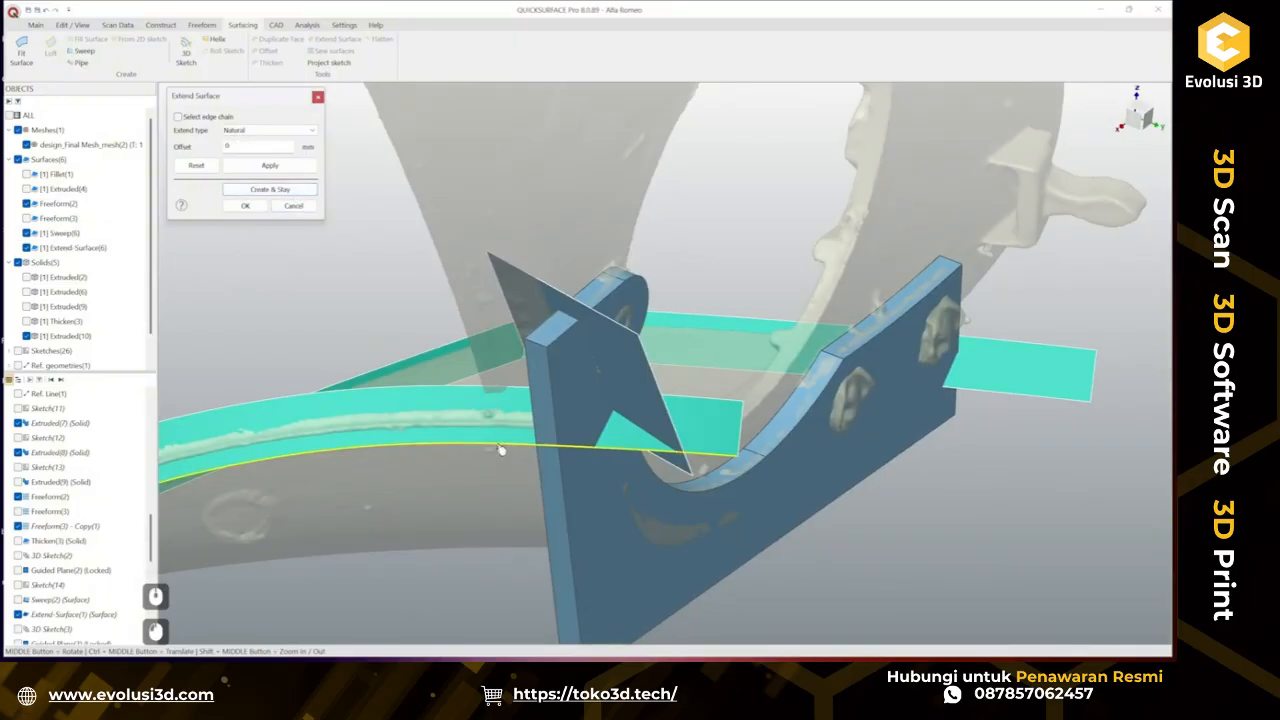
ctrl+middle_drag(500, 450, 520, 395)
scroll(525, 390, down, 2)
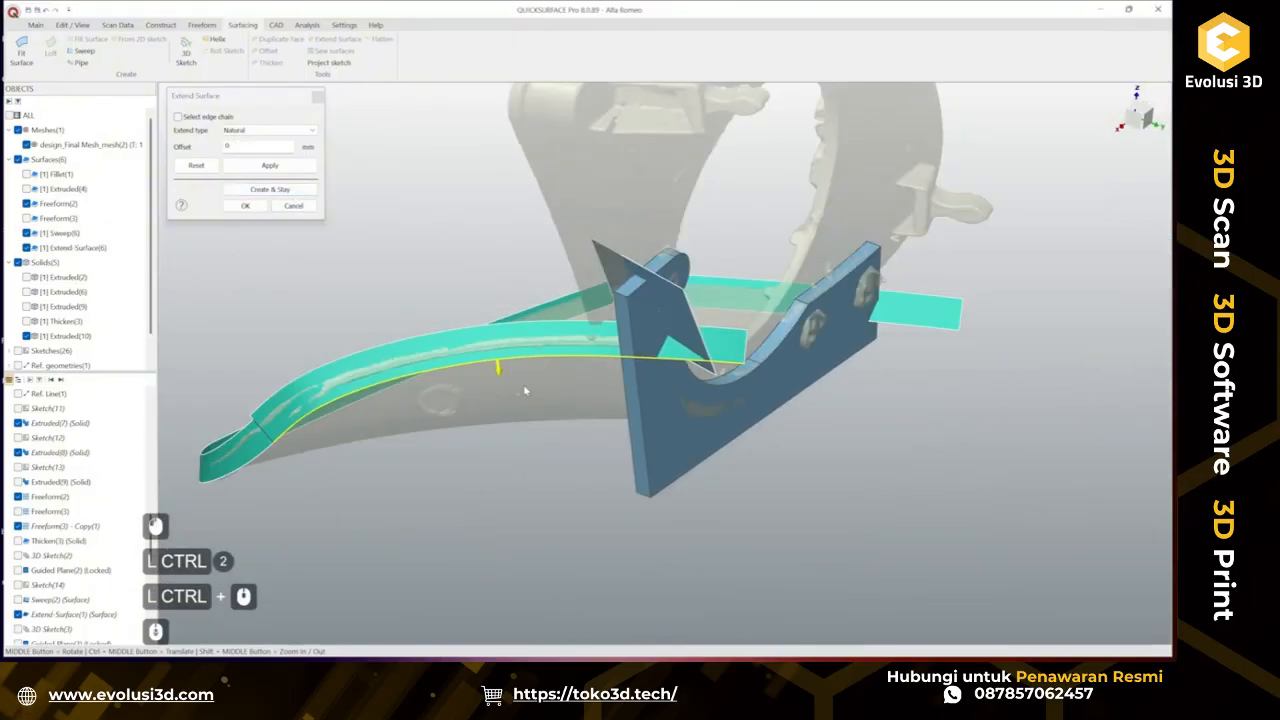
drag(500, 375, 502, 433)
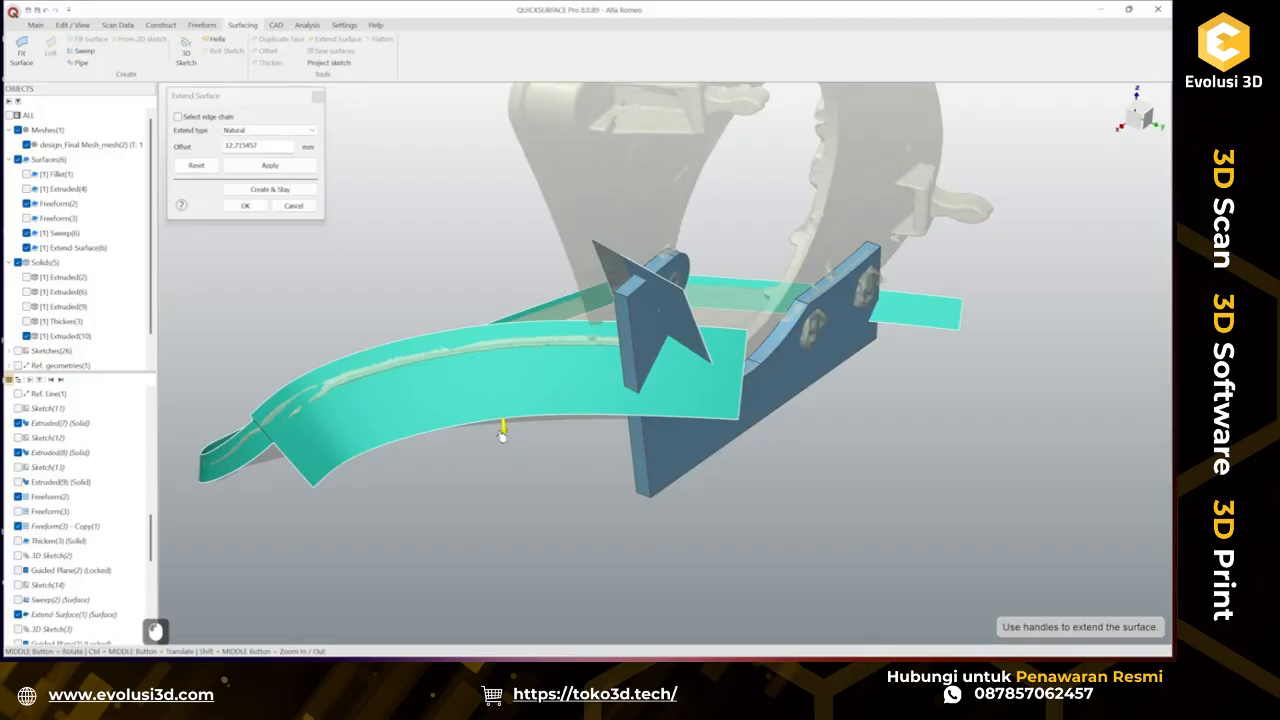
key(ctrl+z)
click(293, 205)
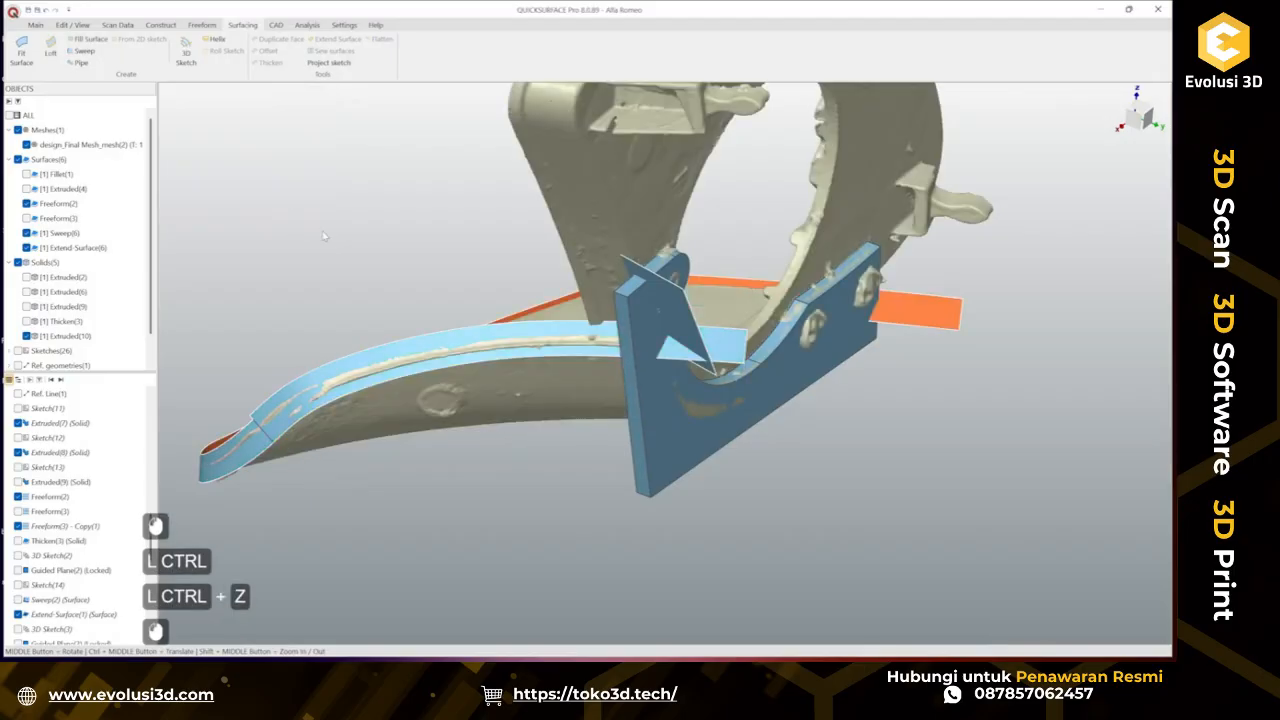
Show the Thicken(3) body and inspect how the tab body and surfaces meet around the scan.
scroll(620, 348, up, 2)
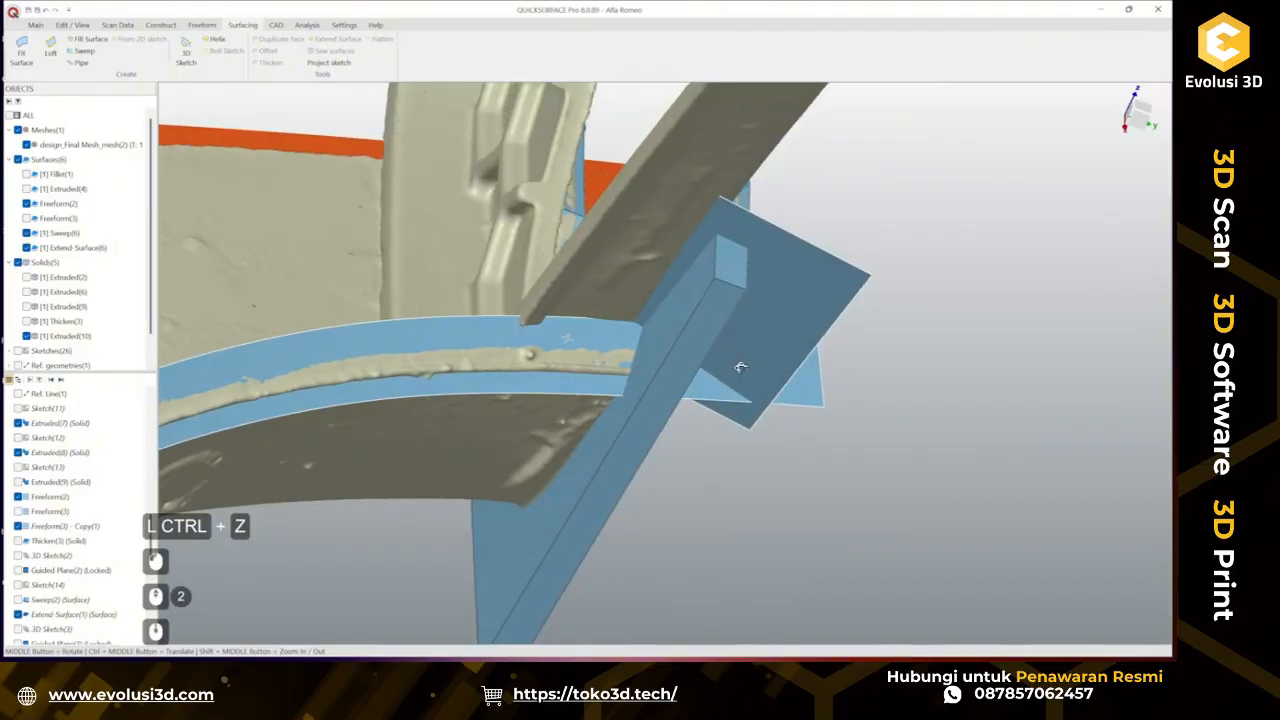
middle_drag(566, 338, 511, 457)
scroll(443, 288, down, 2)
ctrl+middle_drag(832, 466, 590, 450)
scroll(777, 346, up, 3)
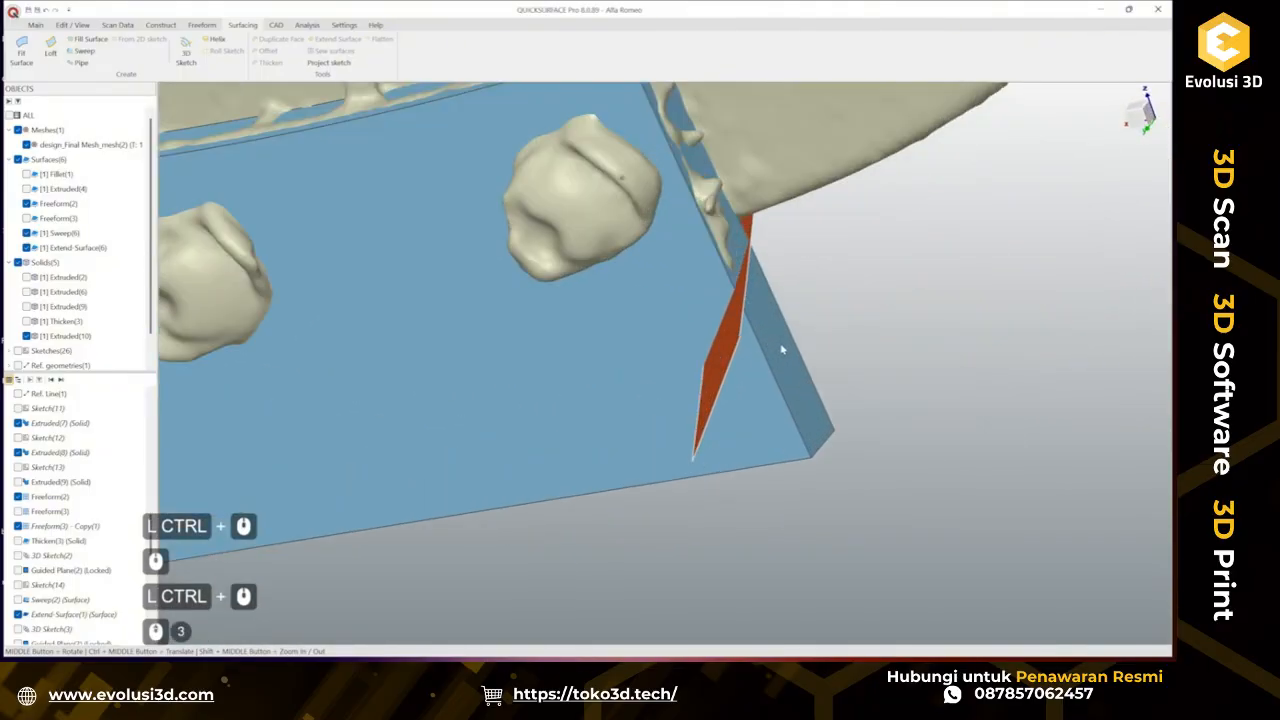
middle_drag(777, 346, 597, 363)
scroll(597, 363, down, 3)
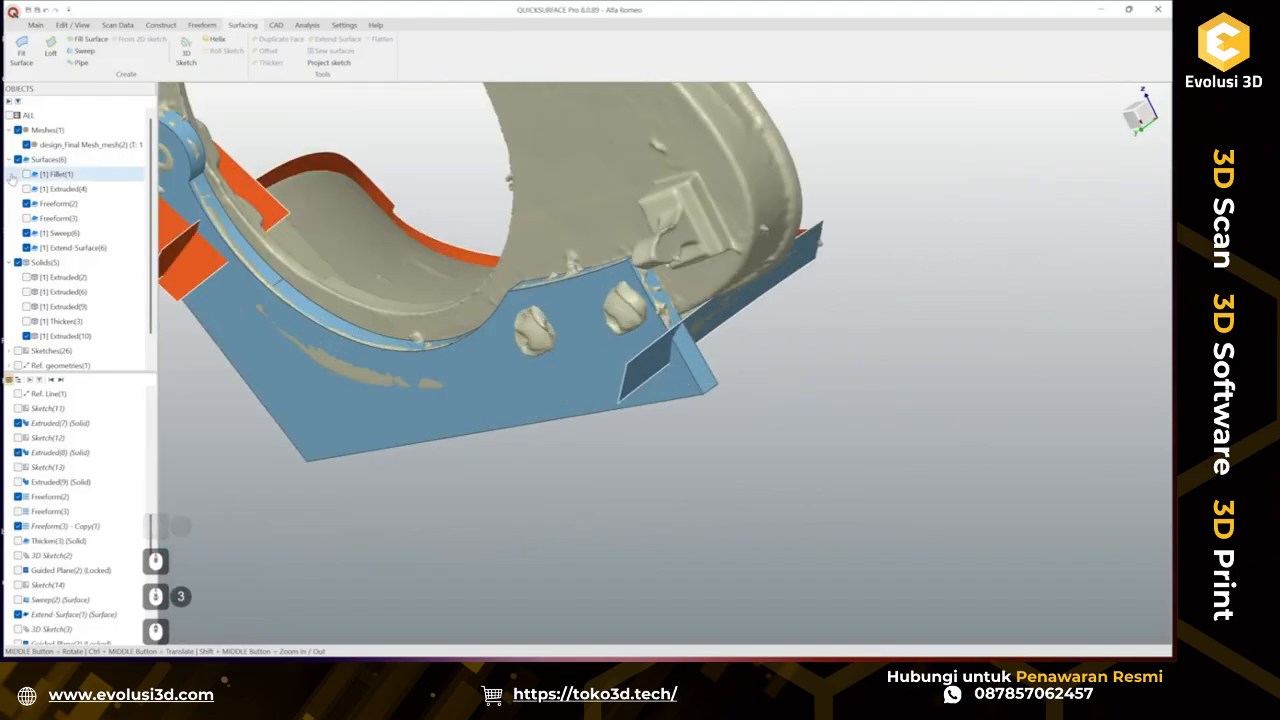
click(26, 321)
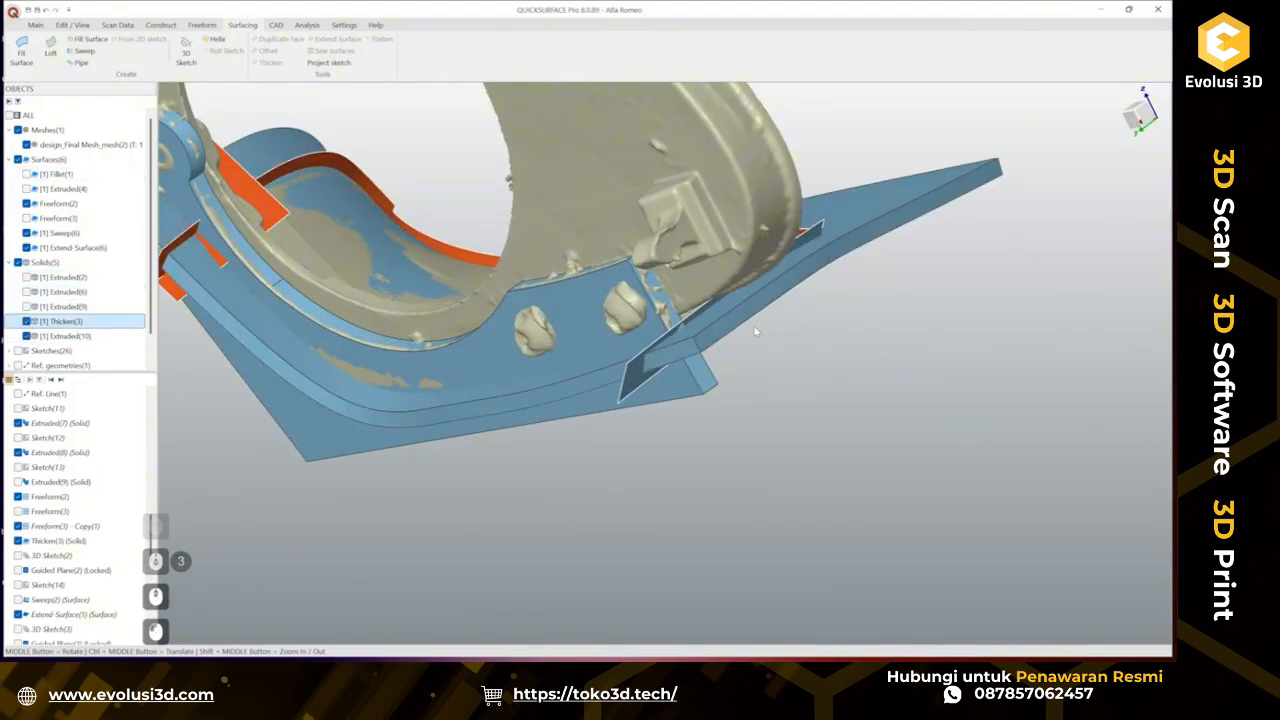
middle_drag(720, 320, 966, 273)
middle_drag(480, 335, 622, 380)
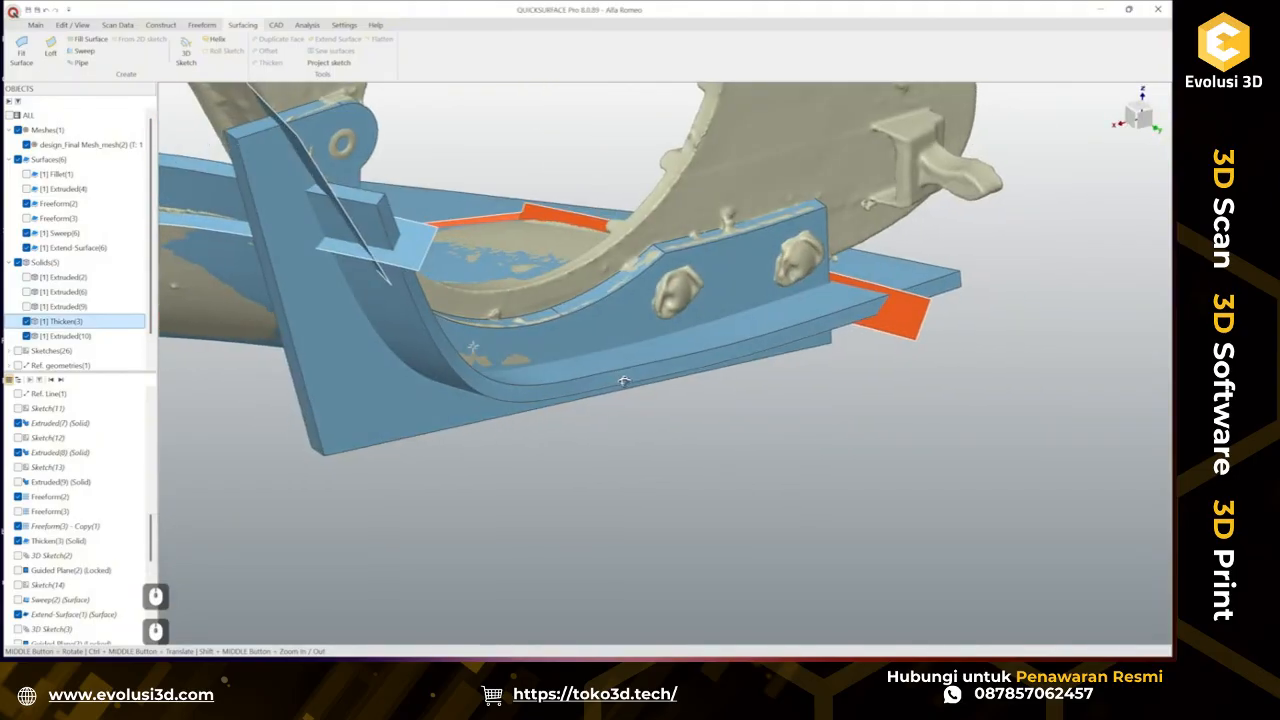
scroll(543, 354, down, 3)
ctrl+middle_drag(536, 300, 561, 356)
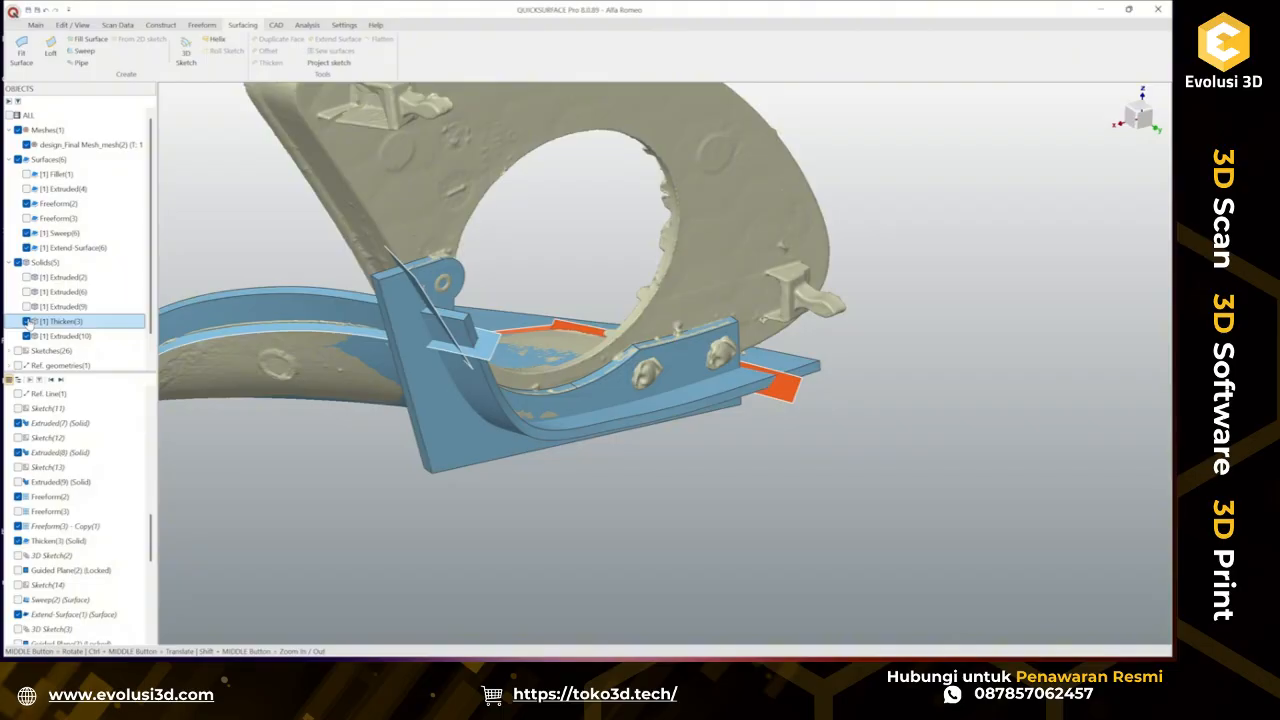
Hide the new extended surface and duplicate the face of the Thicken(3) body.
click(27, 322)
click(27, 337)
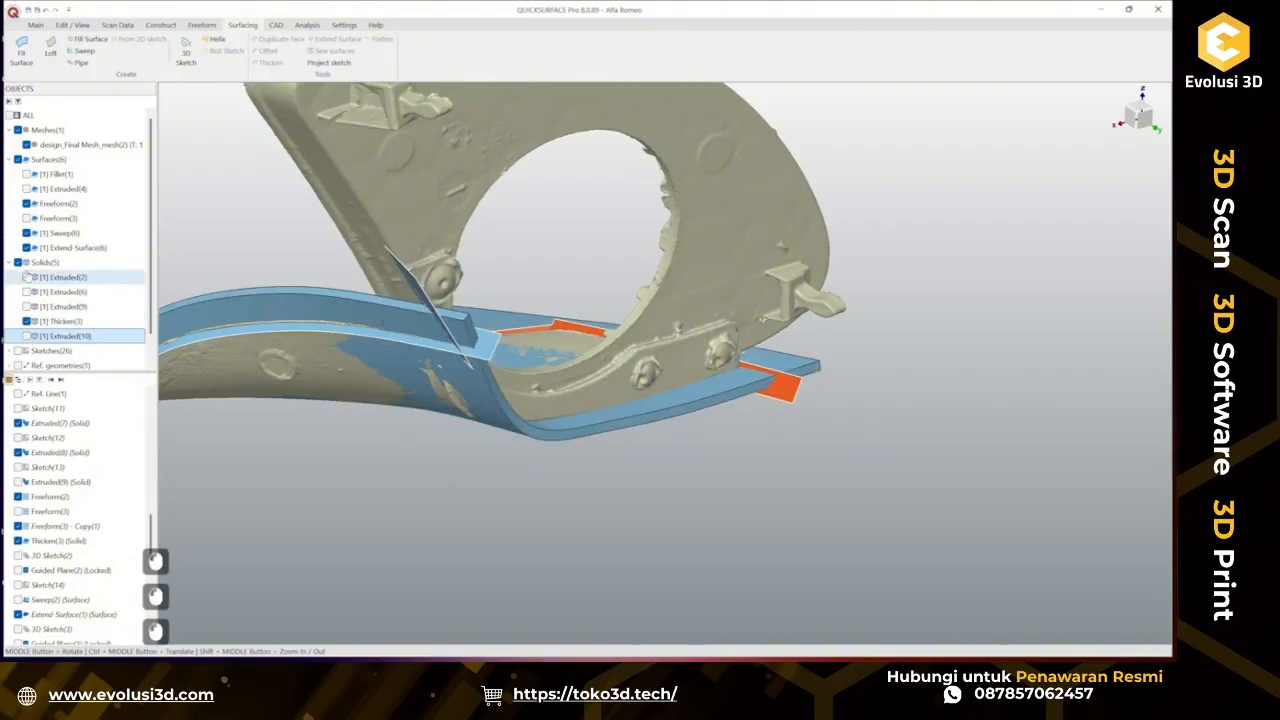
click(27, 249)
click(400, 348)
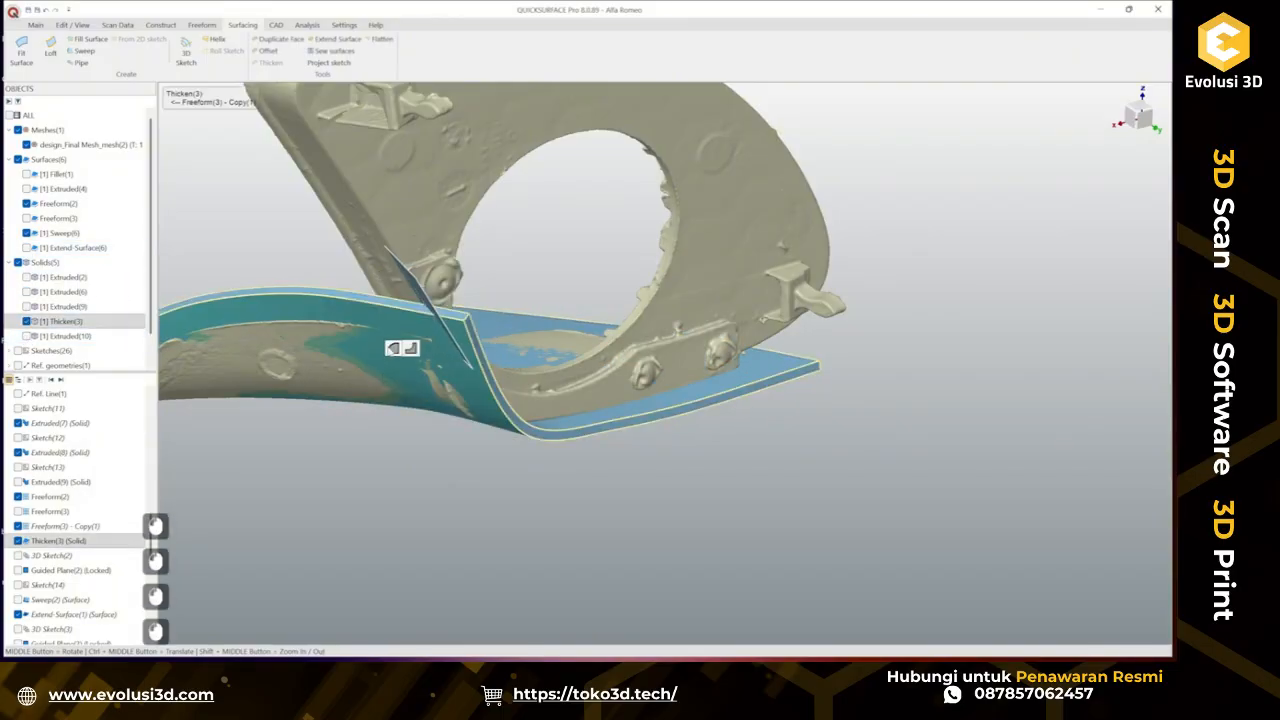
click(266, 40)
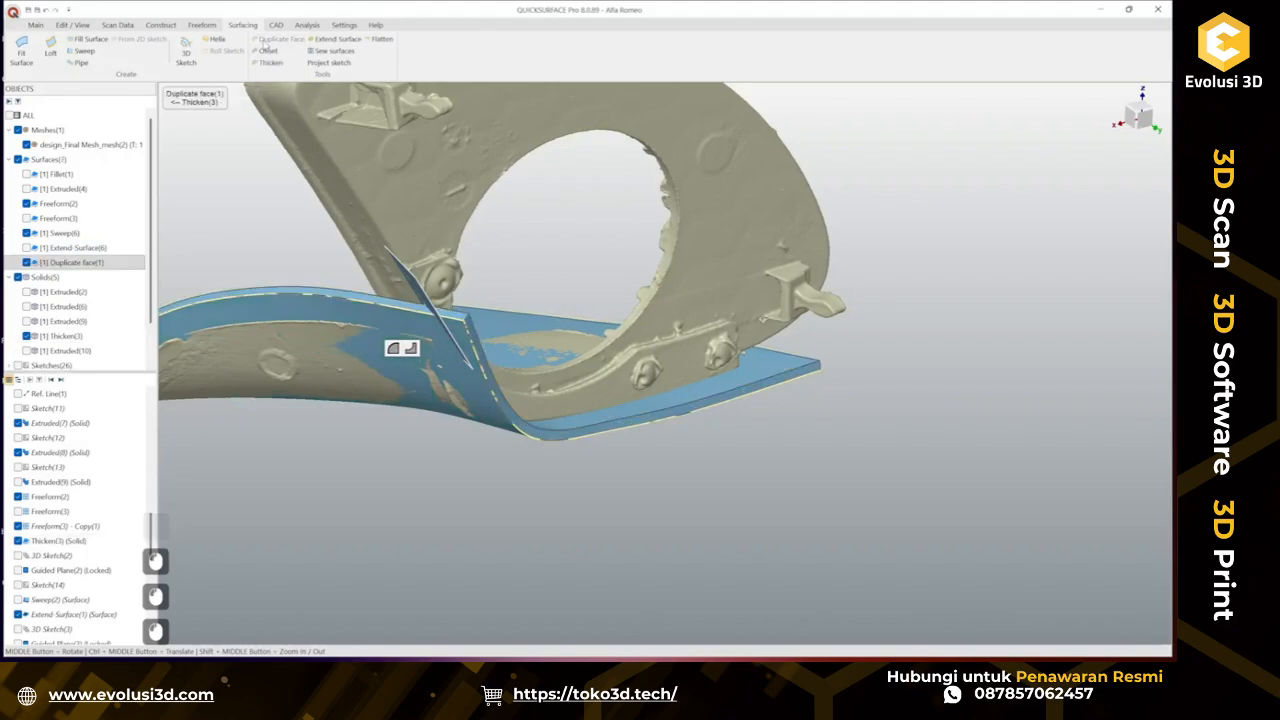
Hide Thicken(3), show the tab body, and trim the tab body against the duplicated face.
click(27, 337)
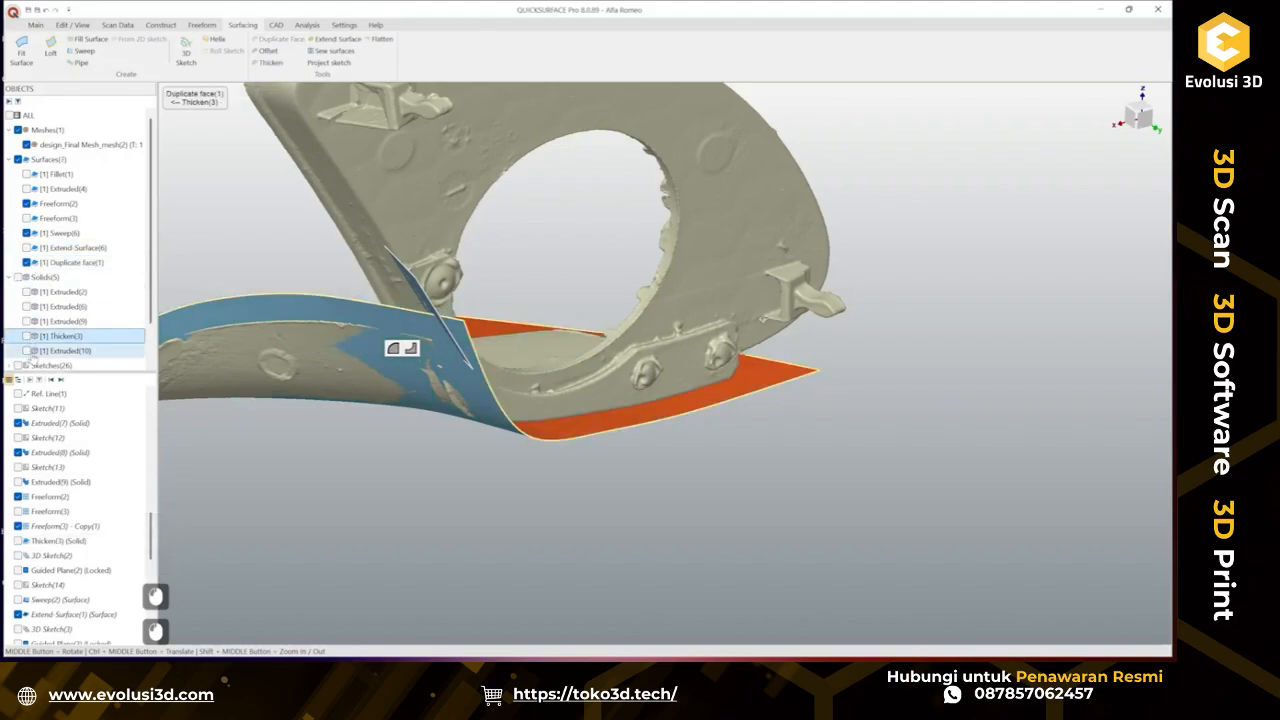
click(27, 351)
click(443, 387)
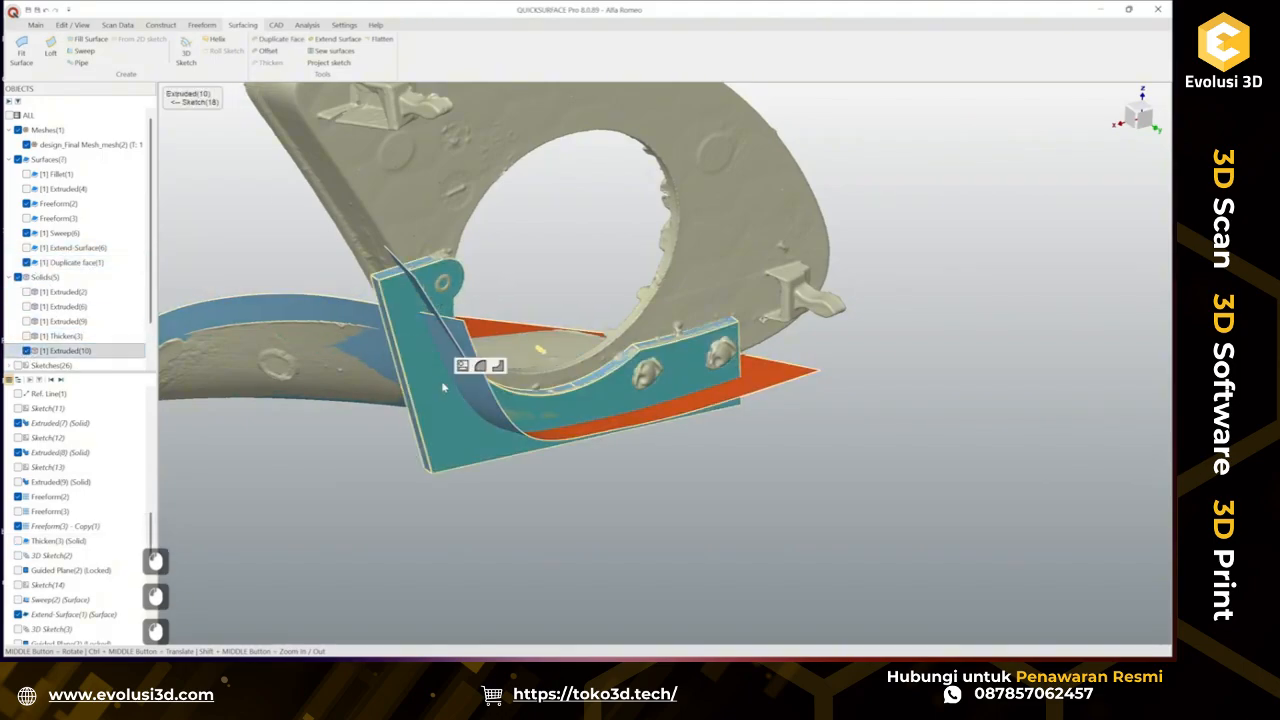
ctrl+click(328, 323)
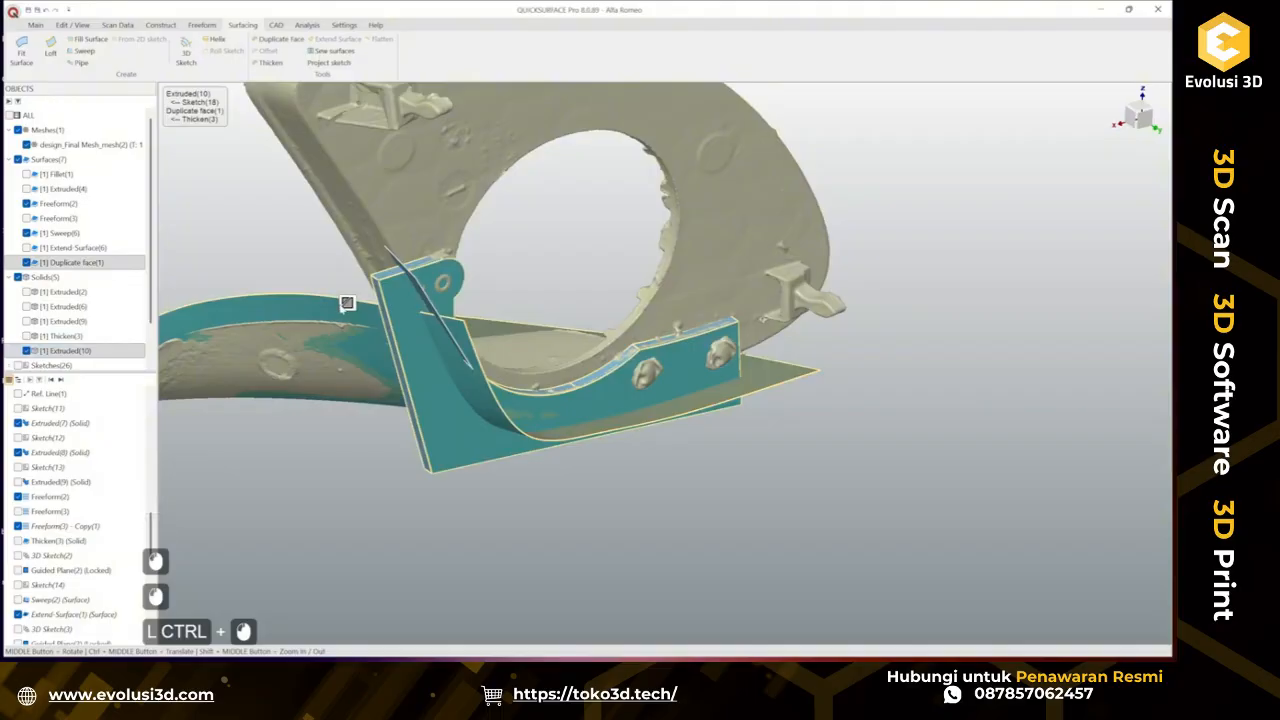
click(346, 305)
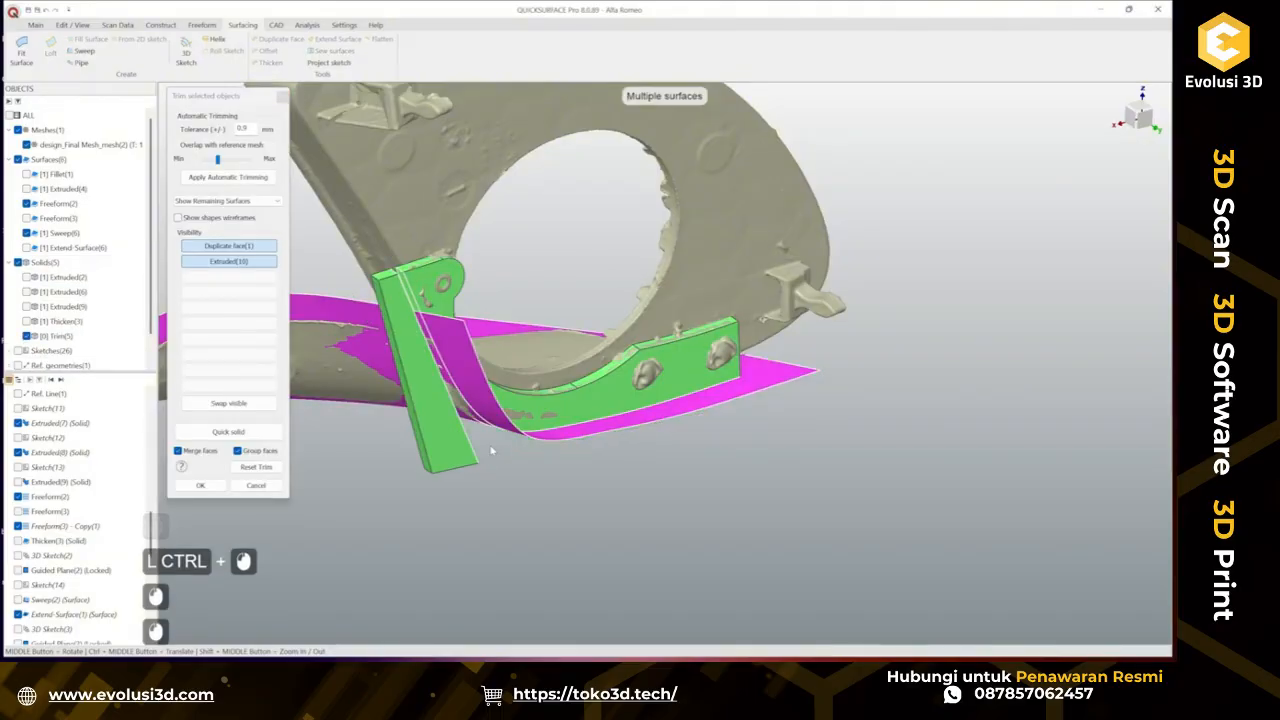
middle_drag(504, 440, 717, 373)
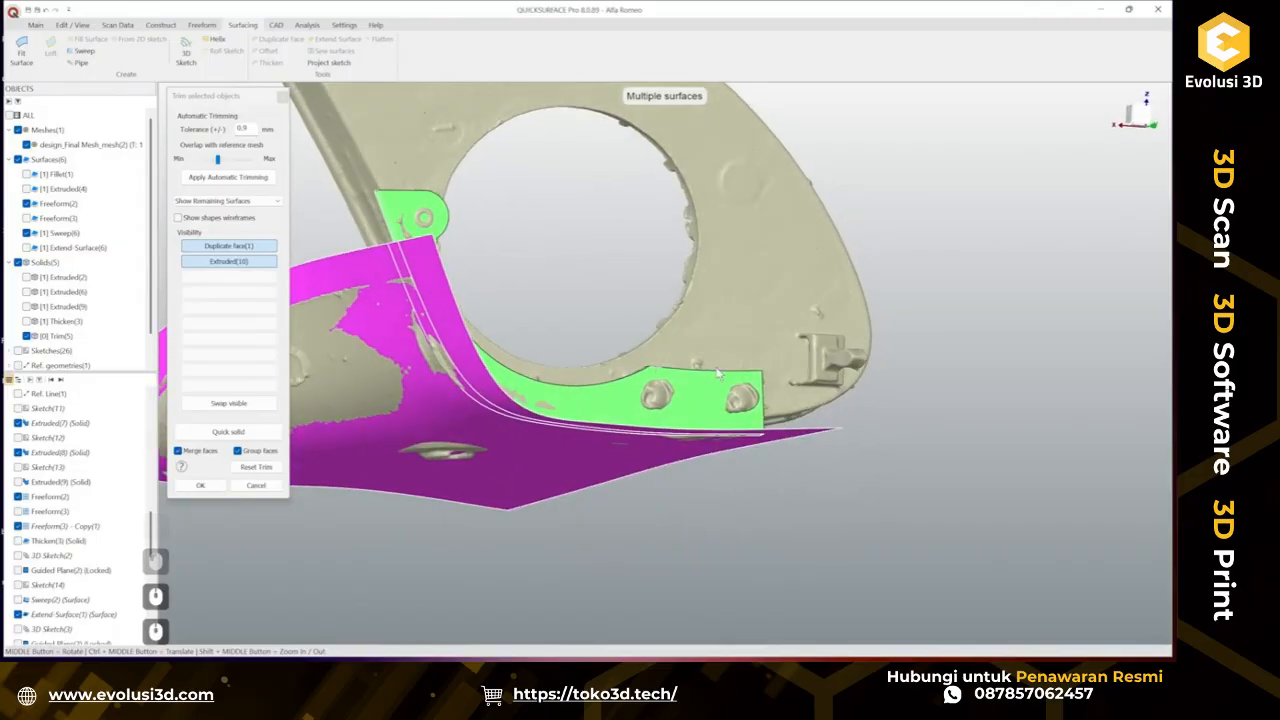
click(217, 489)
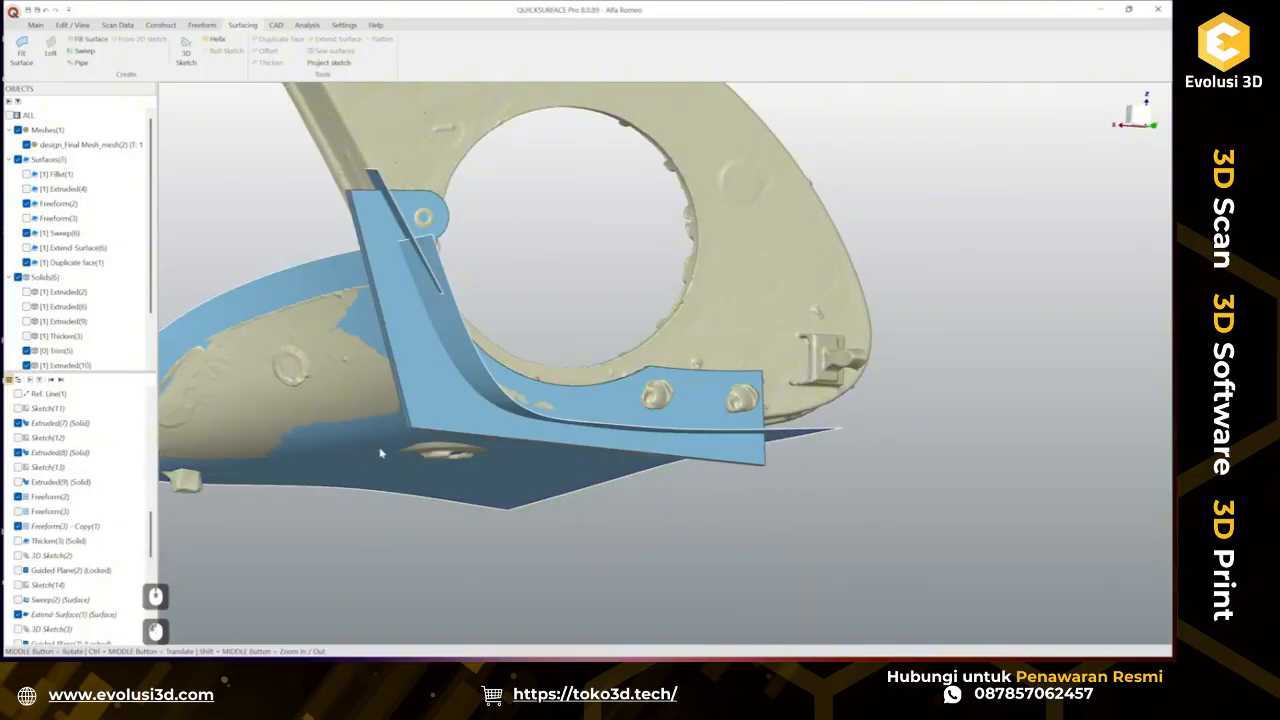
scroll(80, 580, down, 10)
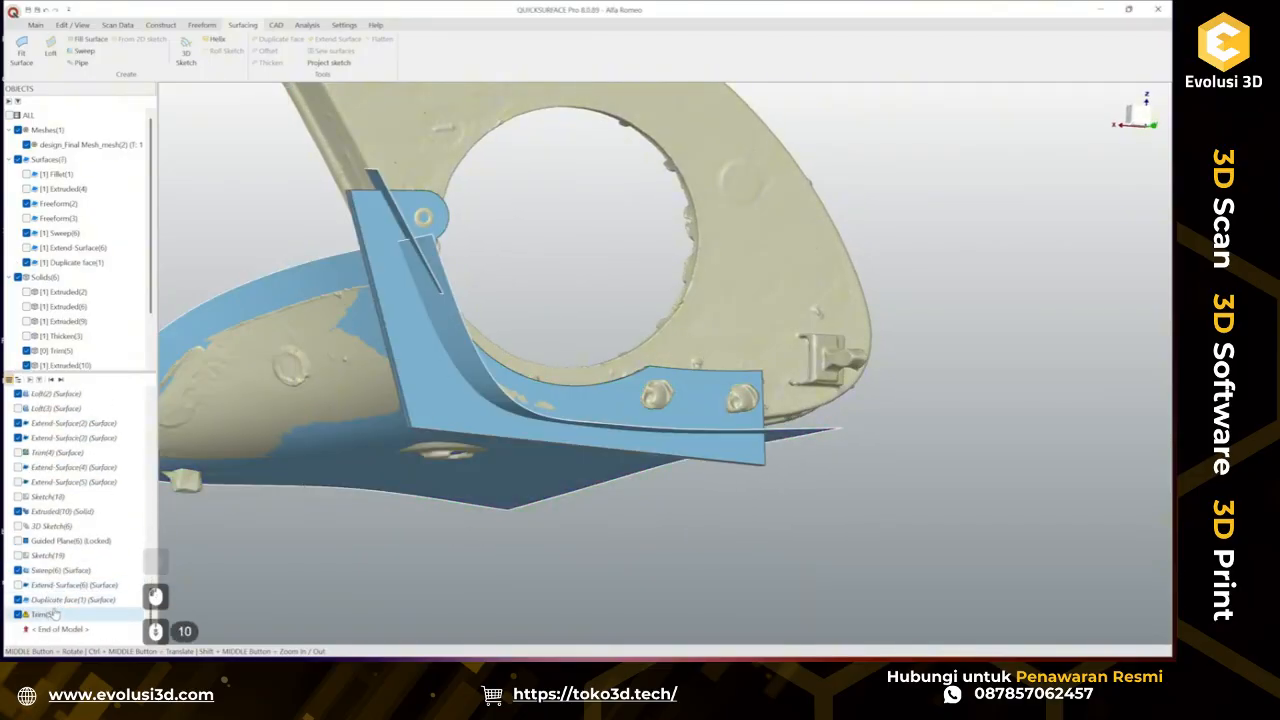
right_click(42, 614)
click(90, 465)
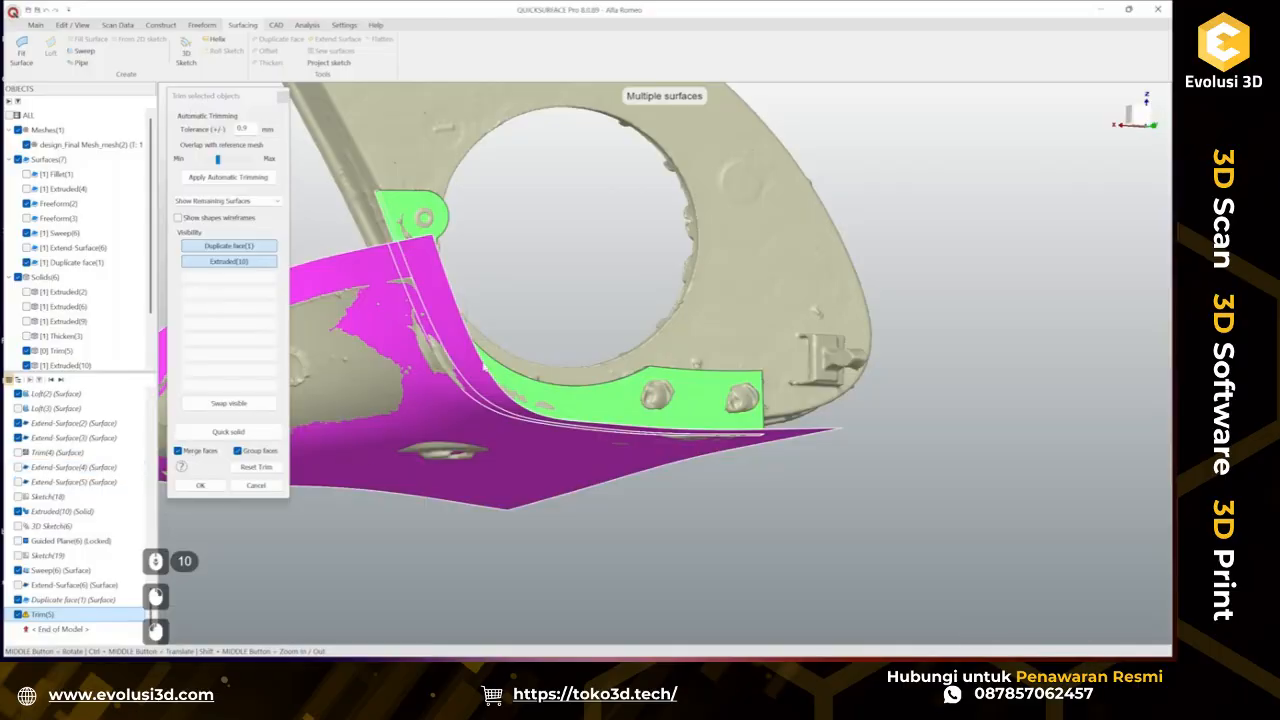
middle_drag(497, 360, 455, 372)
click(373, 327)
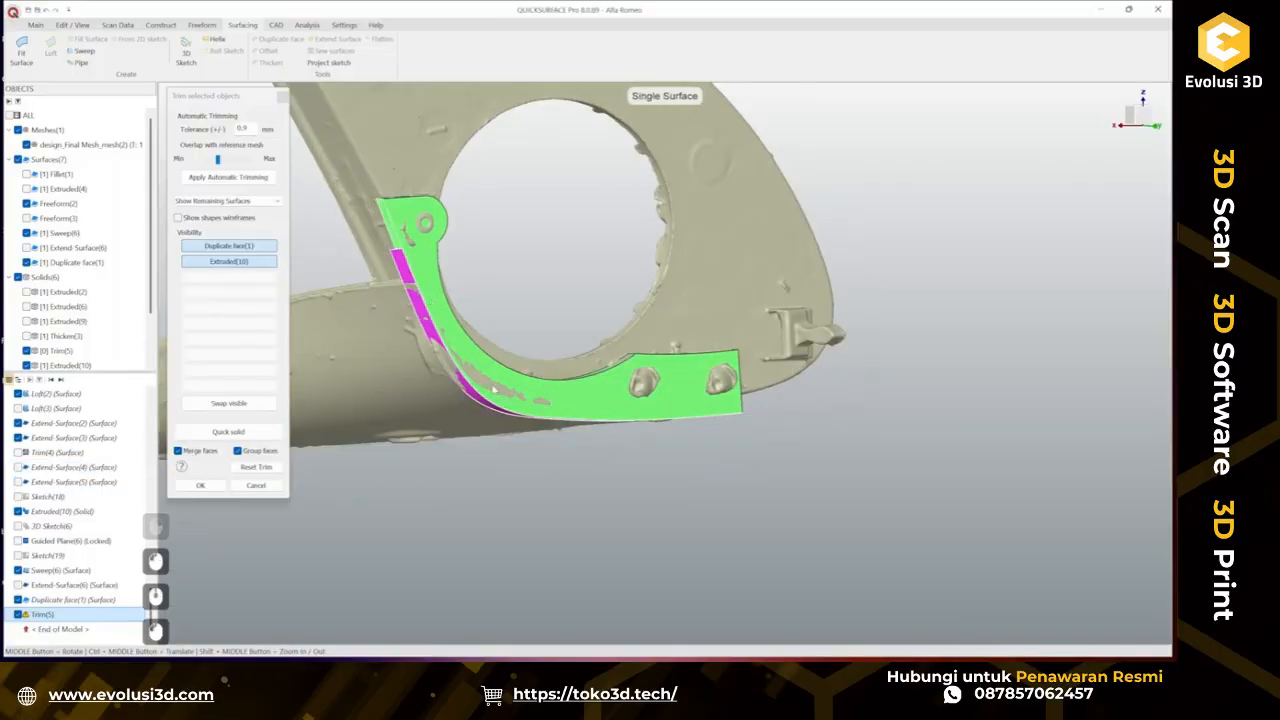
middle_drag(576, 348, 814, 457)
scroll(506, 340, up, 5)
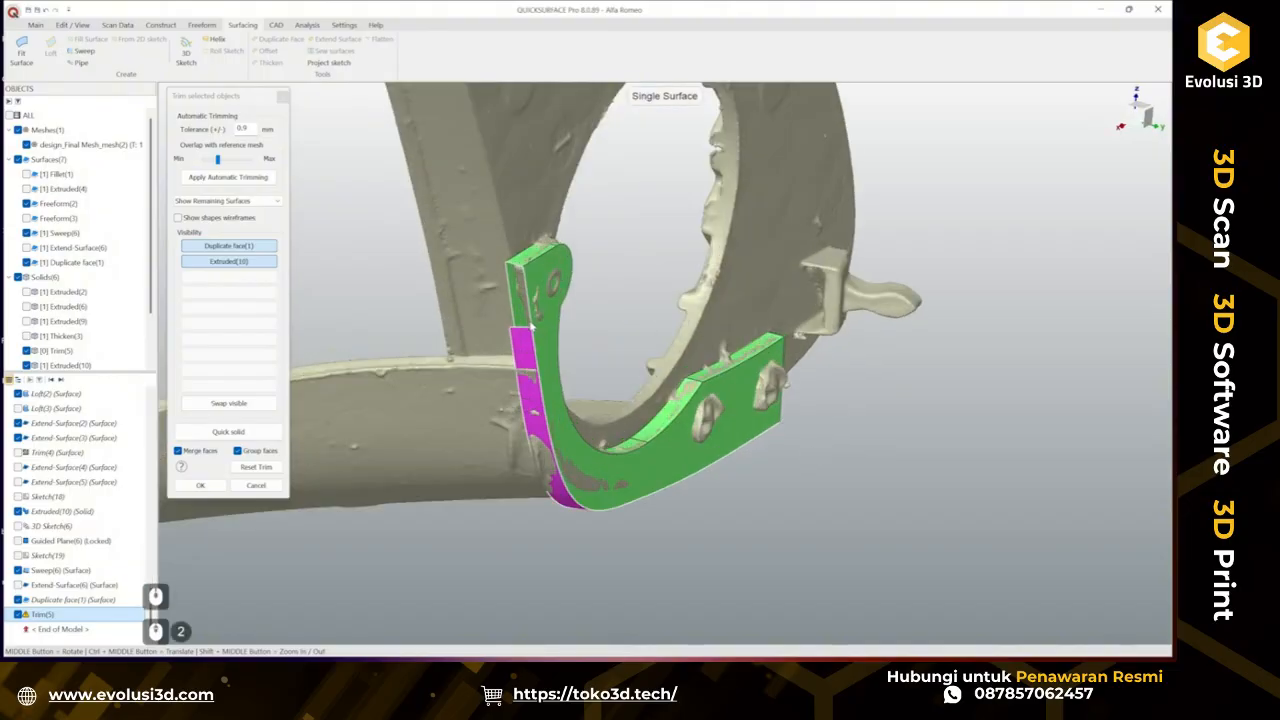
middle_drag(506, 340, 480, 507)
click(256, 467)
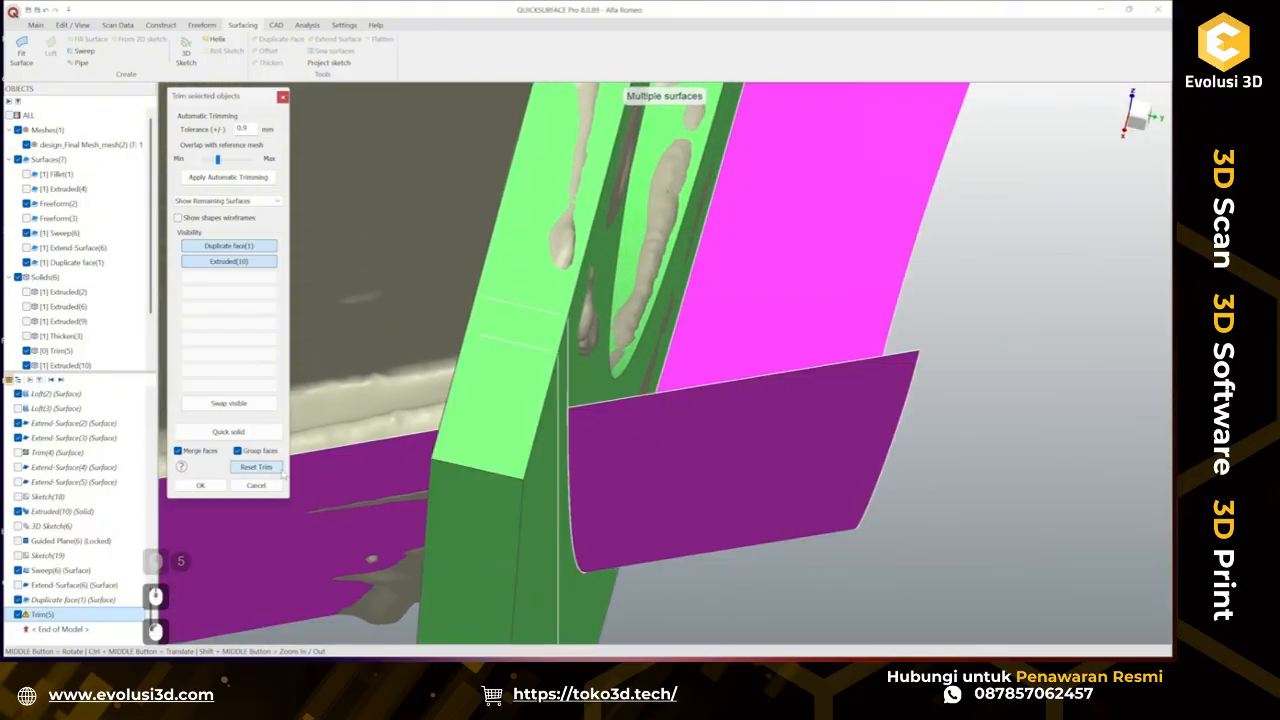
mouse_move(572, 383)
middle_down()
mouse_move(551, 428)
mouse_move(669, 383)
mouse_move(556, 392)
middle_up()
click(255, 486)
Apply the trim between the tab body and the duplicated face.
scroll(582, 447, down, 3)
middle_drag(582, 447, 405, 422)
click(401, 421)
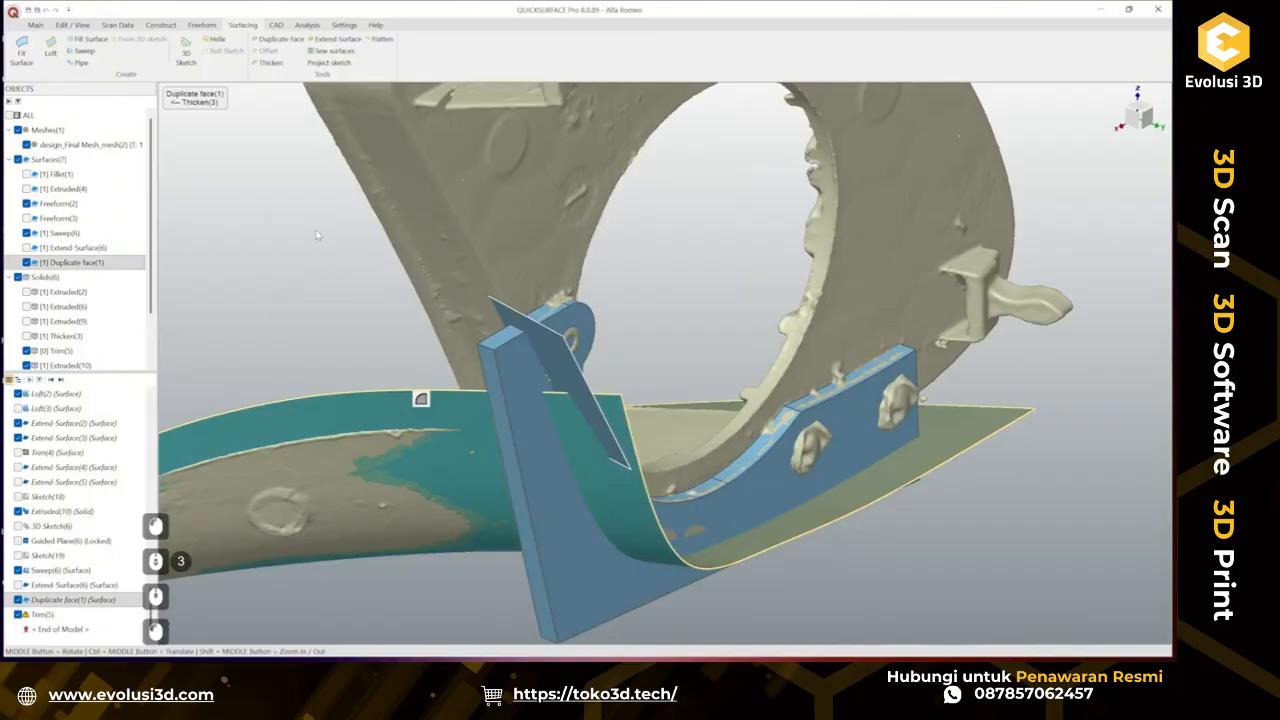
Try to extend and then thicken the duplicated face.
click(336, 40)
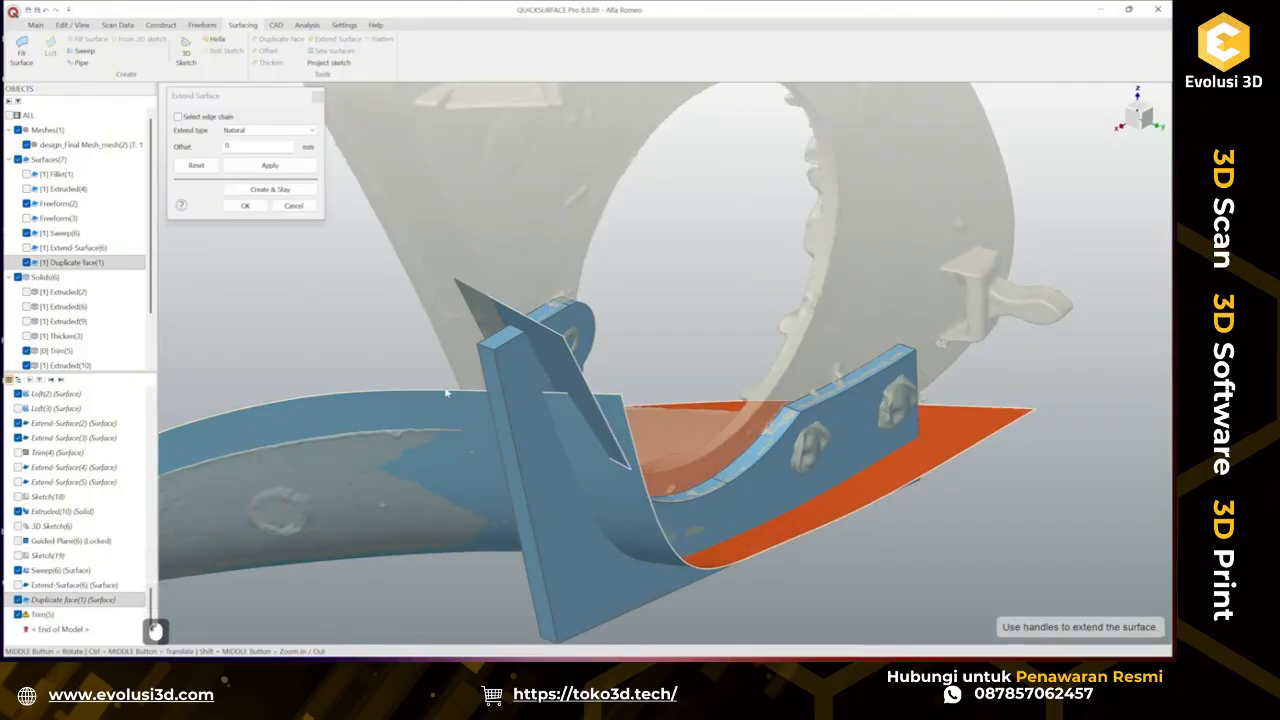
click(300, 204)
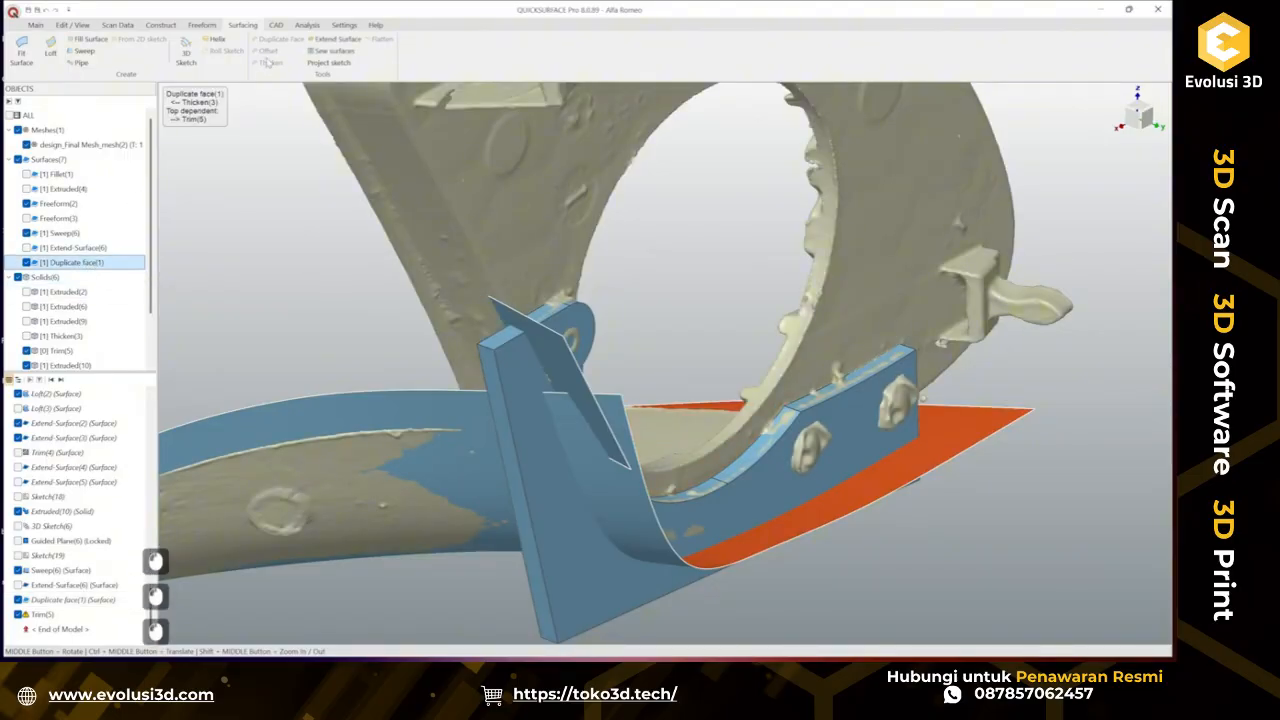
click(341, 51)
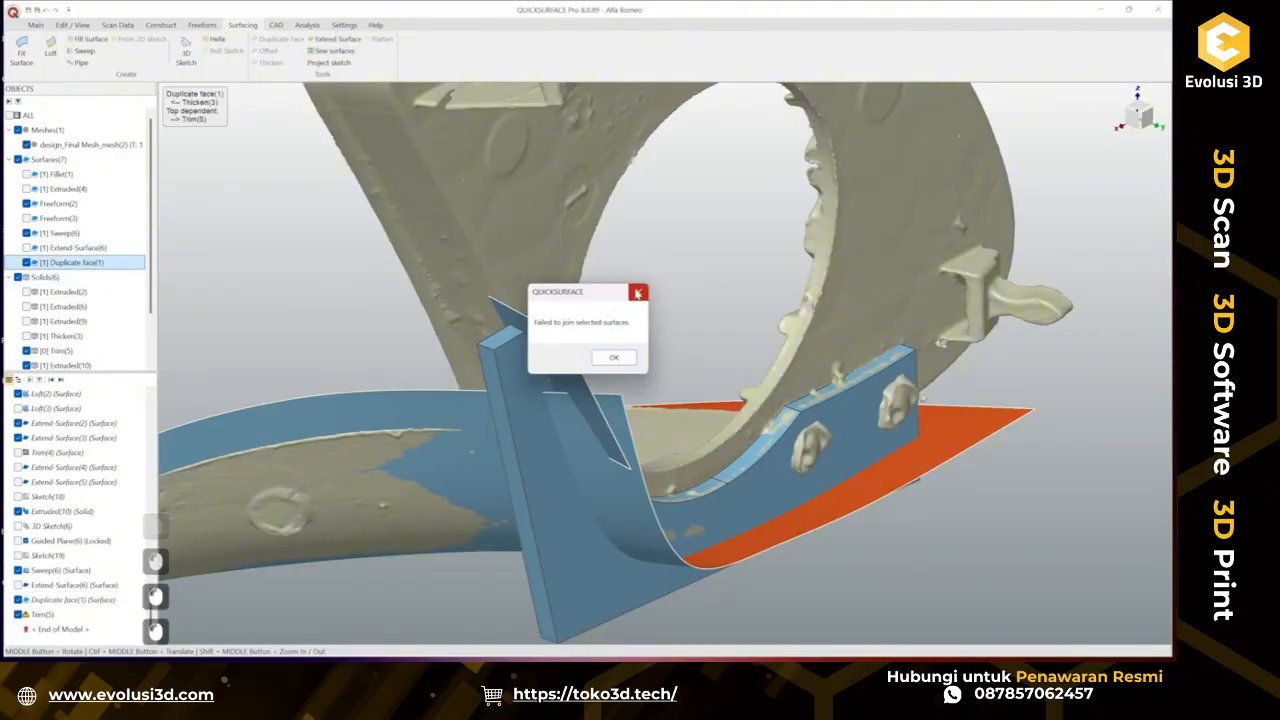
click(614, 357)
Delete the Trim(5) feature from the history.
click(68, 615)
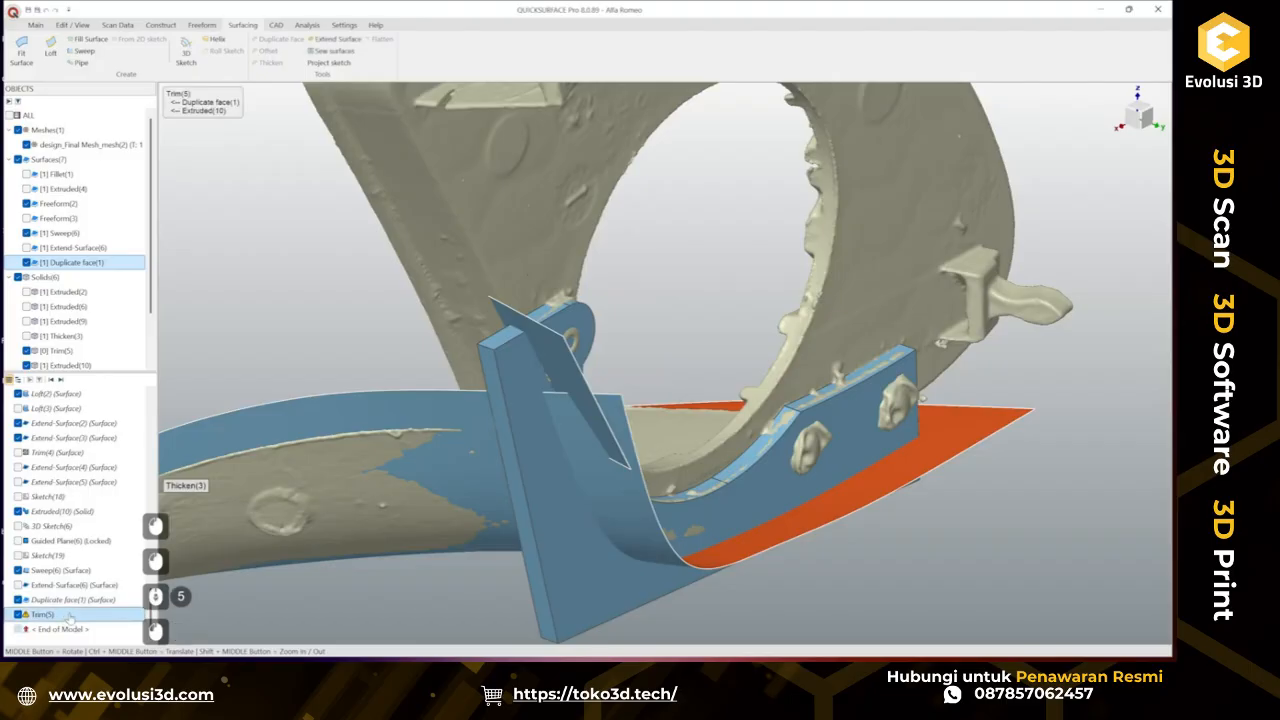
key(Delete)
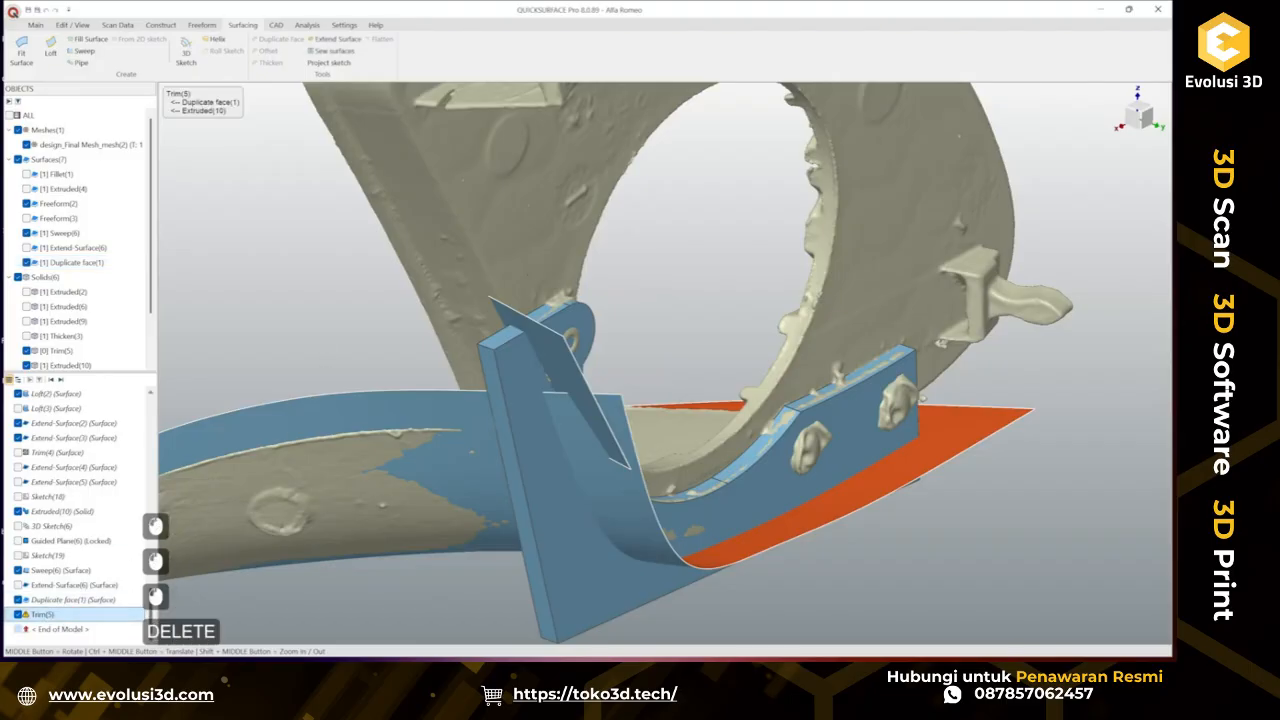
key(Return)
Extend the duplicated face's edge by about 18.08 mm.
click(341, 315)
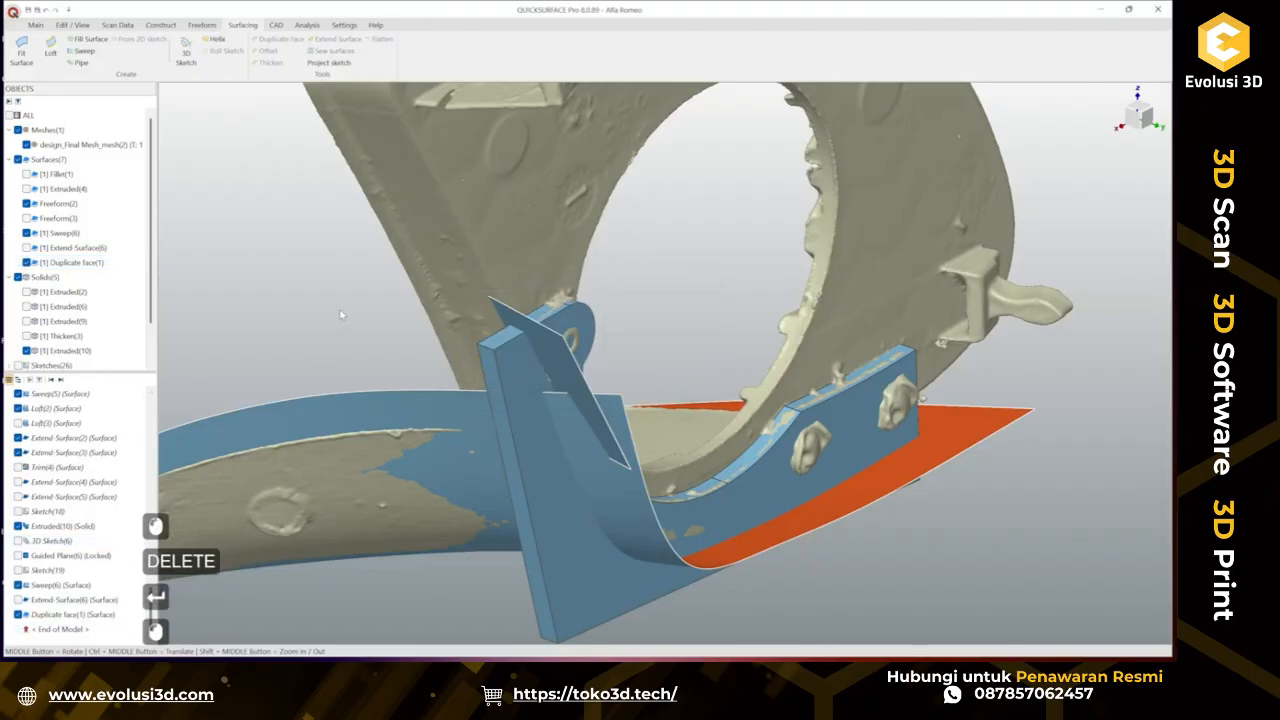
click(430, 403)
click(338, 38)
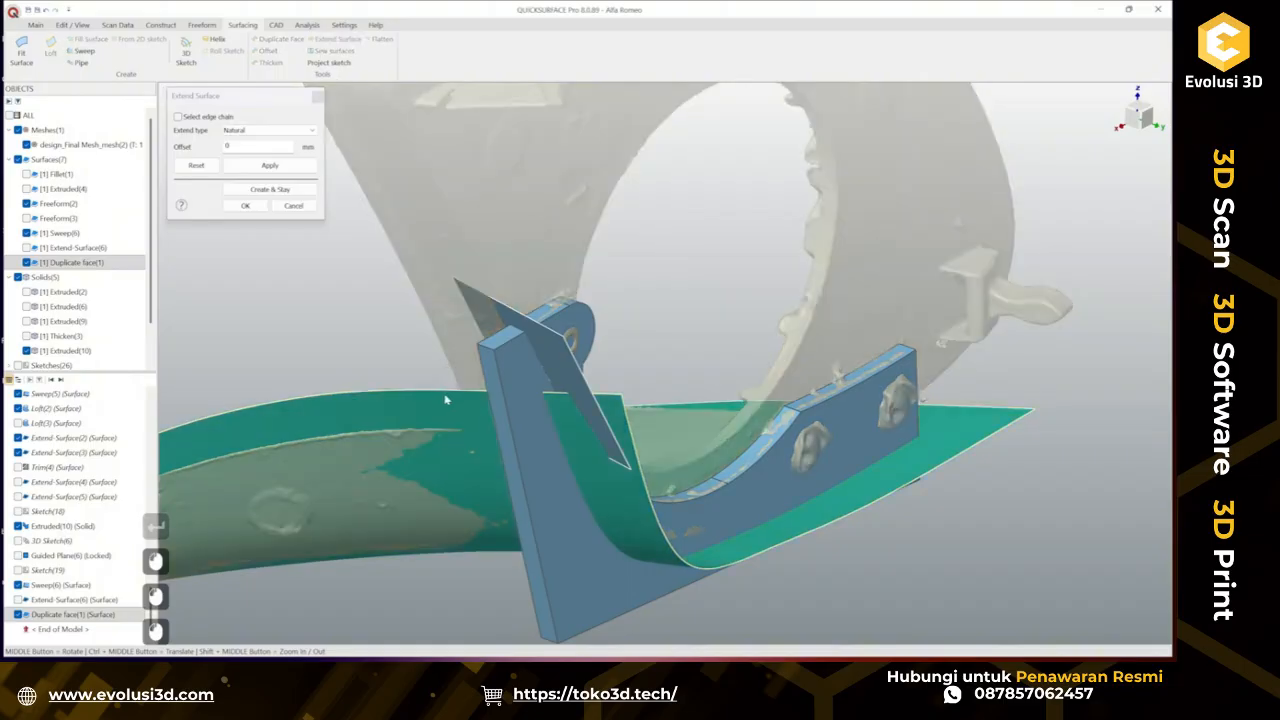
click(450, 397)
drag(241, 404, 229, 295)
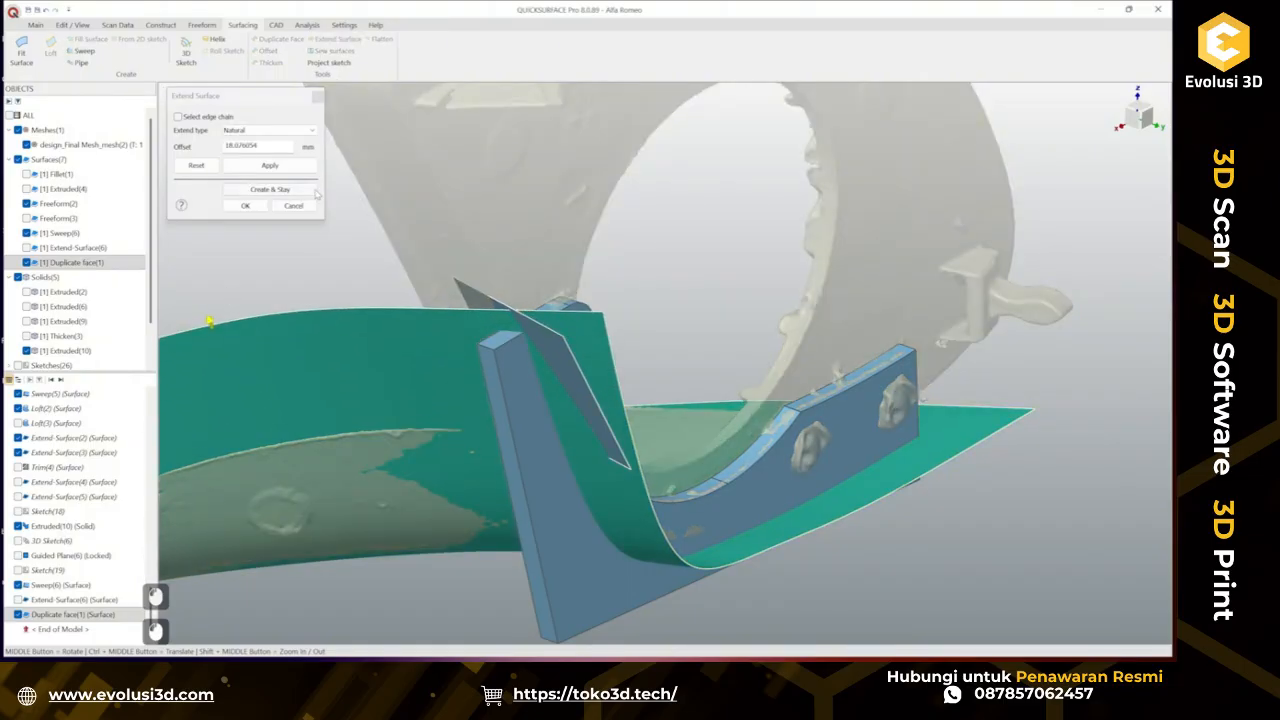
click(245, 205)
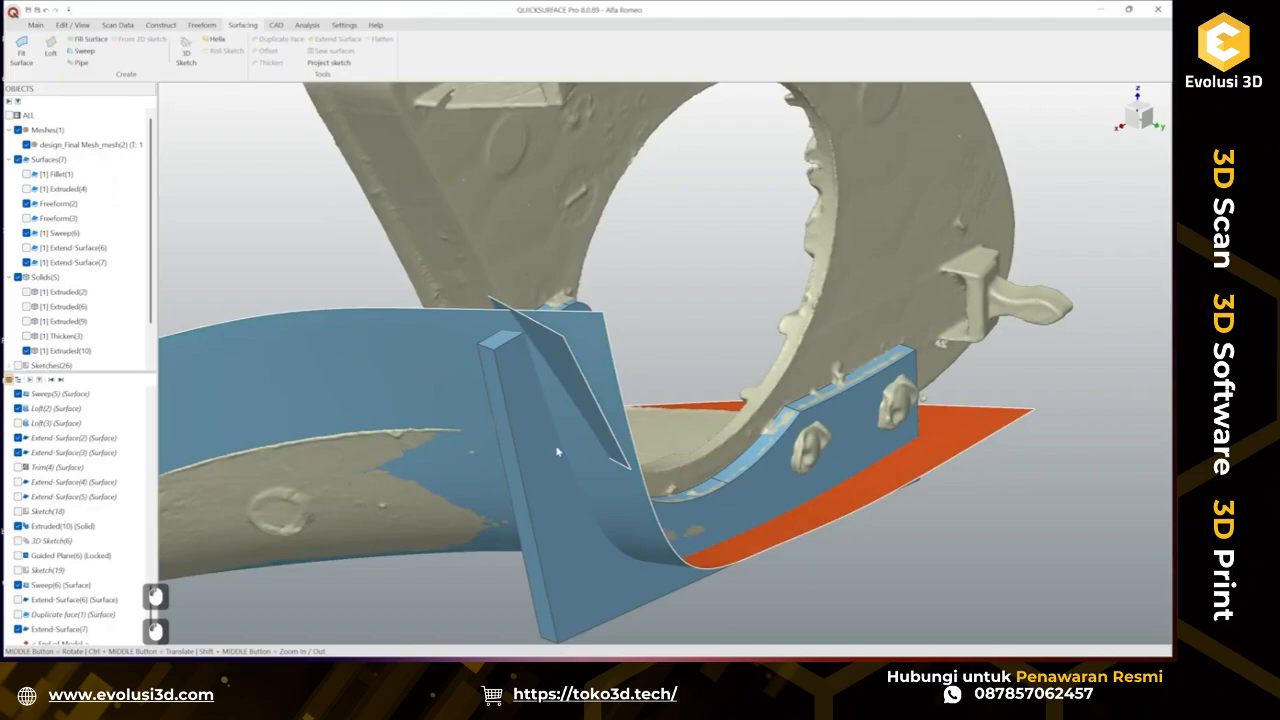
Trim the tab body against the extended surface, removing the excess surface regions.
click(550, 474)
ctrl+click(312, 391)
click(334, 377)
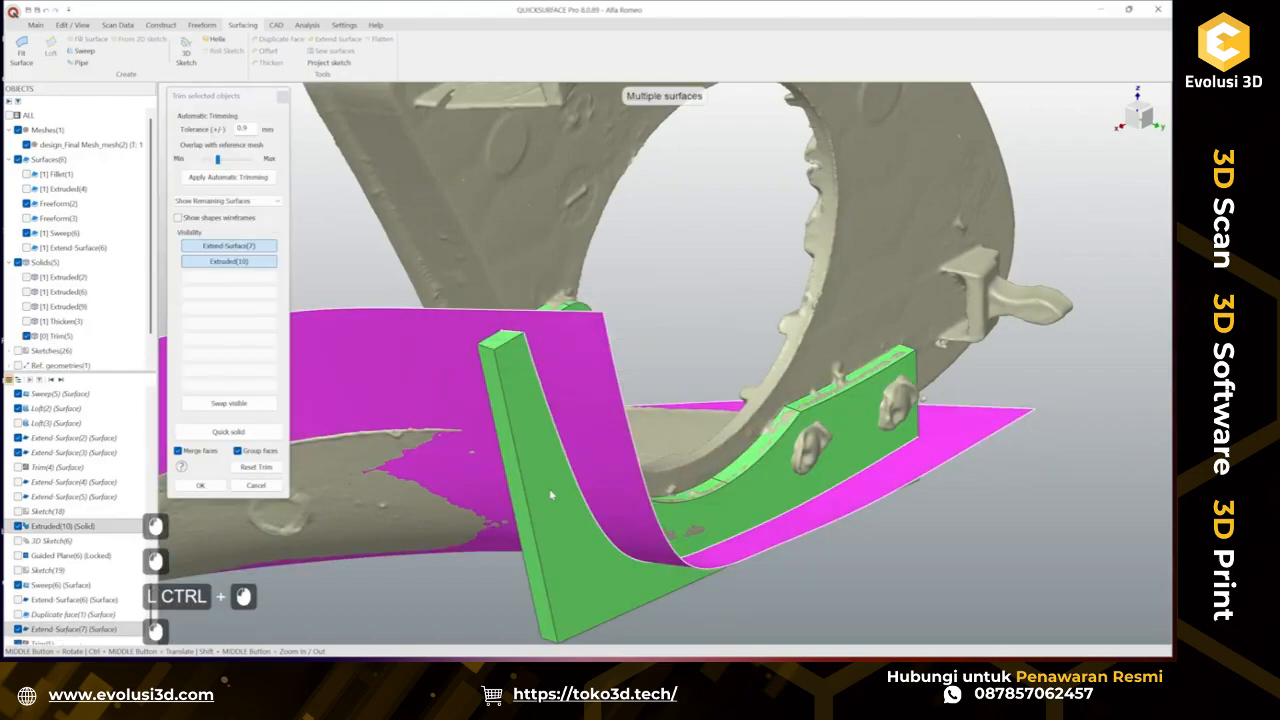
click(550, 494)
click(588, 517)
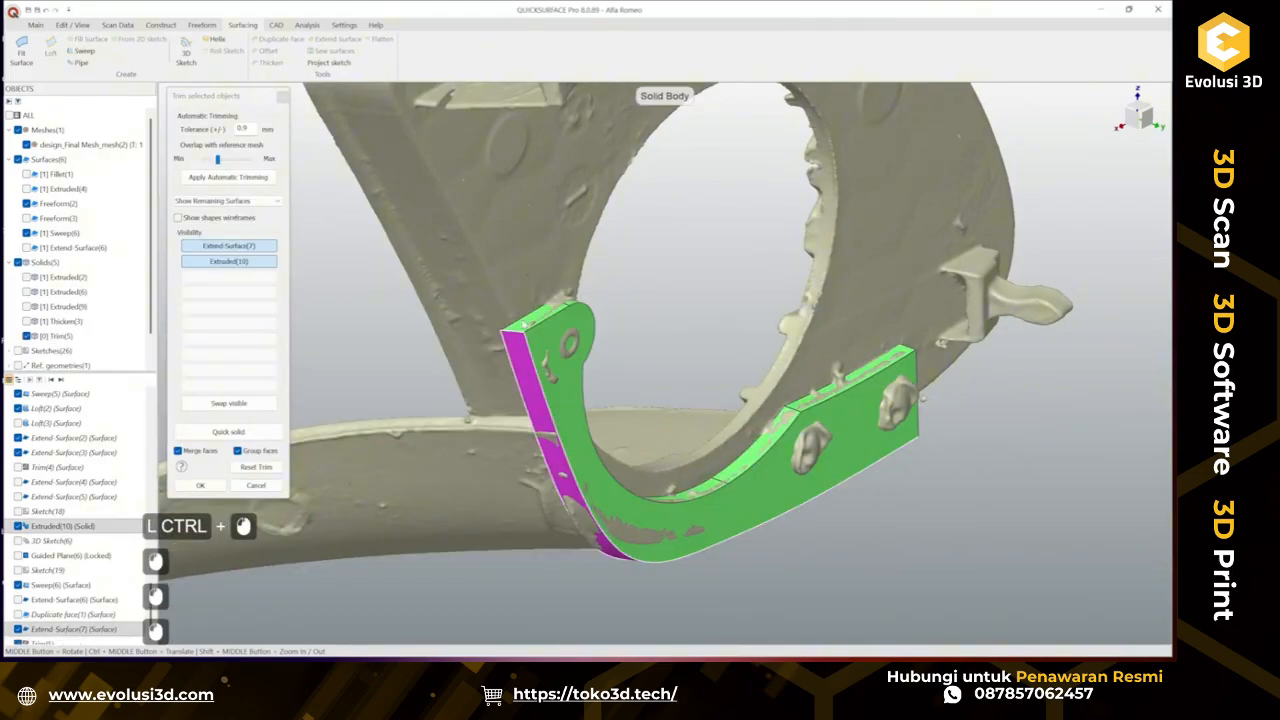
click(201, 485)
Show the Thicken(3) body and combine it with the trimmed tab body.
middle_drag(562, 435, 450, 402)
scroll(447, 402, down, 3)
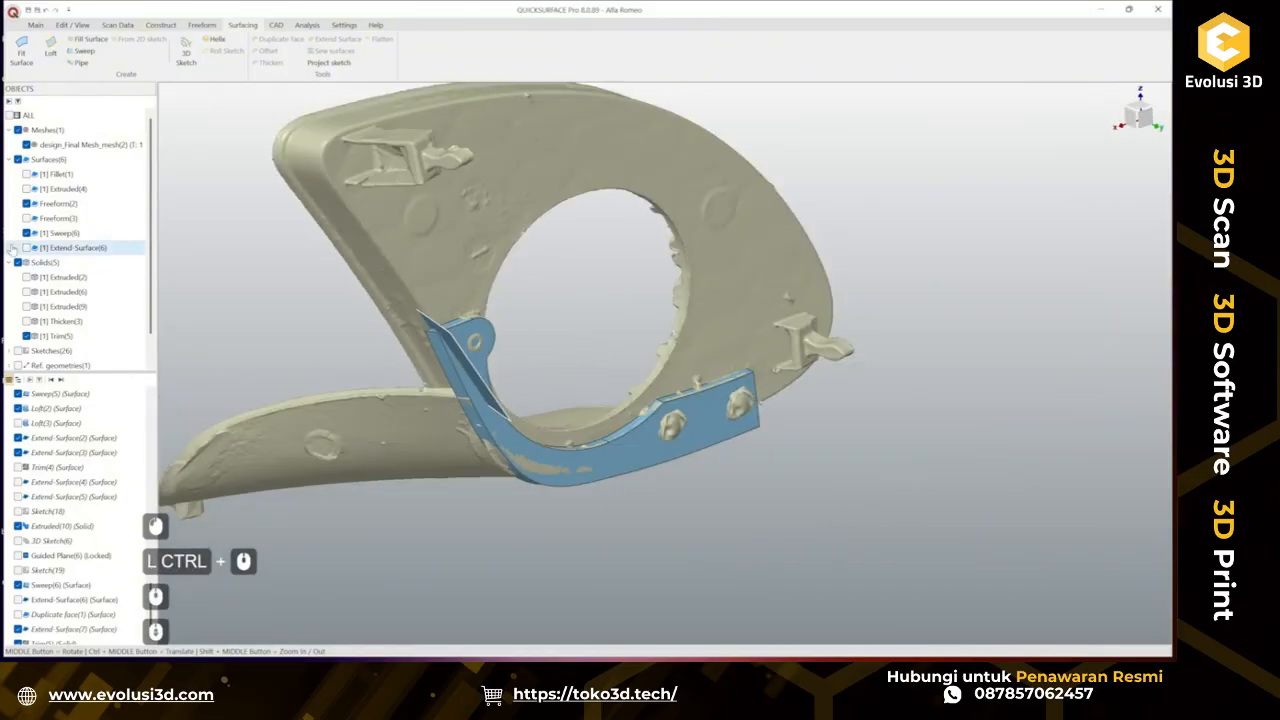
click(26, 321)
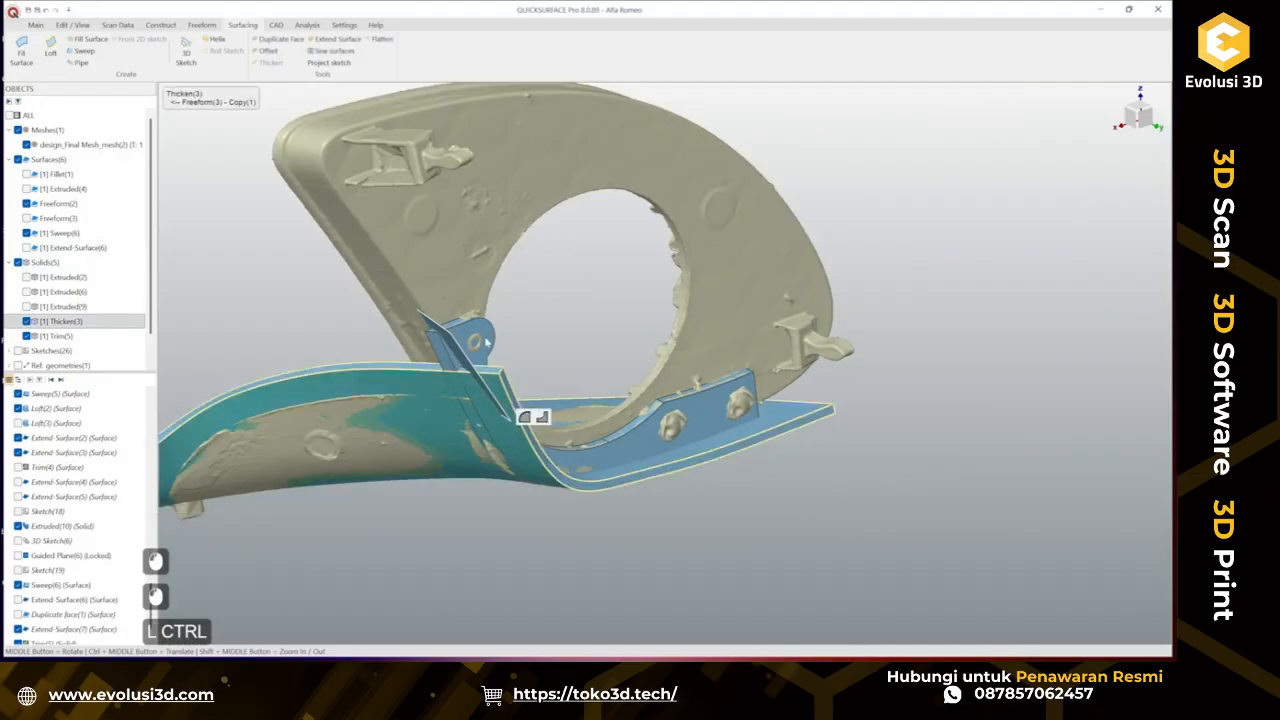
ctrl+click(487, 342)
click(523, 321)
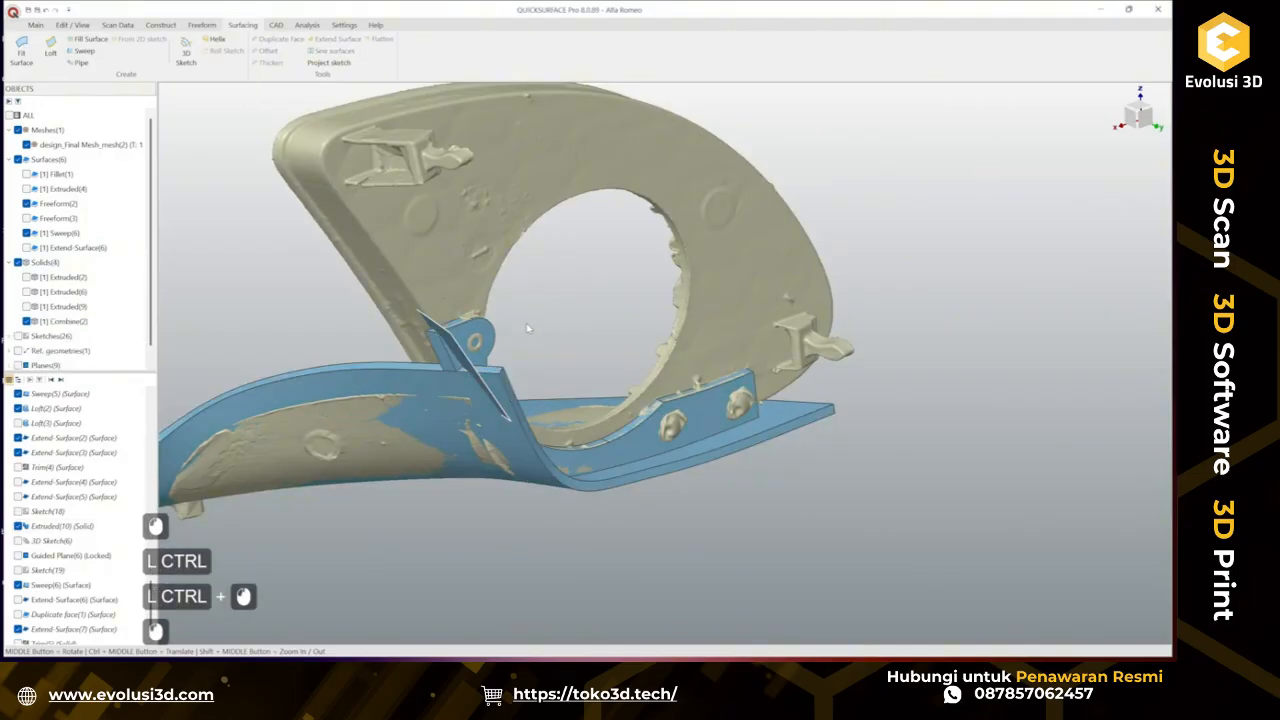
Show Extend-Surface(6) and trim it together with Sweep(6), removing the unwanted regions.
click(30, 248)
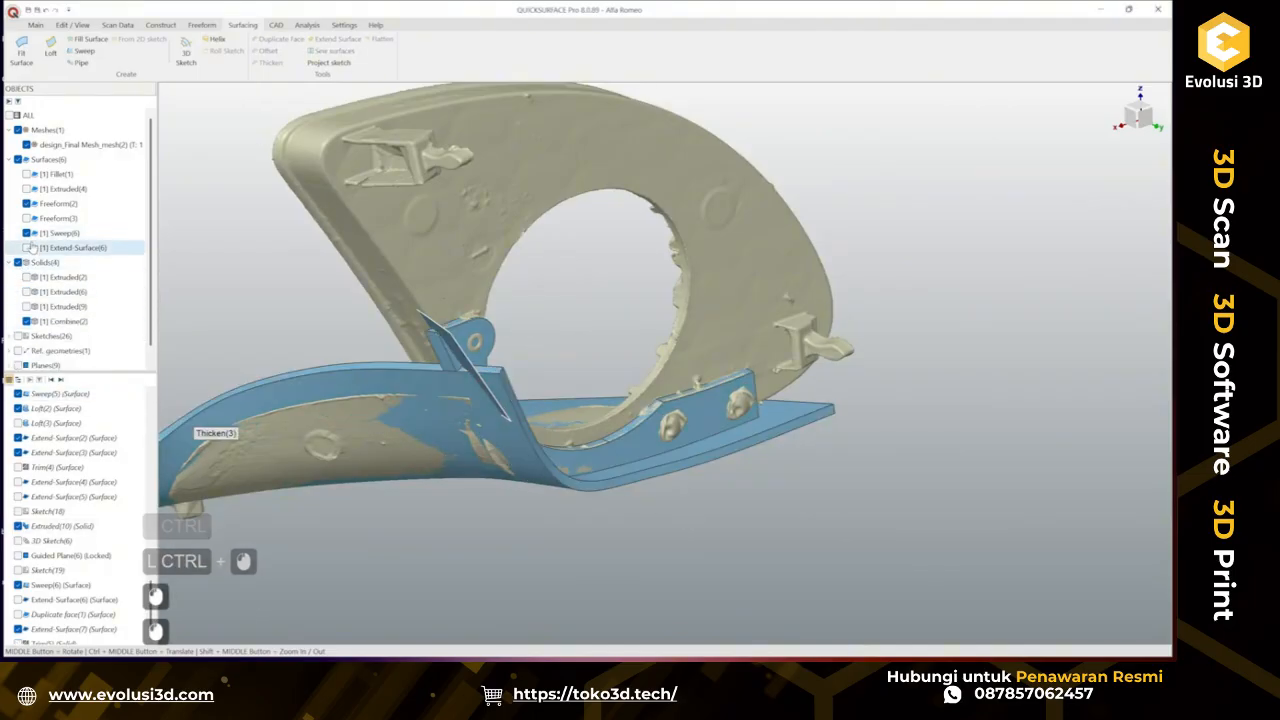
middle_drag(320, 445, 635, 417)
scroll(636, 417, up, 2)
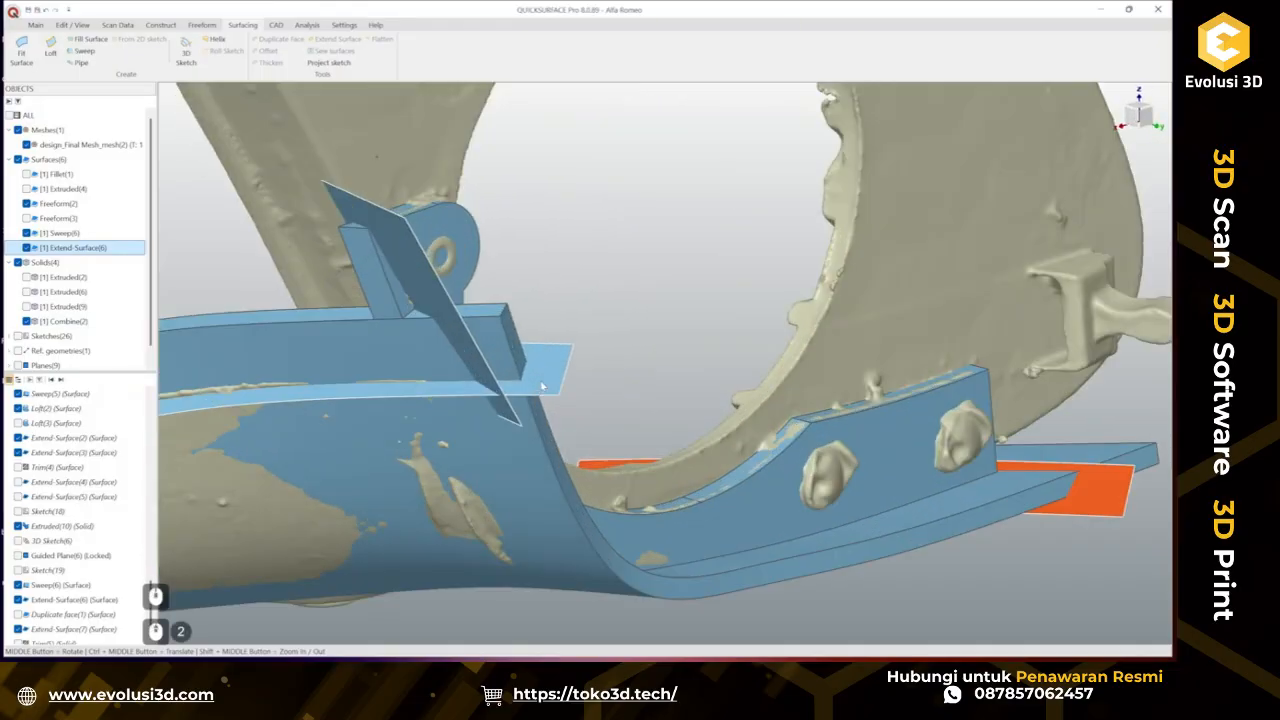
ctrl+click(490, 328)
click(494, 332)
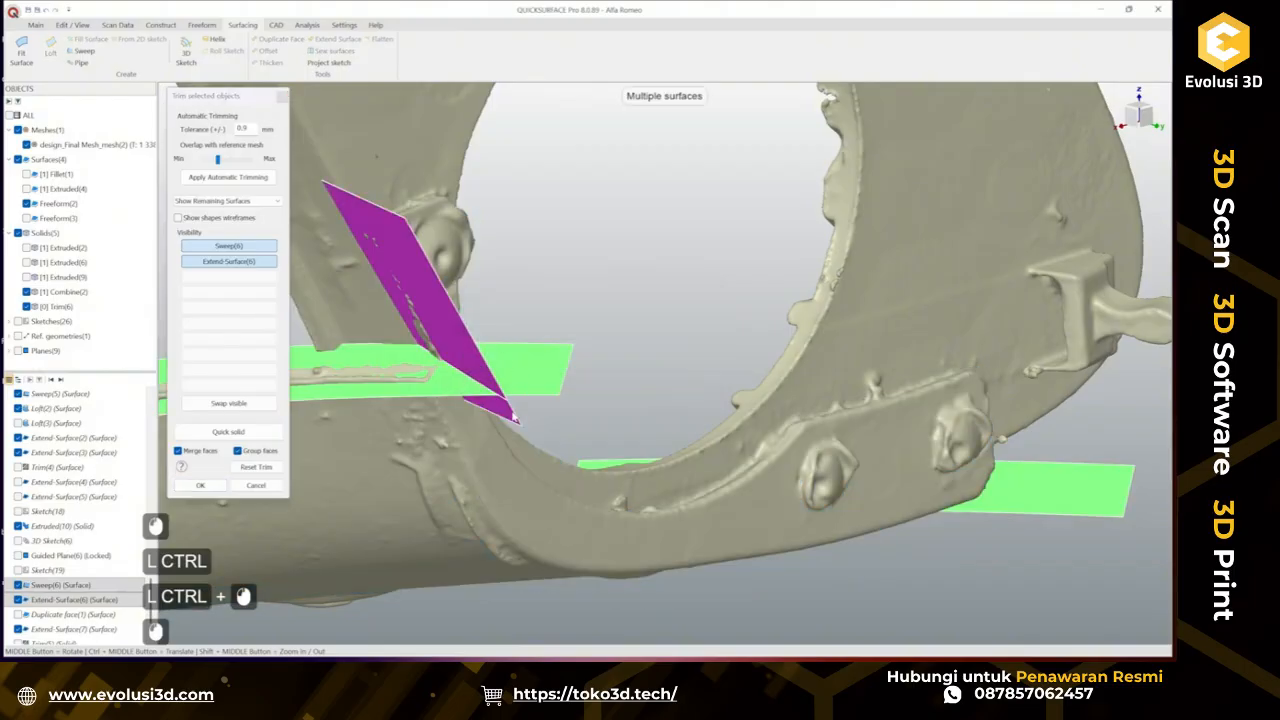
click(508, 413)
click(534, 376)
middle_drag(460, 366, 470, 300)
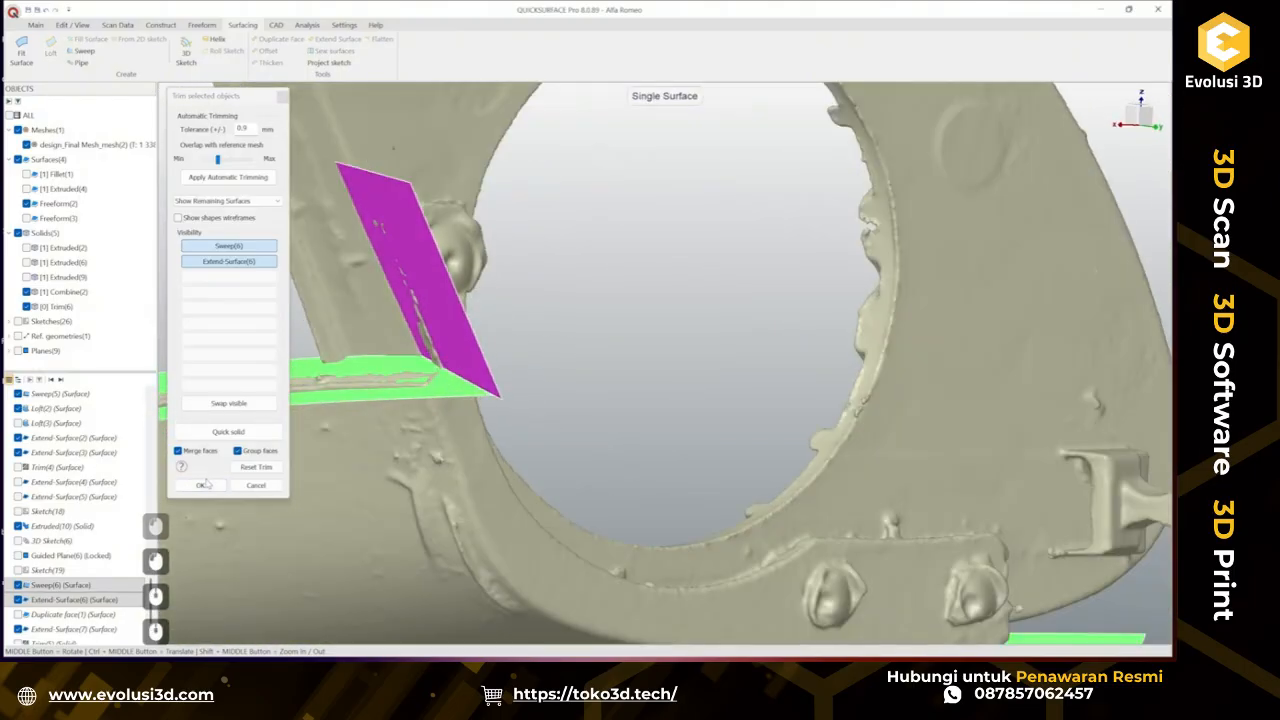
click(200, 485)
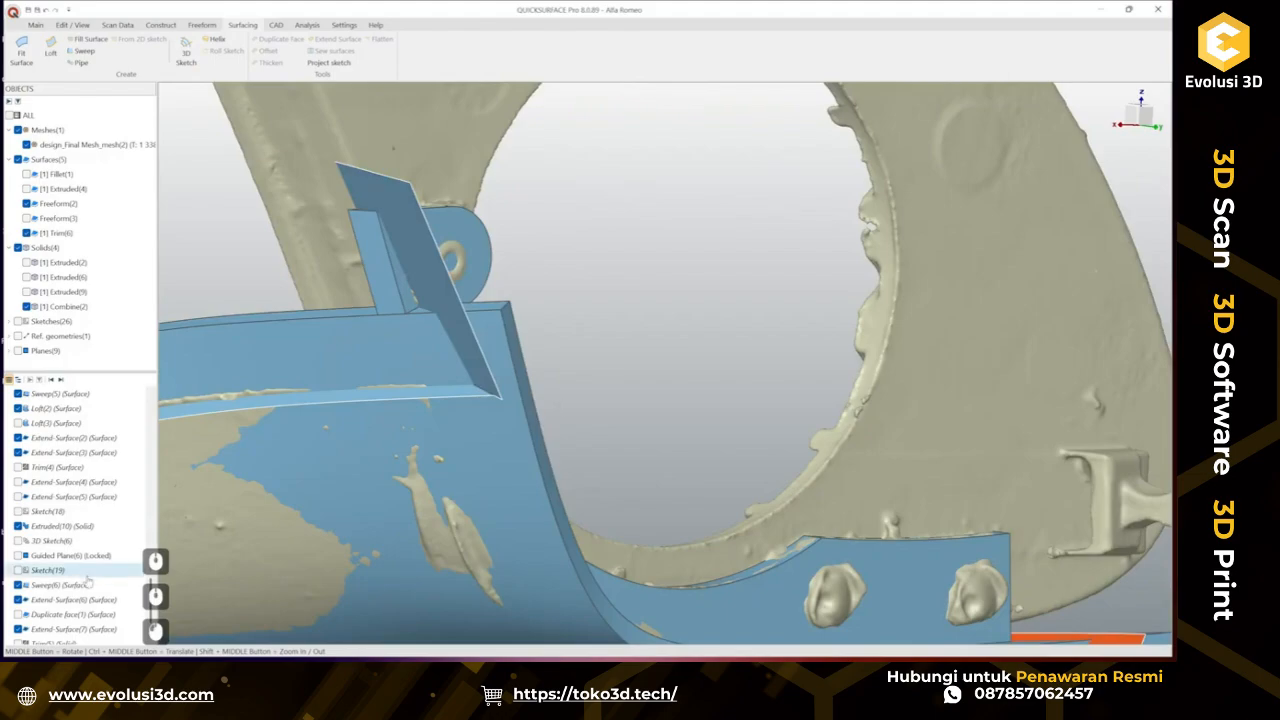
Try to trim the combined solid against the Trim(6) surface.
scroll(92, 574, down, 10)
scroll(615, 468, down, 4)
ctrl+middle_drag(629, 468, 497, 491)
drag(543, 461, 753, 545)
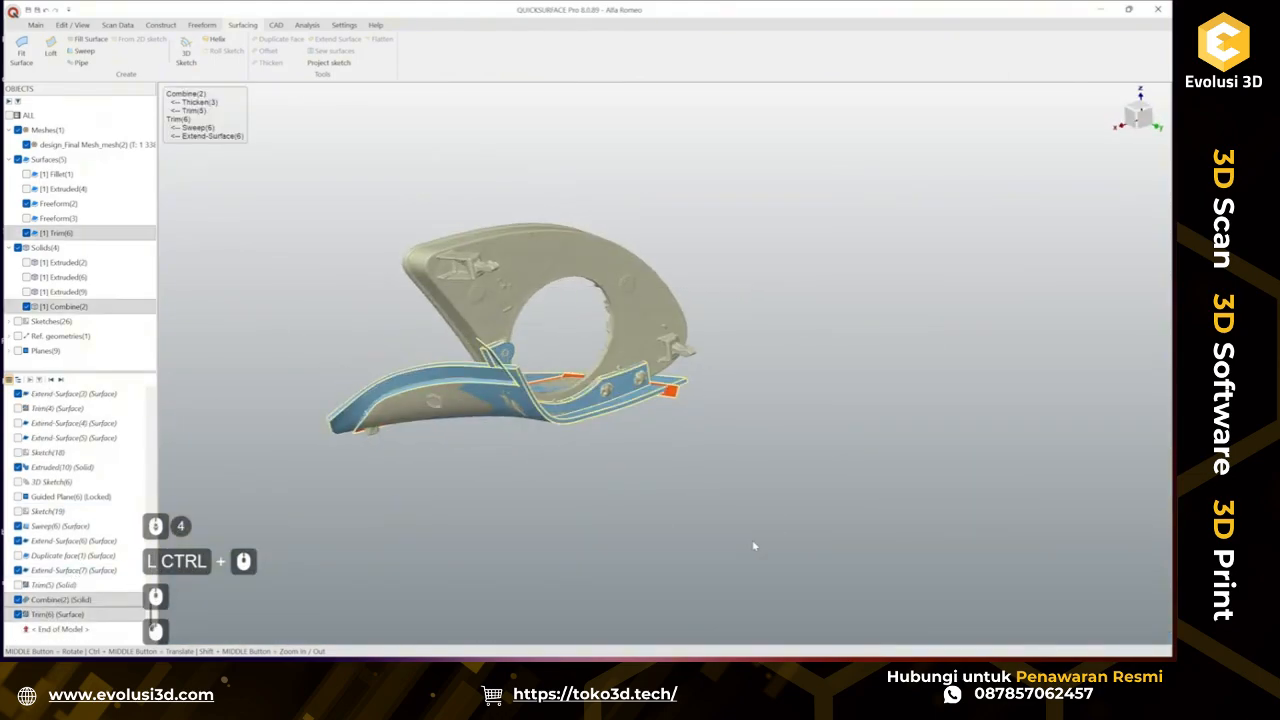
click(772, 526)
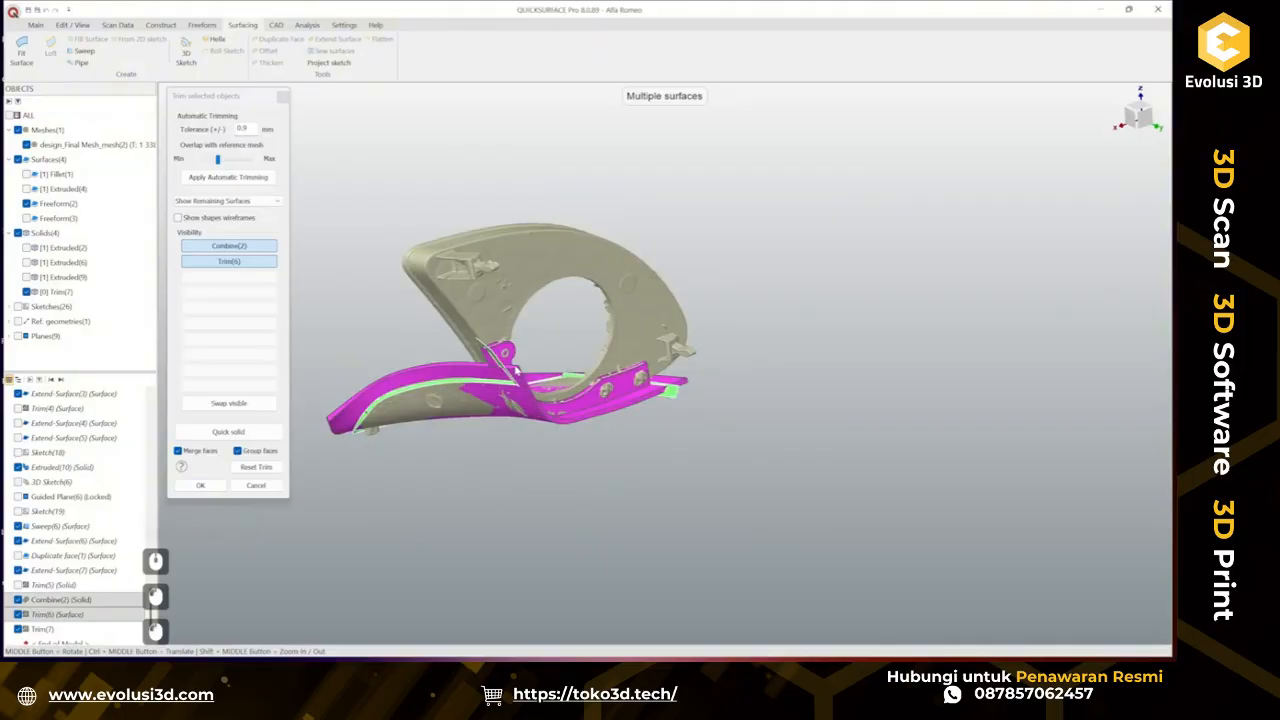
scroll(535, 418, up, 3)
scroll(685, 466, up, 3)
middle_drag(685, 467, 657, 457)
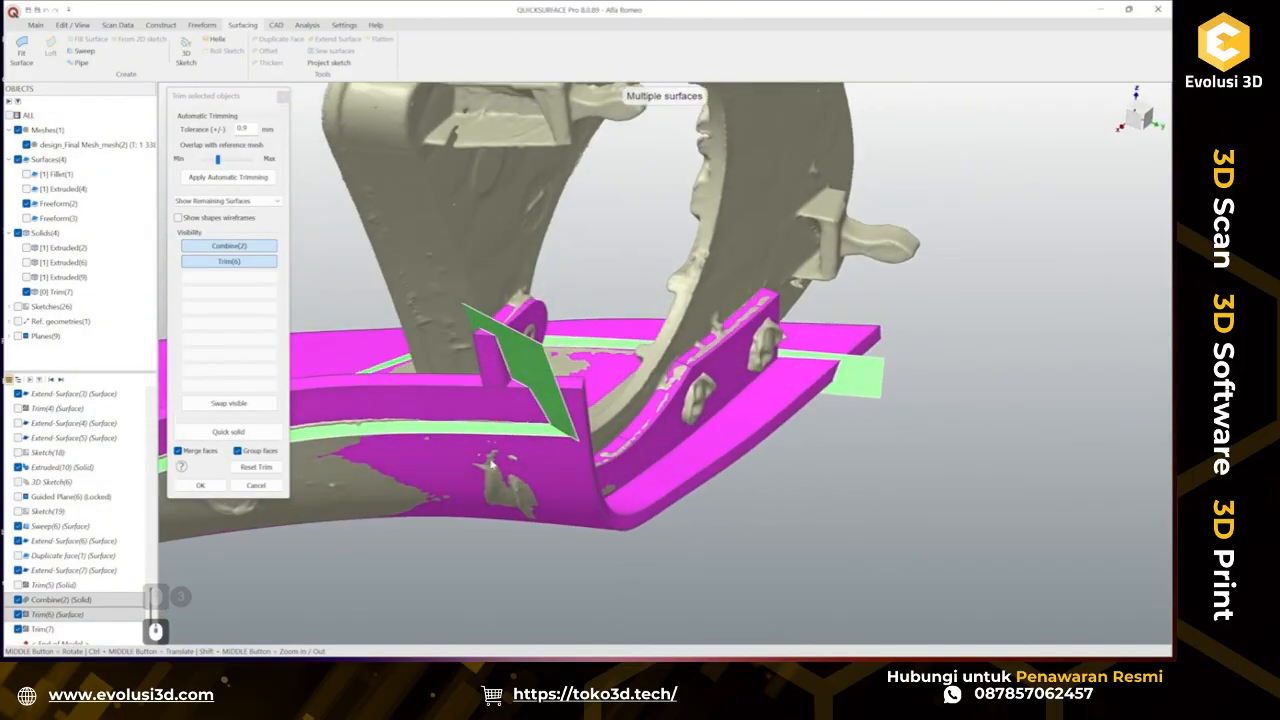
click(455, 411)
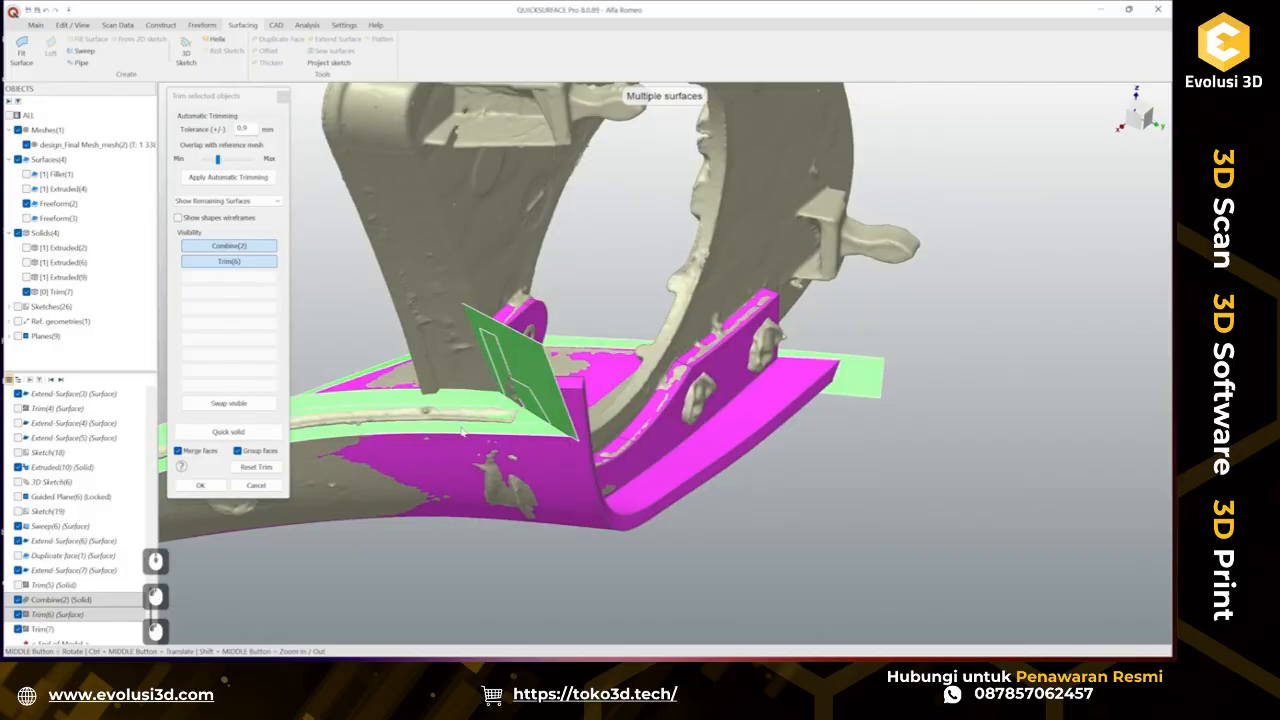
click(462, 432)
scroll(432, 417, down, 3)
middle_drag(424, 430, 455, 519)
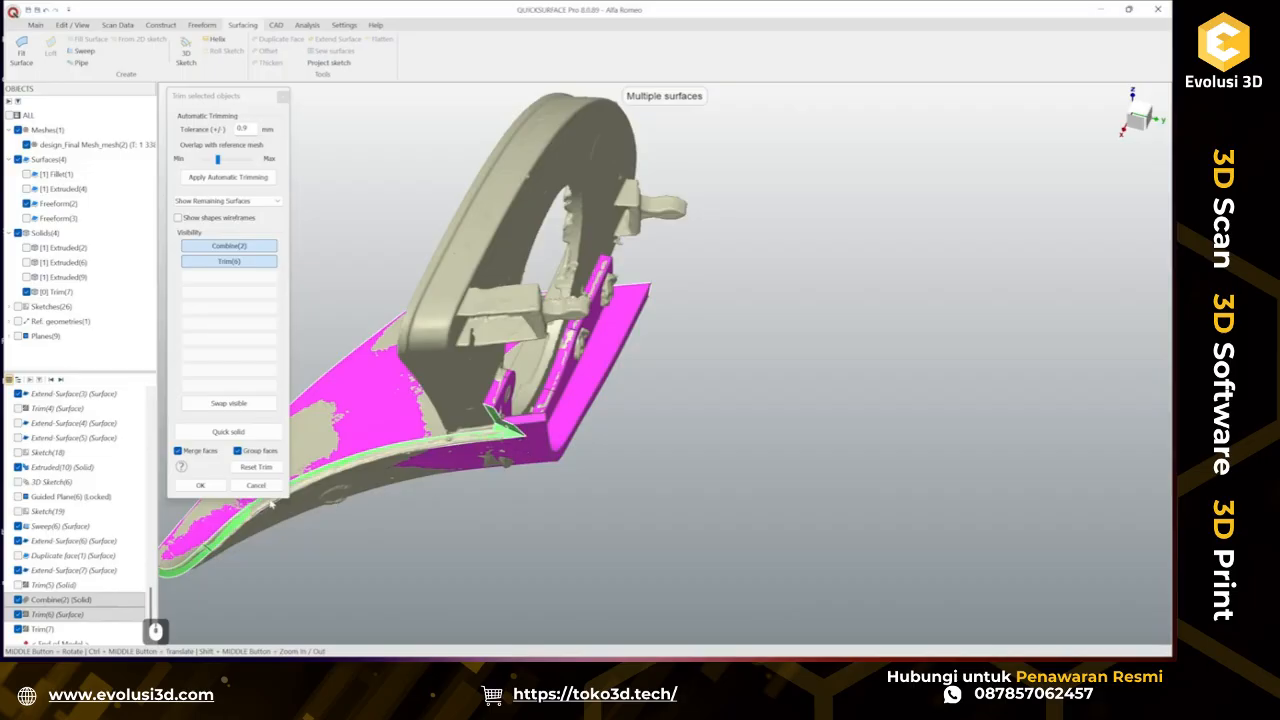
click(256, 485)
Create a reference plane from the tab body's planar end face.
scroll(498, 448, up, 3)
mouse_move(501, 432)
middle_down()
mouse_move(546, 483)
mouse_move(556, 446)
mouse_move(486, 398)
middle_up()
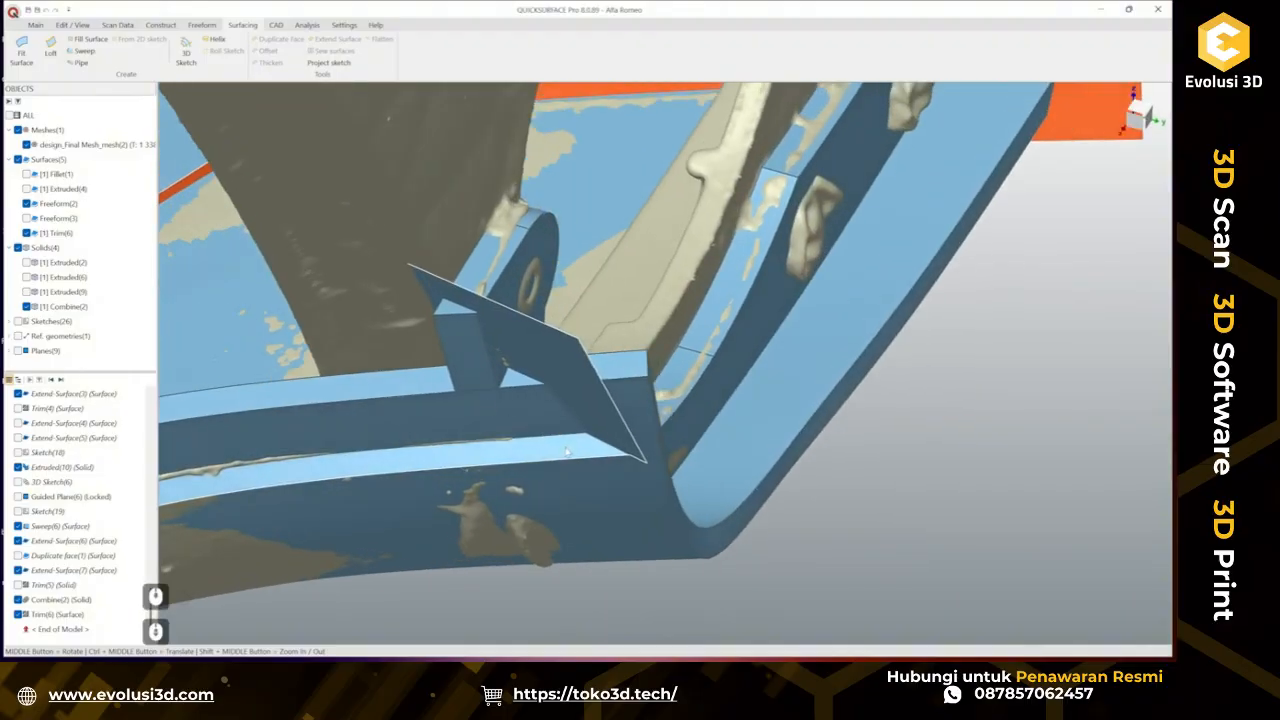
scroll(566, 452, down, 2)
middle_drag(566, 452, 618, 400)
click(690, 380)
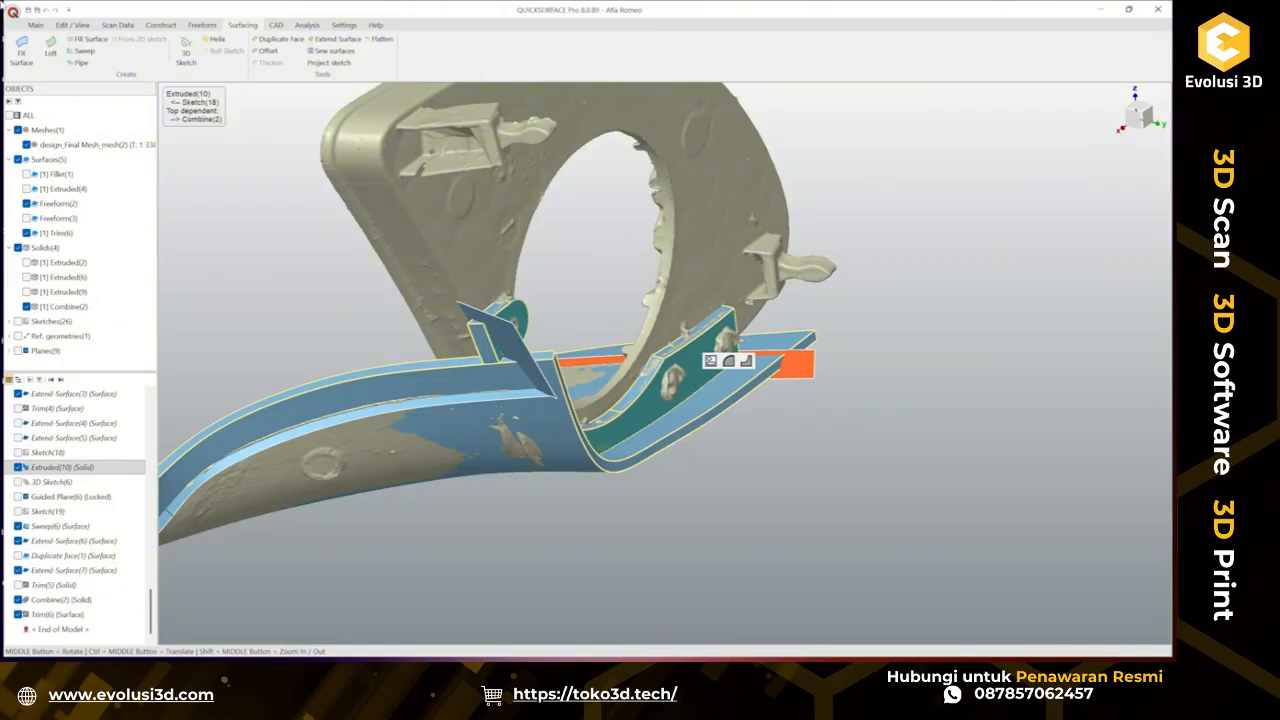
click(38, 25)
click(210, 50)
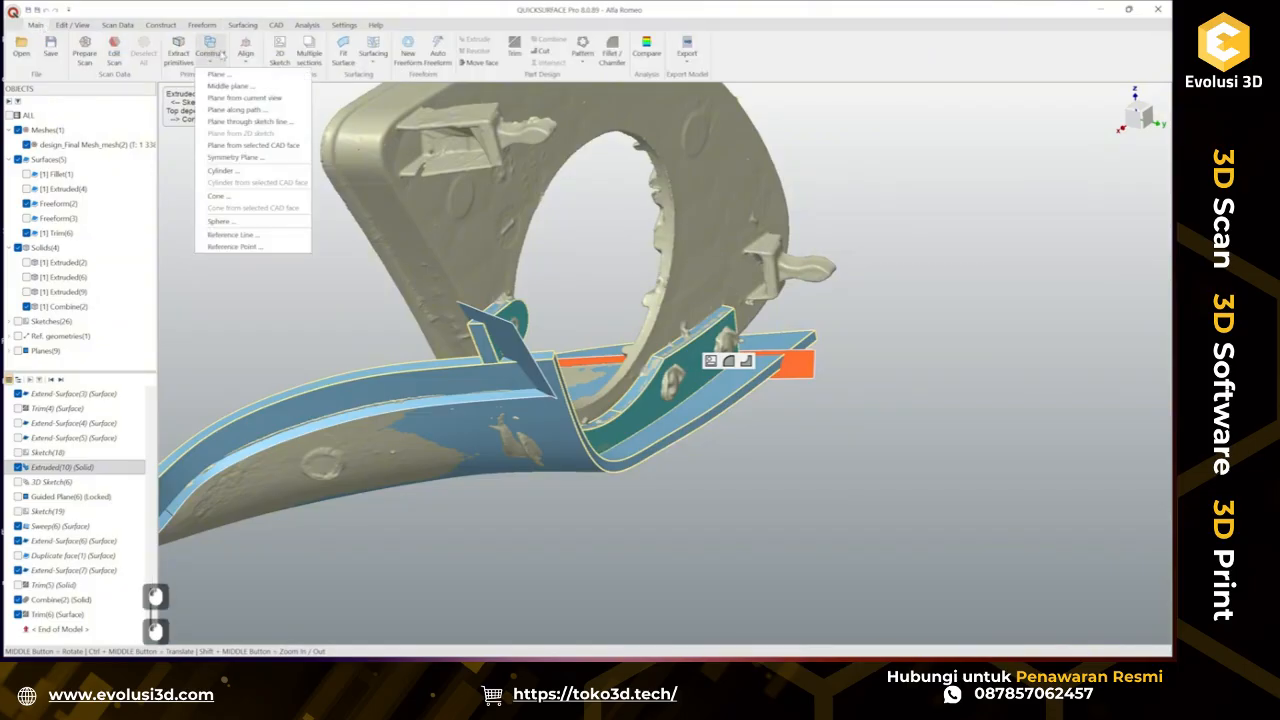
click(283, 153)
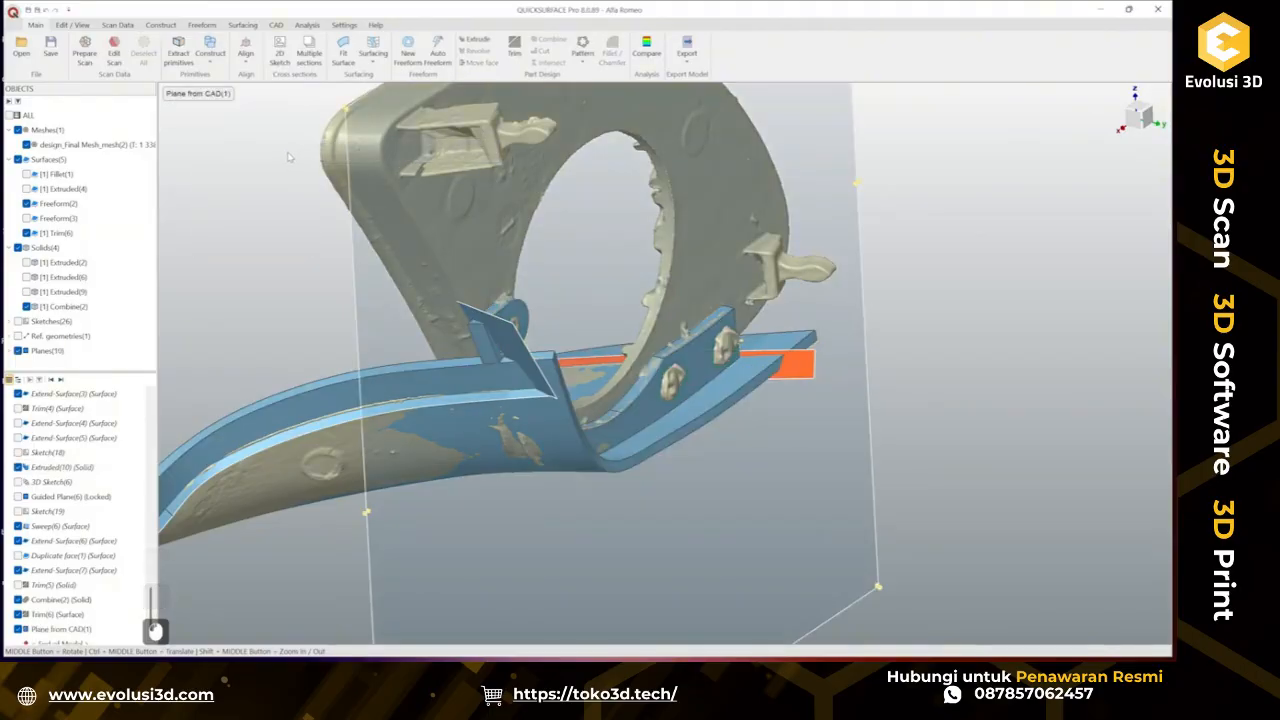
Try to trim the Trim(6) surface against the new plane.
middle_drag(760, 376, 727, 376)
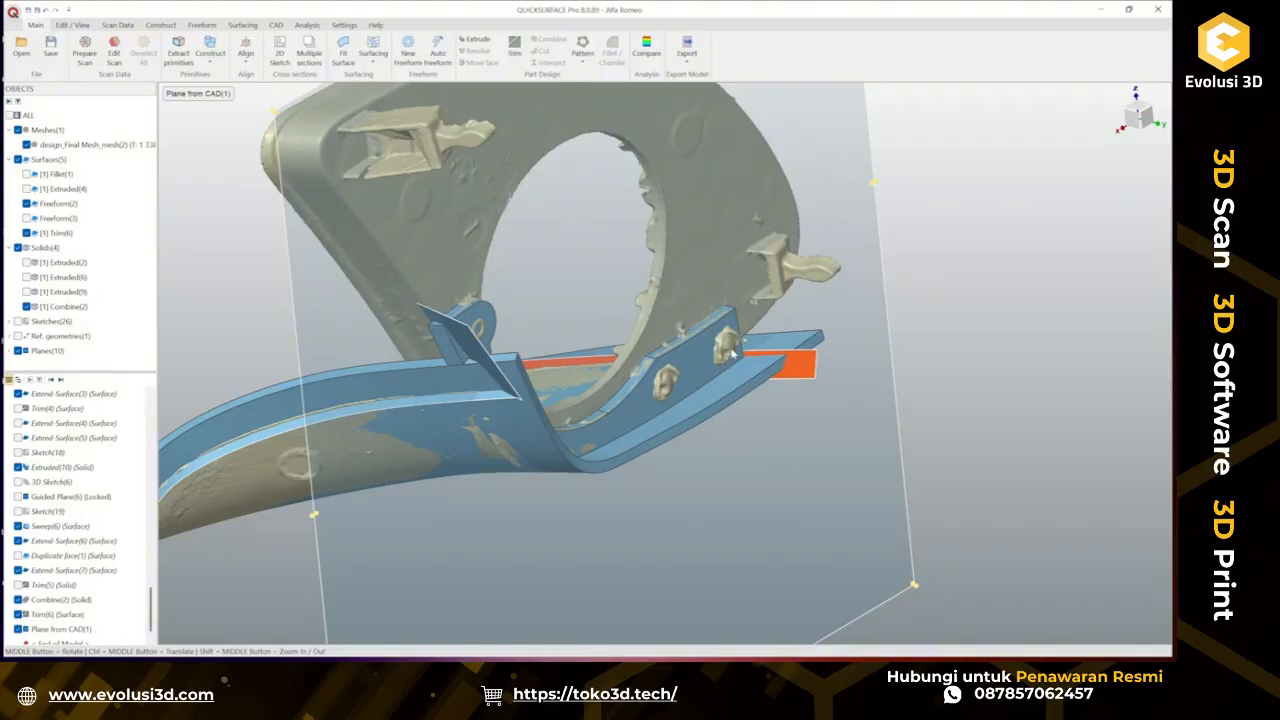
click(805, 373)
ctrl+click(859, 443)
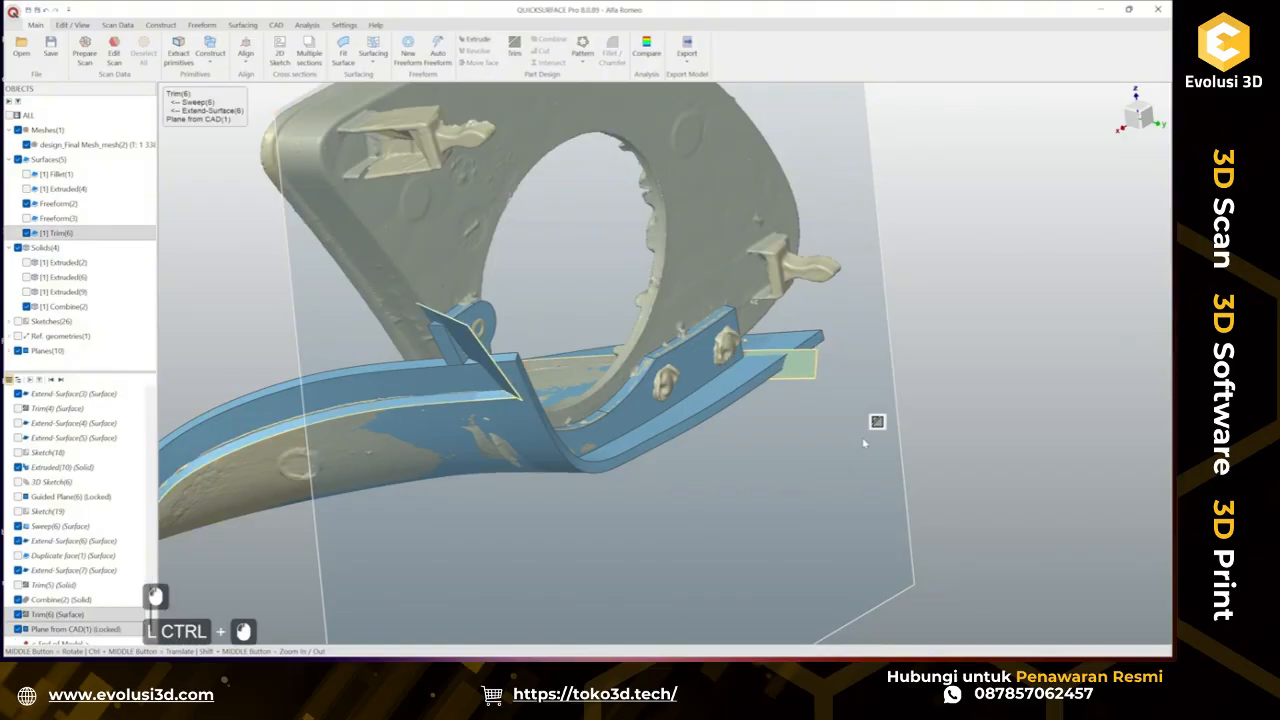
click(878, 424)
middle_drag(784, 425, 748, 411)
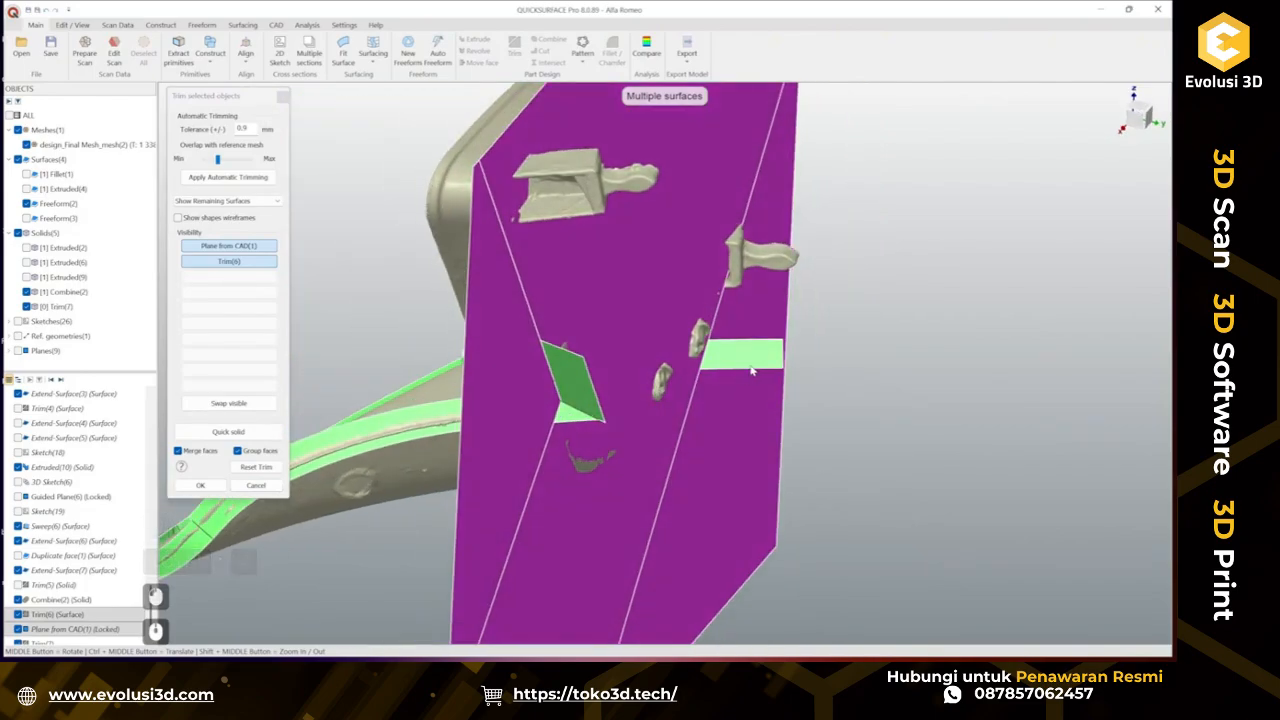
middle_drag(754, 370, 247, 551)
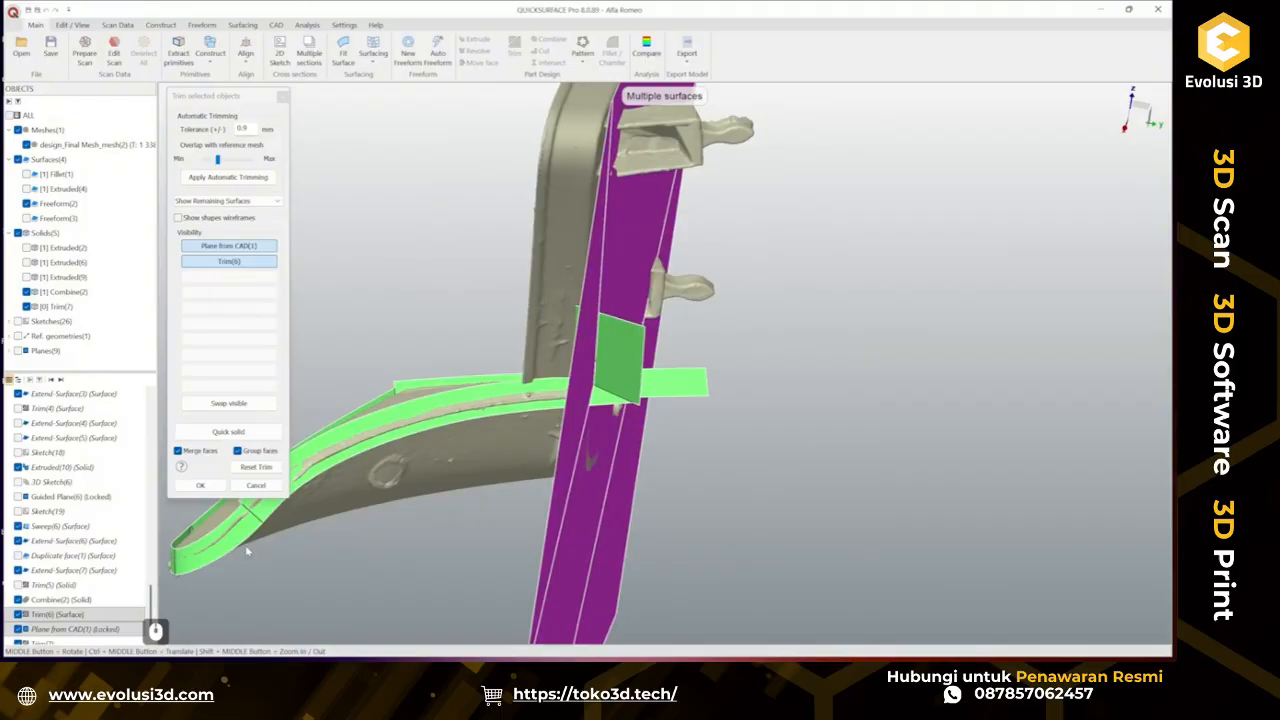
click(258, 485)
Trim the combined solid against the plane from CAD, removing the unwanted regions beyond the tab's end face.
middle_drag(726, 423, 749, 432)
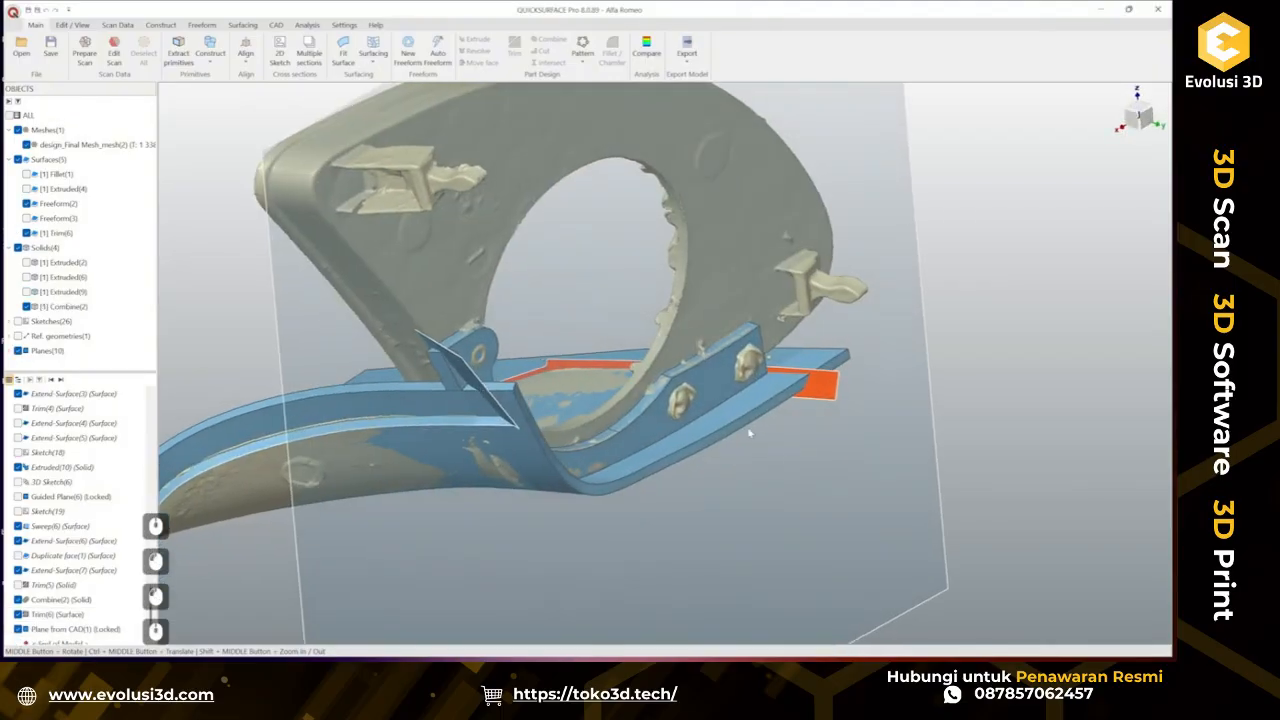
click(760, 422)
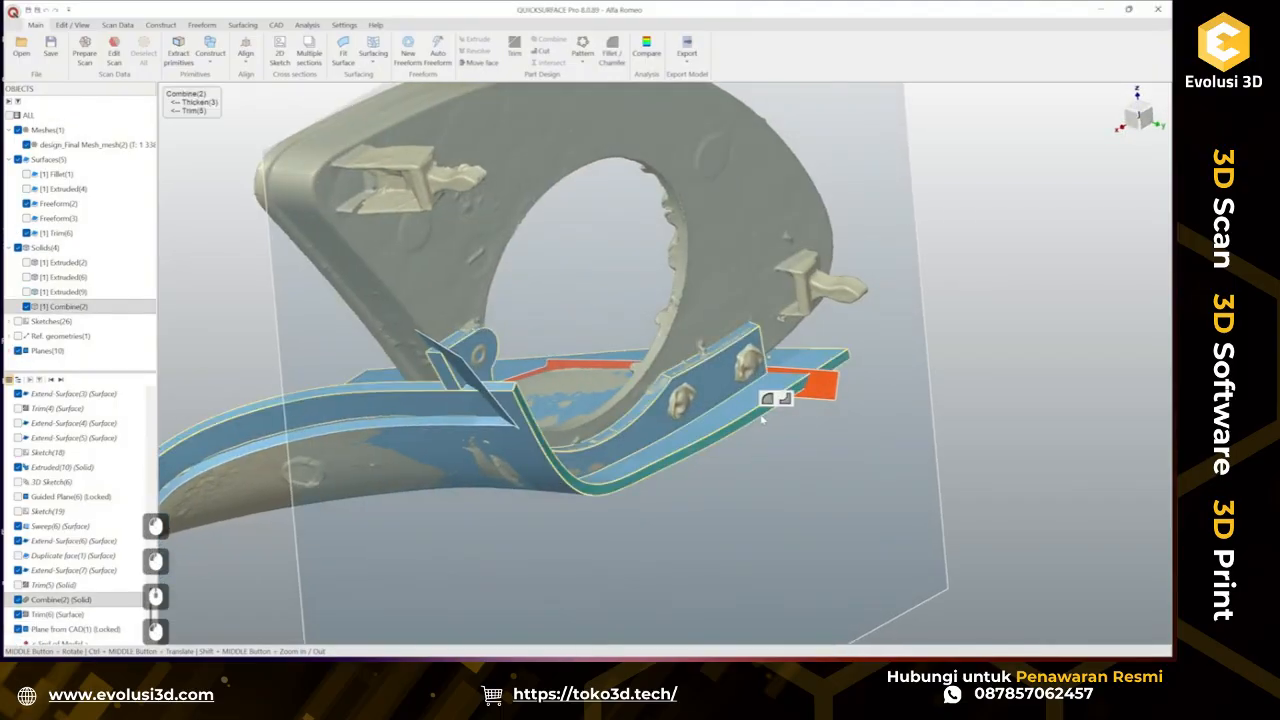
ctrl+click(889, 195)
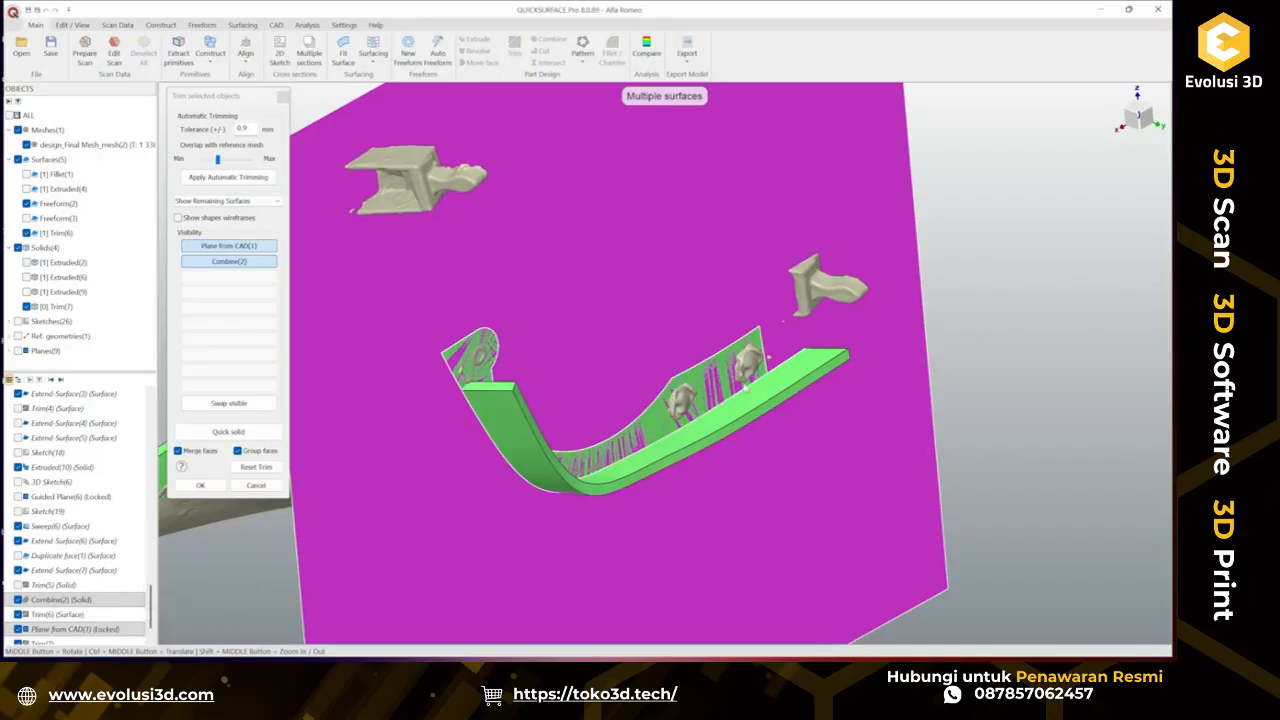
click(774, 393)
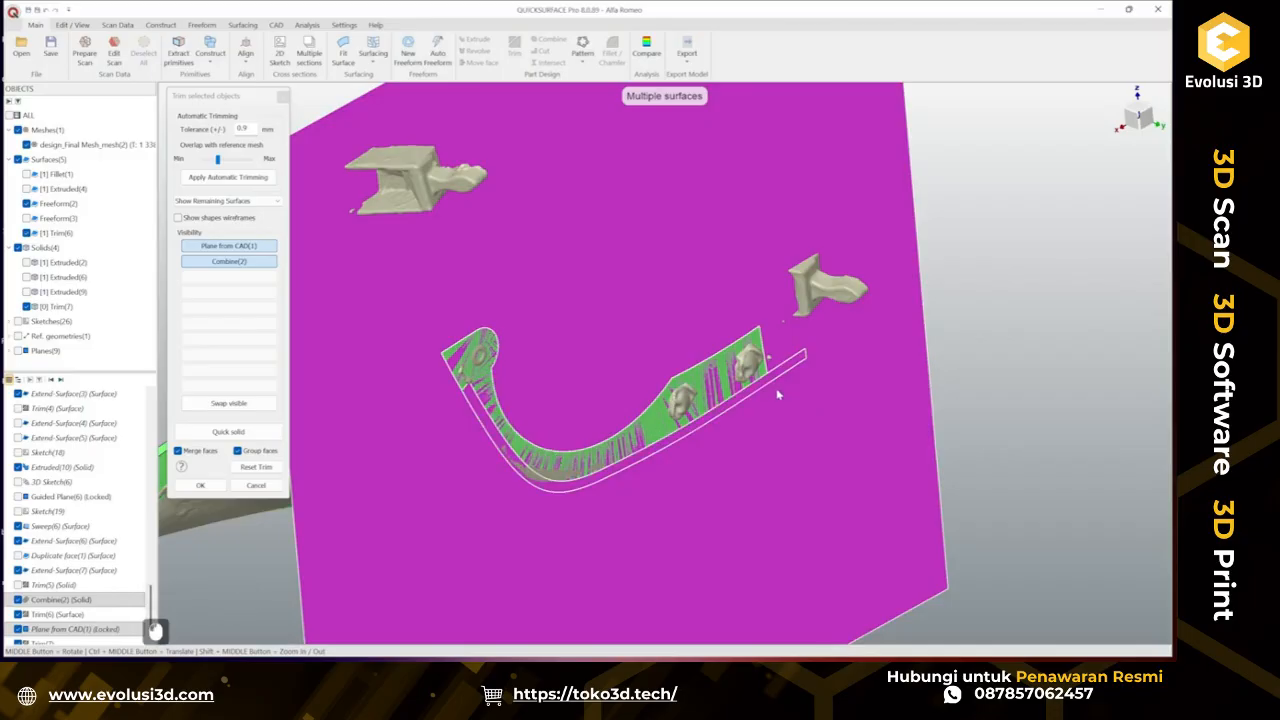
click(726, 377)
click(721, 320)
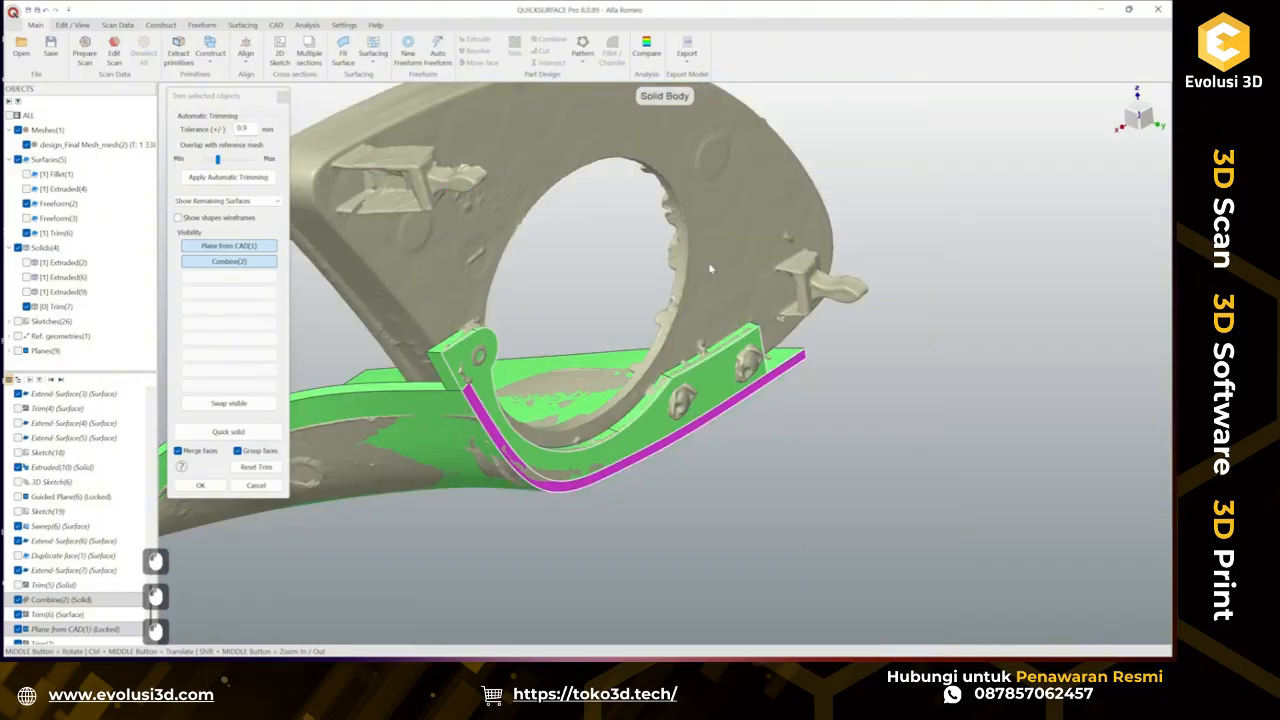
click(200, 485)
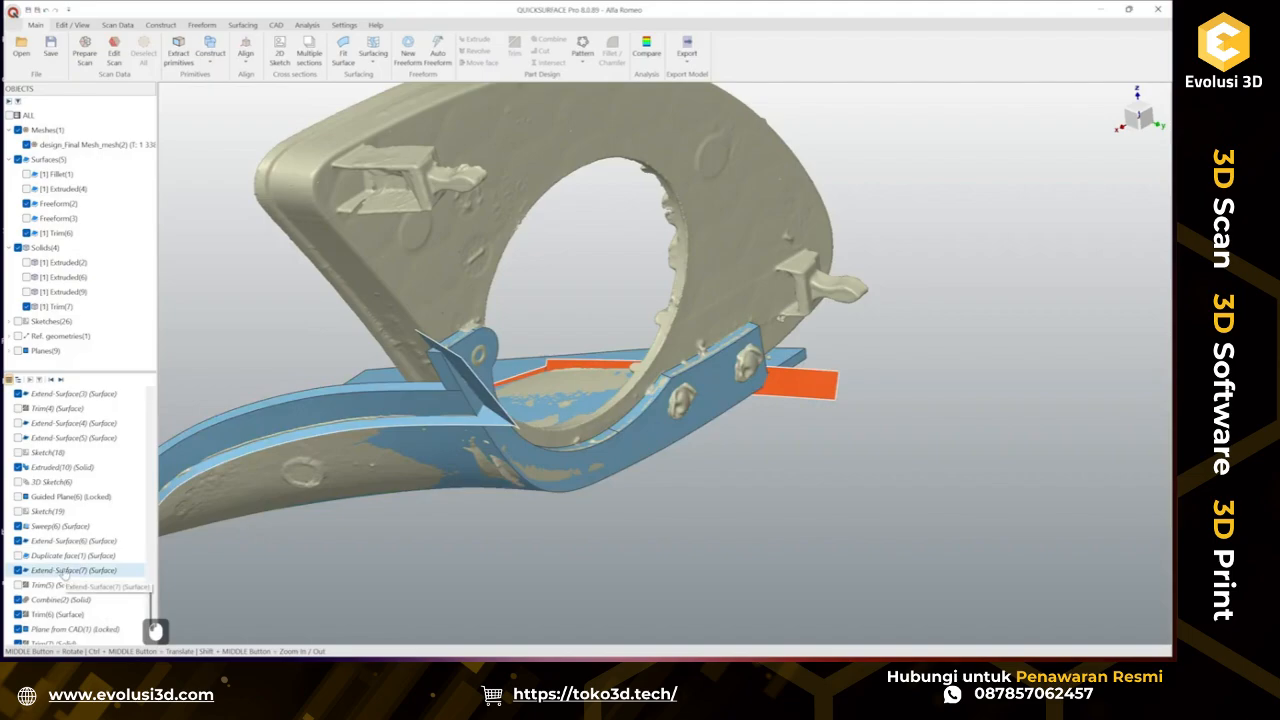
Inspect the newly trimmed solid near the tab junction by toggling its visibility against the scan.
scroll(62, 572, down, 5)
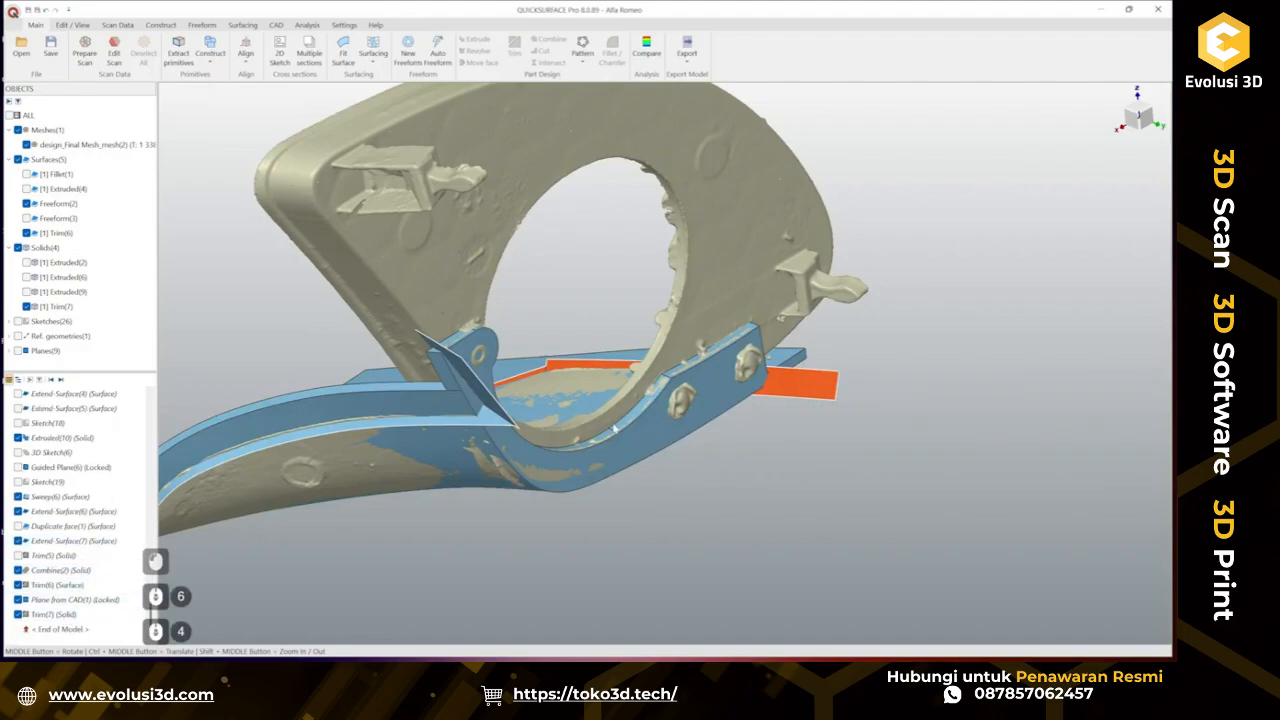
middle_drag(614, 428, 506, 404)
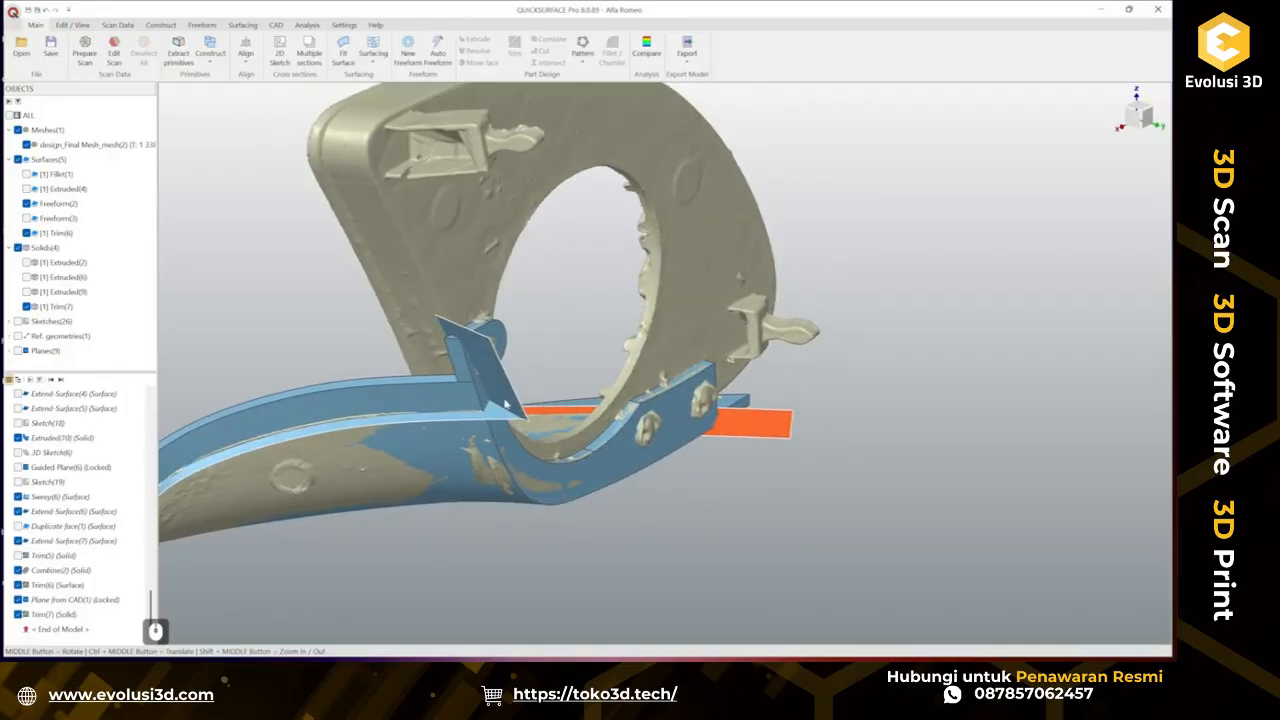
scroll(506, 404, up, 5)
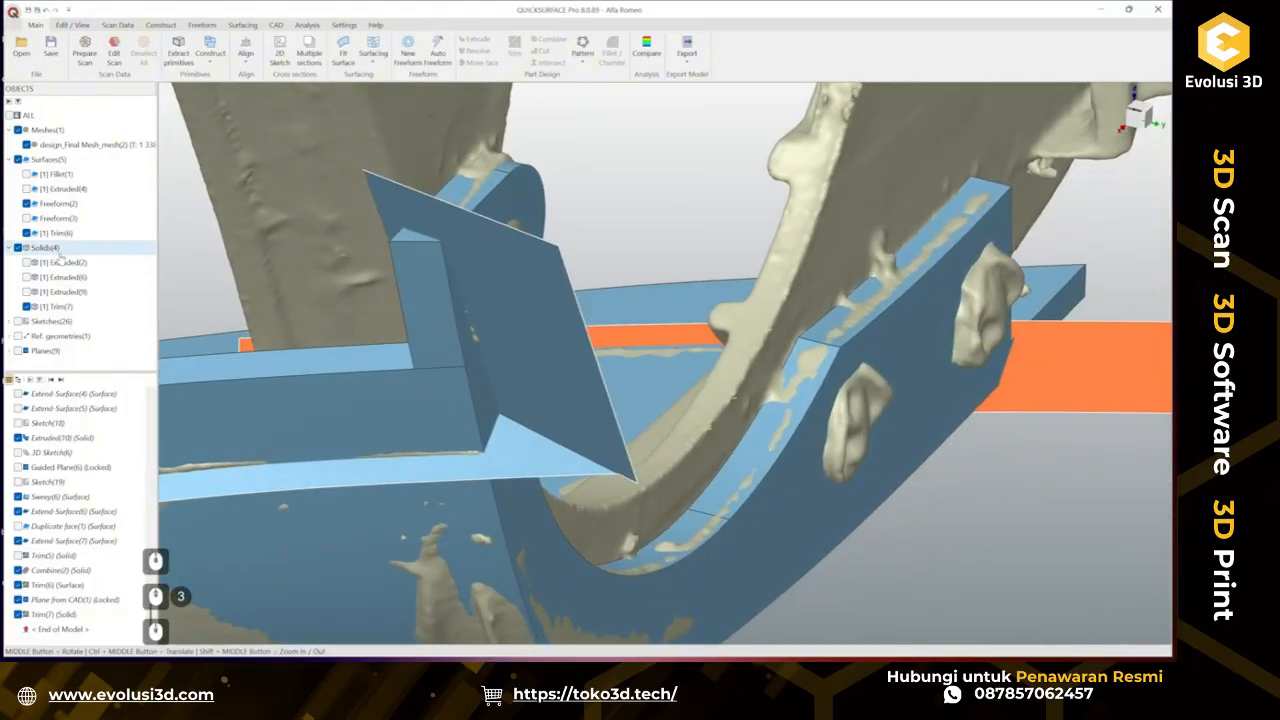
click(26, 306)
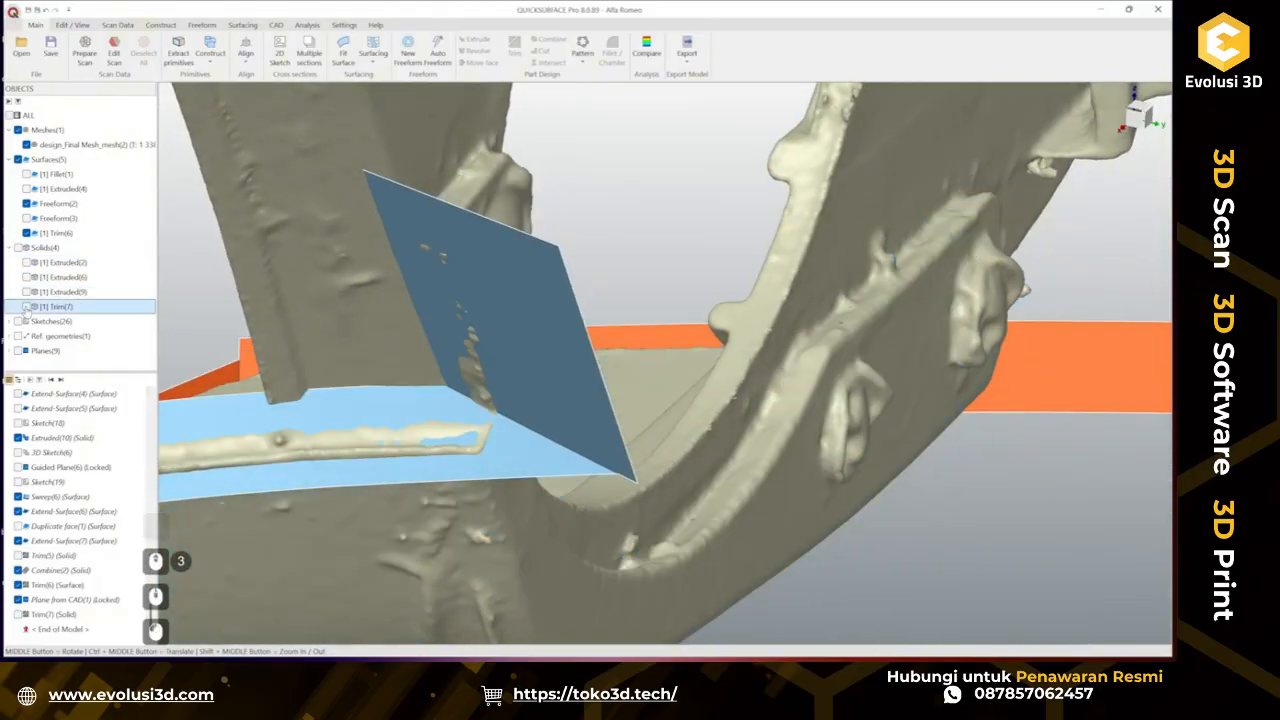
click(26, 306)
click(26, 306)
click(26, 306)
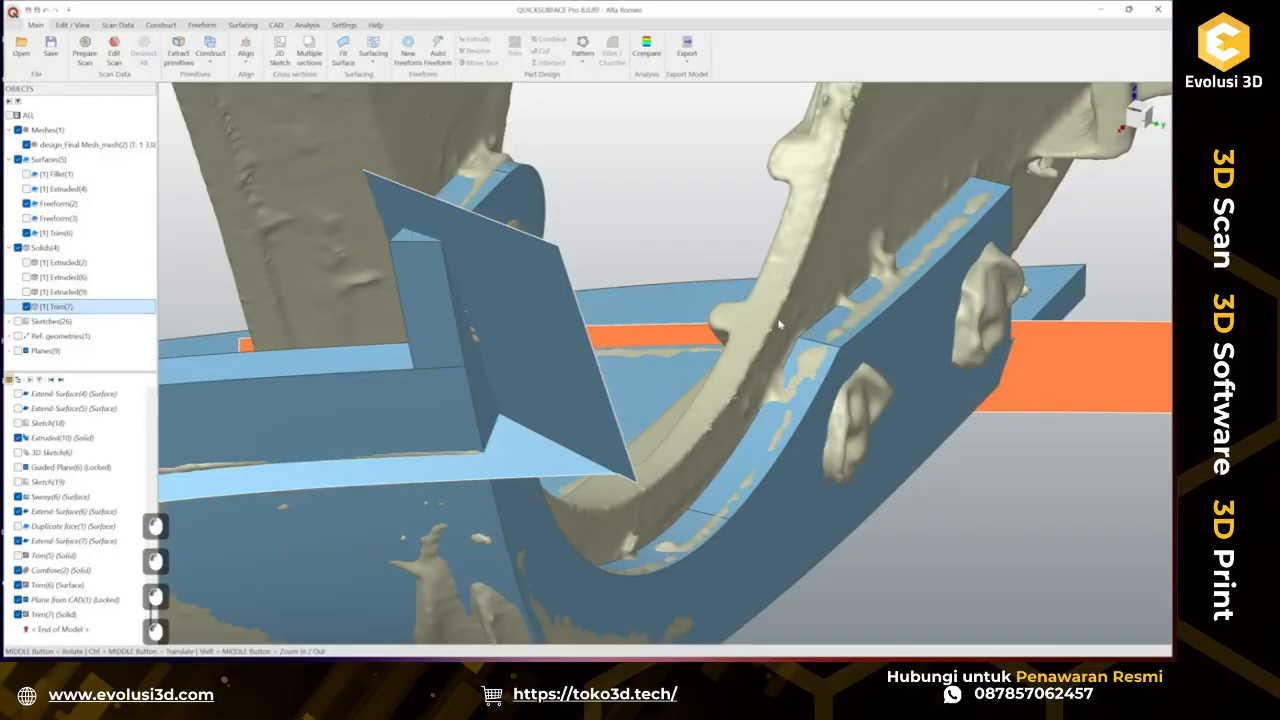
Trim the Trim(7) solid together with the Trim(6) surface, removing the excess regions.
scroll(548, 254, down, 4)
drag(443, 264, 955, 464)
click(981, 455)
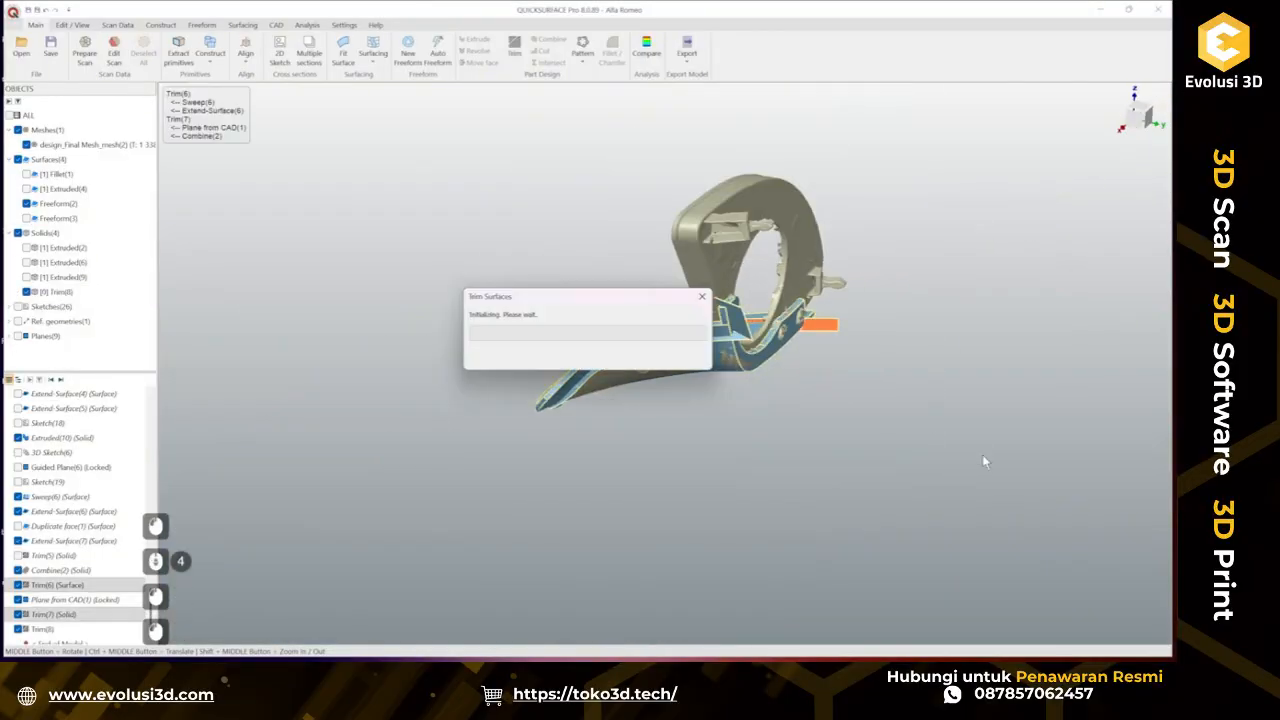
scroll(729, 339, up, 4)
click(683, 407)
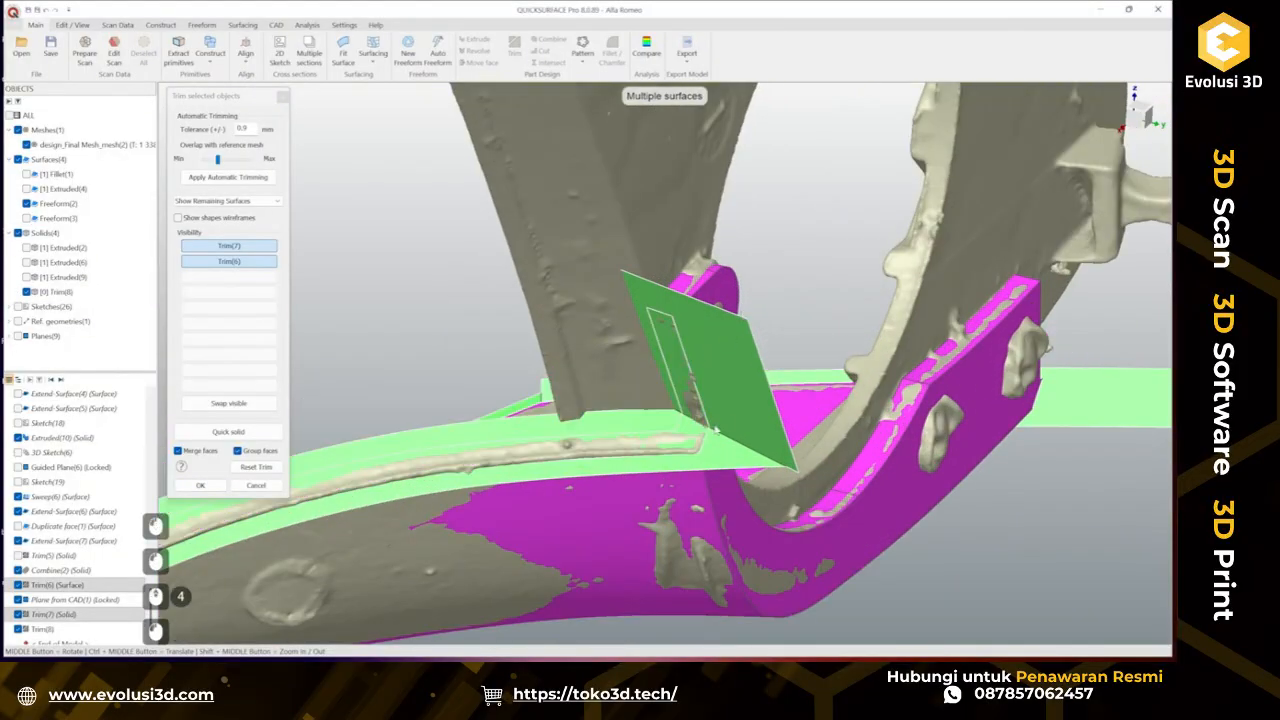
click(747, 414)
middle_drag(749, 415, 432, 381)
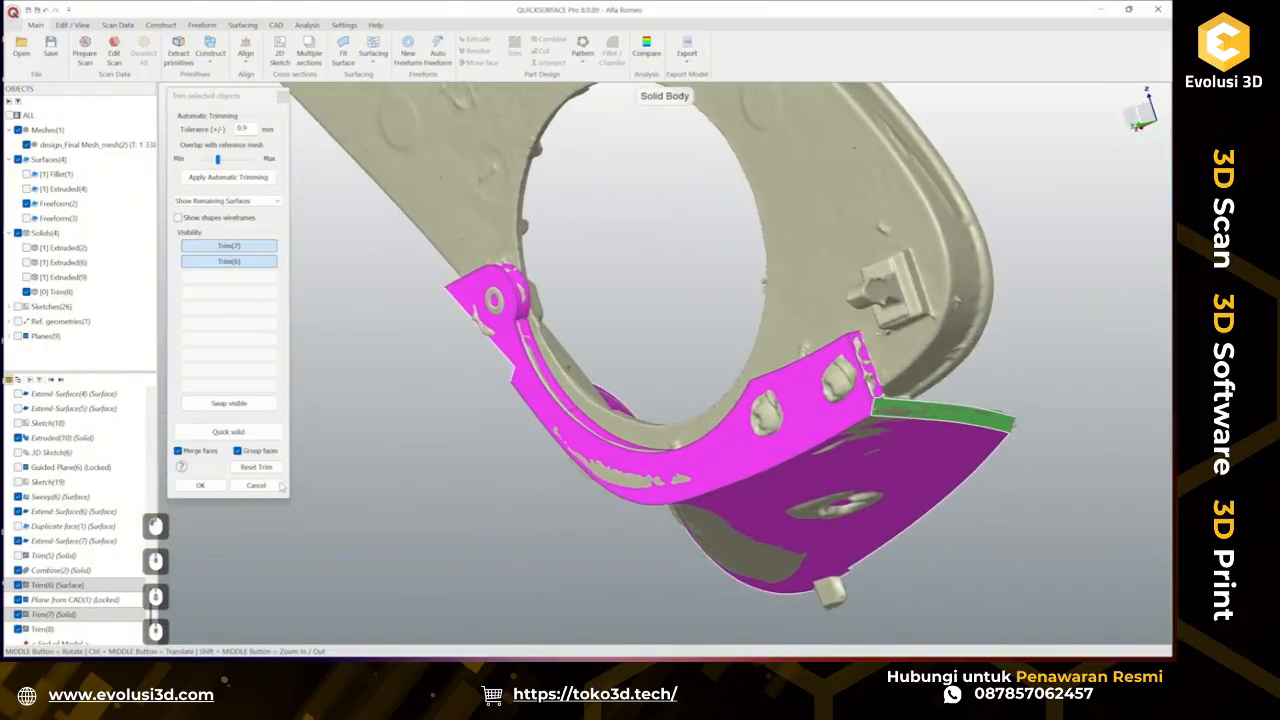
click(200, 485)
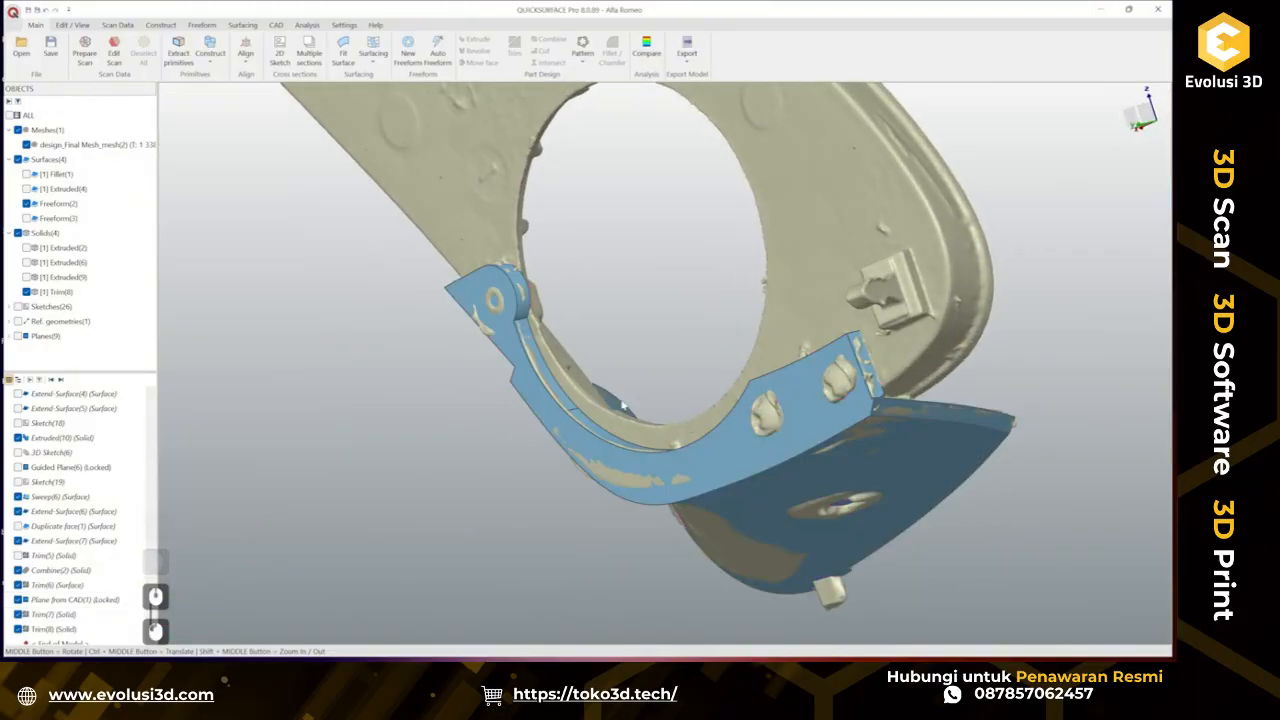
Examine the resulting trimmed solid from several angles around the part's edges.
middle_drag(622, 404, 937, 440)
scroll(773, 411, up, 3)
middle_drag(775, 408, 740, 455)
ctrl+middle_drag(538, 575, 766, 396)
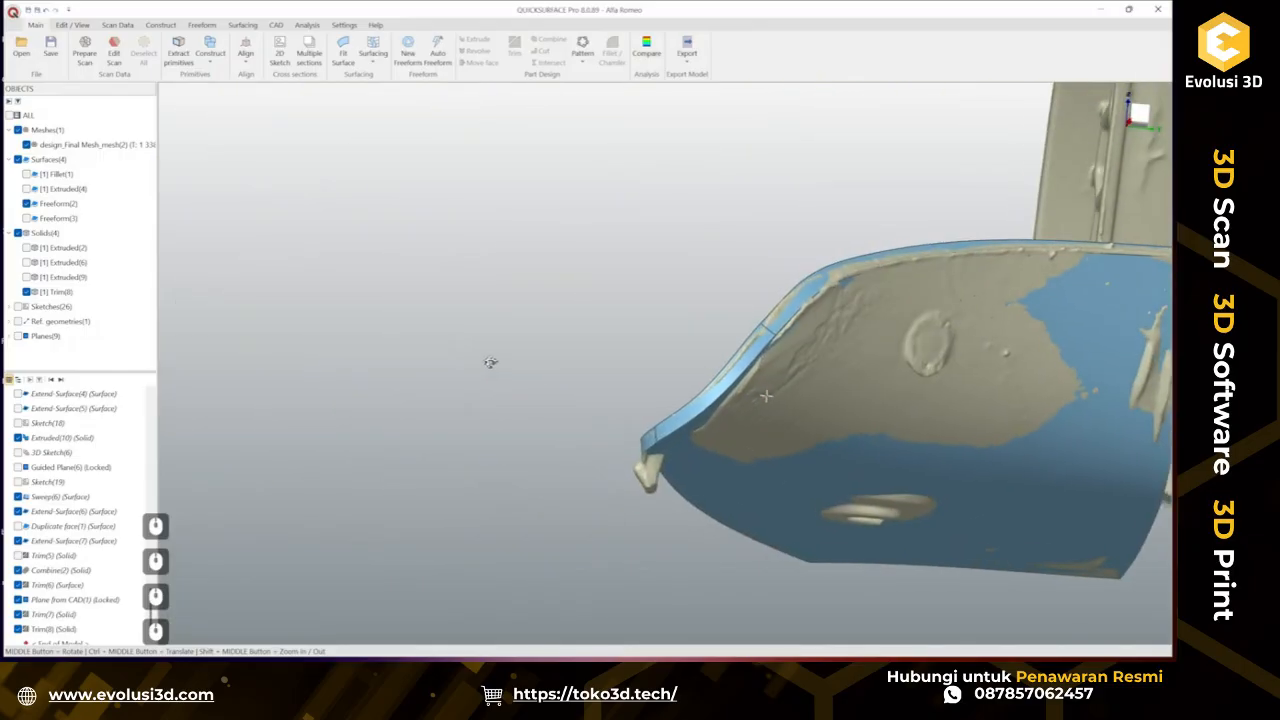
middle_drag(490, 362, 500, 366)
ctrl+middle_drag(825, 418, 547, 373)
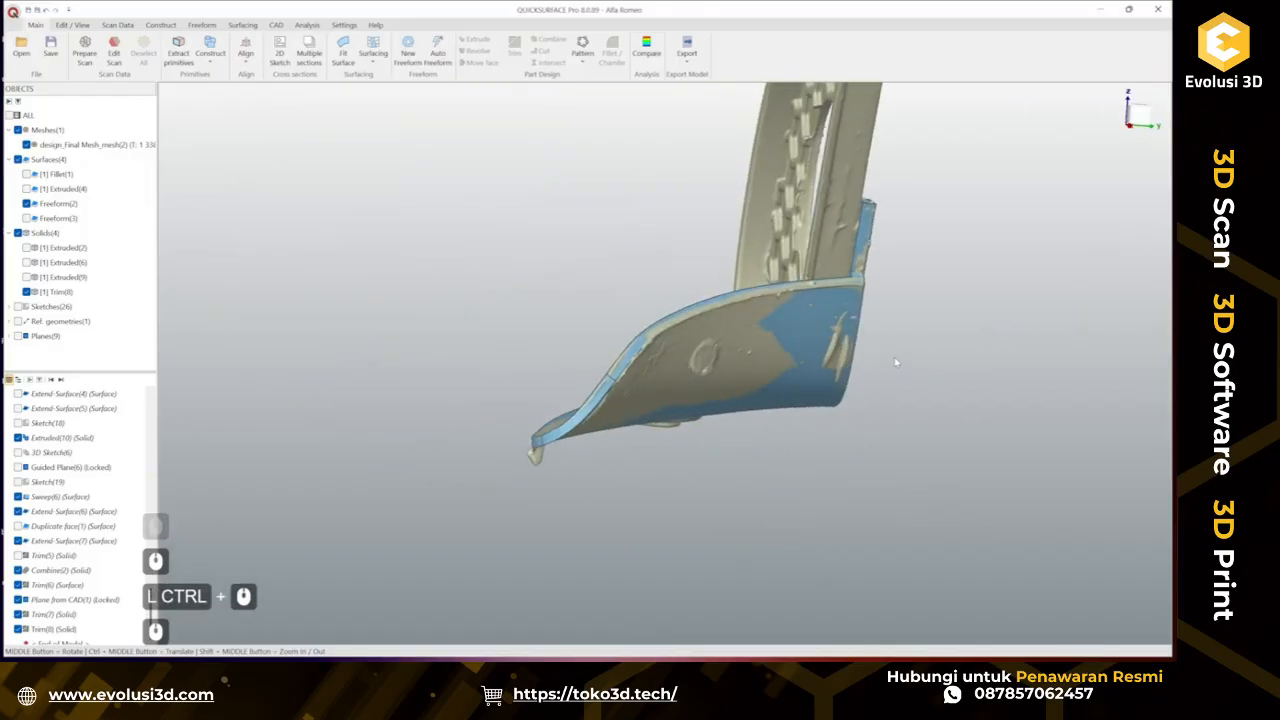
middle_drag(896, 362, 640, 380)
scroll(630, 360, up, 2)
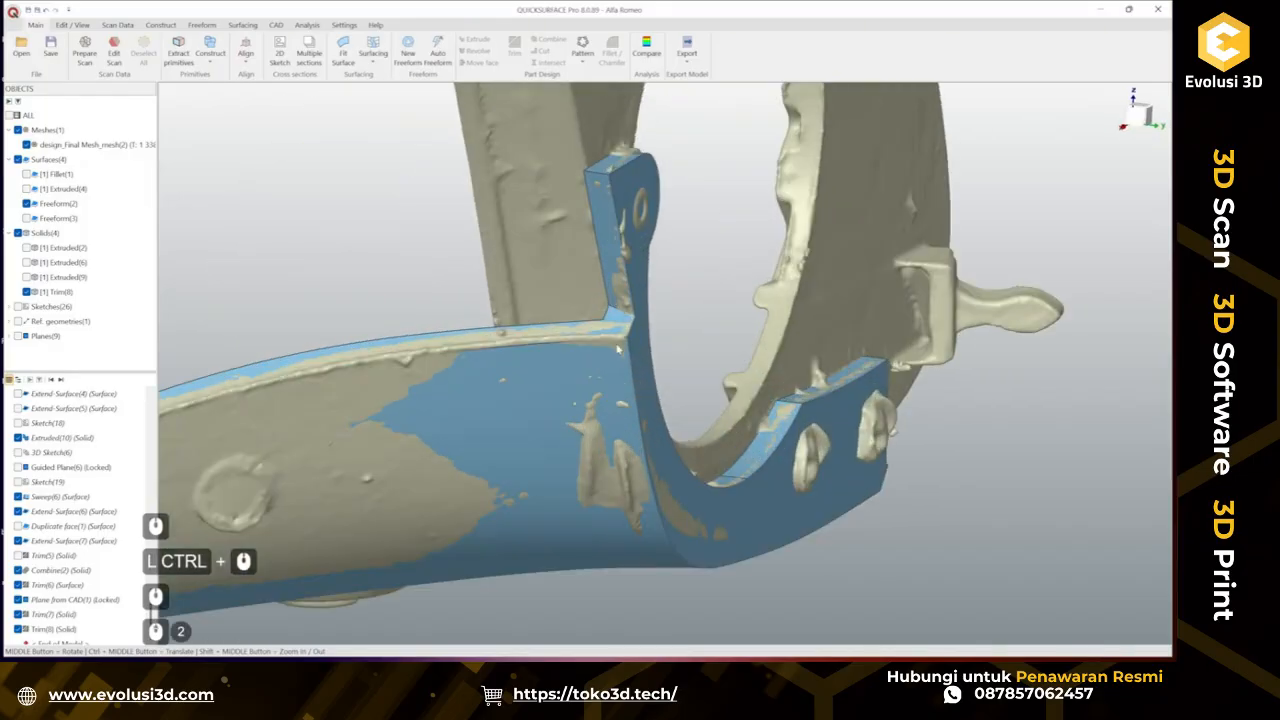
scroll(602, 425, down, 1)
ctrl+middle_drag(500, 442, 698, 351)
middle_drag(250, 475, 605, 361)
scroll(342, 449, up, 2)
scroll(548, 405, down, 2)
ctrl+middle_drag(548, 405, 522, 324)
mouse_move(540, 350)
middle_down()
mouse_move(551, 371)
mouse_move(534, 374)
middle_up()
scroll(558, 250, up, 1)
scroll(558, 250, up, 1)
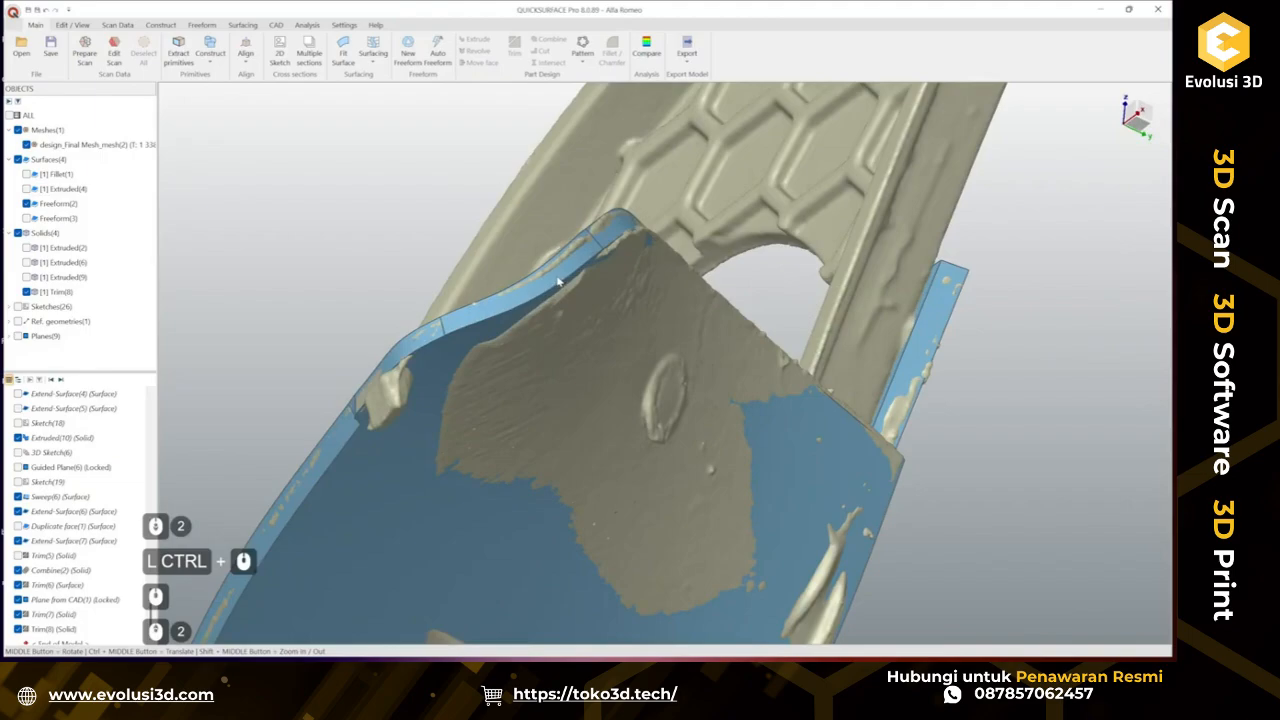
Toggle the Trim(8) solid's visibility repeatedly to check how it fits the scan mesh.
click(26, 291)
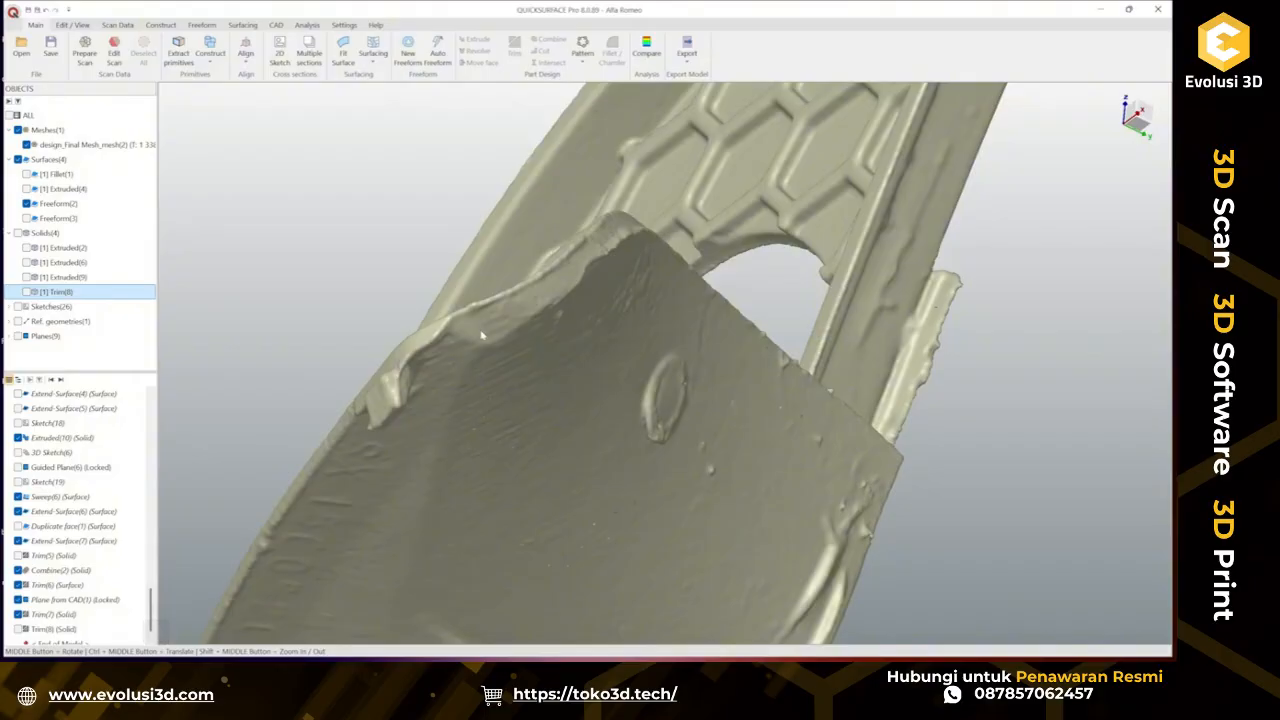
middle_drag(558, 272, 400, 285)
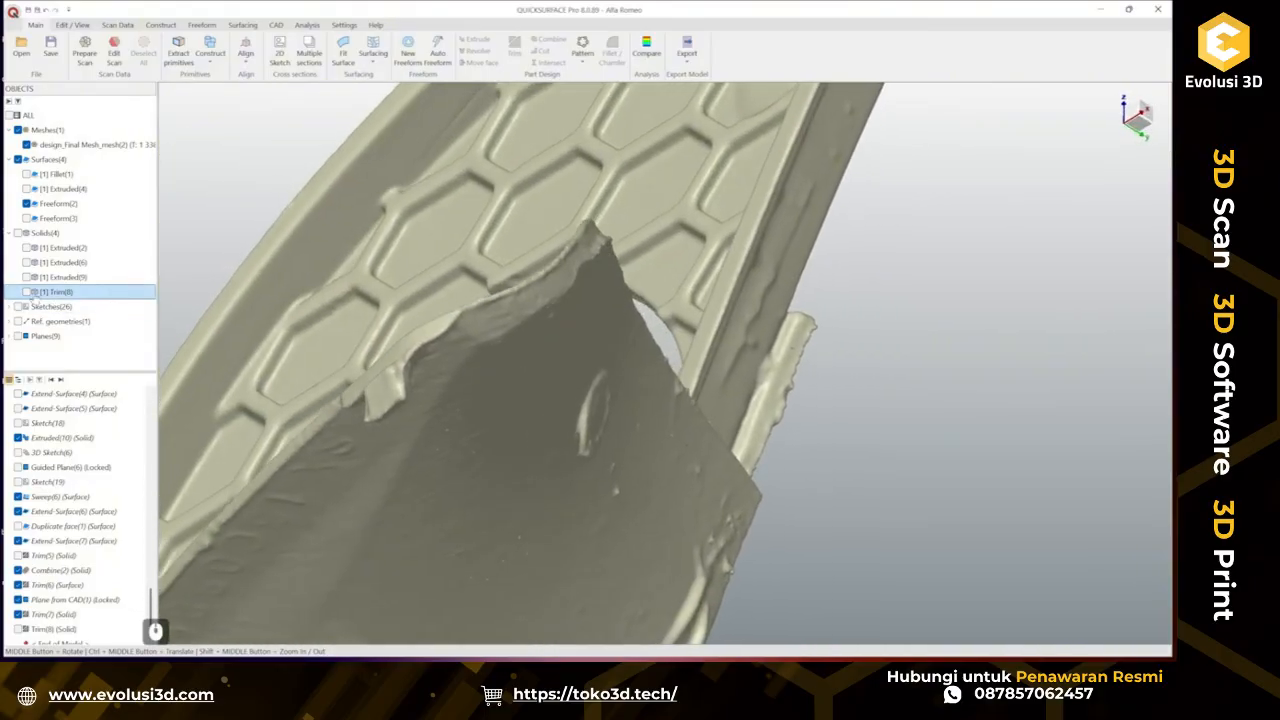
click(26, 291)
click(26, 291)
click(26, 291)
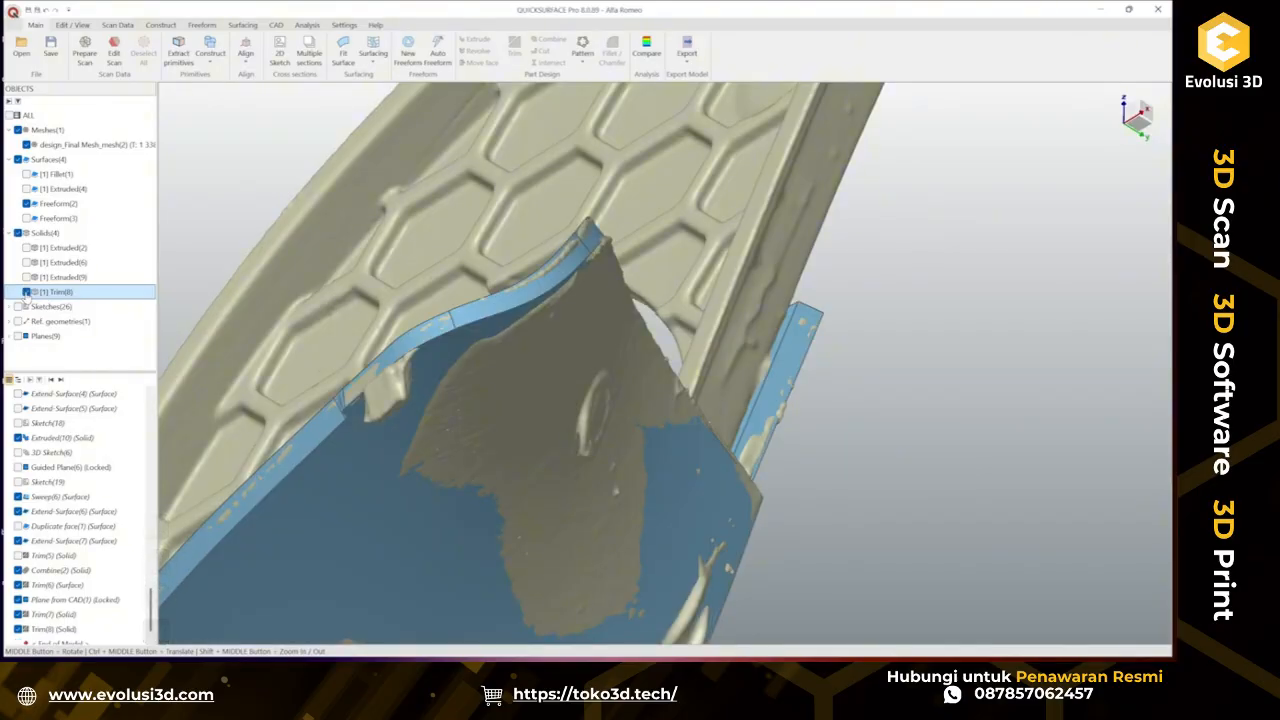
click(26, 291)
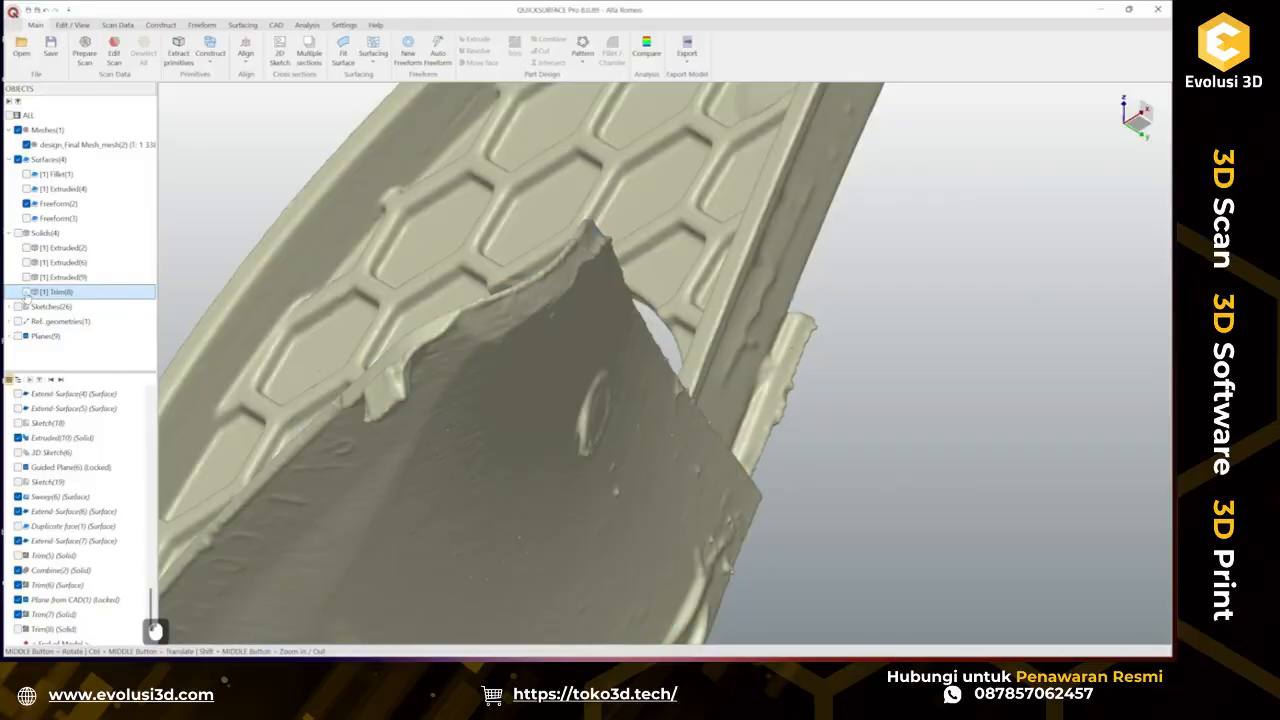
click(26, 291)
click(26, 291)
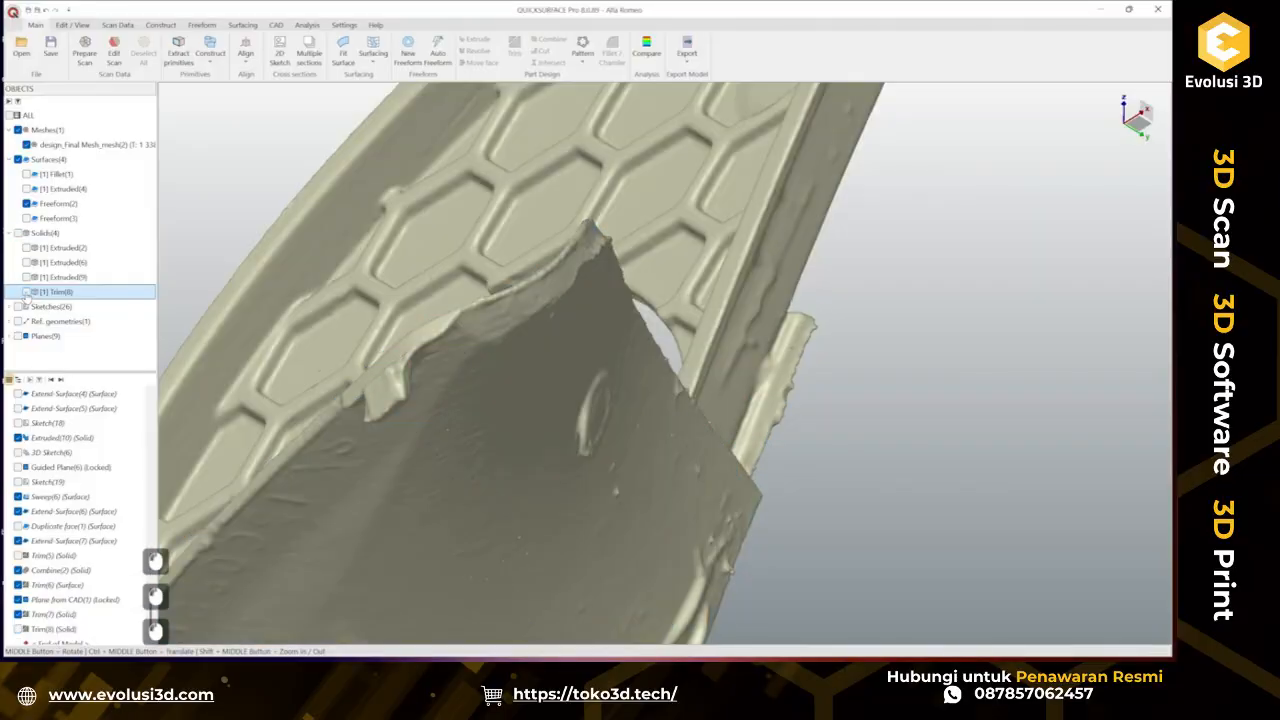
click(26, 291)
click(26, 291)
middle_drag(420, 420, 557, 318)
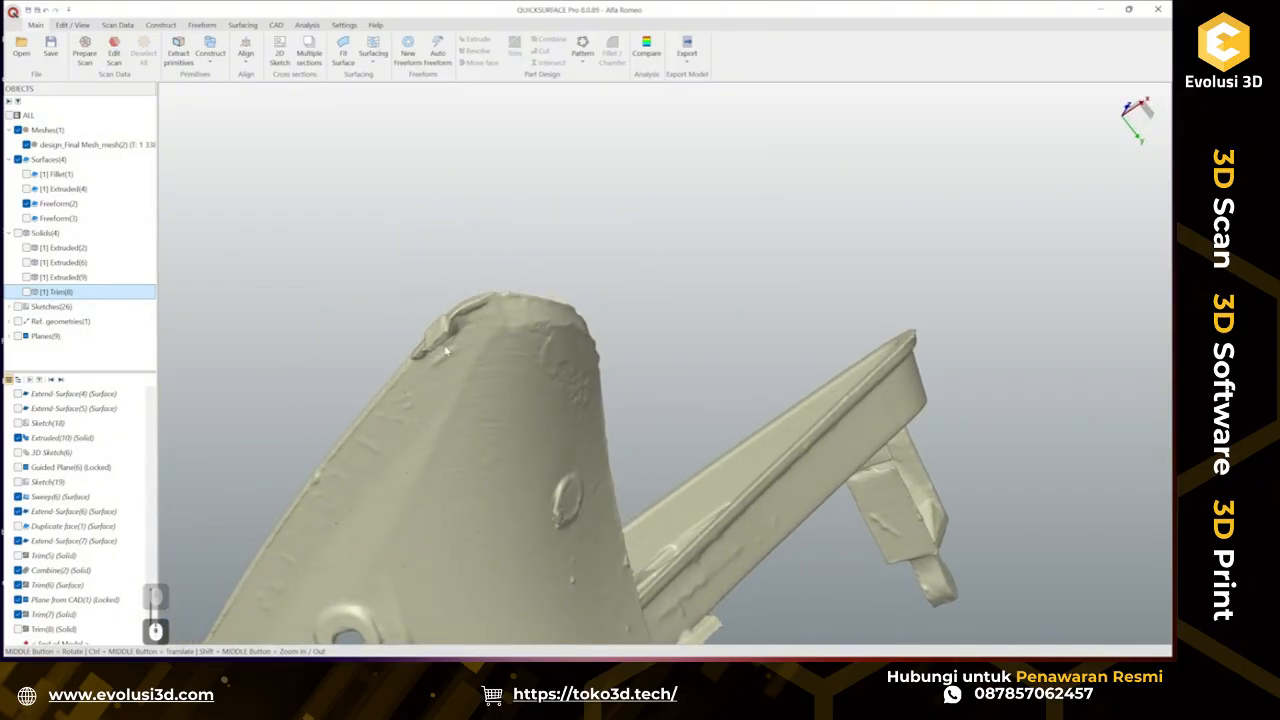
click(26, 291)
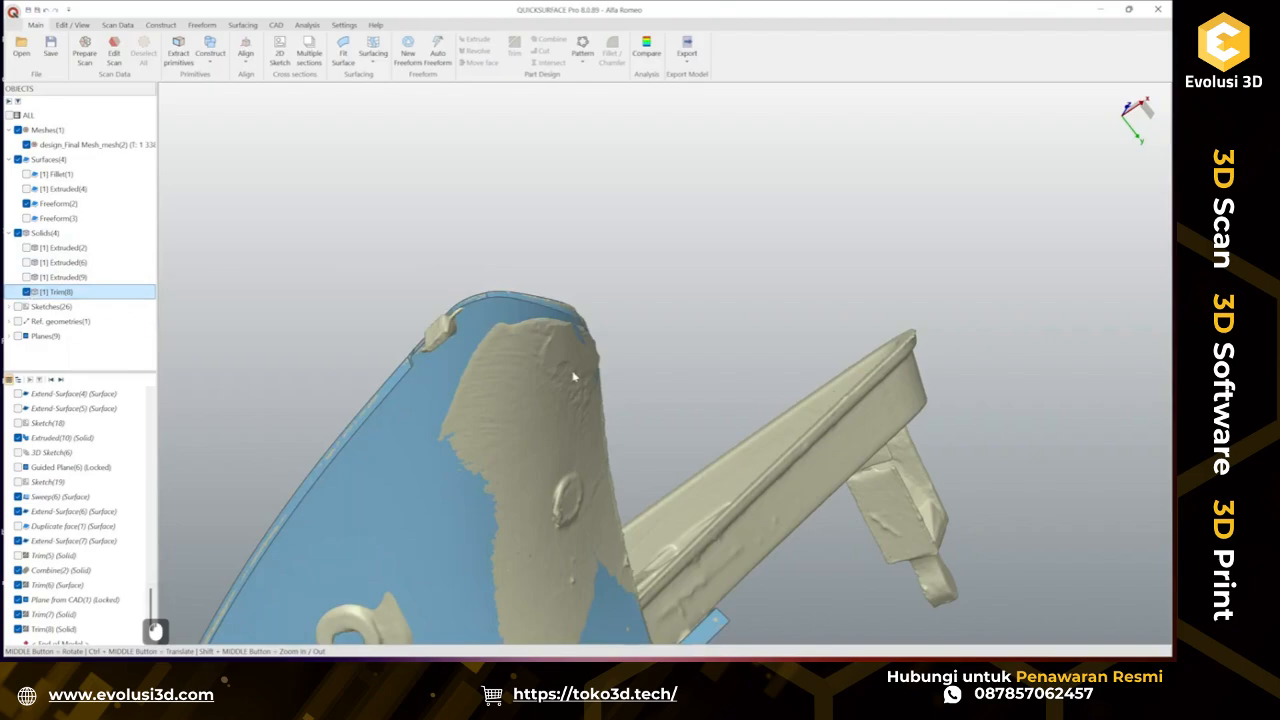
scroll(452, 350, up, 2)
middle_drag(570, 402, 548, 329)
click(26, 291)
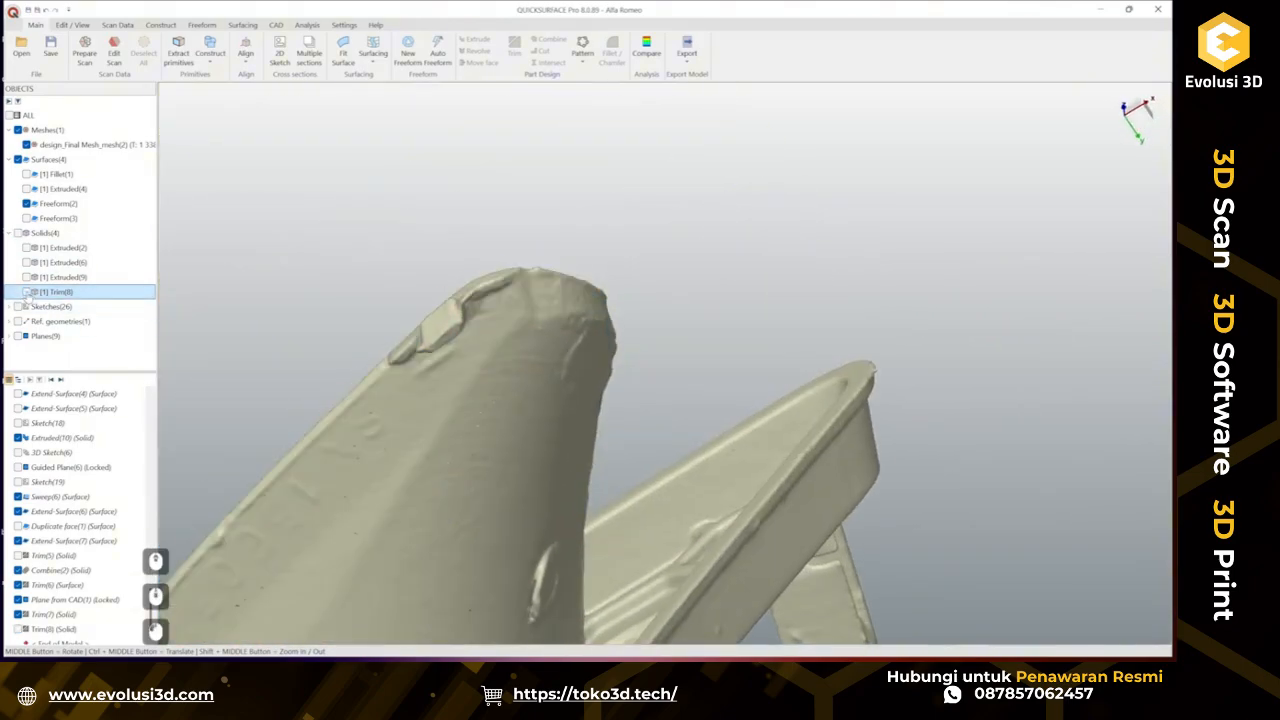
middle_drag(430, 460, 360, 480)
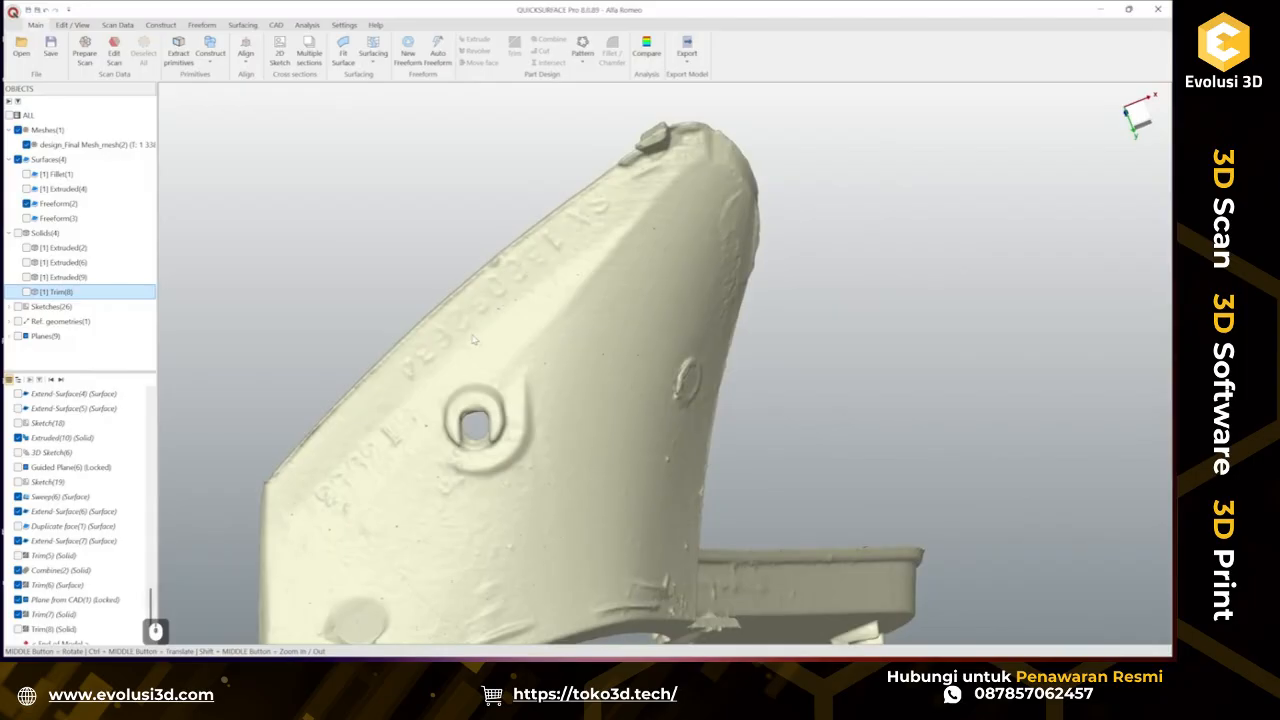
Run a deviation comparison between the Trim(8) solid and the scan mesh at the part's tip.
middle_drag(472, 339, 443, 393)
middle_drag(595, 267, 743, 214)
ctrl+middle_drag(613, 377, 698, 220)
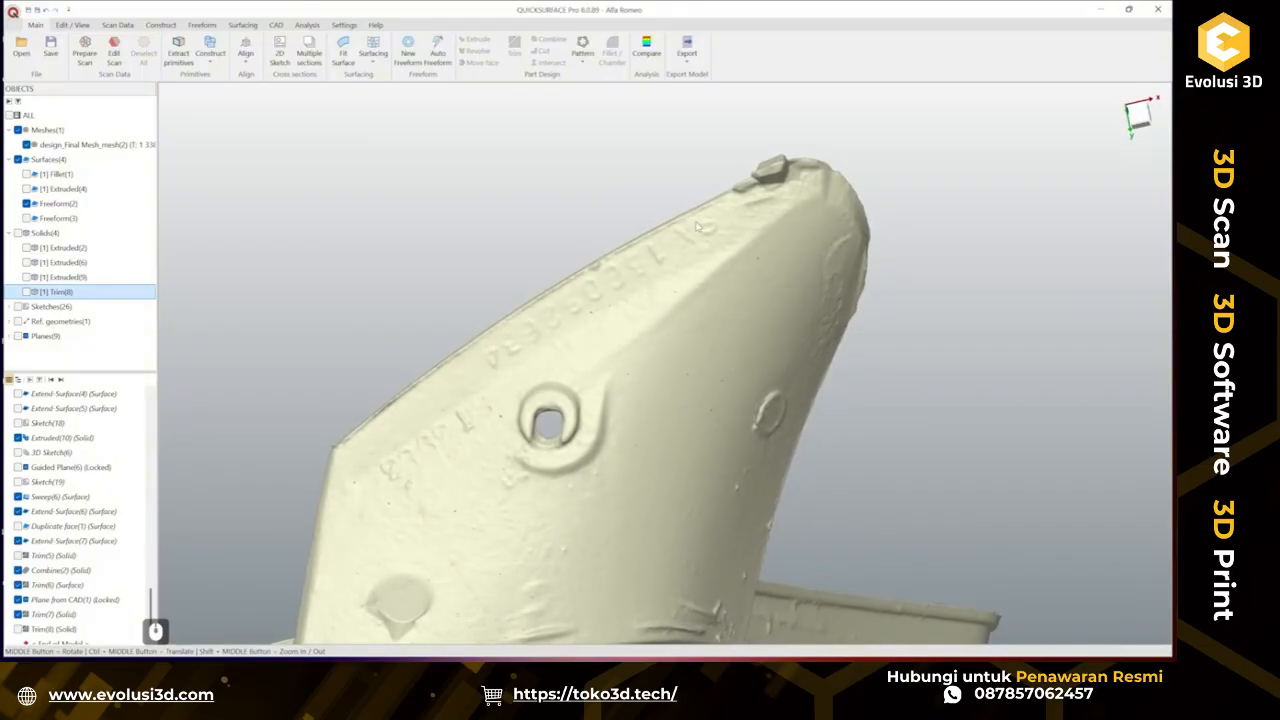
click(26, 291)
click(26, 291)
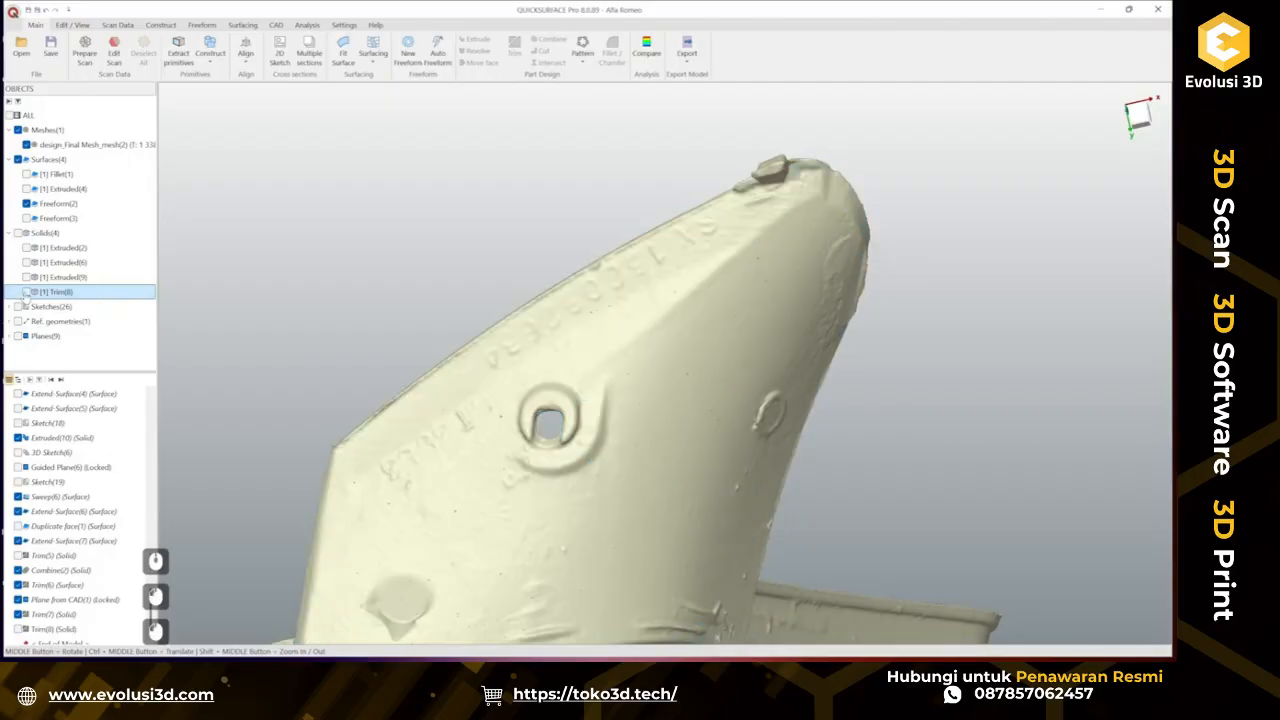
click(26, 291)
click(26, 291)
click(26, 291)
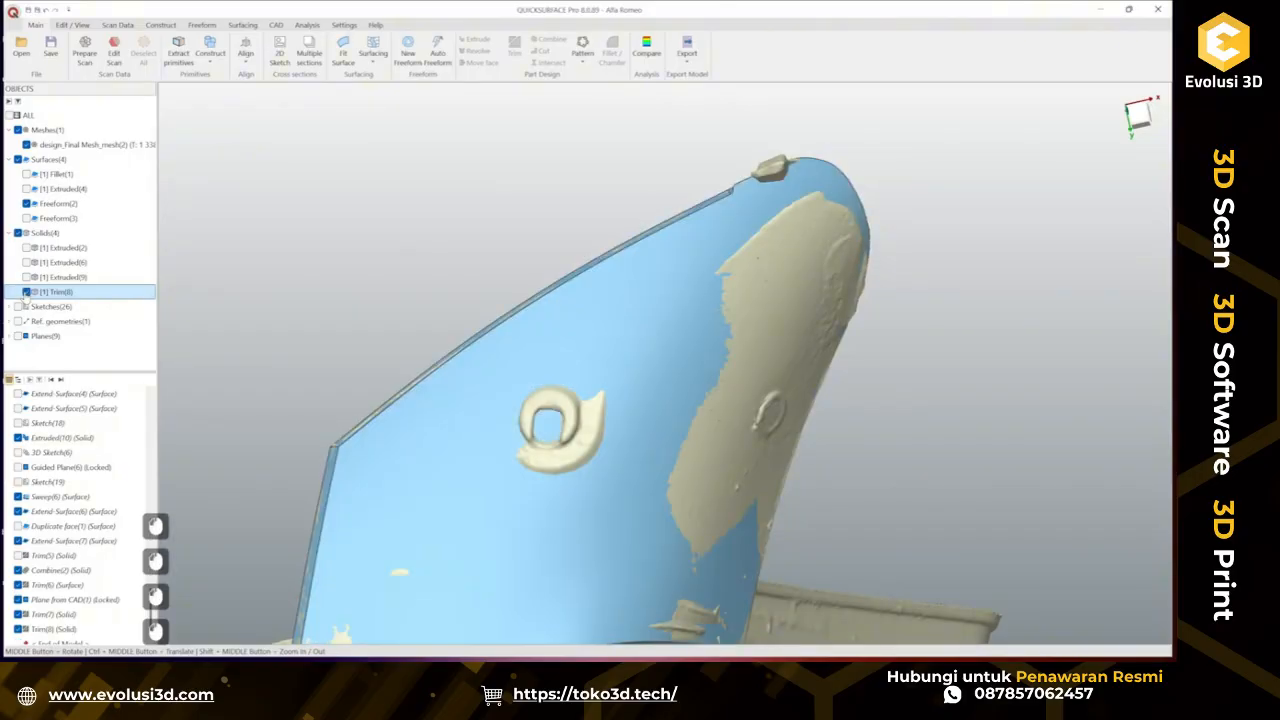
click(645, 48)
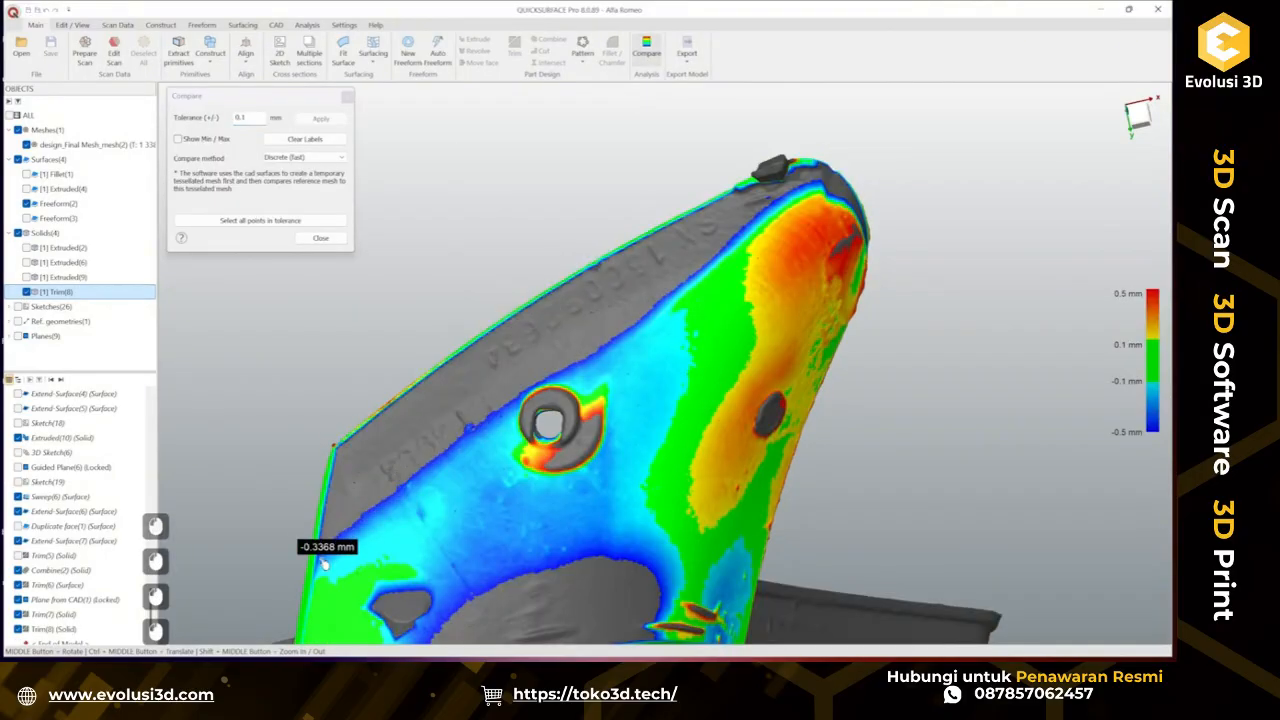
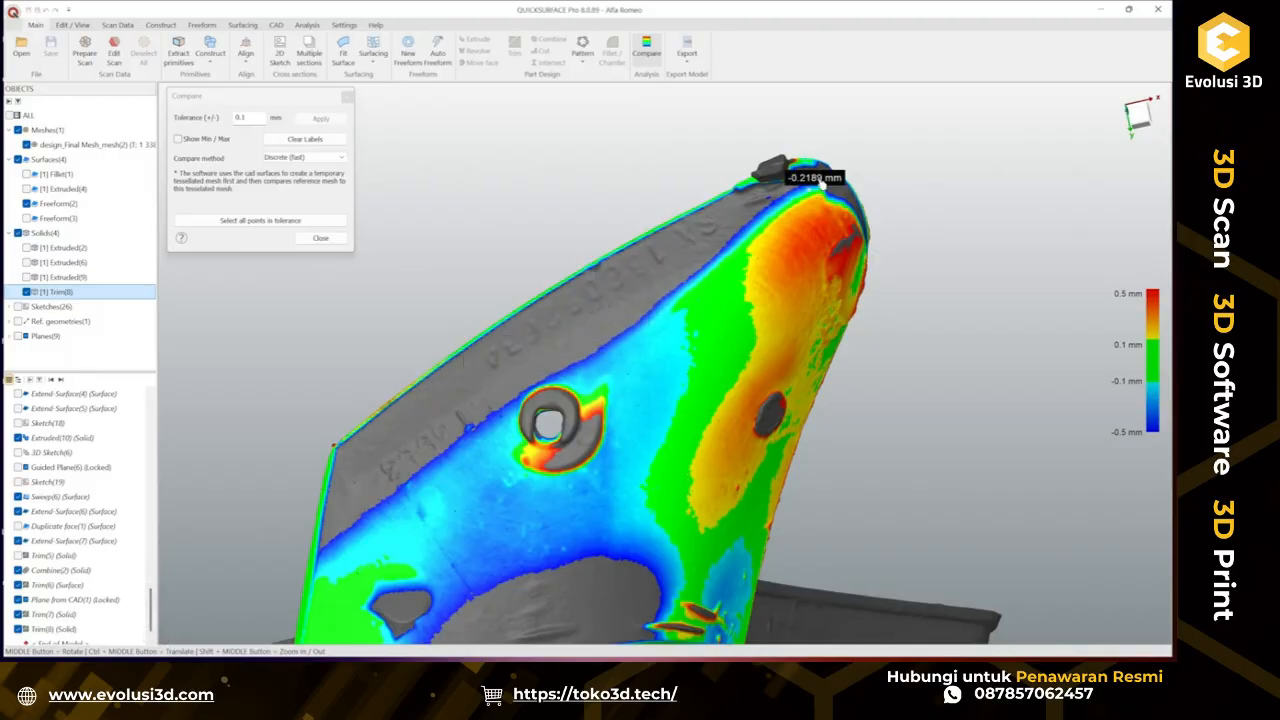
Close the deviation comparison and hide the Trim(8) solid.
mouse_move(826, 178)
middle_down()
mouse_move(775, 207)
mouse_move(840, 192)
middle_up()
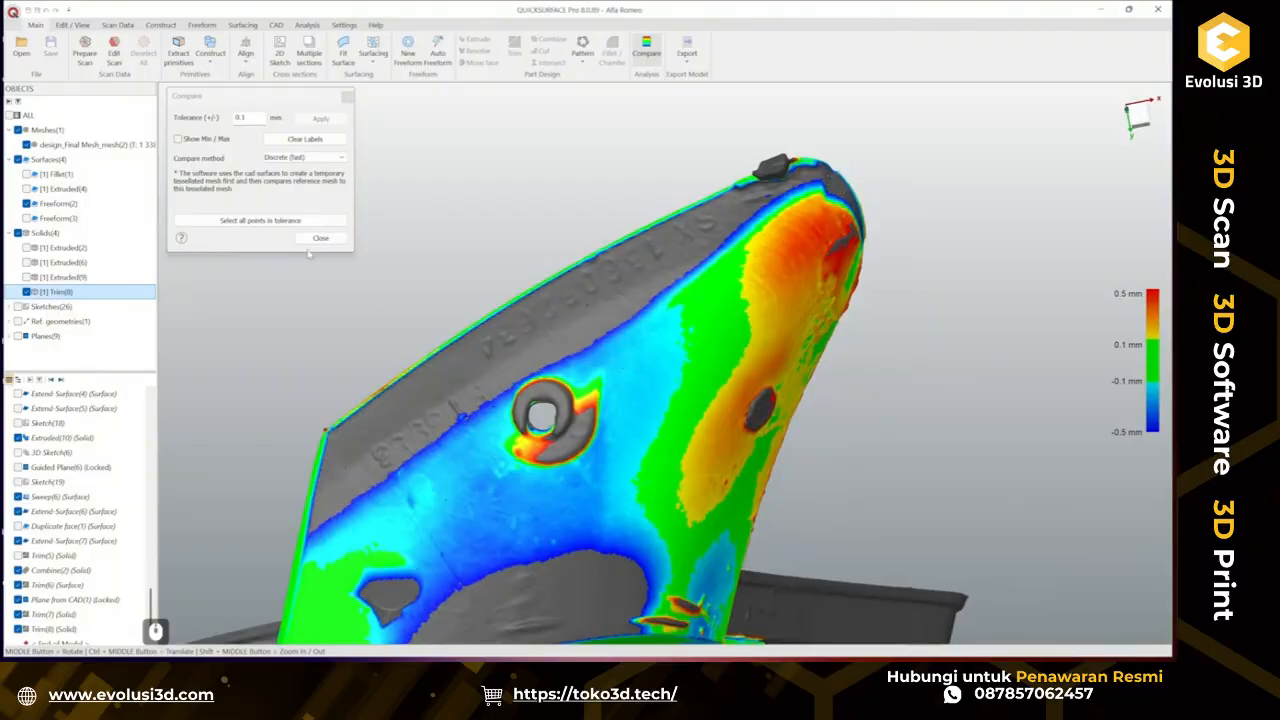
click(319, 239)
ctrl+middle_drag(638, 326, 638, 300)
right_click(601, 292)
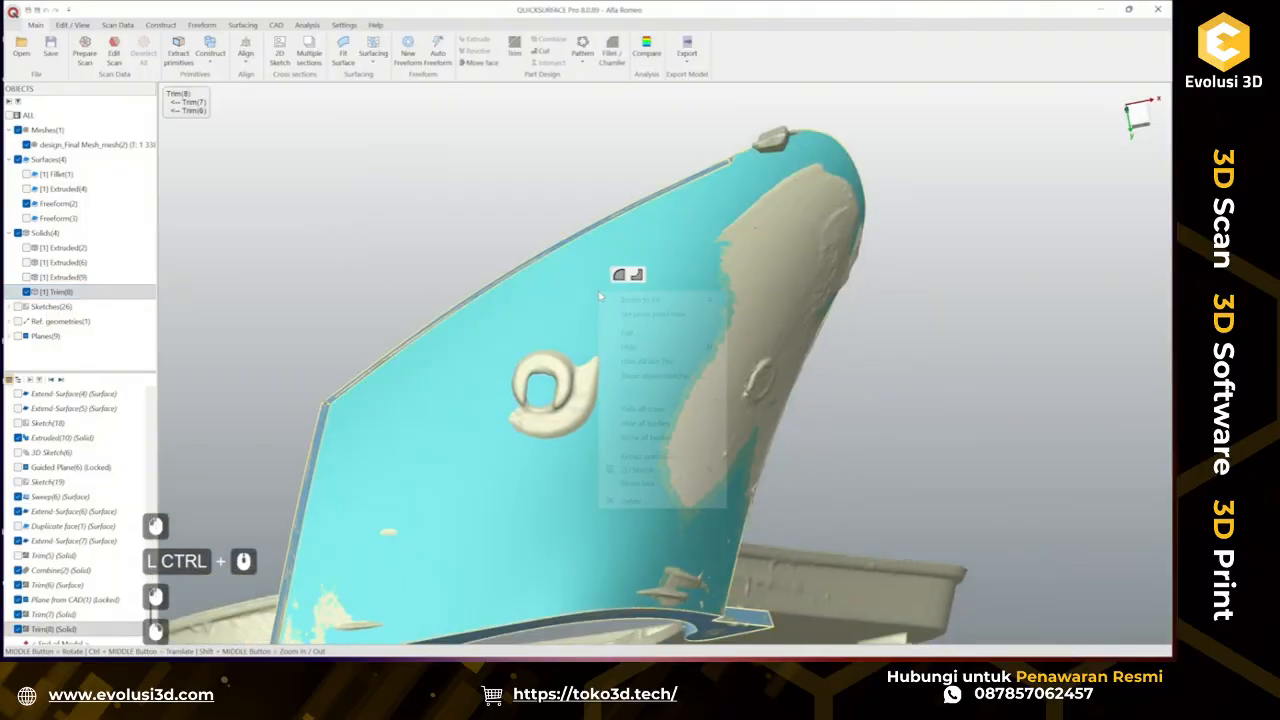
click(630, 347)
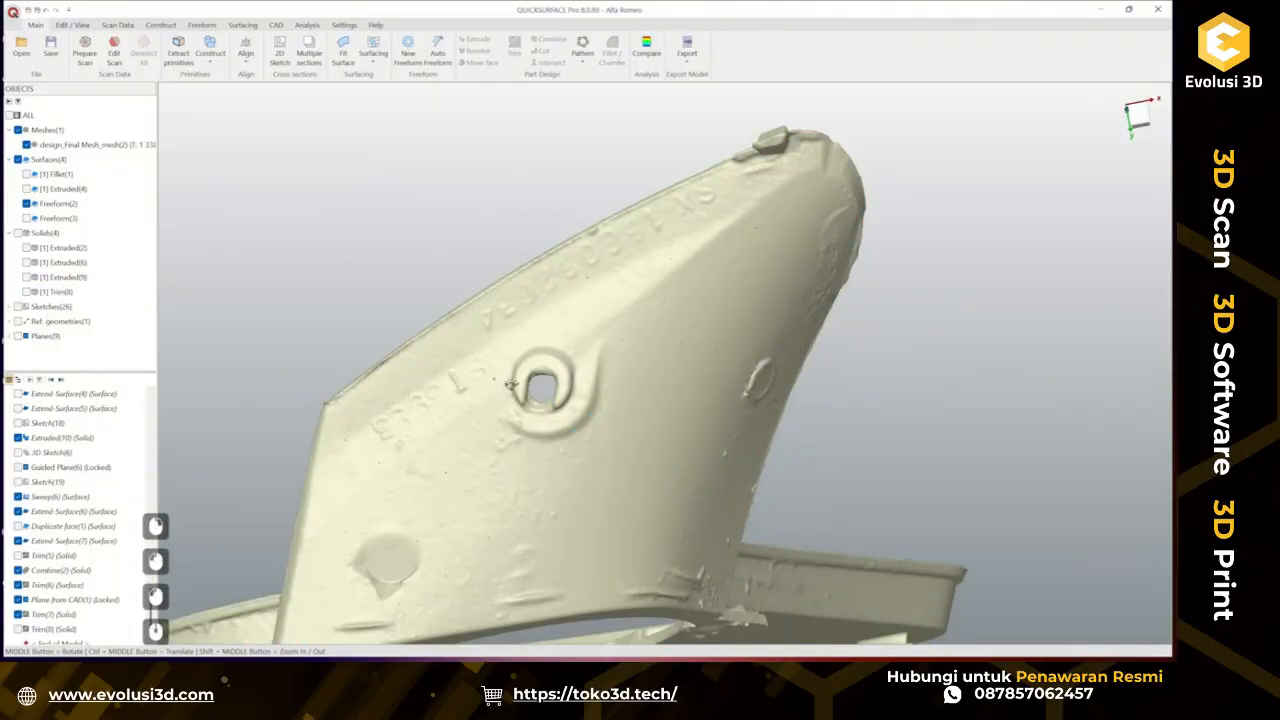
Draw a 3D sketch curve on the mesh along the part's upper edge from the angled corner toward the tip.
middle_drag(510, 384, 528, 368)
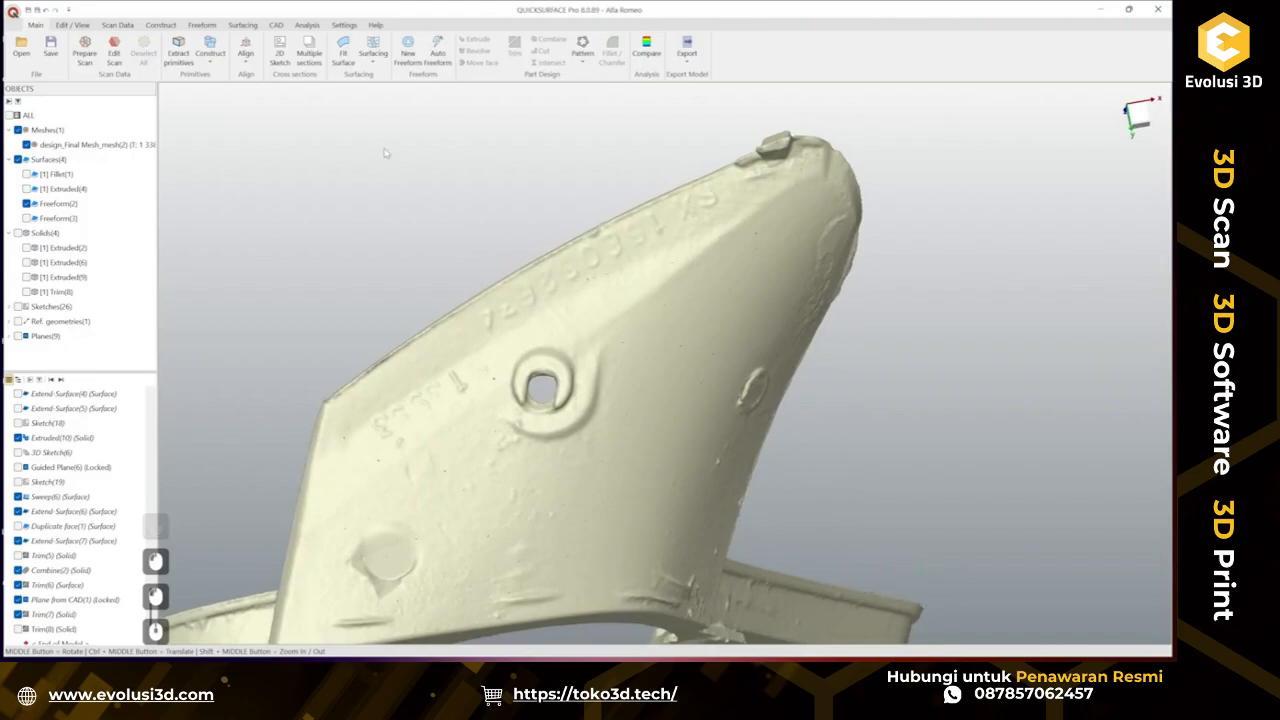
click(242, 25)
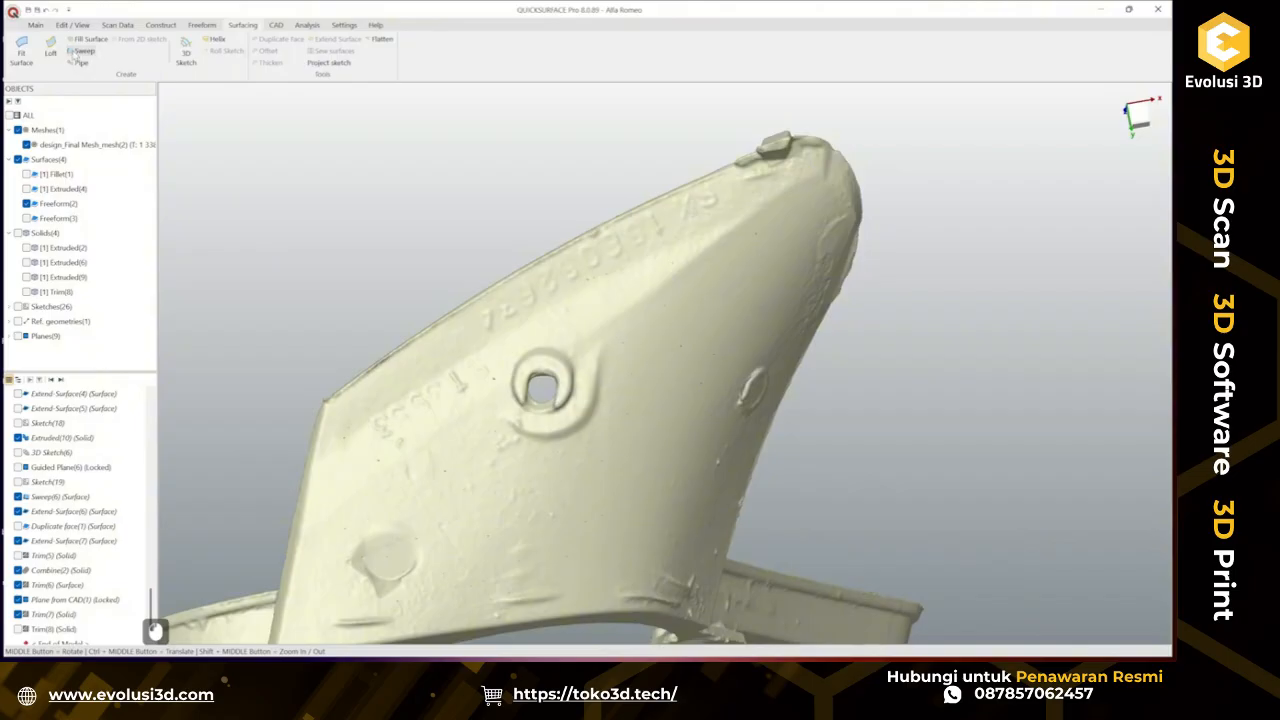
click(185, 48)
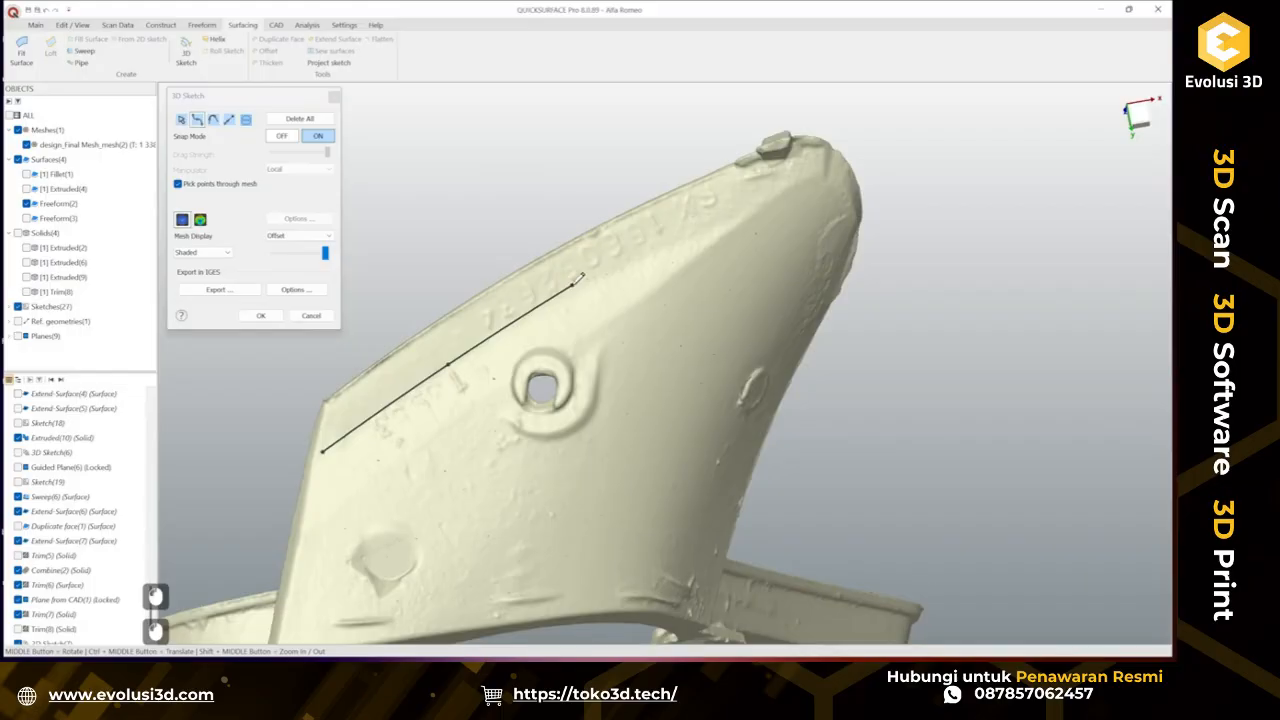
click(574, 283)
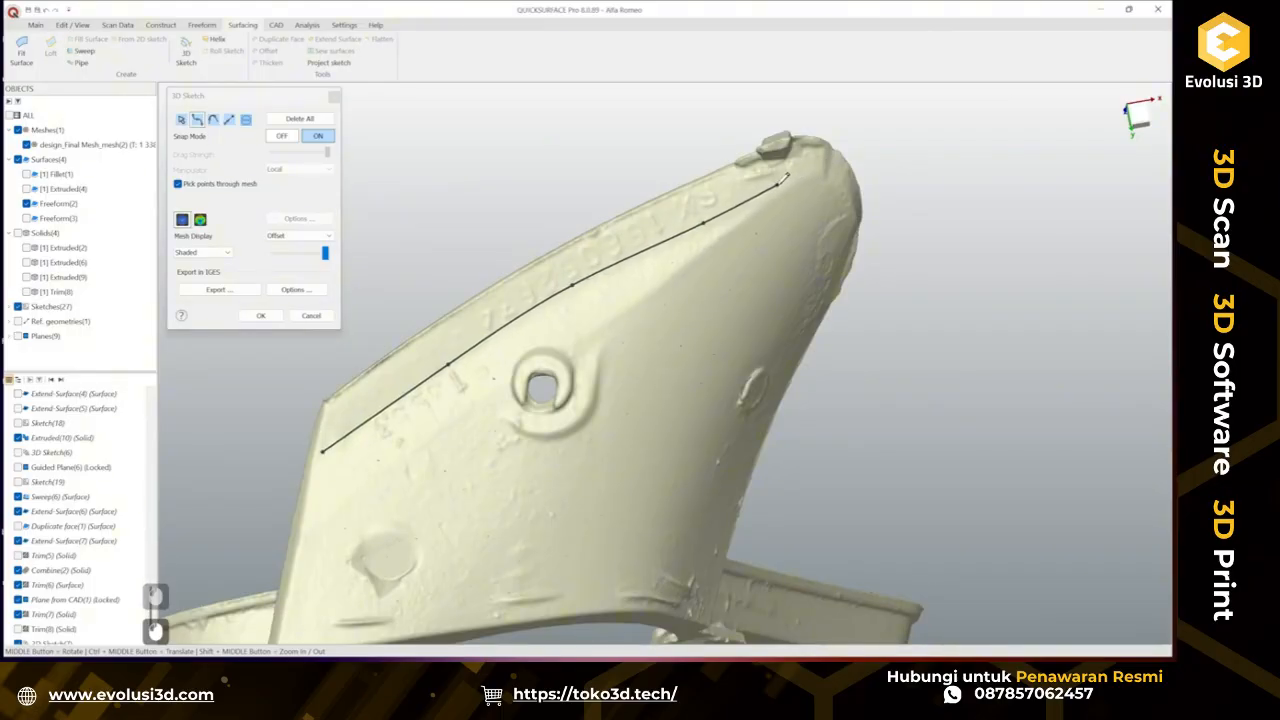
double_click(781, 182)
click(204, 221)
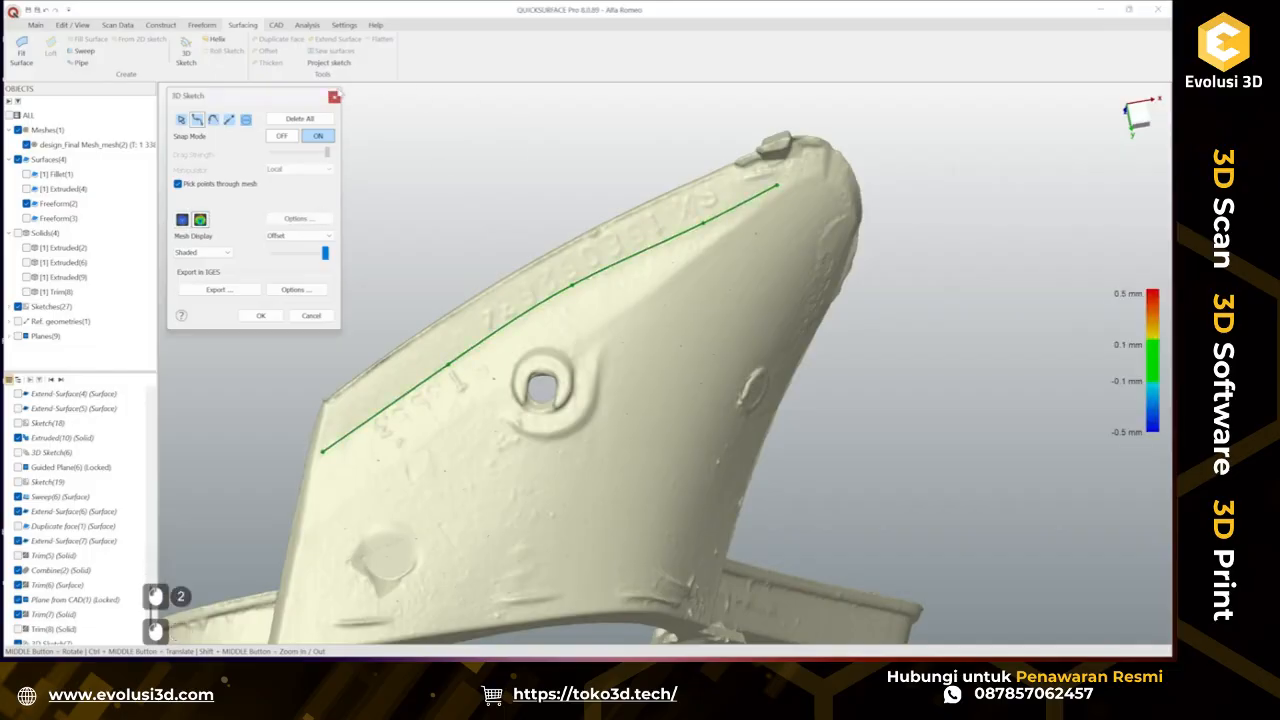
Adjust the curve's start point at the angled corner and finish the 3D sketch.
scroll(711, 200, up, 4)
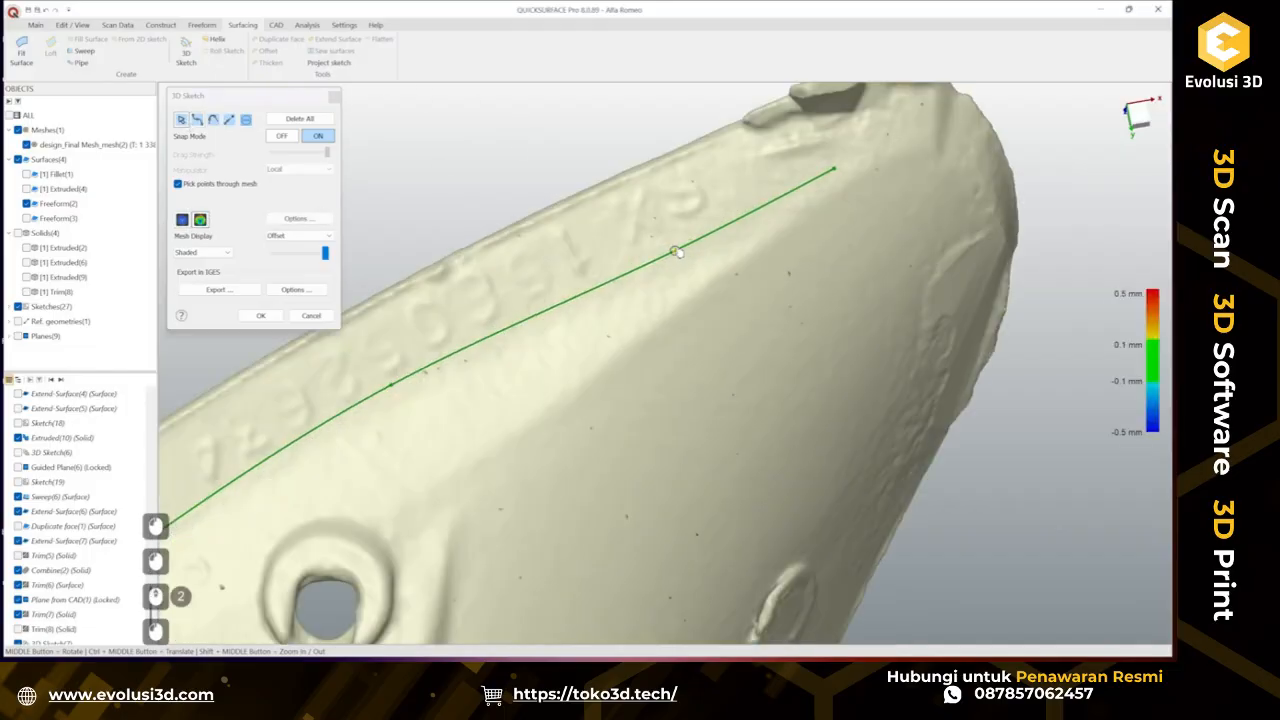
scroll(701, 236, down, 2)
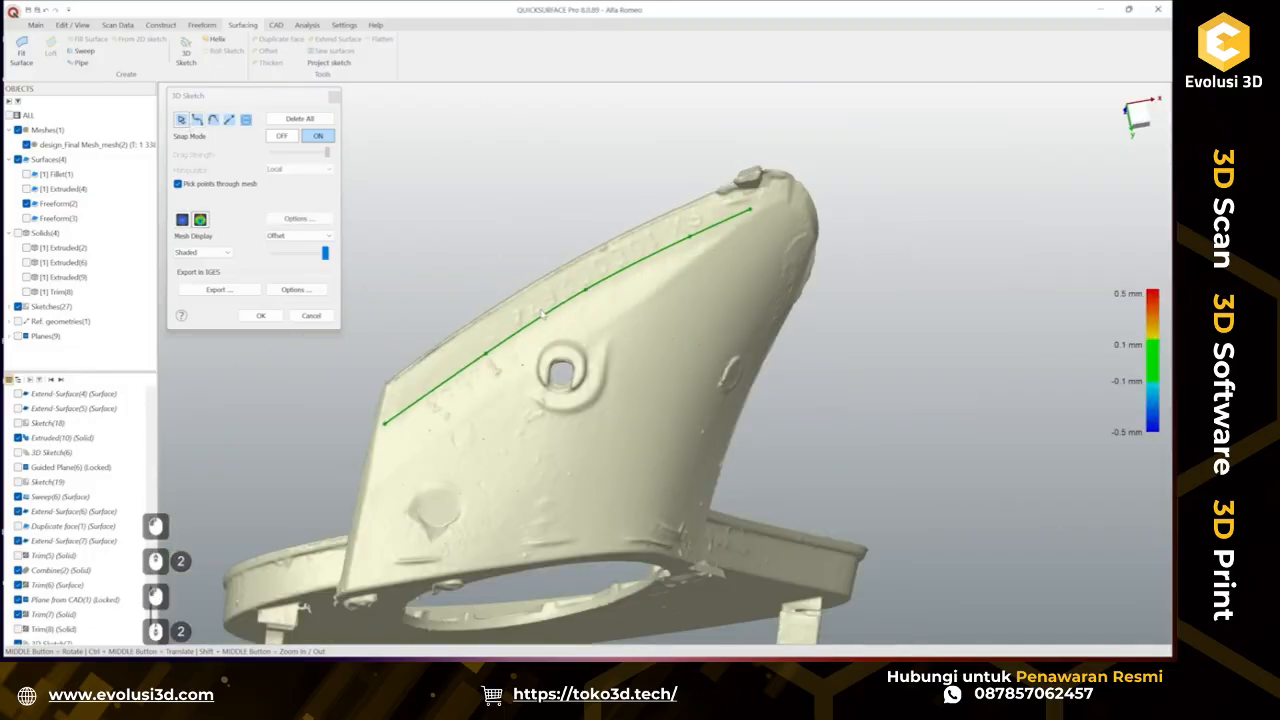
scroll(571, 295, up, 2)
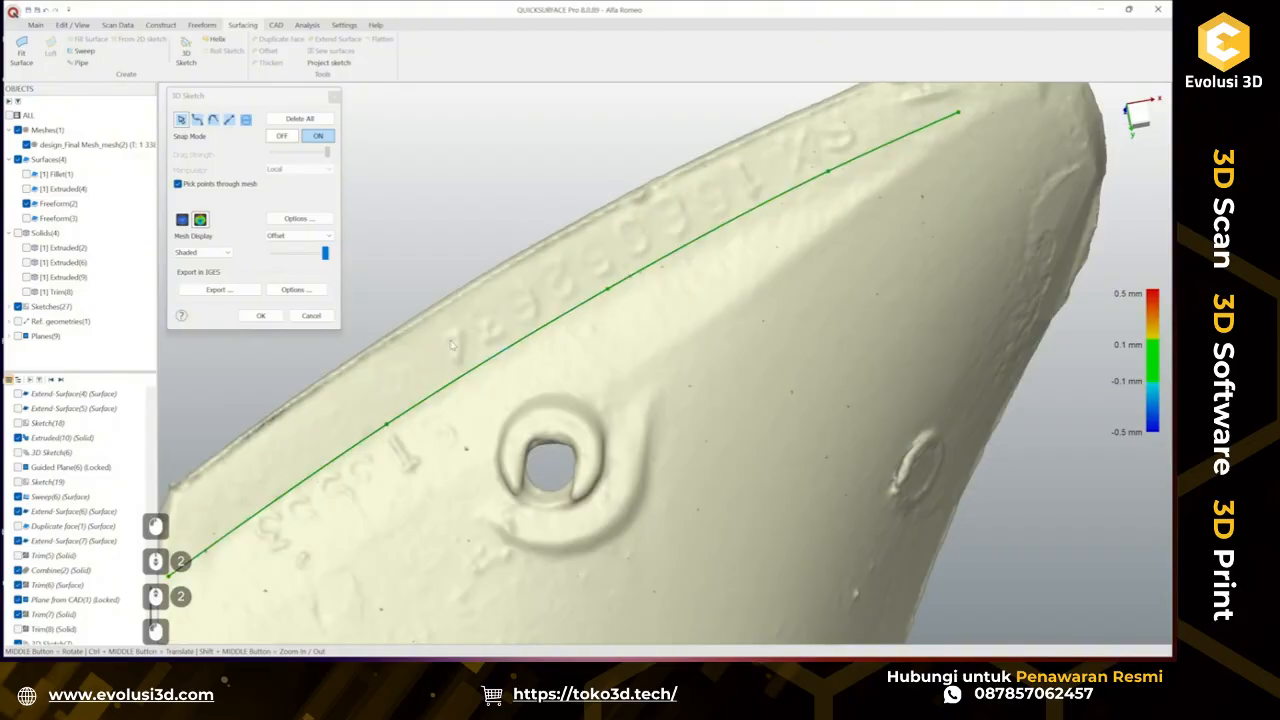
ctrl+middle_drag(436, 368, 418, 449)
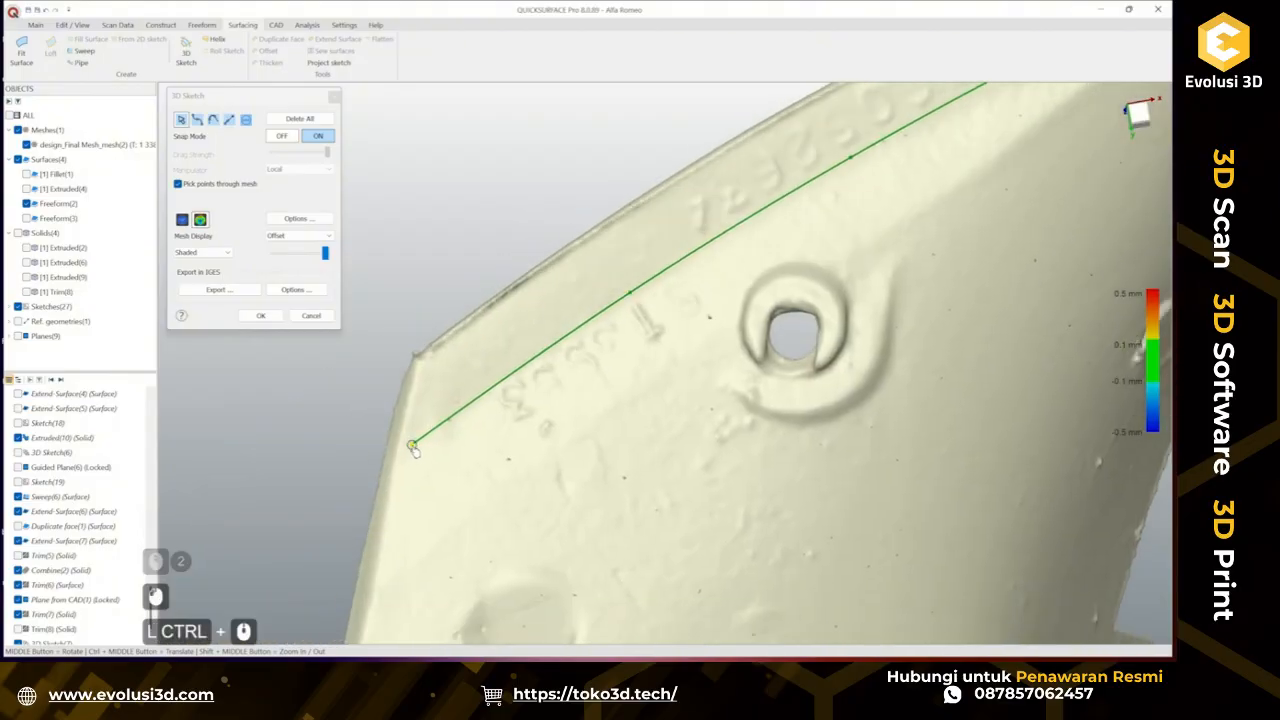
click(413, 447)
scroll(411, 444, down, 3)
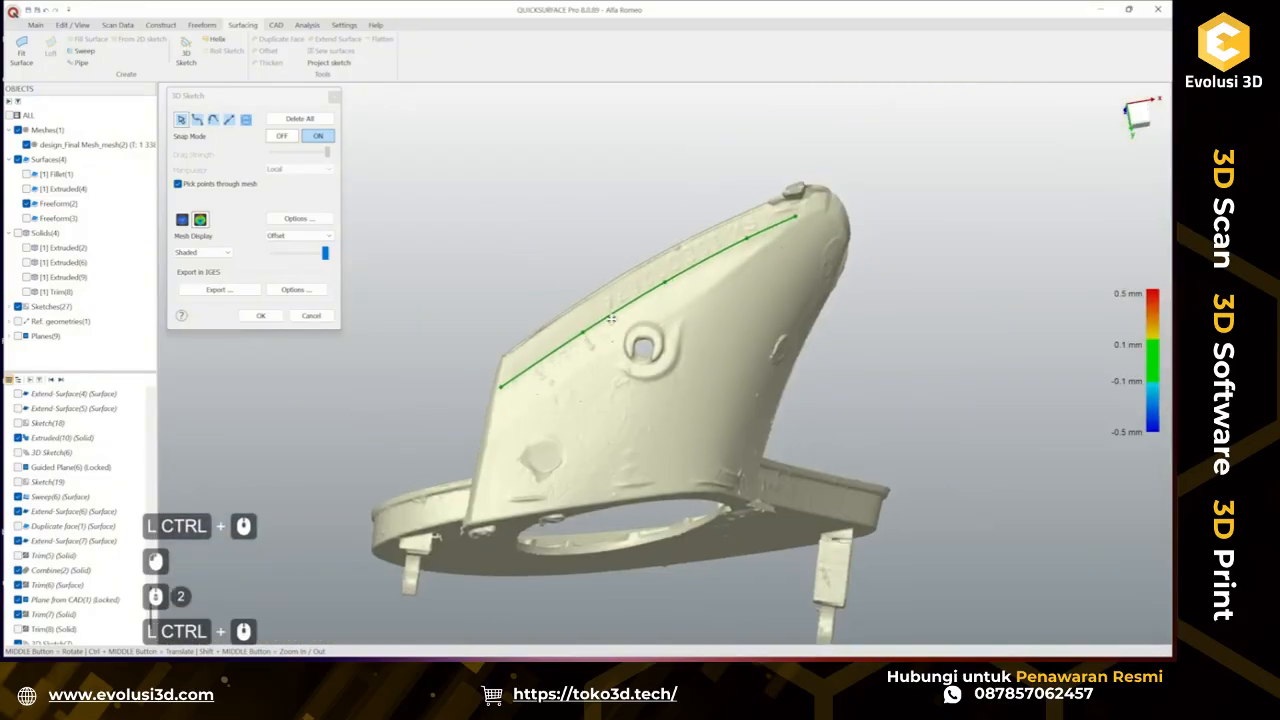
middle_drag(450, 420, 890, 232)
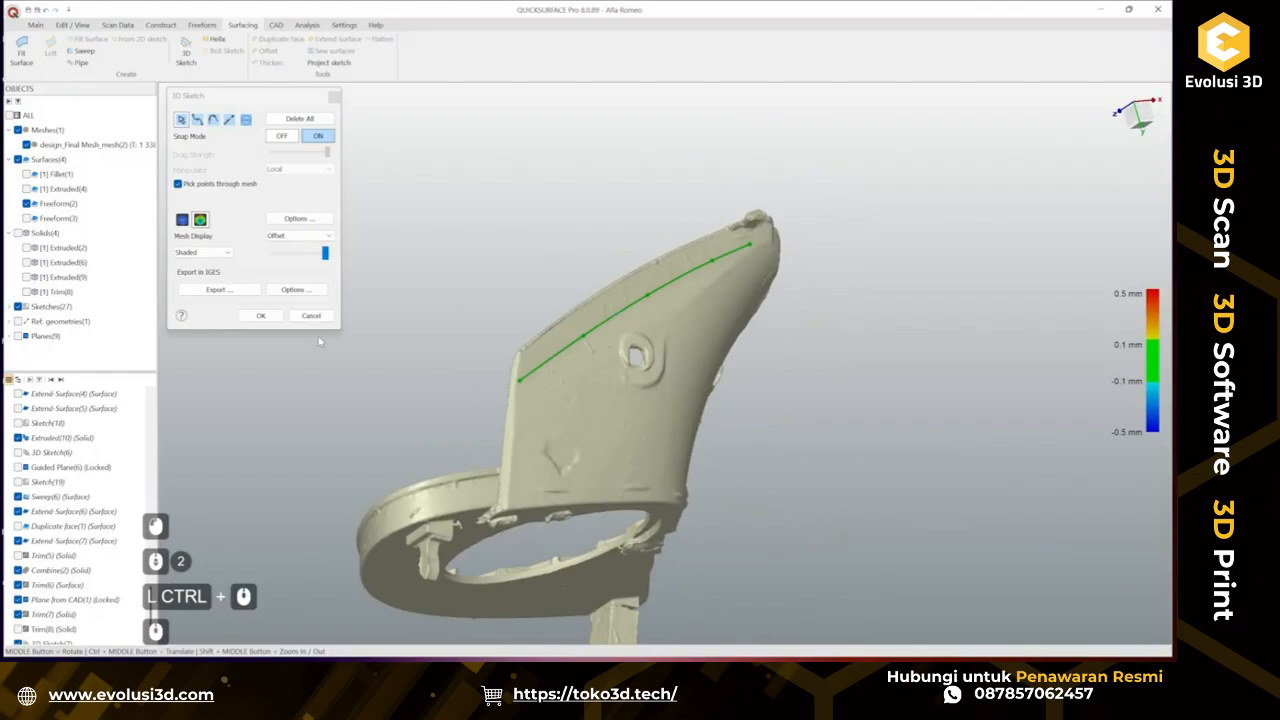
click(260, 315)
Create a plane along the 3D sketch path at about 51% offset.
click(35, 24)
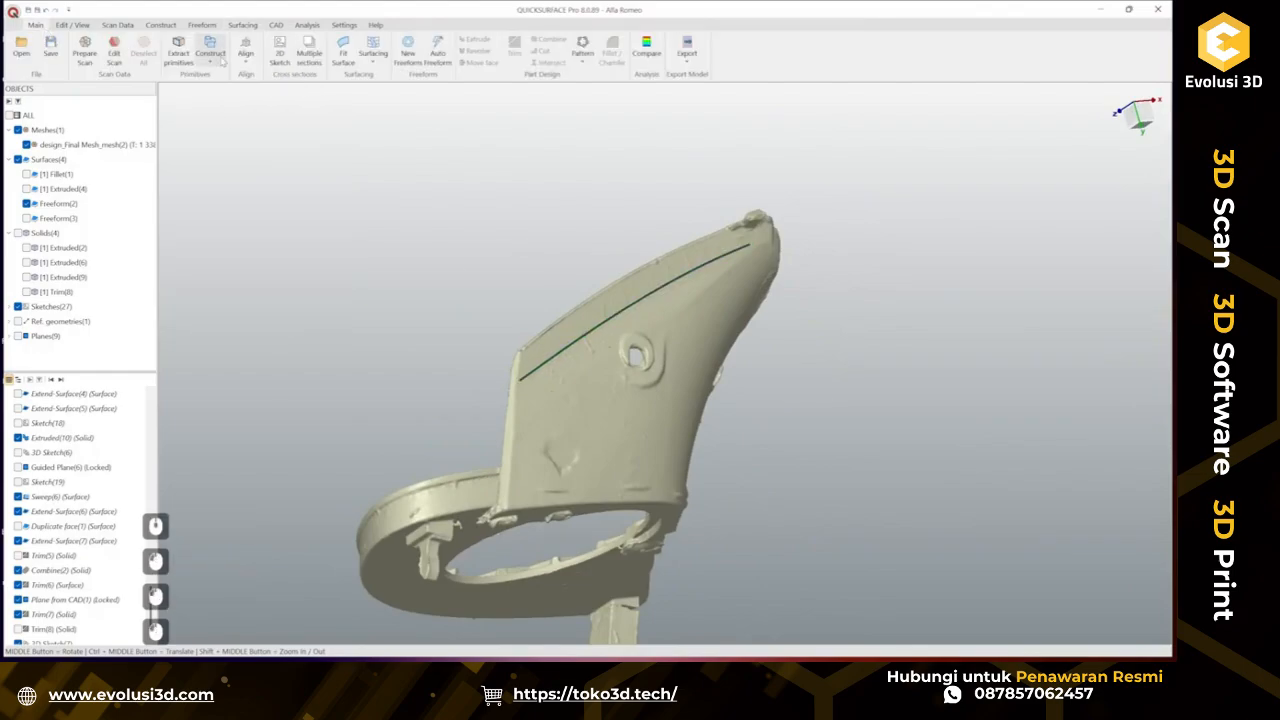
click(210, 55)
click(370, 108)
click(575, 347)
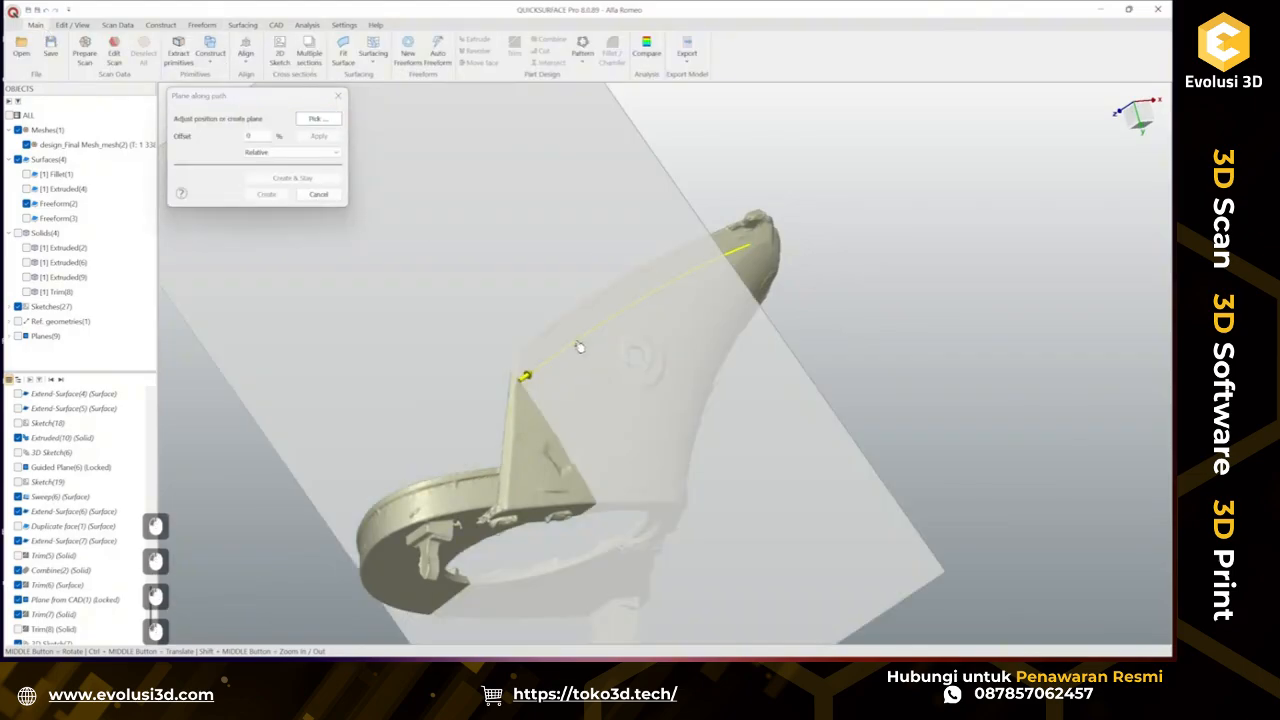
scroll(584, 330, up, 5)
drag(728, 305, 697, 320)
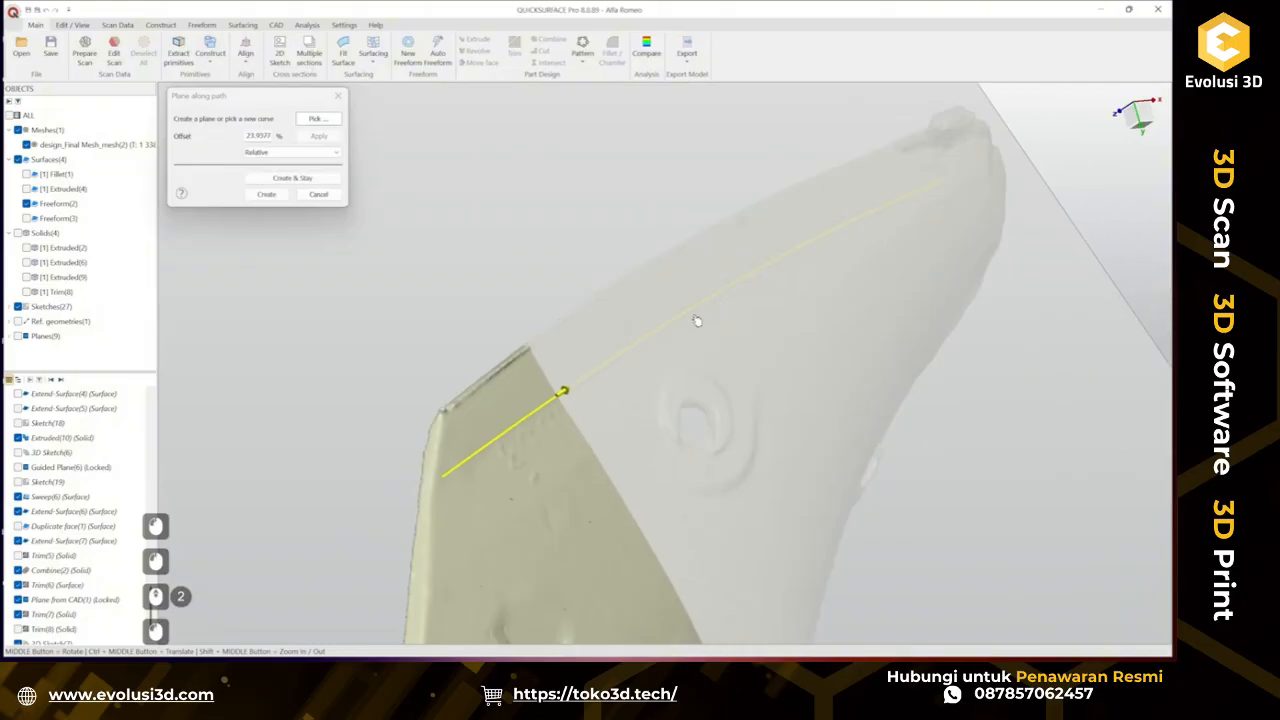
mouse_move(686, 380)
mouse_down()
mouse_move(940, 223)
mouse_move(853, 272)
mouse_up()
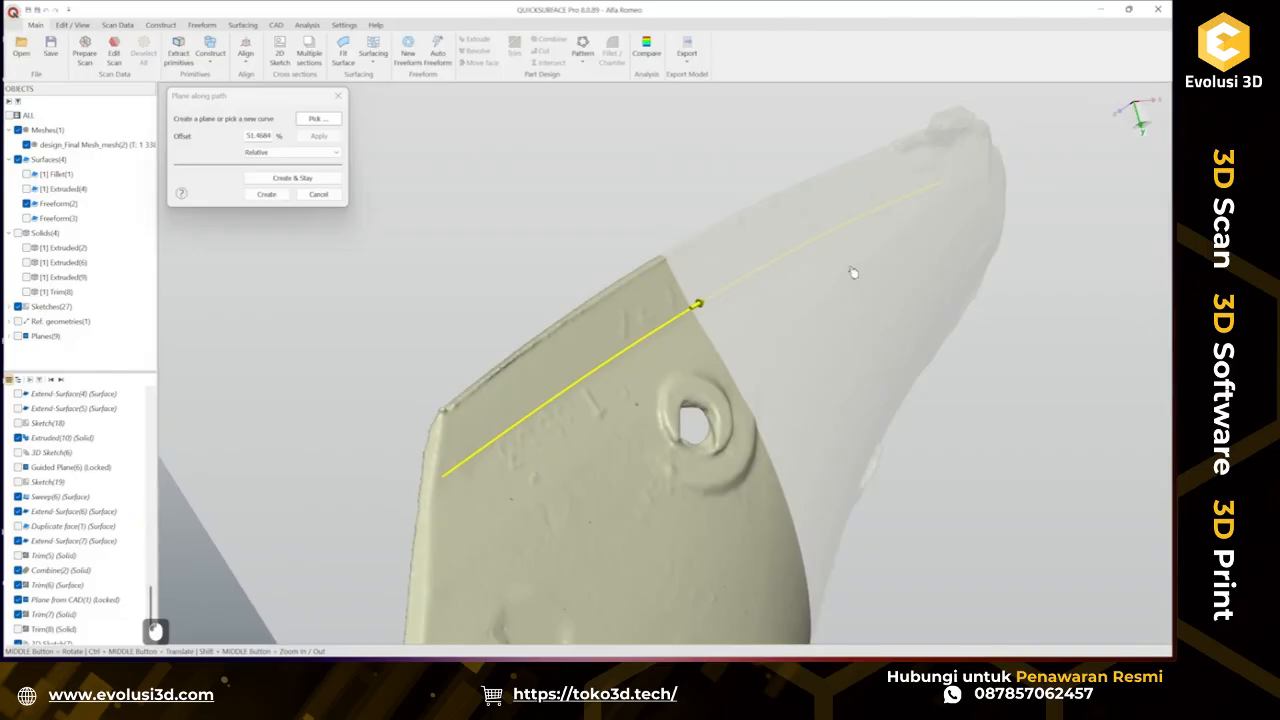
click(268, 194)
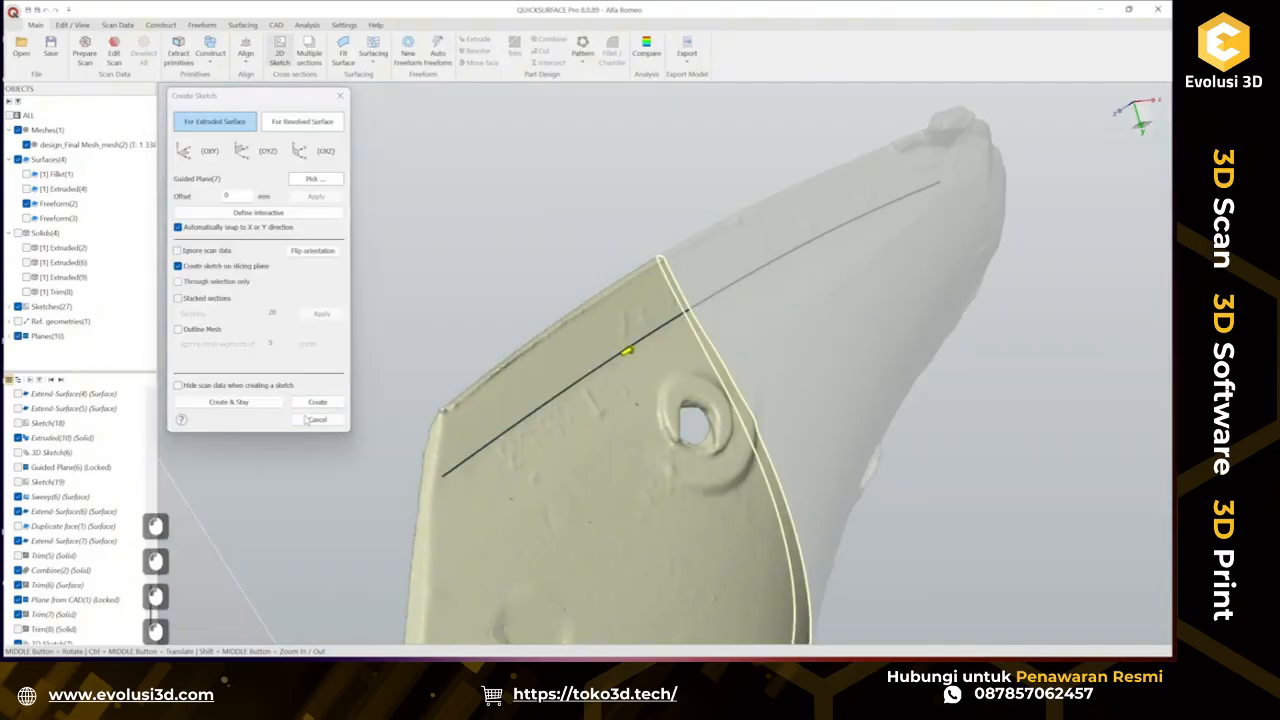
Create a 2D sketch on the new plane, clipping the section view and hiding the planes.
click(317, 402)
scroll(662, 361, up, 5)
scroll(733, 380, up, 3)
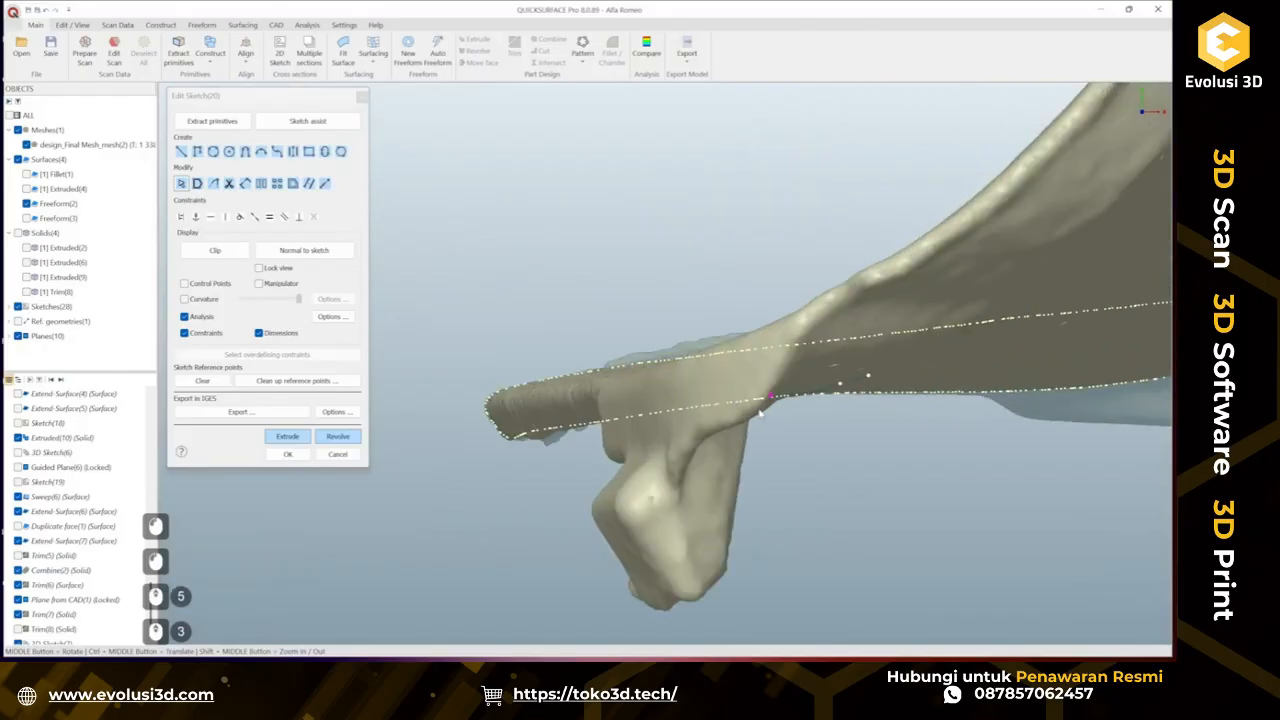
ctrl+middle_drag(739, 423, 657, 316)
click(213, 251)
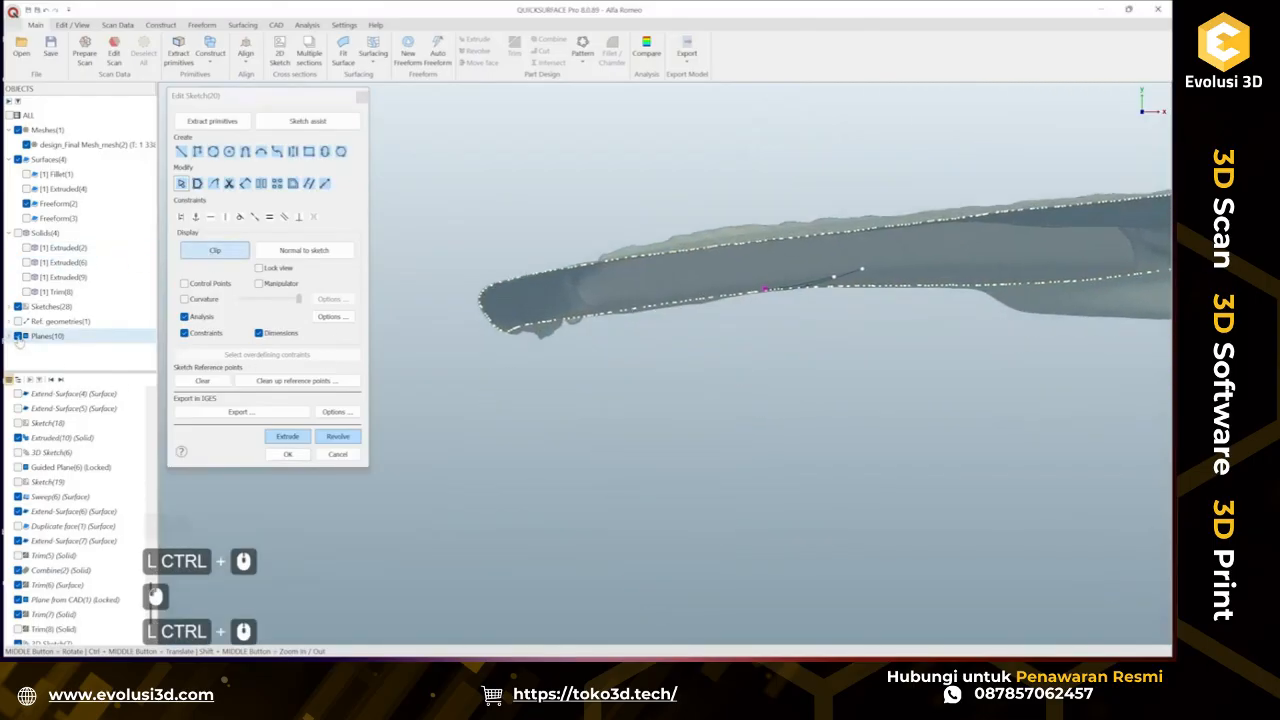
click(18, 339)
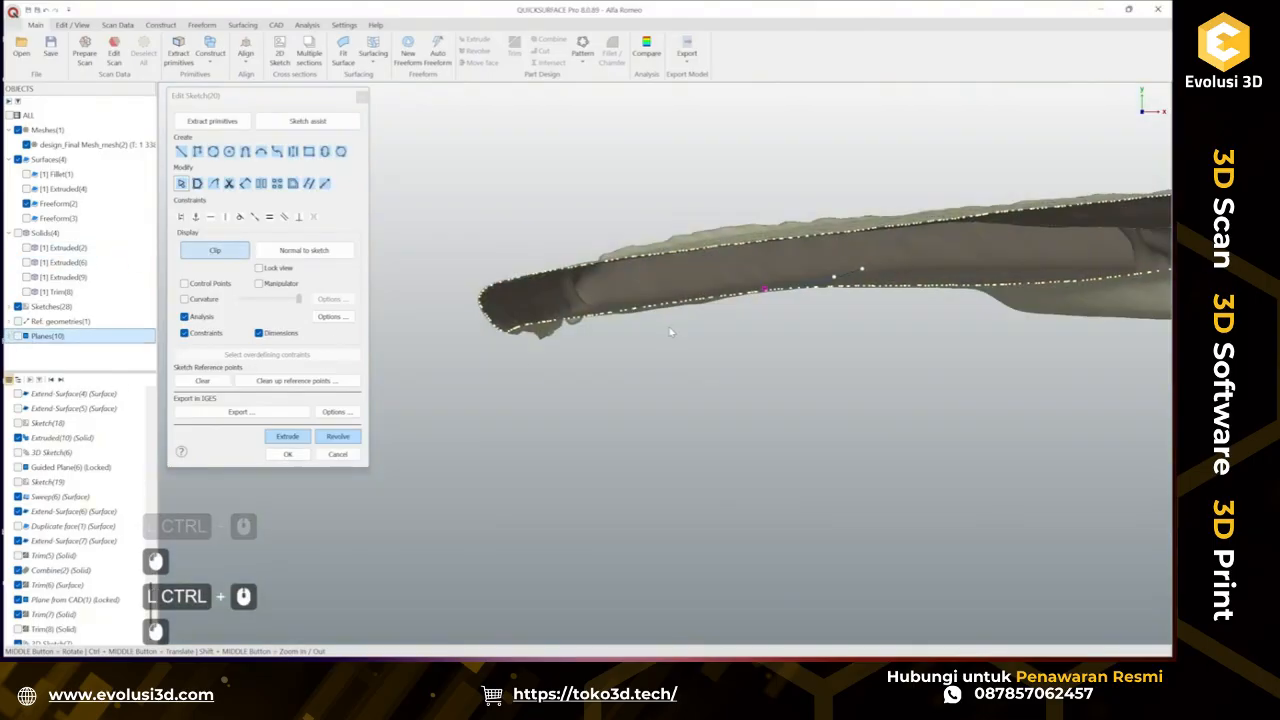
Draw a straight line along the section's outer profile and close the sketch.
click(181, 152)
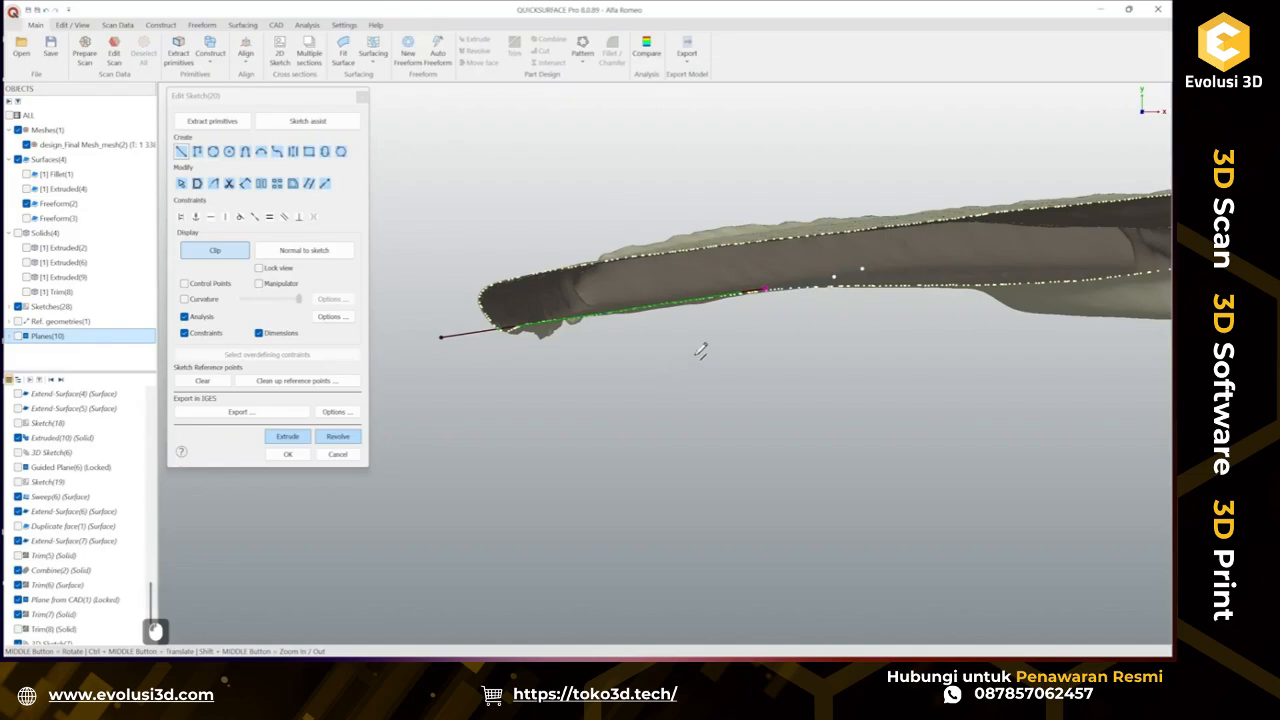
click(904, 268)
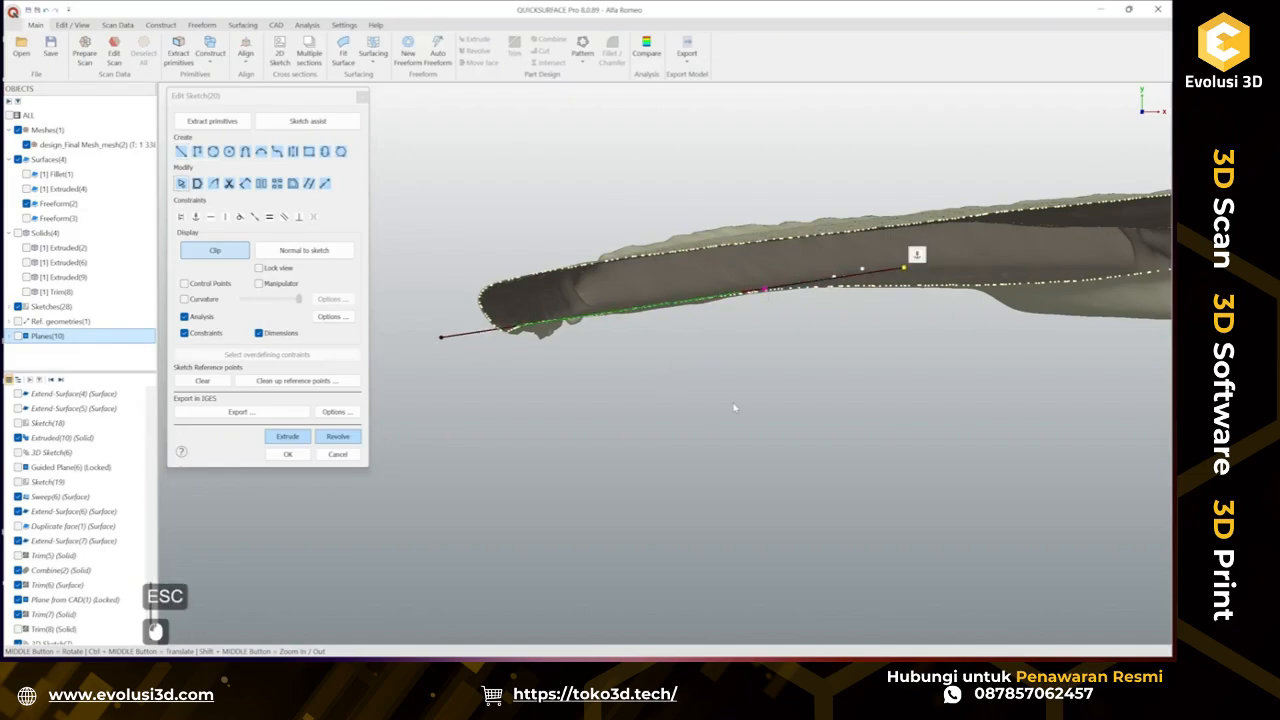
click(288, 456)
Start a Sweep of the section line along the 3D sketch curve with deviation analysis turned on.
scroll(508, 395, down, 2)
scroll(506, 394, up, 1)
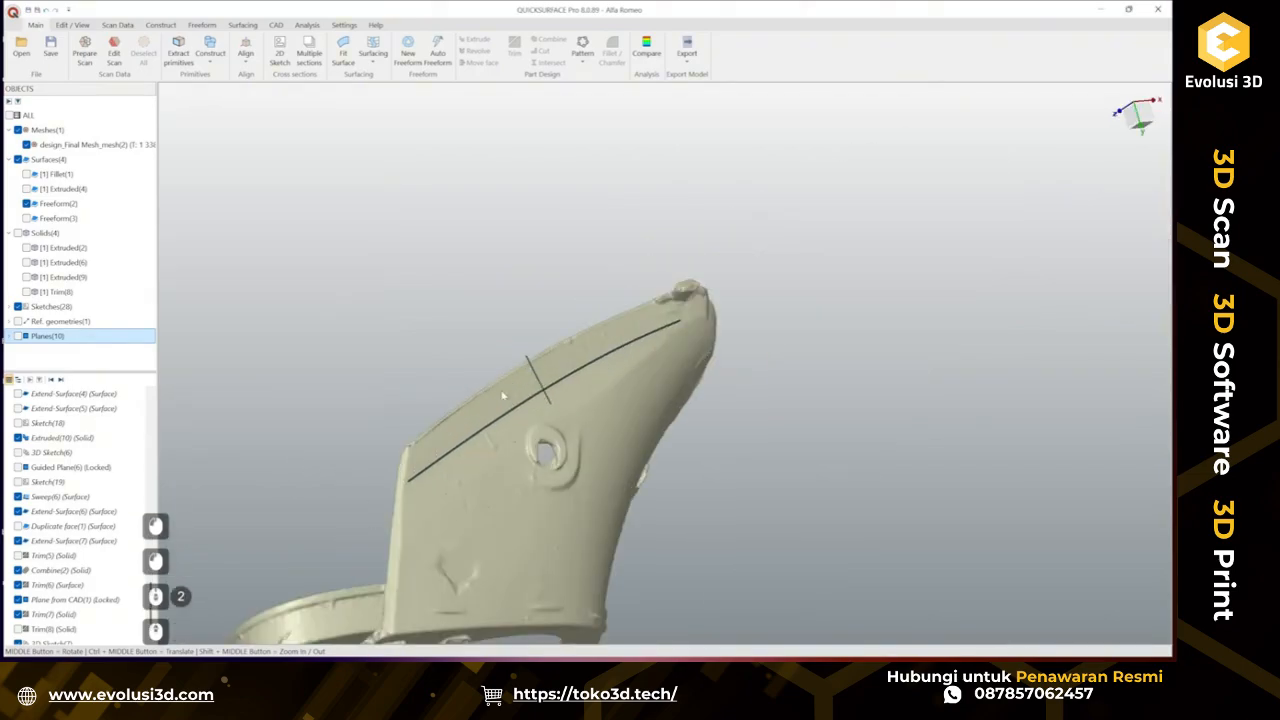
click(506, 394)
click(241, 26)
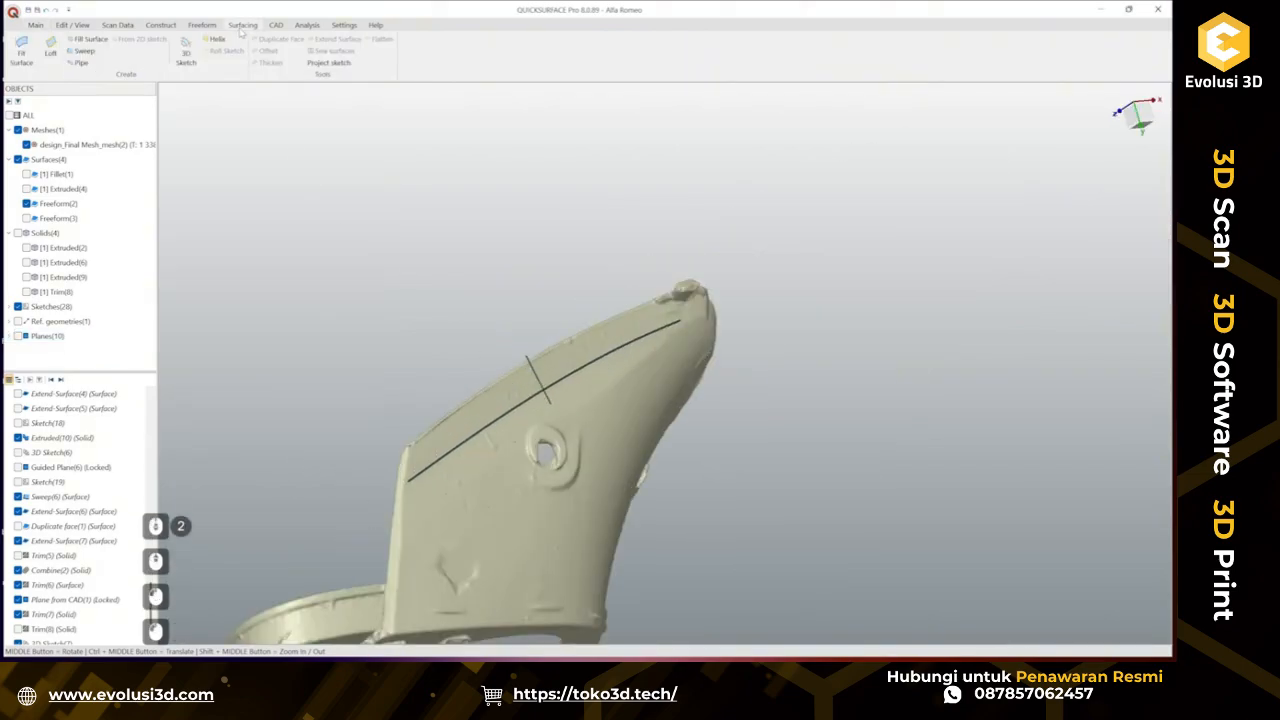
click(78, 55)
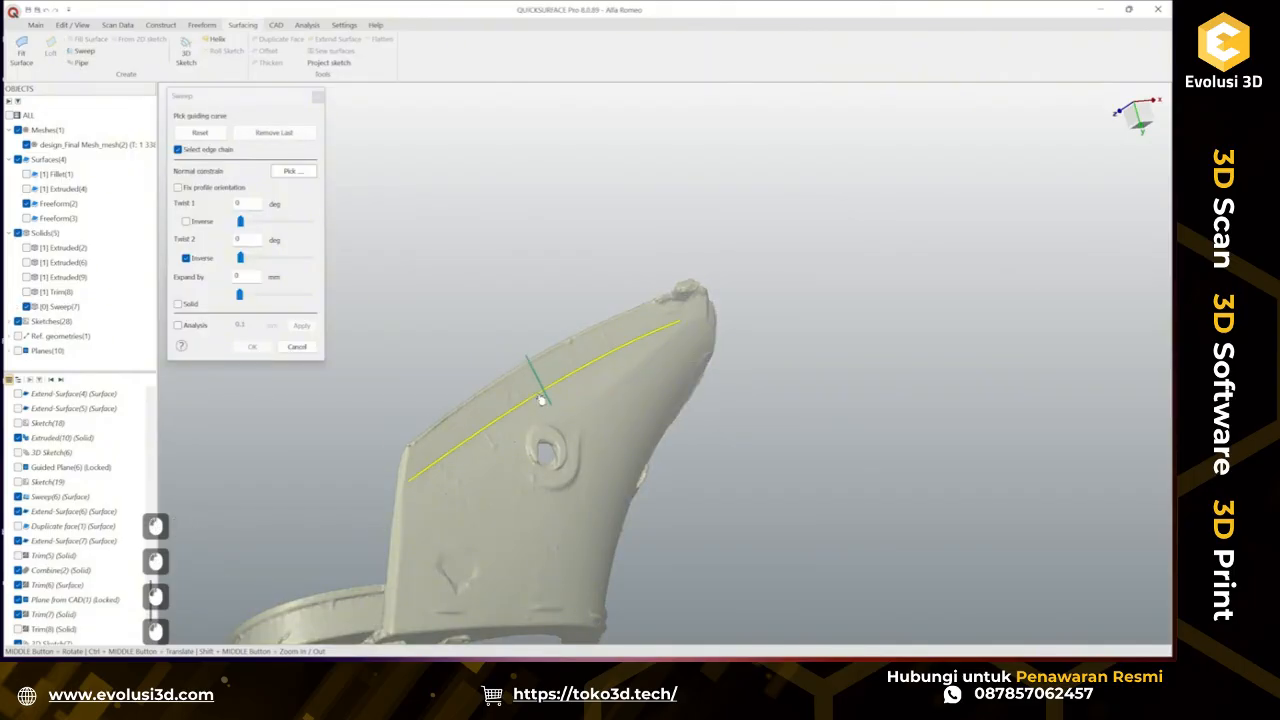
click(540, 400)
click(207, 329)
Inspect the sweep's deviation colours from several angles and accept the sweep surface.
middle_drag(574, 427, 551, 323)
scroll(309, 404, up, 4)
middle_drag(463, 407, 700, 364)
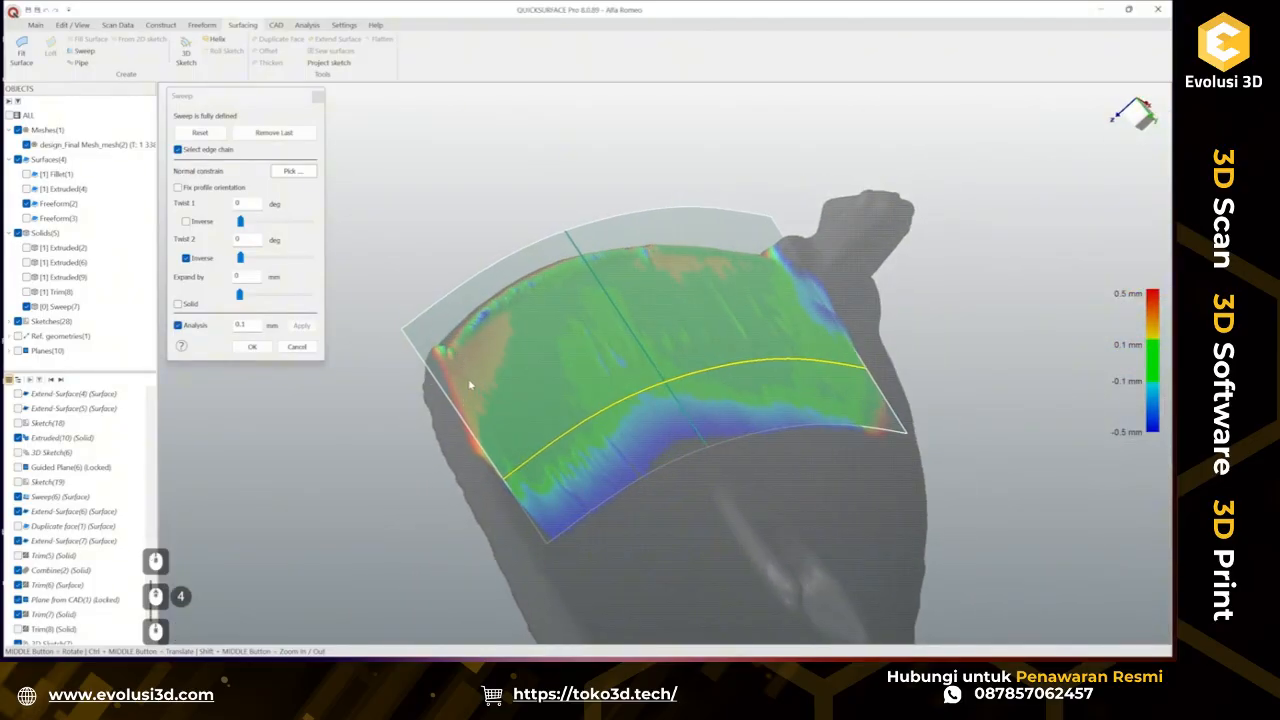
middle_drag(461, 371, 410, 396)
middle_drag(622, 358, 577, 355)
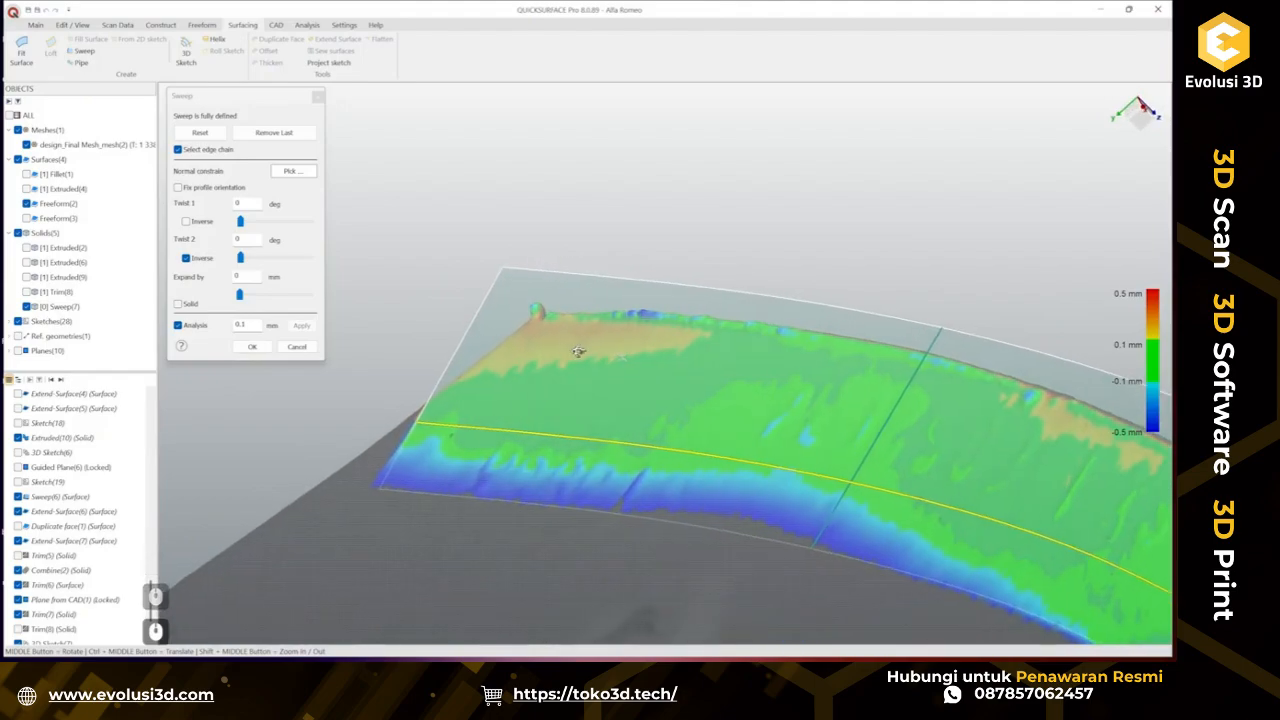
scroll(575, 355, down, 3)
scroll(628, 408, up, 1)
middle_drag(628, 408, 857, 466)
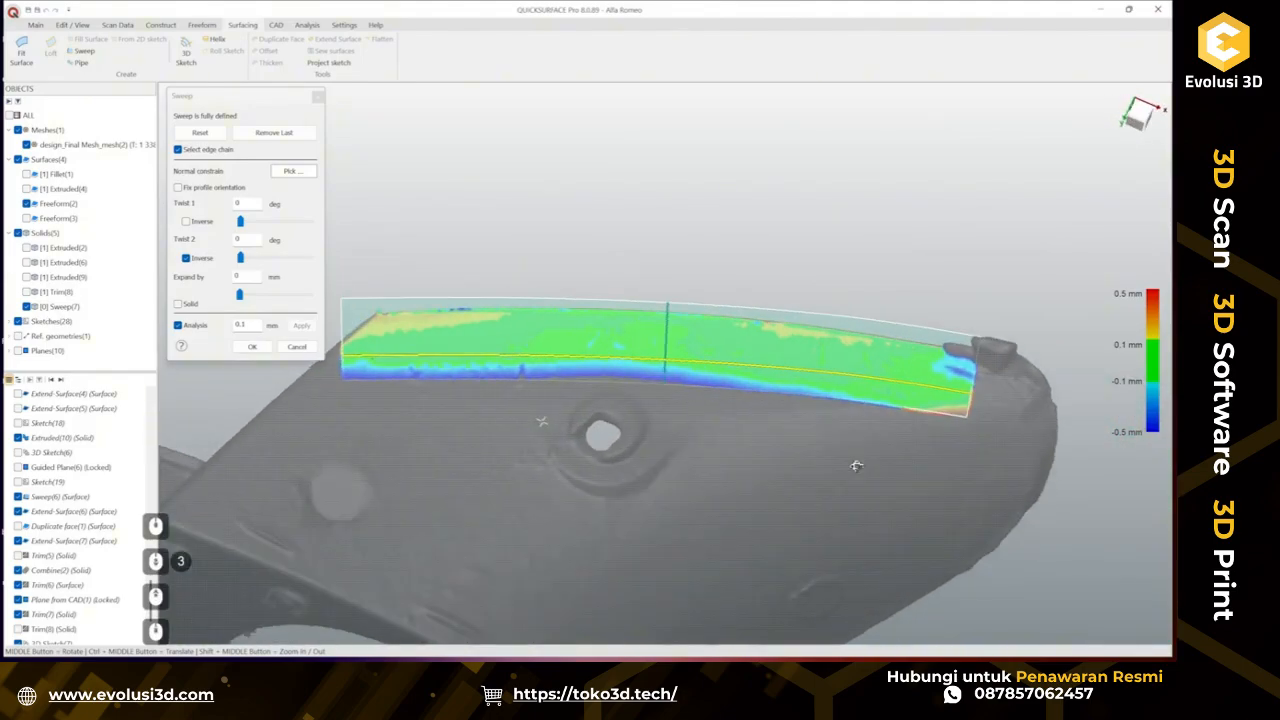
click(252, 347)
Flip the direction of the new sweep surface.
ctrl+middle_drag(650, 470, 586, 467)
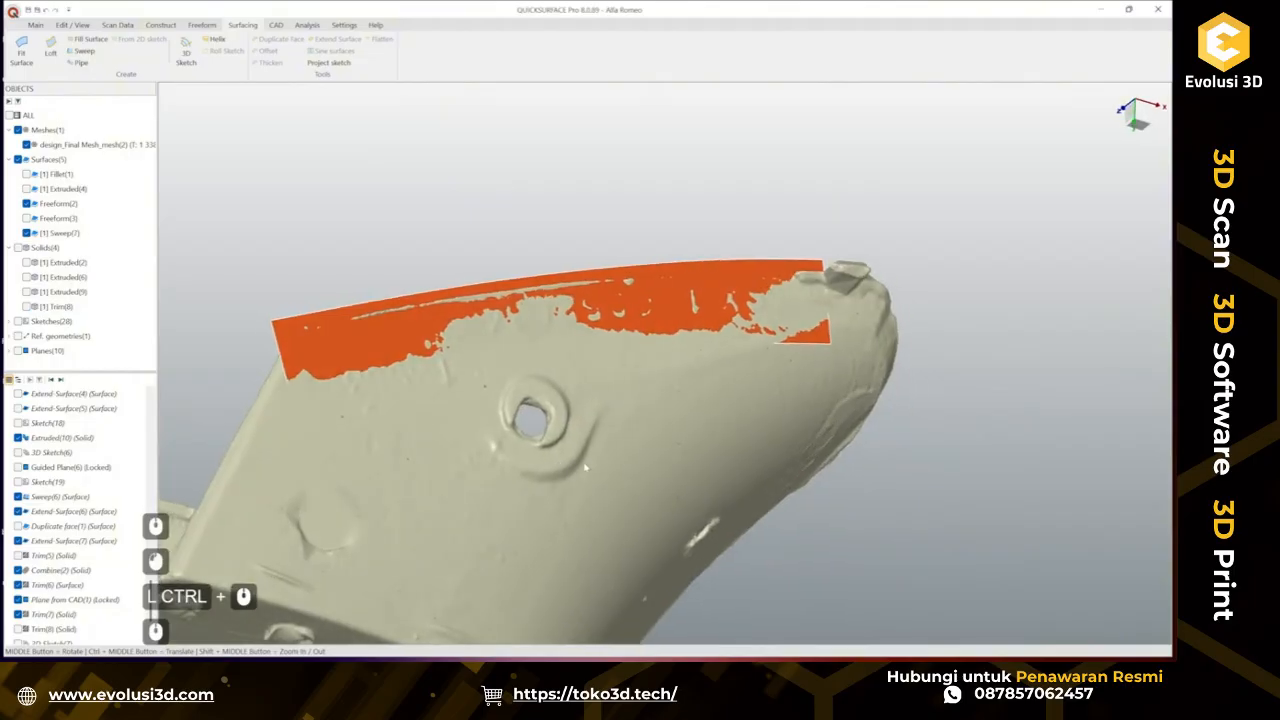
click(670, 286)
right_click(670, 286)
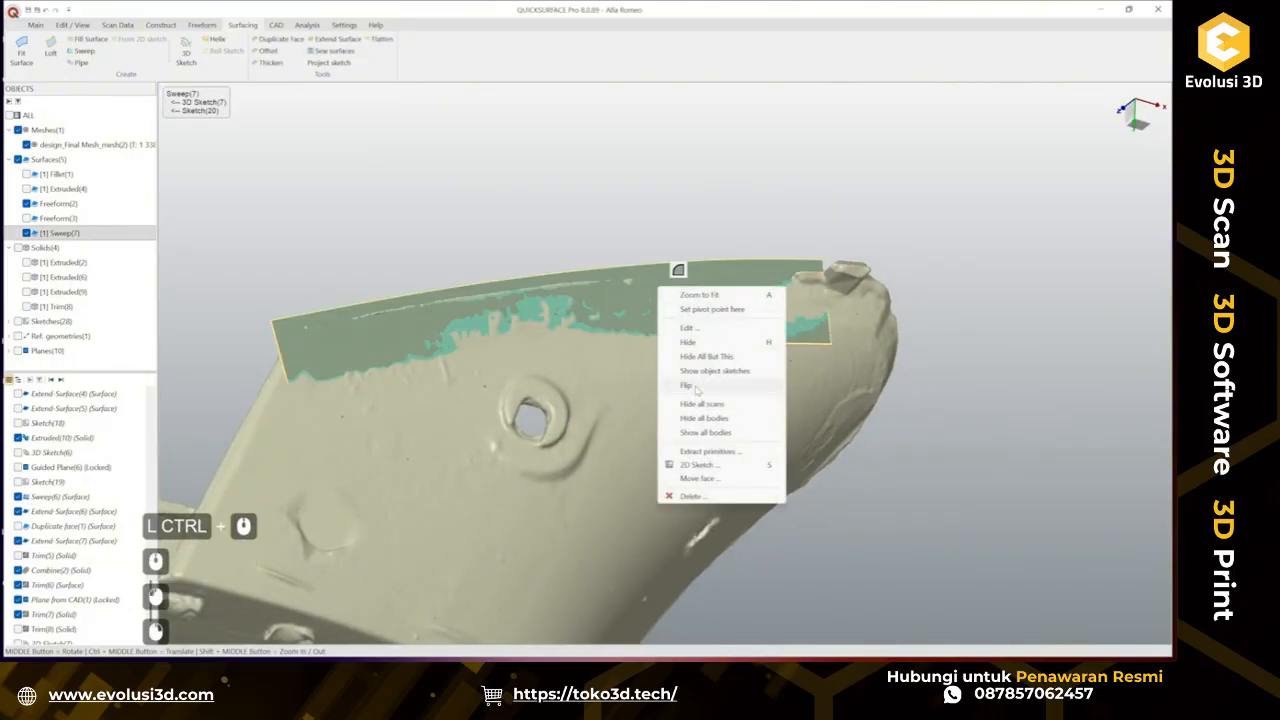
click(692, 386)
Hide the new sweep surface.
middle_drag(699, 326, 612, 378)
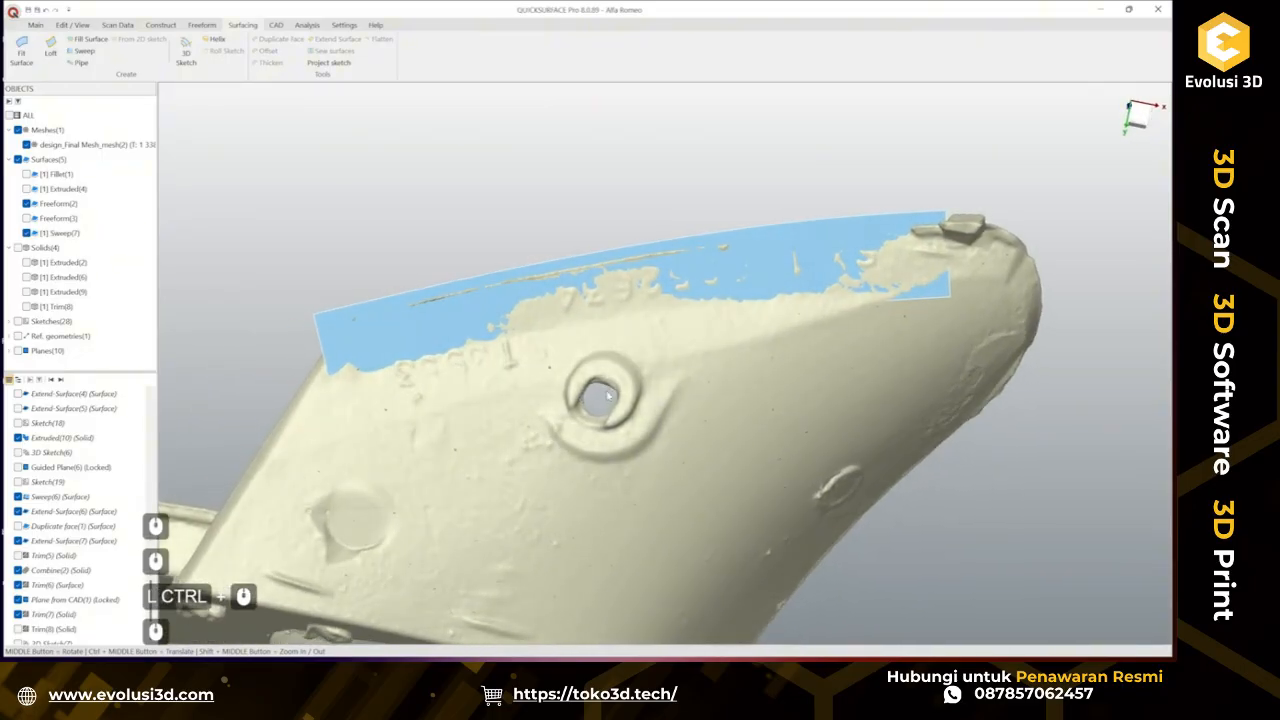
click(740, 273)
right_click(740, 270)
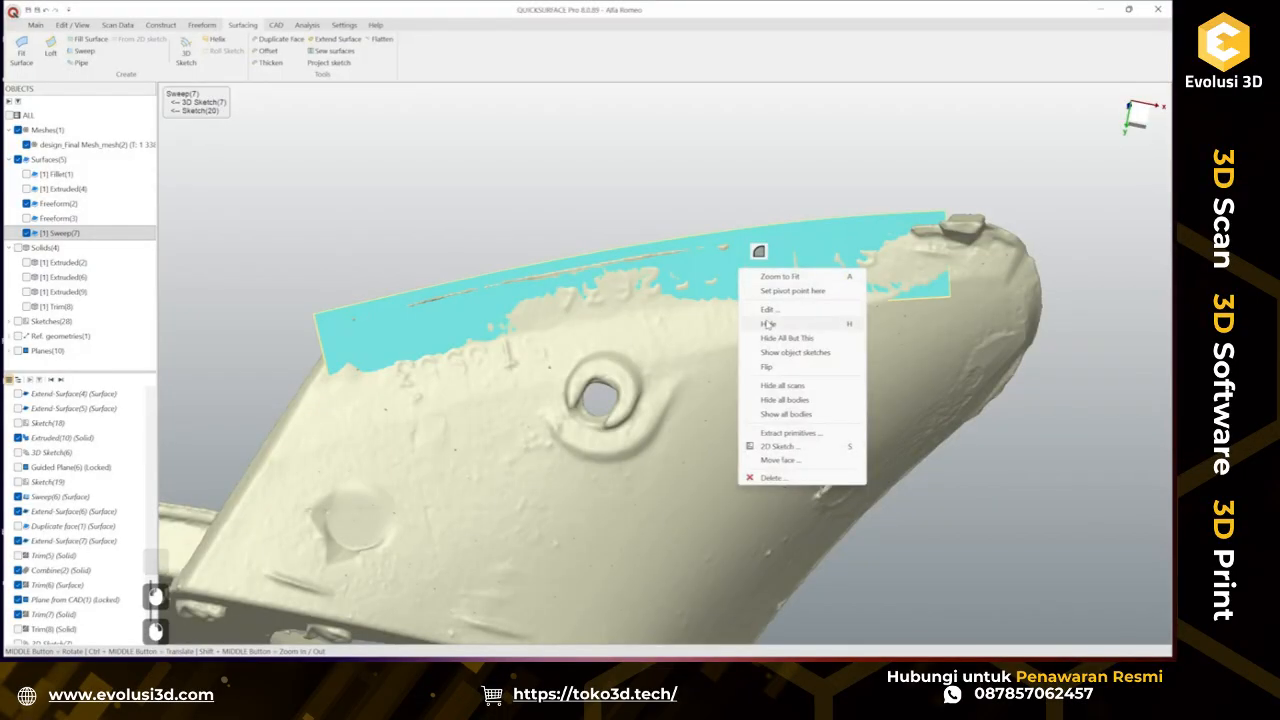
click(767, 324)
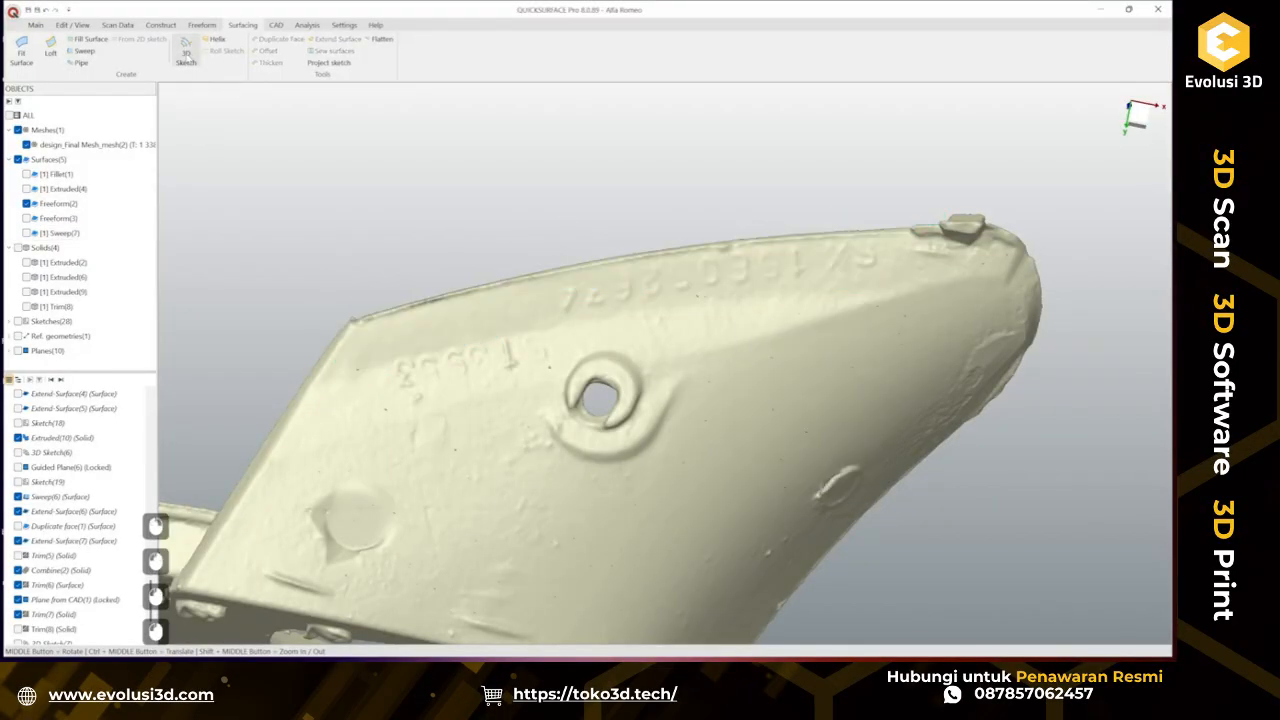
Draw a 3D sketch curve on the mesh across the part's side through four picked points, passing above the hole.
click(186, 48)
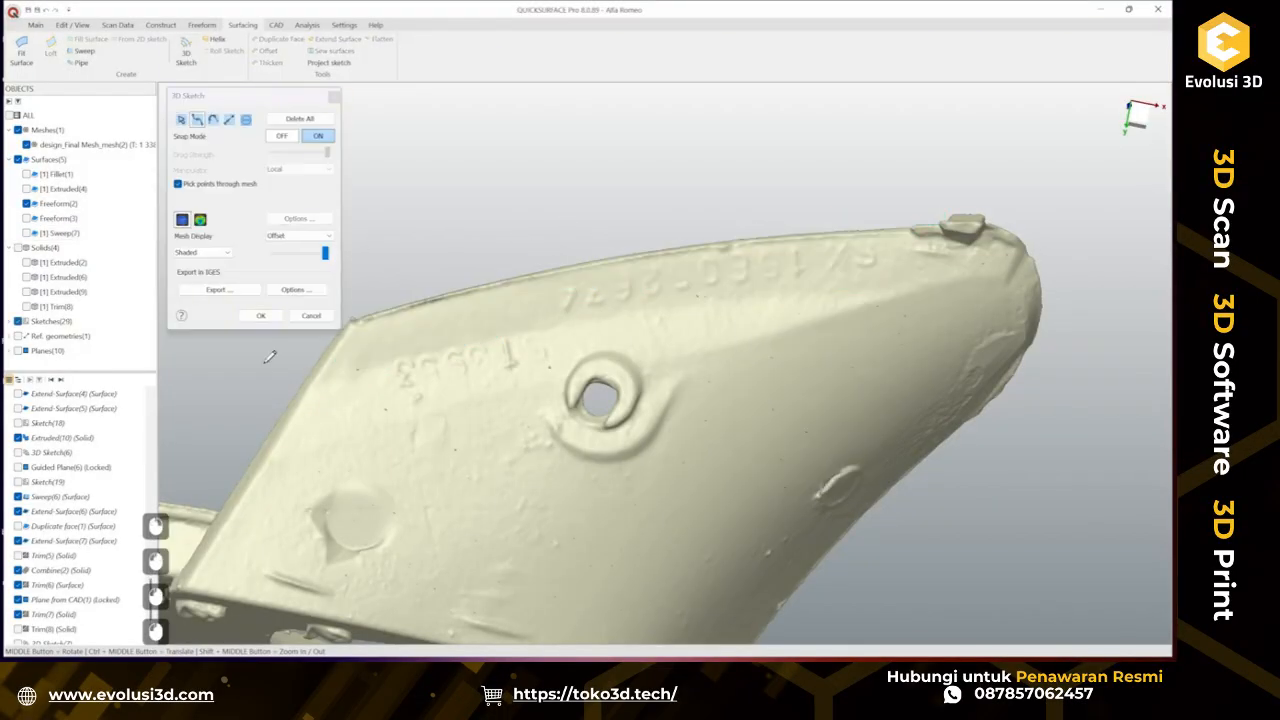
click(466, 391)
click(668, 348)
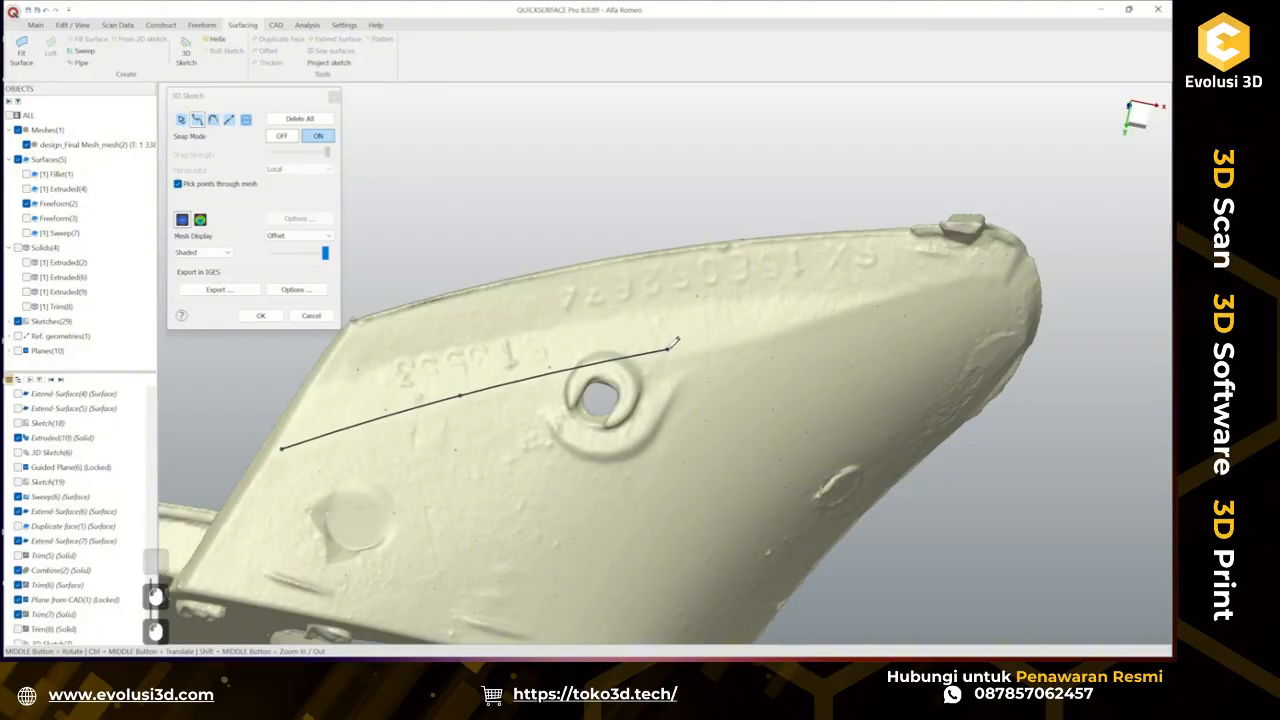
click(822, 309)
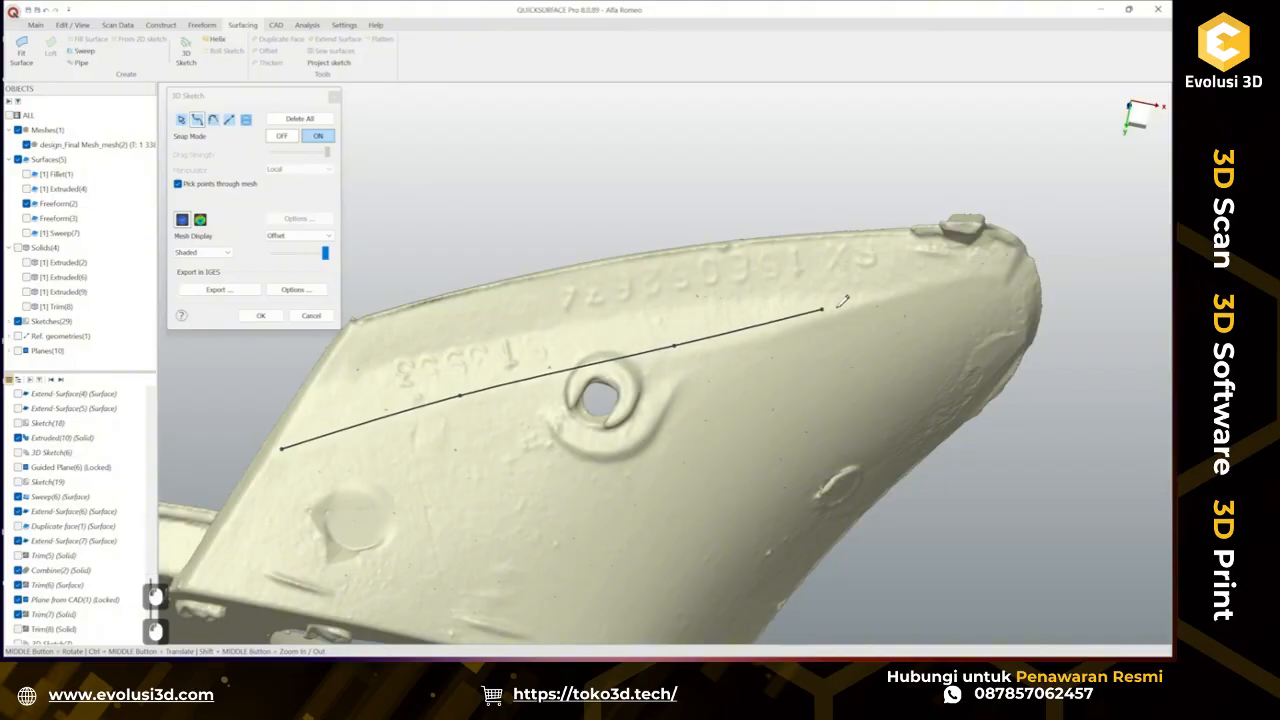
double_click(866, 292)
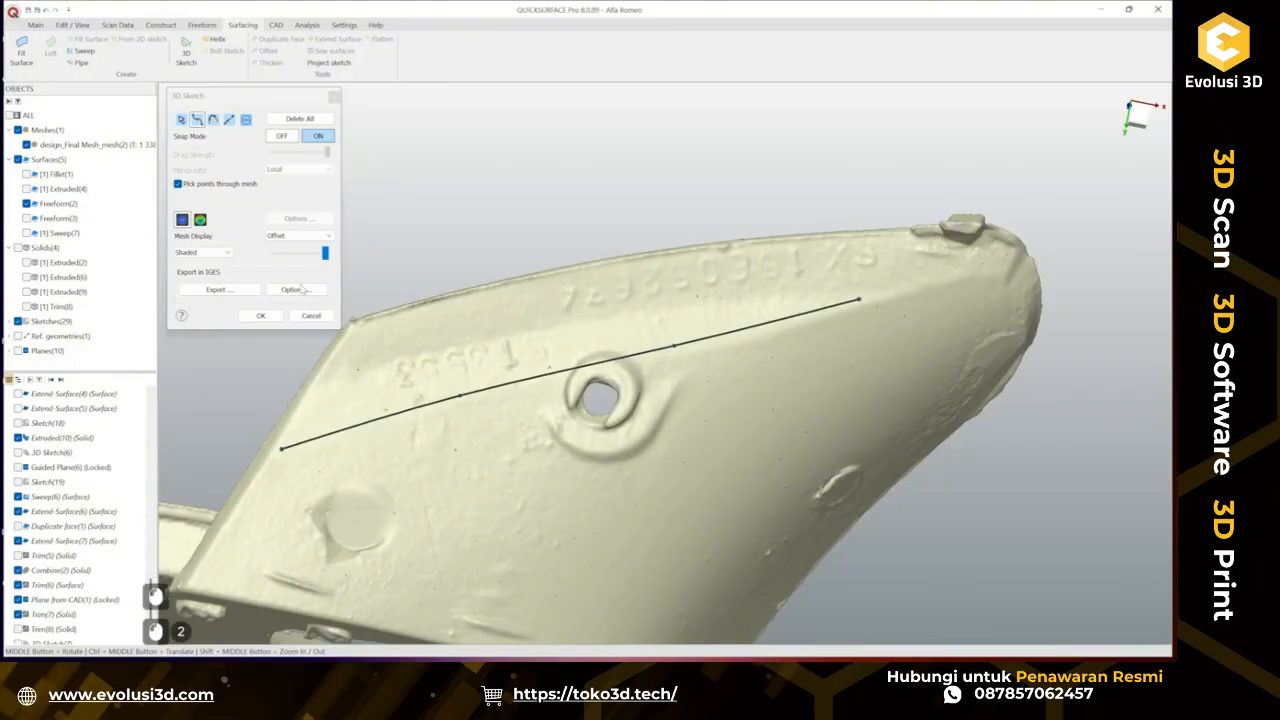
Turn on deviation display for the 3D curve, nudge its second point onto the surface, and accept the sketch.
click(200, 219)
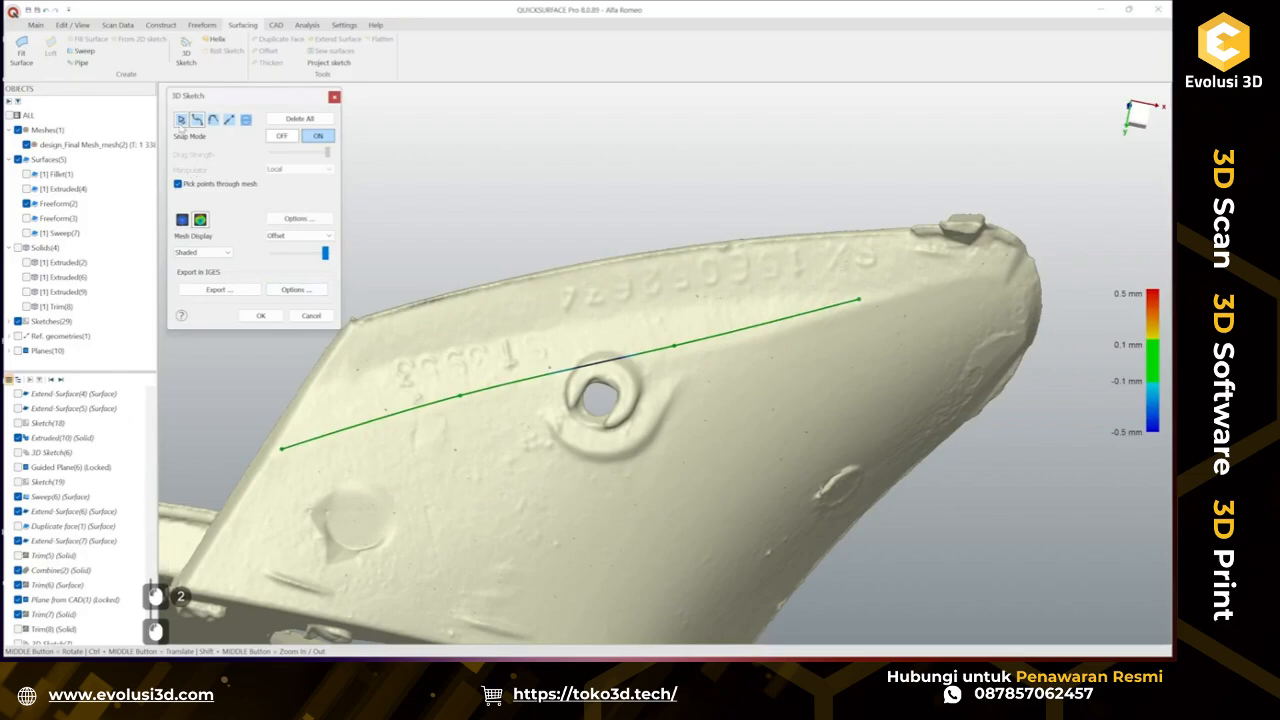
drag(675, 347, 680, 341)
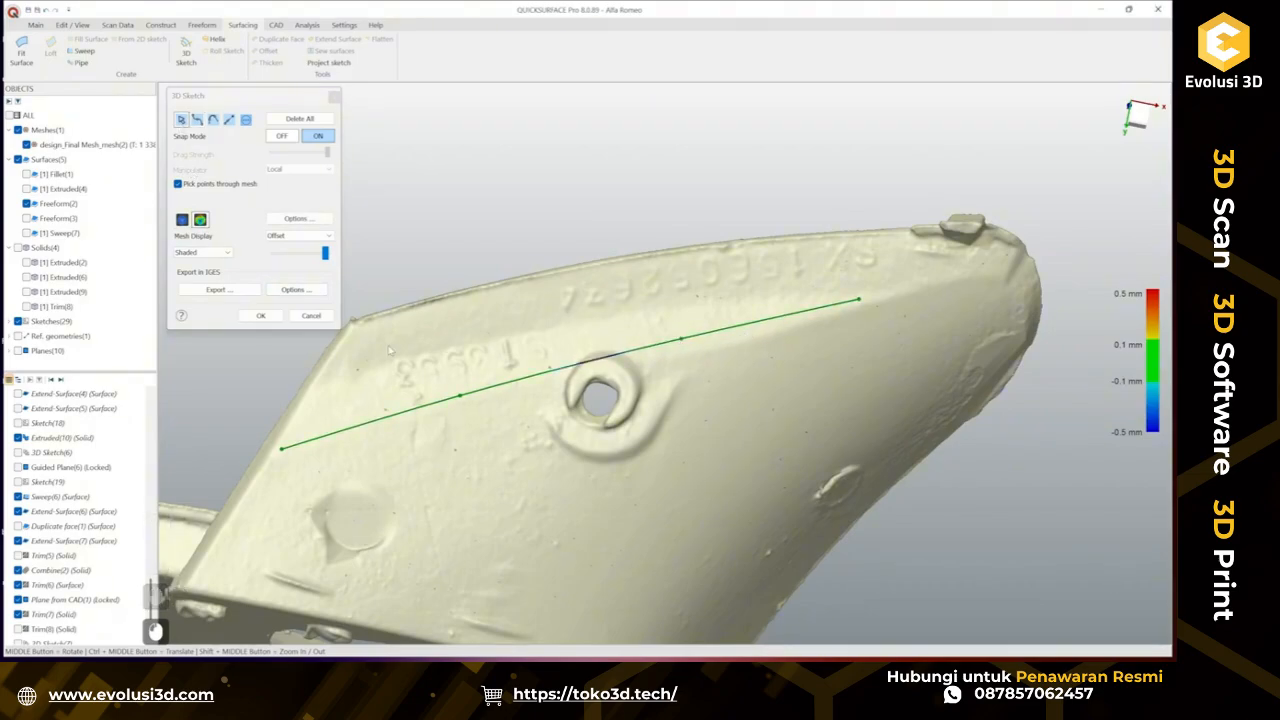
click(277, 318)
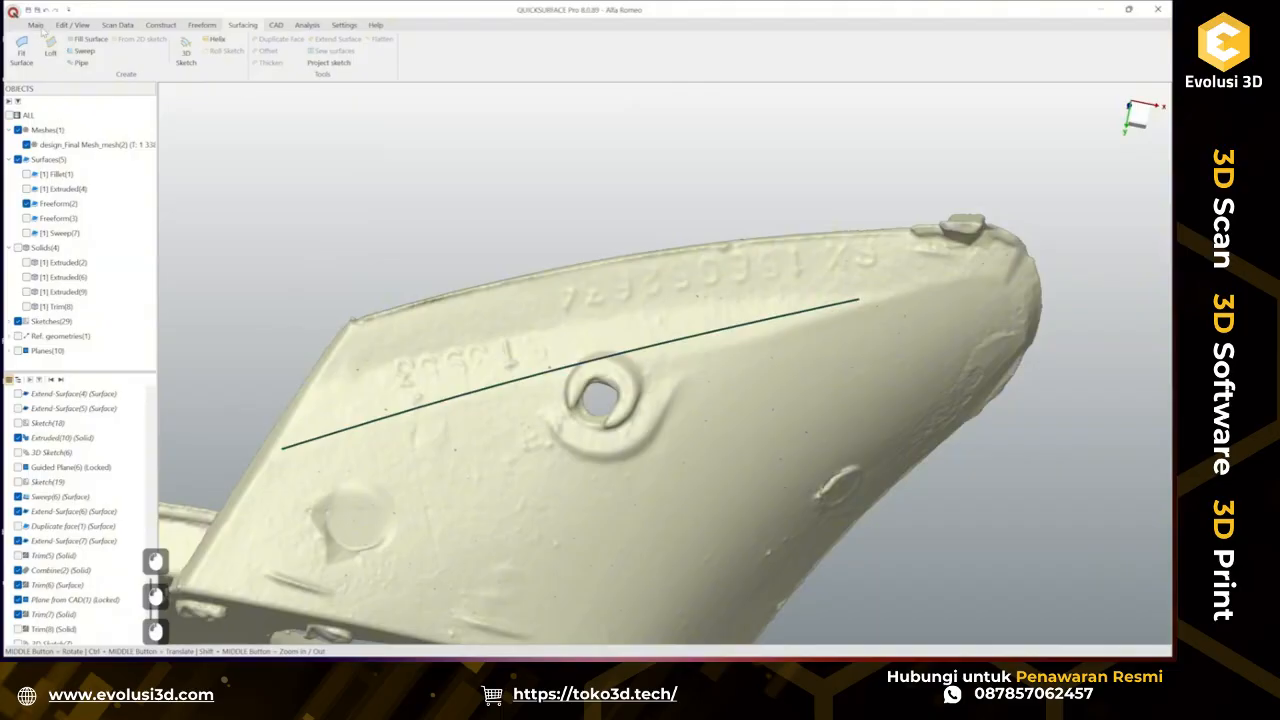
Create a plane along the new 3D curve, positioned at about 51% of its length.
click(35, 25)
click(209, 52)
mouse_move(250, 104)
click(370, 105)
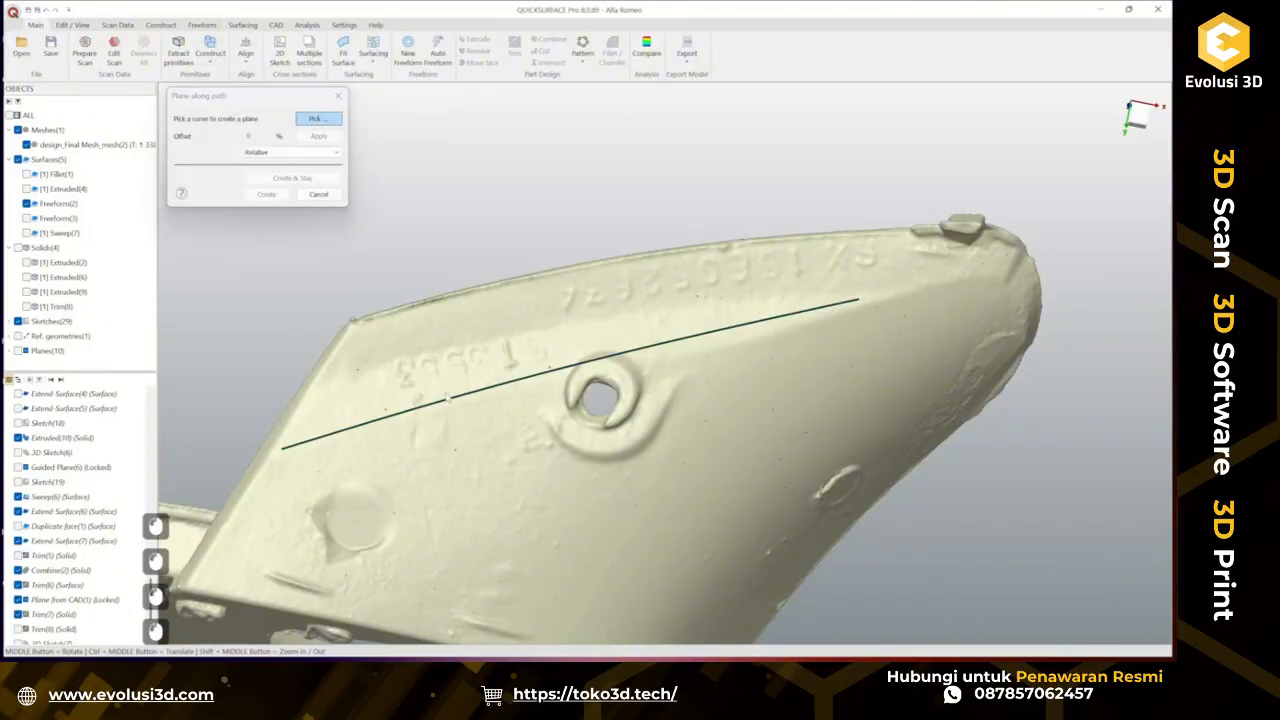
click(448, 399)
middle_drag(448, 401, 385, 453)
drag(306, 462, 679, 358)
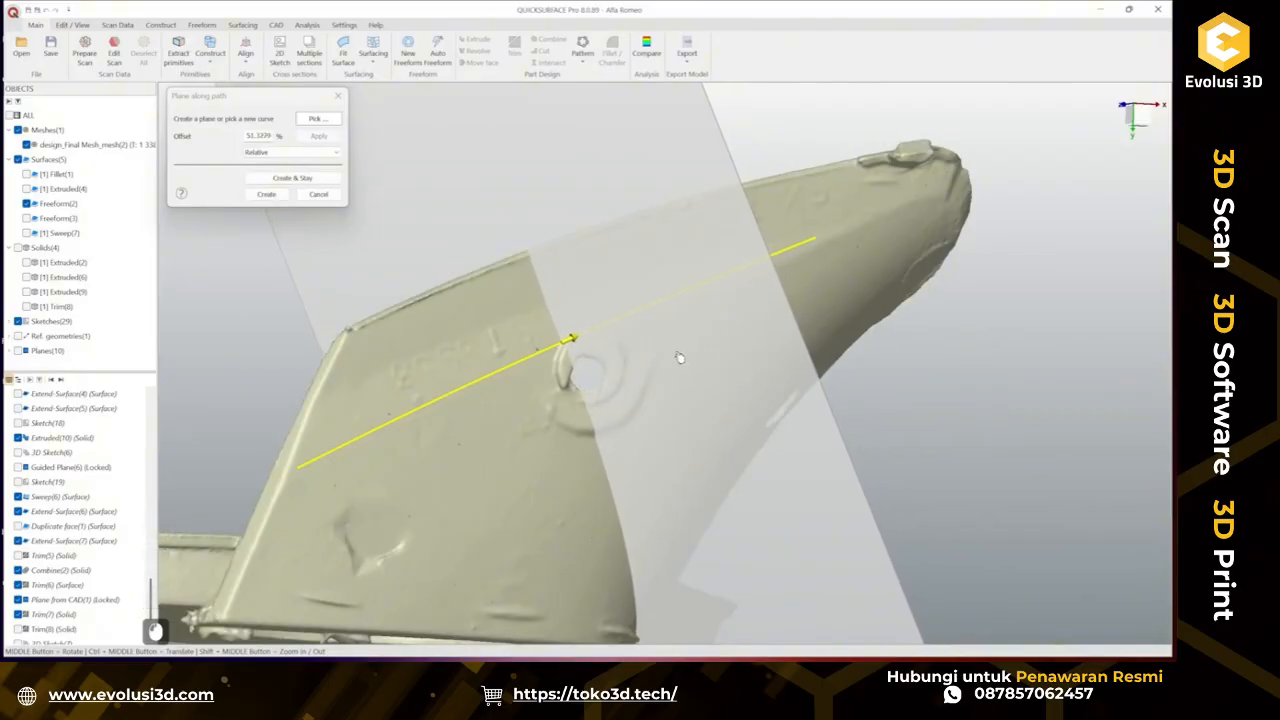
click(266, 194)
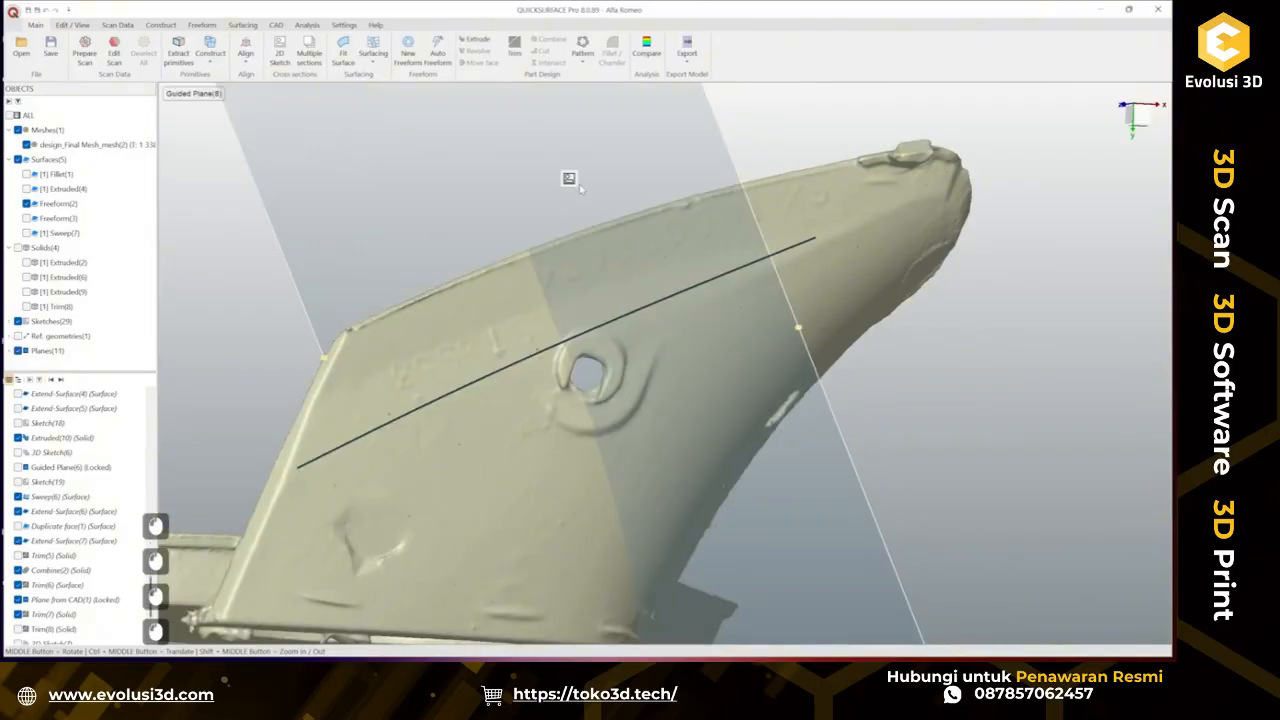
Sketch a line about 10 mm long along the section's upper edge on the new plane, then hide the plane.
click(317, 401)
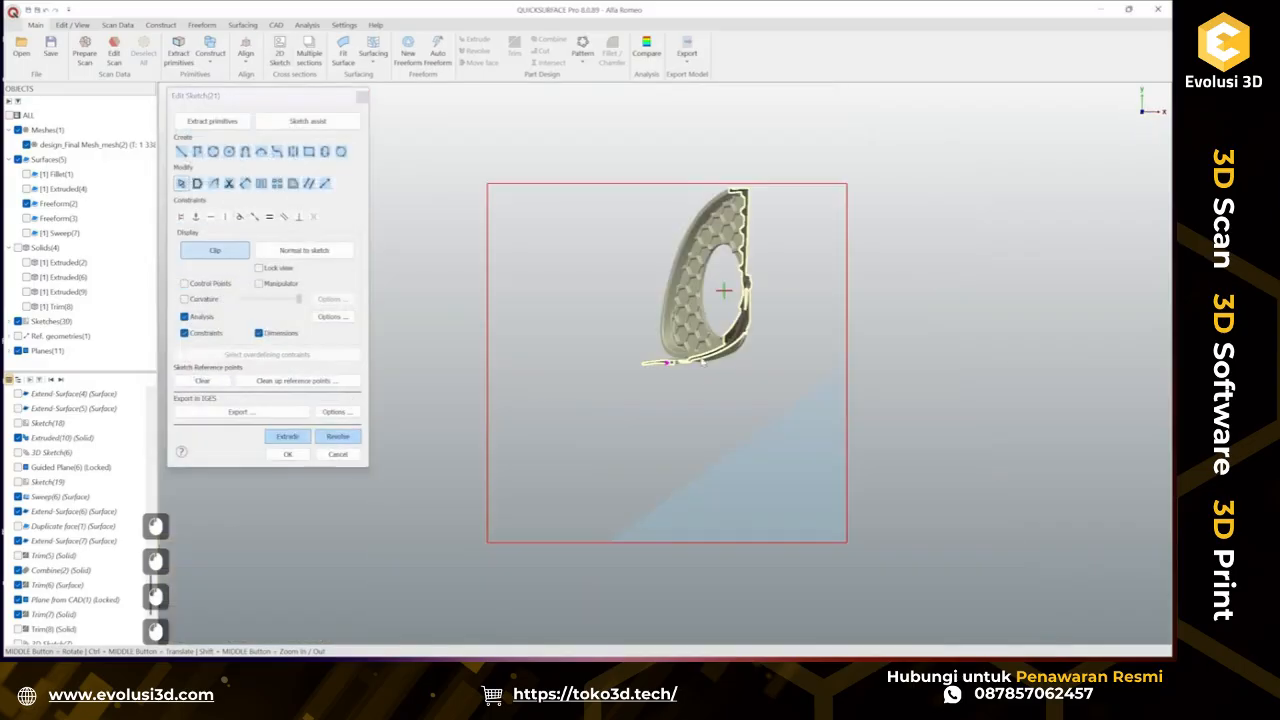
scroll(662, 373, up, 5)
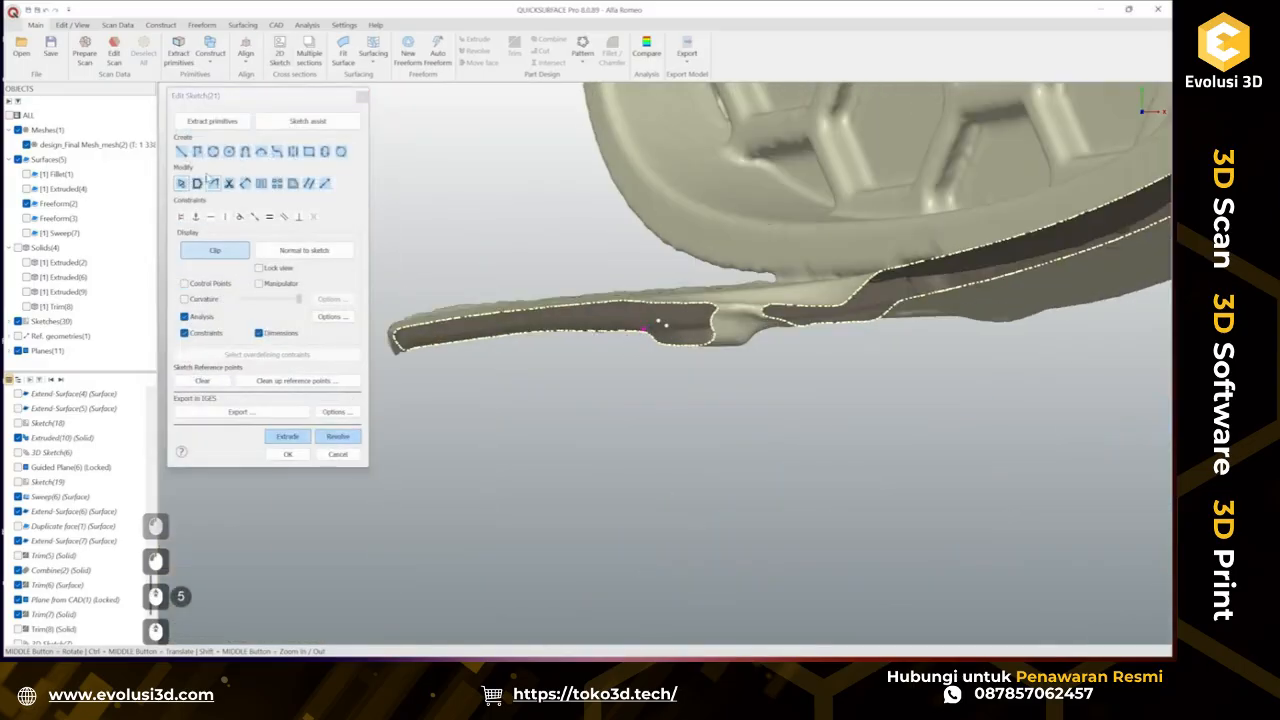
click(182, 152)
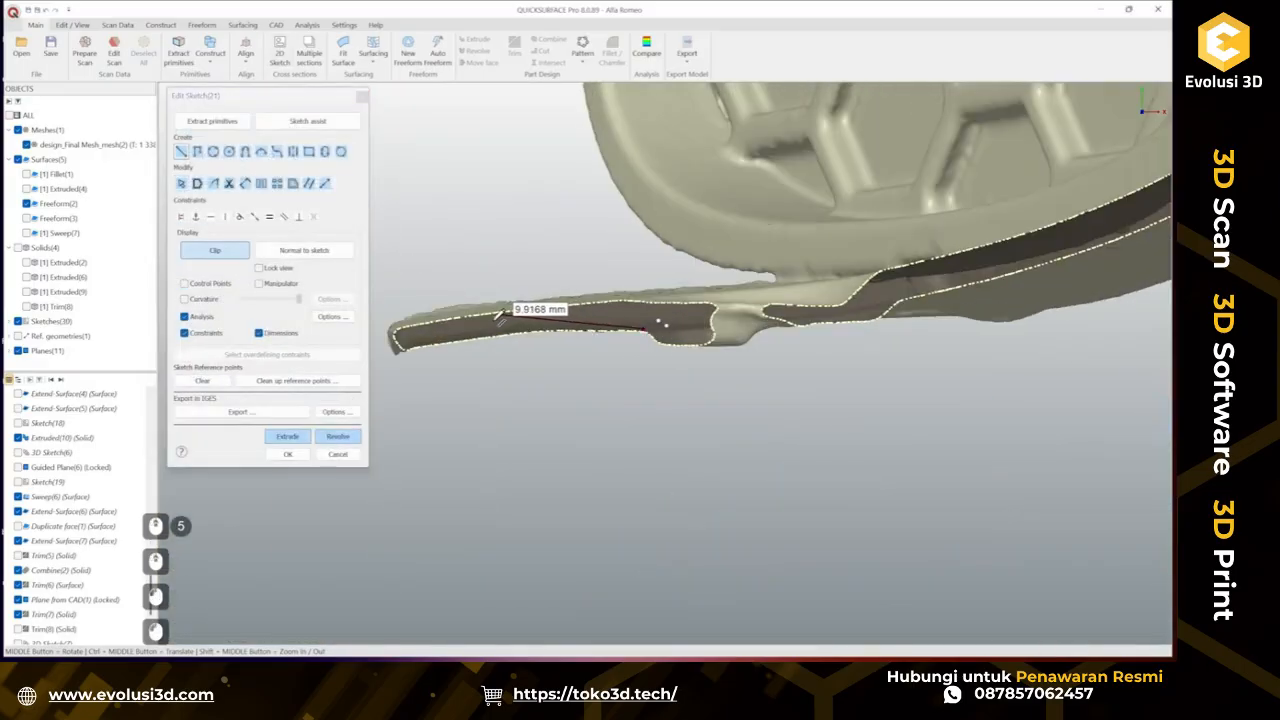
scroll(510, 328, up, 3)
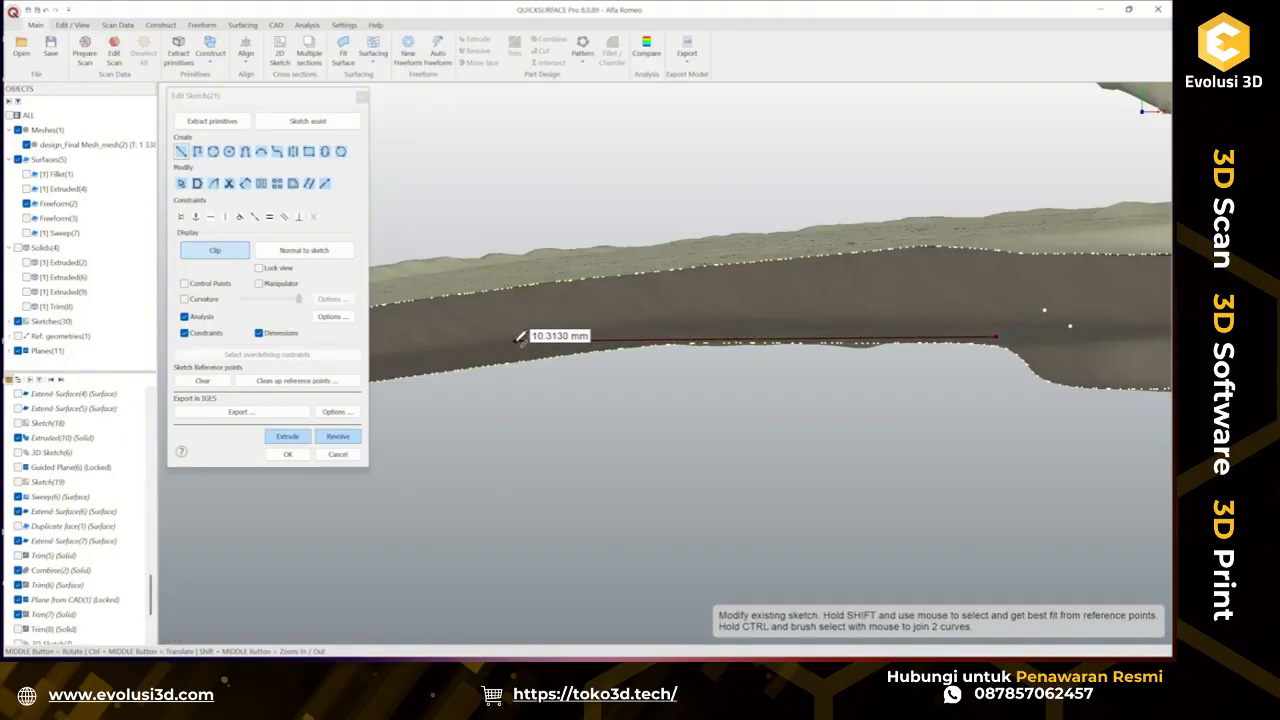
click(517, 340)
key(Escape)
scroll(665, 392, down, 2)
scroll(796, 396, up, 1)
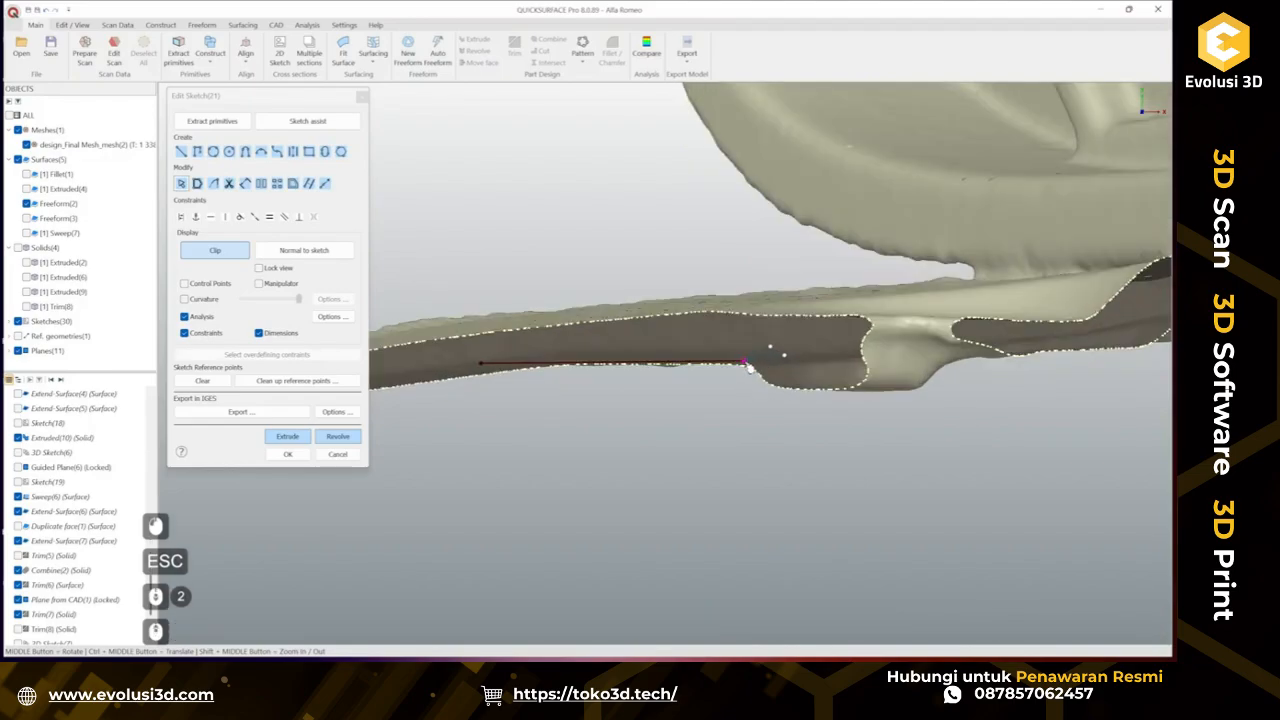
click(748, 366)
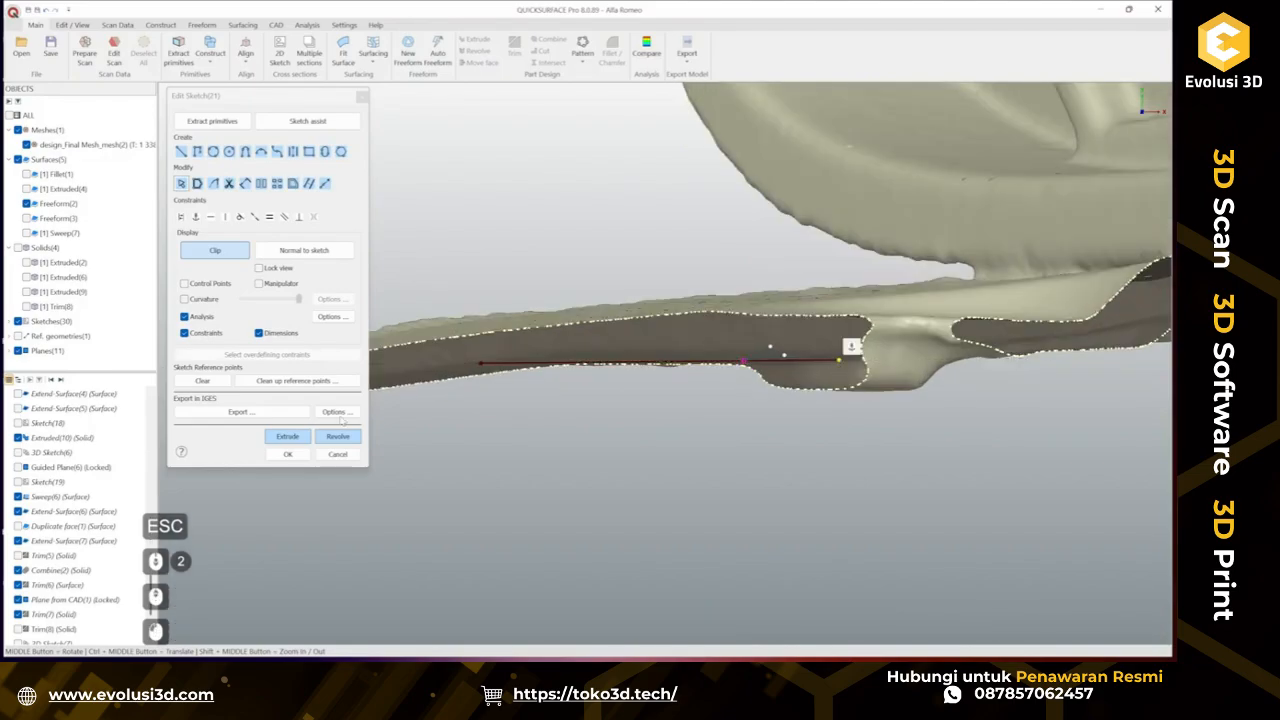
click(287, 454)
right_click(540, 167)
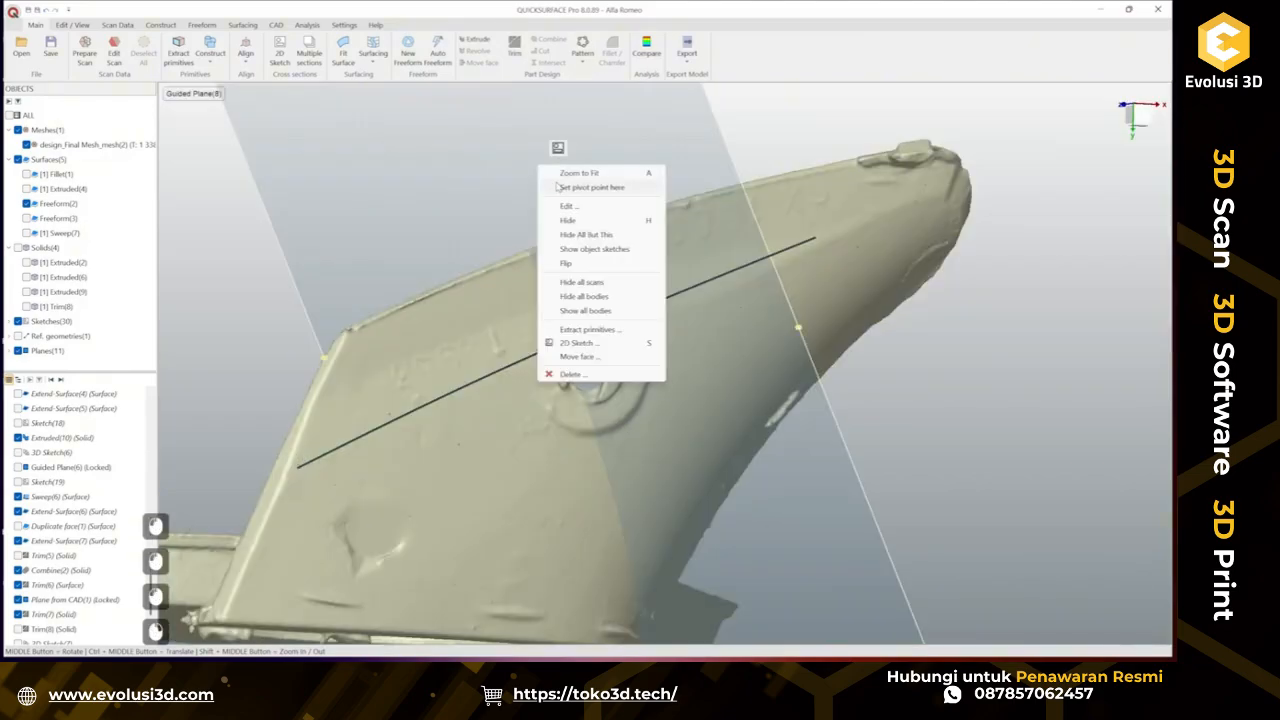
click(575, 220)
Sweep the new section line along the 3D curve with deviation analysis on and accept the sweep.
click(242, 25)
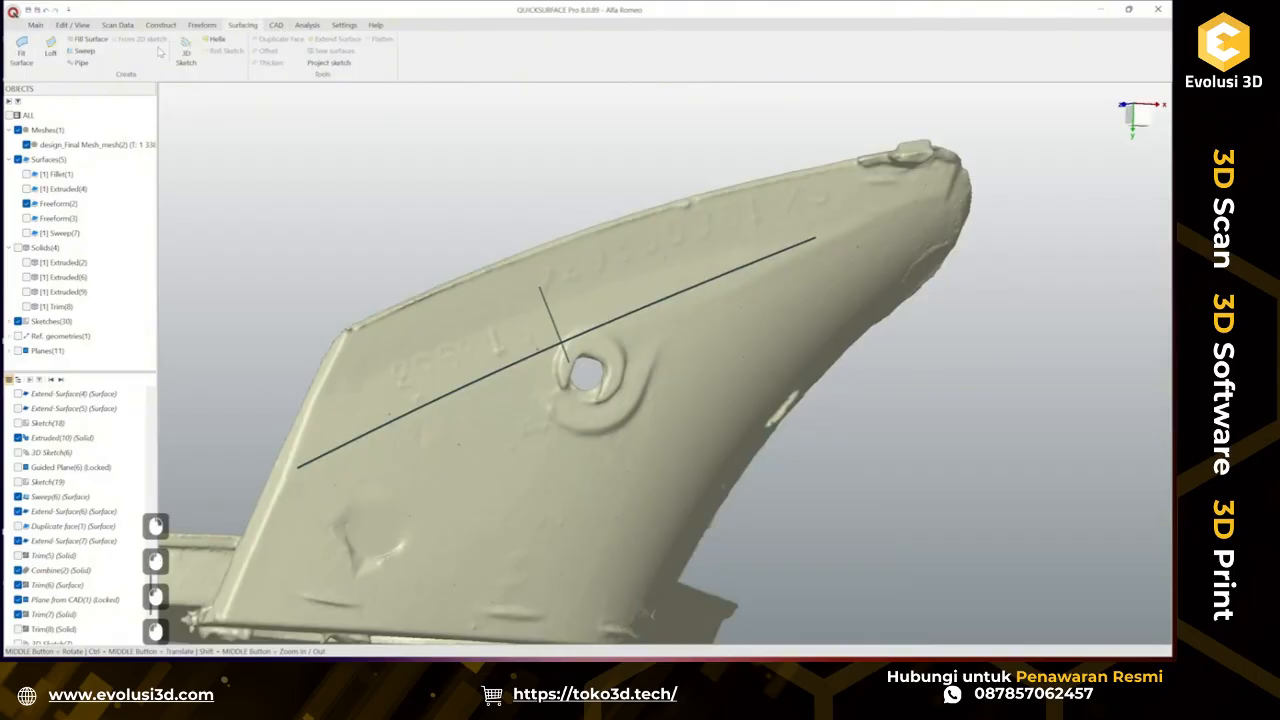
click(84, 50)
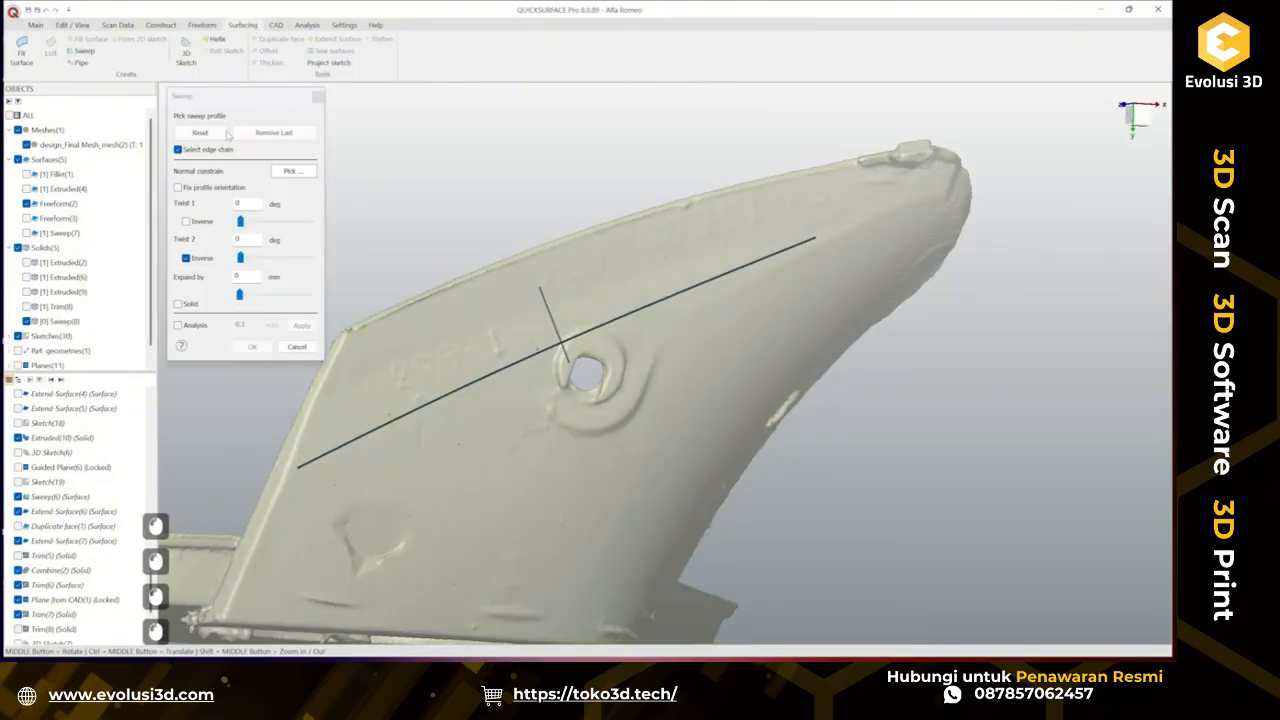
click(557, 347)
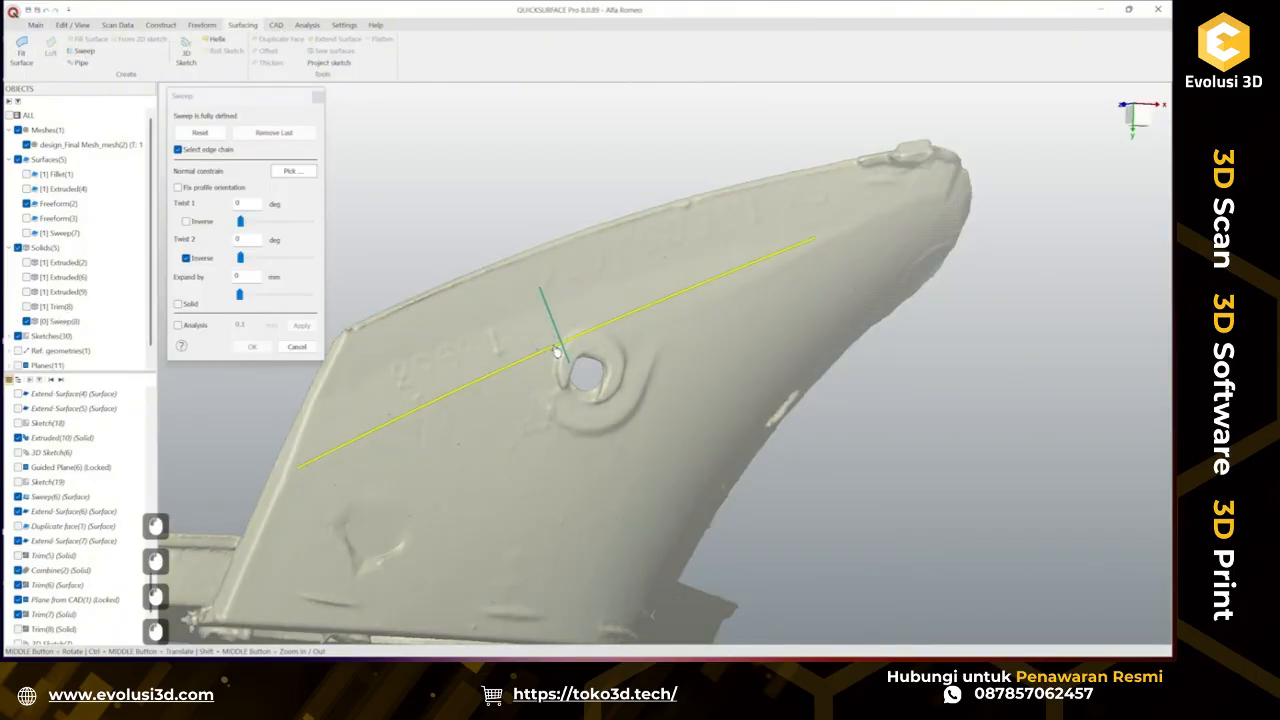
click(179, 325)
middle_drag(718, 331, 895, 266)
scroll(650, 280, up, 5)
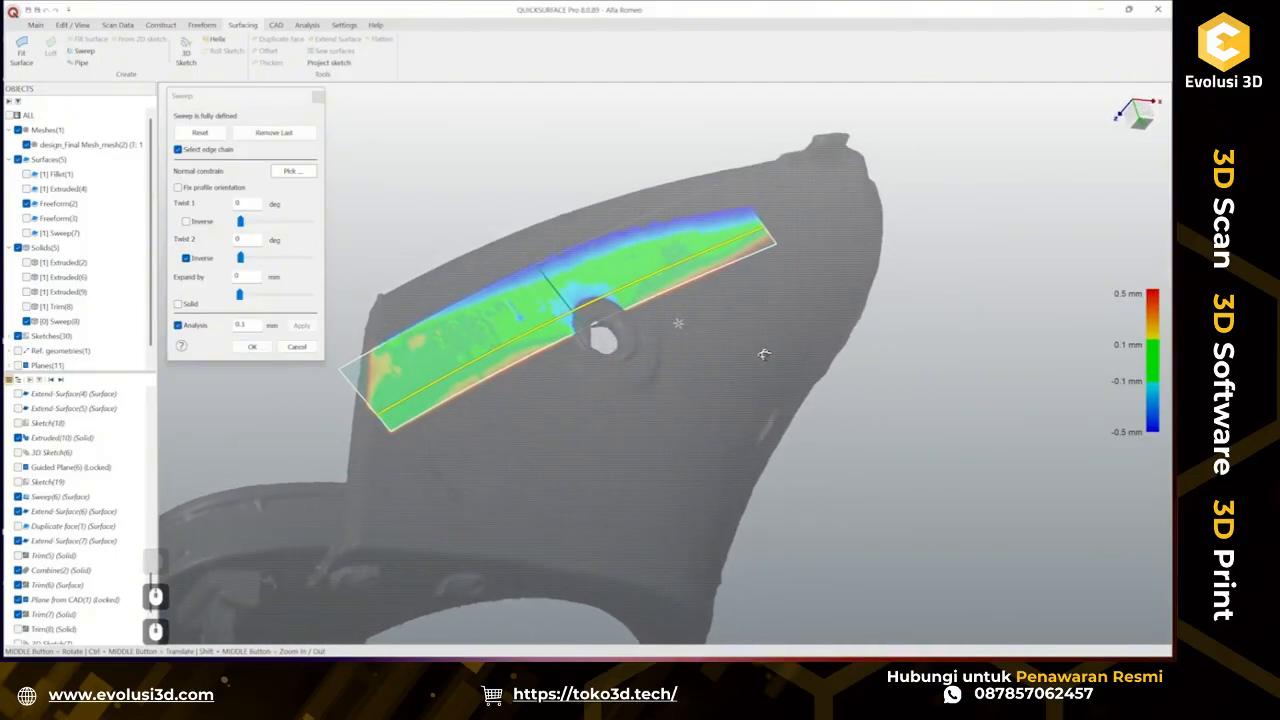
click(252, 347)
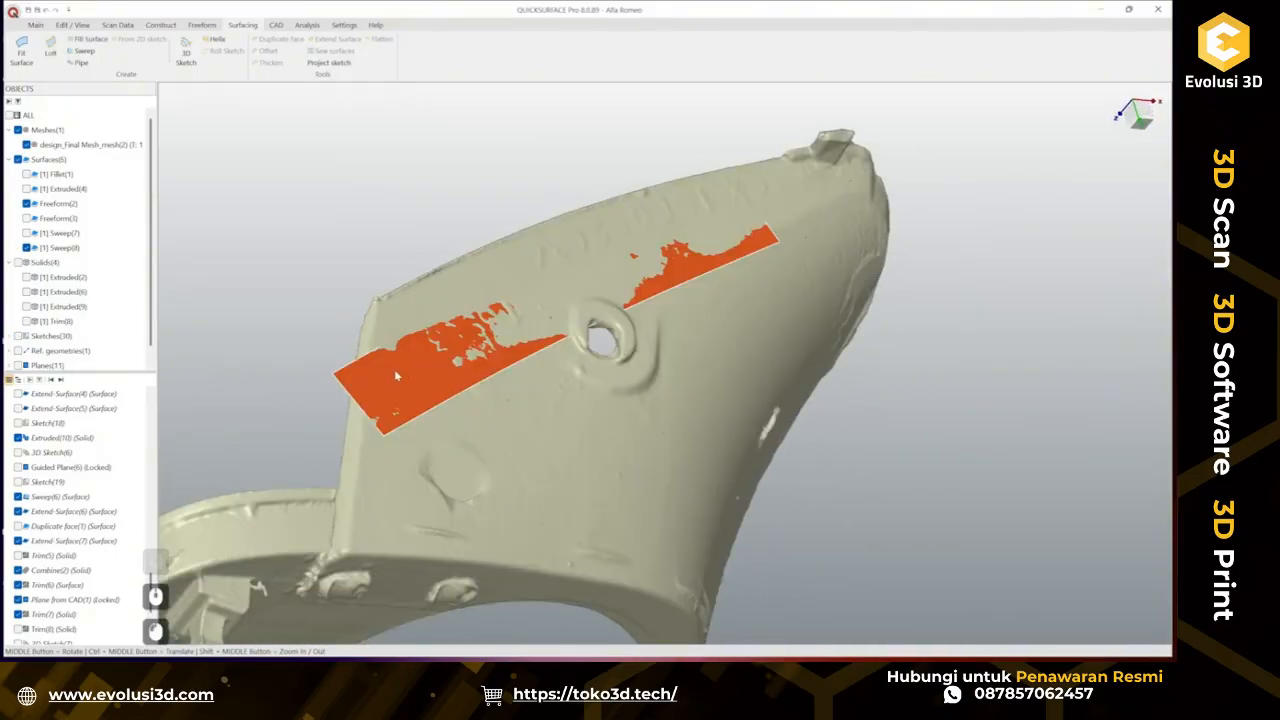
Flip the direction of the new sweep surface.
click(436, 350)
right_click(434, 346)
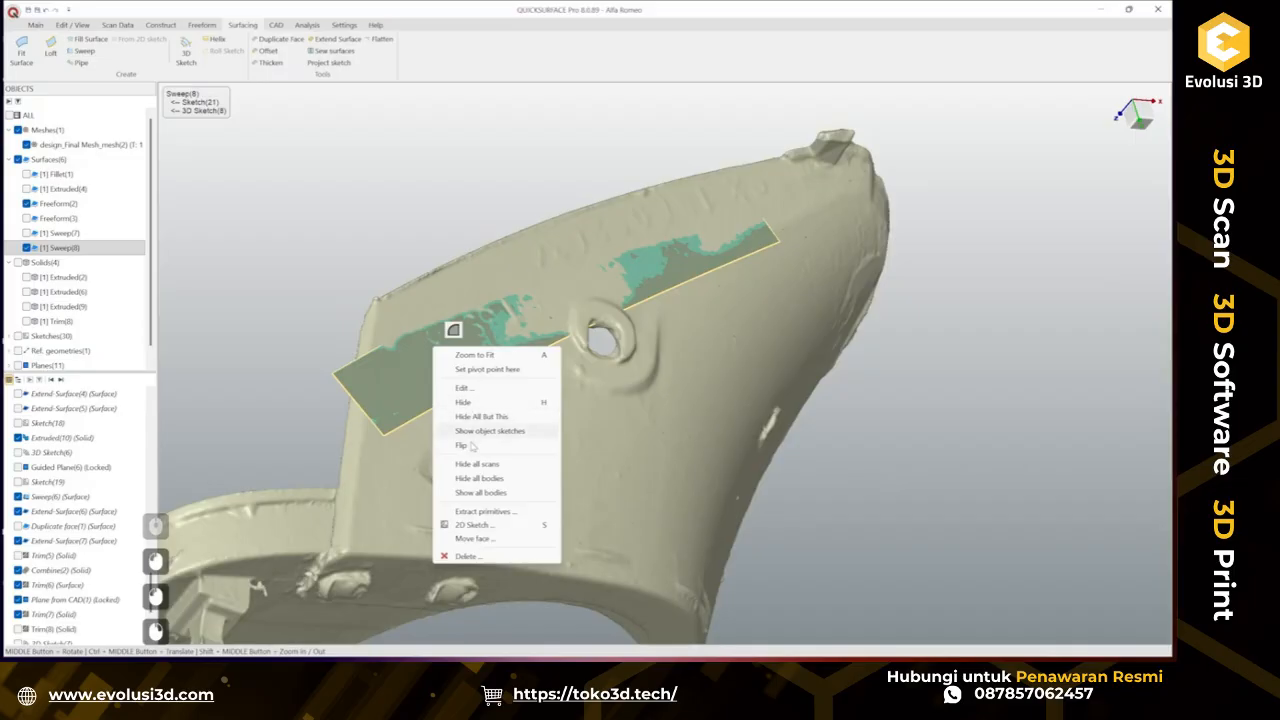
click(471, 446)
Extend the new sweep surface's front end by about 38 mm toward the tip.
click(250, 301)
middle_drag(838, 284, 706, 354)
click(661, 298)
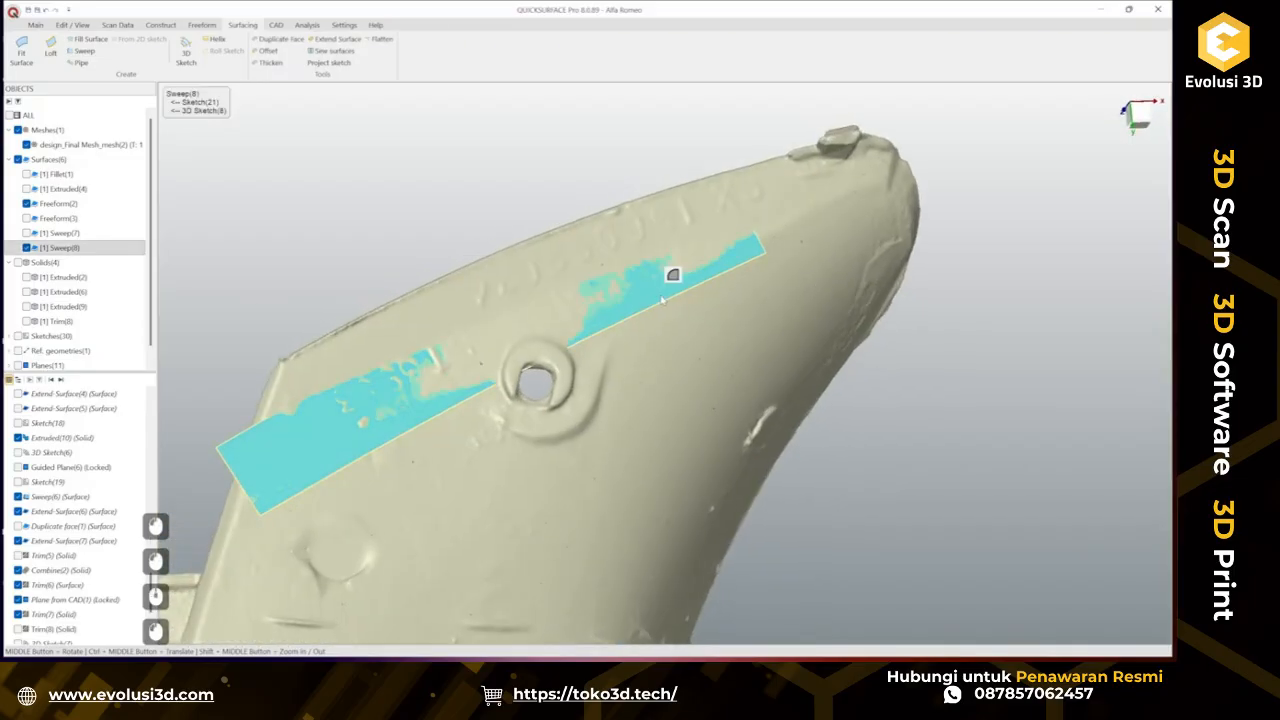
click(337, 39)
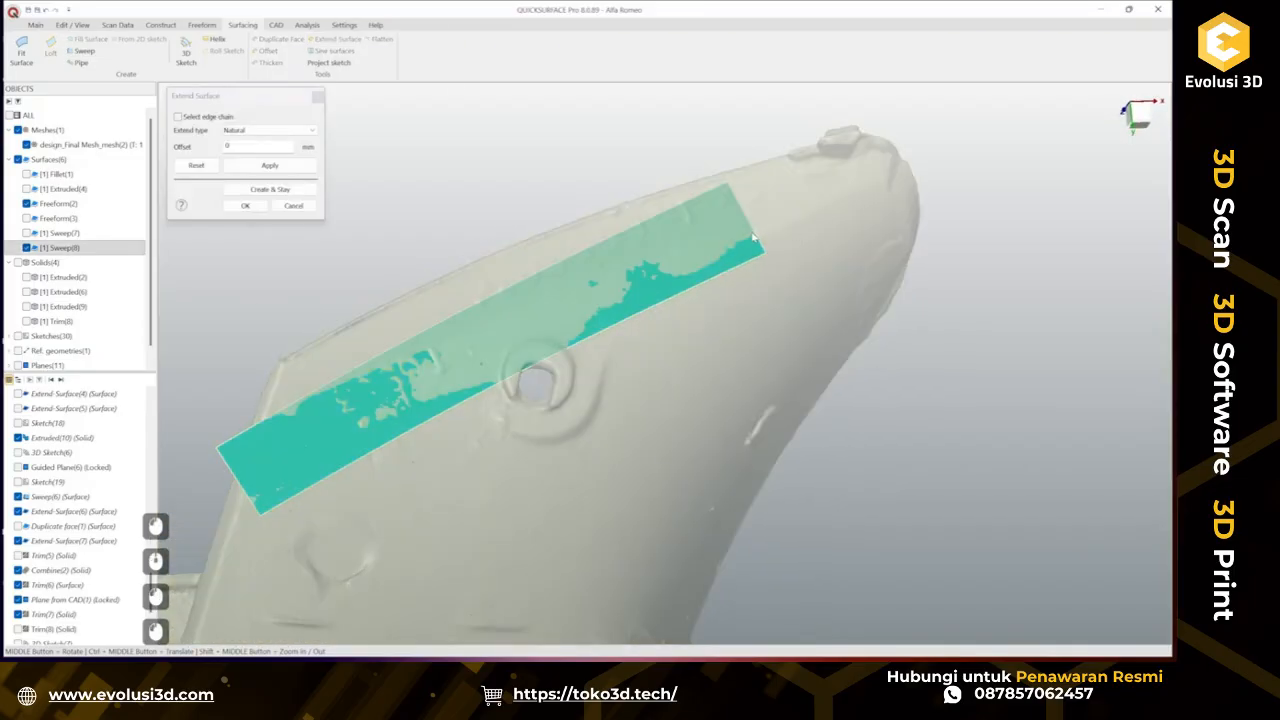
drag(760, 216, 827, 166)
click(246, 206)
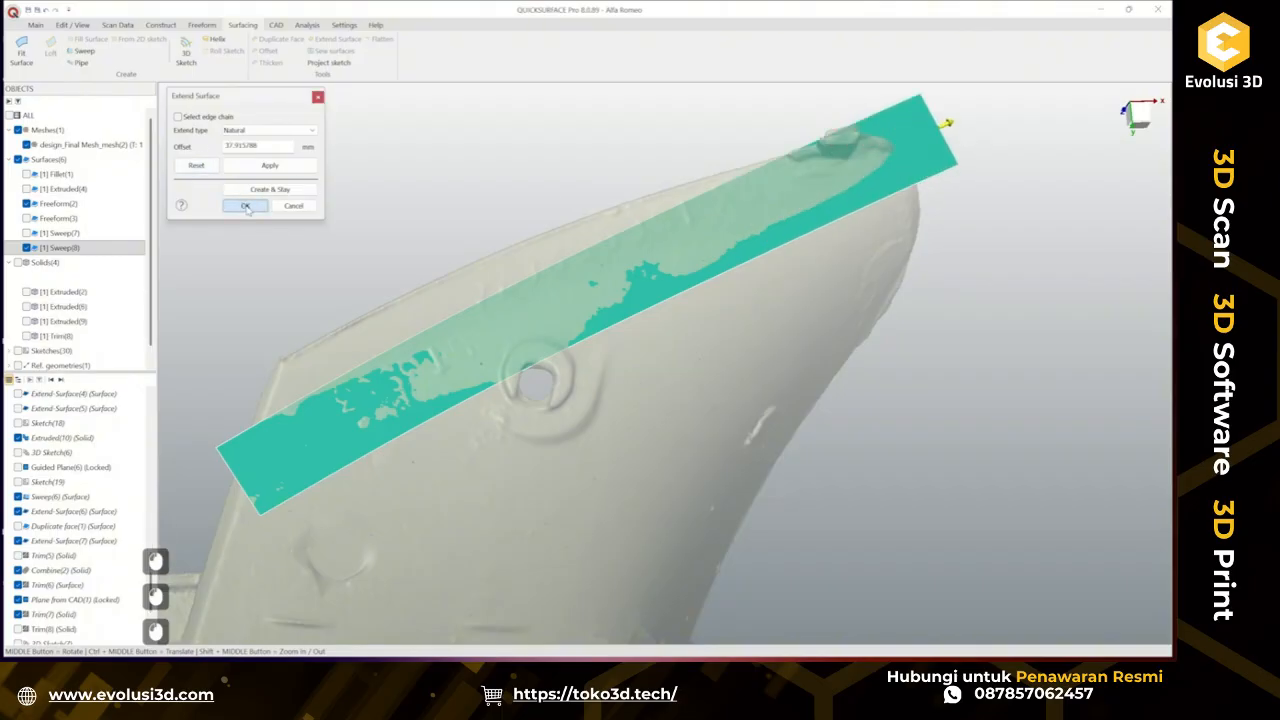
Show the earlier Sweep(7) surface and extend its front end by about 17 mm.
middle_drag(400, 312, 388, 228)
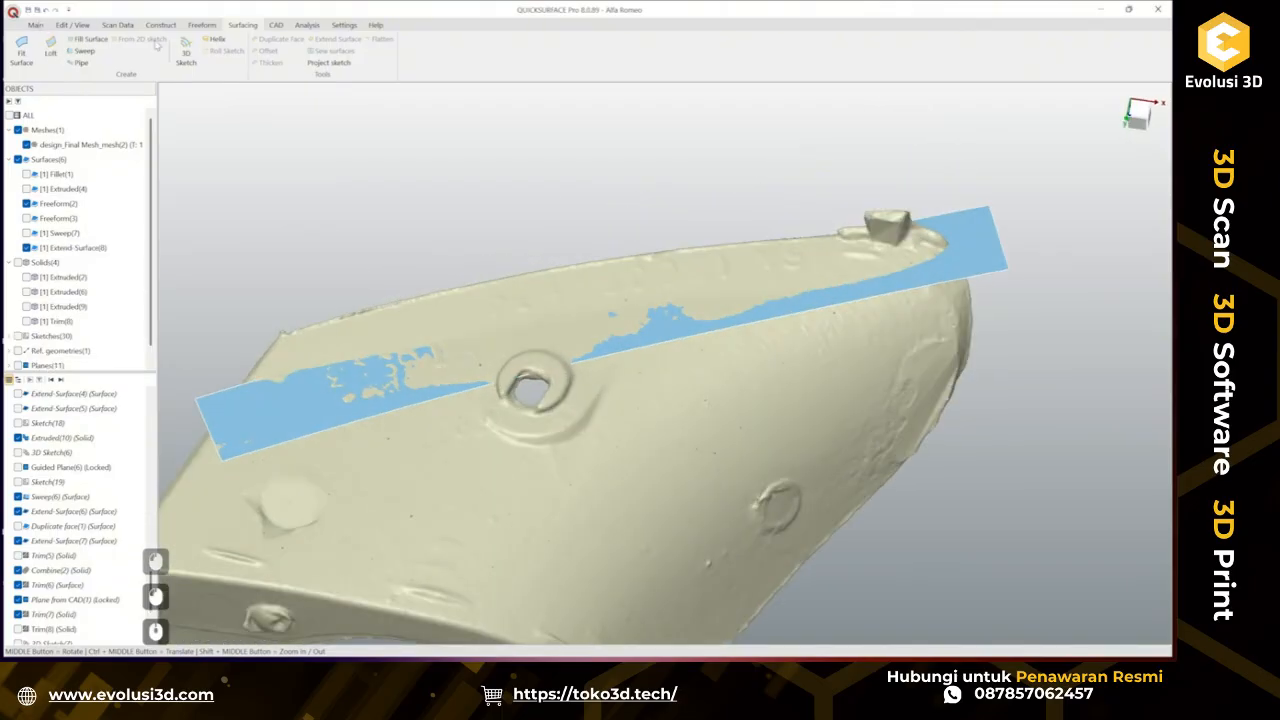
click(26, 233)
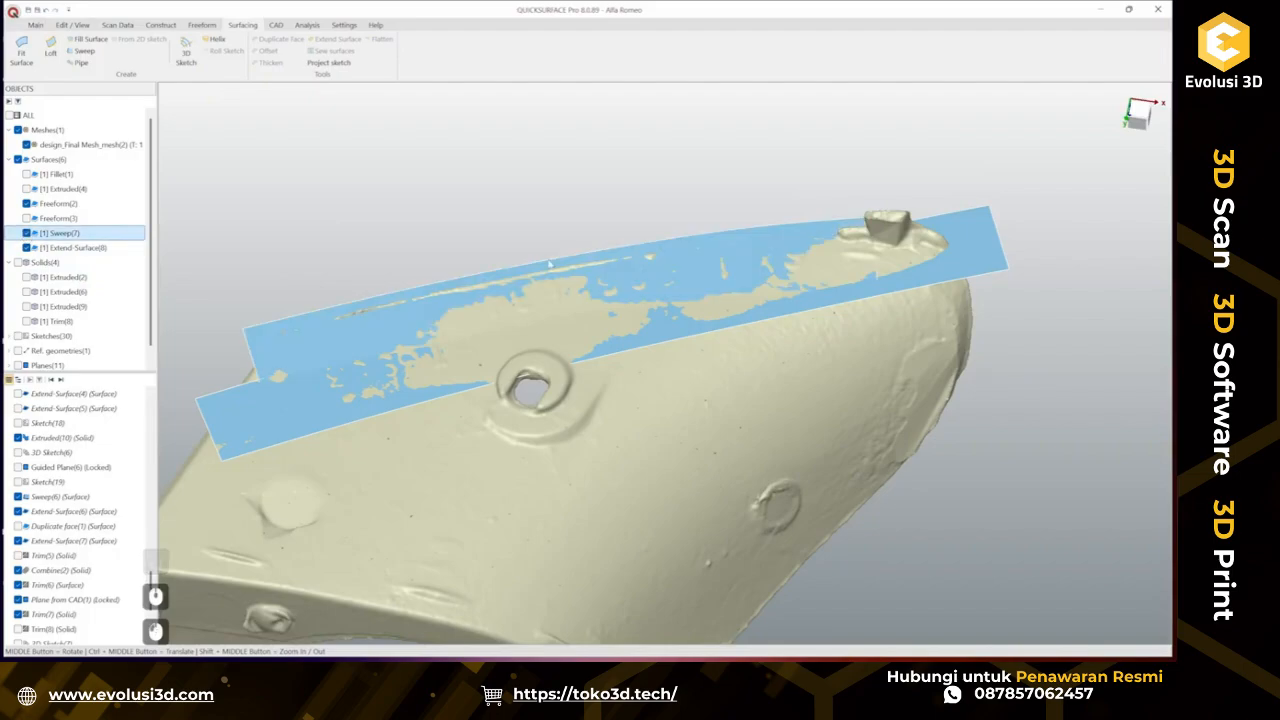
middle_drag(642, 307, 727, 260)
click(727, 259)
click(337, 40)
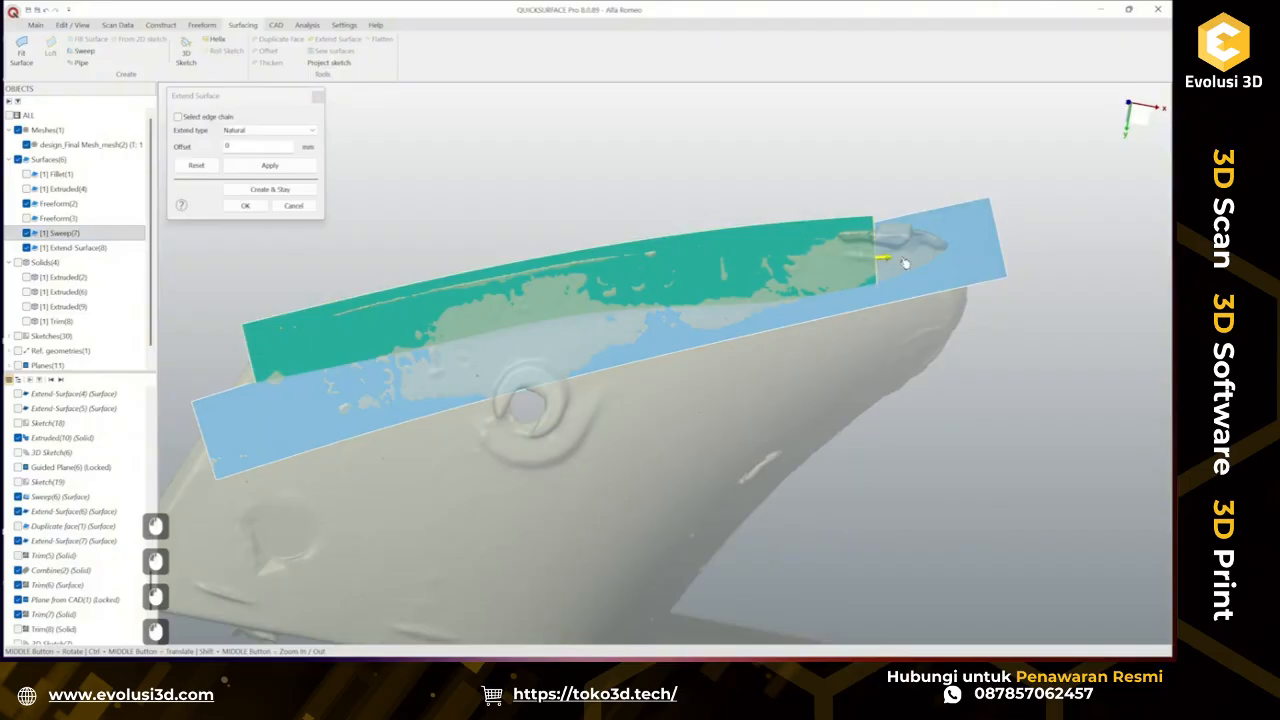
drag(905, 263, 969, 264)
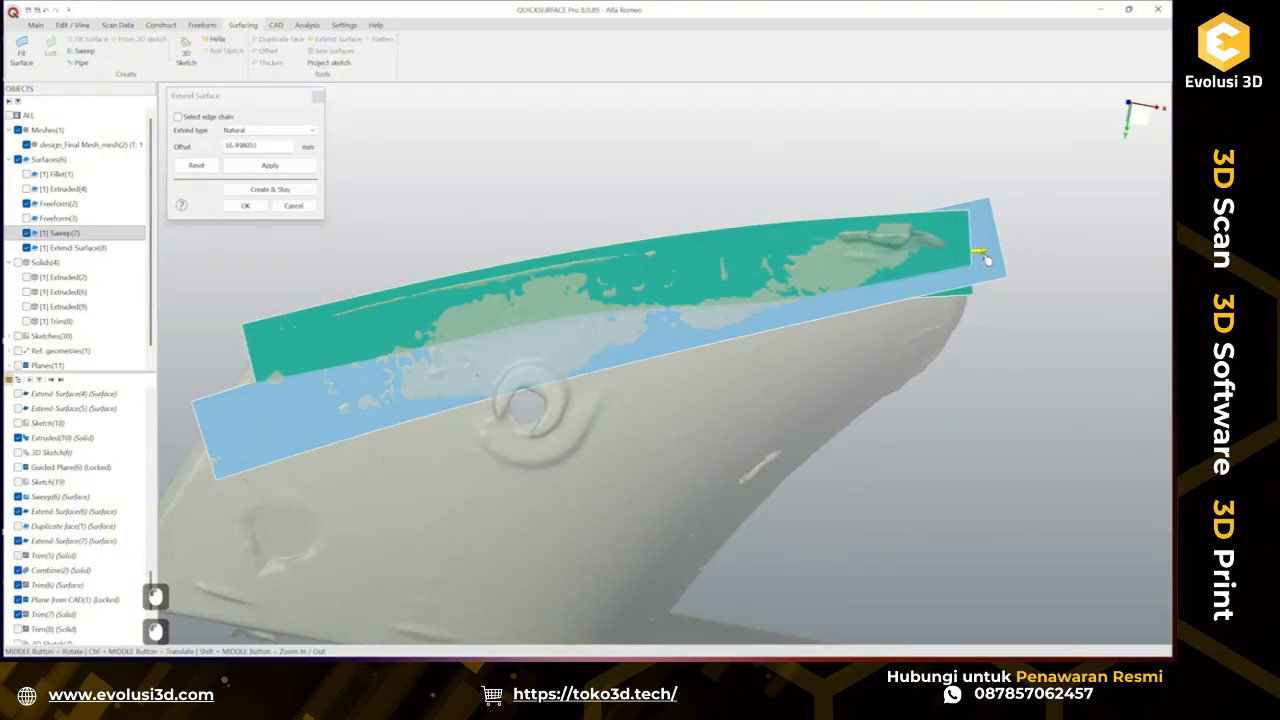
mouse_move(894, 260)
middle_down()
mouse_move(665, 440)
mouse_move(893, 255)
middle_up()
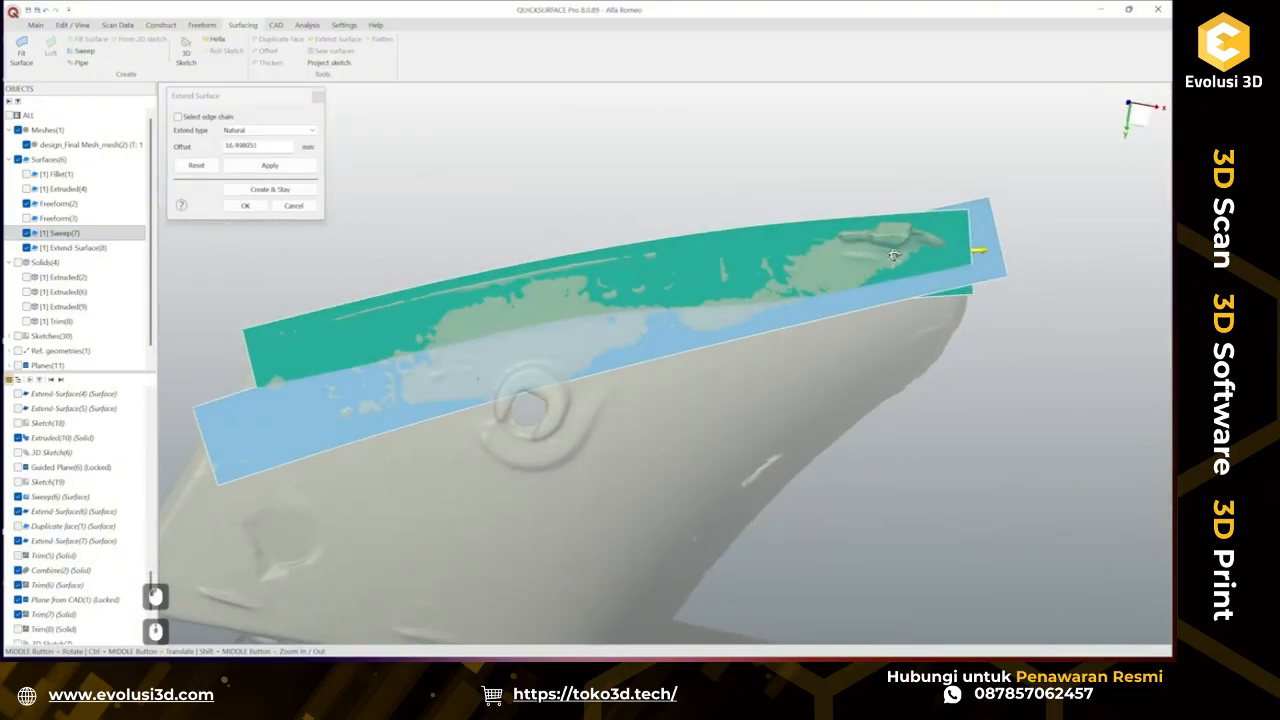
click(246, 205)
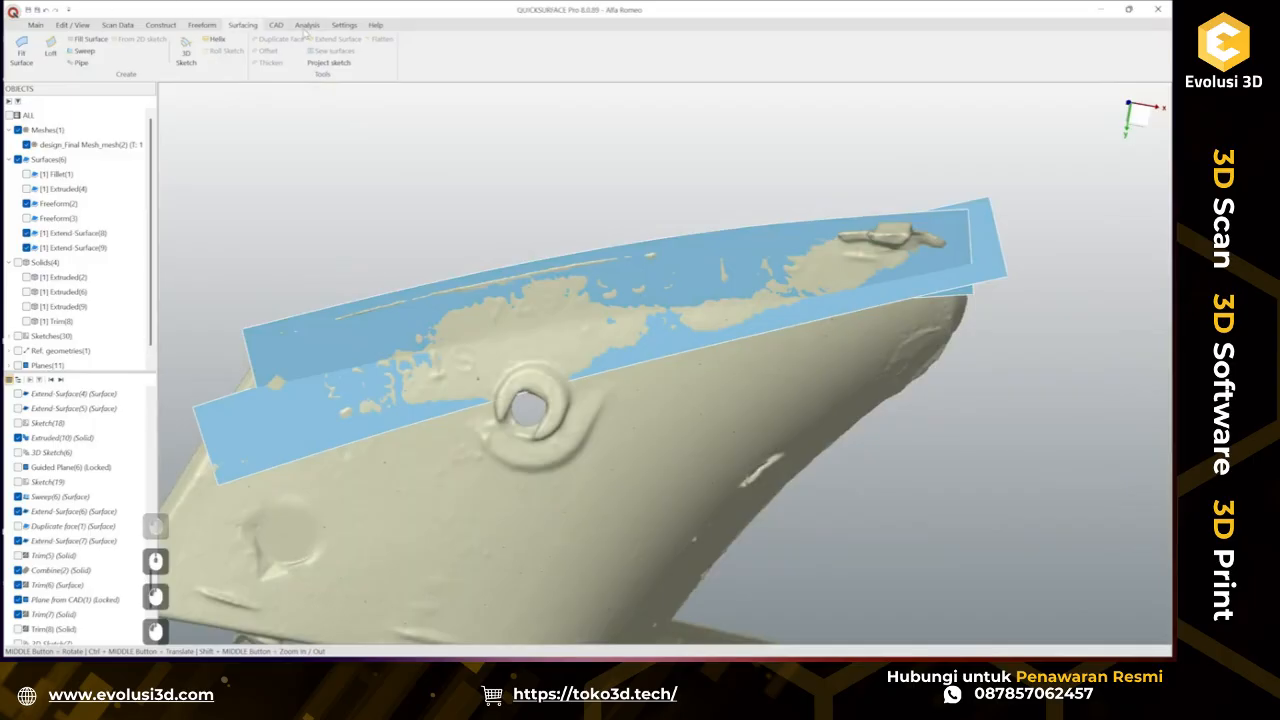
Compare the extended surfaces against the scan to check their deviation.
click(35, 25)
click(643, 50)
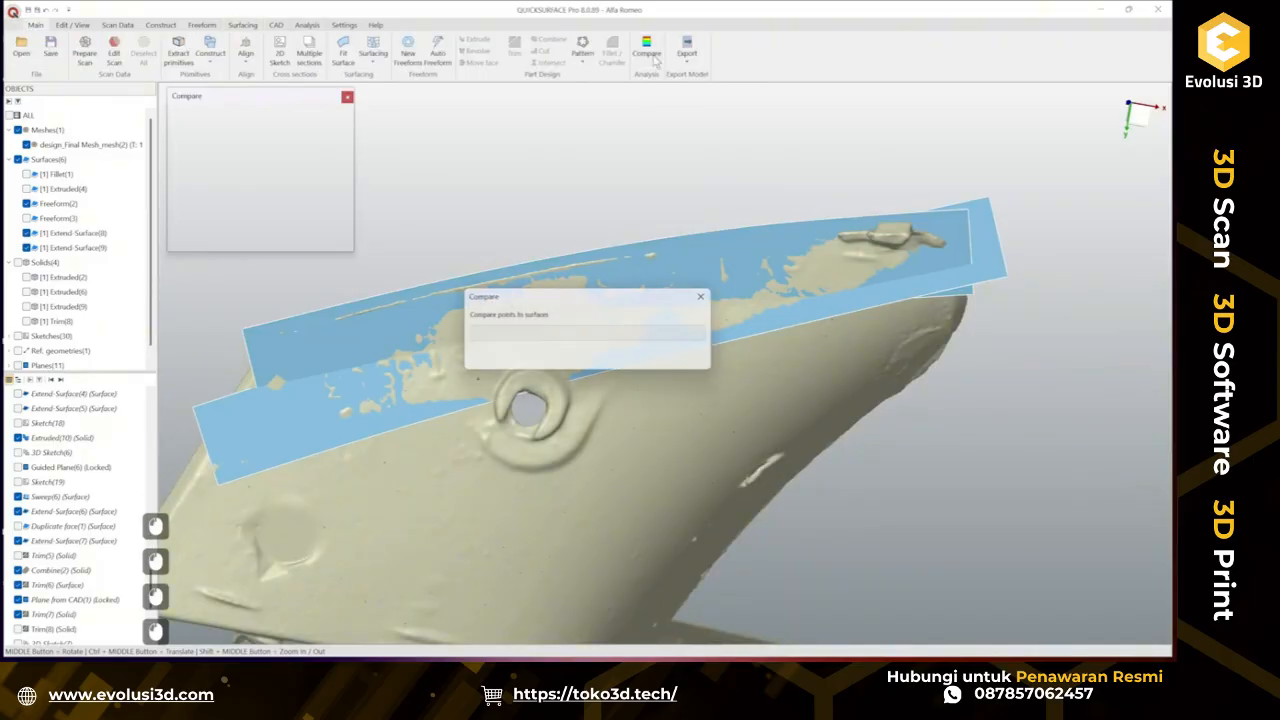
middle_drag(880, 262, 838, 282)
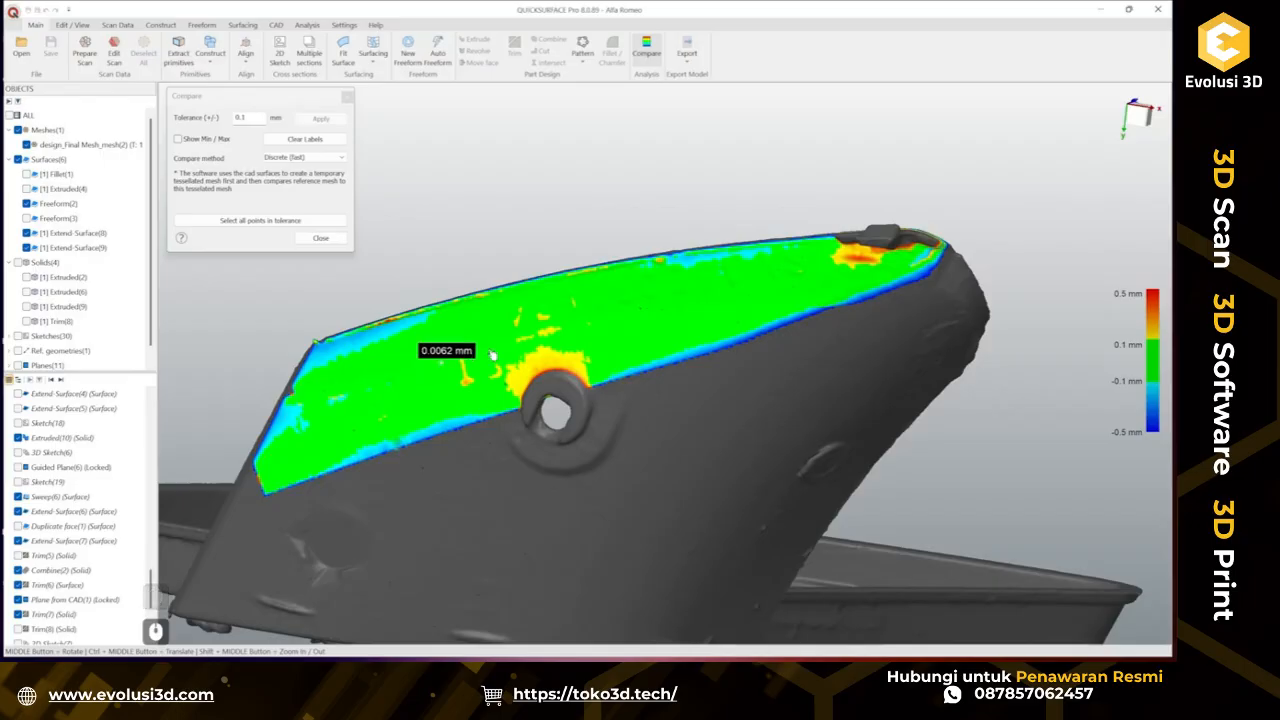
click(320, 238)
middle_drag(539, 322, 440, 358)
click(422, 361)
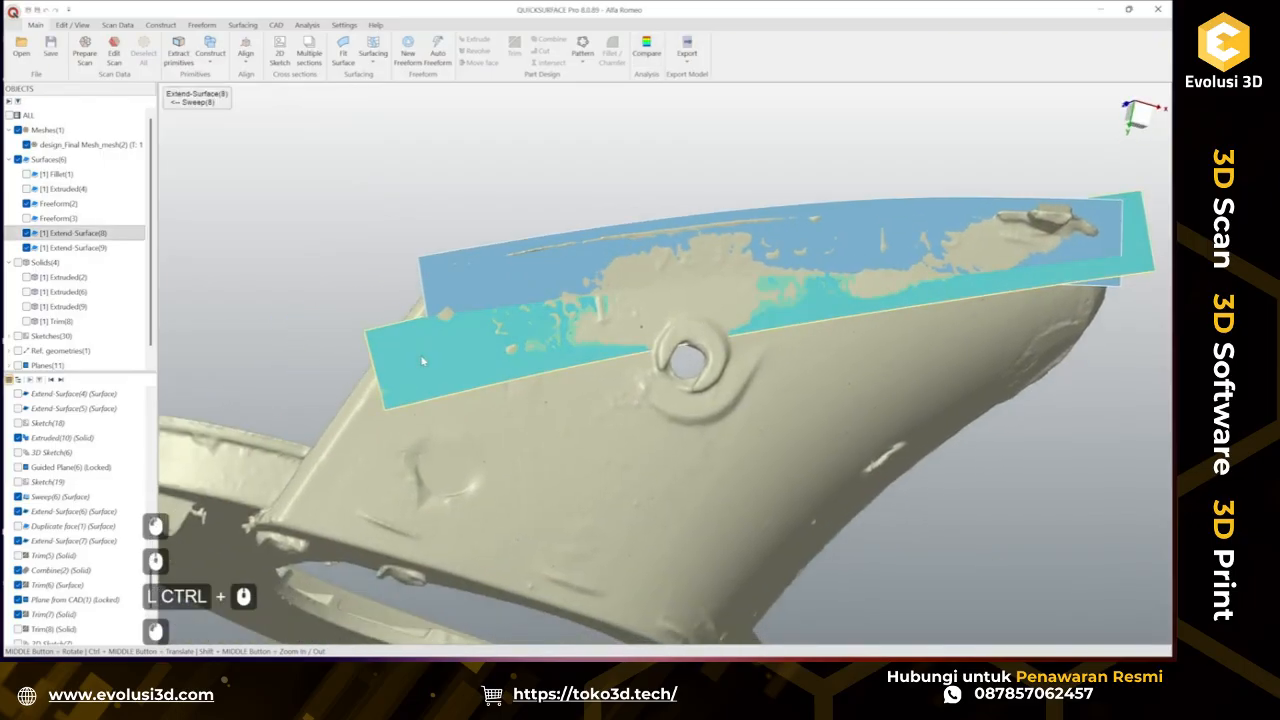
Extend the lower sweep surface's front end by about 17 mm toward the tip.
click(242, 24)
click(338, 39)
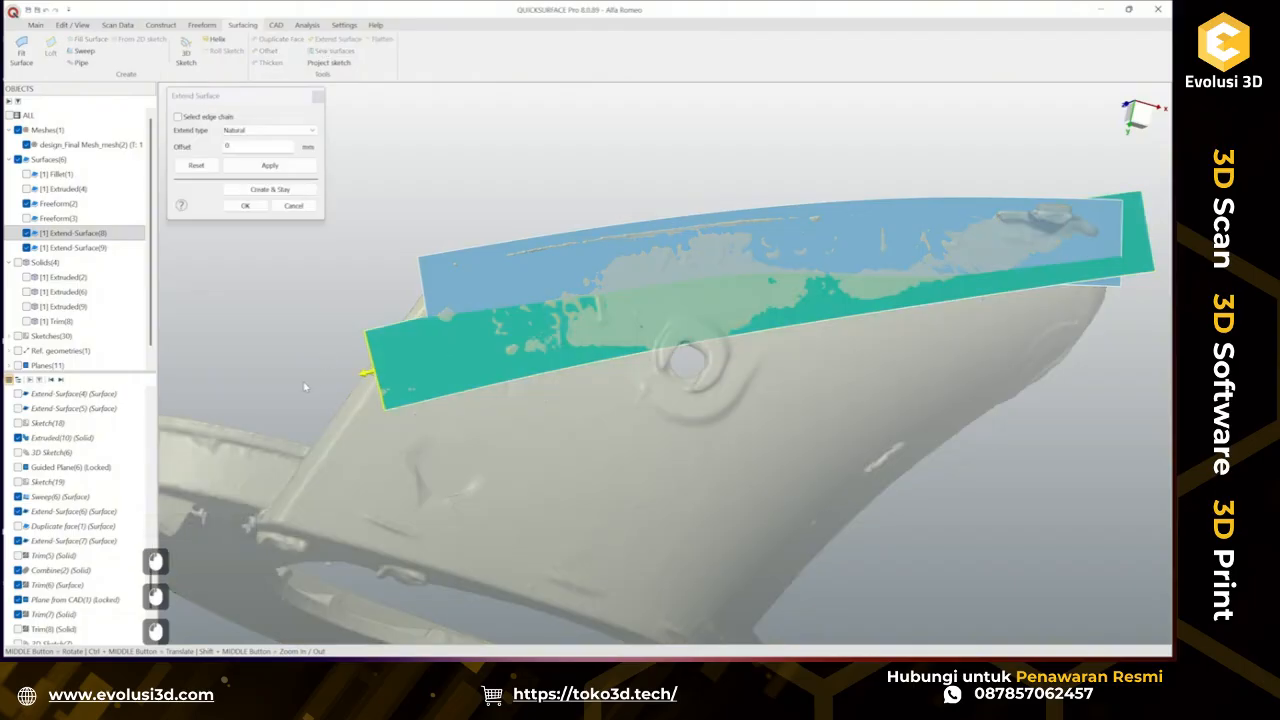
drag(365, 378, 271, 400)
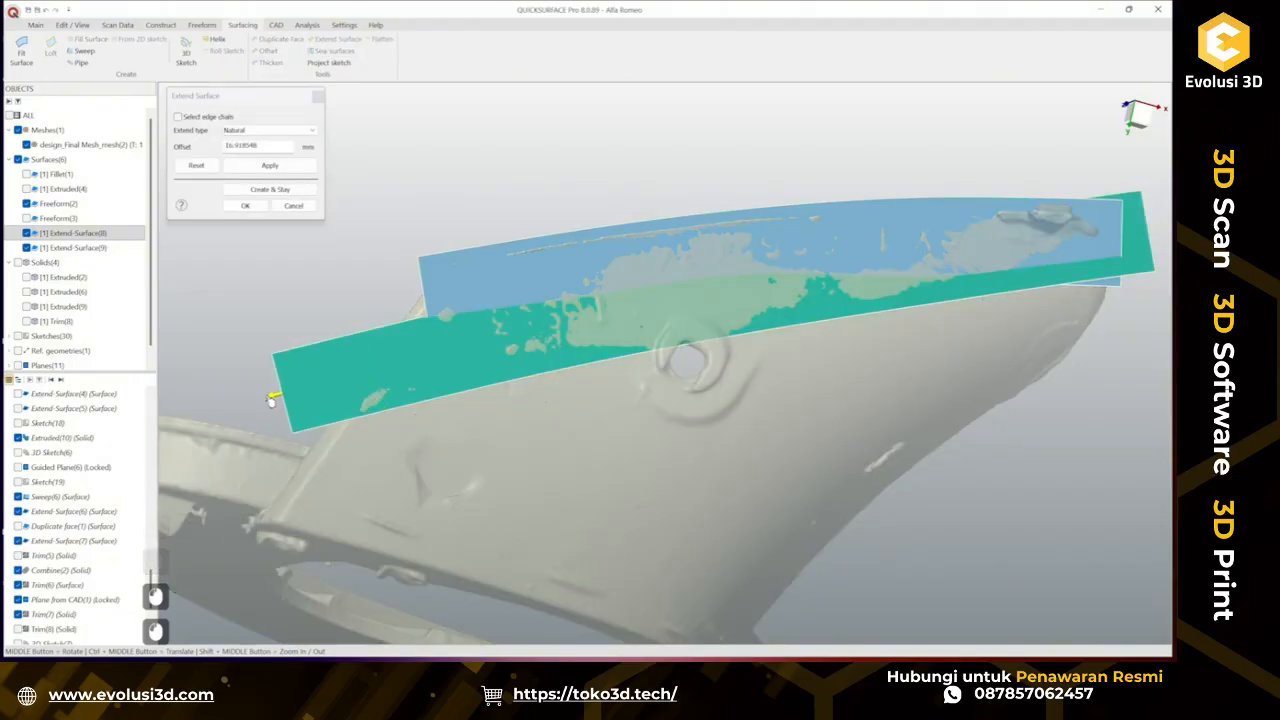
click(245, 205)
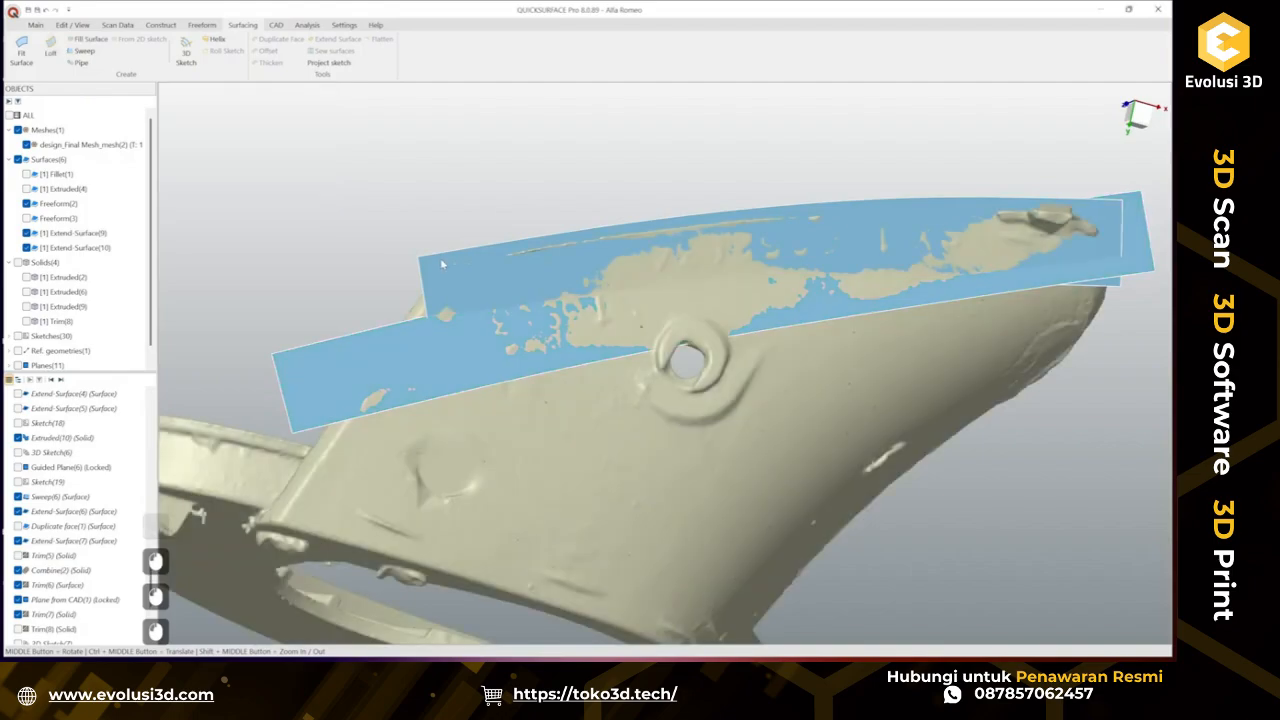
Extend the upper surface's front end toward the tip as well.
click(346, 43)
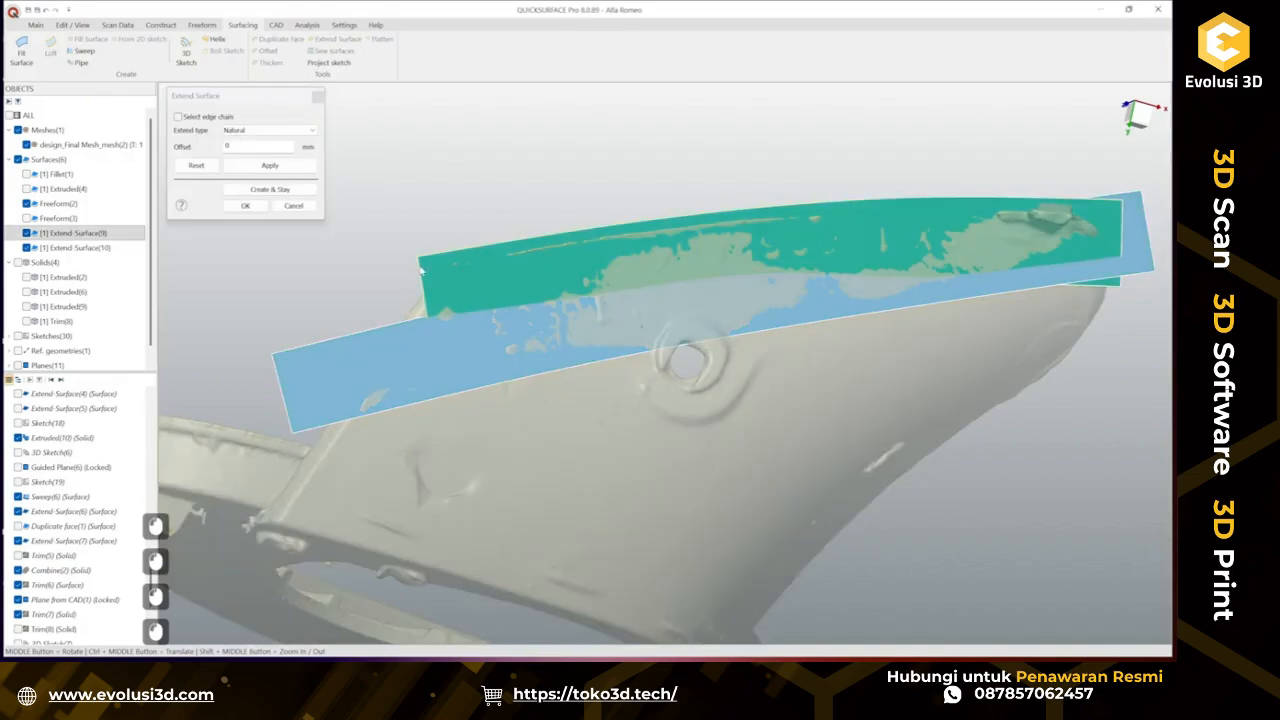
drag(416, 305, 325, 318)
click(248, 205)
Show the trimmed solid Trim(8) together with the extended surfaces.
middle_drag(568, 290, 313, 247)
click(28, 277)
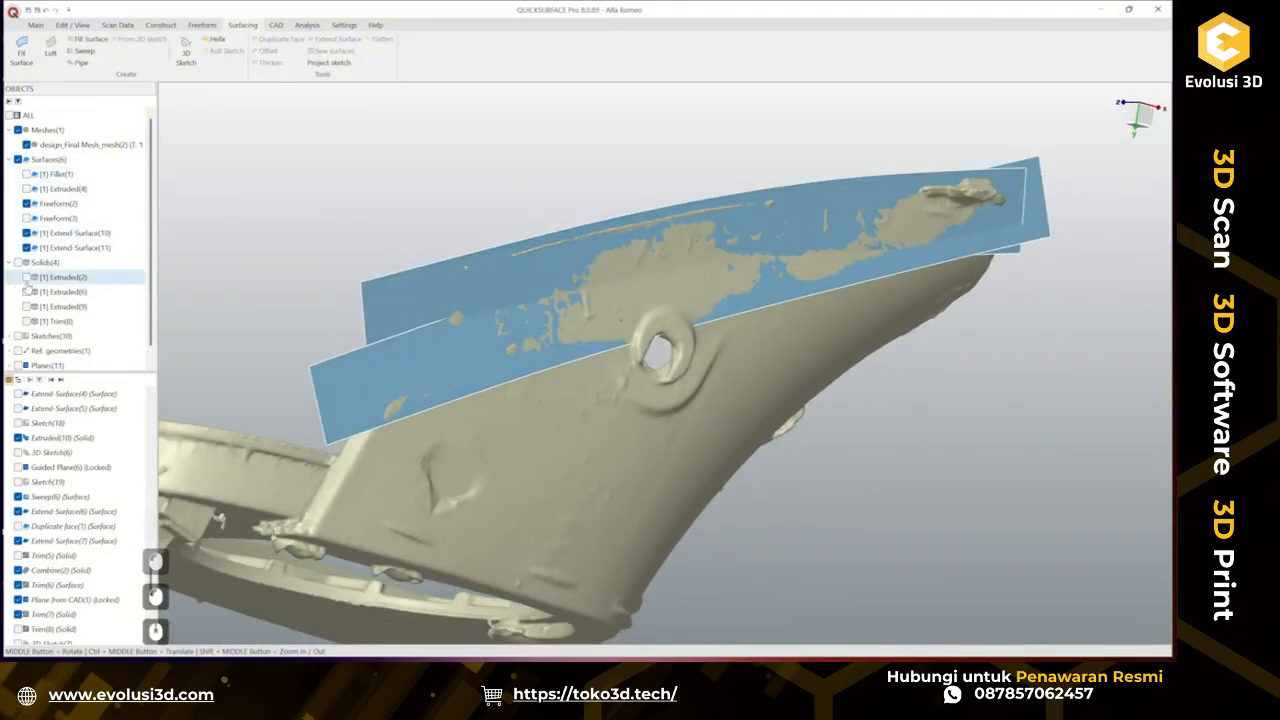
click(27, 321)
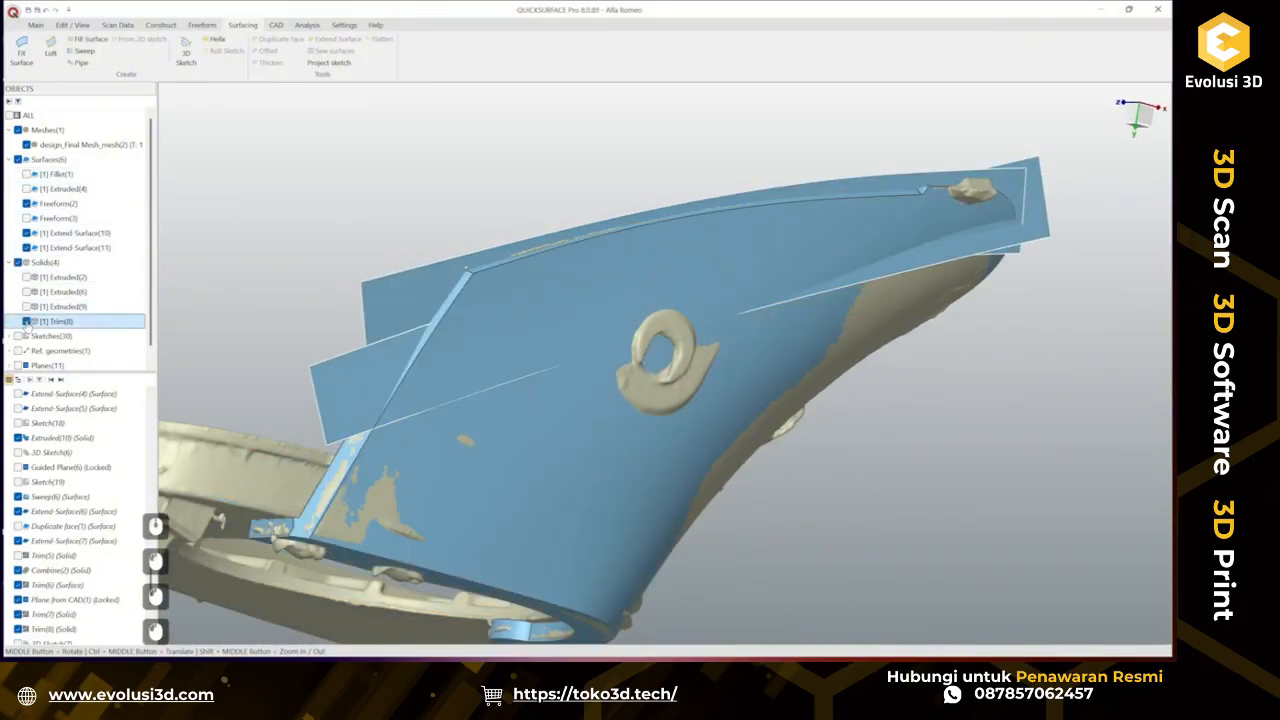
Extend the upper extended surface's rear edge beyond the solid.
middle_drag(558, 352, 663, 343)
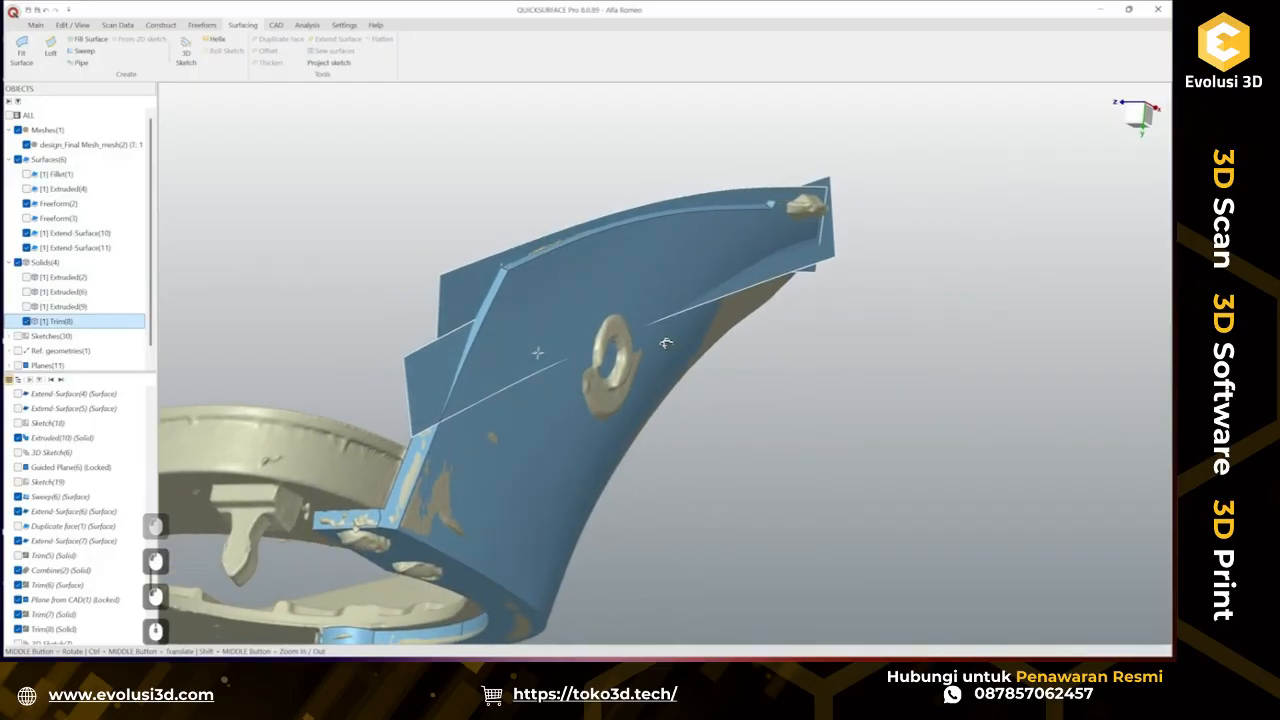
middle_drag(457, 351, 281, 155)
scroll(398, 362, up, 3)
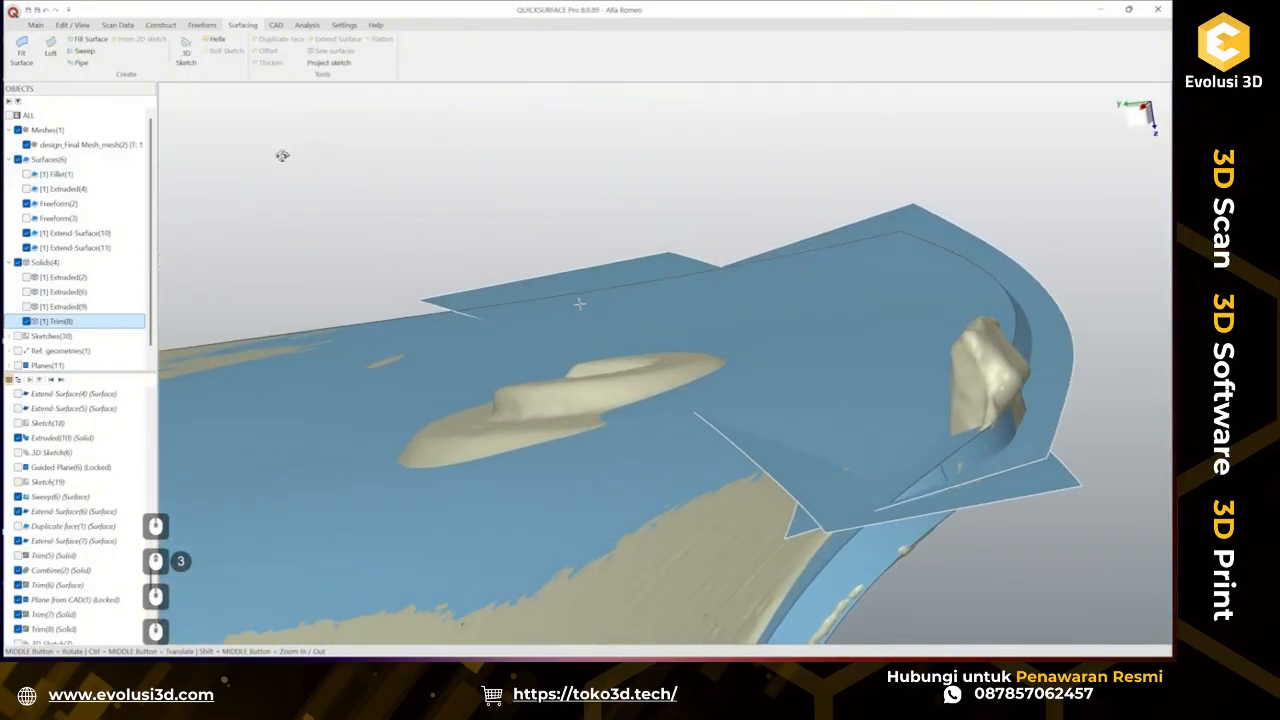
middle_drag(400, 221, 425, 232)
scroll(425, 232, down, 5)
click(447, 227)
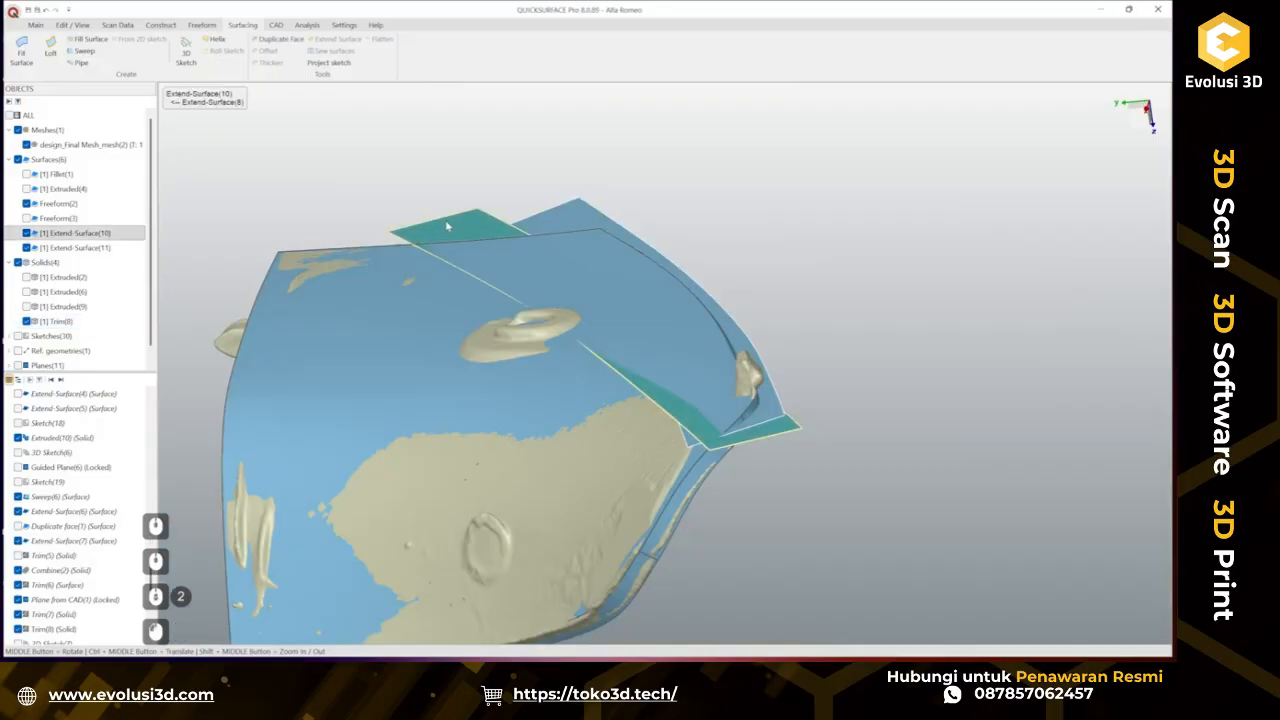
click(338, 39)
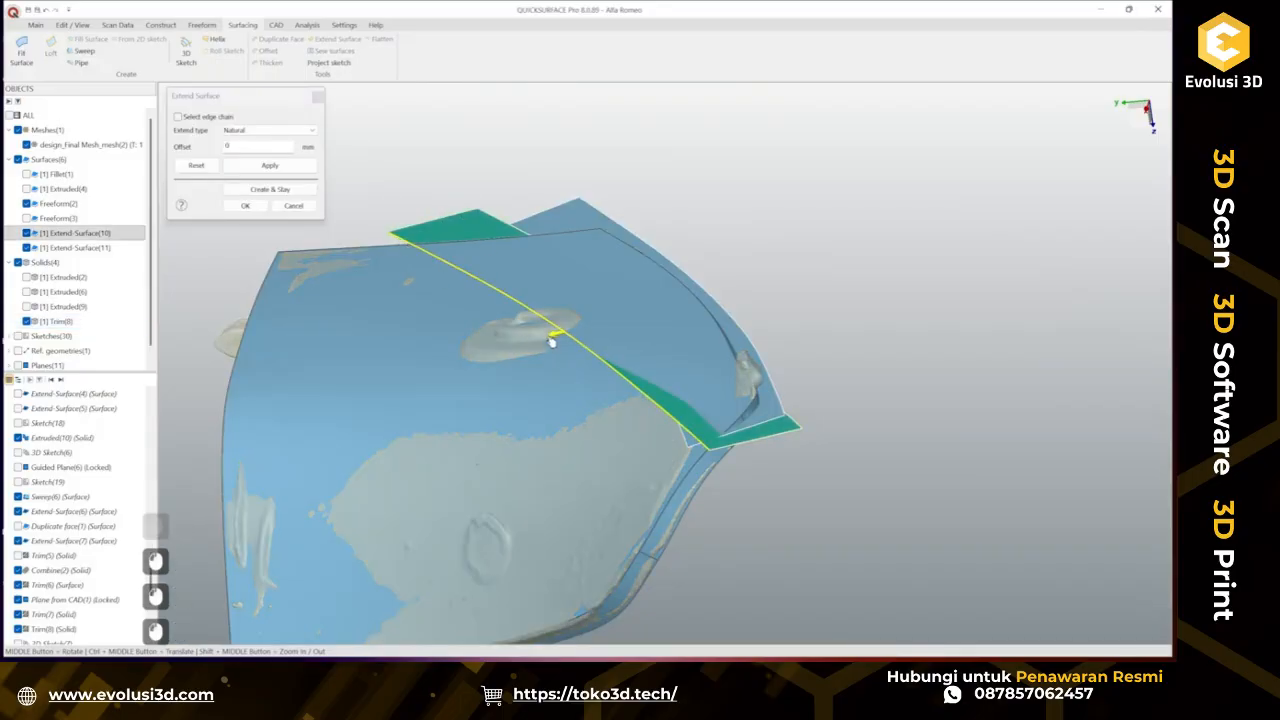
drag(551, 342, 507, 347)
click(245, 205)
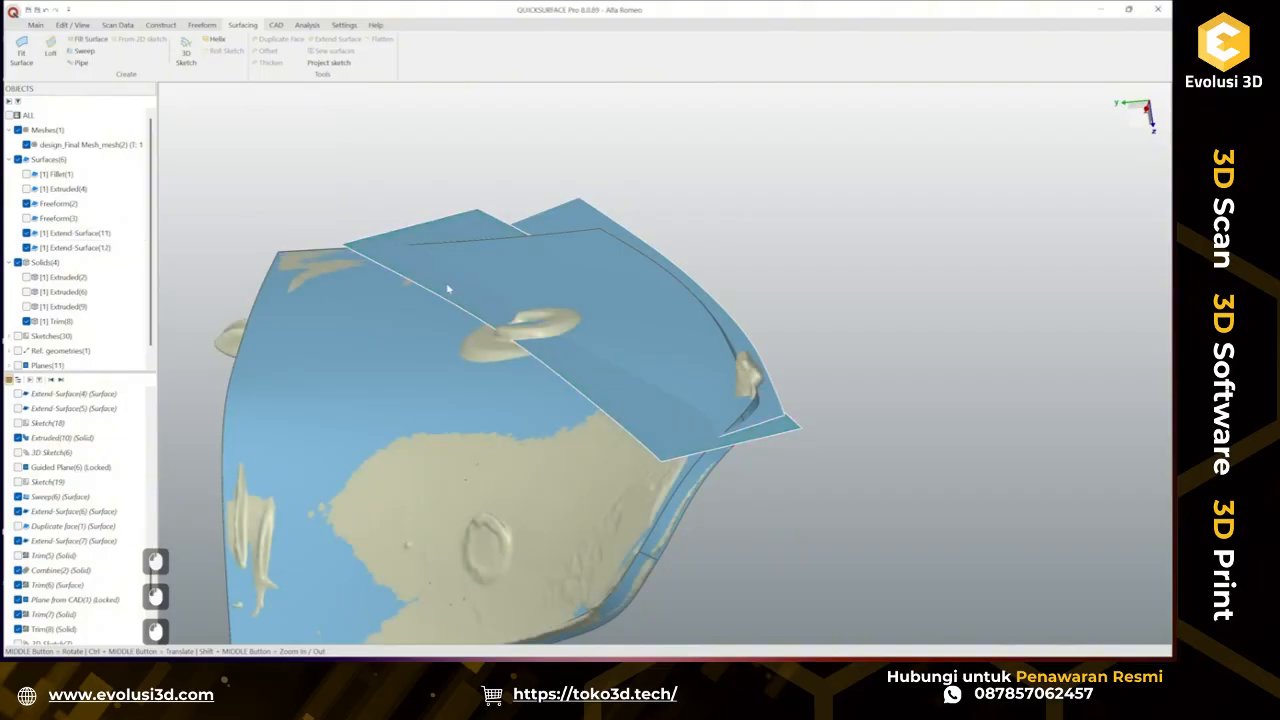
Trim the upper and lower extended surfaces against each other into a single surface.
mouse_move(449, 286)
middle_down()
mouse_move(509, 283)
mouse_move(489, 246)
mouse_move(503, 277)
mouse_move(440, 274)
middle_up()
scroll(705, 360, up, 5)
scroll(705, 360, up, 1)
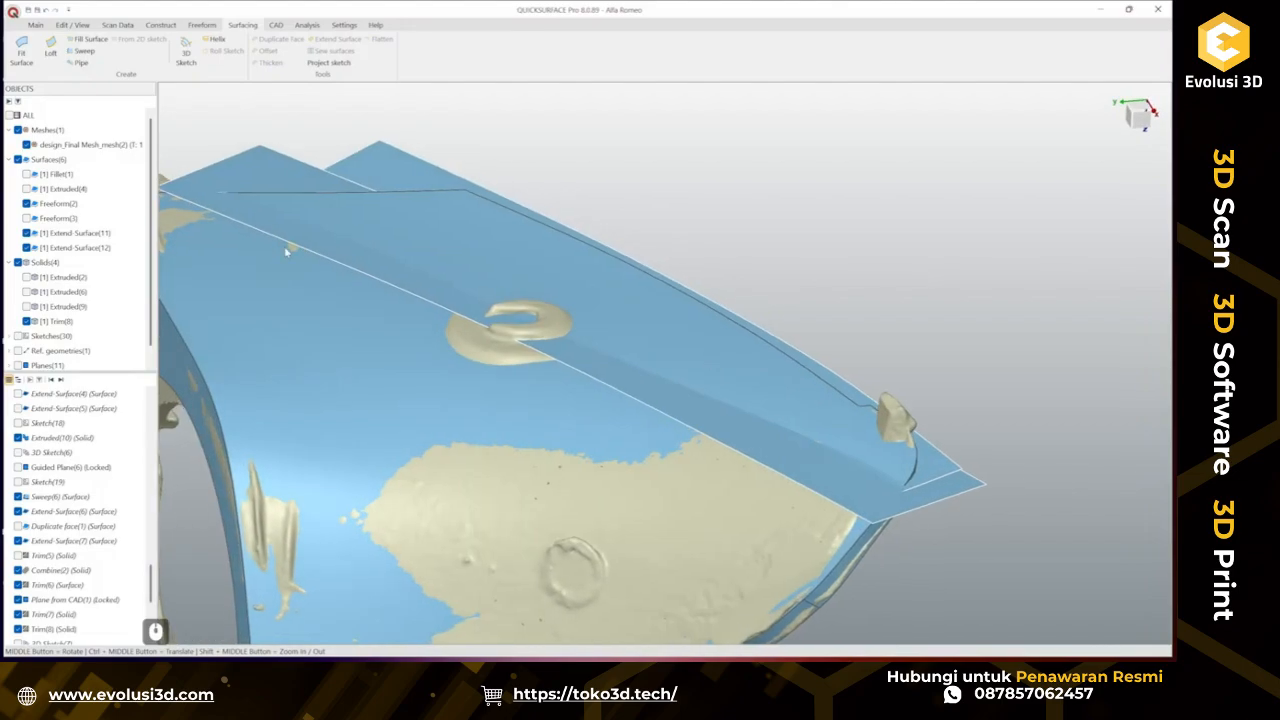
scroll(651, 352, down, 3)
middle_drag(560, 348, 435, 341)
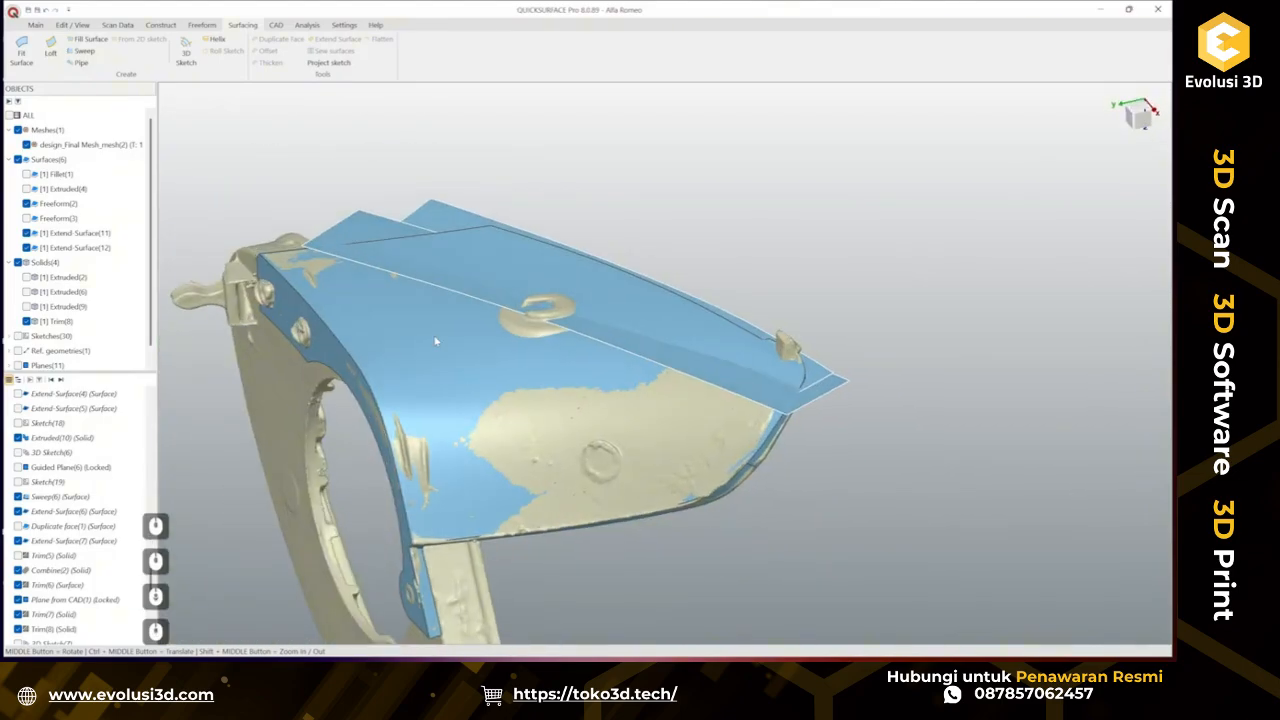
click(369, 241)
ctrl+click(427, 216)
click(445, 198)
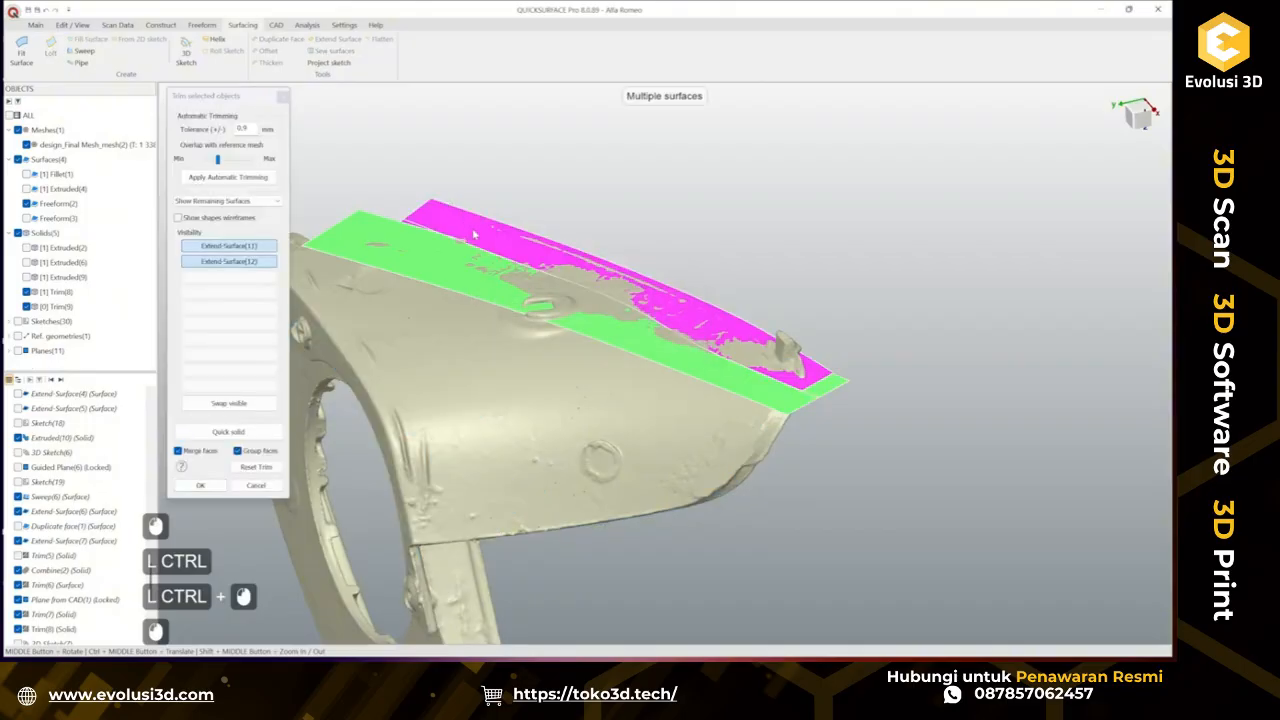
middle_drag(475, 235, 360, 187)
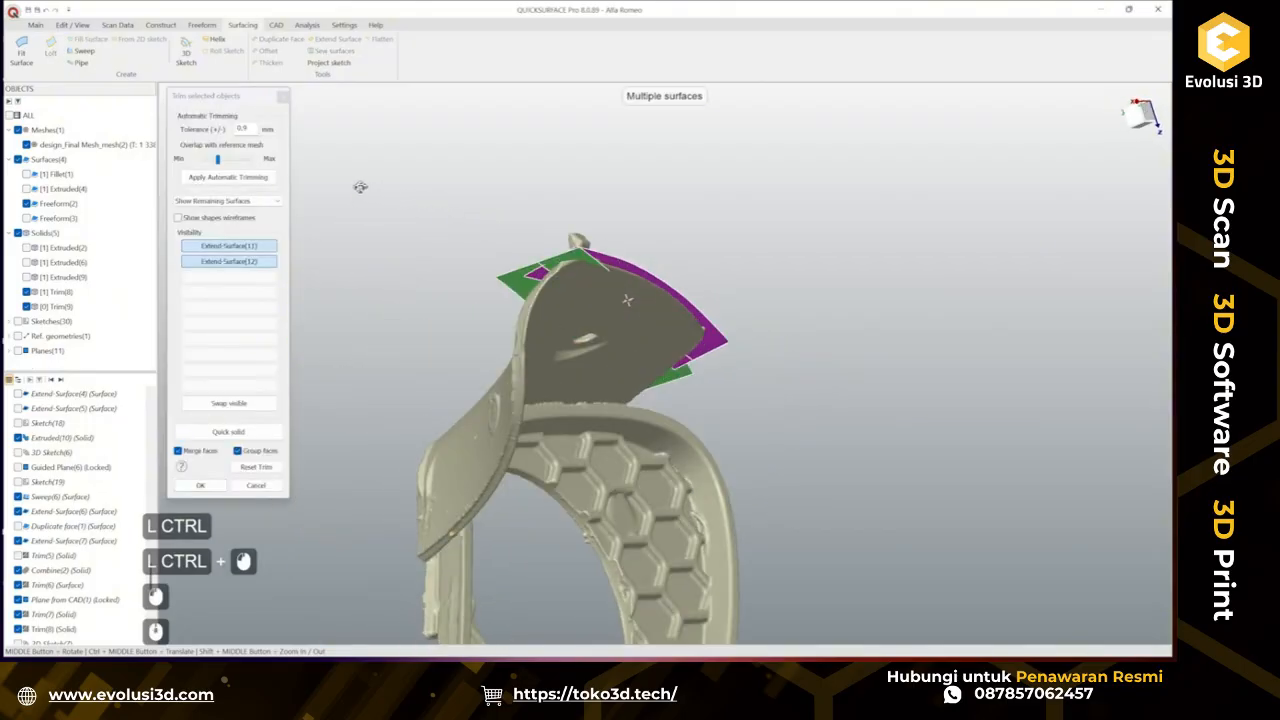
click(27, 145)
scroll(568, 262, up, 2)
click(583, 290)
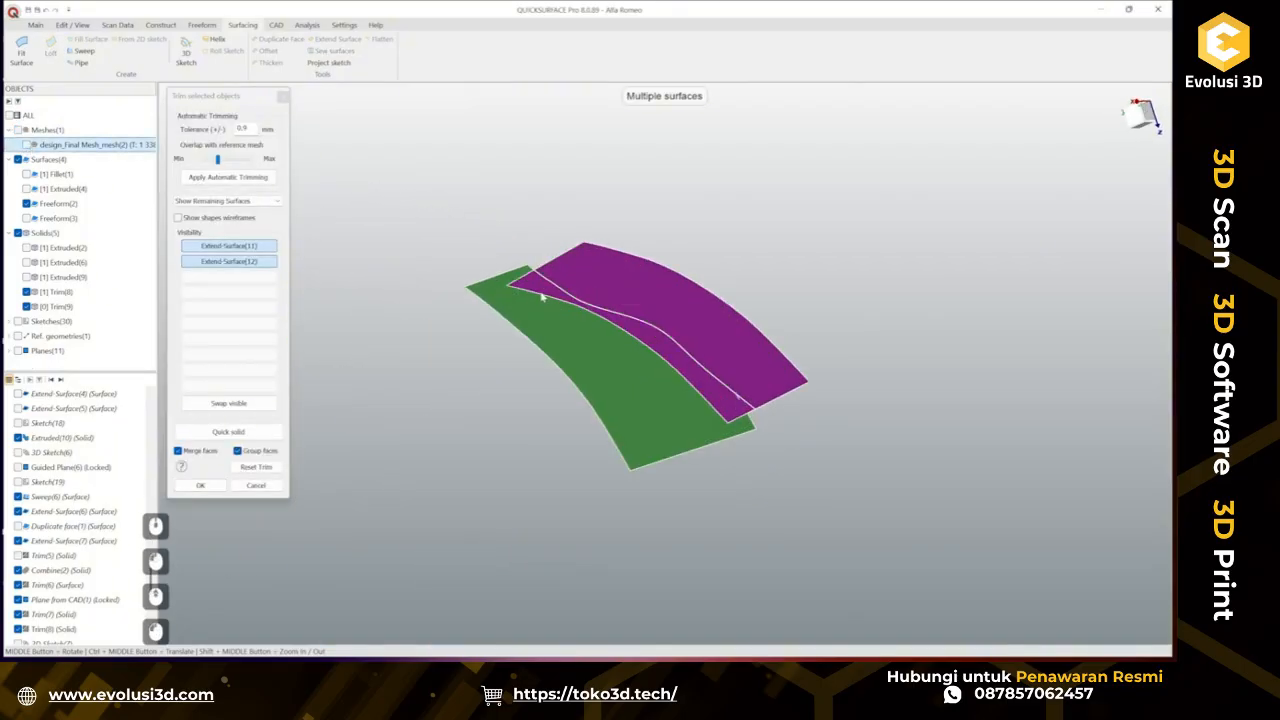
middle_drag(543, 289, 599, 339)
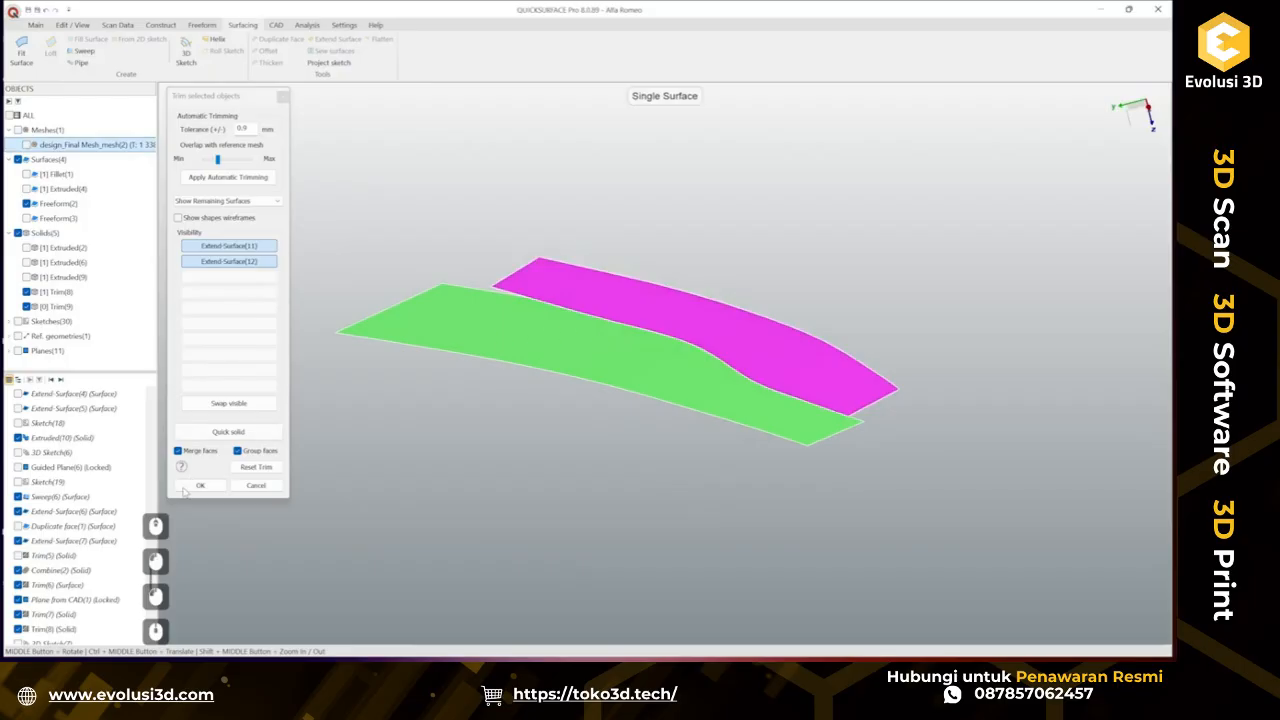
click(186, 488)
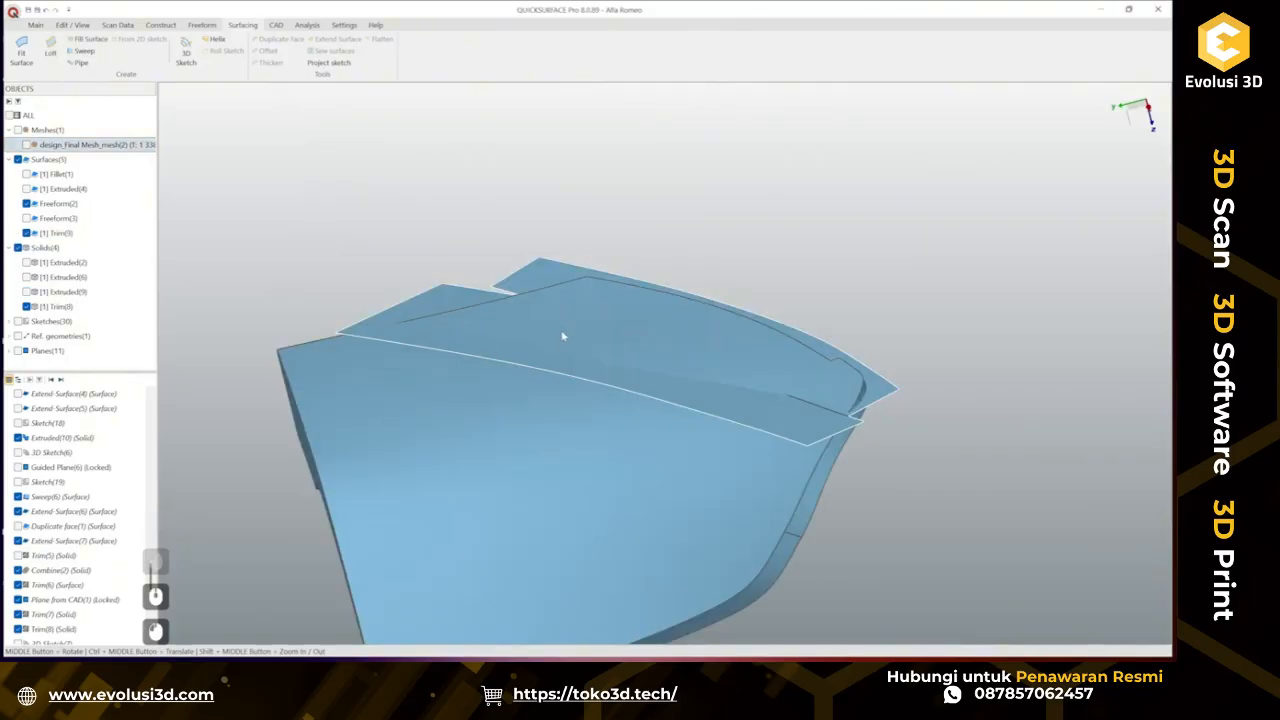
Delete the Trim(9) surface just created.
ctrl+middle_drag(518, 337, 577, 437)
middle_drag(345, 262, 505, 436)
scroll(234, 242, up, 3)
ctrl+middle_drag(357, 268, 487, 261)
scroll(70, 520, down, 9)
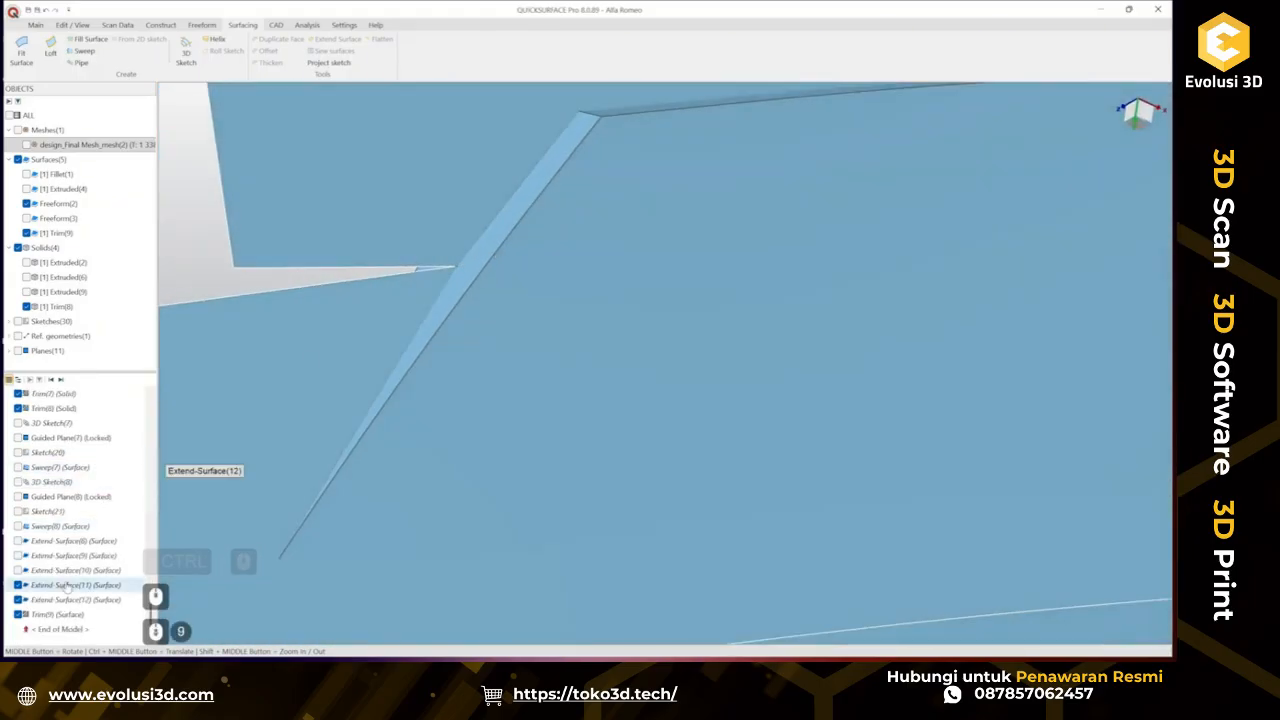
click(57, 614)
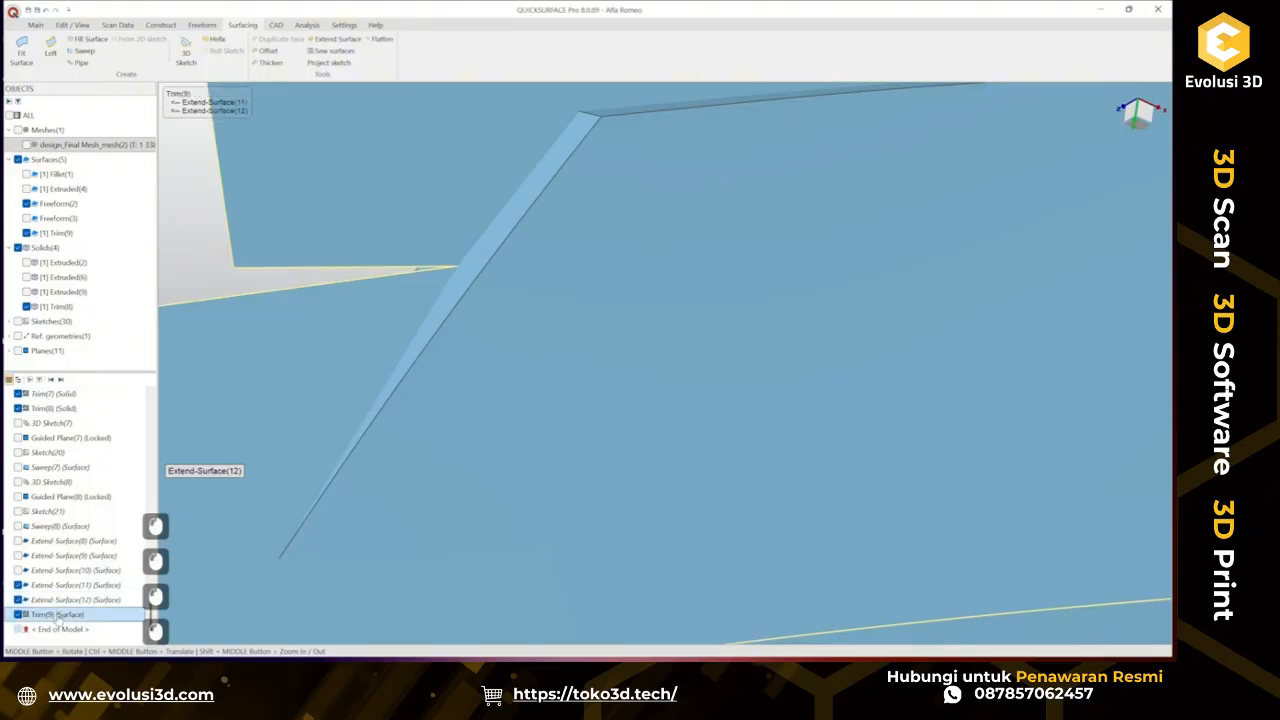
key(Delete)
key(Return)
Extend the lower surface along its upper edge with the Extend Surface tool.
scroll(300, 405, down, 2)
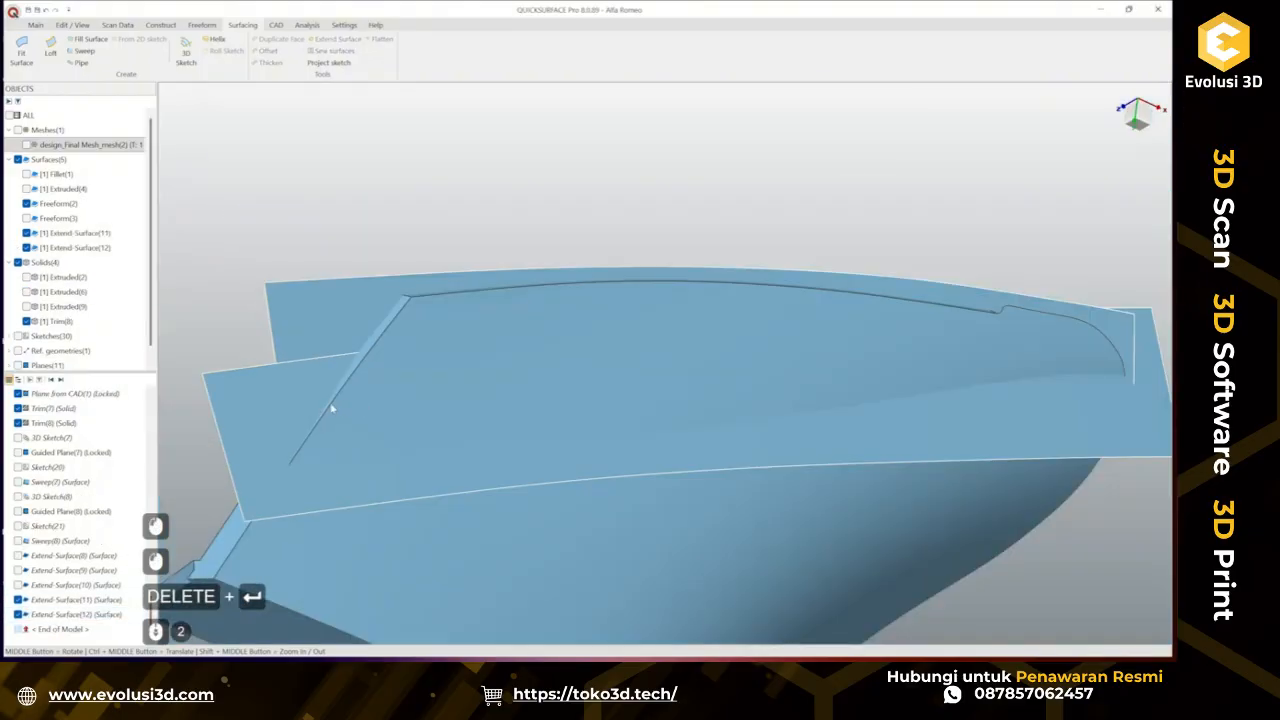
middle_drag(331, 409, 502, 433)
click(300, 410)
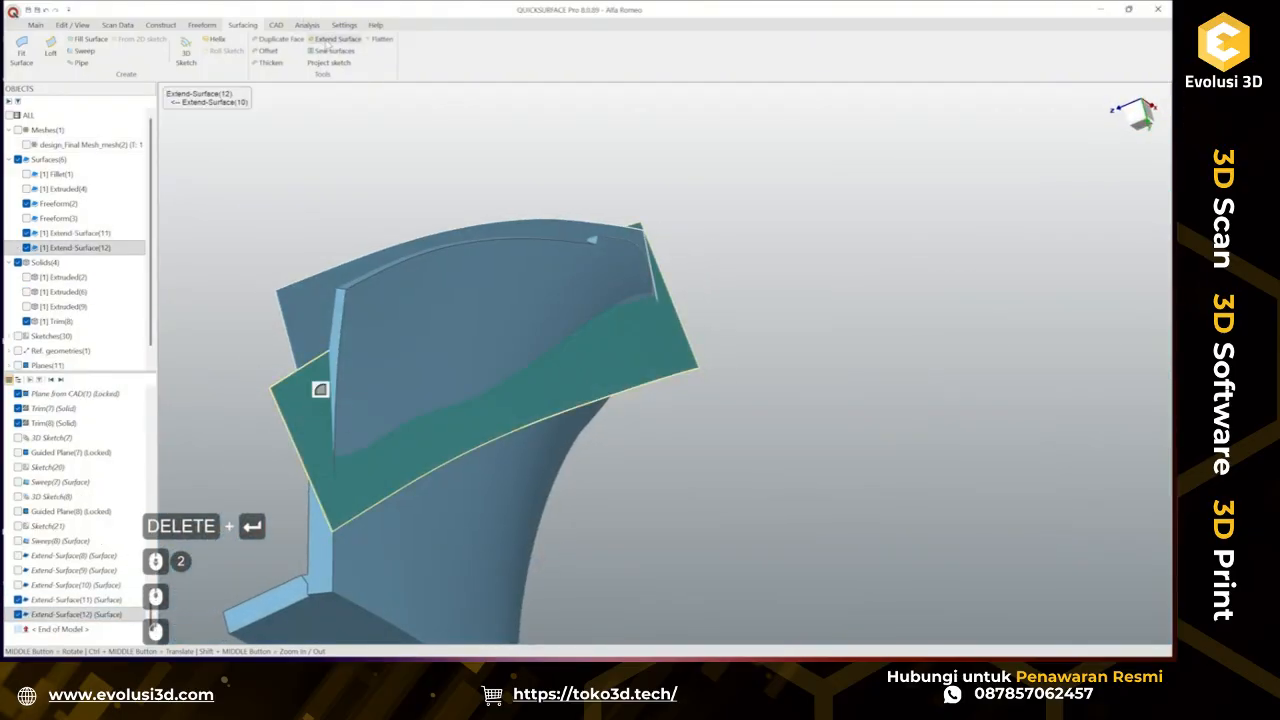
click(338, 38)
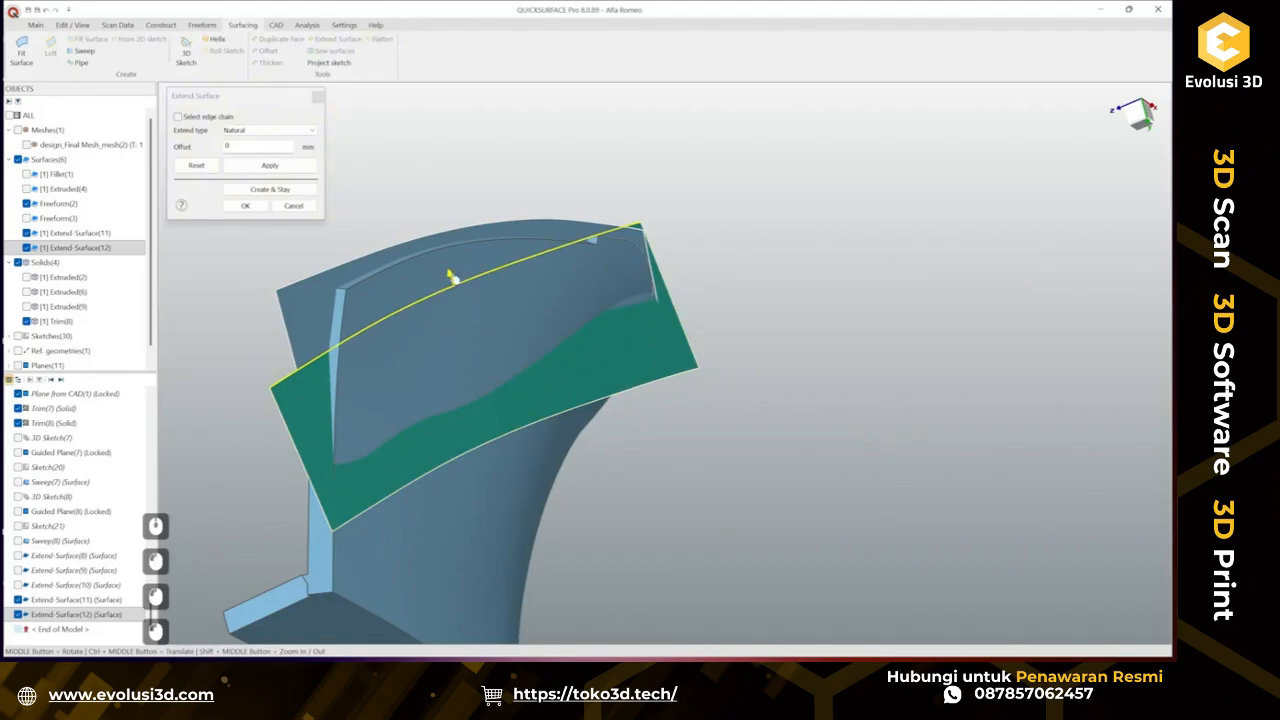
click(452, 277)
click(246, 206)
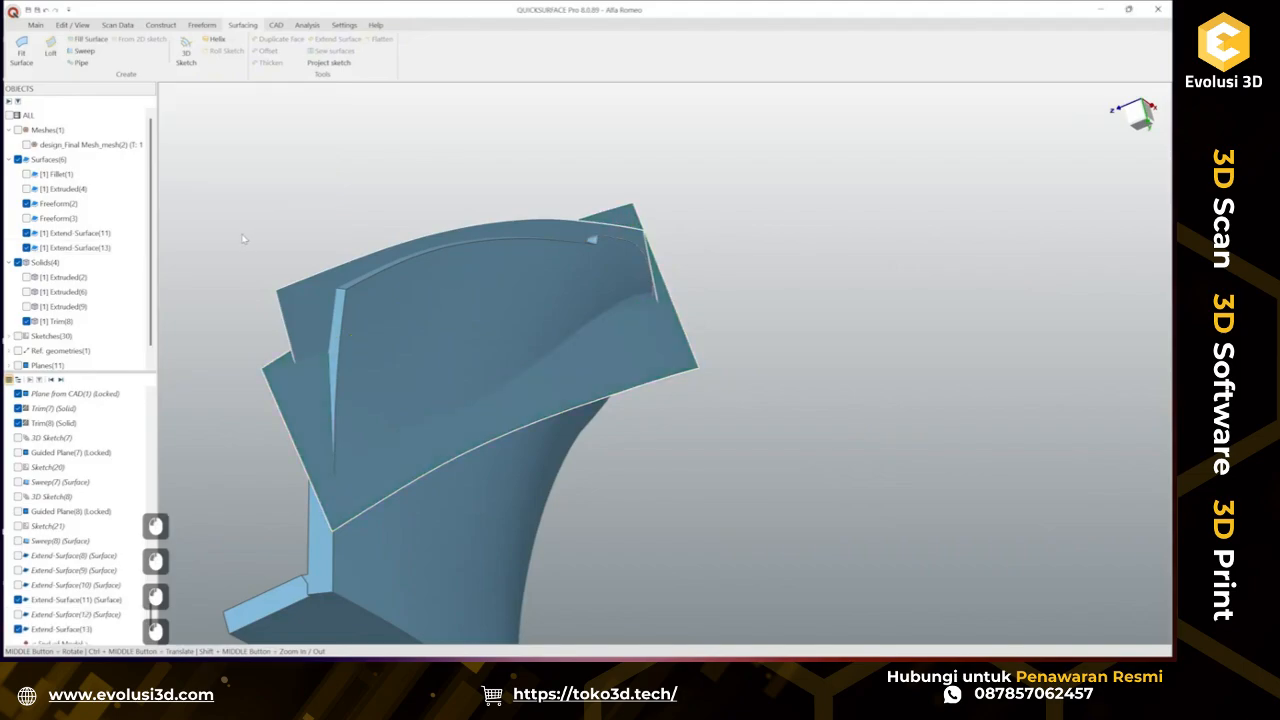
Trim the two extended surfaces against each other into a single surface, keeping the outer portions.
ctrl+click(322, 362)
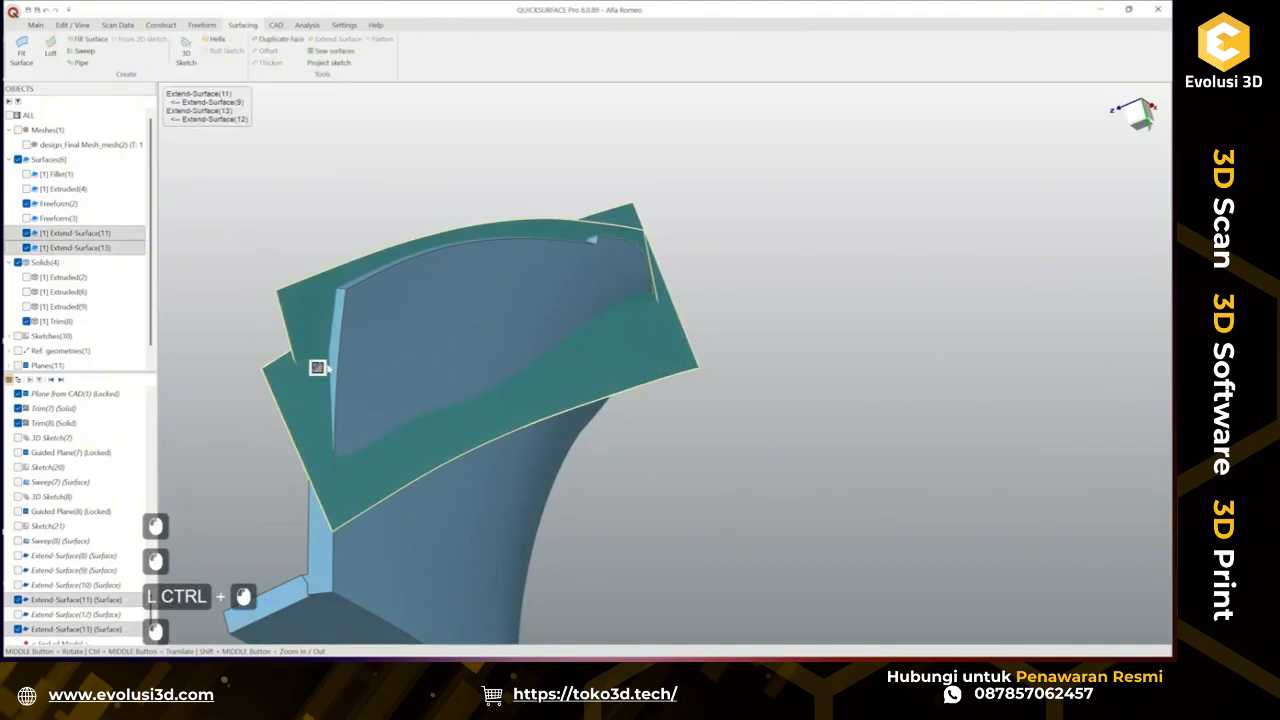
ctrl+click(297, 381)
click(306, 363)
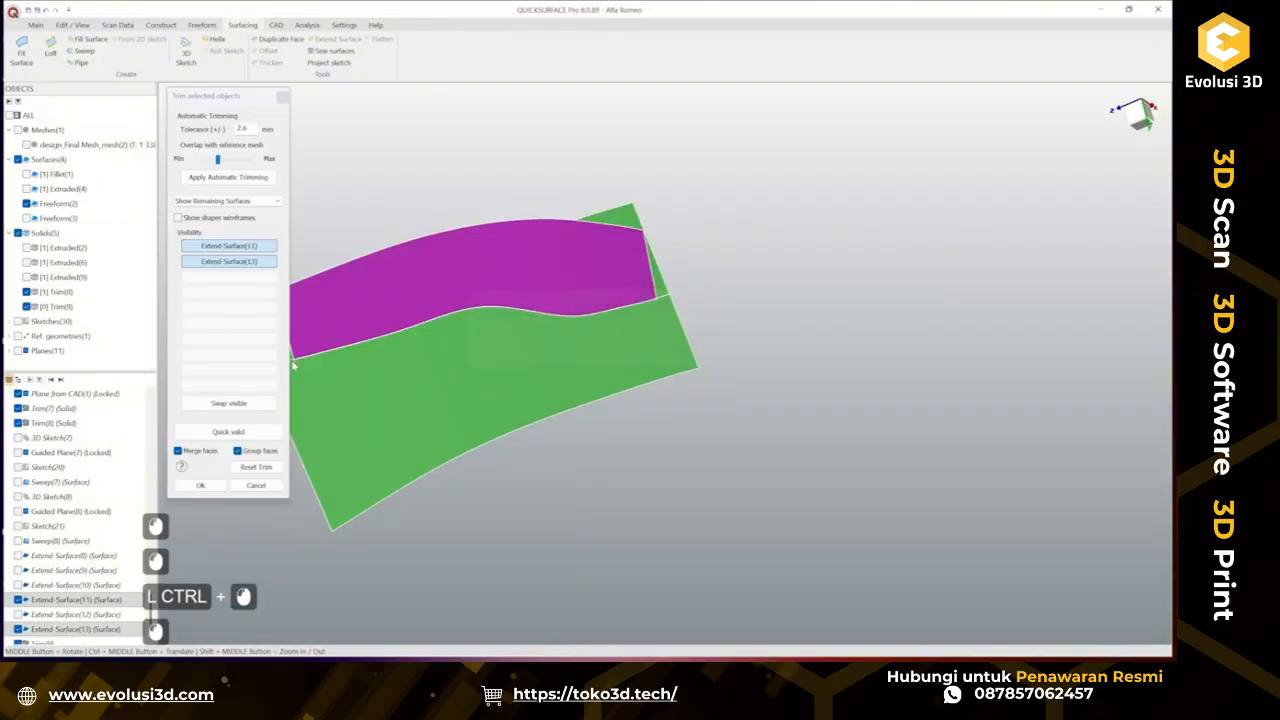
middle_drag(302, 362, 414, 328)
click(428, 302)
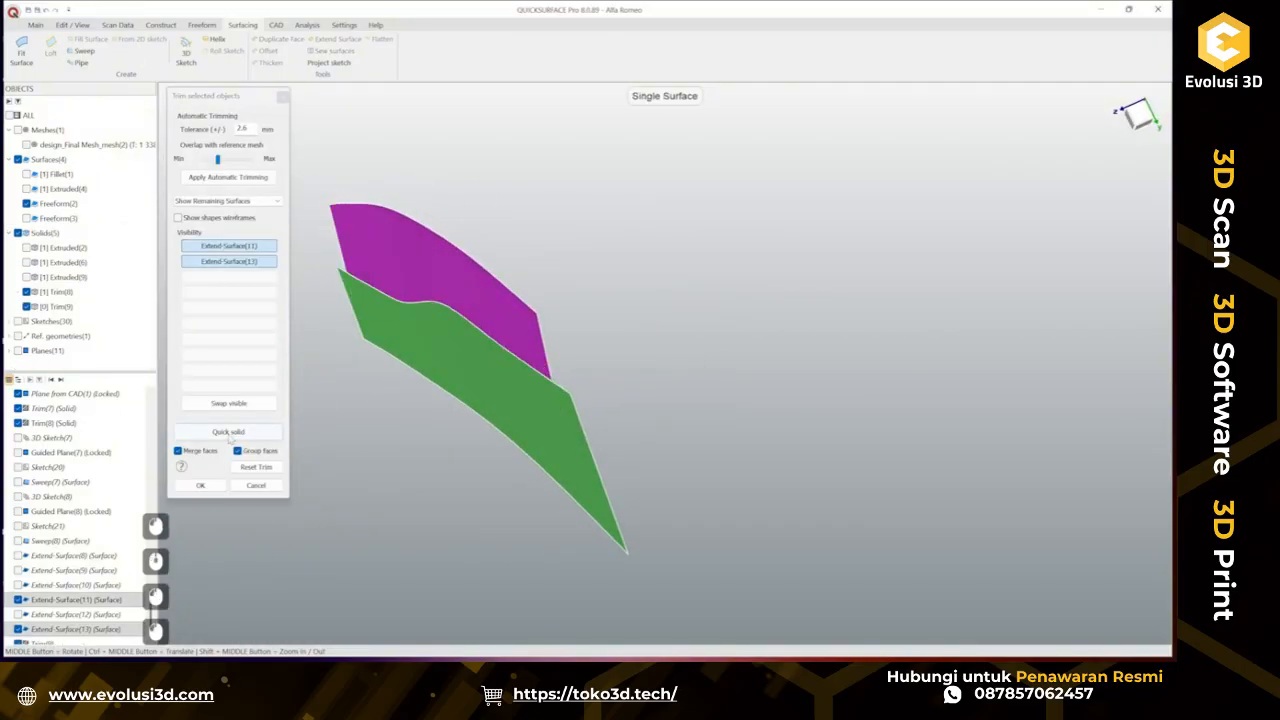
click(201, 485)
Hide the solid and show the scan to inspect the trimmed surface against it.
middle_drag(440, 414, 769, 374)
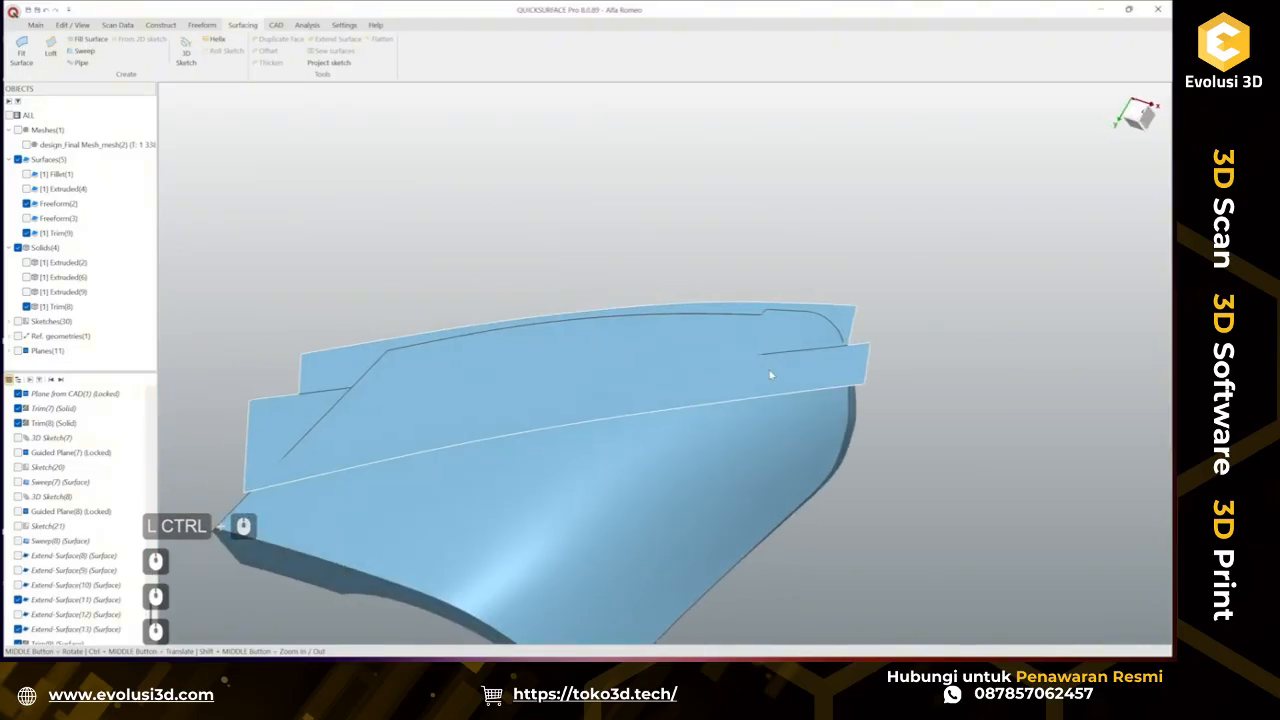
click(26, 306)
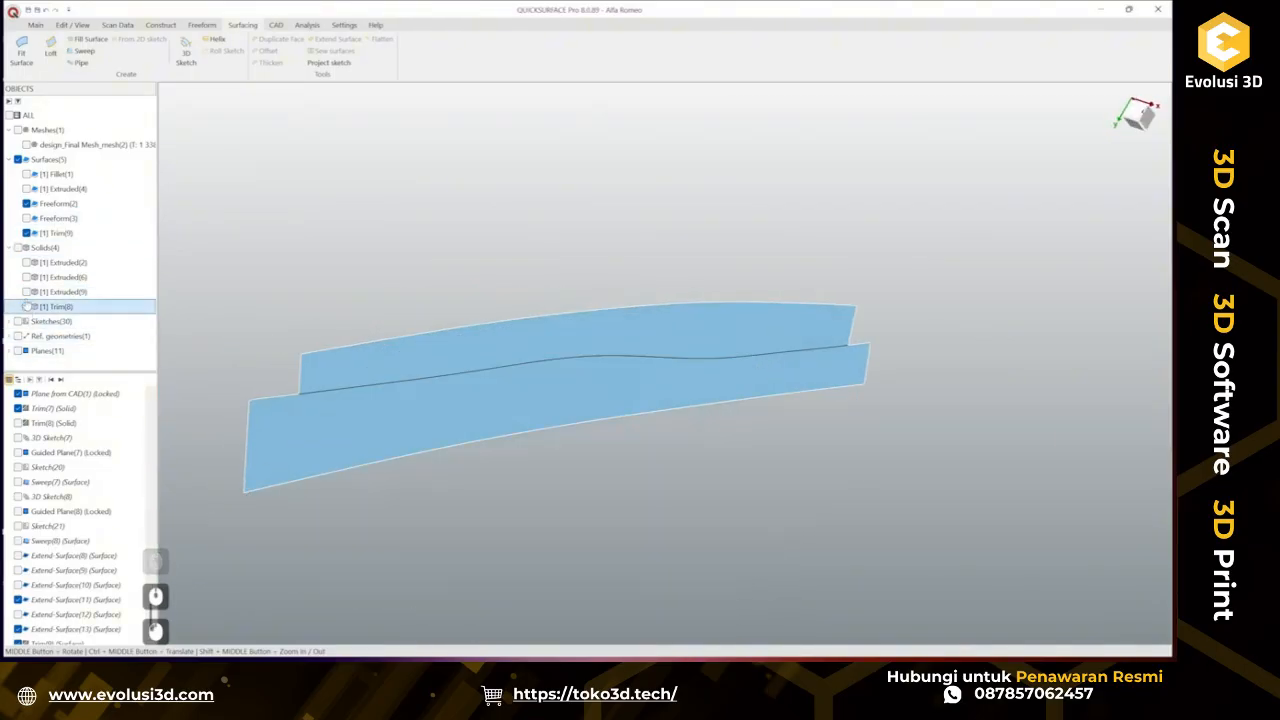
click(26, 145)
middle_drag(620, 365, 808, 527)
scroll(763, 431, up, 3)
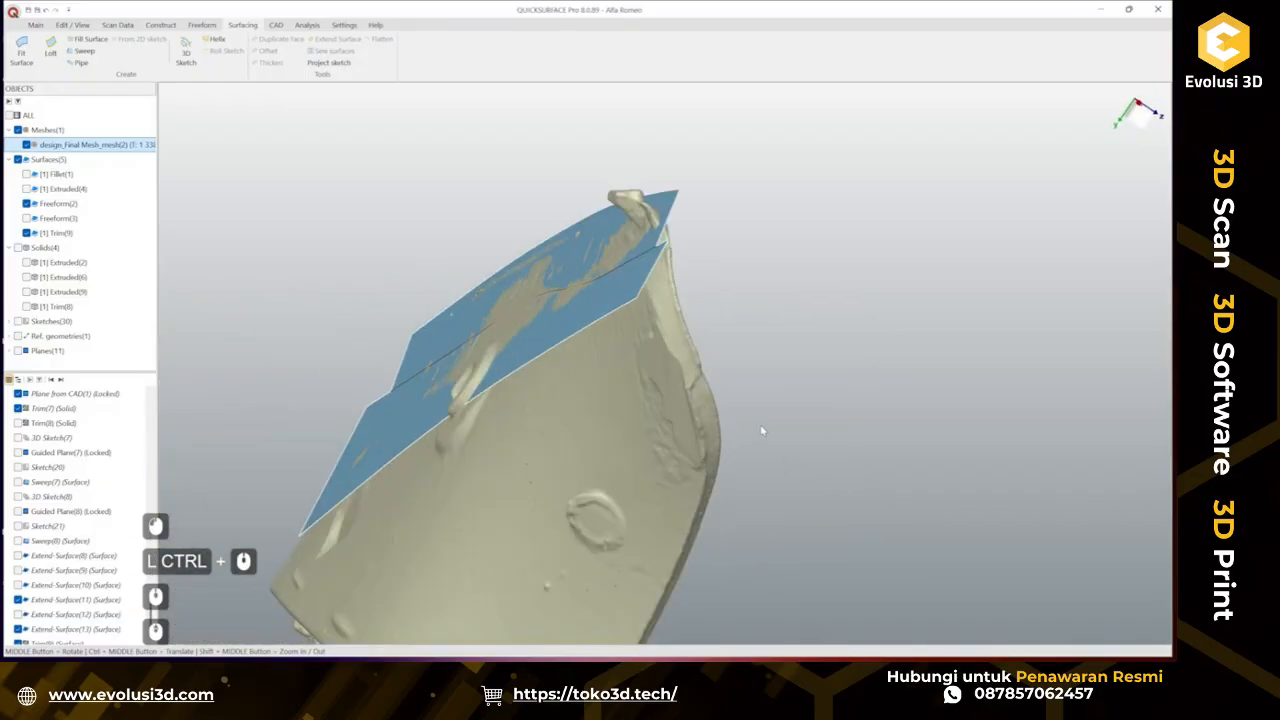
middle_drag(763, 431, 616, 266)
scroll(600, 311, down, 1)
scroll(634, 339, down, 3)
middle_drag(634, 339, 370, 401)
scroll(555, 407, up, 3)
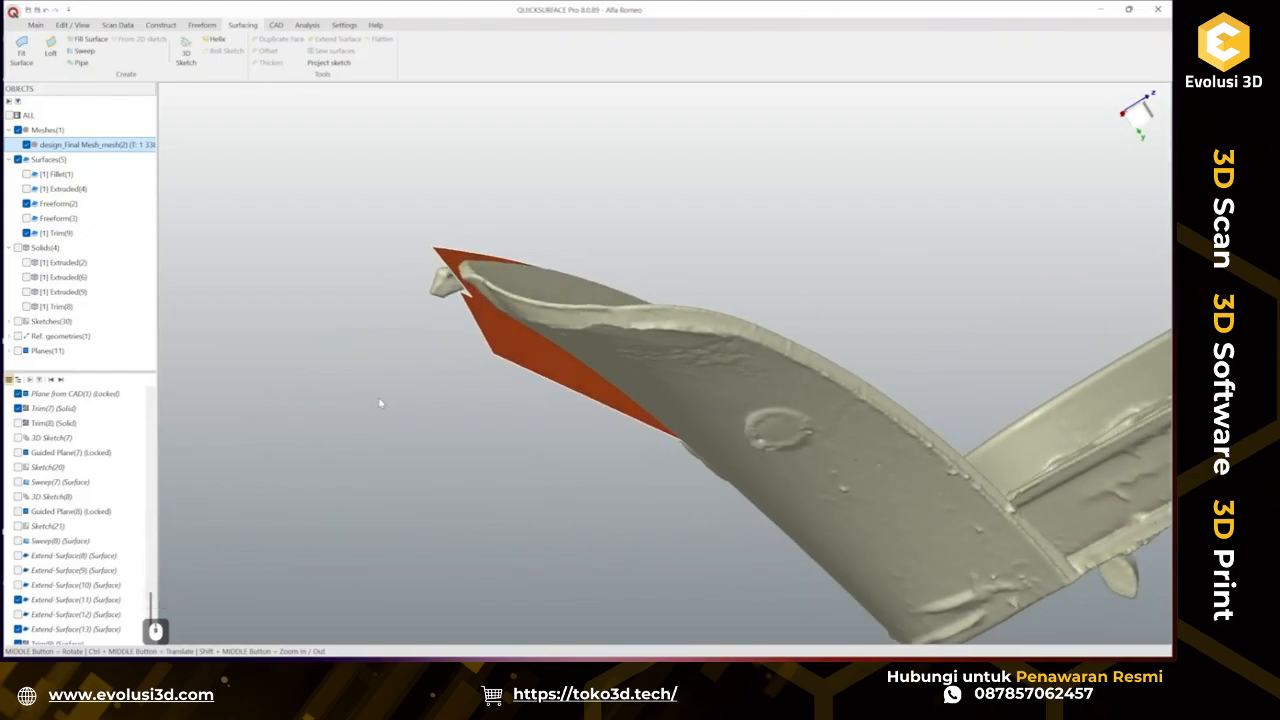
Show the trimmed solid again and duplicate its top loft face.
click(613, 320)
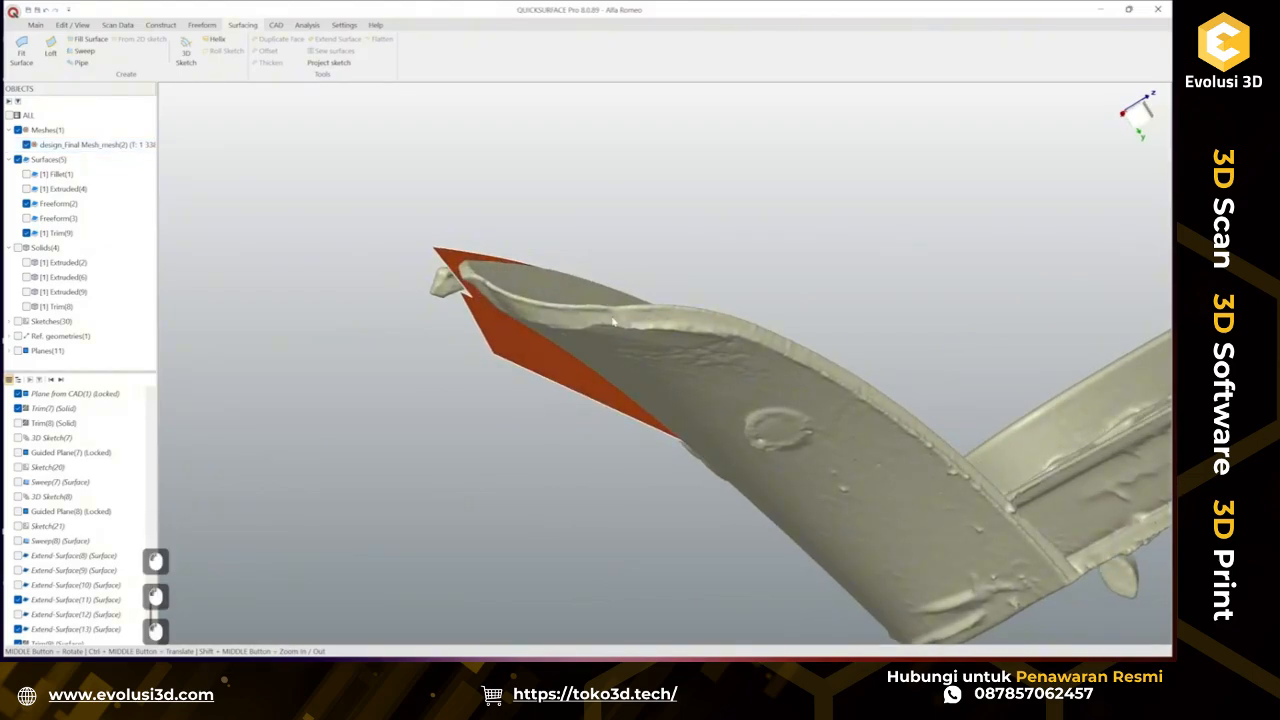
click(26, 306)
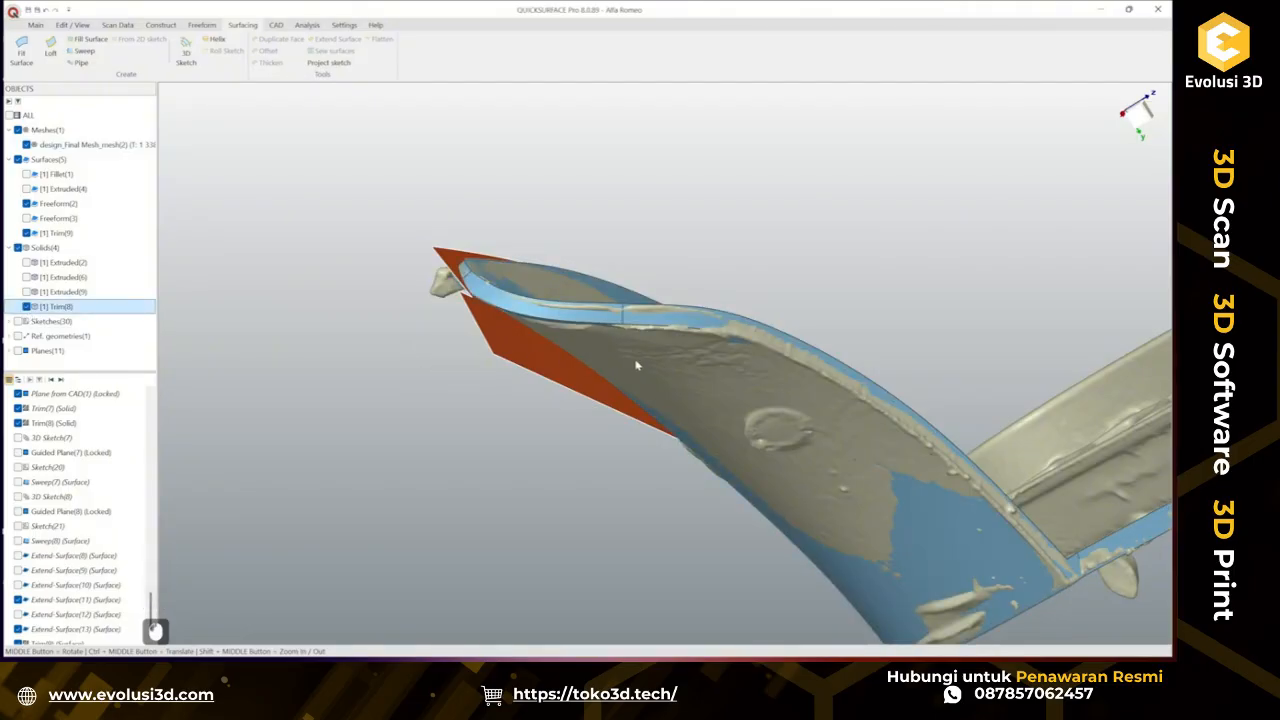
click(668, 321)
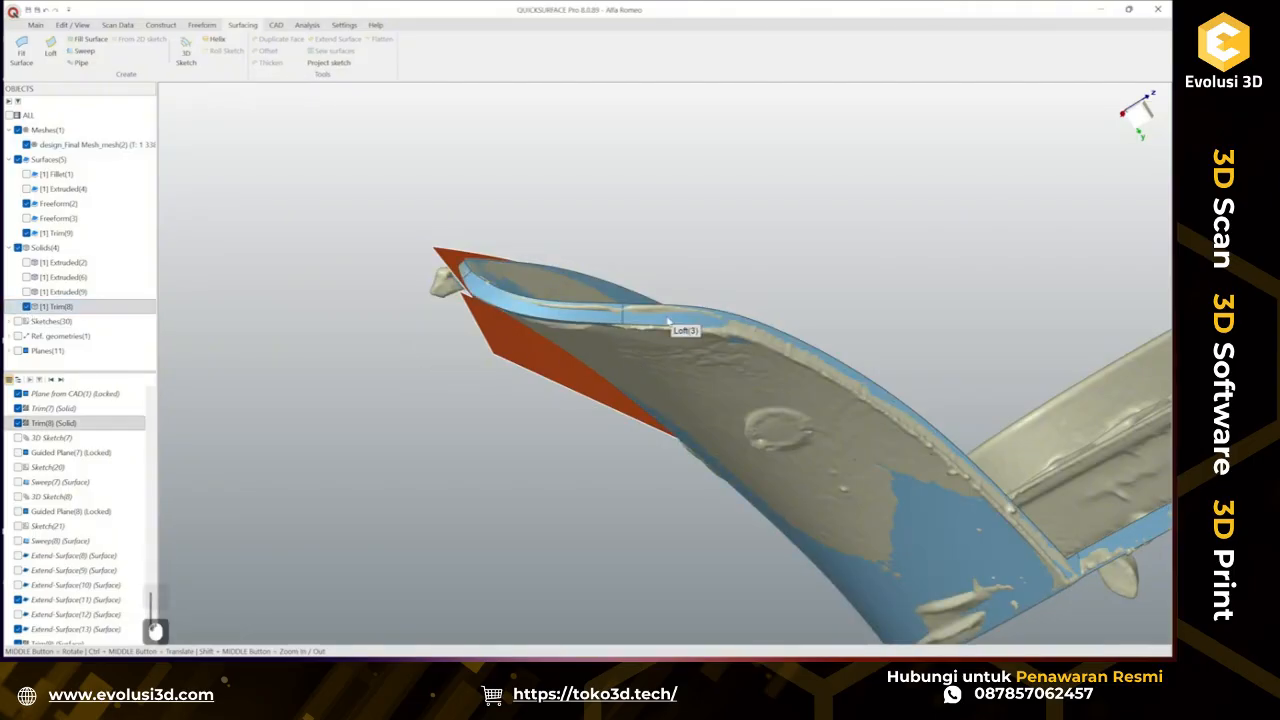
click(291, 41)
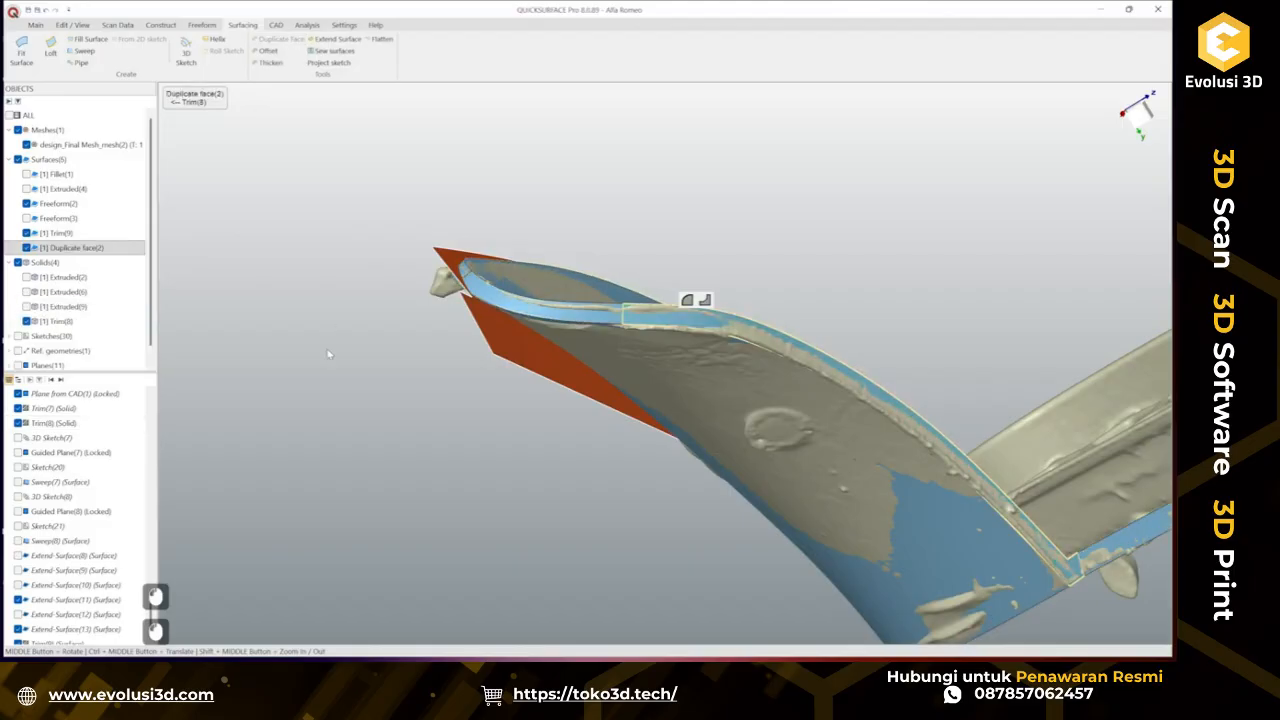
Hide the trimmed solid and draw a 3D sketch line across both surfaces near the pointed corner.
click(26, 324)
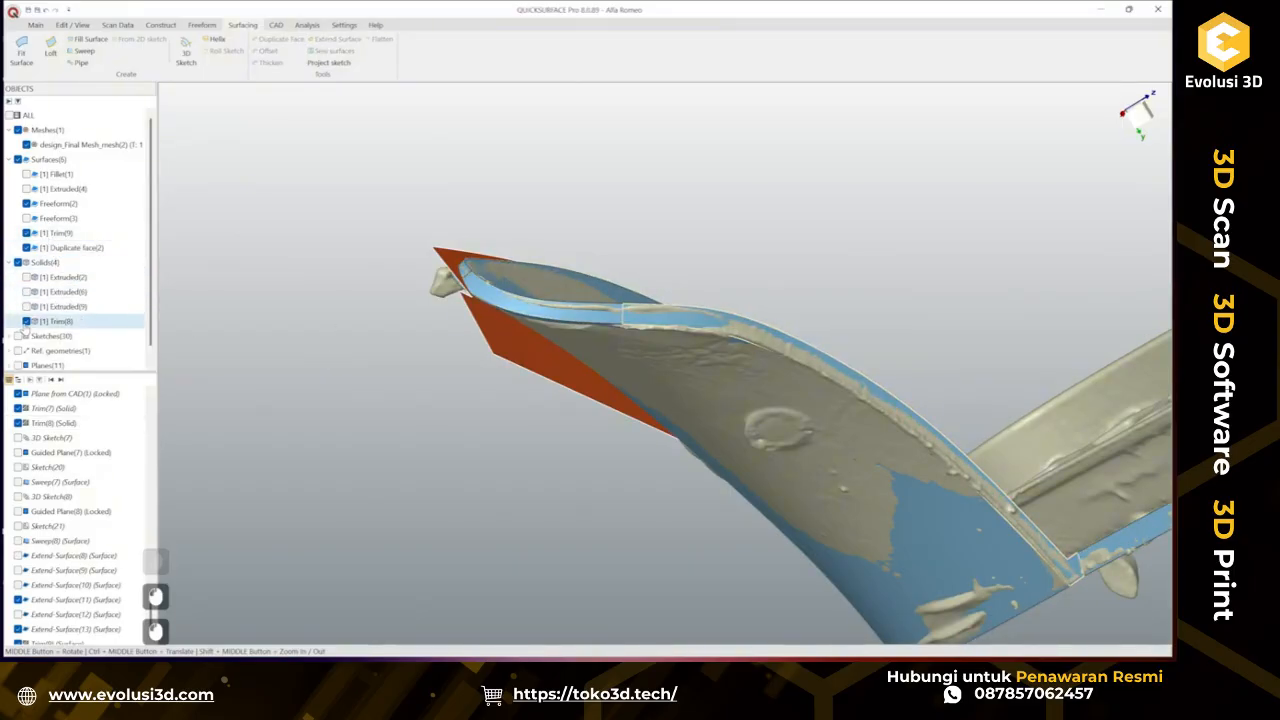
click(26, 321)
middle_drag(586, 320, 697, 302)
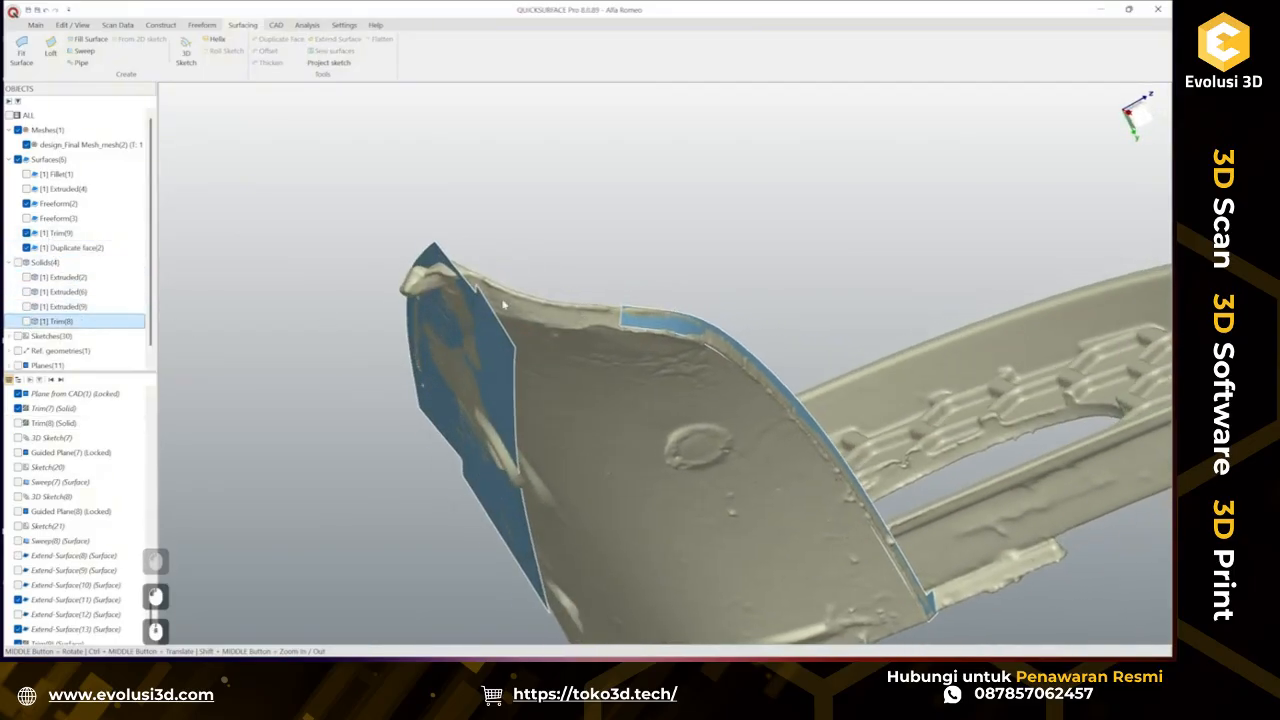
middle_drag(544, 312, 506, 566)
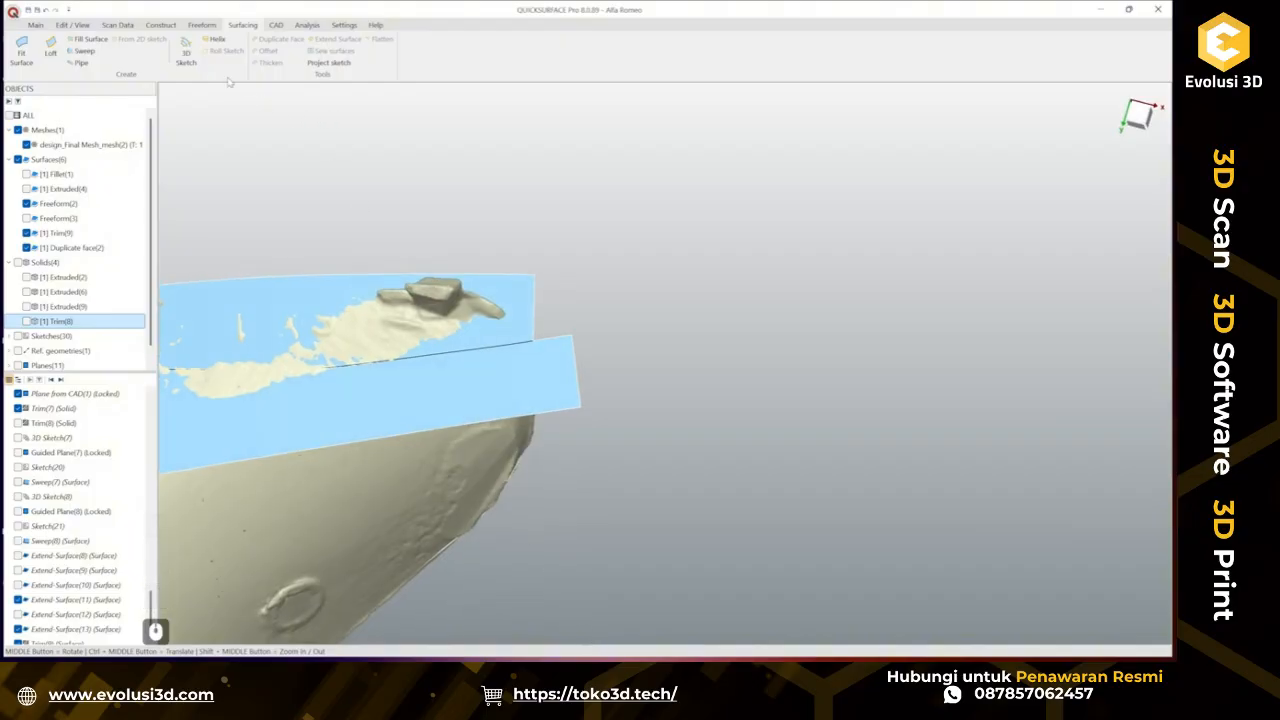
click(186, 50)
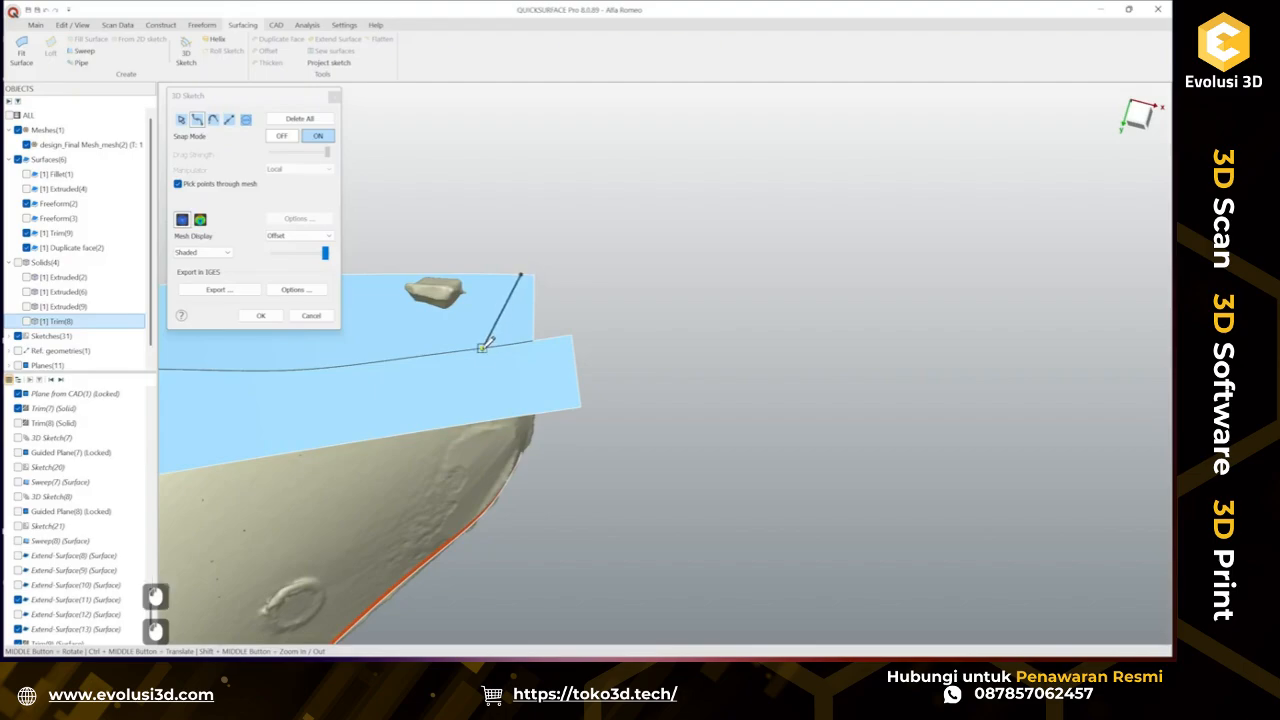
double_click(437, 427)
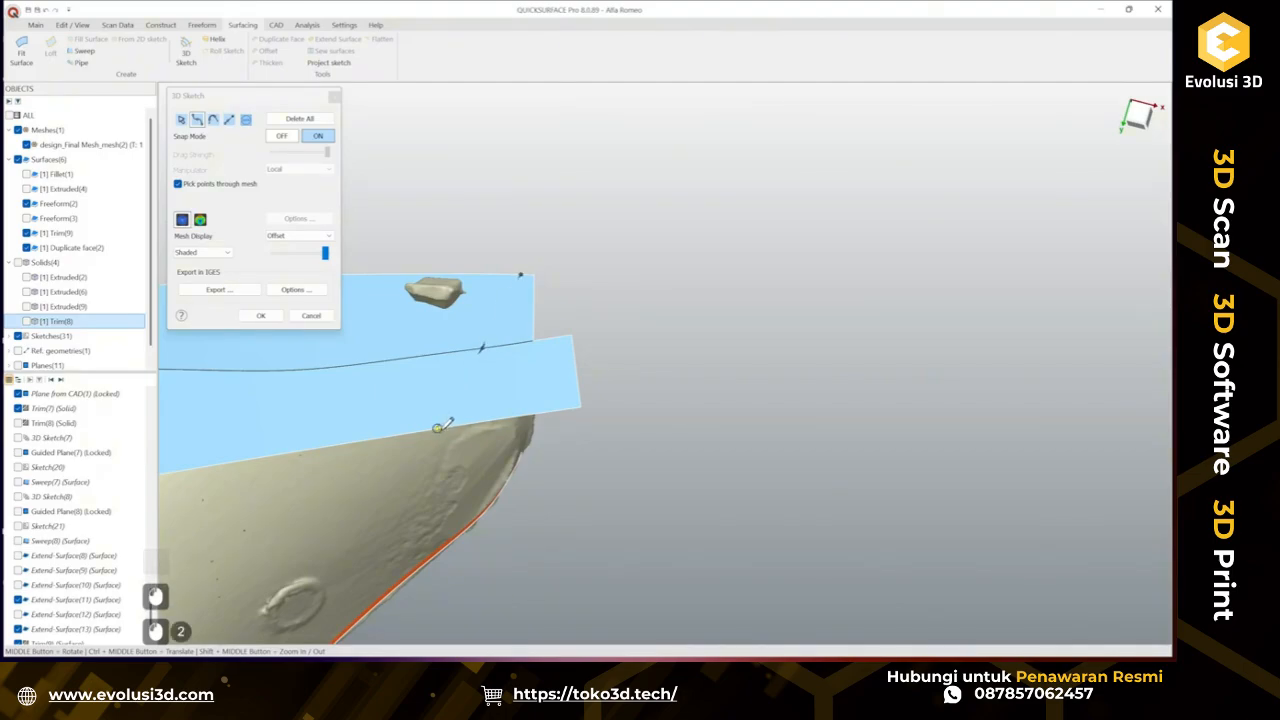
click(276, 318)
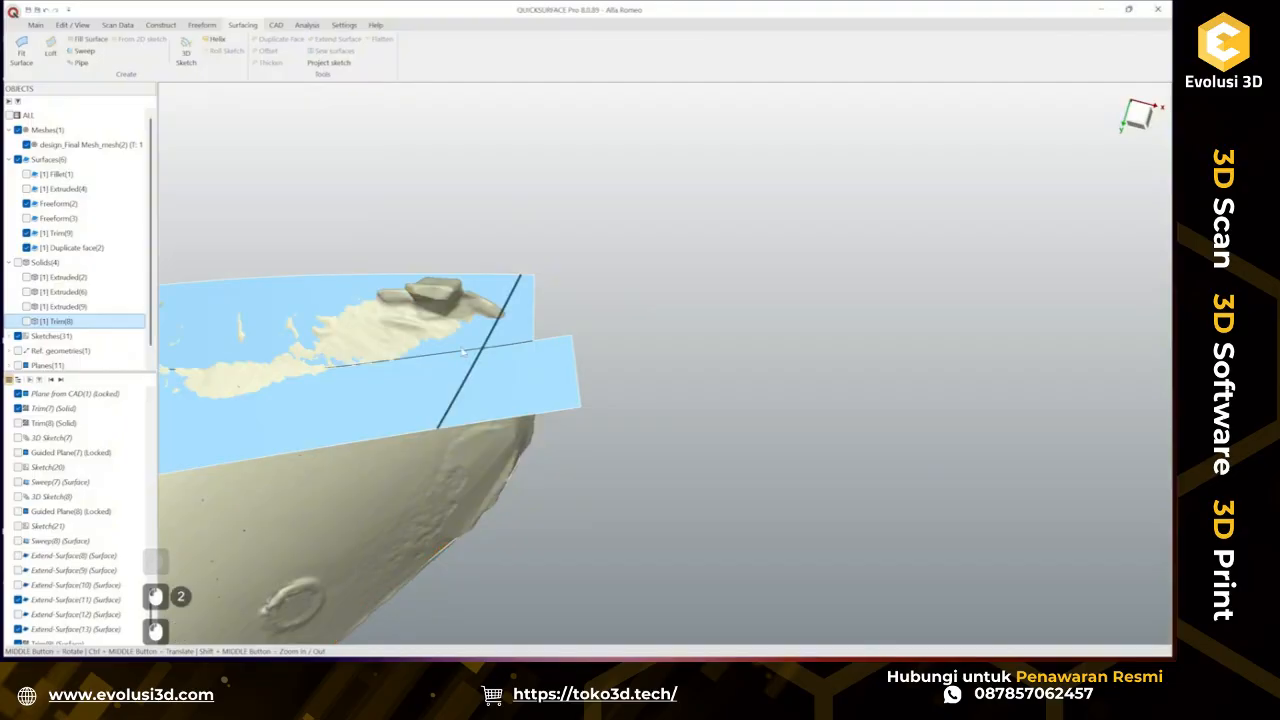
Project the sketch line onto both surfaces and delete the split-off portion beyond the line.
drag(340, 220, 630, 476)
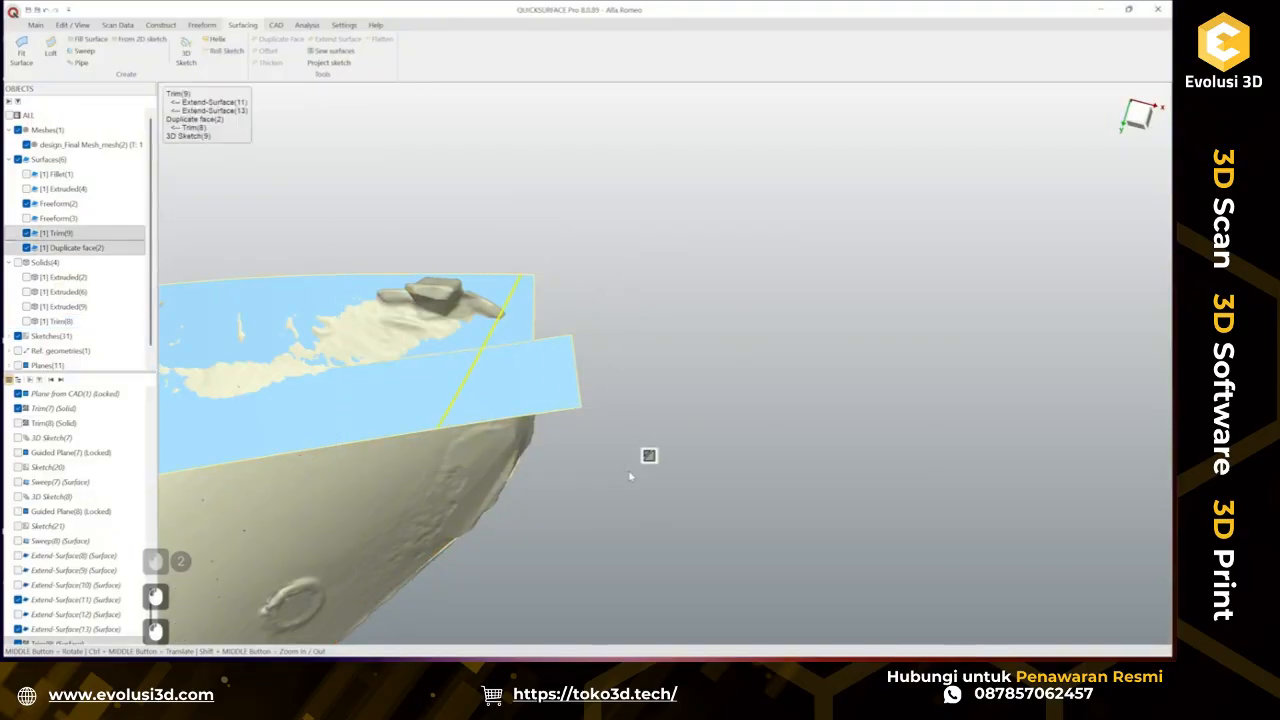
click(352, 68)
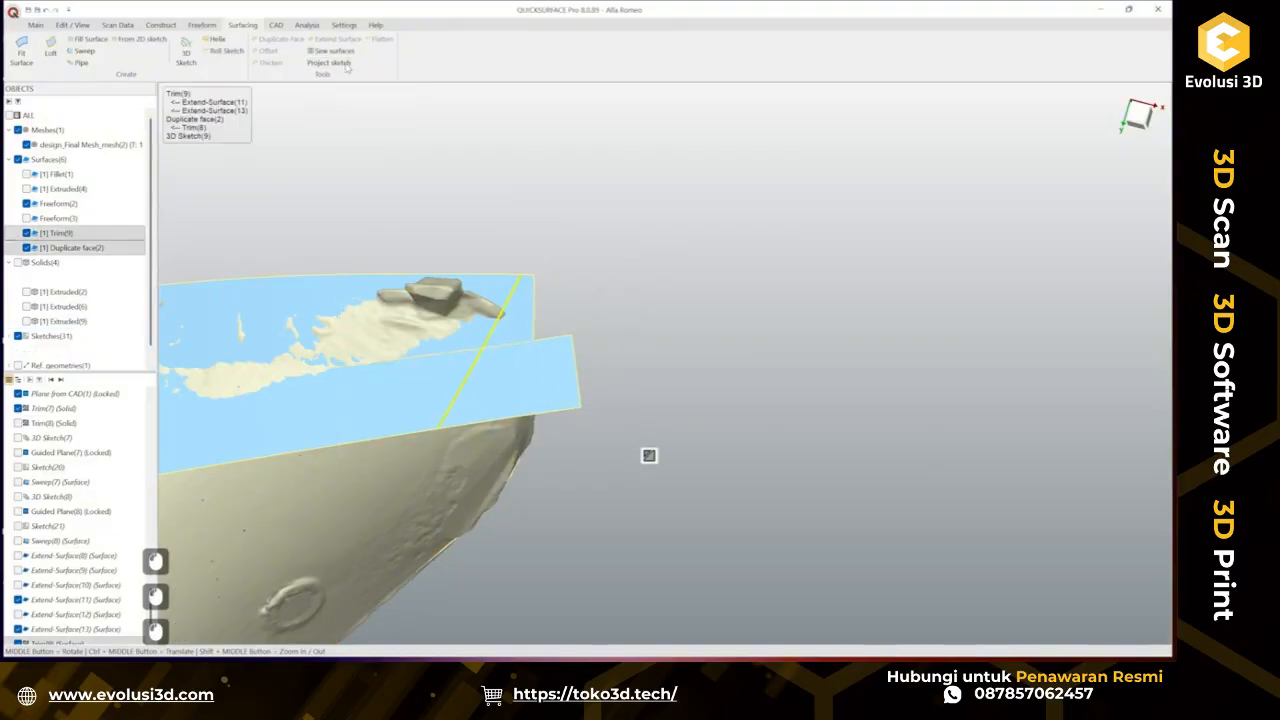
click(525, 323)
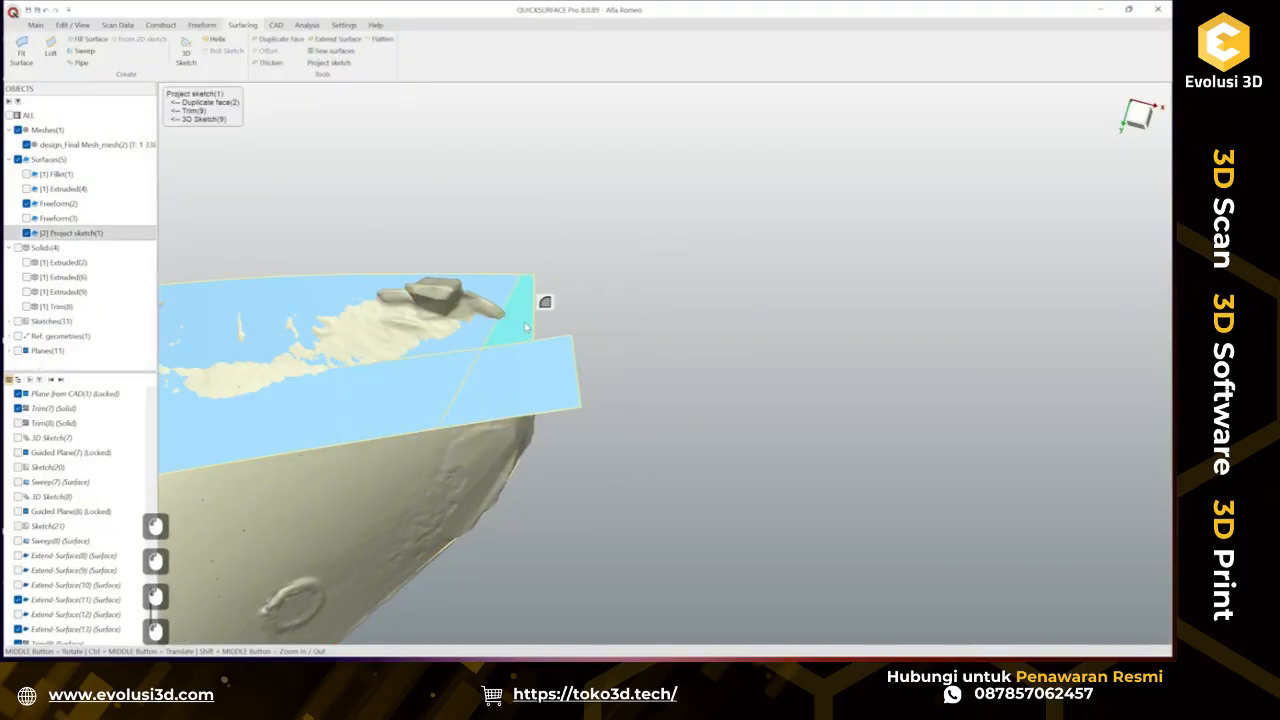
click(276, 25)
click(199, 62)
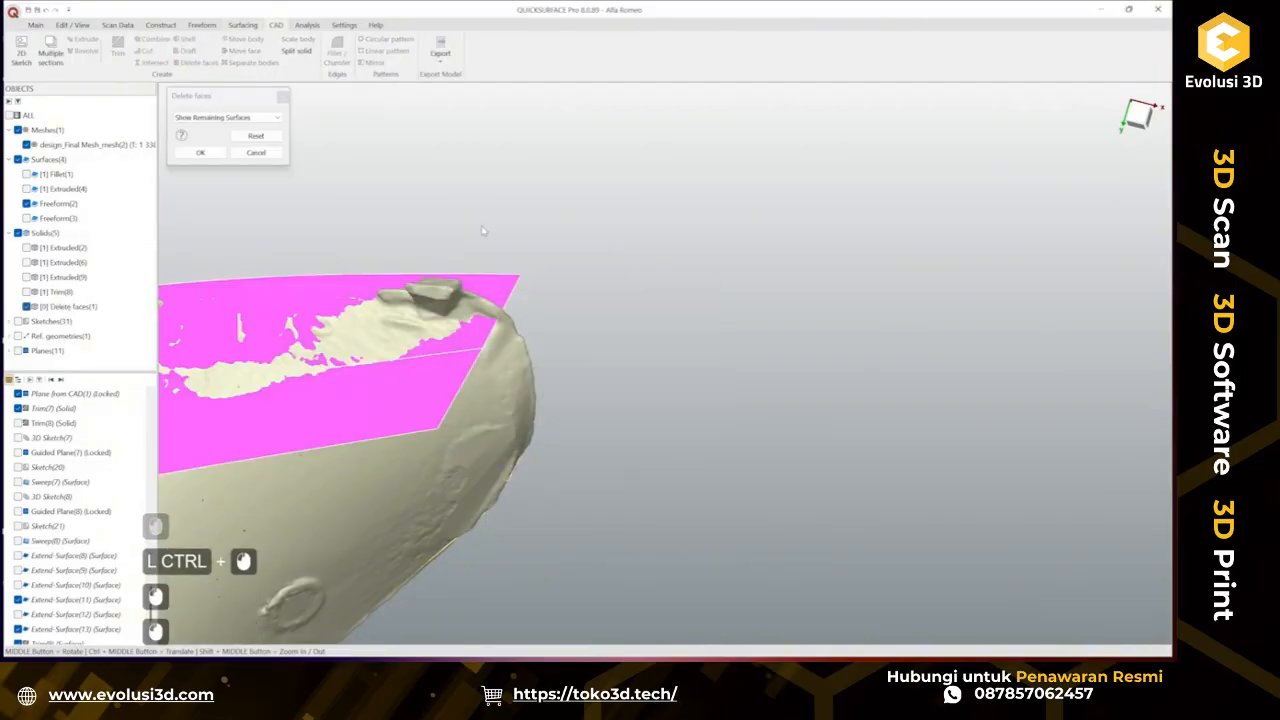
click(201, 154)
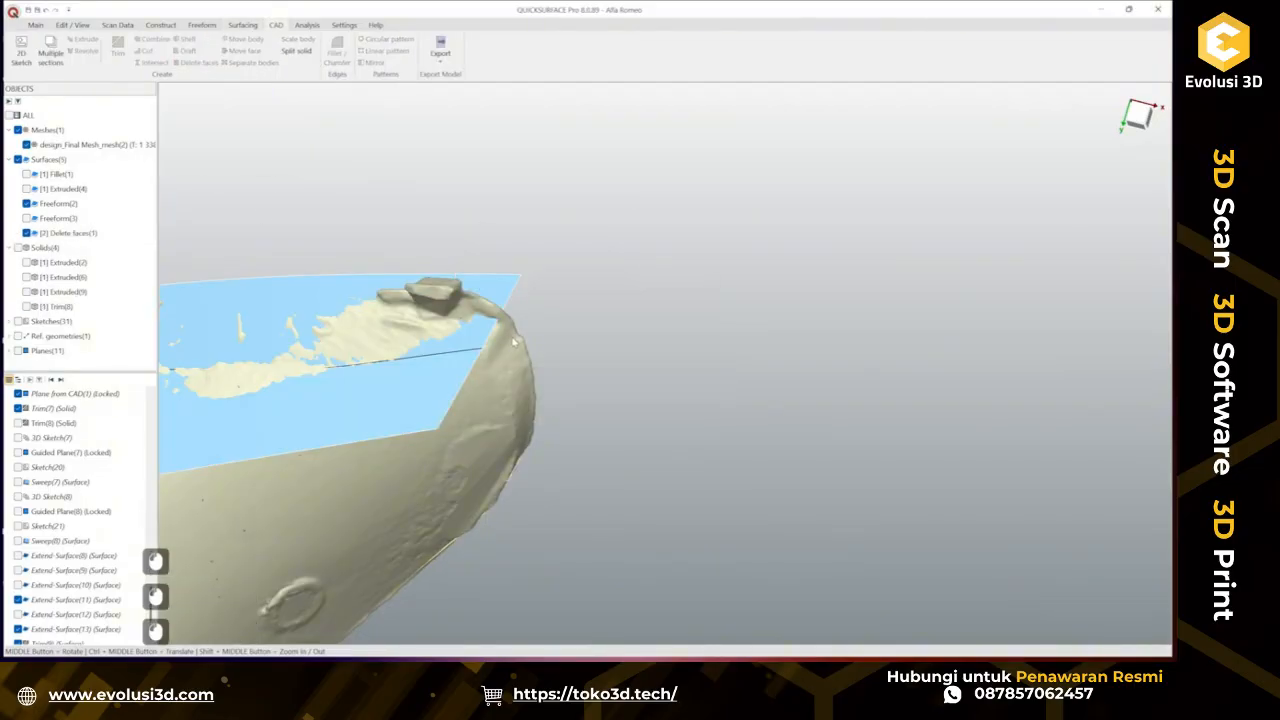
Try to loft a surface between the cut edges of the two surfaces, making the lower edge tangent.
middle_drag(514, 343, 418, 254)
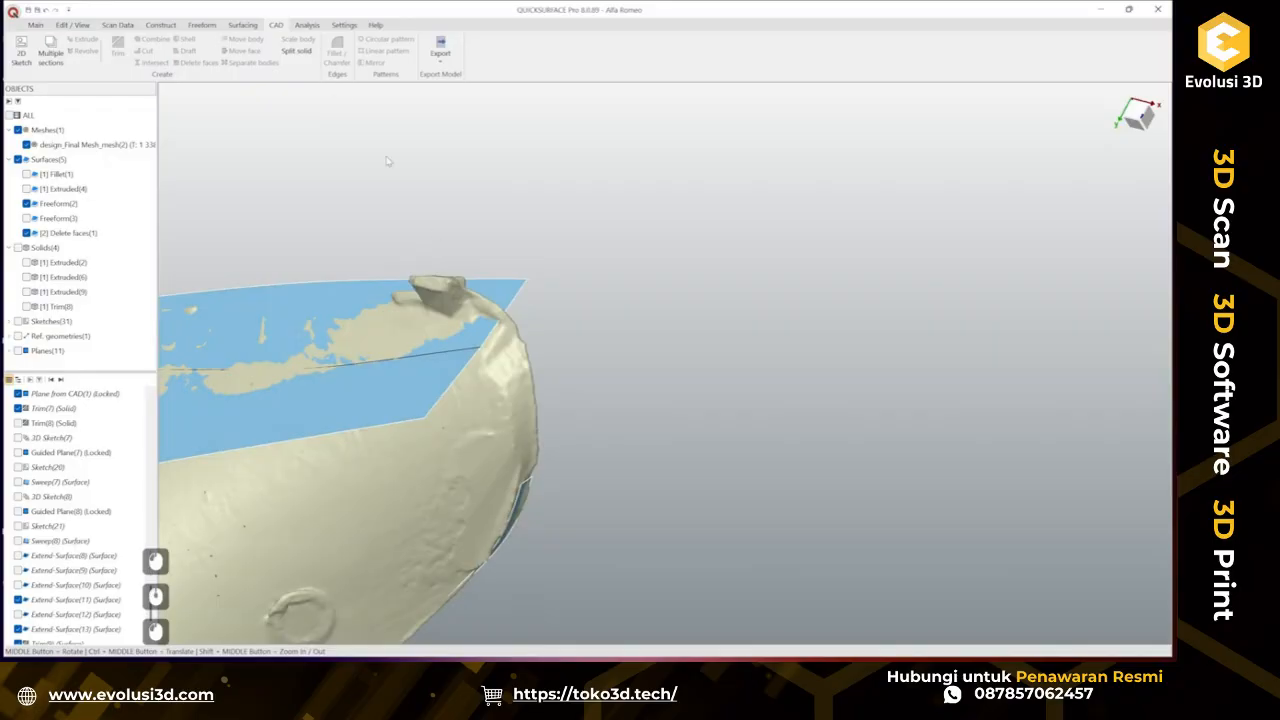
click(242, 26)
click(50, 47)
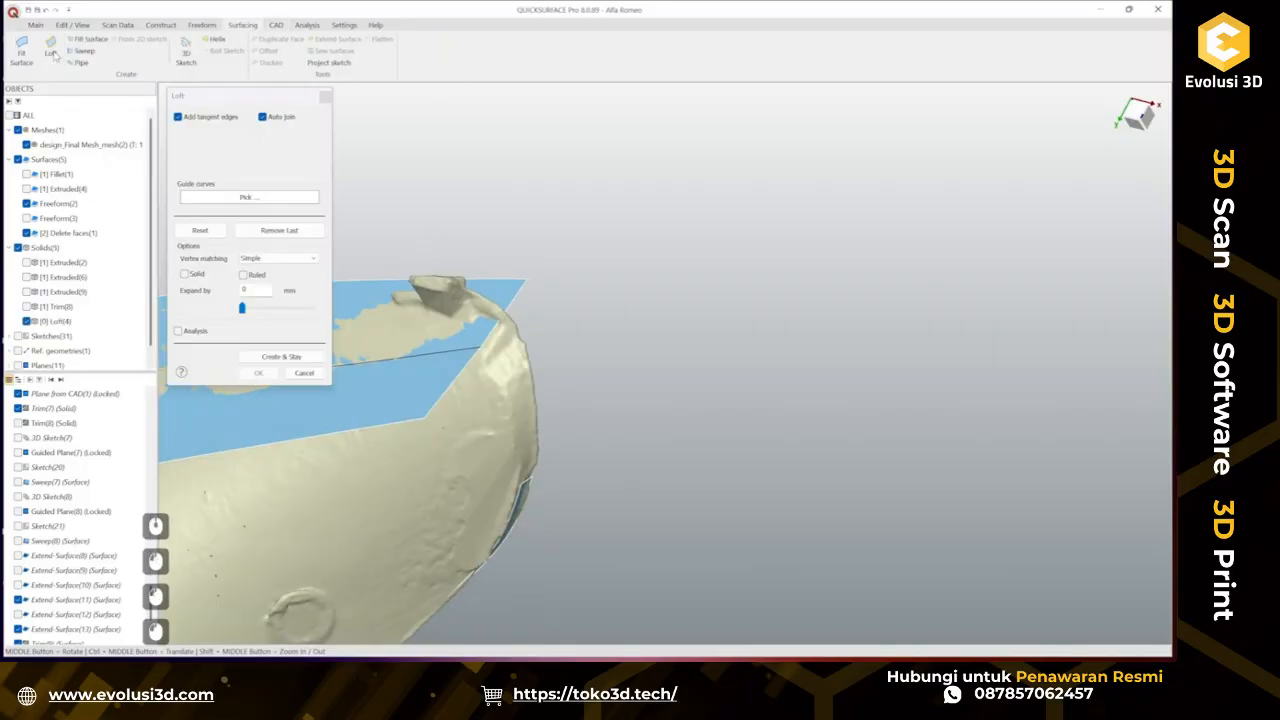
click(488, 338)
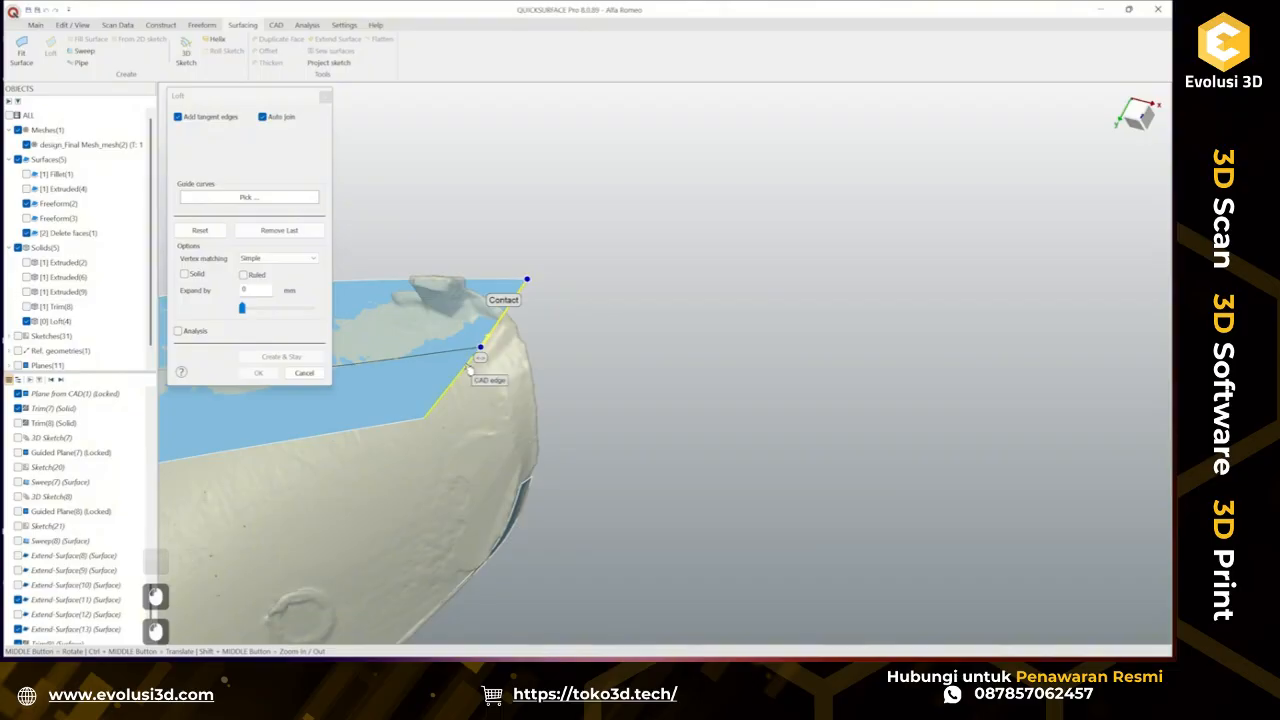
click(465, 369)
click(530, 485)
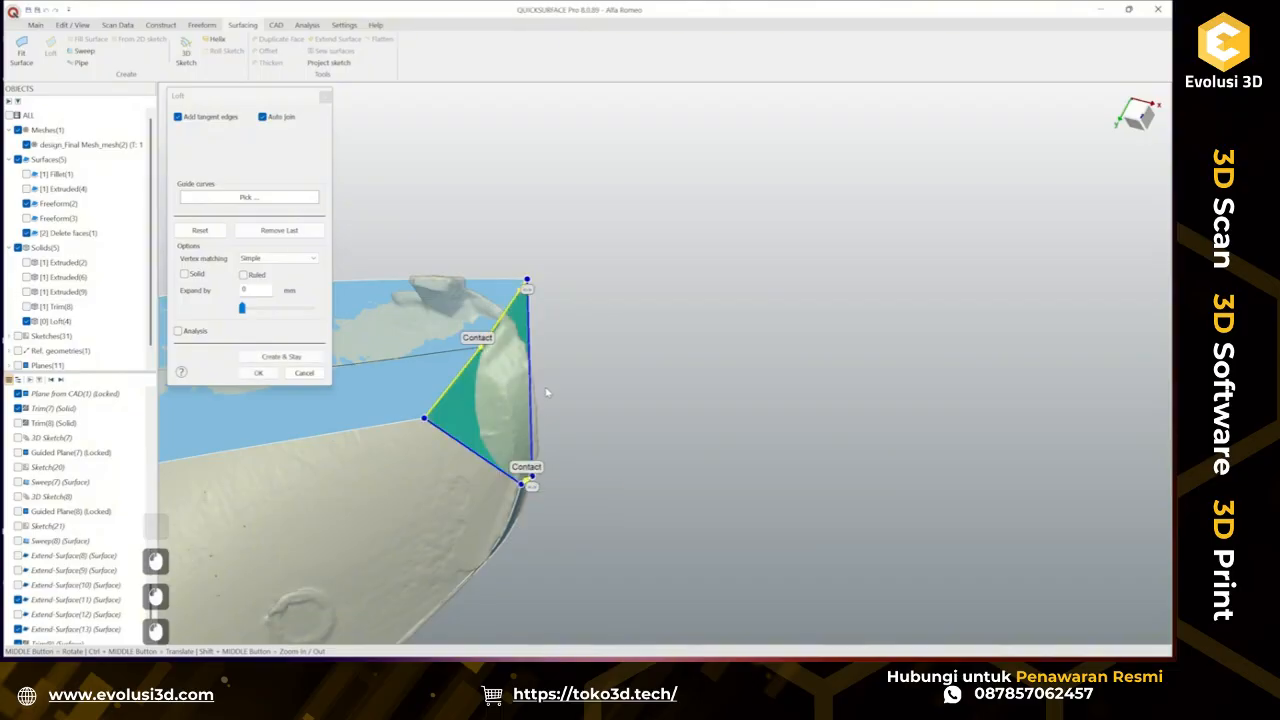
middle_drag(523, 465, 505, 440)
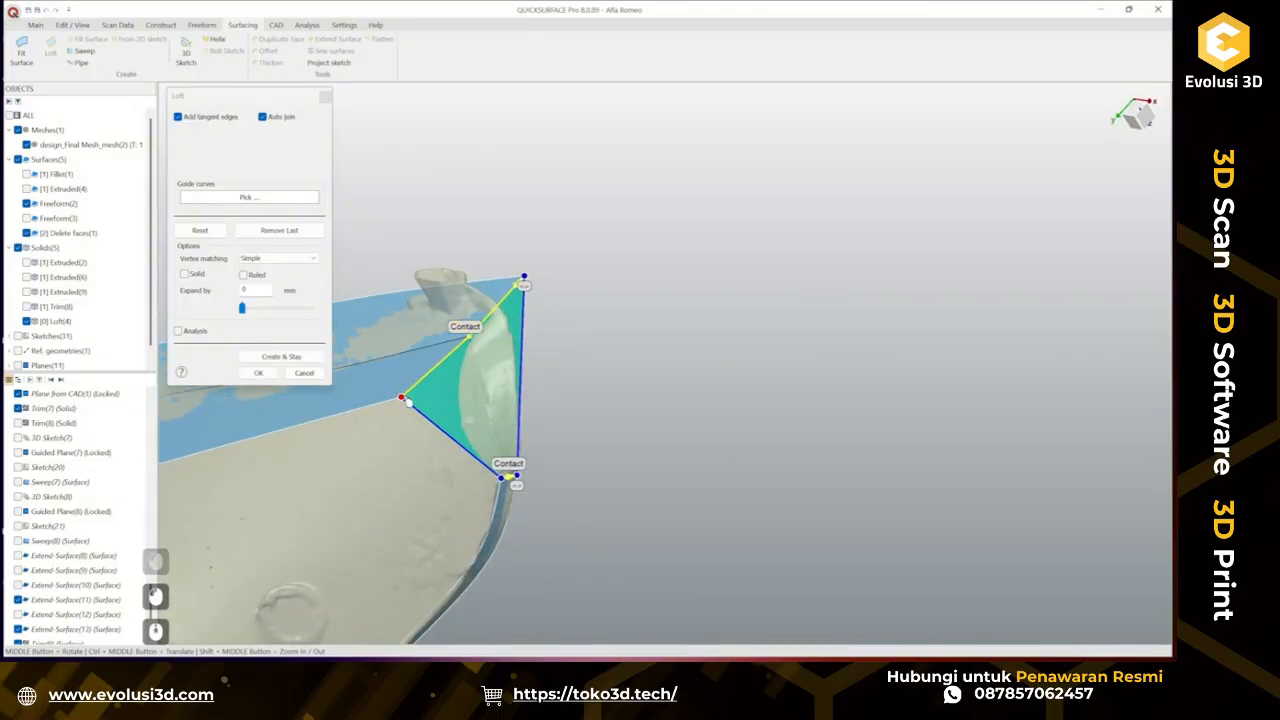
drag(404, 399, 457, 353)
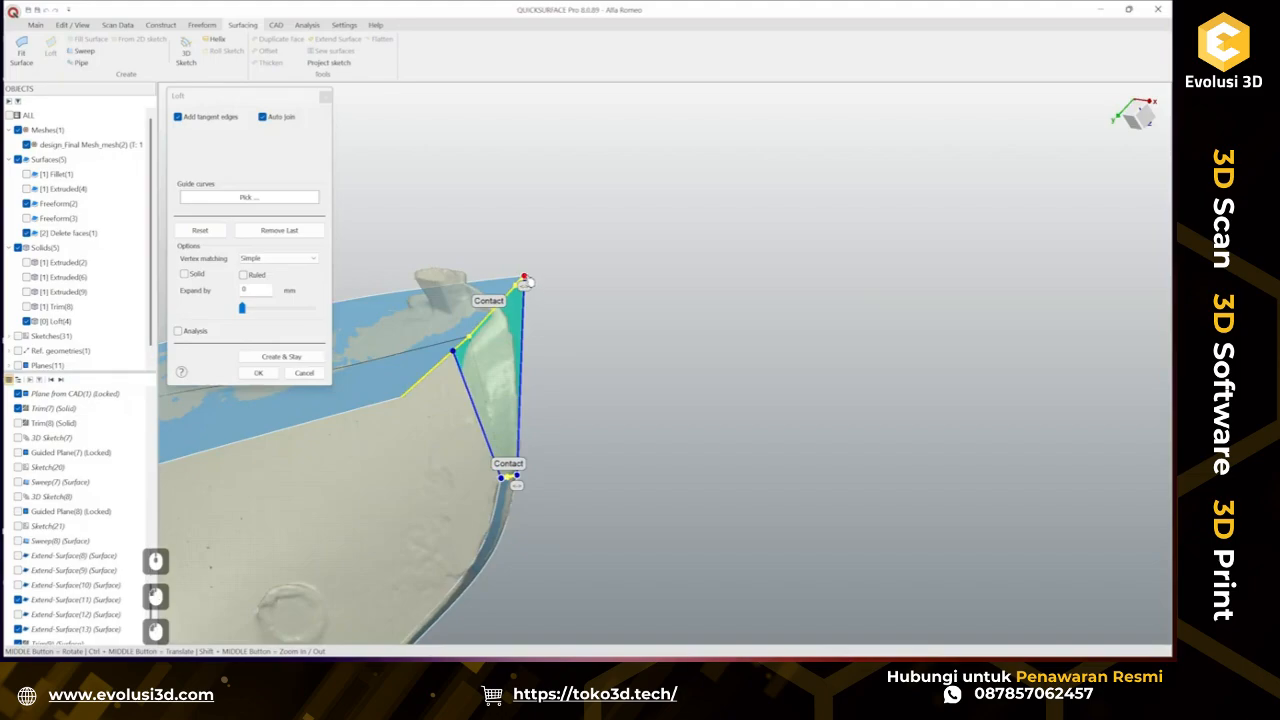
drag(524, 279, 513, 298)
middle_drag(510, 410, 440, 211)
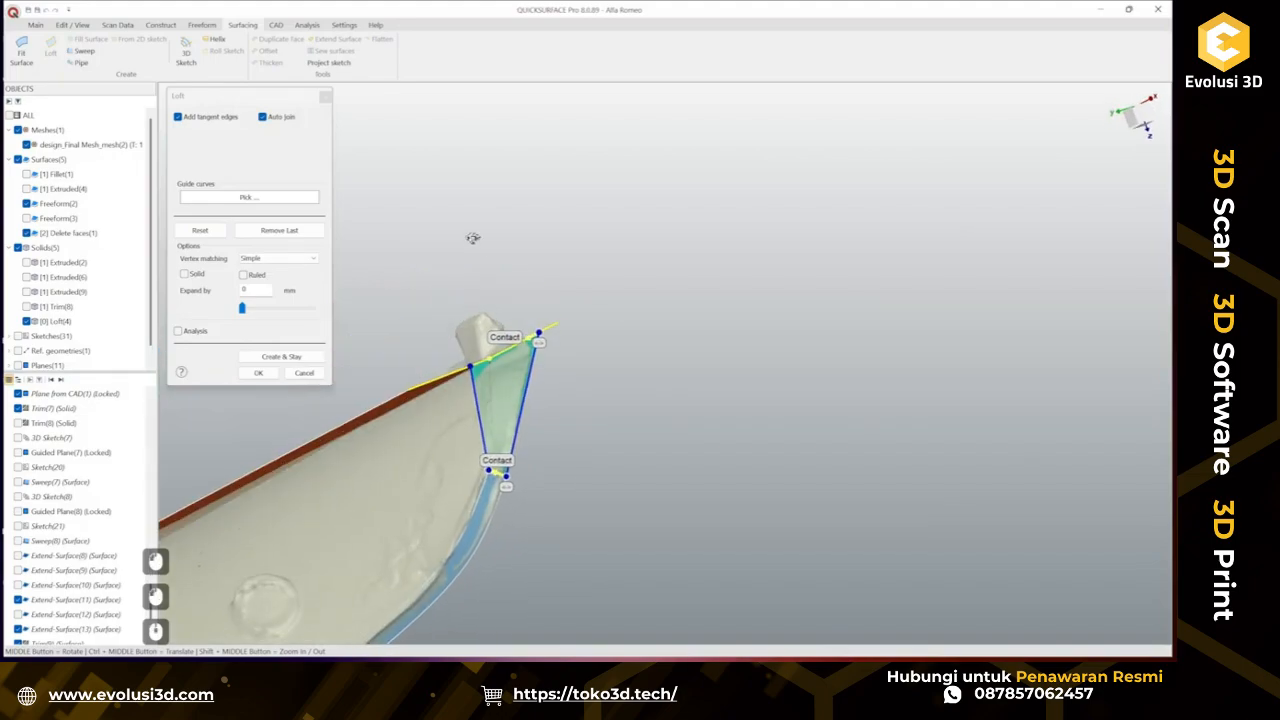
click(497, 455)
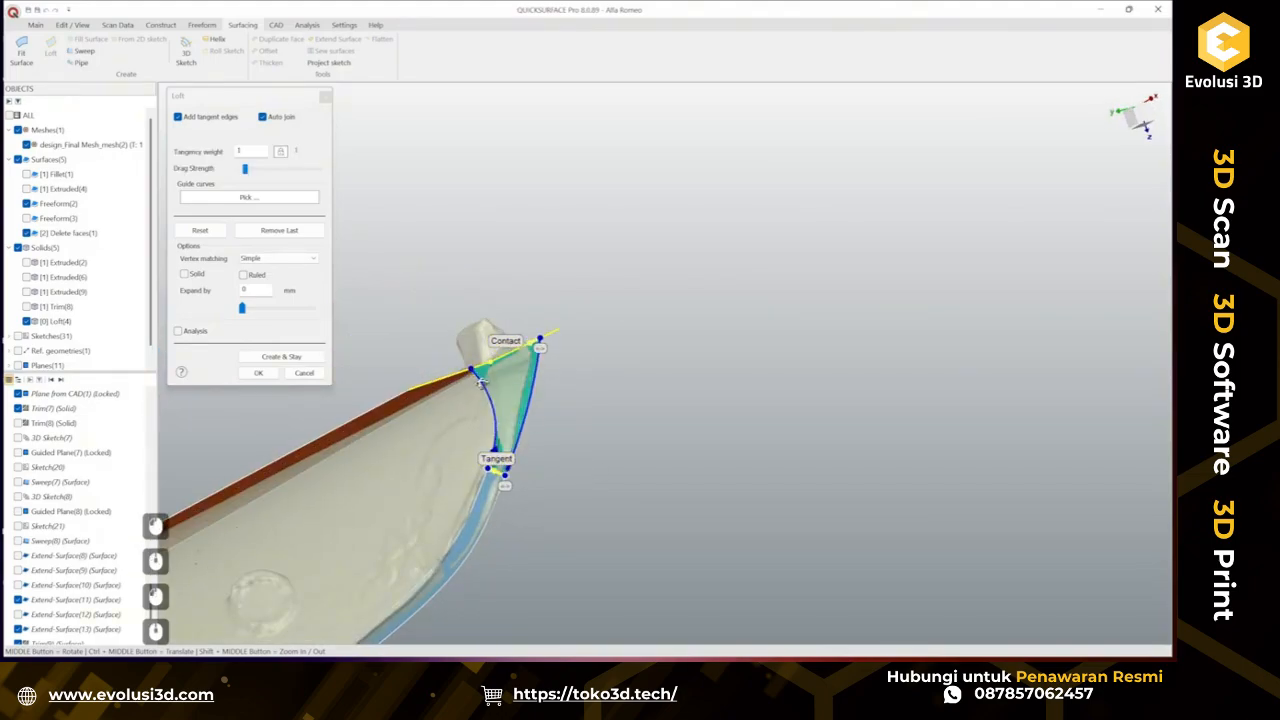
Adjust the loft's tangency weight while checking the deviation analysis, then cancel the loft.
middle_drag(483, 384, 636, 402)
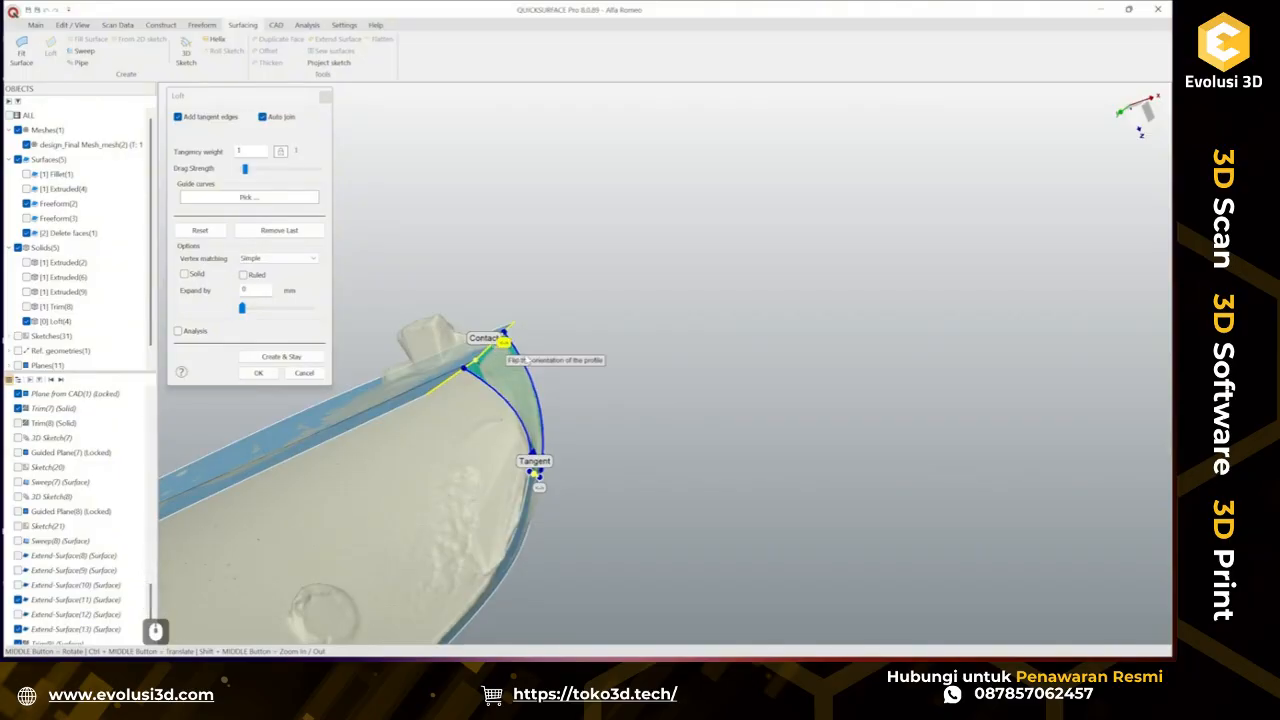
middle_drag(495, 350, 580, 295)
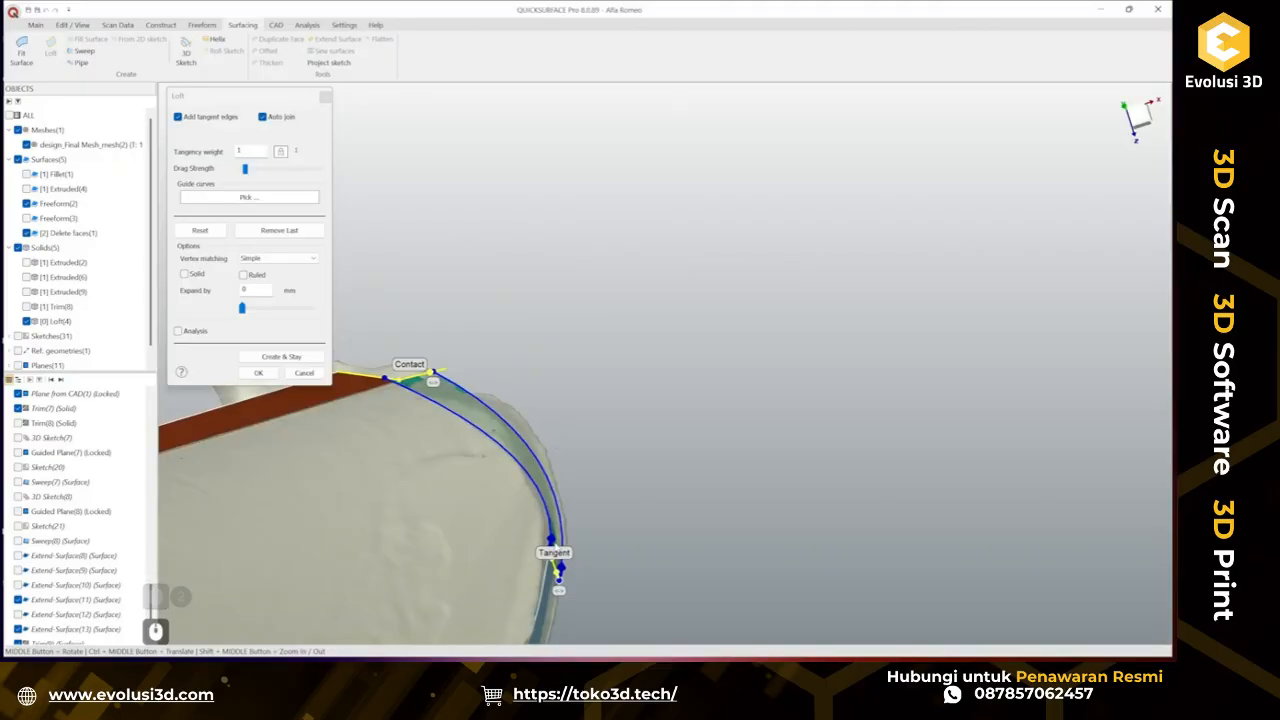
drag(552, 541, 565, 526)
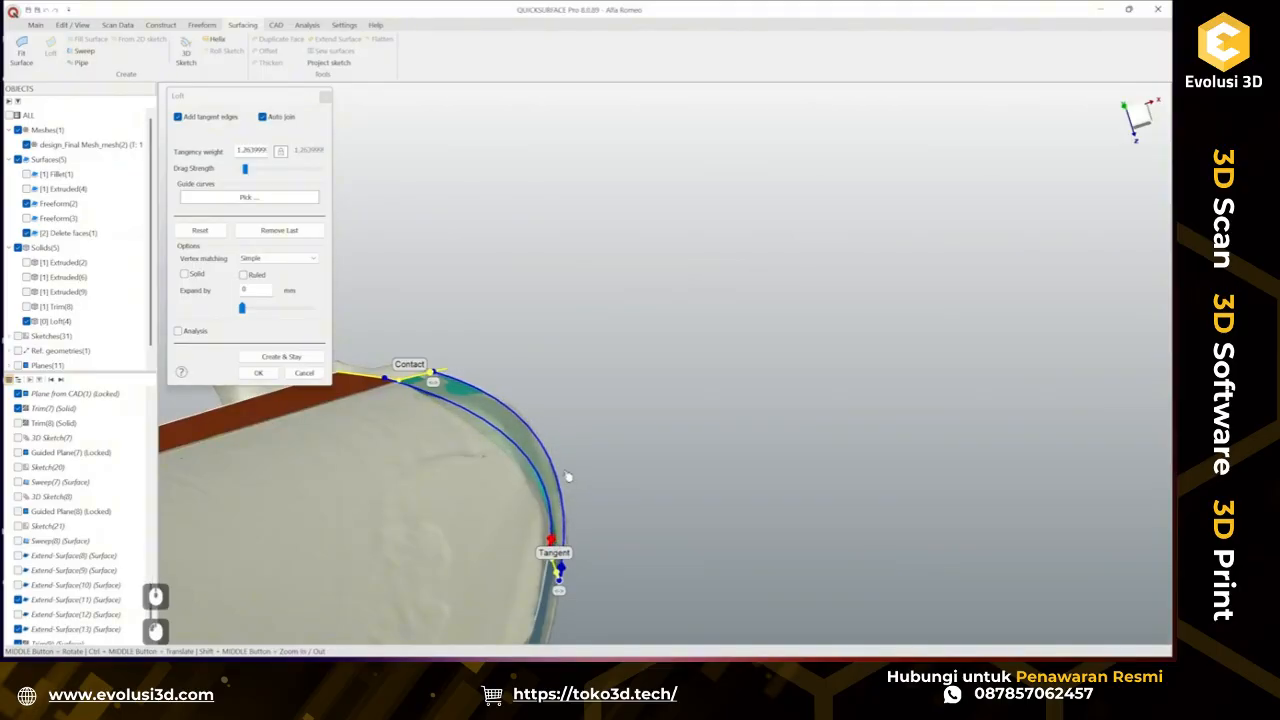
click(196, 333)
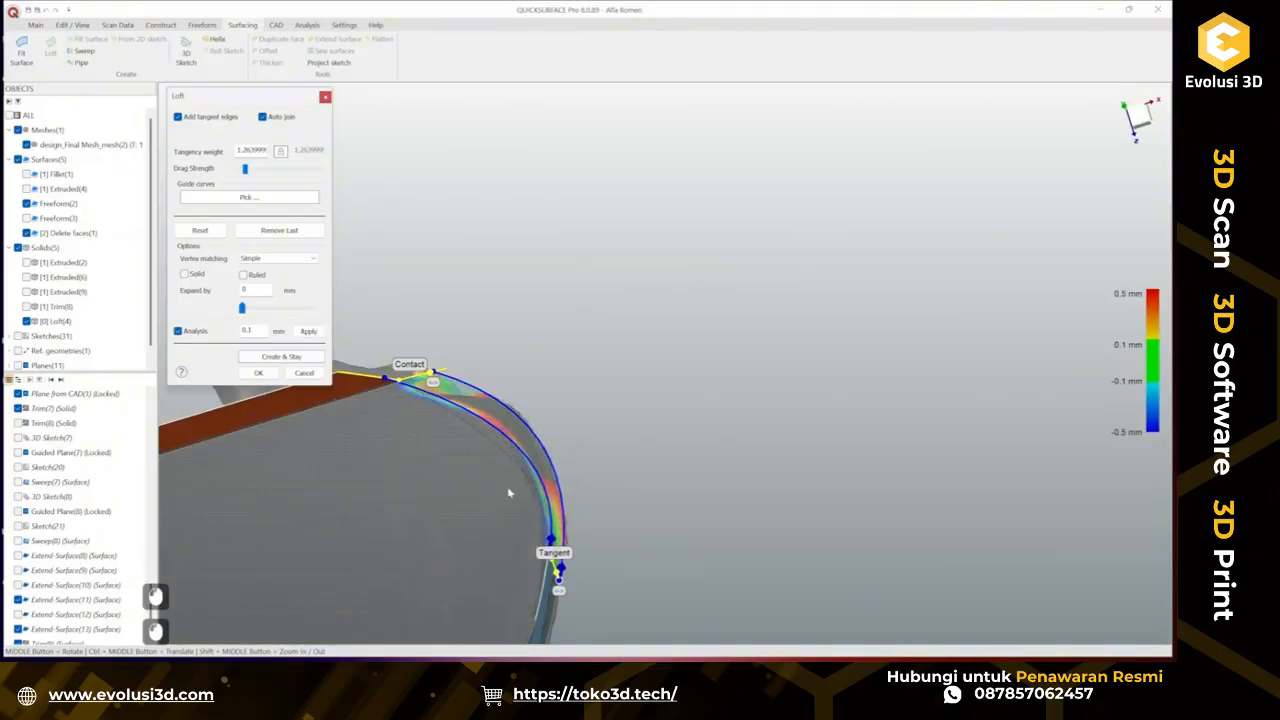
drag(553, 540, 562, 515)
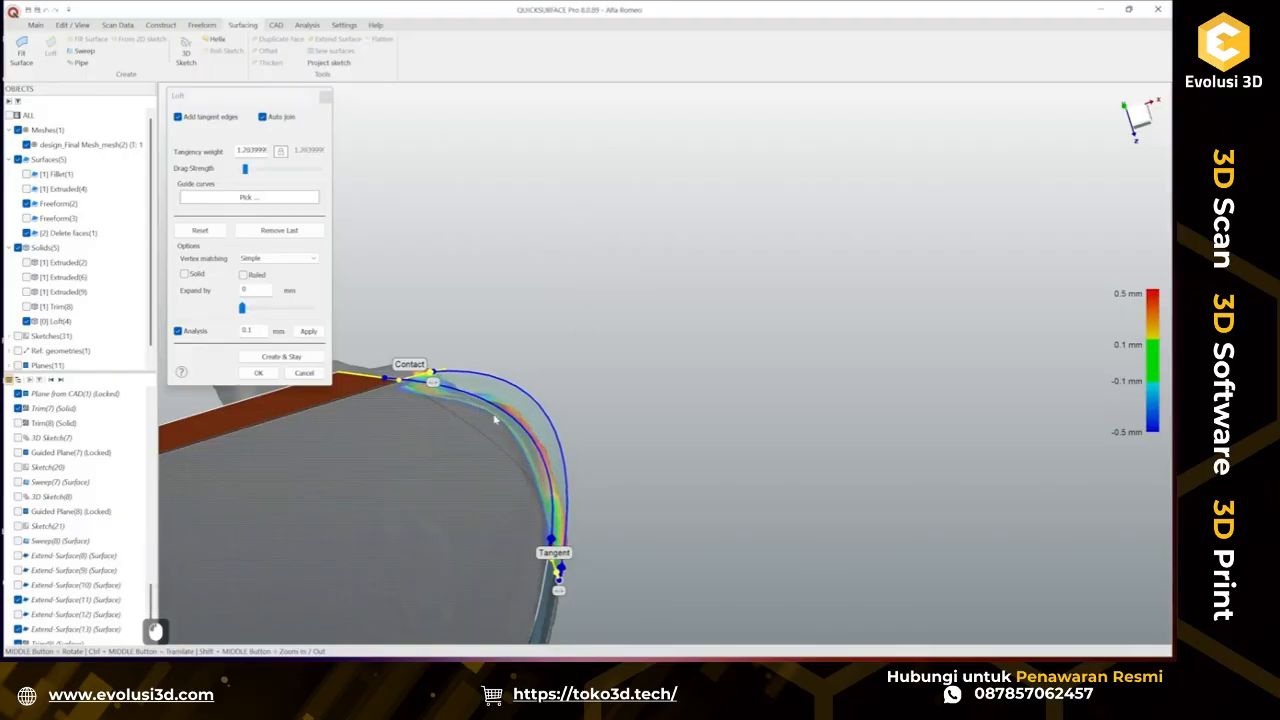
middle_drag(494, 420, 318, 316)
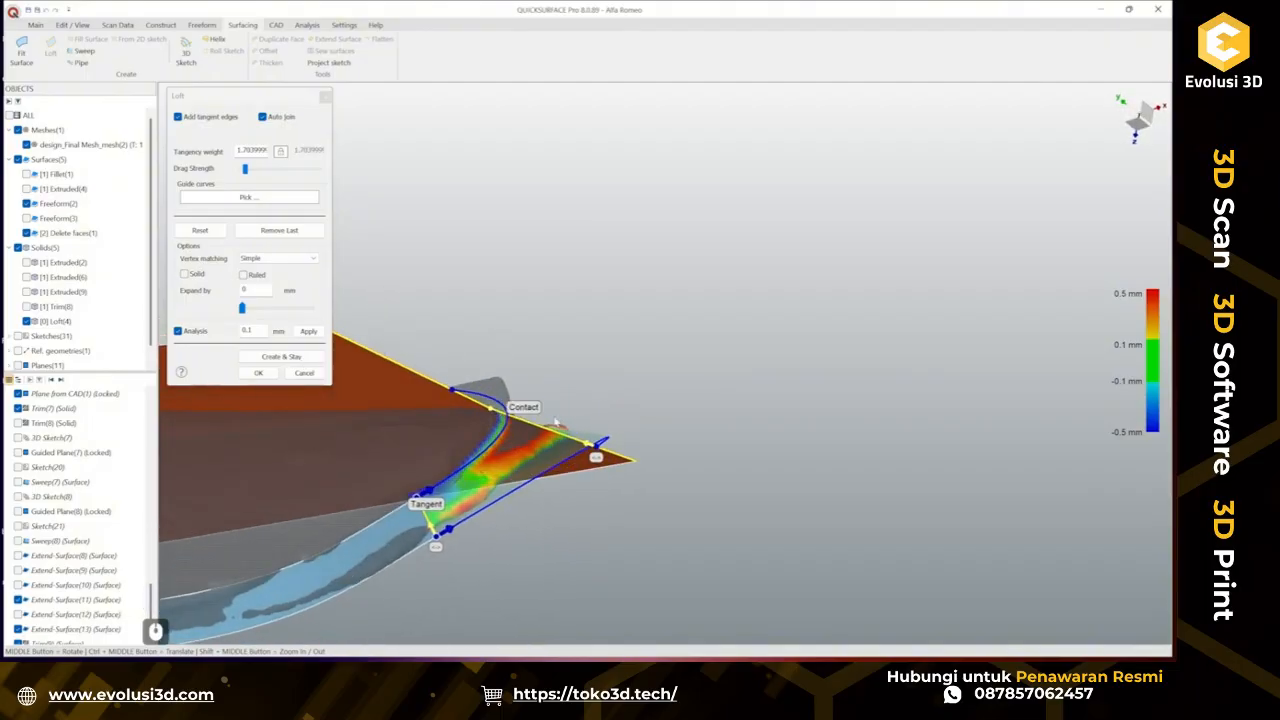
middle_drag(556, 421, 500, 414)
click(283, 154)
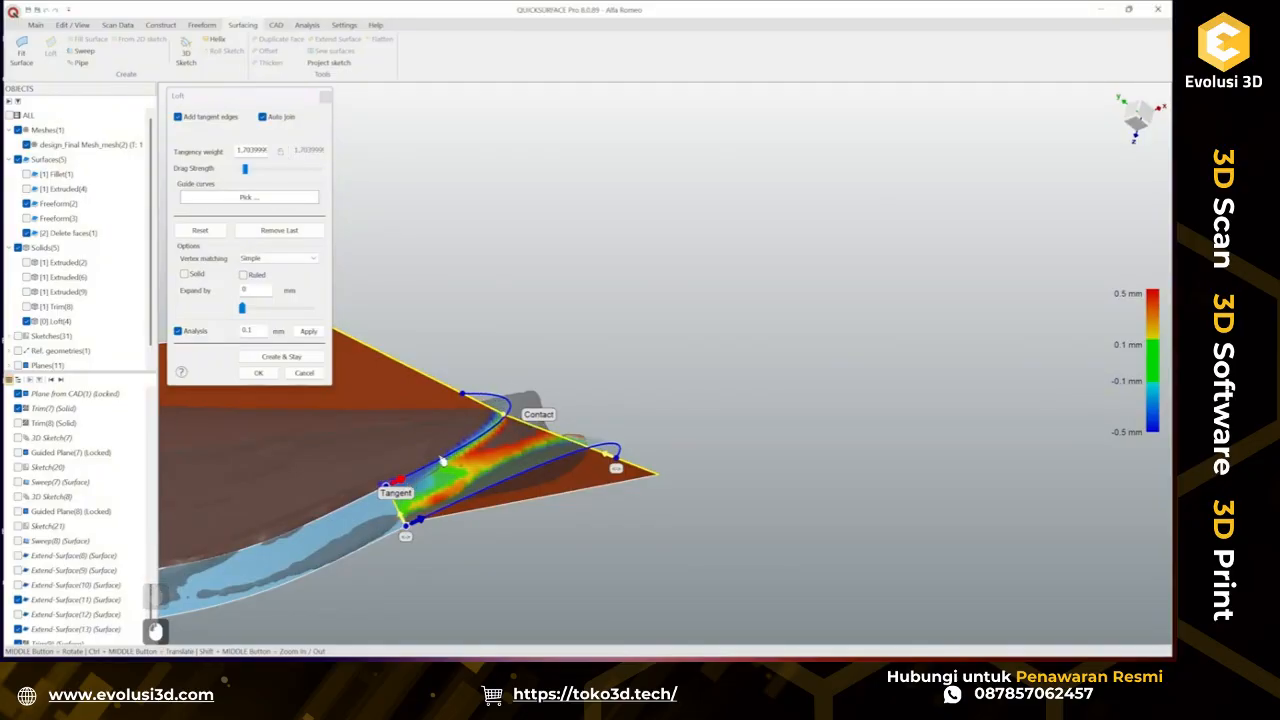
drag(707, 265, 684, 288)
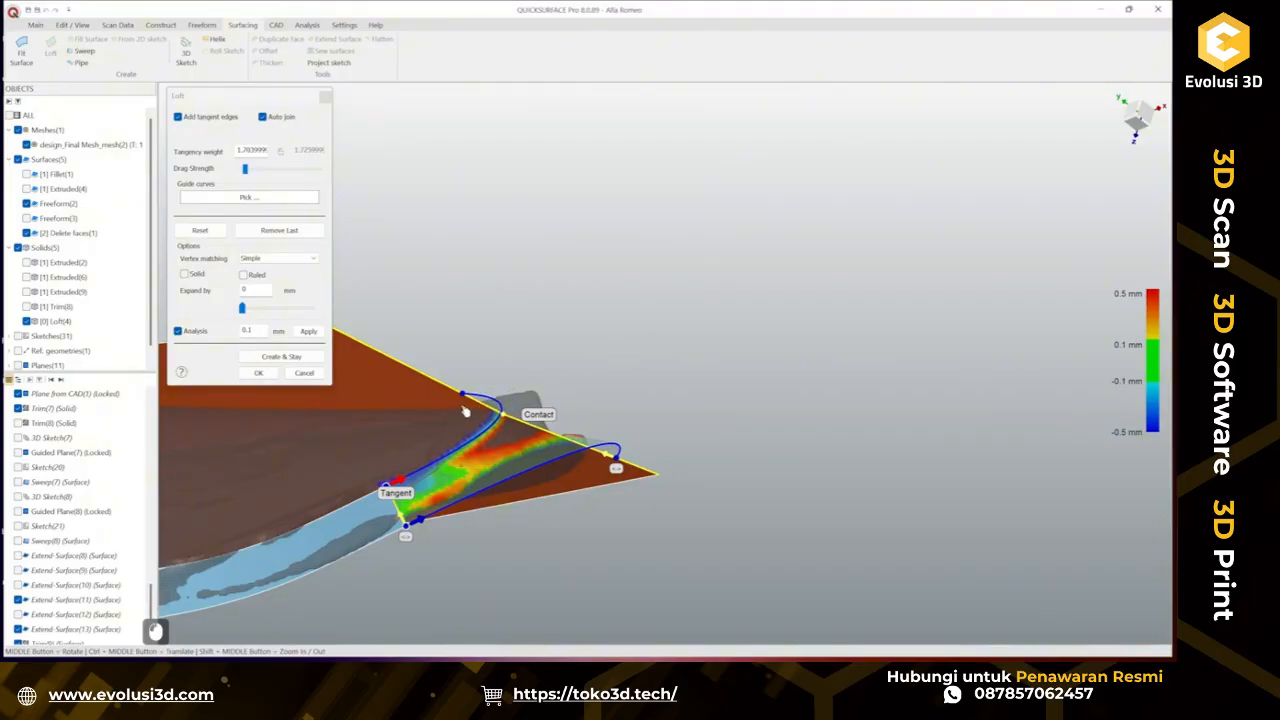
click(318, 374)
Draw a 3D sketch curve on the scan from the lower surface's cut edge up to the upper surface's corner.
middle_drag(559, 417, 640, 420)
scroll(505, 466, down, 2)
scroll(430, 505, up, 2)
ctrl+middle_drag(634, 492, 755, 352)
middle_drag(700, 375, 425, 460)
click(186, 48)
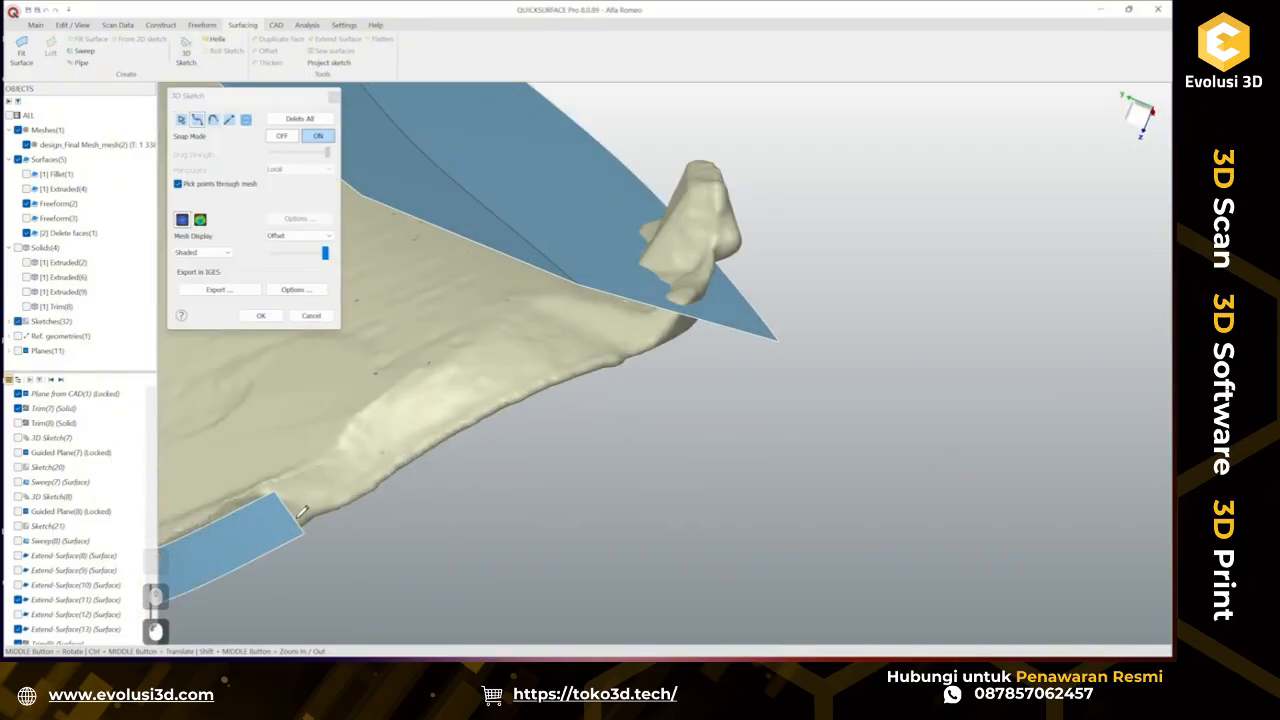
click(295, 516)
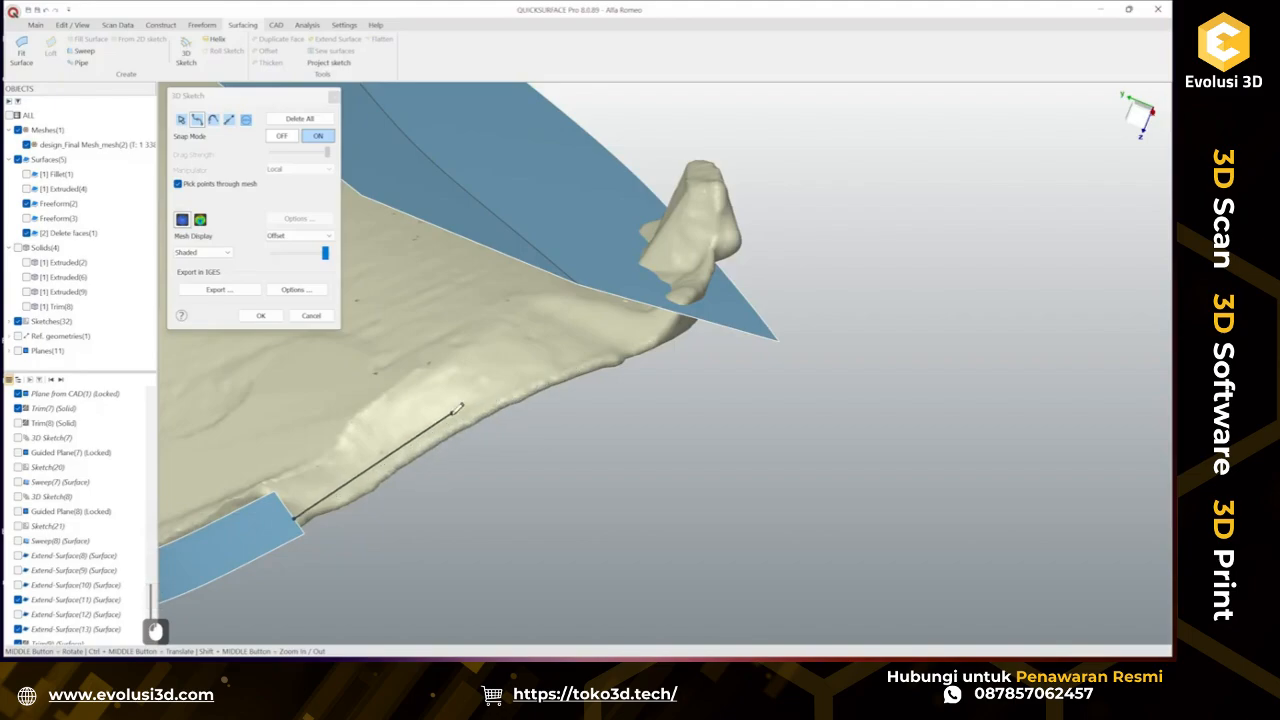
click(436, 421)
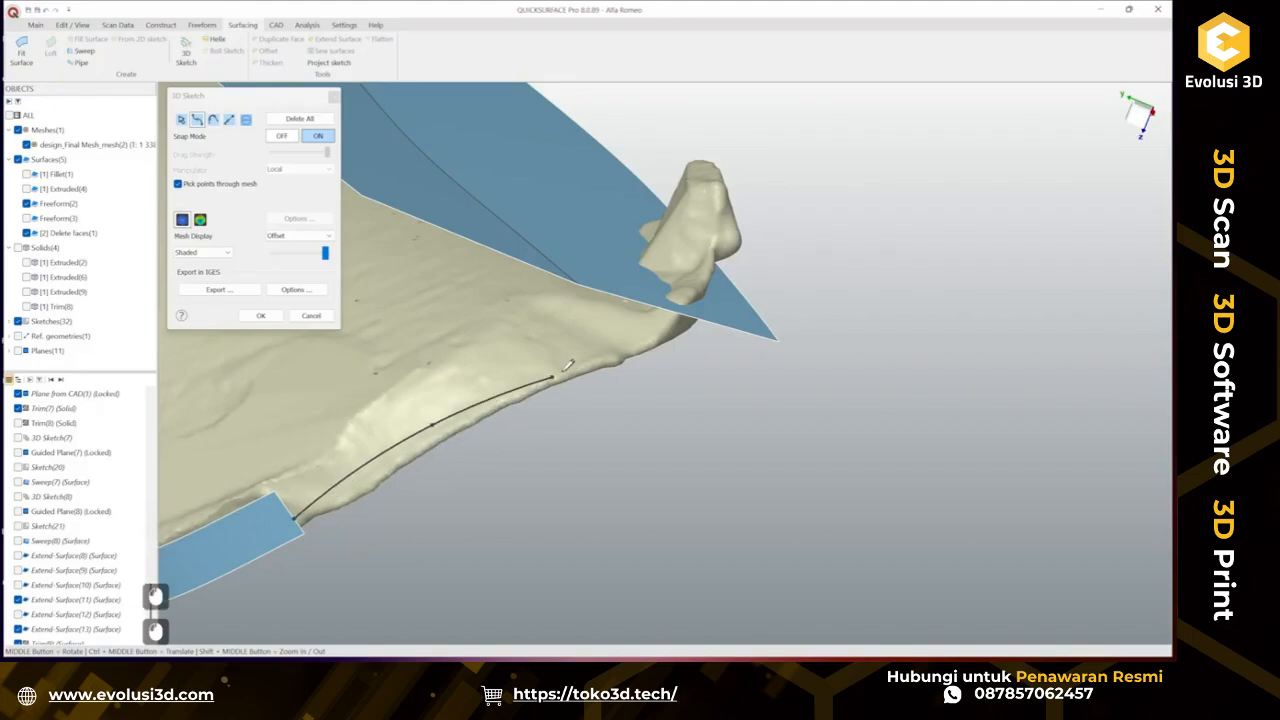
click(581, 351)
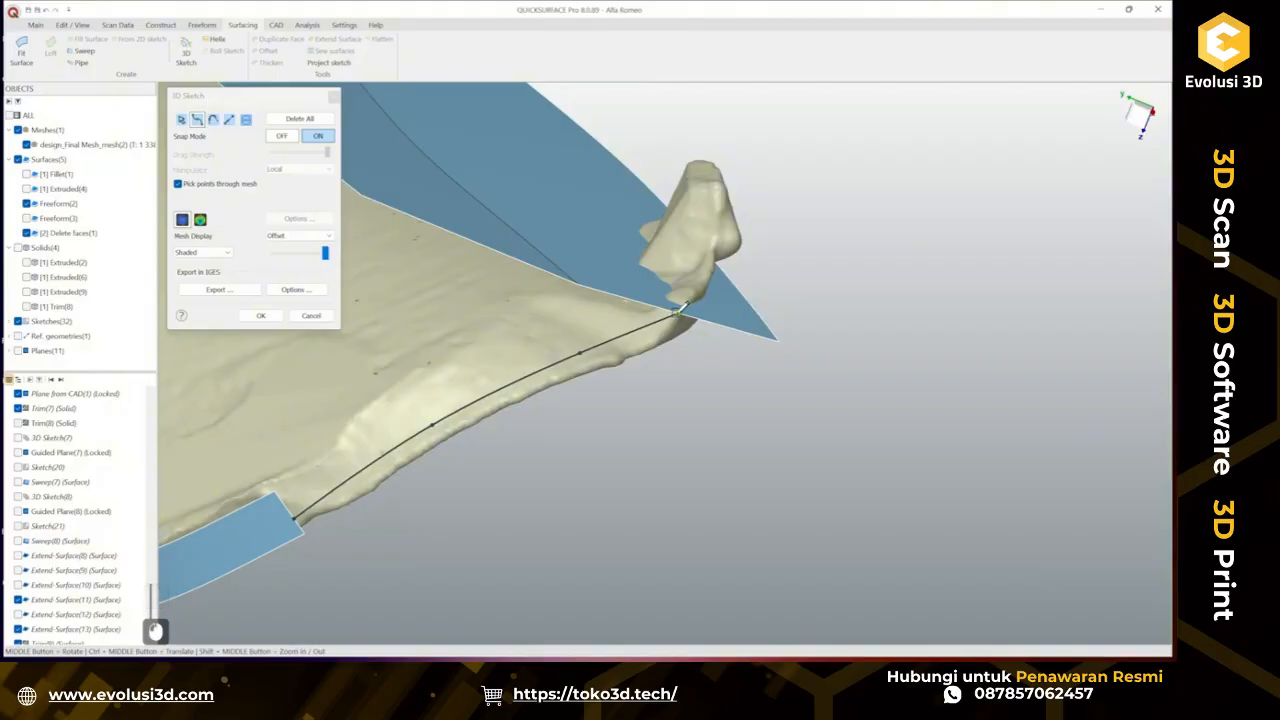
double_click(676, 311)
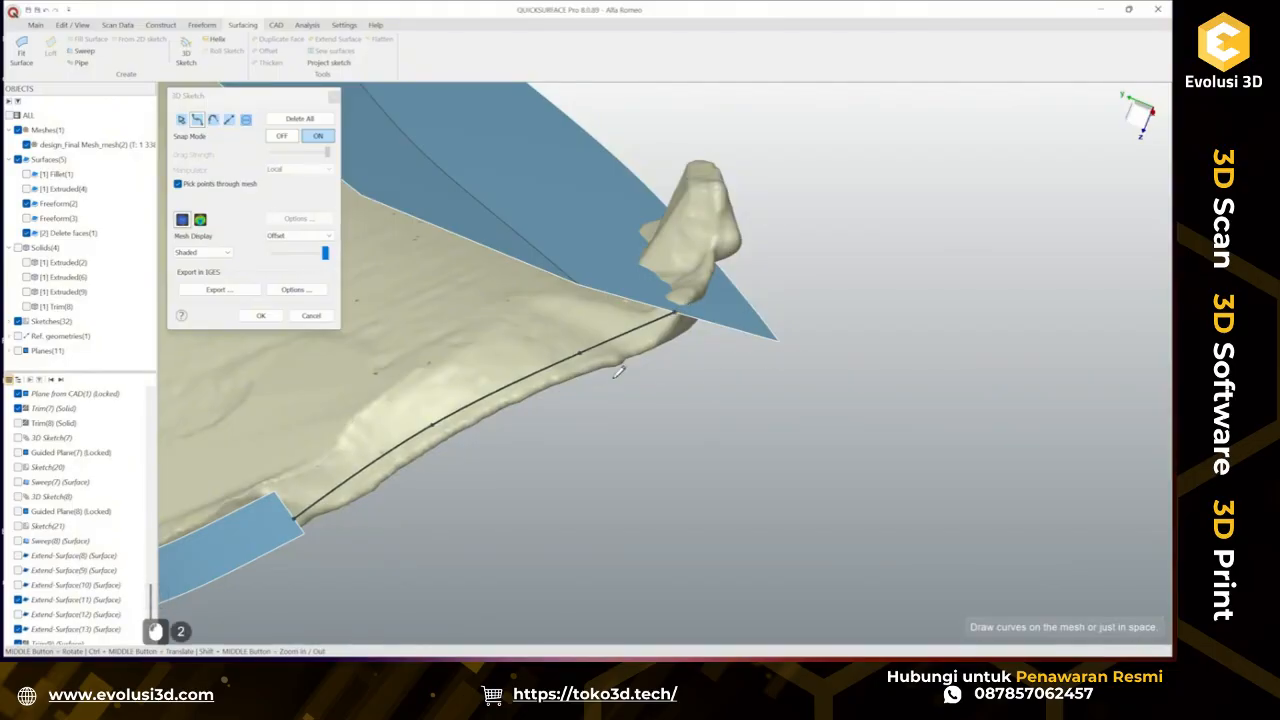
mouse_move(620, 371)
middle_down()
mouse_move(700, 314)
mouse_move(756, 308)
mouse_move(889, 371)
mouse_move(980, 449)
mouse_move(746, 346)
mouse_move(587, 440)
mouse_move(471, 366)
mouse_move(438, 268)
middle_up()
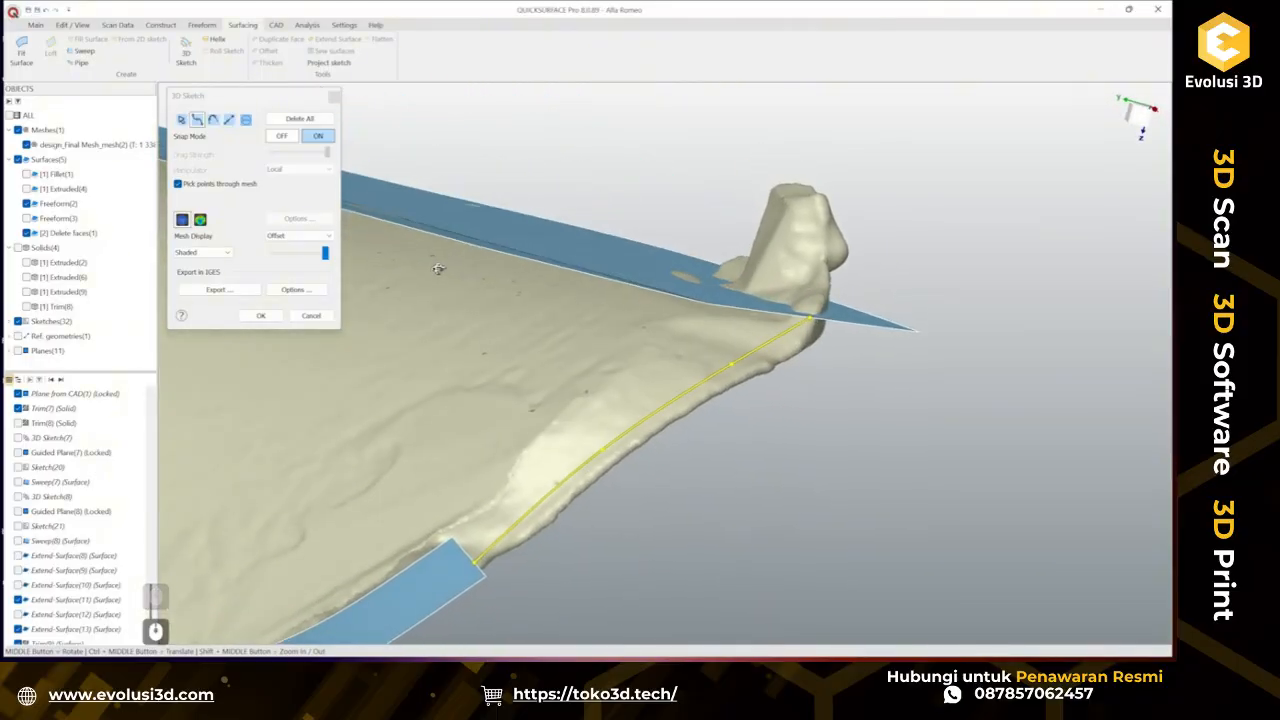
click(260, 315)
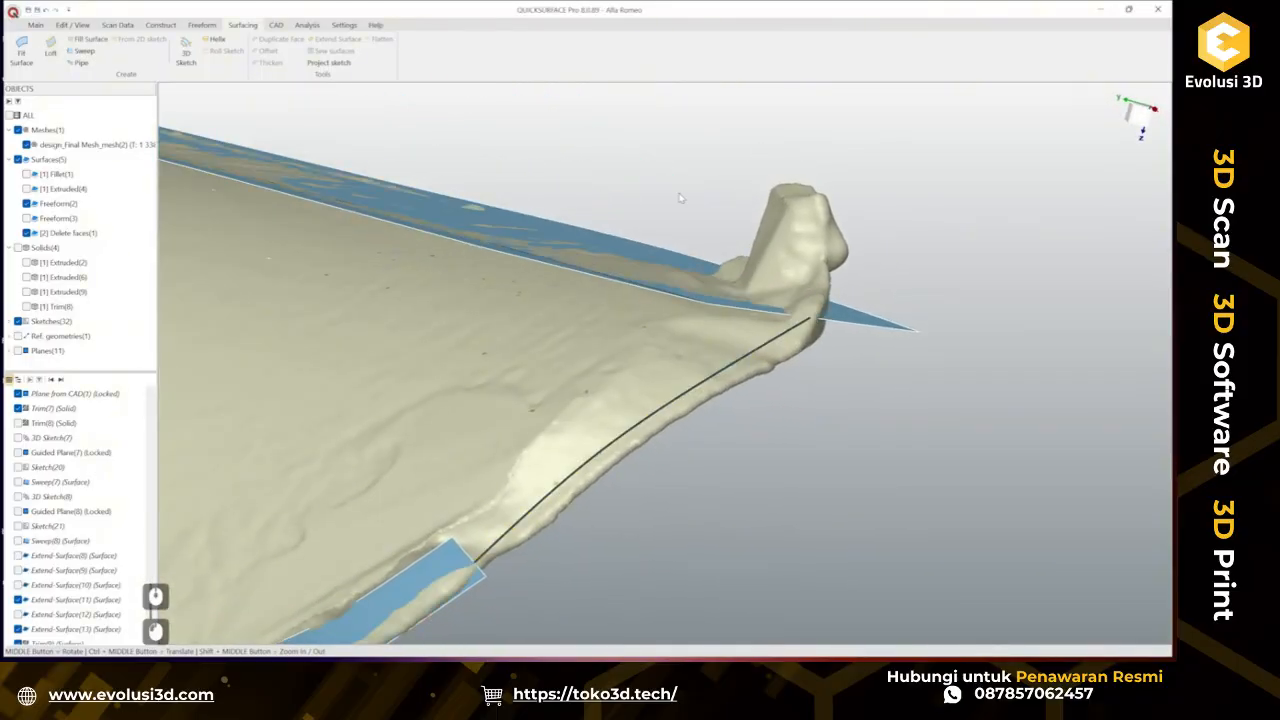
Try to loft a surface between the two cut edges using the 3D sketch curve as a guide curve, then cancel.
click(50, 48)
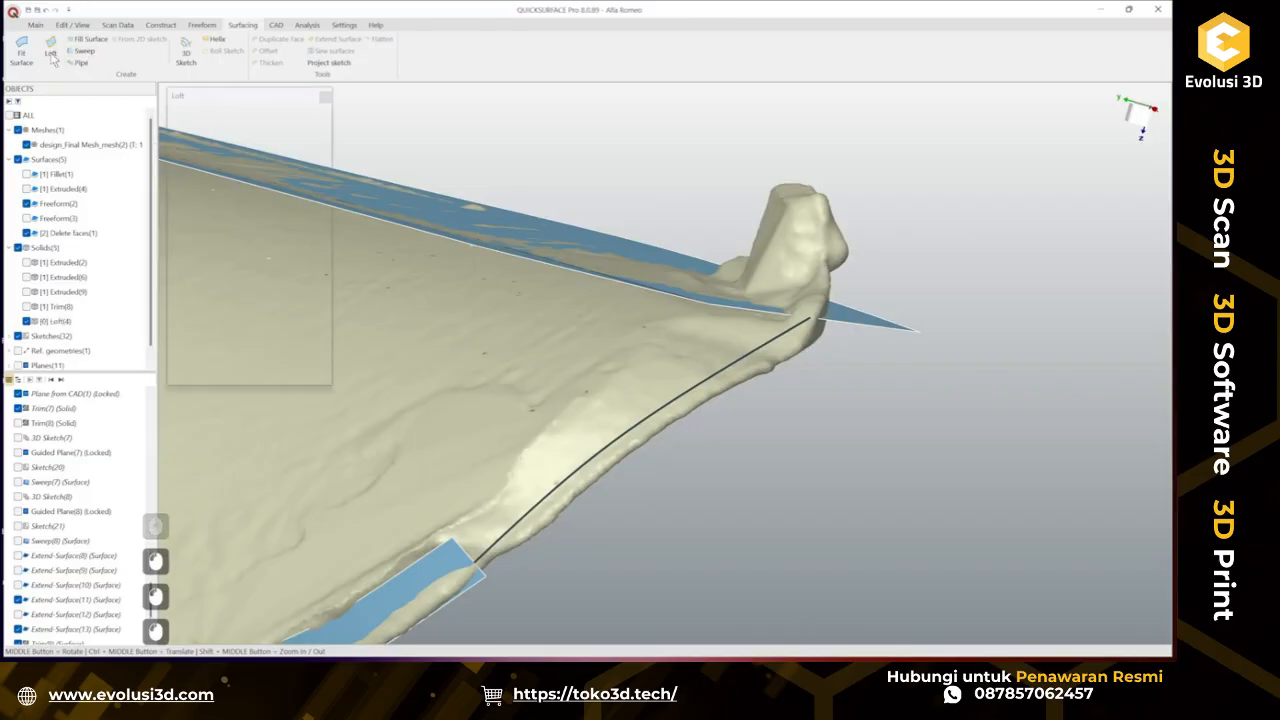
click(483, 575)
middle_drag(483, 575, 790, 360)
click(781, 313)
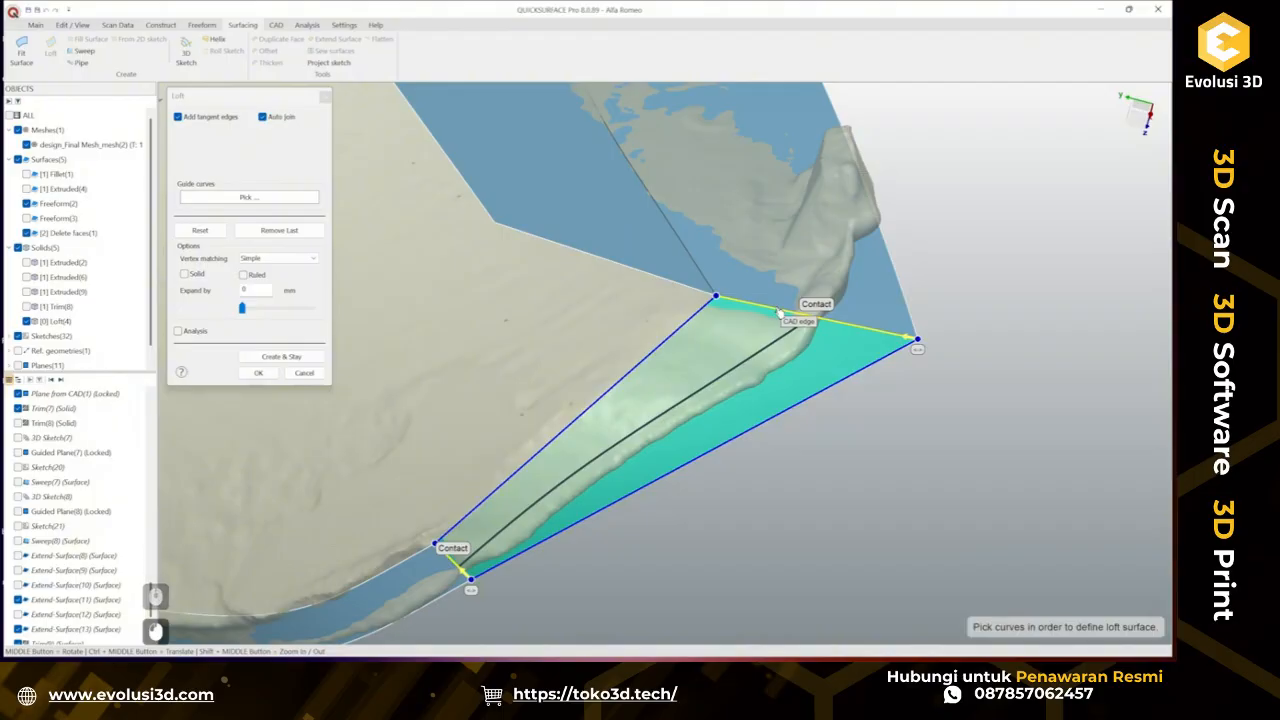
click(239, 199)
click(702, 401)
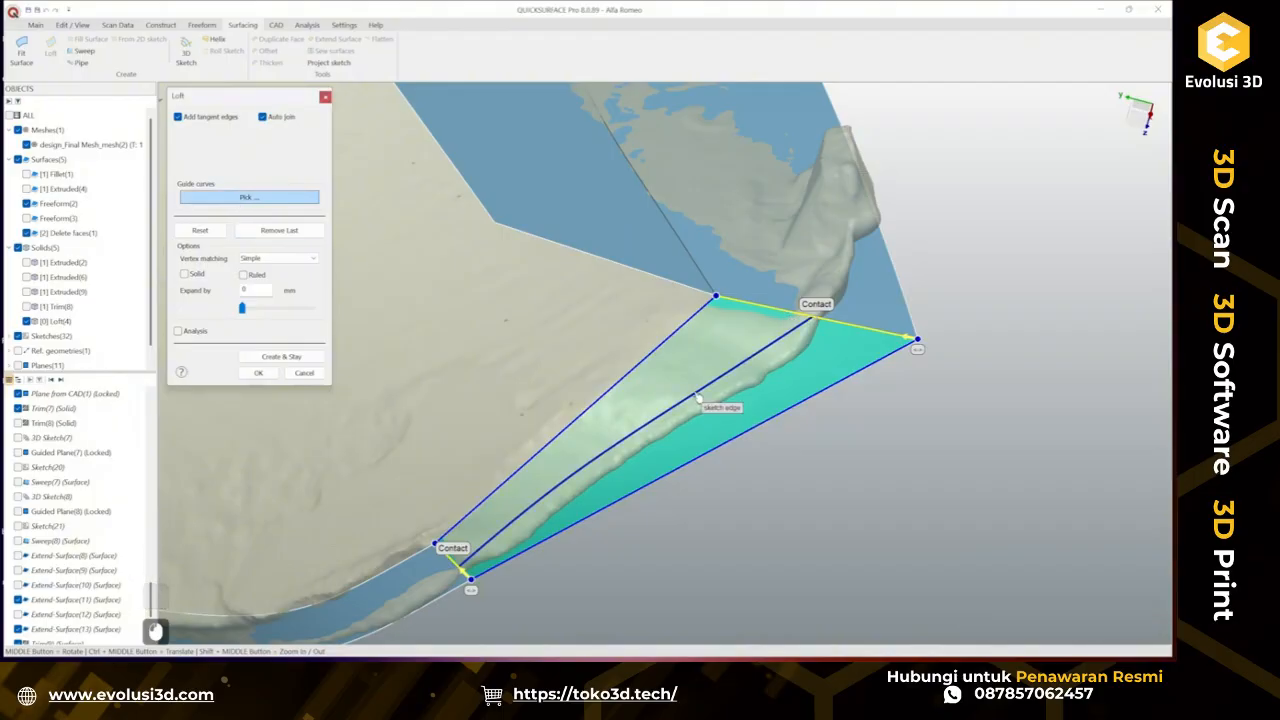
middle_drag(746, 411, 820, 287)
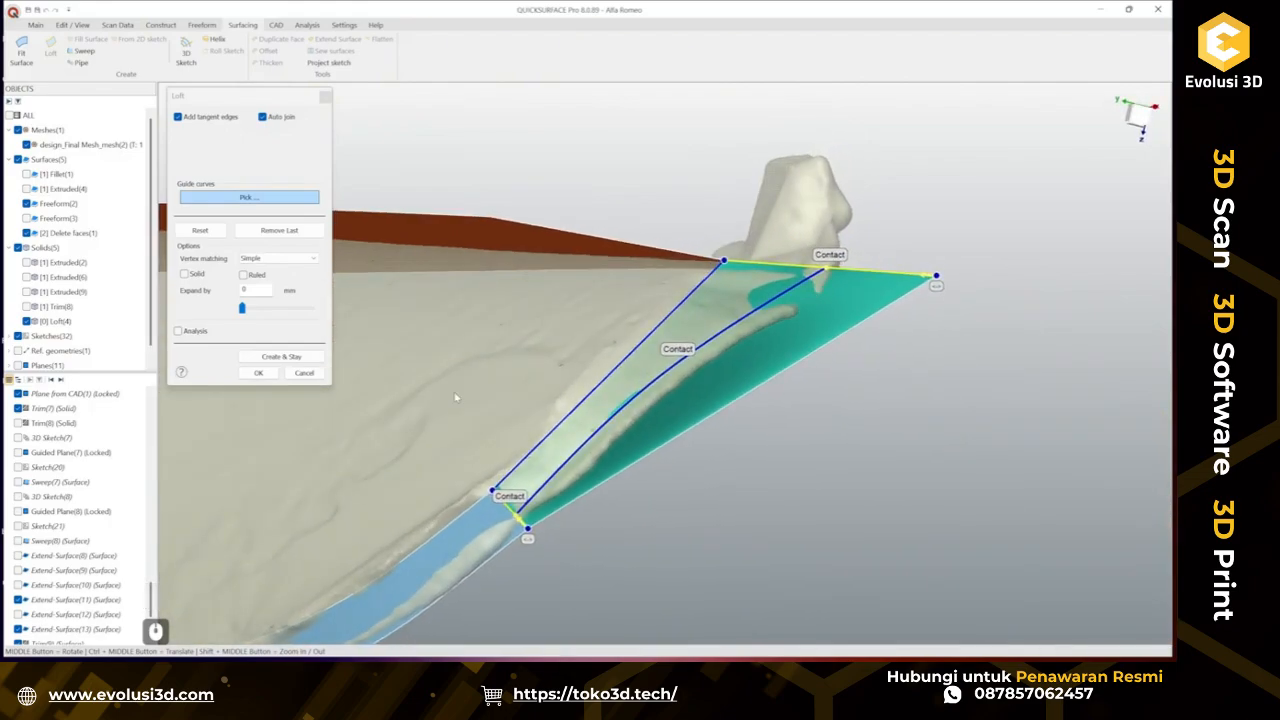
click(282, 357)
click(304, 373)
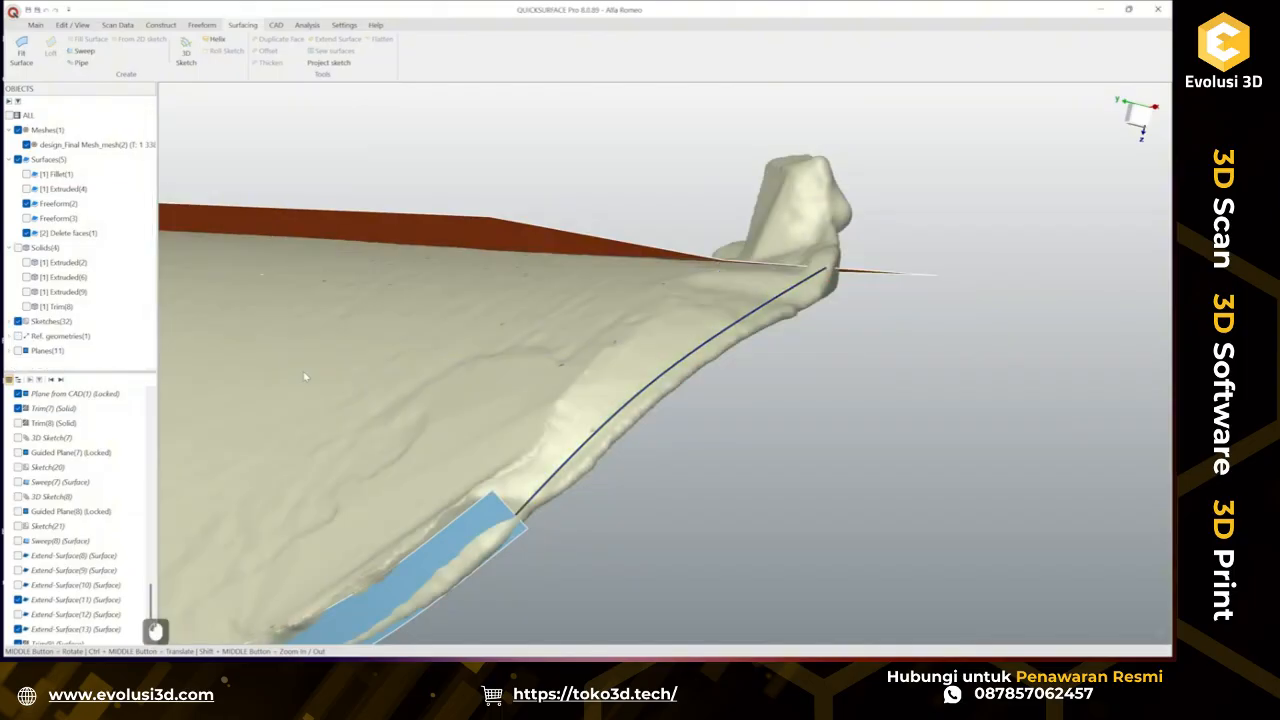
Create a plane along the 3D sketch curve at about 51% of its length.
middle_drag(666, 397, 784, 406)
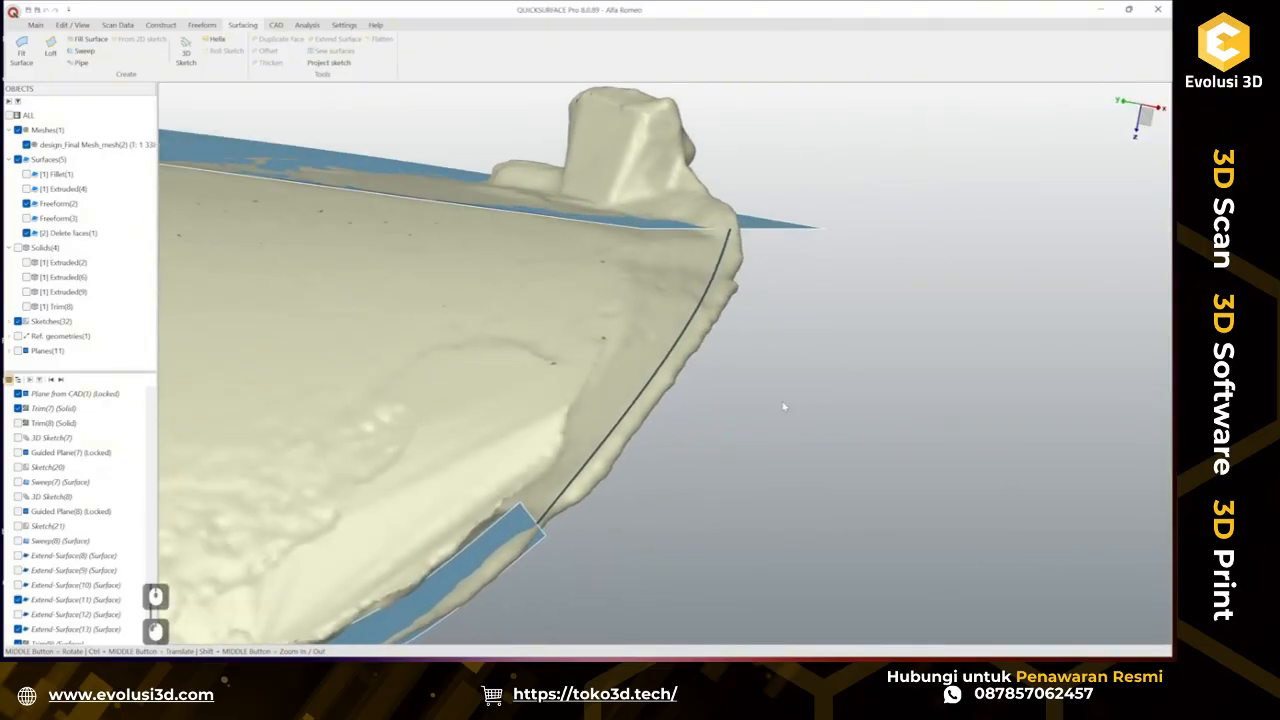
click(34, 25)
click(211, 50)
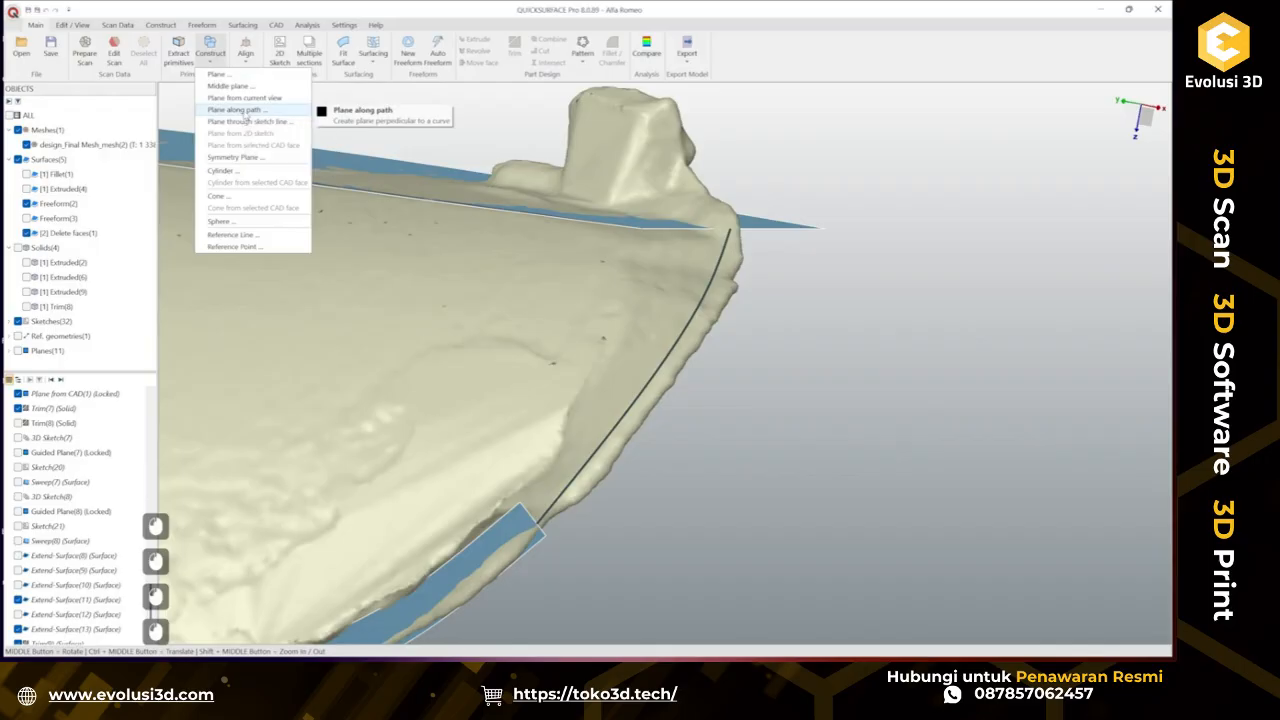
click(240, 110)
click(665, 372)
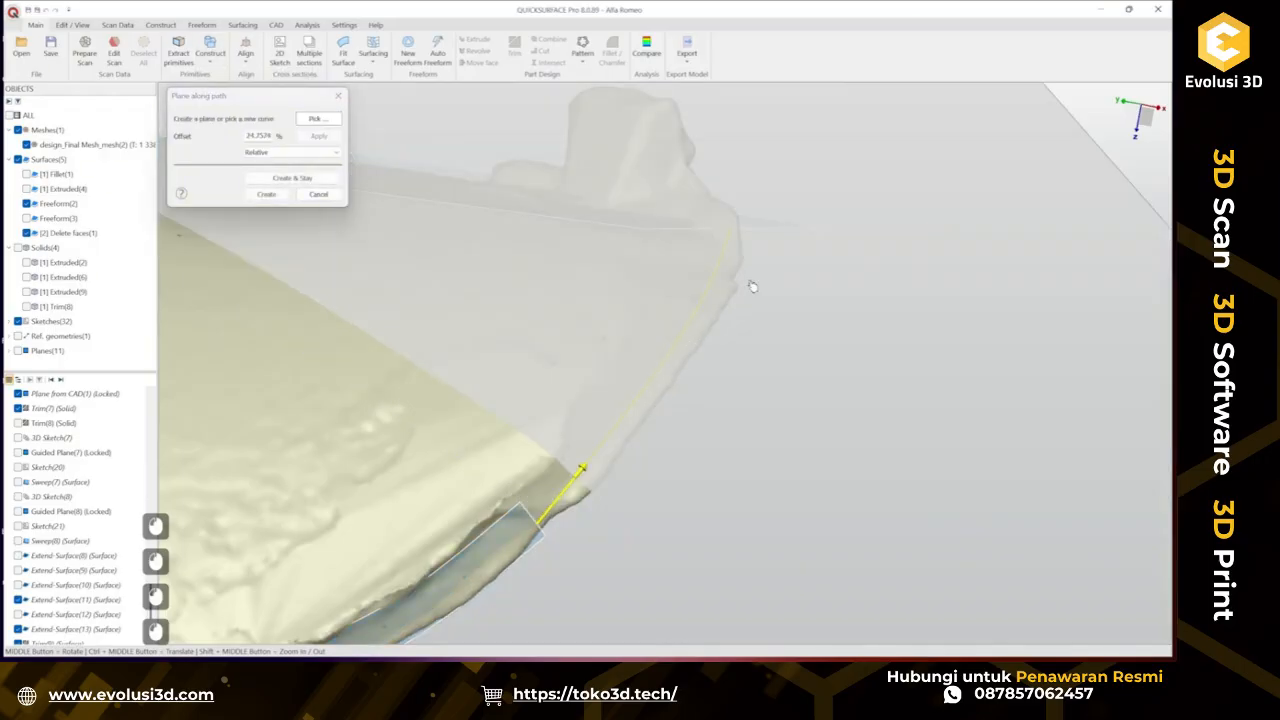
drag(753, 287, 731, 329)
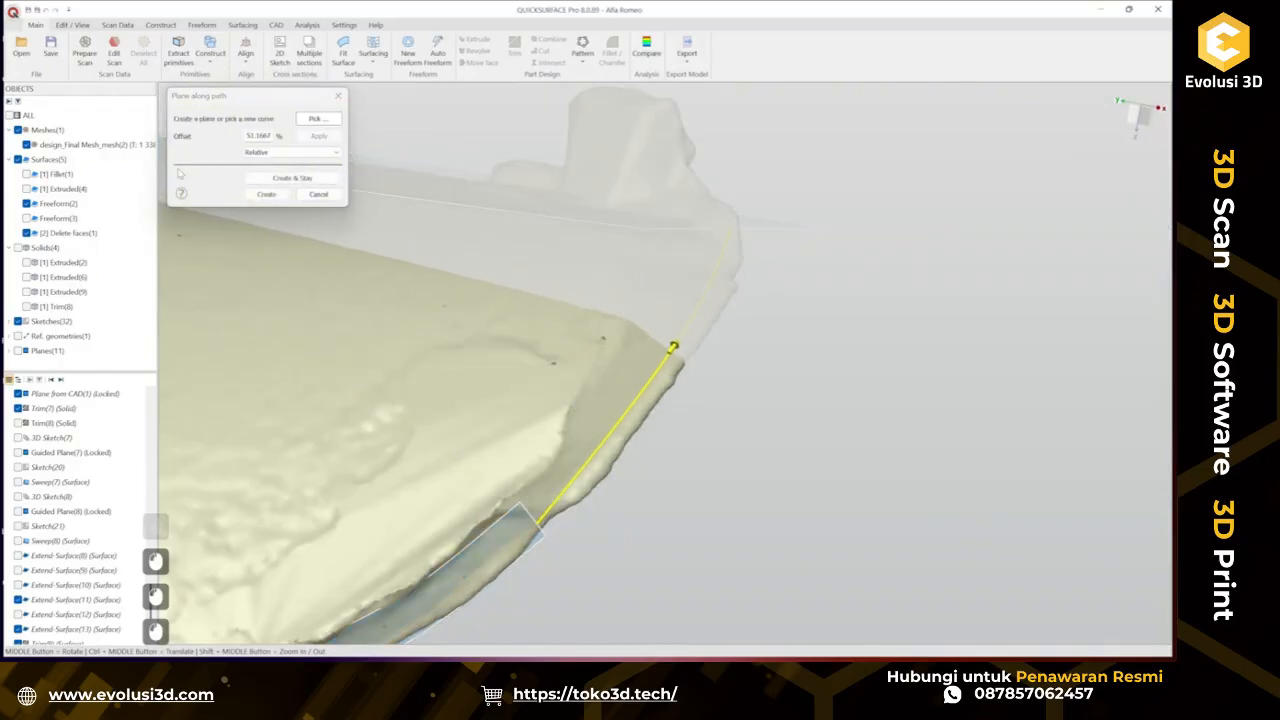
click(258, 195)
Start a sketch on the new guided plane and draw a straight line across the scan's section at the curve.
click(818, 280)
click(851, 268)
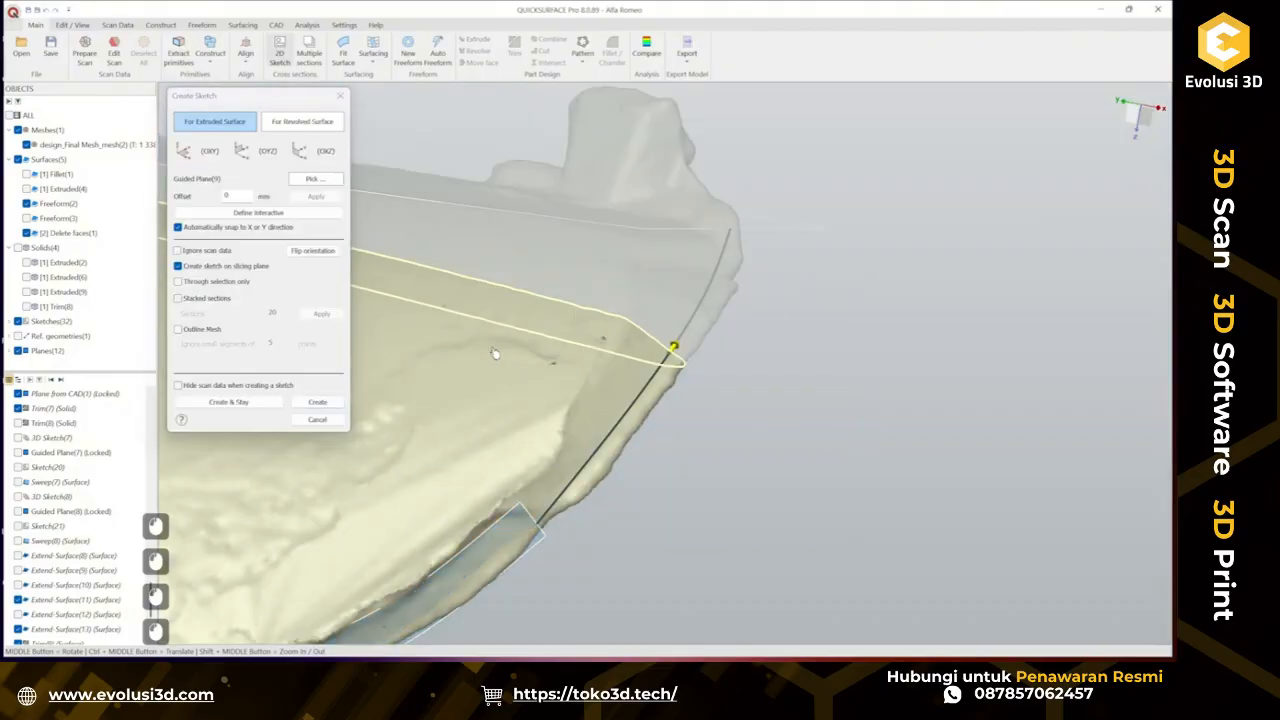
click(308, 402)
scroll(633, 382, up, 4)
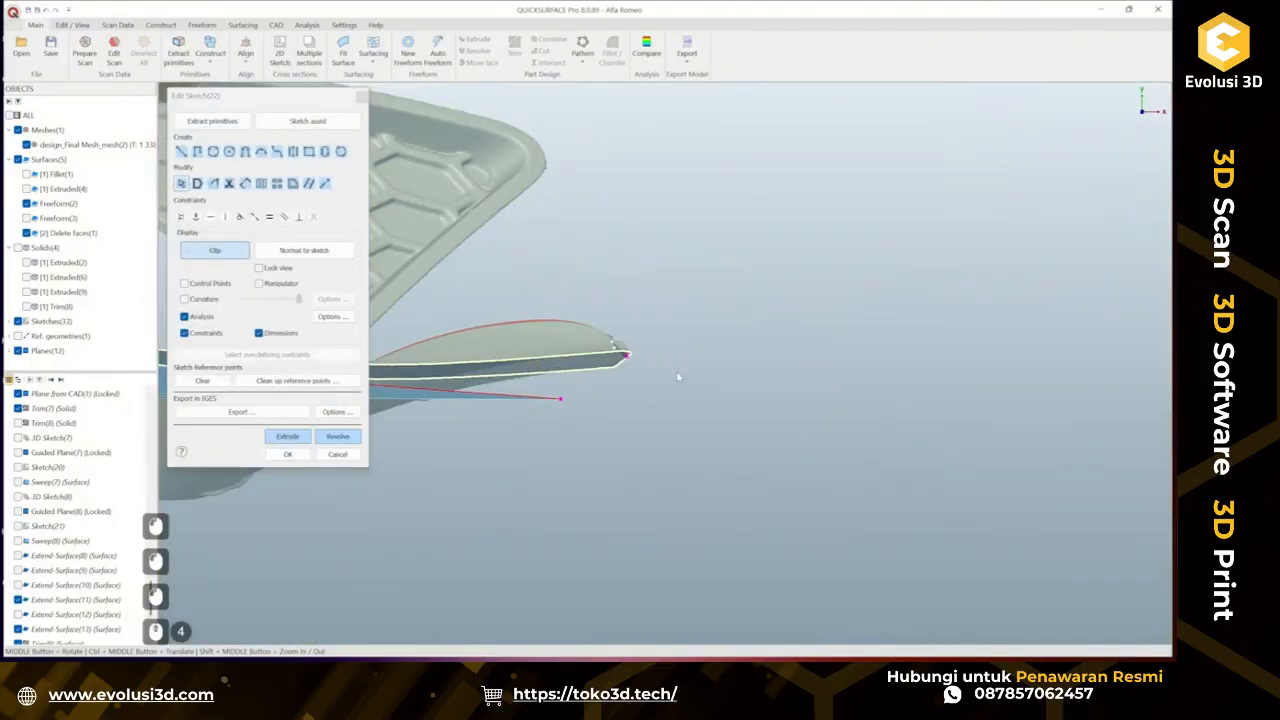
scroll(630, 370, down, 3)
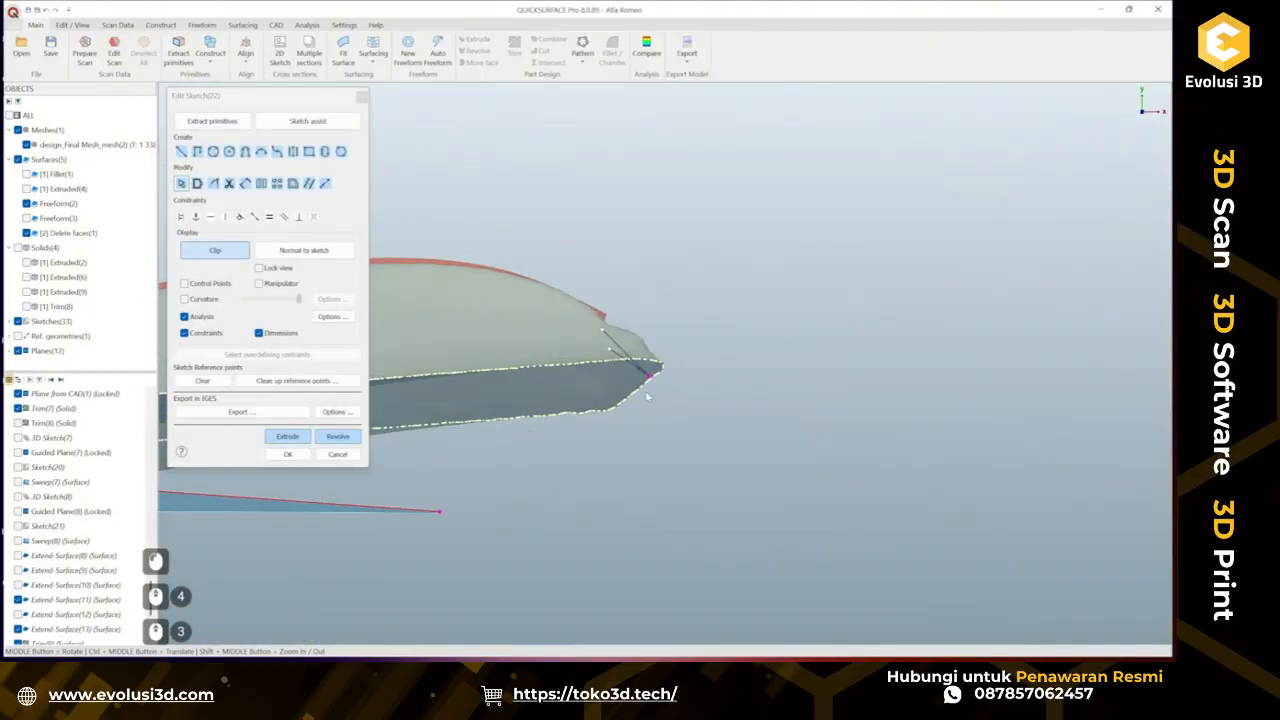
scroll(650, 393, up, 2)
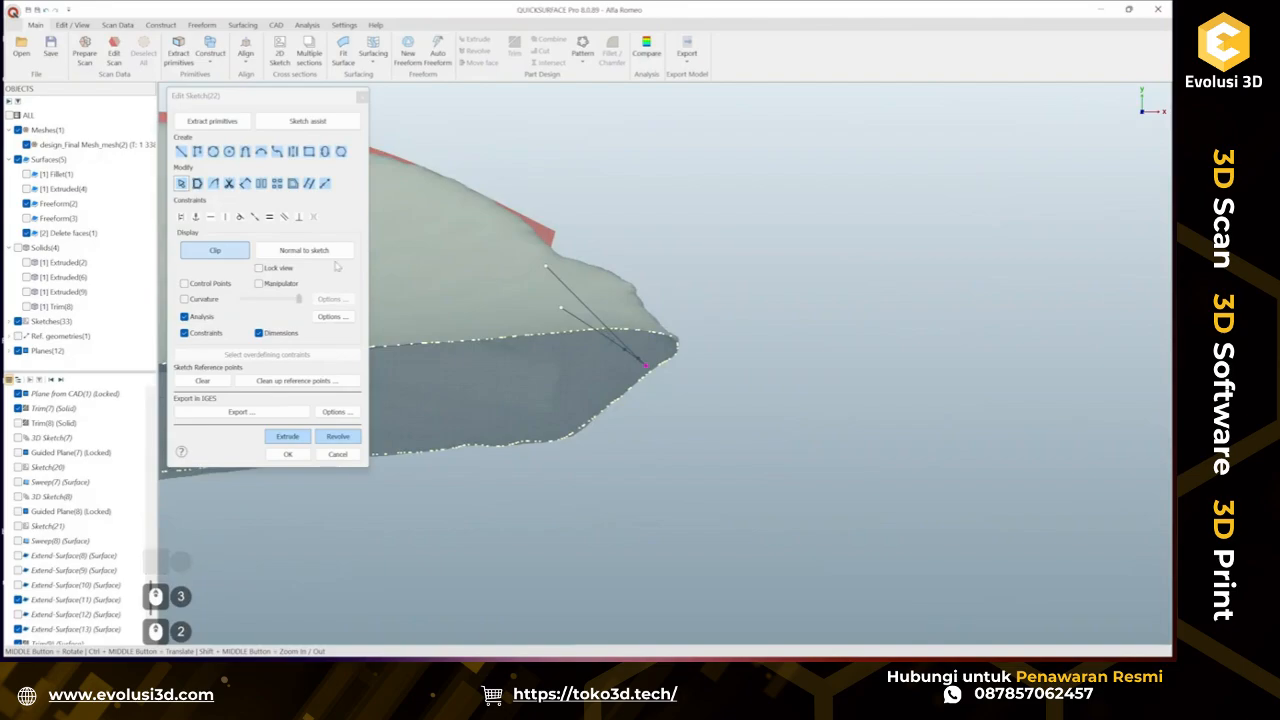
click(214, 250)
click(214, 250)
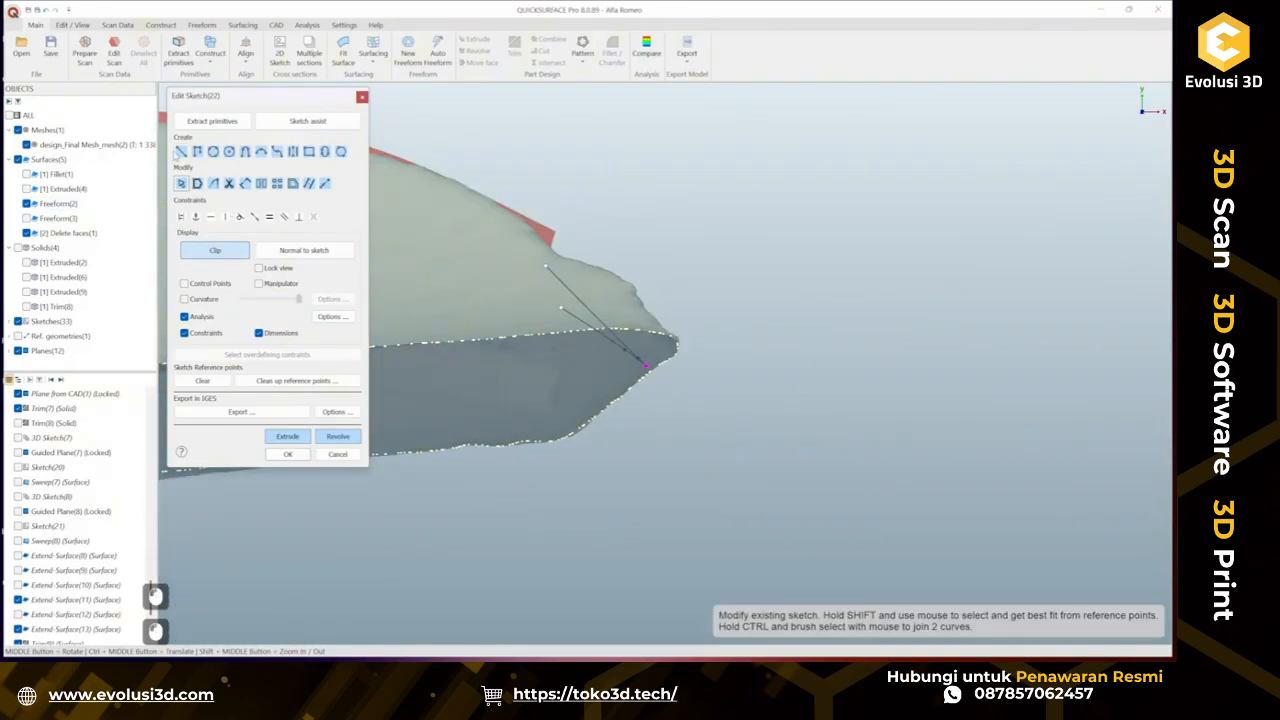
click(180, 151)
click(645, 366)
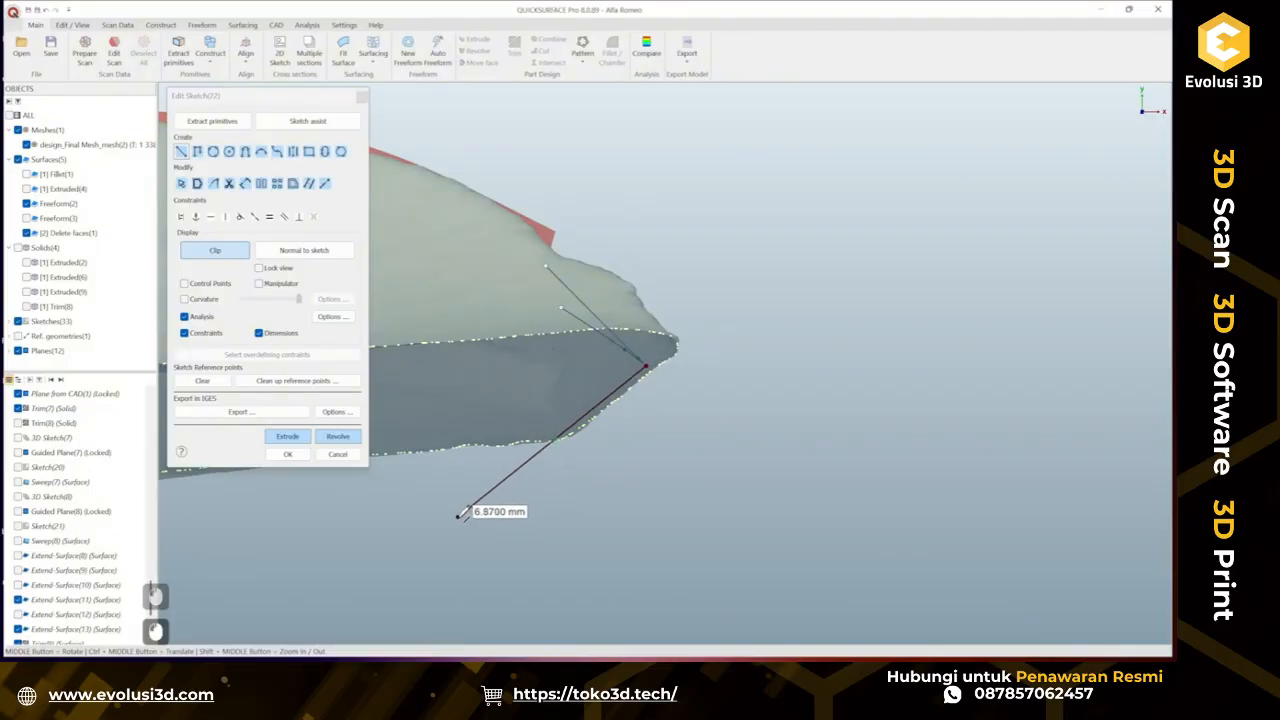
click(458, 516)
key(Escape)
key(Escape)
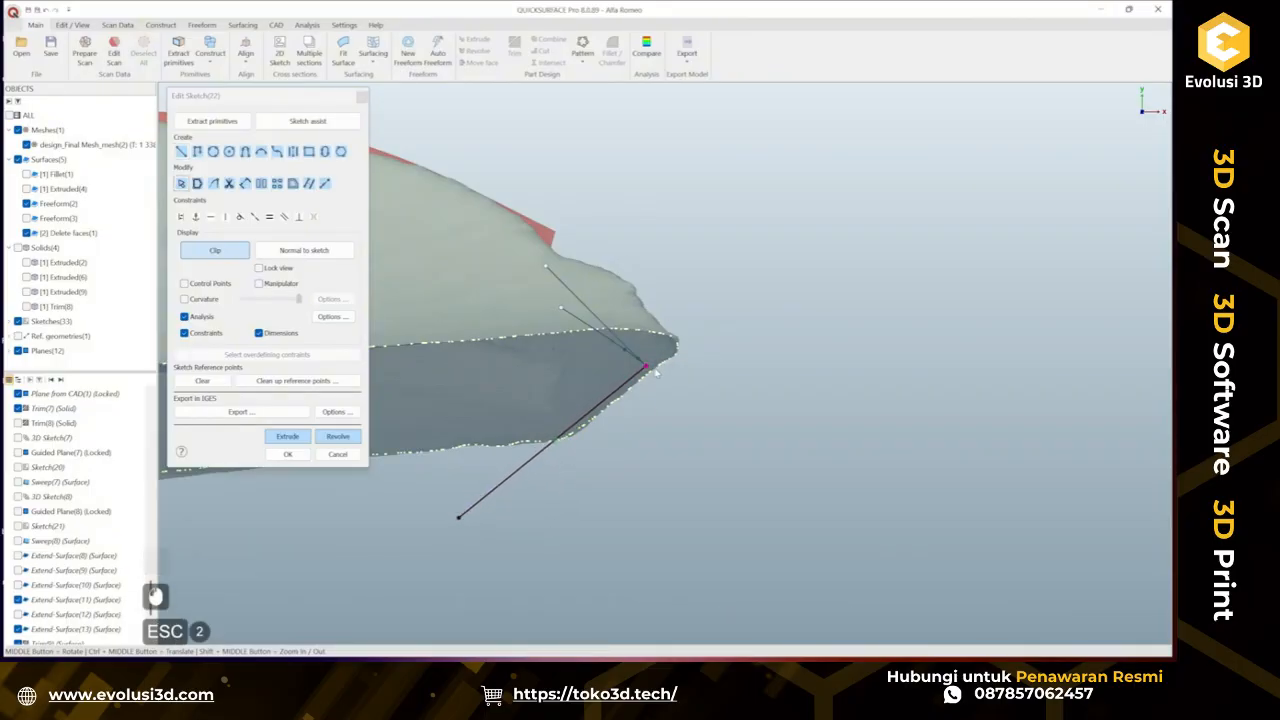
drag(655, 370, 780, 258)
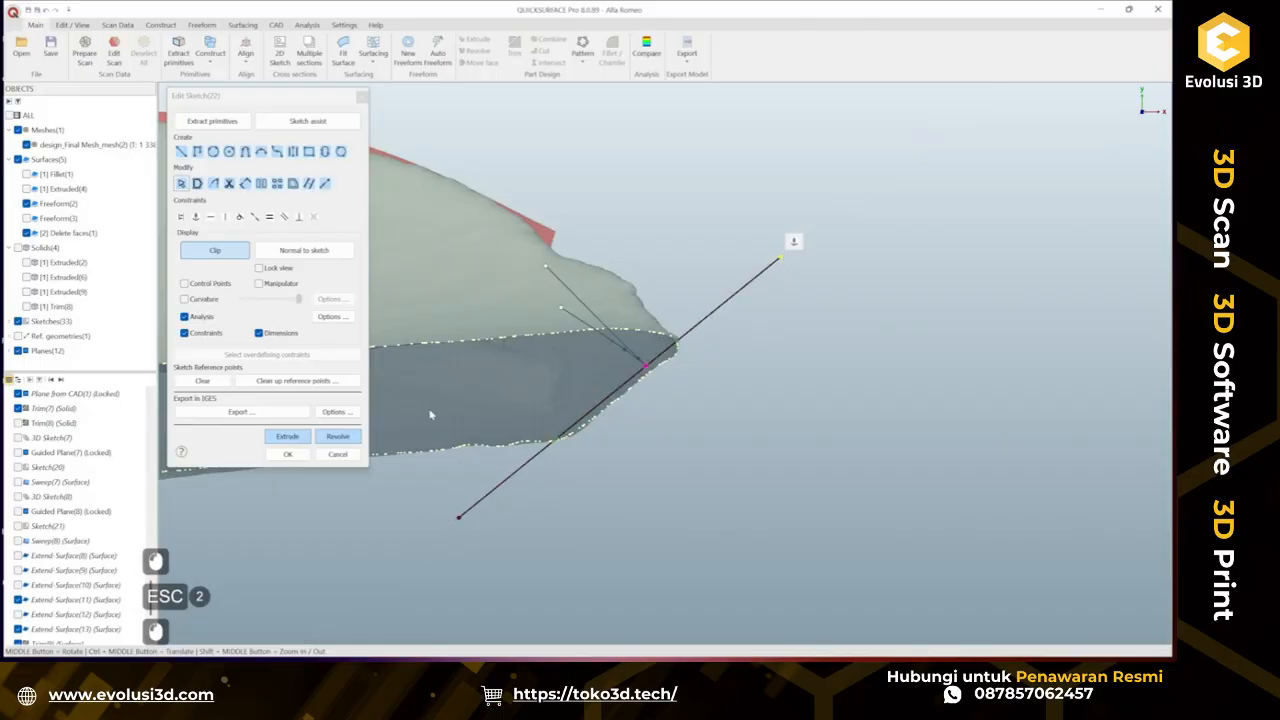
click(288, 454)
Sweep the sketch line along the 3D sketch curve with deviation analysis turned on.
scroll(422, 458, down, 3)
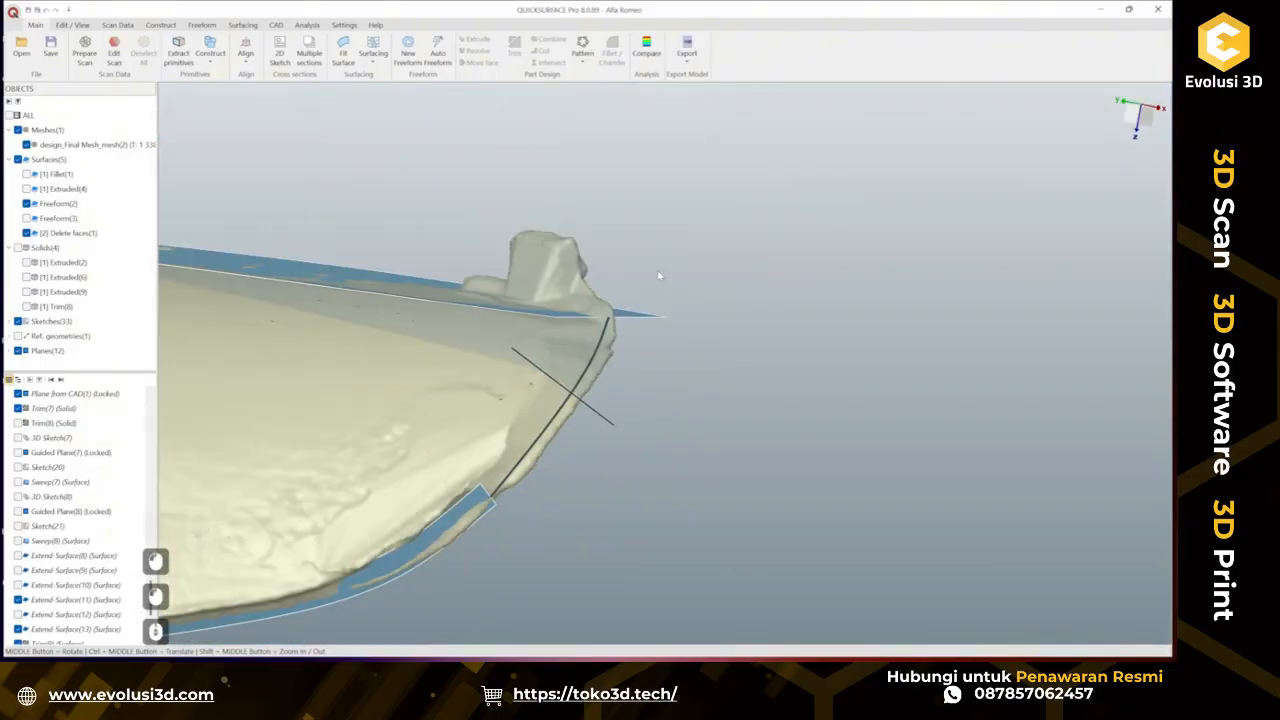
click(677, 261)
right_click(673, 262)
click(704, 318)
middle_drag(452, 385, 525, 369)
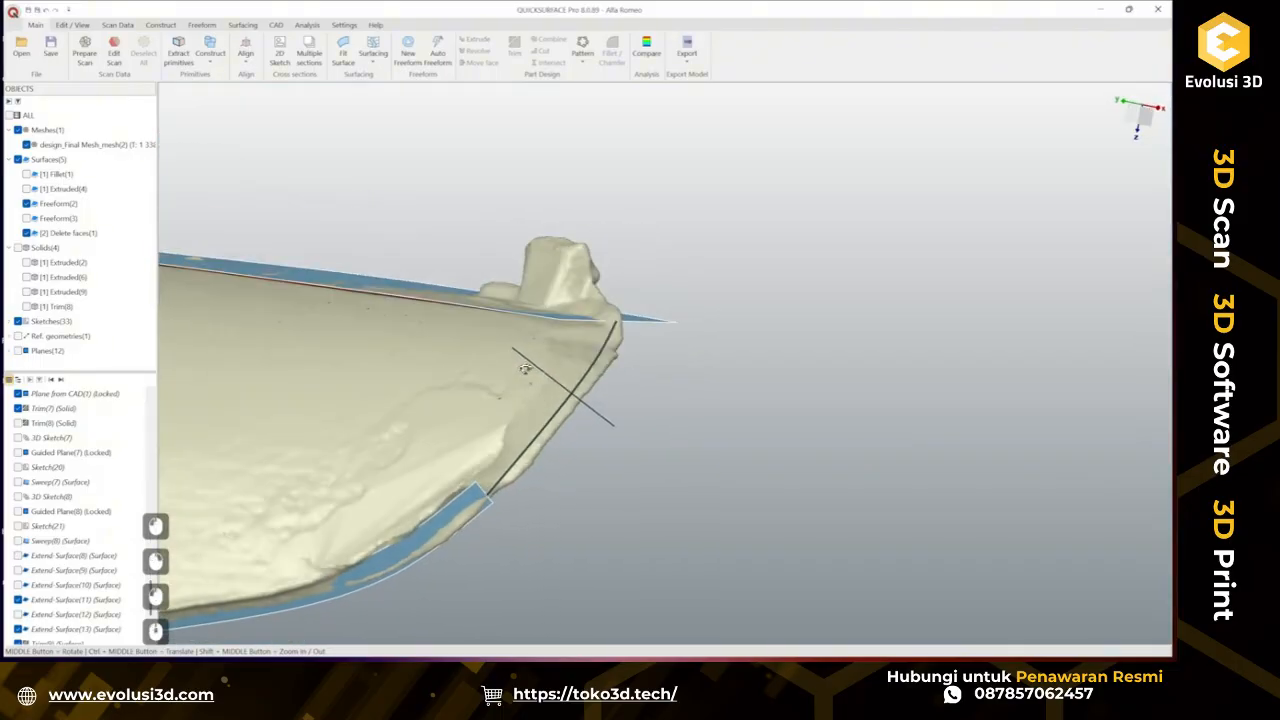
click(243, 25)
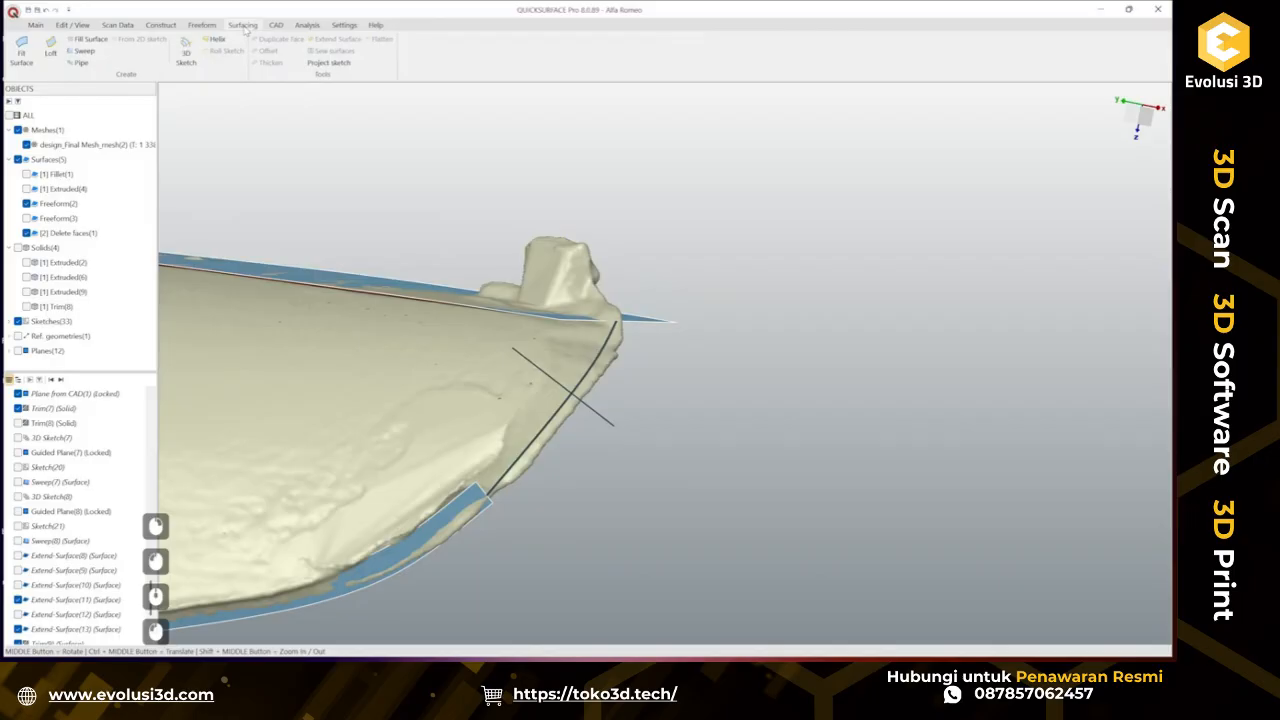
click(84, 50)
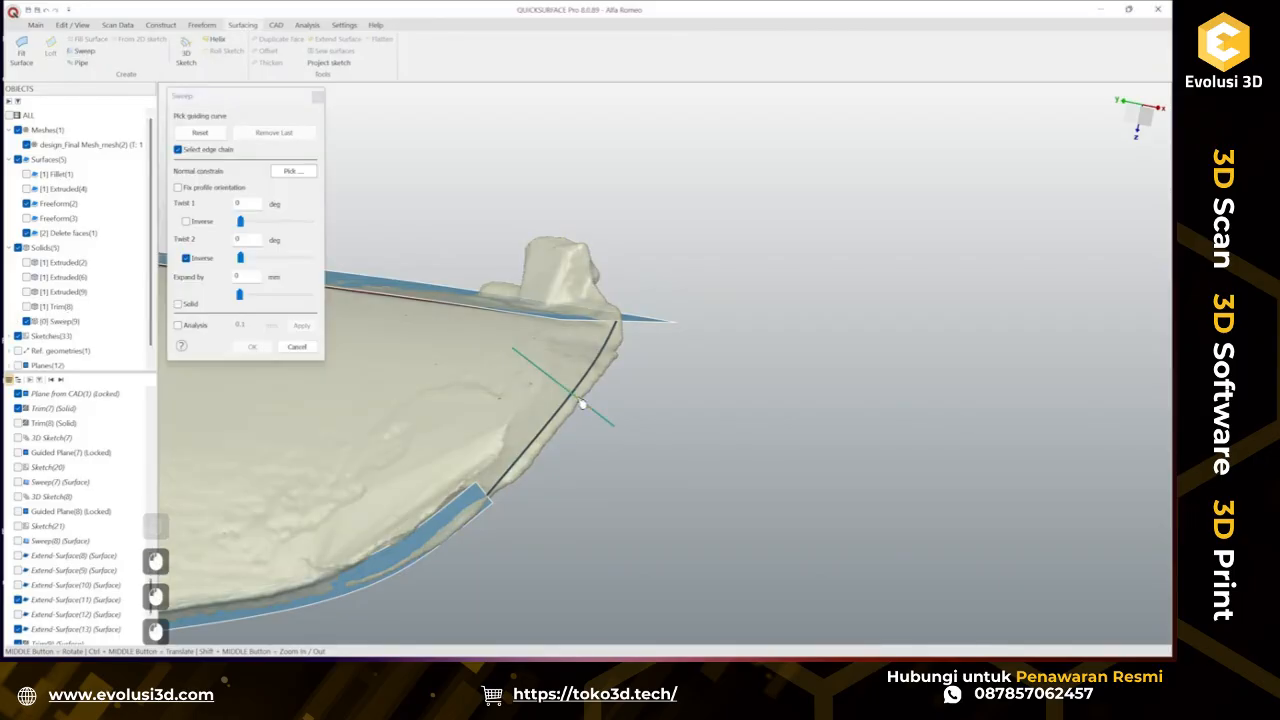
click(578, 394)
click(178, 325)
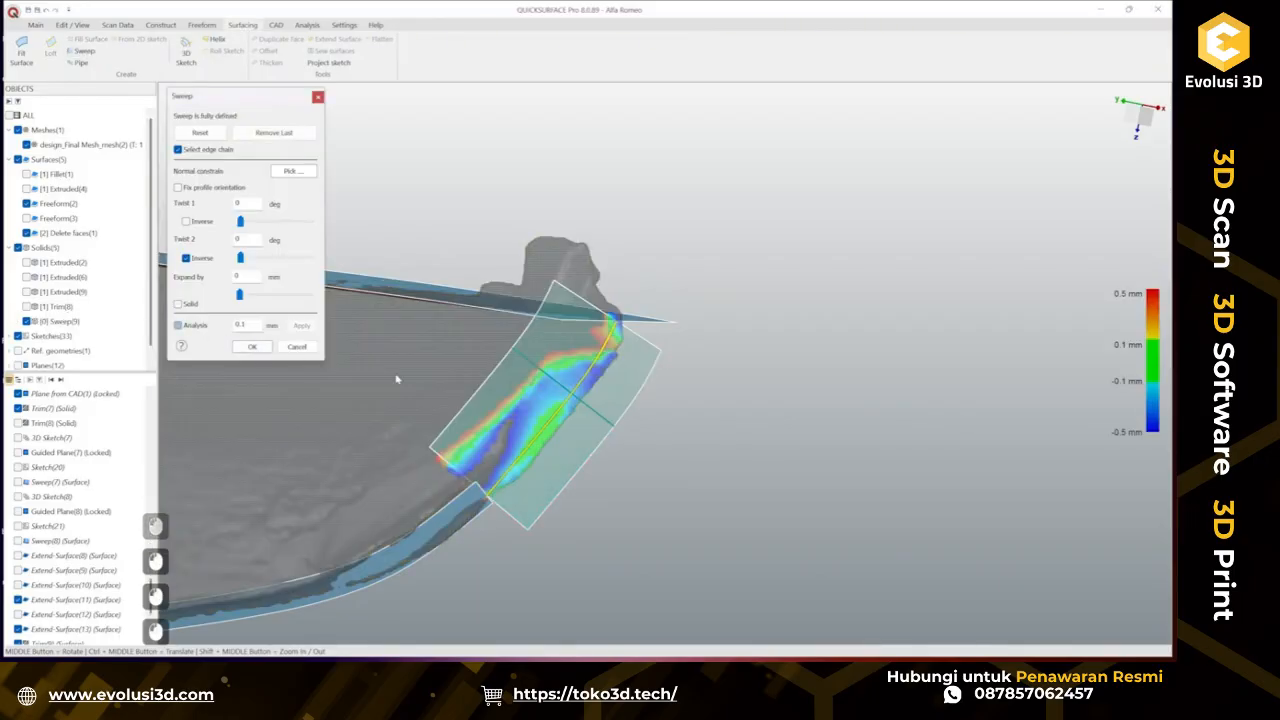
Set the sweep's Twist 2 to 25.65° and Twist 1 to 26.2° inverted, then accept the sweep.
middle_drag(470, 410, 340, 251)
mouse_move(239, 298)
mouse_down()
mouse_move(260, 298)
mouse_move(236, 298)
mouse_up()
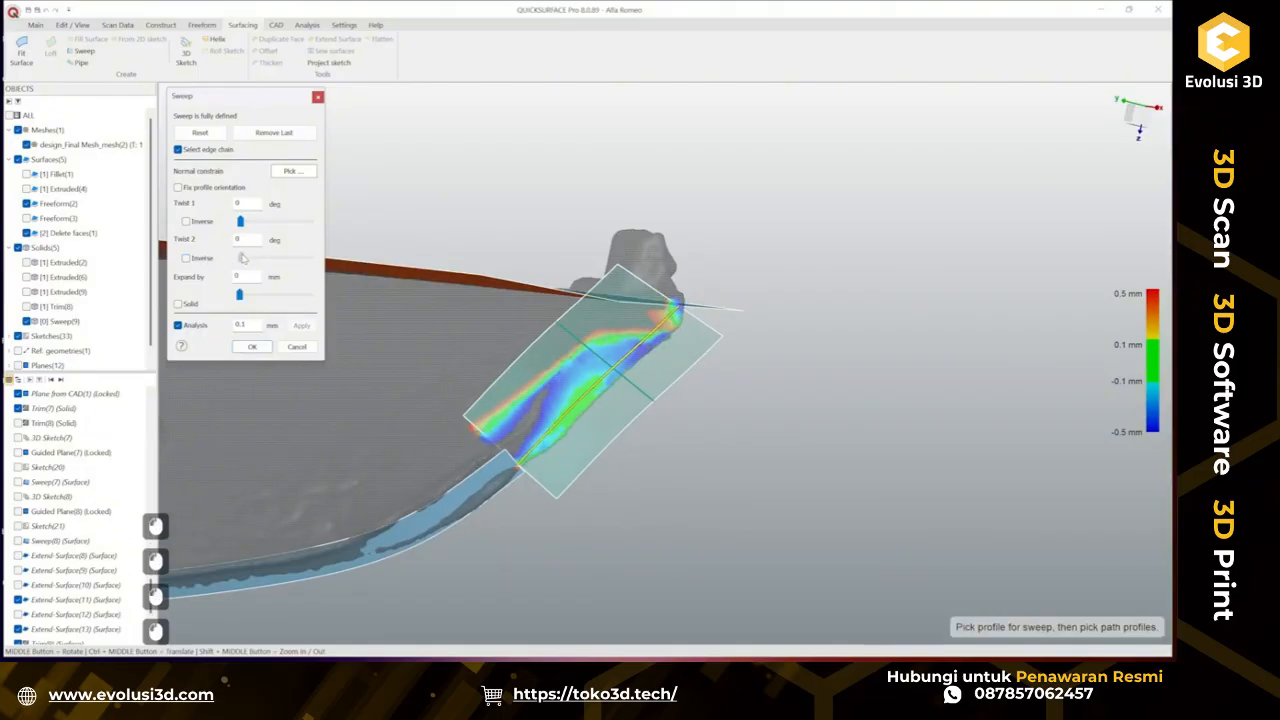
drag(242, 258, 282, 263)
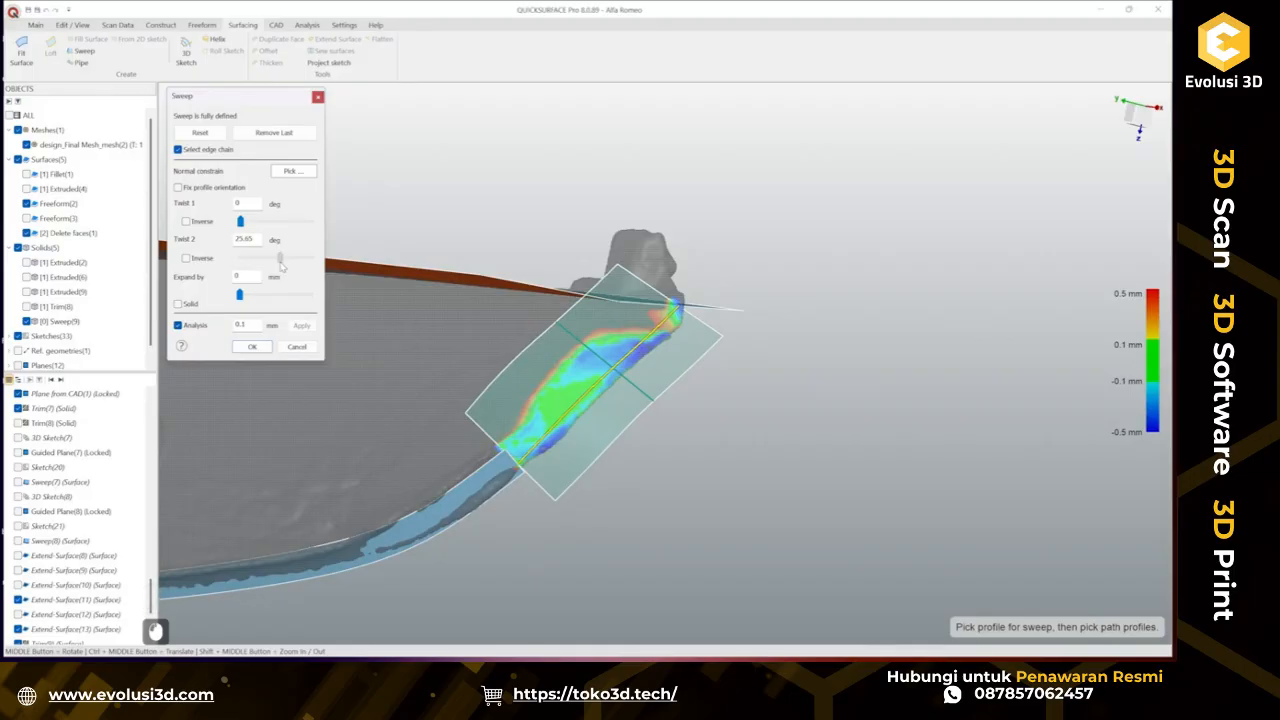
middle_drag(529, 443, 335, 432)
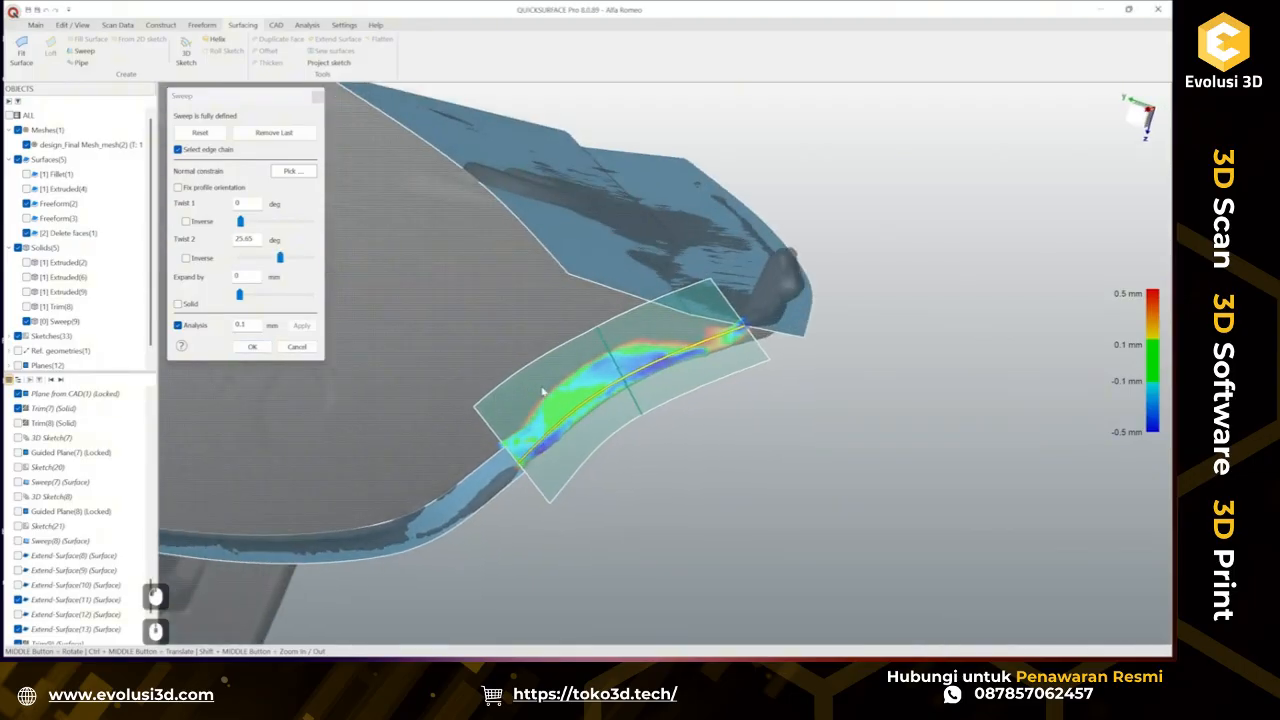
scroll(543, 392, up, 5)
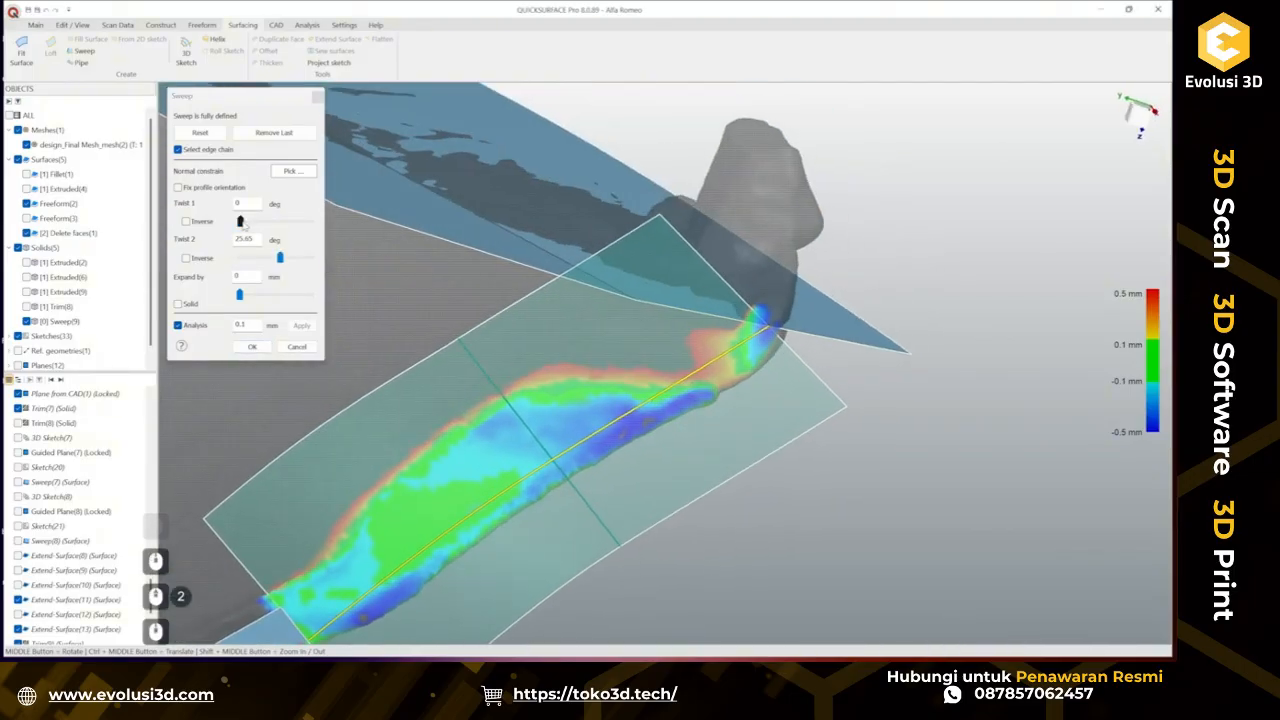
drag(241, 222, 284, 232)
click(201, 223)
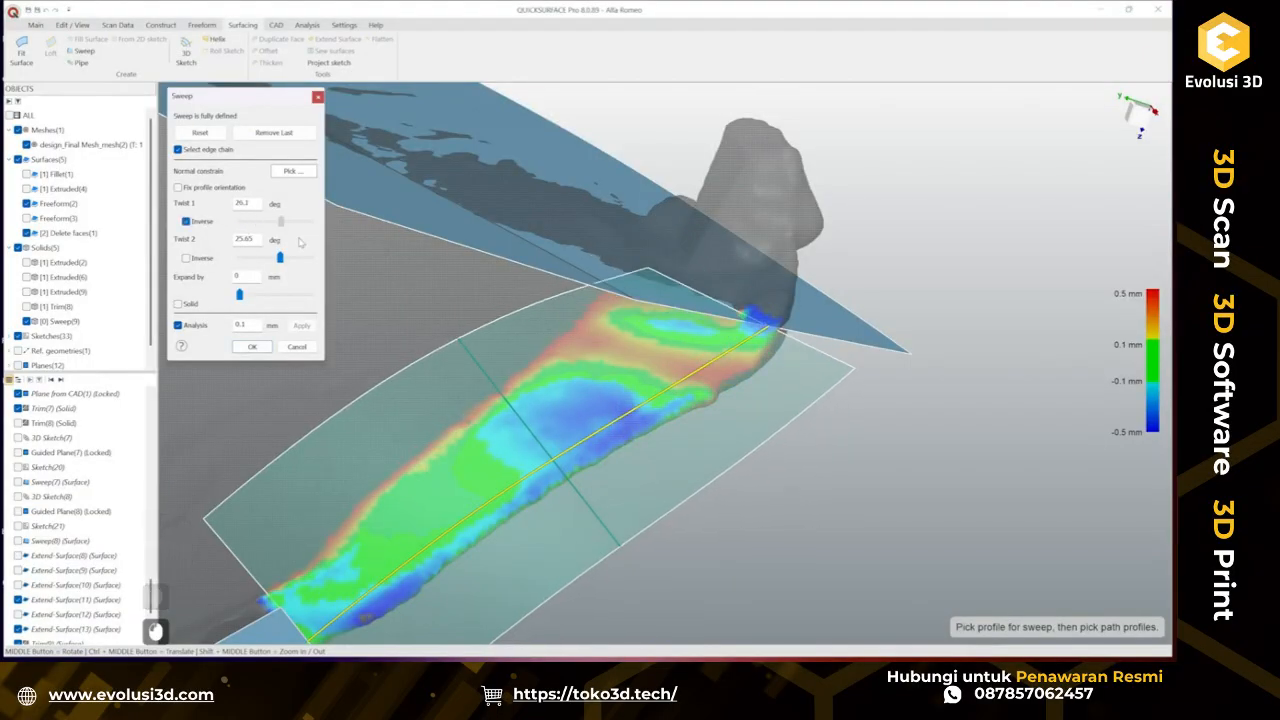
scroll(717, 403, down, 4)
middle_drag(630, 424, 786, 466)
click(254, 347)
Extend the sweep surface at both ends, the lower end by about 6.6 mm.
scroll(605, 410, down, 3)
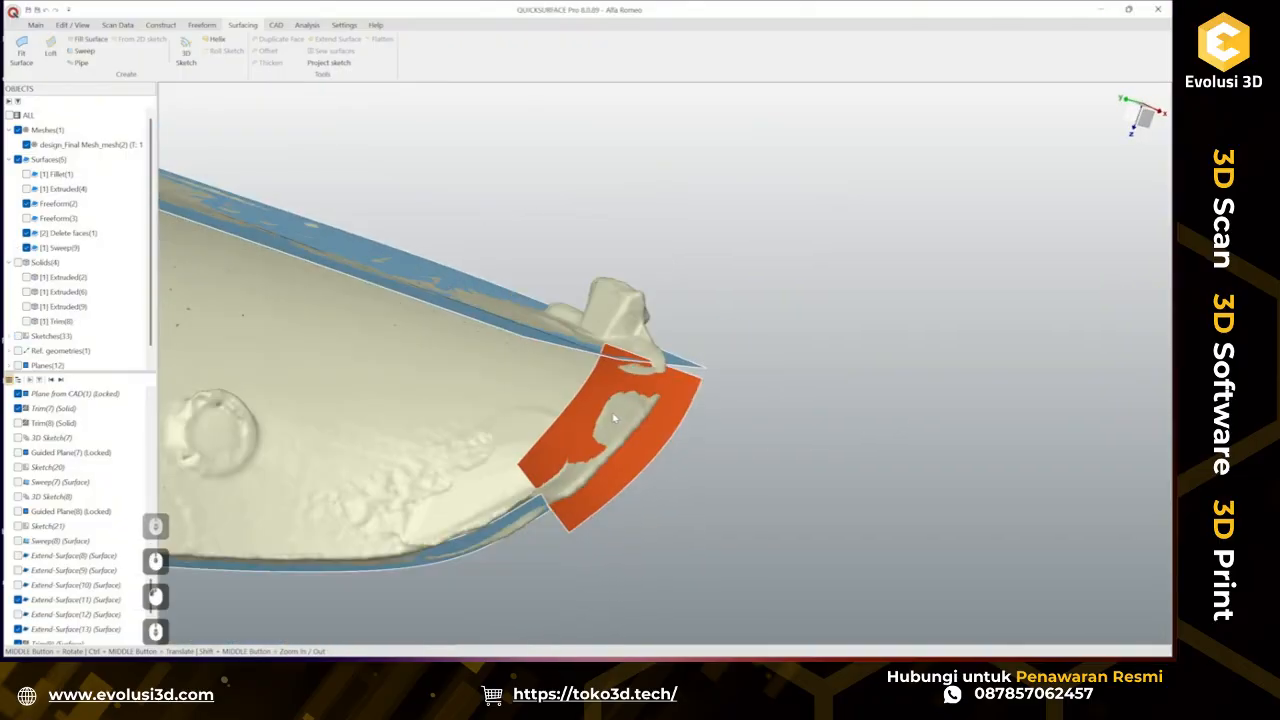
middle_drag(614, 420, 563, 483)
click(563, 483)
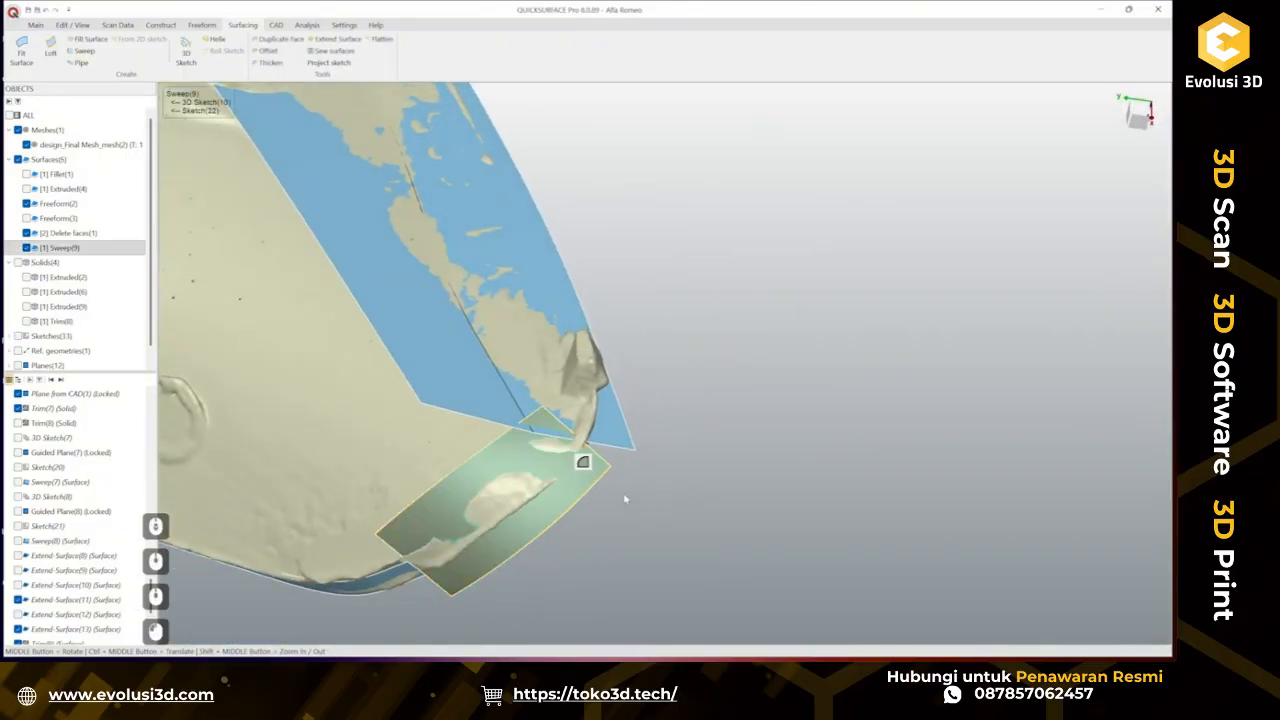
click(330, 39)
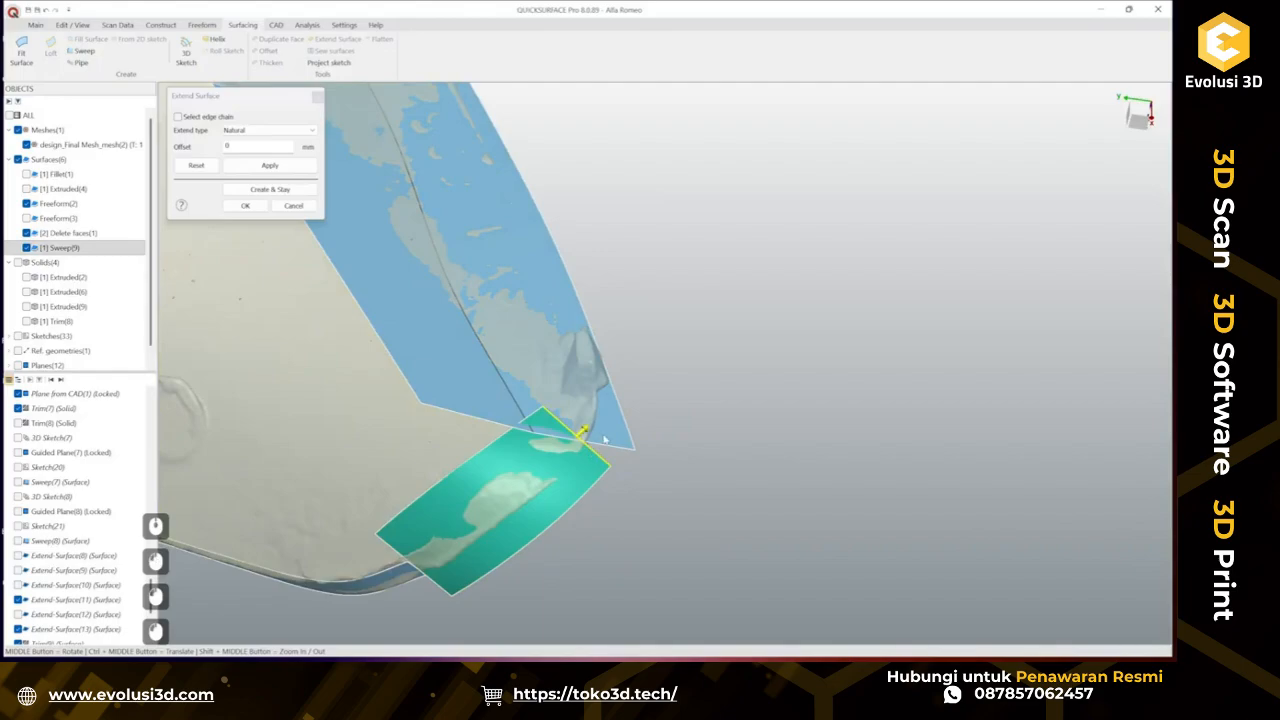
drag(585, 432, 629, 406)
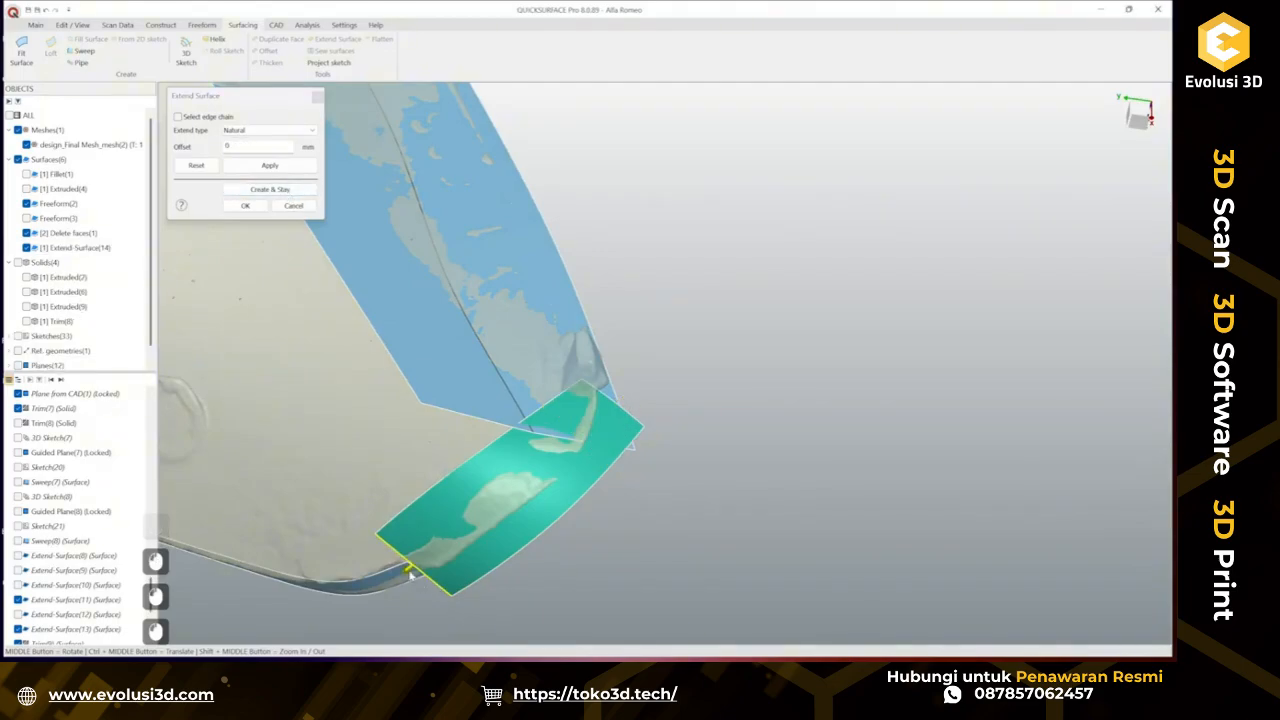
drag(410, 573, 358, 603)
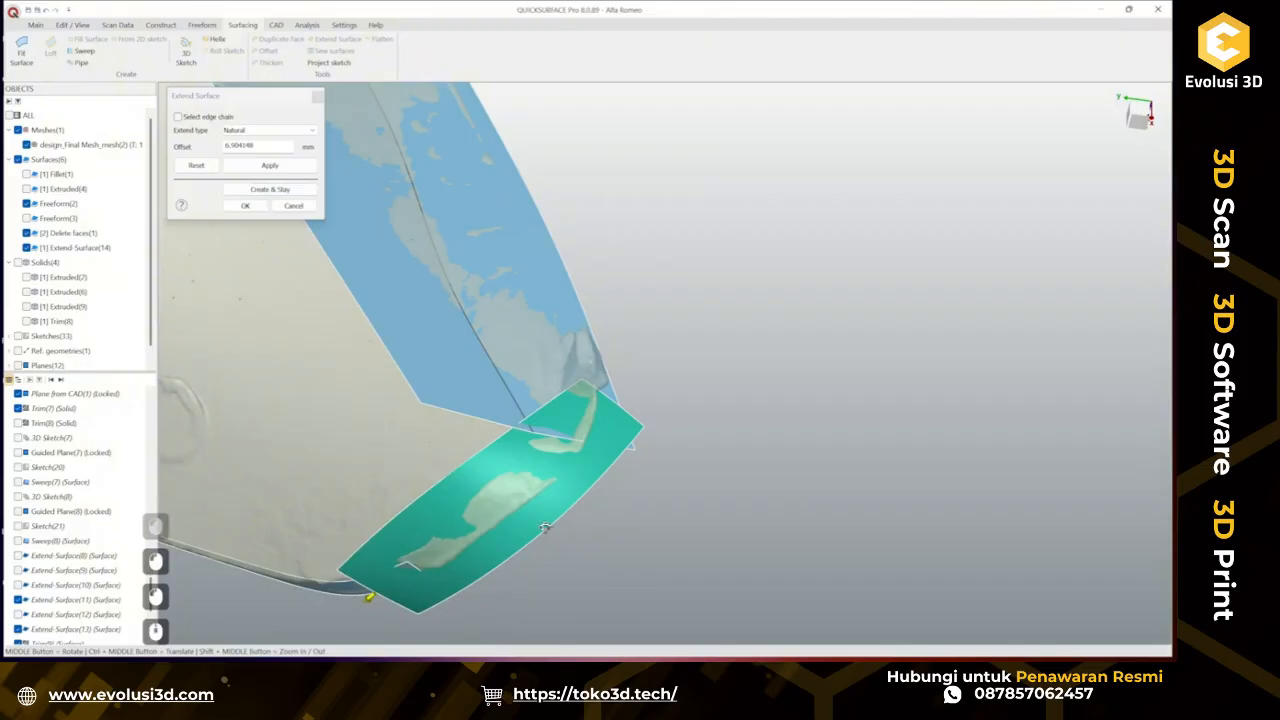
middle_drag(544, 527, 531, 303)
scroll(583, 437, up, 3)
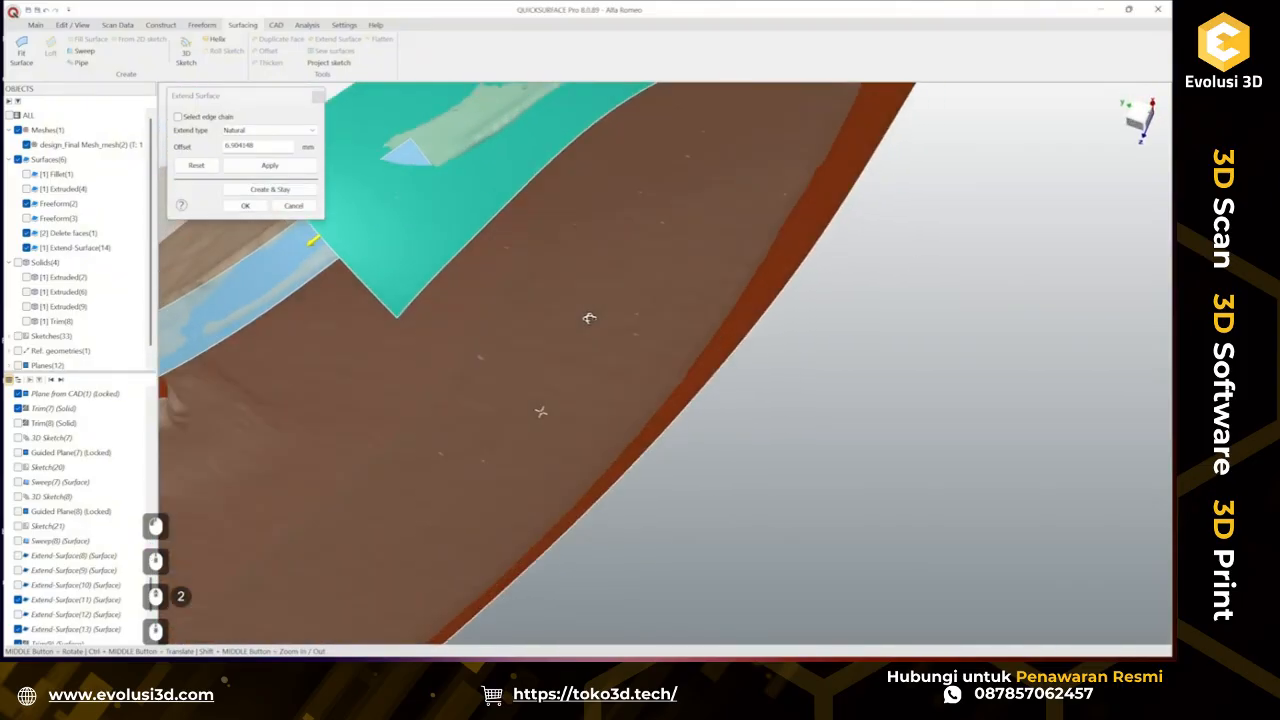
click(257, 209)
scroll(473, 302, down, 2)
mouse_move(552, 295)
ctrl+middle_down()
mouse_move(631, 464)
mouse_move(541, 283)
mouse_move(514, 177)
mouse_move(343, 209)
mouse_move(349, 286)
mouse_move(794, 534)
mouse_move(800, 571)
mouse_move(614, 363)
ctrl+middle_up()
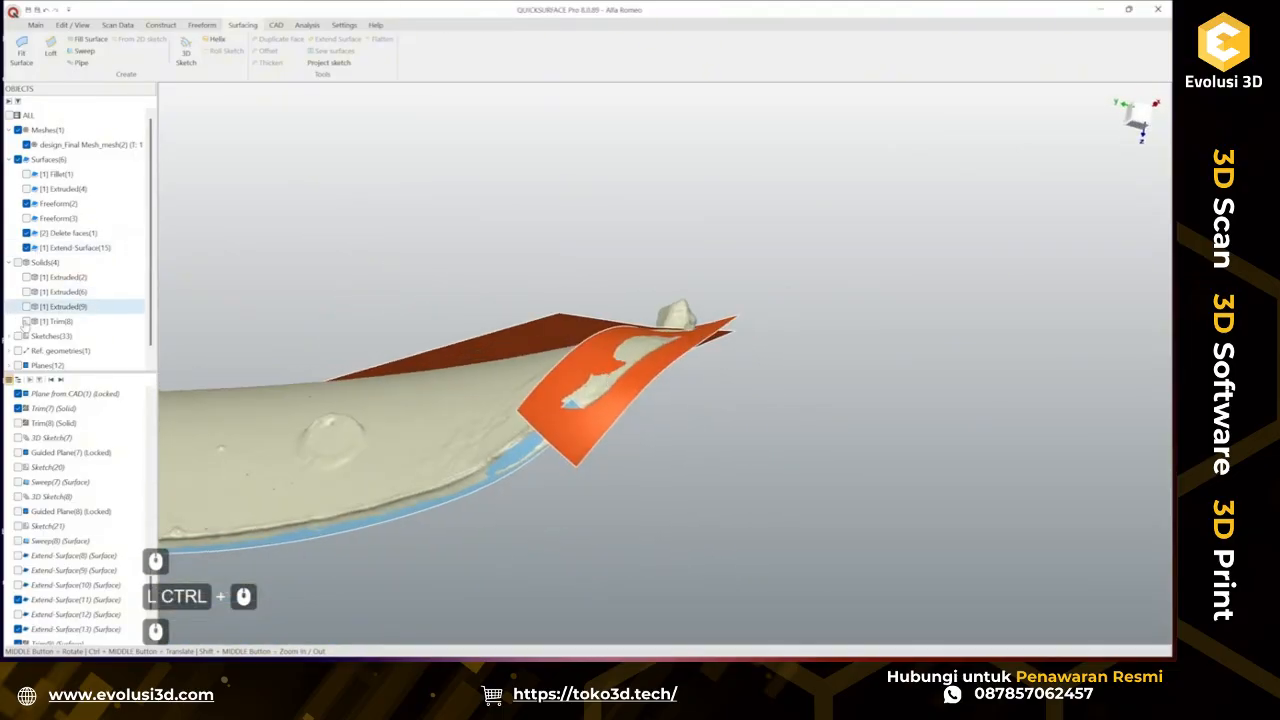
Show the Trim solid and examine how the new surface meets it.
click(27, 321)
middle_drag(563, 357, 386, 180)
scroll(716, 374, up, 3)
middle_drag(716, 374, 591, 355)
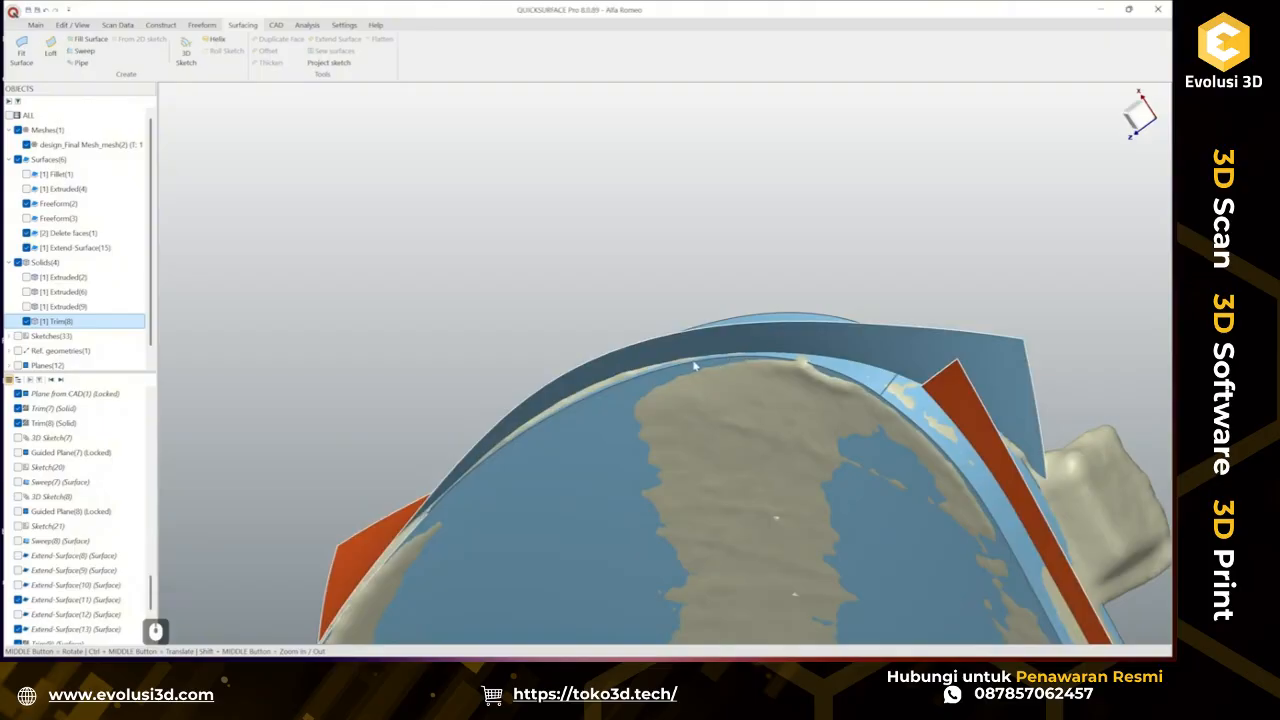
Hide the extended sweep surface.
middle_drag(714, 362, 760, 564)
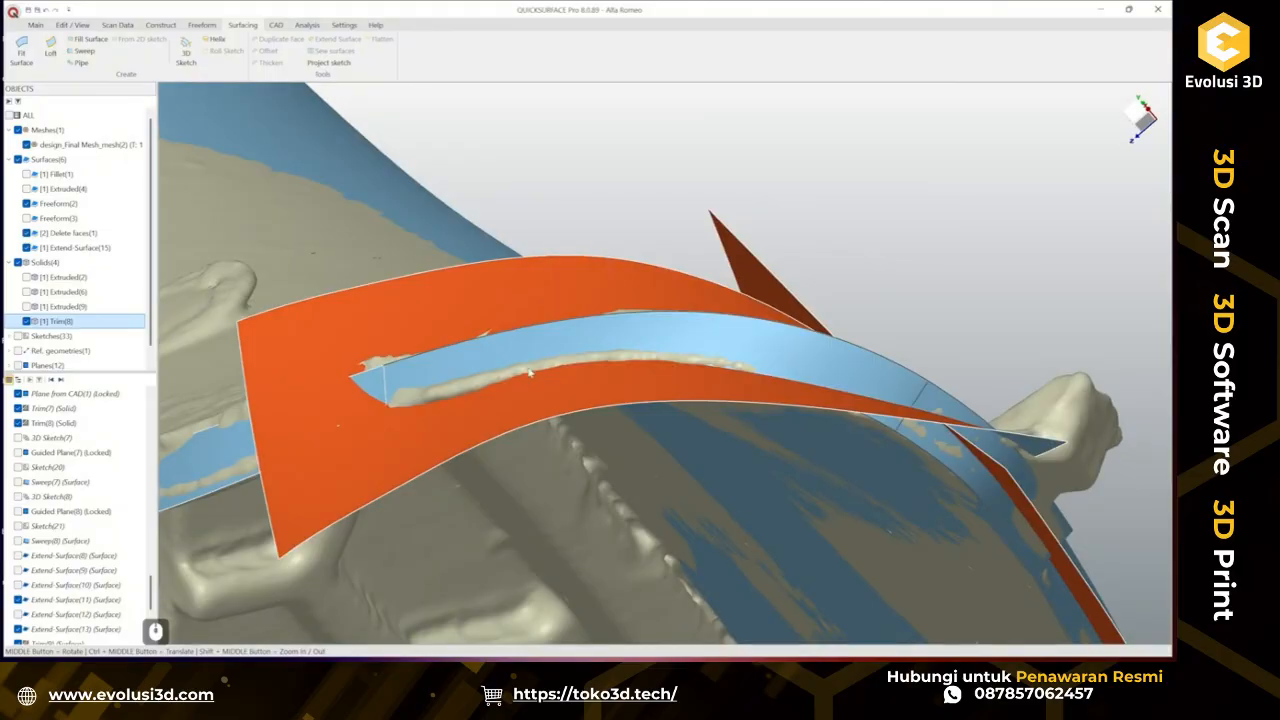
scroll(530, 373, down, 2)
ctrl+middle_drag(628, 383, 551, 516)
click(529, 327)
right_click(526, 327)
click(551, 351)
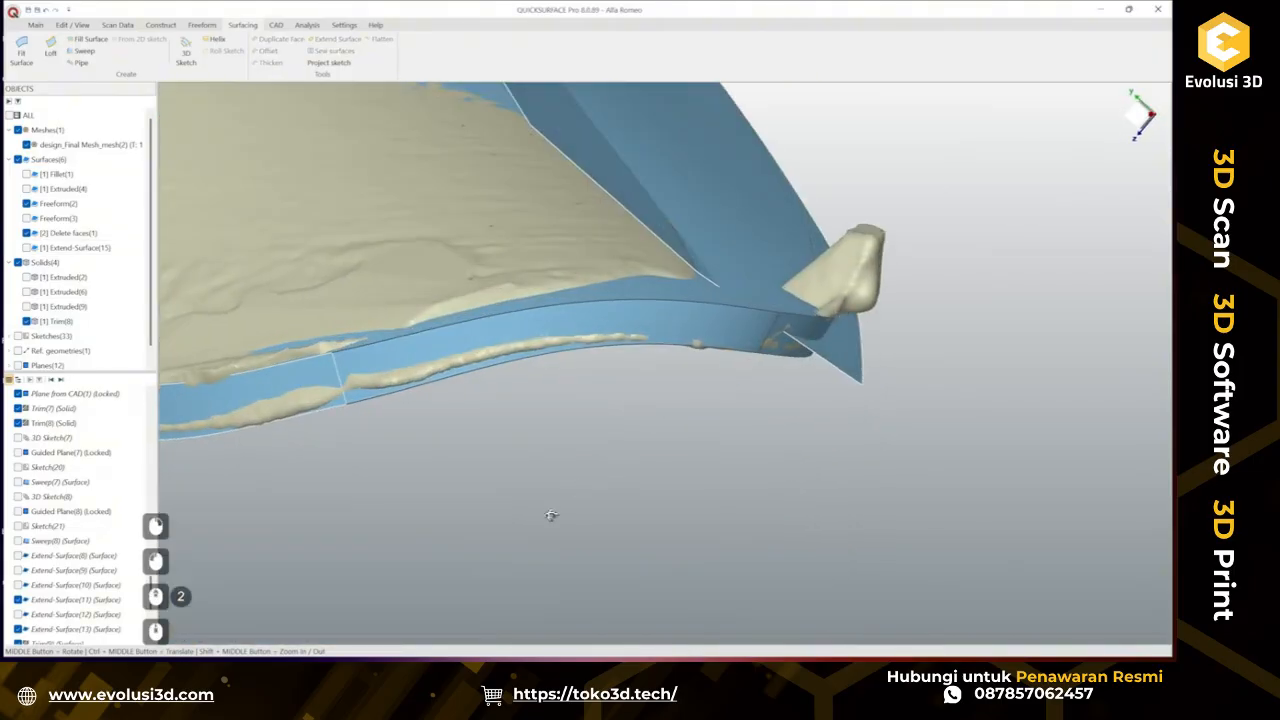
Examine the Delete faces surface and its lower edge against the scan from several angles.
click(27, 233)
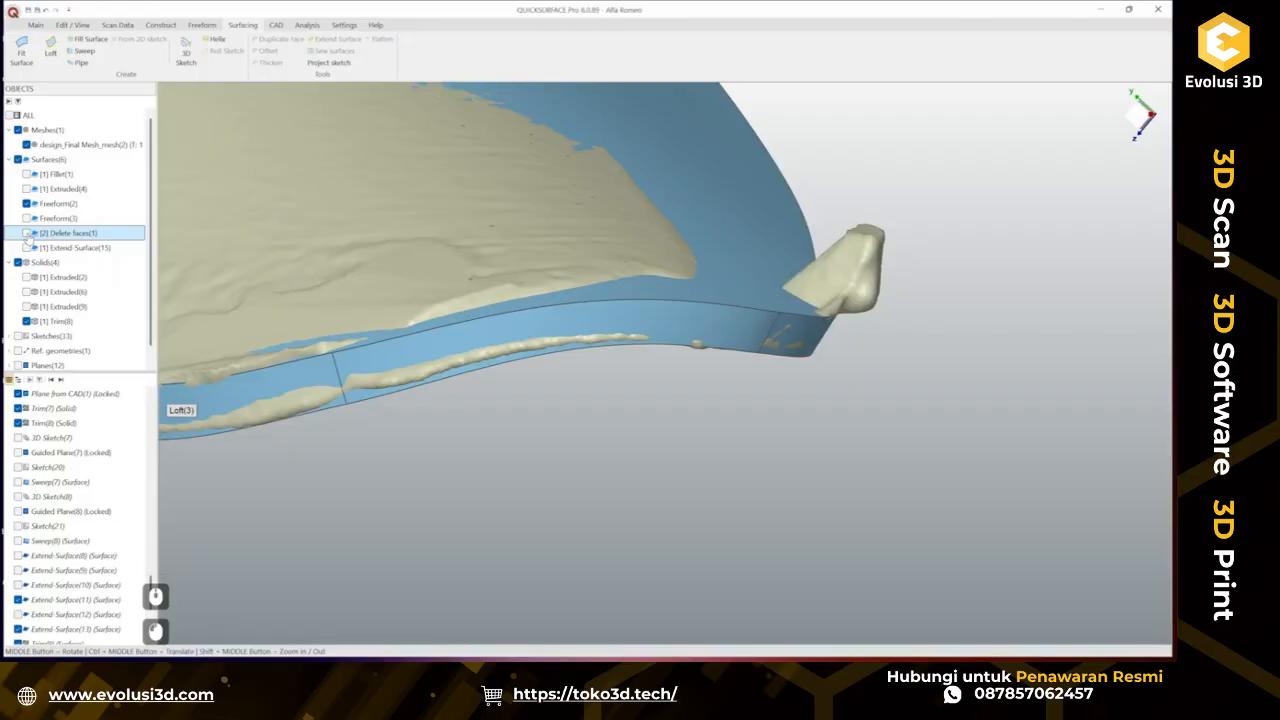
click(27, 233)
scroll(607, 416, down, 2)
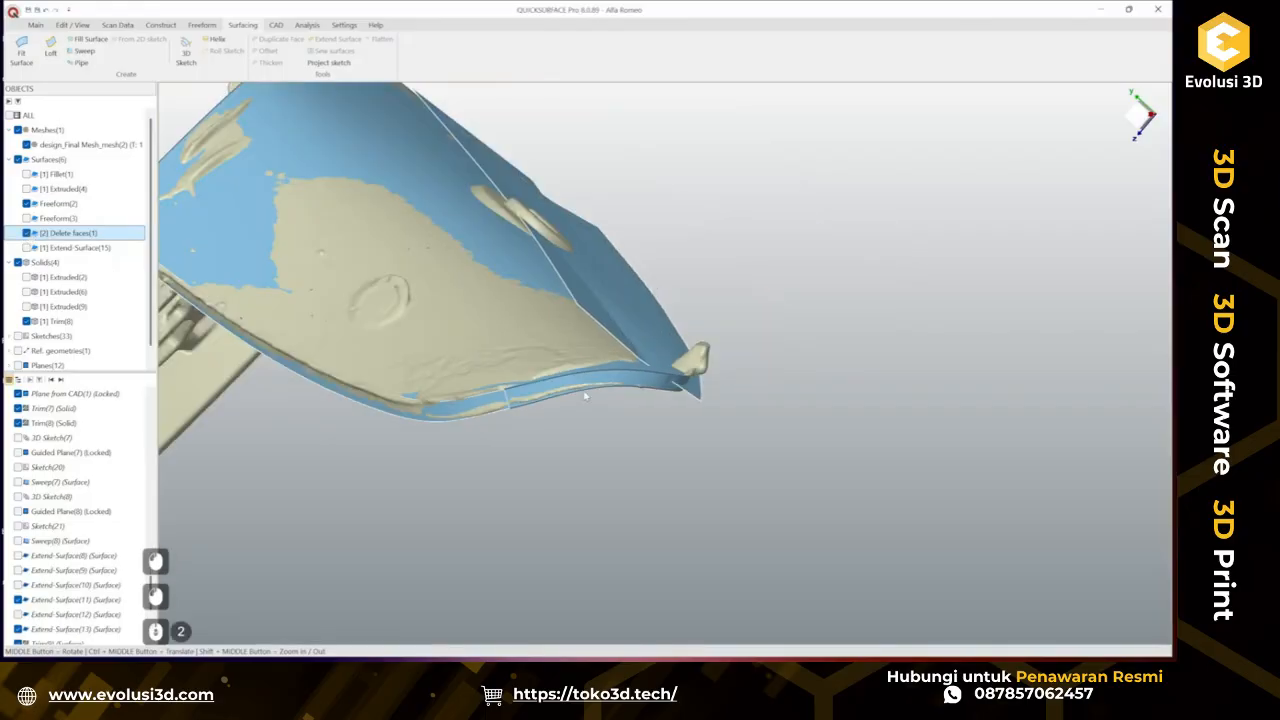
ctrl+middle_drag(592, 398, 634, 527)
middle_drag(658, 460, 646, 429)
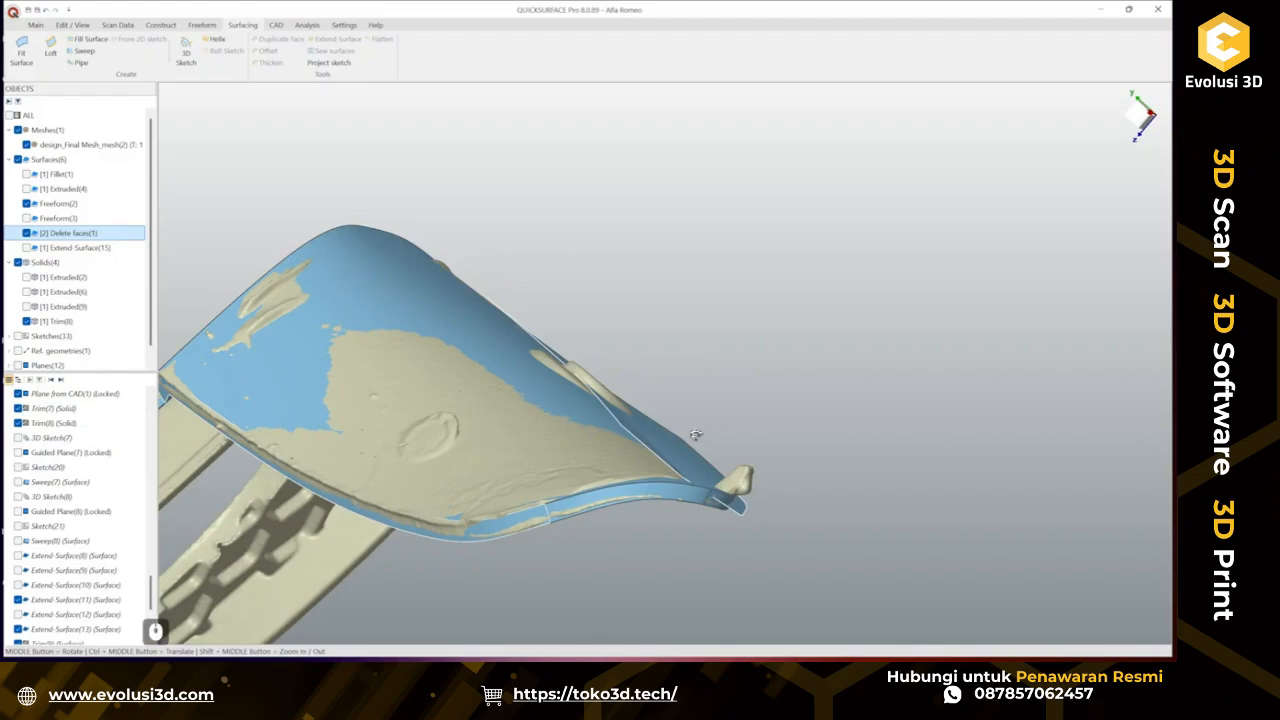
middle_drag(696, 435, 650, 436)
scroll(84, 571, down, 6)
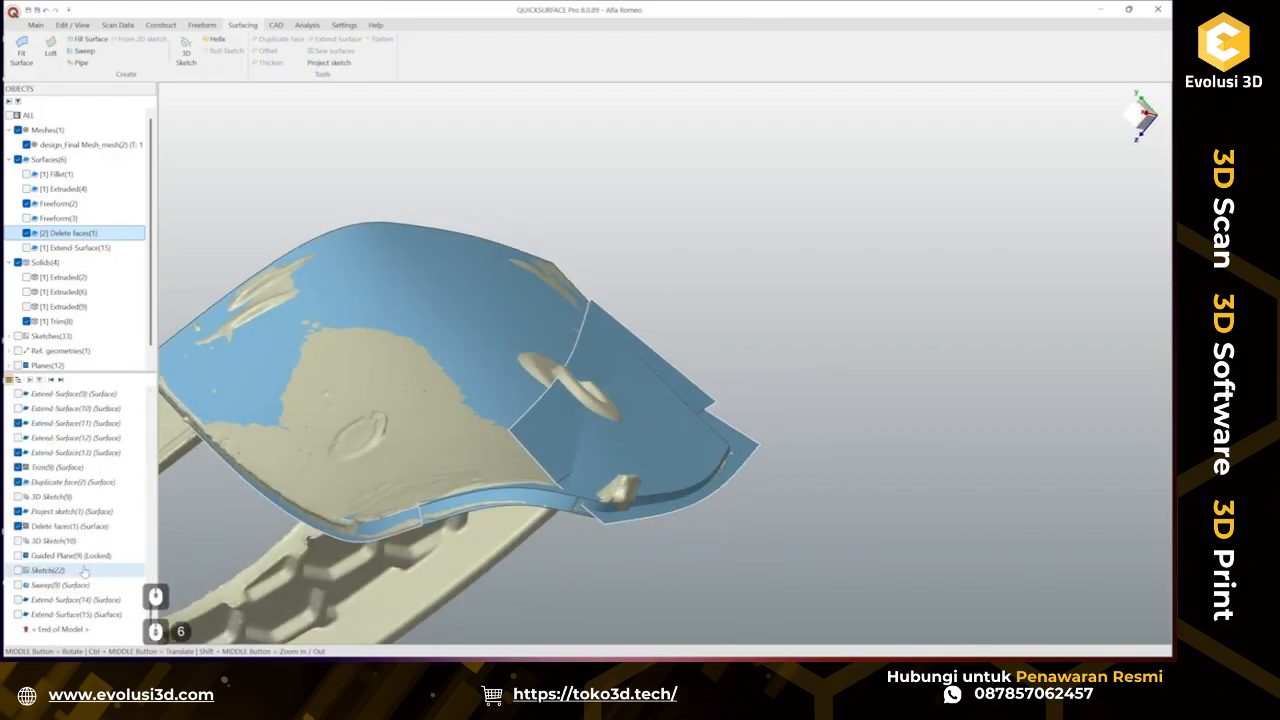
scroll(84, 571, down, 3)
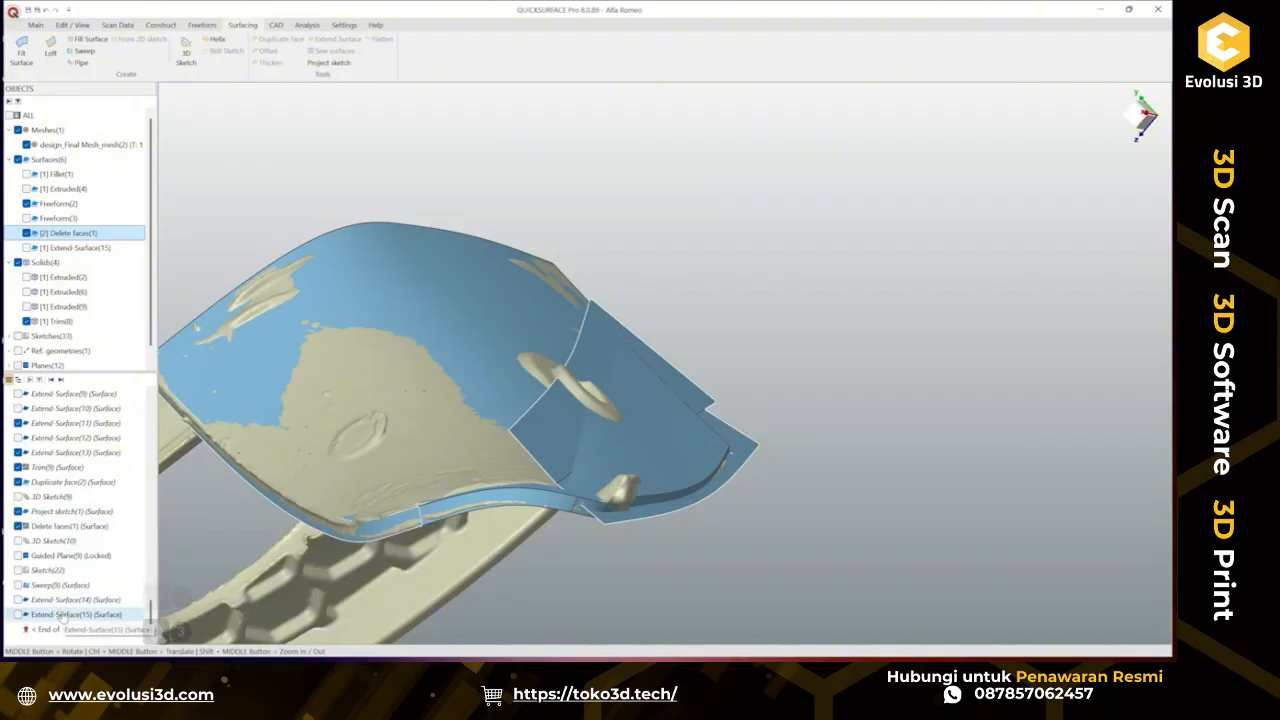
Separate the Delete faces surface into bodies and hide the second split piece.
right_click(88, 235)
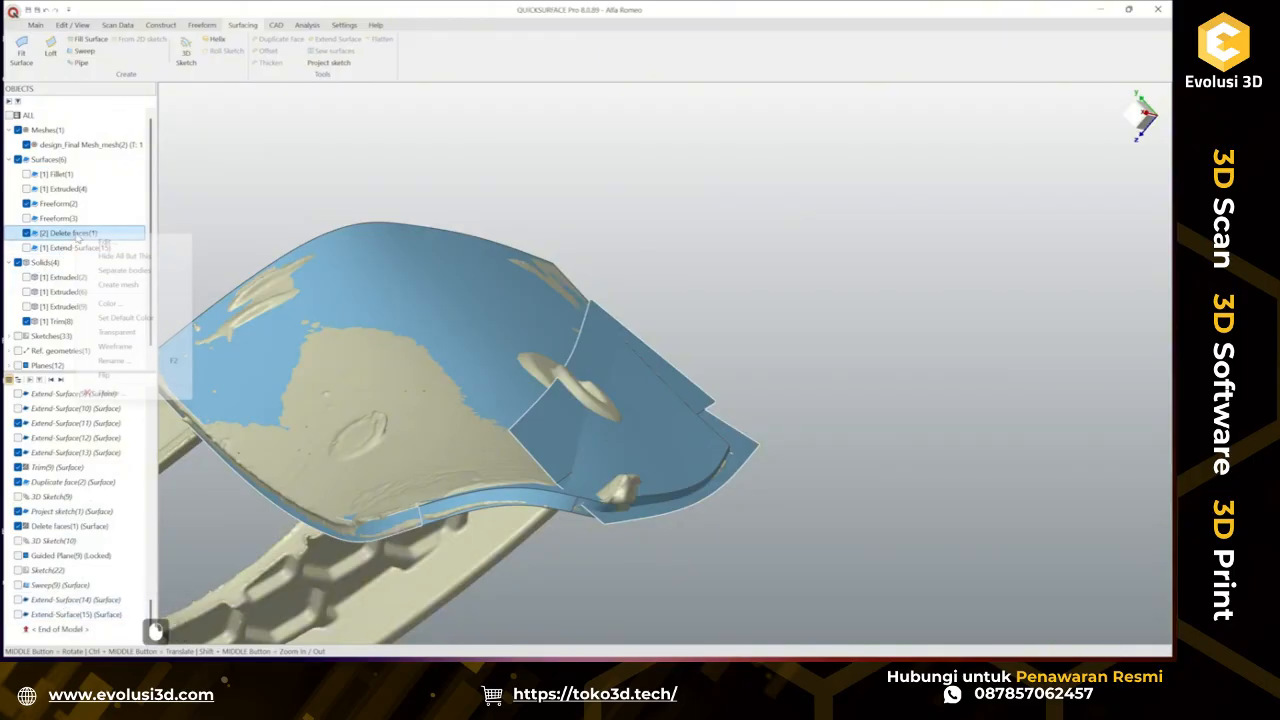
click(118, 270)
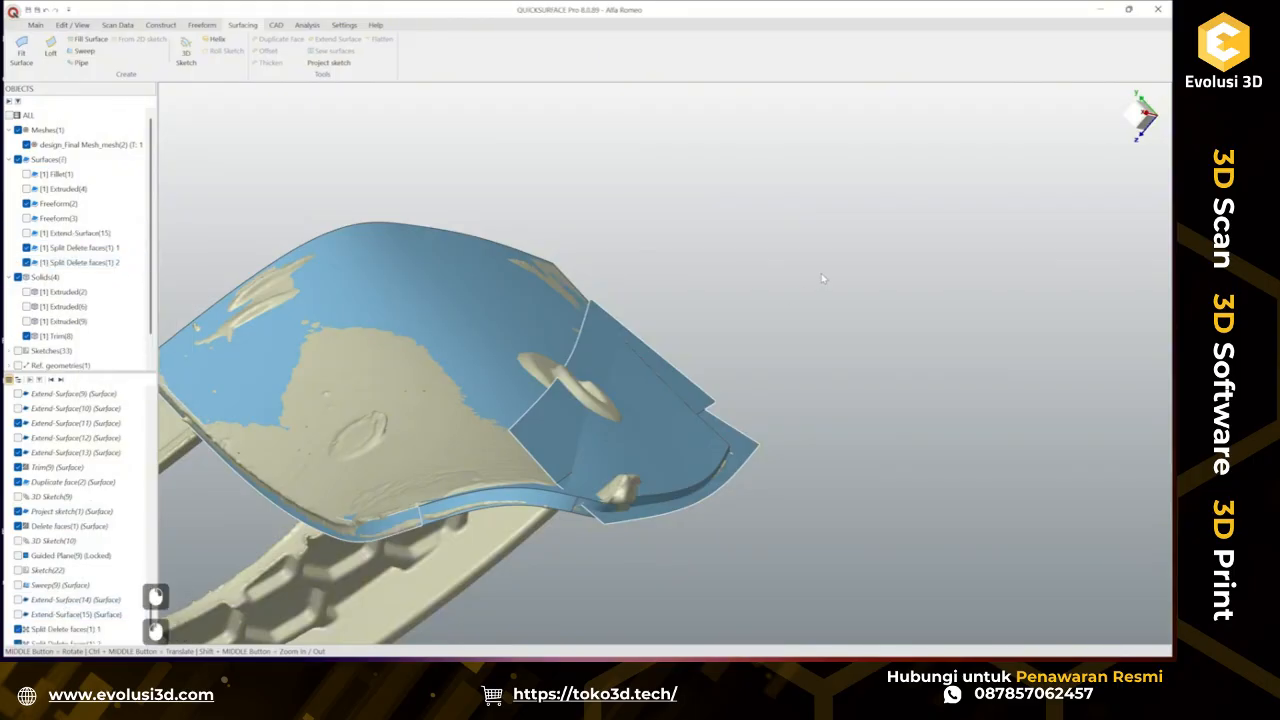
click(70, 262)
click(26, 262)
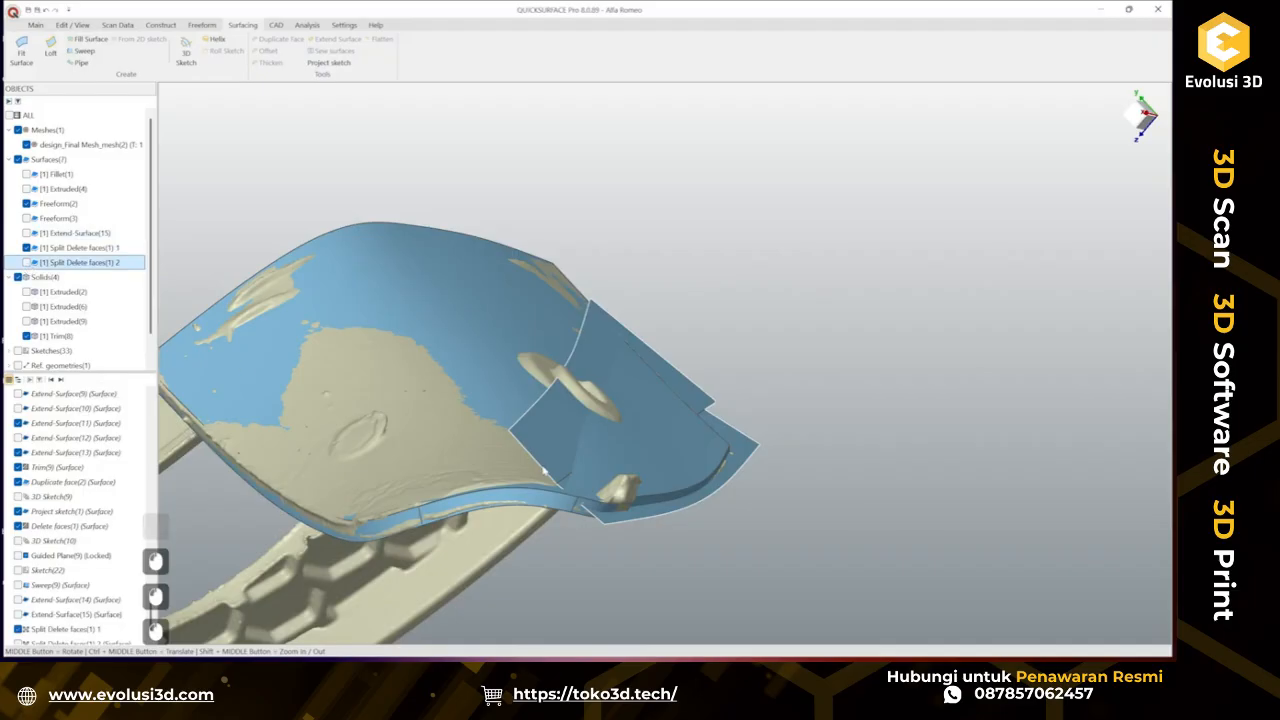
Extend the first split Delete faces surface at its front edge by about 9.47 mm.
scroll(597, 516, up, 2)
ctrl+middle_drag(644, 519, 630, 460)
middle_drag(630, 460, 541, 510)
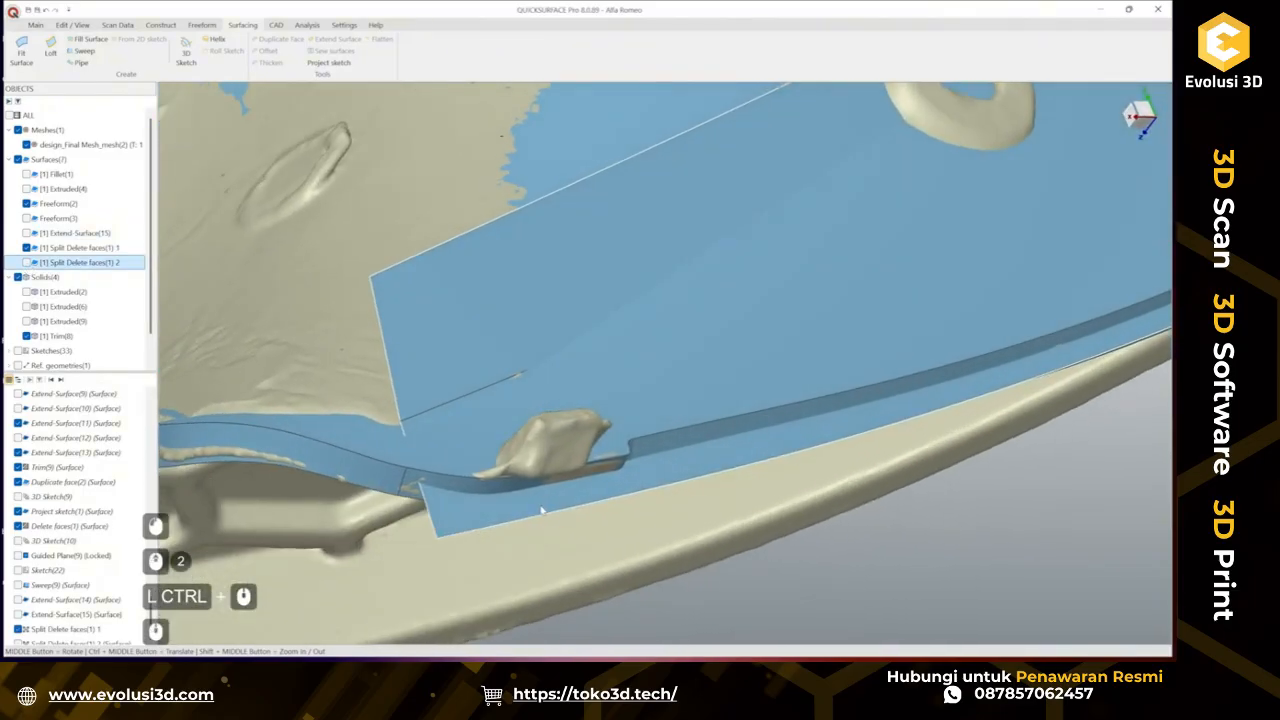
scroll(541, 510, down, 2)
middle_drag(717, 449, 607, 437)
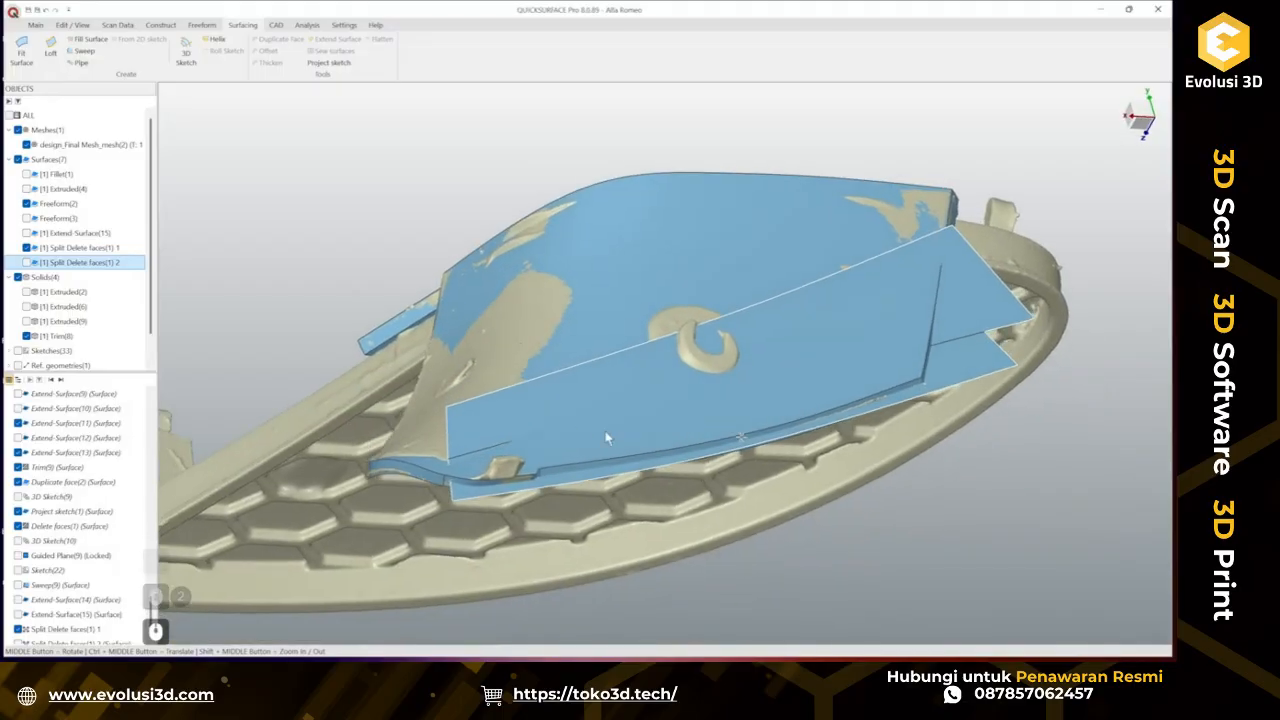
click(540, 424)
click(338, 39)
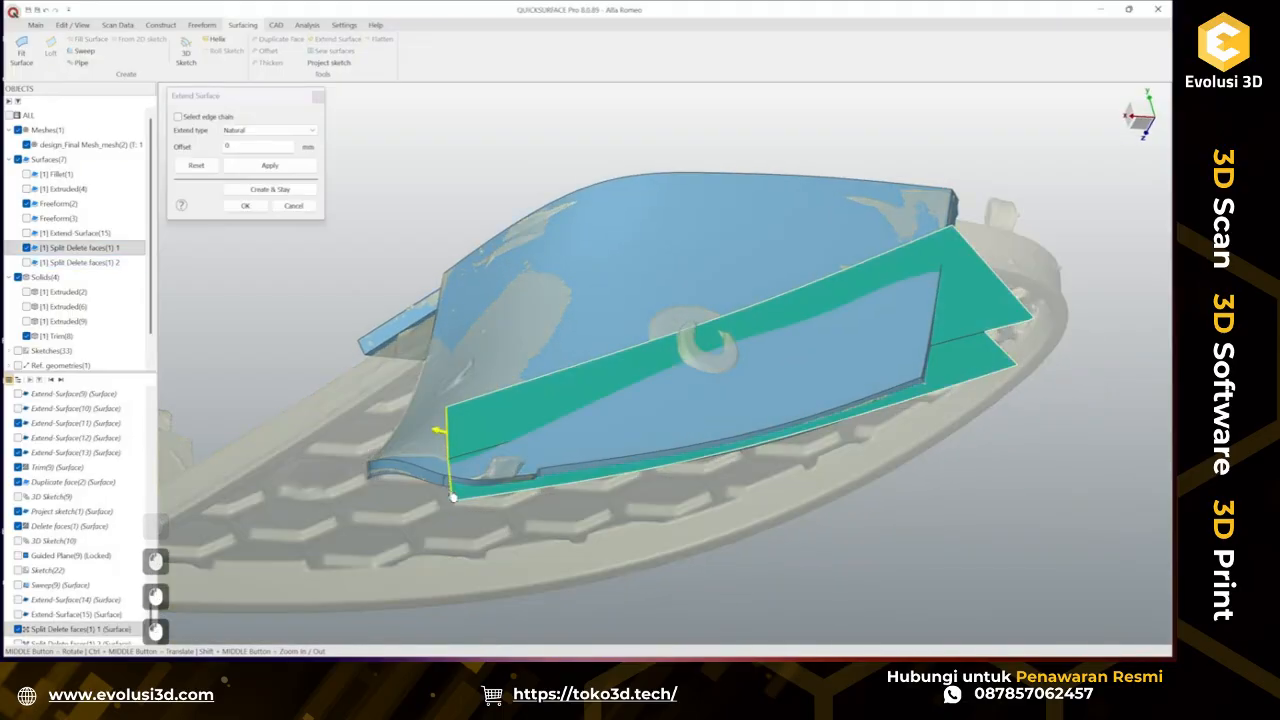
drag(438, 484, 390, 478)
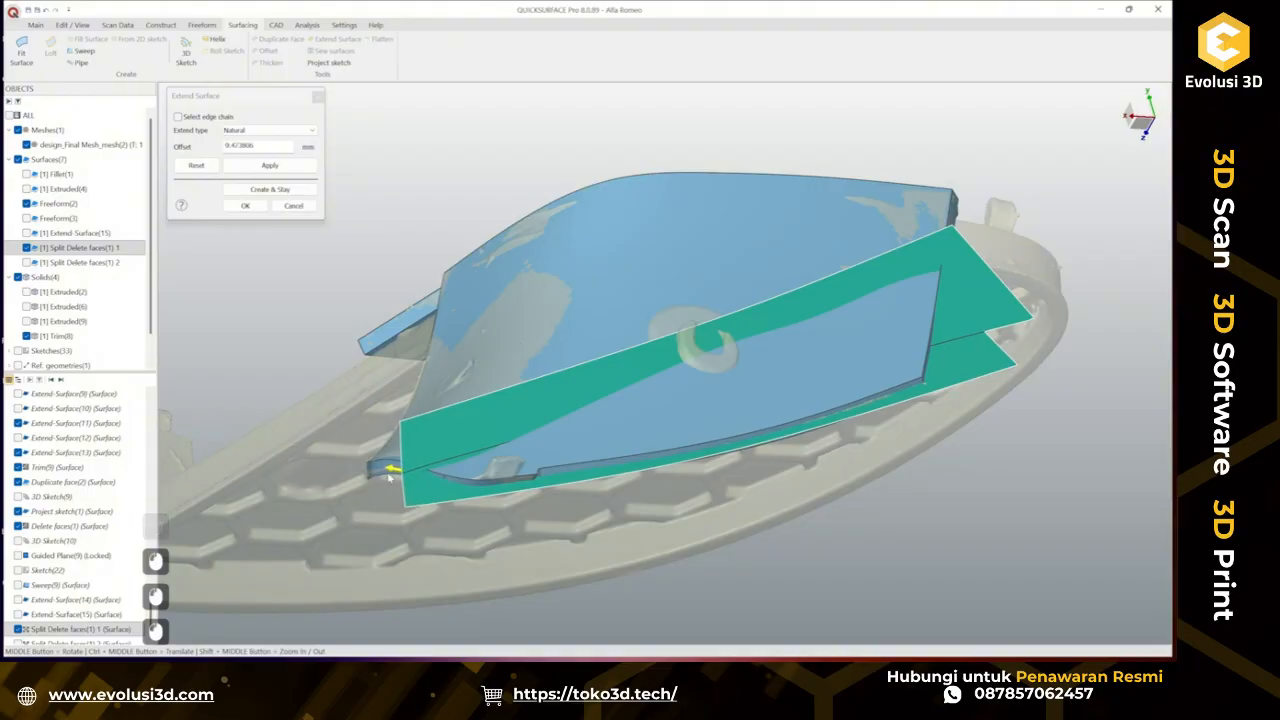
click(245, 206)
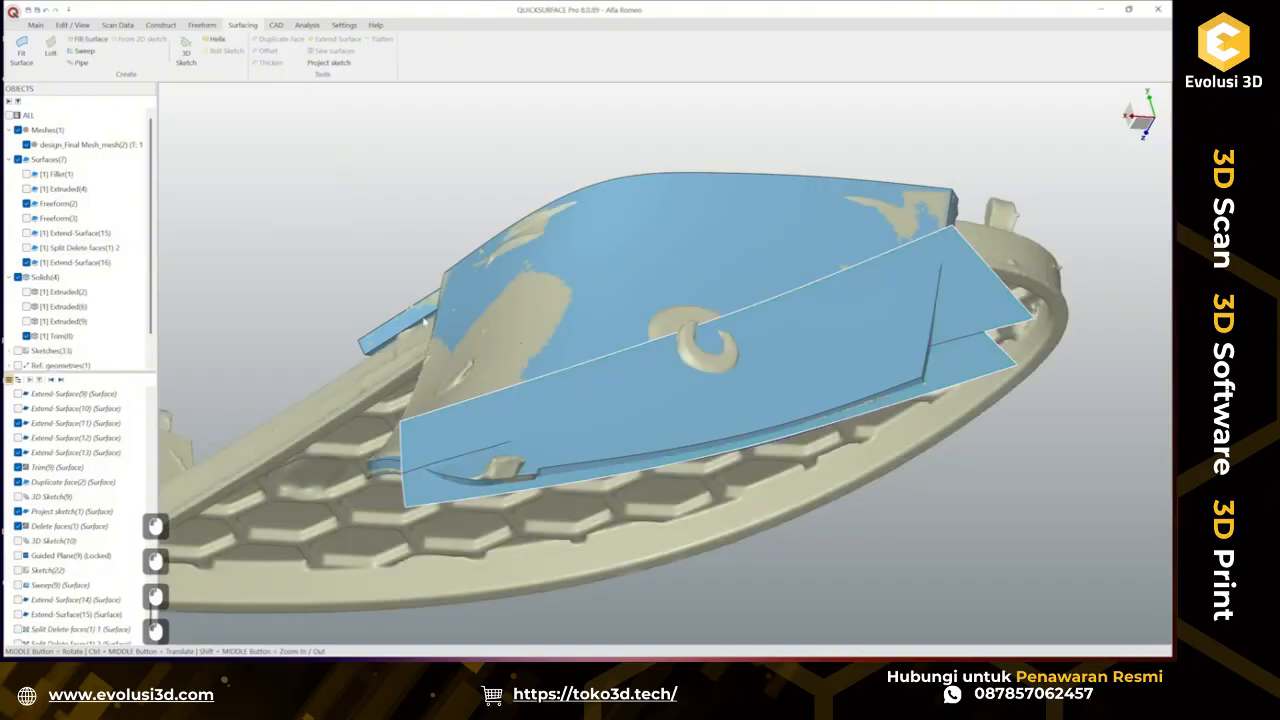
Trim the Trim solid and the new extended surface against each other, discarding the surface's excess portion.
click(586, 281)
ctrl+click(971, 299)
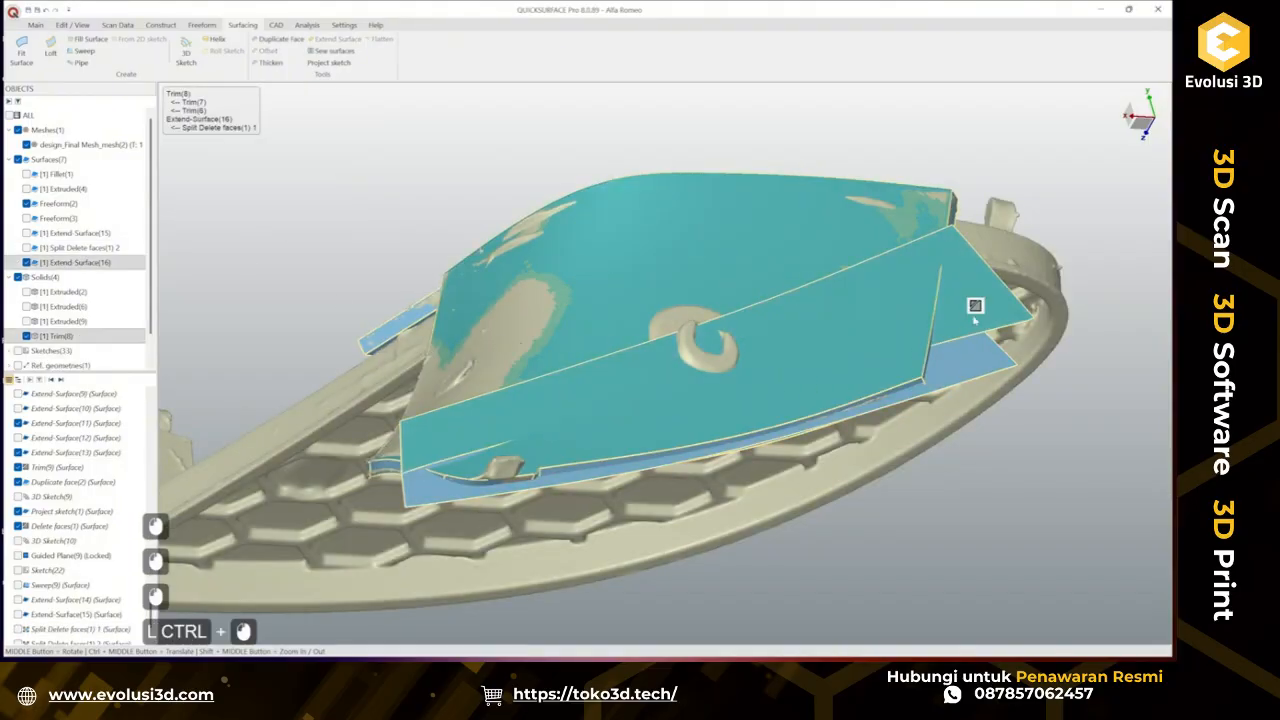
click(883, 366)
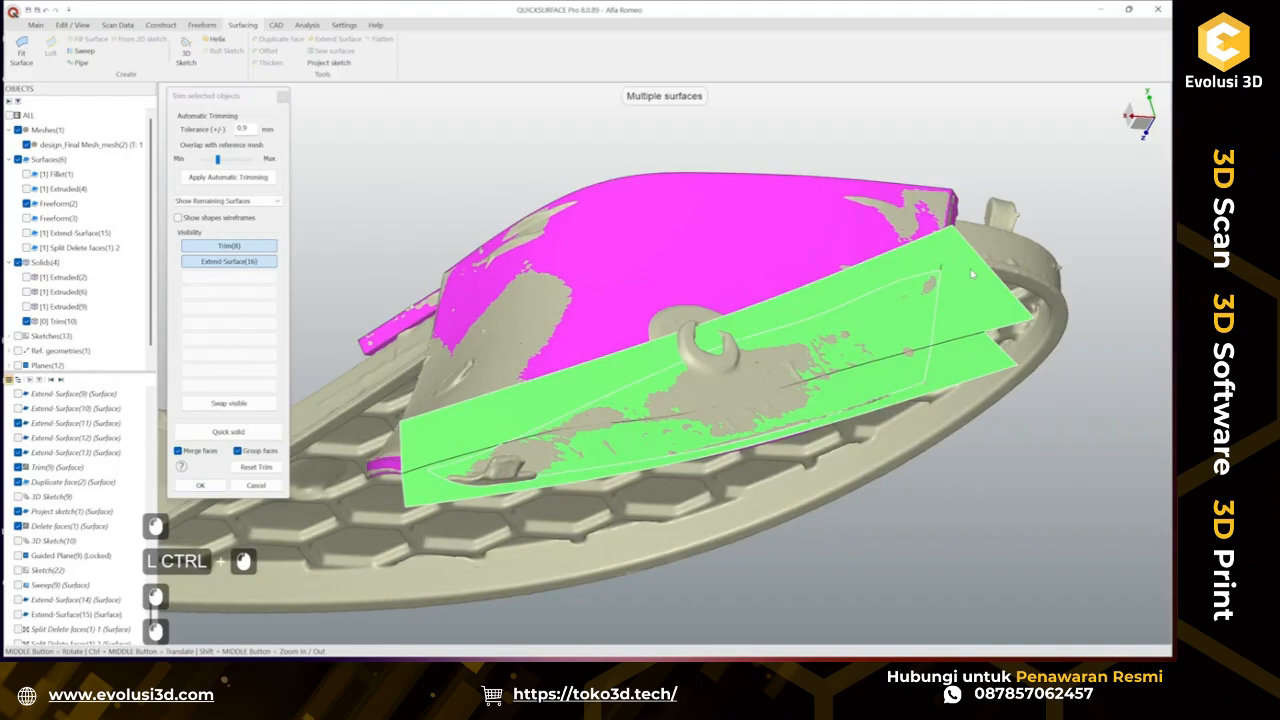
ctrl+click(973, 275)
click(200, 485)
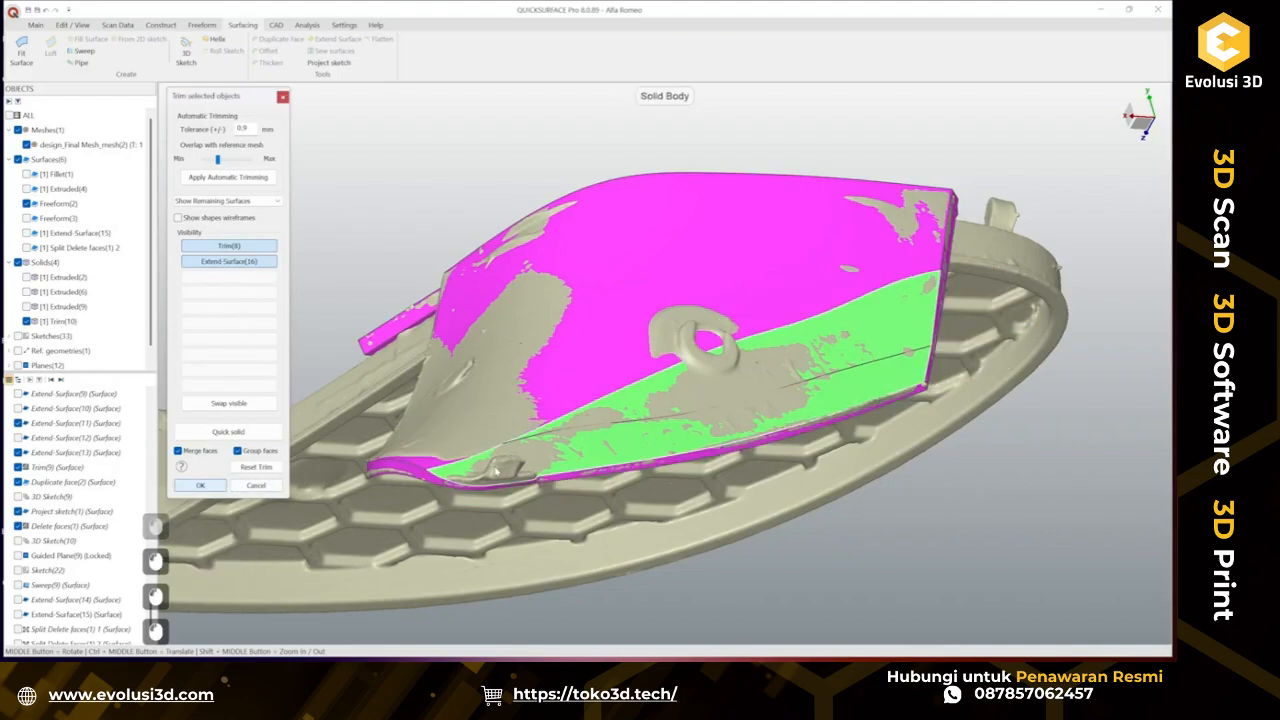
Draw a 3D sketch curve on the surface along its lower rounded edge.
middle_drag(506, 475, 400, 519)
scroll(416, 468, up, 2)
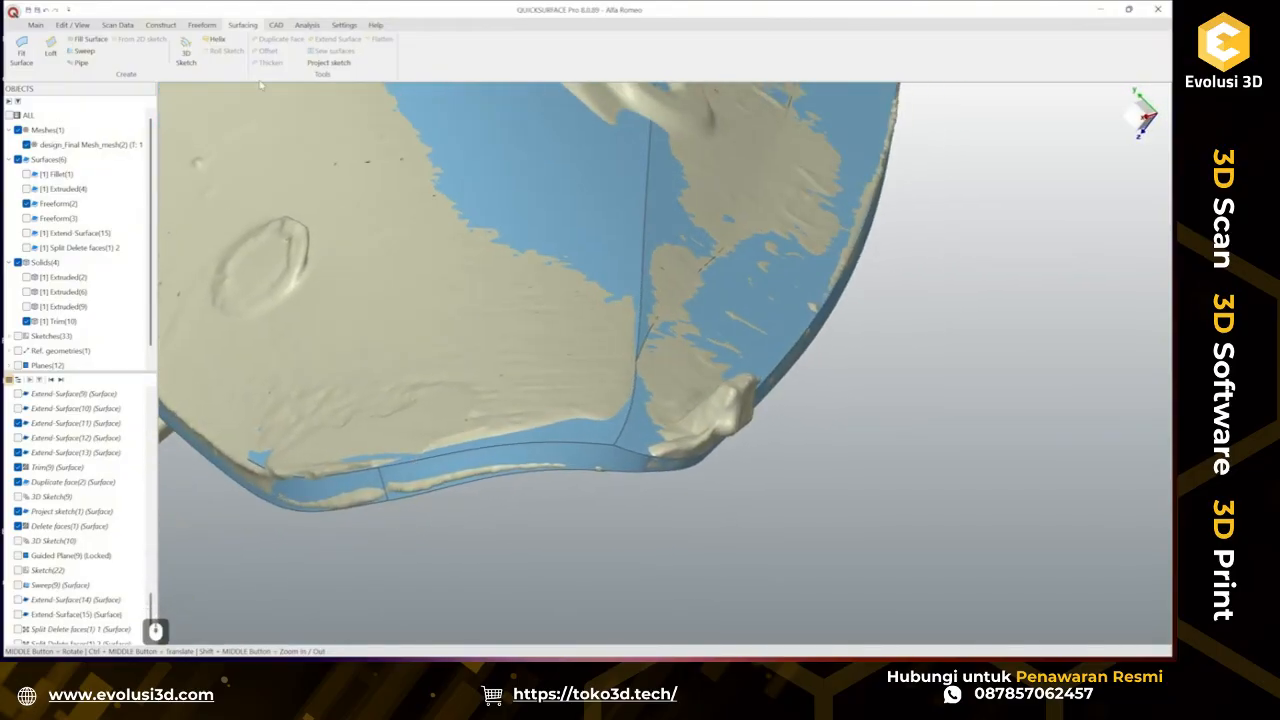
click(185, 53)
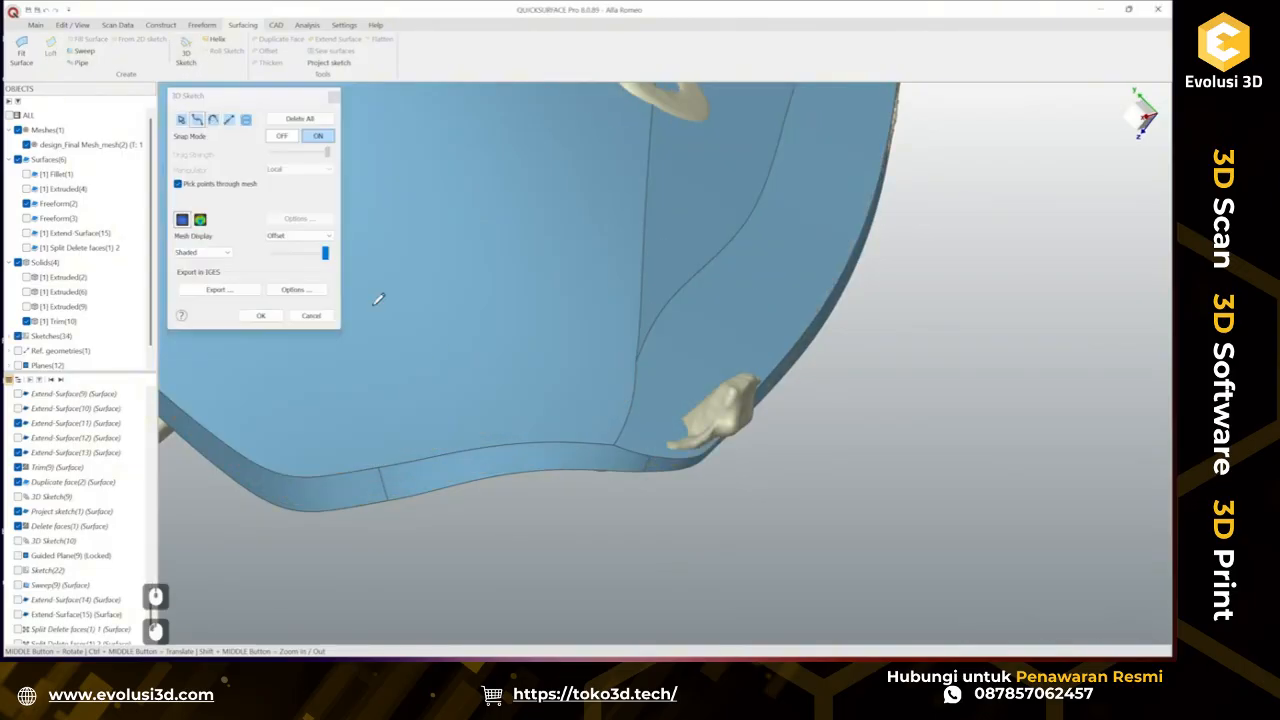
middle_drag(628, 413, 419, 470)
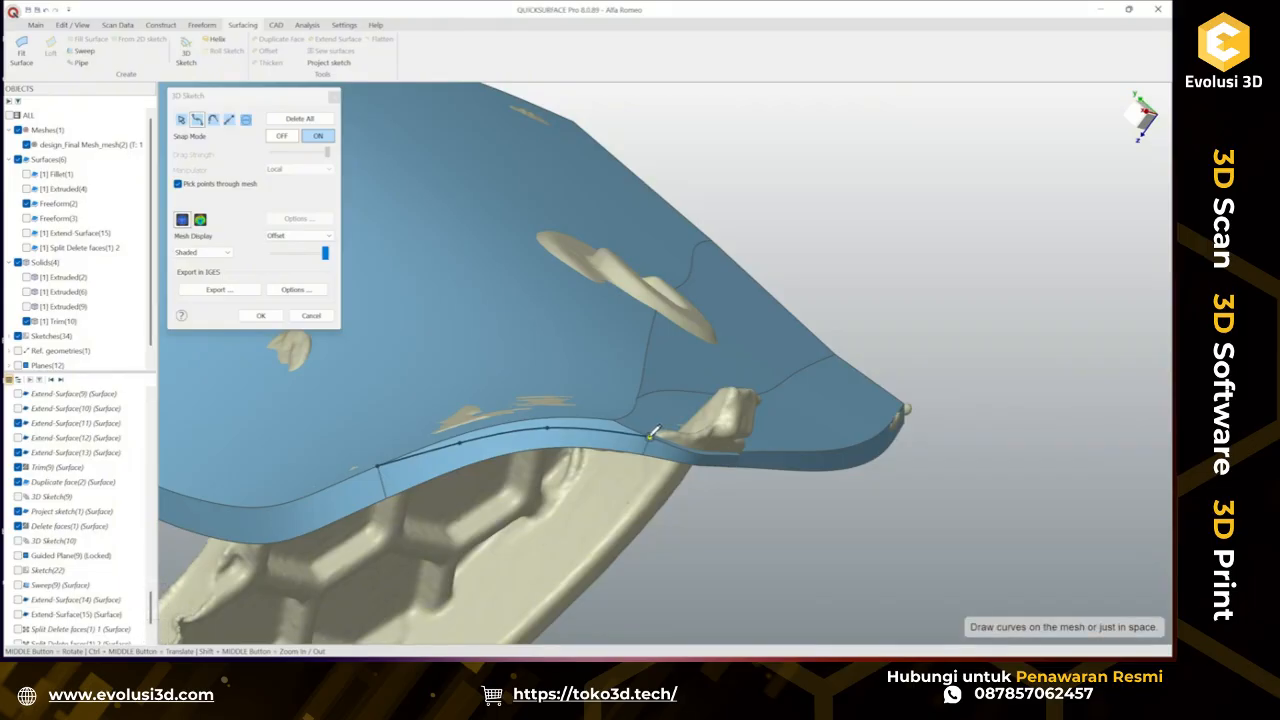
middle_drag(598, 425, 537, 463)
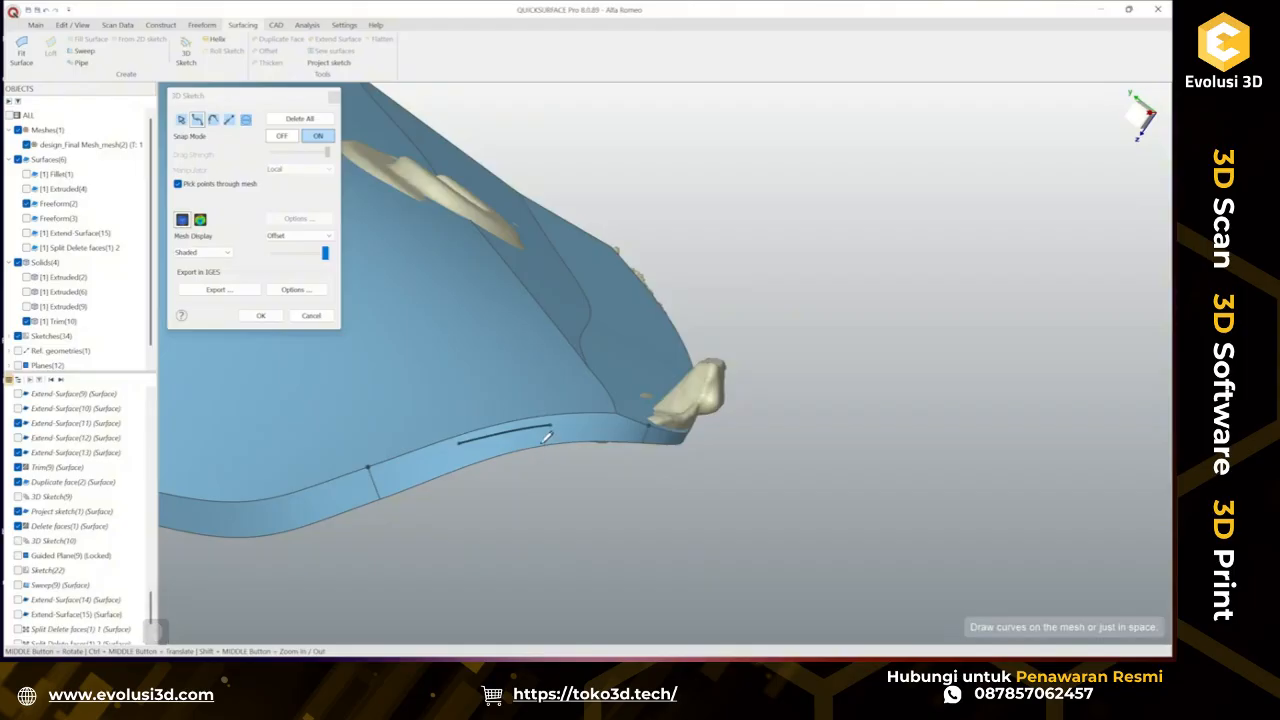
click(550, 426)
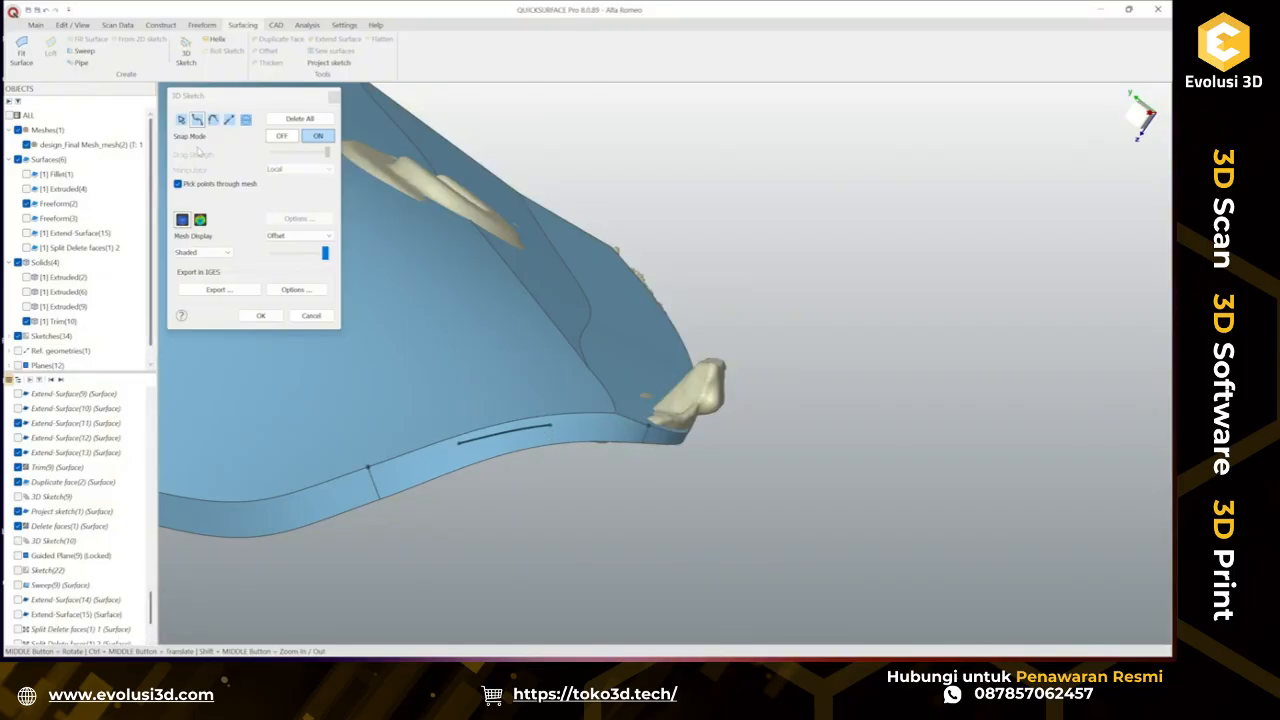
click(182, 120)
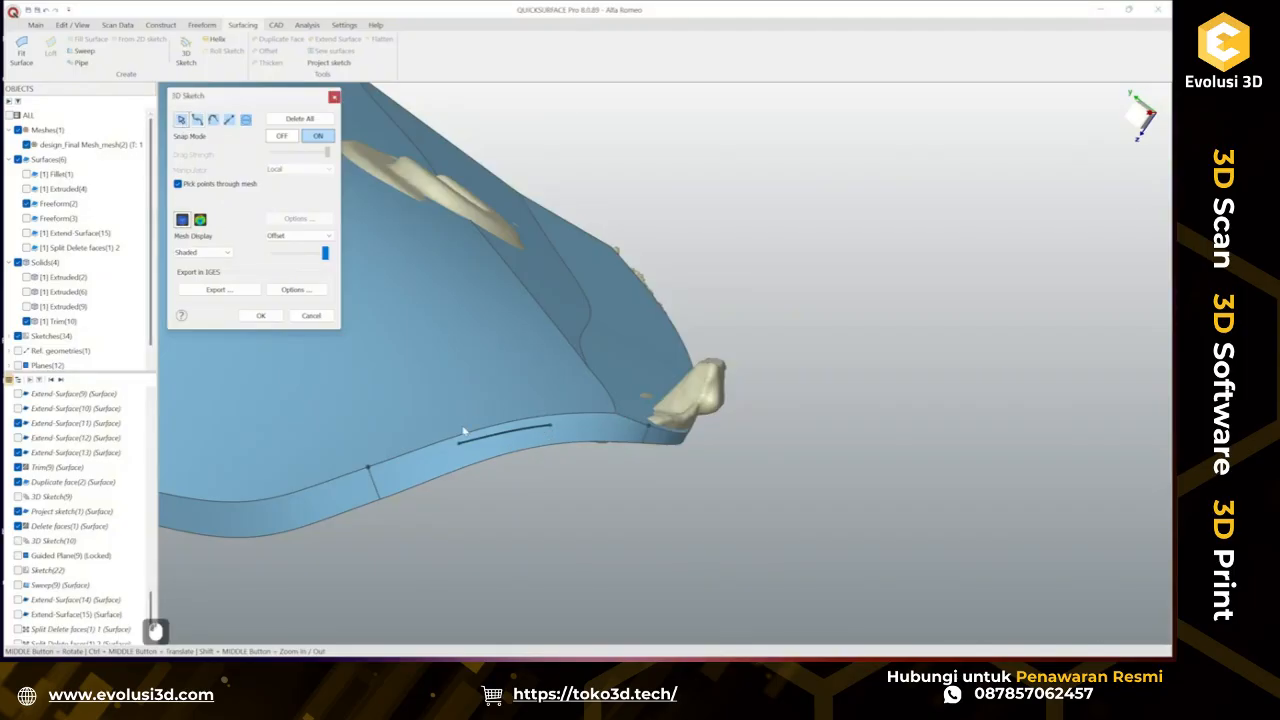
click(563, 428)
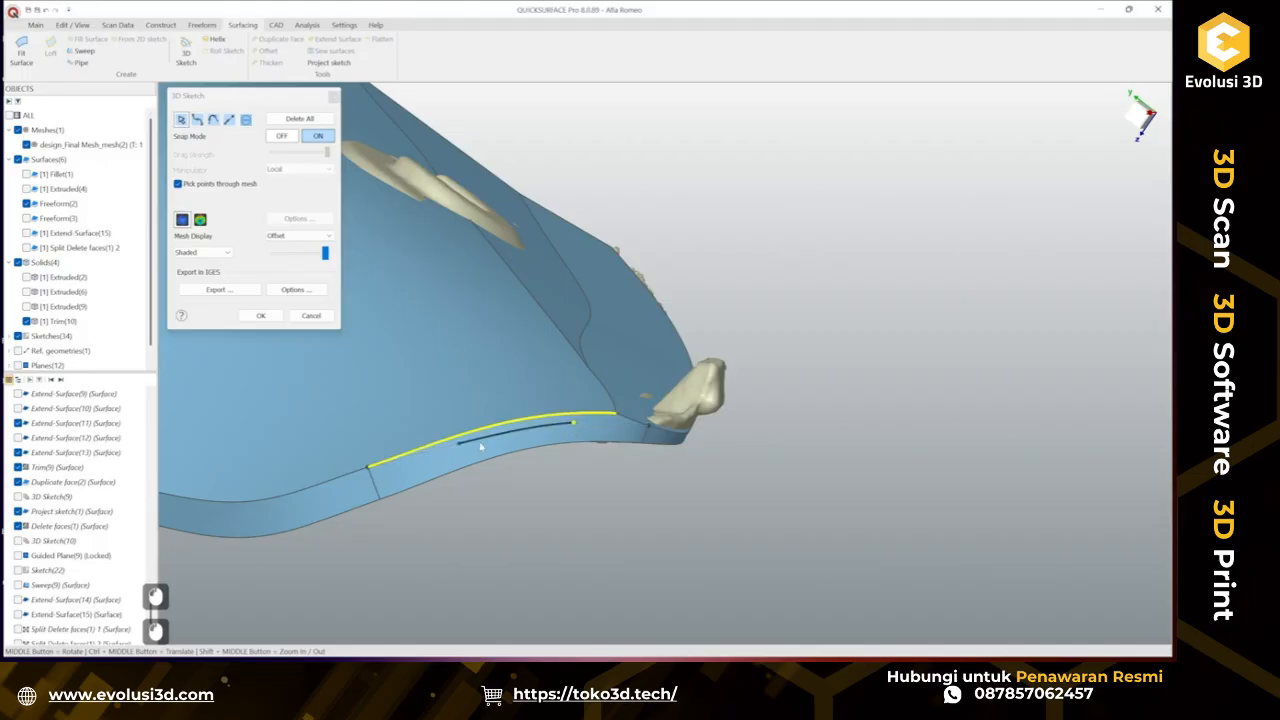
click(447, 445)
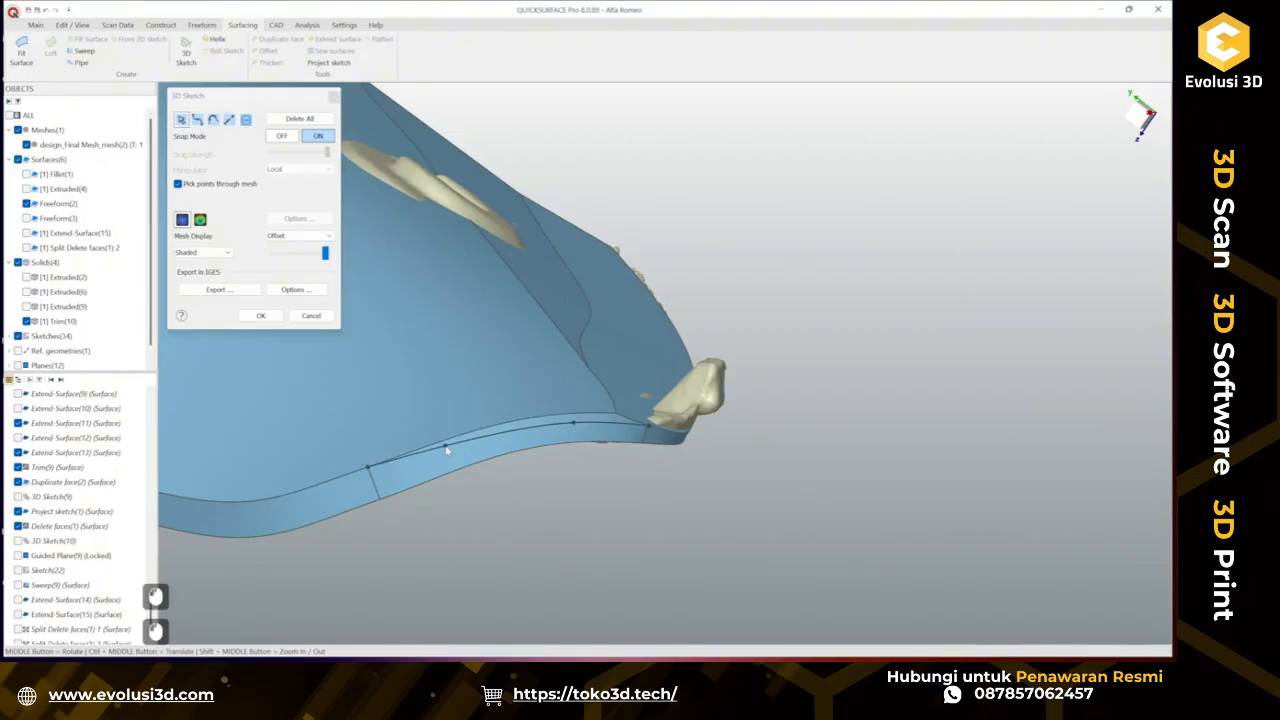
mouse_move(447, 451)
middle_down()
mouse_move(401, 452)
mouse_move(469, 452)
middle_up()
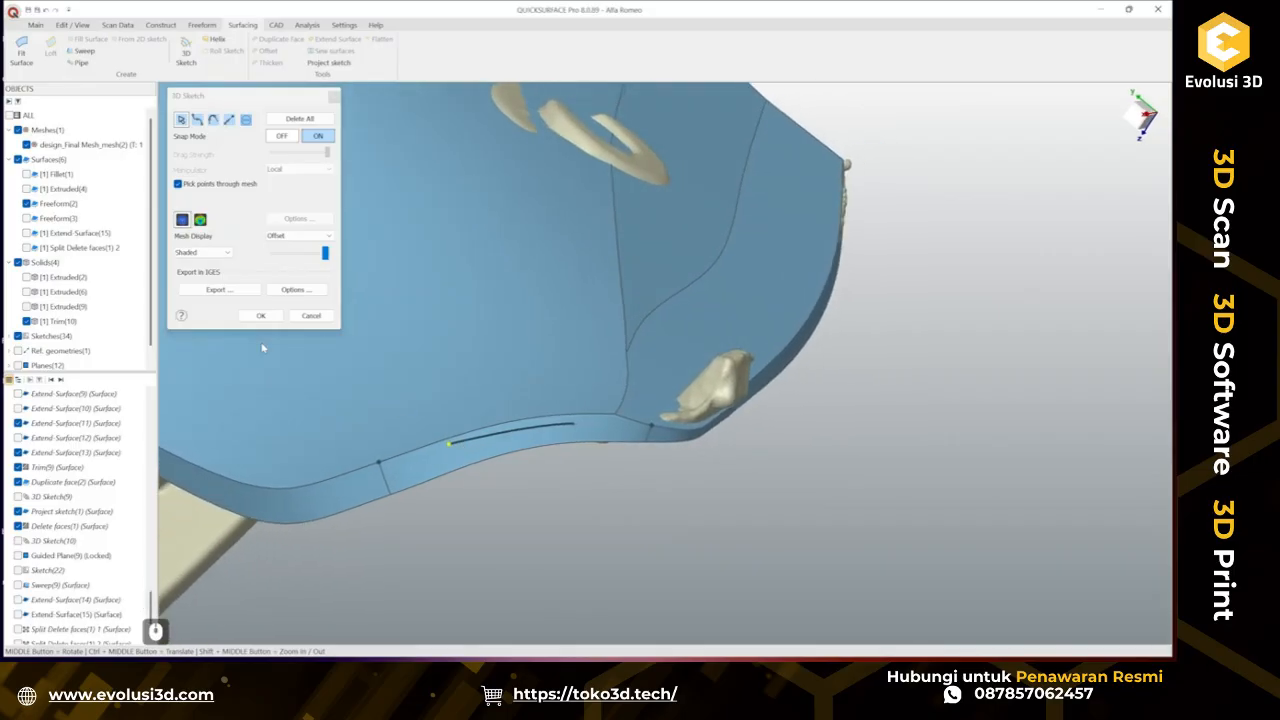
click(260, 315)
Draw a 3D sketch curve across the surface from the lower edge up to the seam near the tip.
mouse_move(538, 423)
middle_down()
mouse_move(529, 360)
mouse_move(598, 424)
mouse_move(588, 408)
mouse_move(521, 514)
mouse_move(543, 517)
middle_up()
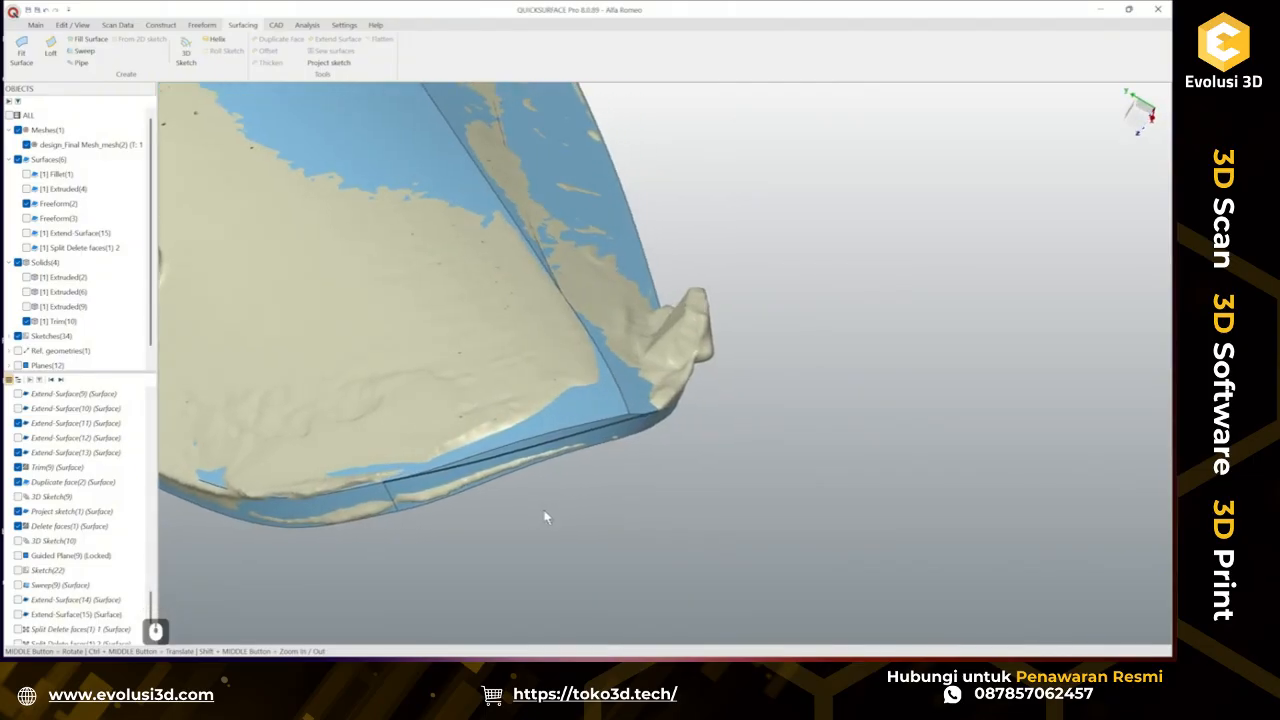
click(188, 58)
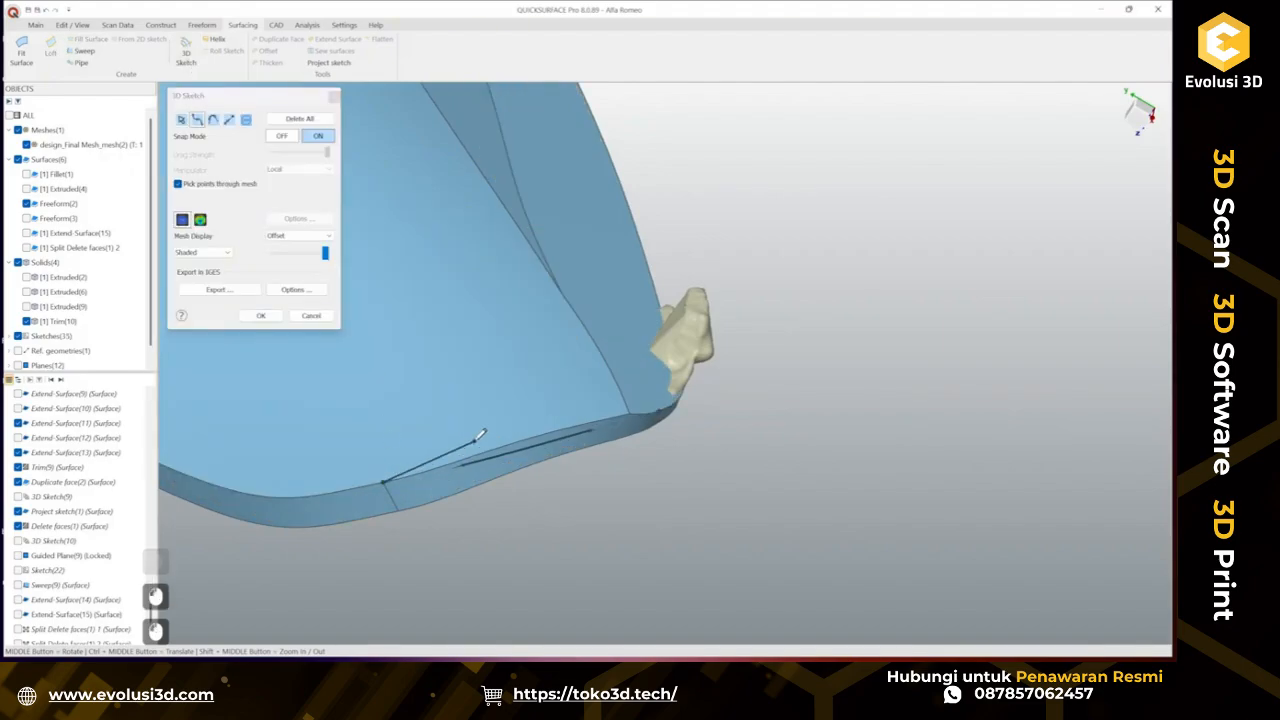
click(476, 440)
click(555, 393)
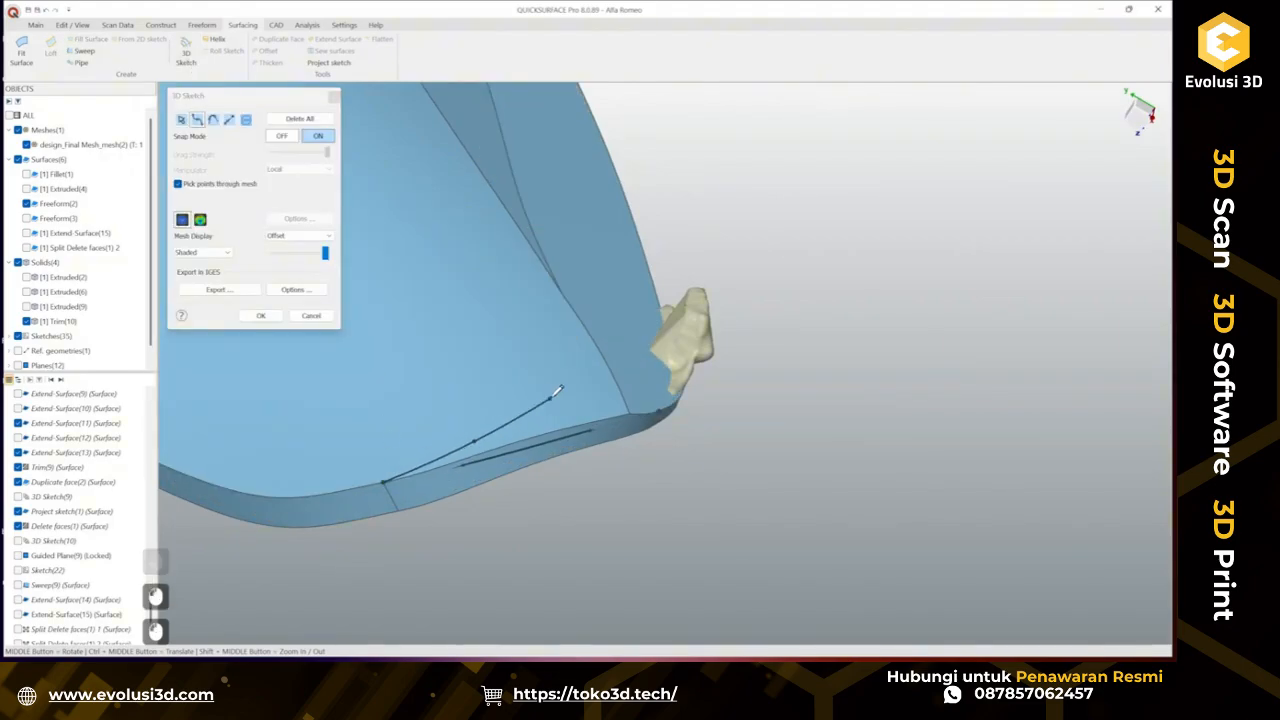
click(577, 362)
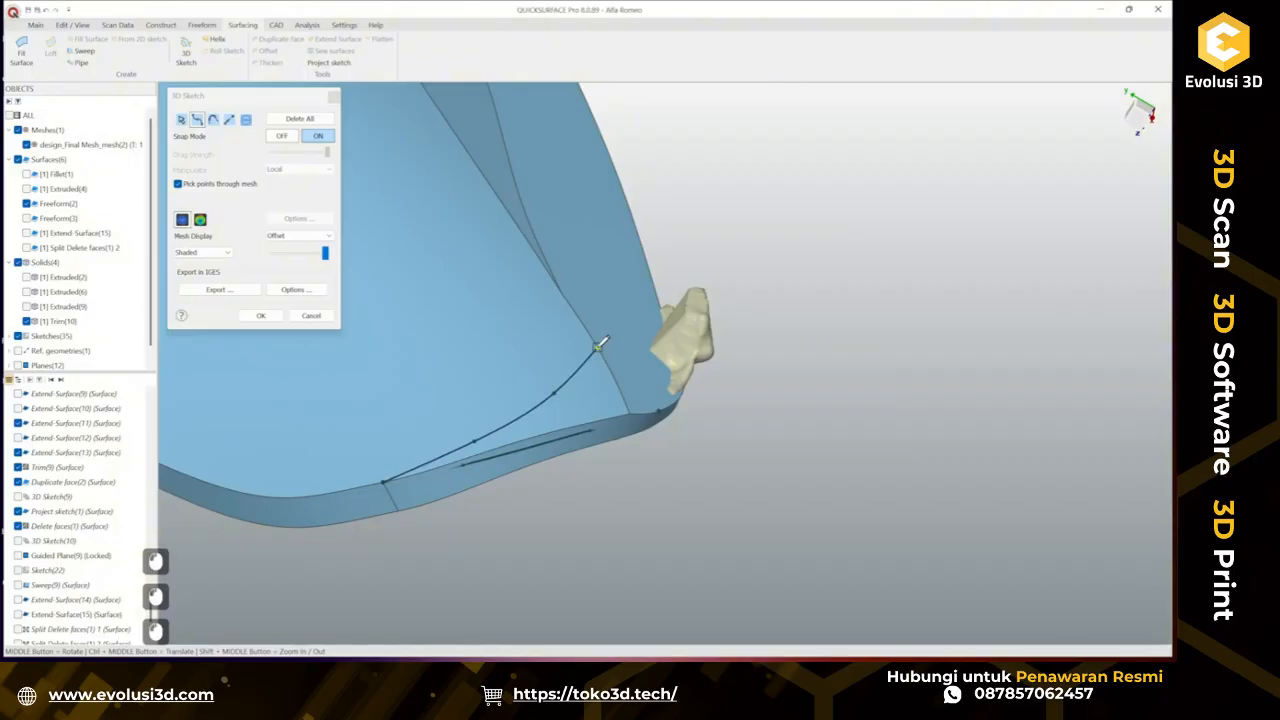
double_click(600, 343)
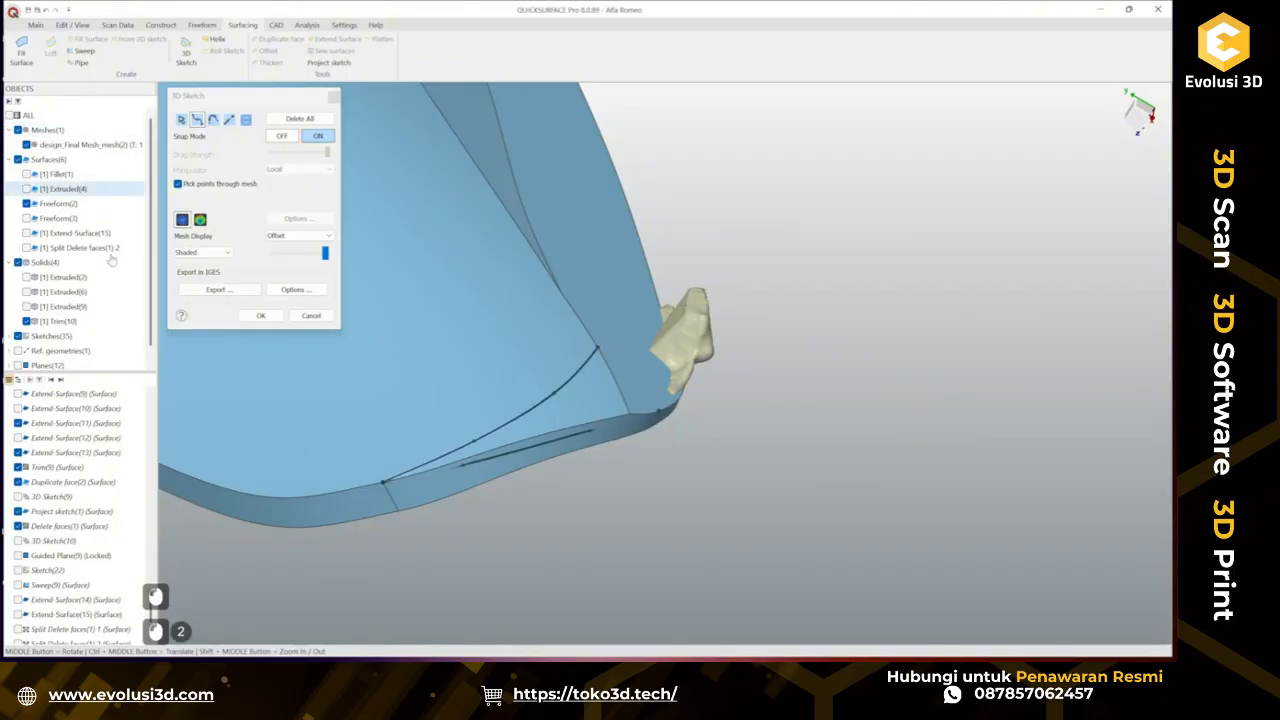
click(260, 315)
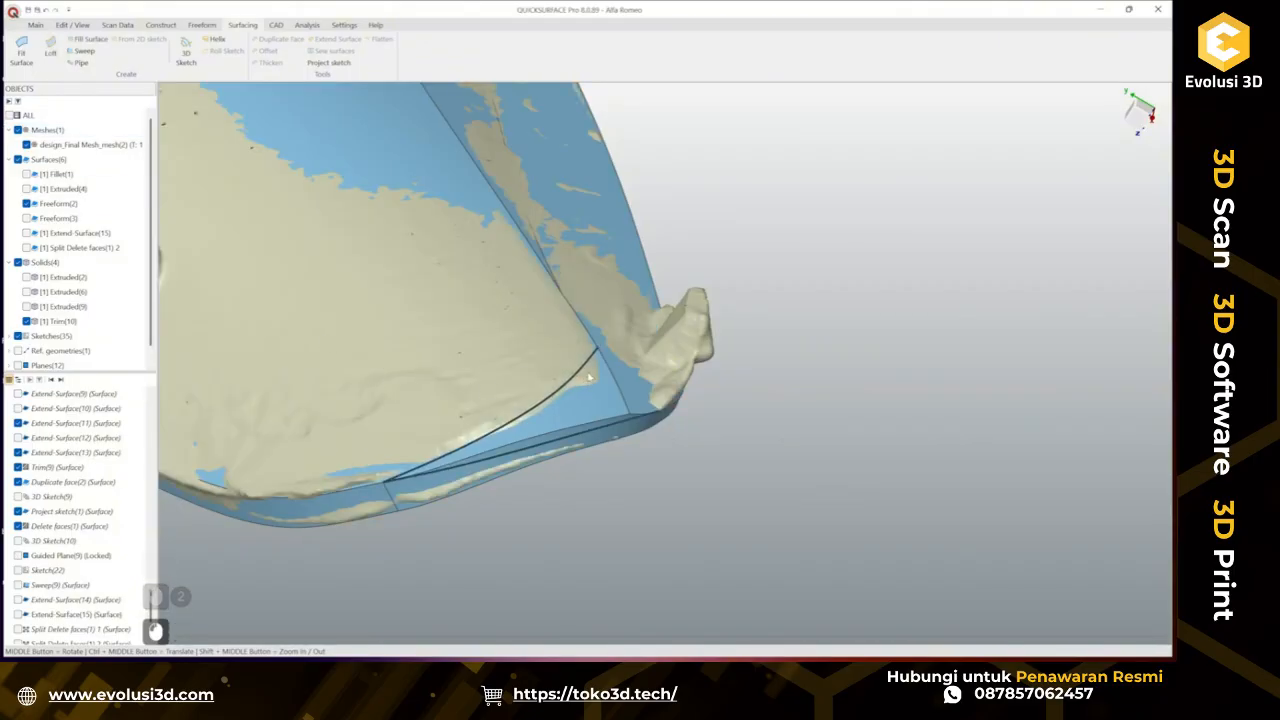
Draw a 3D sketch curve on the surface from the seam tip down to its lower edge.
middle_drag(589, 376, 467, 350)
mouse_move(611, 366)
middle_down()
mouse_move(599, 392)
mouse_move(543, 368)
middle_up()
click(186, 58)
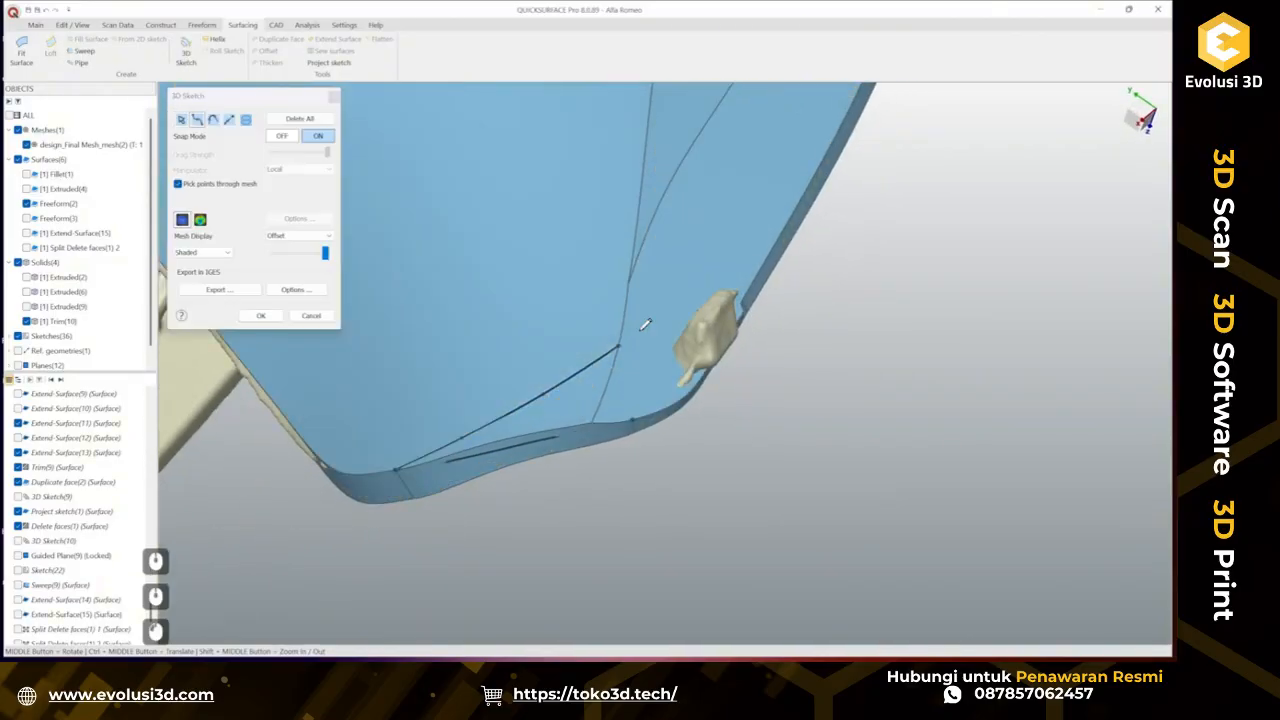
double_click(634, 415)
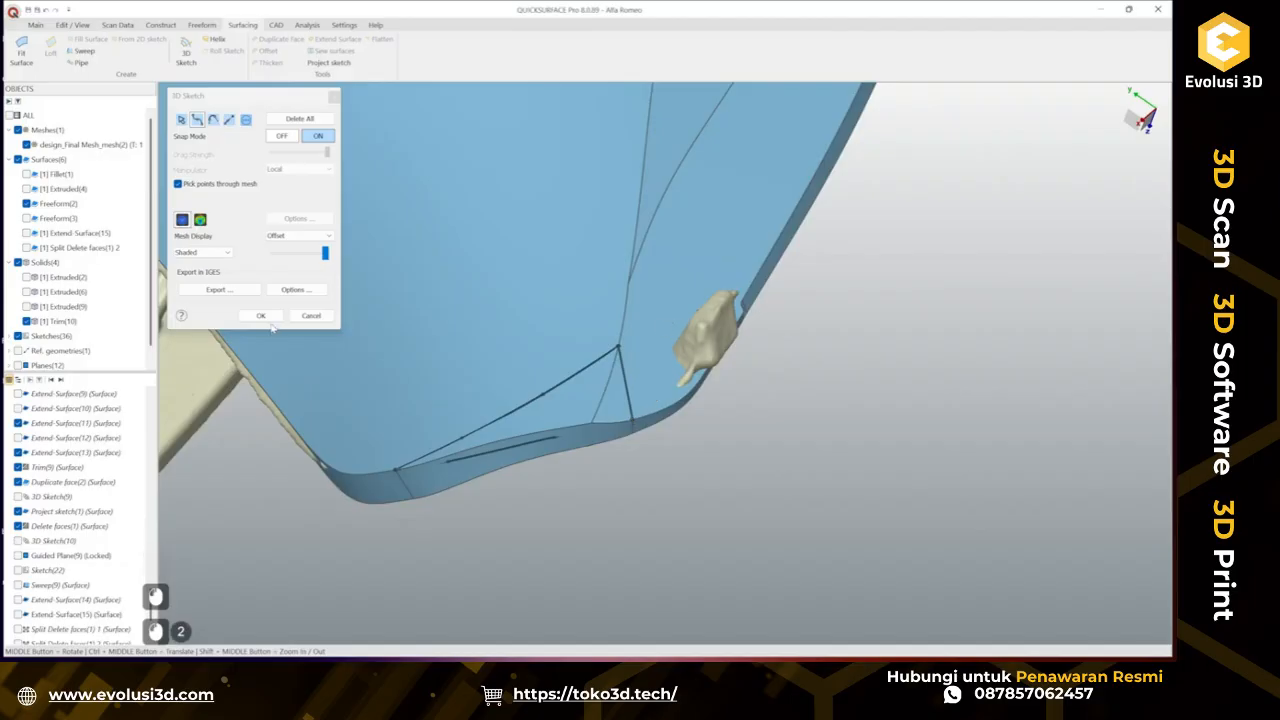
click(264, 318)
Project the lower-edge 3D sketch curve onto the trimmed solid to split its face.
middle_drag(547, 442, 591, 442)
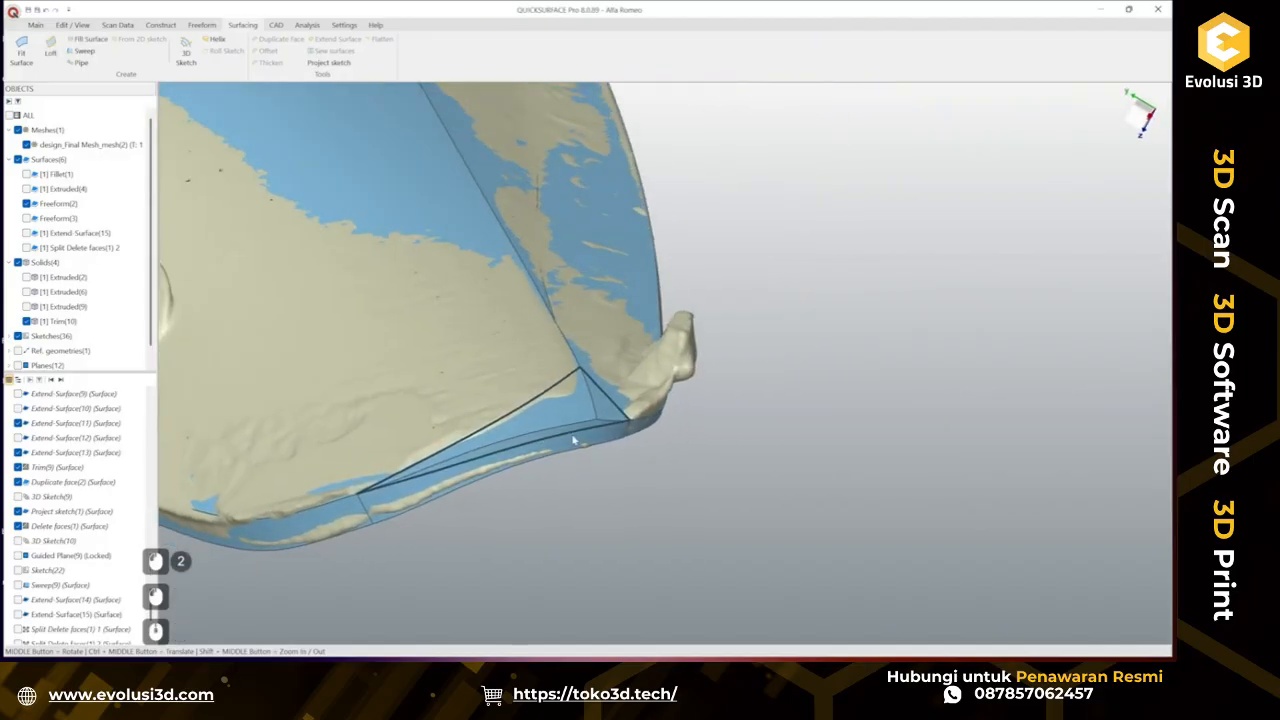
ctrl+click(567, 435)
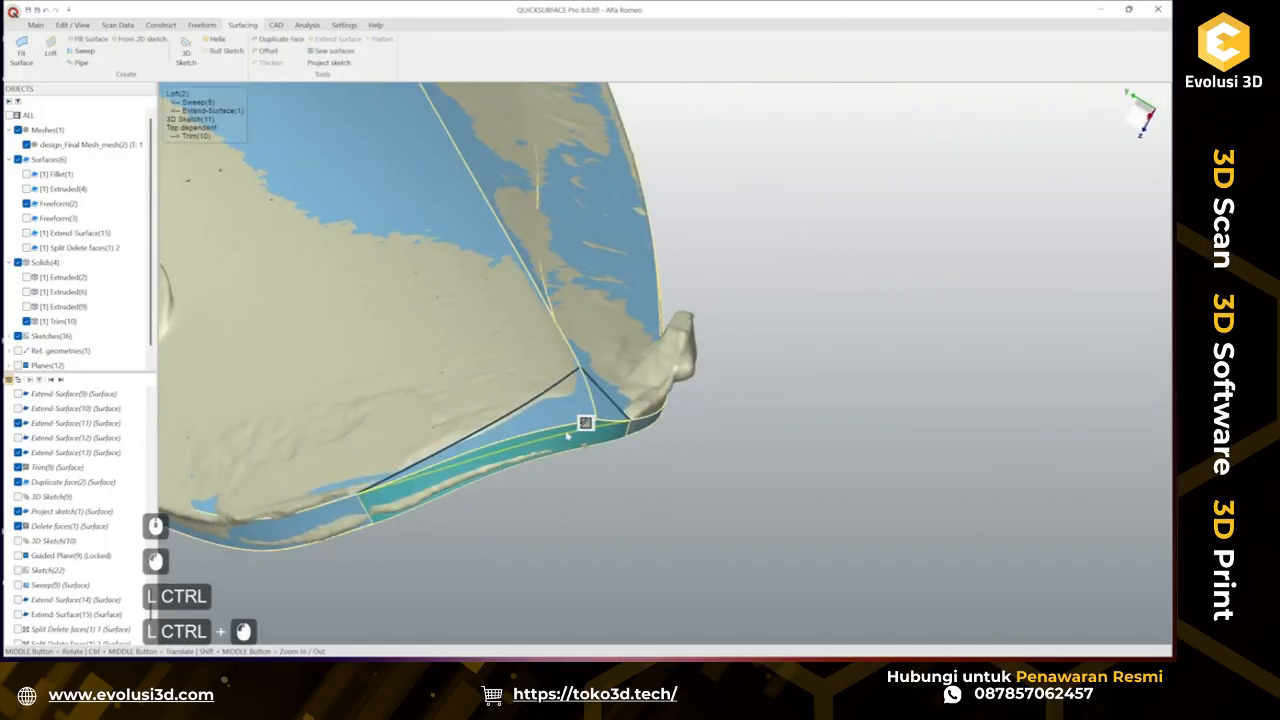
click(339, 69)
click(627, 513)
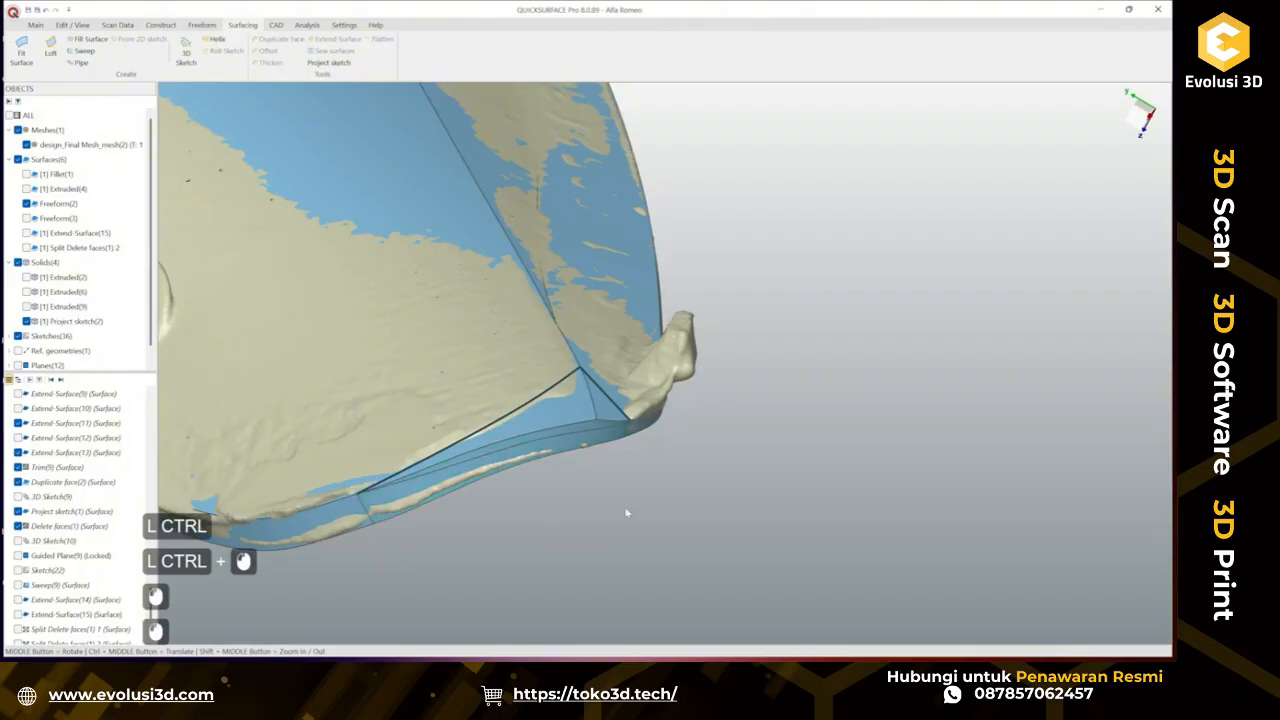
Project the diagonal 3D sketch curve onto the solid's face near the tip.
click(565, 399)
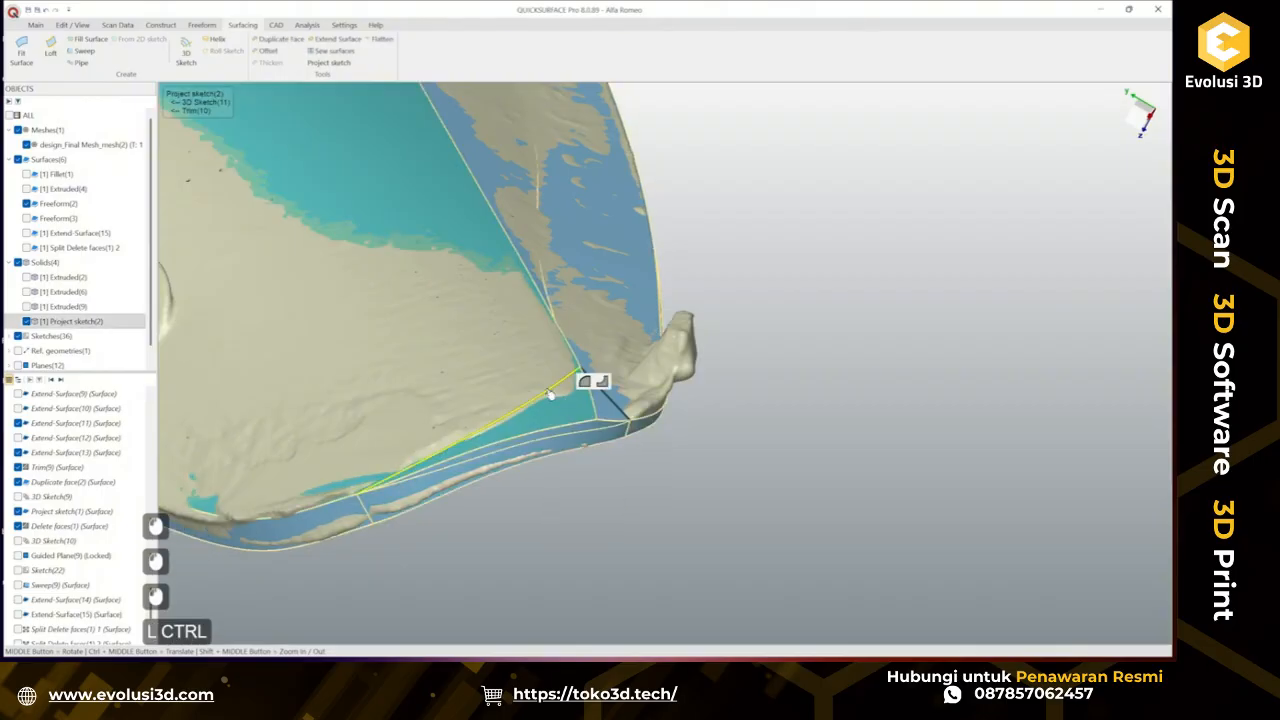
ctrl+click(547, 390)
click(326, 62)
click(768, 383)
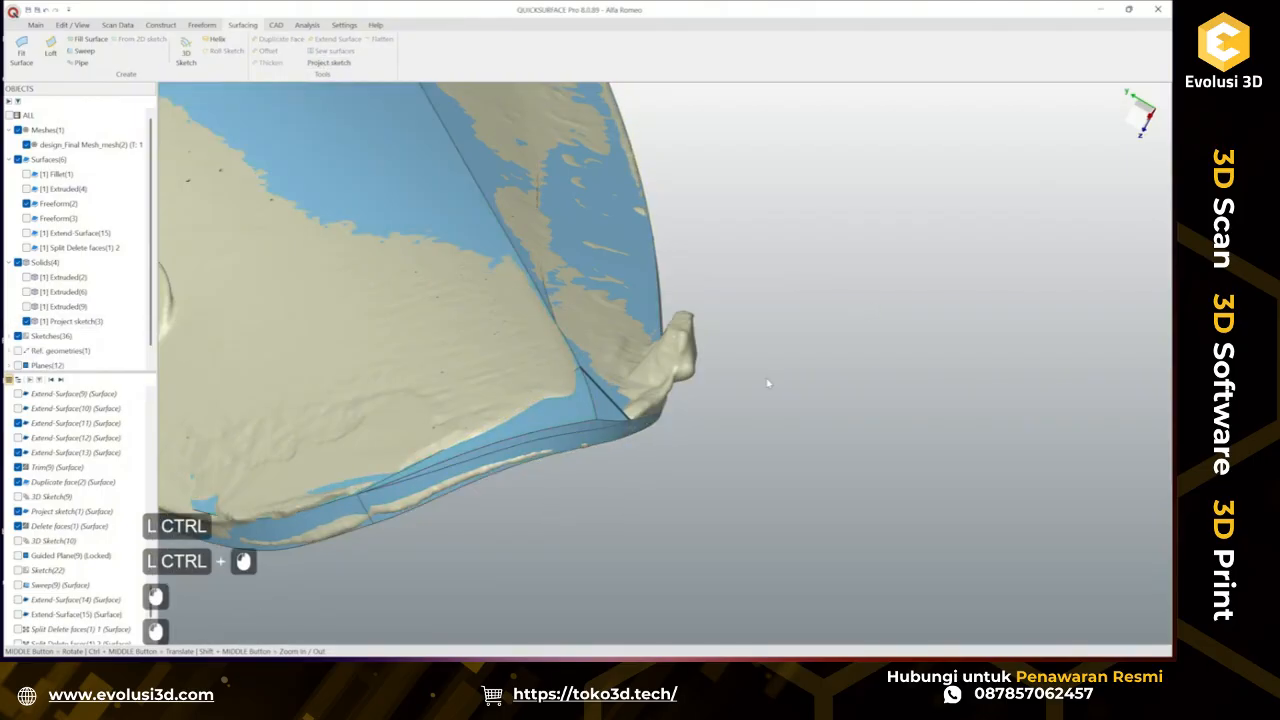
Project the short 3D sketch curve running down from the seam tip onto the solid.
click(610, 404)
ctrl+click(607, 408)
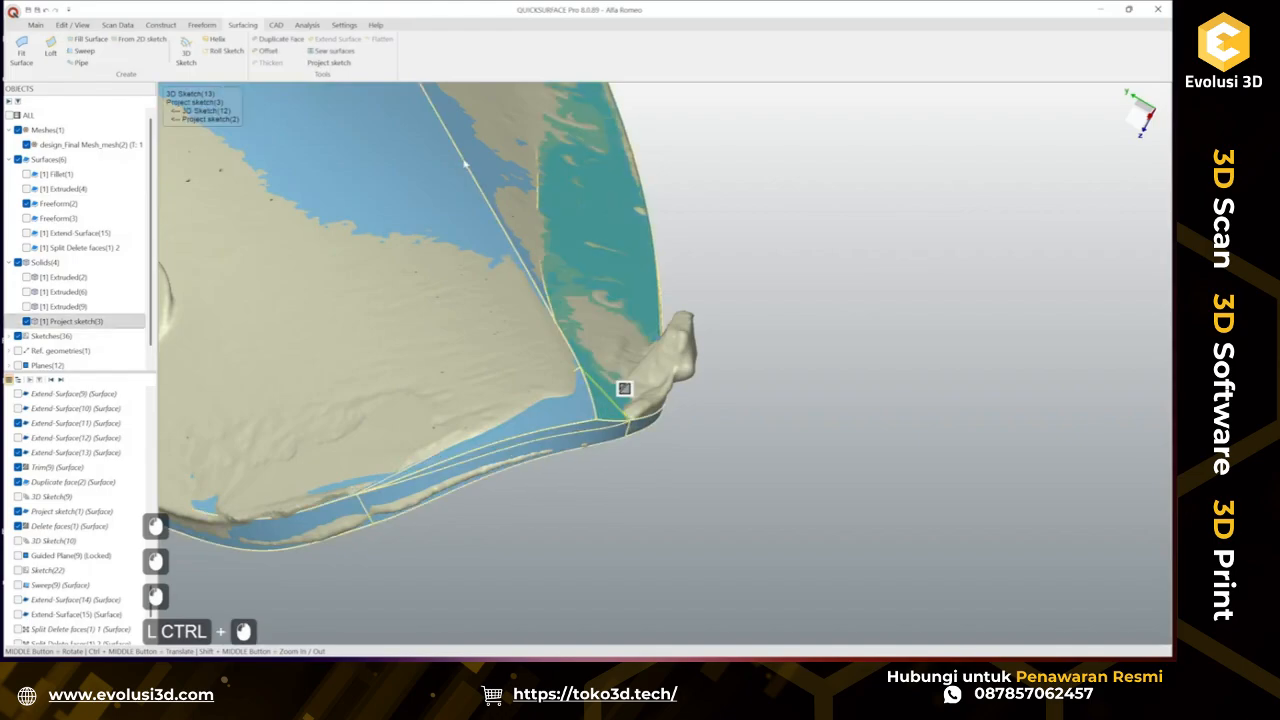
click(612, 404)
click(612, 404)
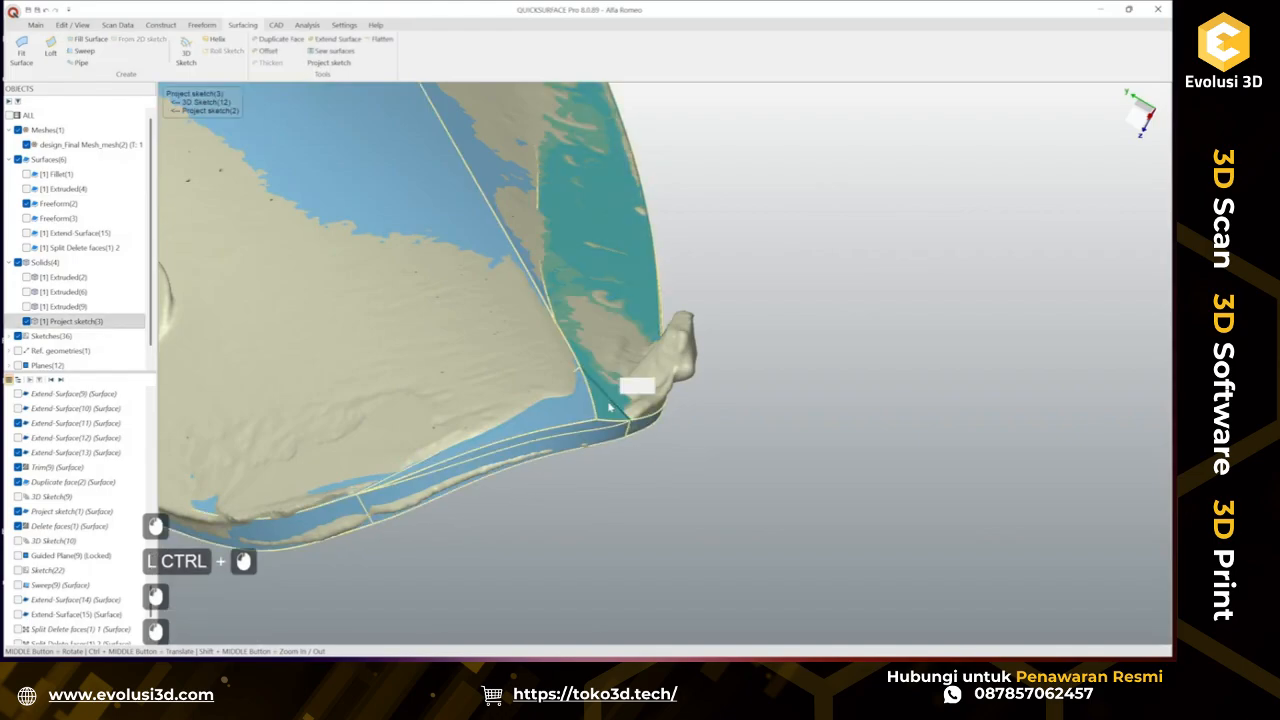
ctrl+click(613, 405)
click(328, 62)
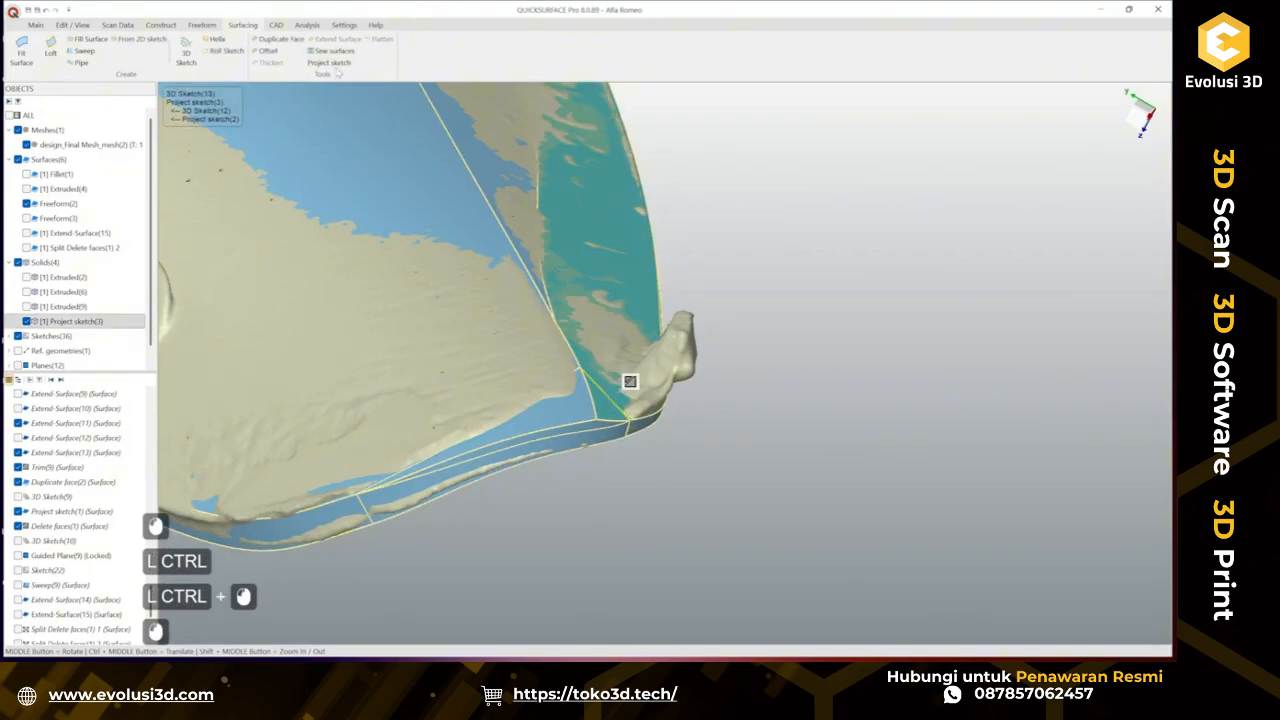
click(812, 323)
Delete the triangular faces bounded by the projected curves near the tip from the solid.
click(612, 421)
ctrl+click(587, 430)
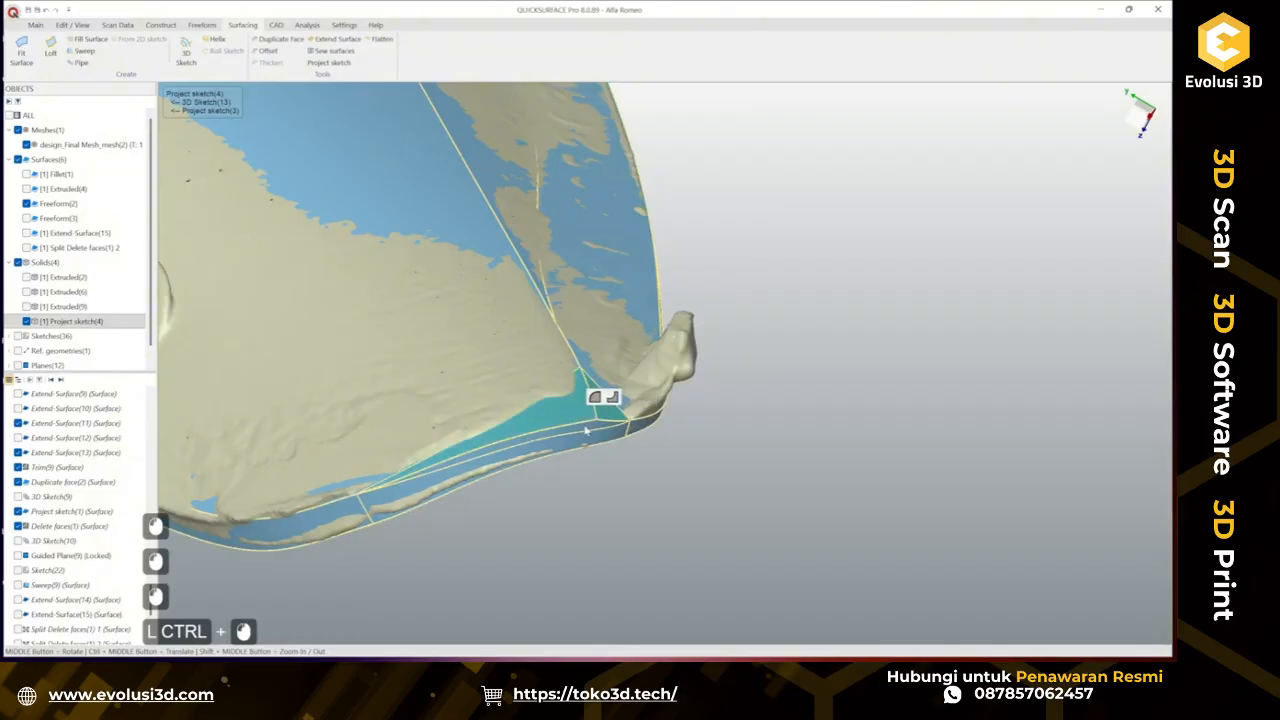
ctrl+click(605, 431)
click(277, 24)
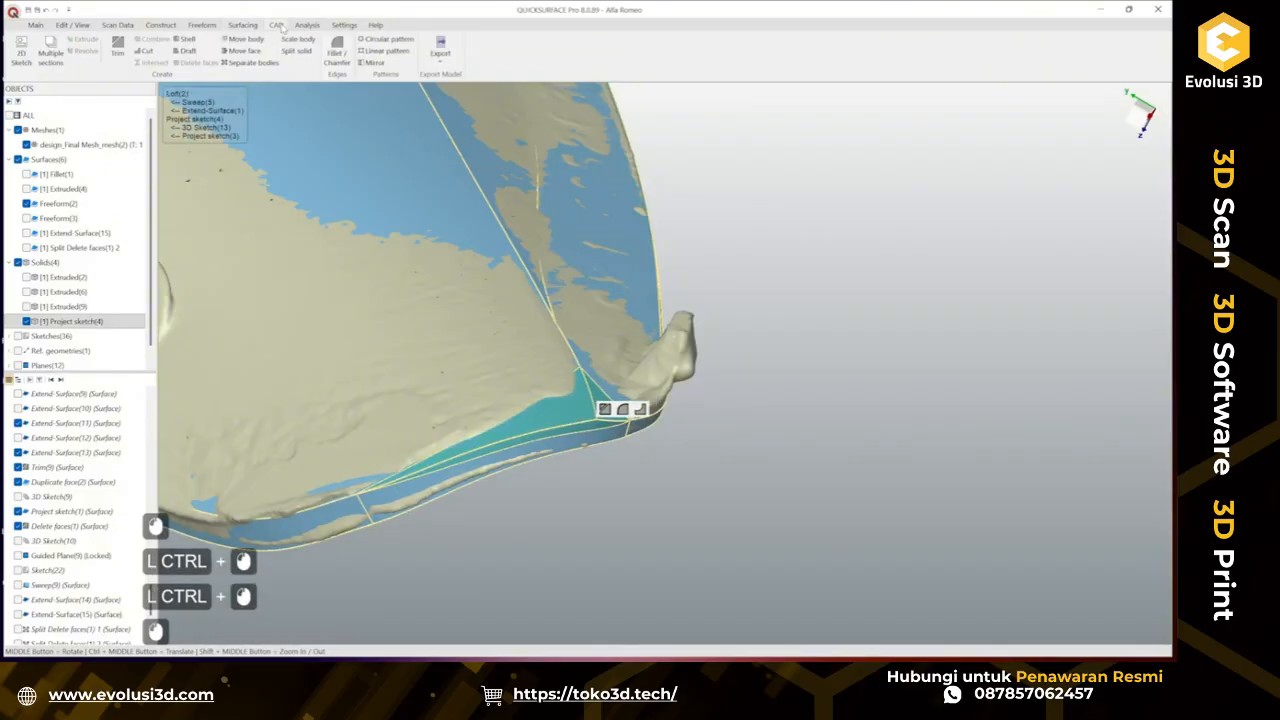
click(737, 414)
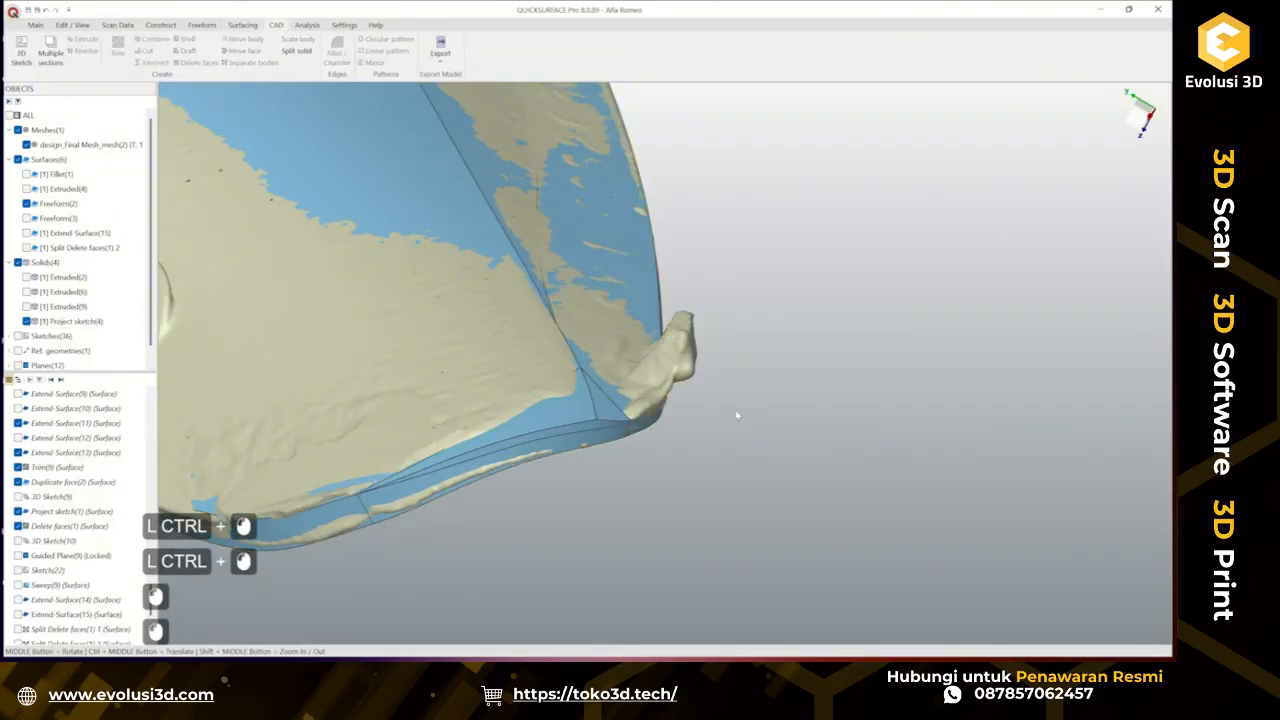
click(597, 430)
click(200, 62)
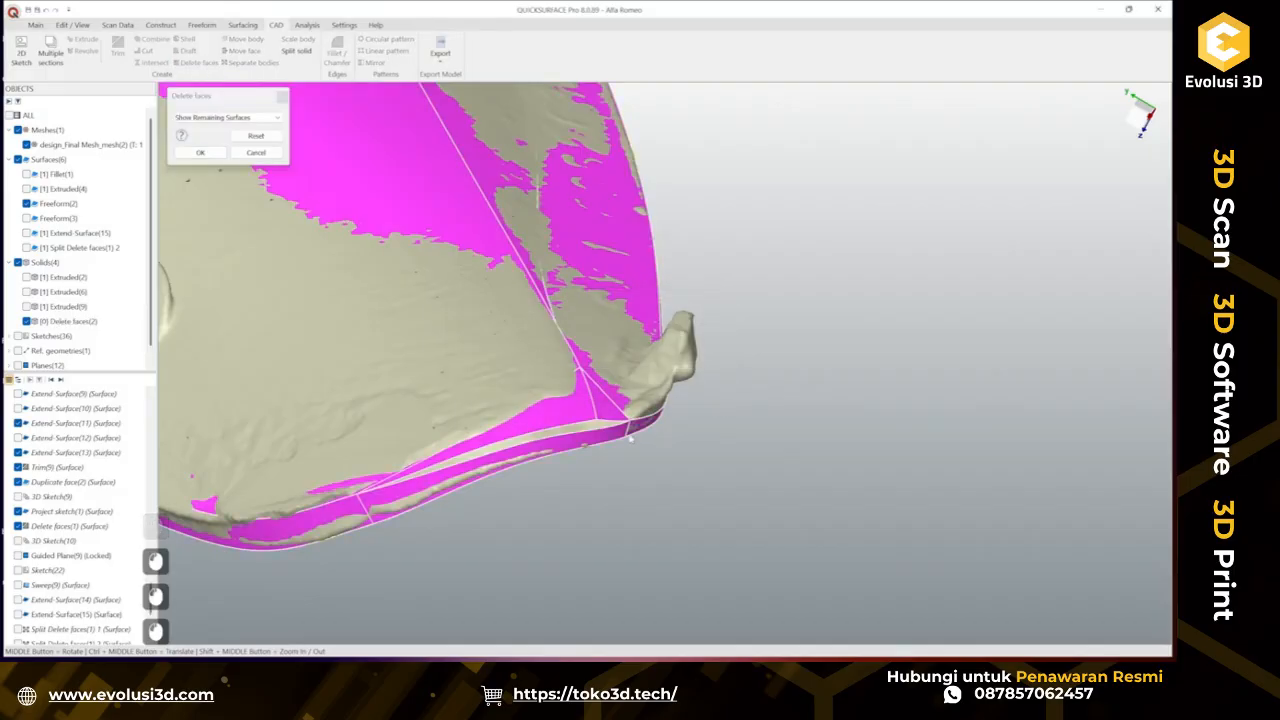
click(576, 414)
click(599, 412)
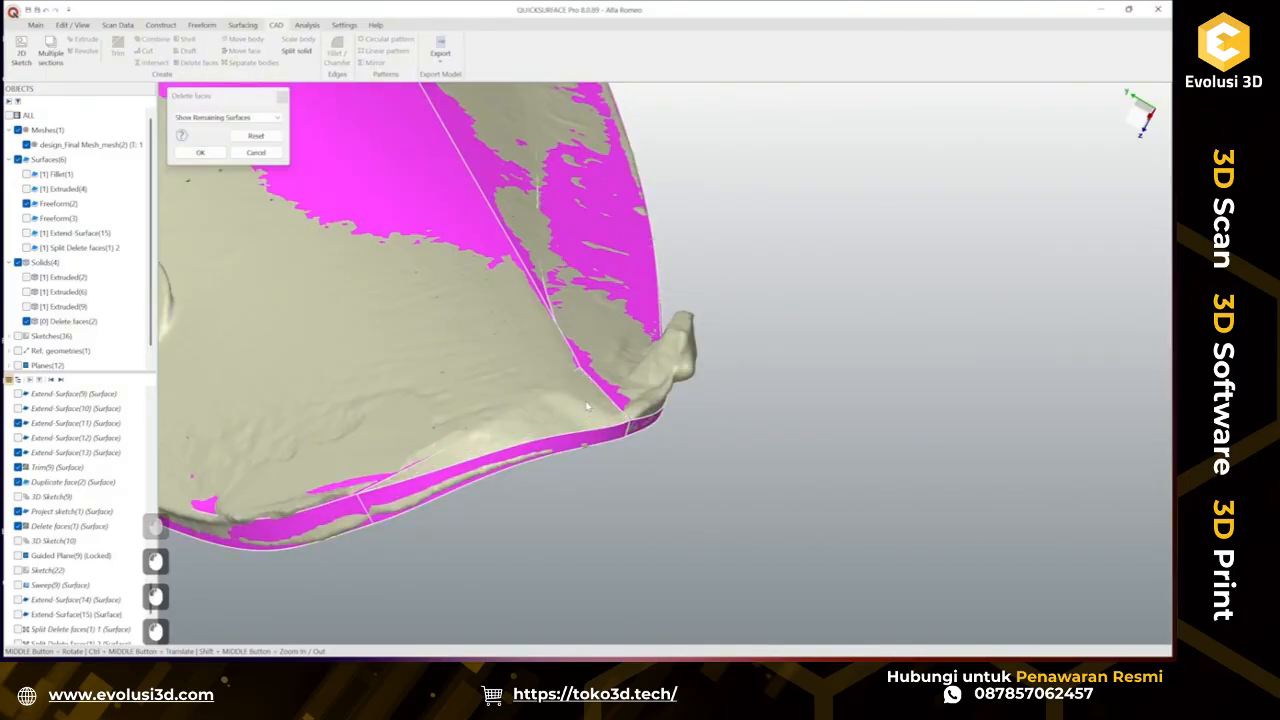
click(198, 156)
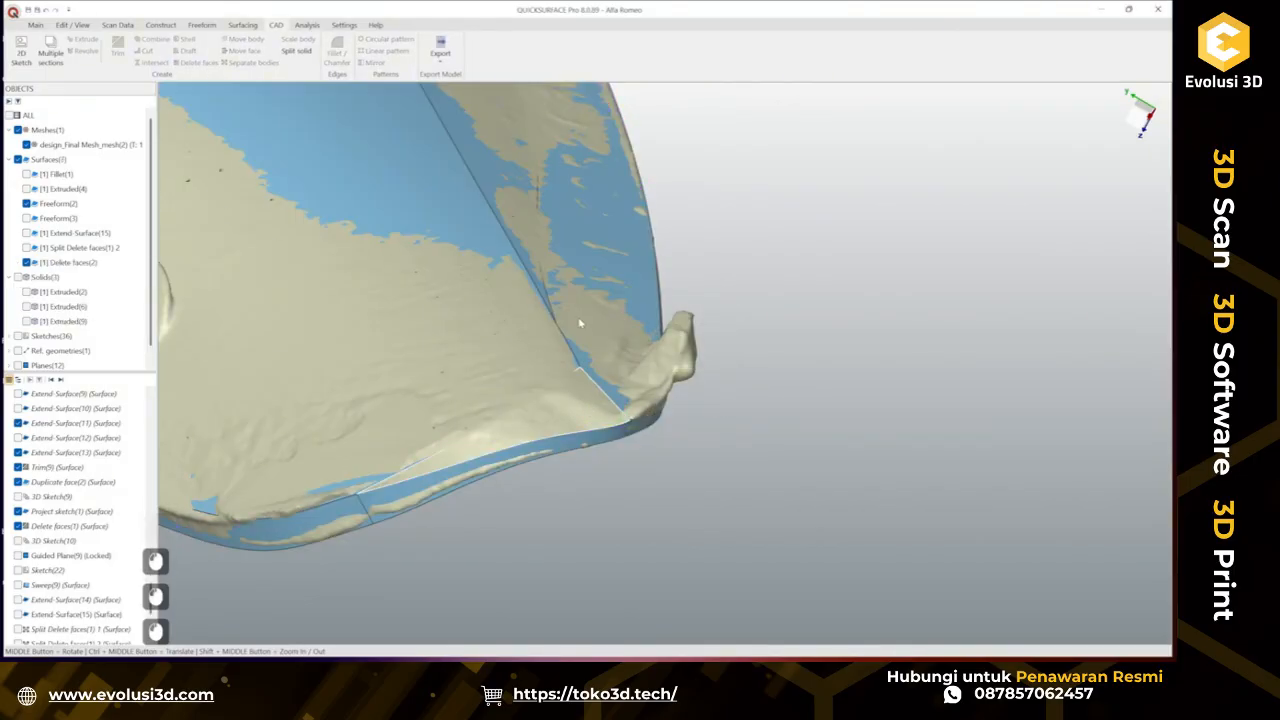
Close the triangular opening with a Fill Surface picked from its boundary edge chain.
middle_drag(662, 403, 736, 398)
click(27, 144)
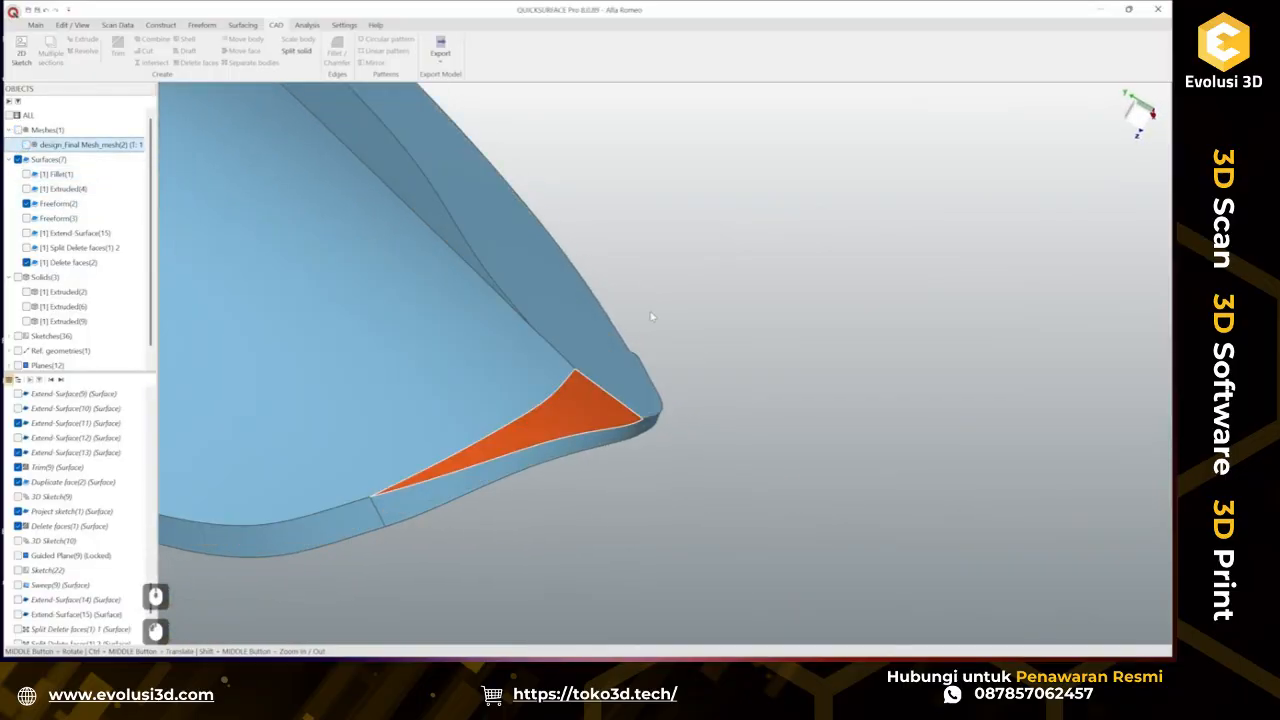
click(249, 28)
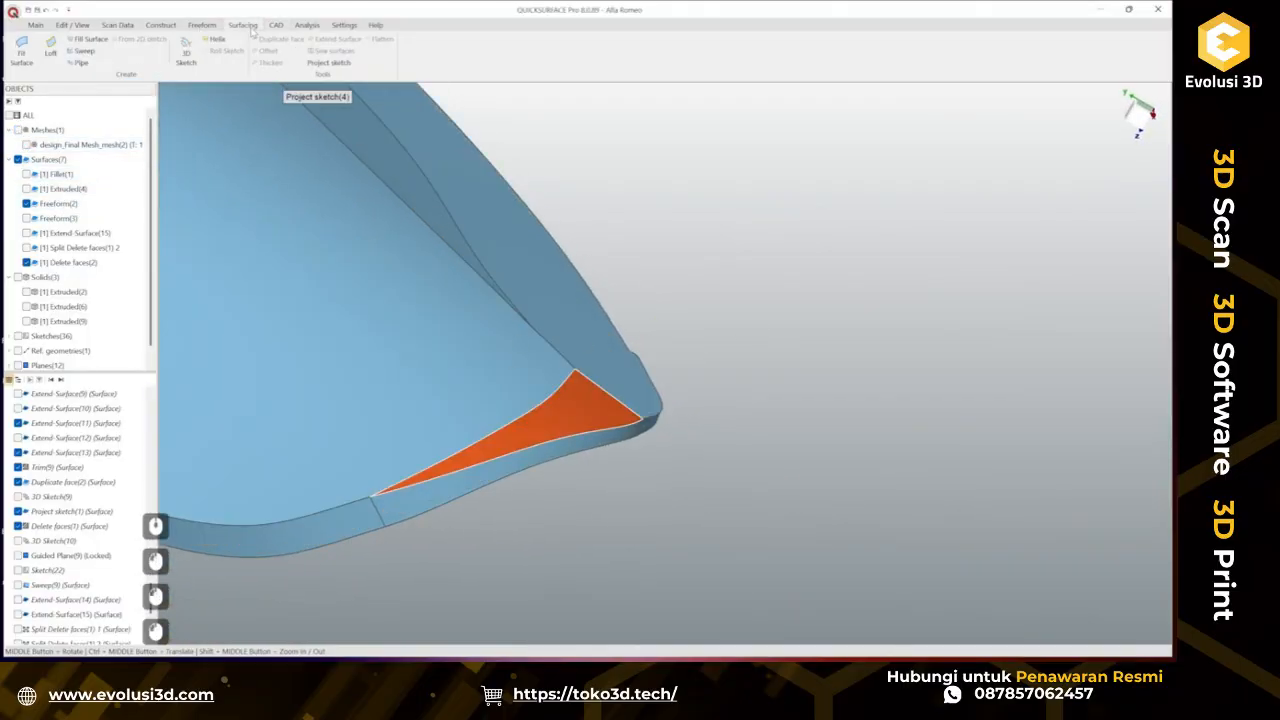
click(90, 38)
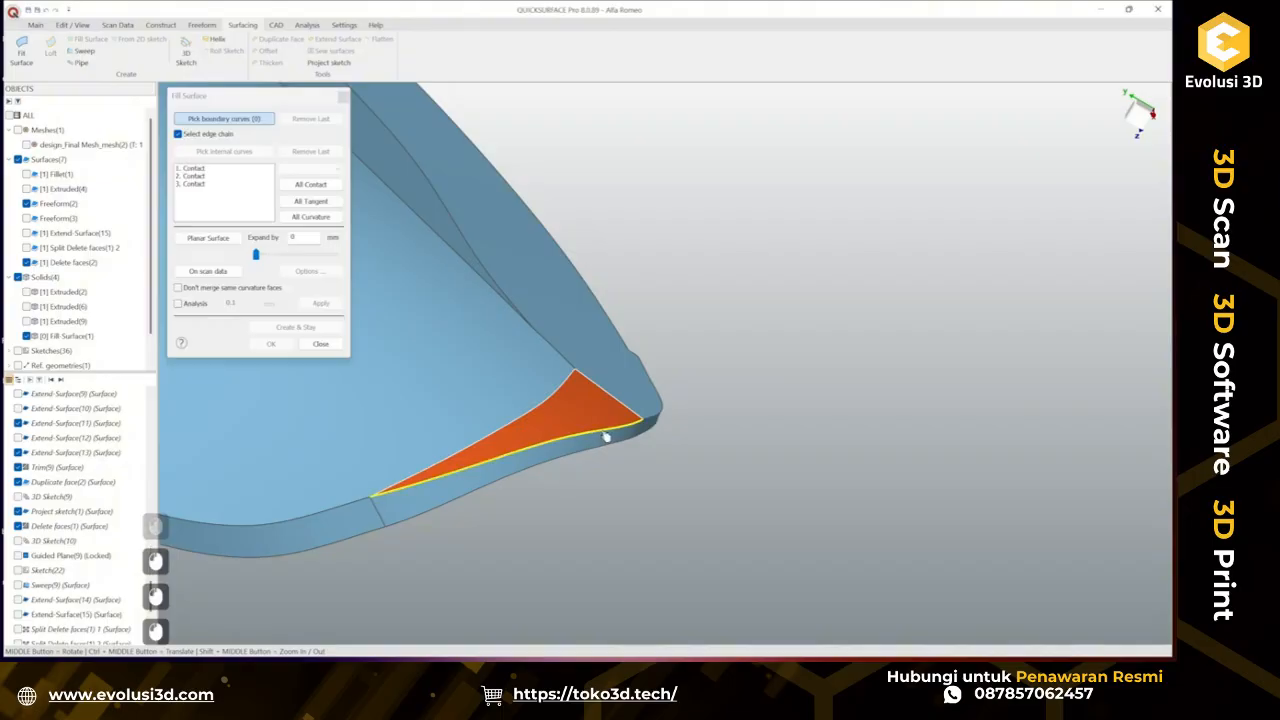
click(605, 436)
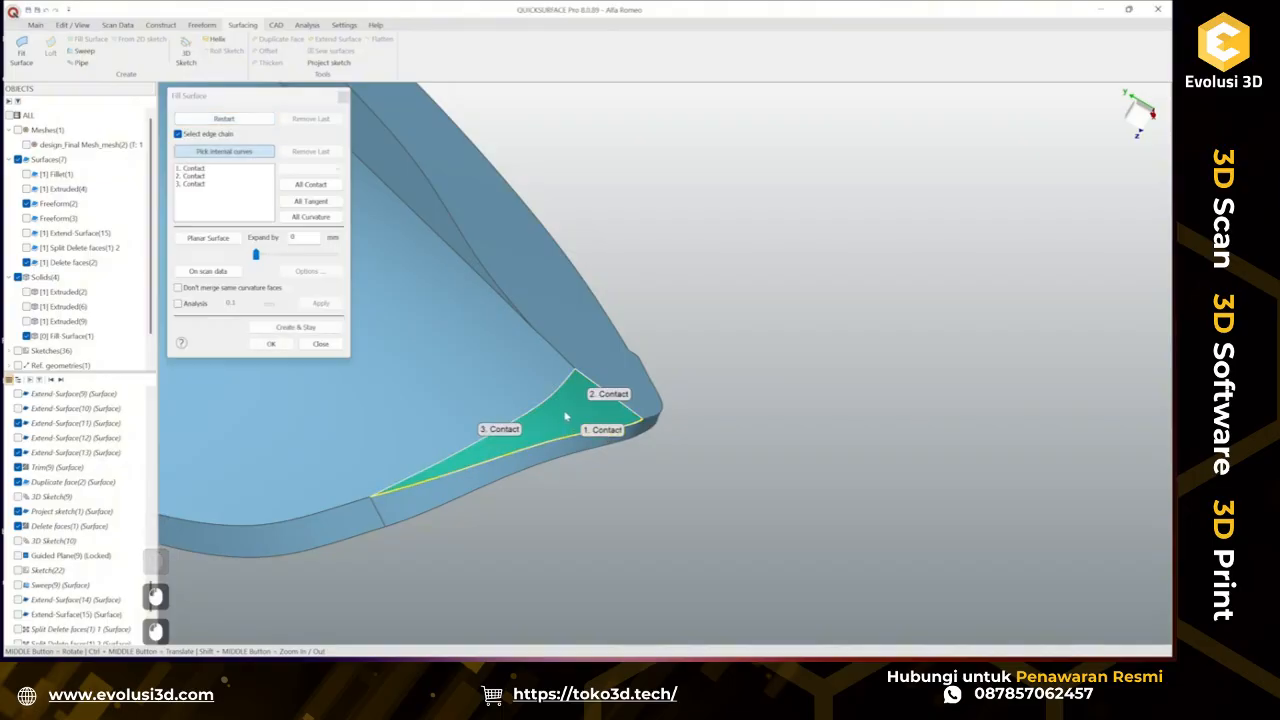
middle_drag(565, 417, 348, 363)
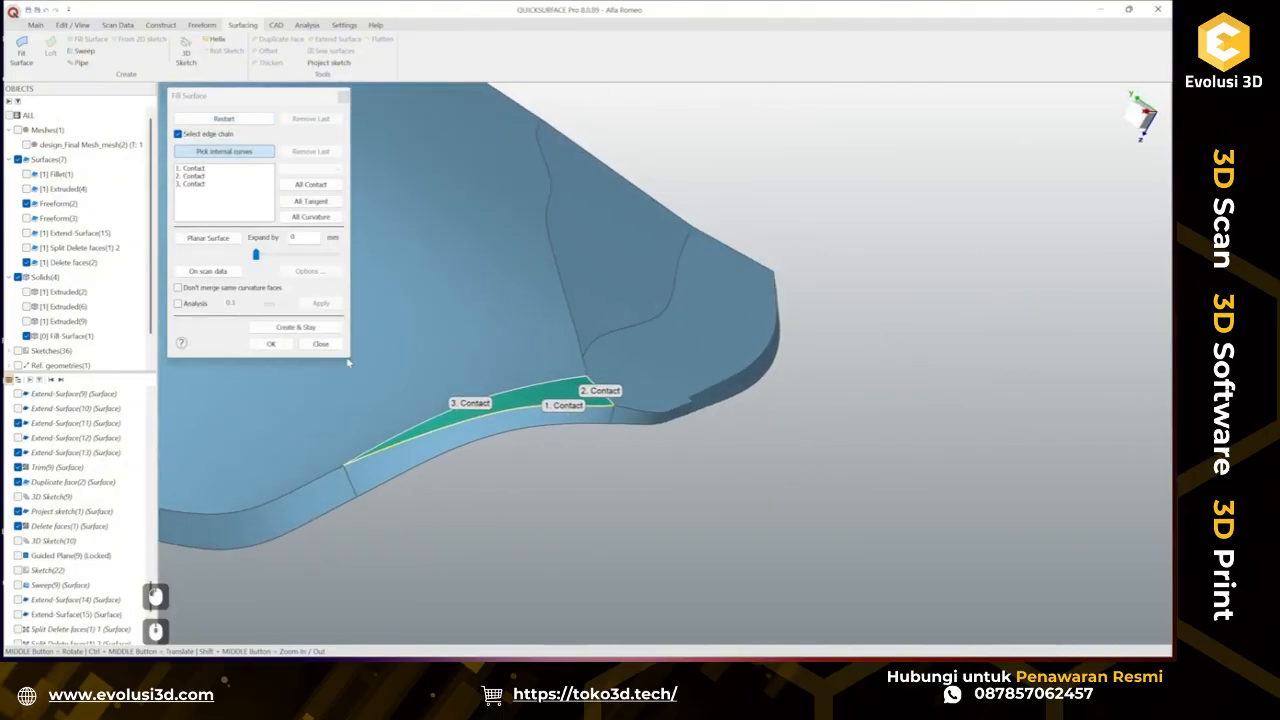
click(270, 344)
middle_drag(477, 399, 310, 290)
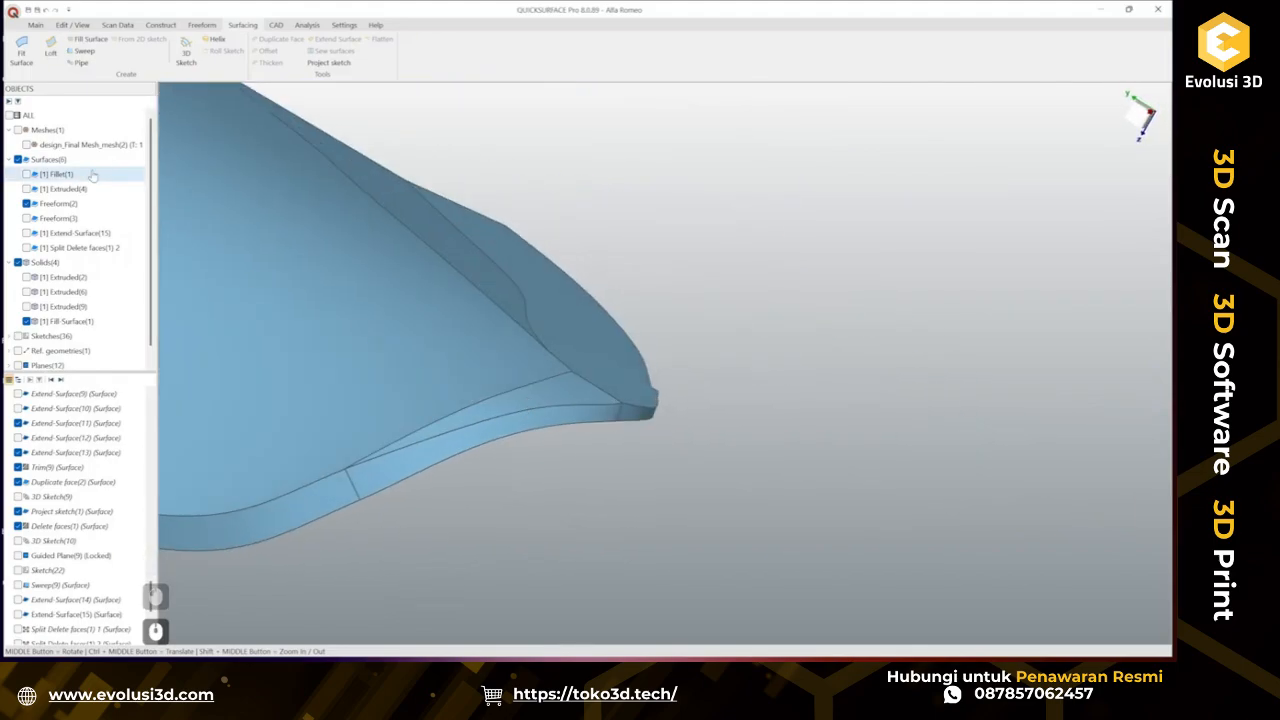
Show the scan mesh and compare it against the solid to check deviation.
click(26, 145)
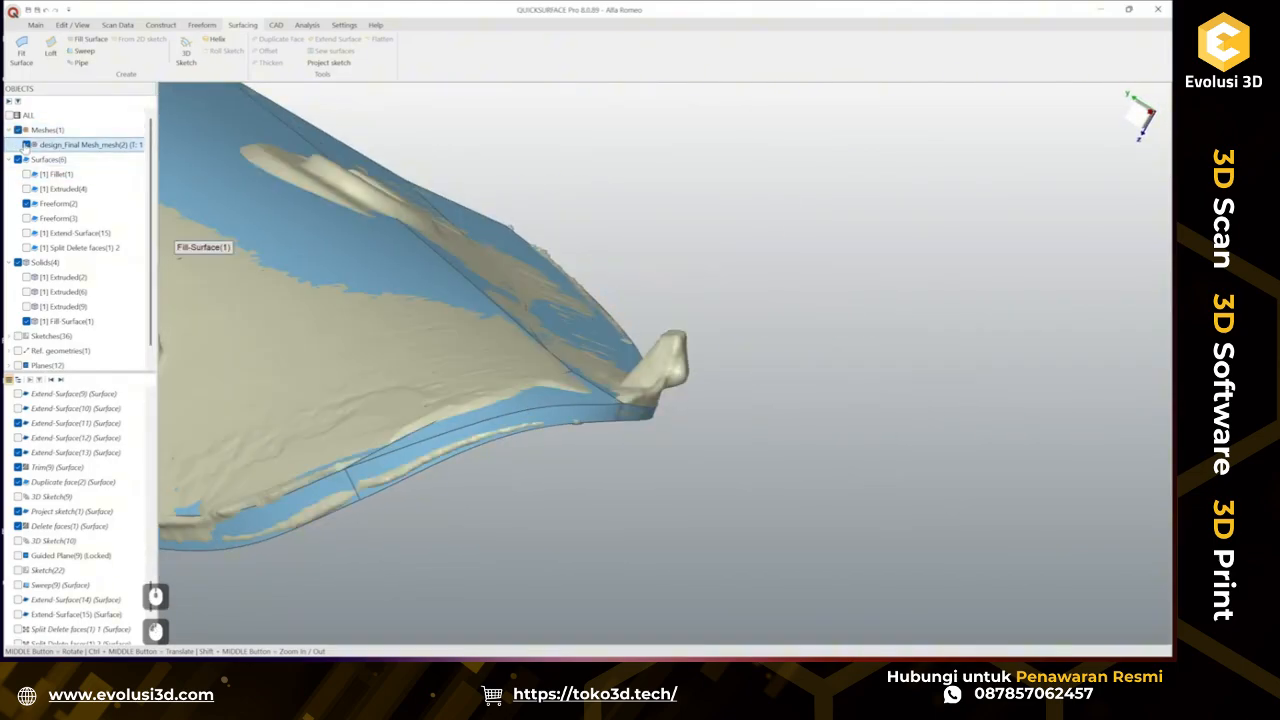
middle_drag(516, 332, 511, 273)
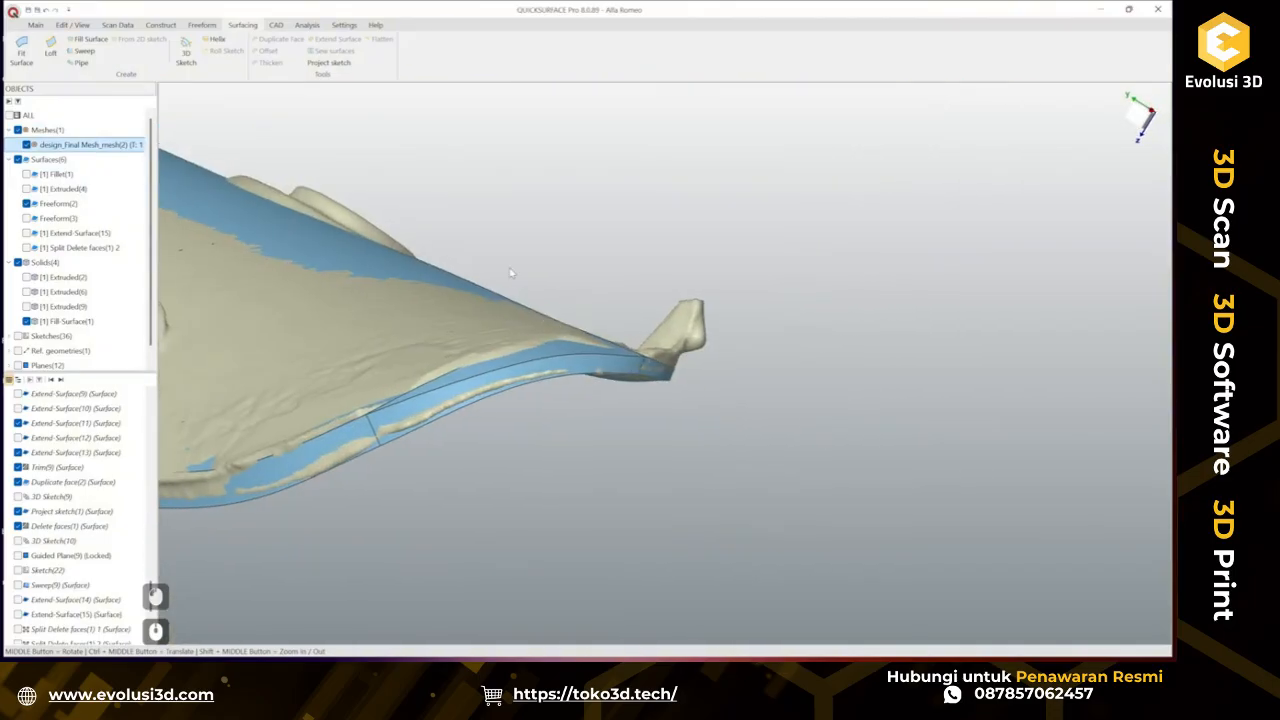
click(41, 26)
click(646, 50)
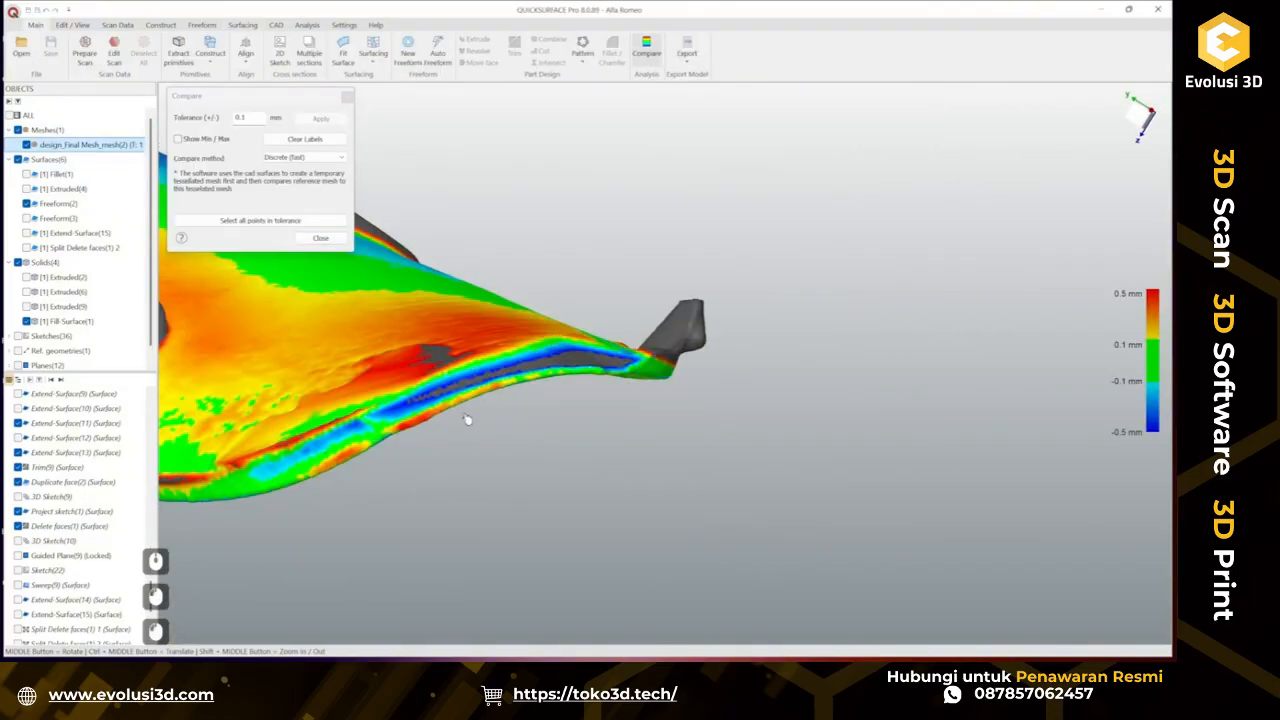
middle_drag(469, 346, 573, 349)
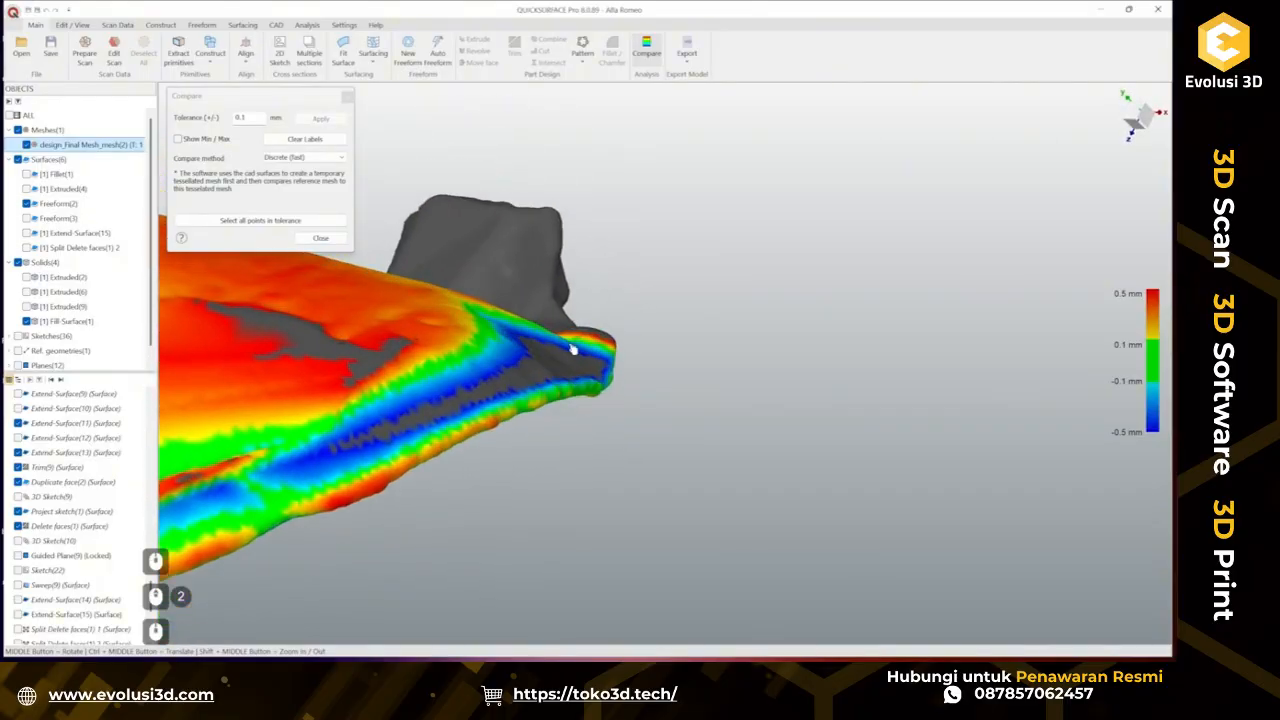
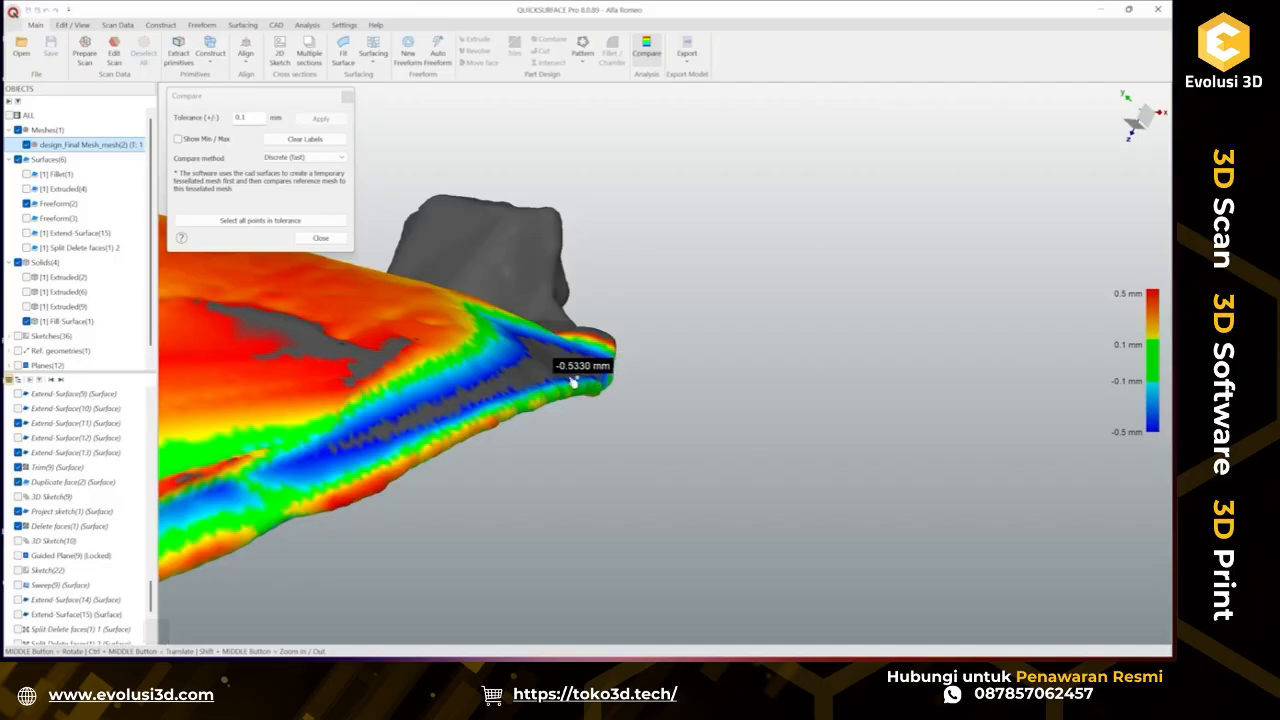
Close the Compare dialog and hide the Fill Surface solid so only the scan mesh is shown.
click(318, 238)
middle_drag(409, 286, 376, 317)
middle_drag(594, 374, 480, 382)
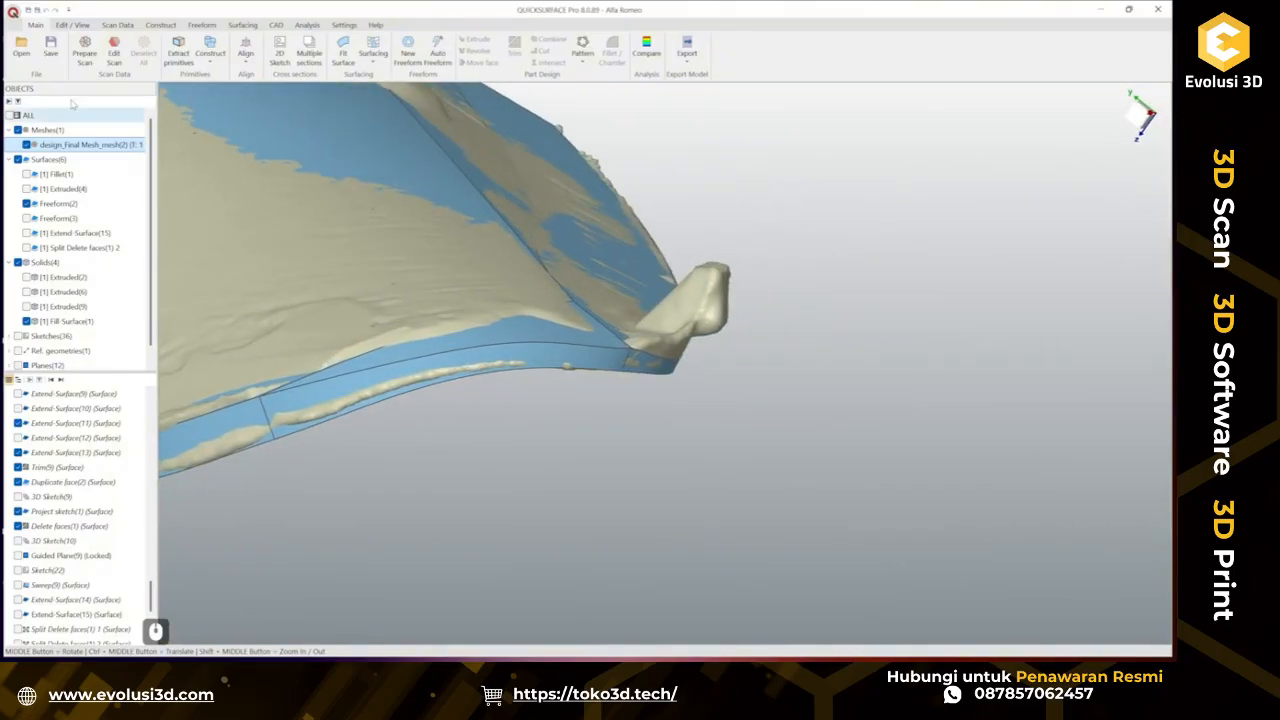
click(26, 145)
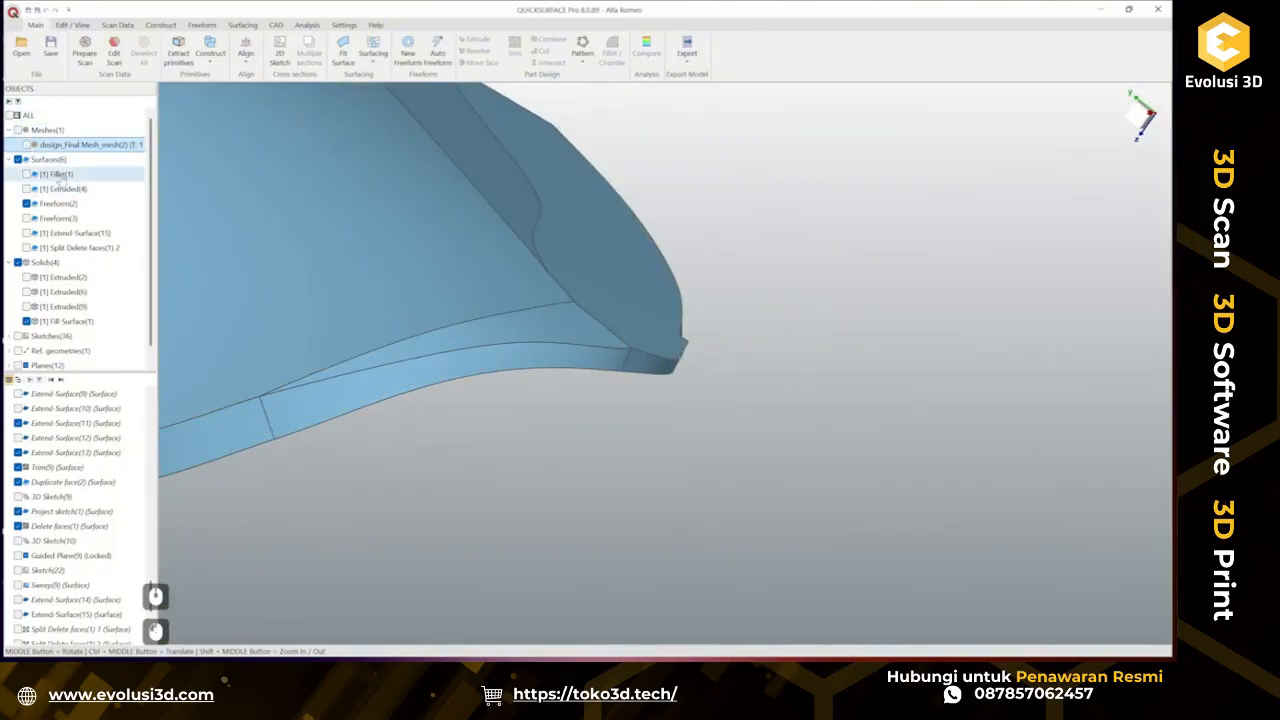
click(26, 145)
click(26, 321)
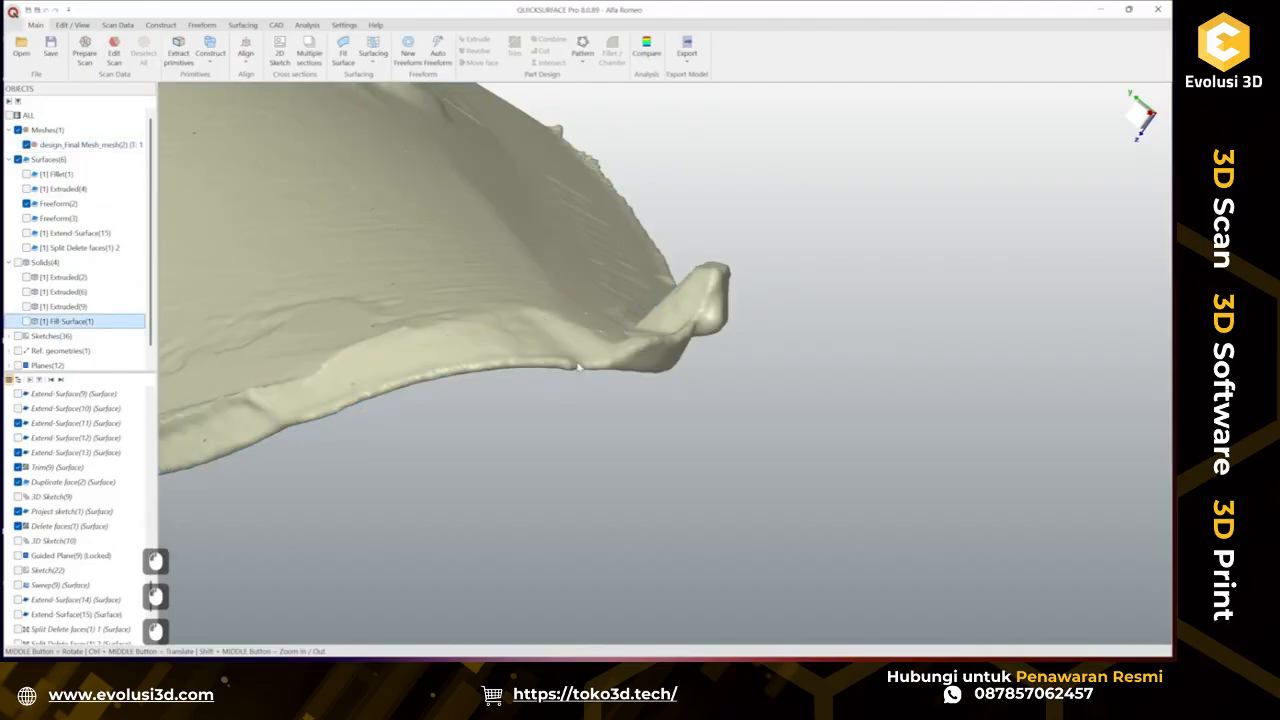
middle_drag(510, 385, 601, 356)
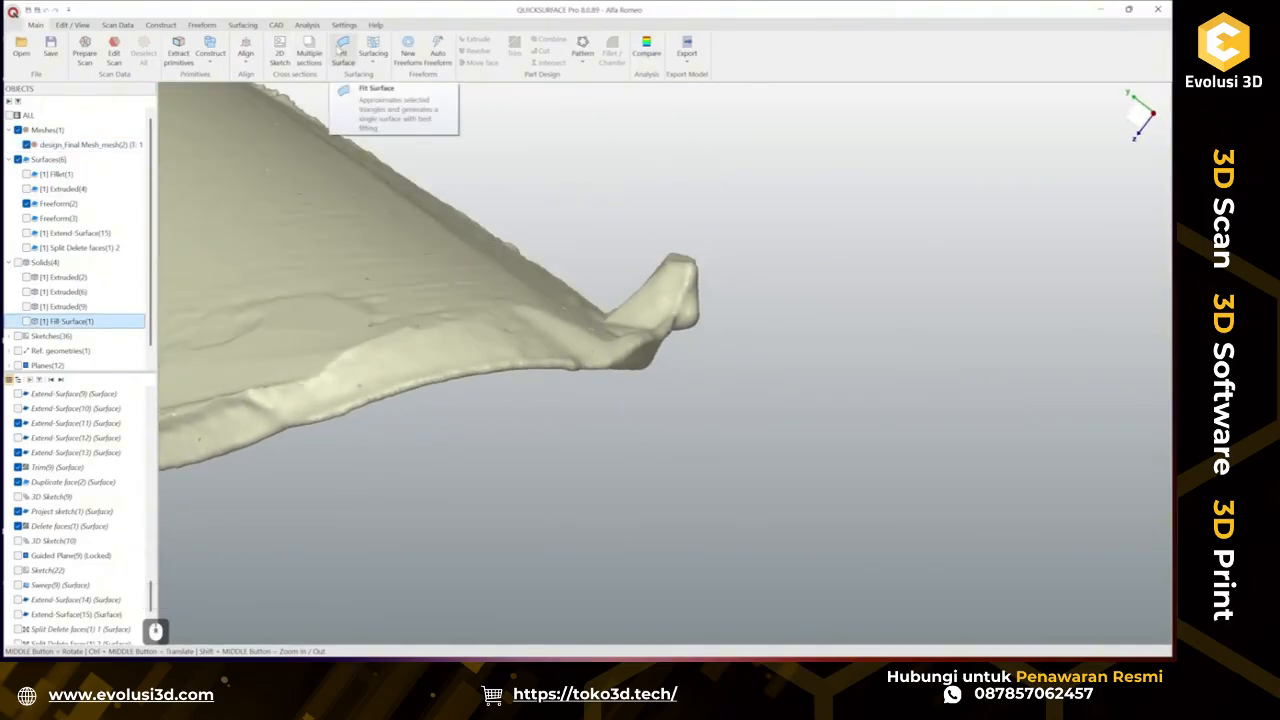
Start a new freeform patch and place its four corner points on the scan along the lower lip, with snapping on.
click(405, 53)
ctrl+middle_drag(459, 331, 729, 320)
click(478, 335)
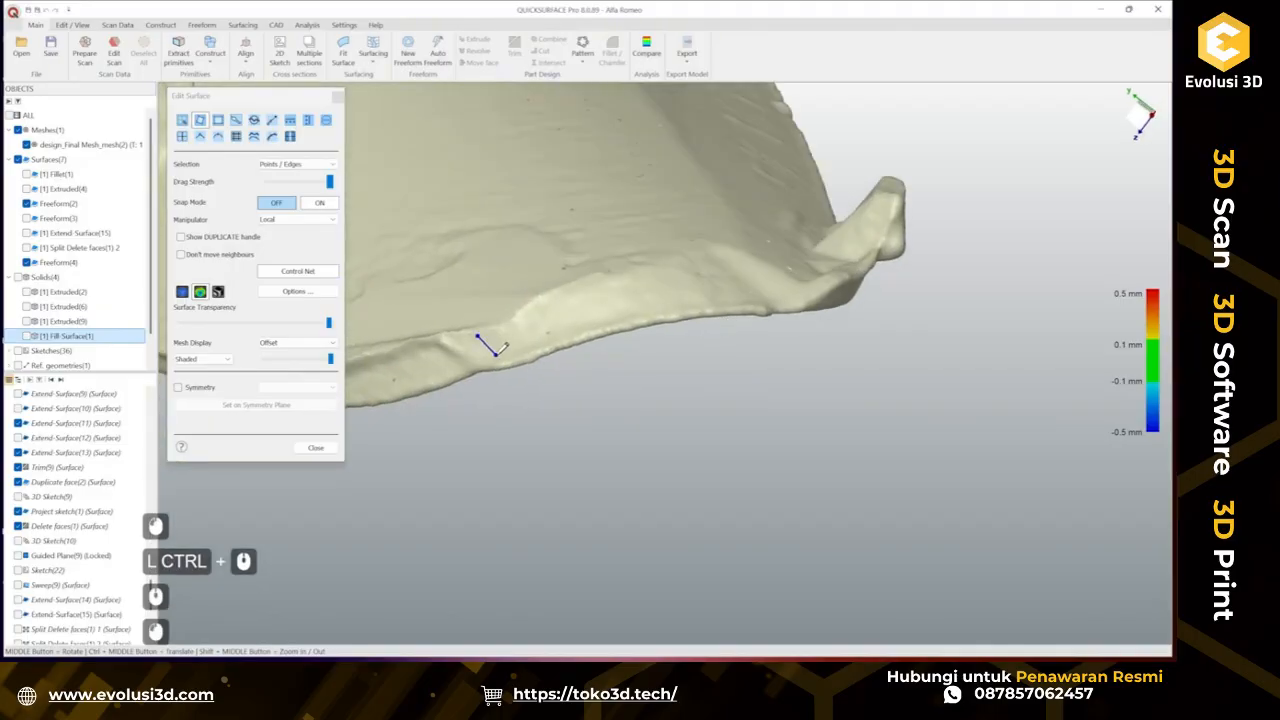
click(763, 312)
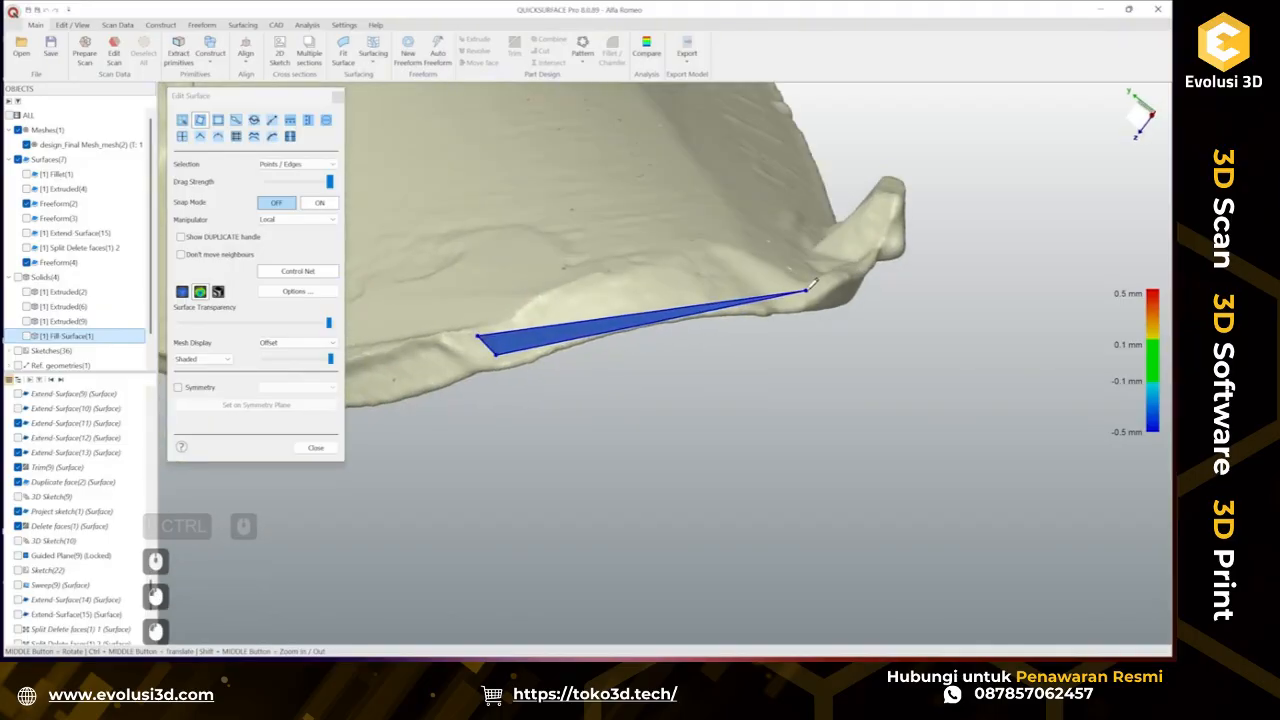
click(764, 268)
click(750, 259)
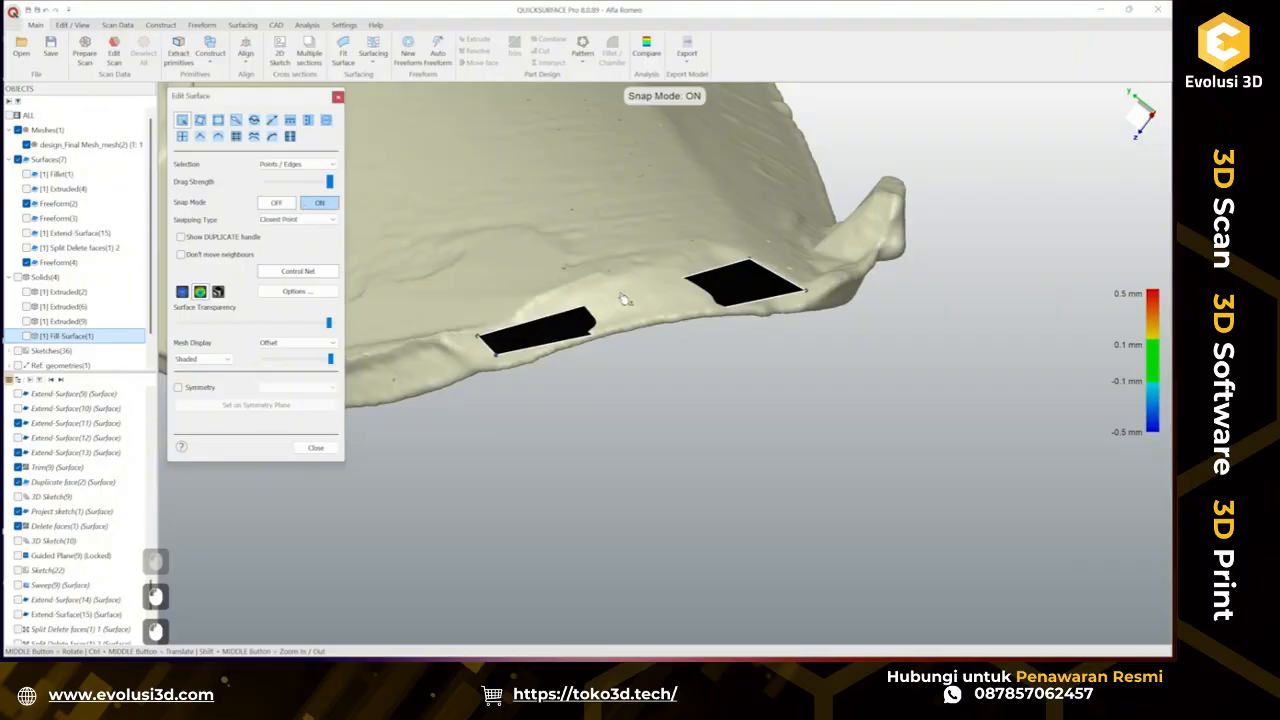
key(s)
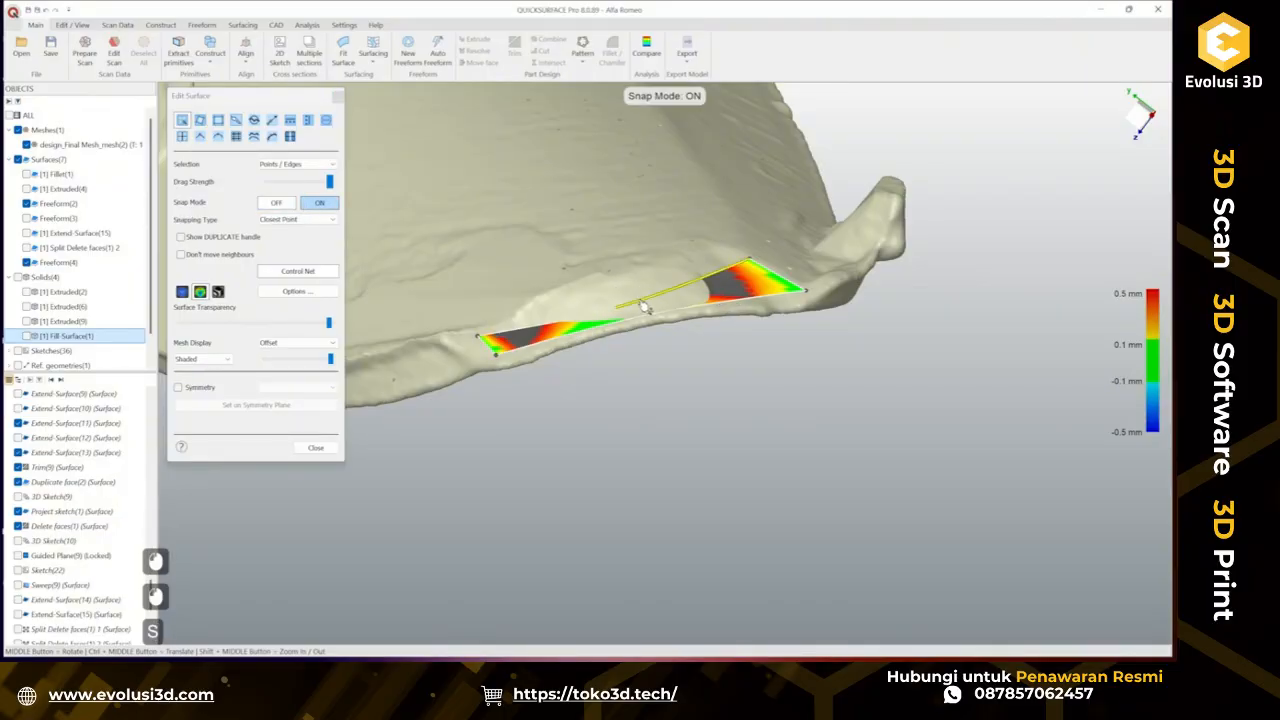
Drag the patch's edge and corner points to fit the patch onto the scanned lip surface.
drag(617, 310, 648, 318)
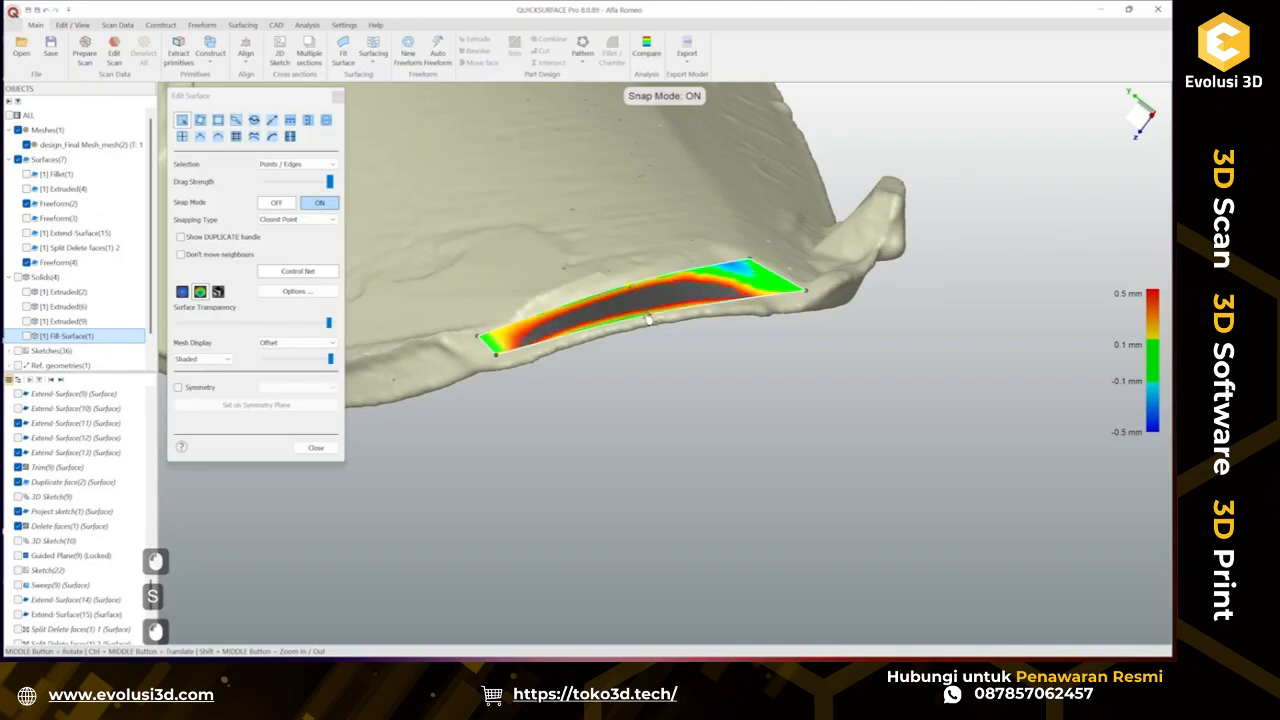
middle_drag(652, 316, 812, 253)
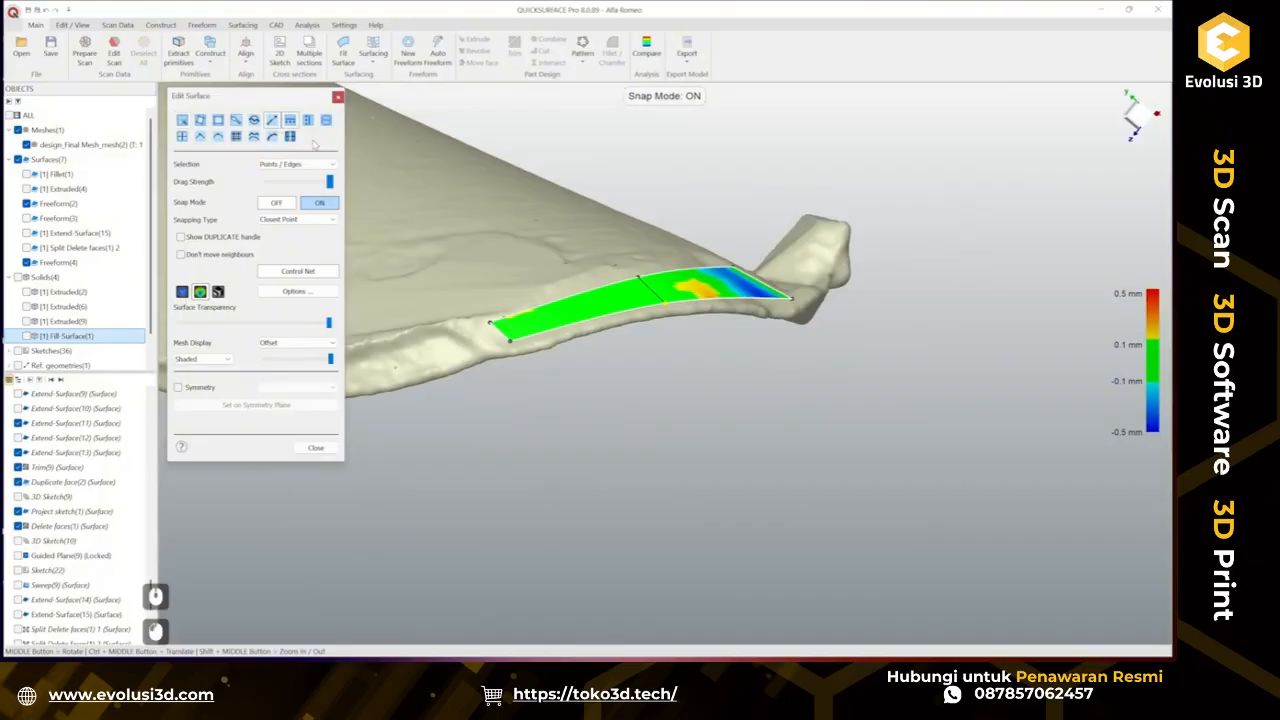
Extend the patch's edges and corners outward so it covers beyond the scanned lip area.
drag(629, 287, 586, 240)
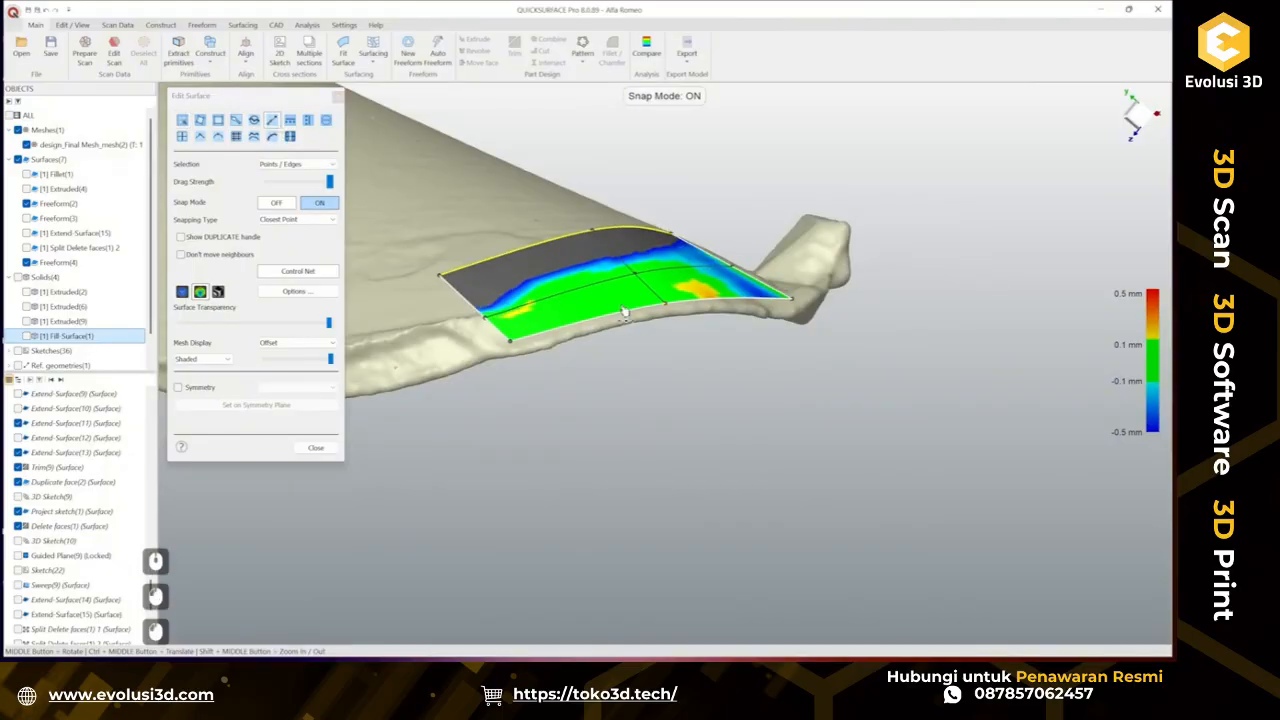
drag(630, 316, 693, 387)
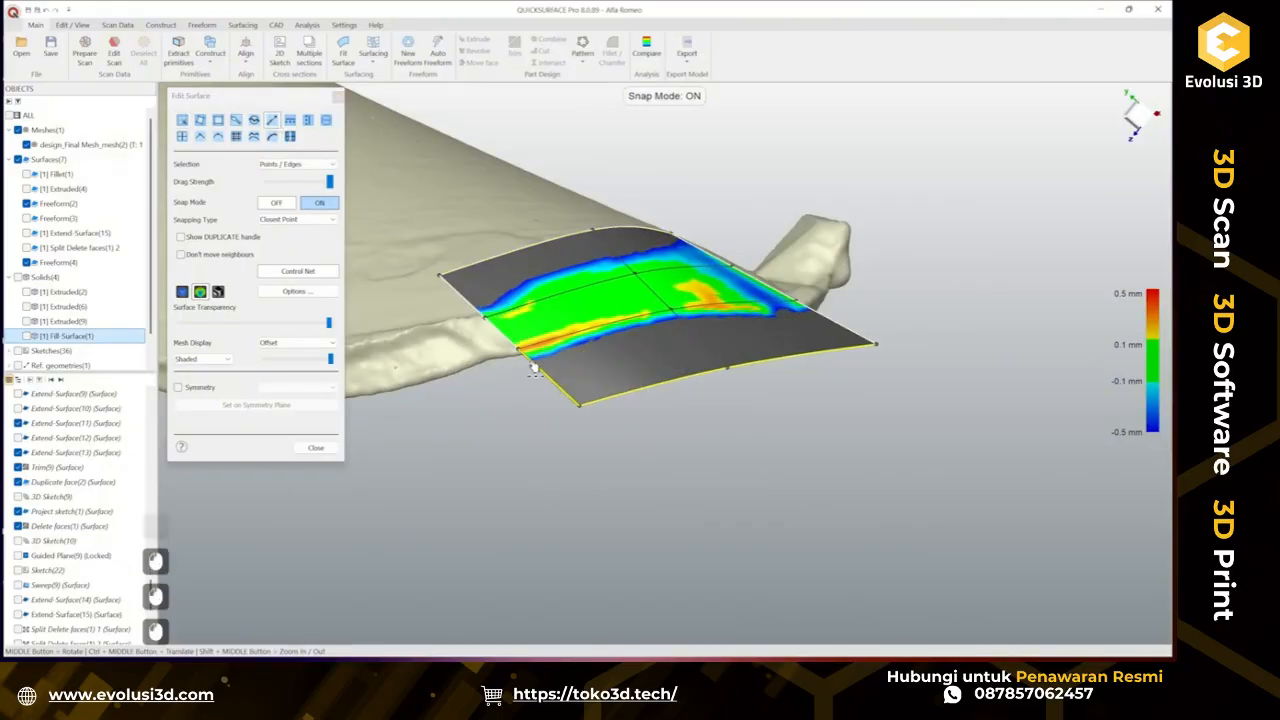
drag(534, 370, 416, 421)
middle_drag(714, 314, 659, 354)
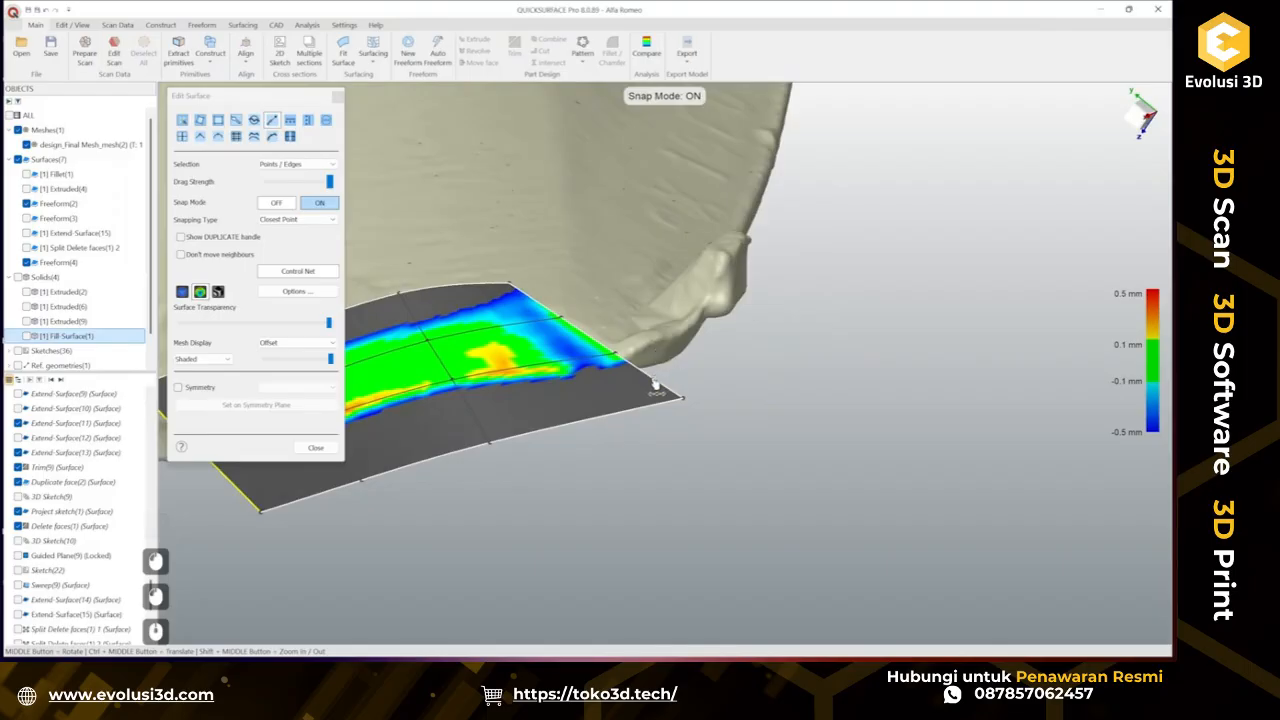
drag(656, 384, 756, 343)
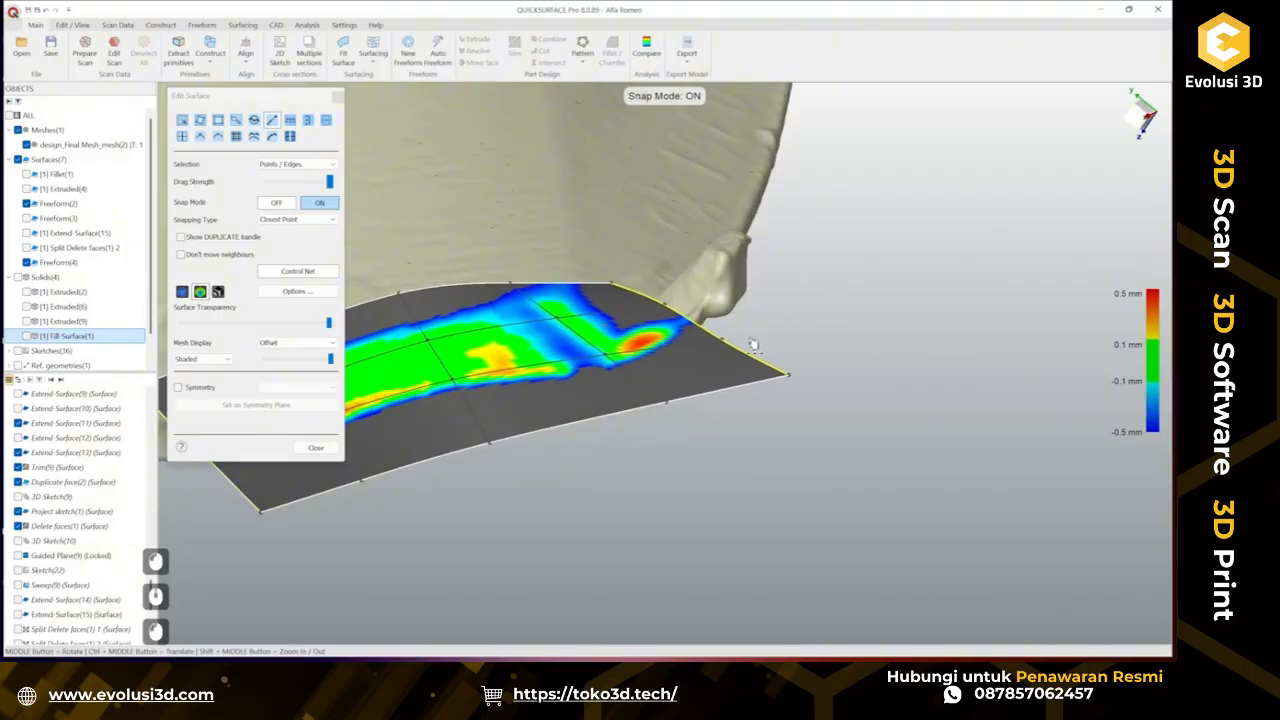
middle_drag(611, 320, 468, 309)
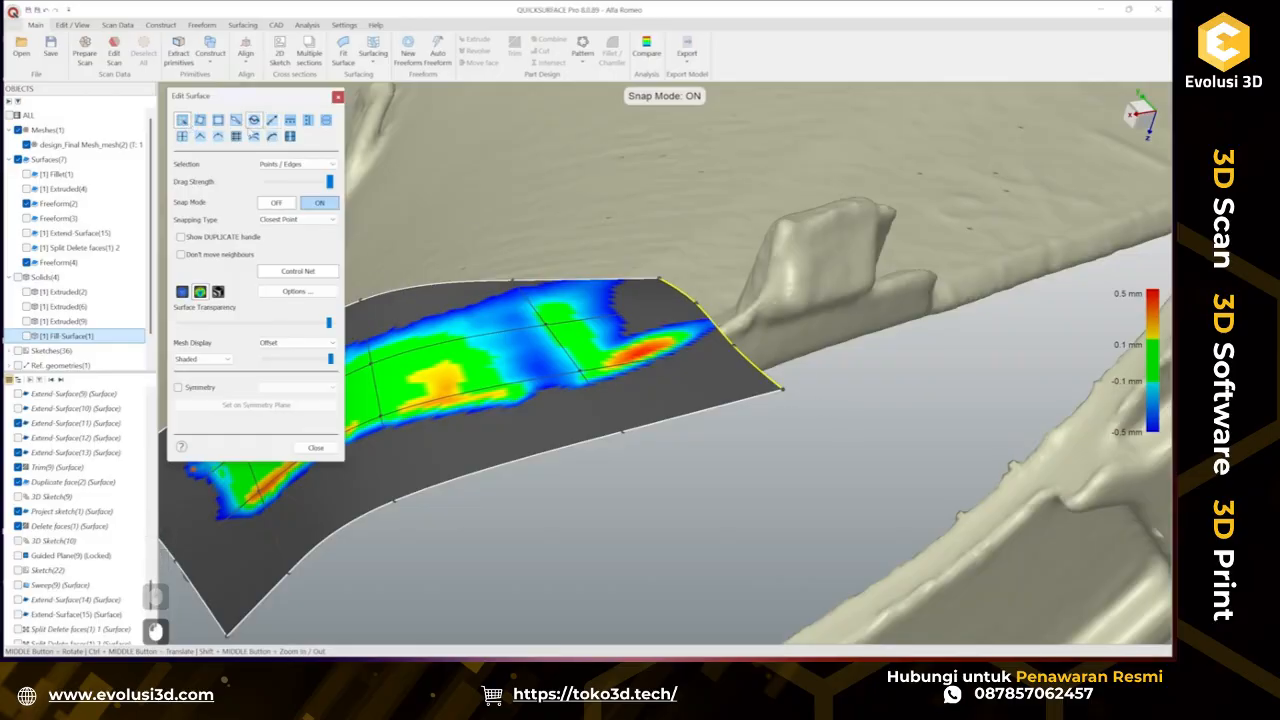
Apply the Smooth tool to the freeform patch twice.
click(254, 119)
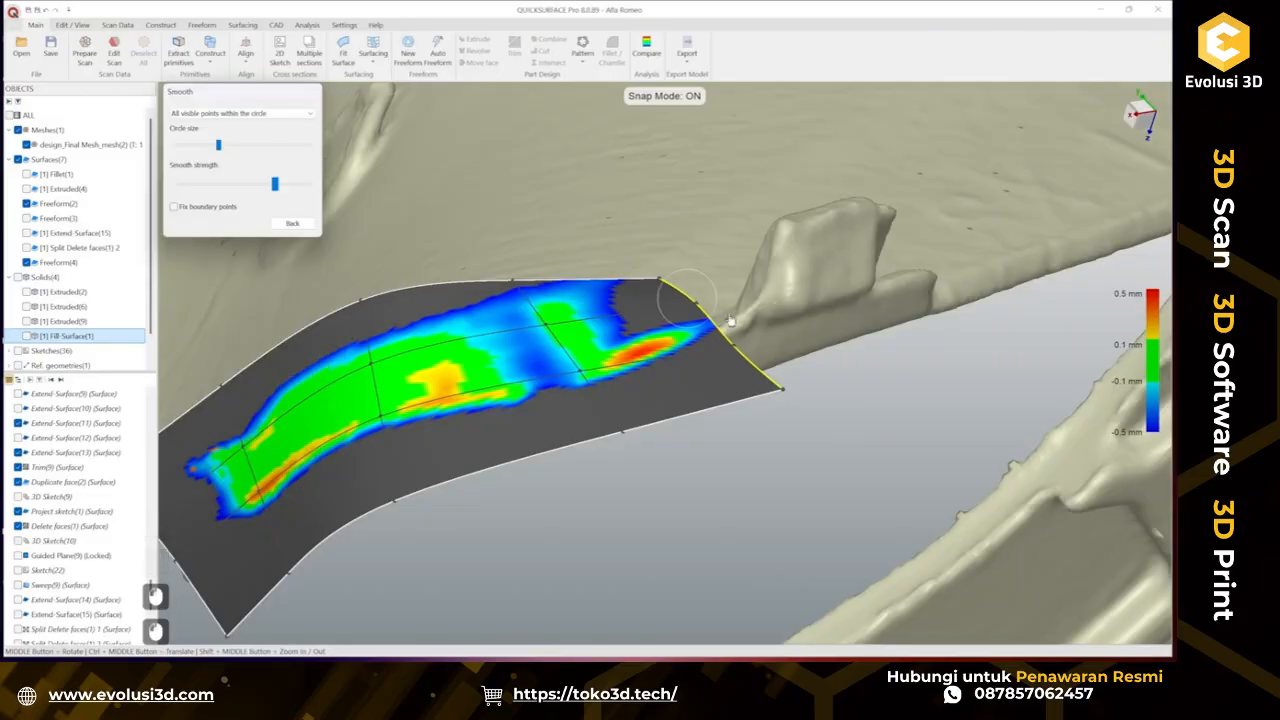
click(293, 223)
click(254, 119)
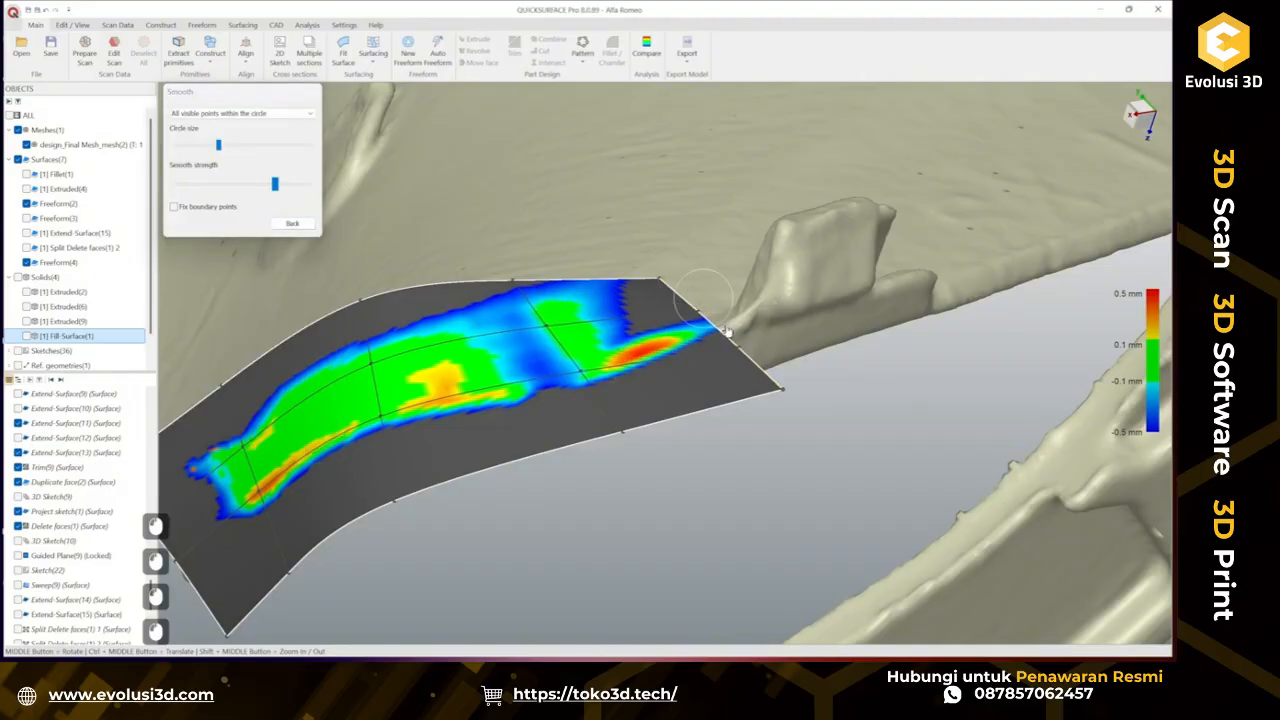
click(292, 223)
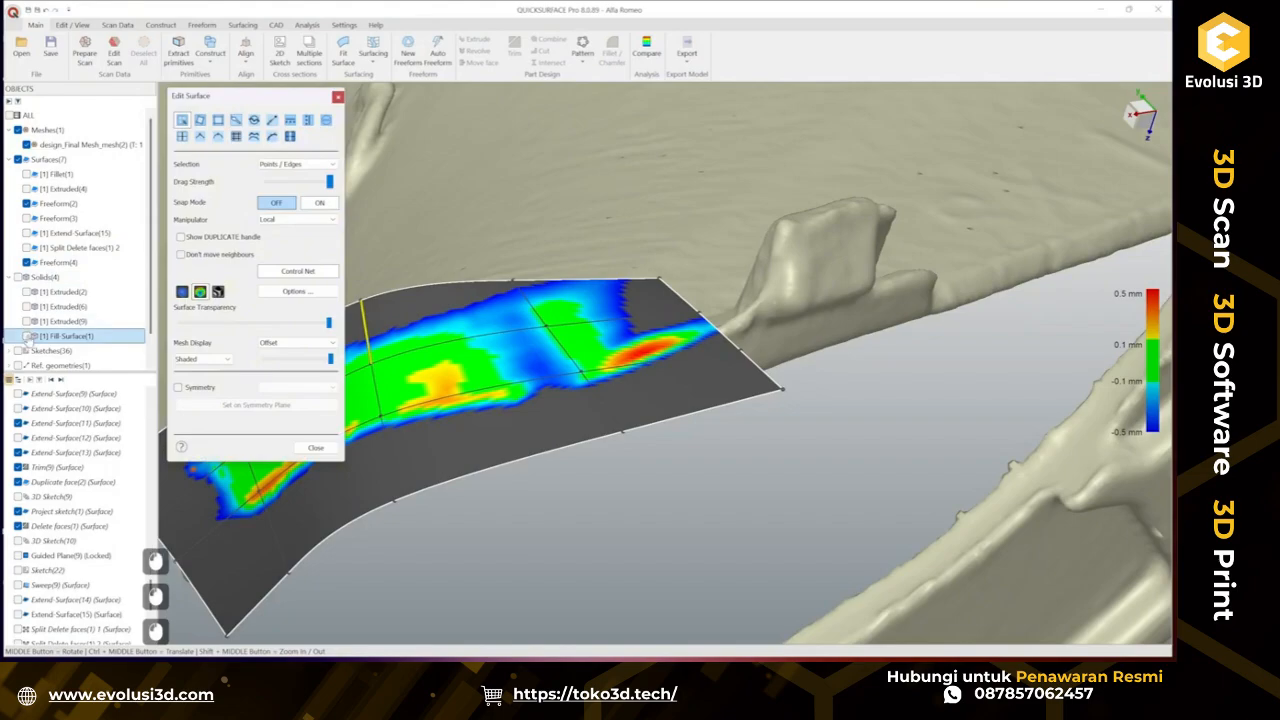
Show the Fill Surface solid again and close the Edit Surface dialog.
click(27, 338)
scroll(666, 334, down, 4)
middle_drag(676, 335, 736, 349)
click(318, 447)
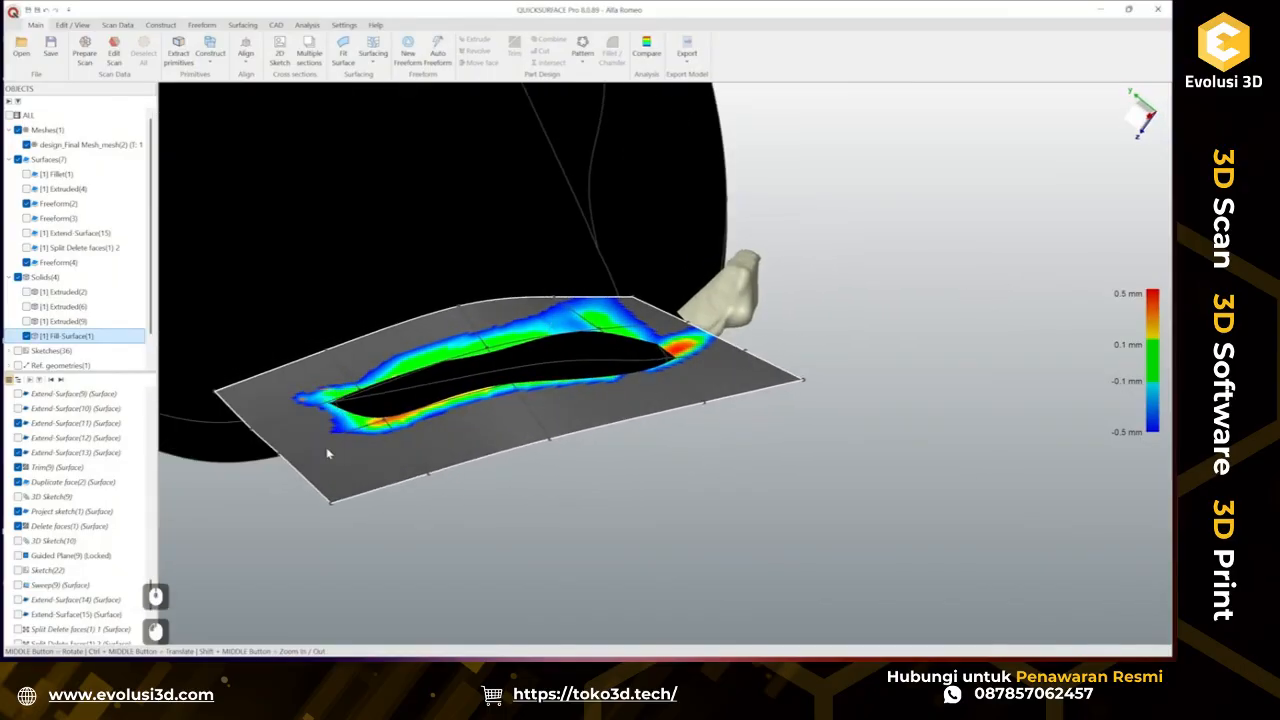
Save the project.
middle_drag(617, 480, 585, 418)
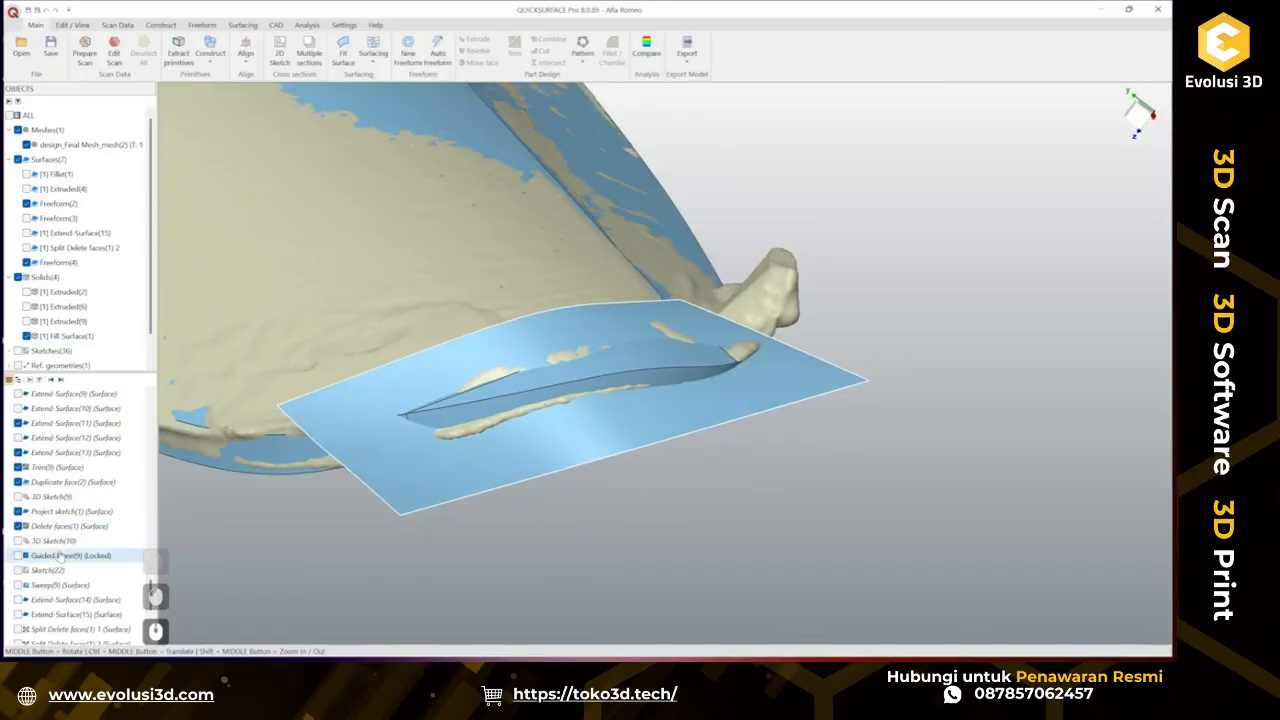
scroll(38, 524, down, 8)
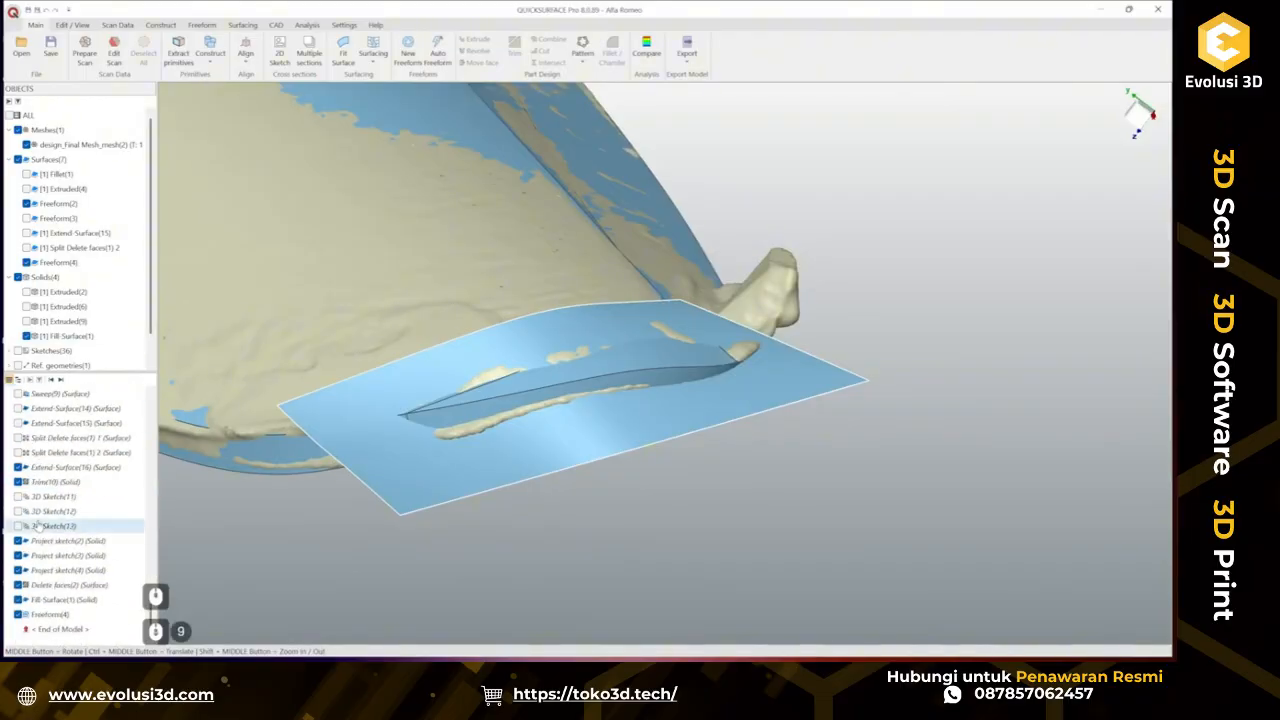
click(58, 600)
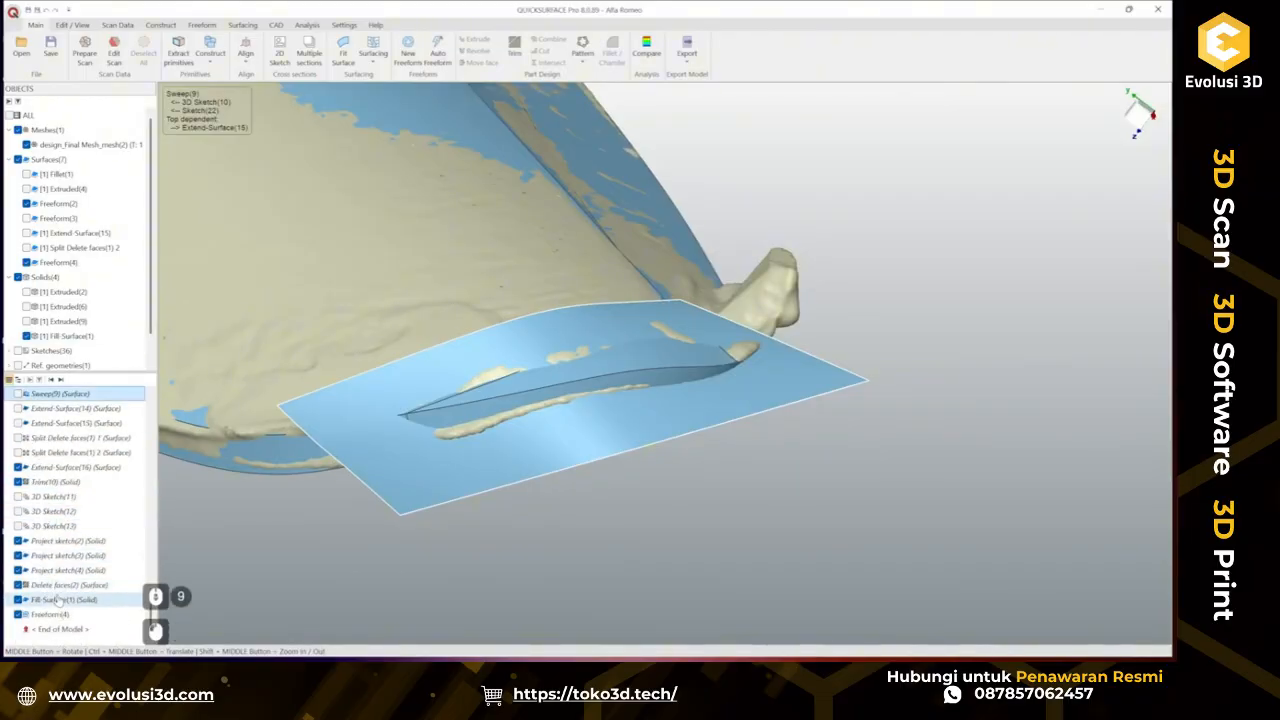
click(266, 560)
key(ctrl+s)
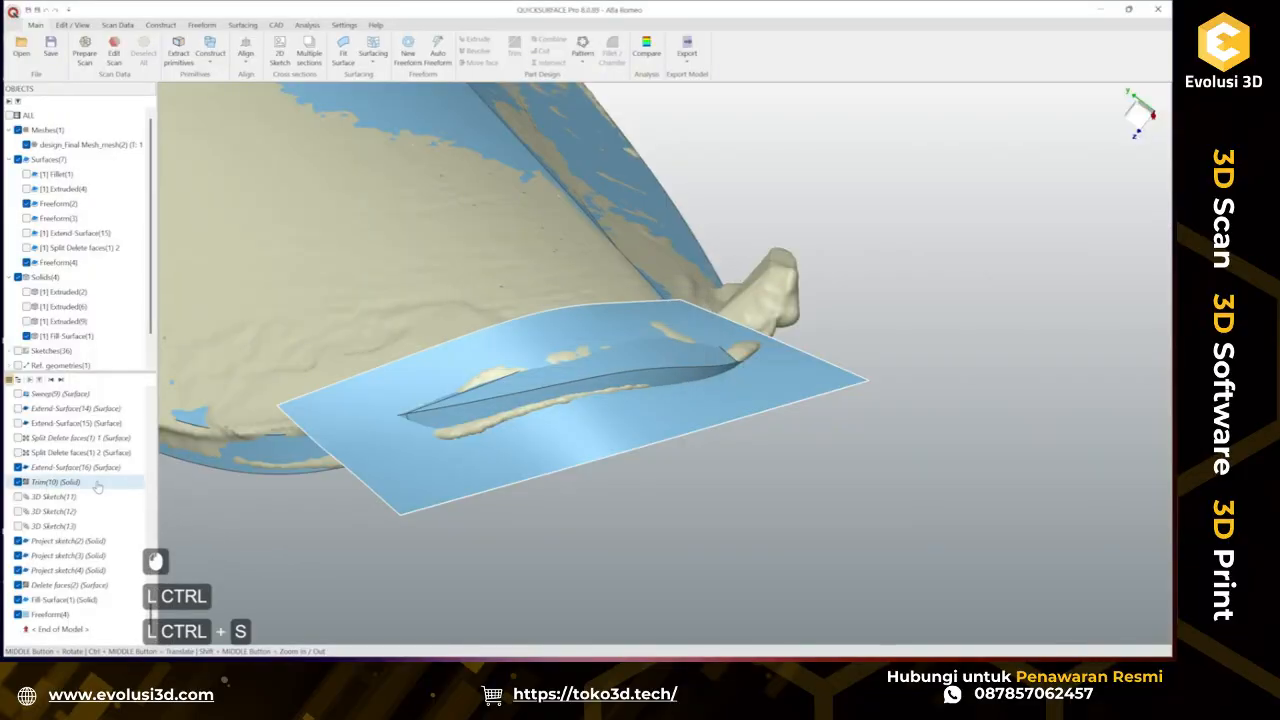
Delete the Fill-Surface(1) and Delete faces(2) features from the history.
click(76, 600)
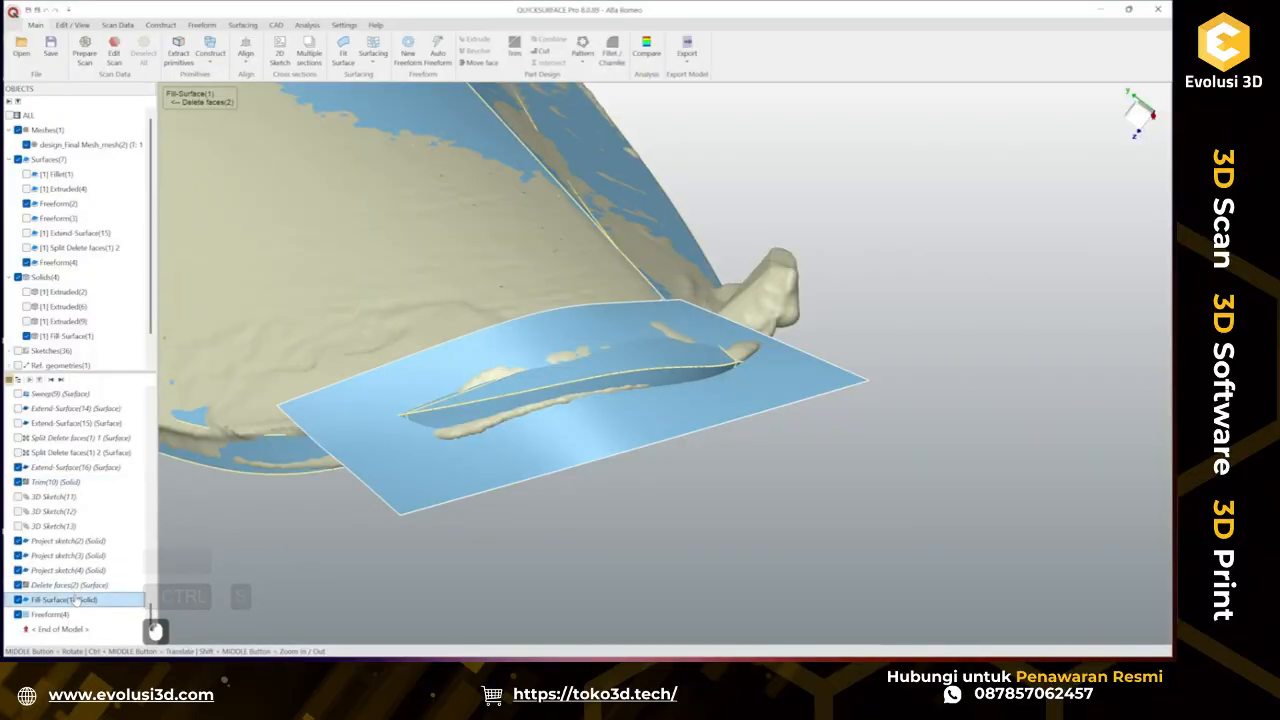
key(Delete)
key(Return)
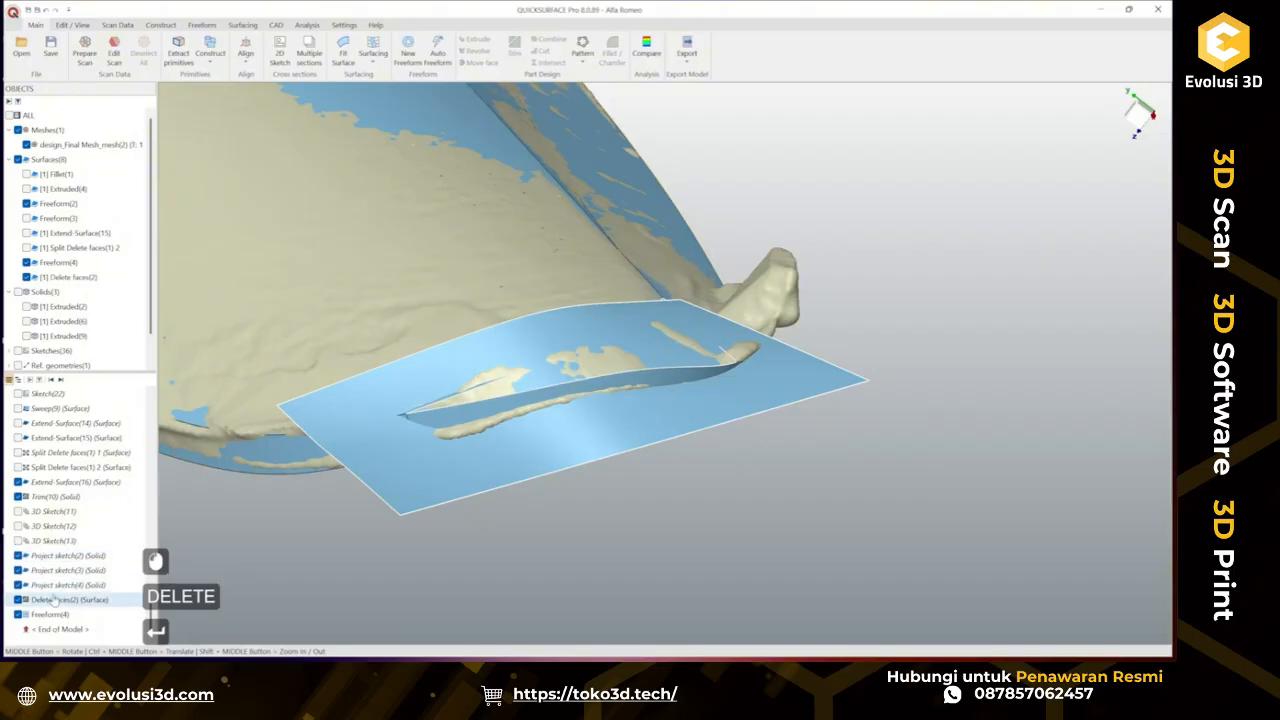
click(56, 600)
key(Delete)
key(Return)
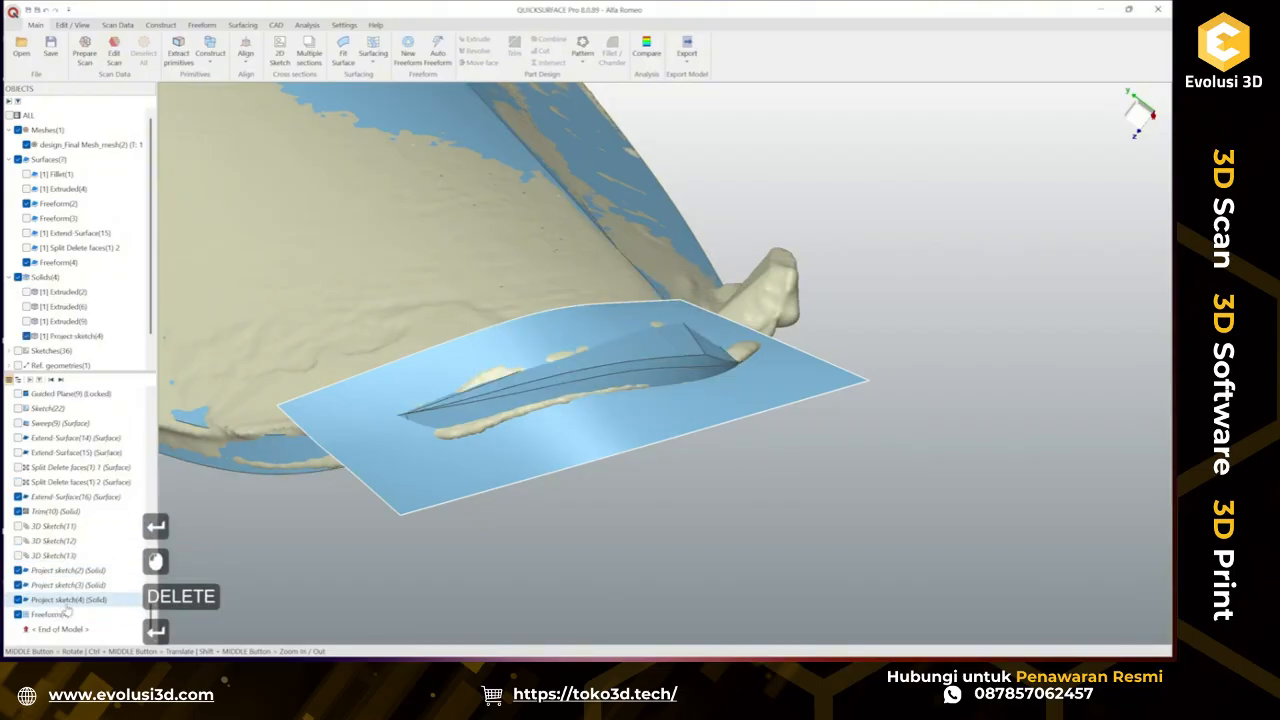
Delete the Project sketch(4), Project sketch(3) and Project sketch(2) features from the history.
click(66, 604)
key(Delete)
key(Return)
click(71, 602)
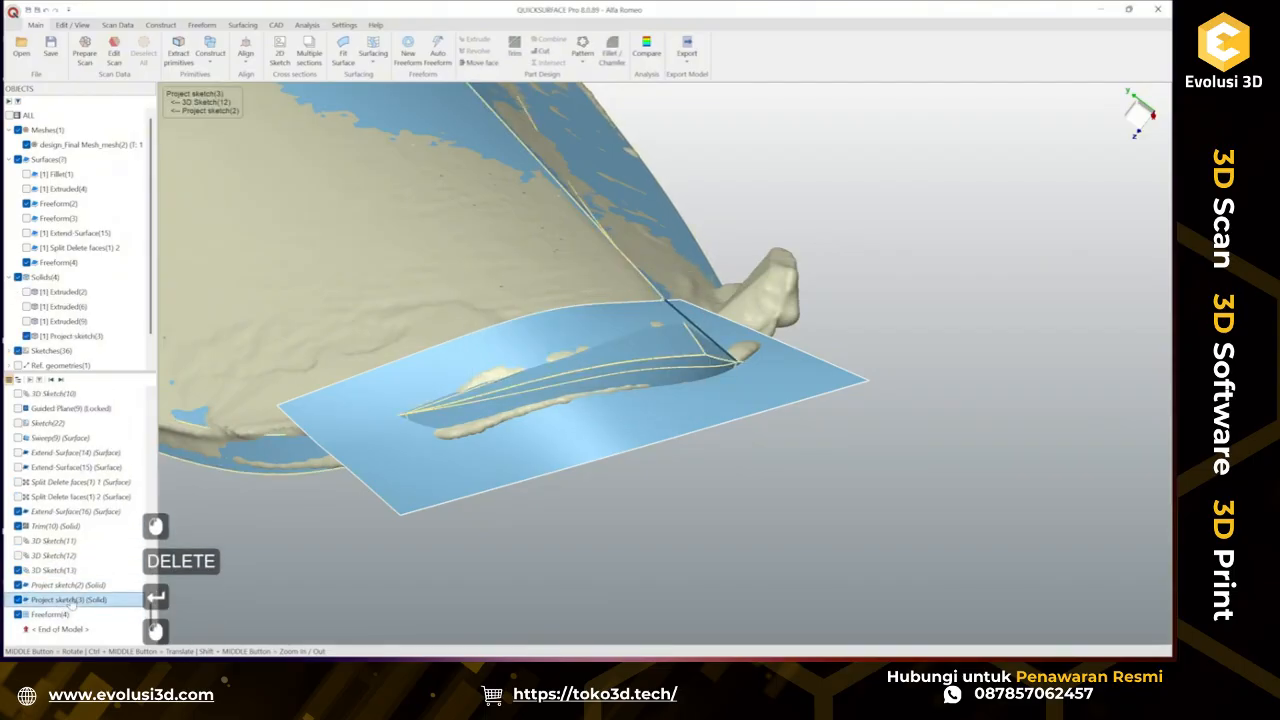
key(Delete)
key(Return)
click(60, 604)
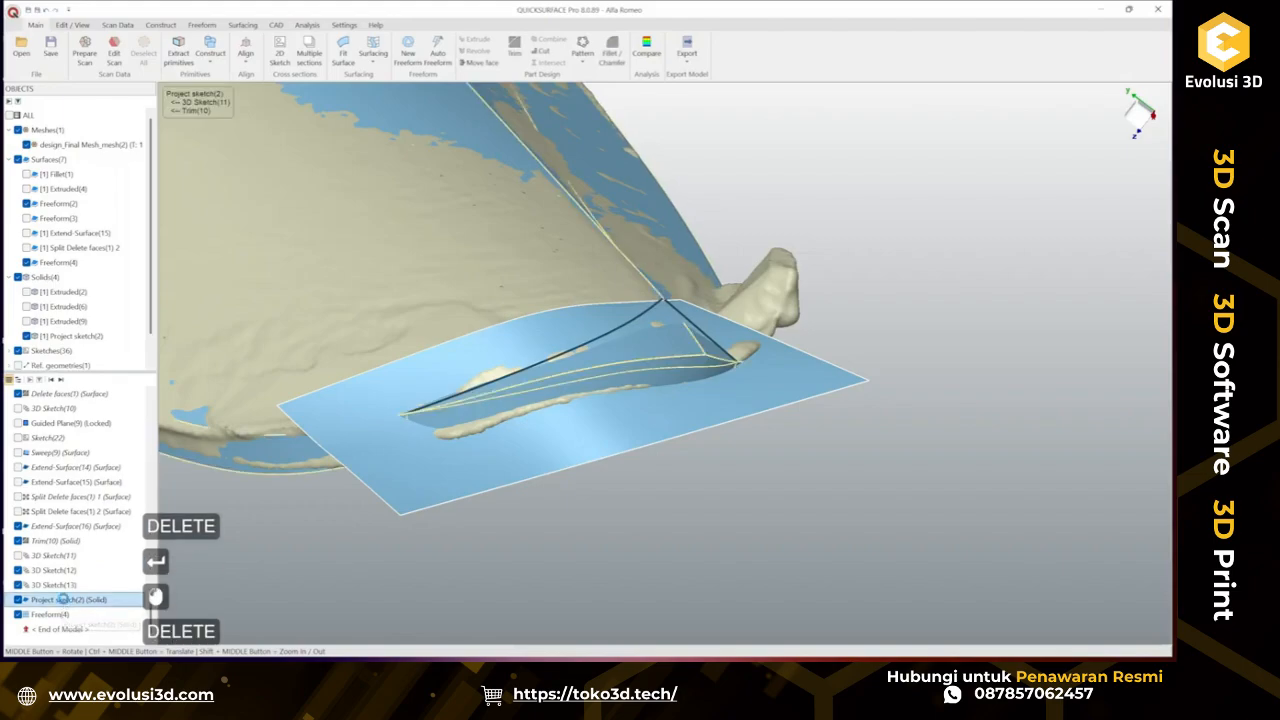
key(Delete)
key(Return)
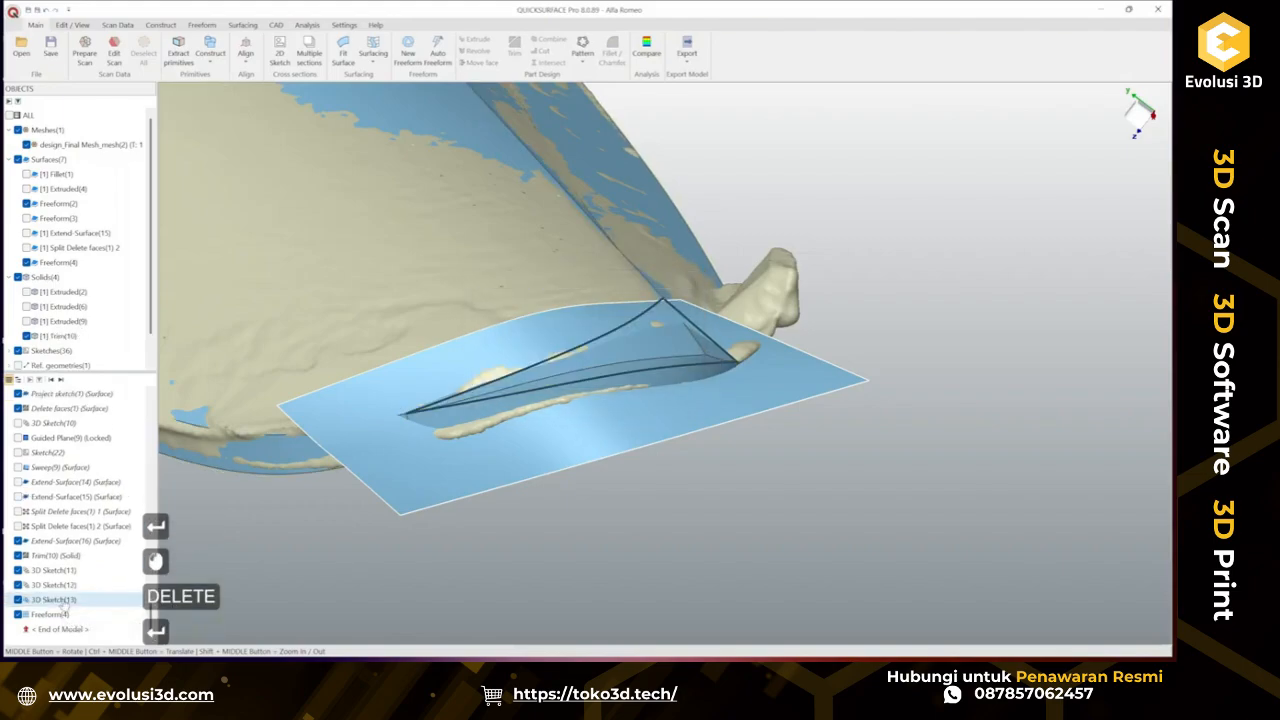
Select 3D Sketch(11), 3D Sketch(12) and 3D Sketch(13) together and delete them.
click(70, 599)
ctrl+click(56, 584)
ctrl+click(56, 570)
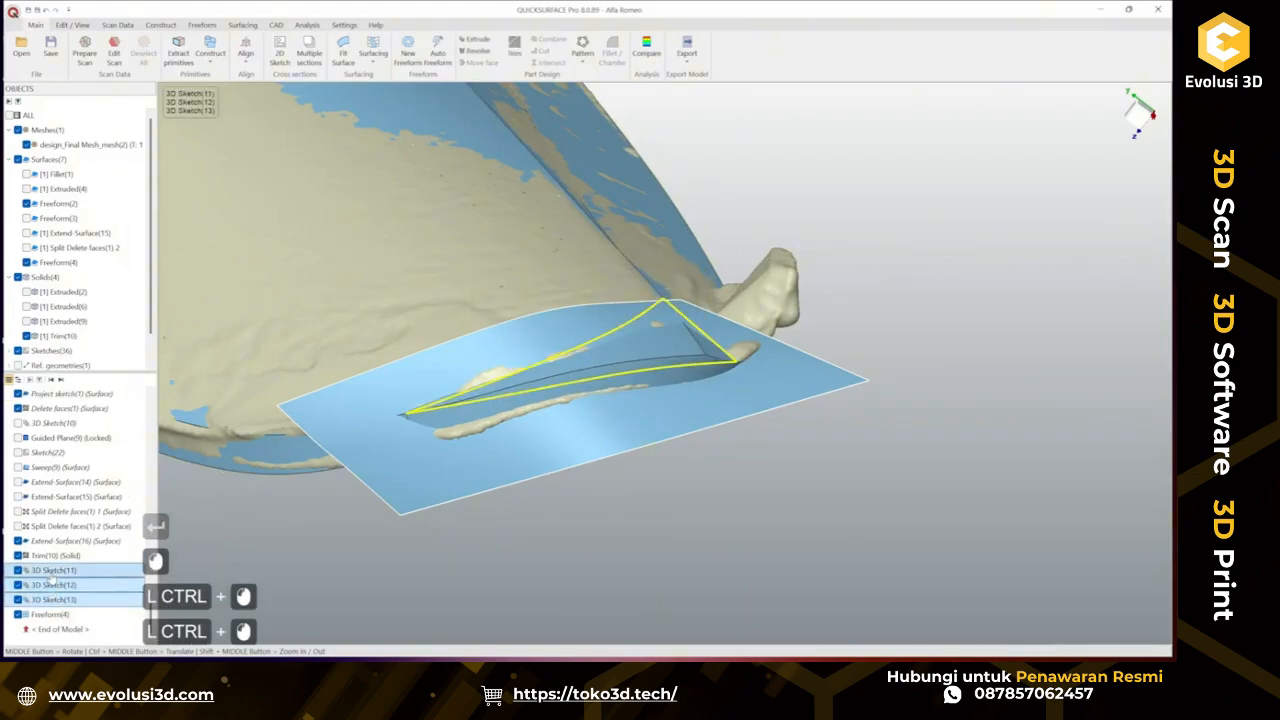
key(Delete)
key(Return)
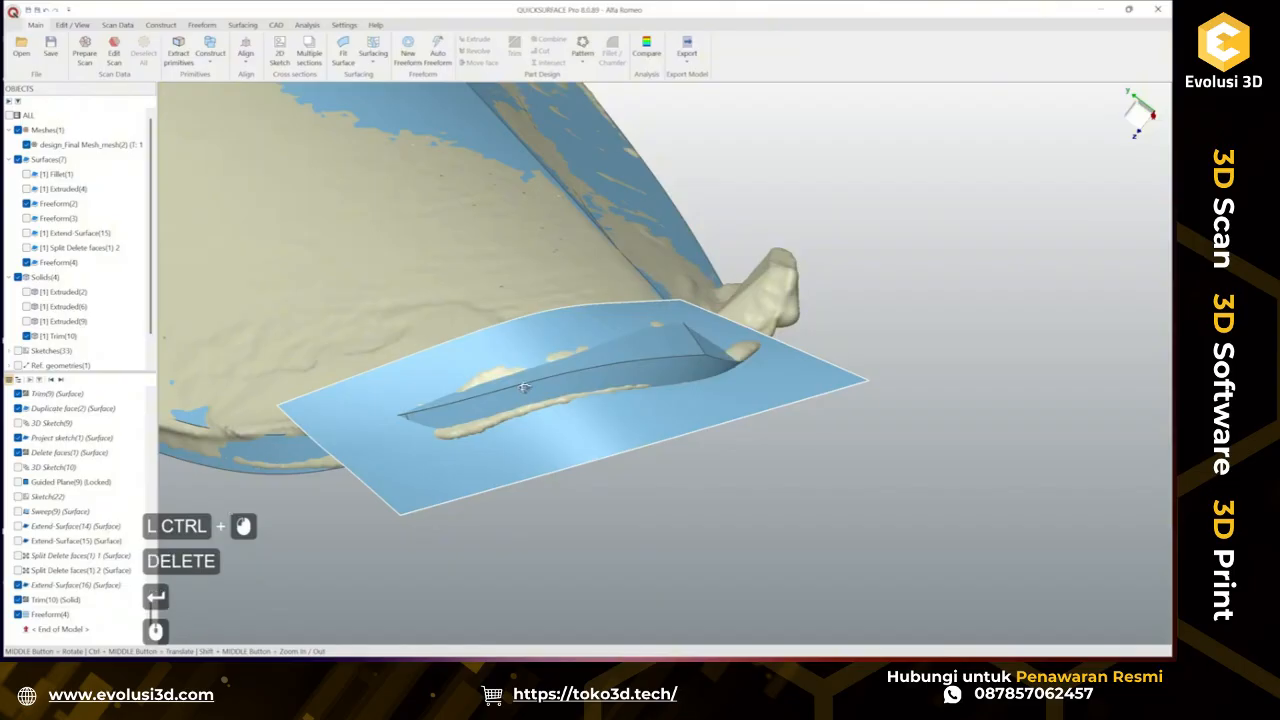
Open the Freeform(4) surface for editing and drag its control points near the recessed edge to fit the scan mesh.
middle_drag(524, 387, 594, 362)
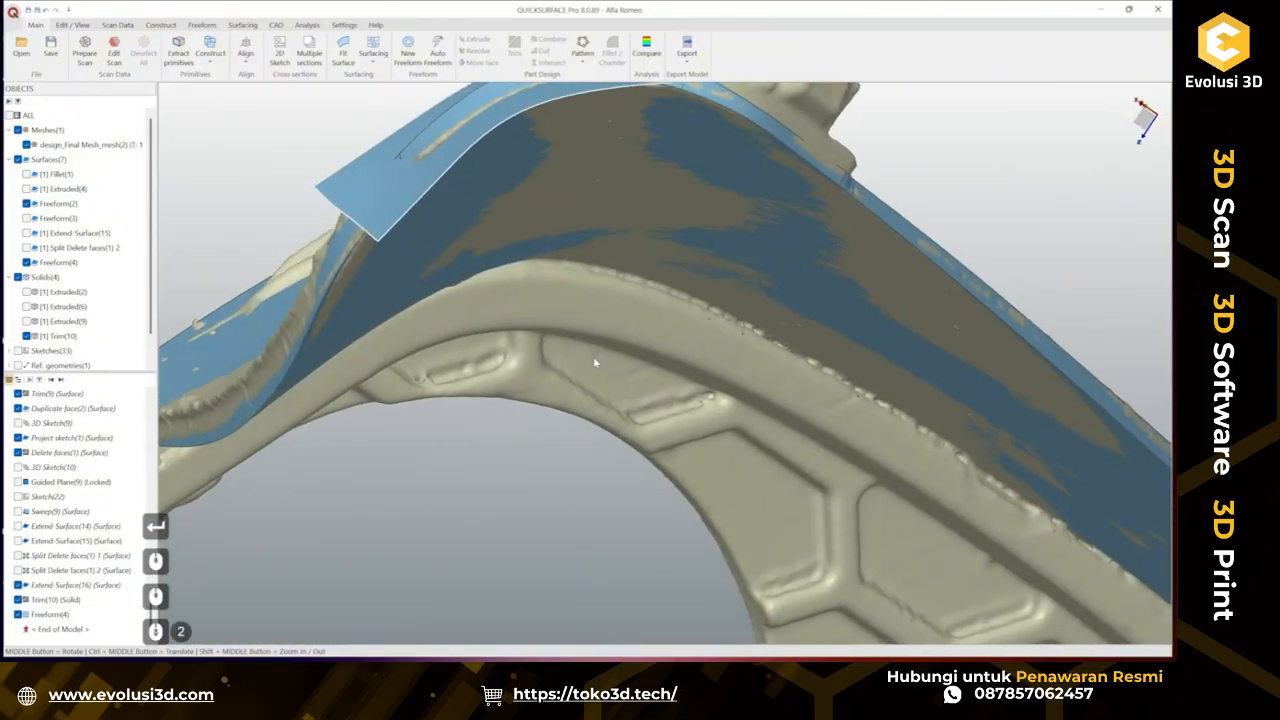
scroll(595, 362, down, 4)
scroll(597, 335, up, 4)
middle_drag(639, 430, 567, 255)
scroll(549, 244, up, 4)
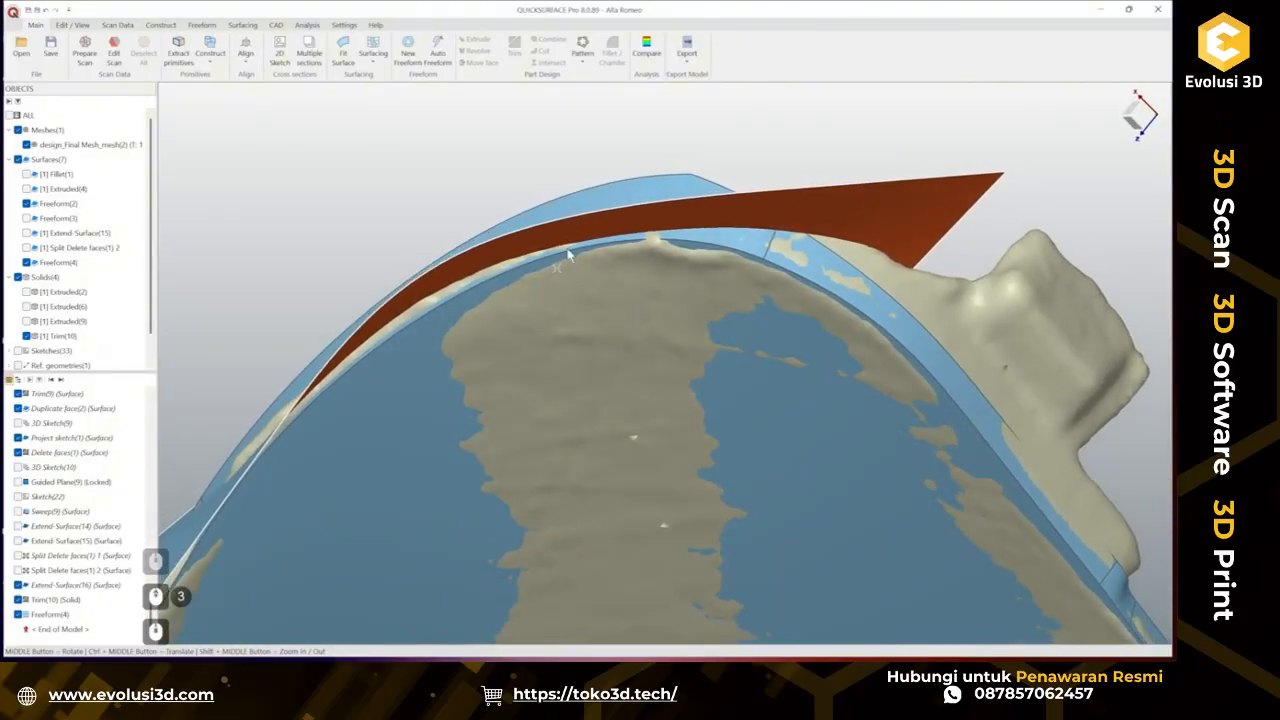
middle_drag(480, 281, 457, 266)
double_click(508, 258)
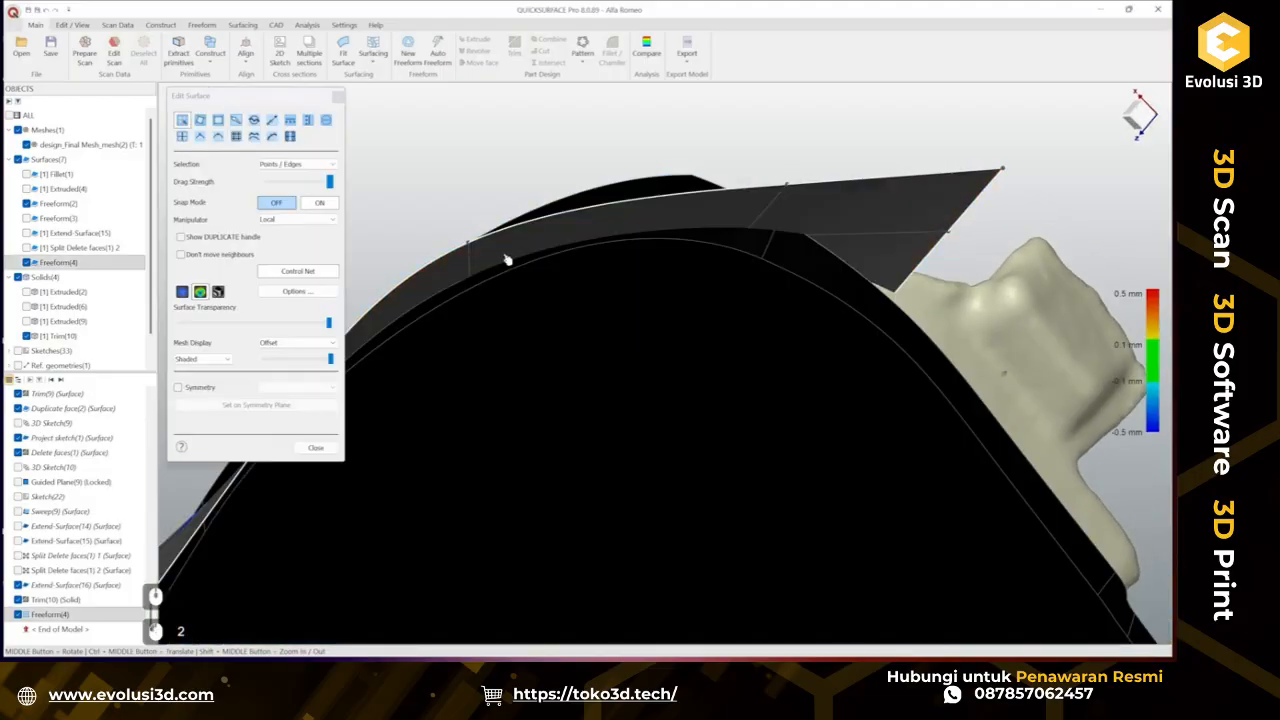
middle_drag(600, 250, 628, 355)
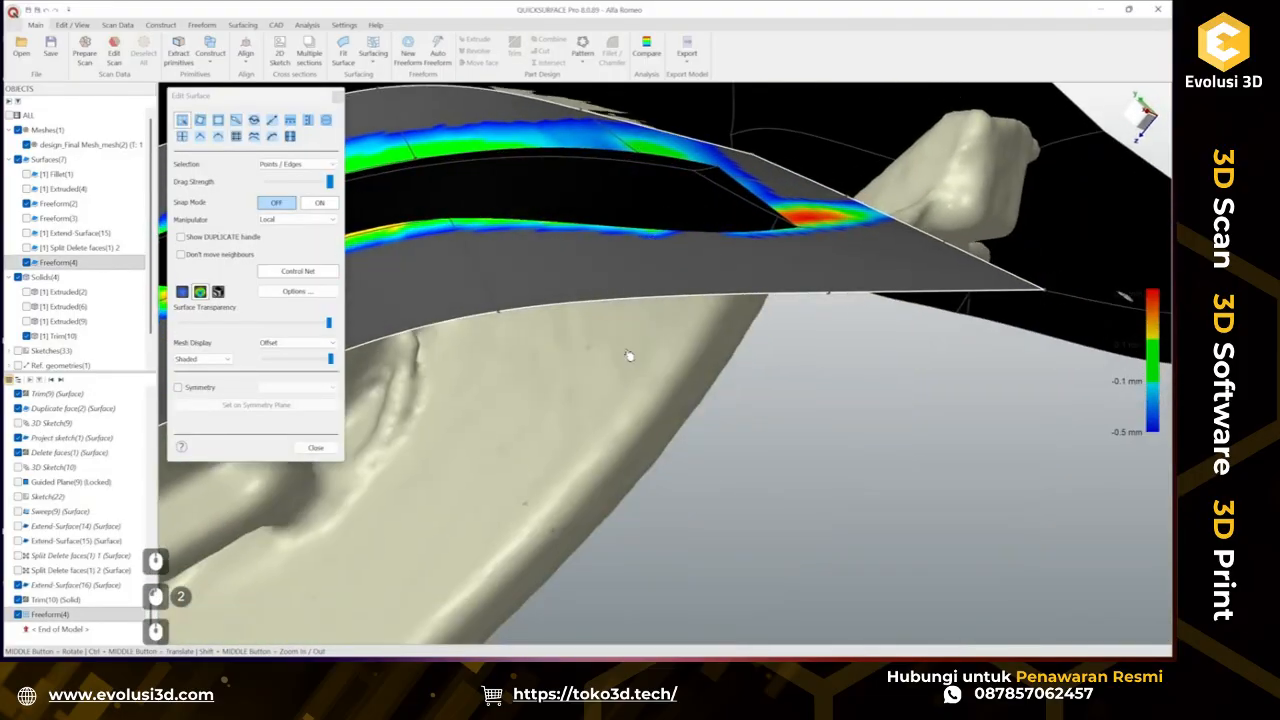
middle_drag(589, 309, 560, 125)
scroll(601, 327, down, 4)
scroll(608, 397, up, 4)
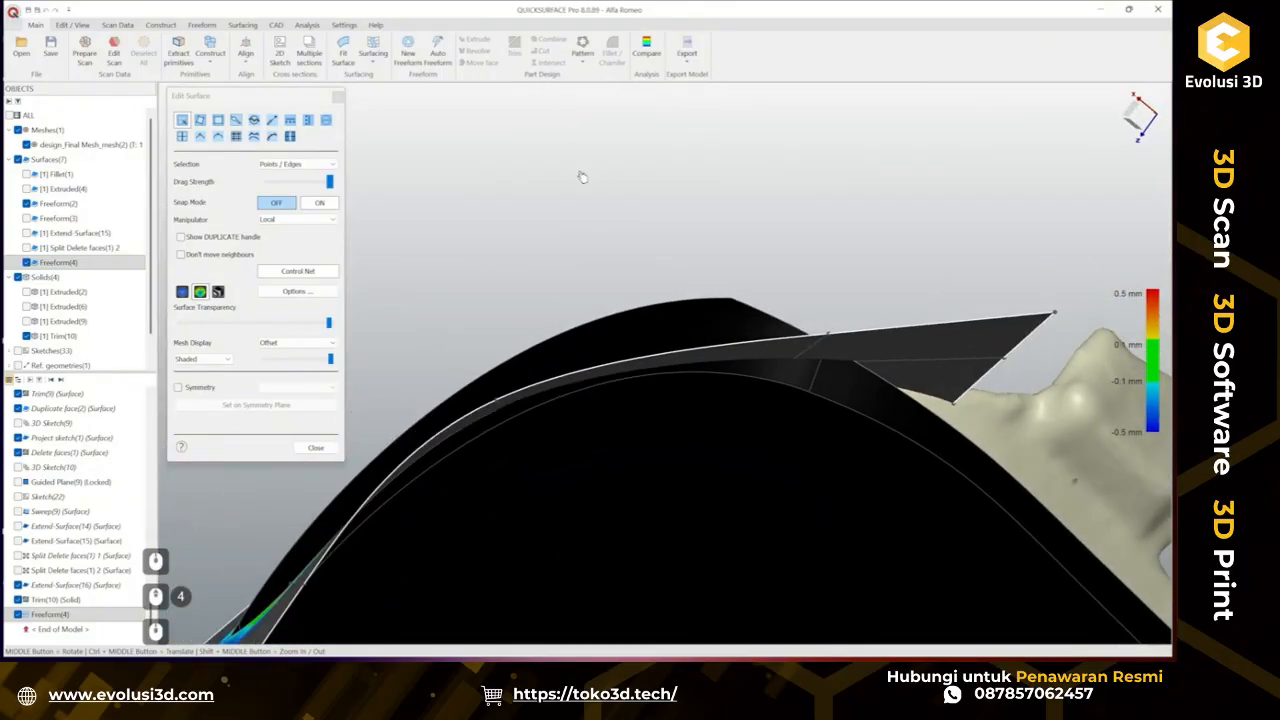
middle_drag(684, 366, 842, 449)
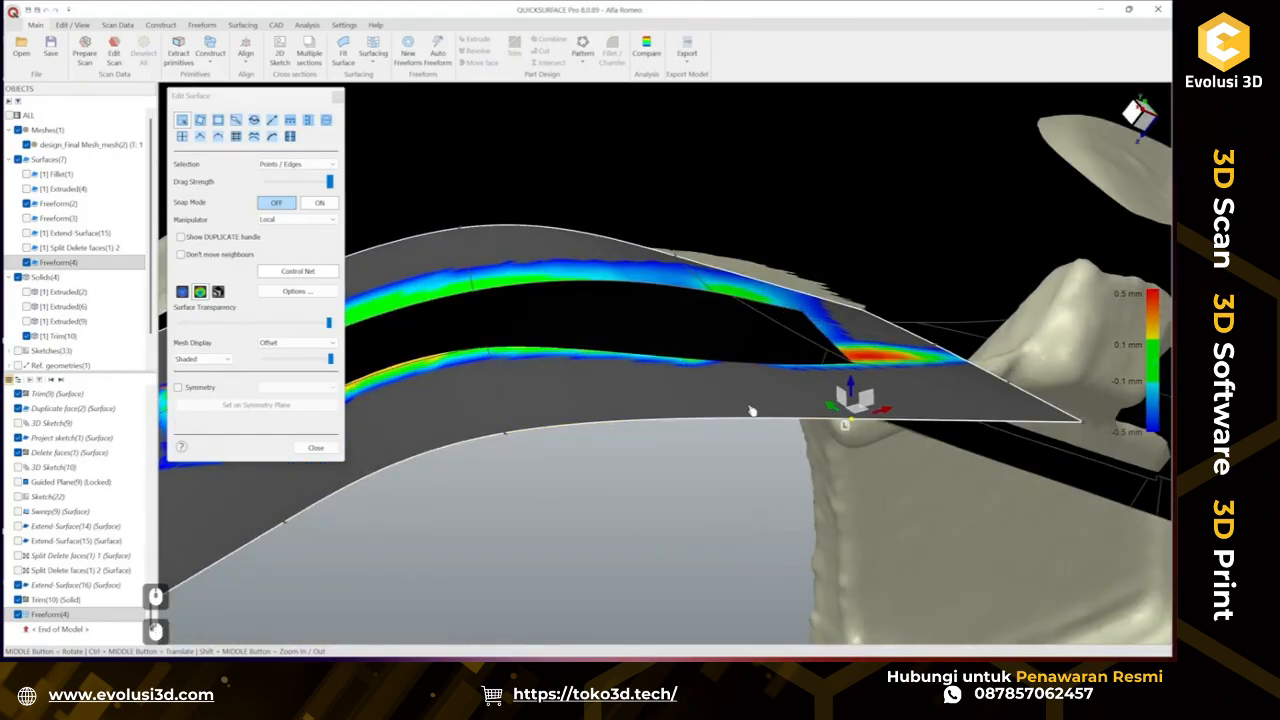
middle_drag(752, 410, 735, 436)
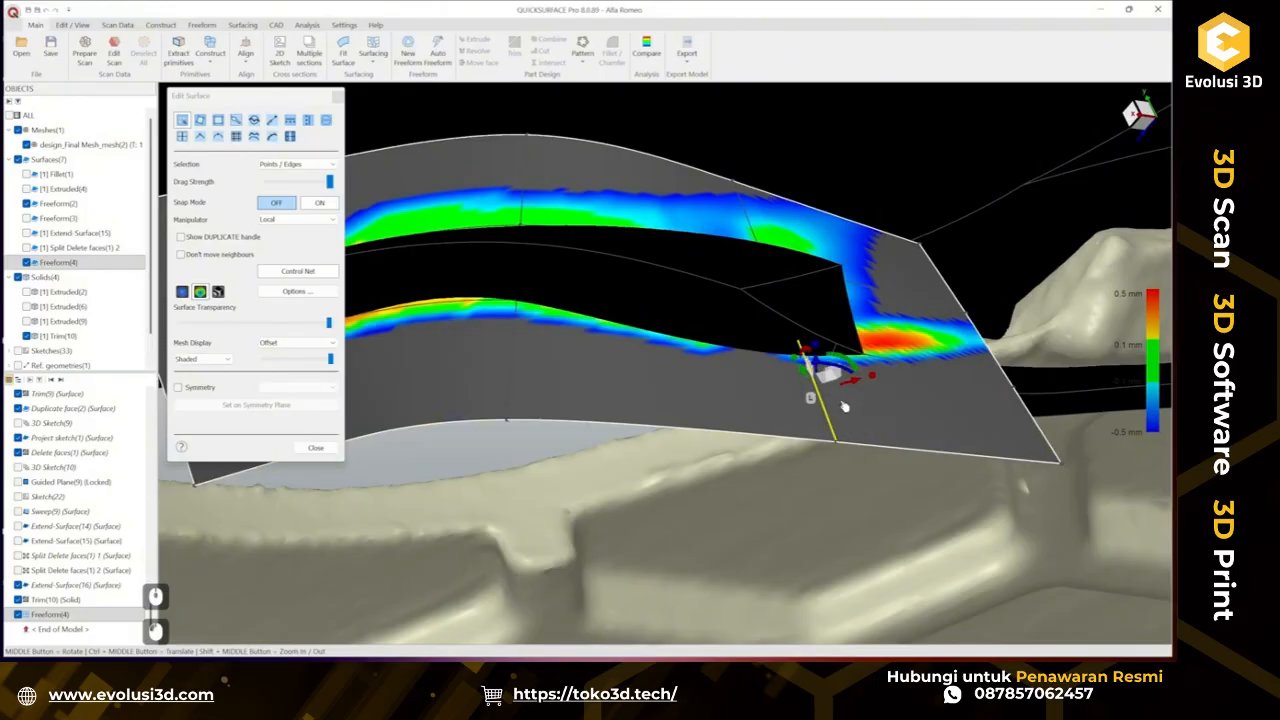
drag(851, 388, 818, 393)
middle_drag(771, 385, 713, 227)
drag(787, 342, 783, 332)
mouse_move(770, 380)
middle_down()
mouse_move(750, 374)
mouse_move(698, 301)
mouse_move(761, 390)
middle_up()
scroll(780, 386, down, 2)
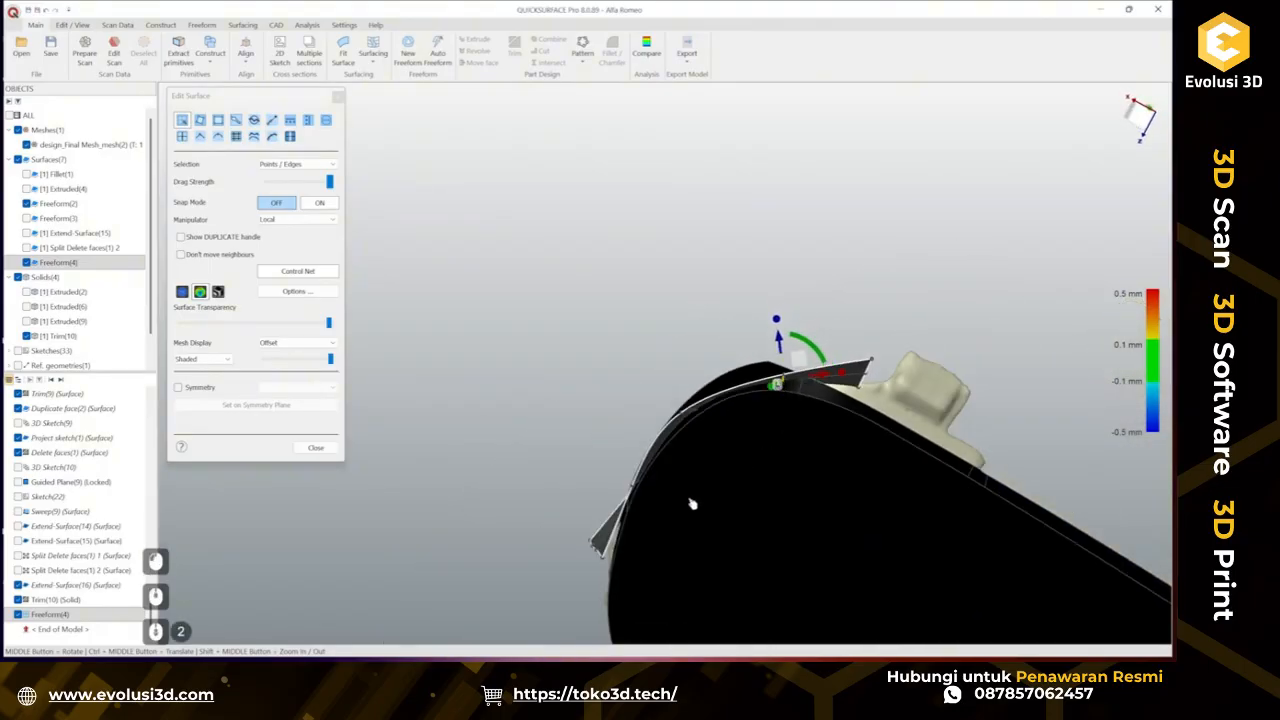
Rotate and move the surface's edge control points to align with the mesh, and close the surface editor.
scroll(643, 486, up, 3)
mouse_move(648, 434)
middle_down()
mouse_move(643, 352)
mouse_move(658, 378)
mouse_move(649, 437)
middle_up()
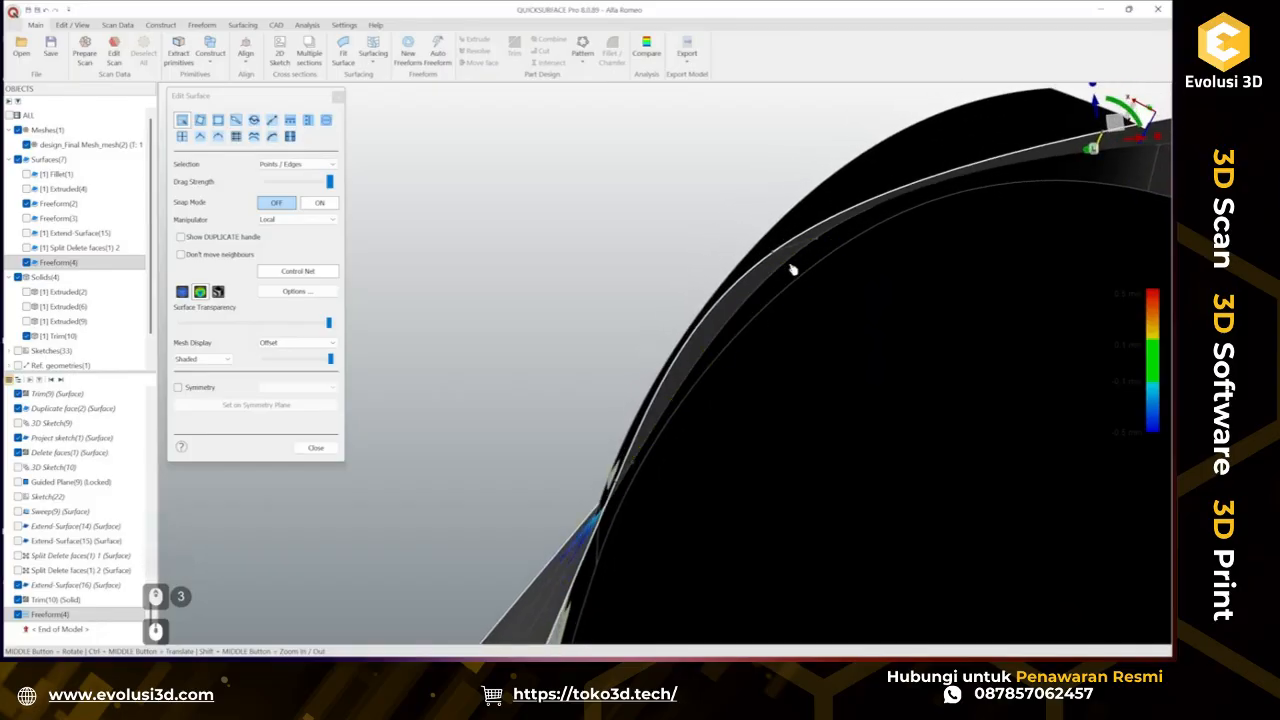
middle_drag(831, 245, 787, 253)
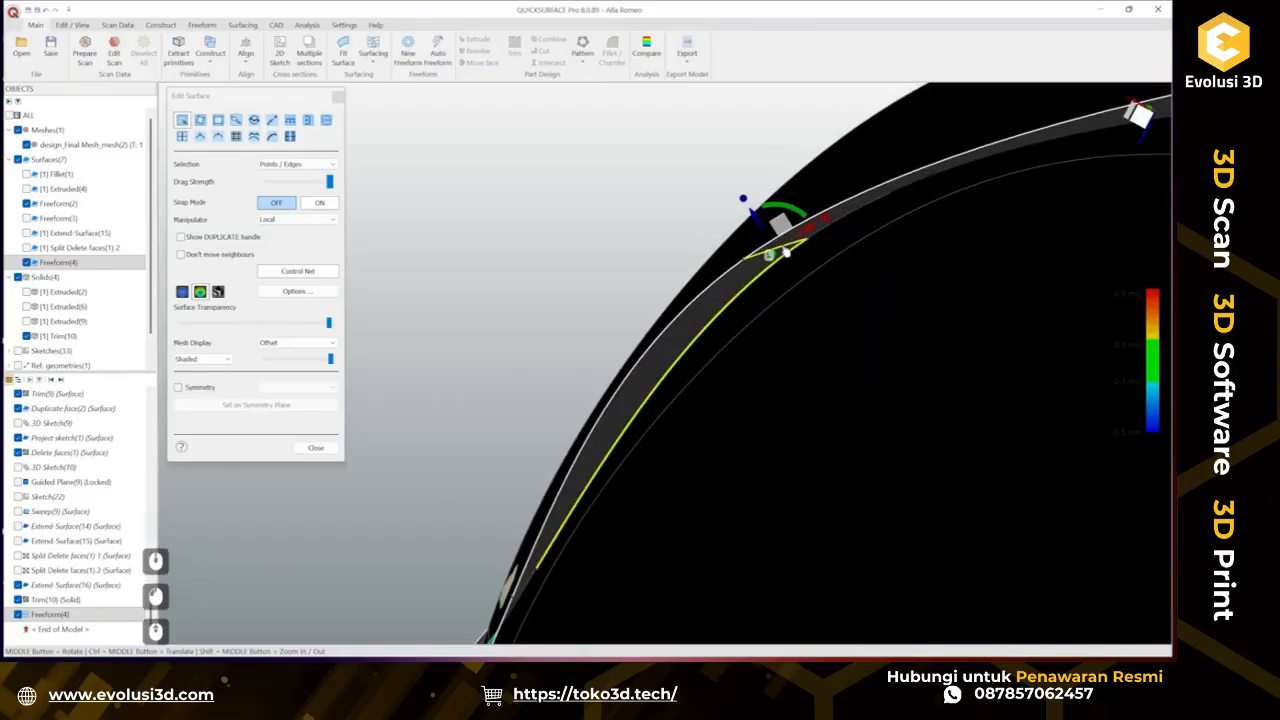
drag(756, 218, 759, 223)
scroll(758, 222, down, 5)
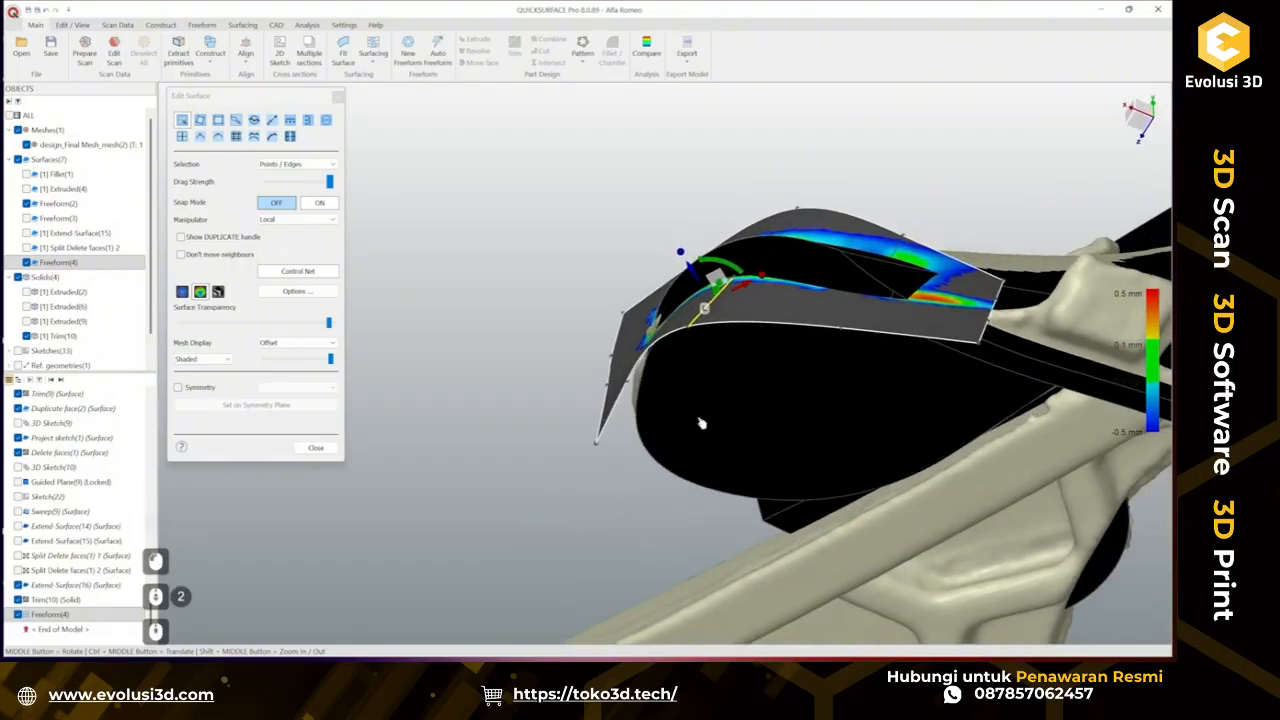
click(182, 291)
scroll(690, 212, up, 5)
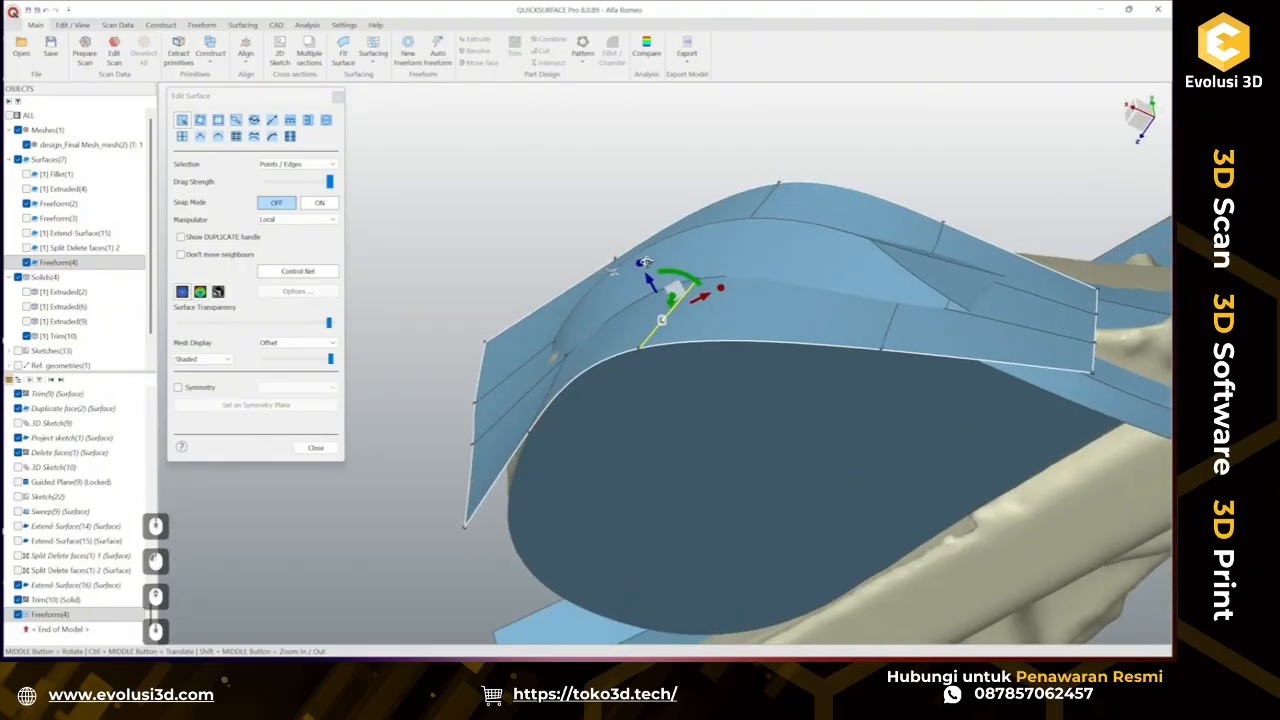
middle_drag(695, 206, 822, 378)
scroll(700, 308, down, 2)
middle_drag(700, 308, 740, 262)
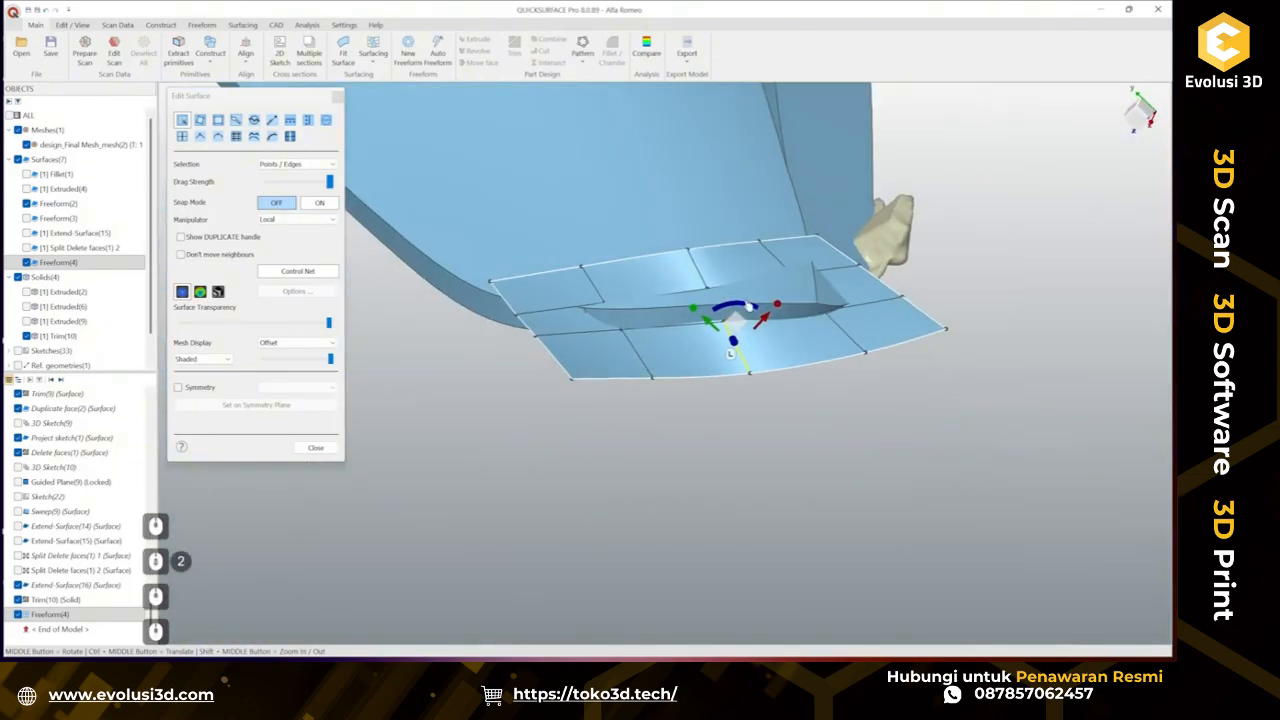
scroll(765, 258, up, 1)
click(305, 450)
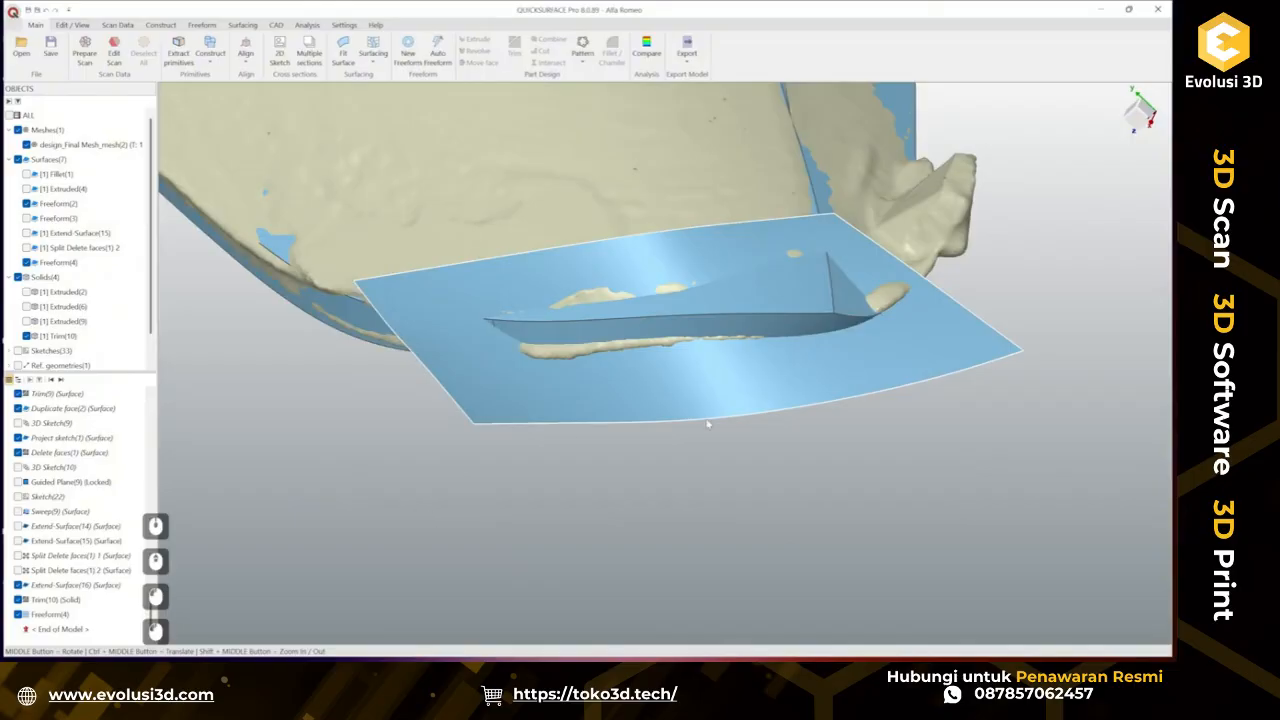
Trim the freeform surface and the Trim(10) solid together, picking the recess region to remove.
scroll(707, 424, down, 2)
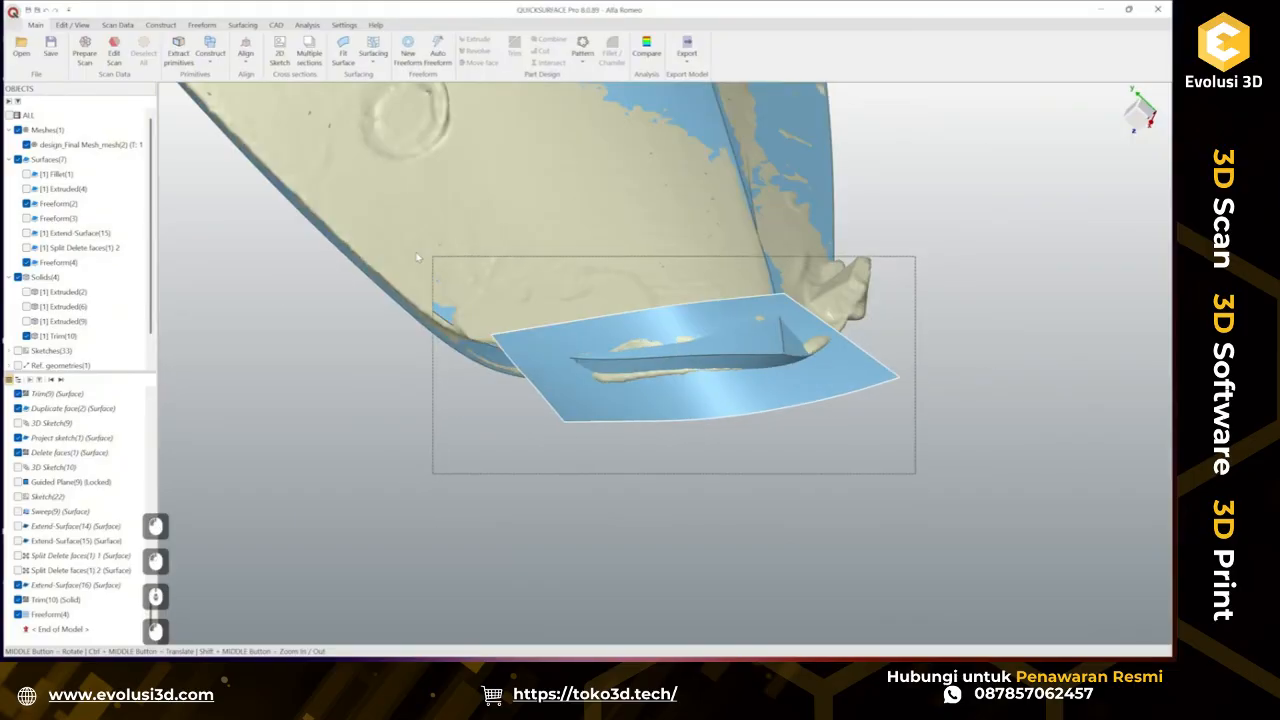
drag(418, 258, 400, 245)
click(394, 228)
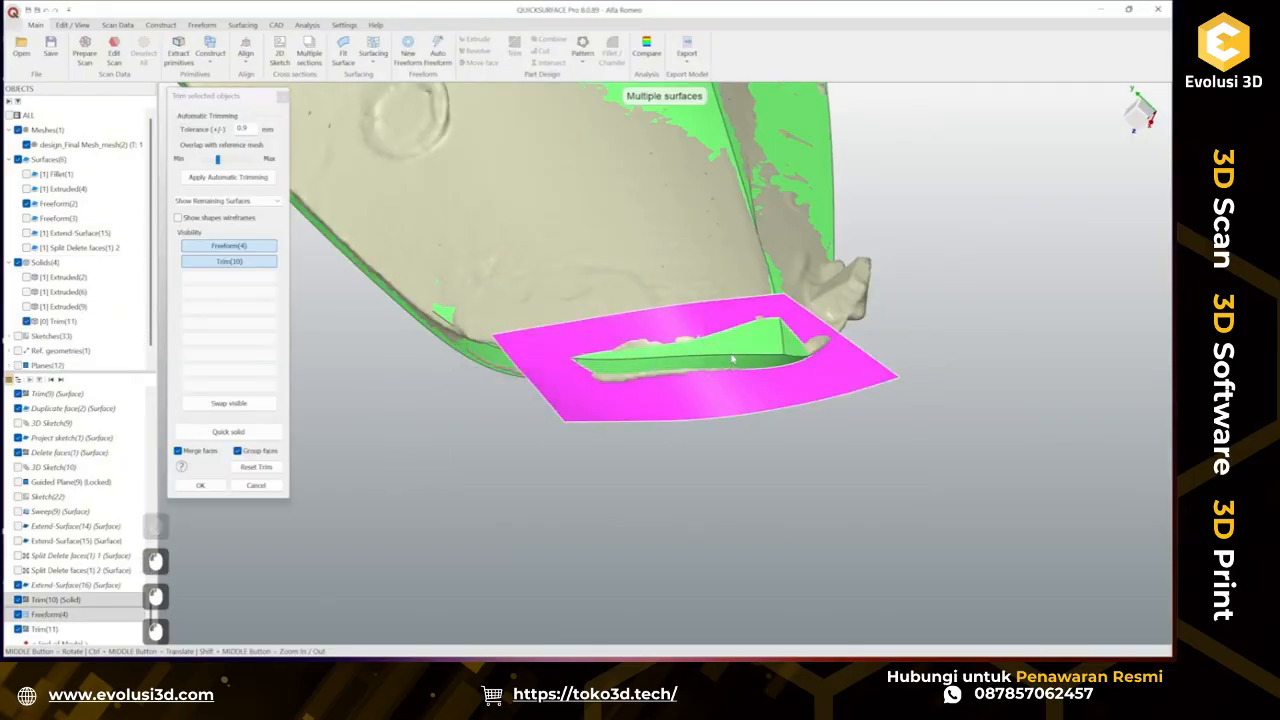
click(732, 359)
click(206, 490)
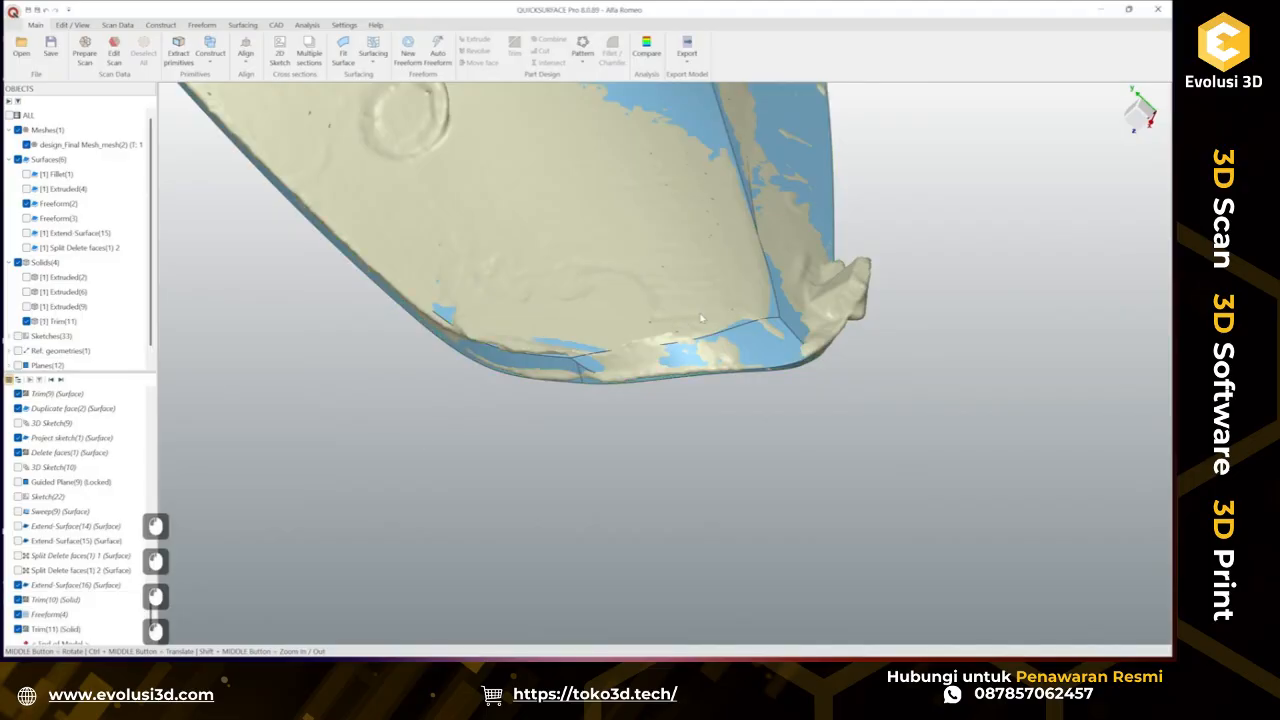
Compare the trimmed solid against the scan mesh with a 0.1 mm tolerance.
scroll(703, 317, up, 2)
ctrl+middle_drag(703, 317, 658, 345)
middle_drag(658, 345, 600, 330)
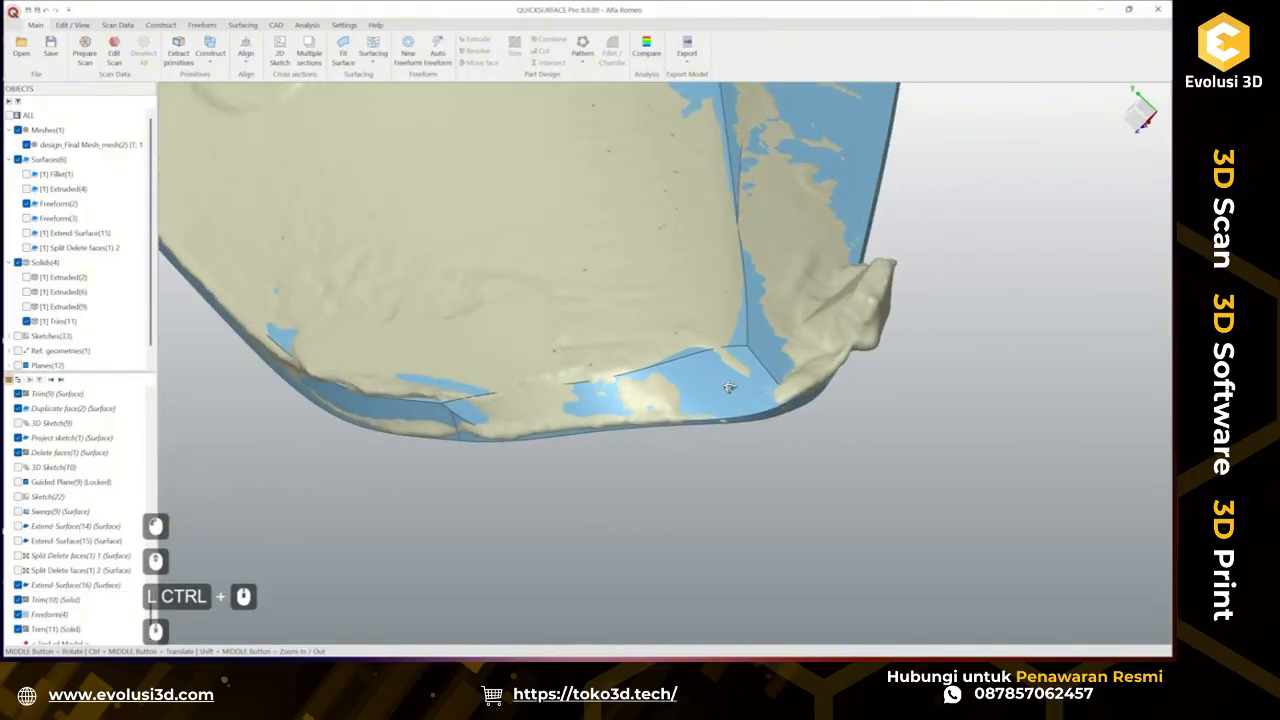
click(646, 52)
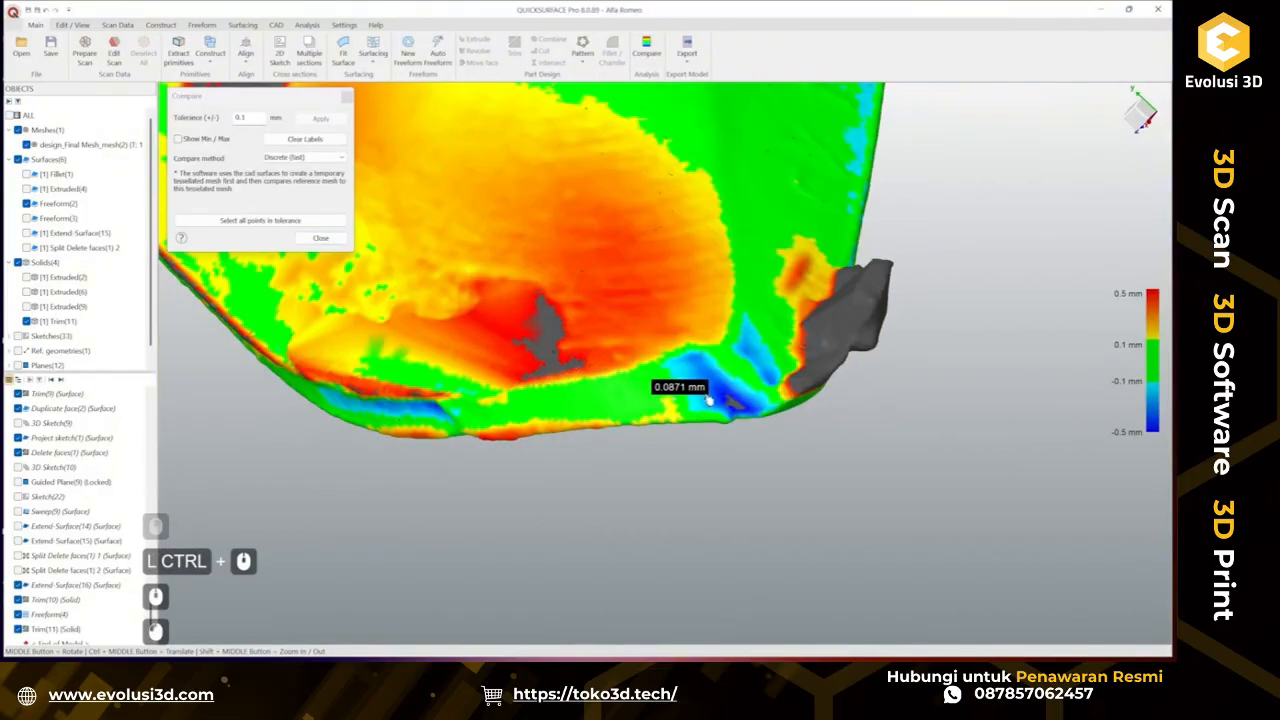
middle_drag(580, 405, 655, 248)
click(320, 238)
Hide the scan mesh and inspect the trimmed solid from several angles.
click(27, 145)
middle_drag(710, 433, 629, 489)
mouse_move(791, 463)
middle_down()
mouse_move(629, 455)
mouse_move(857, 460)
mouse_move(703, 429)
mouse_move(701, 488)
mouse_move(820, 517)
mouse_move(814, 491)
mouse_move(620, 500)
mouse_move(443, 483)
mouse_move(617, 466)
mouse_move(654, 449)
mouse_move(574, 372)
mouse_move(773, 481)
middle_up()
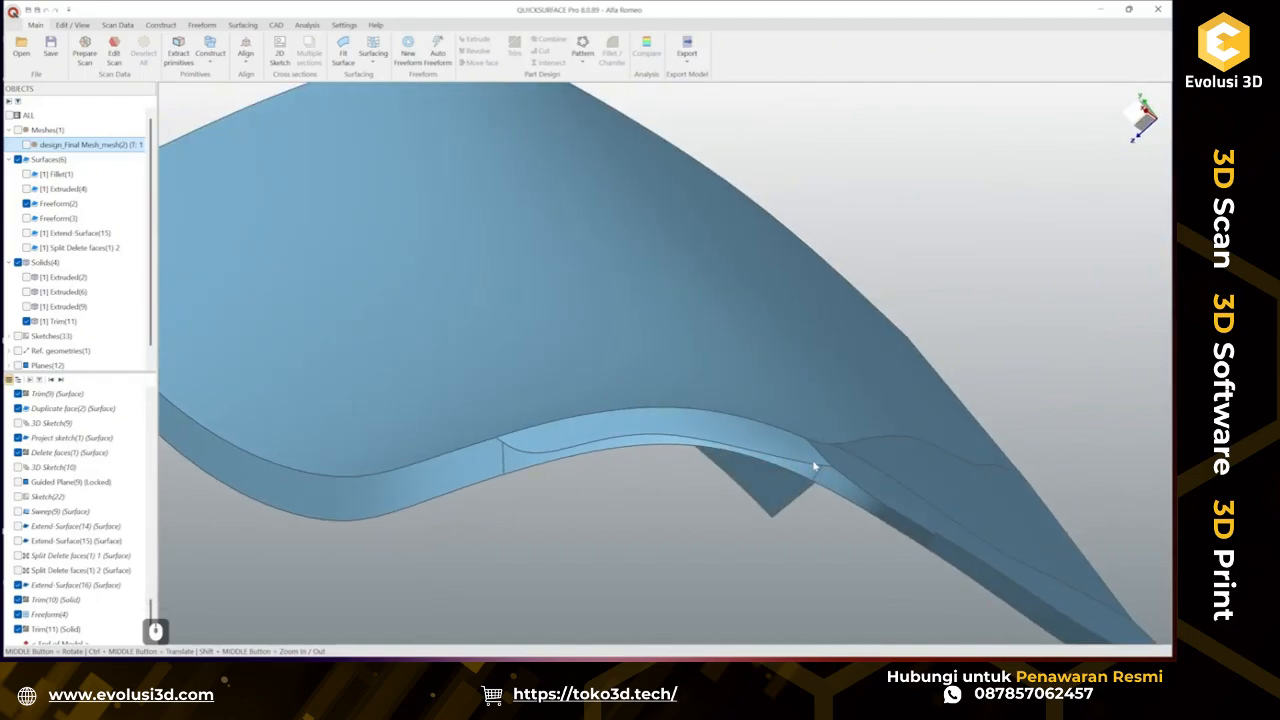
scroll(784, 464, down, 1)
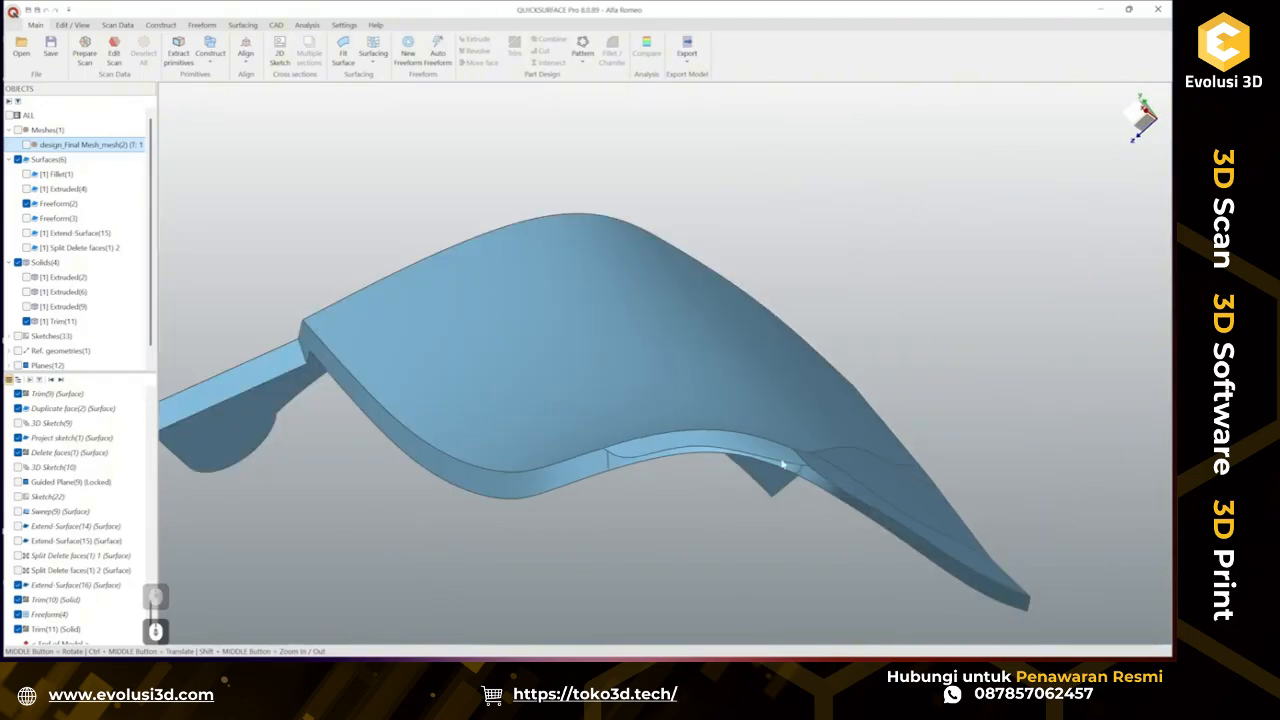
middle_drag(786, 463, 697, 361)
scroll(697, 361, down, 2)
middle_drag(745, 314, 796, 388)
scroll(854, 320, up, 2)
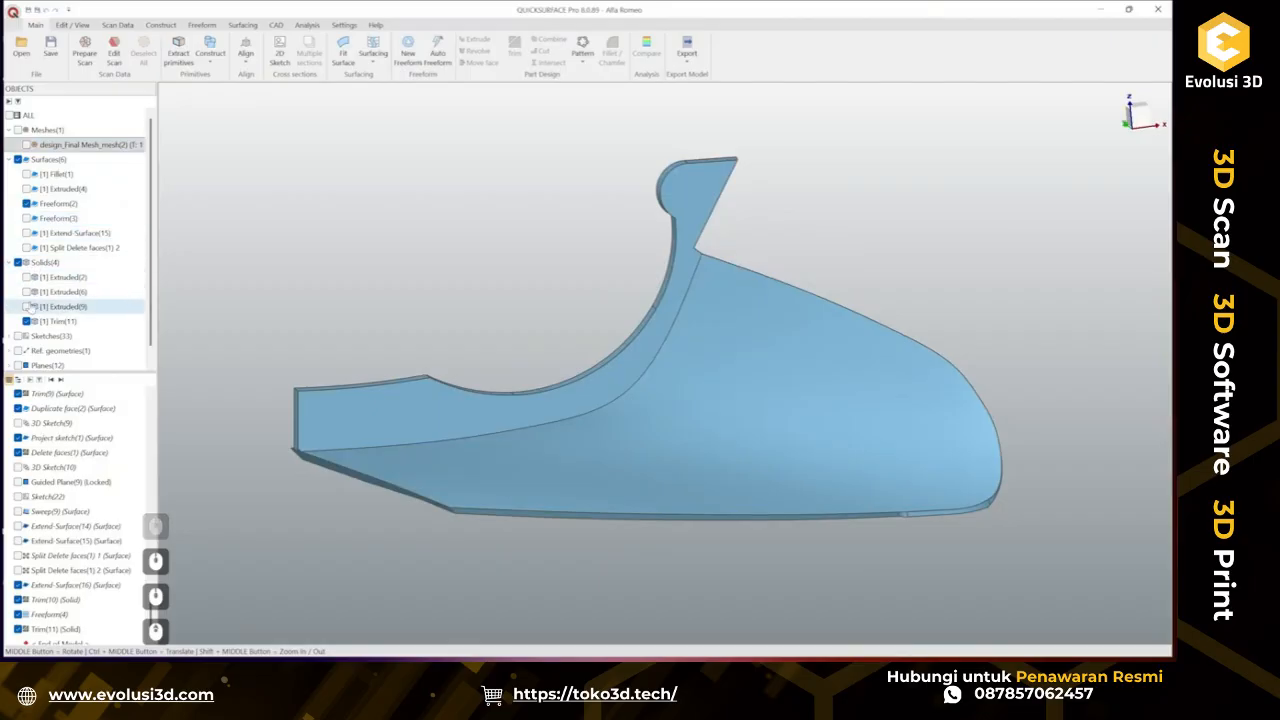
Show the Extruded(2), Extruded(6) and Extruded(9) solids and inspect the assembled part.
click(26, 308)
click(26, 308)
click(26, 293)
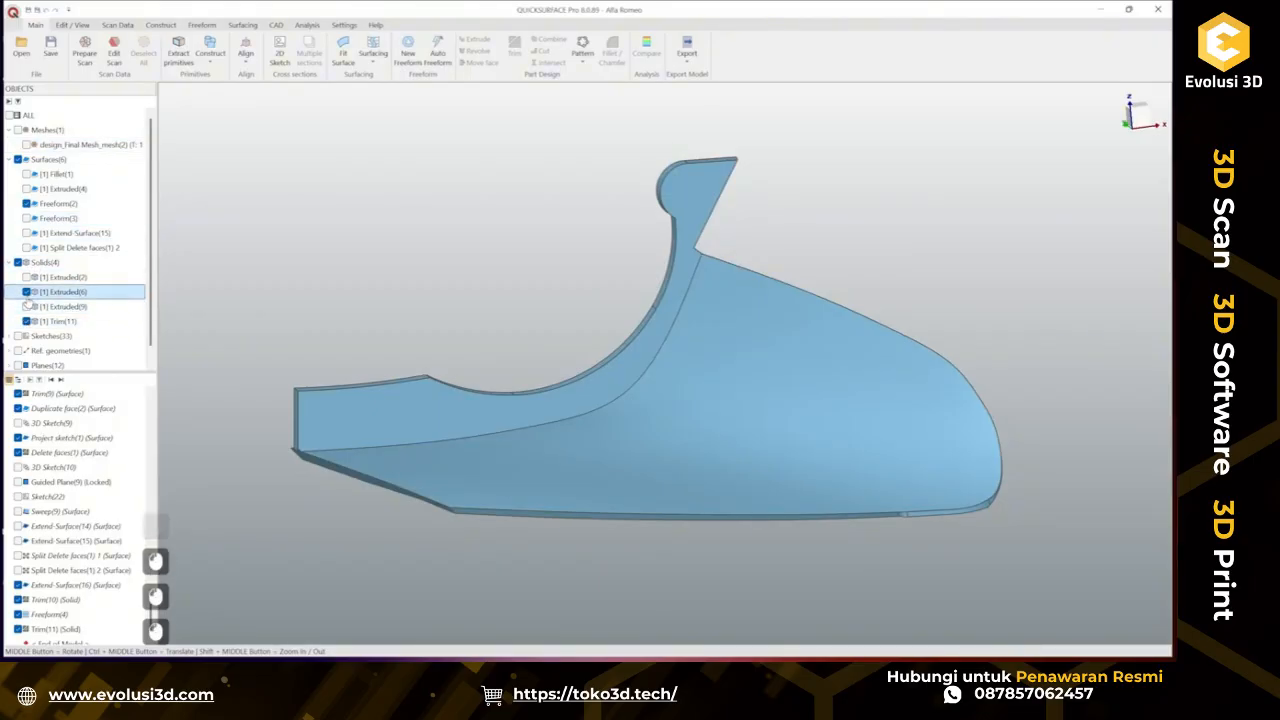
click(26, 293)
click(26, 278)
click(27, 292)
click(27, 307)
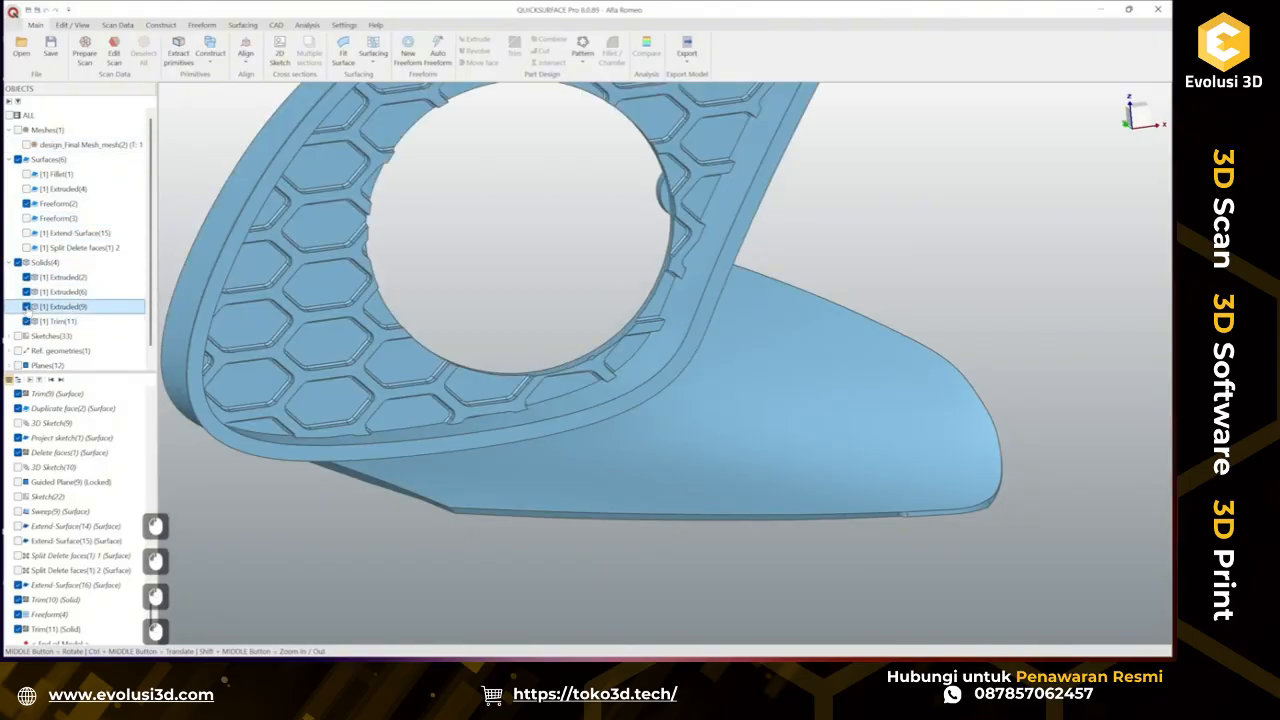
scroll(600, 413, down, 4)
ctrl+middle_drag(676, 420, 737, 437)
ctrl+middle_drag(409, 420, 638, 456)
scroll(600, 430, up, 5)
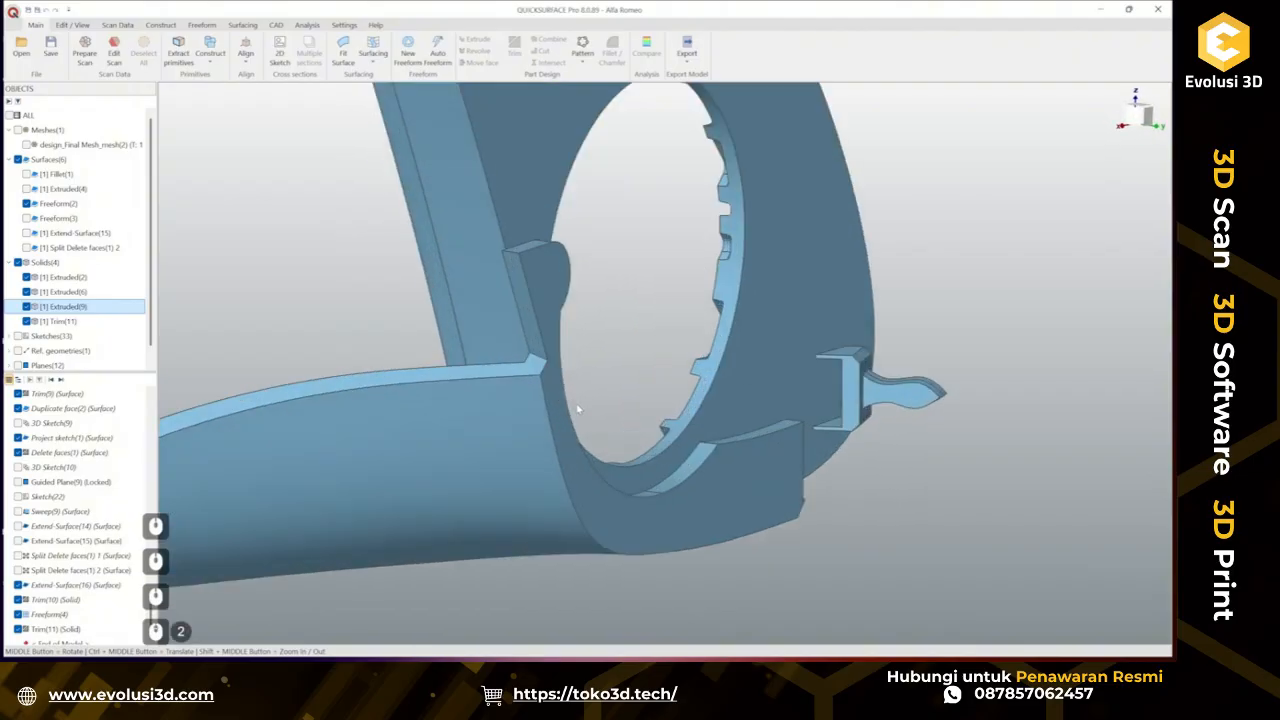
Fillet the vertical corner edge where the tab meets the ring with a 1.444 mm radius.
click(452, 401)
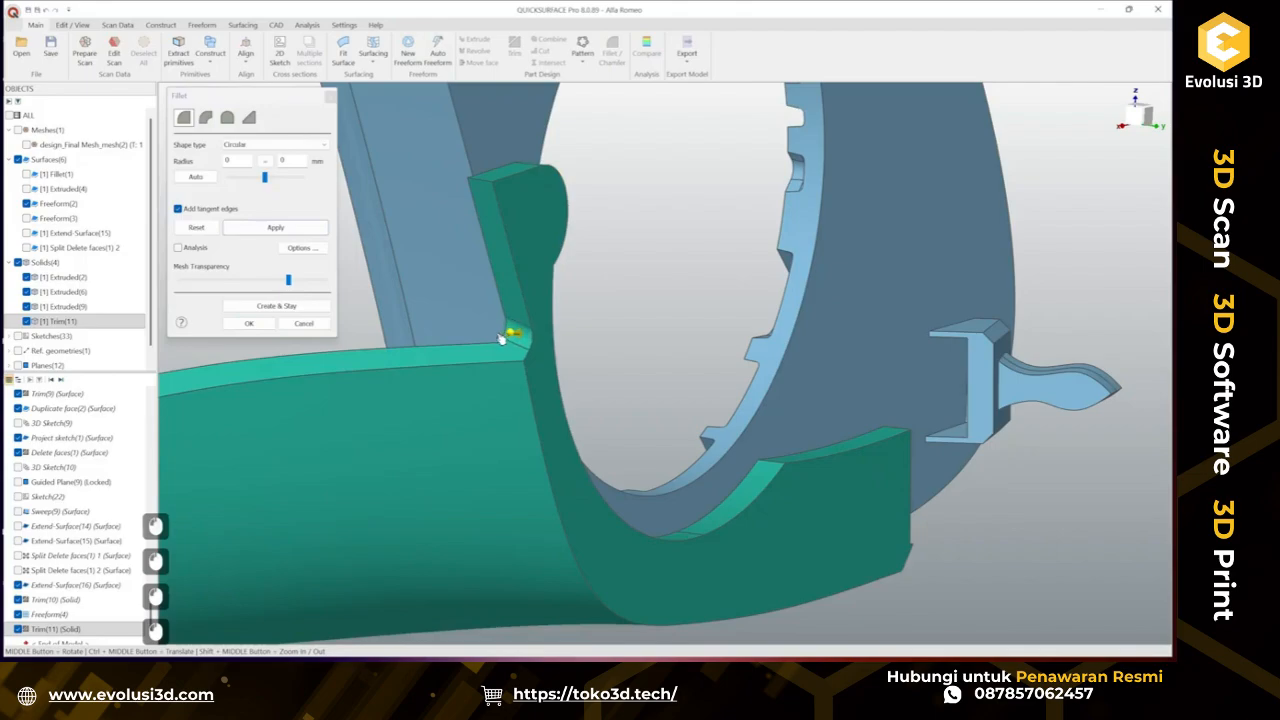
click(510, 336)
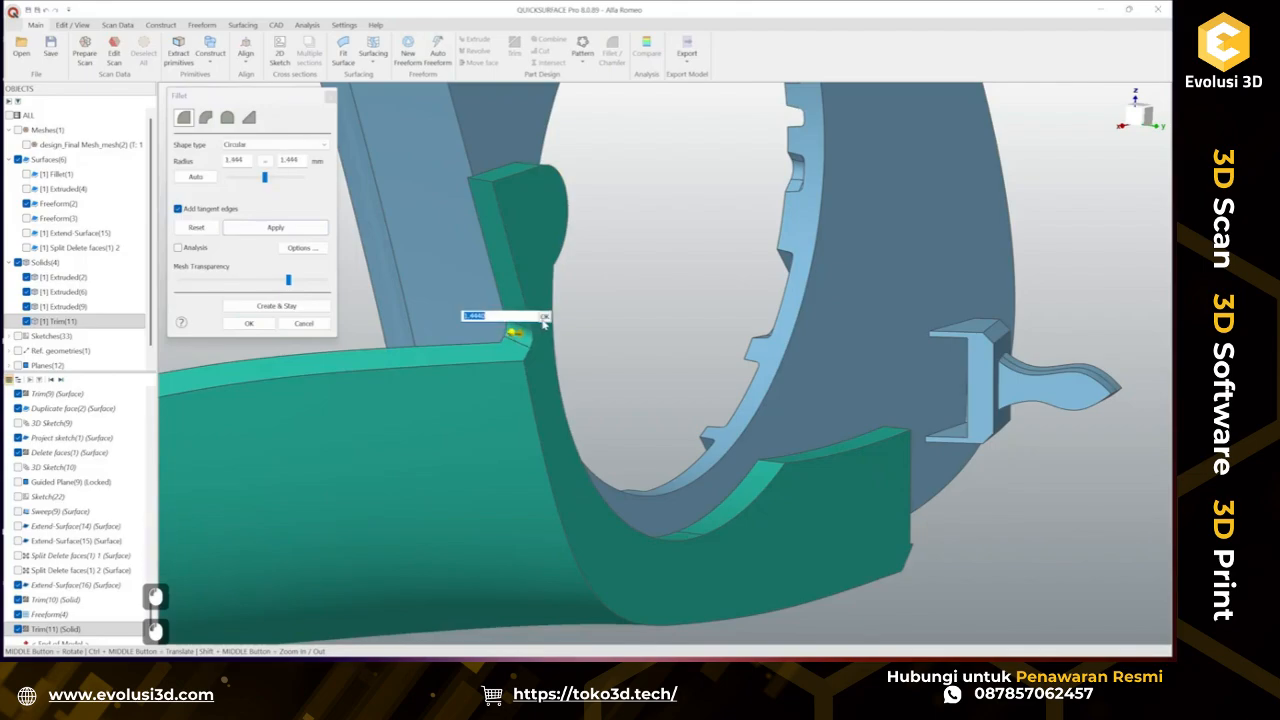
click(544, 317)
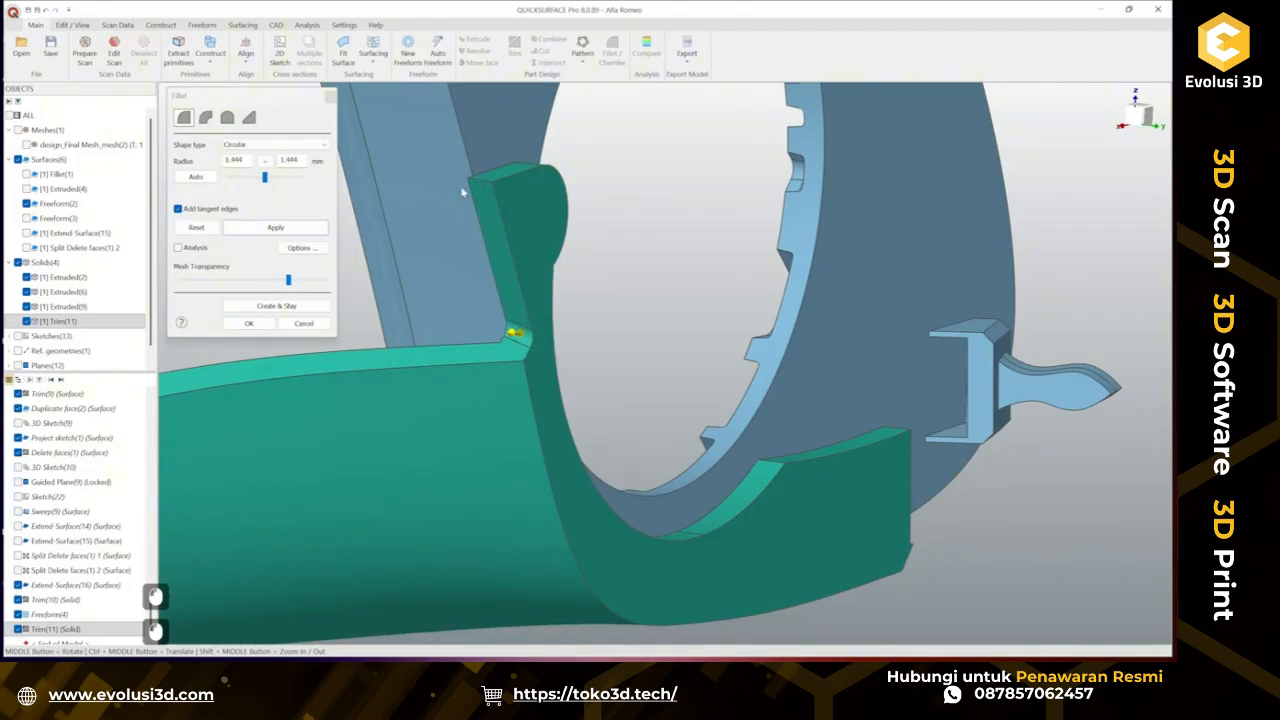
click(280, 306)
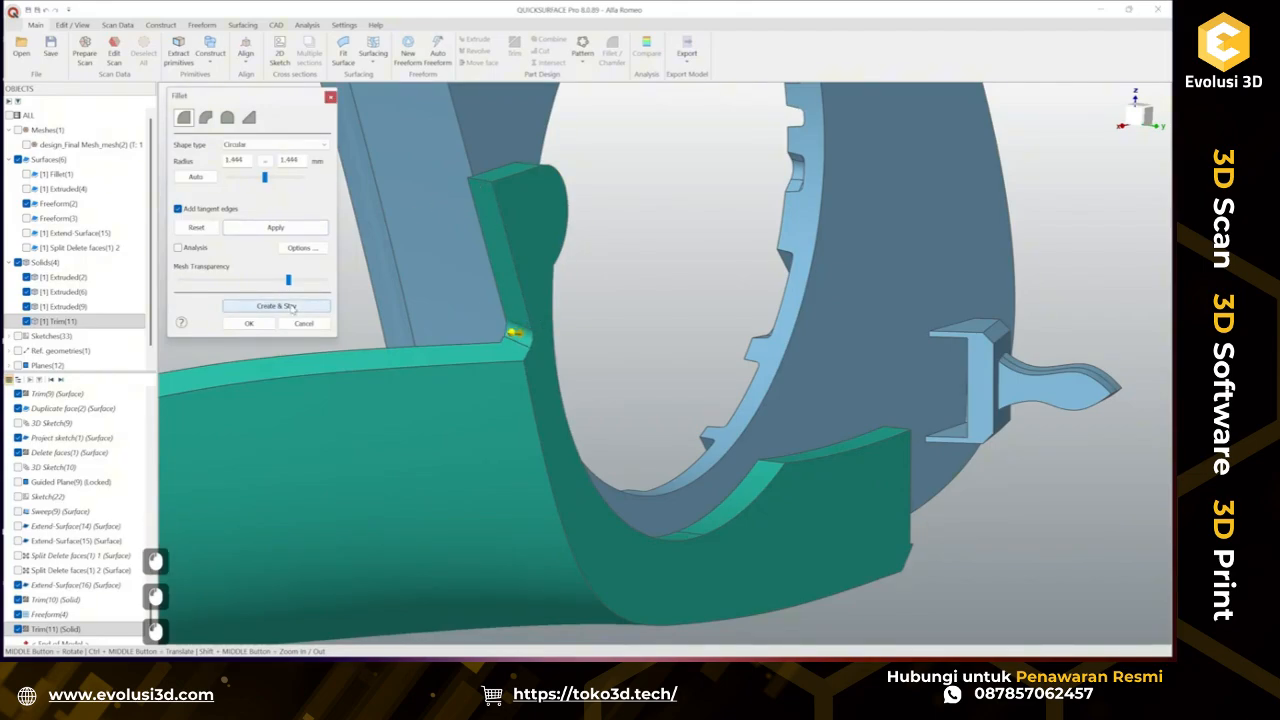
Fillet the top edge of the tab with a 1.619 mm radius.
click(485, 182)
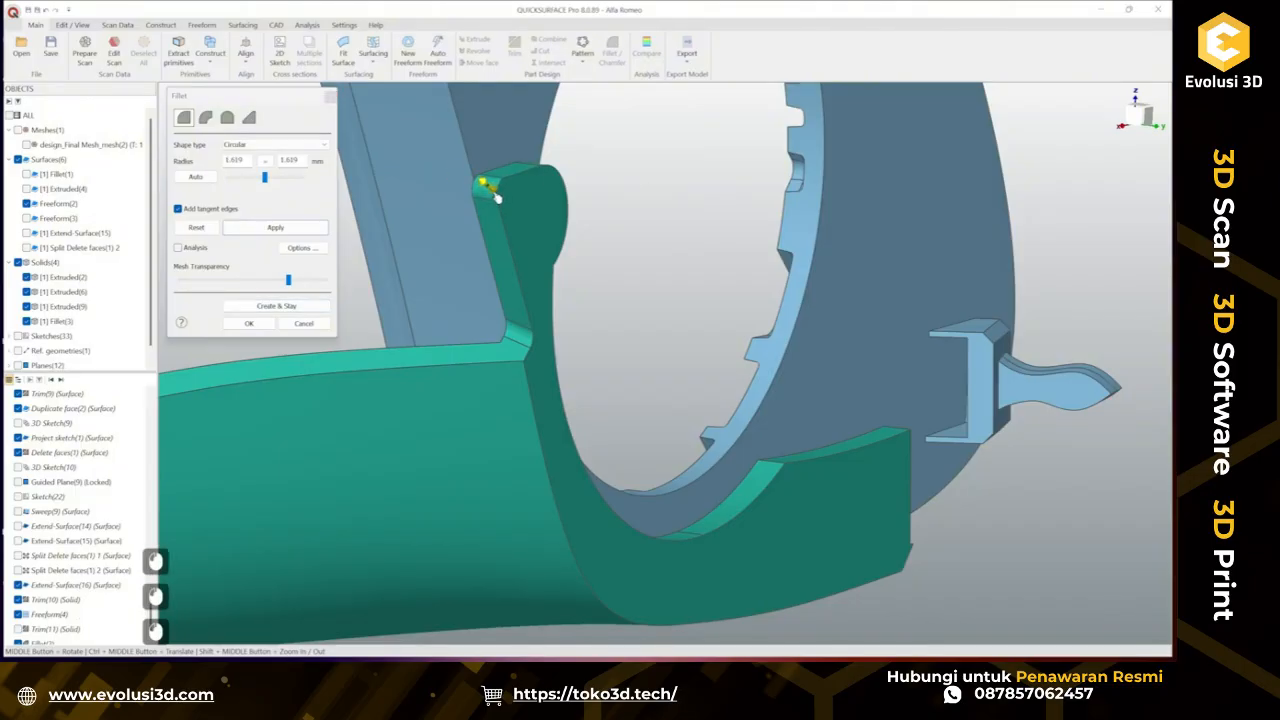
click(497, 197)
click(534, 177)
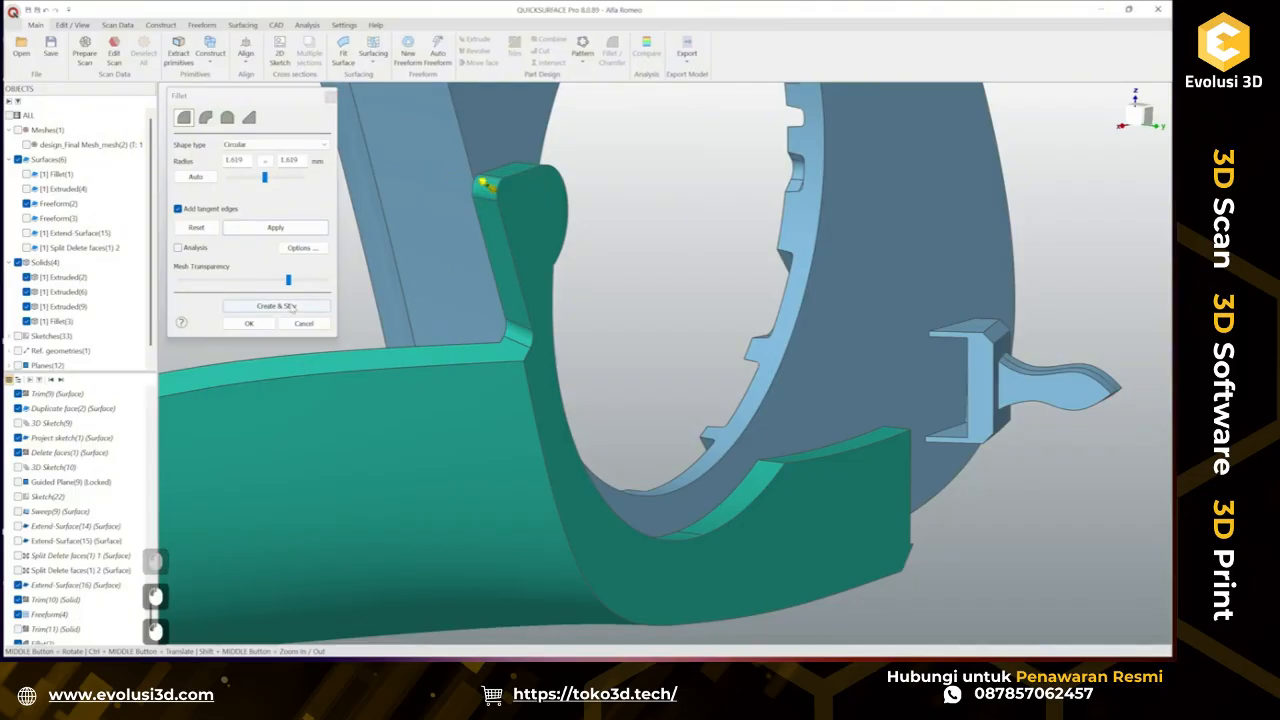
Fillet the upper edge of the curved wall at 6.004 mm and the adjacent edge at 3.394 mm.
scroll(640, 460, down, 3)
mouse_move(654, 493)
ctrl+middle_down()
mouse_move(557, 416)
mouse_move(514, 443)
mouse_move(540, 422)
ctrl+middle_up()
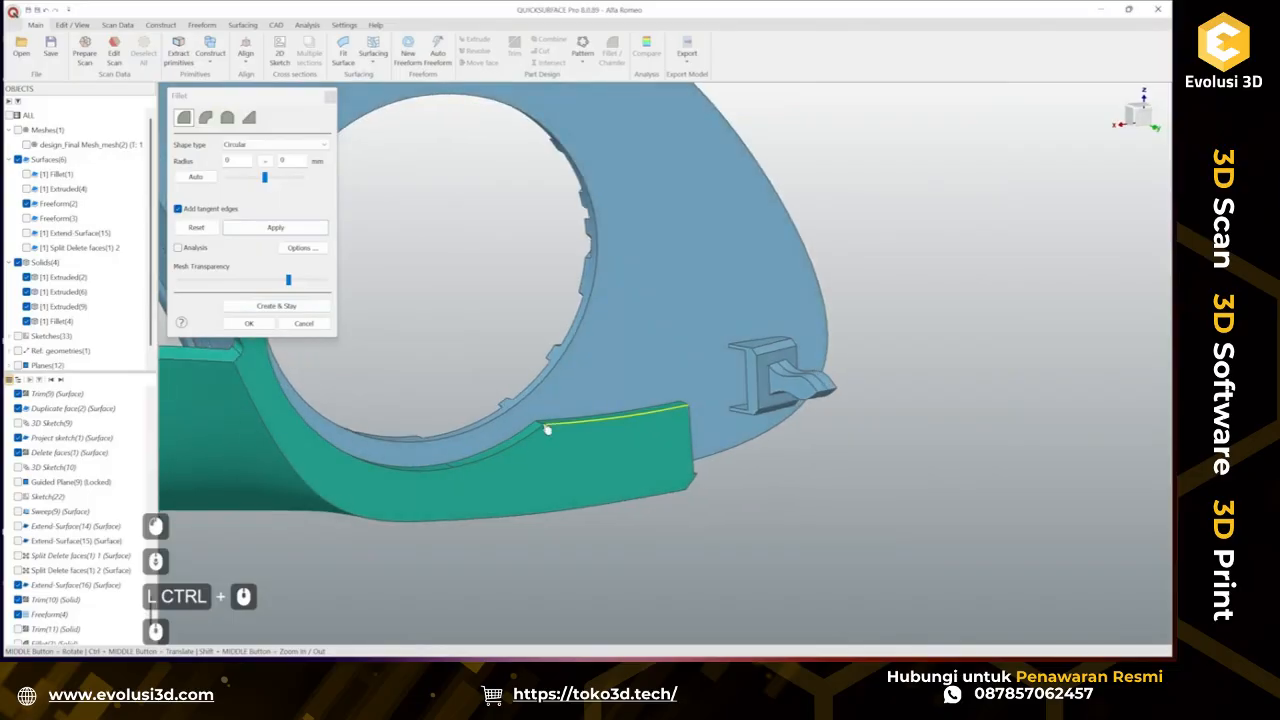
click(547, 446)
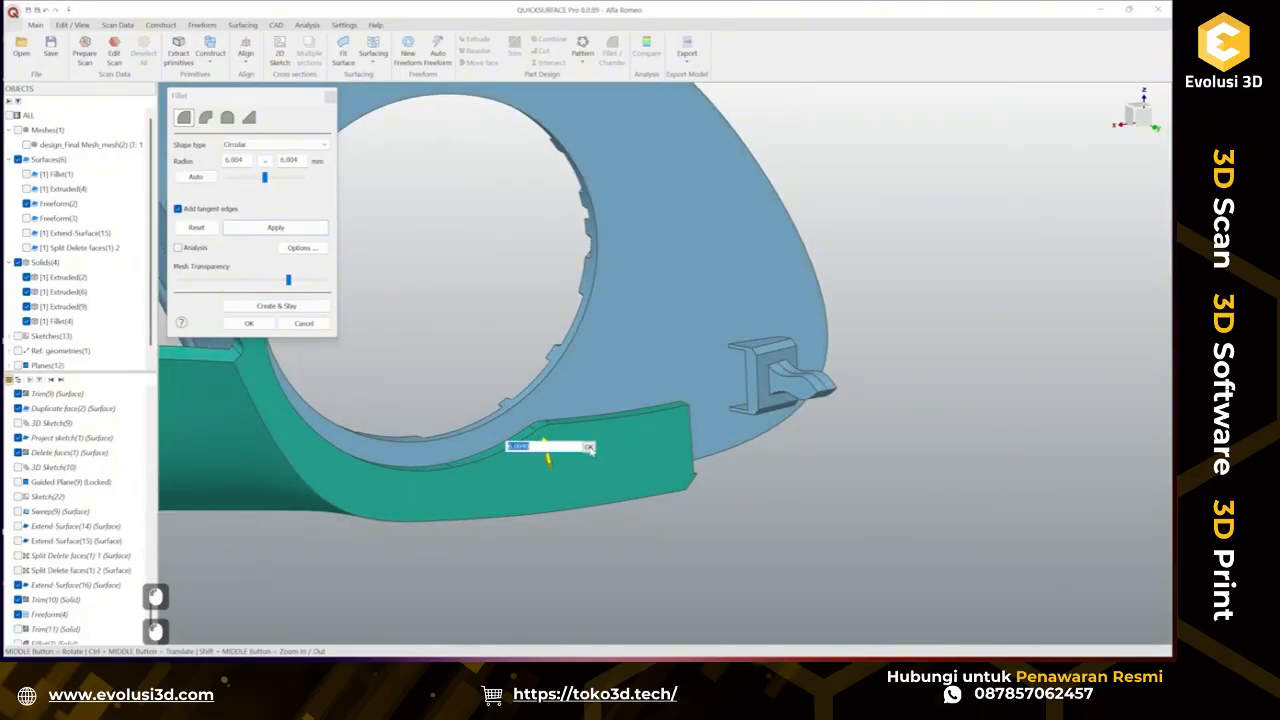
click(277, 304)
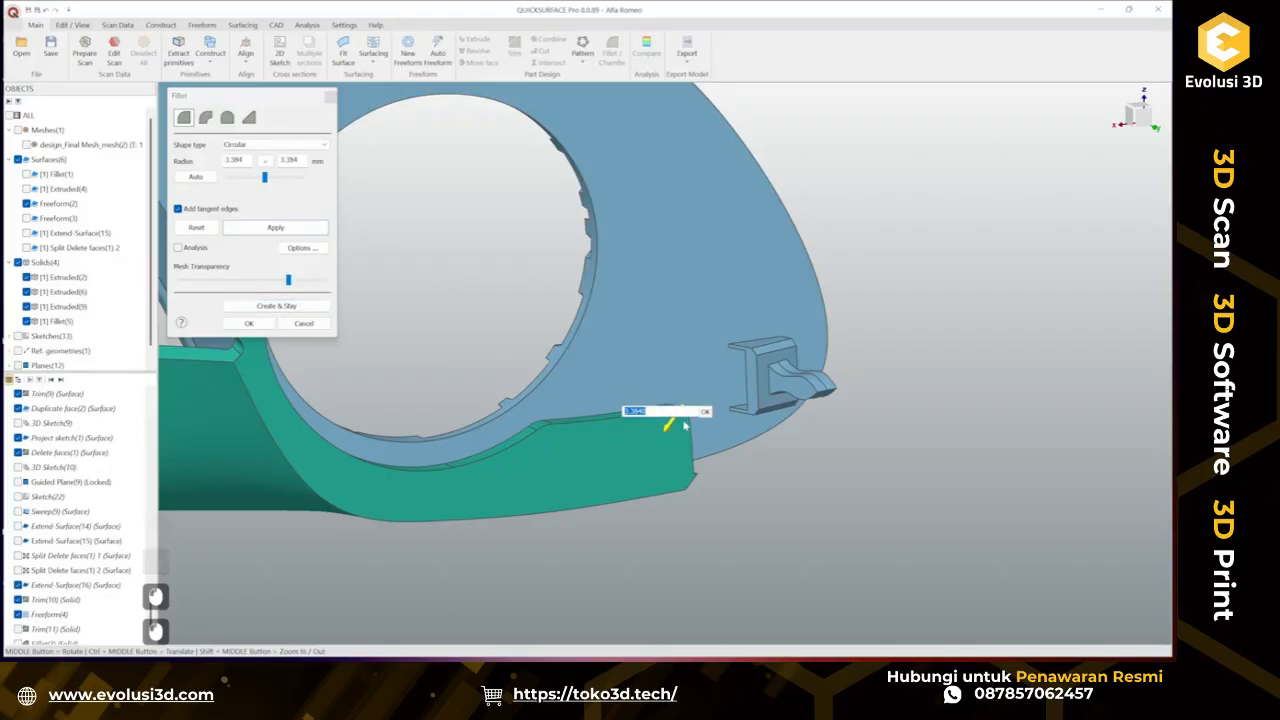
click(705, 413)
click(298, 306)
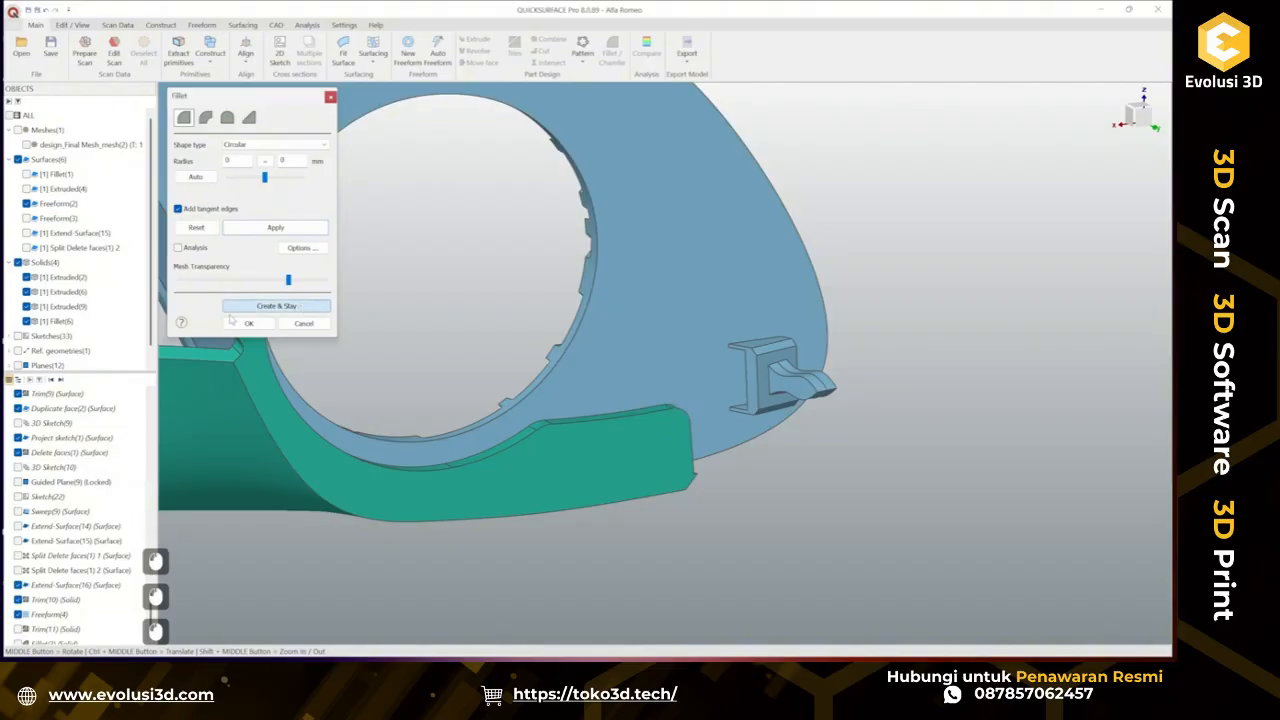
Fillet the lower edge of the curved wall by dragging its radius to 8.925 mm, checking deviation against the shown scan mesh.
mouse_move(470, 410)
middle_down()
mouse_move(600, 443)
mouse_move(530, 433)
mouse_move(543, 423)
mouse_move(700, 440)
mouse_move(749, 337)
mouse_move(651, 420)
middle_up()
scroll(702, 440, up, 3)
scroll(710, 480, up, 3)
click(648, 467)
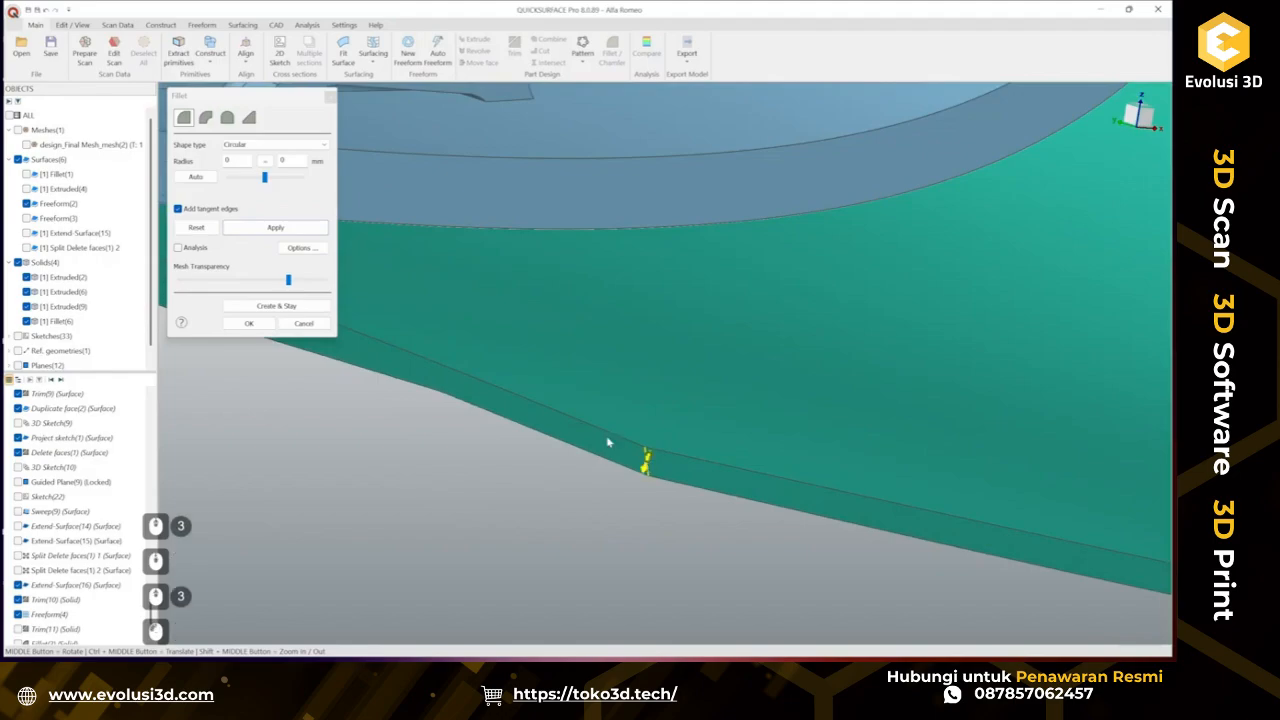
click(27, 145)
ctrl+middle_drag(660, 440, 607, 440)
drag(597, 436, 618, 397)
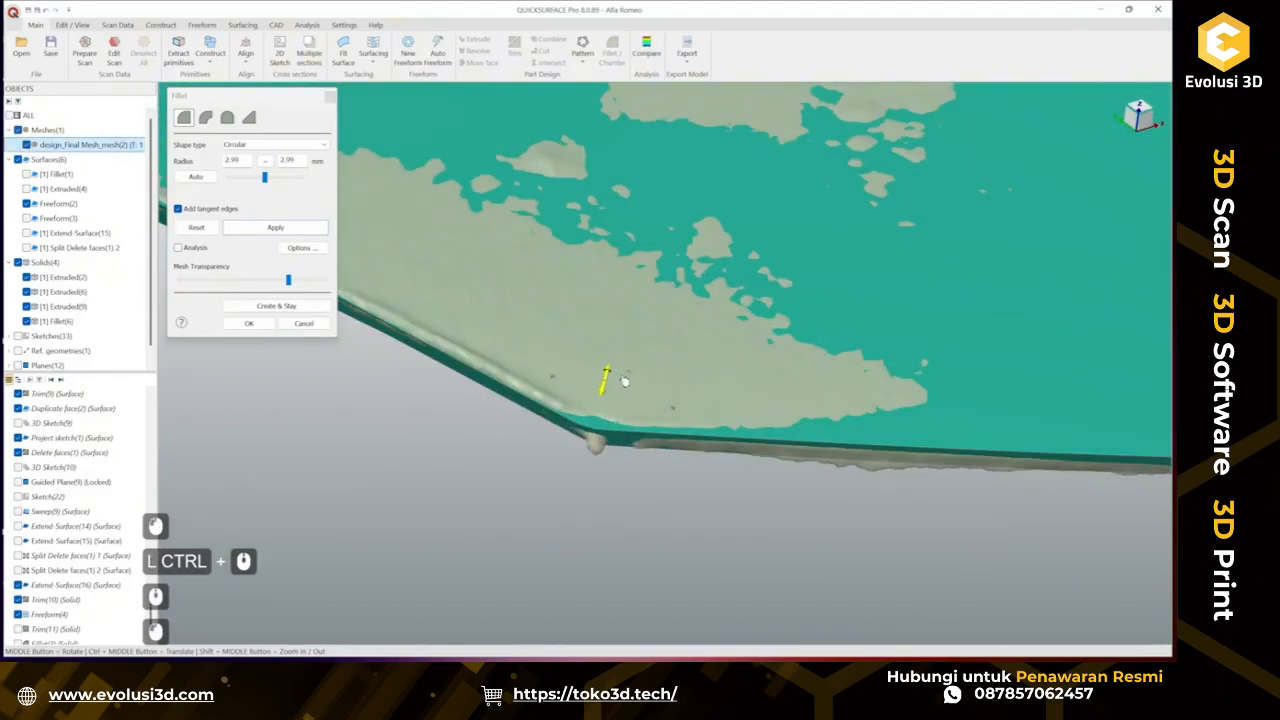
mouse_move(653, 265)
mouse_down()
mouse_move(651, 244)
mouse_move(640, 256)
mouse_up()
click(179, 248)
middle_drag(666, 278, 468, 287)
click(248, 305)
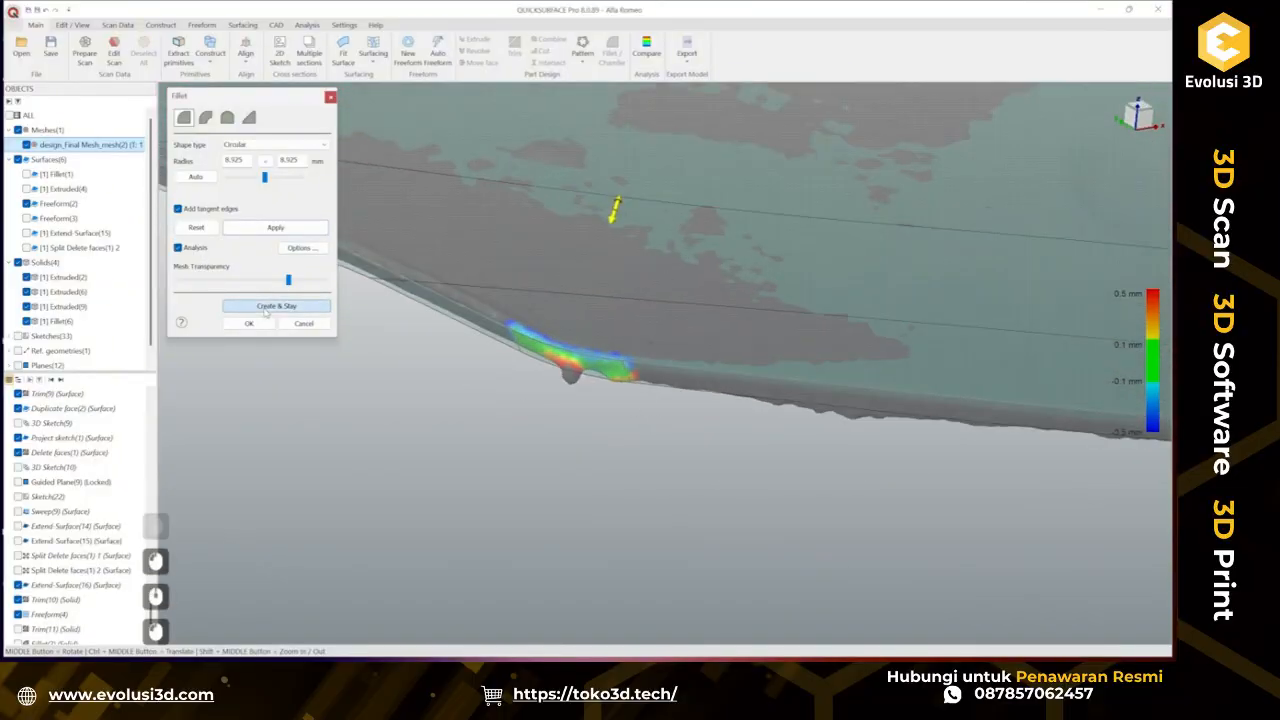
Examine the fitted wing surface against the scan mesh from several angles.
click(180, 249)
scroll(380, 363, down, 2)
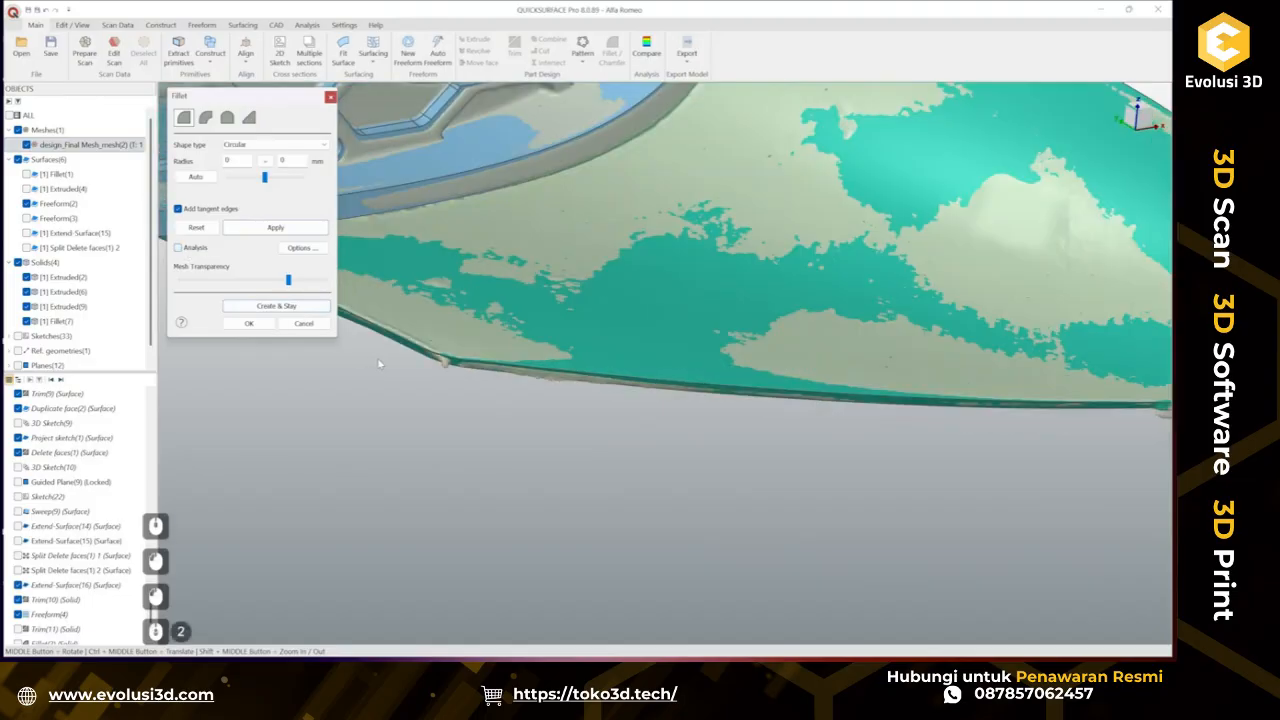
ctrl+middle_drag(788, 466, 478, 469)
ctrl+middle_drag(928, 430, 860, 448)
middle_drag(770, 423, 497, 443)
scroll(500, 338, up, 3)
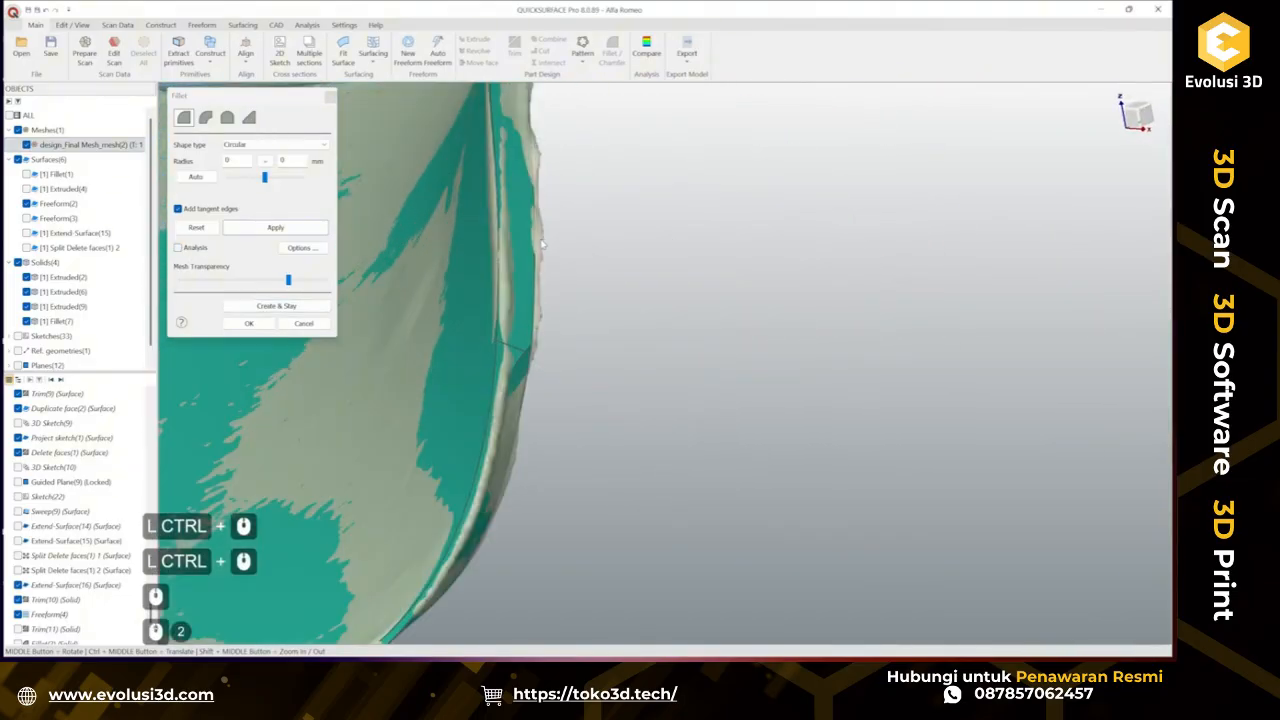
middle_drag(501, 334, 697, 283)
scroll(697, 283, down, 3)
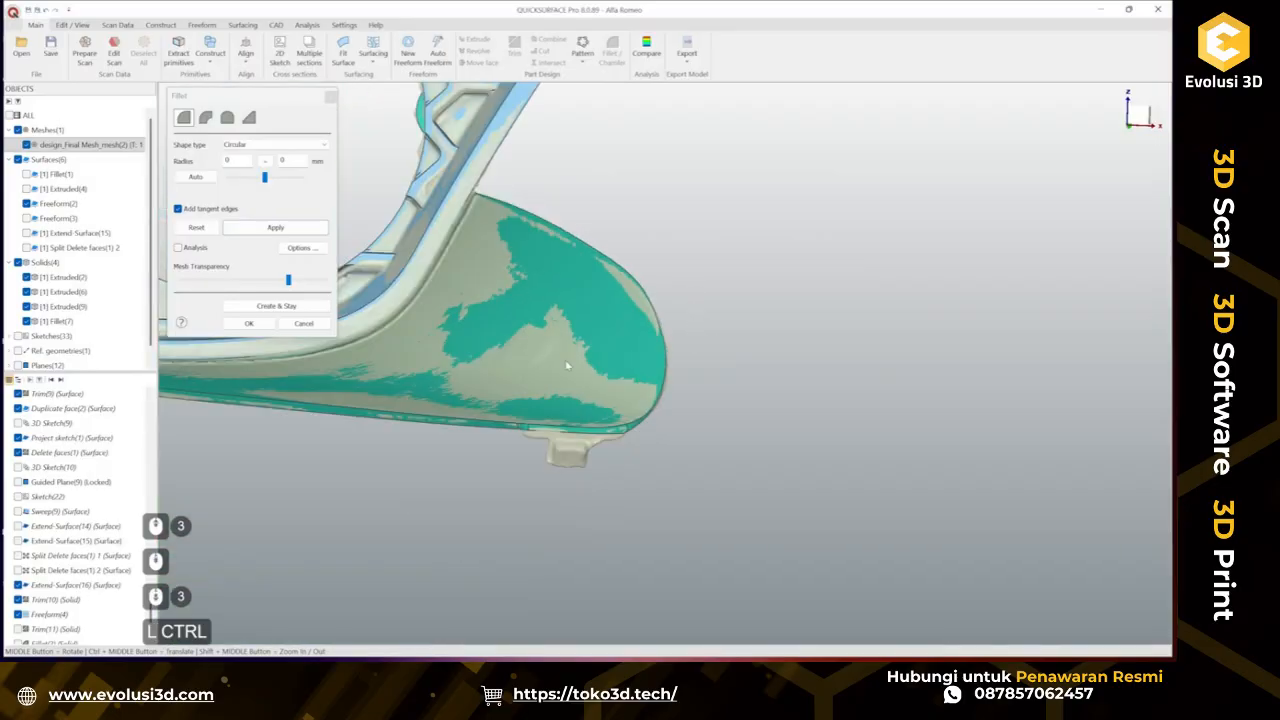
ctrl+middle_drag(265, 405, 735, 502)
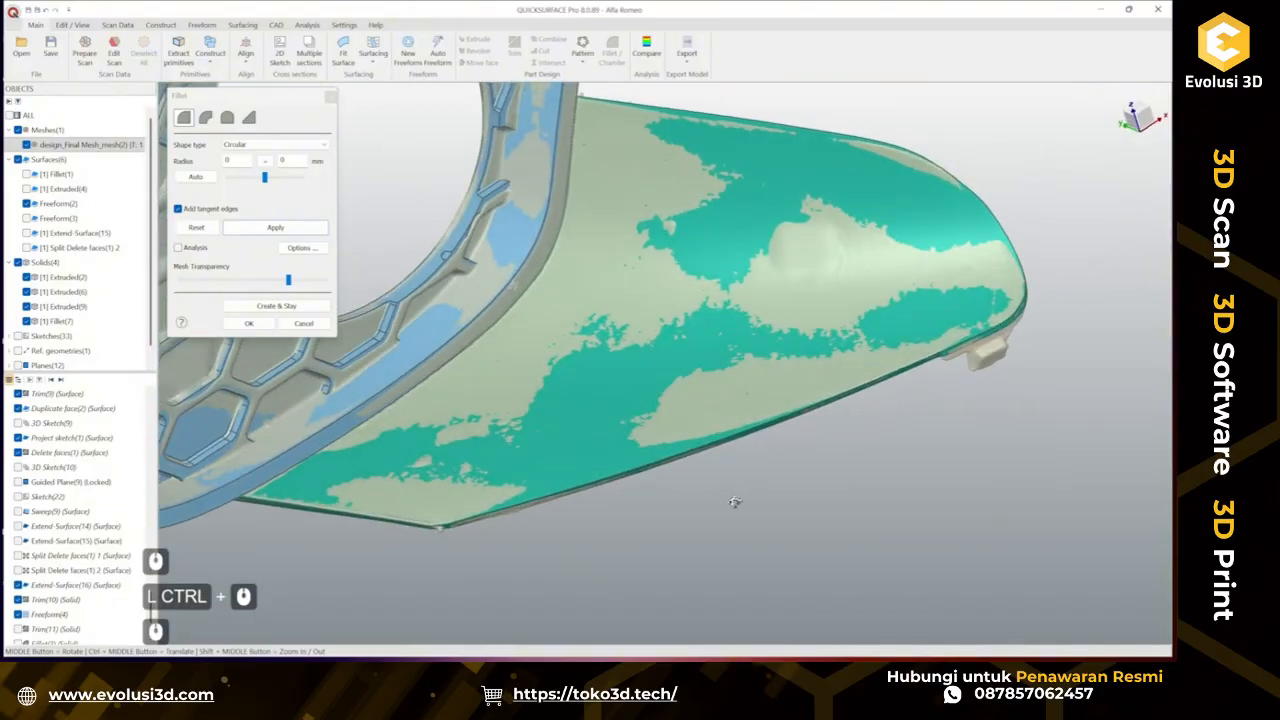
Fillet the outer edge of the flared wing with a 0.3 mm radius.
click(700, 447)
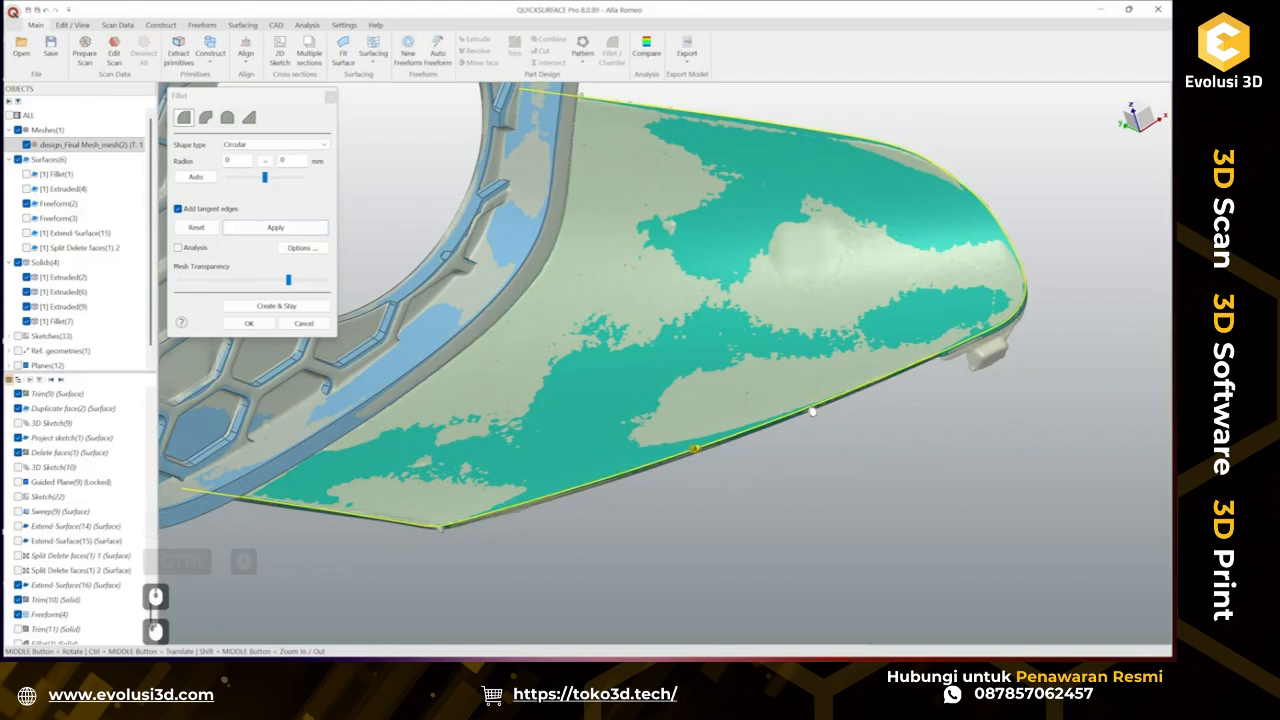
middle_drag(653, 477, 798, 428)
scroll(700, 424, up, 3)
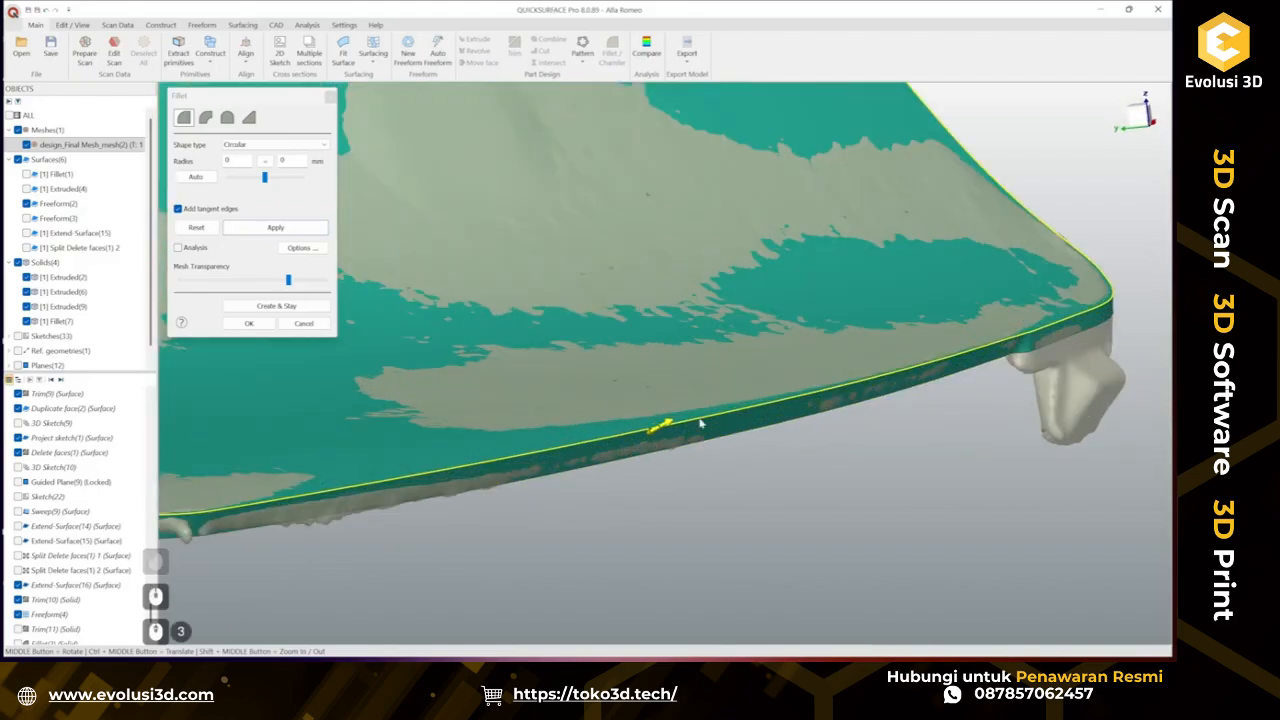
scroll(638, 444, up, 3)
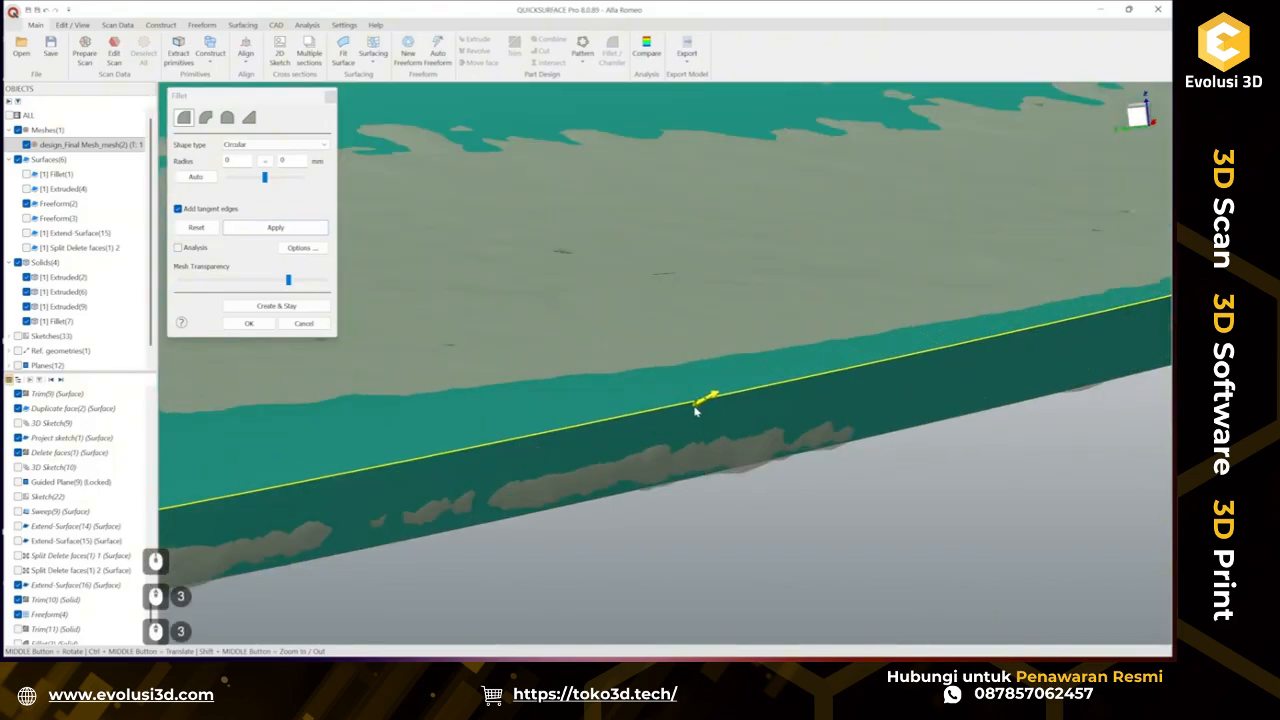
click(700, 408)
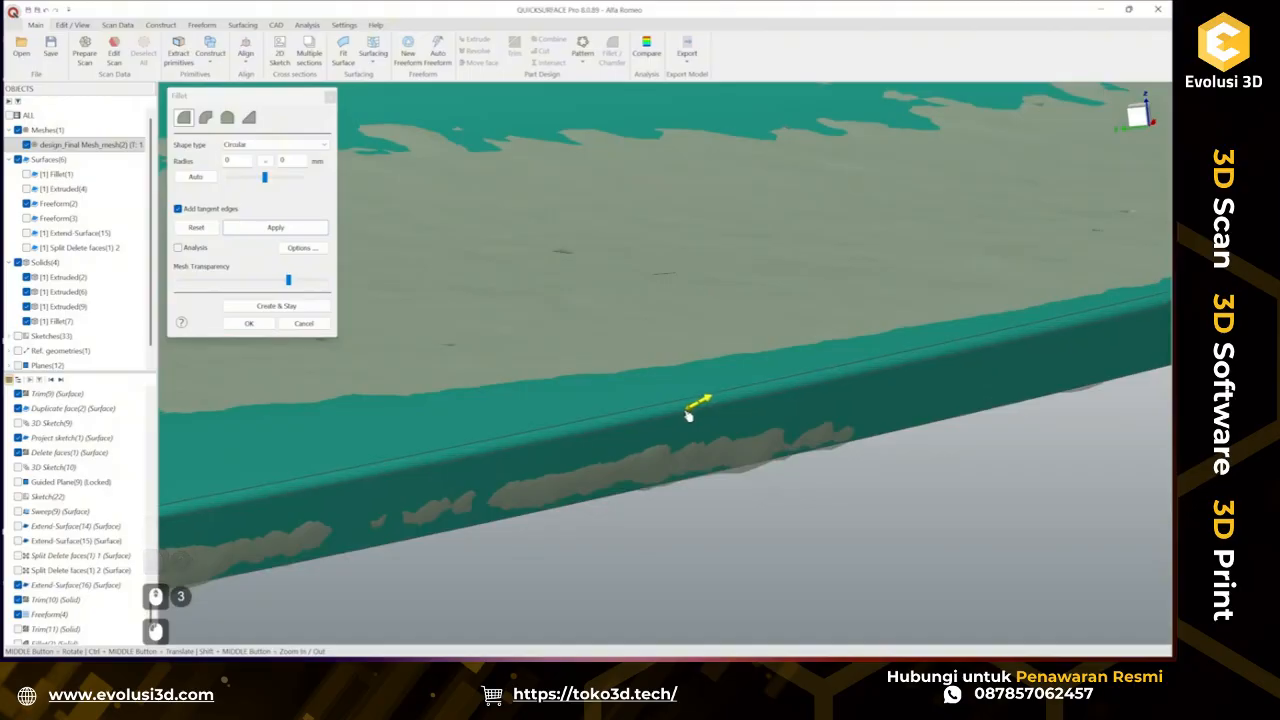
click(685, 418)
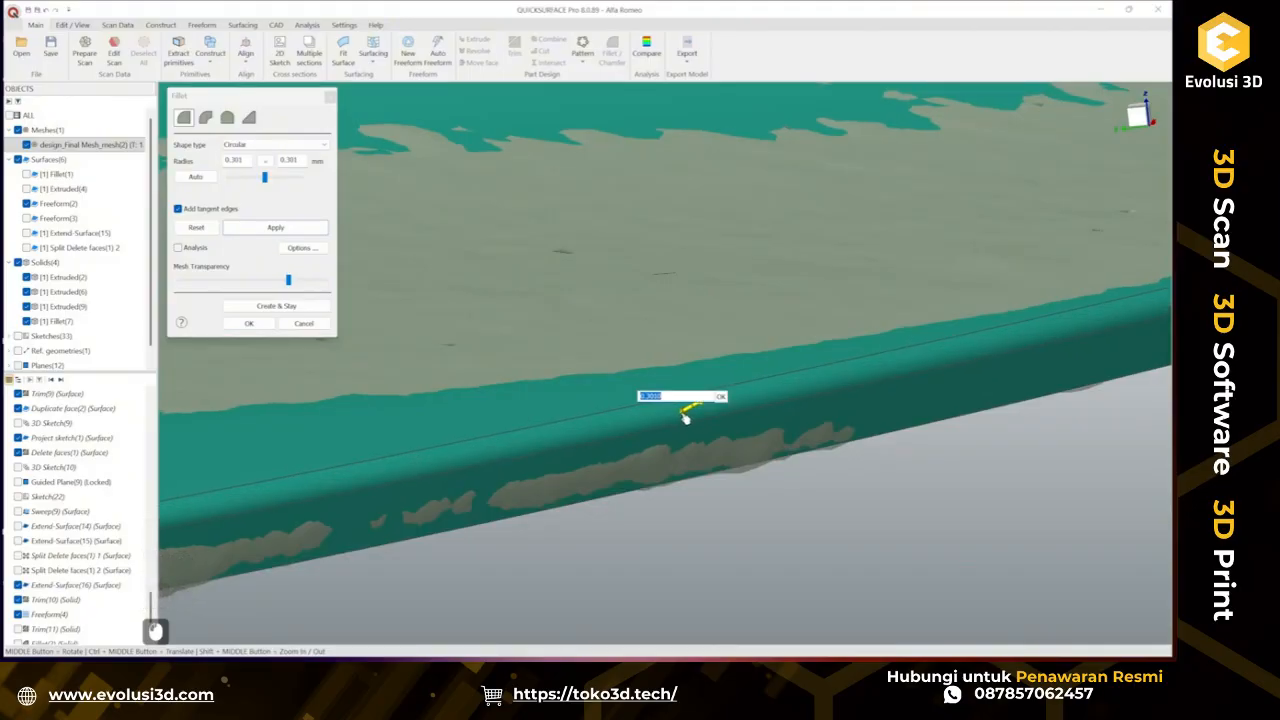
text(0.3)
key(KP_Enter)
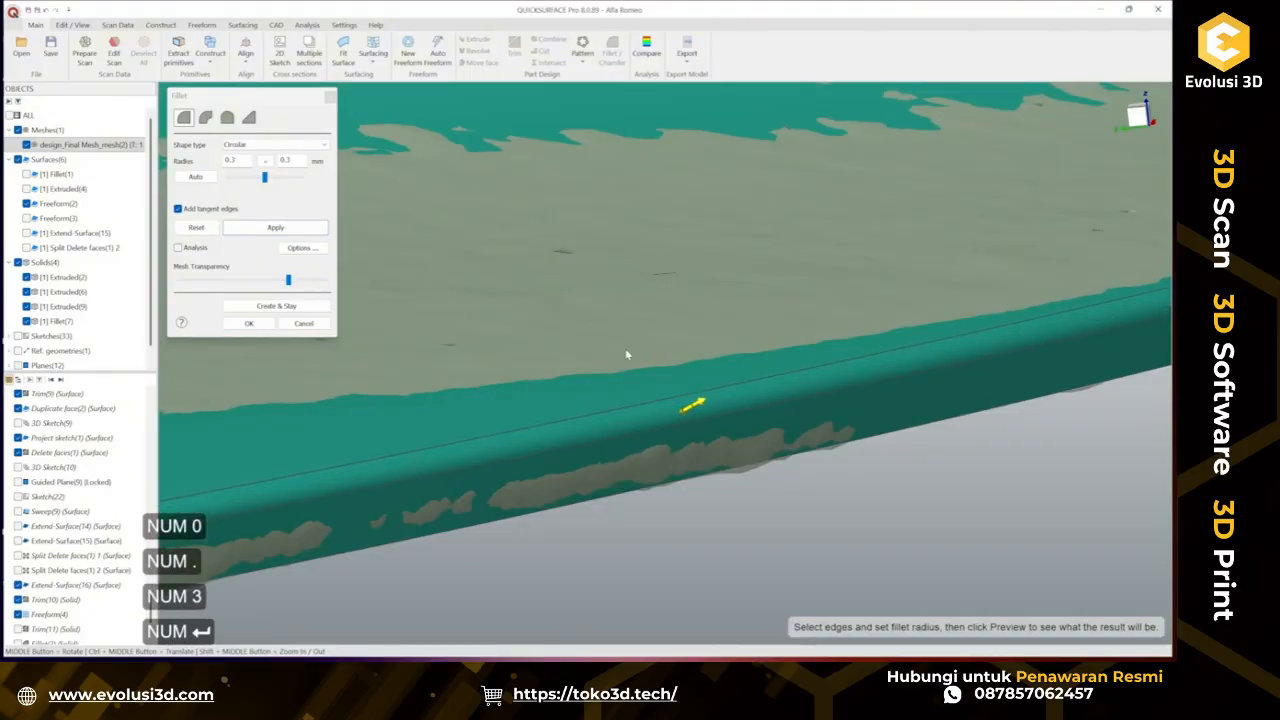
scroll(627, 354, down, 3)
scroll(738, 388, up, 1)
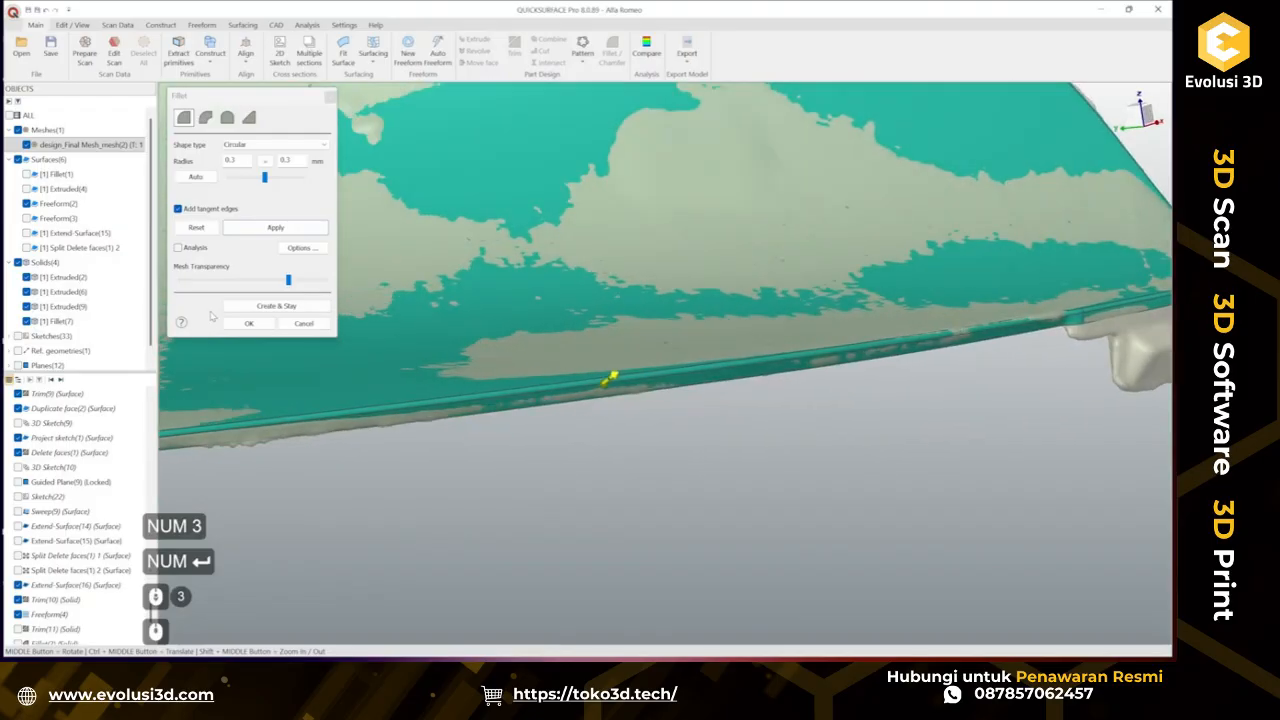
click(254, 327)
Inspect the filleted part from several angles with and without the scan mesh overlay.
scroll(586, 480, down, 3)
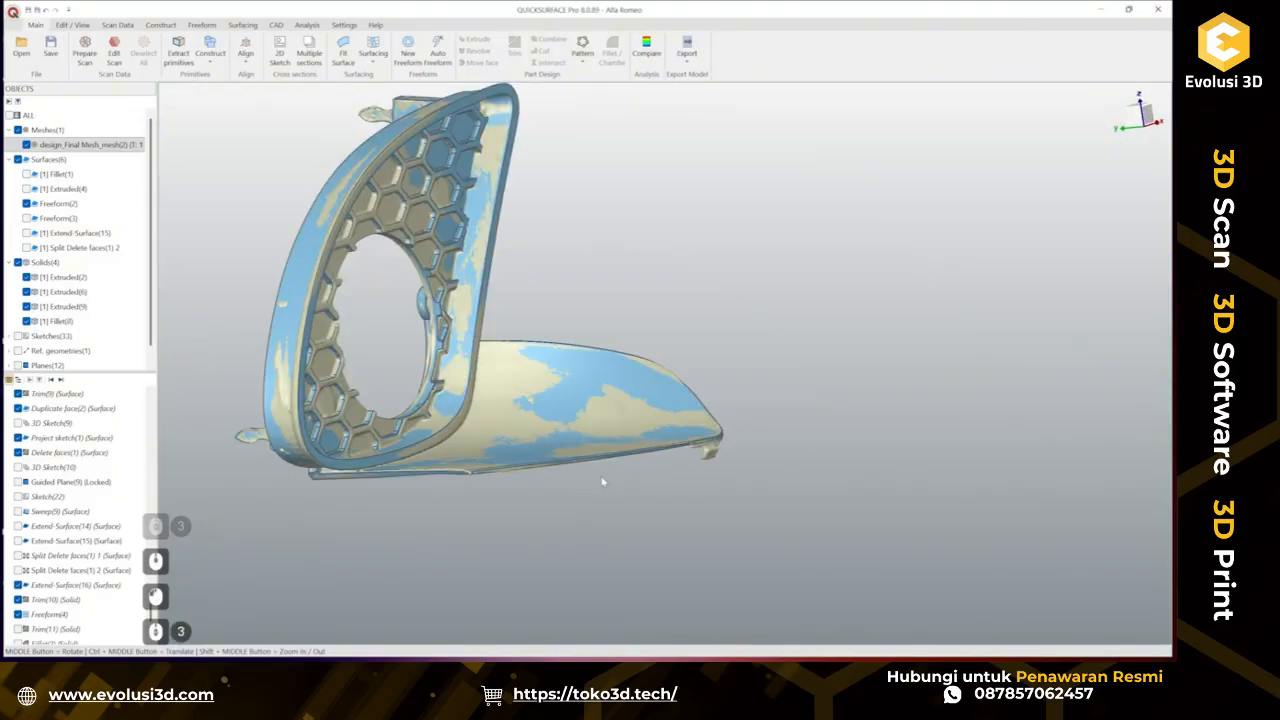
middle_drag(658, 480, 388, 512)
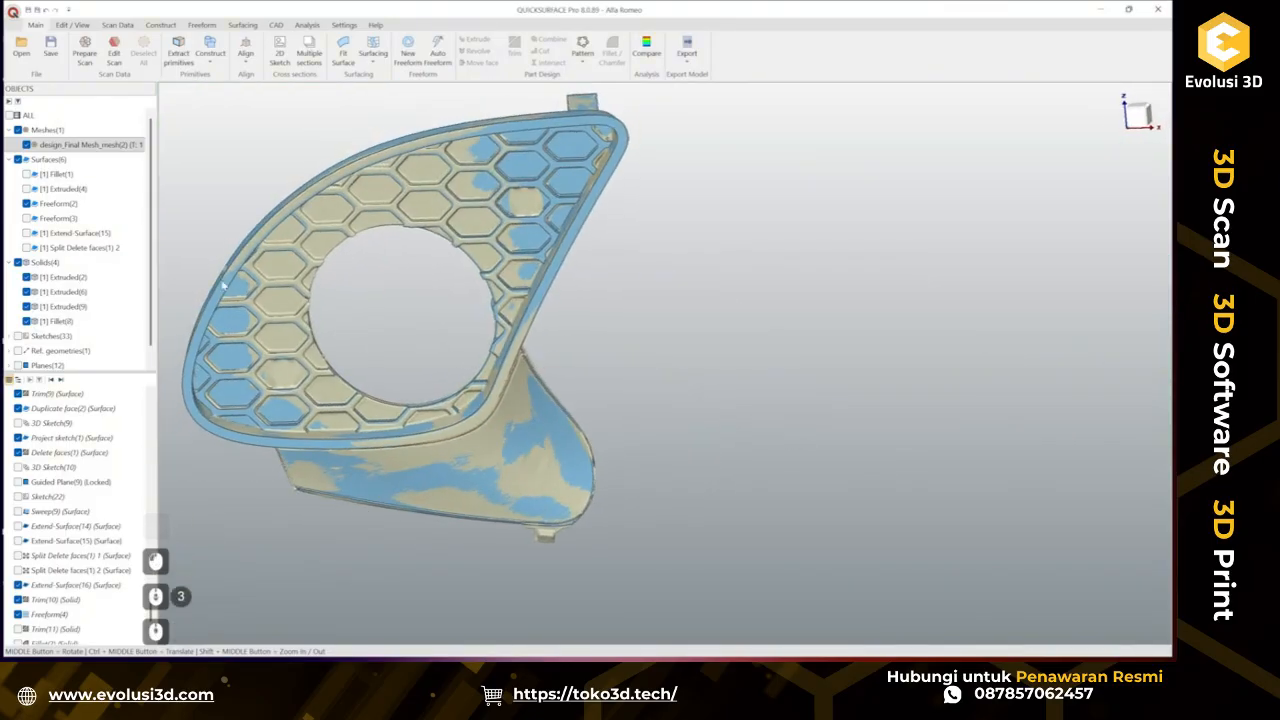
click(26, 145)
middle_drag(503, 443, 607, 176)
scroll(640, 440, up, 4)
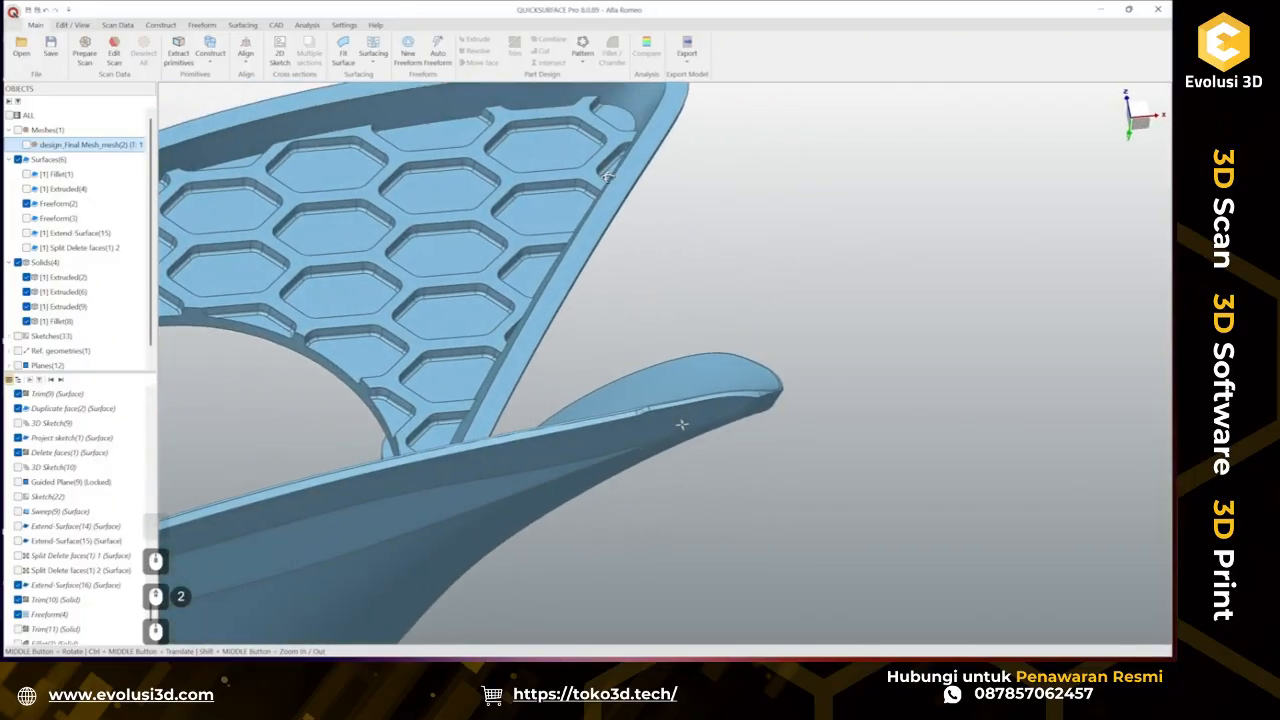
click(26, 145)
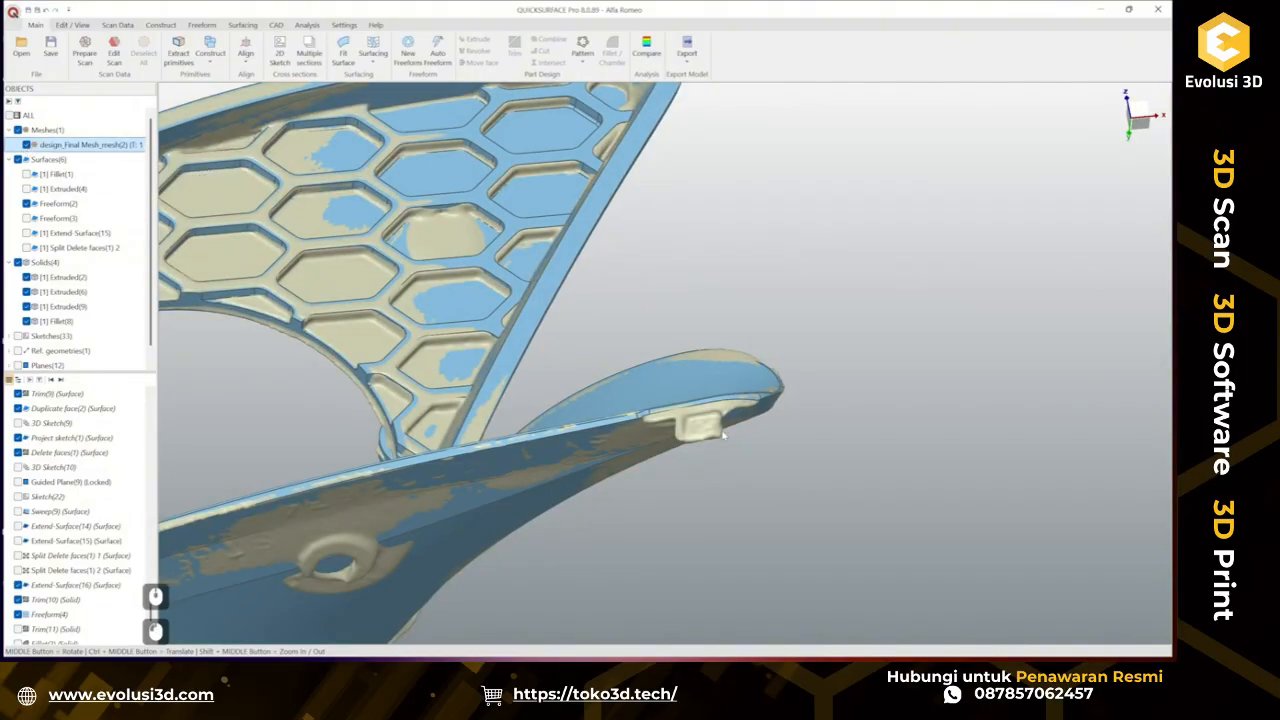
middle_drag(658, 416, 712, 290)
middle_drag(686, 439, 687, 525)
scroll(676, 482, down, 2)
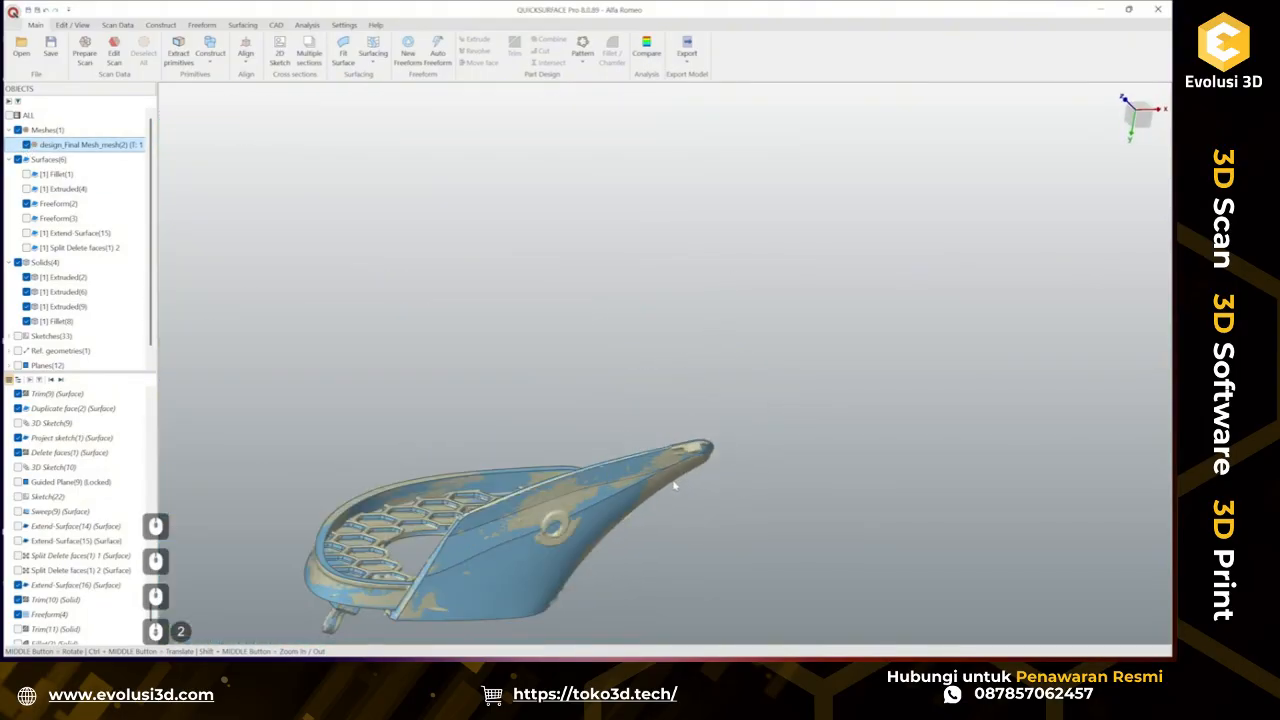
scroll(512, 558, up, 3)
middle_drag(695, 433, 690, 570)
scroll(694, 445, down, 3)
middle_drag(694, 445, 788, 417)
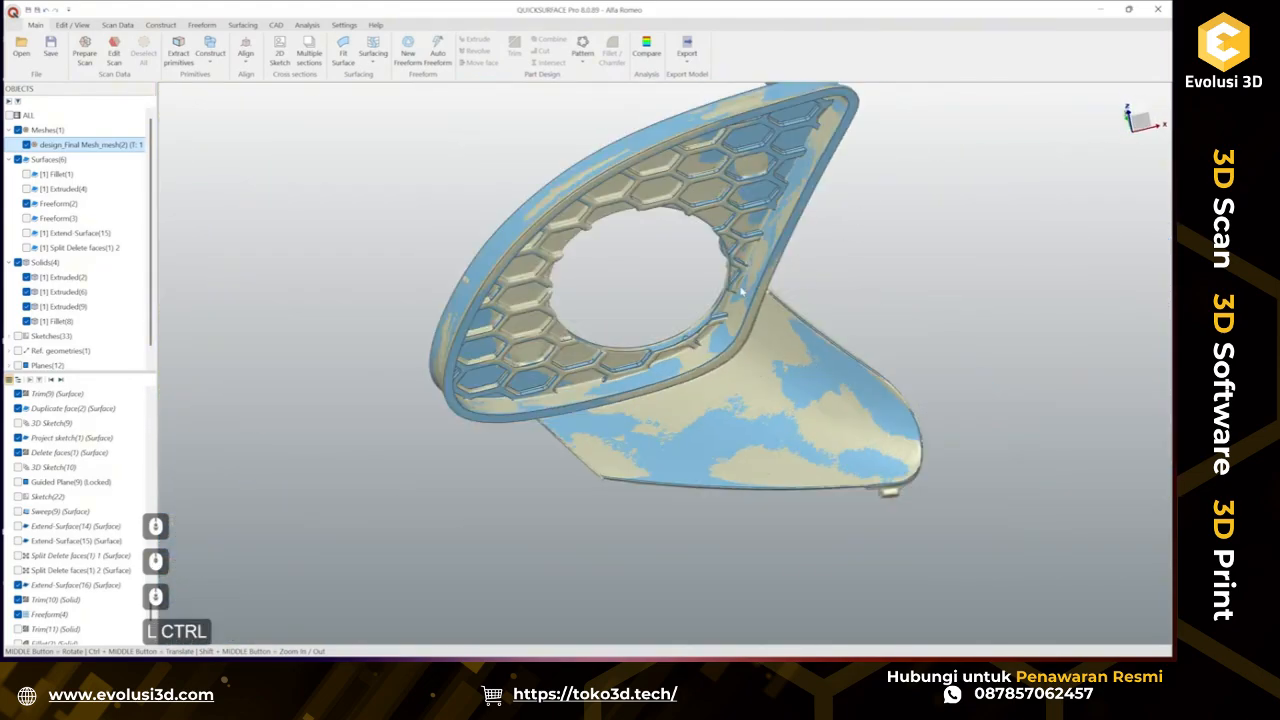
ctrl+middle_drag(746, 284, 667, 368)
middle_drag(963, 523, 762, 494)
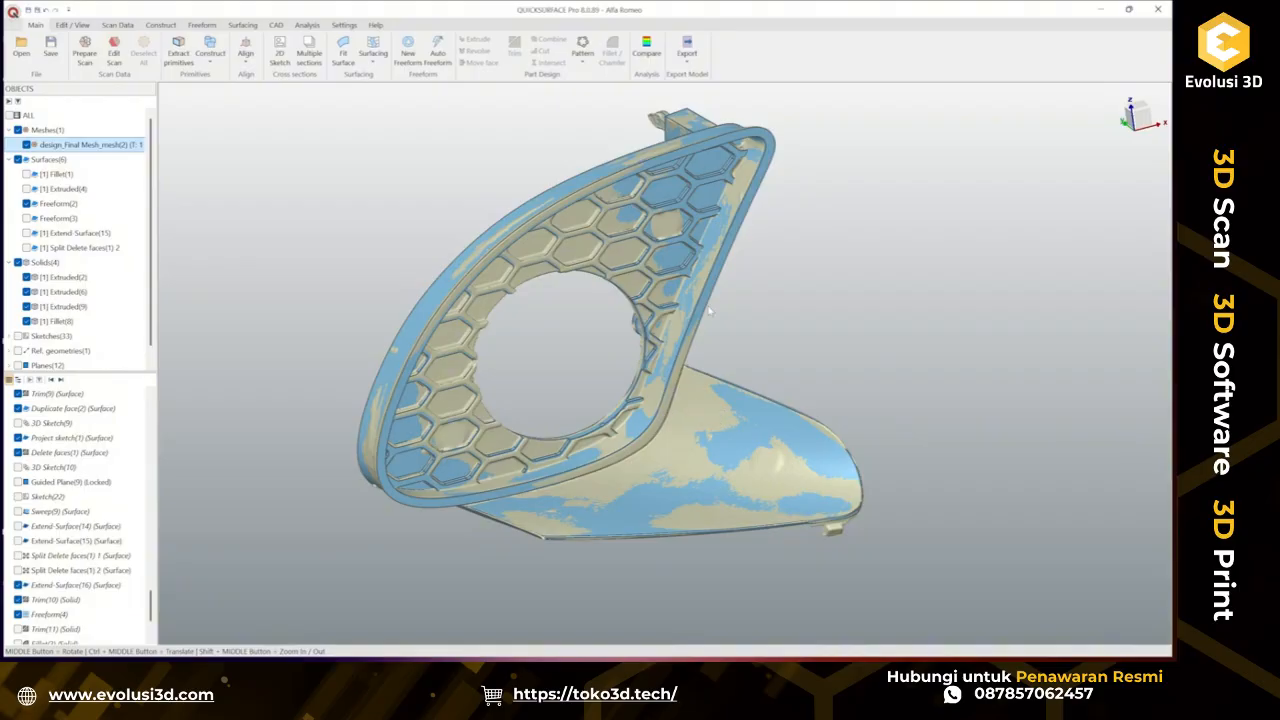
Fillet the outer rim edges of the grille ring with a 0.5 mm radius.
click(717, 270)
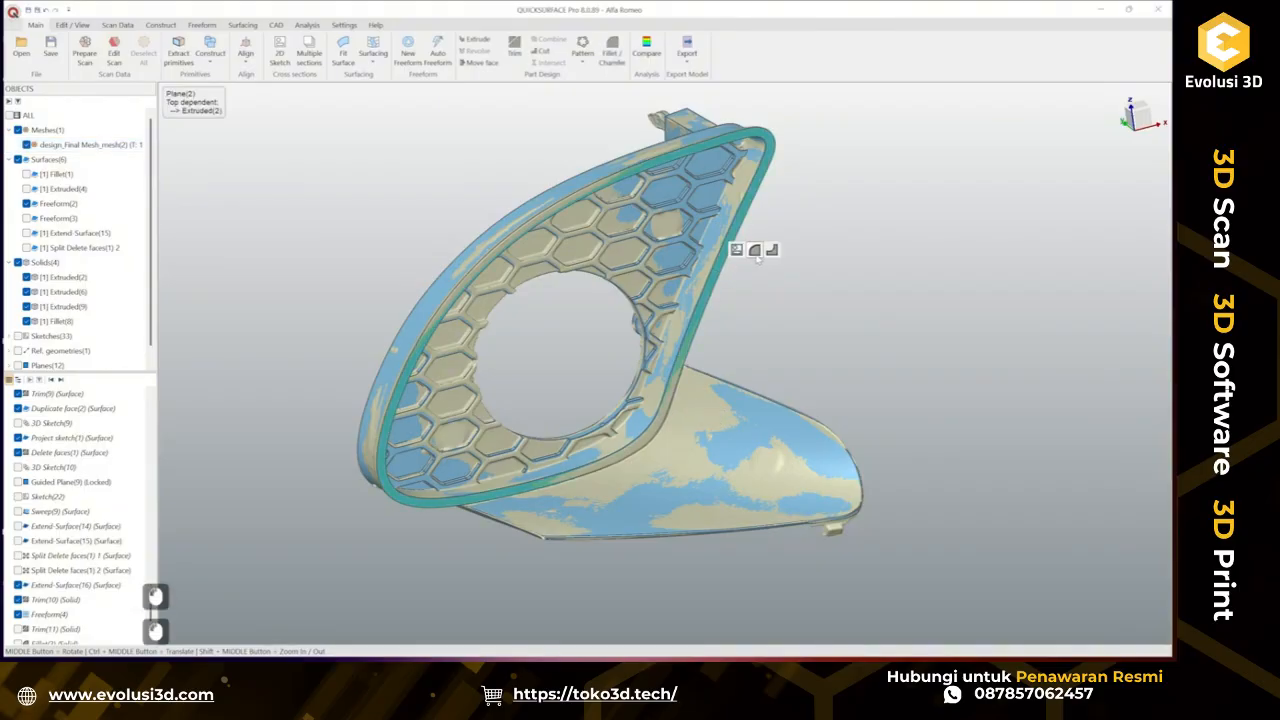
click(755, 250)
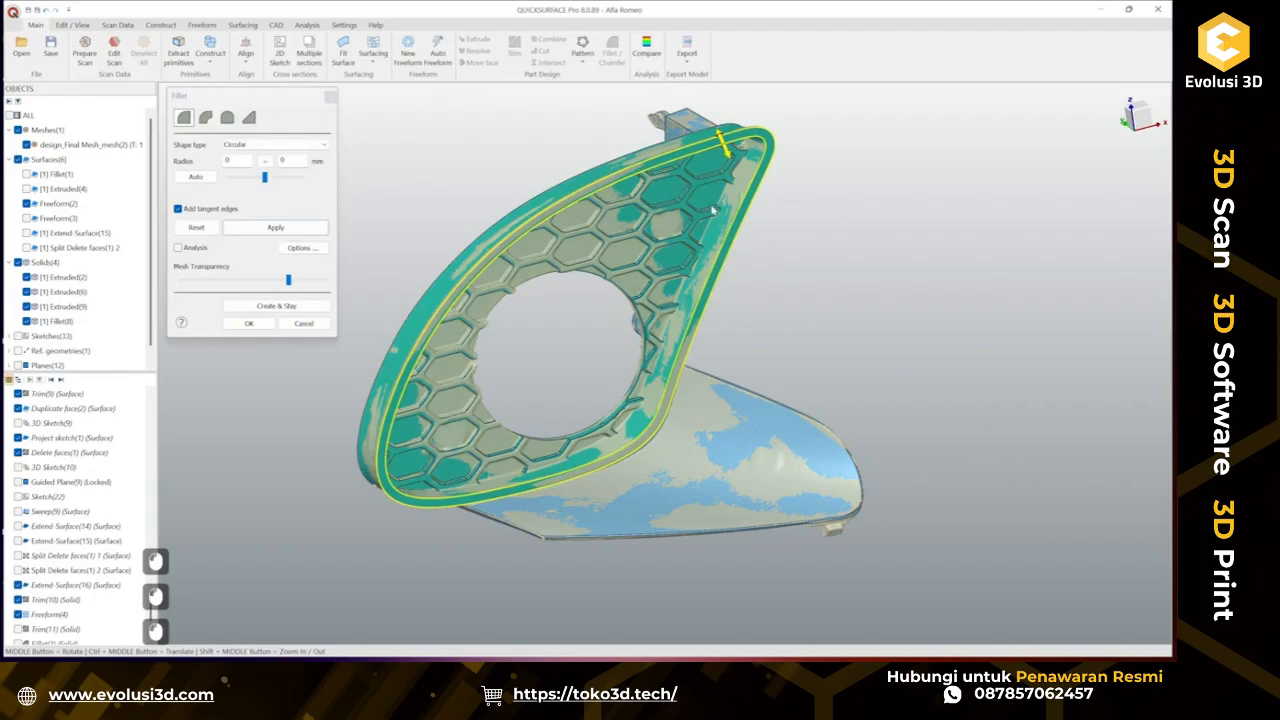
click(247, 160)
text(0.5)
key(Return)
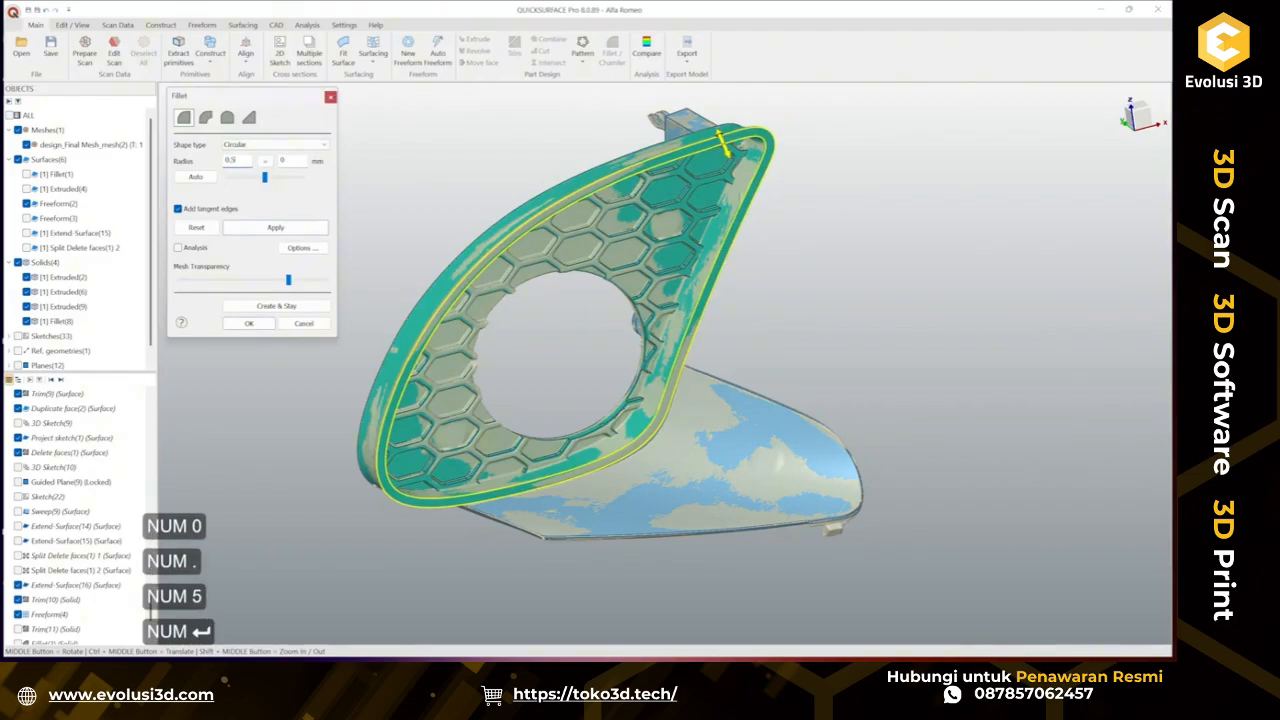
click(266, 160)
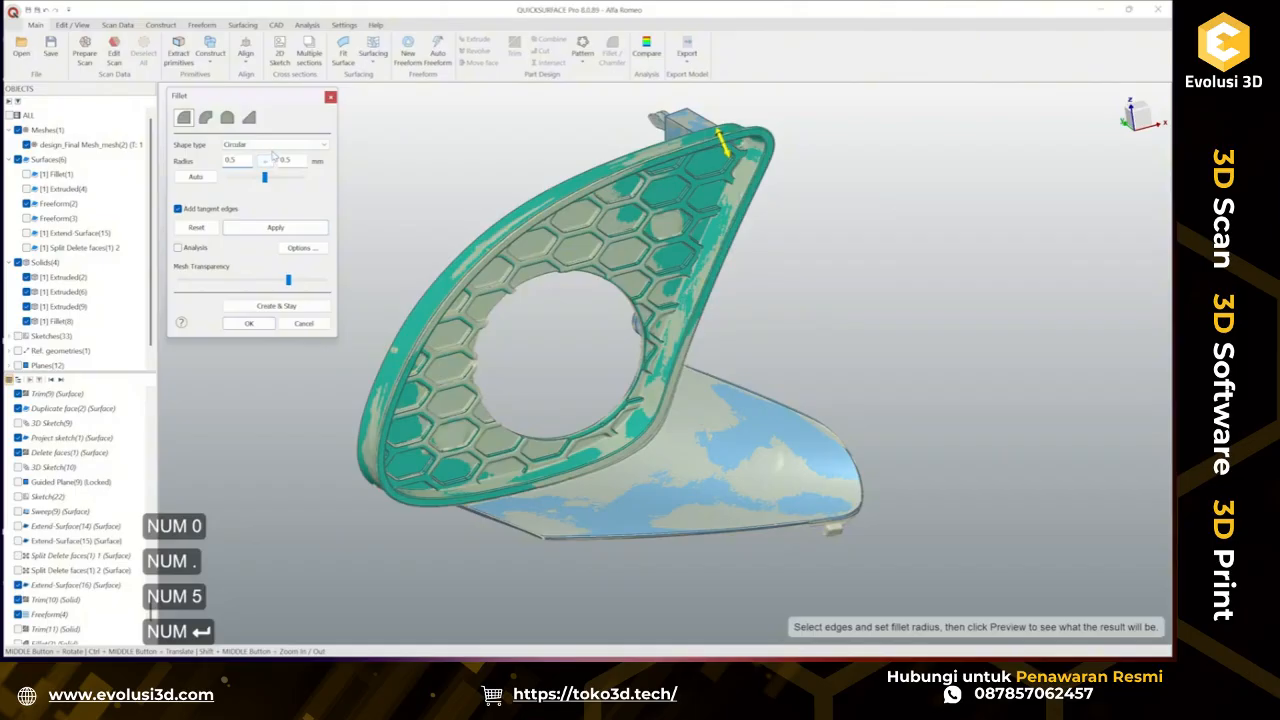
click(253, 324)
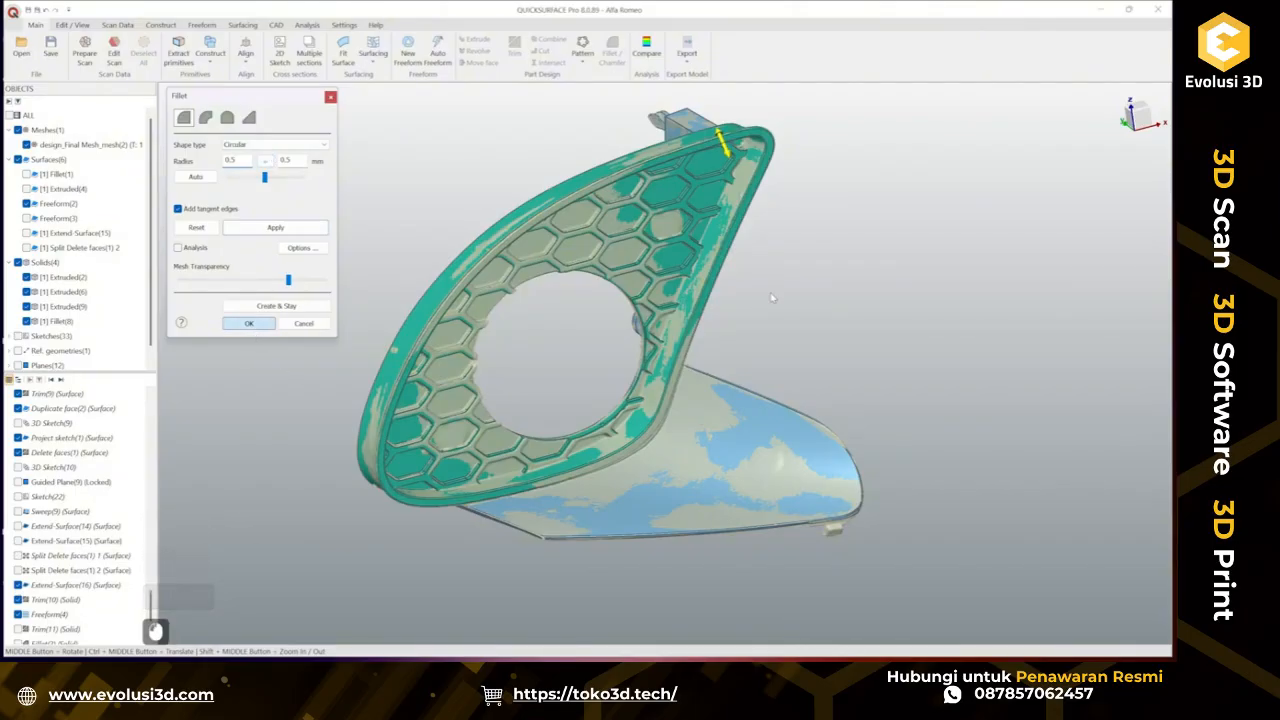